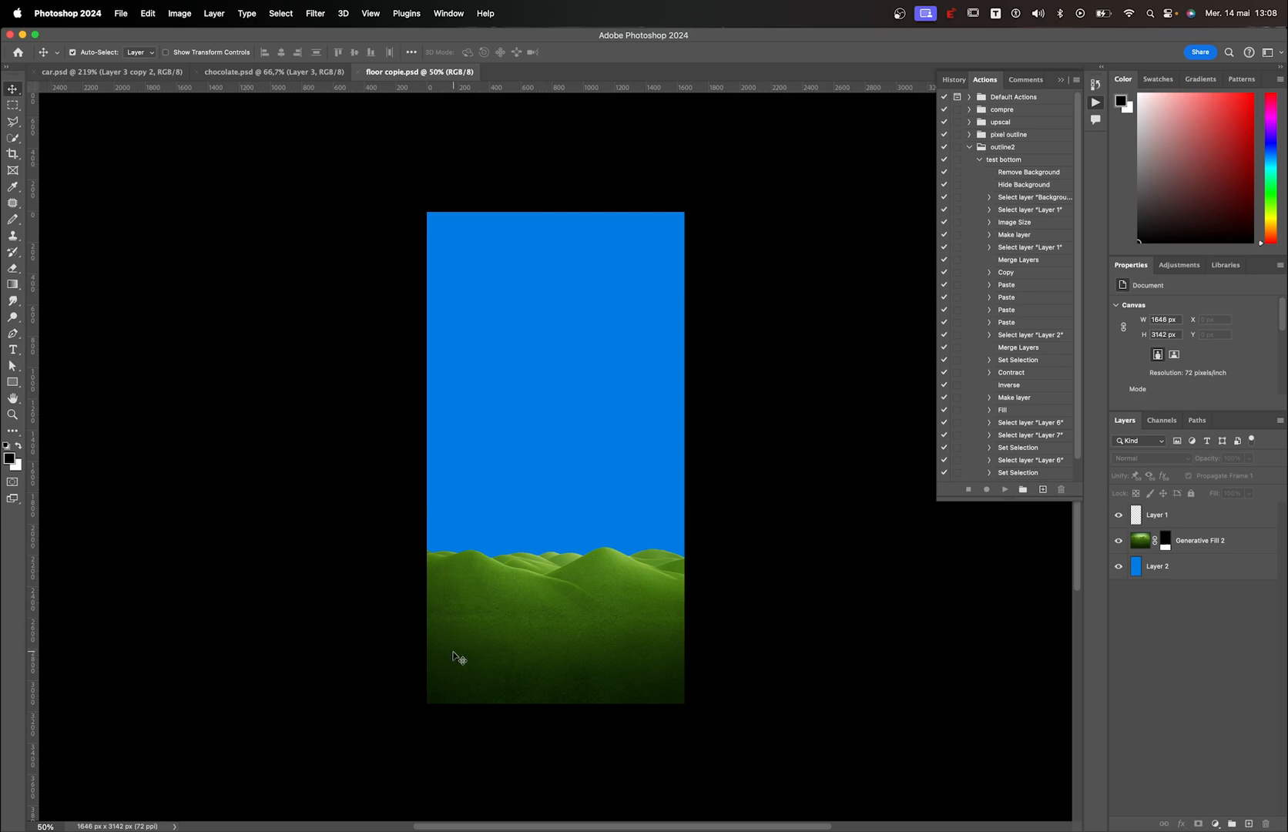
Extend the canvas to the right with the Crop tool to about 3976 px wide, keeping its height
drag(506, 630, 490, 359)
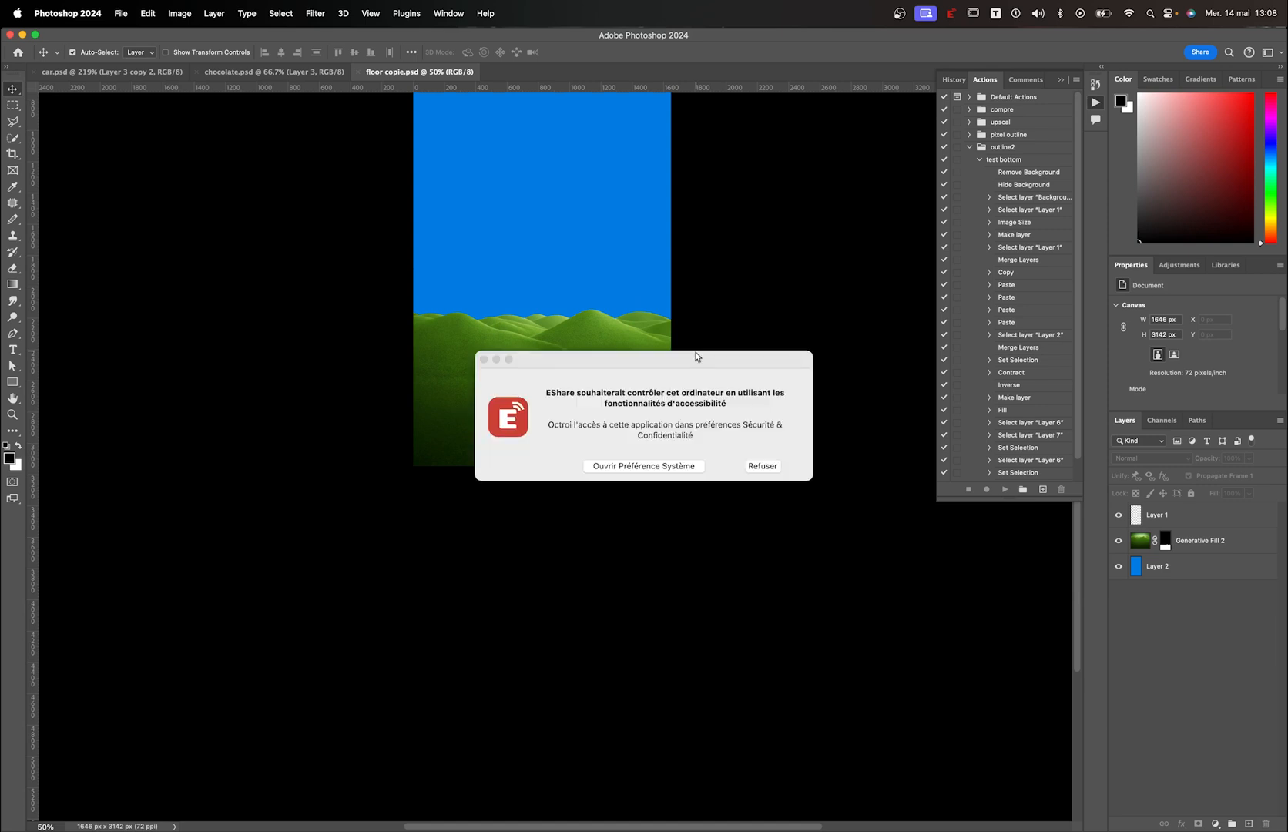
click(484, 359)
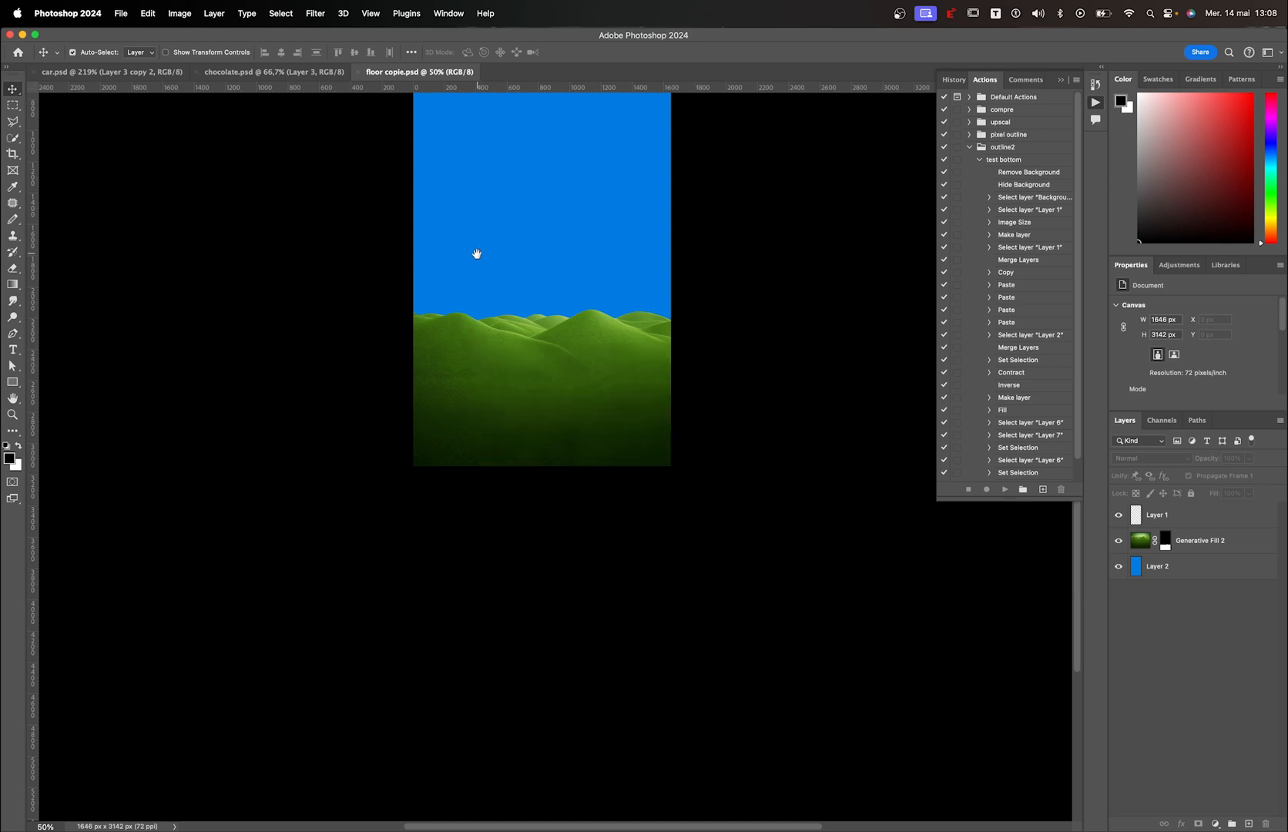
scroll(476, 253, up, 5)
scroll(459, 478, down, 2)
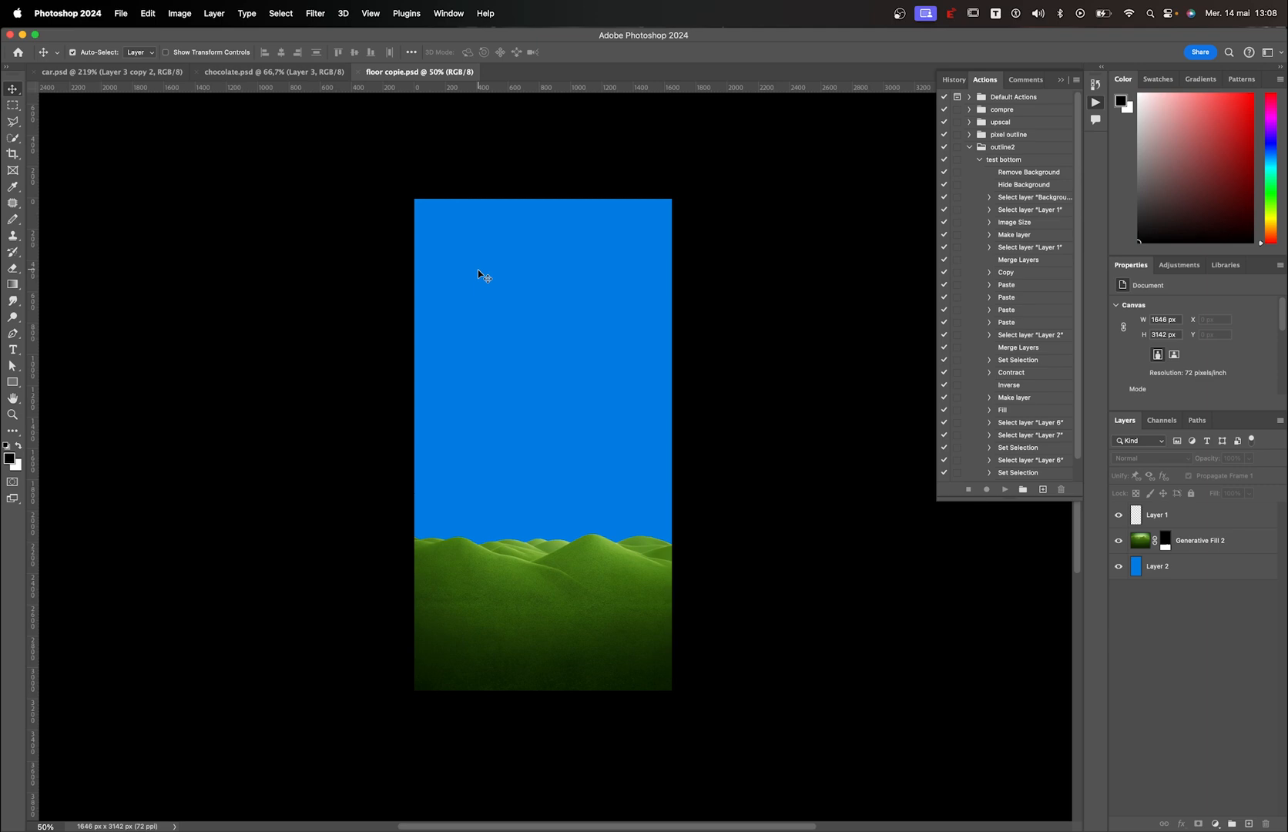
key(c)
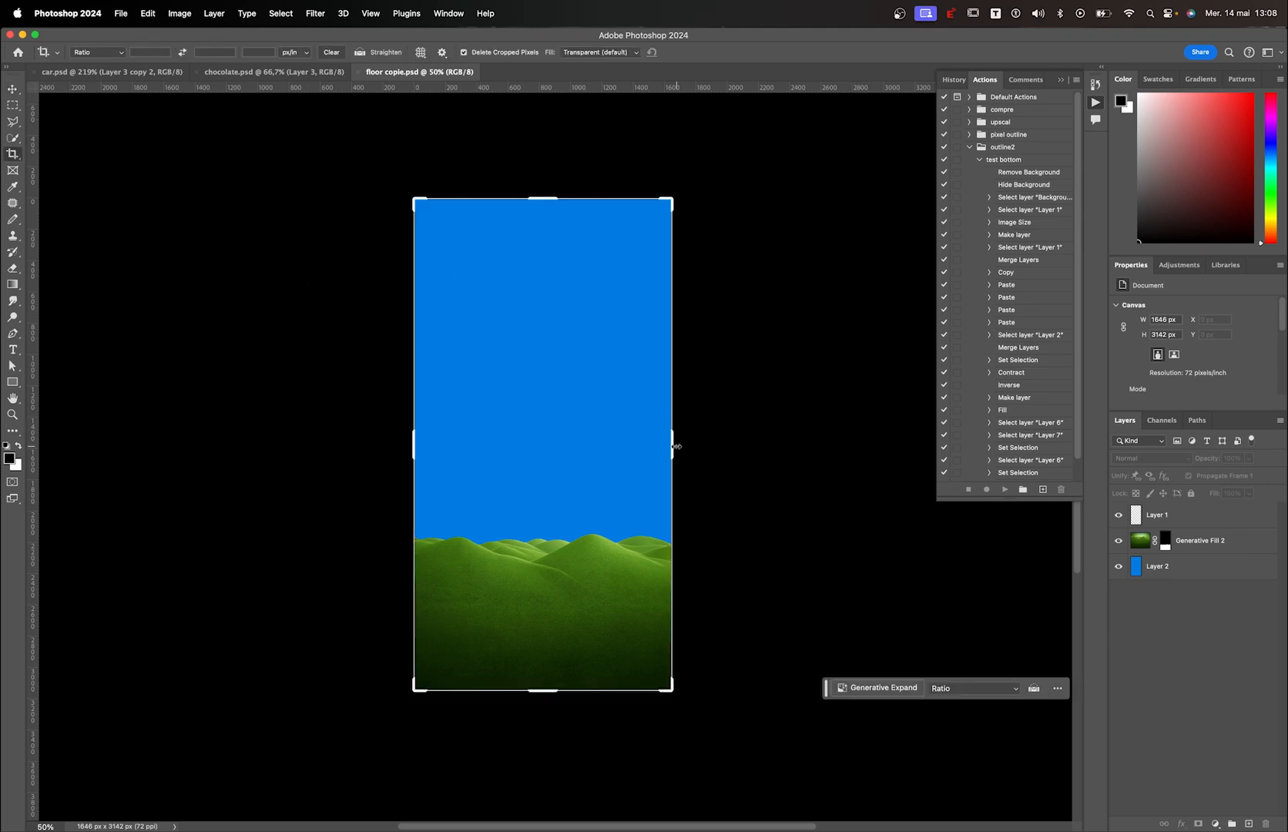
drag(672, 446, 828, 443)
key(Return)
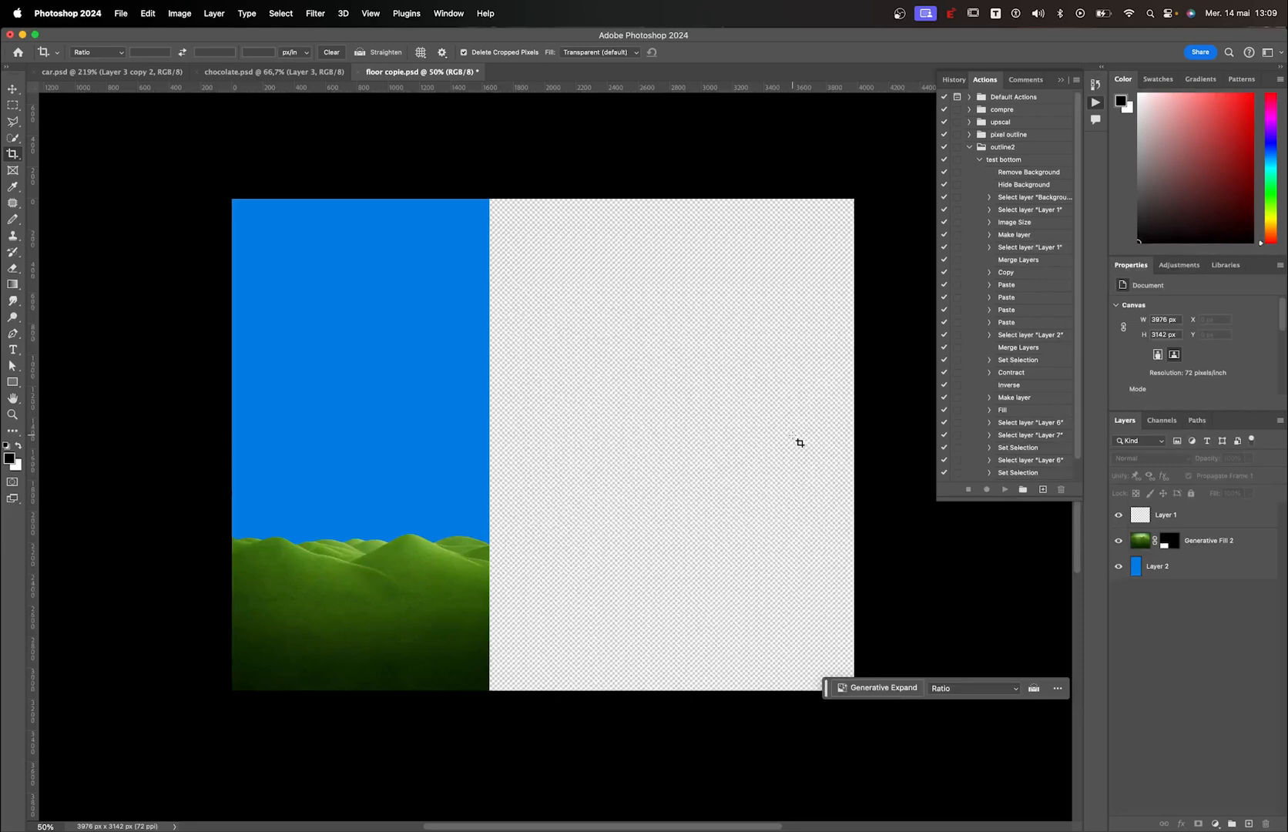
Stretch the blue sky layer, Layer 2, to the right so it fills the full canvas width
scroll(800, 443, left, 5)
scroll(799, 443, up, 2)
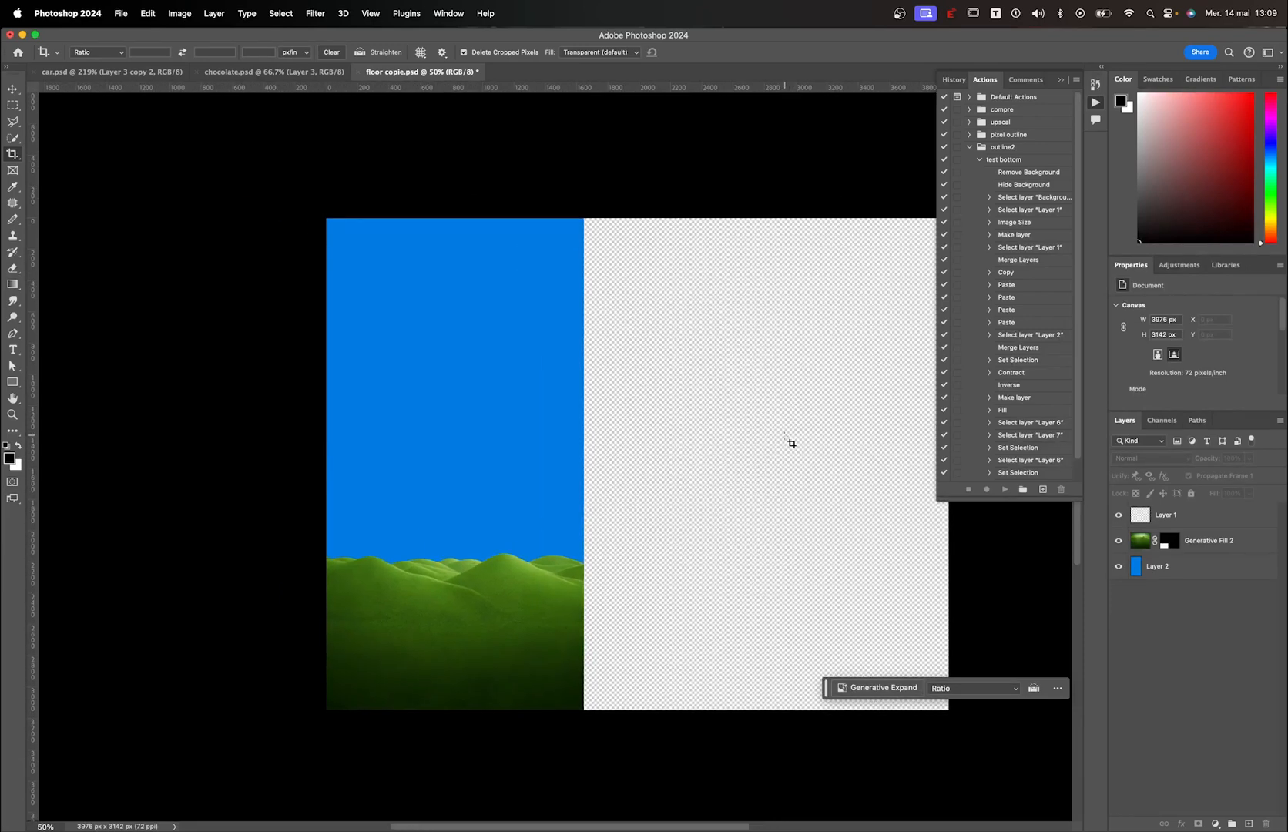
scroll(563, 383, down, 3)
scroll(517, 388, right, 2)
key(v)
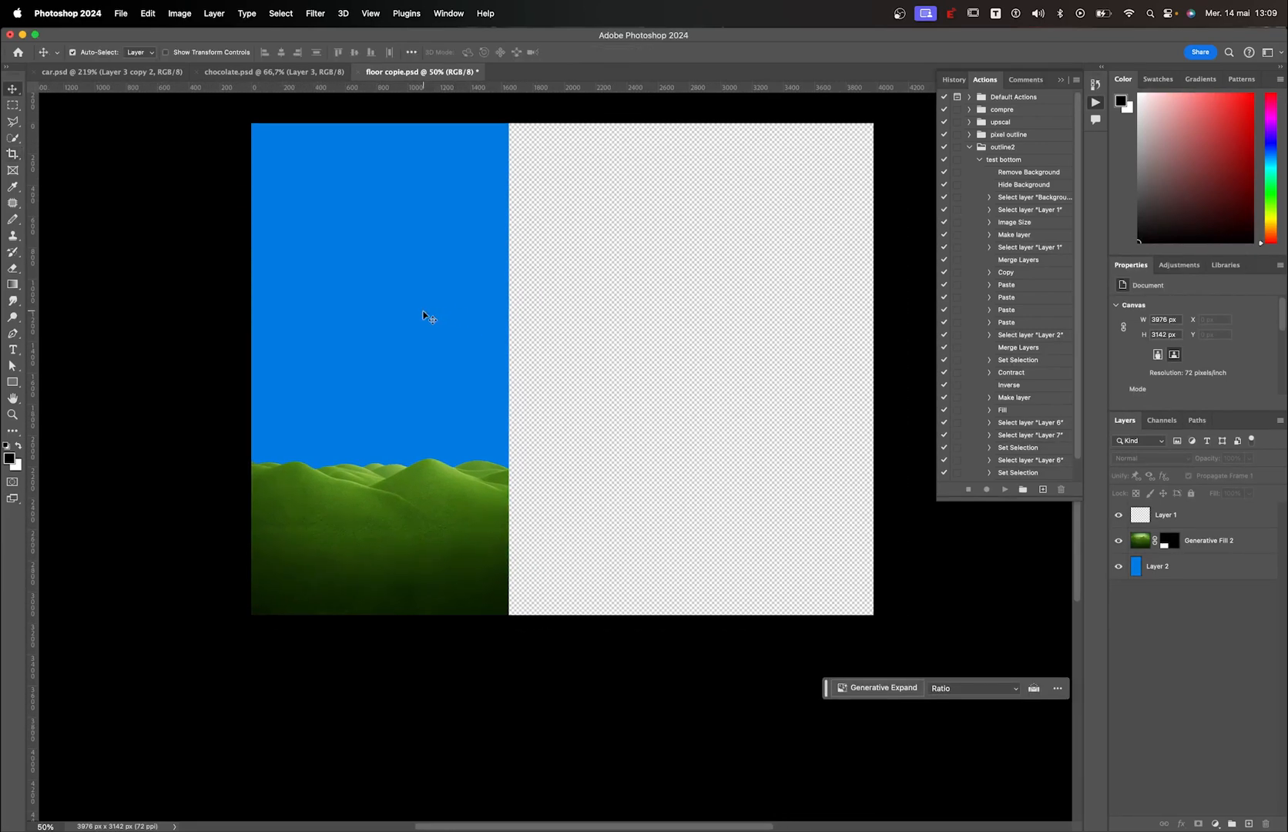
click(499, 346)
key(ctrl+t)
drag(506, 371, 891, 368)
key(Return)
Select about 2545 × 1112 px beside the hills on Generative Fill 2, run Generative Fill without a prompt and choose variation 2
click(1141, 543)
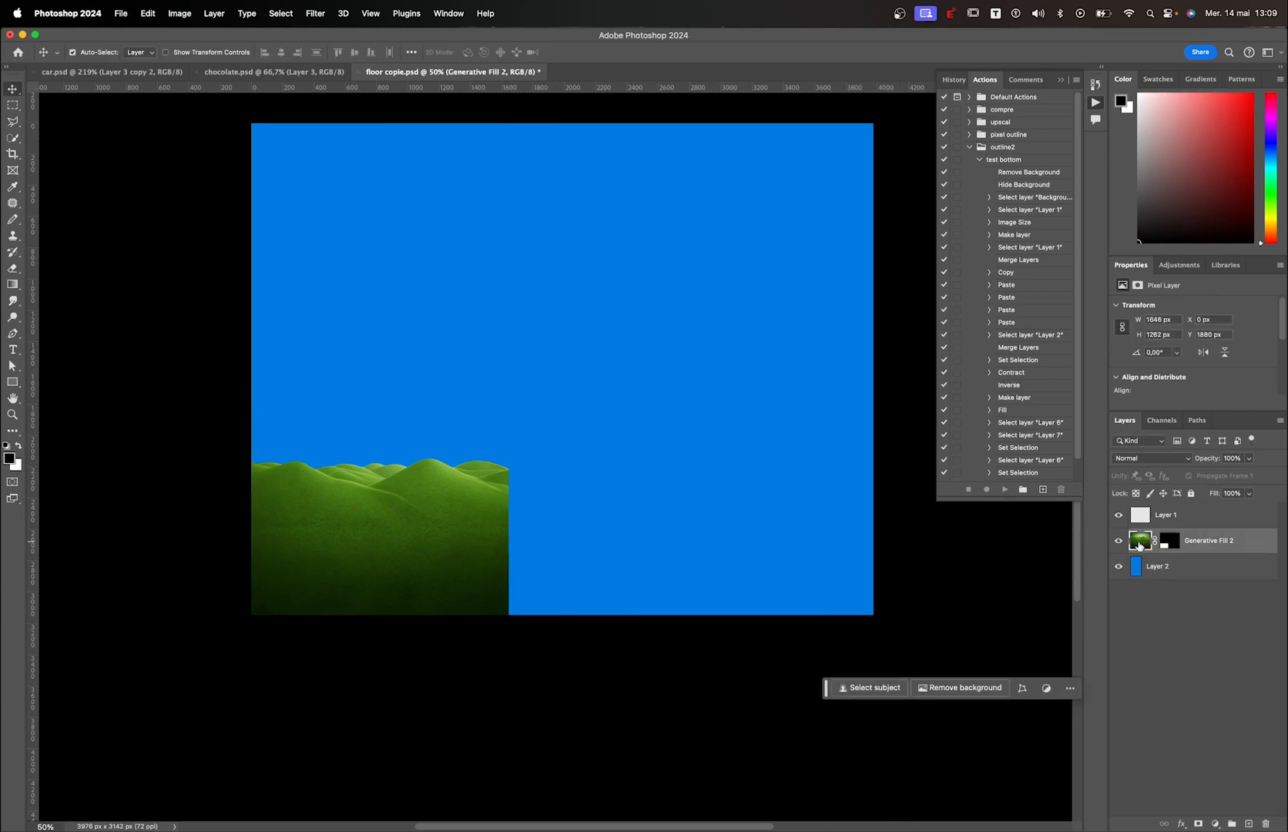
key(m)
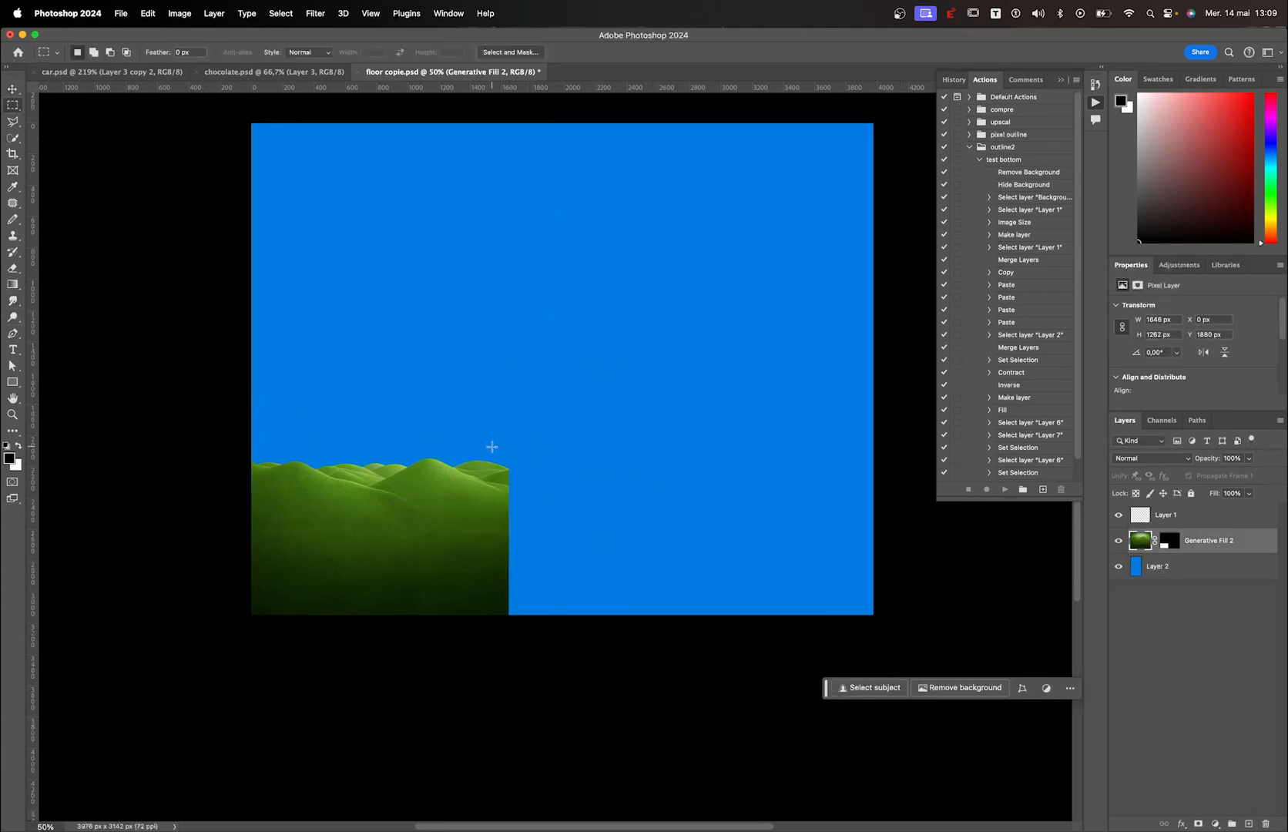
drag(475, 441, 972, 616)
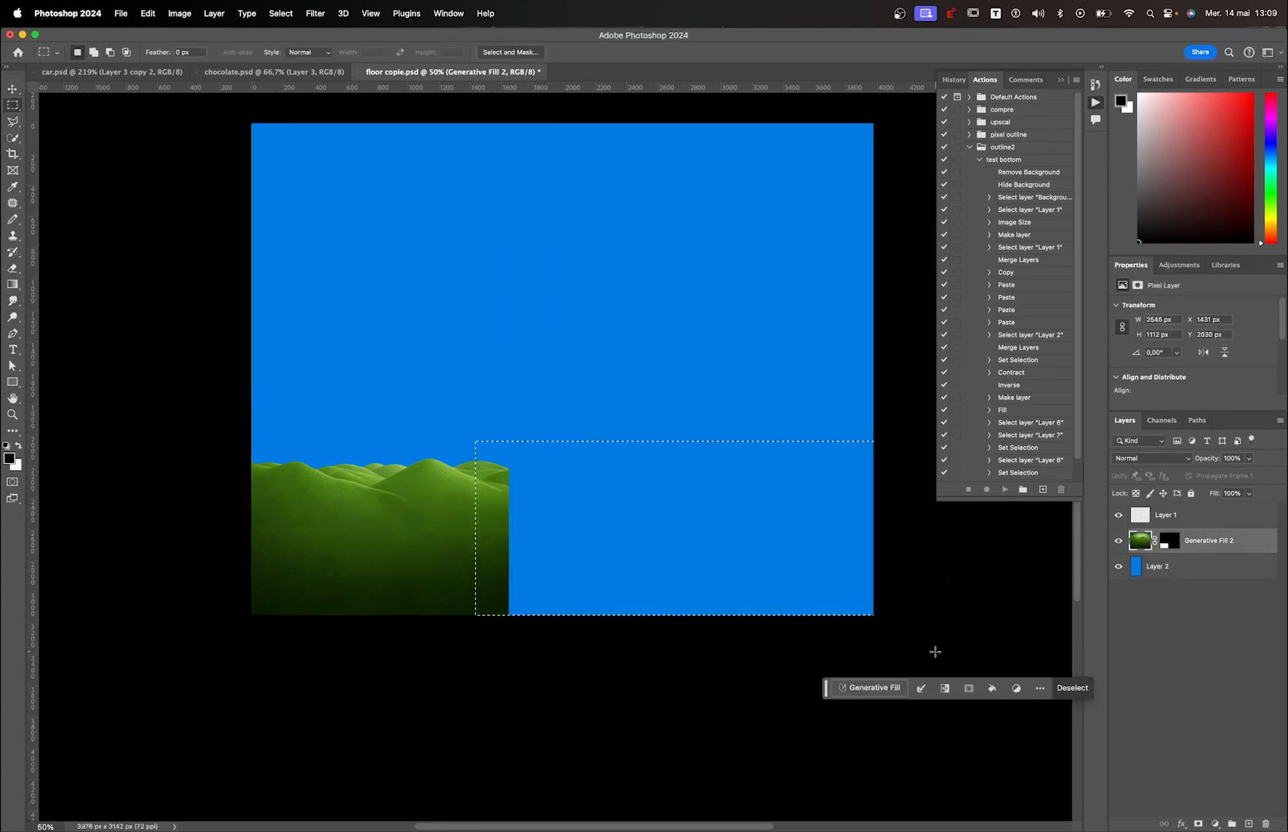
click(870, 687)
key(Return)
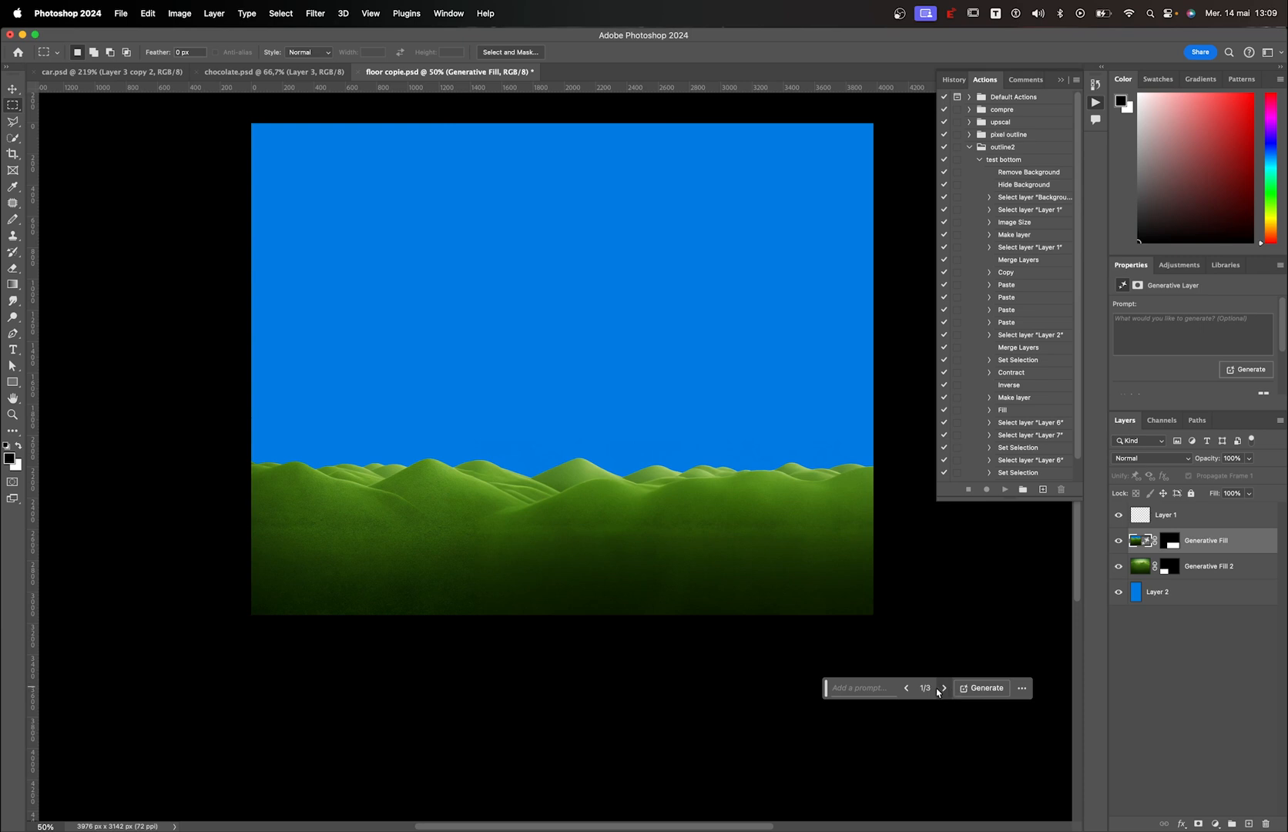
click(945, 688)
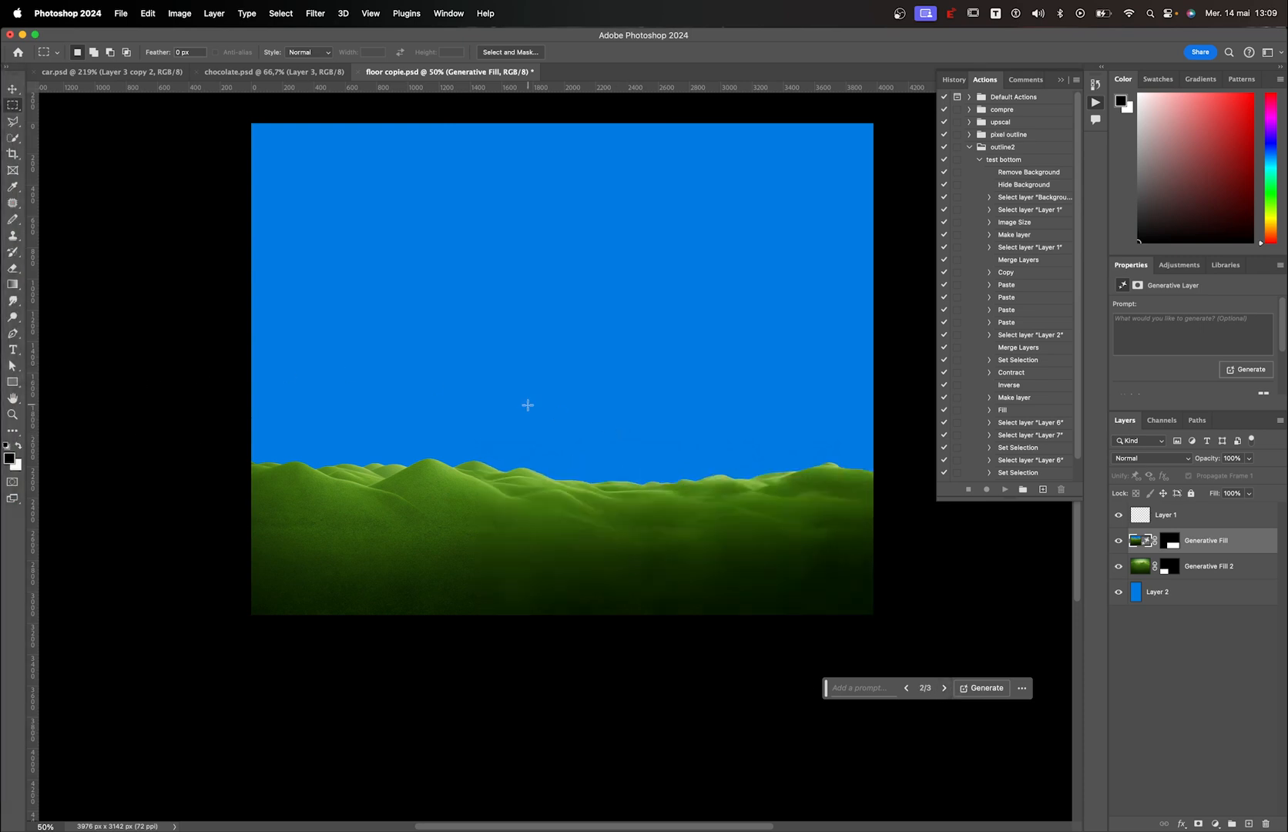
Merge the new Generative Fill layer with the Generative Fill 2 layer
scroll(524, 402, up, 3)
scroll(521, 402, down, 3)
scroll(520, 402, right, 2)
scroll(521, 402, up, 1)
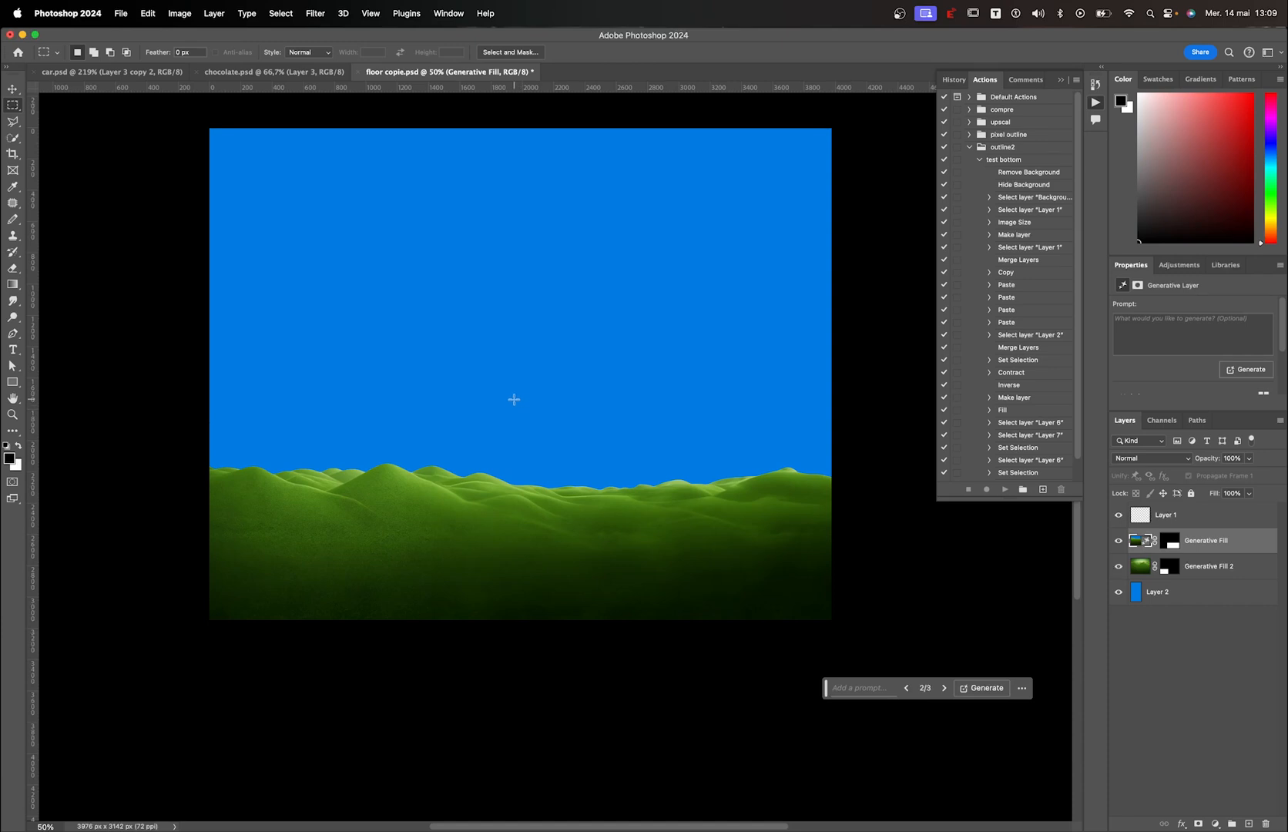
shift+click(1141, 570)
key(super+e)
Check the merged hills by switching layer visibility, and hide the blue Layer 2
click(1118, 541)
click(1118, 541)
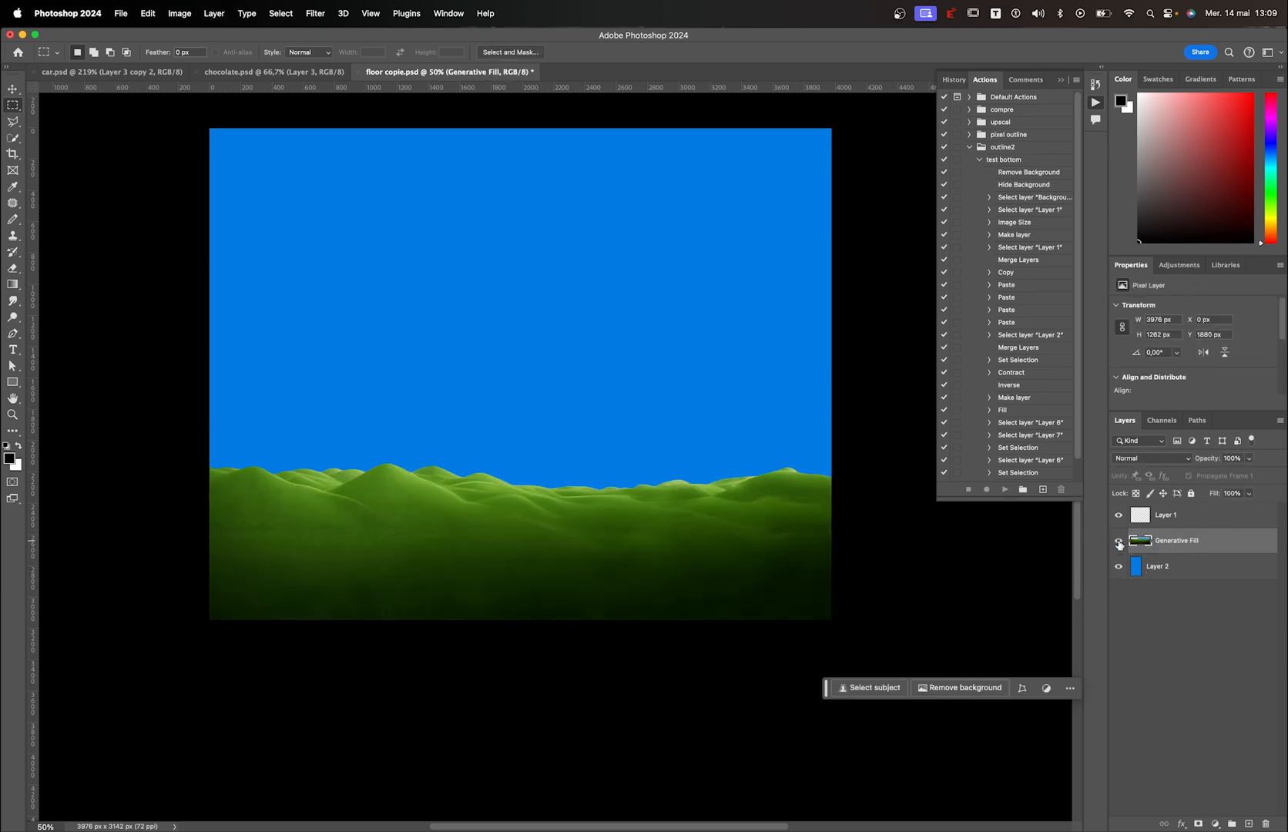
click(1119, 541)
click(1119, 541)
click(1119, 569)
click(1120, 569)
click(1122, 569)
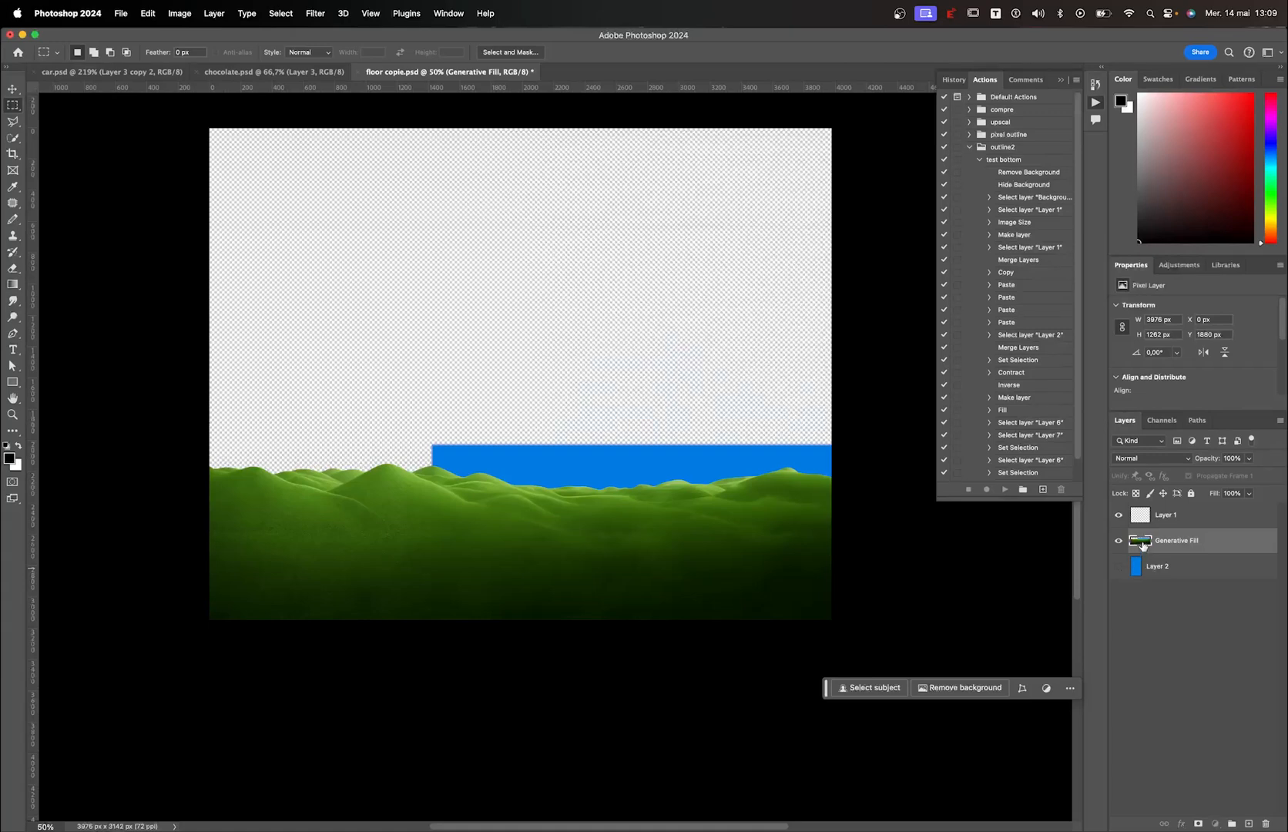
Try to remove the background of the merged hills layer automatically
key(v)
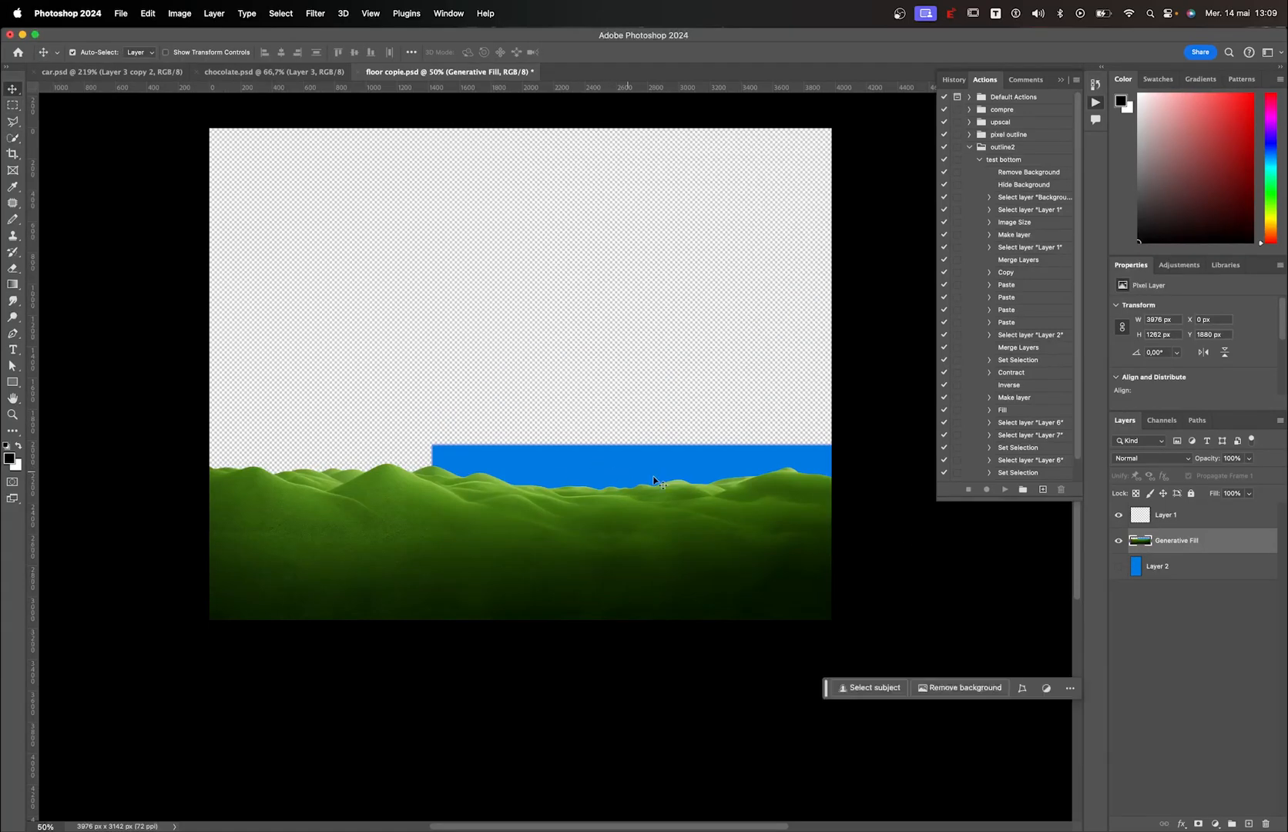
click(936, 687)
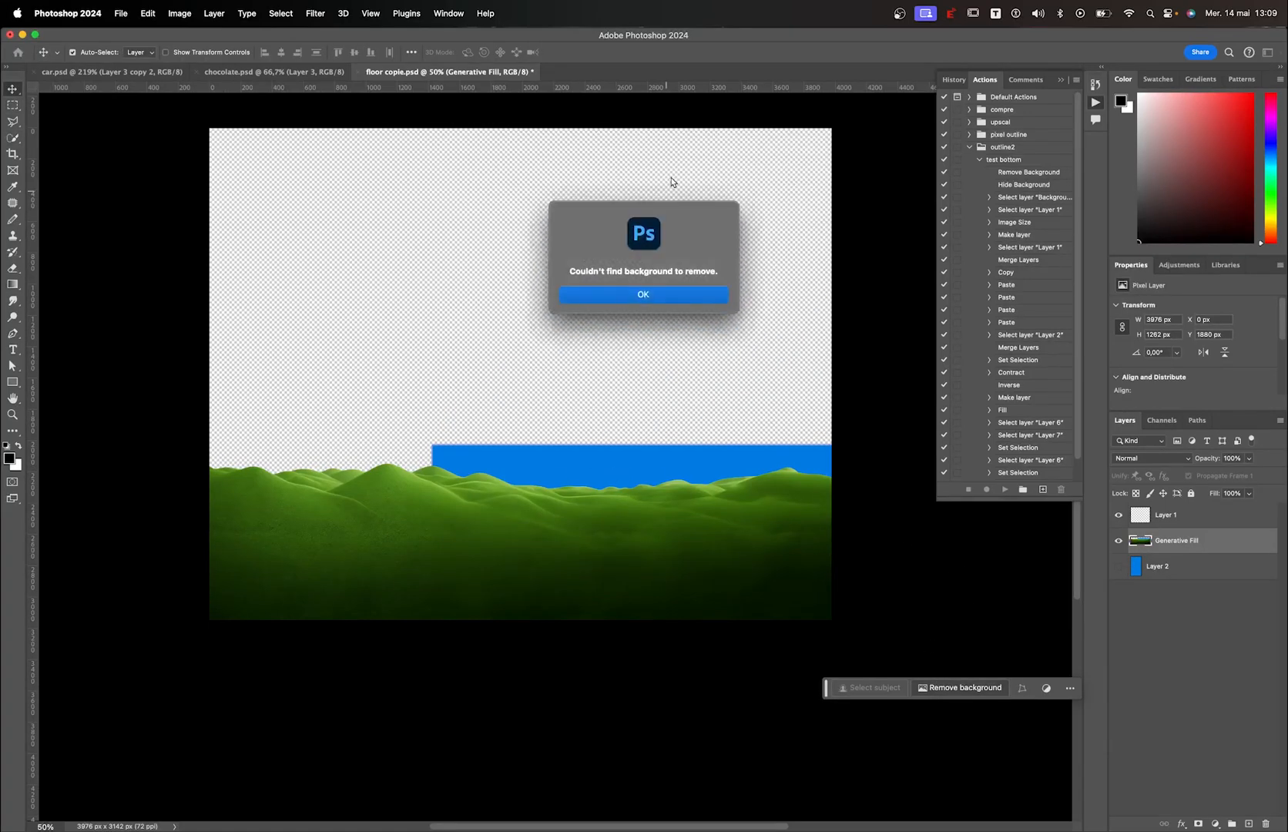
click(657, 299)
Select the leftover blue area above the hills with the Magic Wand at tolerance 20, delete it and deselect
key(w)
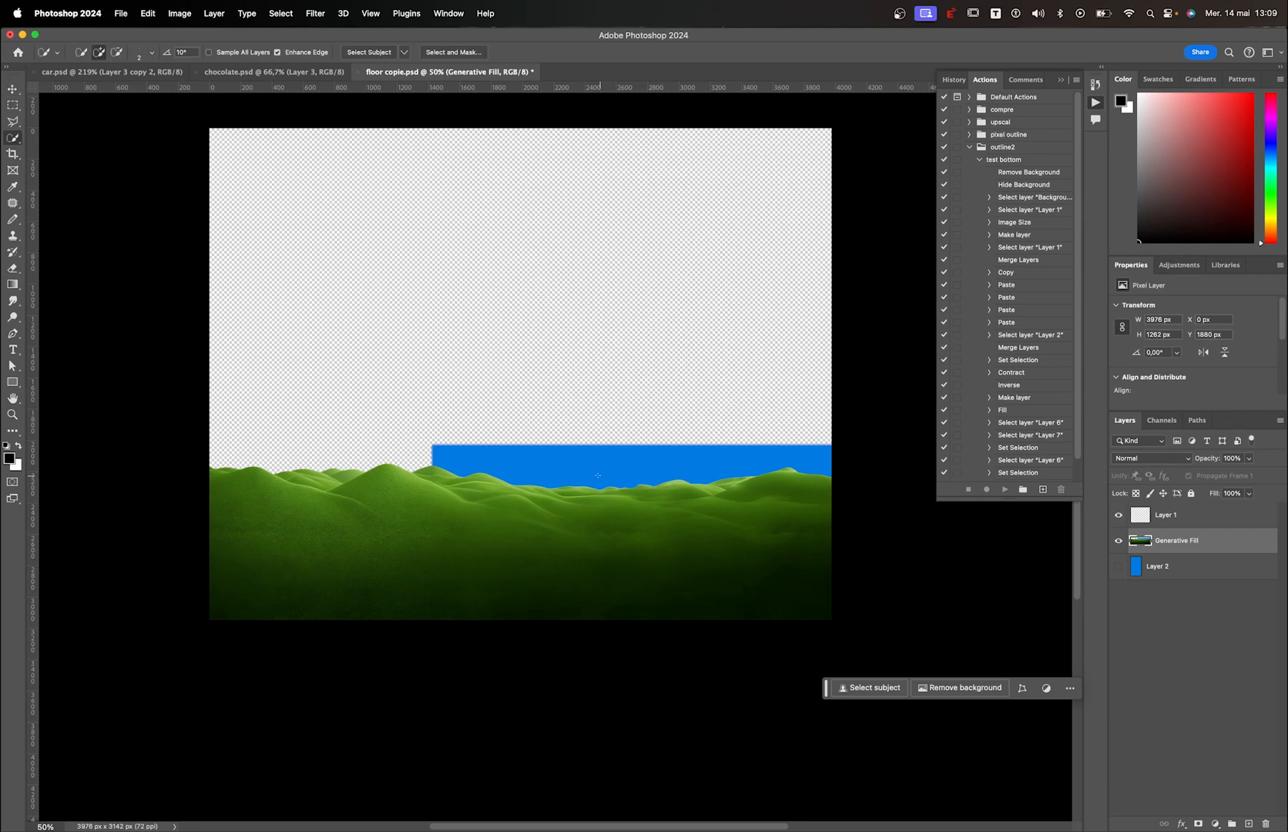
key(shift+w)
click(587, 472)
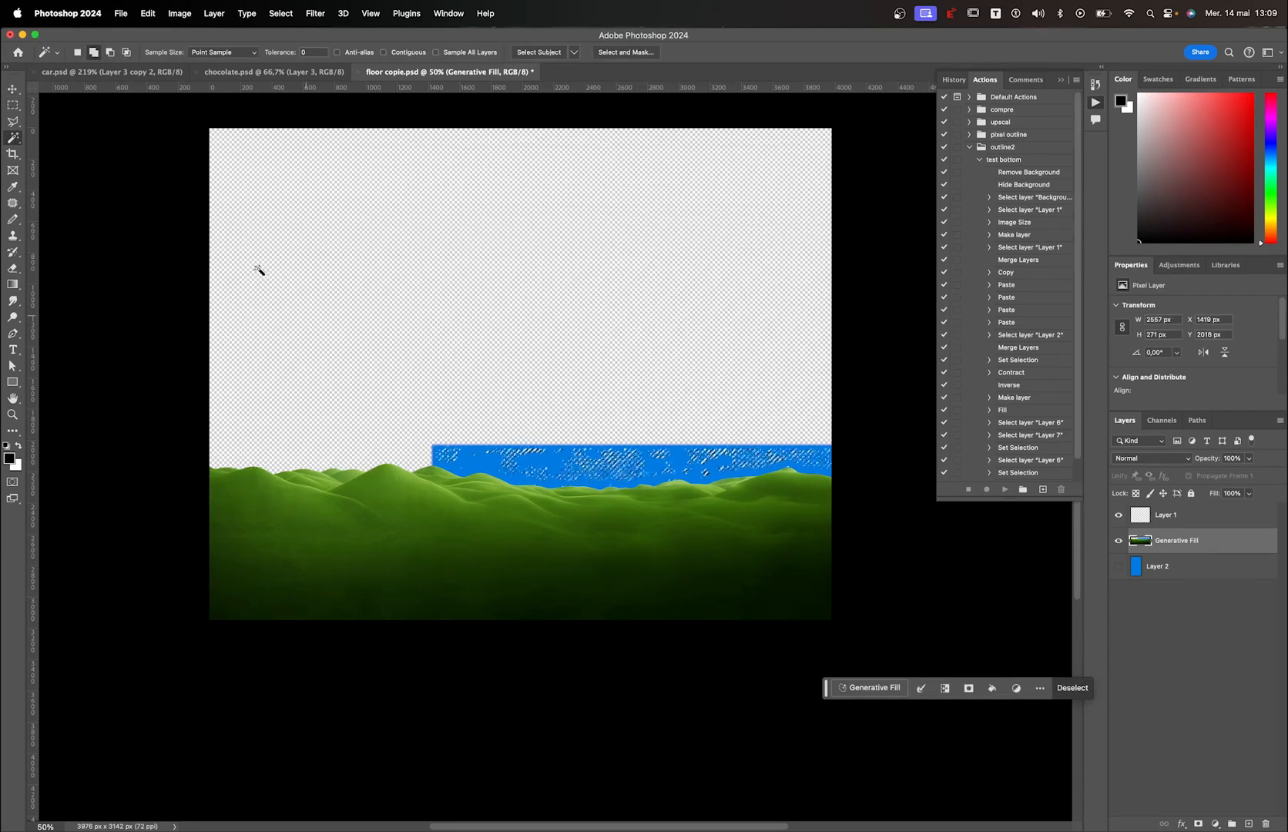
click(312, 52)
text(20)
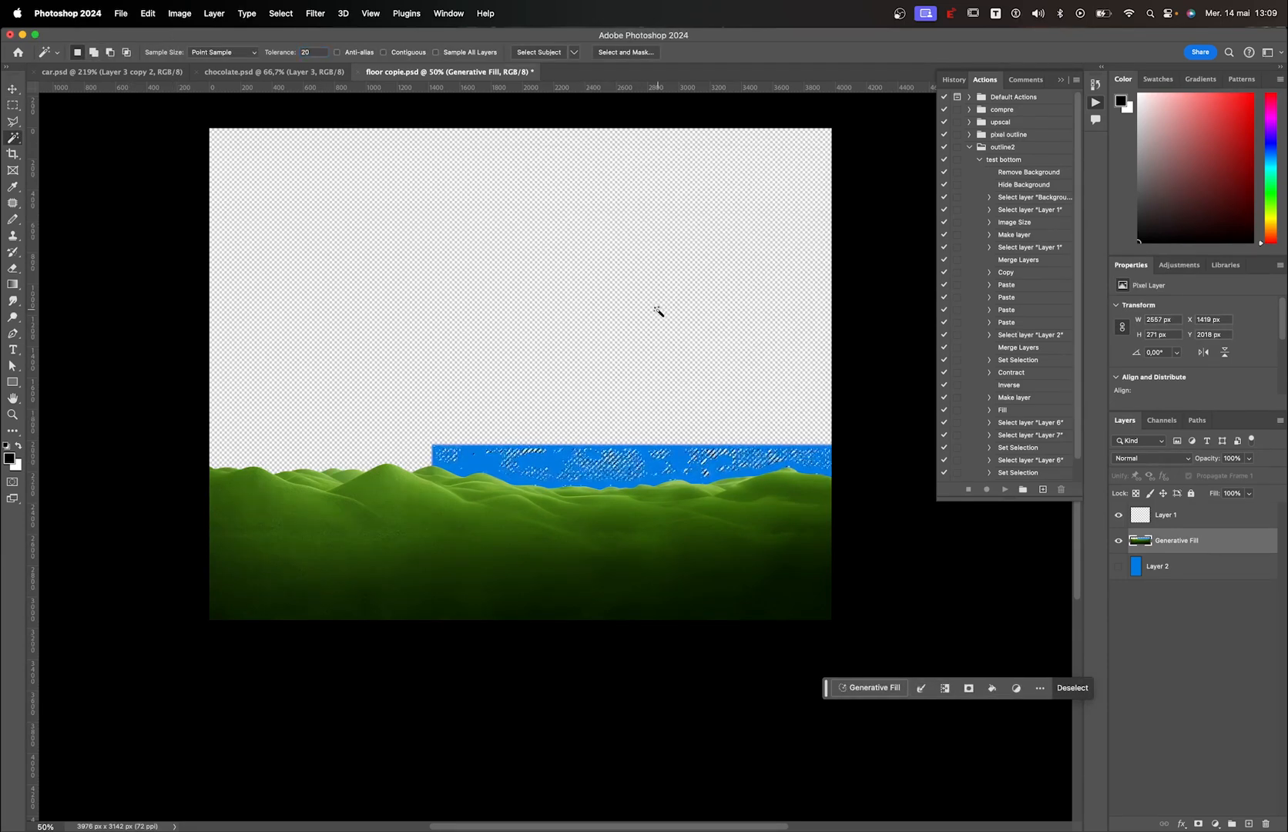
key(super+d)
click(563, 468)
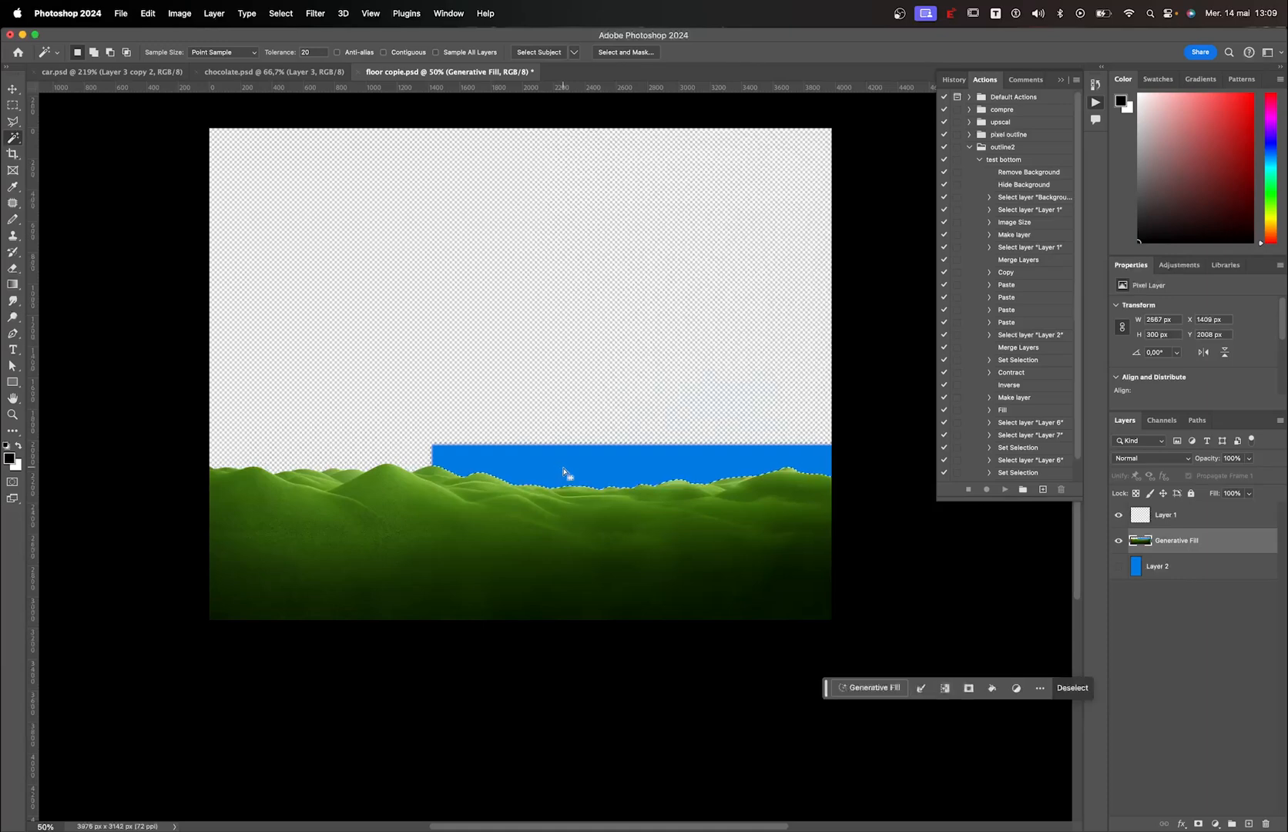
key(Delete)
key(super+f)
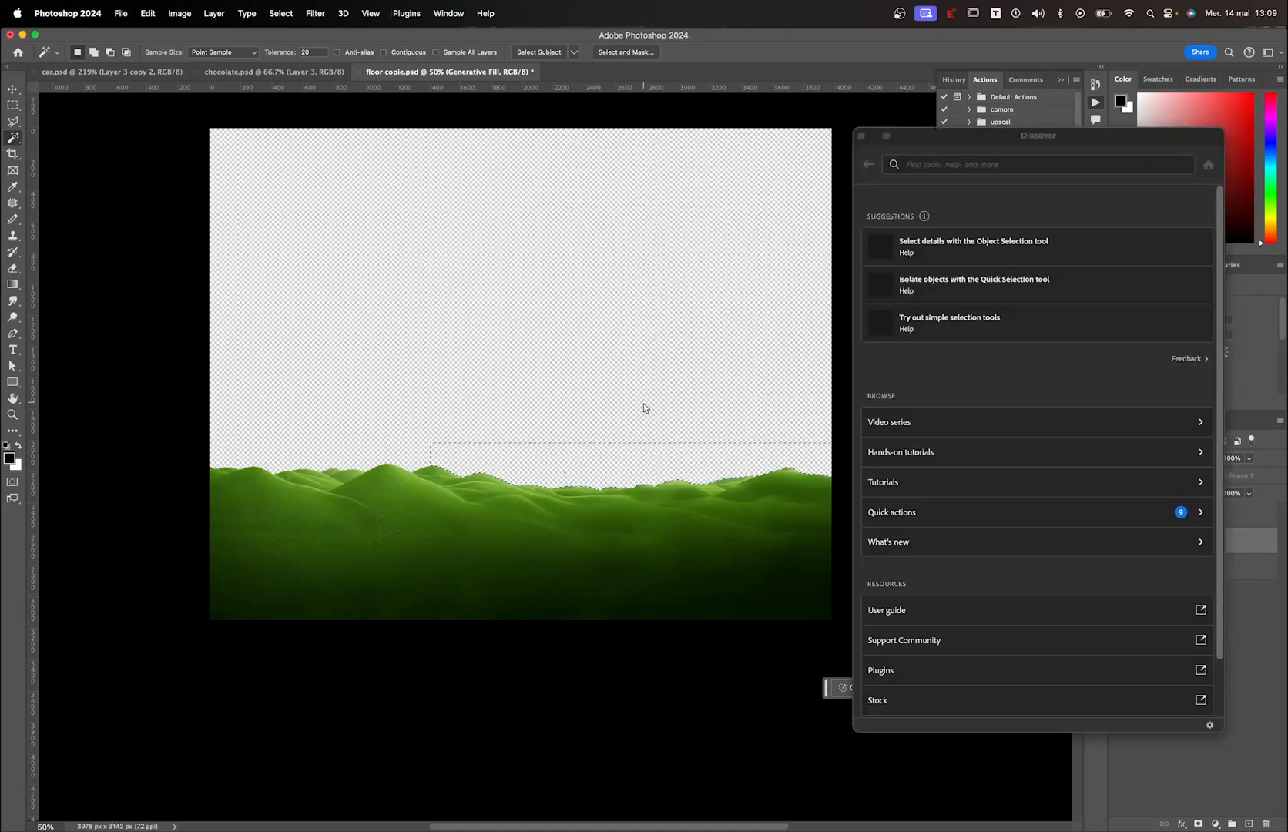
key(super+d)
key(v)
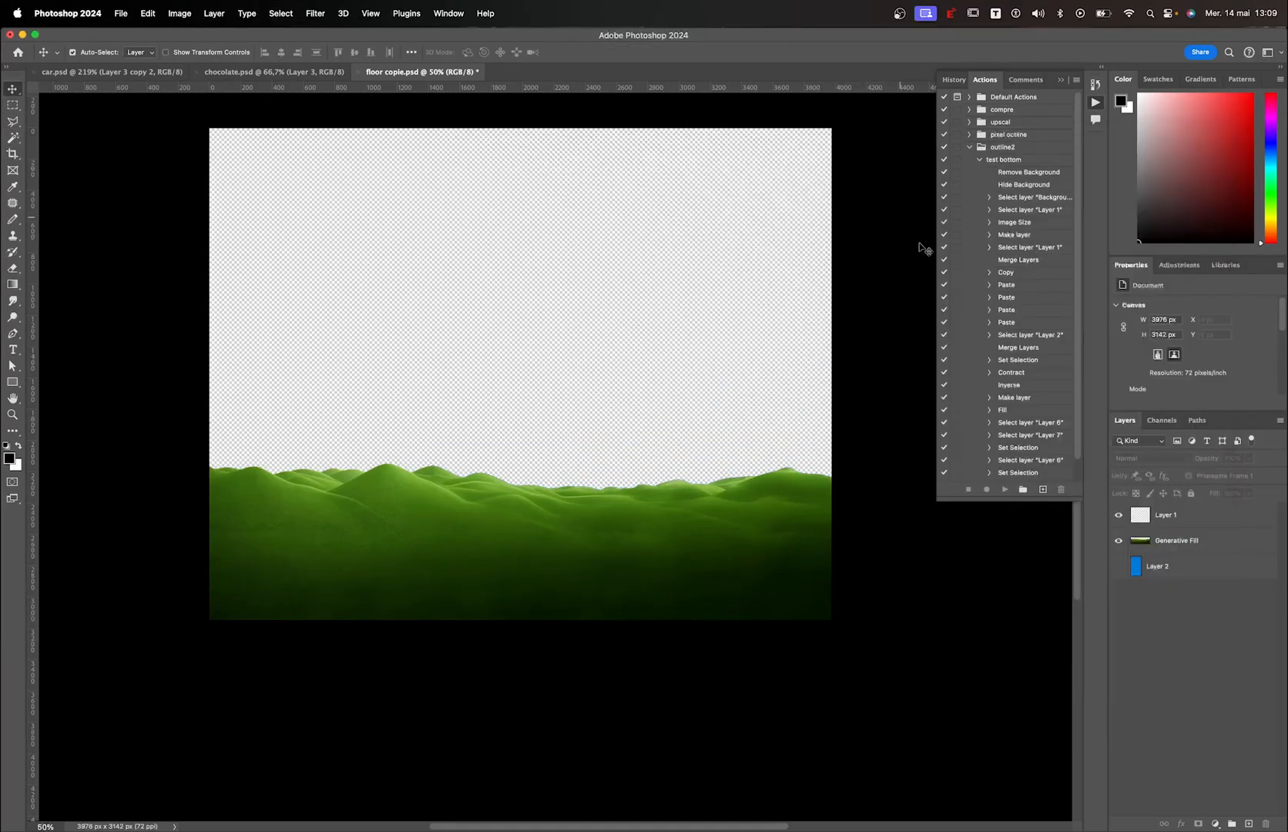
click(862, 136)
Check the cleaned hills layer and show the blue Layer 2 again
click(1120, 541)
click(1122, 543)
click(1119, 567)
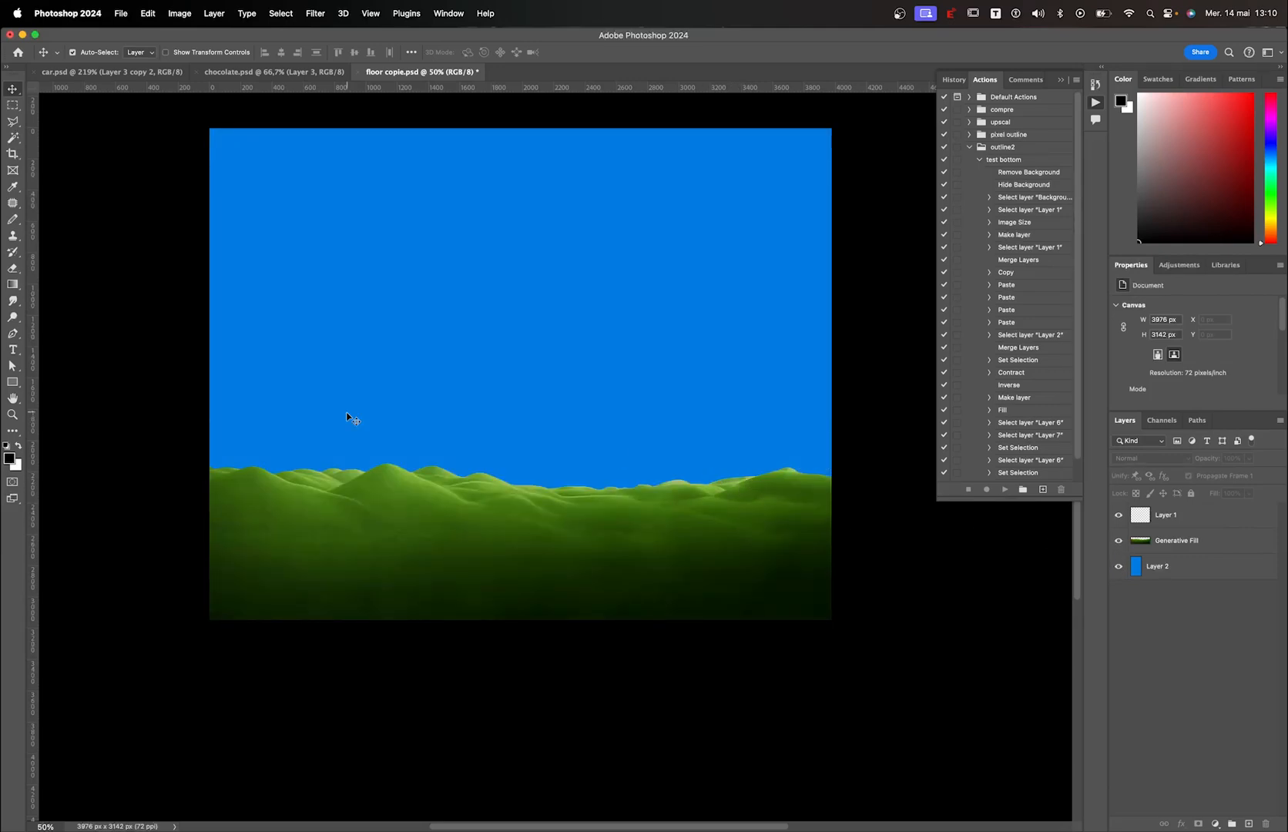
Switch to Illustrator and examine the cow's head by selecting it and toggling the visibility of its layer, Calque 6
mouse_move(6, 254)
click(16, 452)
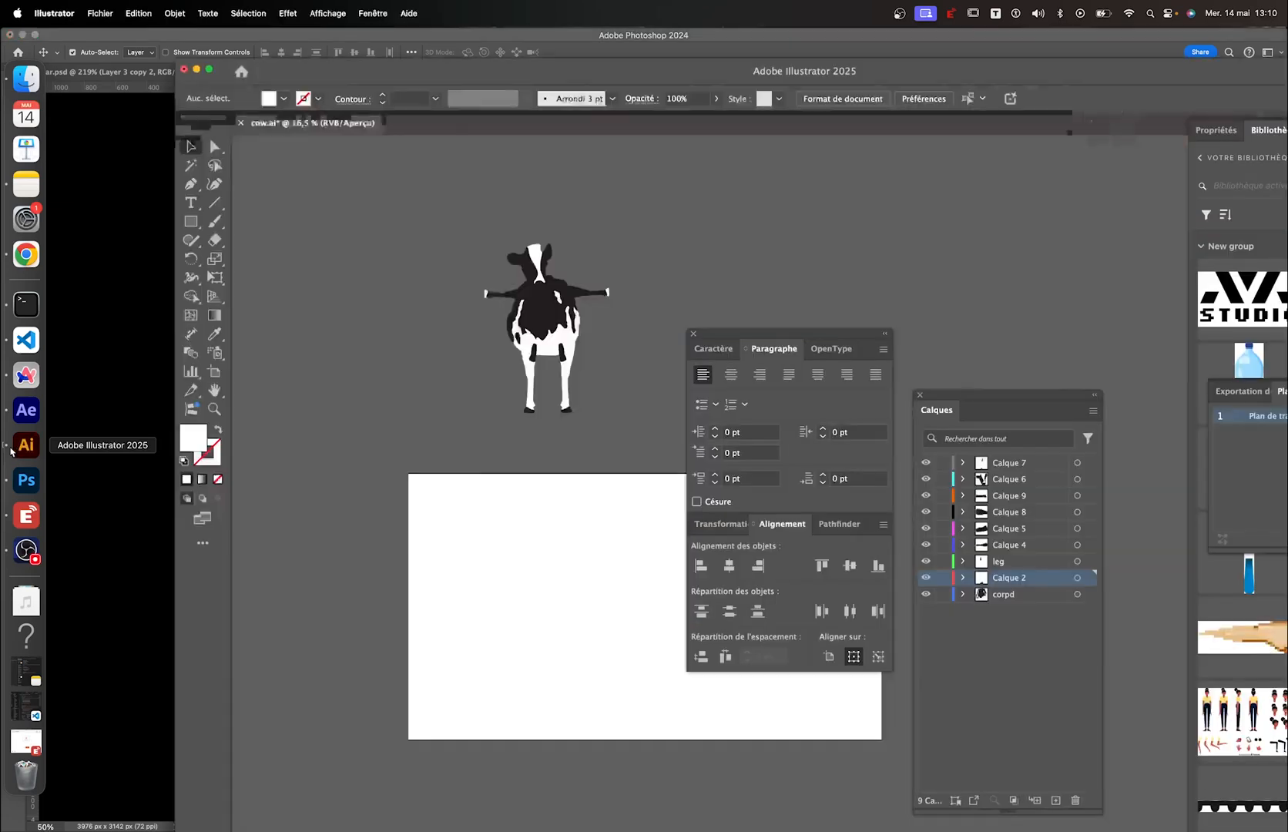
click(537, 262)
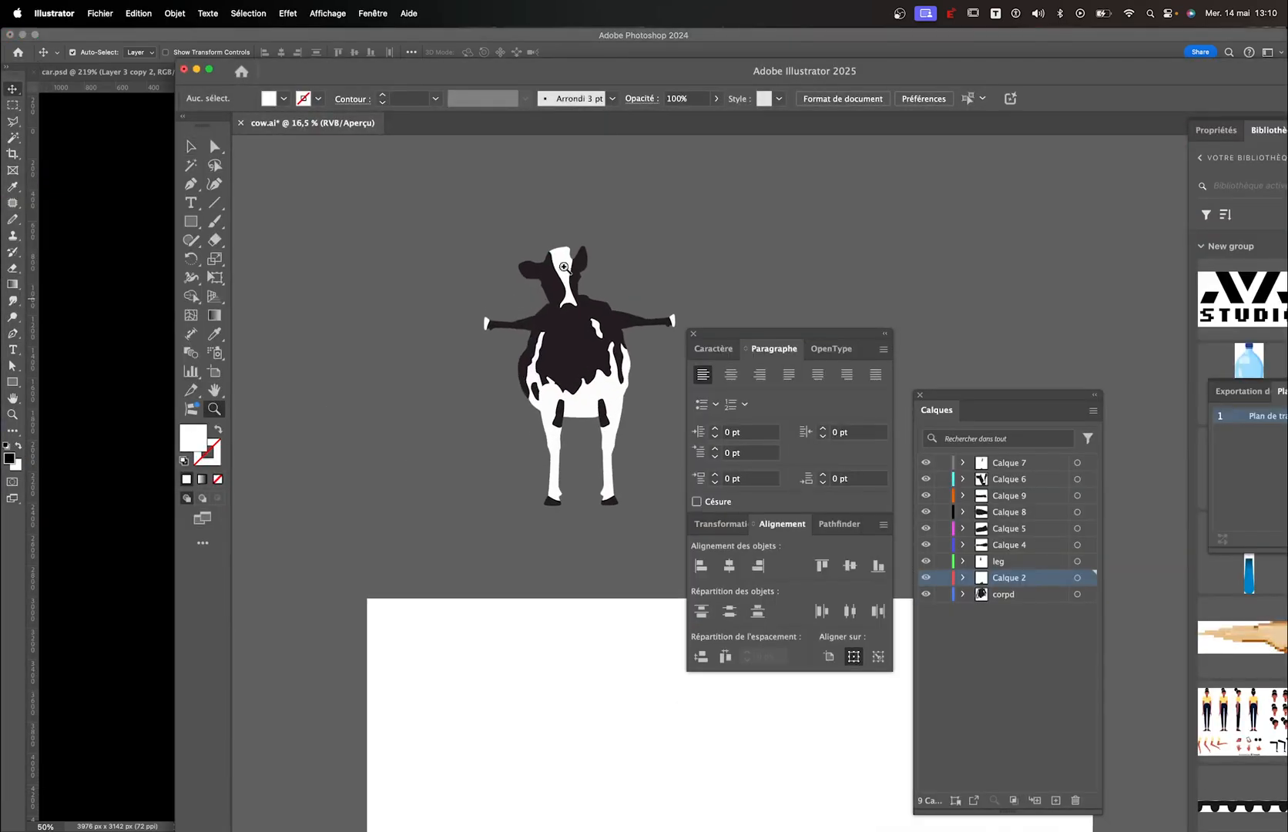
scroll(462, 309, right, 3)
key(v)
click(373, 297)
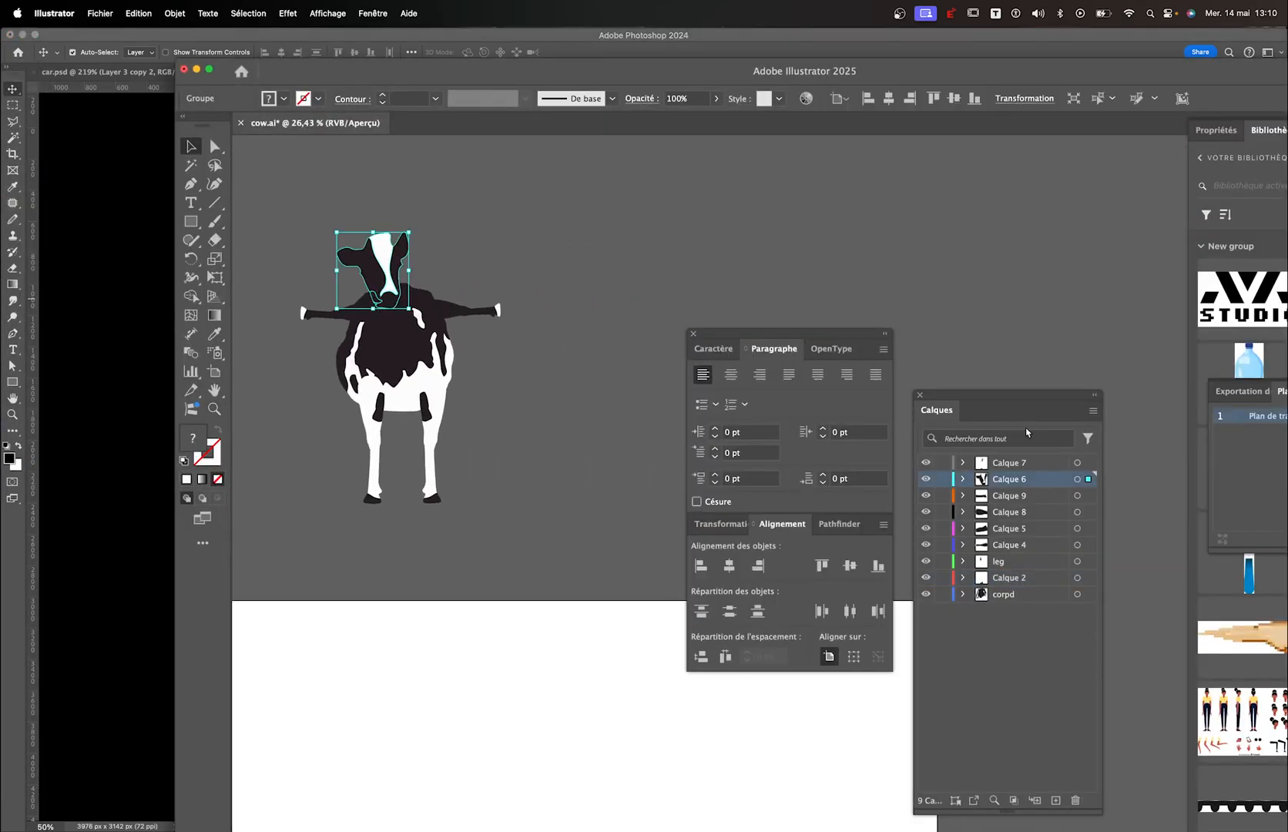
click(926, 478)
click(926, 478)
Try moving the cow's body, an arm and a leg away from the figure, and undo the moves
click(393, 358)
drag(393, 358, 628, 331)
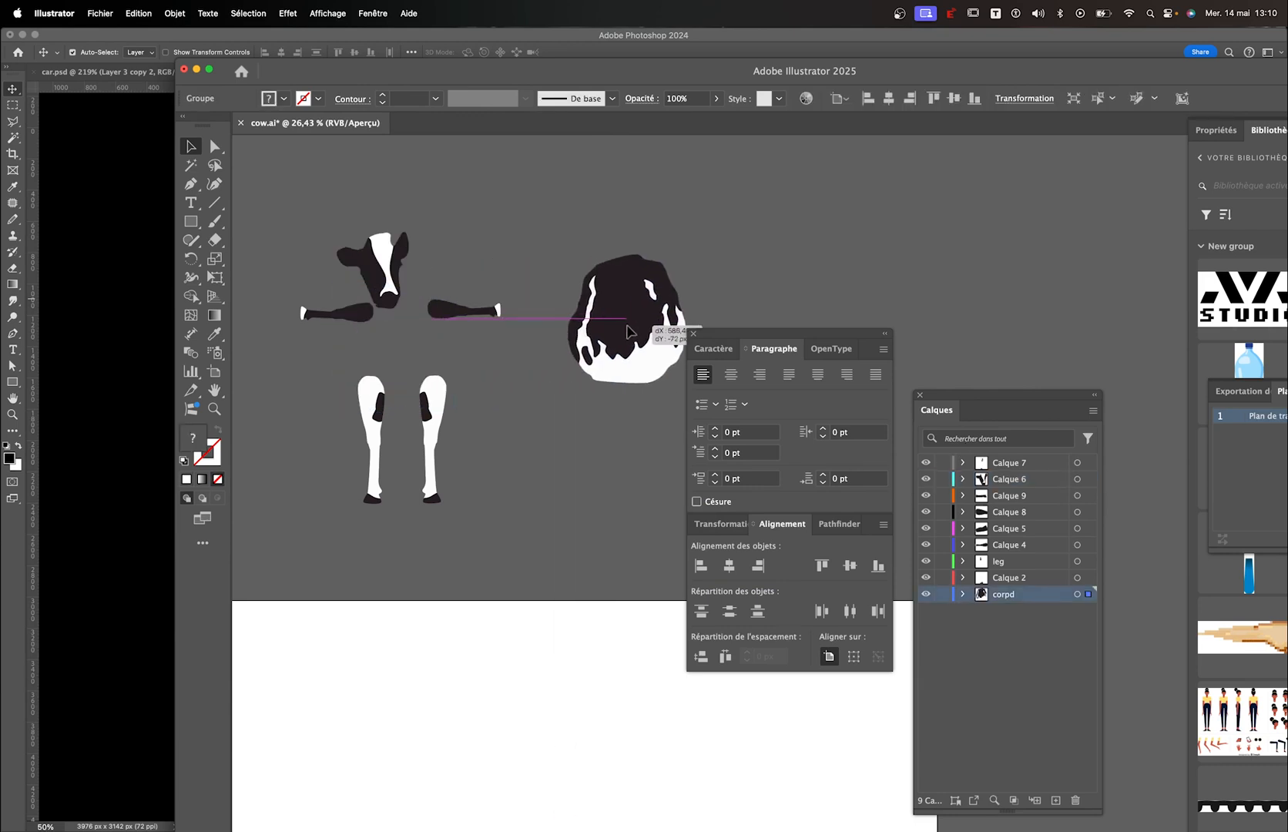
click(555, 325)
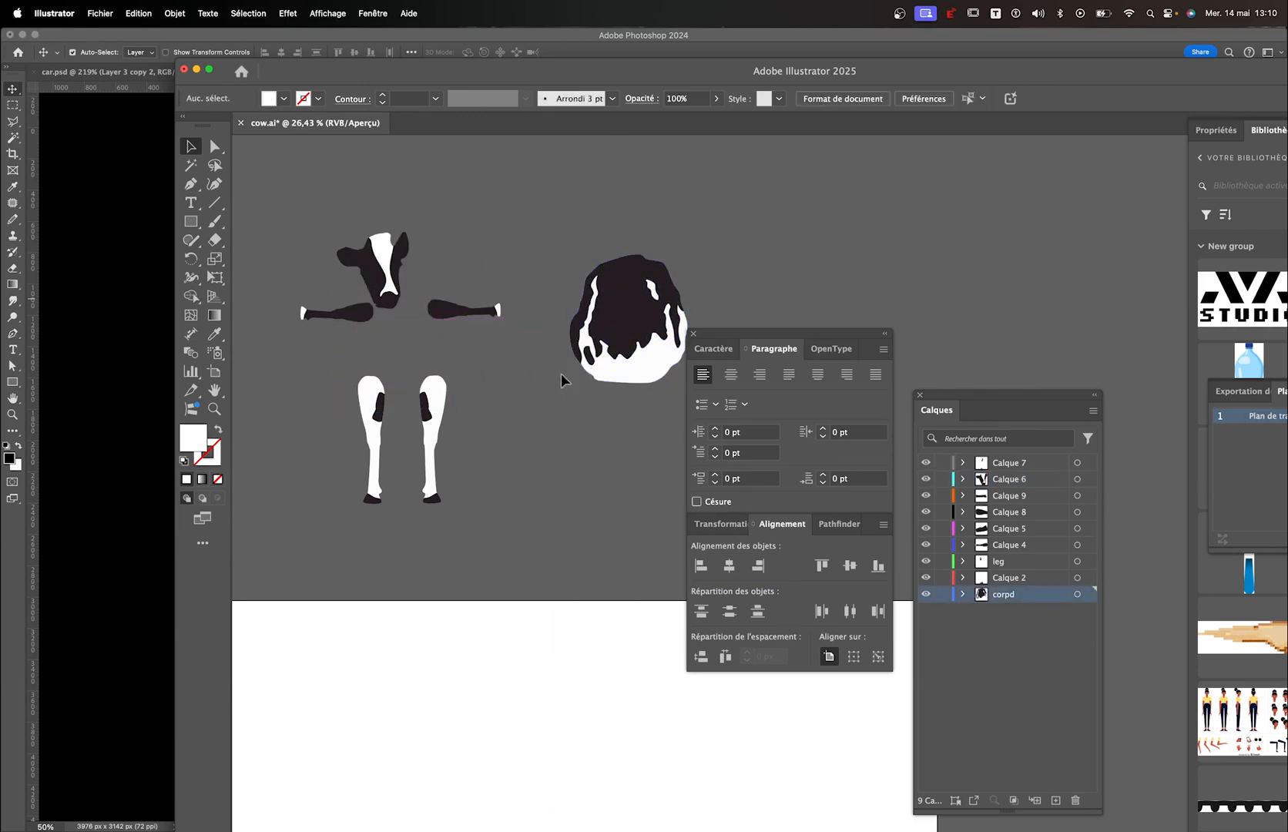
key(super+z)
drag(451, 314, 497, 309)
drag(438, 430, 540, 467)
key(super+z)
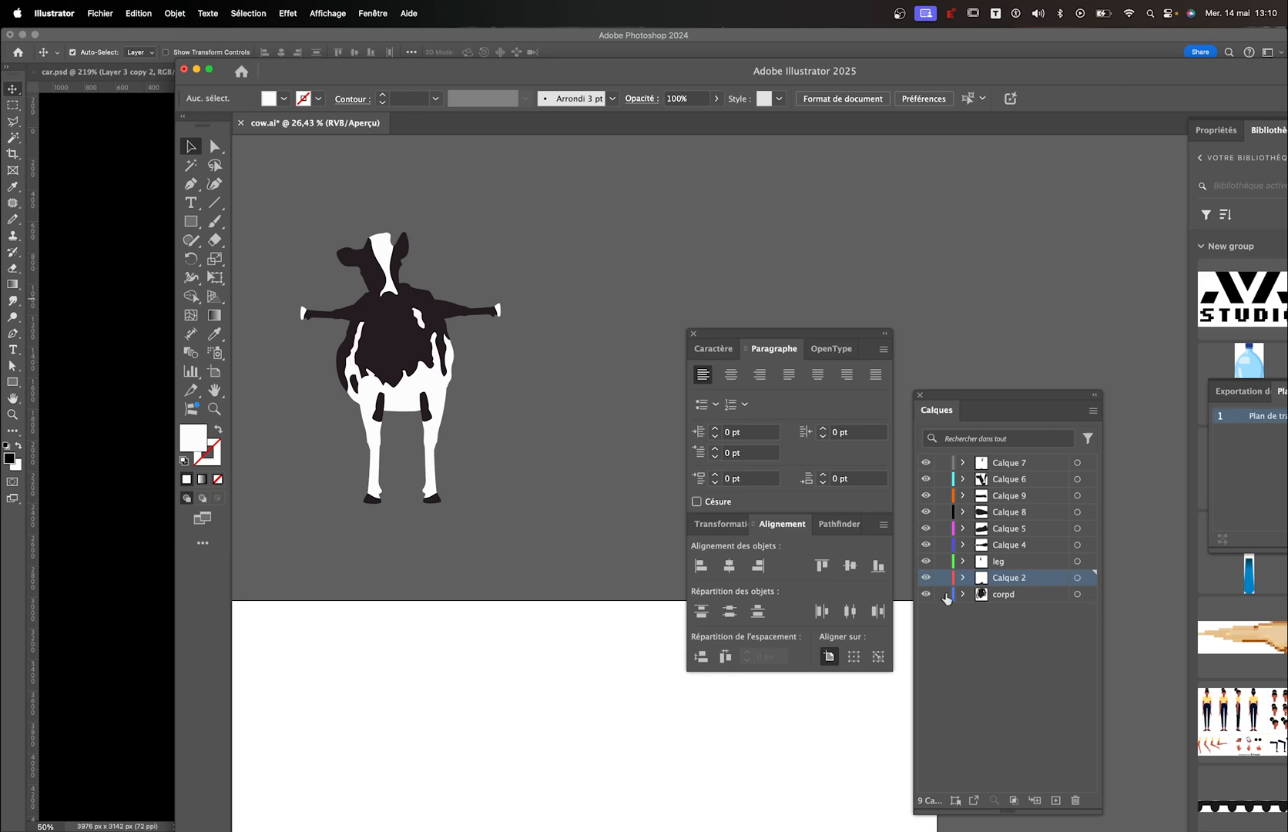
Examine the cow's separated parts by toggling the visibility of layers Calque 2, leg and Calque 4
click(926, 578)
click(926, 578)
click(926, 561)
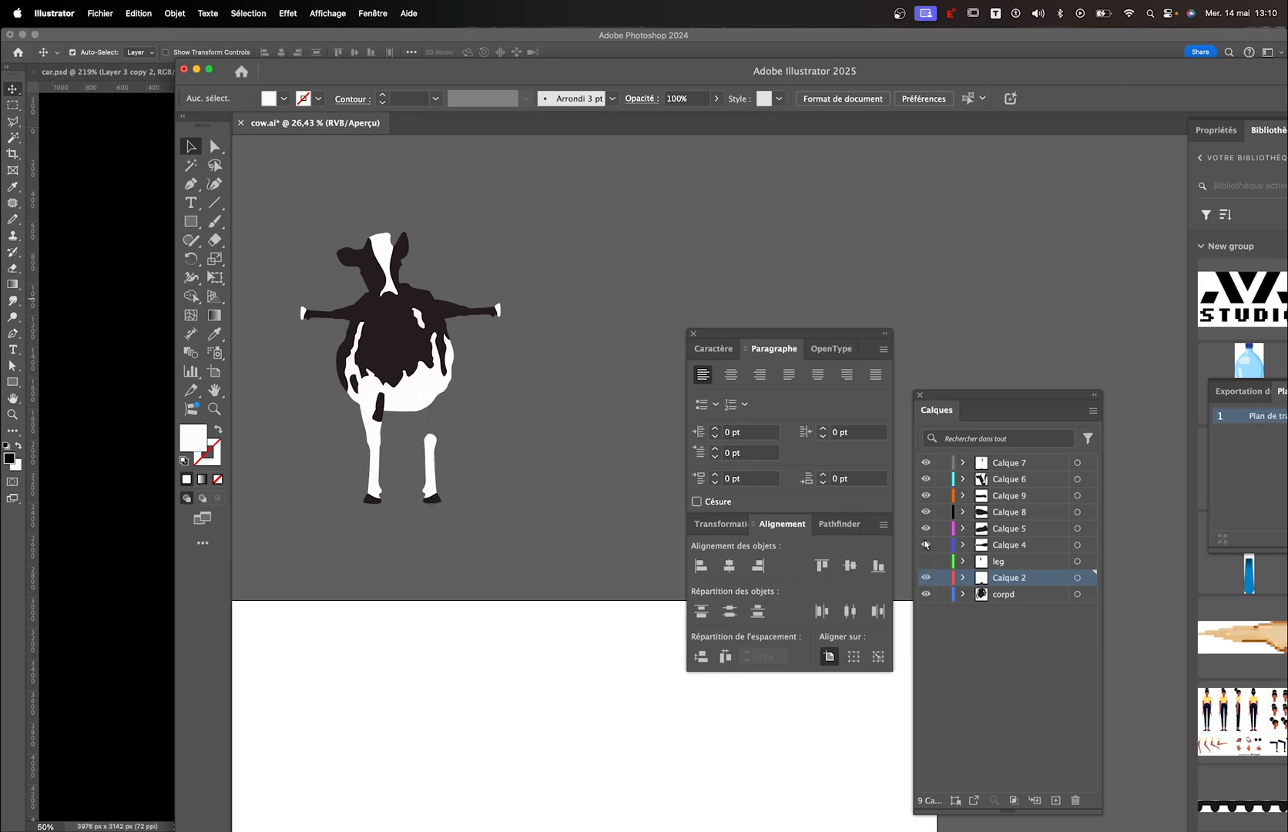
click(926, 544)
click(926, 545)
click(926, 561)
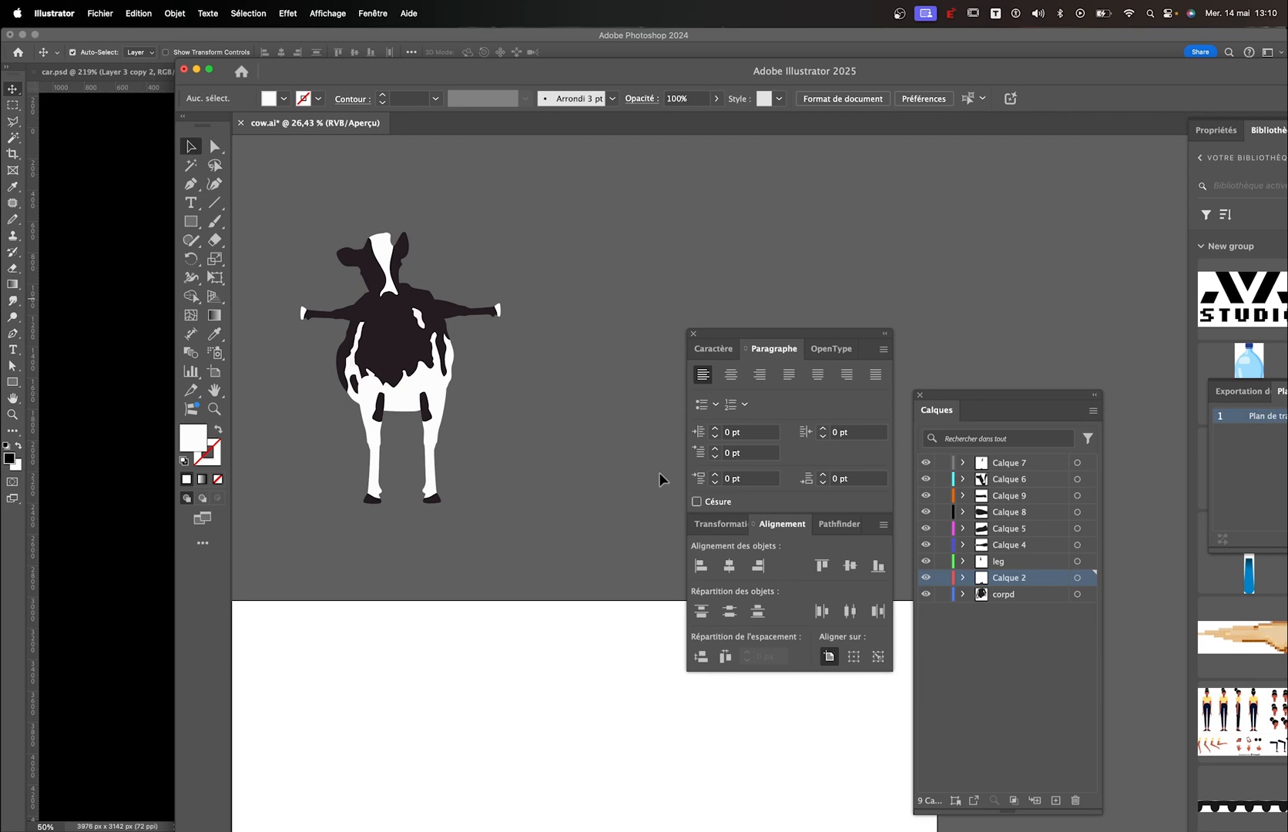
Switch to Photoshop and save the hills background as floor demo.psd in the GM74 folder with Maximize Compatibility on
click(144, 340)
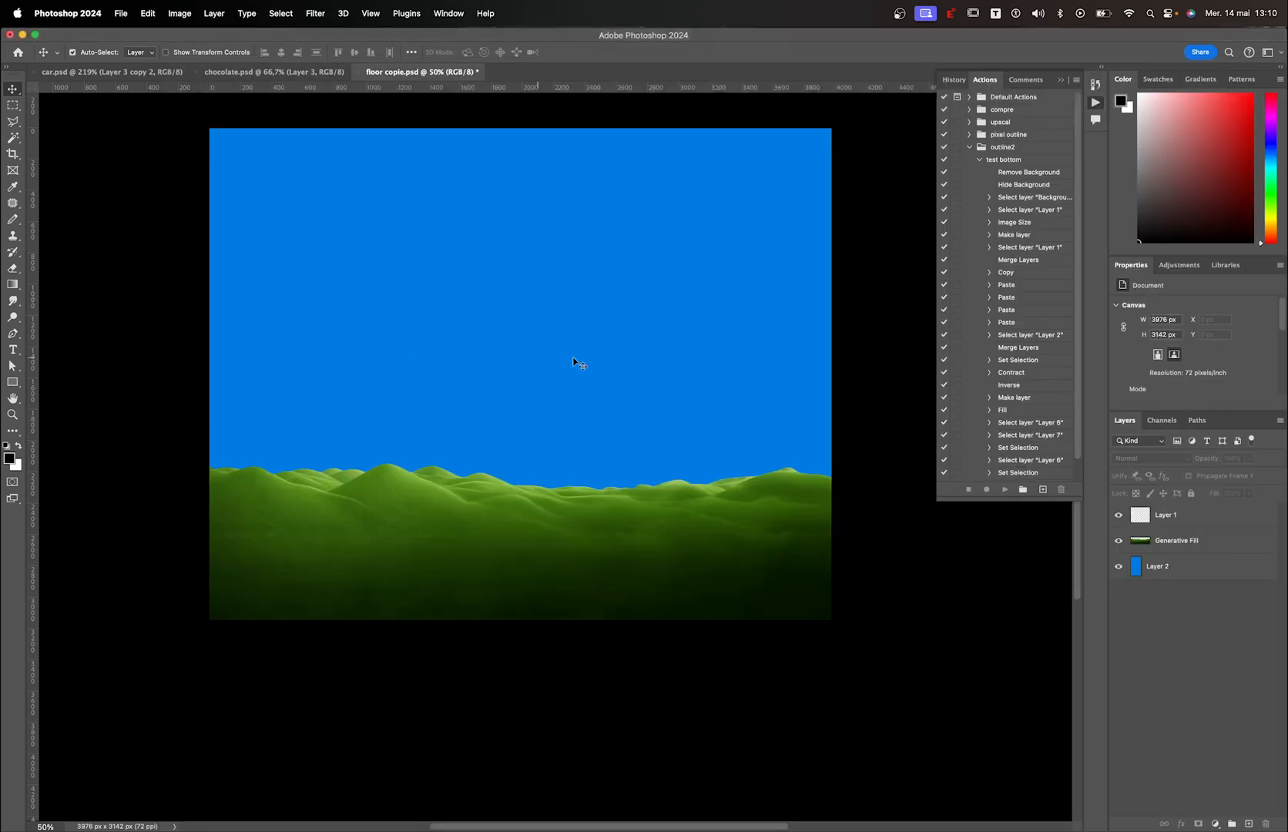
key(super+shift+s)
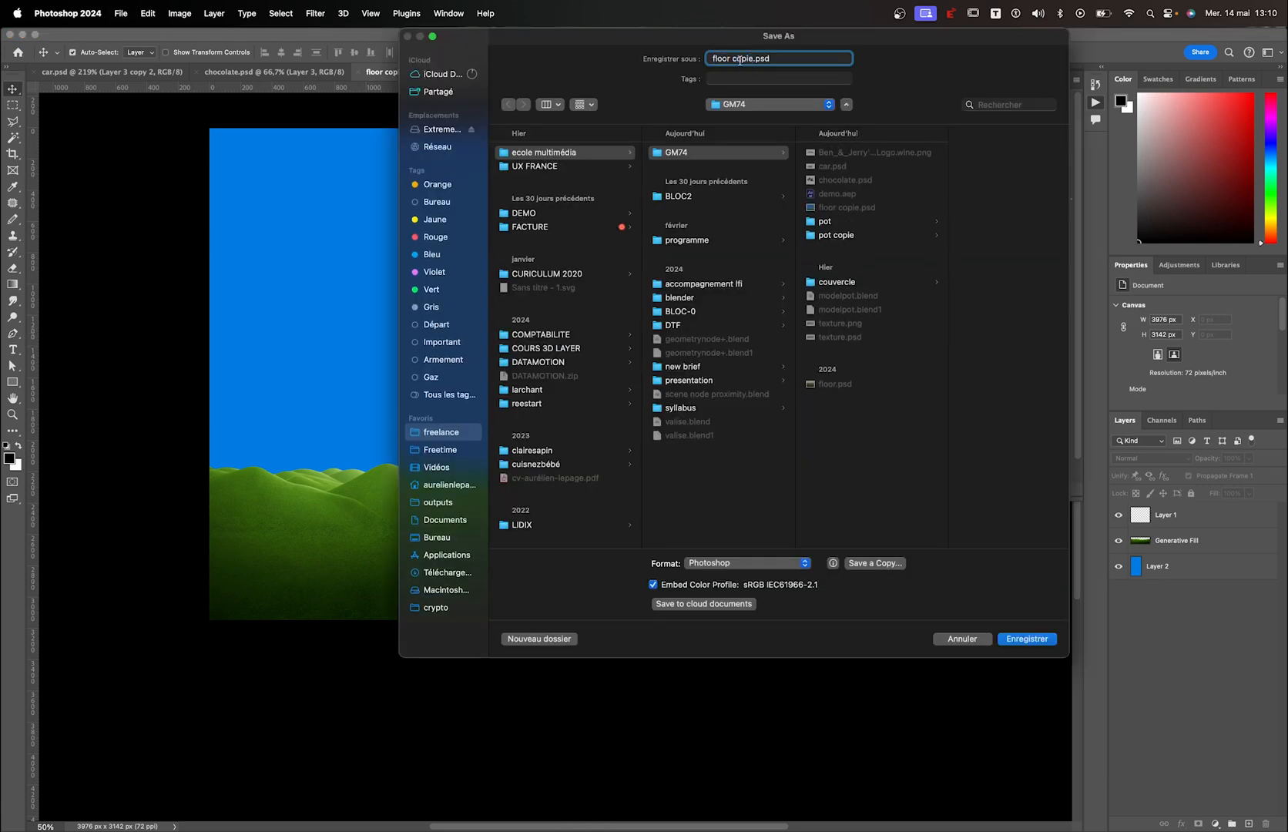
double_click(741, 59)
text(demo)
key(Return)
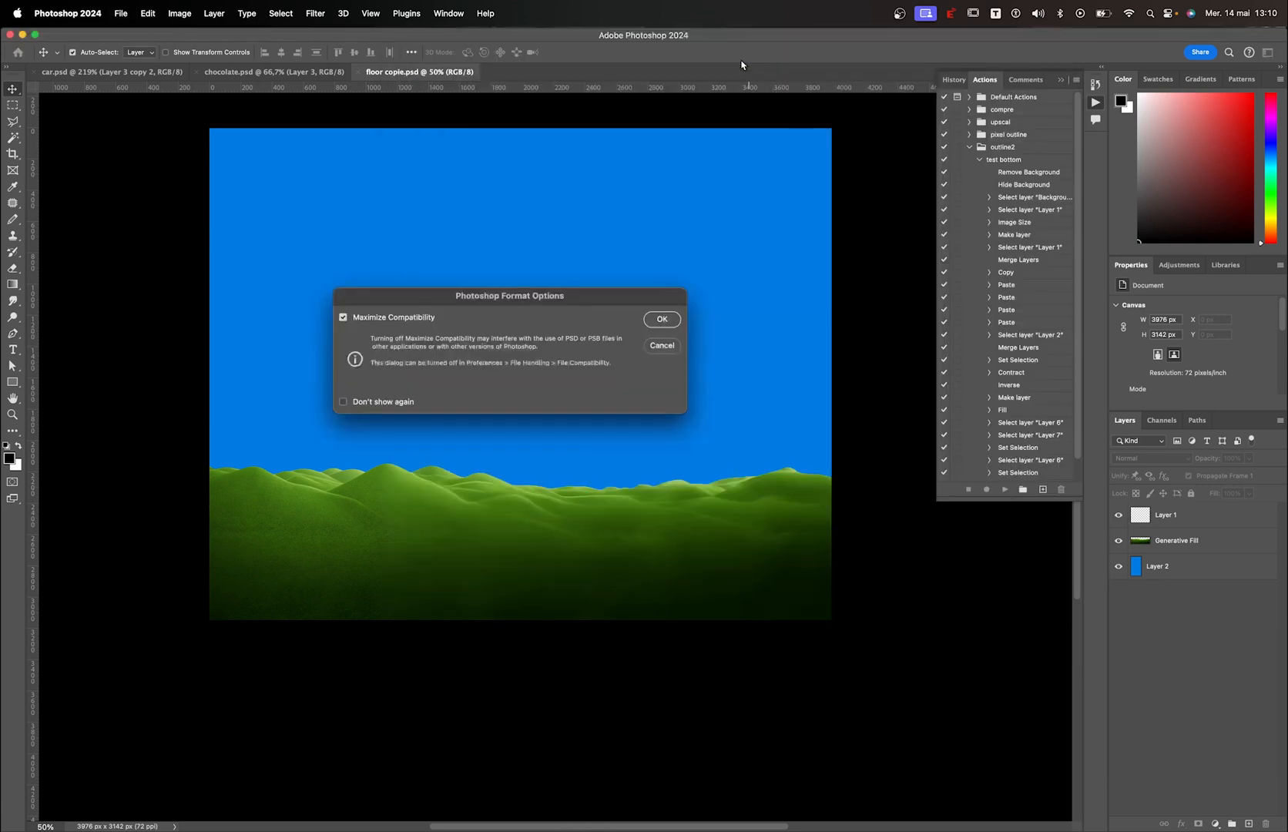
click(664, 319)
Switch to After Effects and gather all existing project items into a new folder
mouse_move(26, 339)
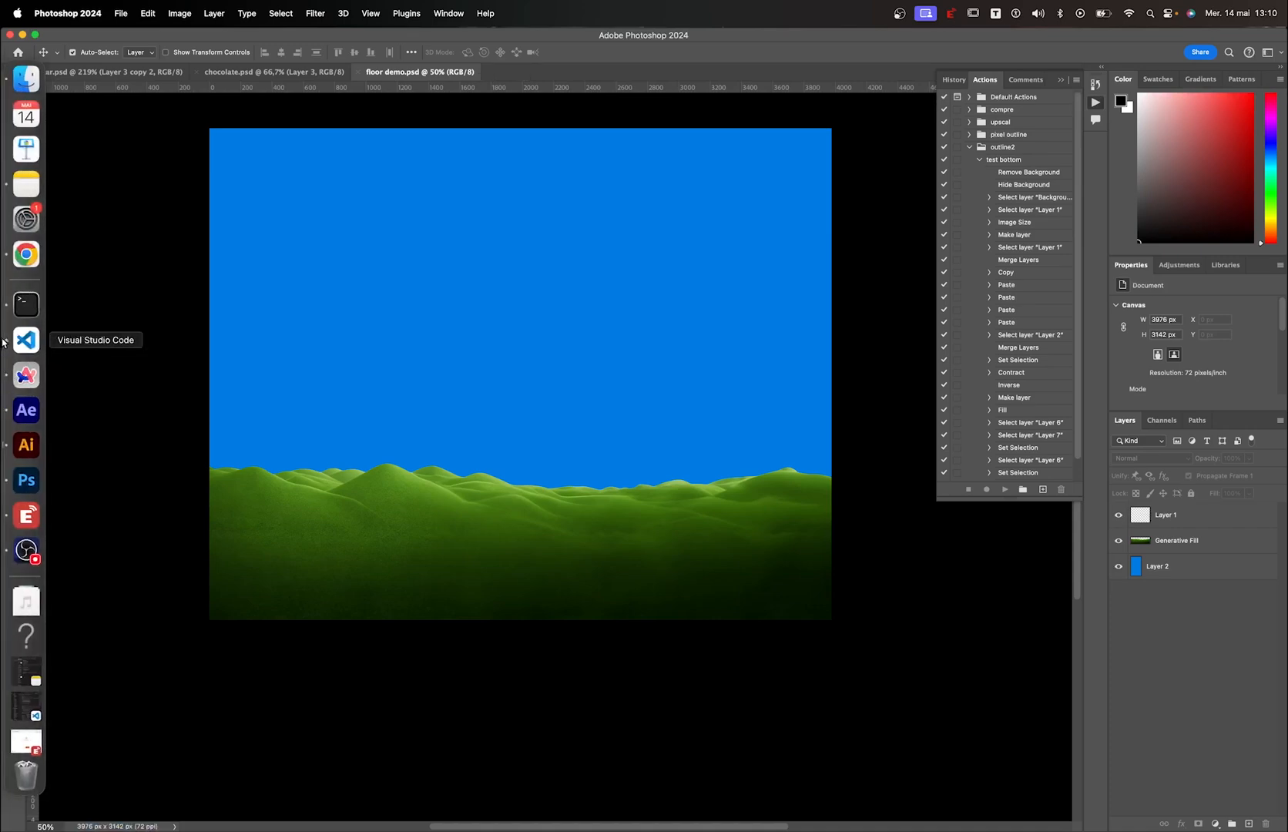
click(27, 411)
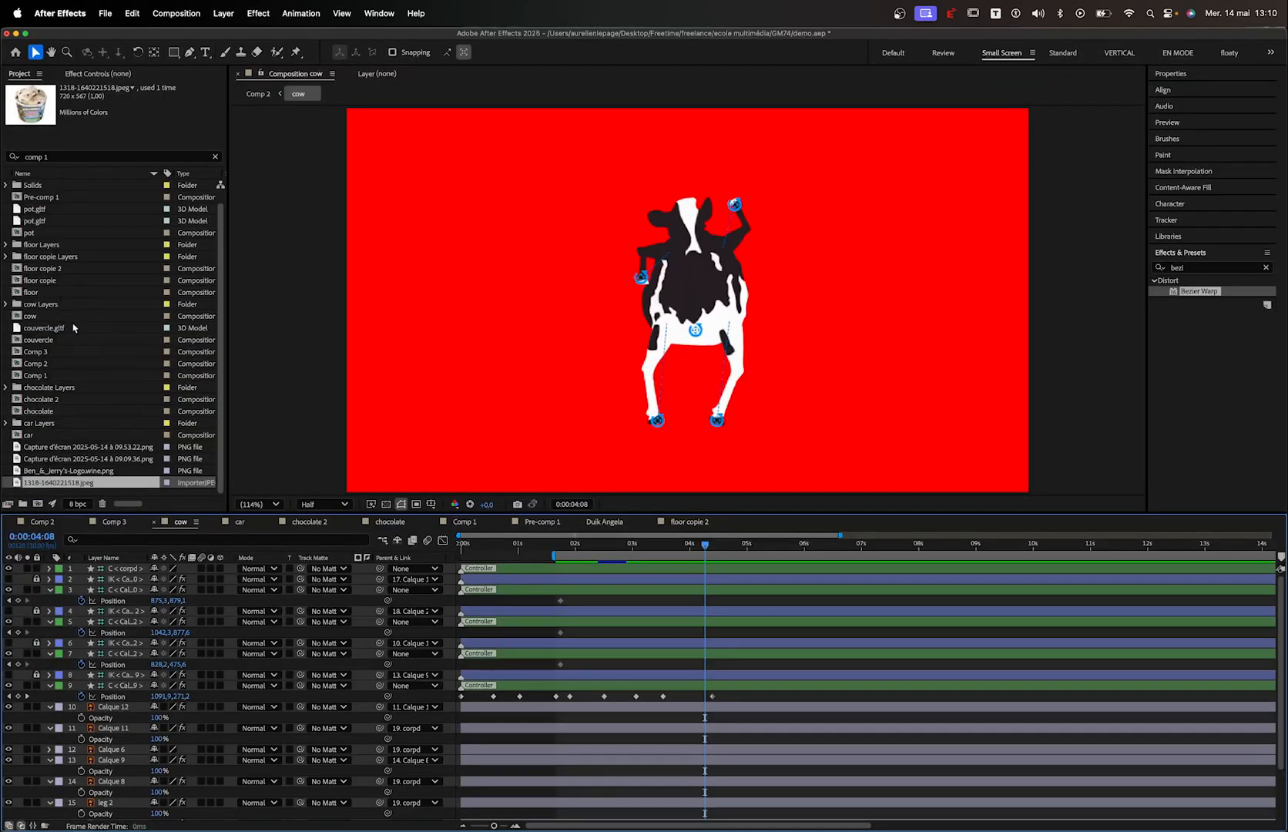
click(23, 504)
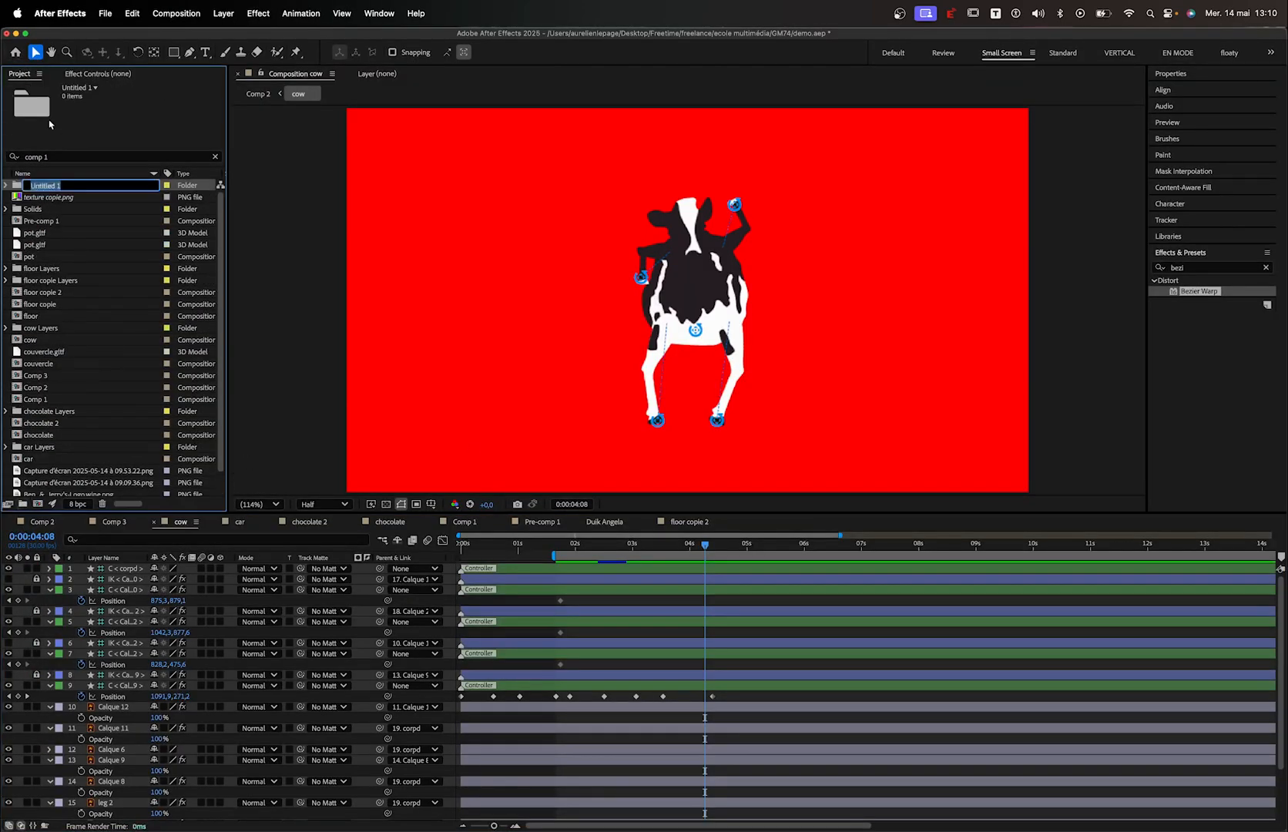
click(51, 210)
scroll(83, 253, down, 2)
scroll(62, 188, up, 2)
click(62, 198)
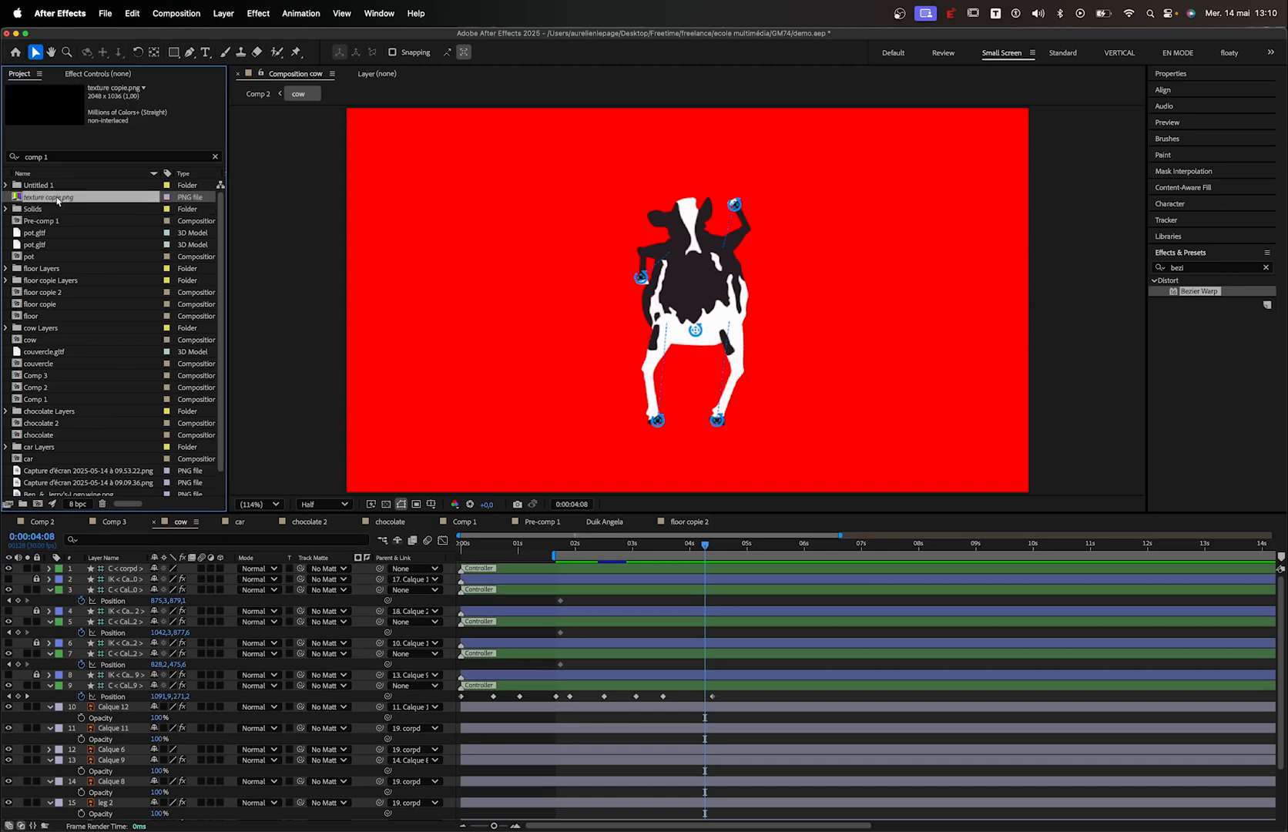
scroll(94, 337, down, 2)
key(super+a)
scroll(58, 231, up, 2)
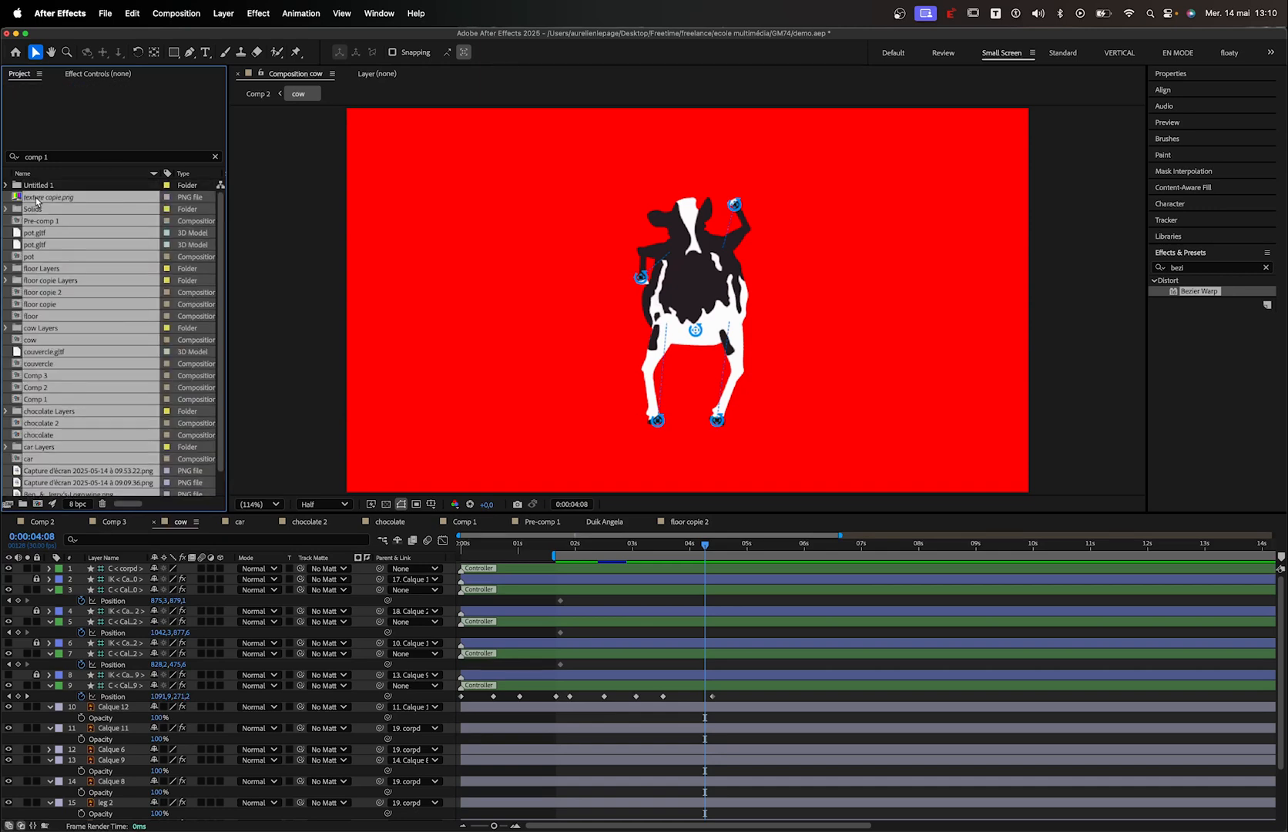
drag(39, 202, 41, 185)
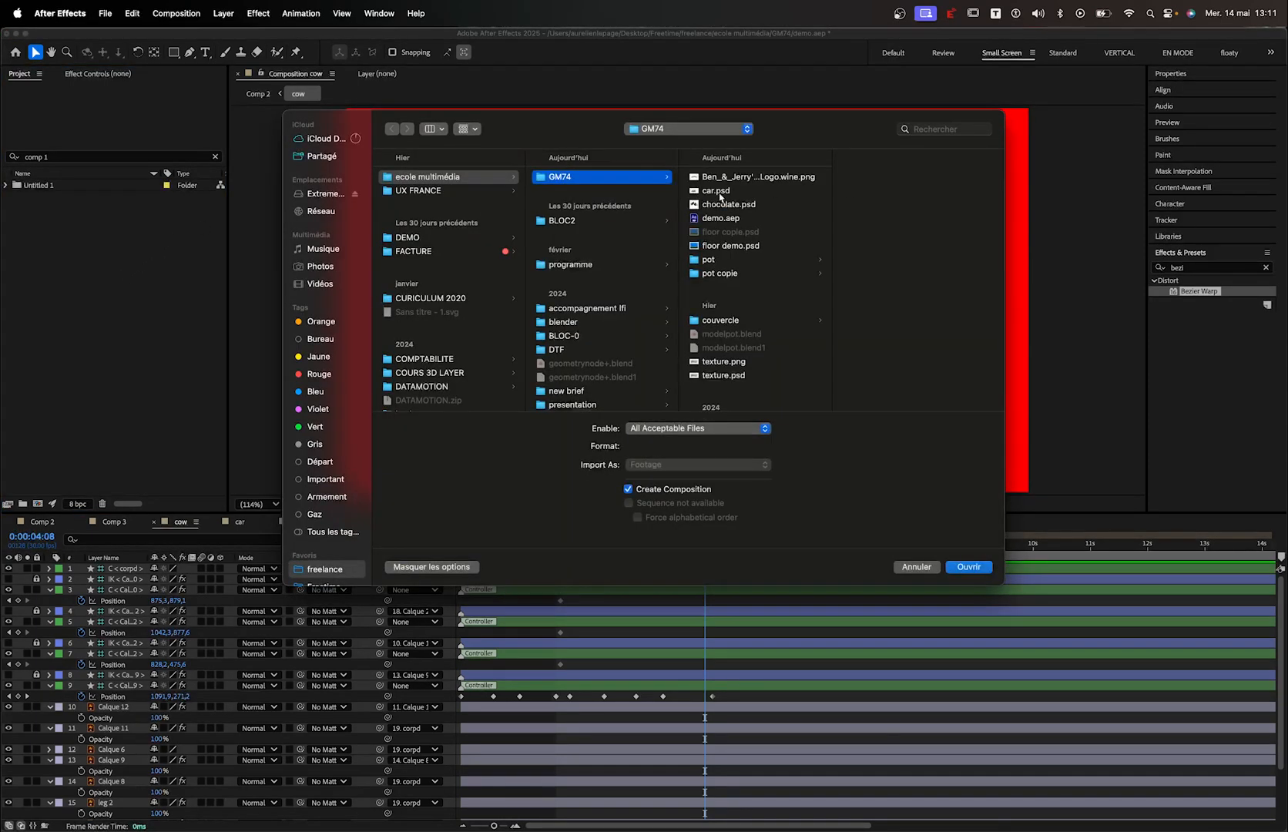
Choose floor demo.psd for import as Composition - Retain Layer Sizes and review the available import kinds
click(726, 250)
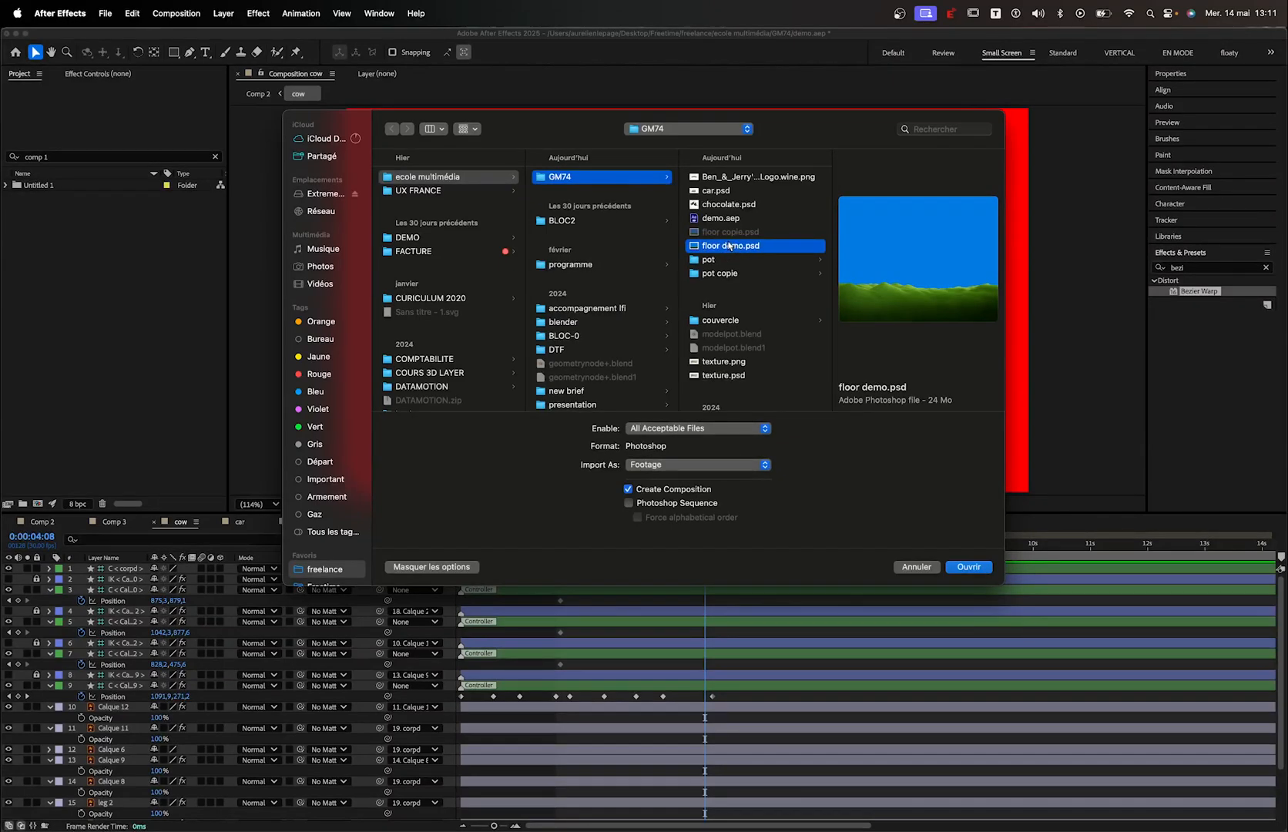
scroll(729, 247, right, 1)
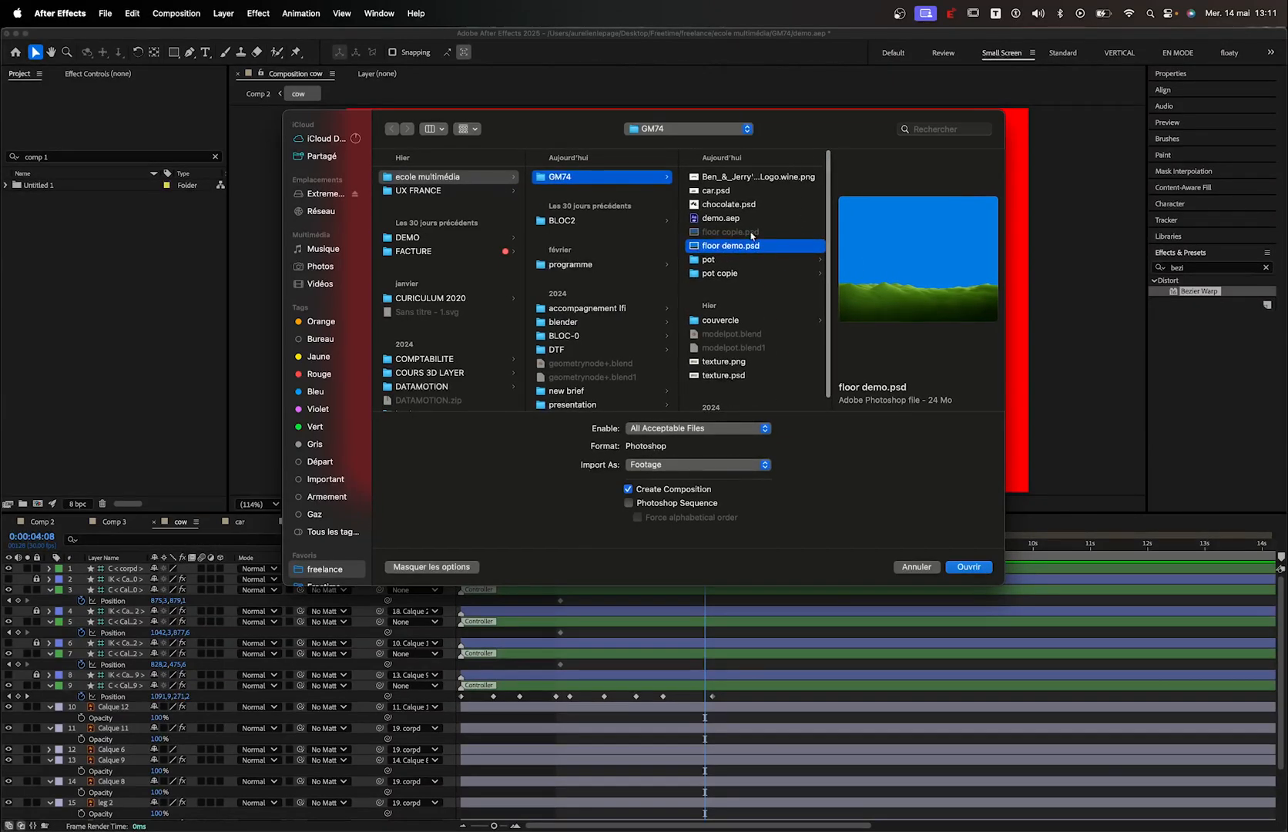
click(688, 466)
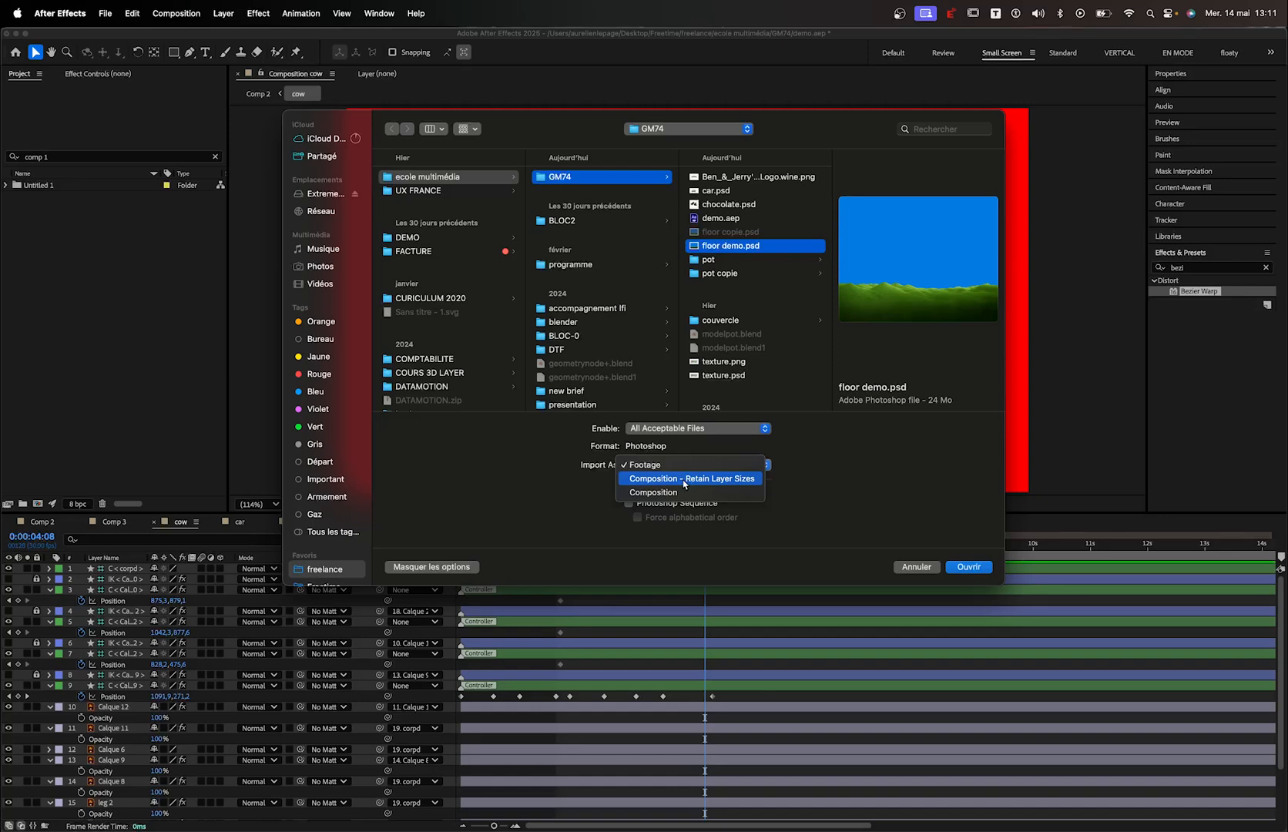
click(741, 479)
click(967, 569)
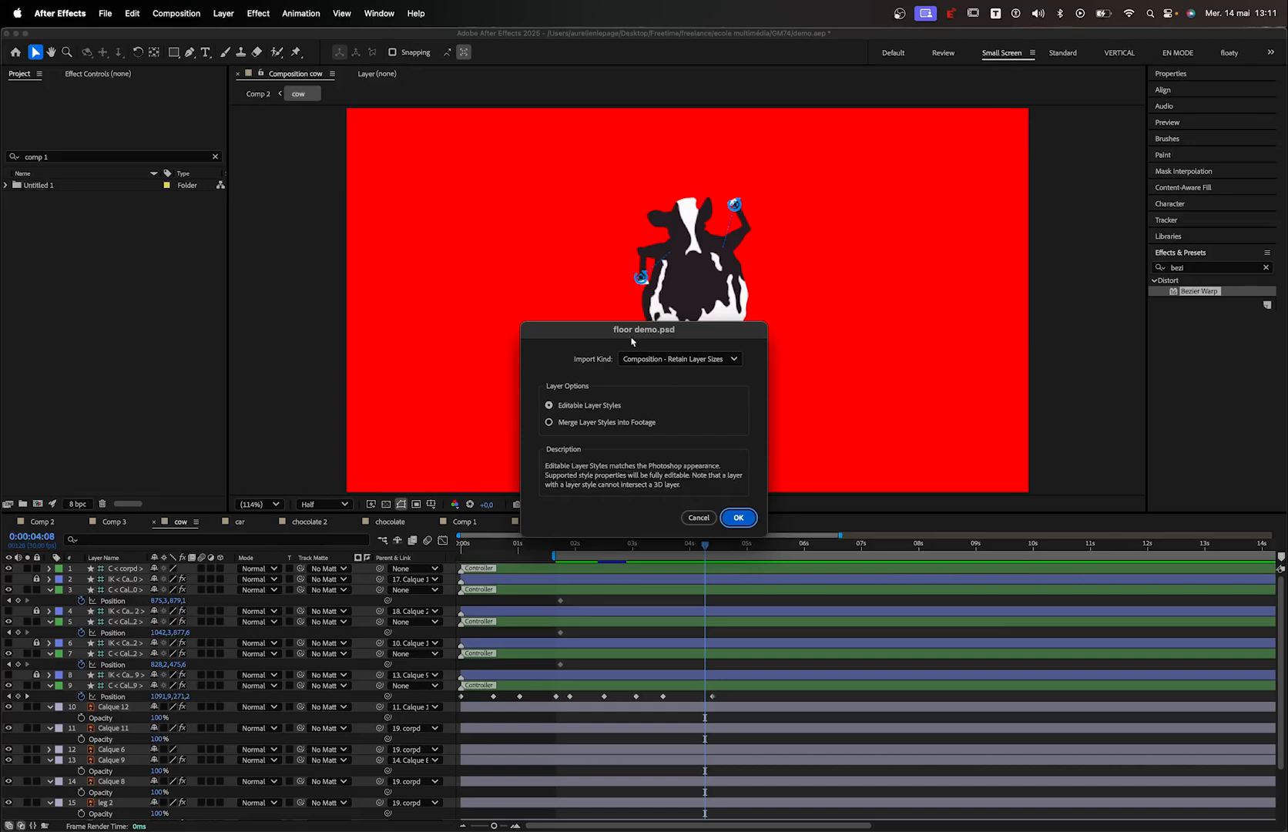
drag(620, 335, 529, 290)
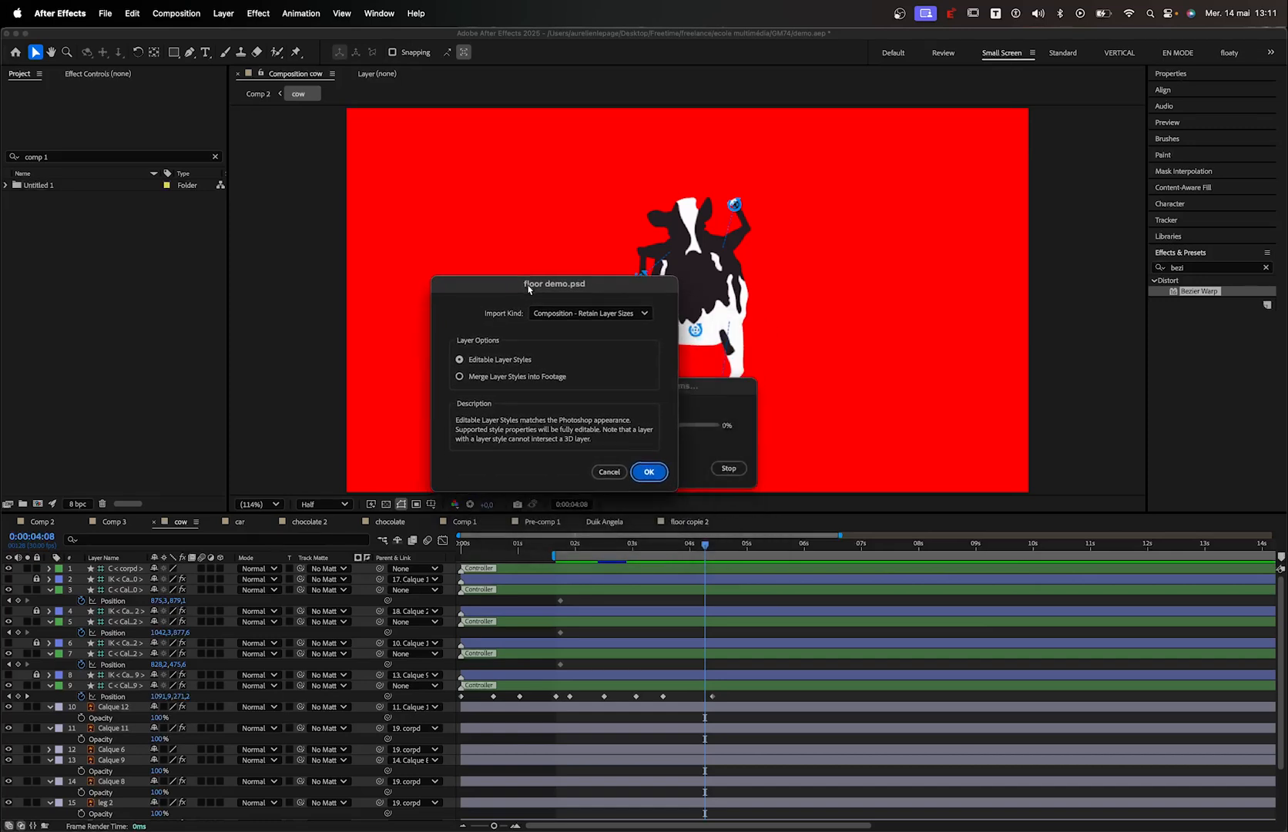
click(561, 317)
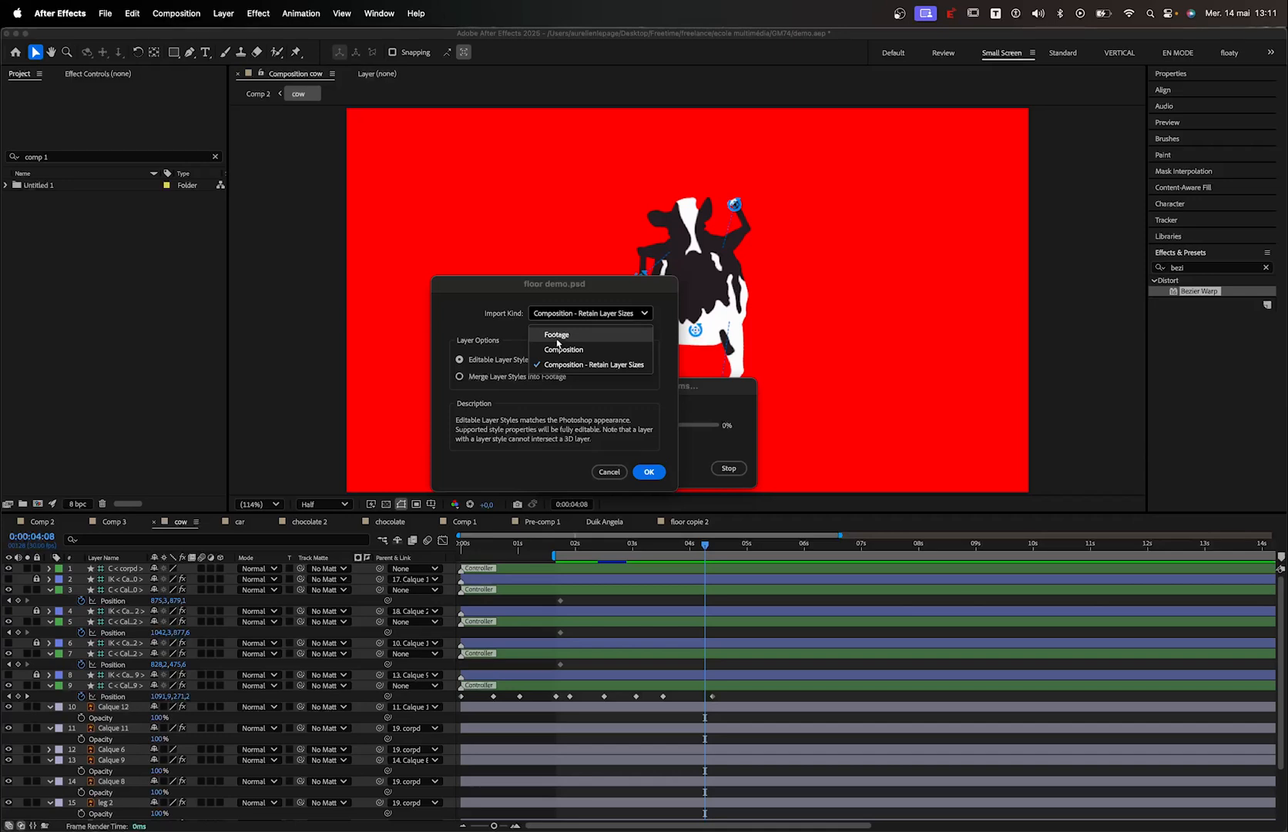
click(612, 368)
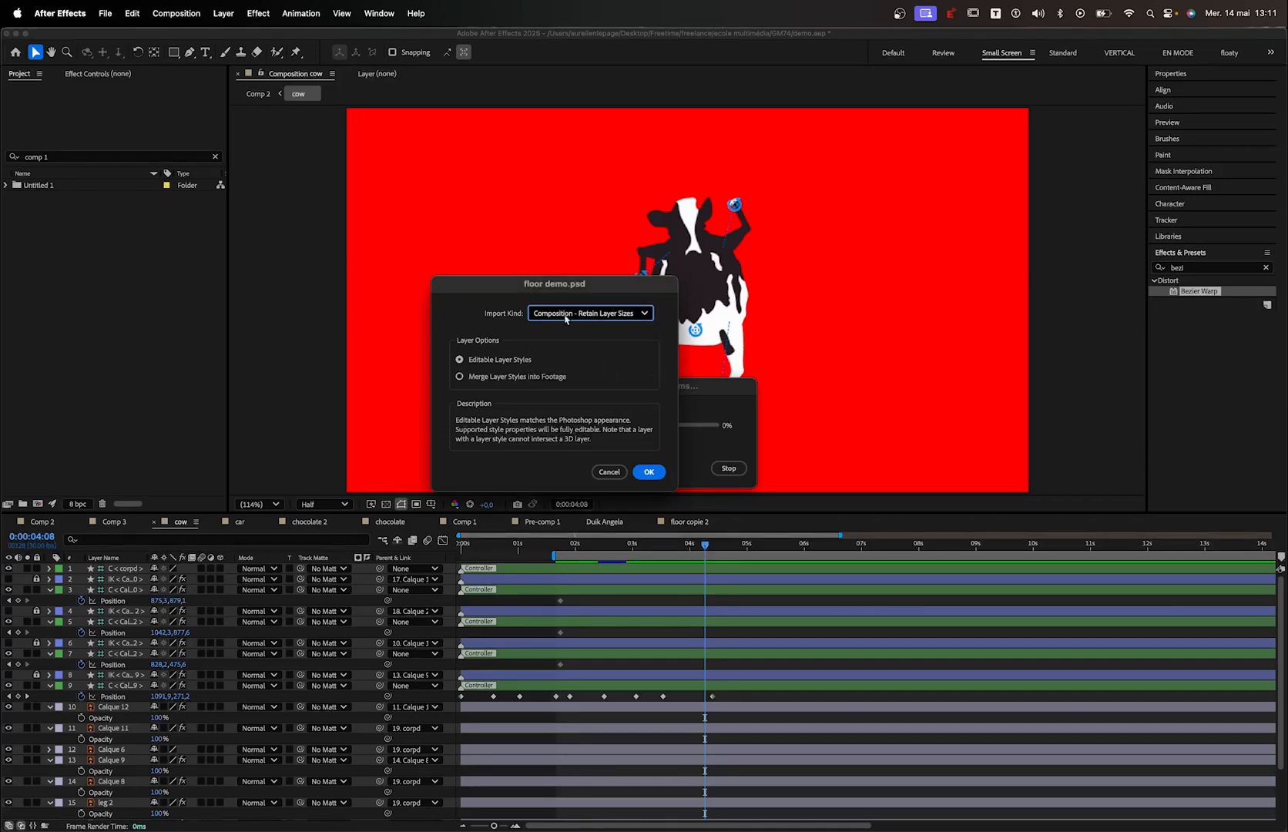
click(587, 313)
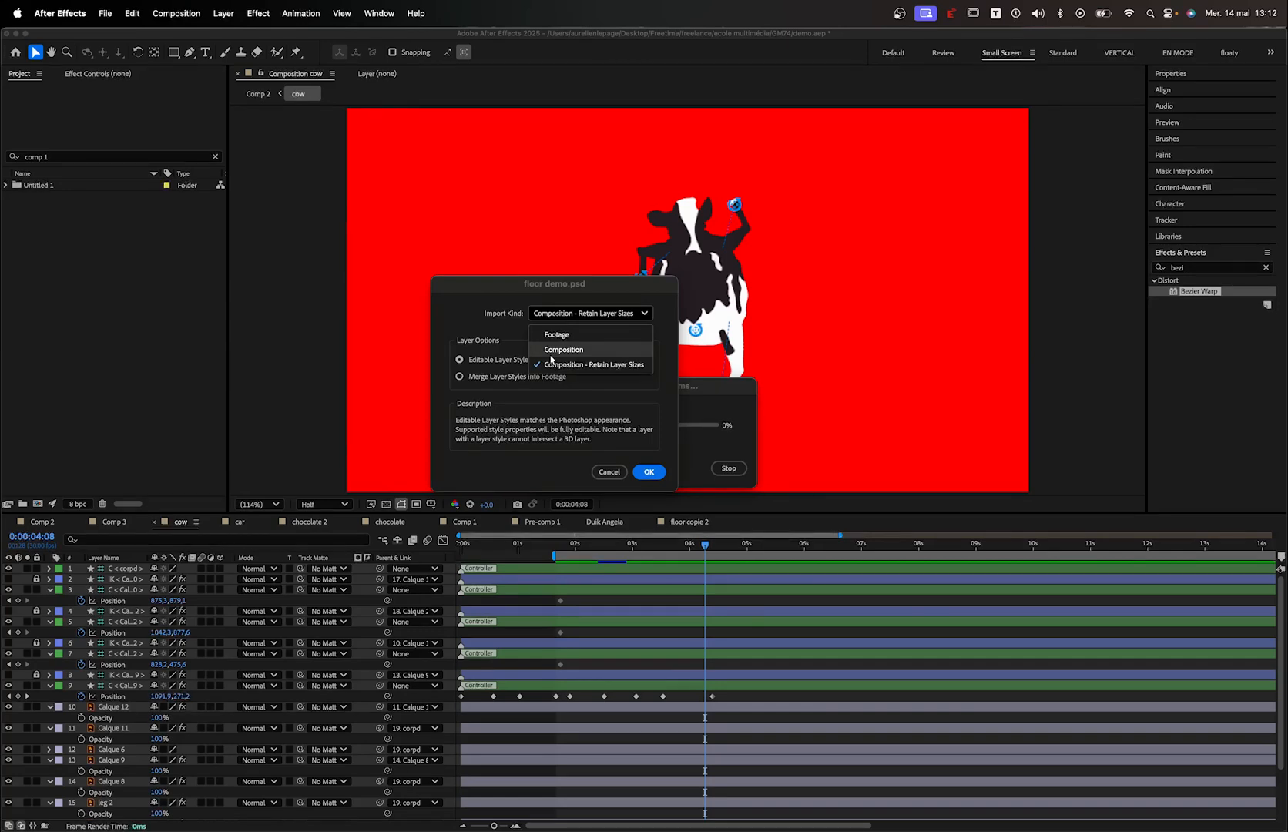
Switch to Photoshop and shift the Generative Fill hills layer slightly upward with Free Transform
key(super+Tab)
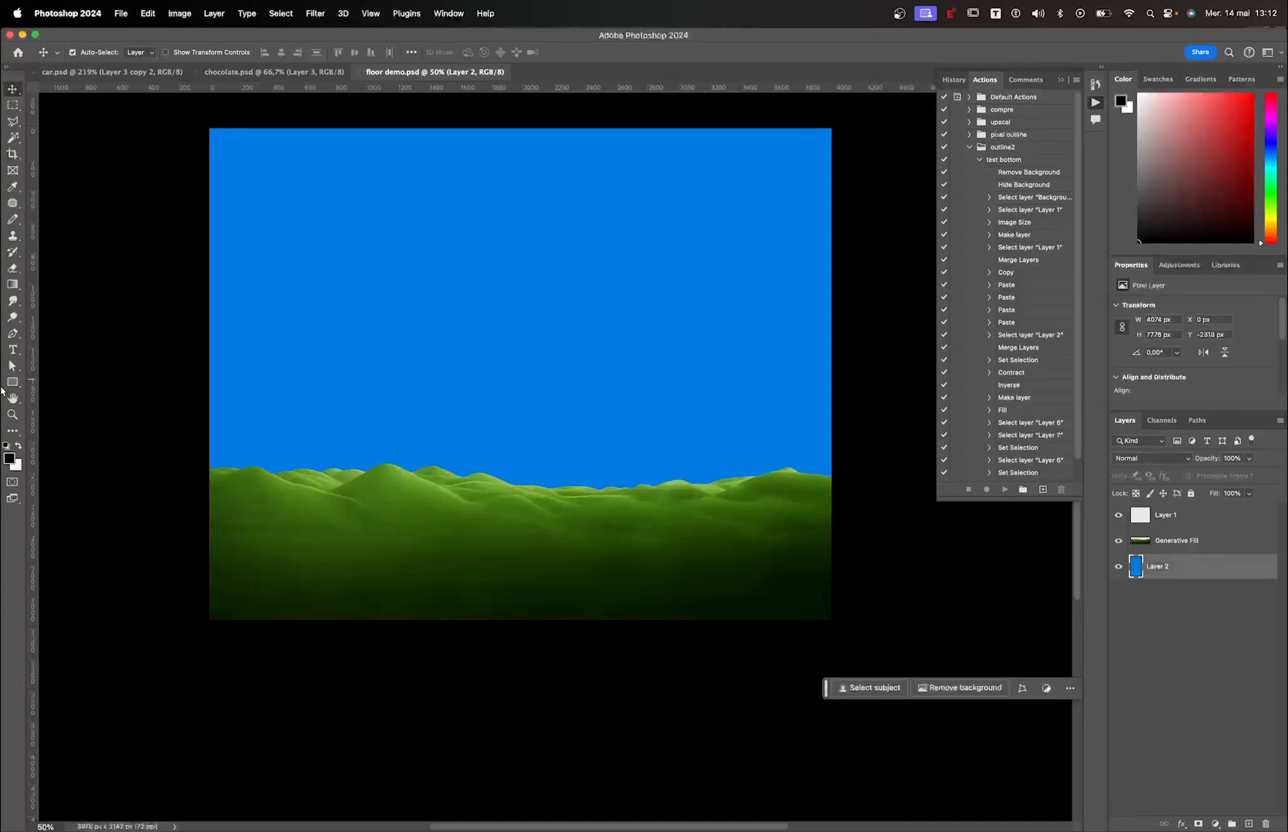
click(465, 538)
key(super+t)
drag(454, 556, 443, 526)
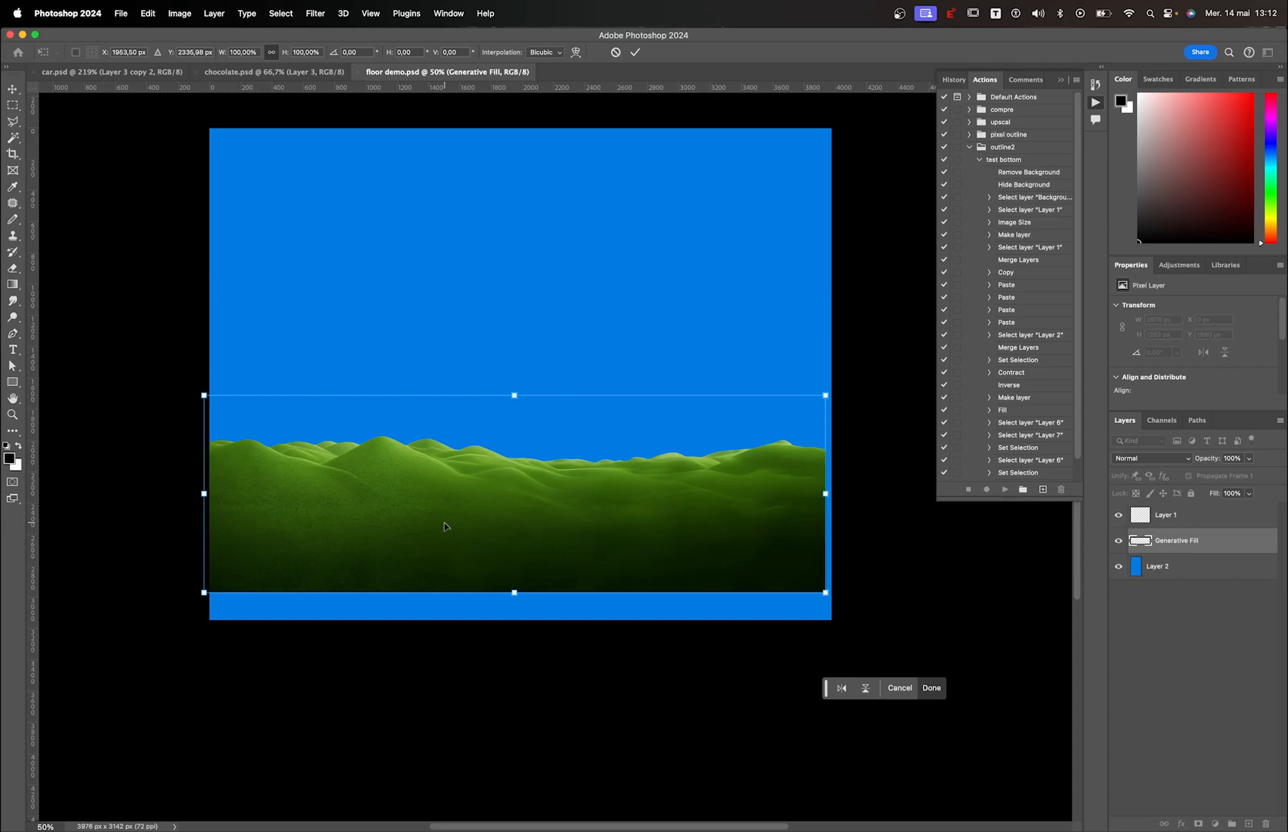
Return to After Effects and import floor demo.psd as Composition - Retain Layer Sizes with Editable Layer Styles
key(super+Tab)
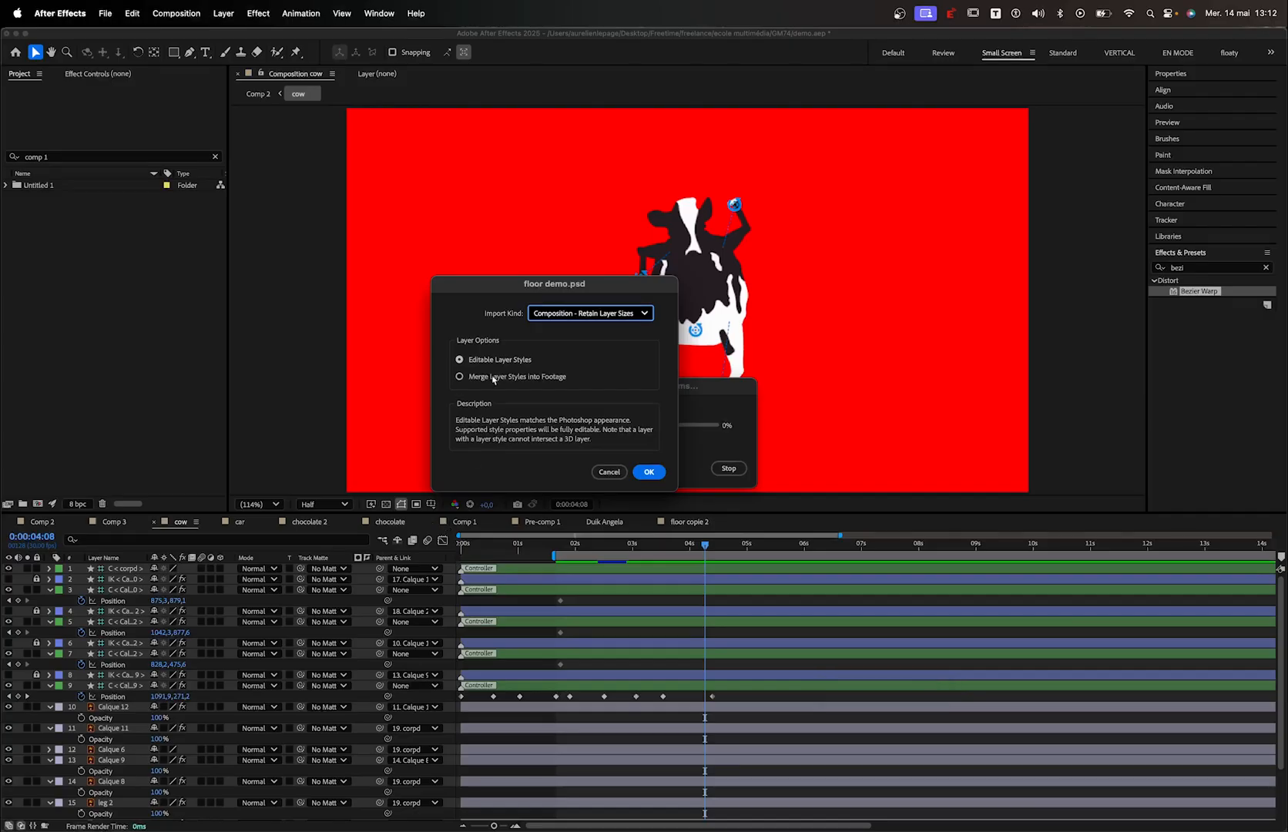
click(589, 313)
key(super+Tab)
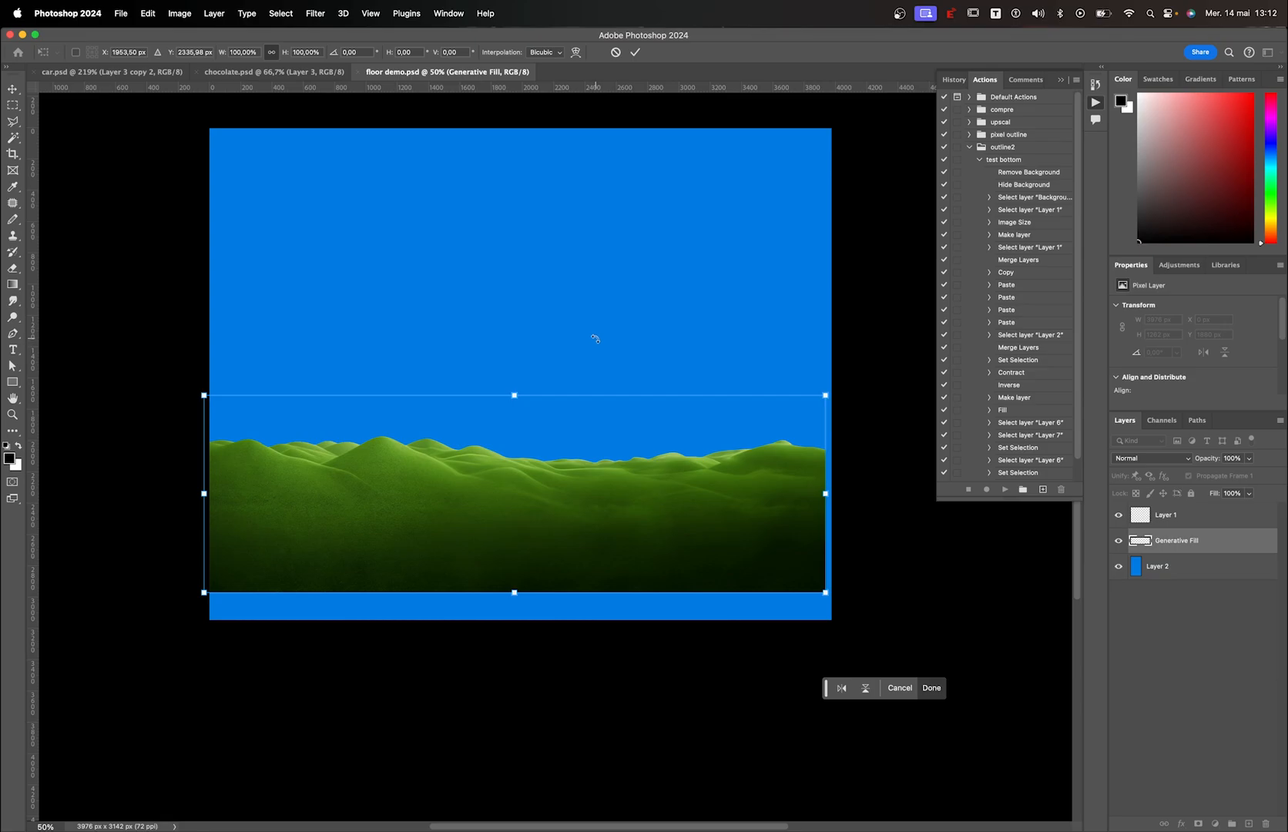
key(super+Tab)
click(612, 314)
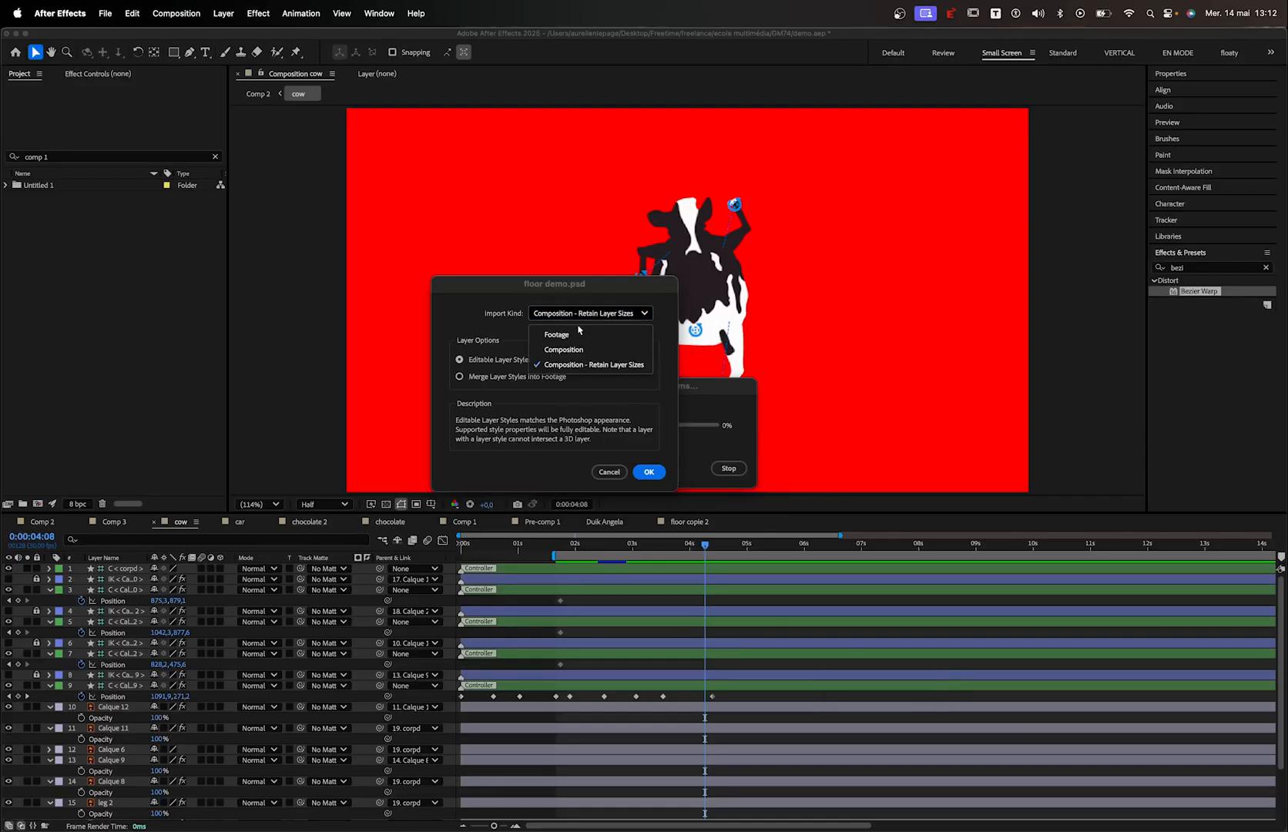
click(561, 364)
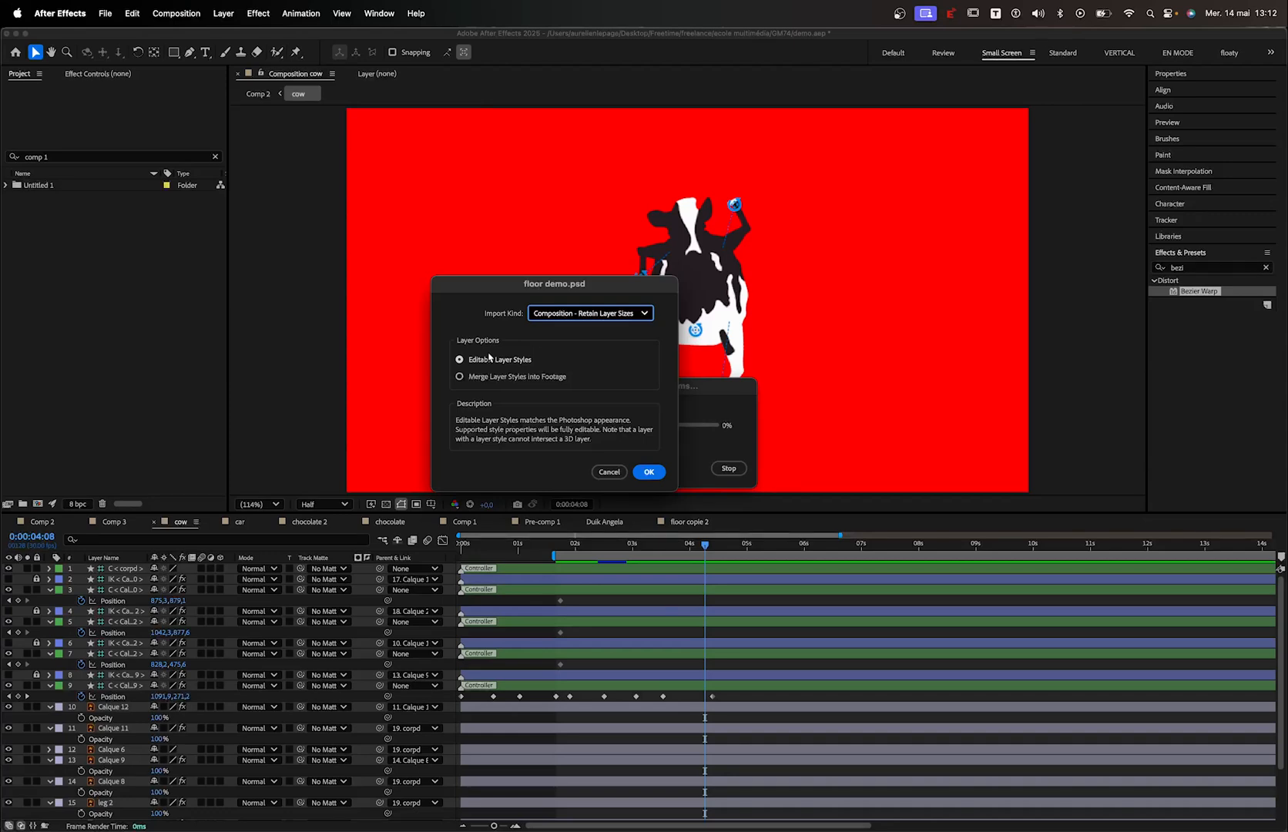
click(638, 472)
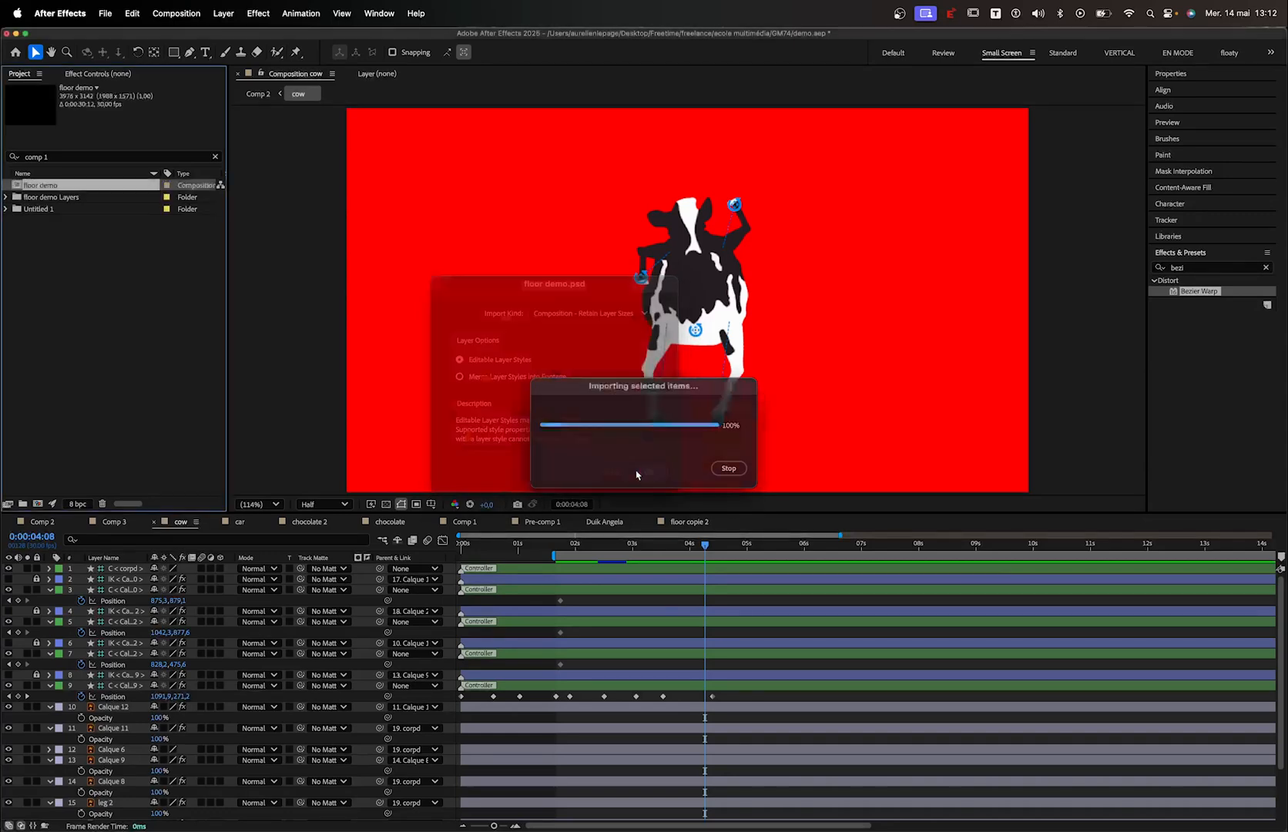
Open the imported floor demo composition and move the current time to 0:00:00:11
click(87, 257)
click(39, 215)
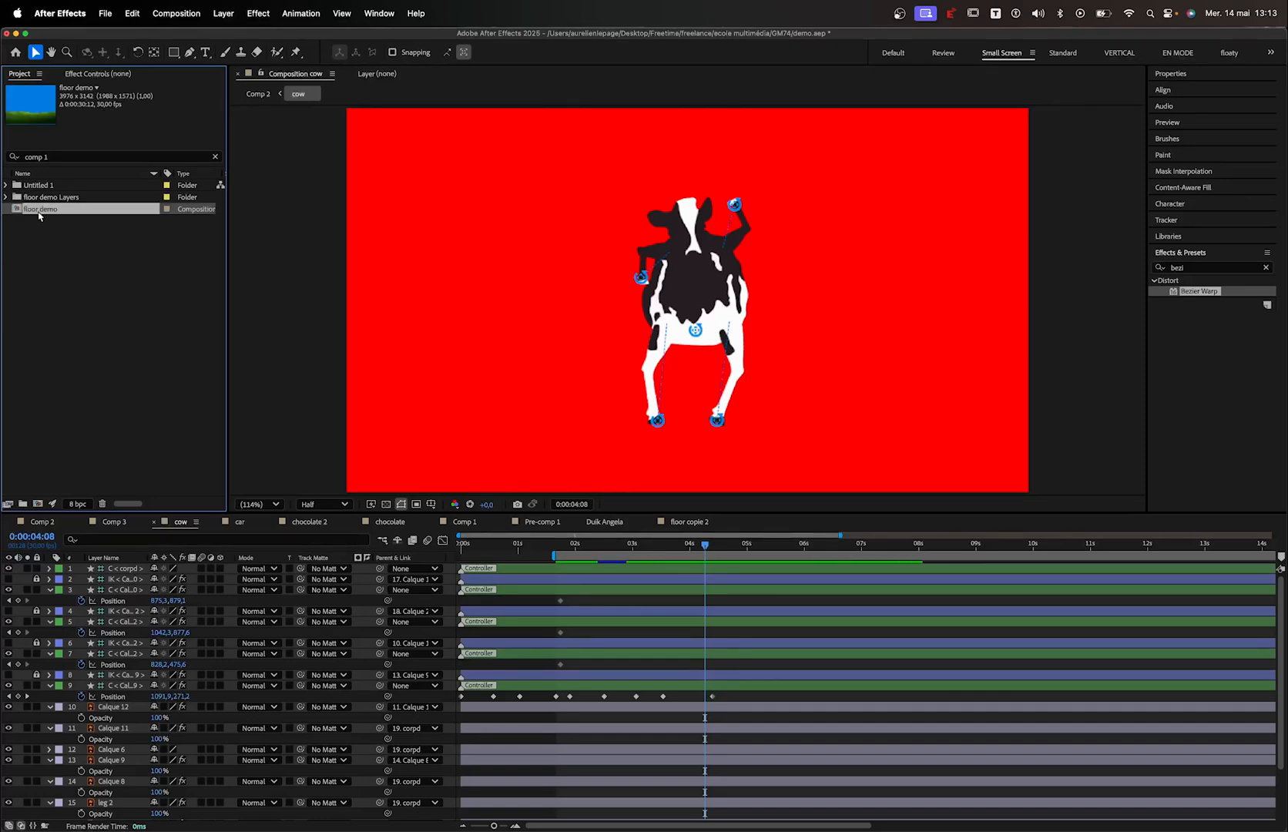
double_click(40, 209)
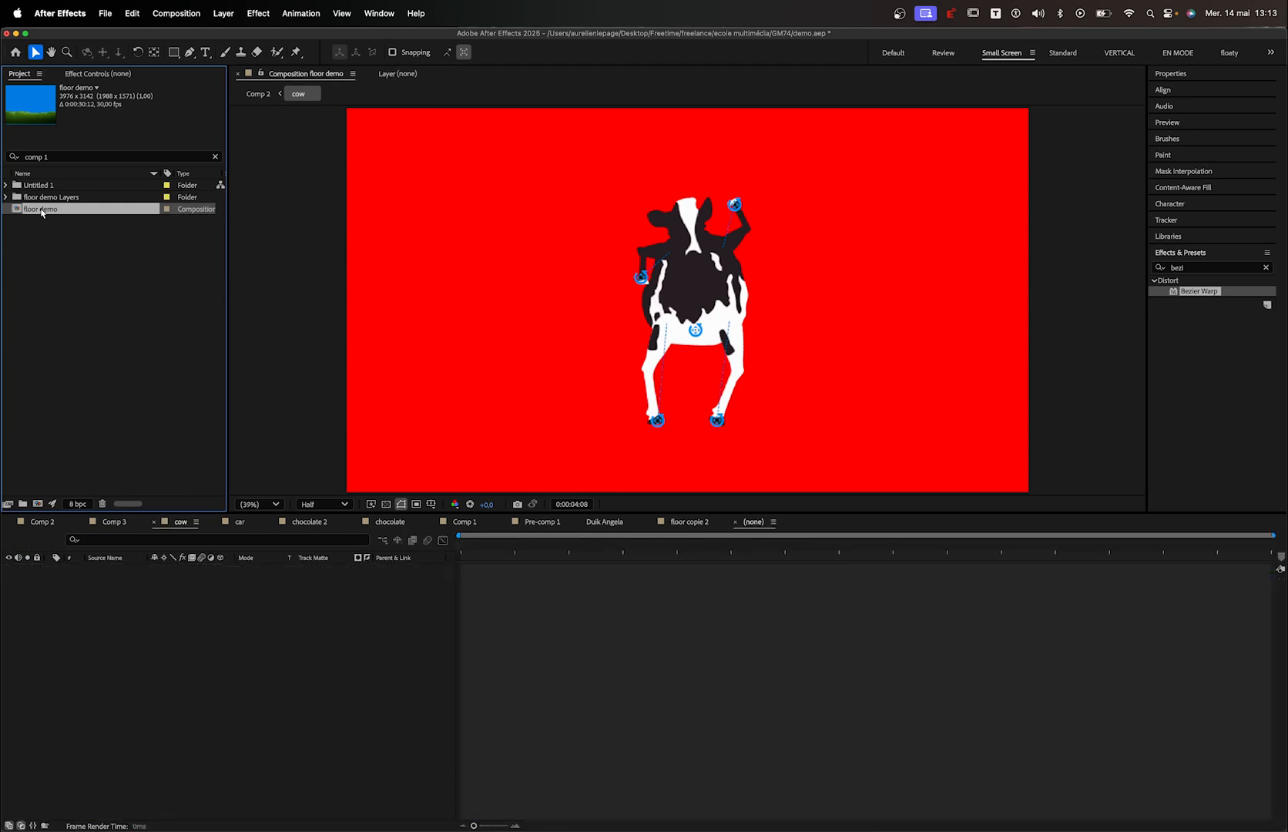
mouse_move(462, 545)
mouse_down()
mouse_move(496, 547)
mouse_move(471, 549)
mouse_up()
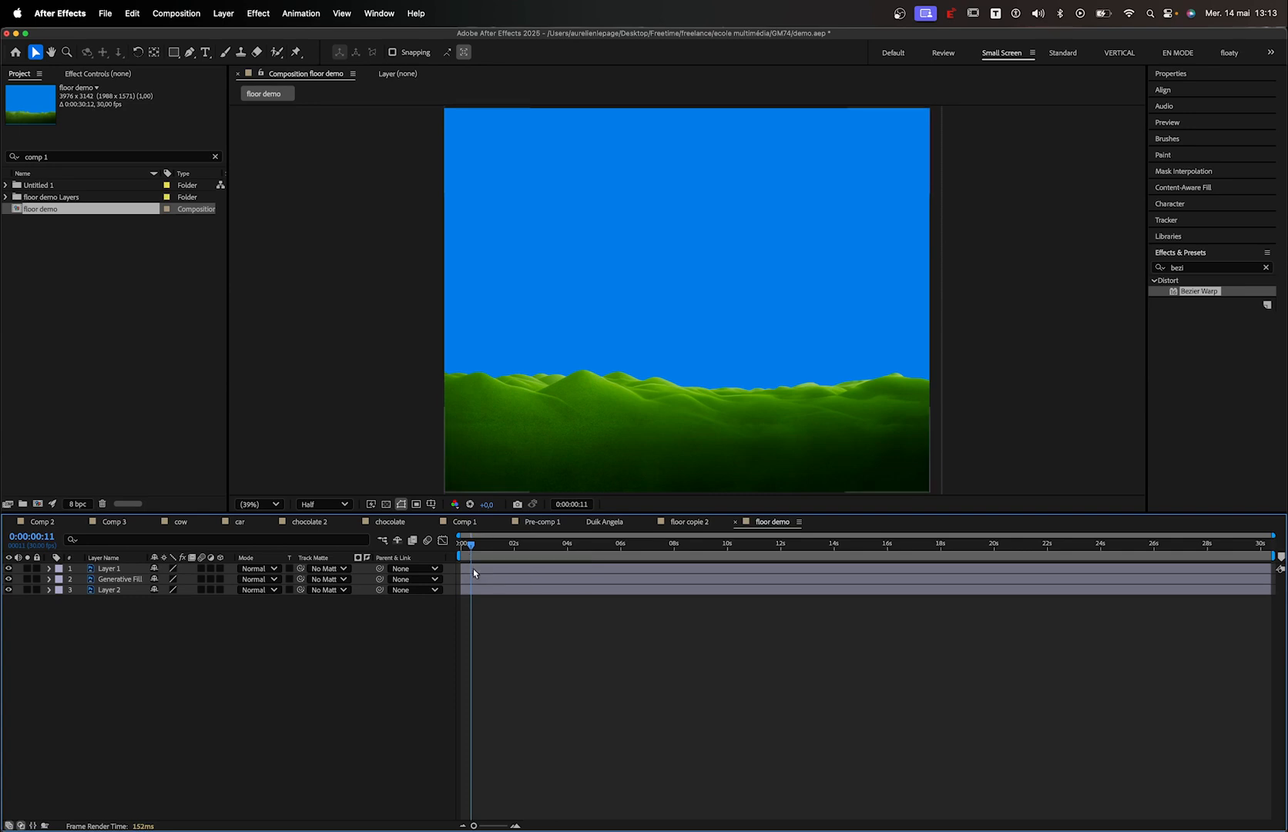
Set the floor demo composition's size to 1920 by 1080 px
right_click(329, 632)
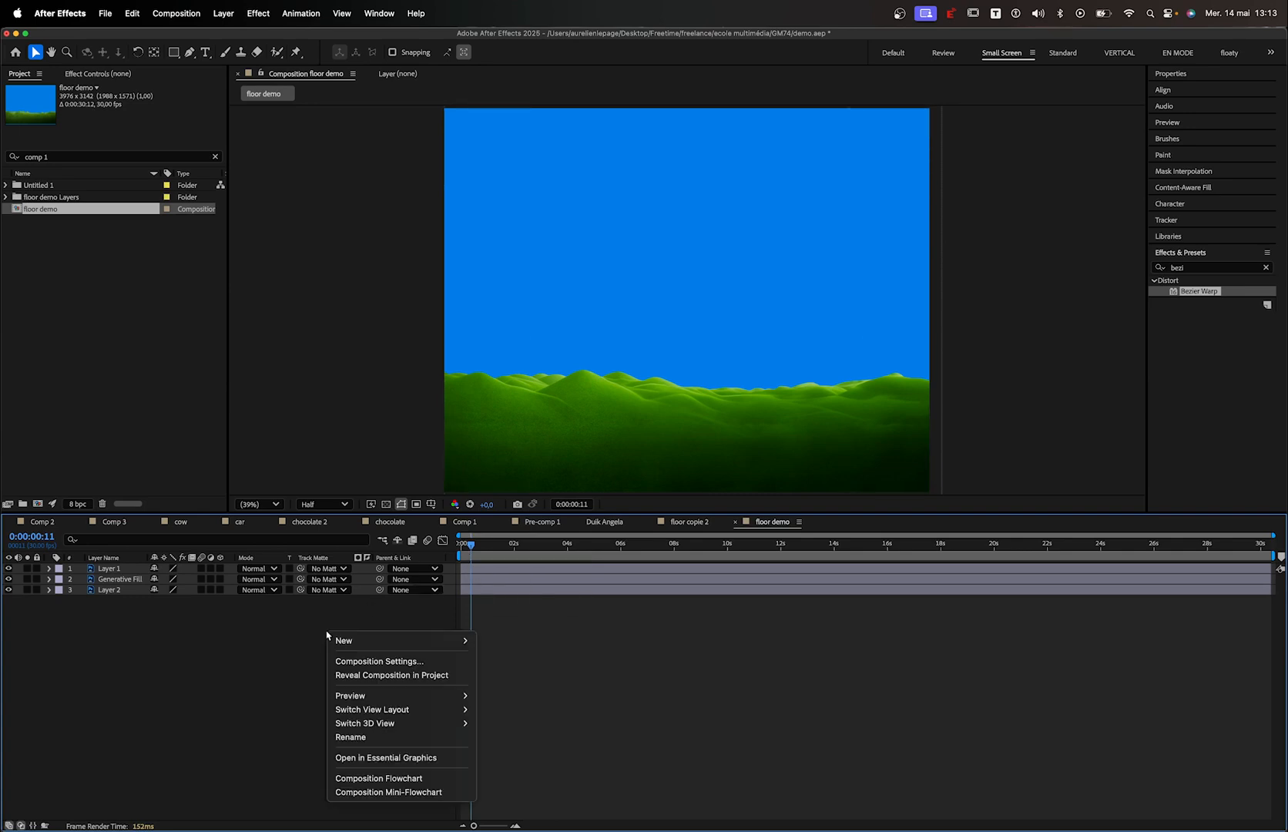
click(391, 662)
click(552, 363)
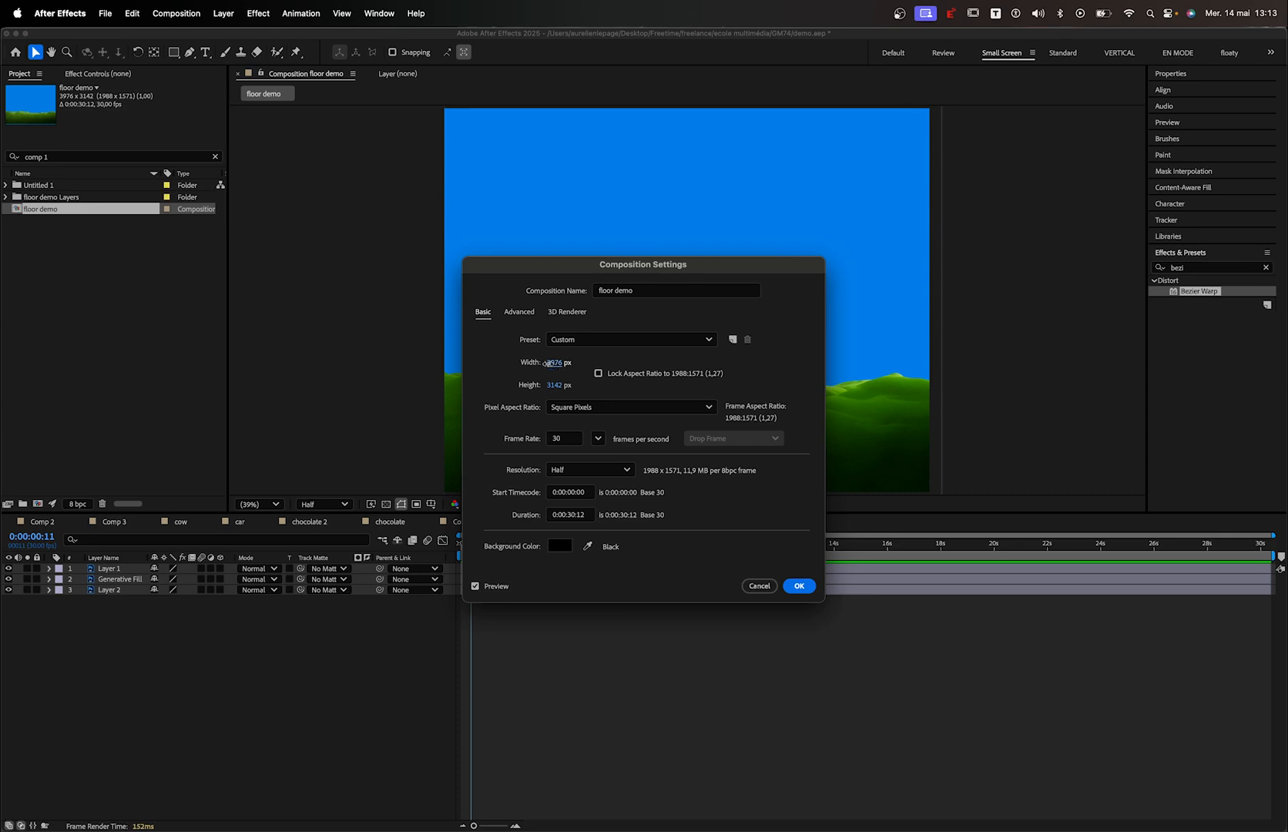
text(1920)
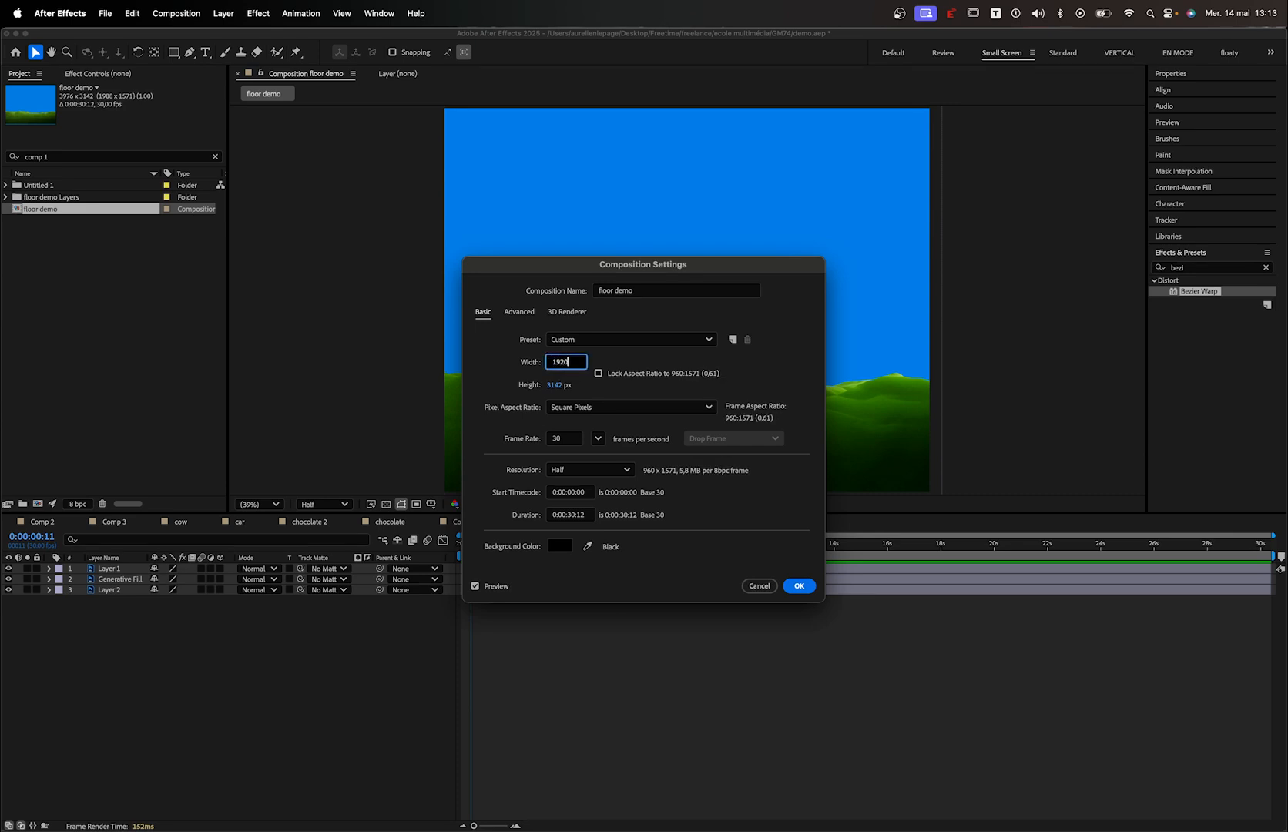
key(Tab)
text(1080)
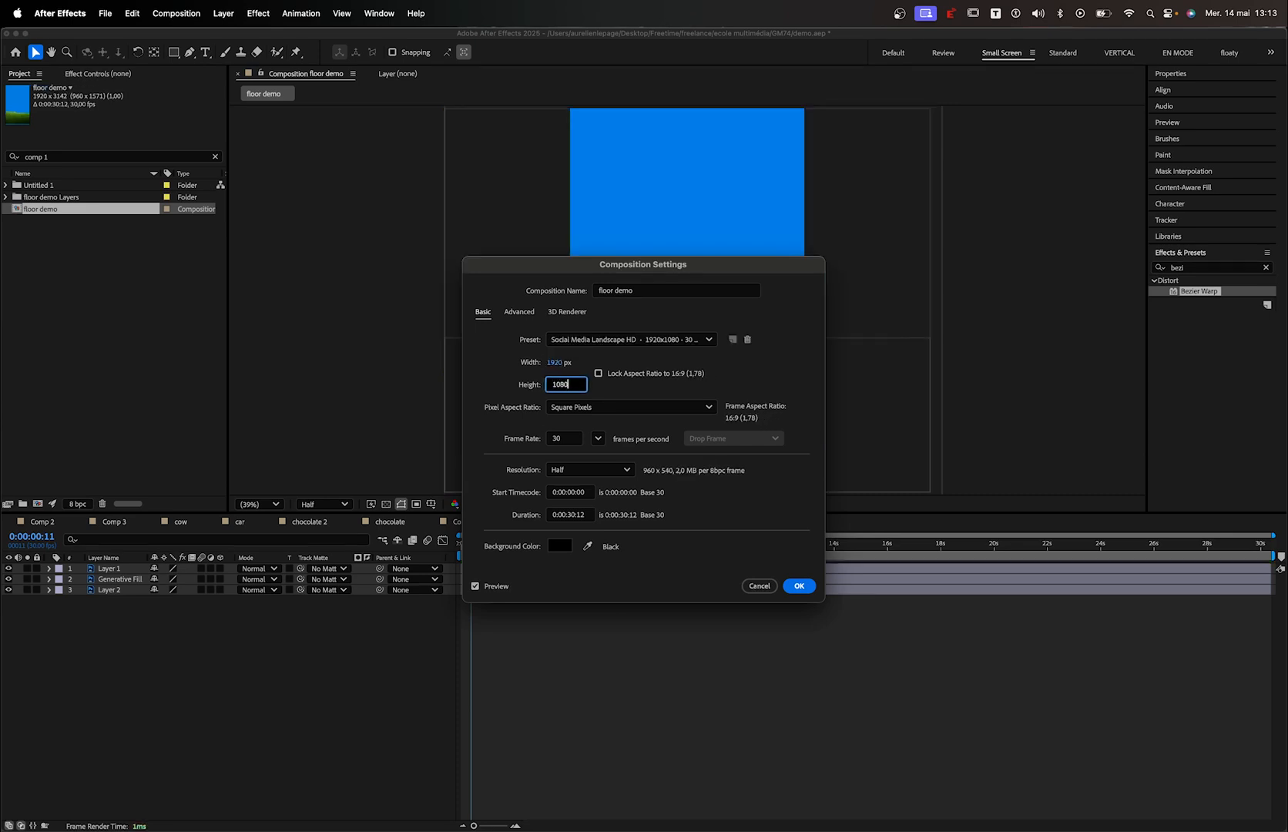
key(Return)
Move all three floor demo layers up together so the hills fill the lower half of the composition frame
key(comma)
key(comma)
key(comma)
key(comma)
key(comma)
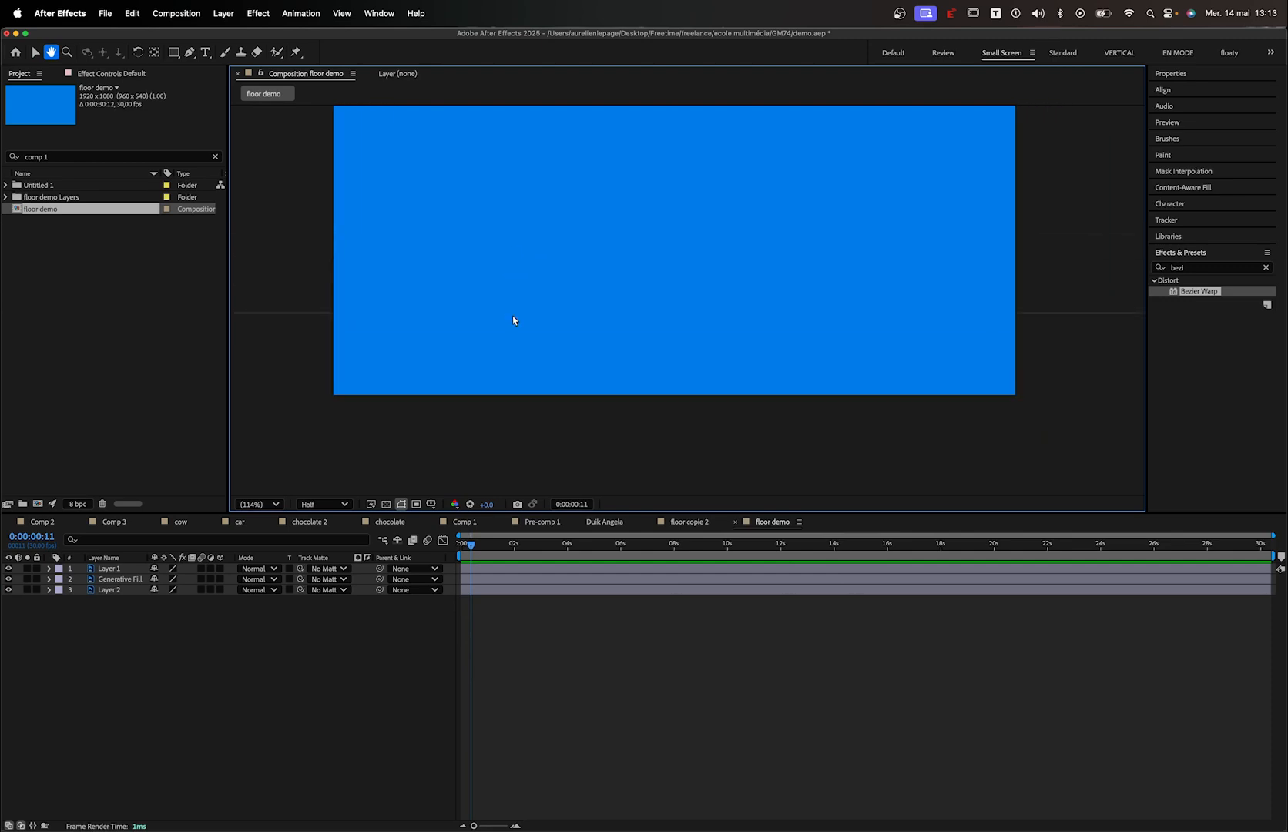
drag(647, 348, 546, 307)
key(comma)
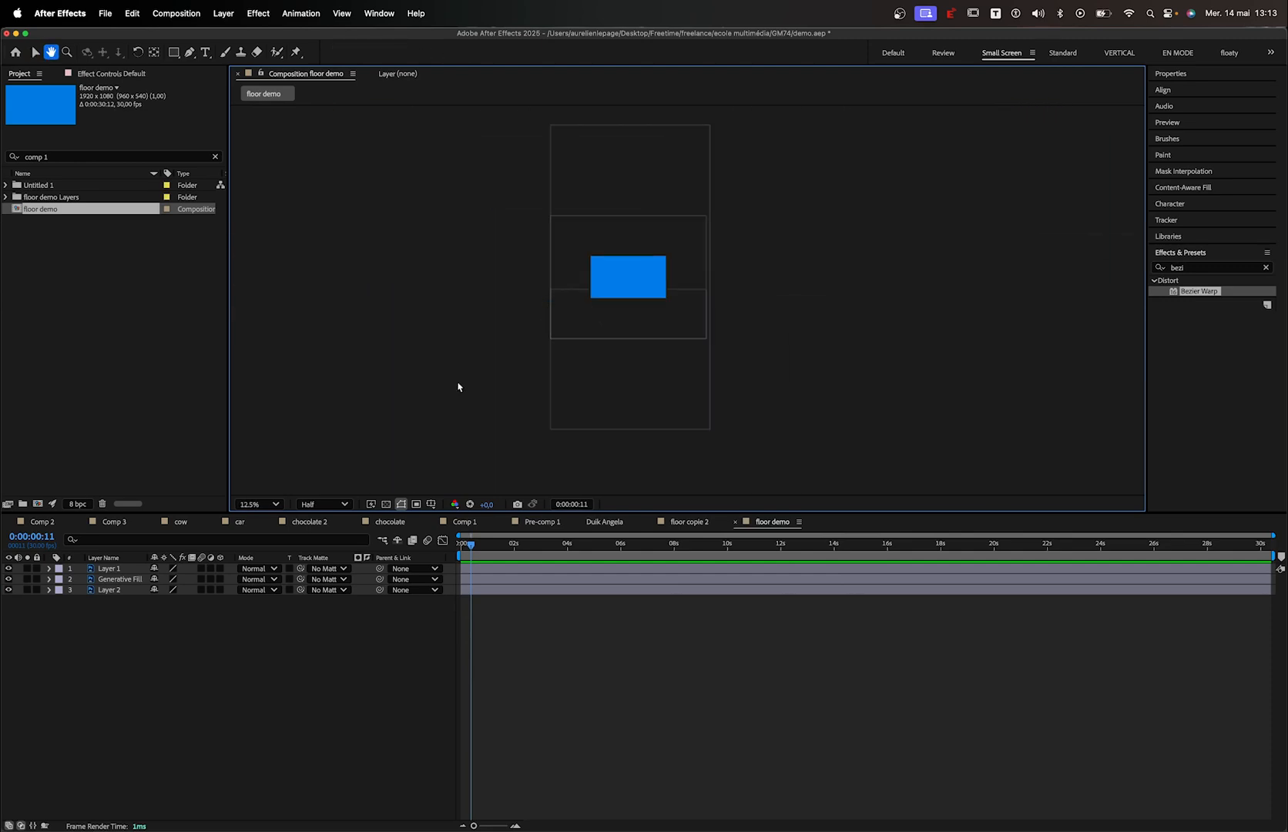
key(super+a)
key(period)
key(period)
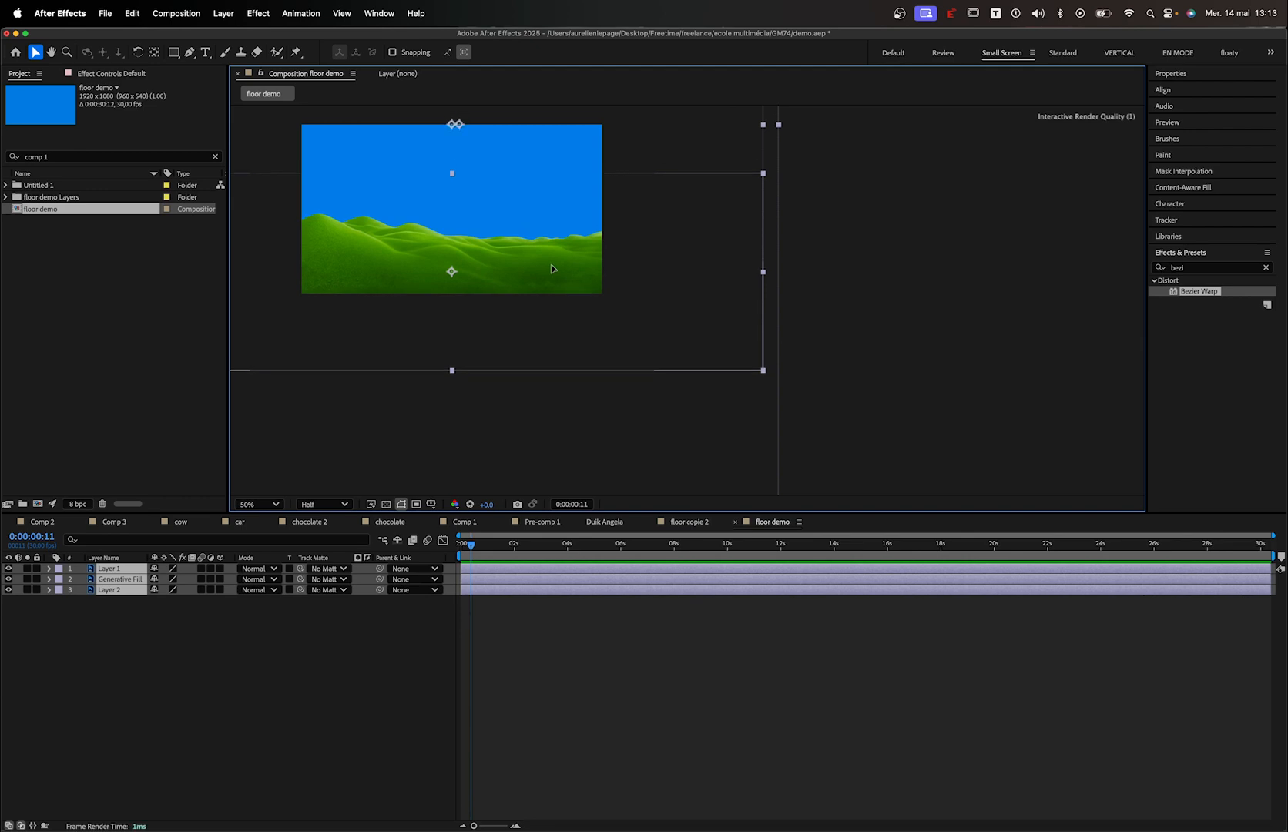
drag(555, 270, 651, 325)
key(comma)
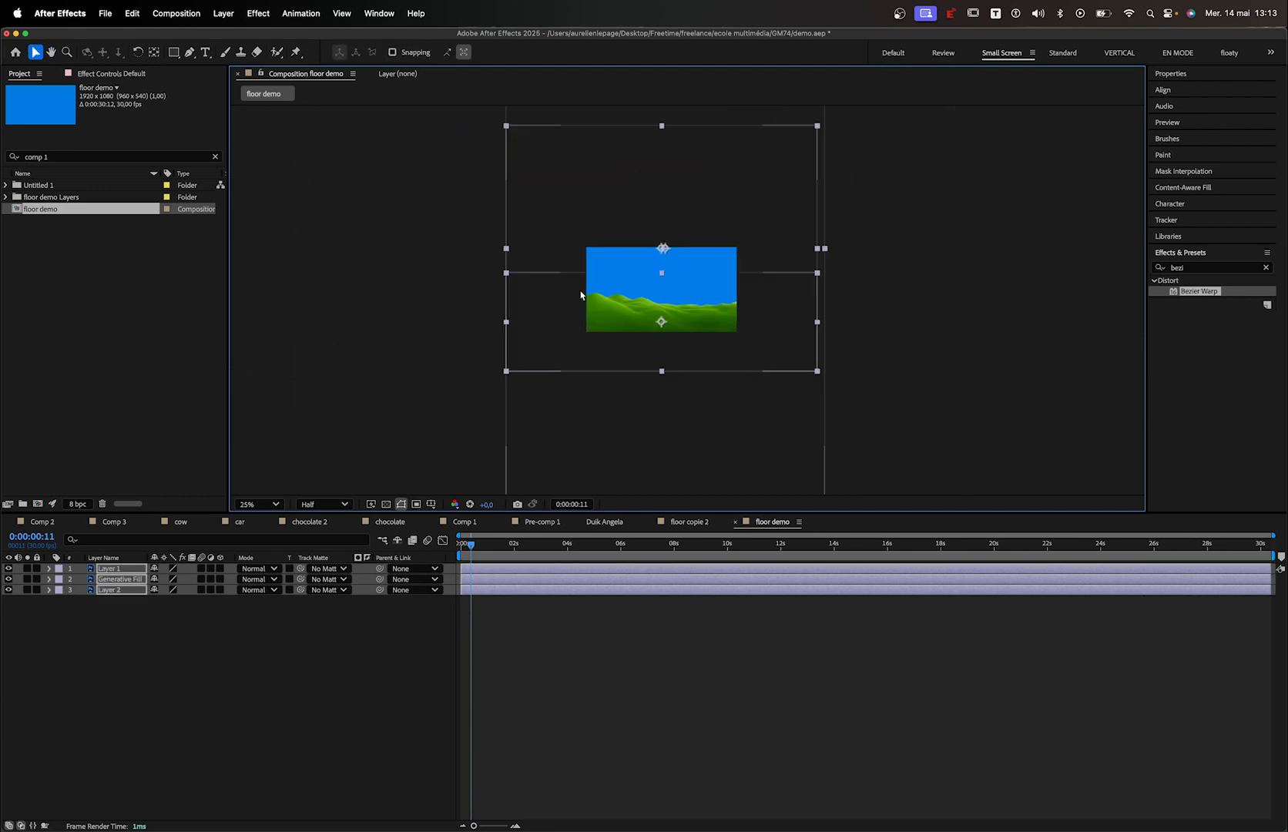
Lower all three floor demo layers slightly together so the hills sit nearer the frame's lower edge
mouse_move(617, 274)
mouse_down()
mouse_move(604, 389)
mouse_move(616, 268)
mouse_move(619, 280)
mouse_up()
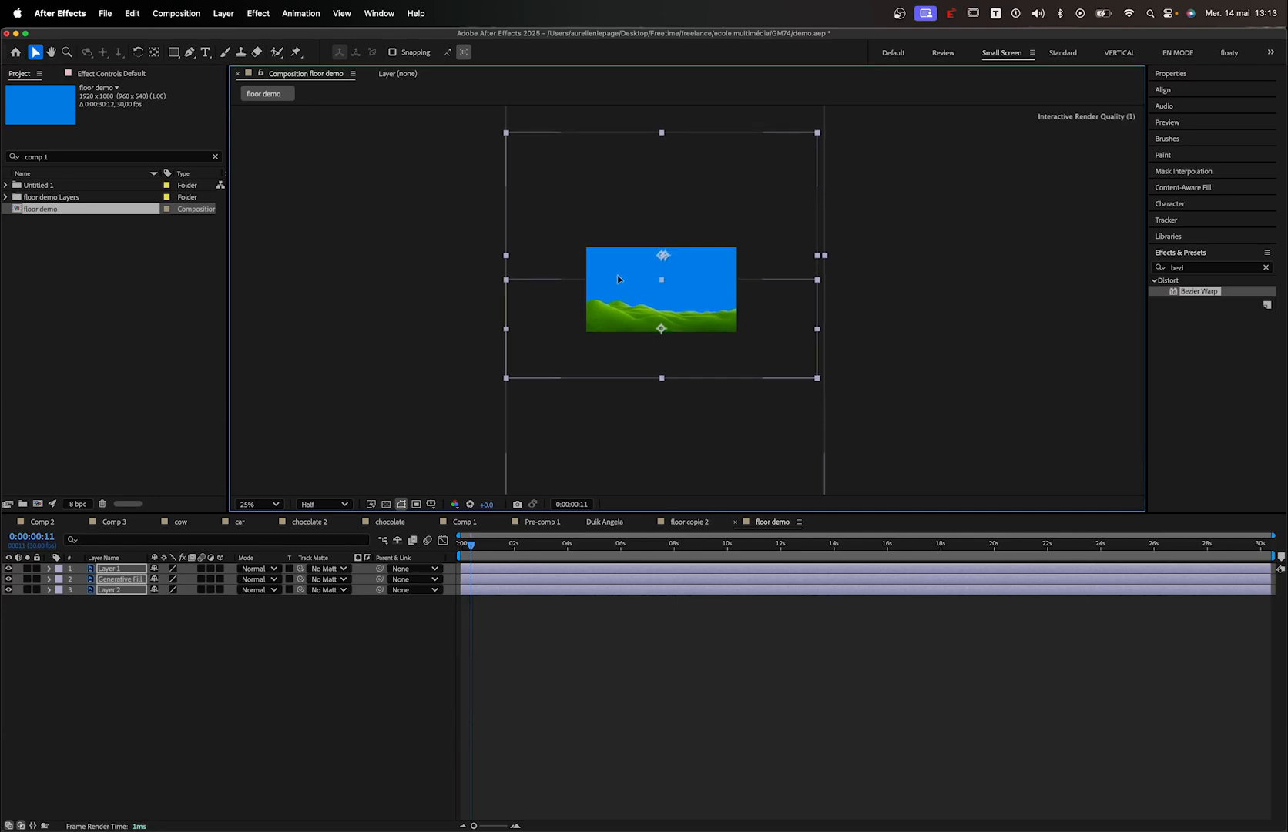
key(period)
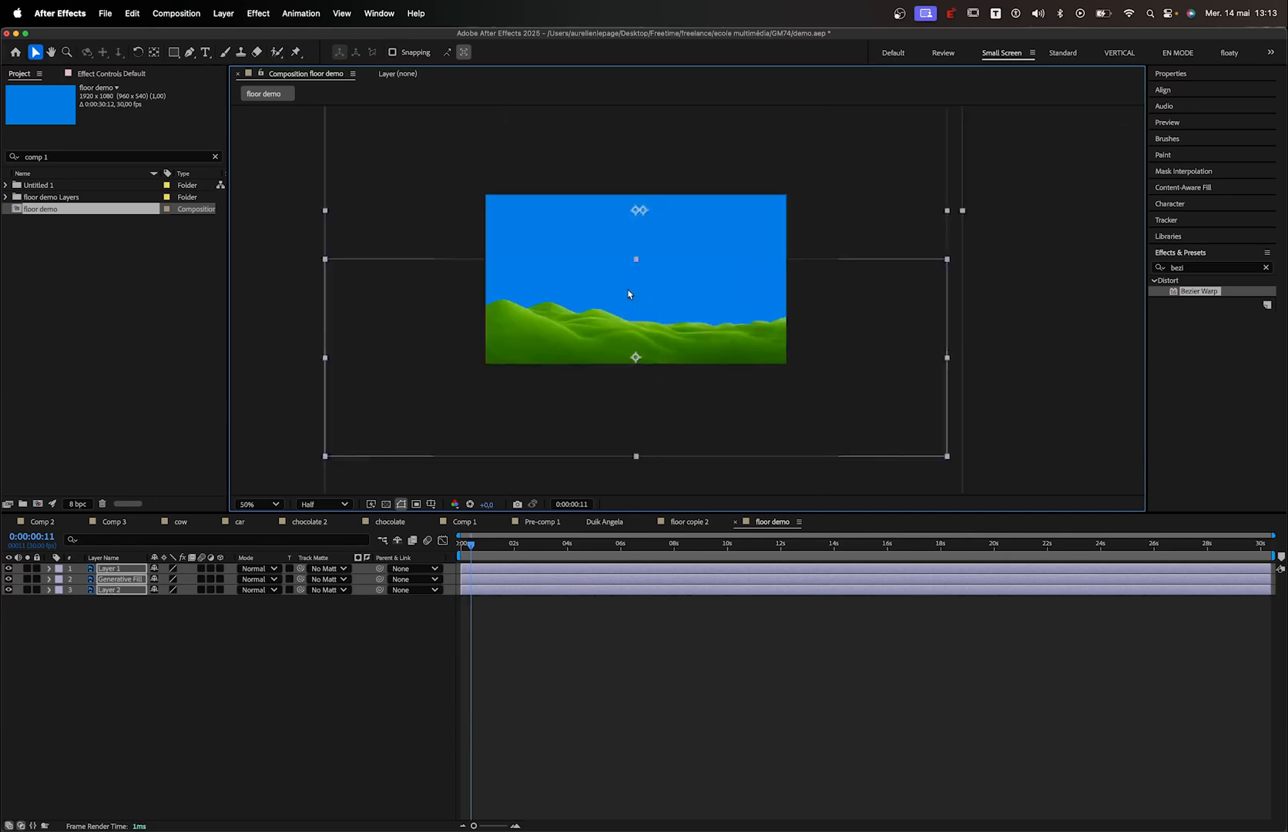
Try shifting the three layers together up and to the right in the frame, undo the move, and deselect them
scroll(650, 323, left, 5)
drag(698, 321, 744, 302)
key(super+z)
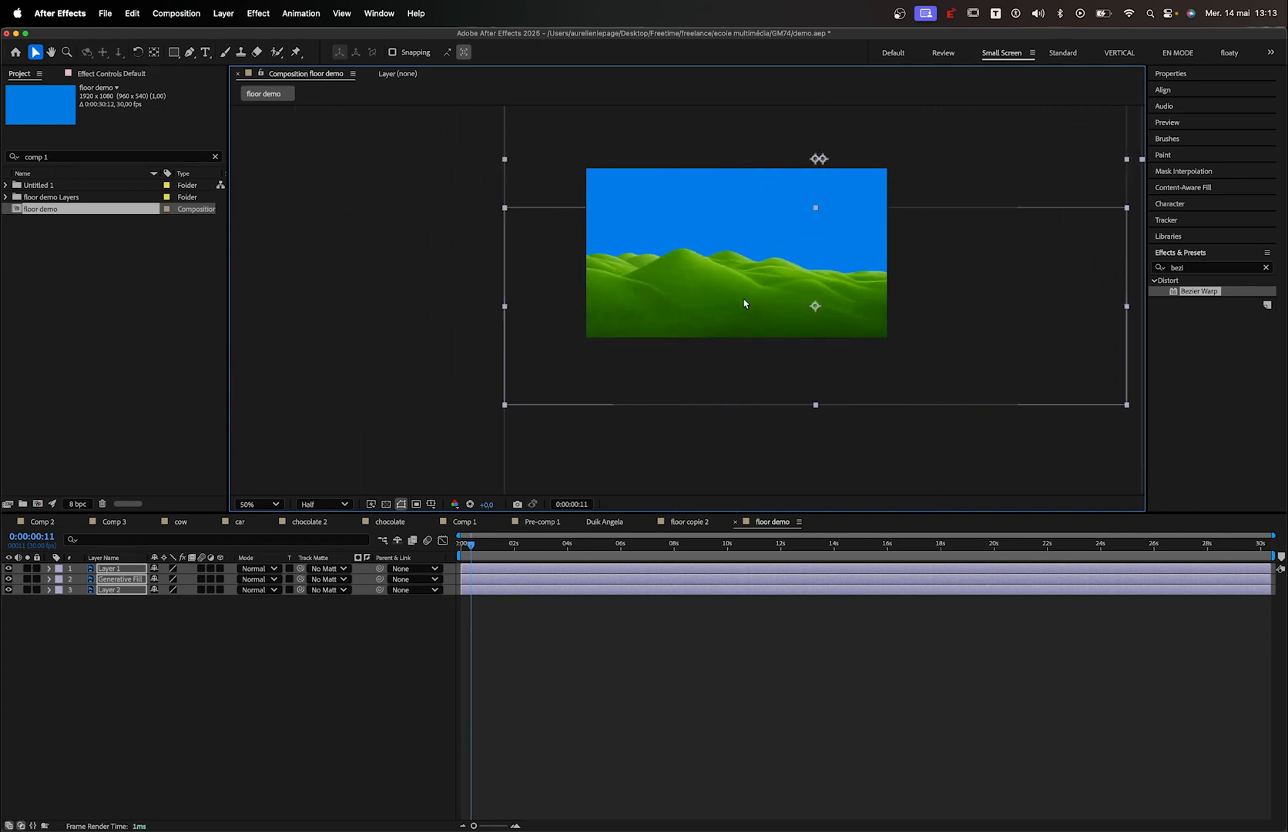
click(151, 664)
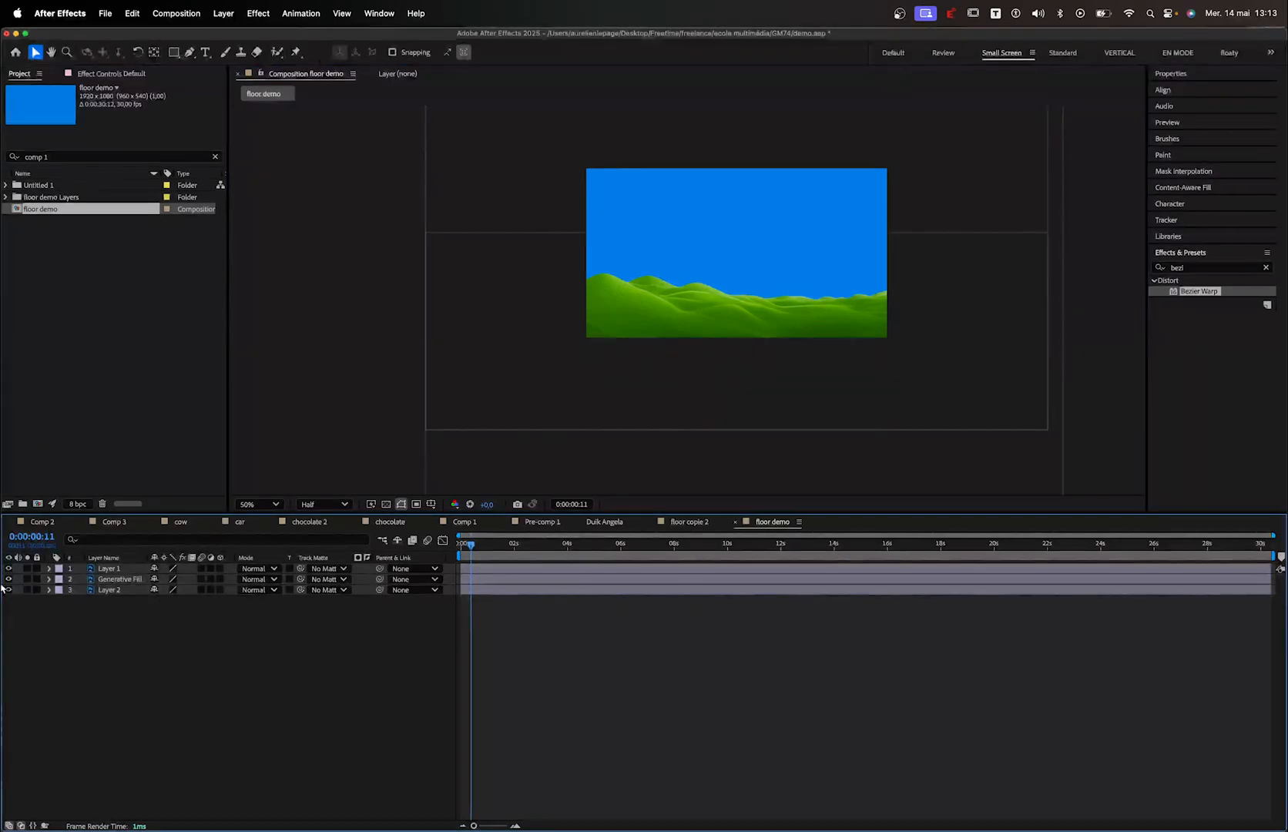
click(22, 556)
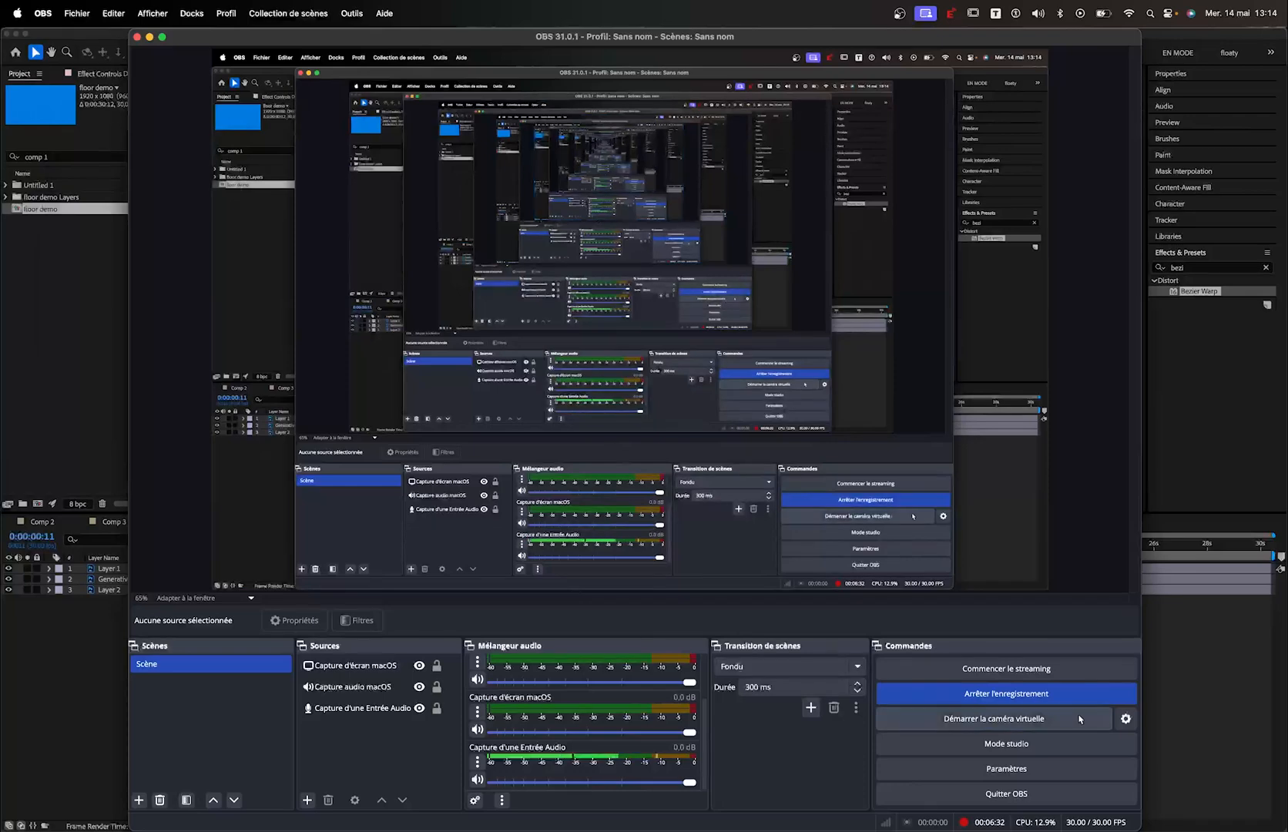
click(1256, 669)
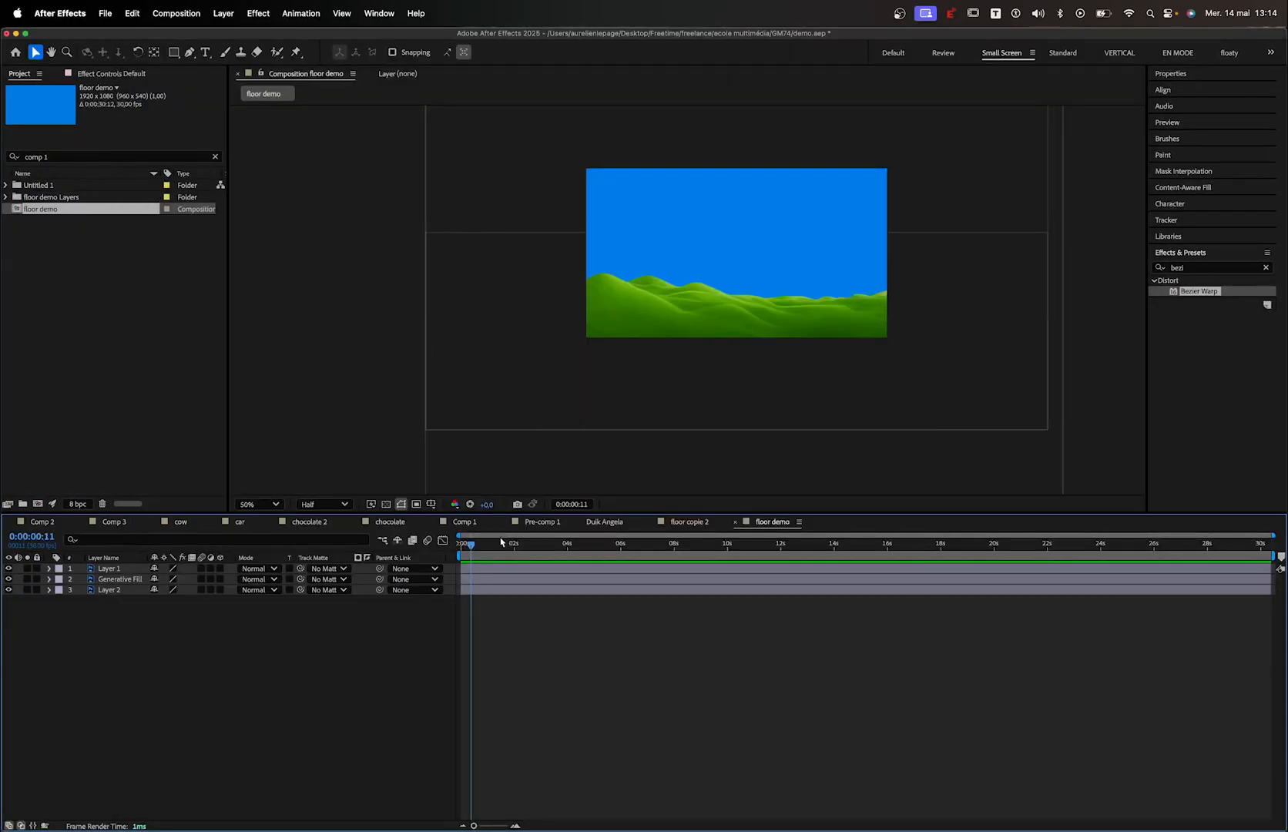
Move the current time of the floor demo composition to 0:00:00:00 and check what each of its three layers covers
drag(472, 547, 290, 540)
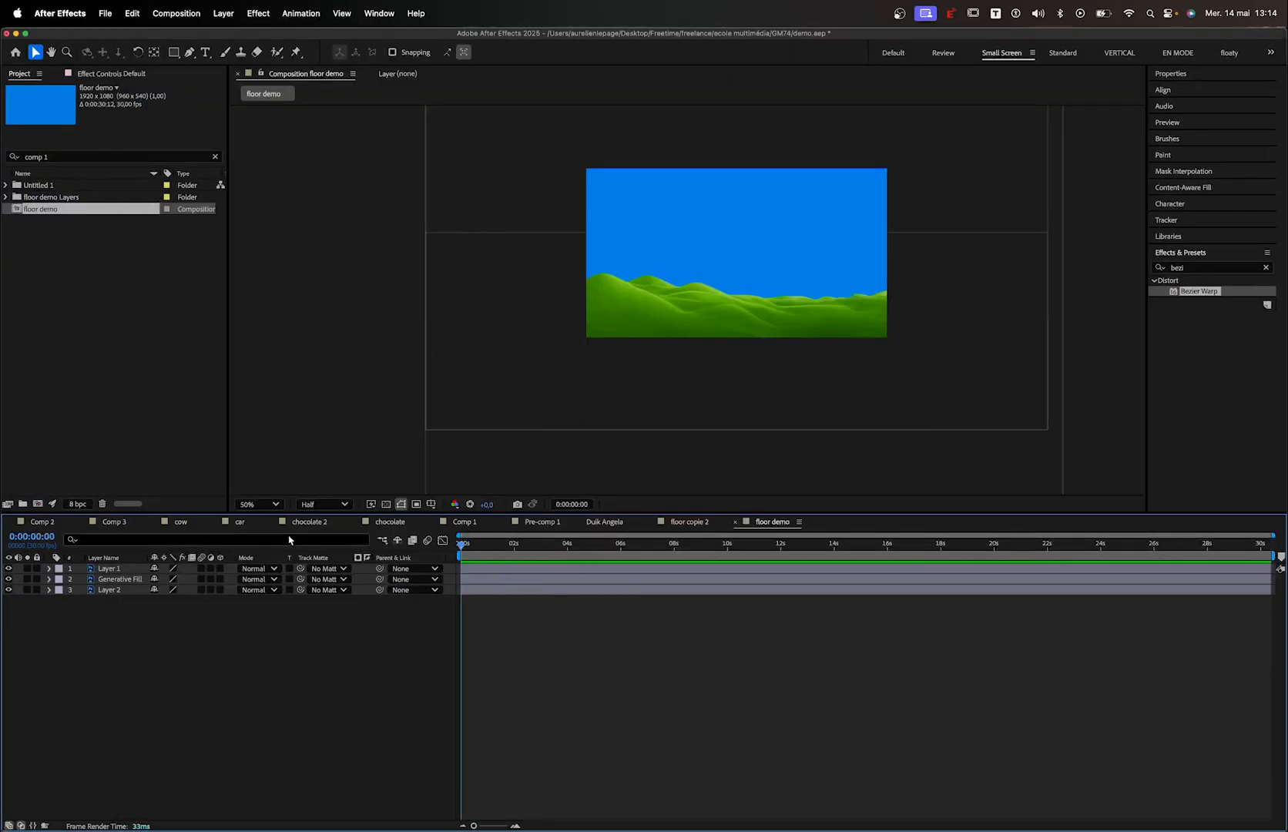
click(118, 578)
click(110, 569)
click(124, 590)
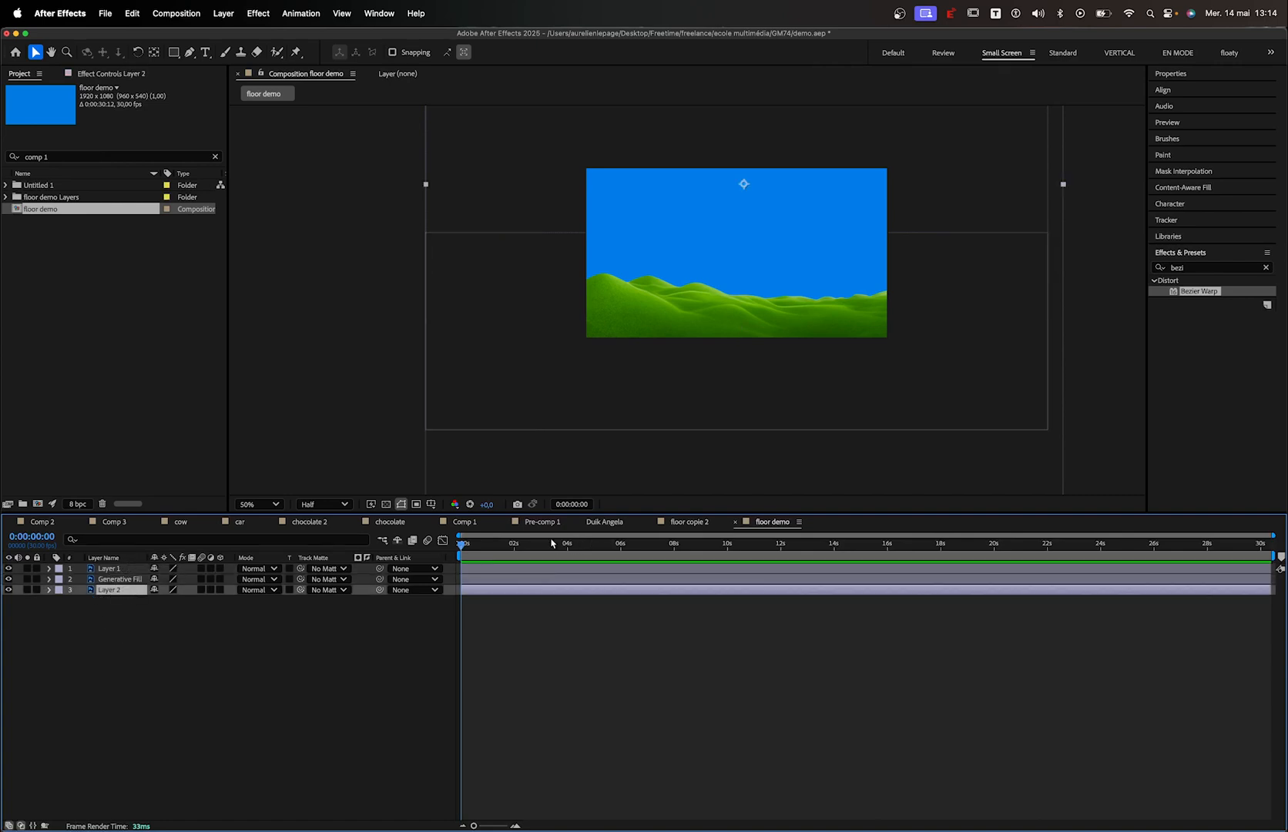
click(273, 600)
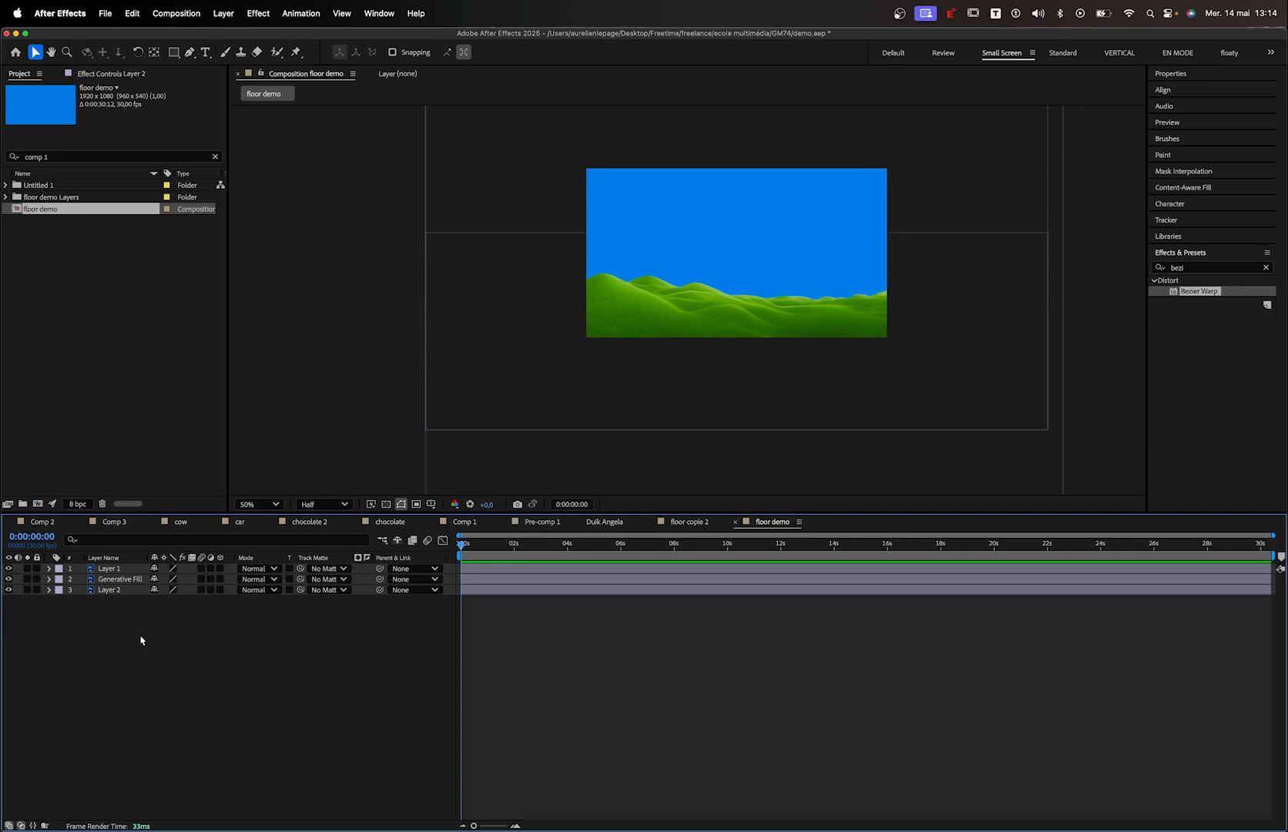
drag(141, 637, 103, 528)
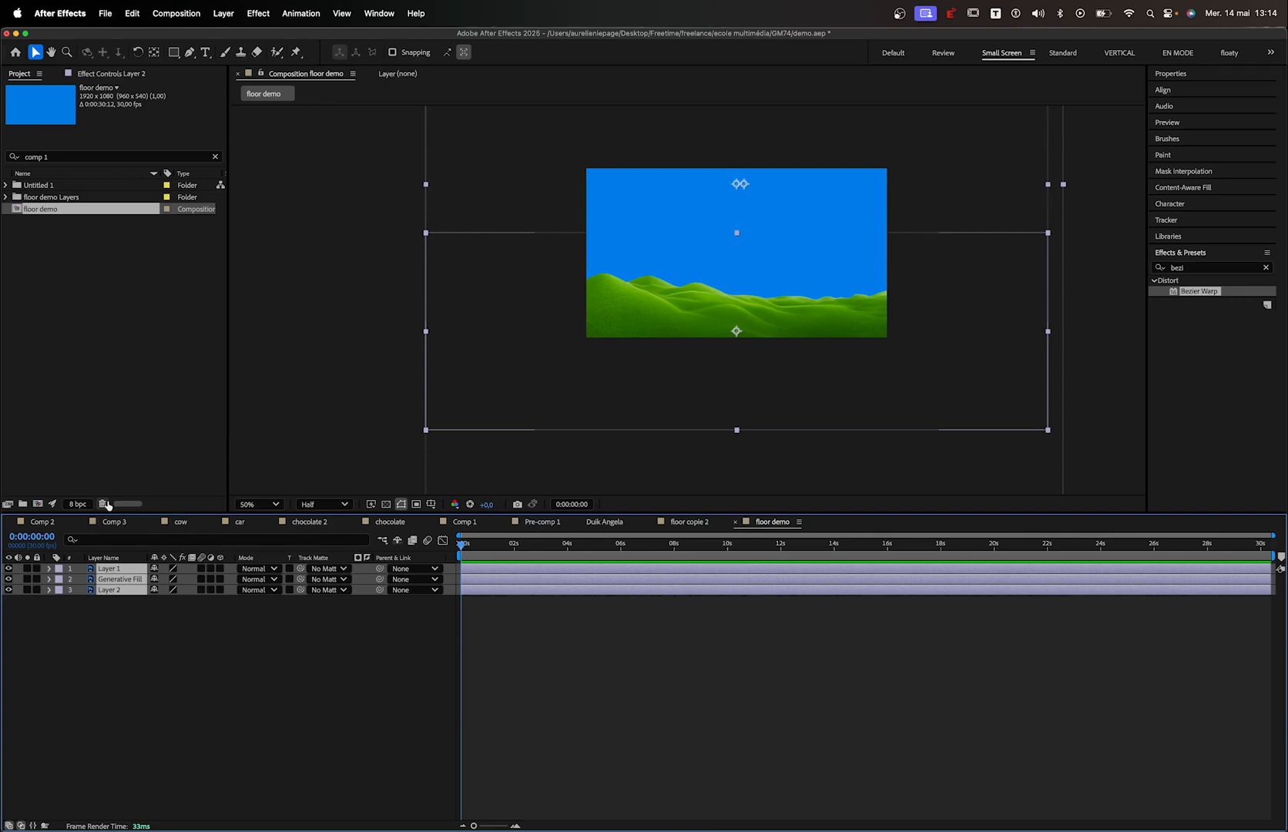
click(28, 570)
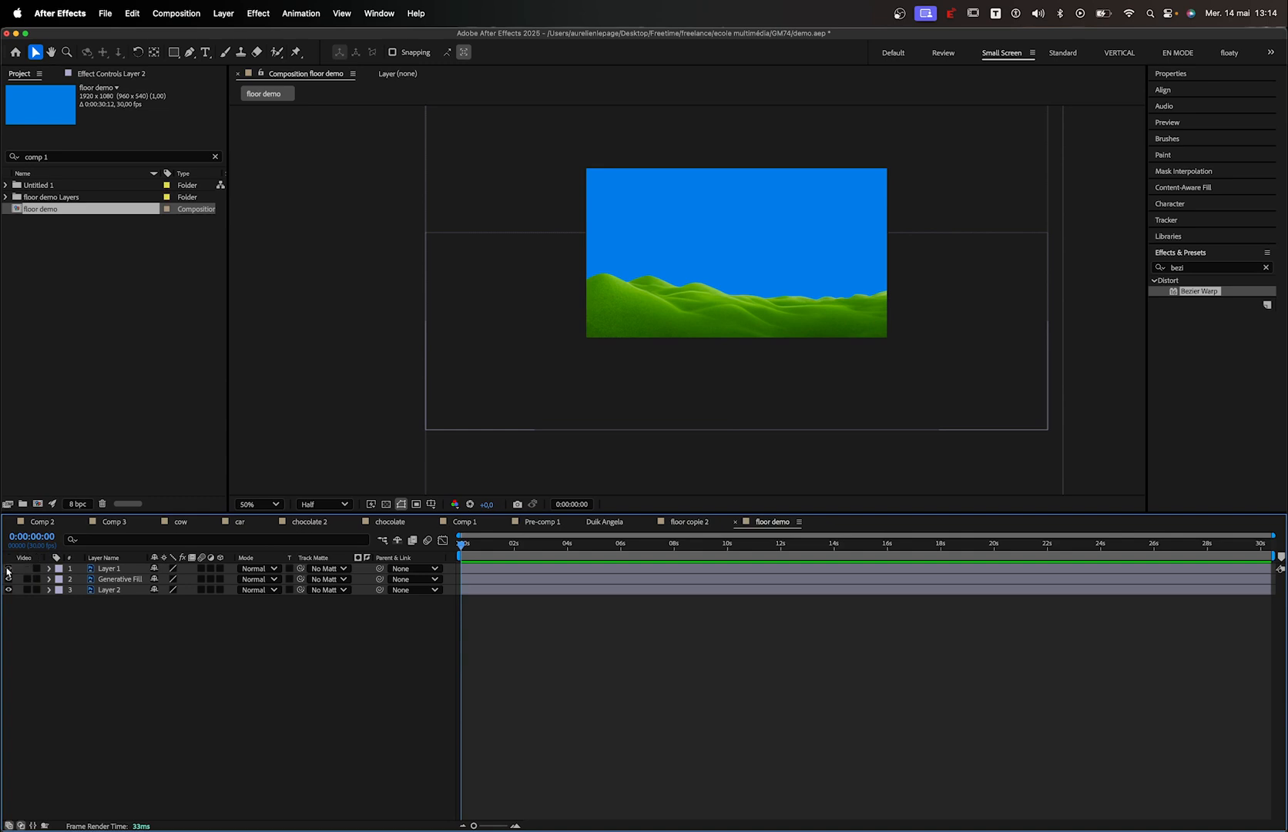
Hide Layer 1 and delete it from the floor demo composition
click(8, 569)
click(100, 574)
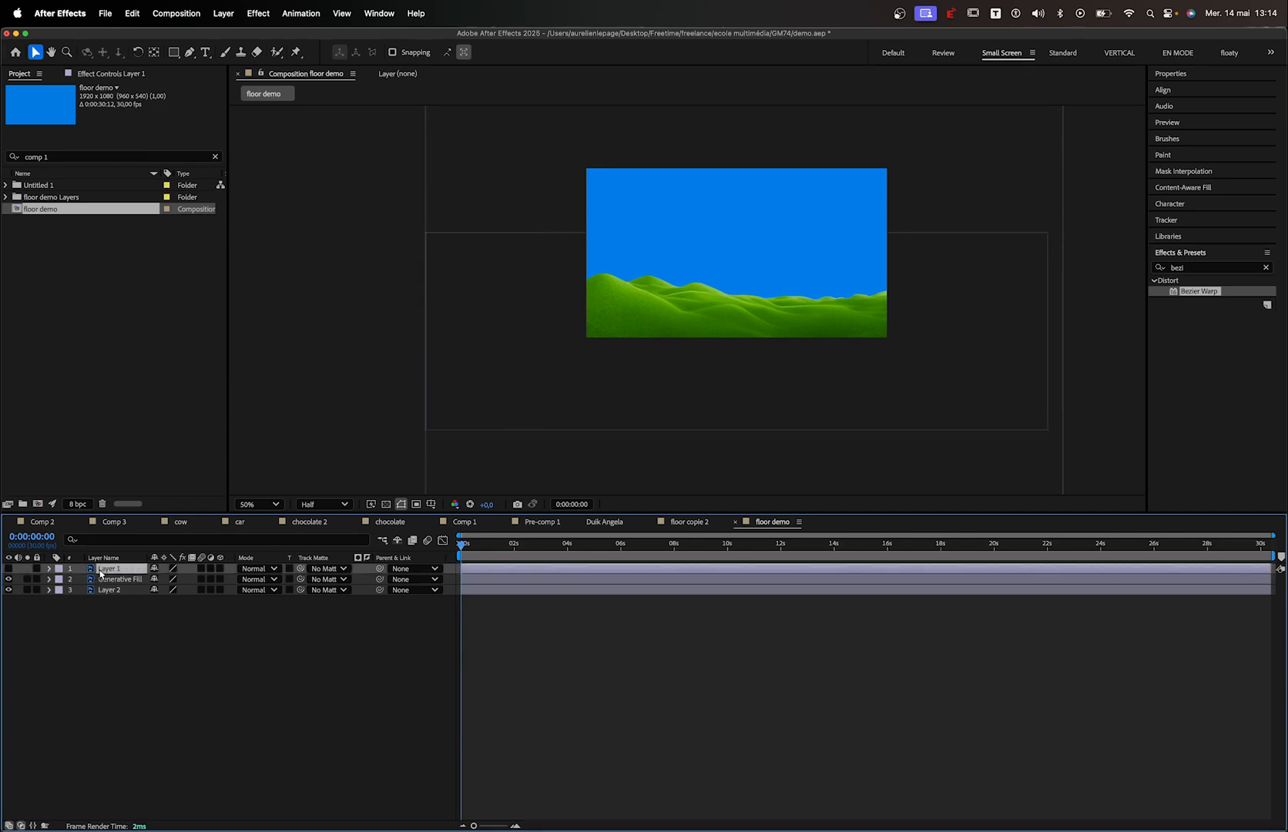
key(Delete)
click(100, 574)
drag(684, 350, 485, 323)
key(cmd+z)
Rename the Generative Fill layer as plaine
click(117, 579)
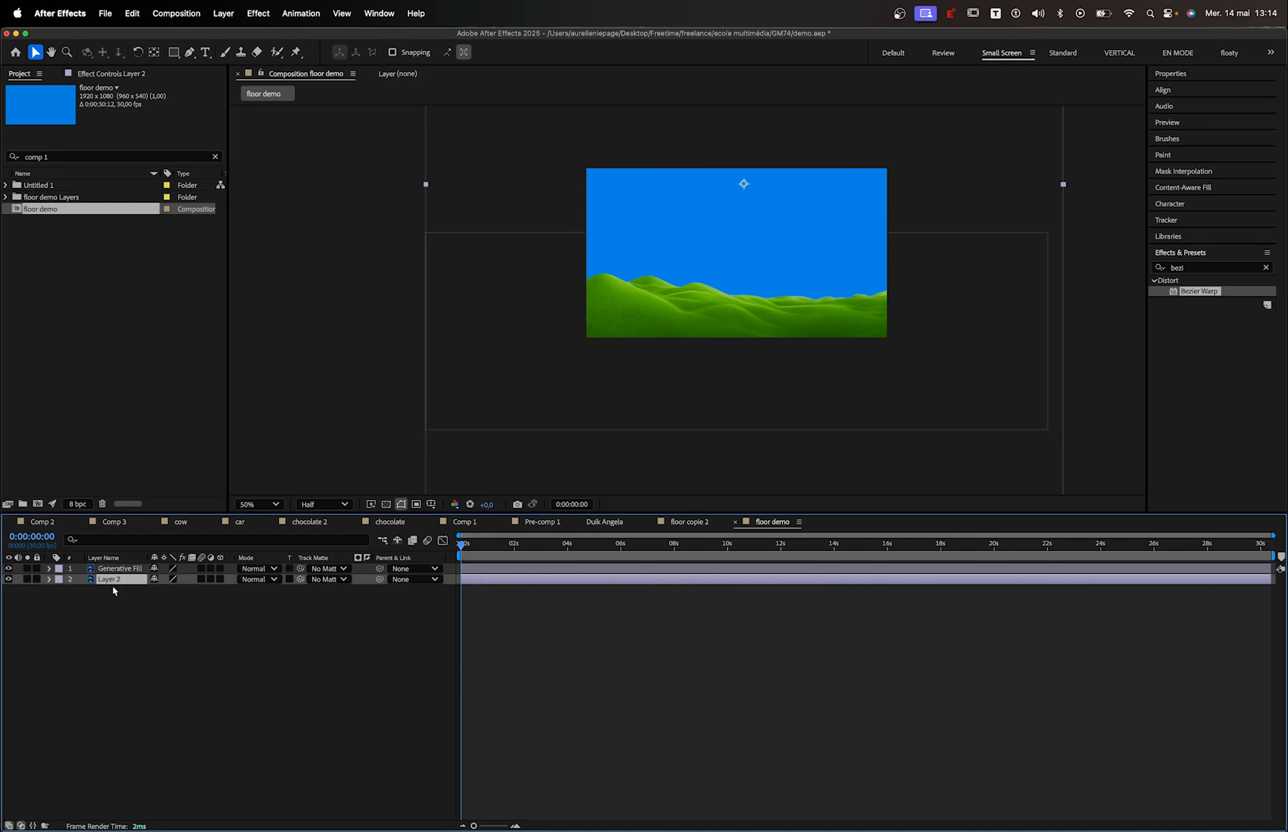
click(120, 569)
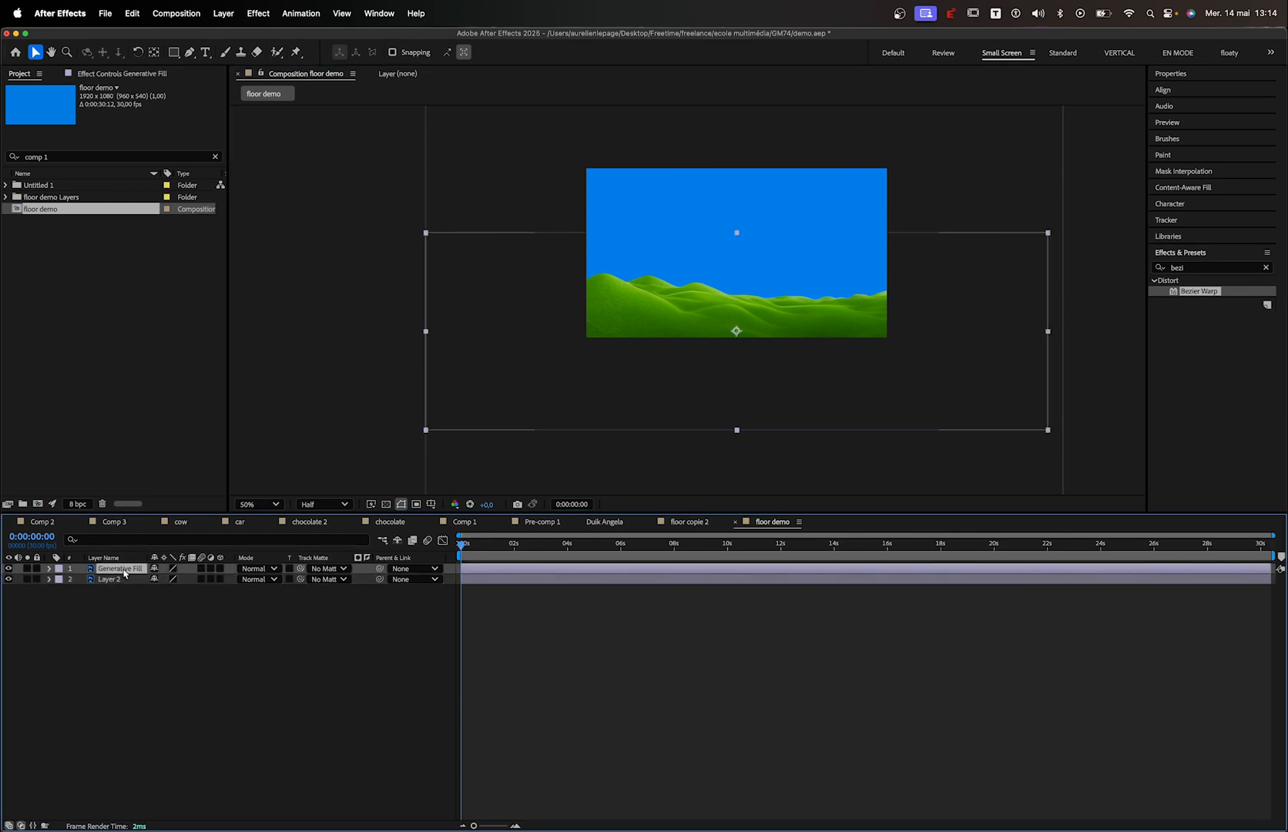
click(111, 599)
click(119, 582)
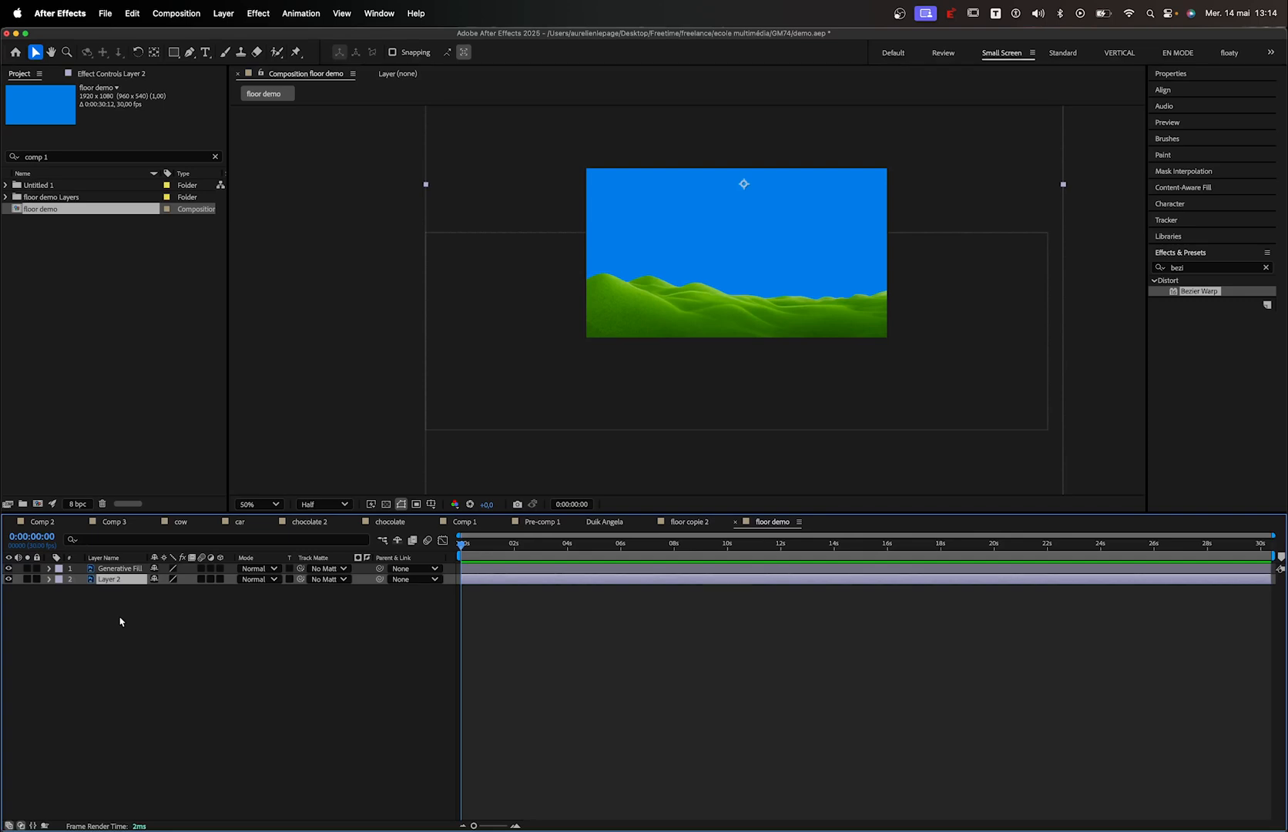
click(121, 569)
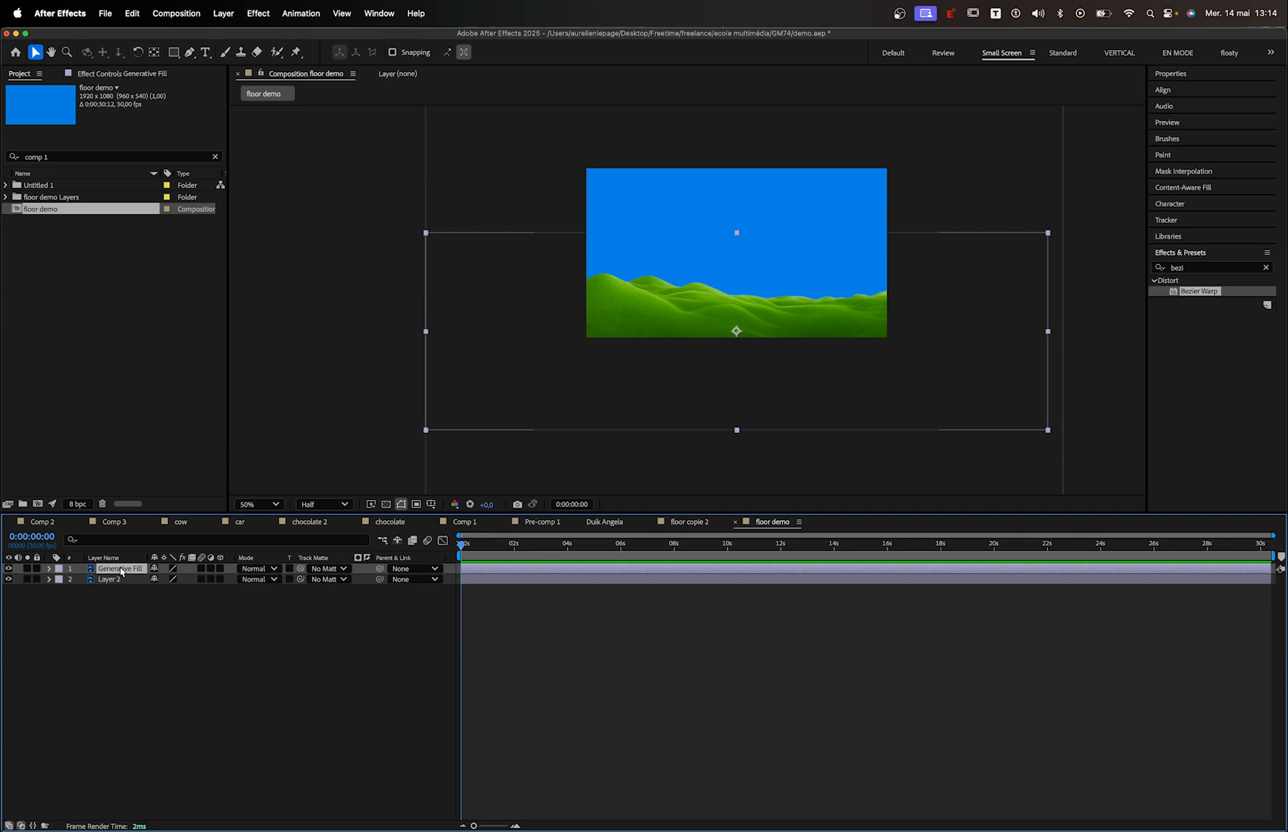
key(Return)
text(plaine)
key(Return)
Rename the sky layer, Layer 2, as ciel: and deselect it
click(128, 581)
key(Return)
text(ciel)
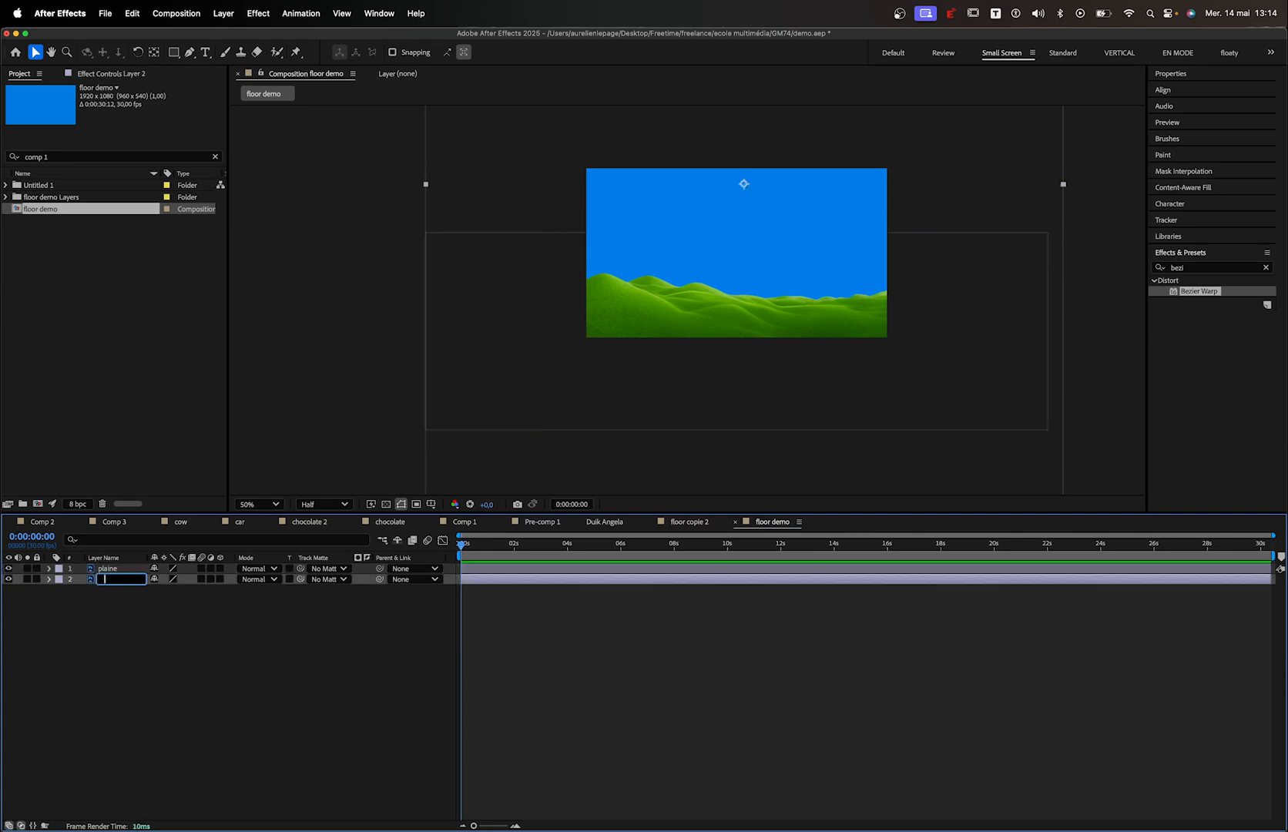
key(Return)
click(149, 661)
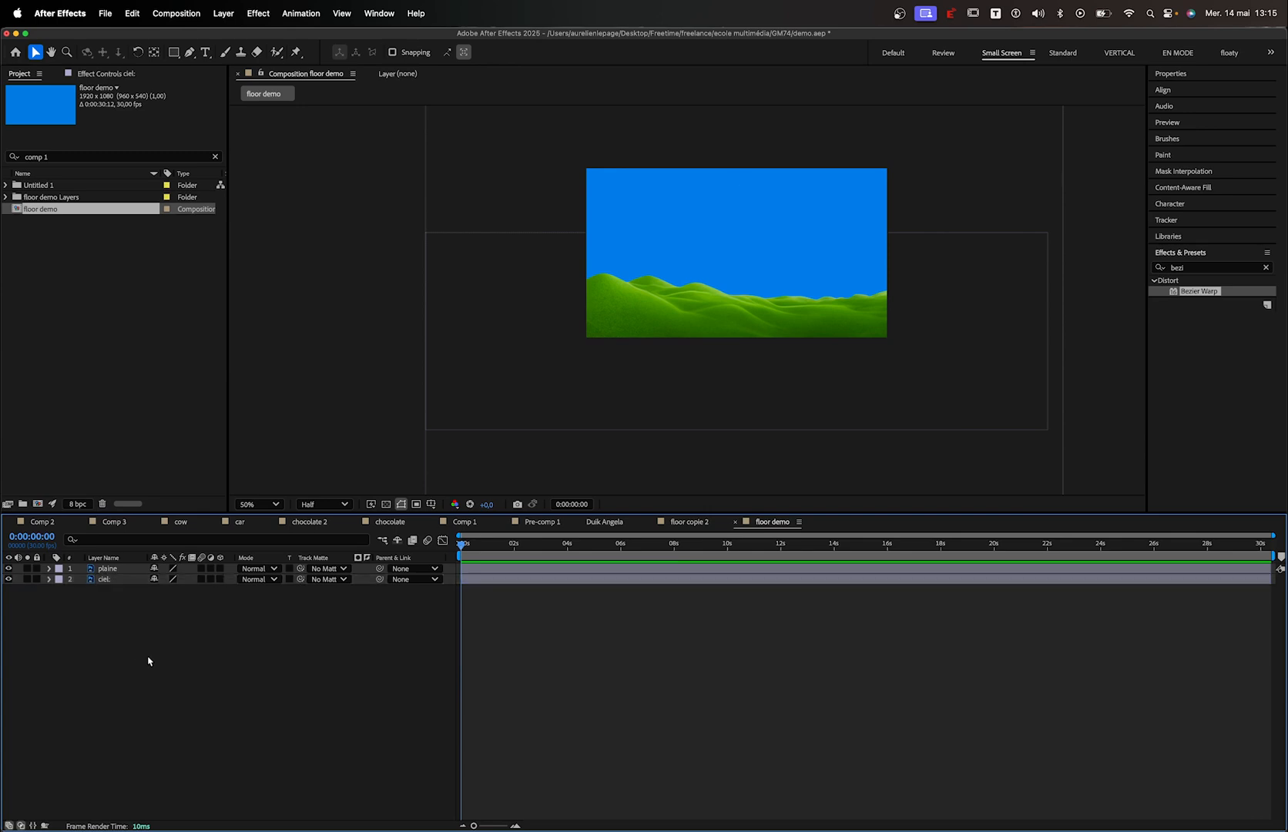
Parent the plaine layer to the ciel: layer and try moving the ciel: layer in the frame
click(396, 569)
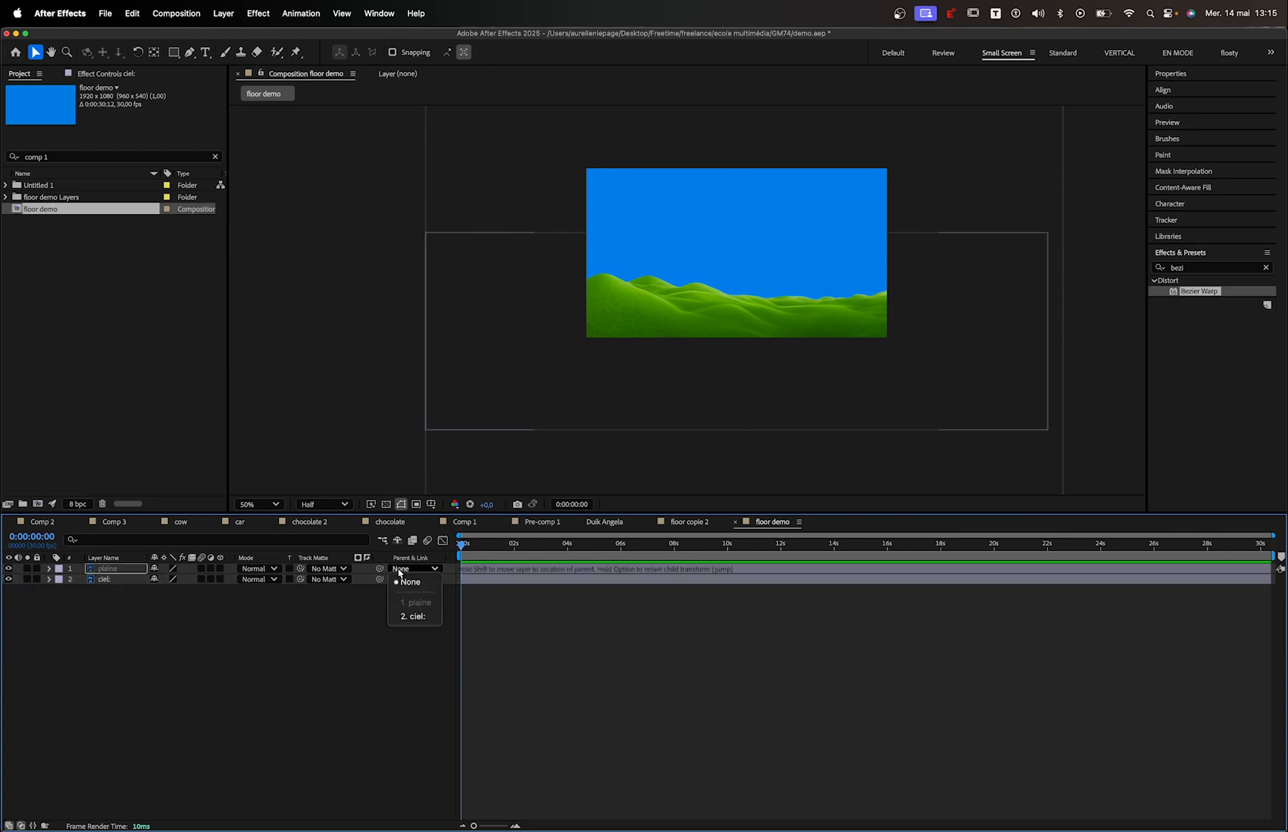
click(406, 617)
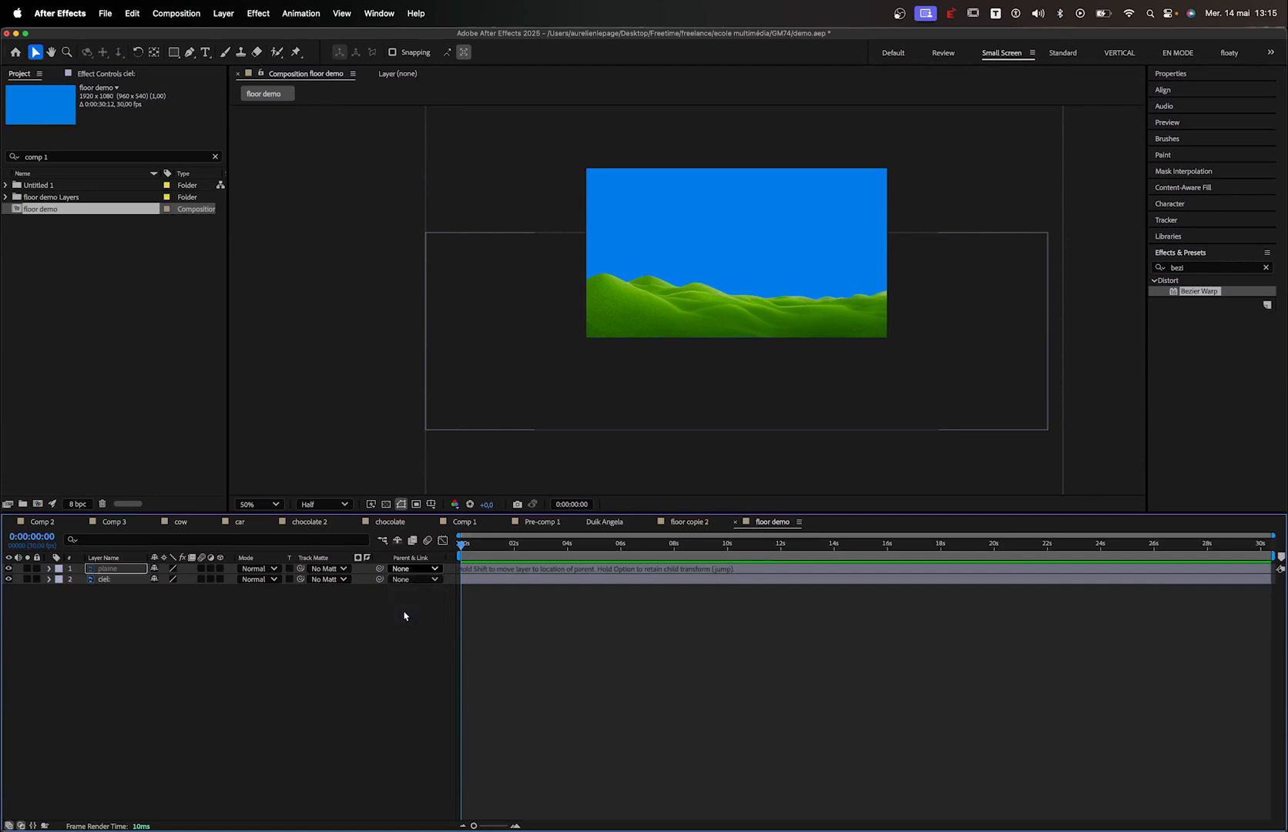
click(106, 581)
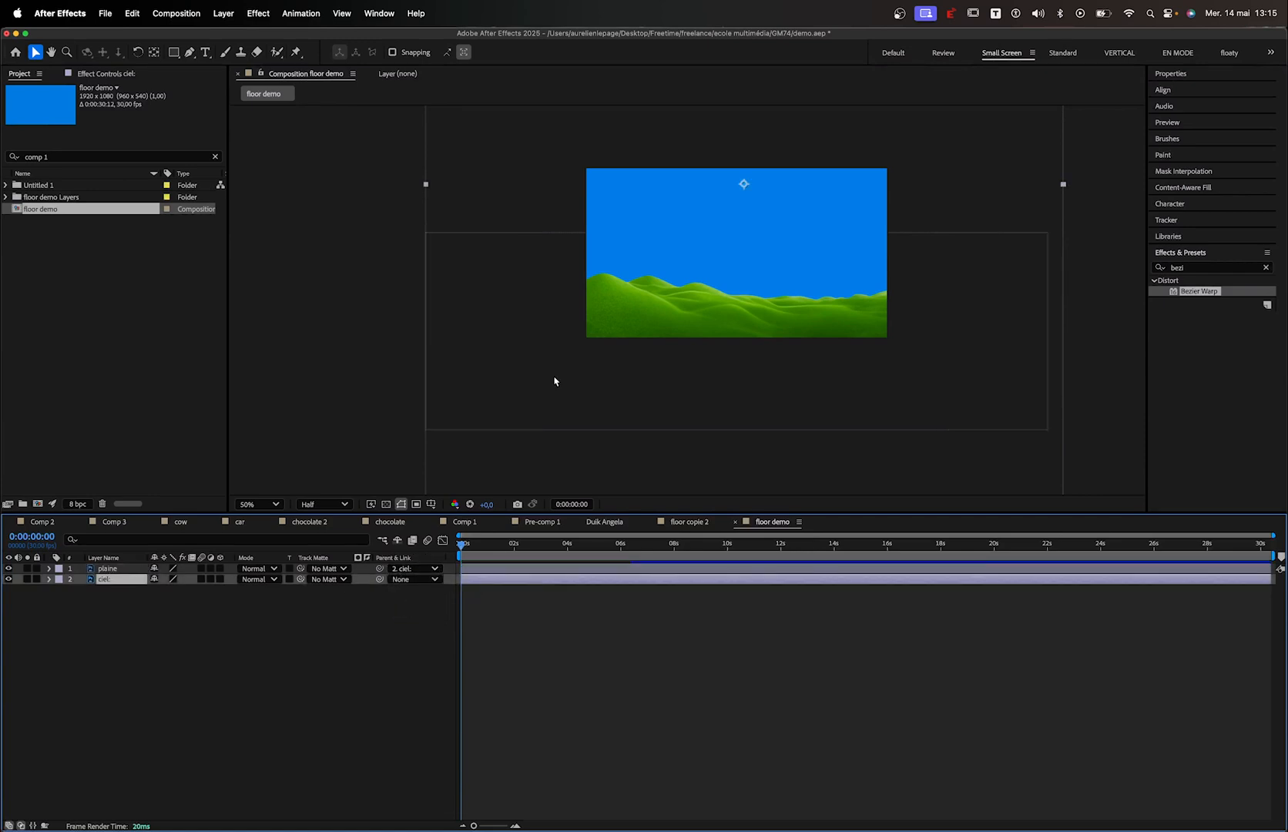
drag(740, 218, 666, 197)
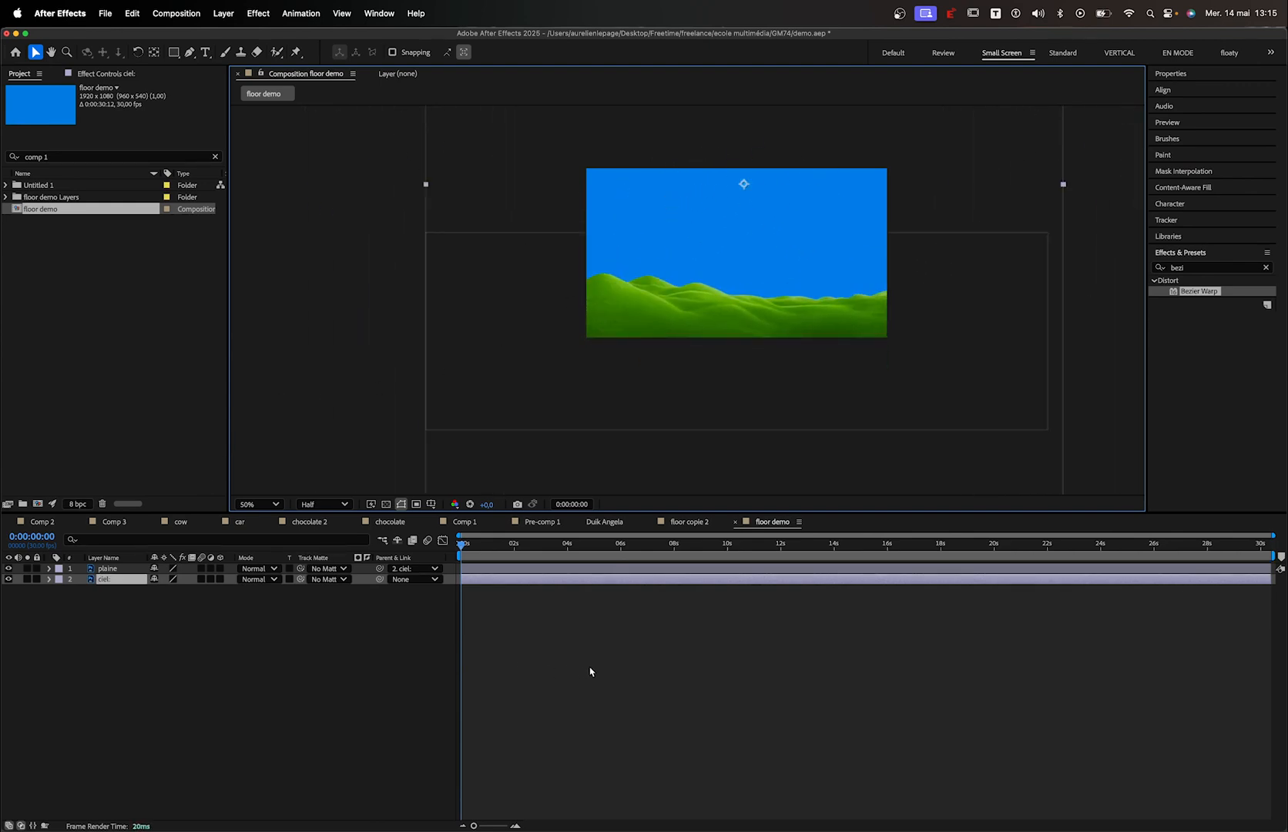
At 0:00:00:00, enable Position keyframing on the ciel: layer and move it to 2001, 1472 so the hills are below the frame
key(equal)
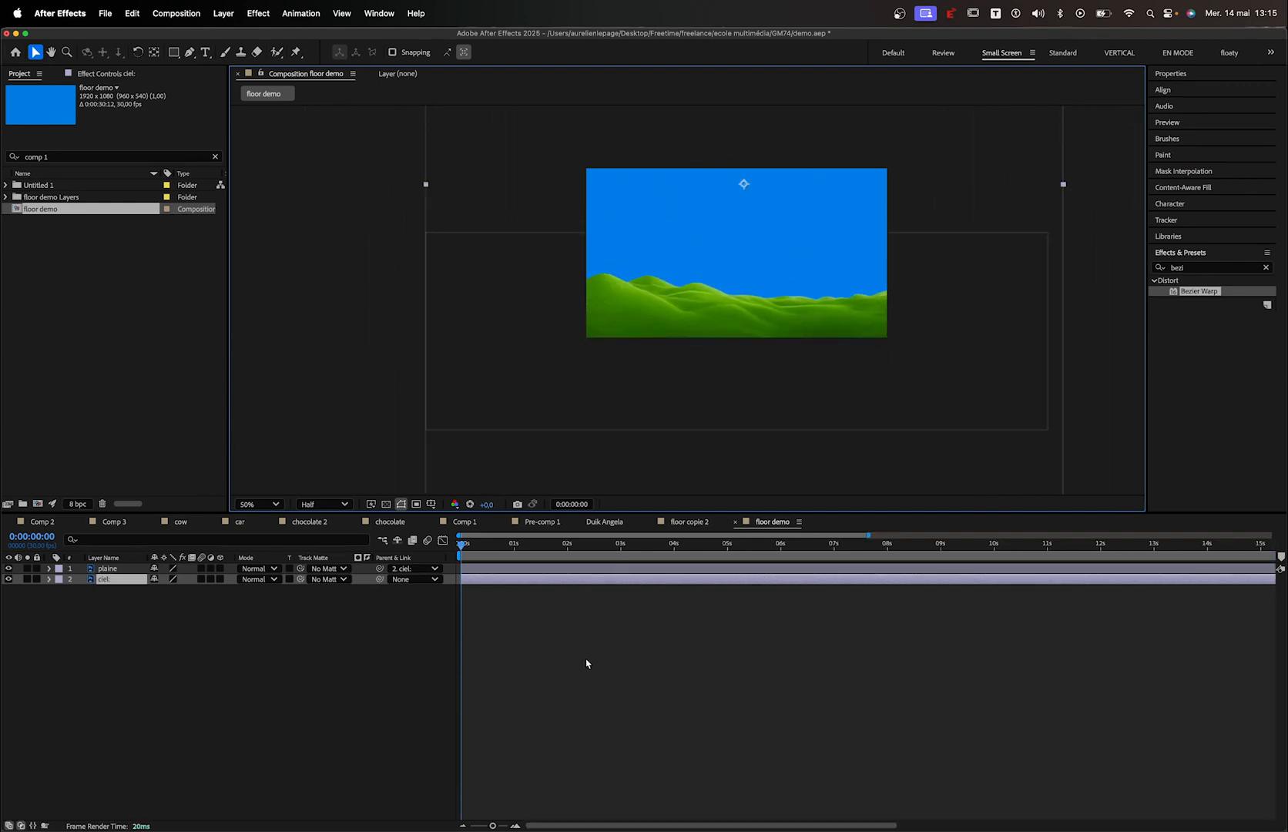
click(48, 579)
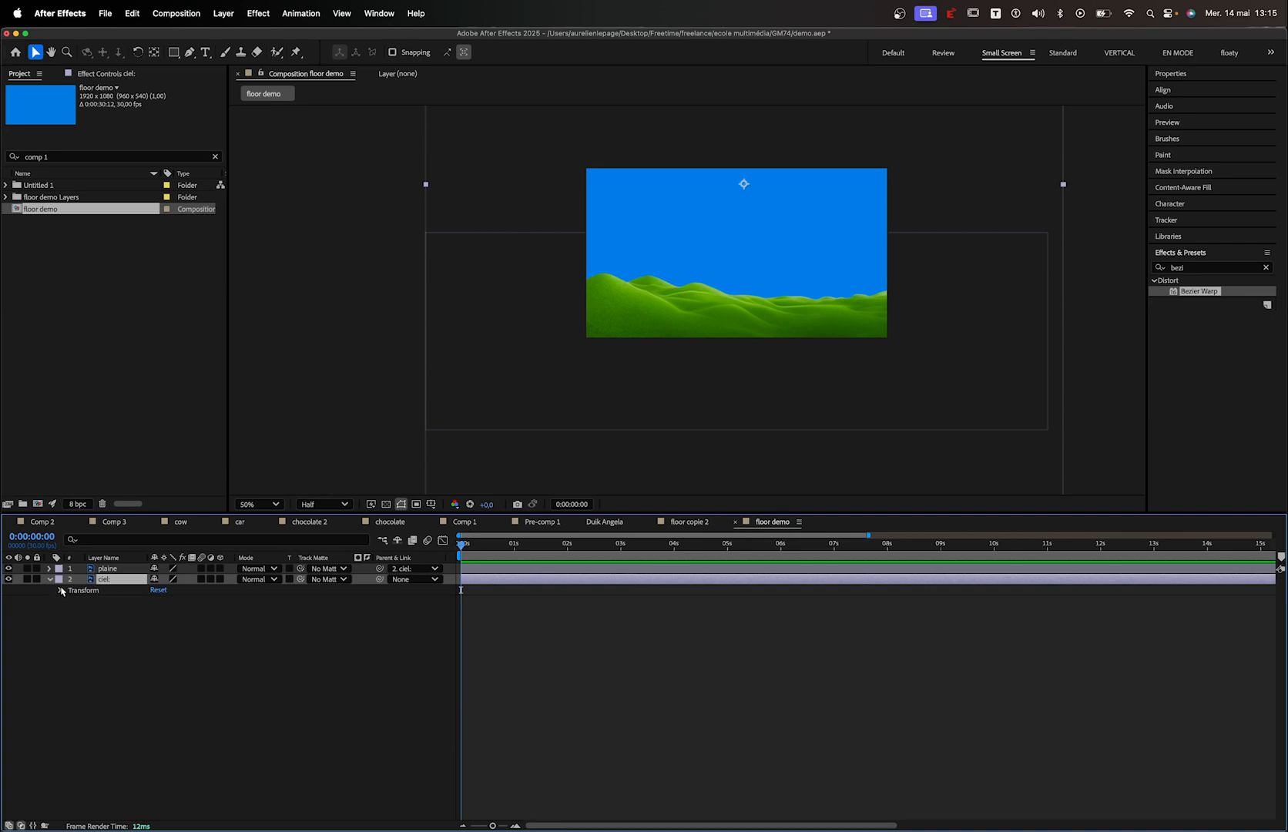
click(61, 591)
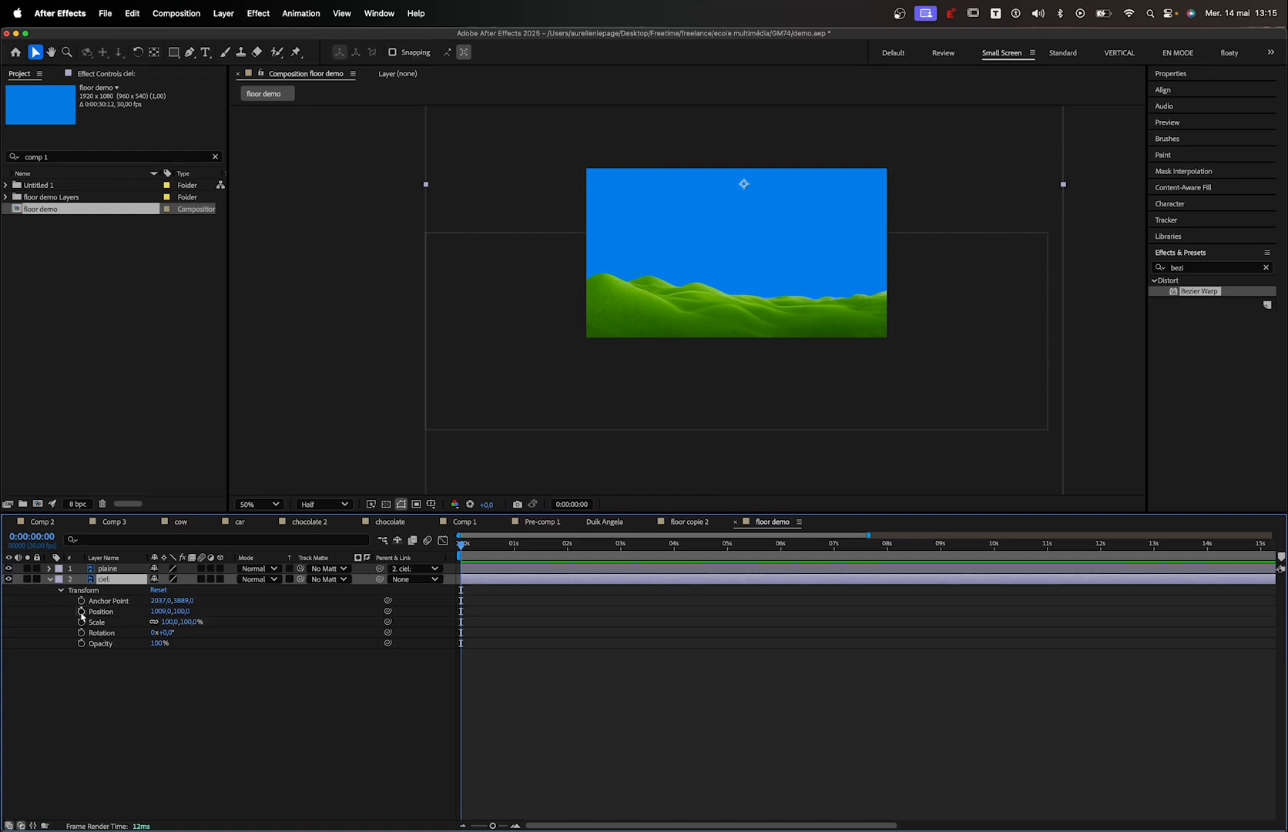
click(81, 611)
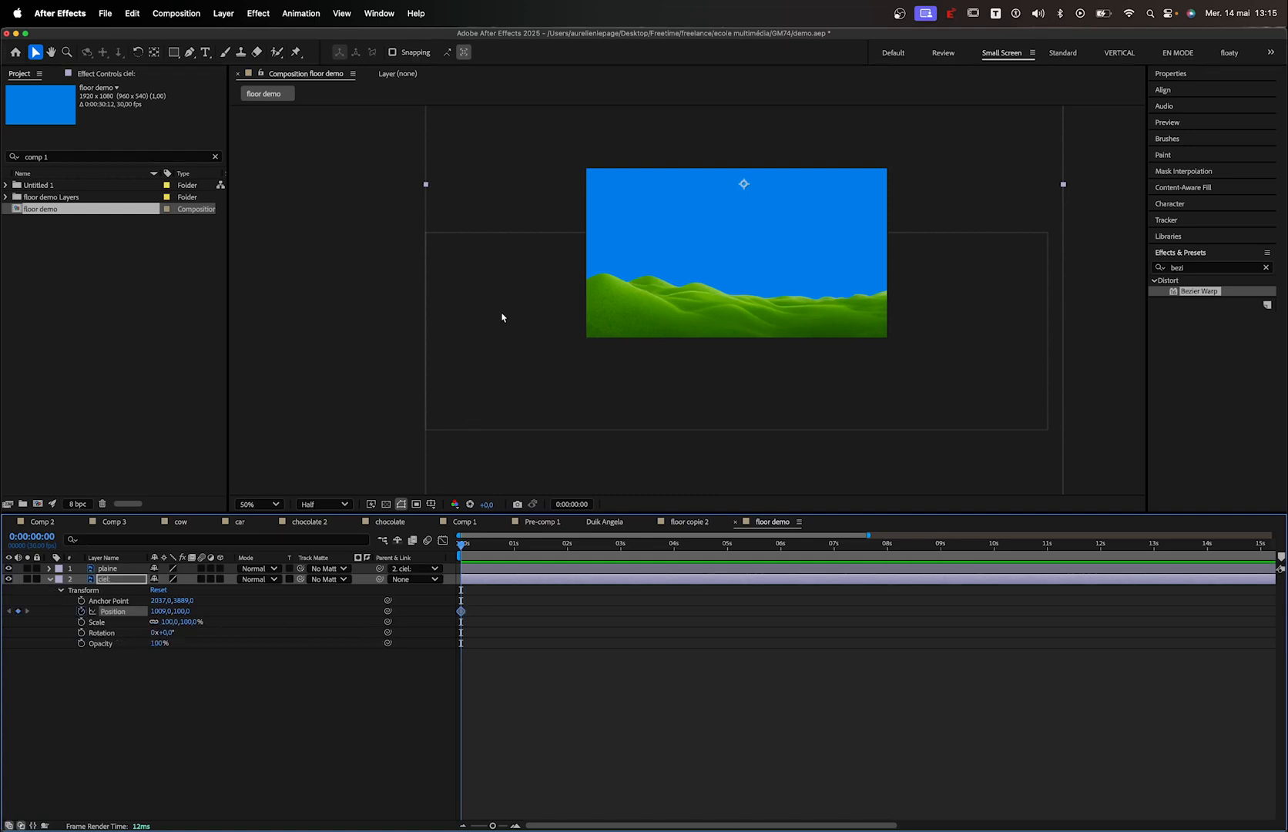
drag(676, 169, 781, 349)
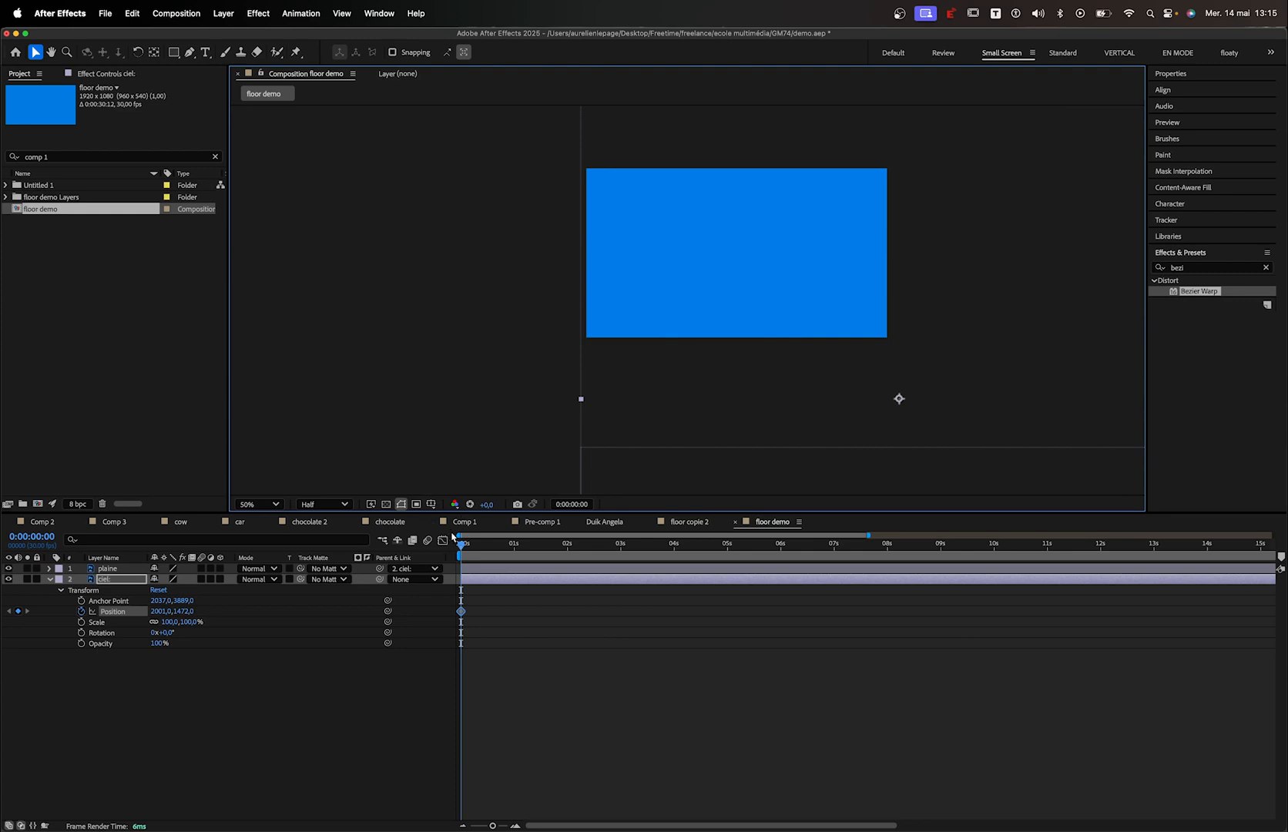
At a little over 1 second, keyframe the ciel: layer's Position at 2001, 100 by moving it straight up
drag(473, 547, 522, 544)
drag(712, 414, 711, 198)
click(508, 614)
Fit the composition to the viewer and preview the rising hills animation from the start
key(Home)
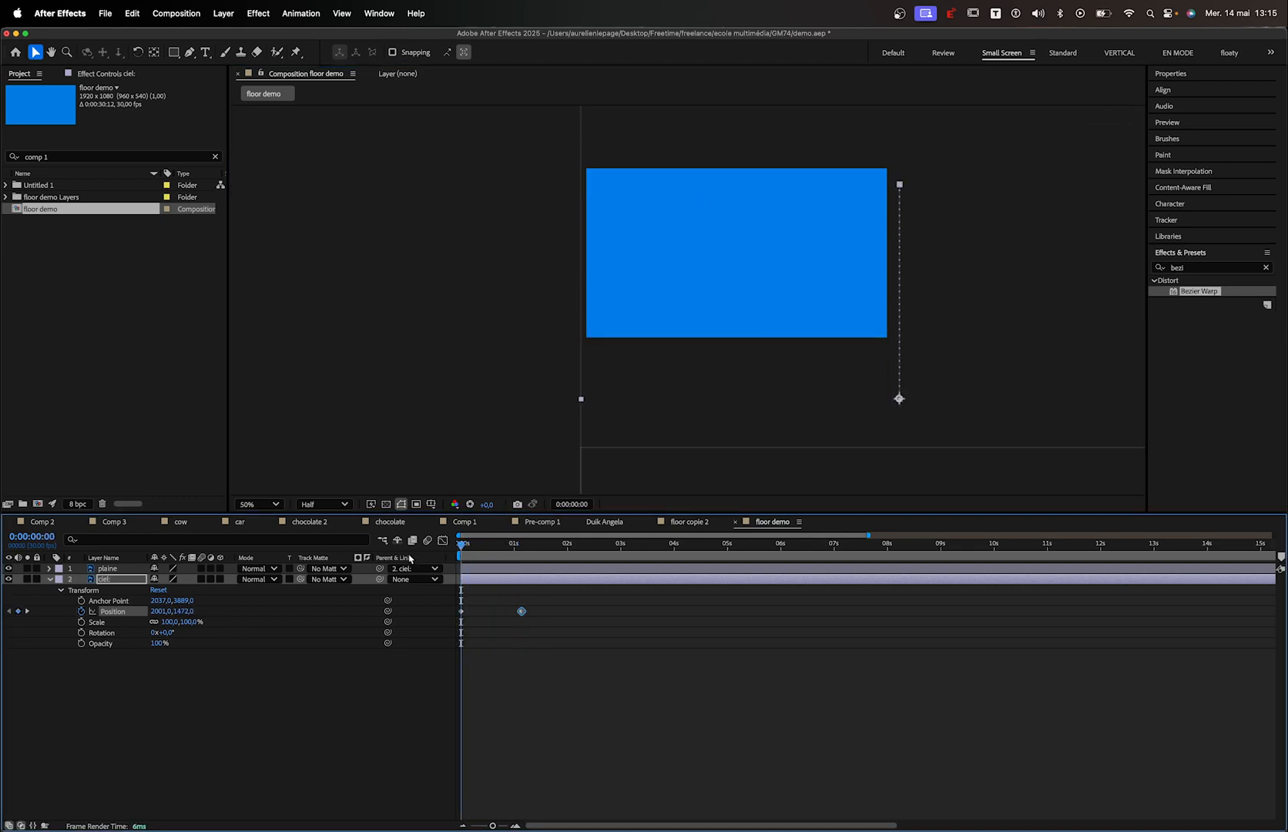
click(259, 504)
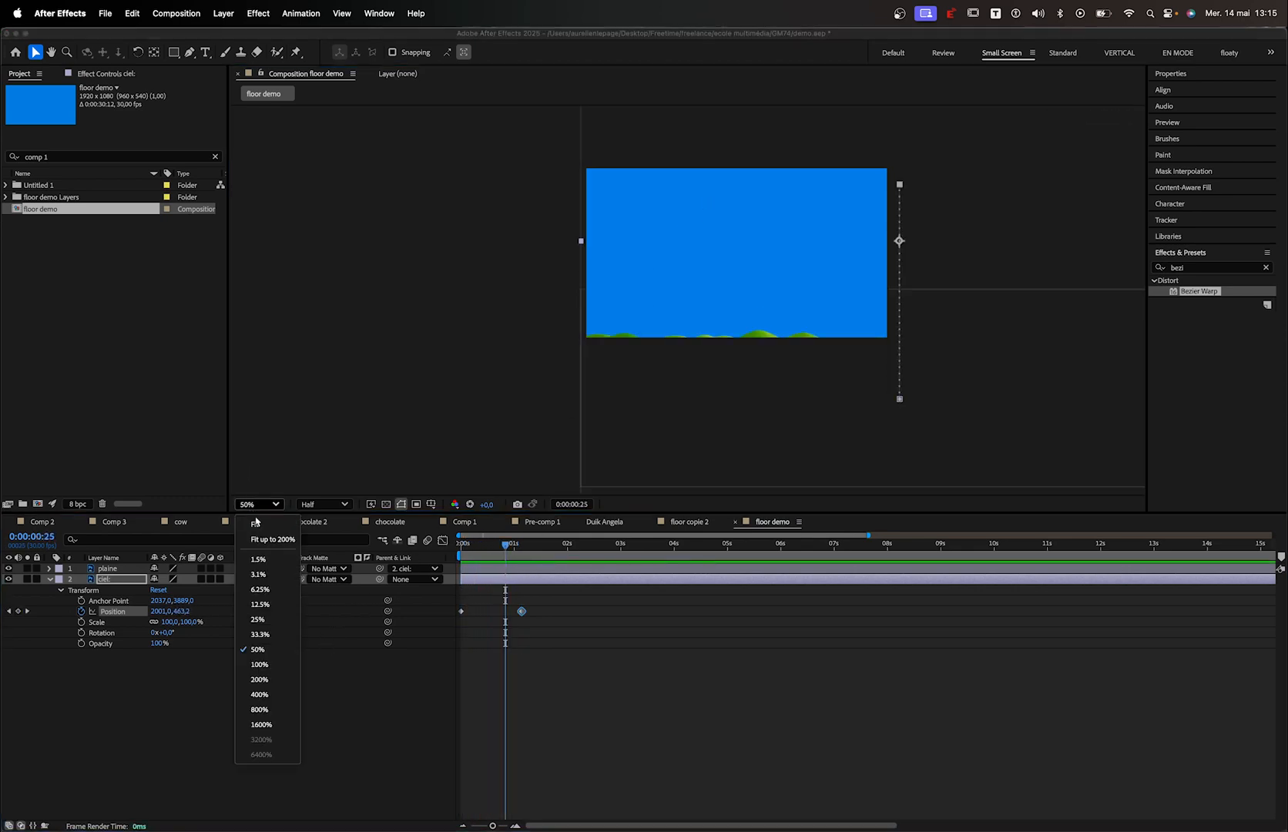
click(262, 525)
key(space)
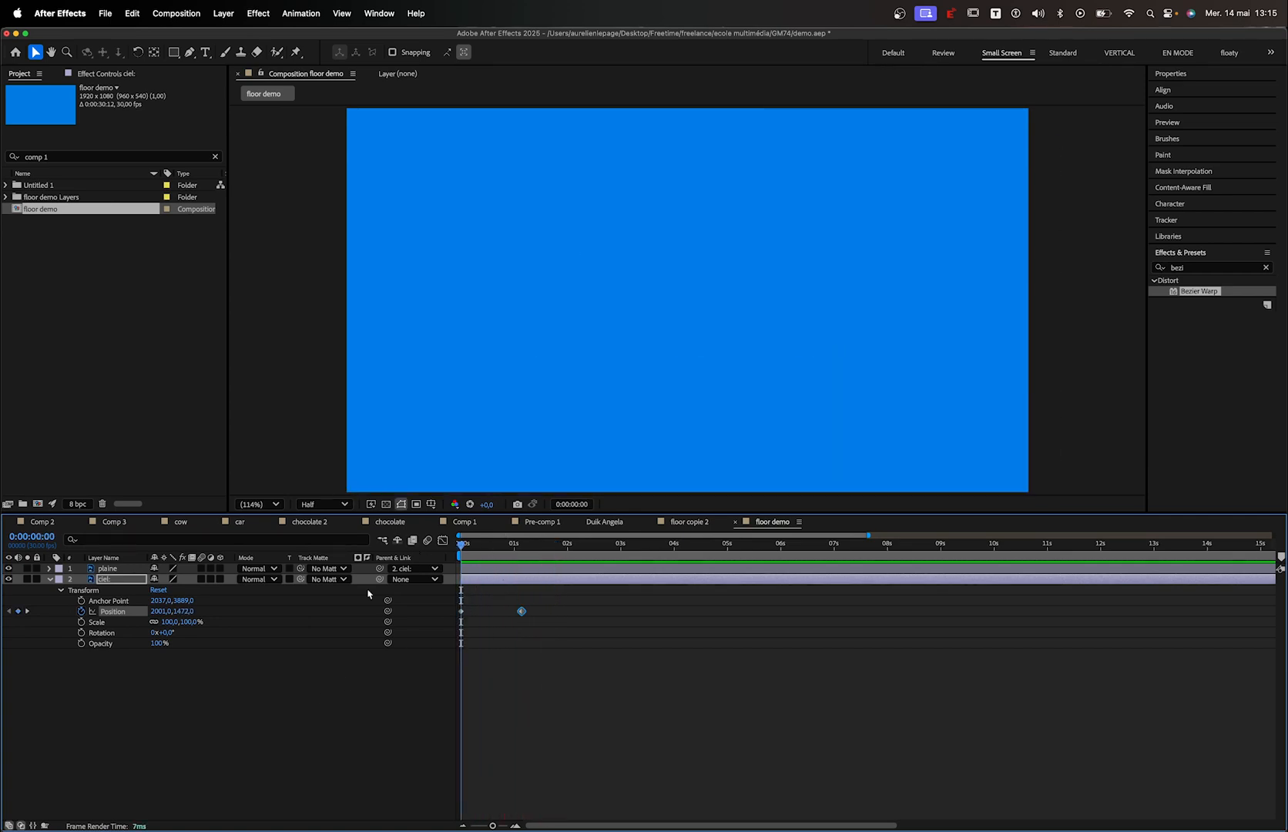
key(space)
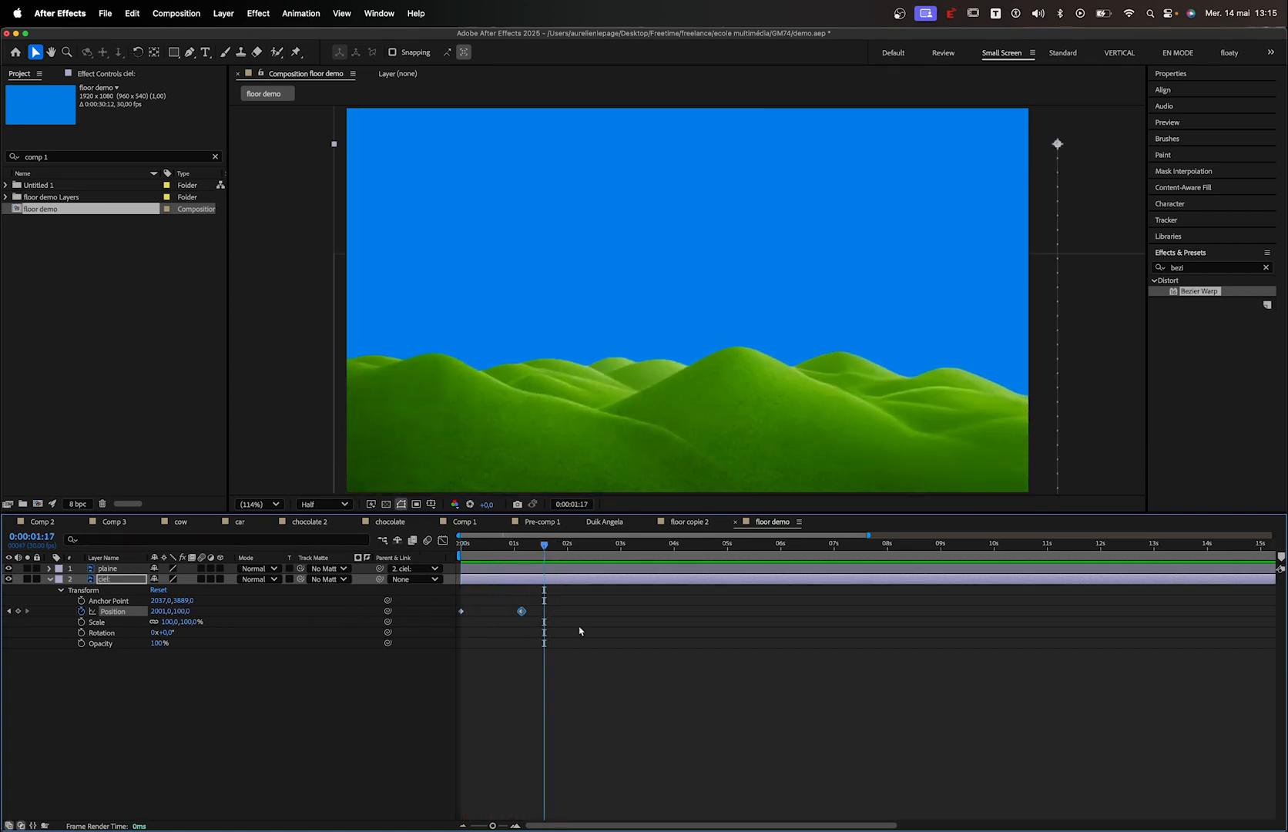
Move the ciel: layer's second Position keyframe to about 2.3 seconds and preview the animation from the start
click(593, 630)
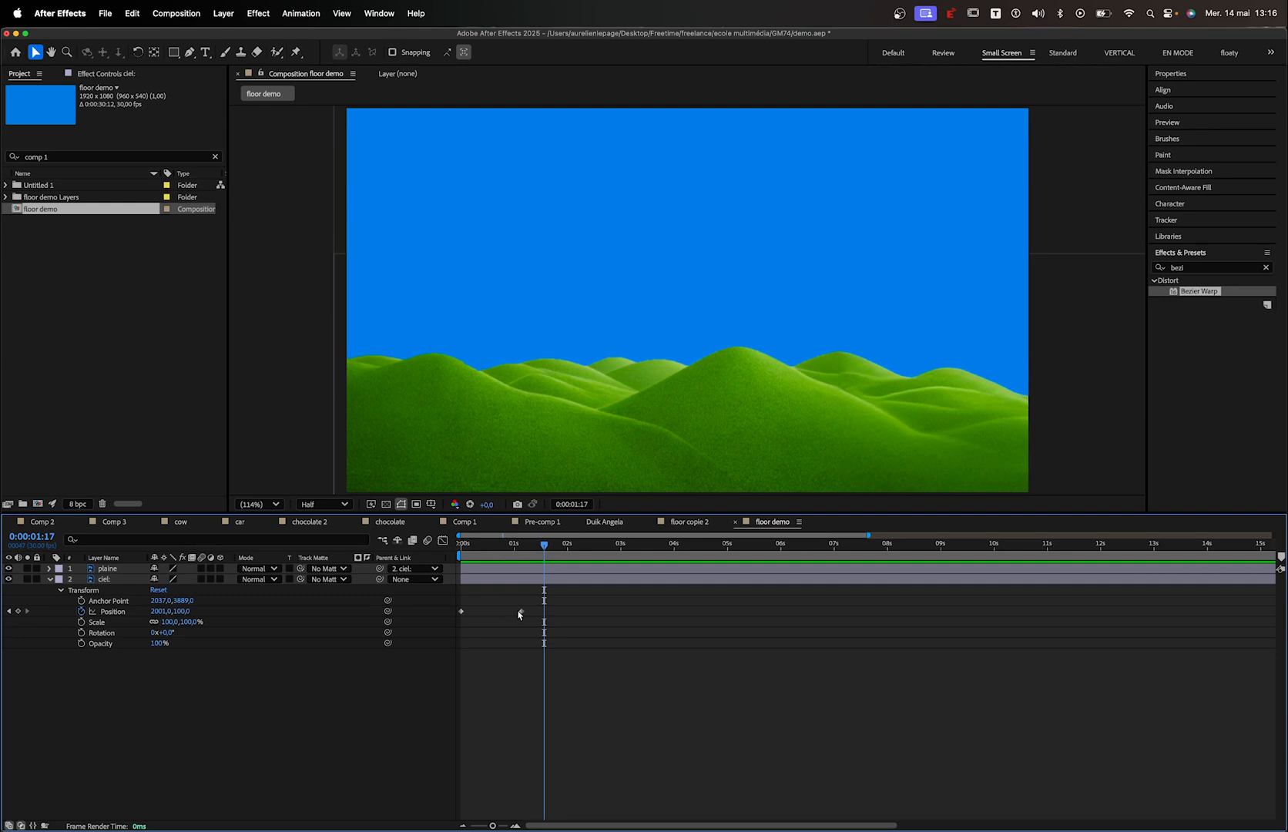
drag(522, 610, 551, 595)
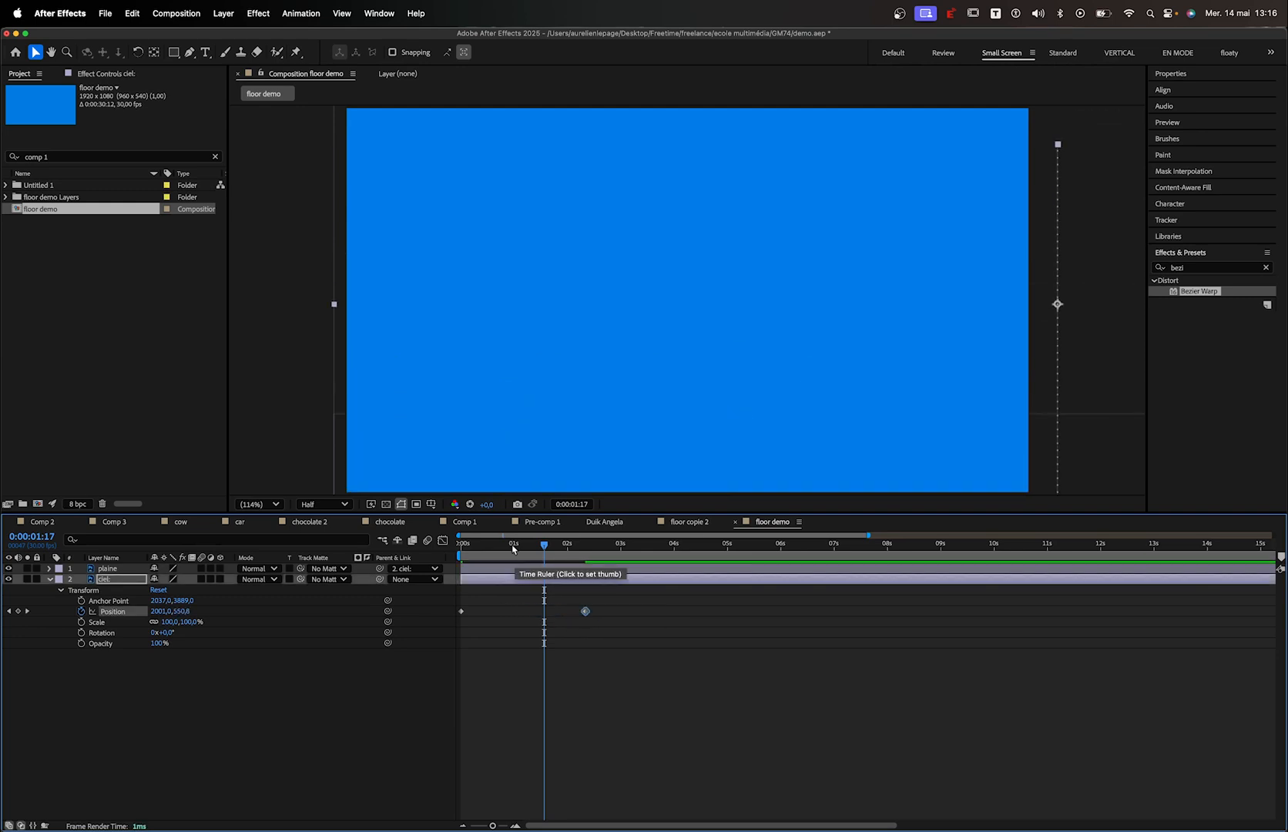
key(Home)
key(space)
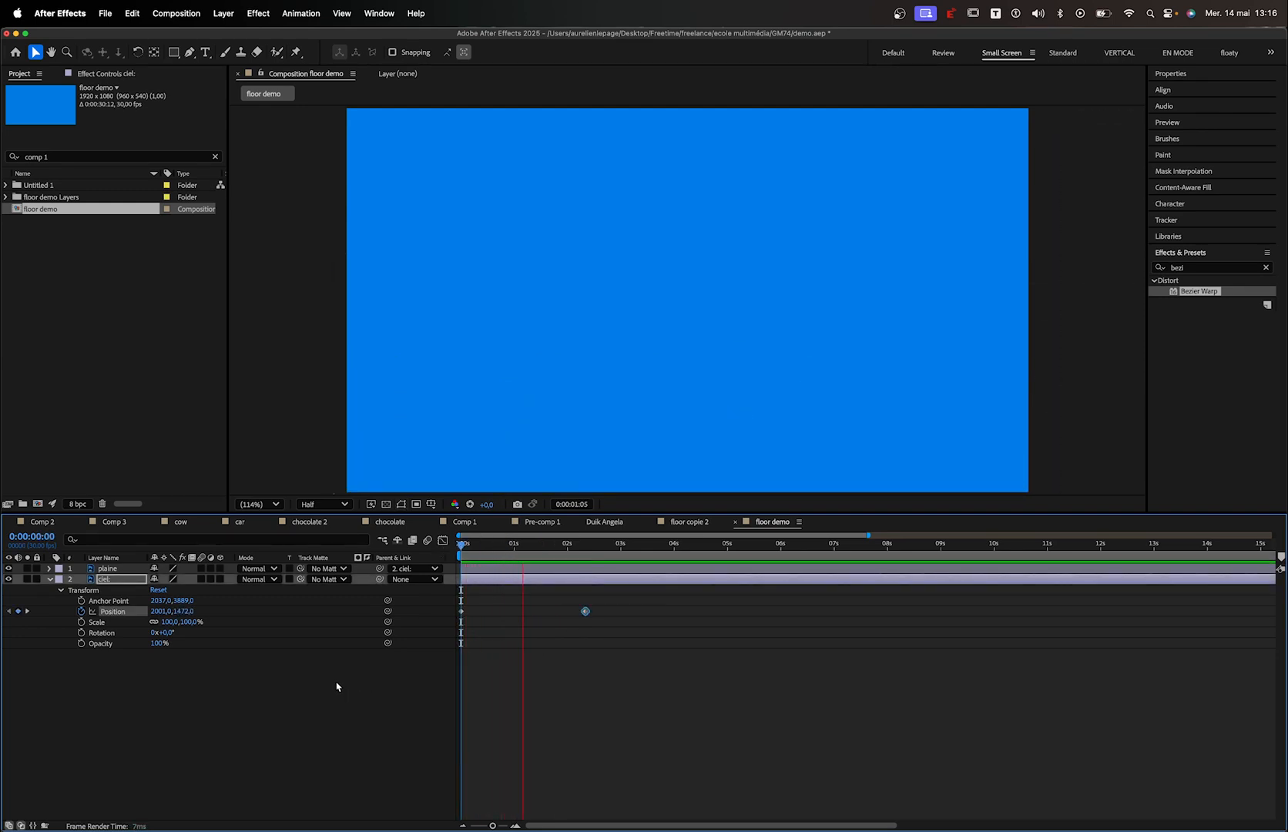
key(space)
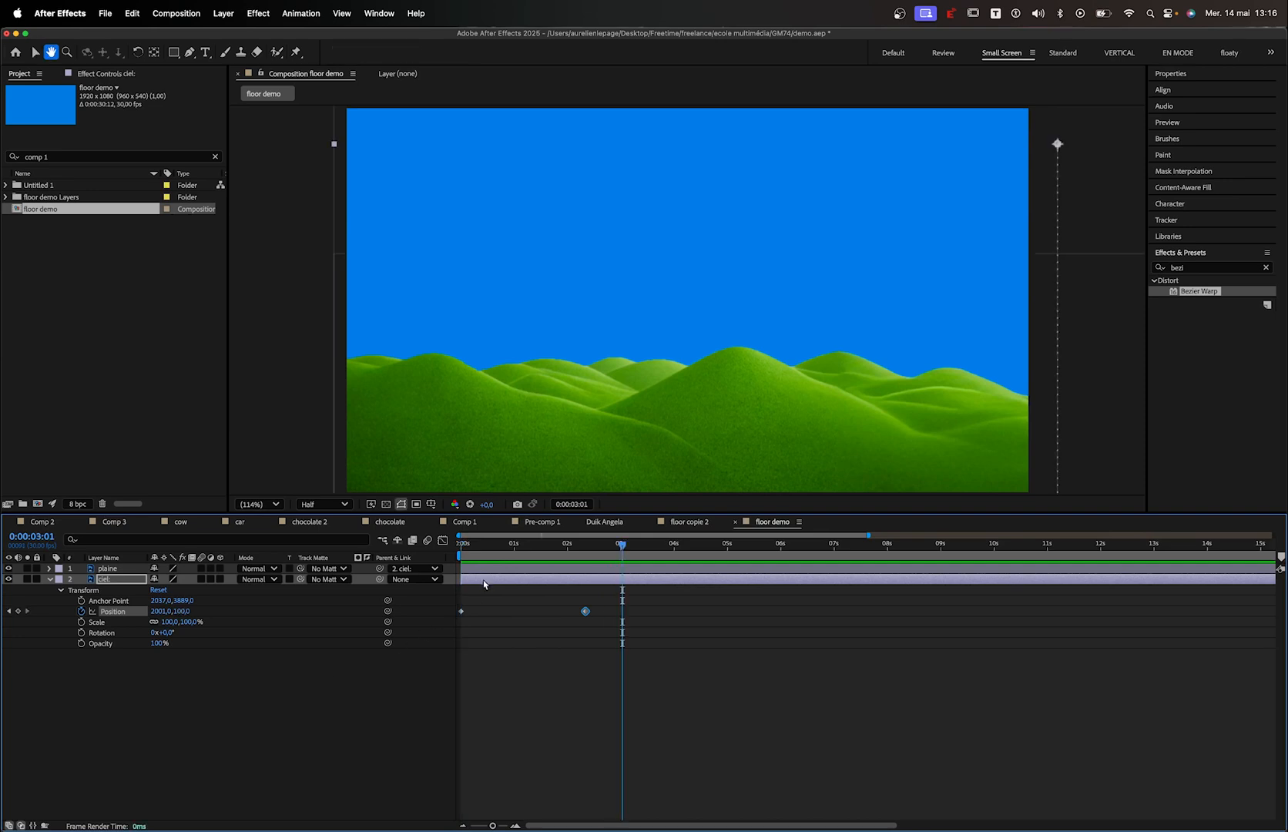
Preview the rising hills animation from the start of the composition
key(Home)
key(space)
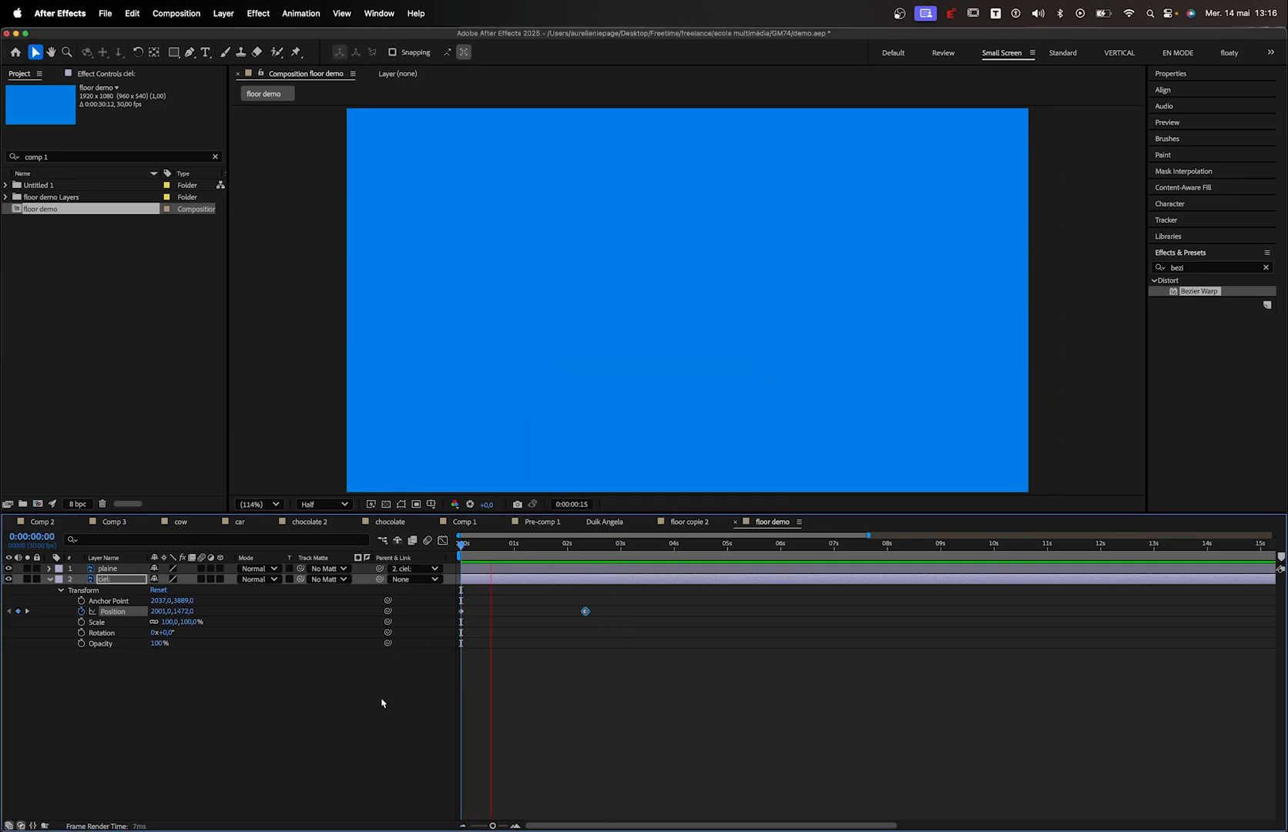
key(space)
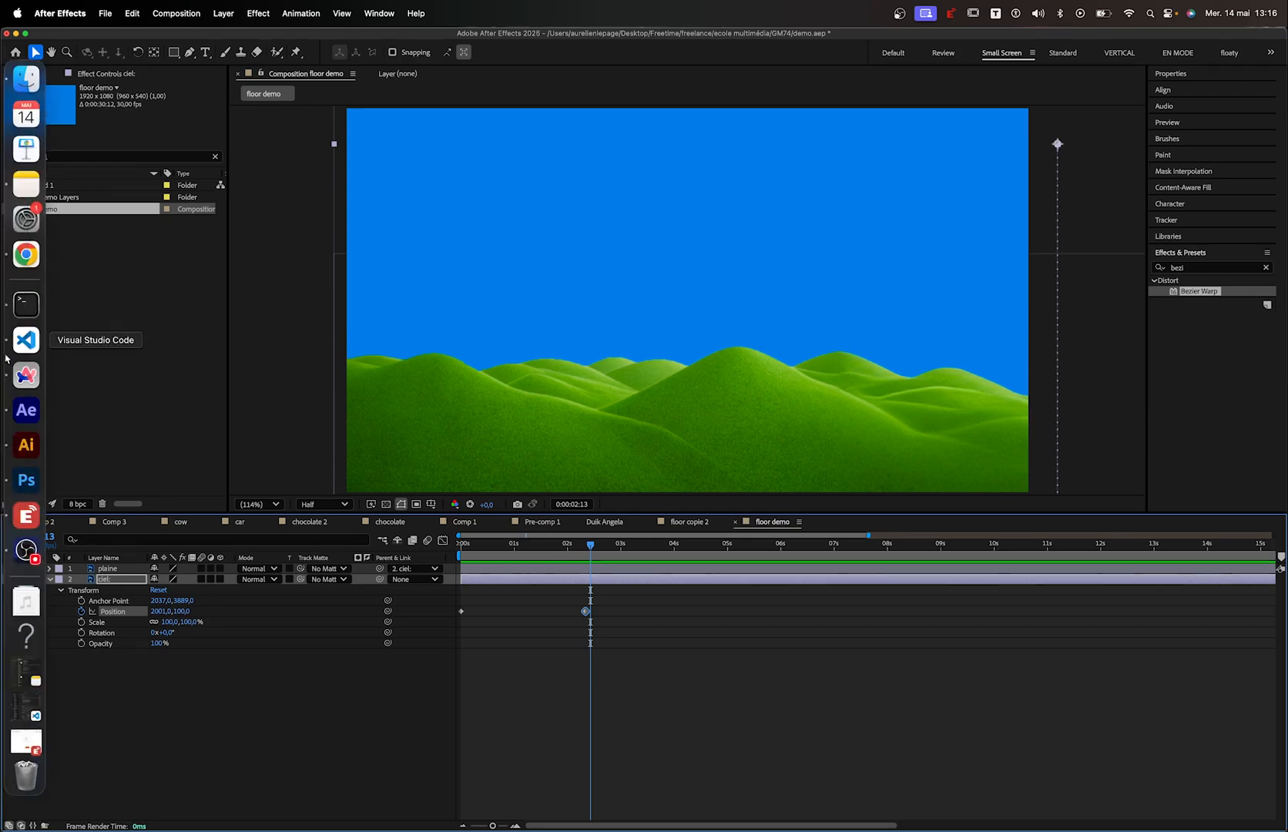
Look through the downloaded files in Finder's Téléchargements folder
click(12, 79)
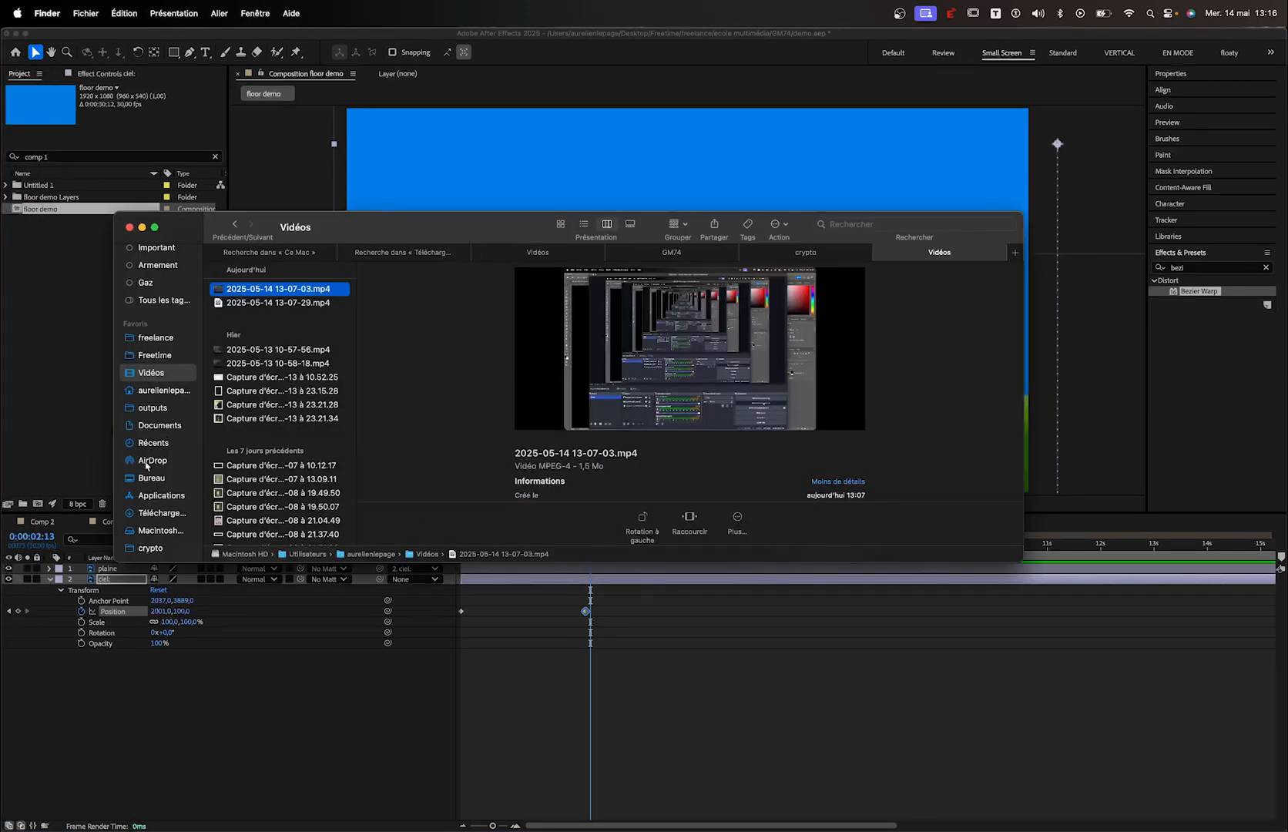
click(265, 291)
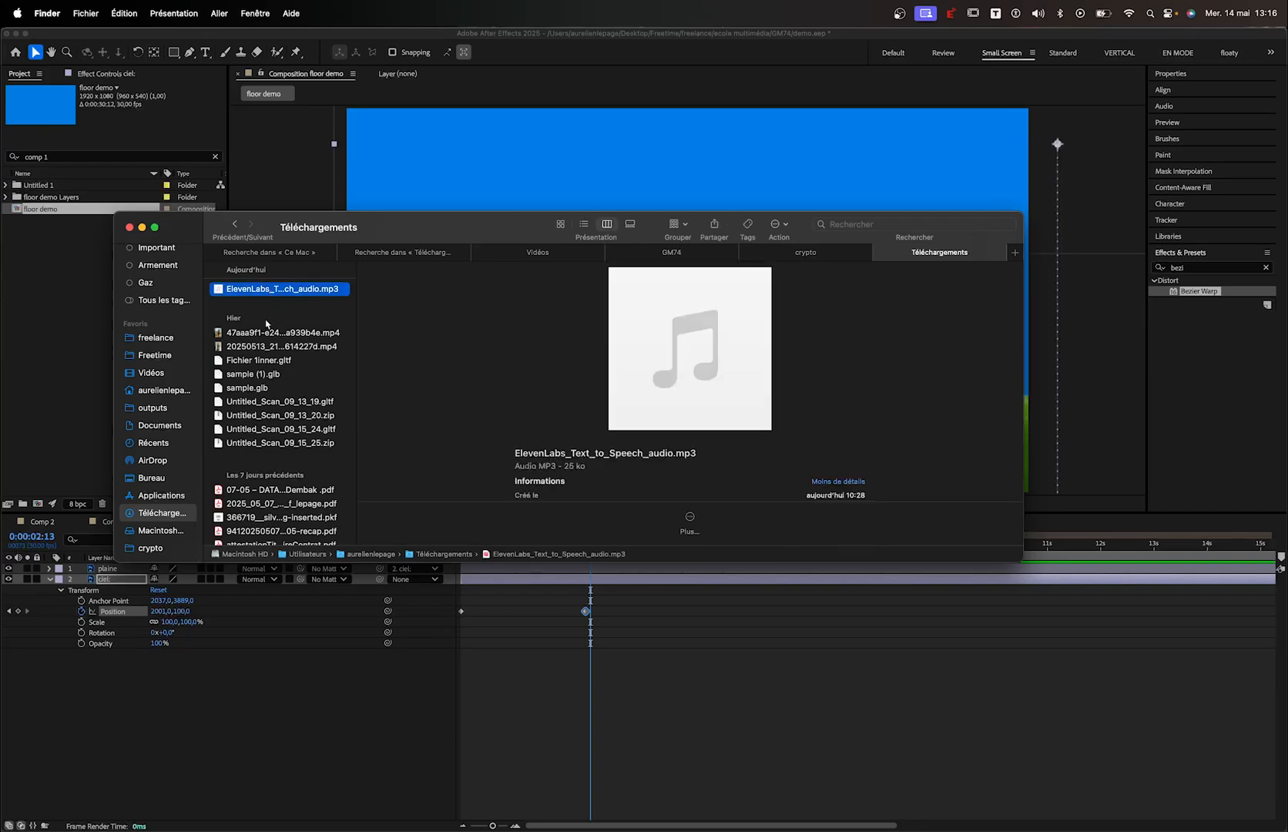
key(Down)
click(265, 362)
click(262, 375)
click(269, 402)
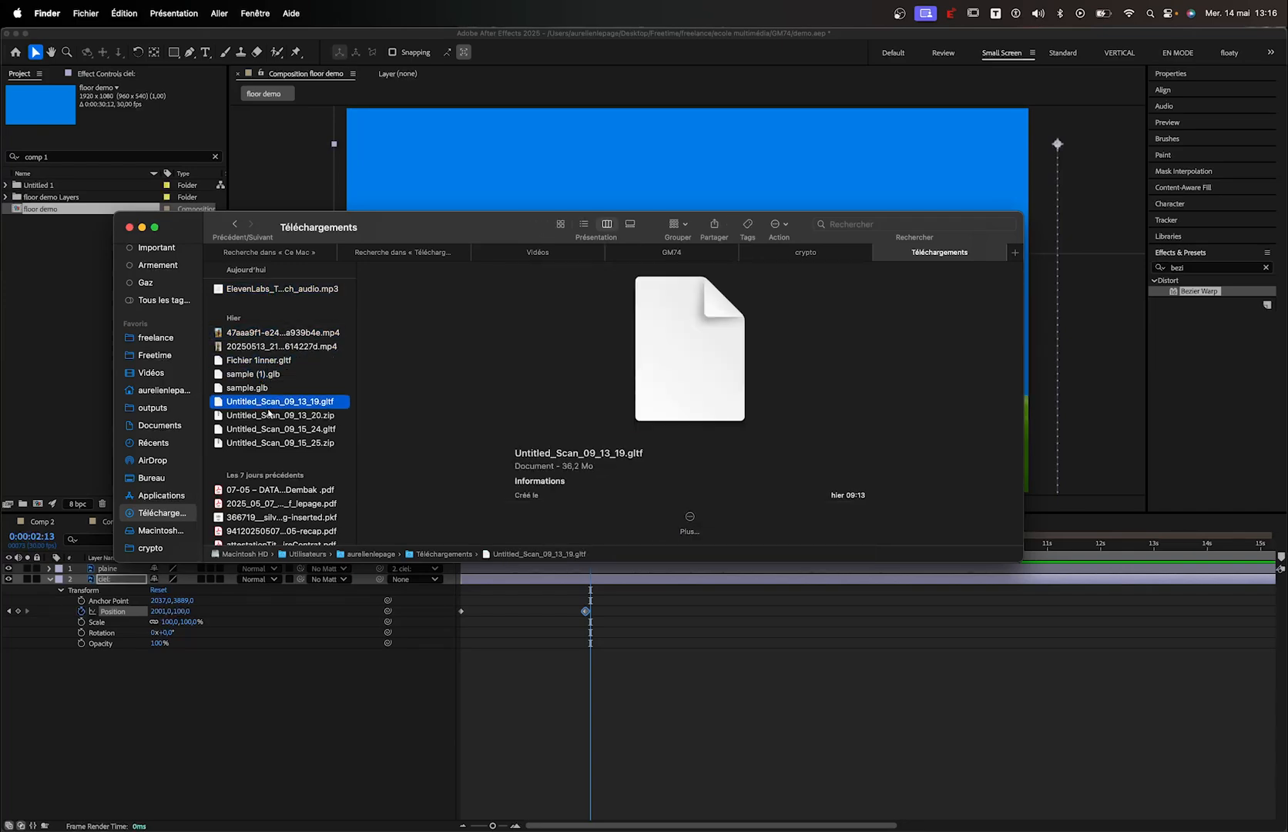
click(267, 414)
Switch to Chrome, save the Ben & Jerry's logo image to the GM74 folder as "Ben_&_Jerry's-Logo.wine (1).png", and reveal the file in Finder
mouse_move(2, 375)
click(25, 254)
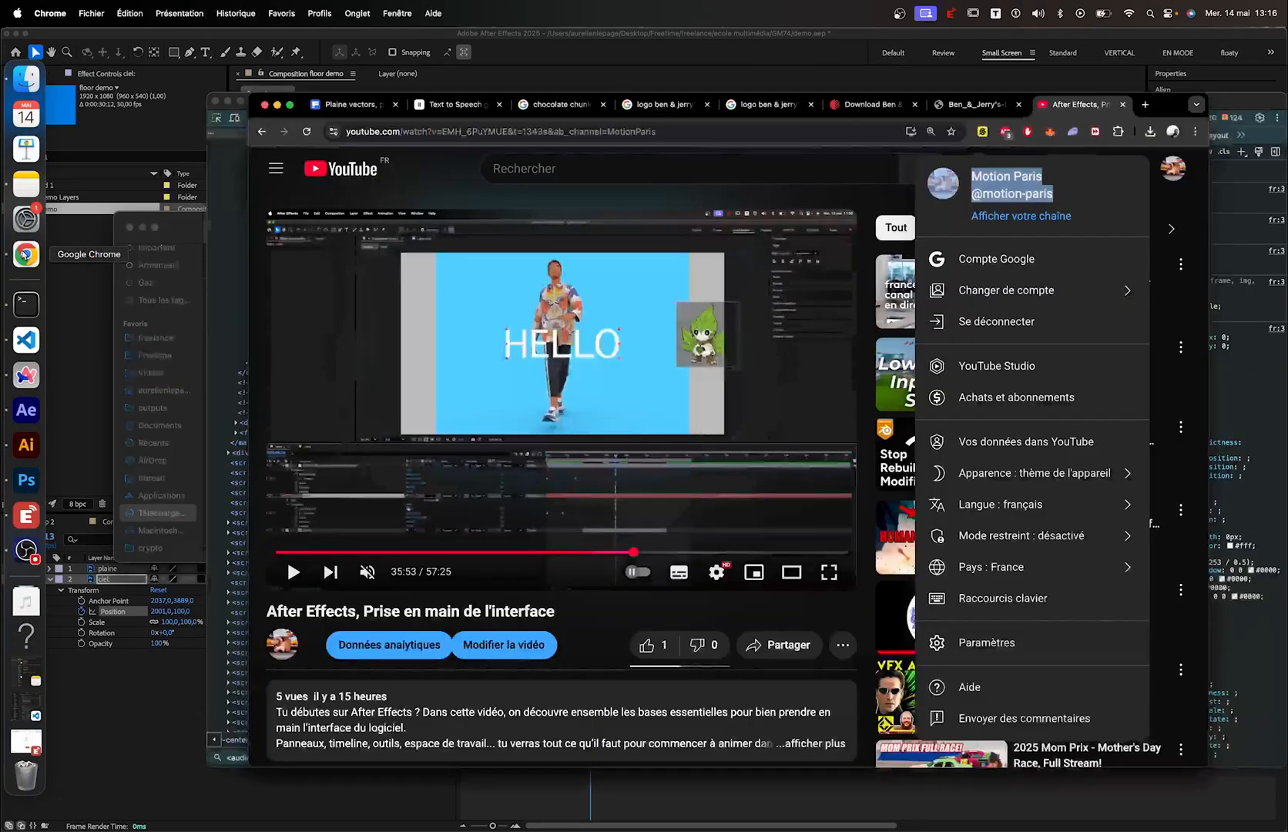
click(964, 108)
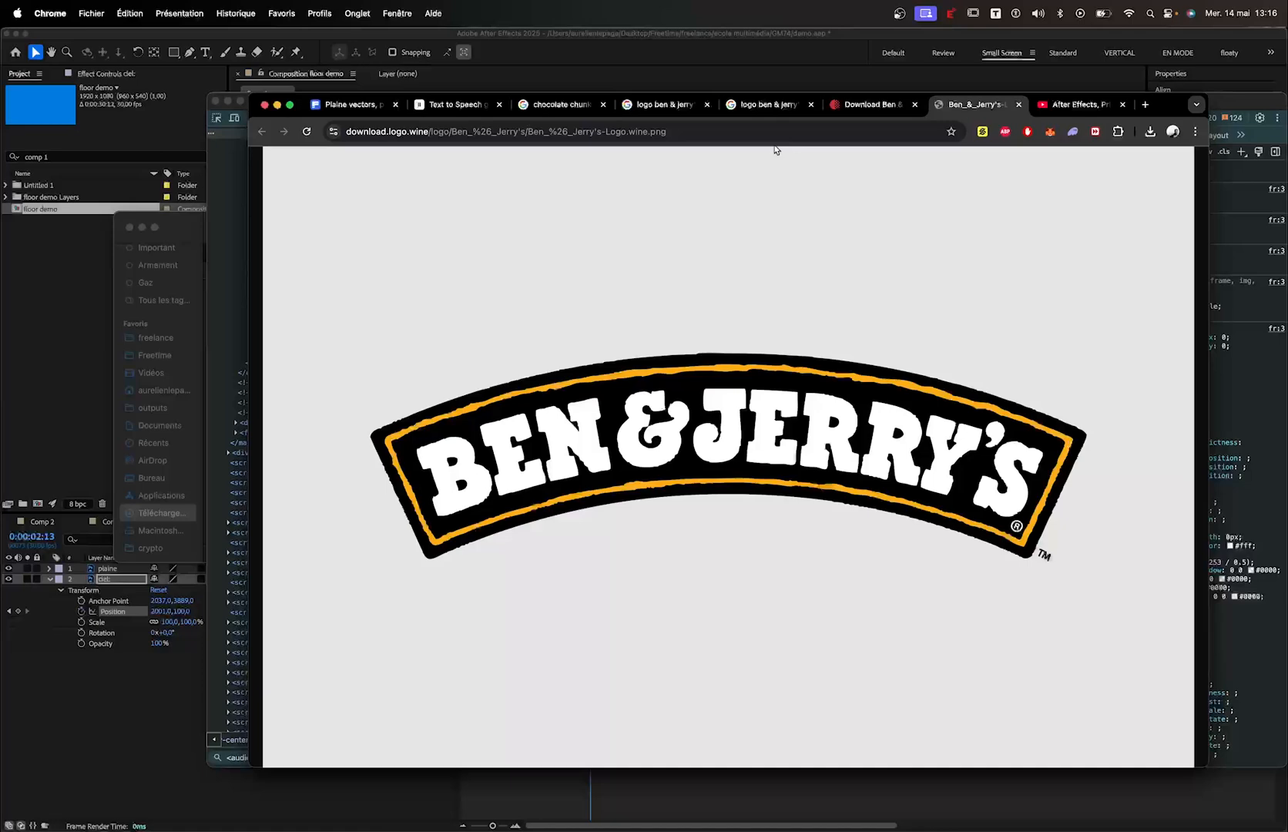
right_click(639, 390)
click(724, 416)
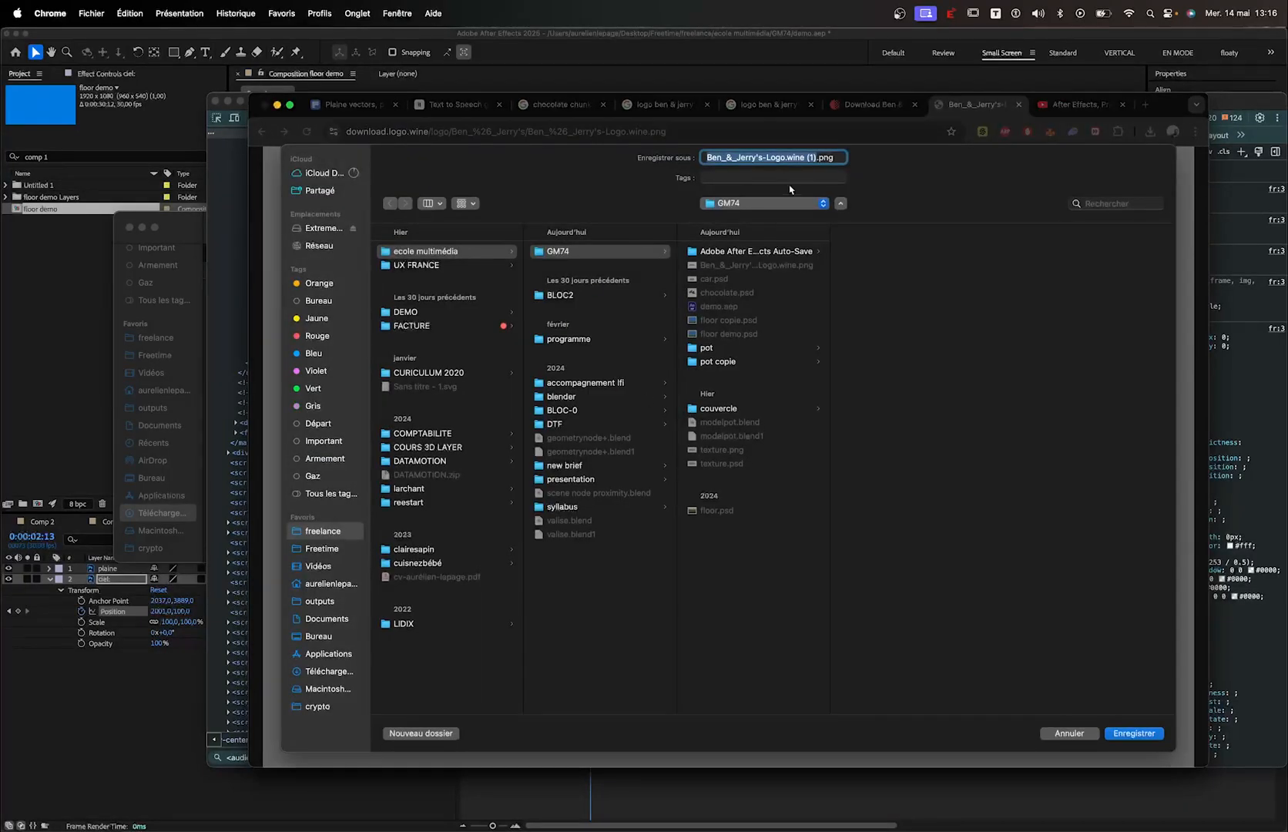
click(1154, 734)
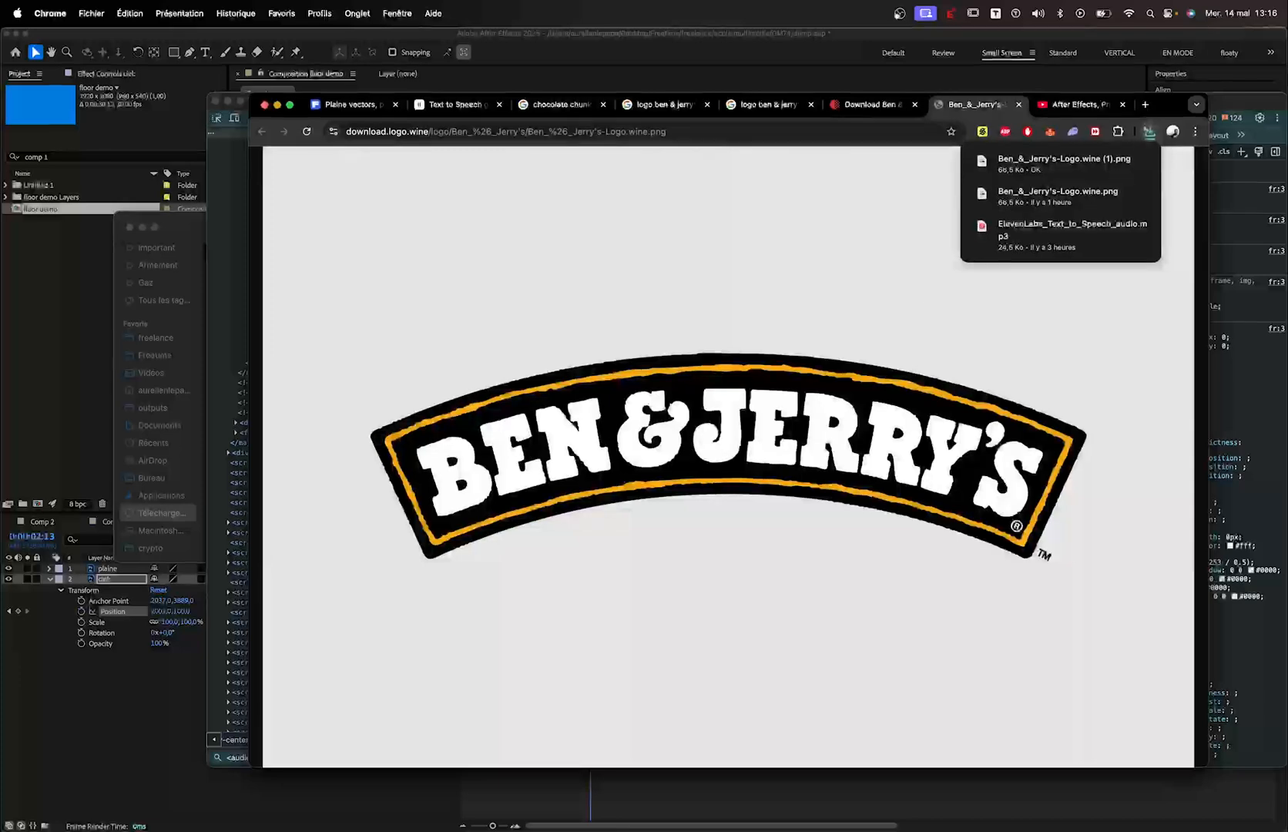
click(1135, 164)
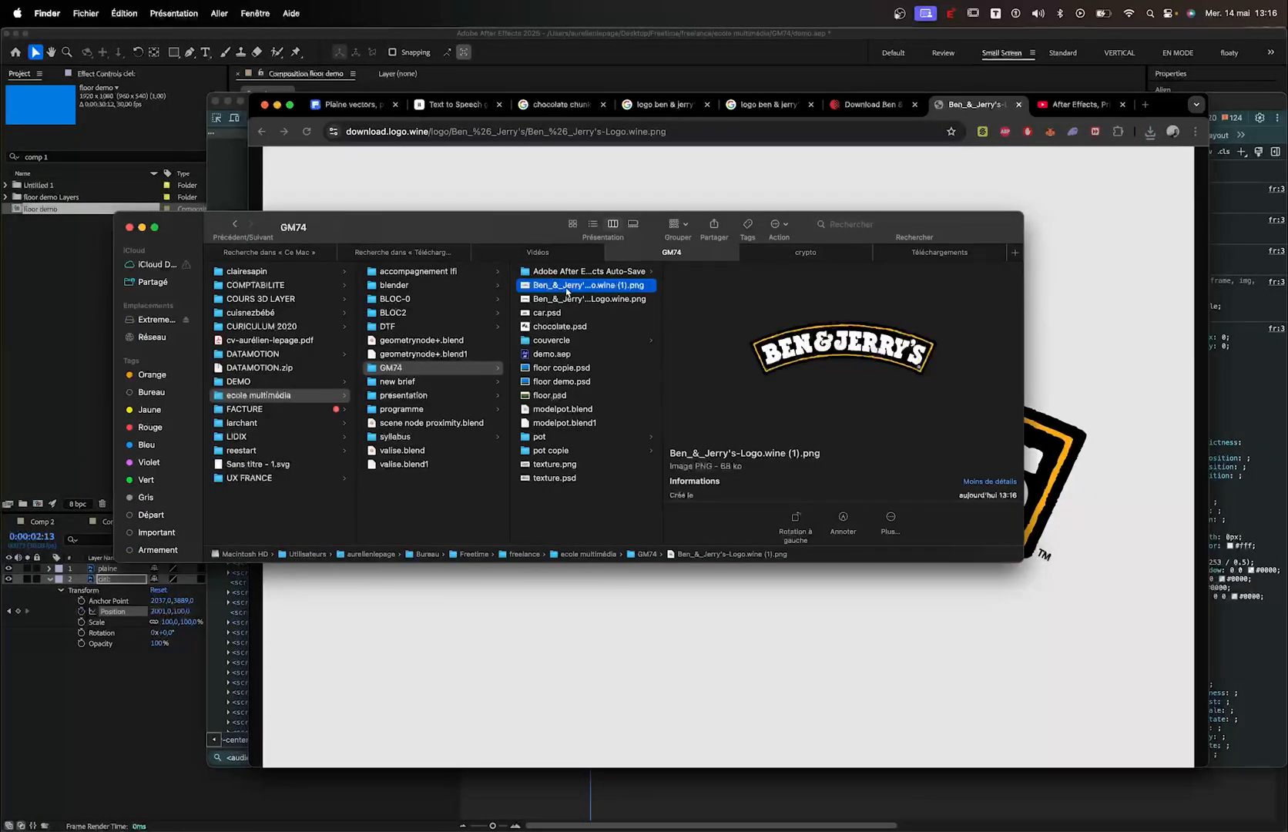
Import "Ben_&_Jerry's-Logo.wine (1).png" into After Effects, add it as the top layer of floor demo, and scrub to 0:00:01:24
drag(425, 221, 578, 223)
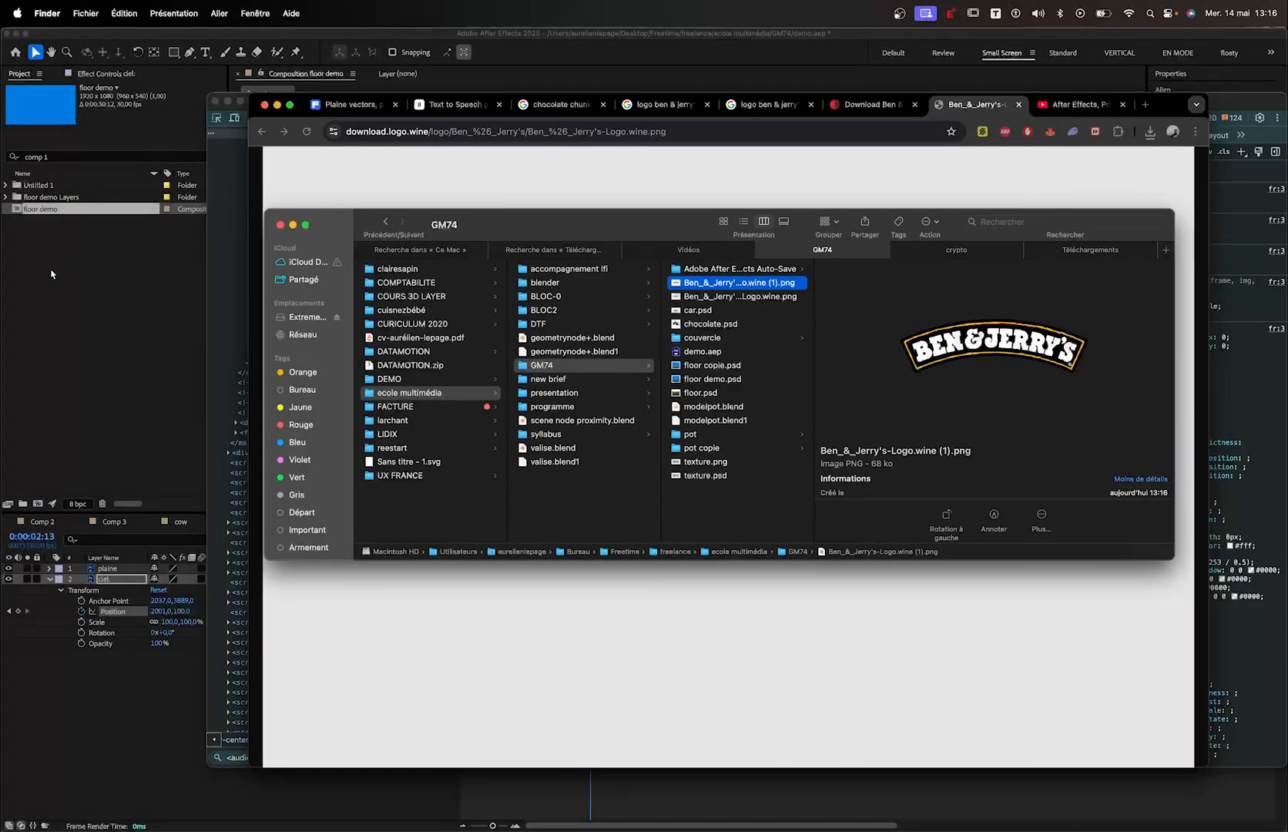
click(90, 273)
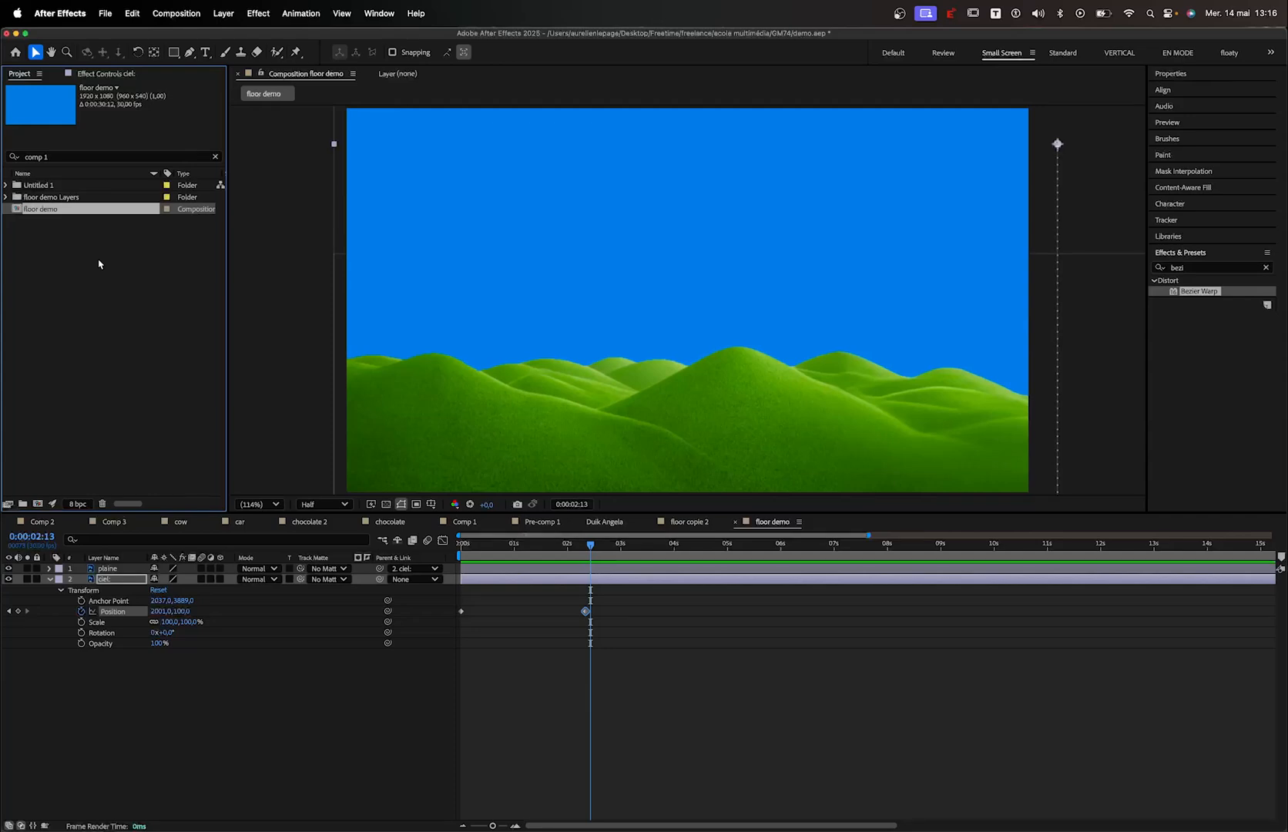
key(super+Tab)
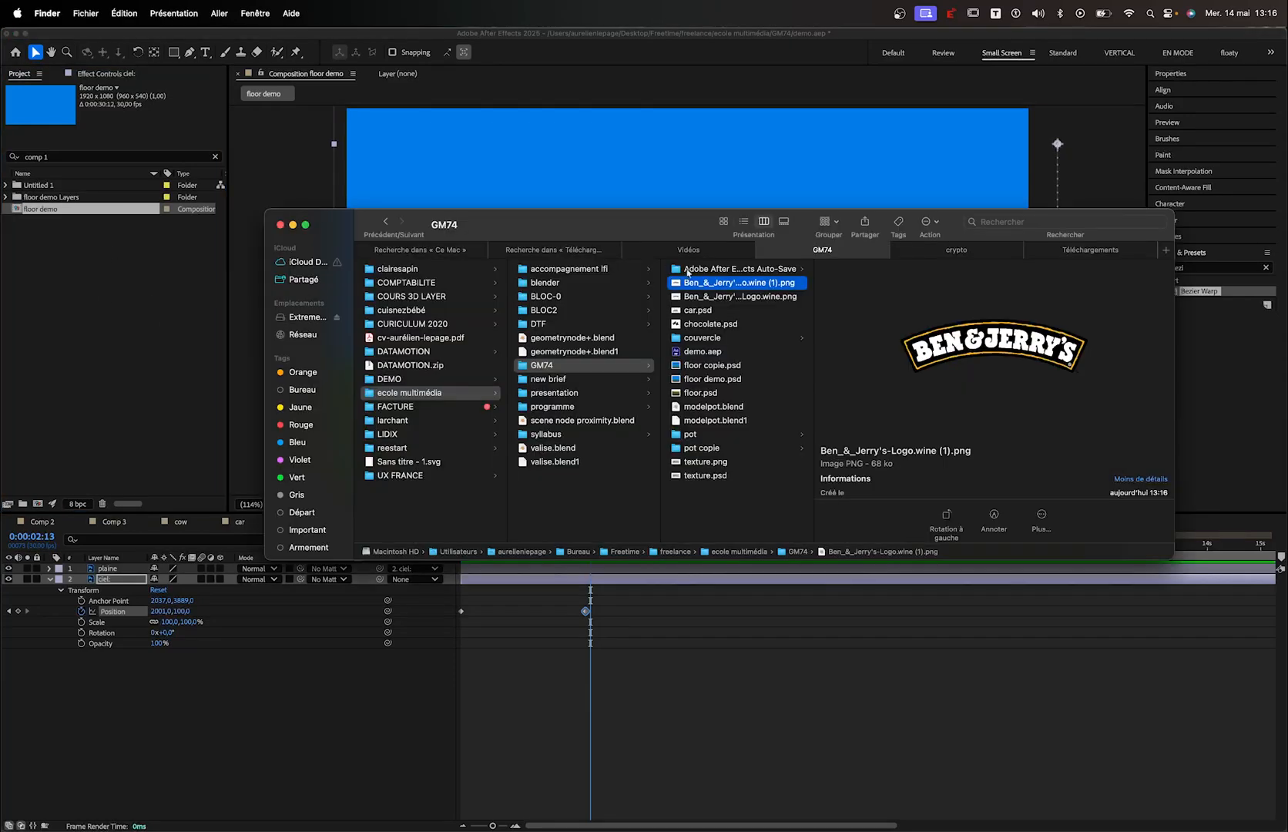
drag(713, 283, 558, 224)
drag(513, 545, 556, 549)
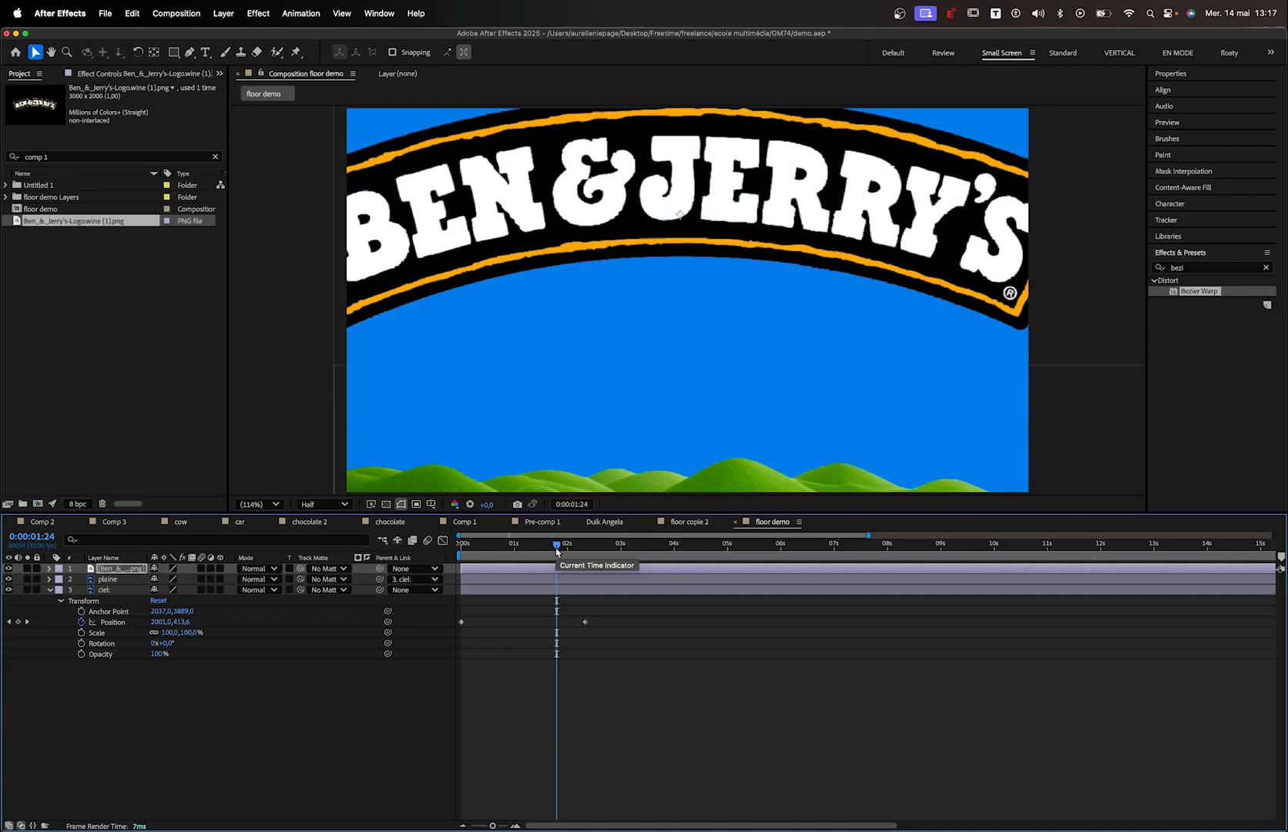
At 0:00:00:00, scale the logo down proportionally to fit inside the frame and lower it to the middle of the sky
scroll(639, 411, down, 5)
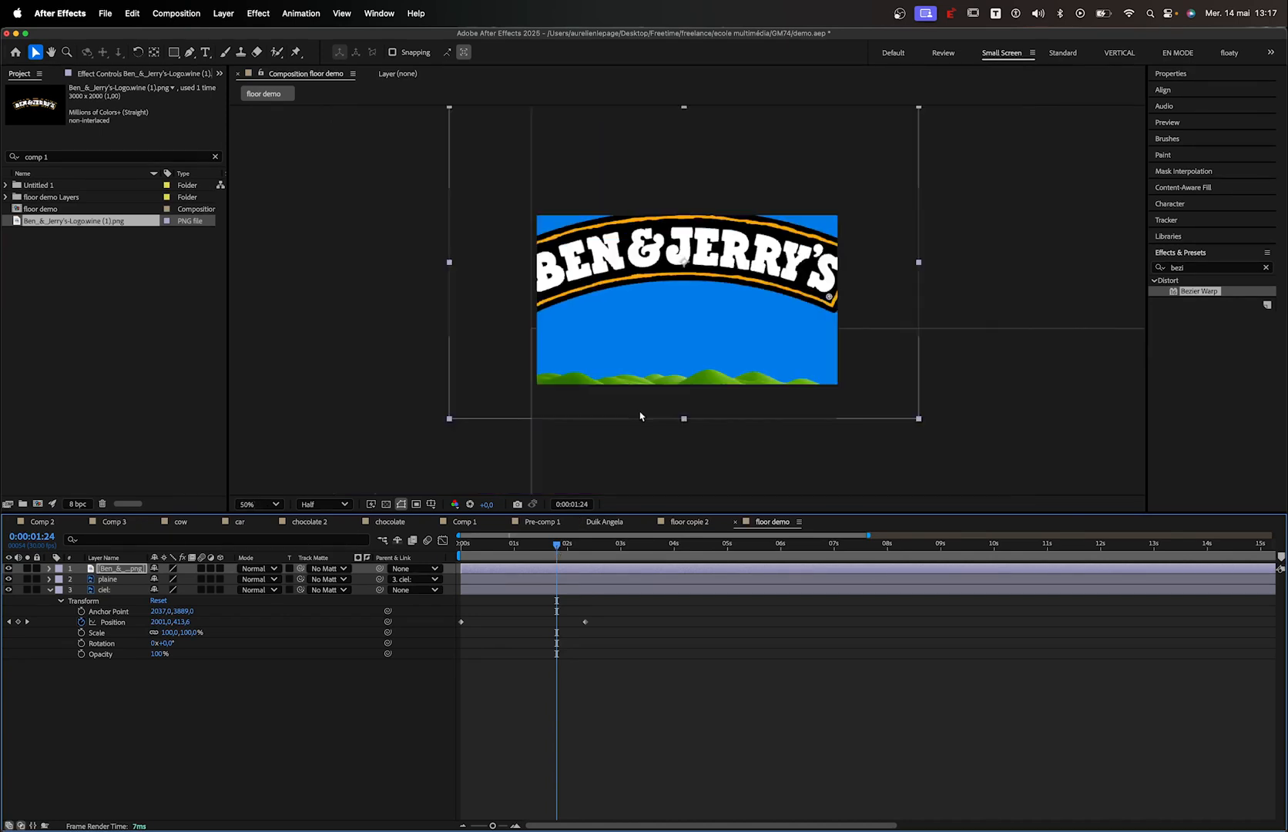
click(517, 545)
drag(517, 545, 435, 547)
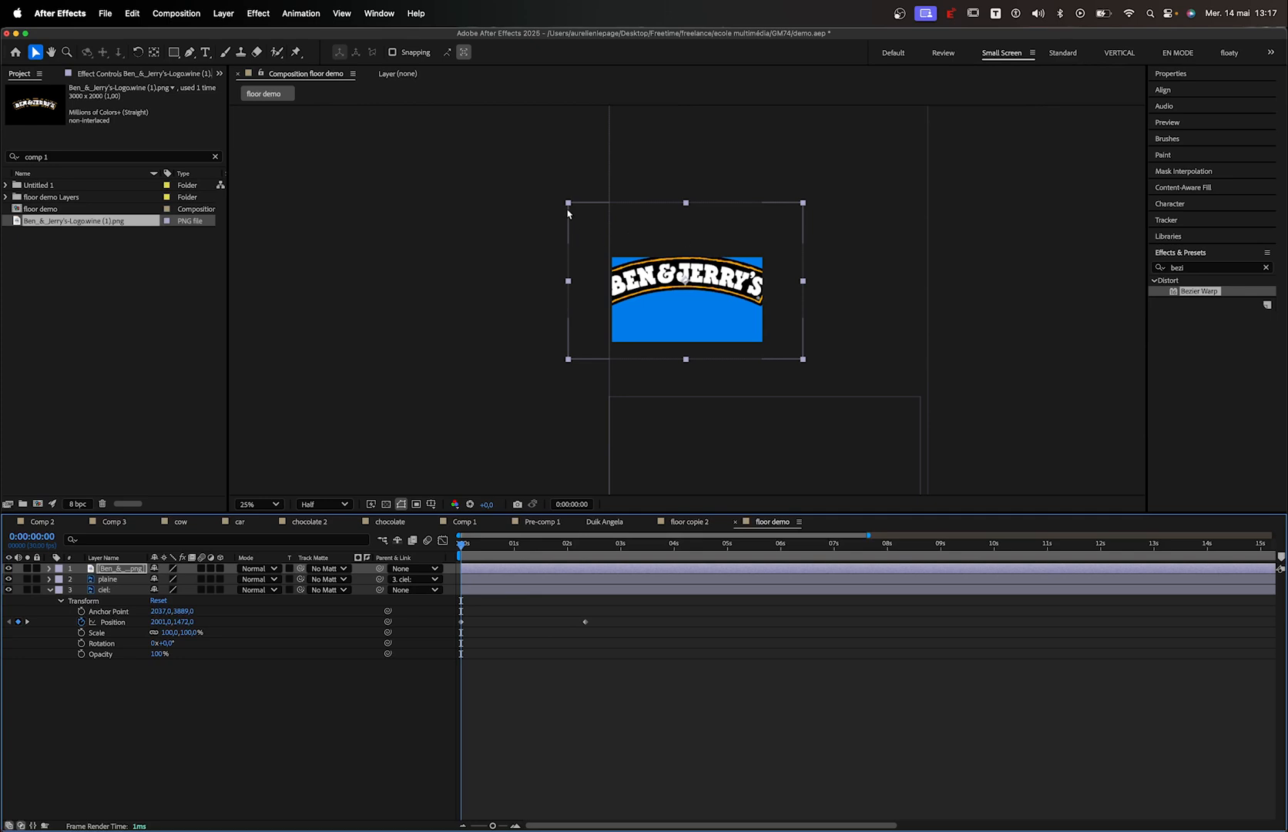
drag(569, 203, 623, 238)
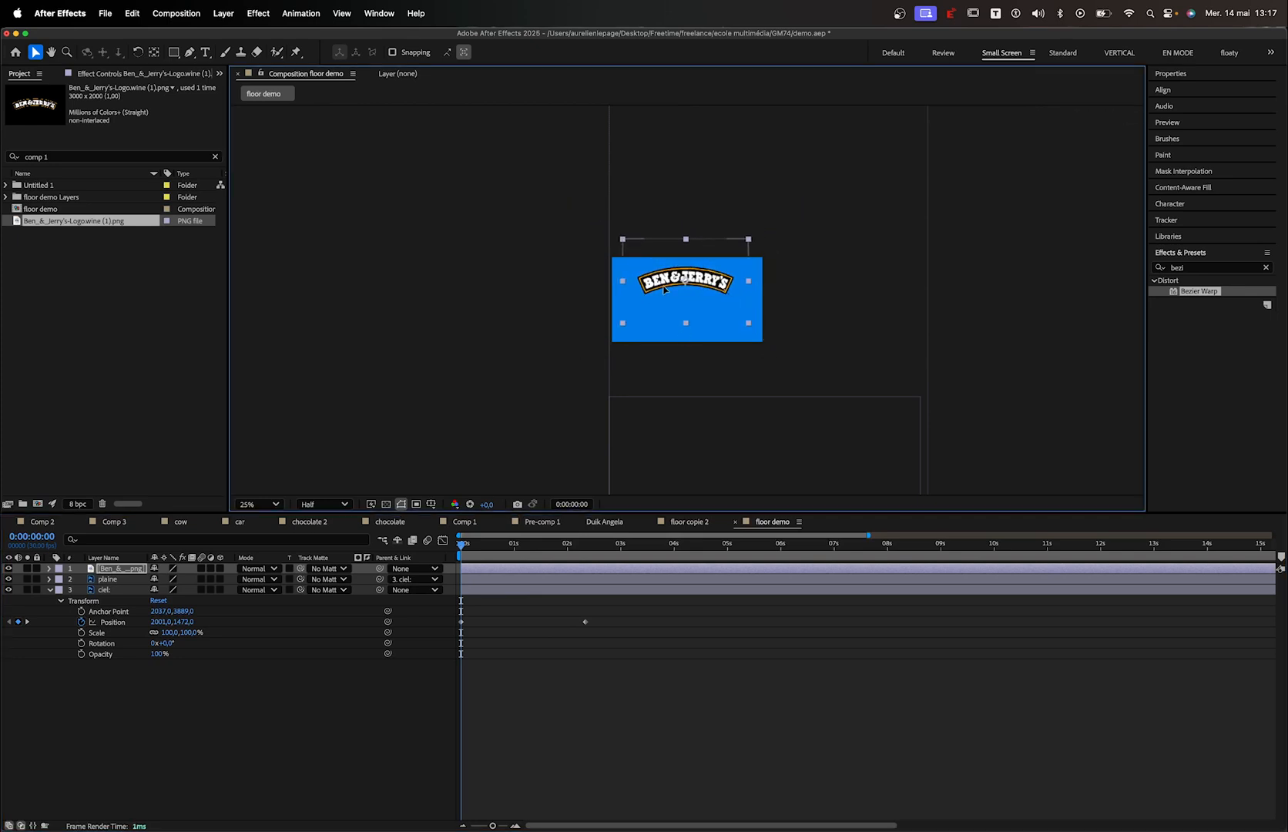
drag(667, 290, 664, 309)
click(259, 504)
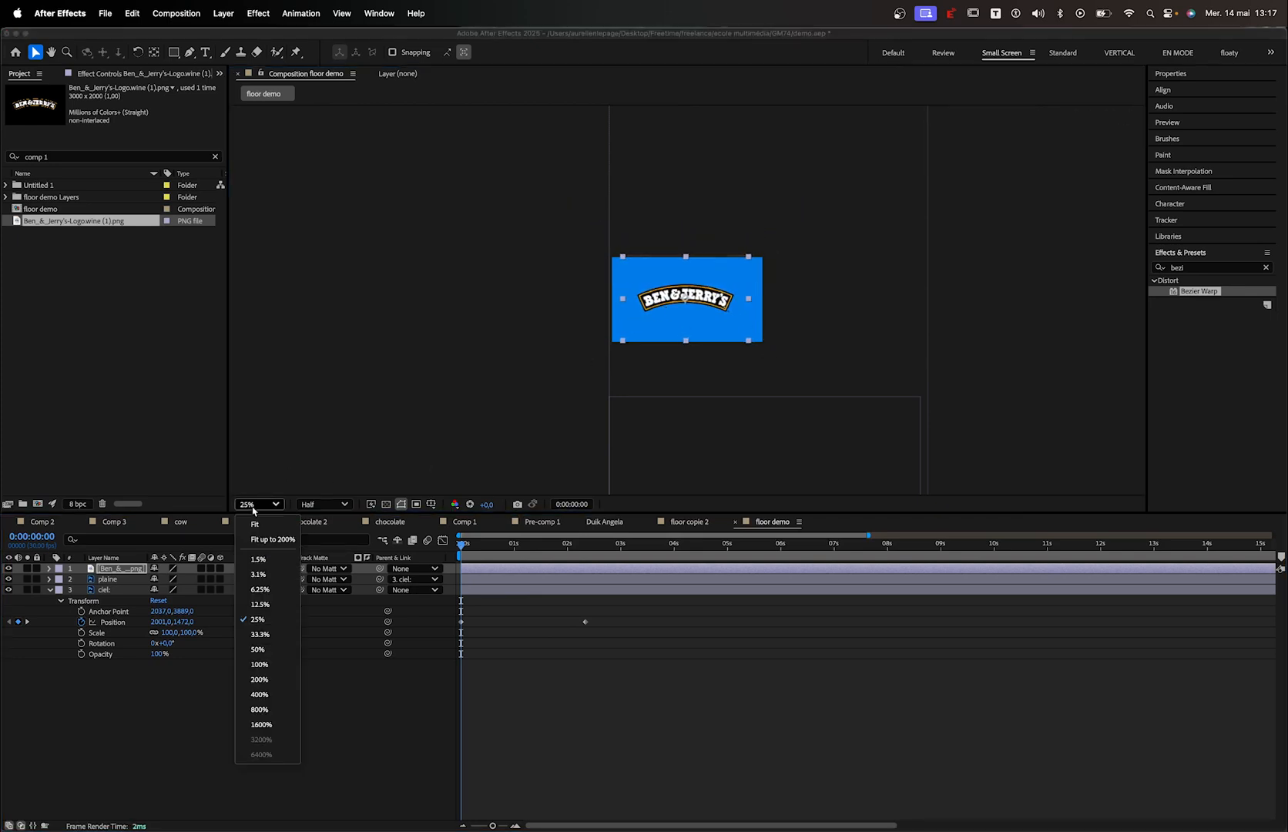
click(262, 526)
Parent the Ben & Jerry's logo layer to the ciel: layer and return to 0:00:00:00
mouse_move(471, 536)
mouse_down()
mouse_move(493, 555)
mouse_move(601, 555)
mouse_move(467, 561)
mouse_up()
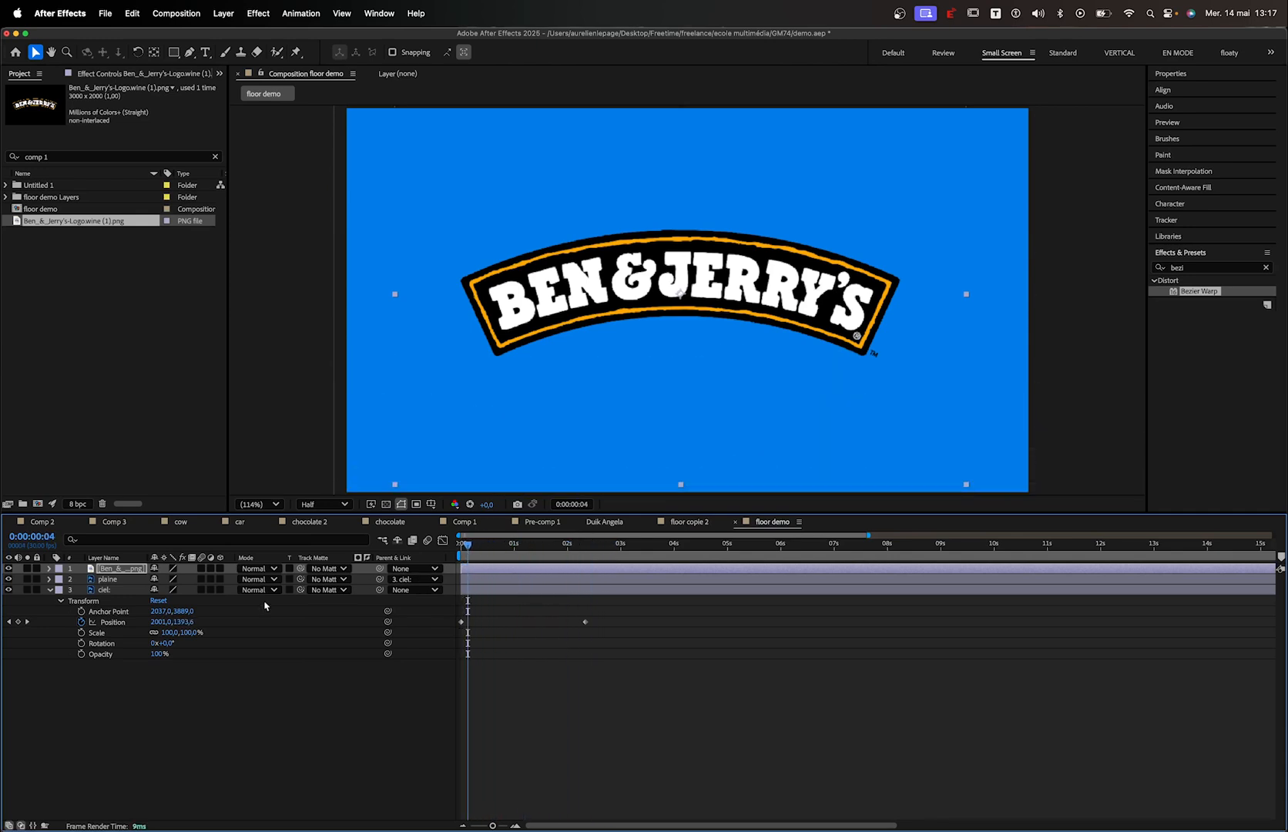
drag(378, 570, 122, 594)
mouse_move(467, 545)
mouse_down()
mouse_move(568, 547)
mouse_move(461, 547)
mouse_up()
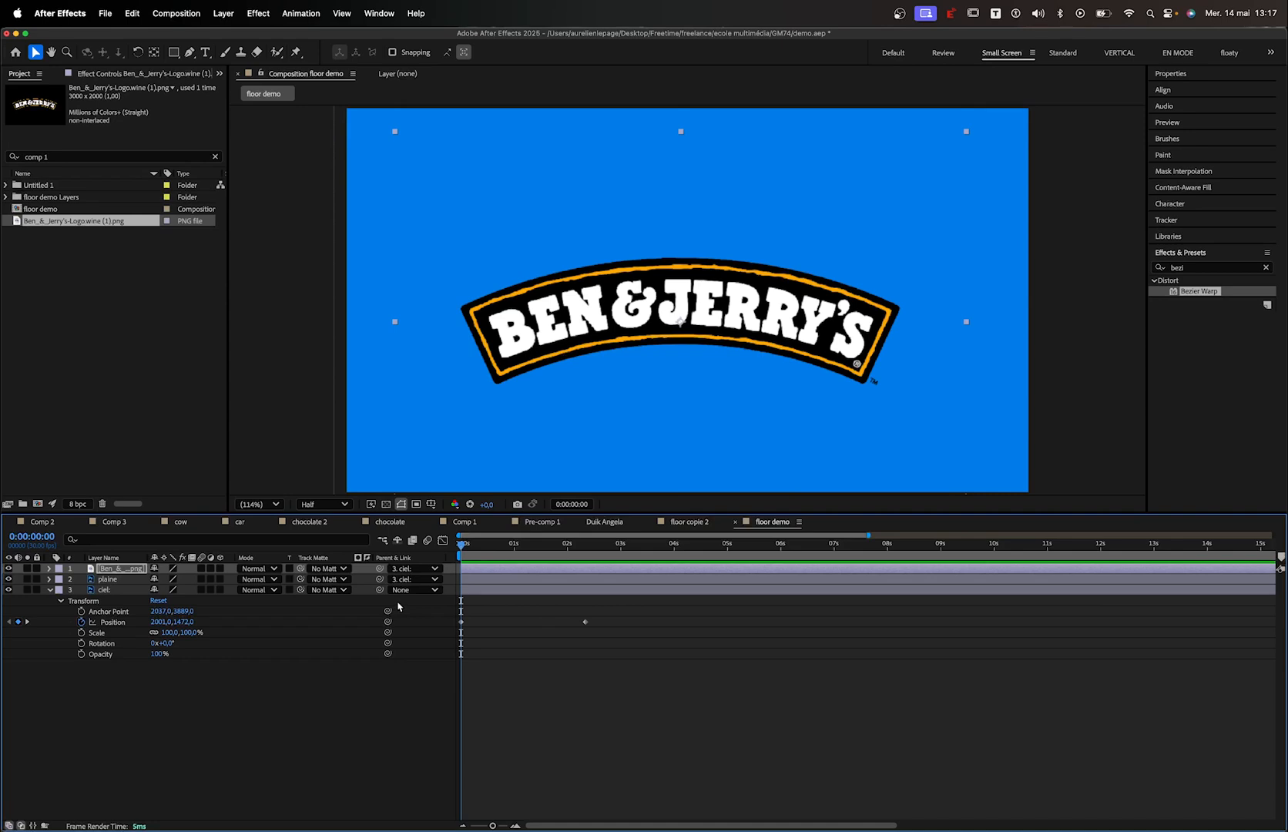
Preview the logo moving together with the rising hills from the start, replaying it several times
key(space)
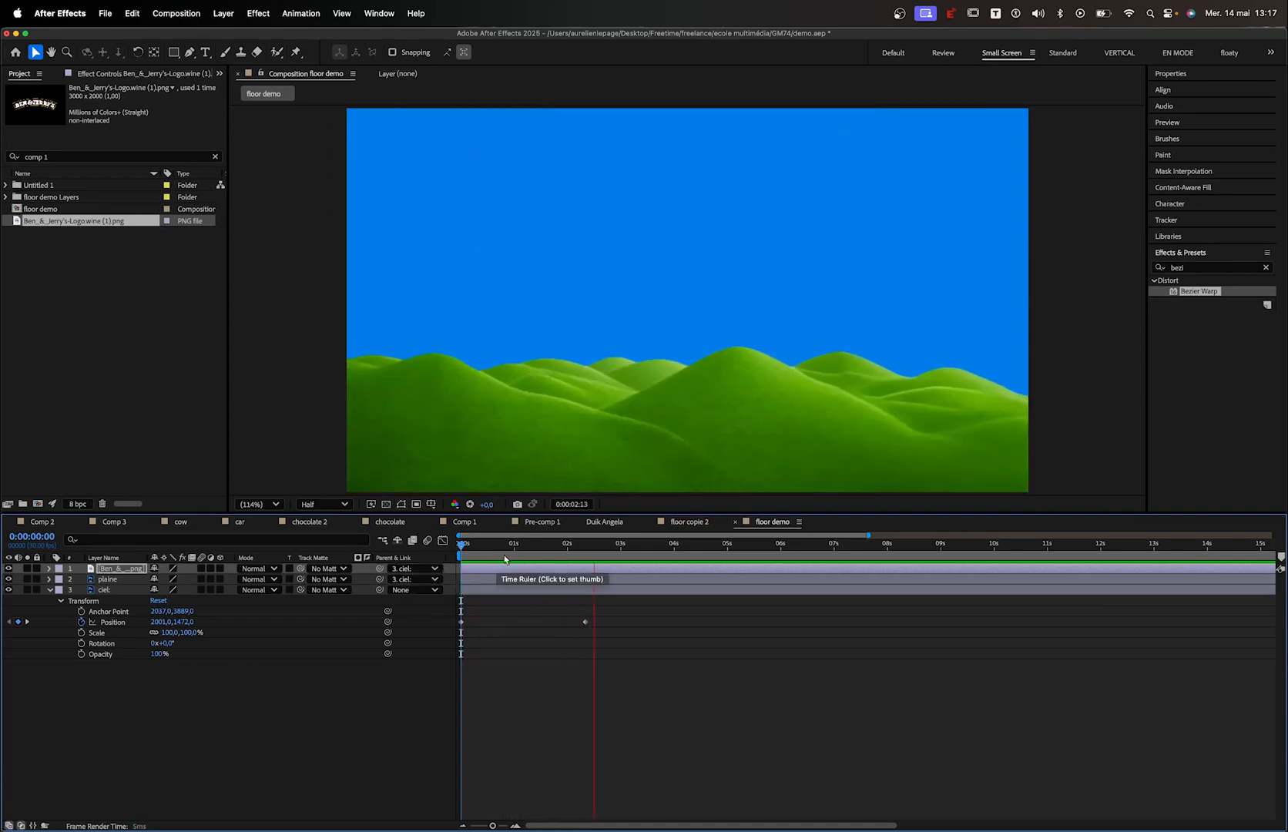
key(space)
key(space)
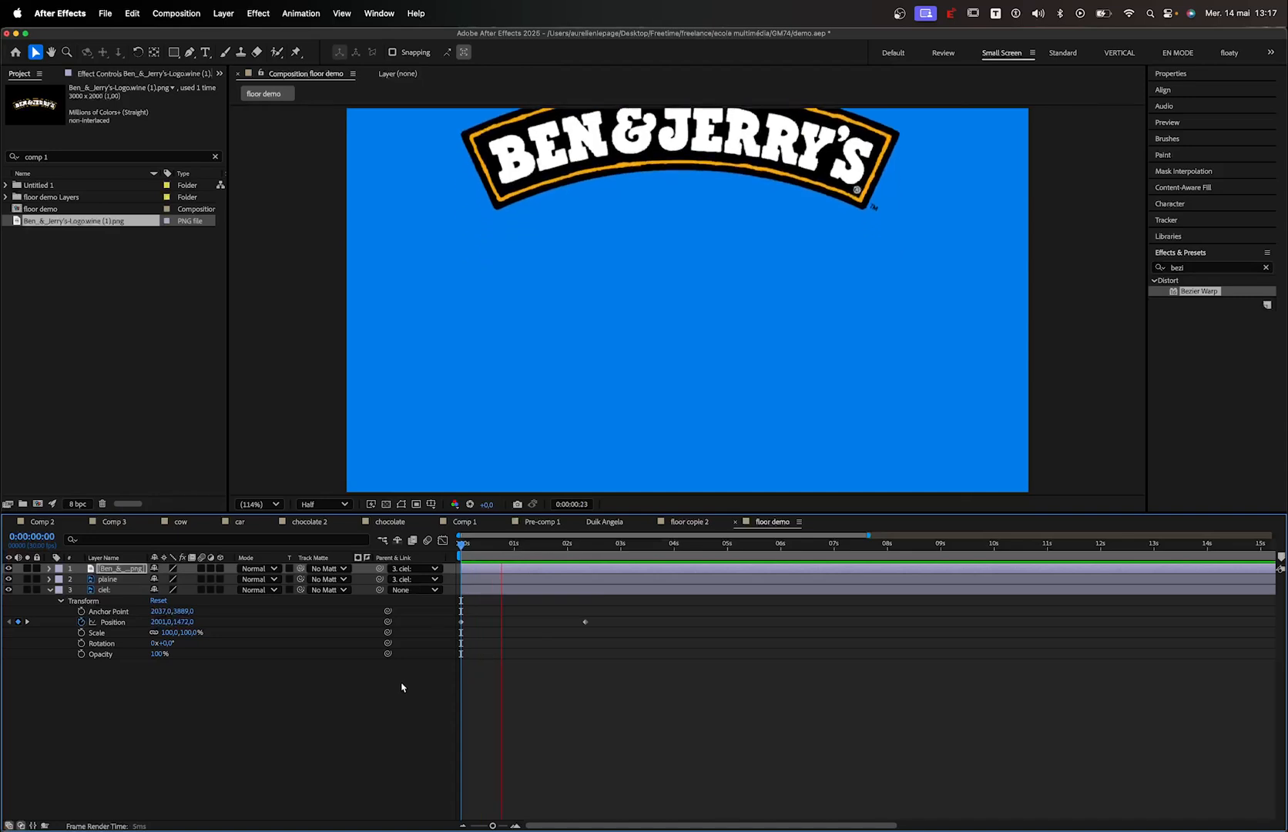
click(462, 547)
click(462, 551)
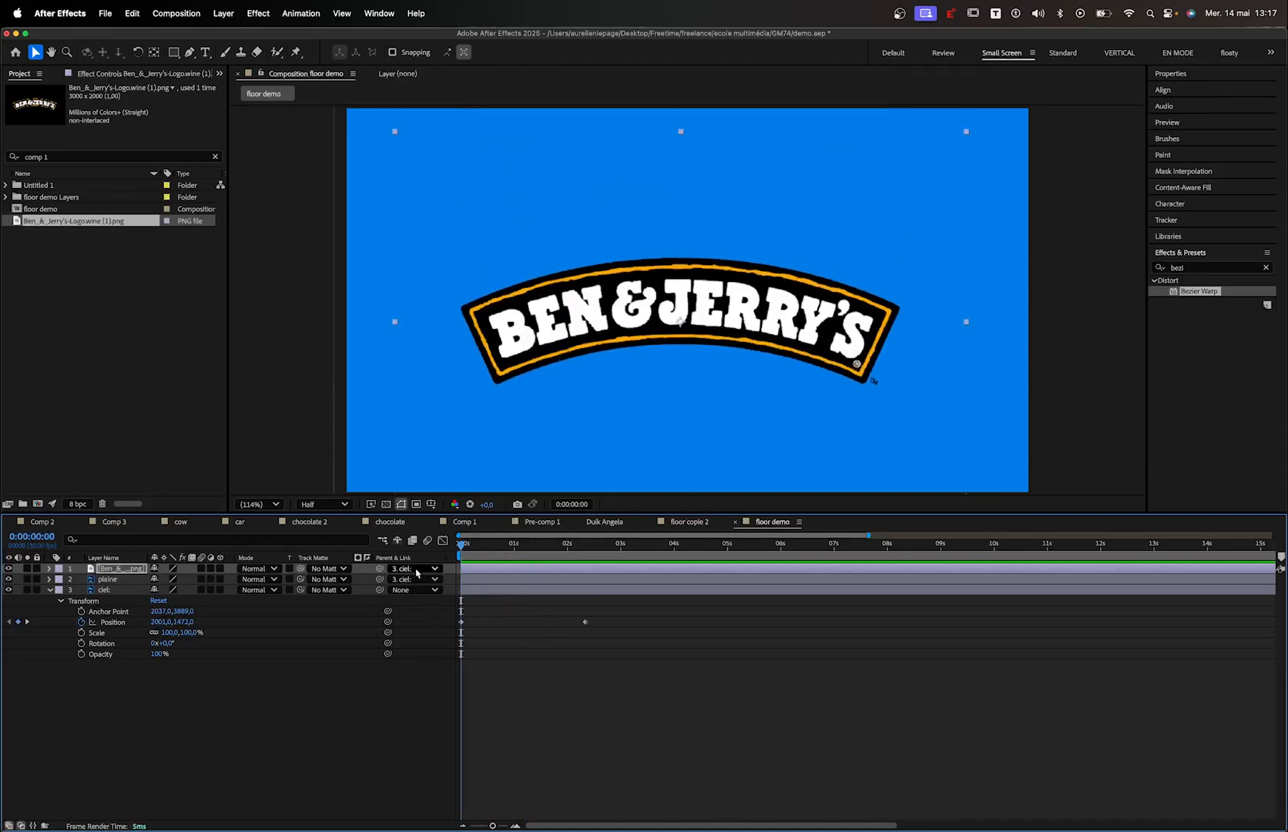
key(space)
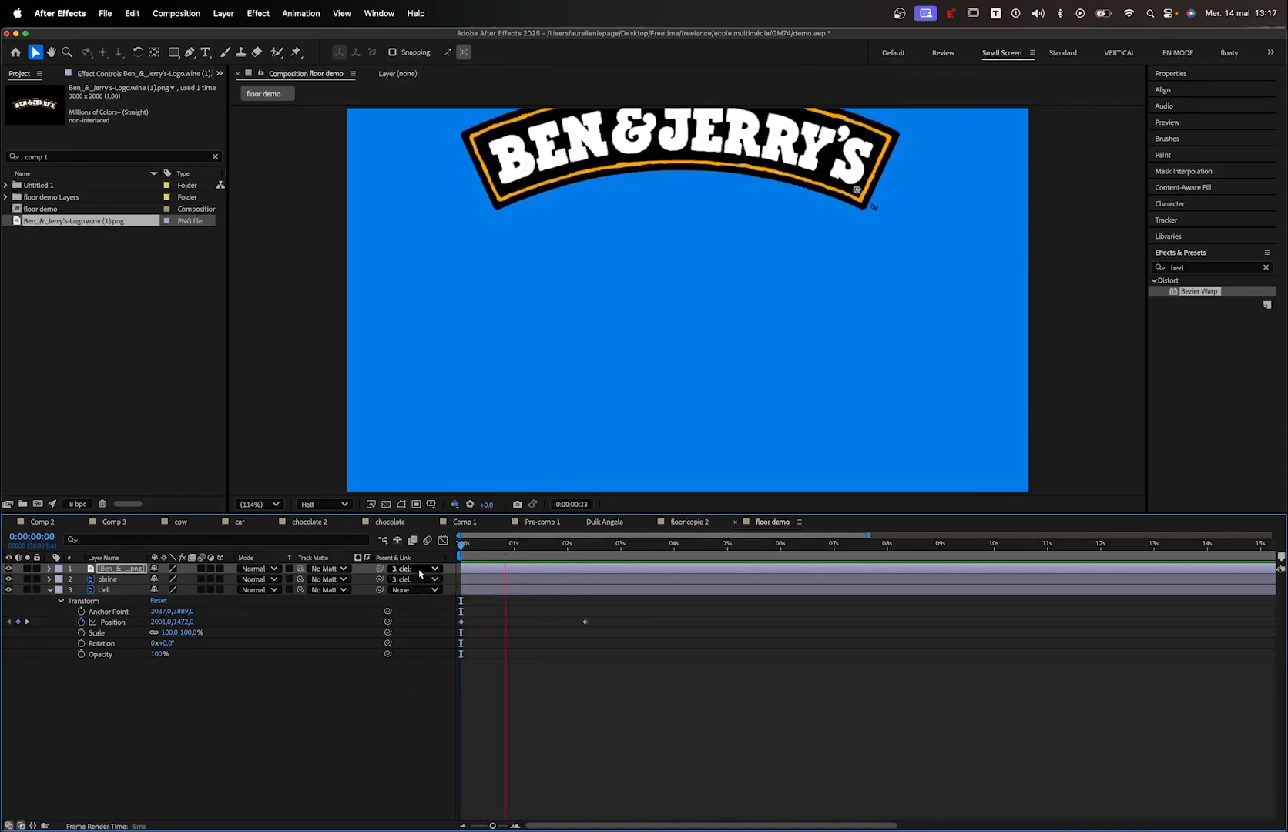
key(space)
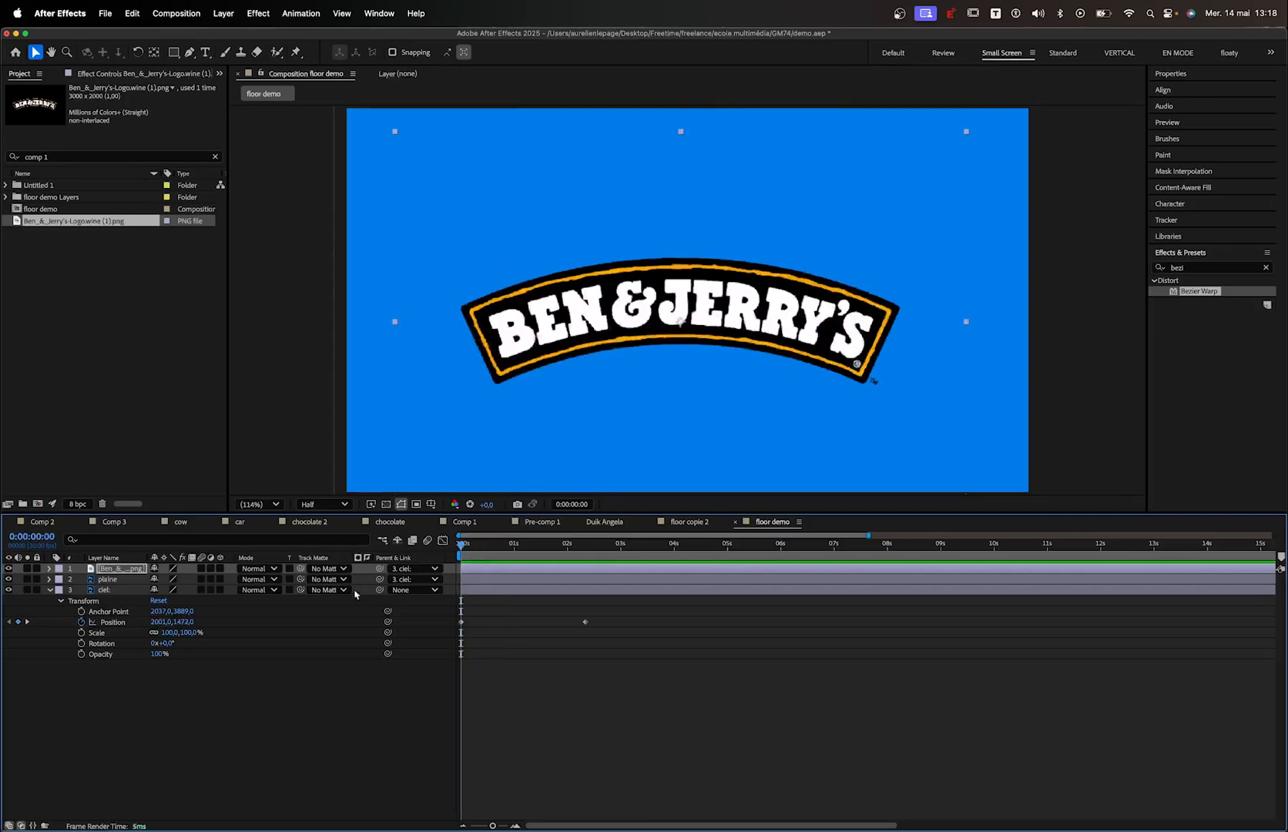
Switch to Illustrator and create a new document with the default settings
click(19, 446)
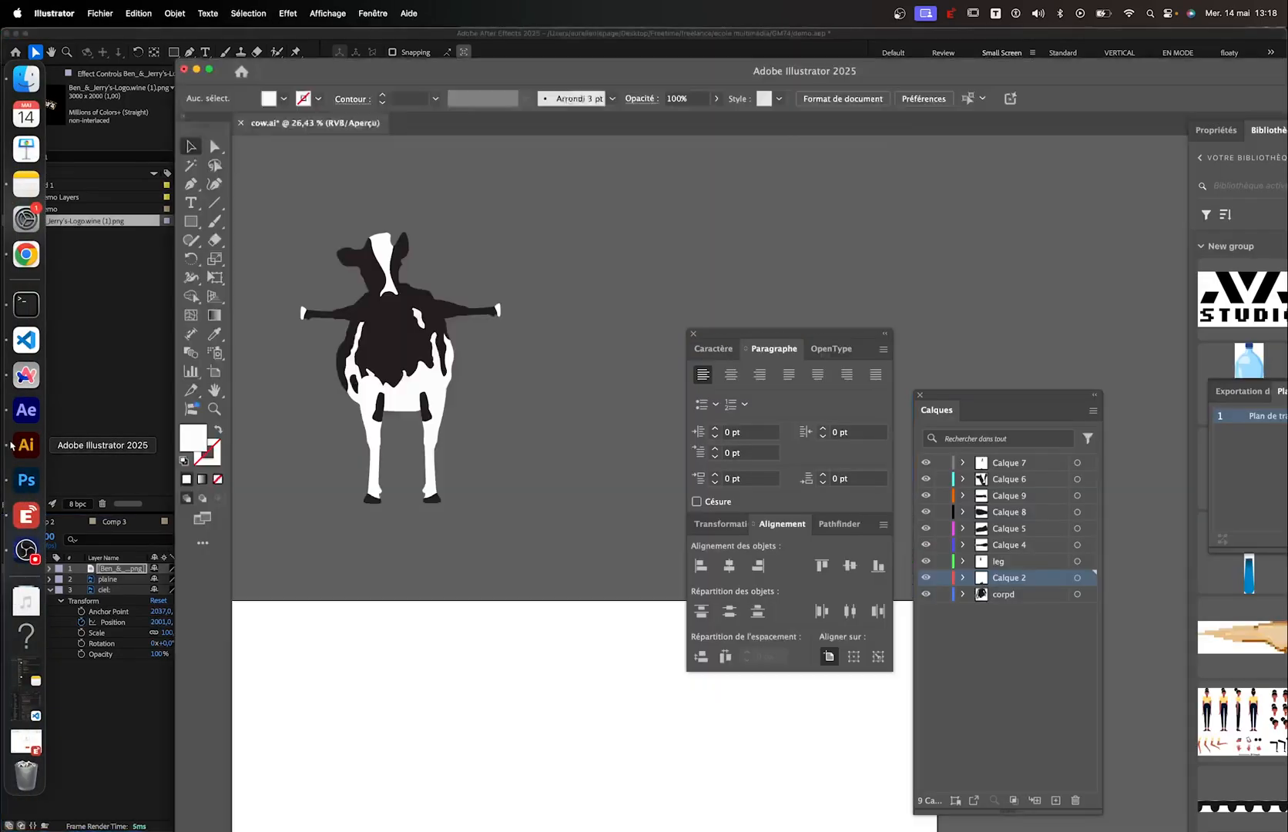
key(super+n)
key(Return)
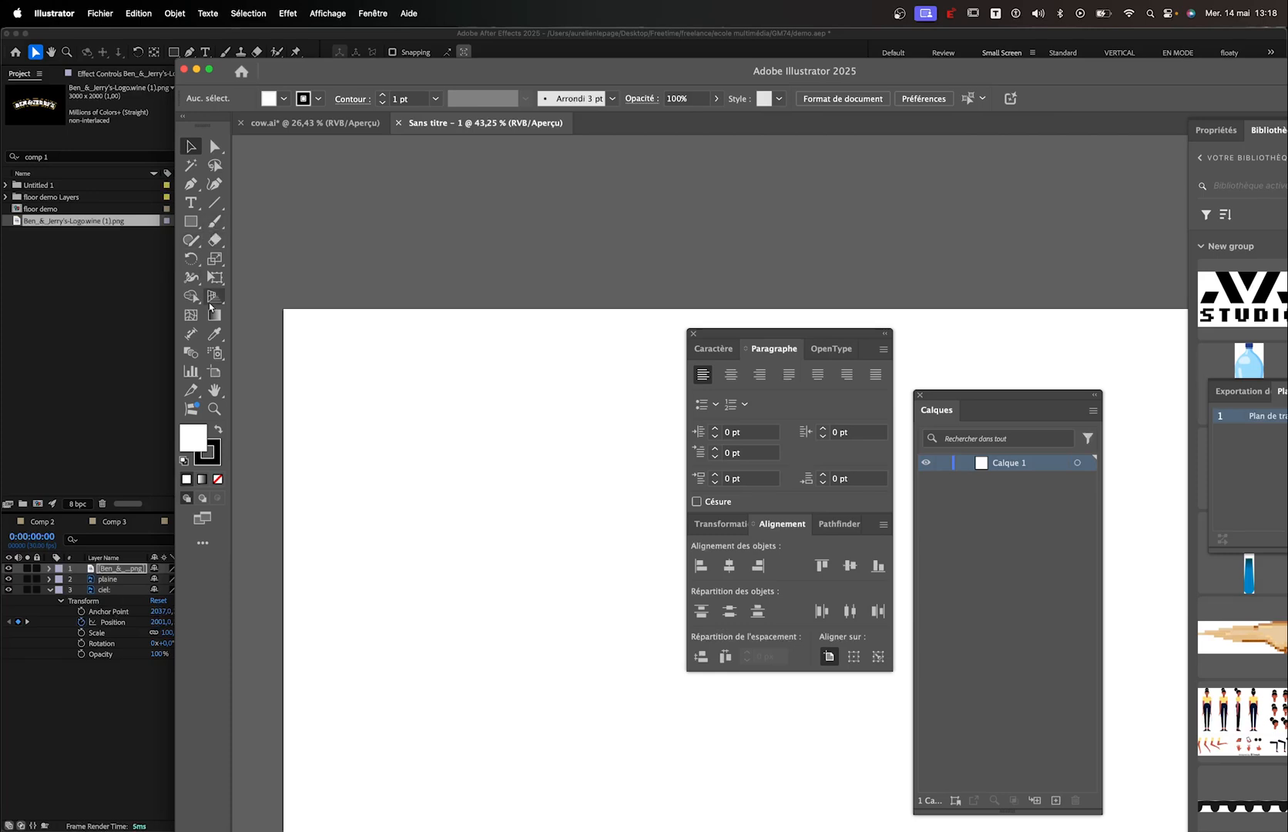
Draw a closed white cloud with rounded lobes above the artboard's upper edge using the Pen tool
key(p)
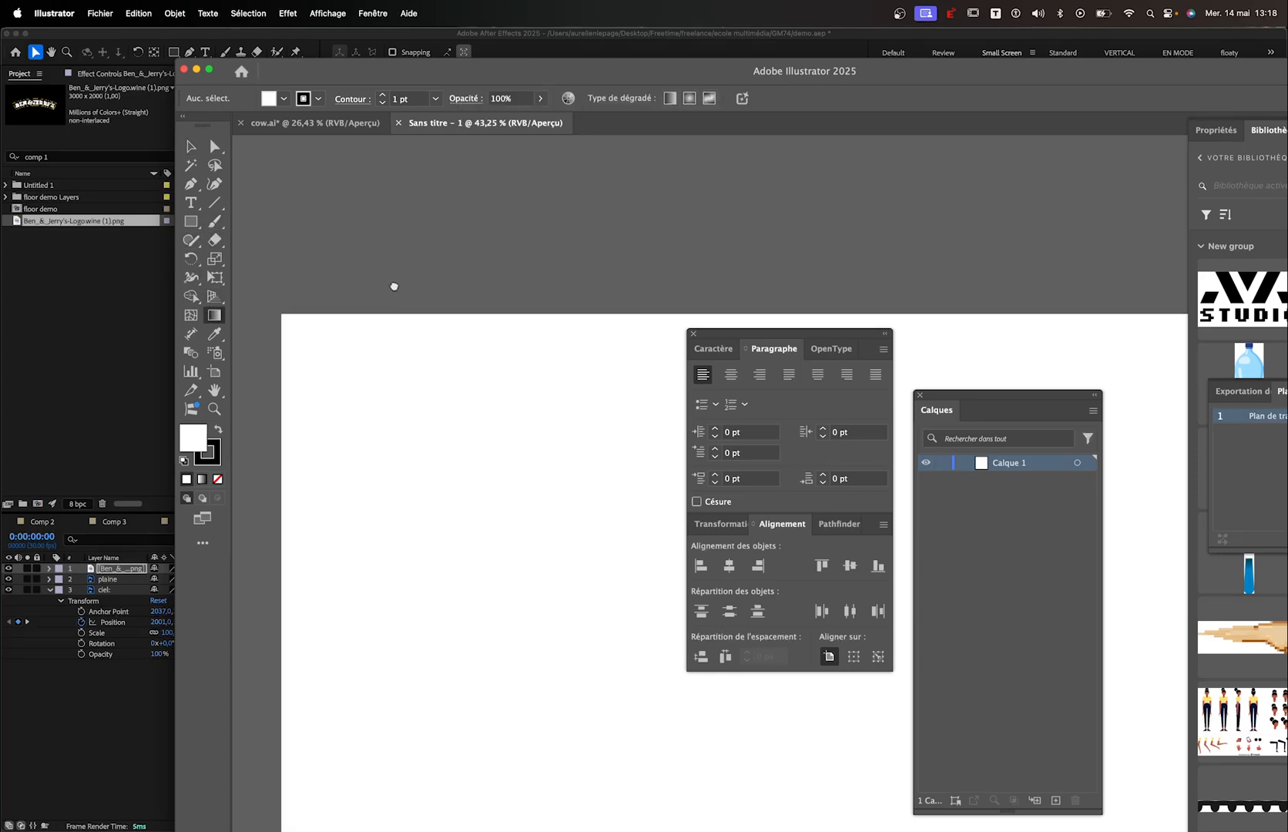
scroll(391, 296, up, 1)
drag(388, 251, 588, 296)
scroll(436, 221, up, 3)
click(436, 304)
click(493, 301)
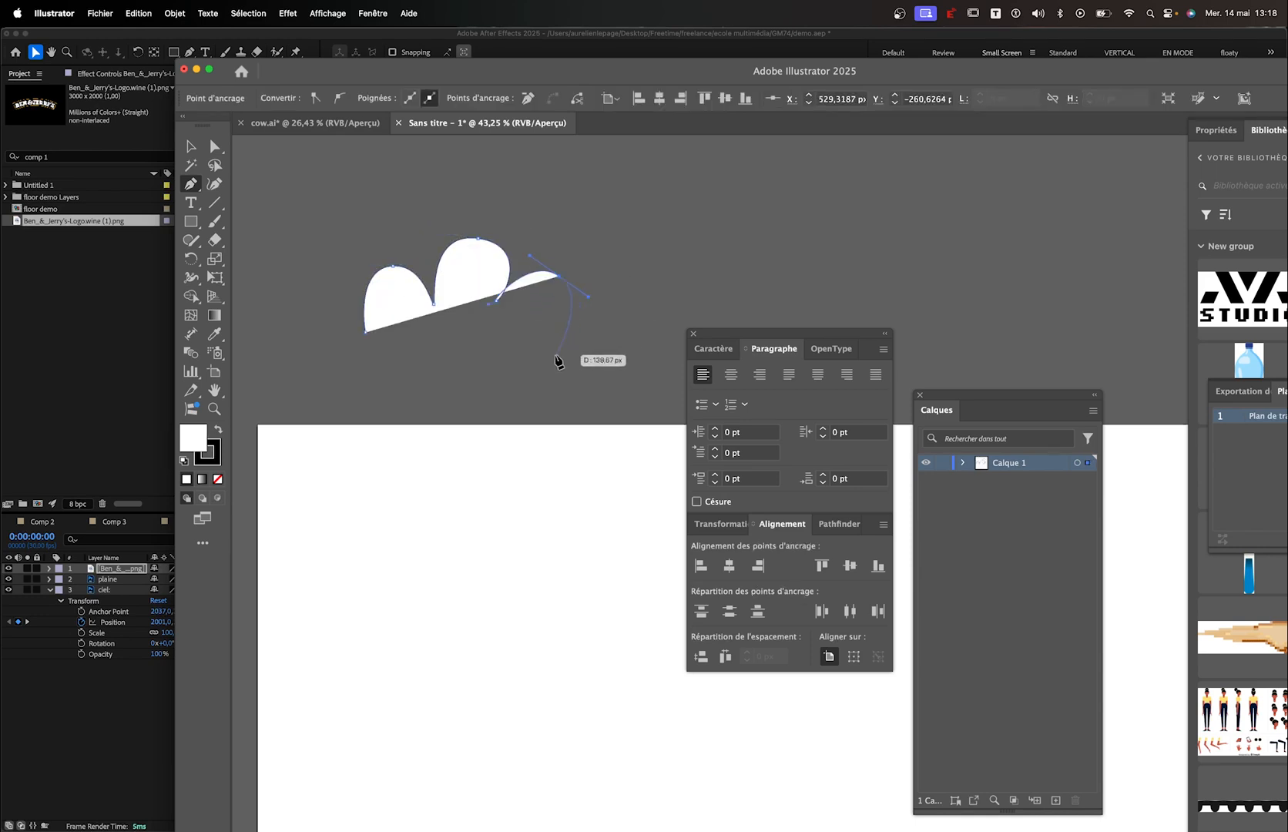
drag(553, 355, 521, 355)
drag(507, 417, 349, 425)
drag(341, 375, 357, 342)
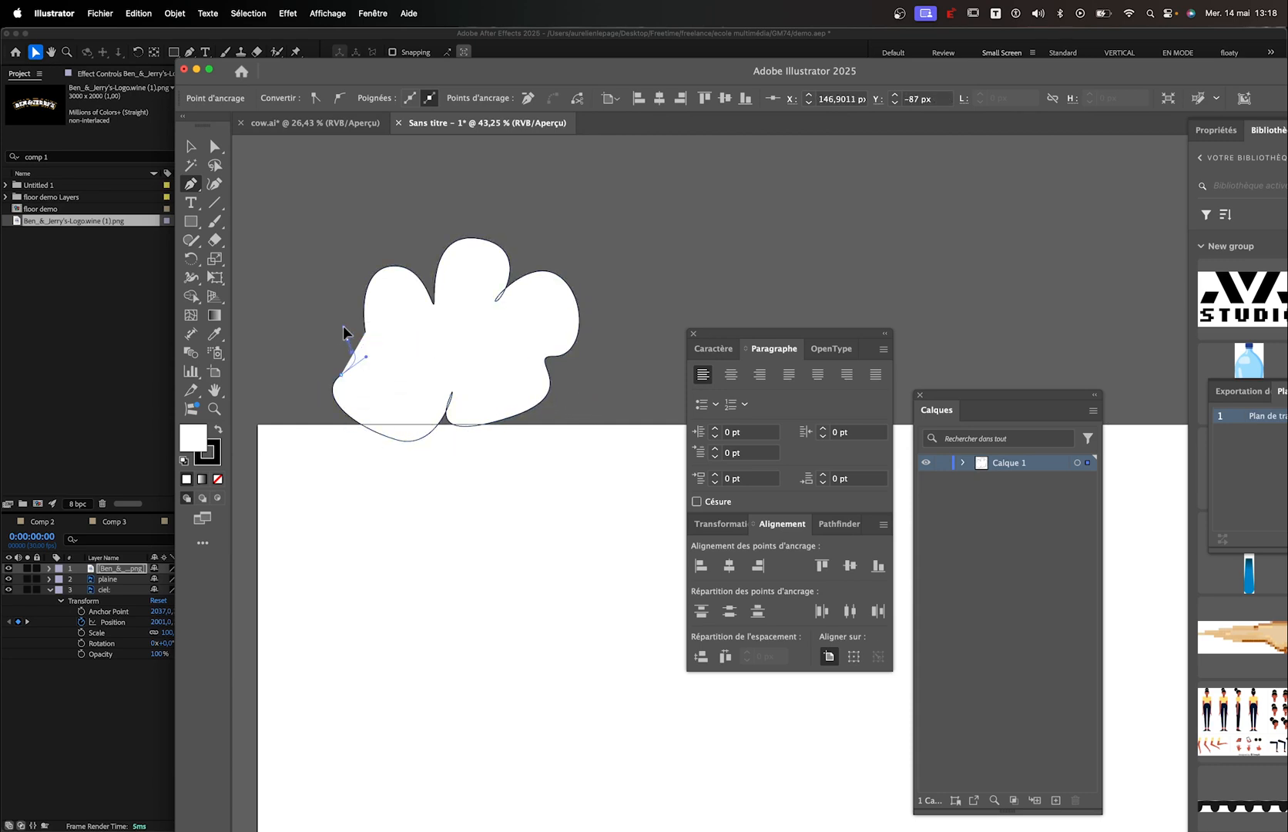
super+click(343, 323)
click(342, 375)
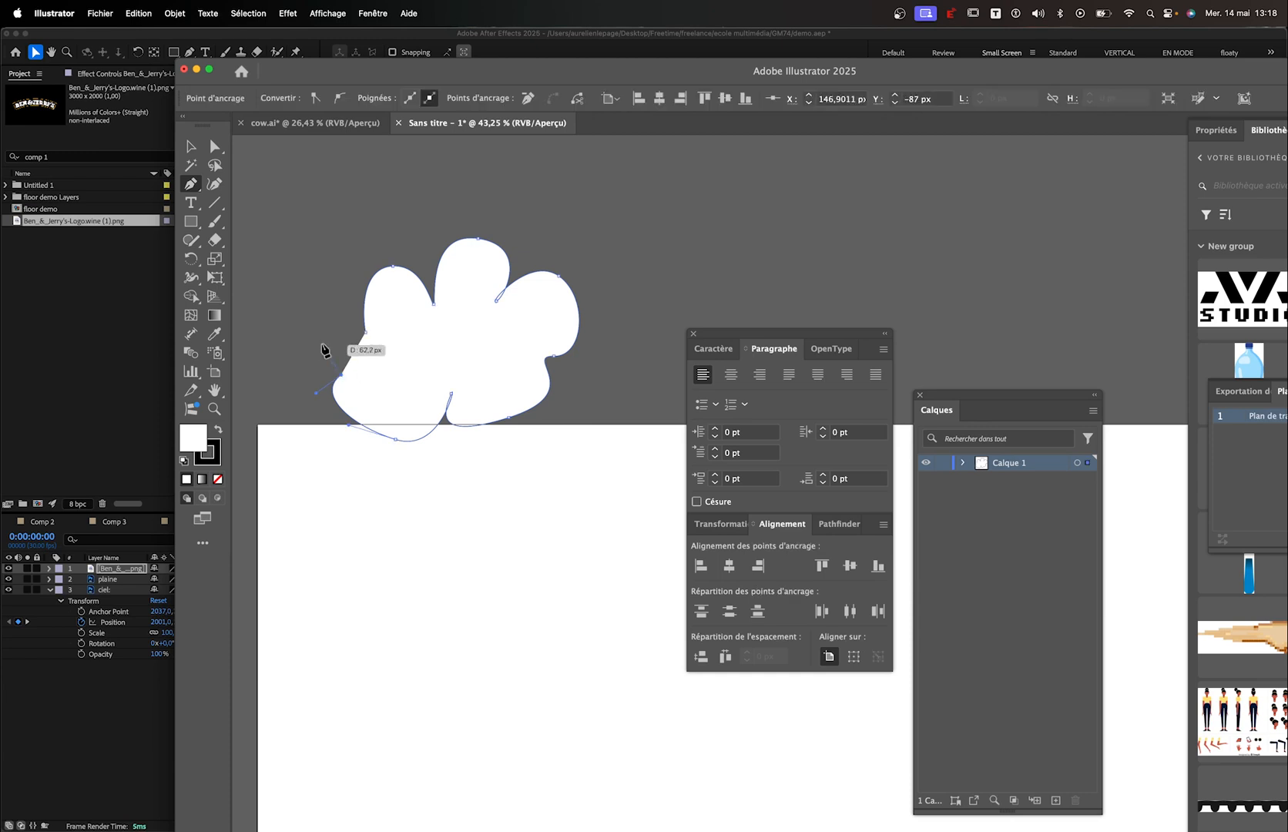
drag(321, 339, 331, 319)
click(366, 333)
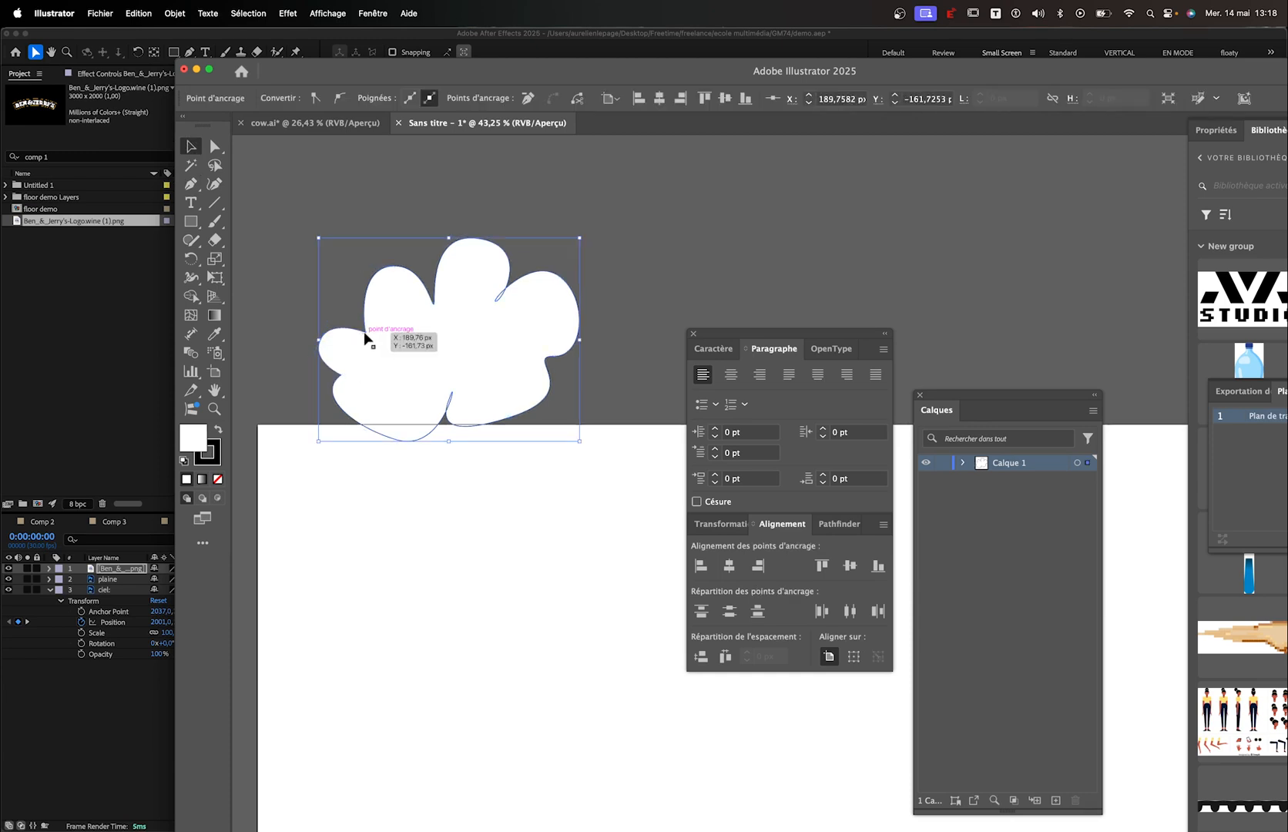
Reshape the curves at the cloud's left and bottom notches with the Direct Selection tool and deselect the shape
super+click(287, 282)
click(447, 399)
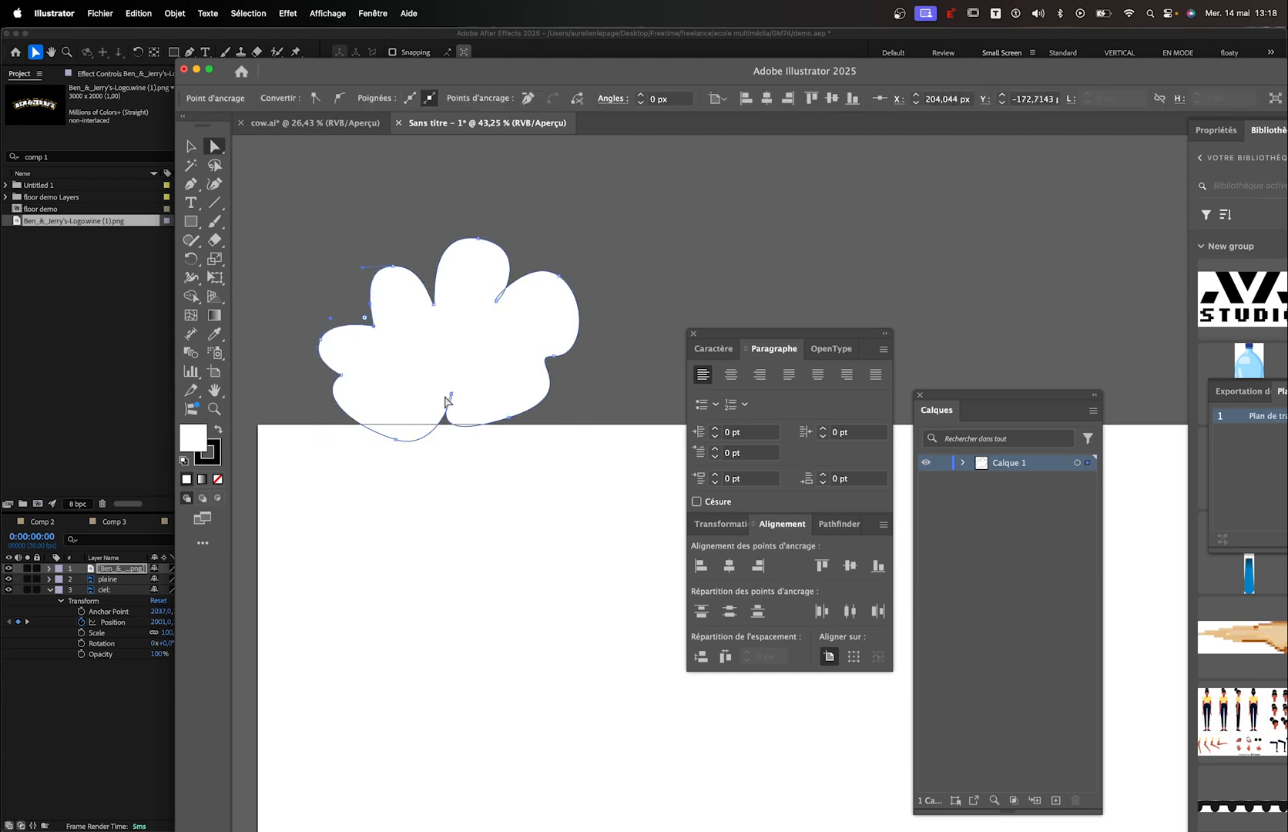
drag(465, 424, 531, 428)
super+click(609, 349)
Place a copy of the cloud to the right of the original and reshape it into a wider second cloud
scroll(520, 372, down, 3)
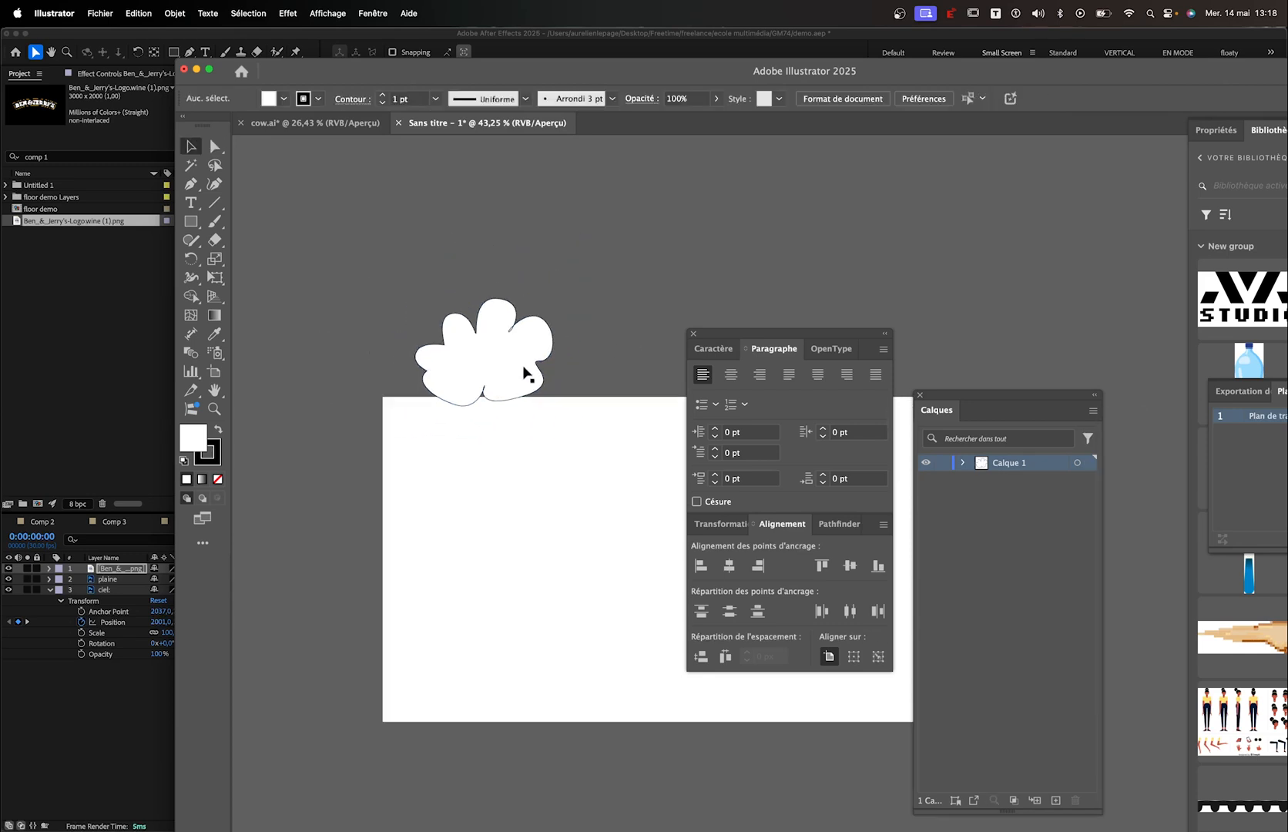
drag(482, 369, 624, 369)
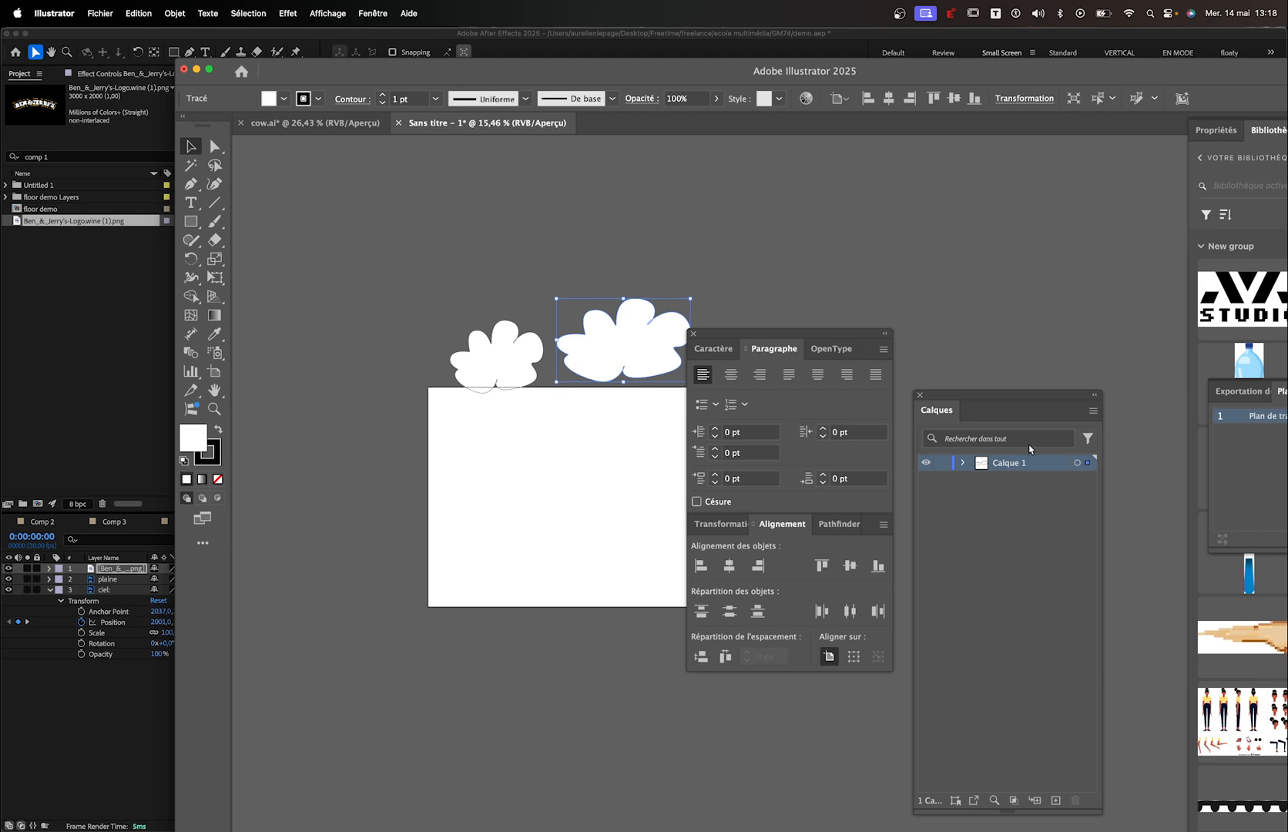
Create a new layer and move the wider right cloud from Calque 1 onto Calque 2, keeping it in place
click(741, 269)
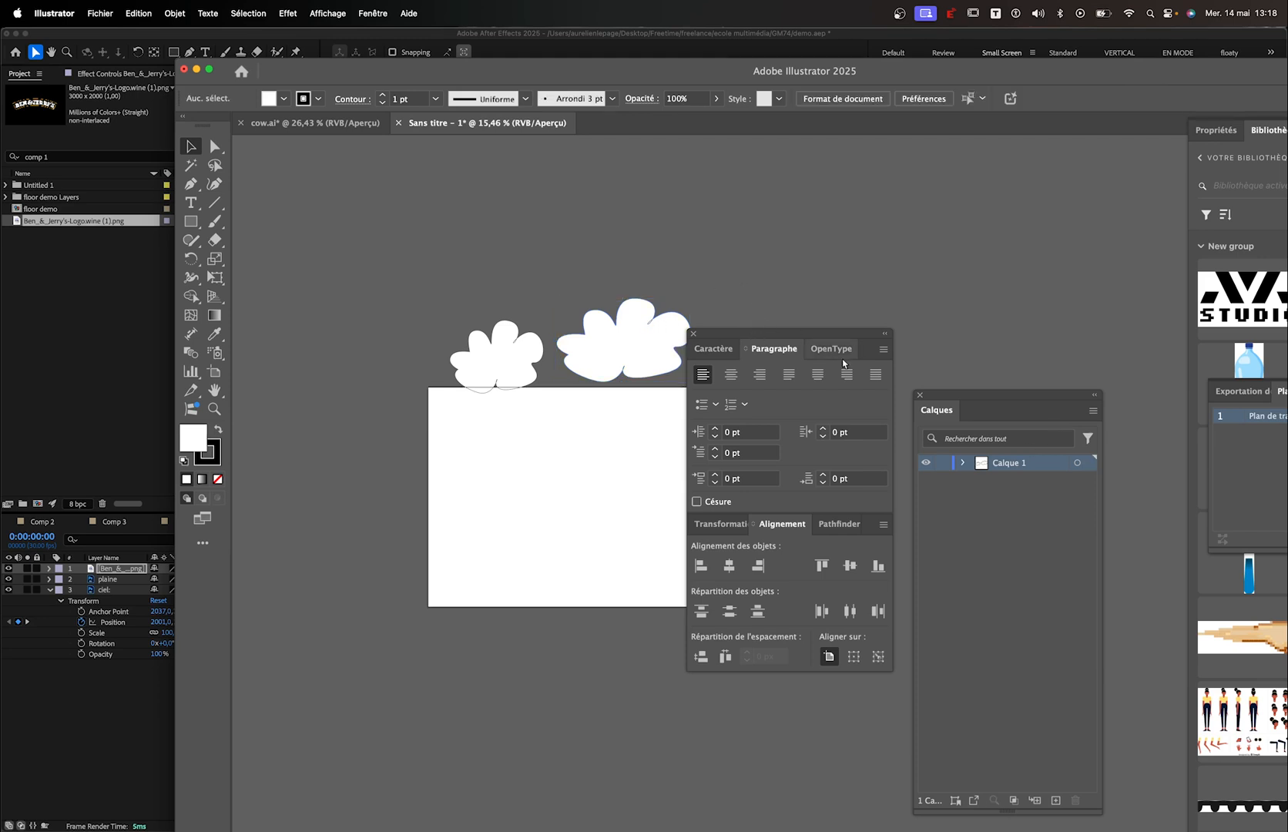
drag(984, 396, 994, 205)
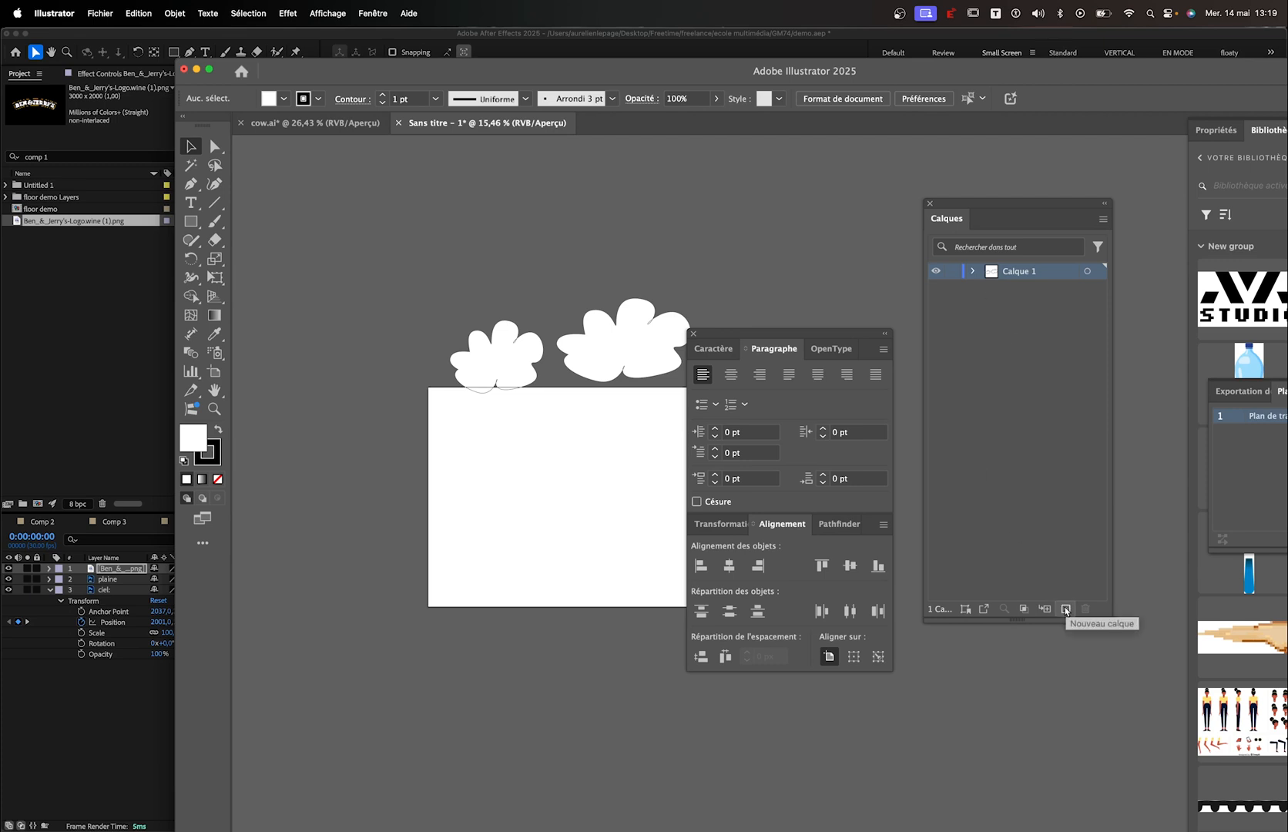
click(1066, 609)
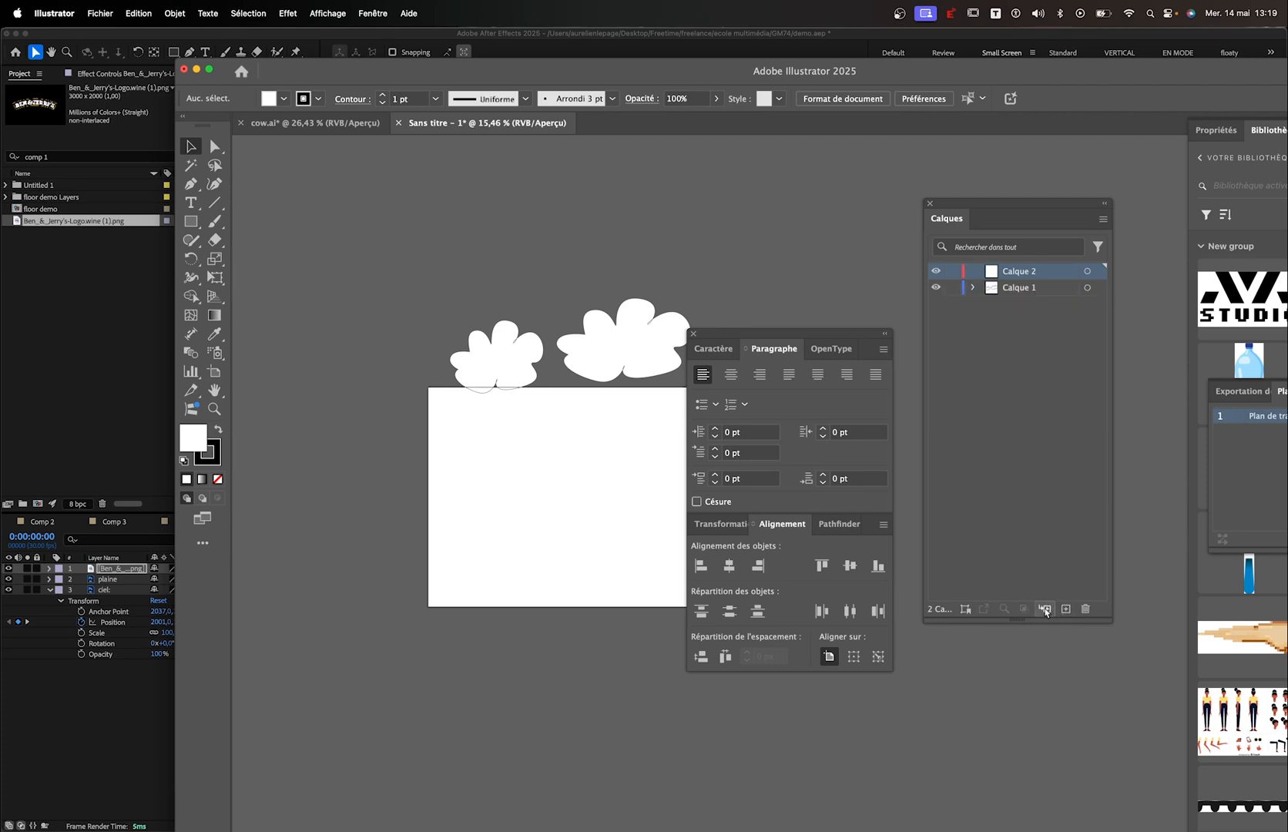
click(592, 350)
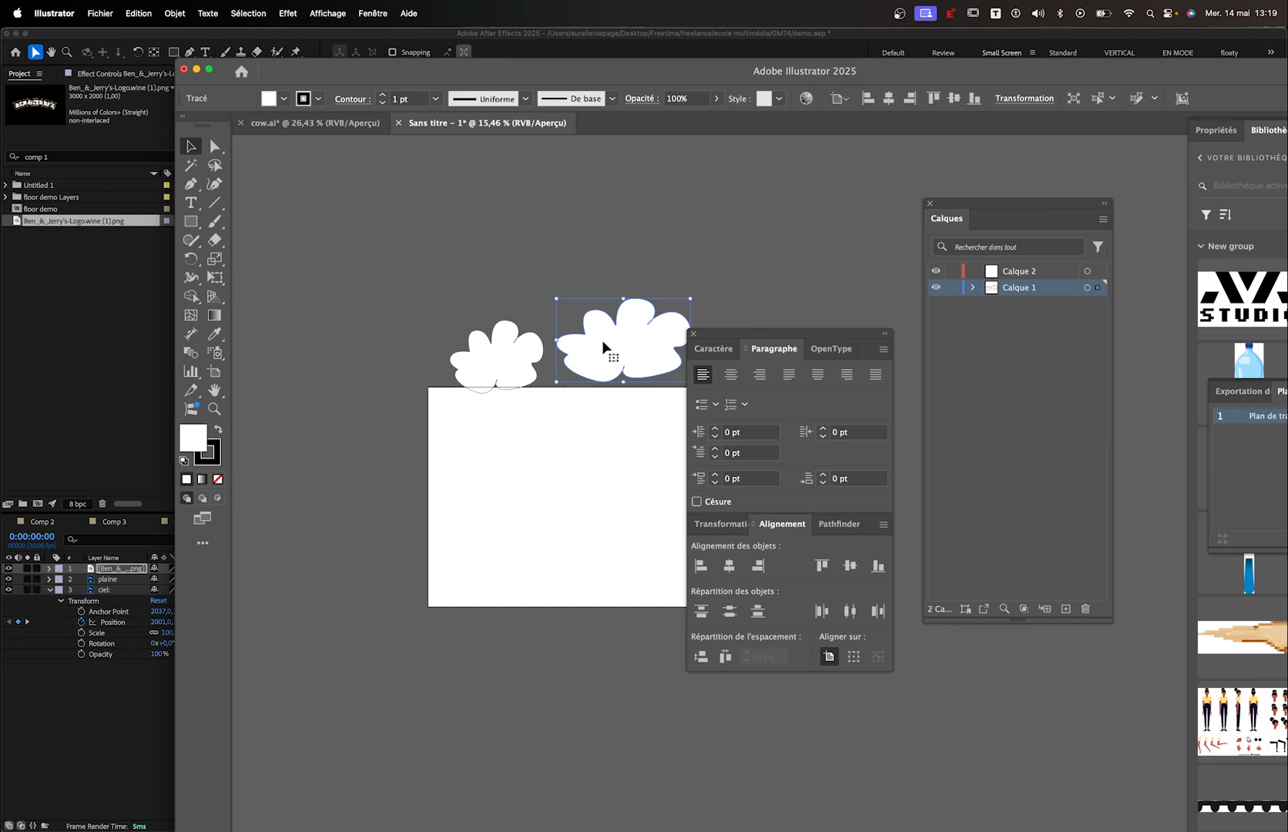
key(cmd+x)
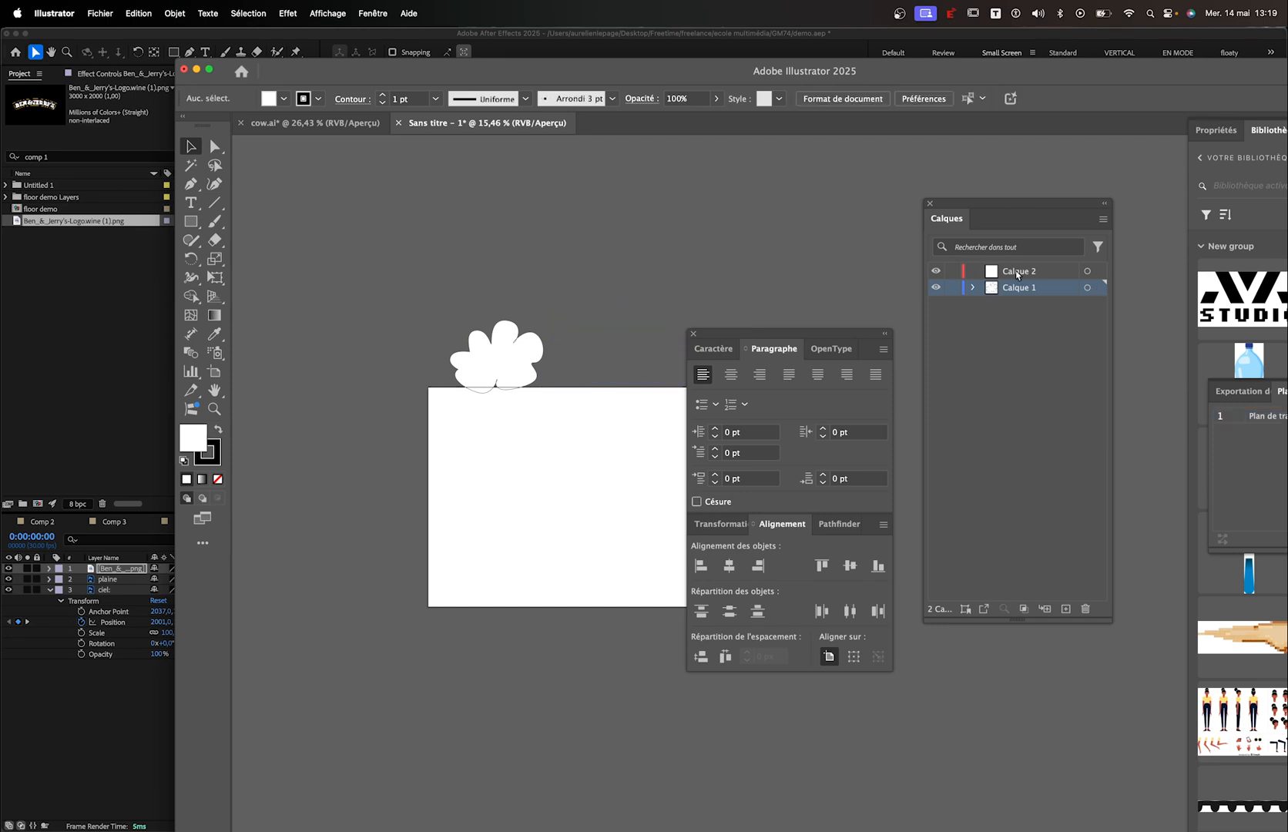
click(1038, 275)
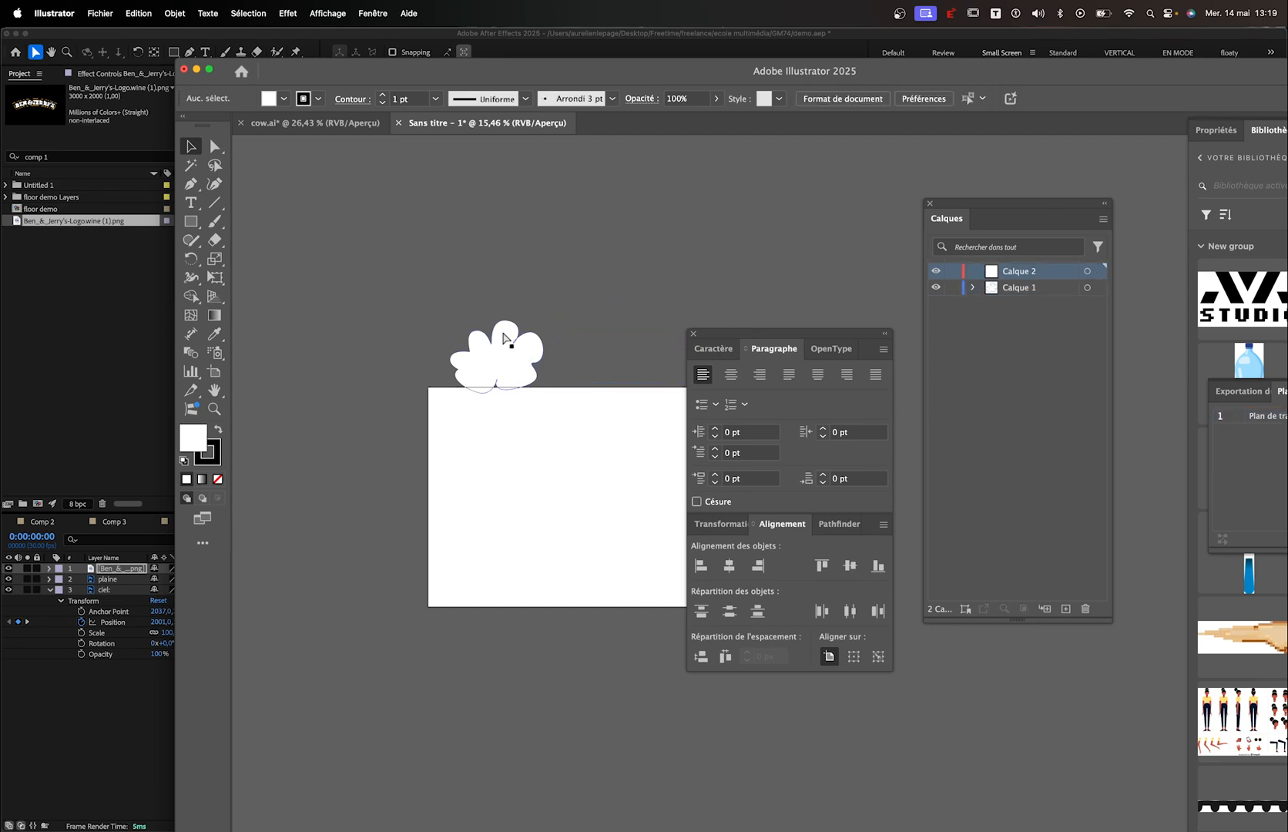
key(cmd+f)
click(526, 313)
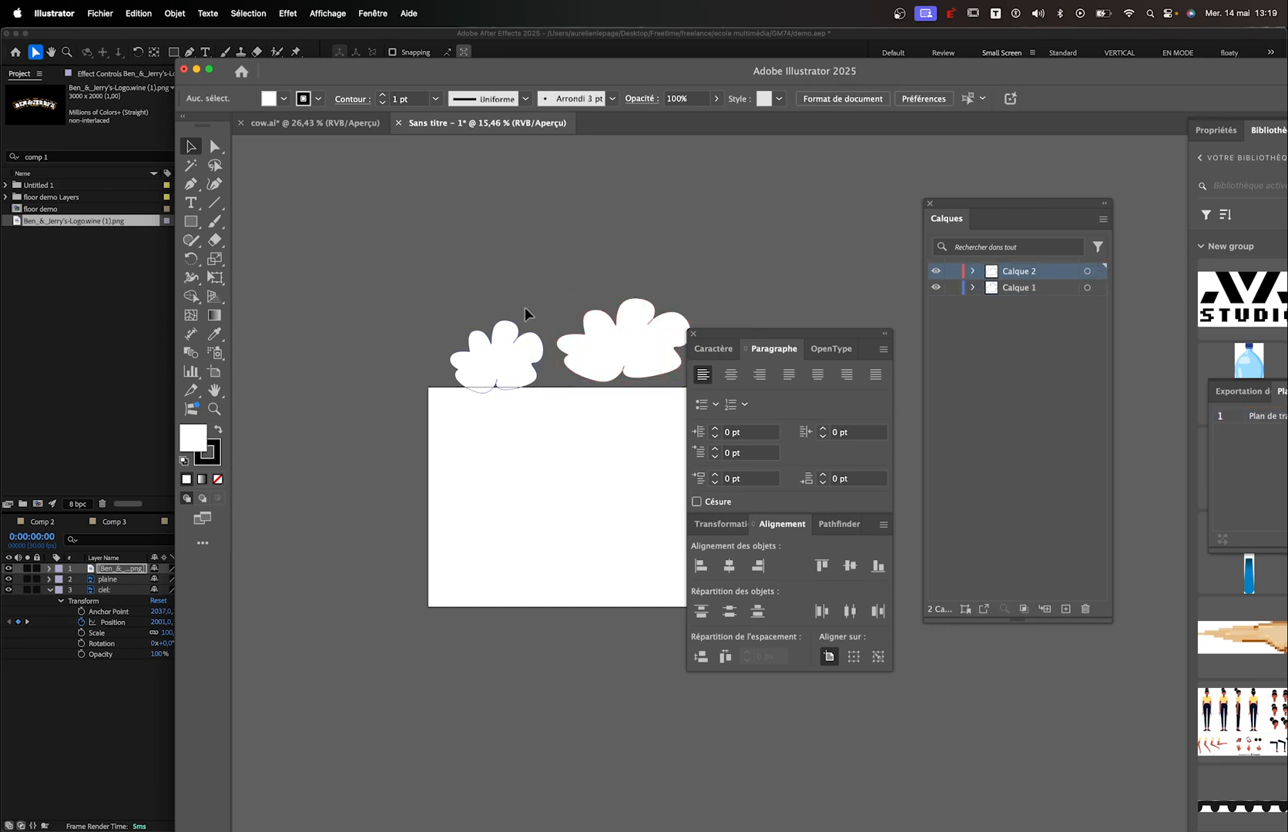
Toggle the visibility of Calque 2 and Calque 1 to check which cloud each layer holds
click(936, 271)
click(935, 271)
click(935, 286)
click(935, 287)
click(935, 287)
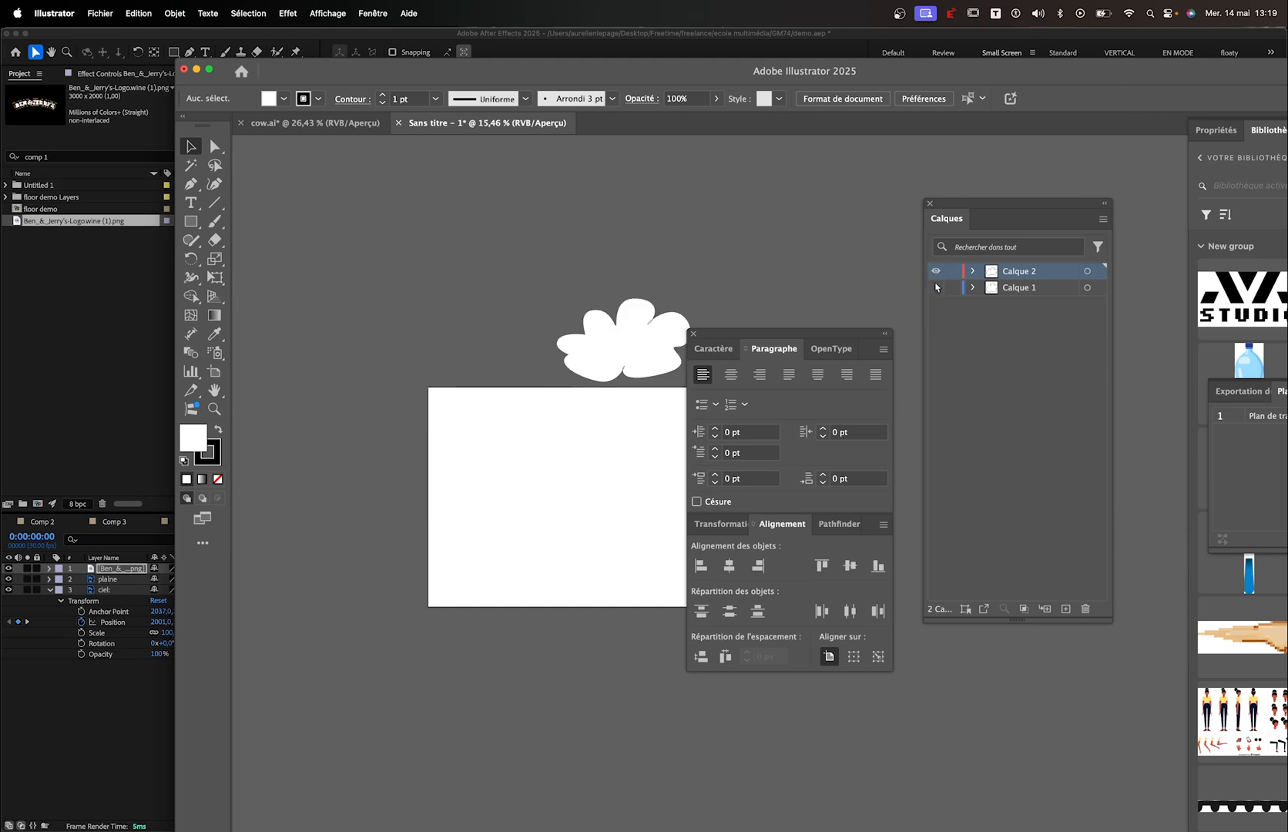
click(935, 287)
Move both clouds together onto the upper part of the artboard, remove their stroke, and deselect them
drag(463, 242, 638, 385)
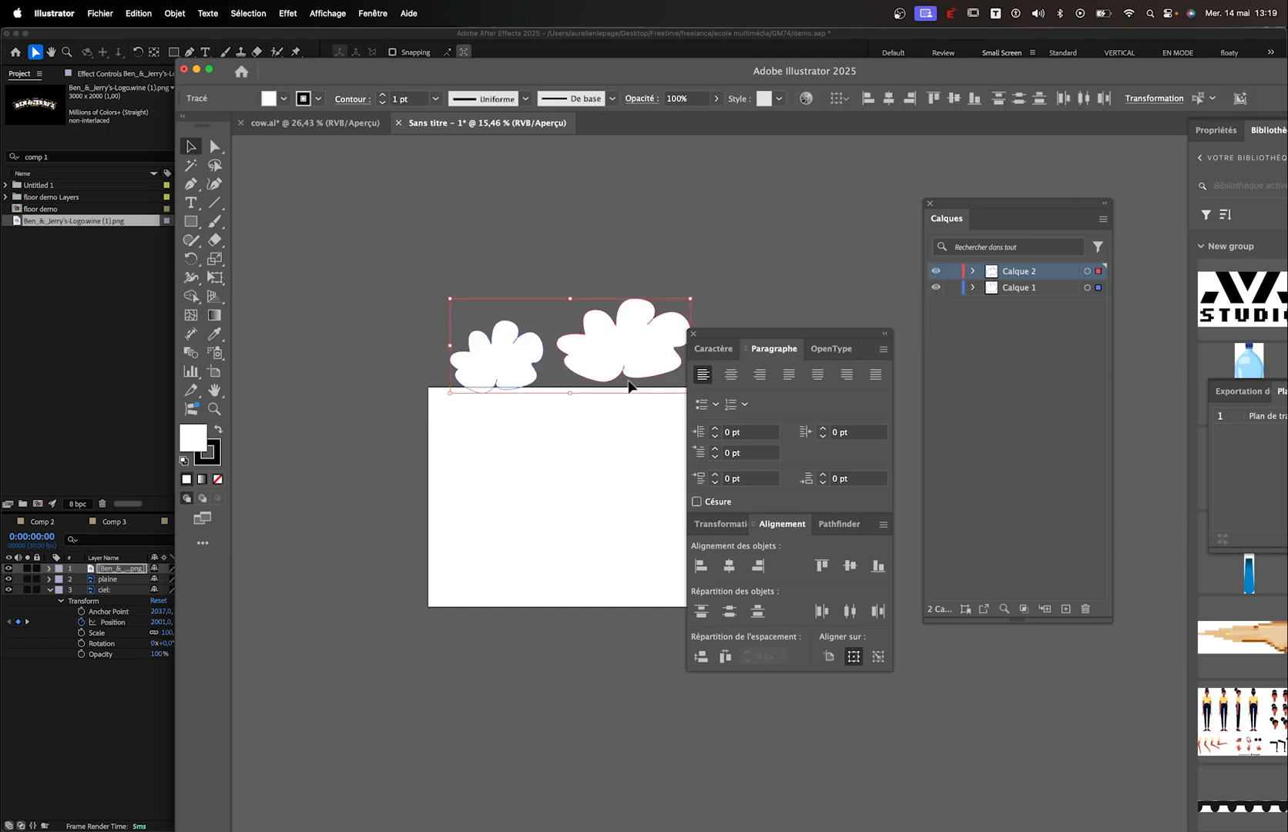
key(cmd+y)
scroll(500, 281, down, 5)
scroll(501, 282, right, 5)
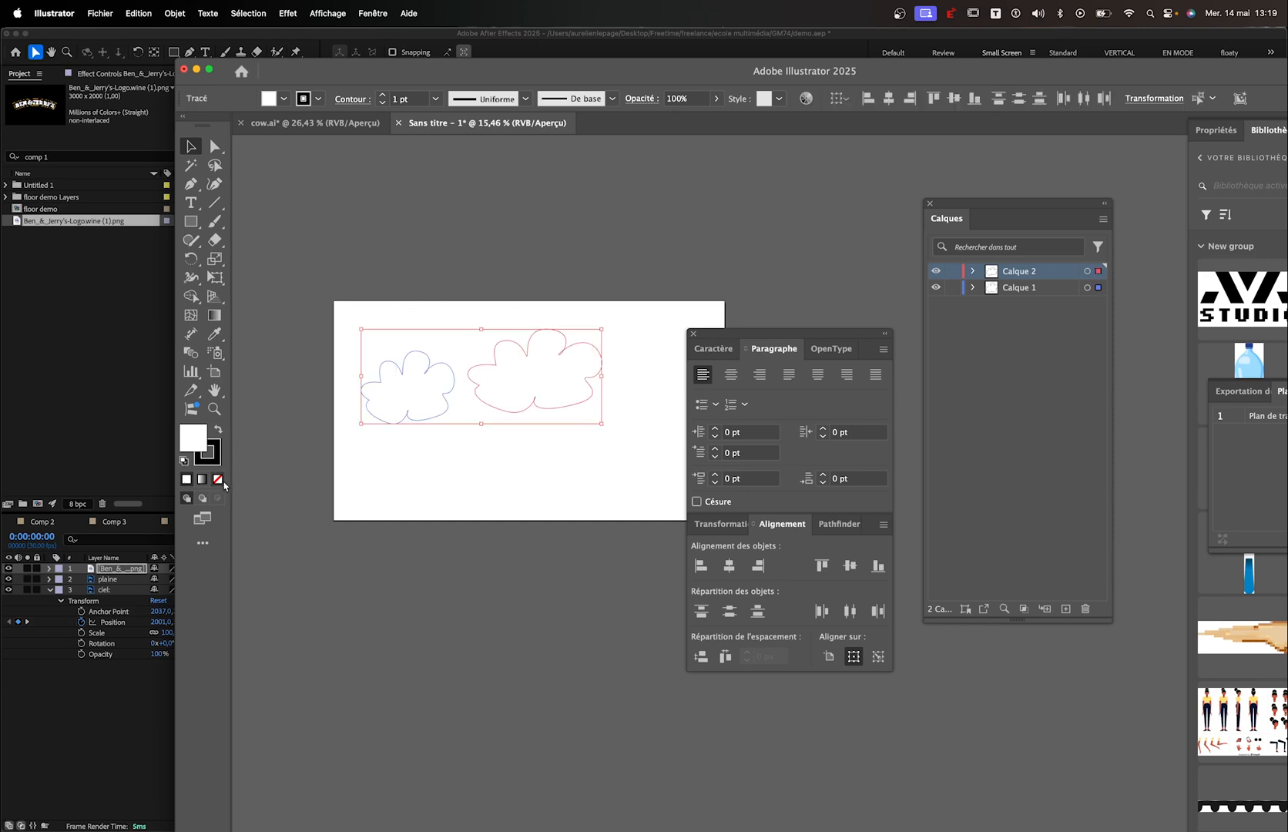
click(218, 478)
click(282, 412)
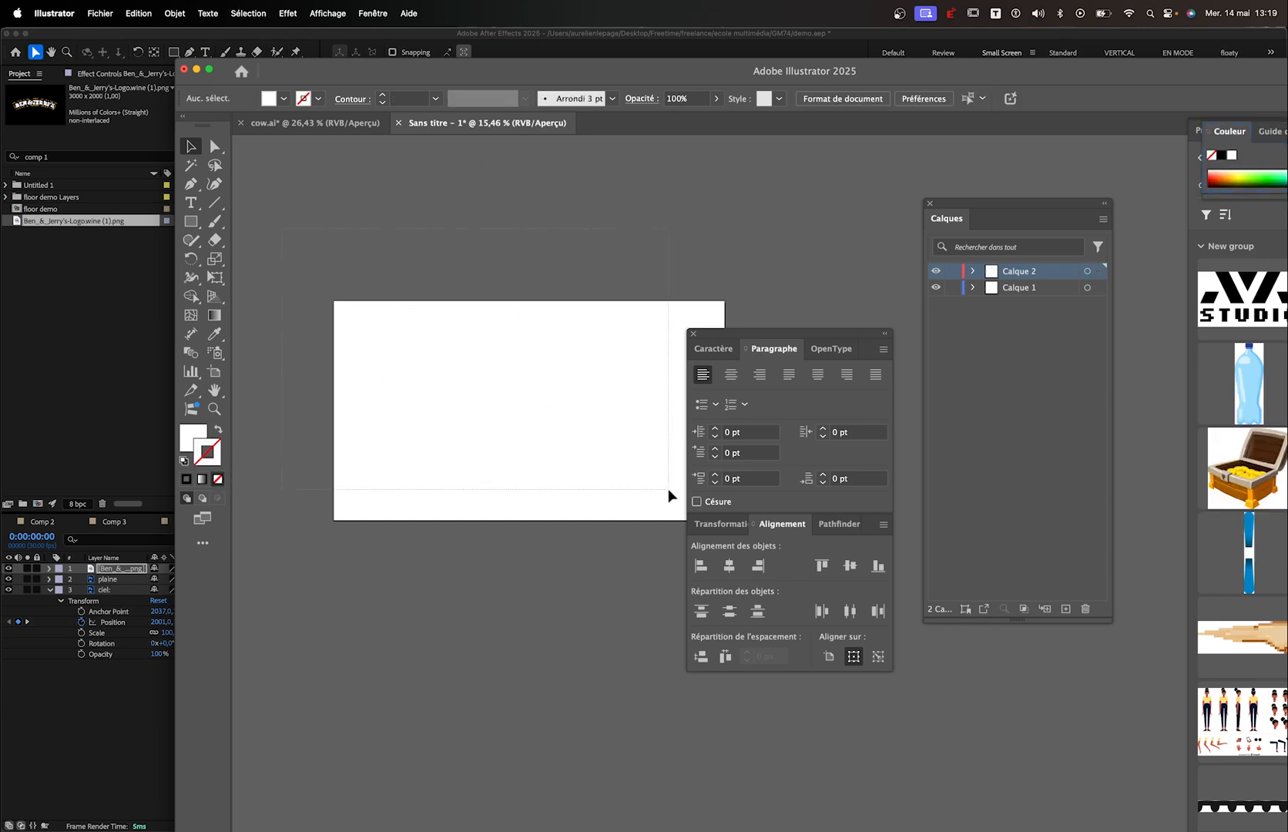
Inspect both clouds in outline view, then return to the normal preview
key(cmd+a)
key(super+y)
click(479, 539)
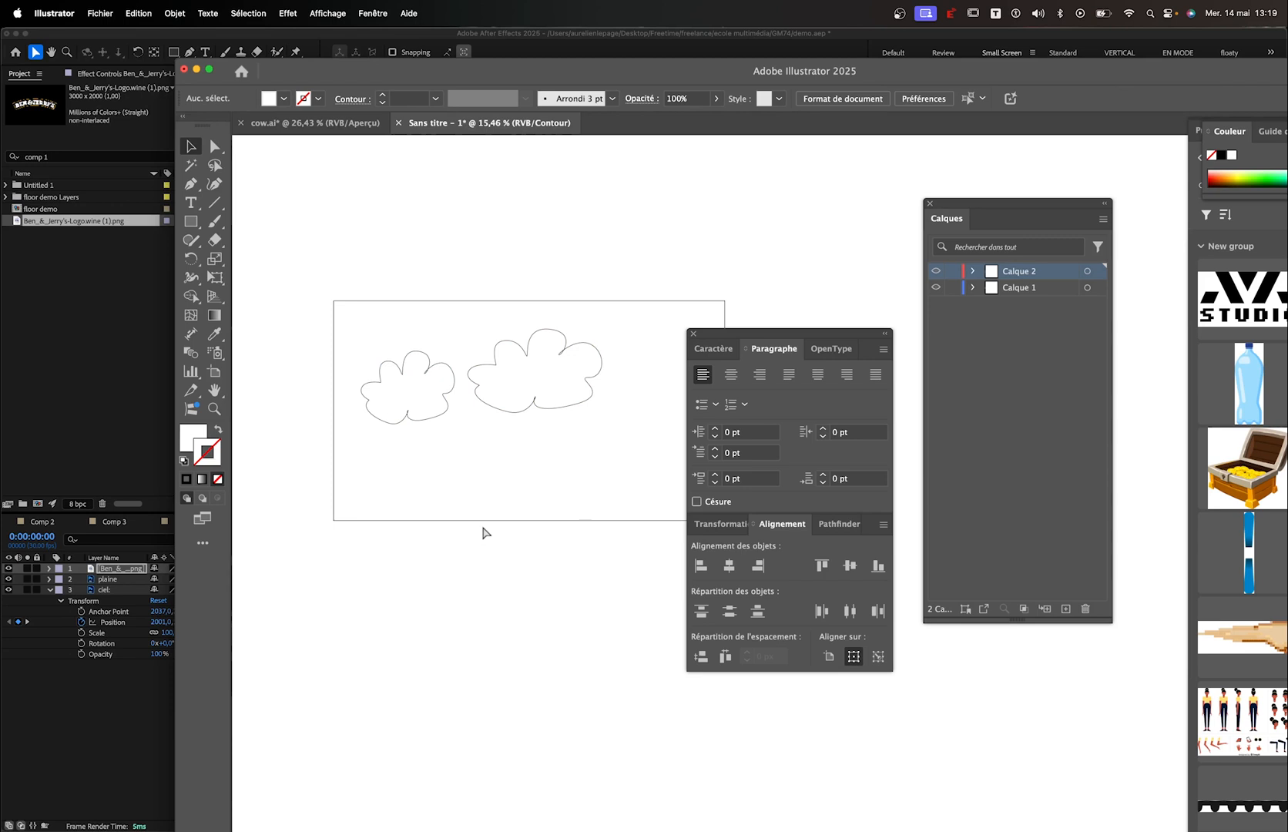
key(super+y)
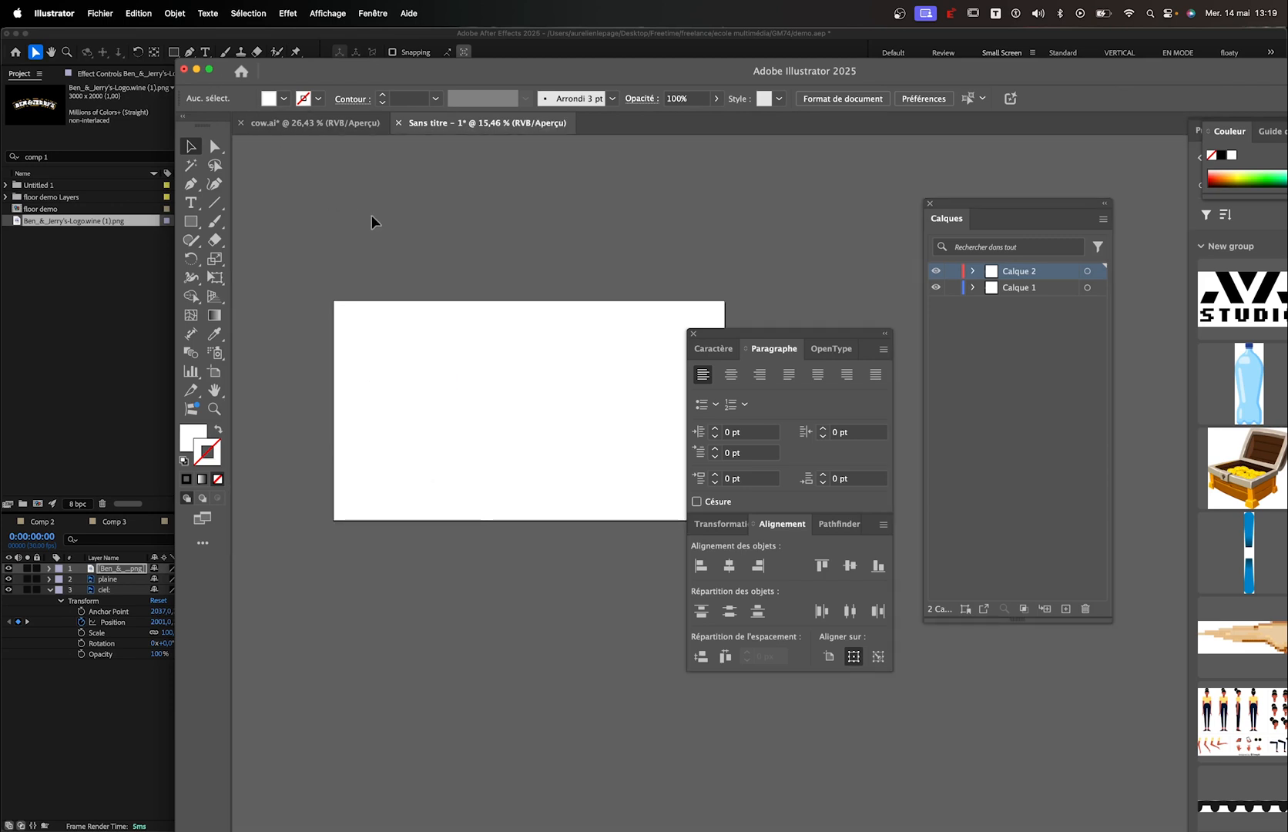
Save the document as an Adobe Illustrator file named cloud in the GM74 folder with the default Illustrator options
key(super+s)
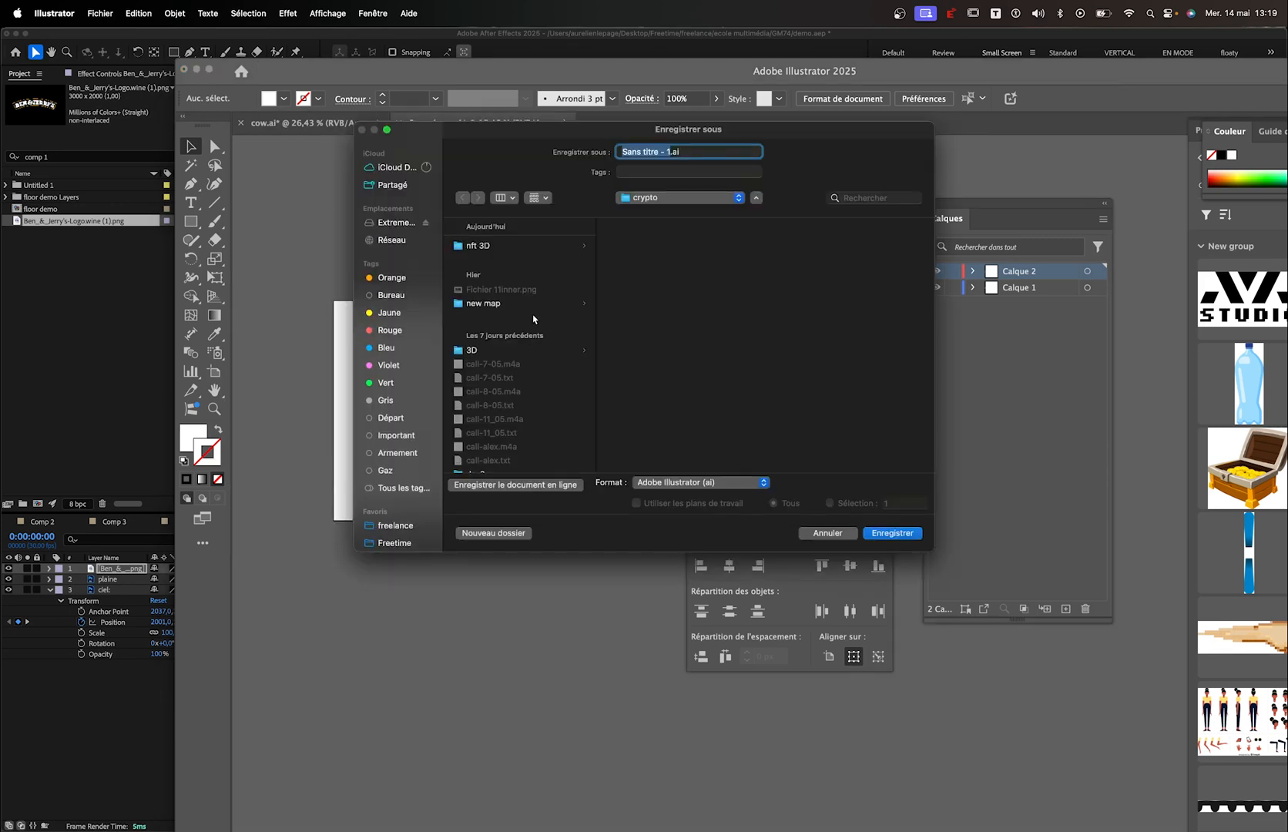
click(705, 202)
click(660, 315)
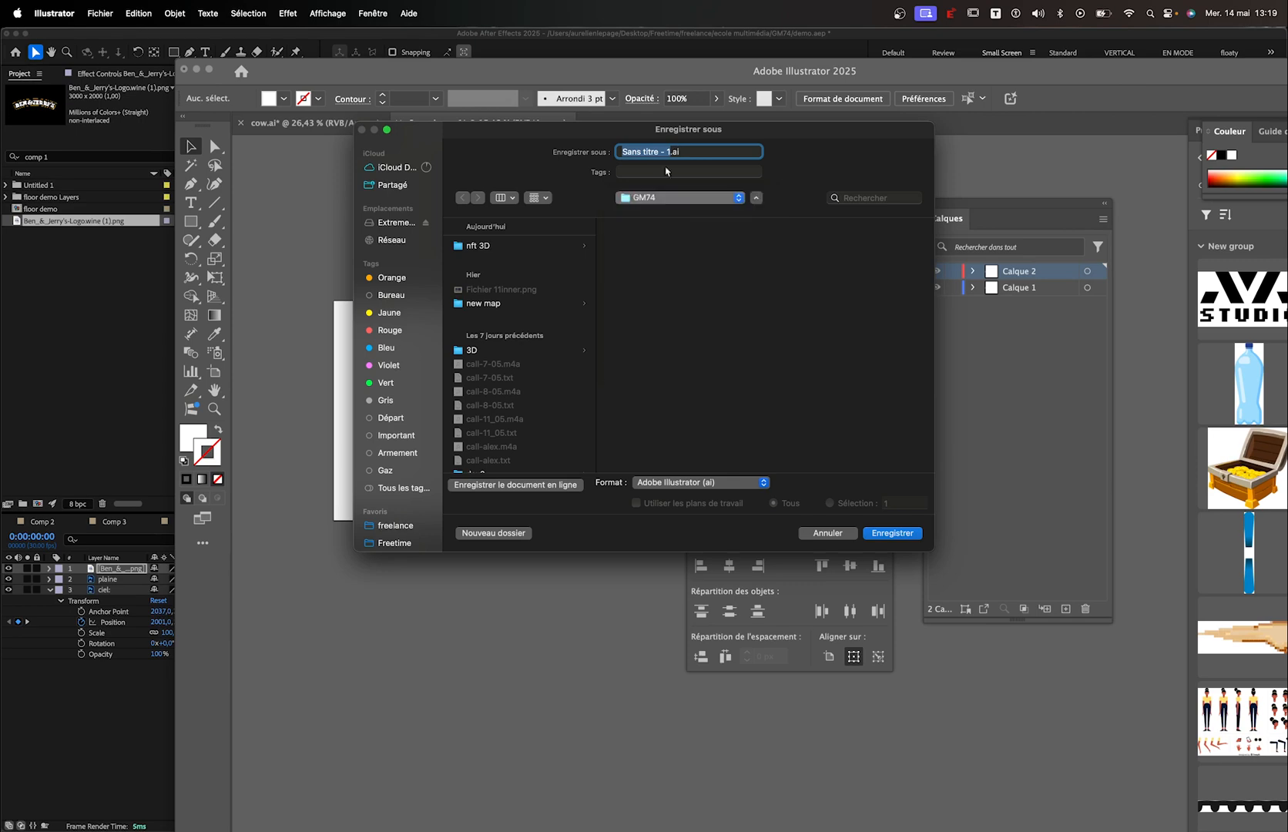
text(cloud)
key(Return)
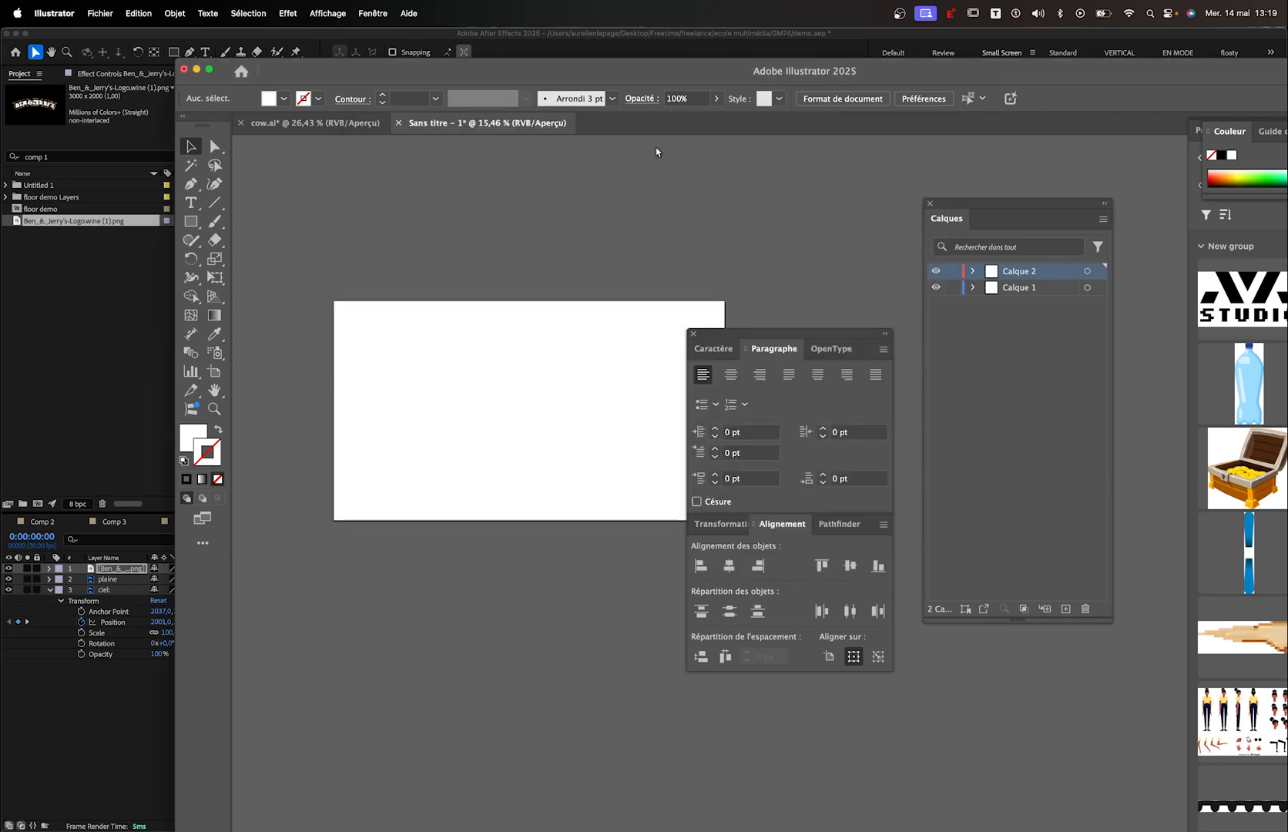
click(1023, 710)
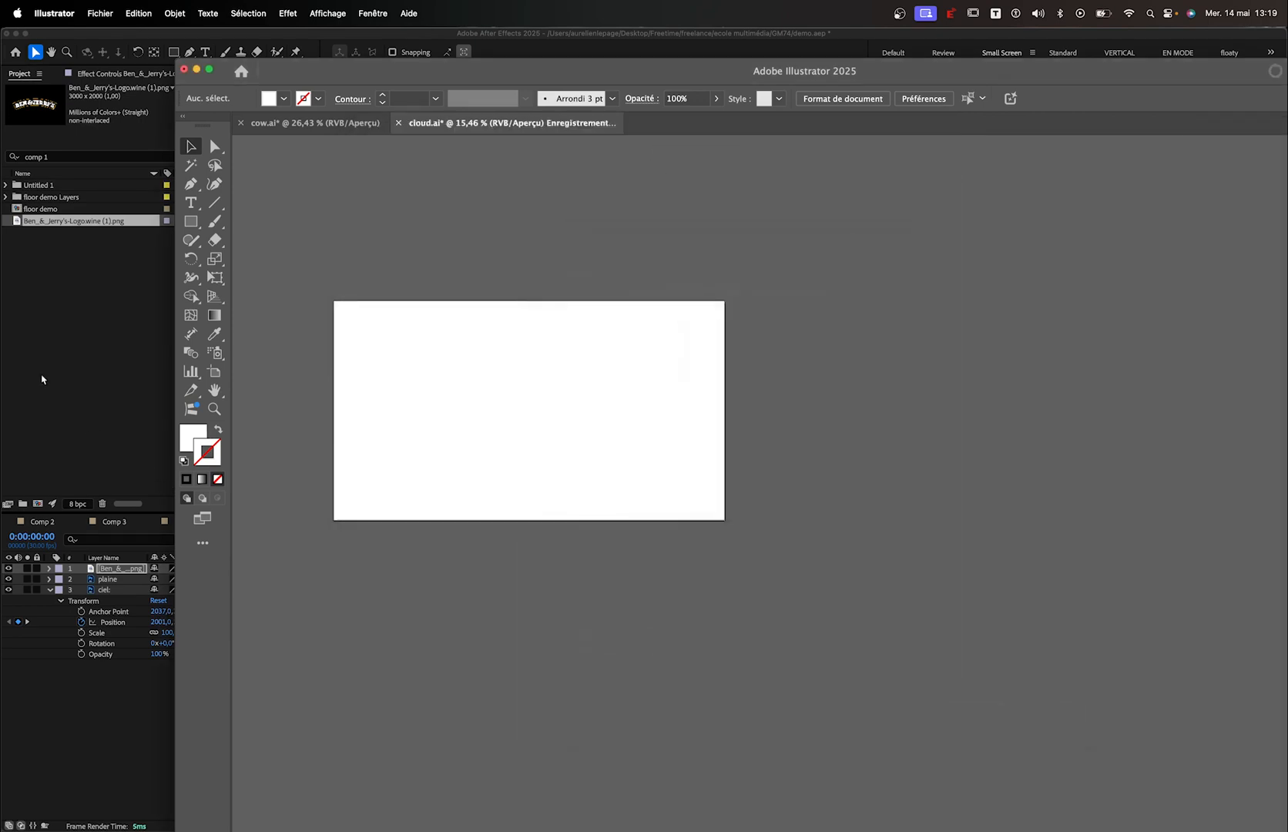
Switch to After Effects and import cloud.ai as Composition - Retain Layer Sizes
click(130, 305)
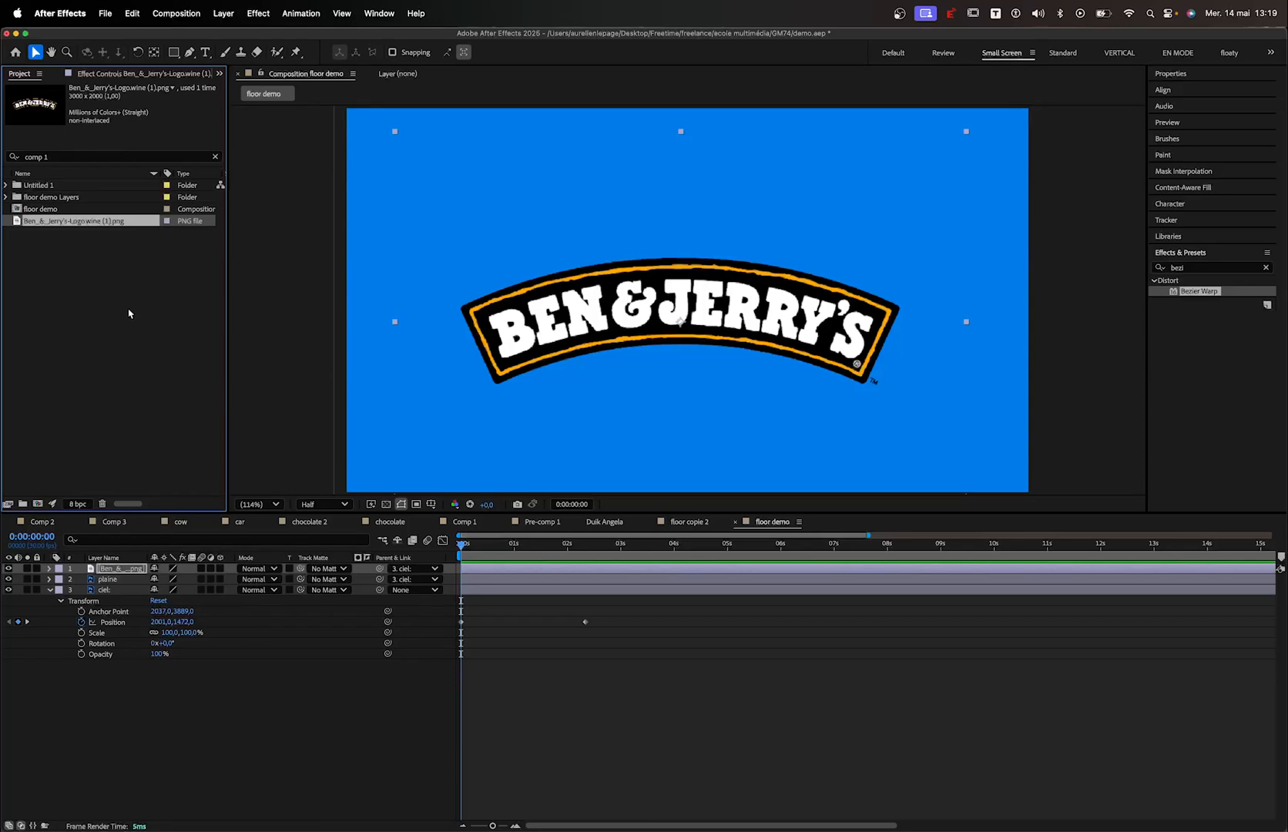
double_click(128, 312)
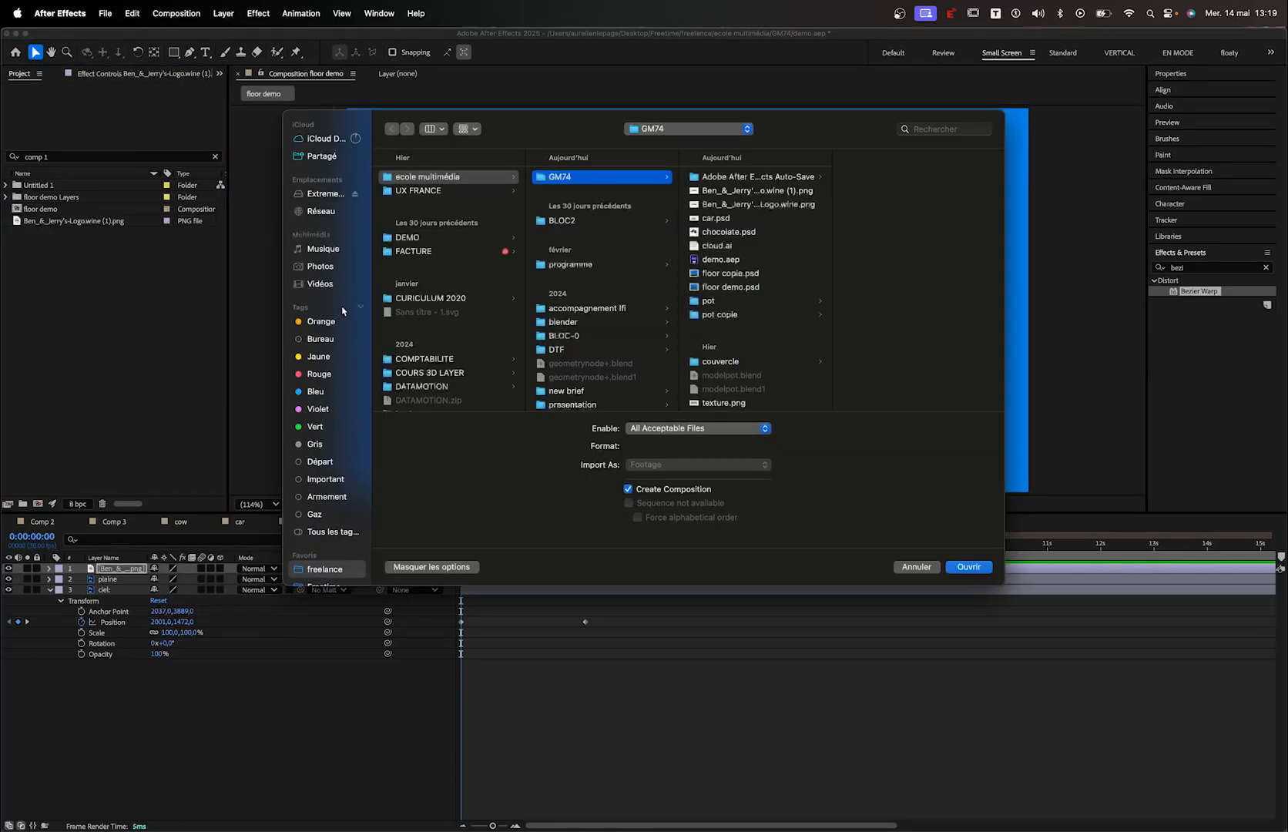
click(726, 244)
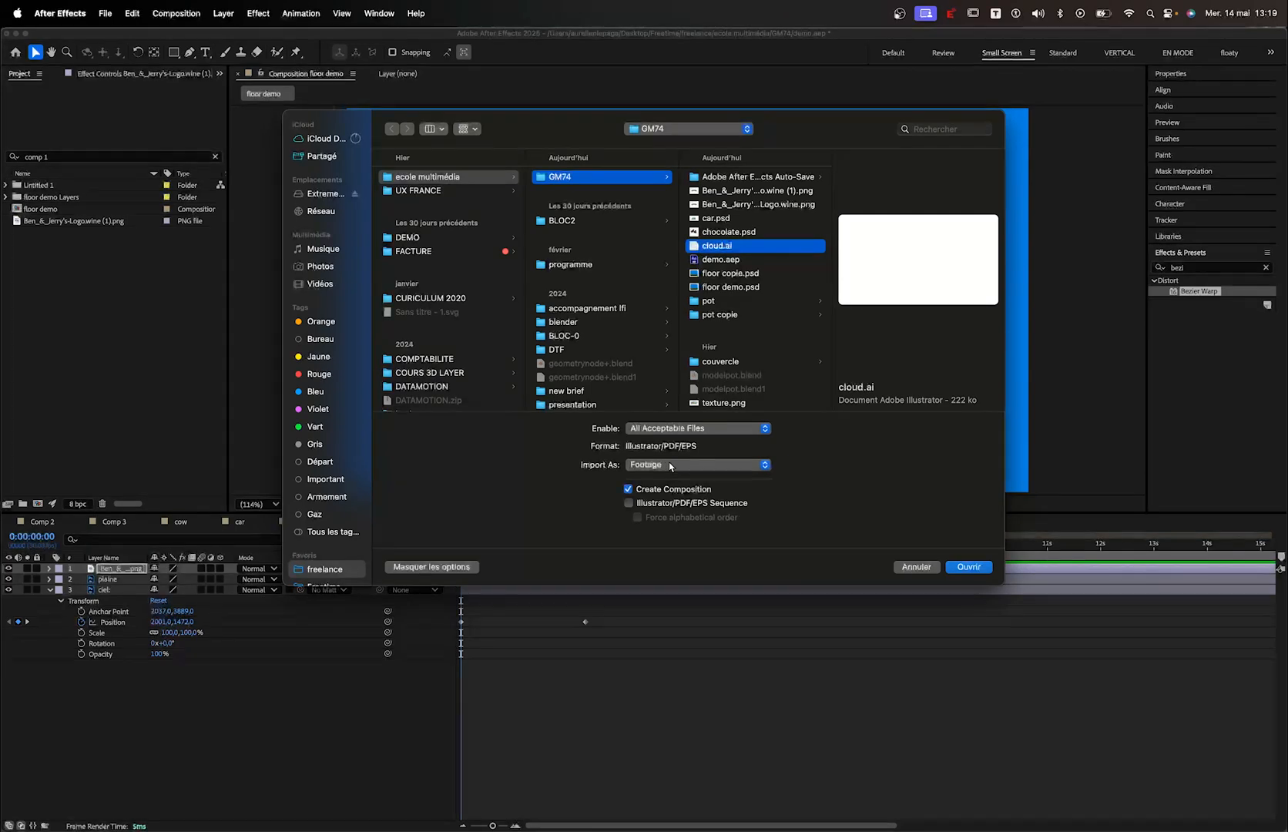
click(669, 465)
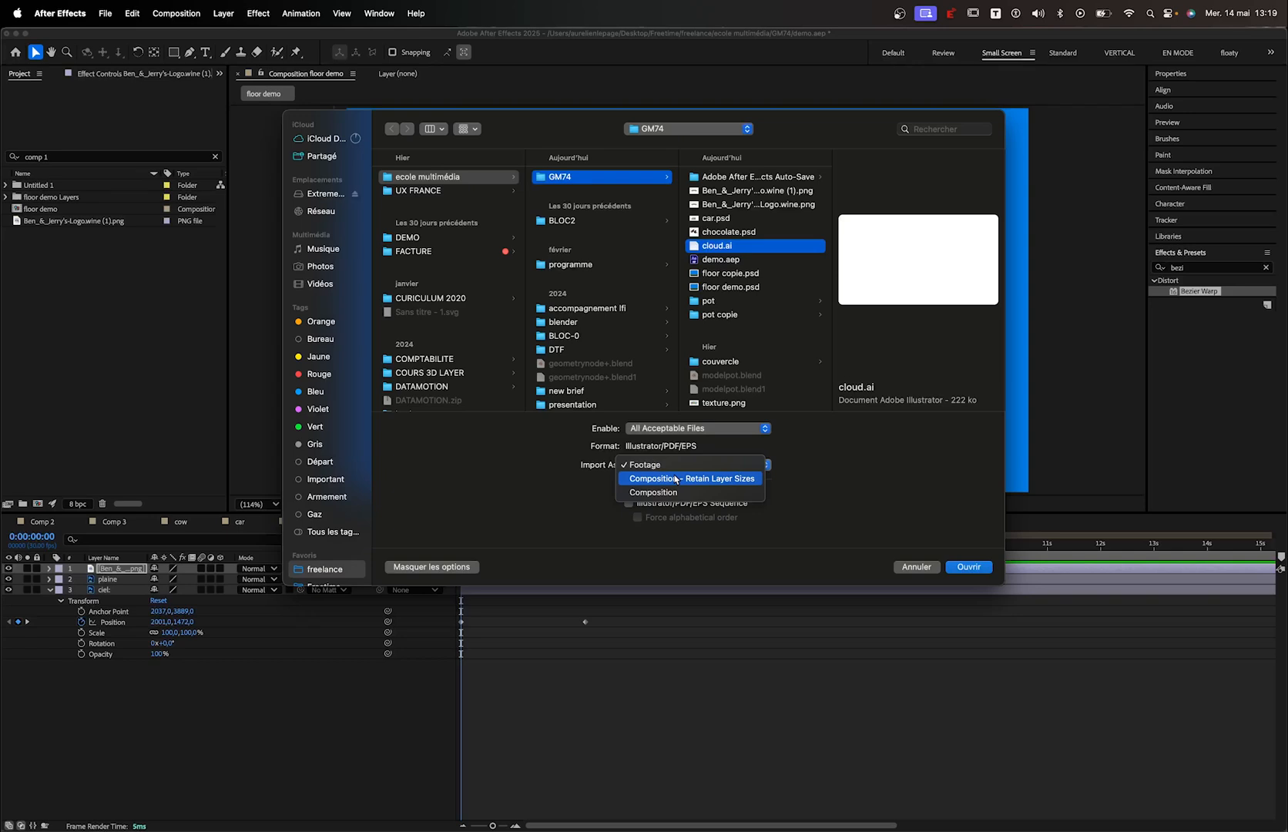
click(675, 478)
click(969, 567)
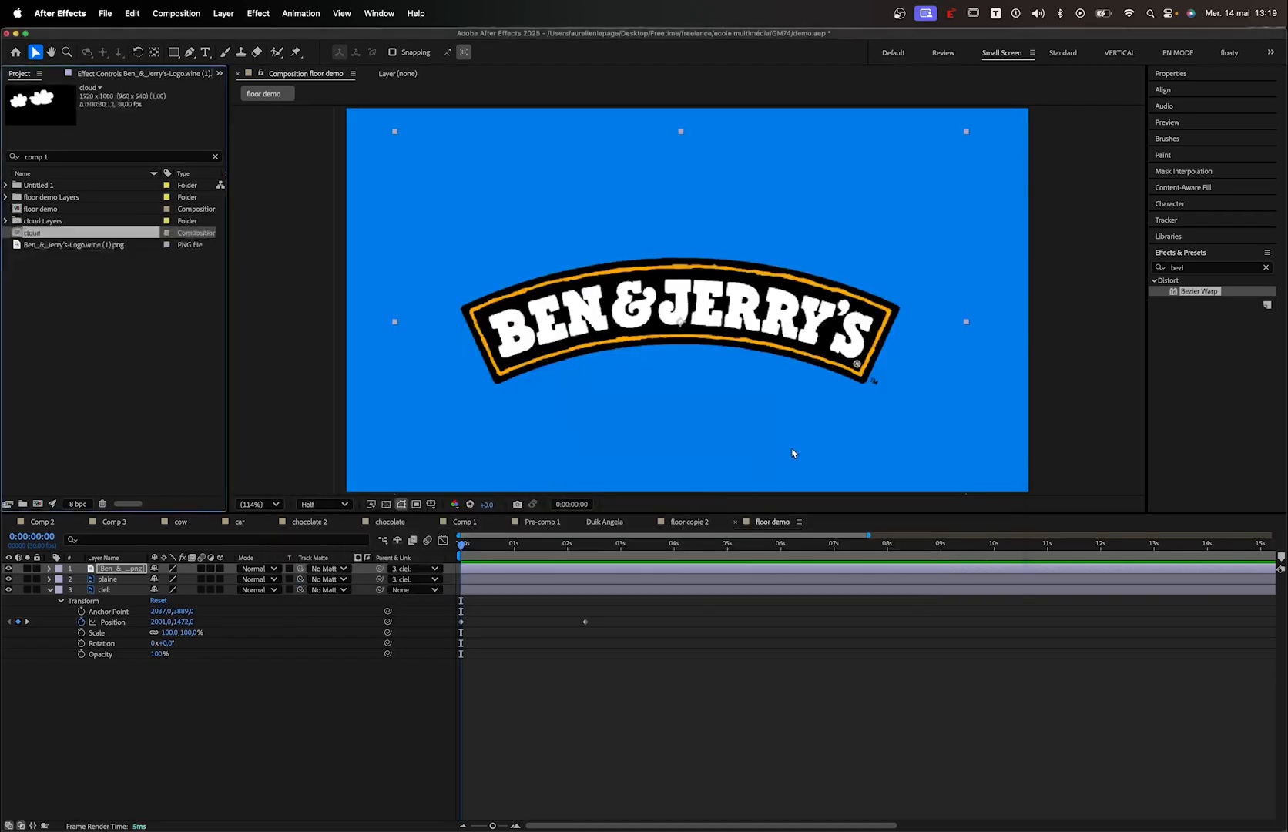
Copy both cloud layers from the cloud composition and paste them into the floor demo composition
double_click(31, 233)
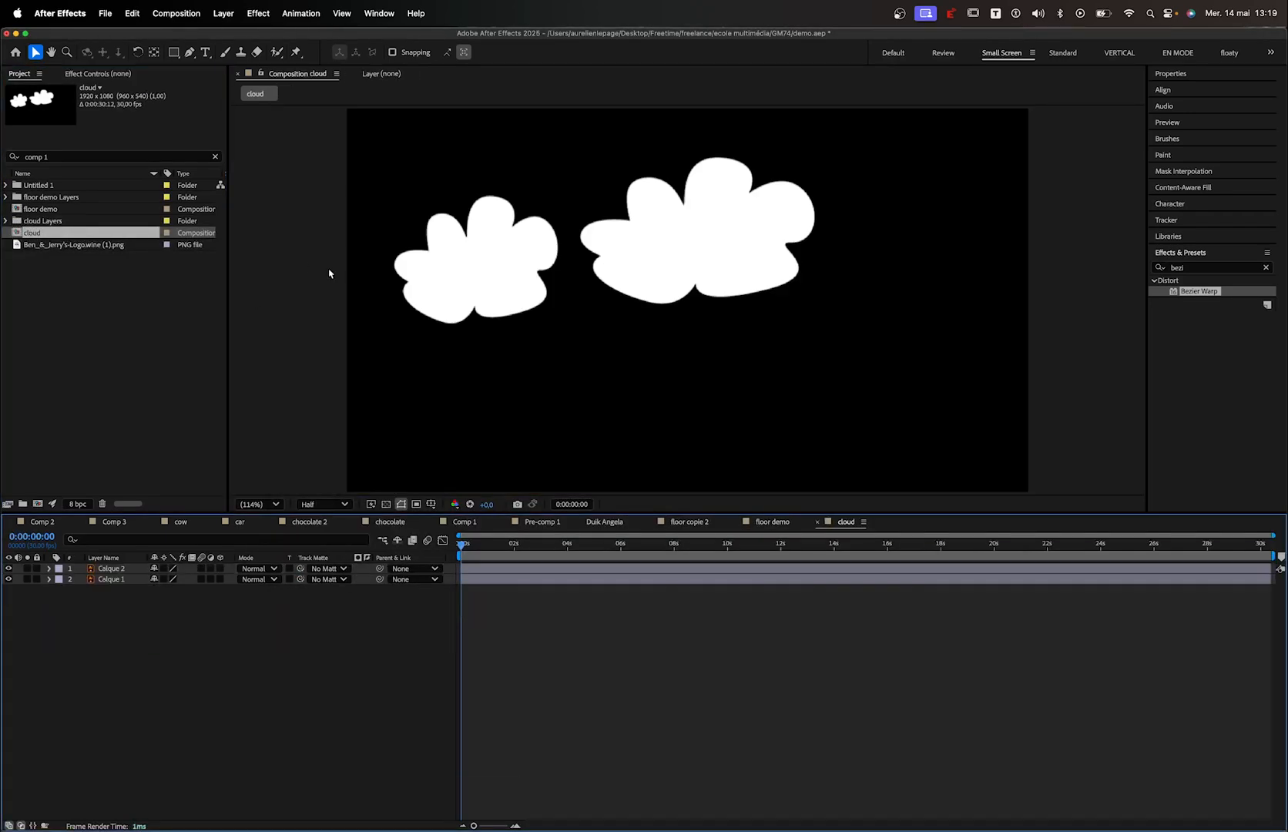
click(120, 569)
click(118, 580)
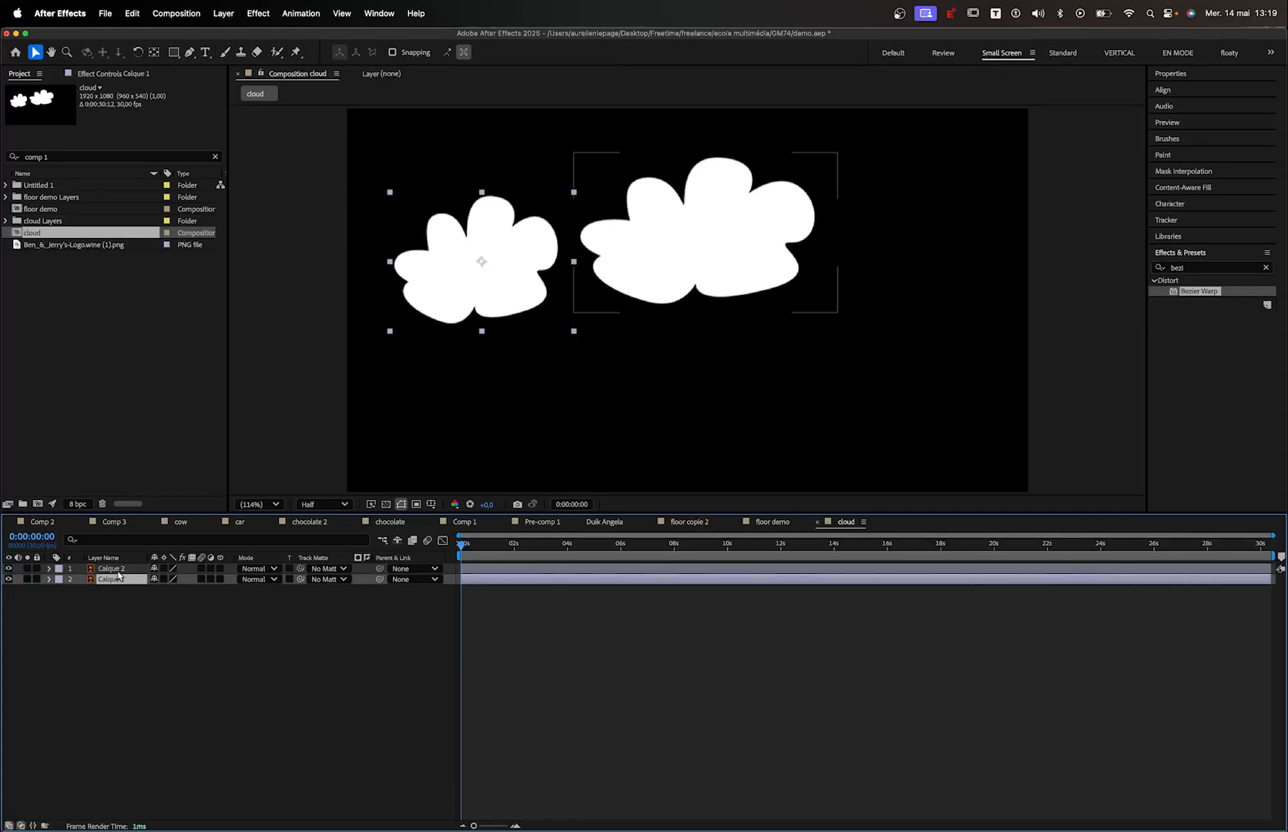
key(super+Up)
key(super+Down)
click(112, 615)
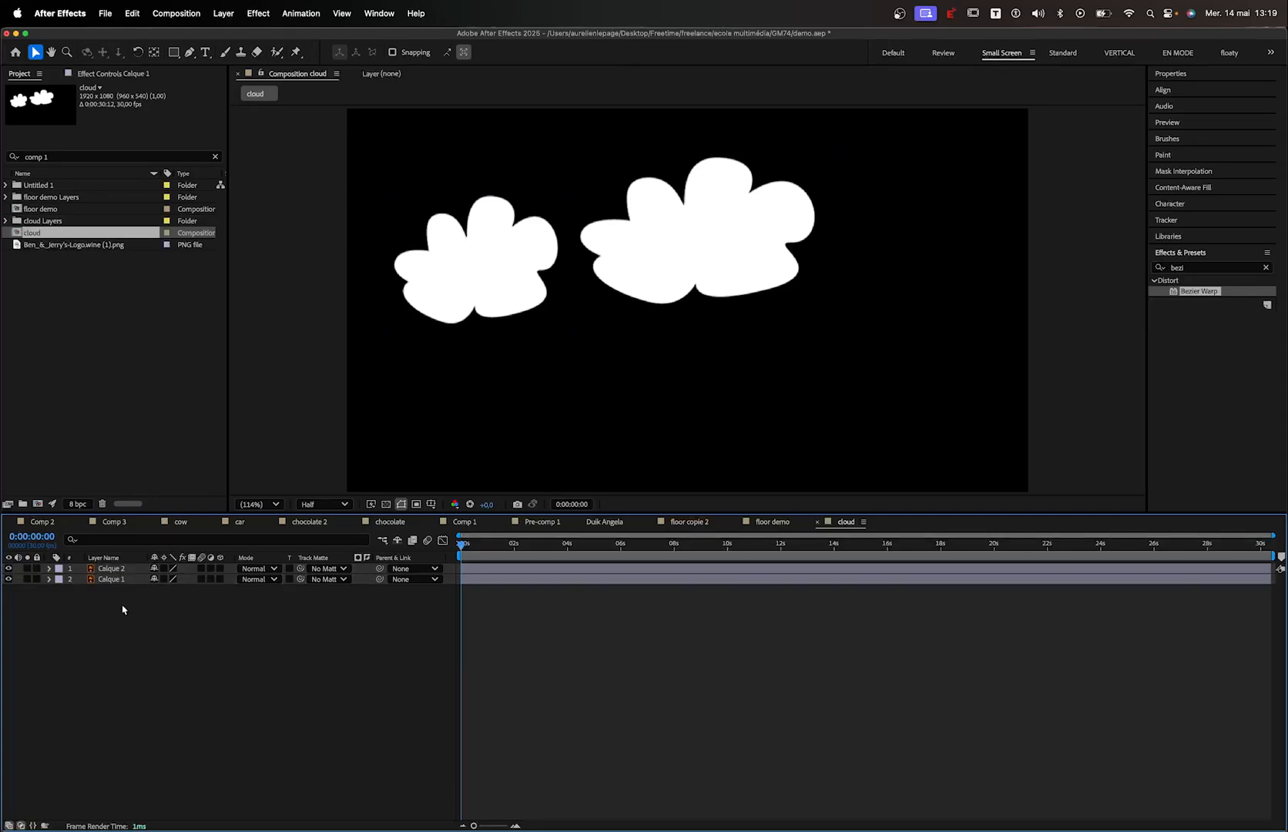
drag(123, 609, 114, 570)
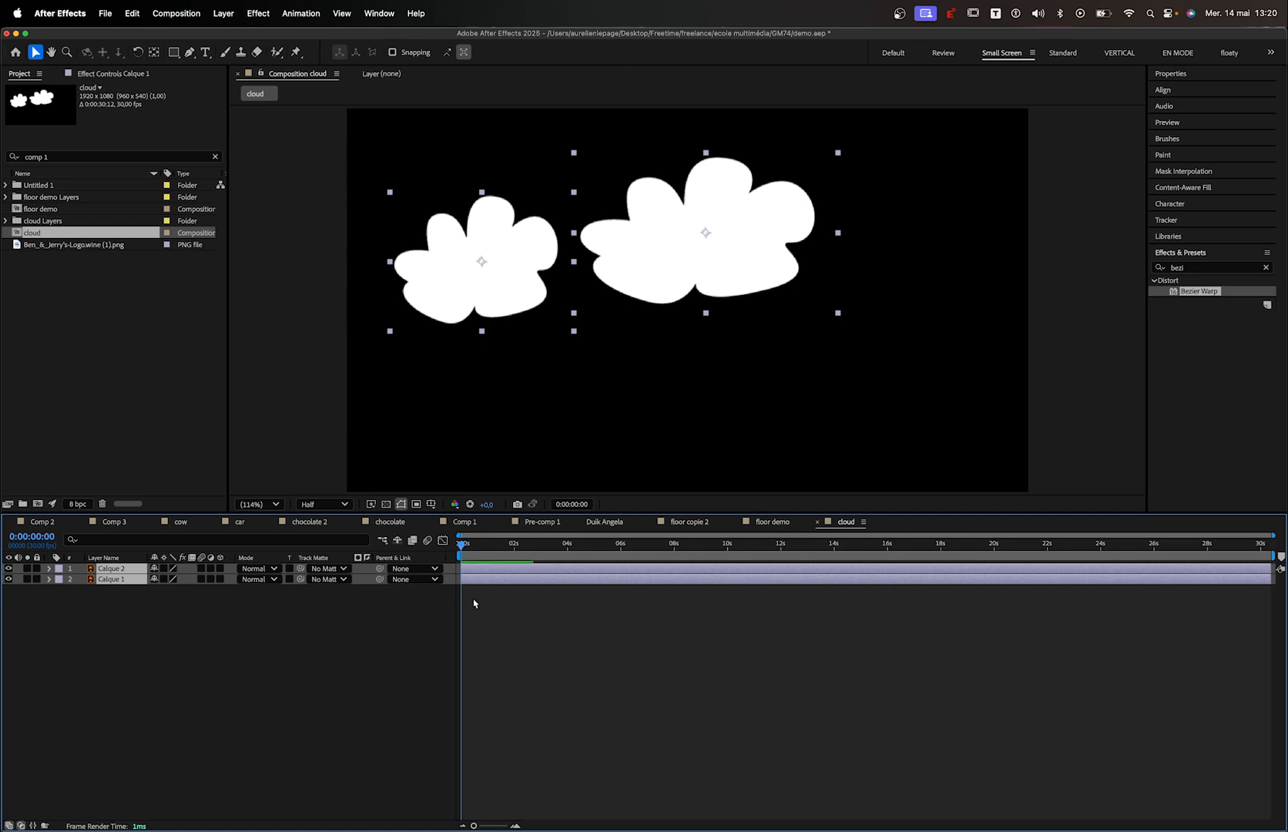
click(773, 523)
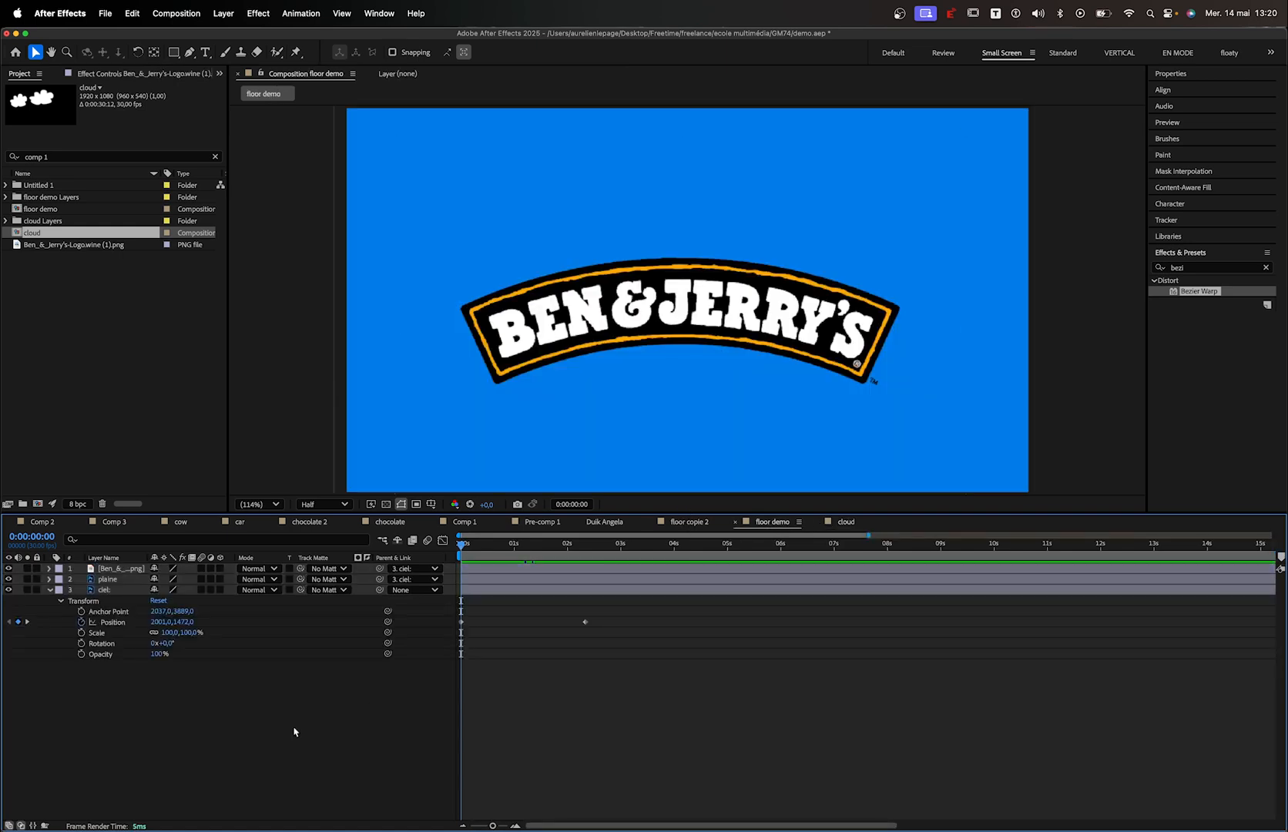
key(super+v)
Place the small cloud at the frame's lower left edge and the large cloud at the lower right corner
click(332, 692)
drag(424, 280, 341, 420)
click(759, 251)
drag(759, 251, 1011, 461)
scroll(1006, 460, down, 3)
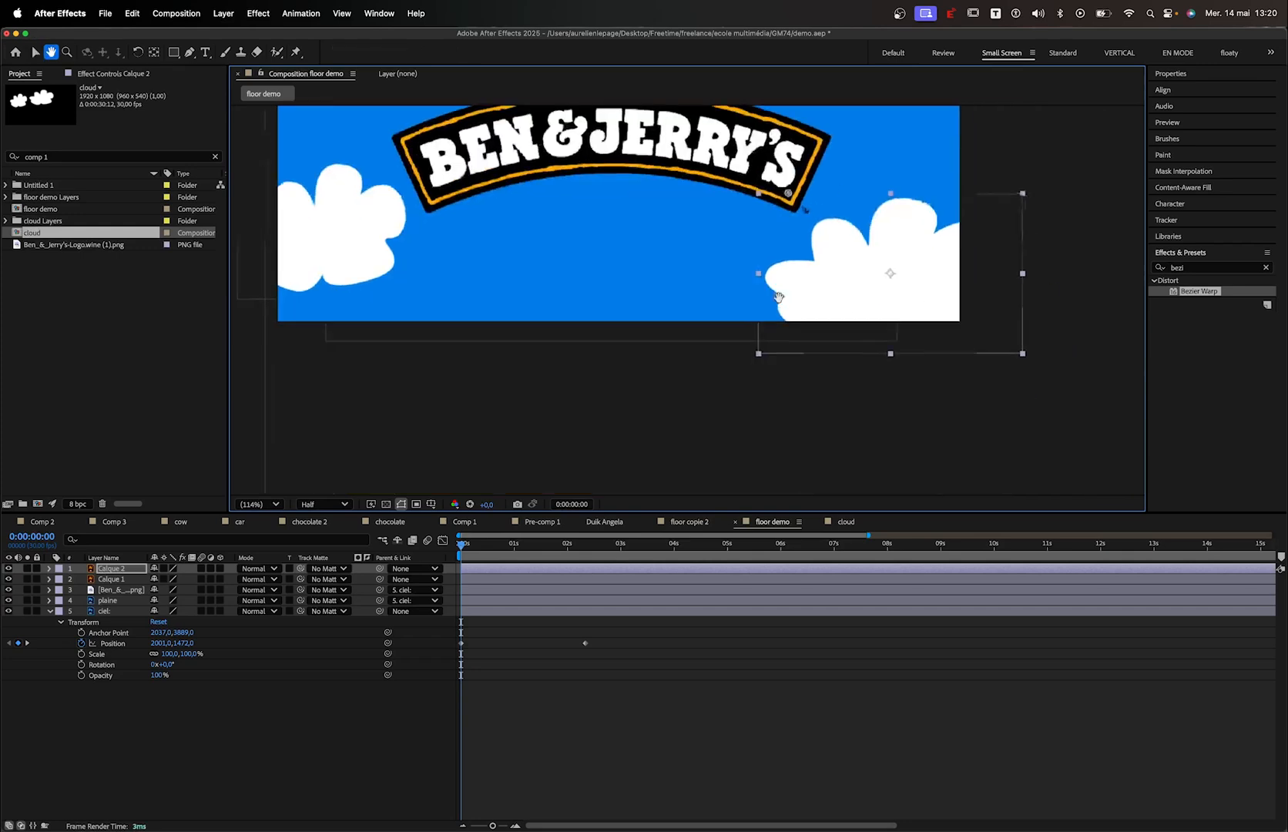
Parent both cloud layers to the ciel layer at 0:00:00:00 and check the motion by scrubbing to 1 second
mouse_move(471, 556)
mouse_down()
mouse_move(485, 552)
mouse_move(463, 551)
mouse_up()
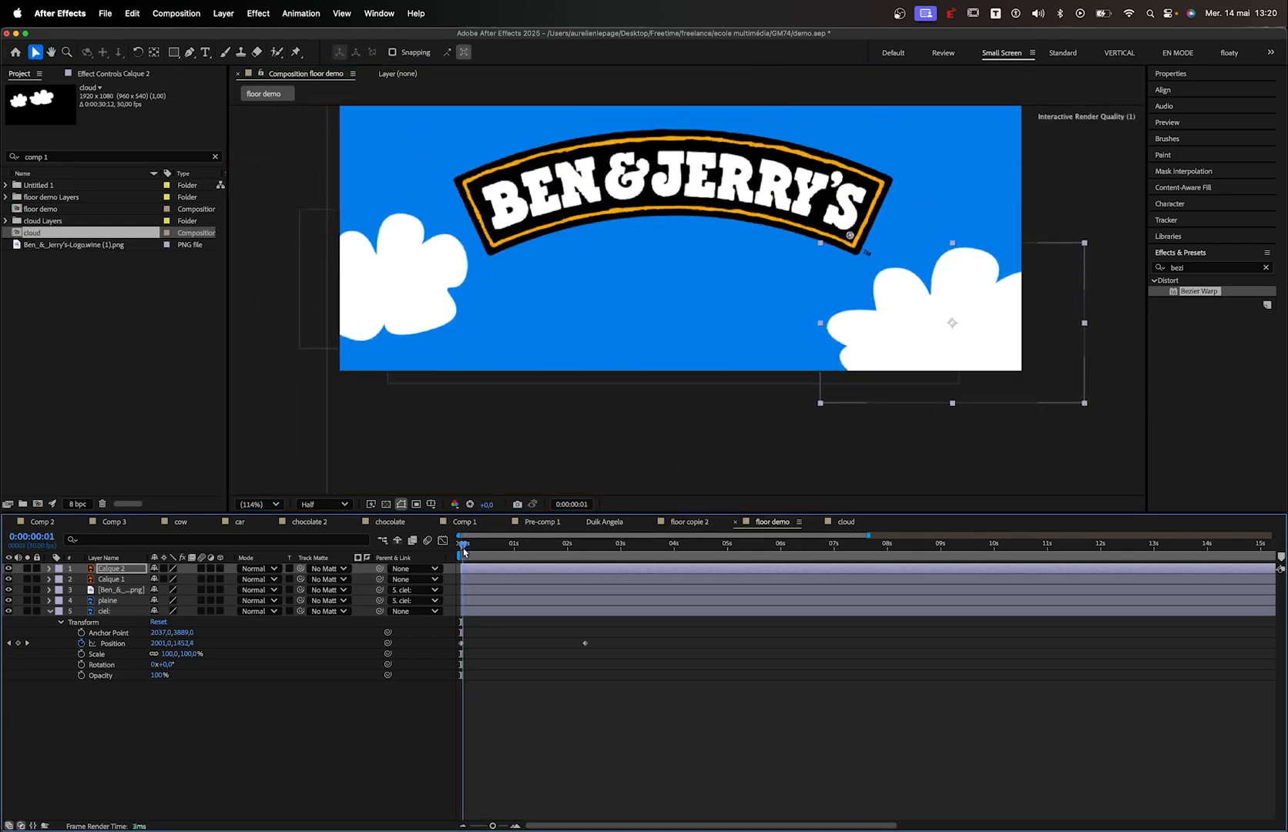
click(258, 504)
click(420, 541)
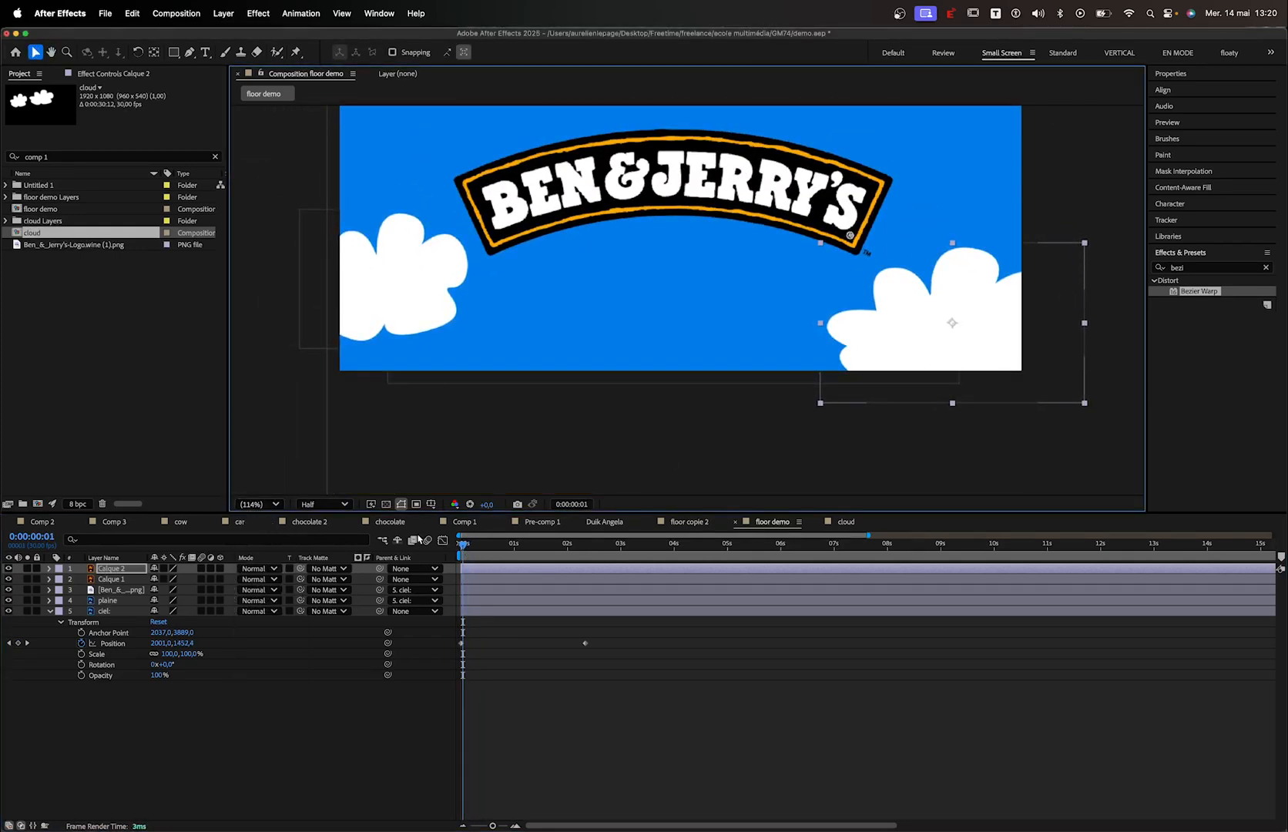
click(251, 505)
click(425, 541)
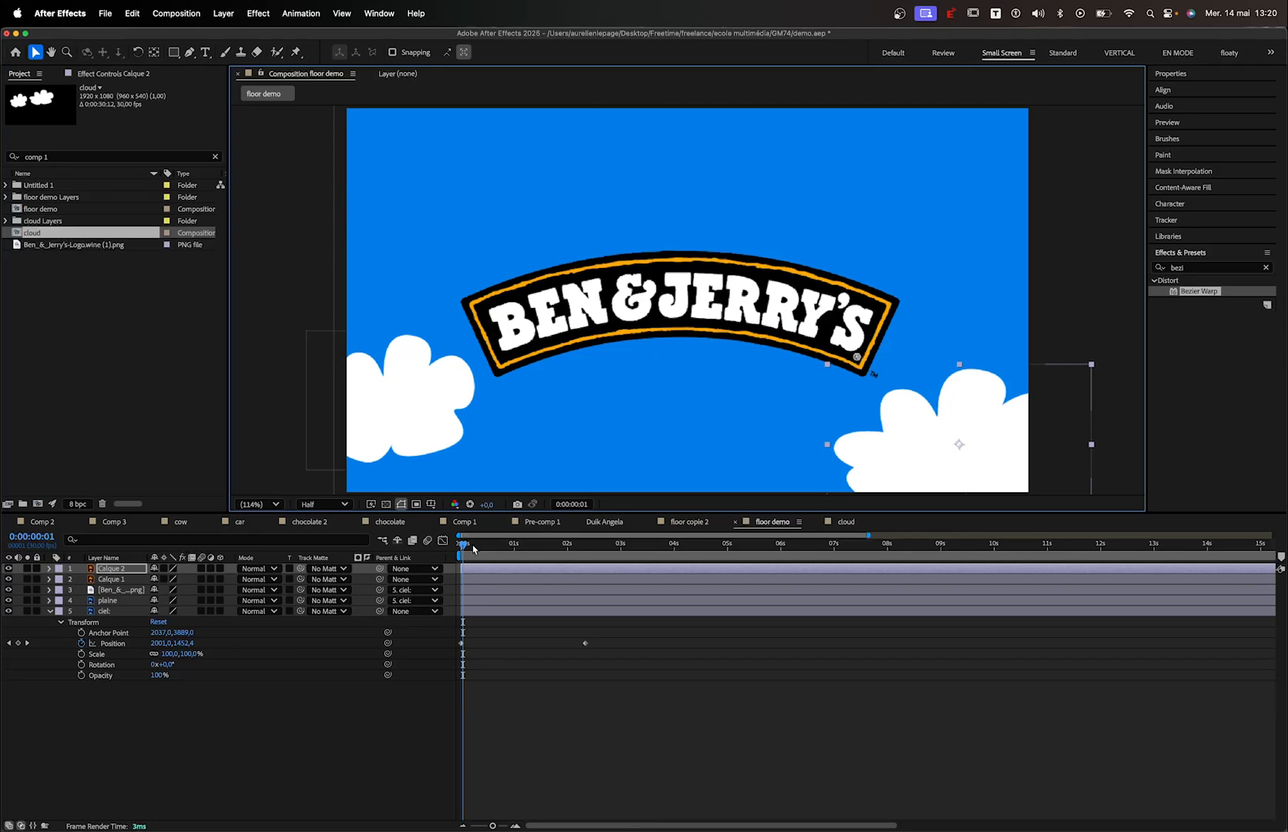
drag(474, 549, 397, 550)
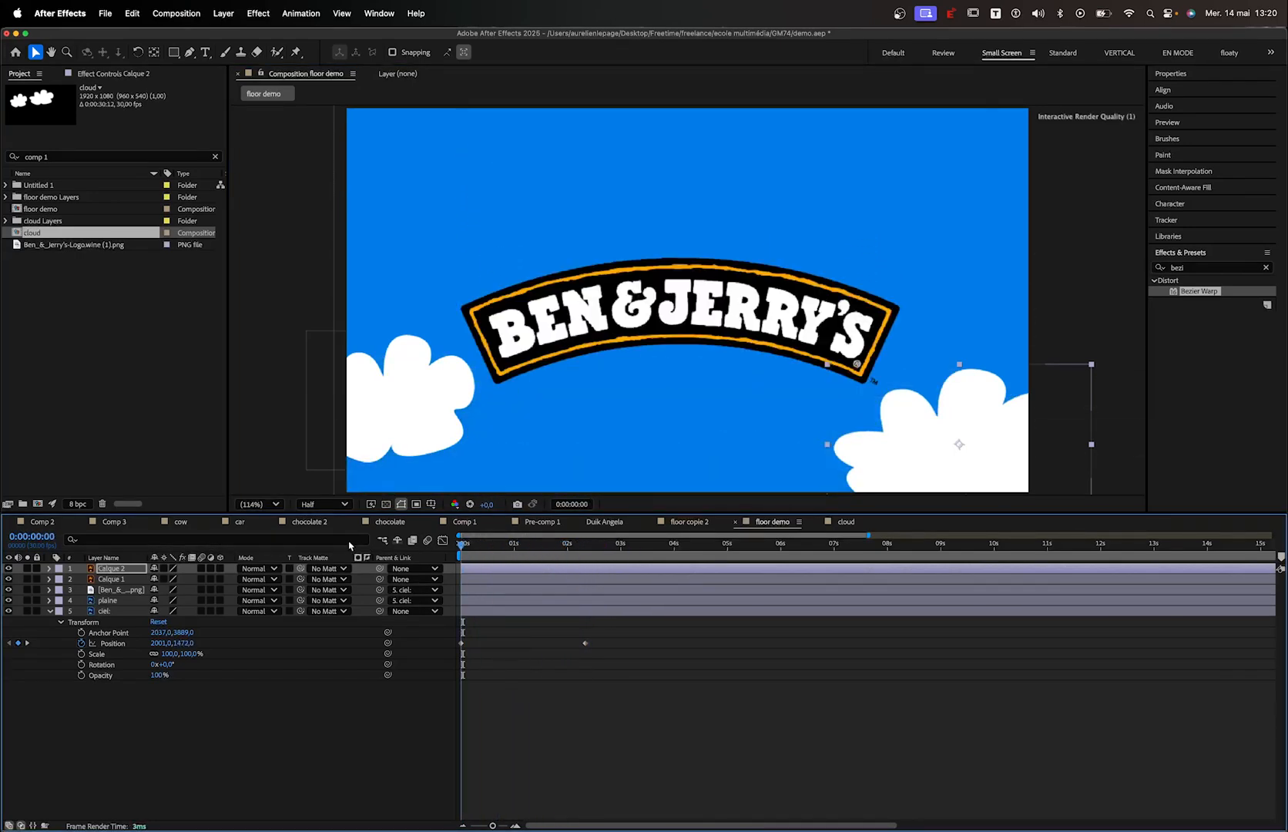
shift+click(114, 580)
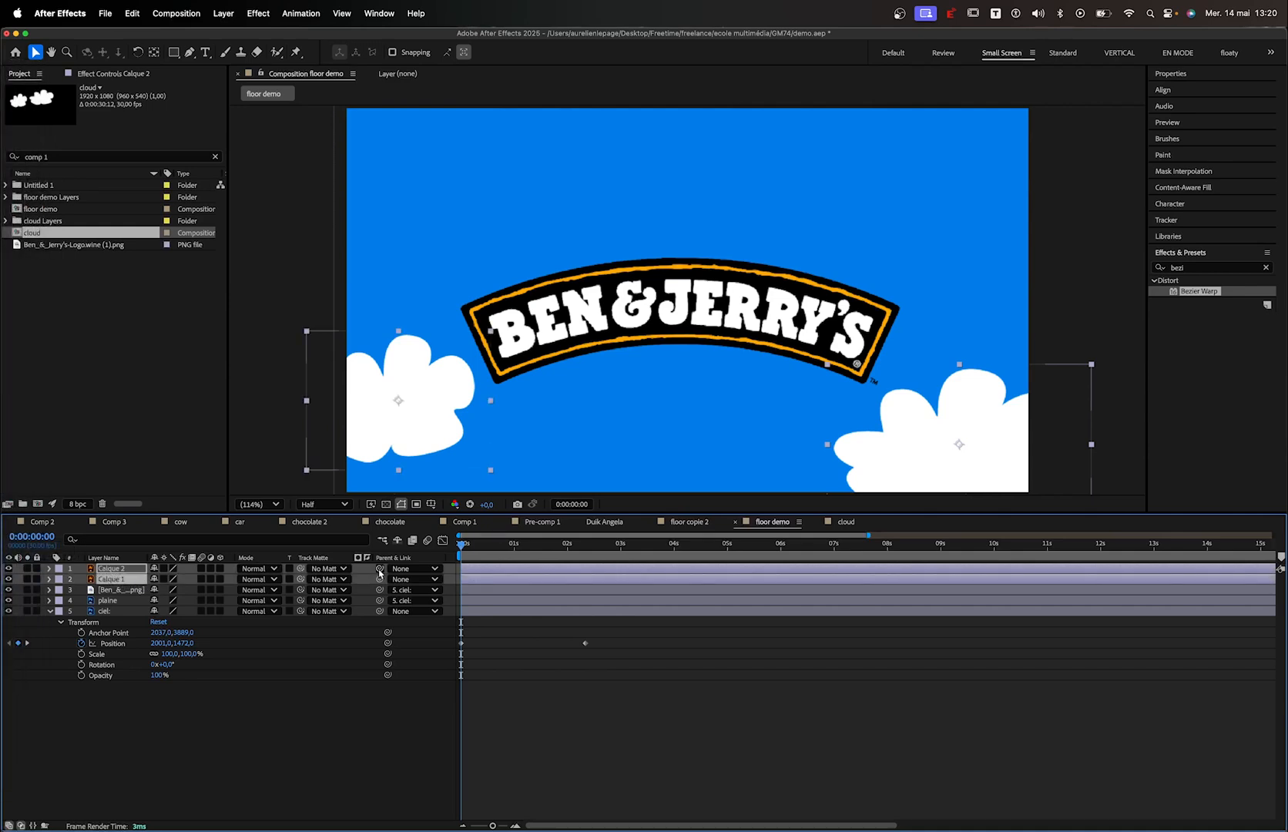
drag(379, 572, 97, 614)
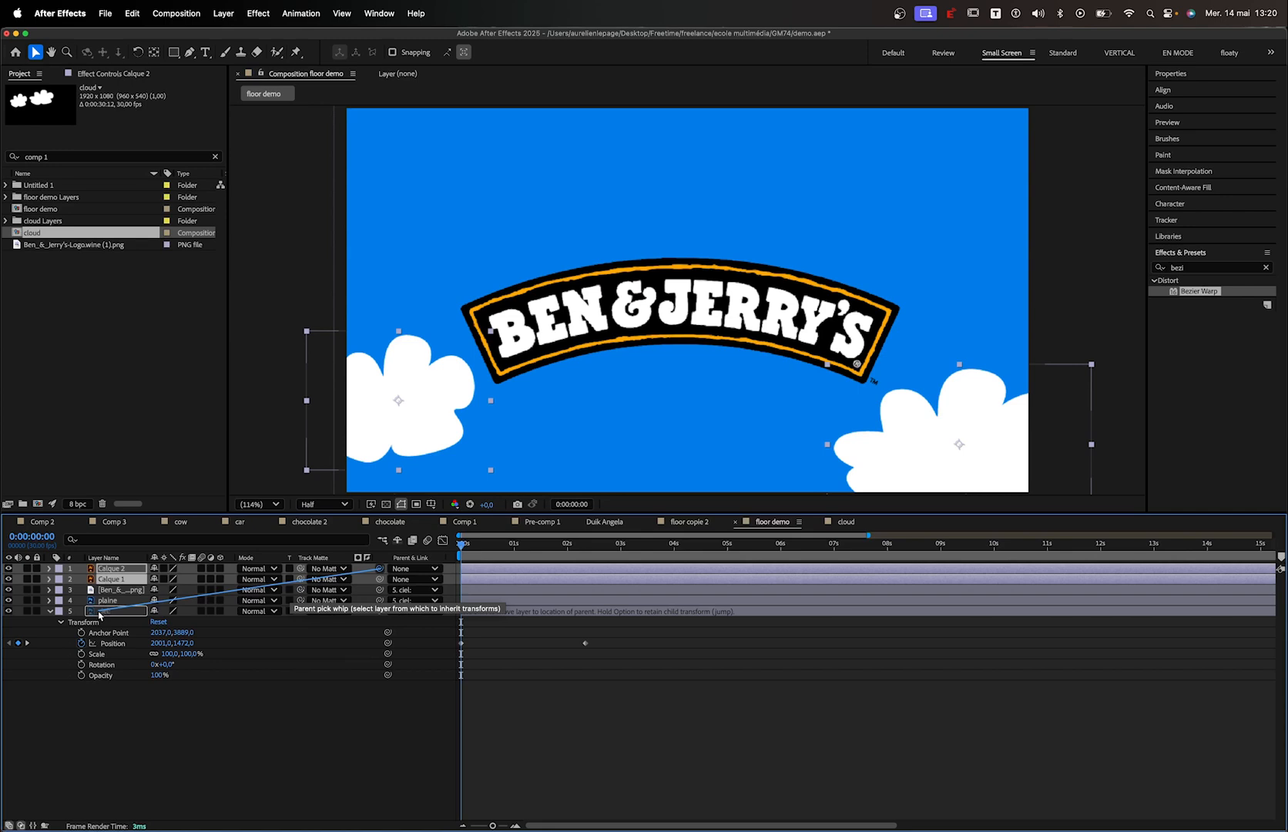
drag(99, 614, 99, 614)
drag(463, 544, 514, 548)
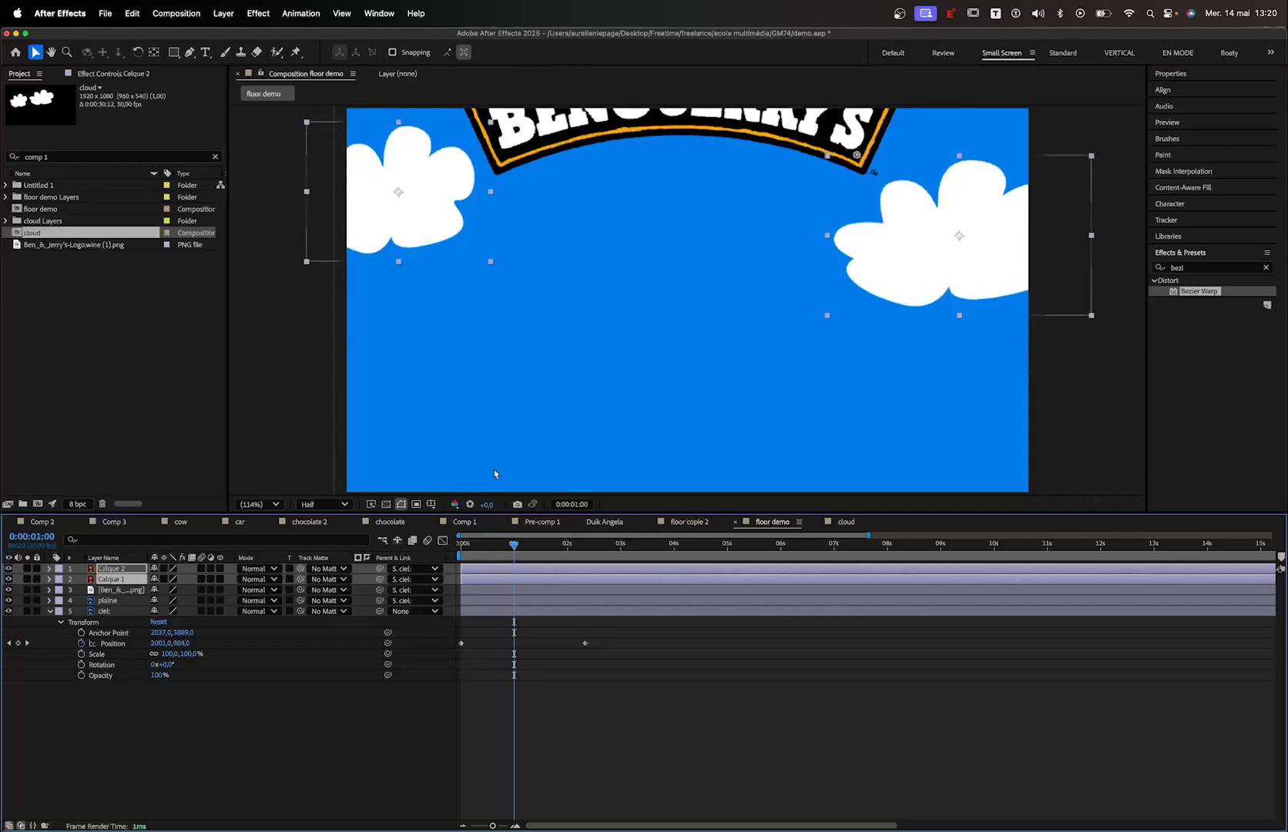
Duplicate the small cloud Calque 1 at 0:00:01:00 and place the copy near the frame's lower left corner
click(429, 229)
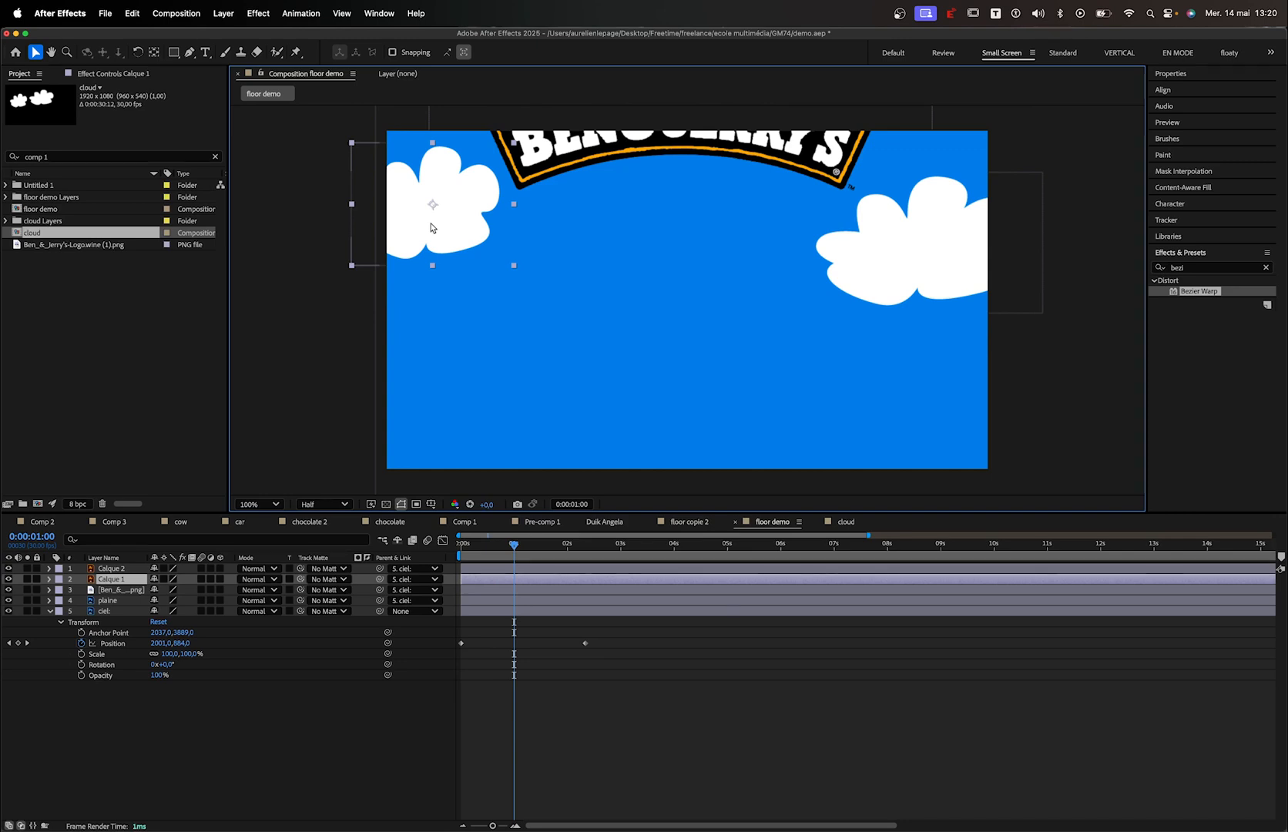
key(super+d)
drag(432, 228, 463, 433)
key(h)
drag(549, 414, 533, 144)
key(v)
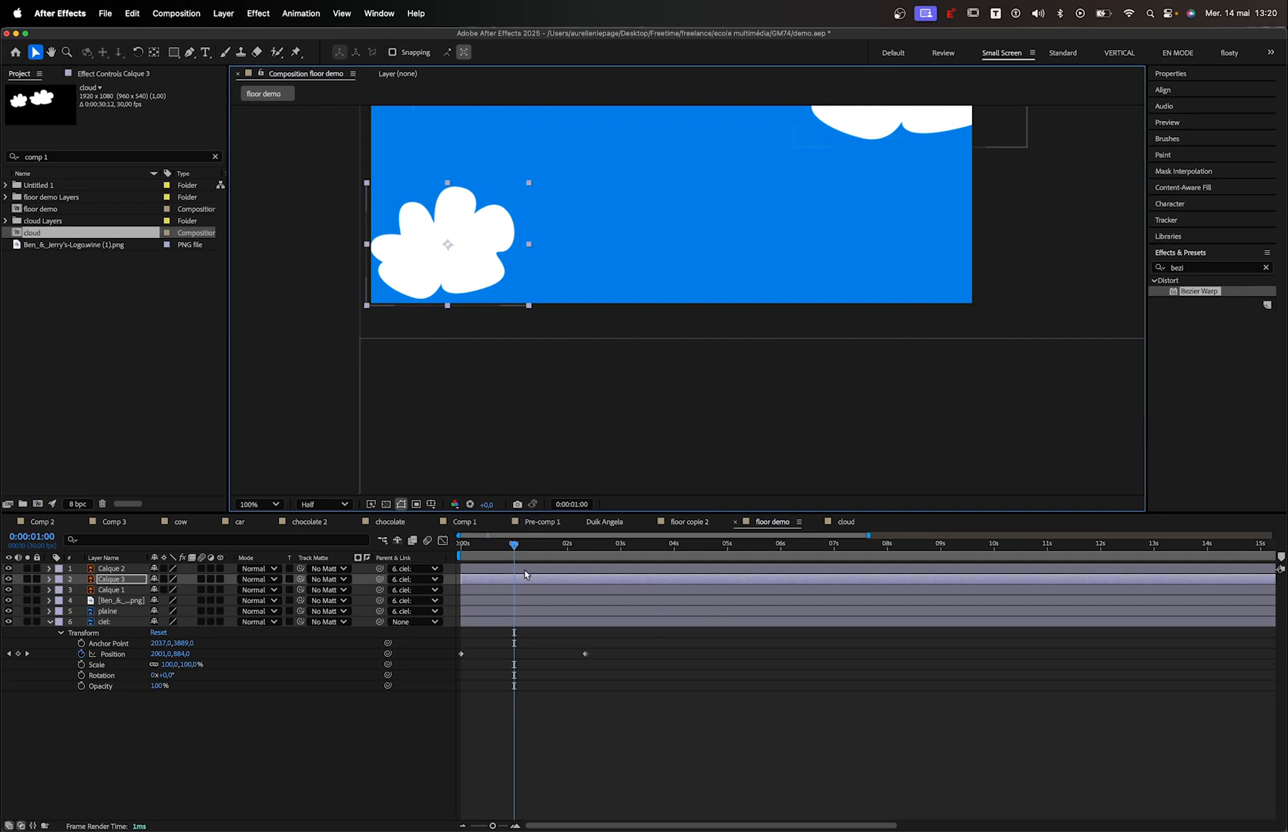
Duplicate the lower left cloud at 0:00:01:17 and place the copy partly beyond the frame's right edge, just above the hills at 0:00:02:19
drag(525, 547, 544, 544)
drag(500, 359, 516, 496)
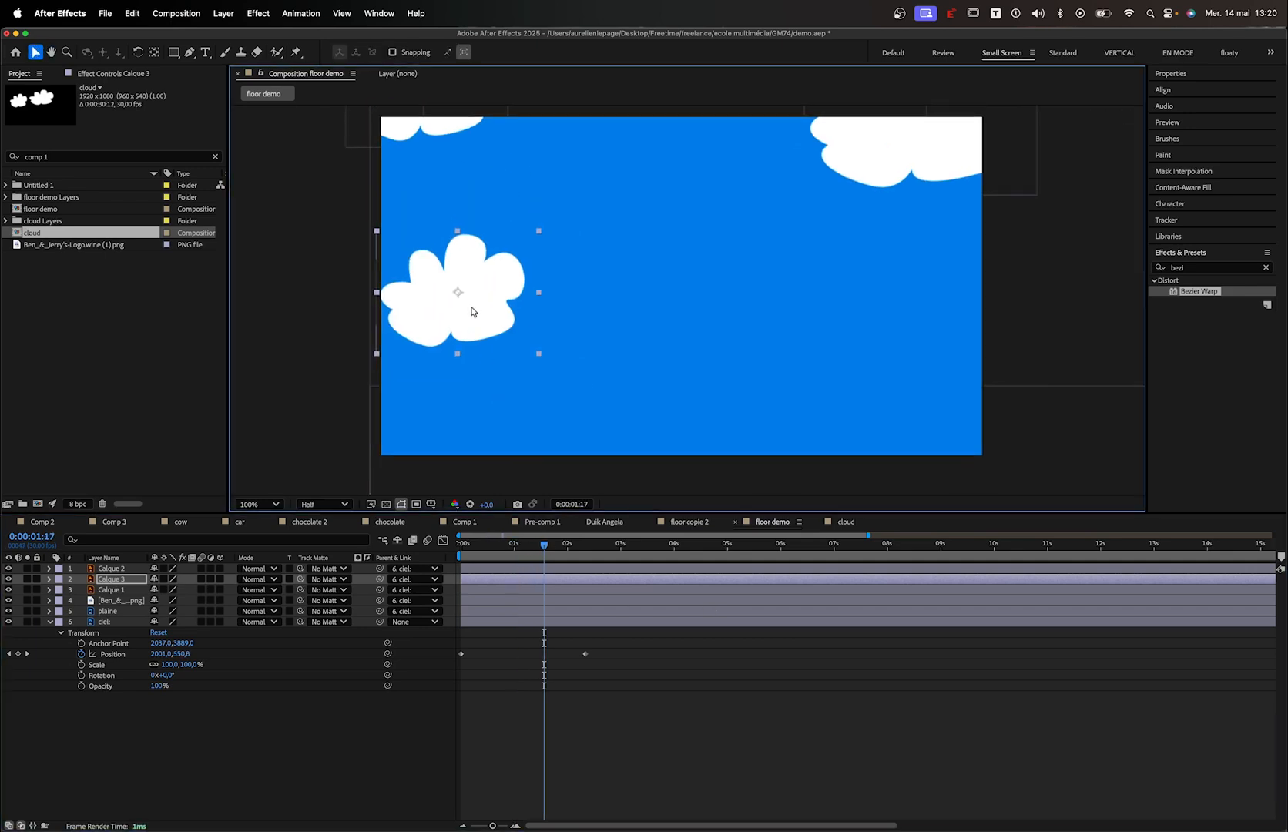
key(super+d)
drag(461, 292, 947, 450)
drag(529, 547, 601, 545)
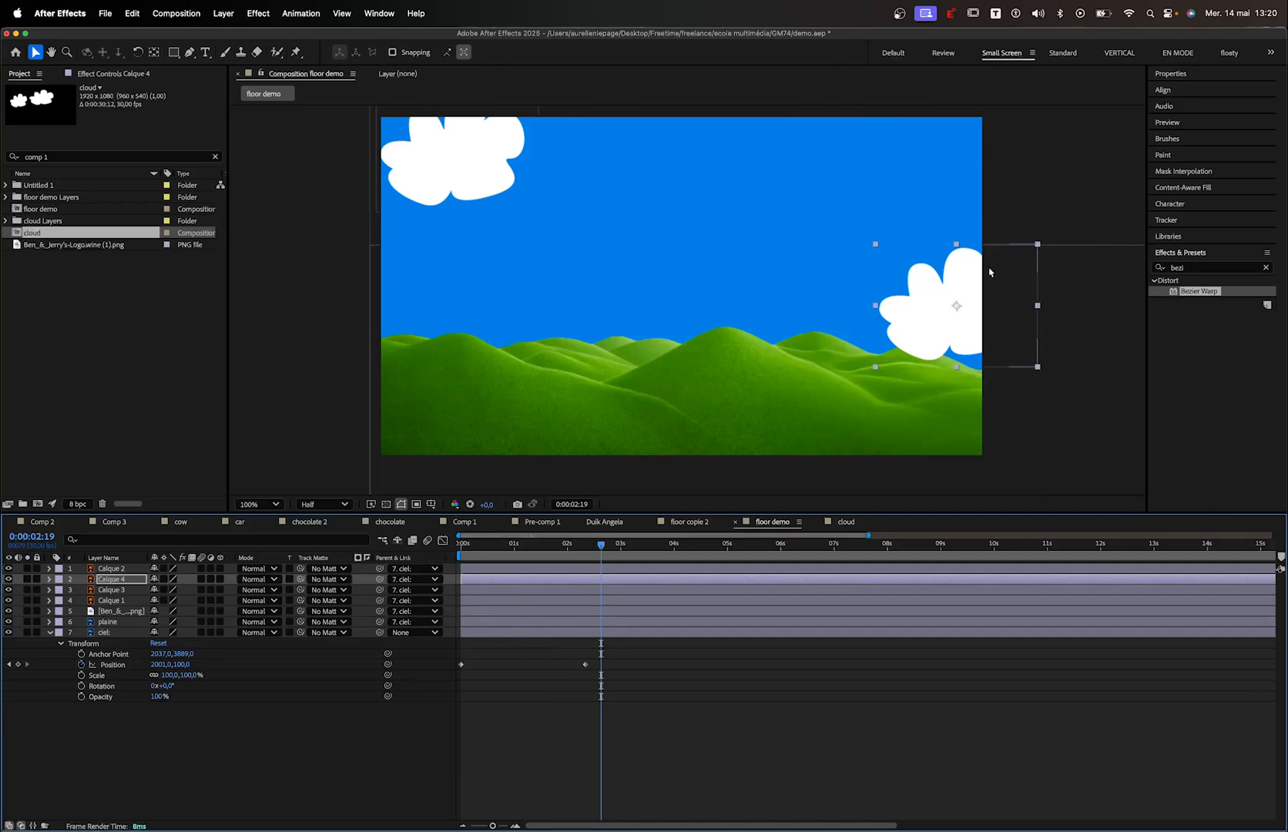
drag(955, 313, 990, 281)
Move the Calque 4 layer between plaine and ciel, and preview the animation from 0:00:00:00
drag(111, 579, 116, 627)
drag(588, 547, 460, 547)
click(290, 724)
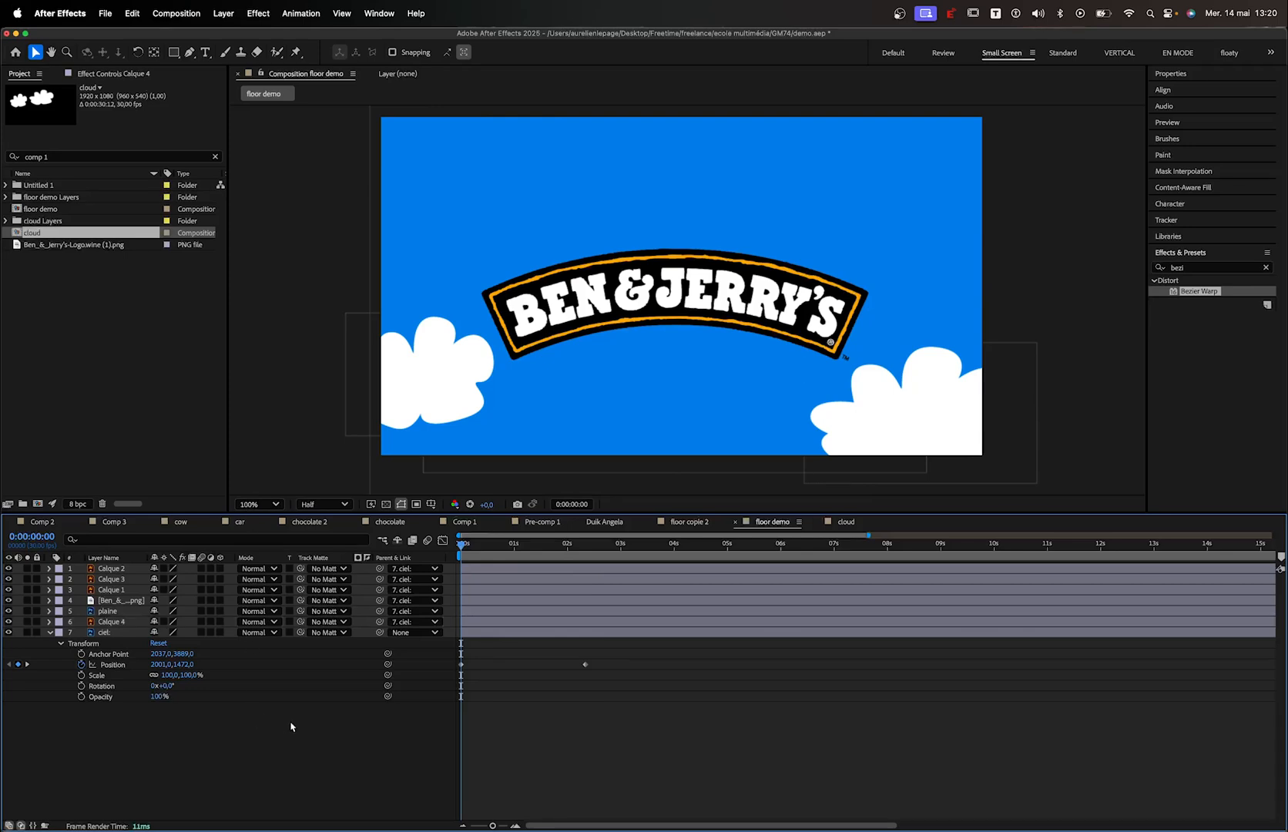
key(space)
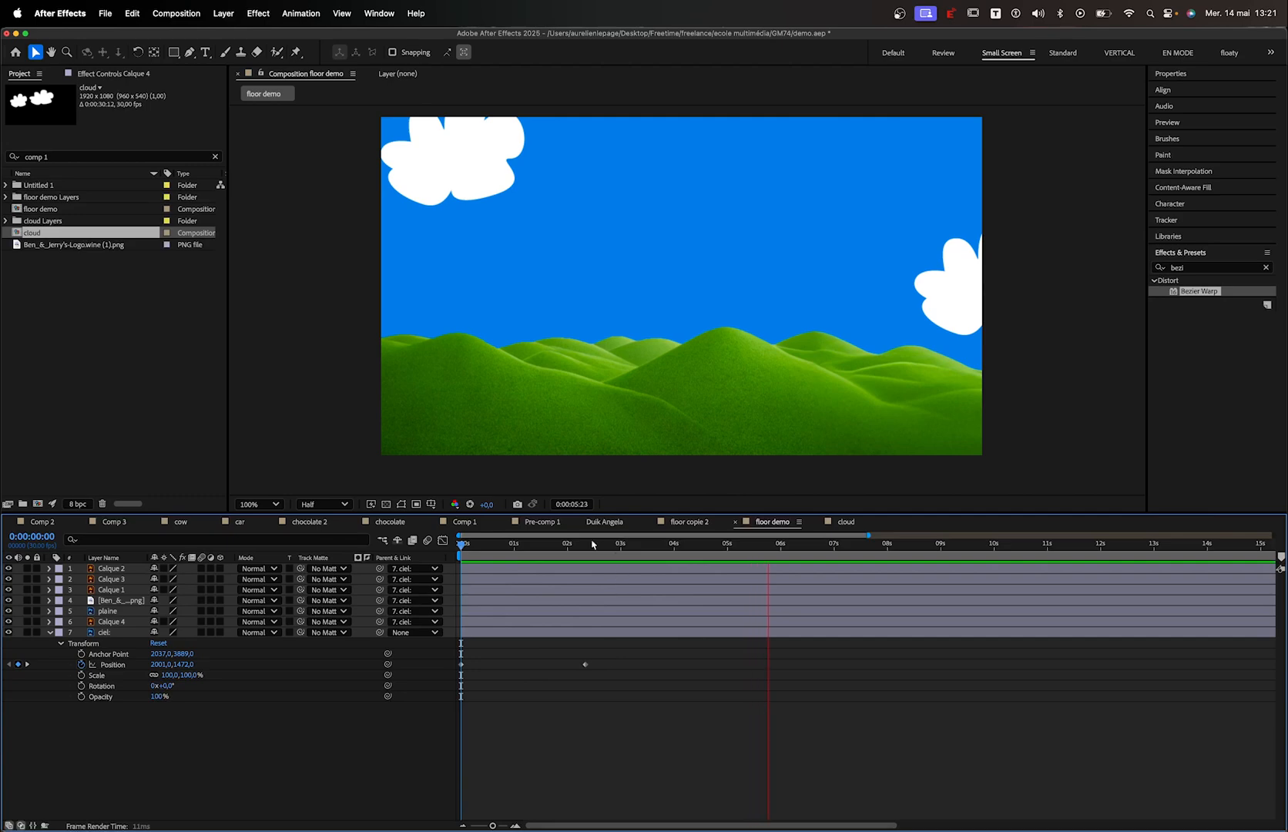
Keyframe the ciel layer's Position at 0:00:04:11 by shifting it horizontally left to 329,100
drag(592, 544, 637, 543)
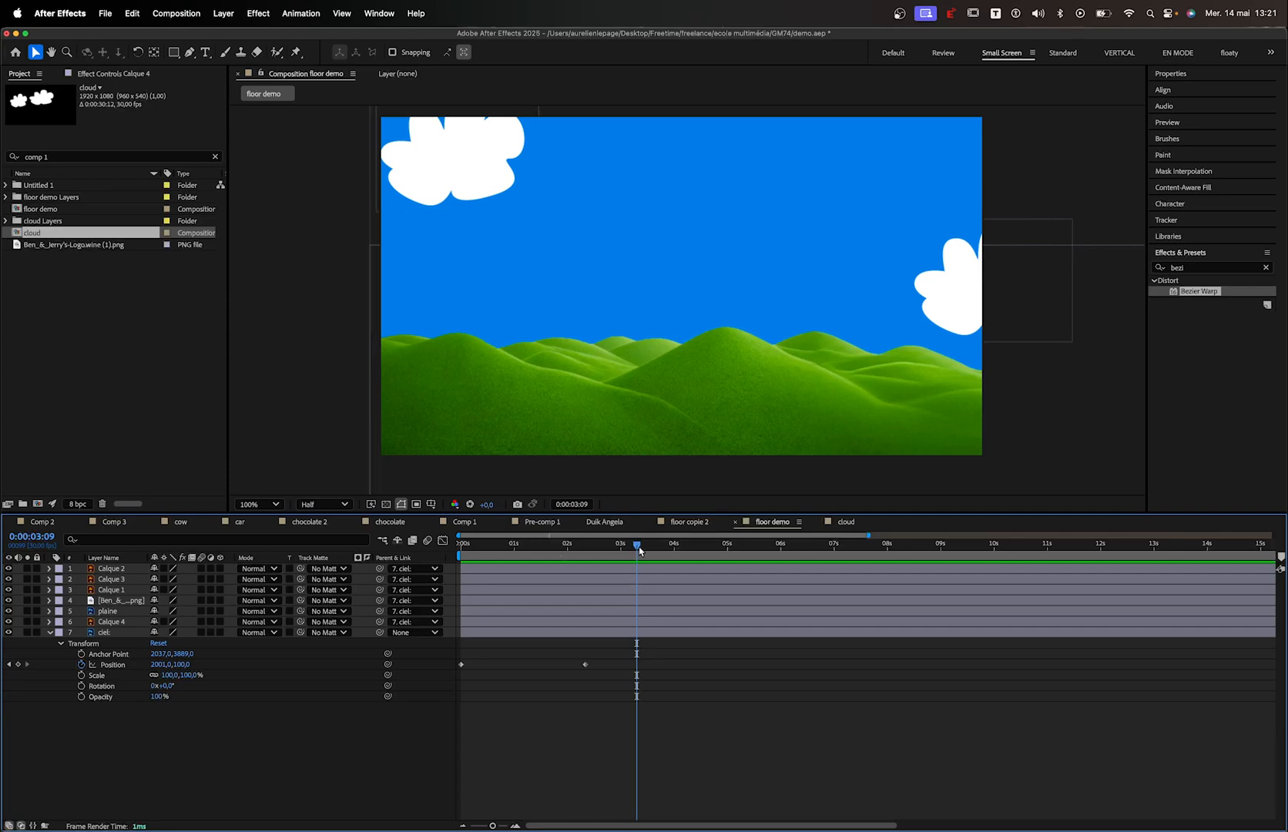
drag(640, 548, 693, 547)
drag(684, 406, 687, 342)
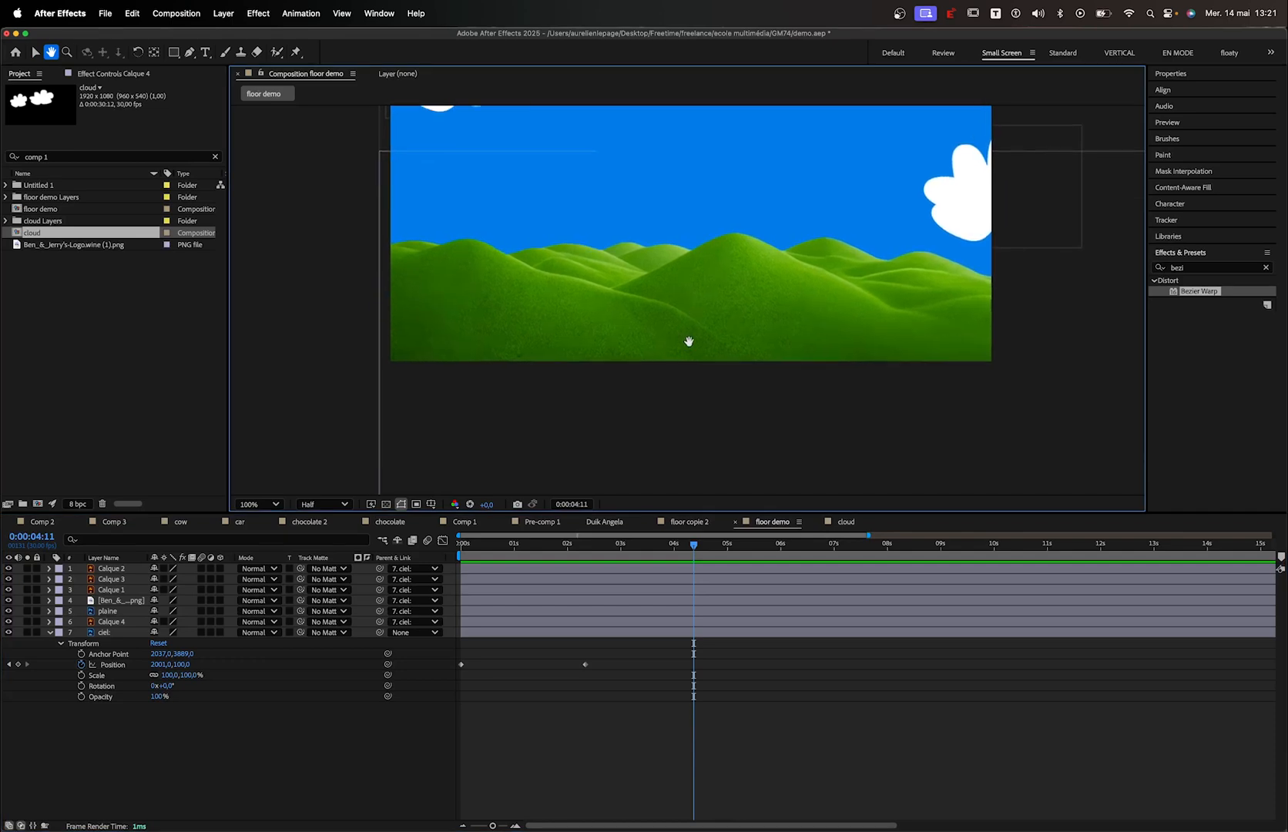
click(108, 633)
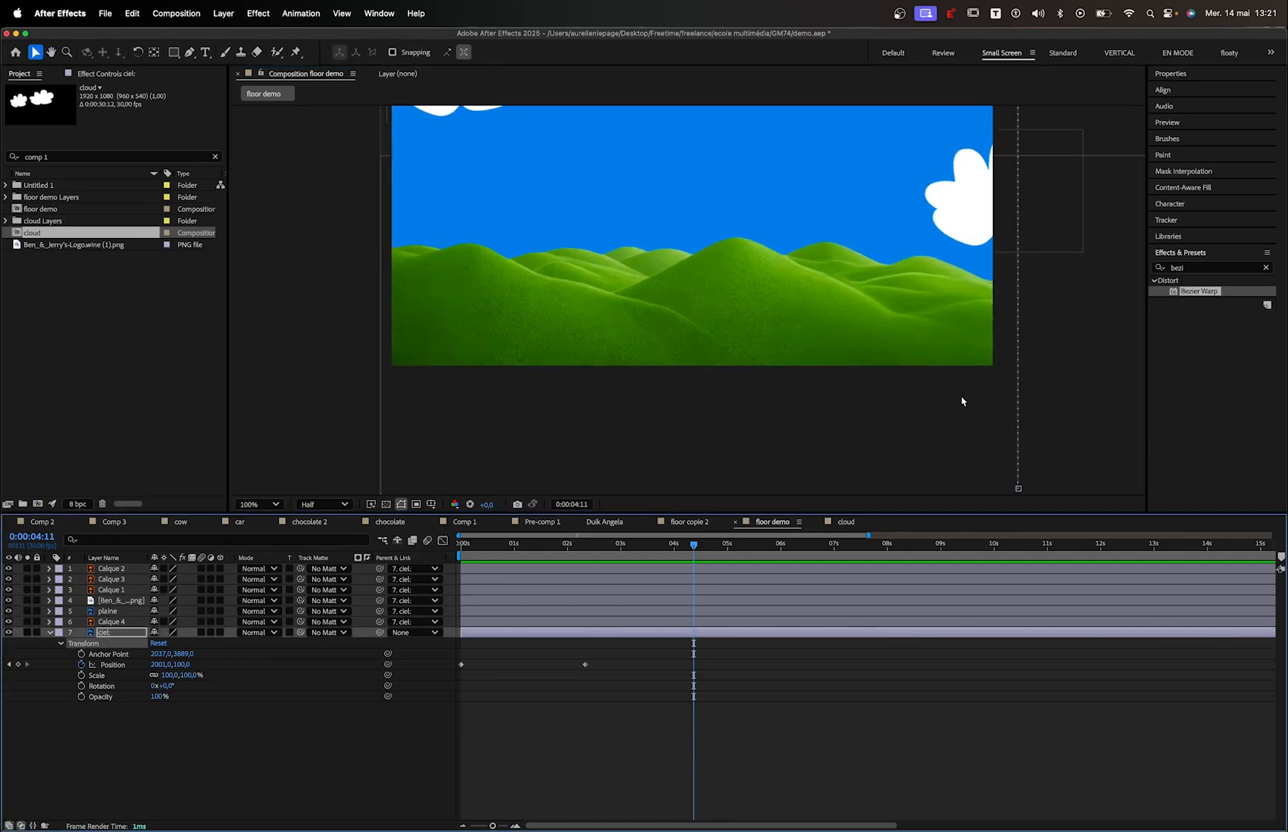
drag(832, 362, 811, 459)
key(comma)
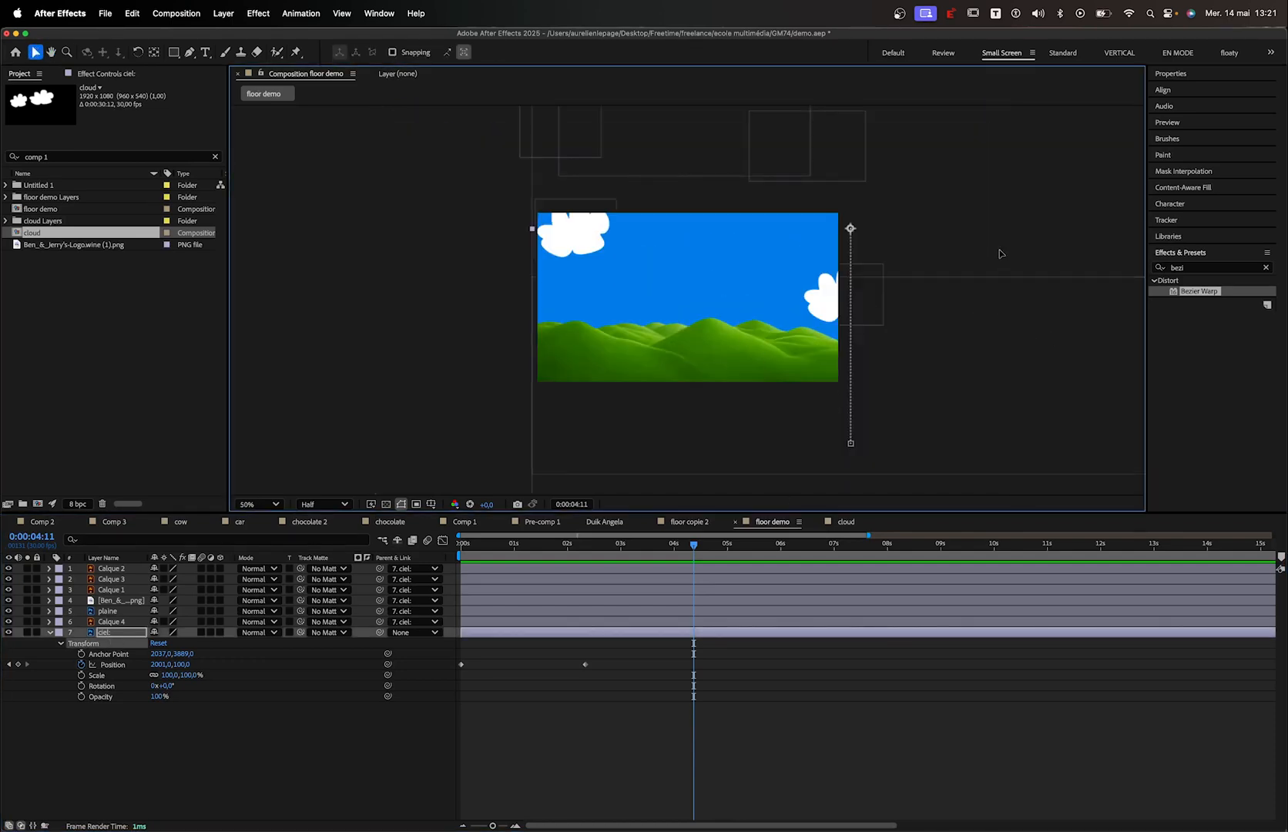
drag(1051, 201, 806, 209)
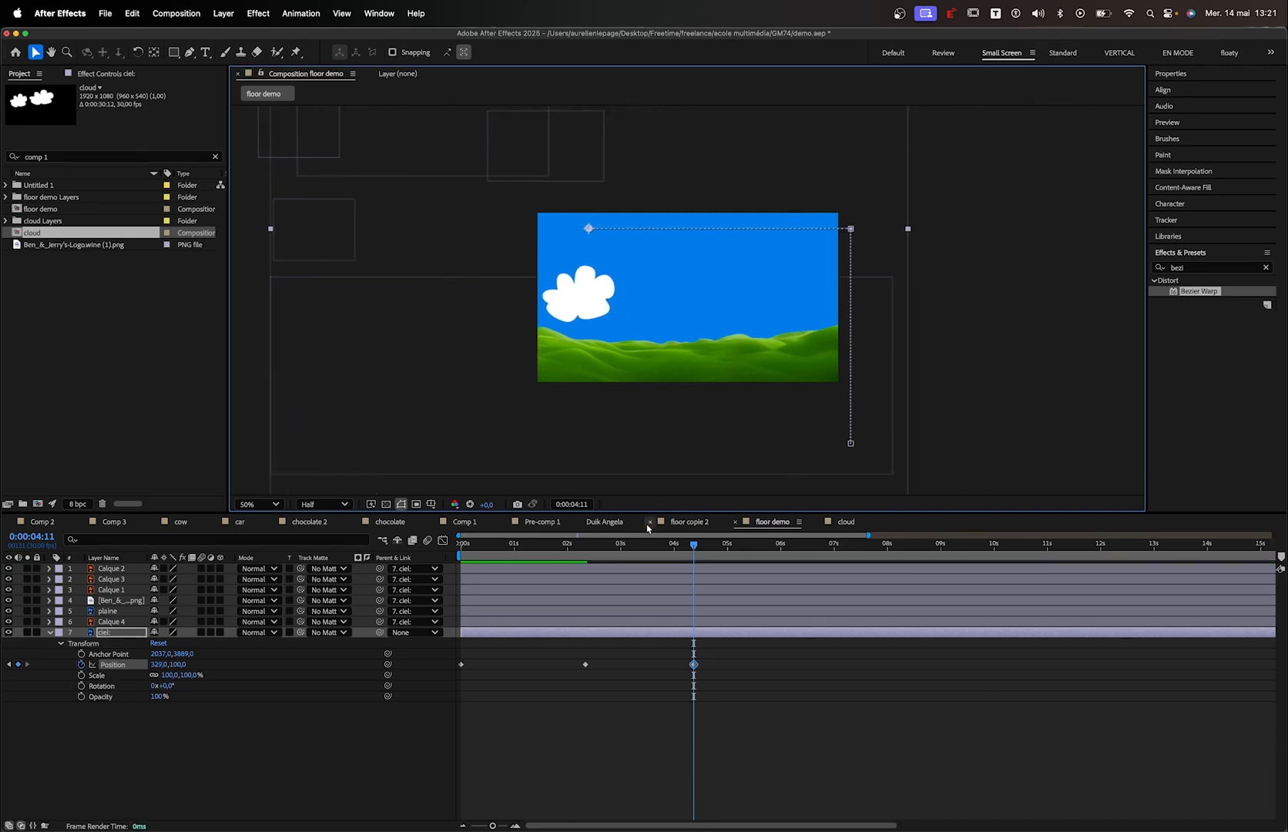
Preview the sideways move, delay ciel's last Position keyframe to about 5.5 seconds, and scrub around 3 seconds to check it
click(520, 556)
key(space)
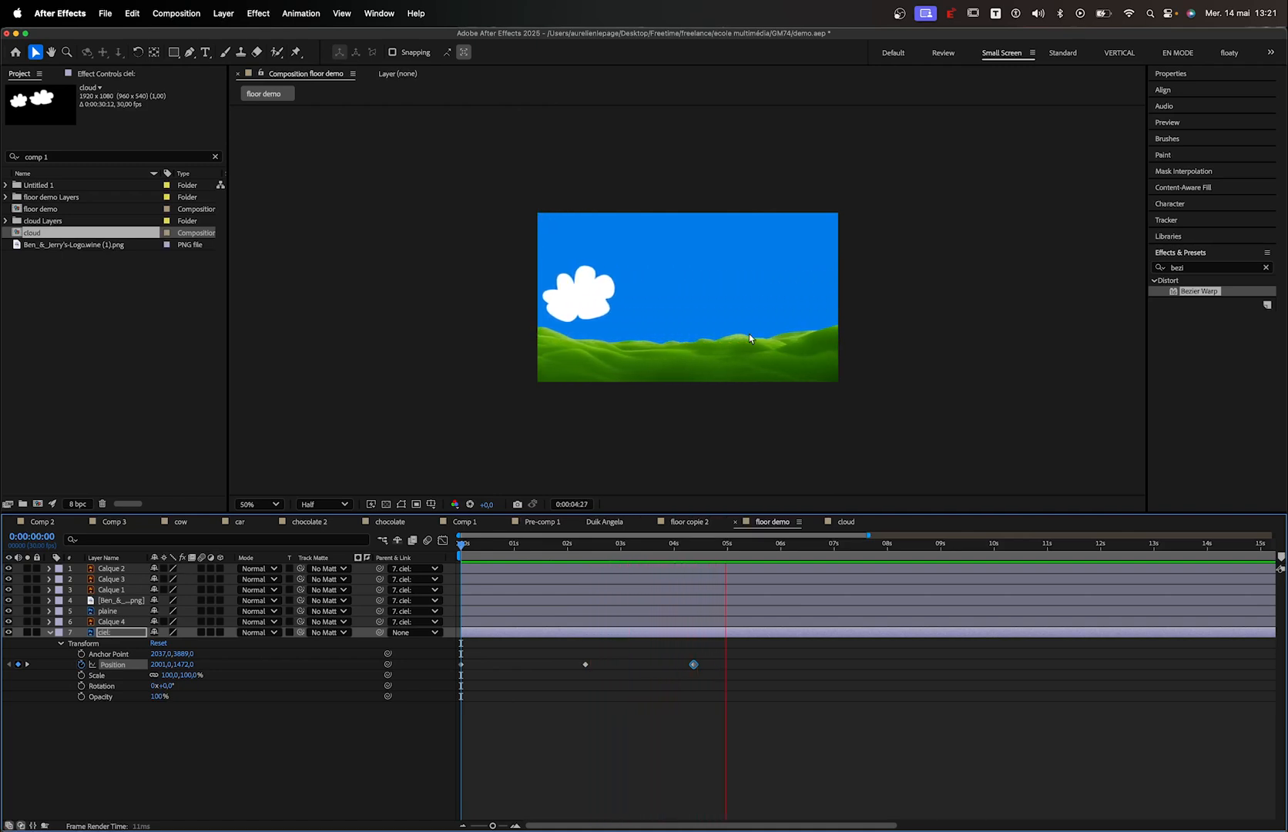
drag(654, 545, 617, 555)
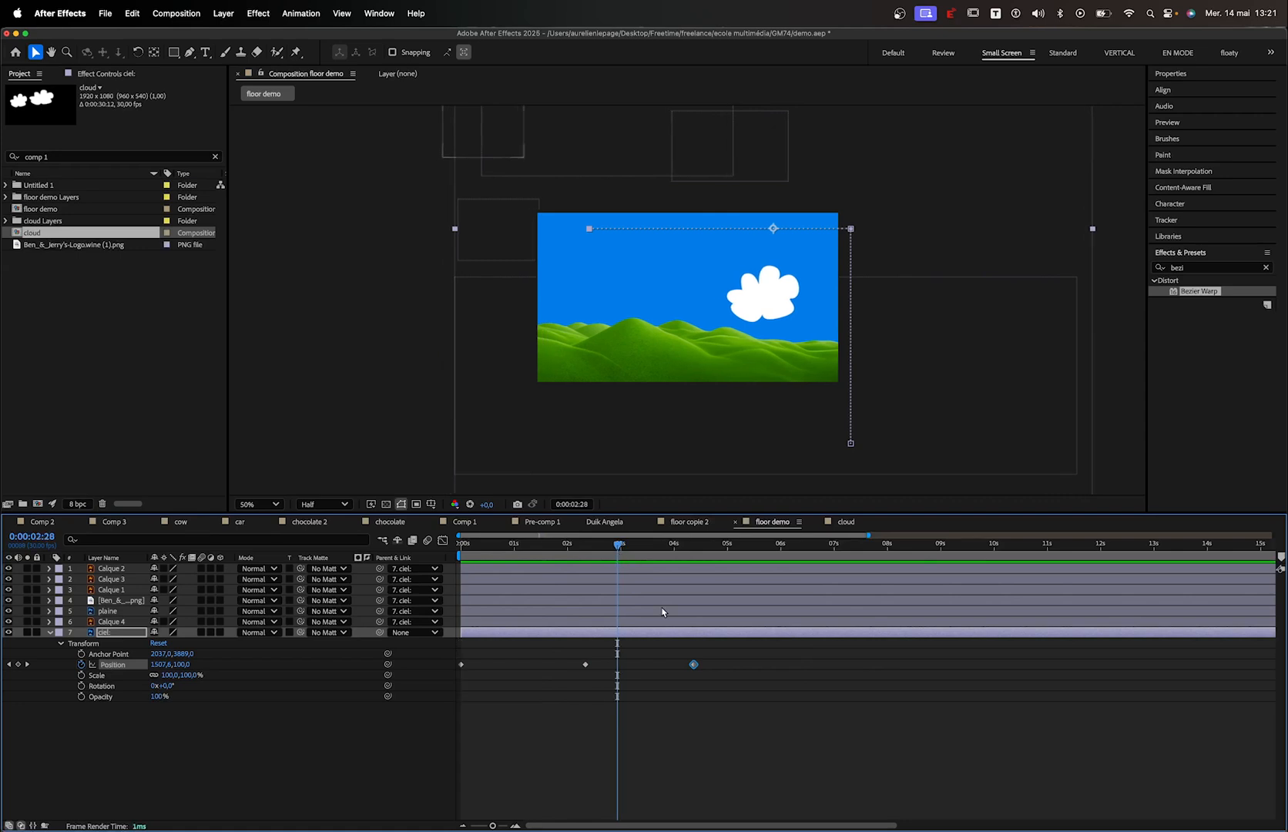
drag(694, 664, 751, 665)
drag(593, 558, 625, 557)
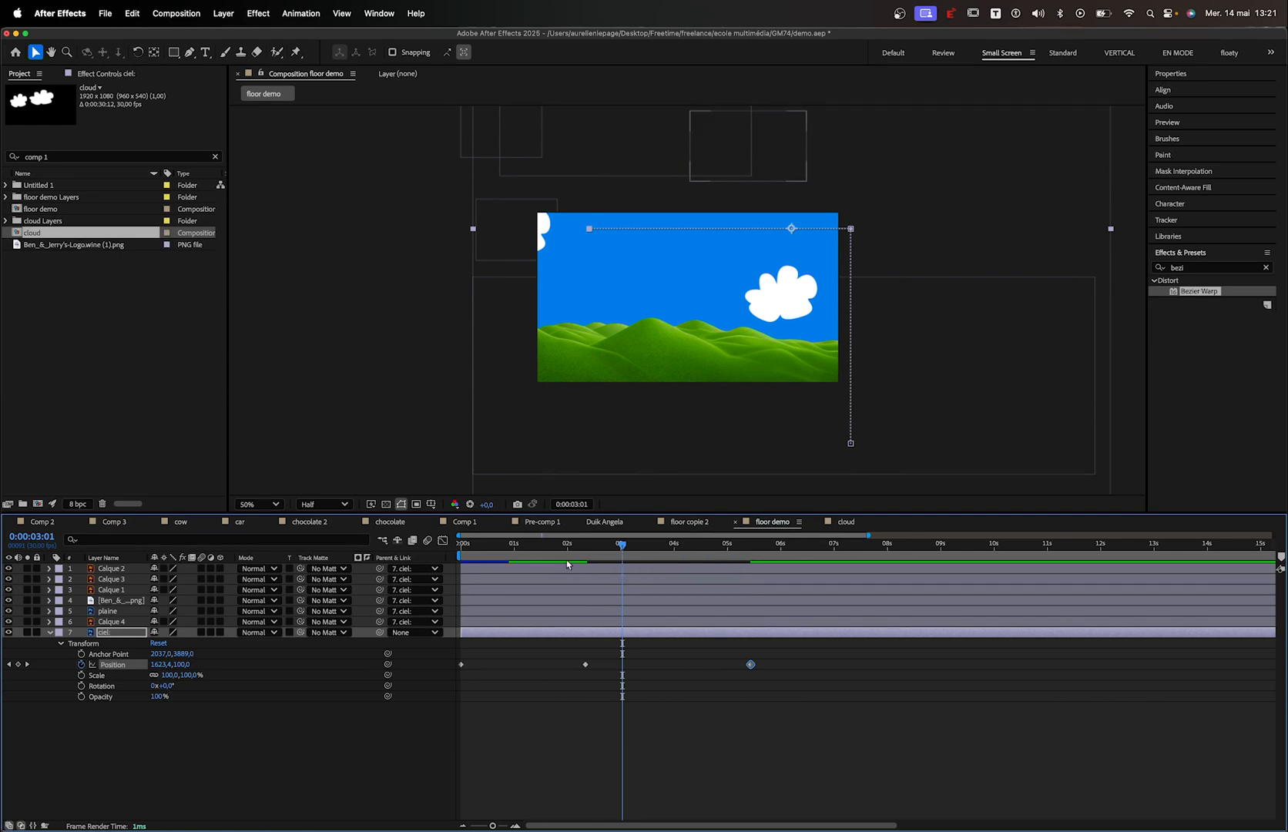
drag(574, 559, 617, 606)
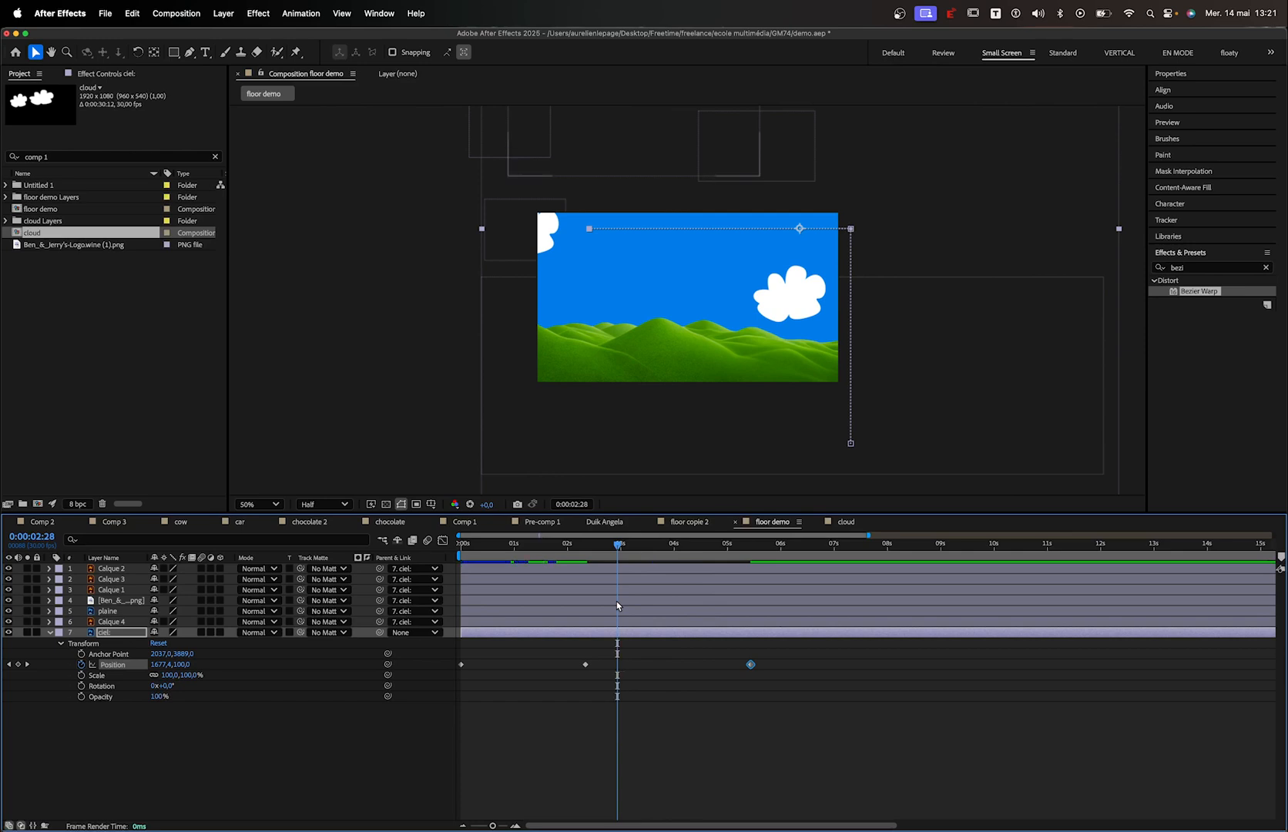
Copy ciel's second Position keyframe to 0:00:02:28, and shift the copy and the last keyframe to about 4.8 and 6.6 seconds
drag(609, 659, 556, 685)
key(super+v)
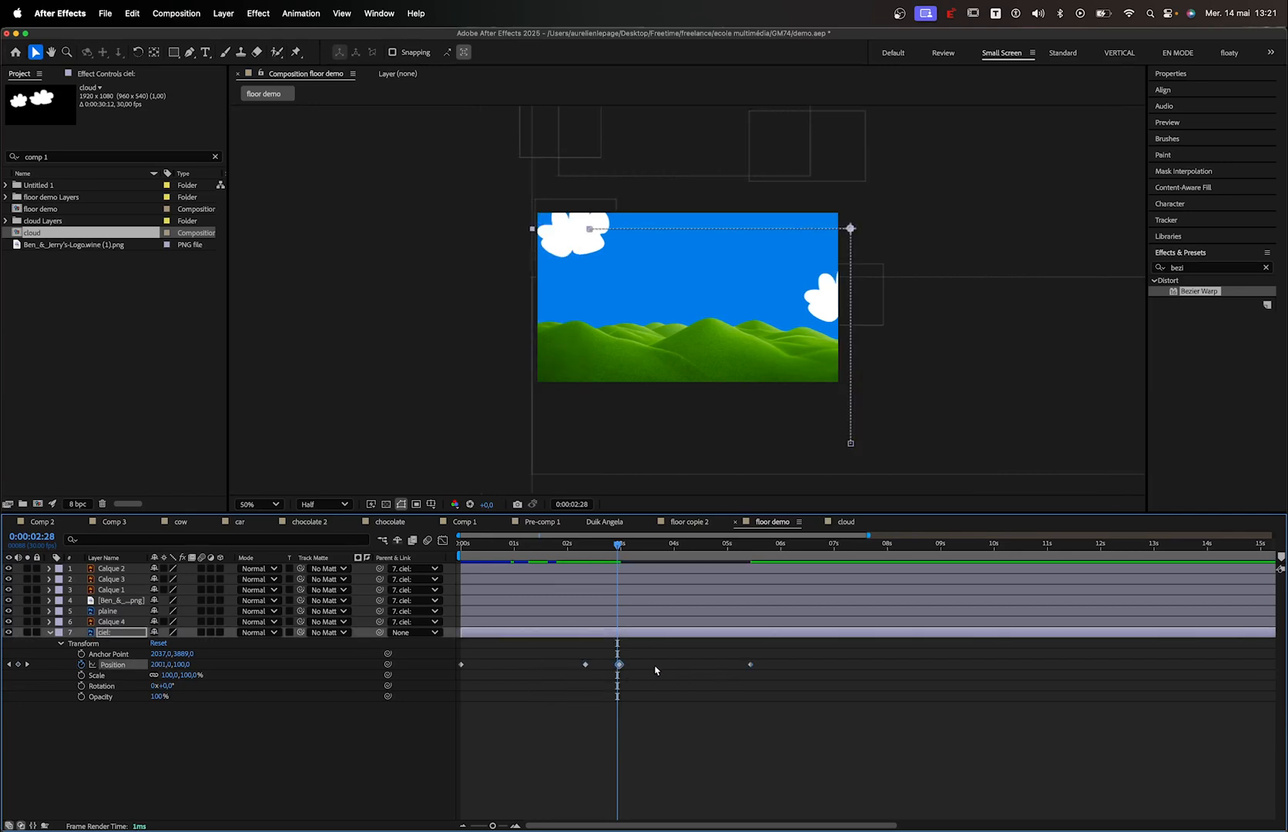
drag(618, 664, 653, 665)
shift+click(750, 664)
drag(751, 664, 812, 664)
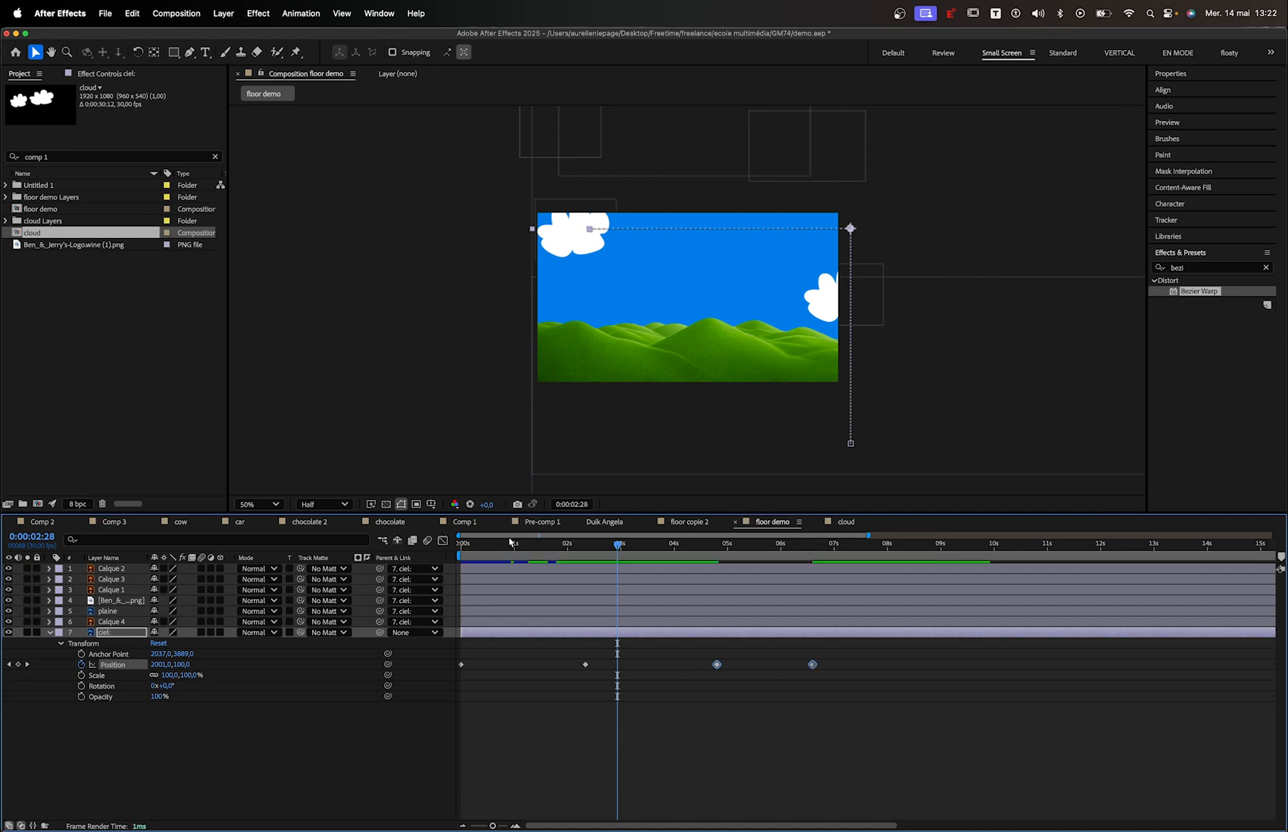
Preview the retimed animation from 0:00:00:00 to check the pause before the sideways move
drag(510, 543, 461, 544)
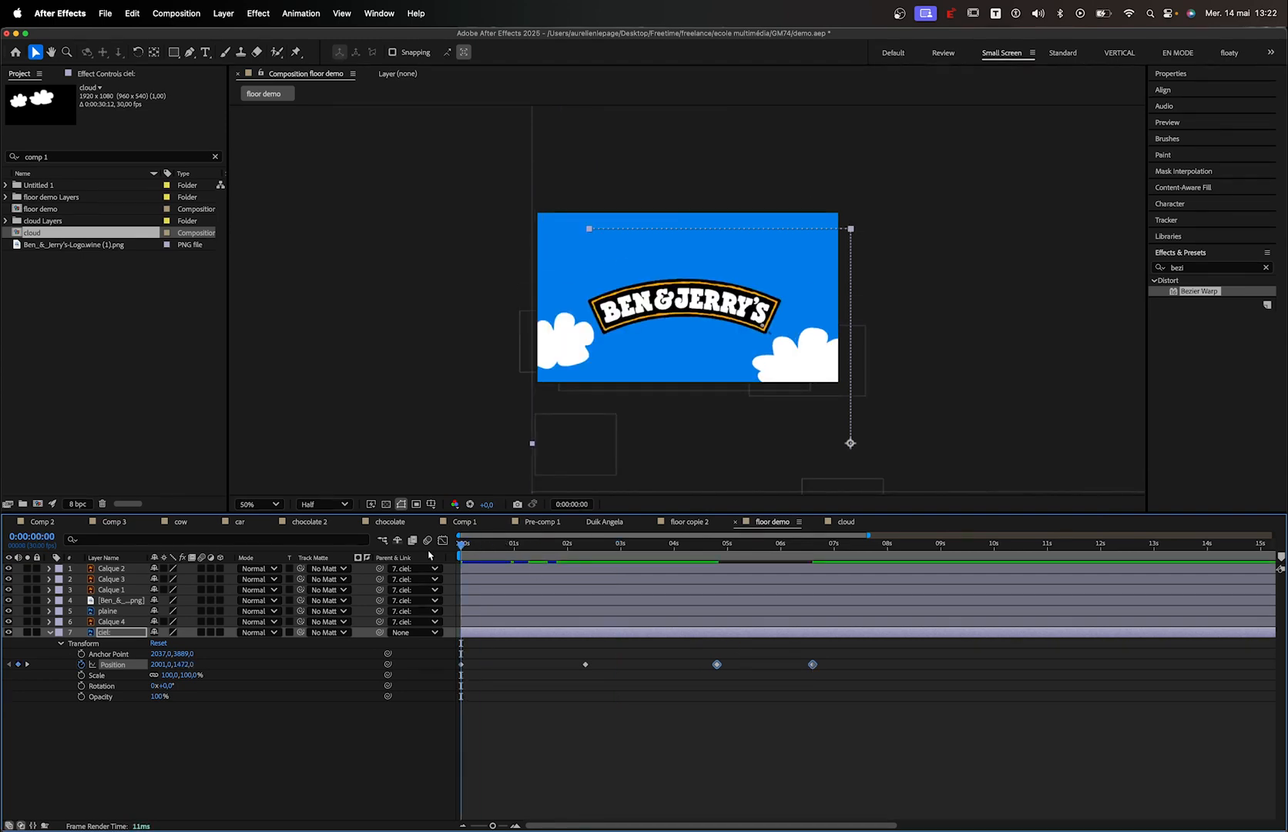
key(space)
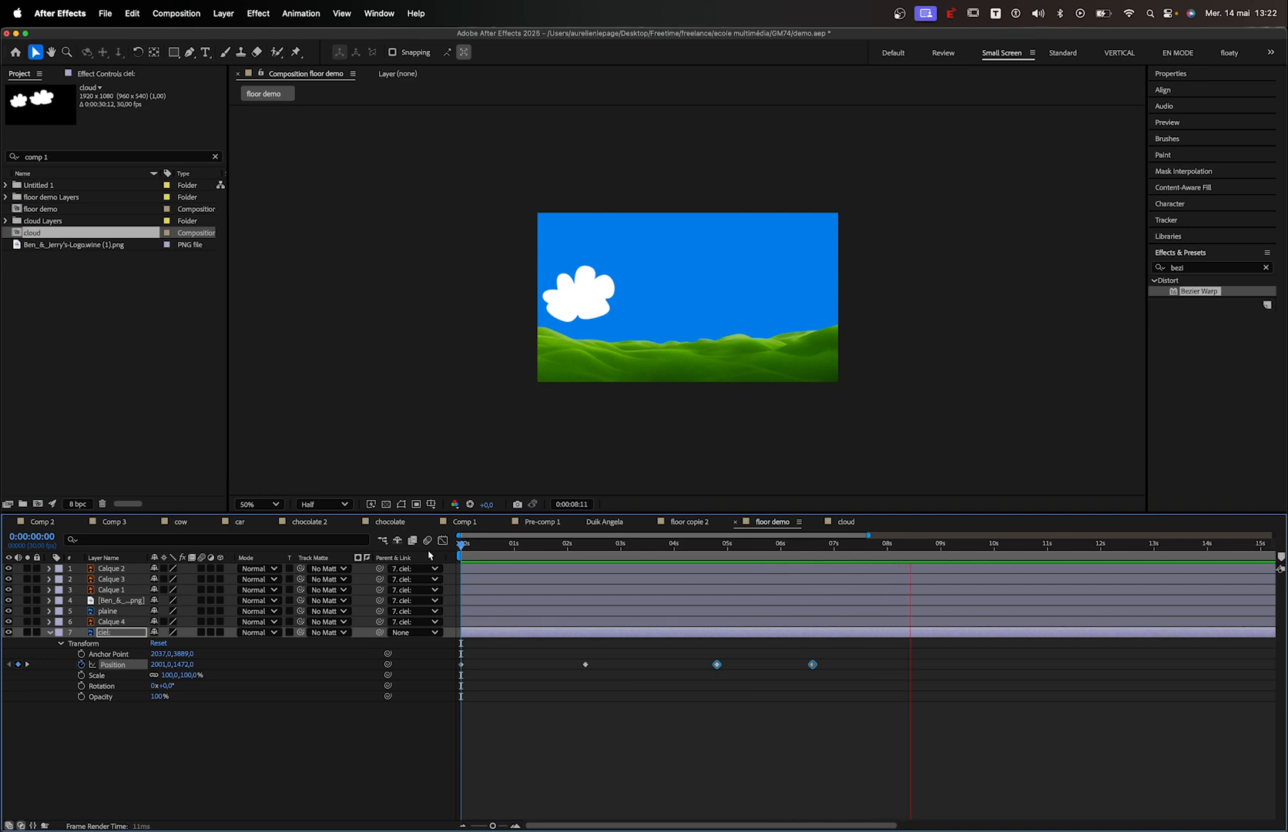
key(space)
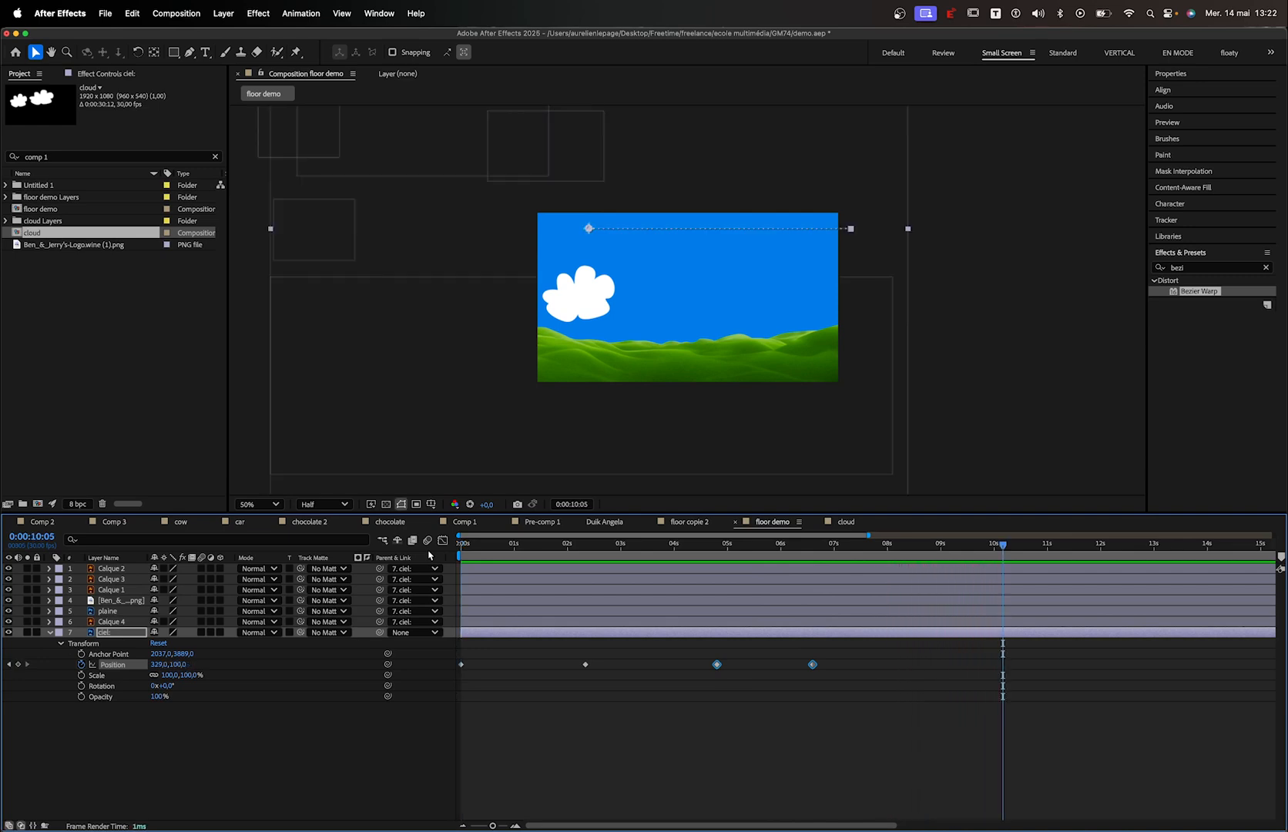
key(space)
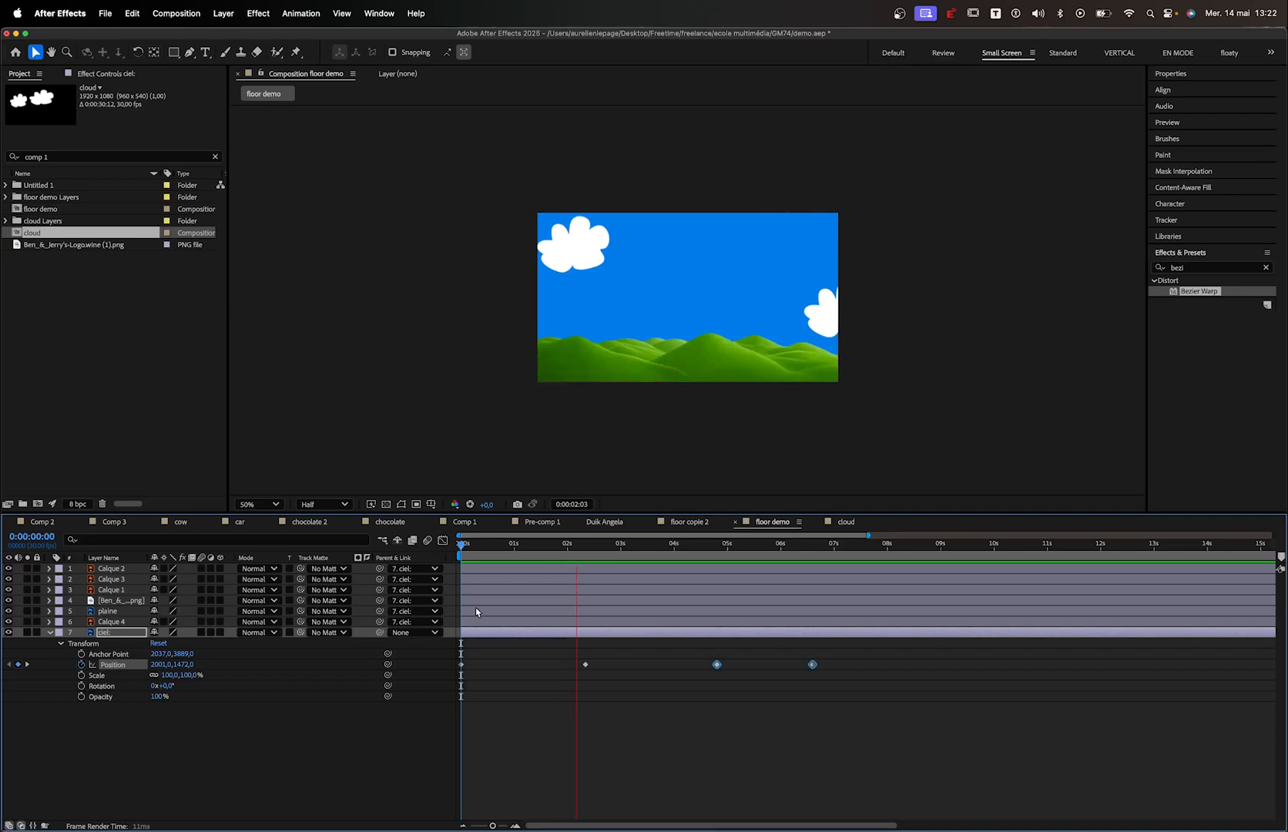
key(space)
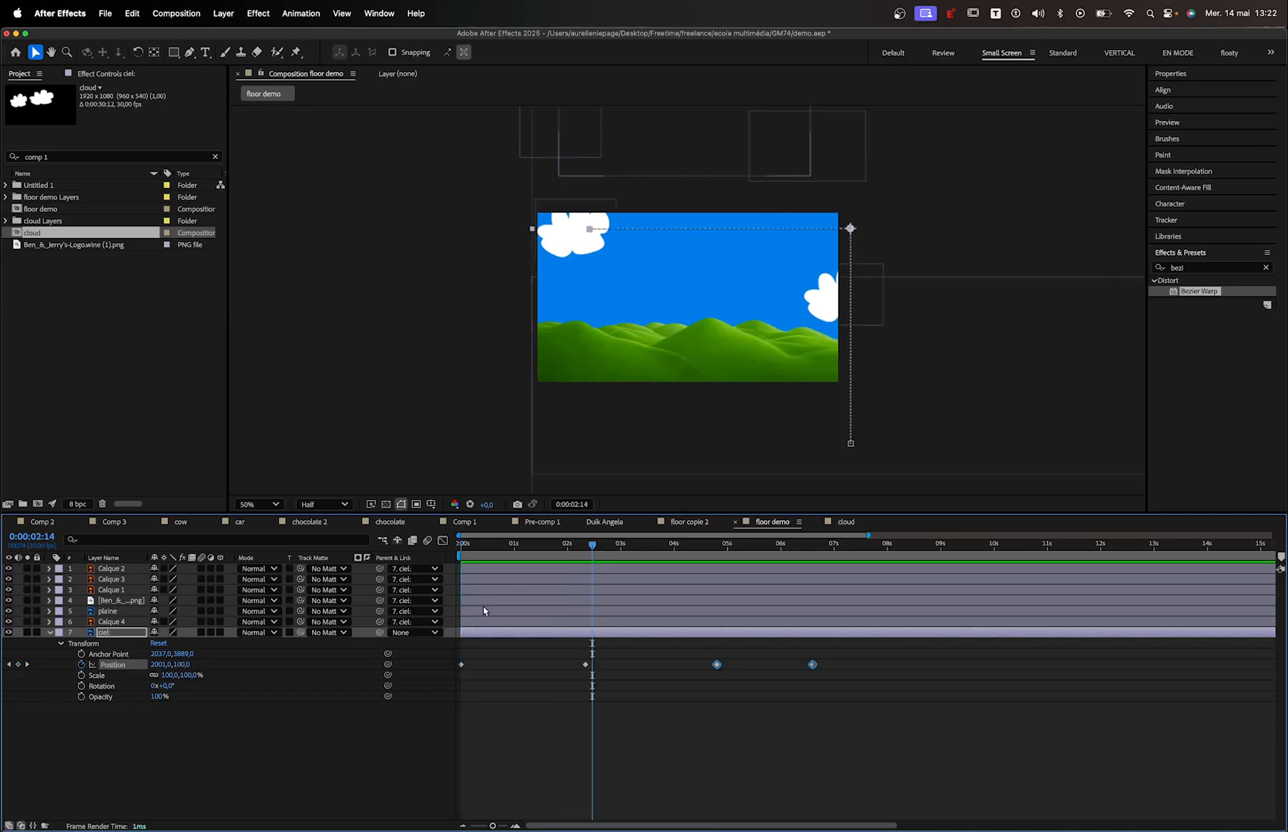
Park the playhead at 0:00:00:07, switch to Illustrator, and show cloud.ai in outline mode with the small cloud's path selected
click(474, 544)
key(super+Tab)
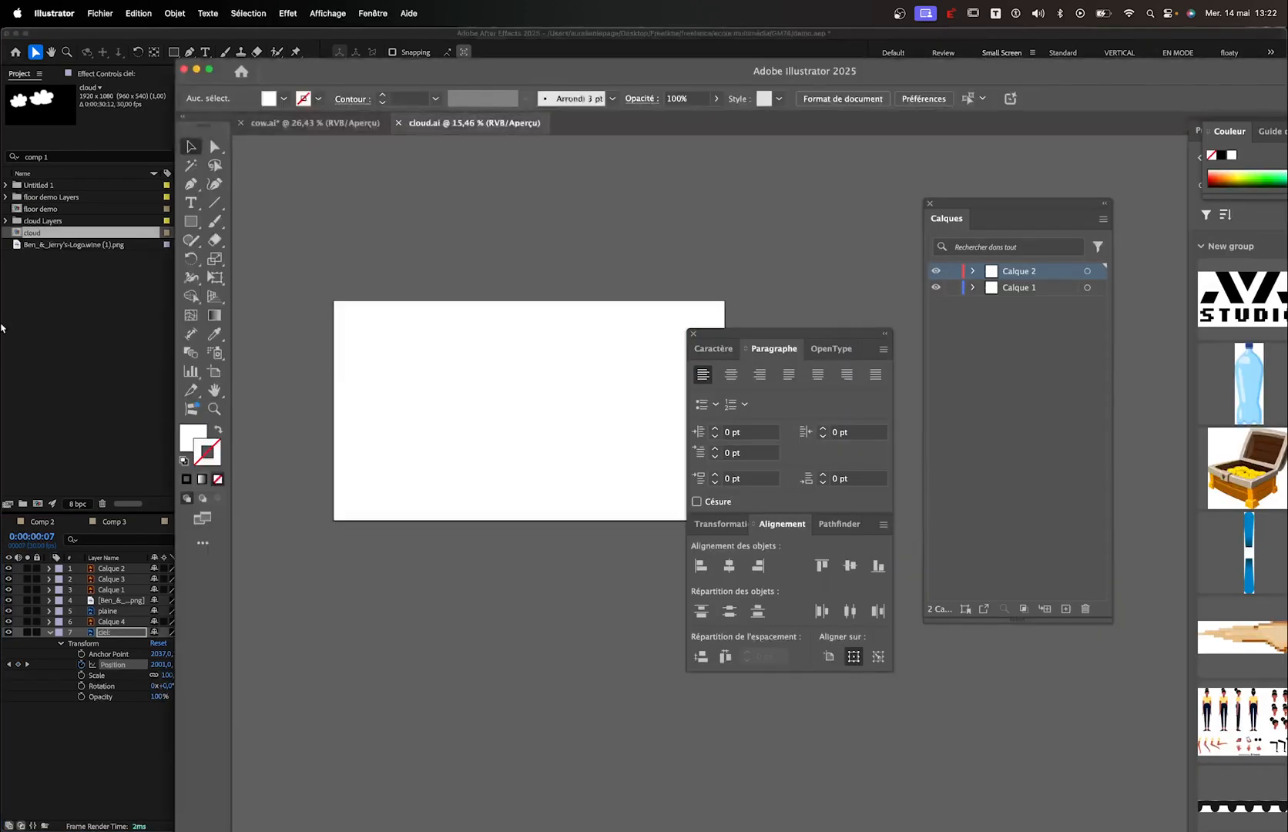
drag(1, 328, 406, 396)
key(a)
key(super+y)
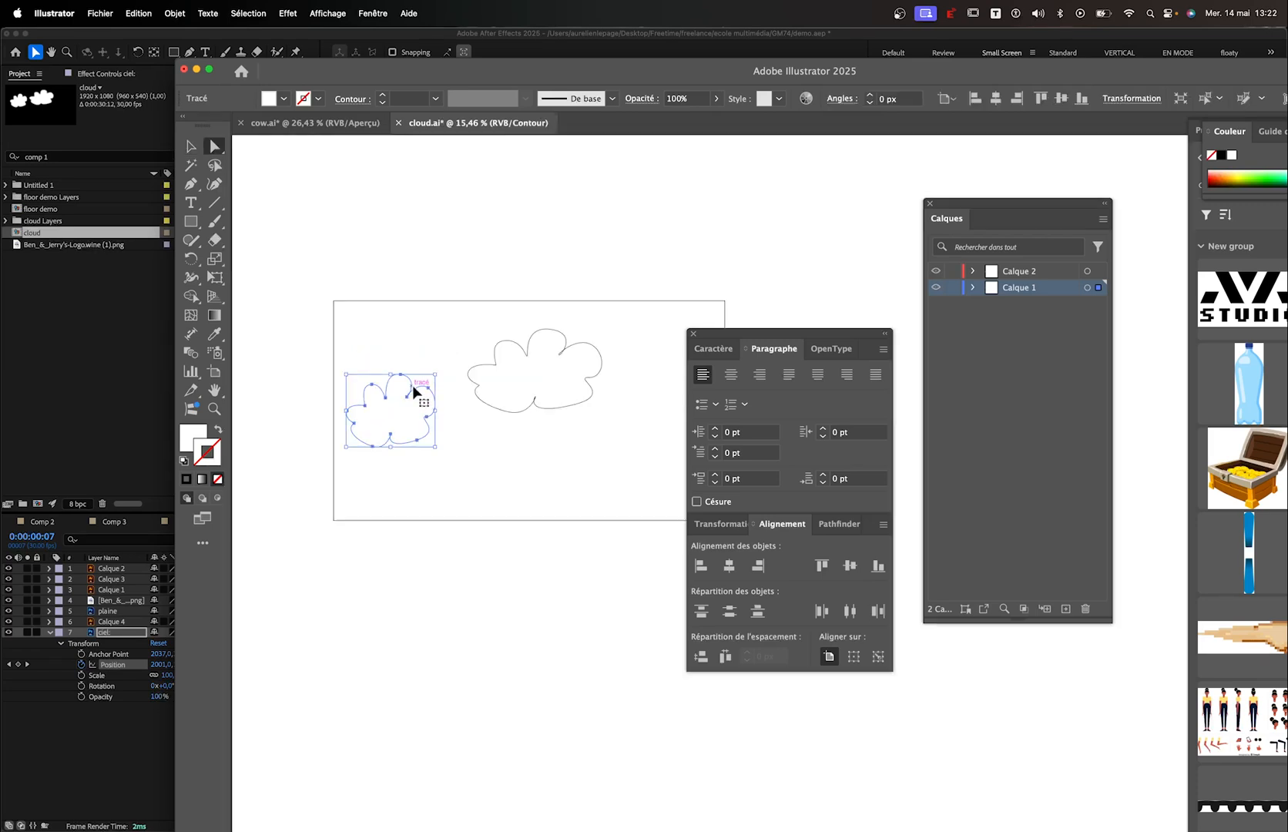
Pull the small cloud's upper anchor points outward into spikes, return to preview mode, and save cloud.ai
click(404, 393)
scroll(401, 413, left, 10)
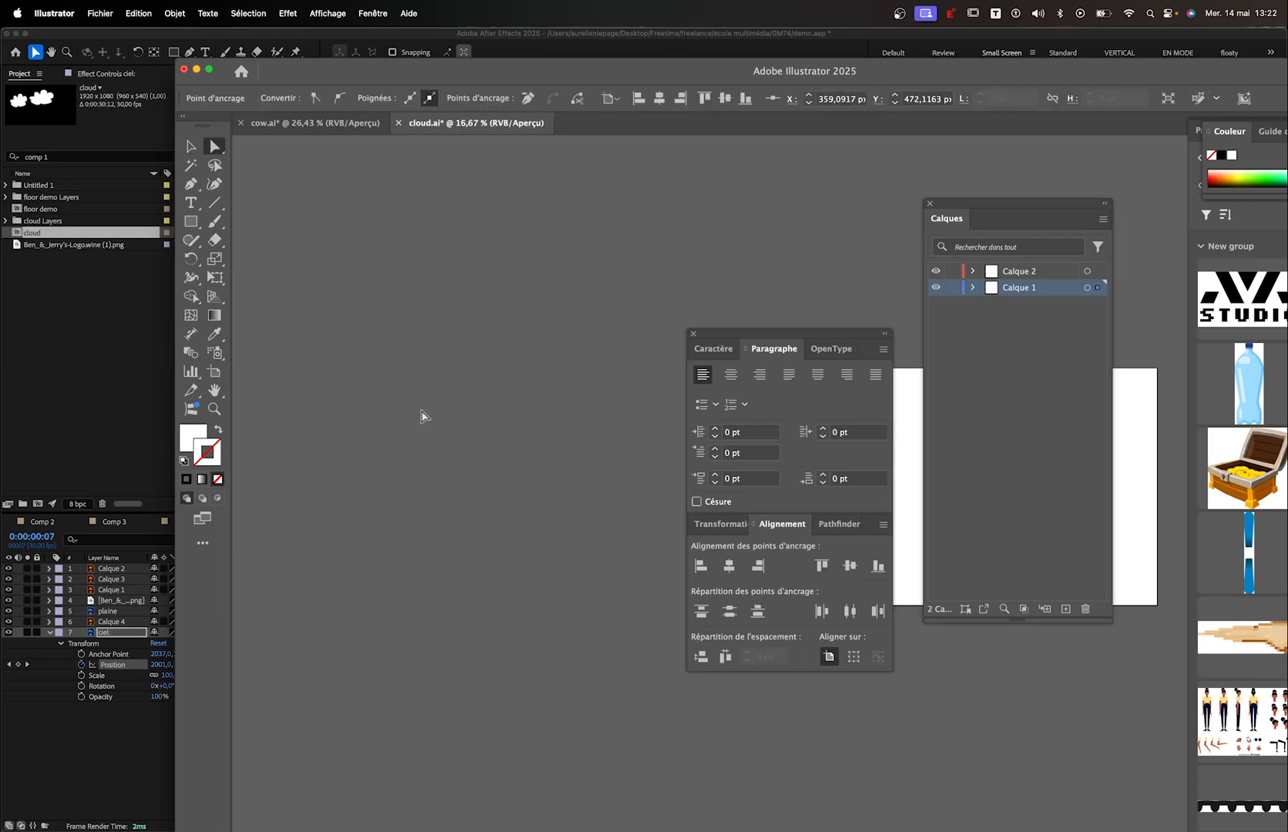
scroll(423, 414, right, 10)
mouse_move(408, 411)
mouse_down()
mouse_move(370, 459)
mouse_move(371, 390)
mouse_move(396, 437)
mouse_move(420, 395)
mouse_up()
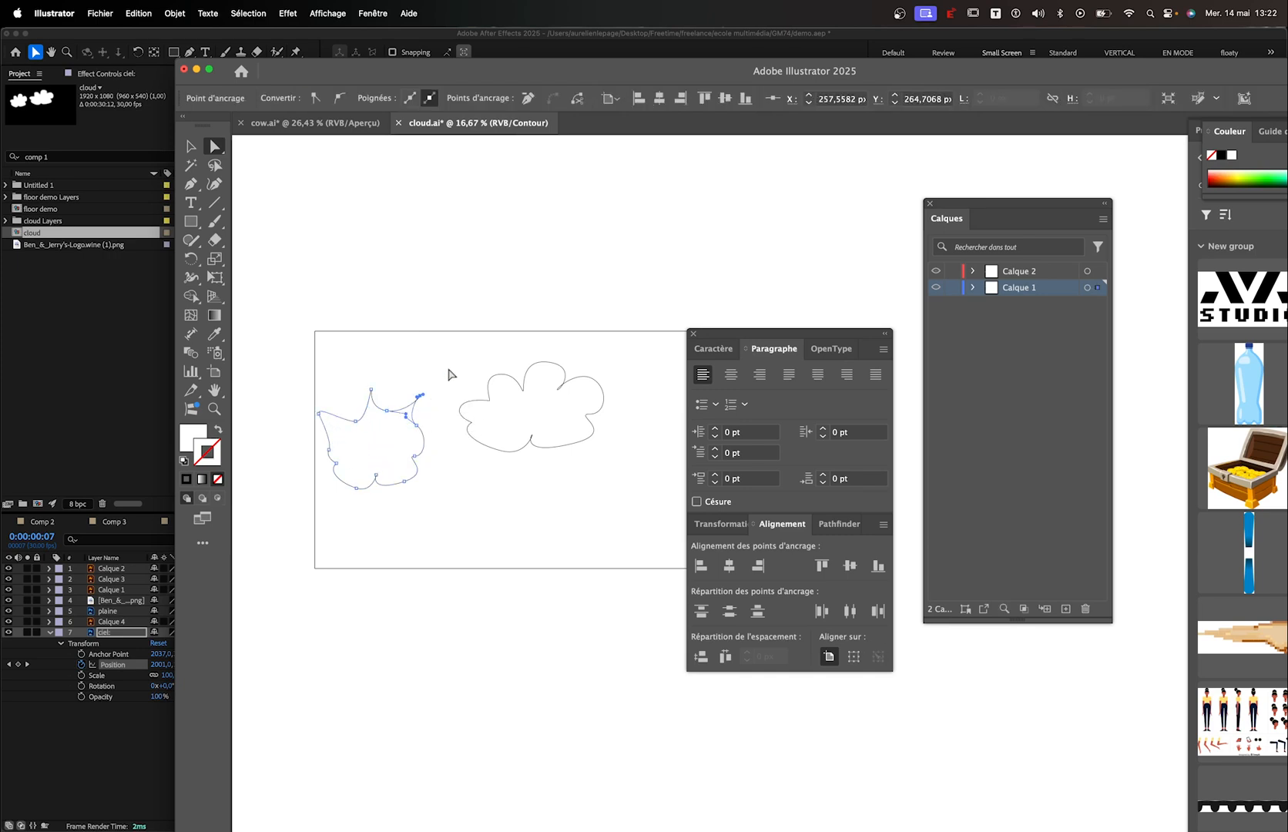
click(451, 375)
key(super+y)
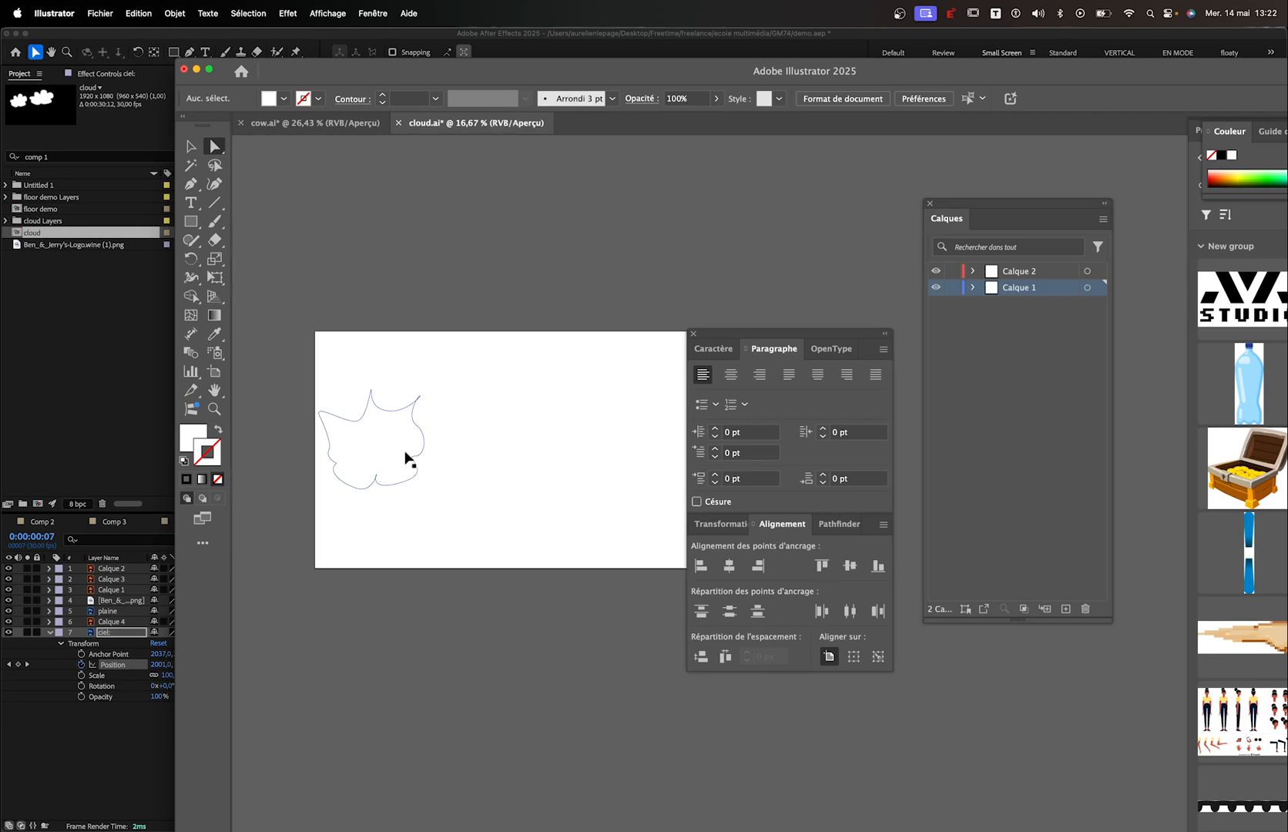
key(super+s)
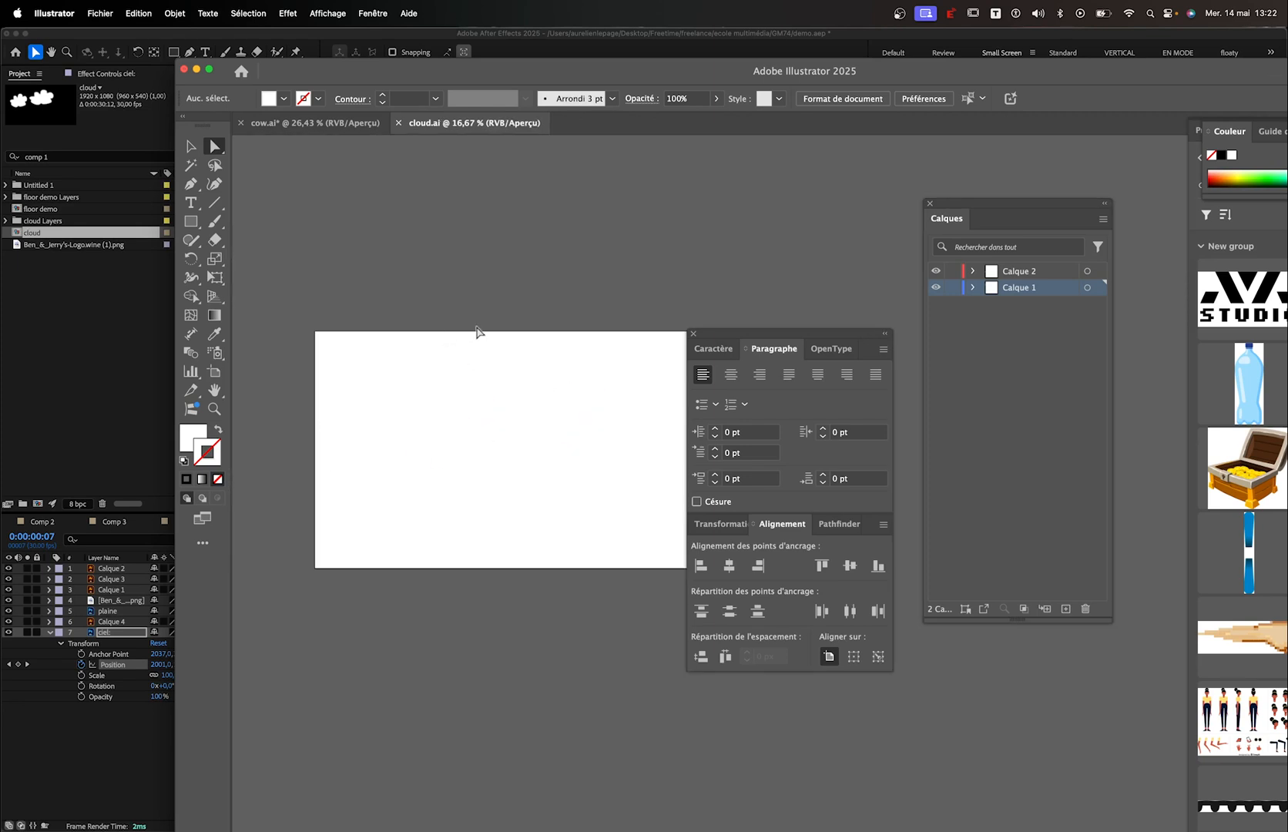
Switch to After Effects, try shifting the updated Calque 1 cloud slightly to the right, and undo the move
key(super+Tab)
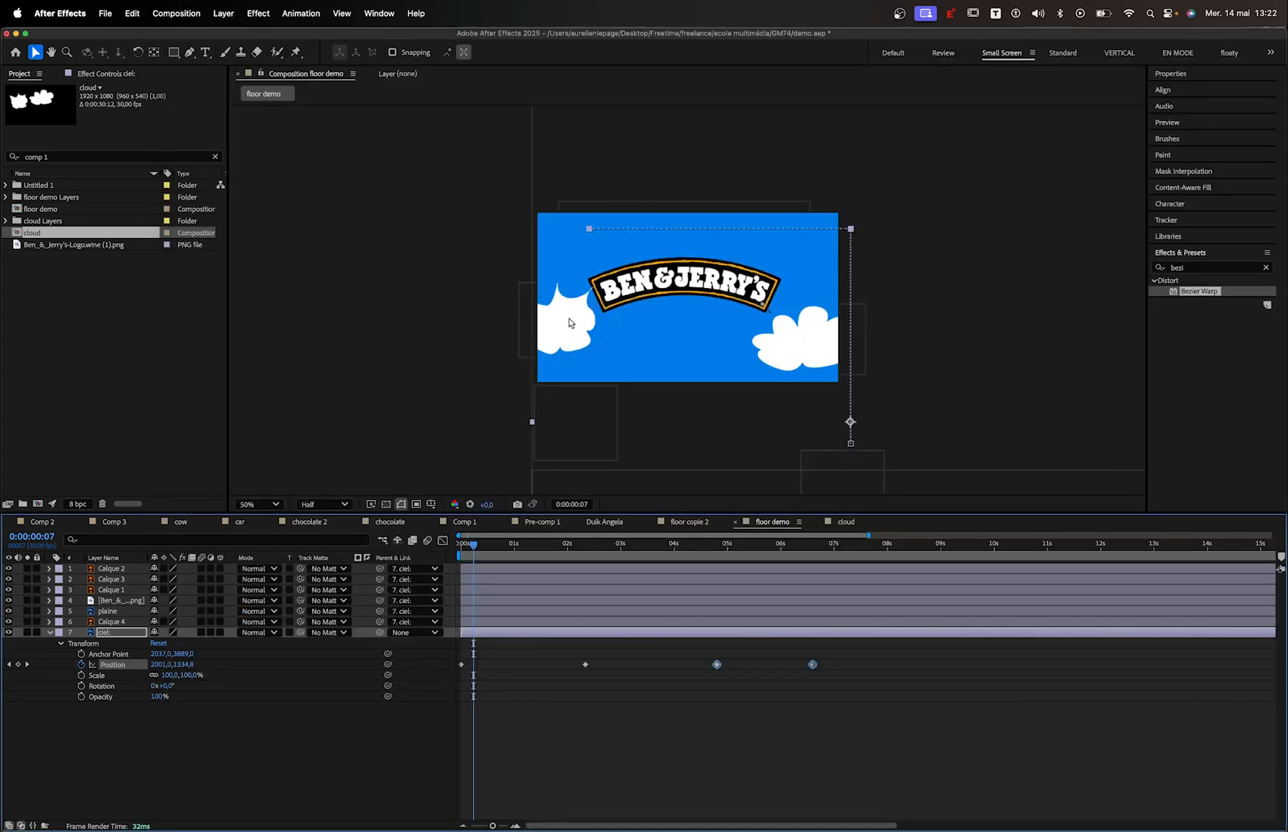
click(570, 322)
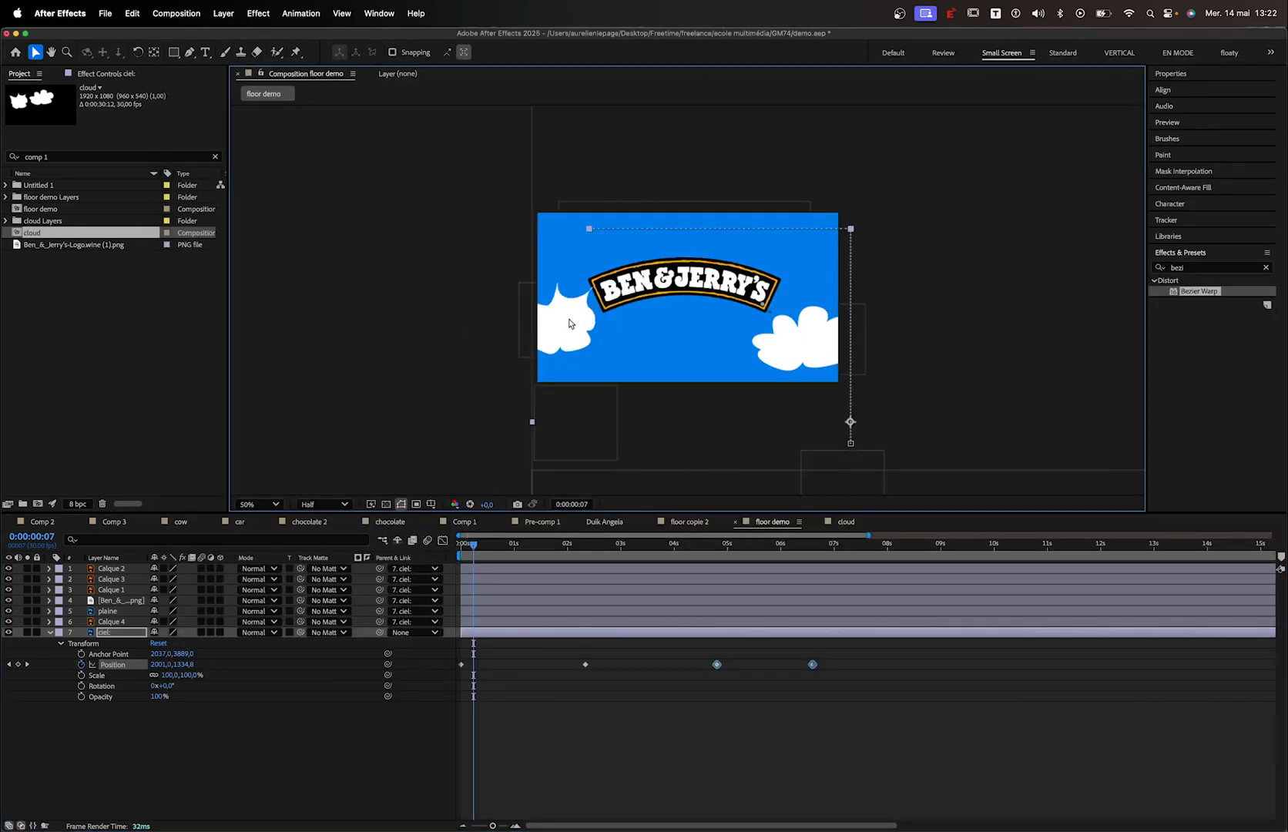
click(520, 324)
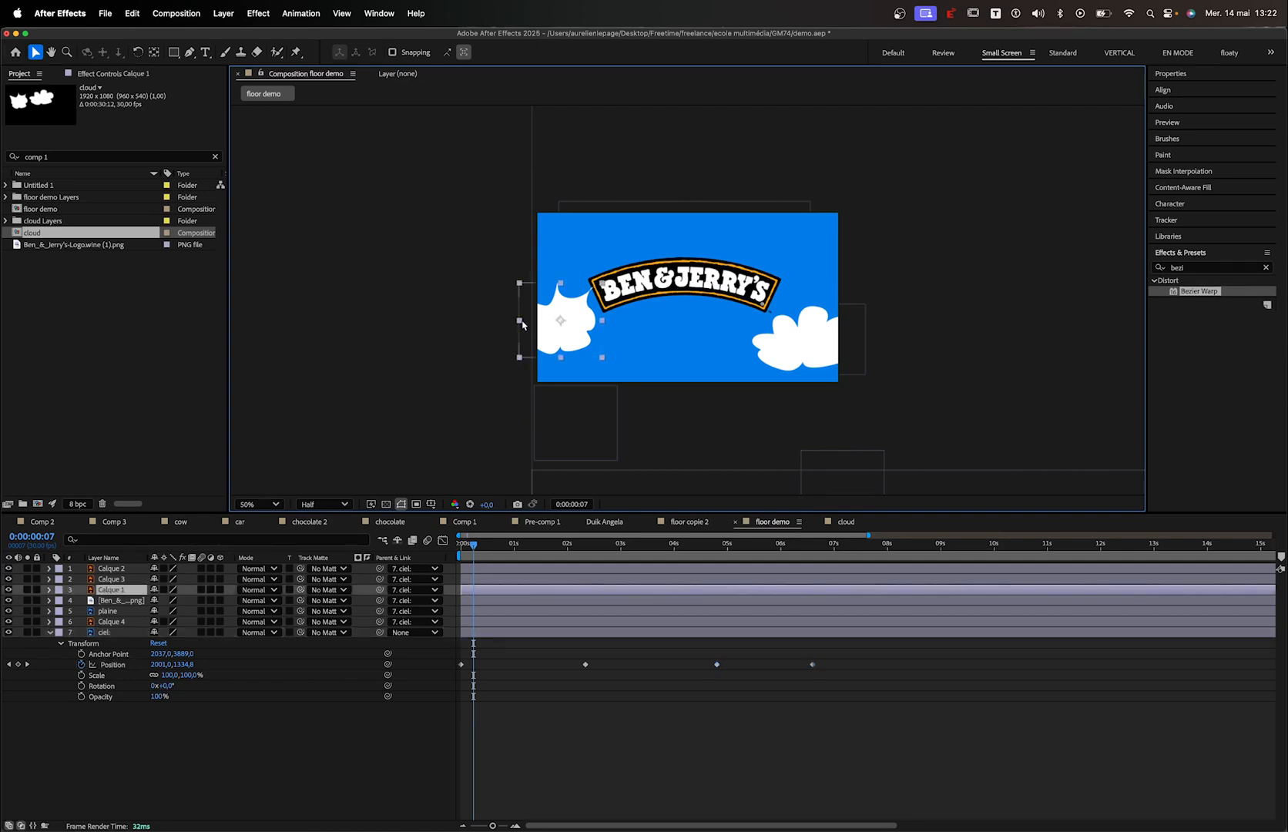
drag(535, 336, 539, 338)
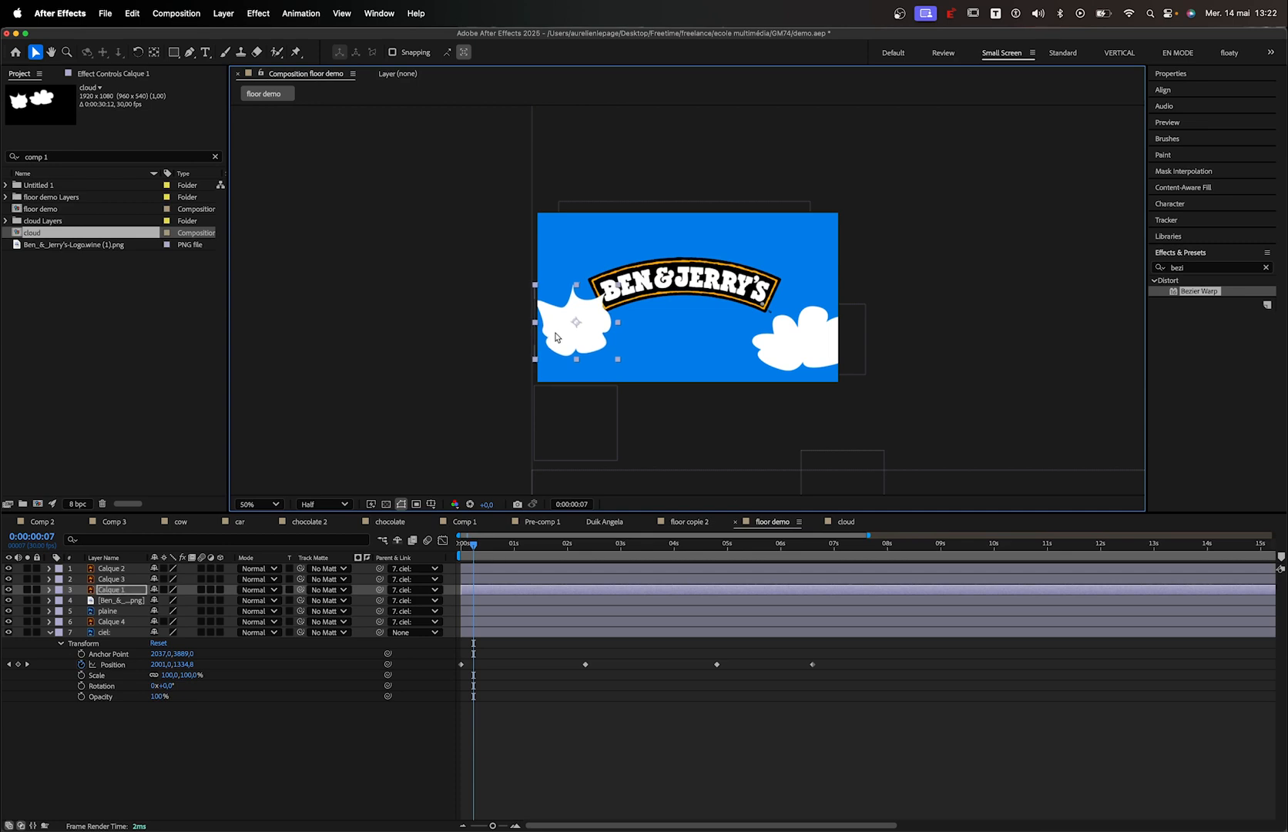
key(ctrl+z)
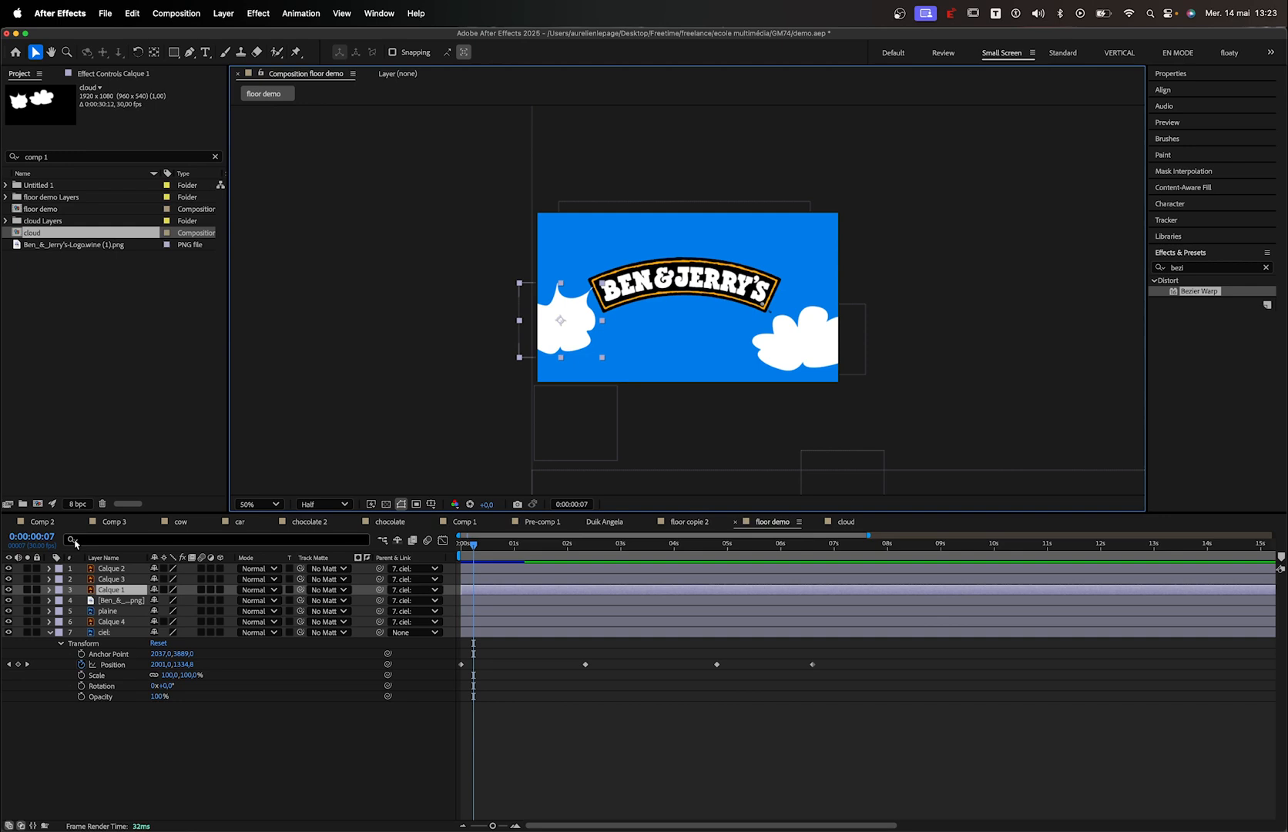
Switch to Illustrator, enlarge its window to fill the screen, and move the Calques panel over the Paragraphe panel
key(super+Tab)
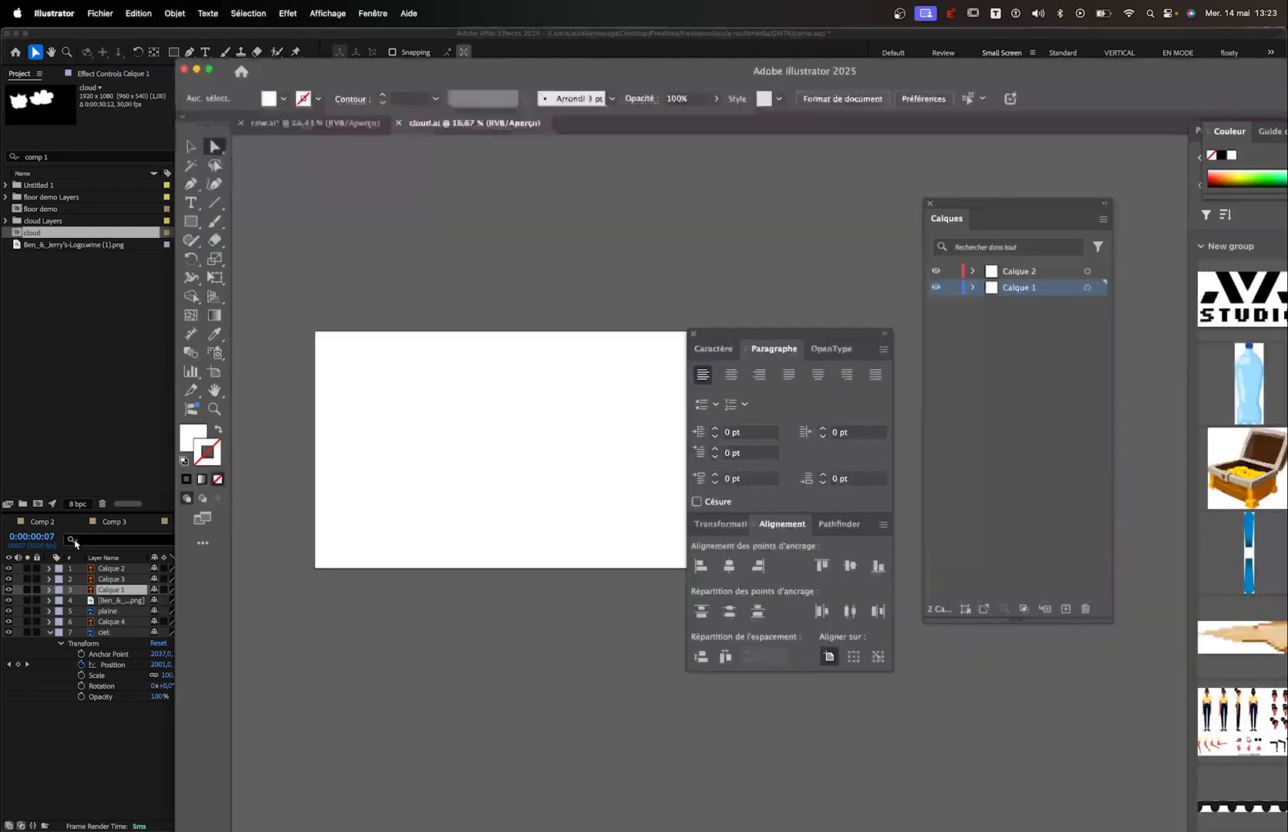
double_click(563, 71)
drag(936, 216, 623, 424)
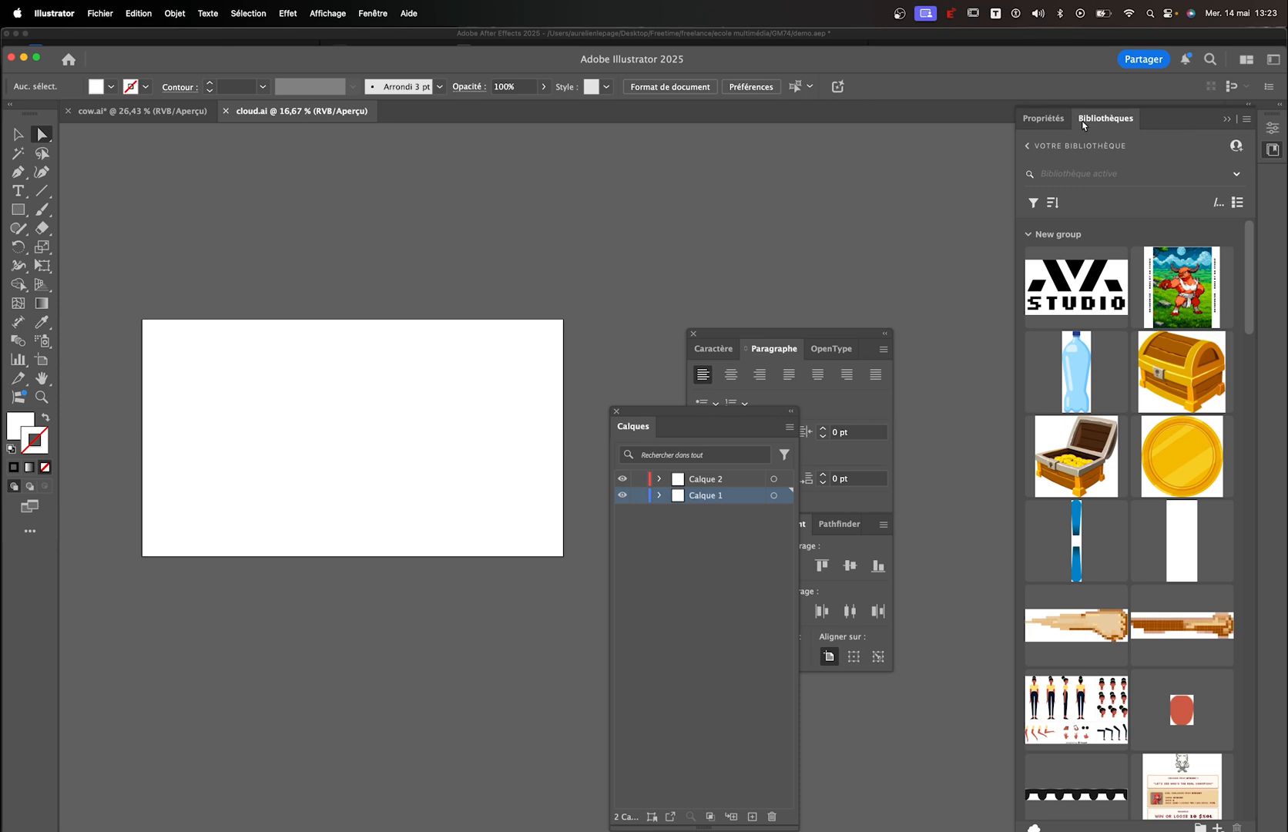
Move the larger cloud in cloud.ai above the artboard and add it to the Creative Cloud library as a graphic
click(366, 426)
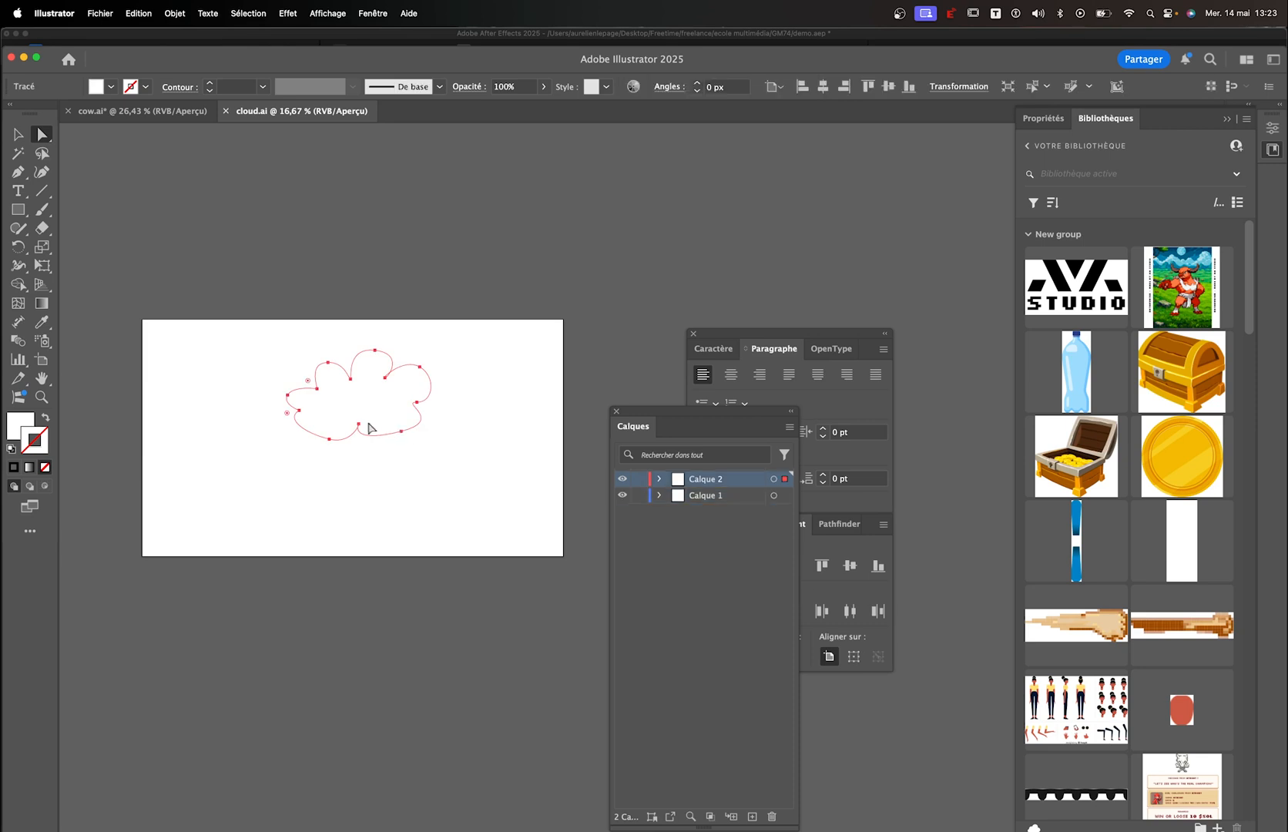
key(v)
drag(397, 368, 1042, 285)
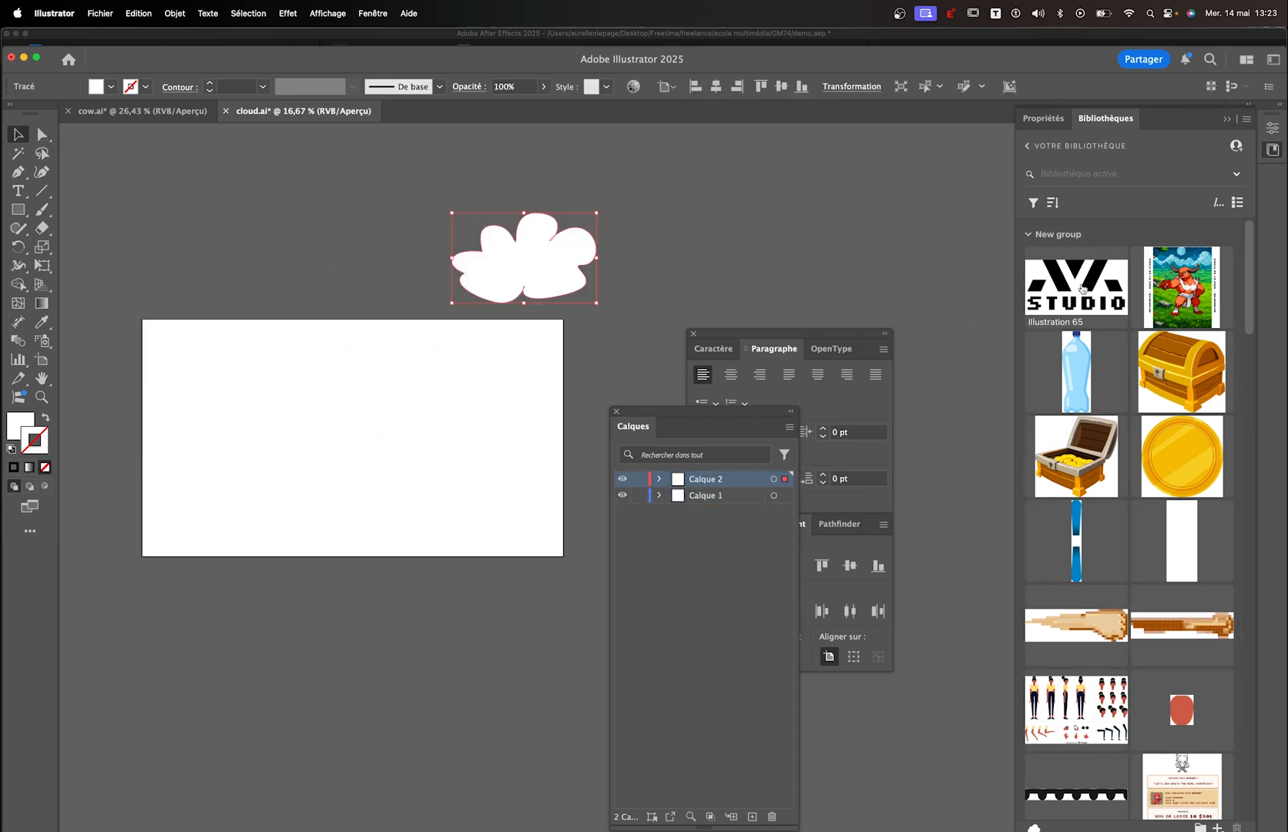
drag(521, 274, 1044, 279)
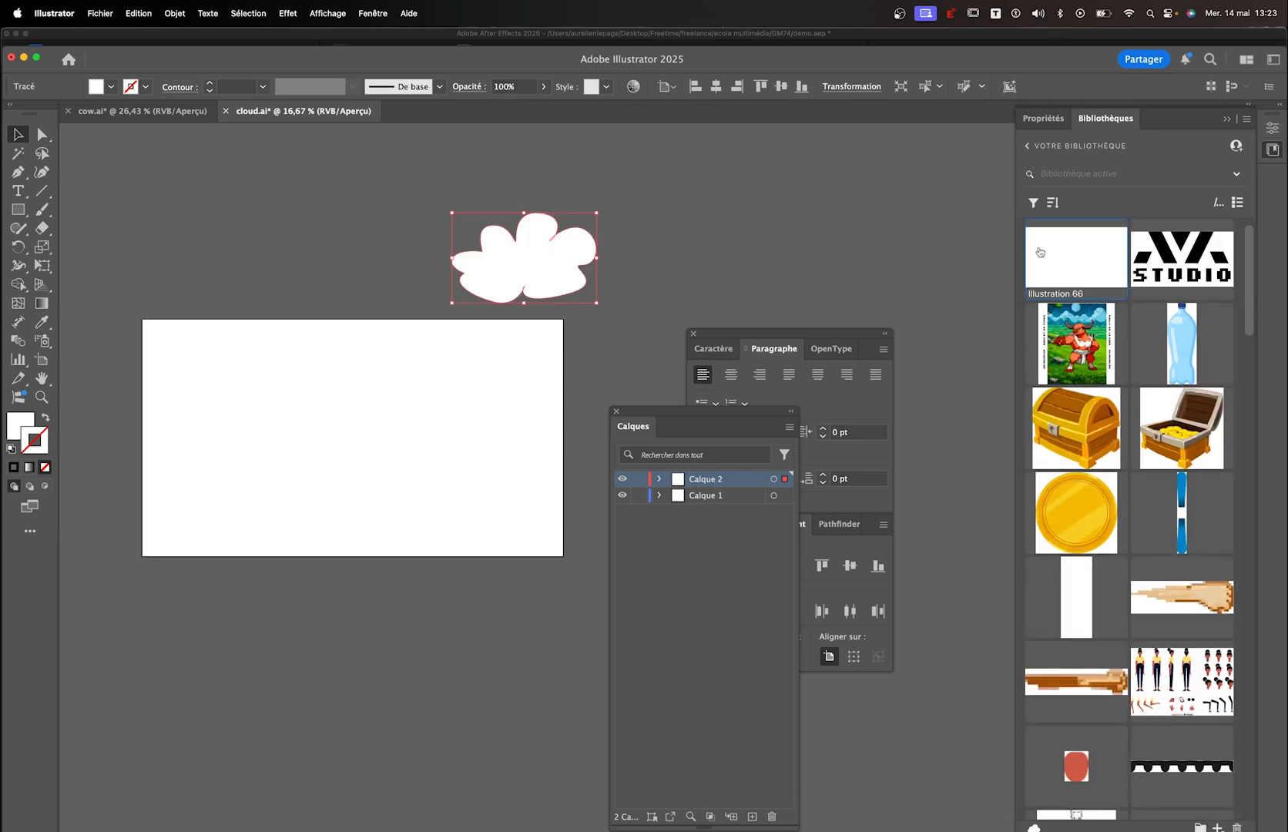
Switch to After Effects, place the library cloud in the floor demo composition near the logo's right end, and delete that layer
key(super+Tab)
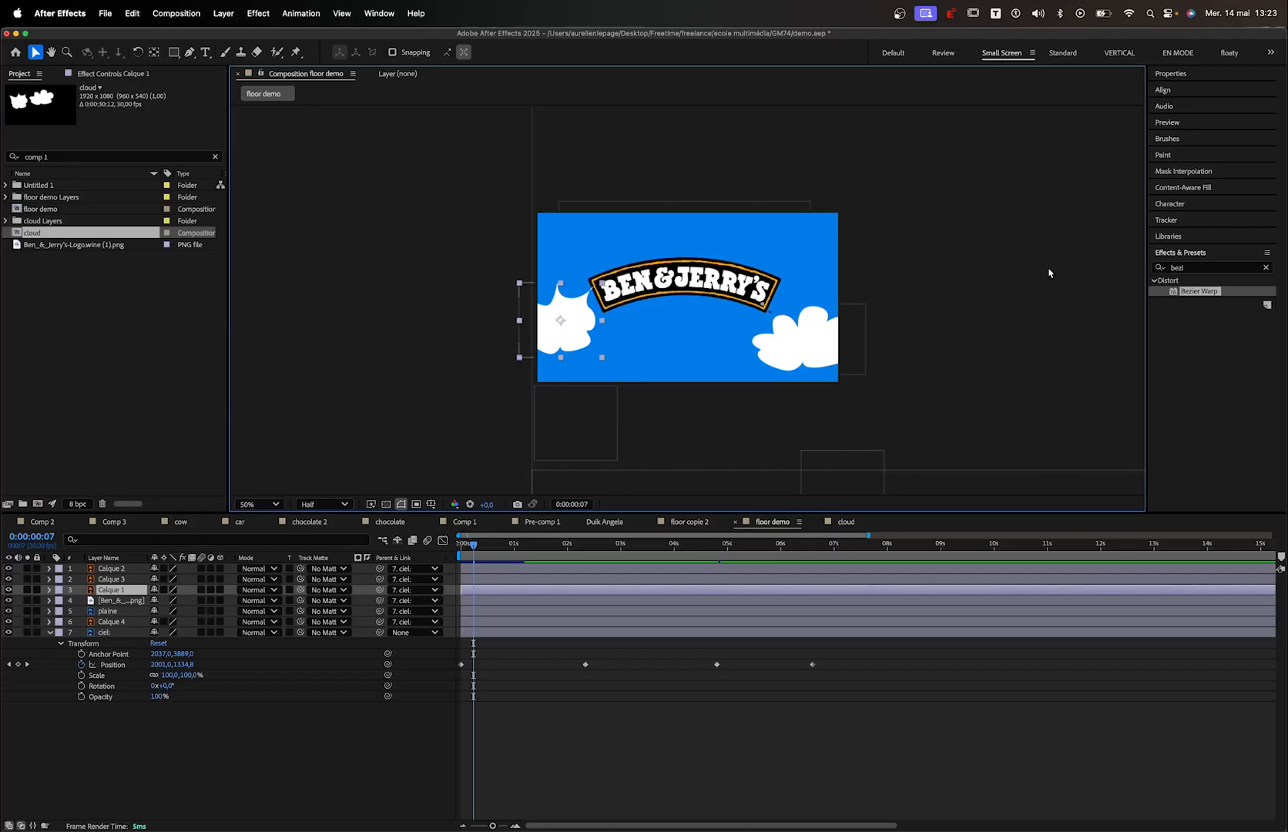
click(1167, 236)
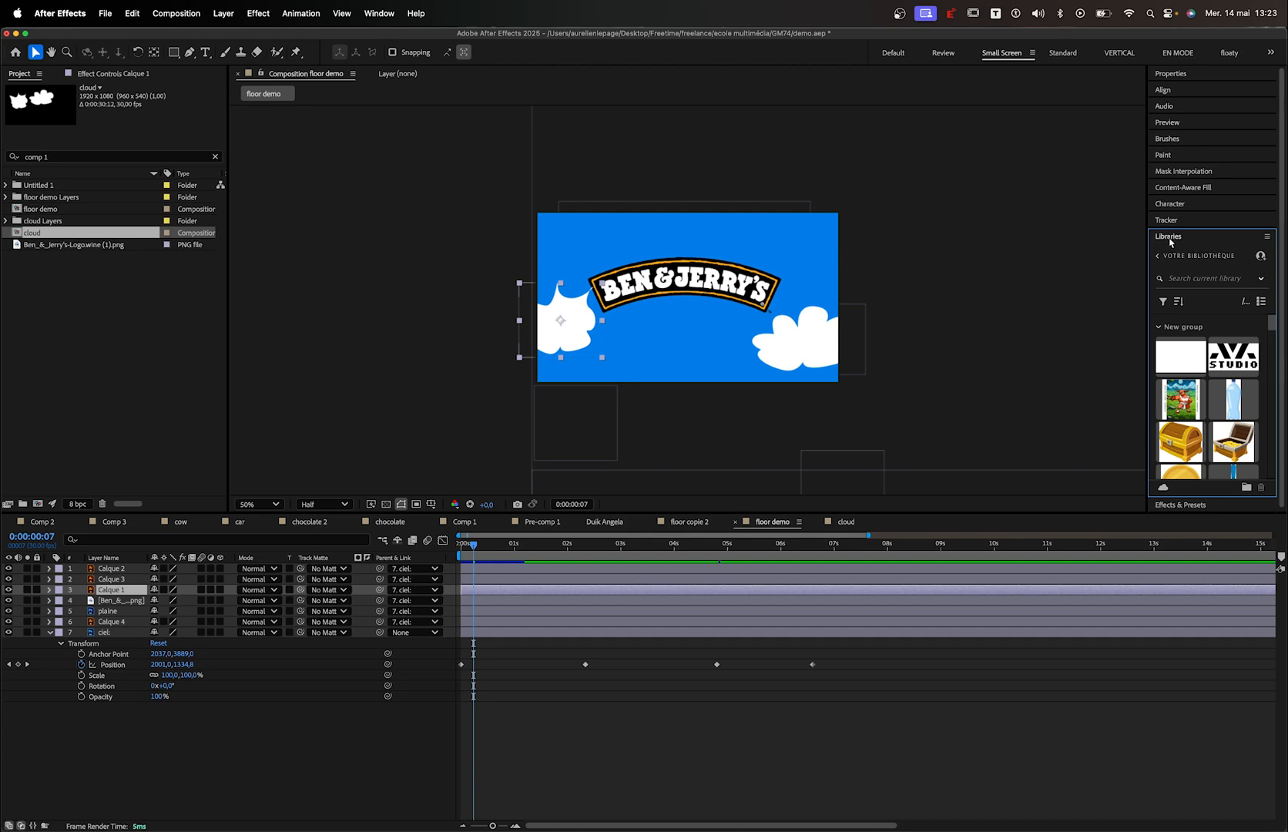
drag(1181, 356, 785, 264)
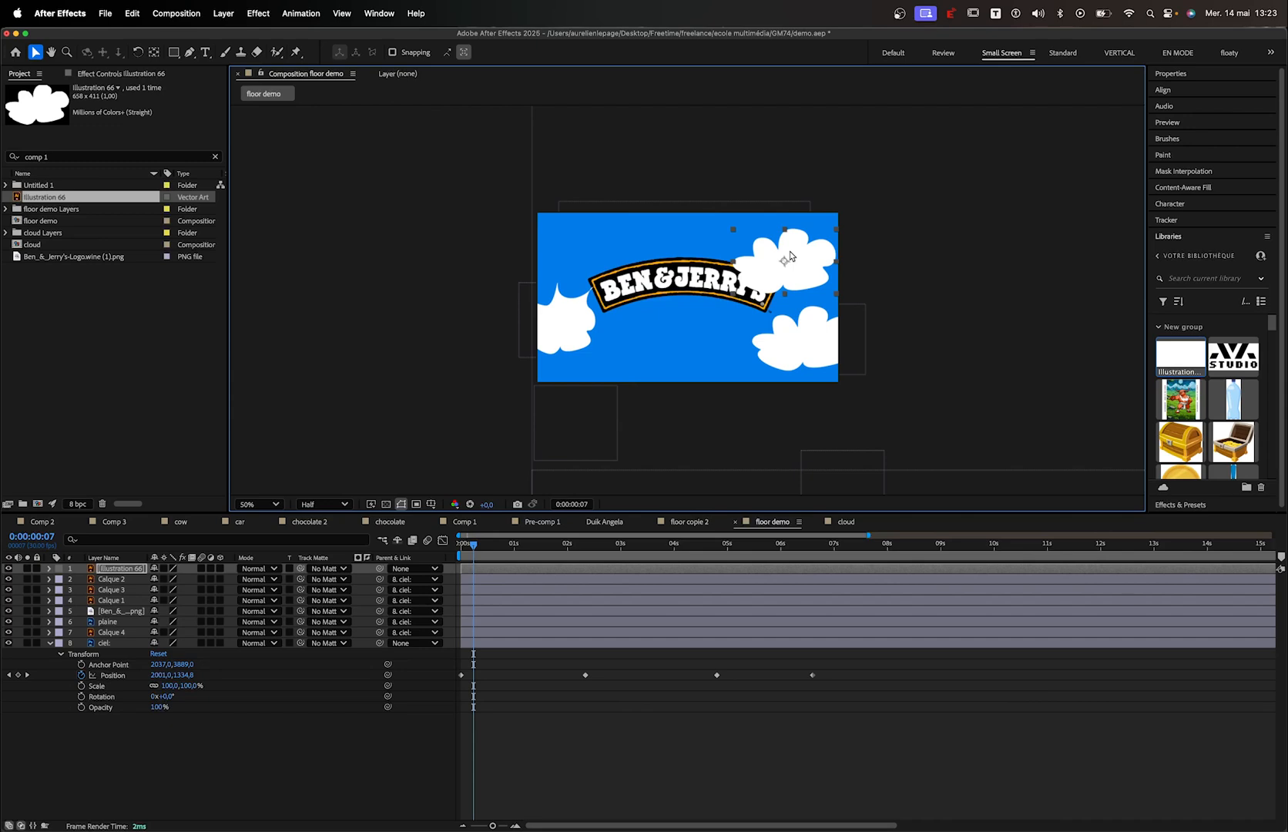
key(Delete)
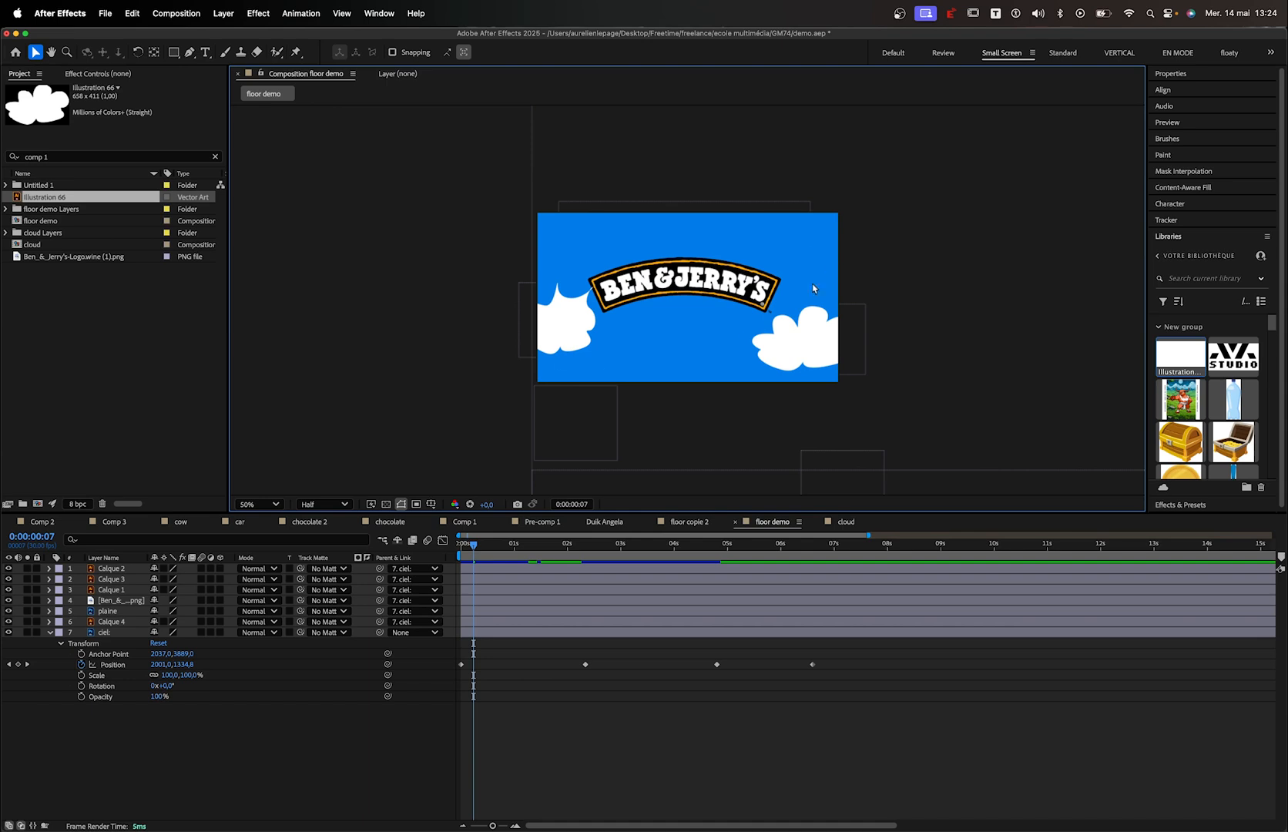
Return the playhead to 0:00:00:00 and play a short preview of the floor demo animation
drag(483, 548, 423, 592)
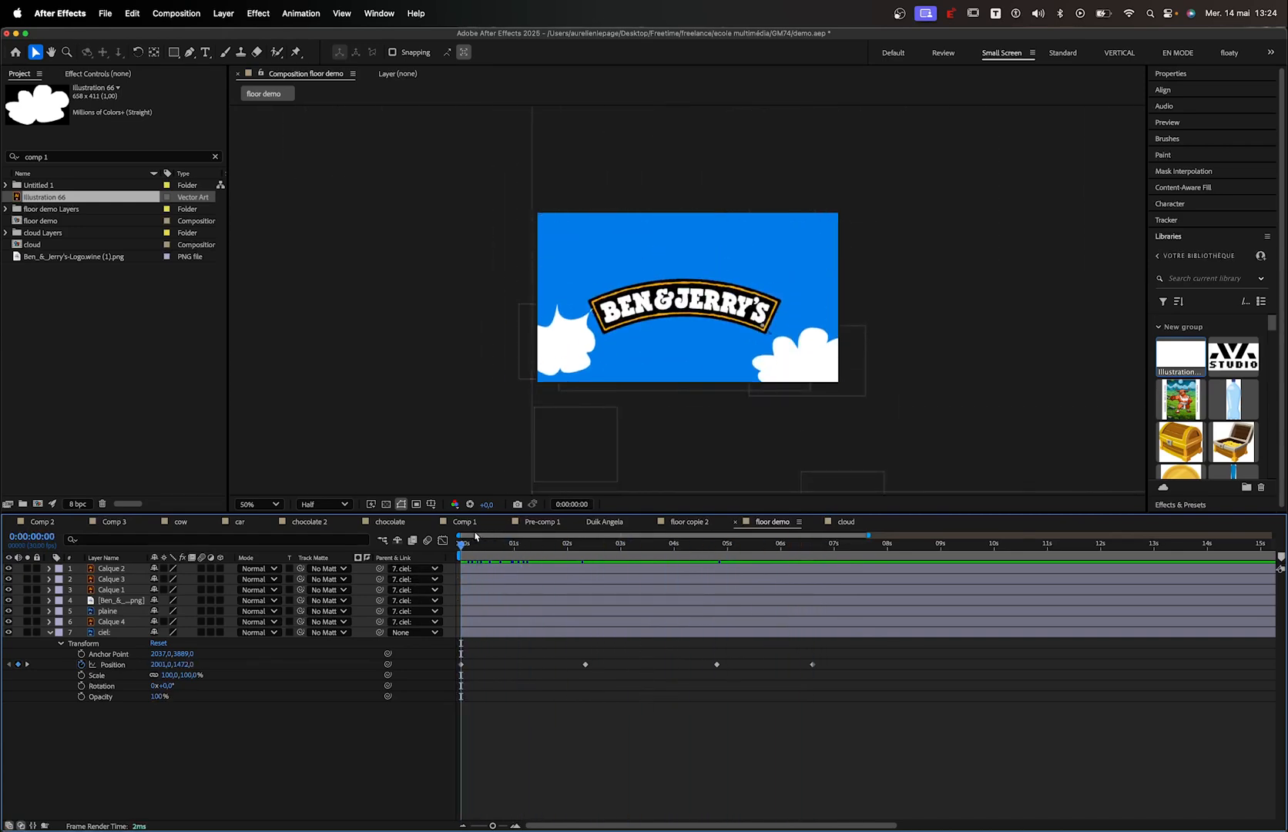
key(space)
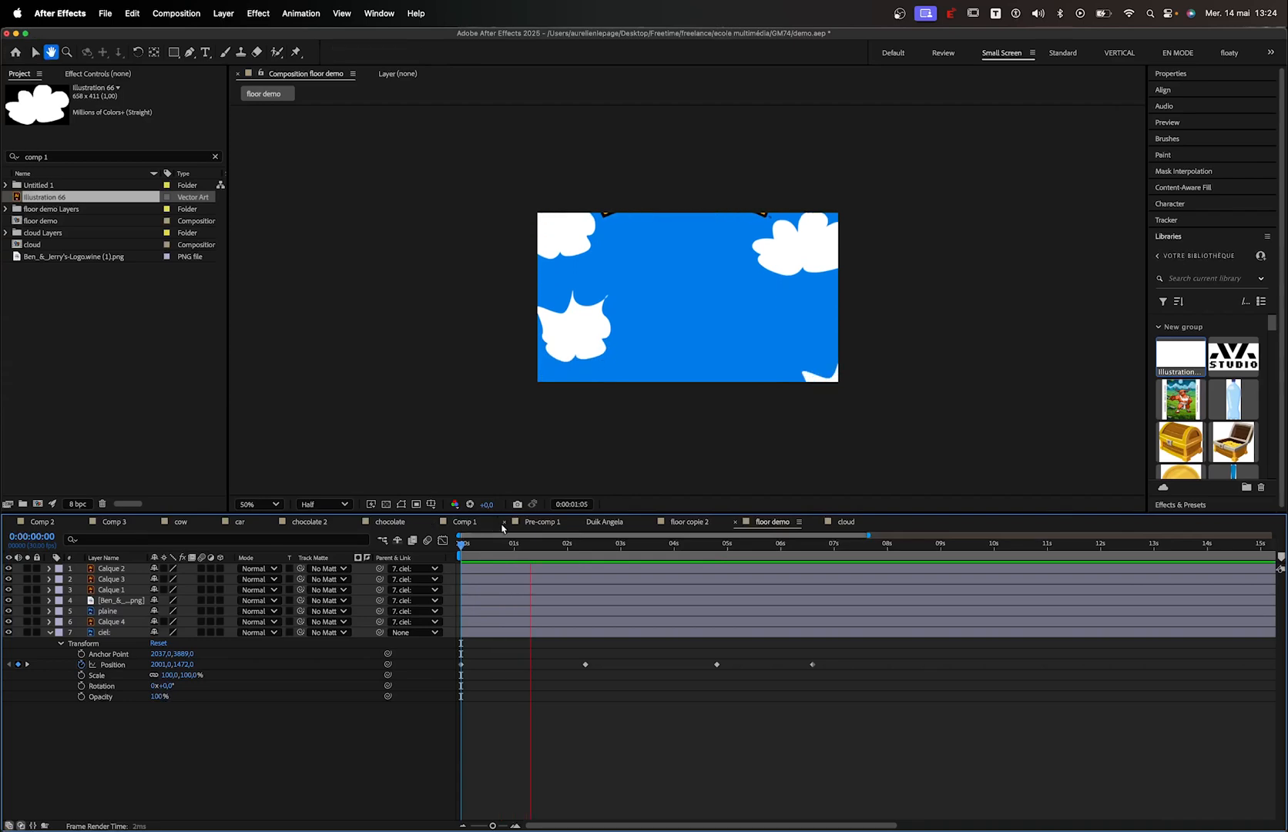
key(space)
scroll(685, 305, up, 2)
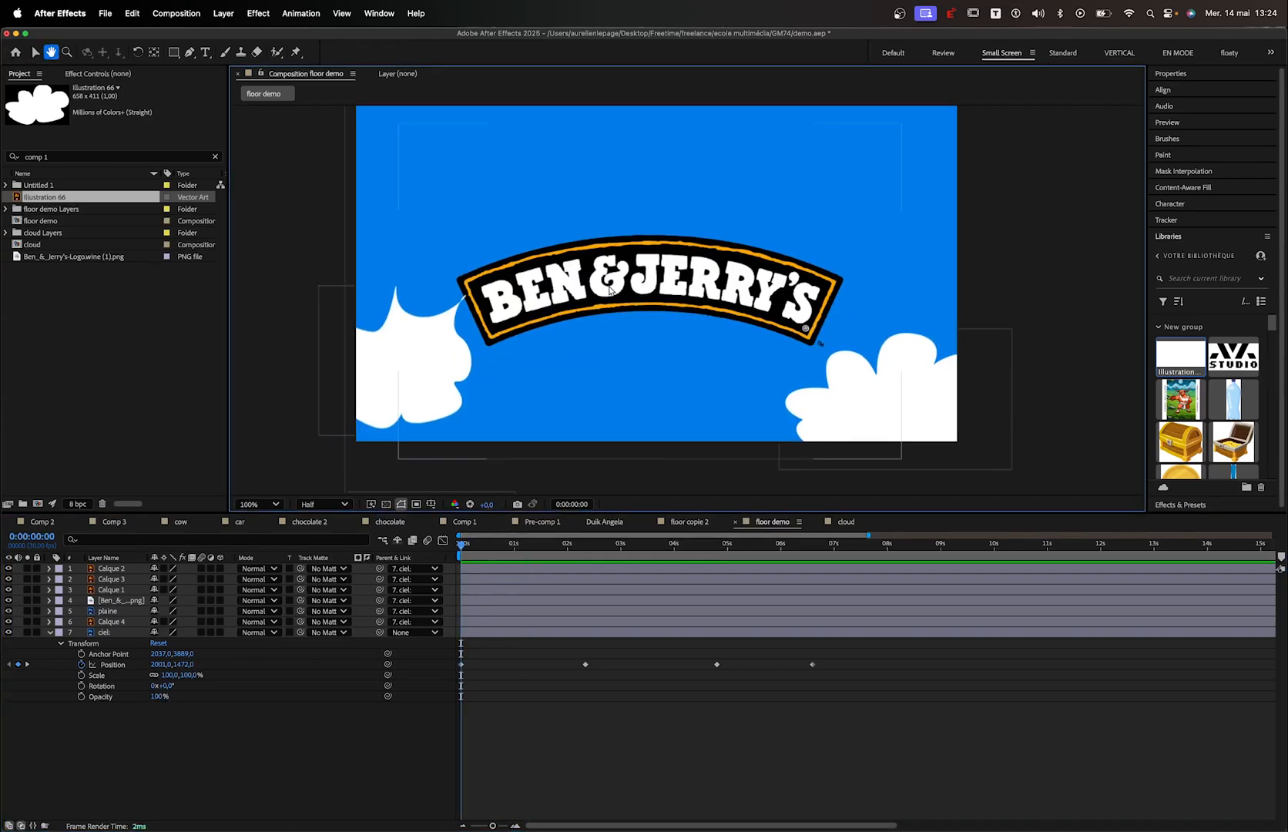
Fit the composition to the viewer, expand the Ben & Jerry's logo layer's transform properties, and set its opacity to 98%
click(612, 289)
scroll(613, 283, down, 1)
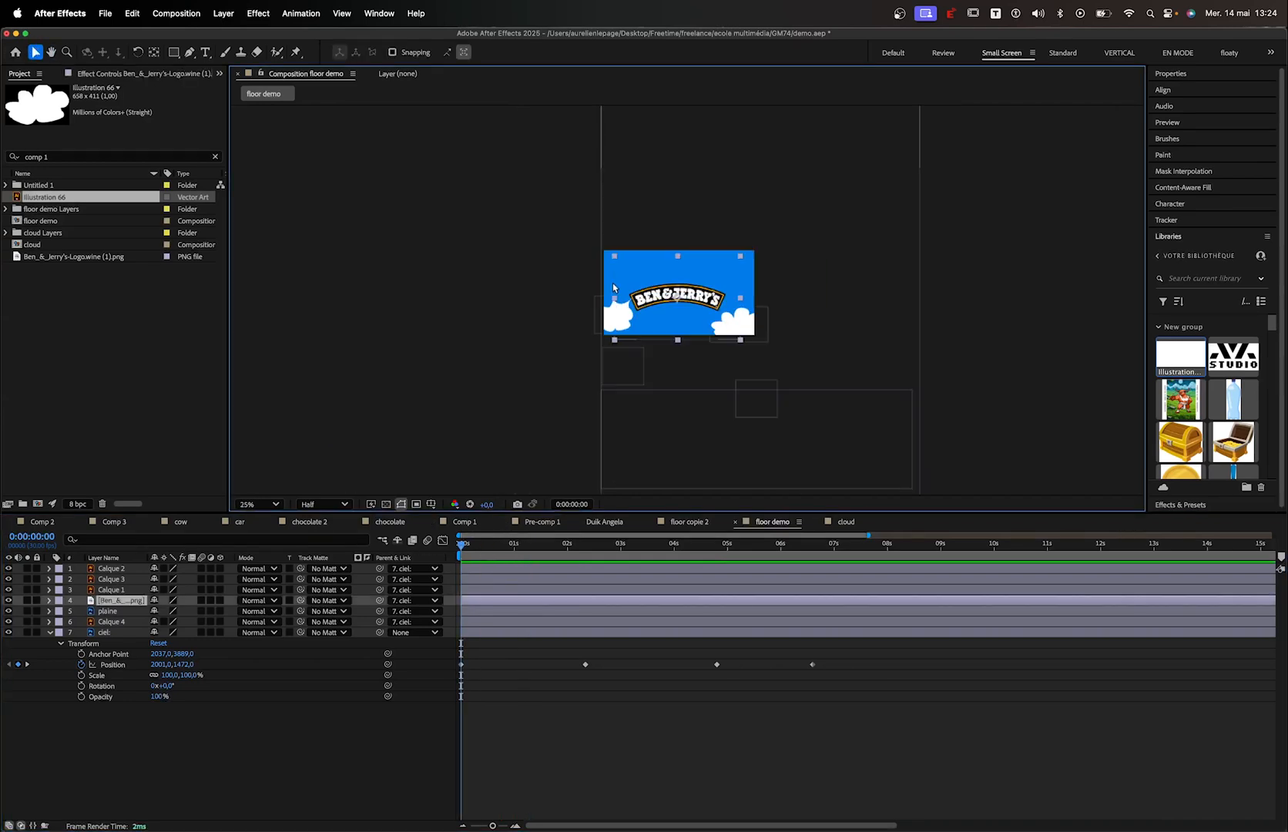
scroll(613, 283, up, 1)
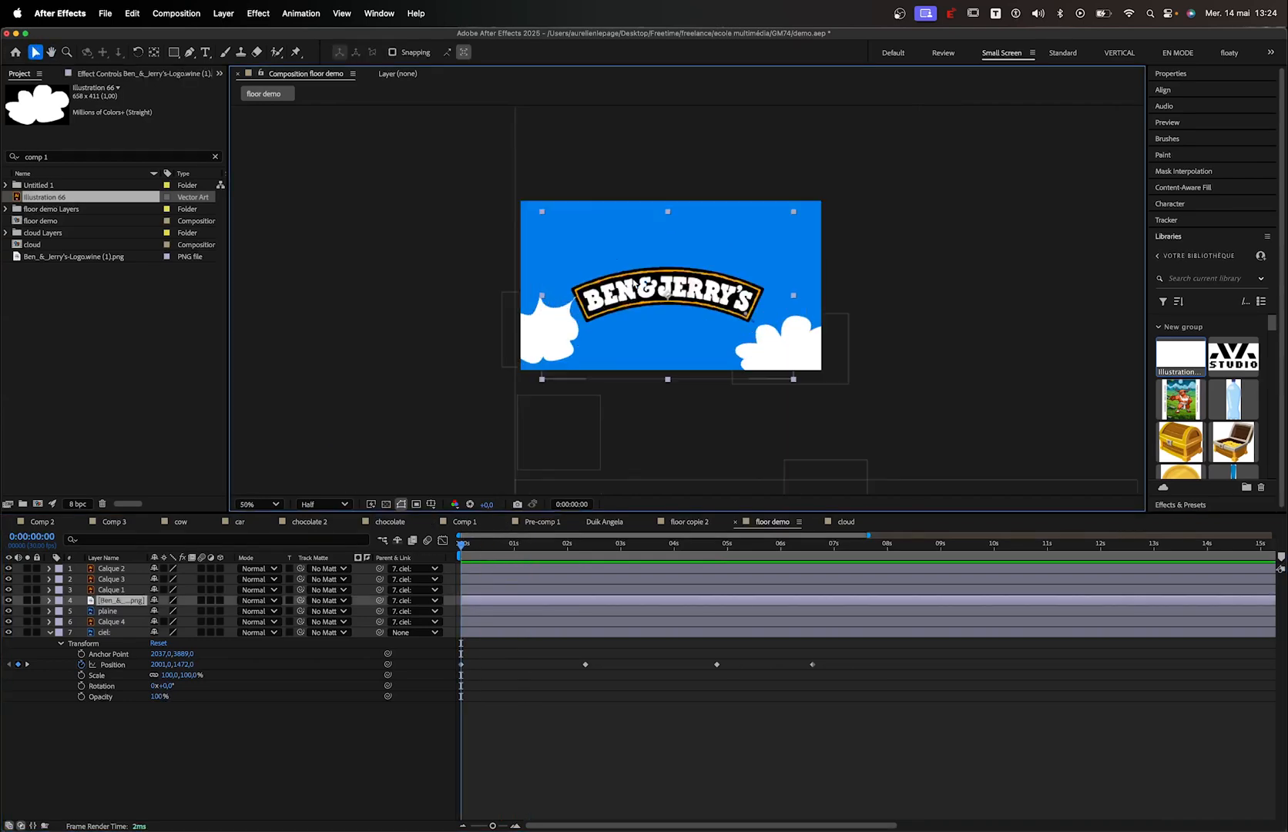
click(259, 503)
click(266, 383)
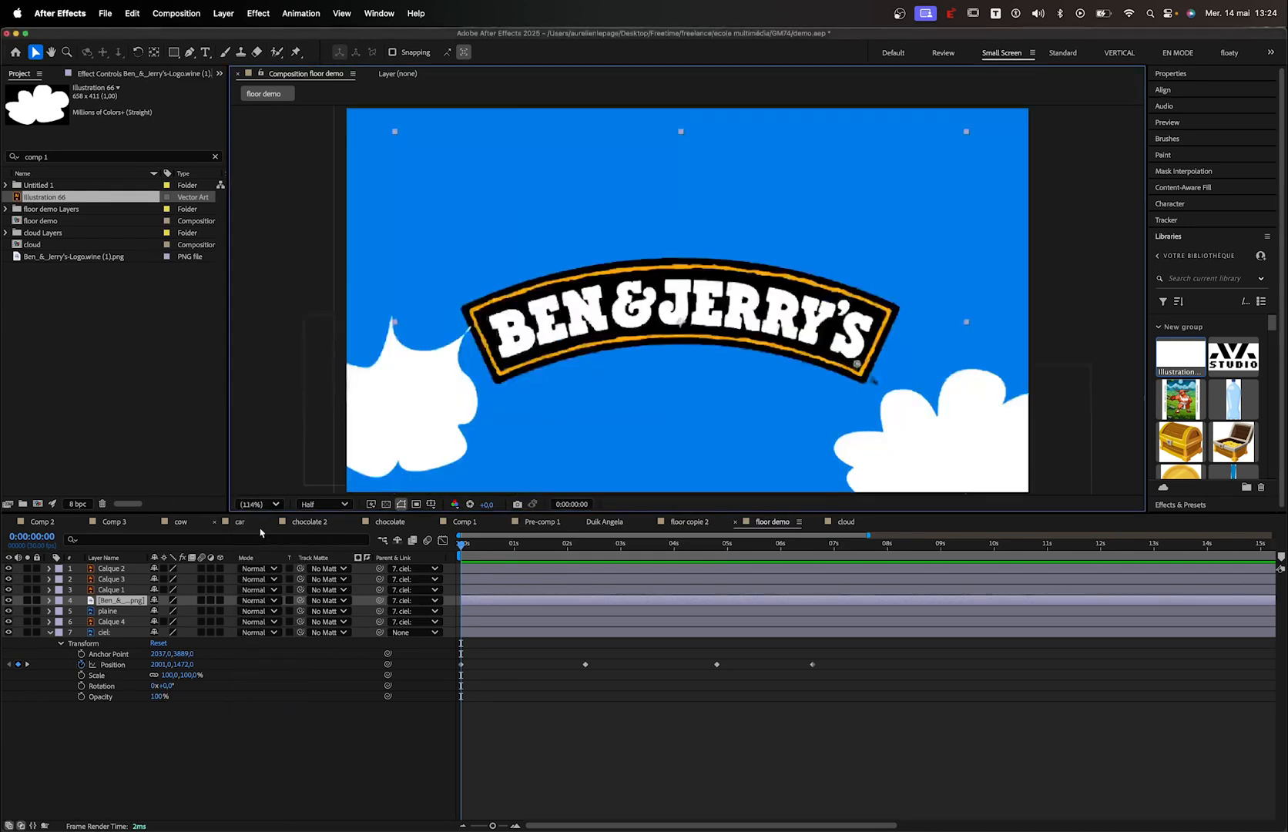
click(49, 600)
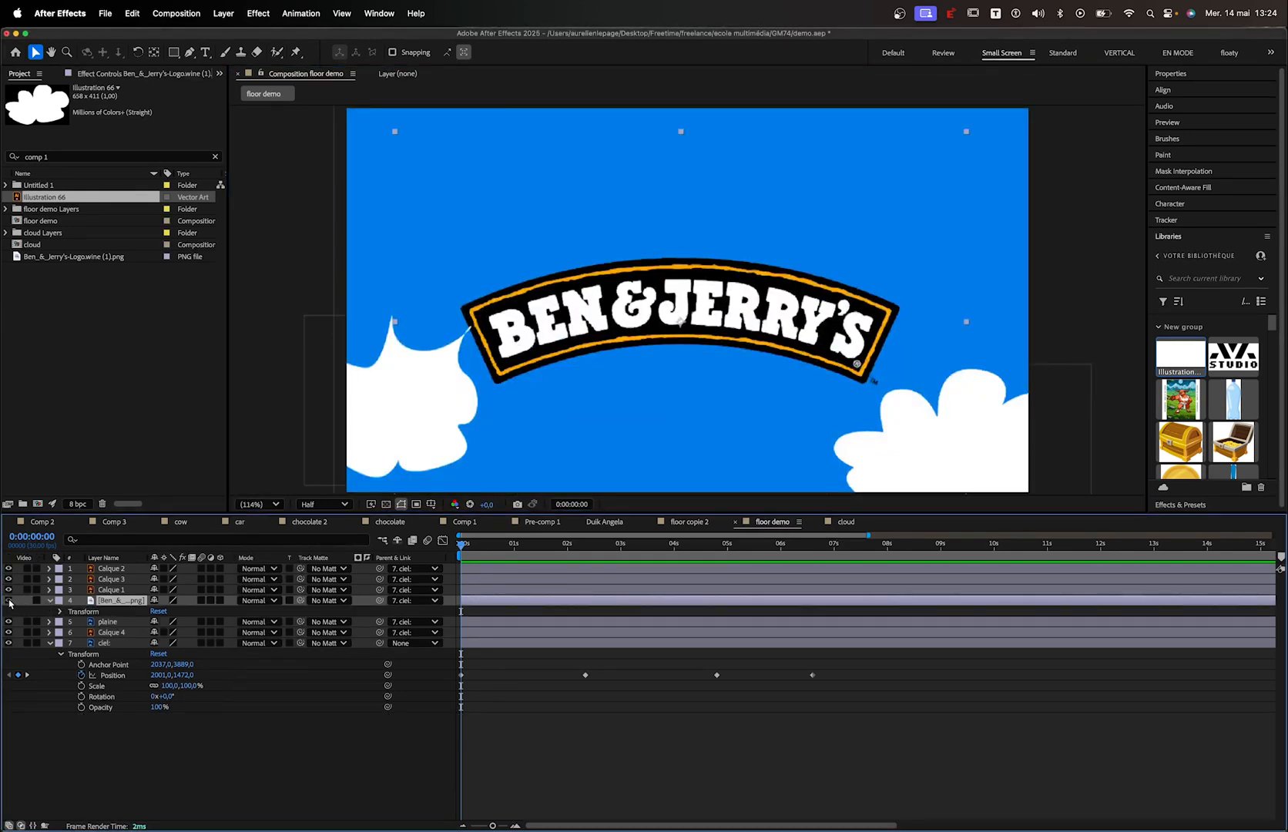
click(8, 600)
click(8, 600)
click(61, 611)
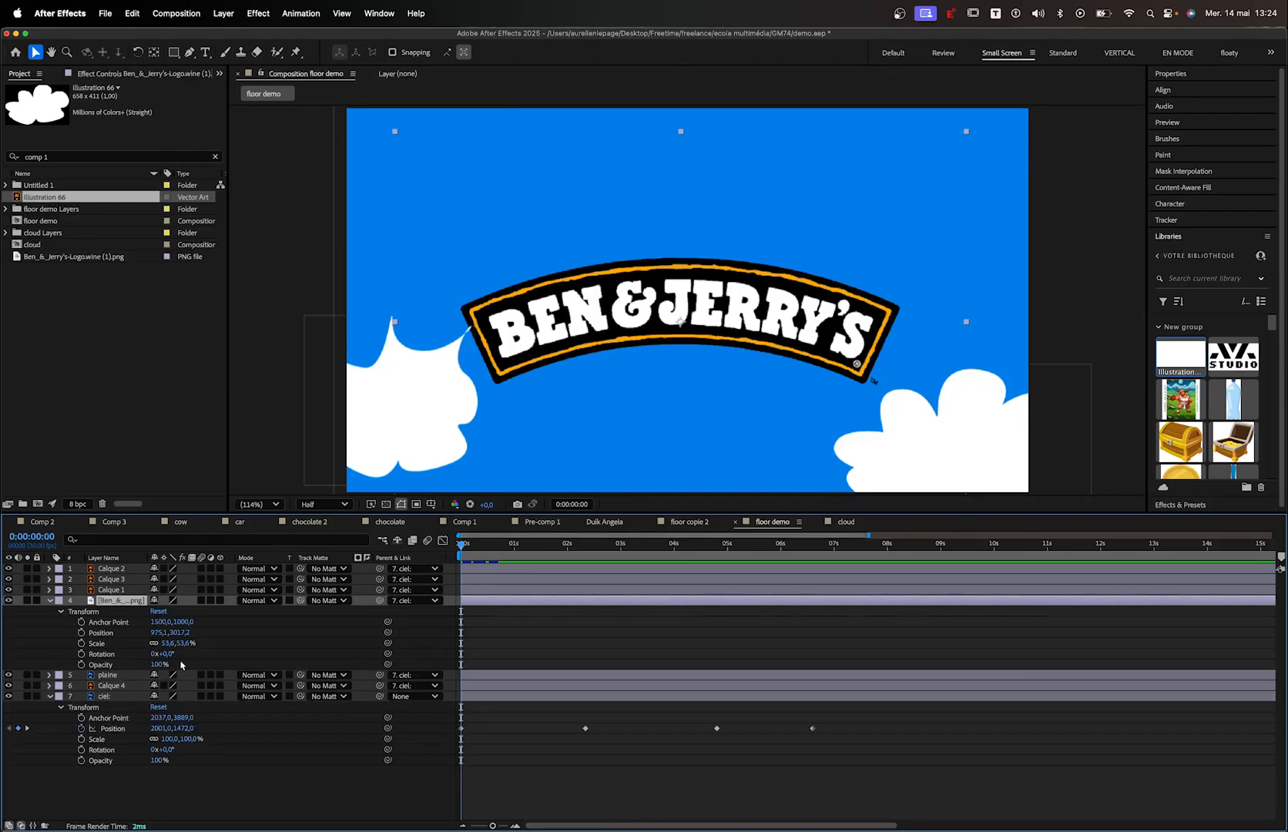
mouse_move(158, 664)
mouse_down()
mouse_move(89, 664)
mouse_move(177, 664)
mouse_move(63, 653)
mouse_move(177, 653)
mouse_up()
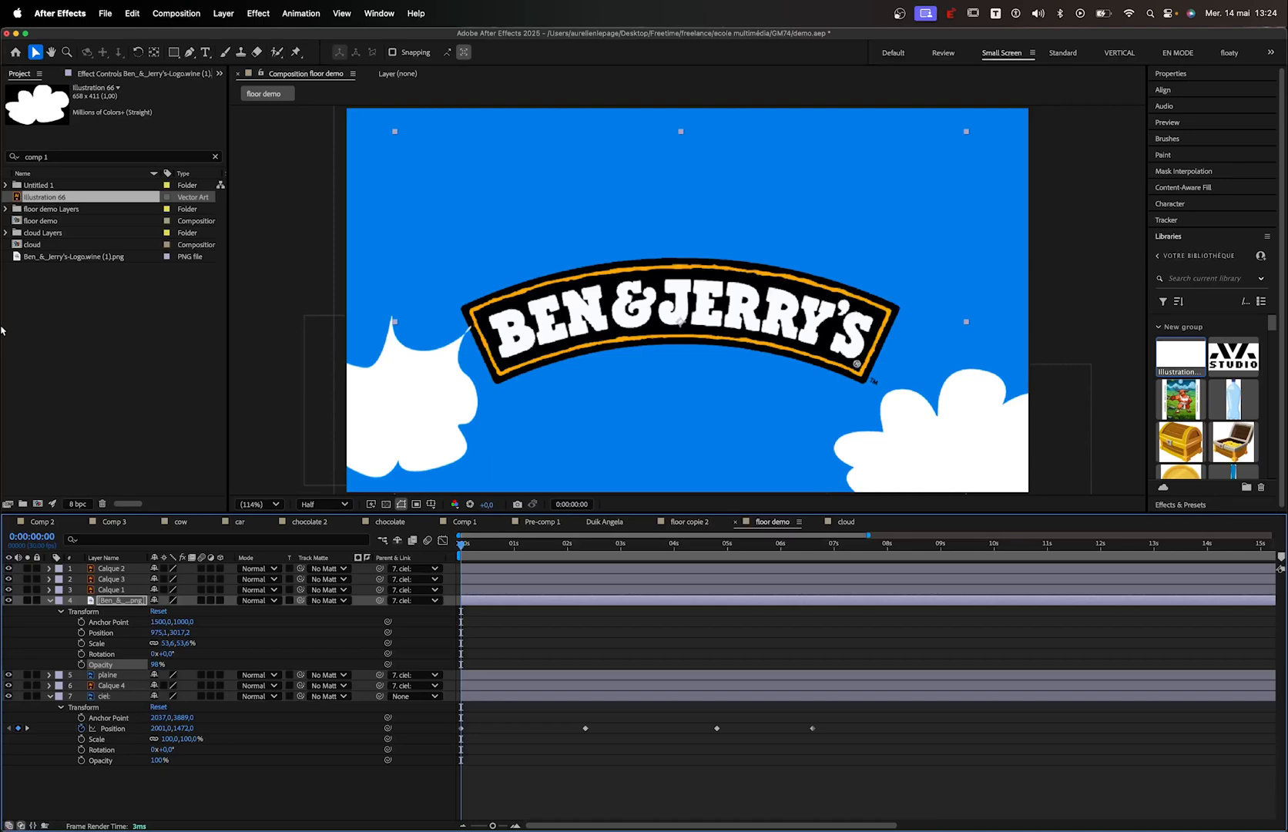
Switch to Finder, open the ben&jerru folder from the jerru search, and preview masterexport.mp4
click(23, 86)
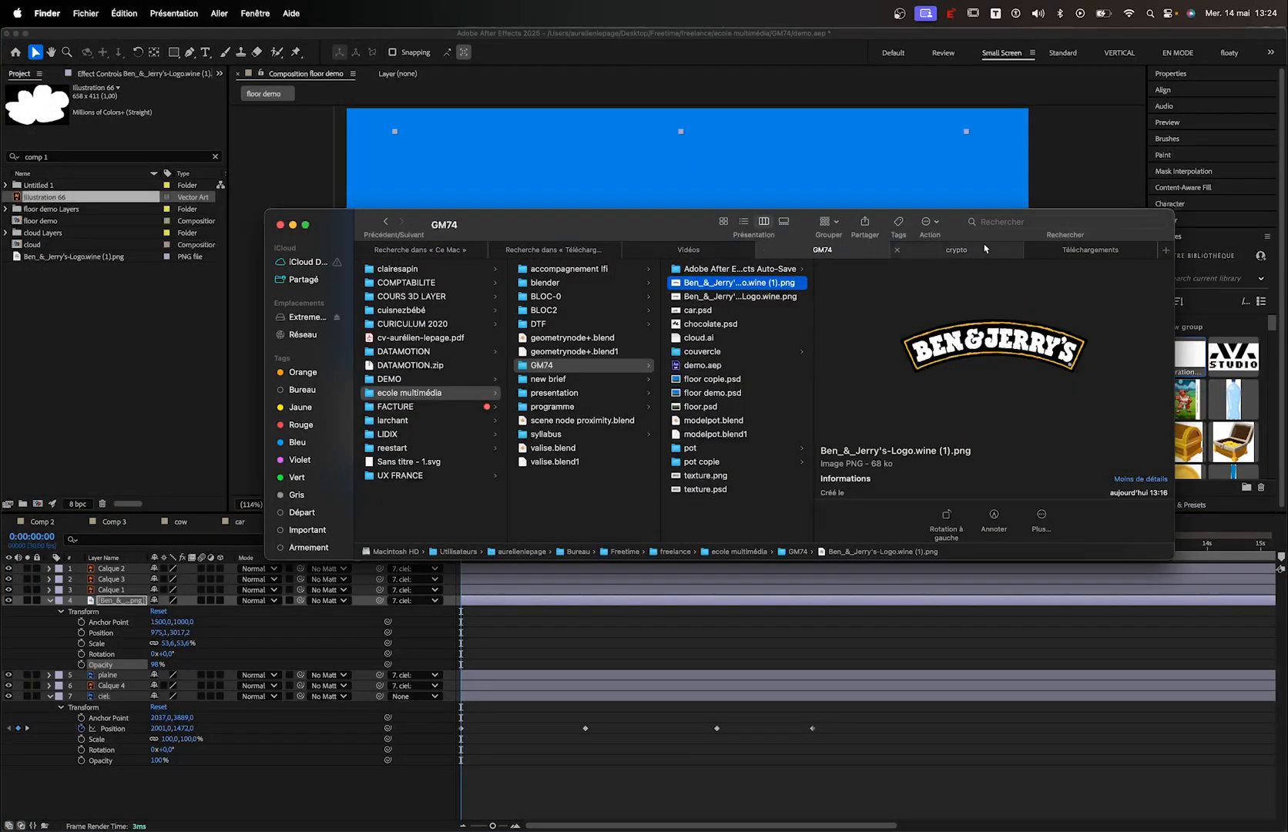
click(365, 249)
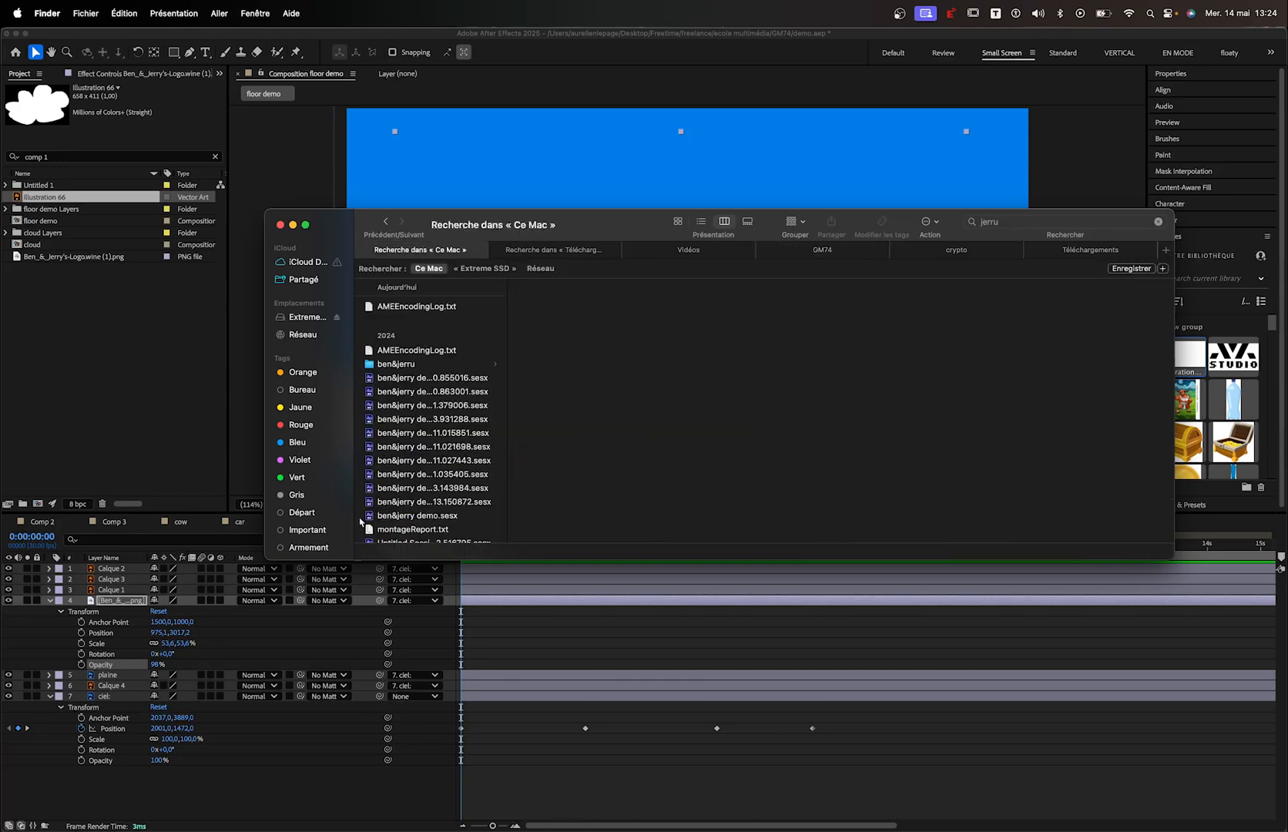
click(1002, 222)
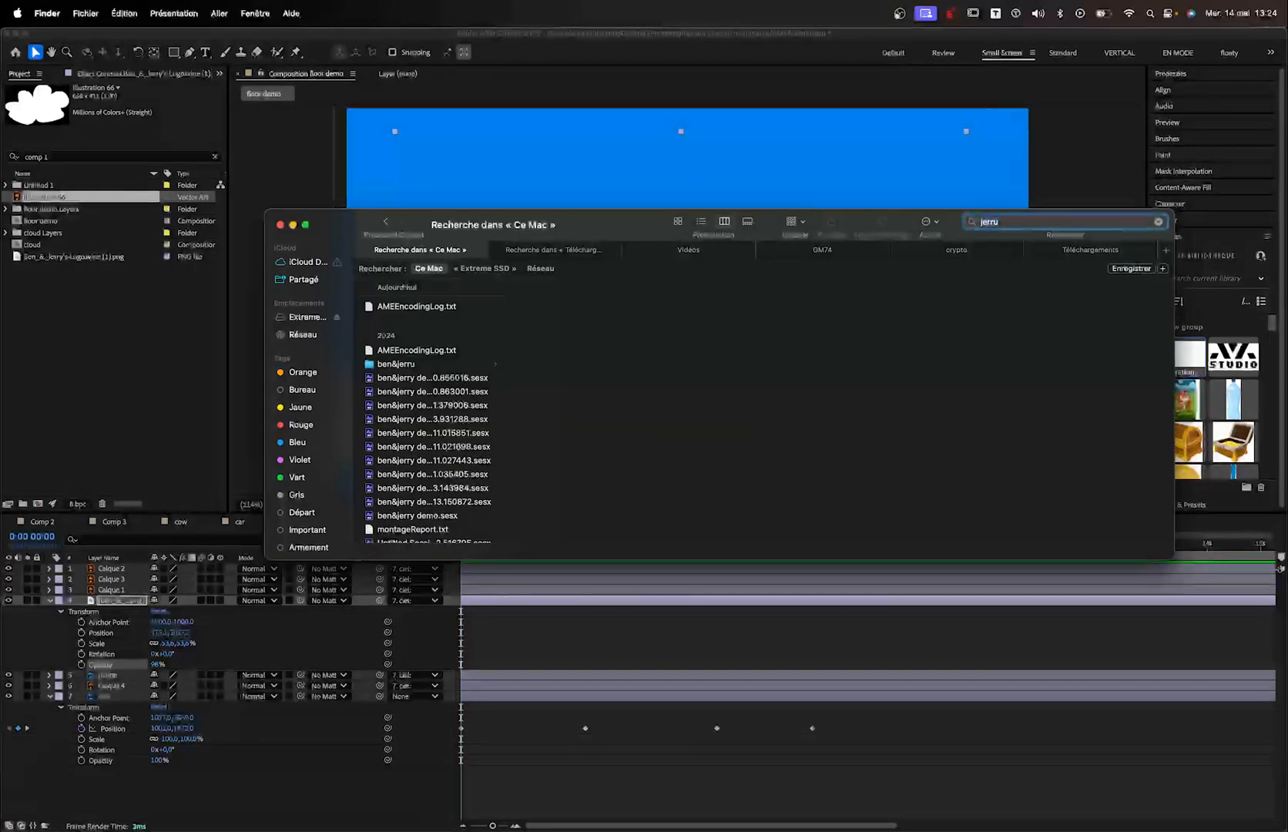
click(431, 364)
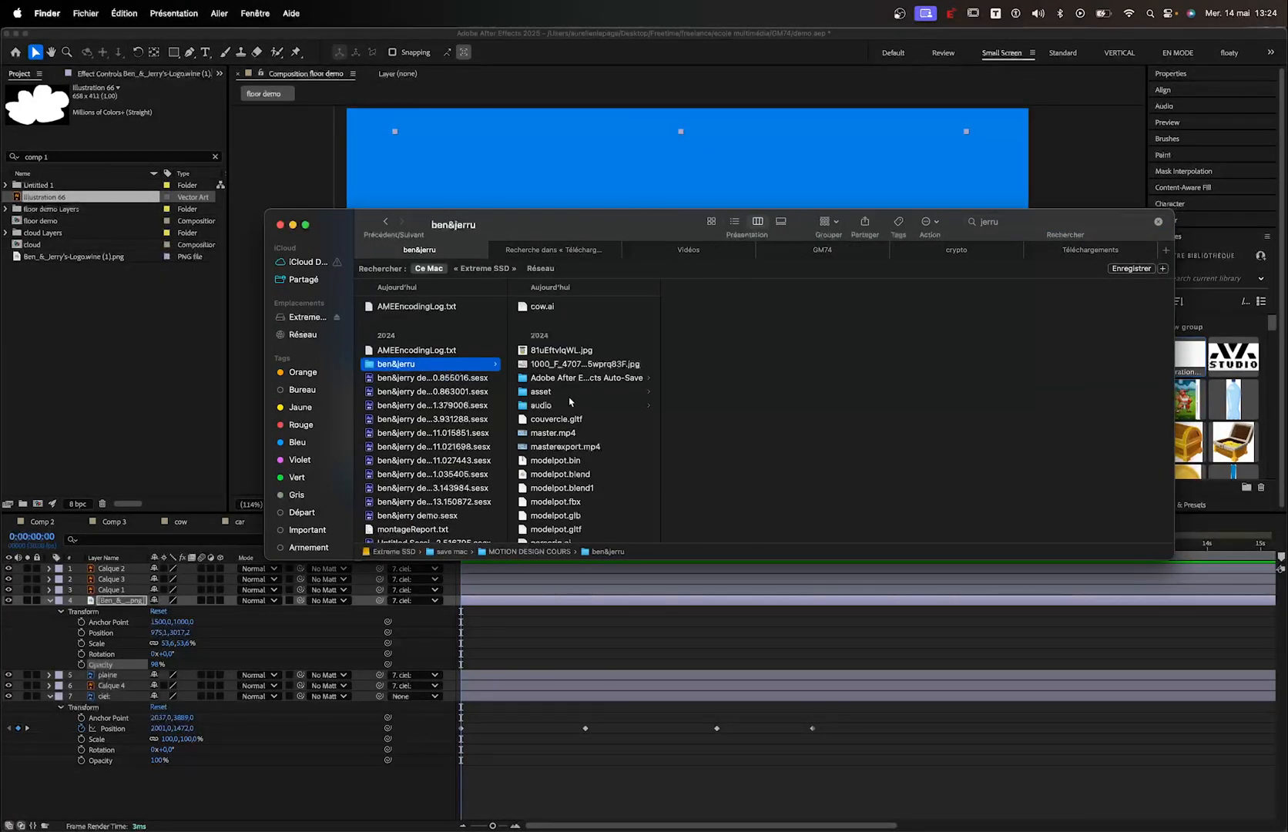
scroll(563, 415, down, 5)
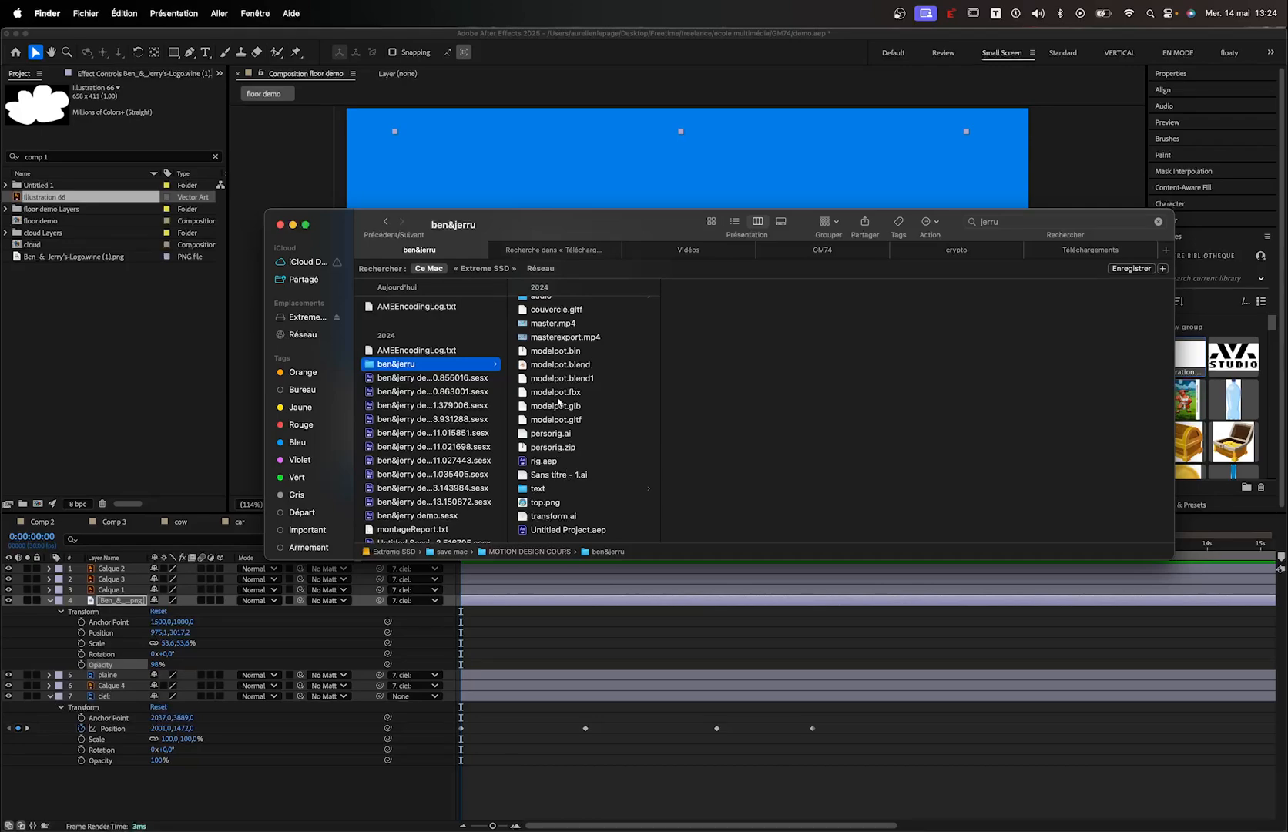
click(553, 337)
key(space)
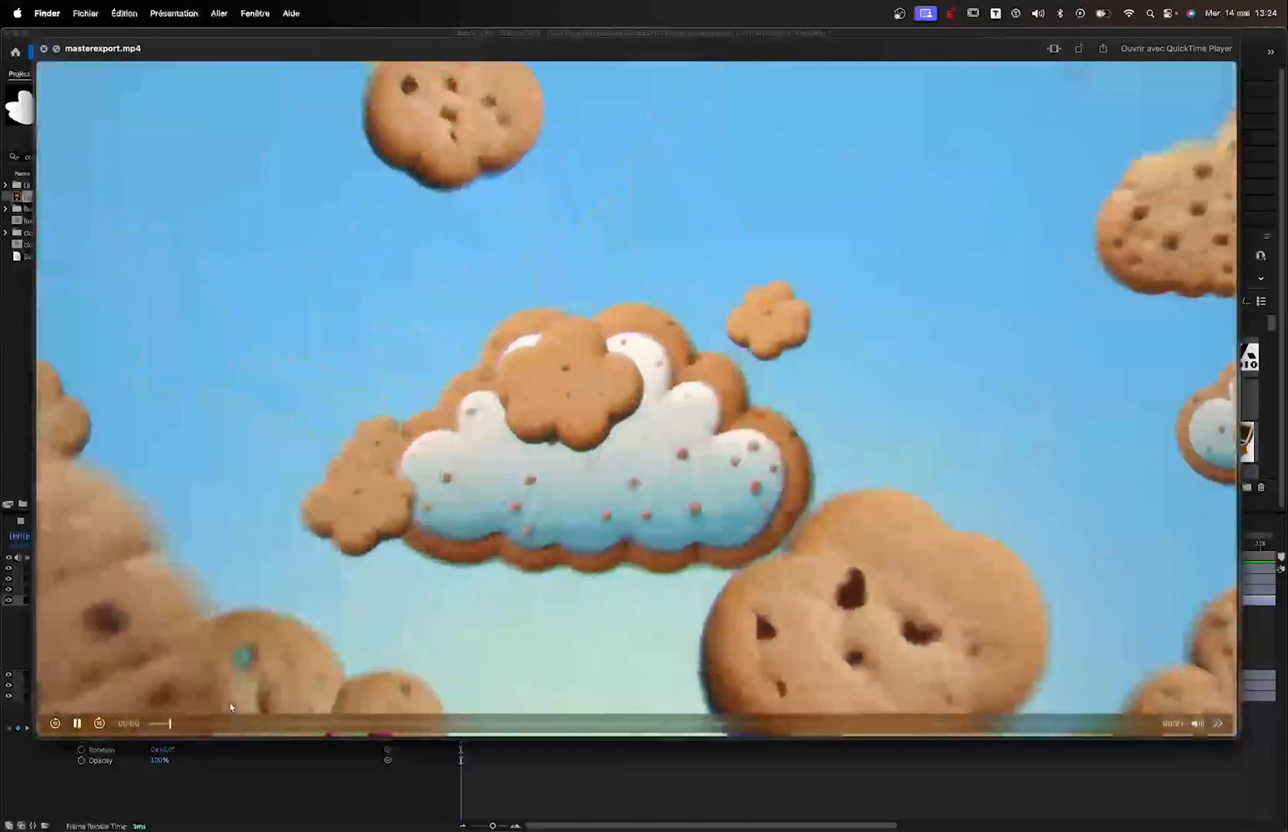
Skim masterexport.mp4 forward to the logo and ice cream pot scene past 00:17, and close the preview
drag(231, 723, 963, 746)
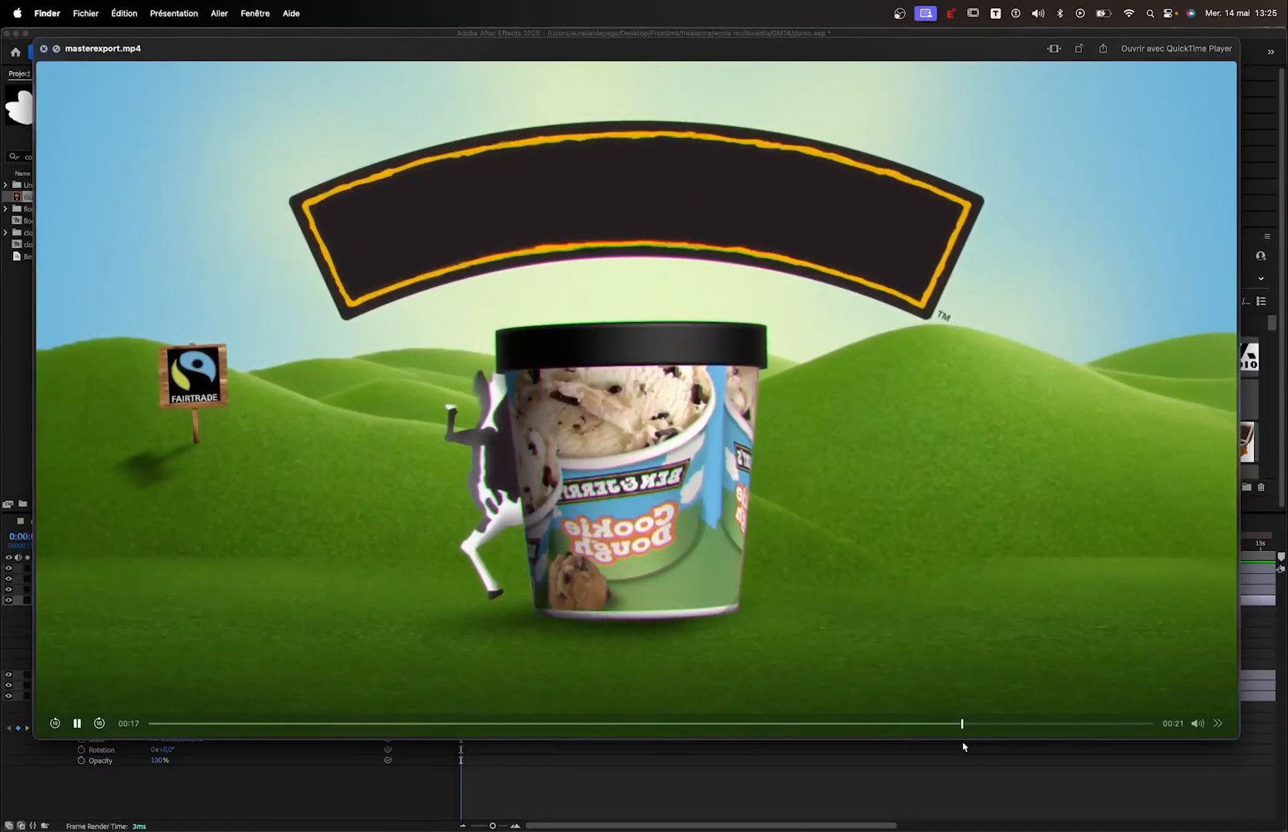
drag(963, 746, 1006, 742)
key(space)
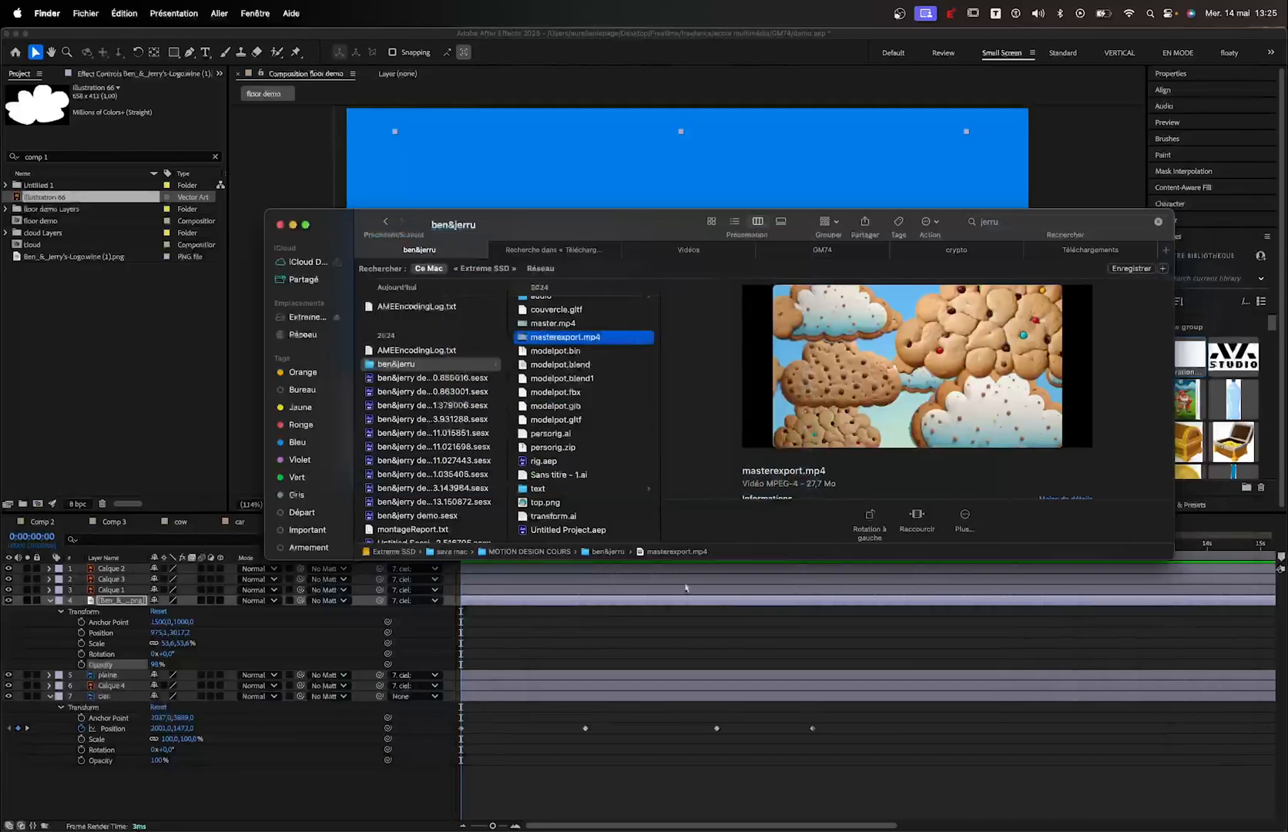
Switch back to After Effects at 0:00:00:00, hide and show the logo layer again, and select it
key(super+Tab)
click(476, 555)
key(Home)
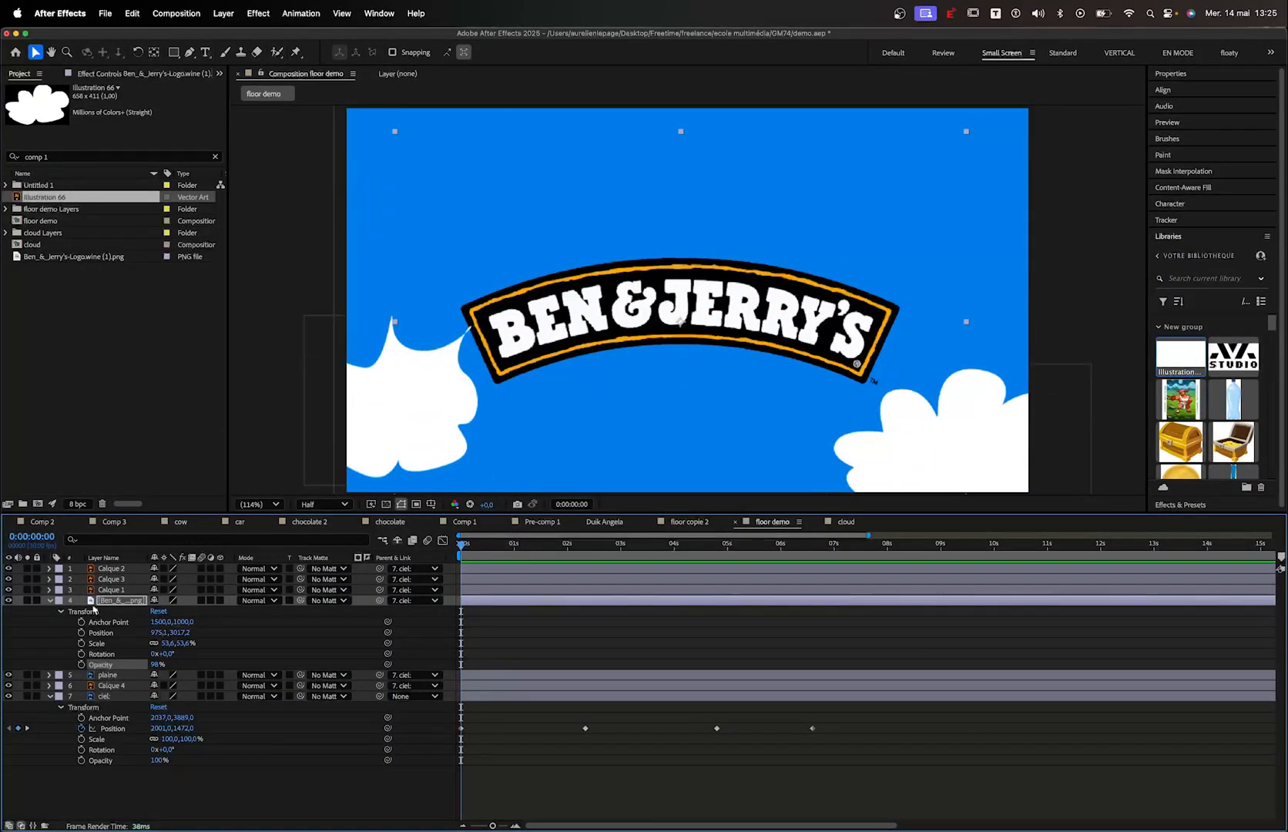
click(9, 600)
click(9, 600)
click(131, 601)
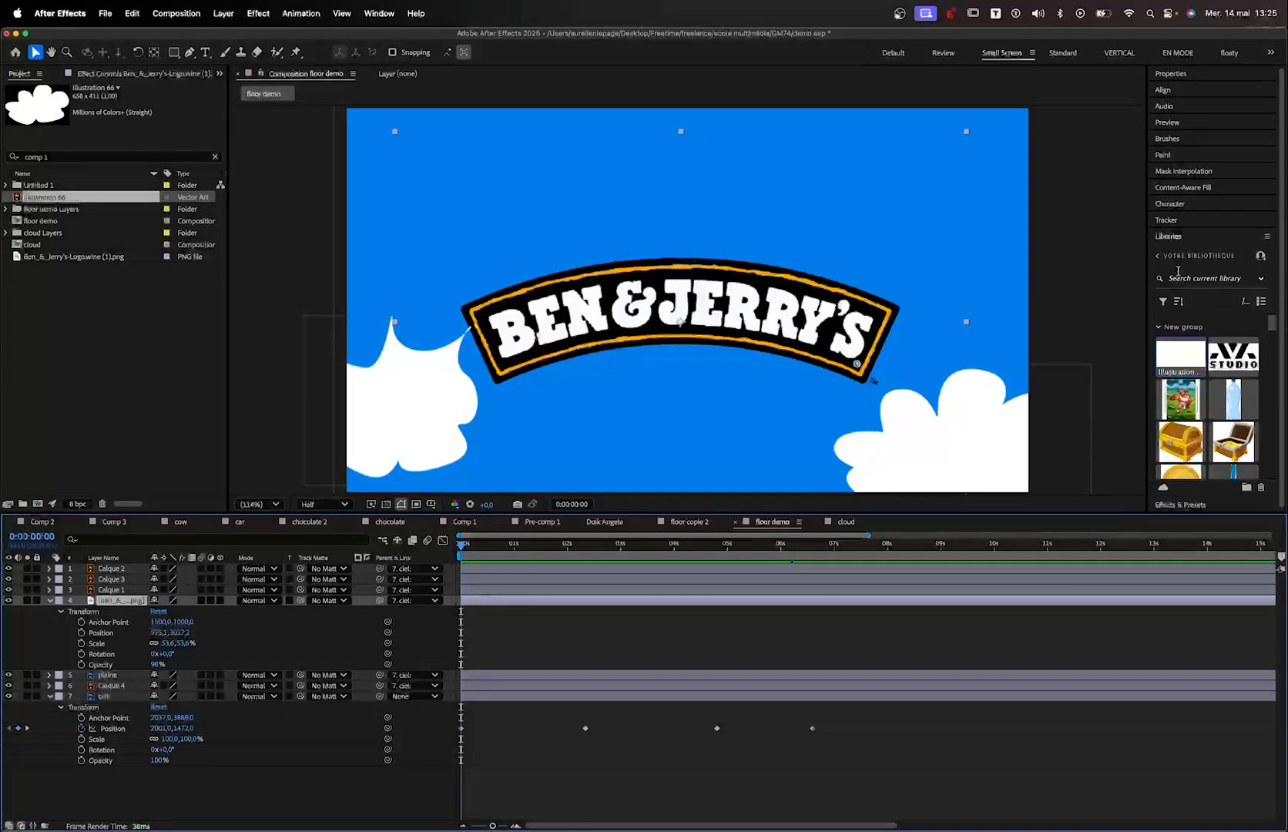
Show the effects and presets, and browse the available effect categories with the Ben & Jerry's logo layer selected
click(1168, 237)
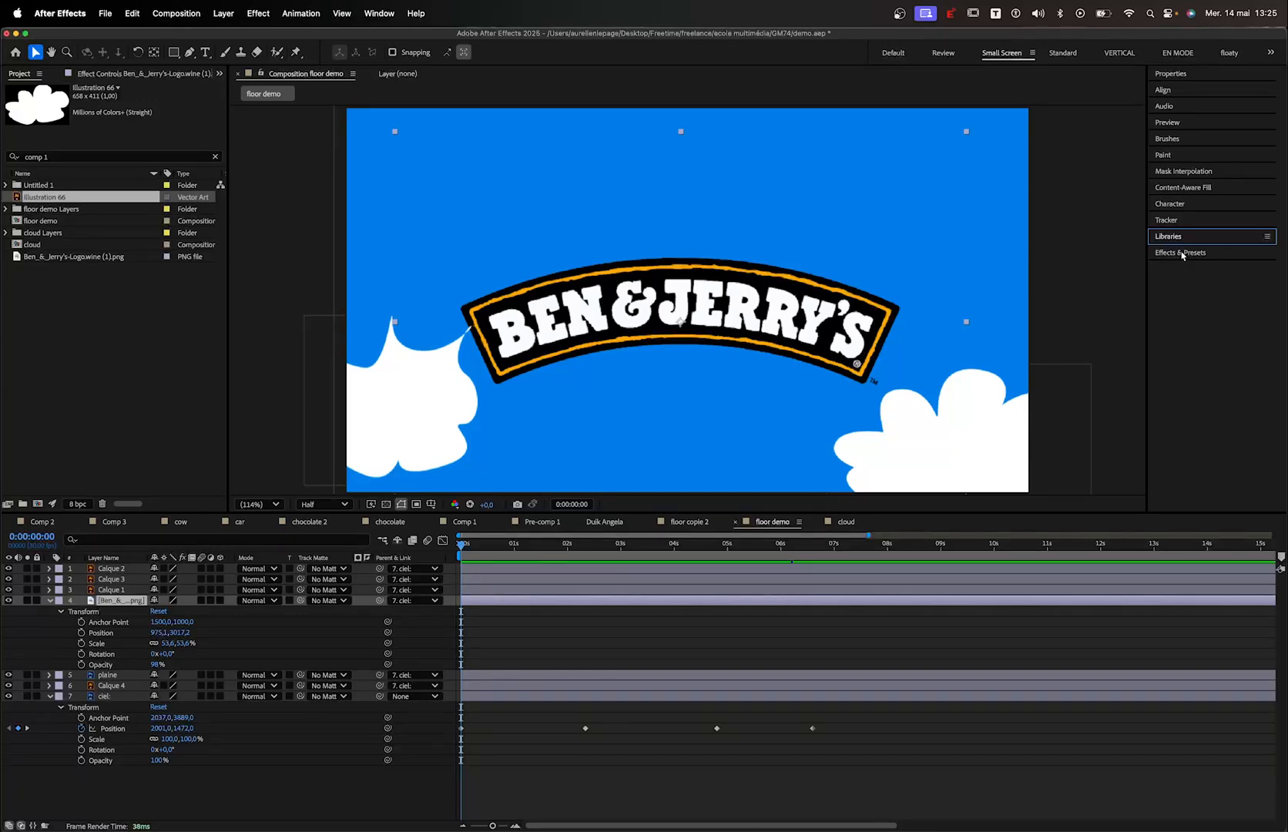
click(1182, 253)
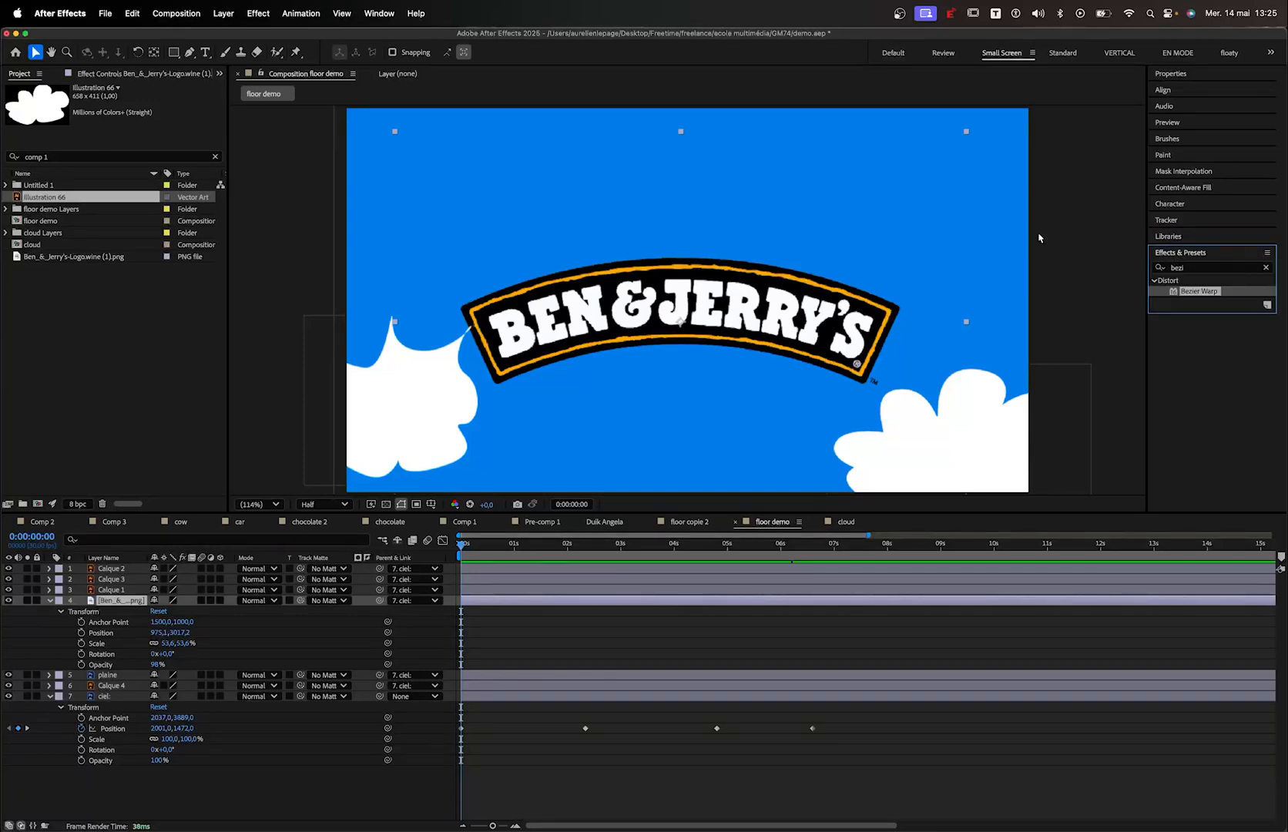
click(257, 13)
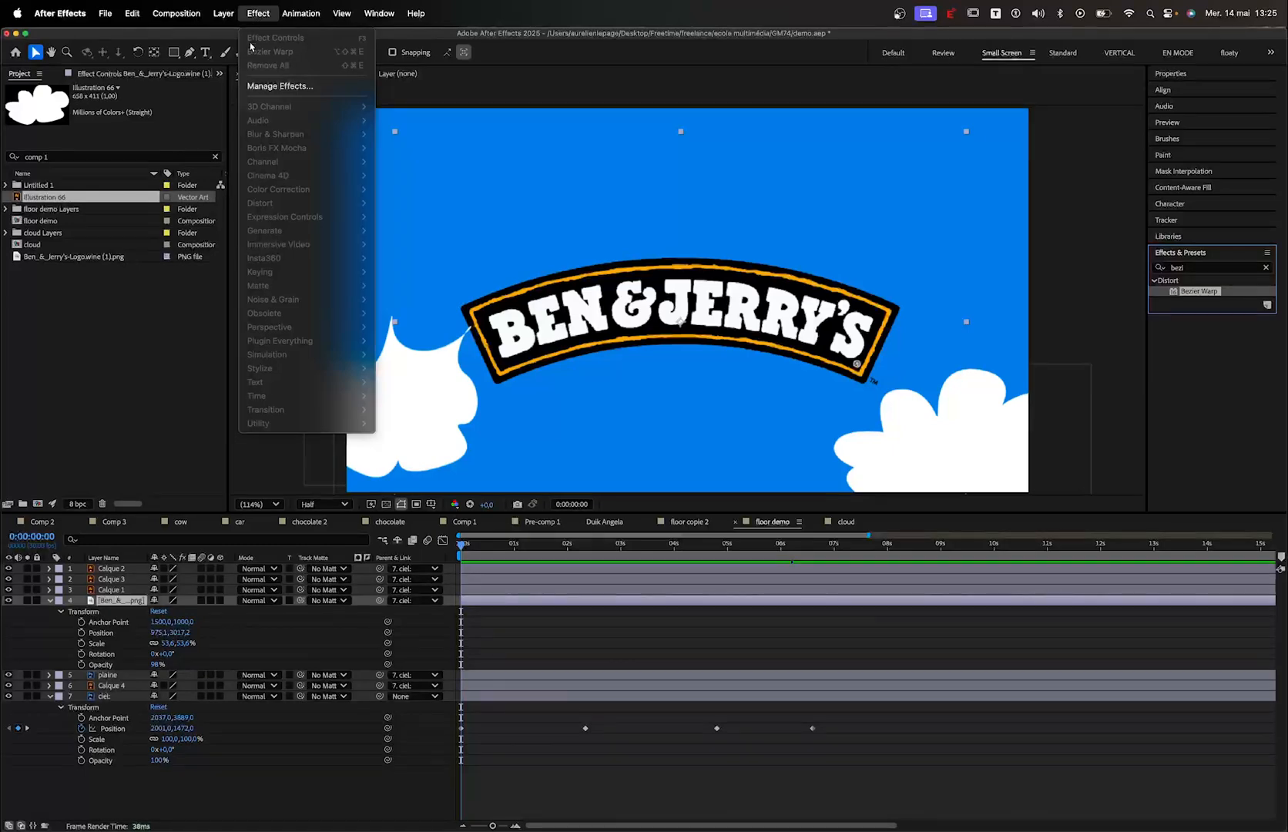
click(113, 601)
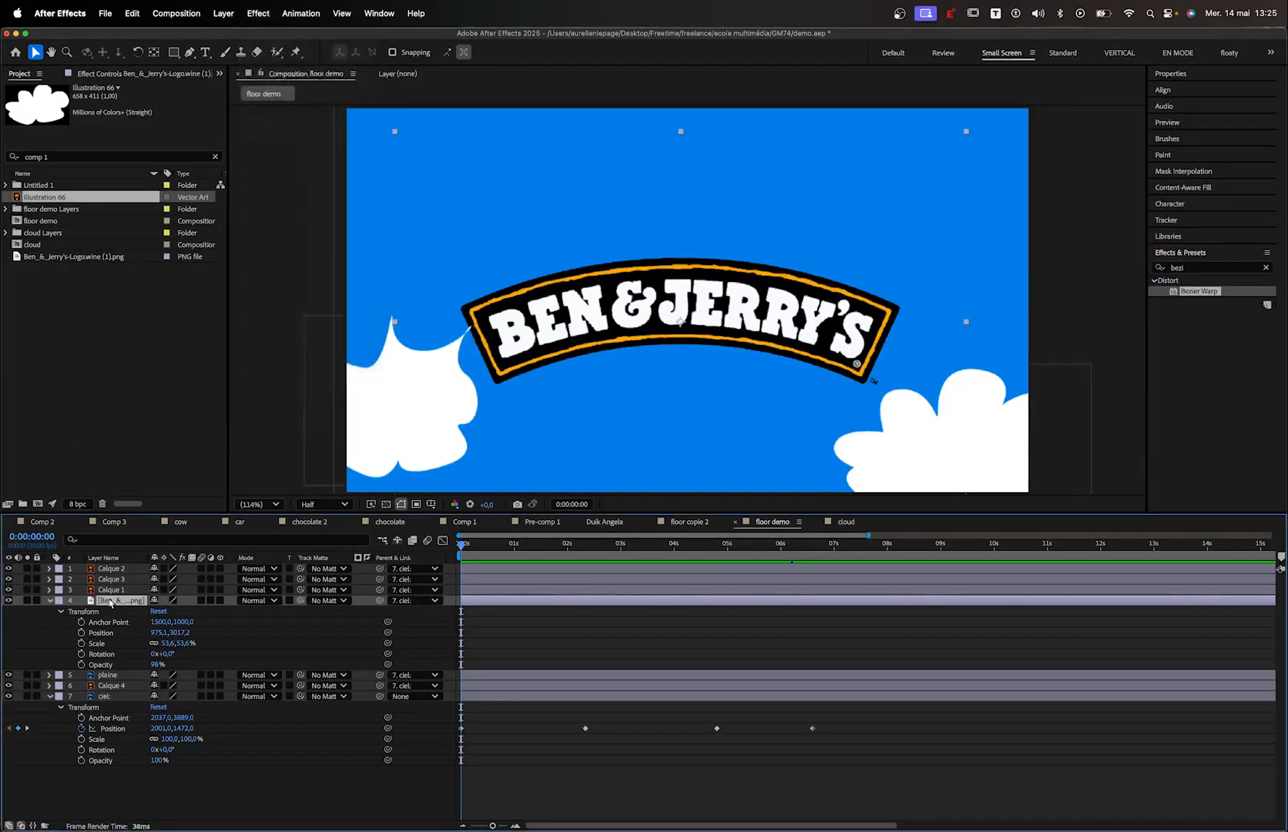
click(262, 13)
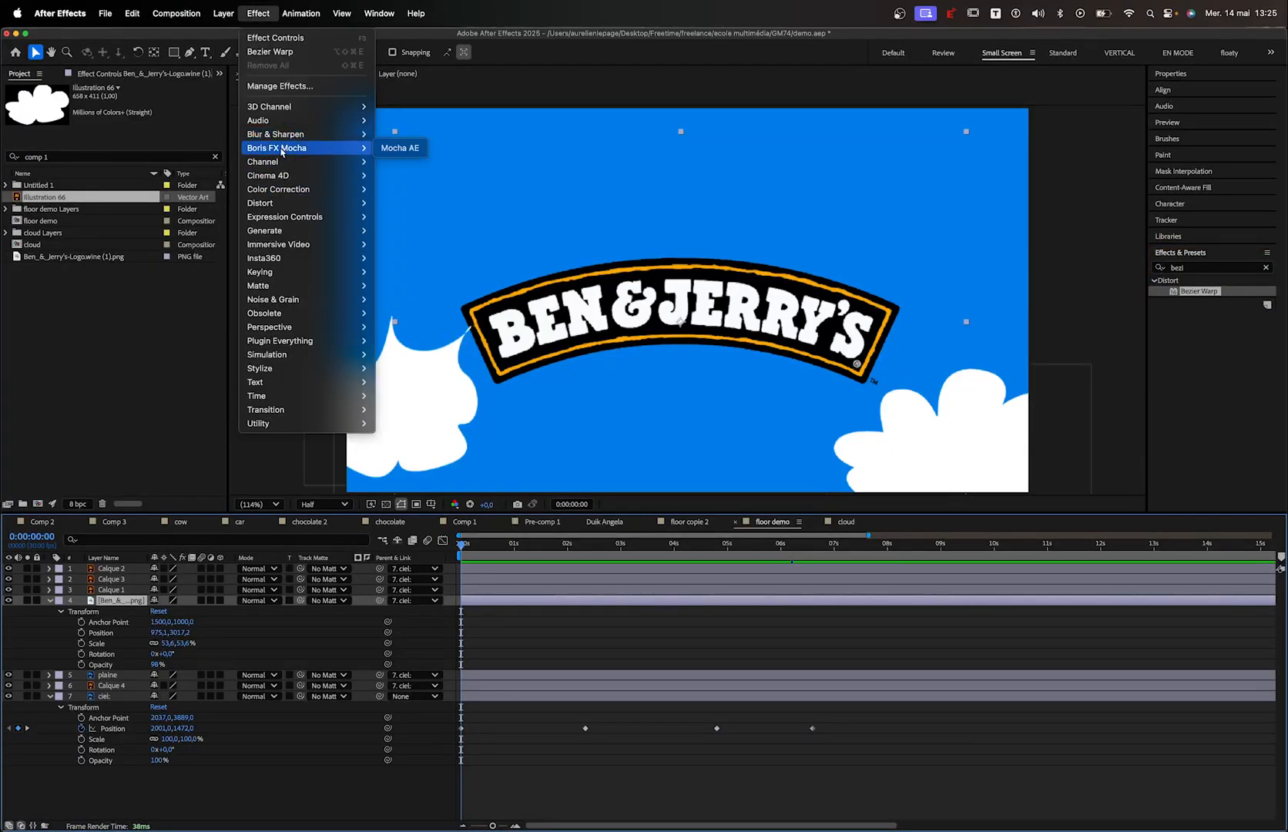
mouse_move(278, 202)
mouse_move(287, 129)
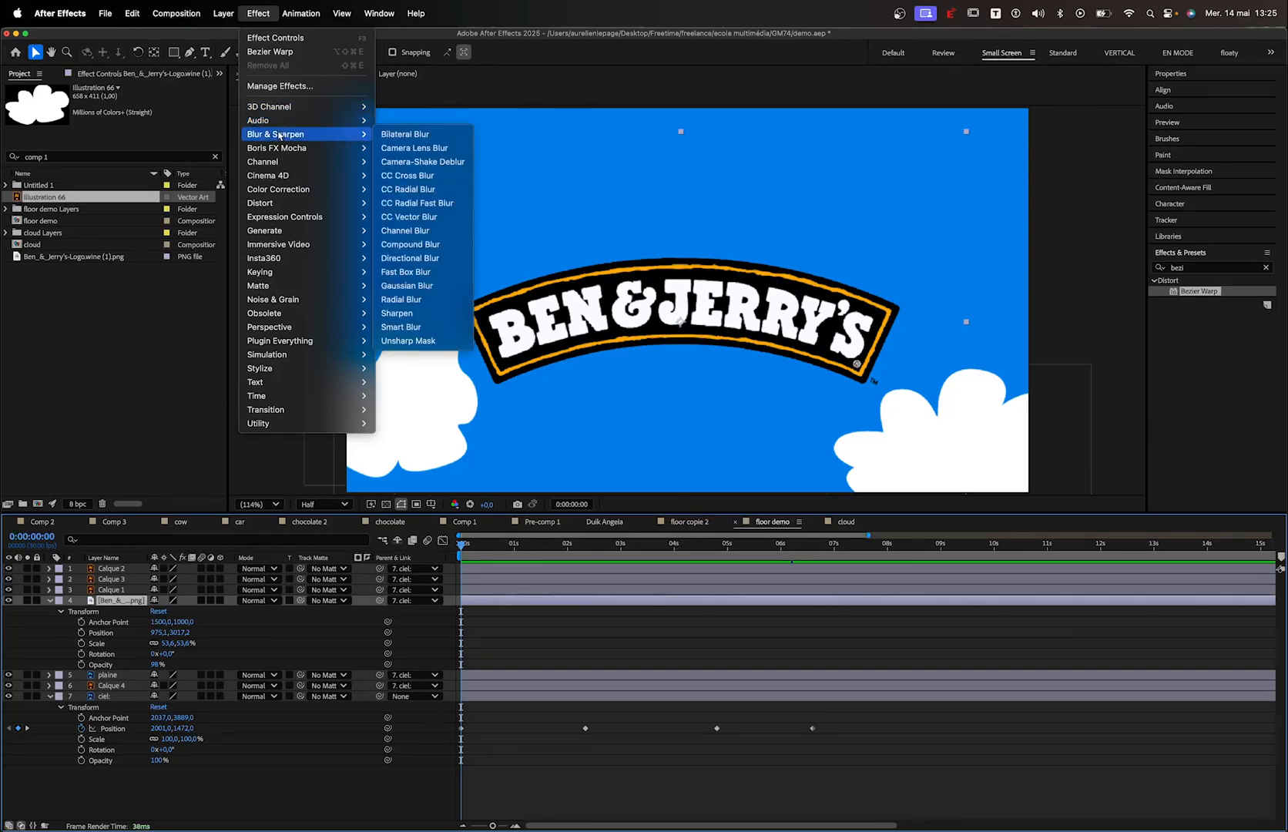
mouse_move(270, 171)
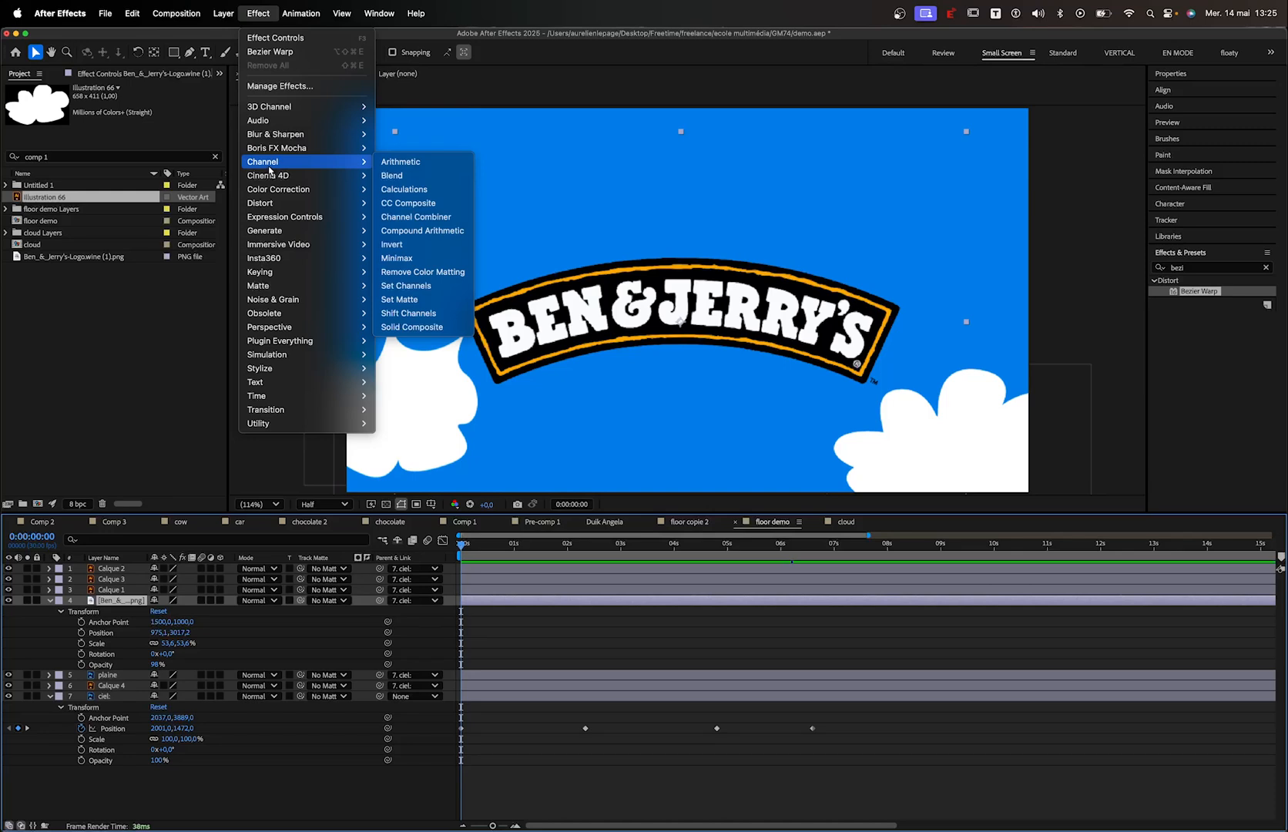
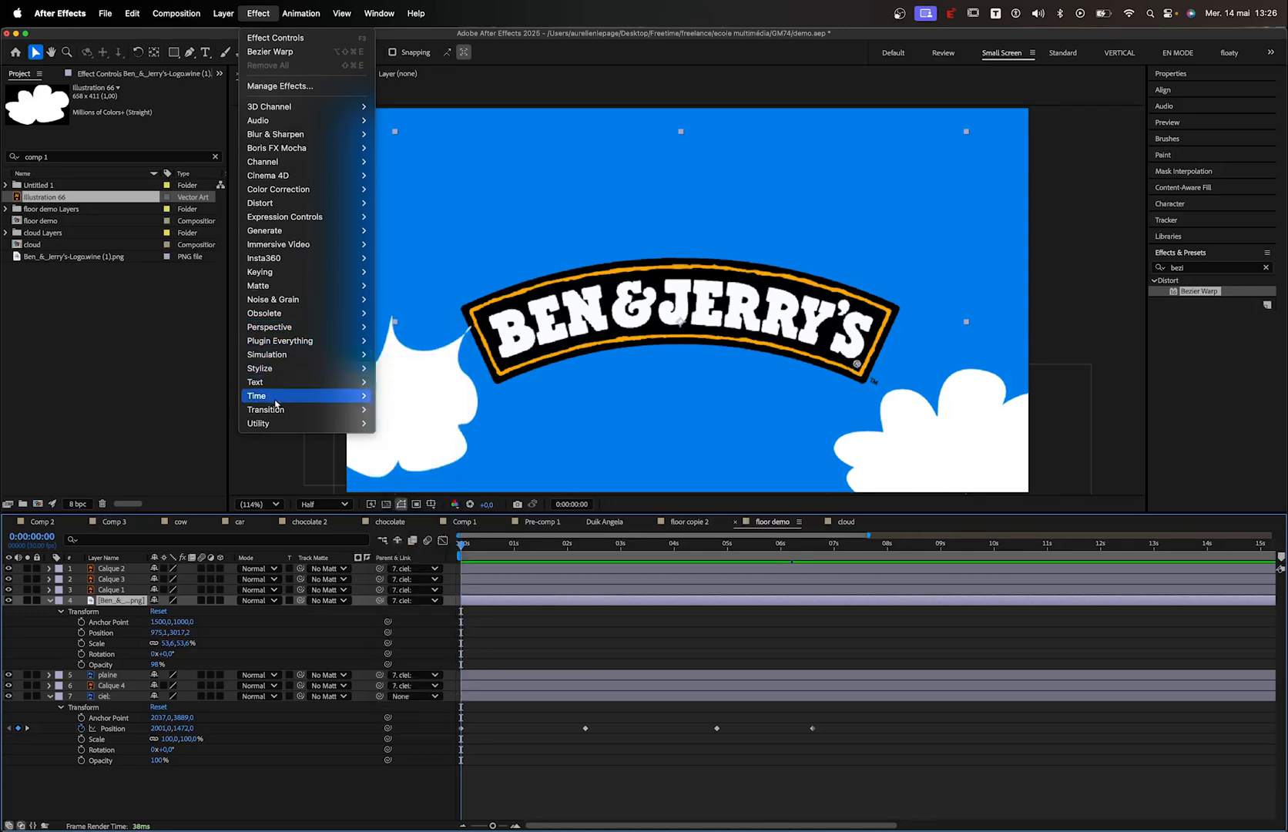
mouse_move(282, 382)
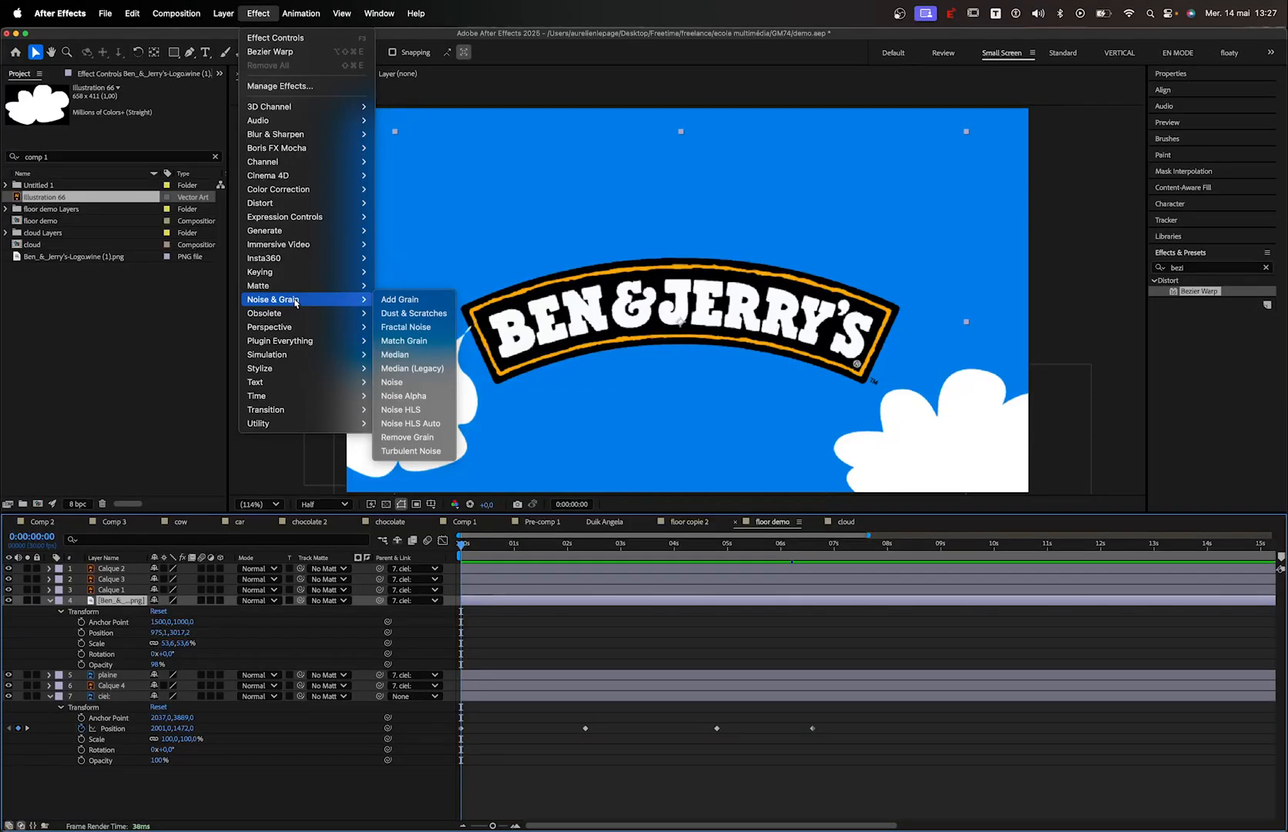
Search the effects for "page" and apply CC Page Turn to the Ben & Jerry's logo layer
click(1204, 279)
click(1206, 267)
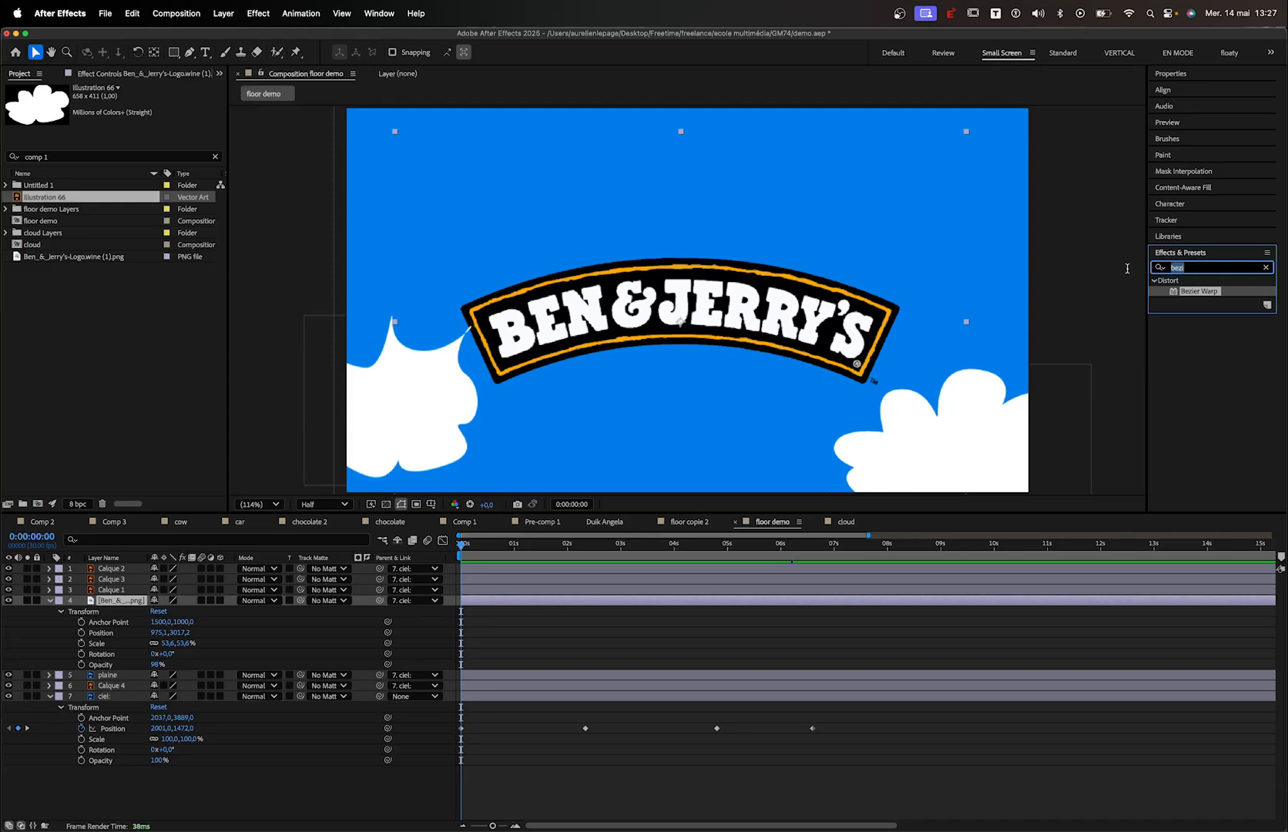
text(page)
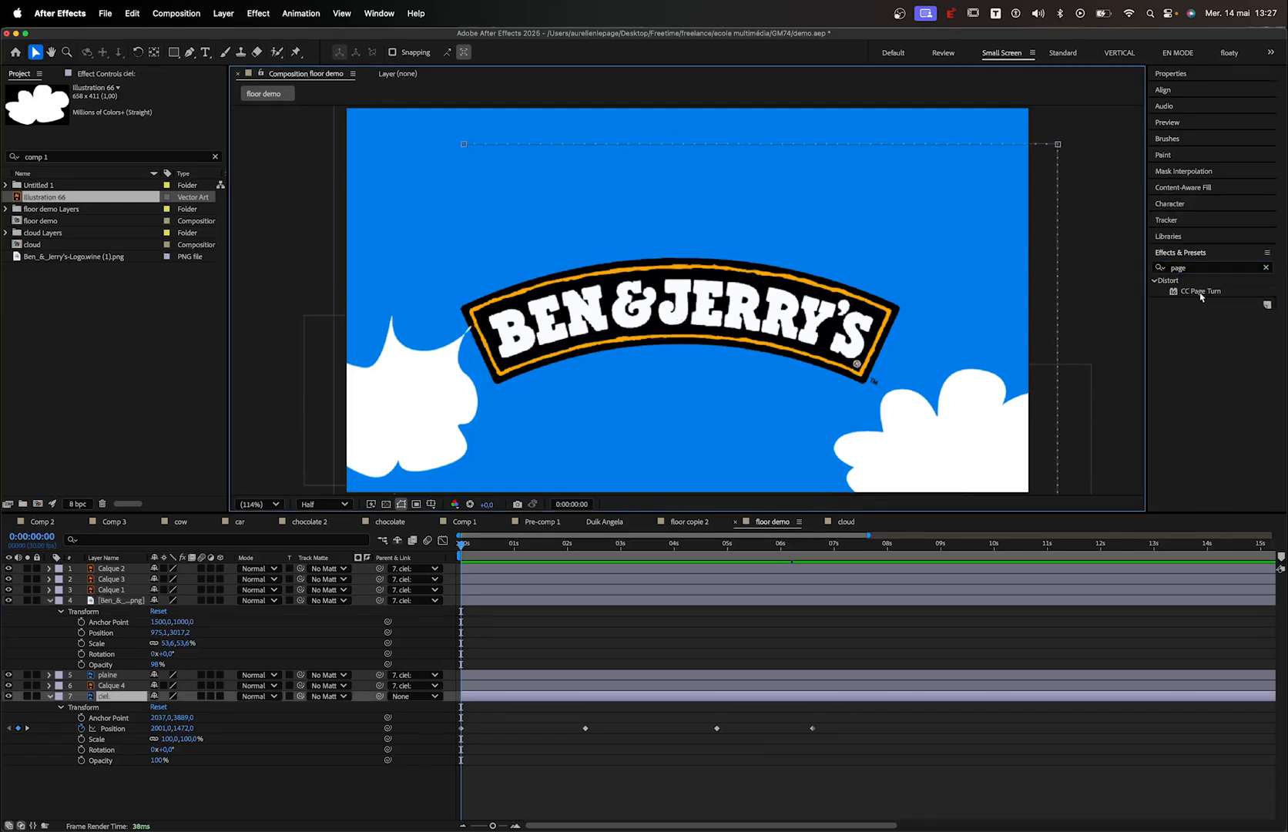
double_click(1200, 291)
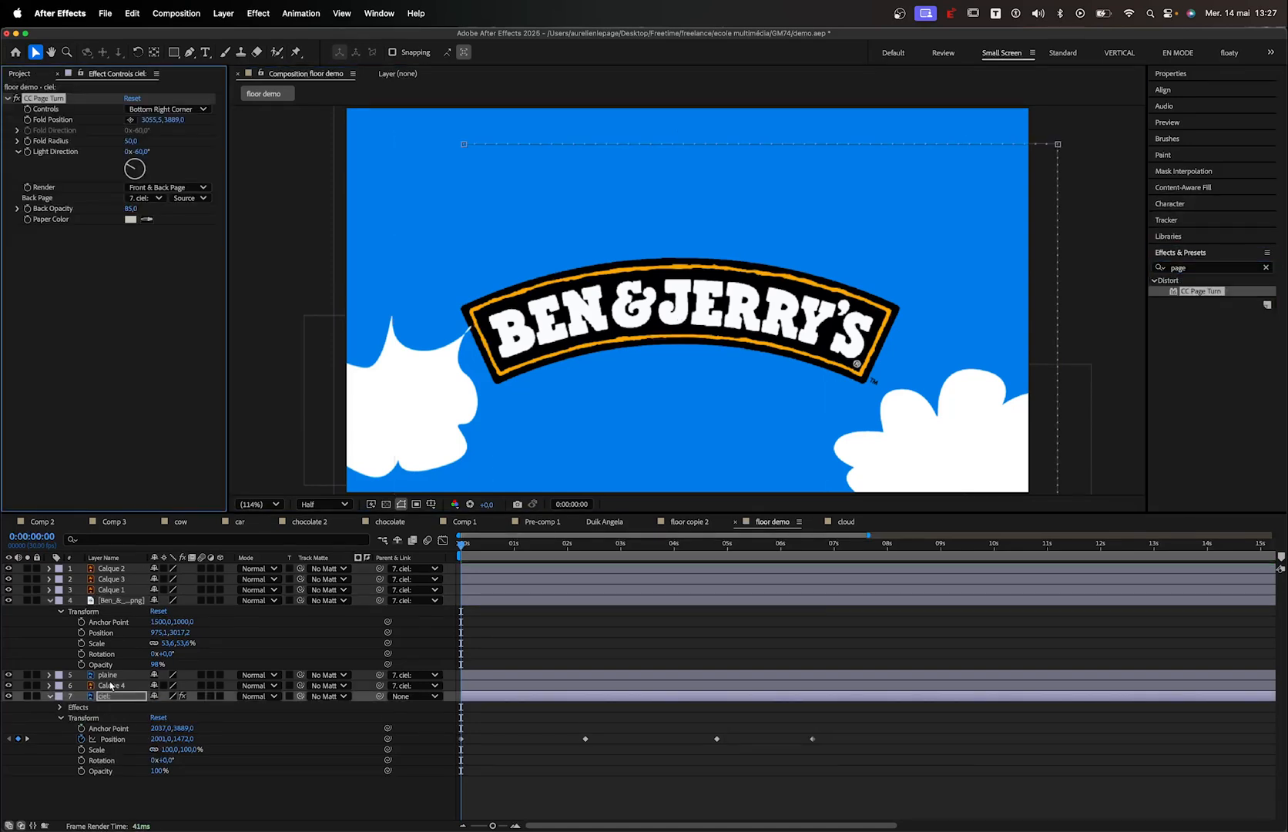
key(super+z)
click(120, 602)
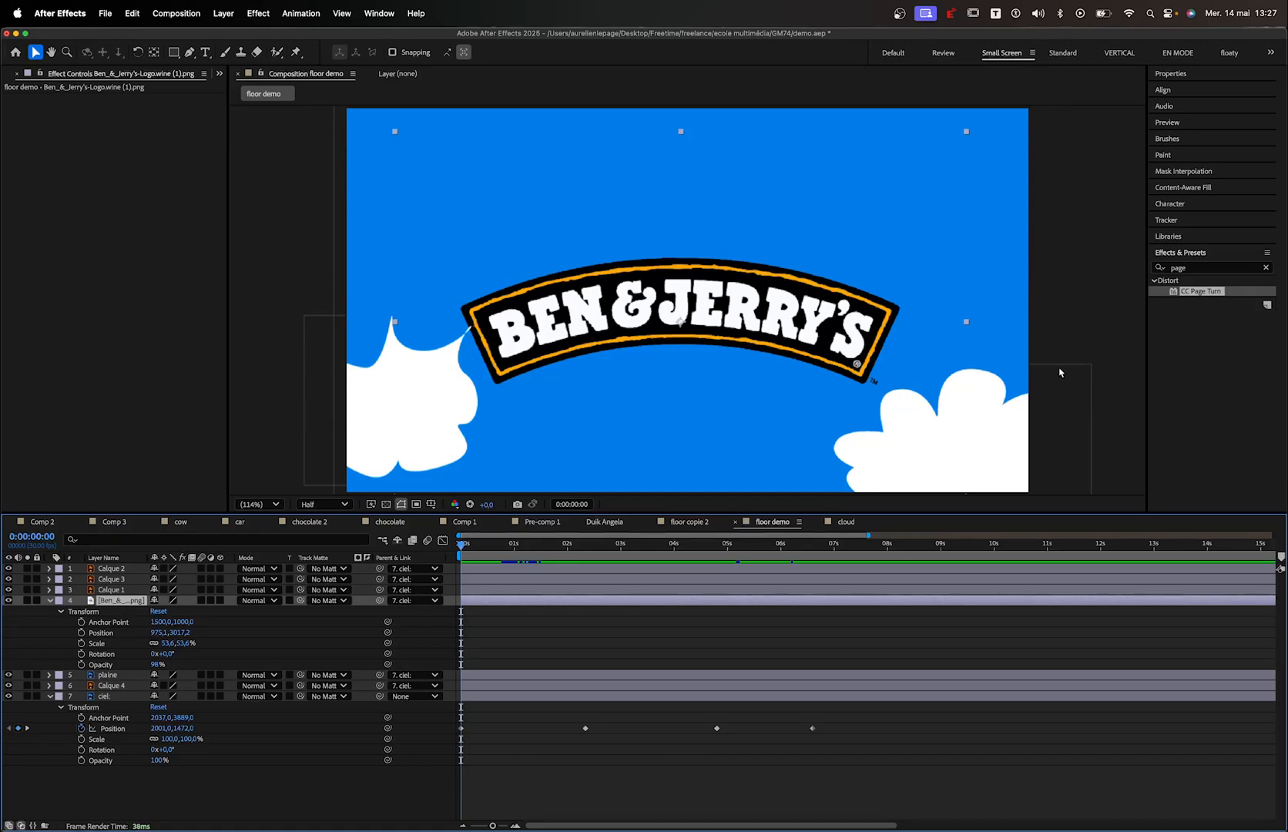
double_click(1206, 293)
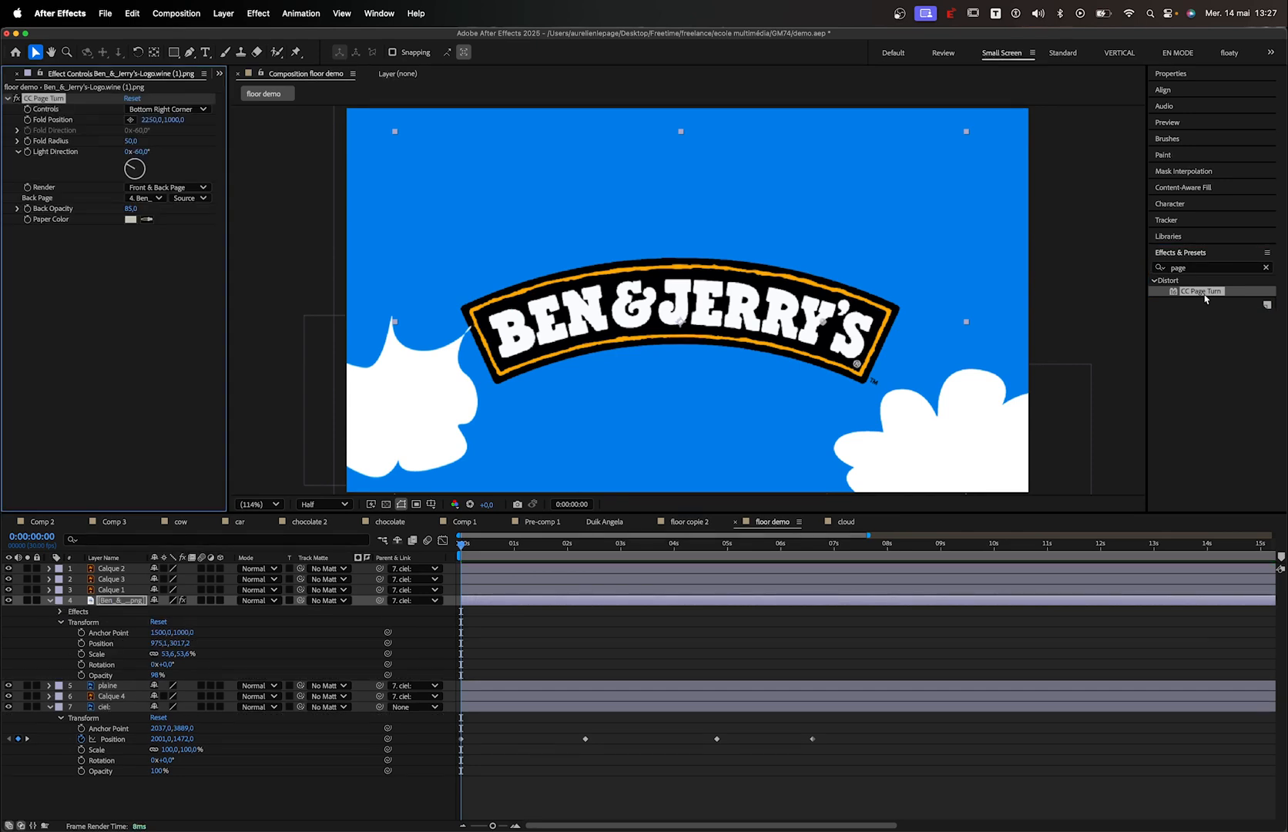
key(comma)
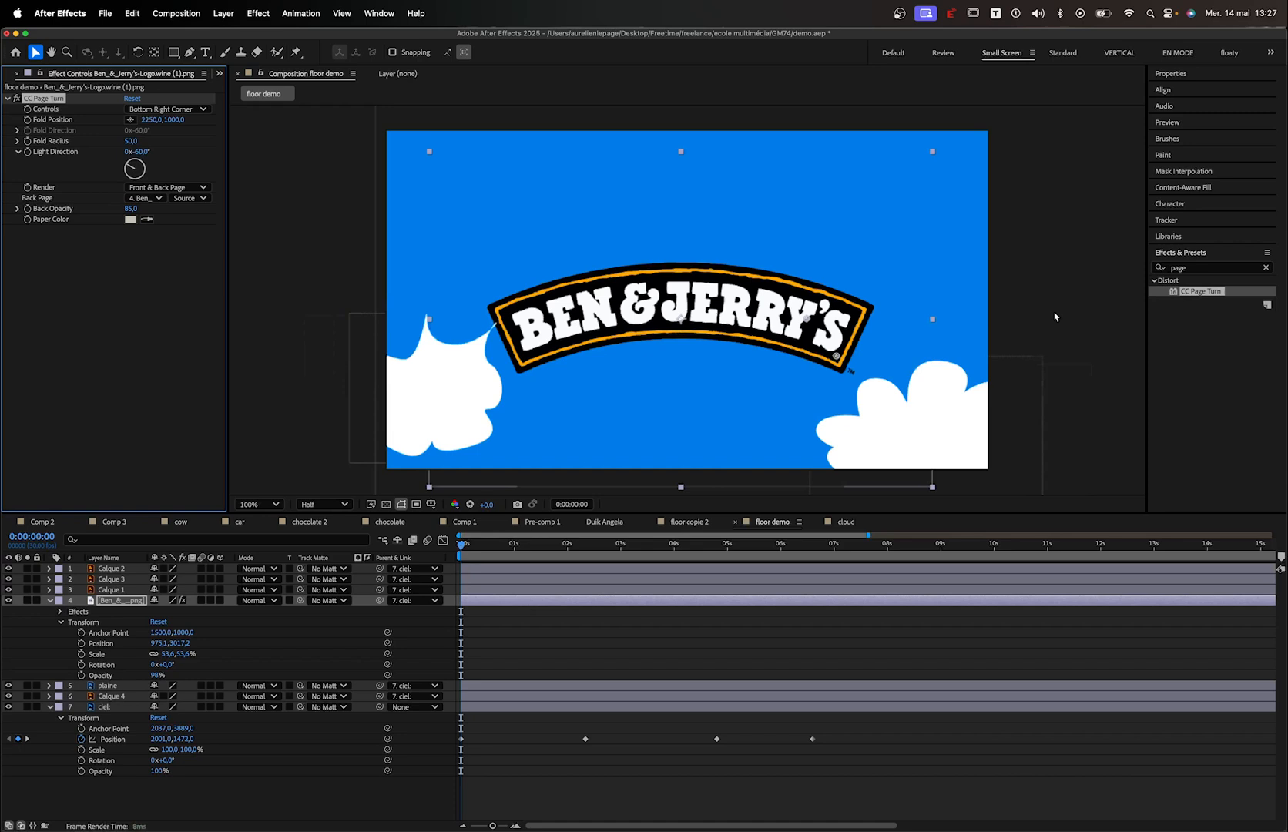
Move the page turn's fold position far left of the frame, to about -3334, 268, and keyframe it at 0:00:00:00
click(130, 120)
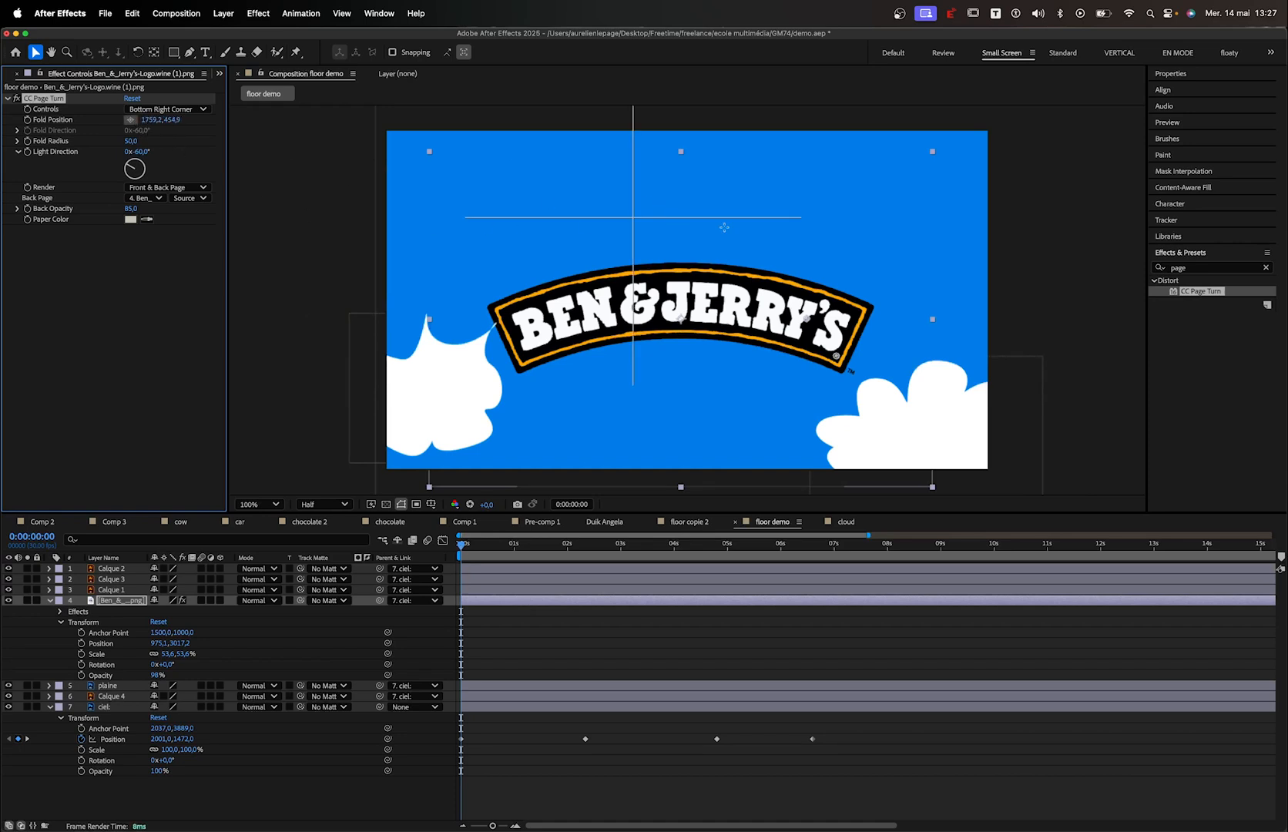
click(810, 230)
drag(811, 230, 792, 263)
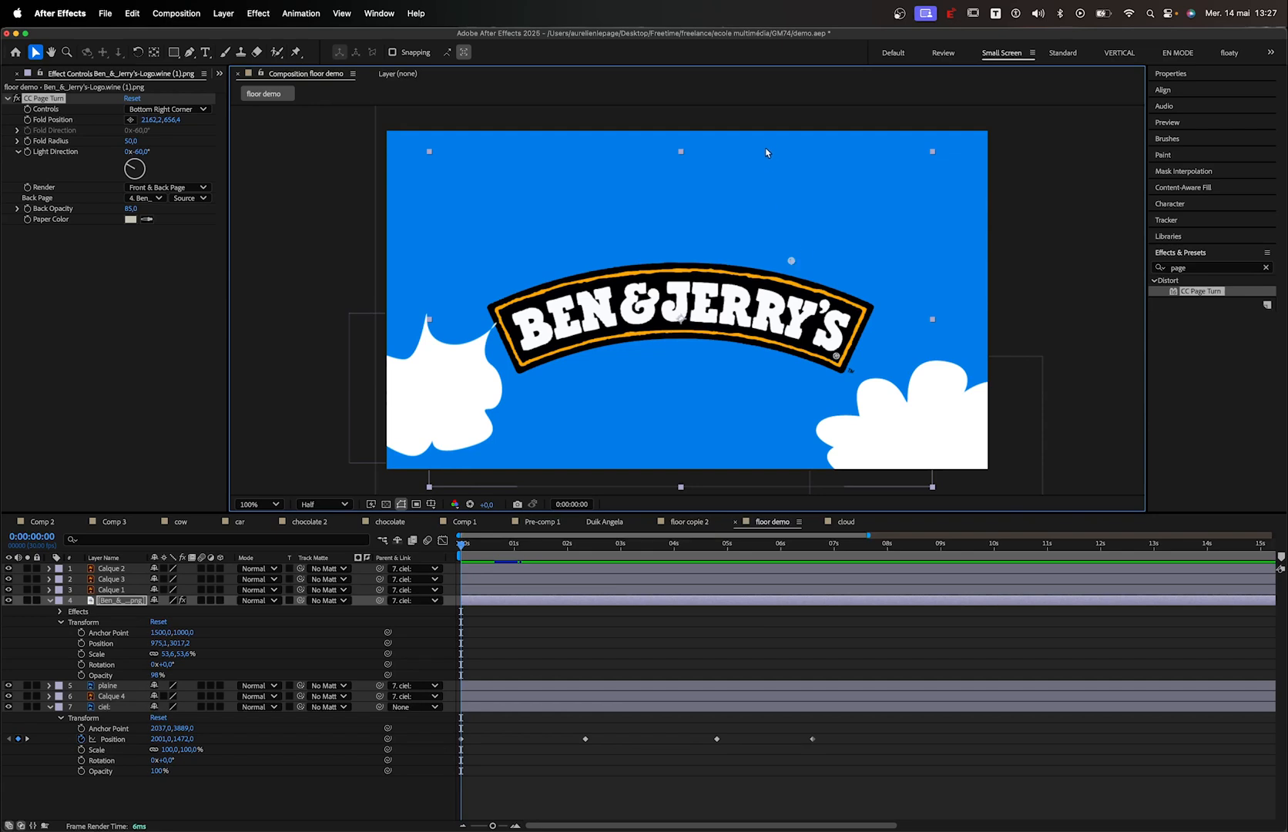
click(130, 119)
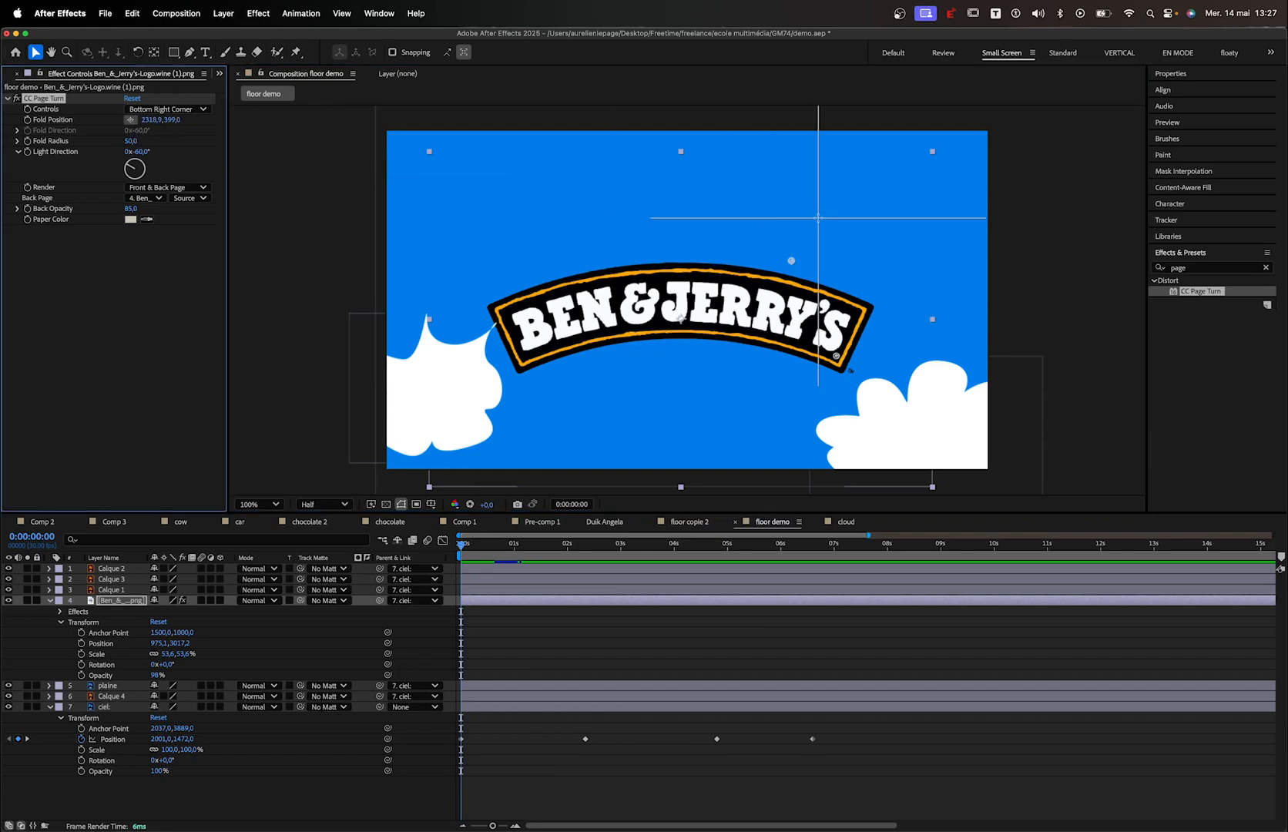
click(680, 213)
drag(666, 217, 273, 252)
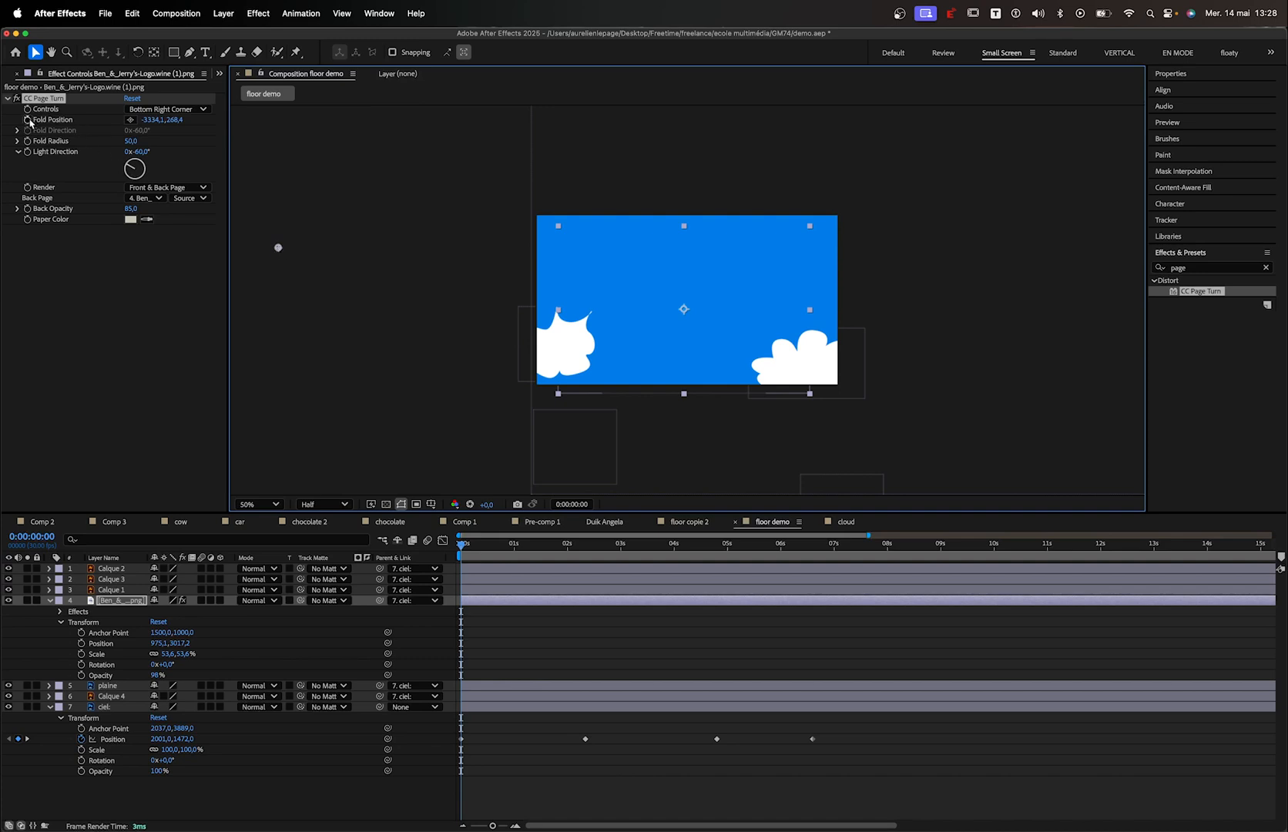
click(29, 122)
Keyframe the logo's fold position at 0:00:00:19, placing it right of the logo at about 3032, 896
click(479, 544)
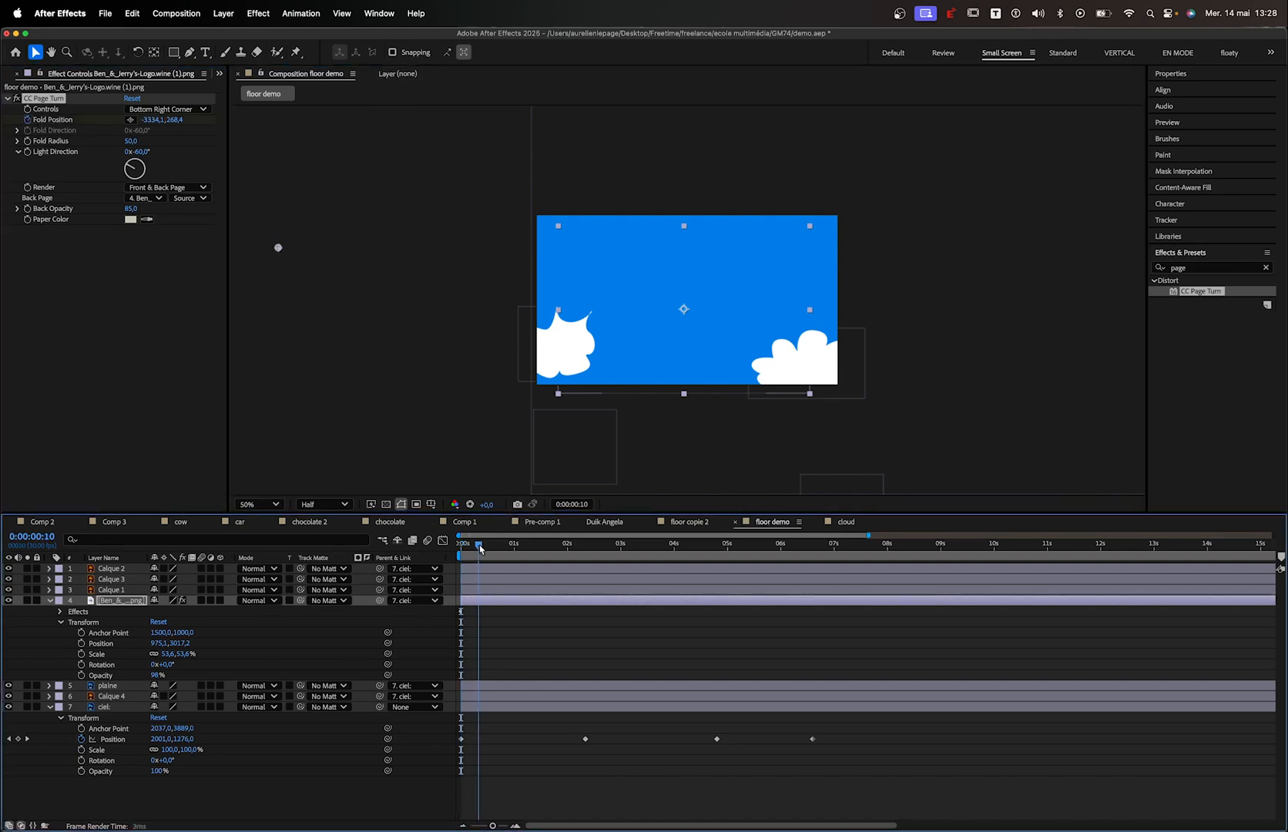
key(space)
drag(282, 191, 426, 227)
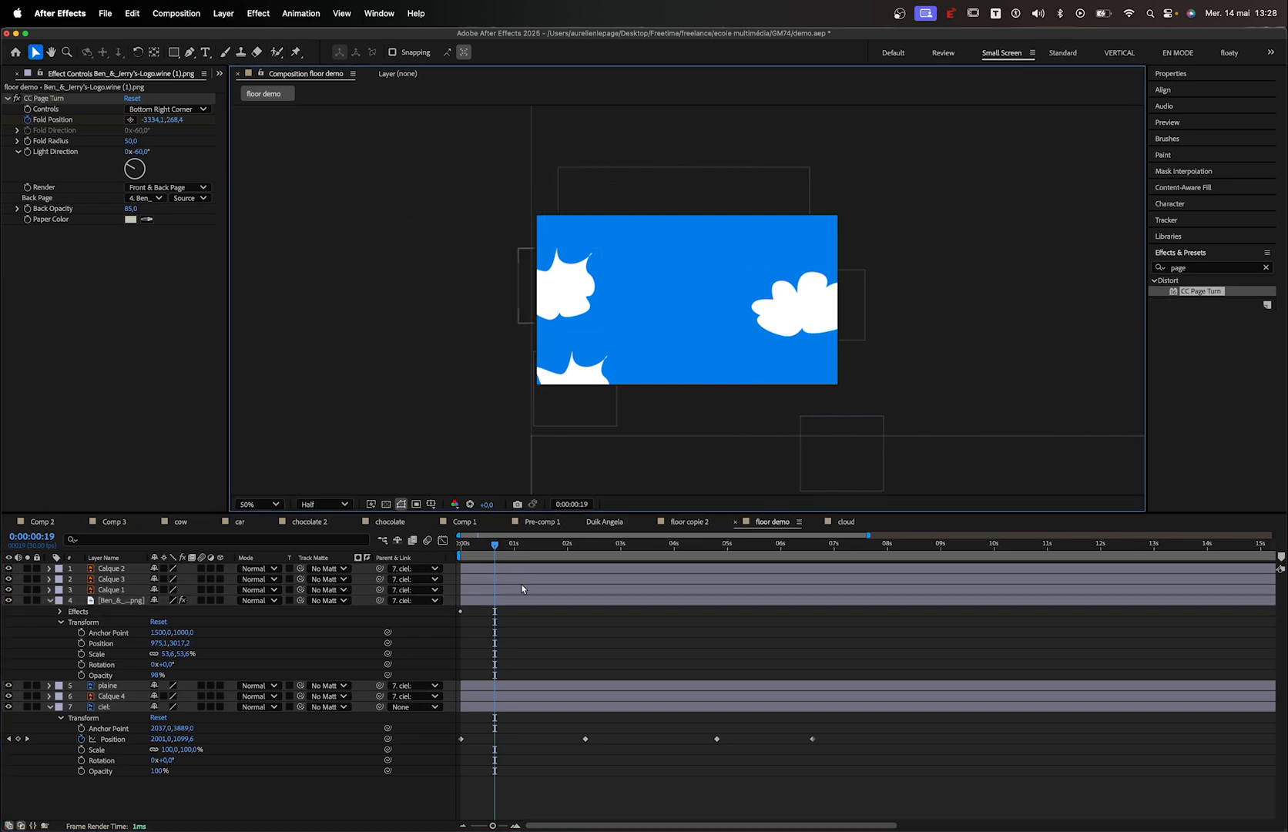
click(54, 103)
click(131, 119)
click(807, 247)
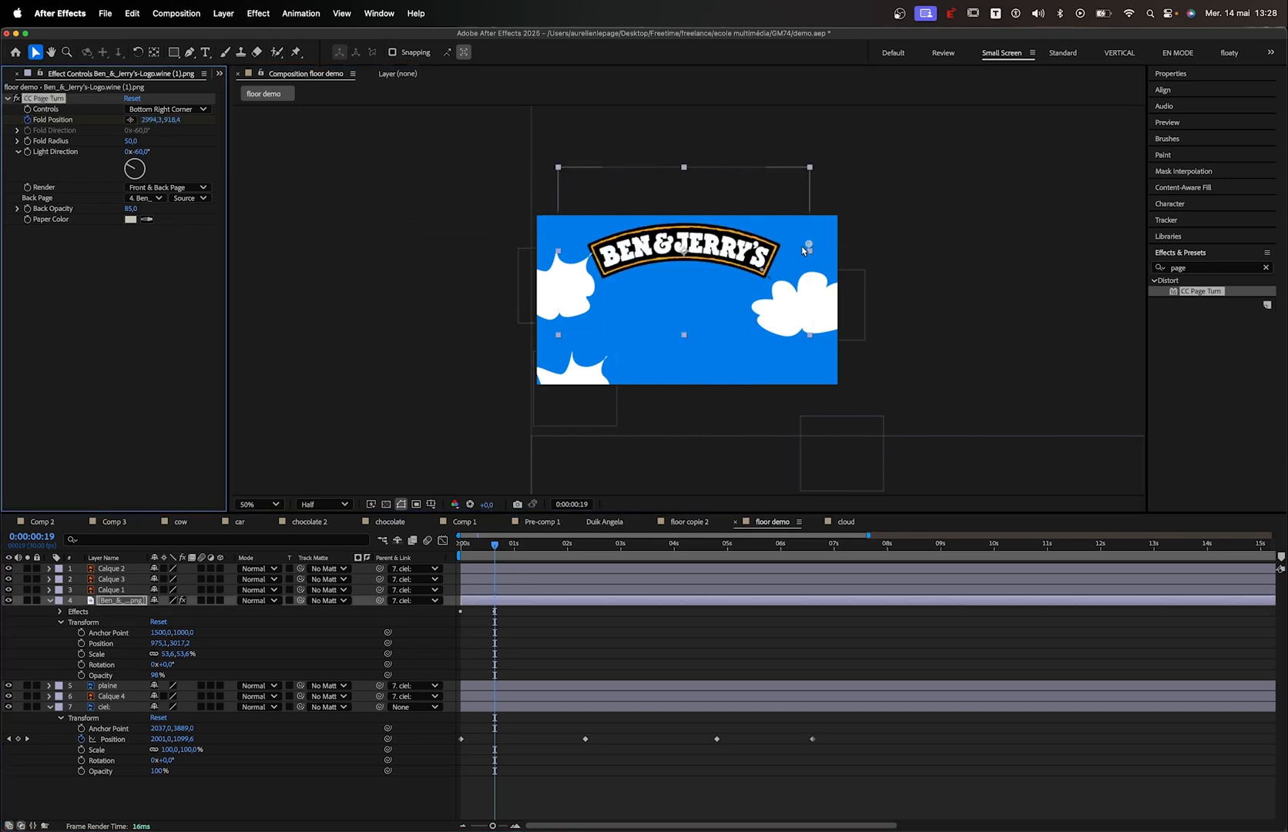
Play the logo's page-turn animation from 0:00:00:00
drag(495, 544, 460, 544)
key(space)
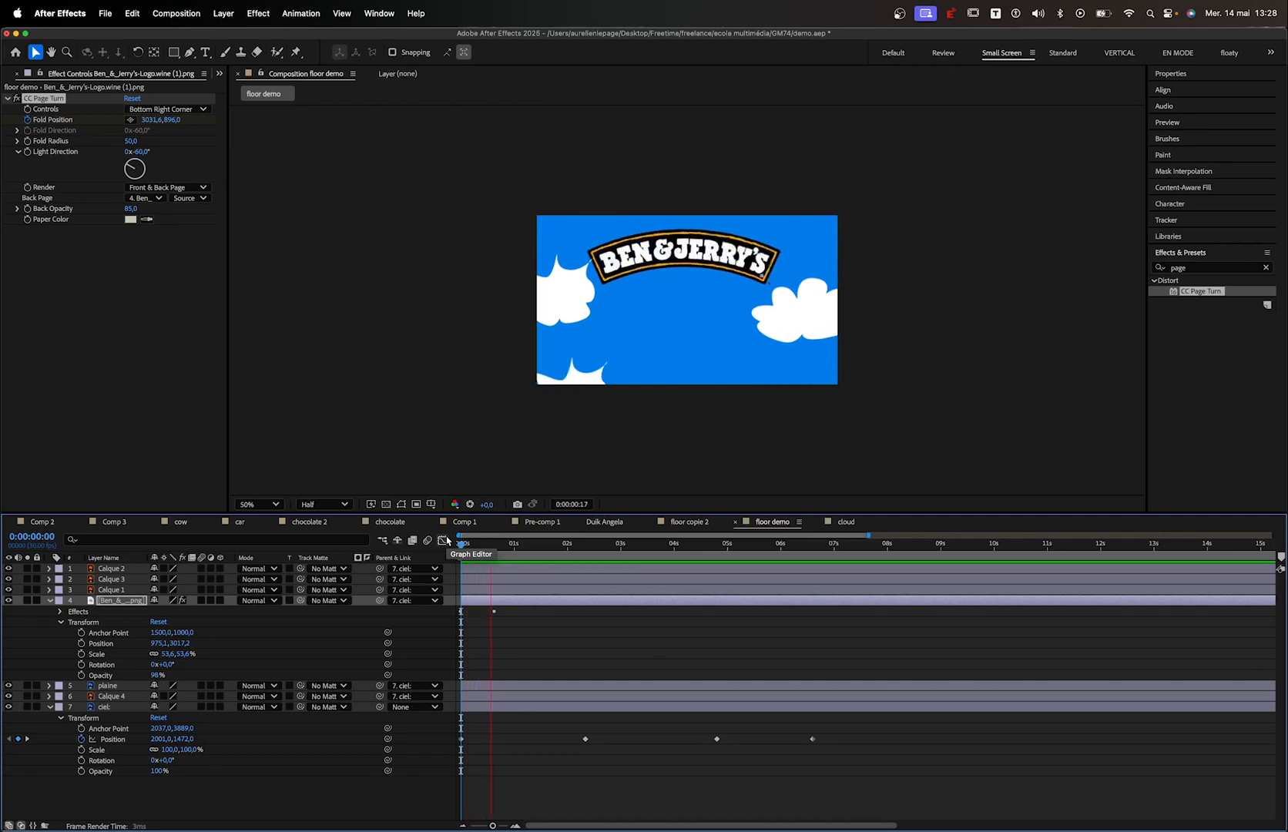
key(space)
Delay the ciel layer's first position keyframe to just before the one-second mark, and preview the animation from the start
mouse_move(495, 551)
mouse_down()
mouse_move(458, 552)
mouse_move(497, 551)
mouse_up()
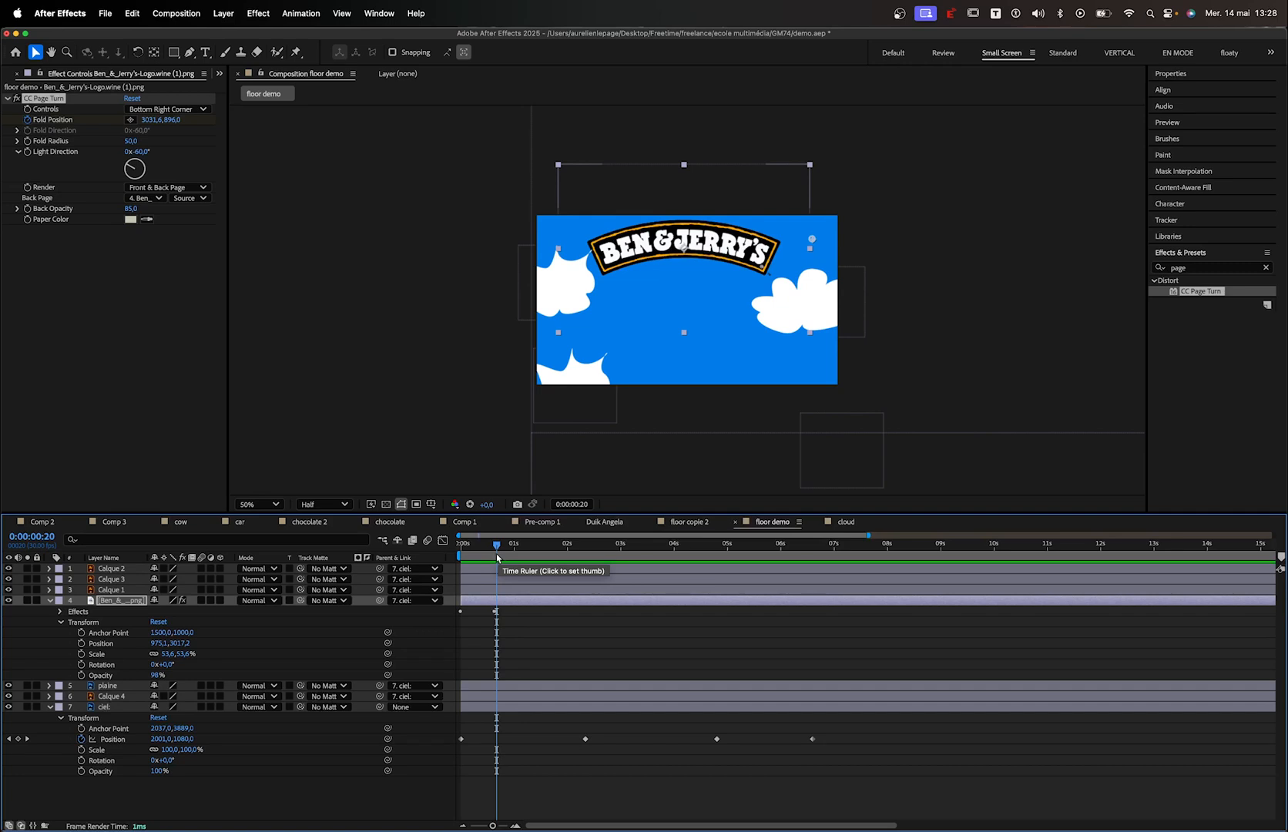
click(462, 740)
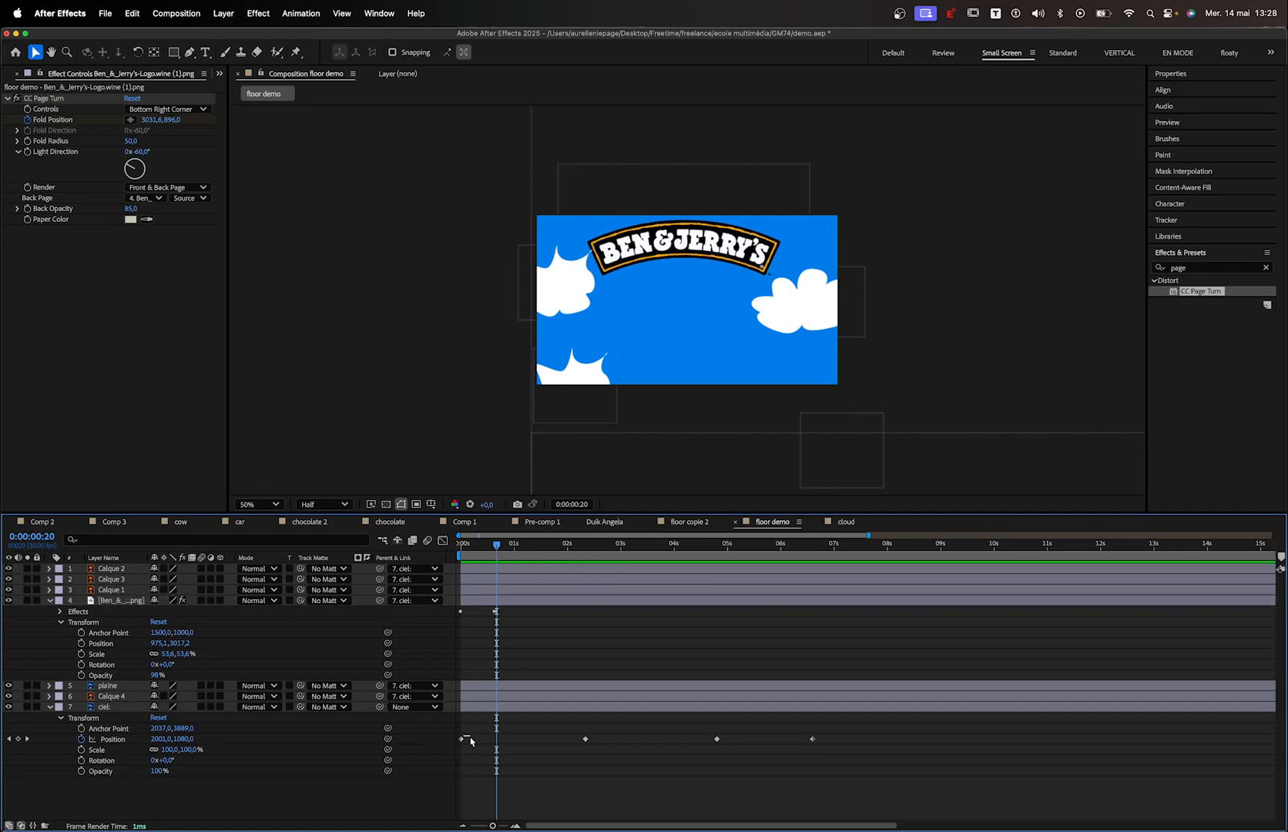
drag(467, 743, 510, 745)
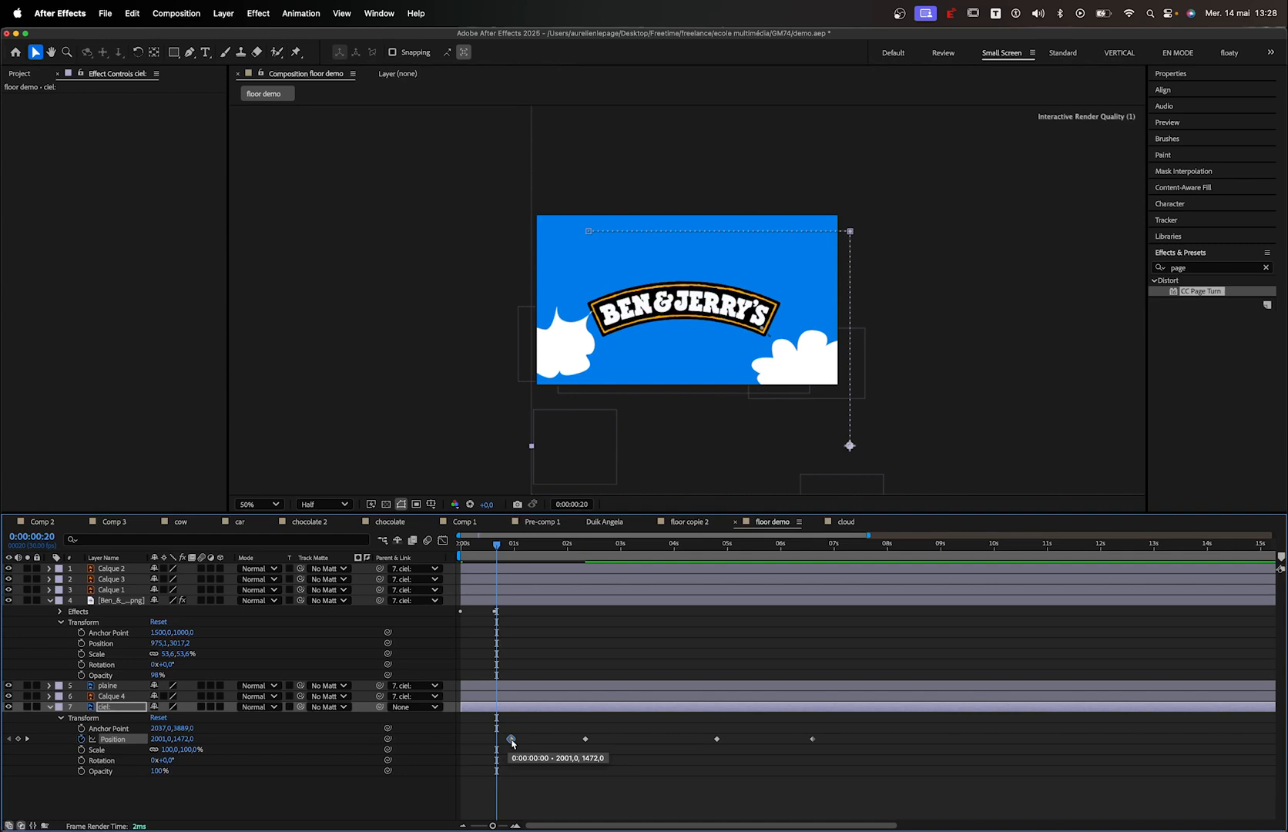
key(Home)
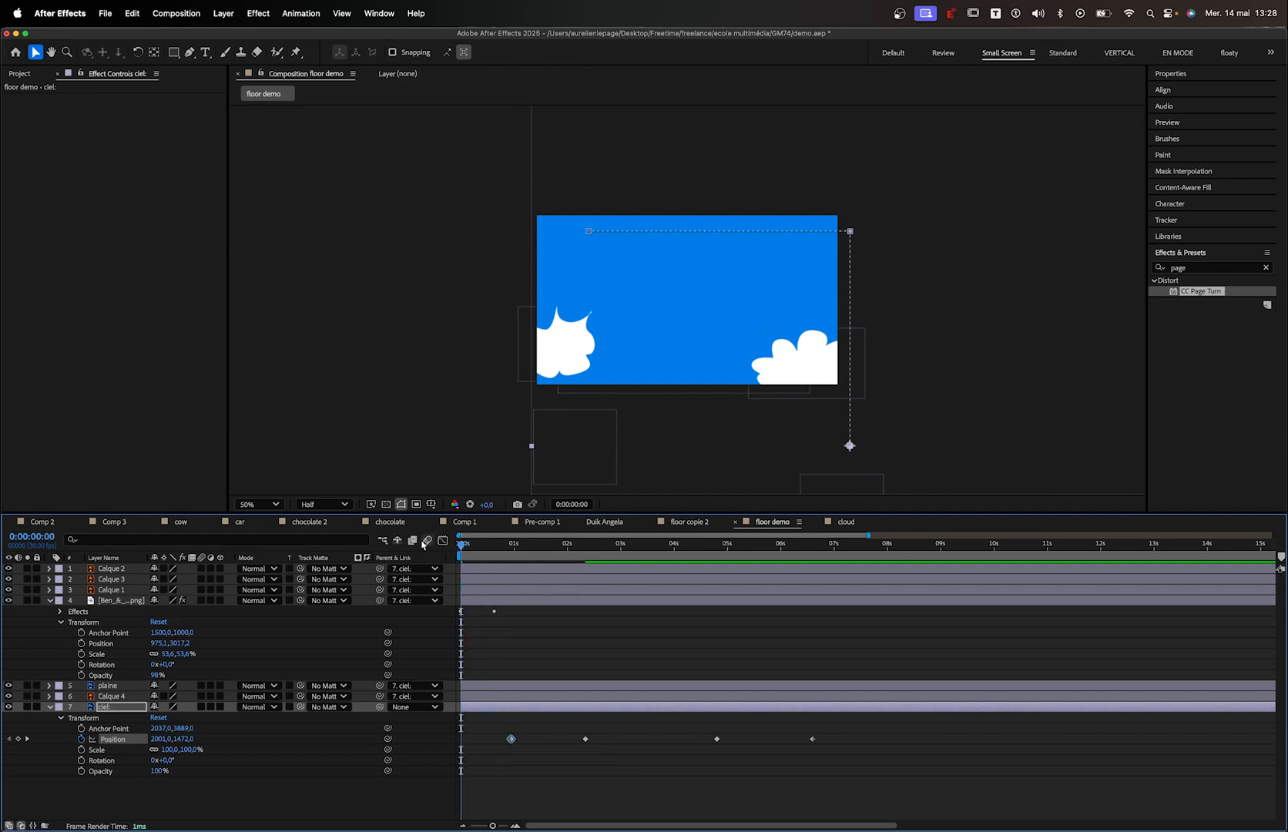
key(space)
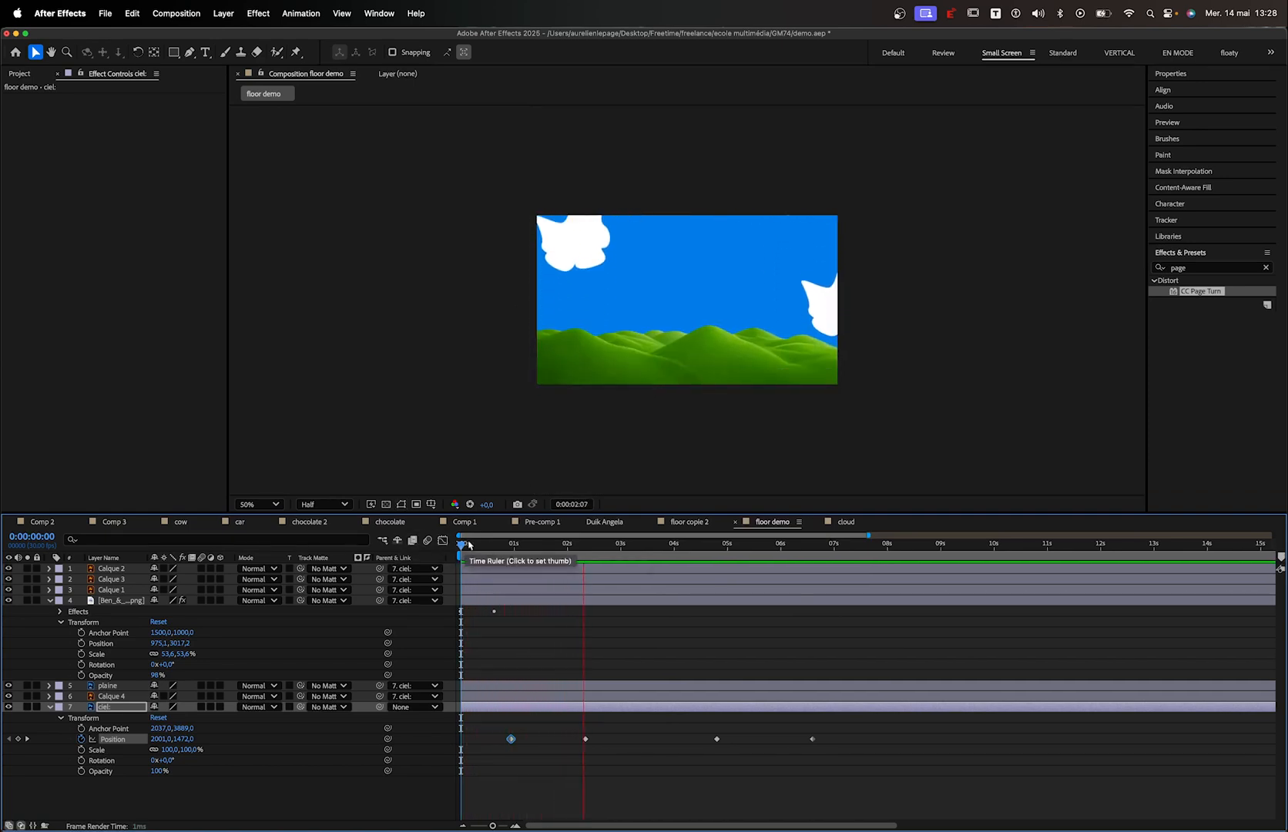
Scrub the floor demo timeline between 0:00:00:00 and 0:00:03:00 to review the logo animation and sky movement
drag(479, 548, 514, 553)
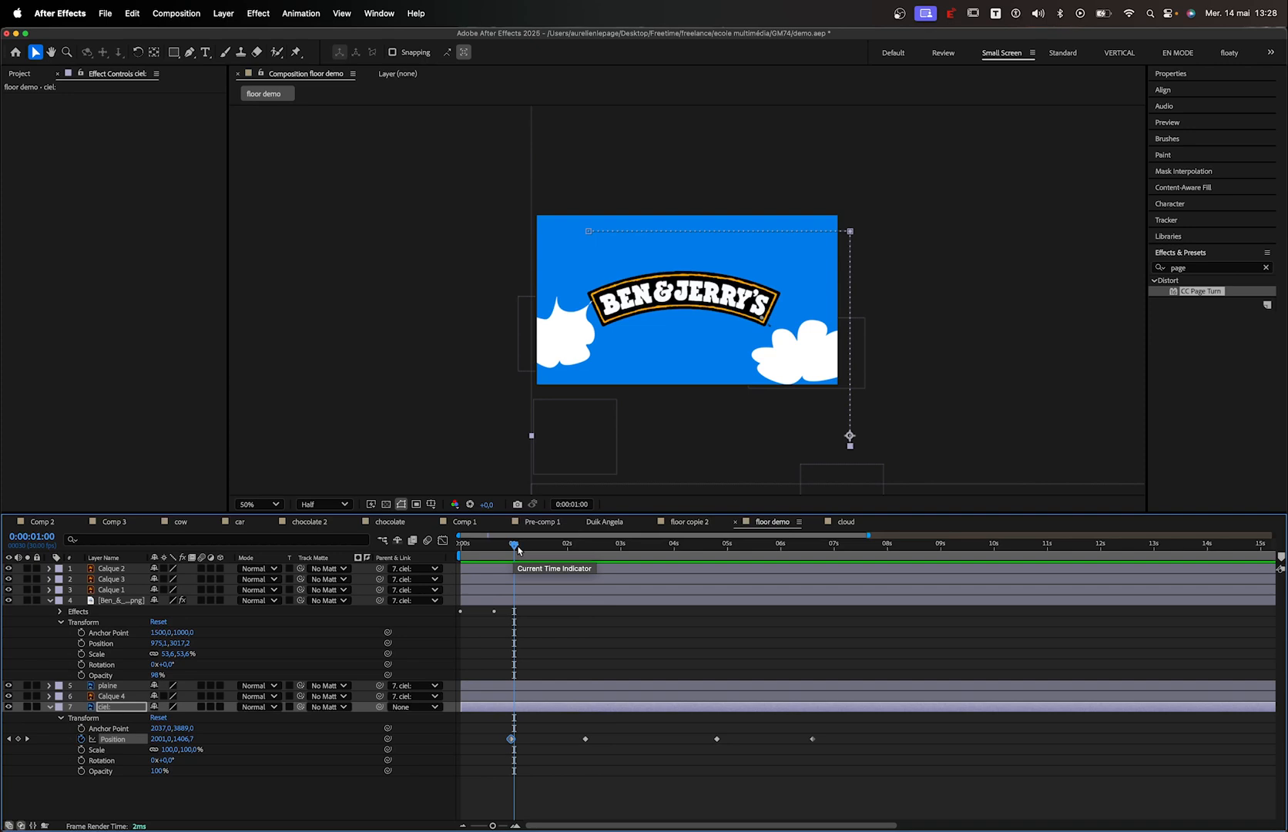
click(466, 549)
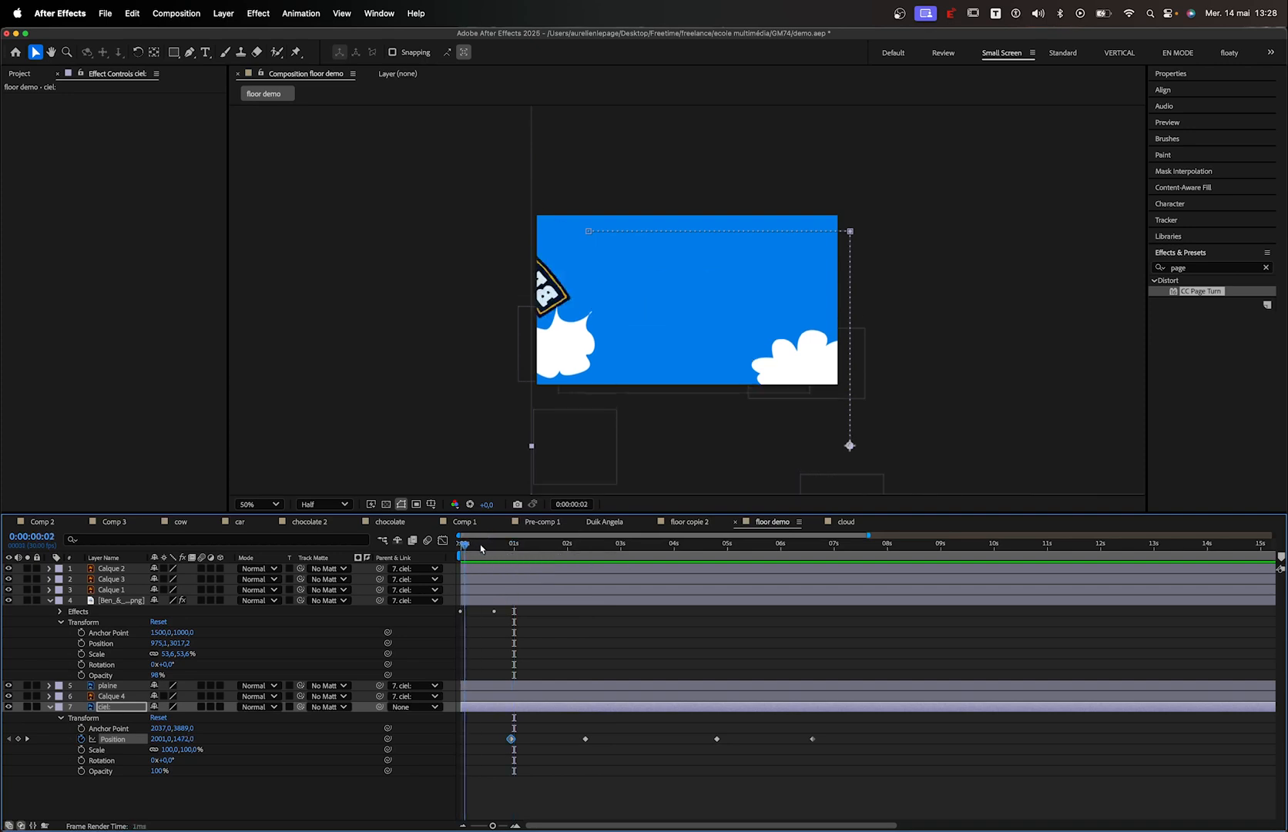
drag(481, 549, 316, 565)
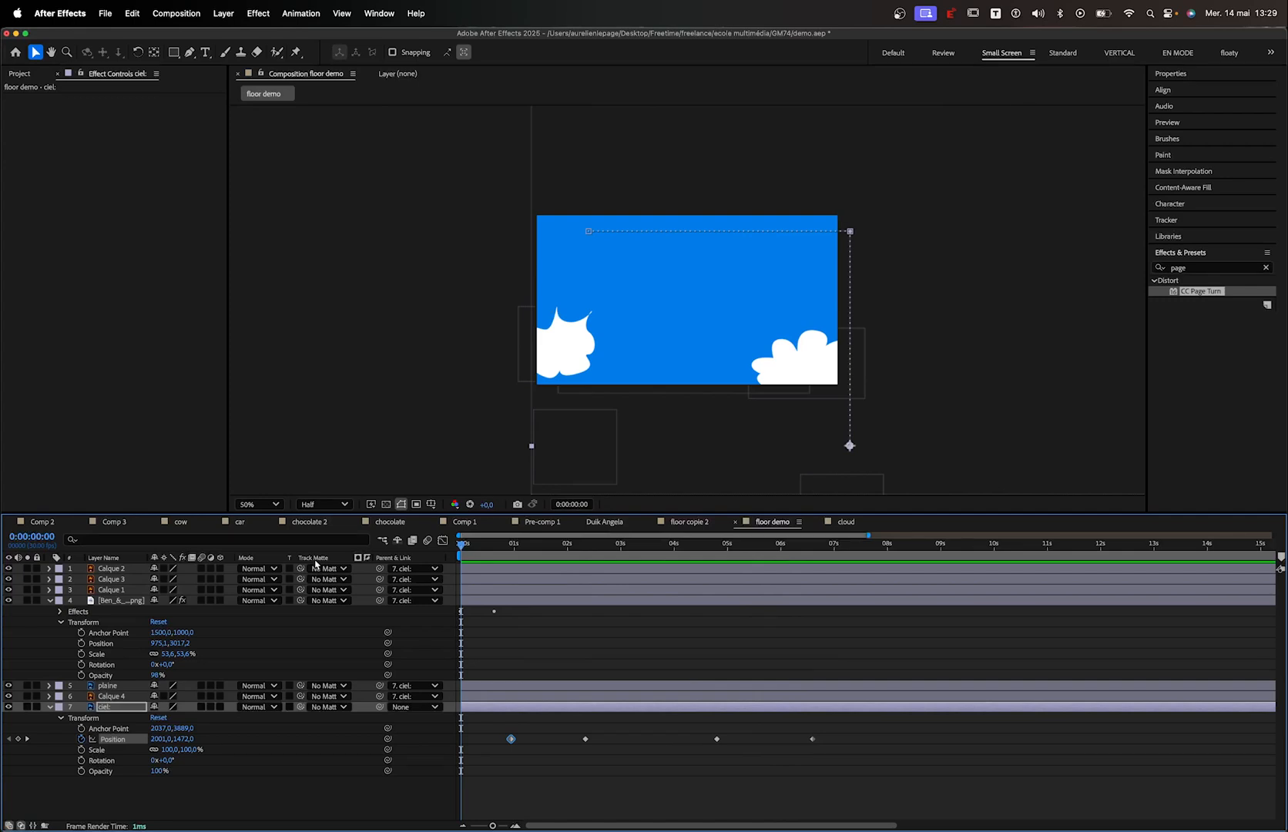
mouse_move(466, 548)
mouse_down()
mouse_move(621, 551)
mouse_move(461, 556)
mouse_move(566, 565)
mouse_move(793, 558)
mouse_move(450, 562)
mouse_up()
drag(479, 548, 624, 560)
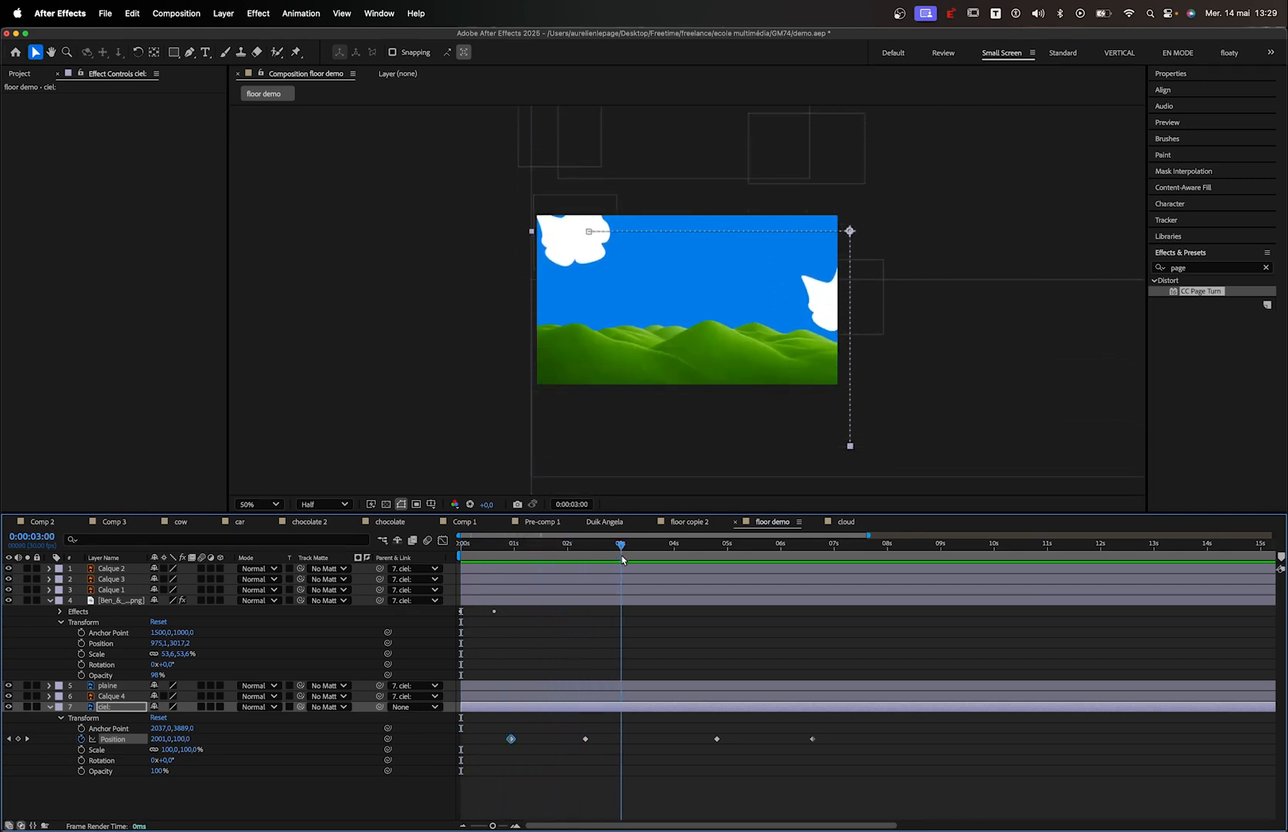
drag(624, 560, 543, 551)
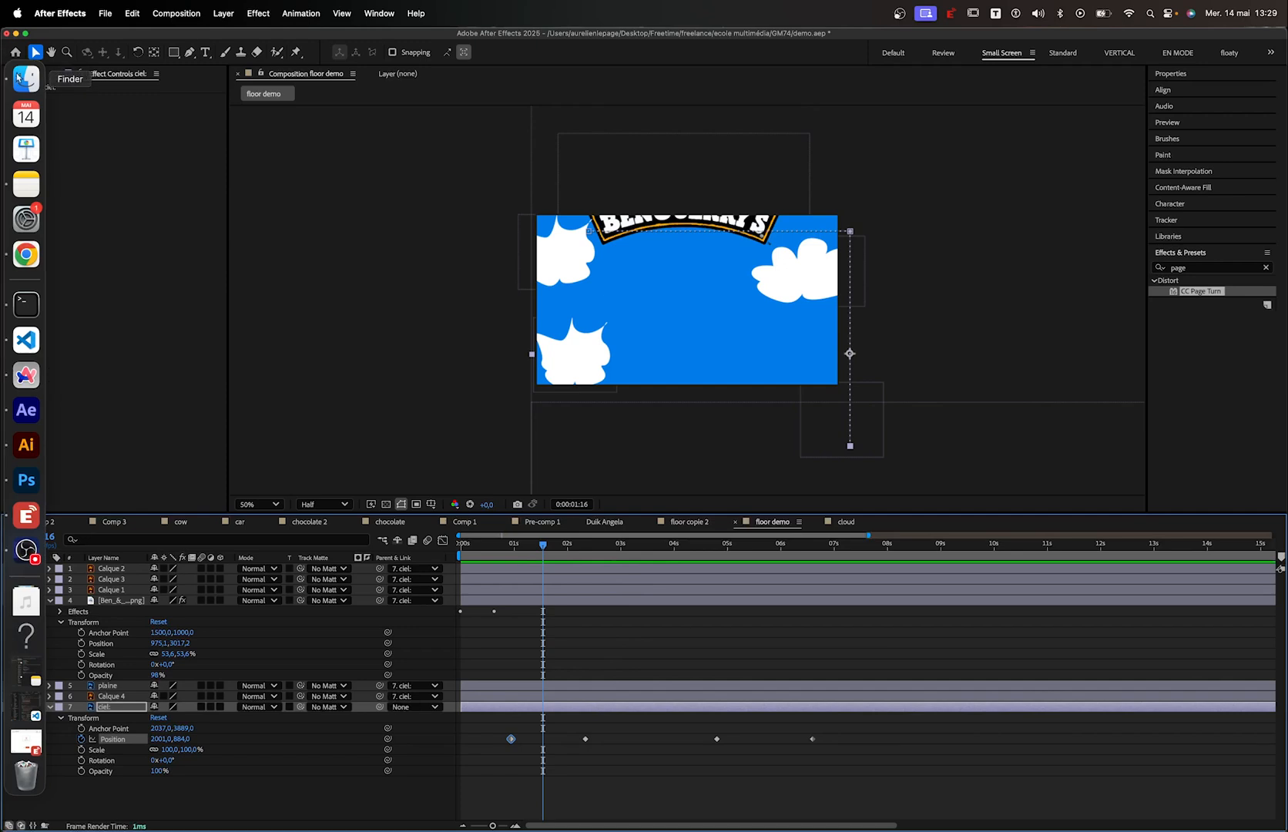
Switch to Finder and look through the recent files in the Téléchargements folder
click(23, 78)
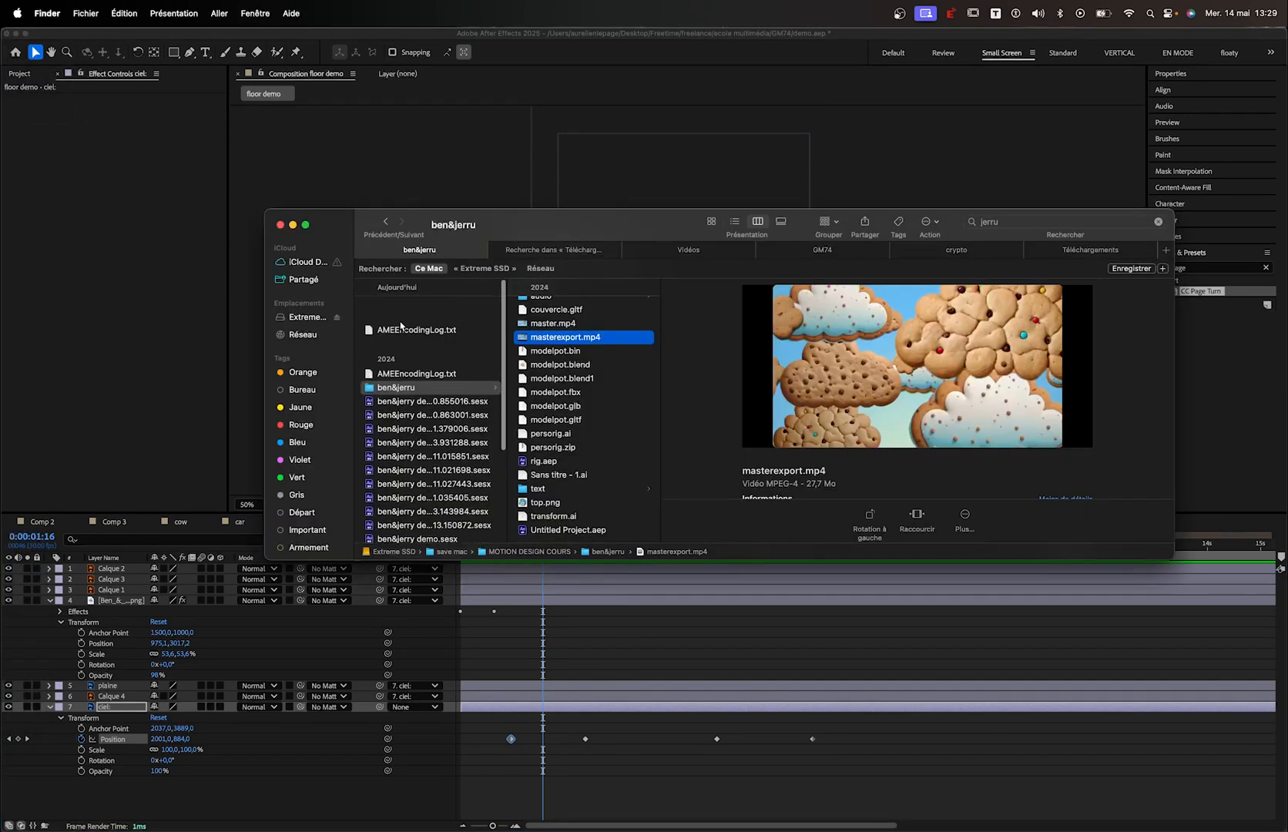
scroll(297, 510, down, 5)
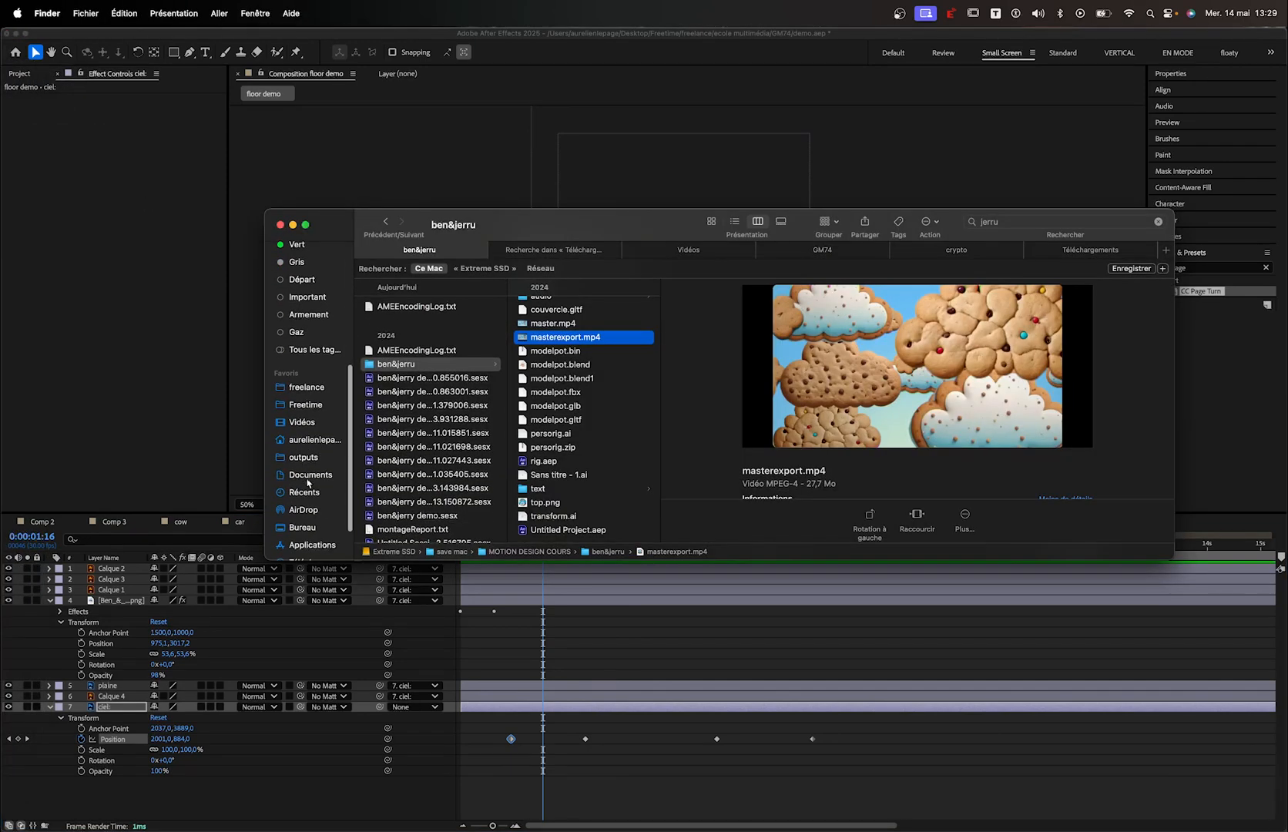
scroll(315, 524, down, 3)
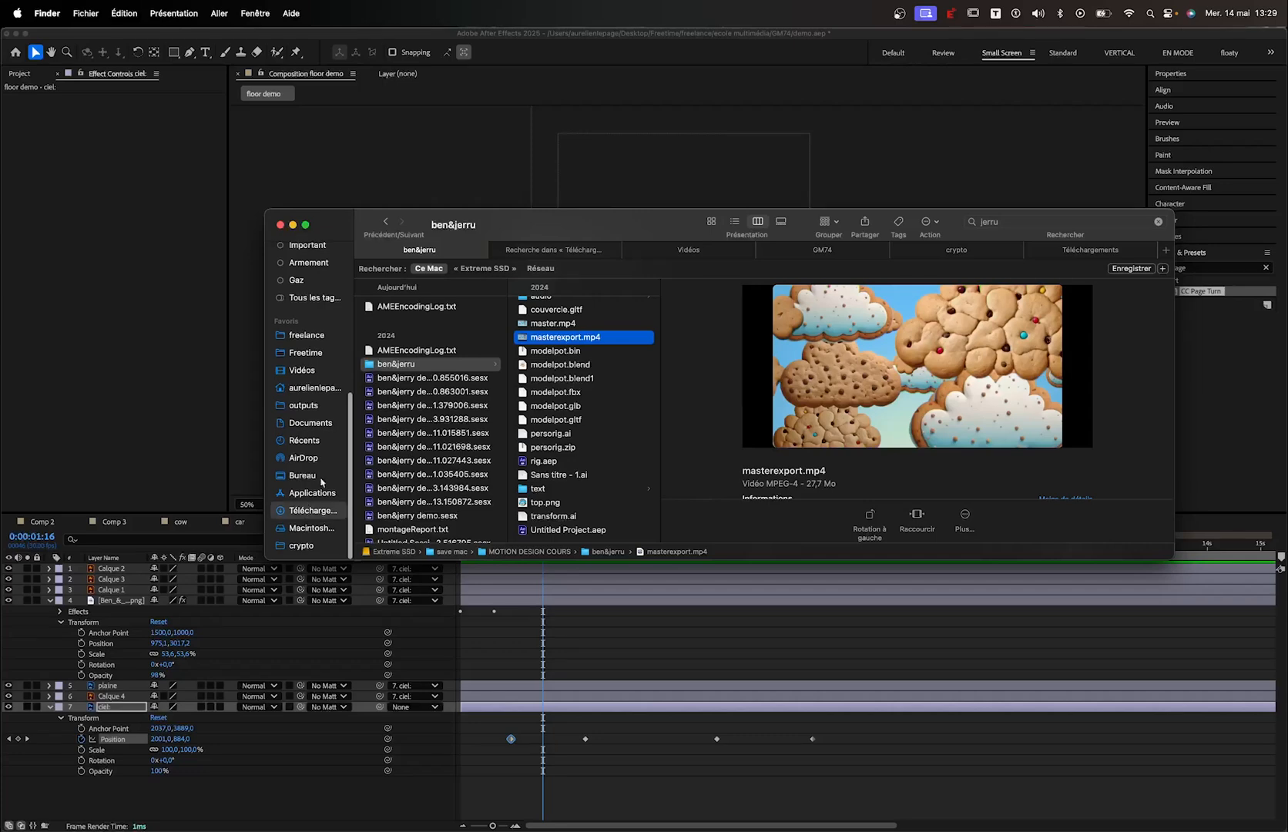
click(313, 510)
click(411, 290)
key(Down)
key(Down)
key(Down)
key(Down)
key(Down)
key(Down)
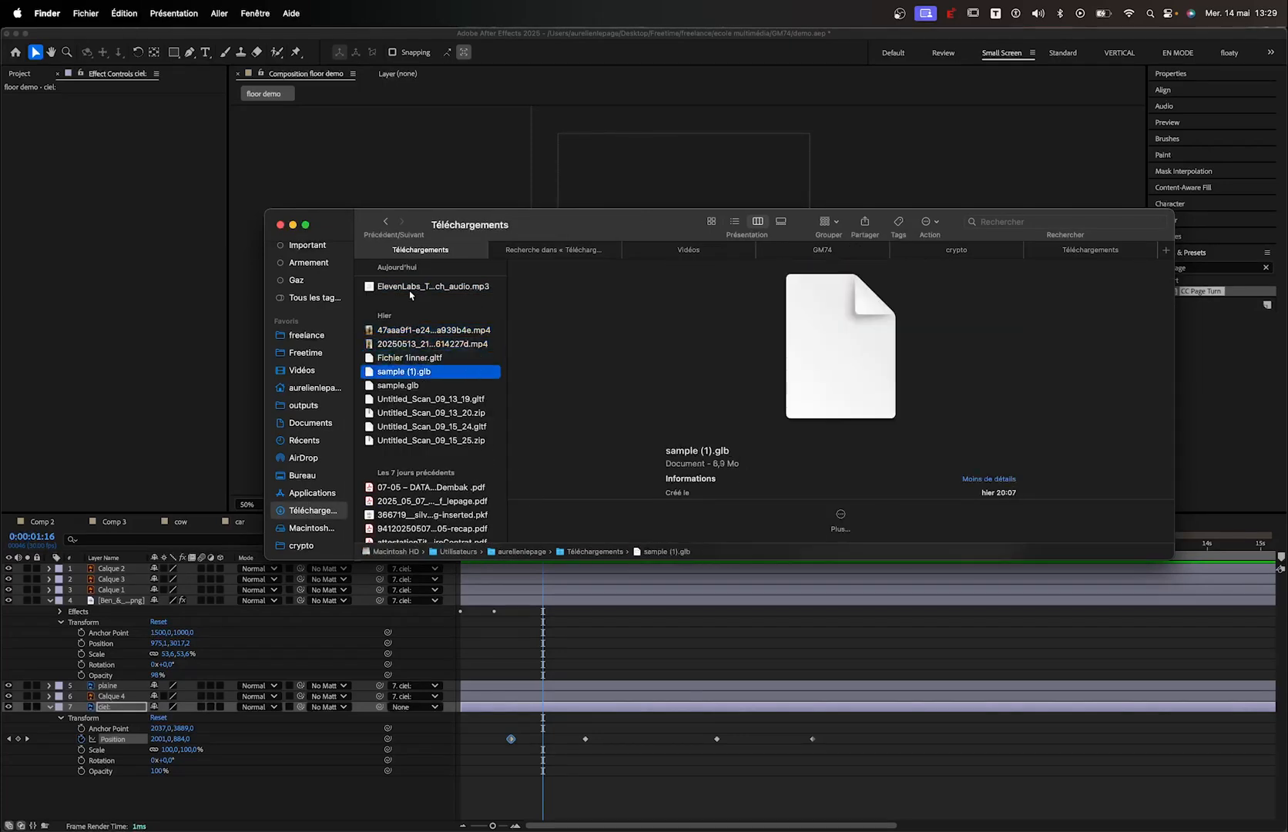
Return to After Effects and examine the project's footage items, including couvercle.gltf, the screenshots and 1318-1640221518.jpeg
click(17, 73)
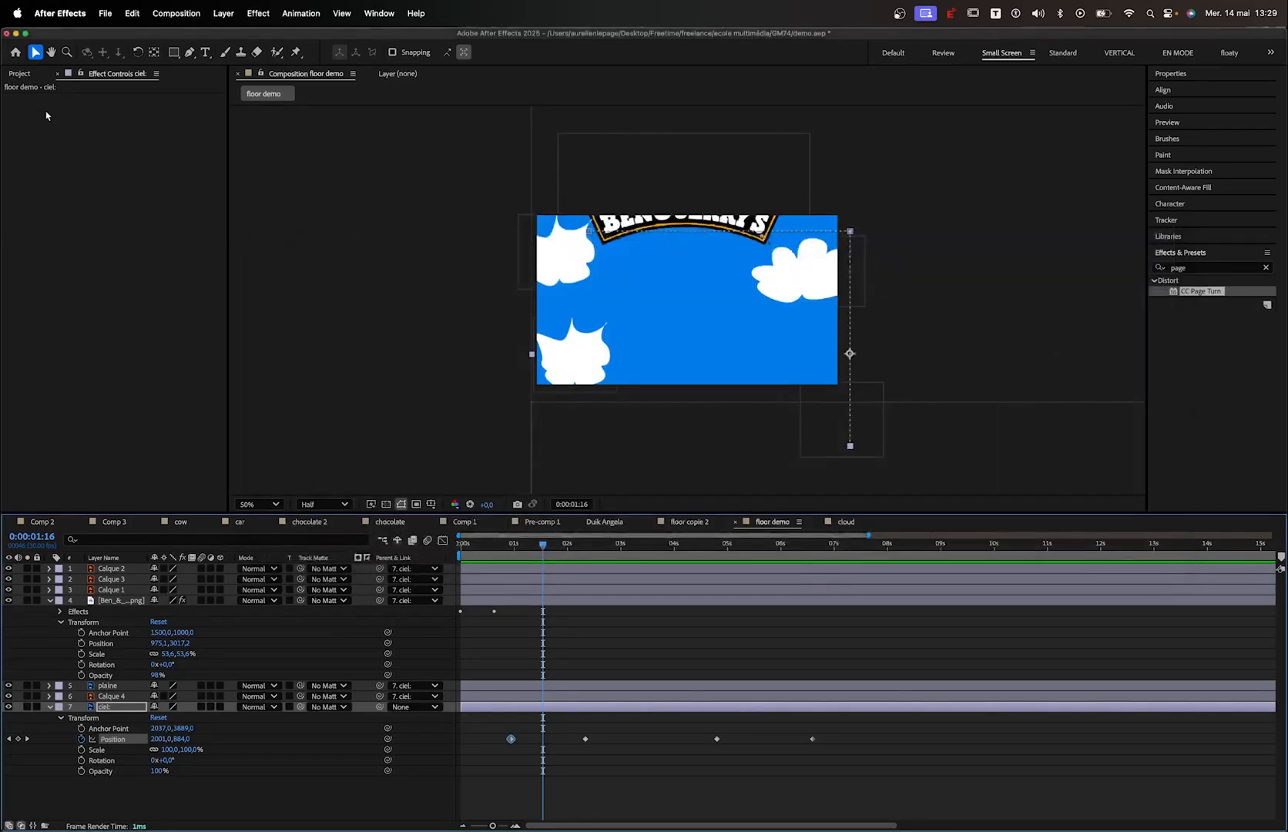
click(17, 73)
click(7, 185)
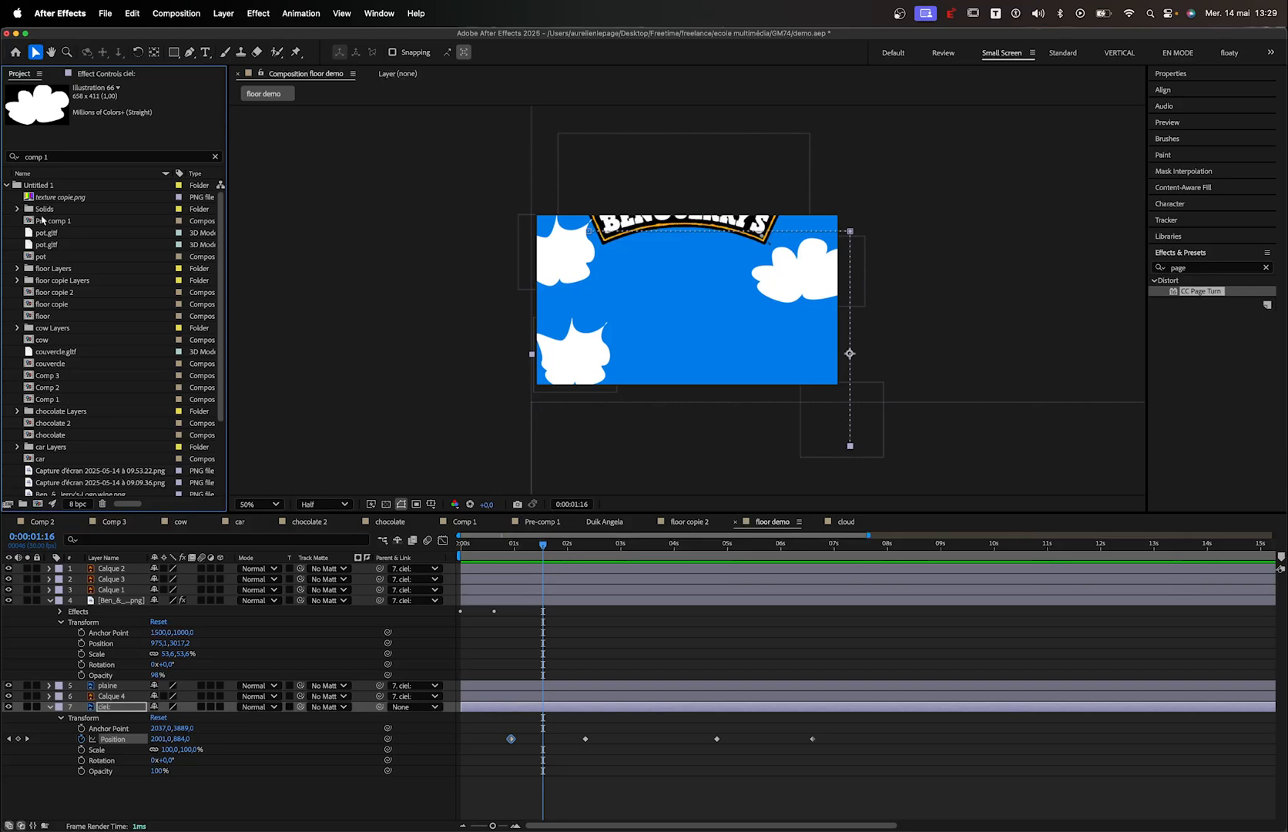
scroll(48, 231, down, 3)
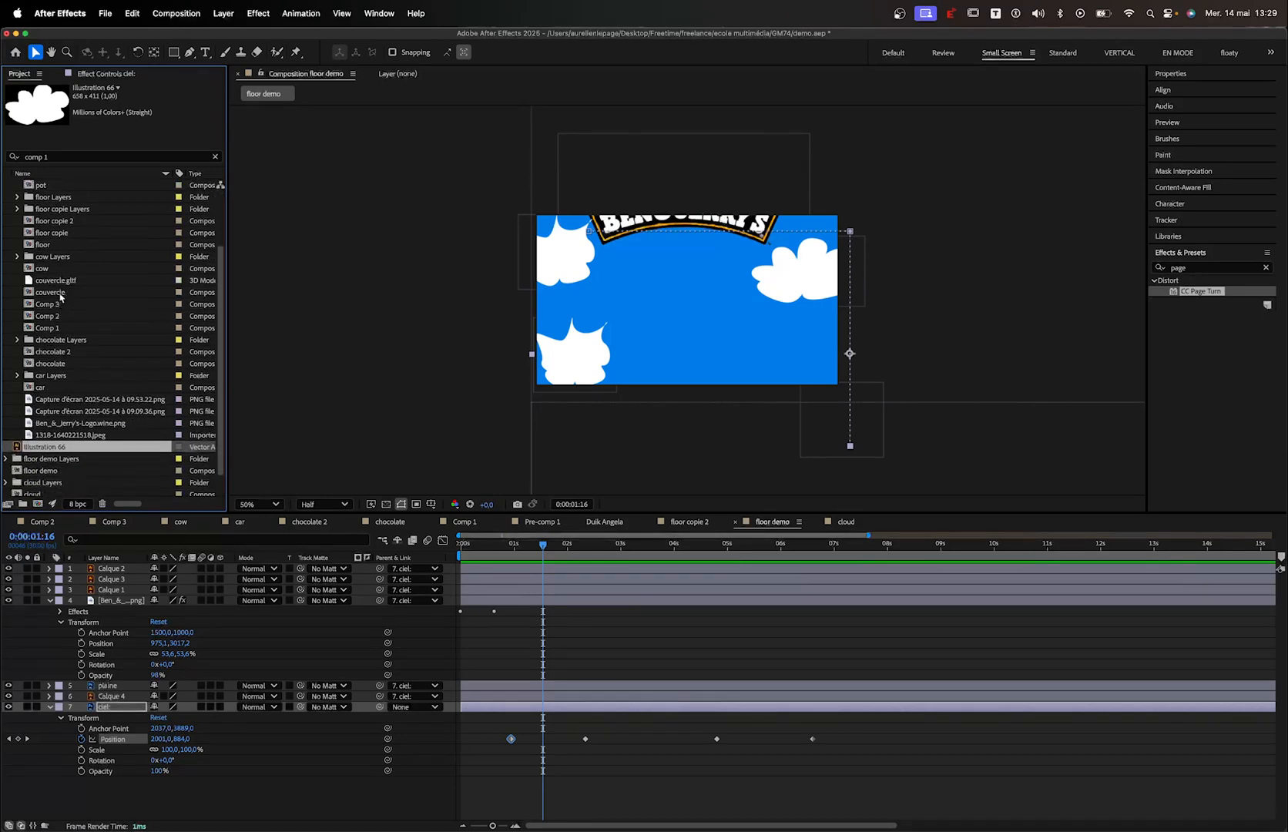
click(61, 280)
click(57, 399)
click(56, 410)
click(78, 435)
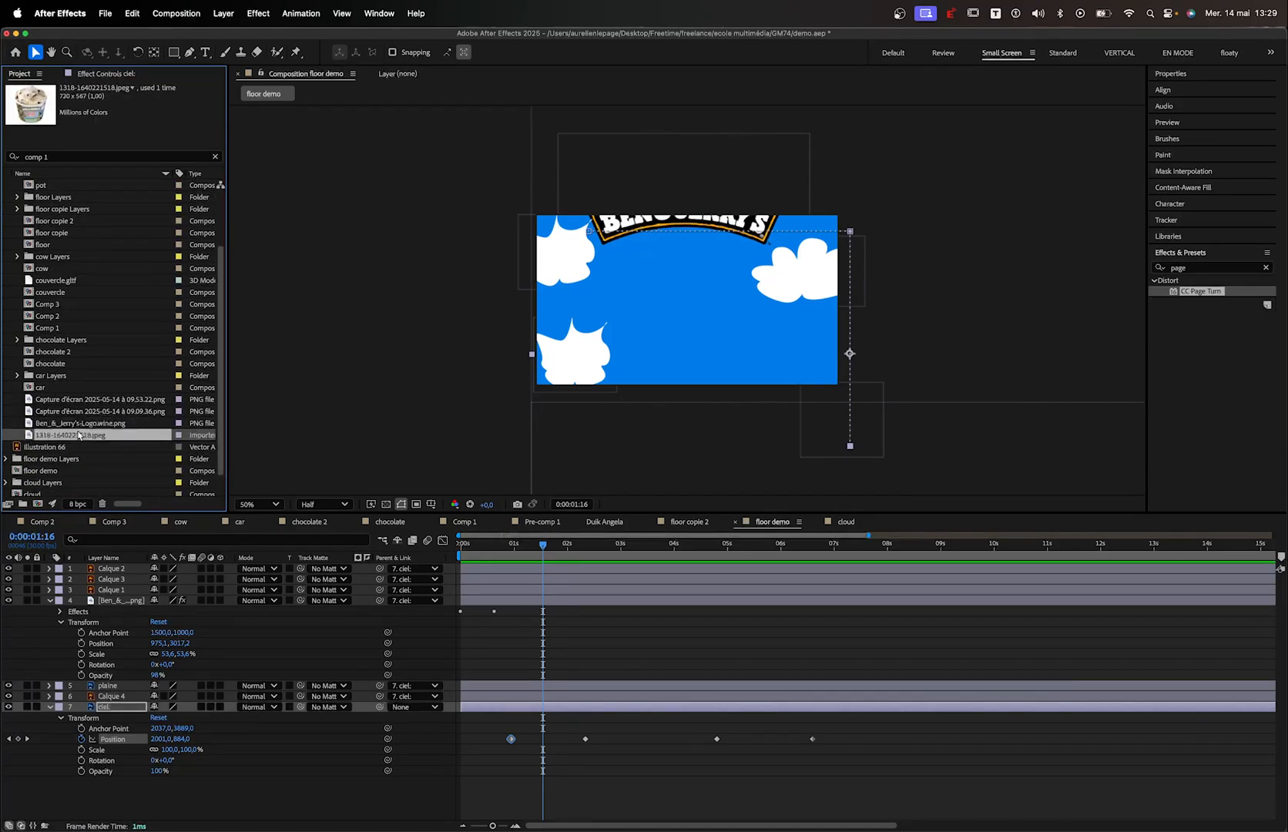
Filter the project items by ".png" and check the images, including both Ben & Jerry's logo files
click(62, 155)
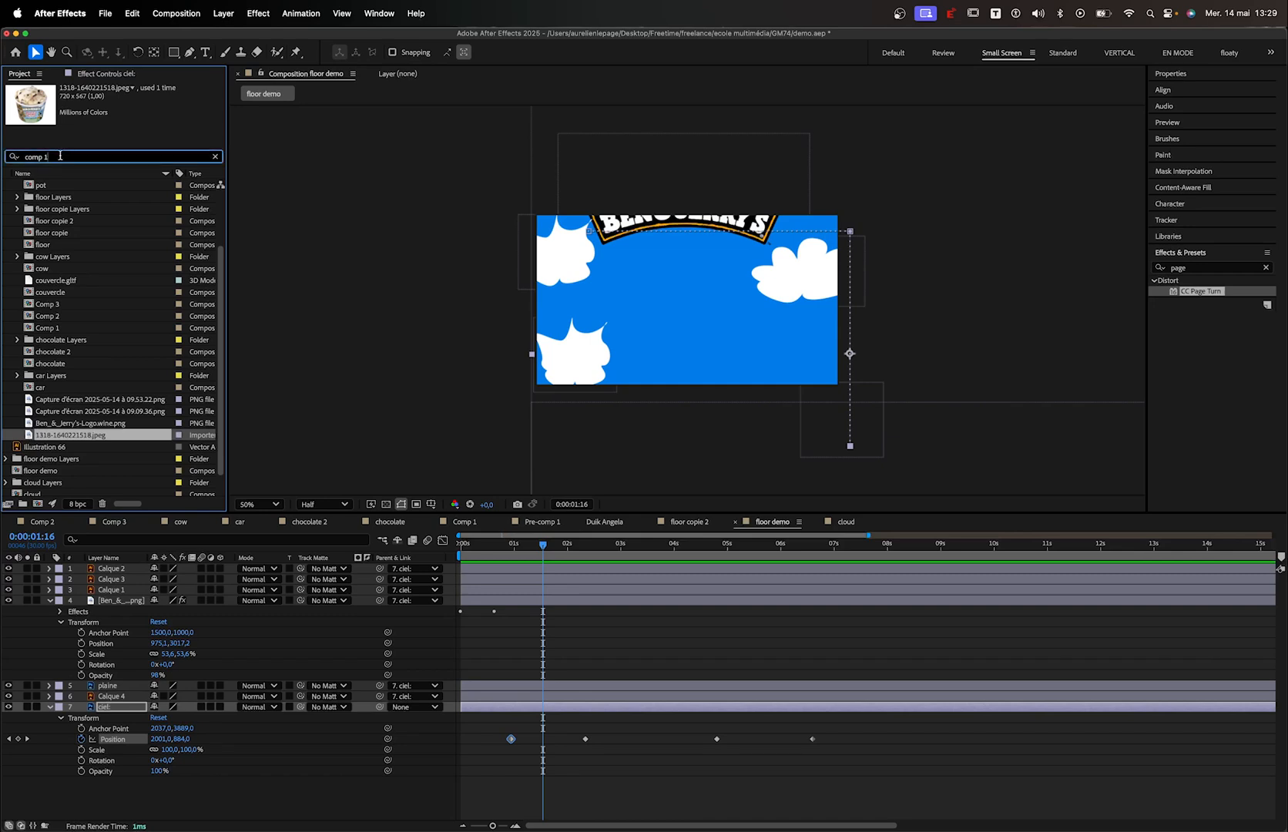
mouse_move(2, 146)
text(png)
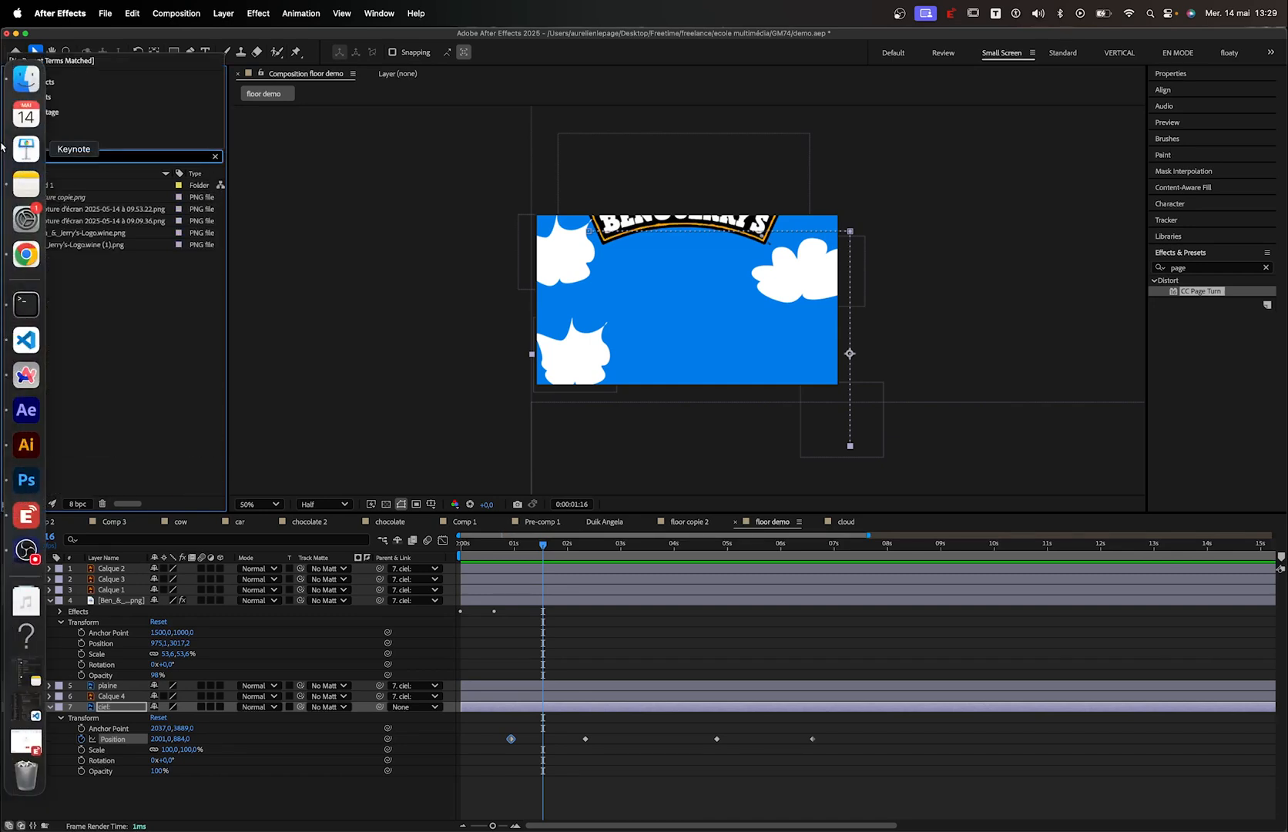
click(87, 197)
click(74, 209)
click(75, 221)
click(75, 233)
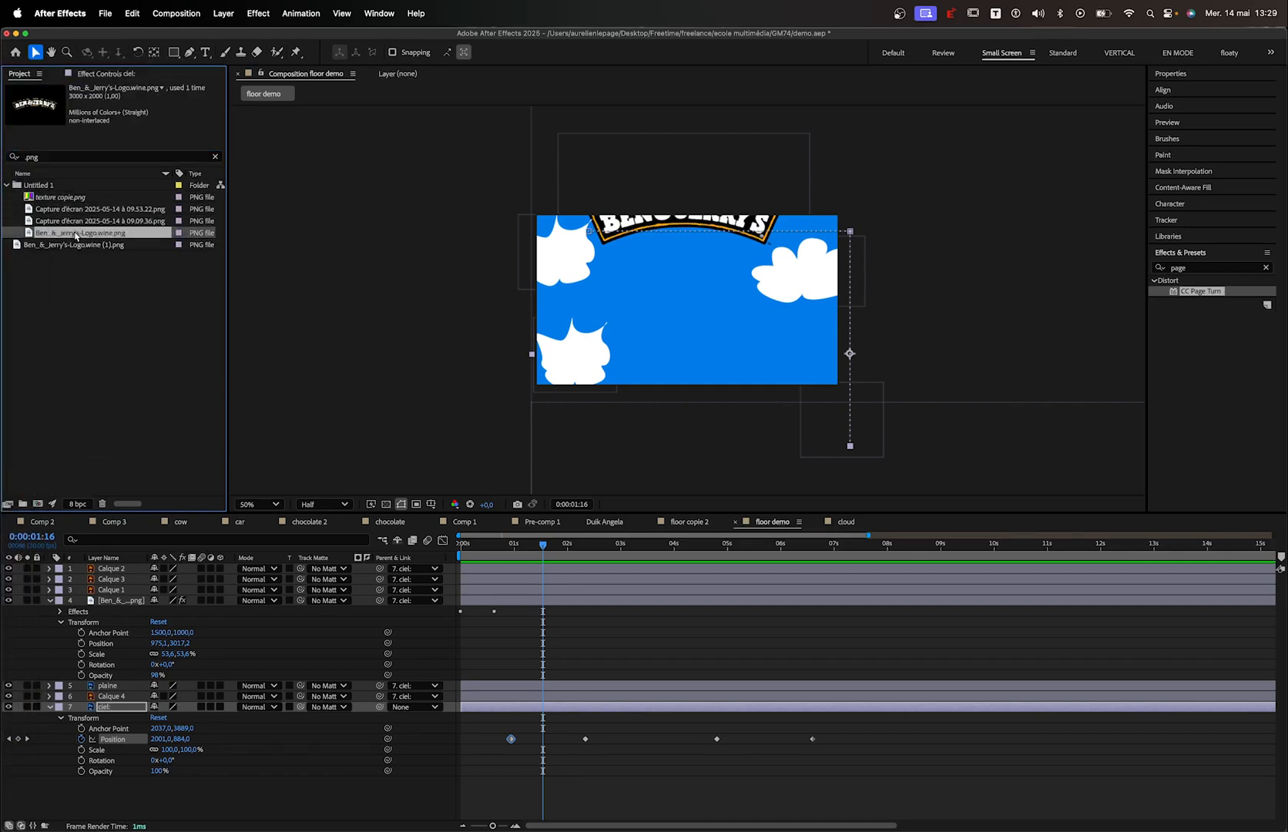
click(74, 245)
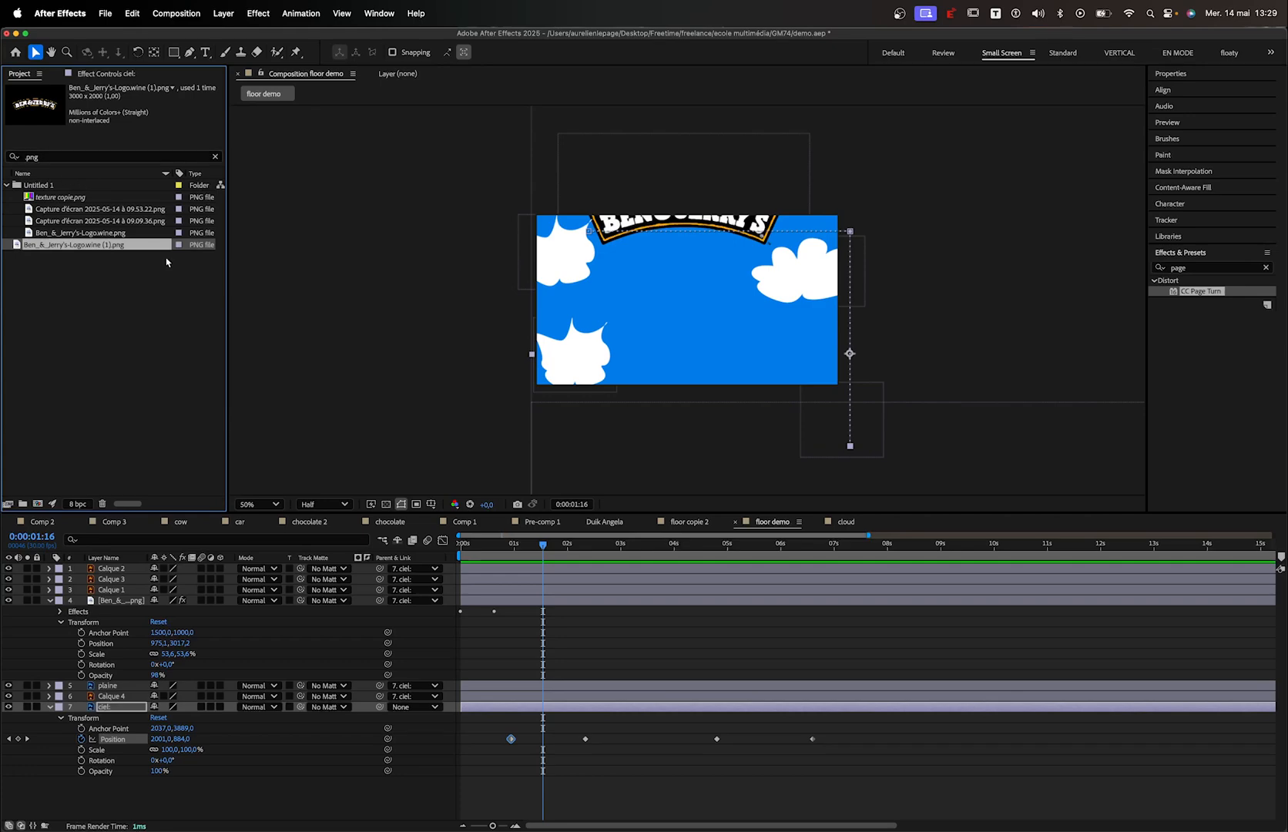
Open the car composition and select its rear wheel layer, Layer 3 copy 2
click(253, 521)
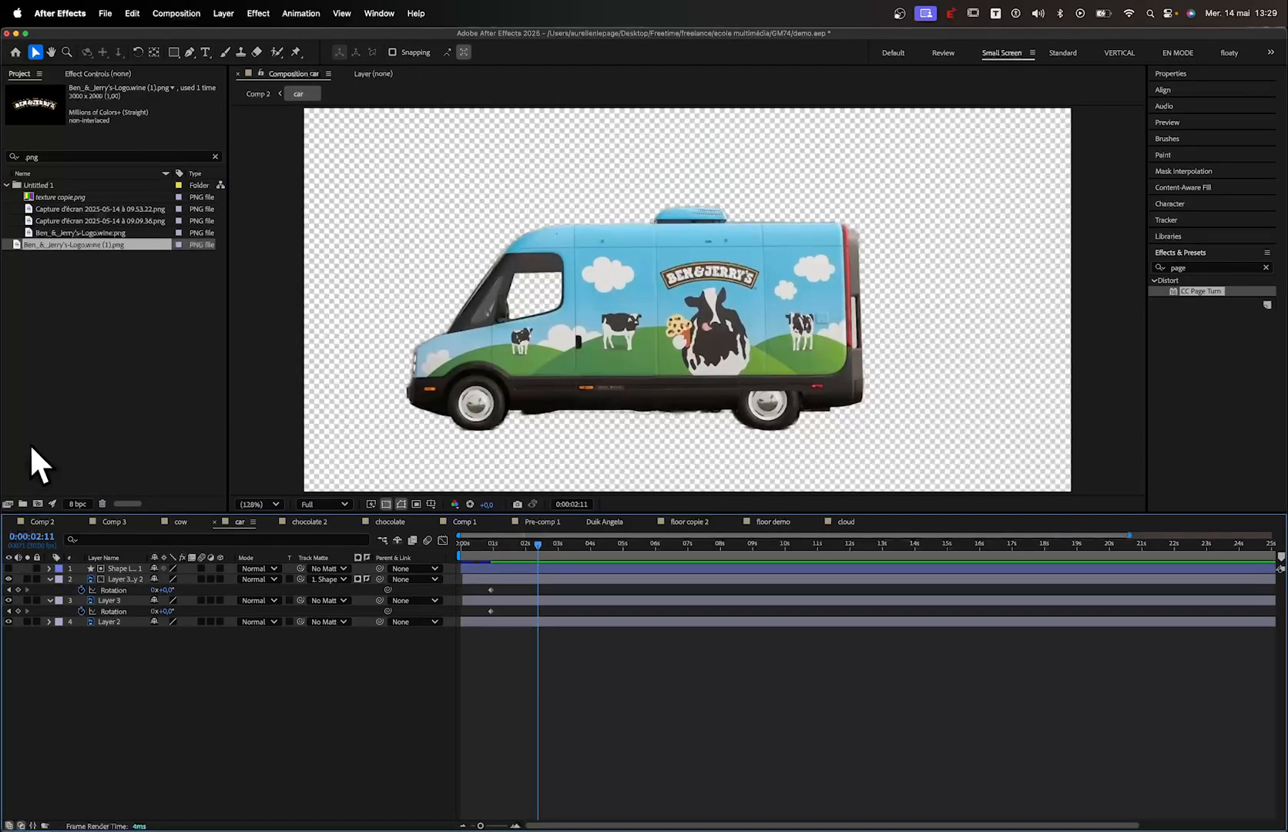
click(123, 580)
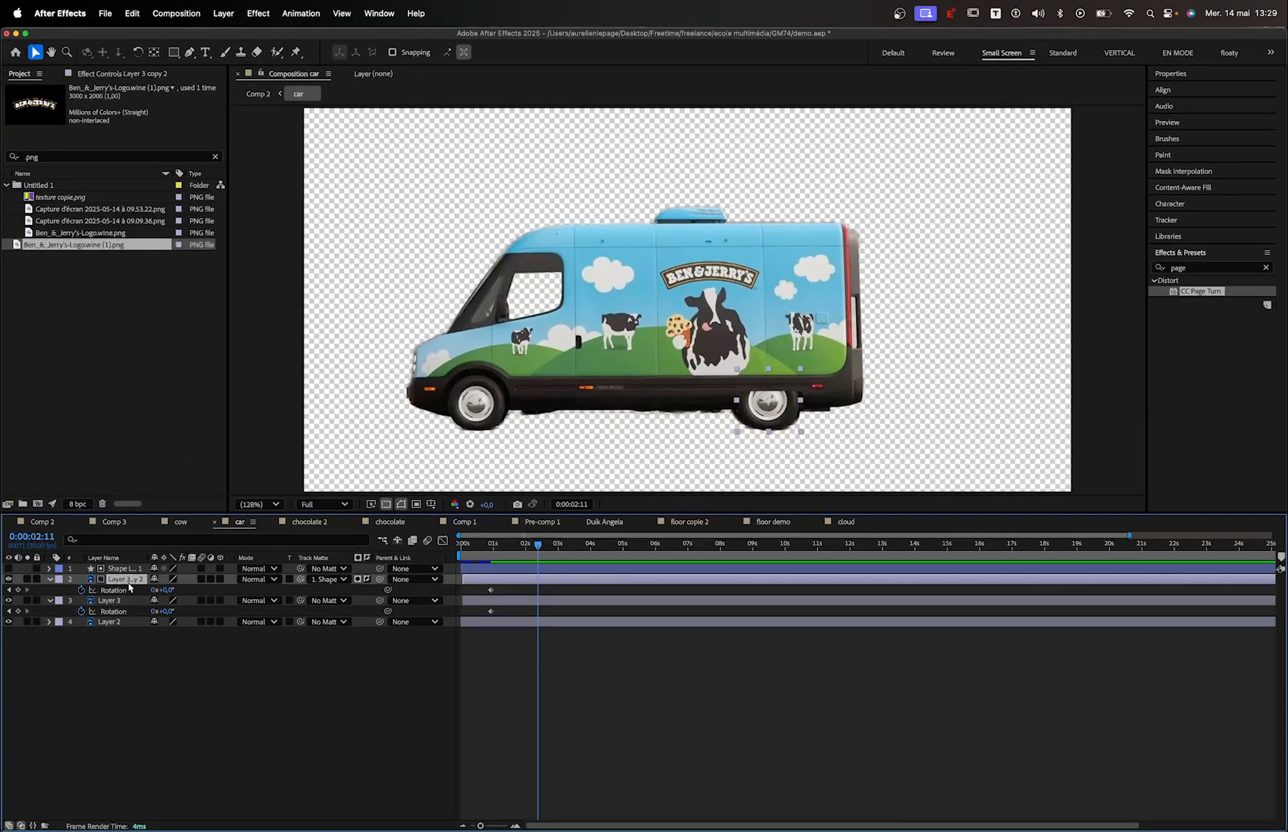
click(31, 157)
mouse_move(6, 420)
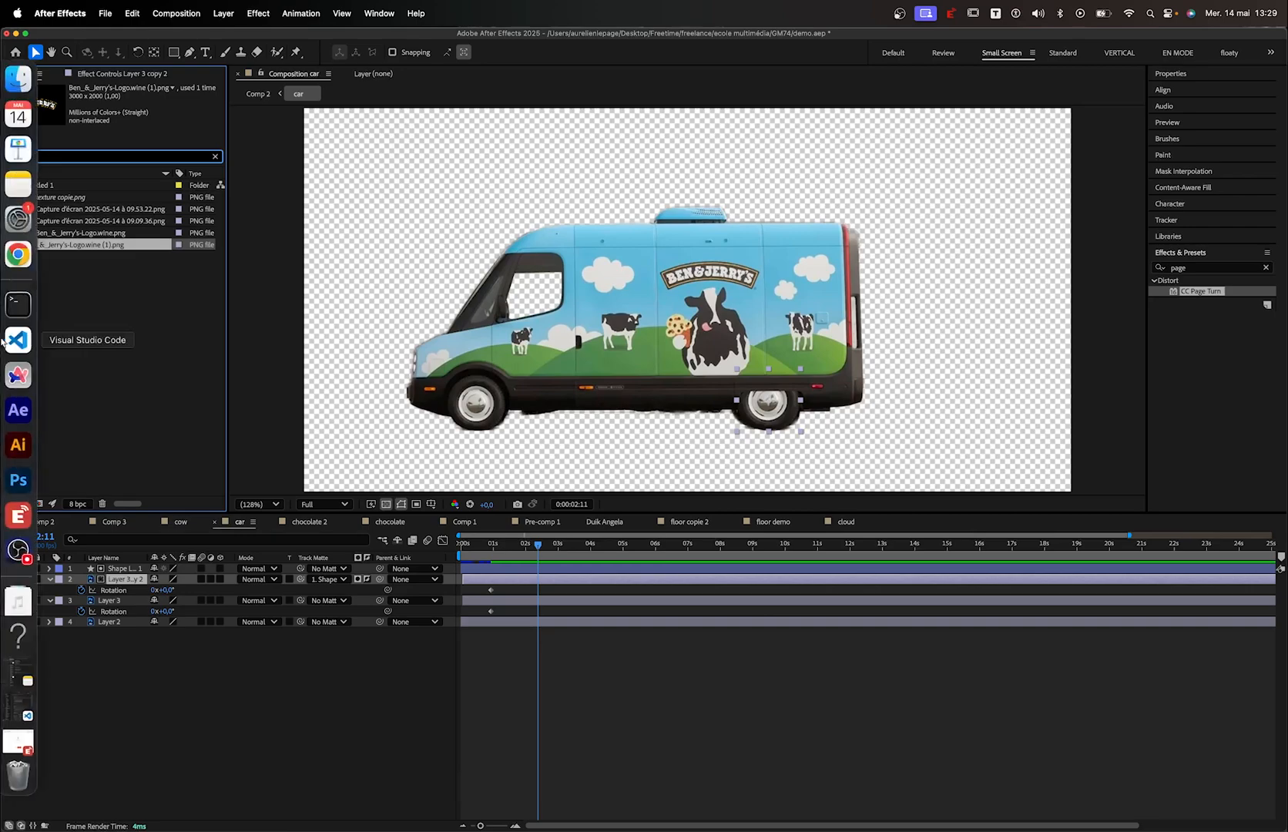
Switch to Photoshop and bring up the car.psd document with the whole van in view
click(26, 479)
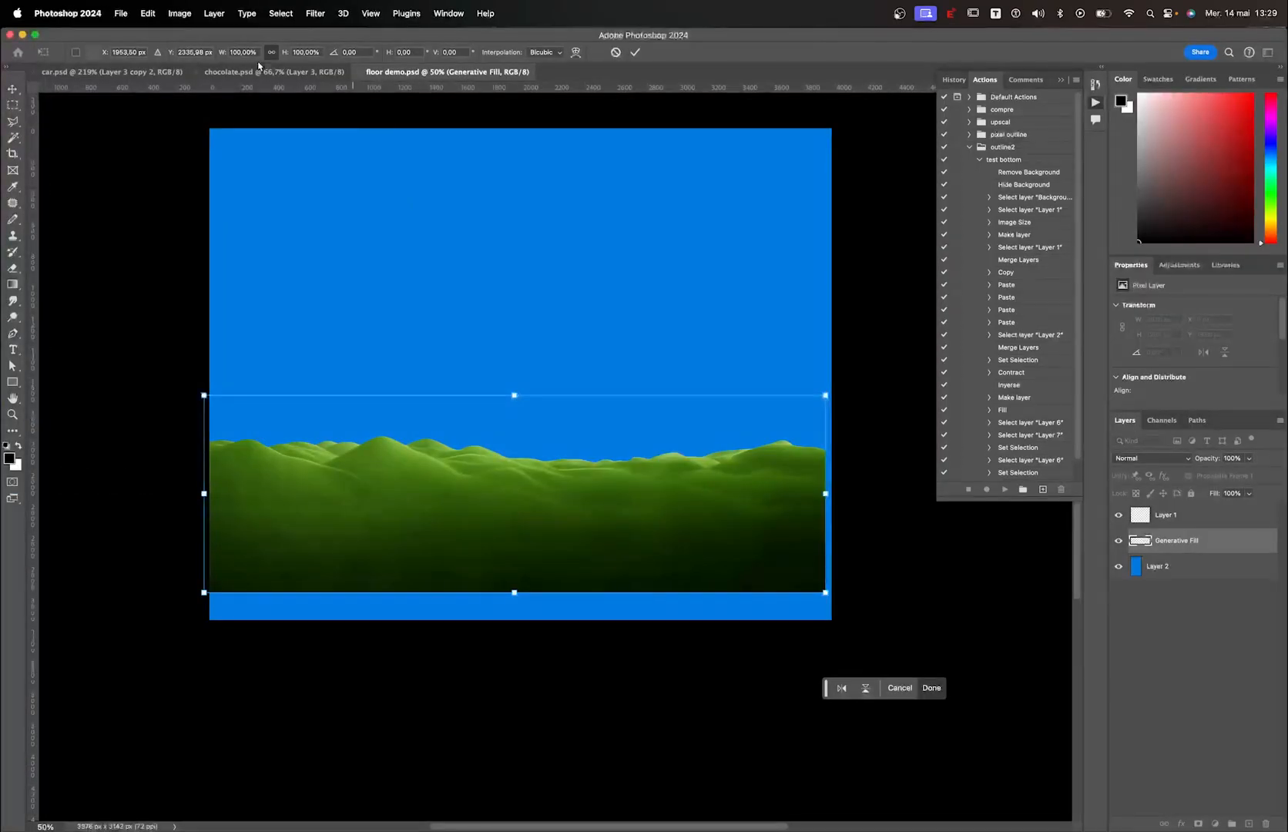
click(265, 71)
click(92, 72)
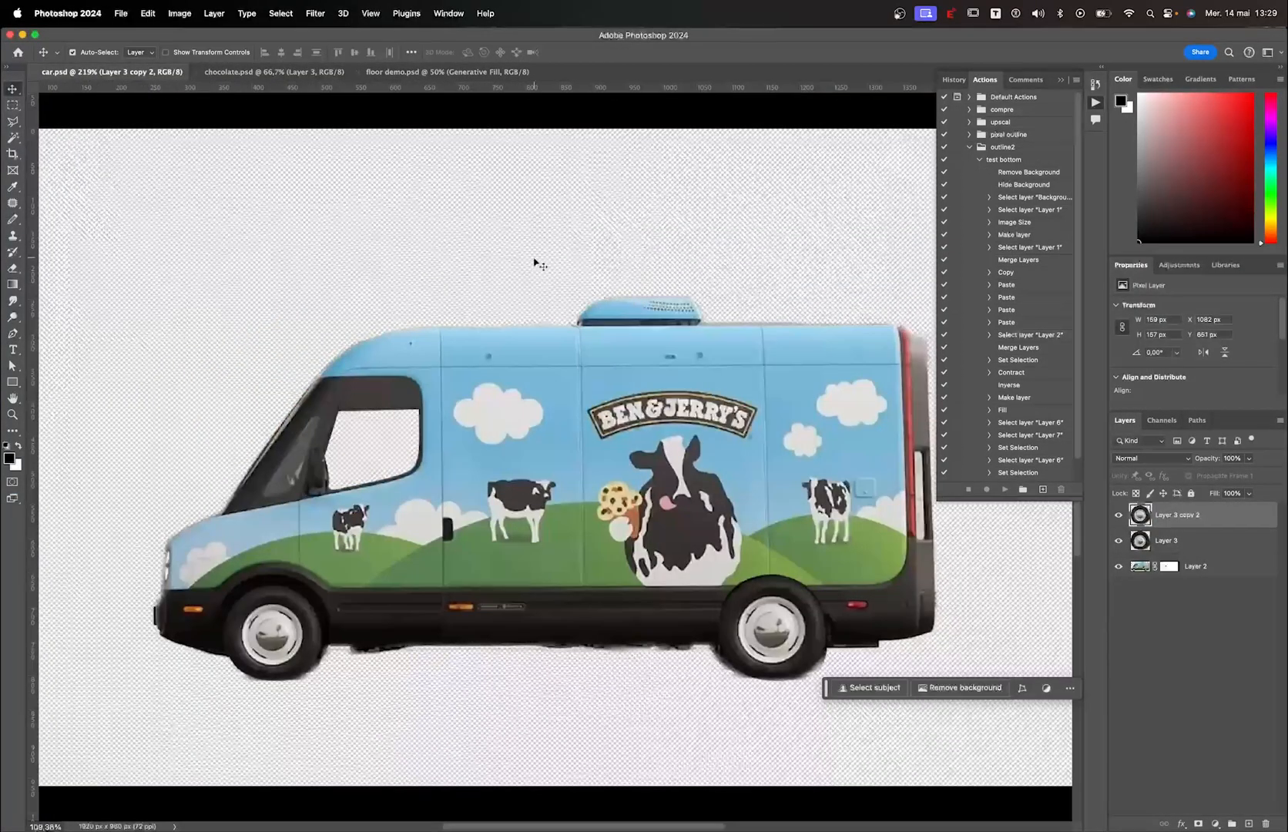
key(a)
key(v)
scroll(624, 251, down, 5)
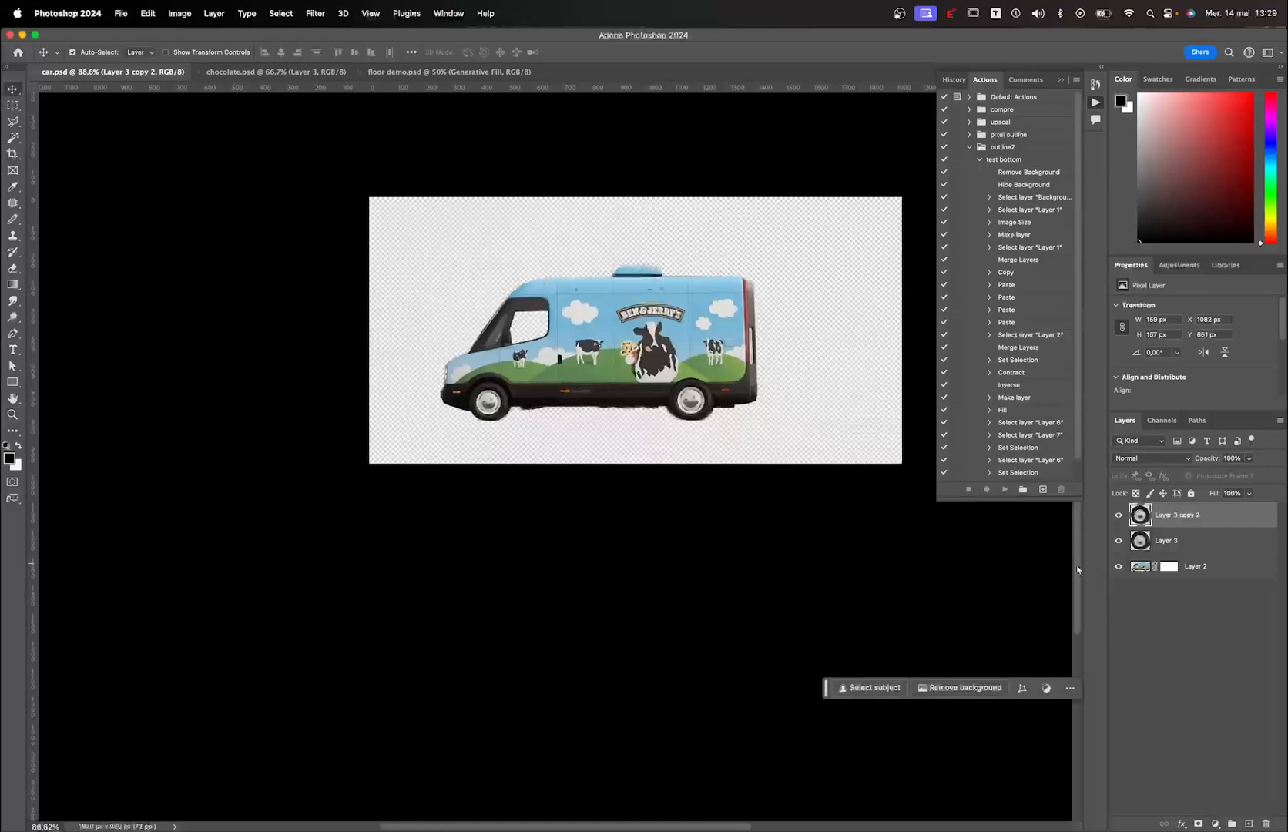
Hide and delete the two separate wheel layers, Layer 3 and Layer 3 copy 2, keeping the van's Layer 2
click(1143, 570)
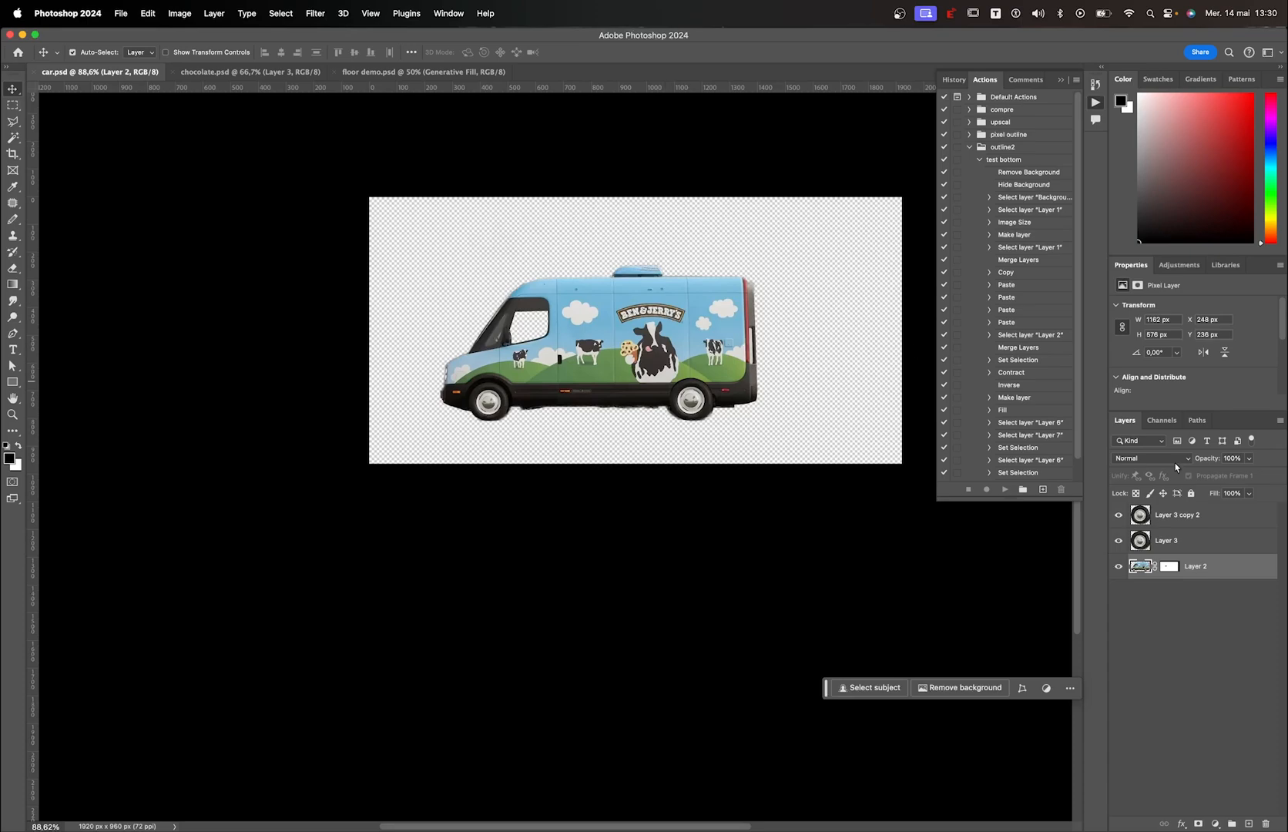
drag(1118, 517, 1119, 540)
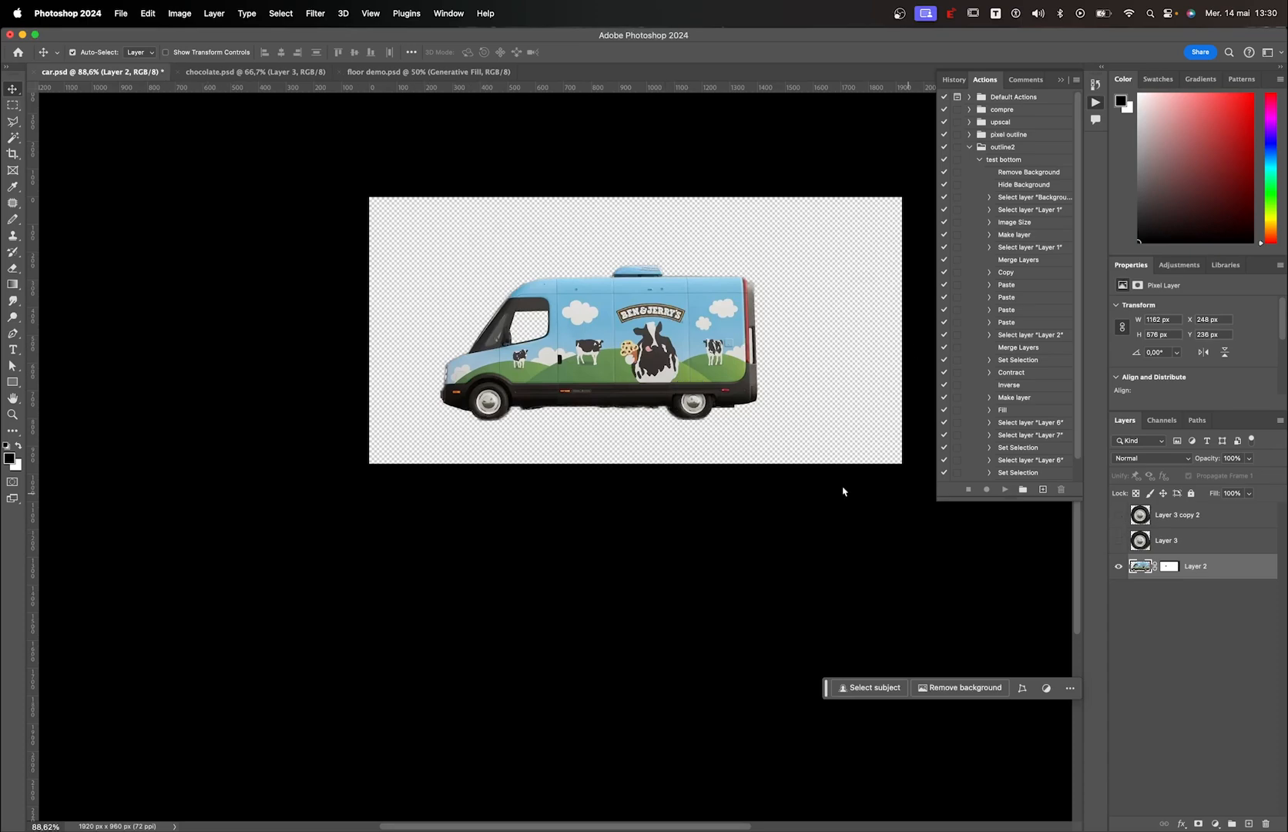
scroll(516, 422, up, 2)
key(super+plus)
key(super+plus)
key(super+plus)
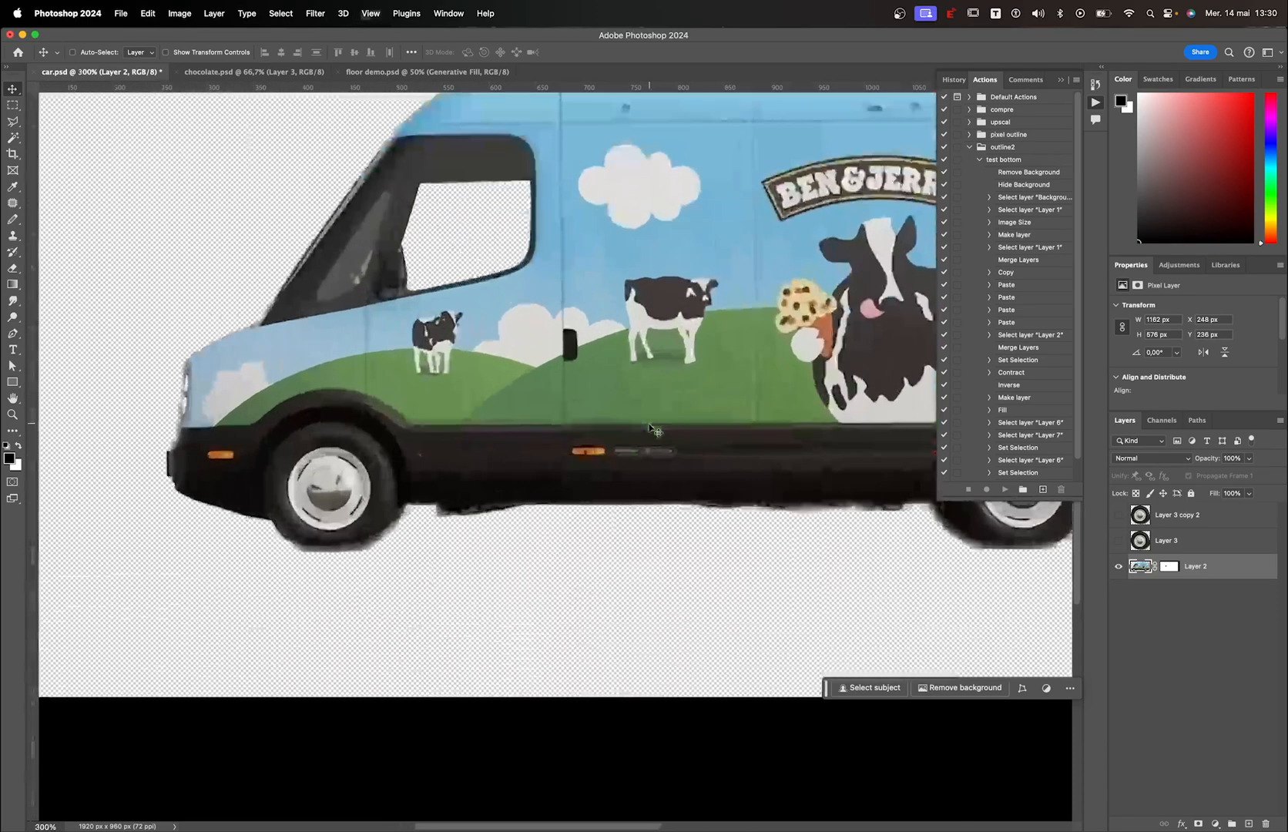
drag(437, 453, 274, 491)
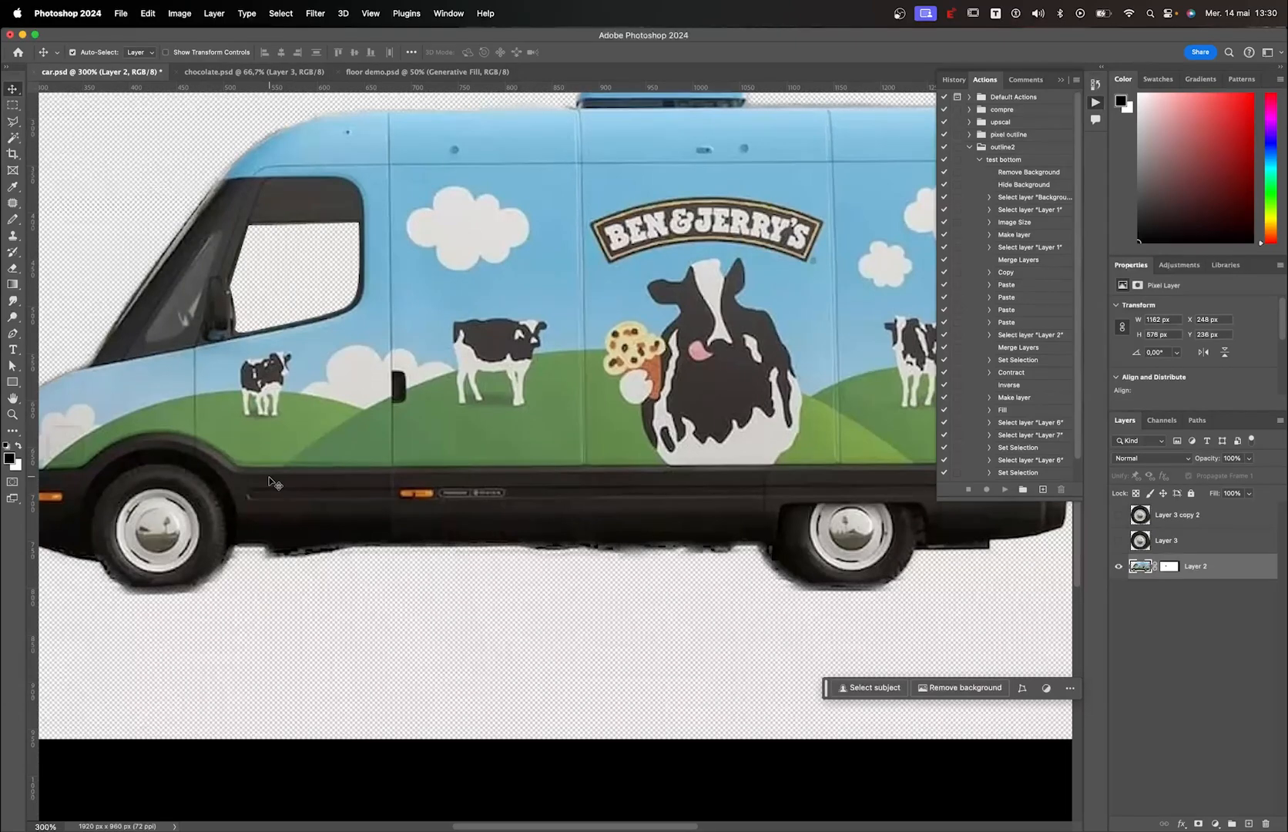
click(1172, 547)
shift+click(1175, 518)
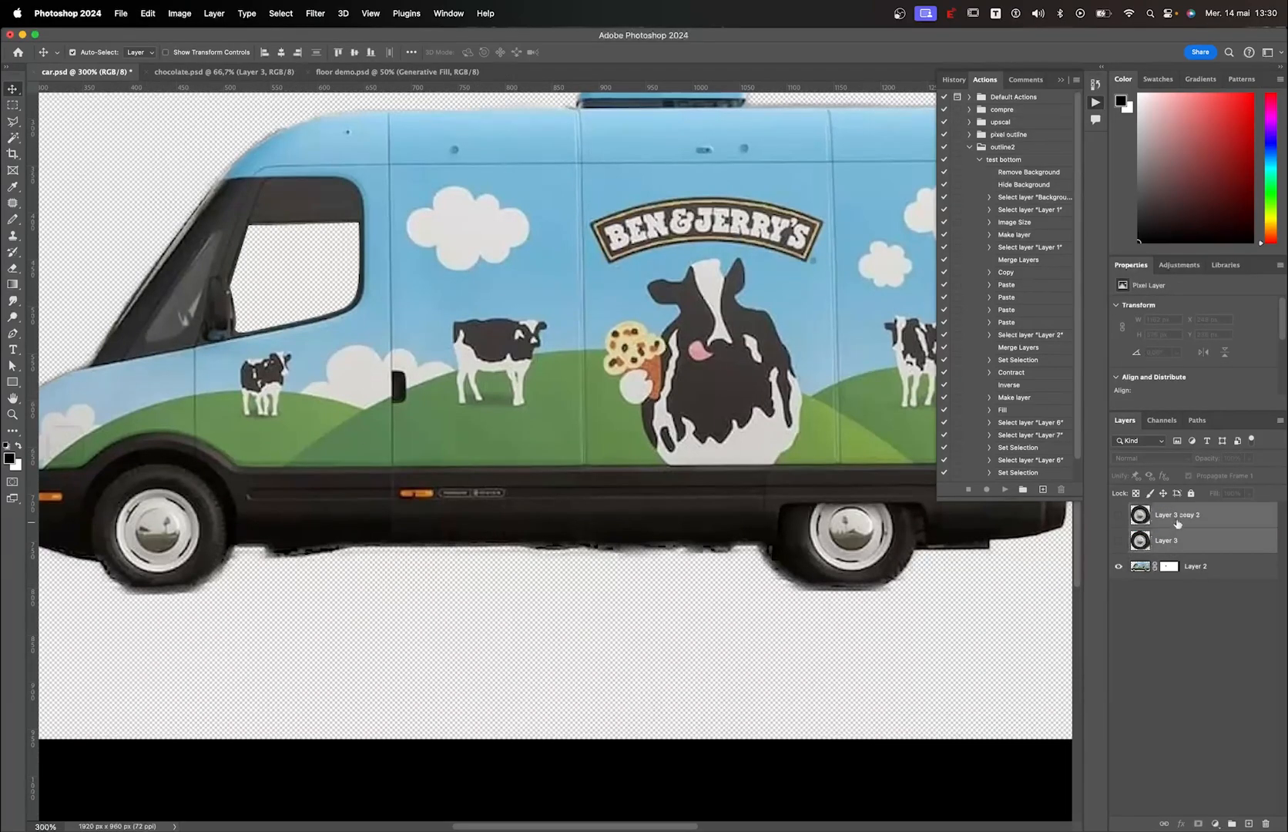
key(Delete)
Trace the van's front wheel with the Pen tool as a closed black shape about 144 by 139 px
scroll(161, 473, left, 5)
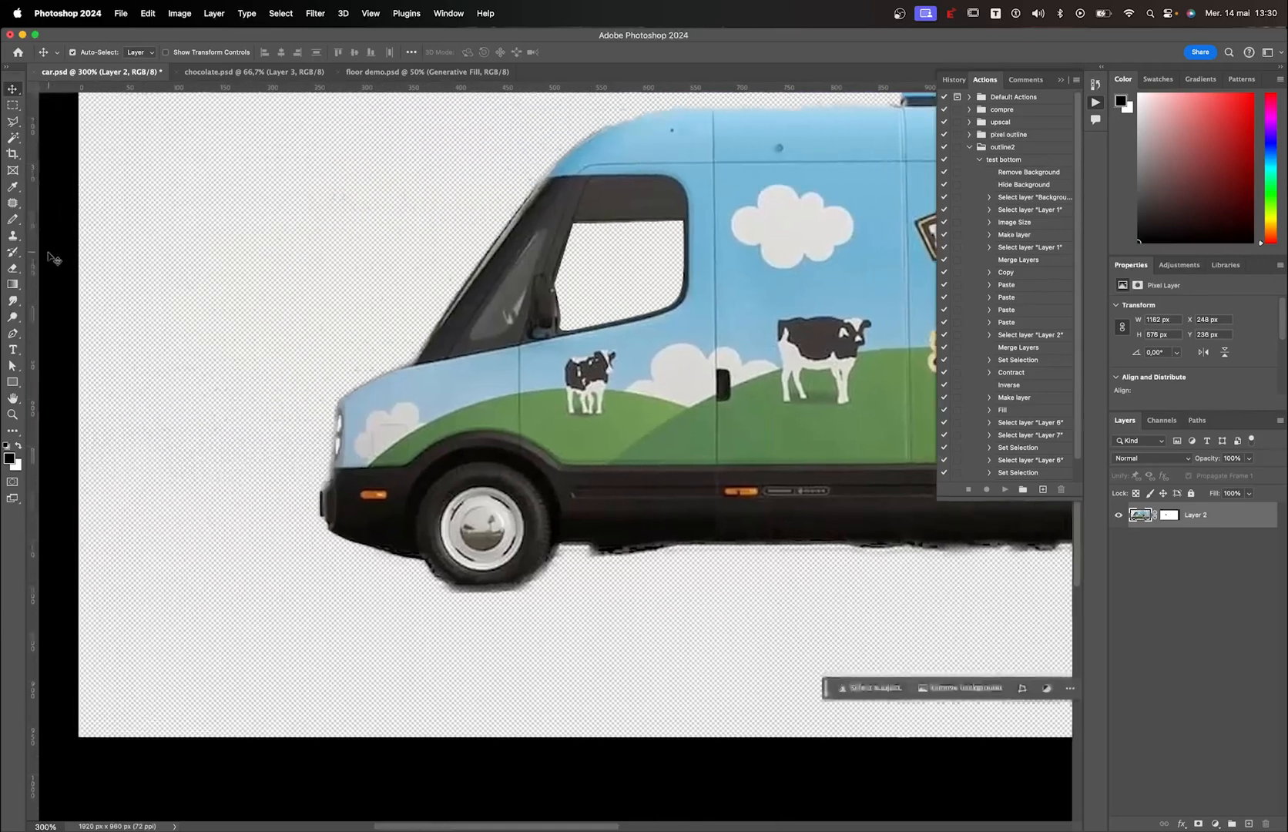
click(12, 334)
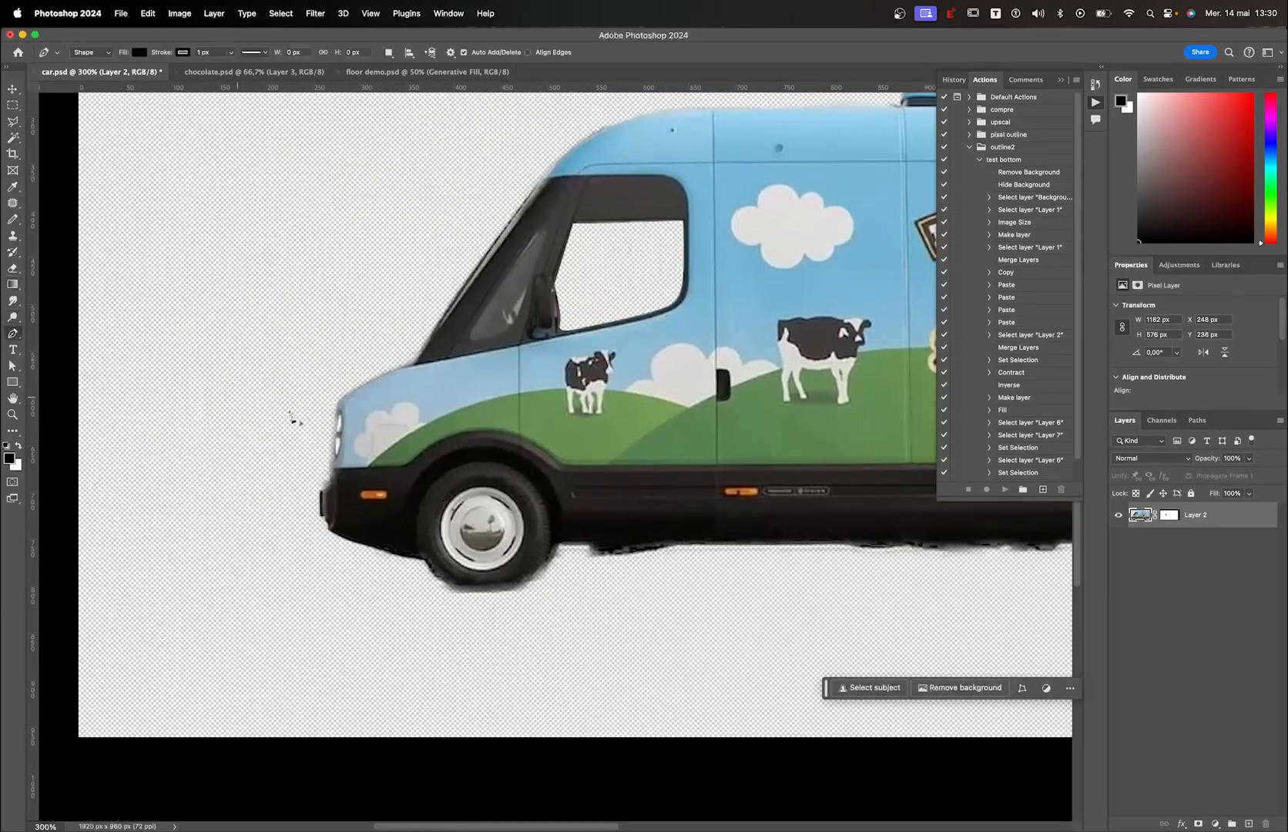
drag(480, 463, 505, 463)
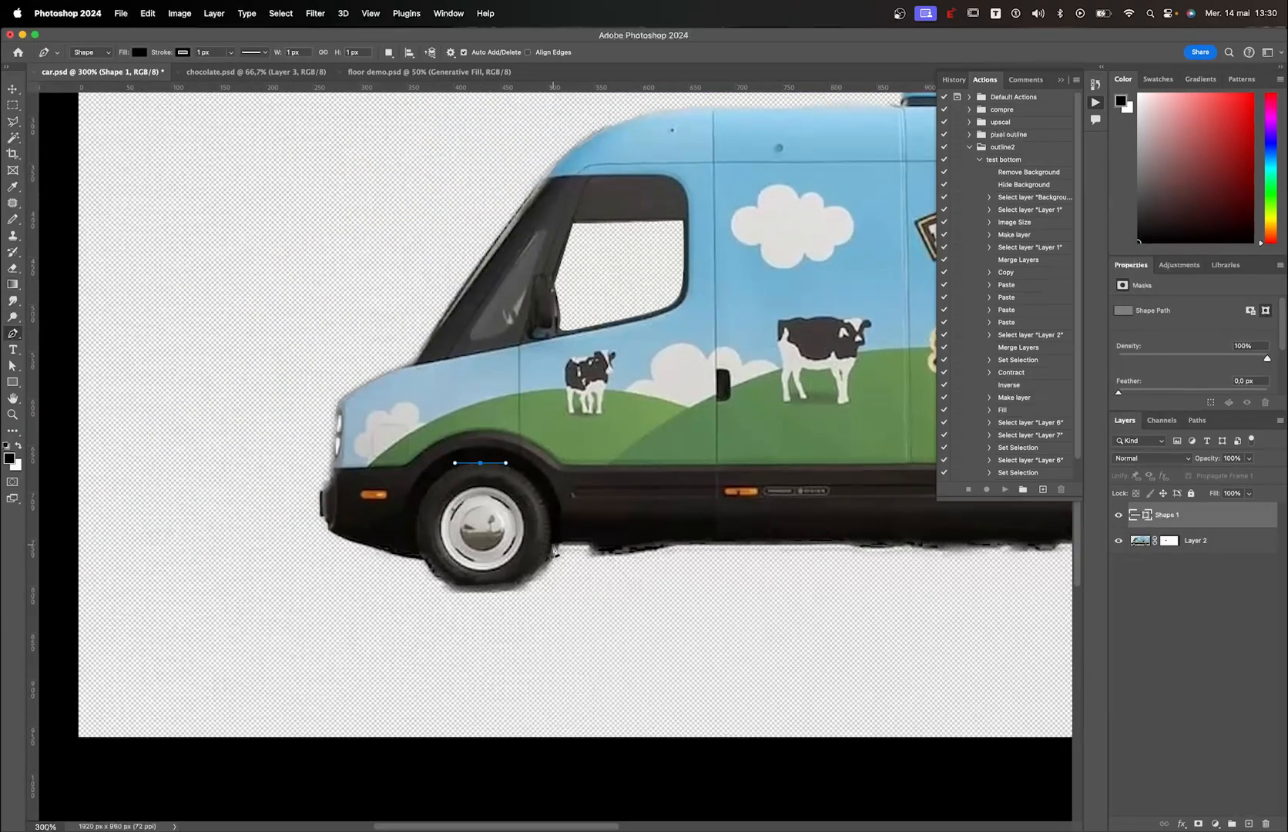
drag(552, 537, 468, 595)
drag(417, 535, 416, 484)
click(480, 463)
drag(511, 467, 524, 465)
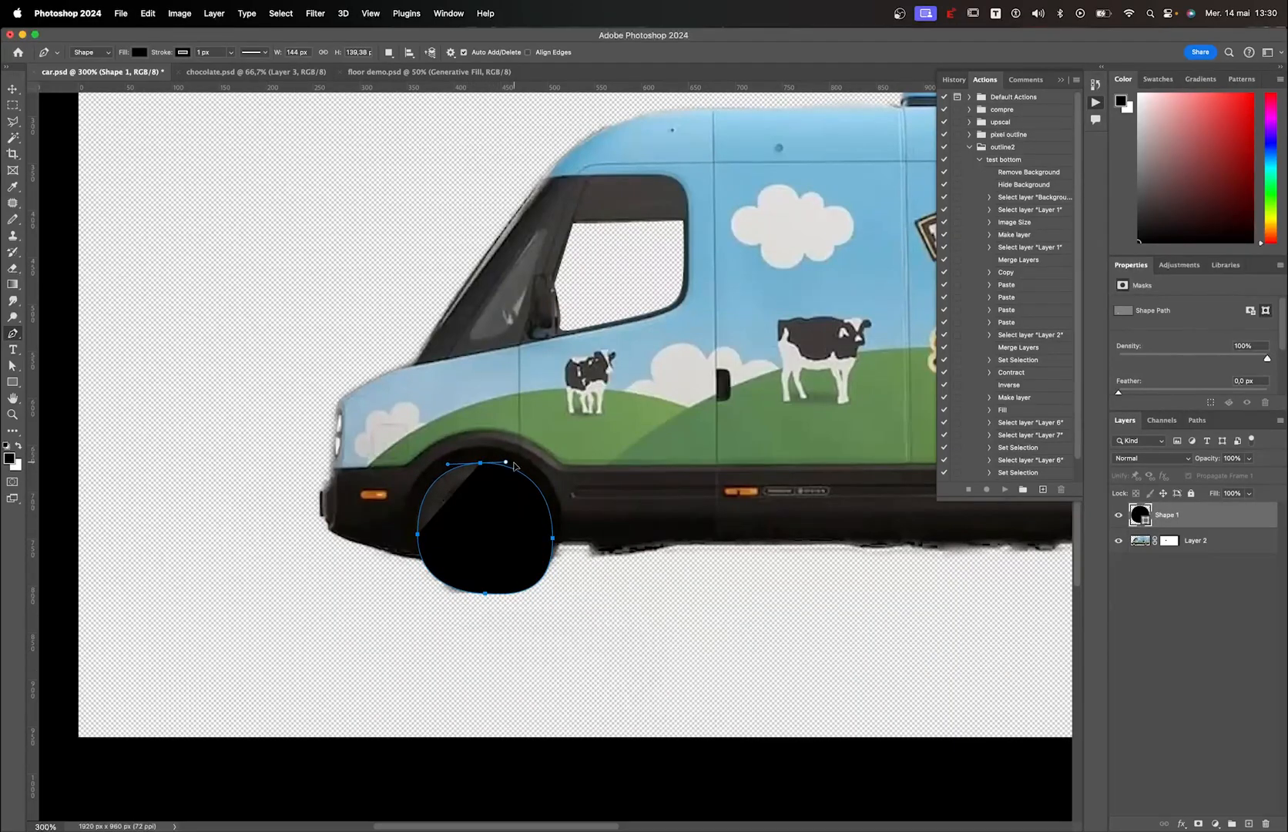
Copy the front wheel from Layer 2 onto its own layer using the traced shape as the selection, and hide Shape 1
super+click(1139, 515)
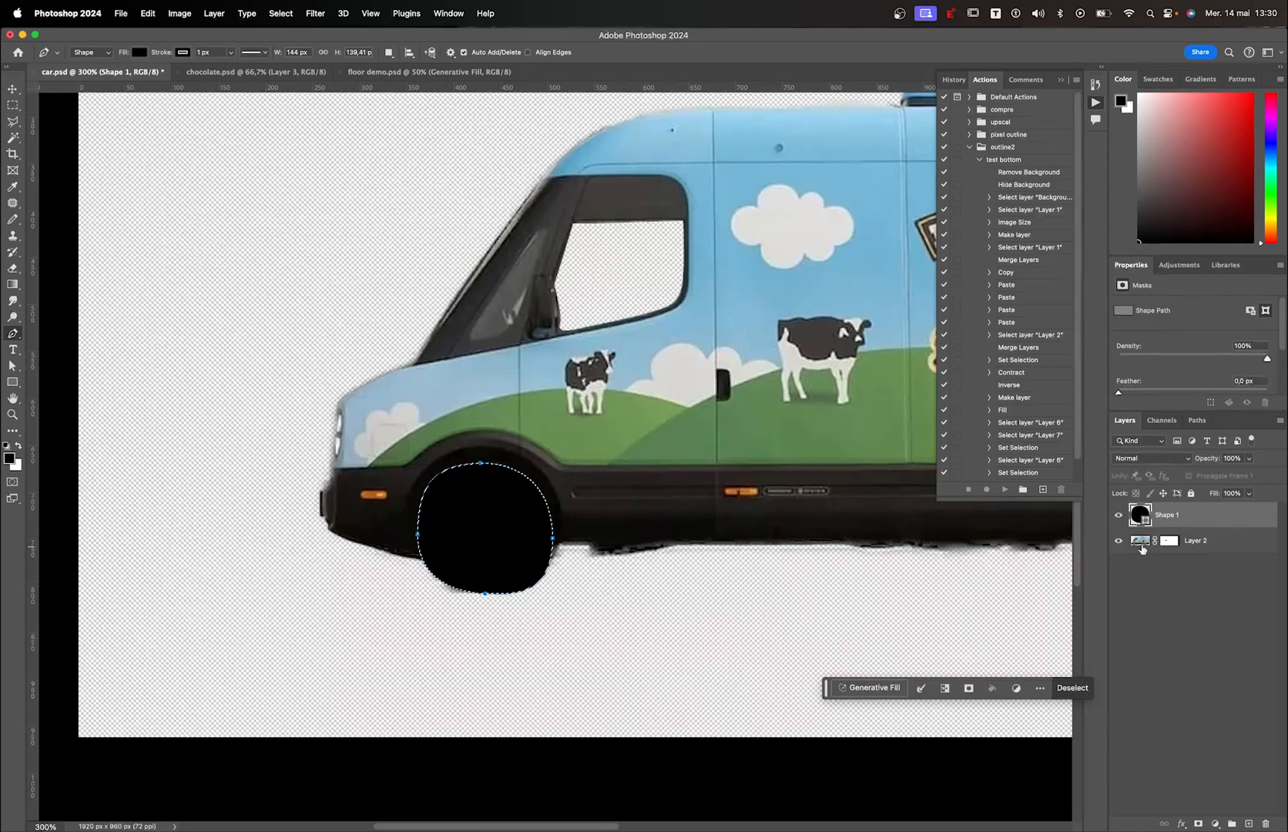
click(1139, 543)
key(super+c)
key(super+v)
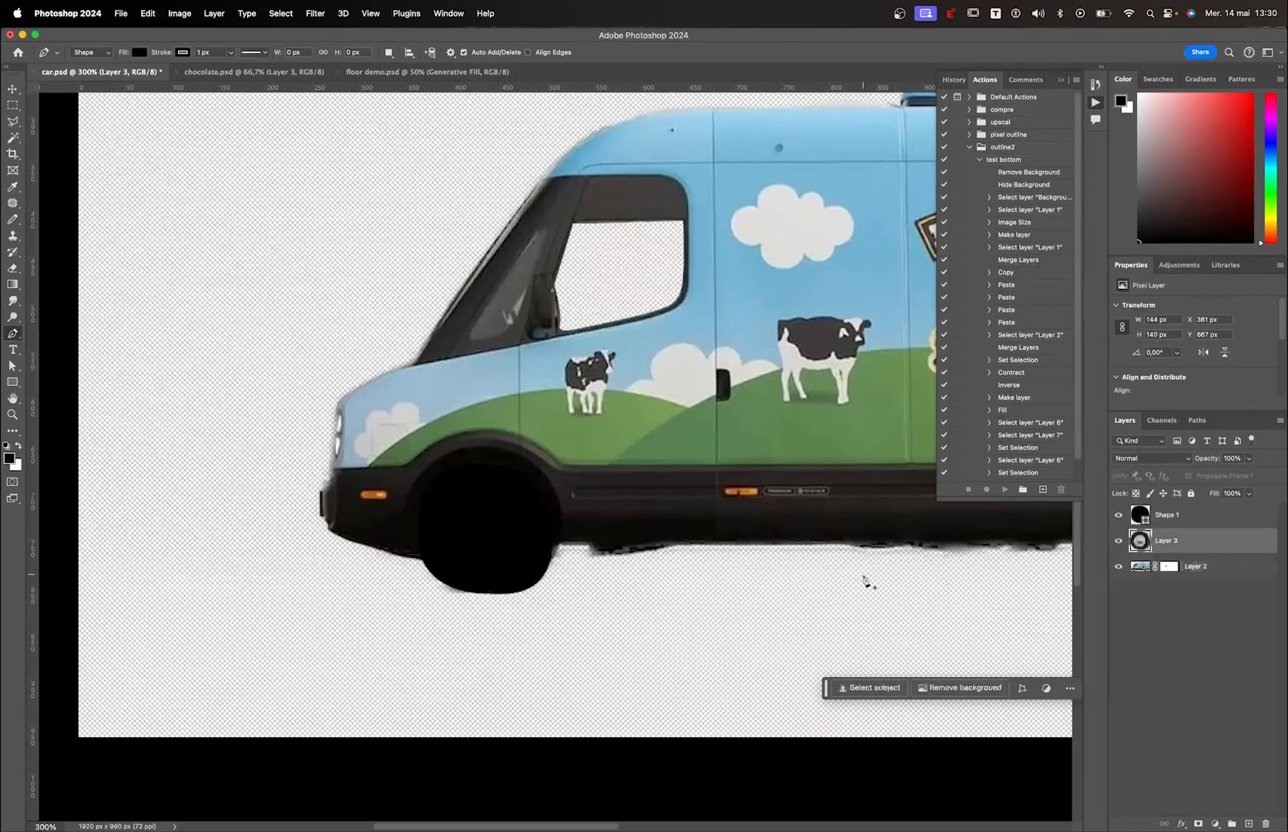
click(1133, 517)
click(1119, 516)
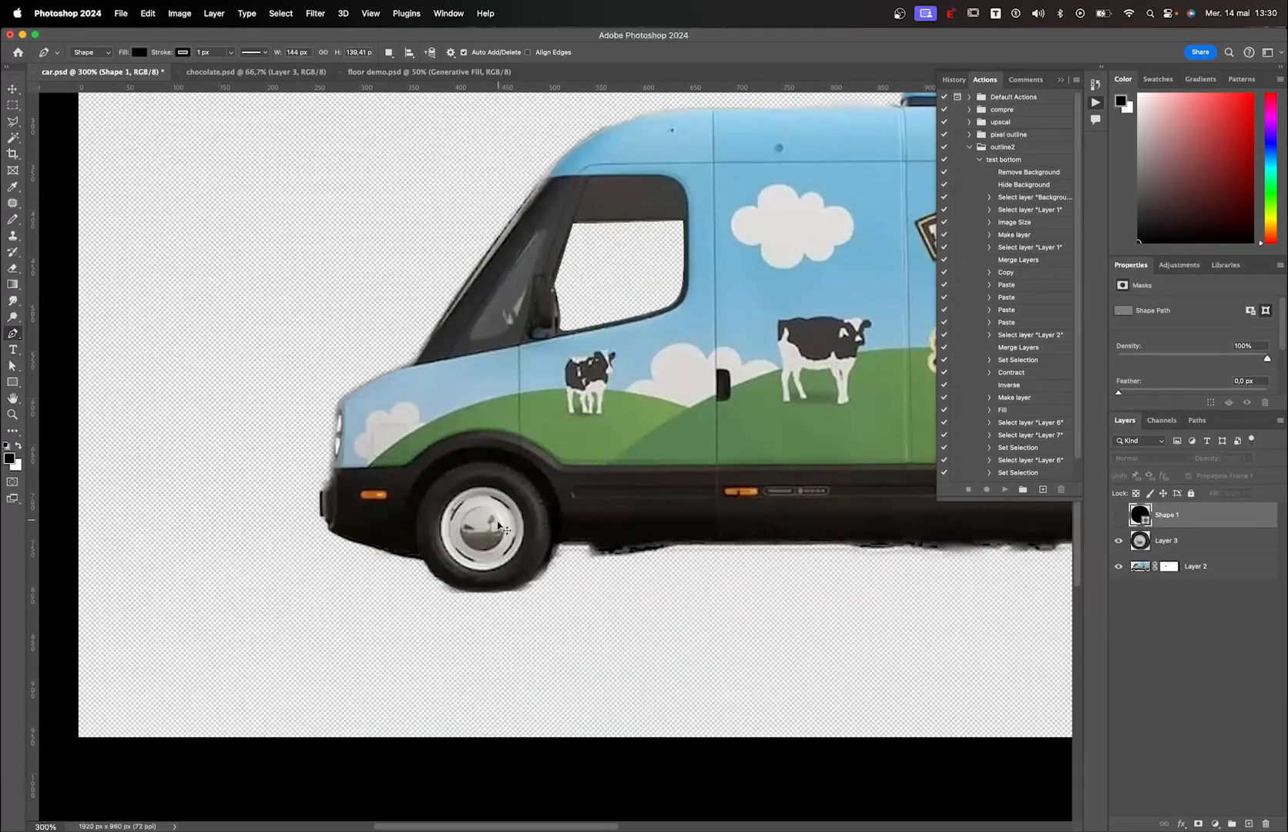
Move the copied wheel layer horizontally about 730 px so it sits over the van's rear wheel
key(v)
mouse_move(501, 532)
mouse_down()
mouse_move(385, 540)
mouse_move(496, 551)
mouse_up()
scroll(516, 557, right, 10)
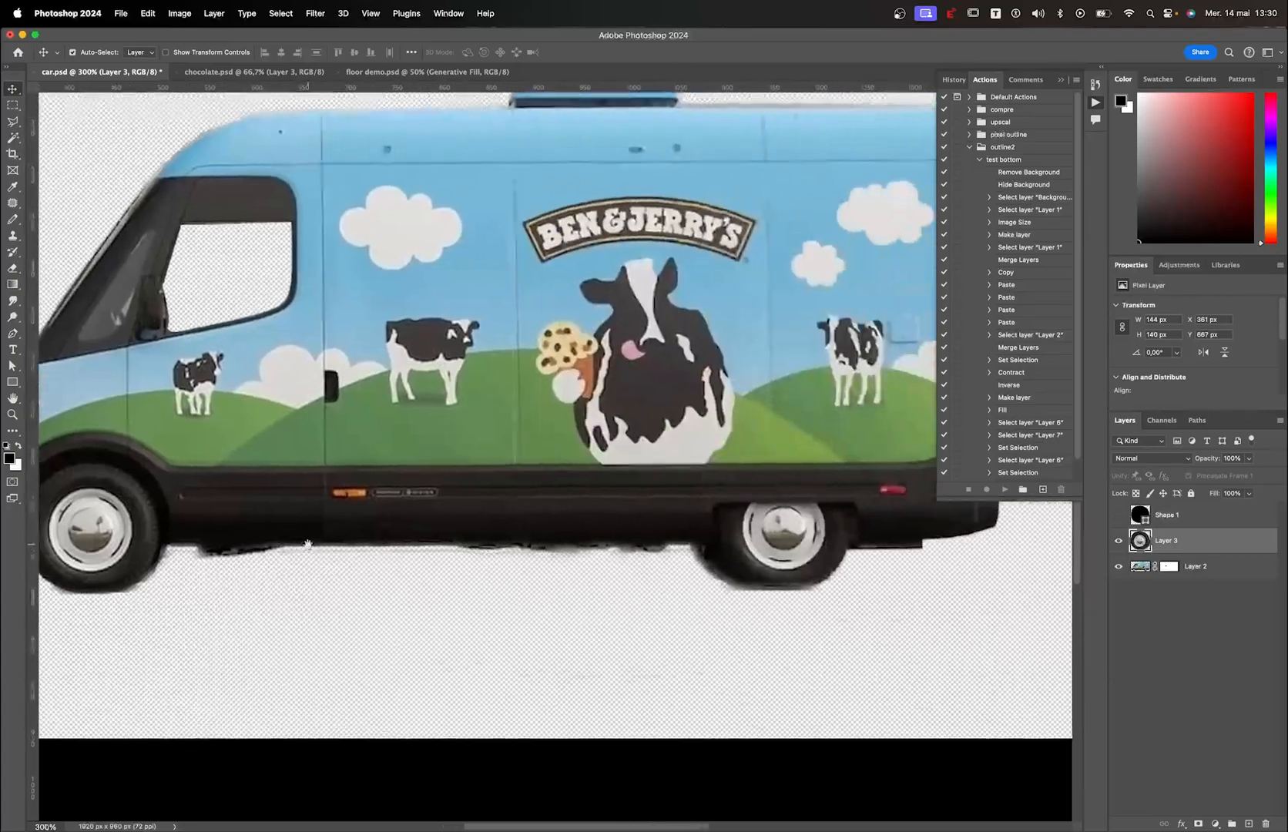
key(z)
scroll(542, 507, left, 8)
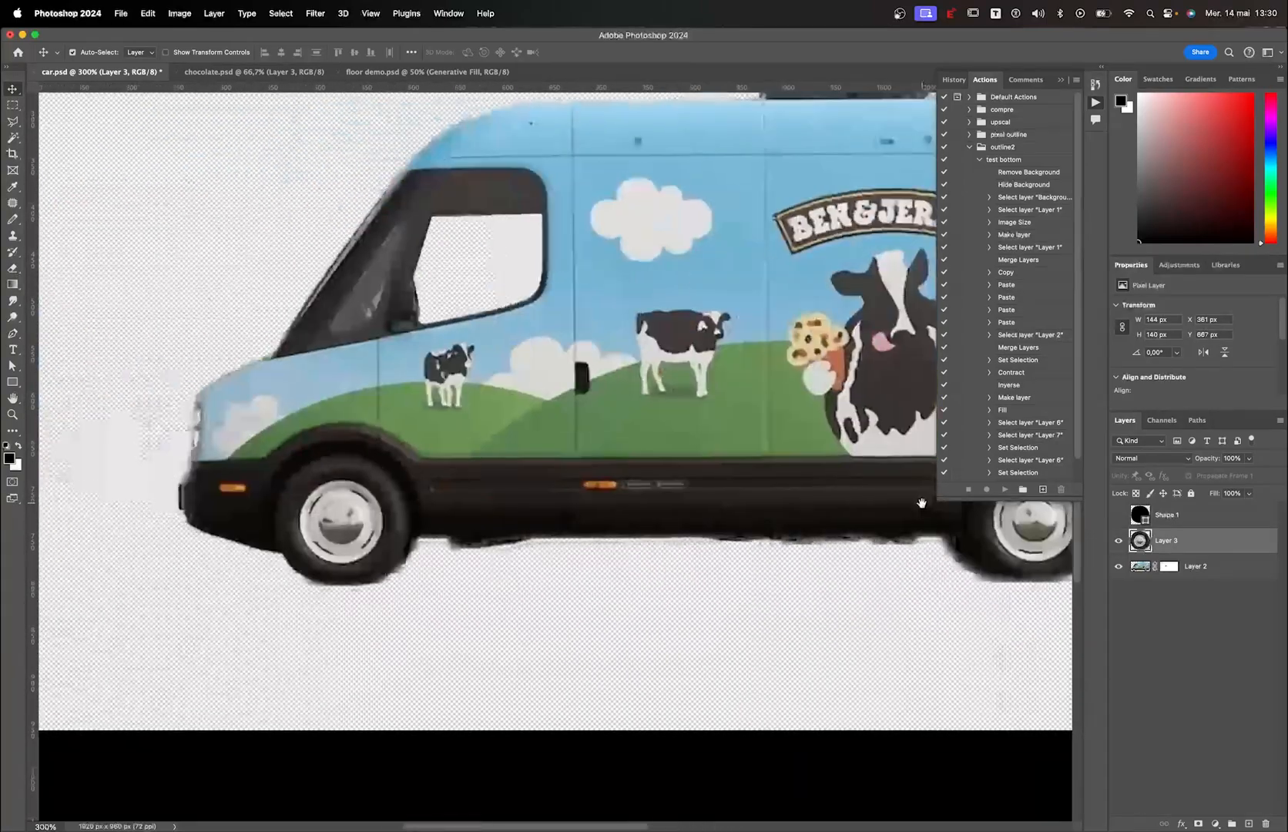
scroll(742, 501, down, 2)
key(v)
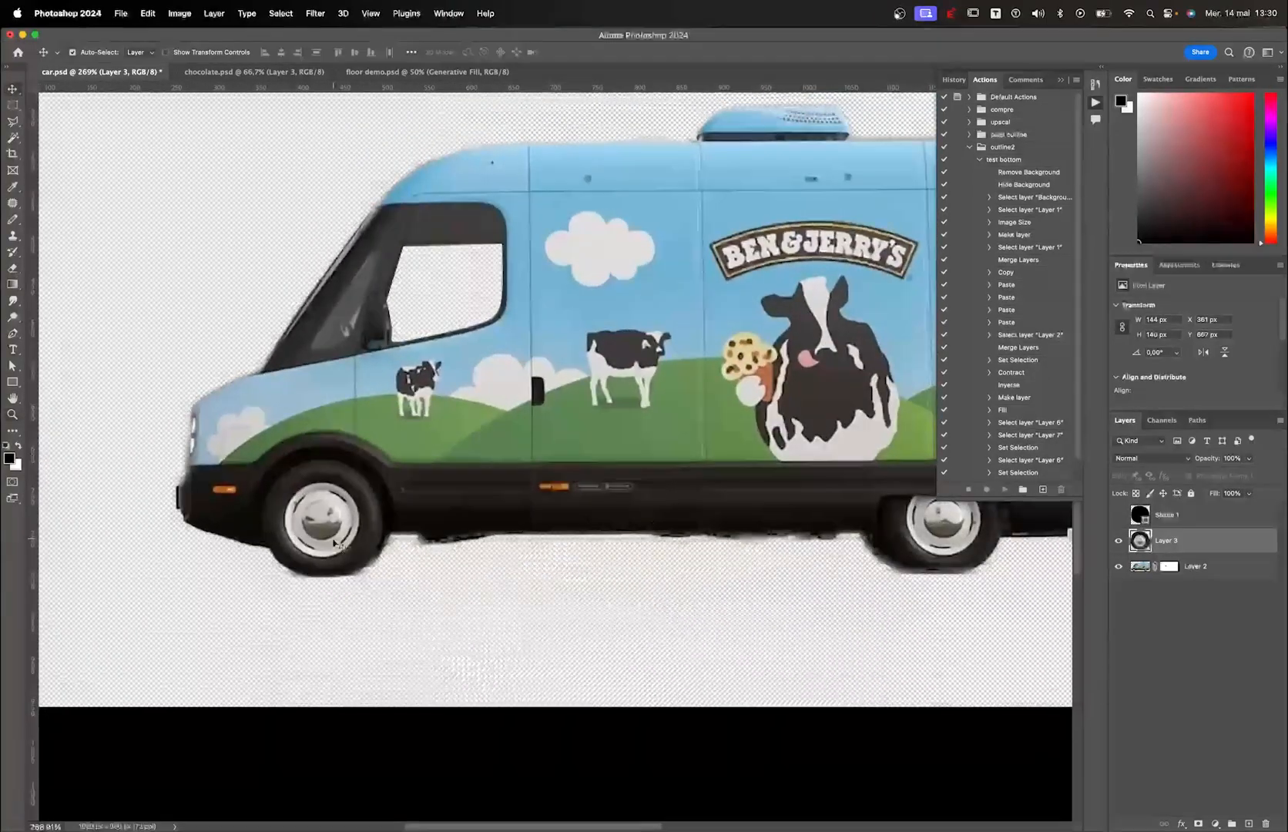
drag(335, 549, 955, 548)
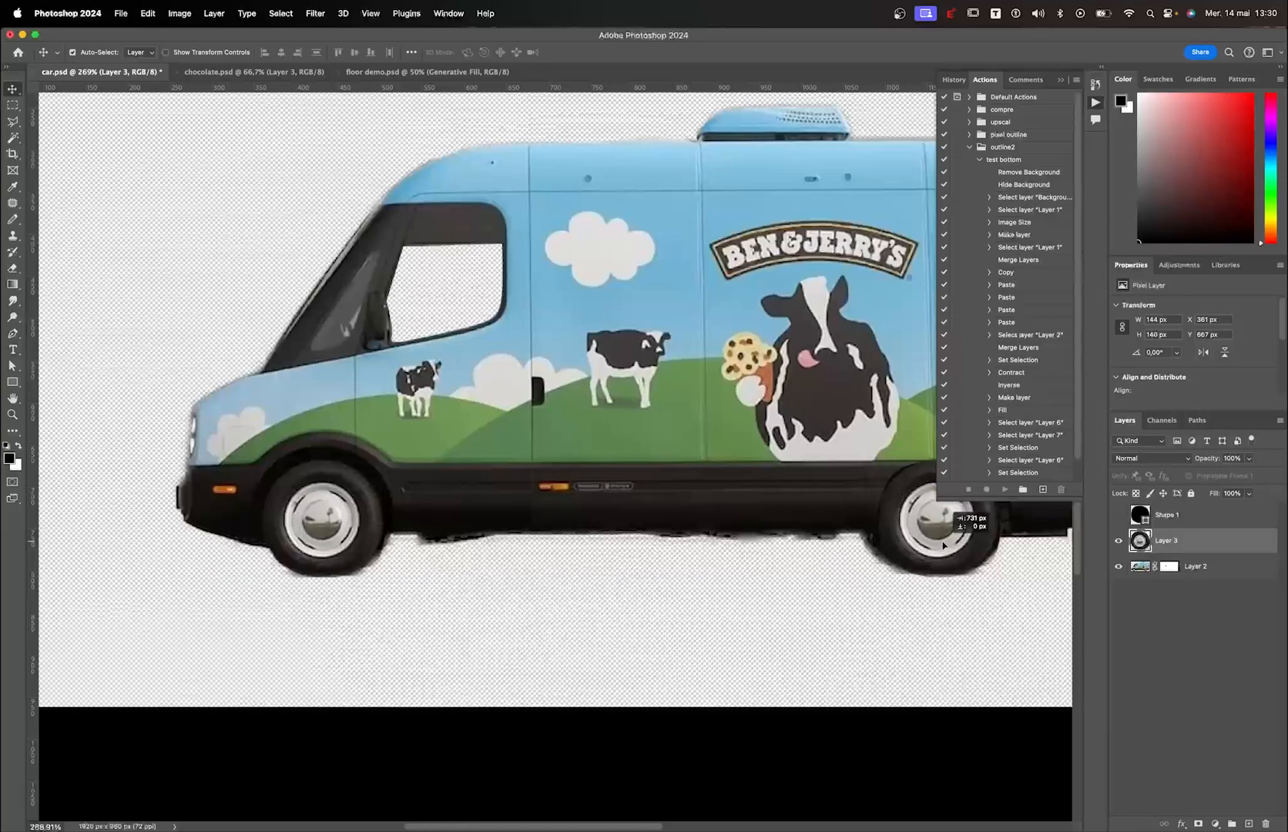
key(alt+])
drag(370, 548, 946, 532)
scroll(1001, 555, right, 3)
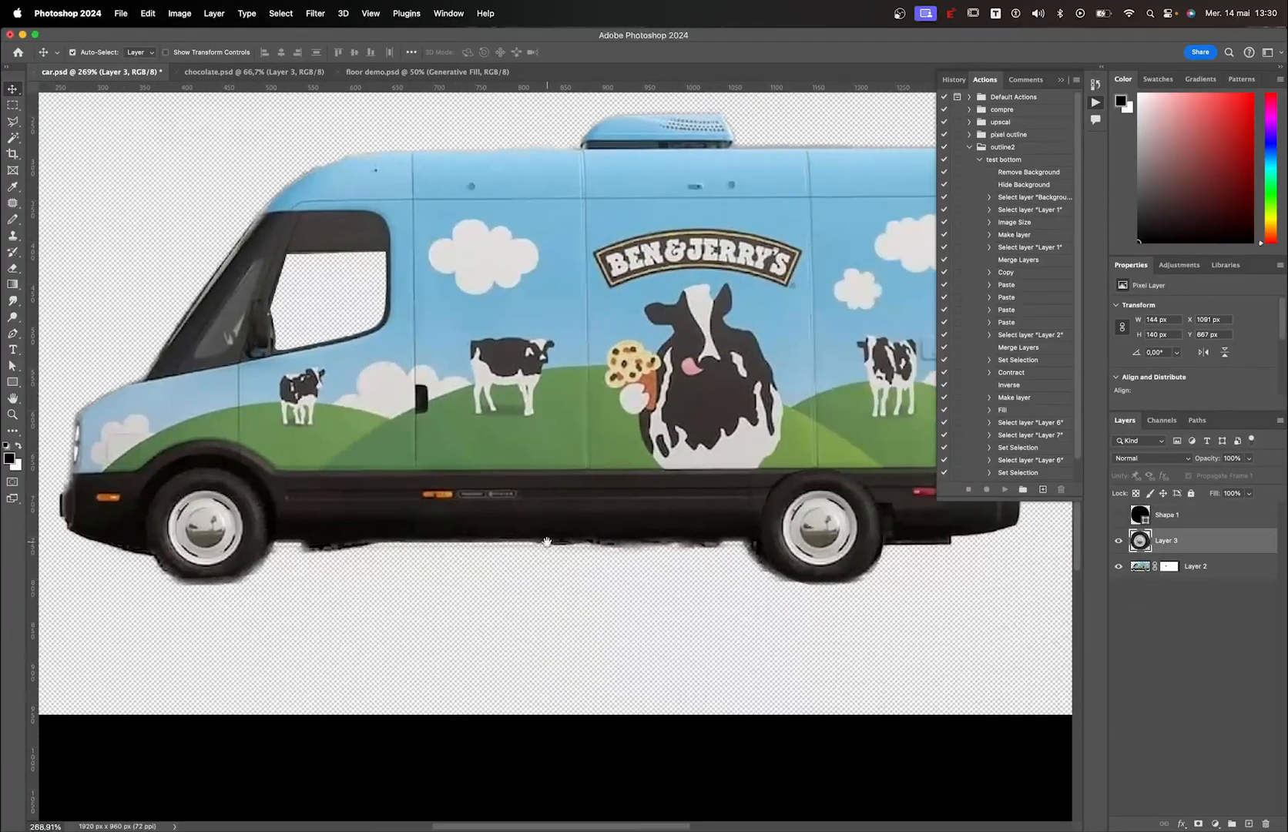
Paste another copy of the wheel onto its own layer and place it over the van's front wheel
key(cmd+v)
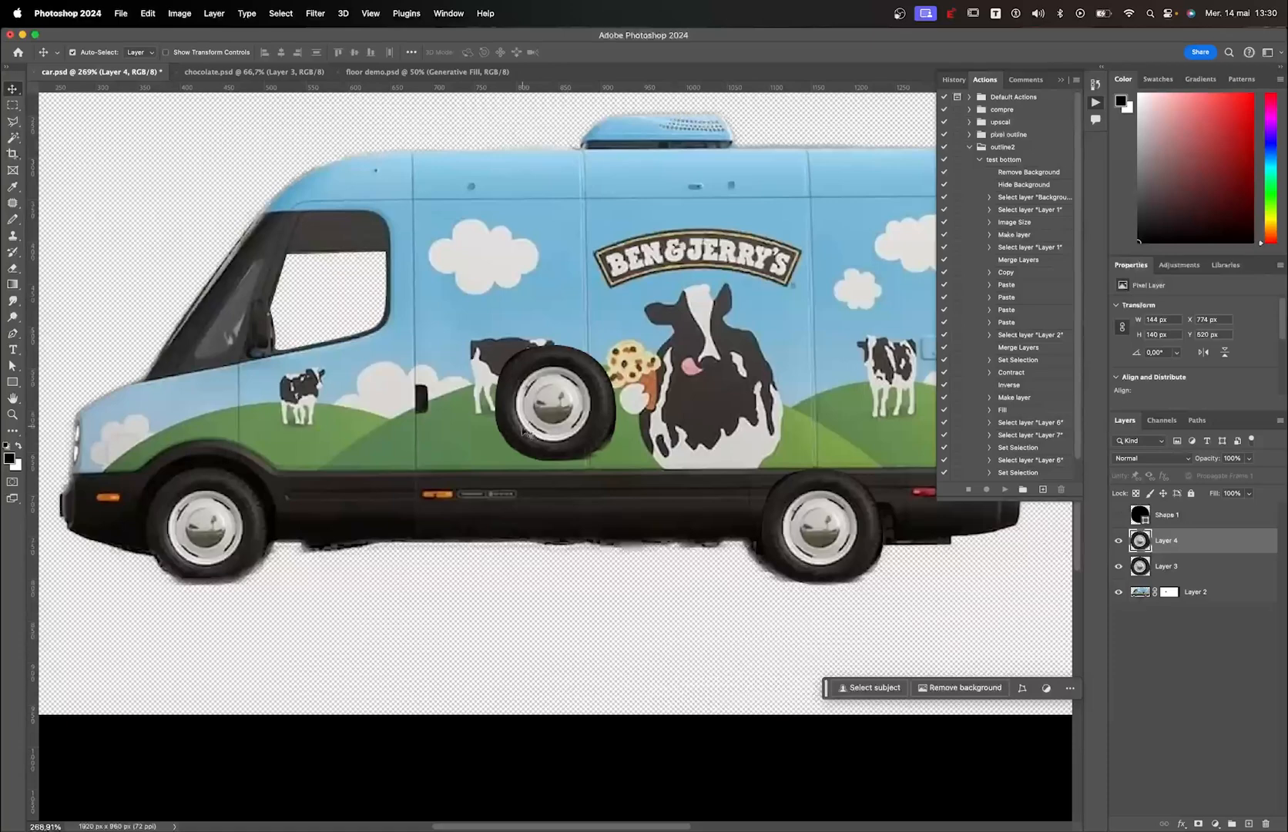
drag(523, 432, 172, 556)
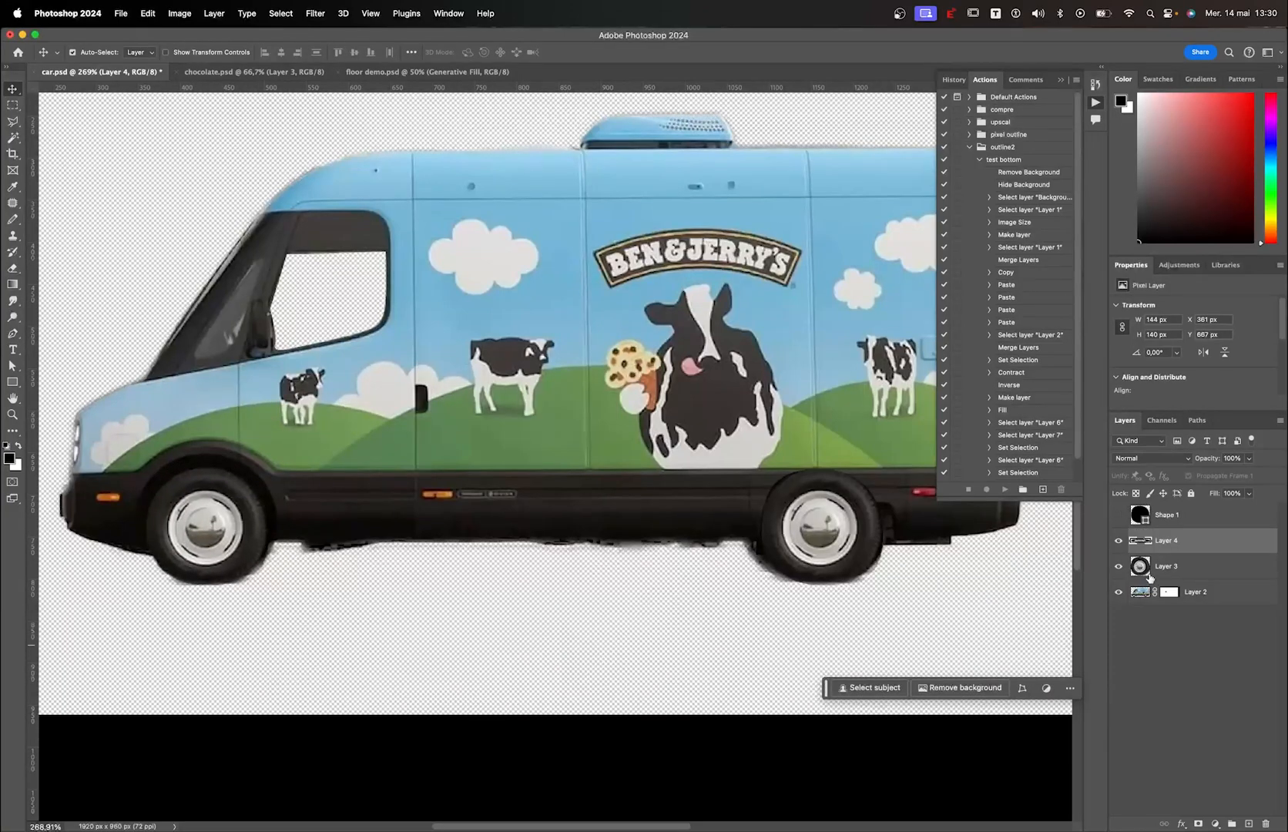
Check that both wheels are separate by hiding Layer 2, moving each wheel and undoing the move, and show Layer 2 again
click(1119, 592)
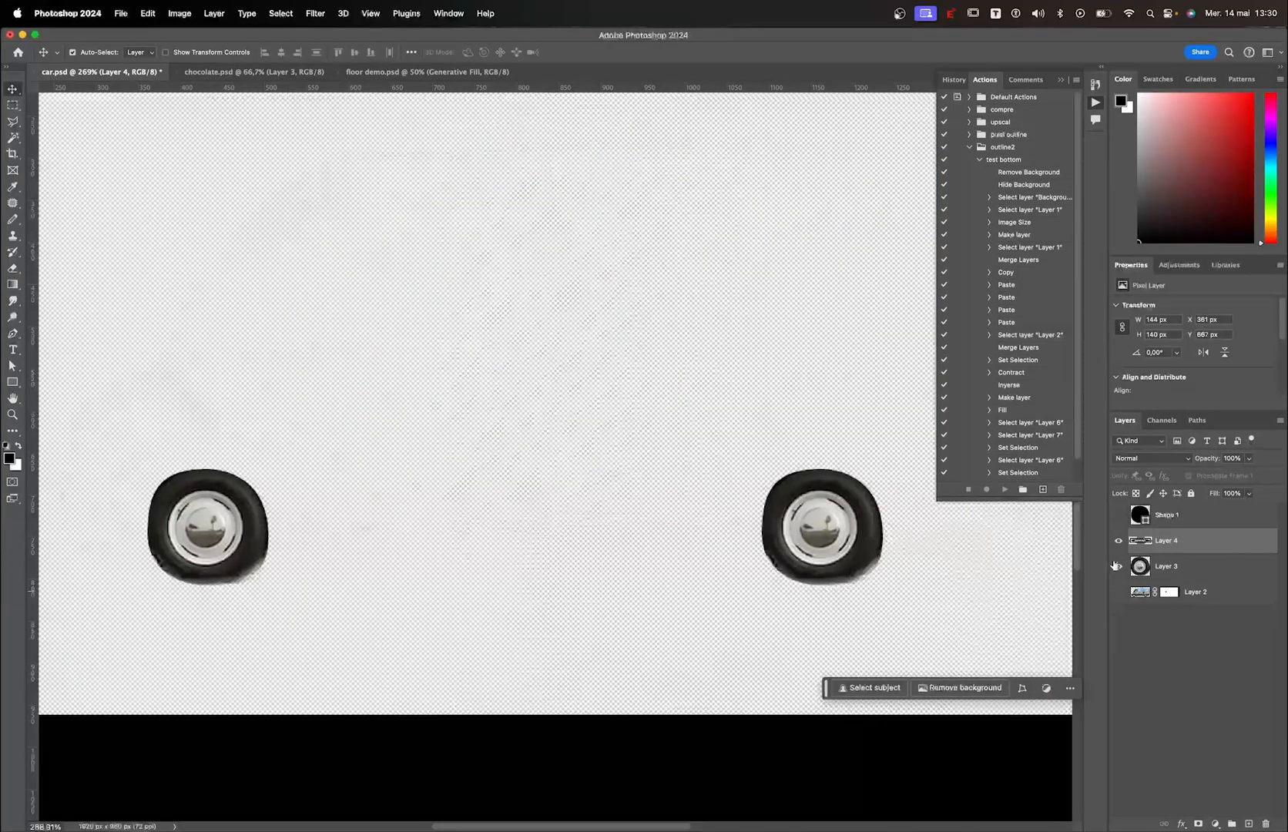
drag(798, 547, 773, 455)
key(cmd+z)
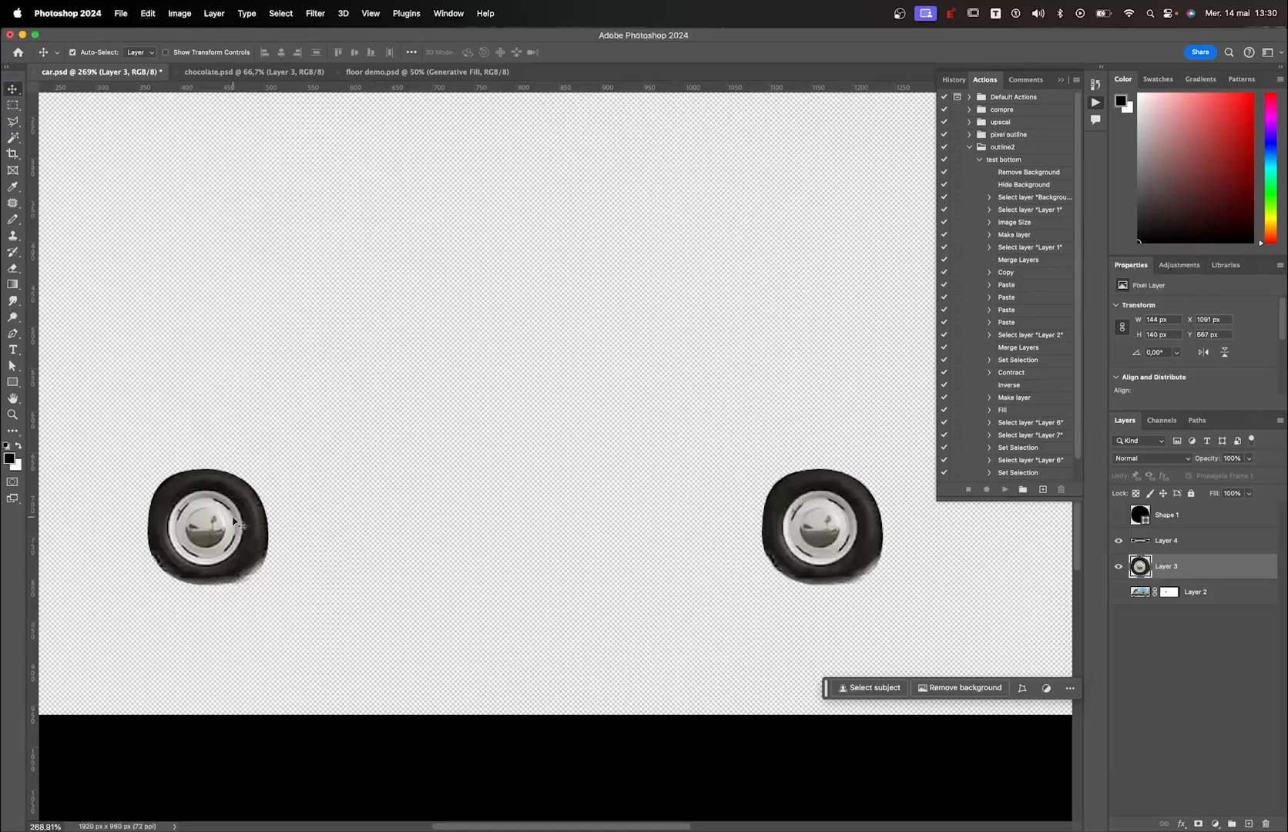
drag(230, 516, 241, 416)
key(super+z)
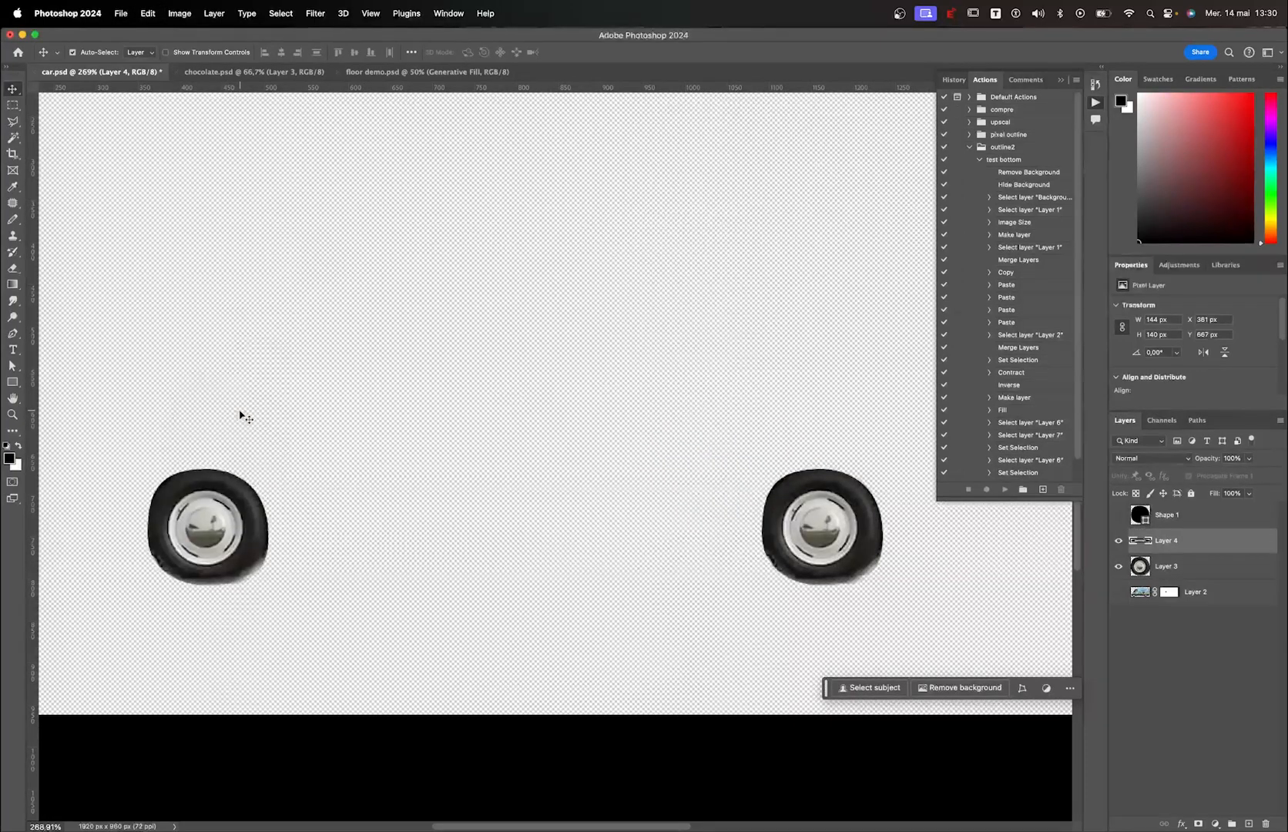
click(1120, 592)
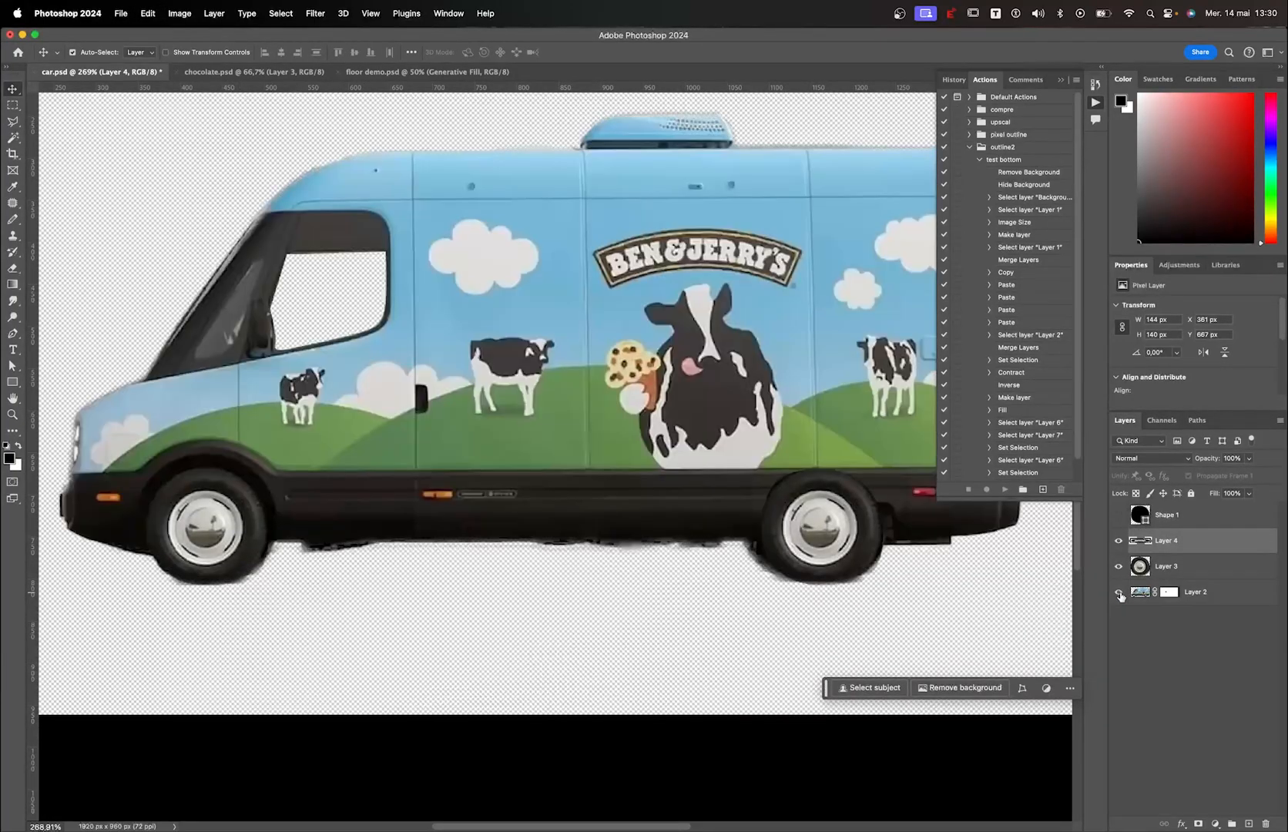
Save the layered van document as a new Photoshop file named car demo.psd in the GM74 folder
click(696, 478)
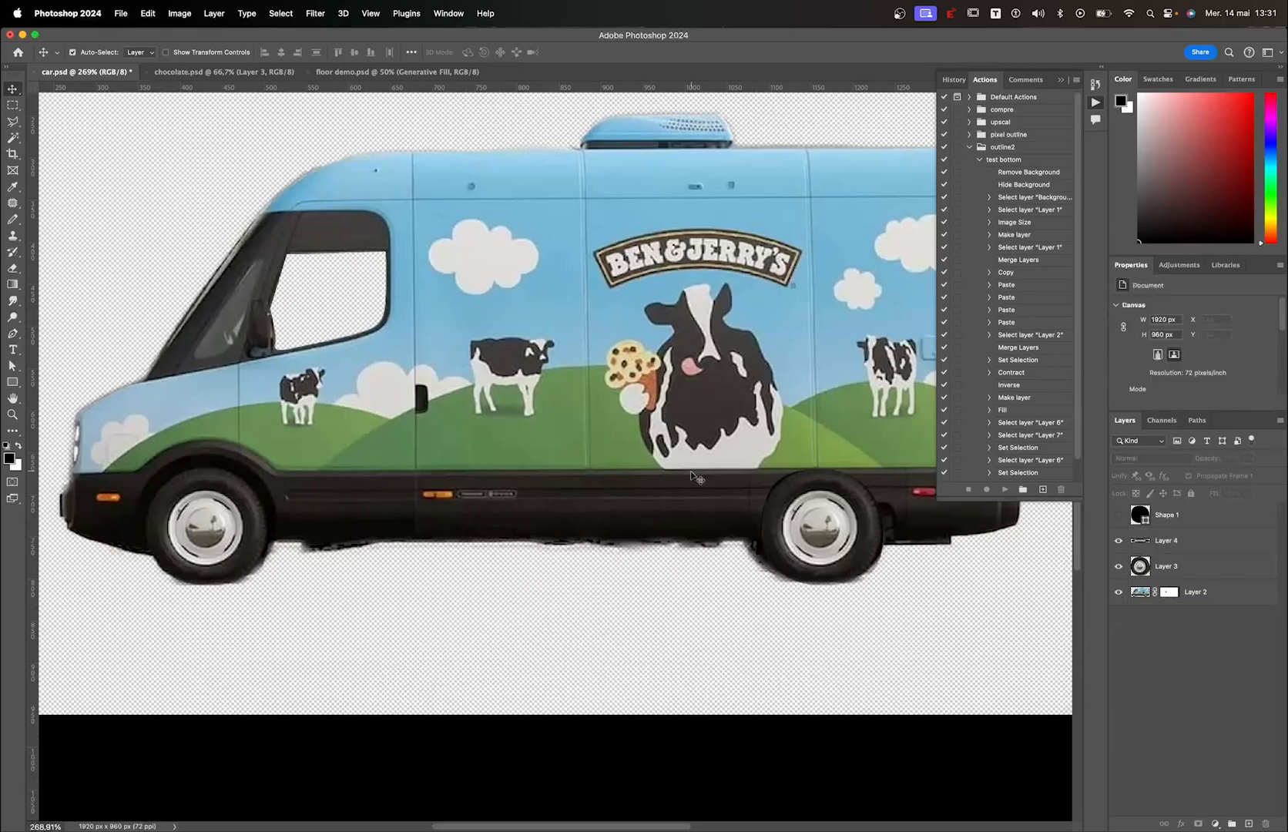
key(super)
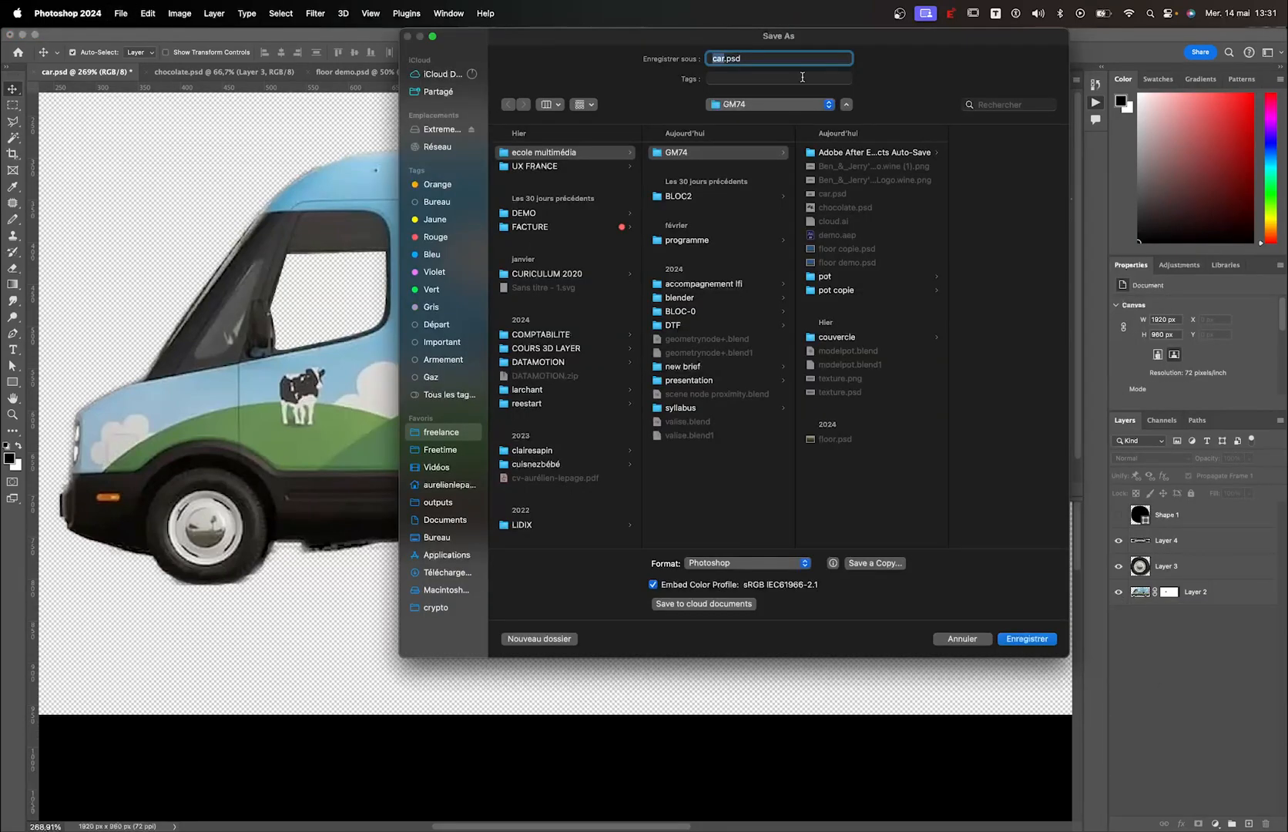
text(car final)
key(Return)
click(661, 319)
Switch to After Effects, import car demo.psd from GM74 as Composition - Retain Layer Sizes, and open the car demo composition
key(ctrl+Up)
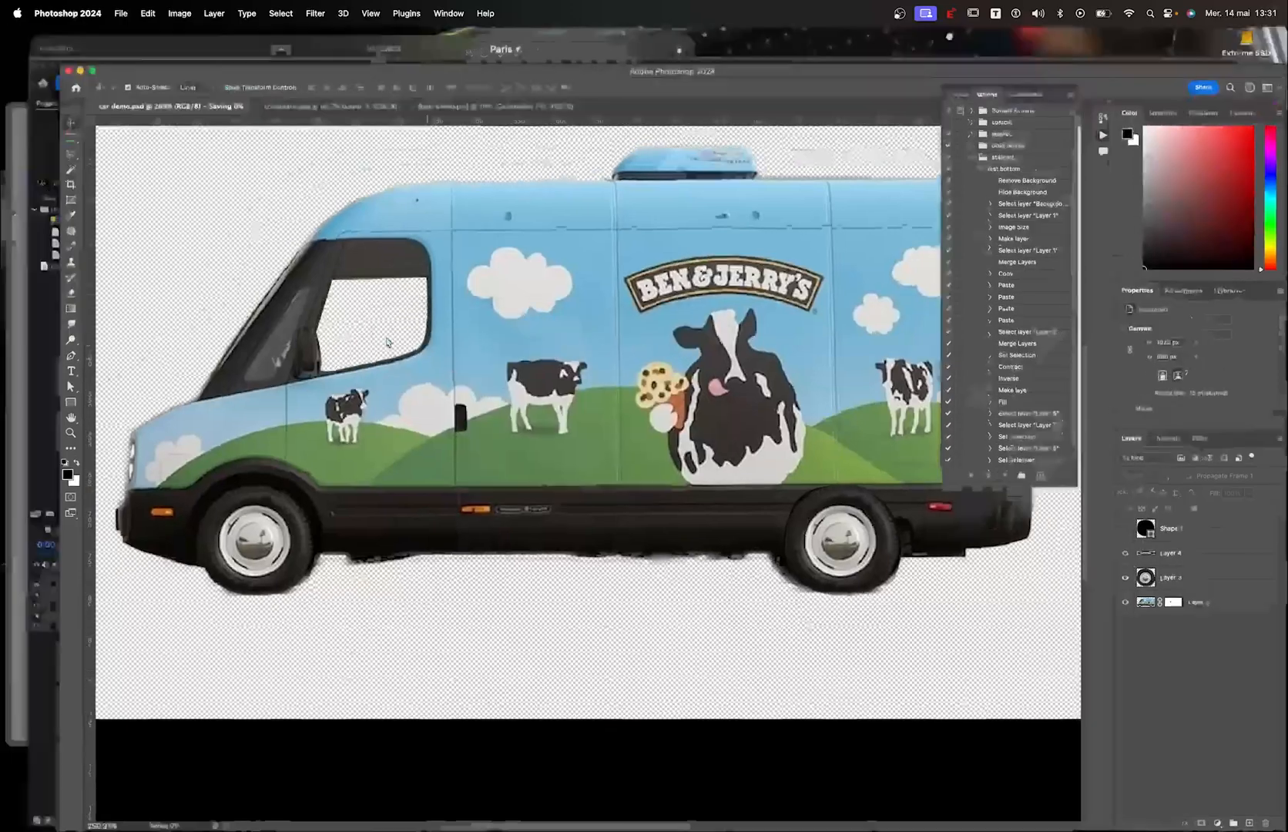
click(609, 585)
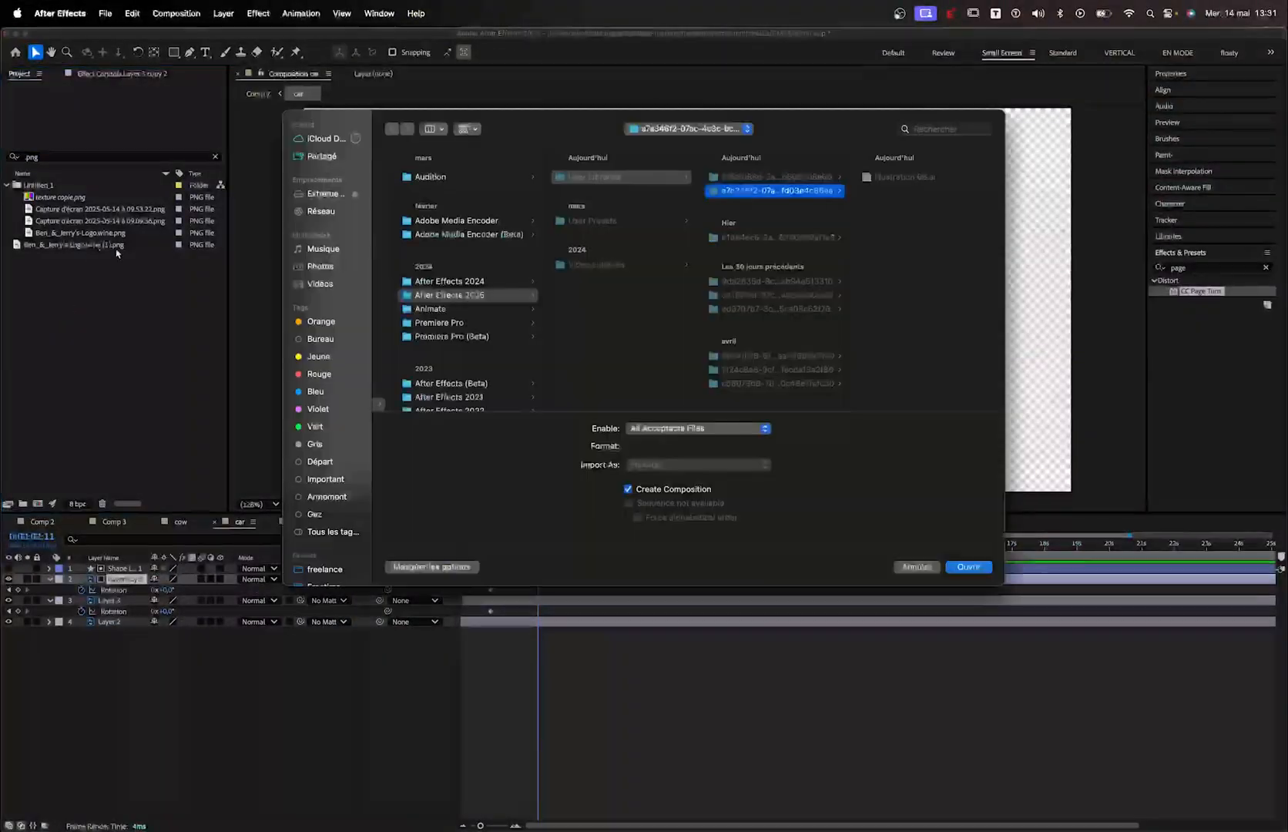
double_click(60, 314)
click(701, 130)
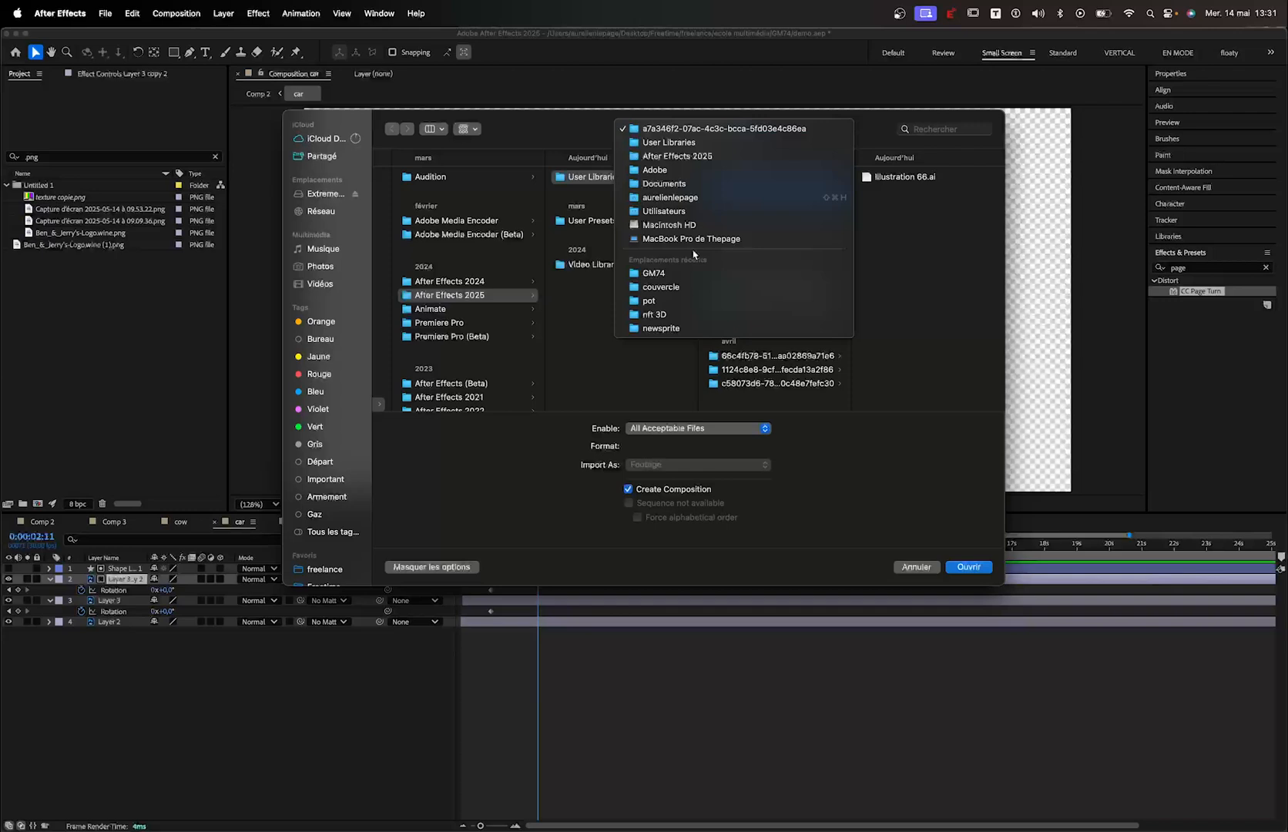
click(659, 276)
click(733, 219)
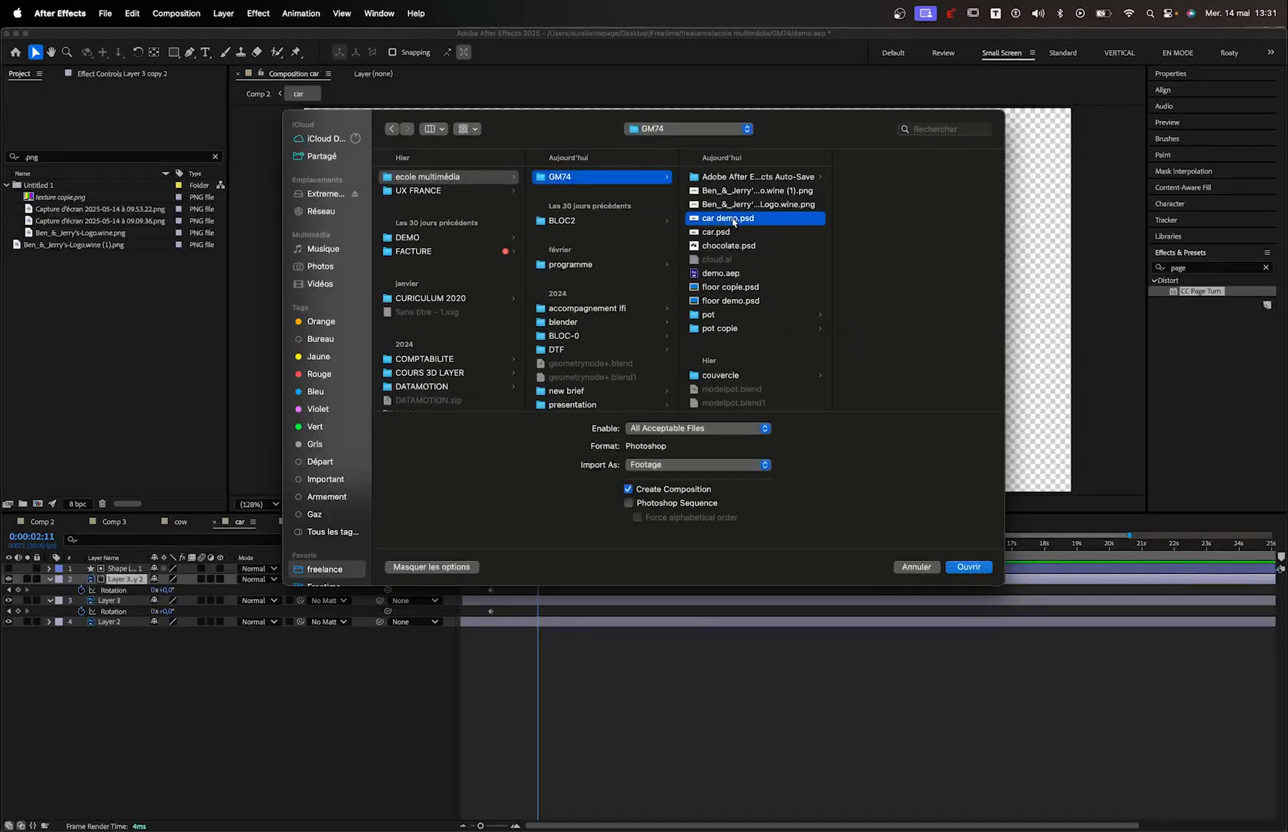
click(683, 465)
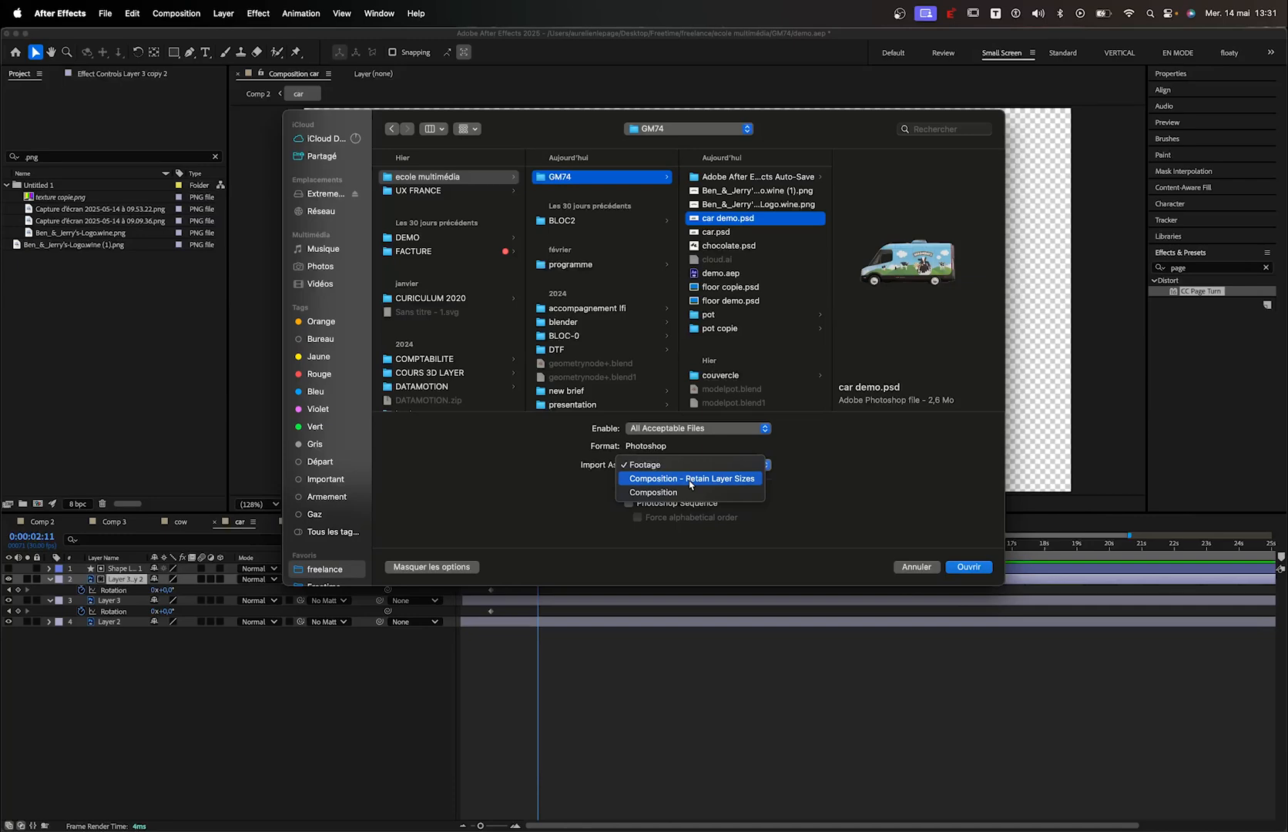
click(689, 478)
click(968, 567)
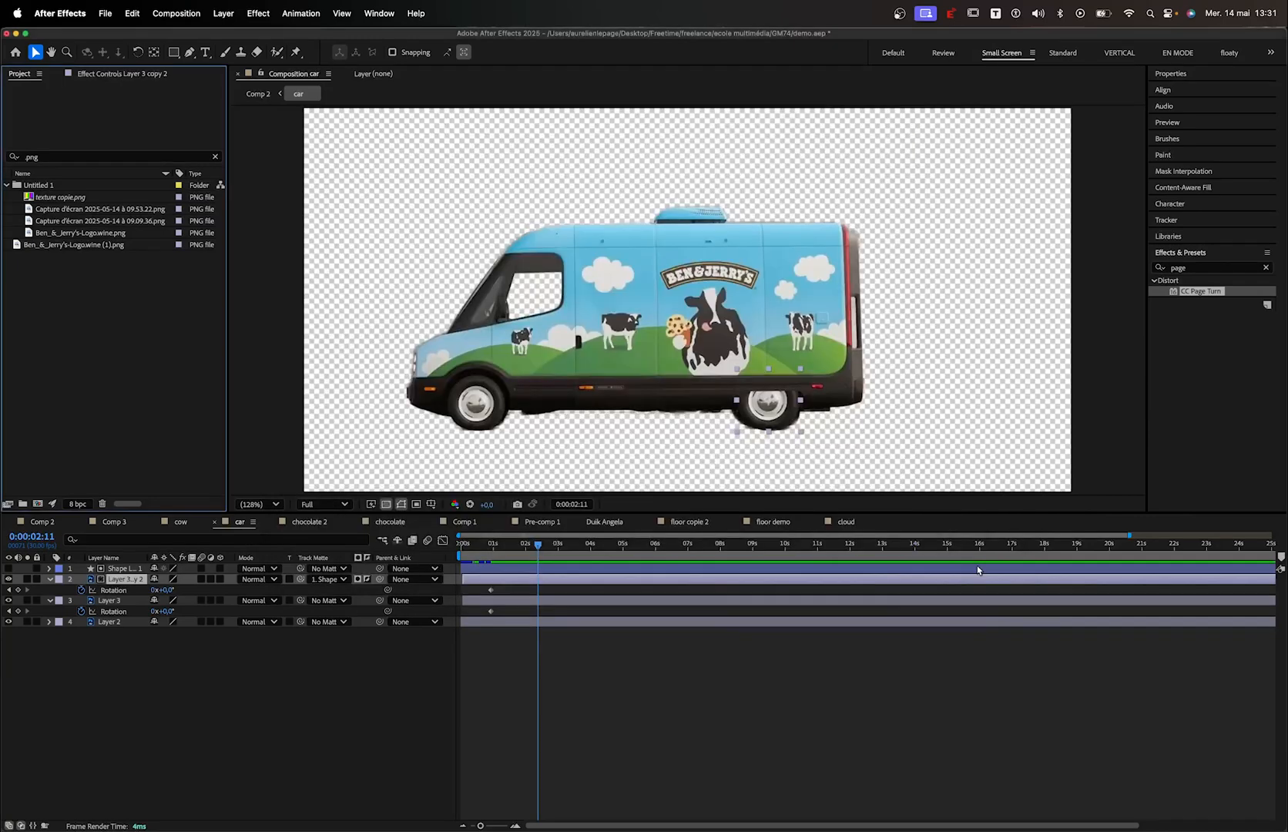
click(737, 518)
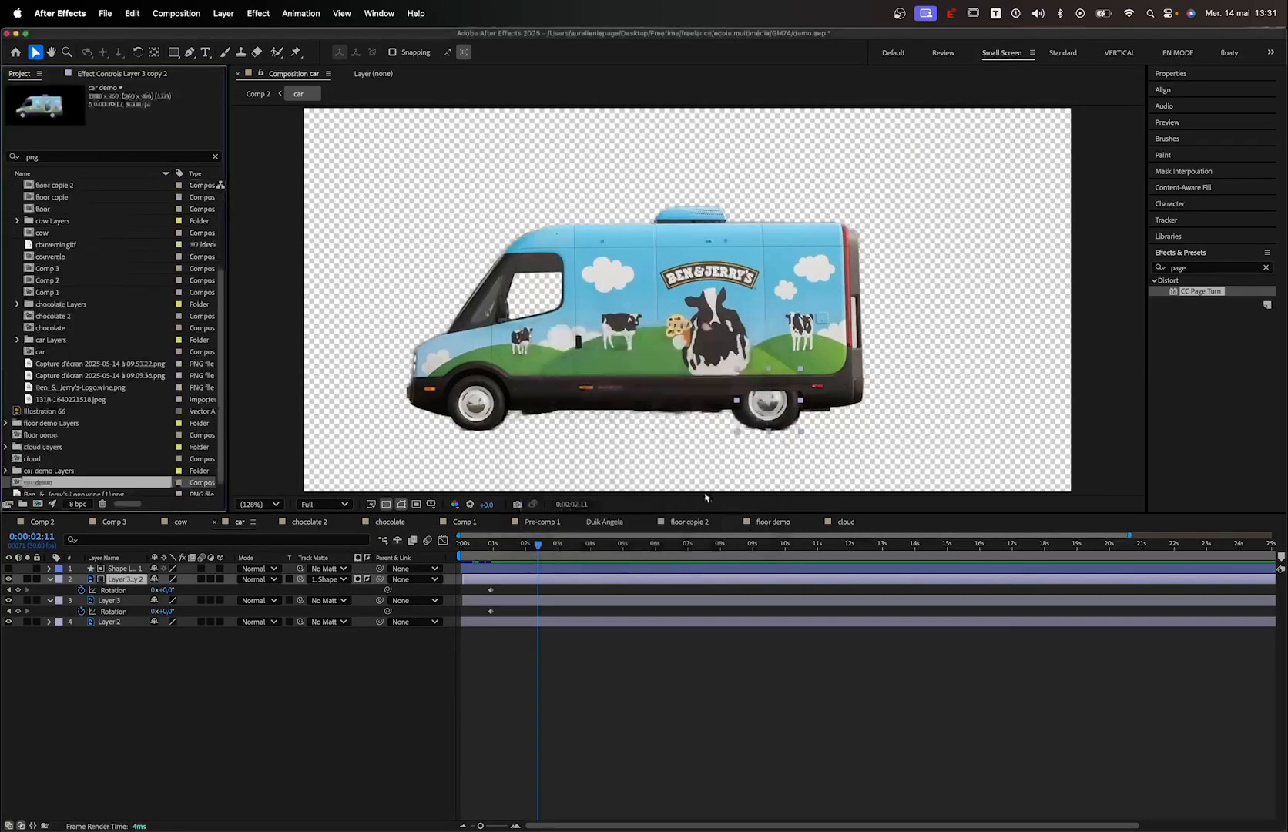
double_click(33, 483)
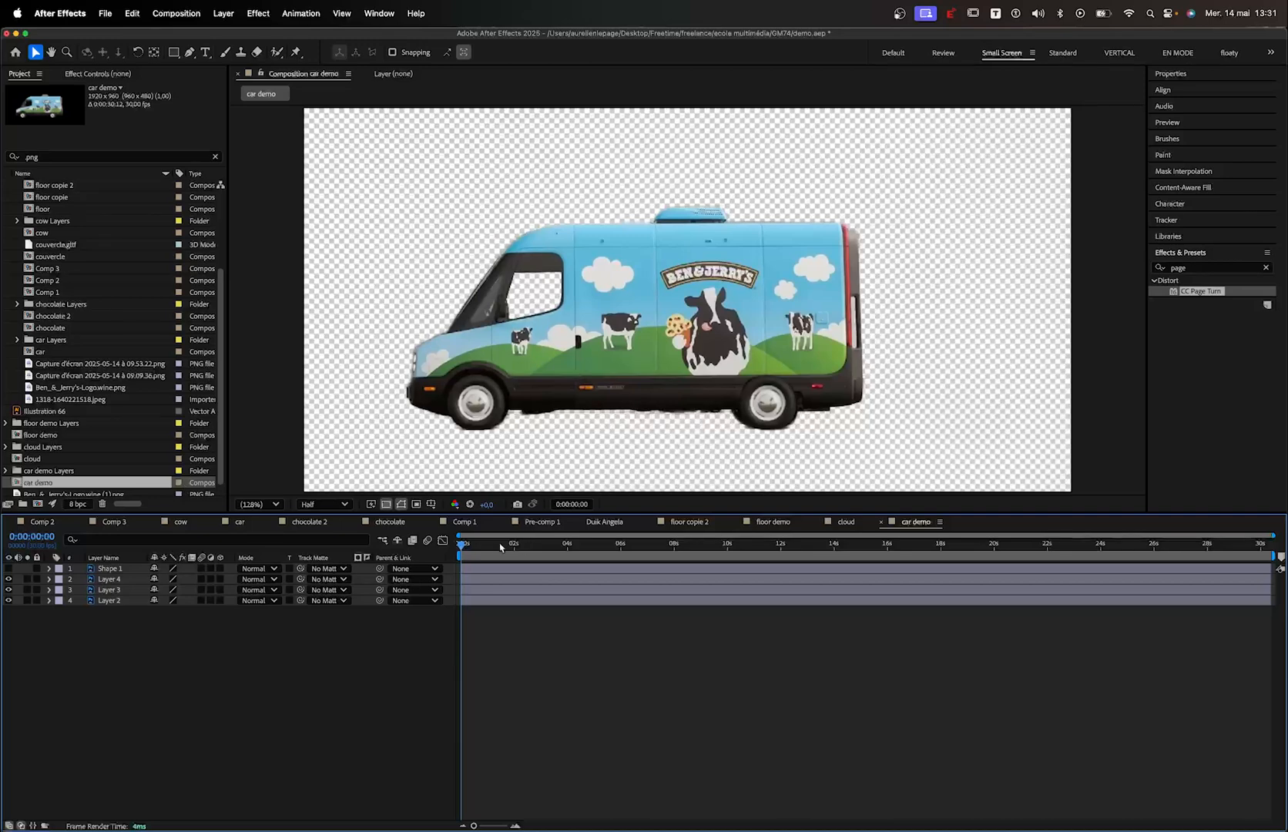
Check the contents of Layer 2, Layer 3 and Layer 4 by toggling their visibility, leaving all three visible
click(9, 600)
click(9, 600)
click(8, 600)
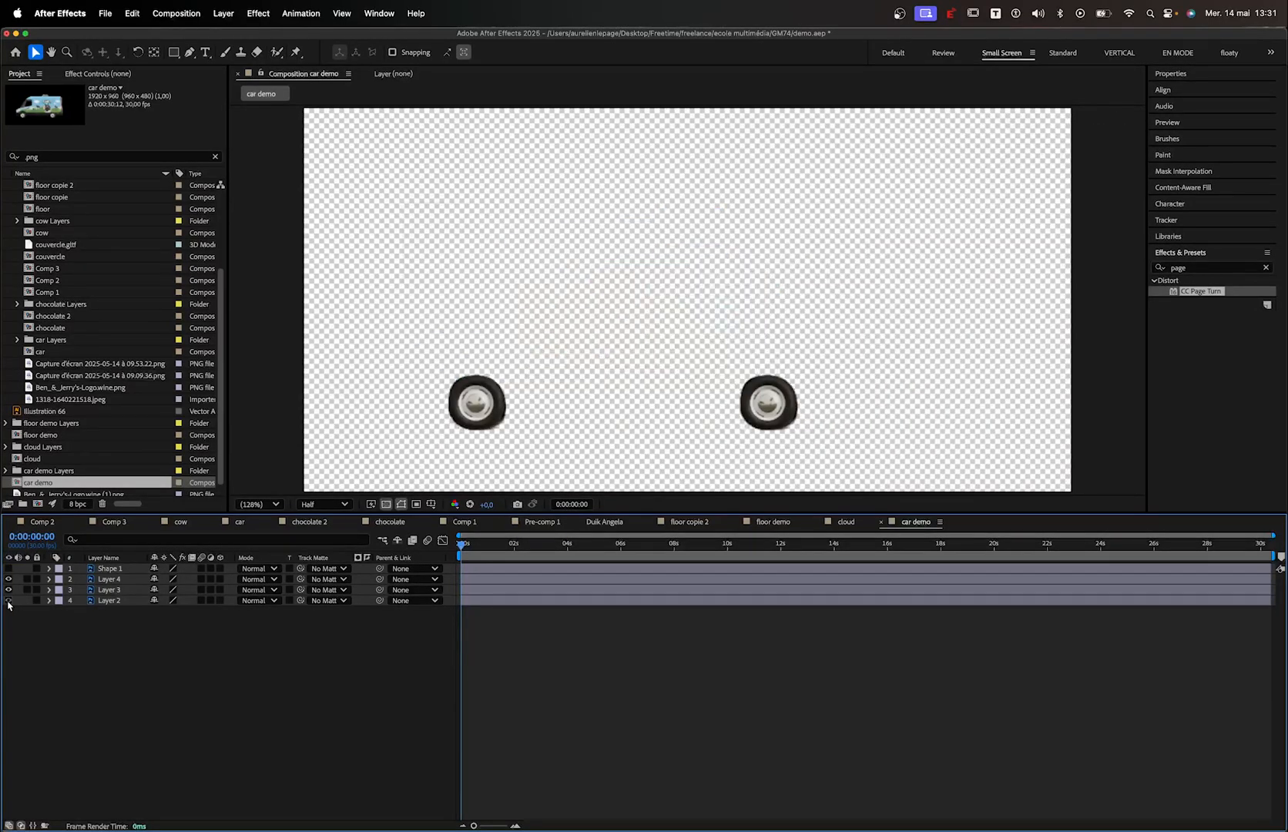
click(9, 600)
click(8, 600)
click(8, 589)
click(9, 580)
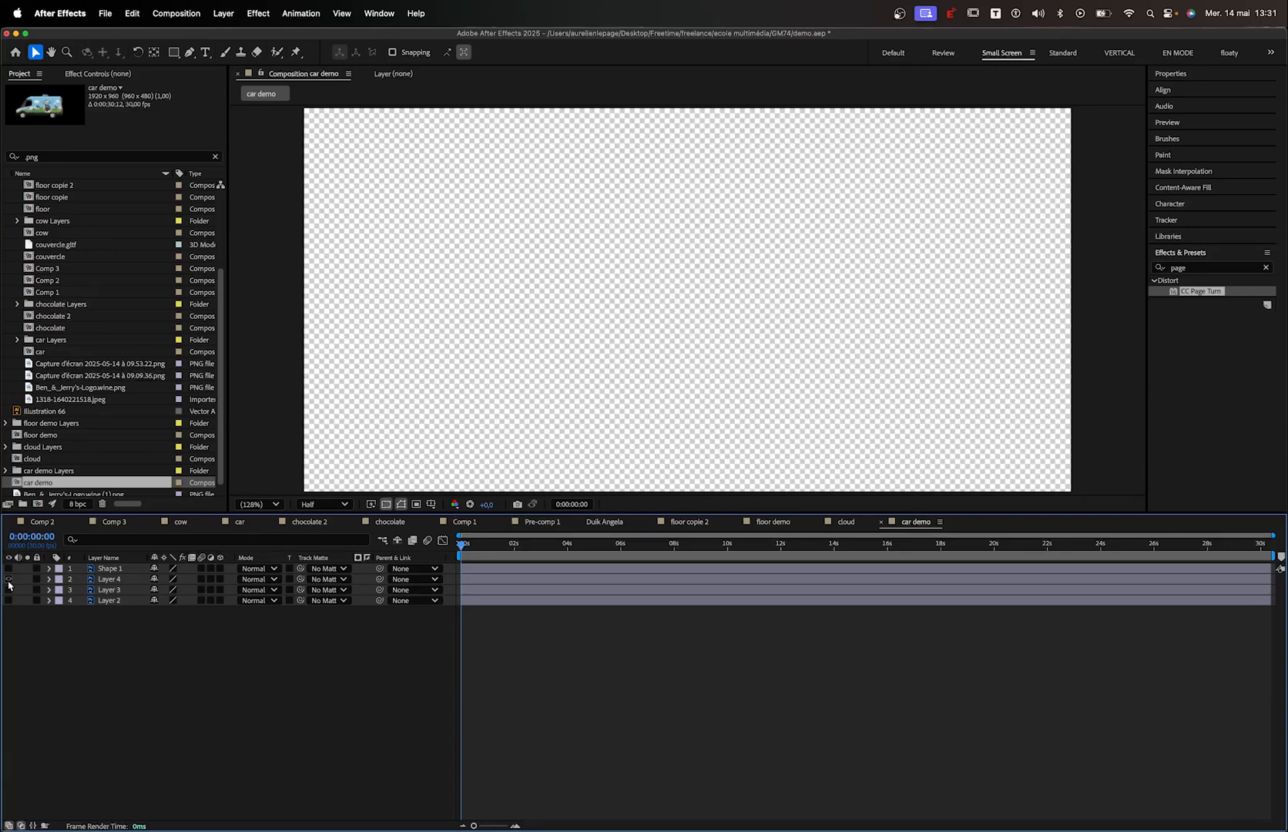
click(9, 579)
click(9, 589)
click(9, 600)
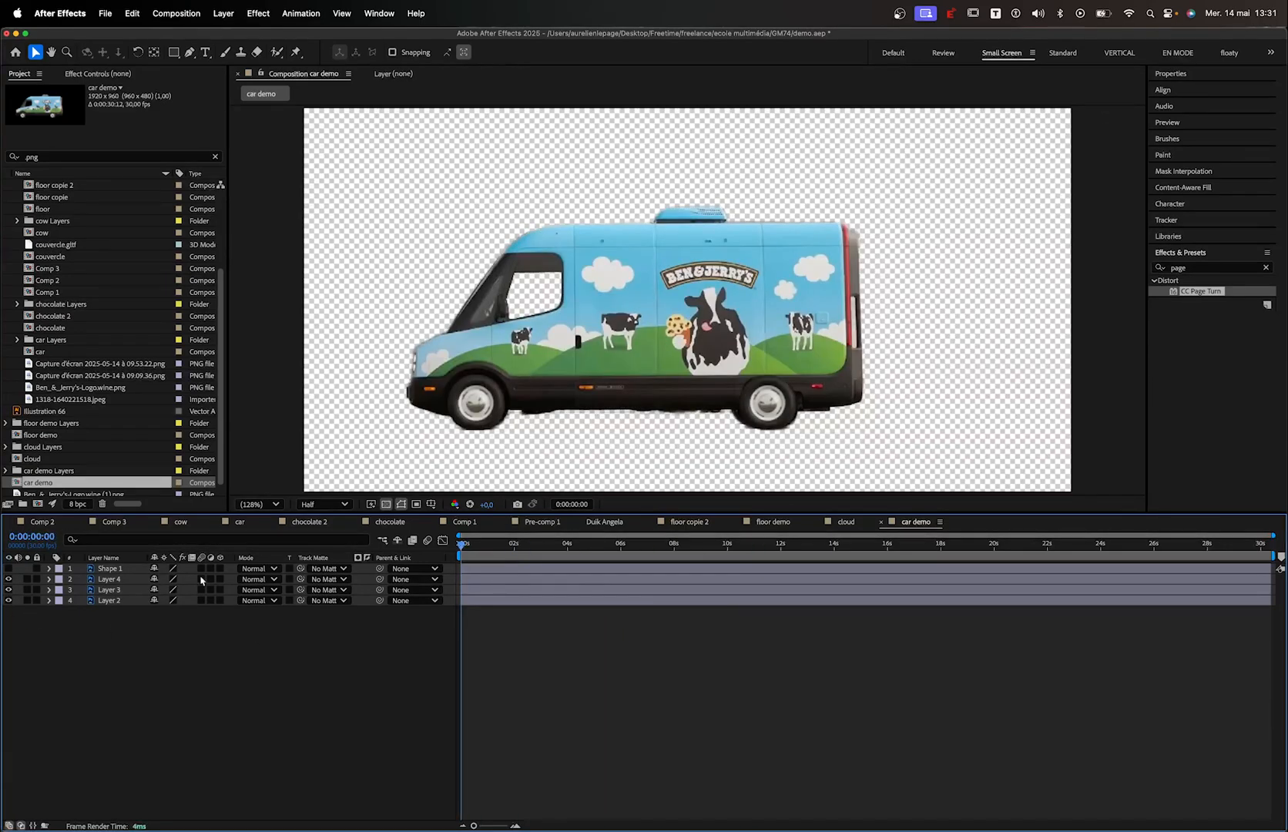
Parent the wheel layers, Layer 3 and Layer 4, to the van's Layer 2 and shift the van slightly down and right
drag(209, 696, 195, 525)
scroll(539, 350, up, 2)
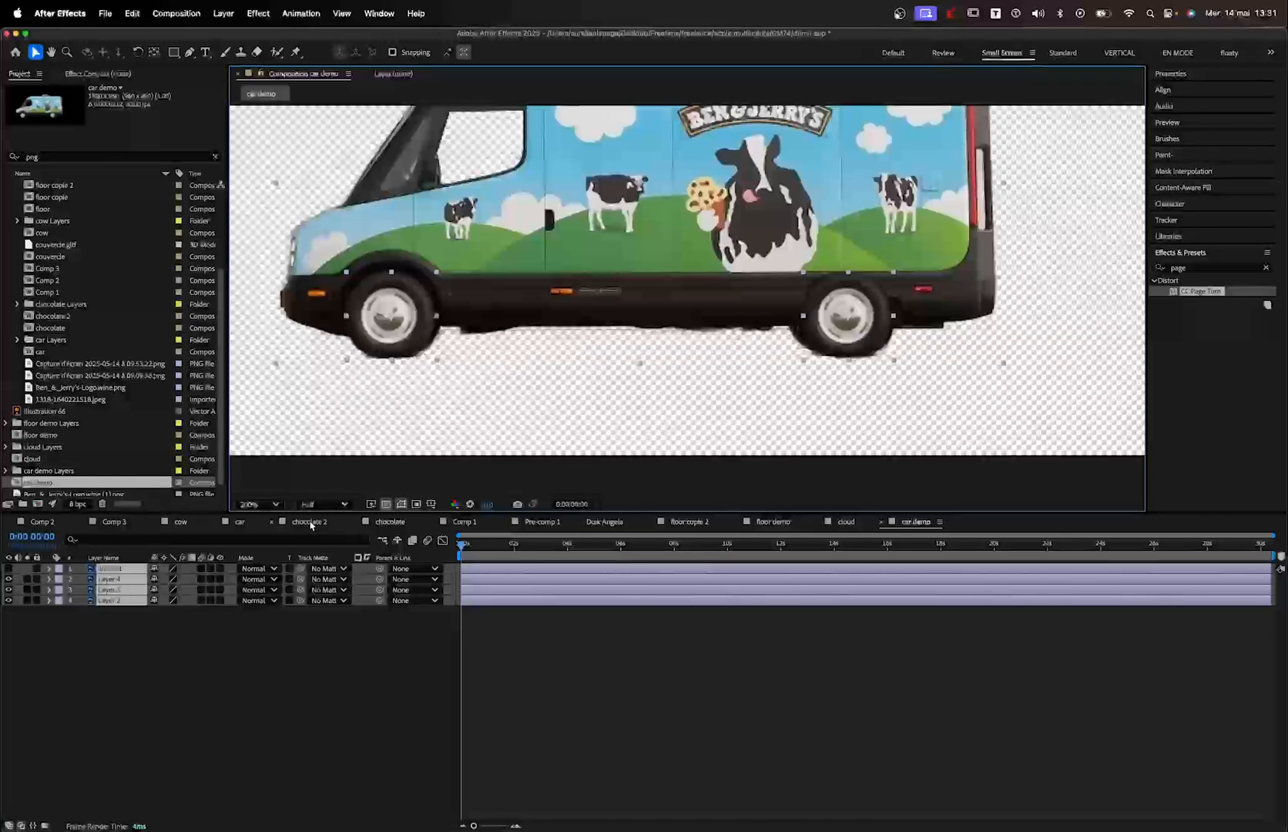
click(150, 709)
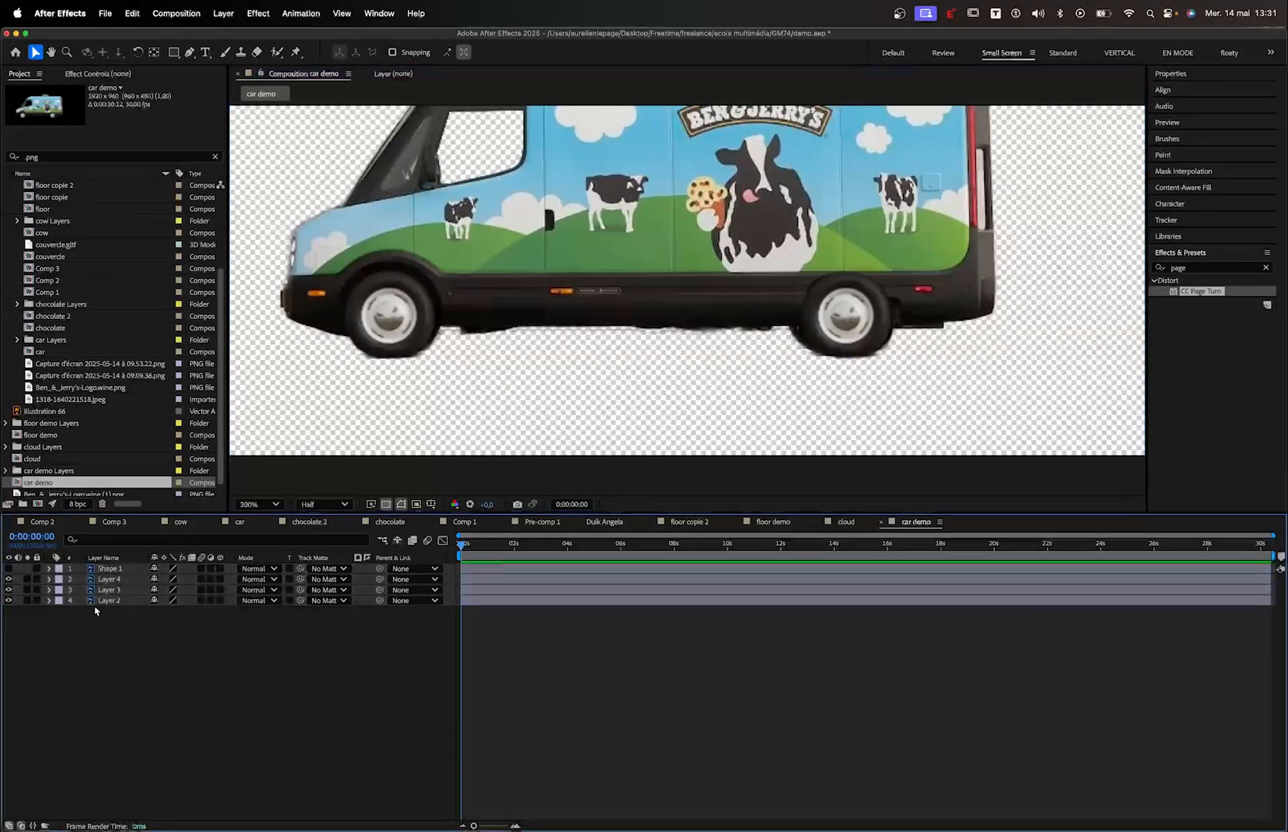
click(108, 590)
shift+click(115, 579)
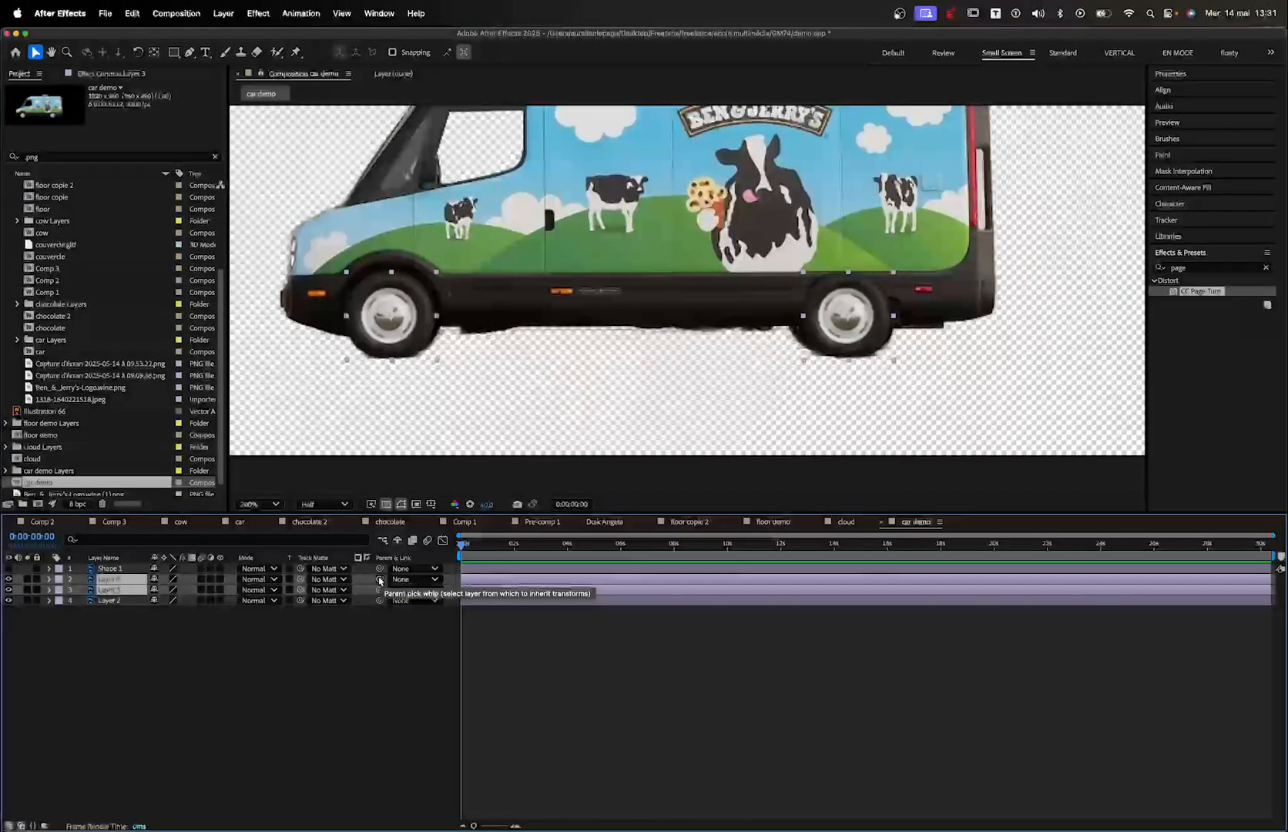
drag(380, 580, 121, 607)
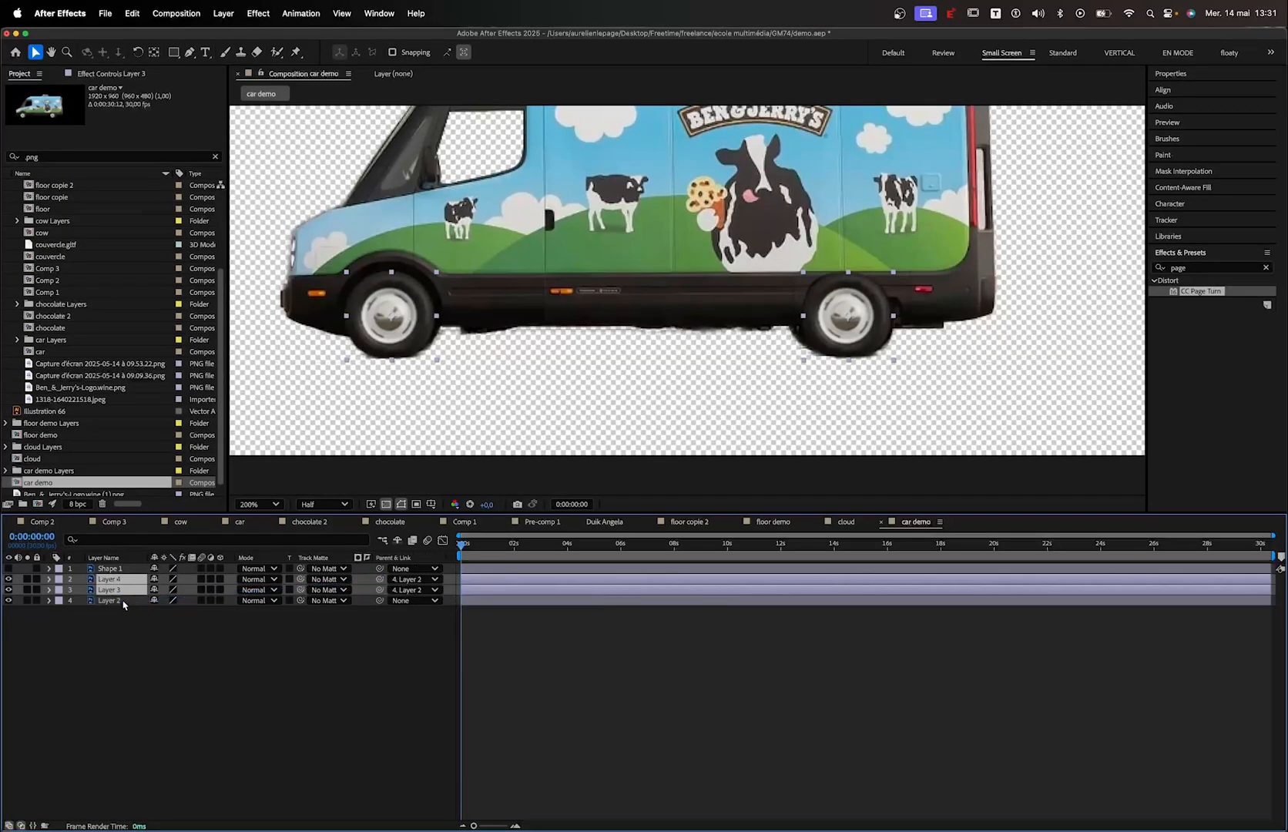
click(122, 601)
drag(549, 285, 580, 306)
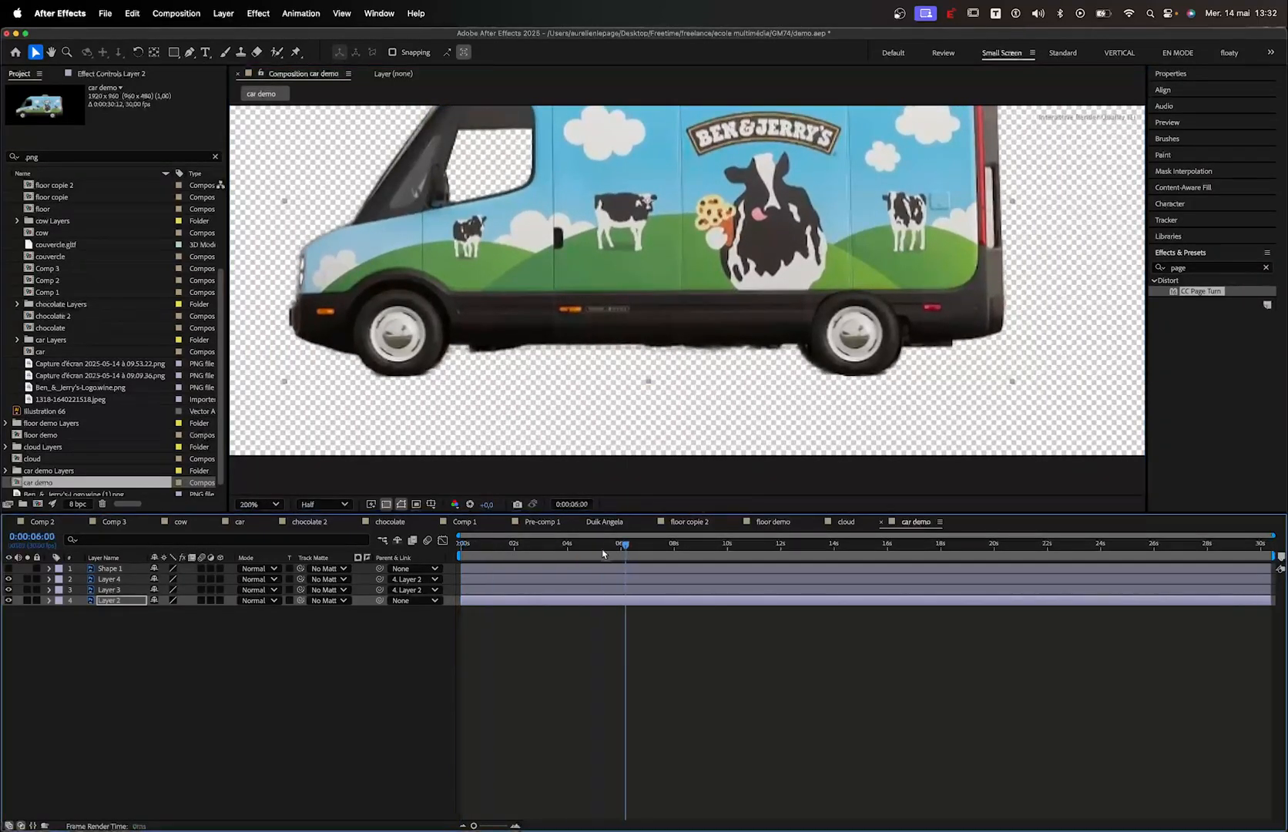
Add a starting Rotation keyframe at 0:00:00:00 to both wheel layers, Layer 4 and Layer 3
click(109, 579)
shift+click(110, 589)
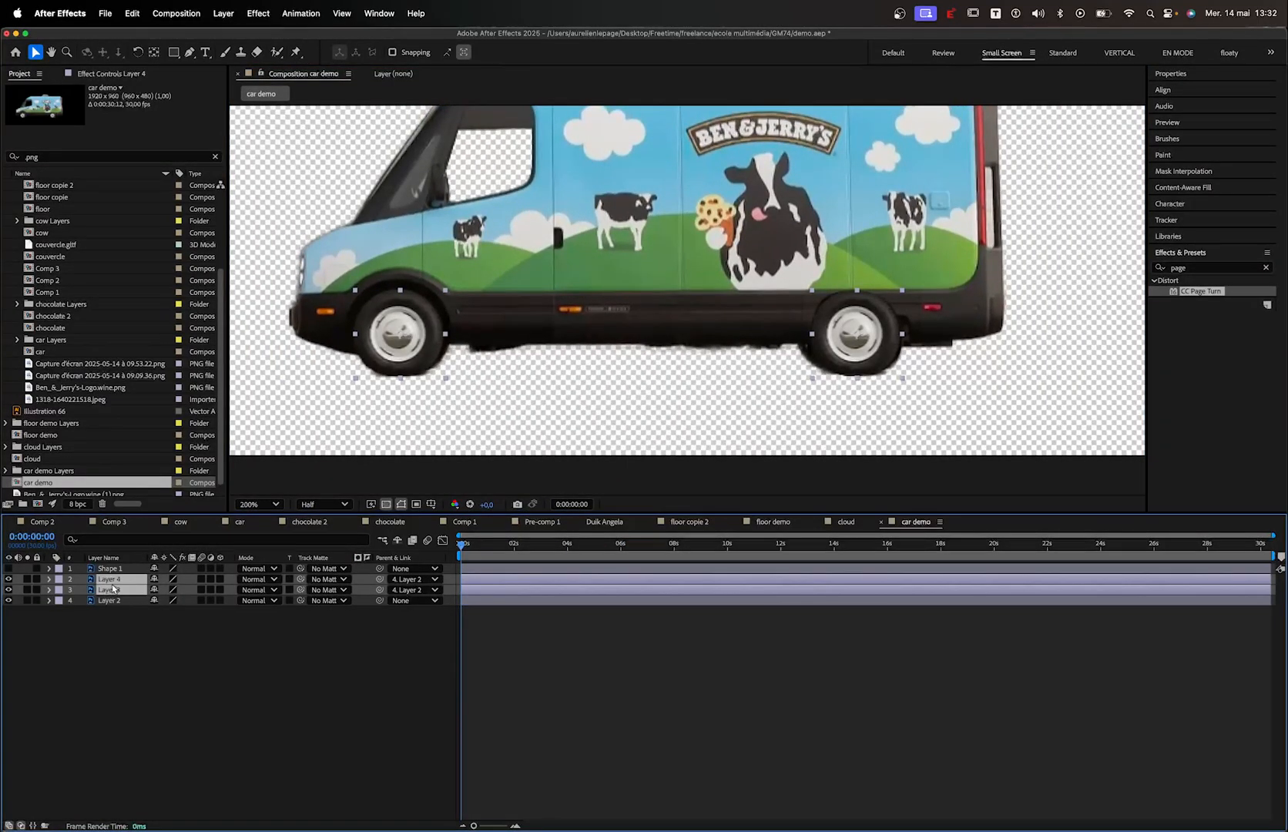
click(49, 580)
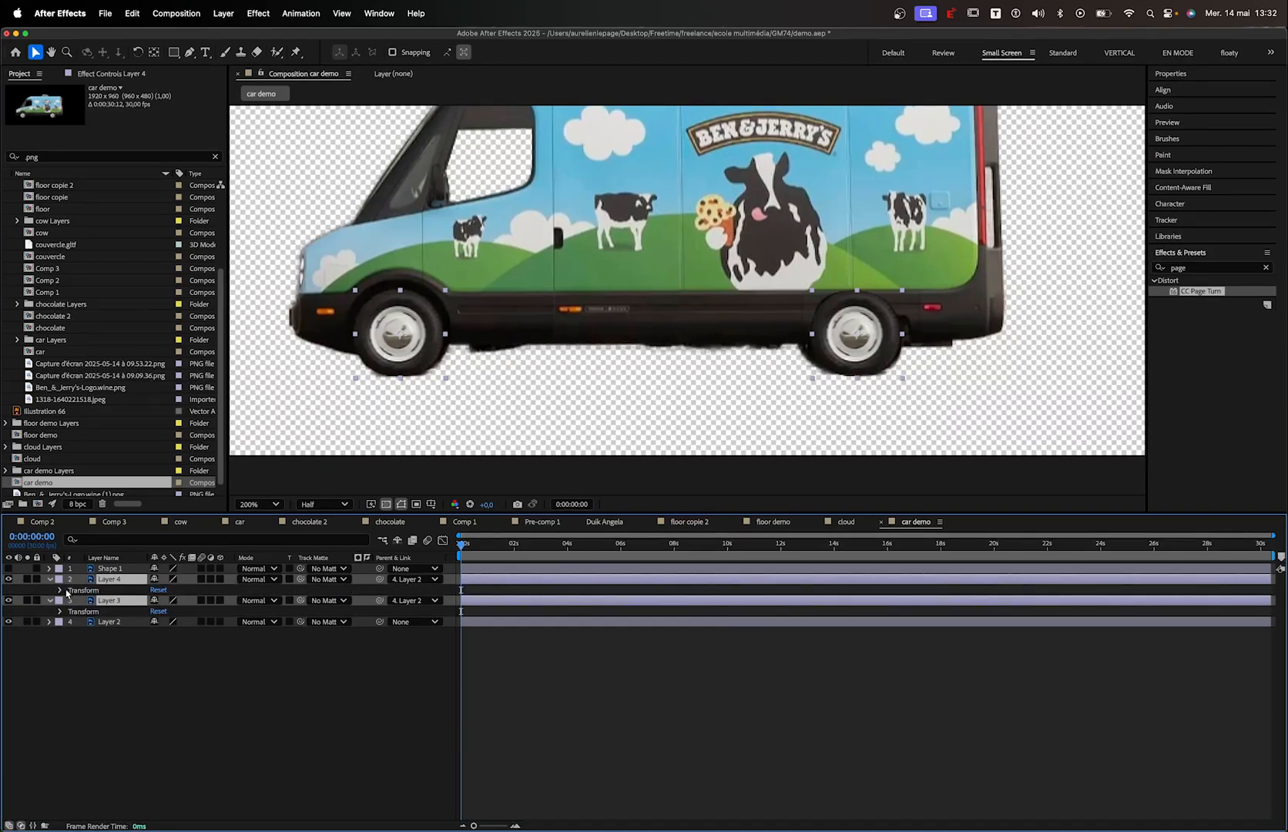
click(60, 590)
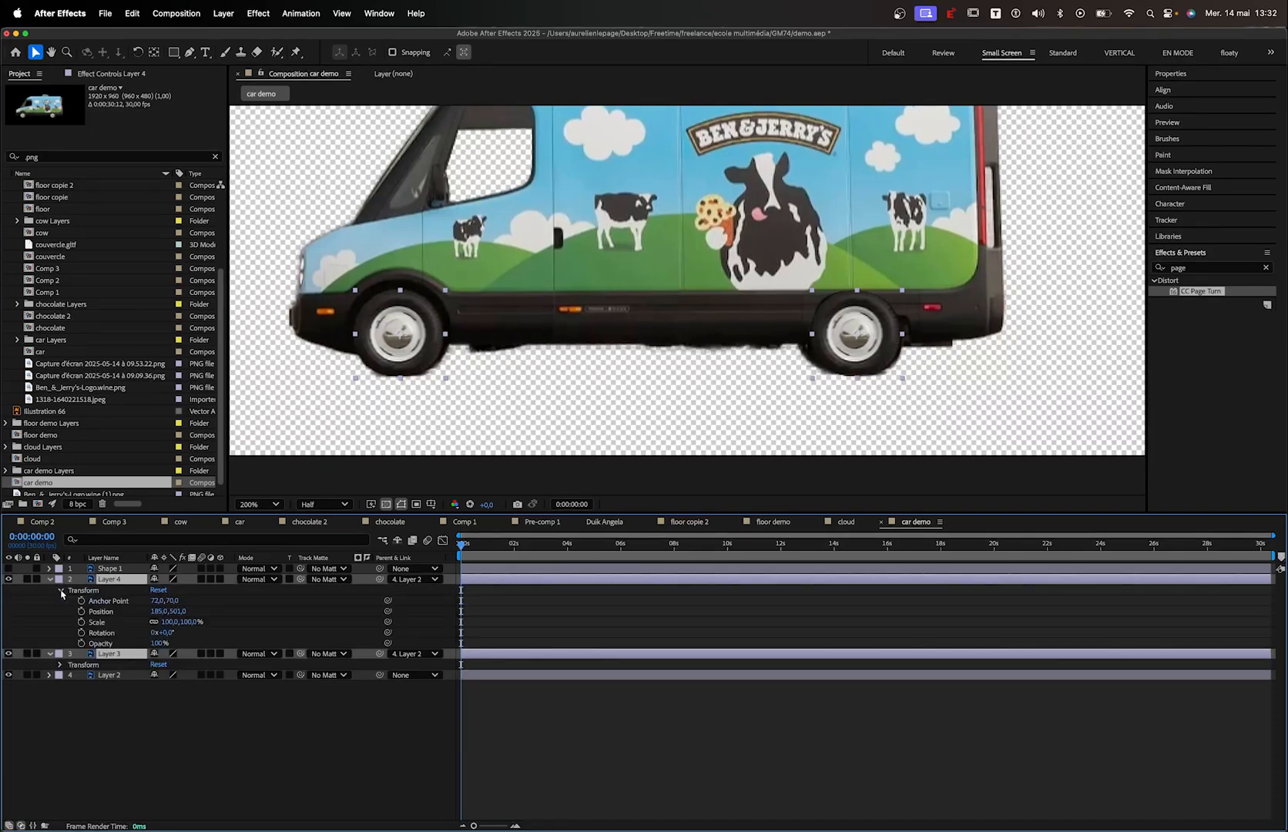
click(81, 633)
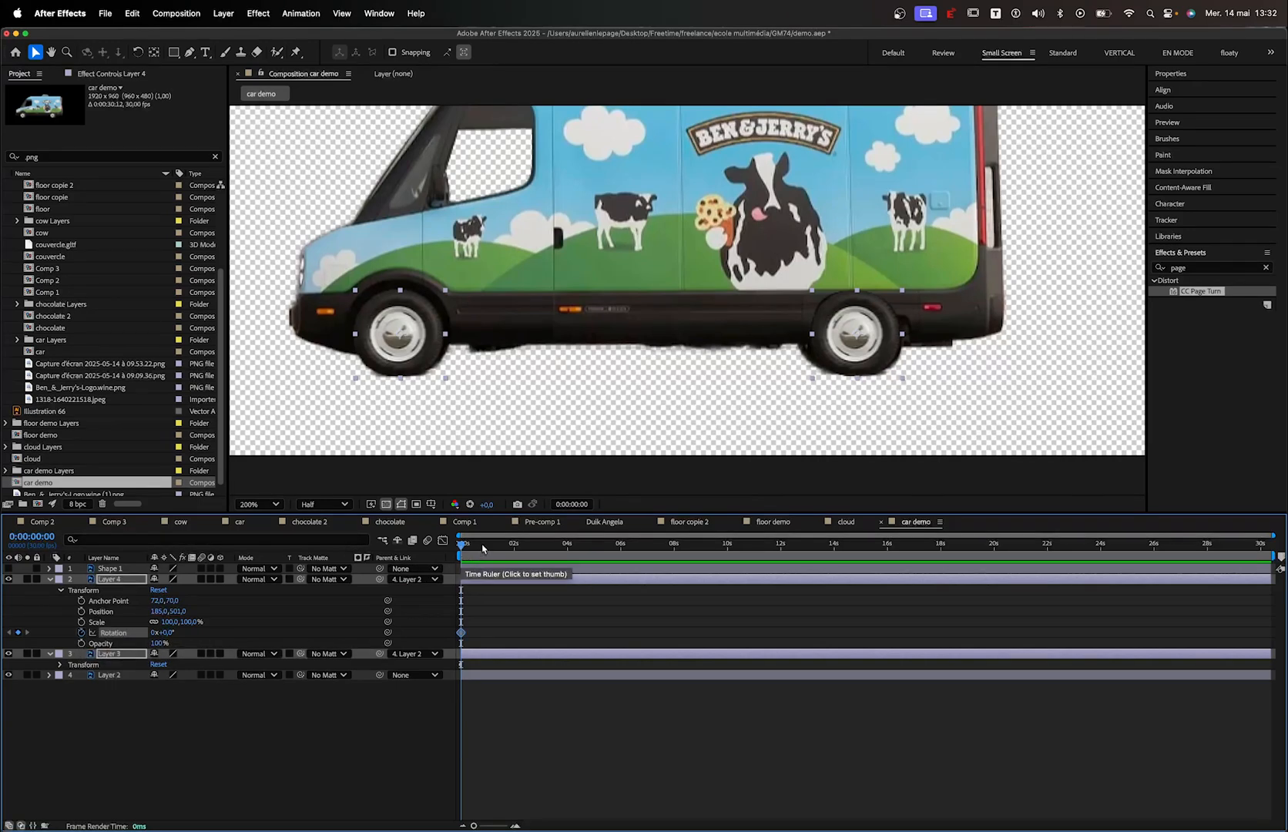
Keyframe the Rotation of both wheel layers at 0:00:03:12 with a value of 4x+86°
drag(482, 548, 551, 549)
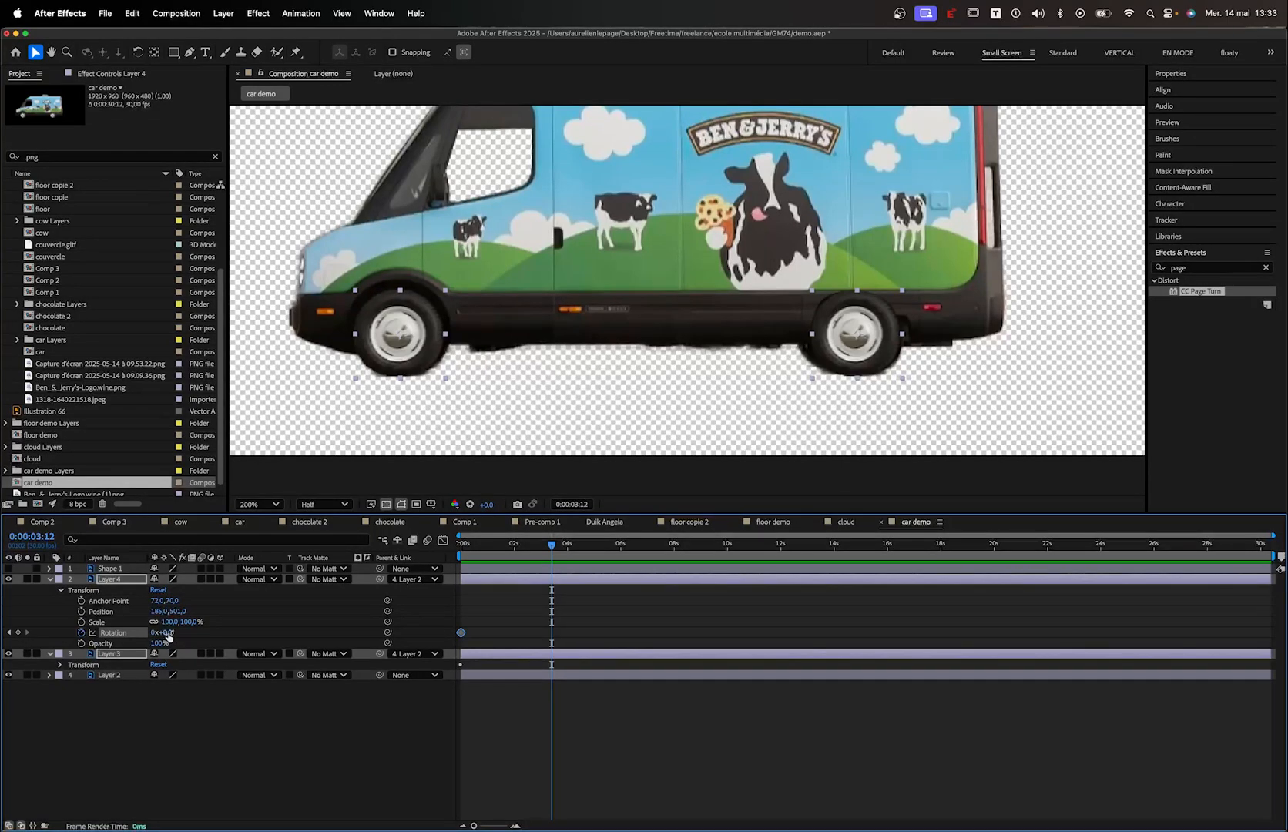
drag(168, 633, 307, 632)
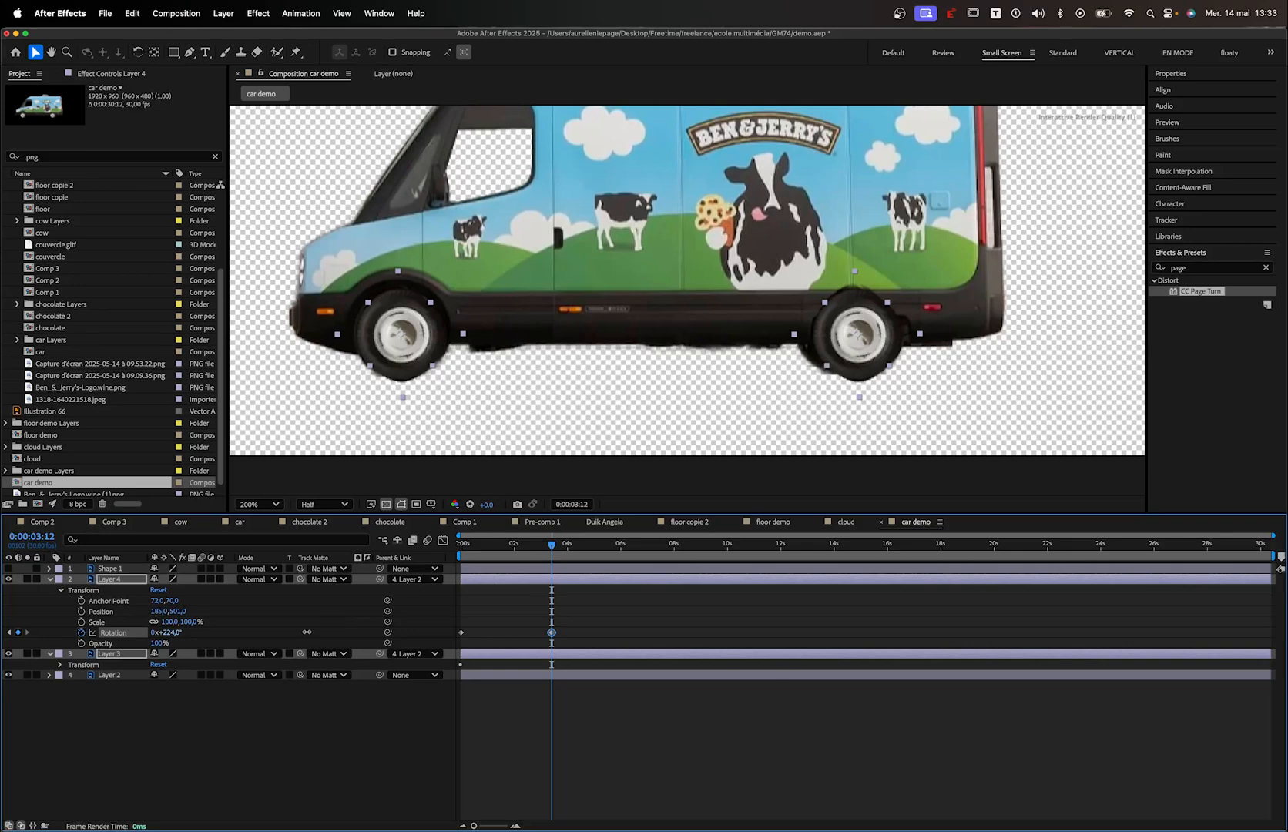
drag(307, 632, 400, 627)
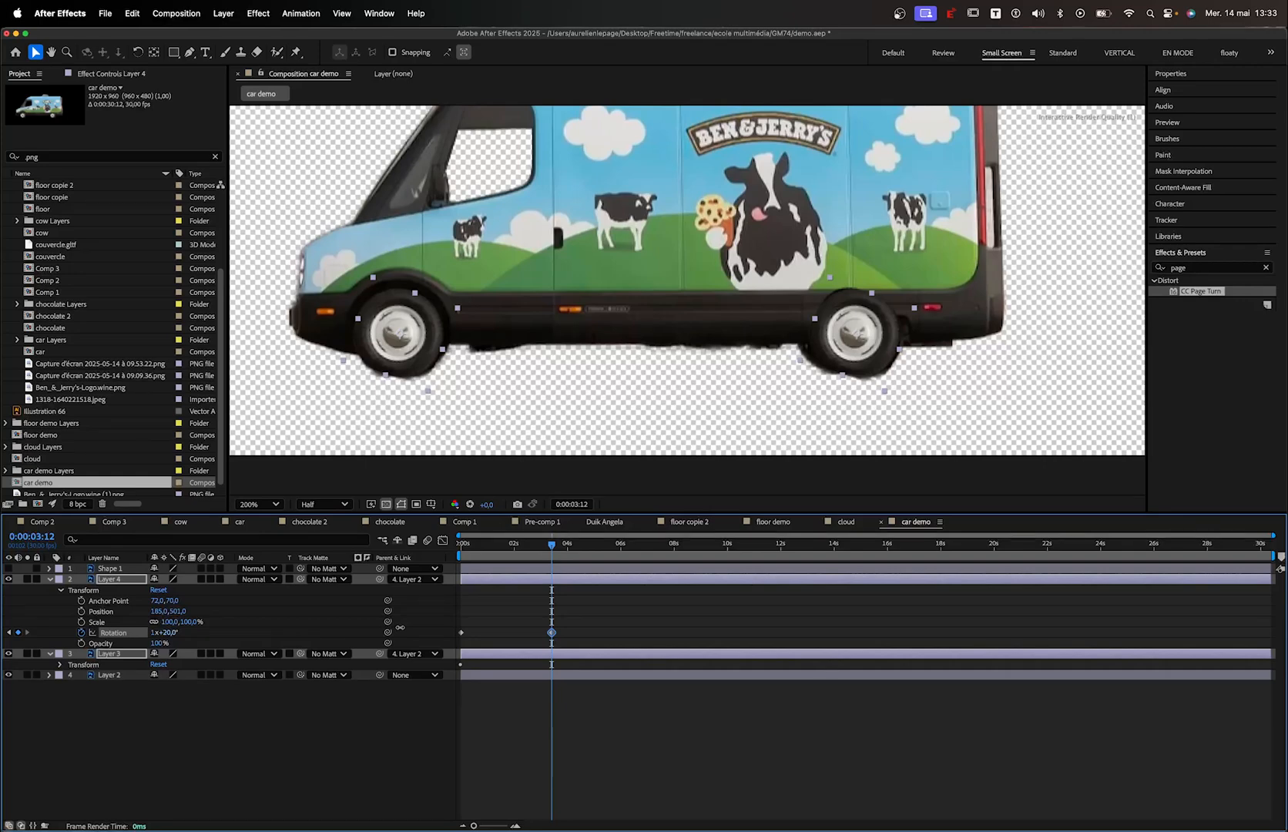
drag(400, 627, 638, 629)
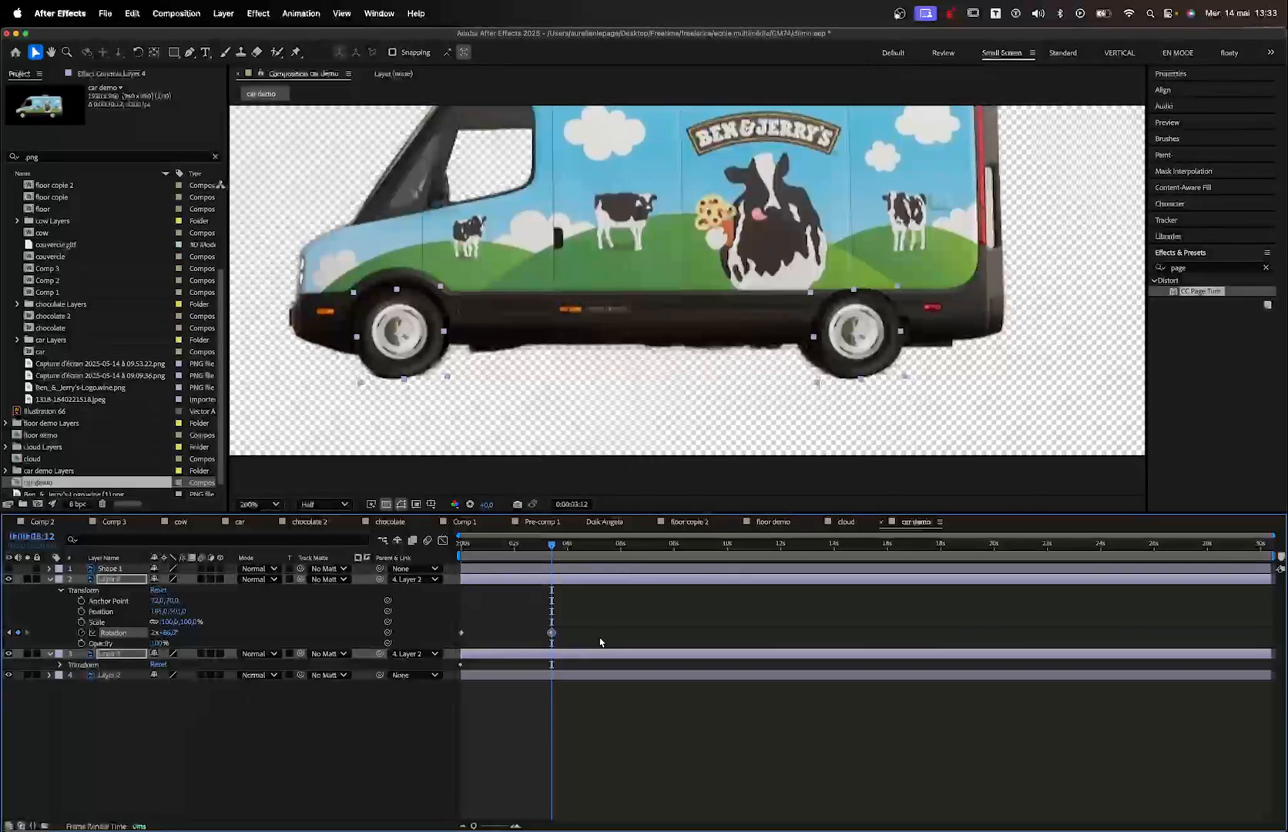
click(155, 632)
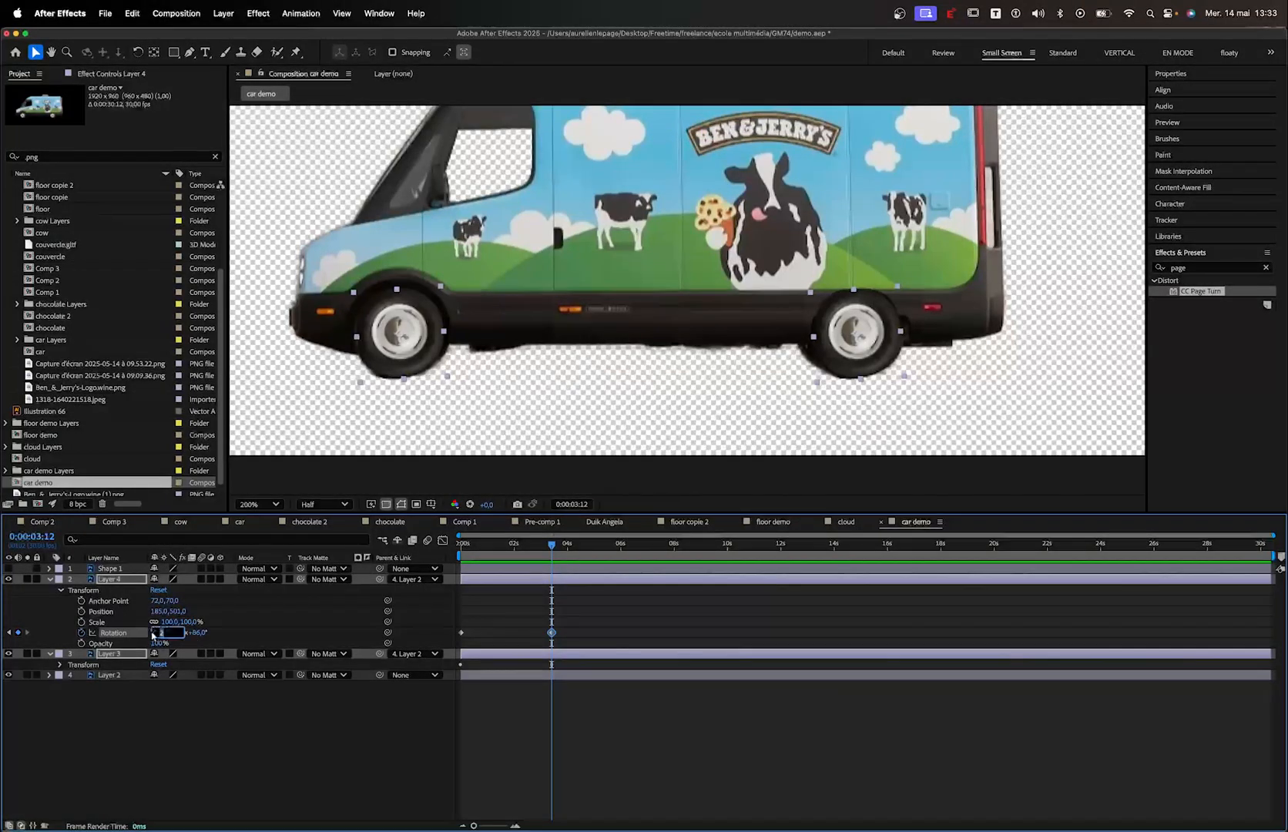
text(4)
click(198, 792)
Play back the wheel animation from the start and examine the wheels at about 0:00:00:24
key(Home)
key(space)
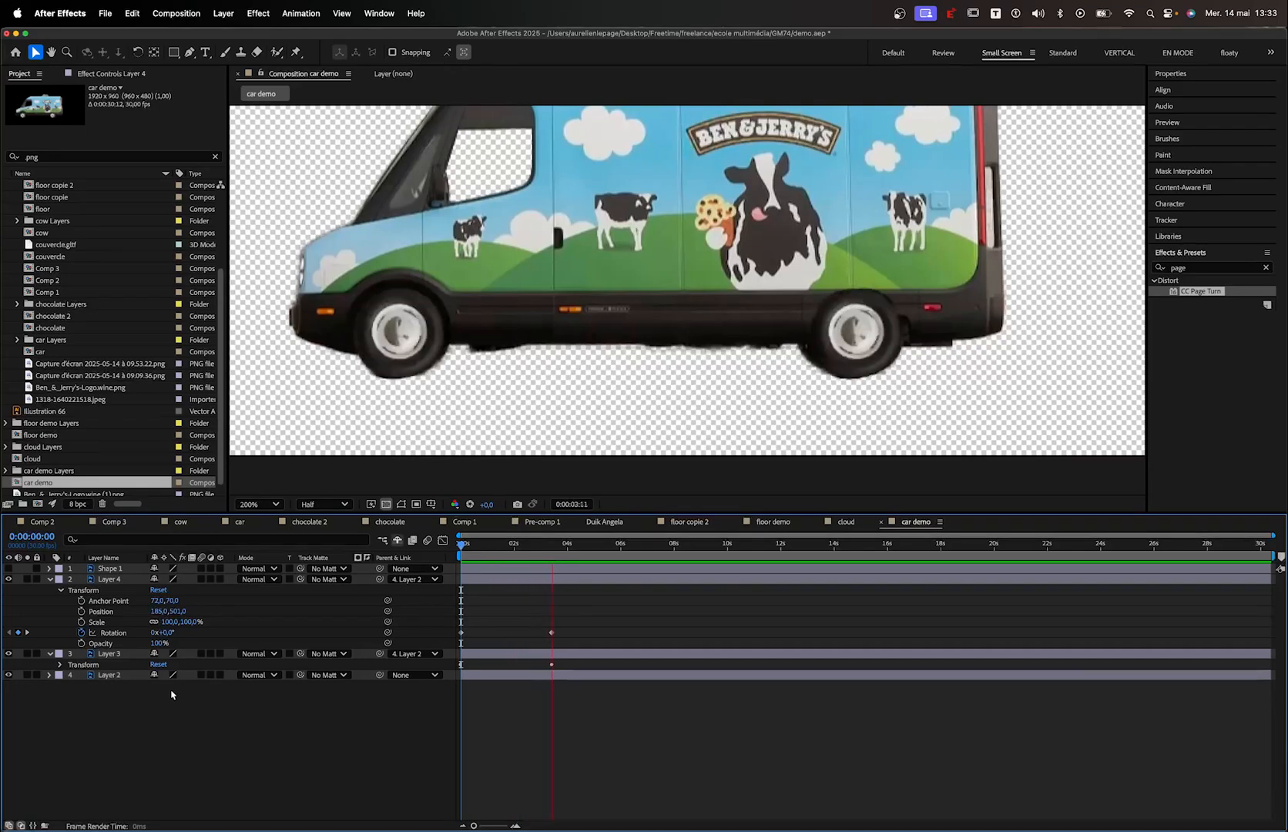
mouse_move(462, 545)
mouse_down()
mouse_move(519, 551)
mouse_move(482, 556)
mouse_up()
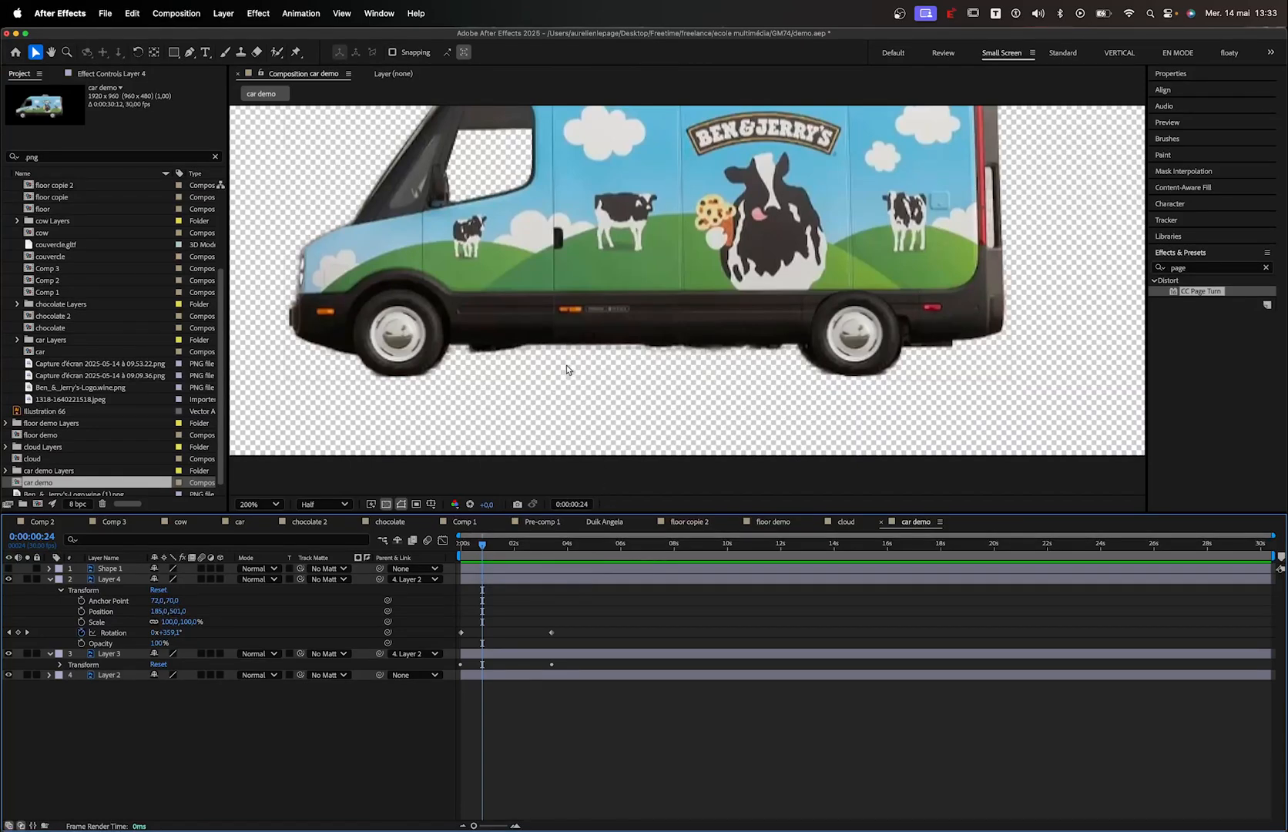
Move the rear wheel layer aside at 0:00:03:11 to expose the static wheel beneath, and undo the move
drag(487, 546, 550, 546)
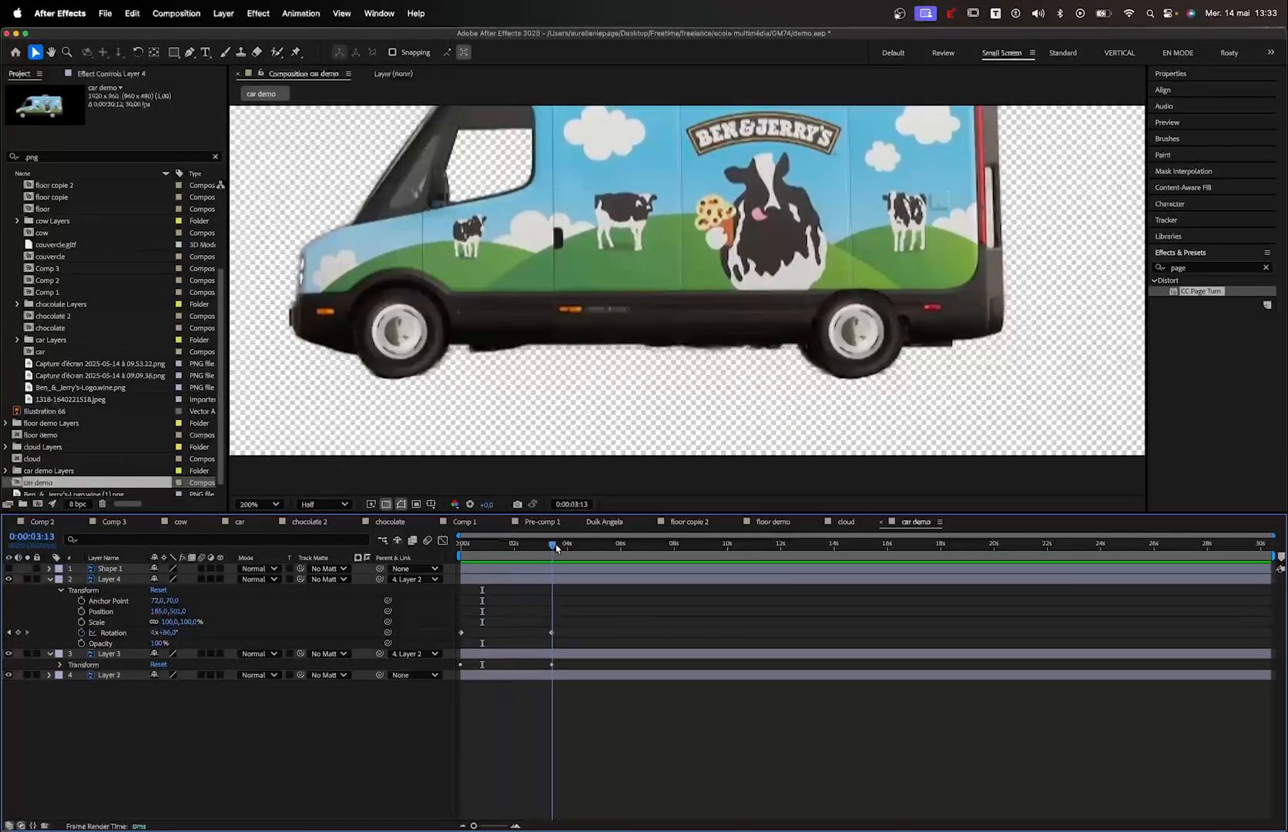
click(880, 333)
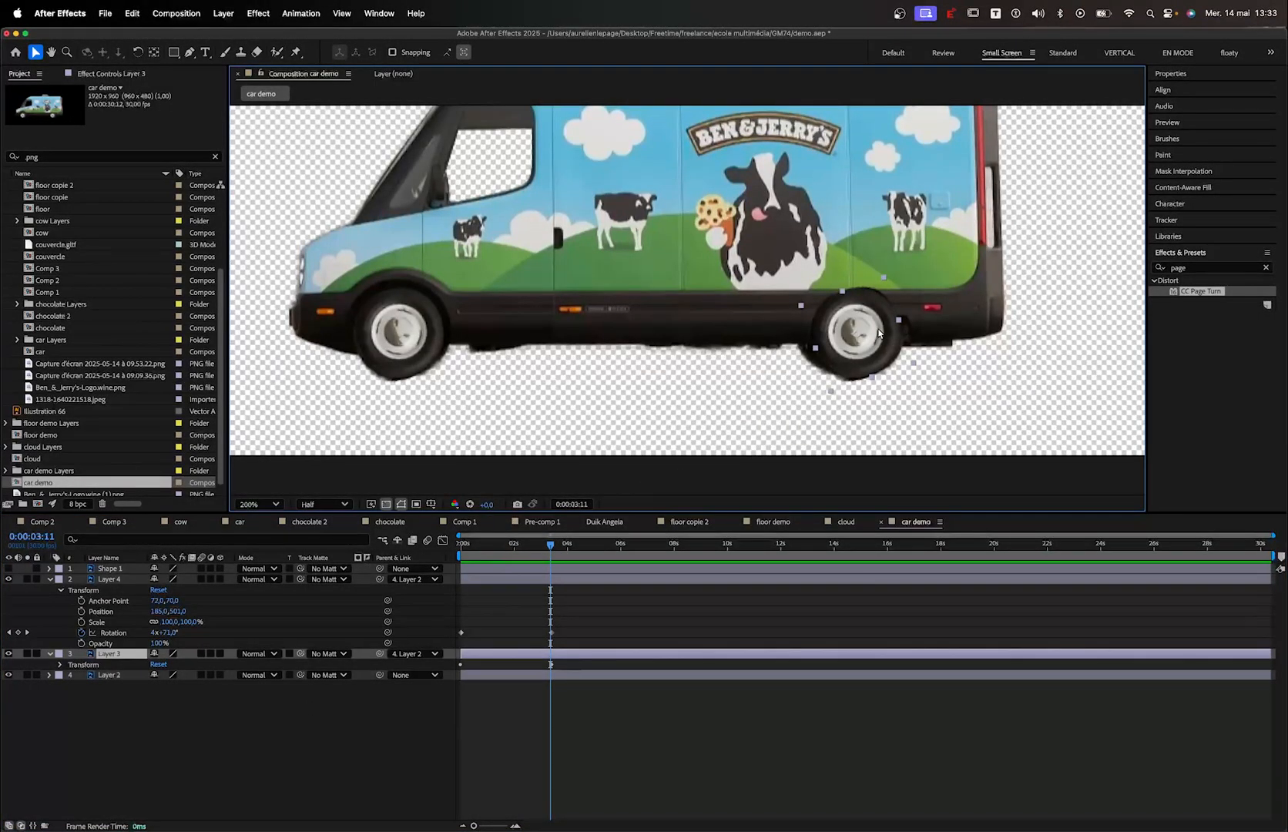
drag(862, 336, 958, 344)
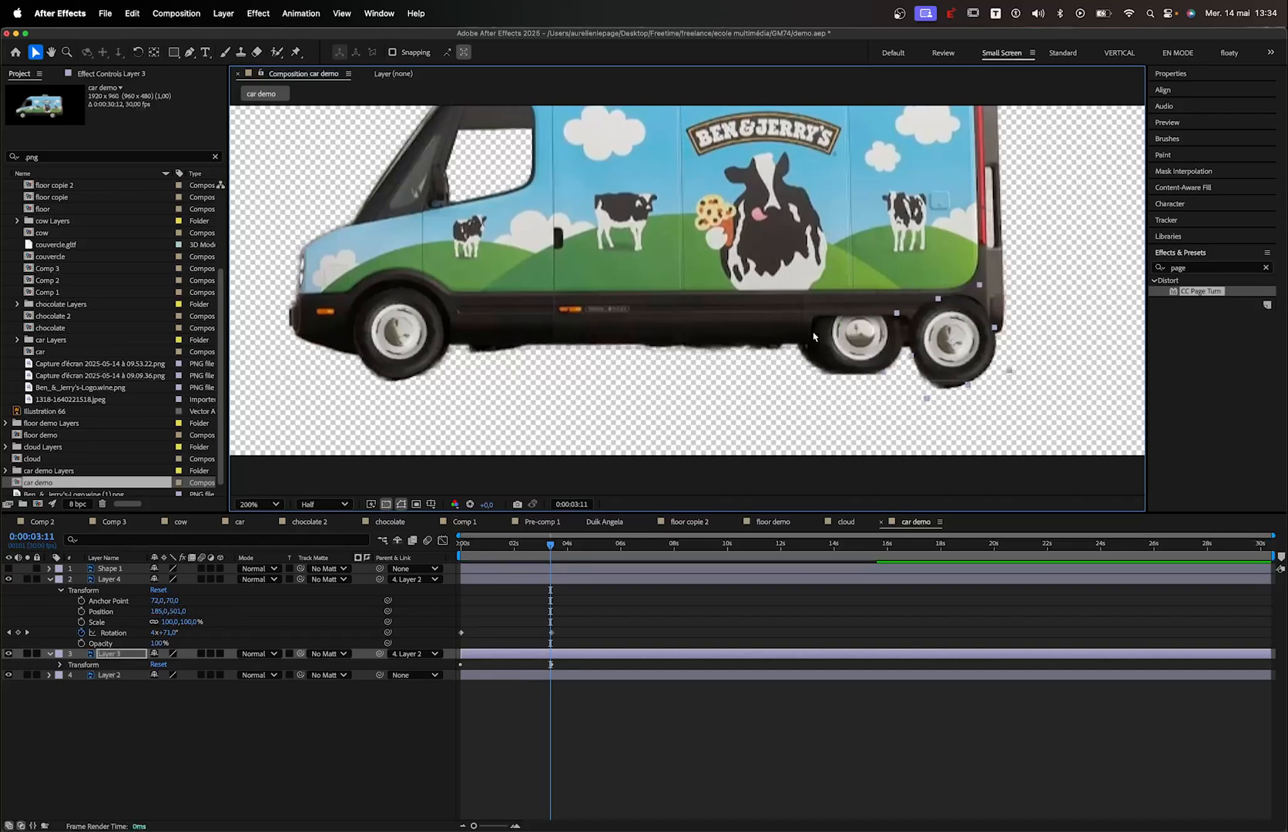
key(super+z)
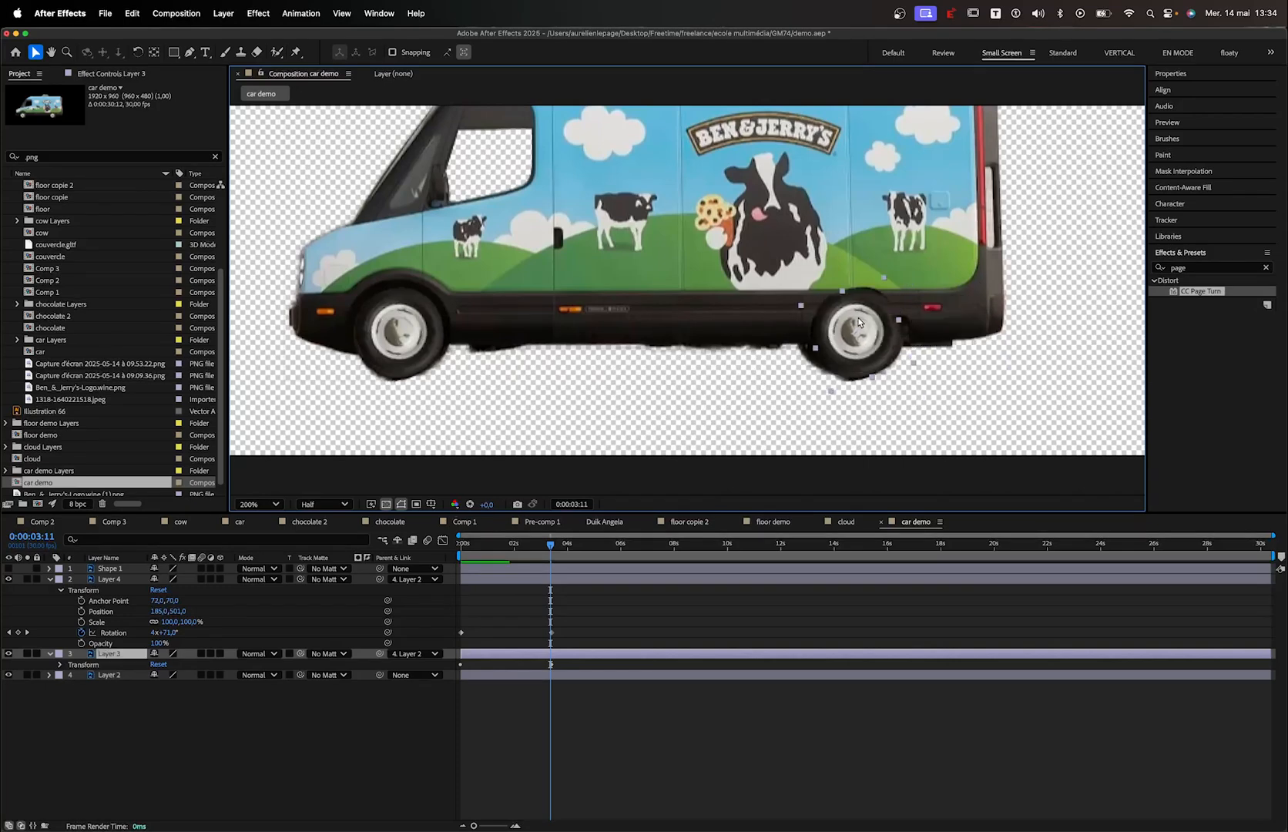
Draw a closed pen mask on Layer 3 following the rear wheel arch and enclosing the van body above the wheel
key(period)
drag(859, 322, 674, 325)
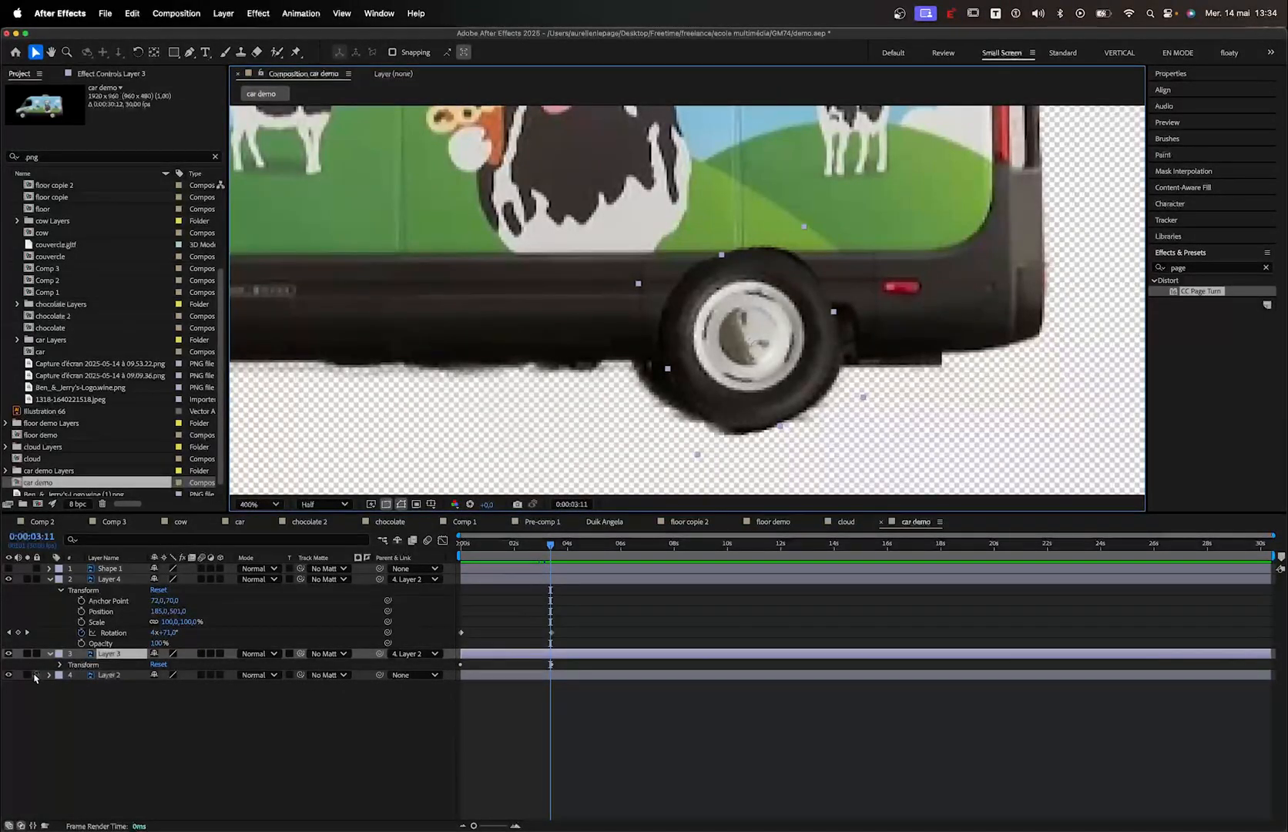
click(188, 53)
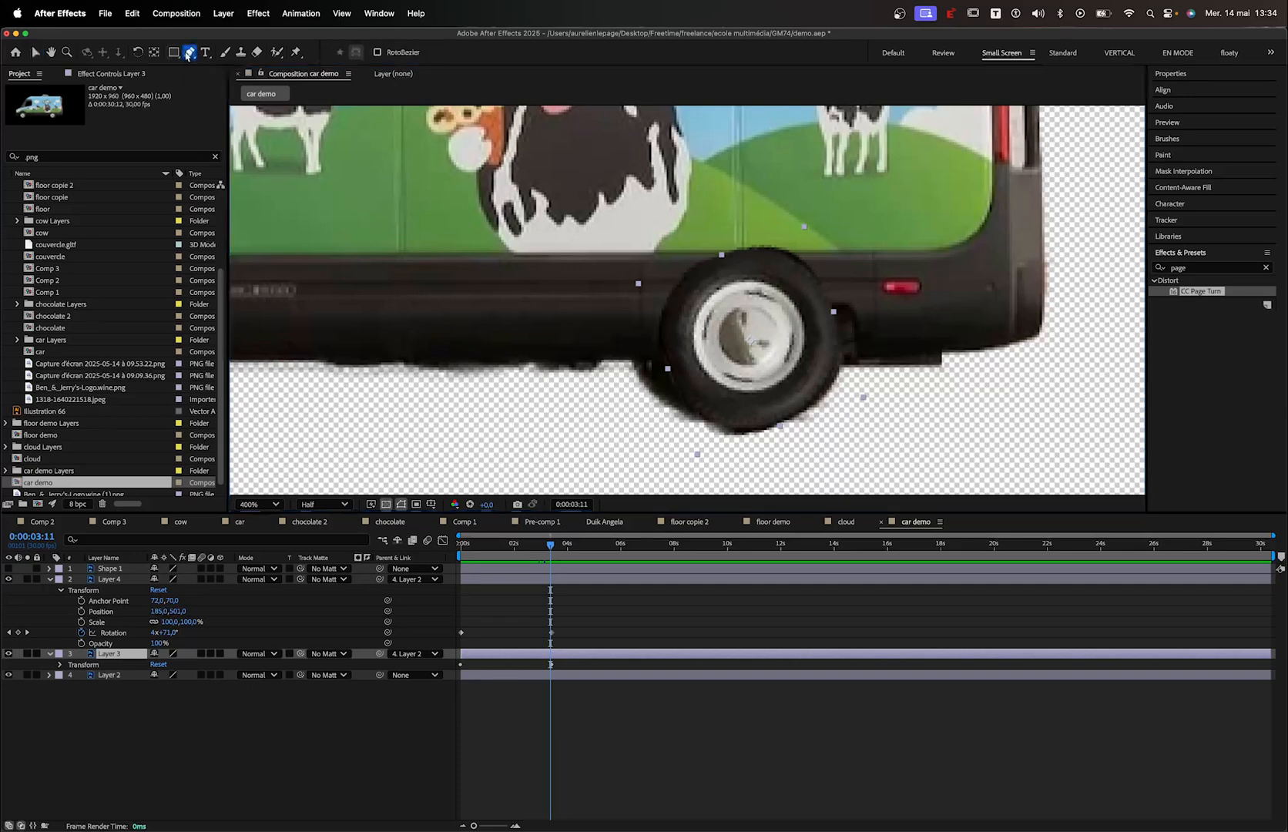
click(861, 335)
drag(853, 305, 837, 306)
click(667, 302)
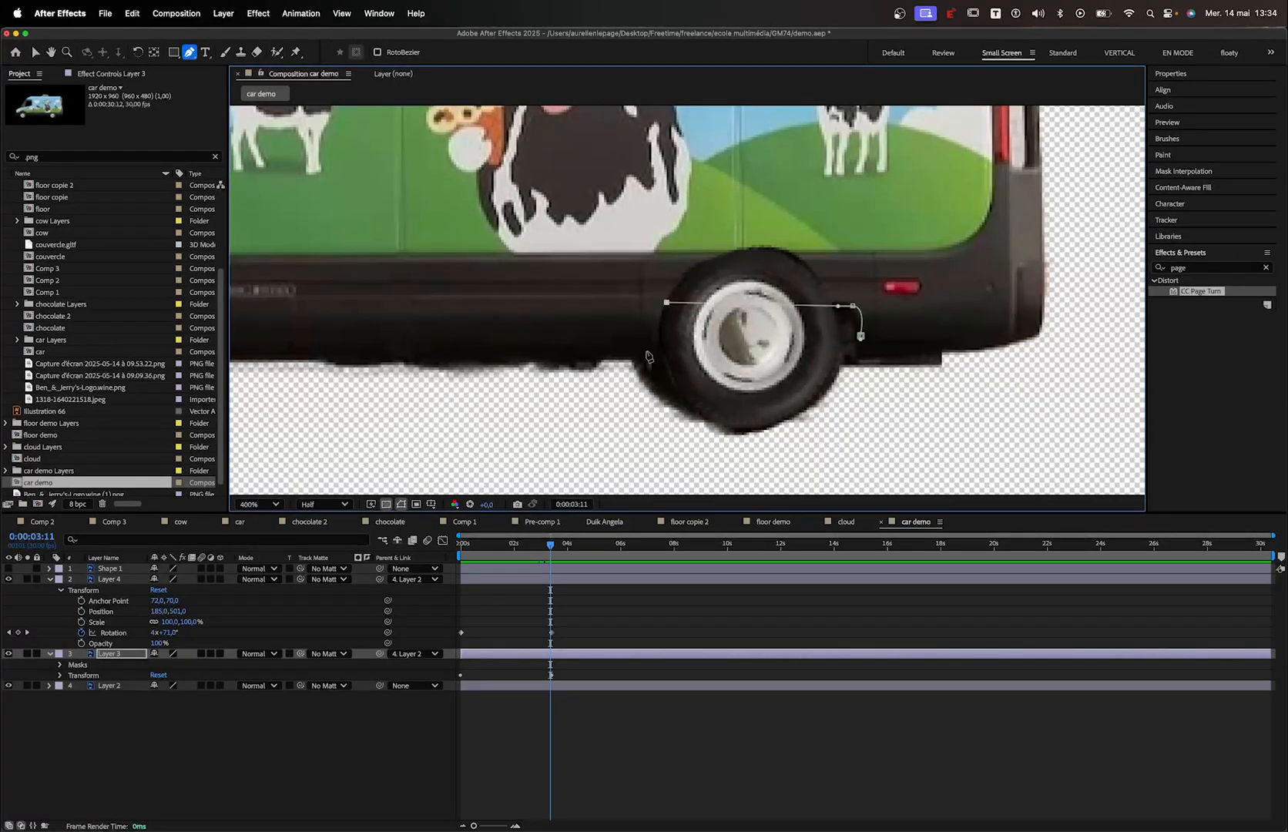
click(655, 358)
click(598, 329)
click(617, 183)
click(907, 222)
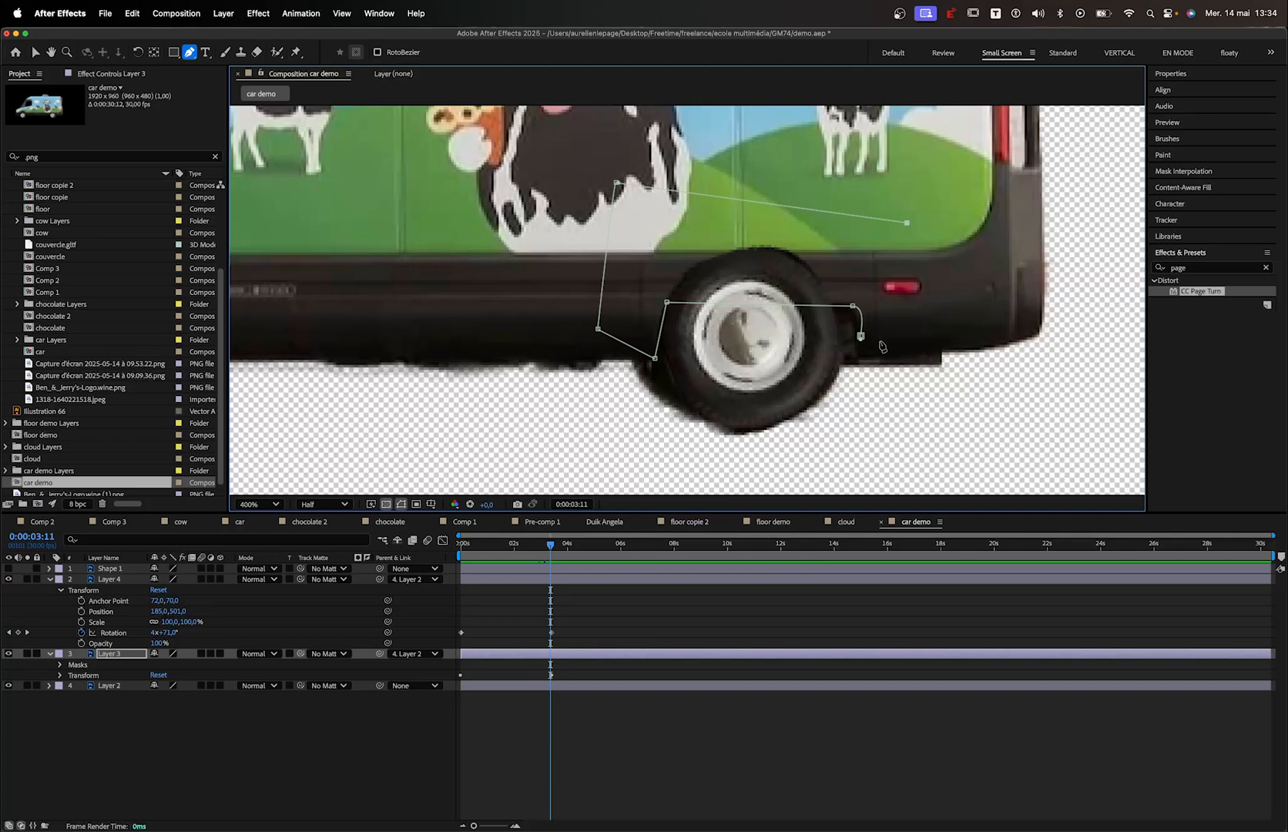
click(883, 345)
click(860, 336)
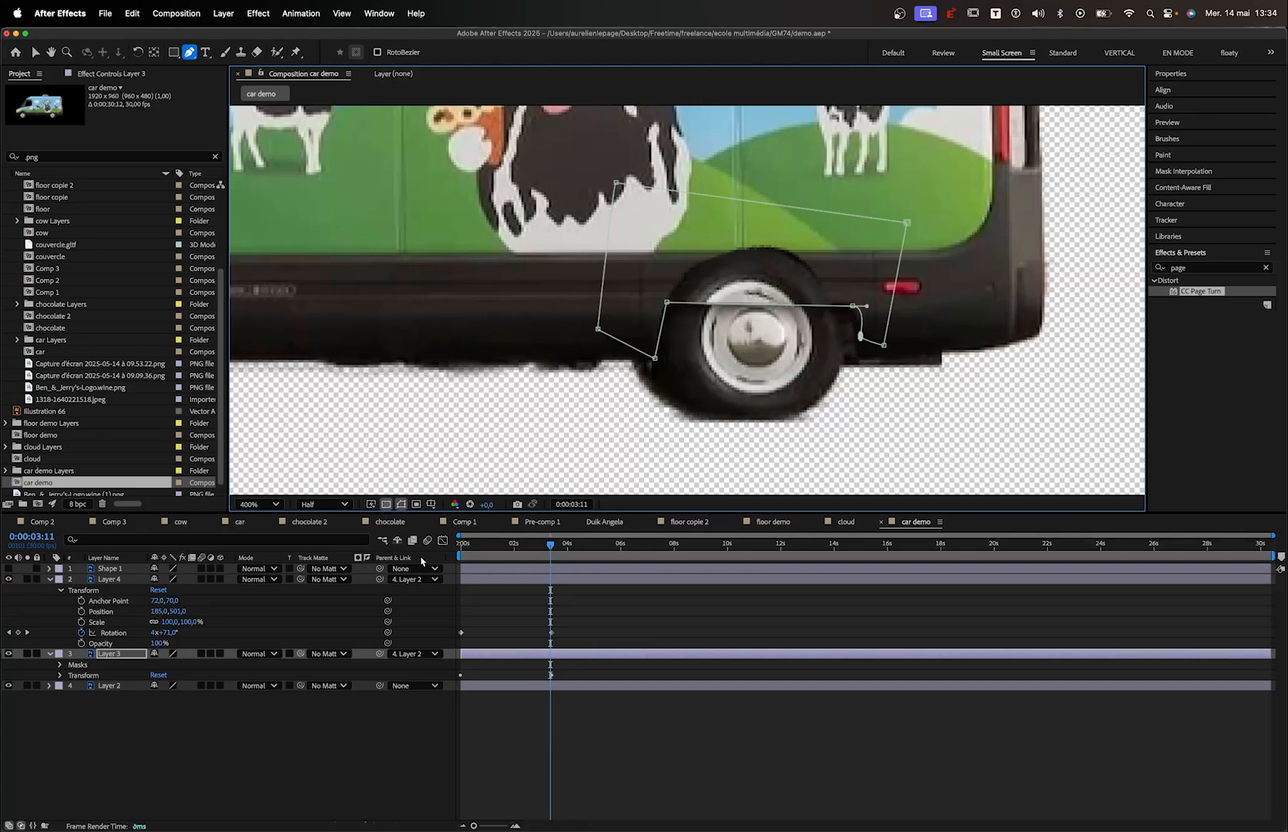
Examine the masked wheel's rotation with Layer 3 soloed, and delete the layer's mask
click(27, 653)
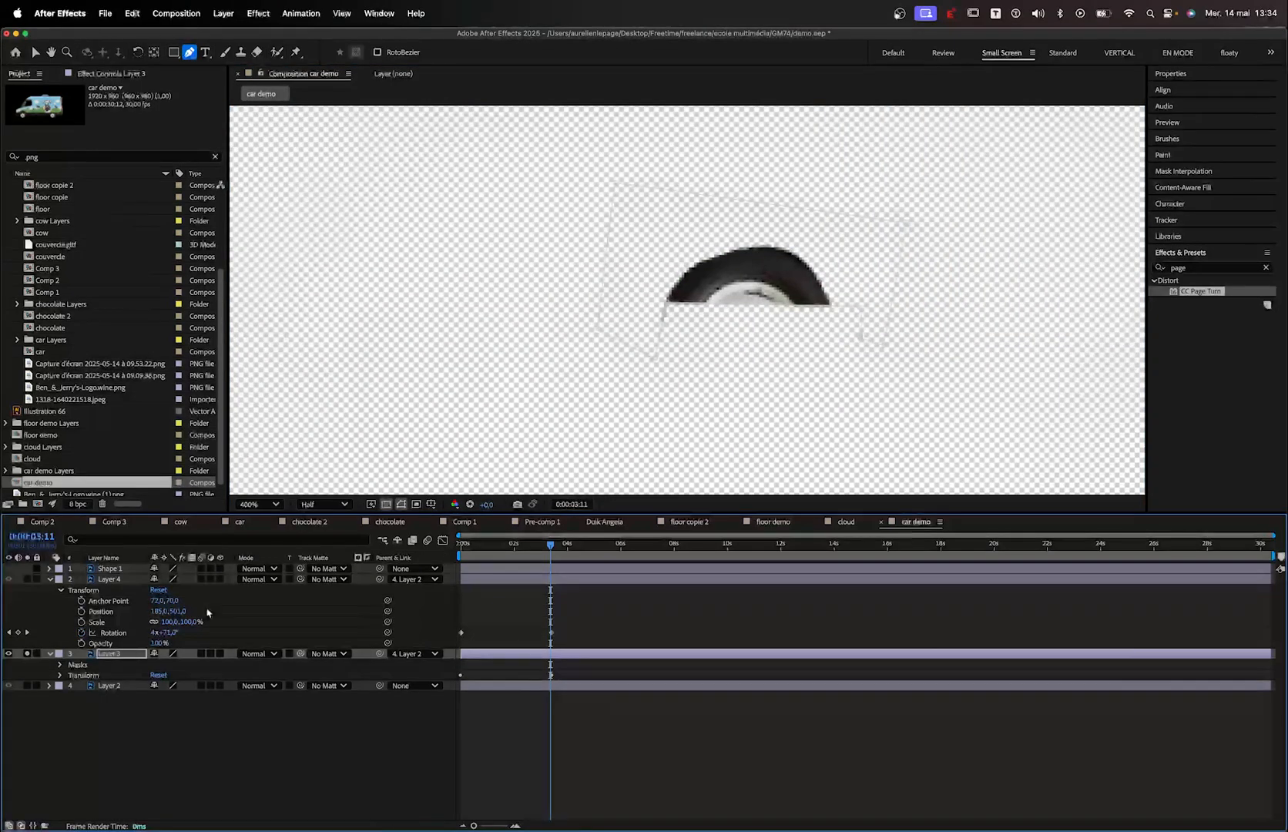
drag(547, 545, 508, 550)
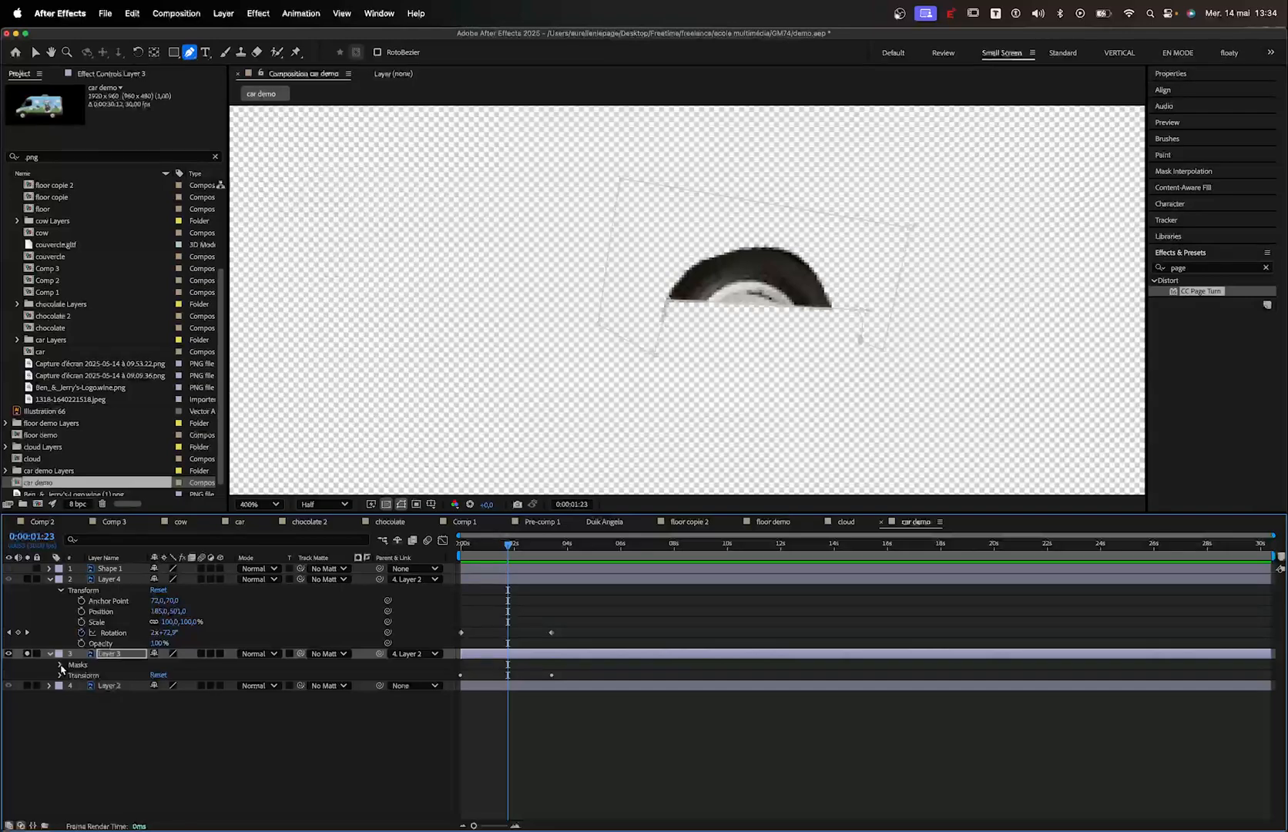
click(61, 666)
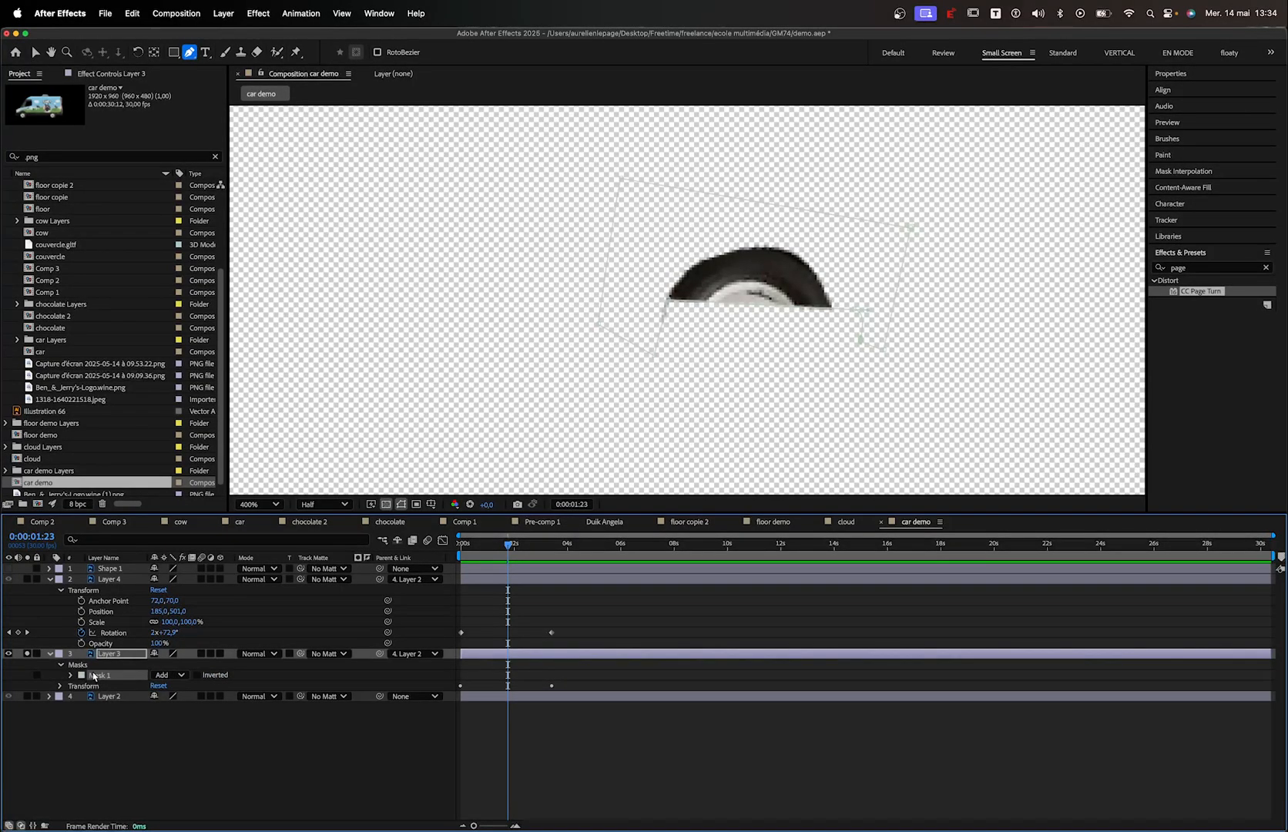
click(95, 674)
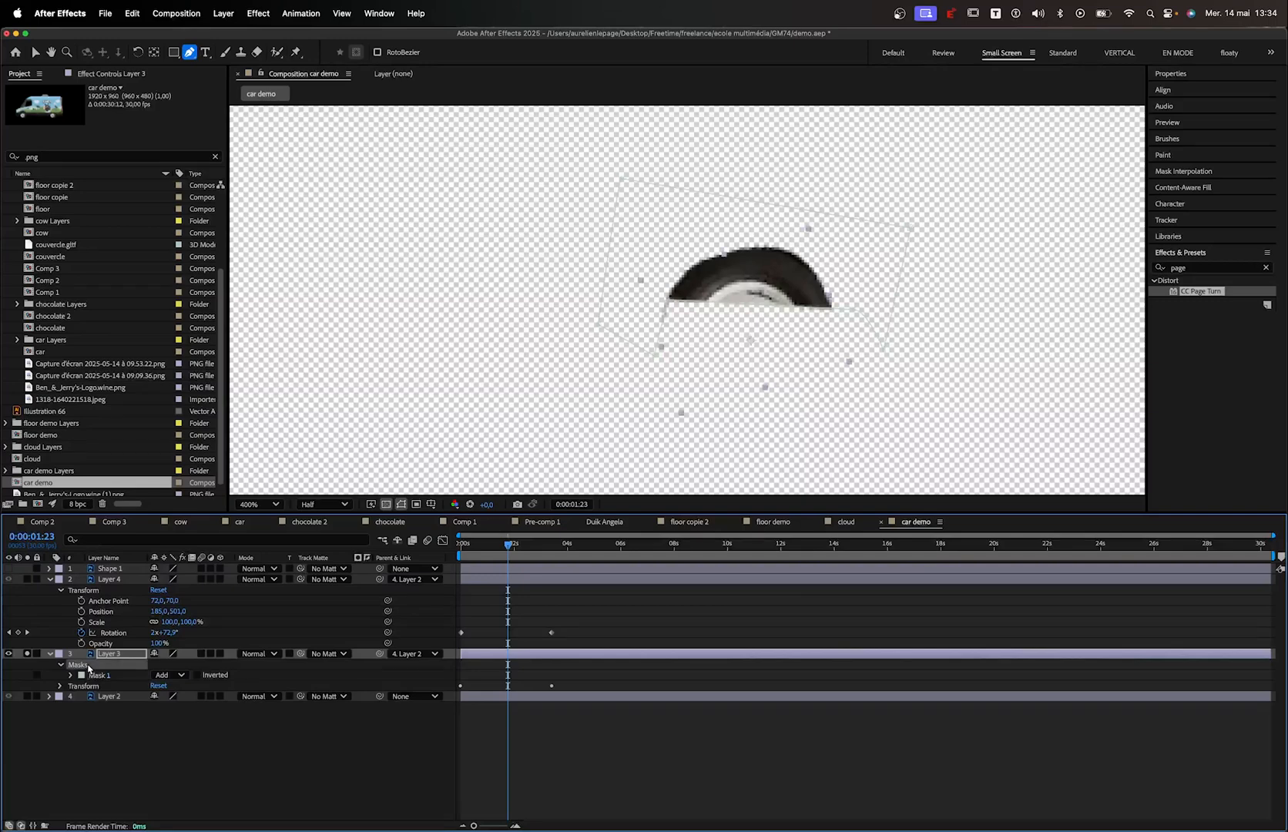
key(Delete)
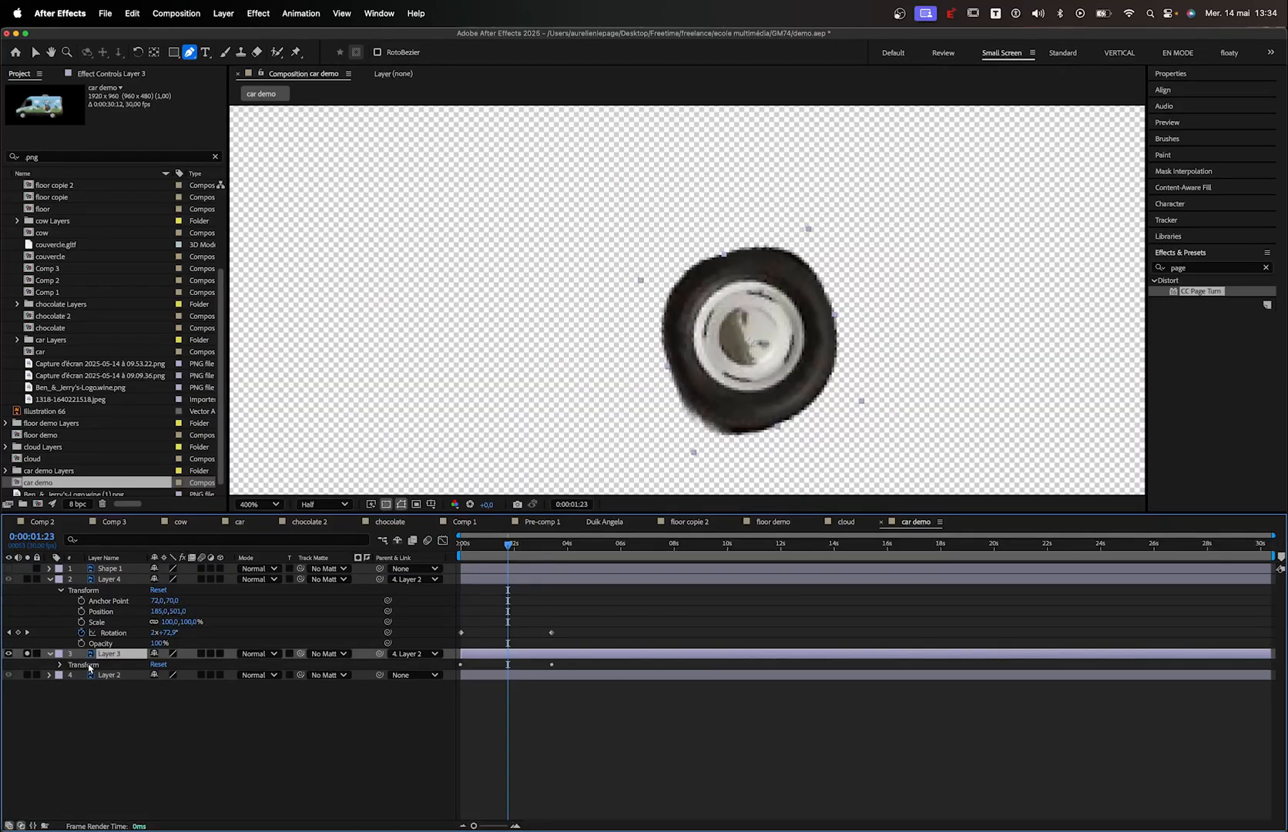
drag(501, 547, 517, 548)
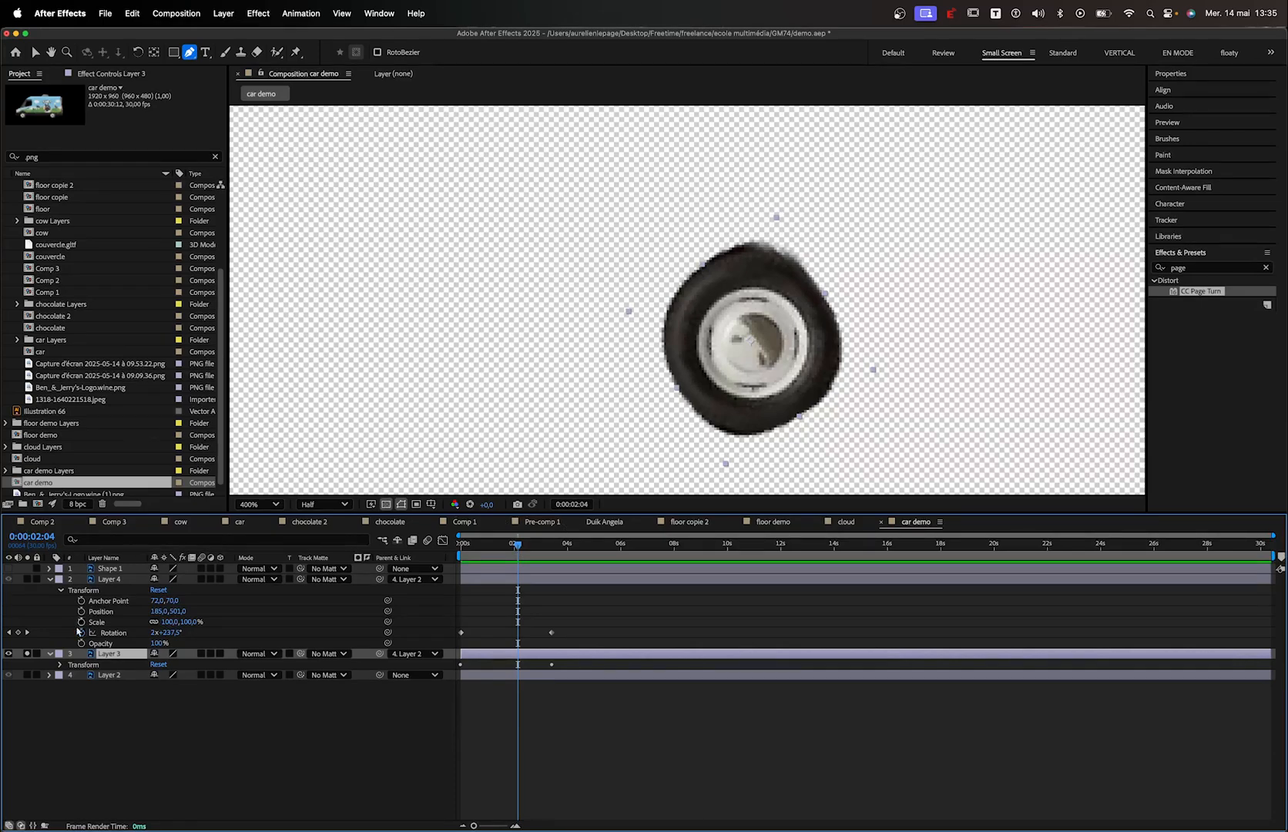
click(27, 653)
Draw a white pen shape on its own layer covering the van body around the rear wheel arch, leaving the wheel opening free
click(96, 702)
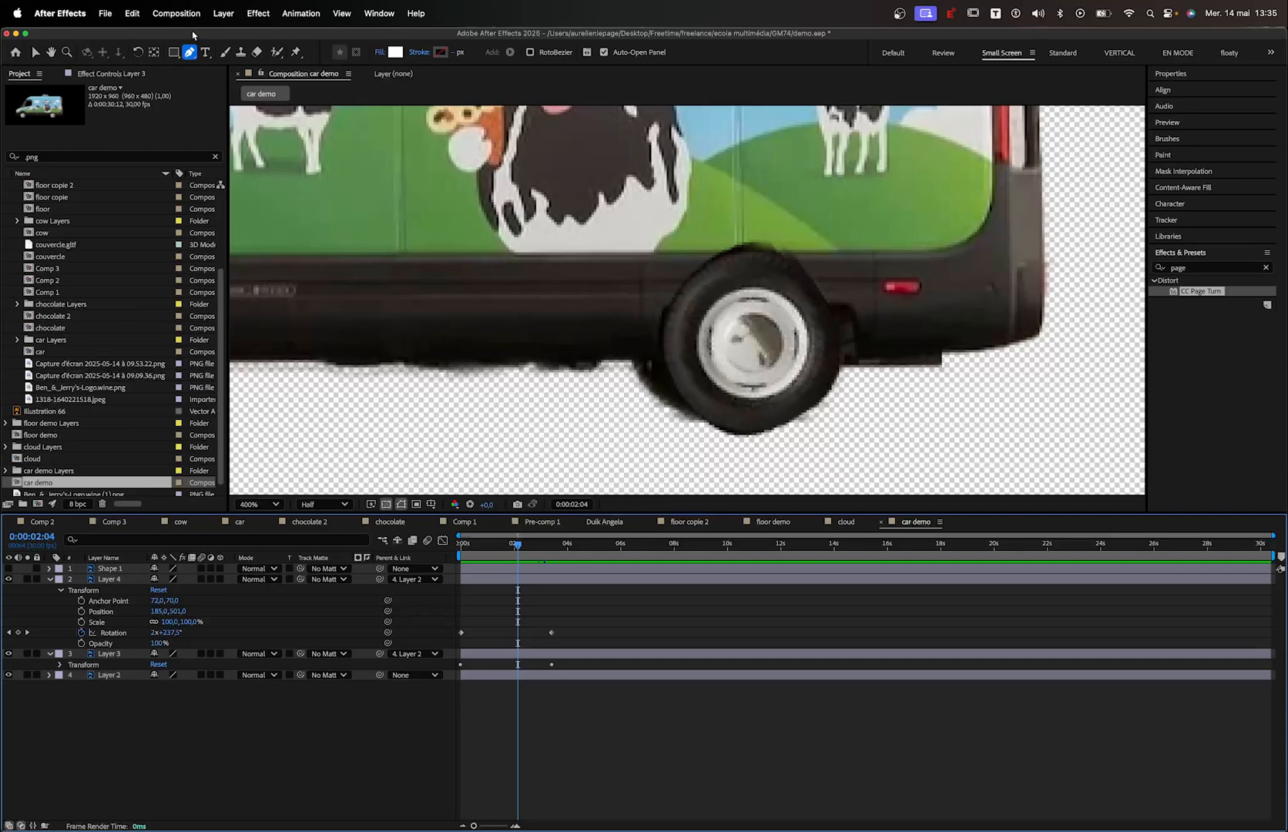
click(865, 360)
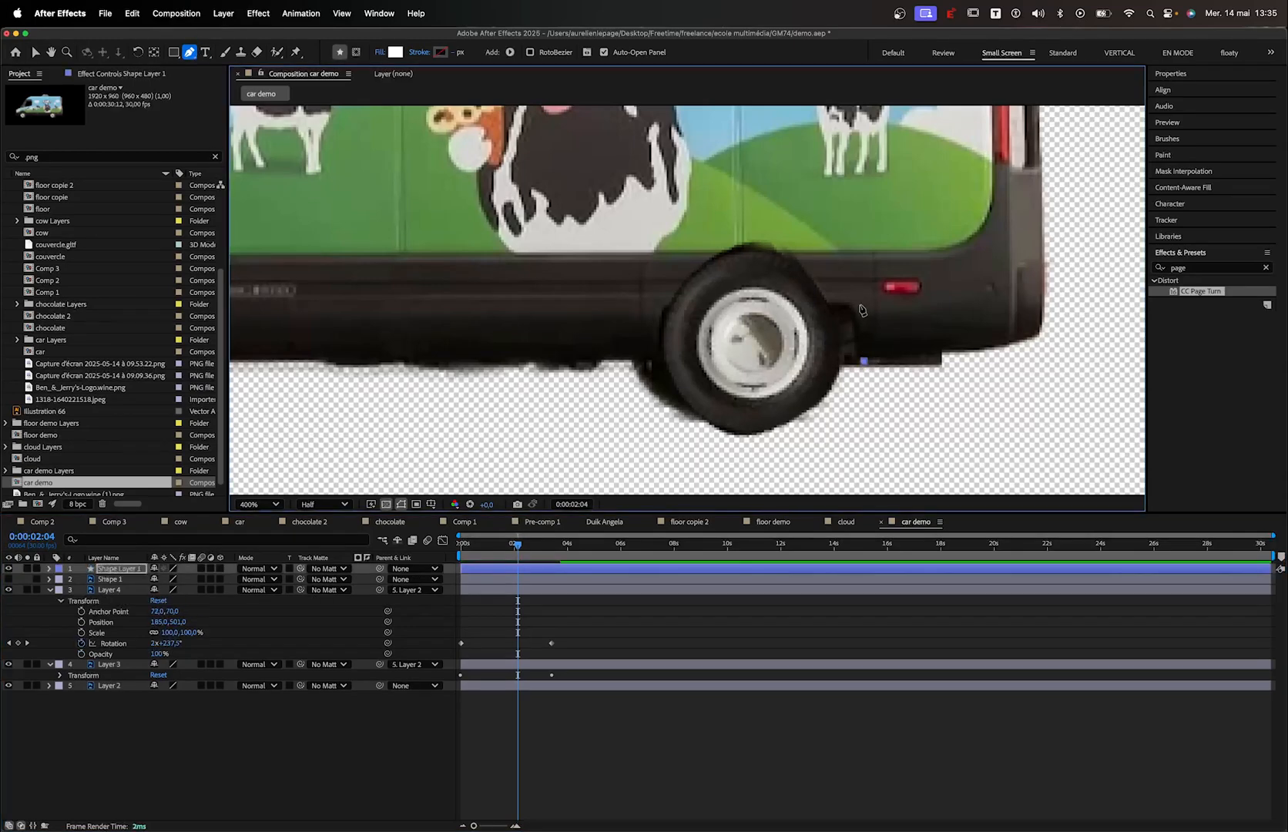
drag(842, 302, 829, 299)
click(658, 307)
click(653, 367)
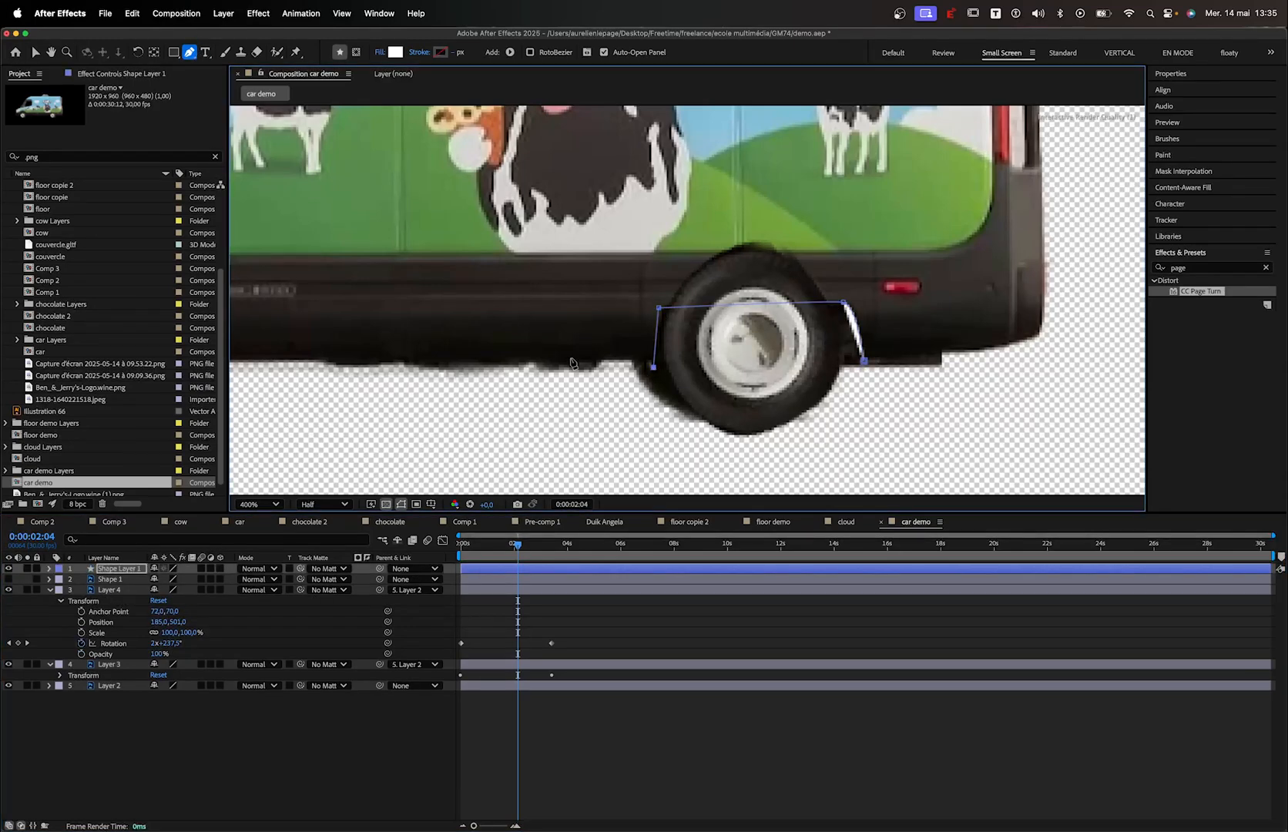
click(567, 363)
click(560, 200)
click(956, 200)
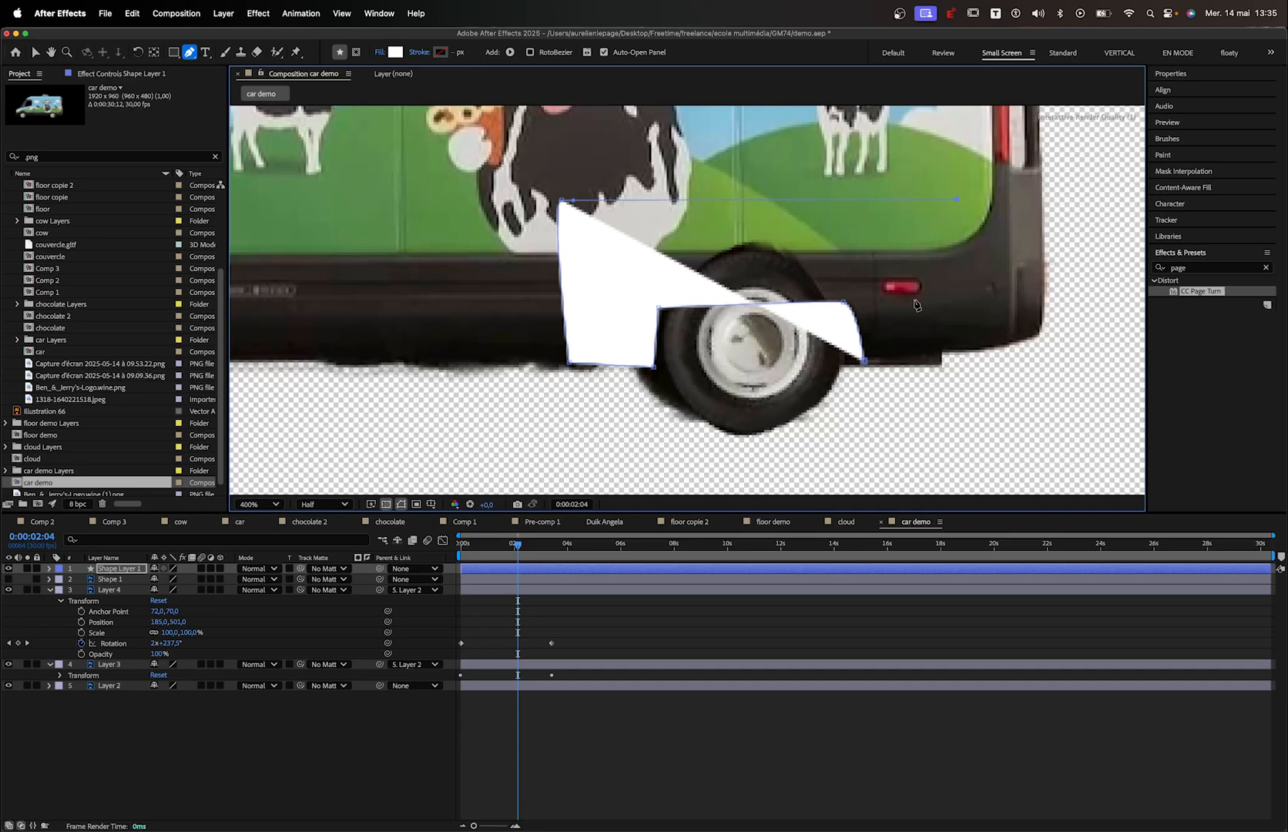
click(912, 365)
click(864, 361)
click(164, 699)
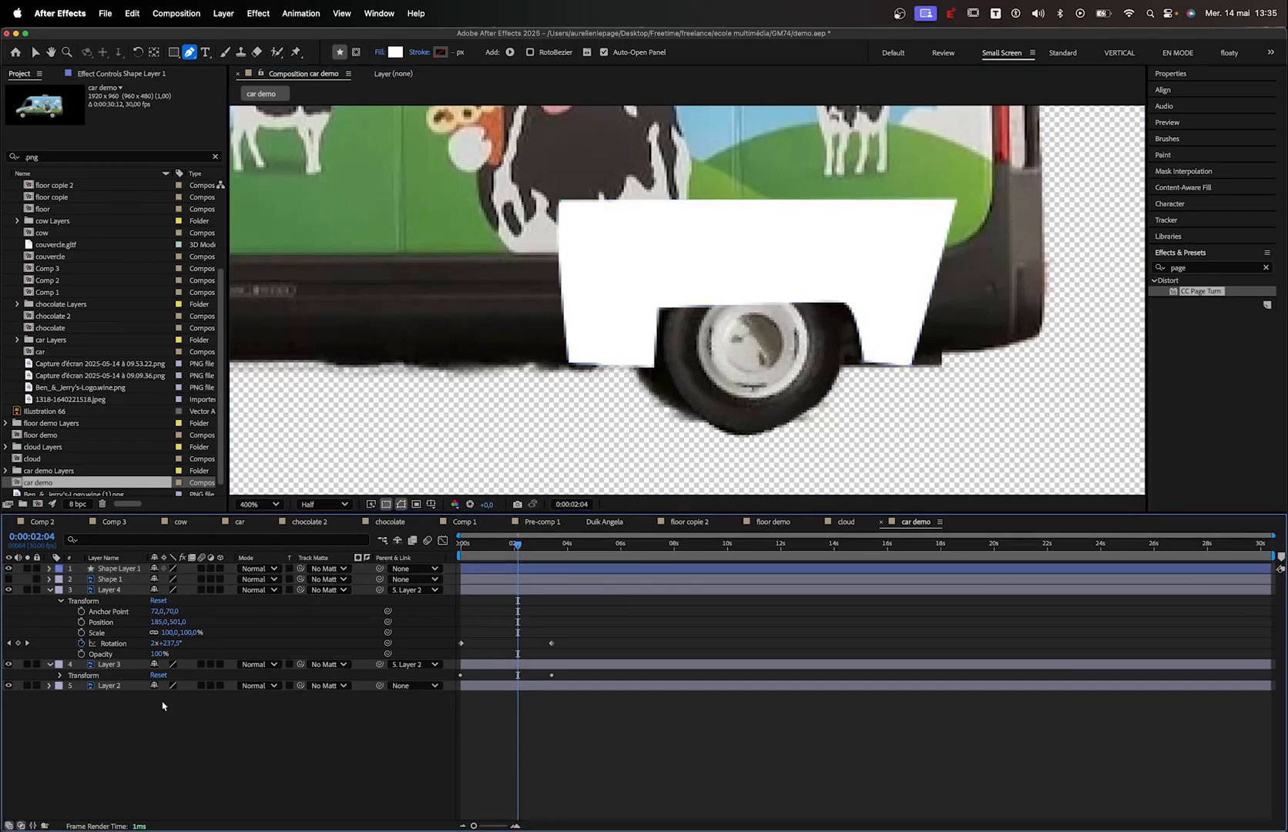
Assign Shape Layer 1 as the track matte of the rear wheel's Layer 3
click(114, 570)
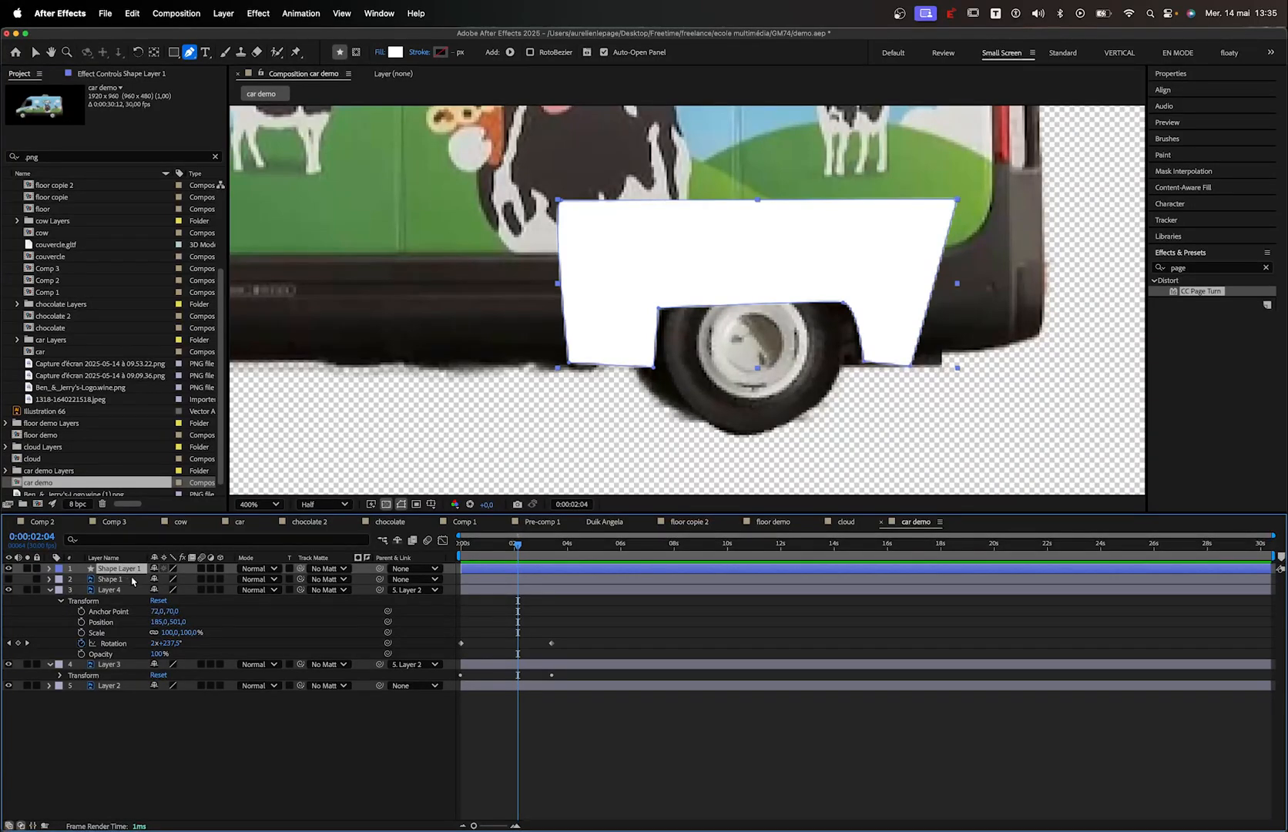
drag(155, 611, 86, 705)
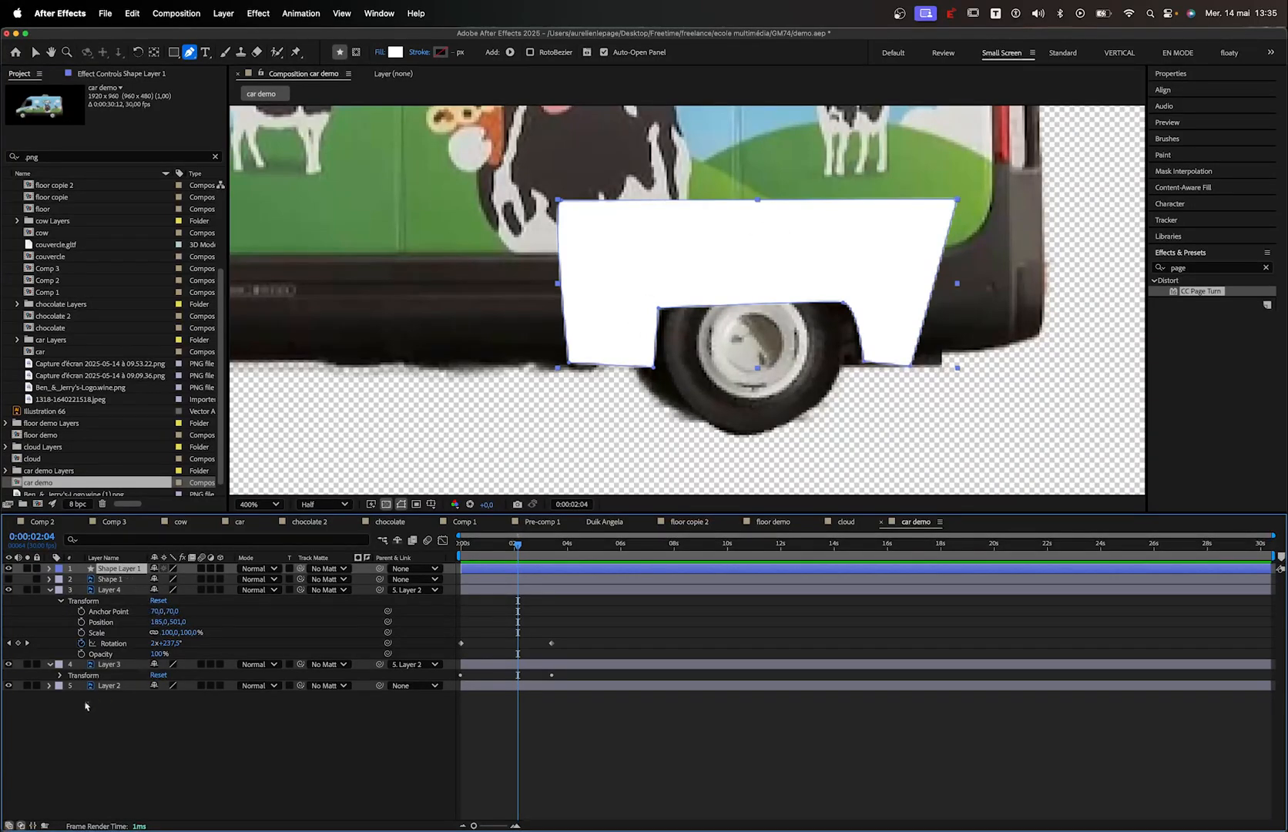
click(113, 665)
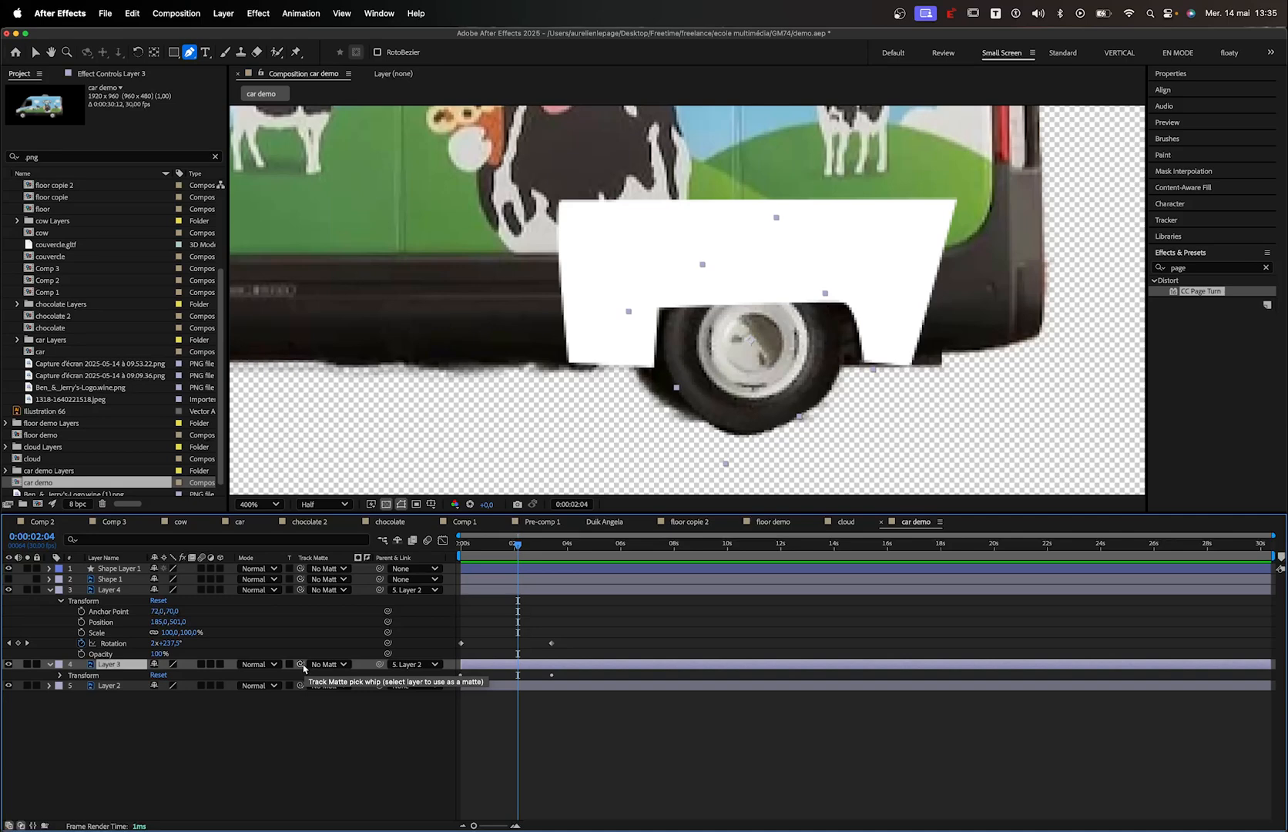
drag(302, 665, 110, 571)
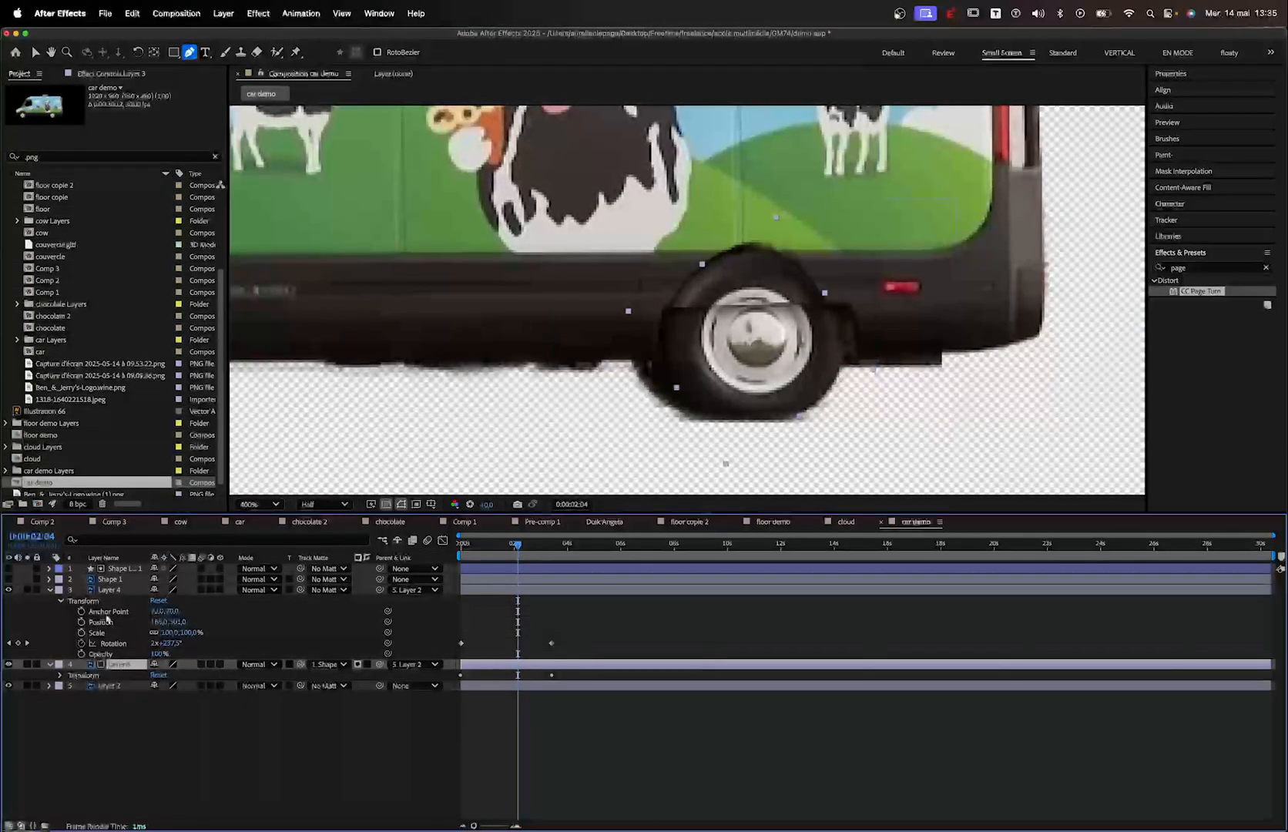
Solo Layer 3 and scrub to 0:00:01:26 to examine the matted rear wheel as it rotates
click(26, 665)
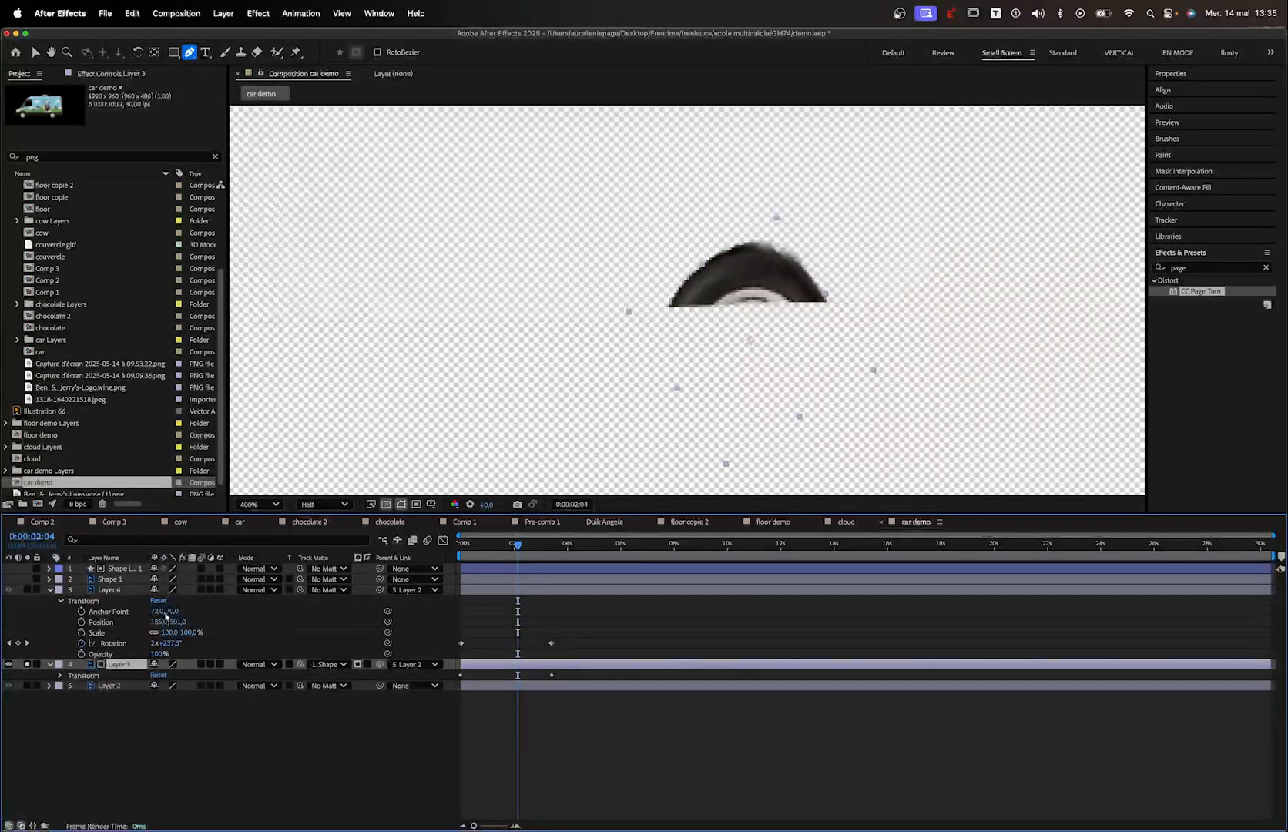
click(477, 544)
drag(477, 545, 511, 544)
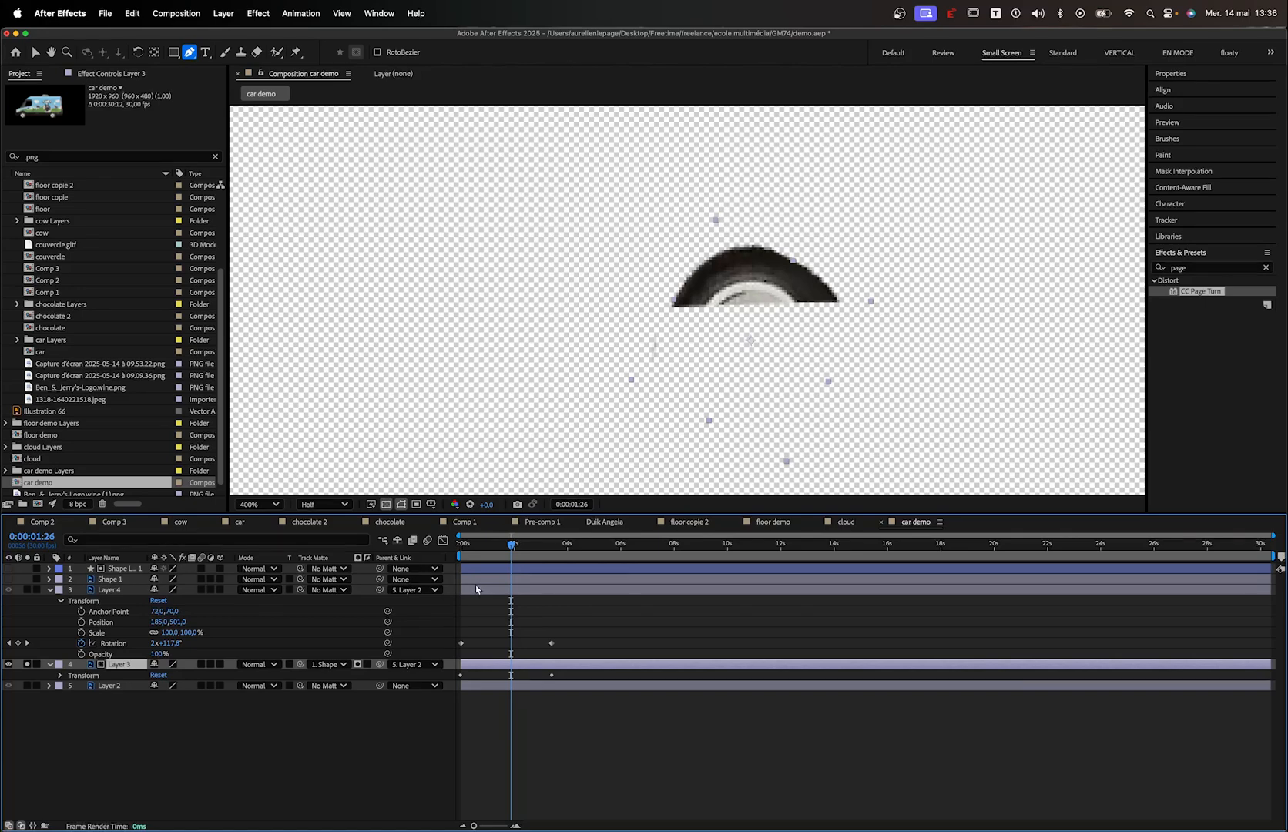
Remove Layer 3's track matte to compare the full wheel, and reassign Shape Layer 1 as its matte
click(329, 664)
click(331, 678)
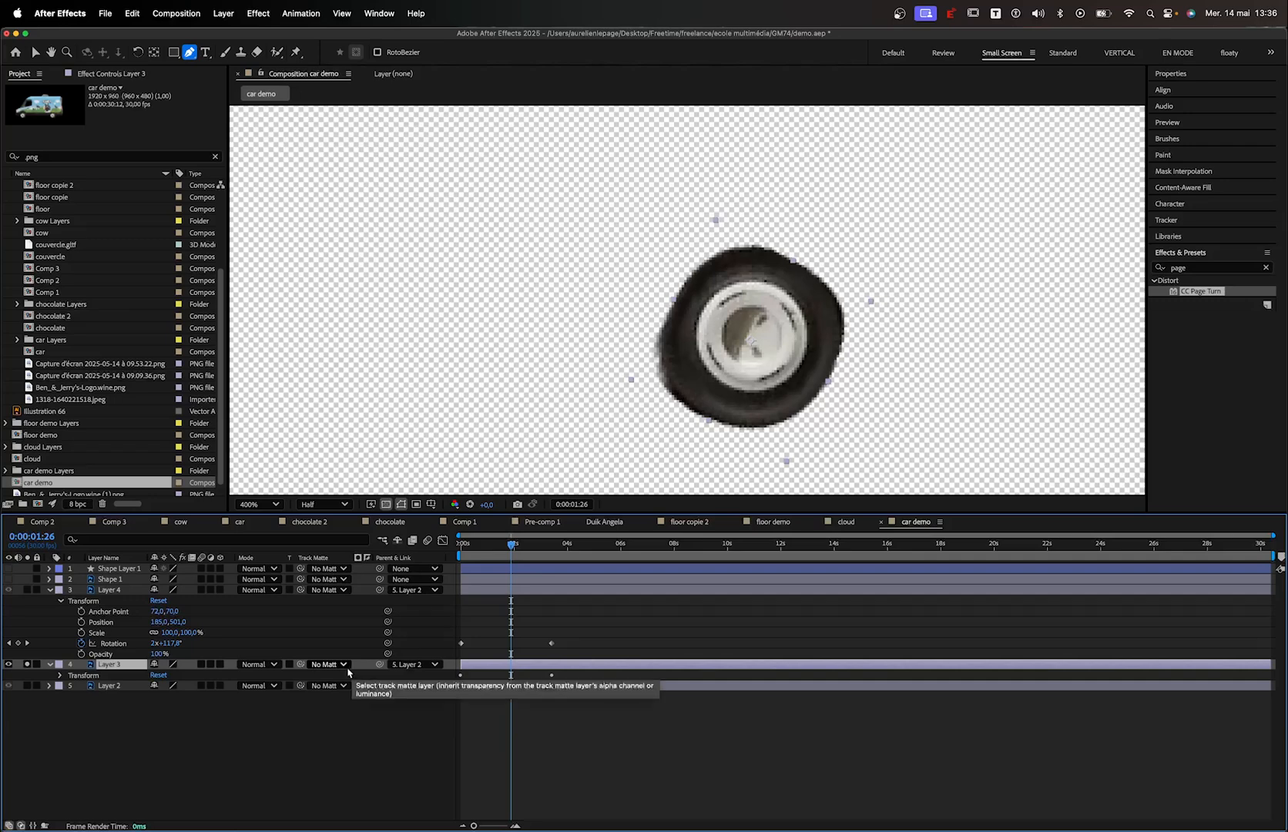
drag(300, 666, 120, 574)
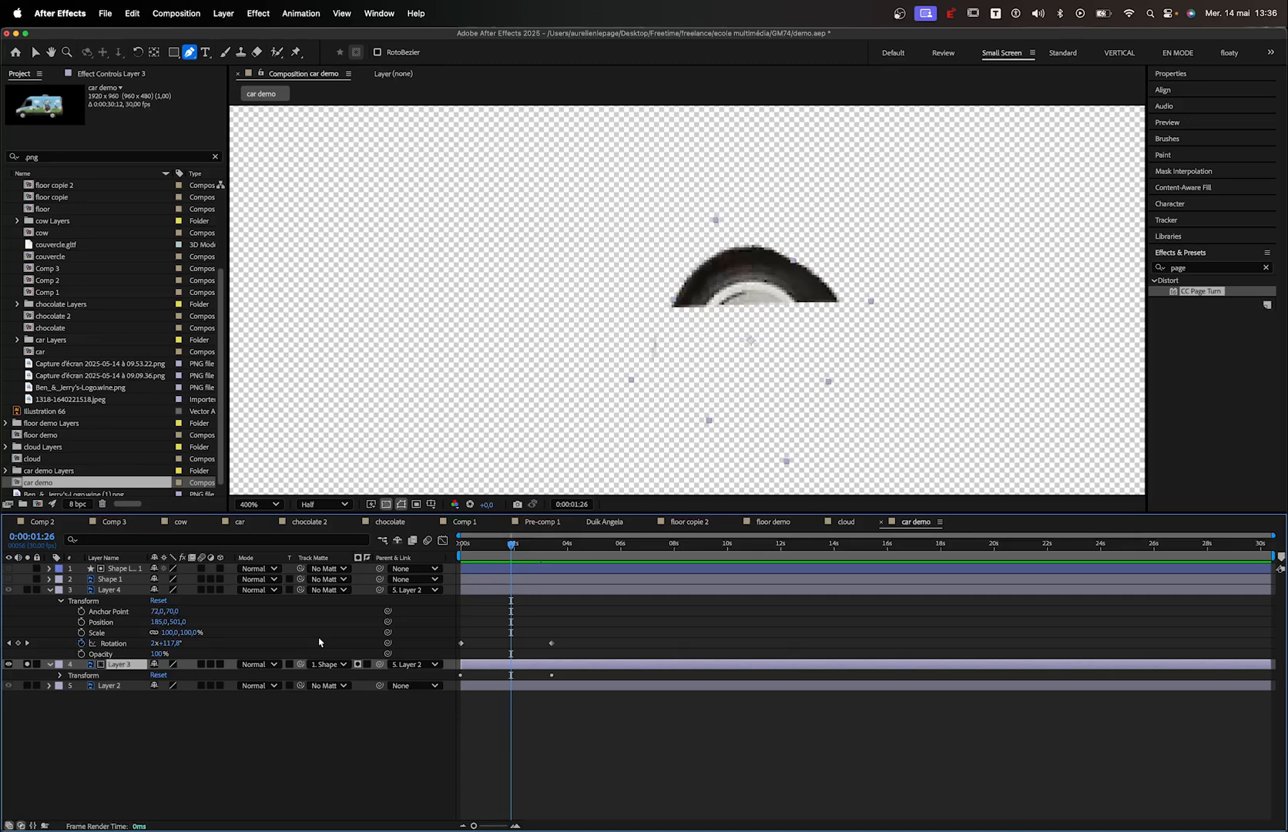
Invert Layer 3's track matte and play back the soloed rear wheel from the start
click(367, 664)
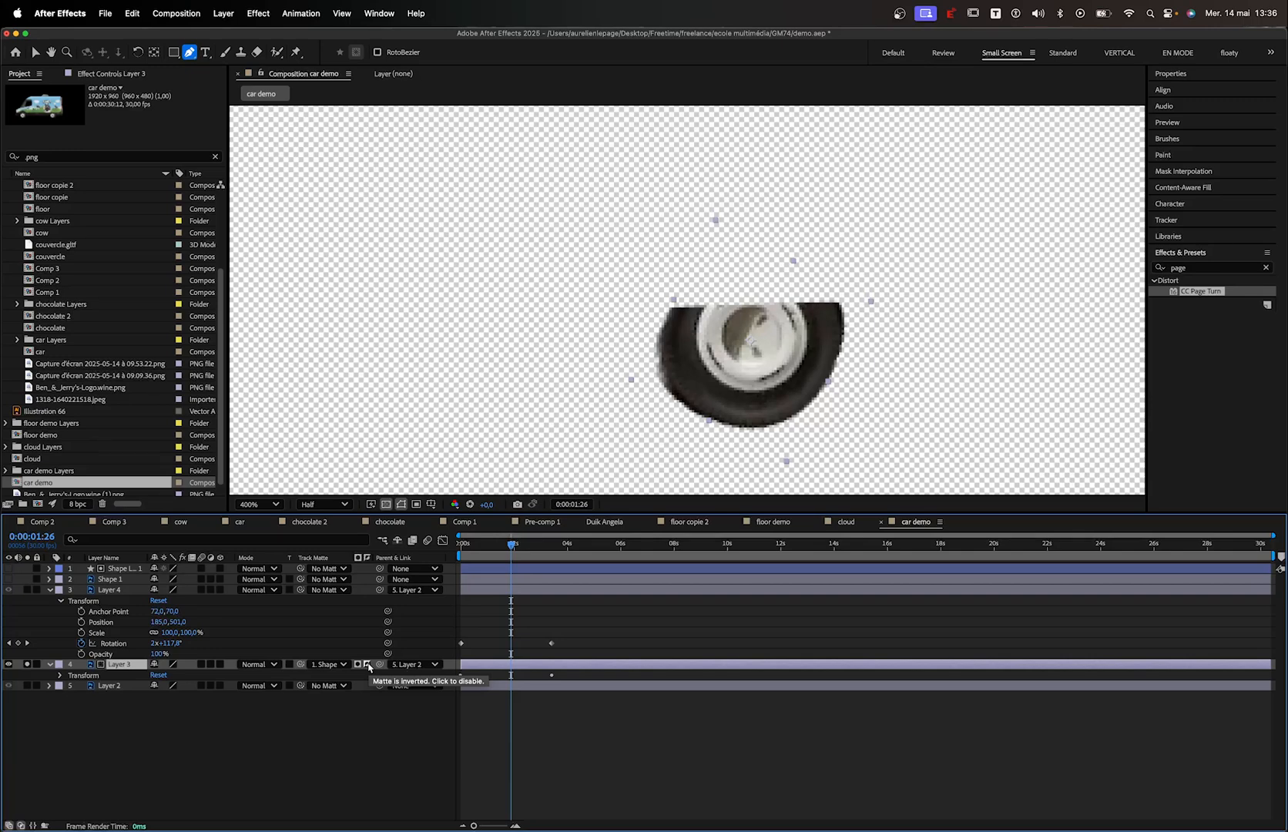
key(Home)
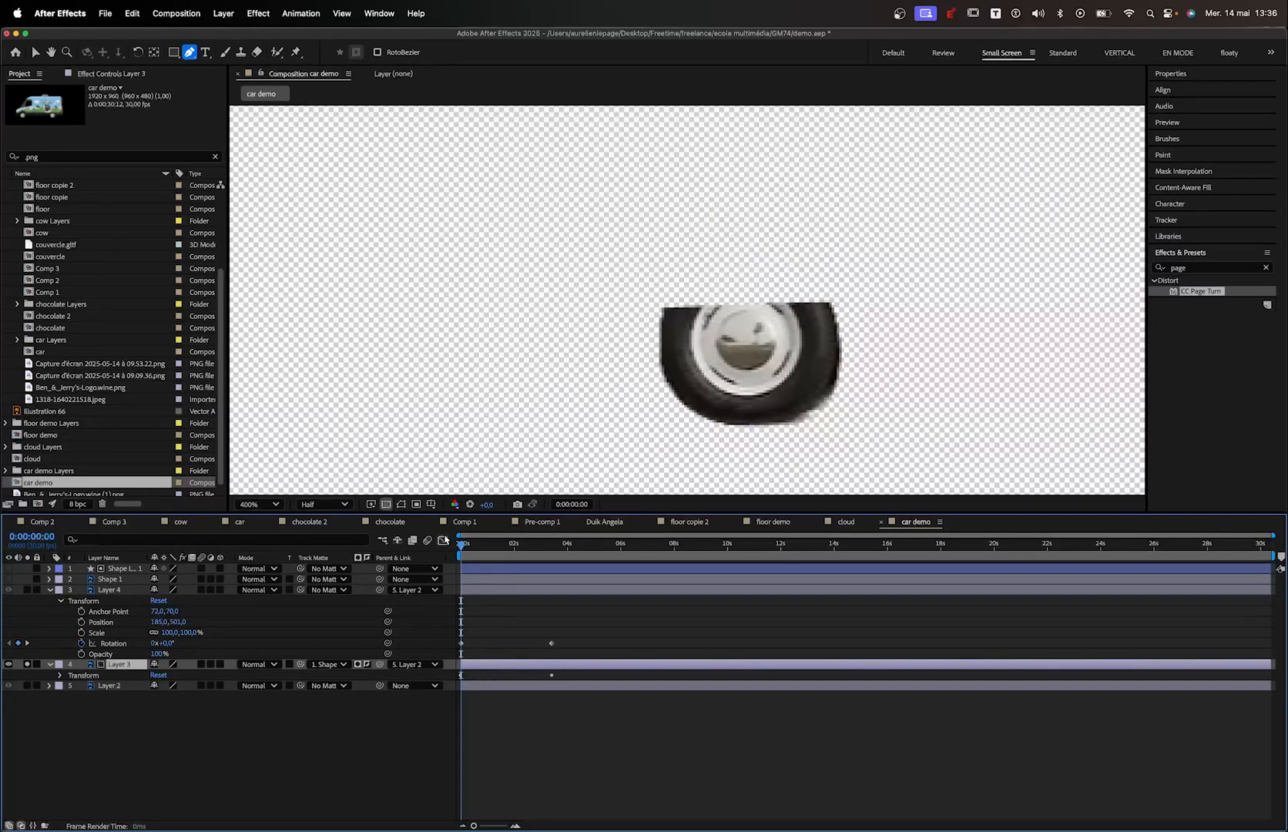
key(space)
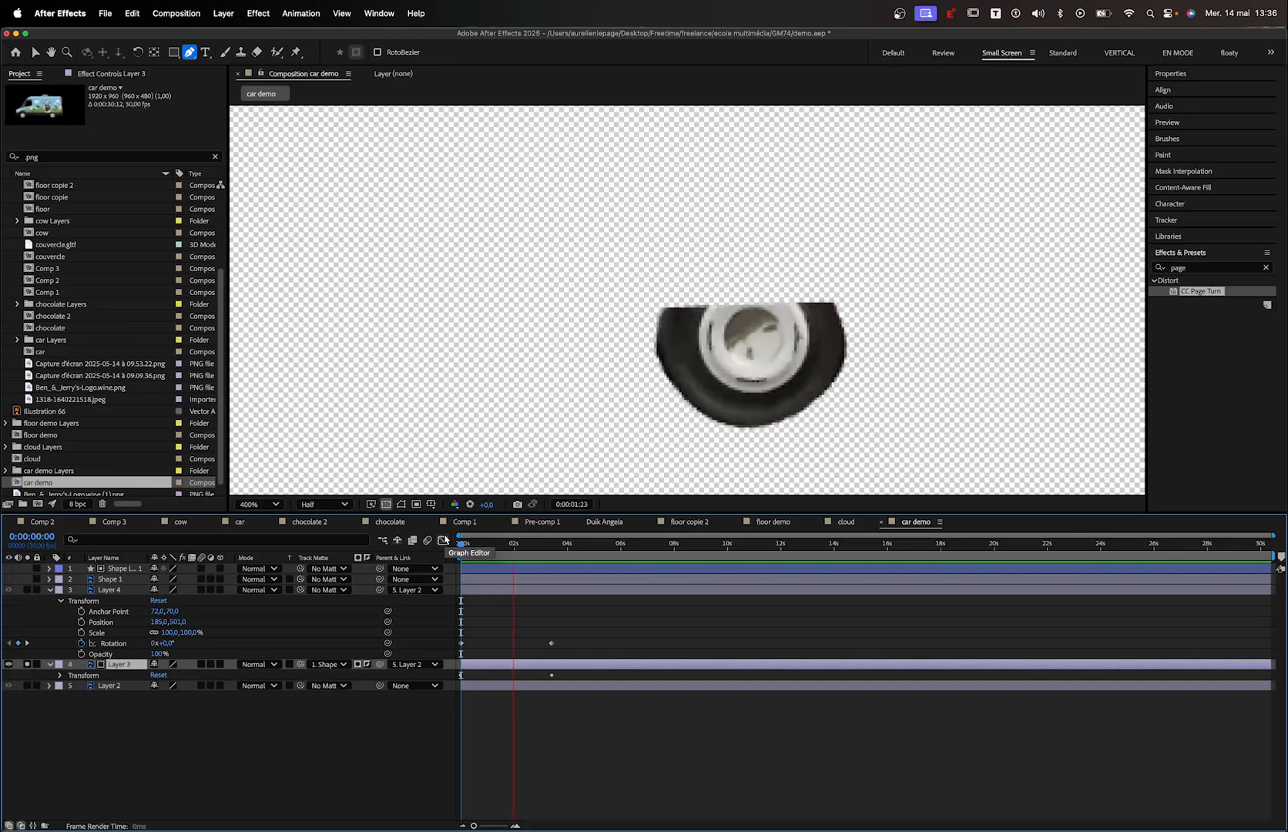
key(space)
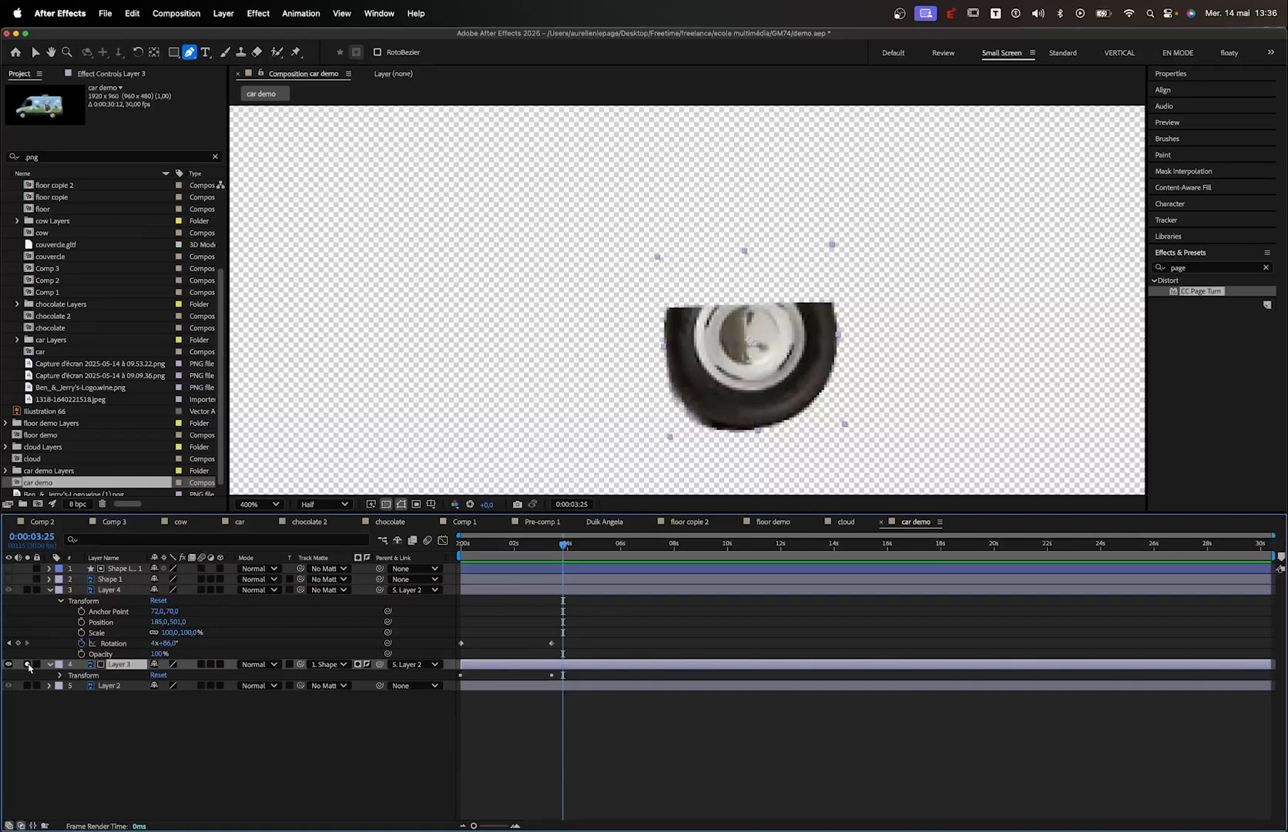
Turn off solo for Layer 3 and play back the whole van from the start with the composition fitted to the viewer
click(29, 666)
click(29, 666)
click(29, 665)
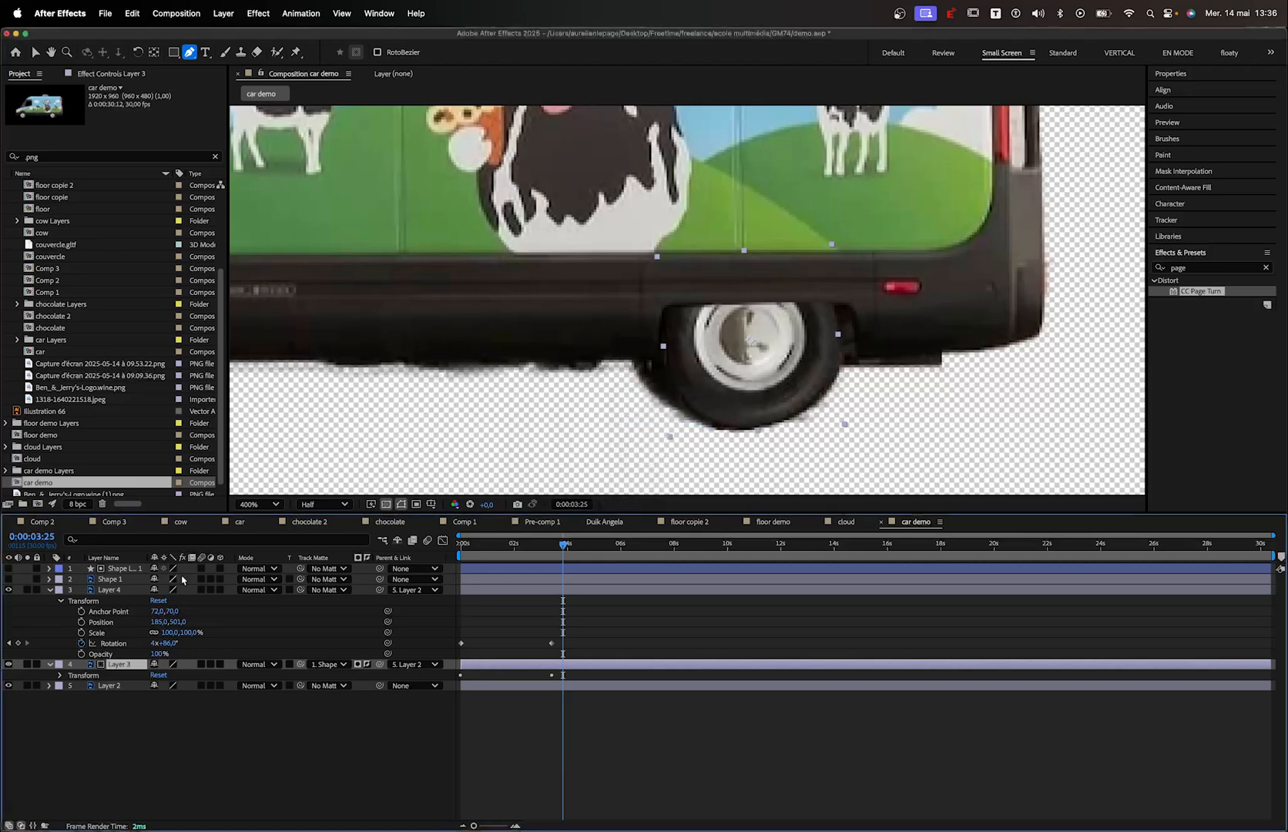
click(258, 503)
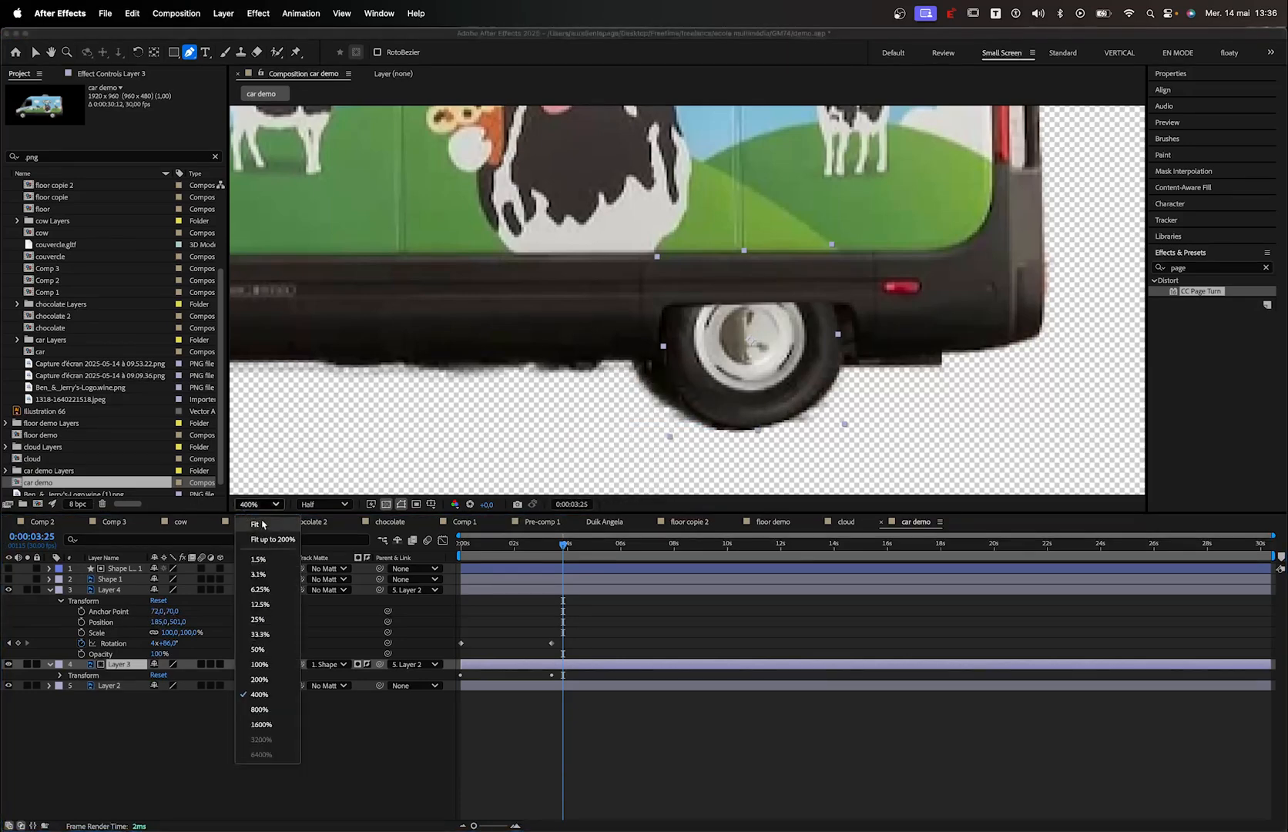
click(258, 743)
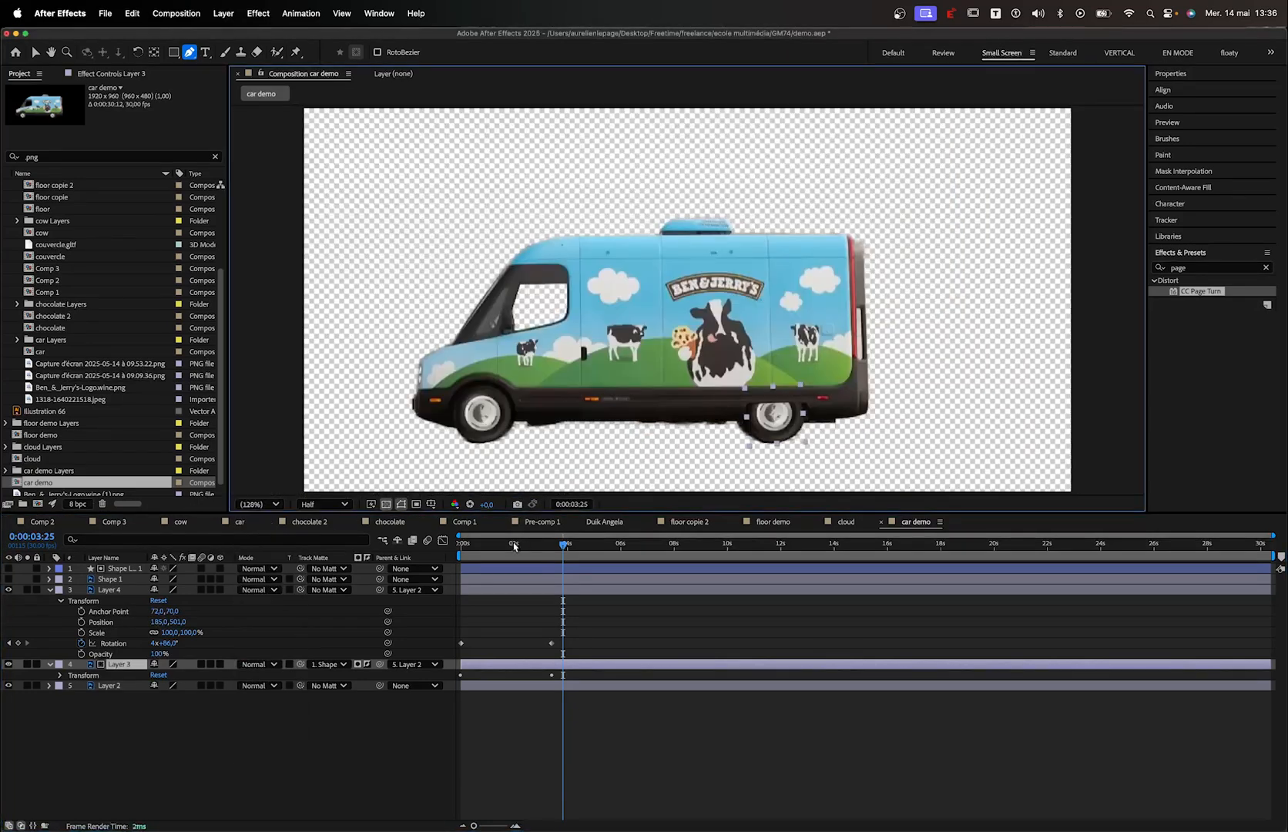
key(Home)
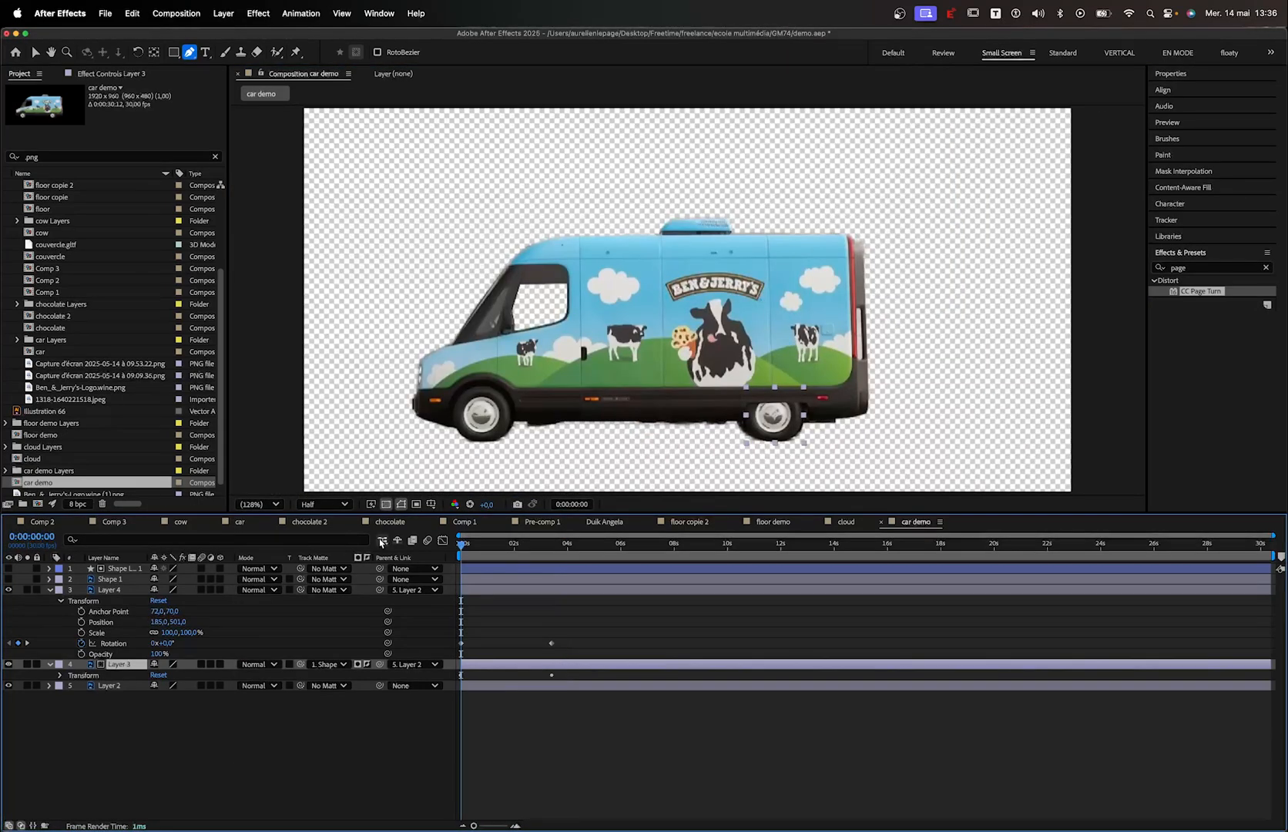
key(space)
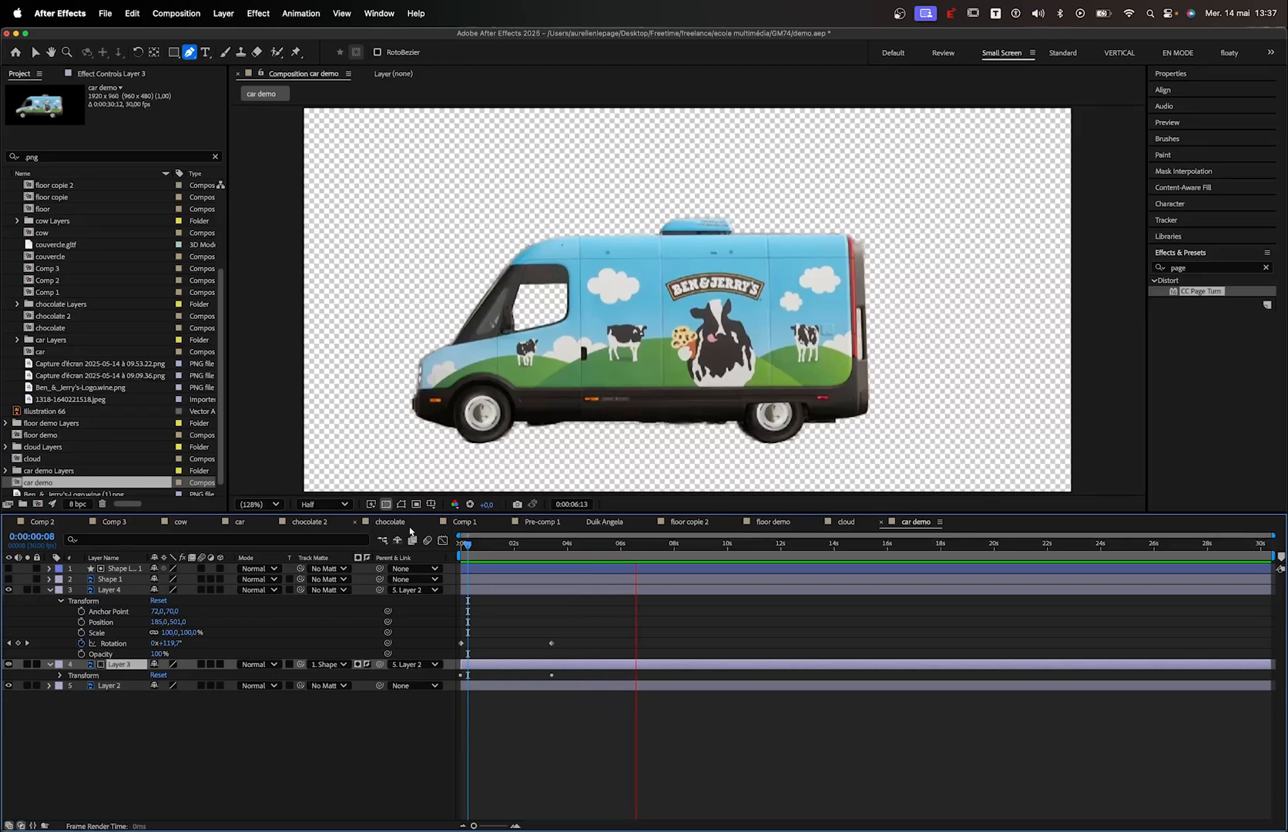
key(space)
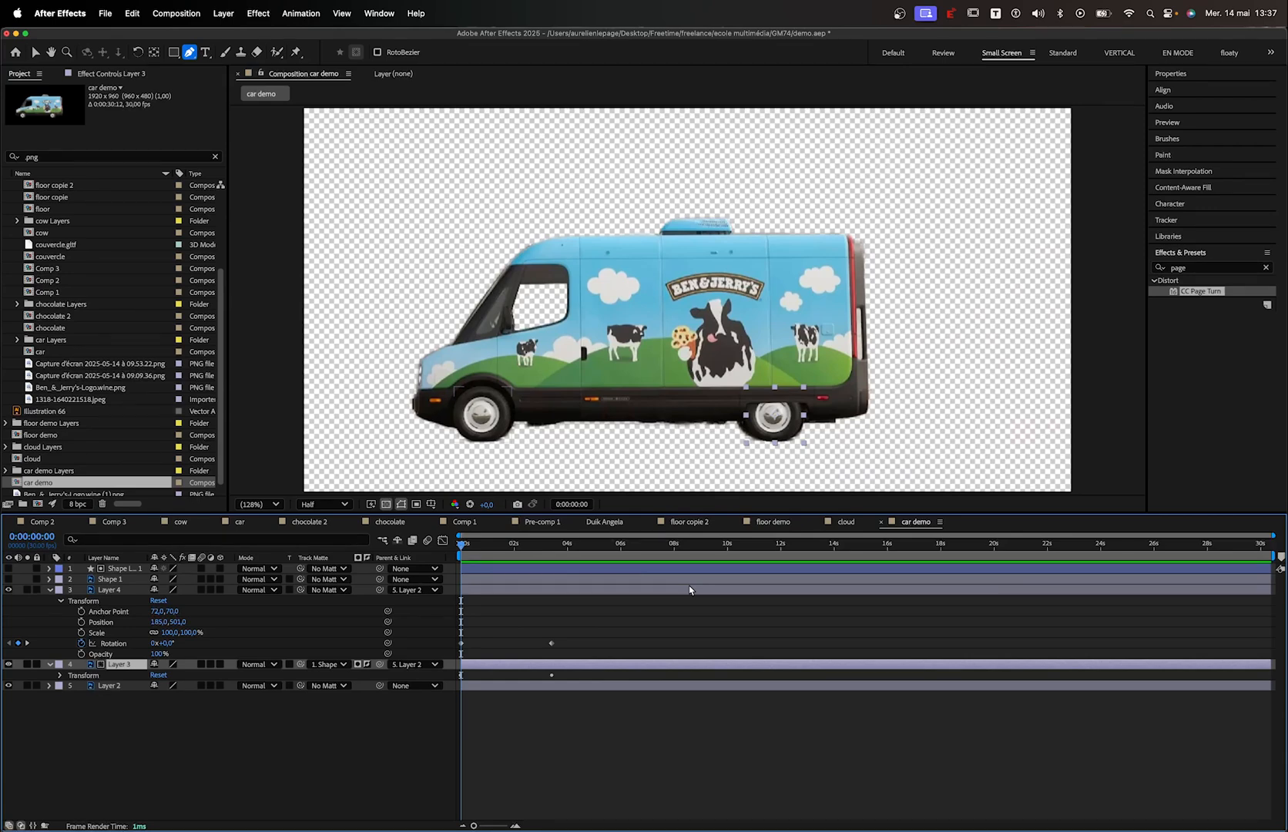
Open the floor demo composition, preview its timeline and filter the project items by "car"
click(772, 522)
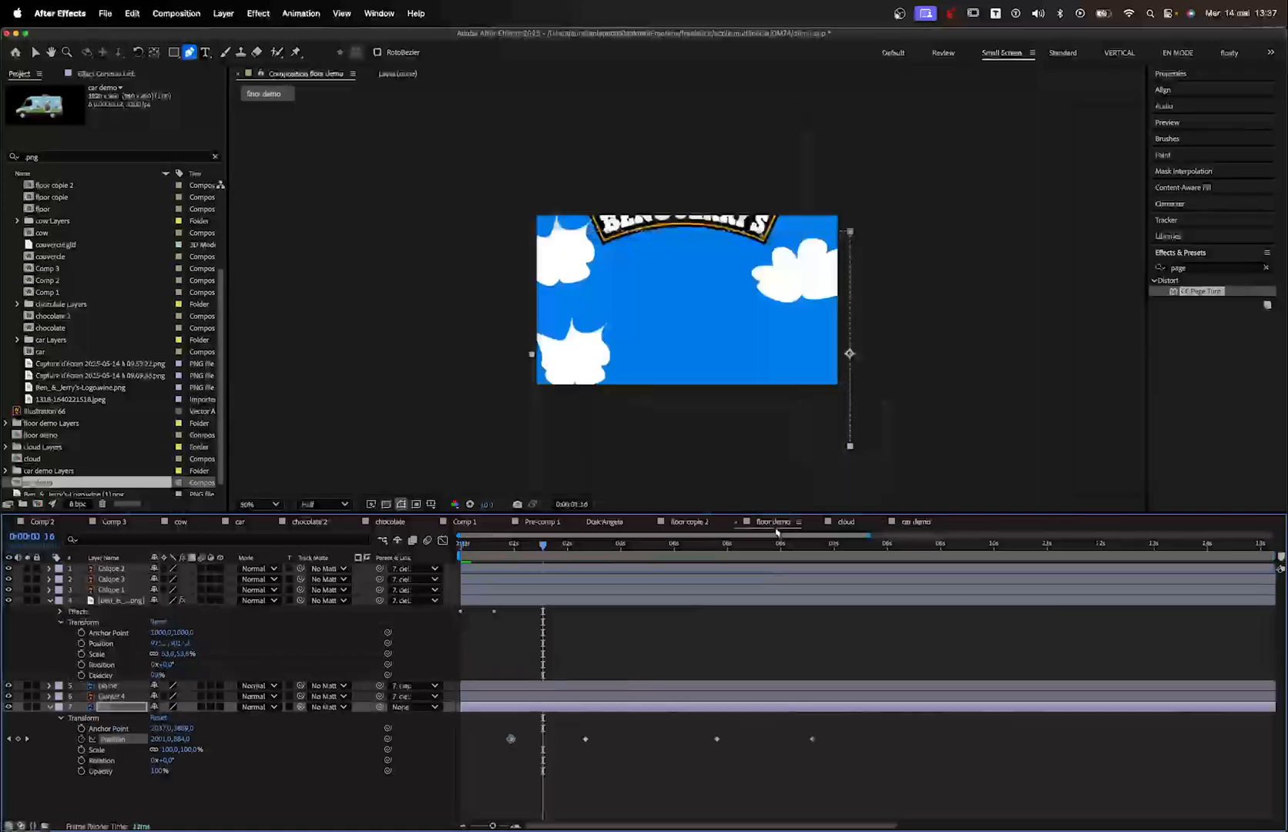
key(space)
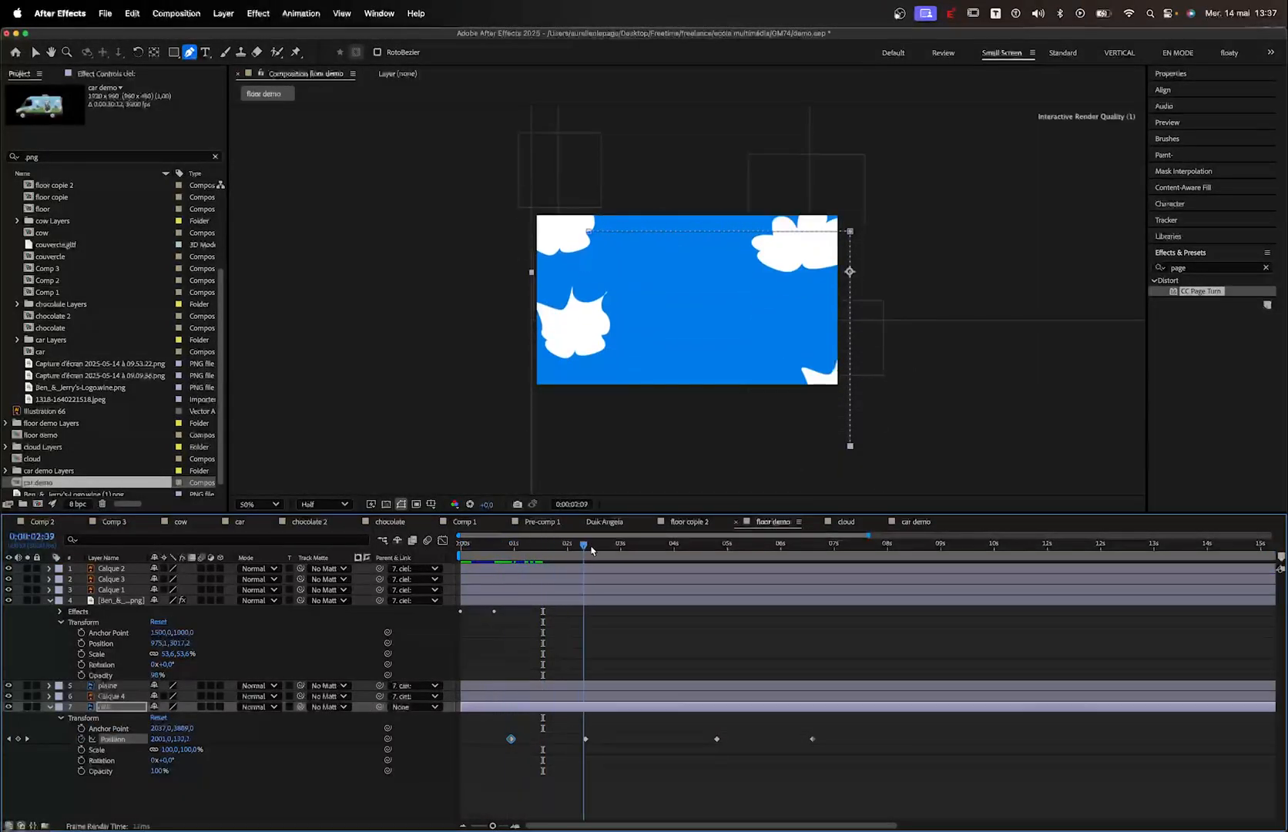
click(64, 157)
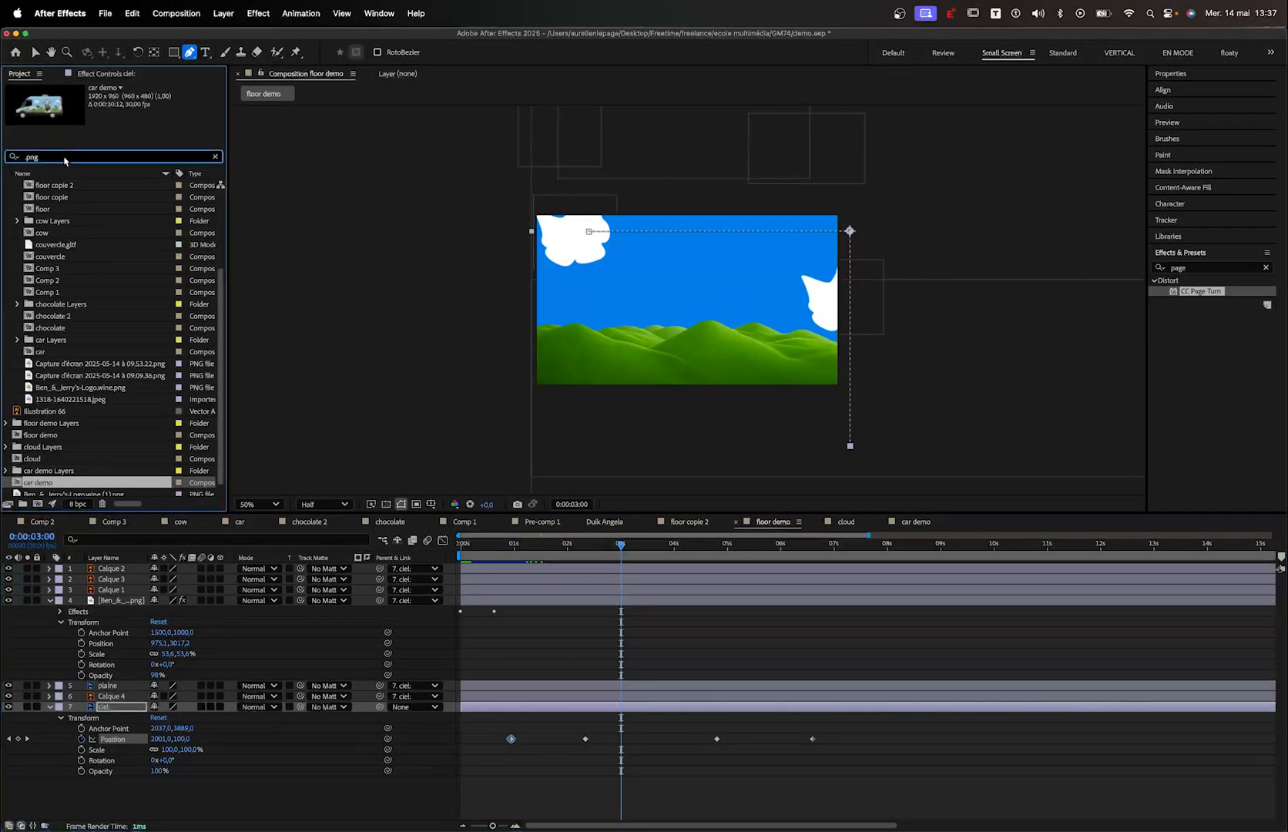
scroll(29, 460, right, 2)
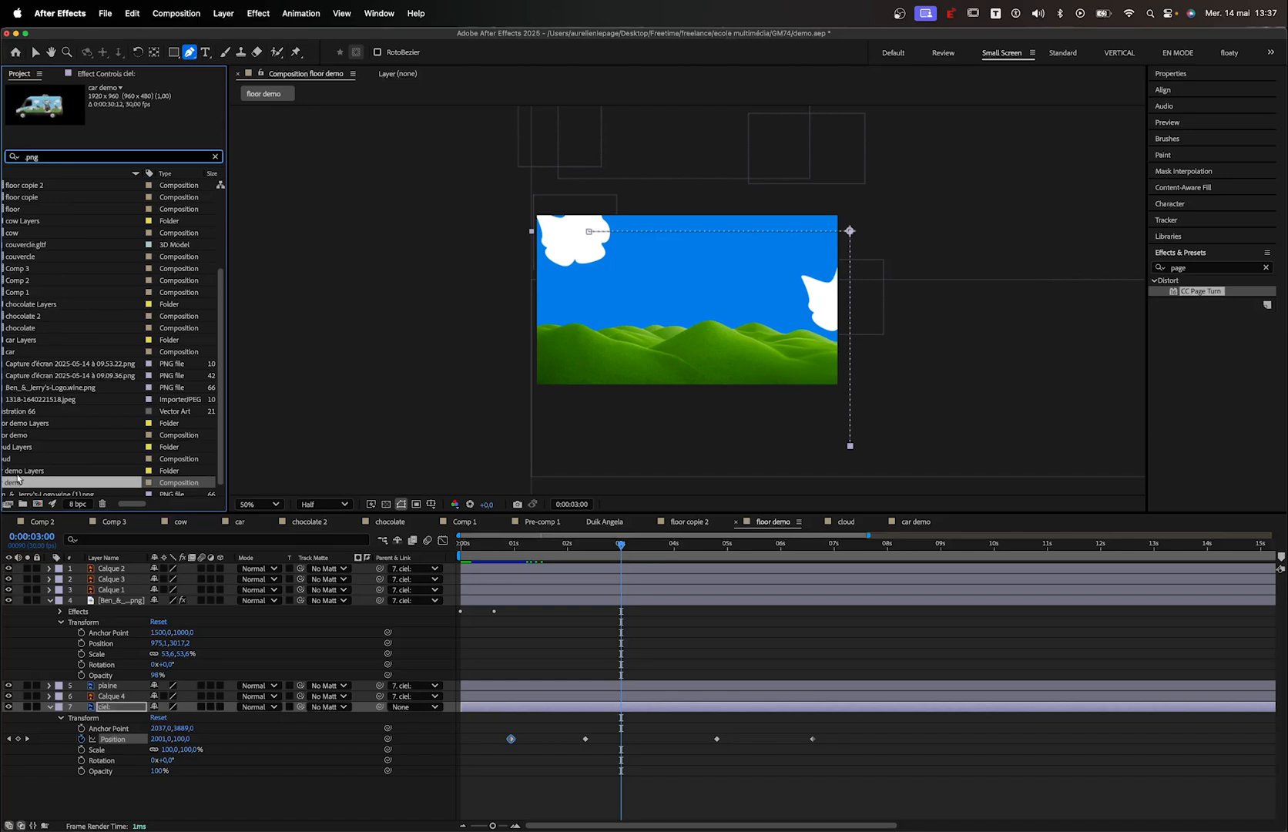
scroll(44, 473, left, 2)
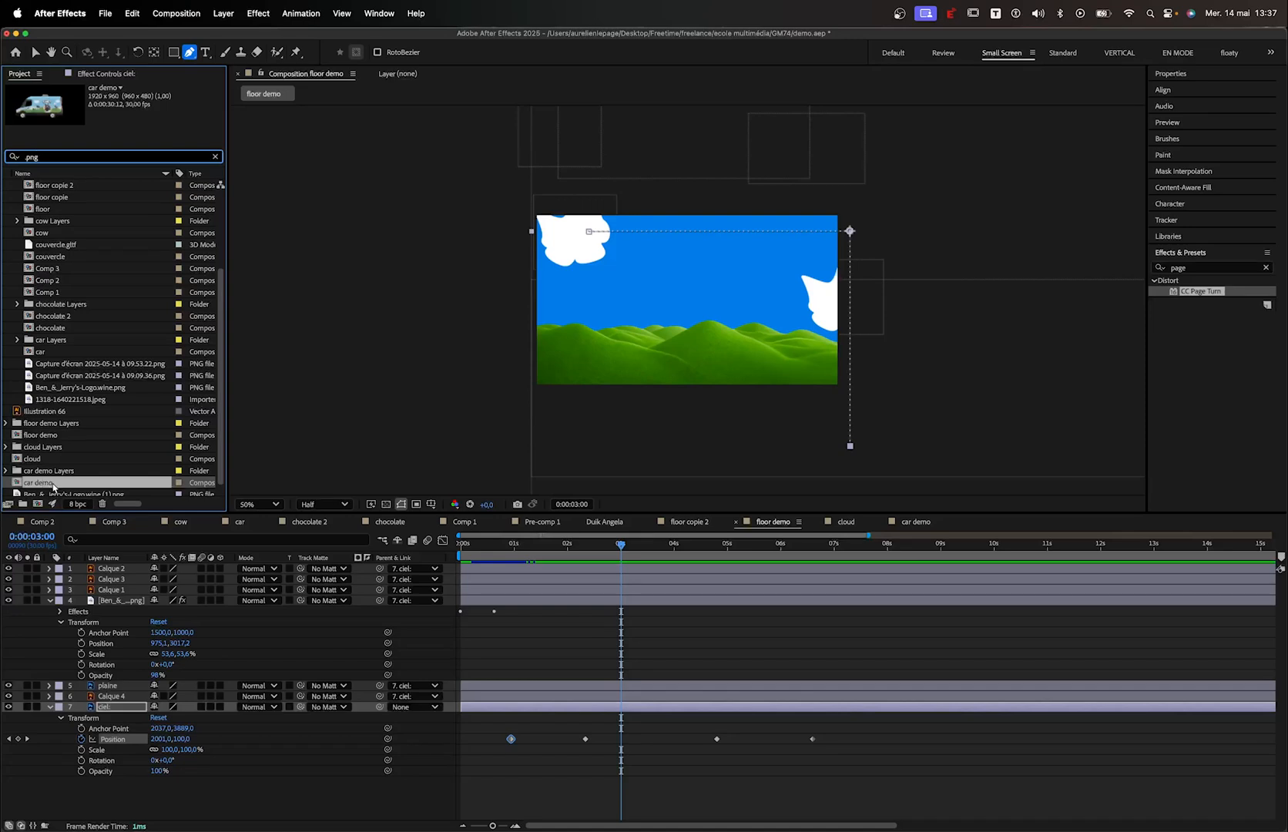
key(Return)
key(super+f)
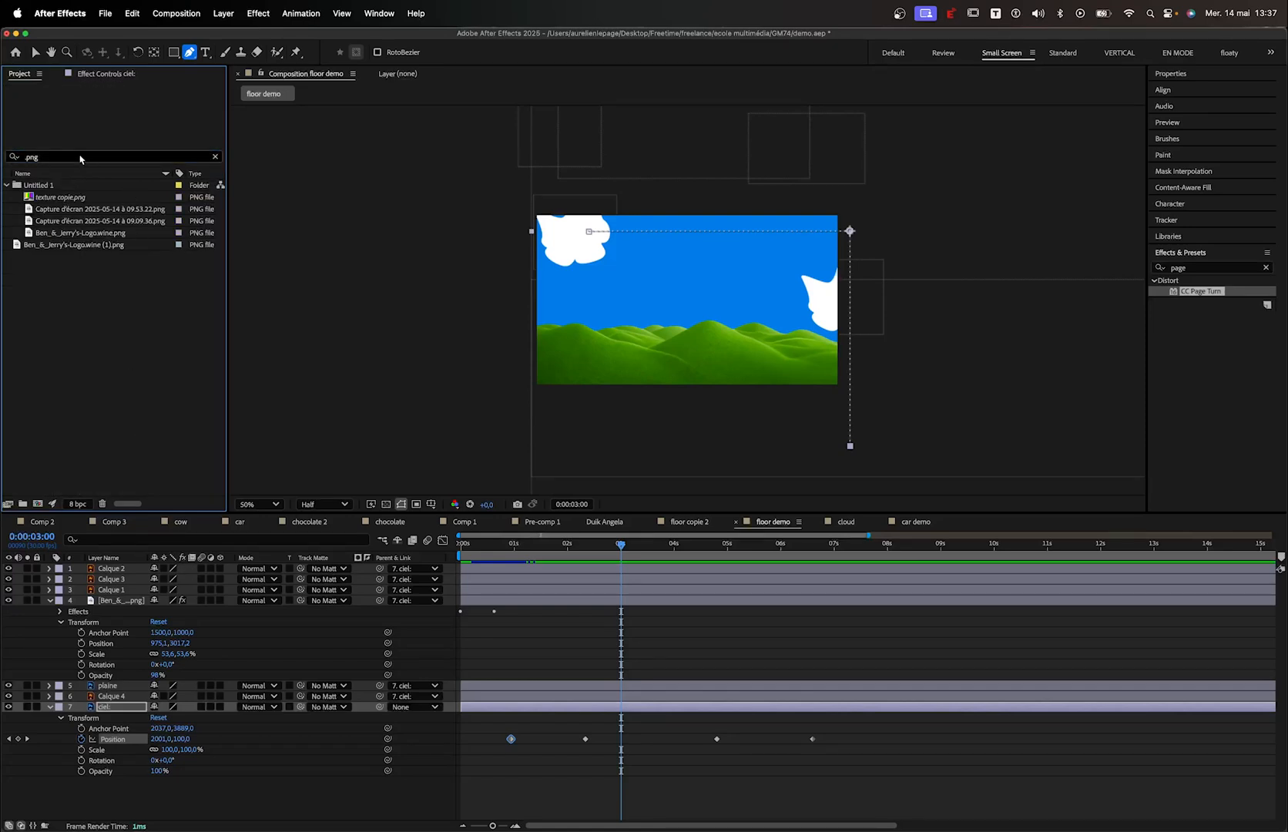
mouse_move(21, 190)
key(BackSpace)
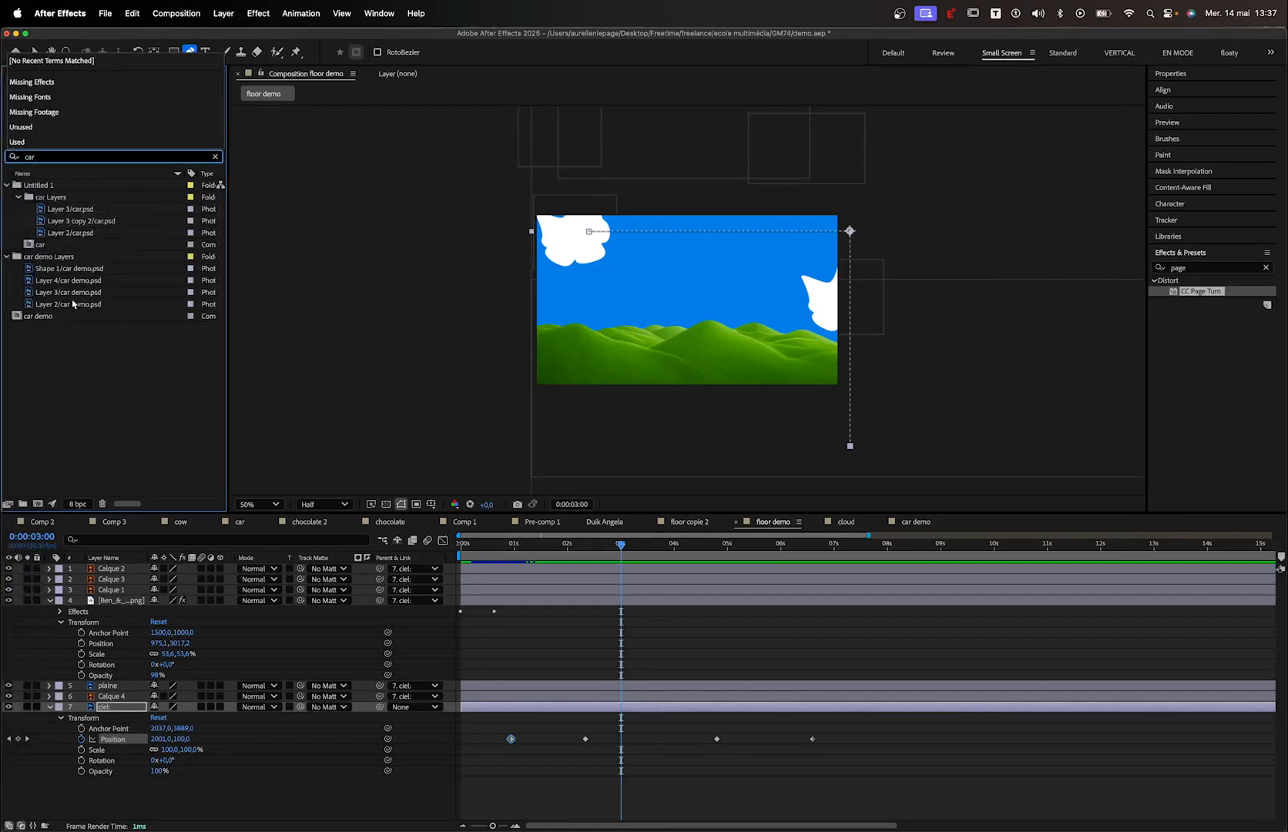
Add the car demo composition as the top layer of floor demo and reveal its Scale property
click(48, 318)
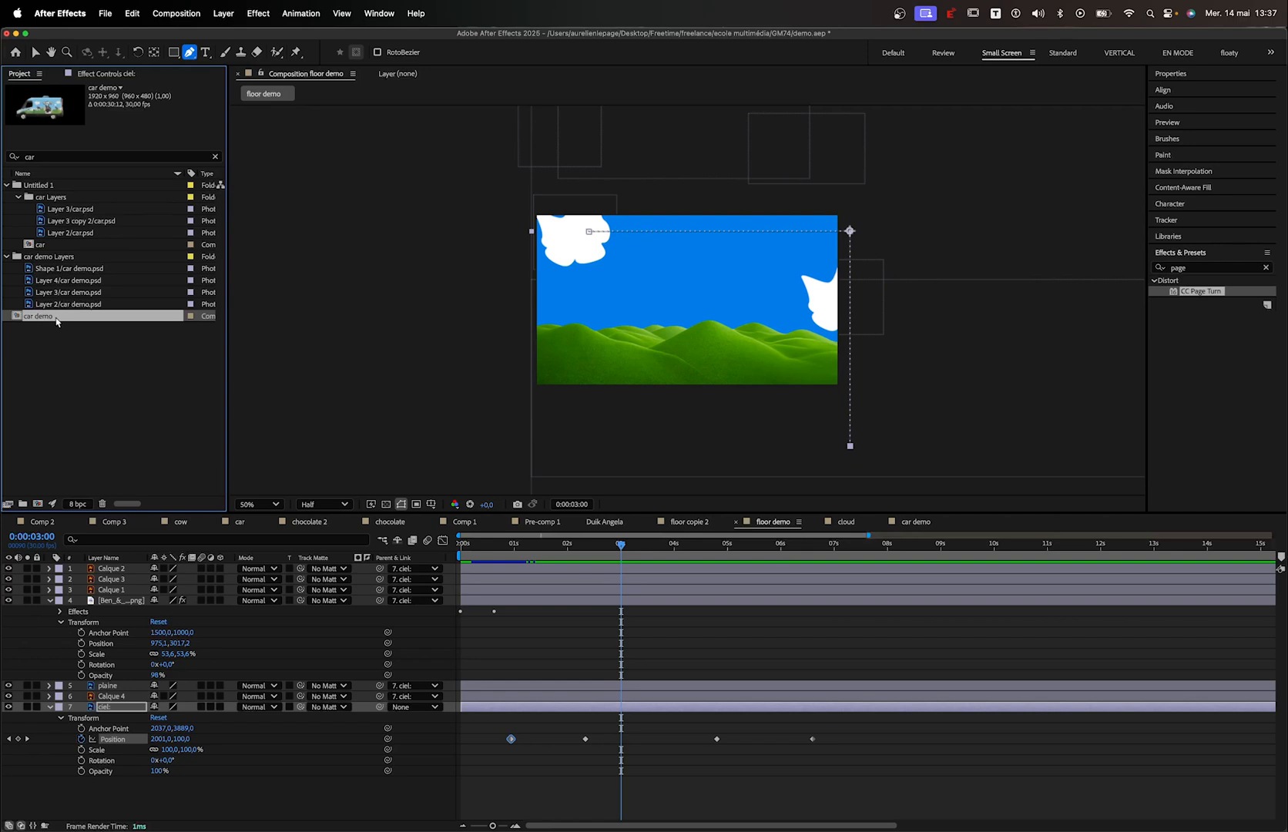
drag(332, 527, 276, 569)
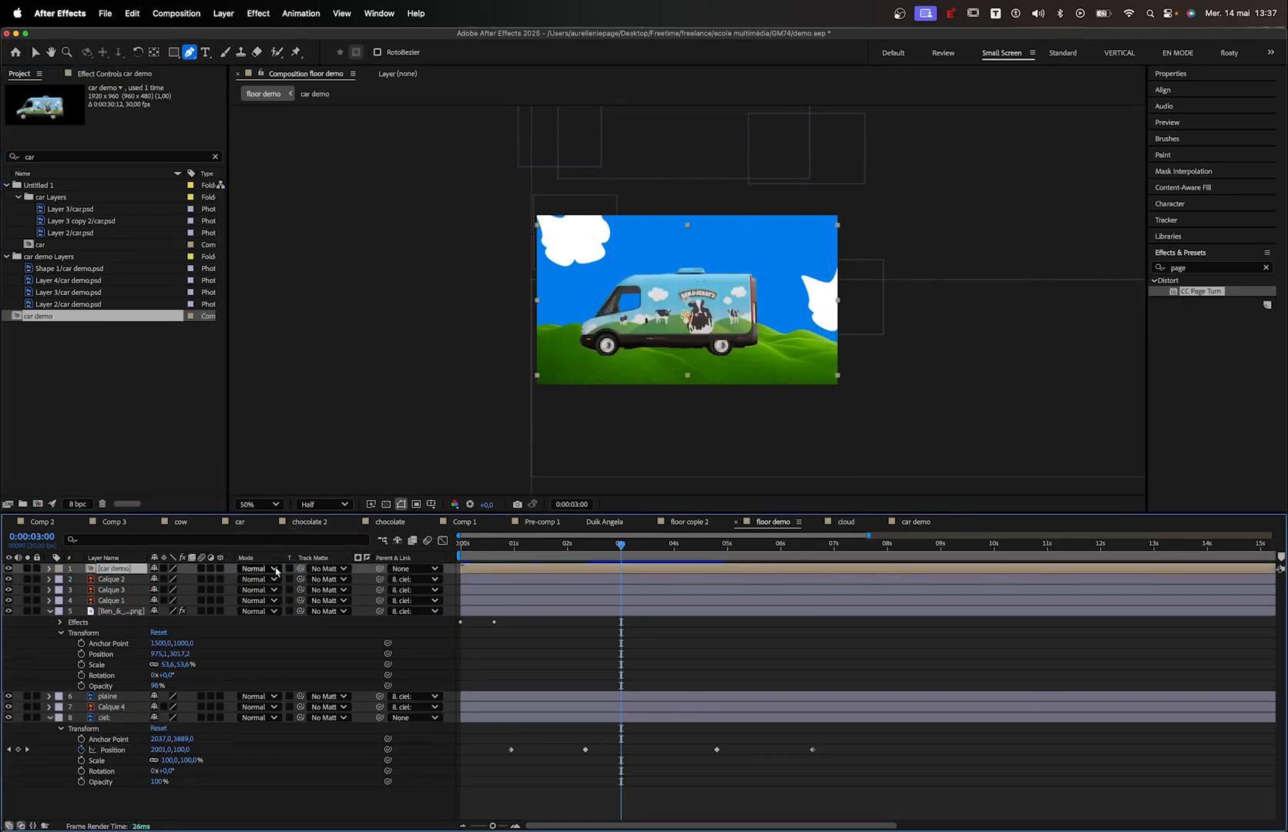
key(slash)
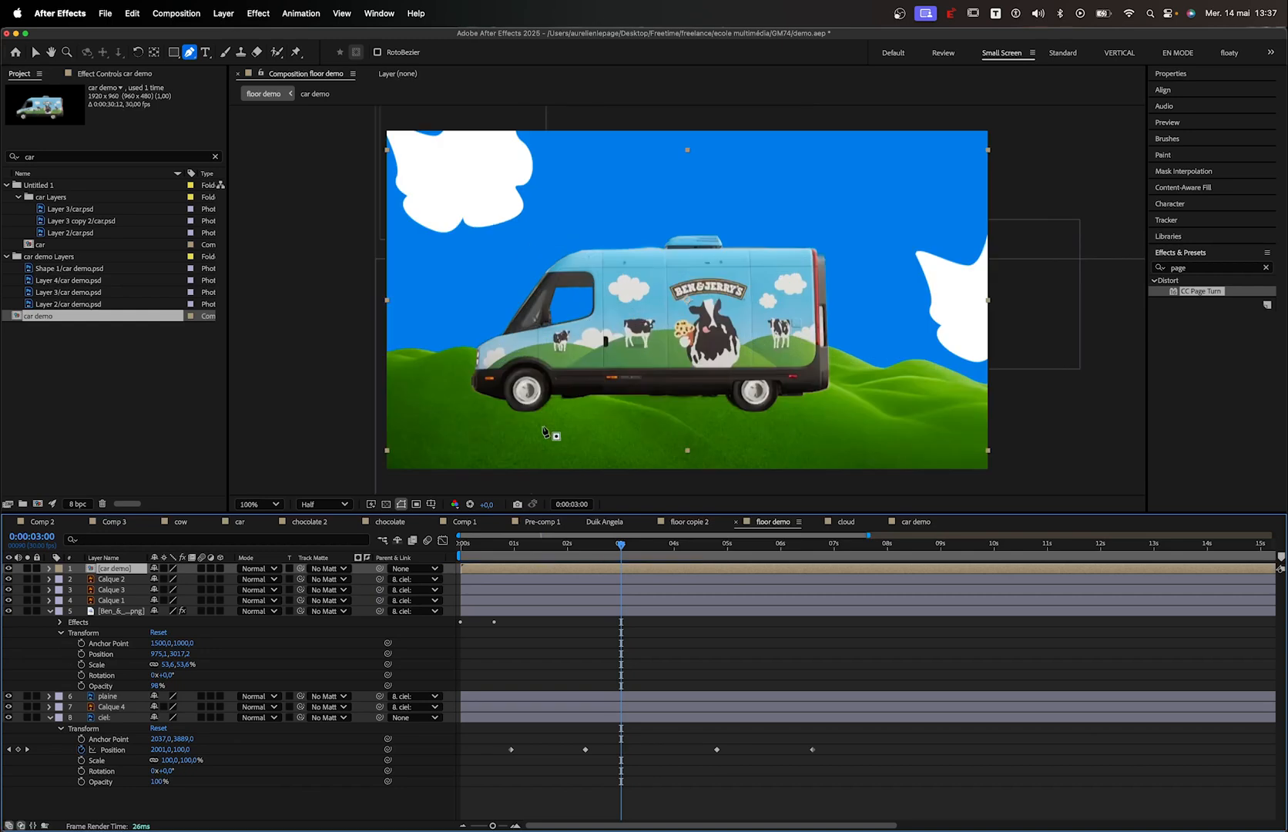
drag(487, 548, 583, 556)
drag(609, 560, 643, 561)
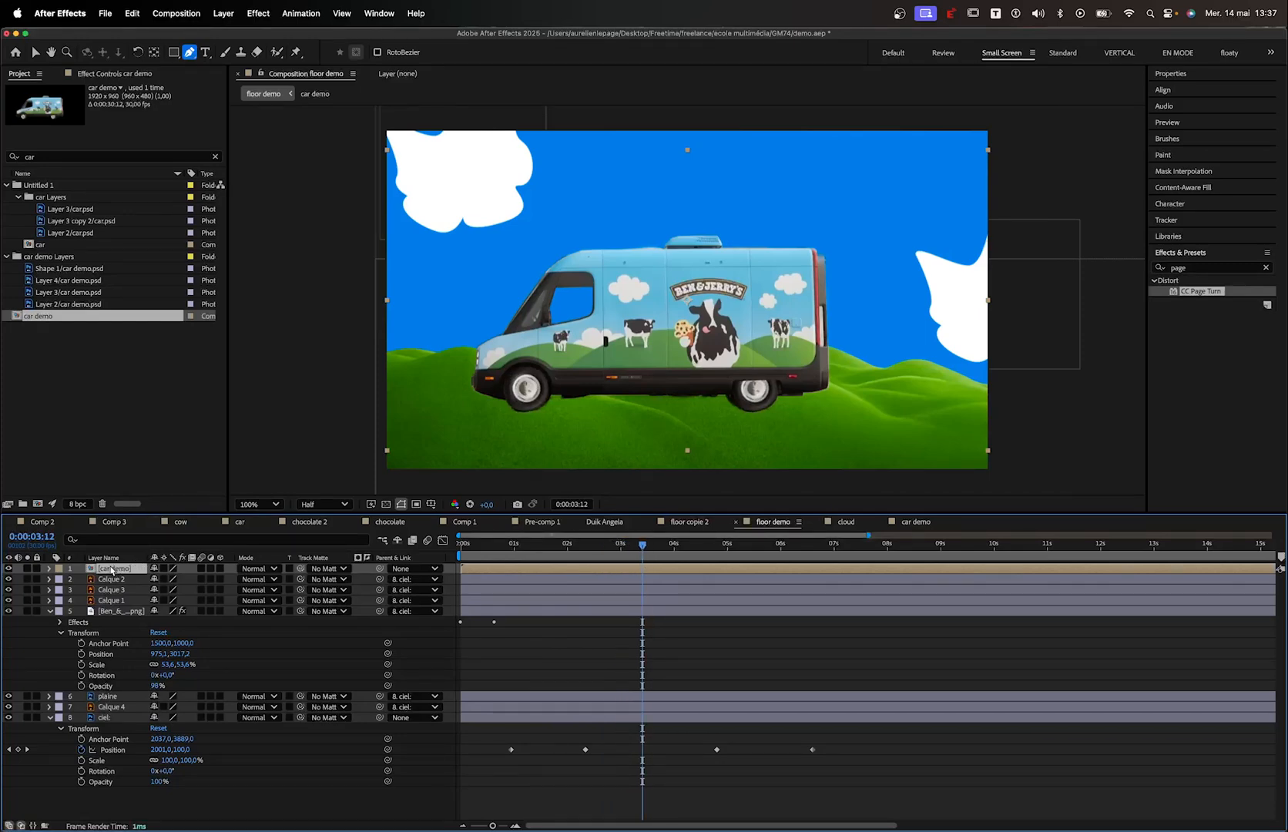
key(s)
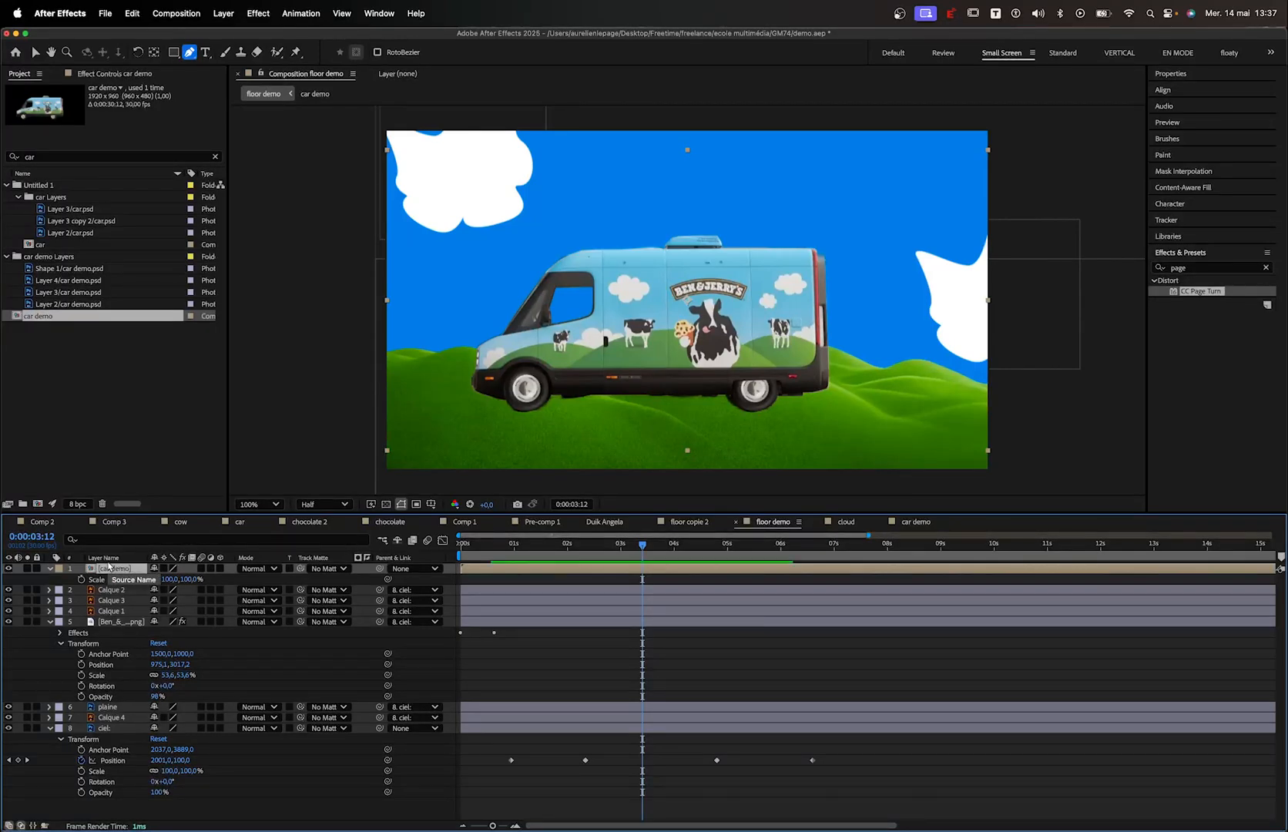
Try to mirror the car demo layer by setting its linked scale to -100%
click(167, 578)
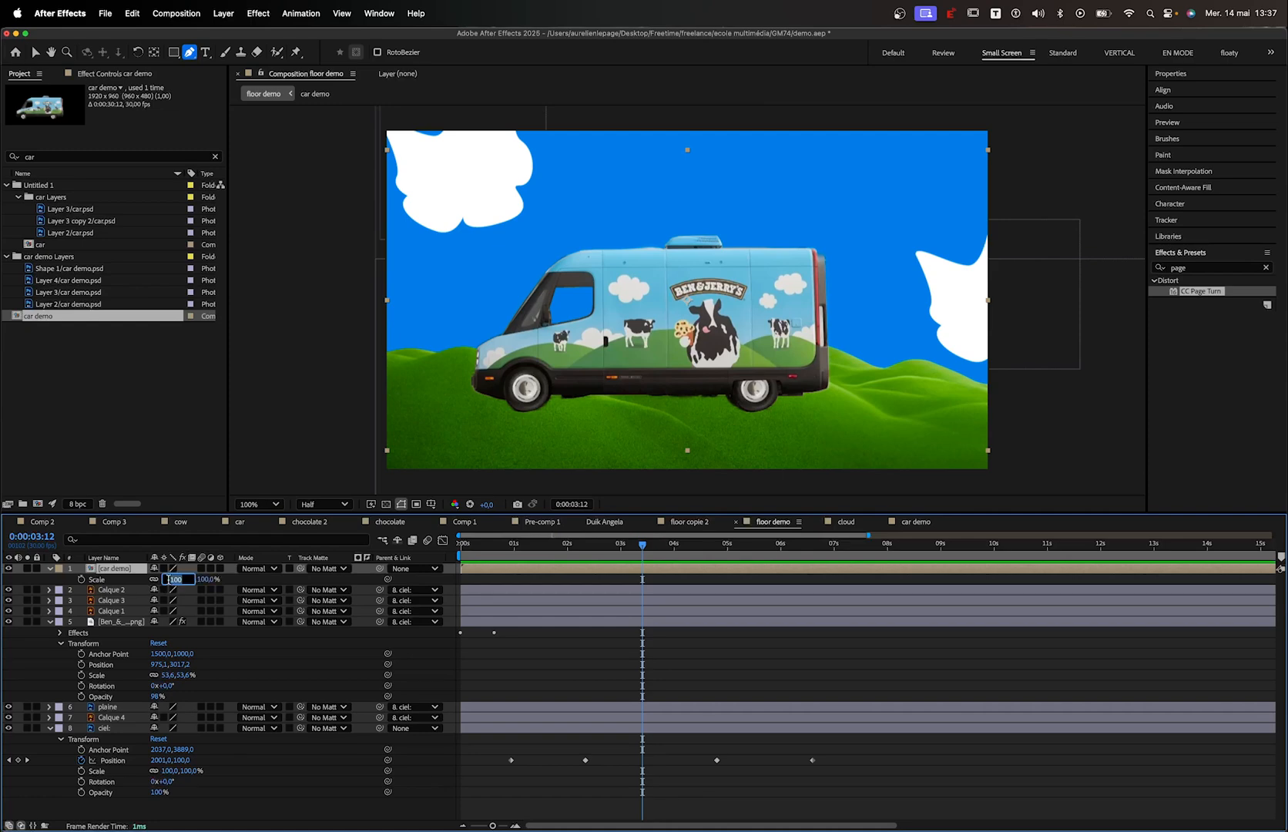
key(Right)
text(-)
key(Return)
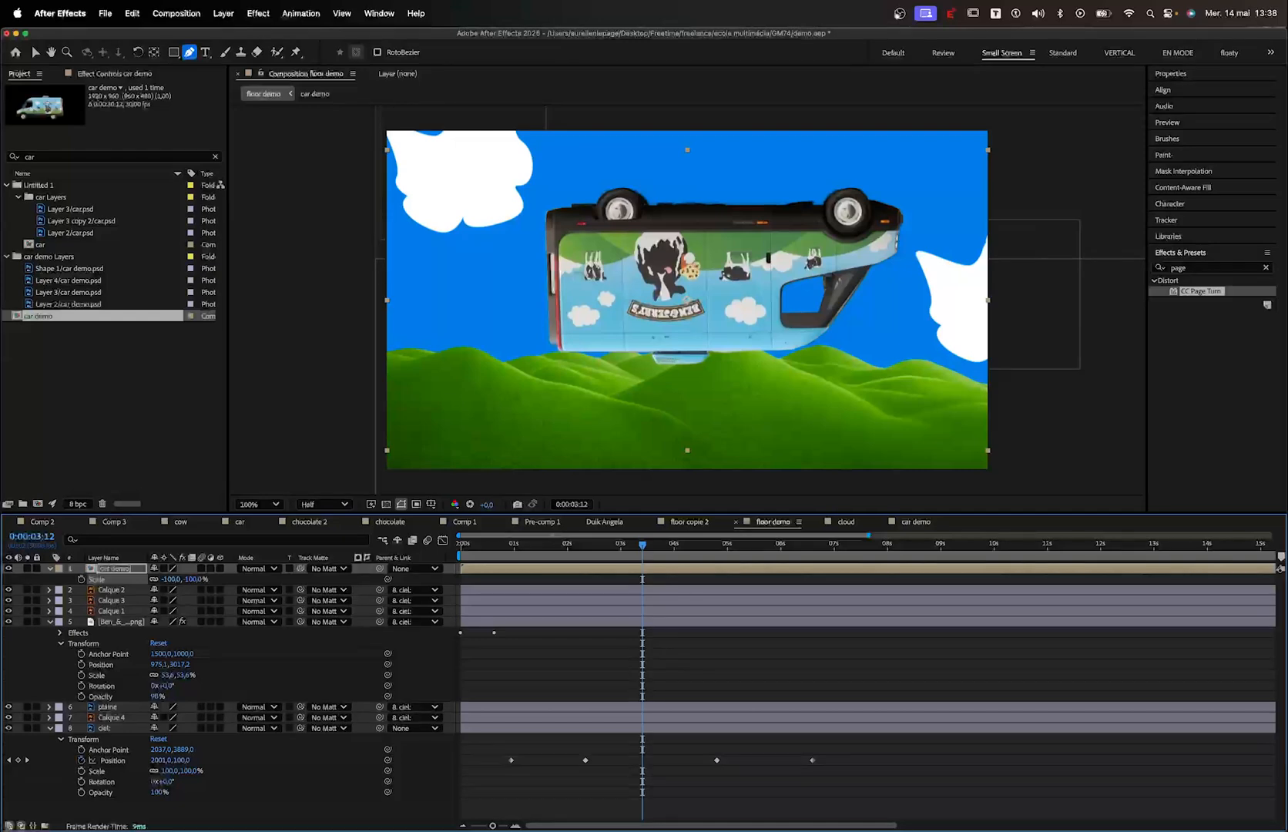
key(super+z)
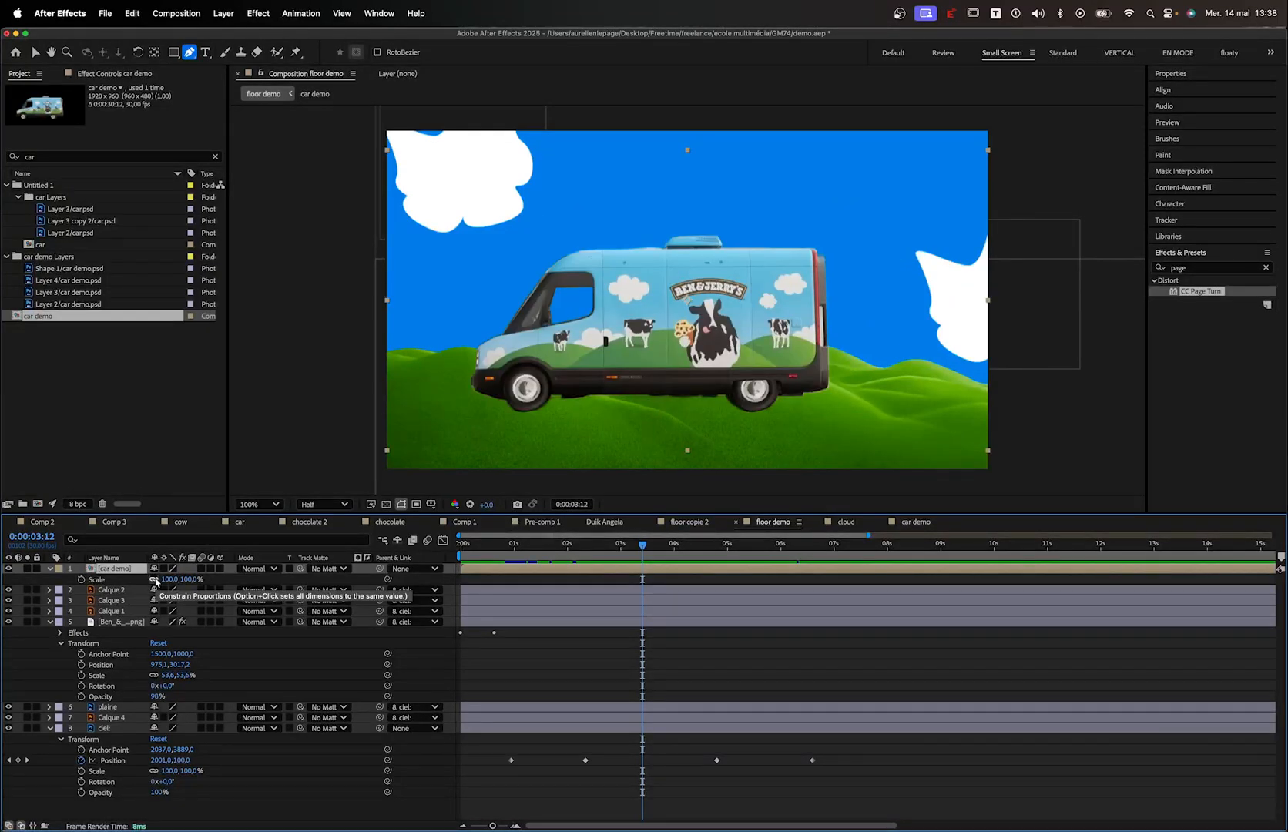
Unlink the car demo layer's scale proportions and set only its horizontal scale to -100%
click(154, 580)
click(171, 579)
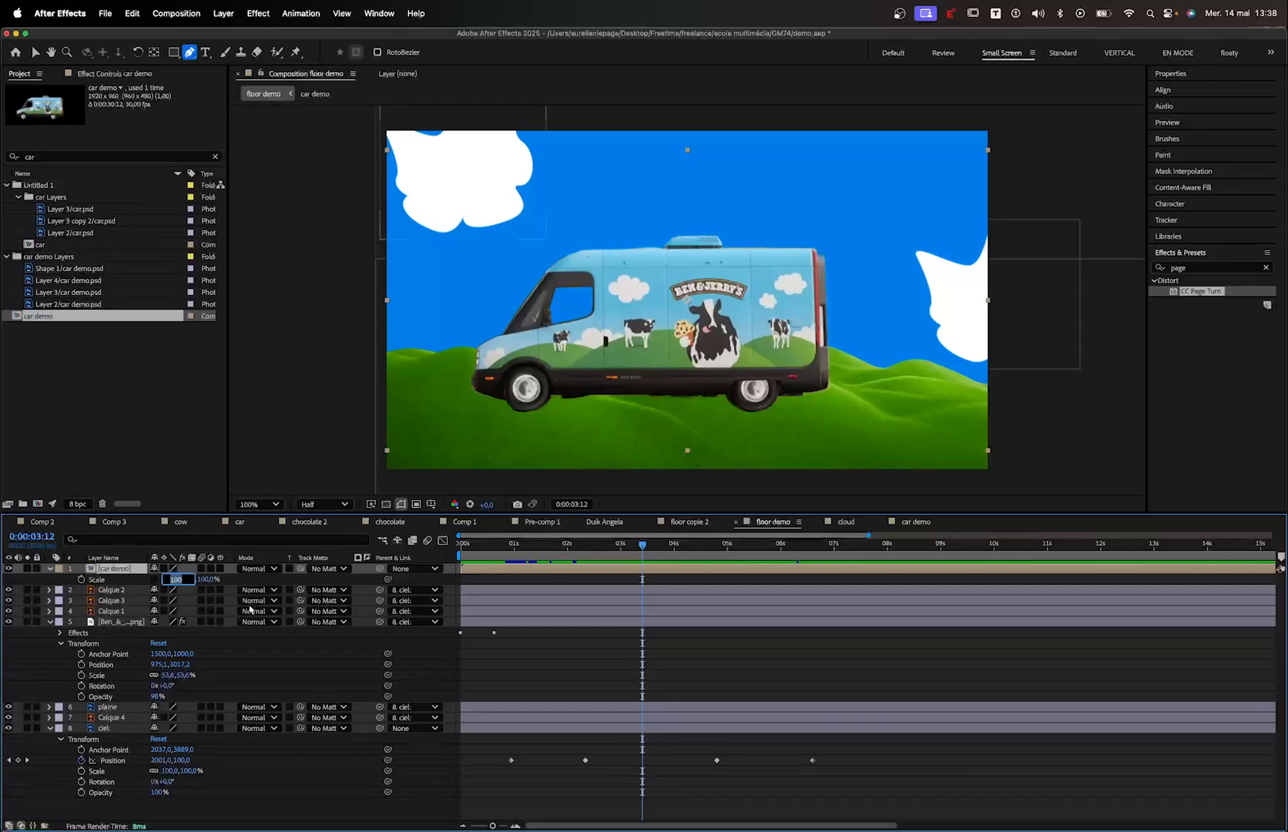
text(-100)
key(Return)
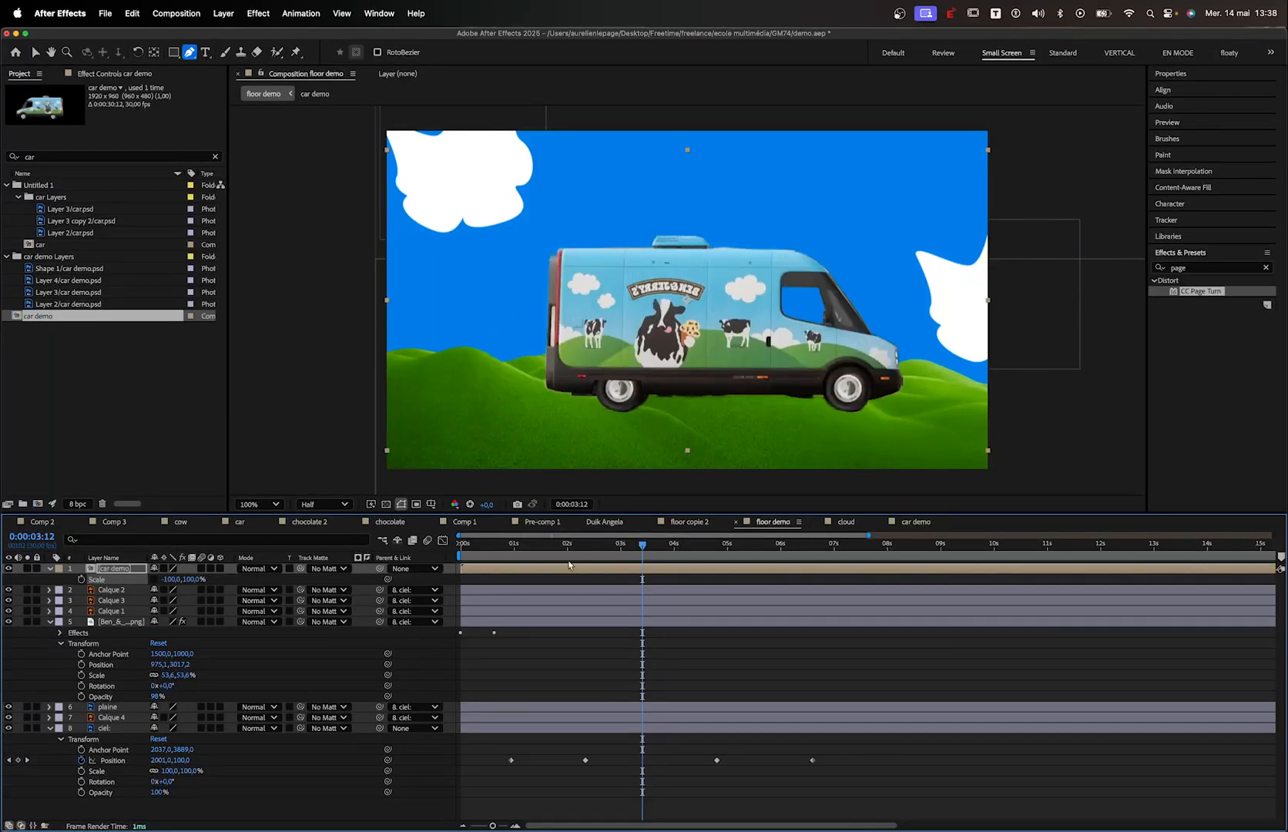
click(558, 632)
click(114, 570)
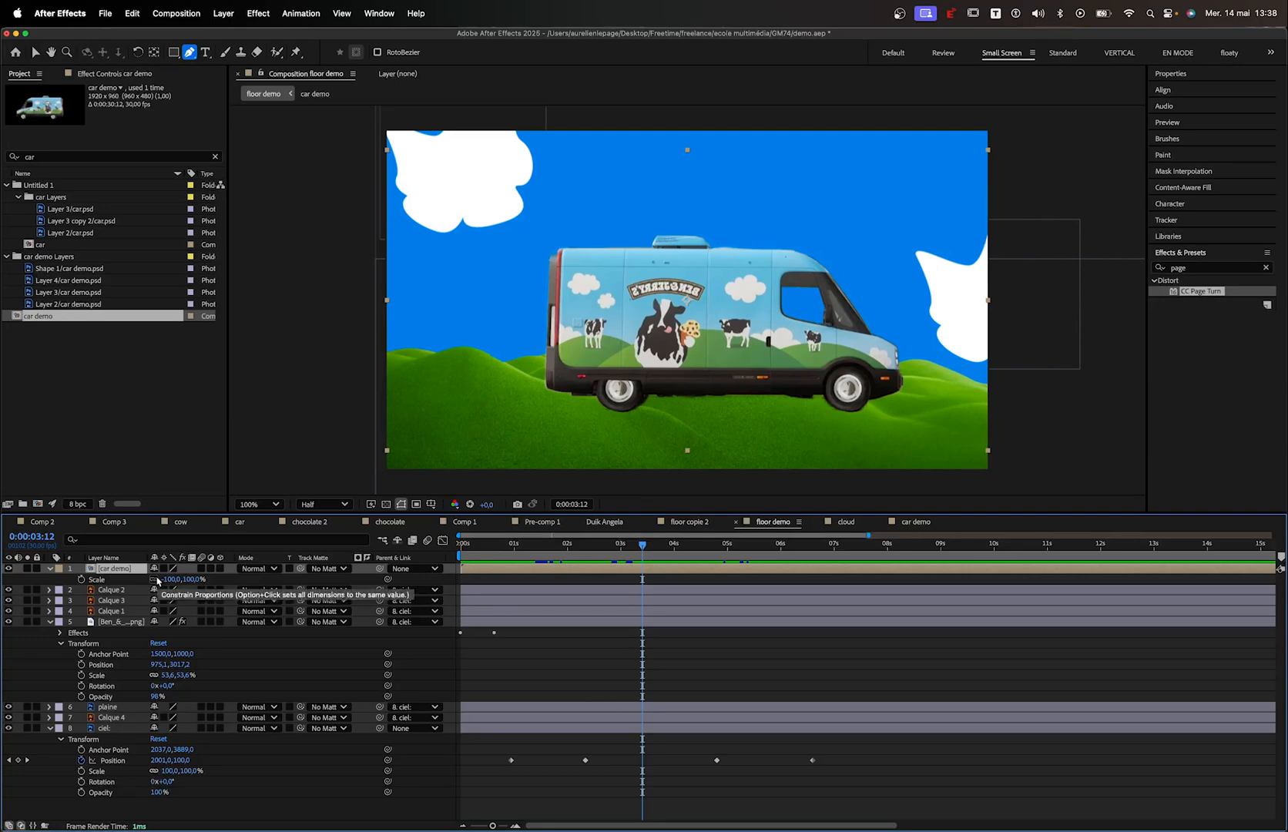
Relink the scale proportions and reduce the mirrored car demo layer to -76, 76%
click(156, 581)
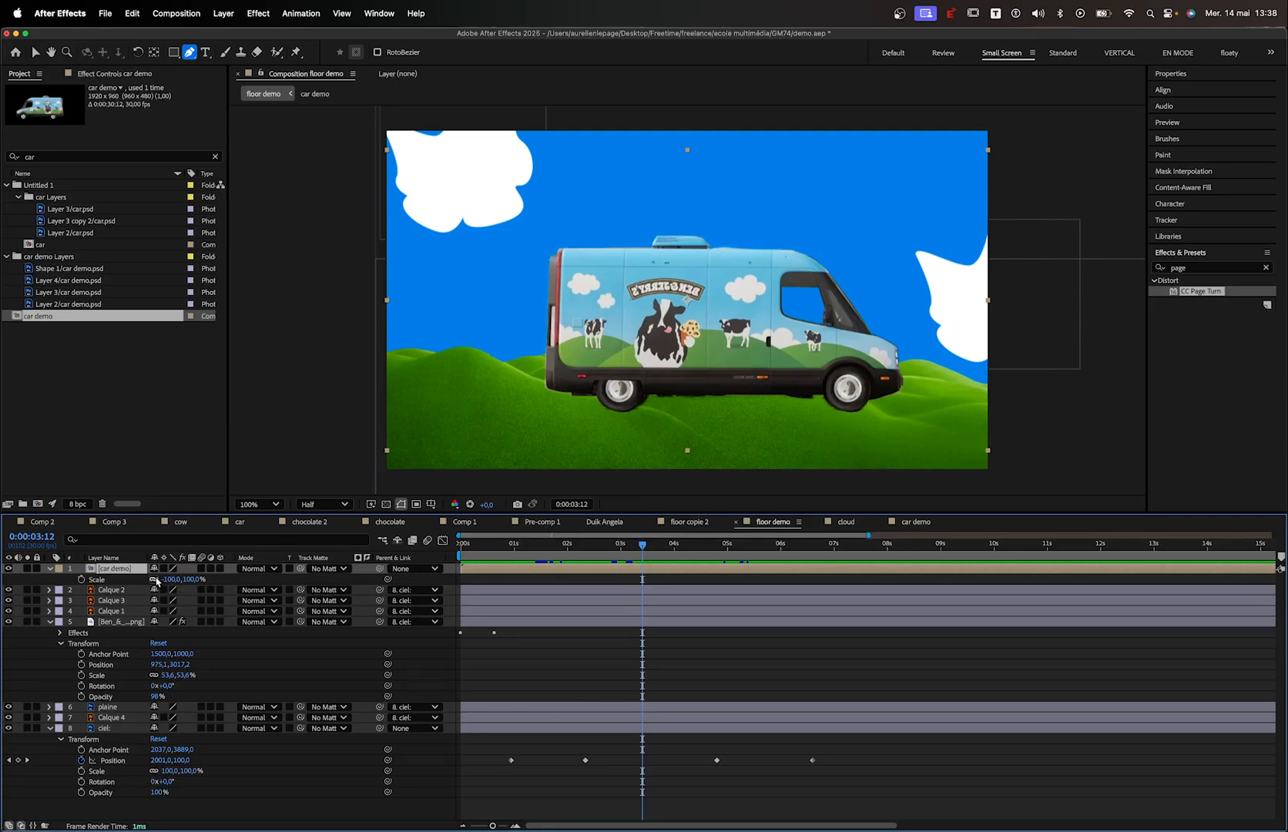
mouse_move(171, 579)
mouse_down()
mouse_move(220, 579)
mouse_move(166, 585)
mouse_up()
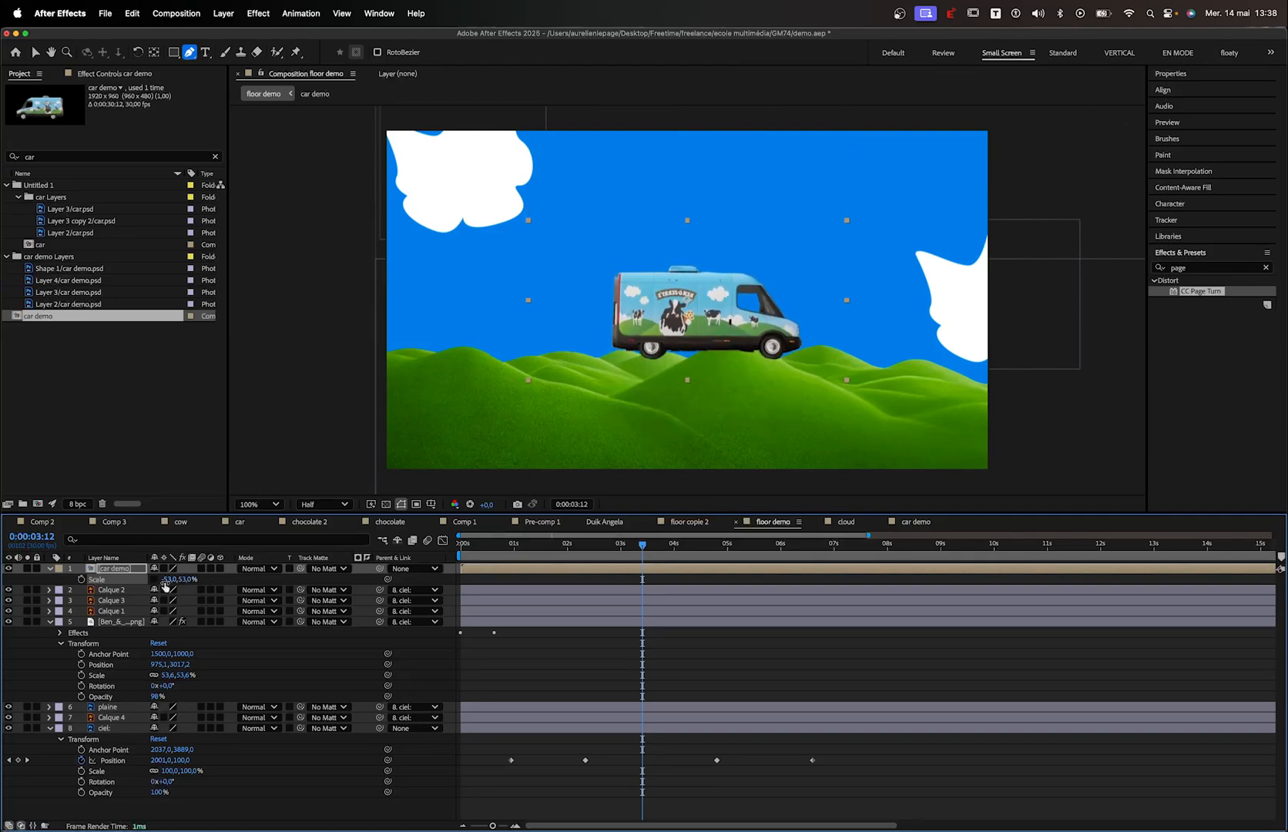
key(super+z)
key(super+z)
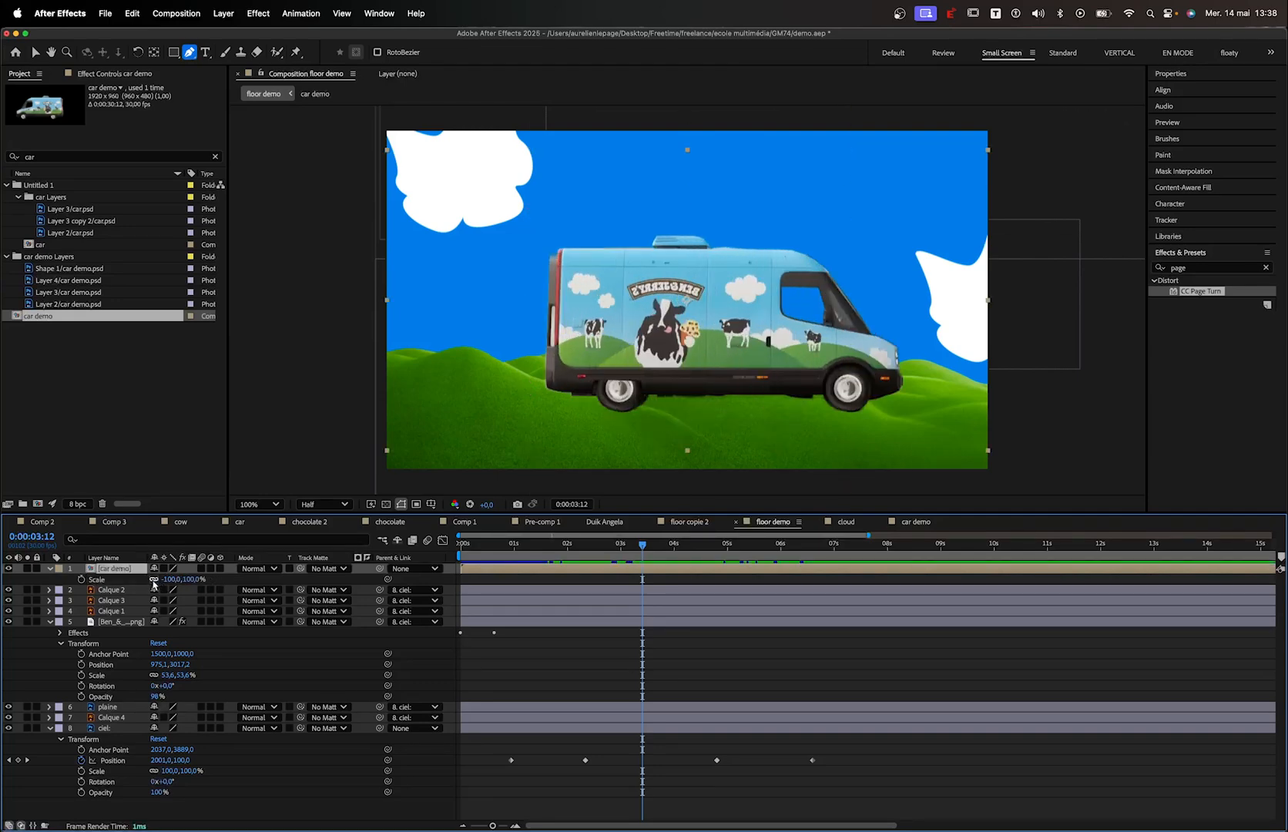
drag(165, 580, 194, 580)
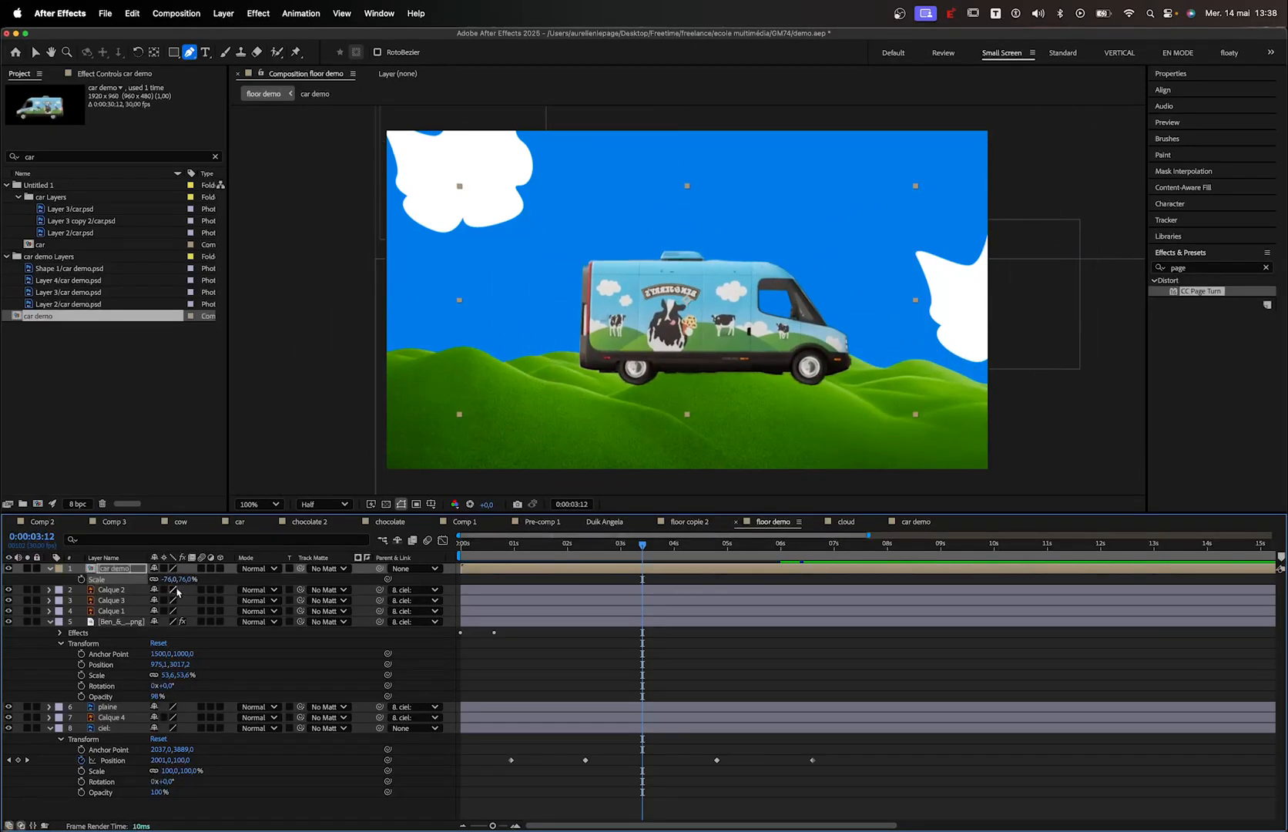
Move the van down onto the green hills with the Selection tool, to about 896, 752
scroll(772, 254, down, 2)
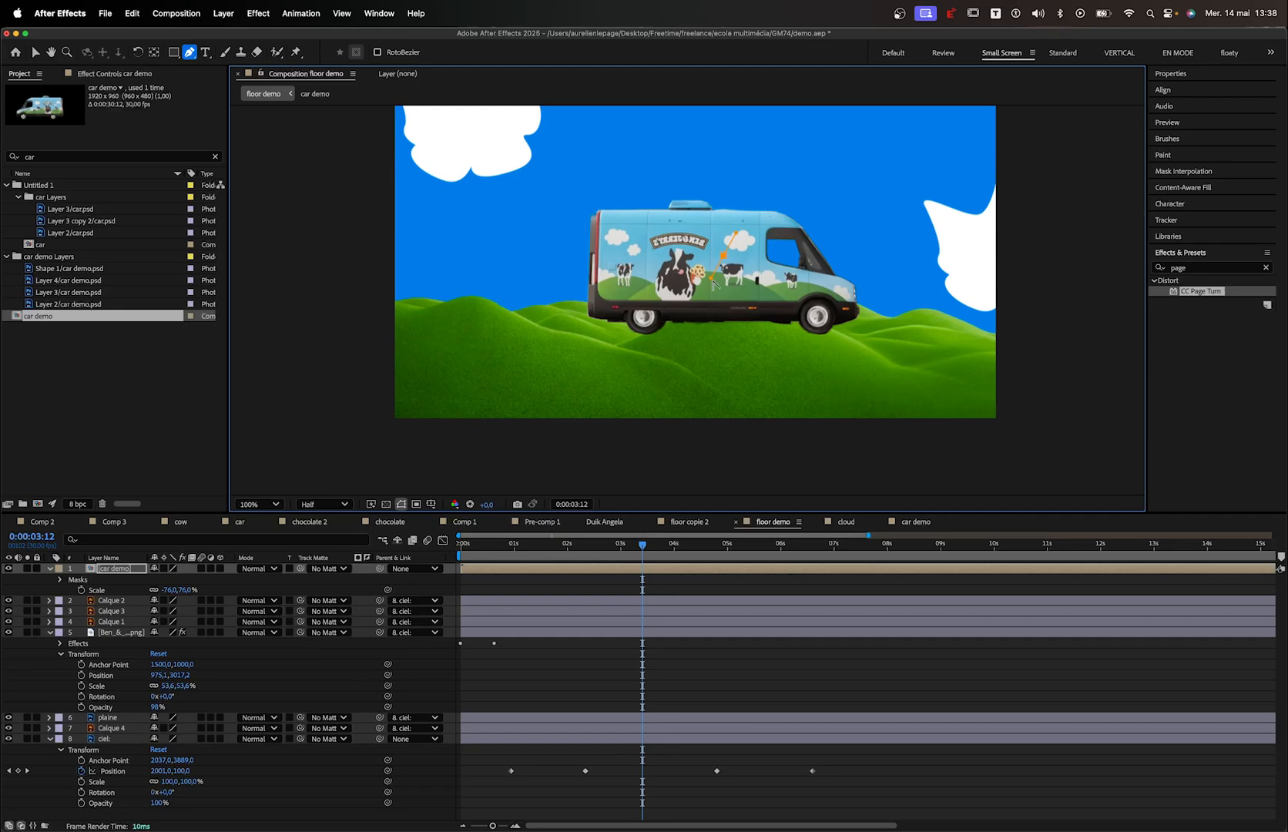
key(v)
drag(707, 278, 694, 339)
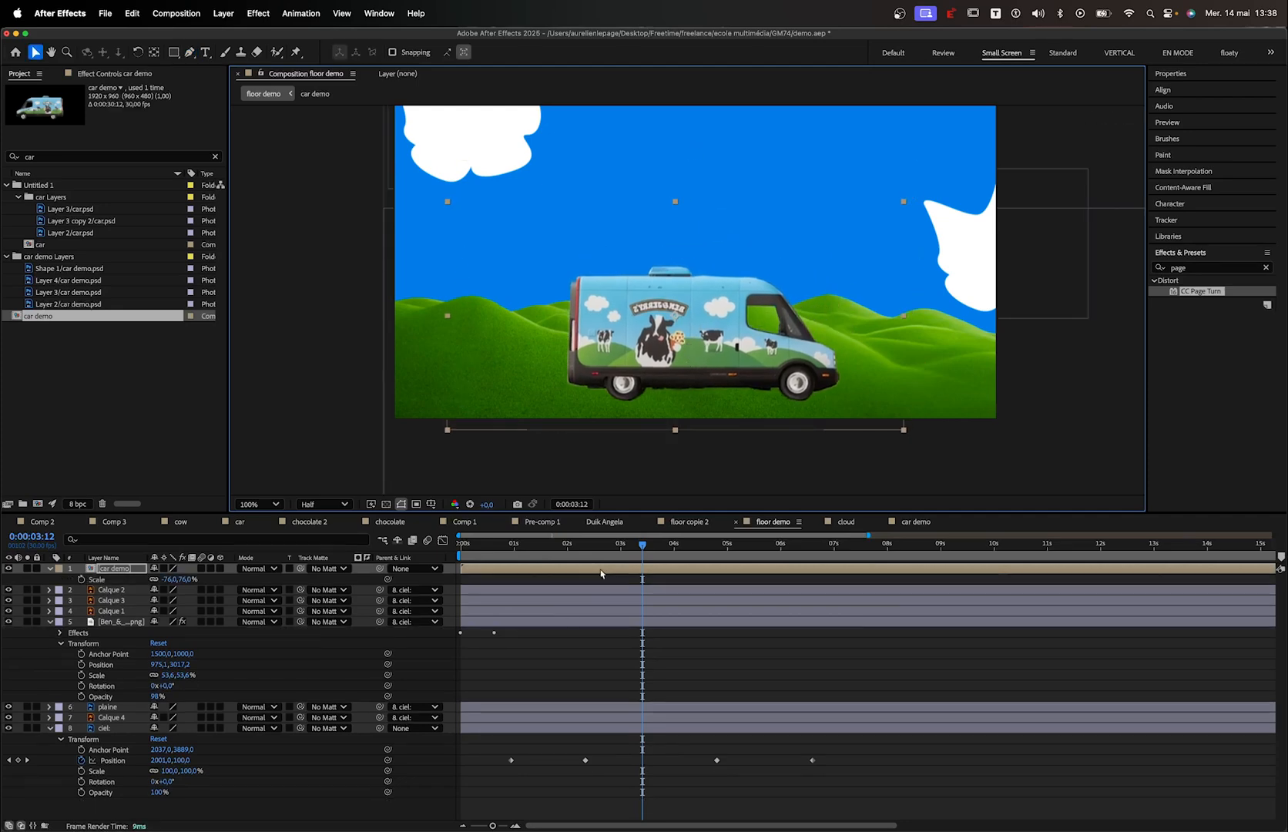
Scrub the animation to 0:00:03:04 and expand all transform properties of the car demo layer
click(486, 545)
drag(473, 549, 629, 559)
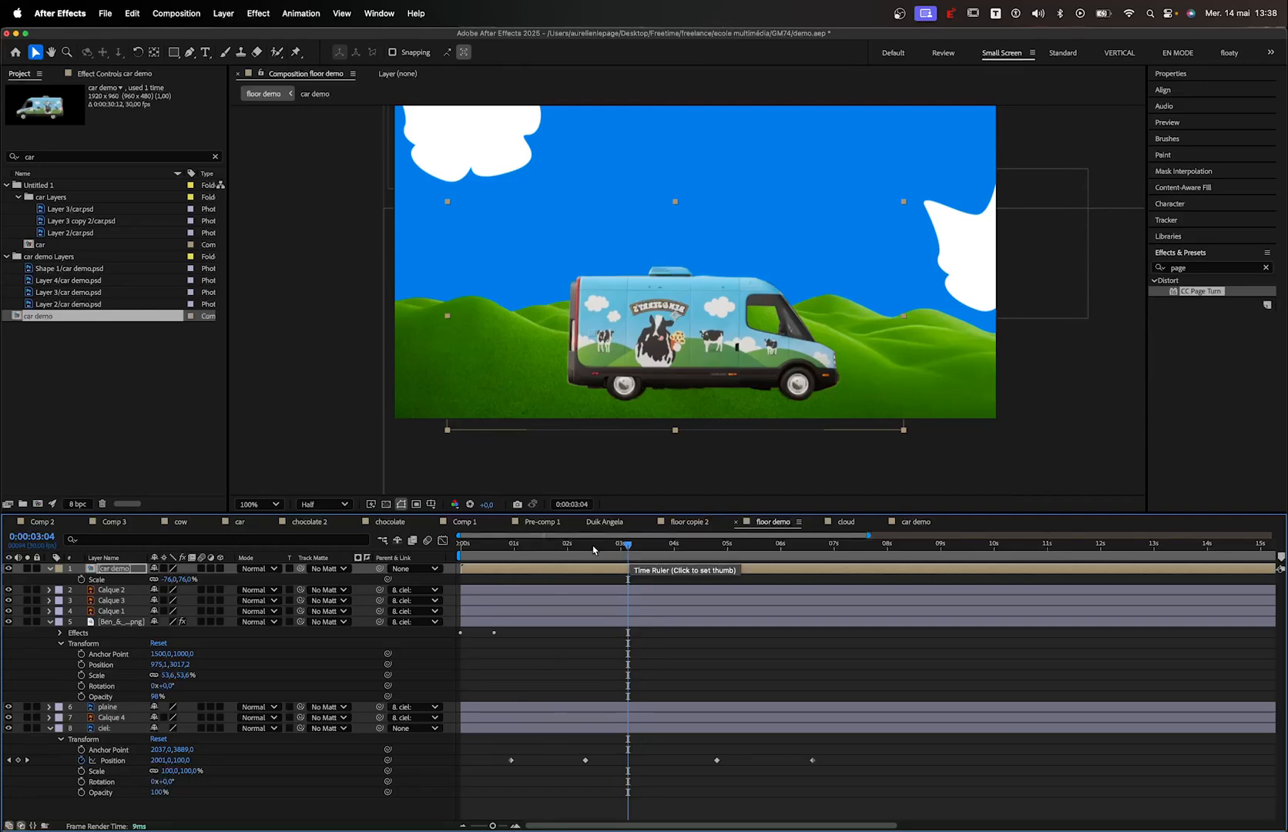
click(50, 573)
click(50, 573)
click(51, 573)
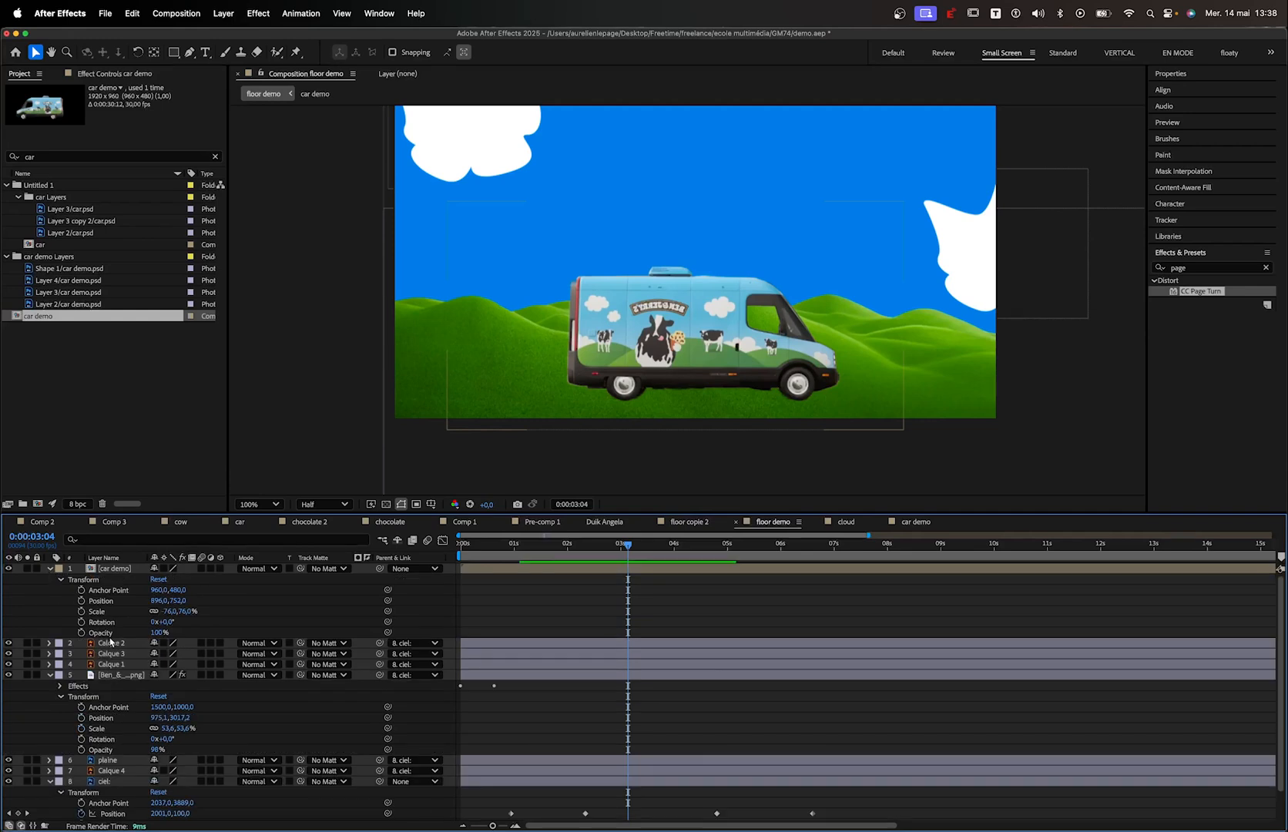
Try to start the van's Position animation with a keyframe at 0:00:03:04
click(80, 600)
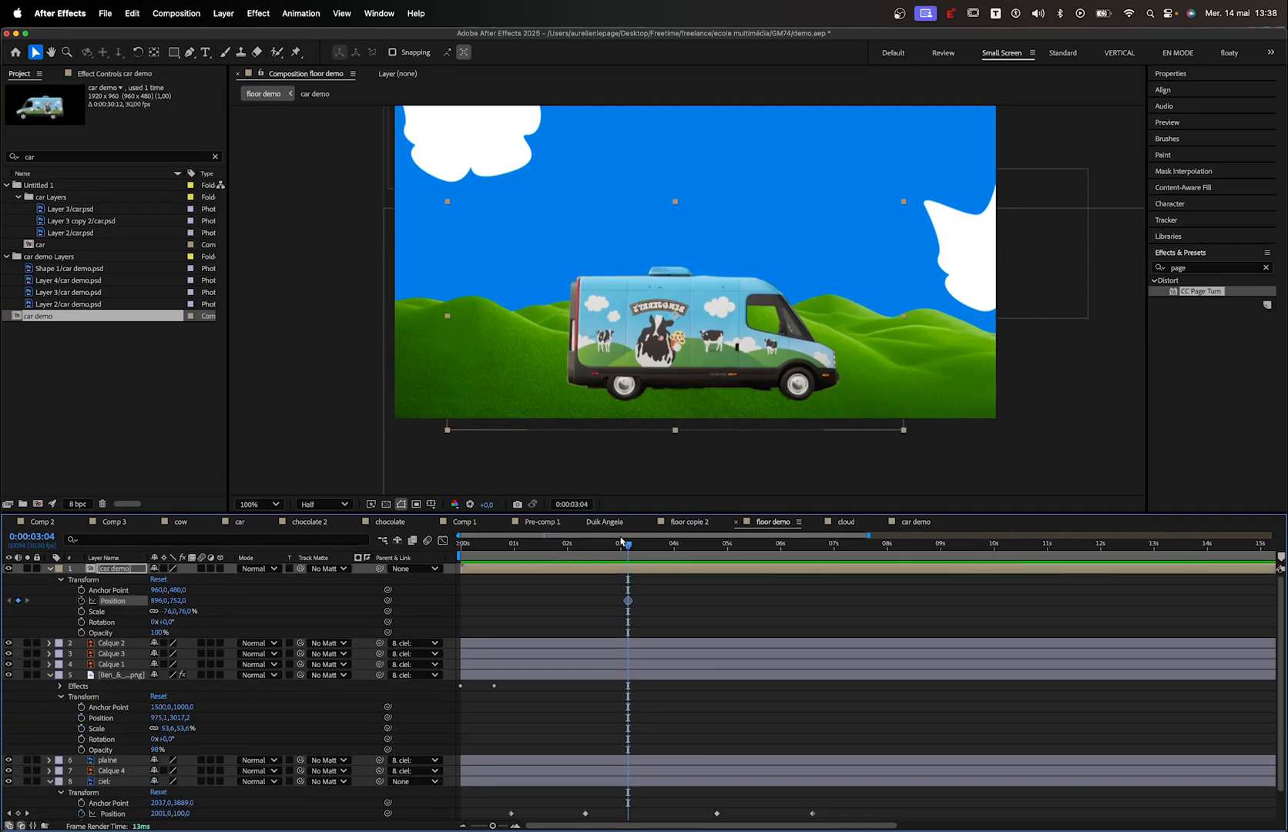
drag(628, 545, 601, 548)
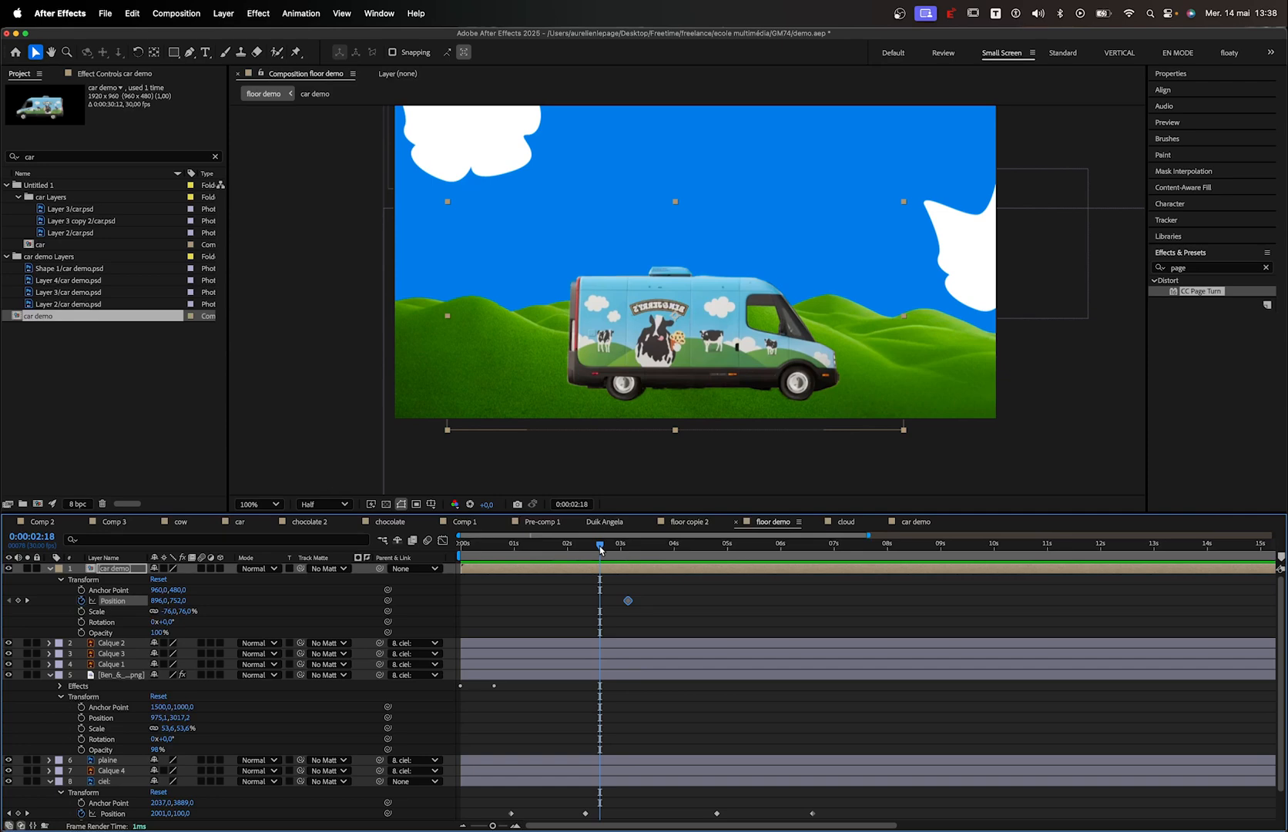
key(super+z)
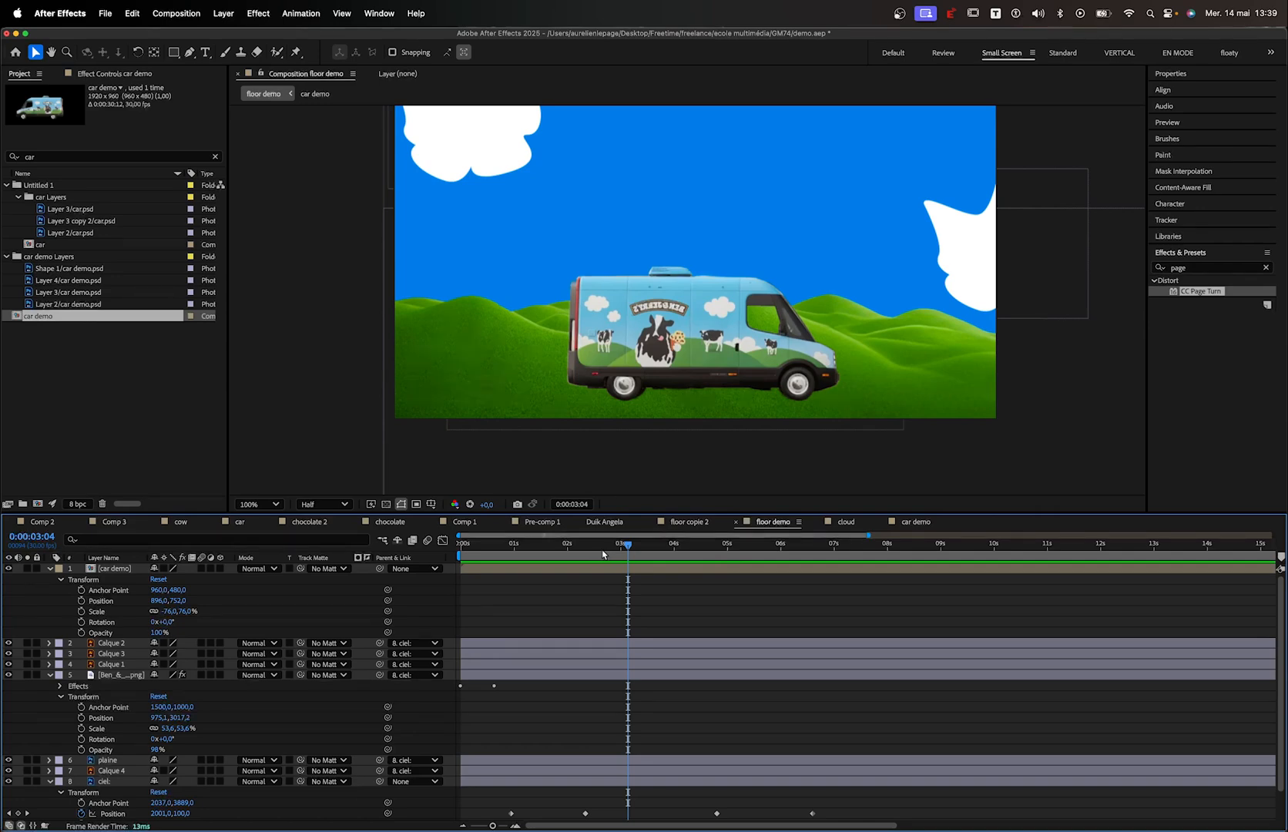
Keyframe the van's Position from -538, 752 off-canvas at 0:00:00:25 to 896, 752 at about 2.5 seconds, and scrub through the entrance
drag(603, 553, 512, 554)
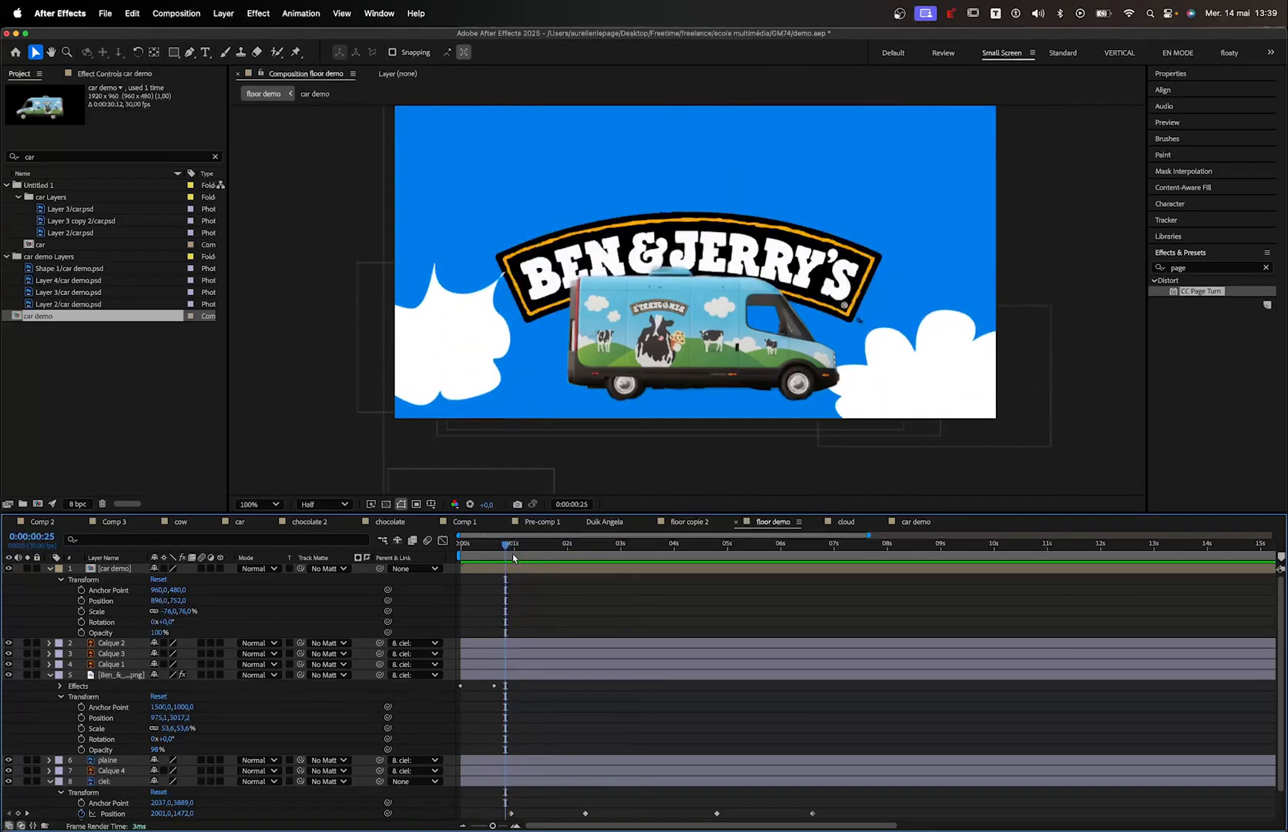
drag(692, 380, 345, 391)
key(super+z)
click(81, 600)
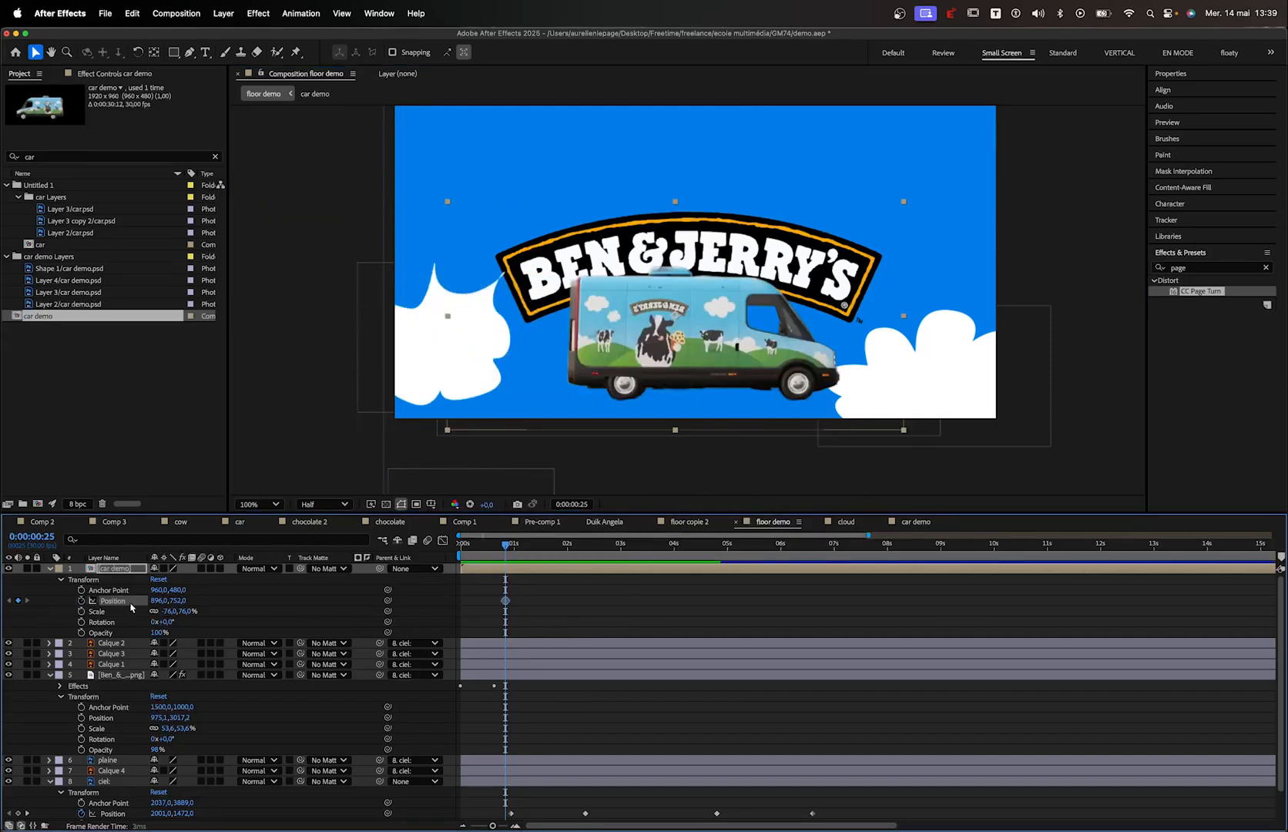
drag(505, 600, 597, 601)
drag(645, 374, 215, 353)
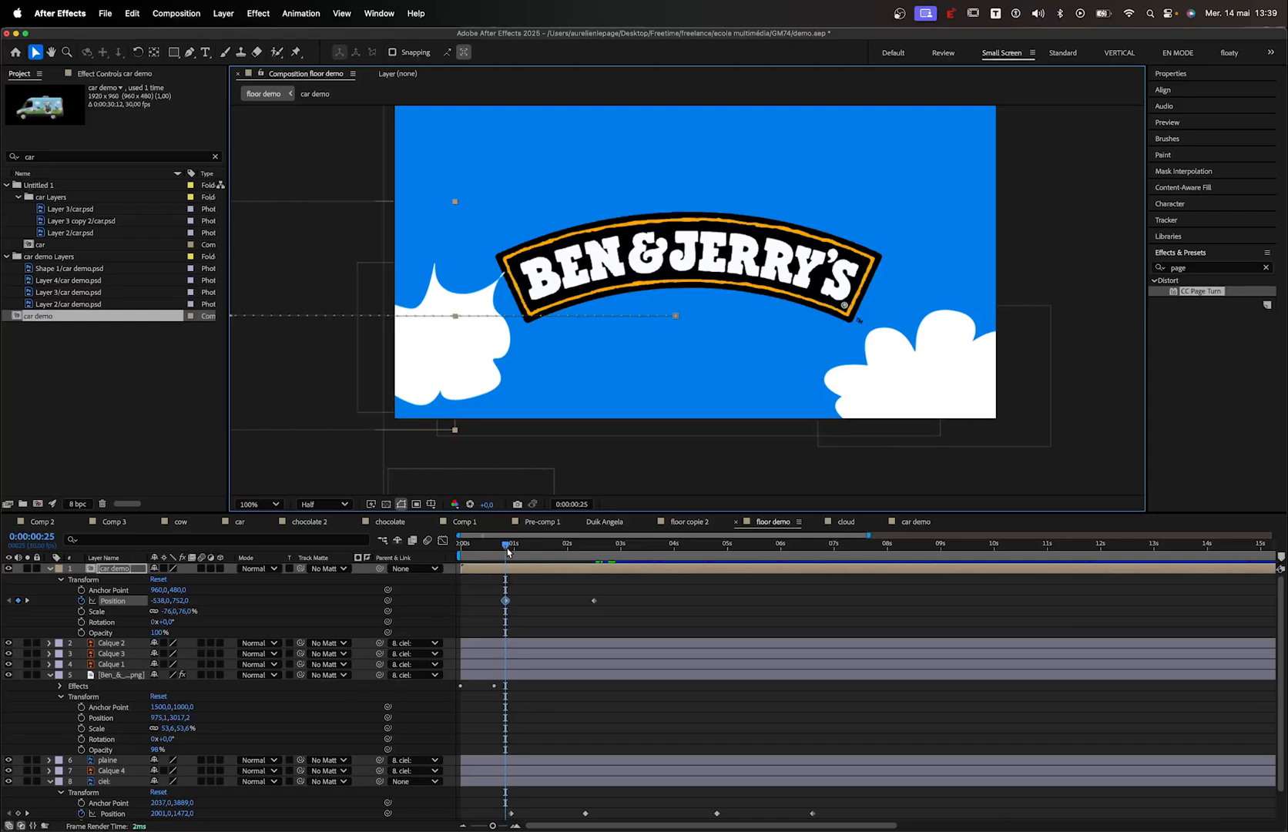
drag(507, 547, 602, 569)
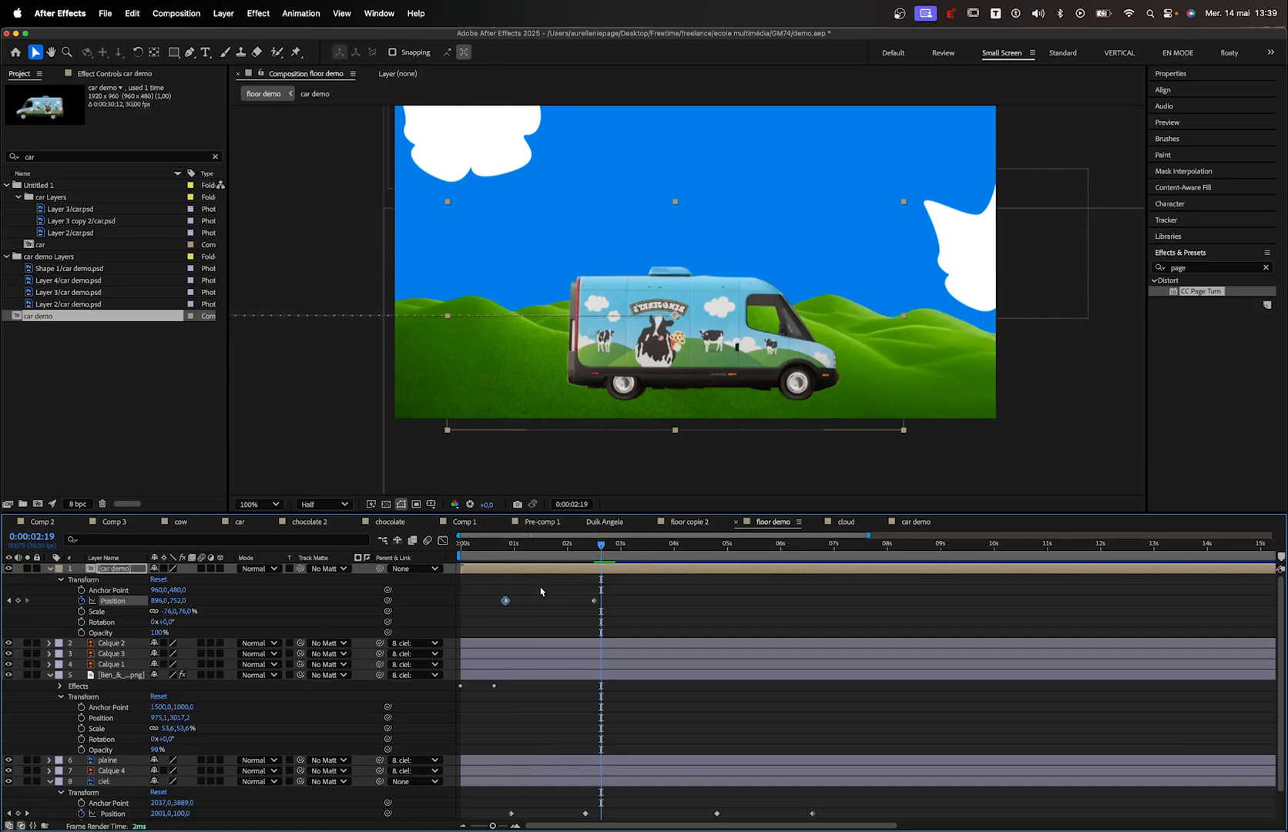
Select the van's two Position keyframes and shift the car demo layer with them to start at about 1.8 seconds
drag(469, 582, 634, 622)
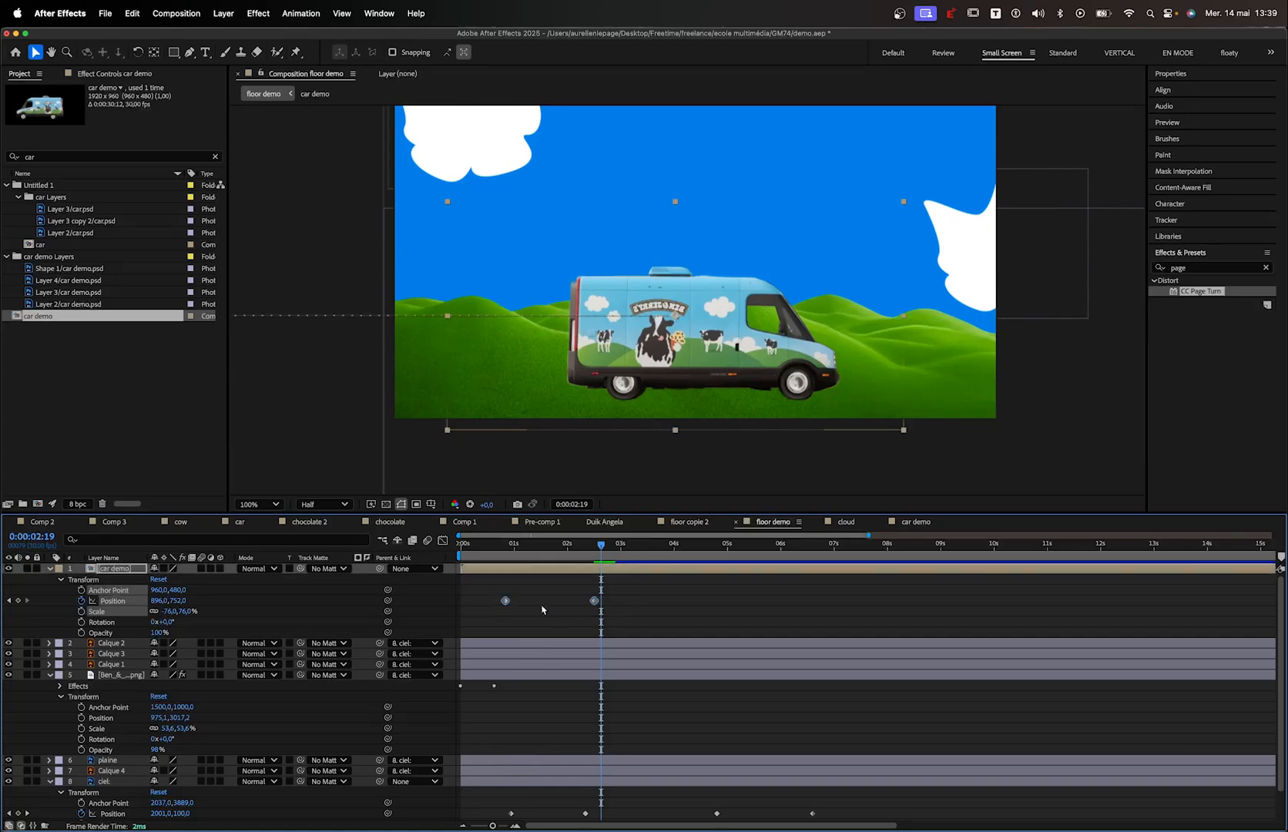
drag(506, 604, 806, 583)
click(490, 578)
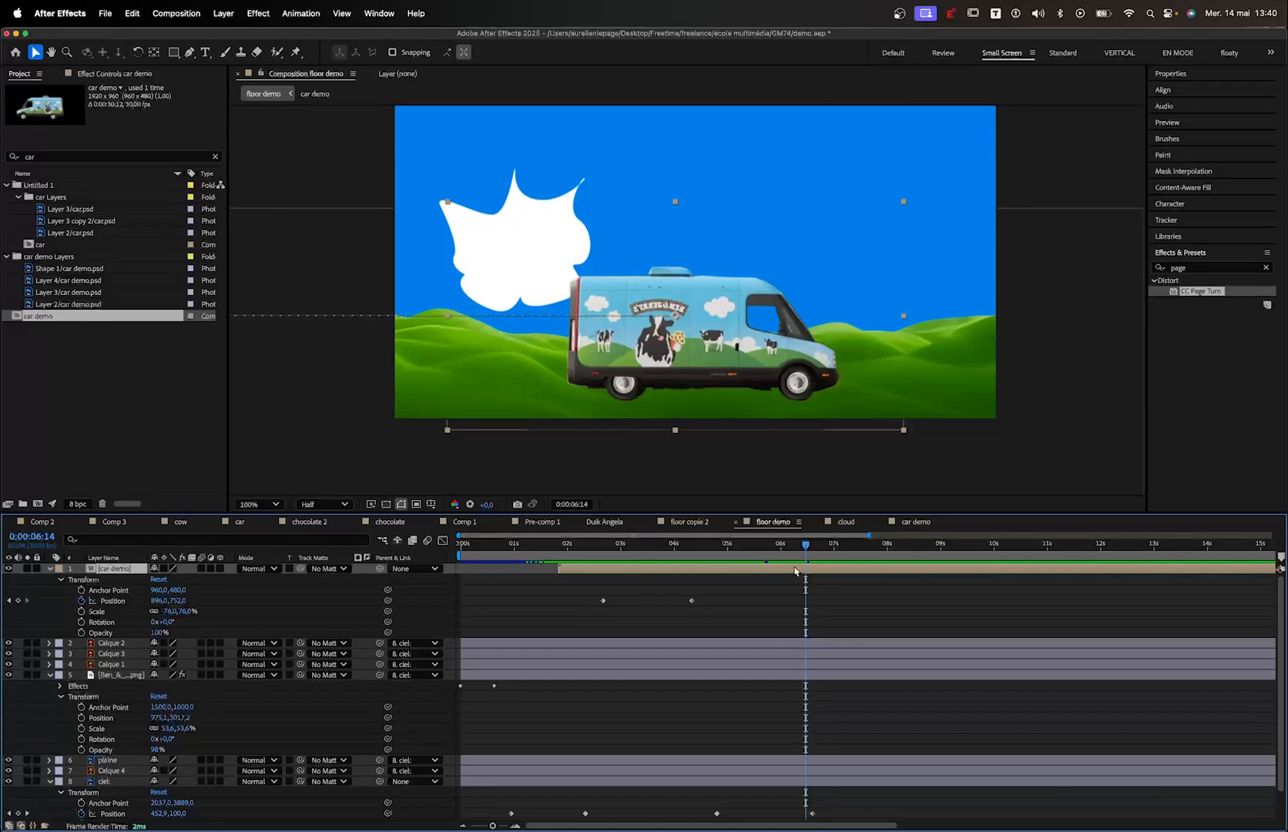
Open the car demo composition and shift the front wheel's (Layer 4) end Rotation keyframe to about 4.9 seconds
double_click(796, 571)
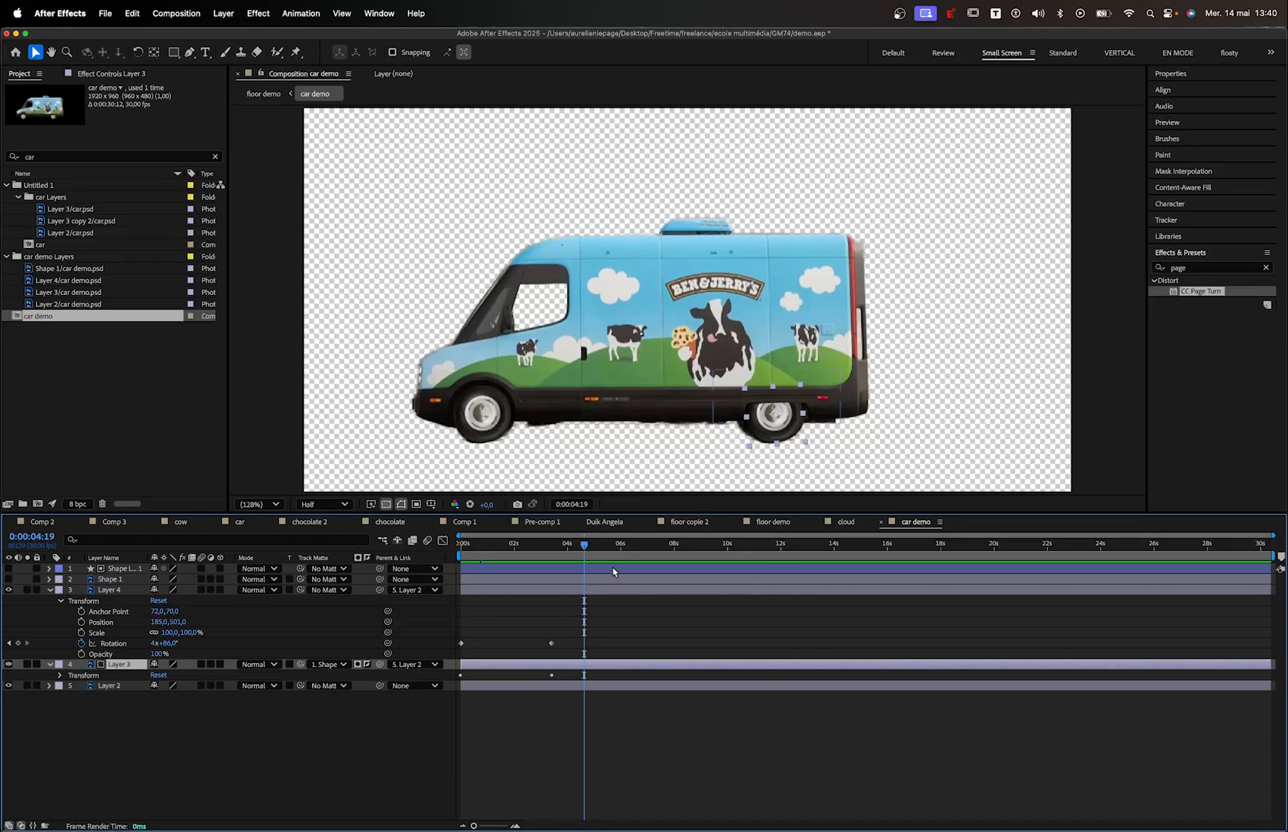
drag(536, 634, 592, 736)
click(551, 642)
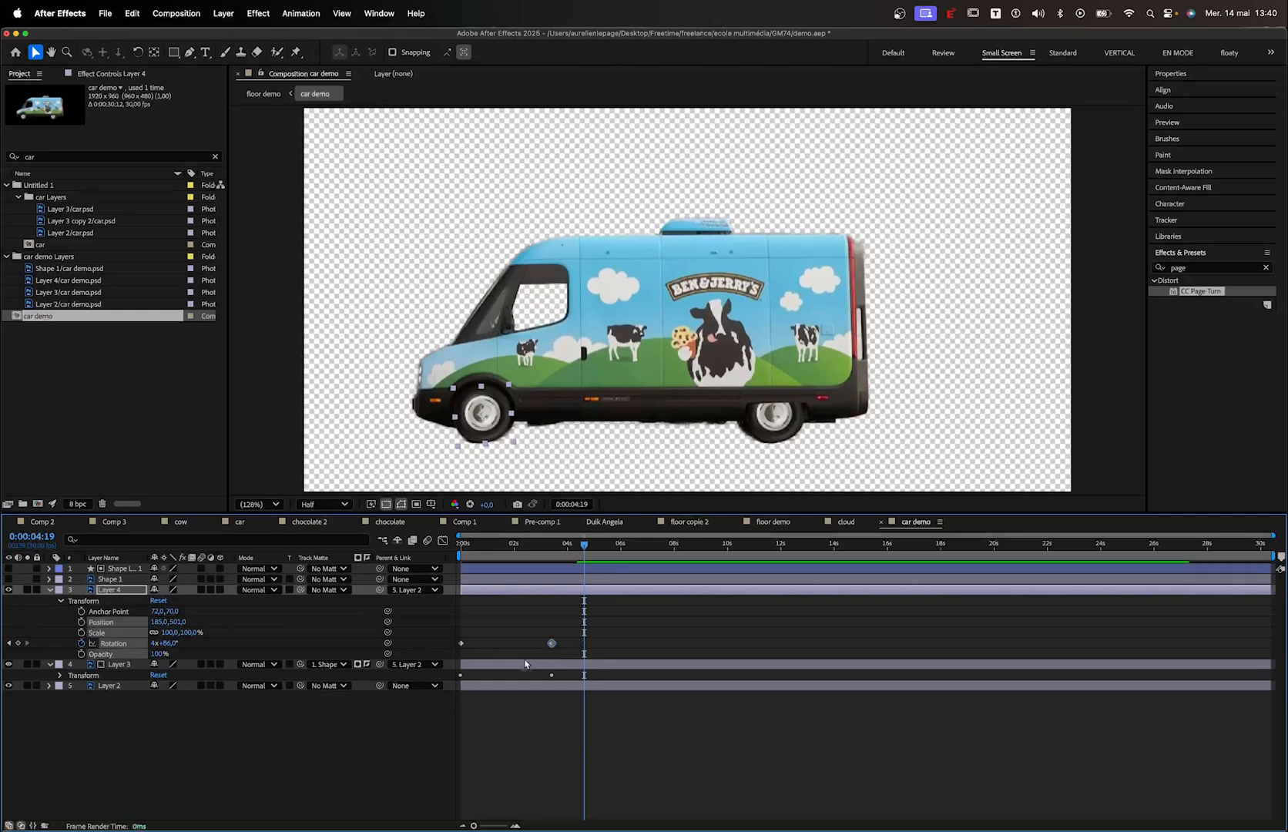
key(u)
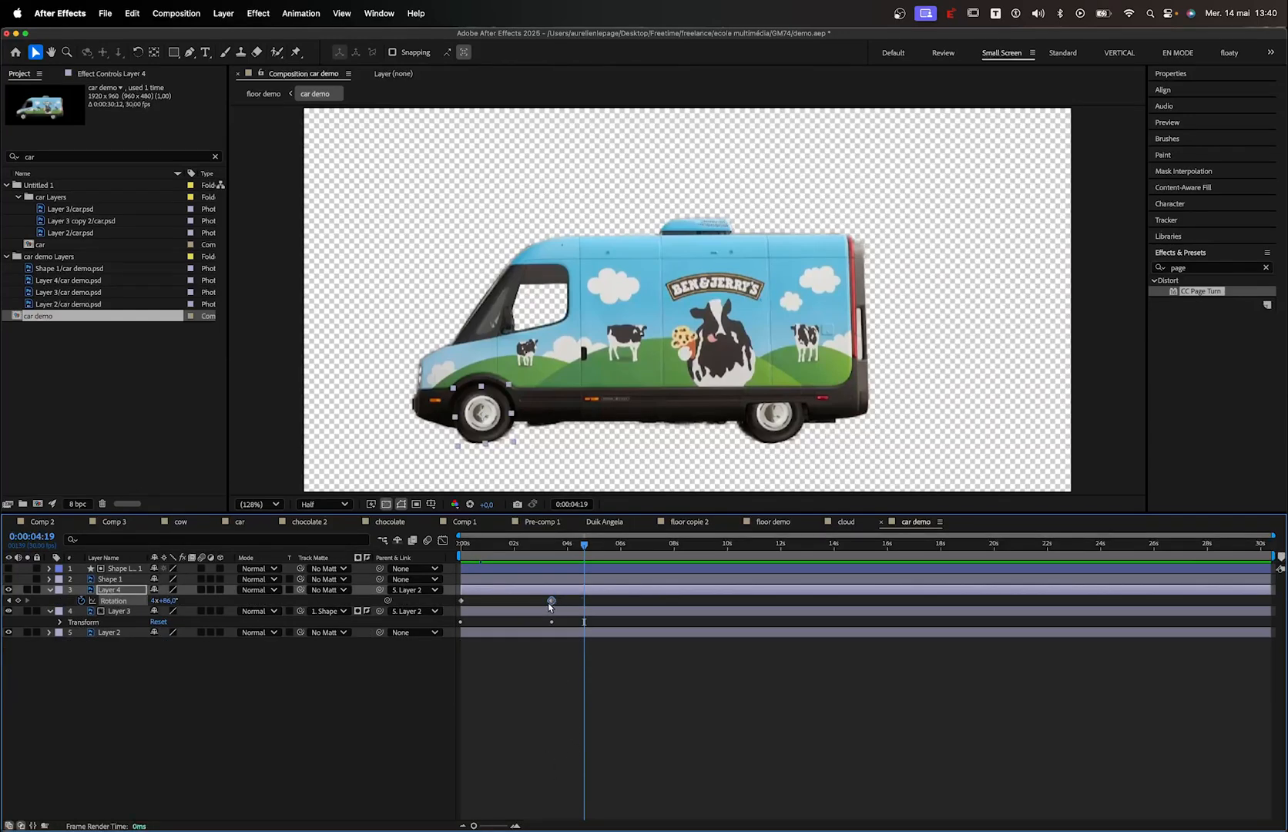
drag(552, 600, 590, 600)
Reveal Layer 3's Rotation keyframes and shift the rear wheel's end keyframe to about 4.9 seconds
click(537, 579)
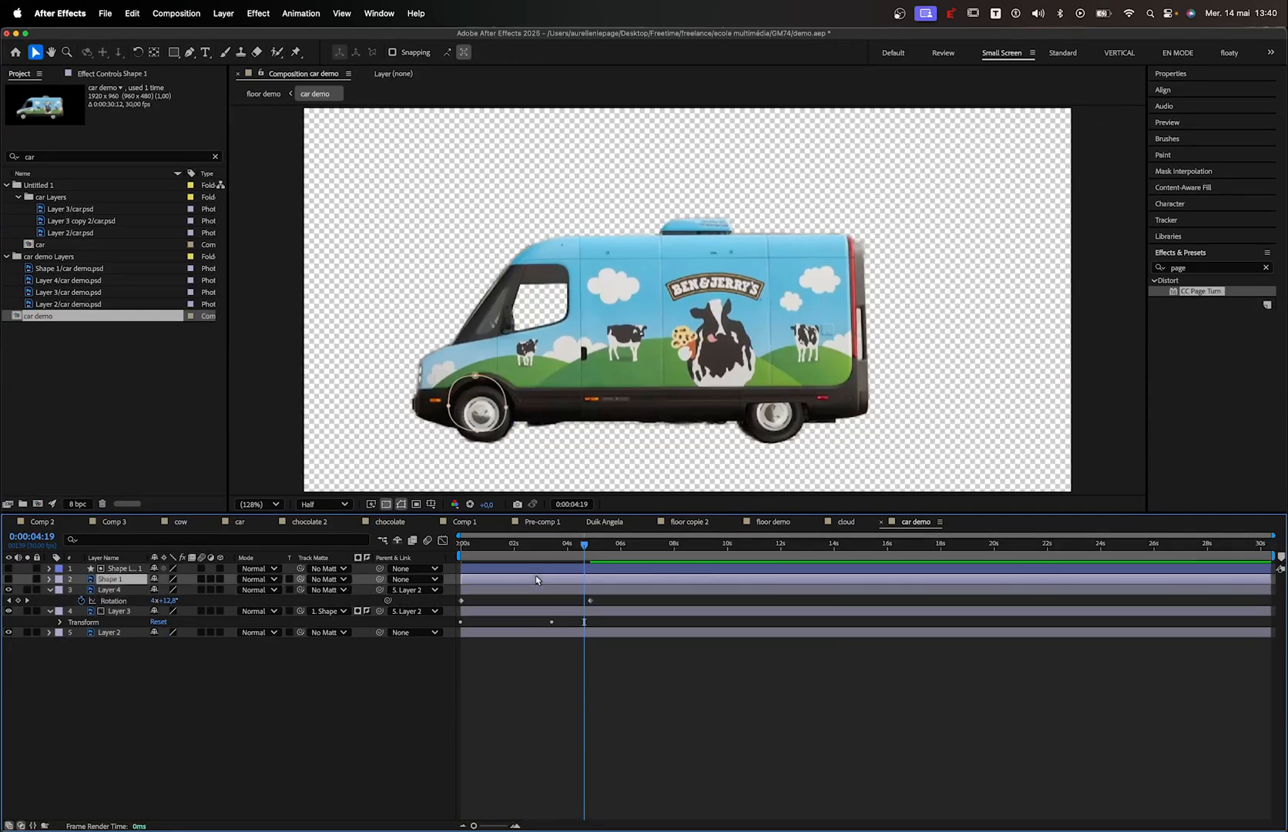
click(70, 622)
key(u)
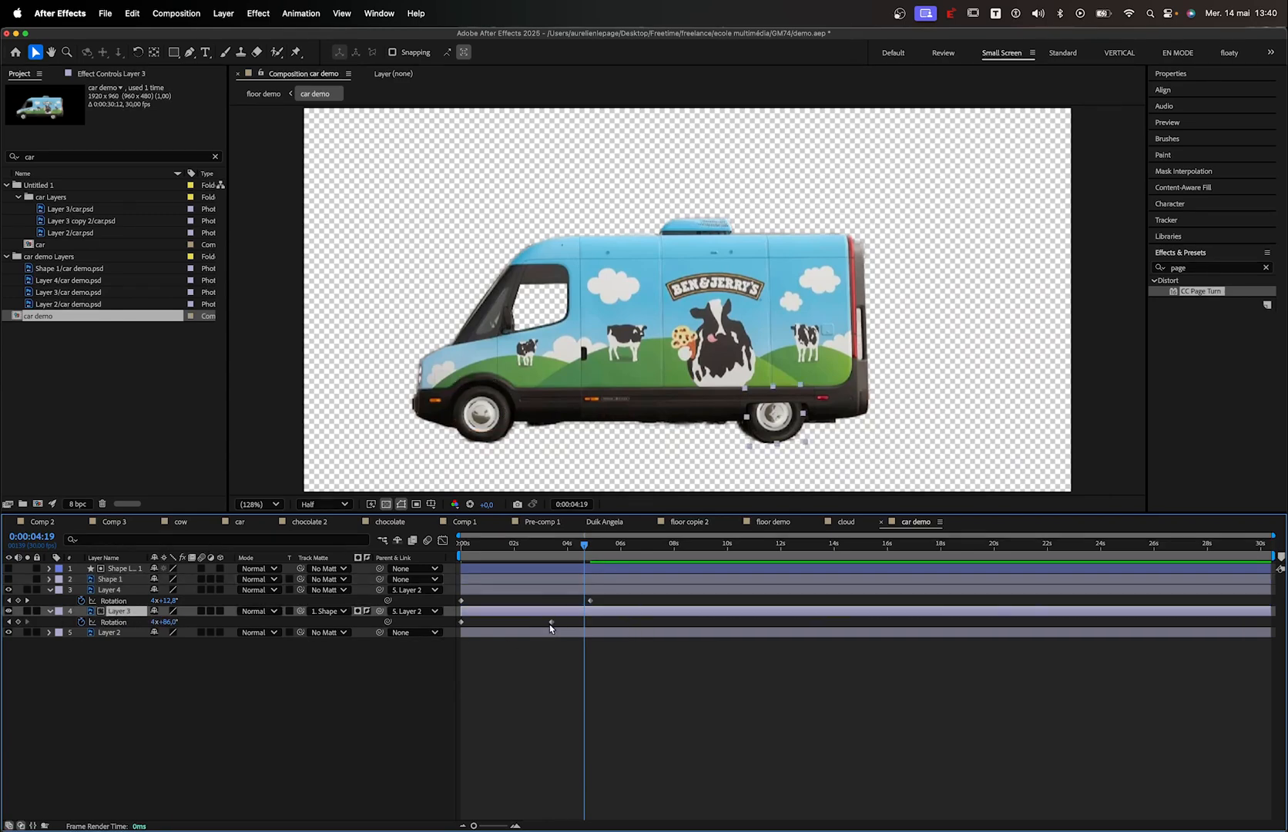
drag(552, 622, 590, 623)
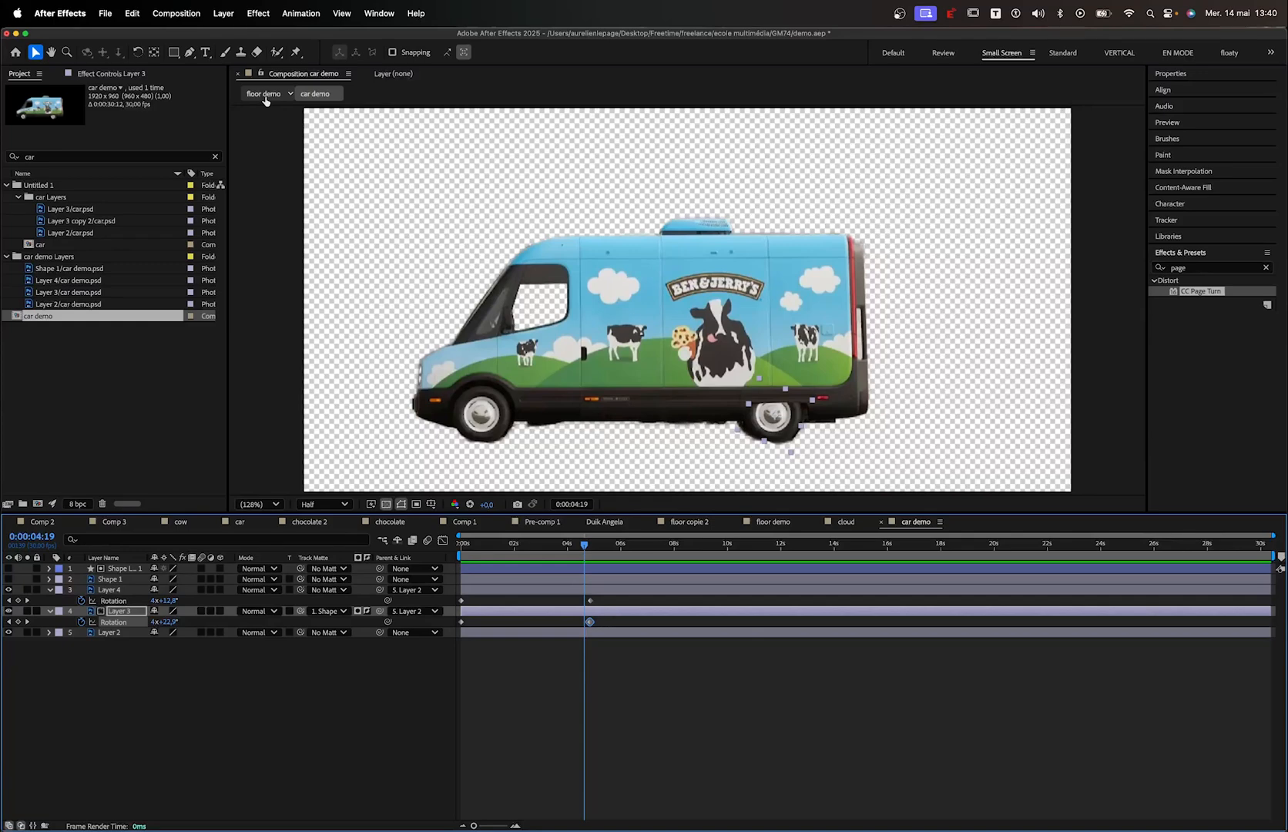
Return to the floor demo composition and scrub through the van's entrance up to 0:00:03:16
click(265, 97)
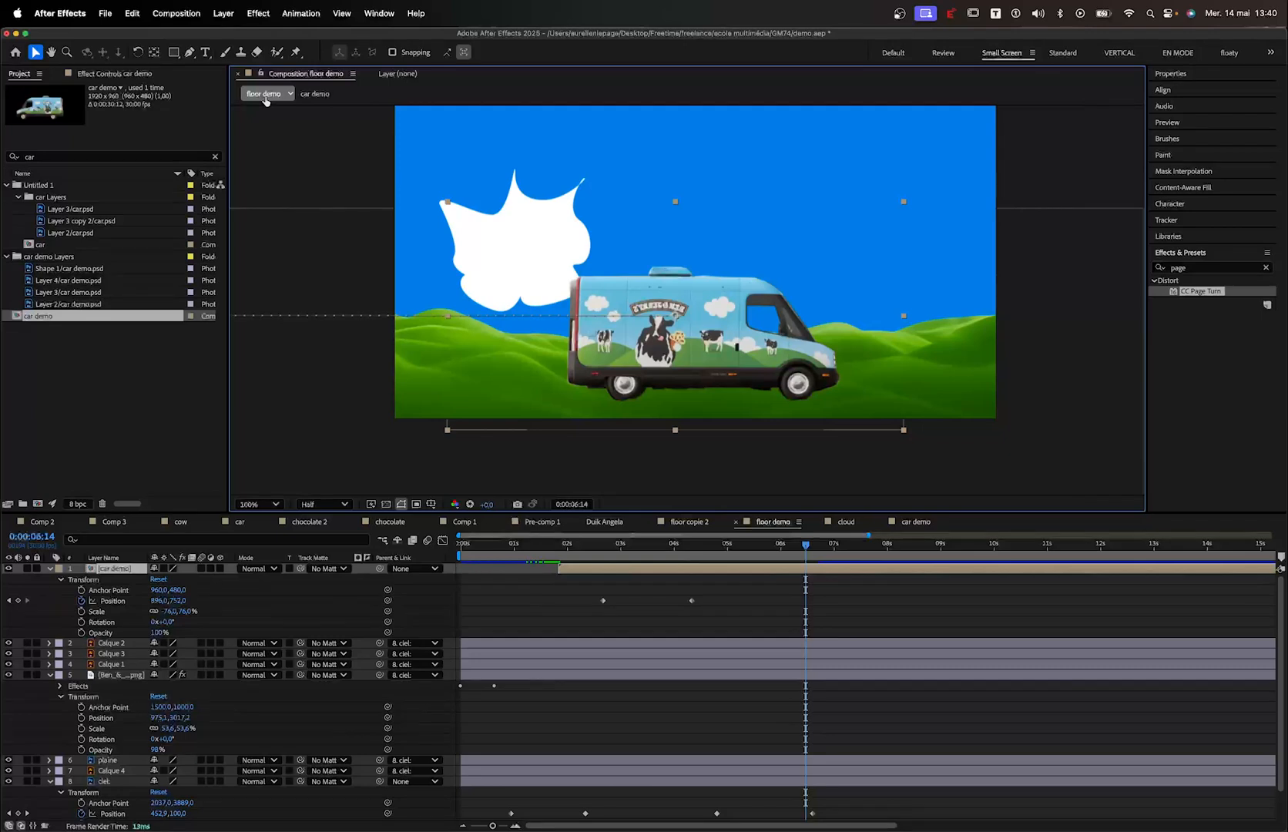
click(301, 139)
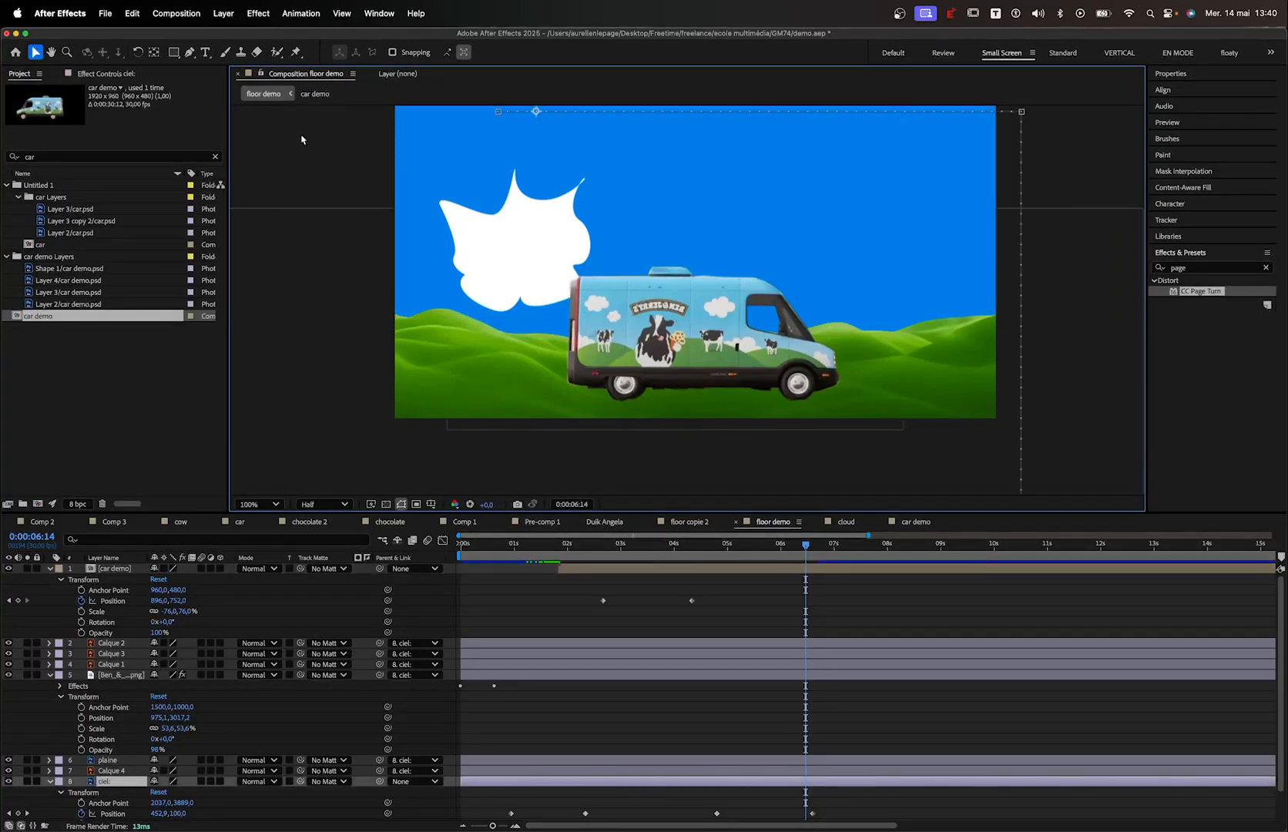
key(Tab)
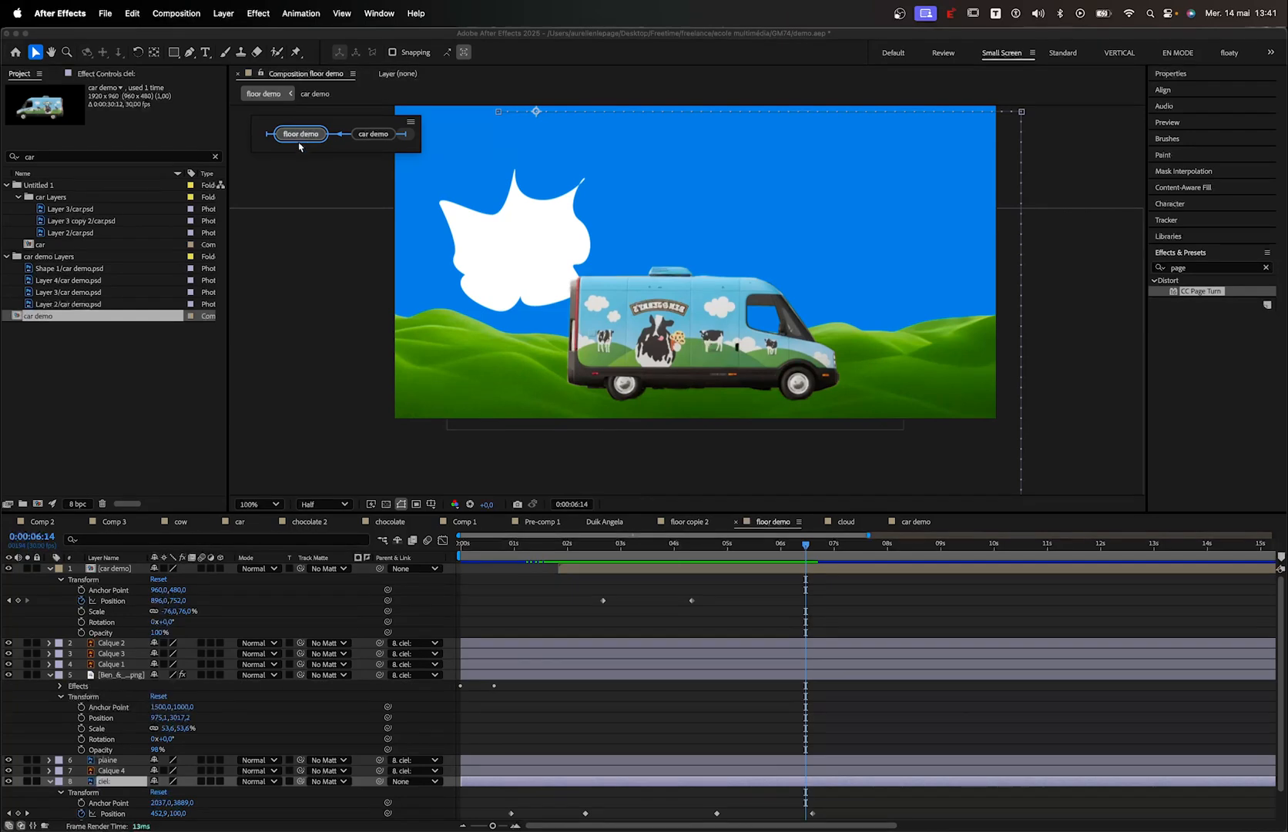
drag(802, 568, 520, 550)
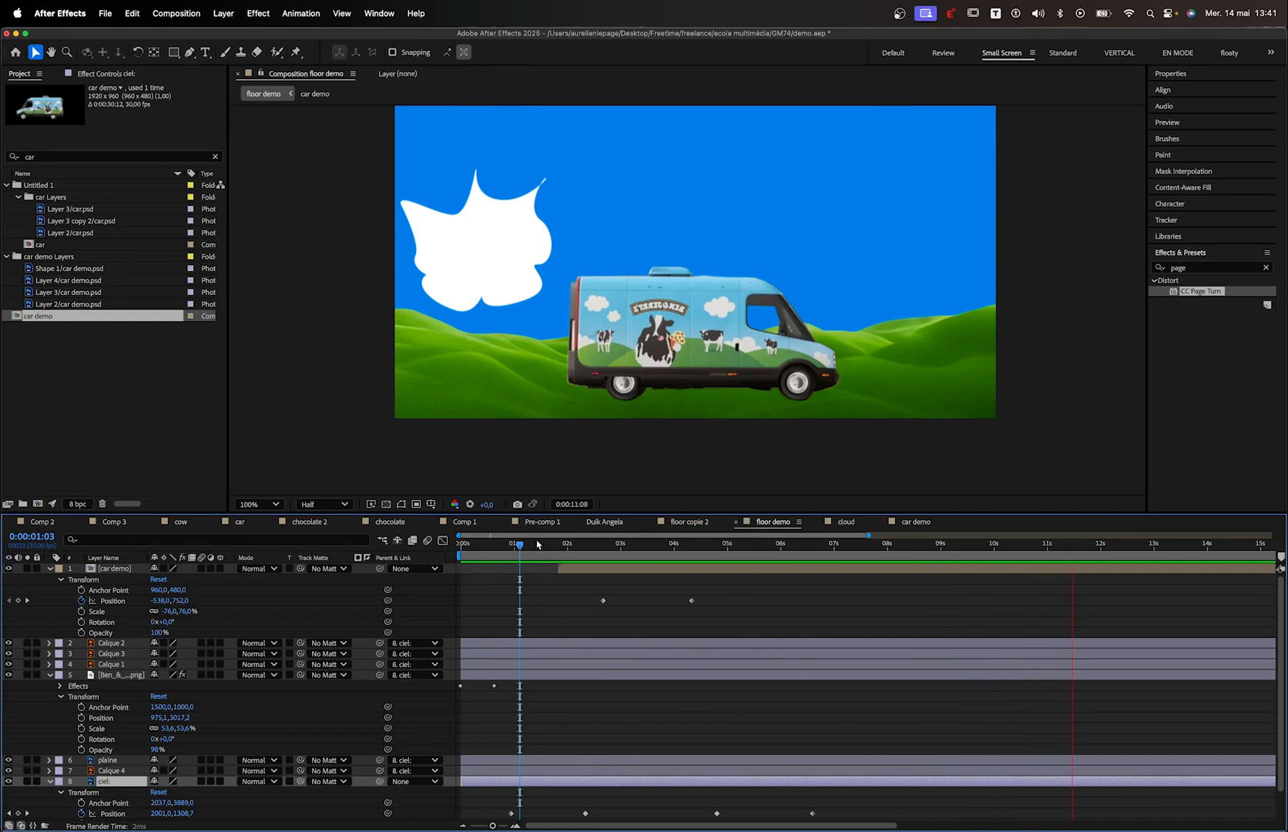
drag(537, 545, 588, 552)
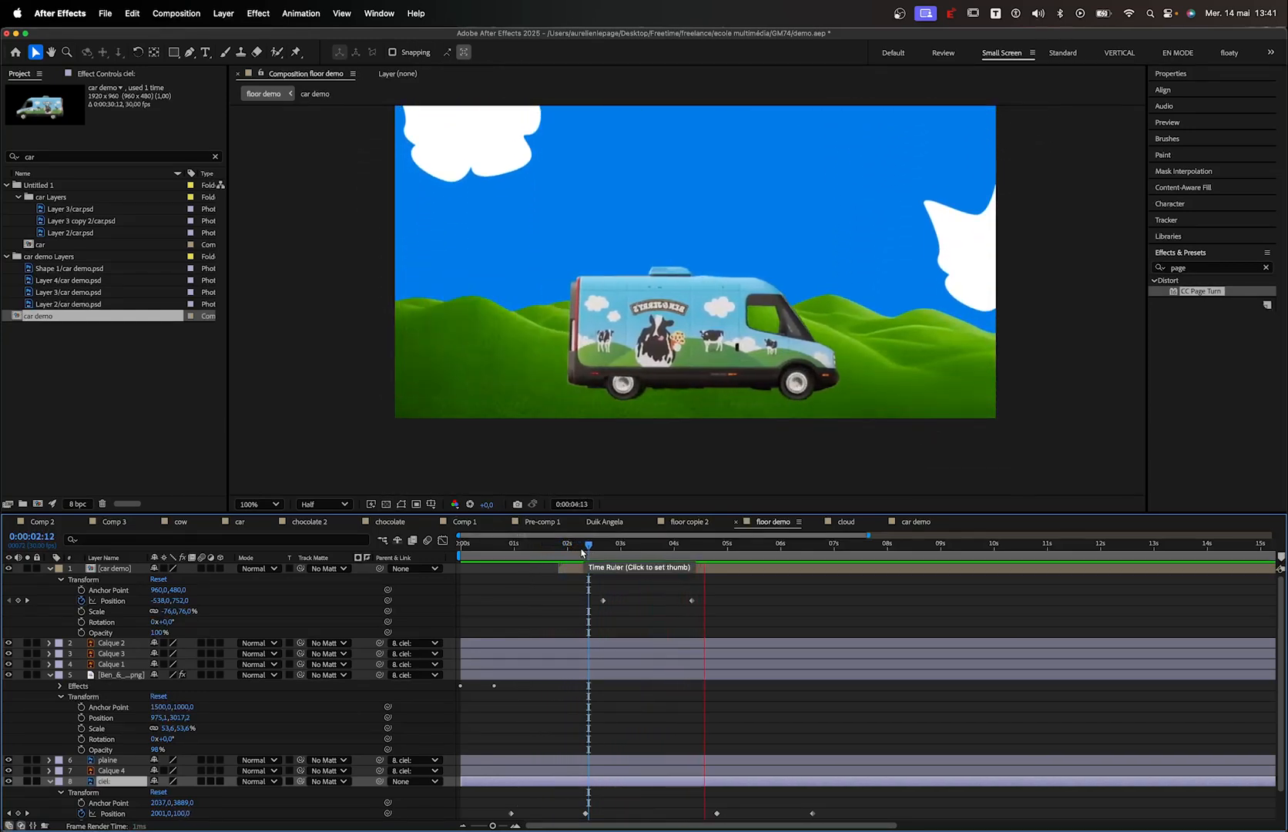
mouse_move(590, 550)
mouse_down()
mouse_move(873, 555)
mouse_move(603, 553)
mouse_up()
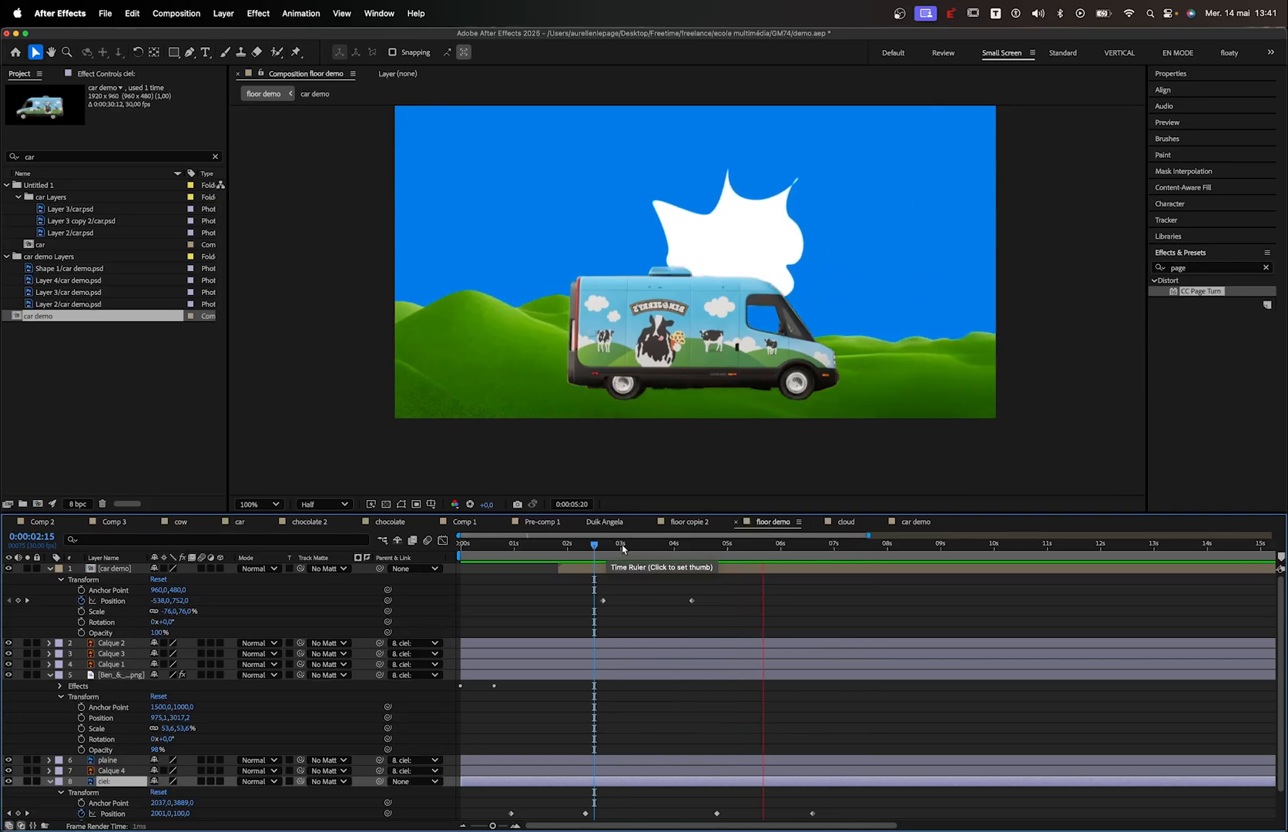
drag(605, 552, 649, 593)
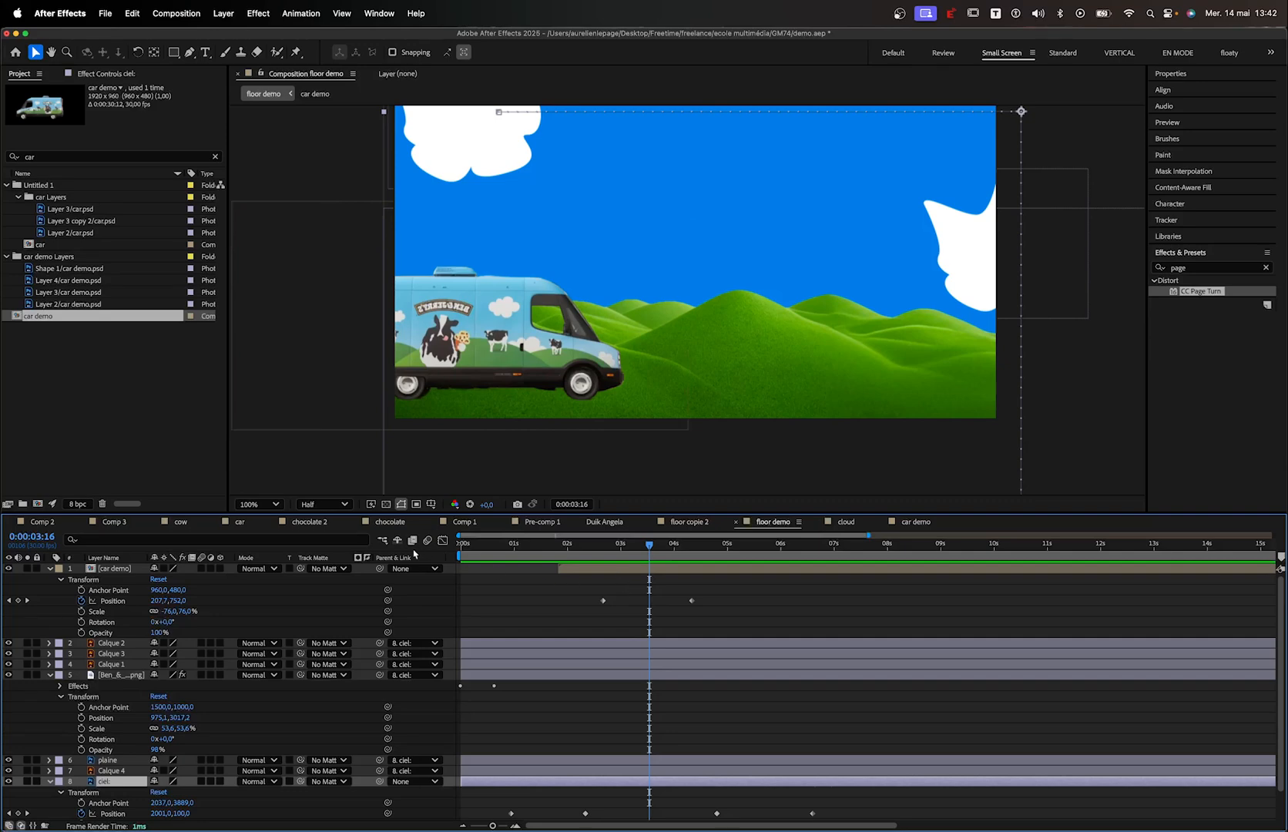
Parent the car demo layer to ciel and set the van's Position keyframe at 0:00:04:10 to 2448, 4541
click(49, 568)
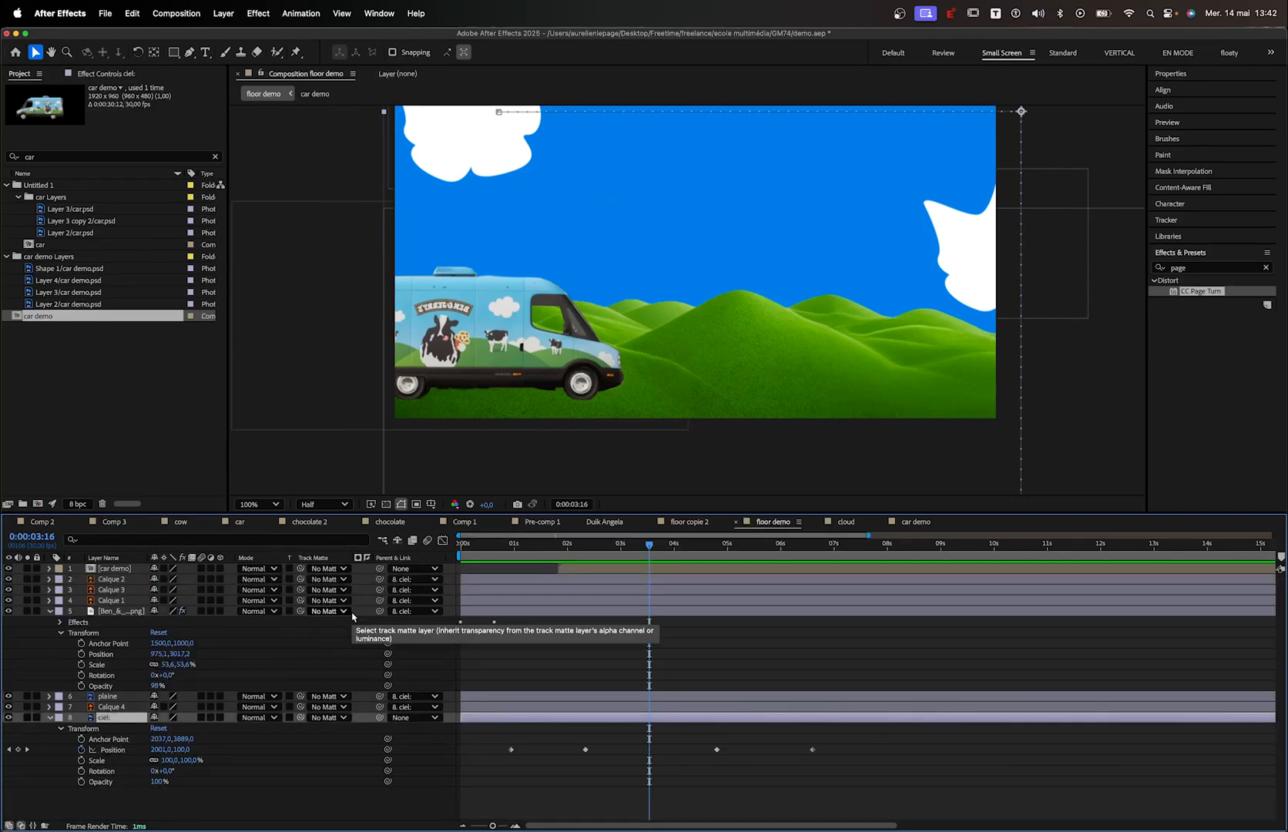
drag(379, 569, 116, 718)
drag(560, 545, 679, 551)
click(602, 570)
key(p)
key(k)
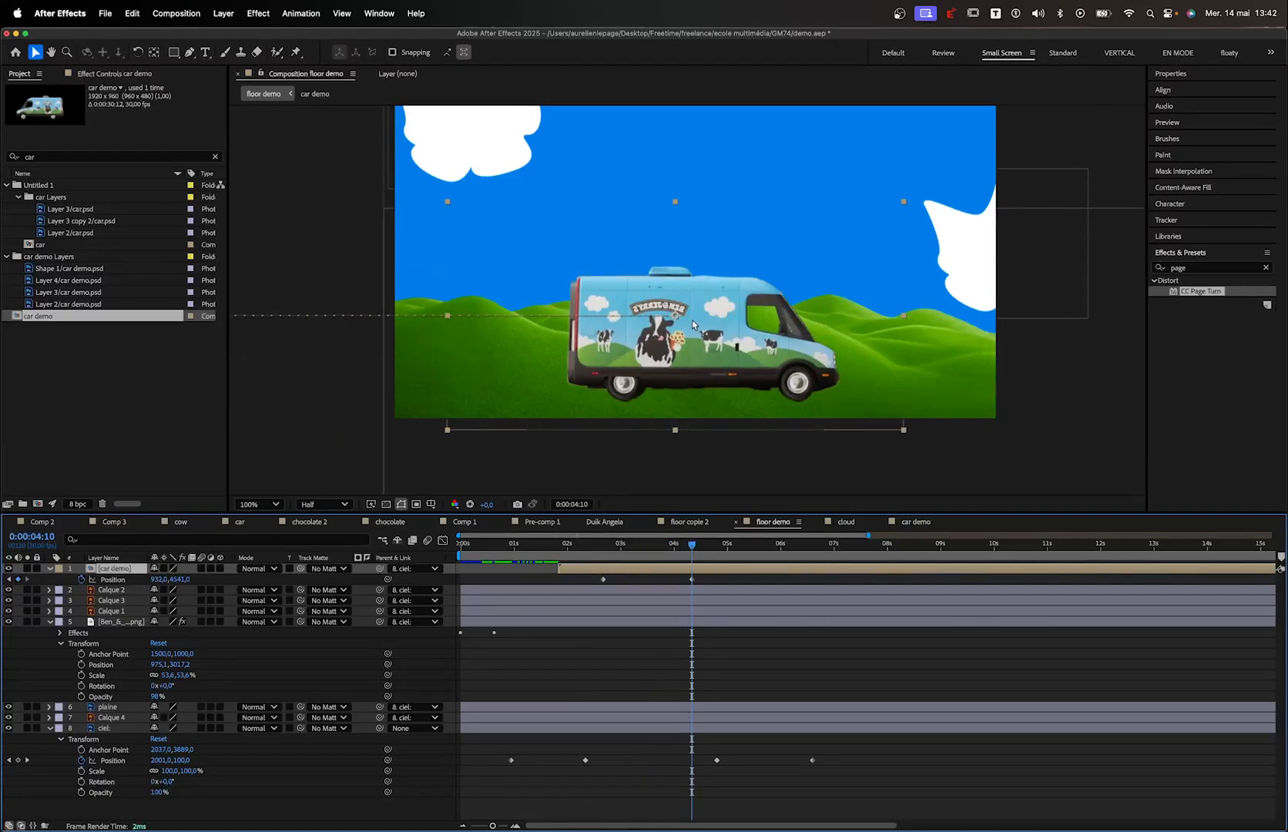
scroll(692, 325, down, 2)
drag(688, 334, 925, 335)
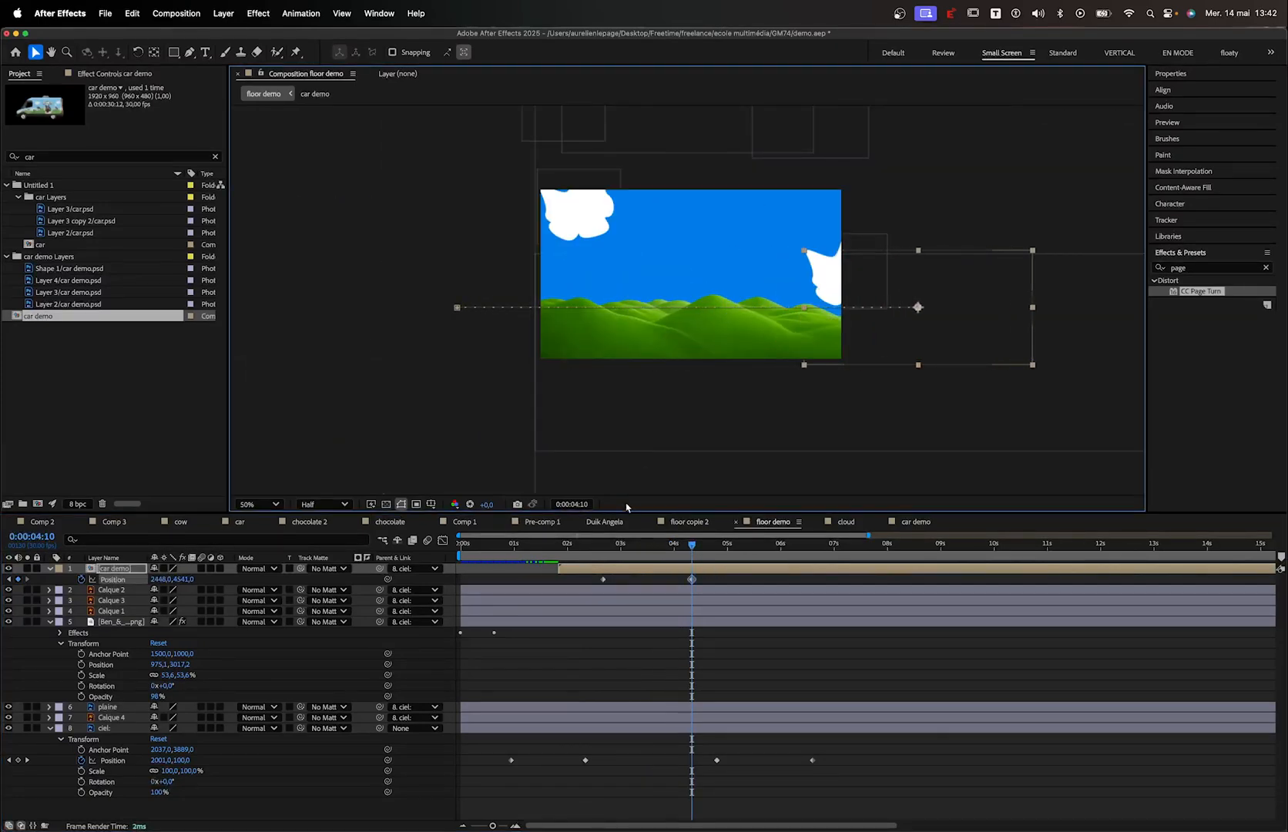
Move ciel's third Position keyframe to about 3.75 seconds and the van's second Position keyframe to about 6.7 seconds
drag(691, 545, 736, 599)
drag(716, 760, 660, 761)
drag(558, 546, 803, 562)
click(692, 579)
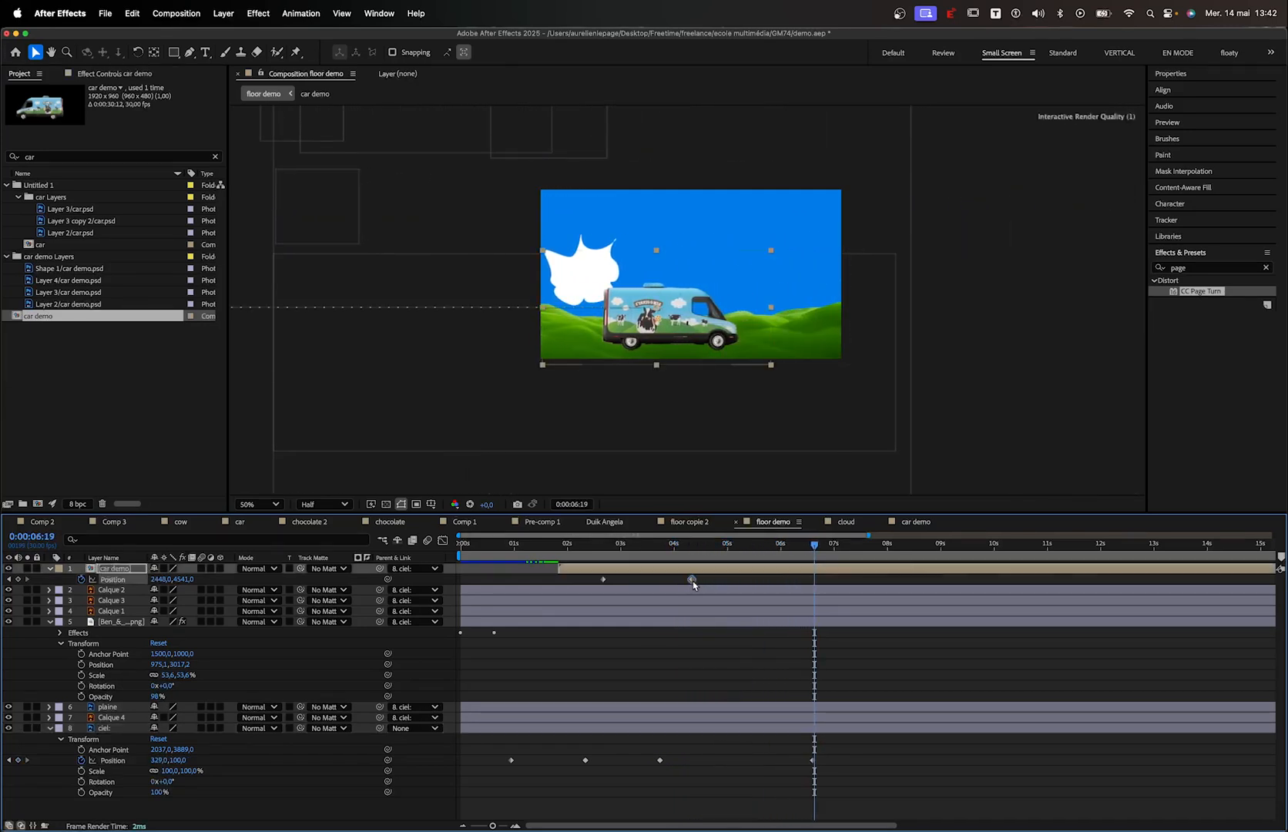
drag(802, 579, 816, 580)
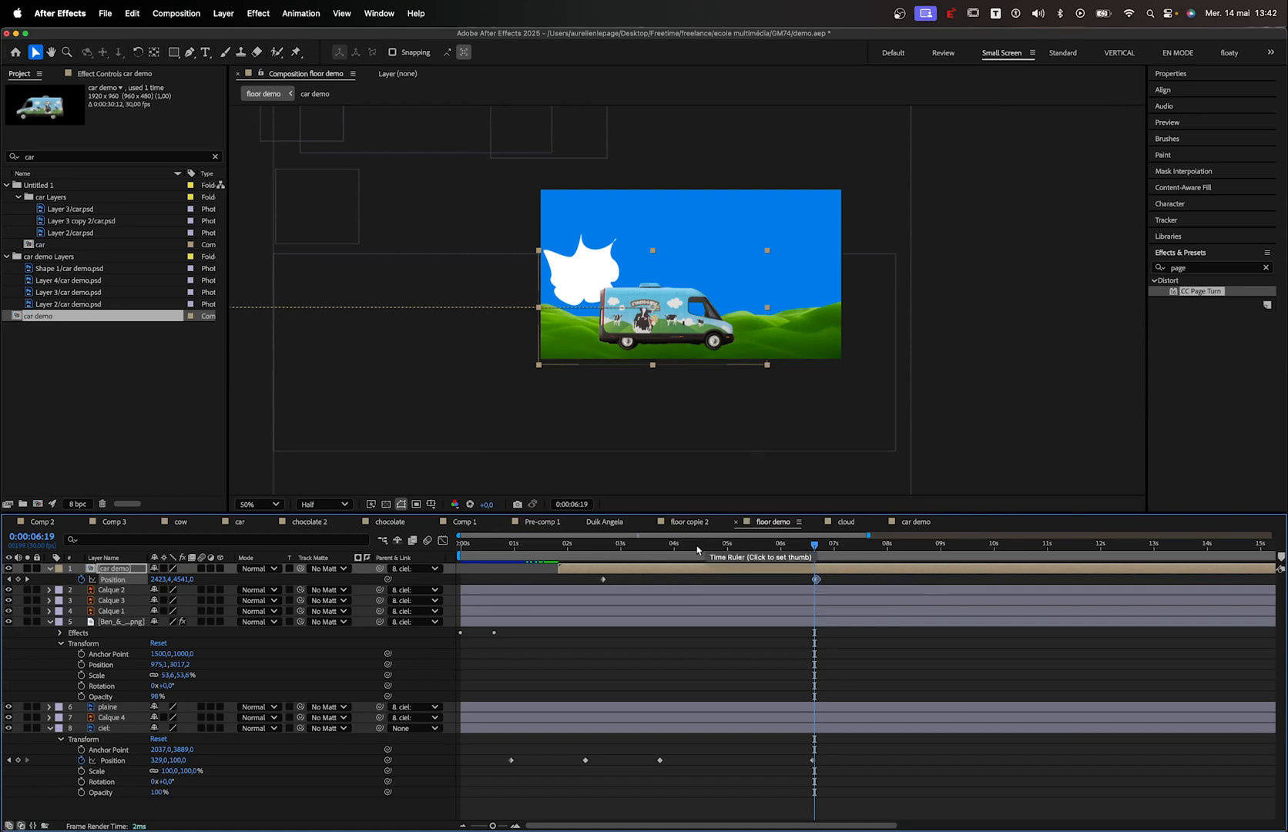
Preview the retimed van and background movement, fit the composition to the viewer, and scrub through to 0:00:05:10
drag(705, 549, 644, 564)
key(space)
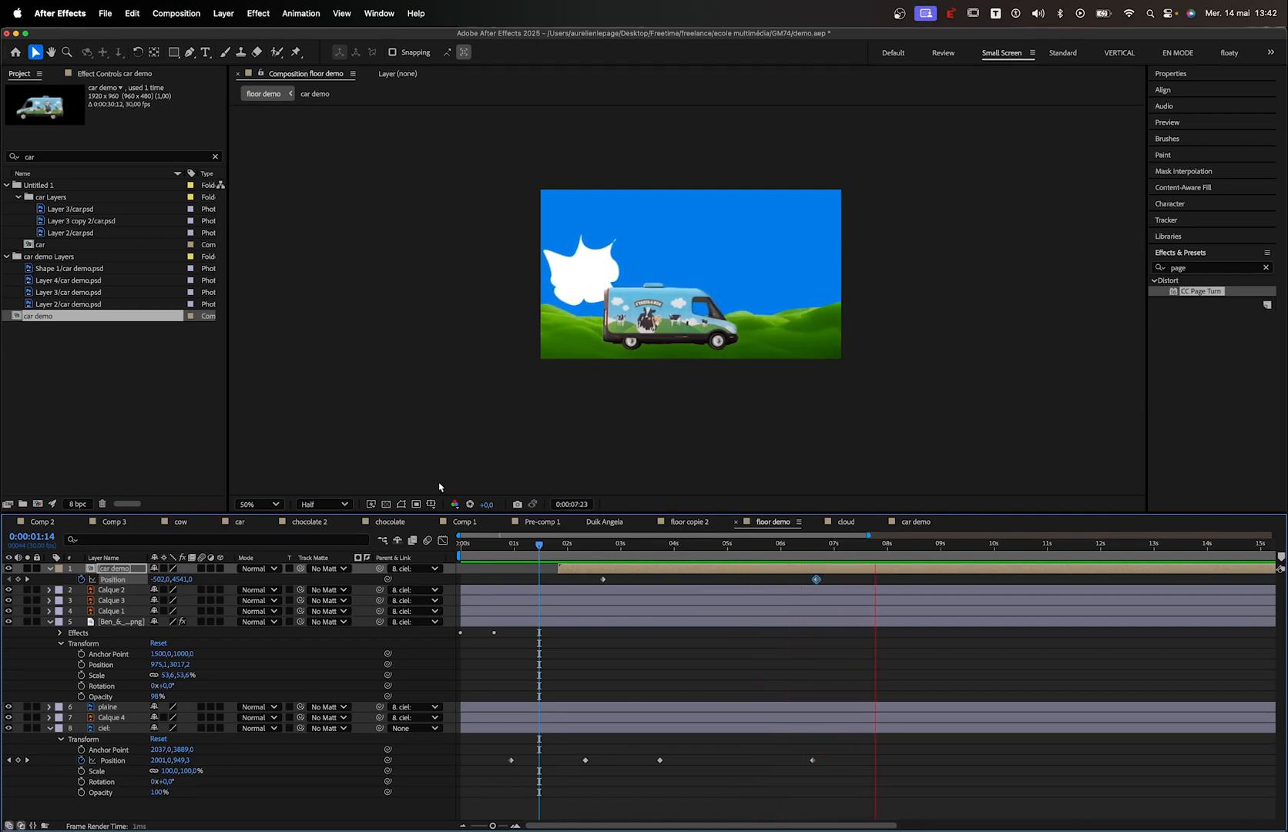
key(space)
click(258, 505)
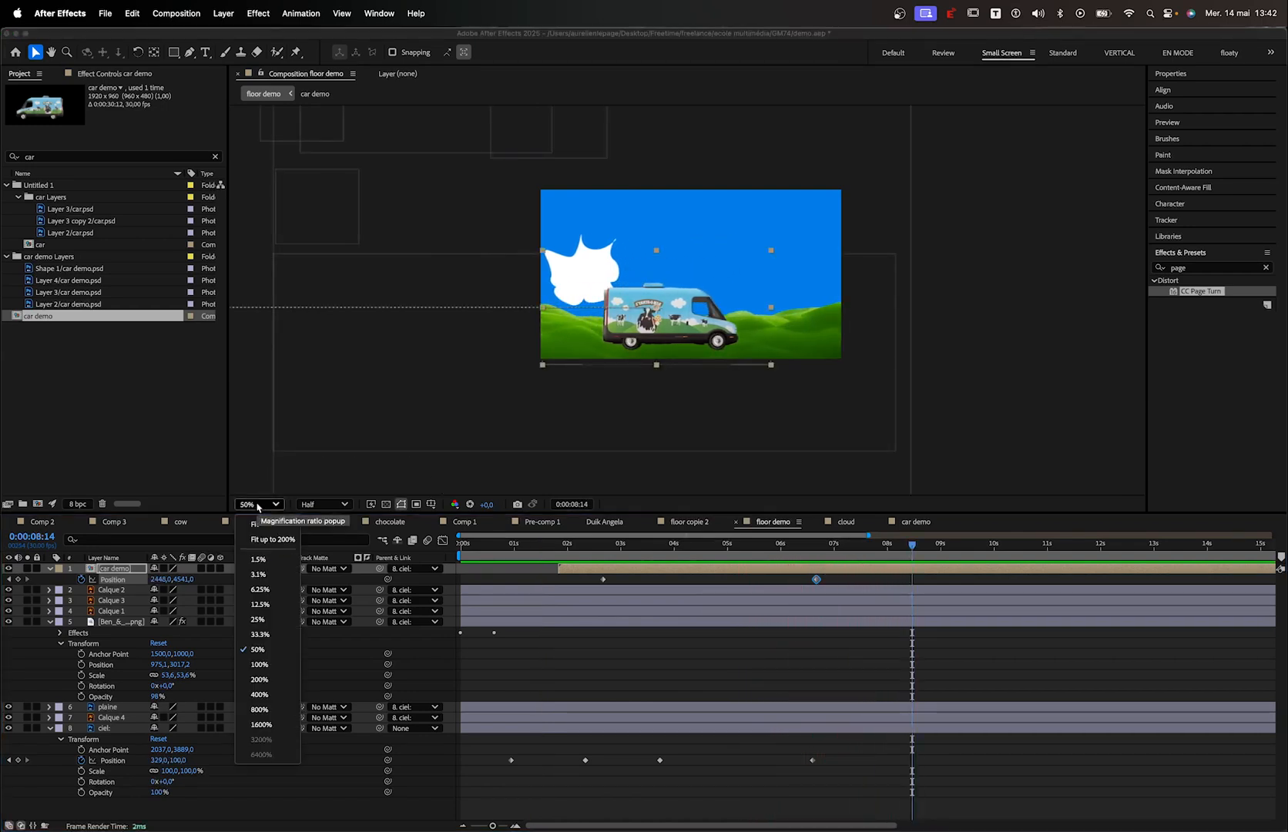
click(265, 525)
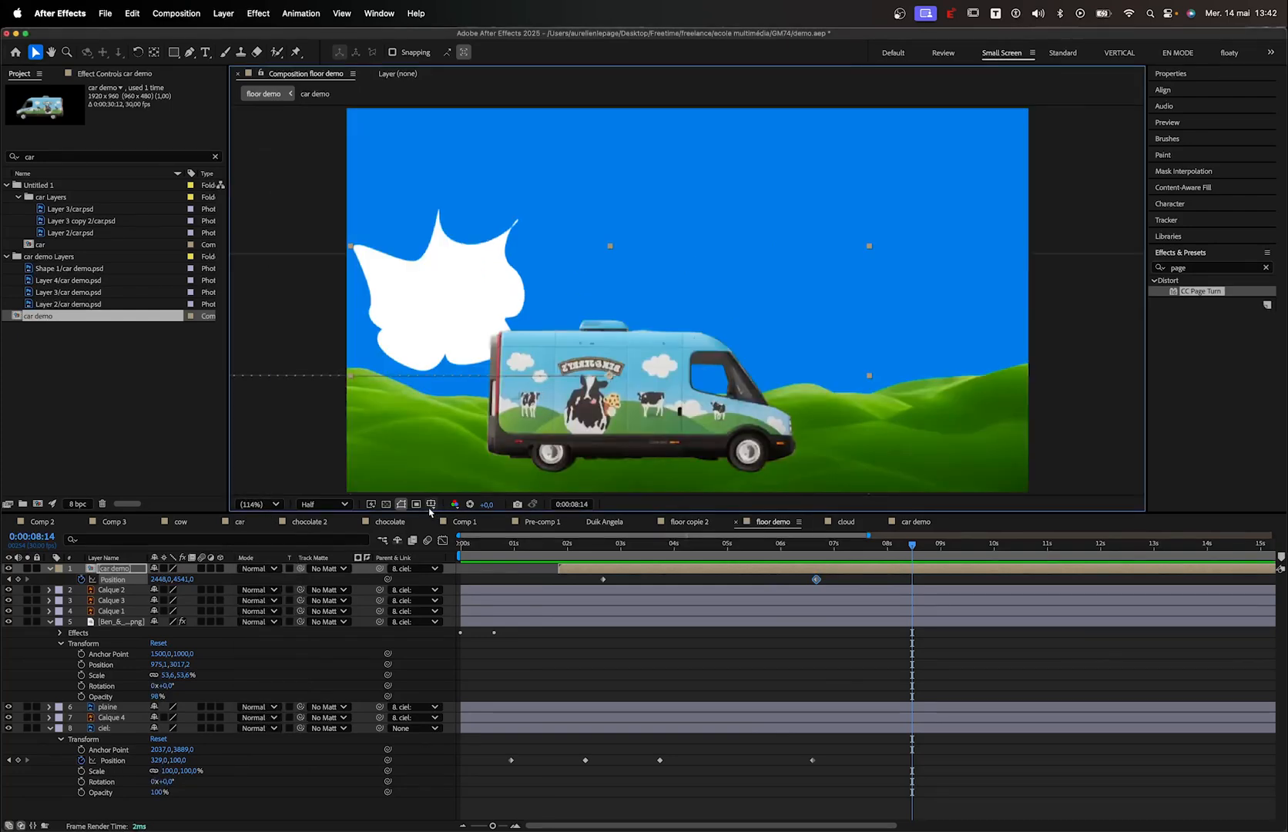
drag(510, 551, 734, 553)
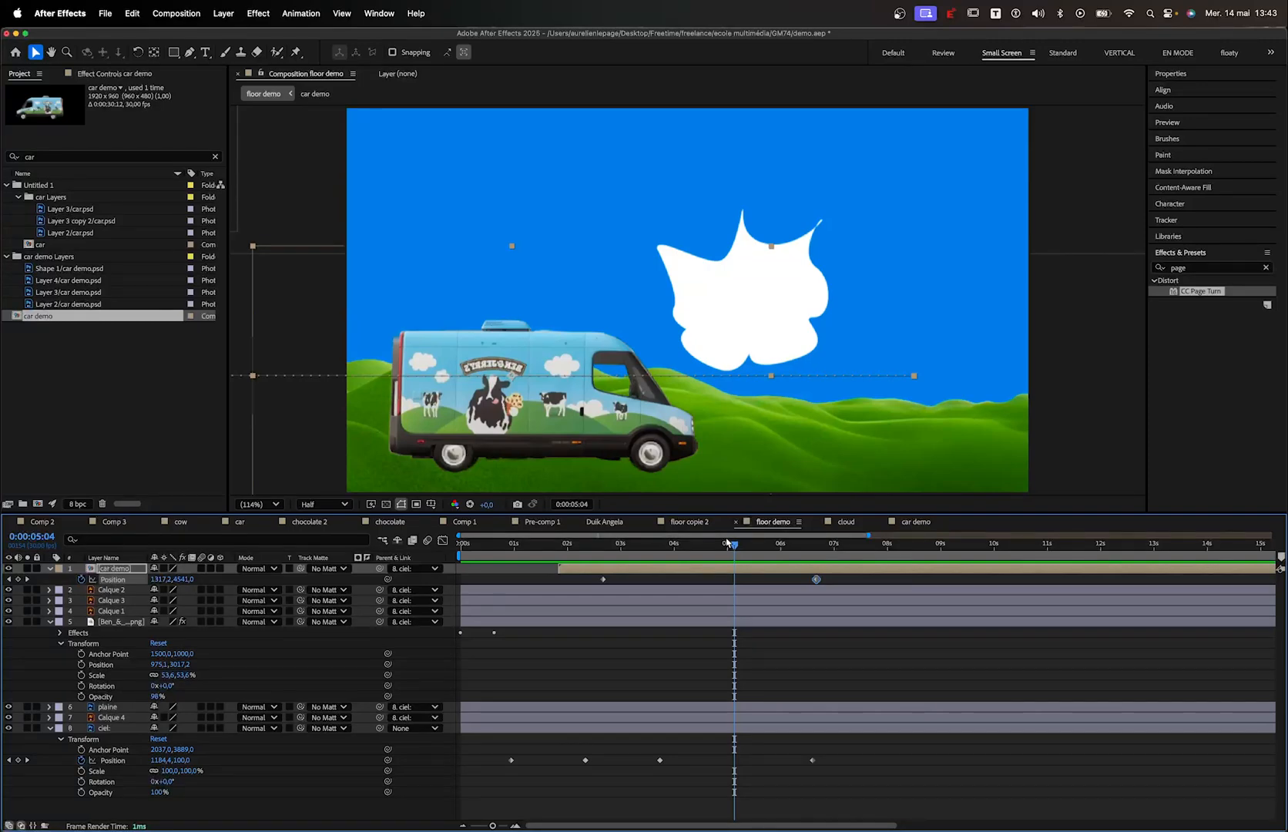
drag(730, 546, 580, 566)
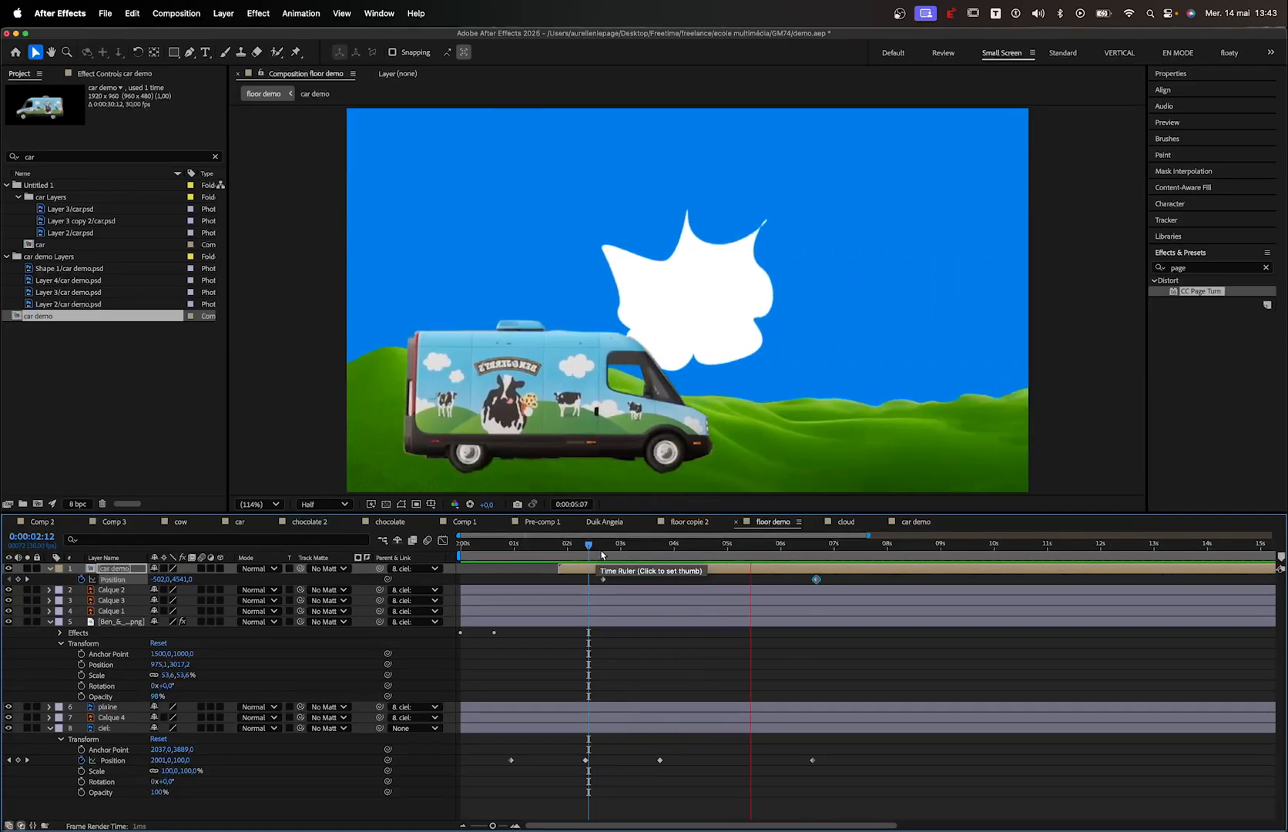
drag(616, 549, 745, 548)
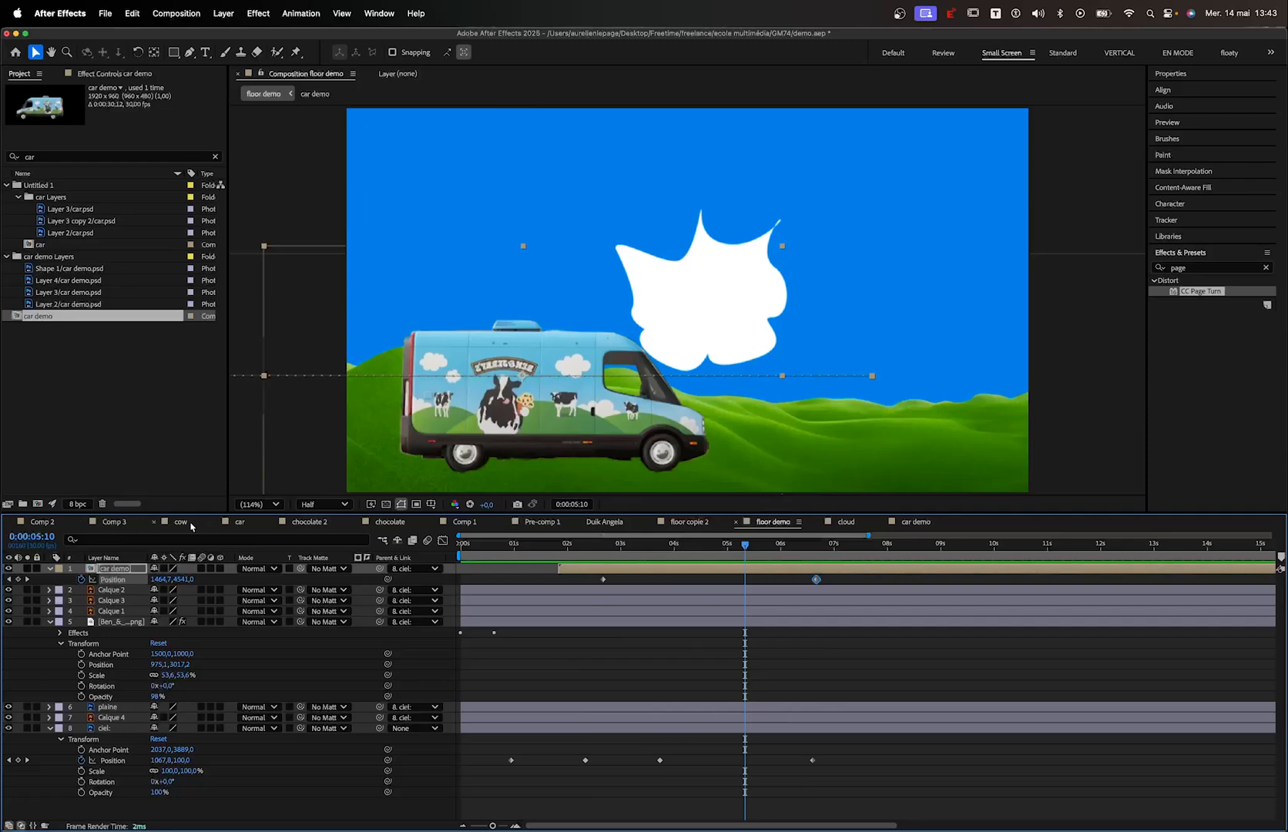
Look through the other open compositions and finish in car demo
click(107, 524)
key(space)
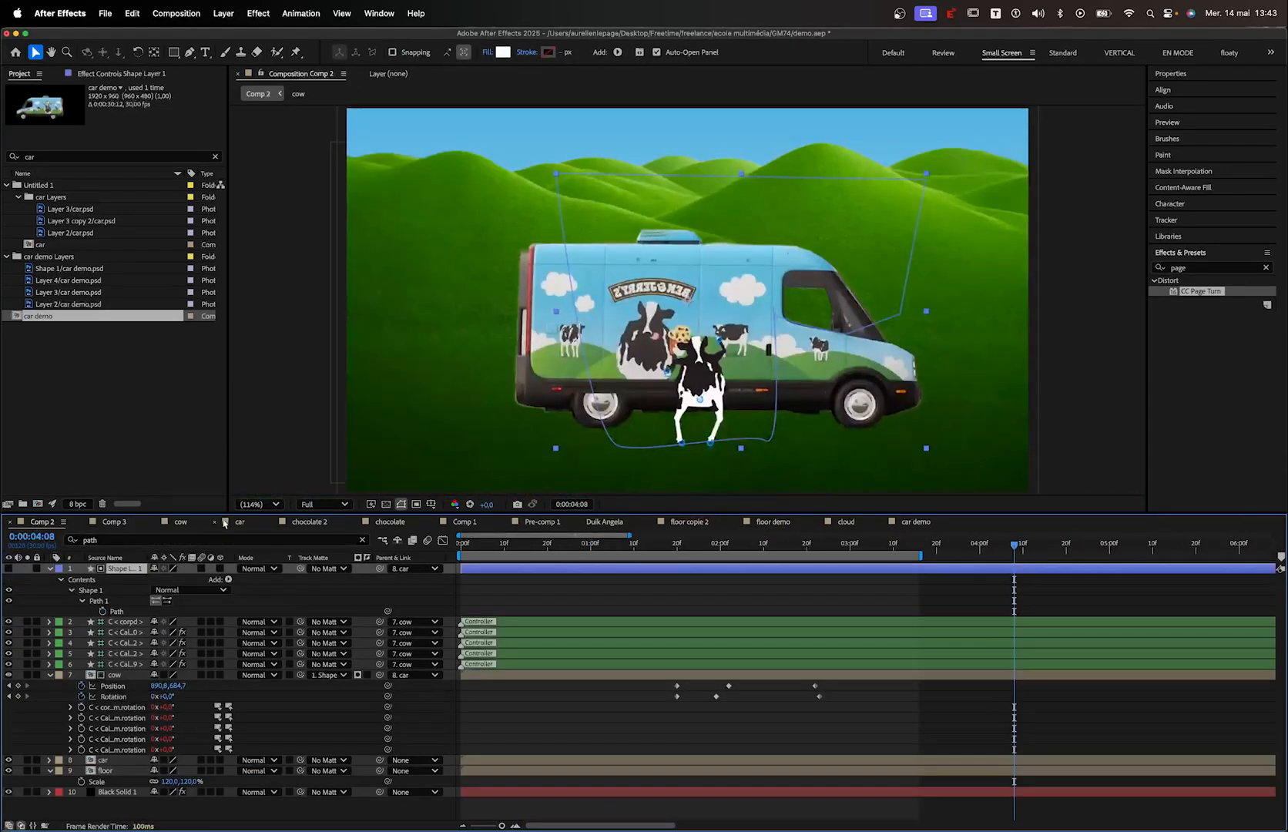
click(182, 522)
click(240, 522)
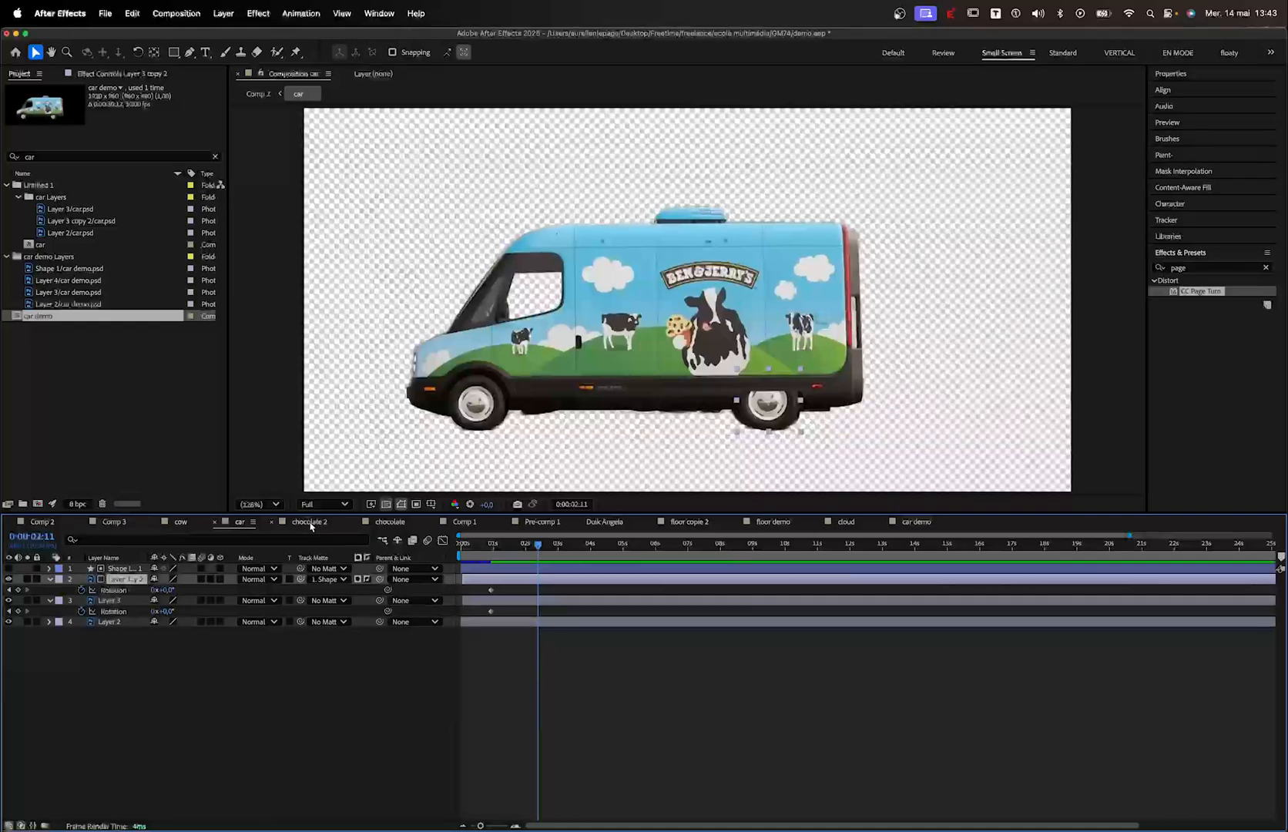
click(337, 524)
click(378, 523)
click(462, 522)
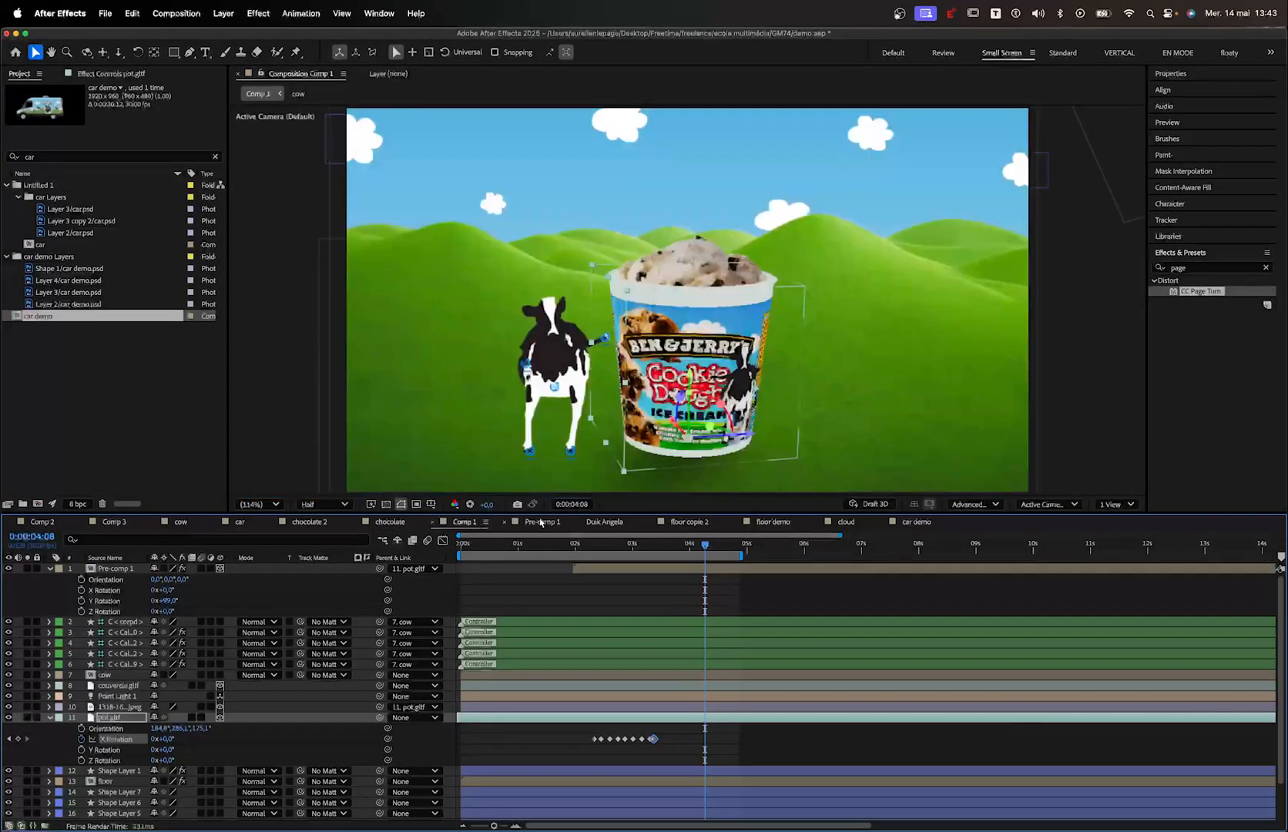
click(528, 523)
click(612, 522)
click(673, 522)
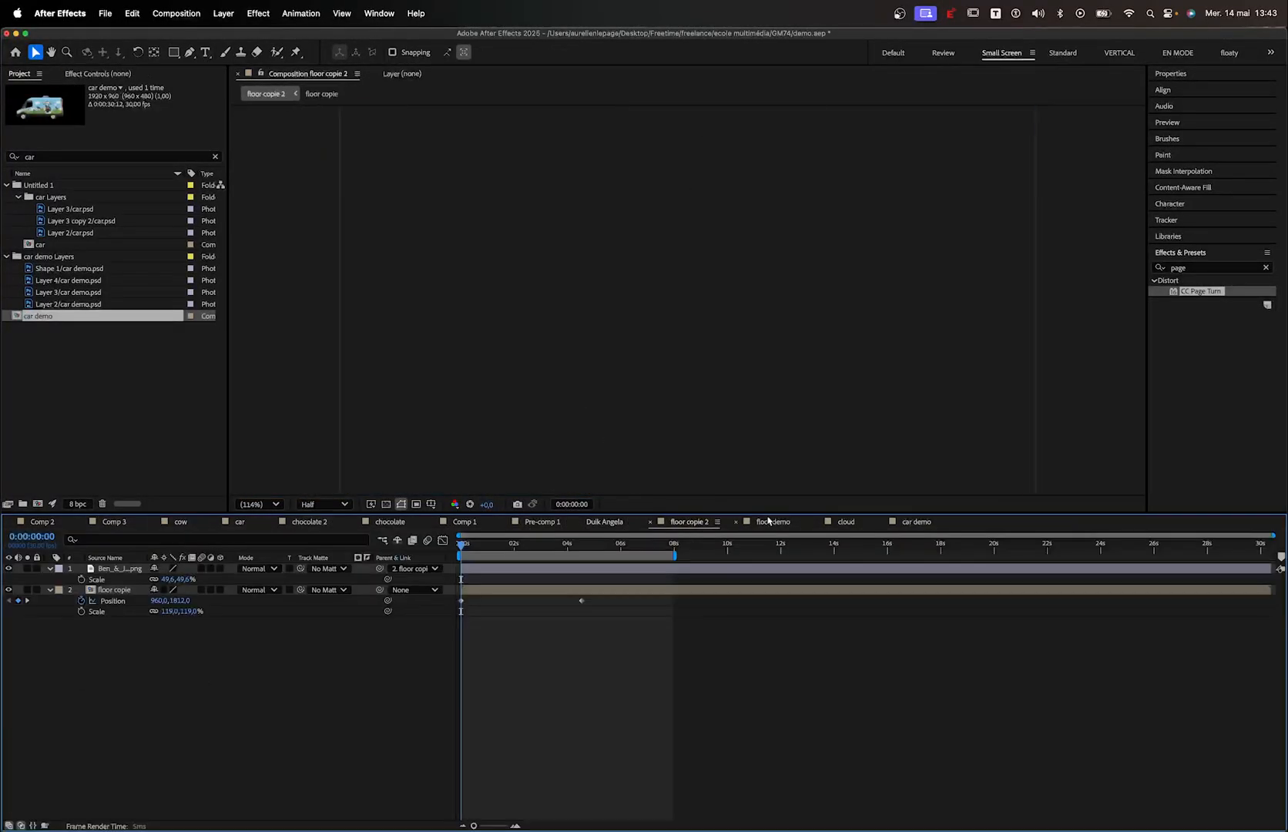
click(768, 523)
click(845, 522)
click(916, 522)
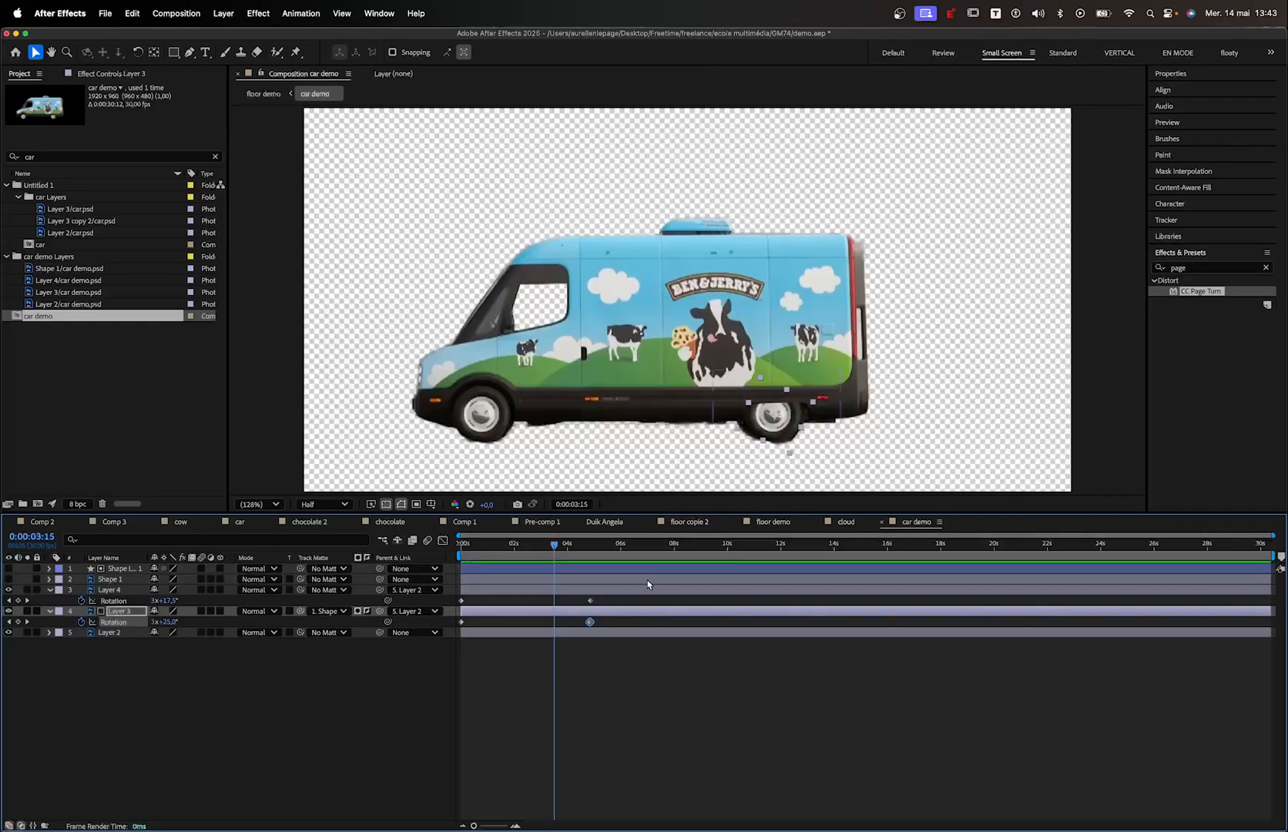
Deselect the wheel layer and scrub through the wheel rotation in car demo up to 0:00:03:26
drag(462, 545, 526, 544)
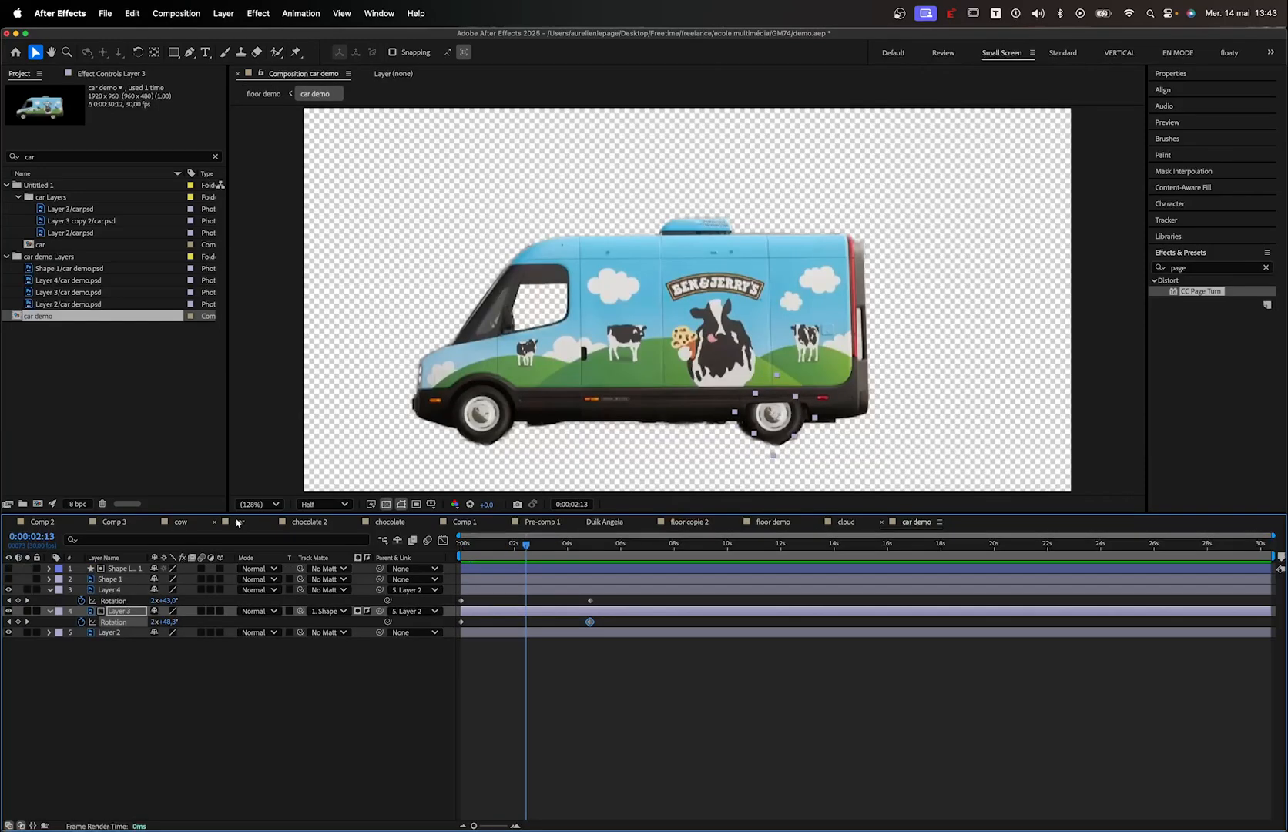
click(135, 683)
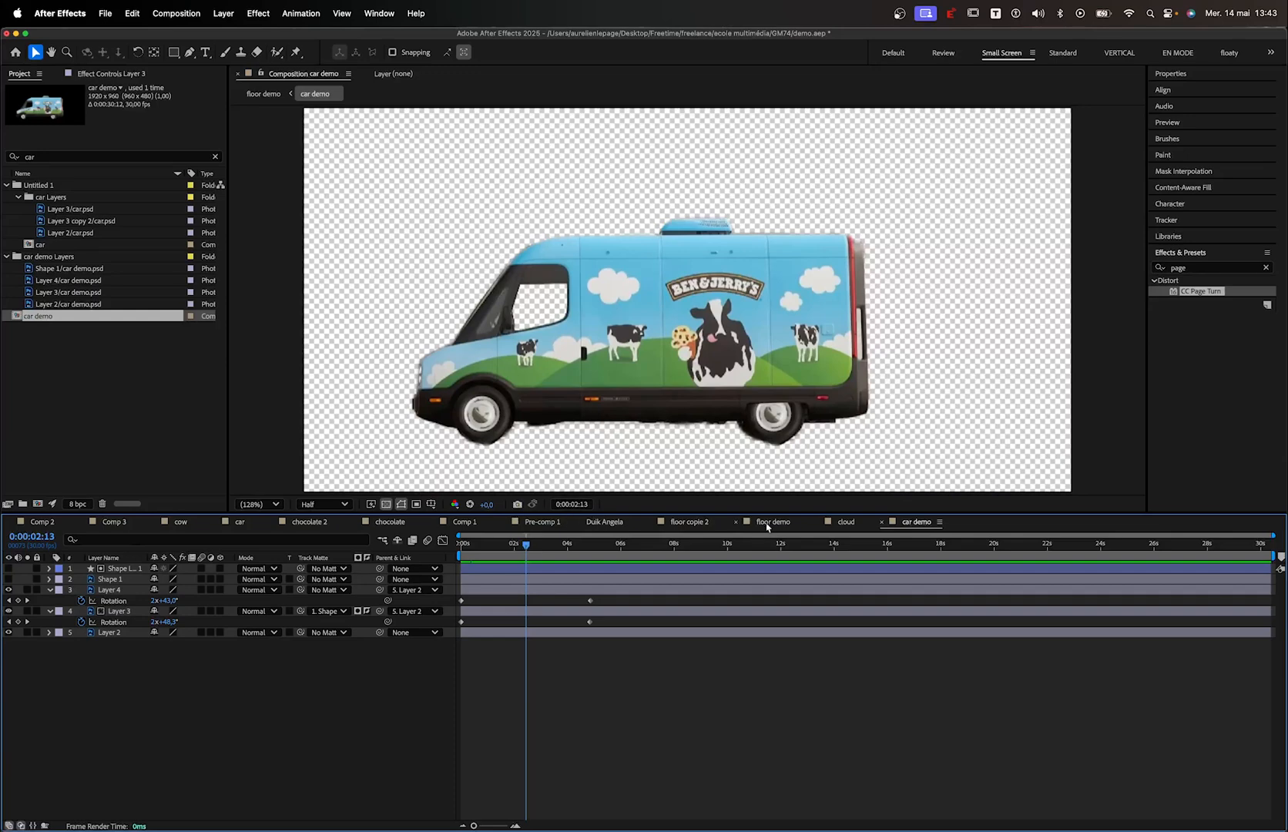
drag(475, 545, 565, 553)
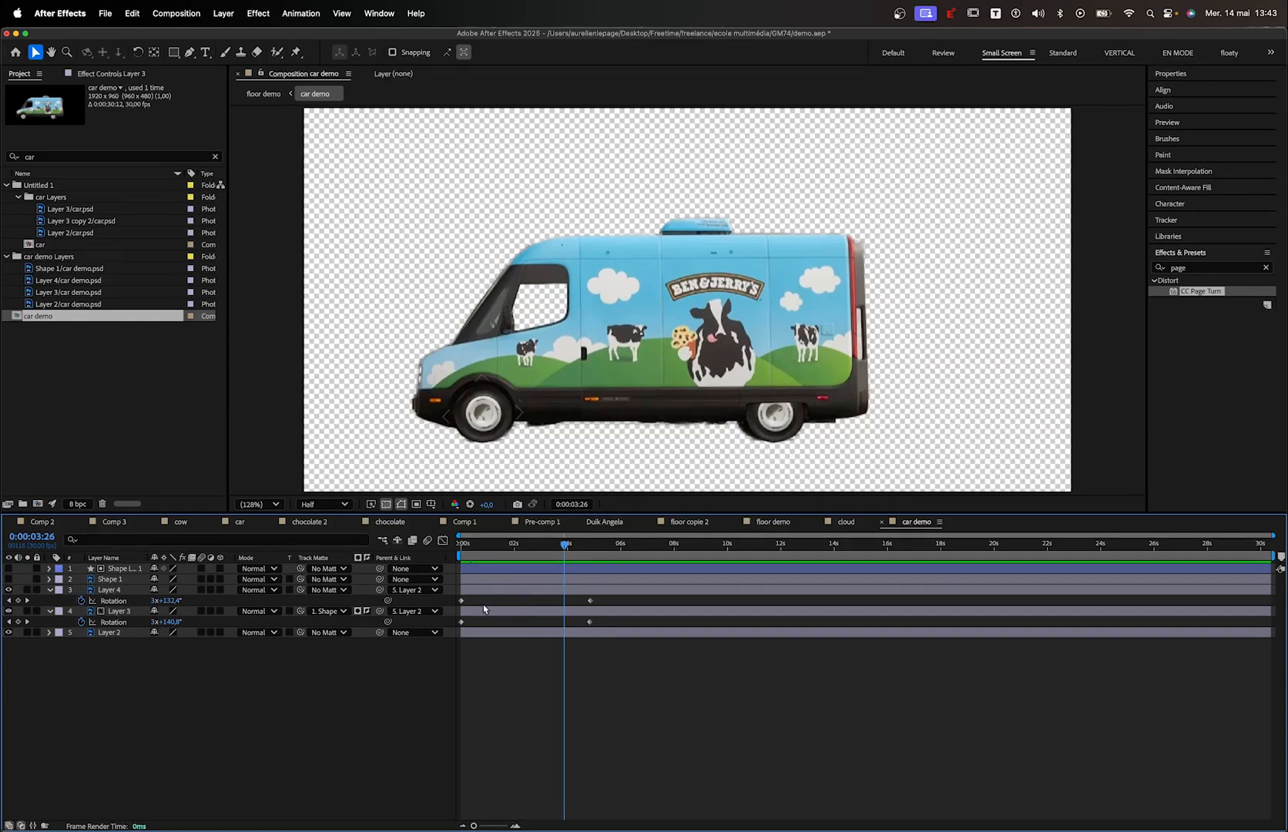
Try reversing the wheel rotation in car demo by moving the first Rotation keyframes of Layer 4 and Layer 3 past their second ones
drag(473, 611, 745, 602)
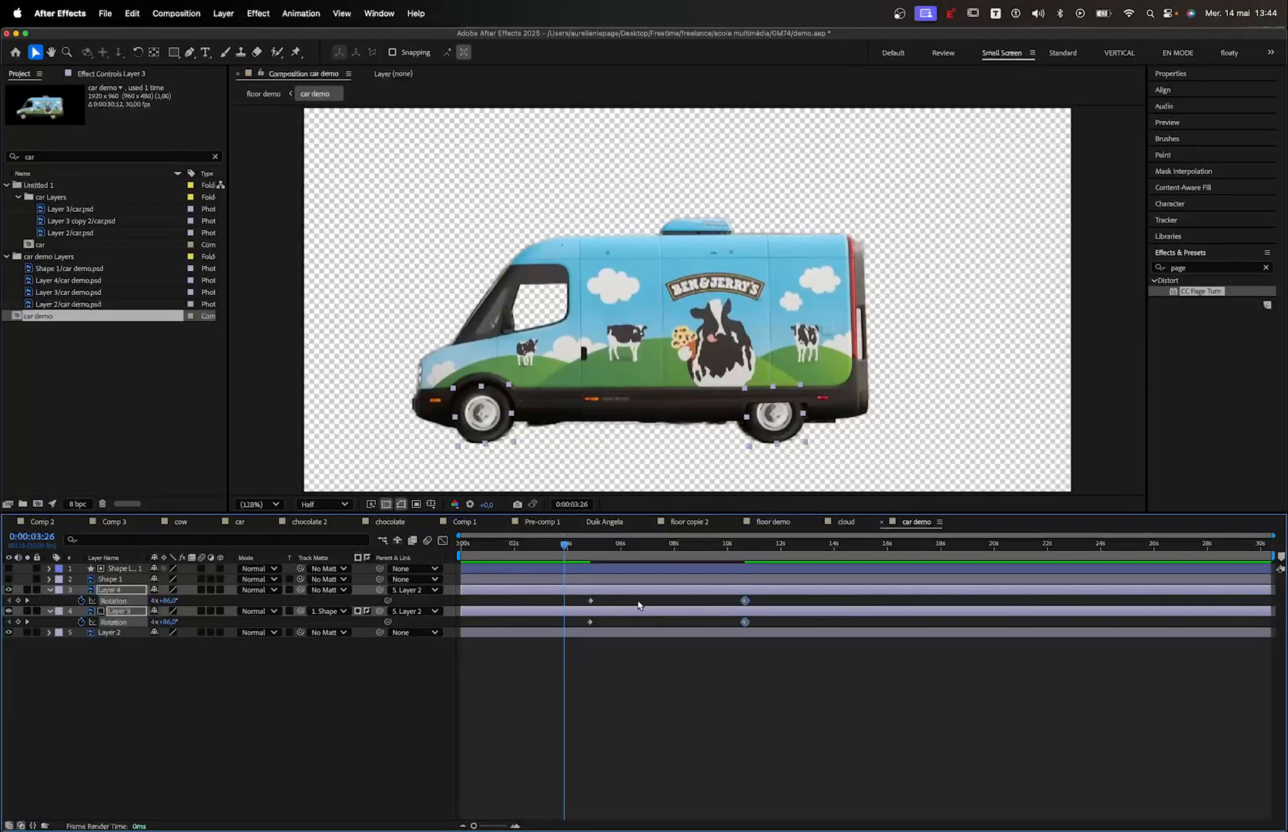
key(super+z)
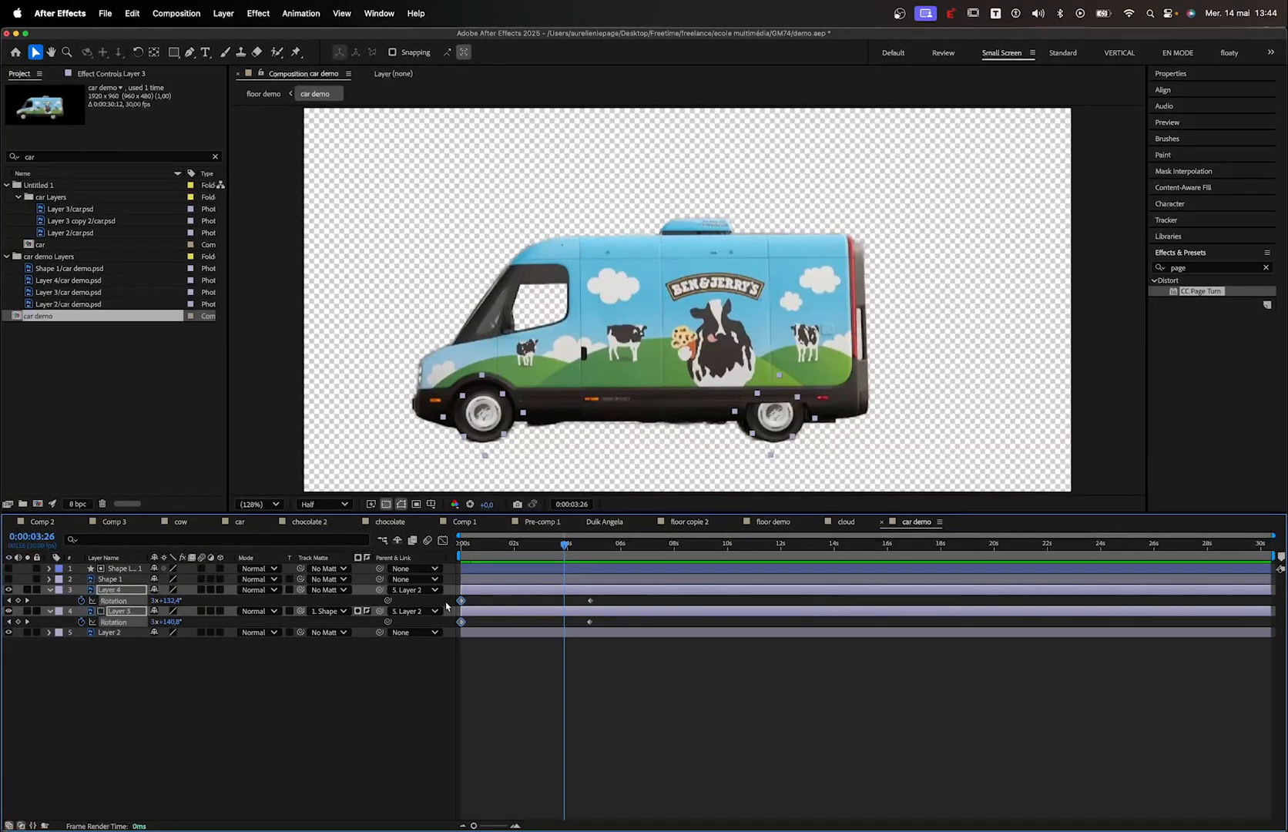
drag(461, 601, 721, 602)
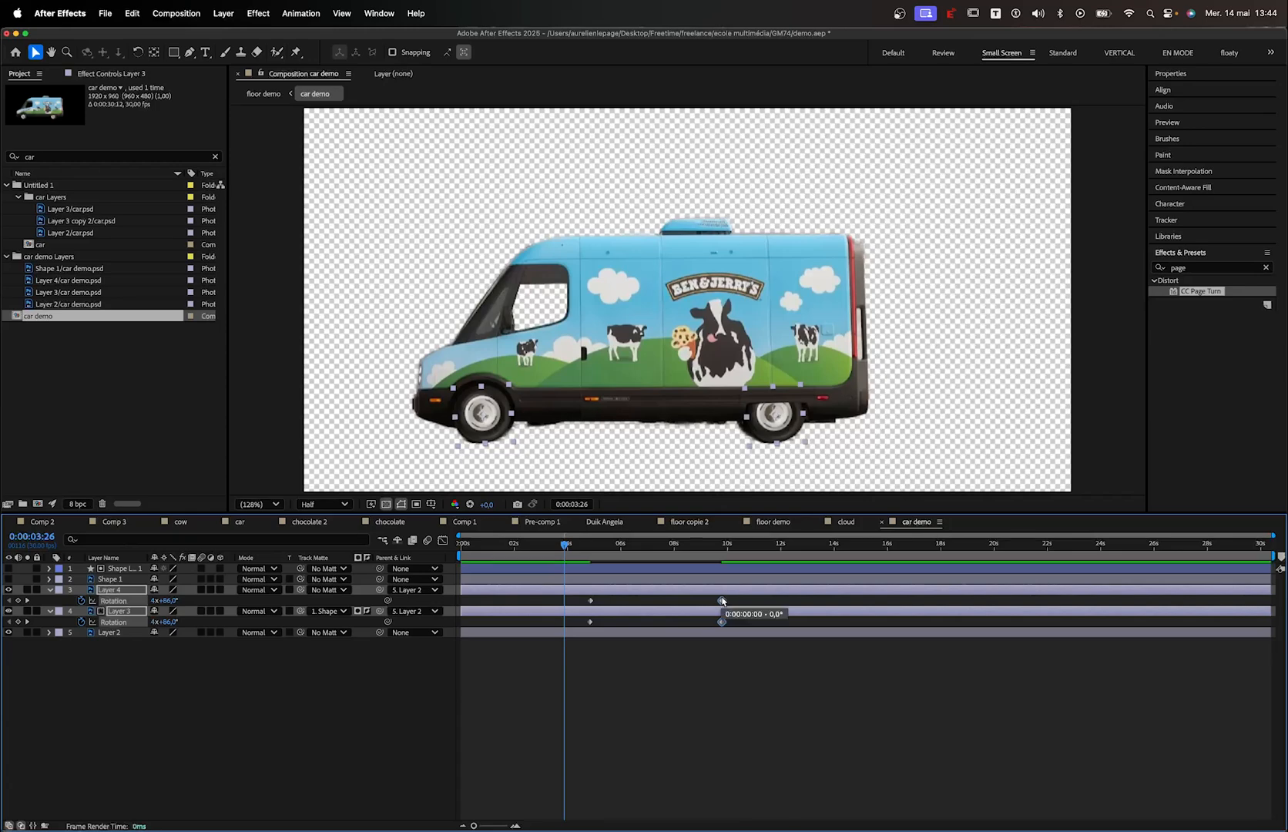
drag(569, 612, 464, 602)
click(468, 545)
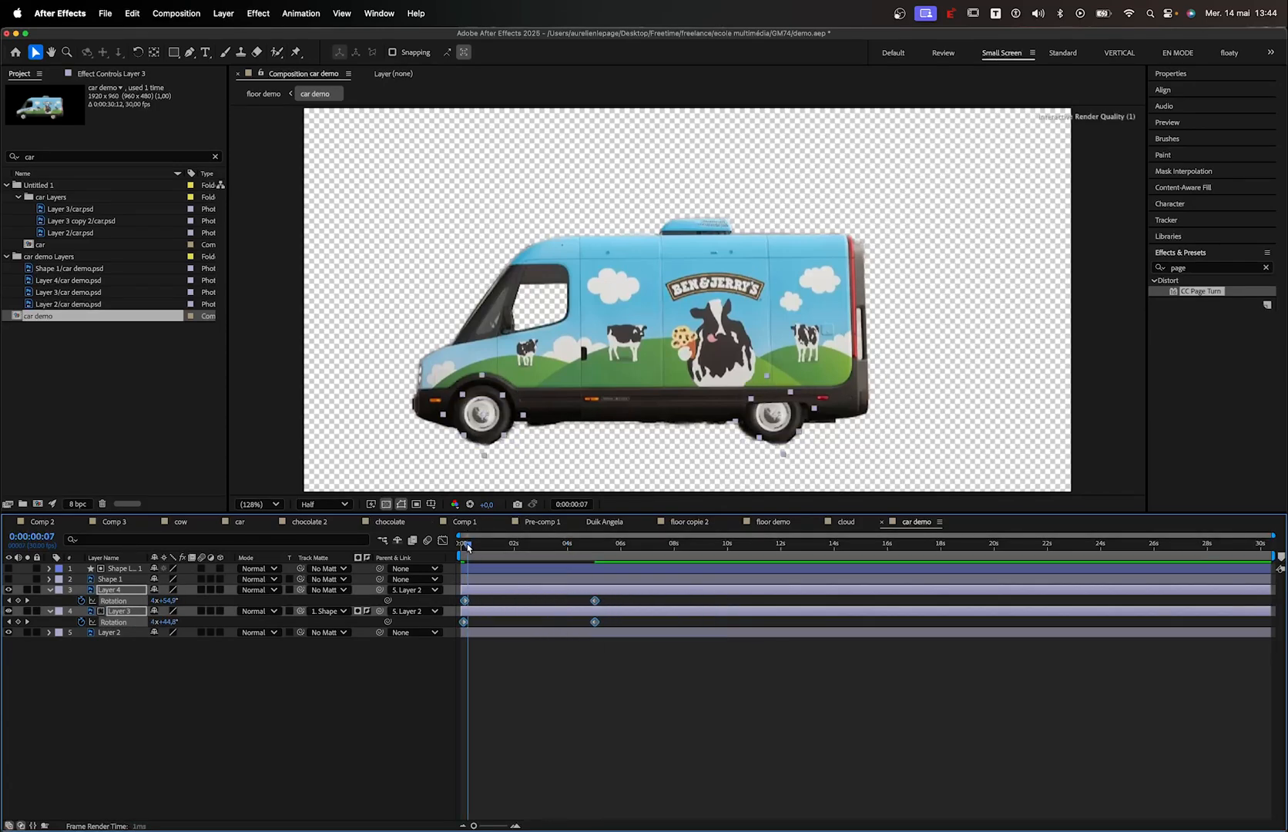
drag(468, 547, 565, 553)
click(486, 595)
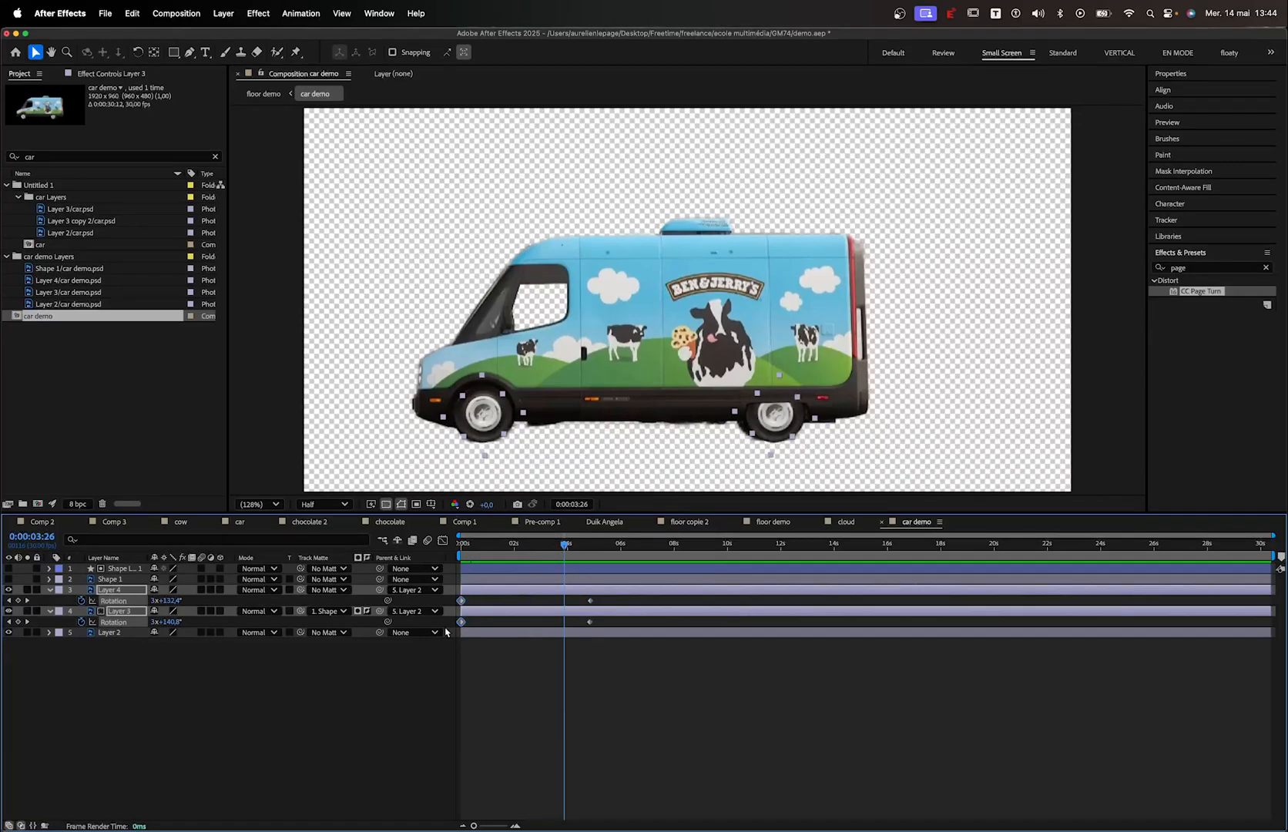
Apply Time-Reverse Keyframes to all Rotation keyframes of Layer 4 and Layer 3, and scrub back to 0:00:00:04 to check the wheels
drag(608, 600, 460, 644)
right_click(461, 601)
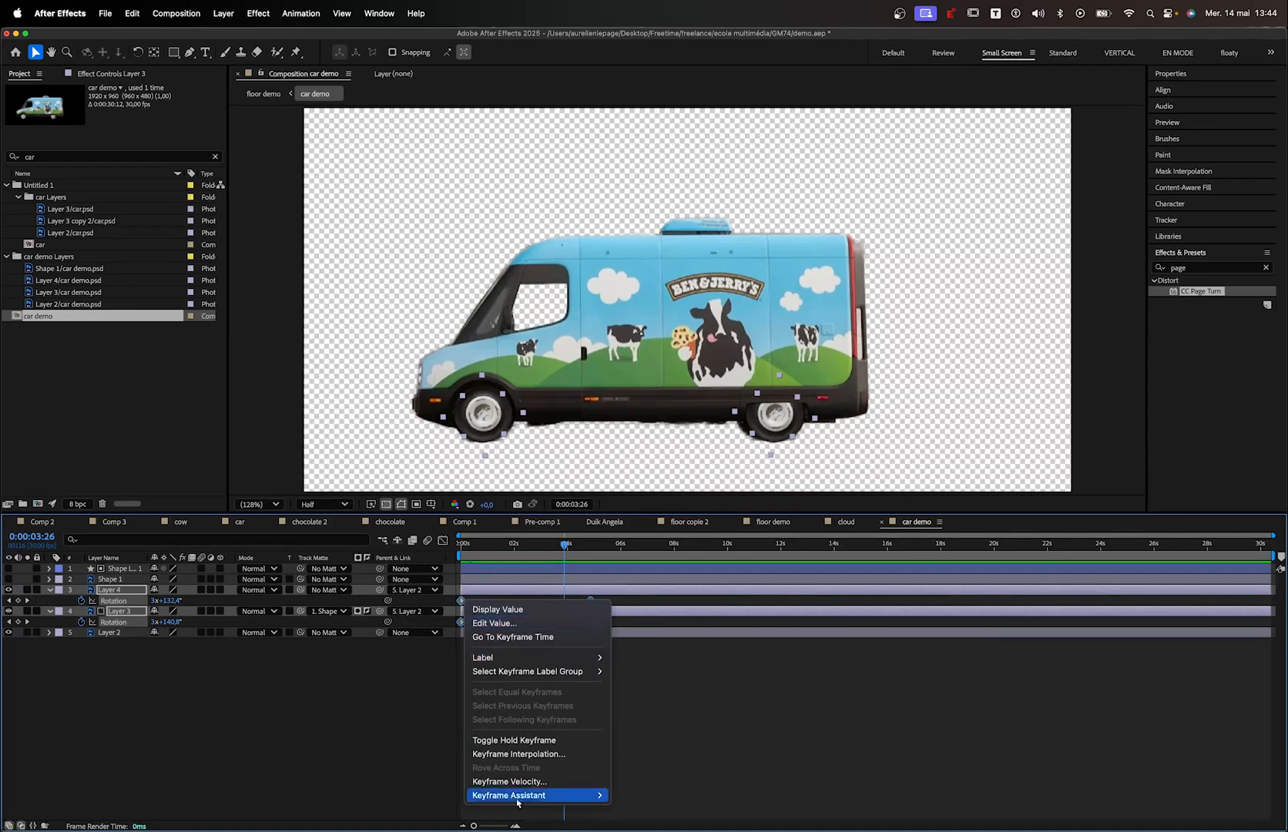
mouse_move(526, 802)
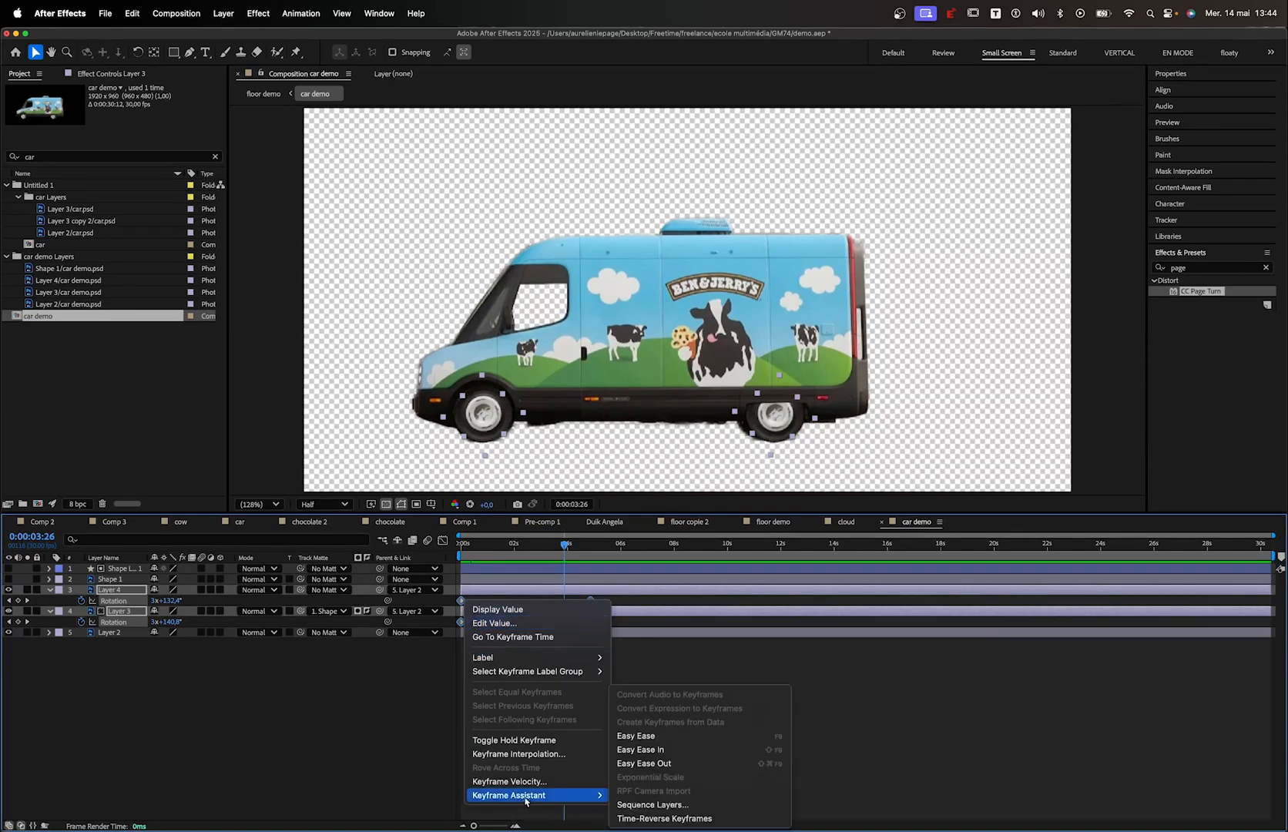
click(639, 818)
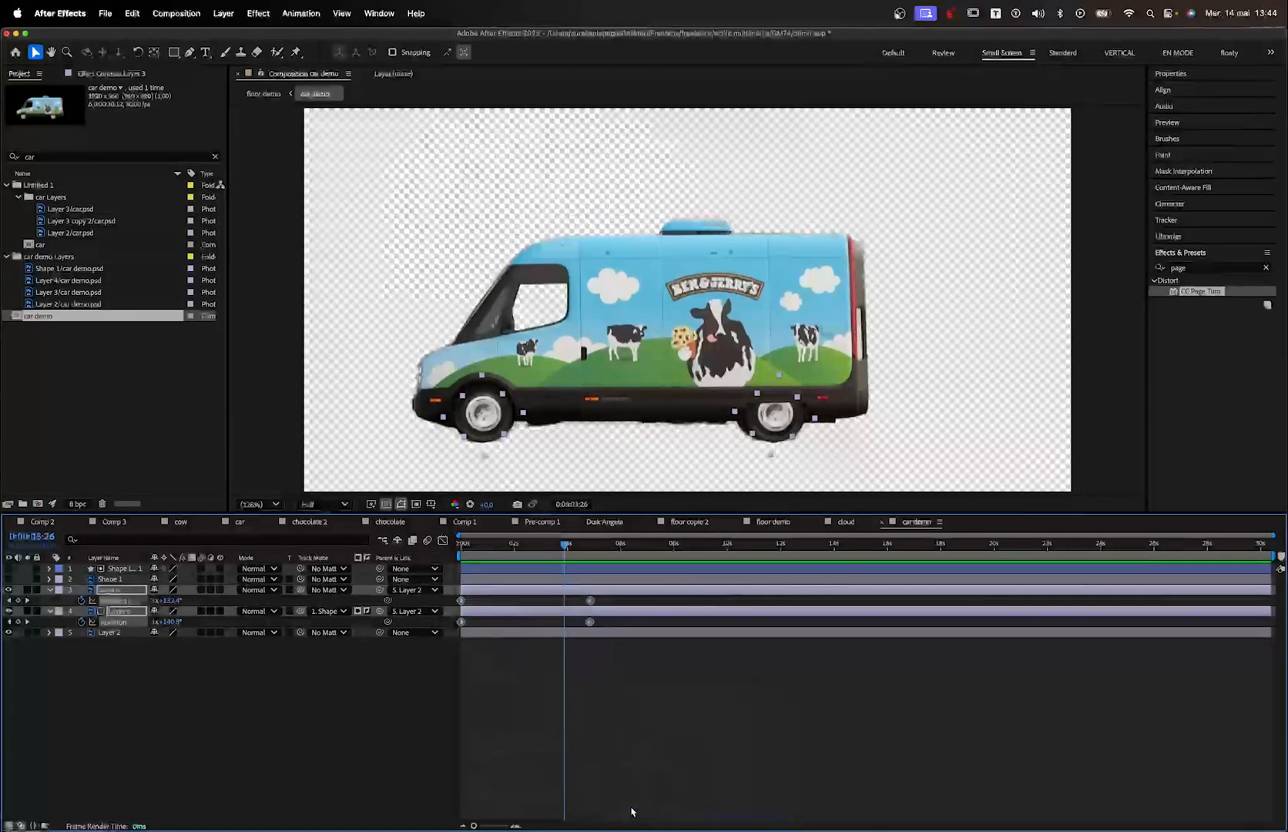
drag(481, 540, 465, 570)
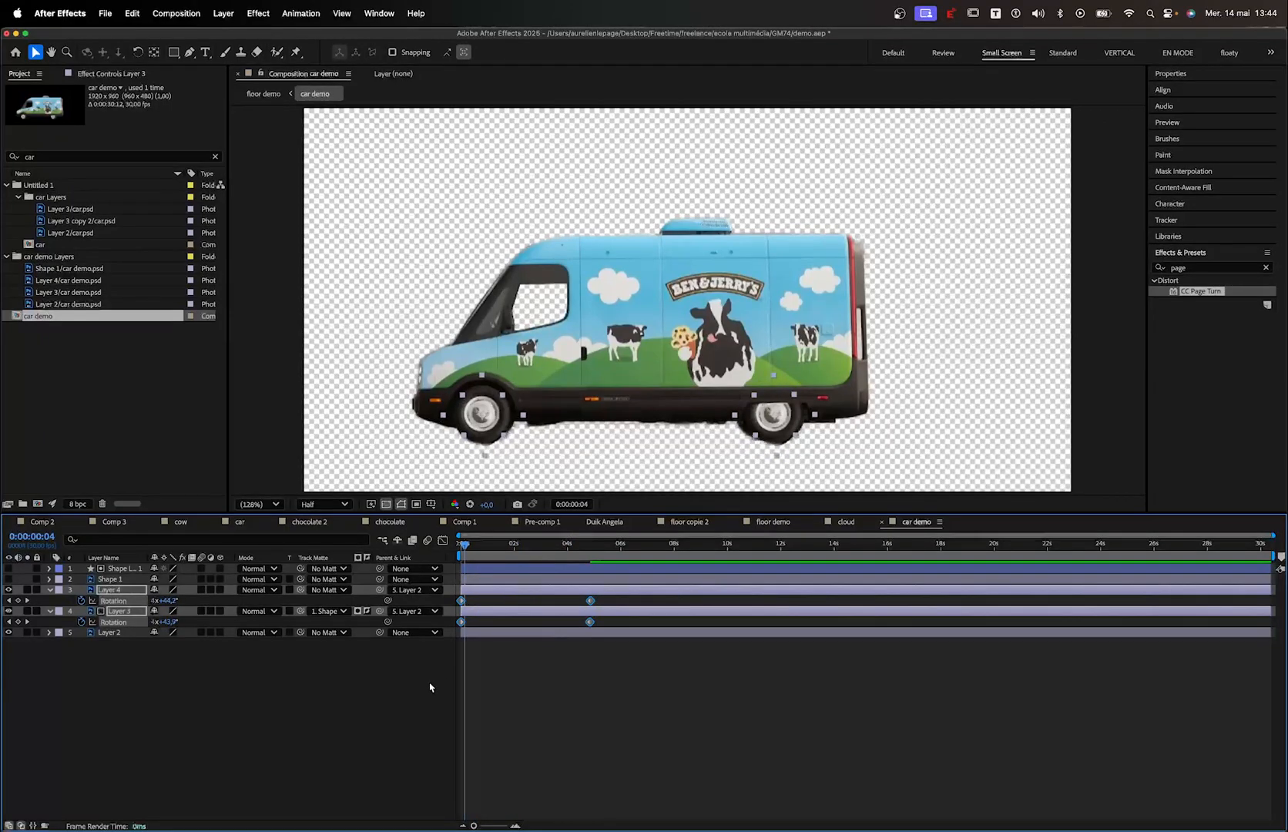
click(428, 684)
Return to floor demo, preview the van with its reversed wheel rotation from the start, and scrub to 0:00:02:15
click(254, 95)
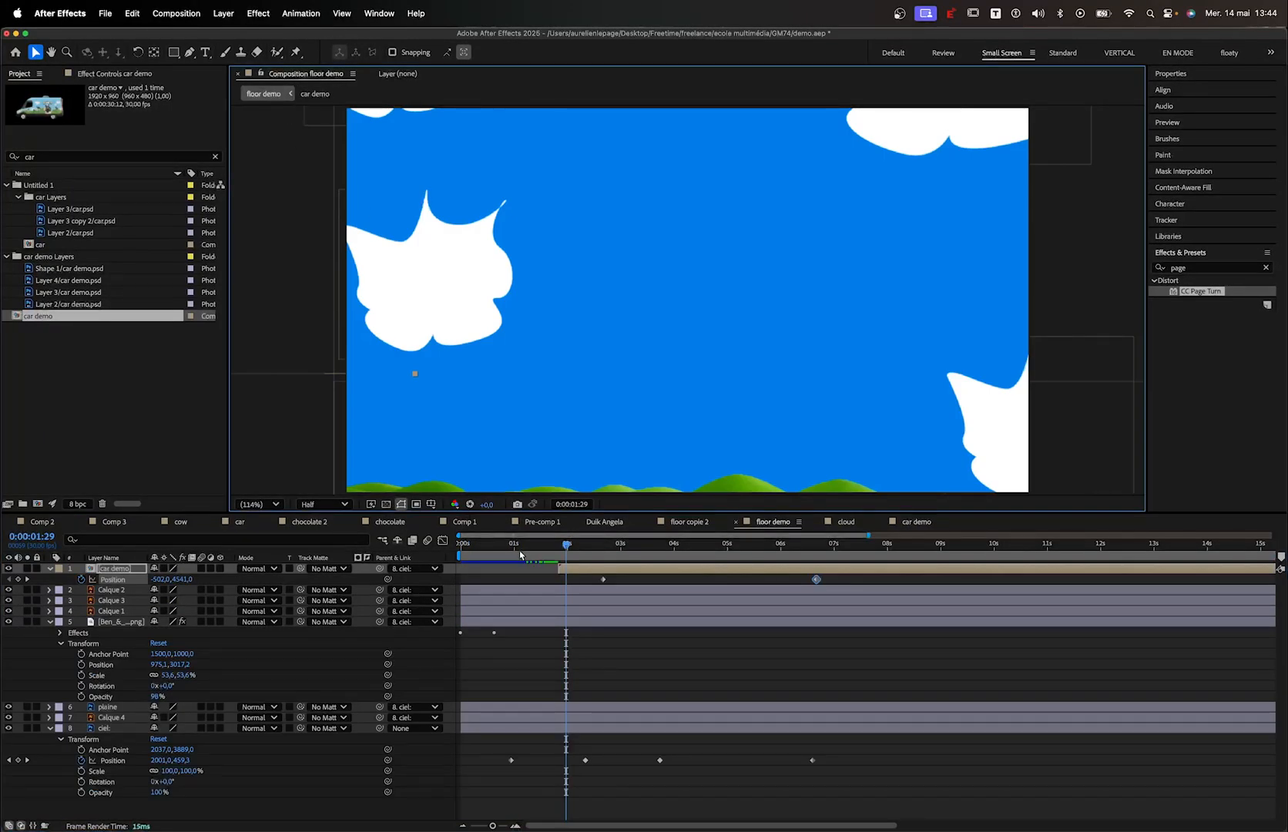
key(Home)
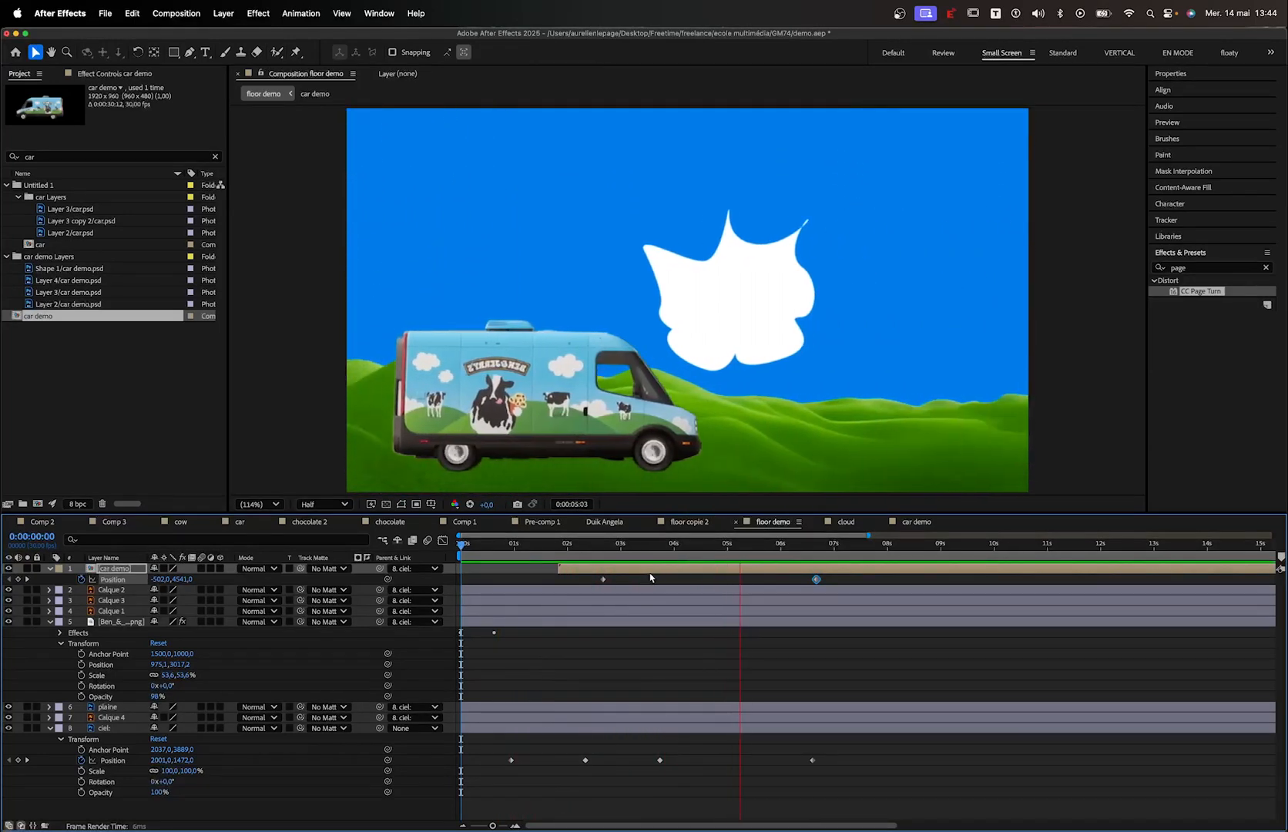
key(space)
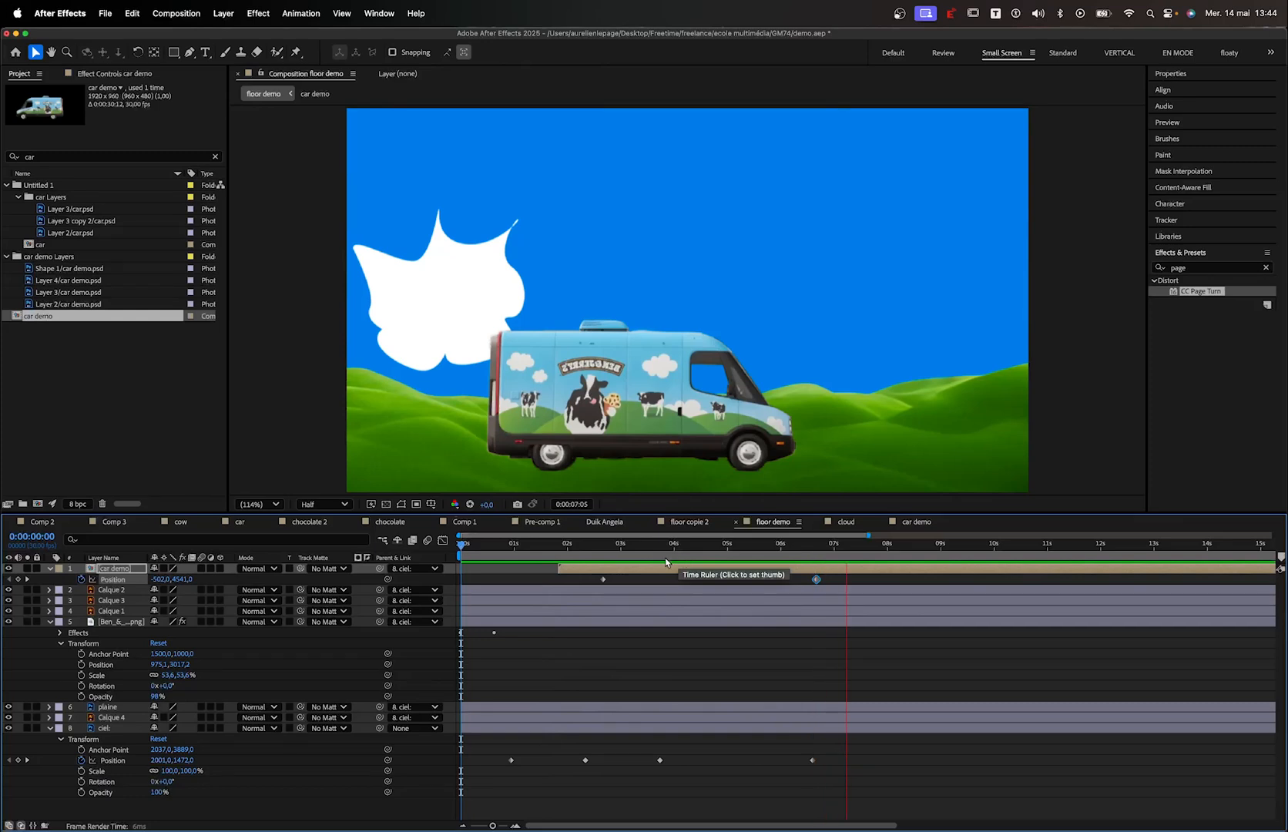
drag(678, 556, 582, 558)
key(space)
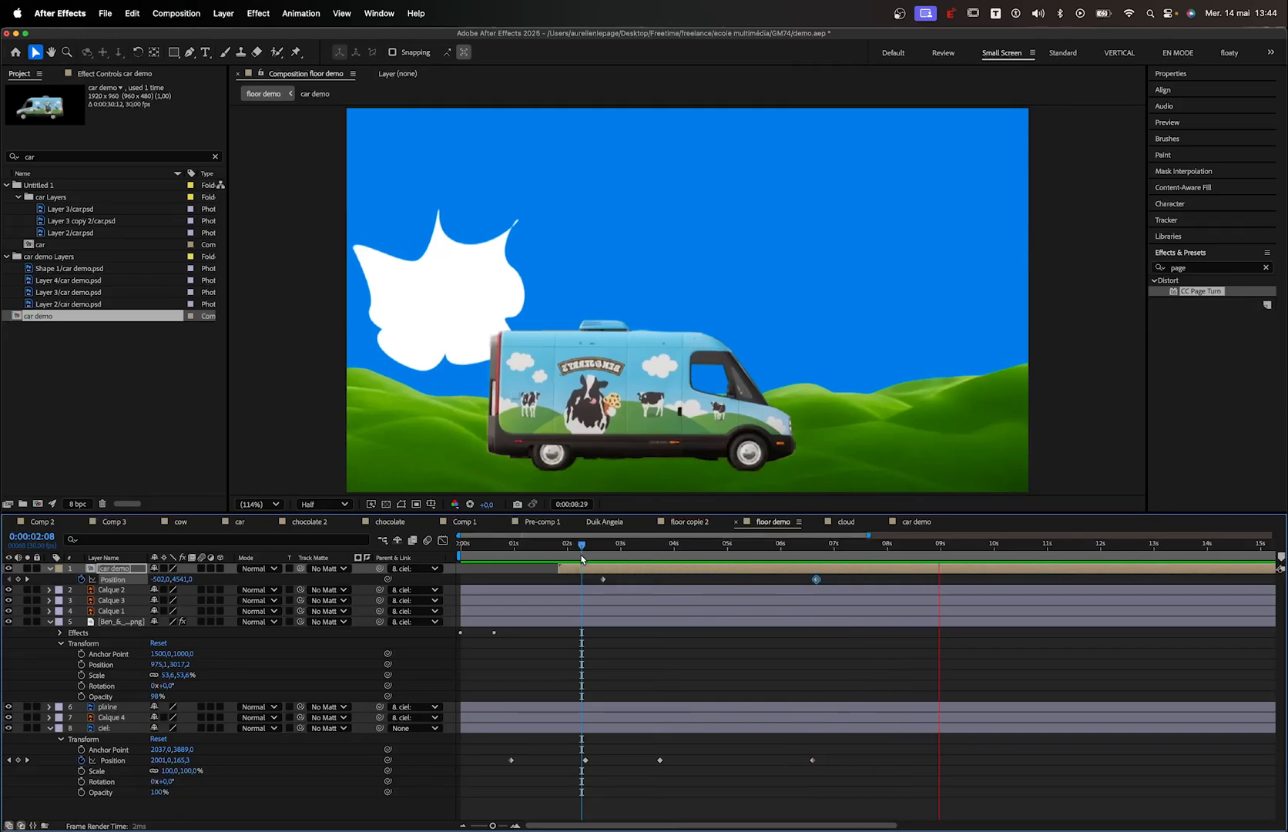
click(592, 547)
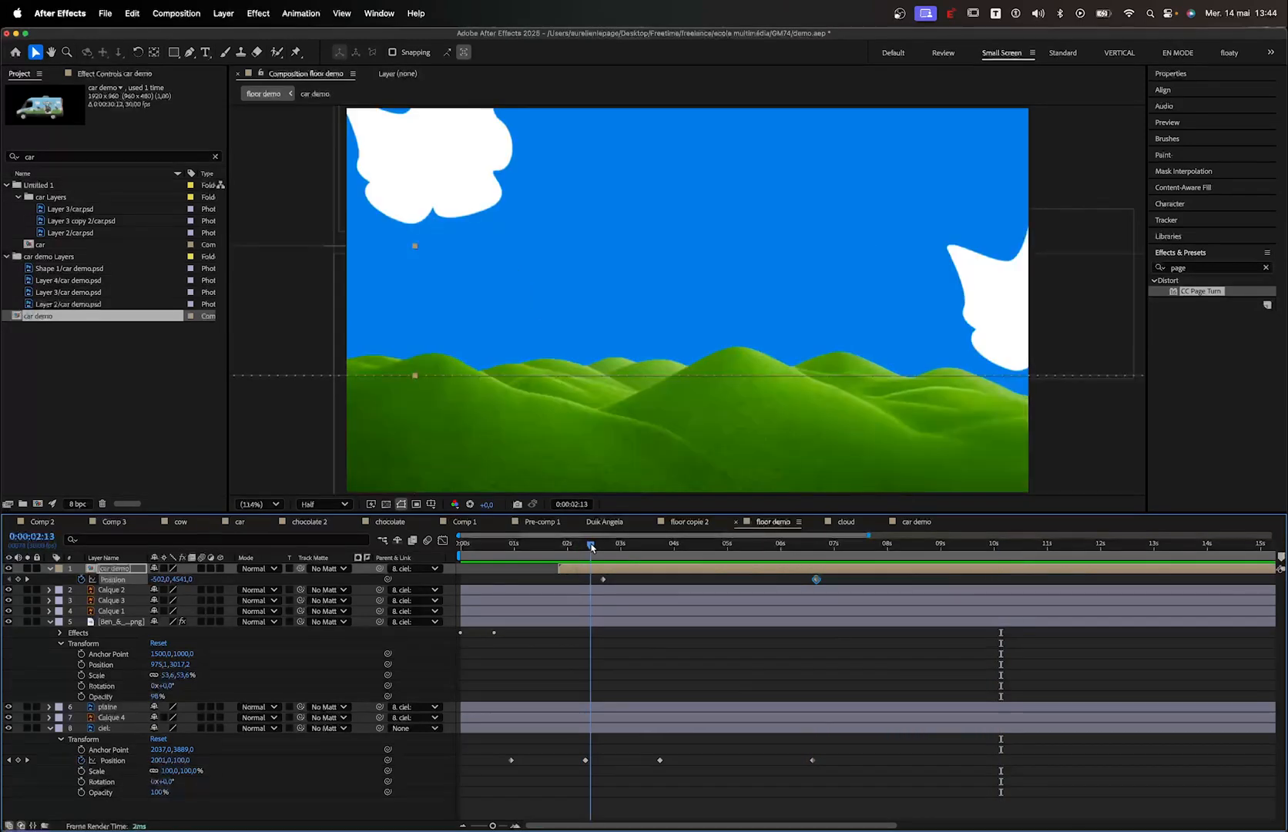
drag(591, 548, 595, 548)
Select both of the van's Position keyframes, show their speed graph, and apply Easy Ease In
click(845, 581)
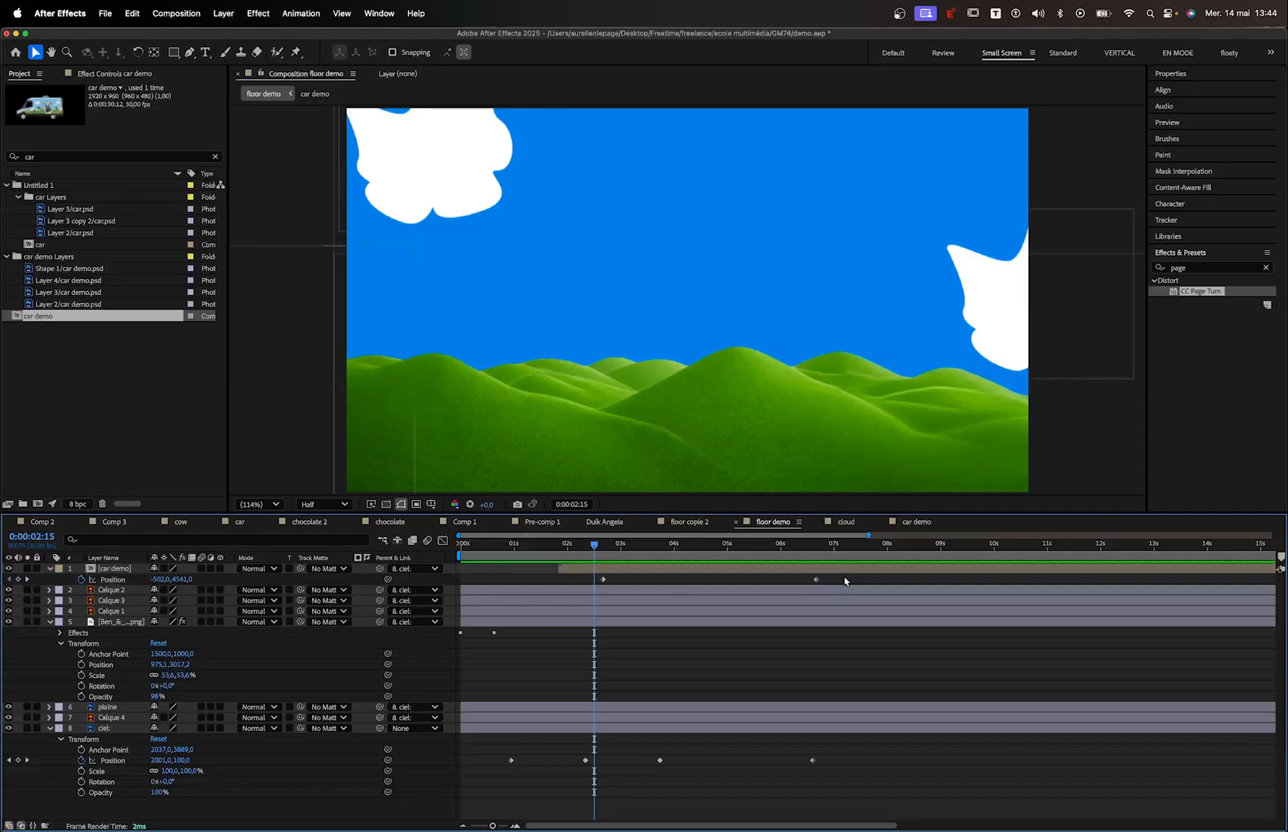
drag(844, 581, 520, 588)
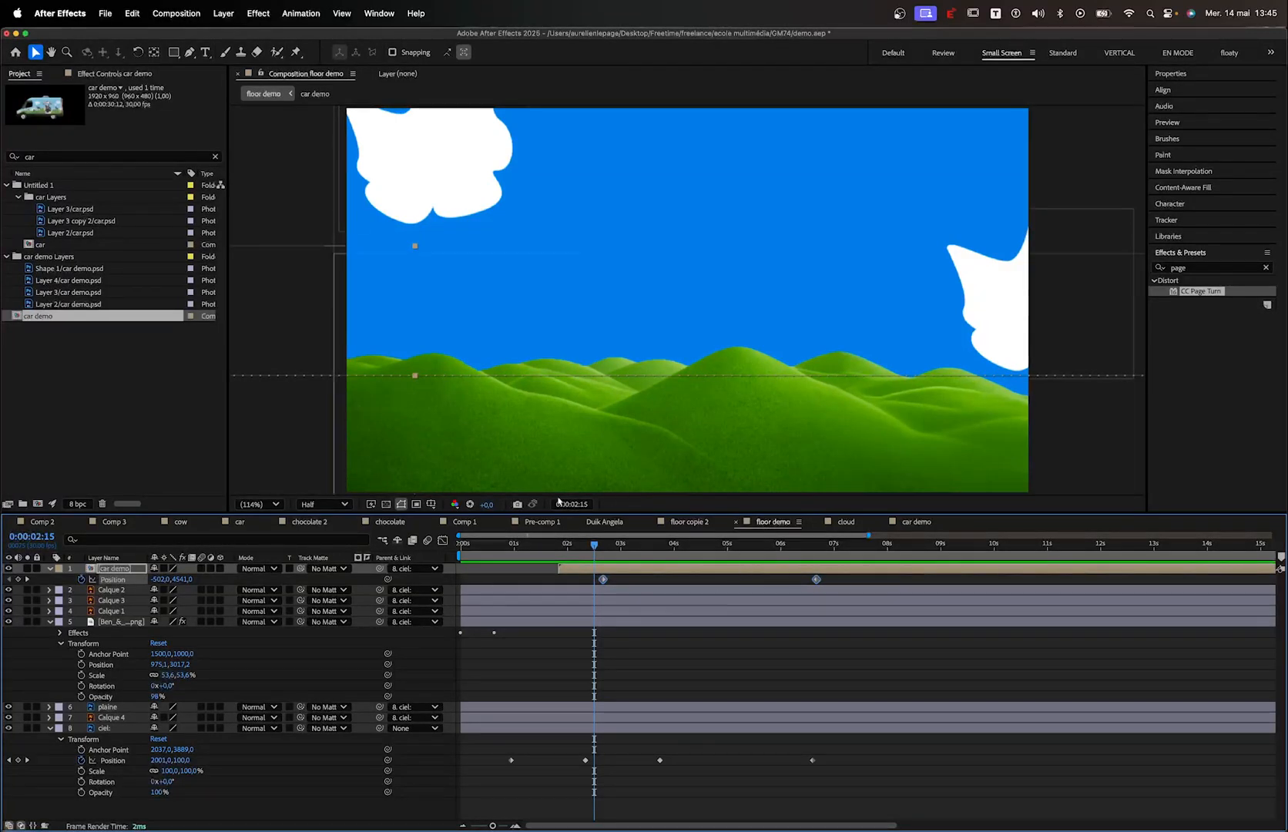
click(443, 541)
drag(571, 573, 900, 636)
click(635, 570)
mouse_move(613, 548)
mouse_down()
mouse_move(698, 555)
mouse_move(626, 551)
mouse_up()
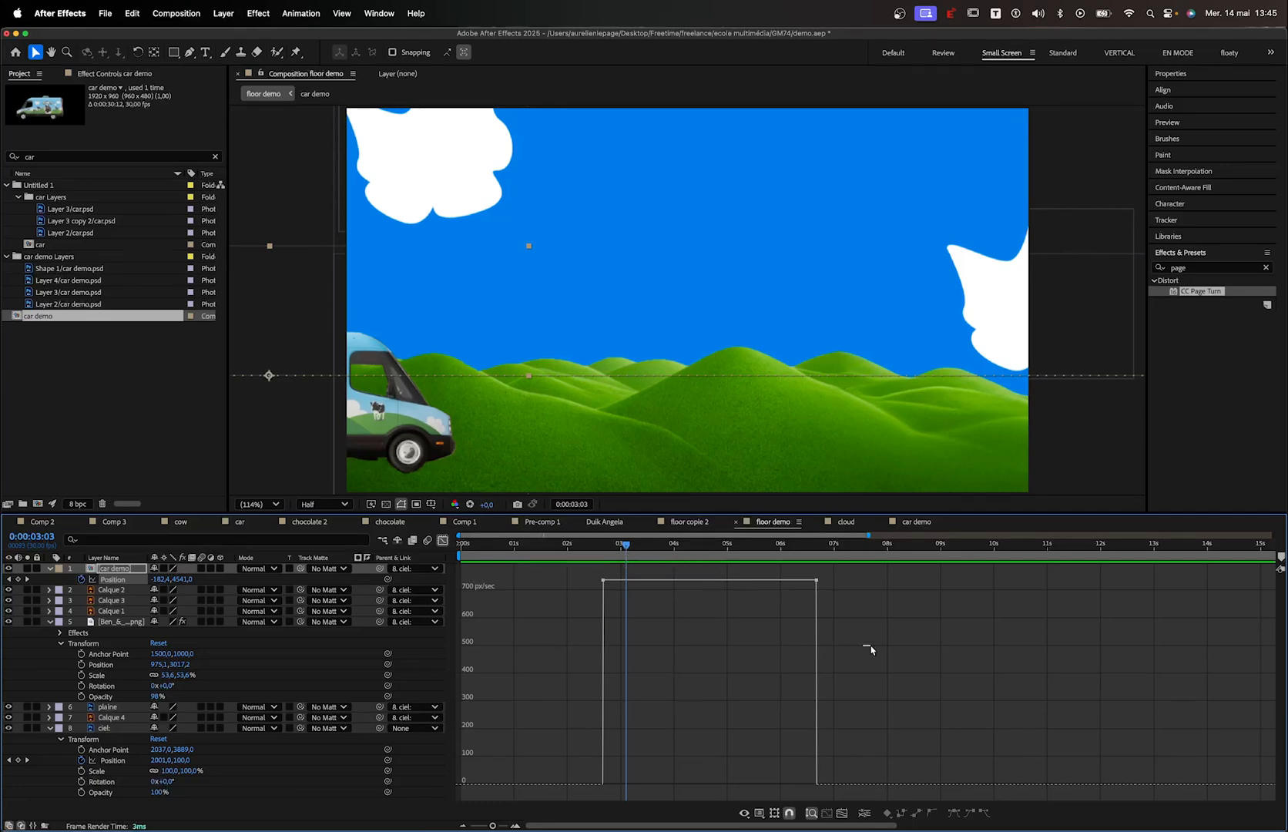
drag(863, 645, 554, 572)
click(971, 813)
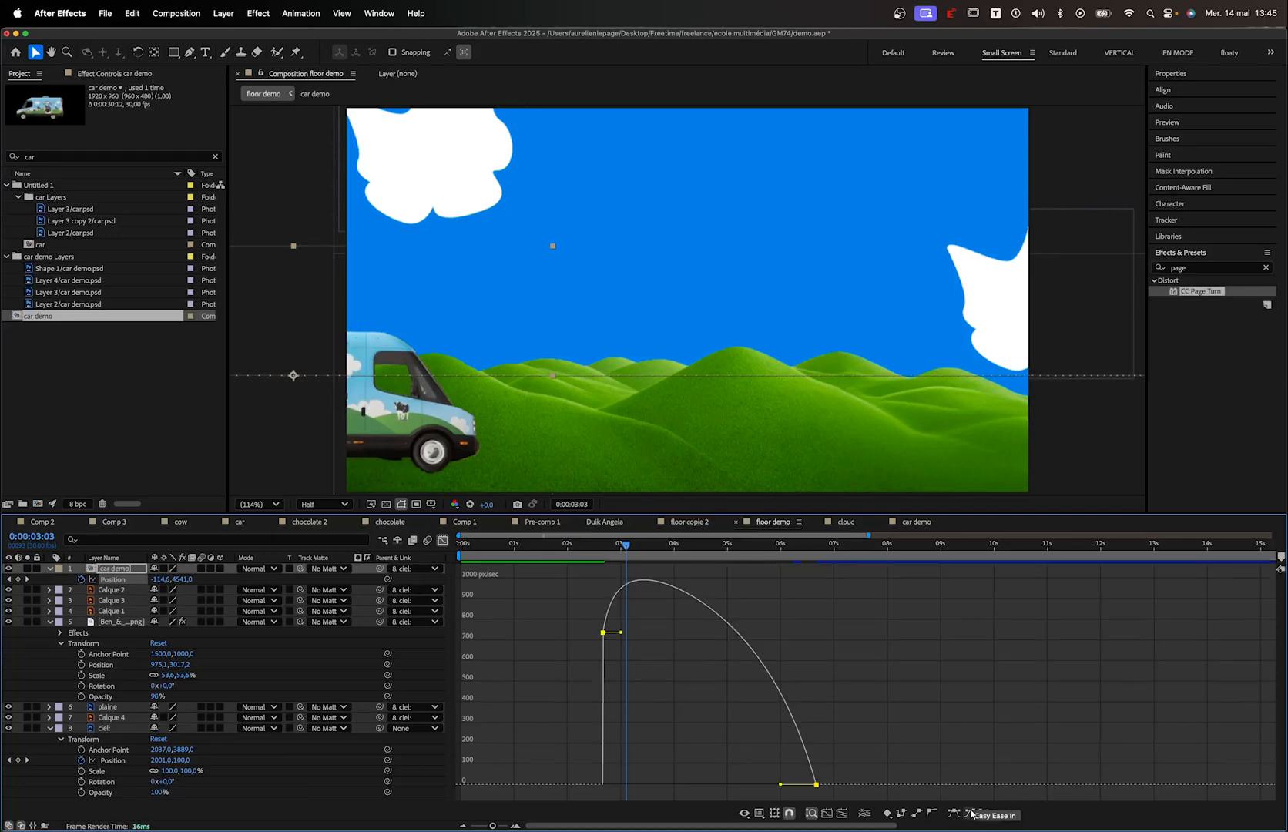
Preview the van's easing and extend the last Position keyframe's incoming influence handle back to about 4.7 seconds
click(507, 545)
key(space)
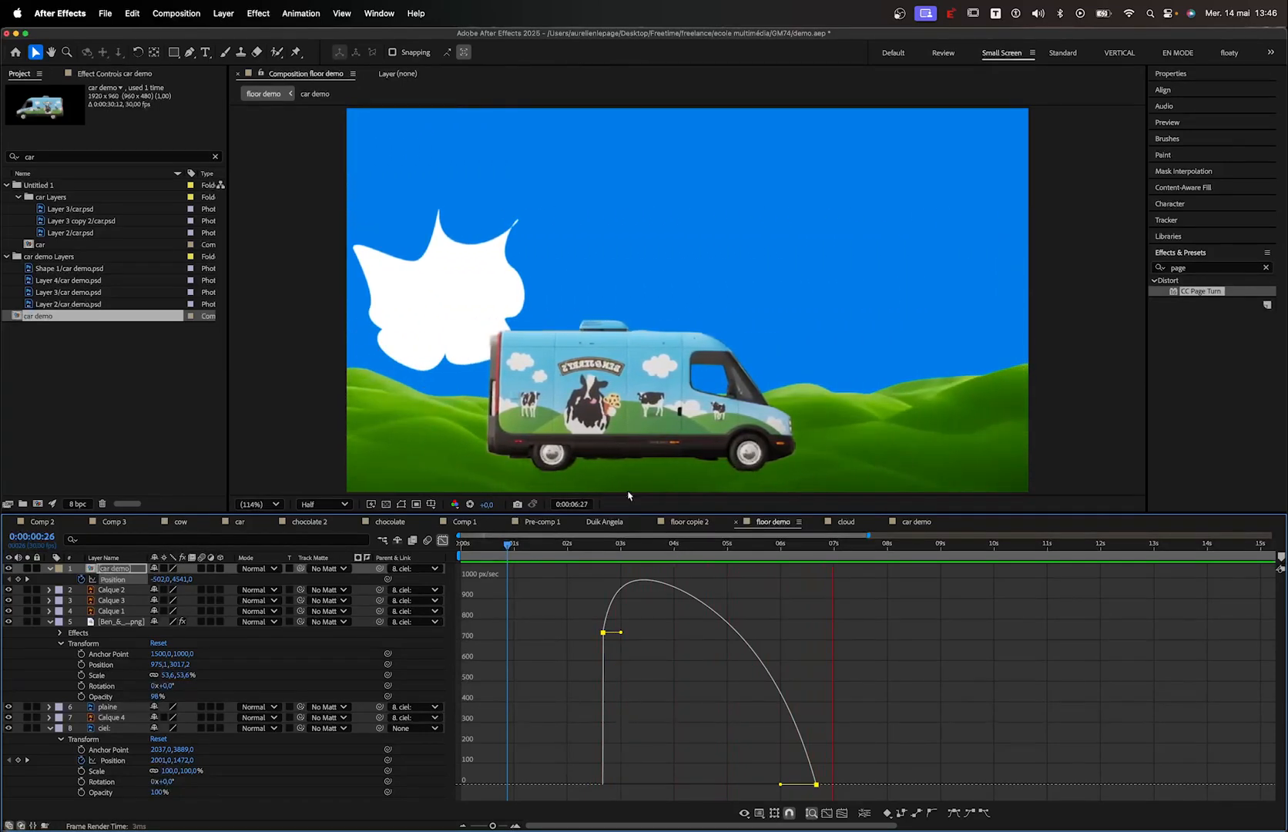
click(738, 544)
drag(738, 549, 795, 546)
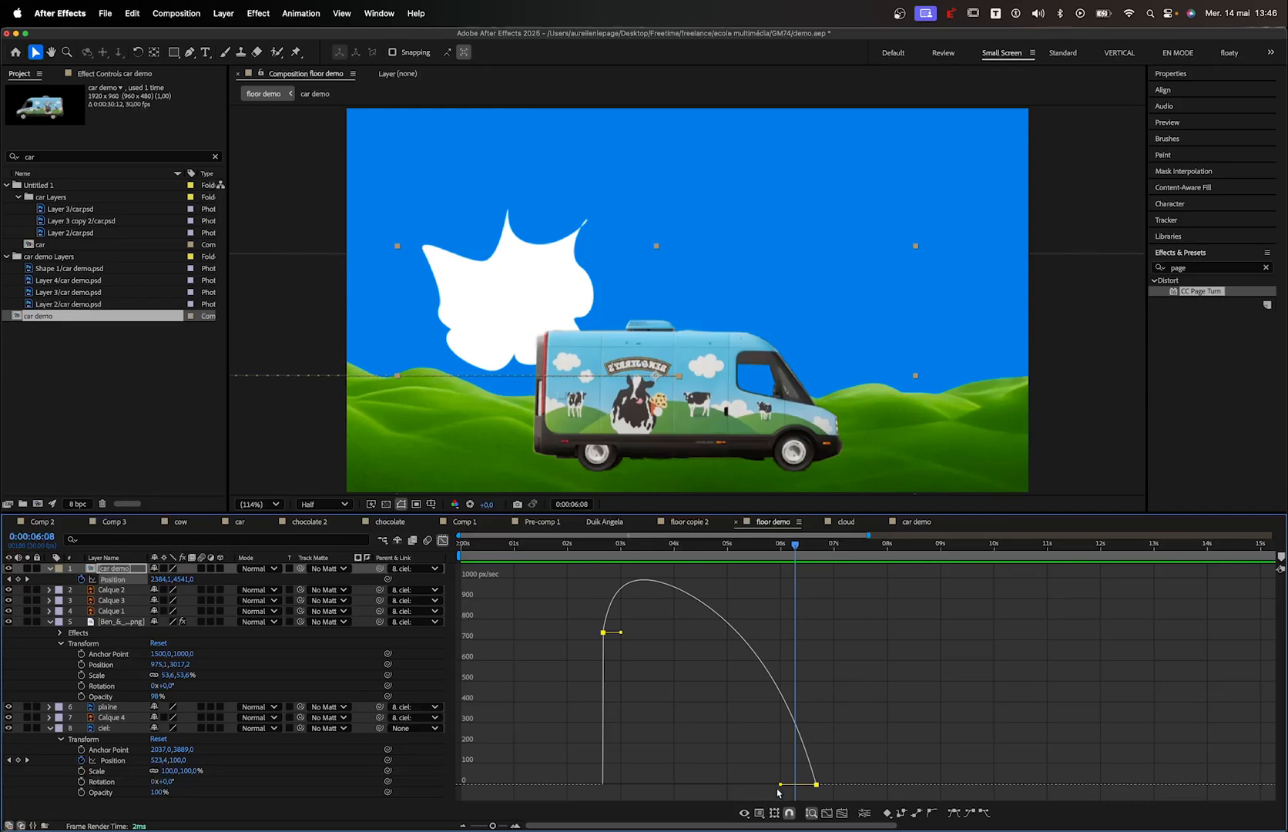
drag(780, 785, 709, 785)
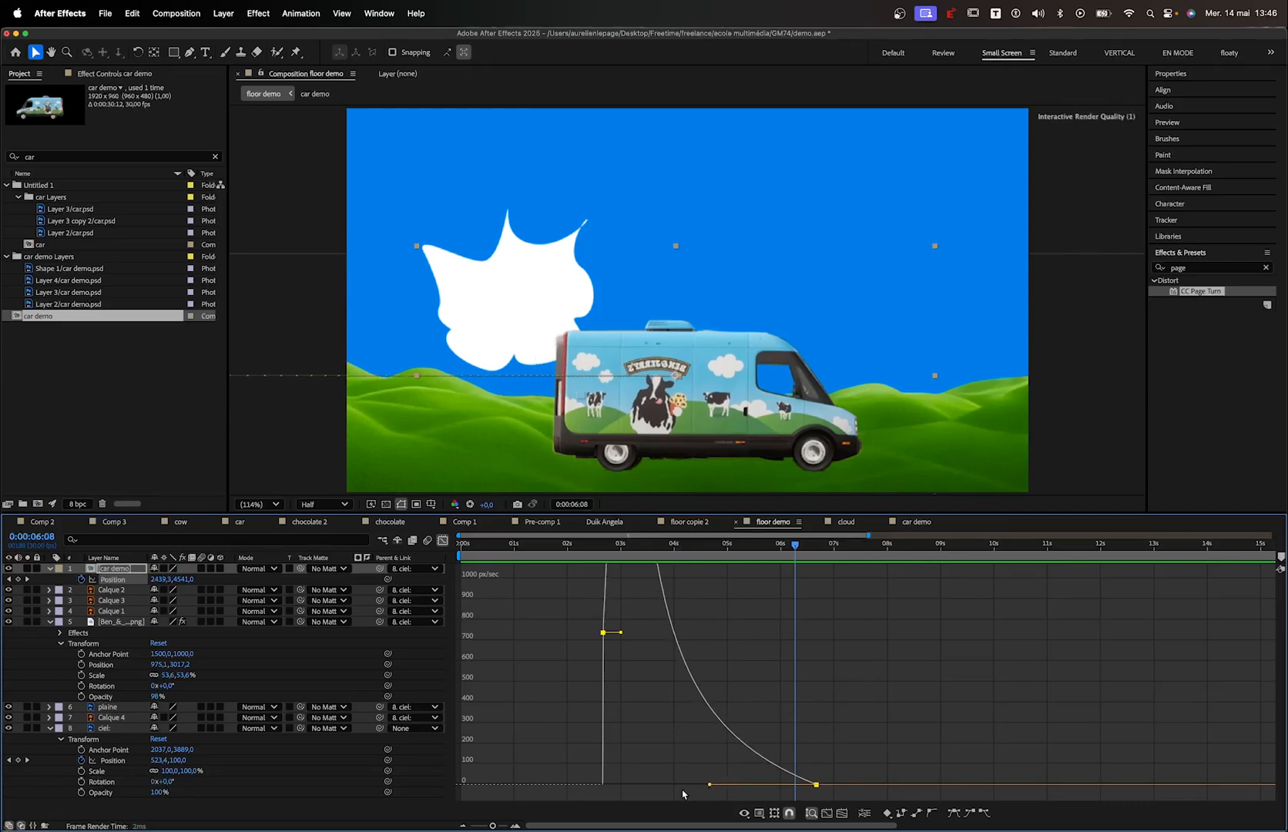
Preview the van's stronger slowdown twice, starting just before the one-second mark
click(505, 545)
key(space)
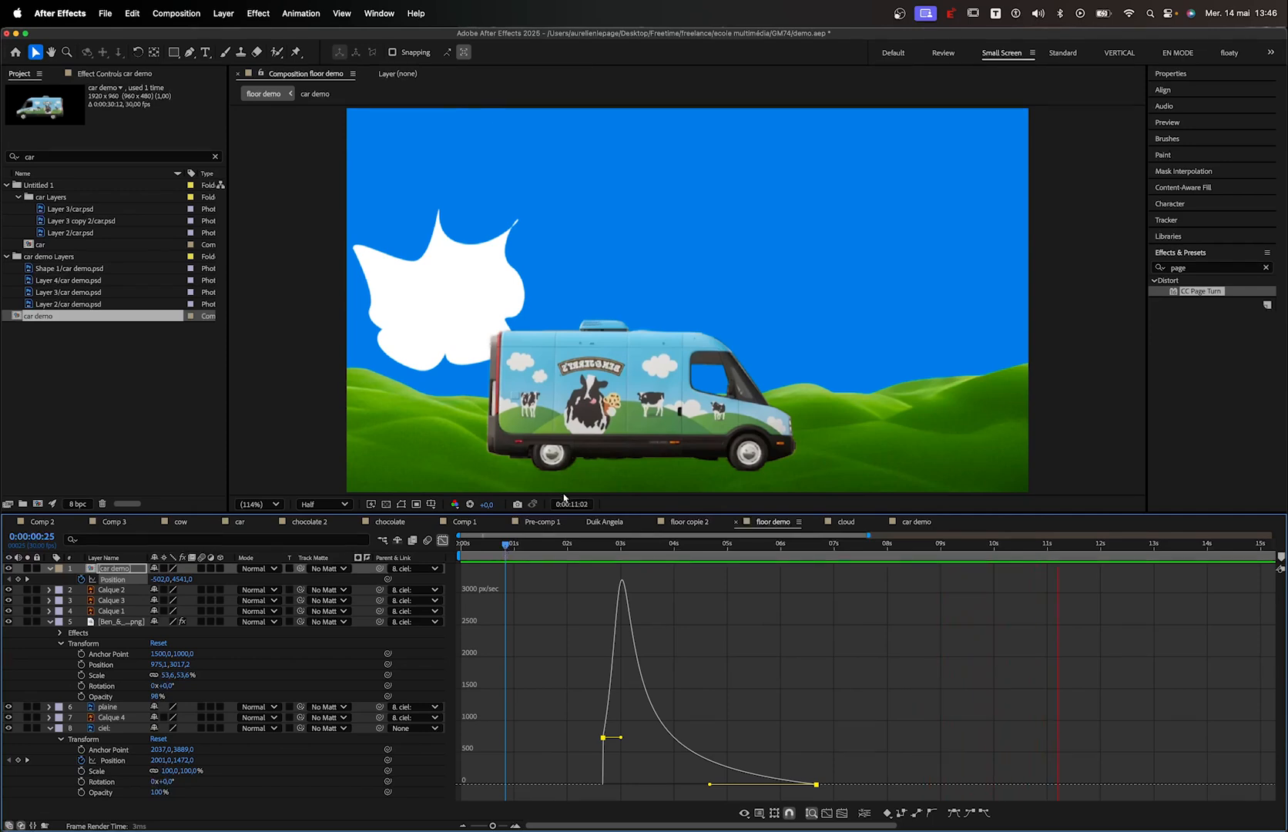
click(509, 547)
key(space)
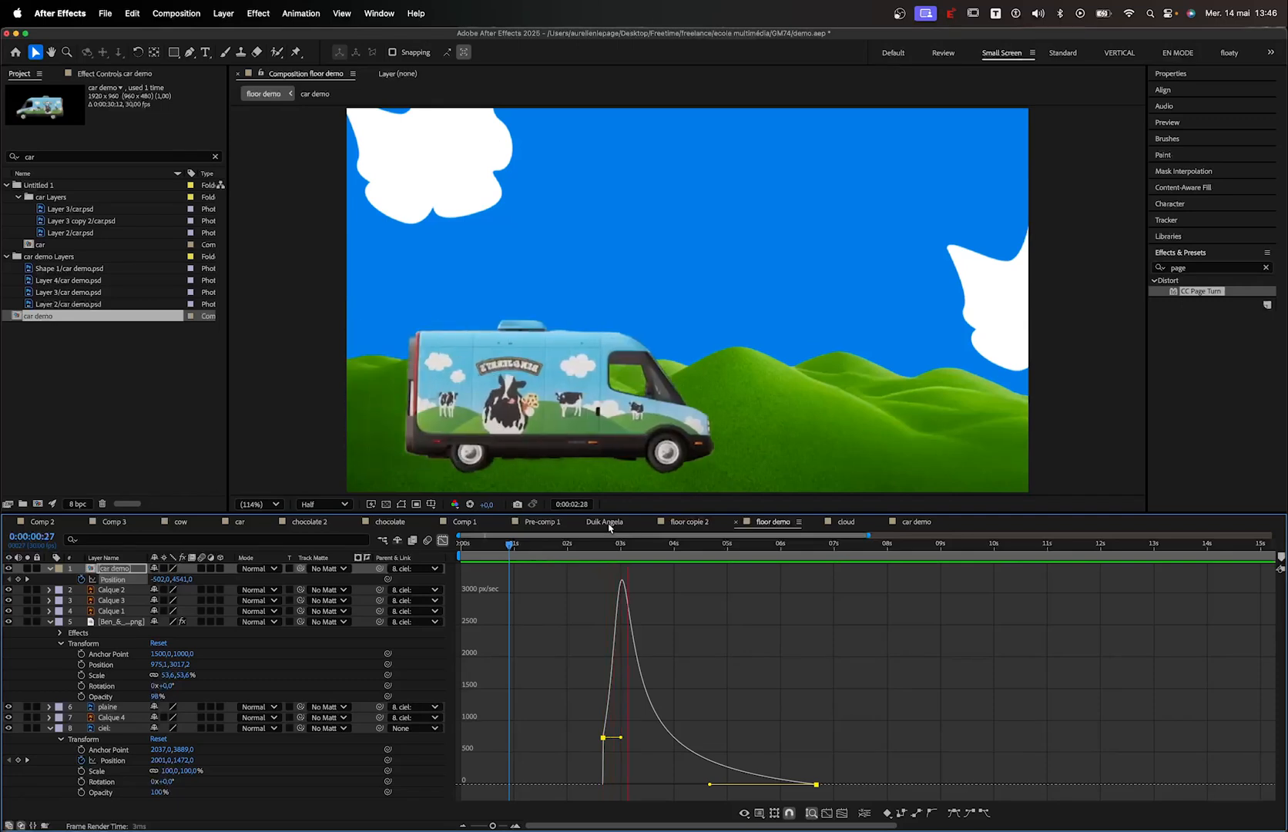
Display the speed graph of ciel's Position and select all four of its keyframes
click(108, 729)
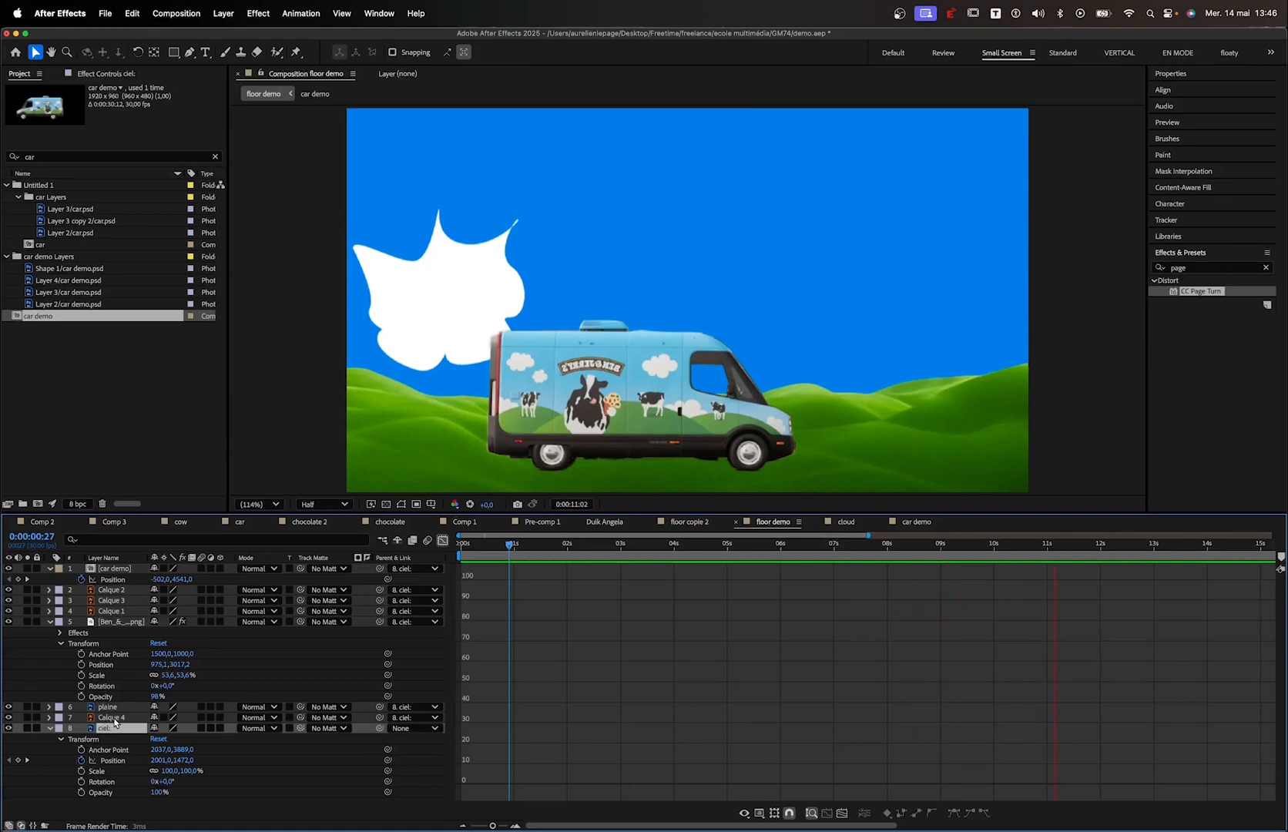
click(124, 761)
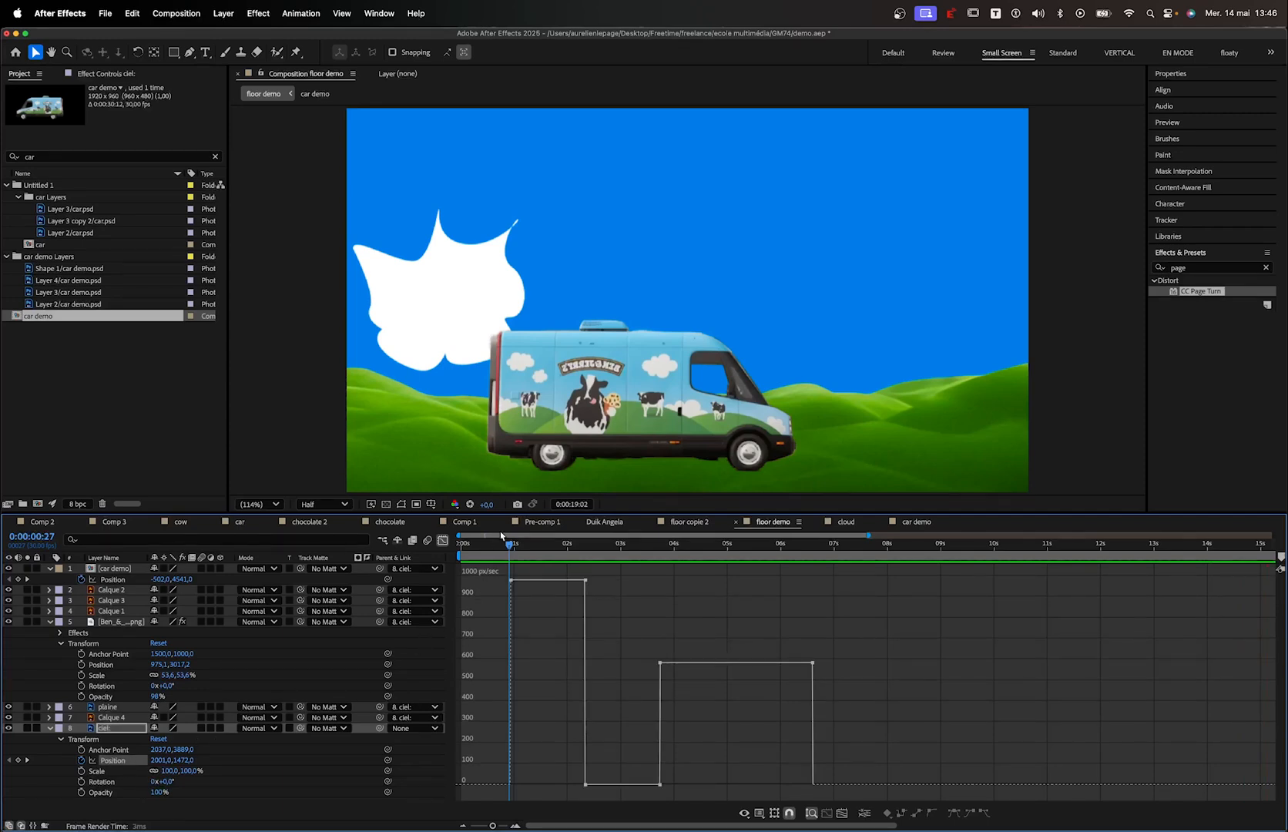
click(480, 546)
drag(551, 562, 809, 791)
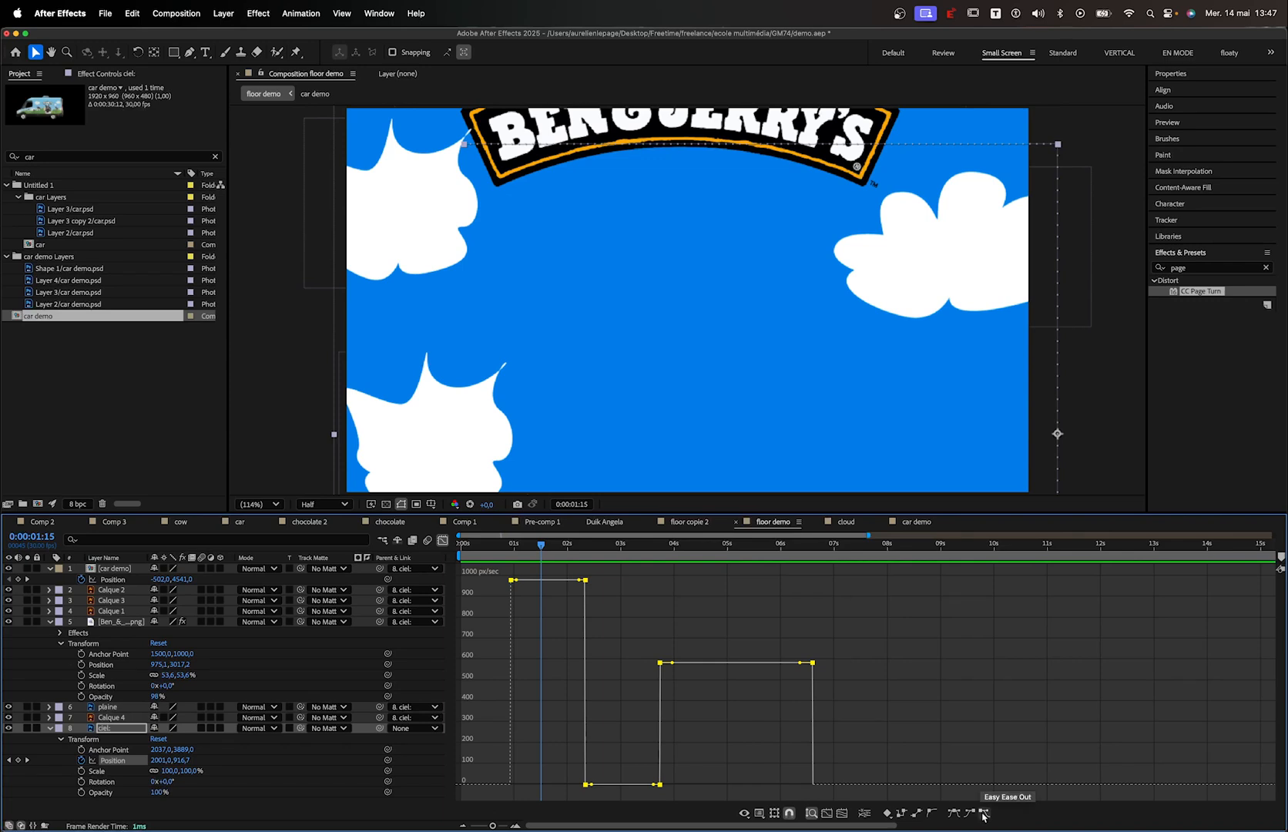
Try Easy Ease Out and Easy Ease In on ciel's Position keyframes to compare their speed curves
click(982, 814)
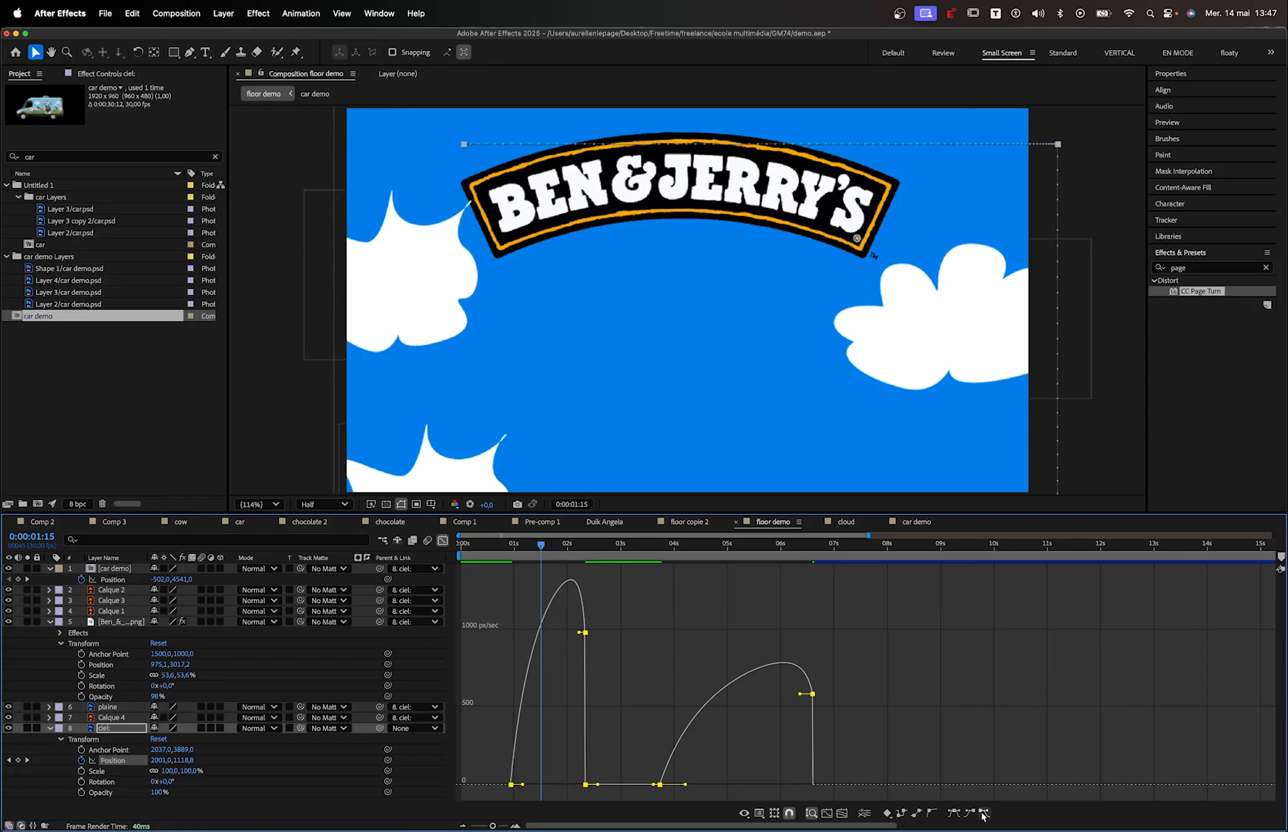
click(983, 813)
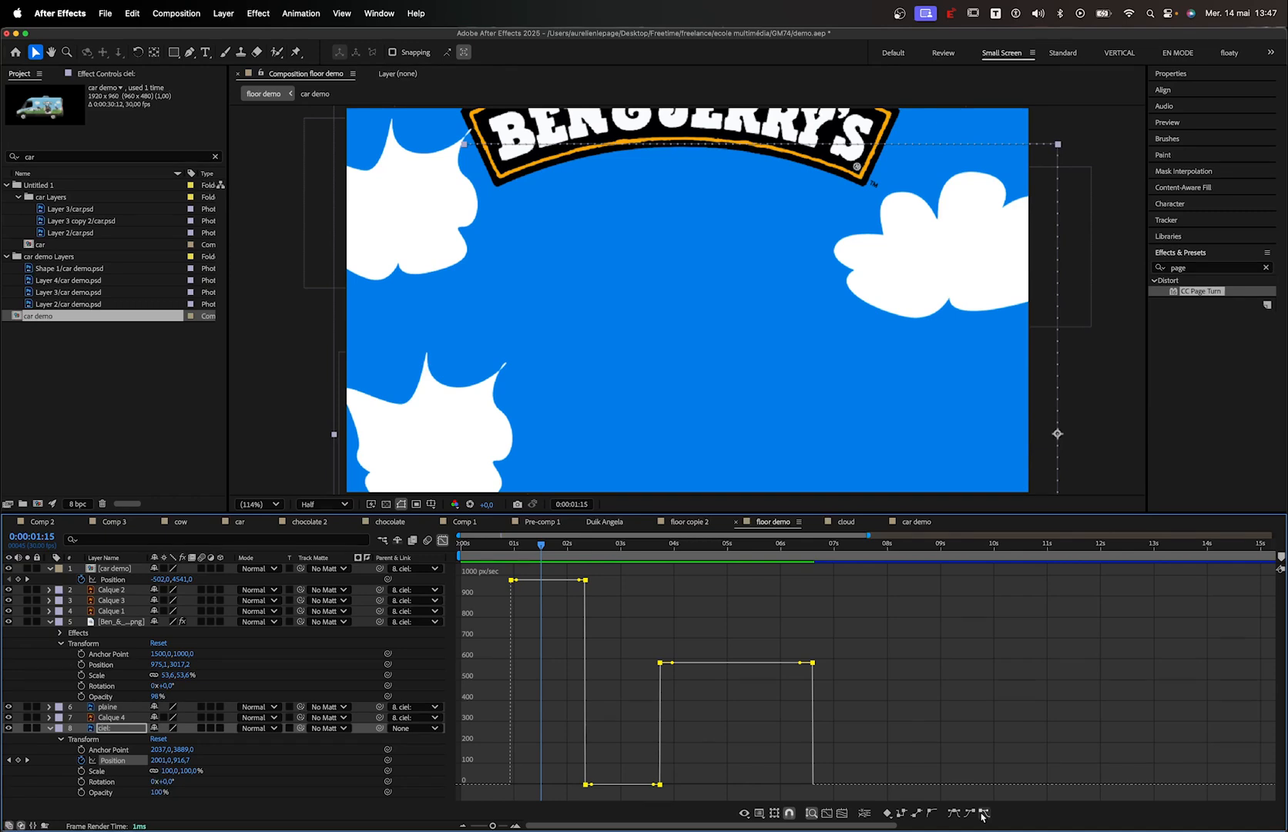
click(983, 814)
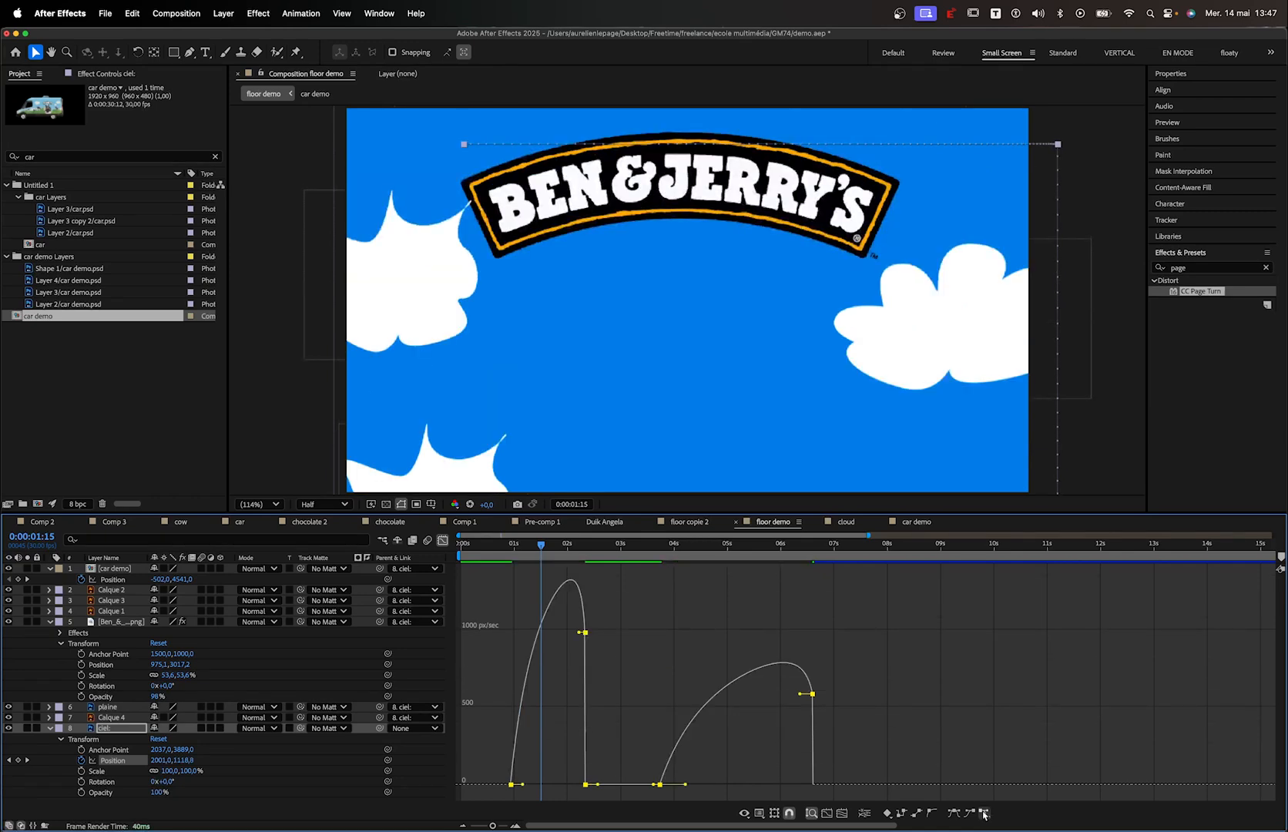
click(983, 814)
click(973, 814)
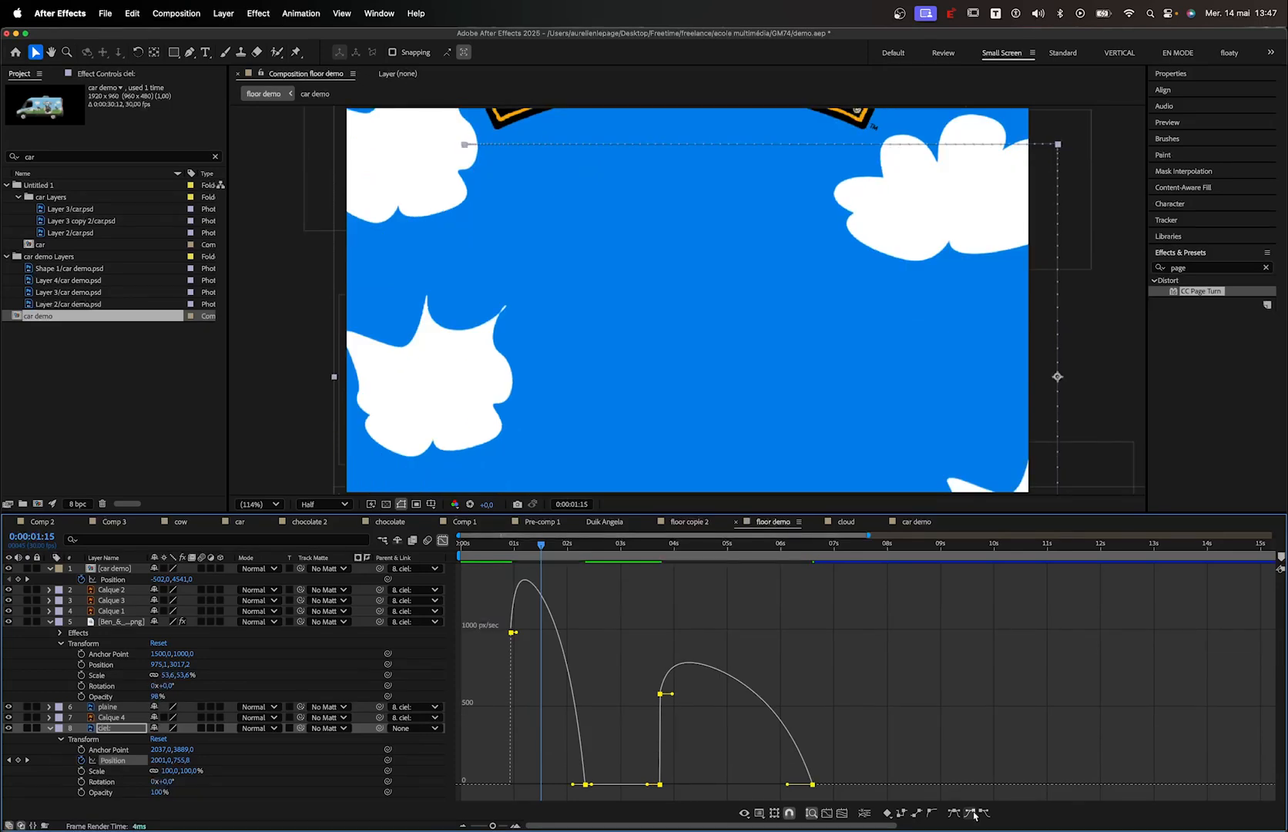
Apply Easy Ease to all of ciel's Position keyframes and preview the background movement from the start
click(955, 814)
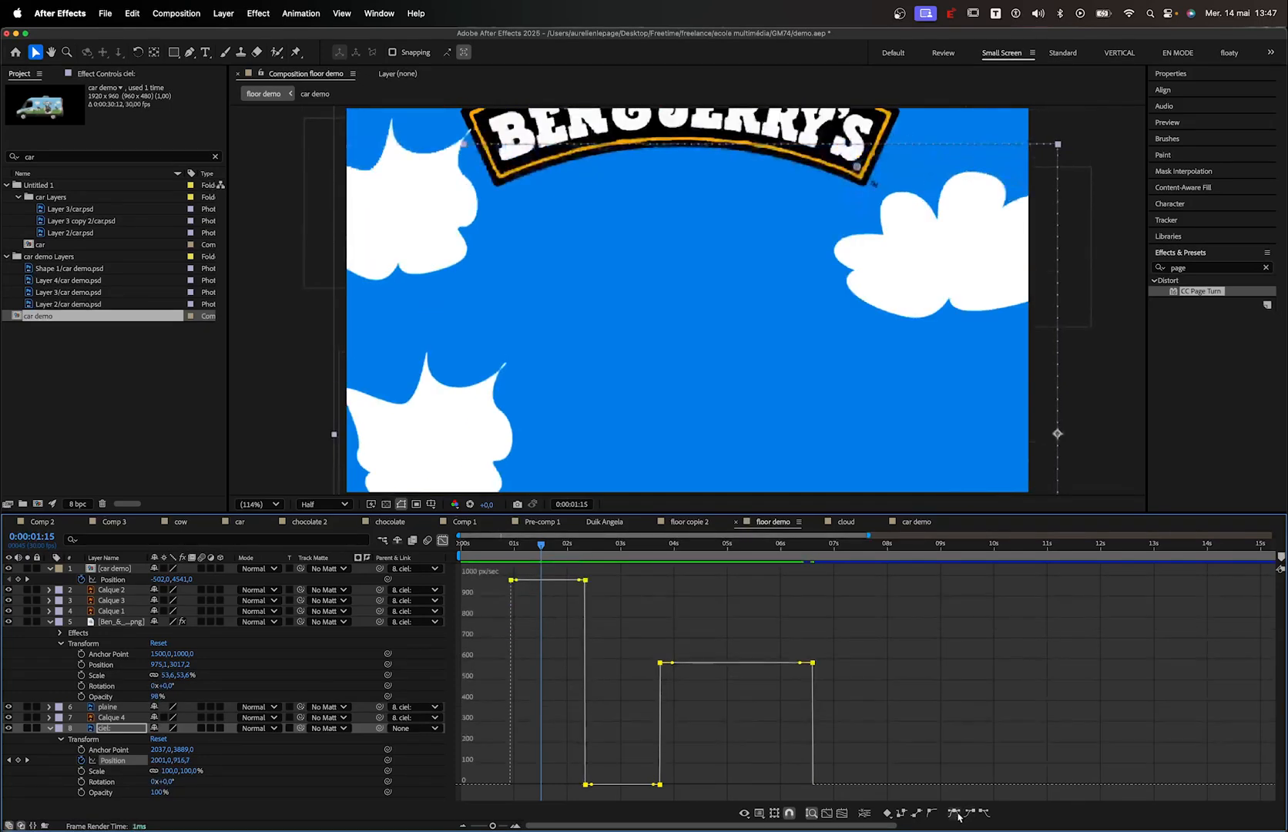
click(954, 814)
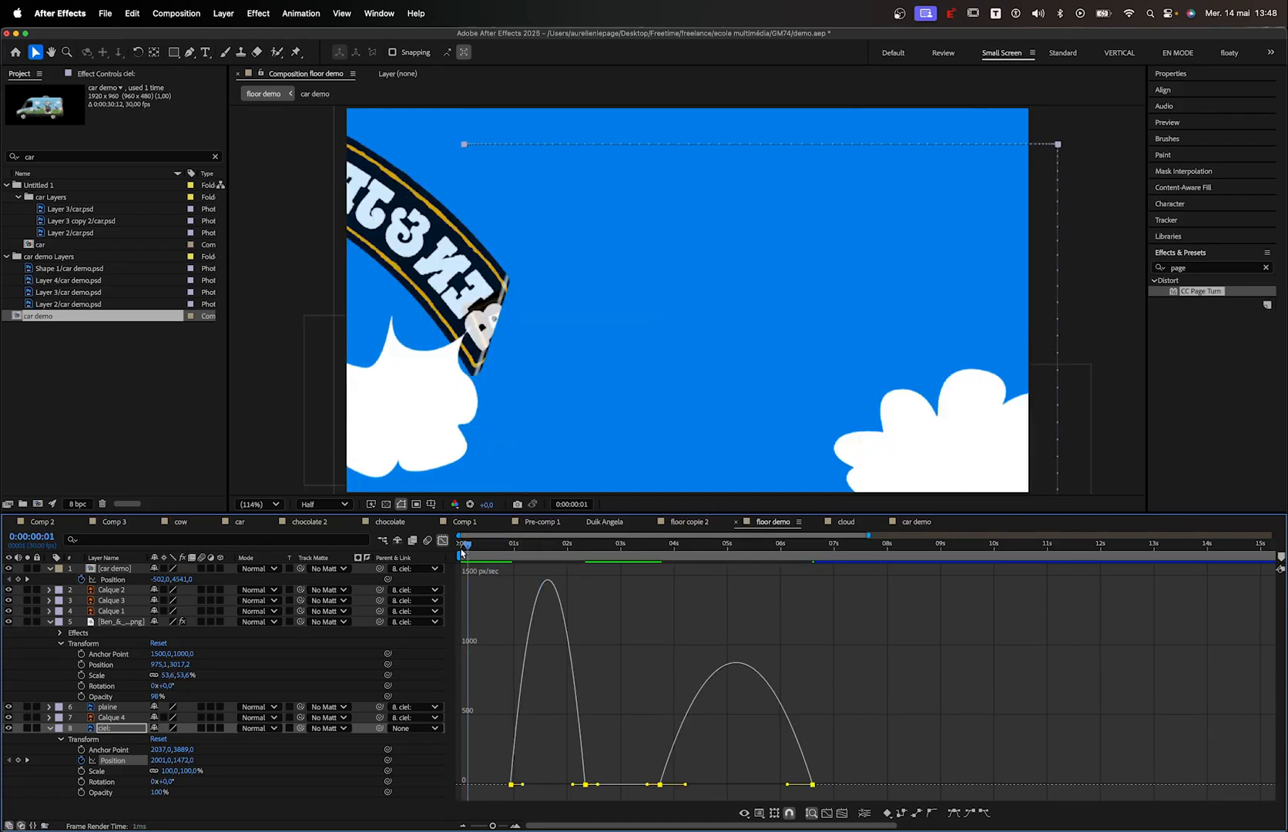
drag(509, 552, 461, 552)
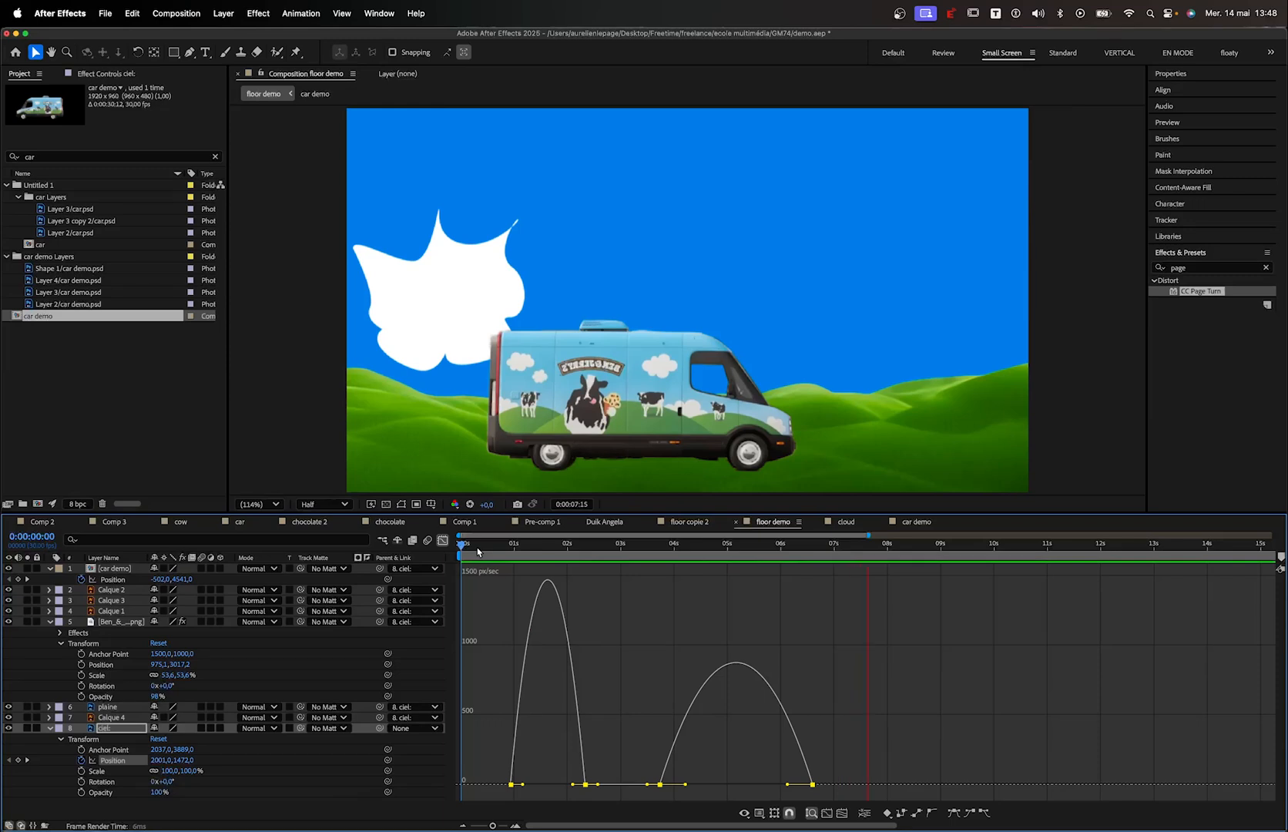
key(space)
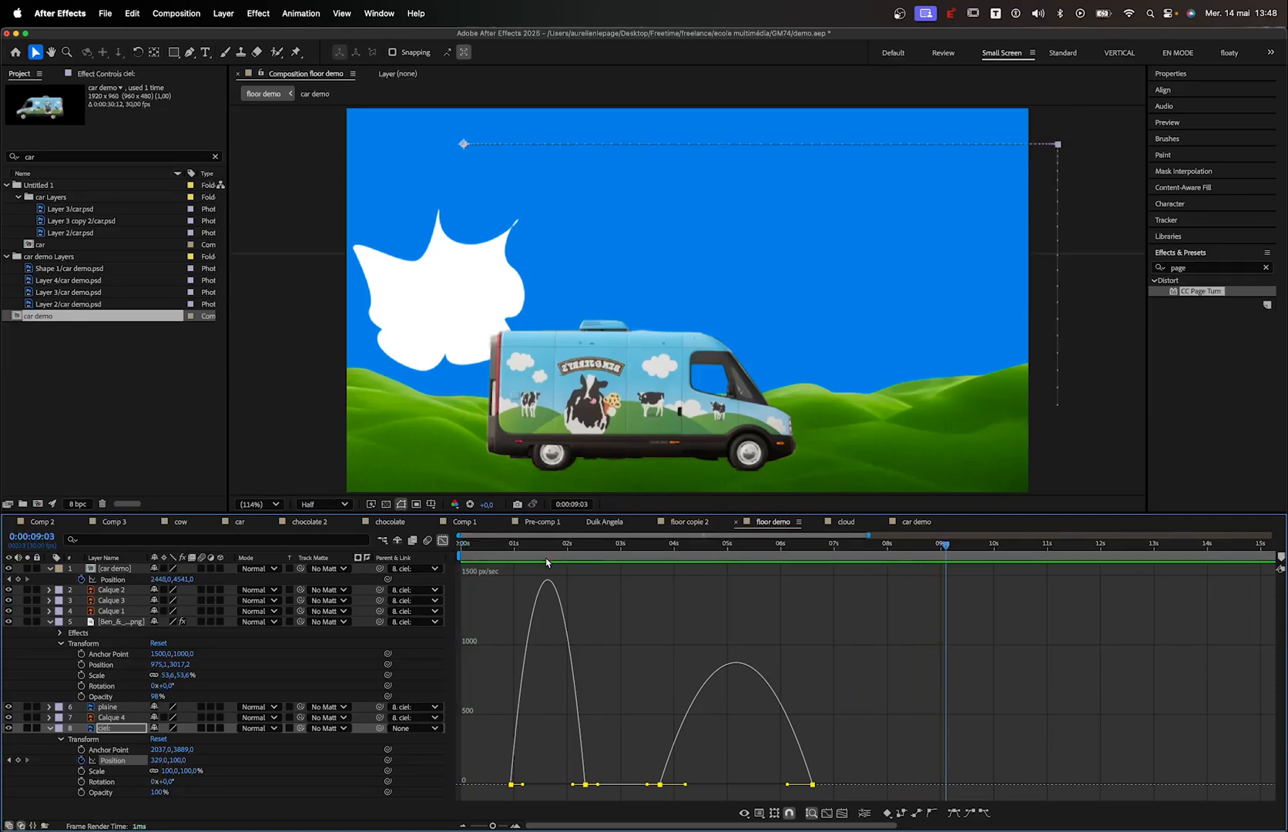
Try lengthening the incoming ease of ciel's last Position keyframe in the speed graph and preview the movement from the start
click(541, 549)
click(866, 744)
key(super+a)
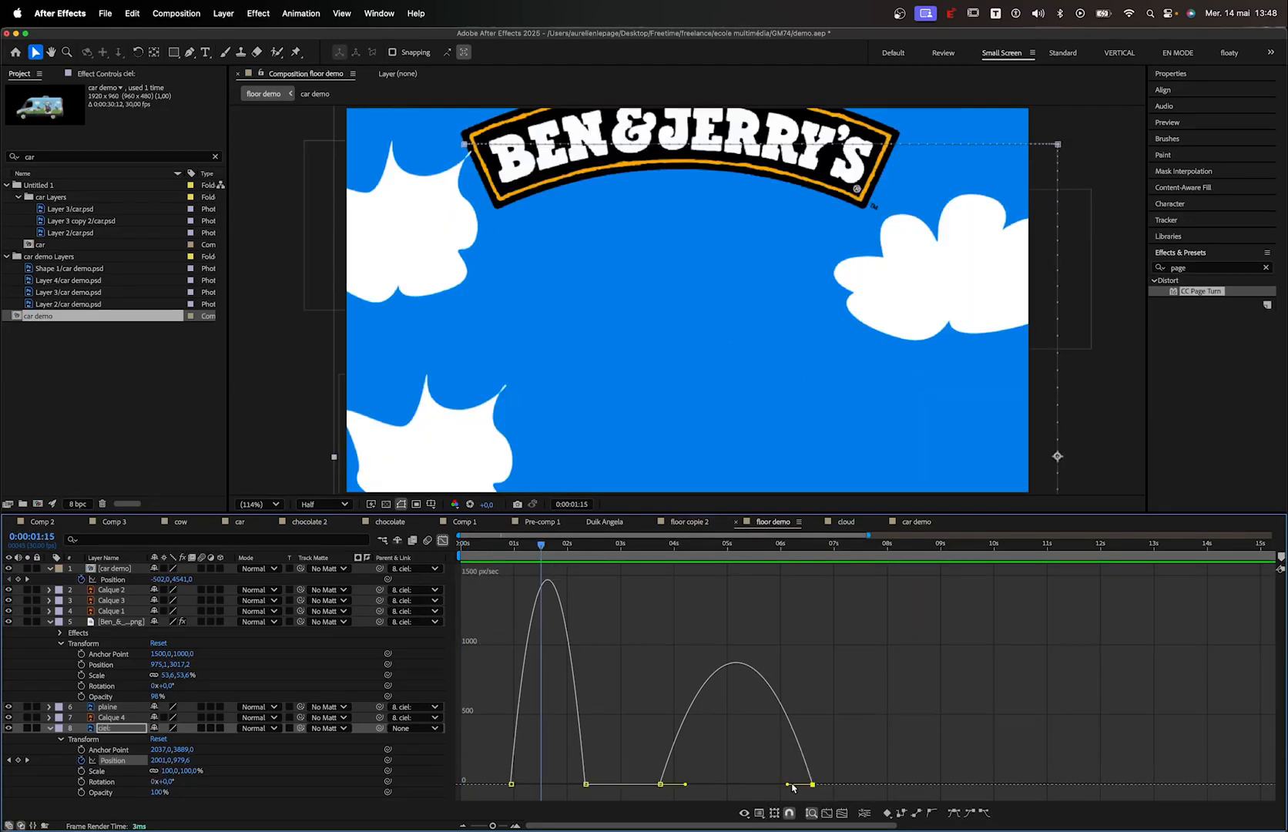
drag(787, 784, 744, 785)
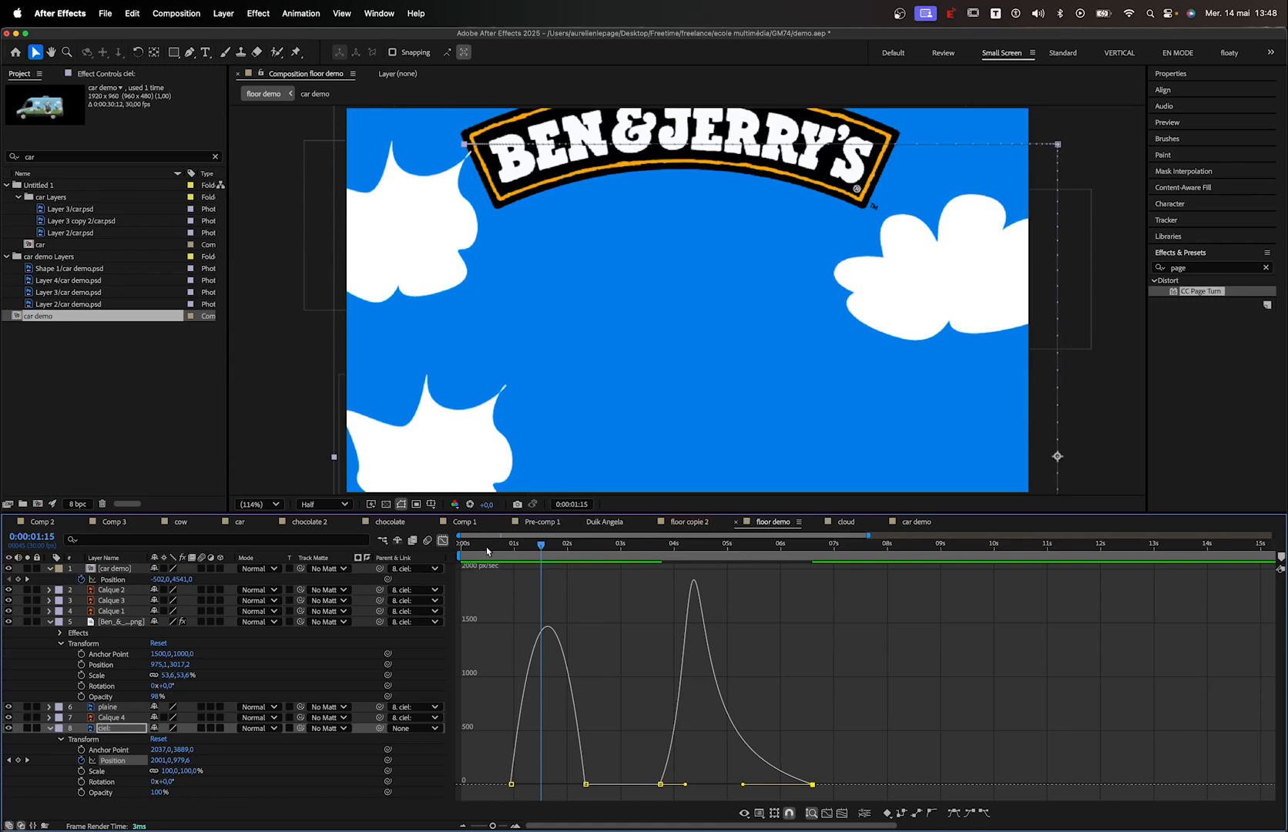
click(460, 548)
key(space)
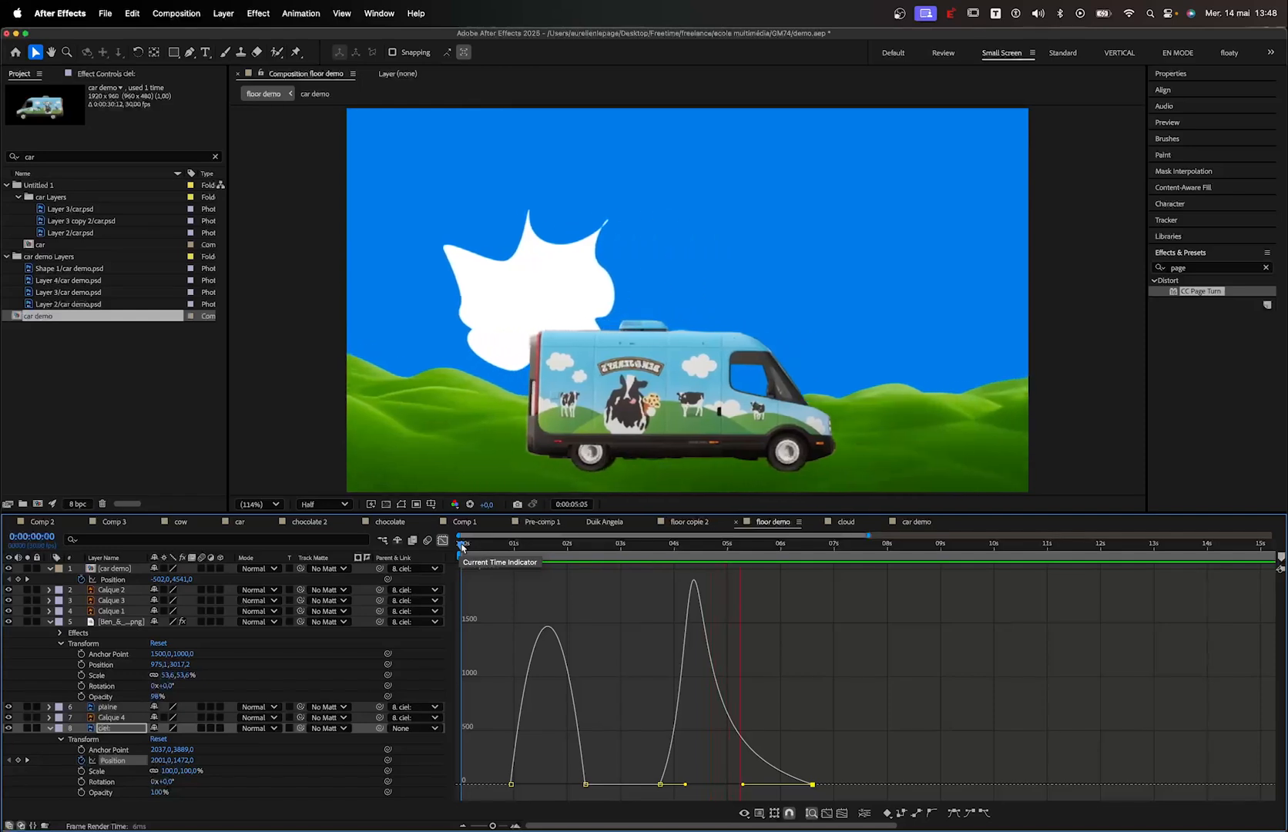
key(space)
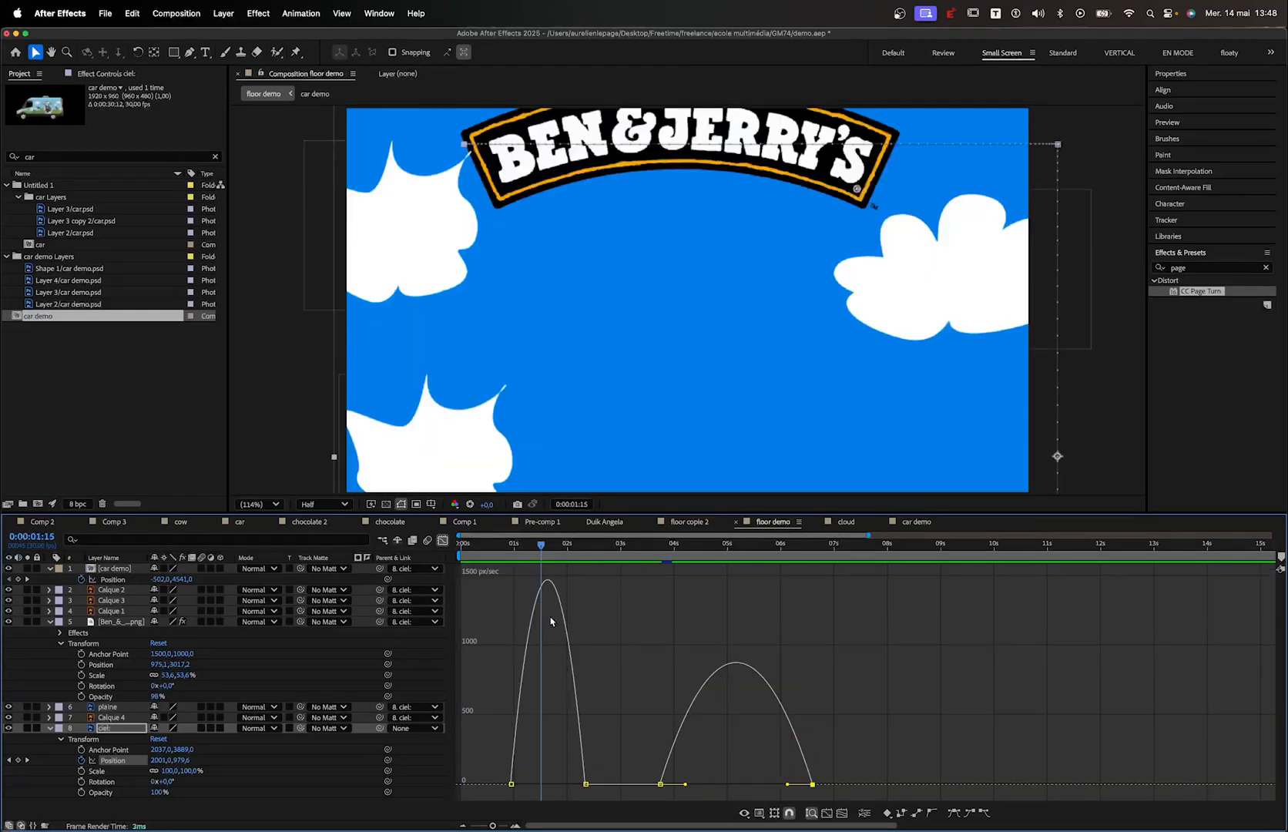
Lengthen the outgoing ease of ciel's first Position keyframe for a slower start, previewing the background movement before and after the change
key(space)
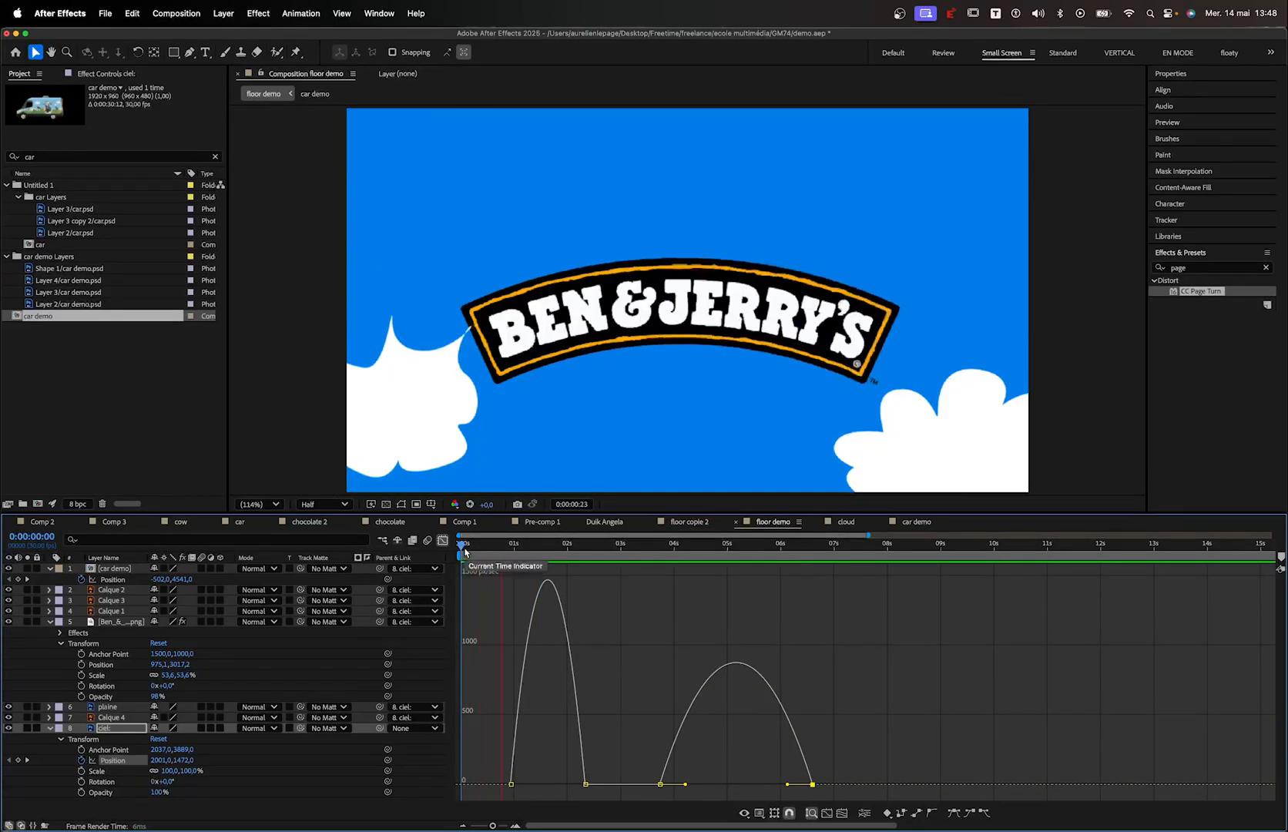
key(space)
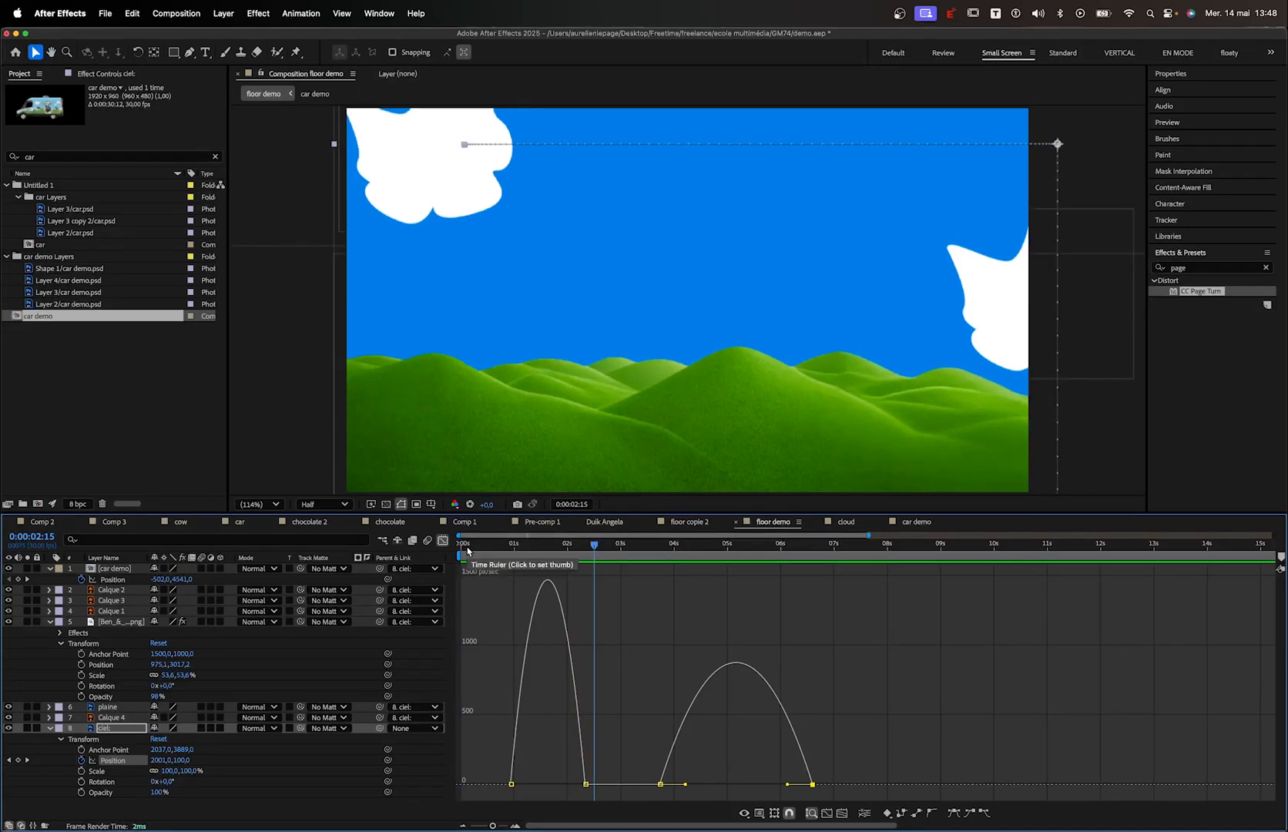
drag(489, 755, 547, 784)
key(space)
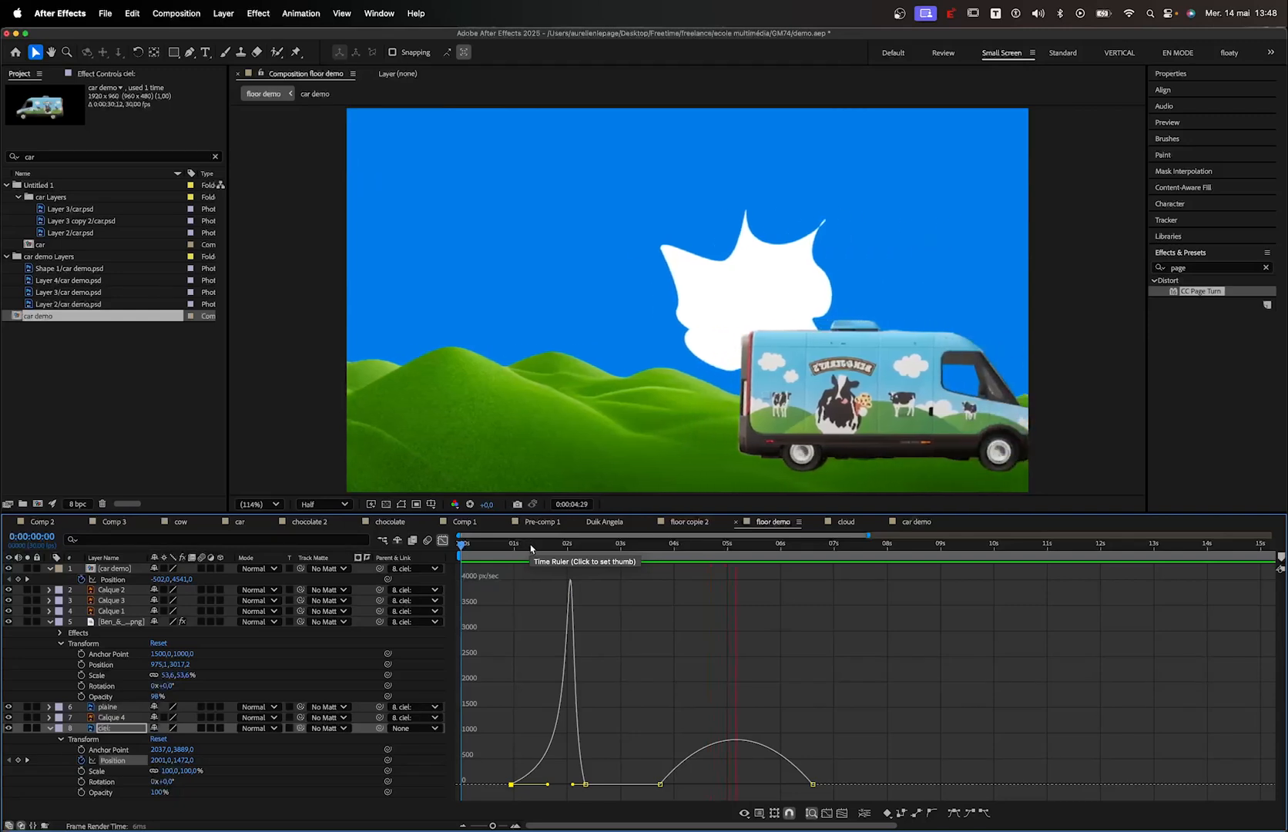
key(space)
key(space)
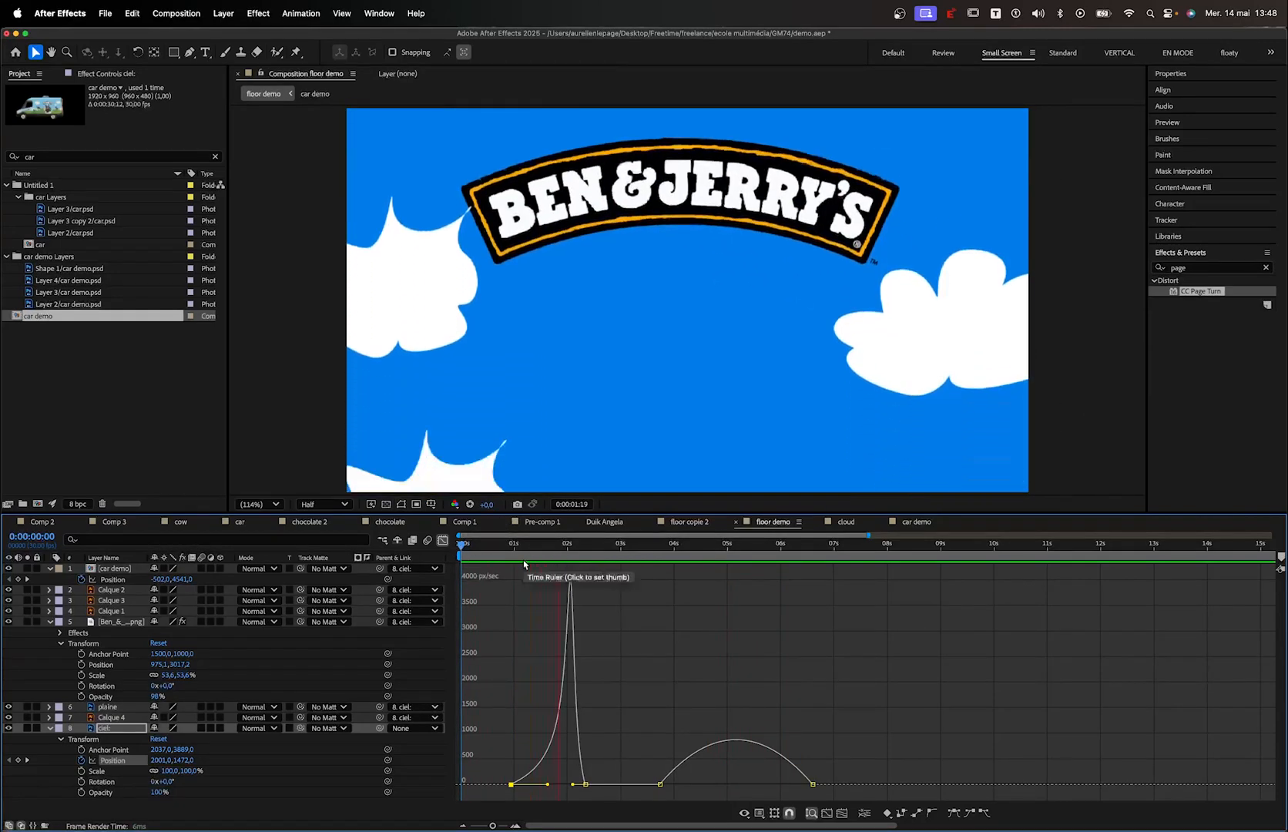
key(space)
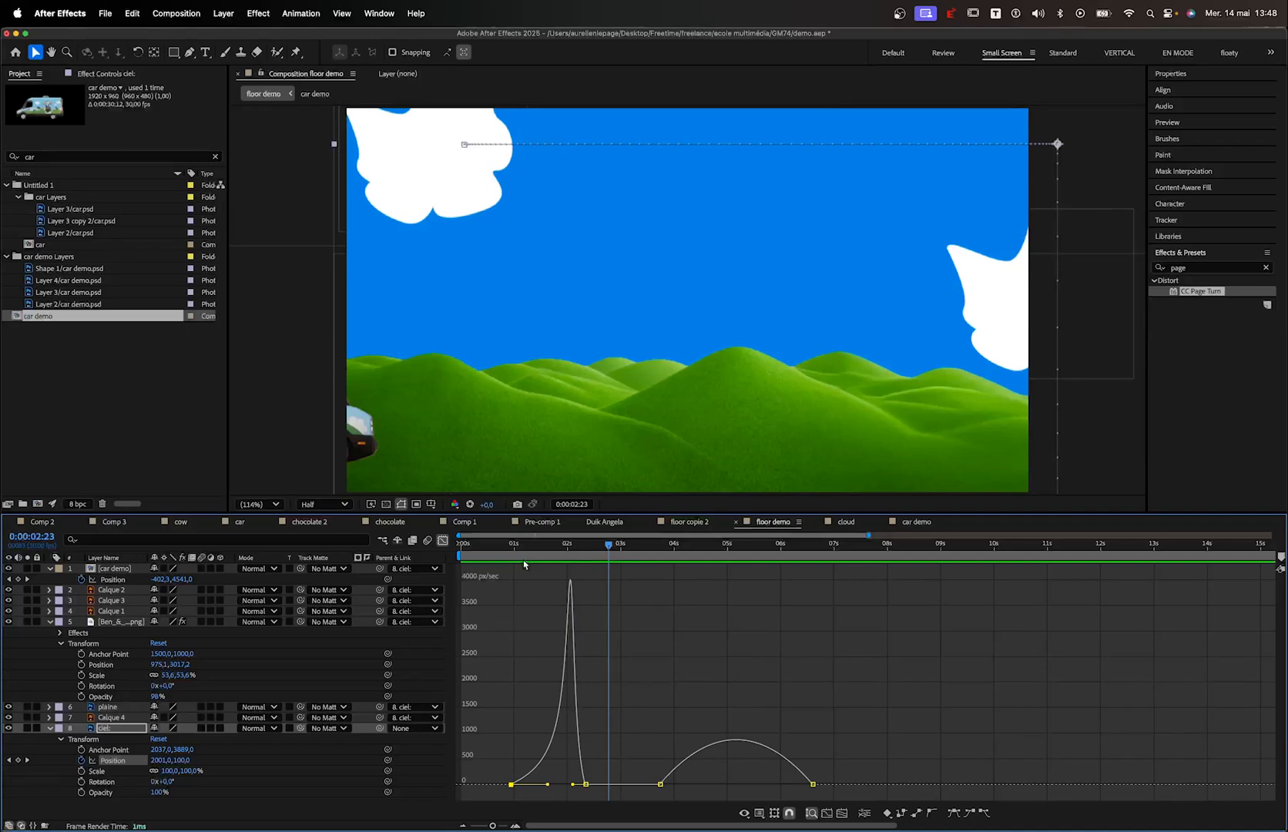
key(space)
key(space)
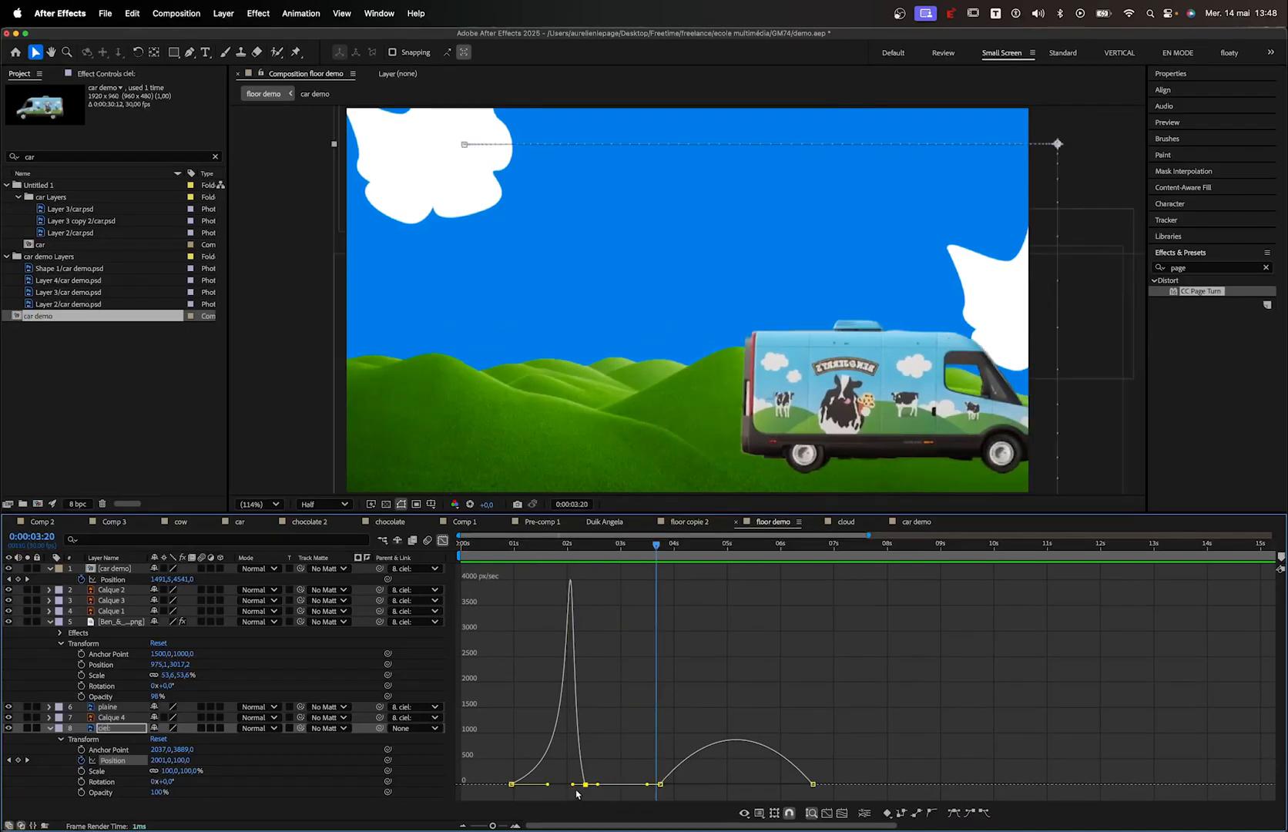
Lengthen the incoming ease of ciel's second Position keyframe to soften its arrival and preview the movement from the start
drag(631, 556, 583, 557)
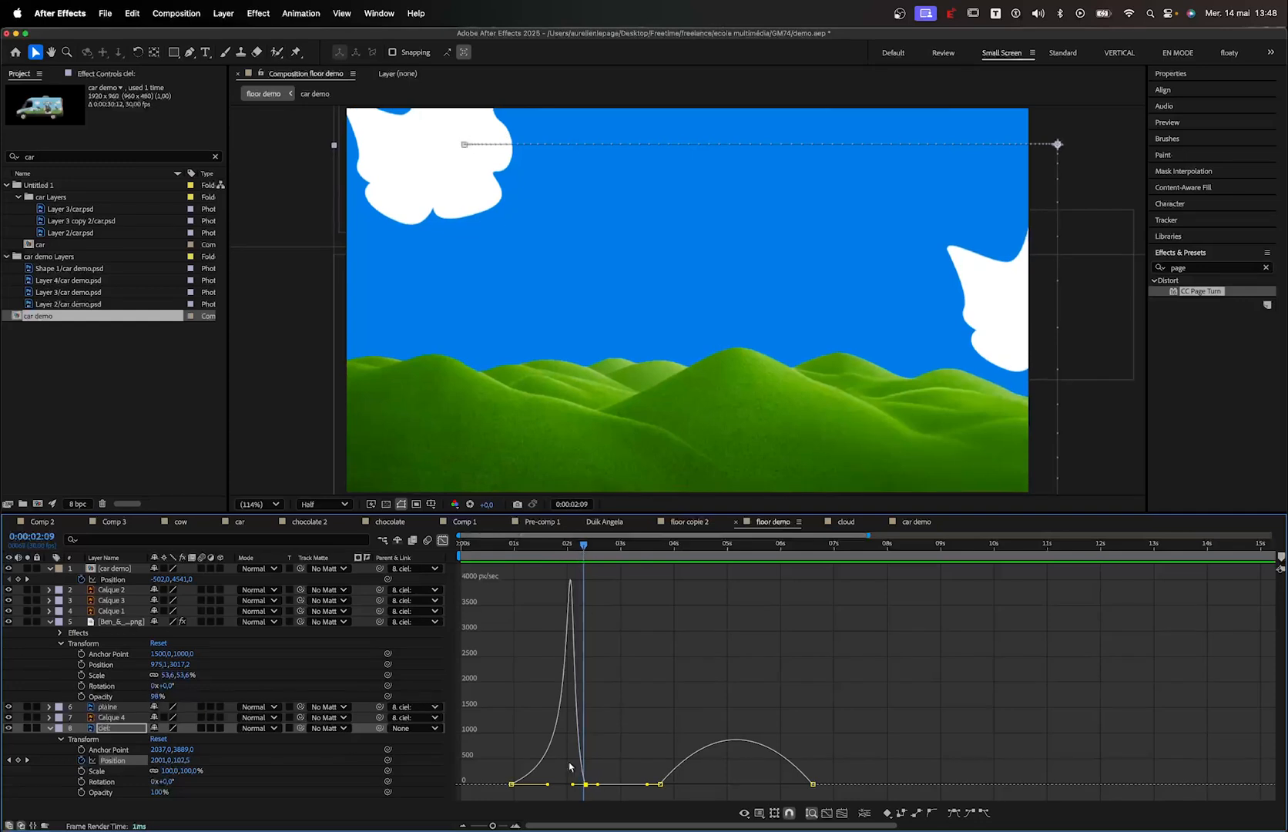
drag(572, 784, 559, 784)
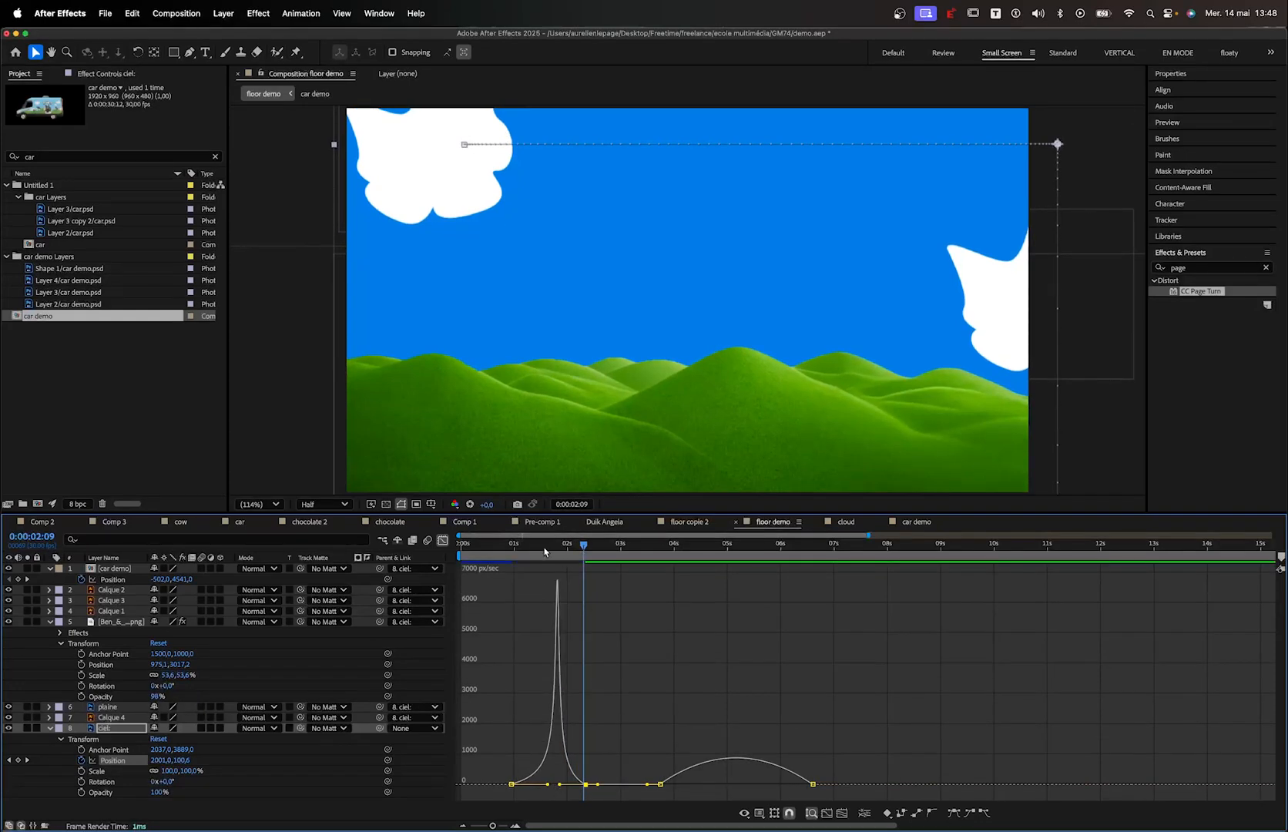
drag(545, 552, 455, 552)
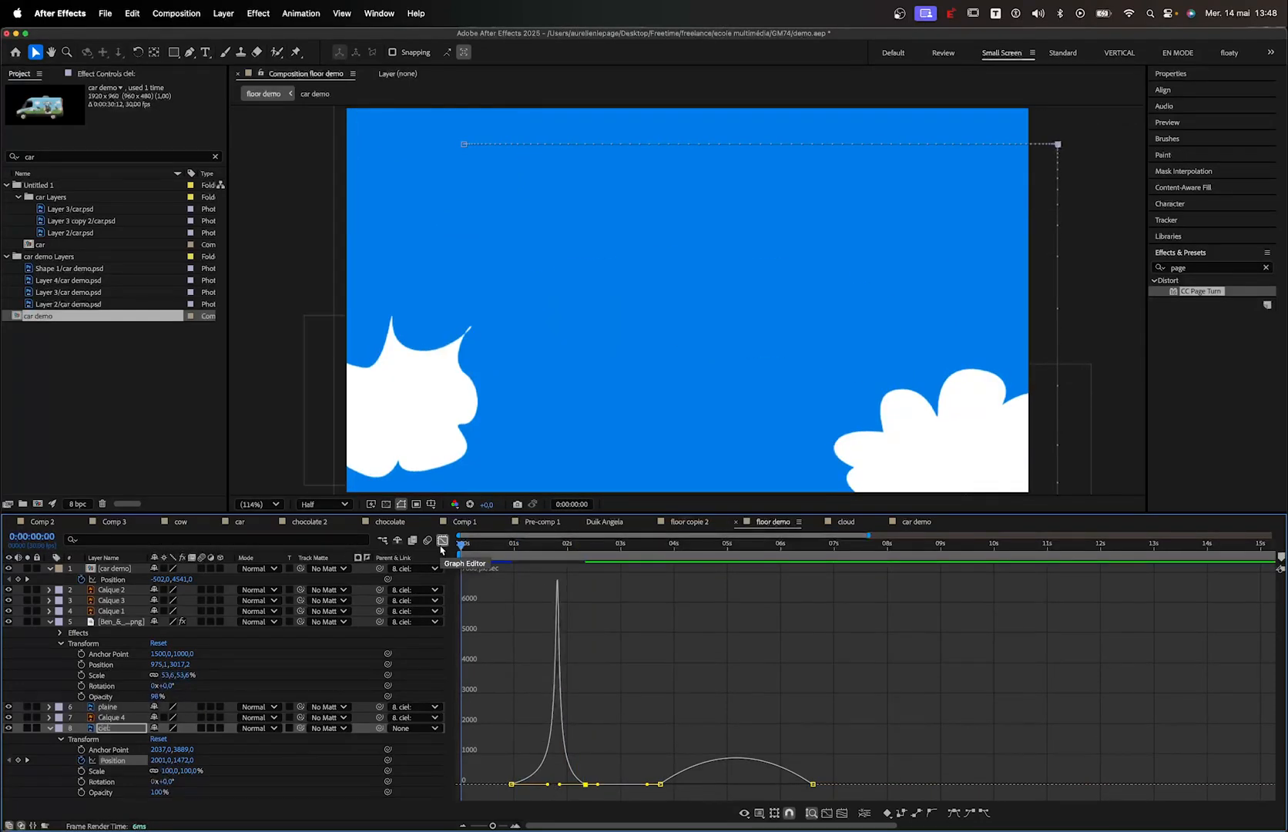
key(space)
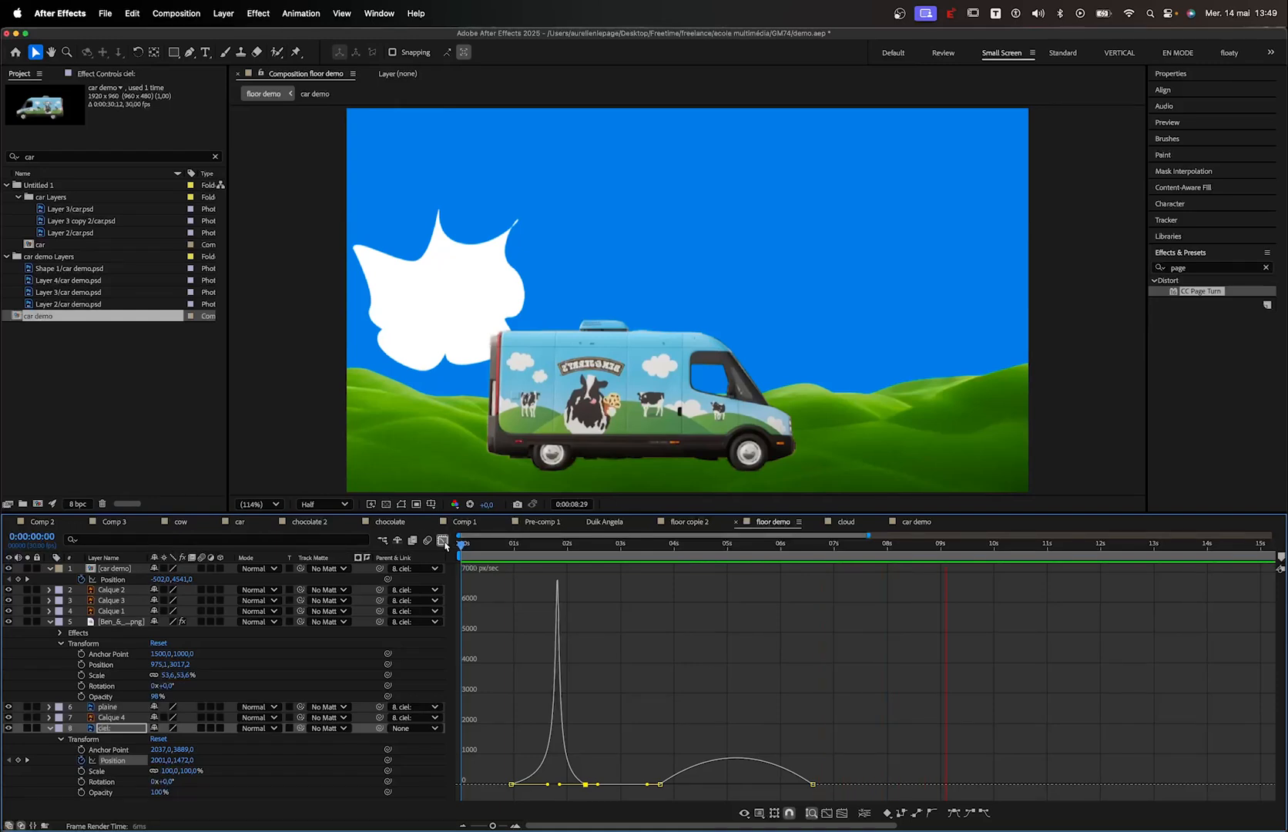
Switch from the speed graph back to the layer bars and preview the whole animation from the start
click(442, 540)
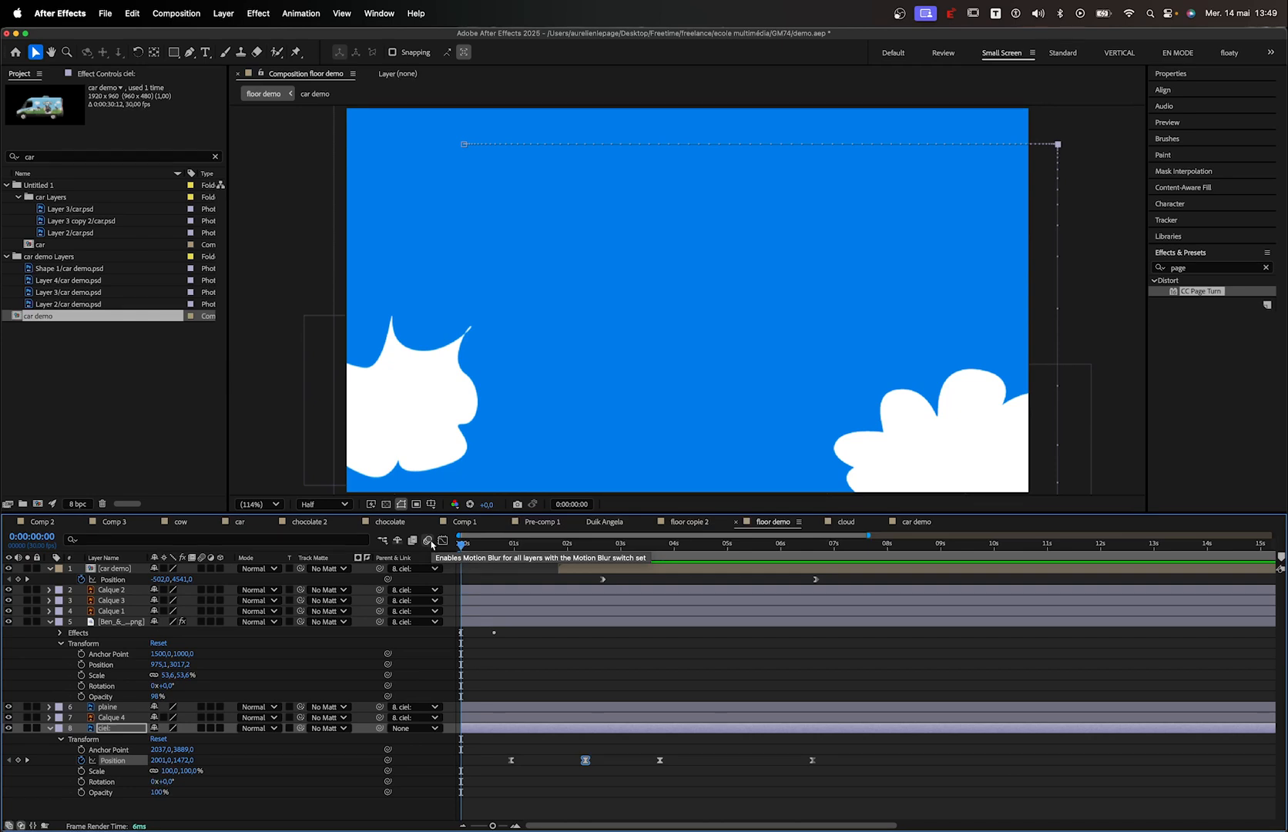
key(space)
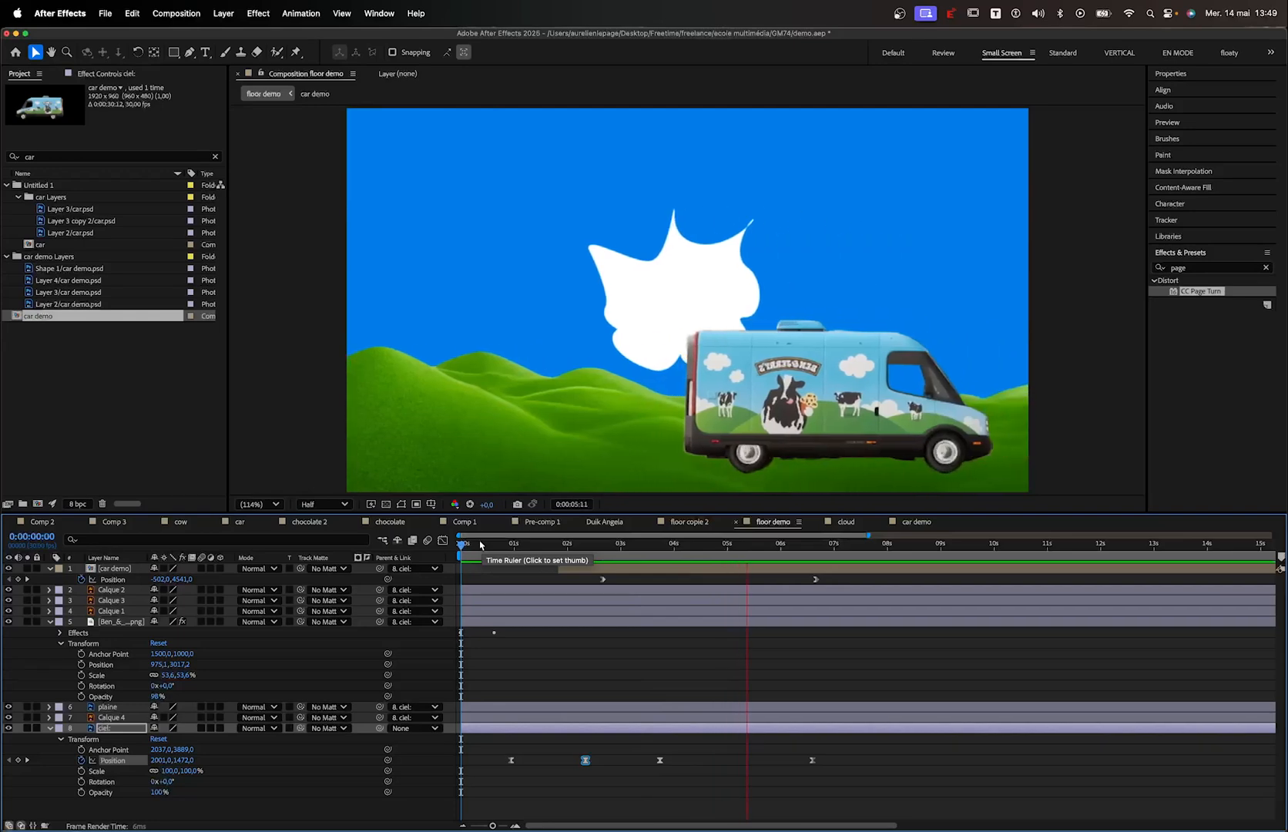
key(space)
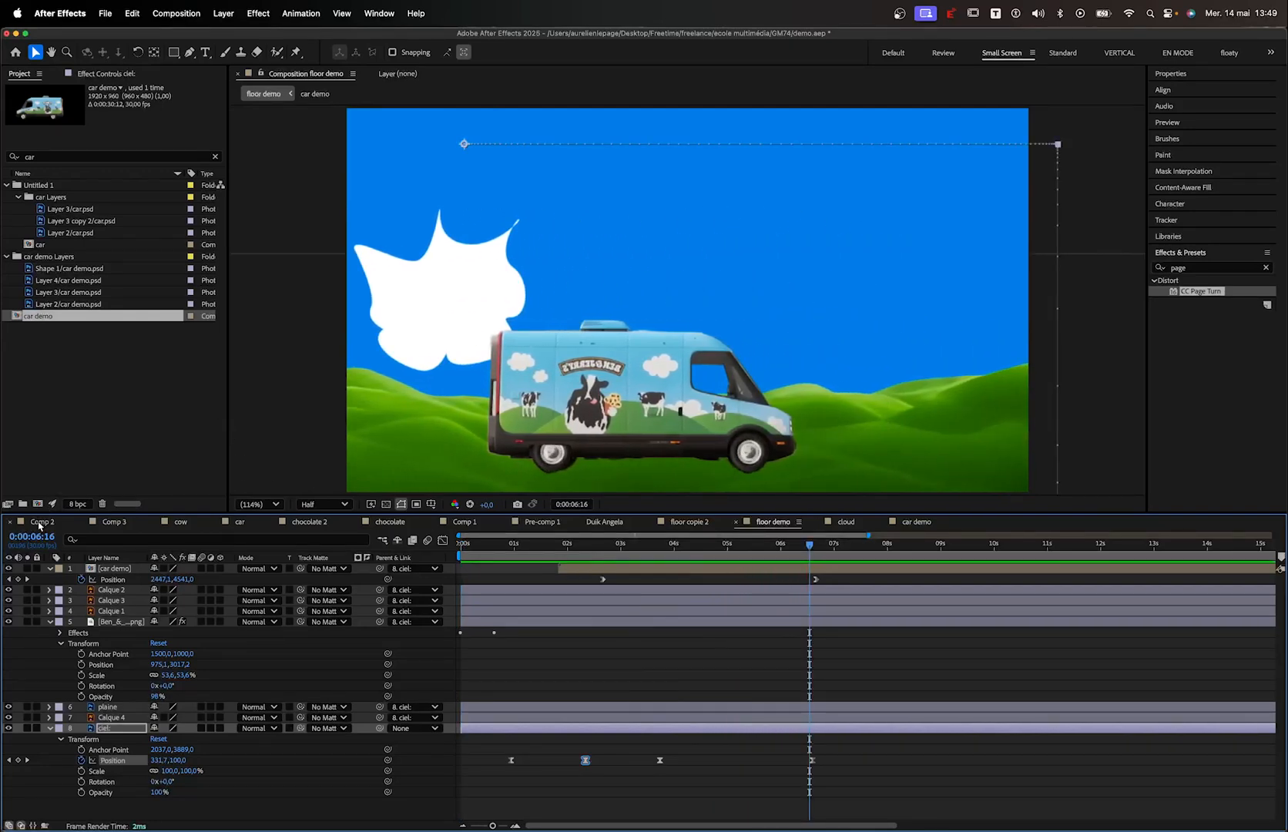
Create a new composition with the default settings and draw a white rectangle shape near the frame's centre, leaving its shape layer selected
click(65, 434)
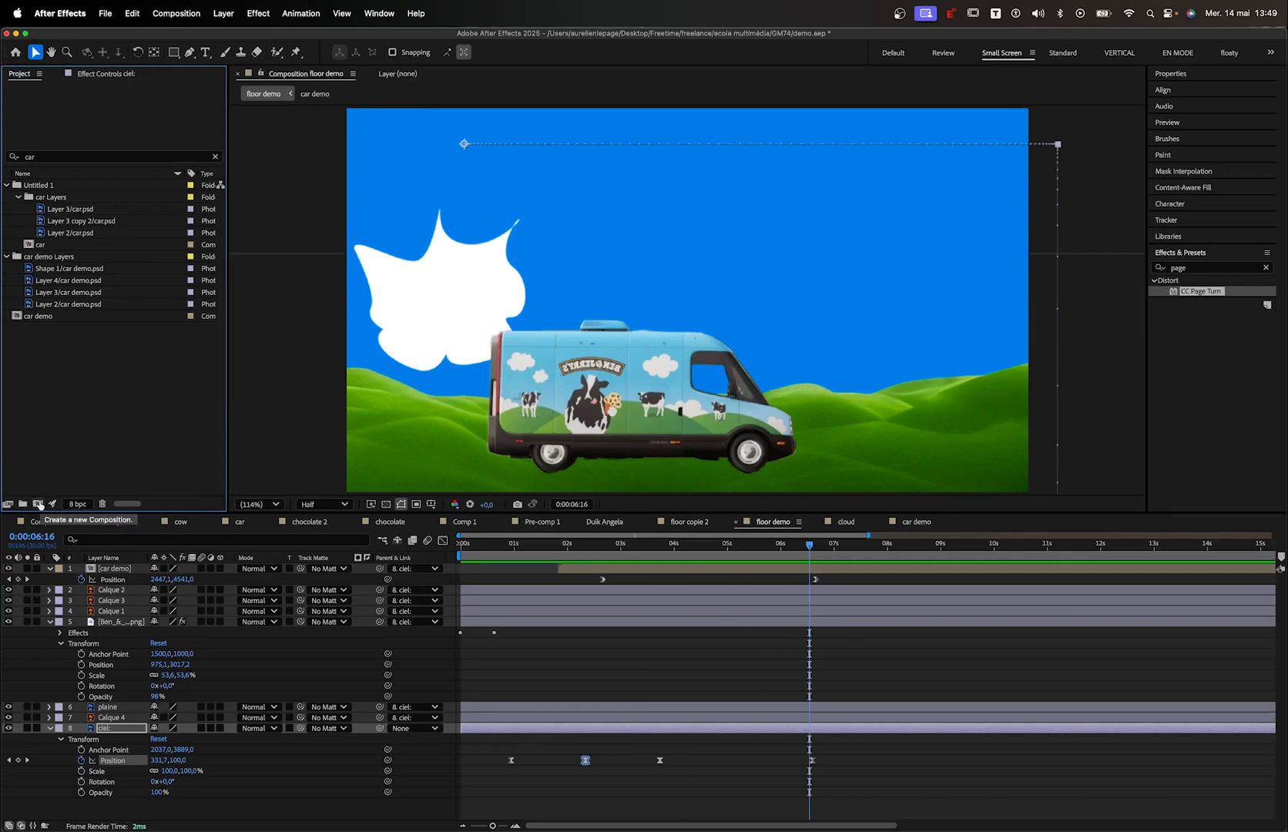
click(38, 504)
click(799, 586)
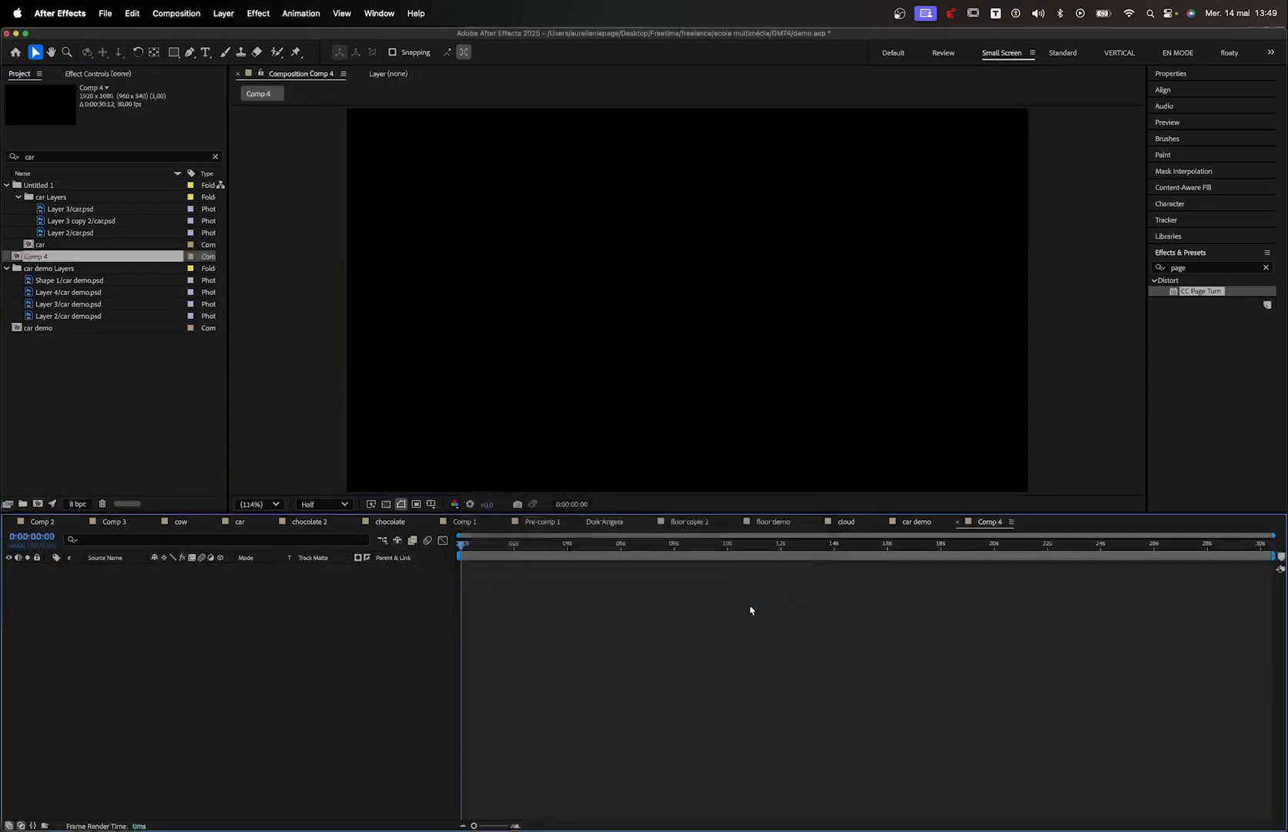
click(174, 51)
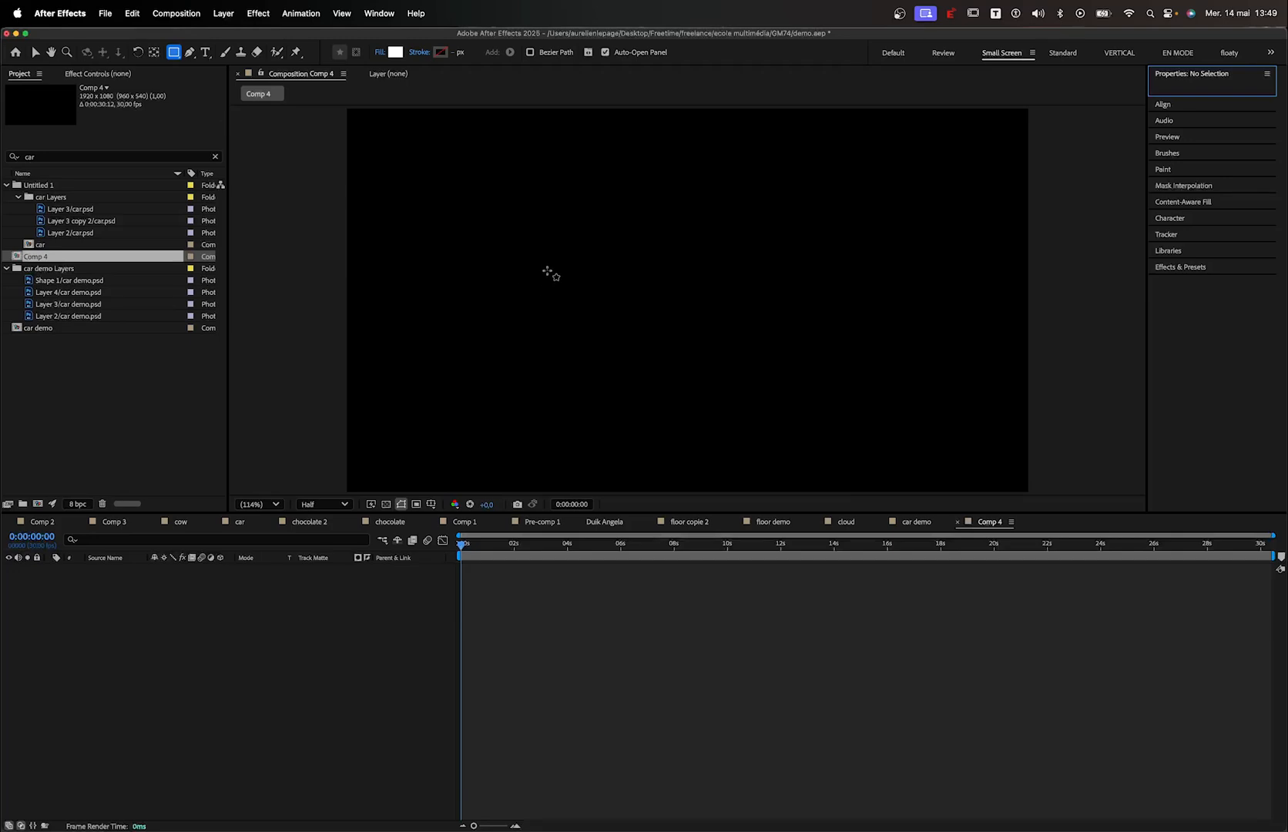
mouse_move(559, 259)
mouse_down()
mouse_move(757, 453)
mouse_move(776, 374)
mouse_move(809, 375)
mouse_up()
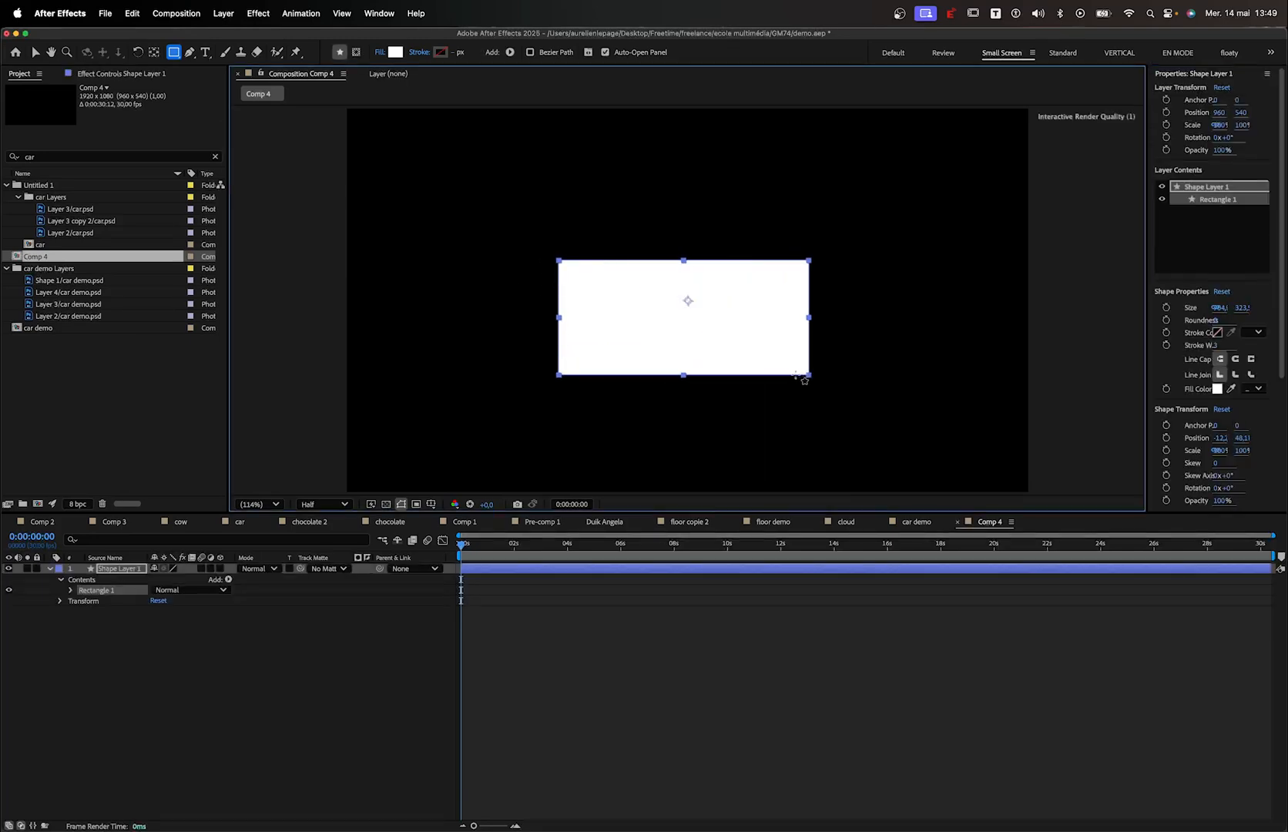
click(14, 656)
click(125, 570)
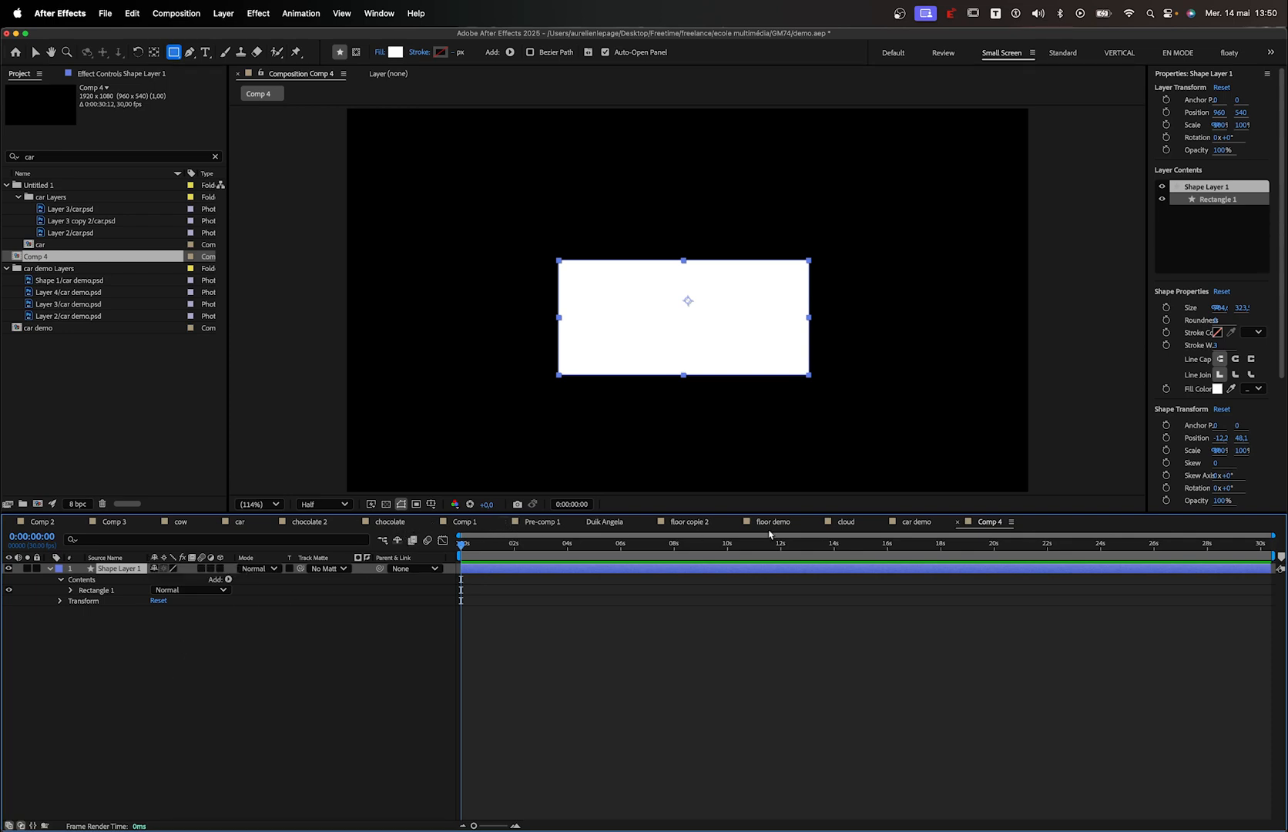
Return to the floor demo composition and collapse the properties of all its layers
click(845, 522)
click(778, 523)
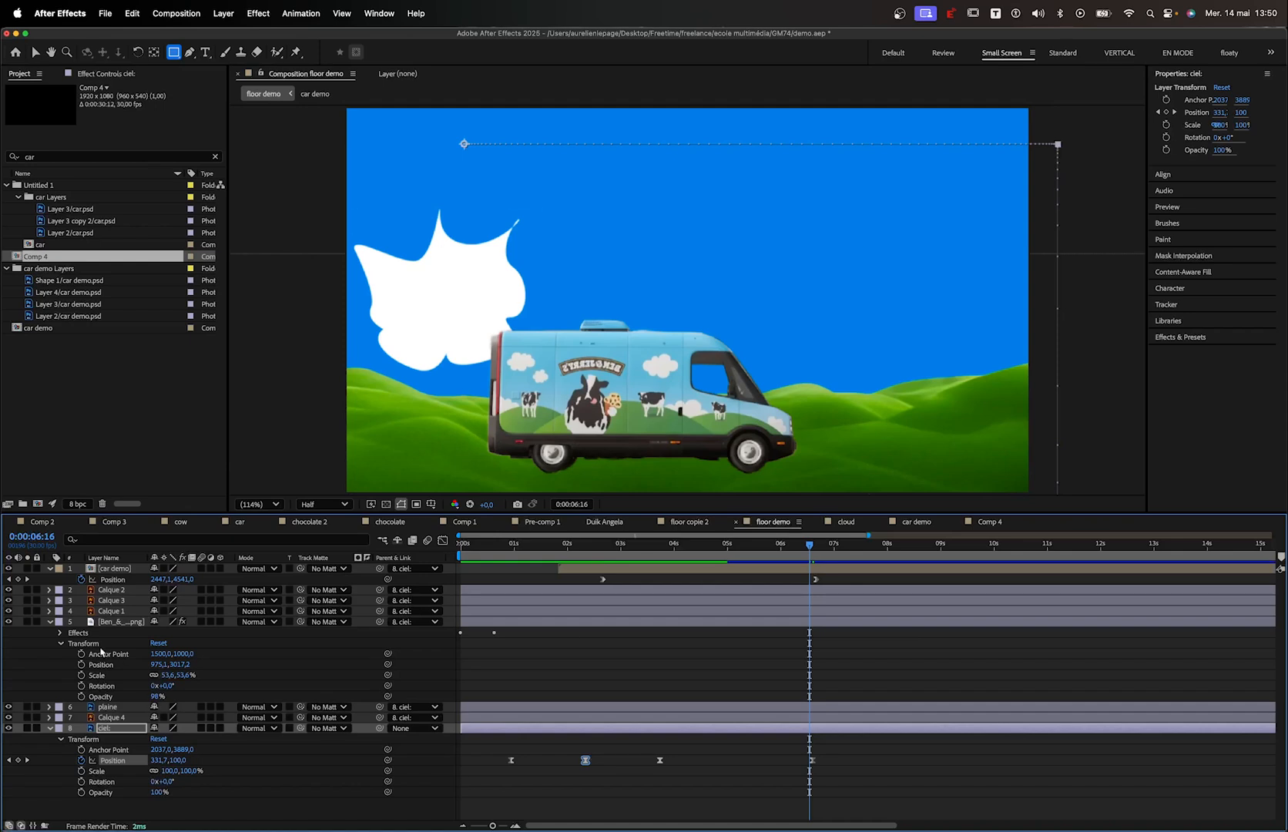
click(98, 611)
key(super+a)
key(u)
click(239, 730)
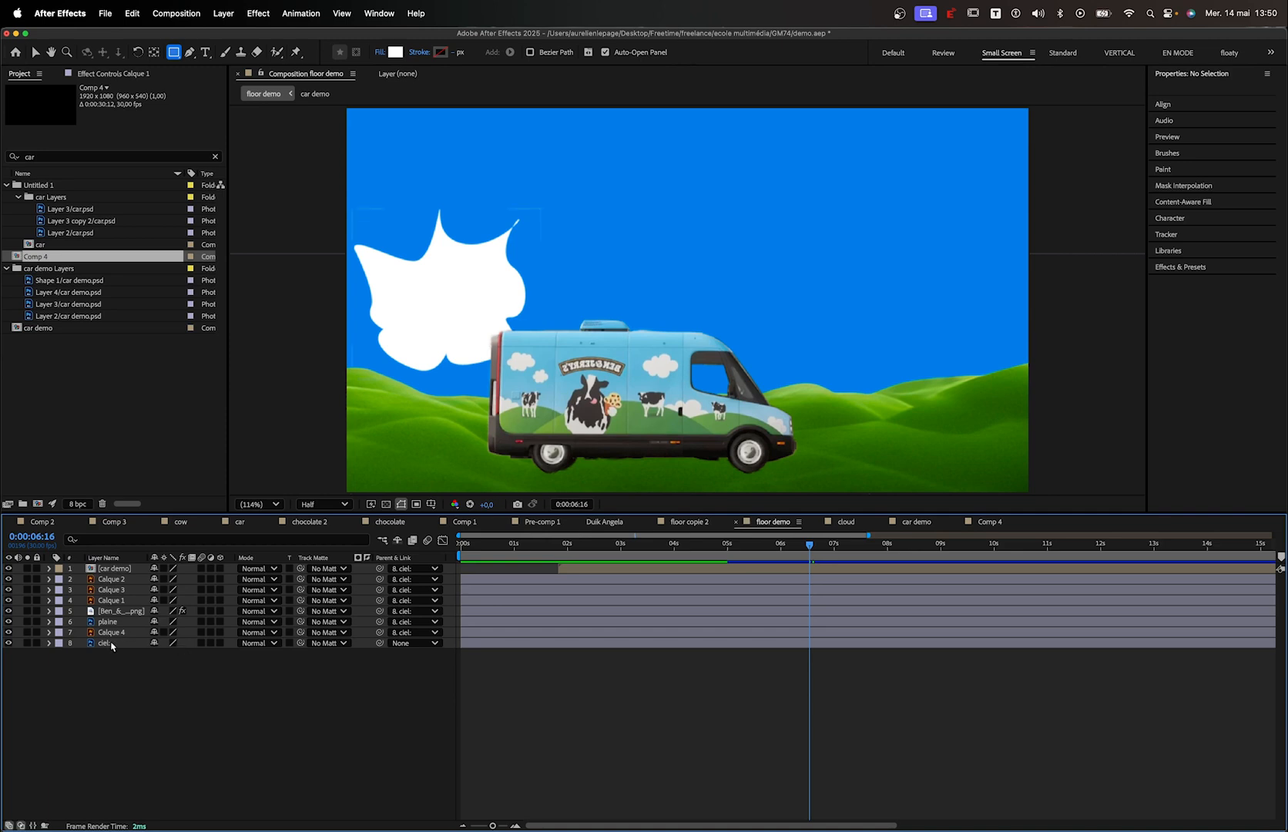
Mark plaine, Calique 4 and ciel as shy to try hiding them in the timeline, and restore them as normal layers
drag(113, 648, 113, 627)
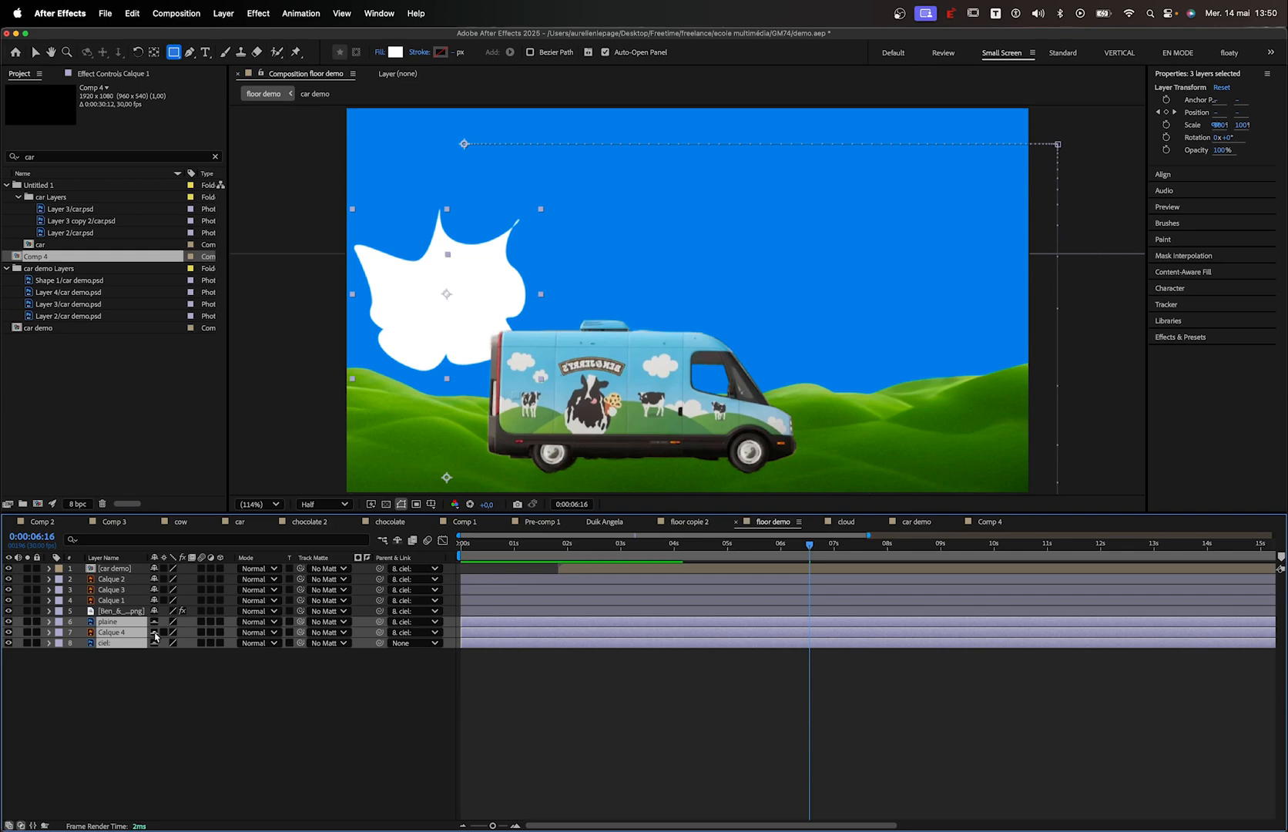
click(154, 633)
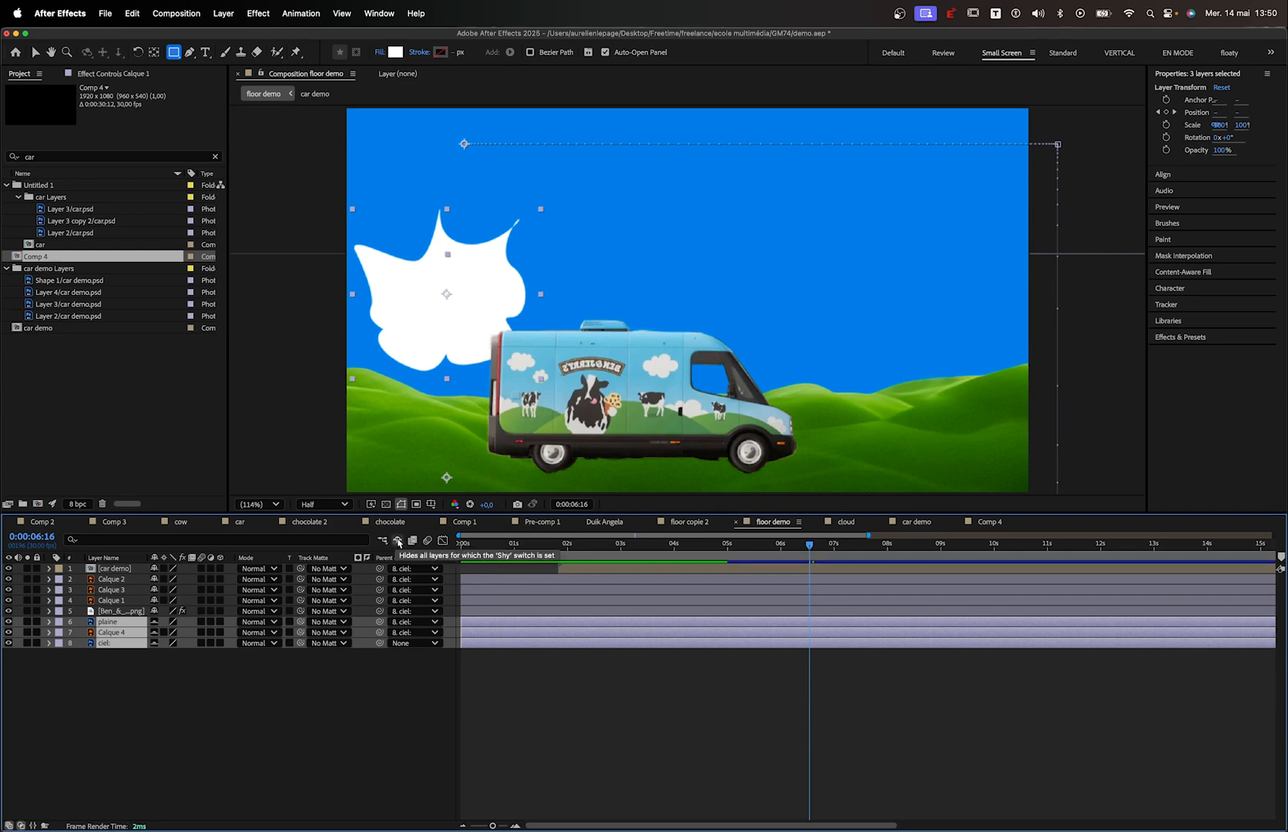
click(397, 541)
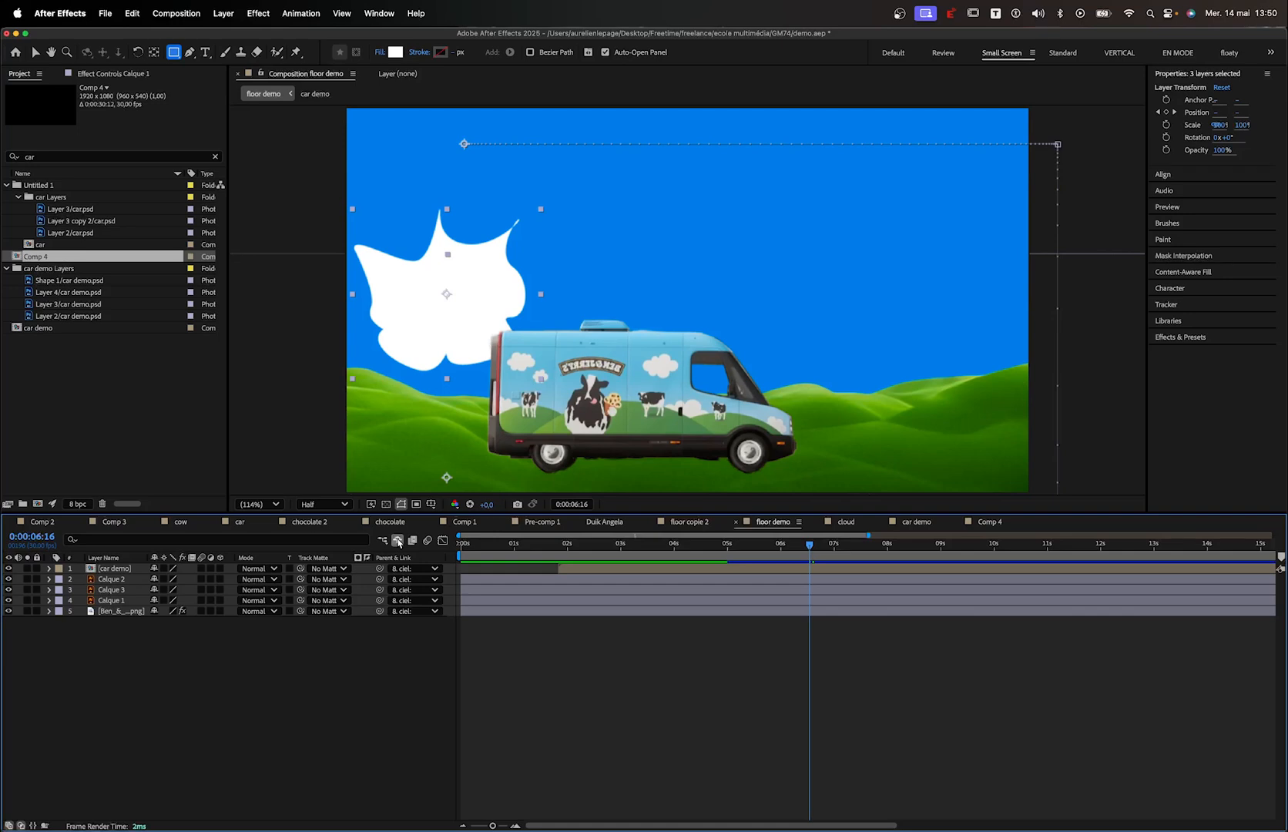
click(398, 541)
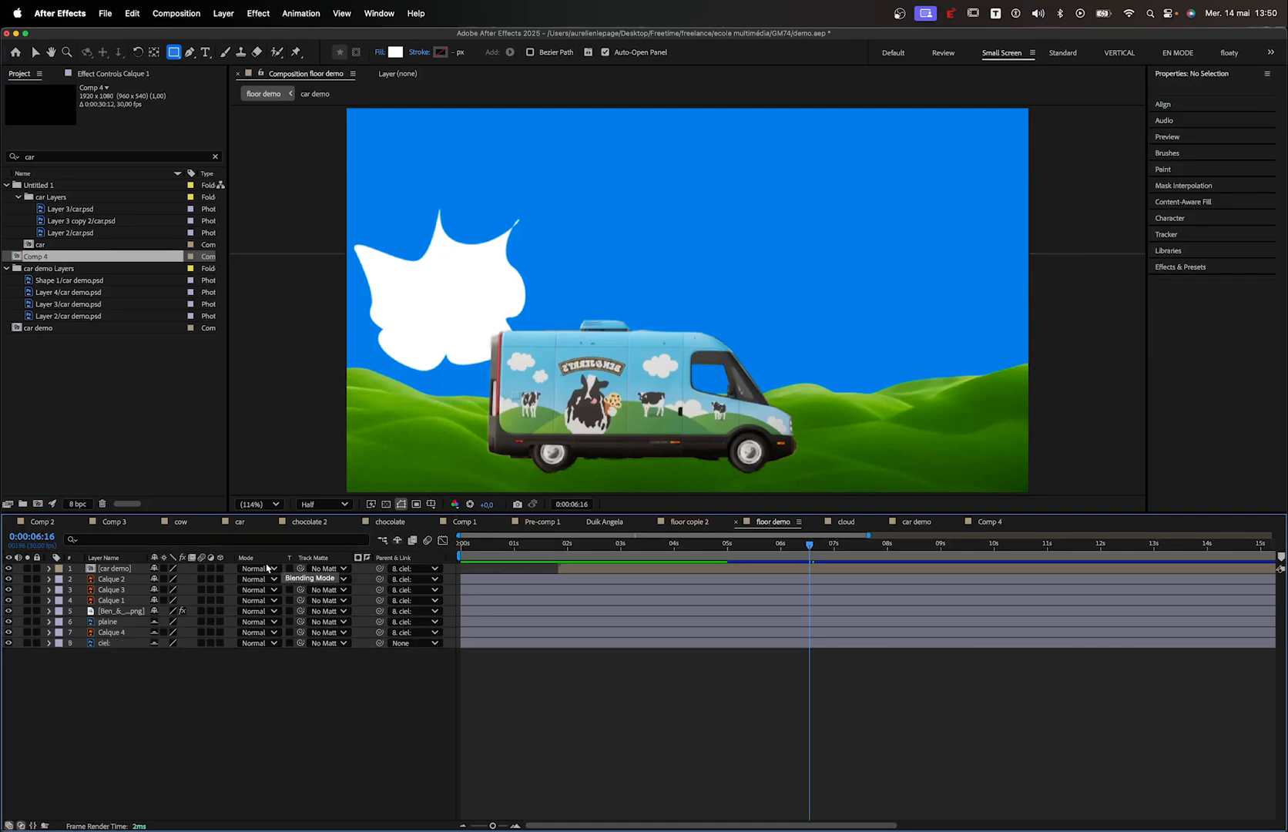
drag(154, 622, 154, 643)
Select the floor demo layers one after another to identify which element each one contains
click(112, 633)
click(112, 623)
click(111, 613)
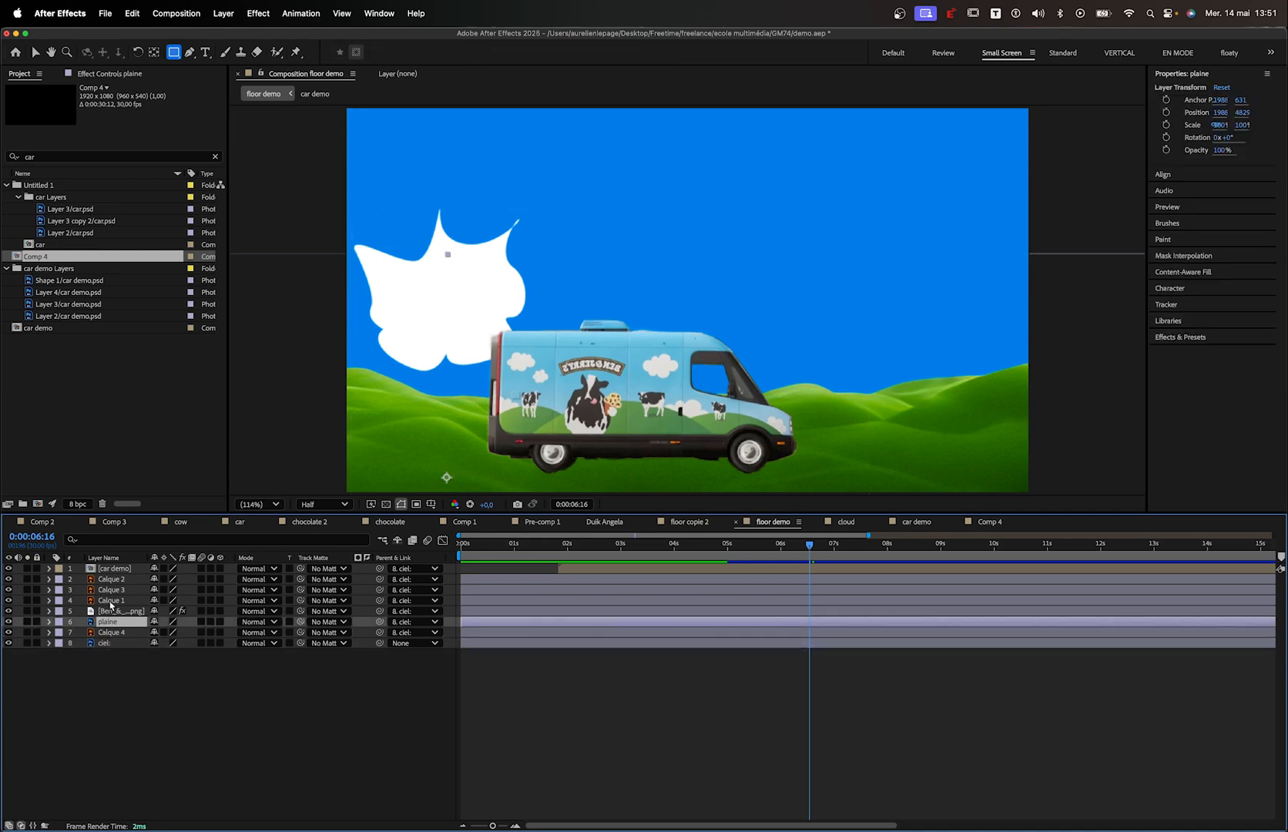
click(101, 589)
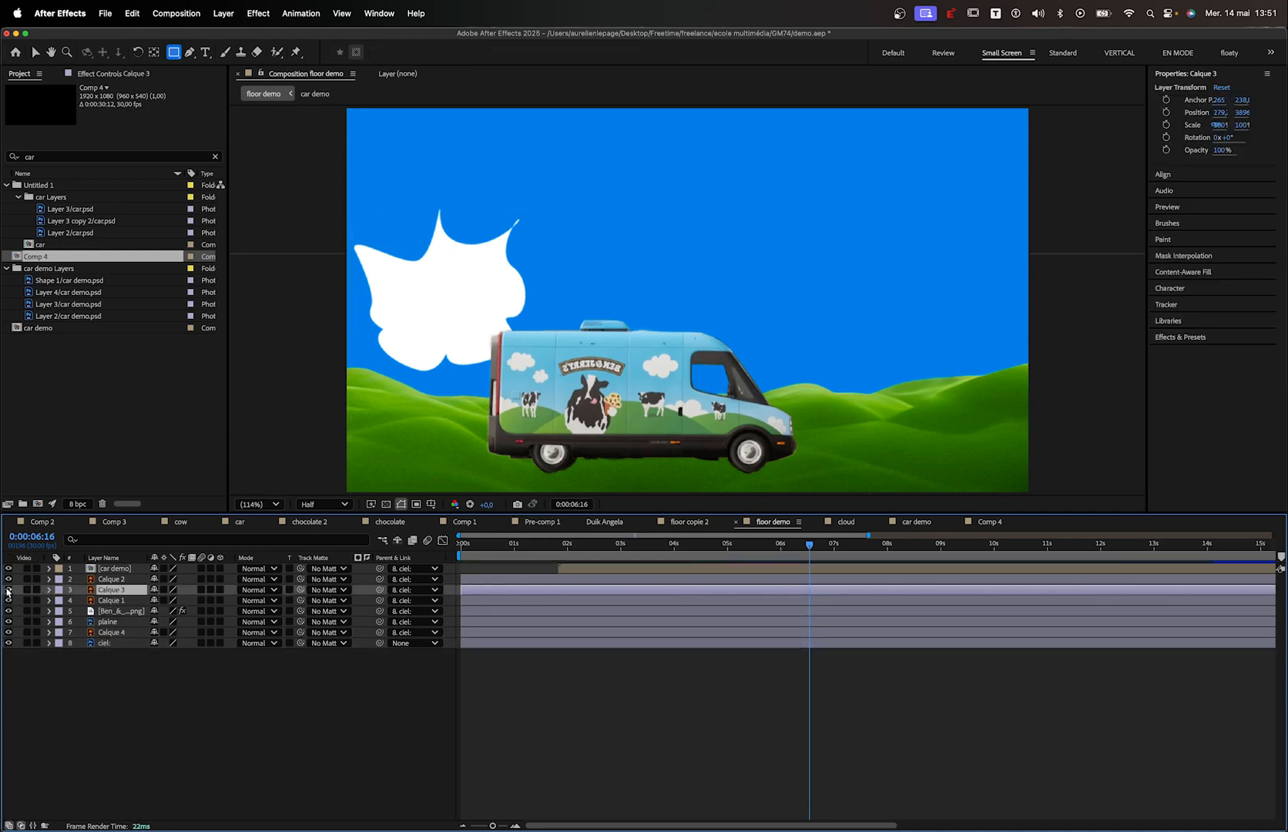
key(v)
click(408, 323)
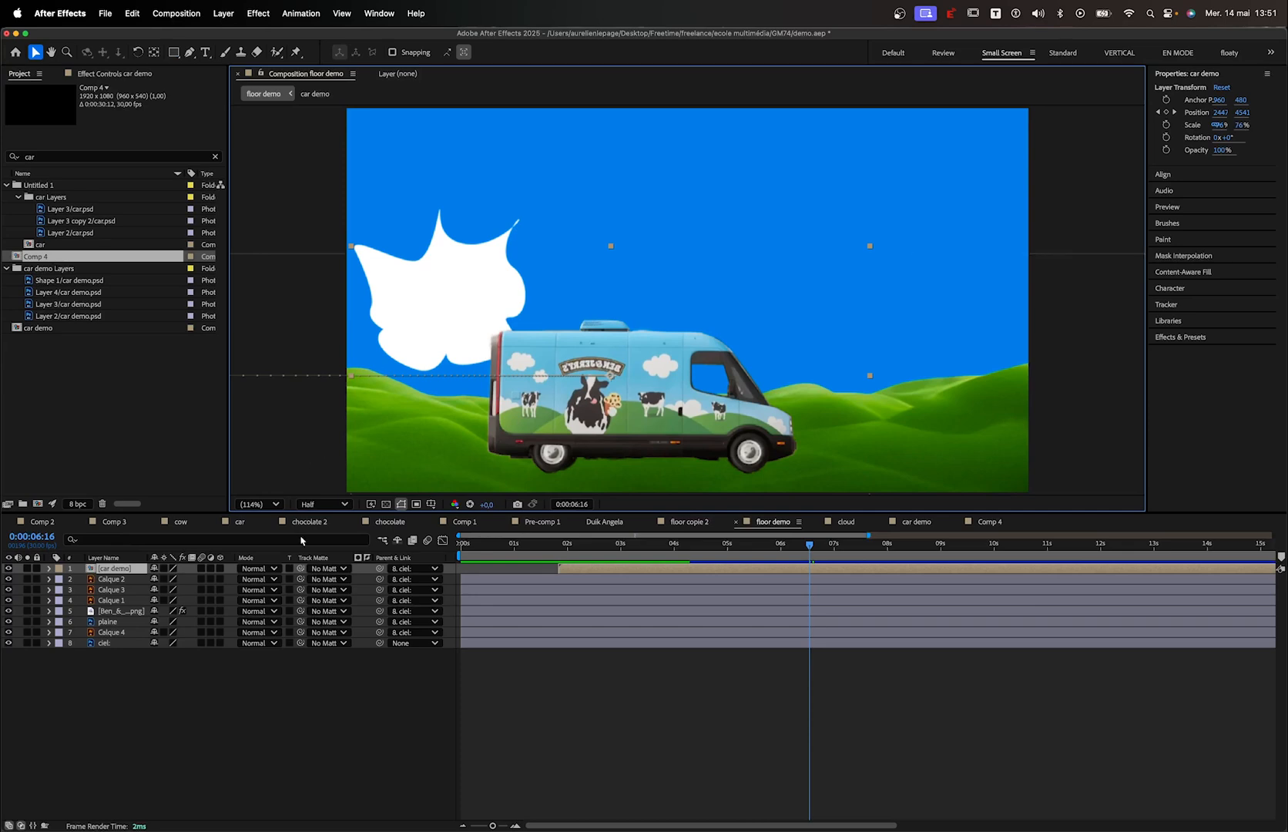
click(116, 600)
click(113, 579)
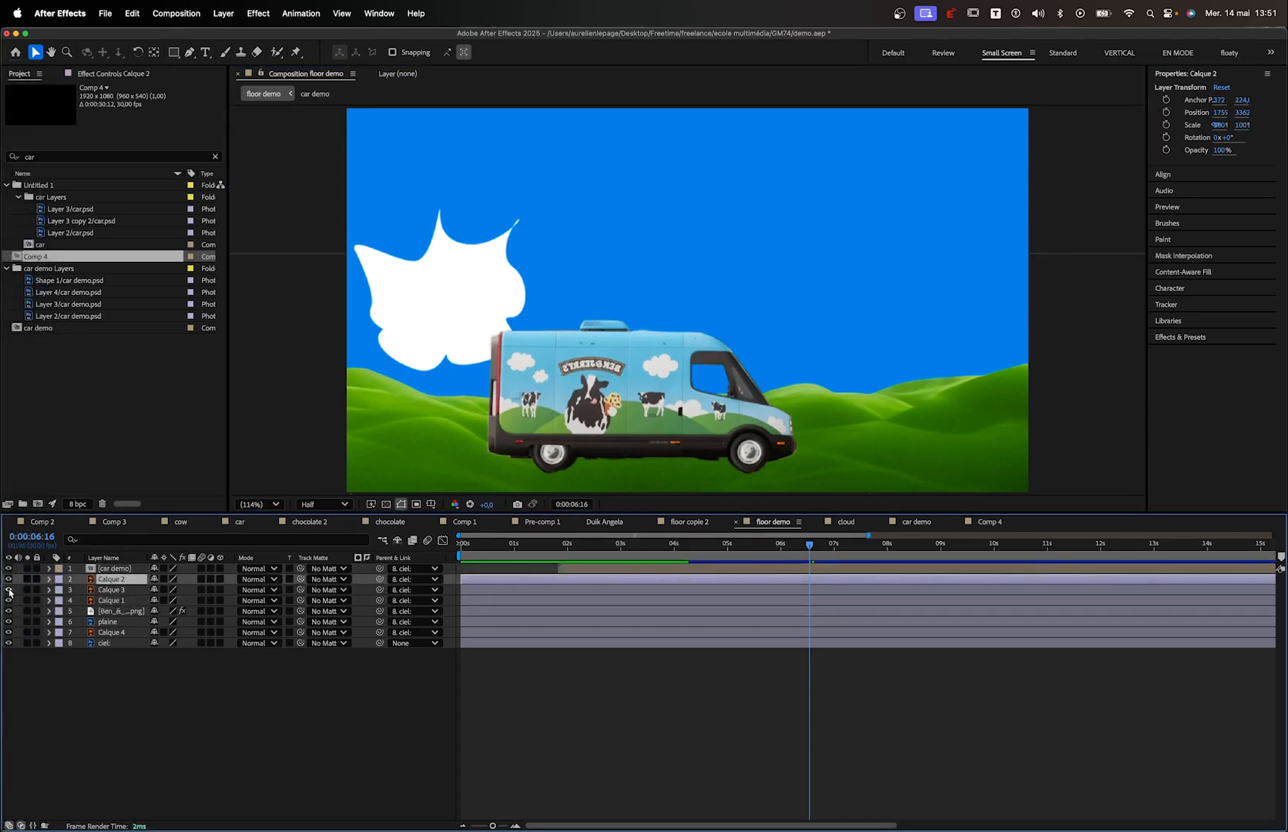
click(110, 569)
click(110, 579)
click(110, 600)
click(116, 611)
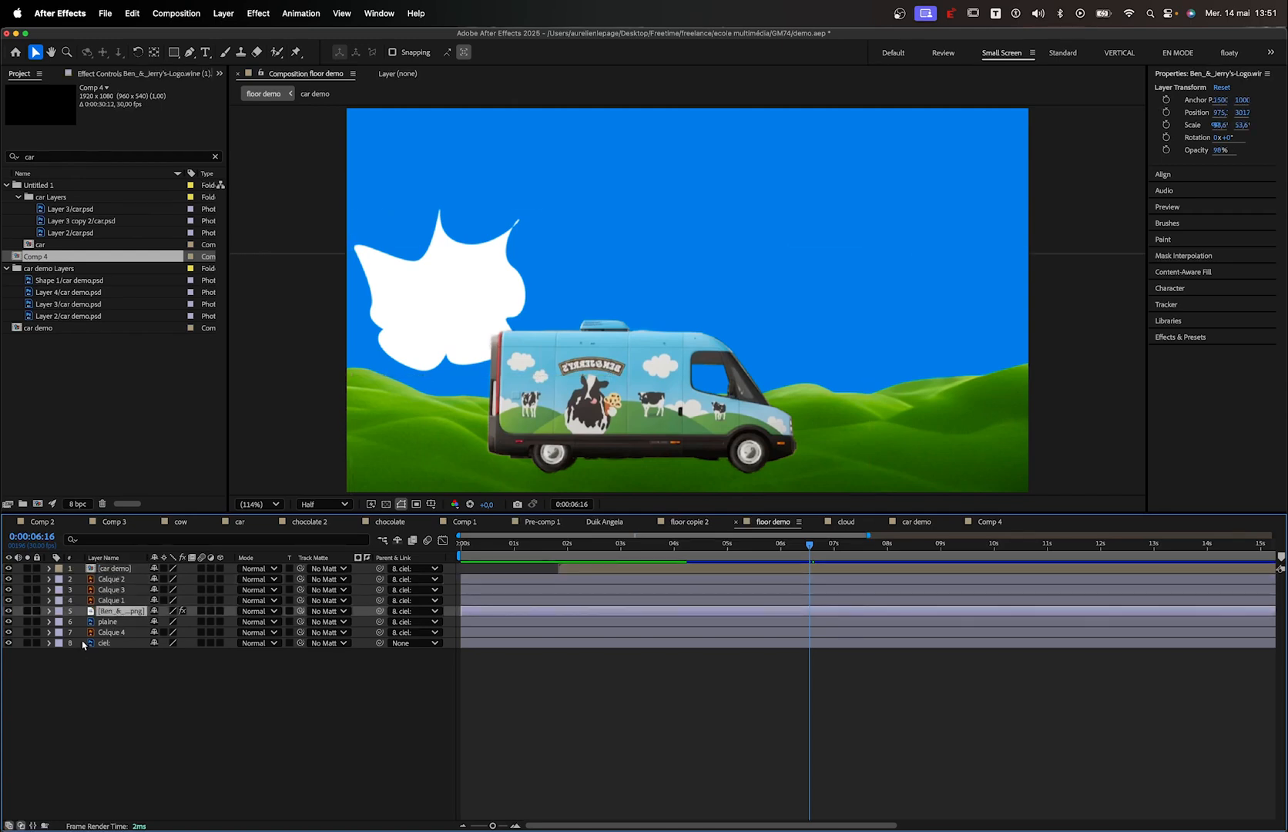
Toggle the visibility of Calique 4 and plaine off and on to identify what each layer shows
click(9, 631)
click(8, 622)
click(9, 622)
click(8, 622)
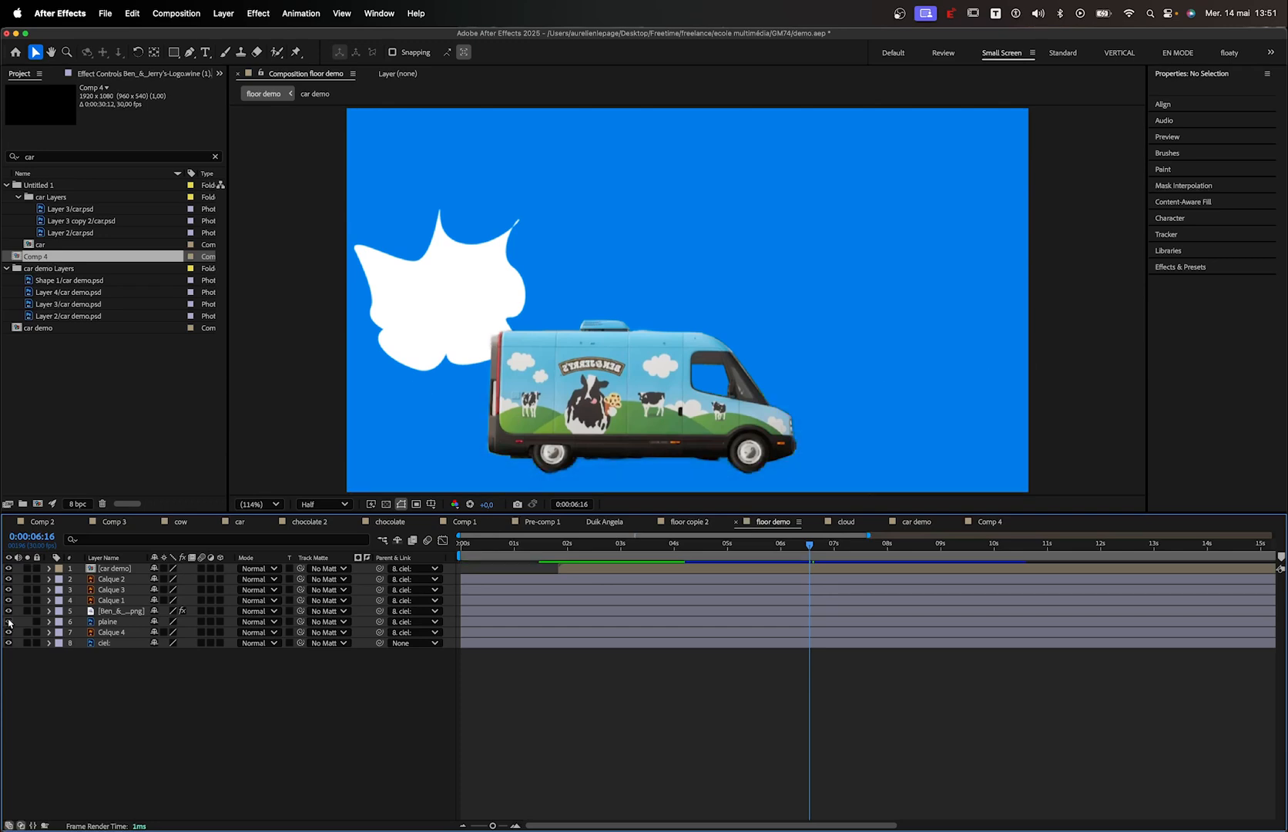
click(8, 621)
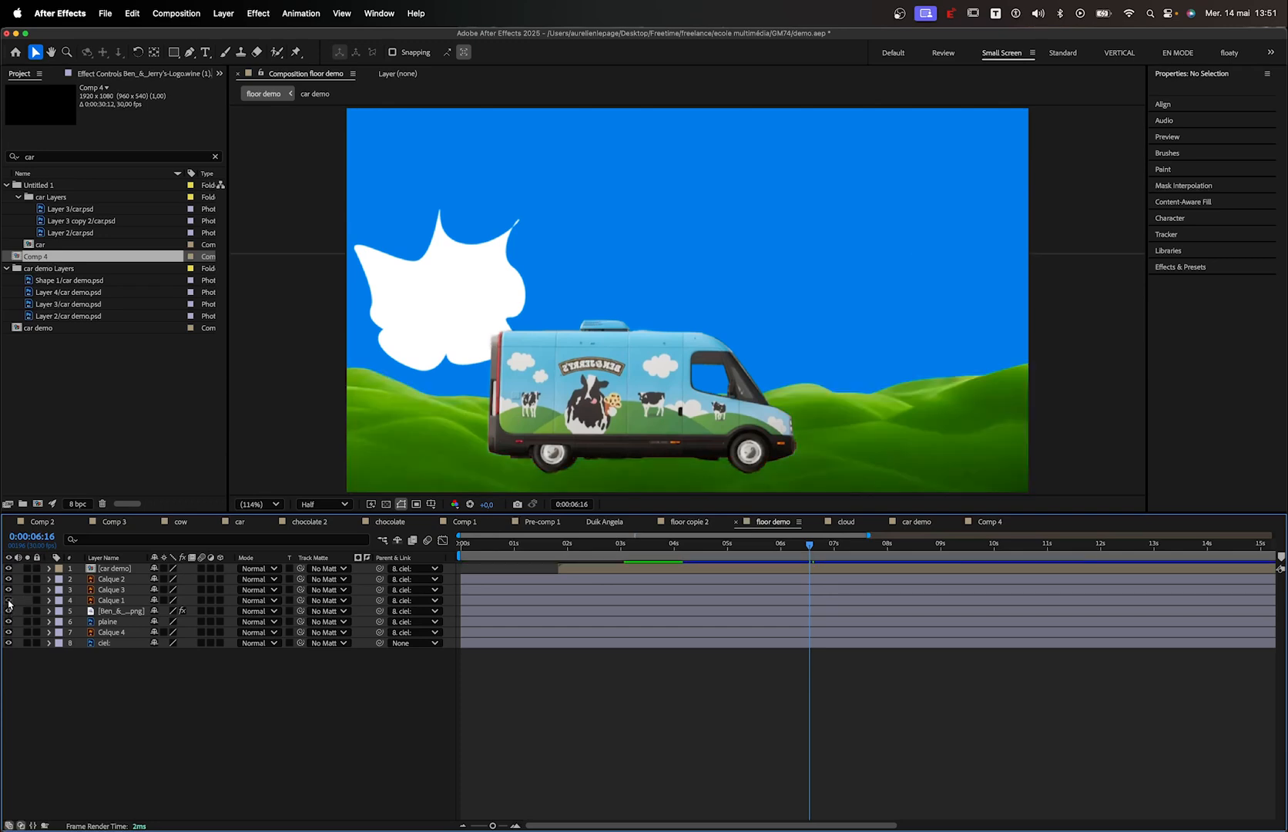
Toggle the visibility of Calique 3, car demo and ciel off and on to identify what each layer shows
click(8, 589)
click(9, 590)
click(8, 569)
click(9, 568)
click(9, 642)
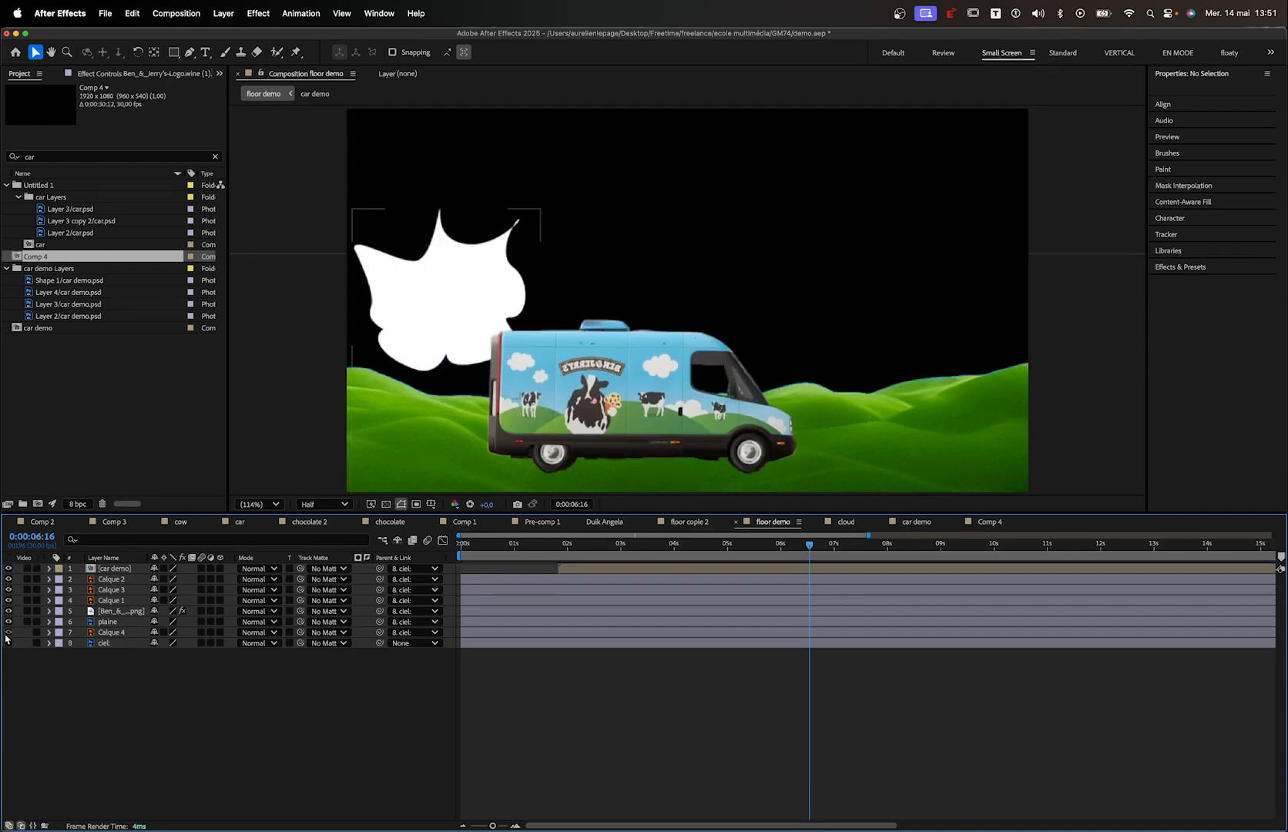
click(9, 633)
click(9, 642)
Select Calique 4 and toggle its visibility off and on to identify its cloud in the composition
click(142, 632)
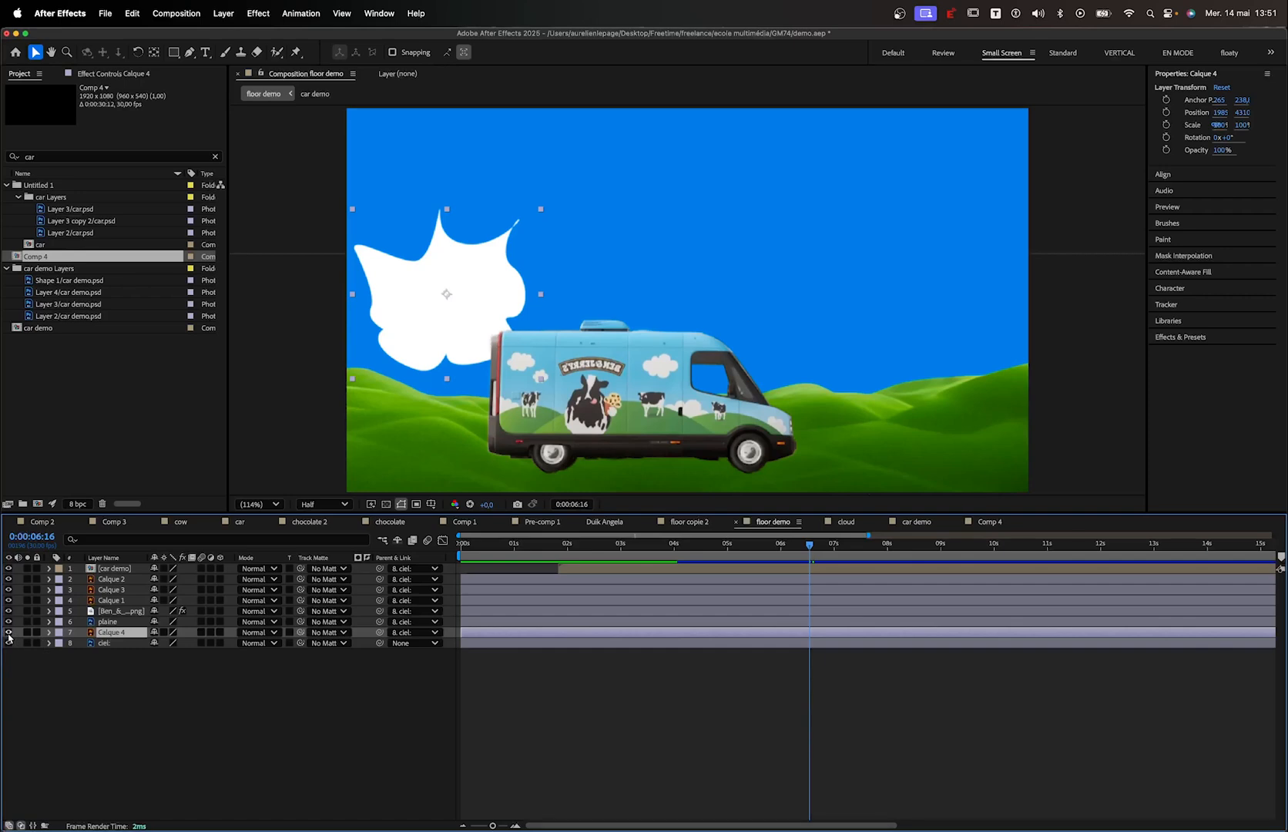
click(8, 633)
click(8, 632)
click(9, 632)
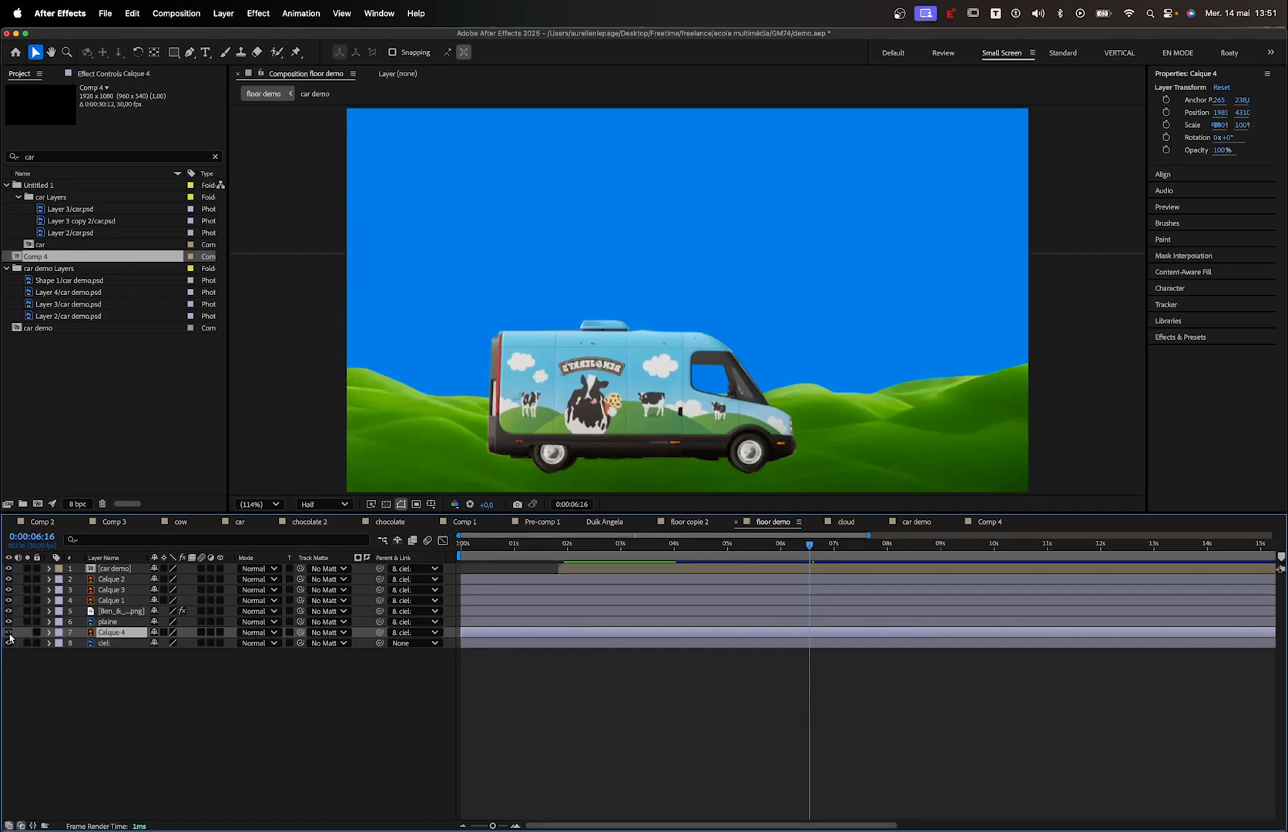
click(9, 633)
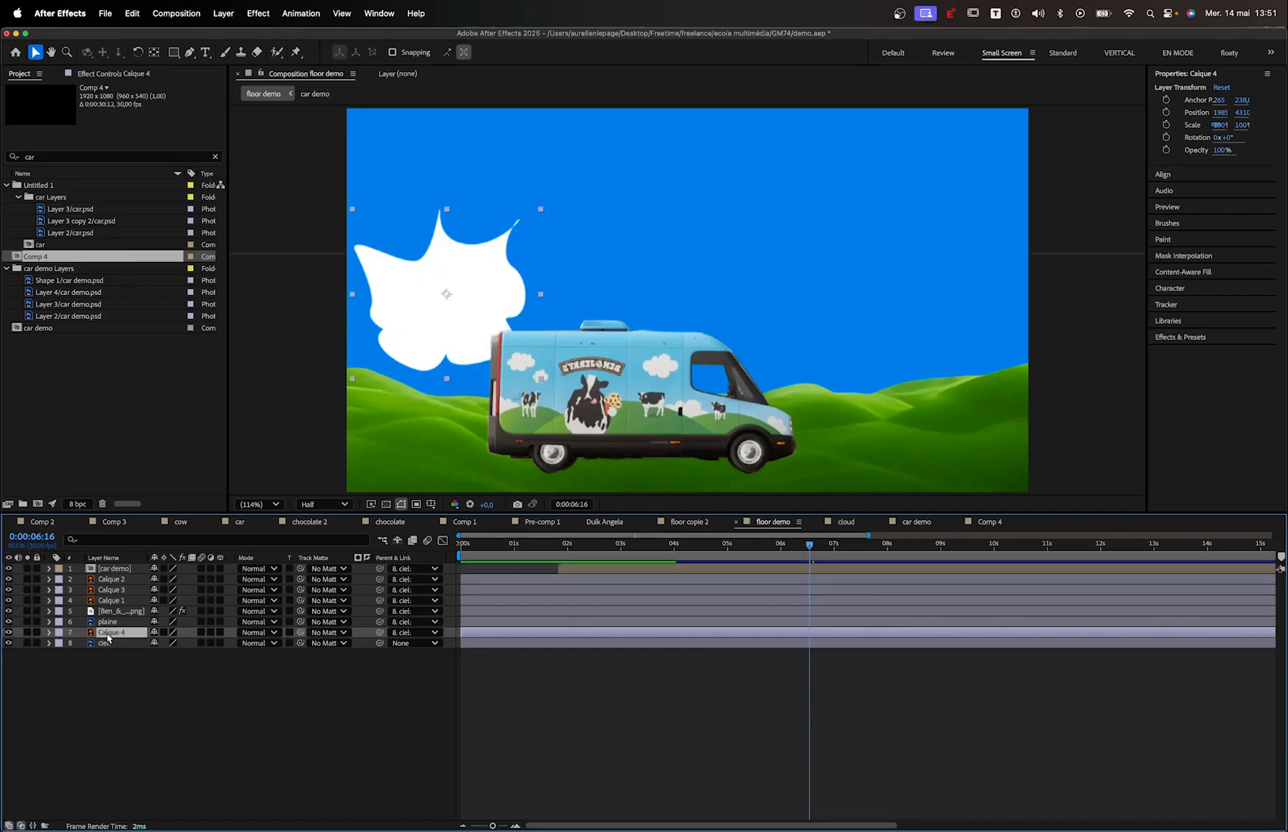
Scale Calique 4 up to 610% and toggle its Continuously Rasterize switch on and off to compare edge sharpness
key(s)
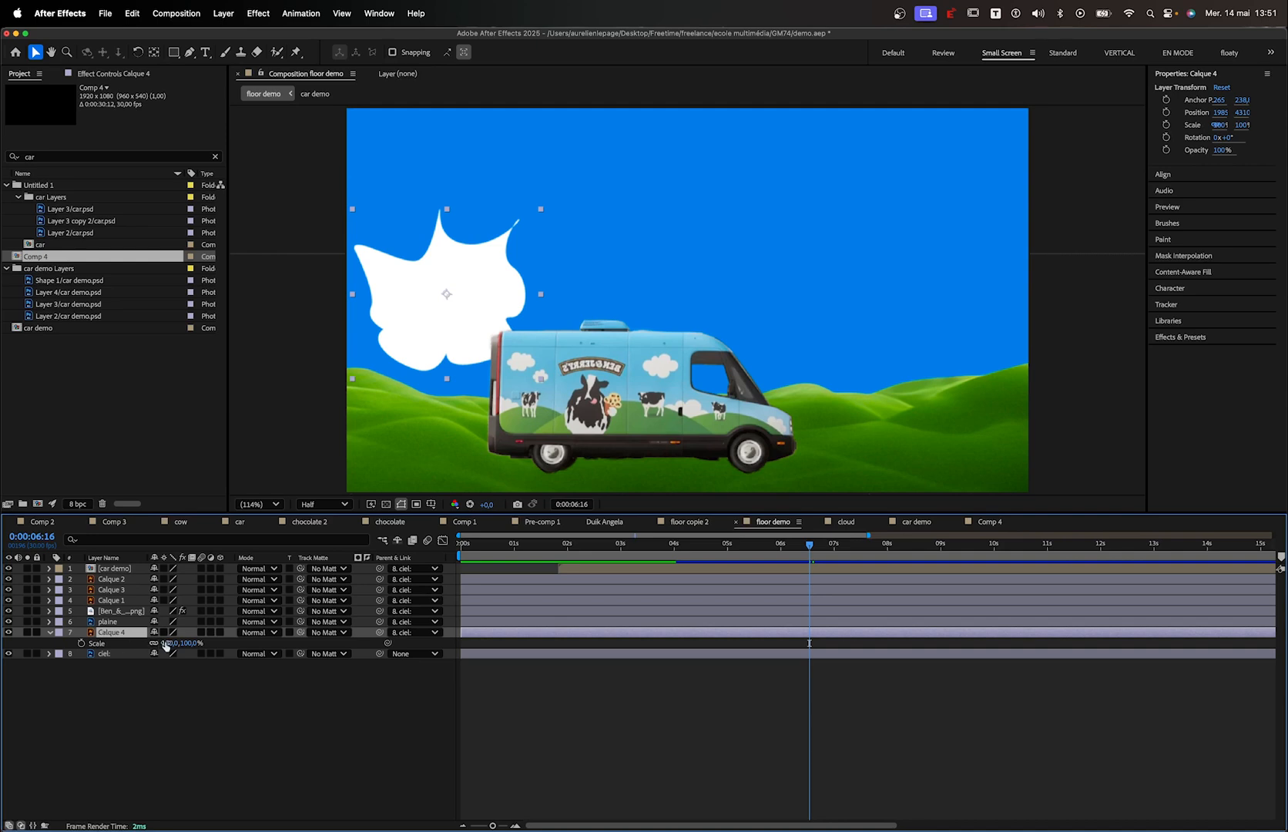
drag(165, 643, 513, 657)
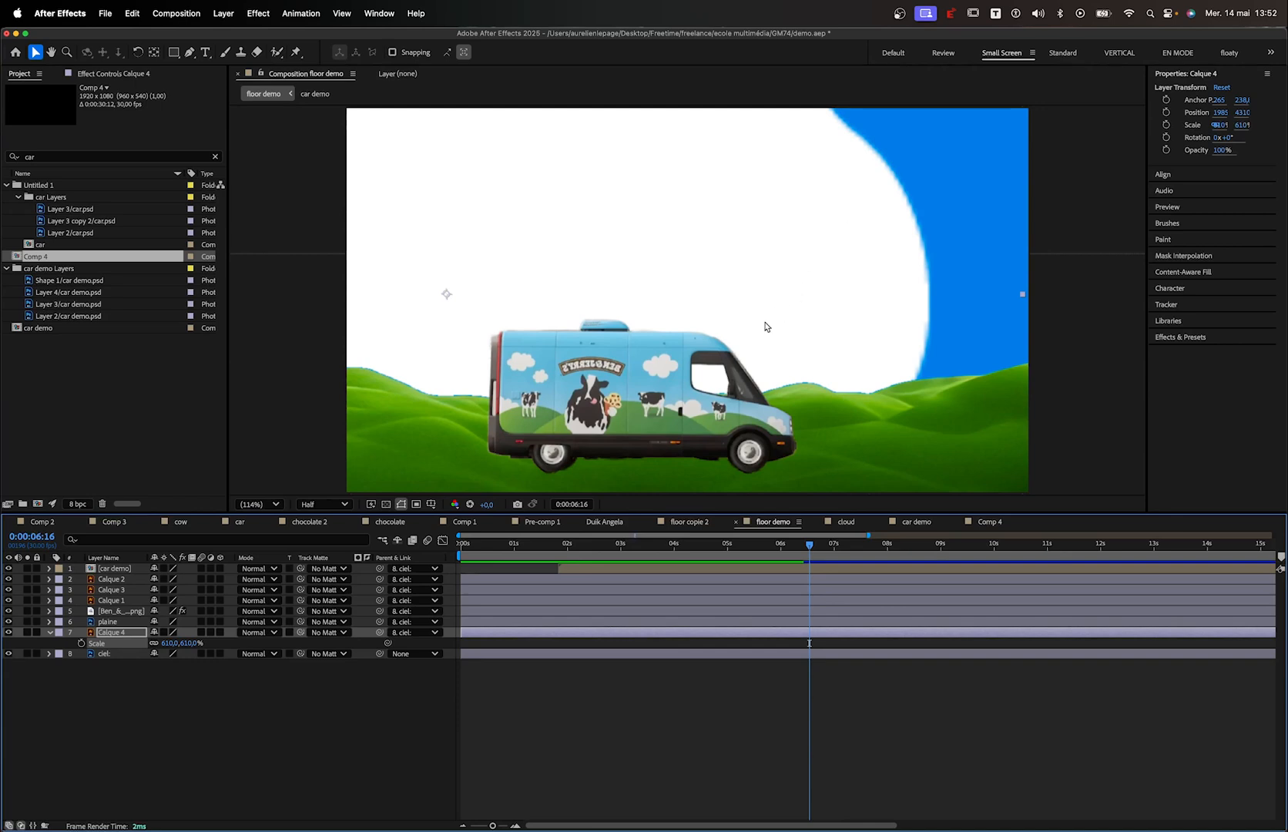
click(164, 632)
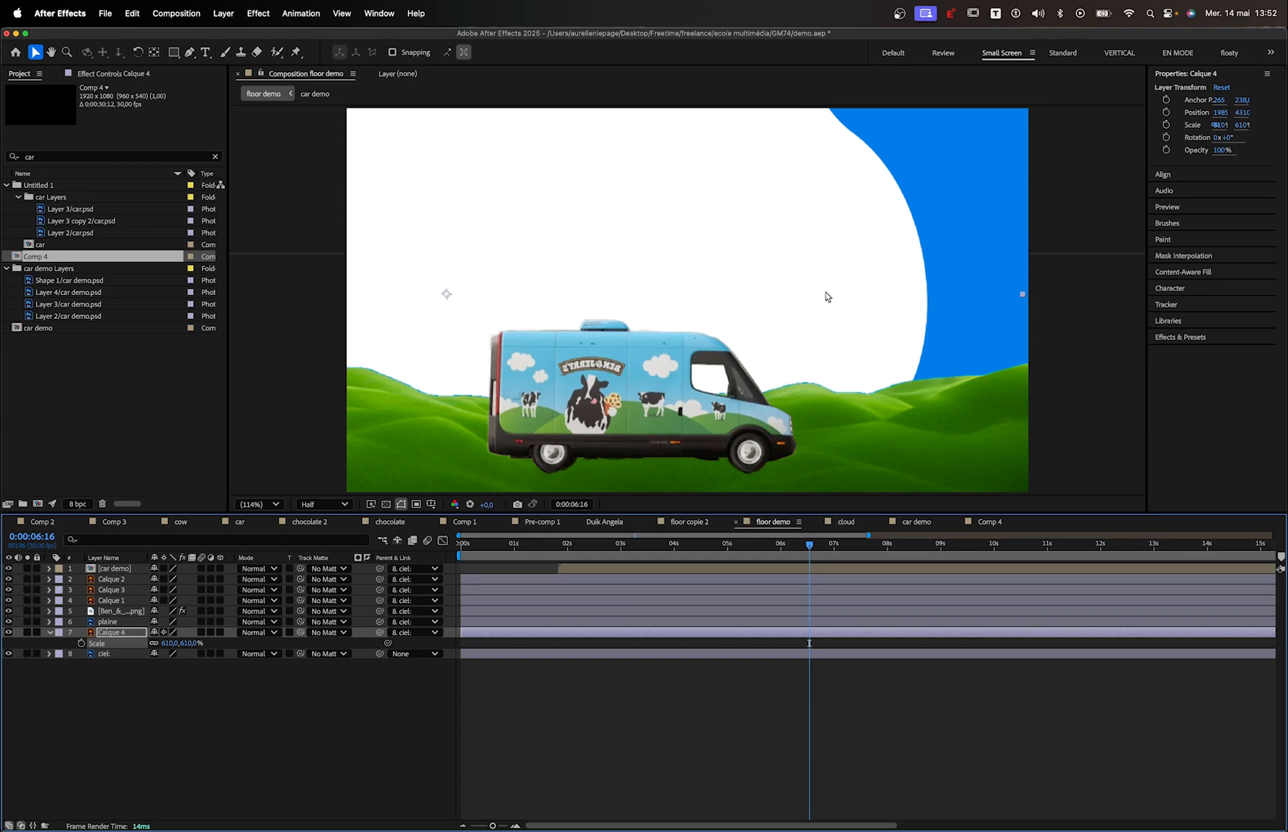
click(163, 633)
click(163, 633)
click(164, 632)
click(164, 632)
click(163, 633)
click(163, 632)
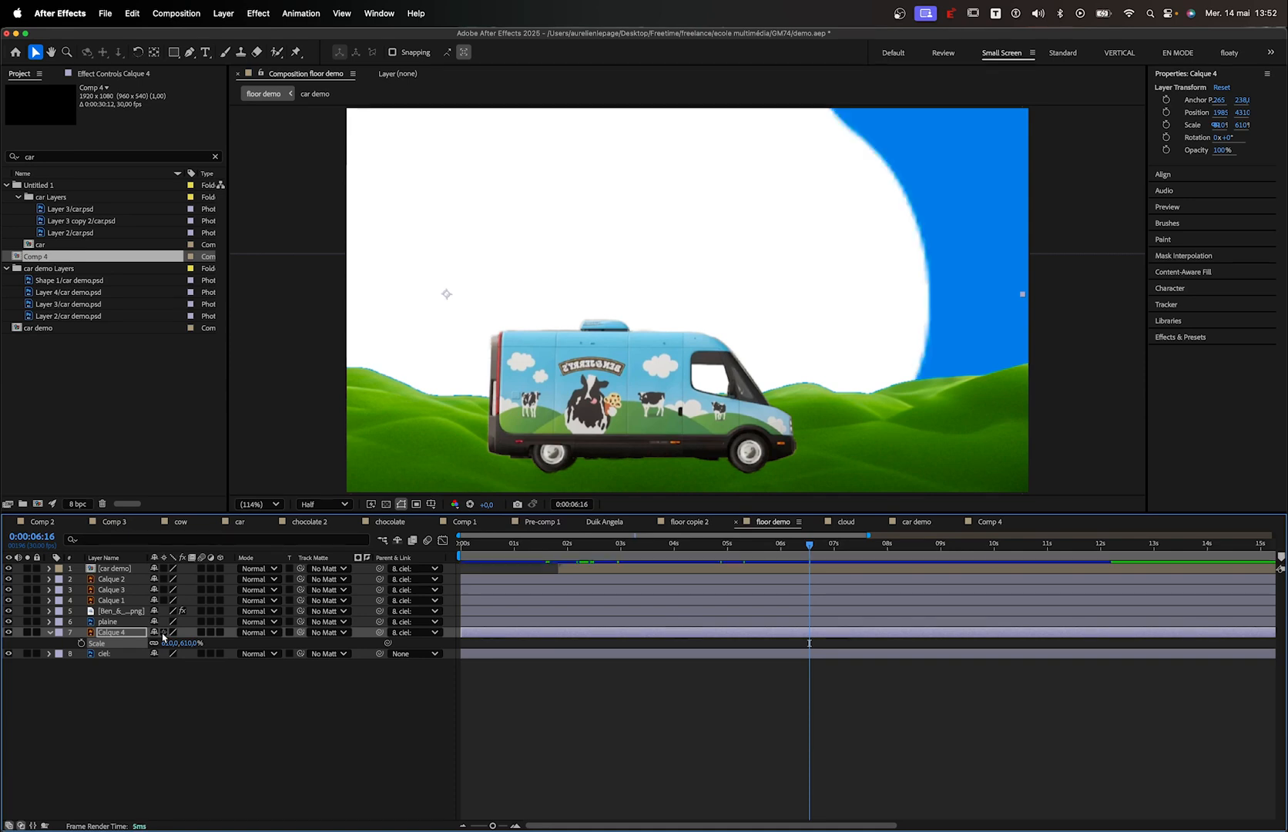
Solo Calique 4, reduce its scale to 208% and move the cloud near the middle of the frame at 0:00:02:24
click(581, 550)
drag(581, 550, 535, 555)
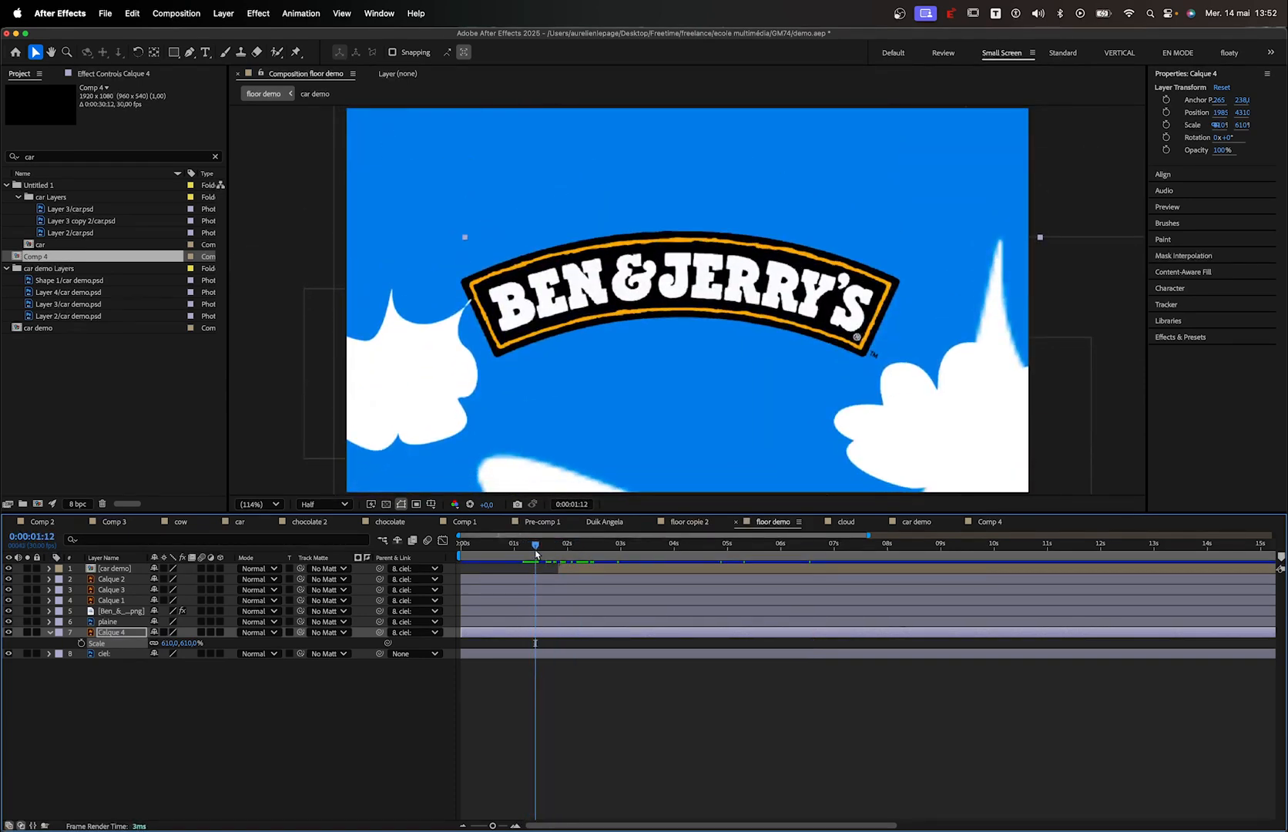
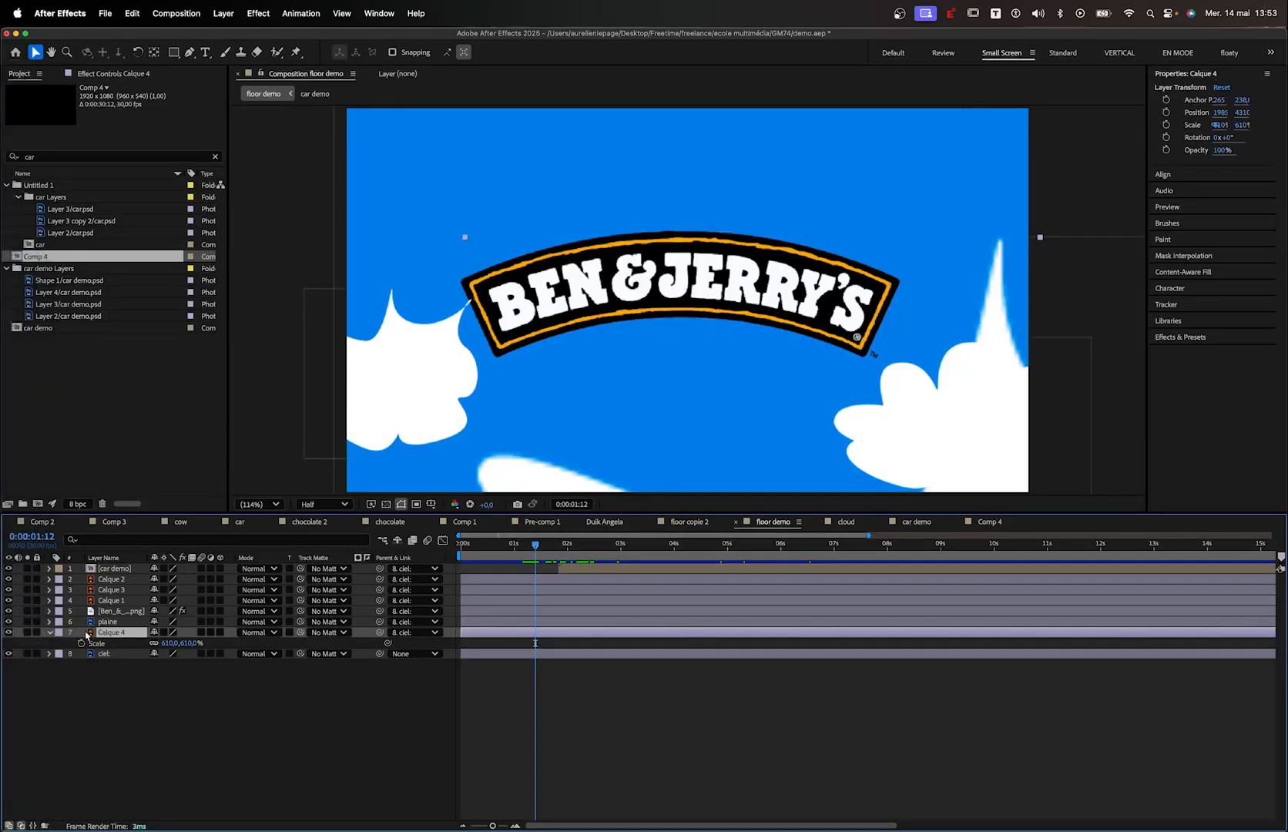
click(28, 632)
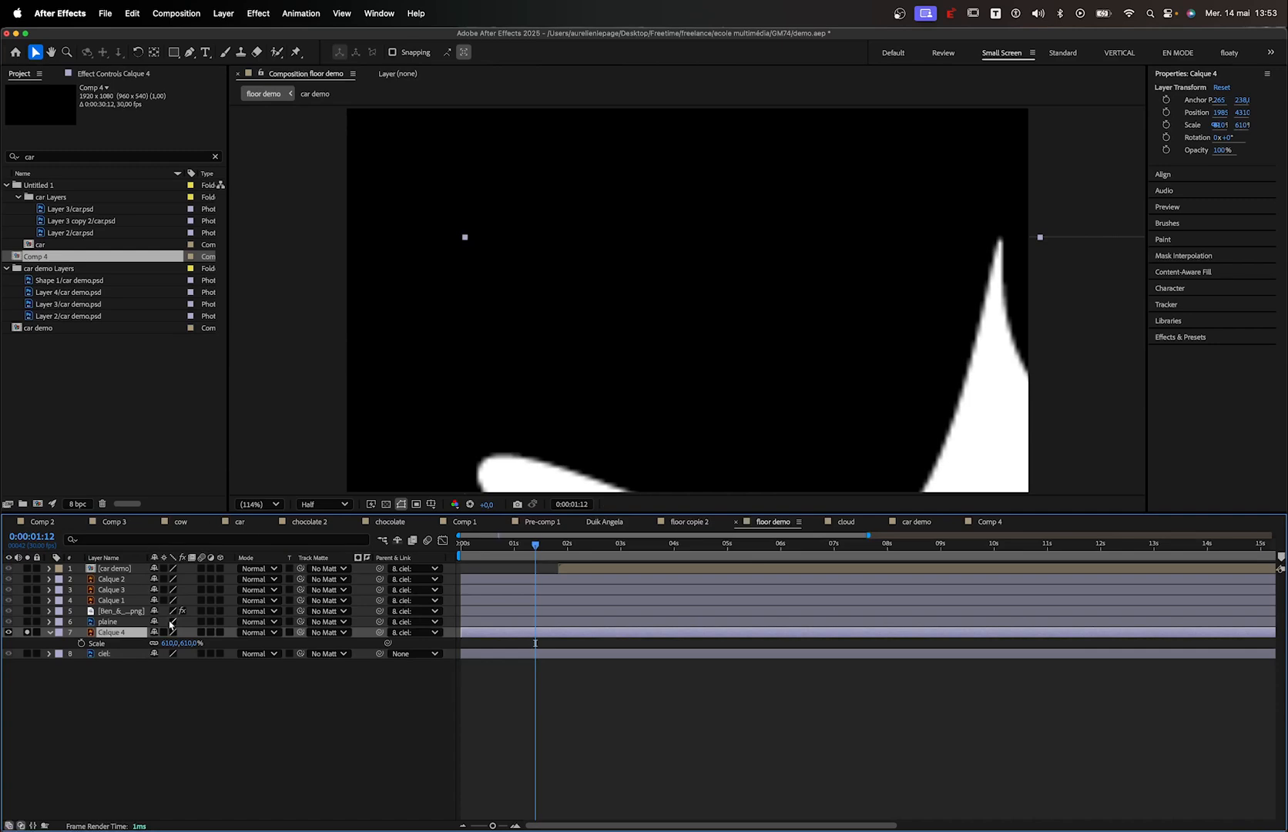
drag(171, 642, 62, 643)
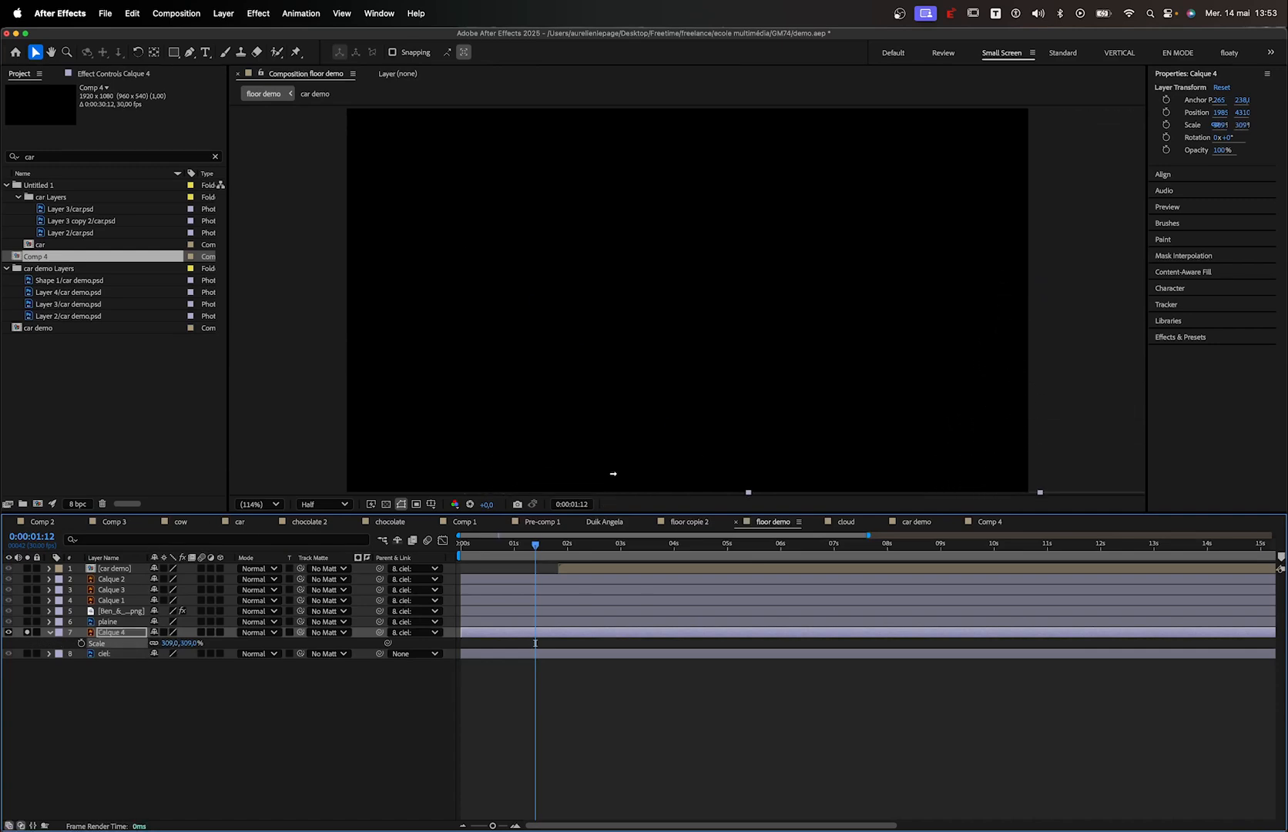
click(610, 544)
drag(983, 291, 703, 300)
drag(171, 642, 103, 645)
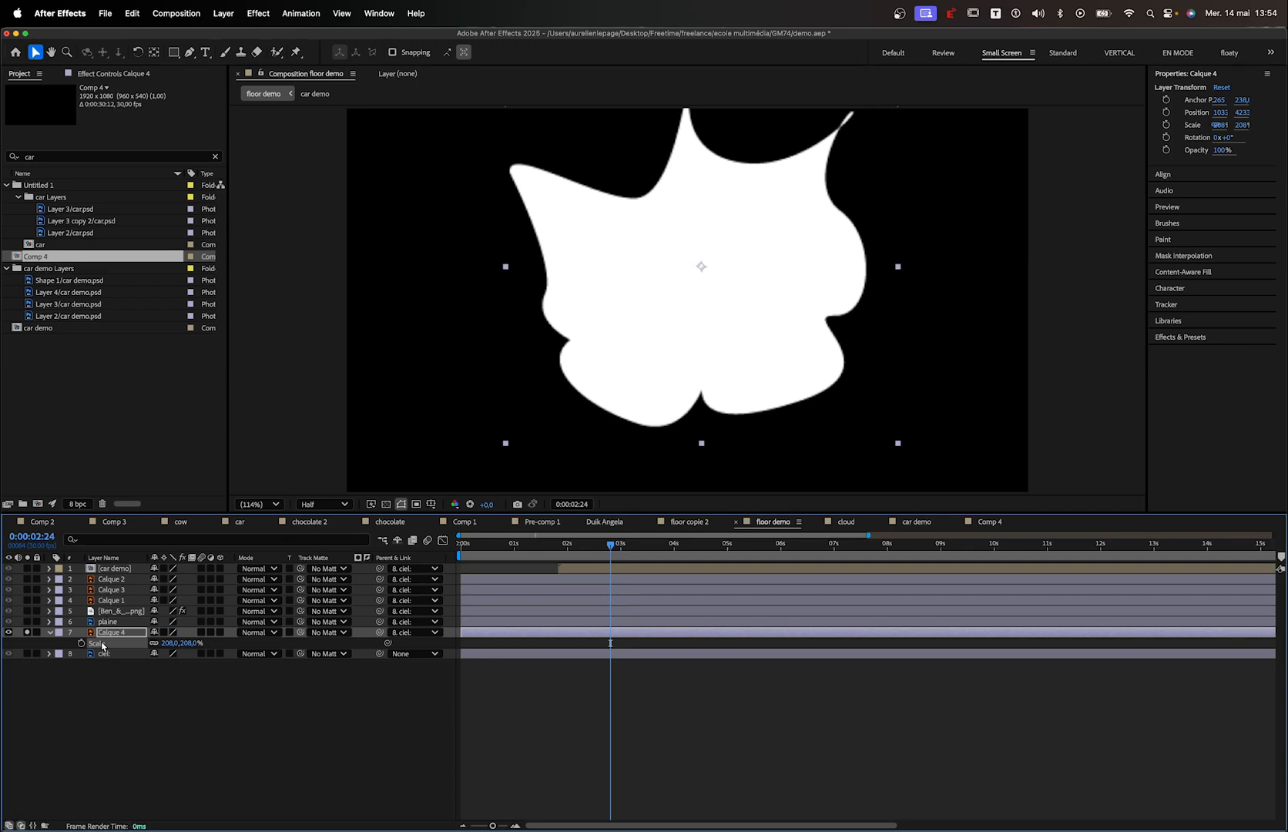
Try converting Calique 4 into a shape layer with Create Shapes from Vector Layer, and undo the conversion
right_click(676, 312)
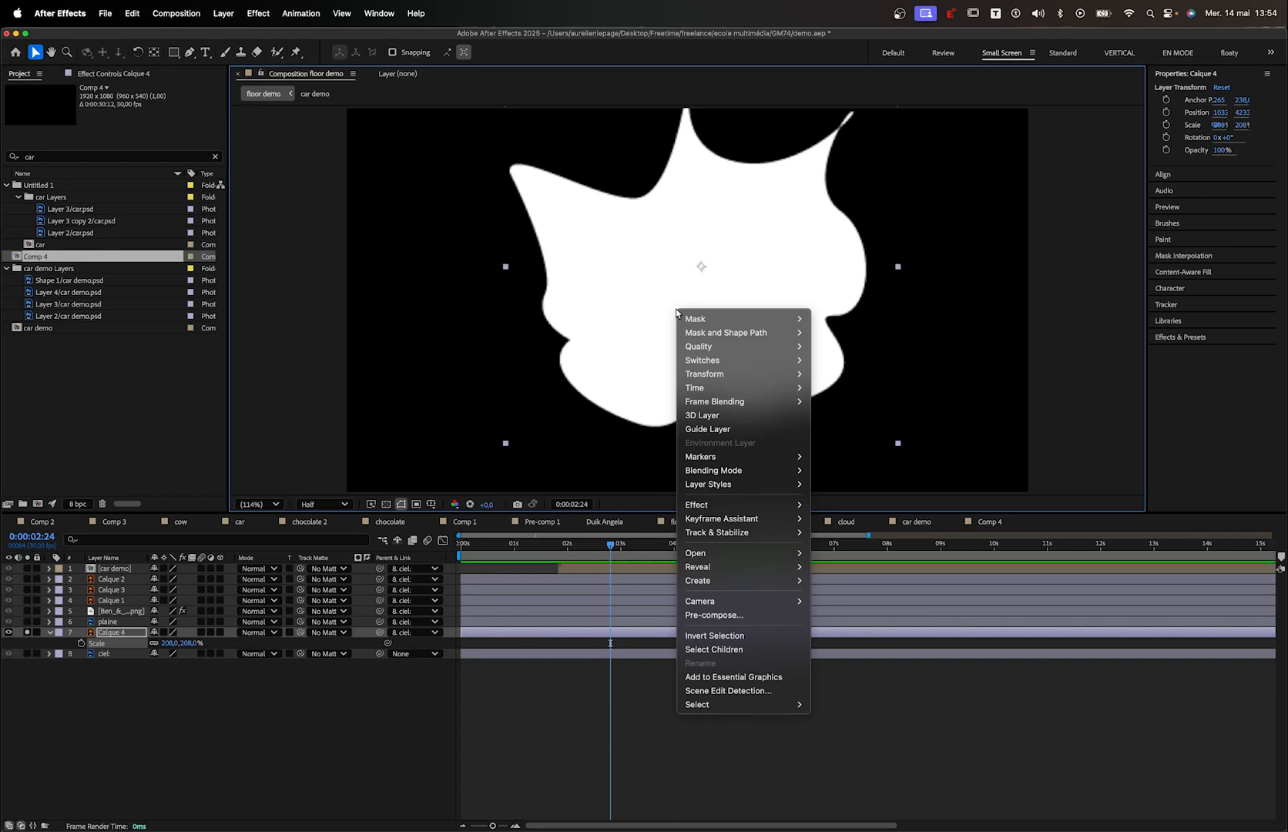
mouse_move(712, 583)
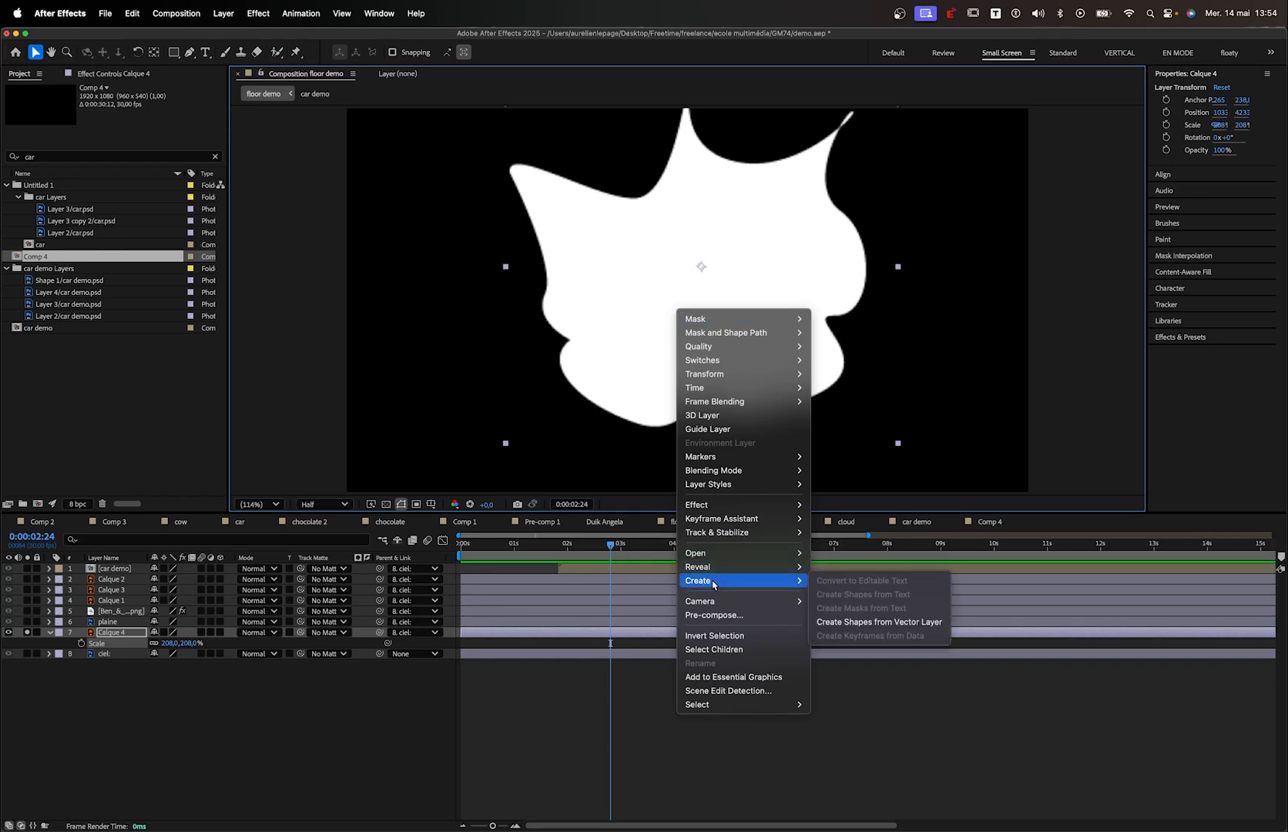
click(848, 625)
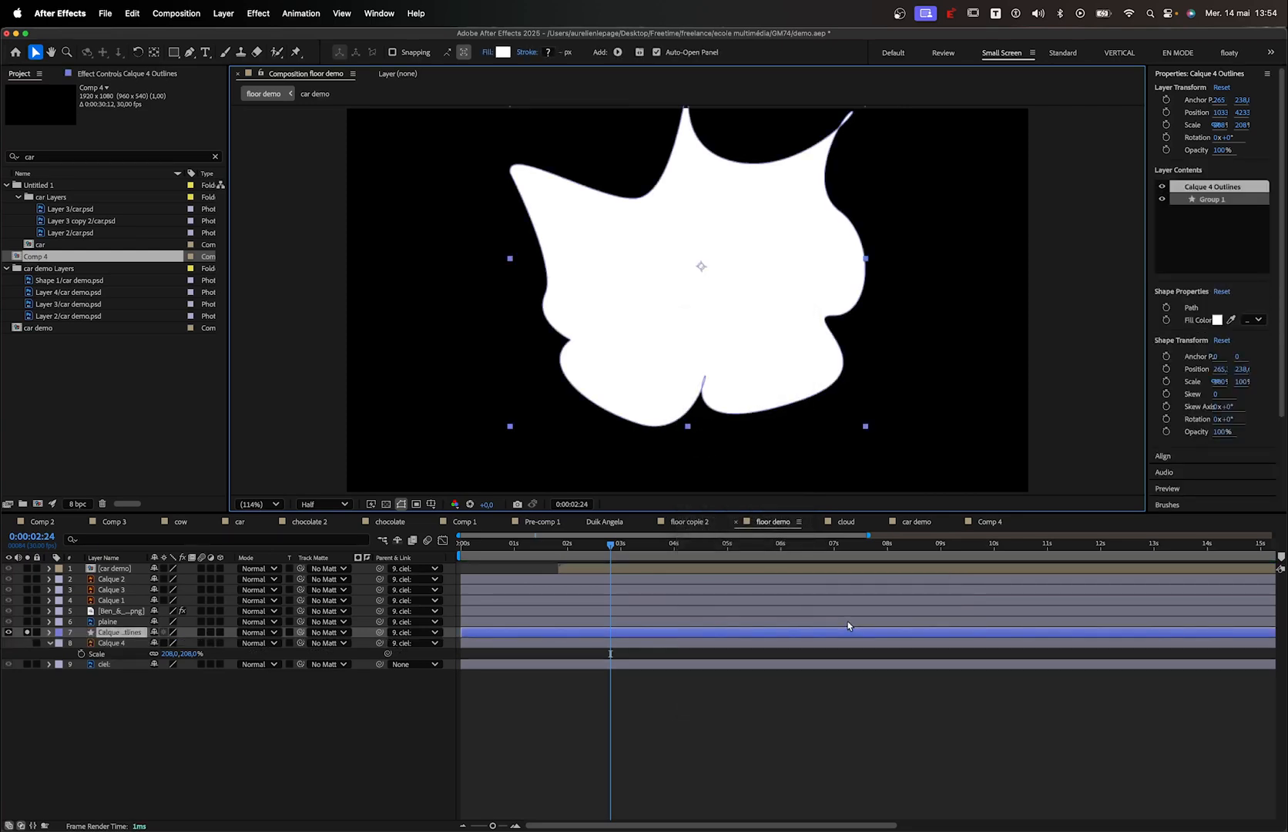
key(super+z)
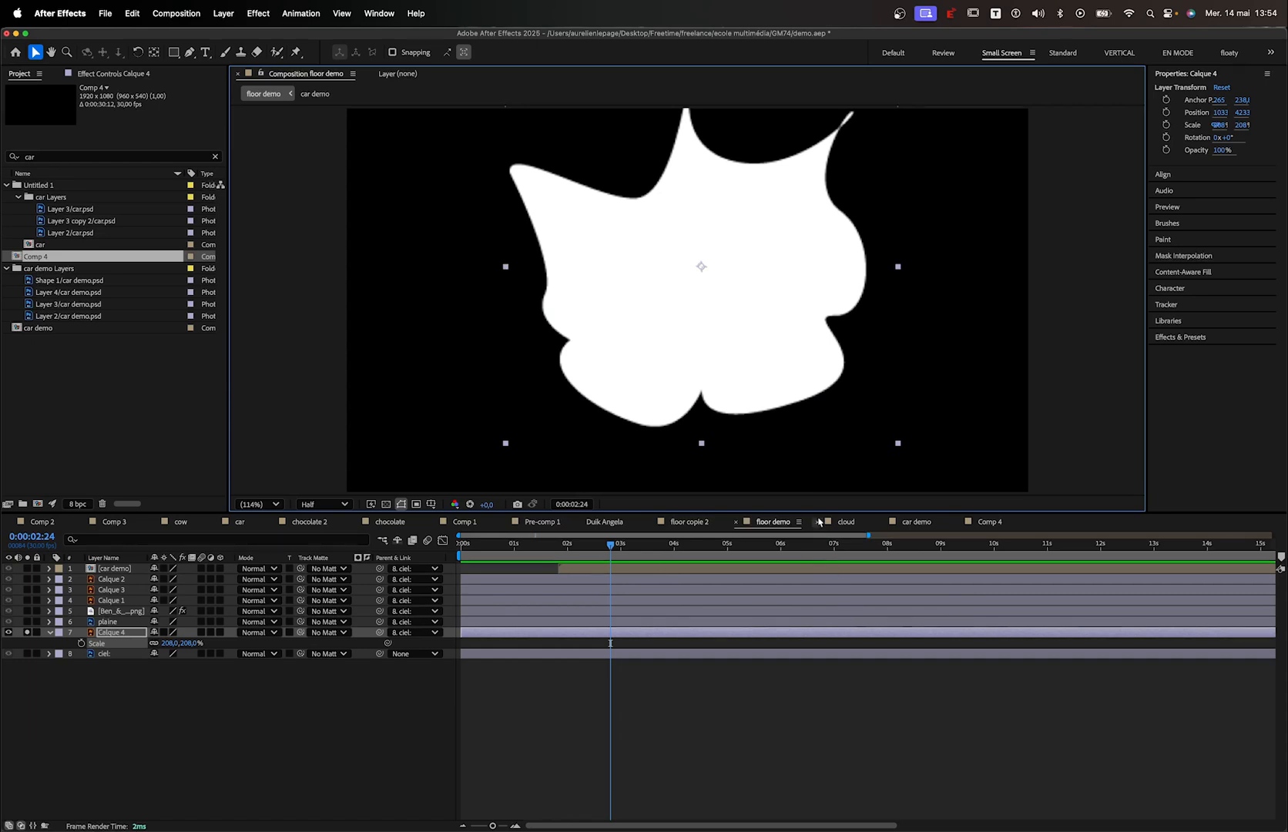
Create shapes from the Calique 4 vector layer and move the resulting outline cloud towards the left of the frame
right_click(742, 296)
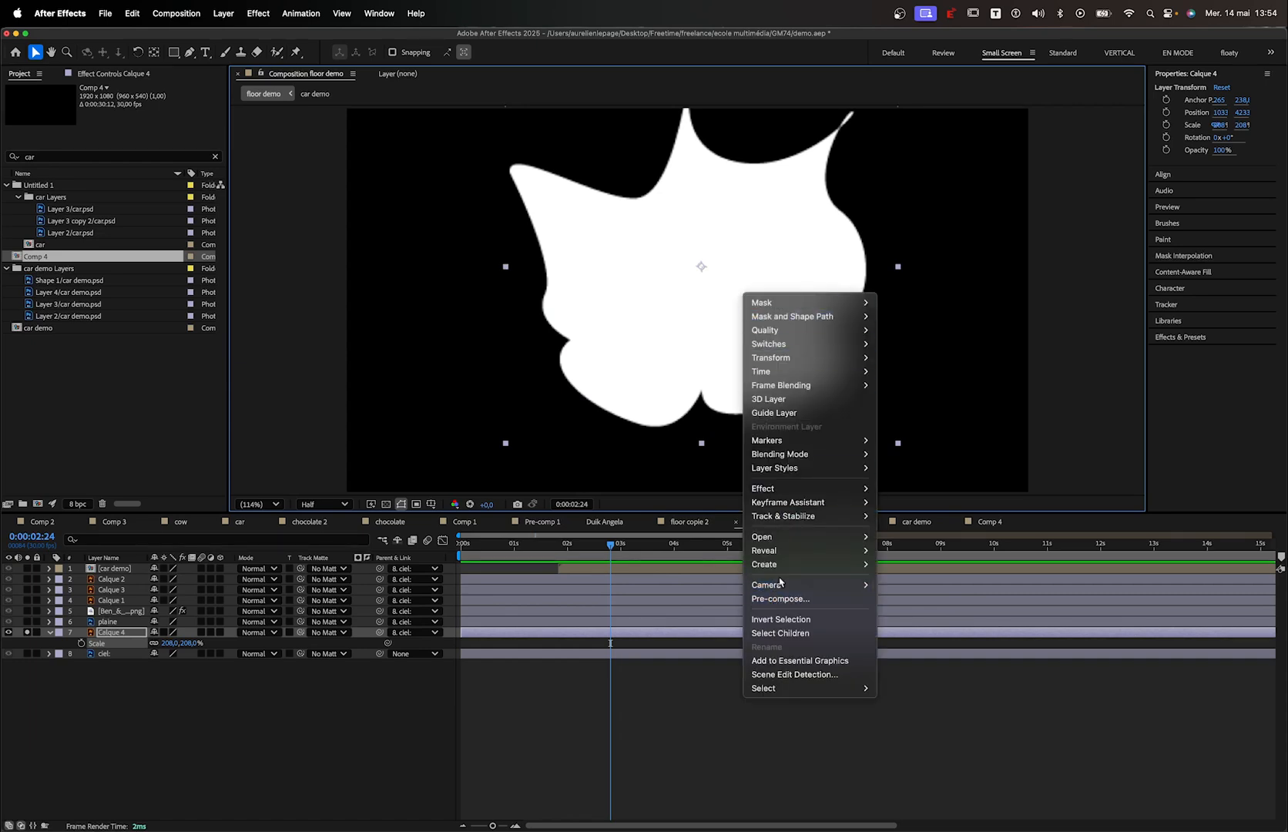
mouse_move(791, 567)
click(913, 607)
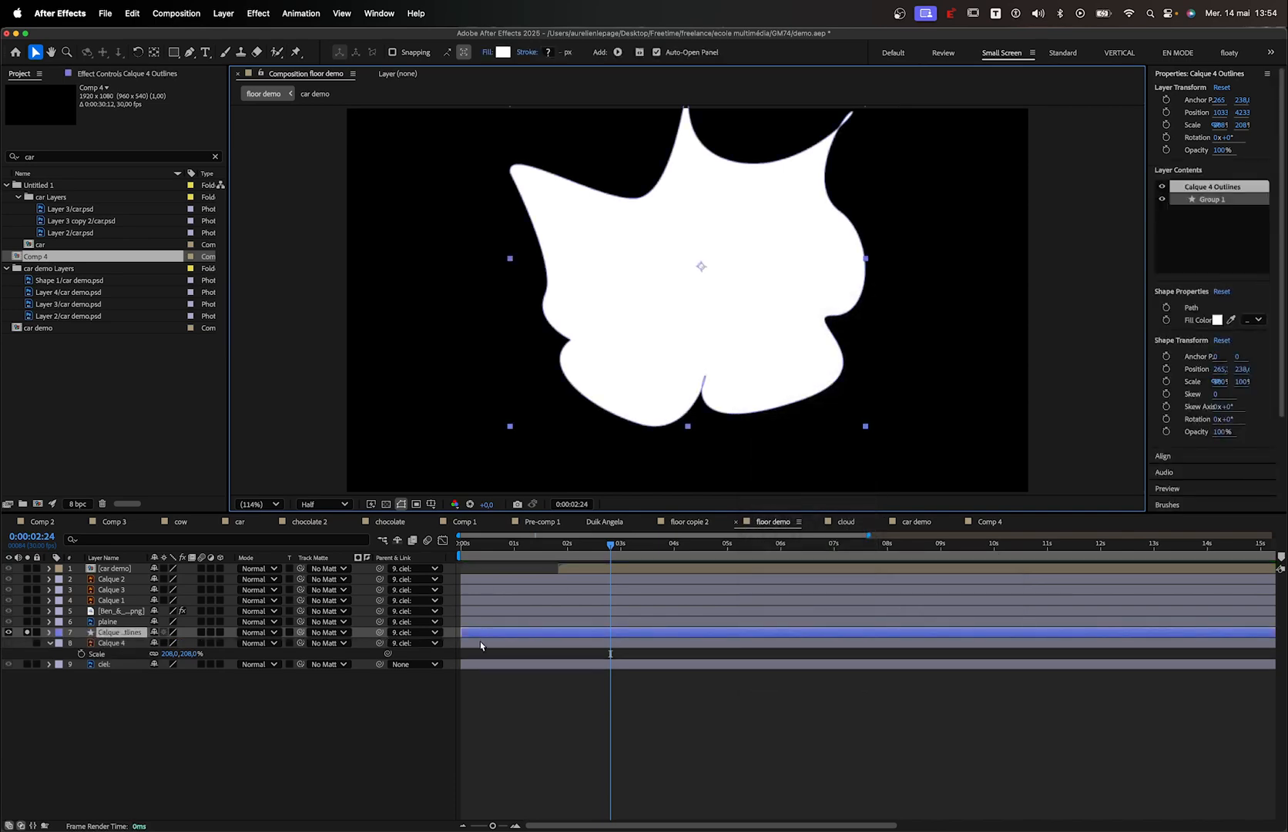
drag(584, 294, 374, 448)
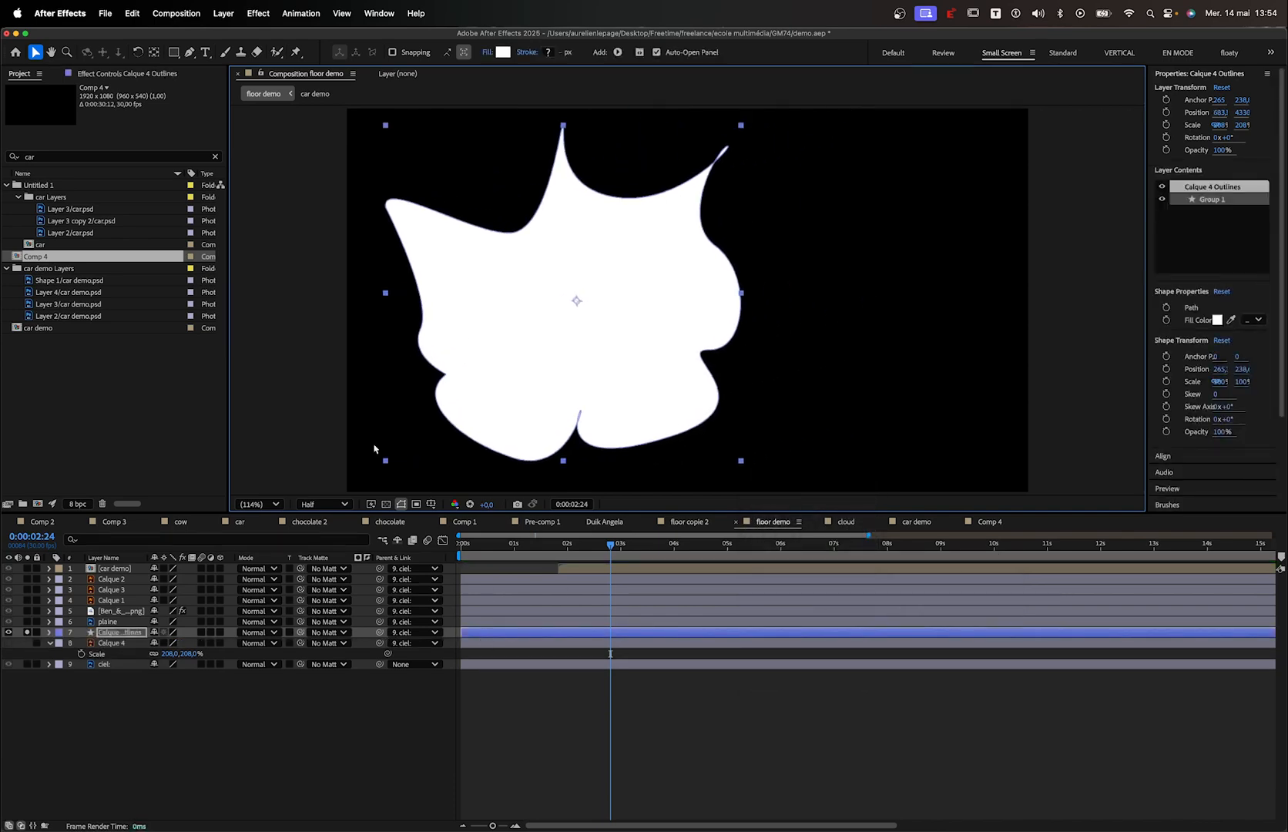
Solo the original Calique 4 as well and move it to the right of the outline cloud for comparison
click(20, 649)
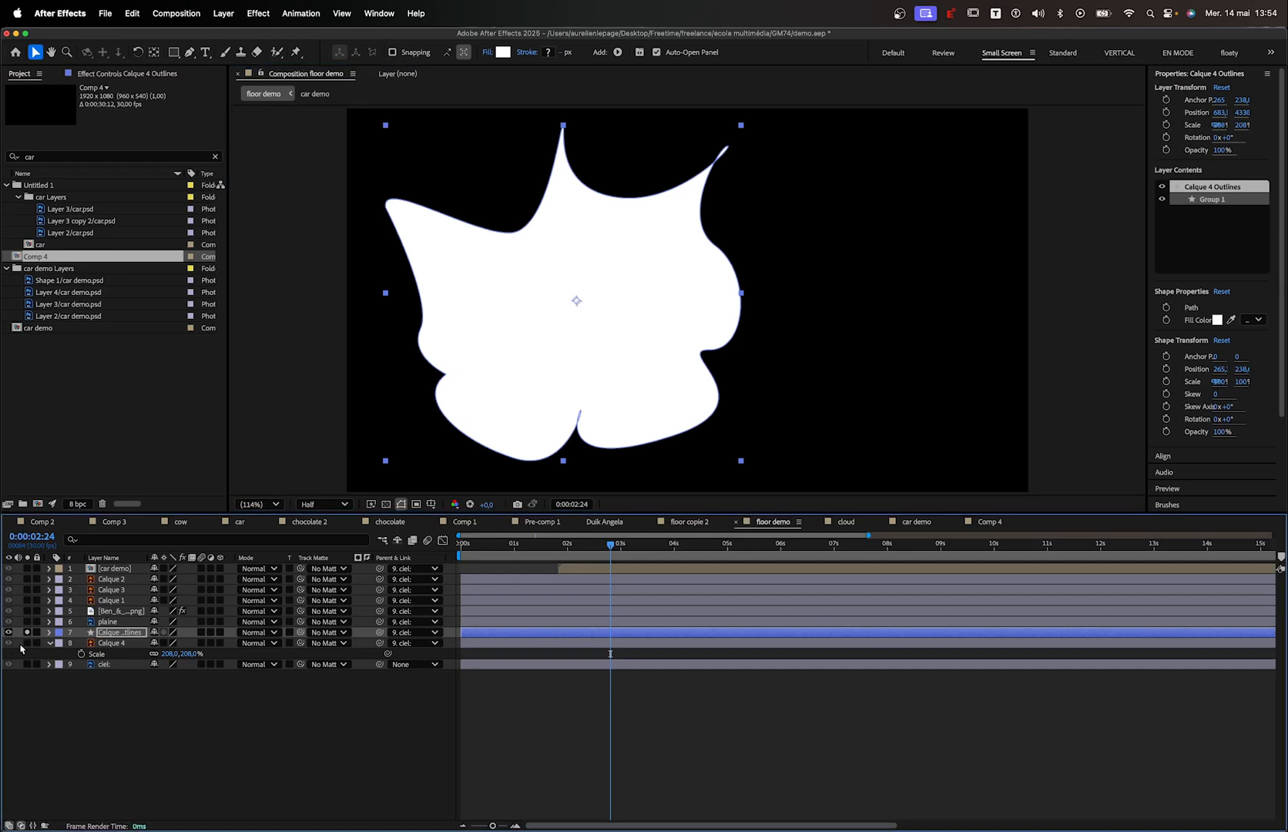
click(27, 643)
click(755, 401)
scroll(901, 355, up, 4)
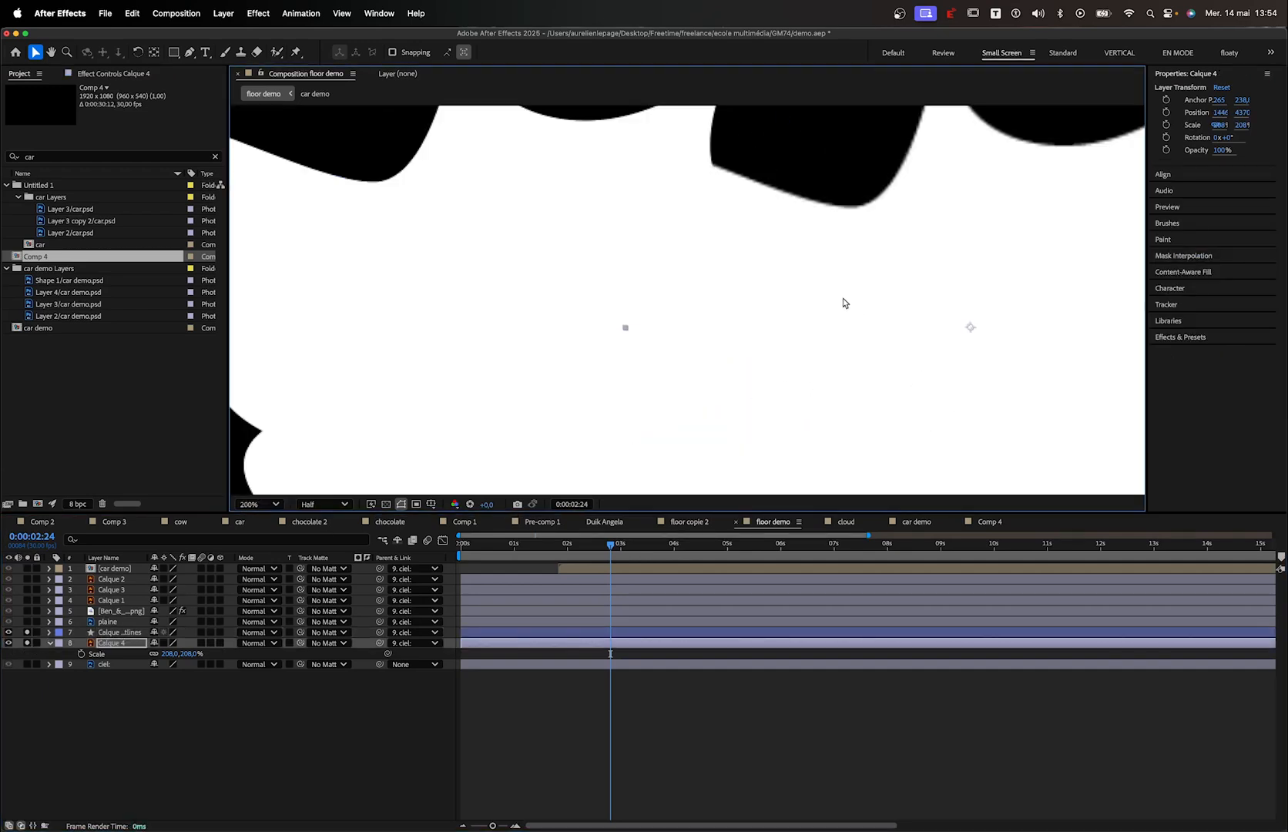
scroll(843, 303, down, 6)
drag(829, 266, 862, 285)
Compare the edges of the outline cloud and the original Calique 4 cloud at up to 400% magnification
scroll(854, 277, up, 6)
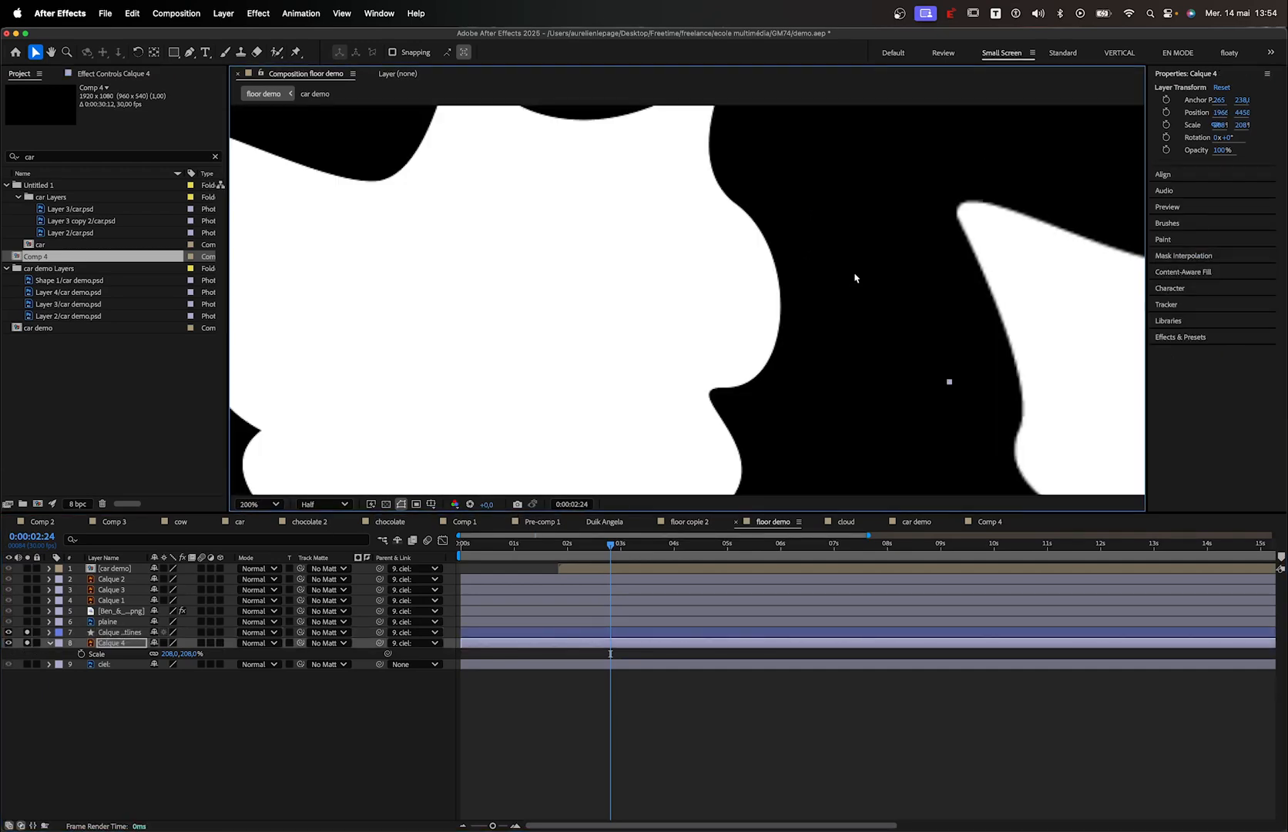
scroll(847, 262, up, 3)
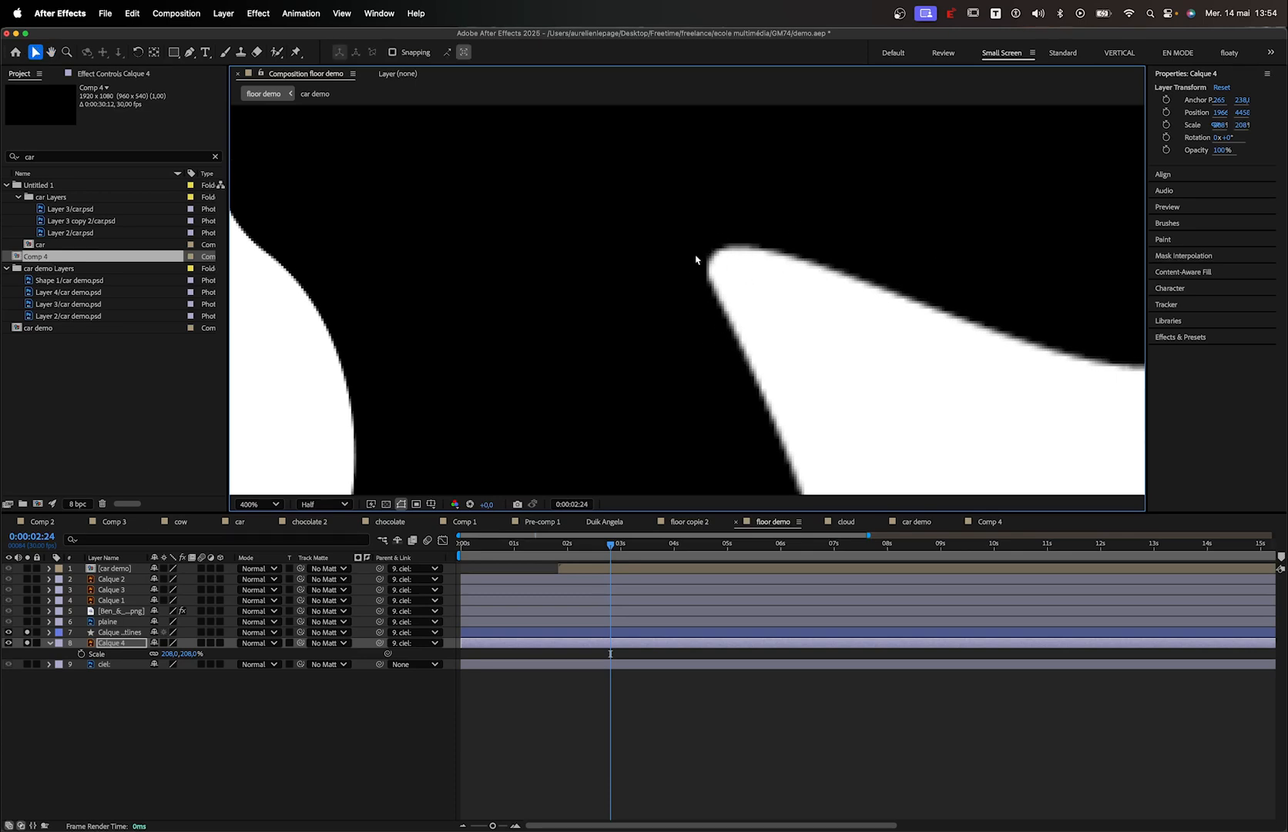
drag(699, 264, 755, 266)
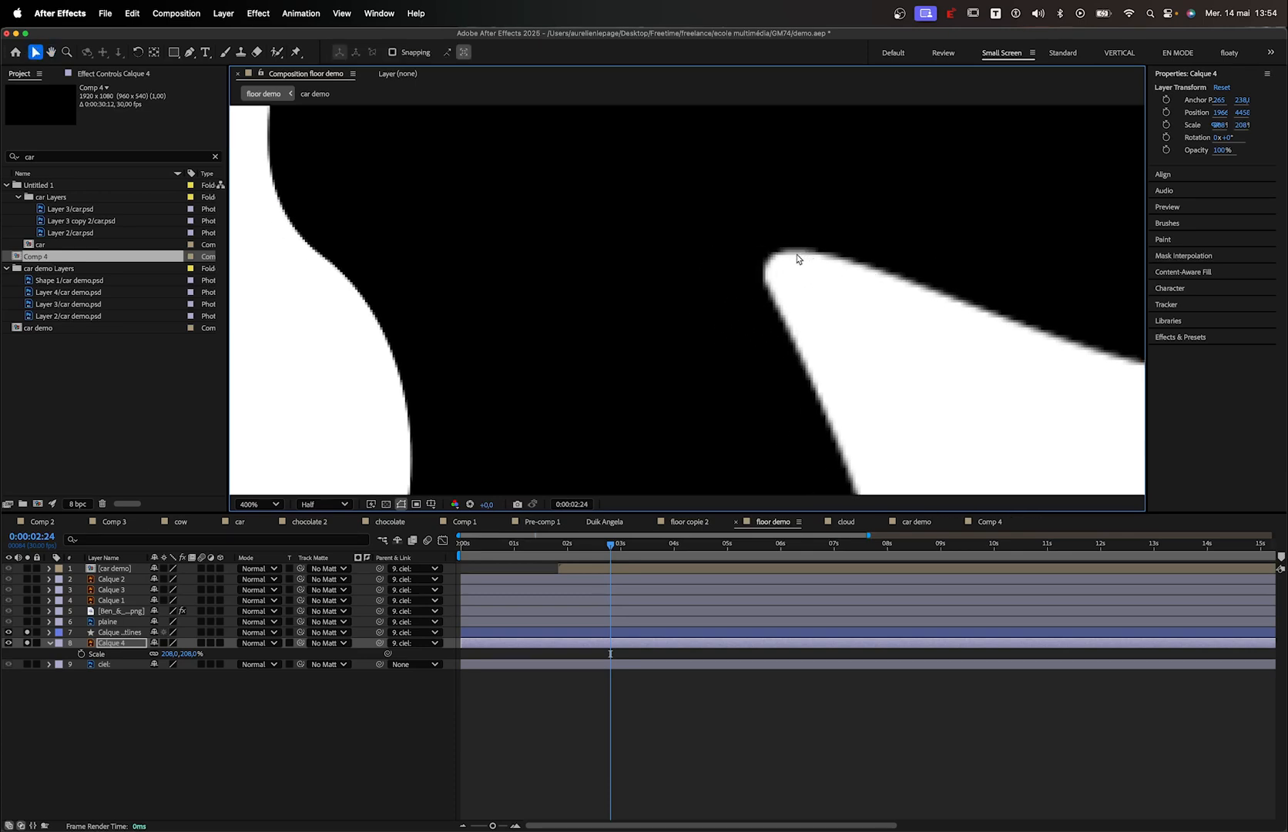
click(305, 296)
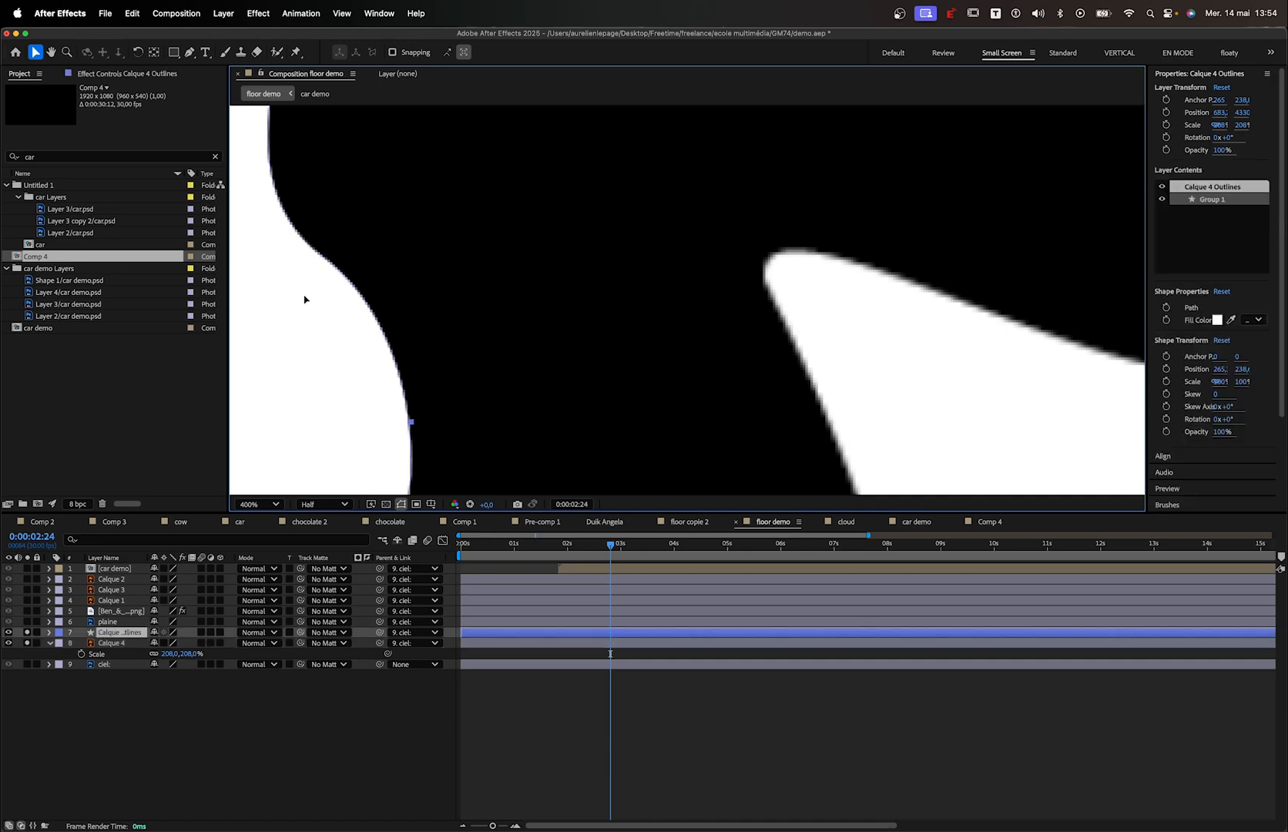
key(/)
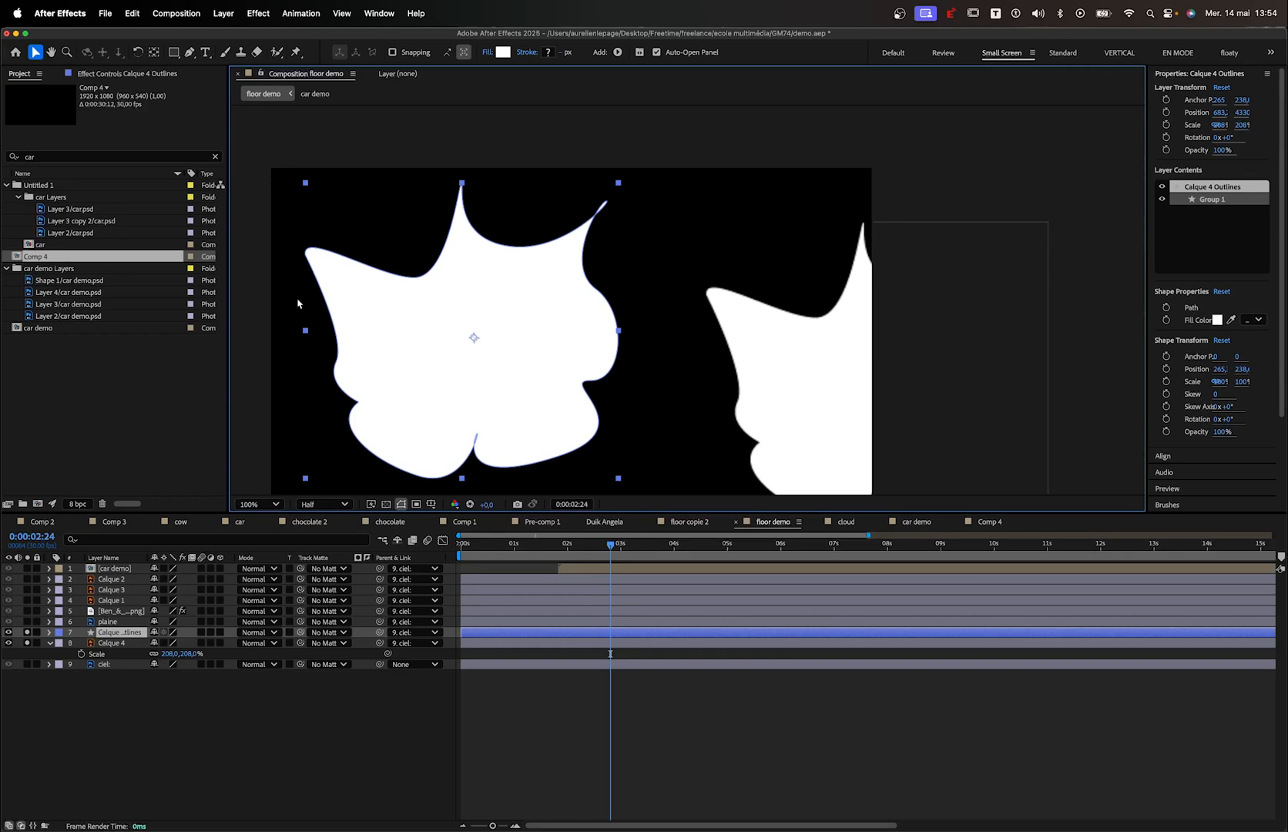
Reveal Path 1 of Group 1 in Calique 4 Outlines and reshape the cloud's upper edge by moving two path points upward
click(50, 633)
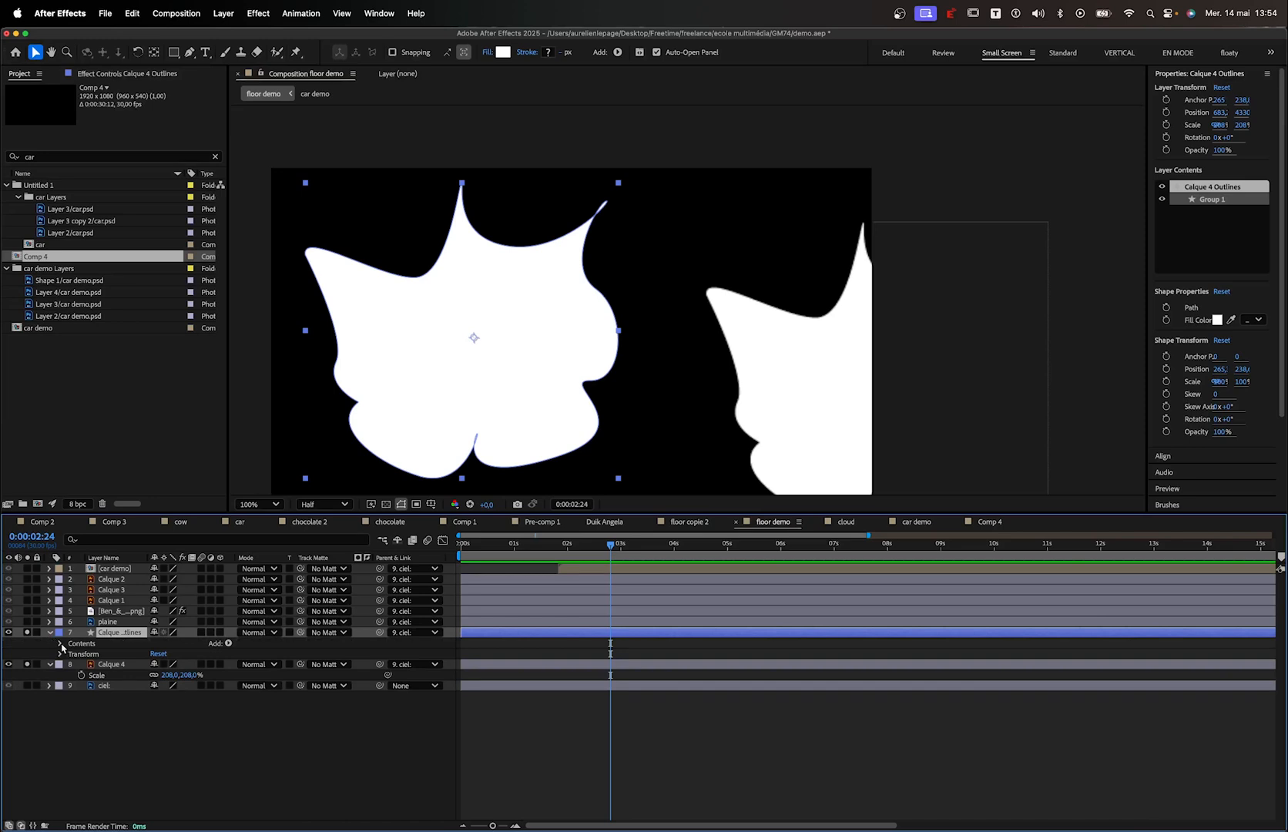
click(61, 644)
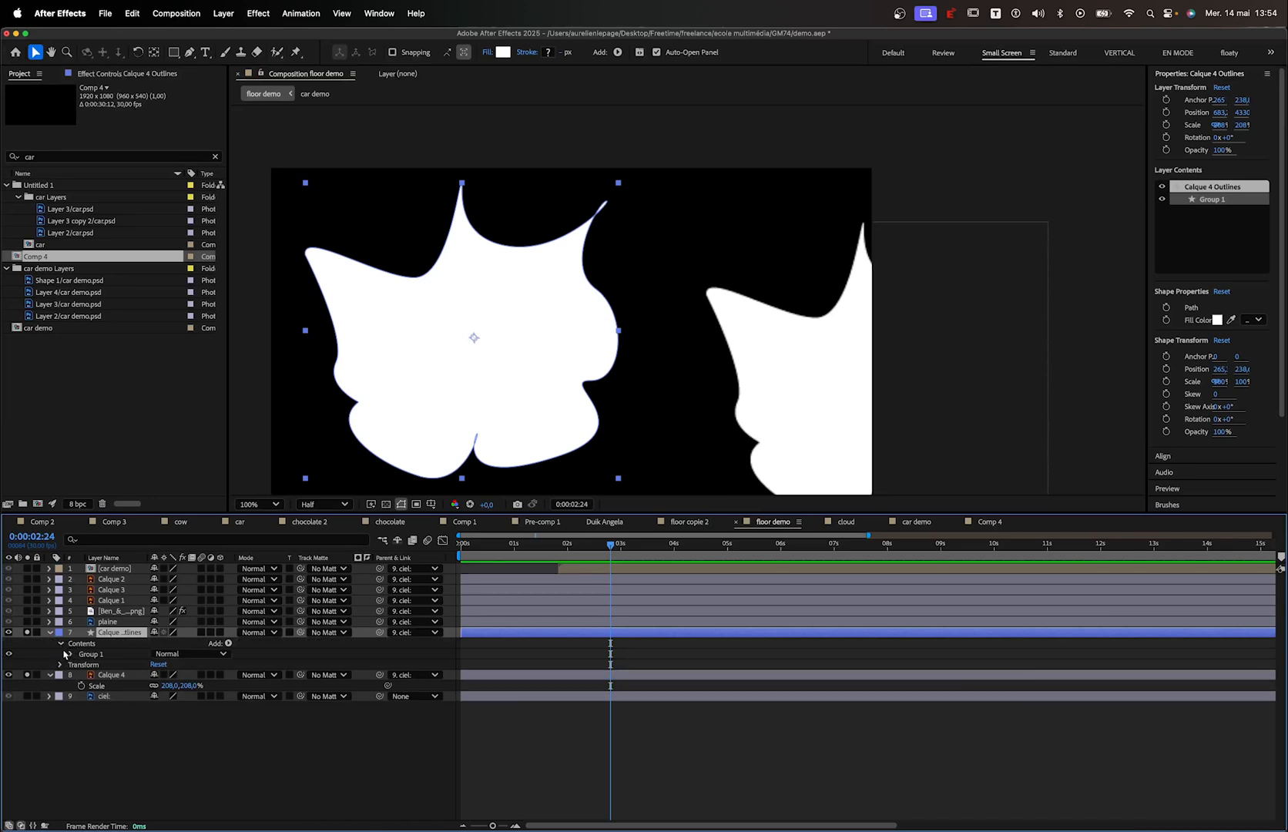
click(70, 654)
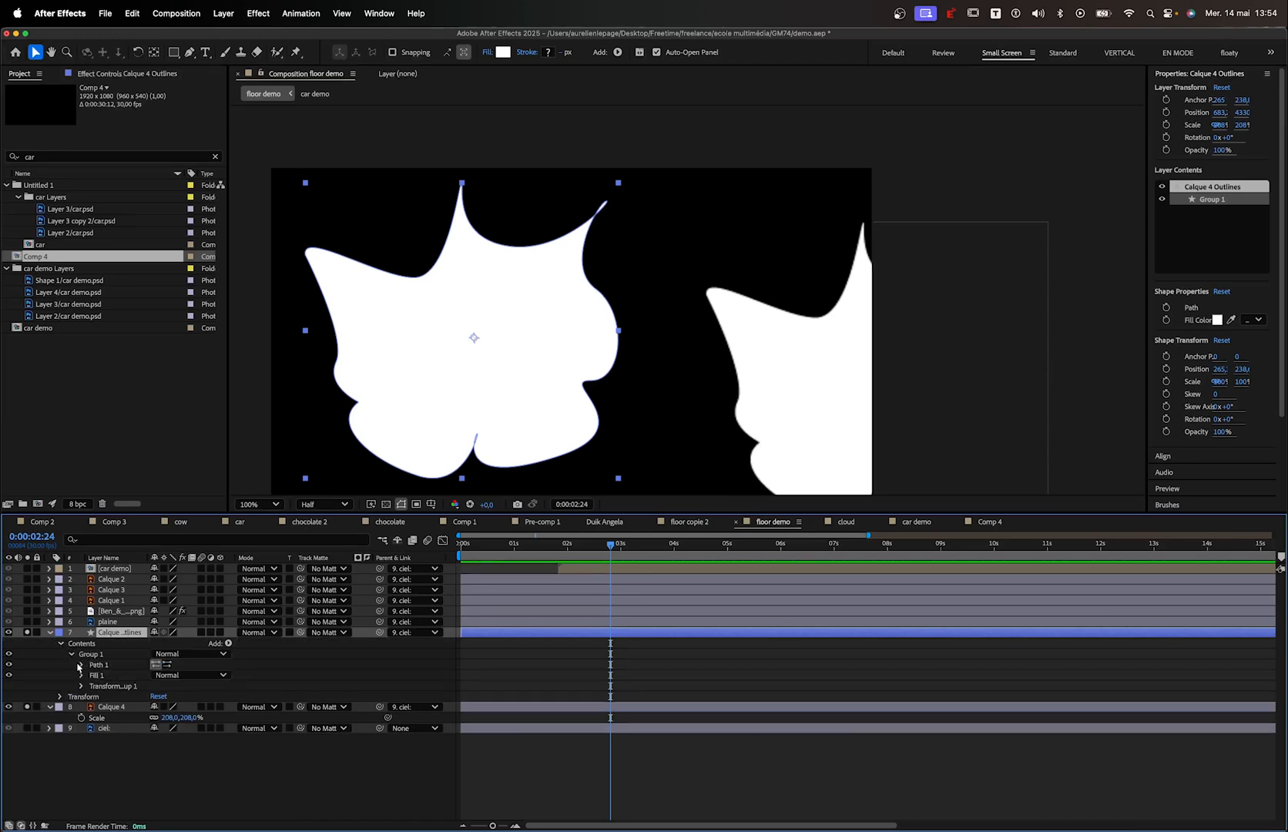
click(80, 665)
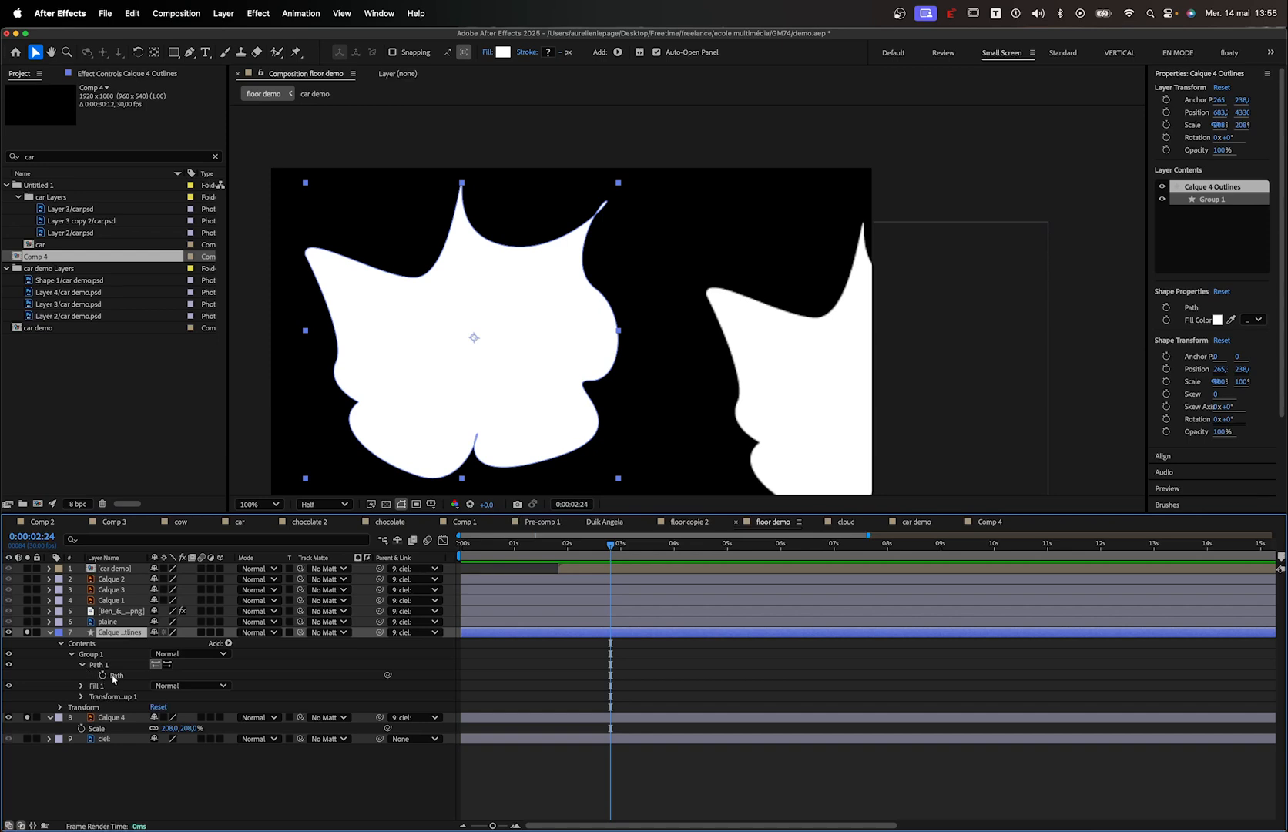
click(109, 675)
drag(393, 242, 367, 197)
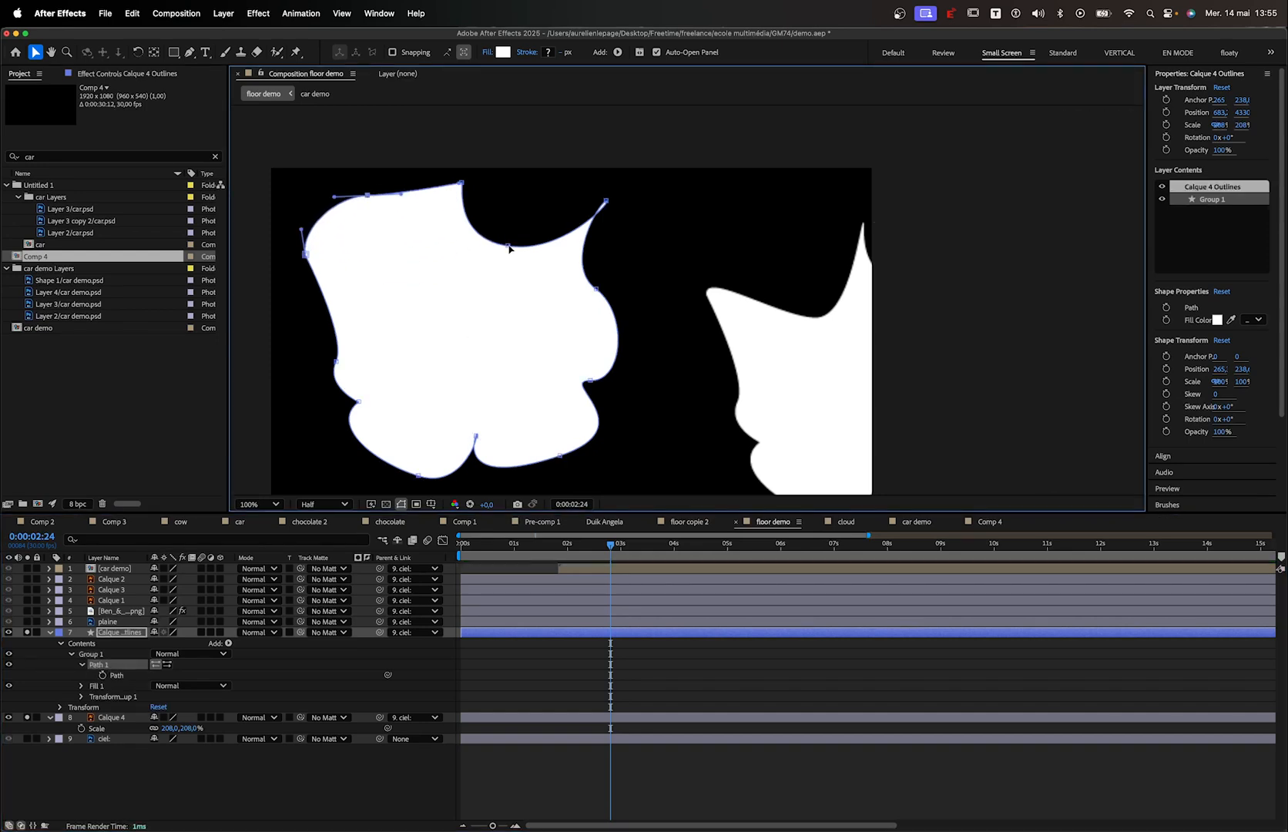
drag(509, 246, 529, 206)
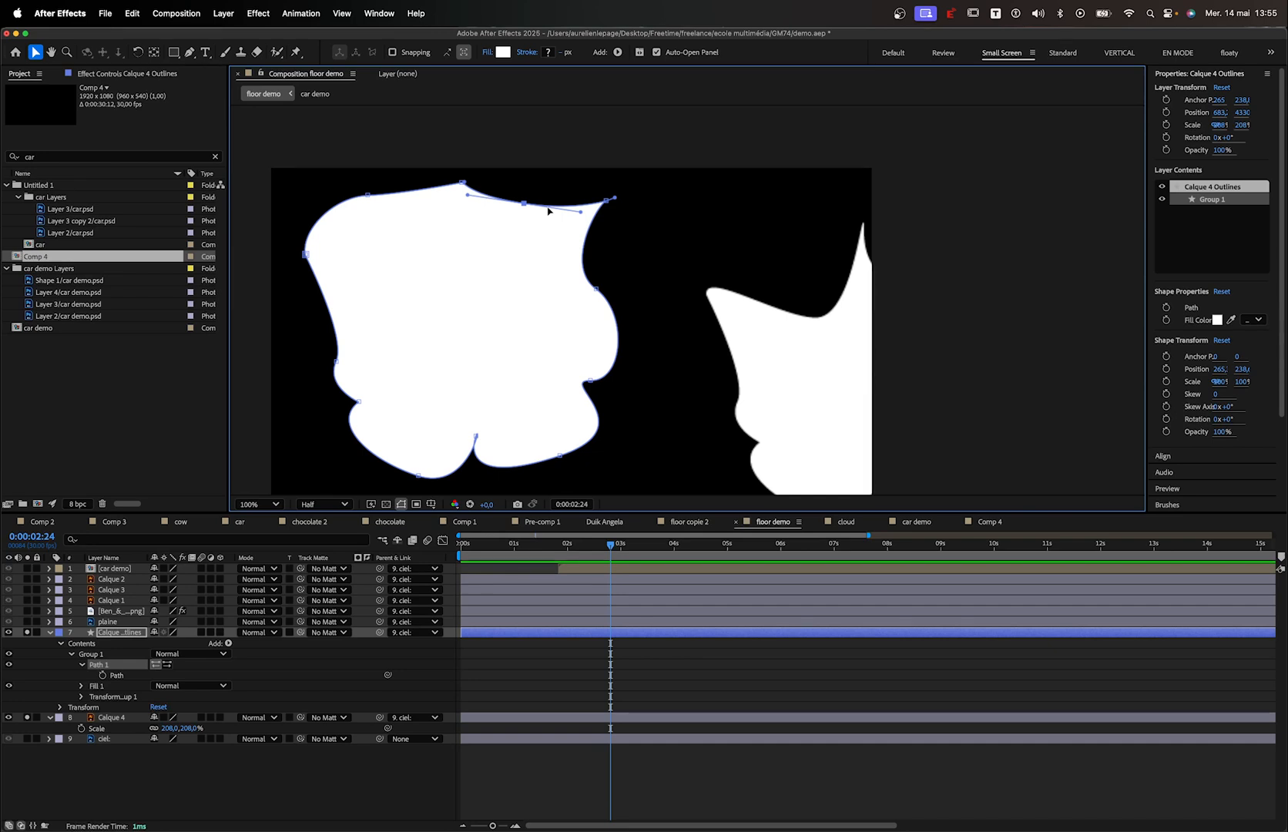
Move the current time to 0:00:02:09, delete the Calique 4 Outlines shape layer and select the original Calique 4
drag(542, 545, 584, 547)
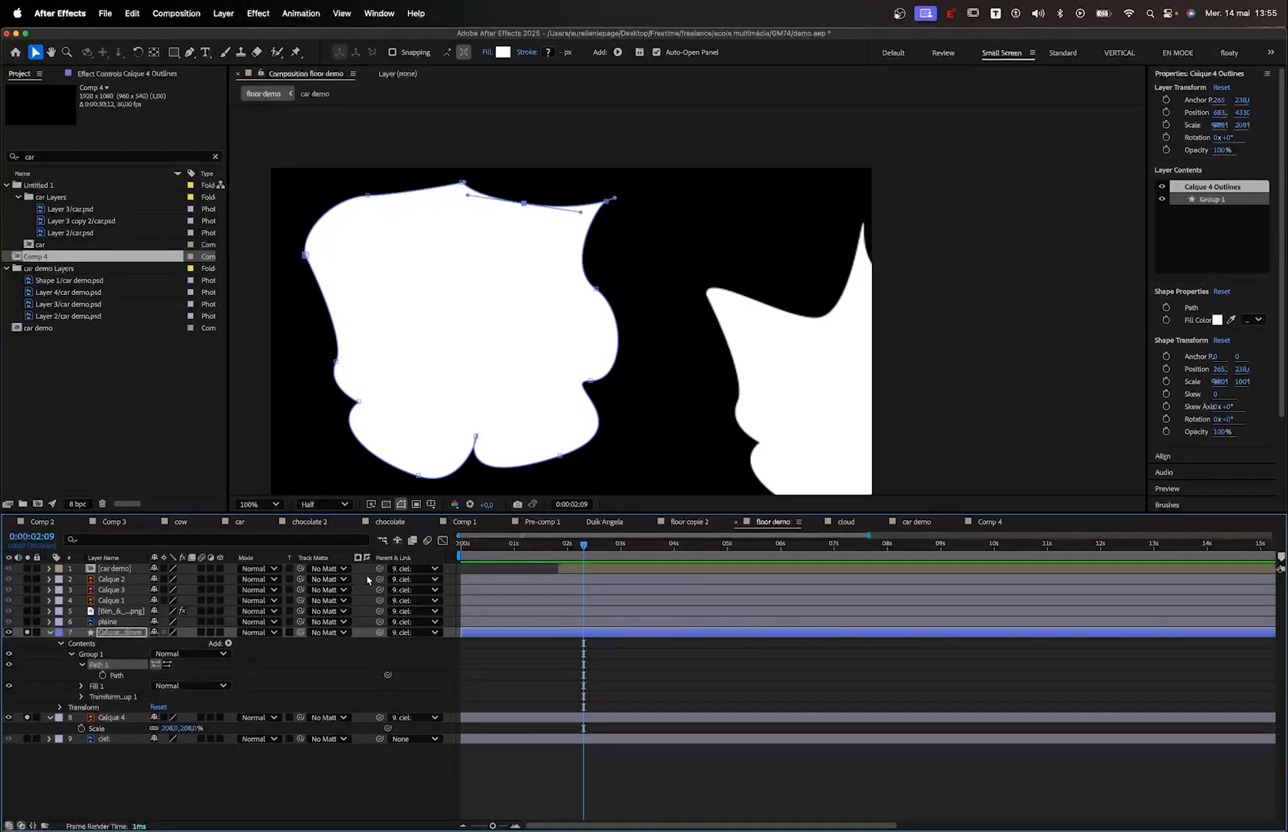
click(112, 635)
key(Delete)
click(103, 632)
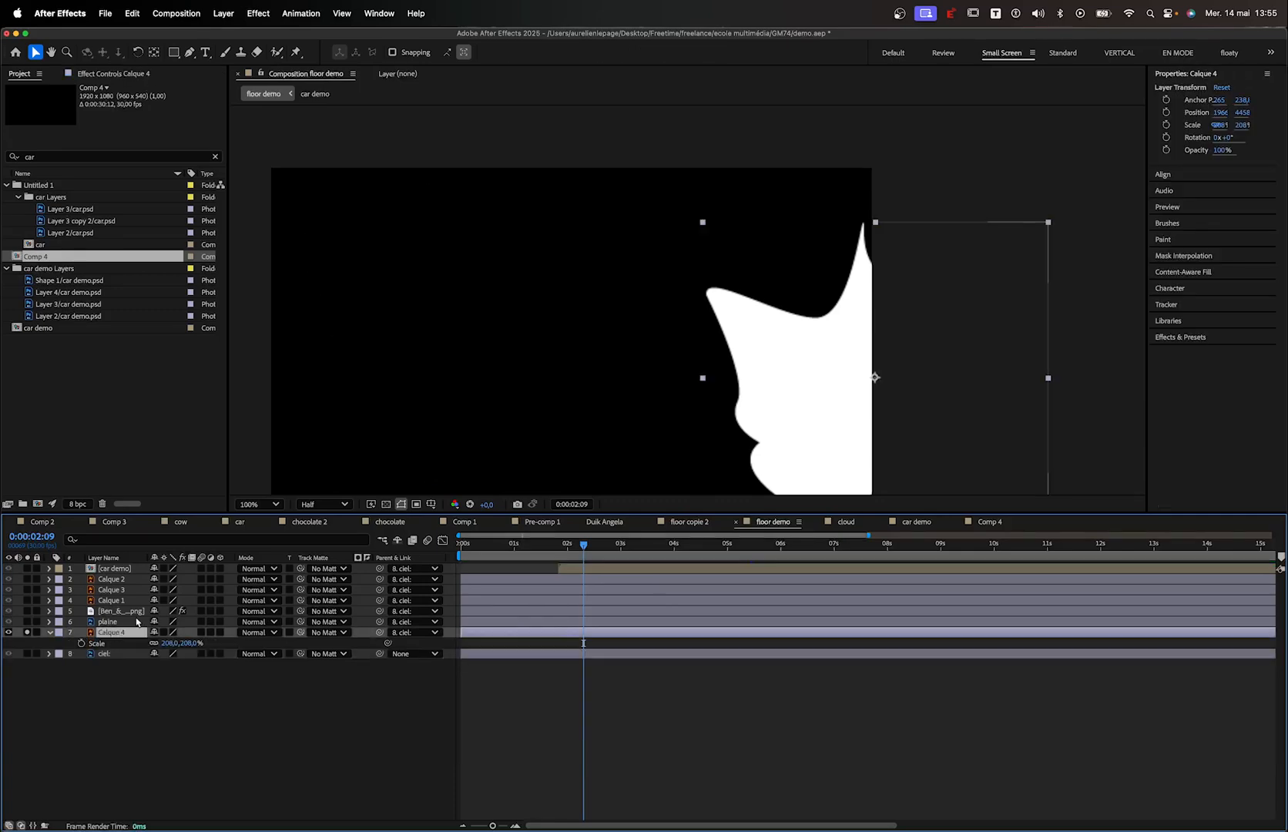
Move Calique 4 left in floor demo, then switch to Illustrator, stretch an anchor point of the spiked cloud outward in cloud.ai and save
drag(822, 391, 576, 334)
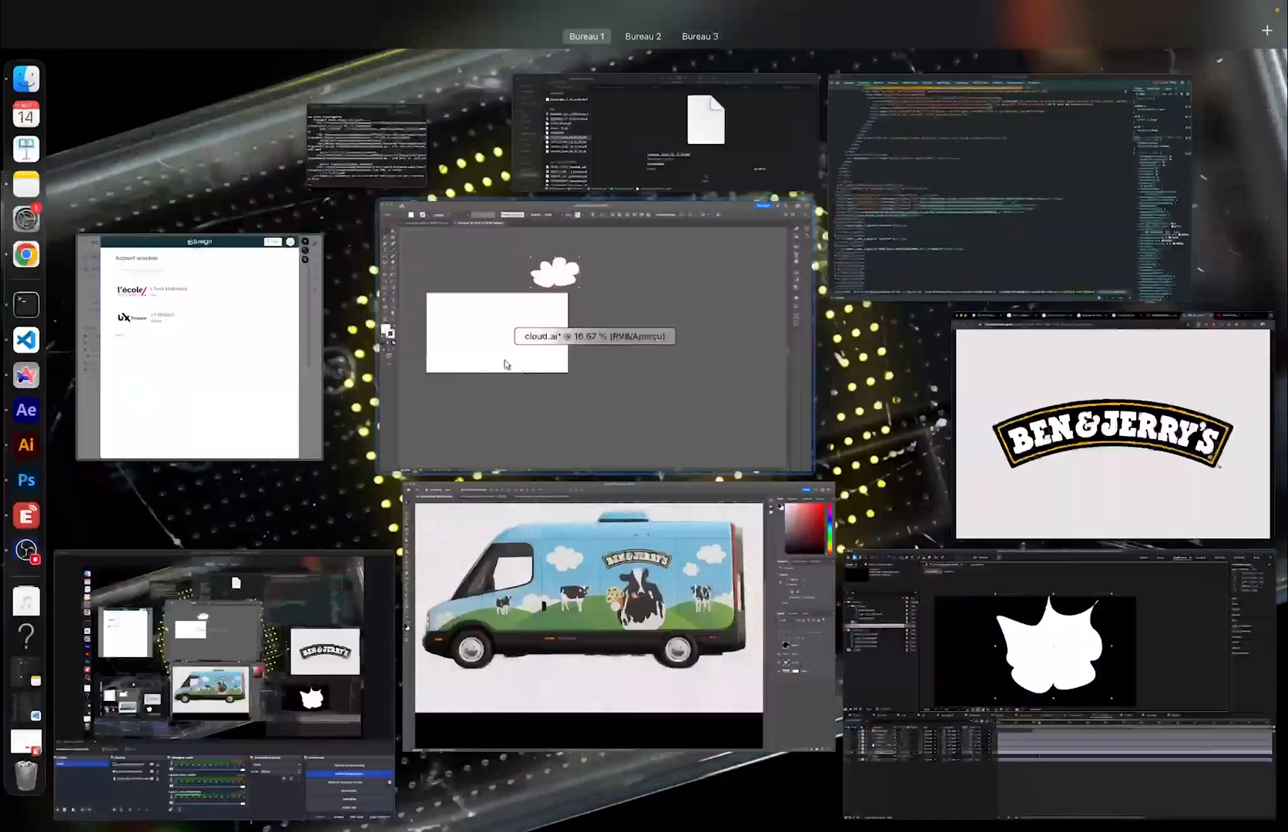
key(ctrl+Up)
click(593, 379)
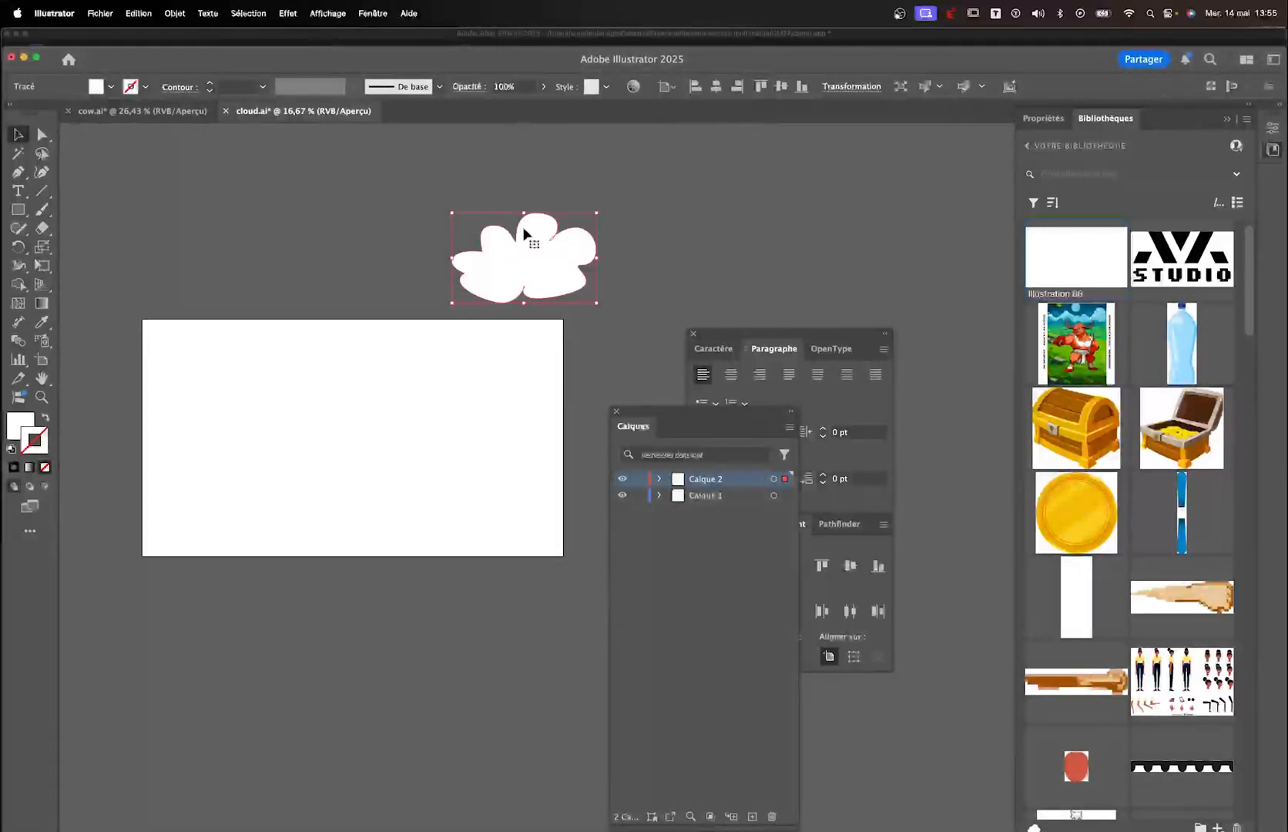
key(super+v)
key(a)
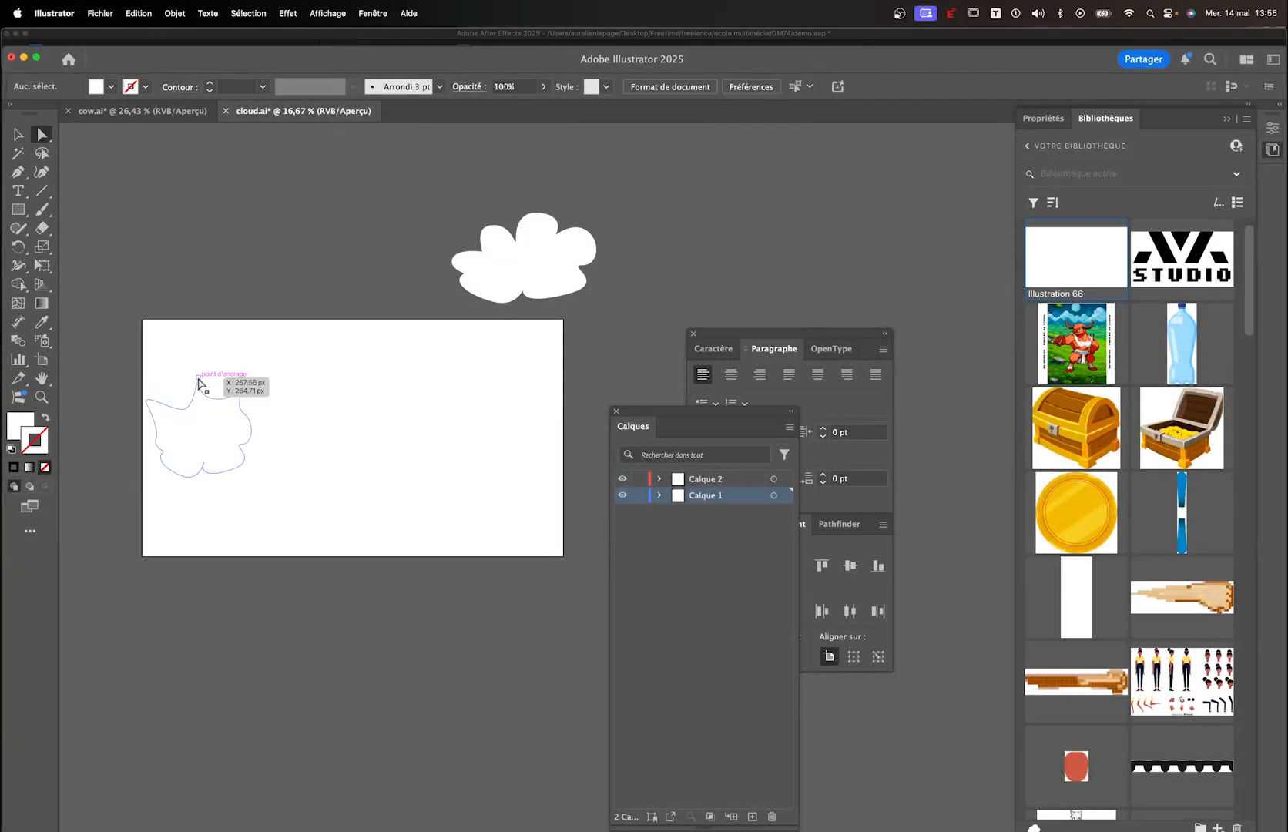
drag(199, 377, 211, 342)
key(super+x)
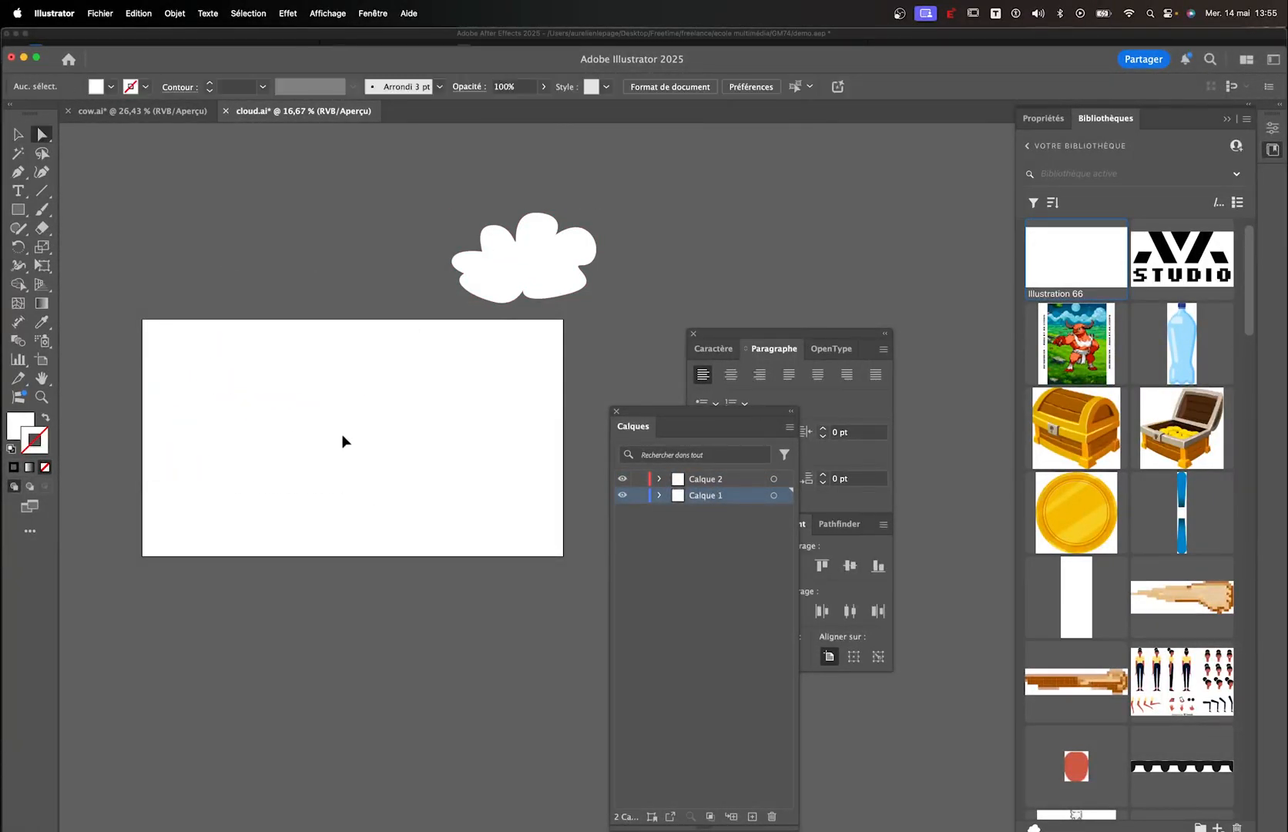
Switch back to After Effects and reposition the updated Calique 4 cloud in the floor demo composition
key(super+Tab)
key(super+v)
key(shift+Right)
key(shift+Right)
key(shift+Right)
key(shift+Right)
key(shift+Right)
key(shift+Right)
key(shift+Right)
key(shift+Right)
key(shift+Right)
key(shift+Right)
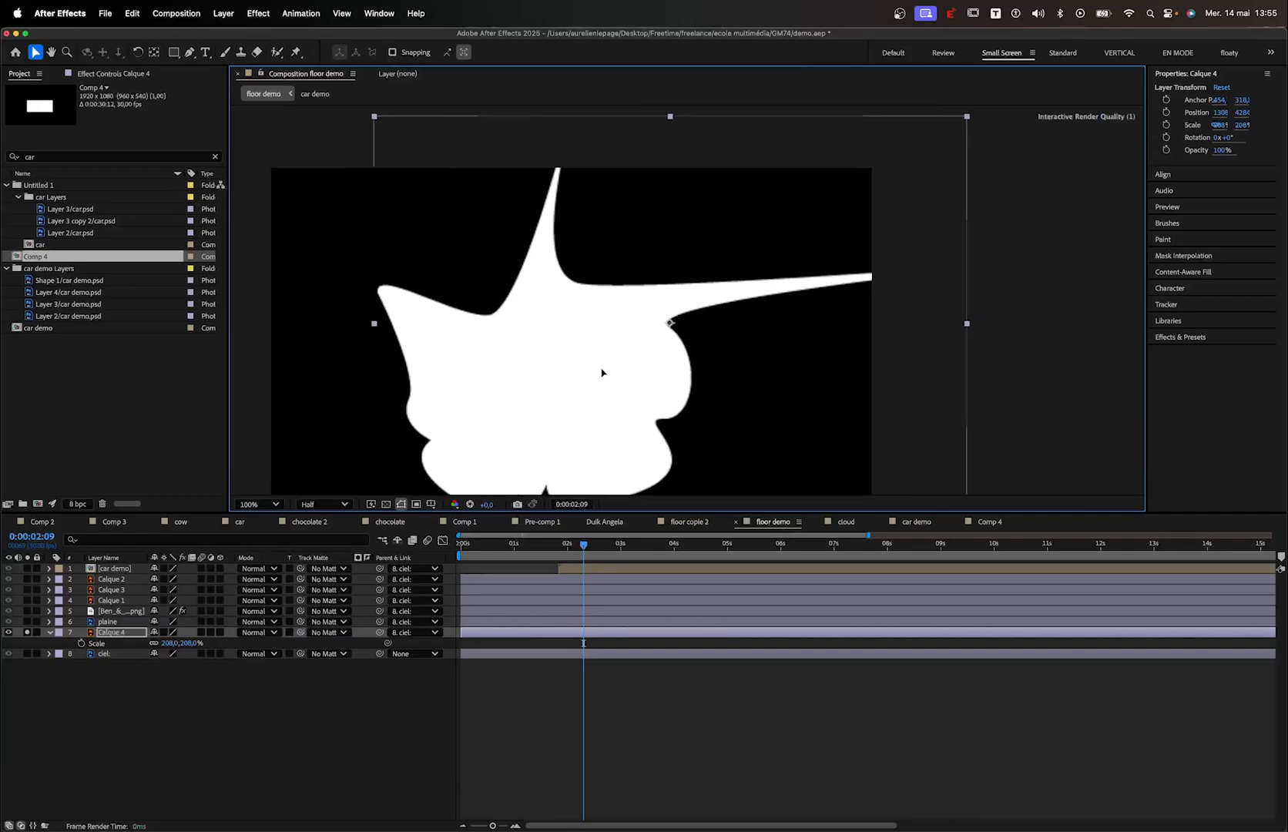
Create shapes from the updated Calique 4 vector layer and move the resulting outline cloud to the left
right_click(595, 366)
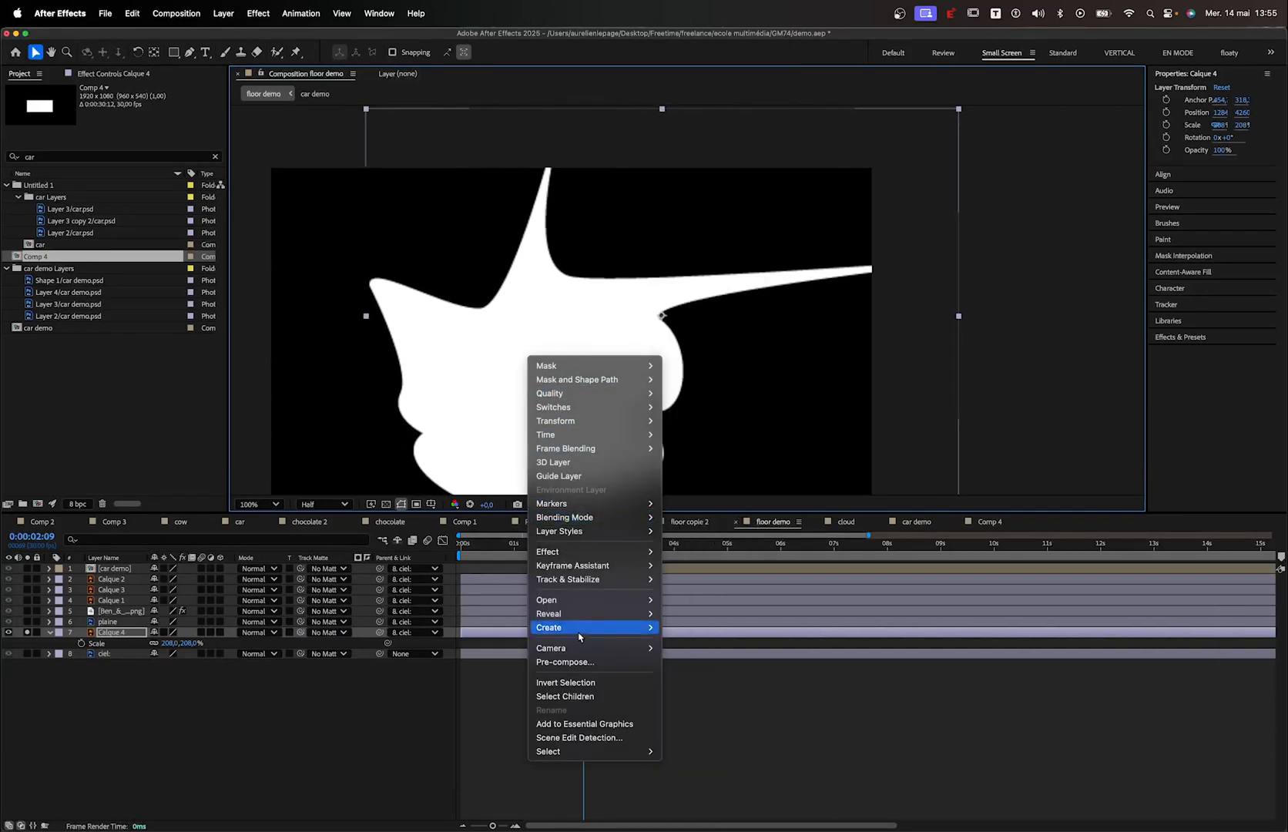
mouse_move(593, 627)
click(705, 669)
drag(524, 406, 487, 413)
Undo the latest cloud moves, the shape conversion and the earlier deletion of Calique 4 Outlines, and clear the selection
key(super+z)
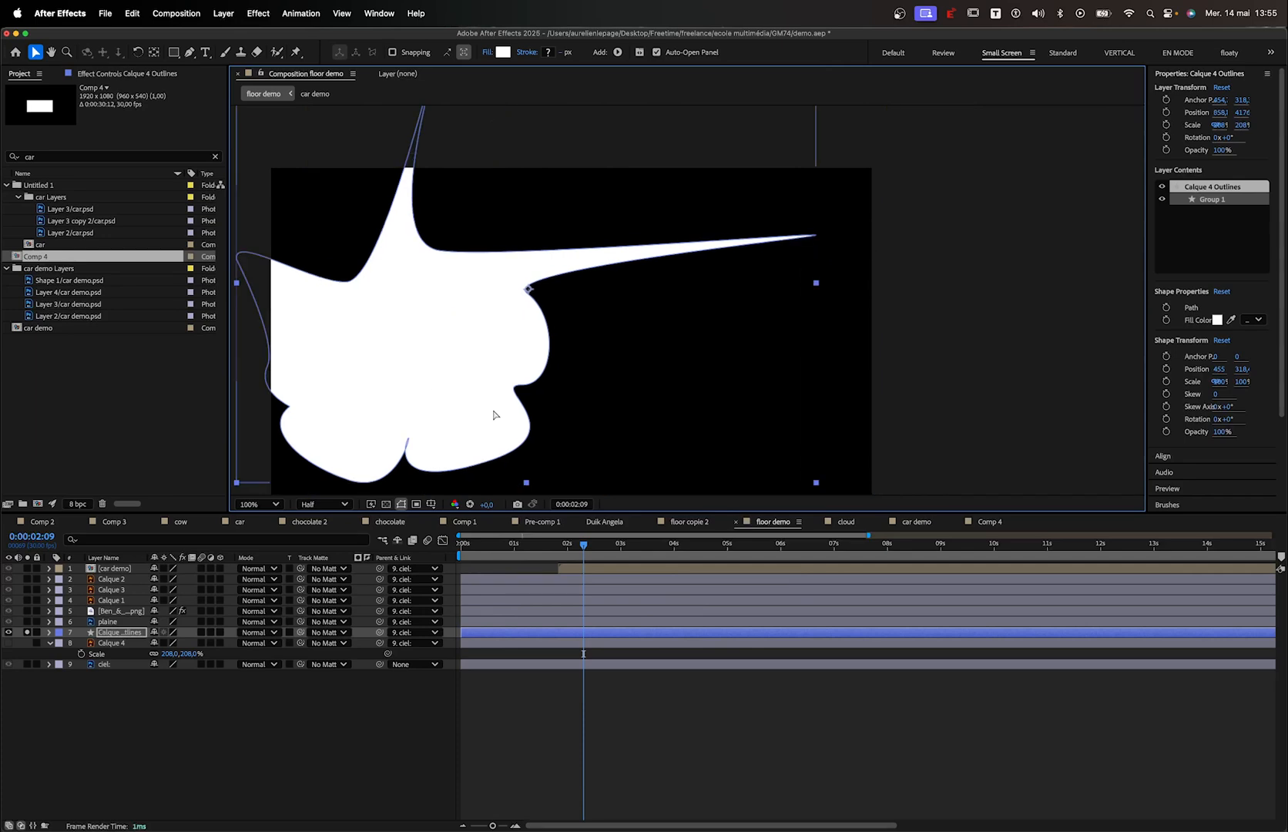
key(super+z)
key(super+z)
key(super+shift+z)
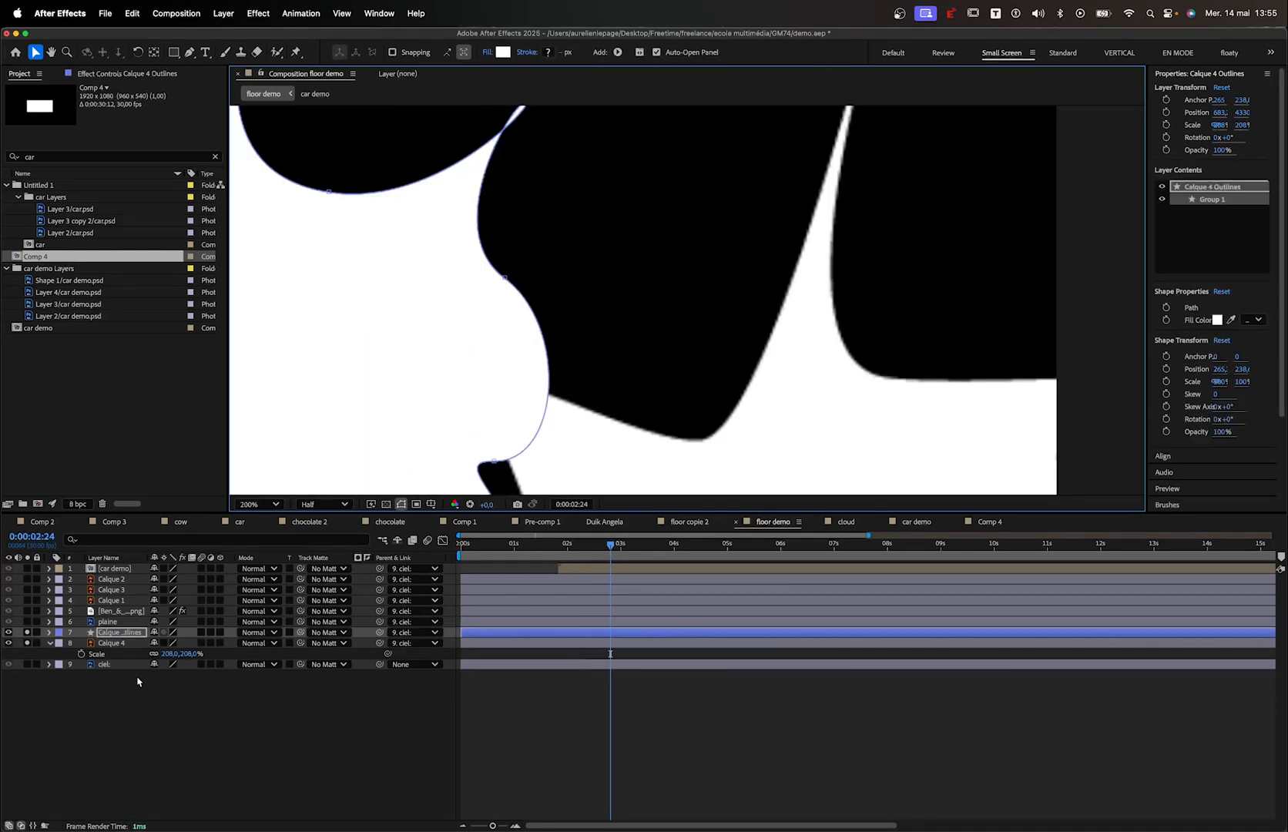
click(135, 683)
Open Comp 4 and expand the Transform properties of Shape Layer 1
click(988, 521)
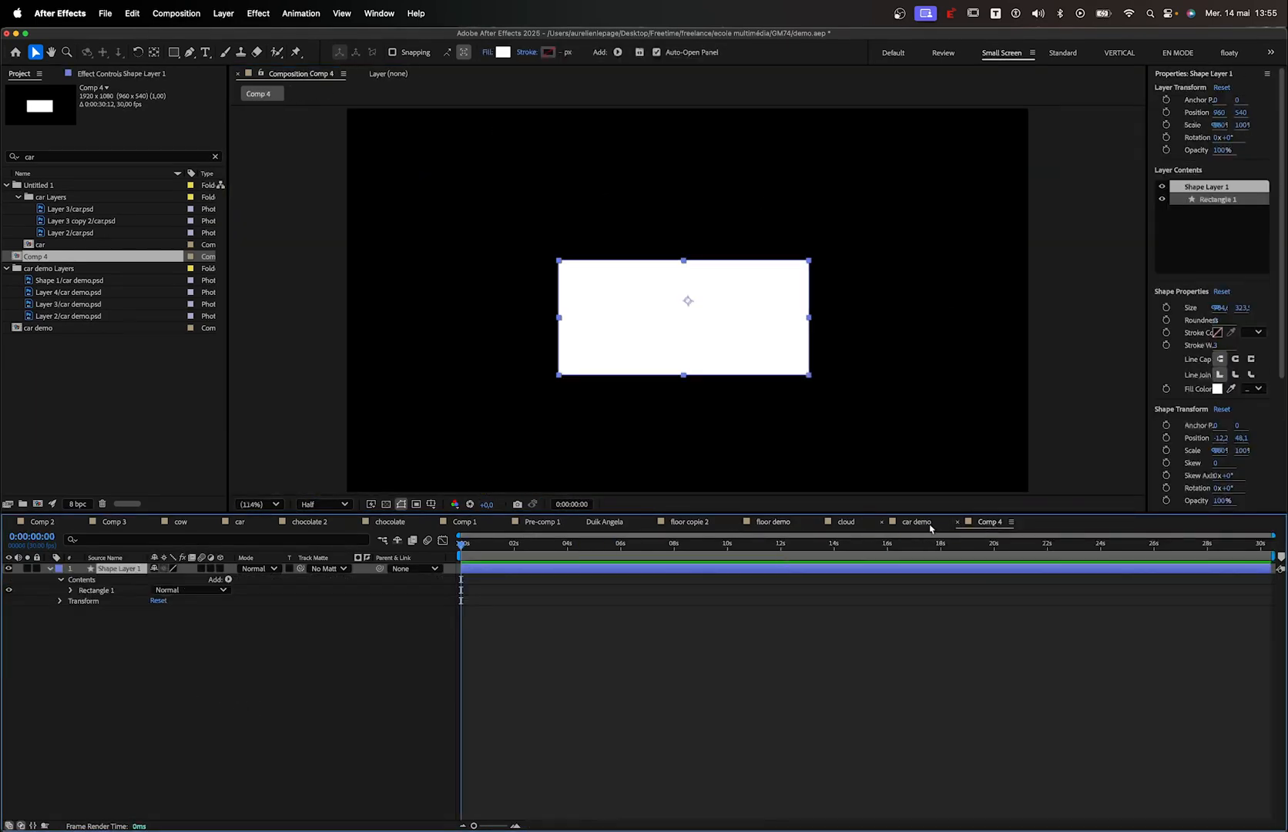
click(31, 678)
click(106, 570)
click(173, 569)
click(201, 569)
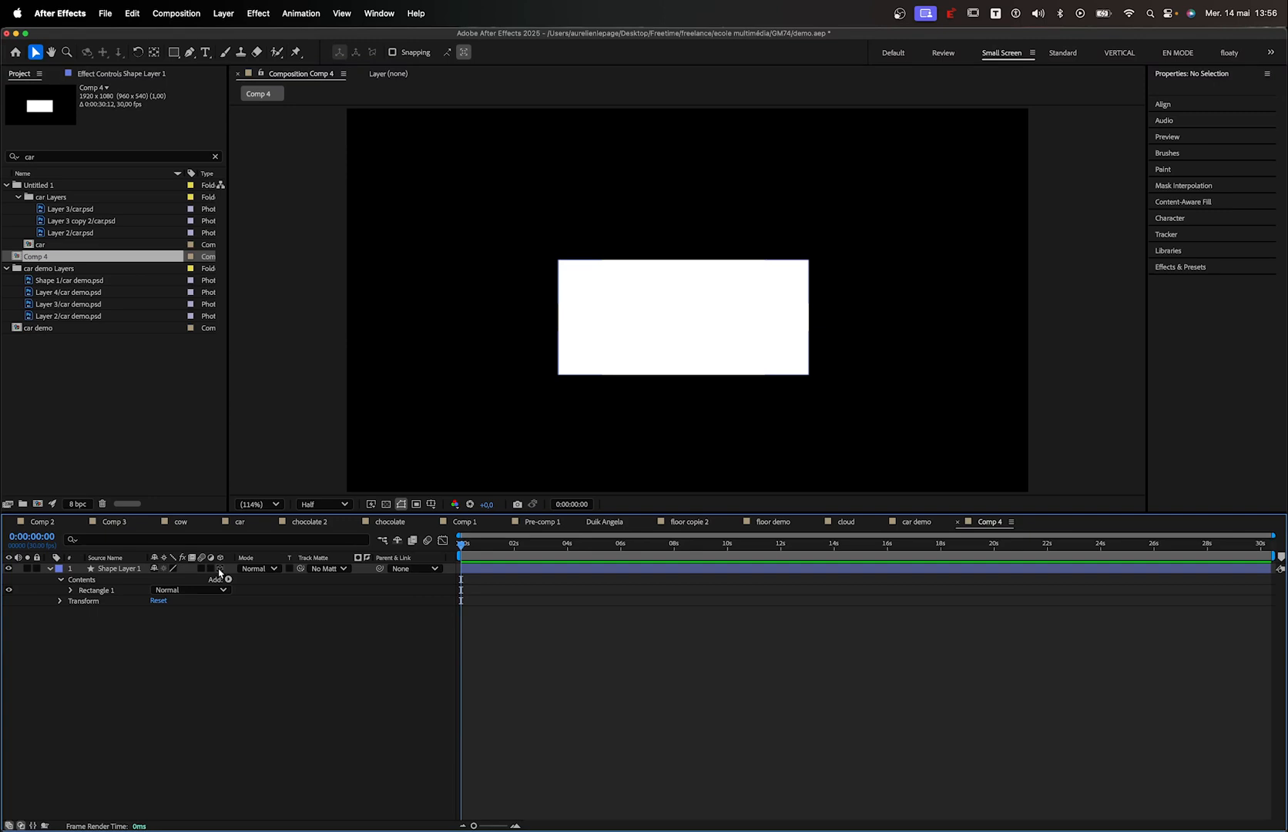
click(108, 570)
click(49, 569)
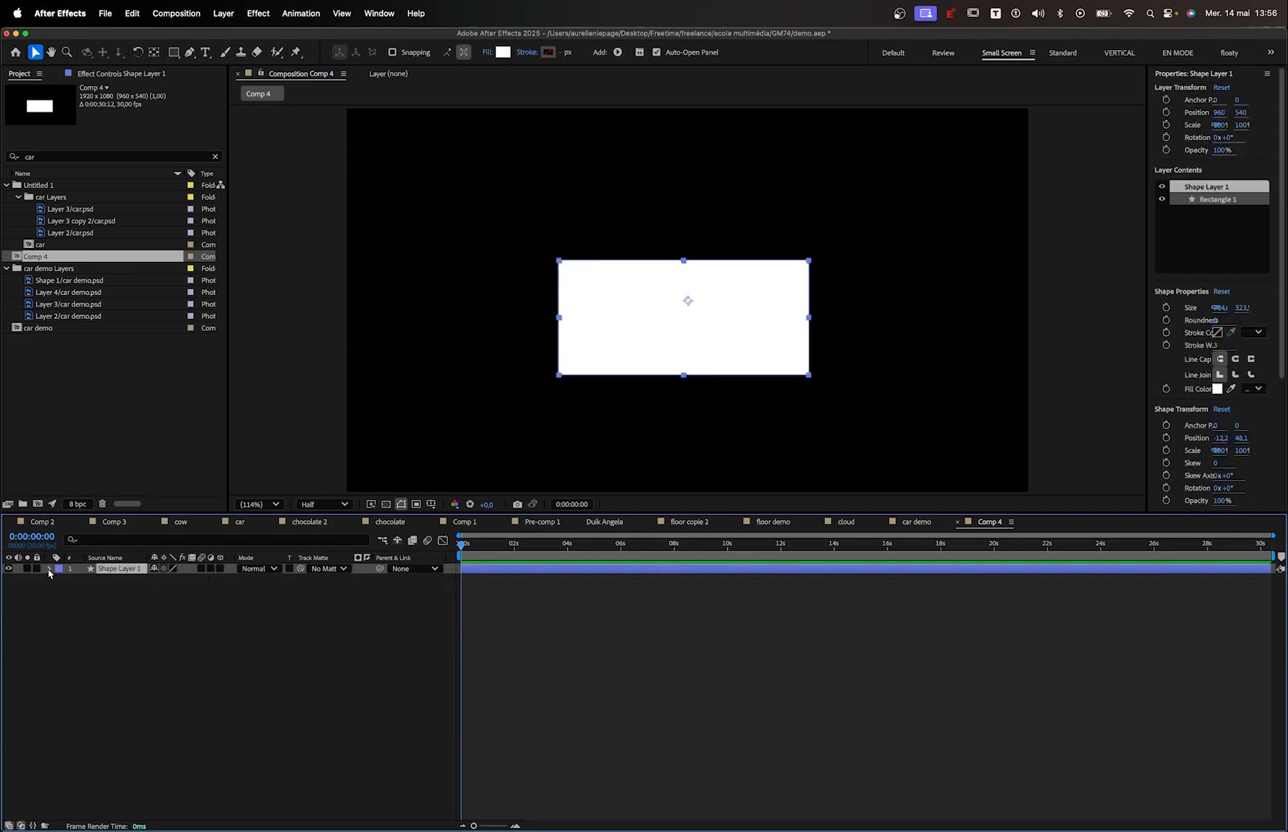
click(49, 570)
click(61, 601)
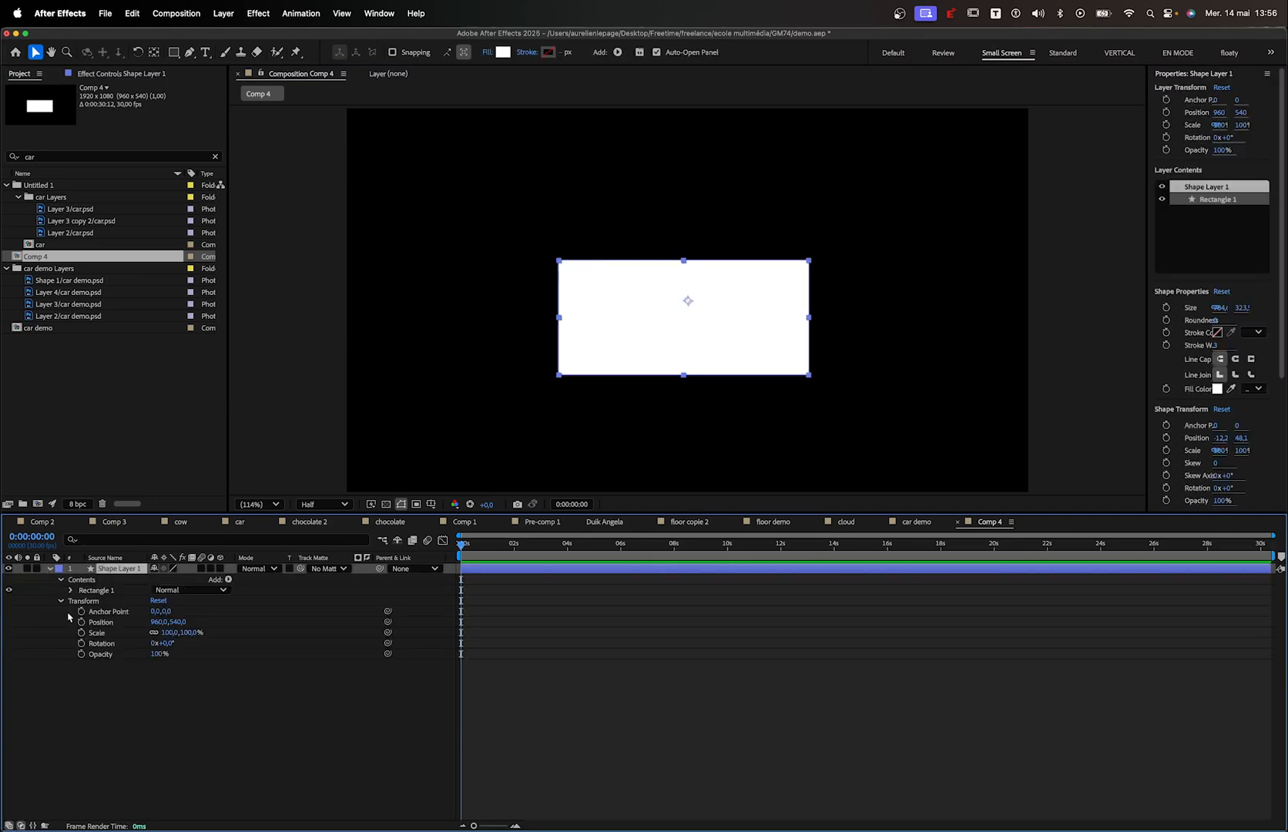
Enter 540 for Shape Layer 1's Y position, then try its 3D layer switch on and off and deselect the layer
click(174, 621)
text(540)
click(221, 568)
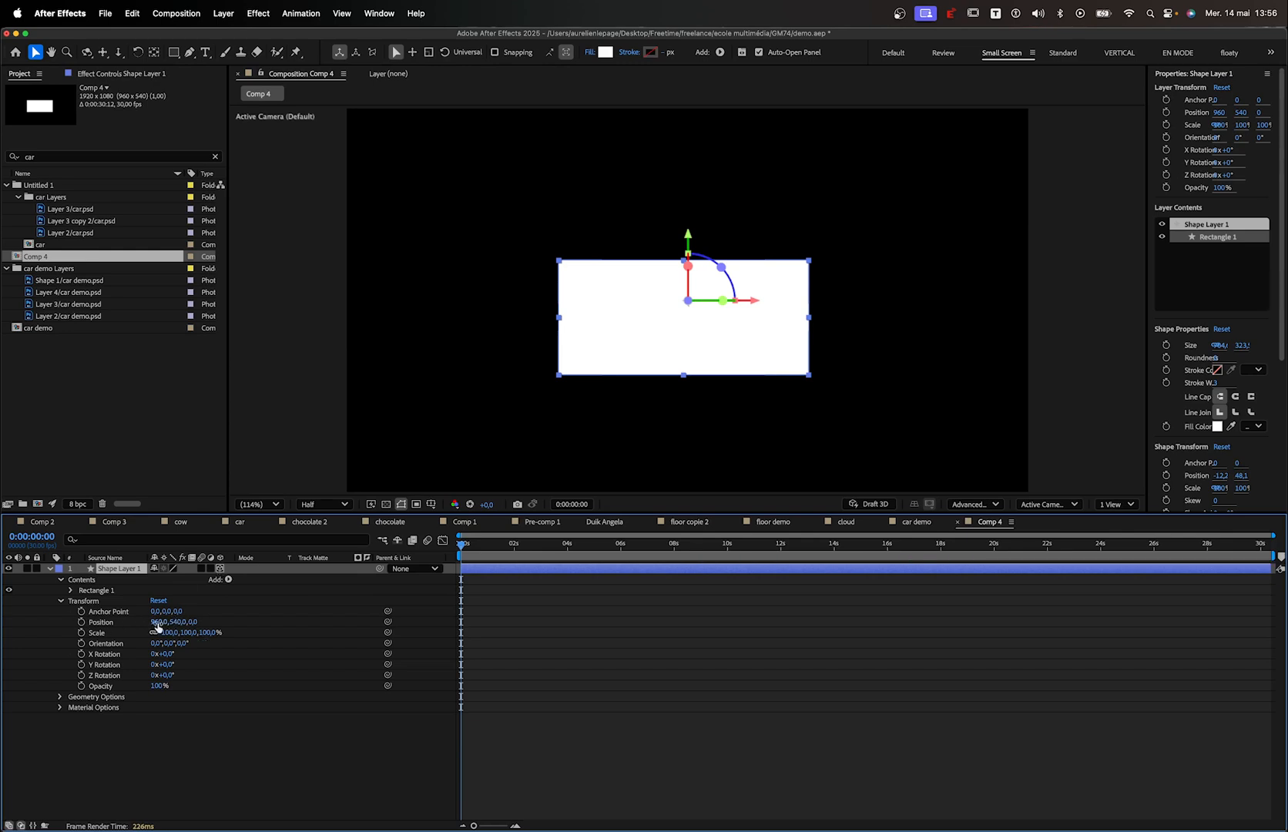
click(221, 568)
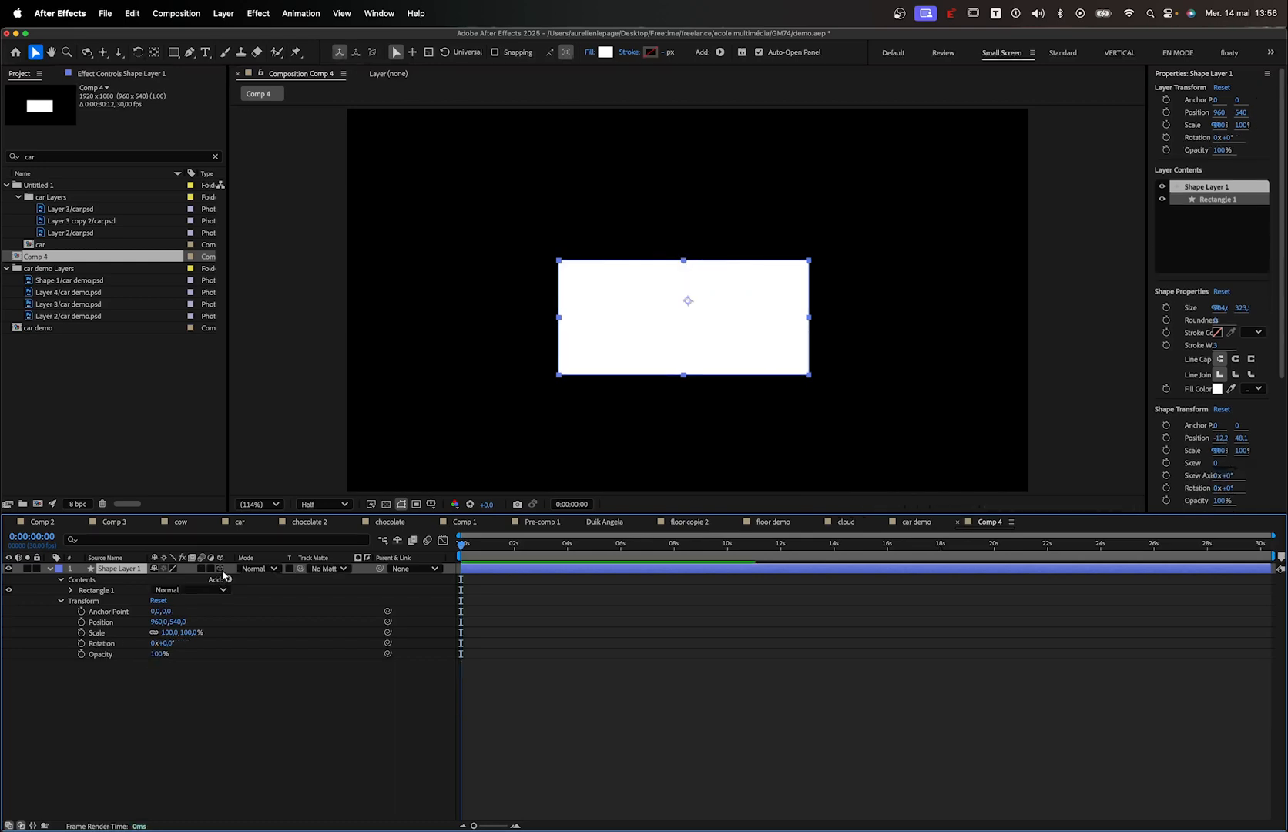
key(F2)
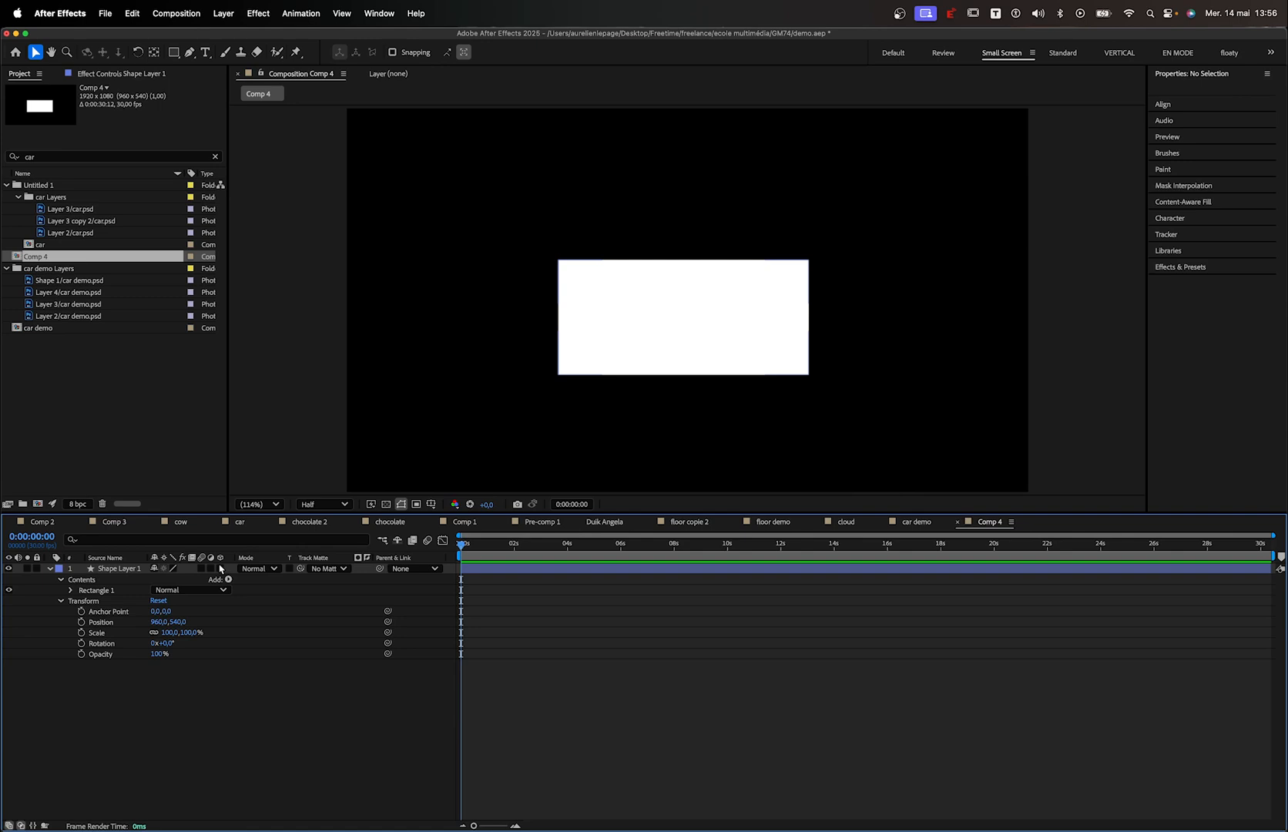
Make Shape Layer 1 a 3D layer, set its Z position to 181 and rotate it to about 357.5°, 348.9°, 180.9°
click(221, 568)
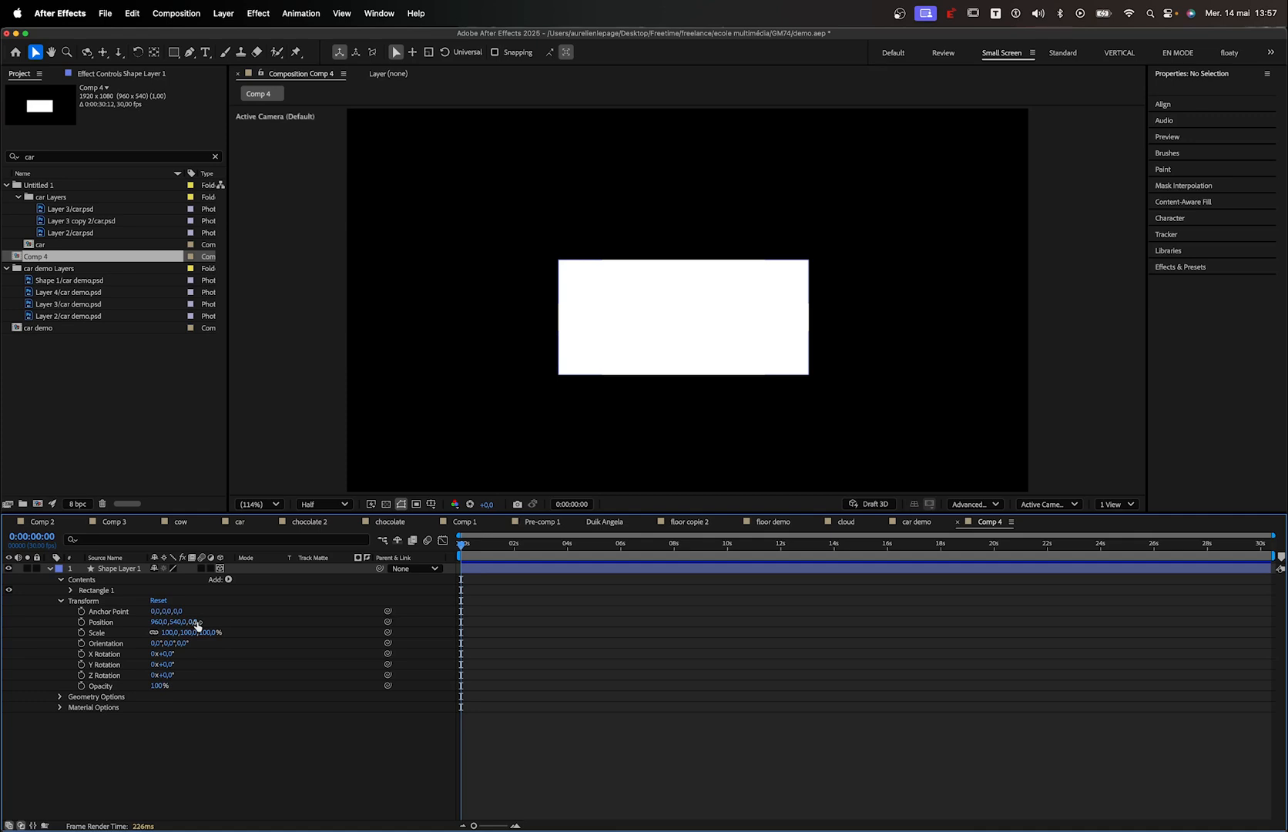
drag(198, 625, 325, 618)
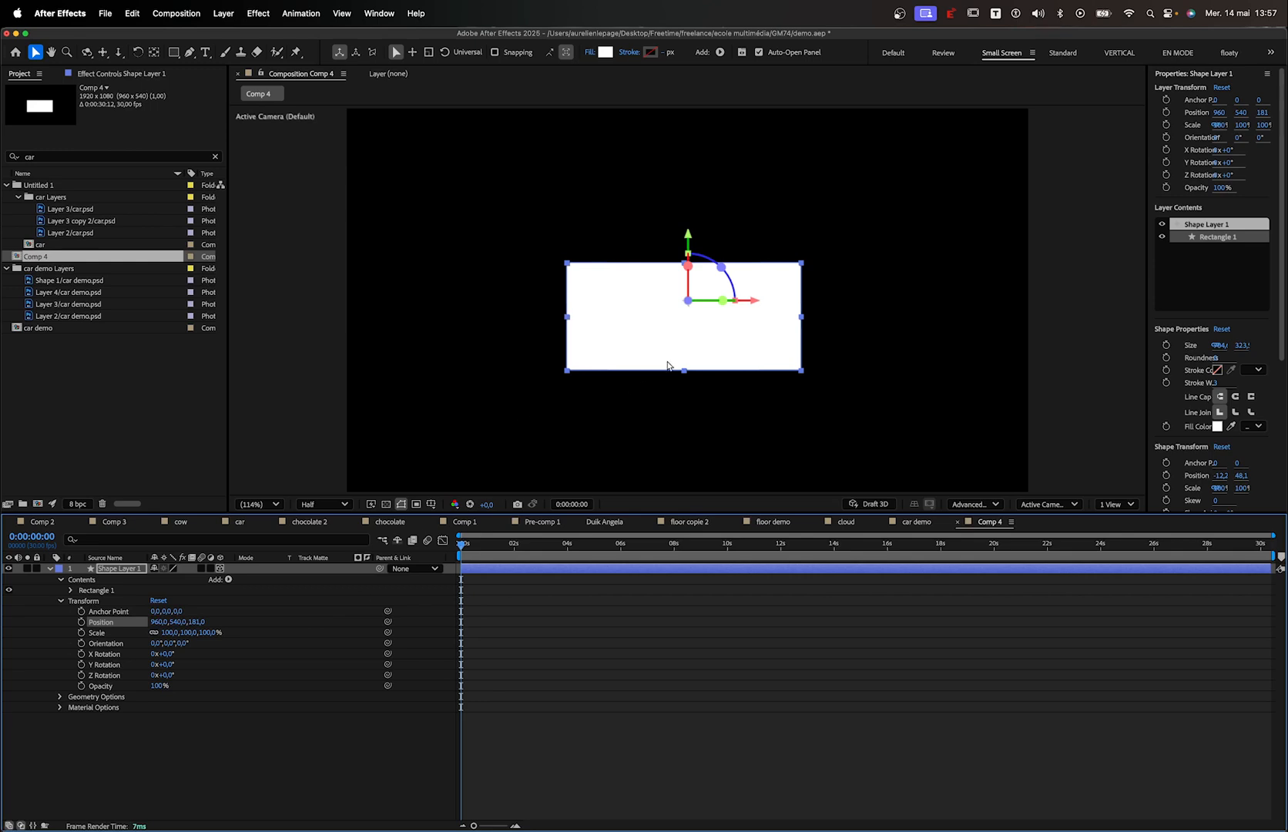
drag(722, 300, 678, 298)
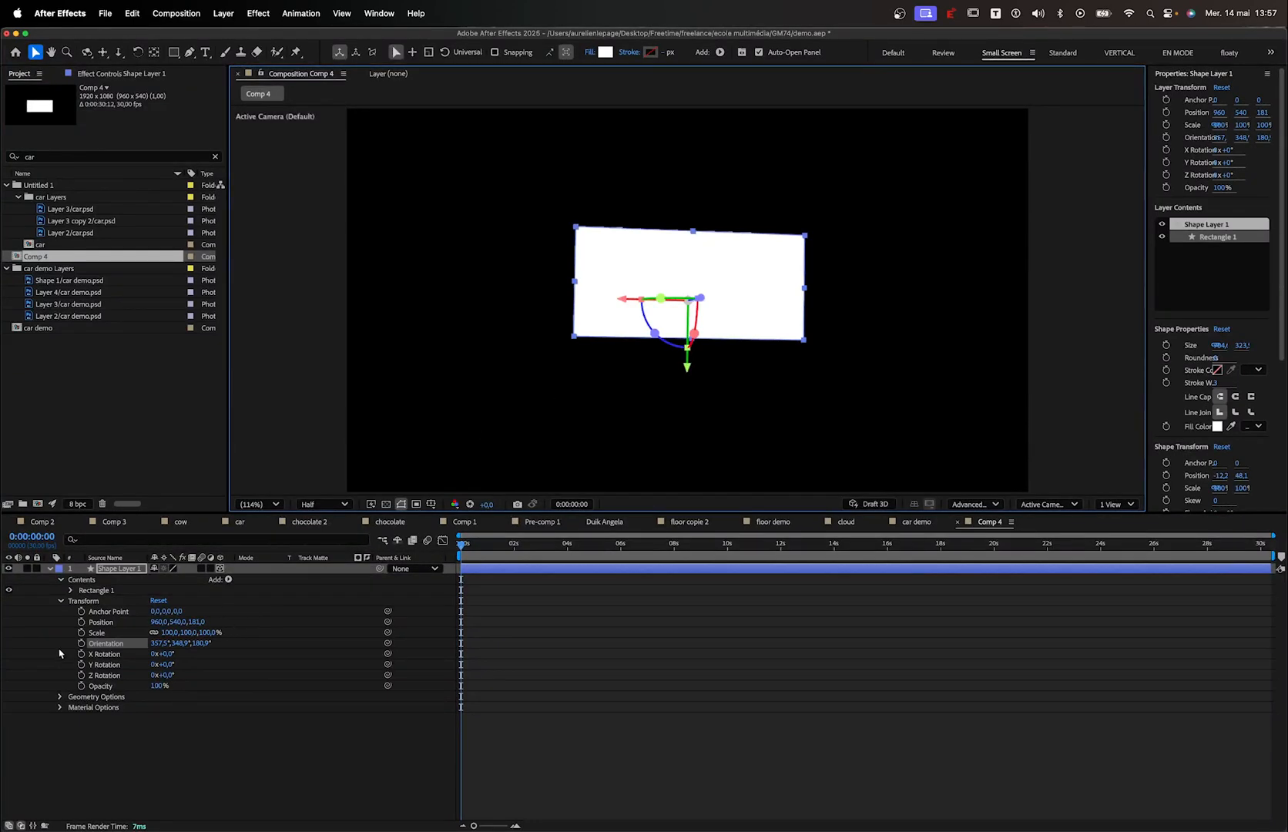
Keyframe Shape Layer 1's Position at 0:00:00:00 and move the rectangle to about 1436.4, 844, 181 at 0:00:02:28
click(82, 622)
click(540, 543)
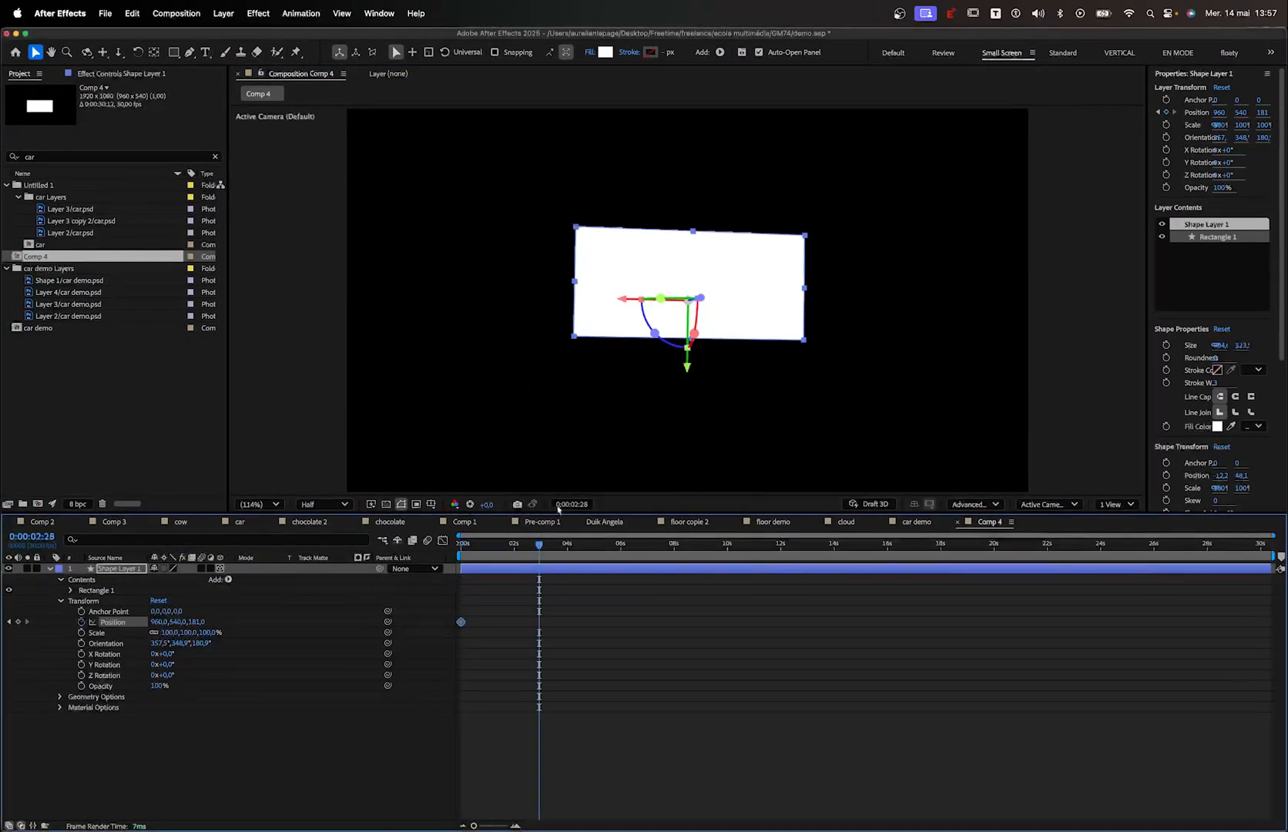
drag(621, 324, 782, 428)
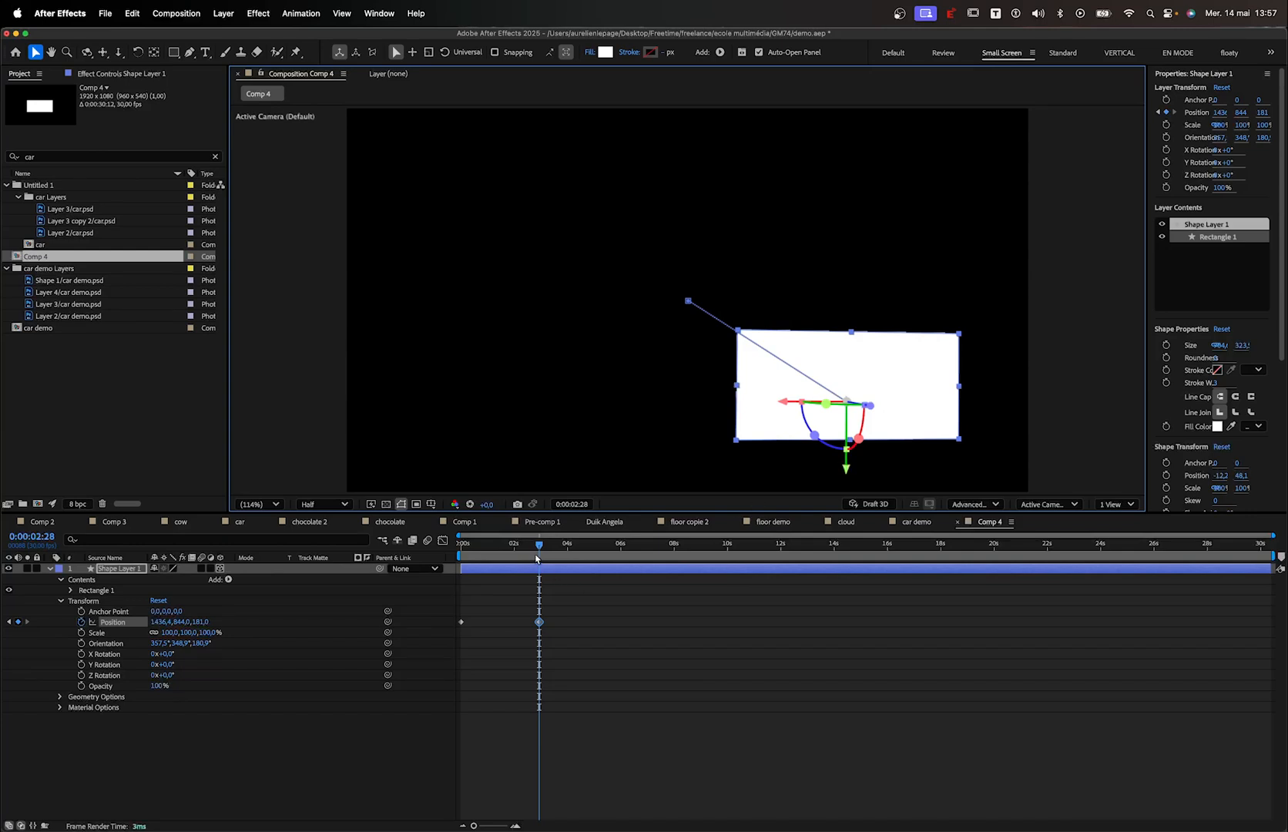
Keyframe Shape Layer 1's Orientation, rotating it to about 358.2°, 313.8°, 181.3° at 0:00:03:16, and scrub through the animation
mouse_move(540, 545)
mouse_down()
mouse_move(453, 553)
mouse_move(555, 549)
mouse_up()
click(82, 643)
drag(846, 400, 770, 416)
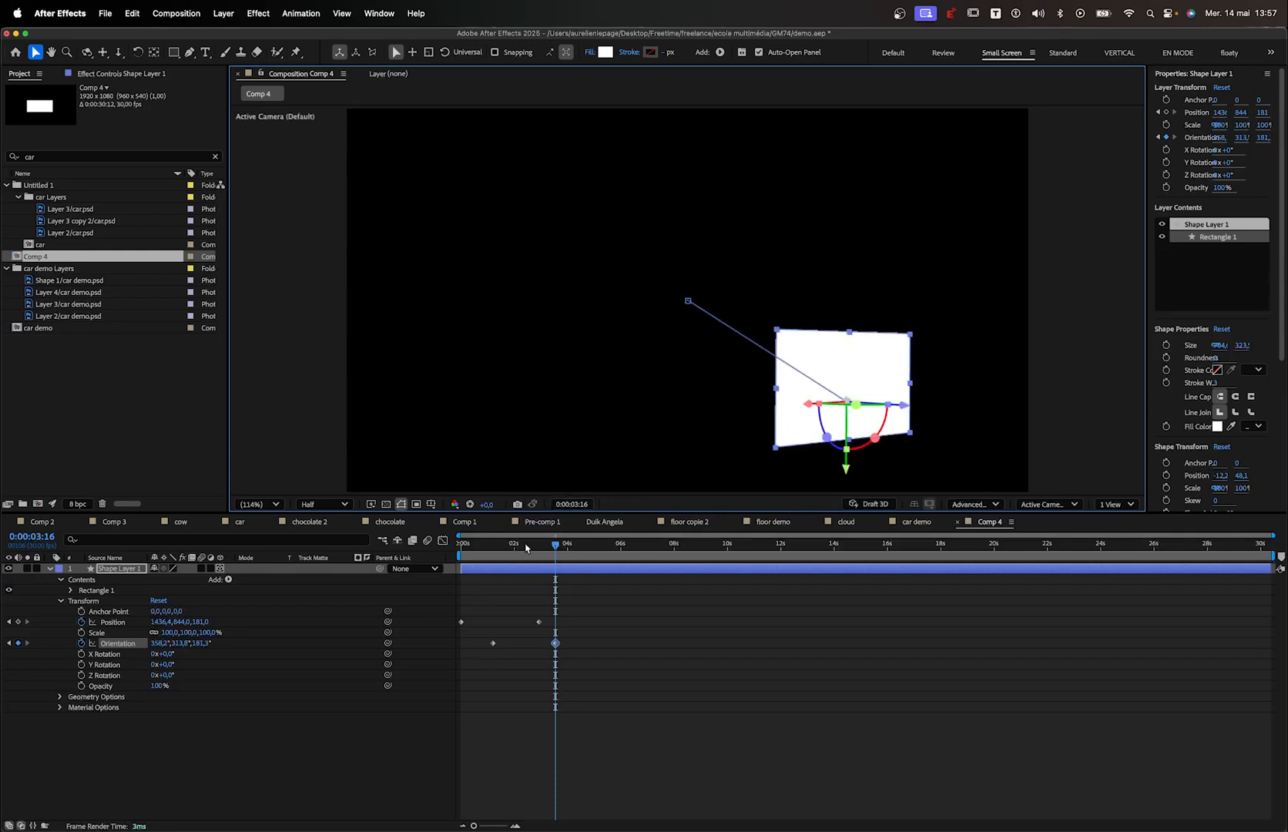
click(461, 549)
drag(461, 552, 501, 577)
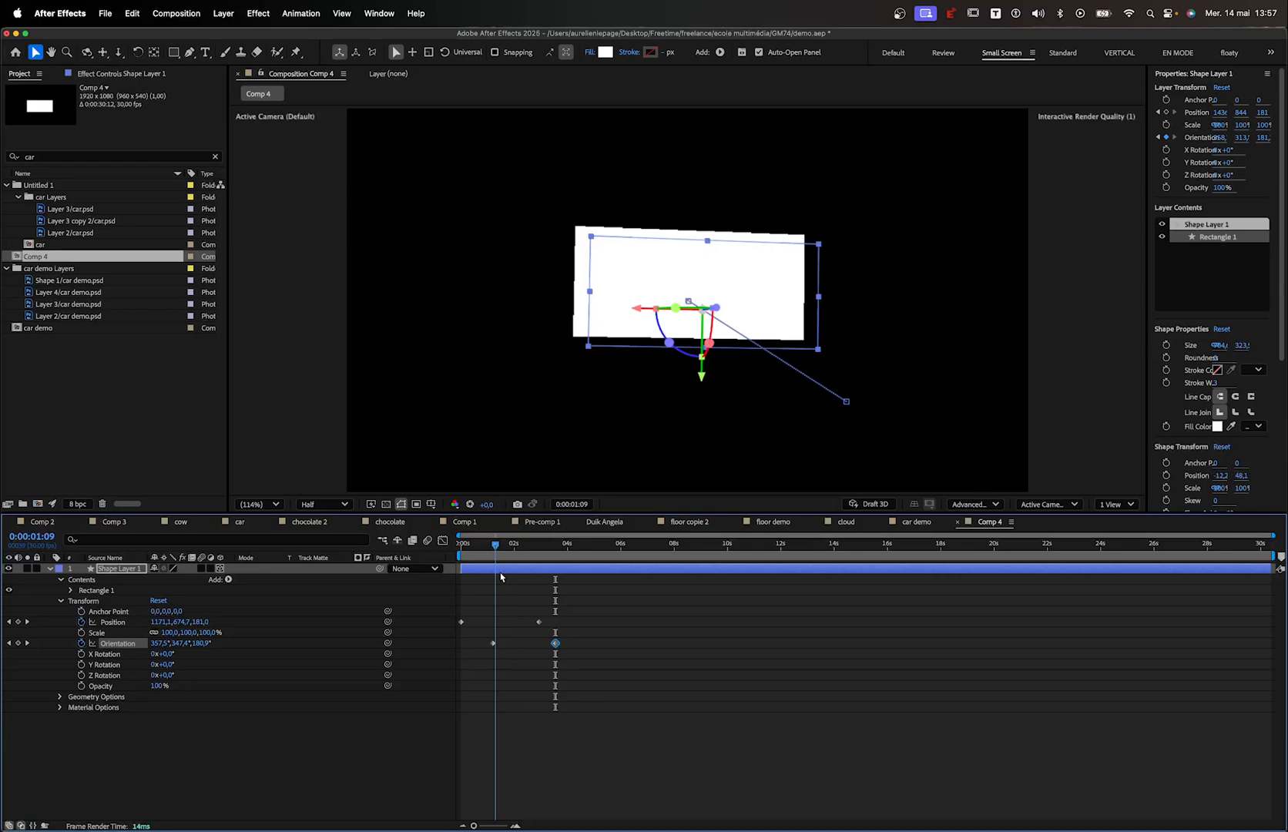
Delete Shape Layer 1 from Comp 4
click(227, 722)
click(130, 568)
key(Delete)
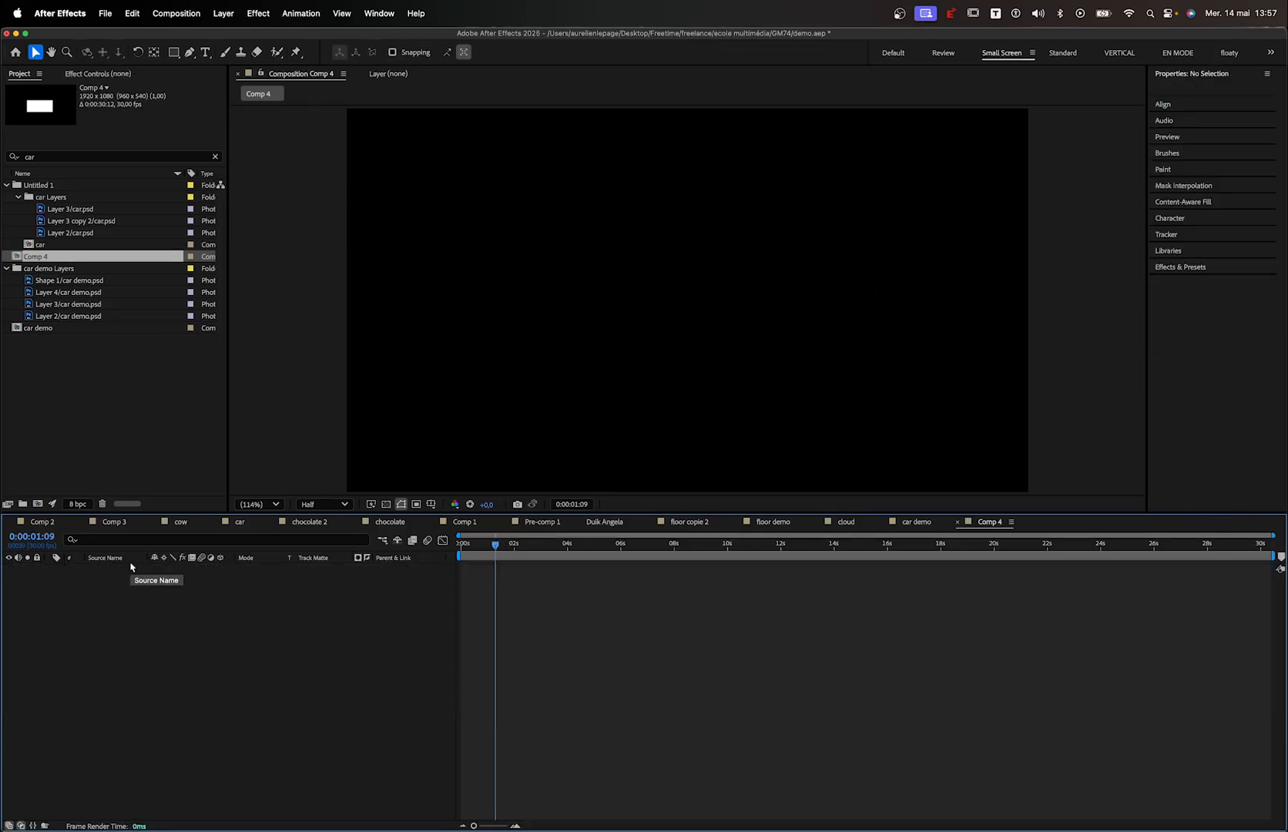
Switch to Finder and open the pot folder inside the GM74 project folder
mouse_move(9, 115)
click(13, 87)
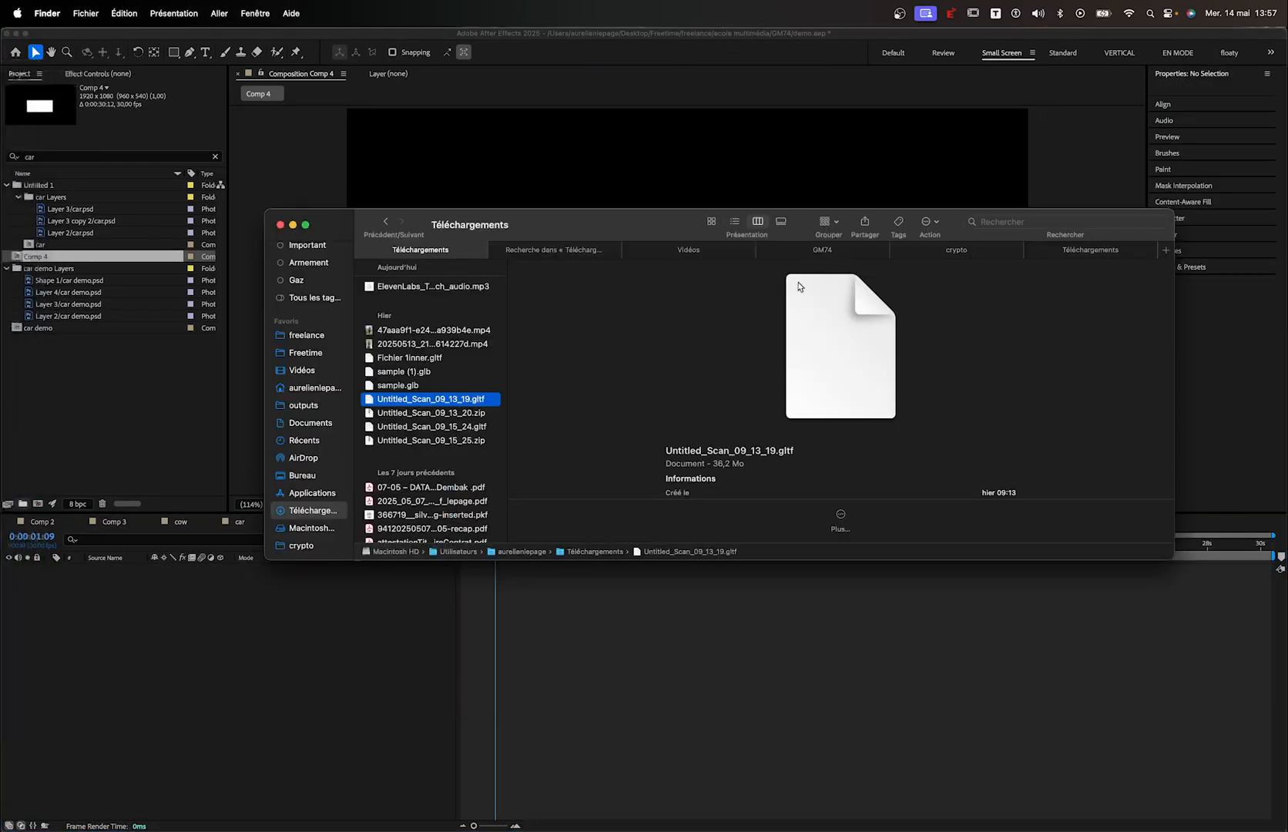
click(703, 252)
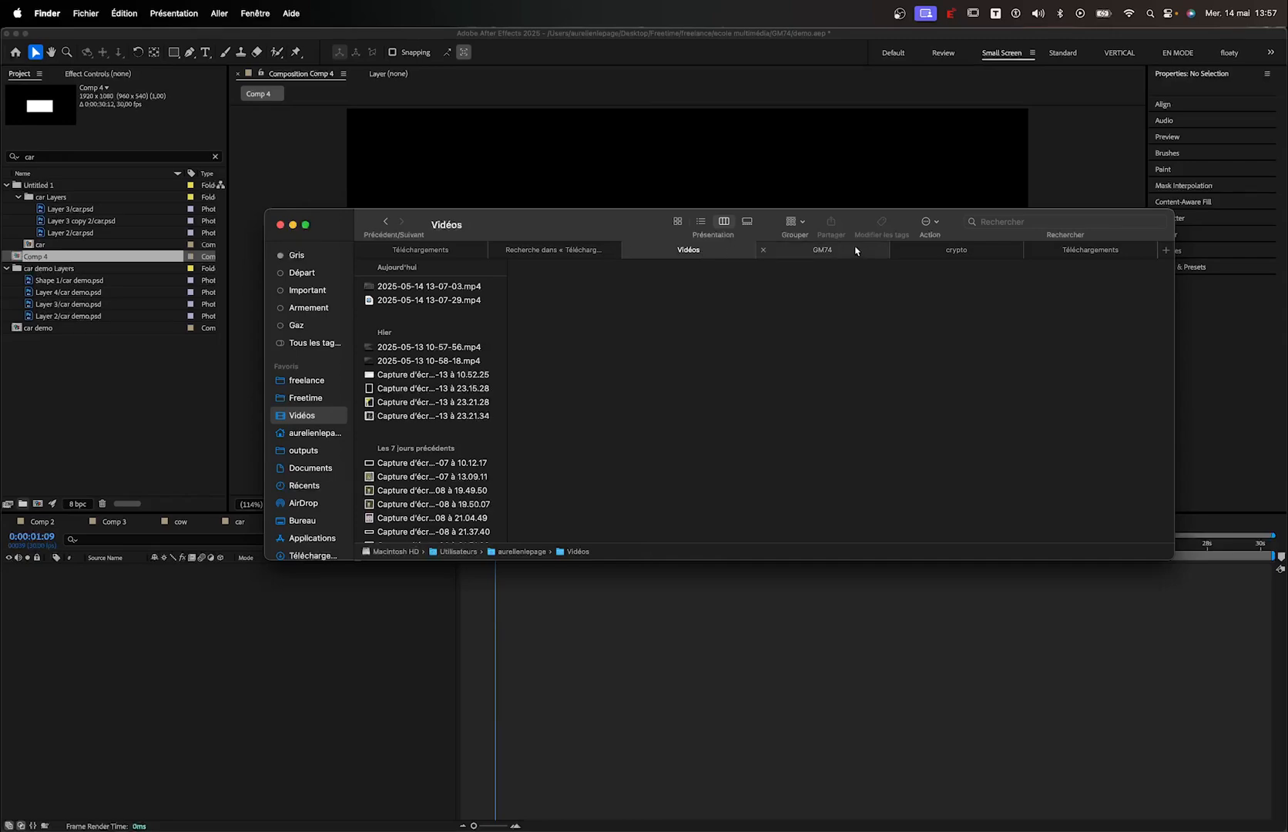
click(801, 251)
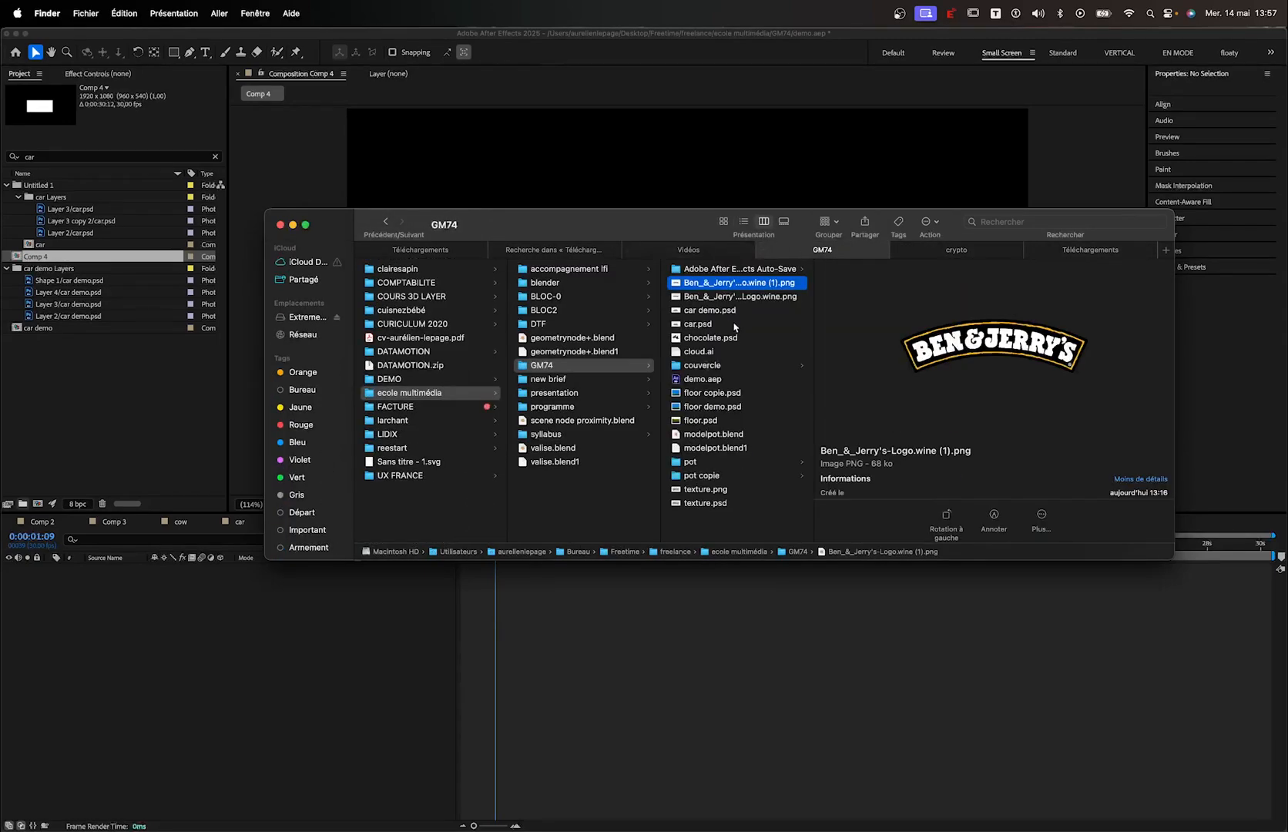
click(705, 365)
click(703, 406)
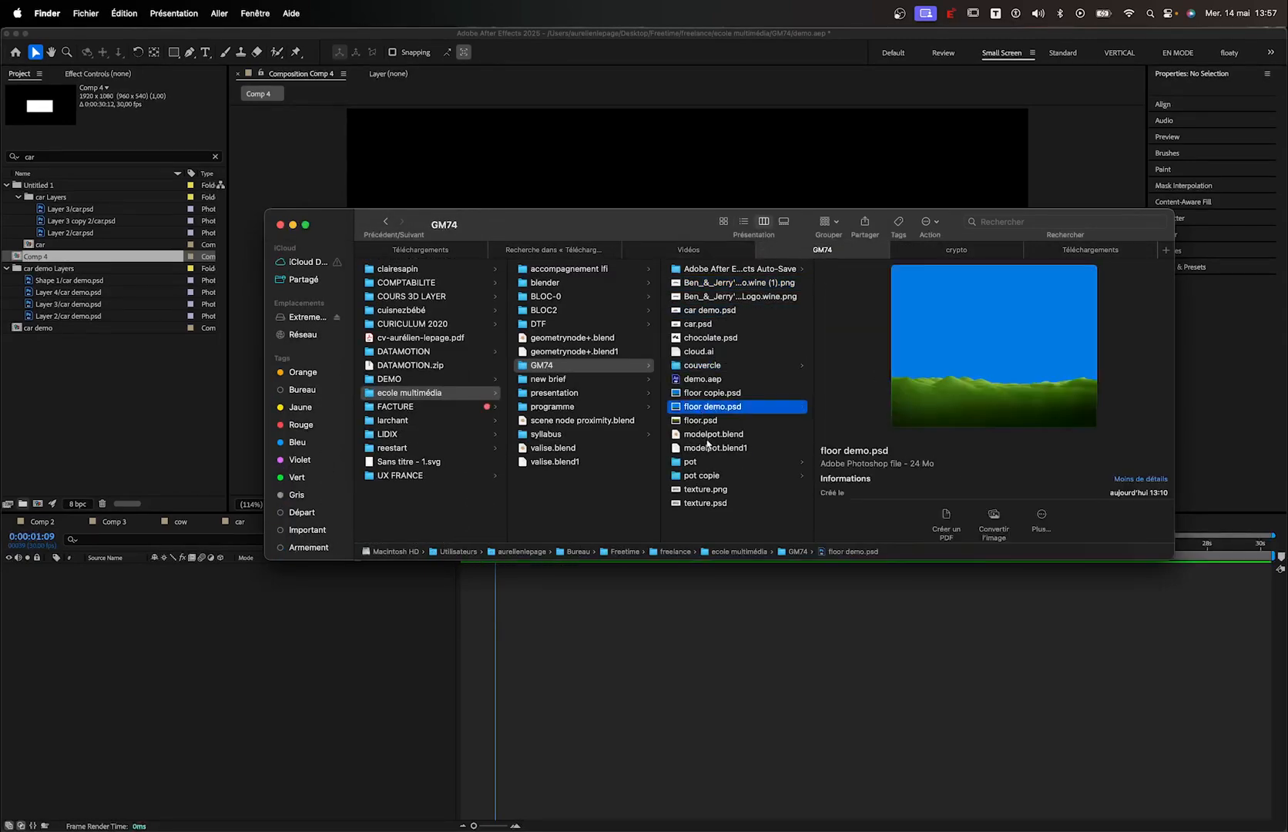
click(705, 434)
click(710, 462)
Check pot.gltf and preview texture.png in the pot folder, then move the duplicate texture copie.png to the trash
click(855, 283)
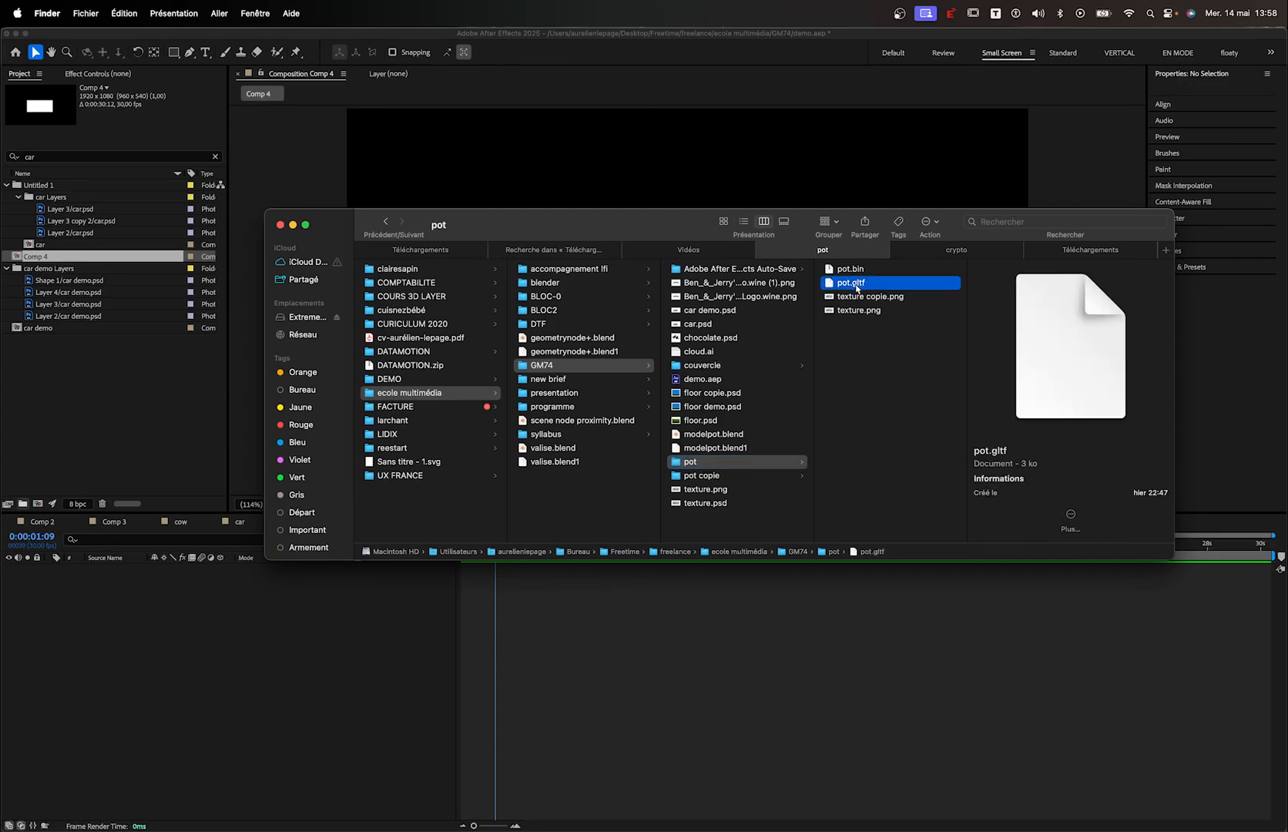
click(860, 296)
click(858, 310)
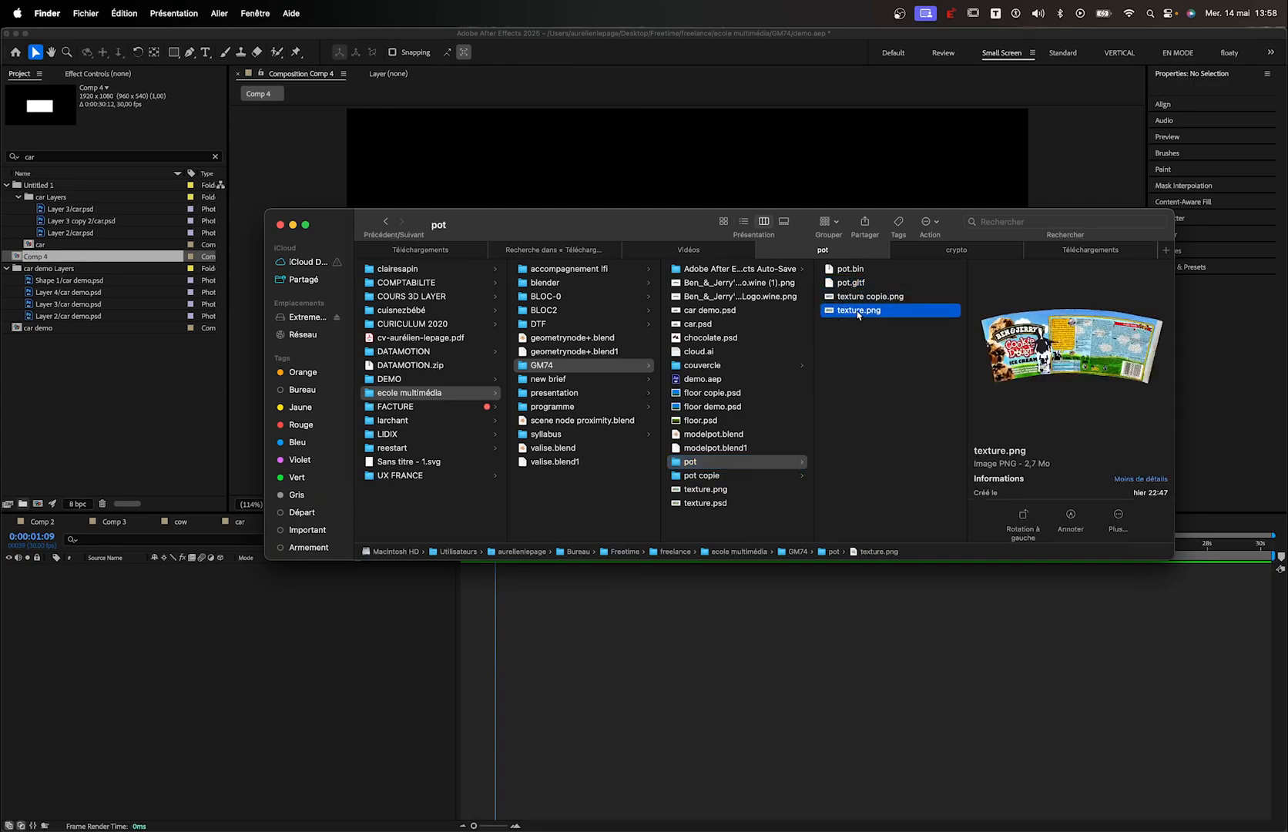
key(space)
key(space)
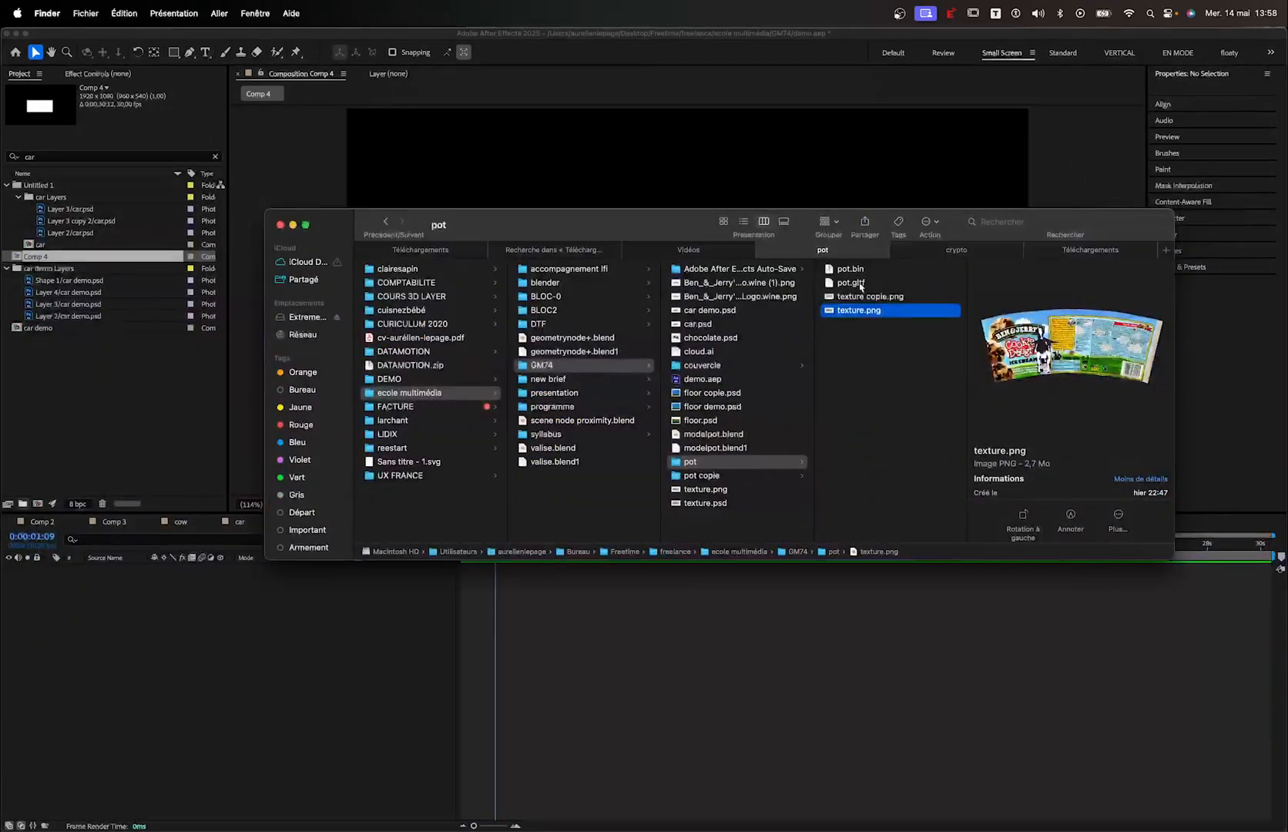
click(861, 285)
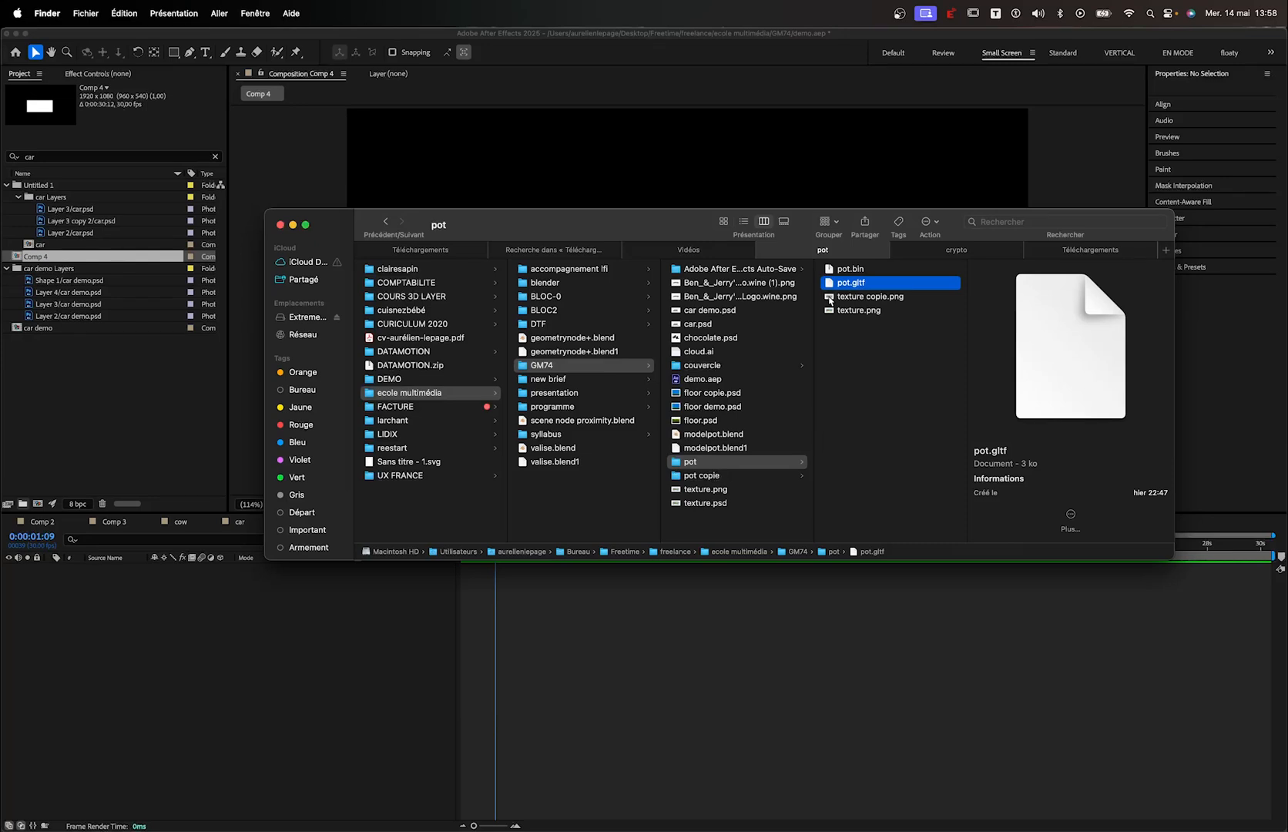
click(876, 302)
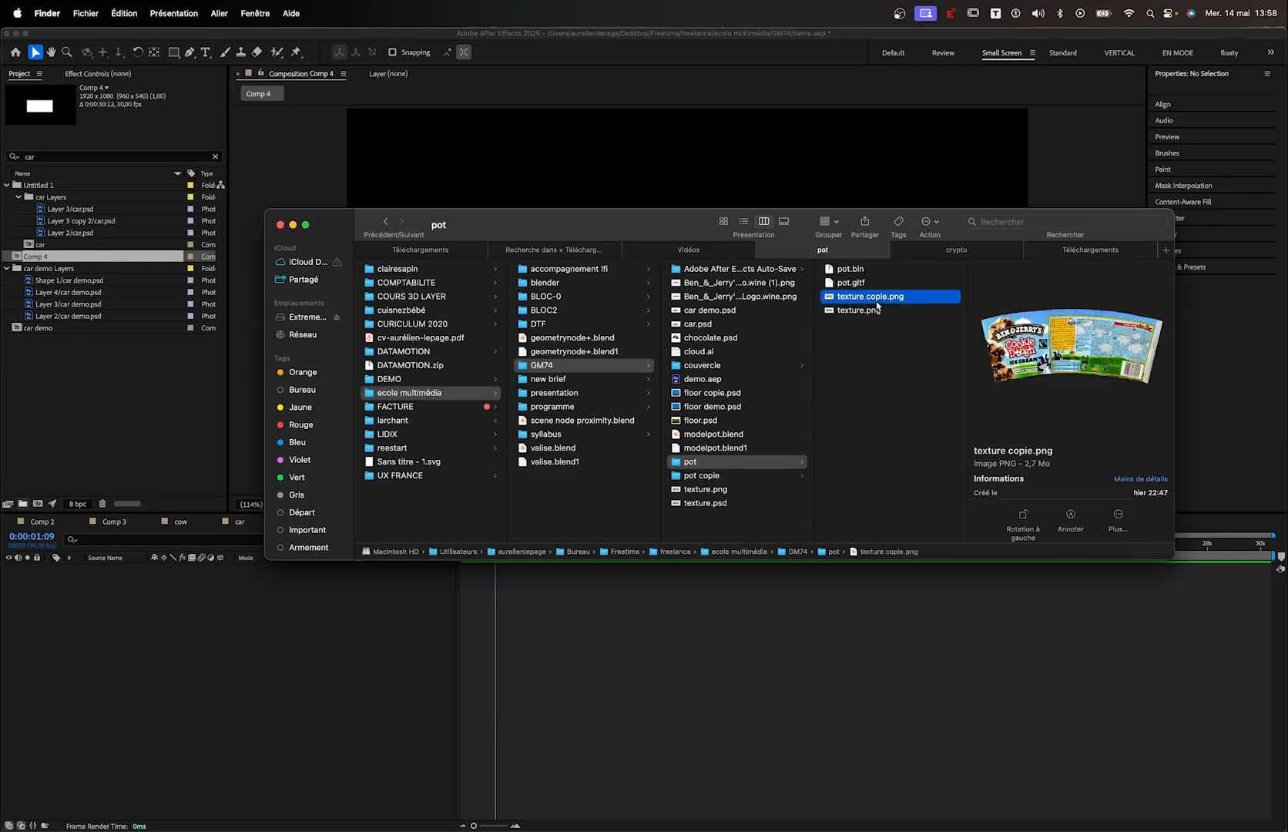
key(super+BackSpace)
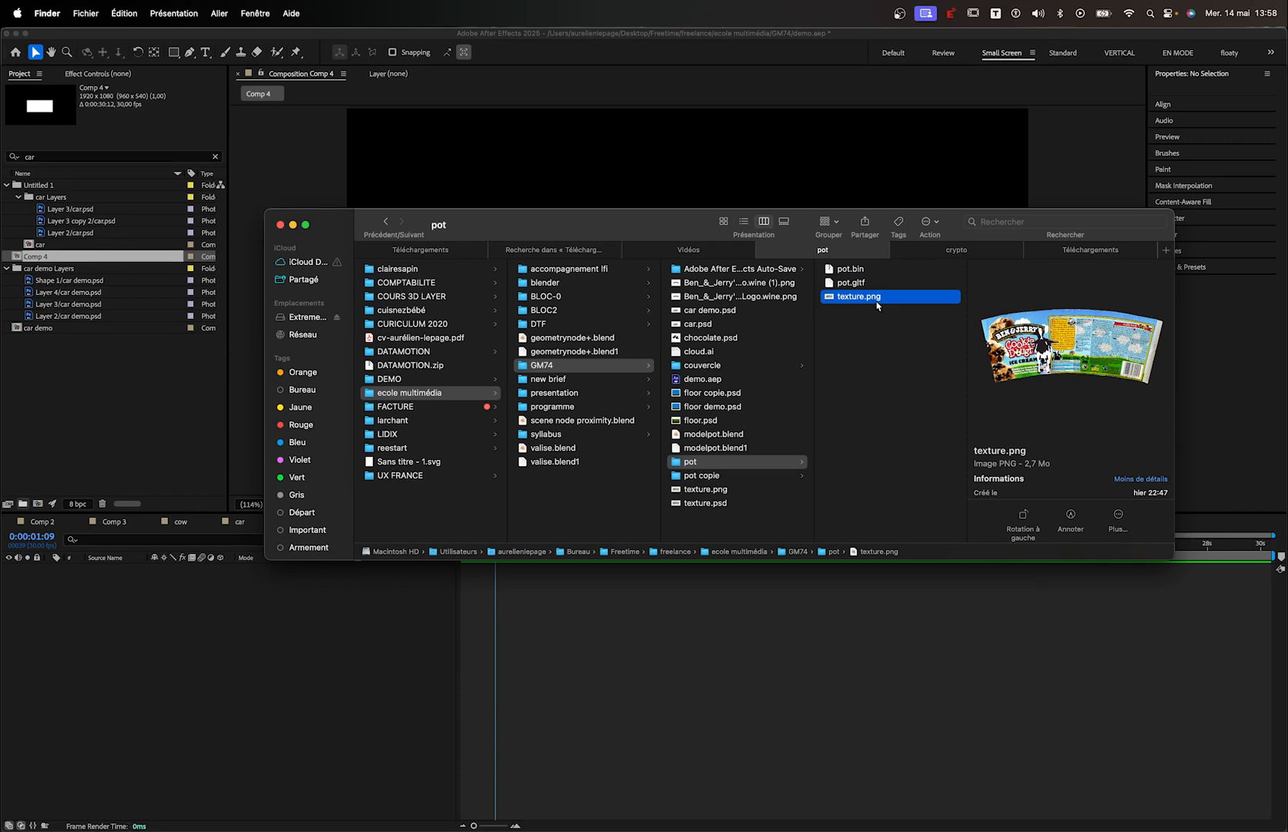
Import pot.gltf from the Finder pot folder into Comp 4 in After Effects, accepting the default model settings
click(855, 284)
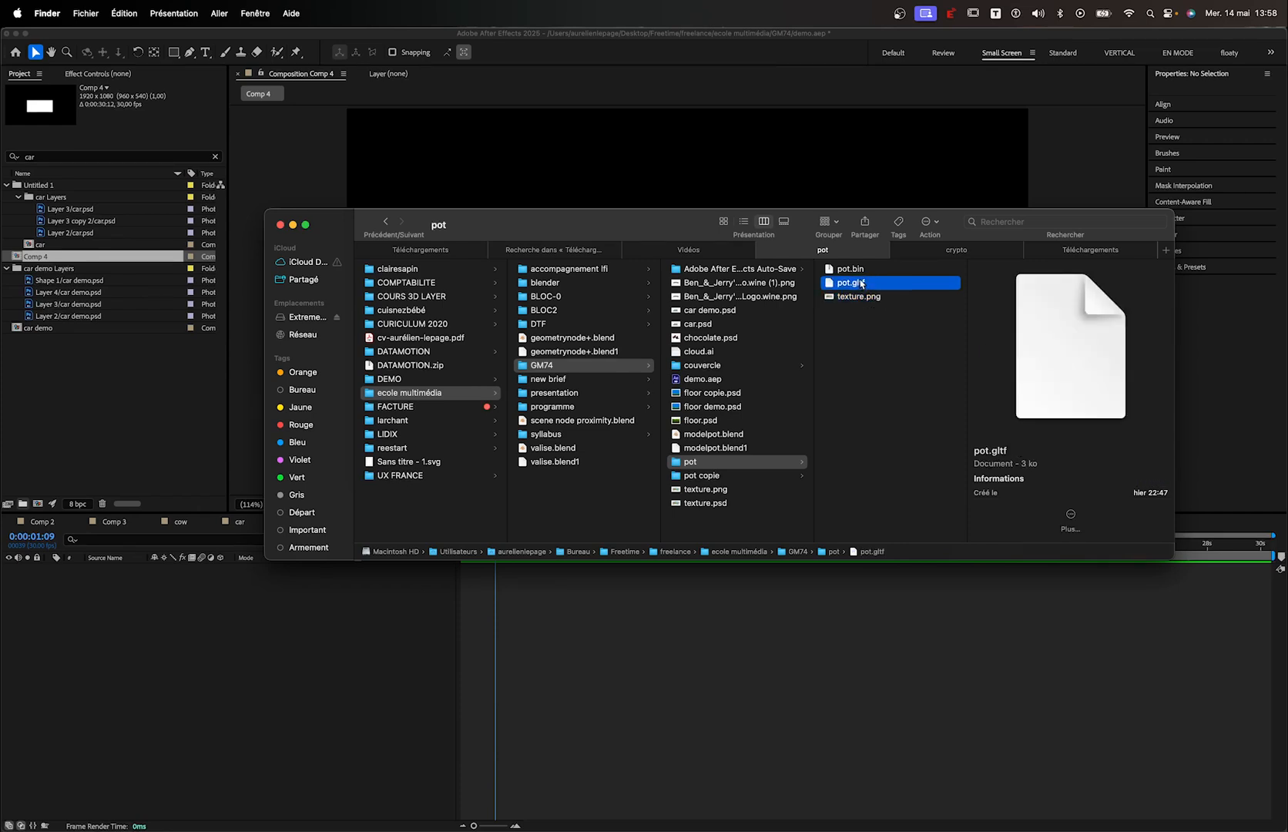
drag(859, 286, 742, 159)
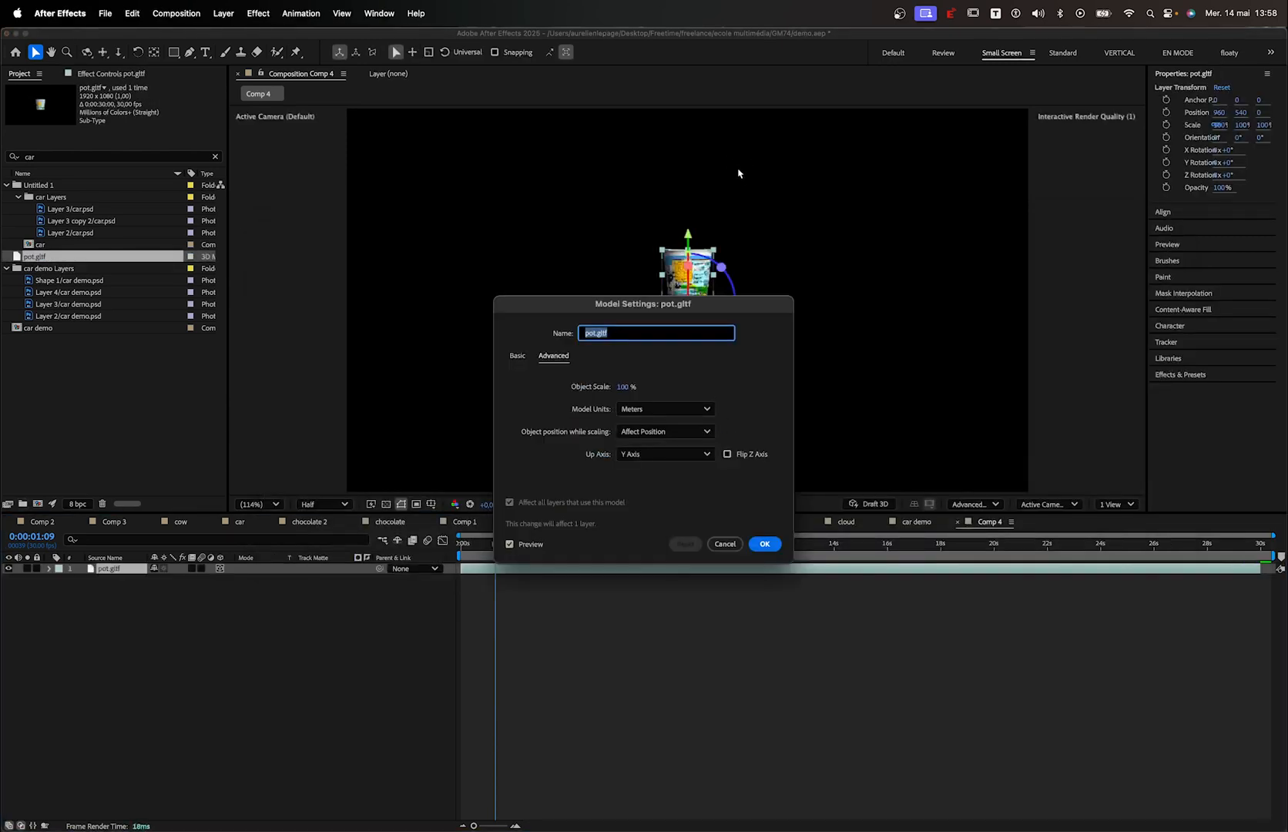
click(765, 545)
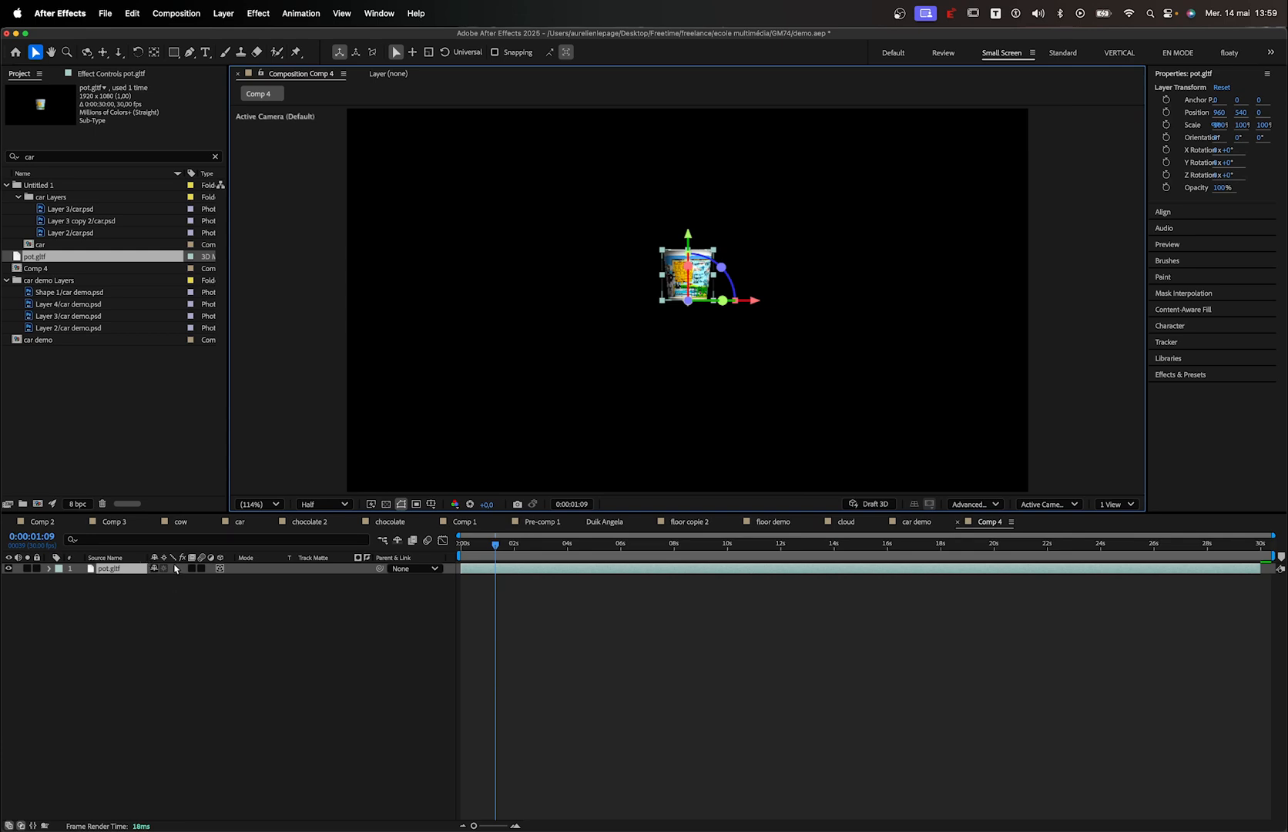
Reveal the pot.gltf layer's Position and bring the model closer by setting its Z position to about -1991
click(116, 574)
key(p)
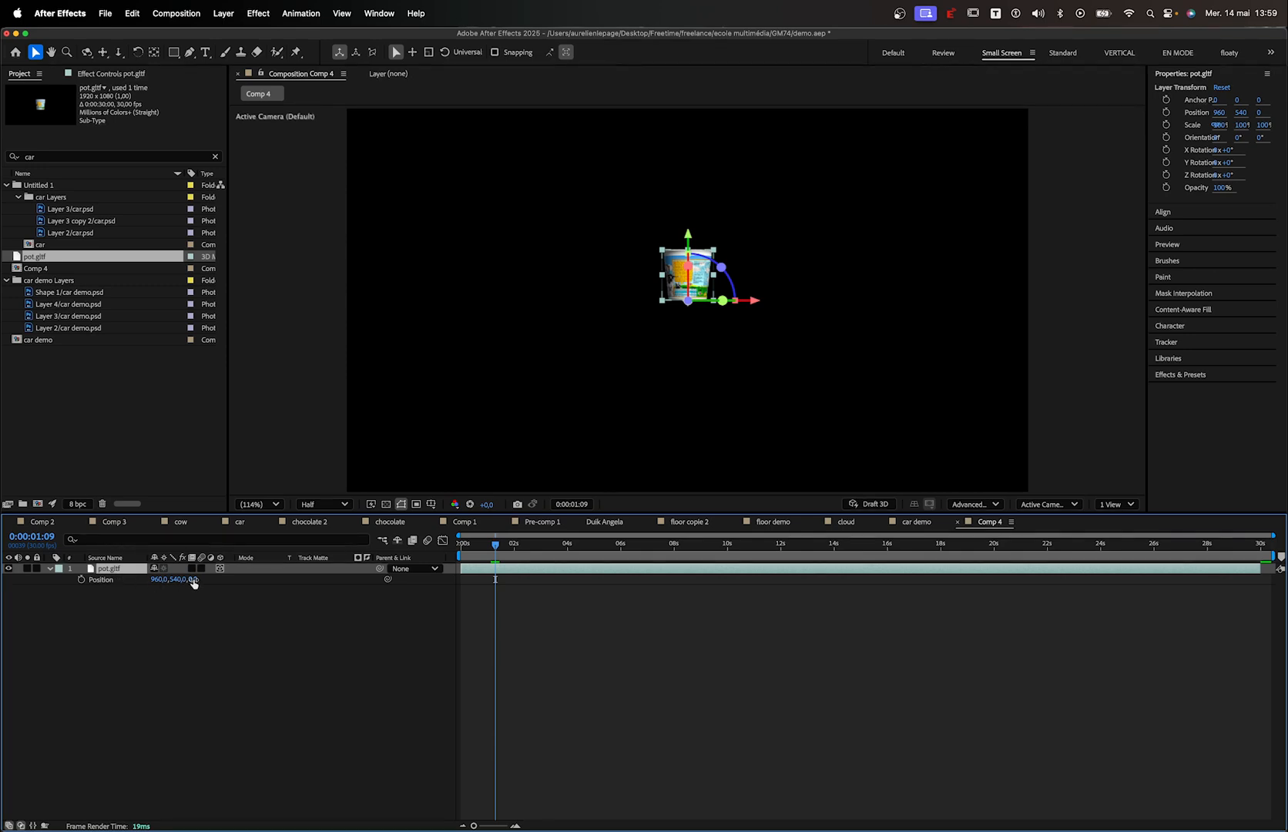
drag(194, 581, 32, 598)
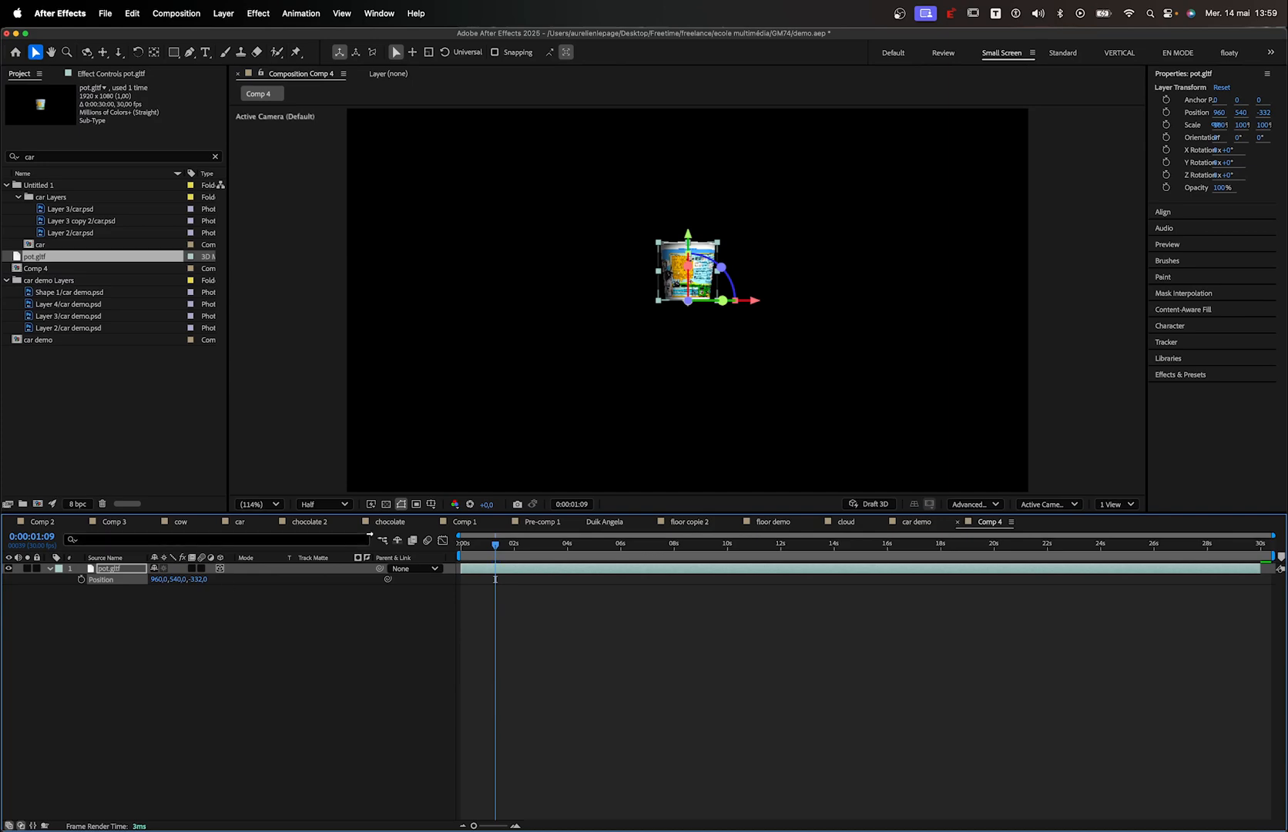
drag(205, 580, 100, 572)
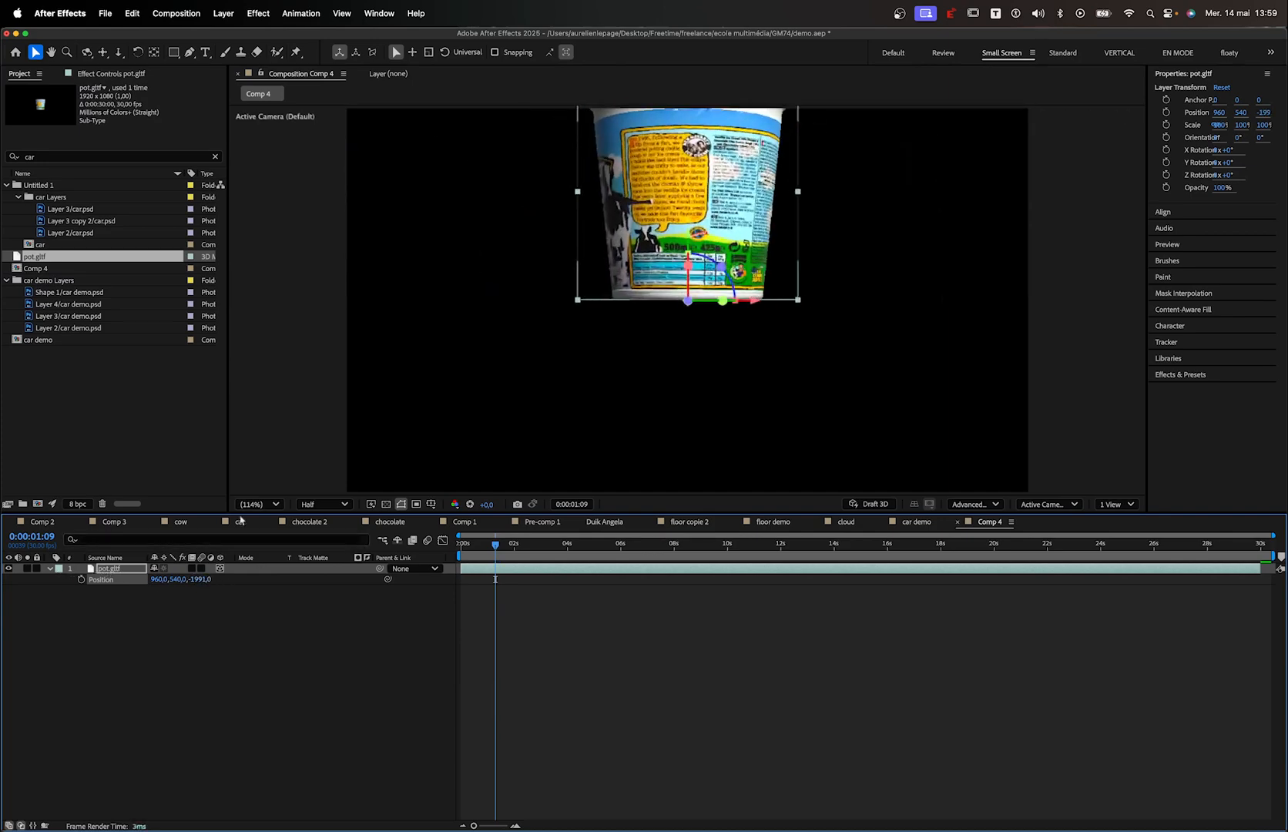
Lower the pot to a Y position of about 621.8, turn its Y Orientation to about 279°, and scrub through the timeline
drag(684, 247, 769, 422)
mouse_move(484, 549)
mouse_down()
mouse_move(566, 549)
mouse_move(470, 555)
mouse_up()
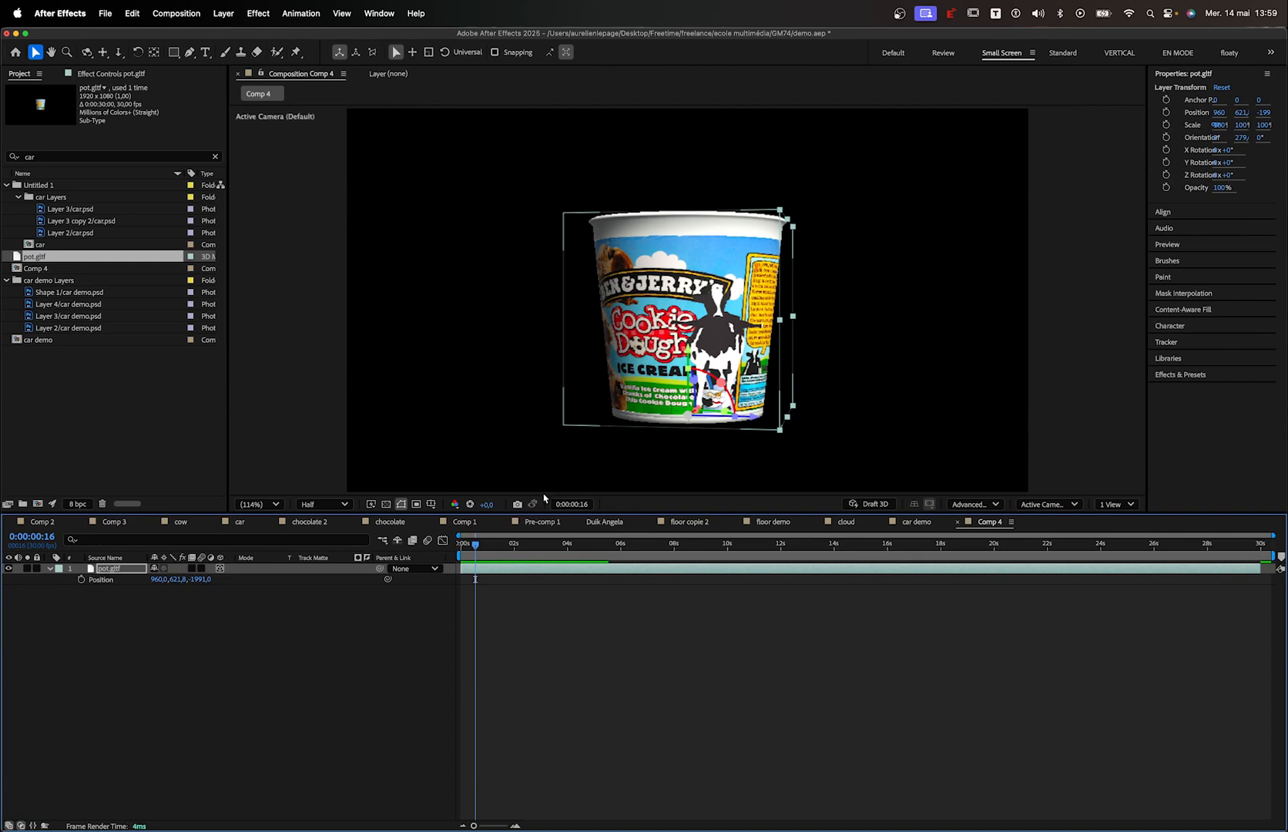
mouse_move(477, 548)
mouse_down()
mouse_move(461, 548)
mouse_move(499, 550)
mouse_up()
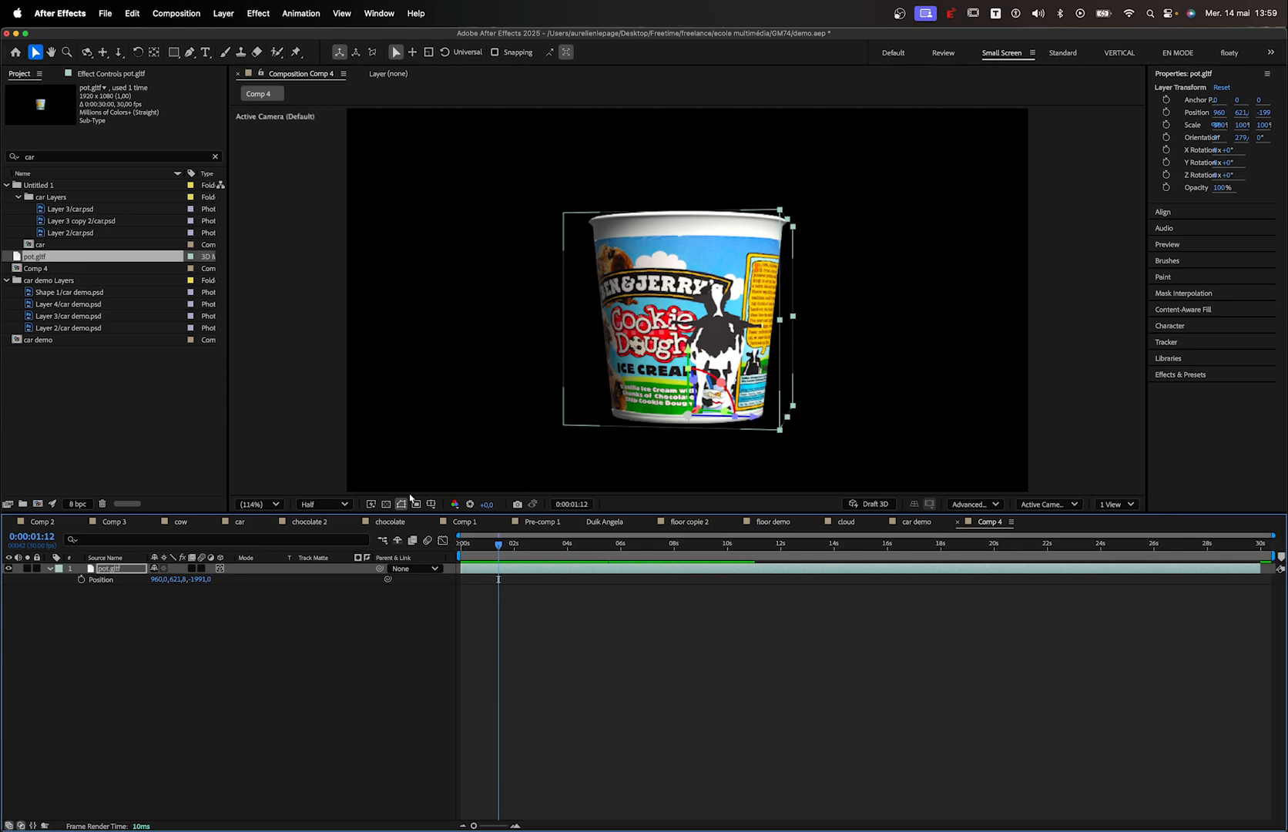
Magnify the composition view to 200% to inspect the pot, and return the view to Fit
click(262, 505)
click(277, 679)
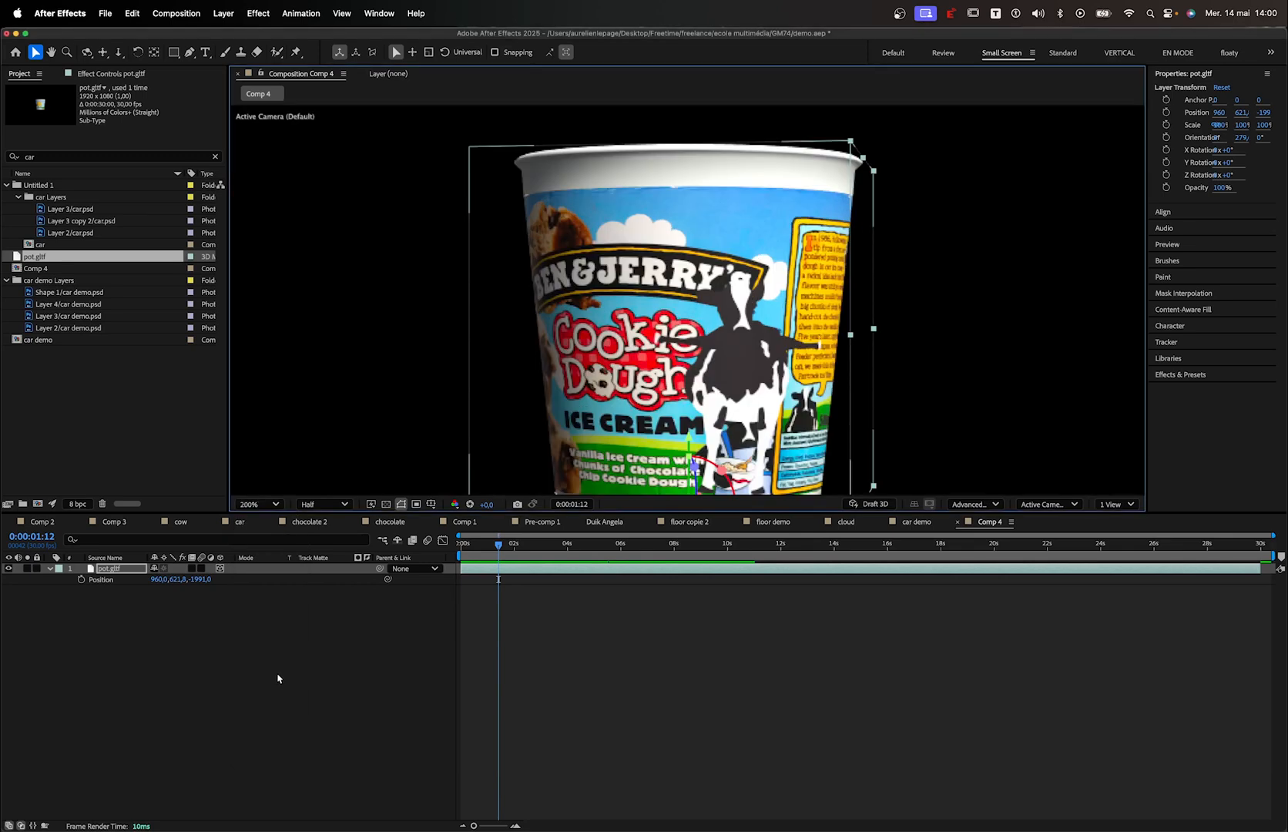
click(259, 505)
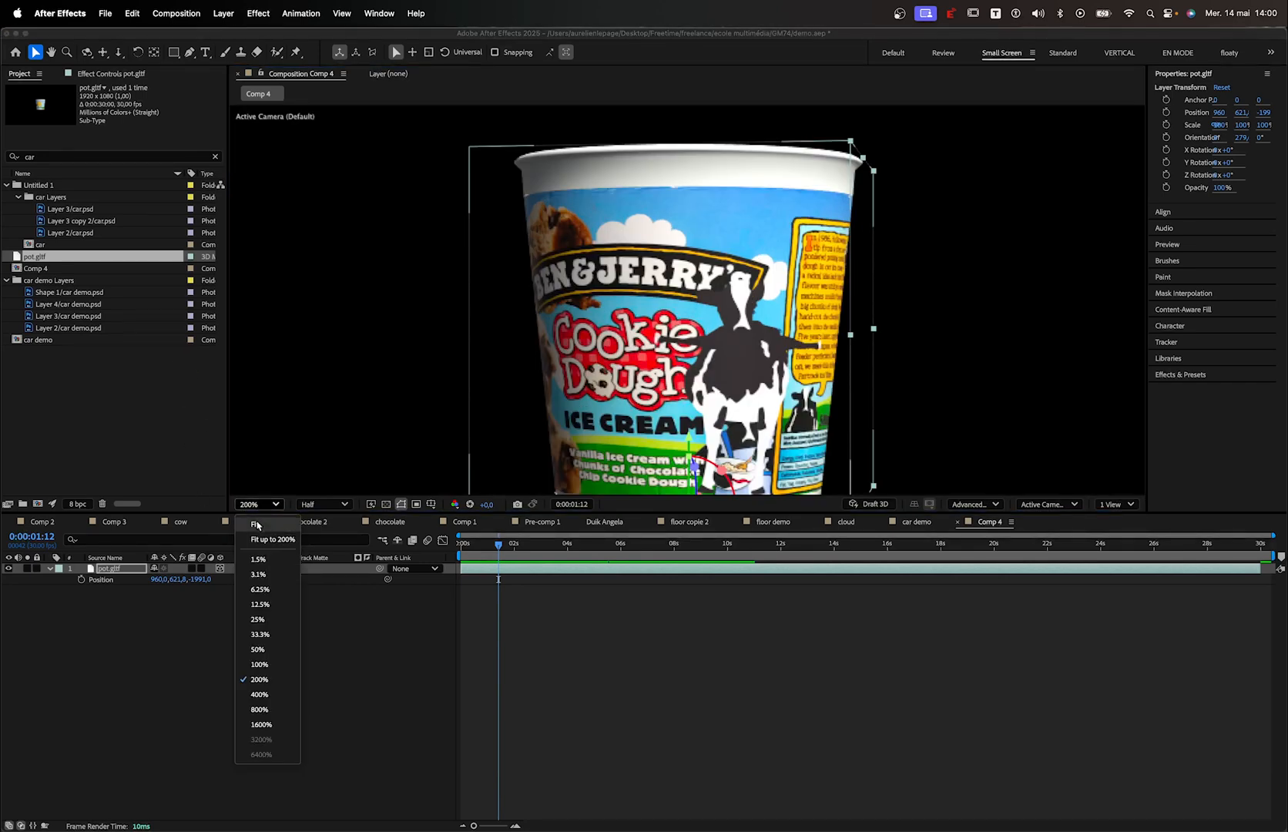
click(256, 524)
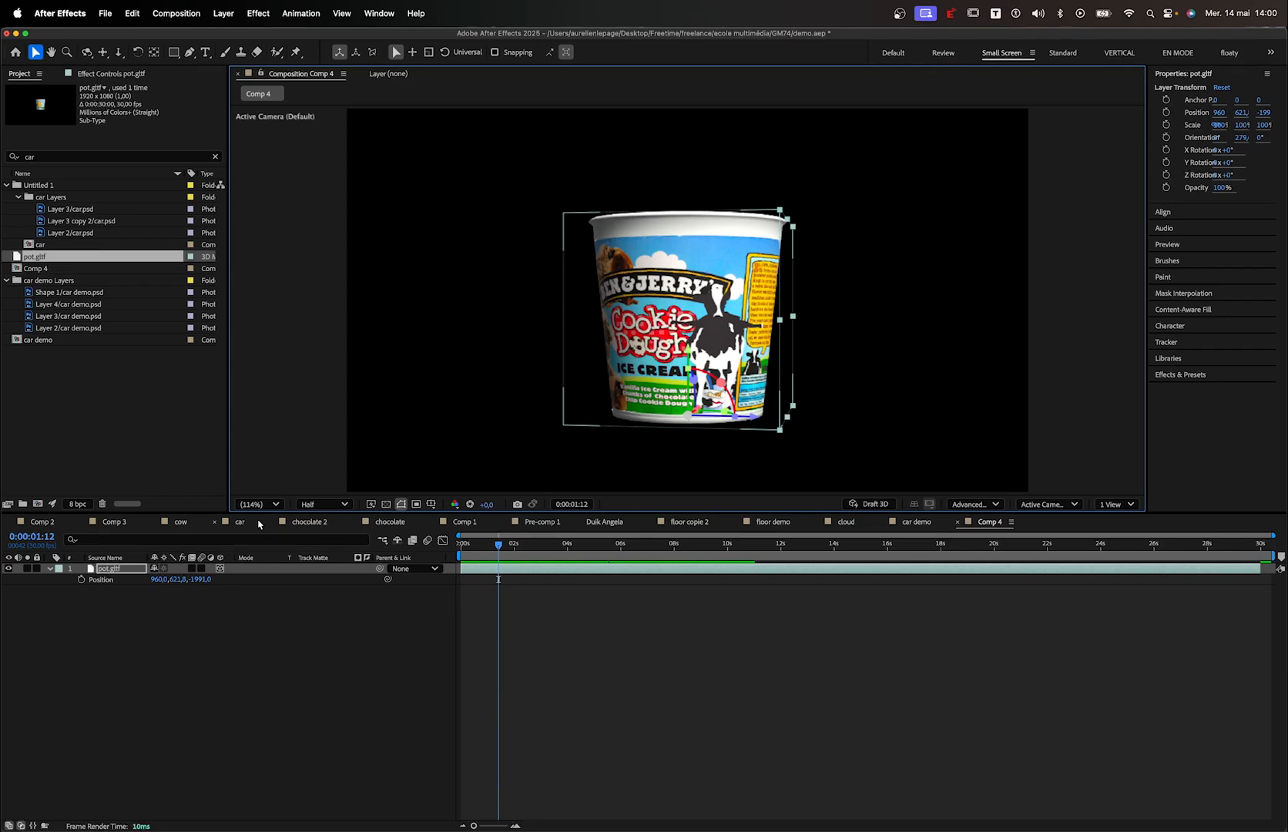
Set the preview resolution to Full and magnify the pot's label to 400%
click(325, 506)
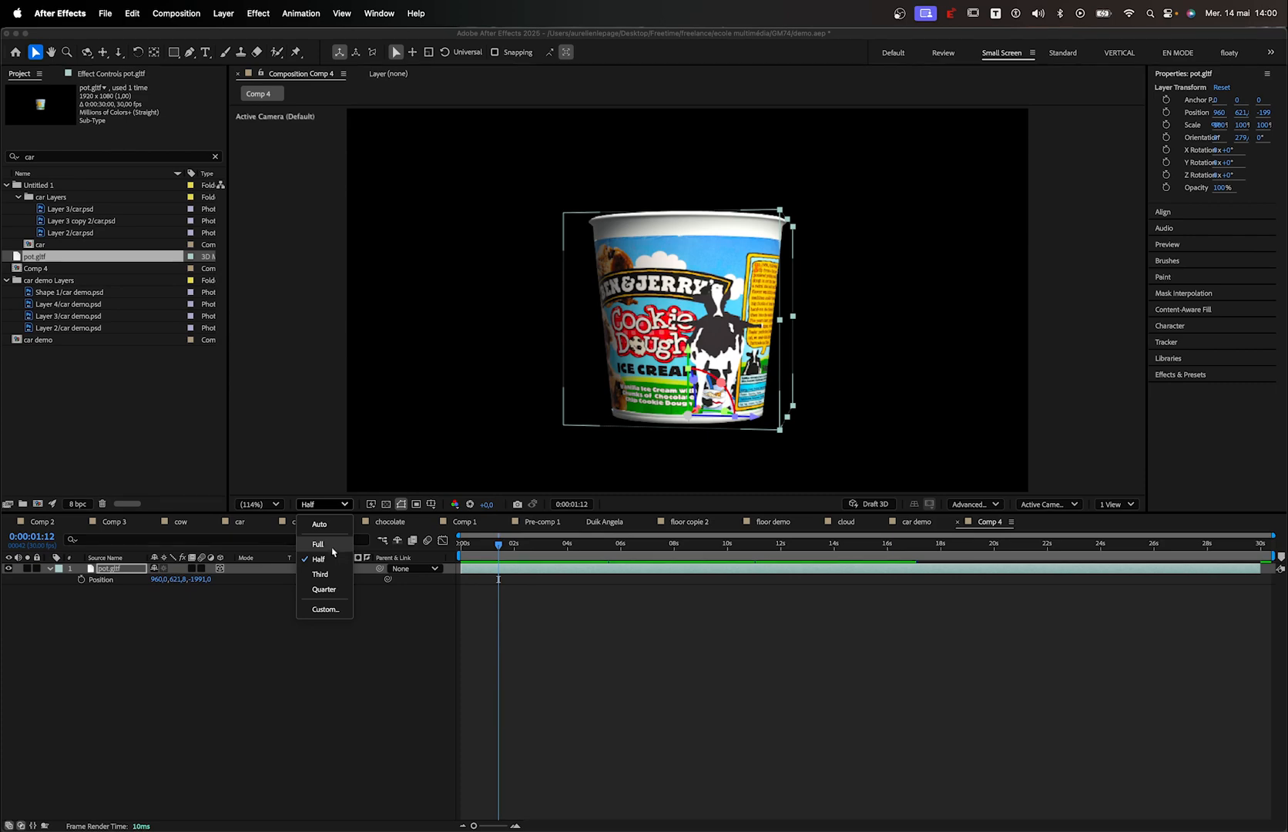
click(332, 545)
scroll(809, 285, up, 2)
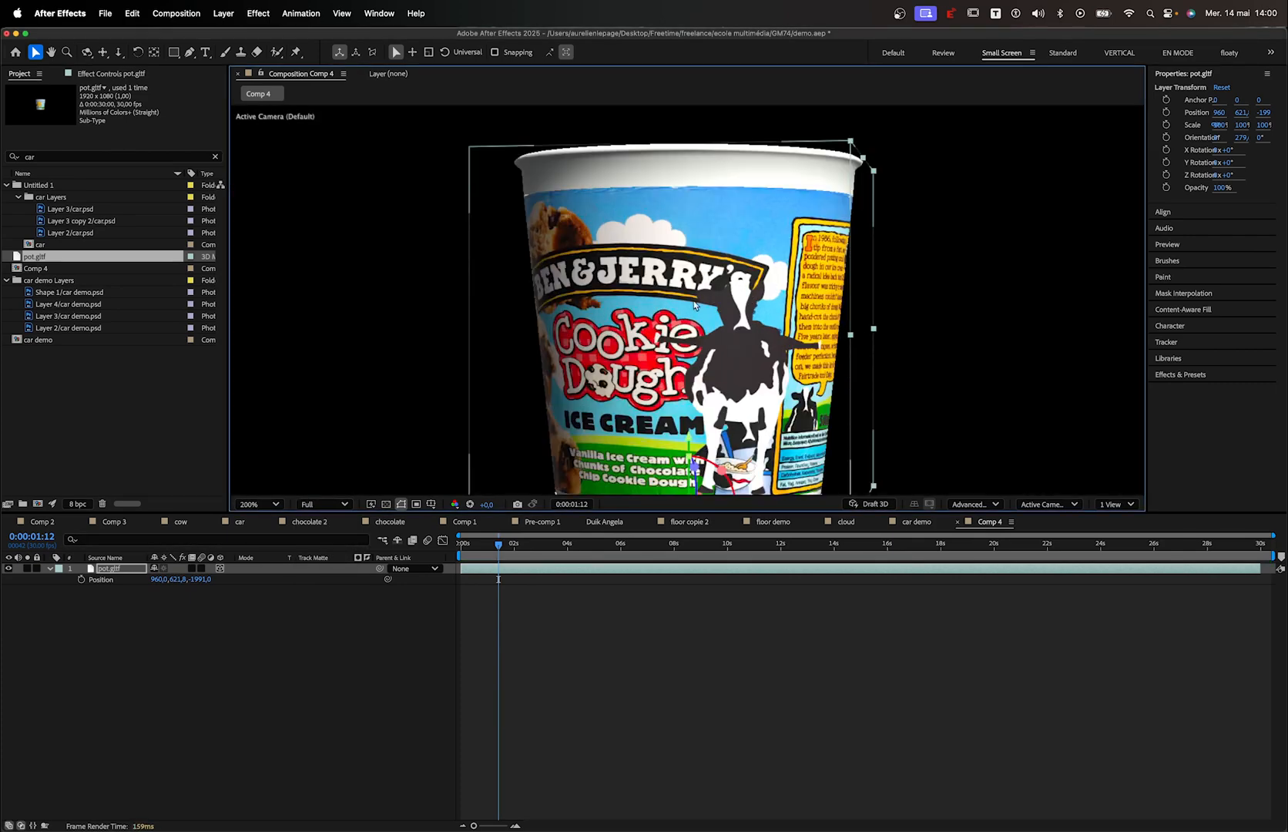
scroll(693, 310, up, 2)
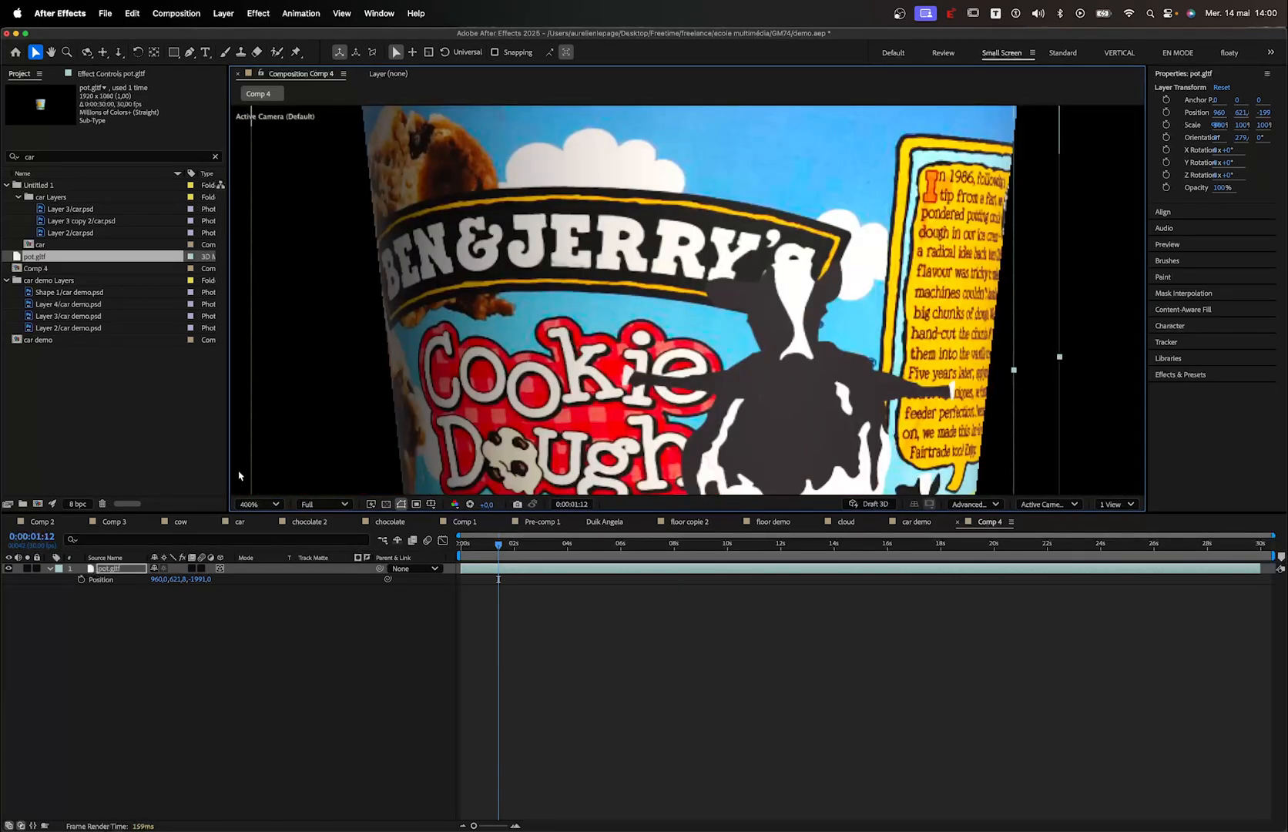
Compare the pot's label at Half, Third and Quarter preview resolution, scrub to 0:00:00:23, and restore Full resolution
click(331, 507)
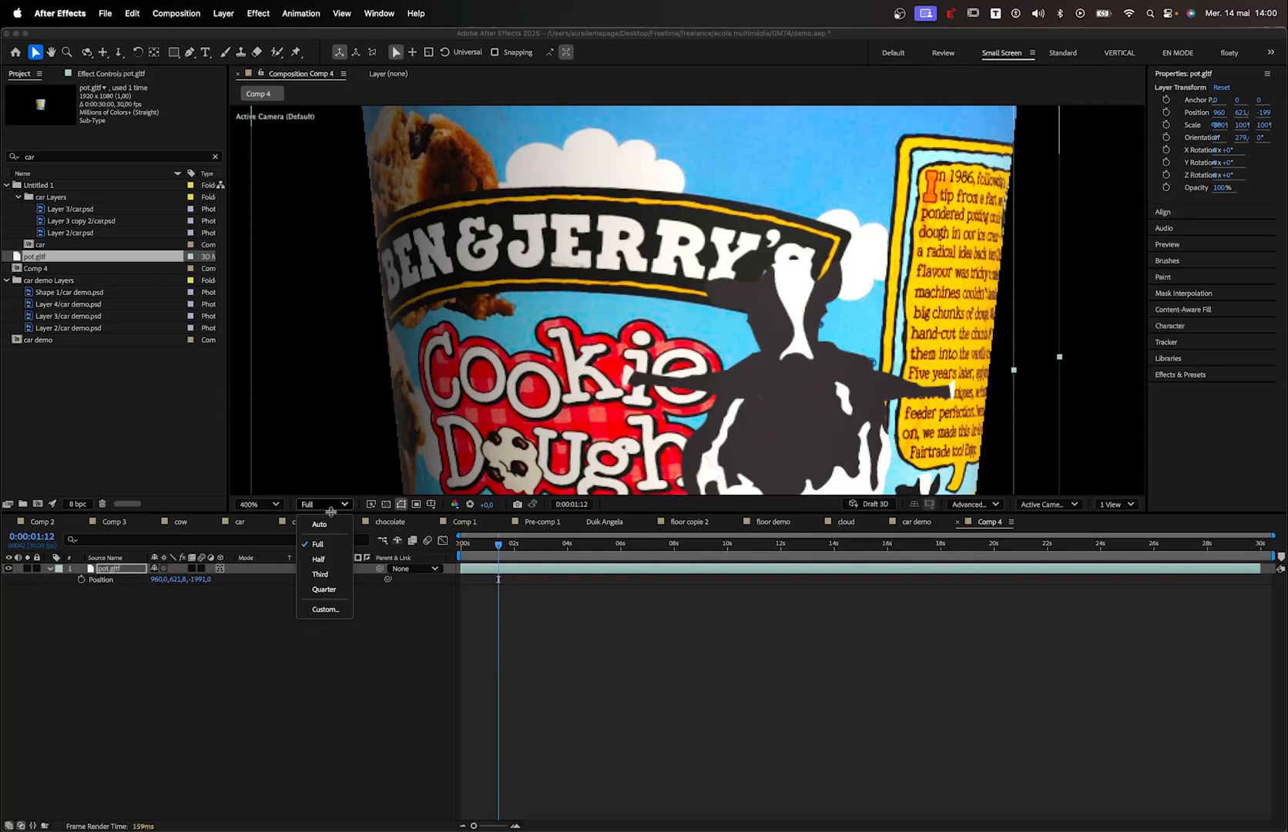
click(319, 559)
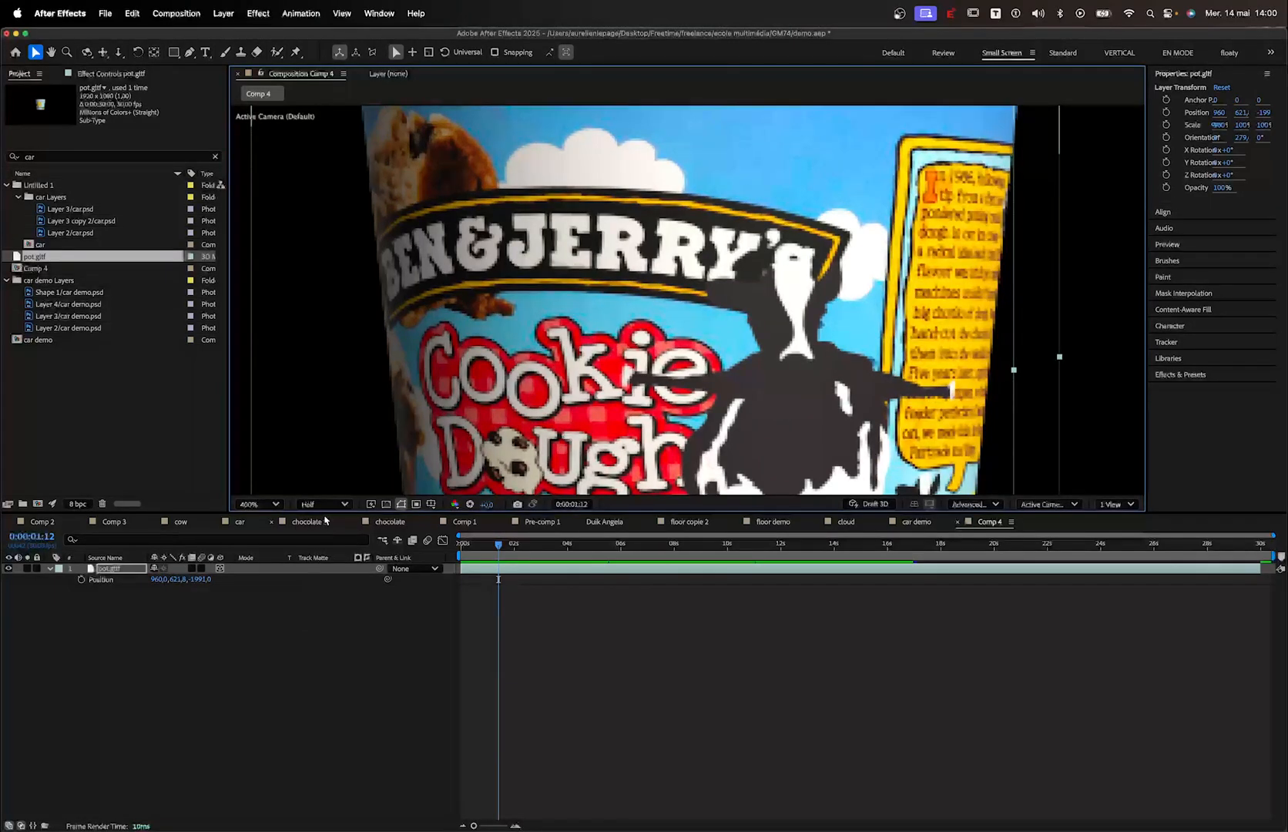
click(327, 505)
click(320, 574)
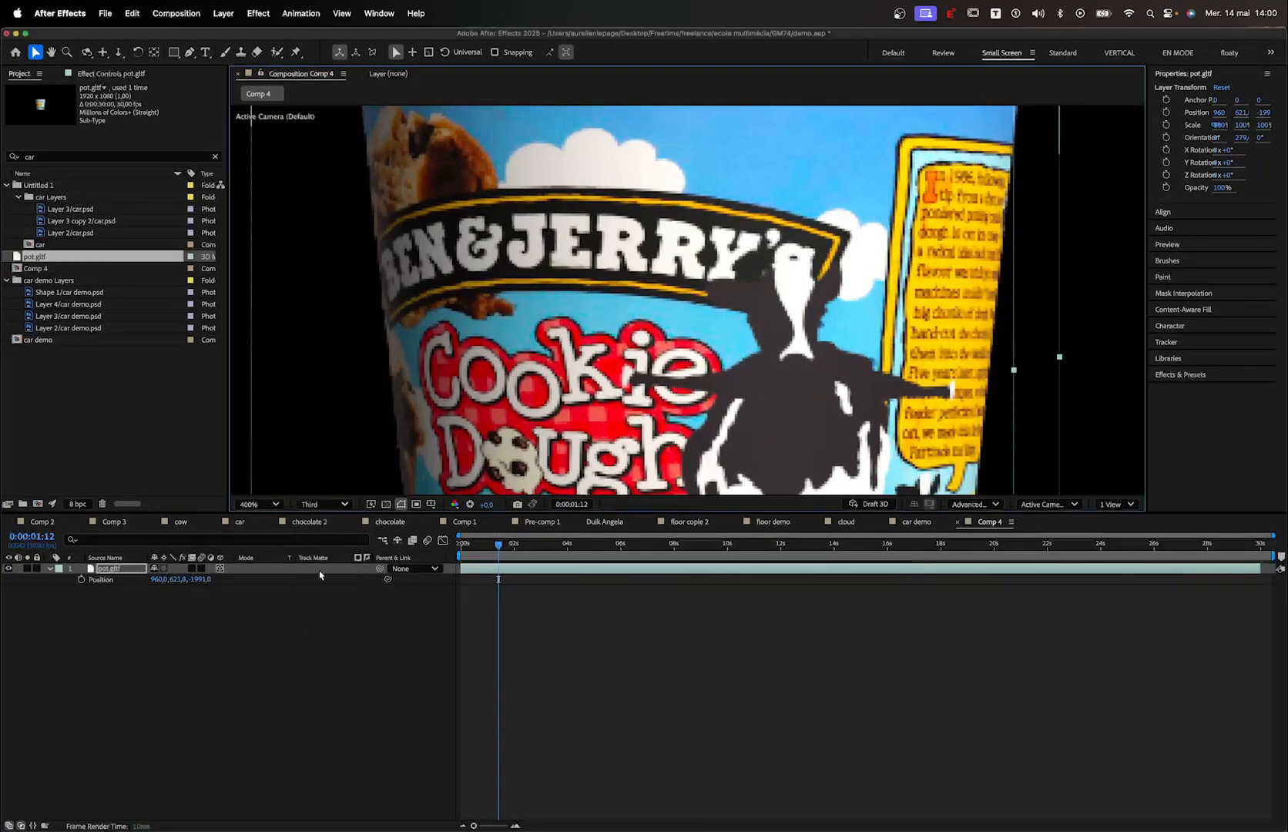
click(319, 506)
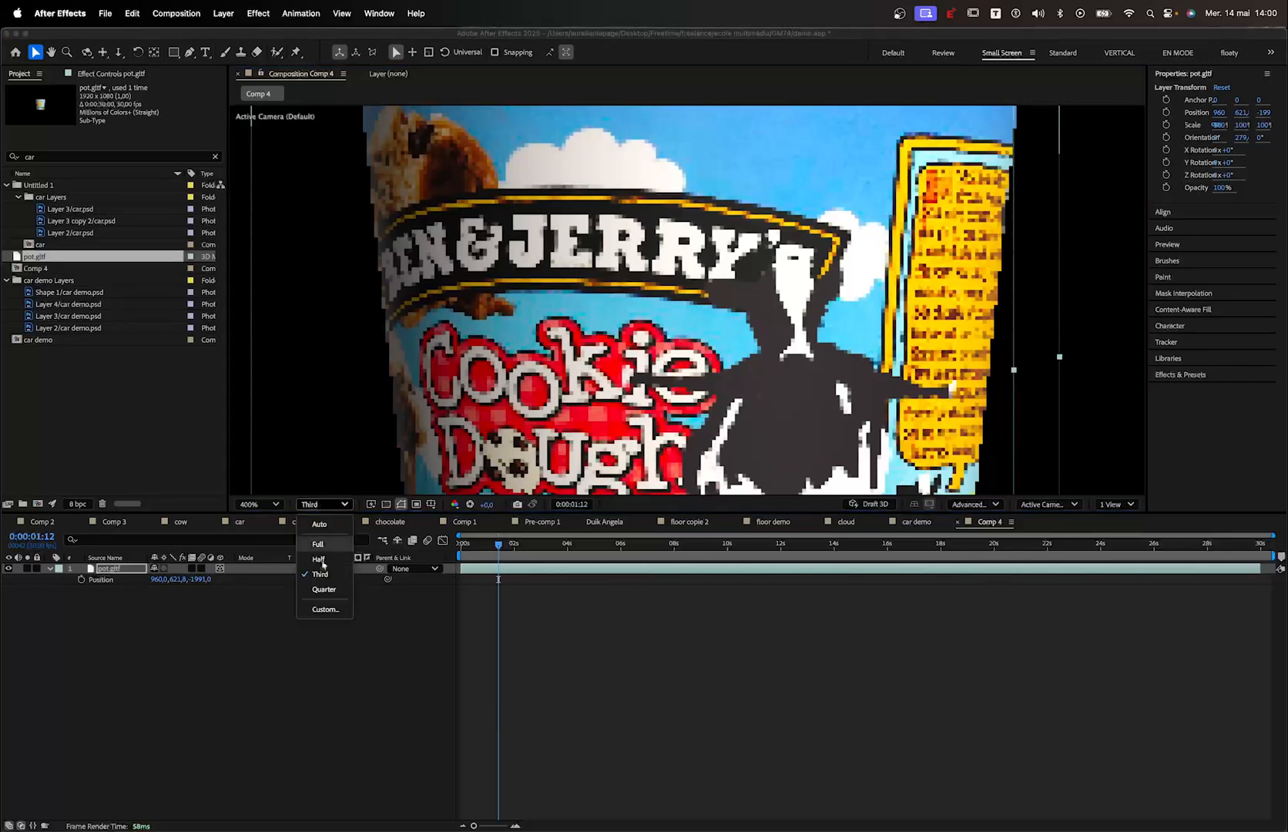
click(325, 591)
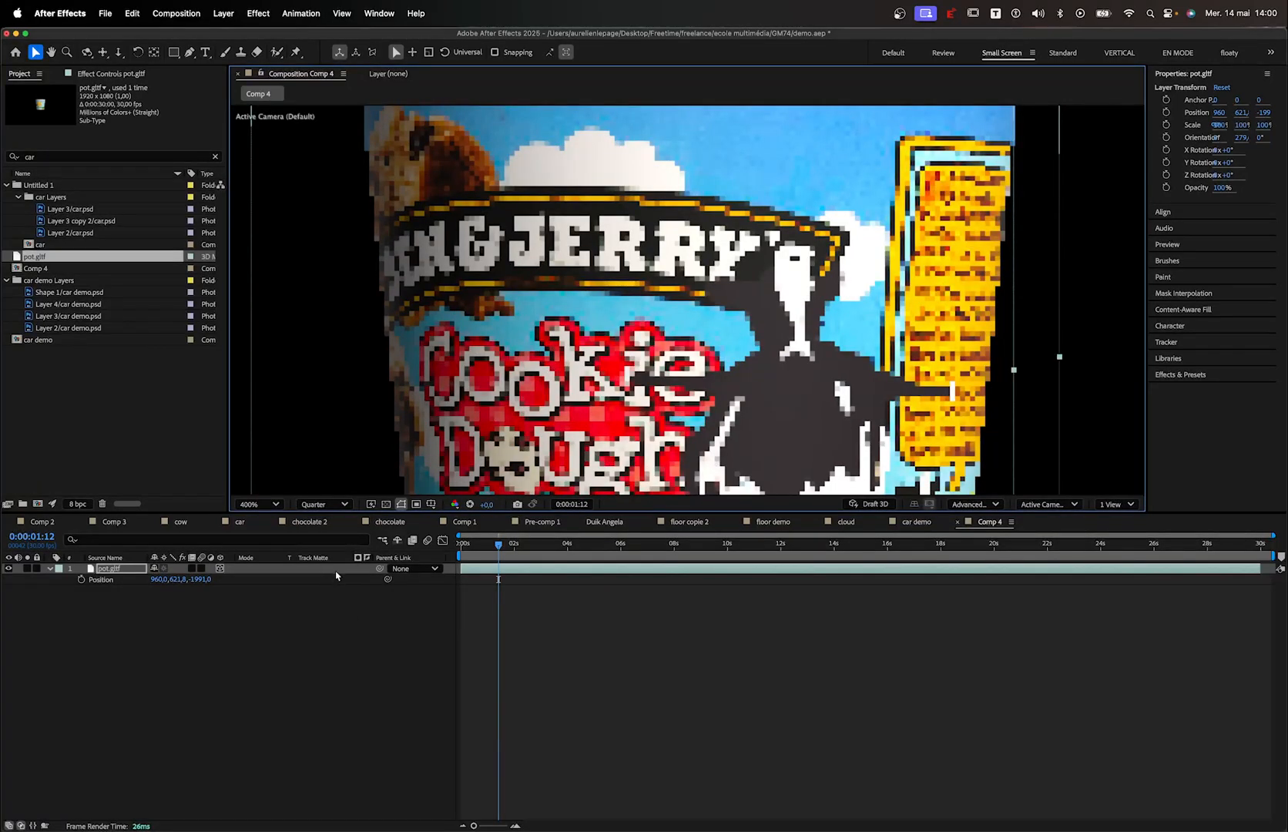
drag(498, 544, 482, 547)
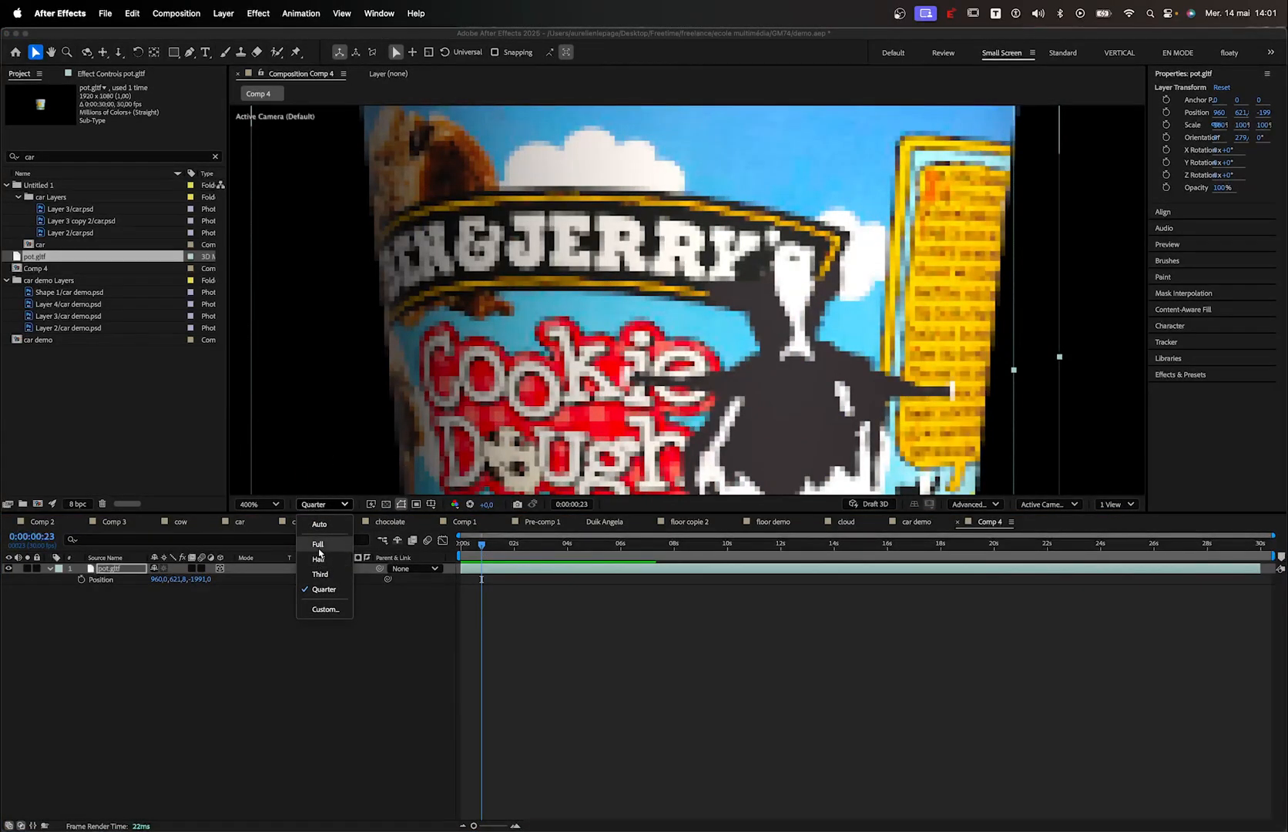
click(318, 545)
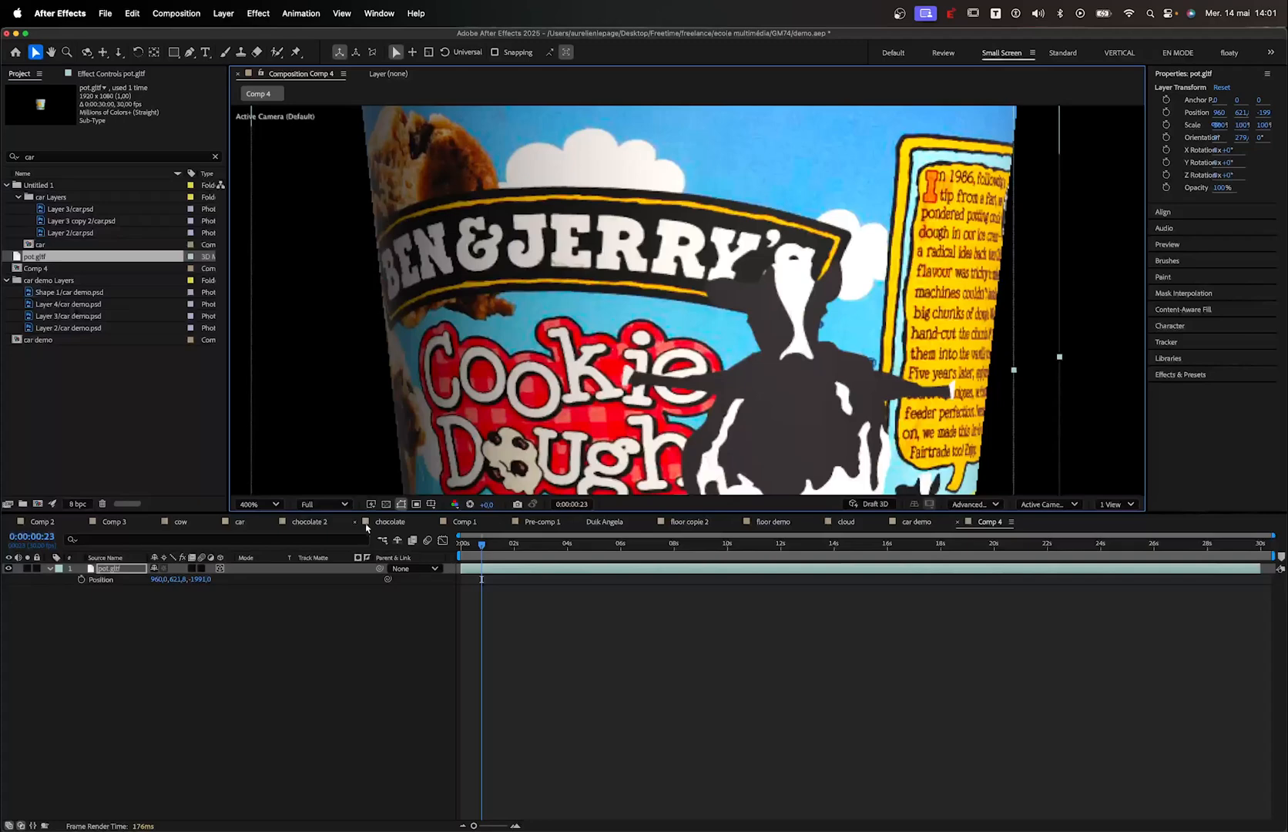
Show the Fast Previews options, keeping Off (Final Quality)
click(372, 505)
click(372, 505)
click(372, 506)
click(372, 505)
click(373, 506)
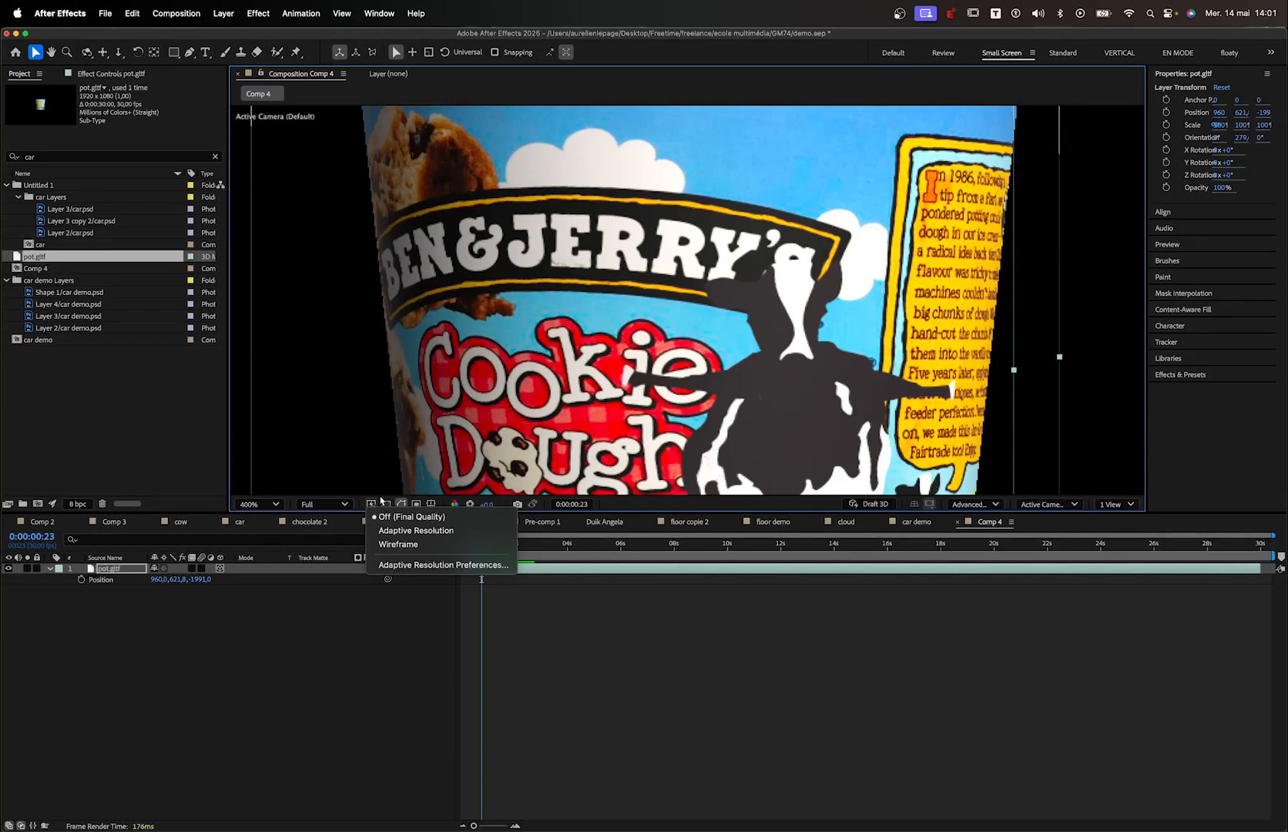
click(383, 504)
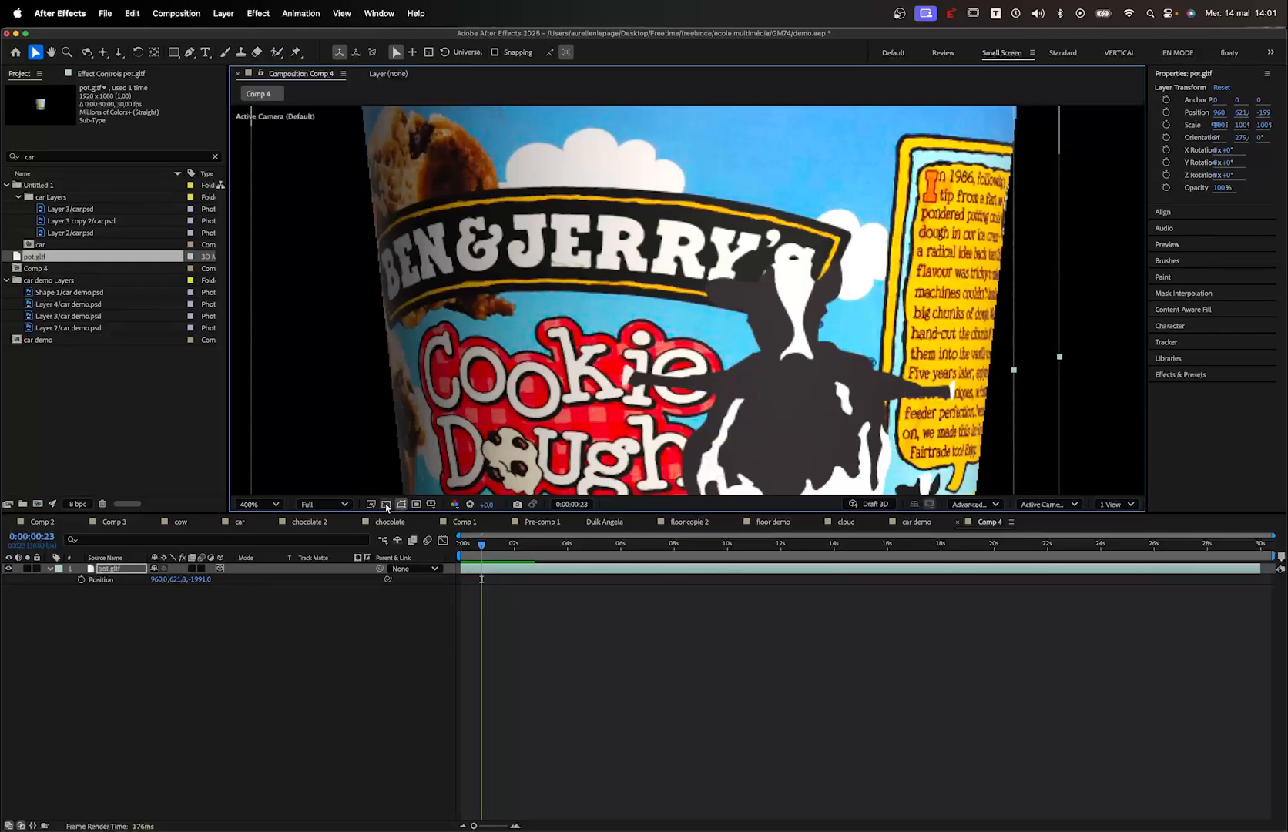
Change Comp 4's background color to red (FF0000) in its composition settings
key(slash)
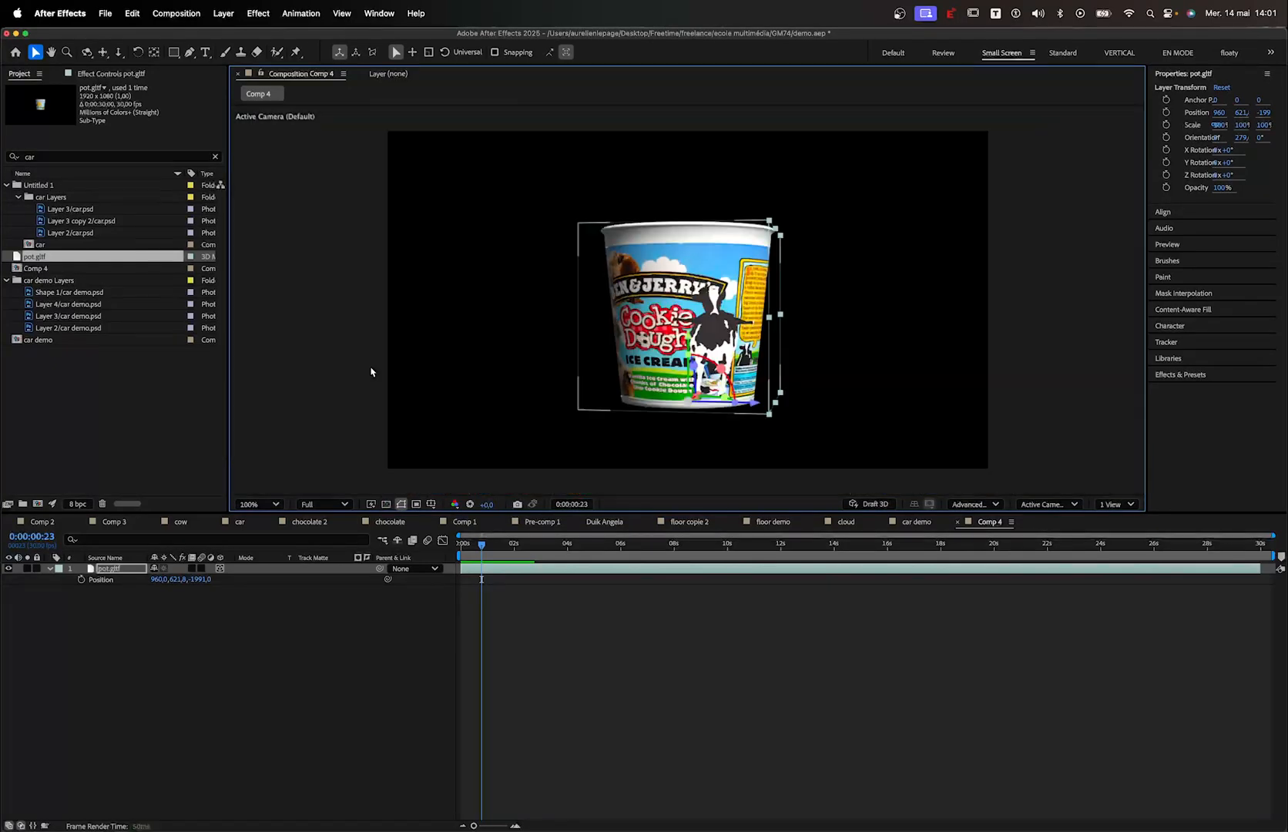
right_click(338, 323)
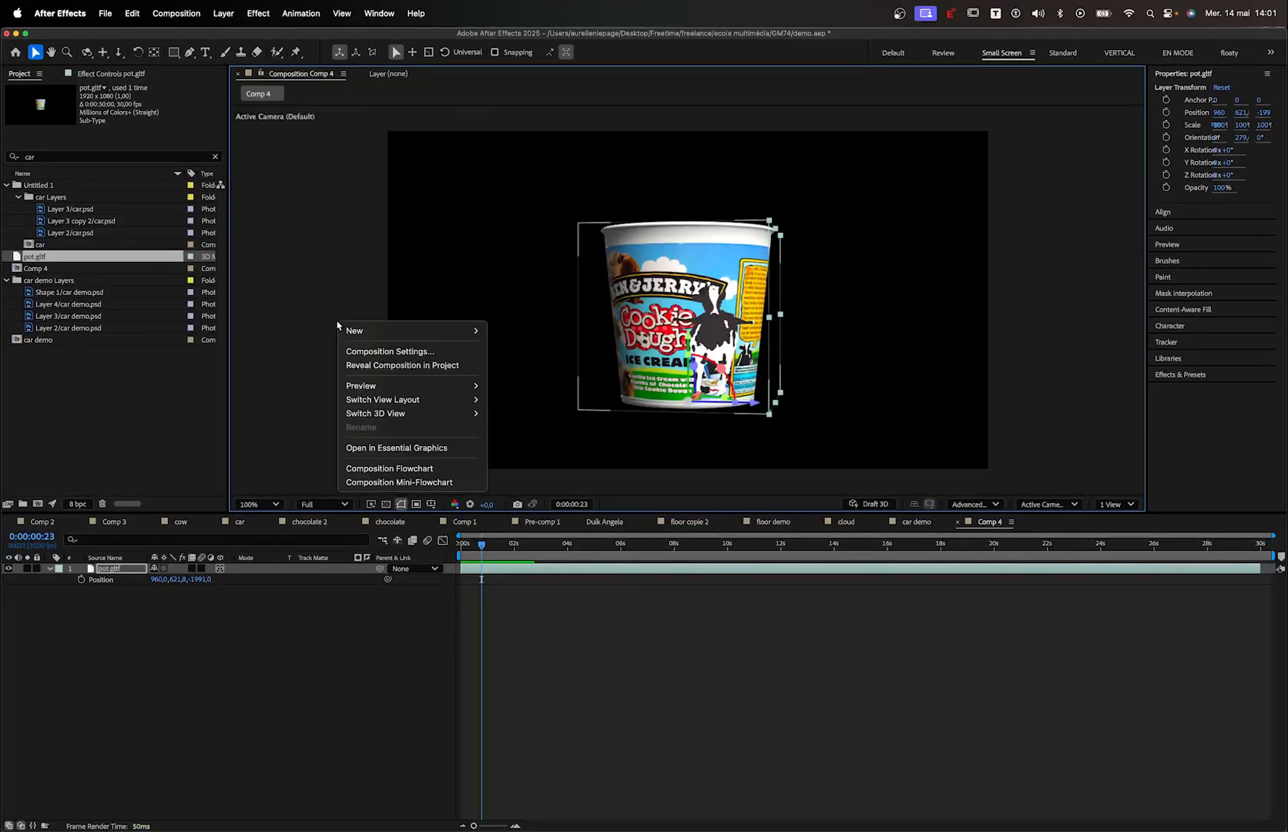
click(368, 351)
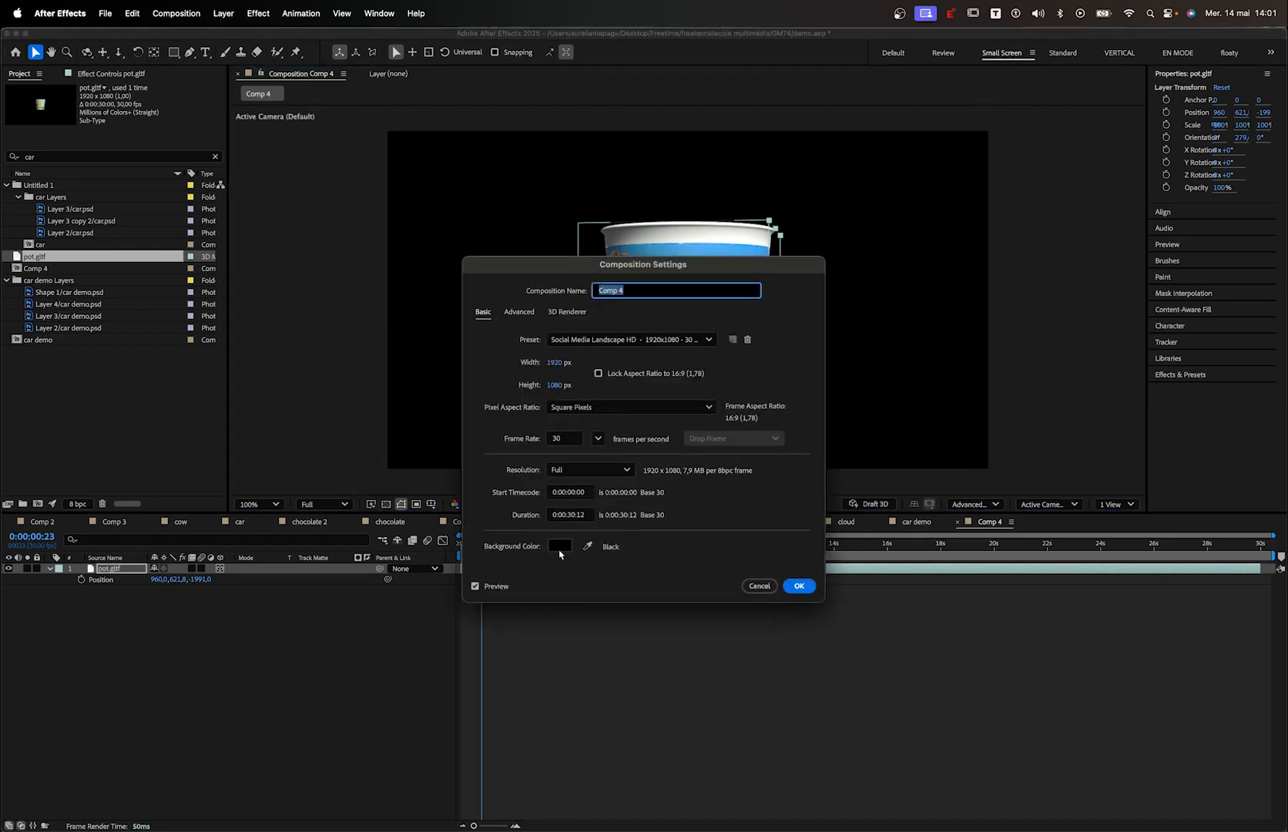
click(560, 546)
drag(624, 372, 660, 339)
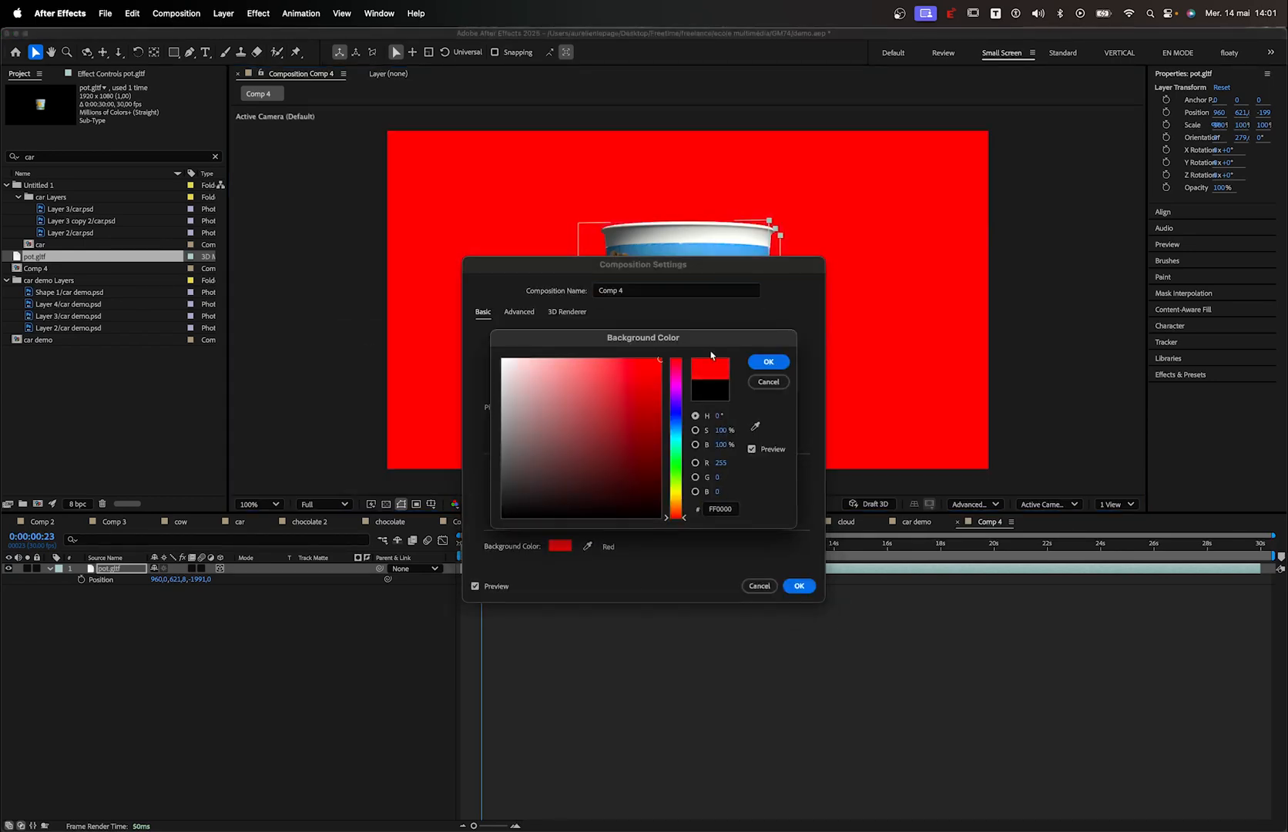
click(766, 363)
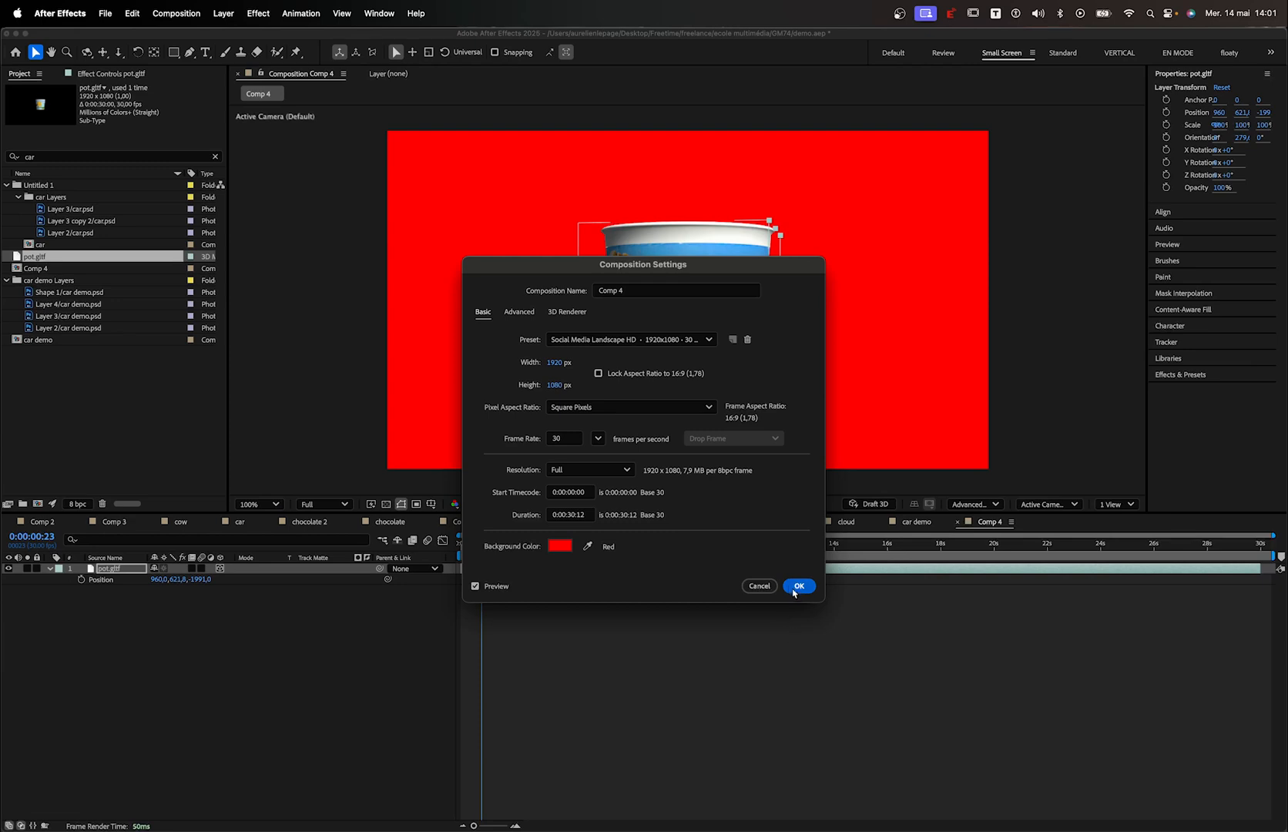
click(798, 585)
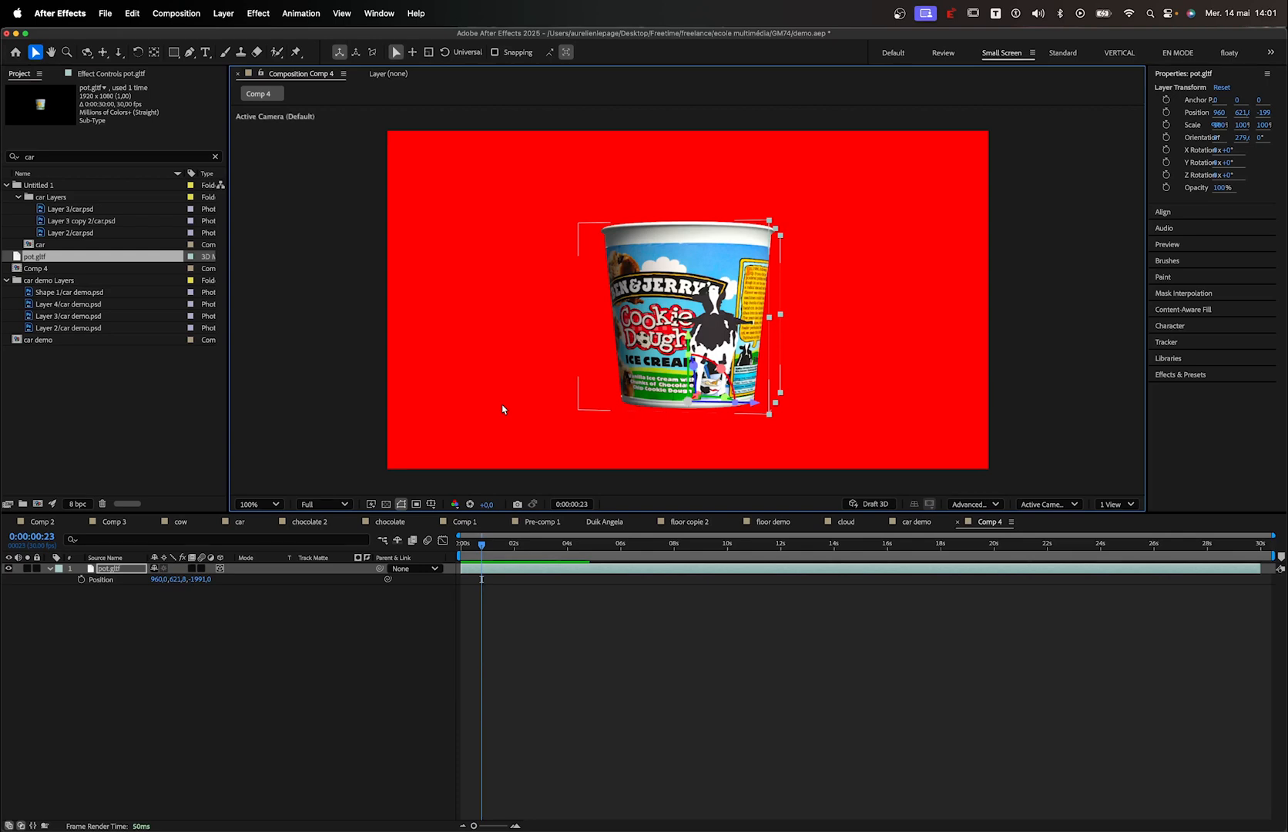
Rename Comp 4 as "pot master" in its composition settings
right_click(226, 626)
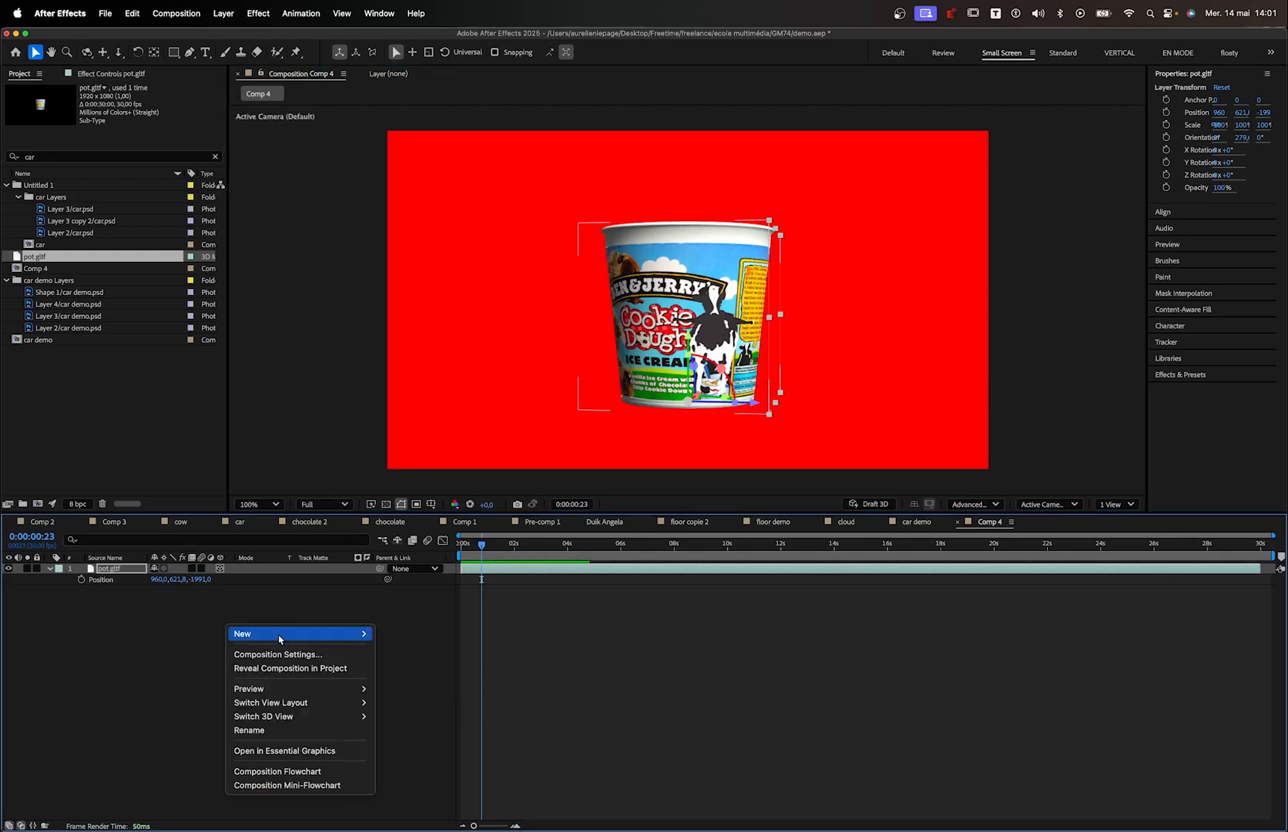
click(275, 656)
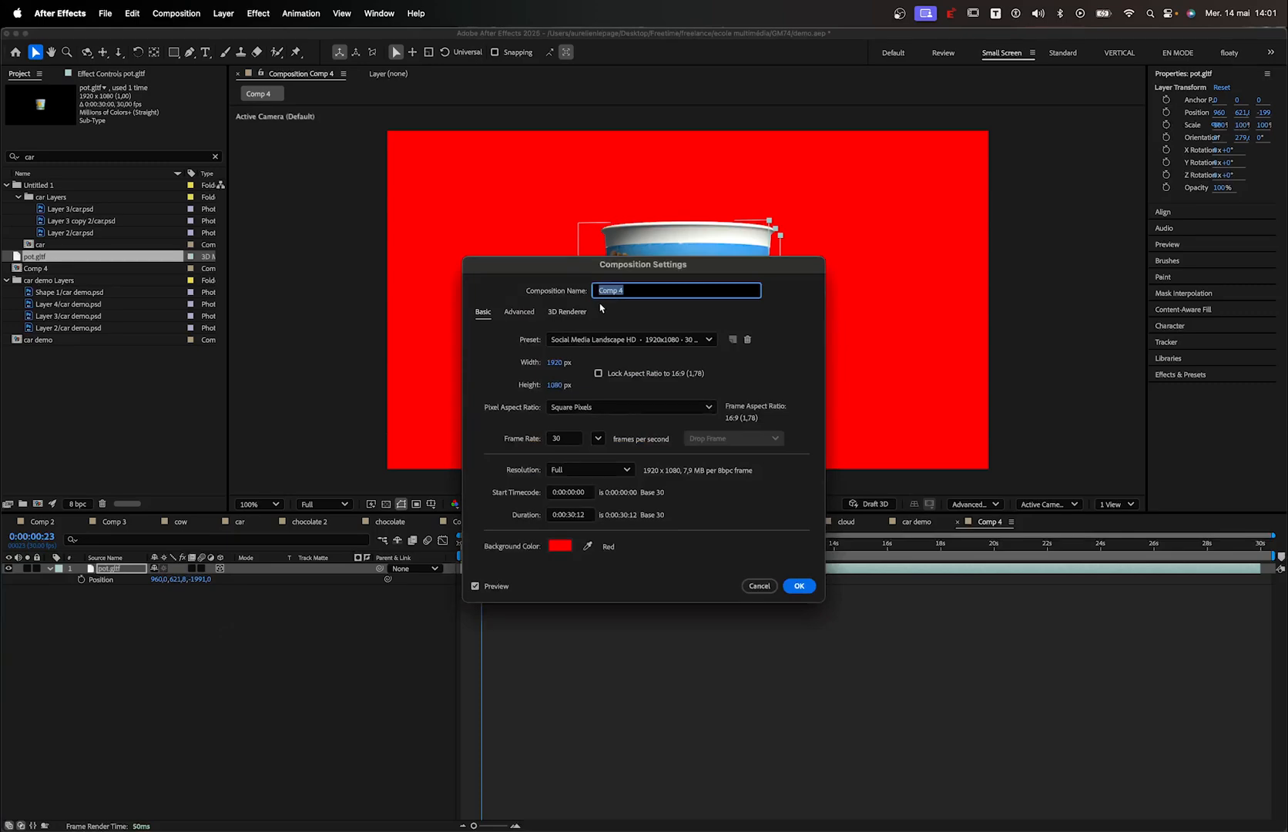
text(pot master)
click(799, 587)
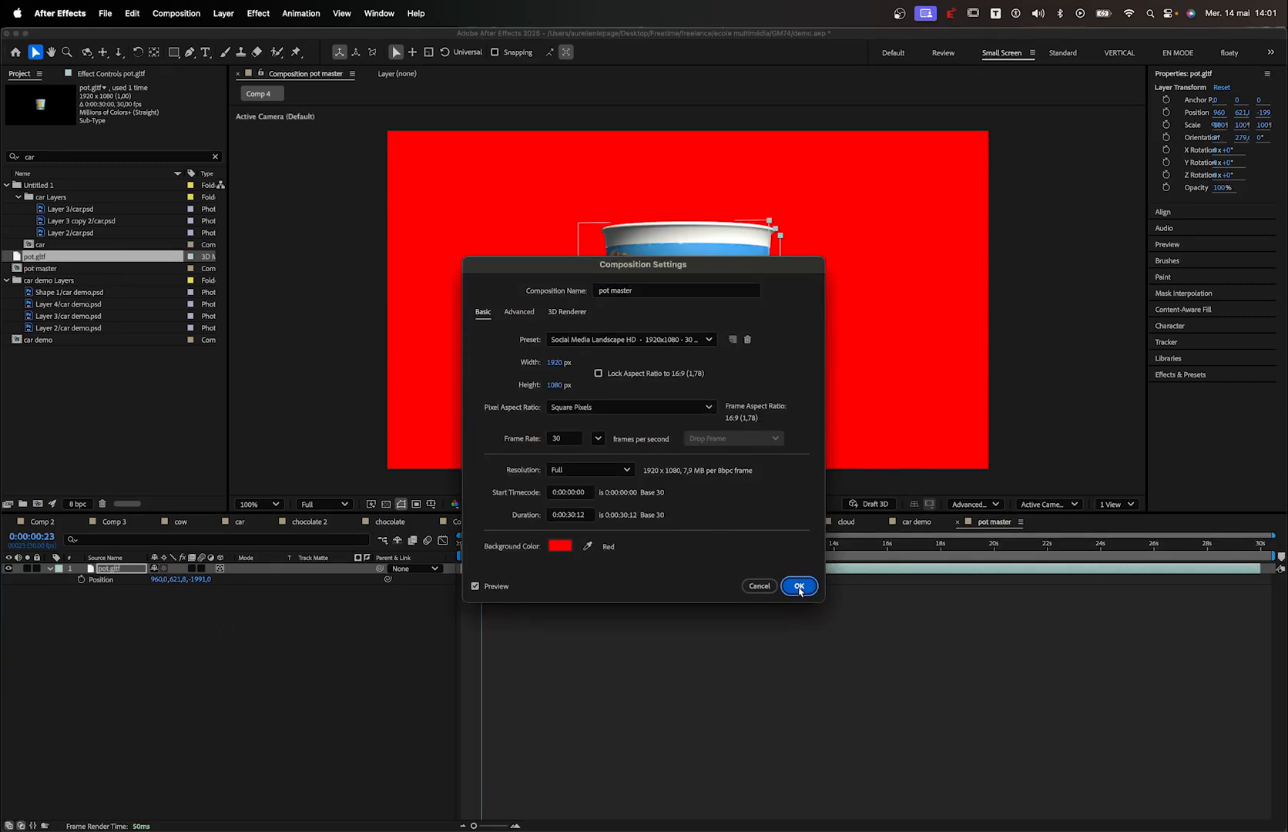
Open the car demo composition and clear the "car" filter from the project search
click(919, 524)
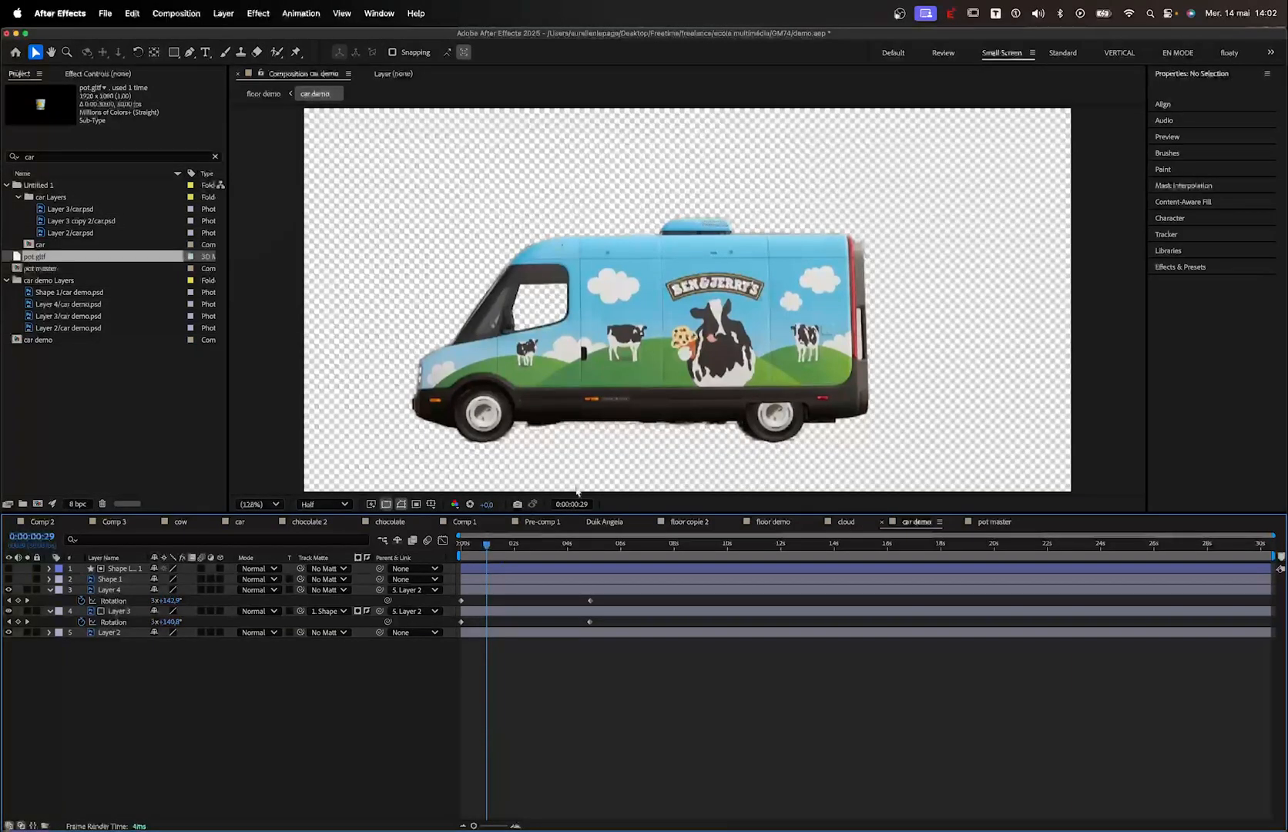
click(42, 155)
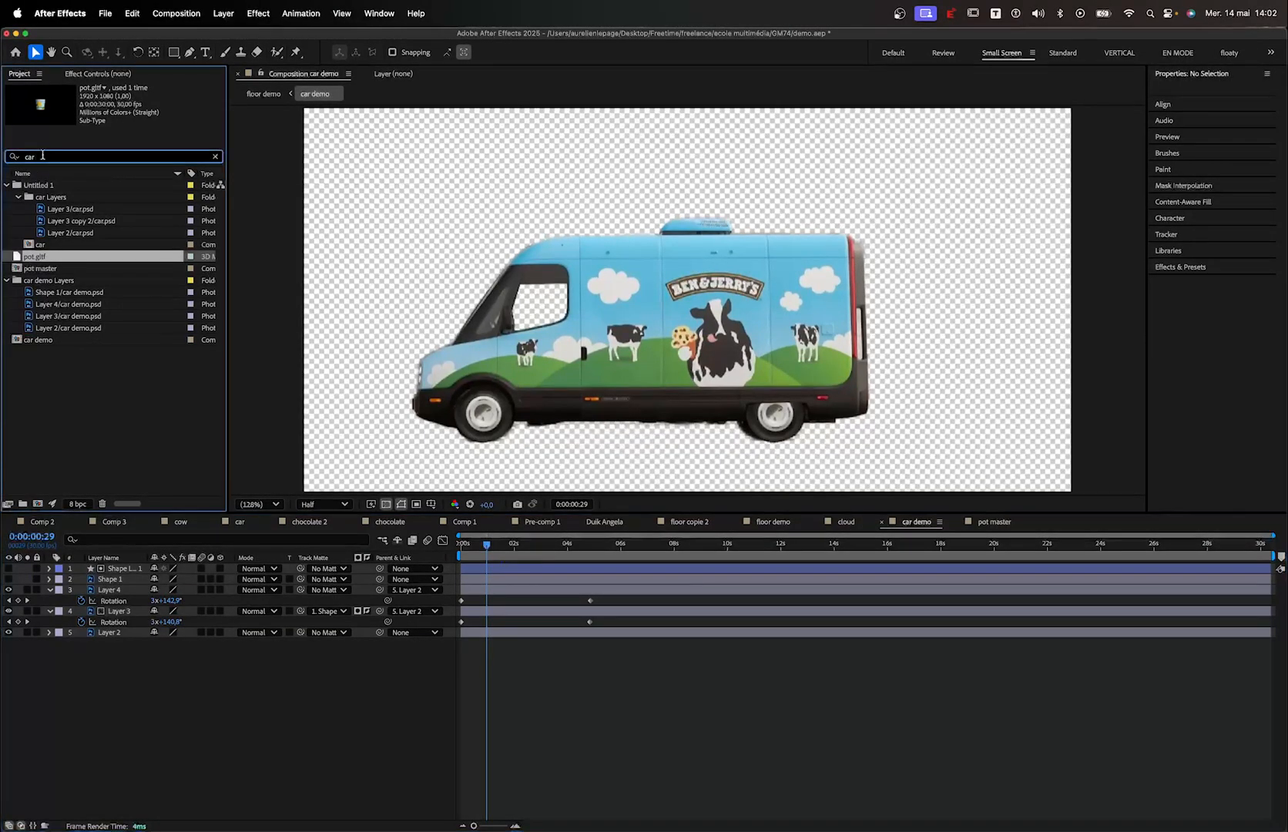
mouse_move(2, 154)
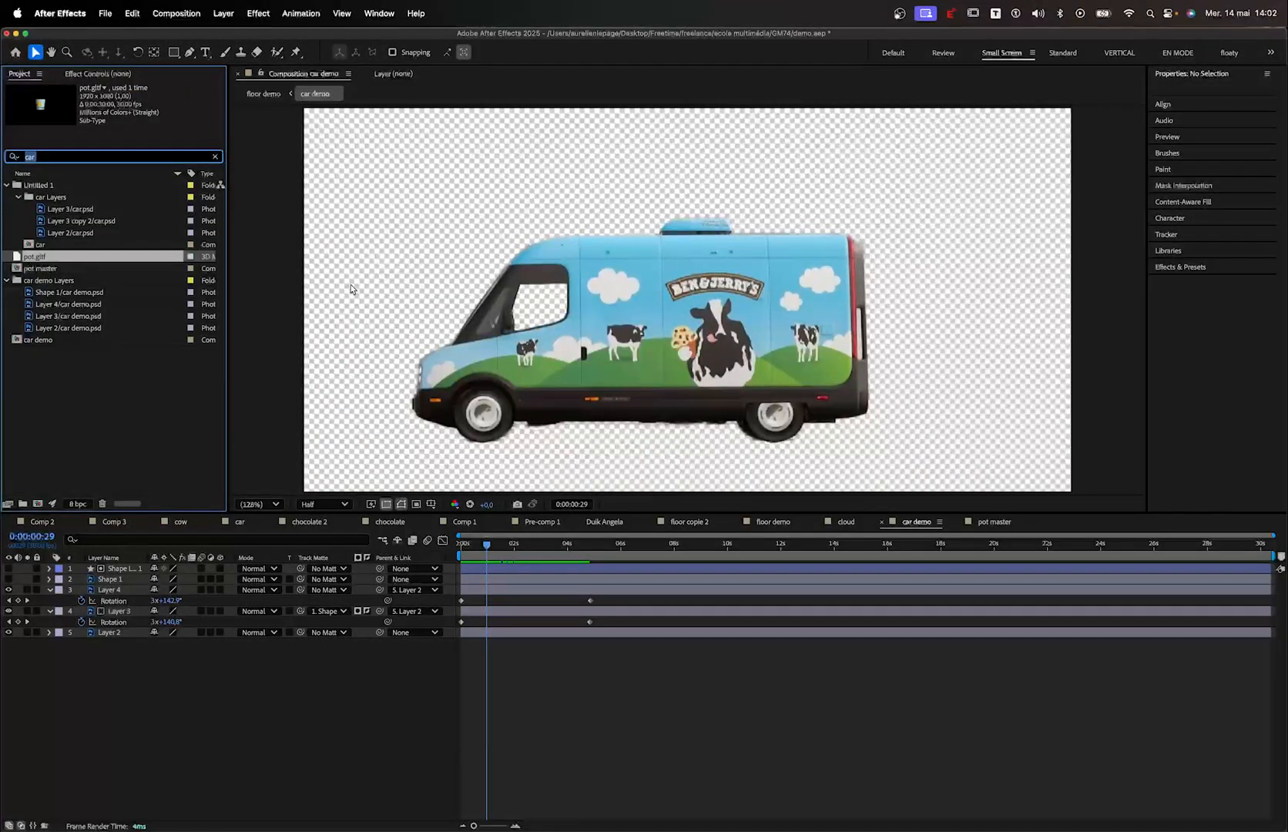
key(BackSpace)
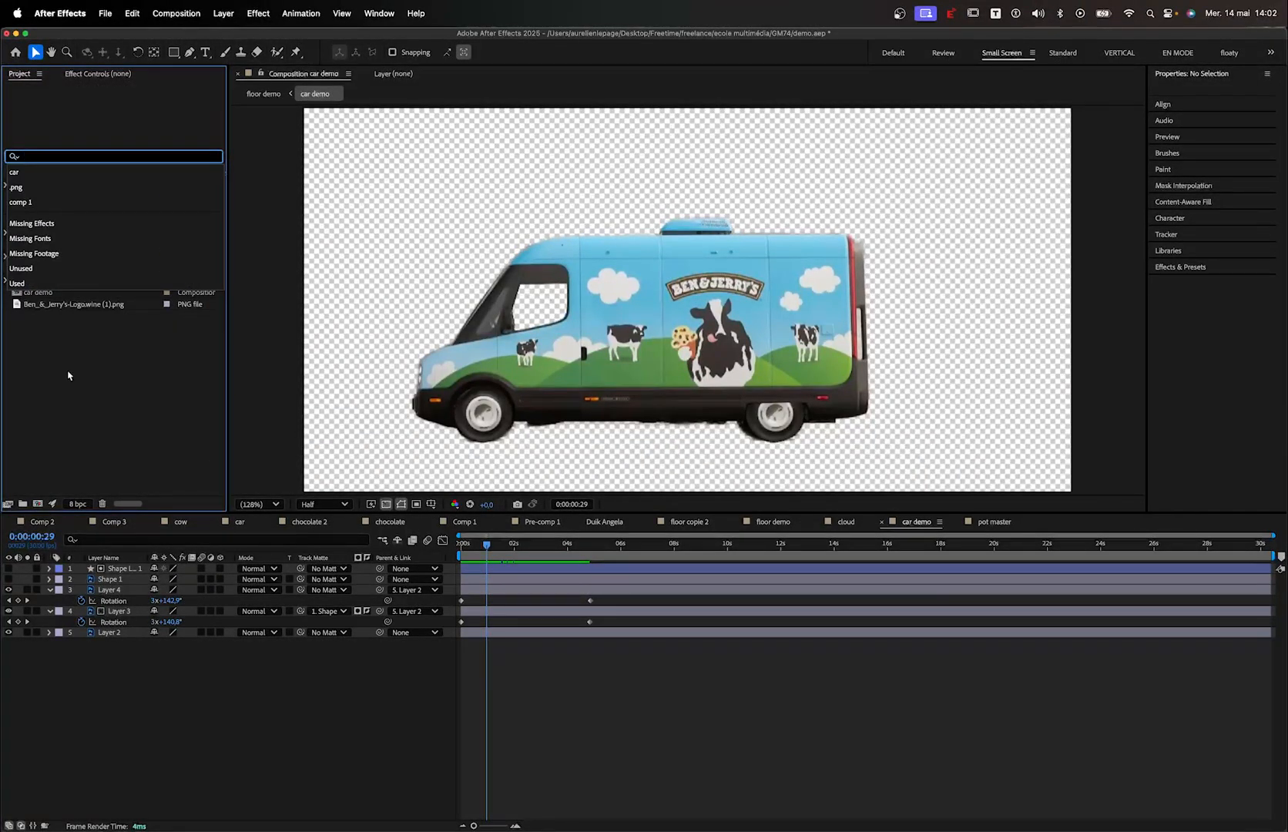
click(71, 325)
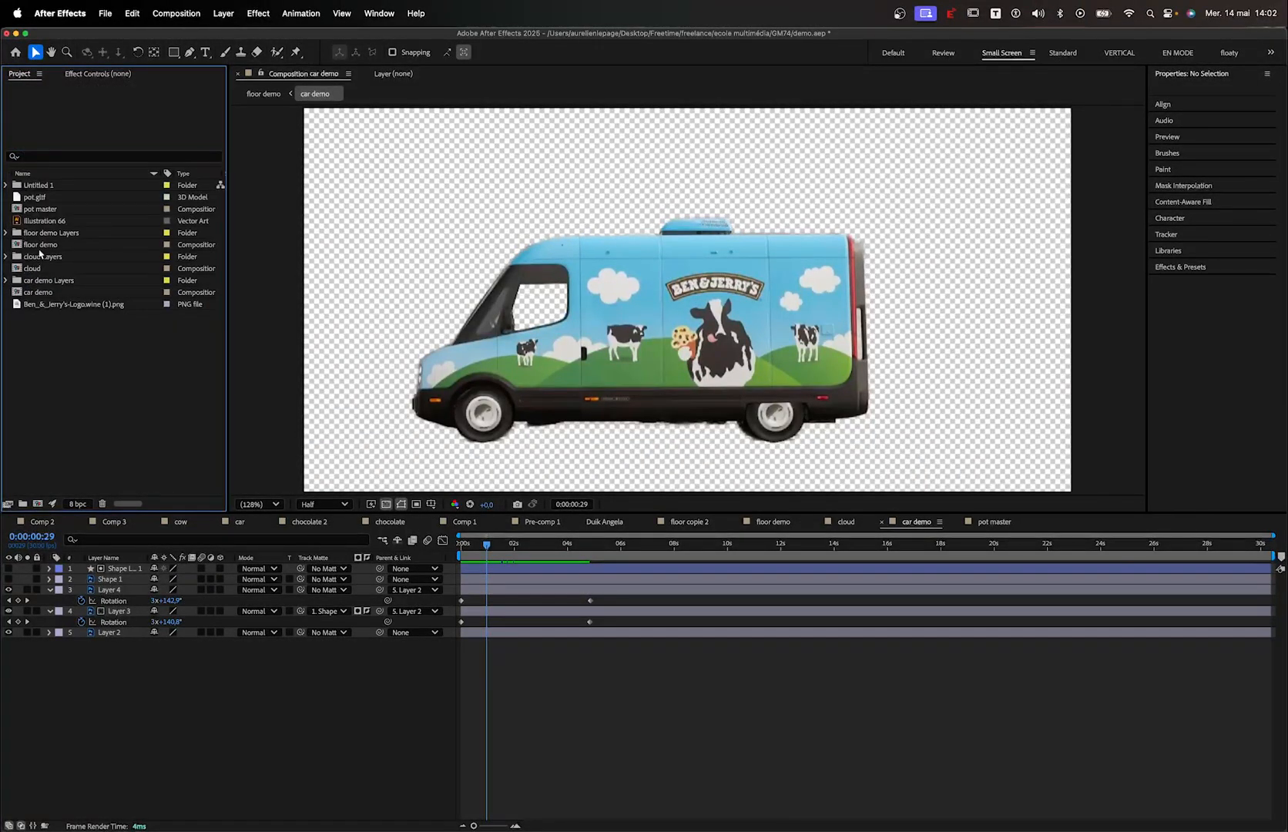
Add the pot master composition as the top layer of car demo and move it over the van's rear, to about position 1339, 512
click(44, 210)
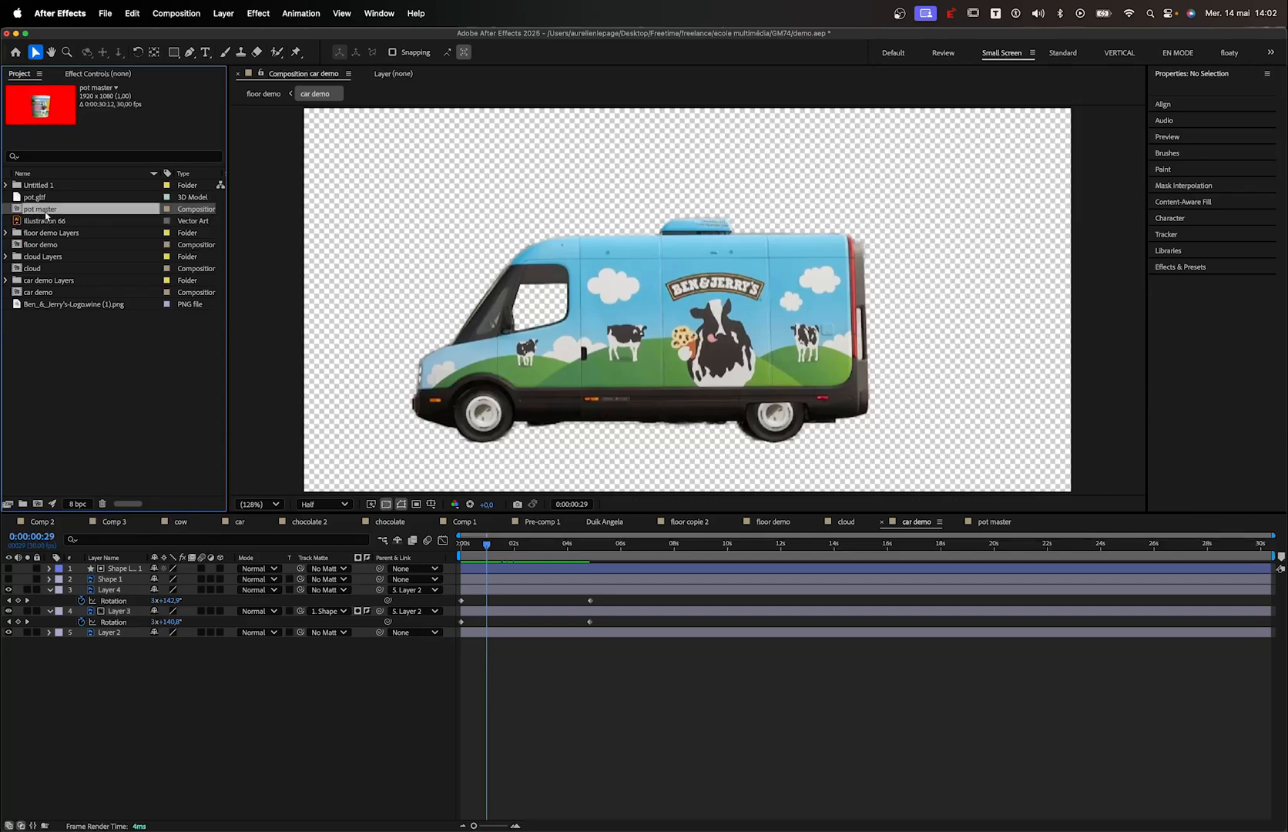
drag(40, 214, 141, 572)
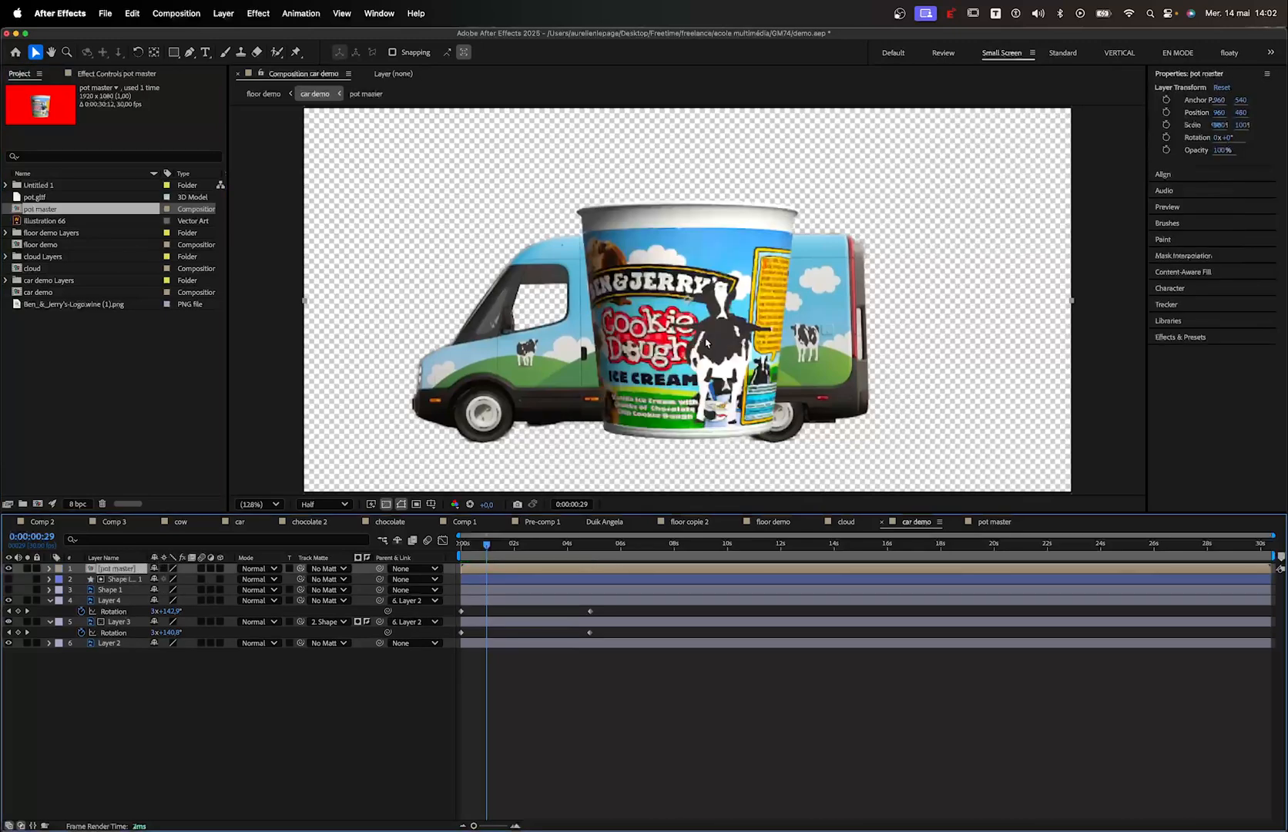
drag(712, 354, 811, 357)
key(Return)
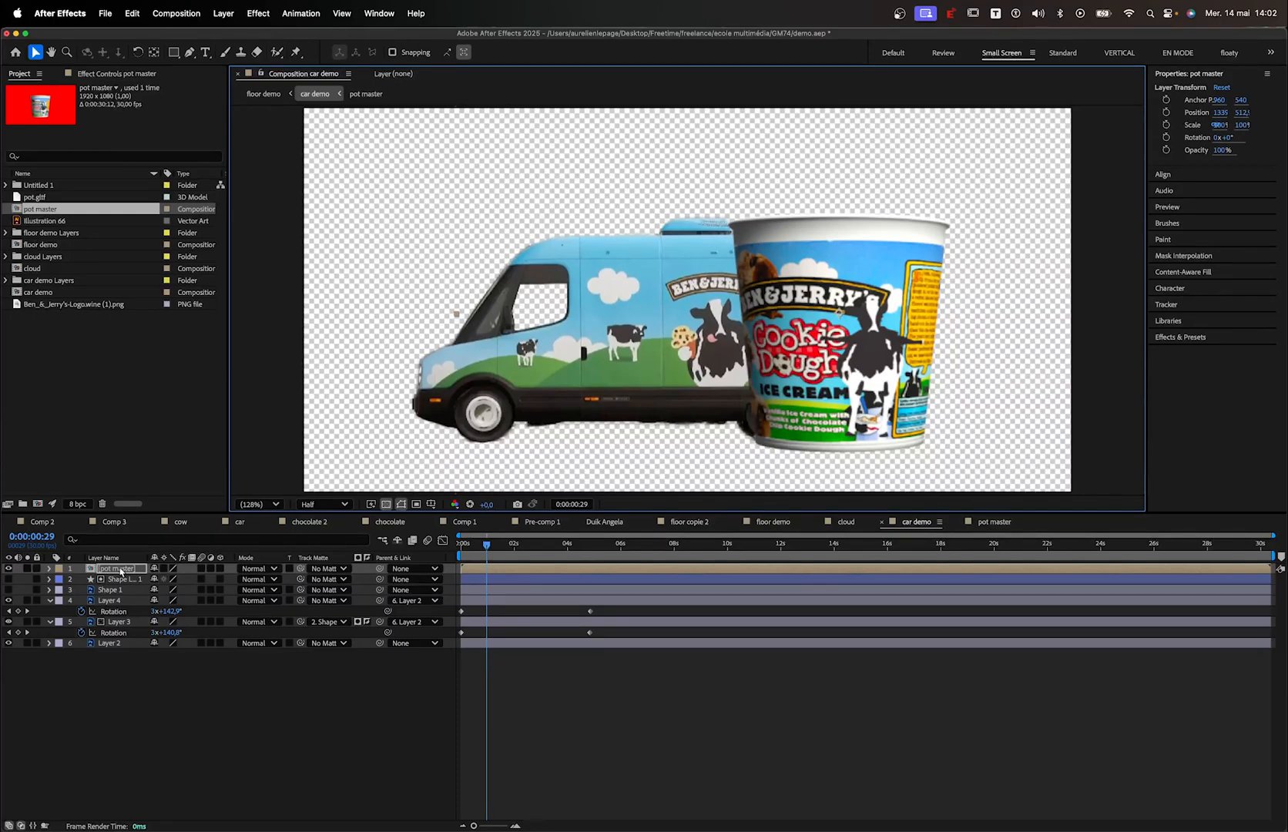
Open the pot master composition from its layer, turn on the transparency grid, and toggle mask and shape path visibility
double_click(121, 572)
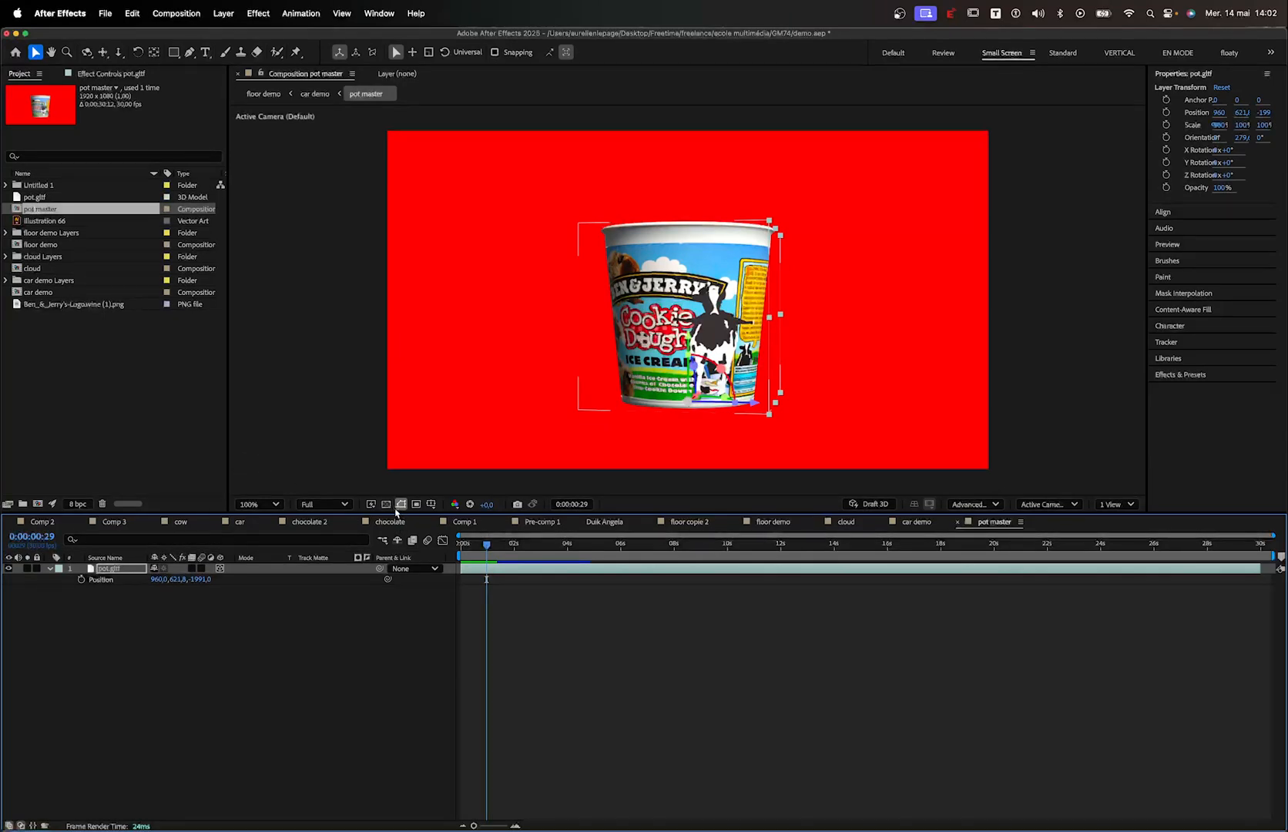
click(387, 506)
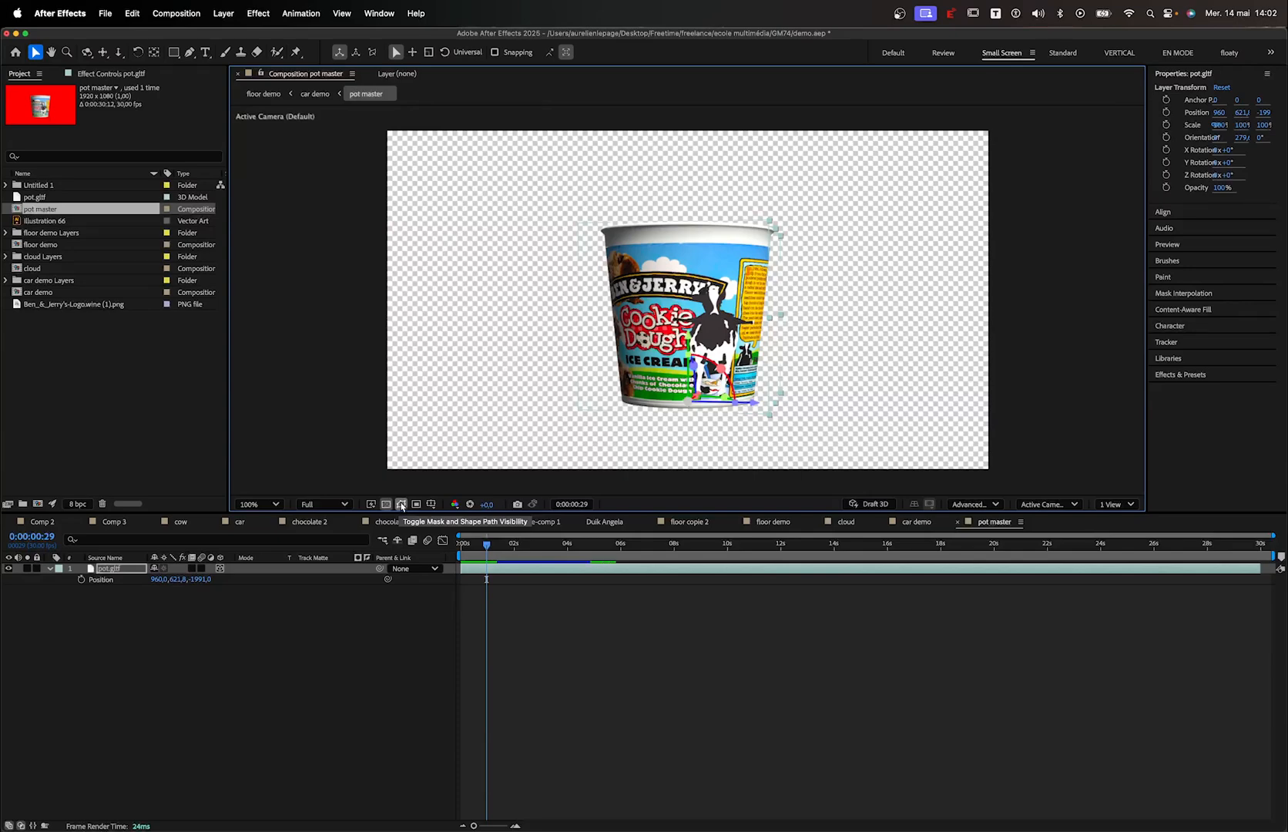
click(402, 505)
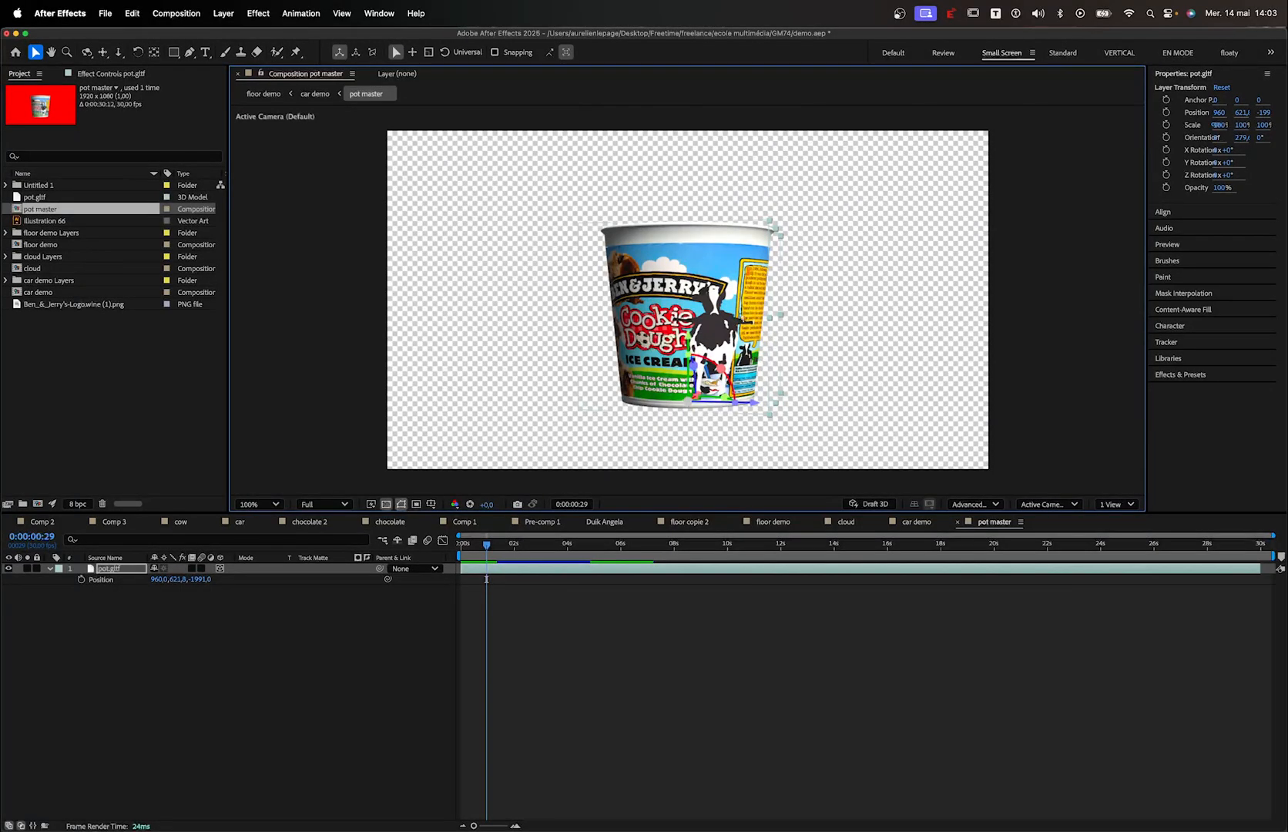
Draw a white rectangle shape about 183 by 141 px beside the pot in pot master
scroll(678, 291, up, 3)
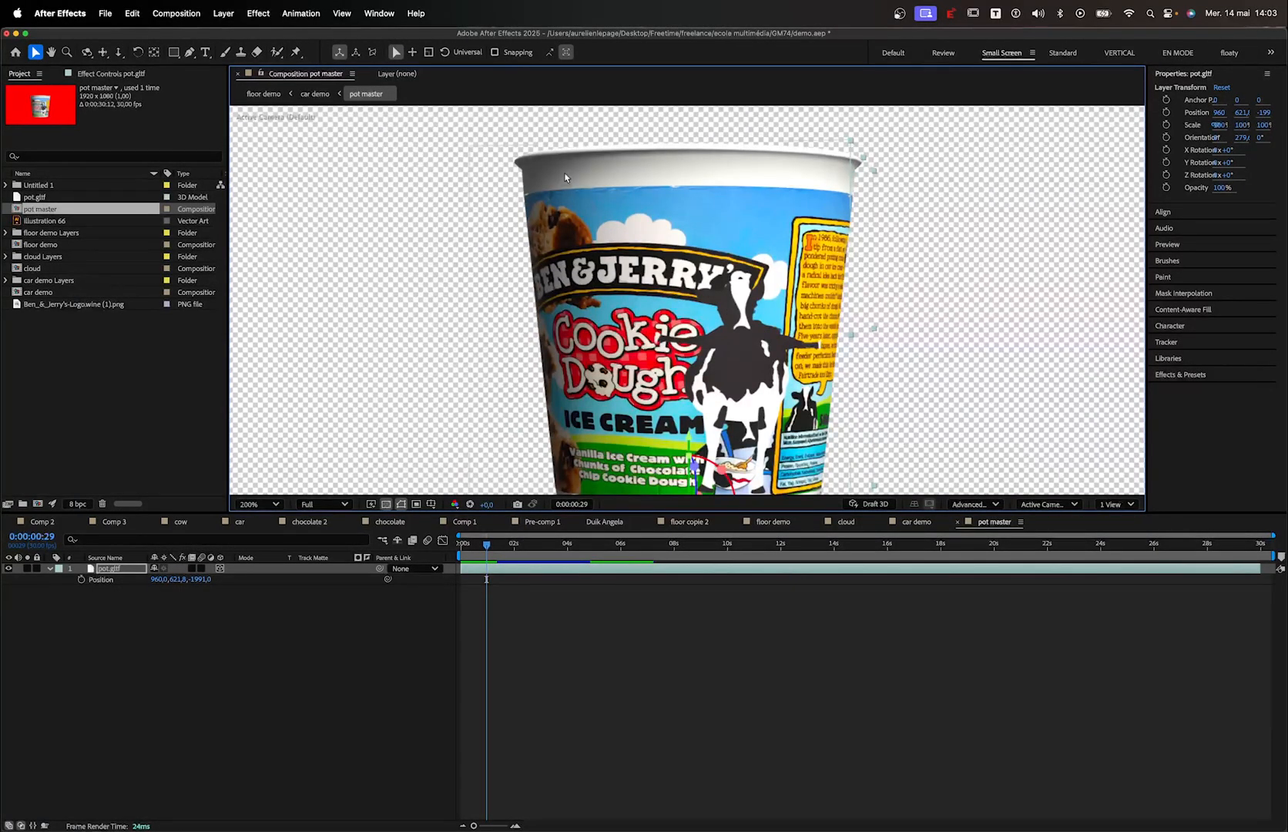
click(245, 667)
key(q)
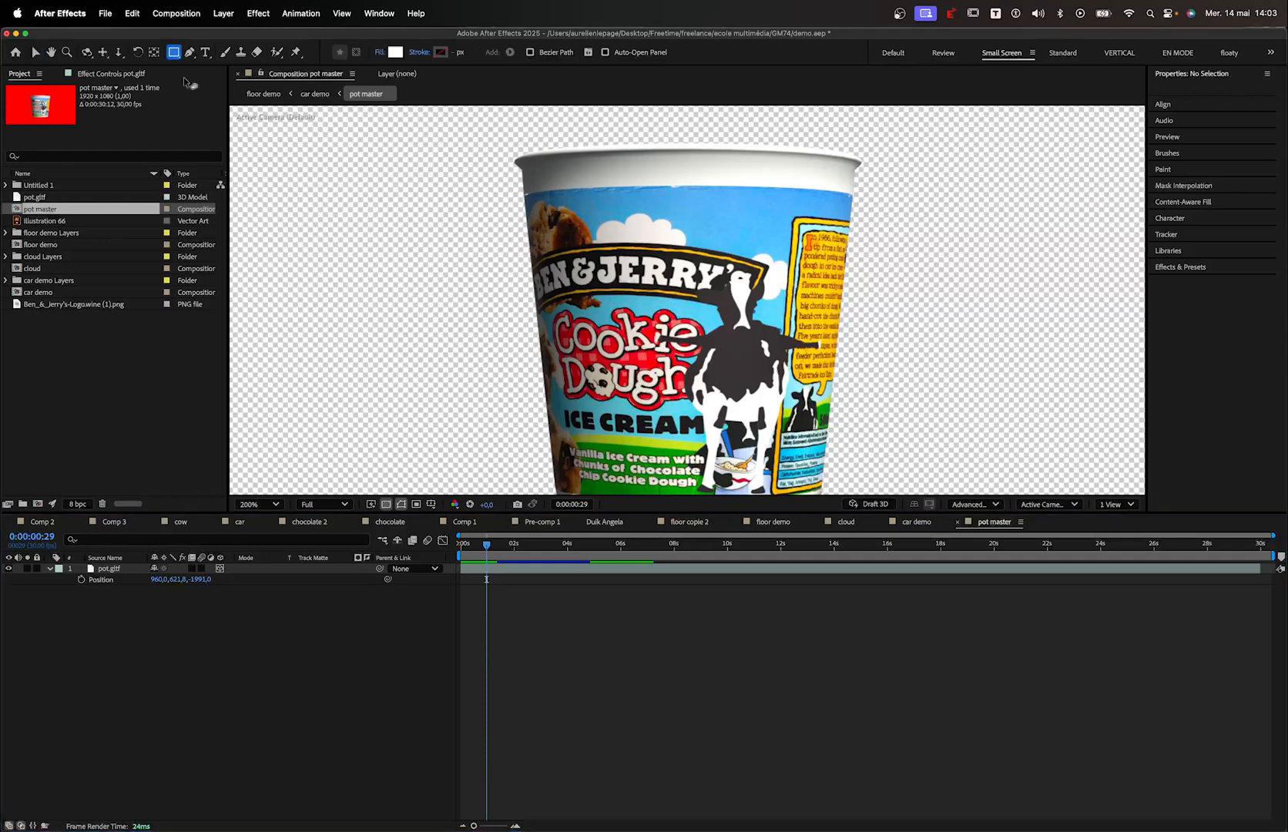
drag(330, 240, 446, 329)
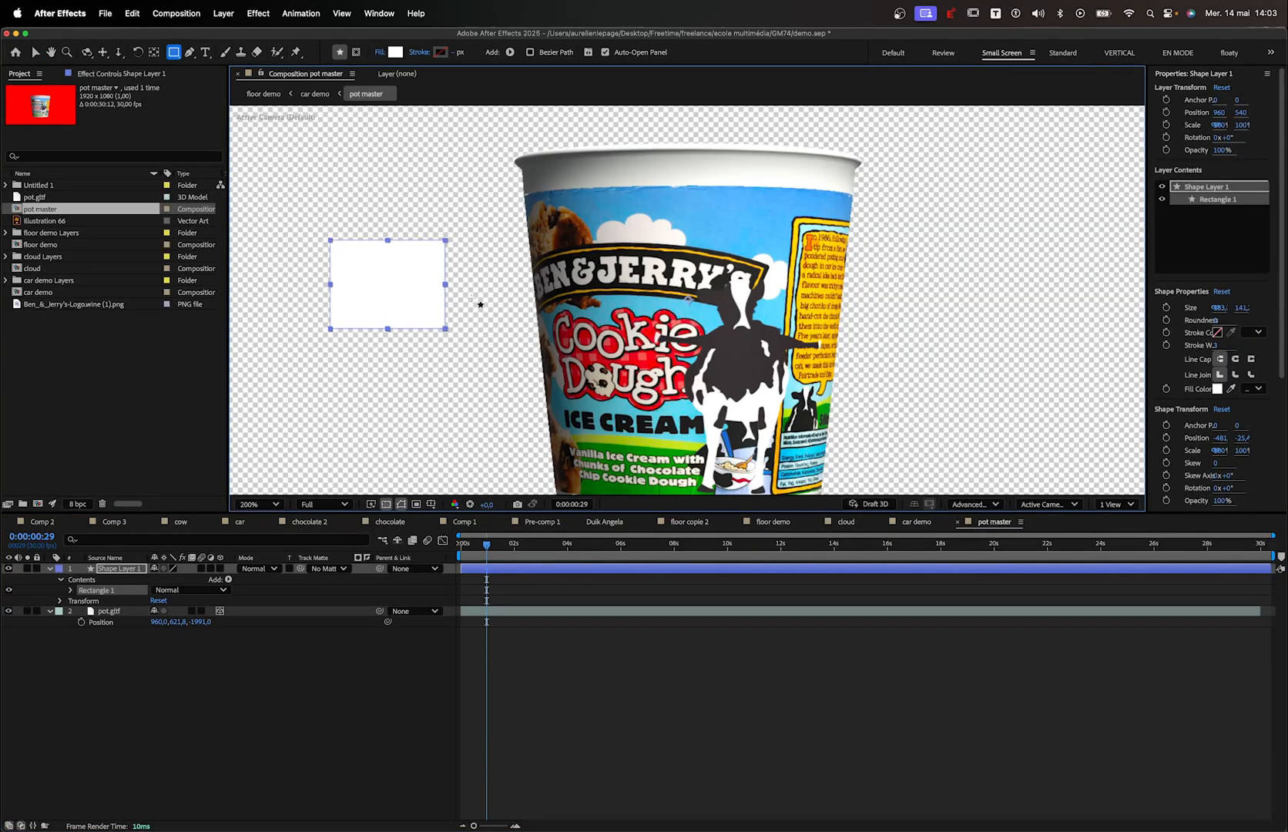
Hide the mask and shape paths and shift the white rectangle slightly, to about position 967, 556
click(401, 504)
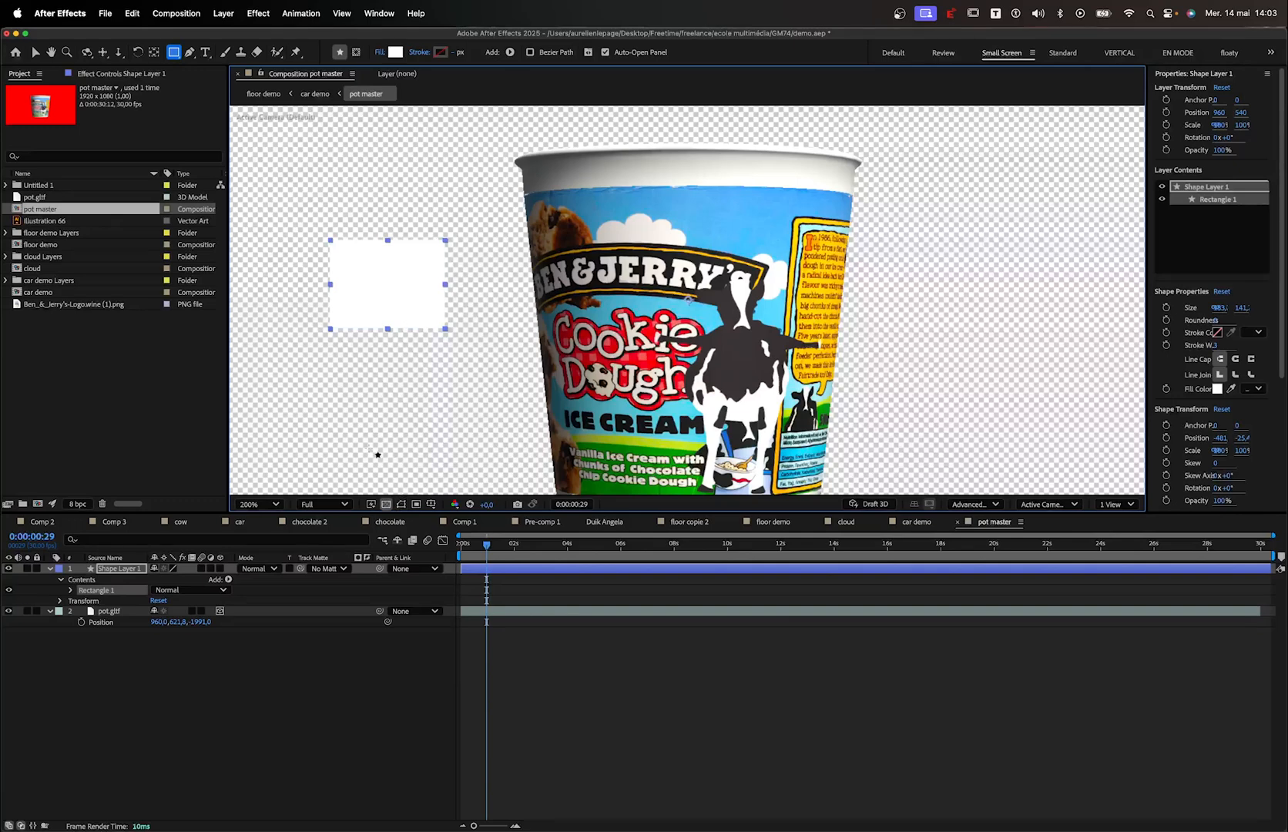
click(378, 455)
click(362, 339)
click(365, 328)
key(v)
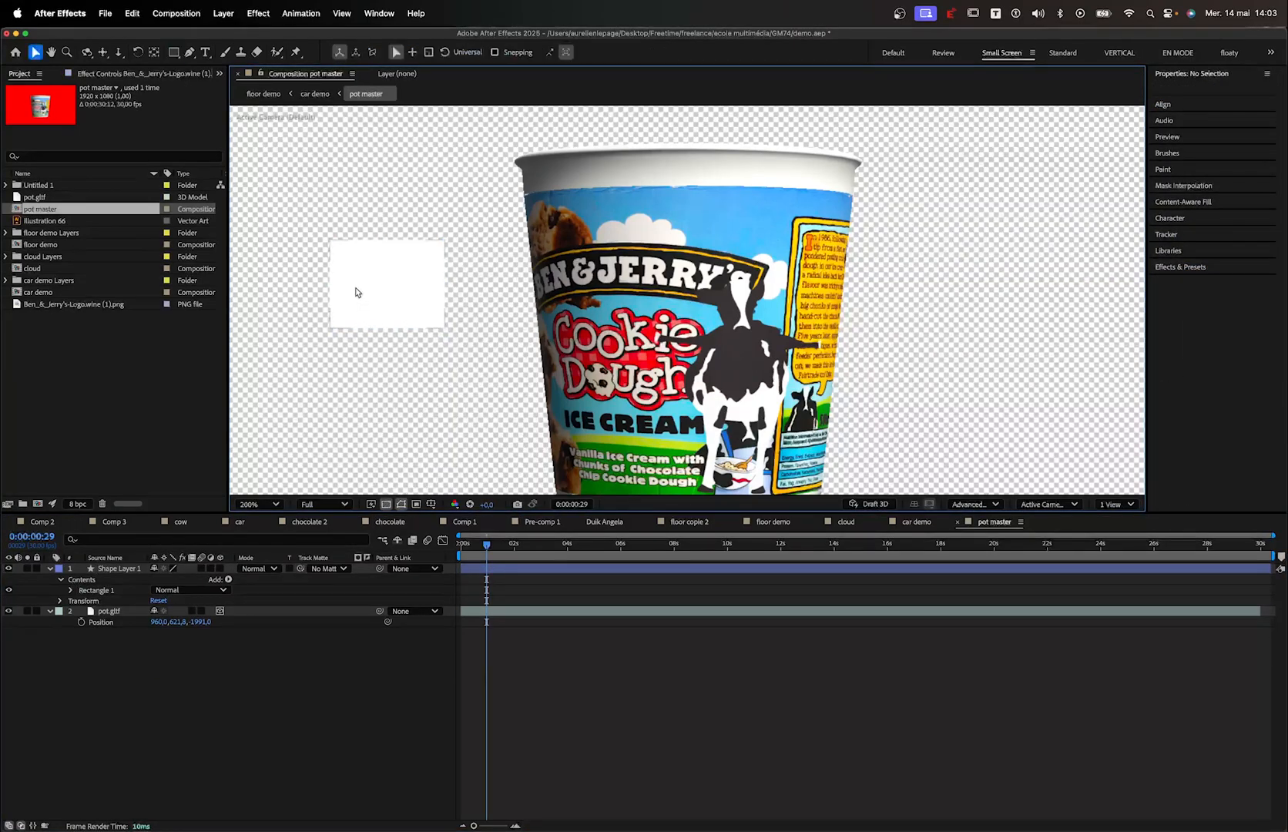
click(356, 292)
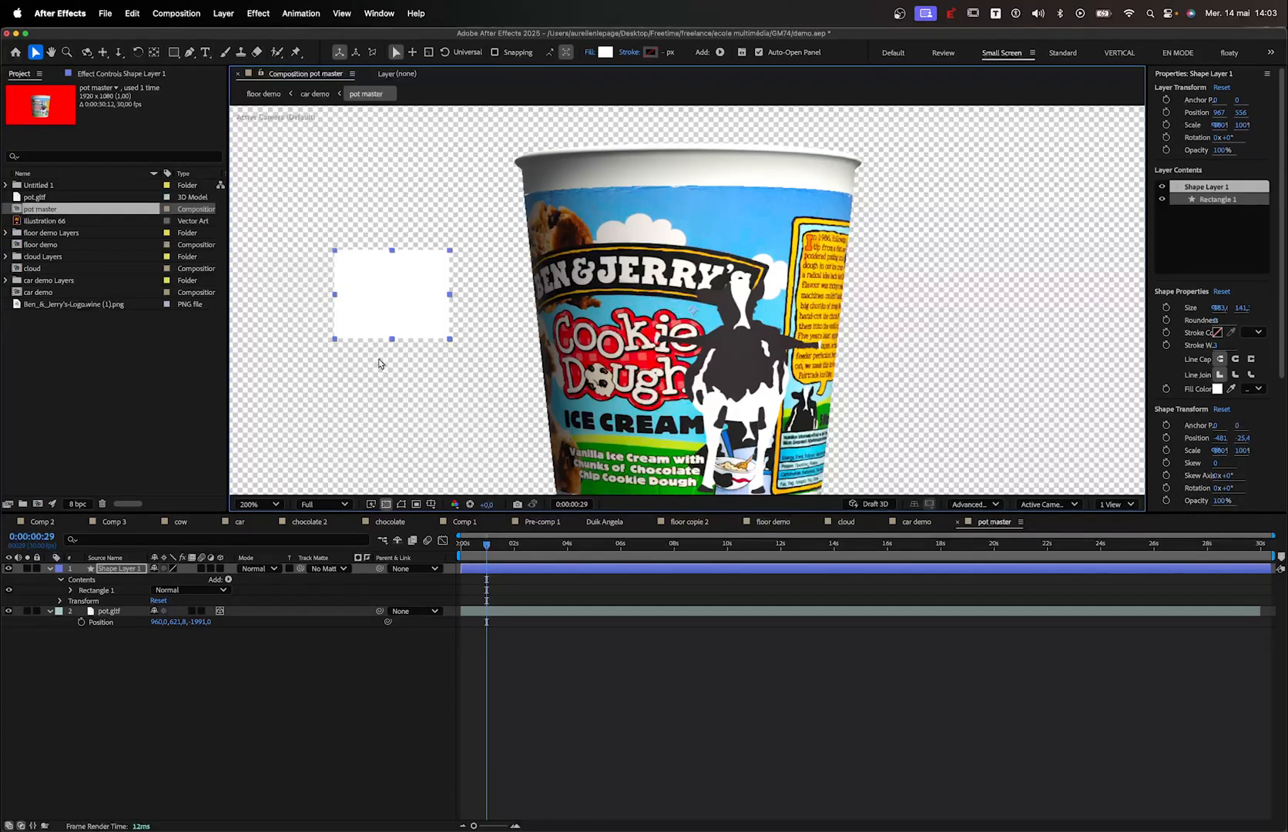
click(714, 282)
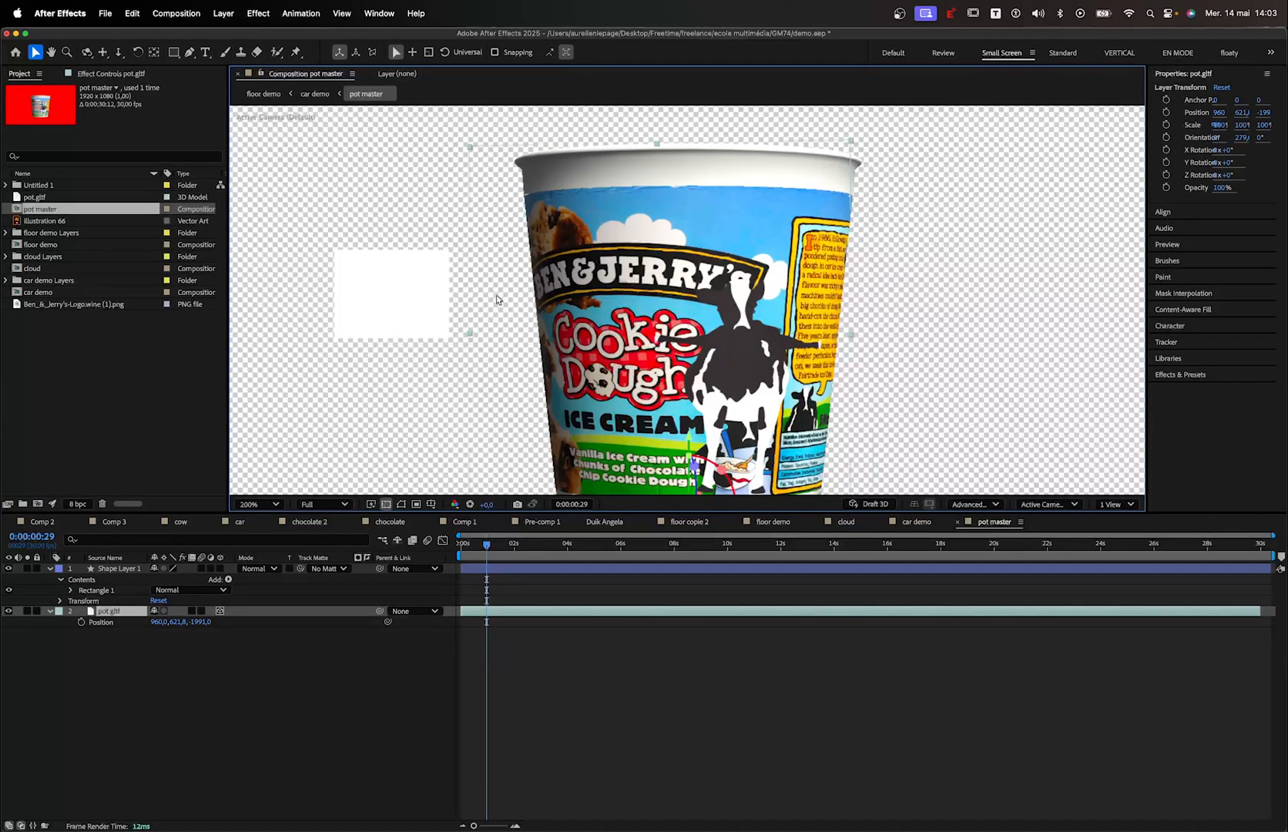
click(395, 293)
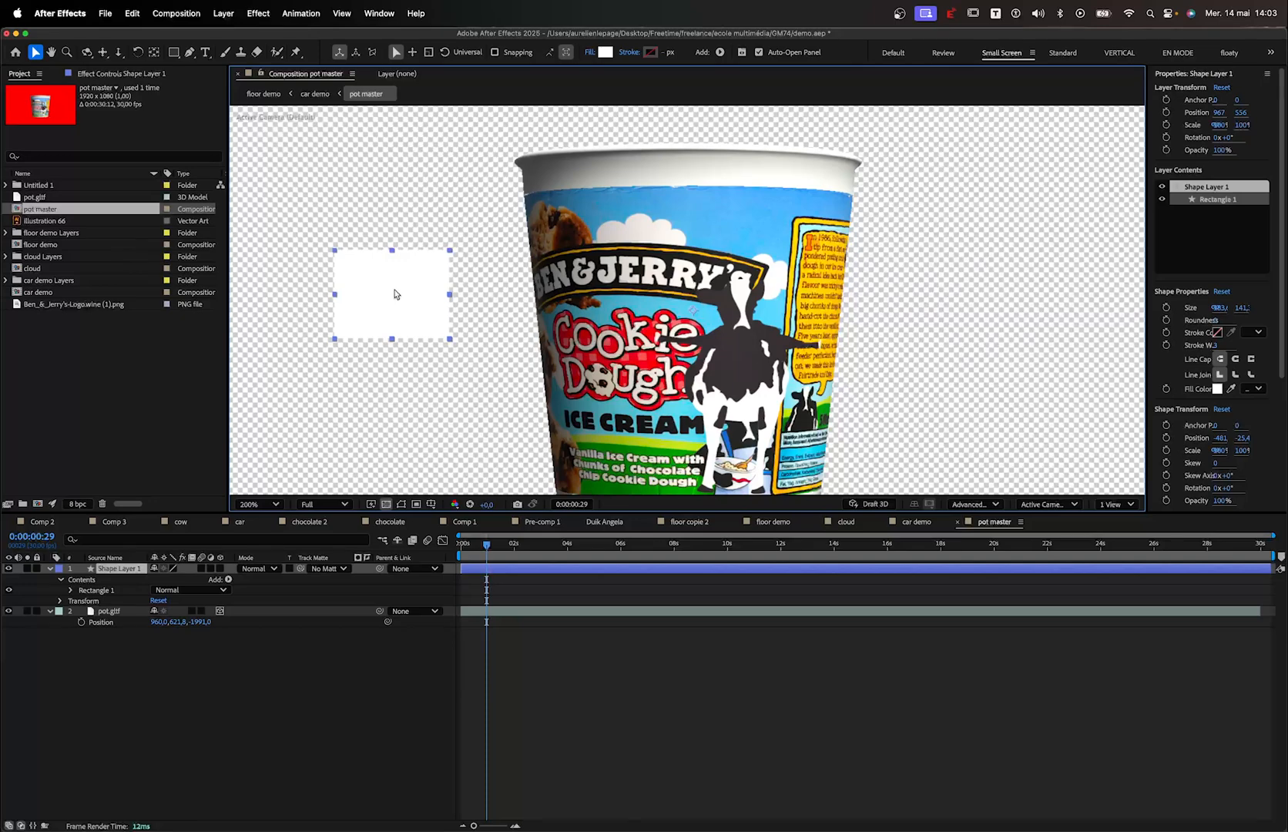
Draw a closed, curved four-point mask inside the white rectangle with the Pen tool in mask mode
key(comma)
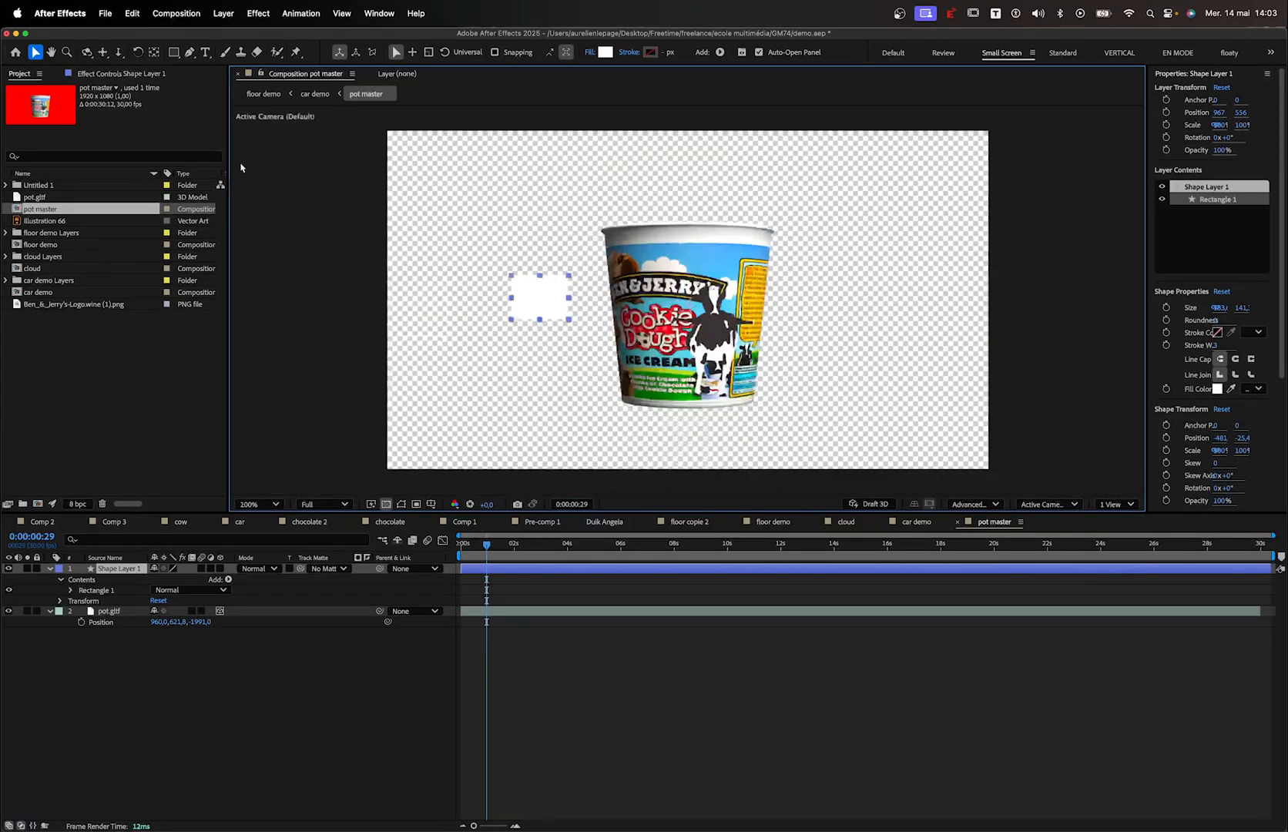
click(190, 52)
key(period)
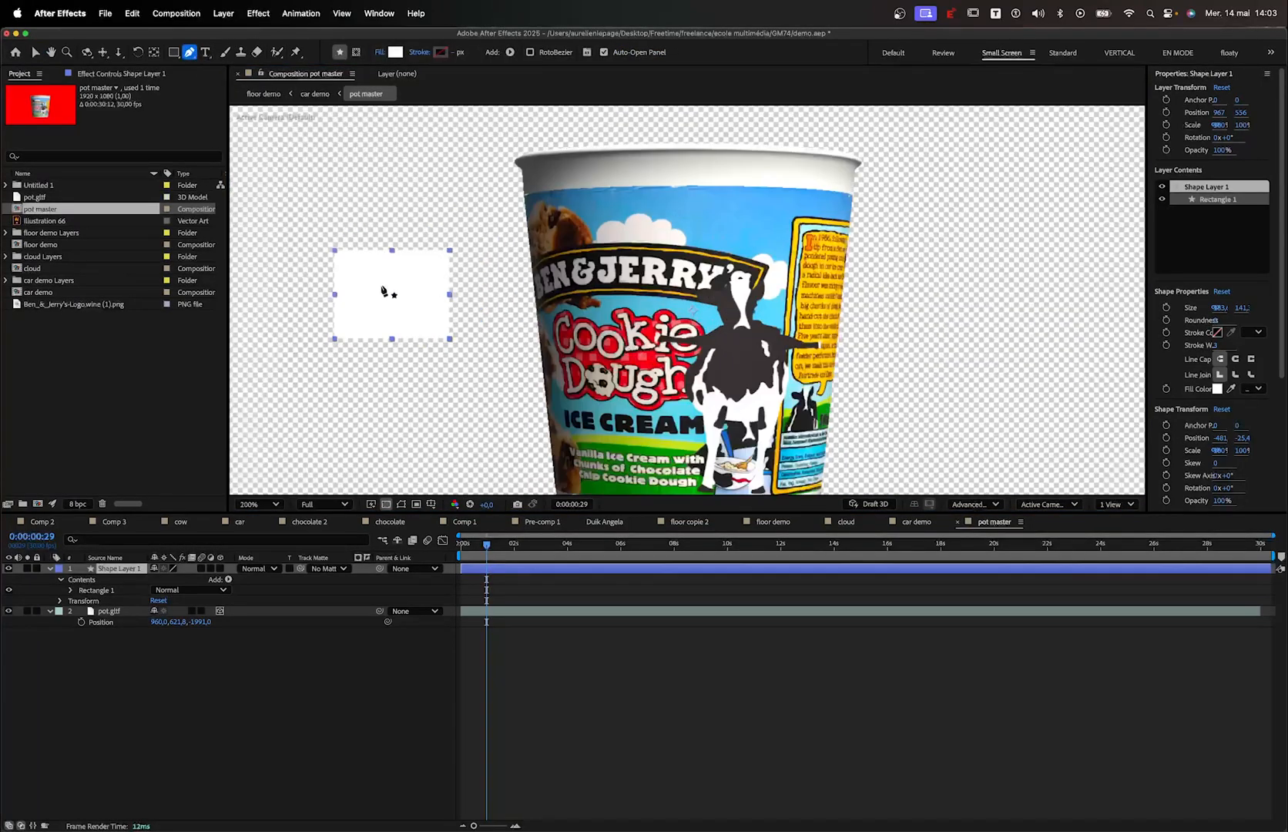
click(356, 51)
mouse_move(379, 276)
mouse_down()
mouse_move(404, 281)
mouse_move(347, 322)
mouse_up()
click(380, 276)
key(period)
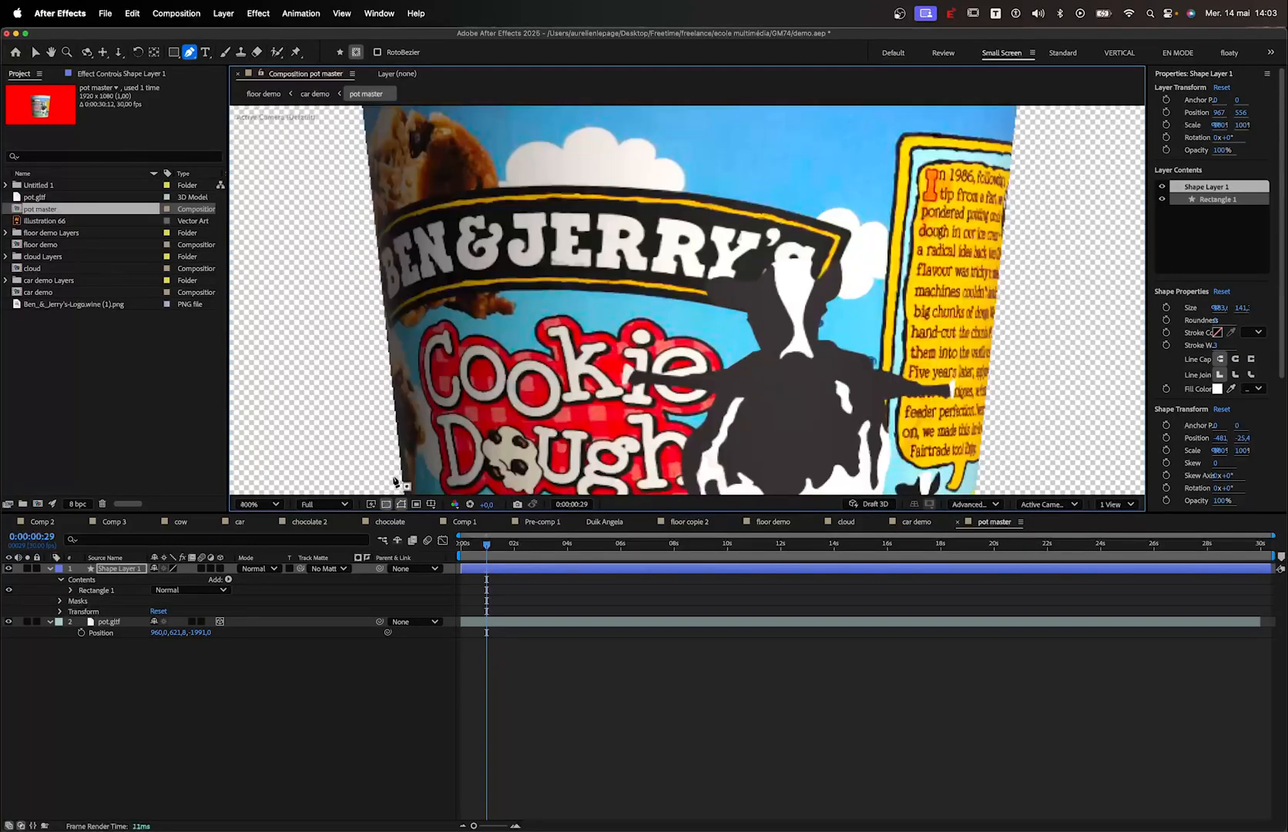
key(period)
key(comma)
scroll(644, 371, left, 5)
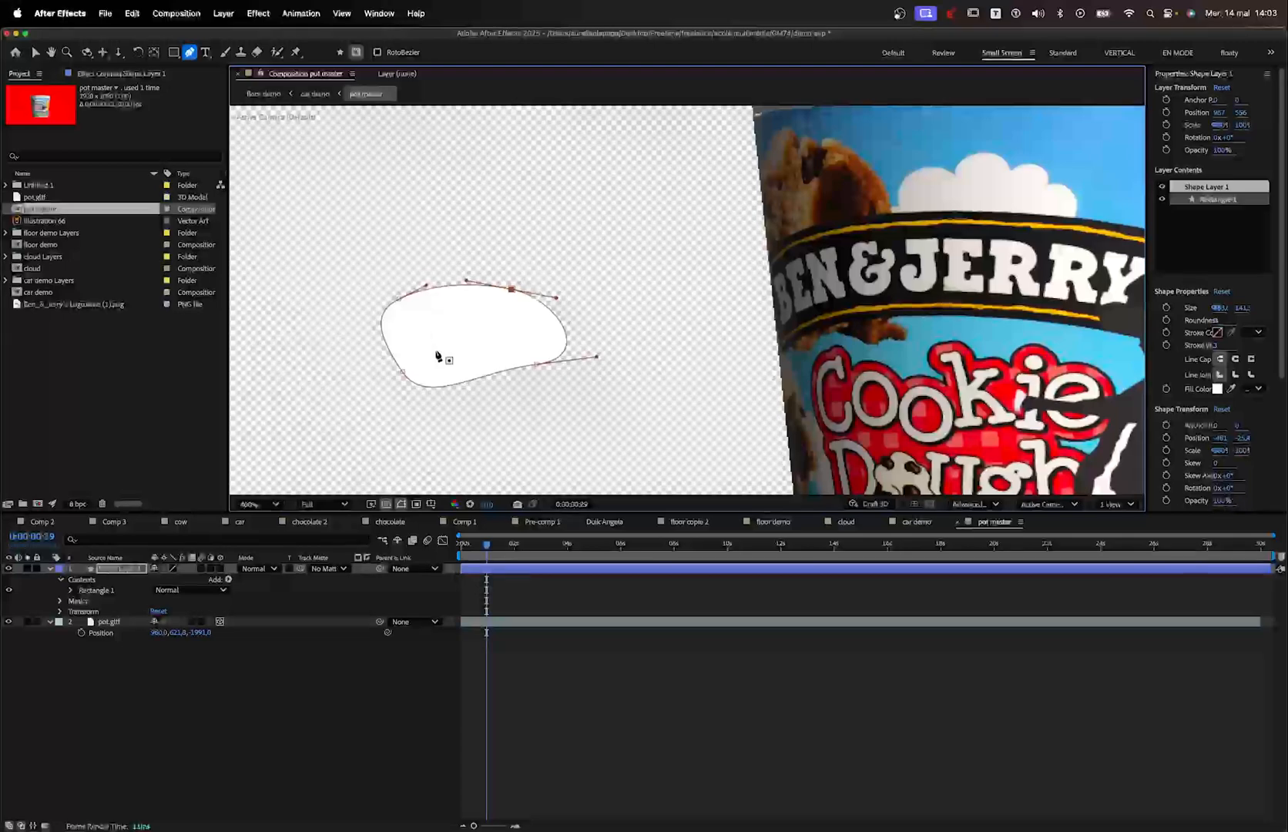
Compare the masked shape with its mask and shape paths hidden and shown, leaving them shown
click(401, 504)
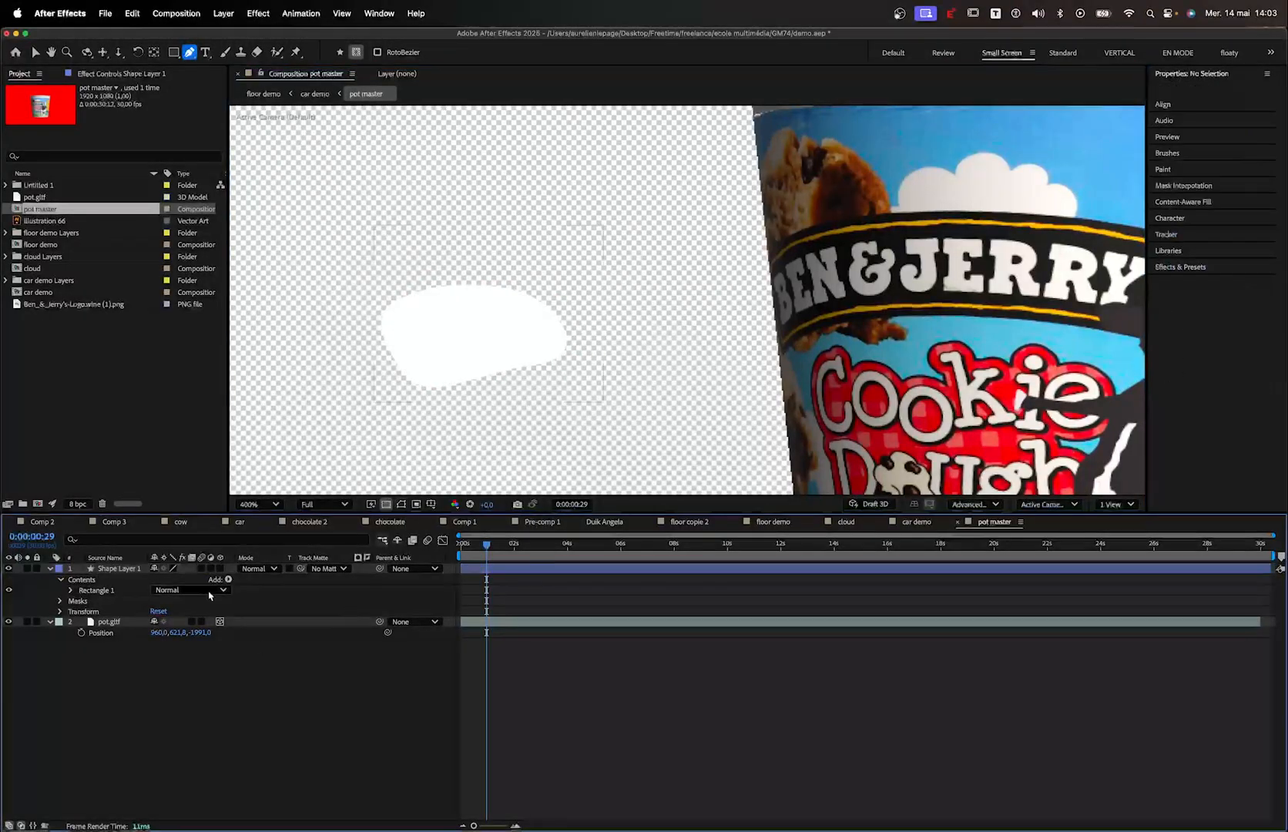
key(F2)
click(88, 571)
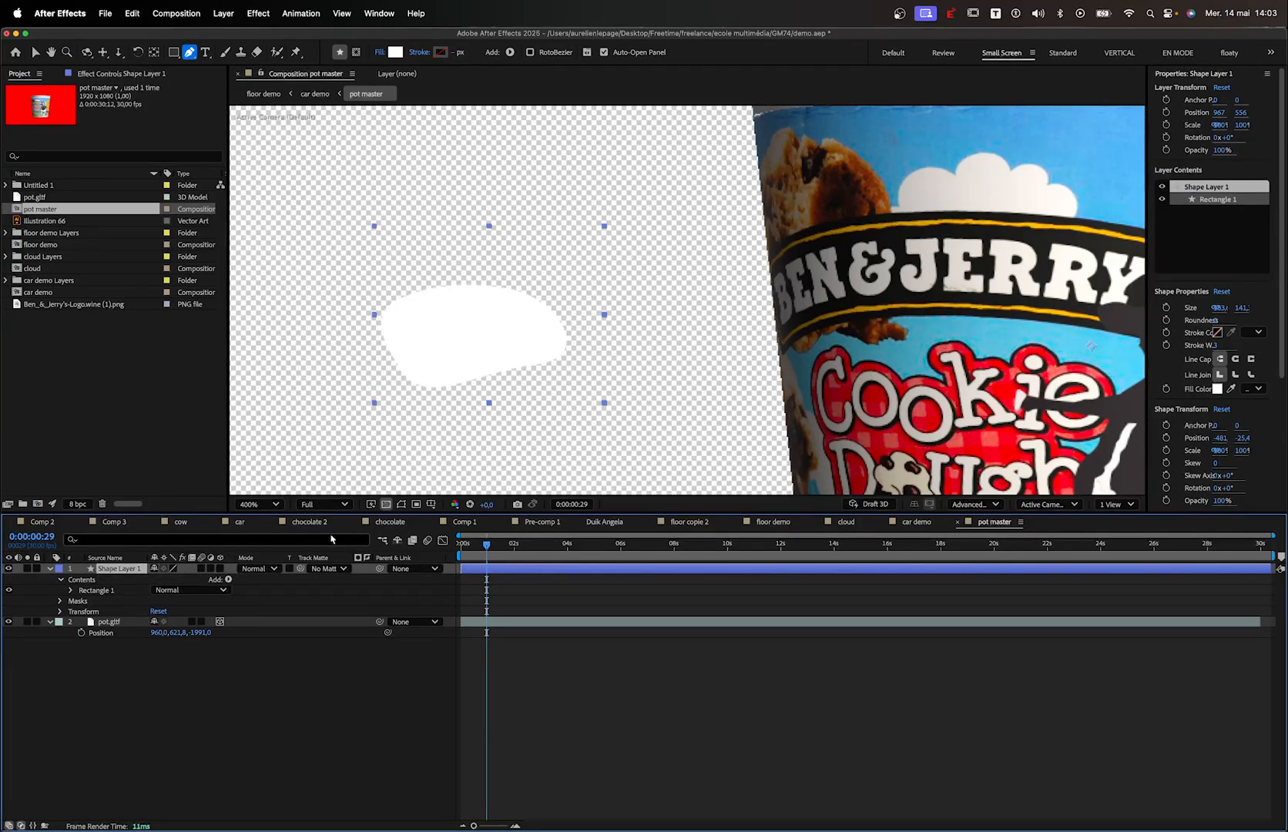
click(400, 505)
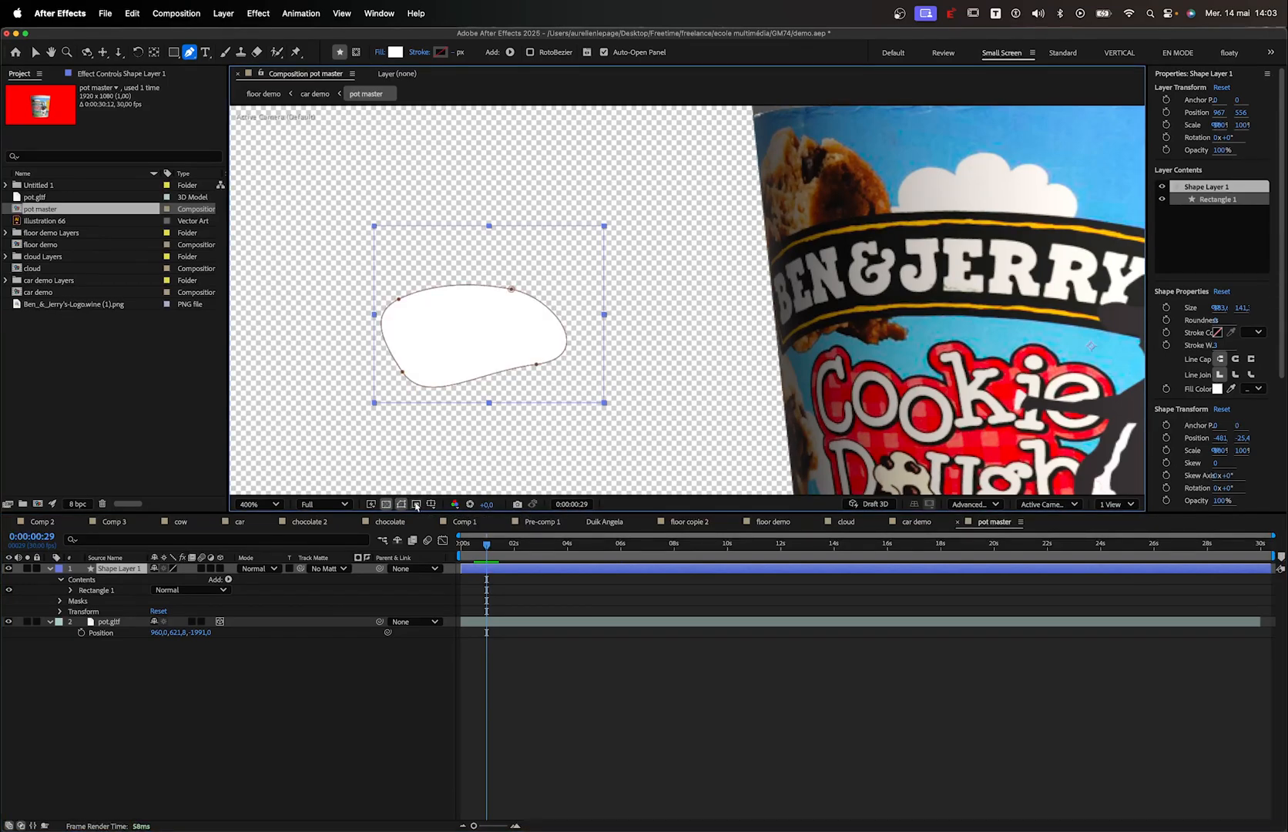
Delete Shape Layer 1 from the pot master composition
key(v)
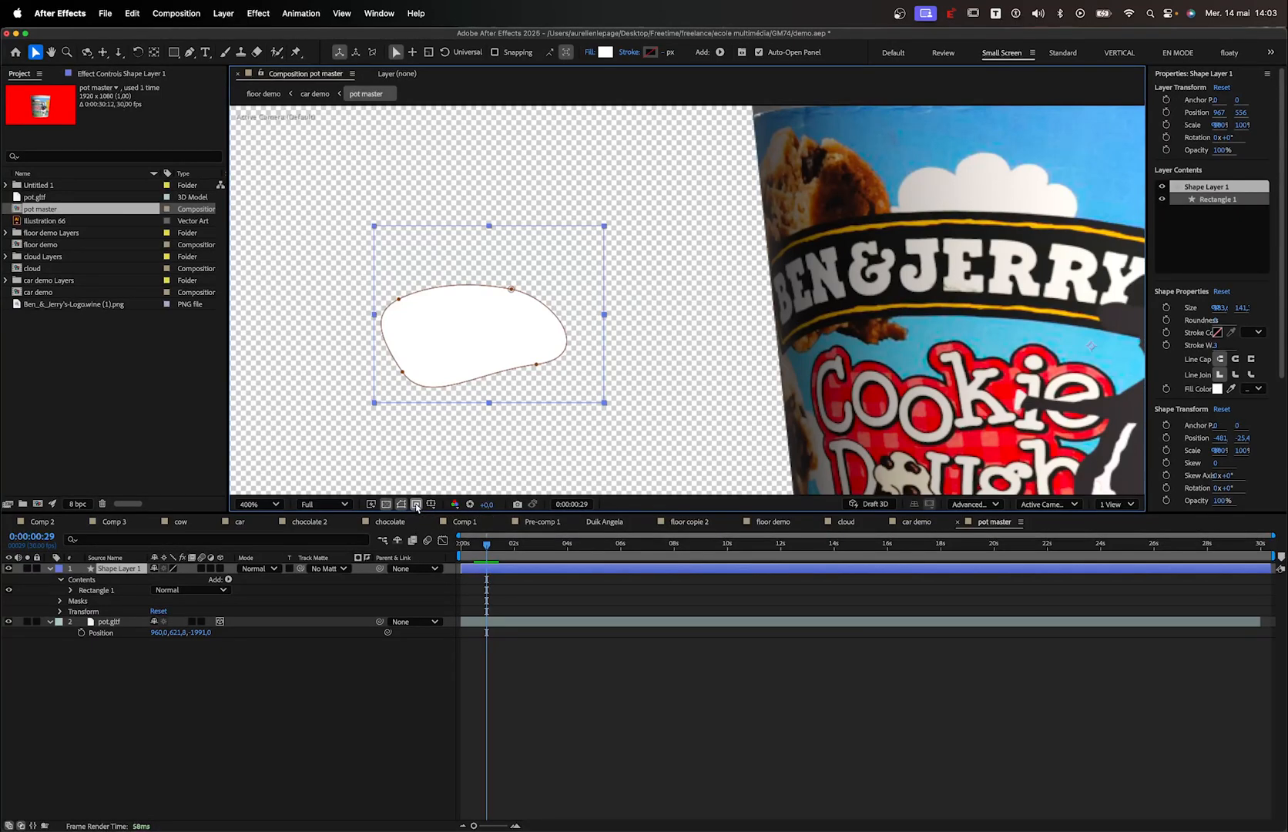
scroll(1090, 346, down, 5)
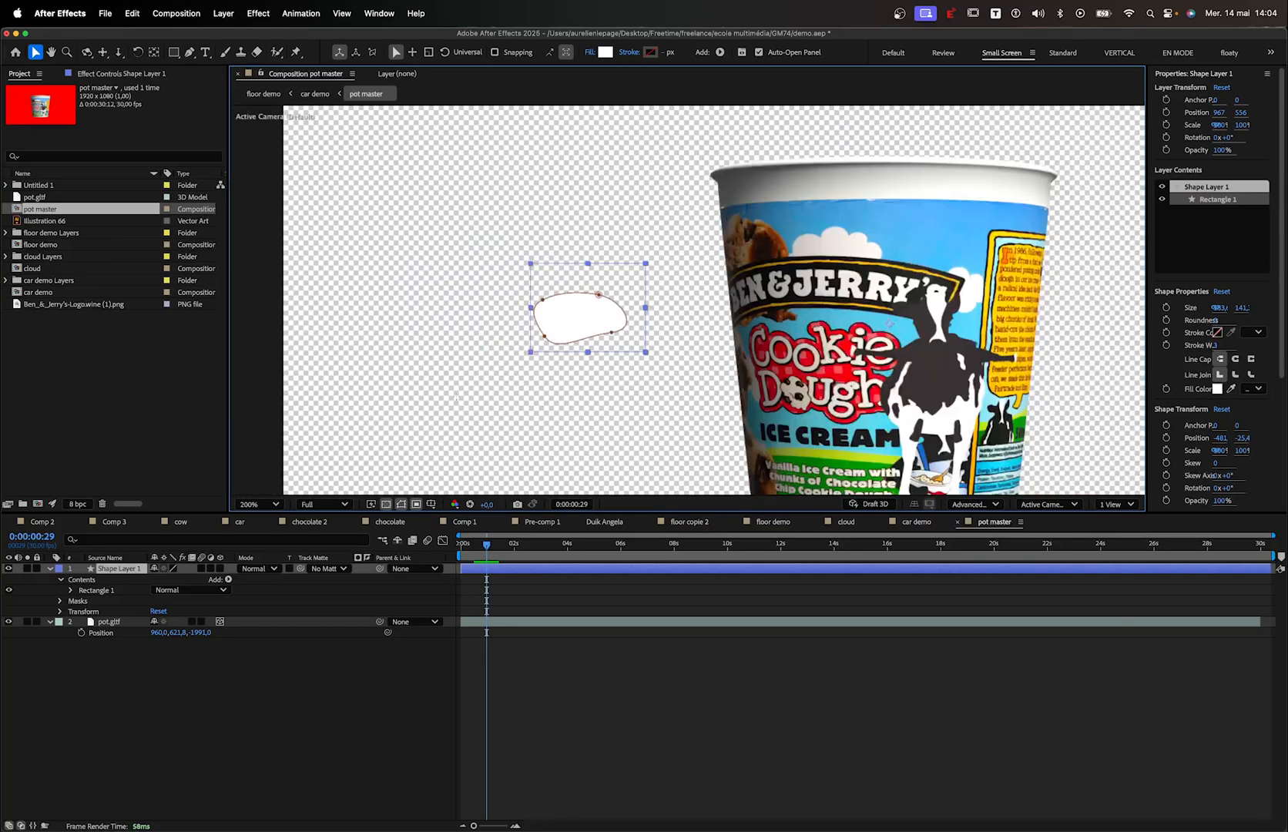
scroll(688, 373, up, 2)
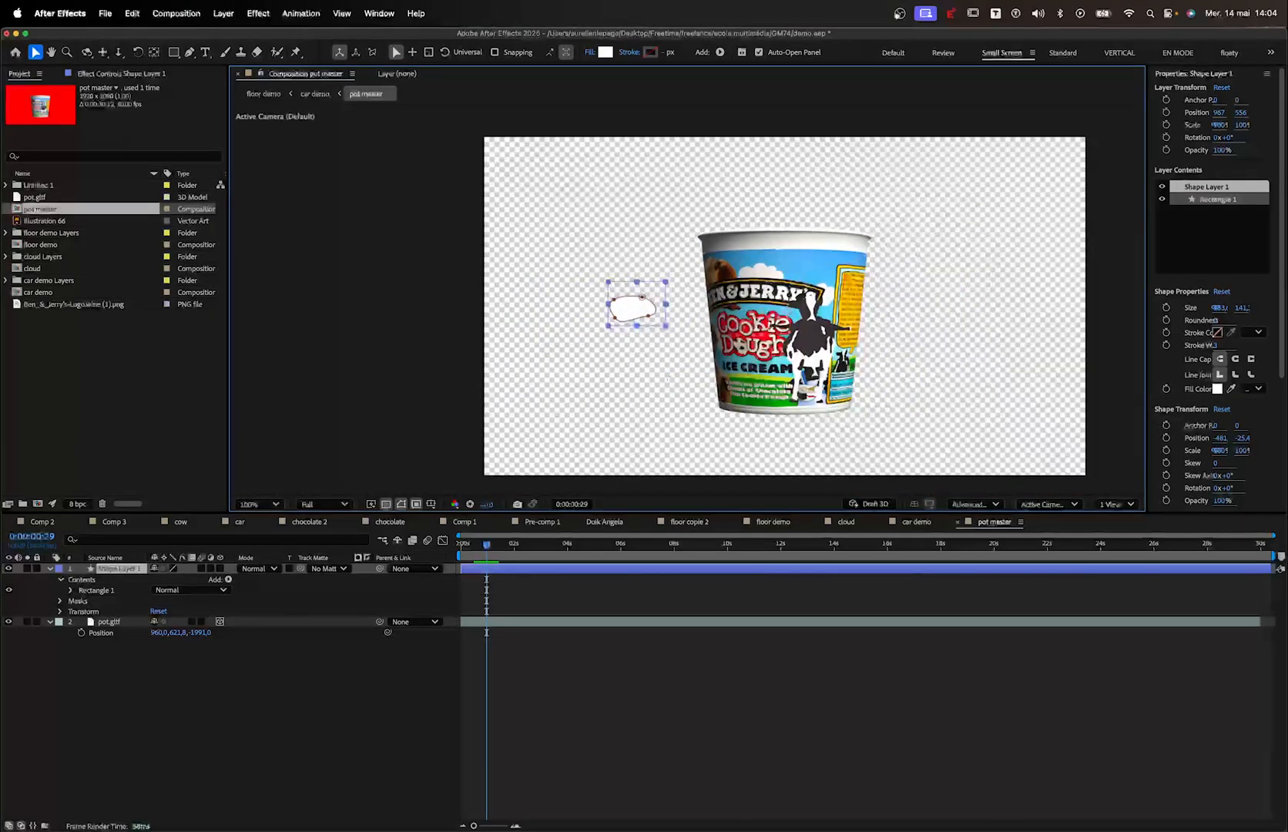
click(130, 570)
key(Delete)
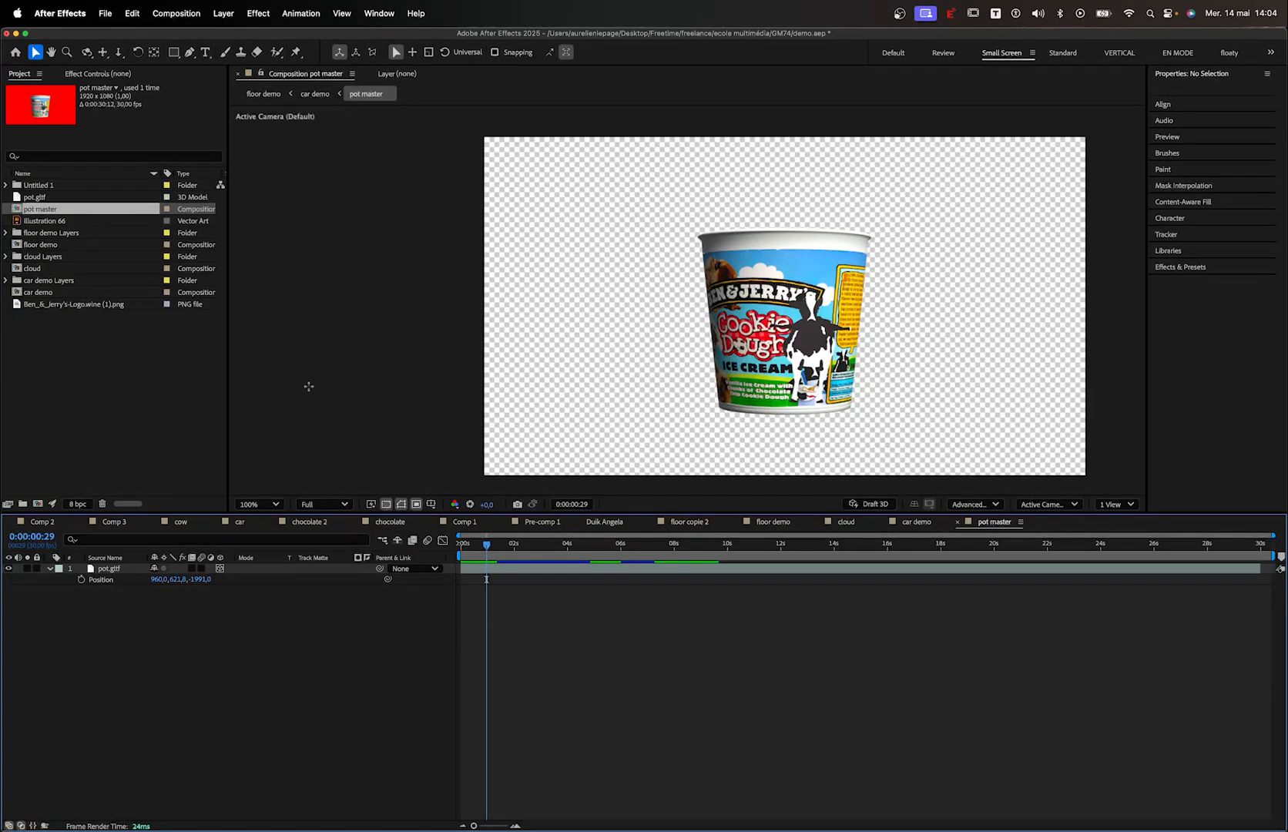
Try to reduce the pot master composition's width to about 1266 px in its composition settings
right_click(269, 301)
click(302, 330)
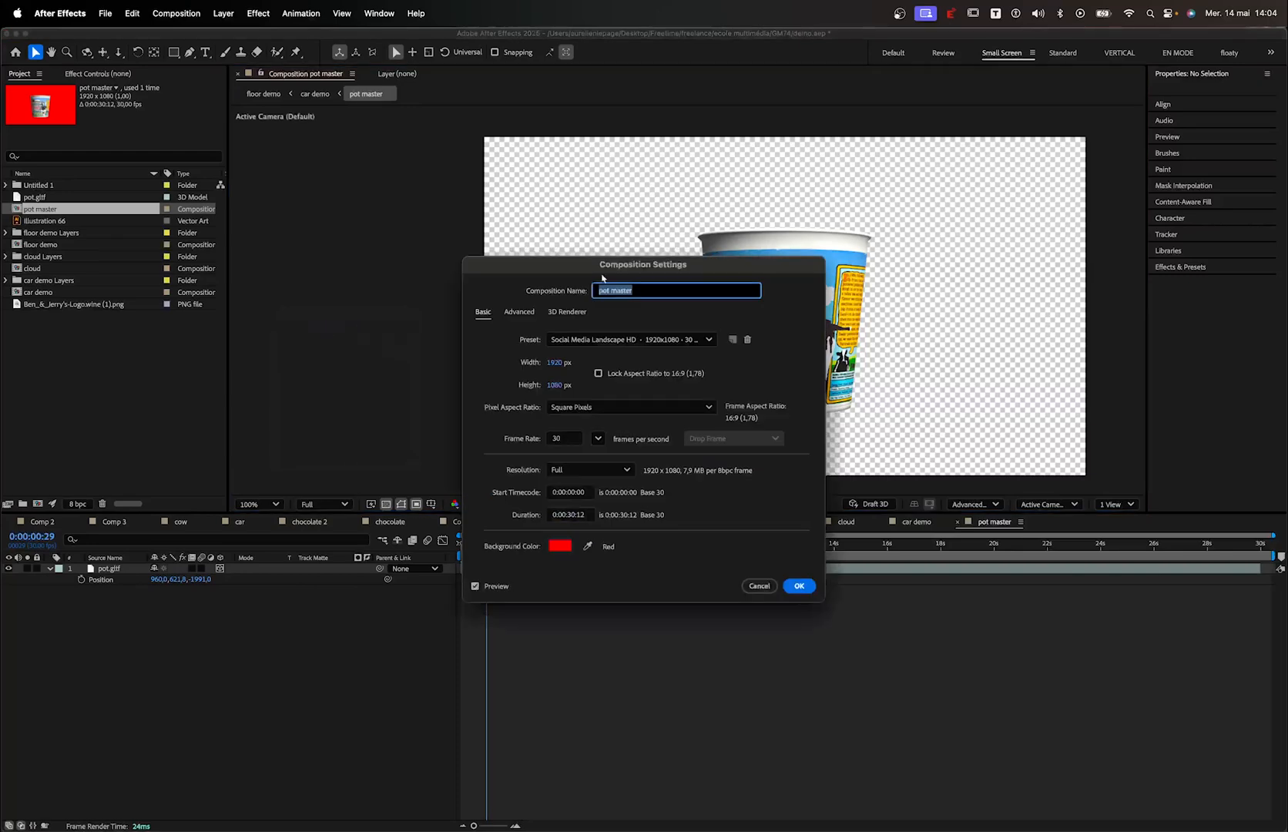
drag(624, 267, 329, 263)
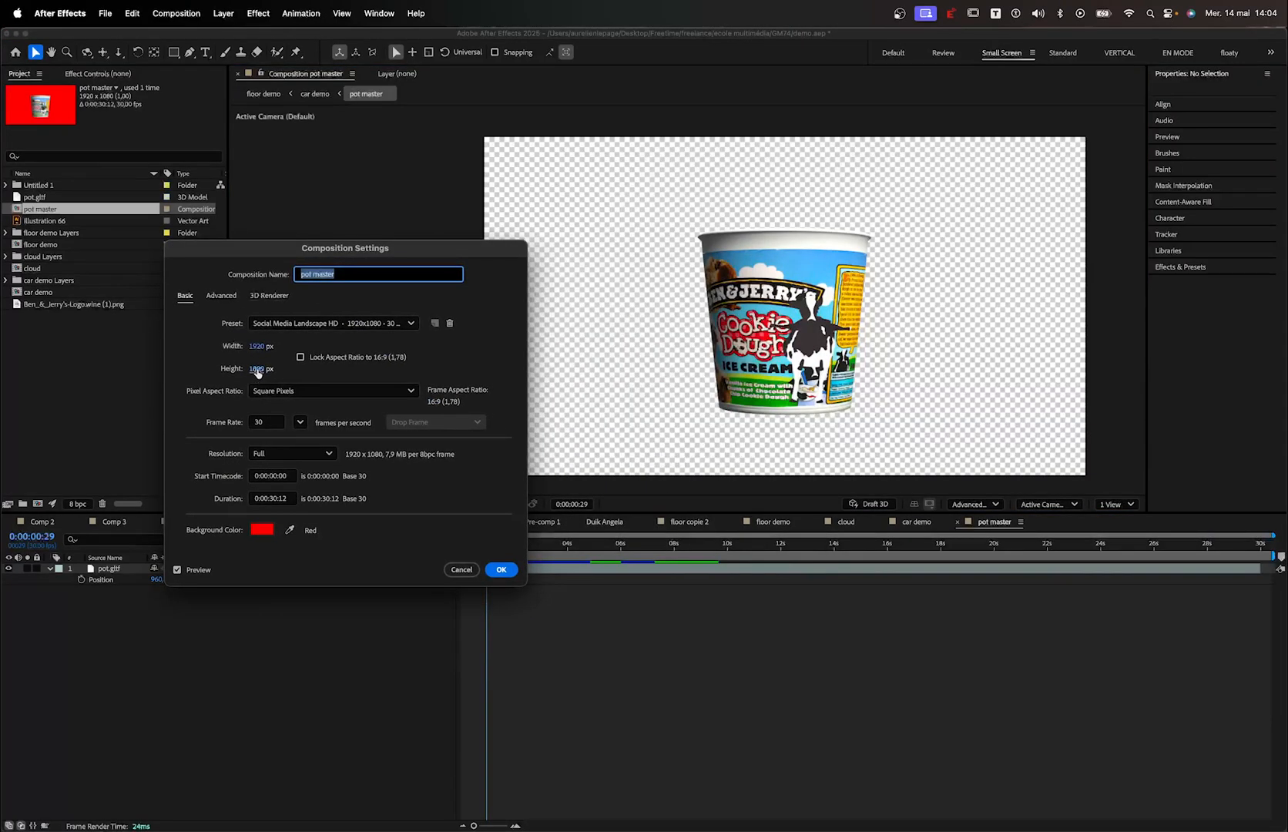
drag(290, 344, 154, 345)
drag(250, 352, 58, 348)
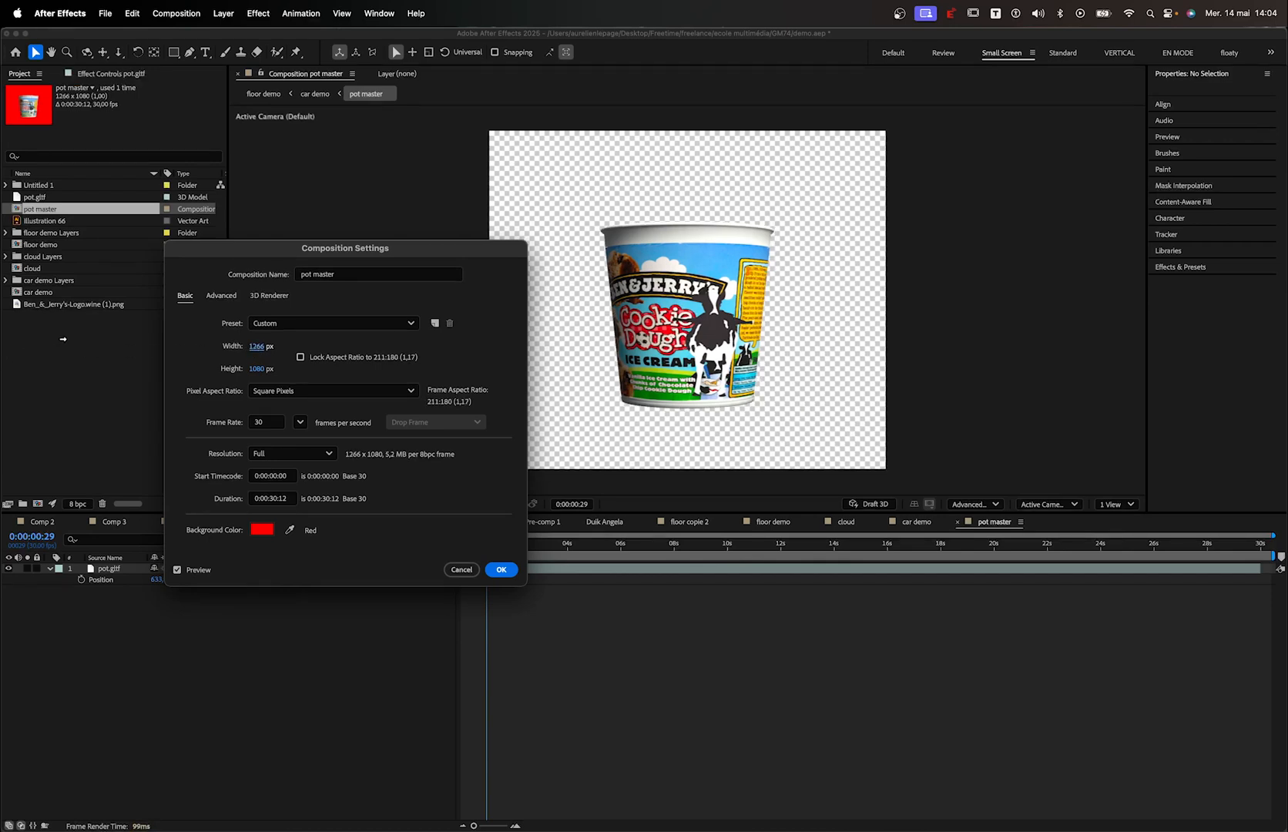
click(462, 570)
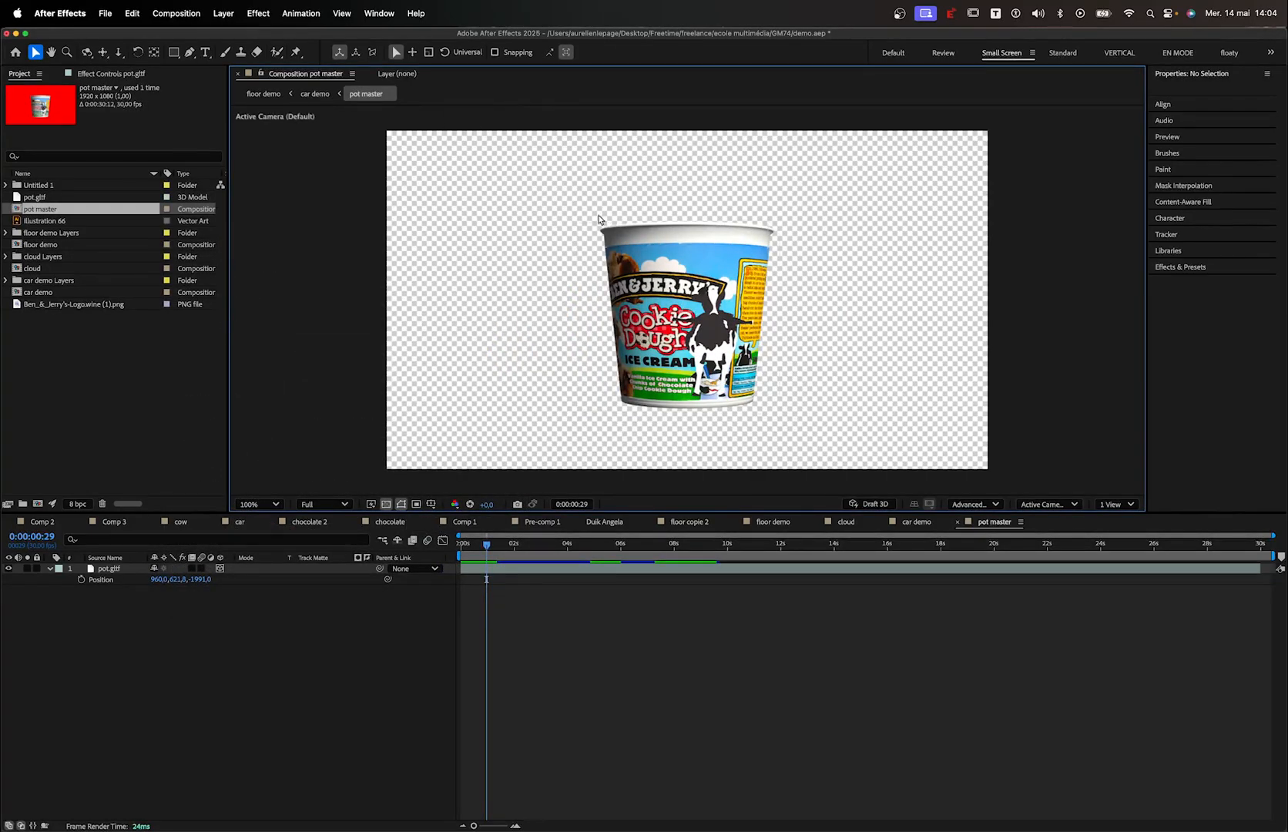
Draw a region of interest closely framing the pot in the pot master composition
click(416, 503)
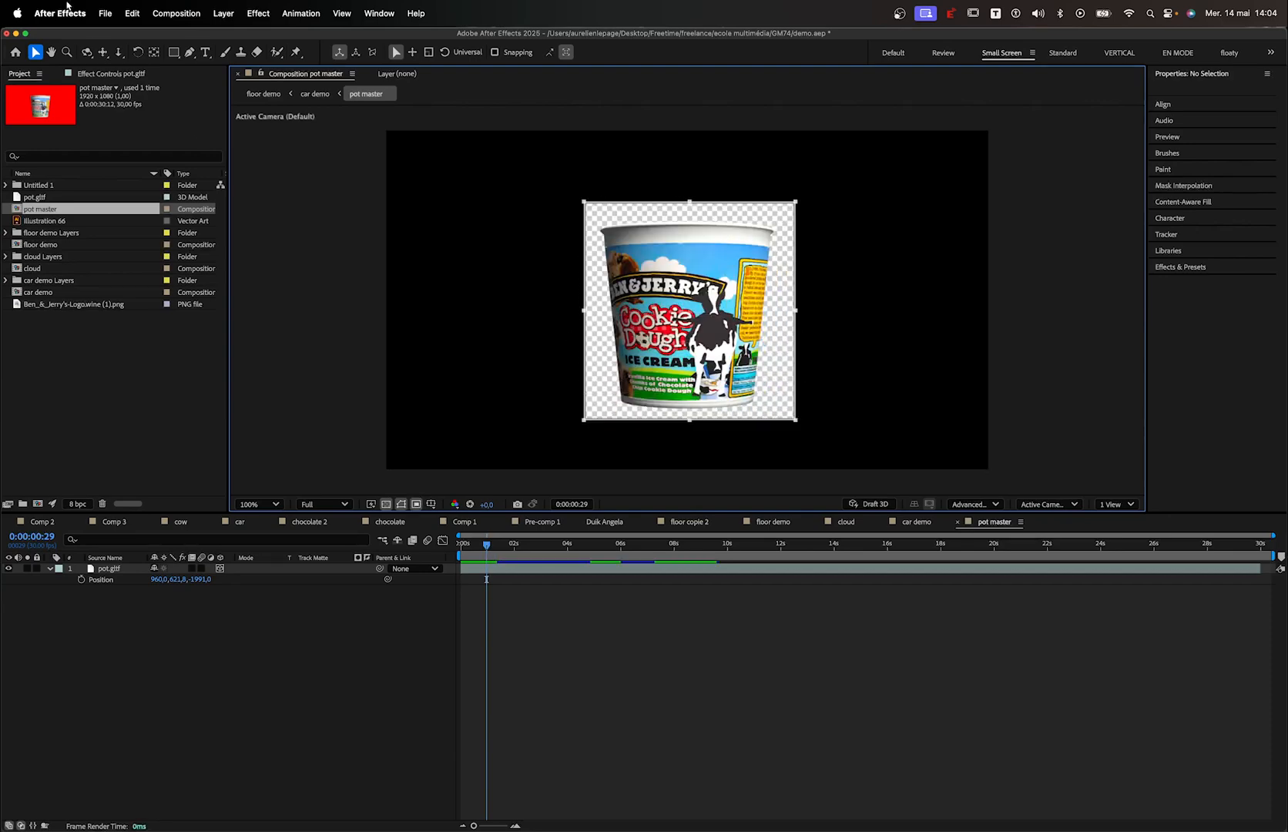
Try cropping the pot master composition to the region of interest around the pot, and undo the crop
click(174, 13)
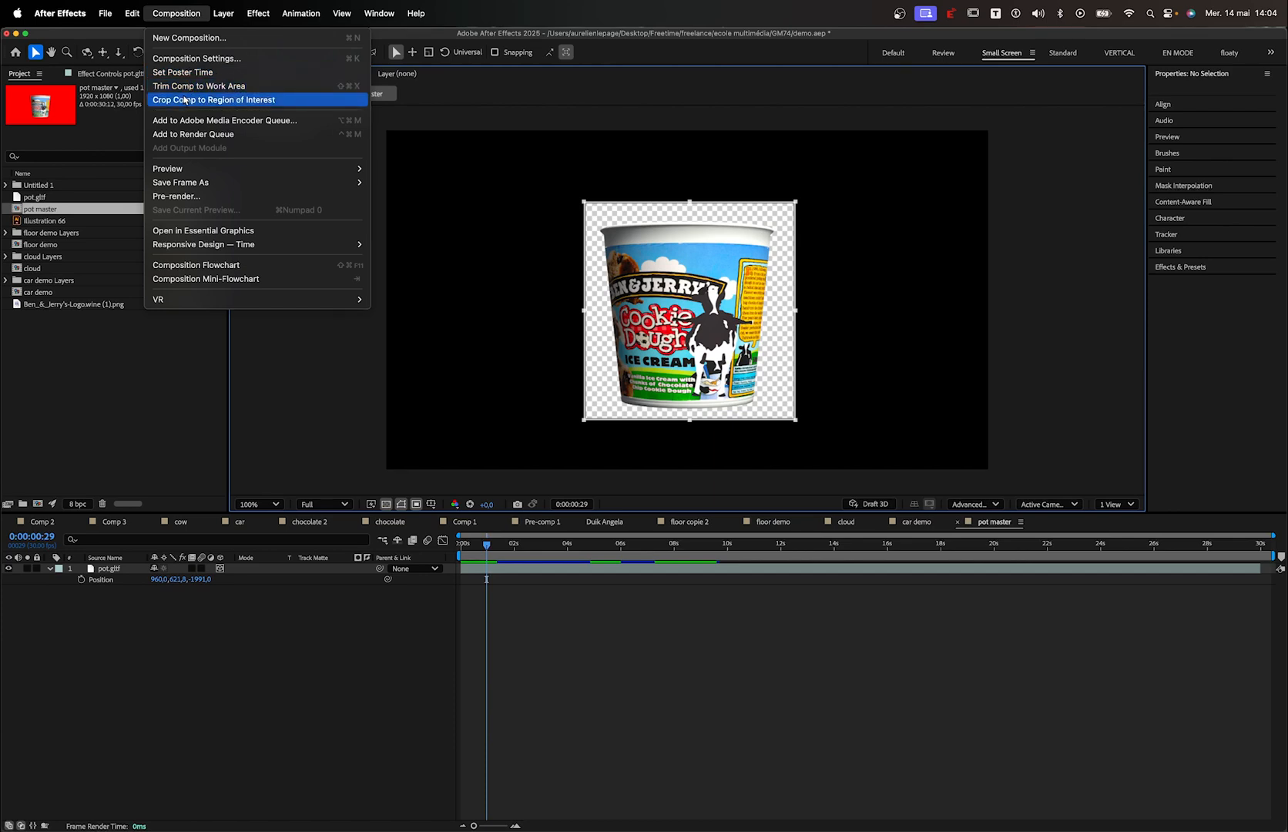
click(186, 101)
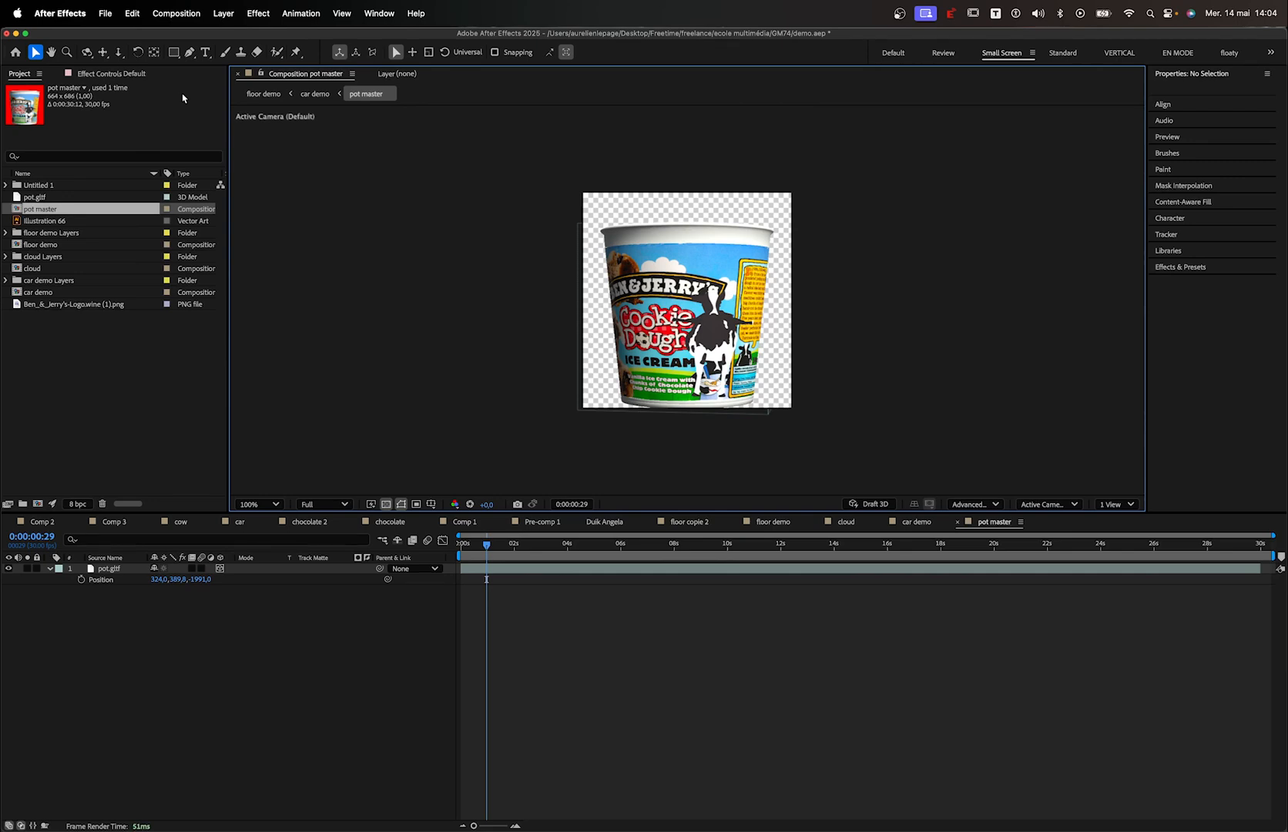
key(super+z)
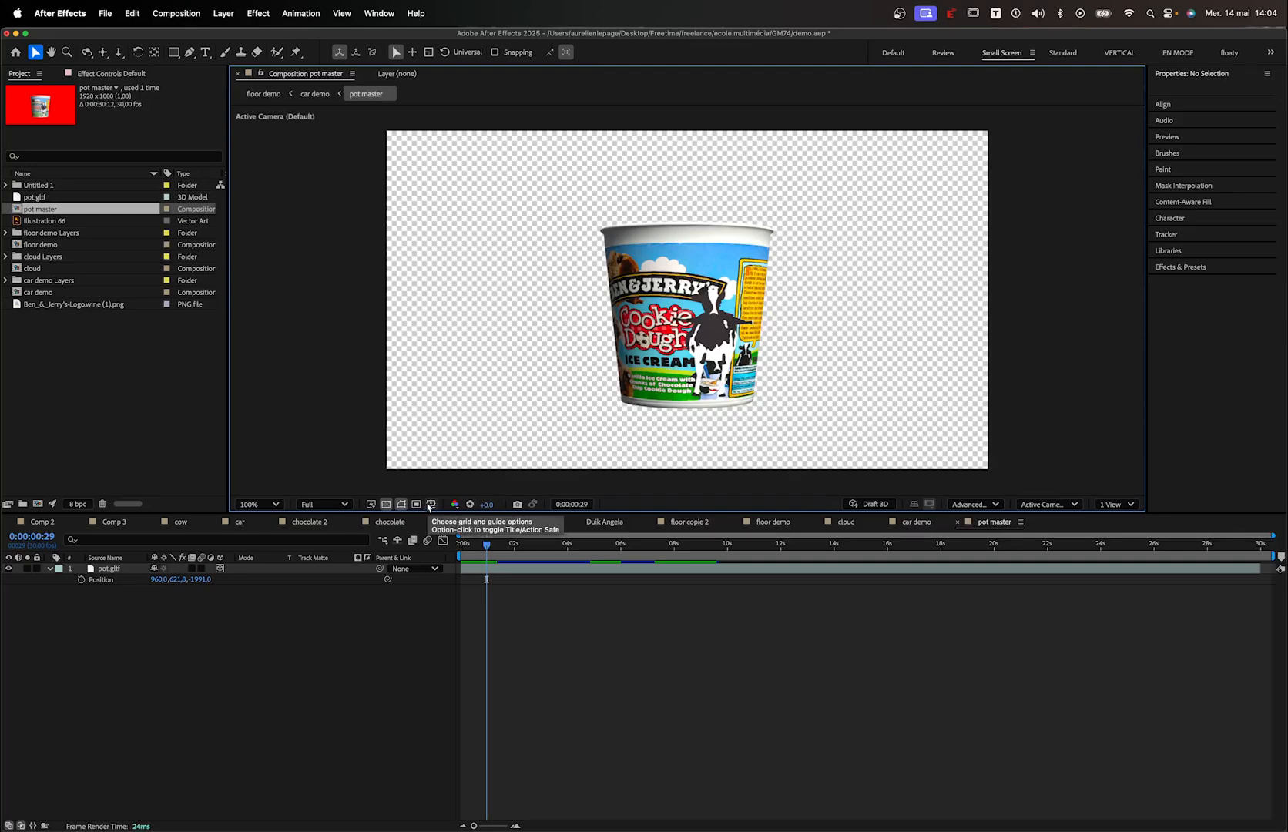
Overlay the proportional grid on the pot master view, and replace it with the title/action safe margins
click(430, 505)
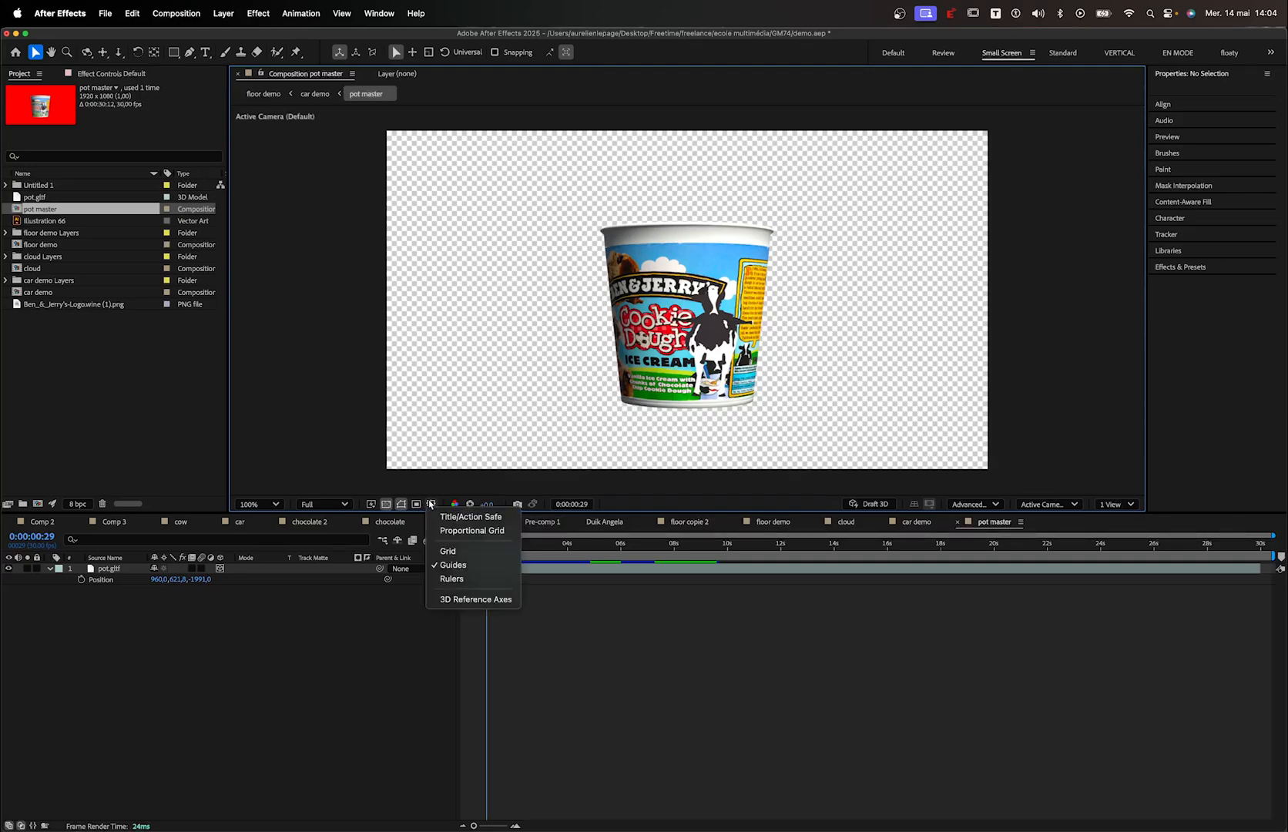
click(448, 550)
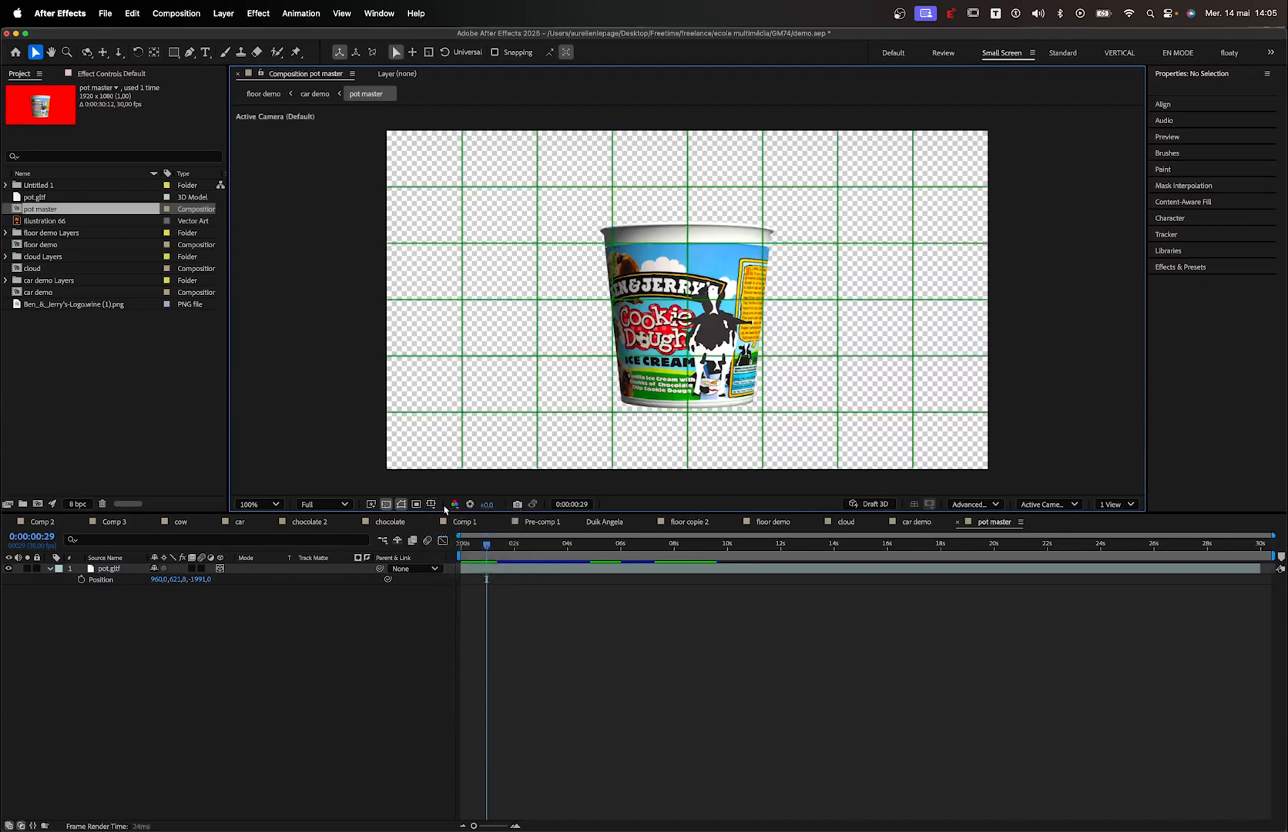
click(431, 505)
click(462, 515)
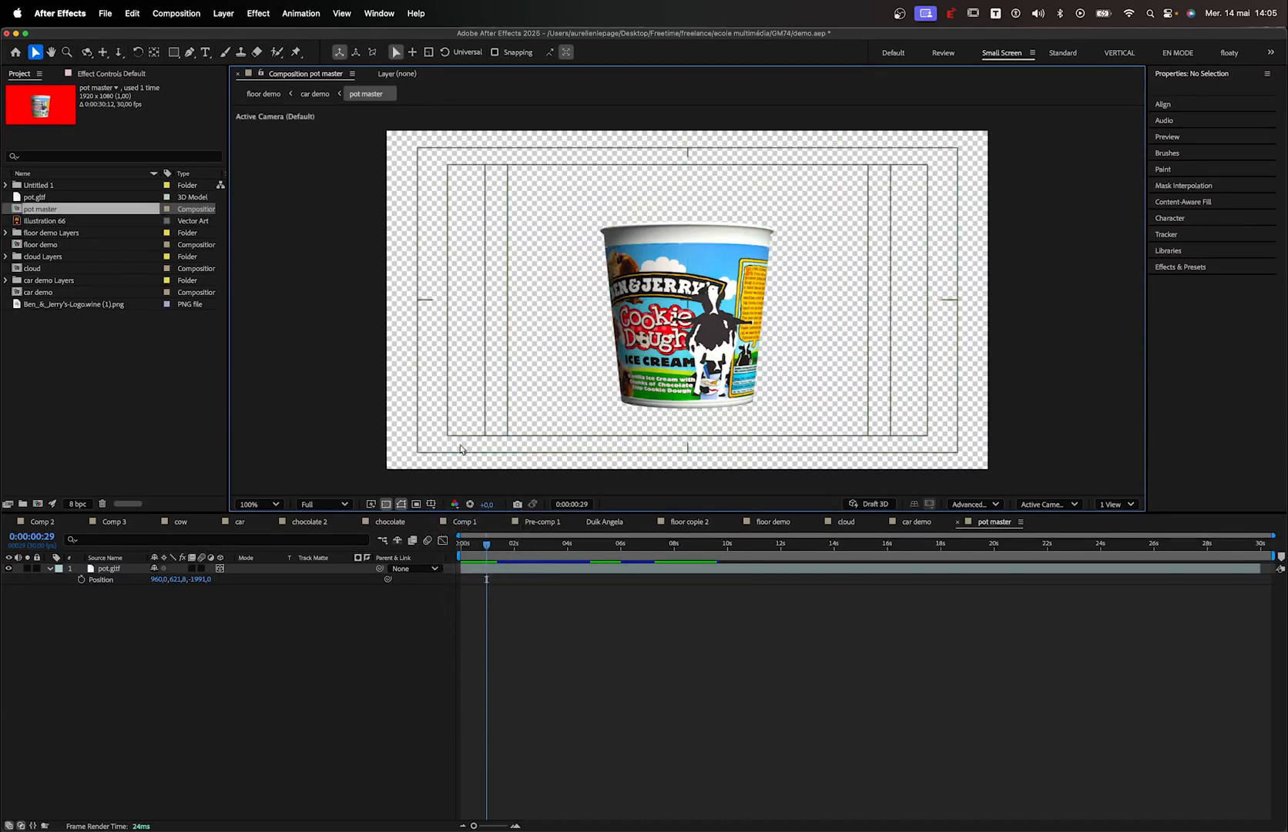
Show the rulers around the composition view and hide the title/action safe margins
click(431, 504)
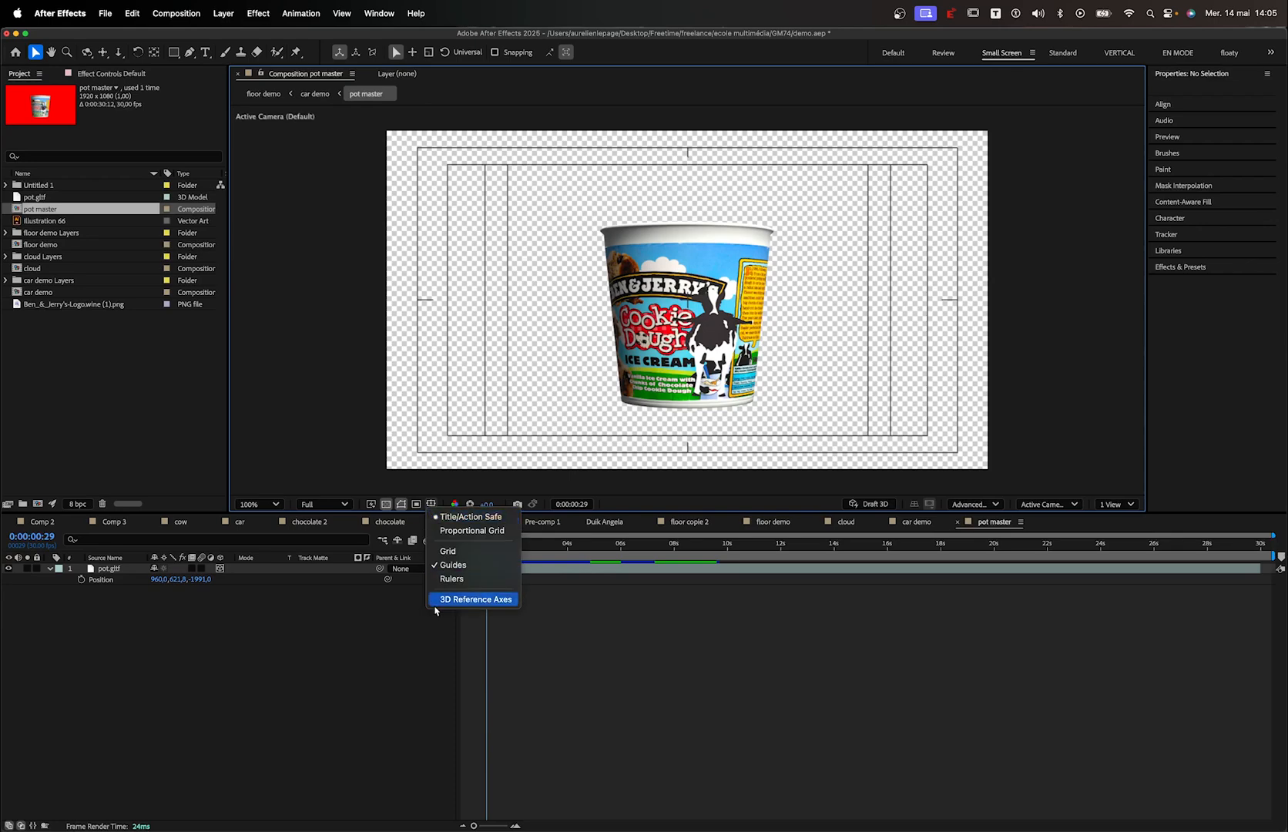
click(452, 579)
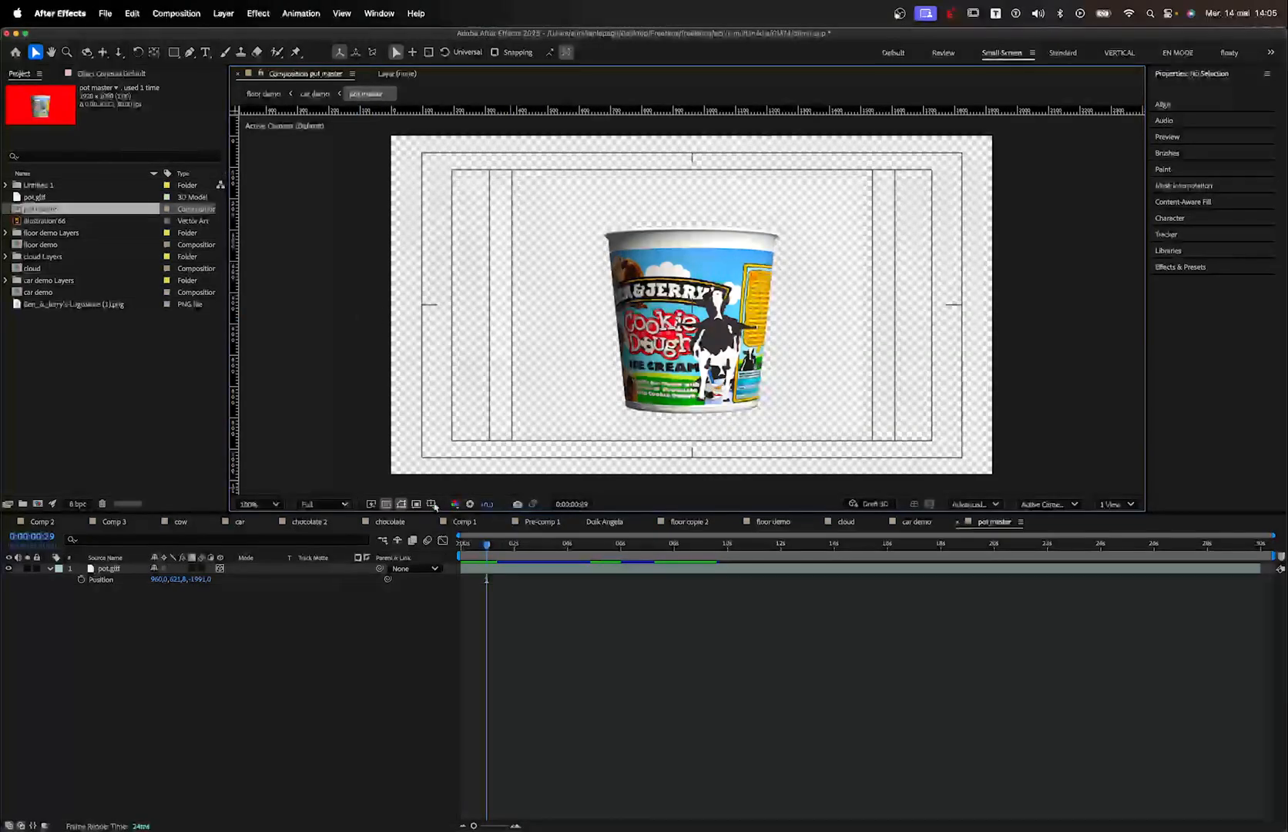
click(432, 503)
click(445, 517)
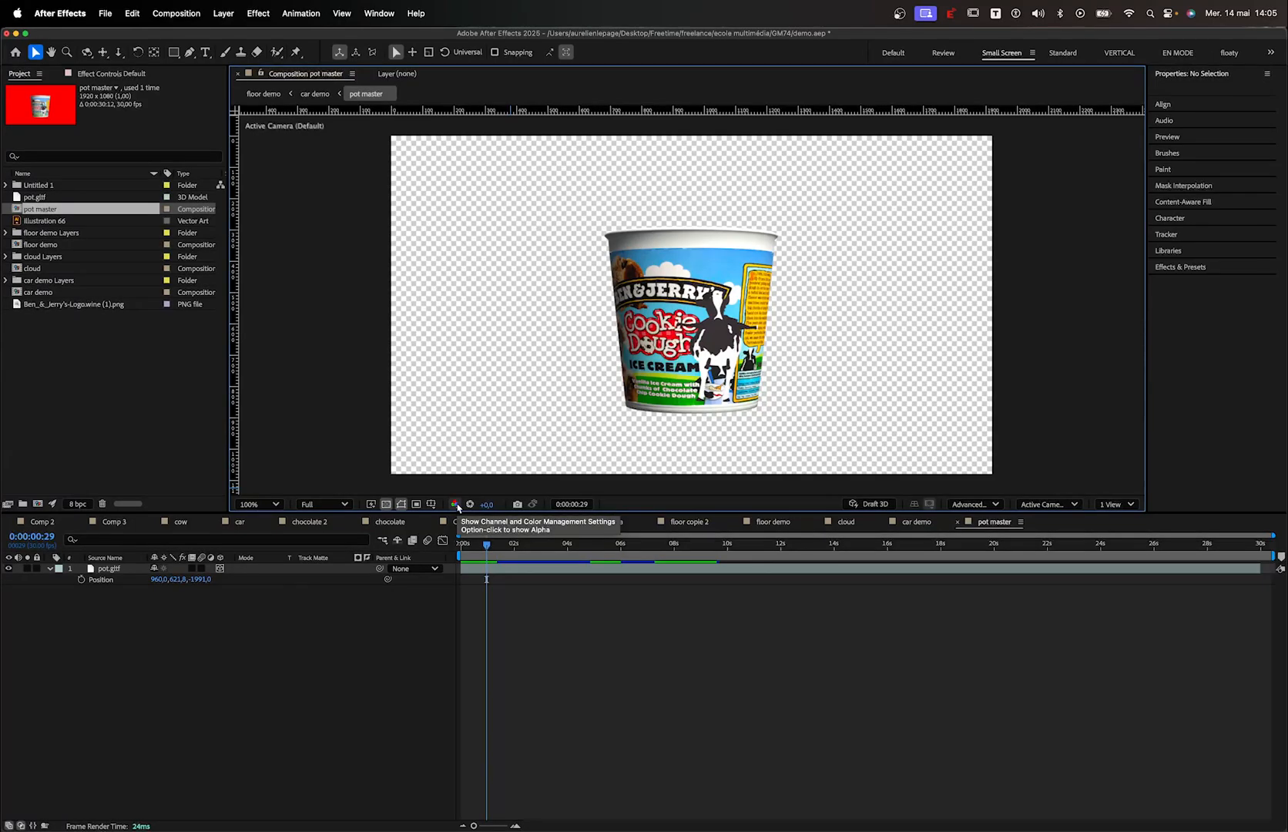
Look at the viewer's channel and color management options, and raise the preview exposure to +2.5
click(455, 504)
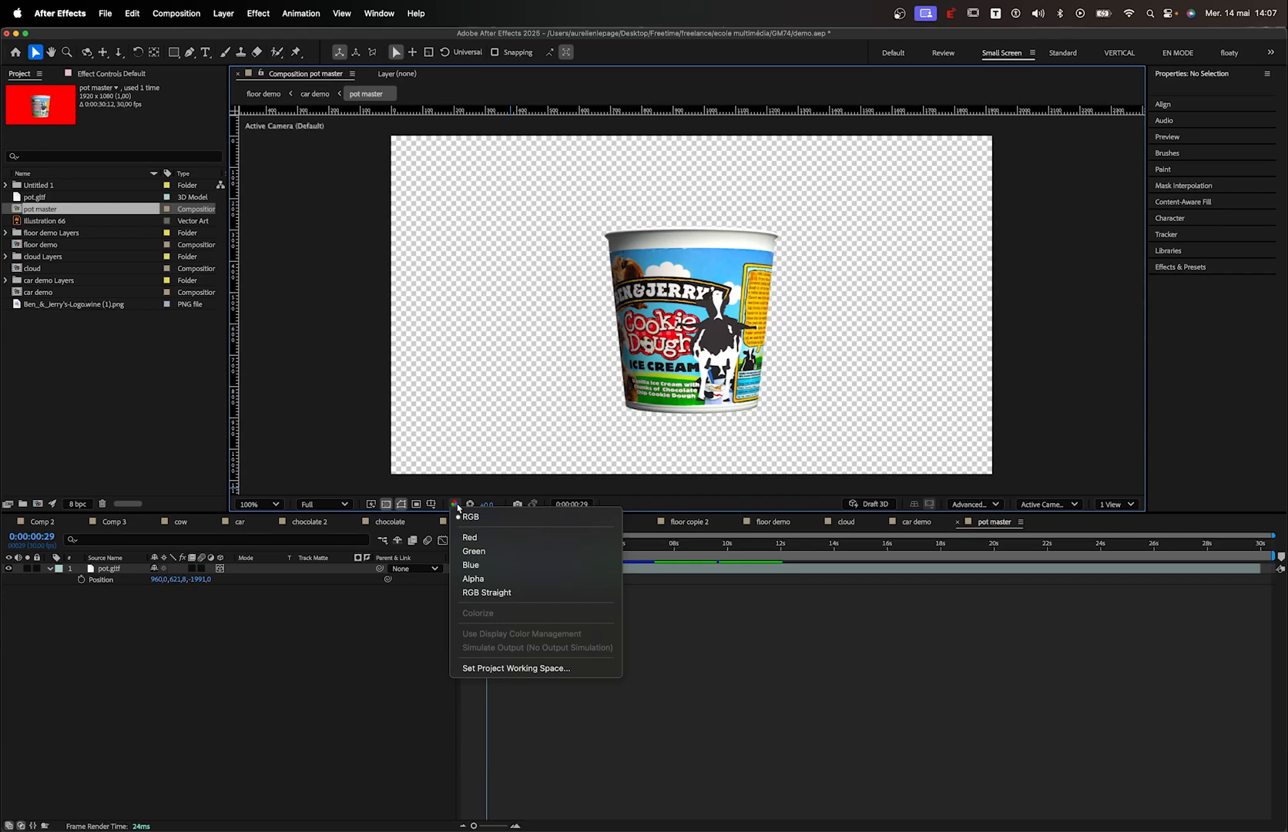
click(457, 507)
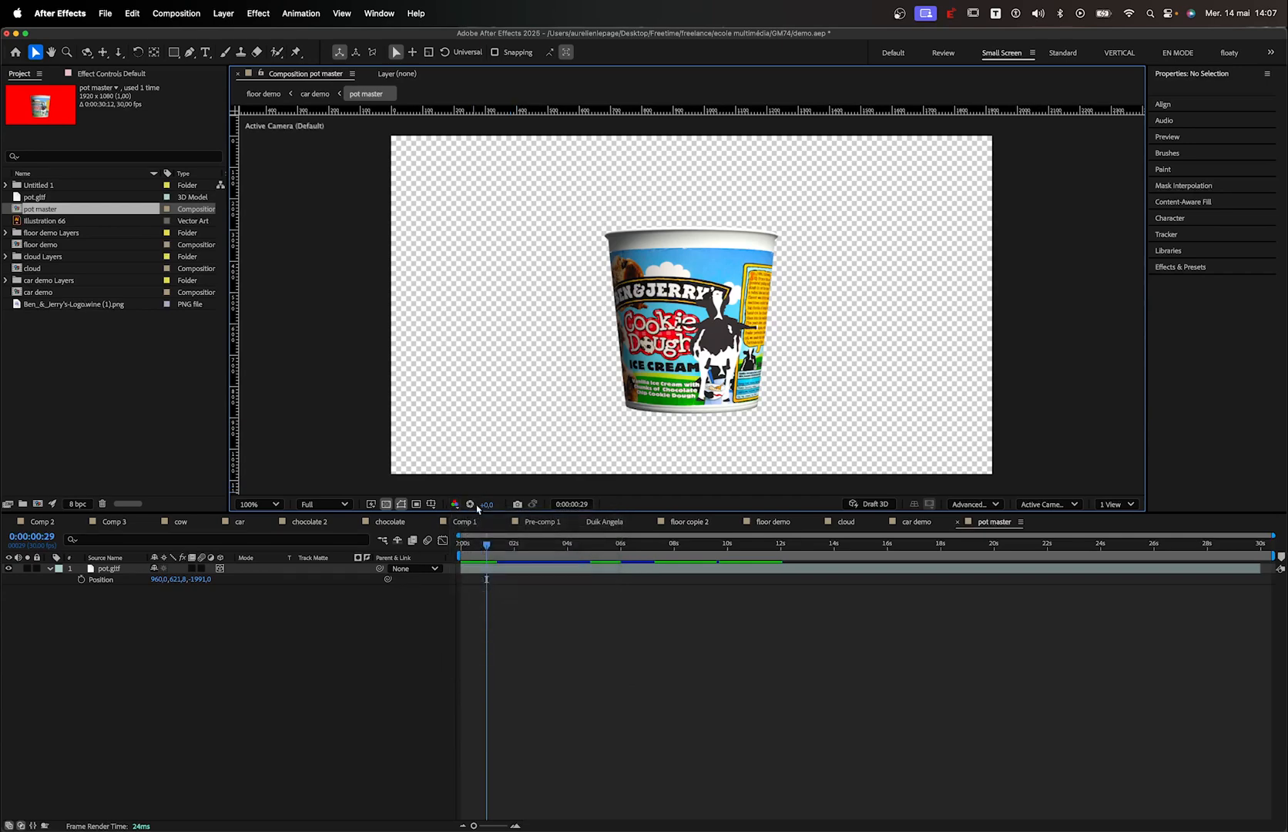
drag(486, 505, 654, 513)
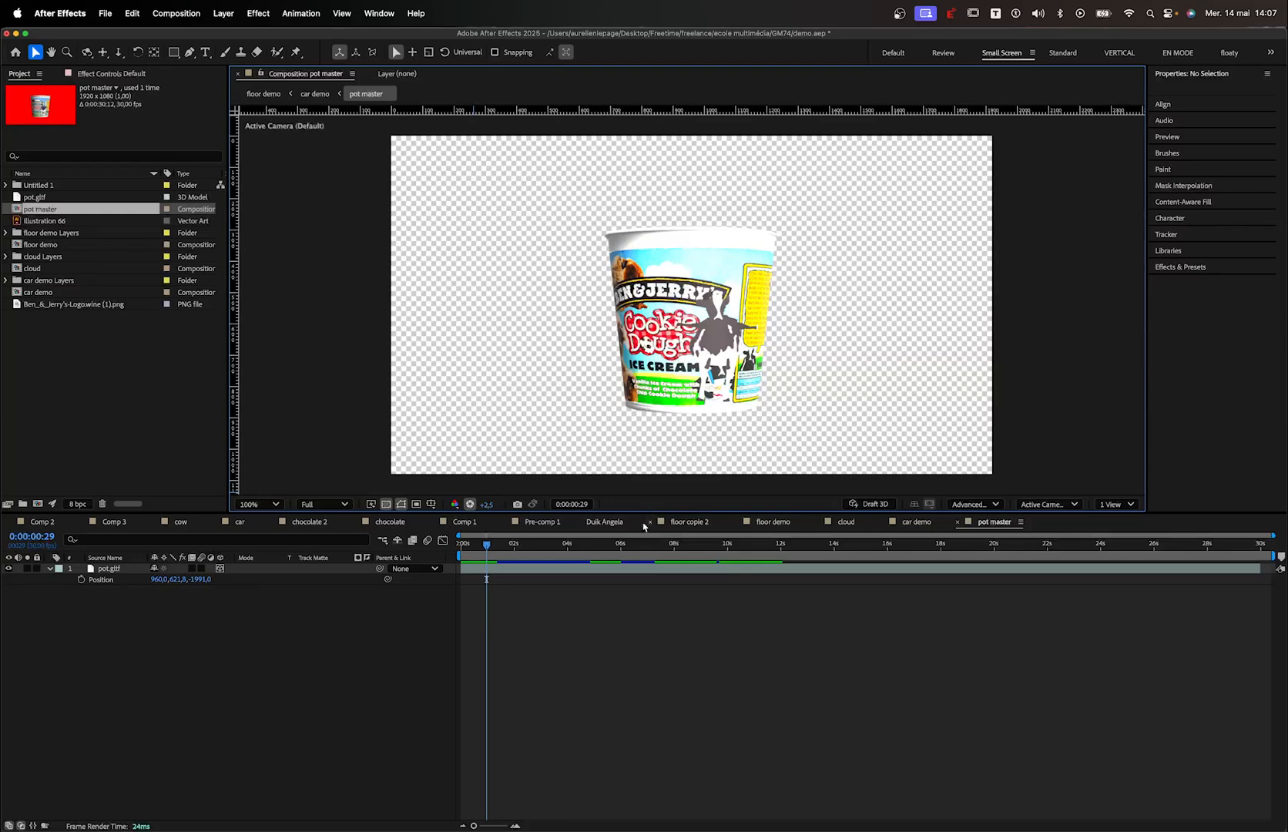
Undo the deletion of Shape Layer 1, reset the preview exposure to 0, and deselect the layer
key(super+z)
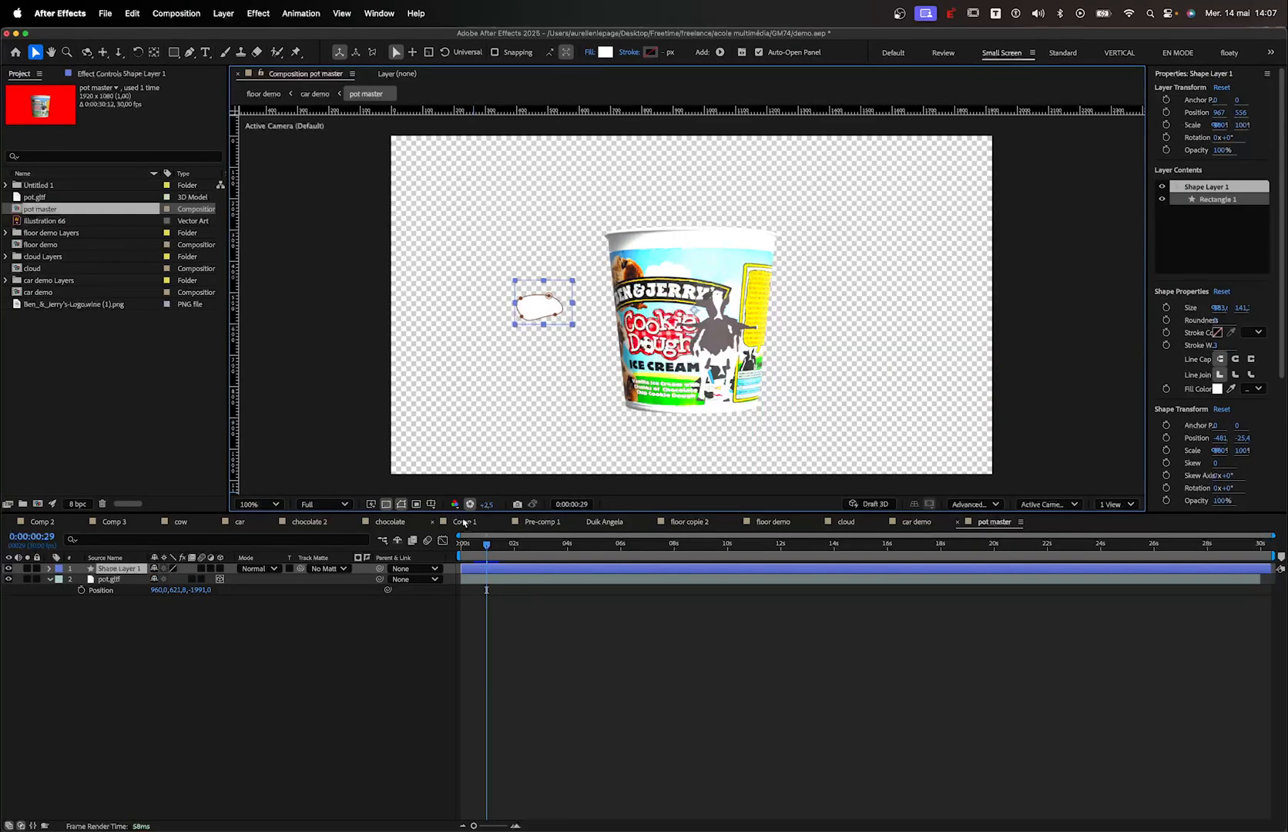
click(488, 504)
text(0)
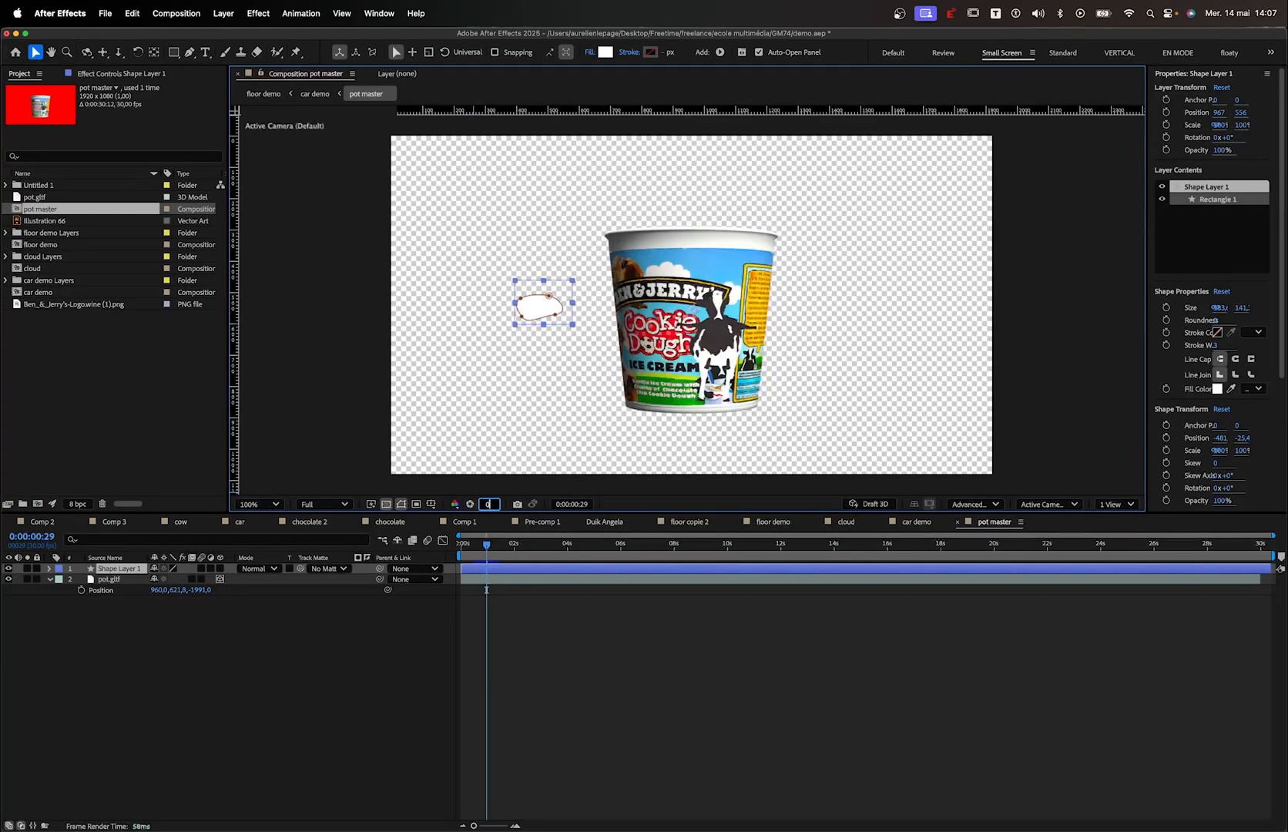
click(357, 610)
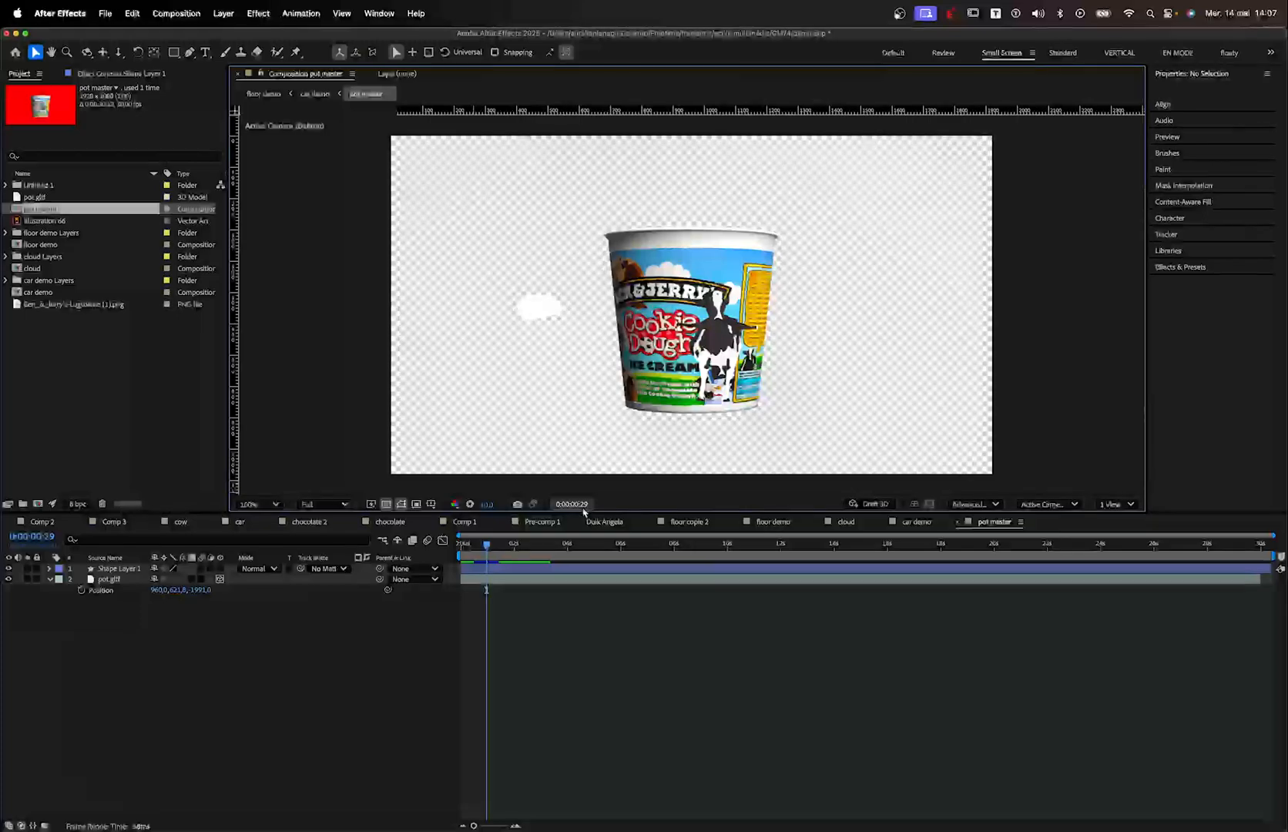
Examine the pot in the pot master composition at close and full-frame magnification
scroll(718, 306, up, 4)
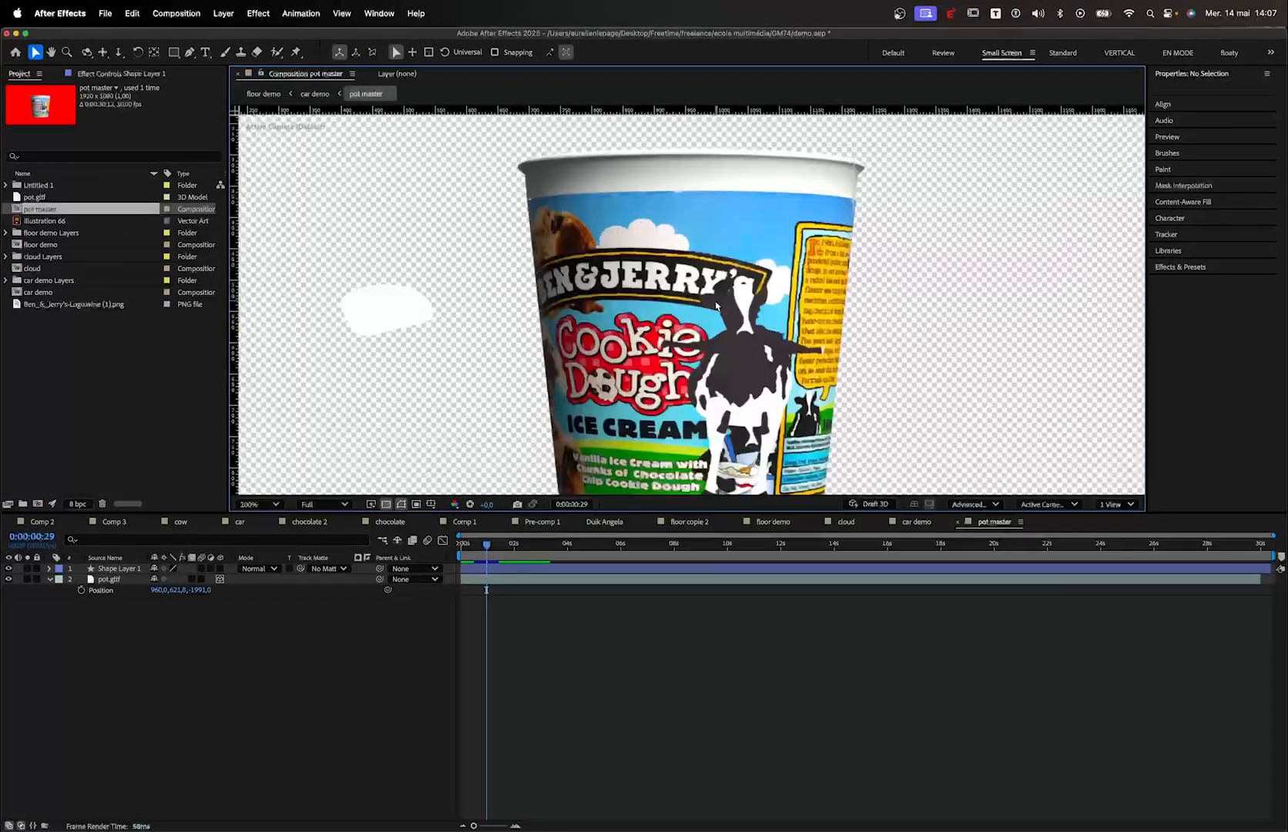
scroll(718, 306, down, 6)
scroll(718, 306, up, 5)
scroll(718, 306, down, 2)
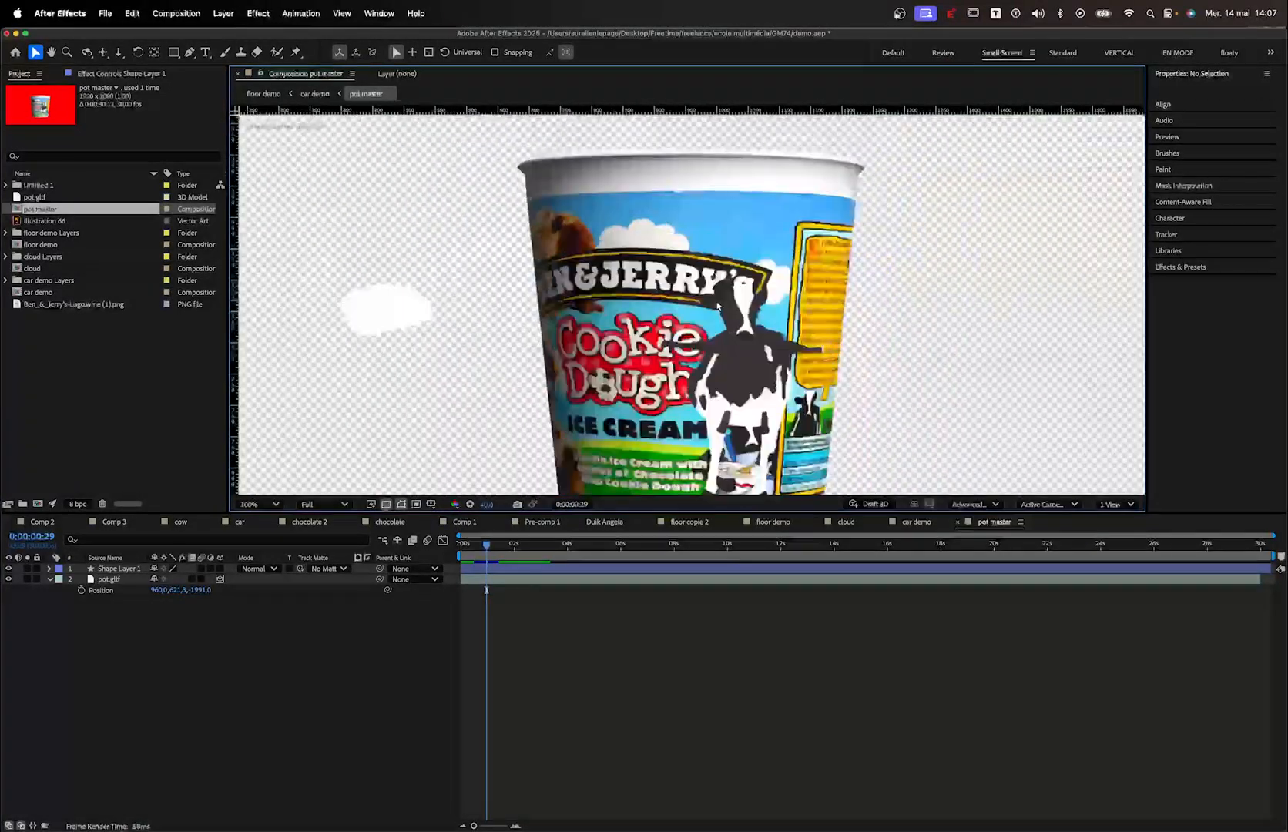
scroll(718, 305, up, 2)
scroll(718, 306, down, 4)
scroll(718, 306, down, 2)
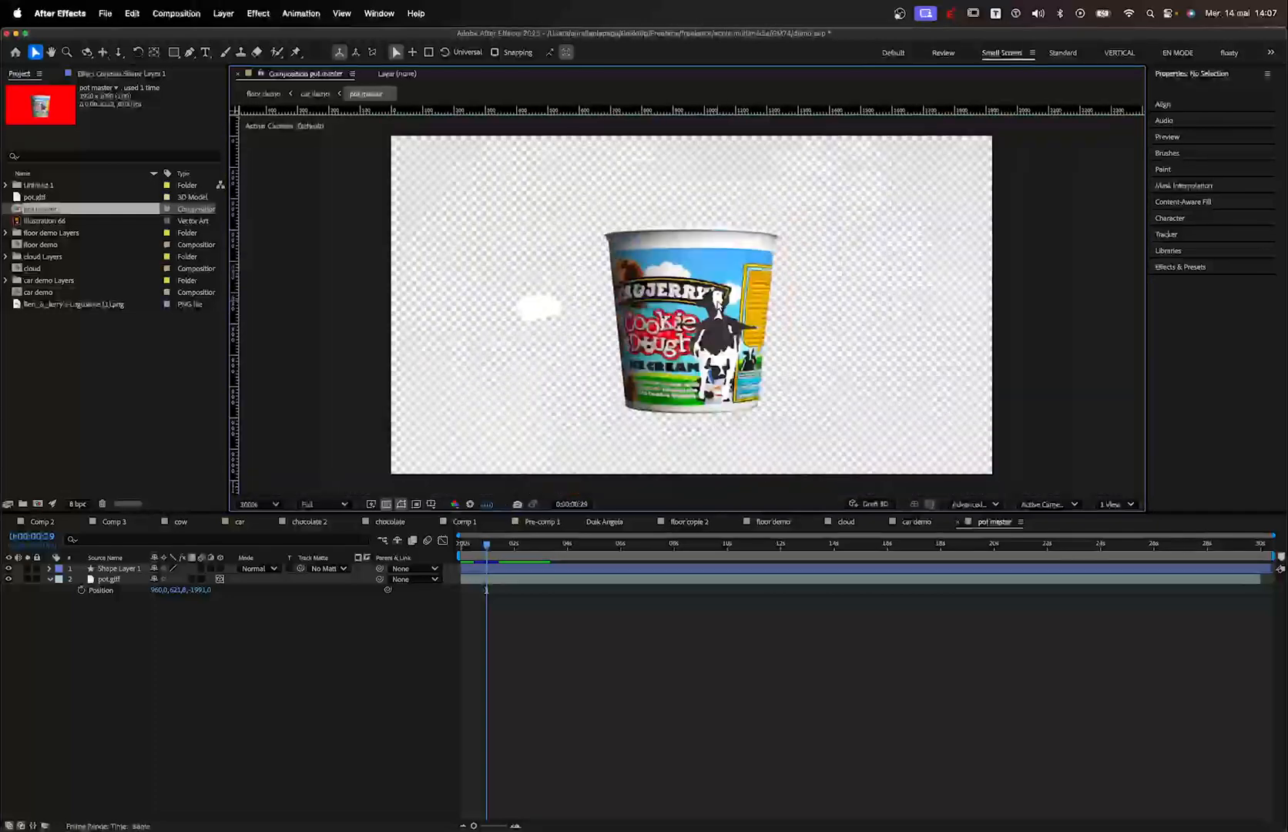
scroll(718, 306, up, 3)
scroll(718, 306, down, 3)
scroll(718, 306, up, 4)
scroll(718, 306, down, 5)
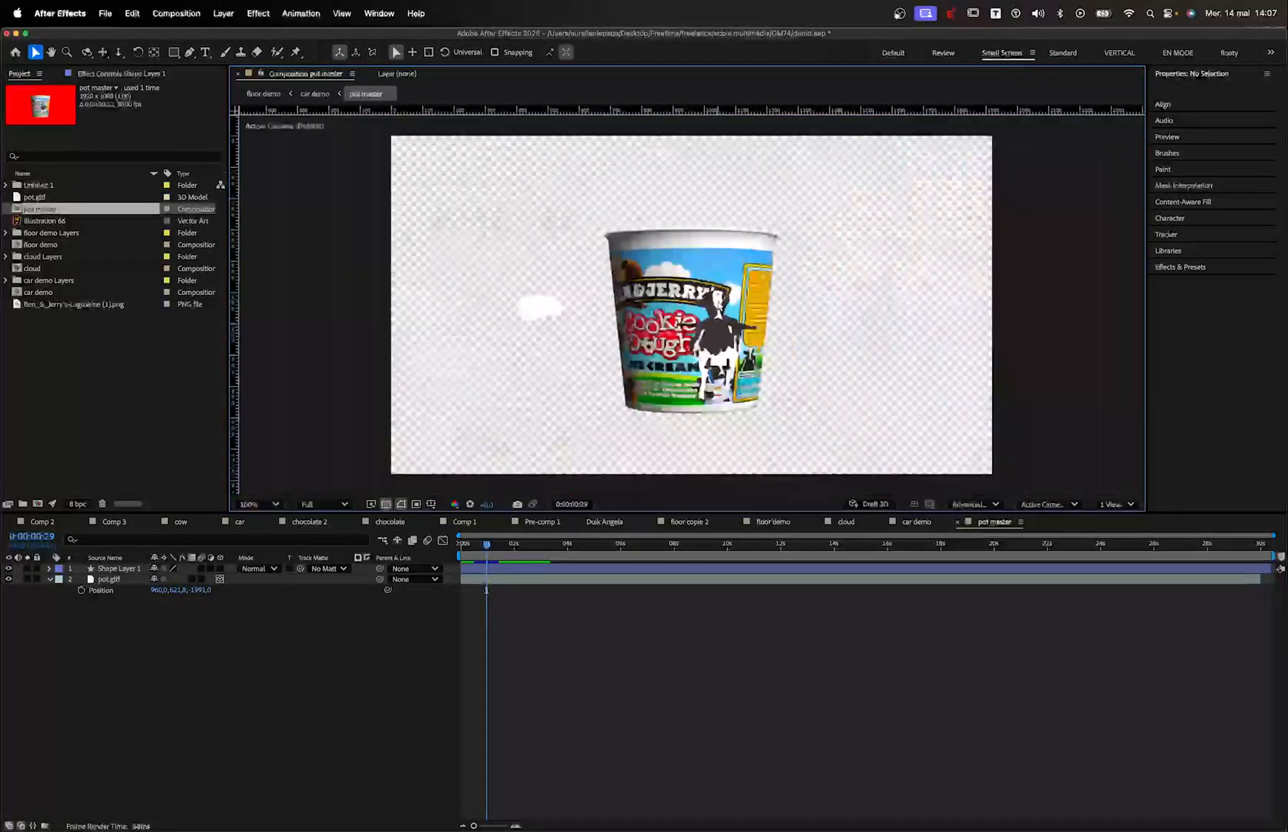
Reveal the pot.gltf layer's scale, rotation and anchor point properties one group at a time, and collapse them
click(107, 579)
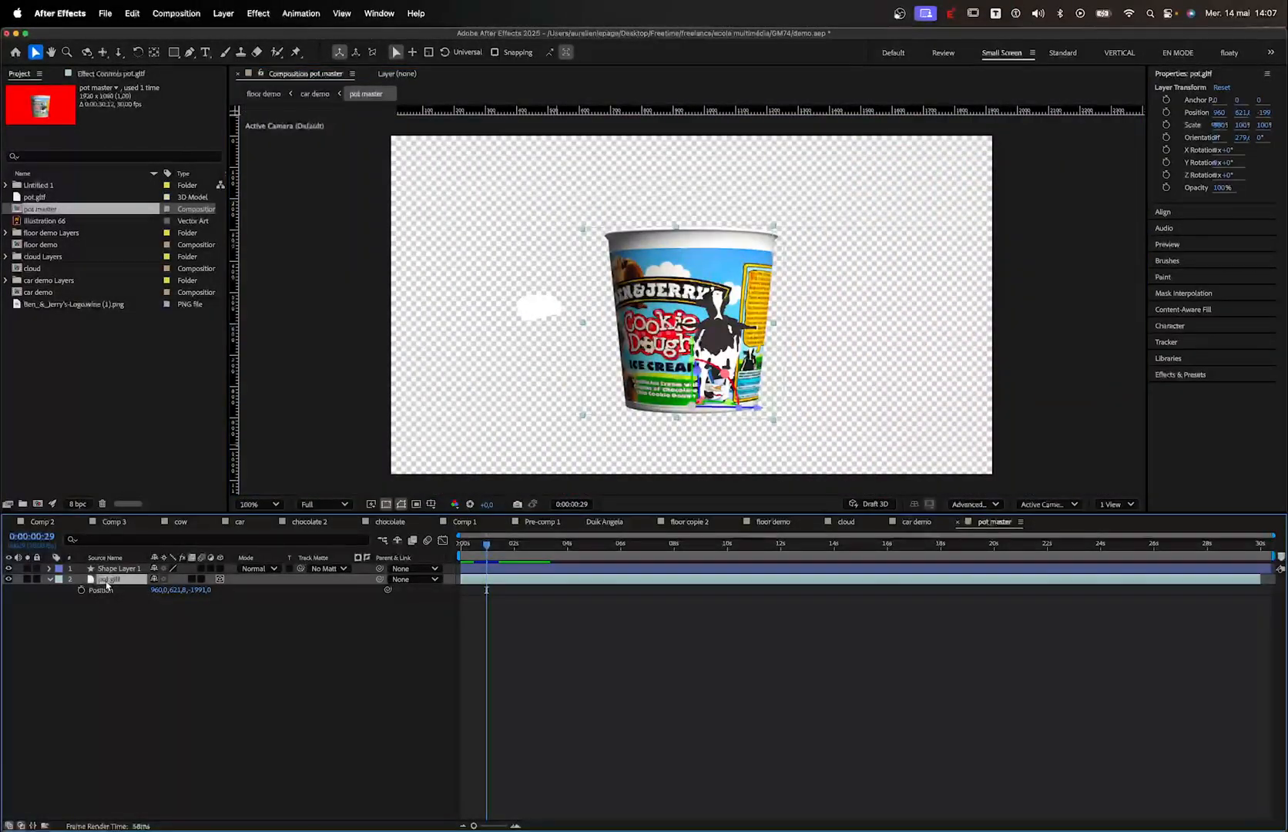
key(p)
key(s)
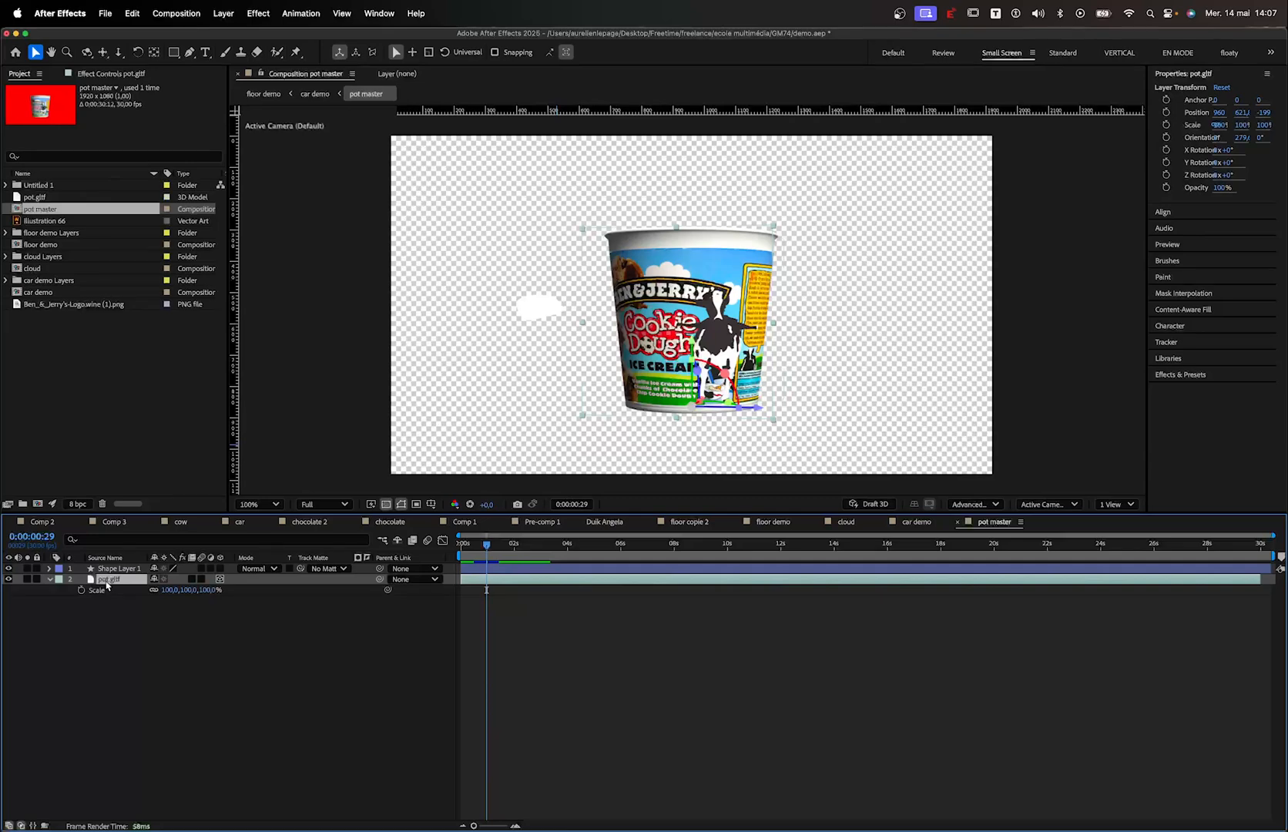
key(s)
key(r)
key(r)
key(r)
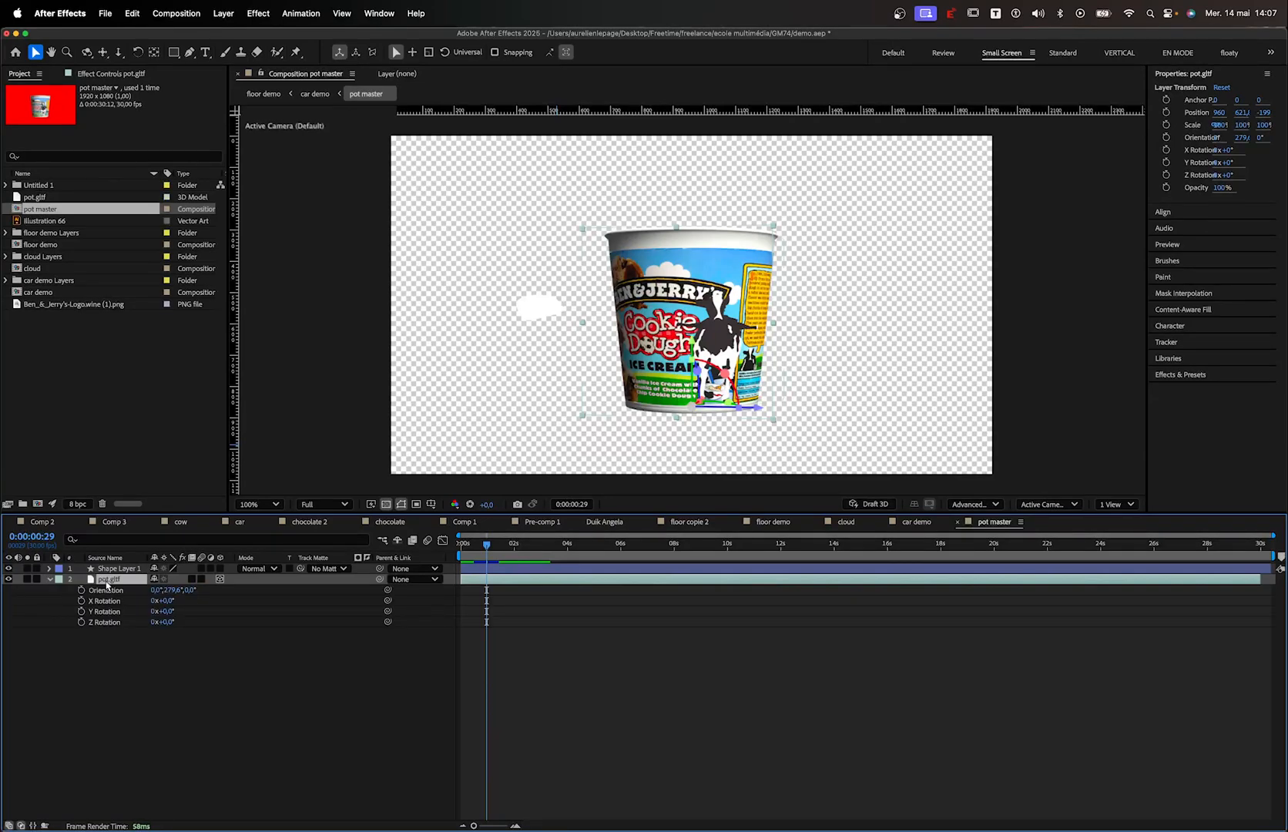
key(a)
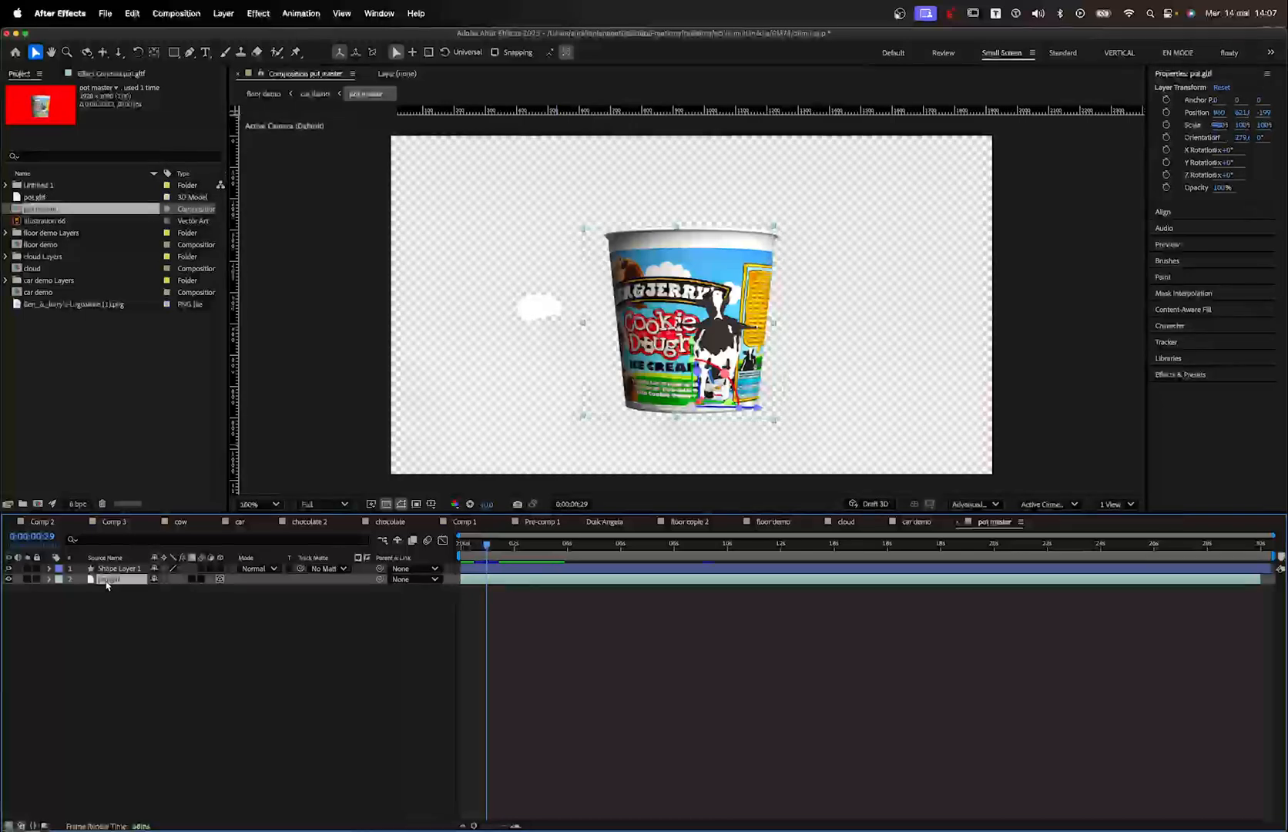
key(a)
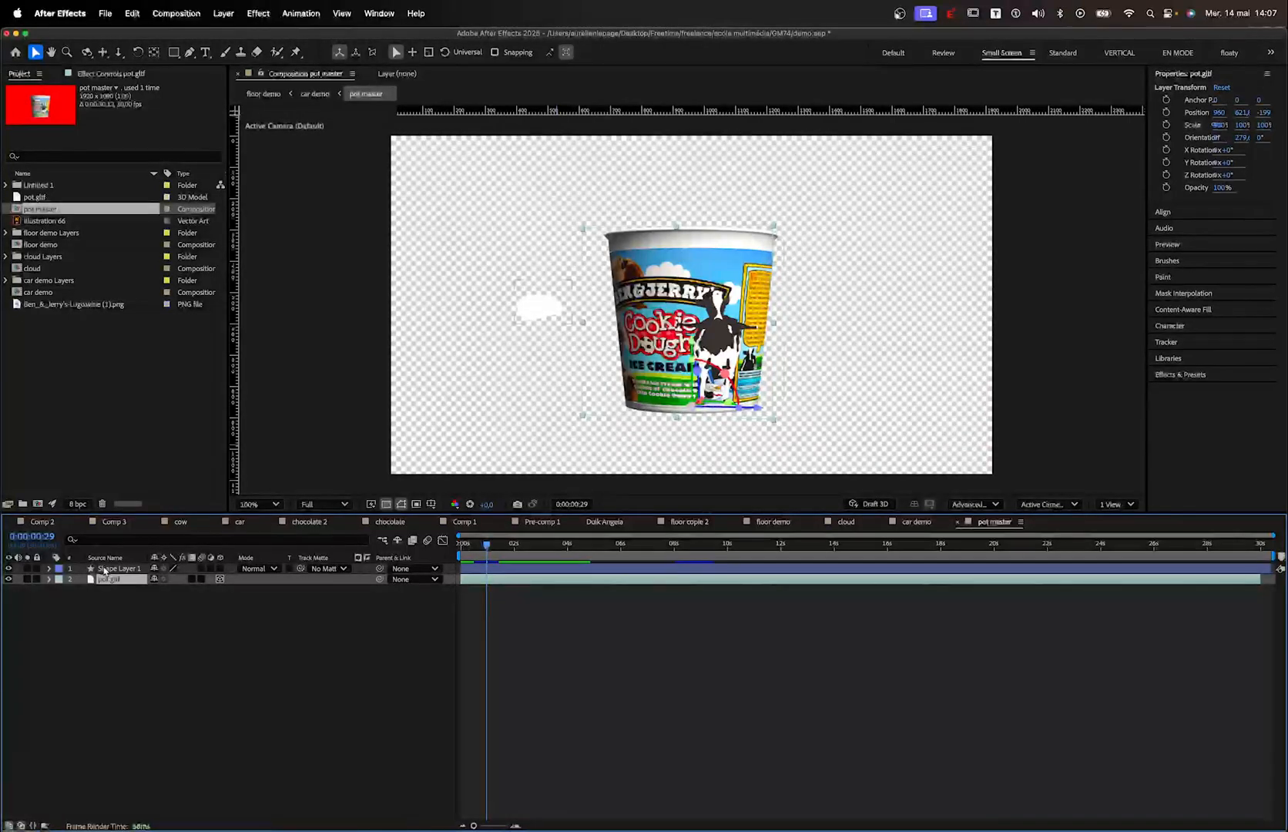
Expand the pot.gltf layer's Transform properties, adding a Scale keyframe at 0:00:00:29 and an X Rotation keyframe at 0:00:03:04
click(46, 588)
click(48, 580)
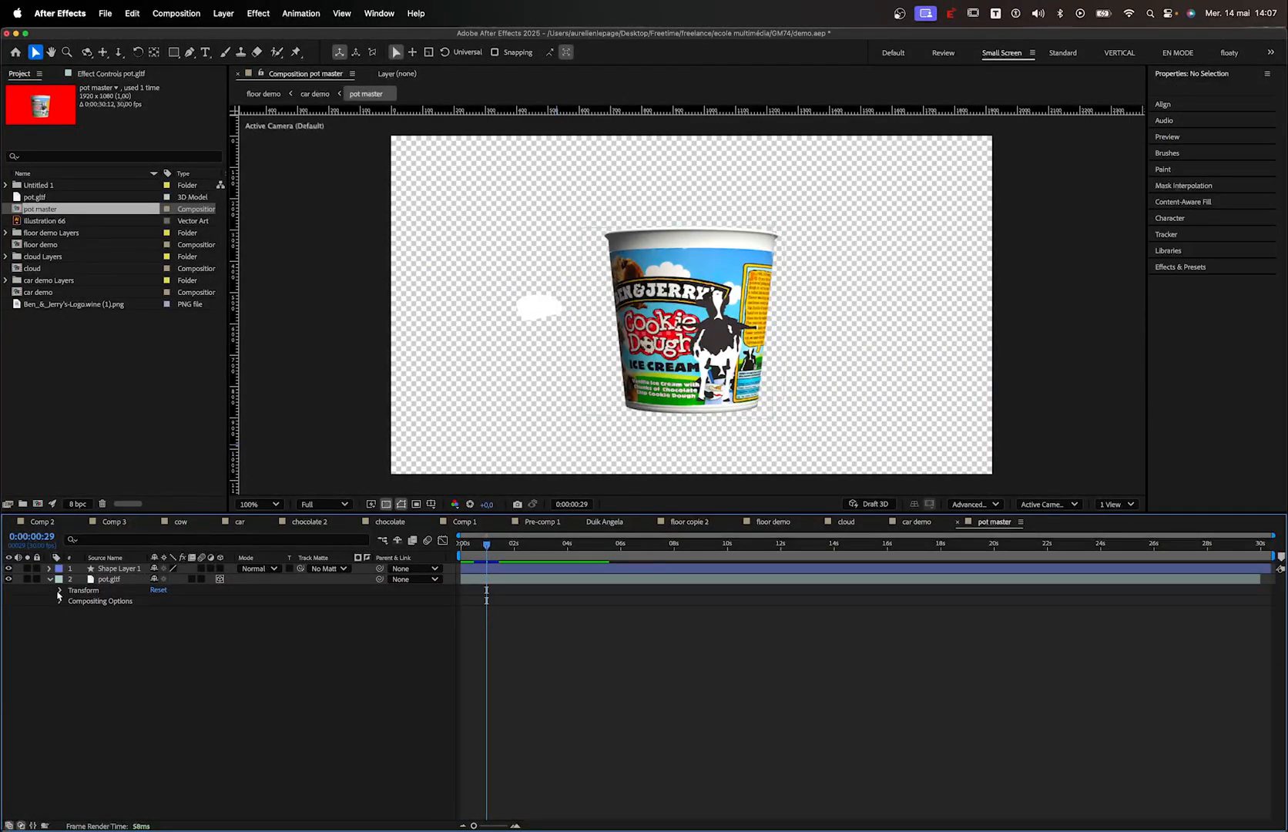
click(60, 590)
click(81, 621)
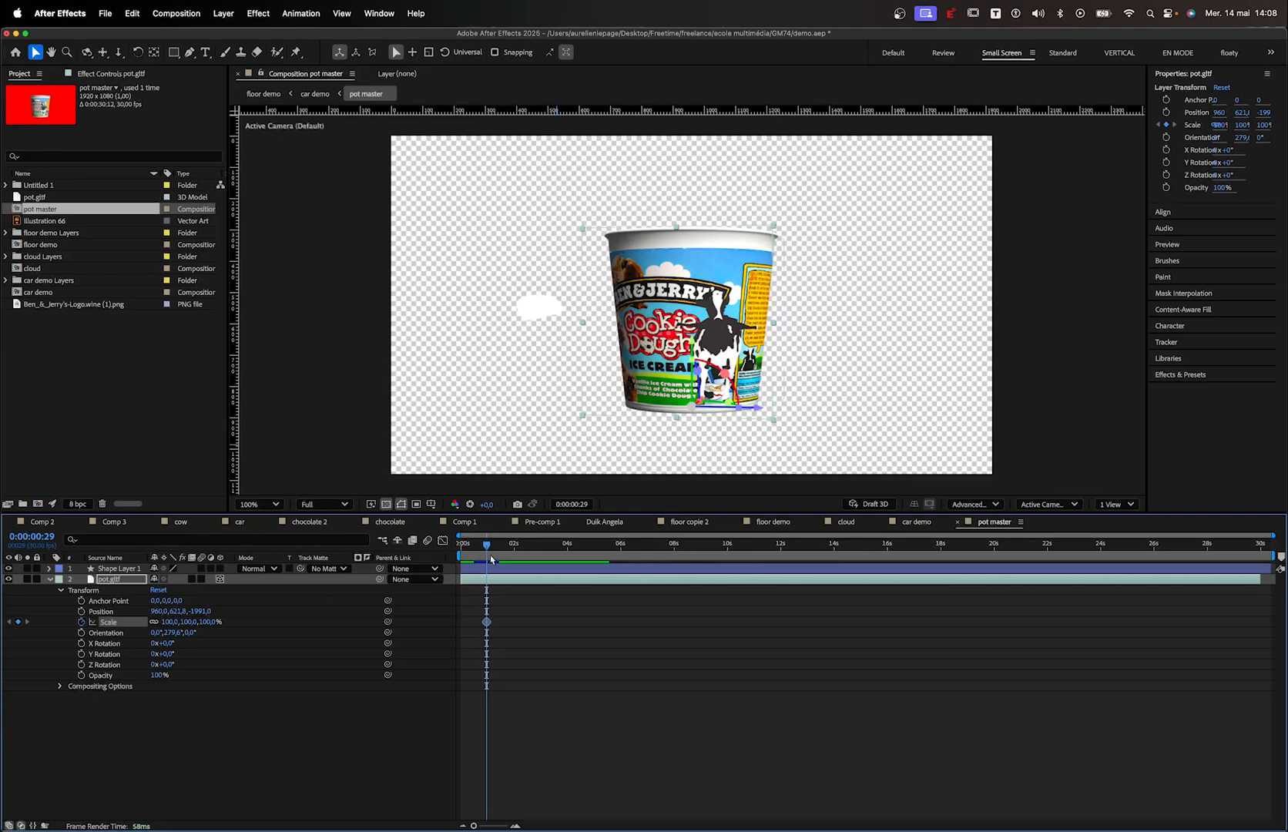
click(545, 547)
click(81, 643)
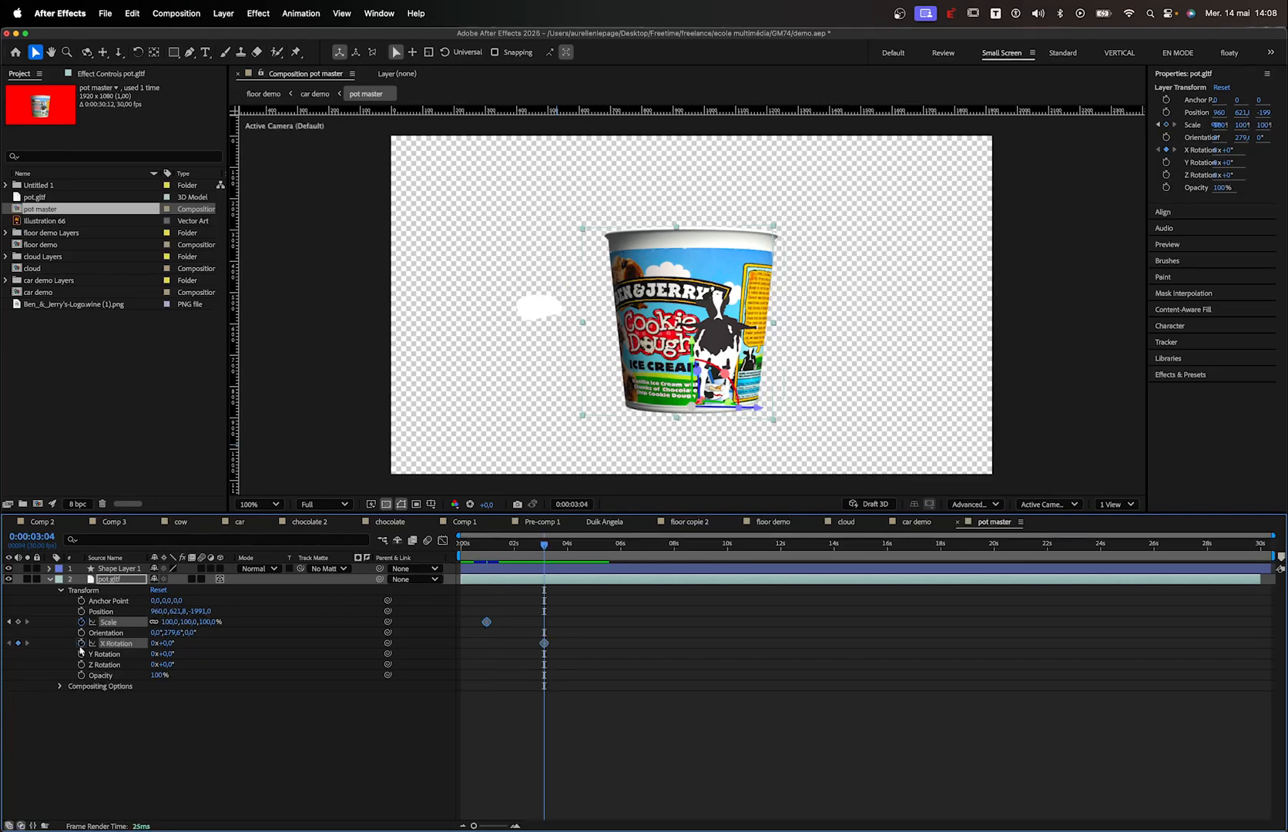
Move the current time to 0:00:01:18, and collapse and reopen the pot.gltf layer's full property list
drag(544, 546, 503, 546)
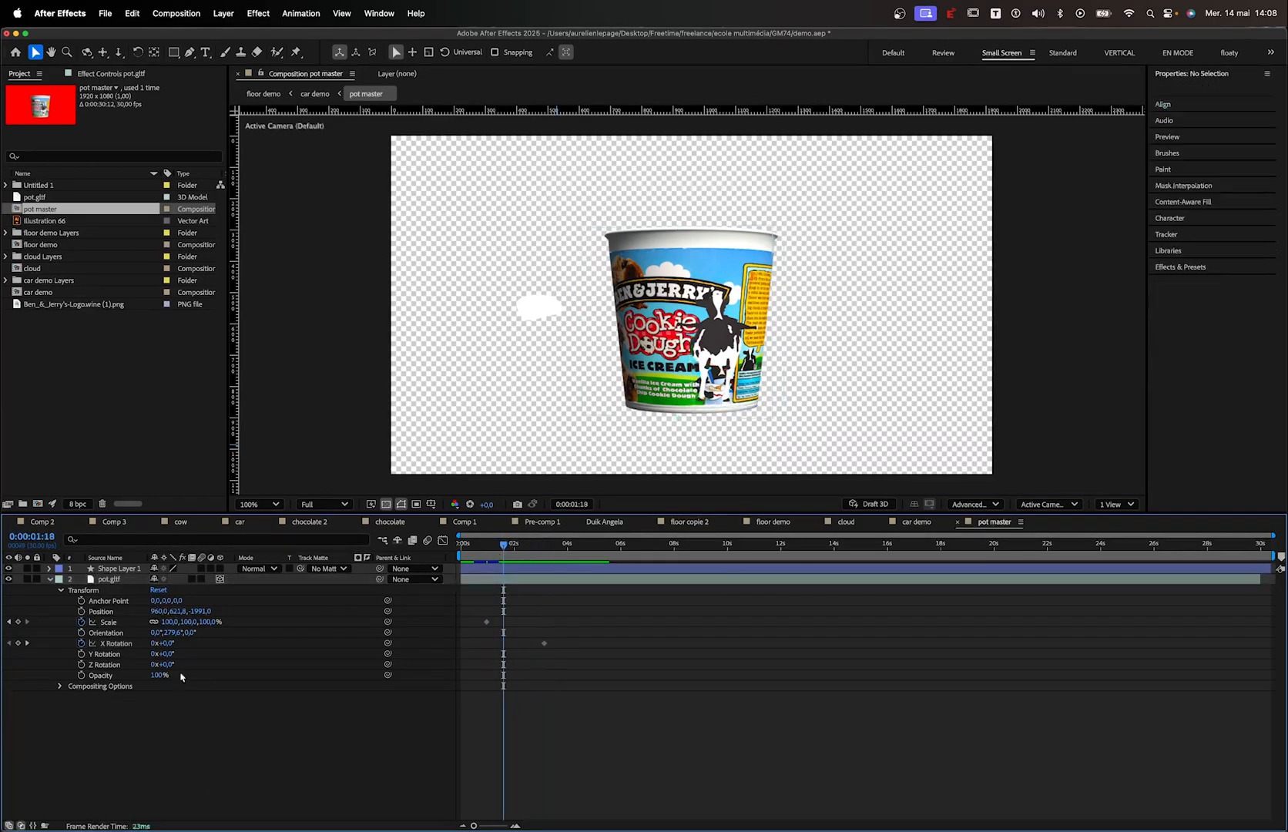
click(181, 674)
click(50, 579)
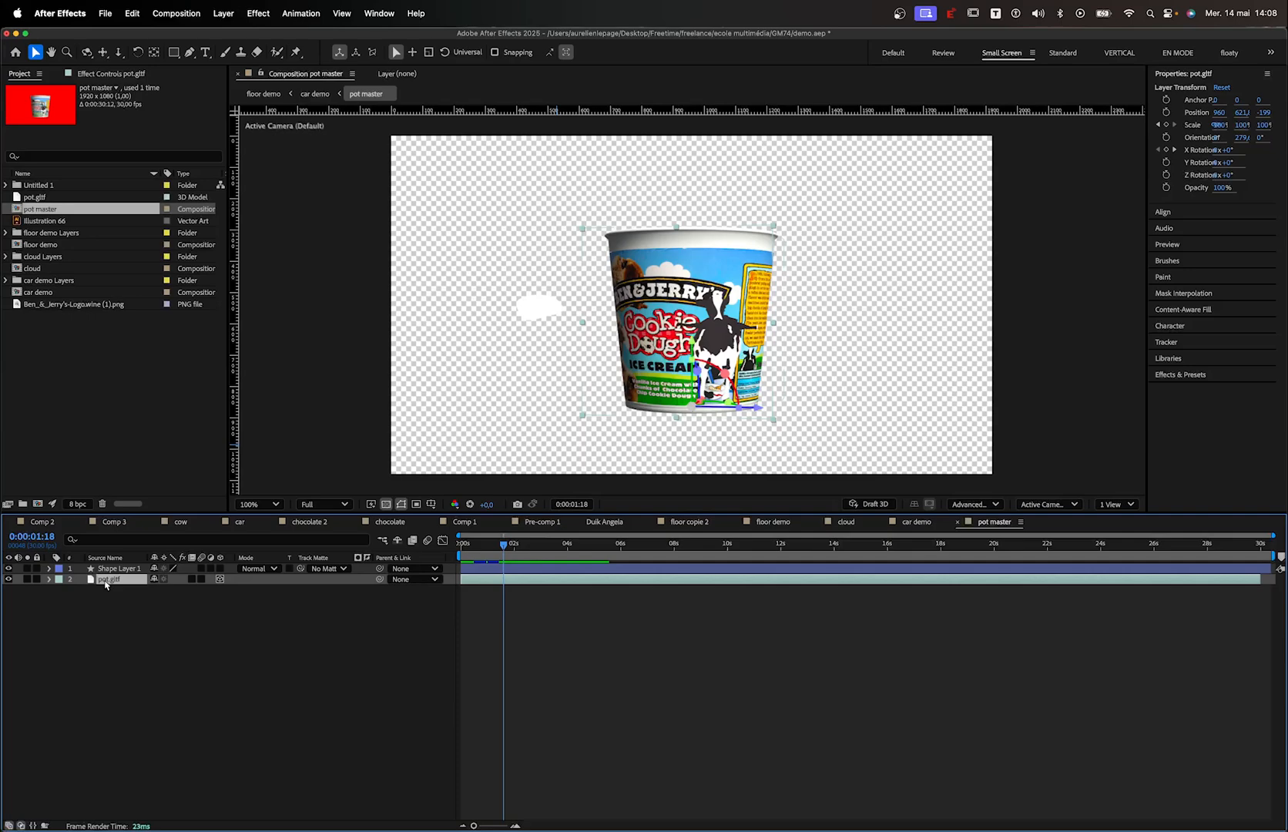
click(49, 579)
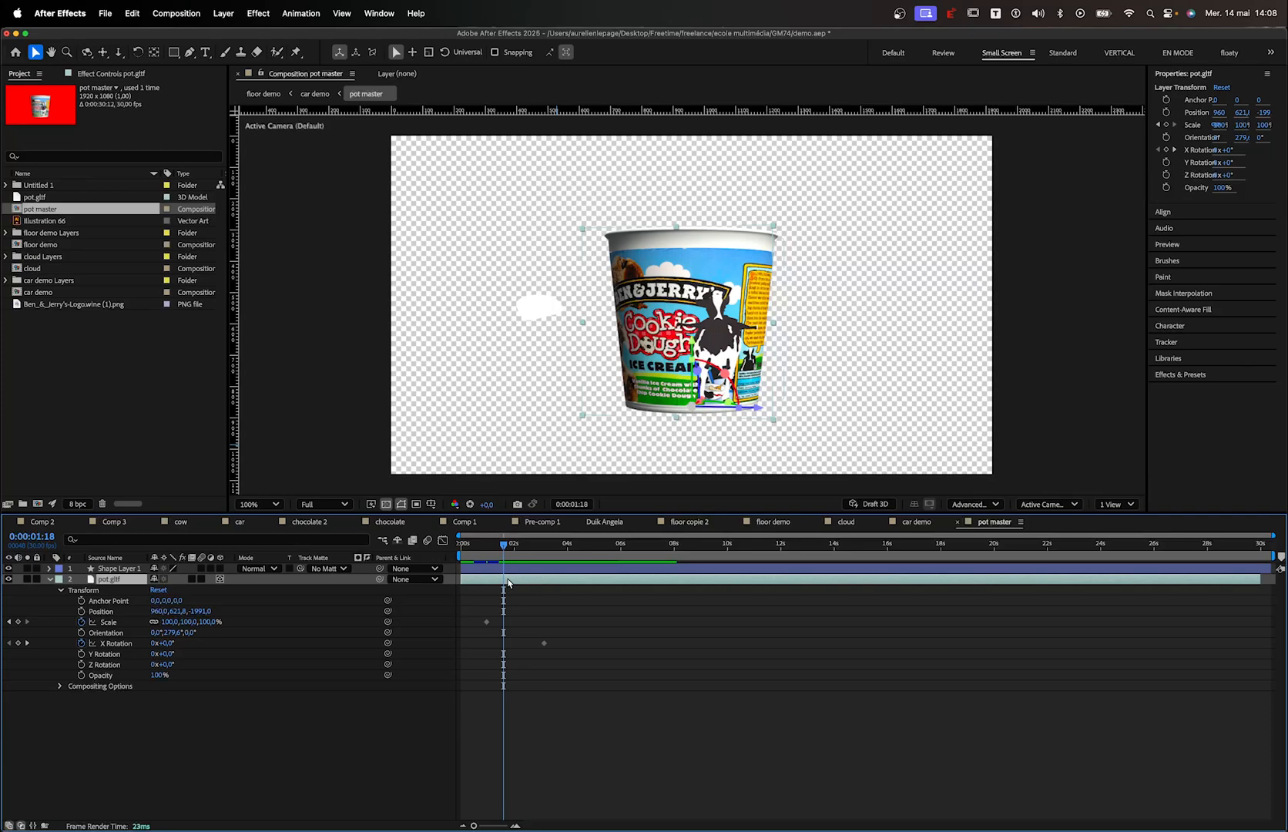
Toggle the display of only keyframed properties, leaving Scale and X Rotation shown, and move the current time to 0:00:02:10
key(u)
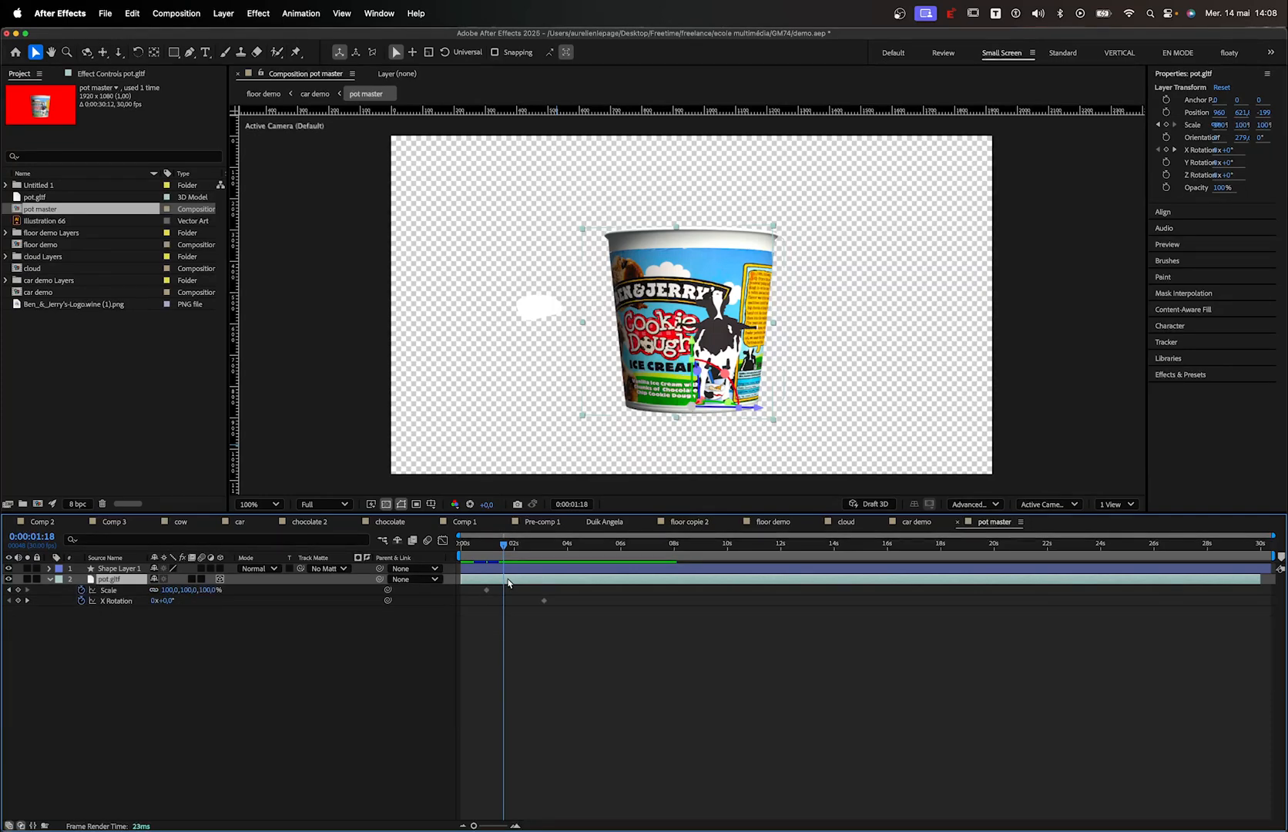
key(u)
key(u)
key(u)
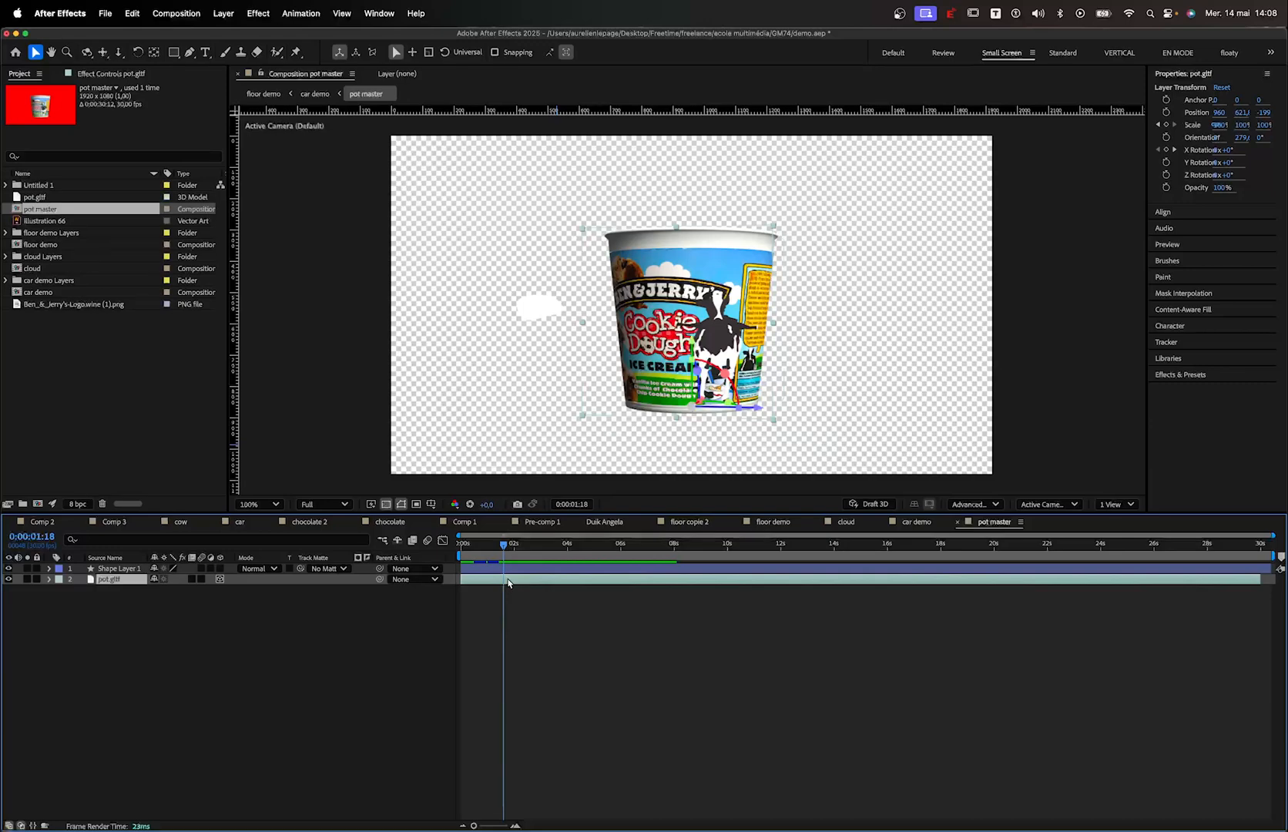
click(288, 670)
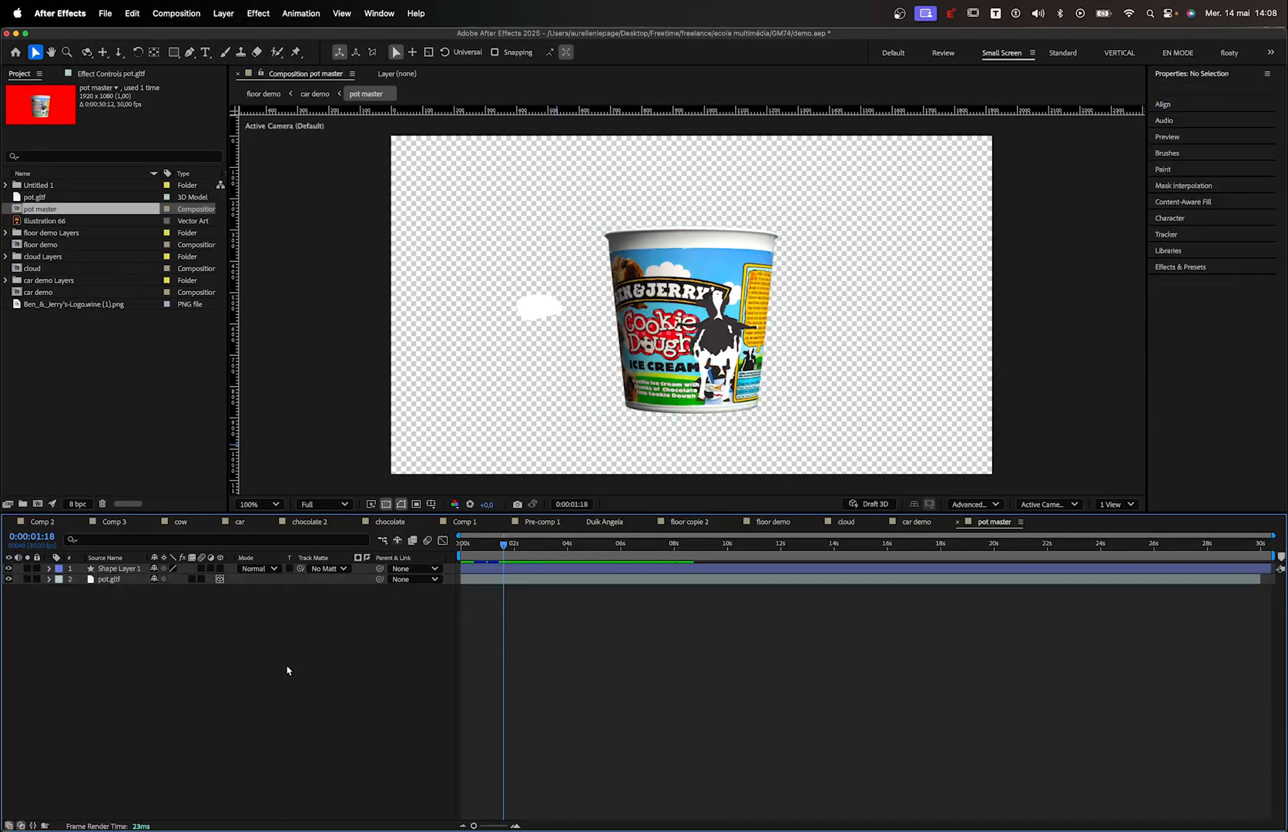
key(u)
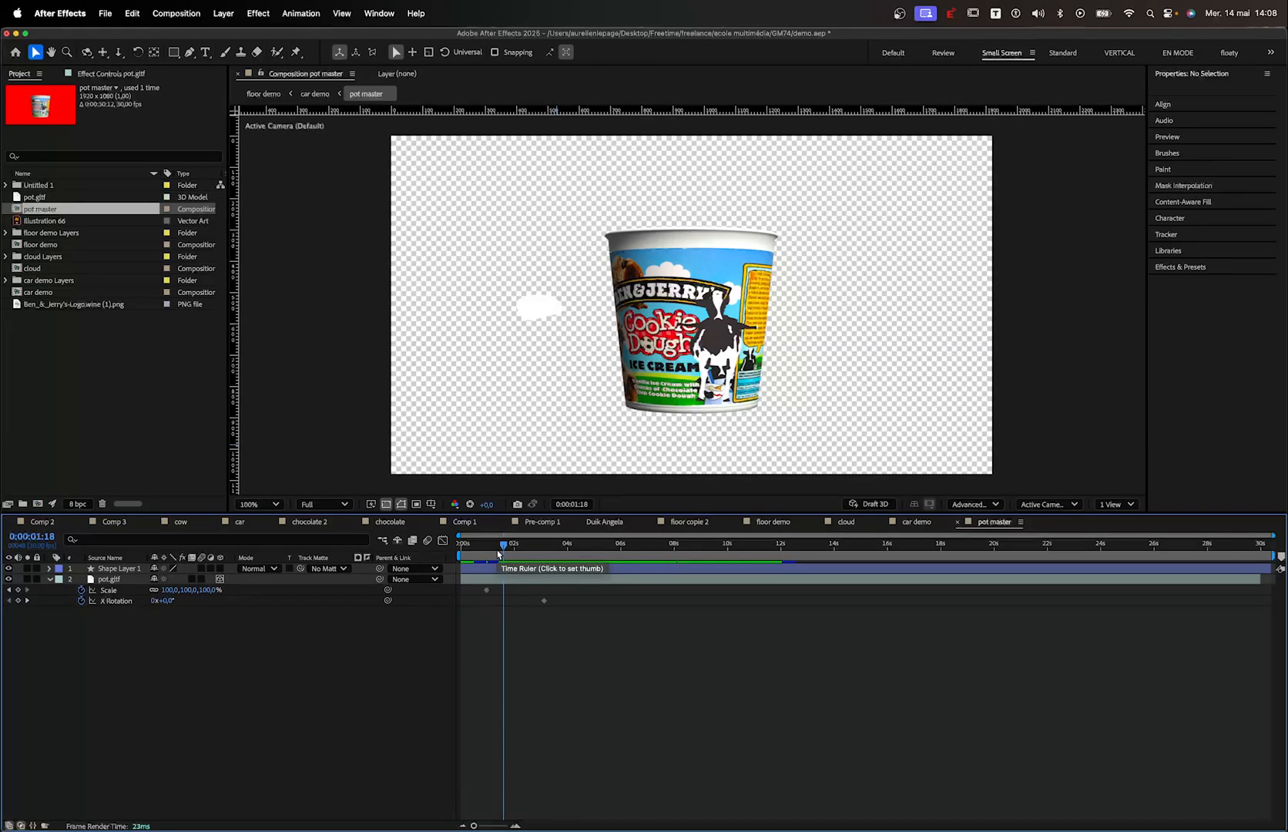
drag(482, 561, 521, 560)
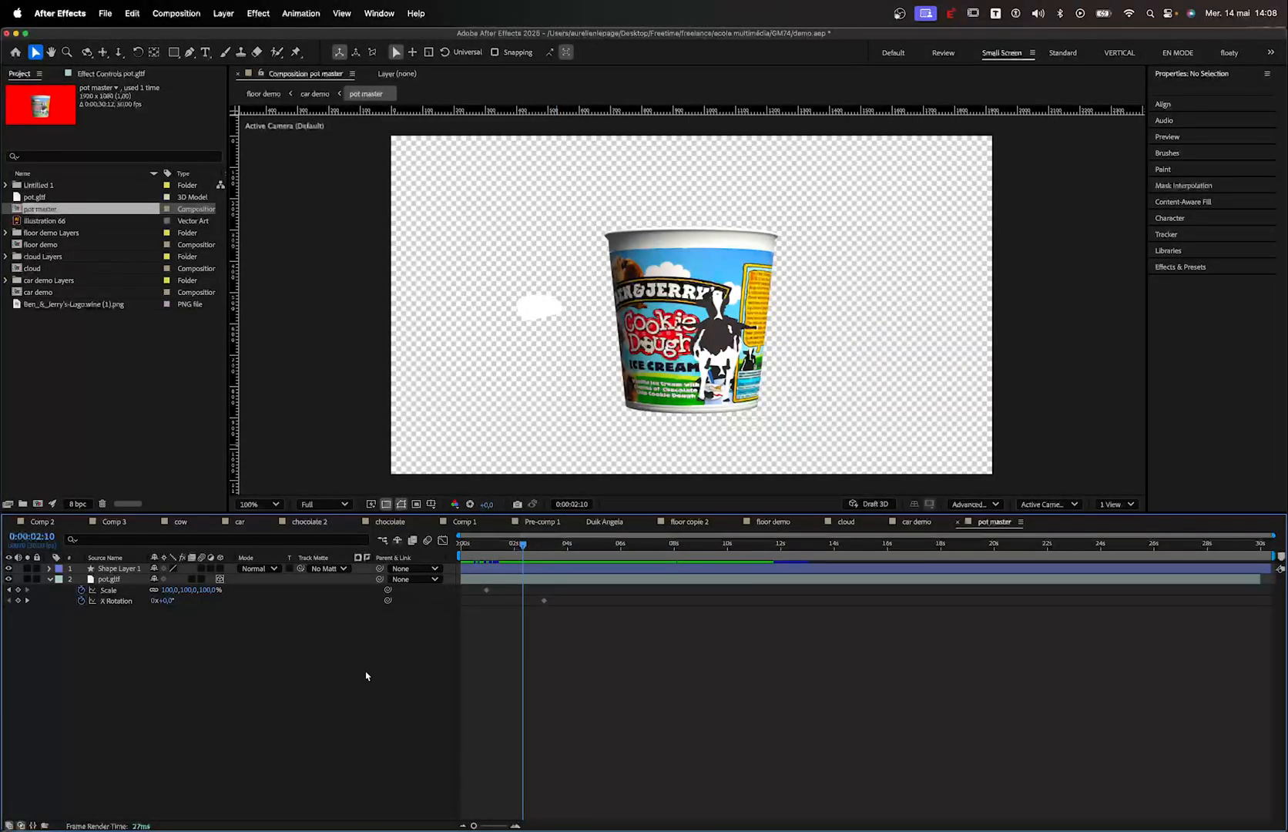
Delete the Scale and X Rotation keyframes from the pot.gltf layer, and remove Shape Layer 1 from the composition
mouse_move(507, 549)
mouse_down()
mouse_move(486, 549)
mouse_move(566, 547)
mouse_move(470, 546)
mouse_move(509, 546)
mouse_up()
drag(155, 662, 95, 588)
key(Delete)
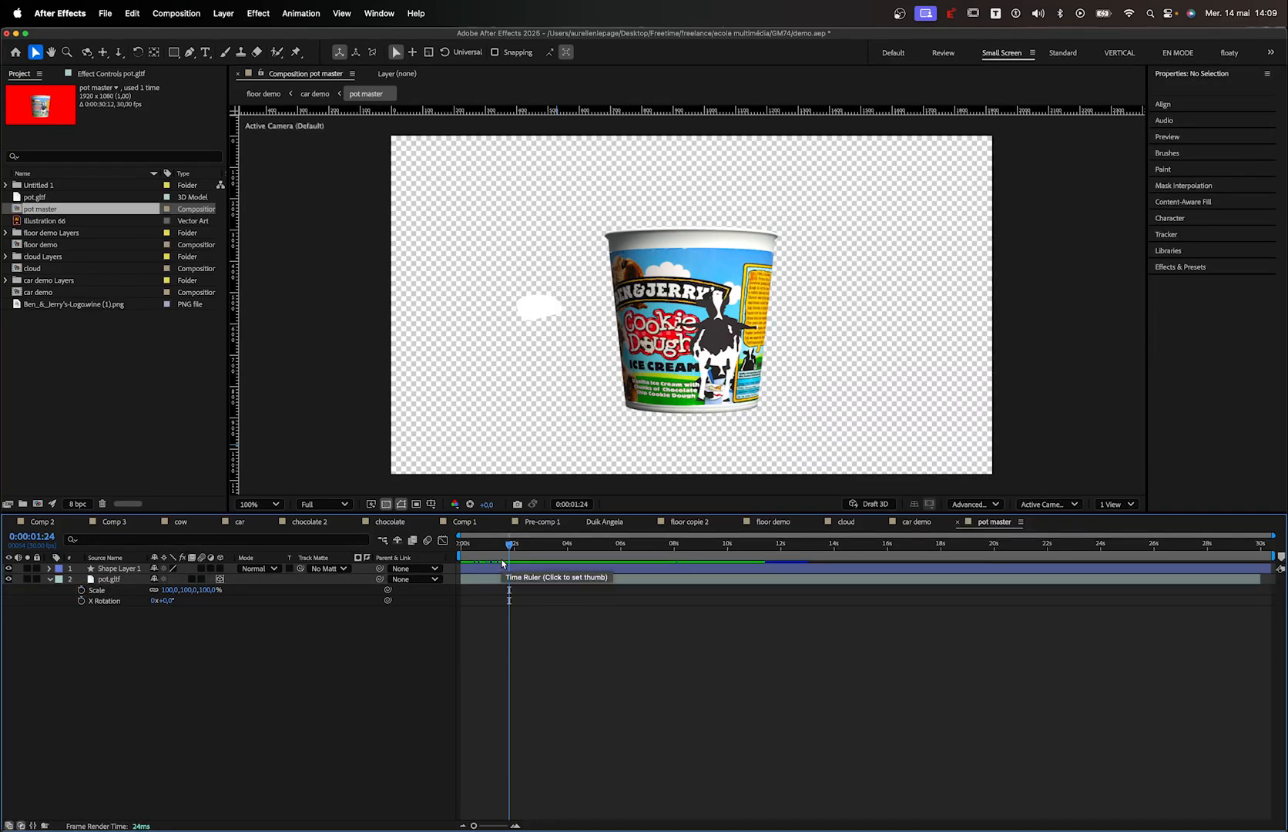
click(108, 568)
key(Delete)
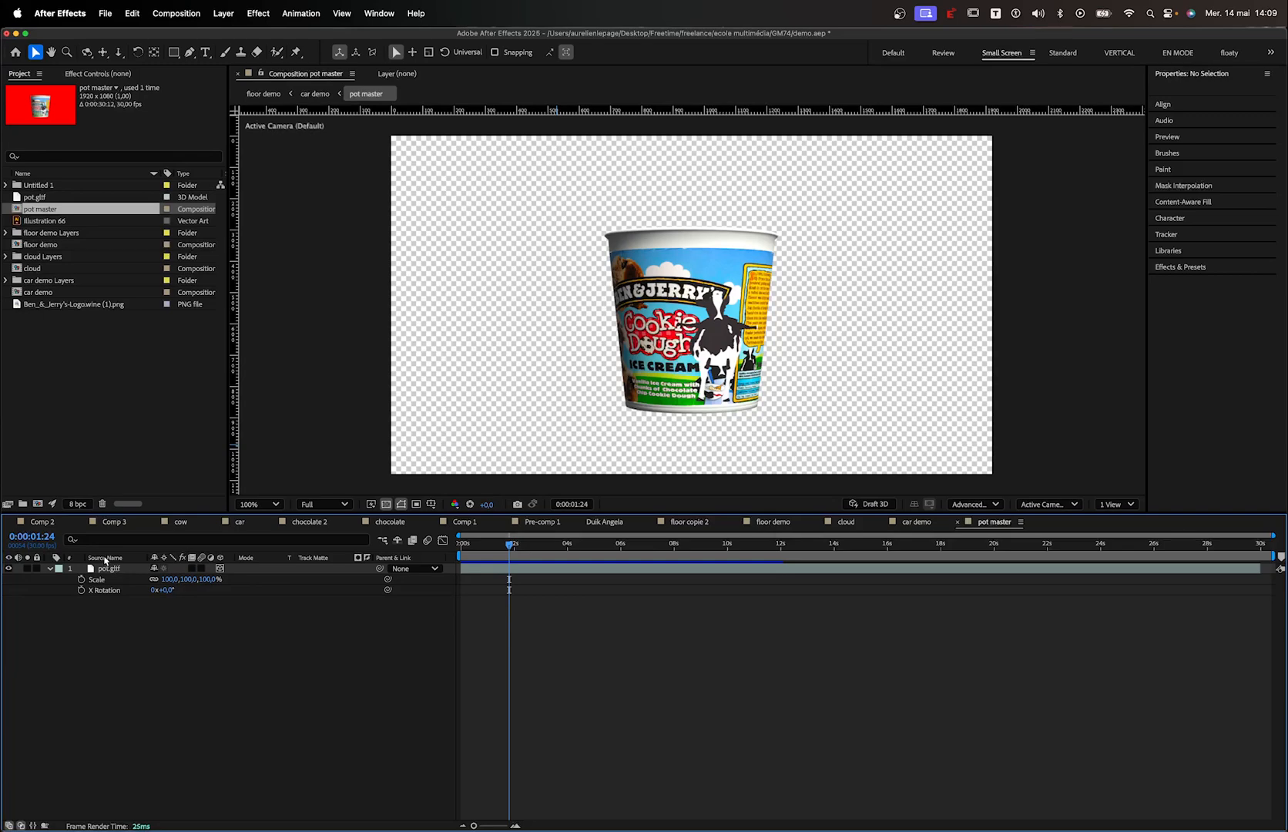
Reveal the pot.gltf layer's full property list and expand its Compositing Options
double_click(51, 570)
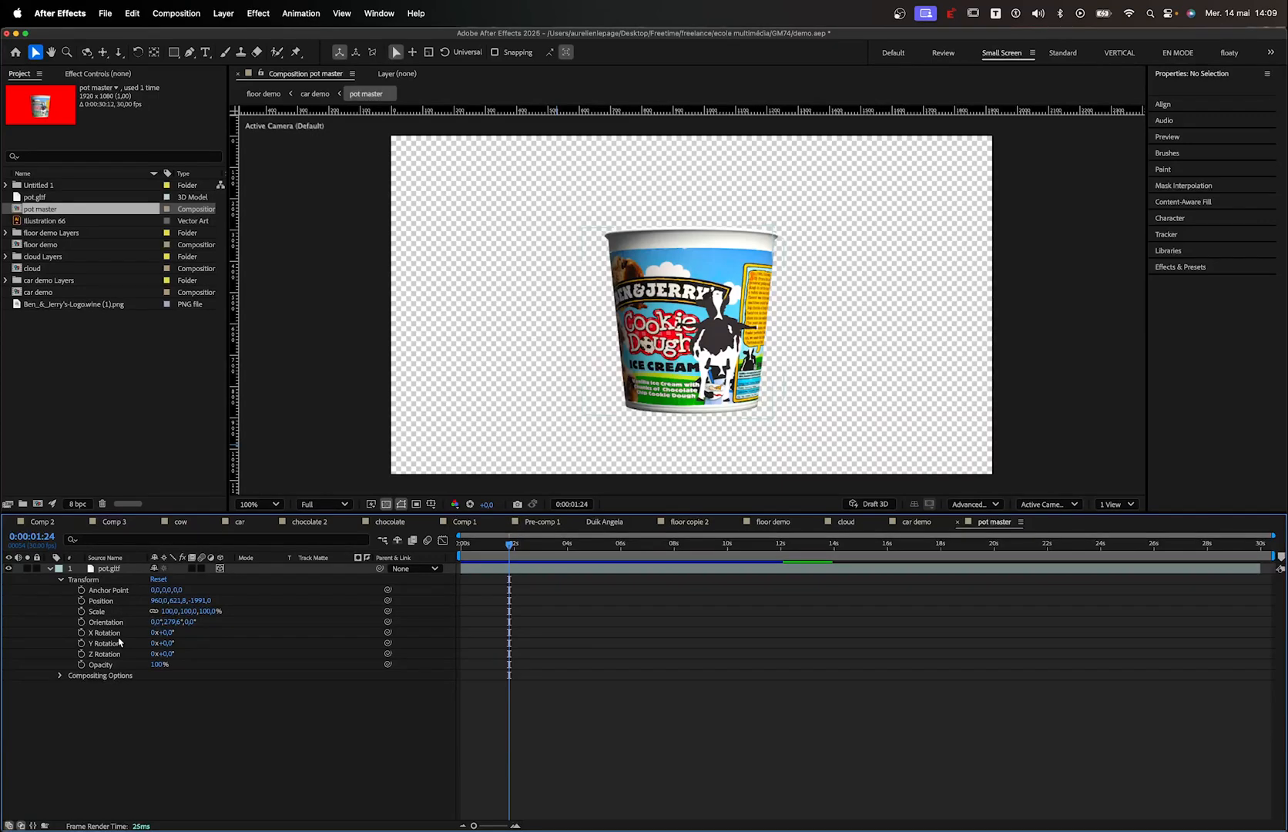
click(59, 676)
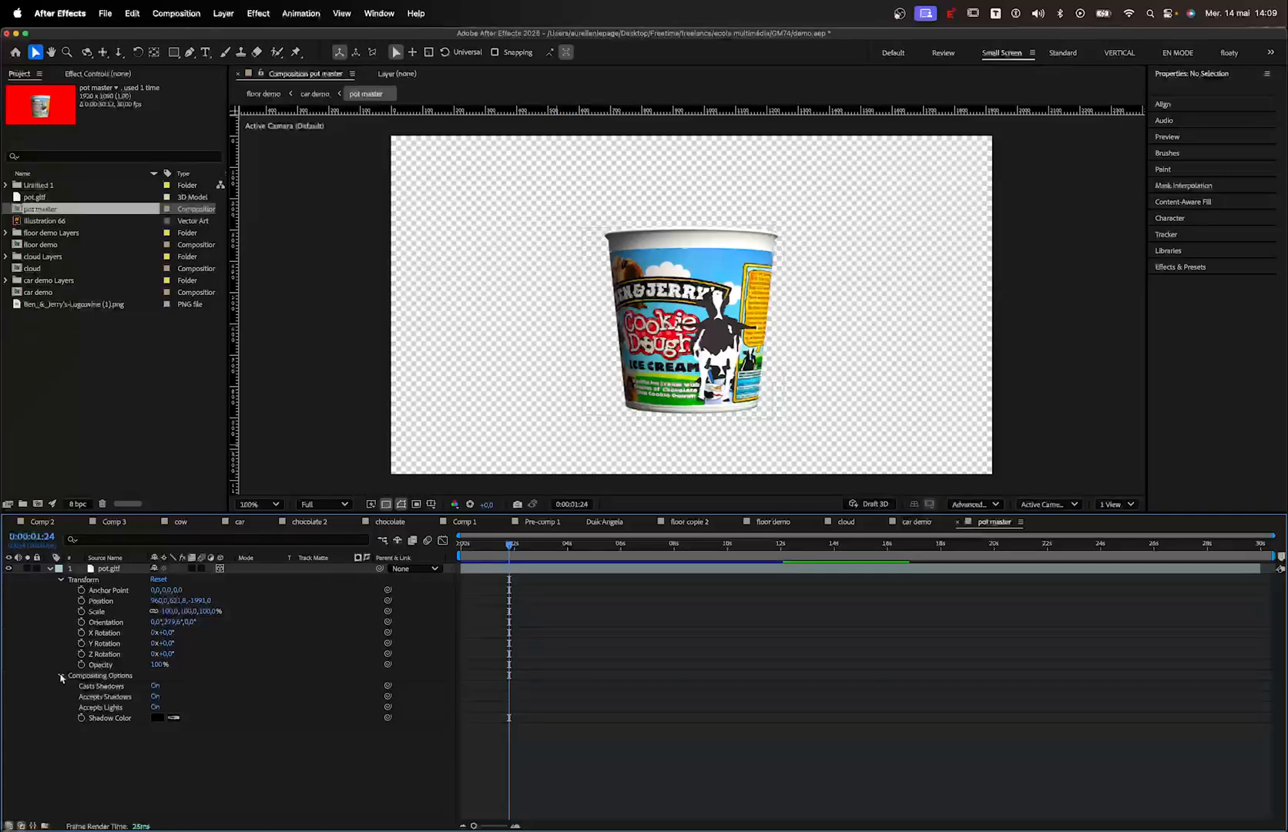
Try other settings for pot.gltf's Casts Shadows, Accepts Shadows and Accepts Lights, restore them to On, and deselect the layer
click(157, 685)
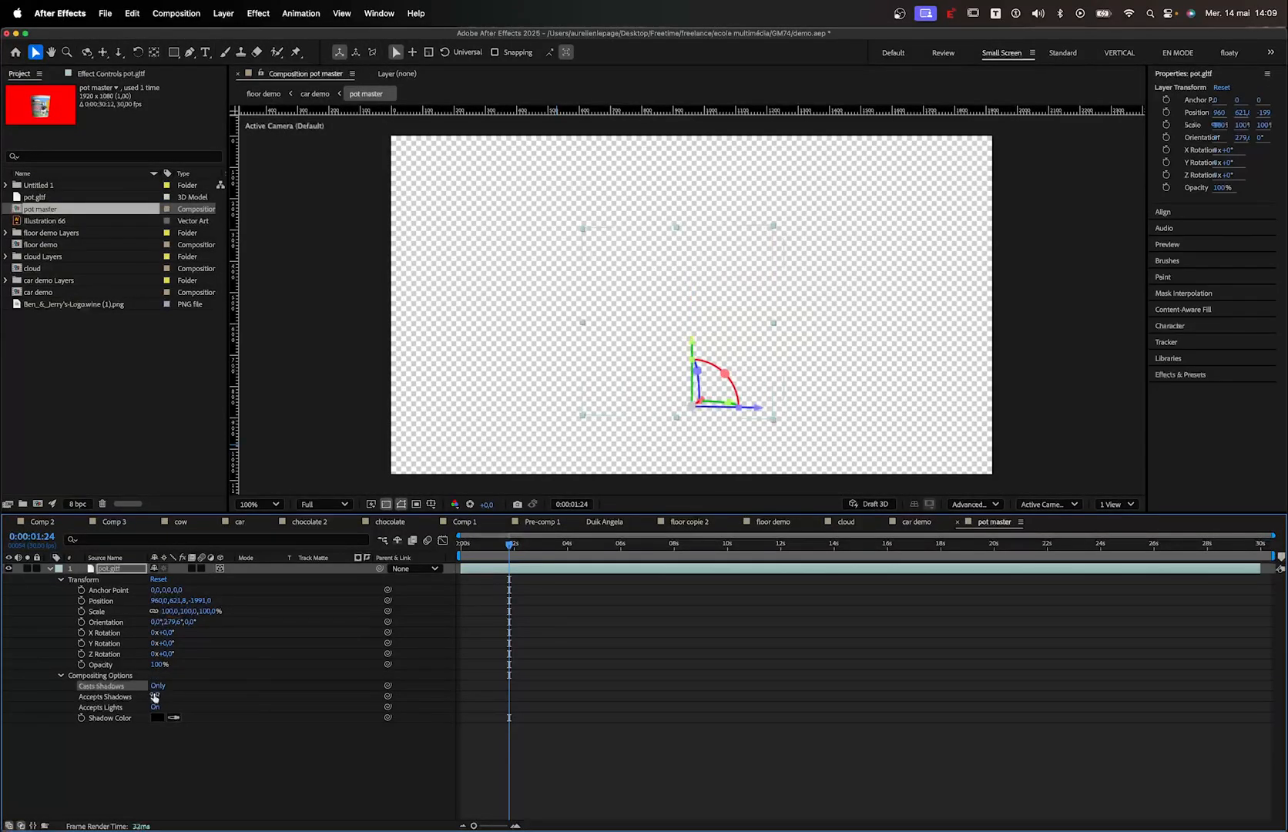
click(156, 696)
click(156, 696)
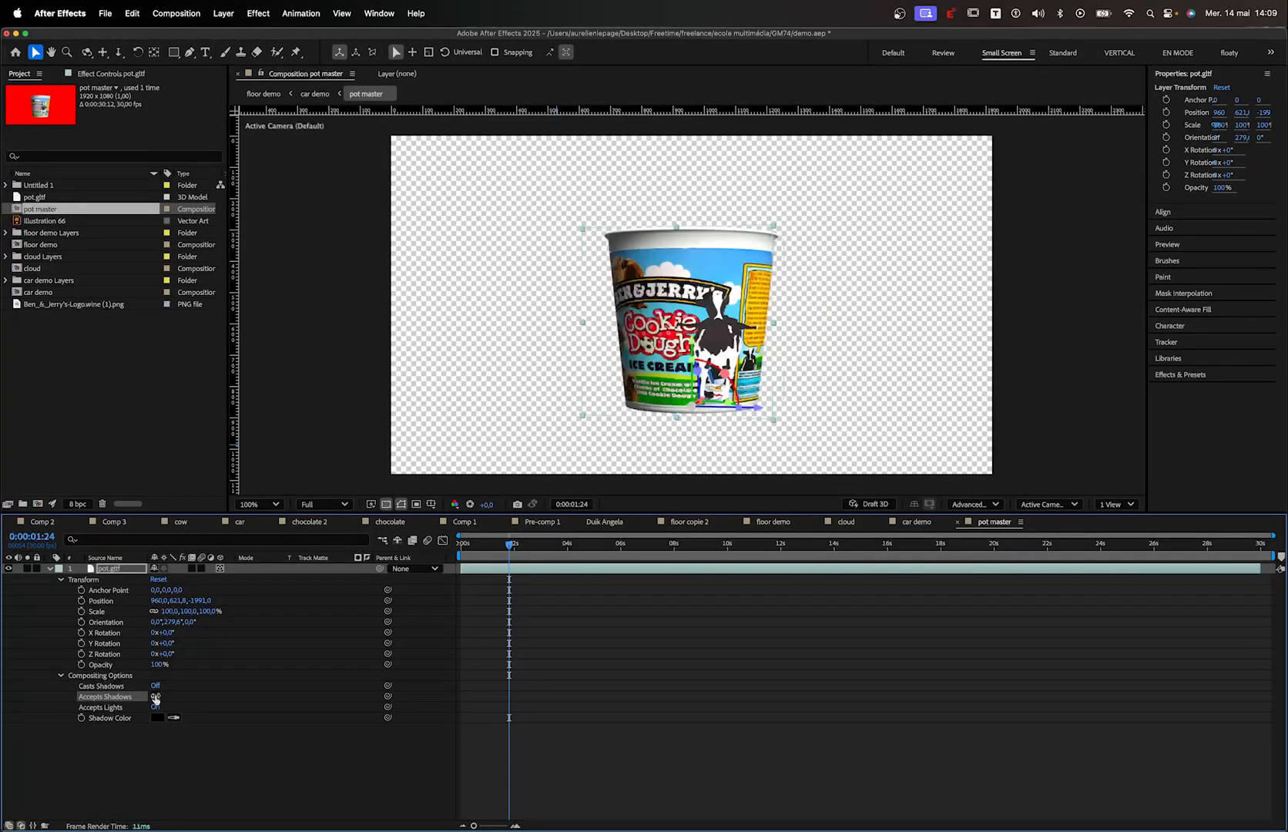
click(156, 707)
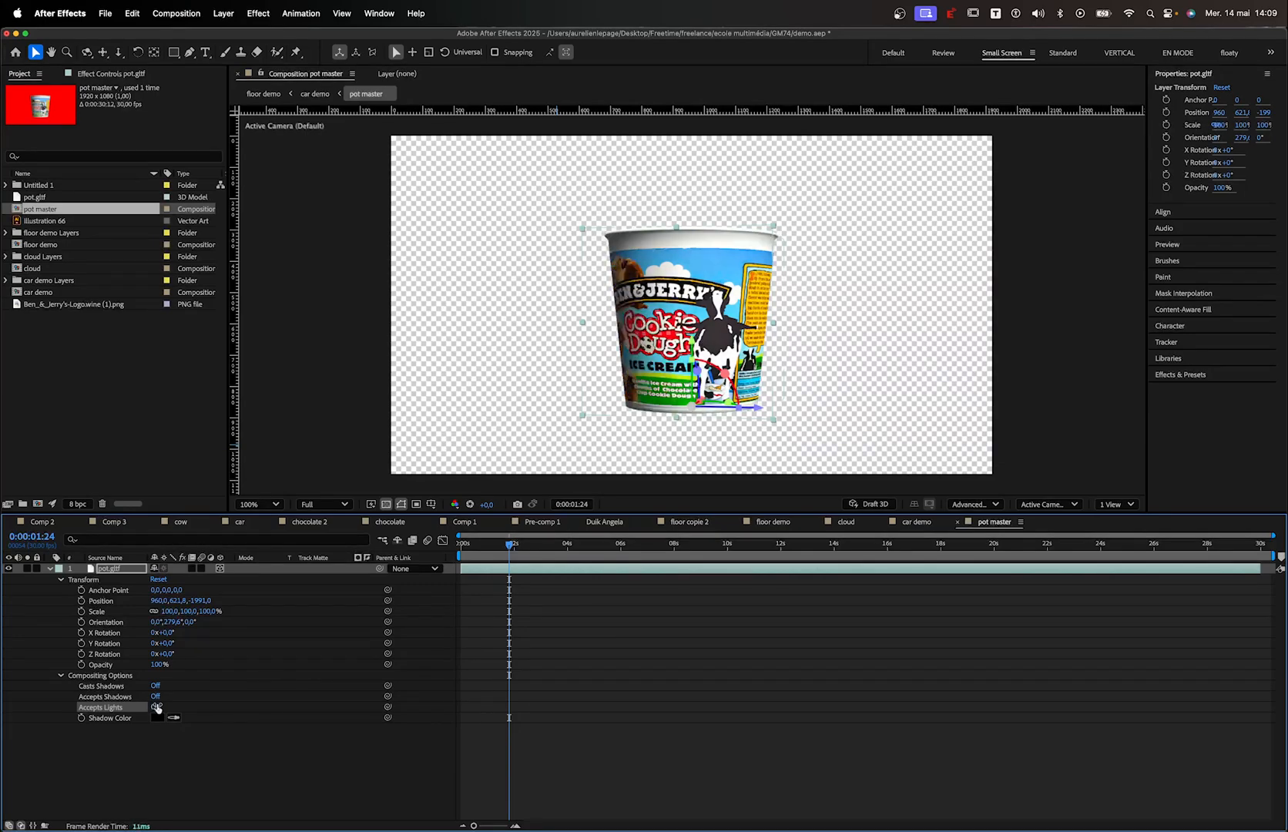
click(157, 705)
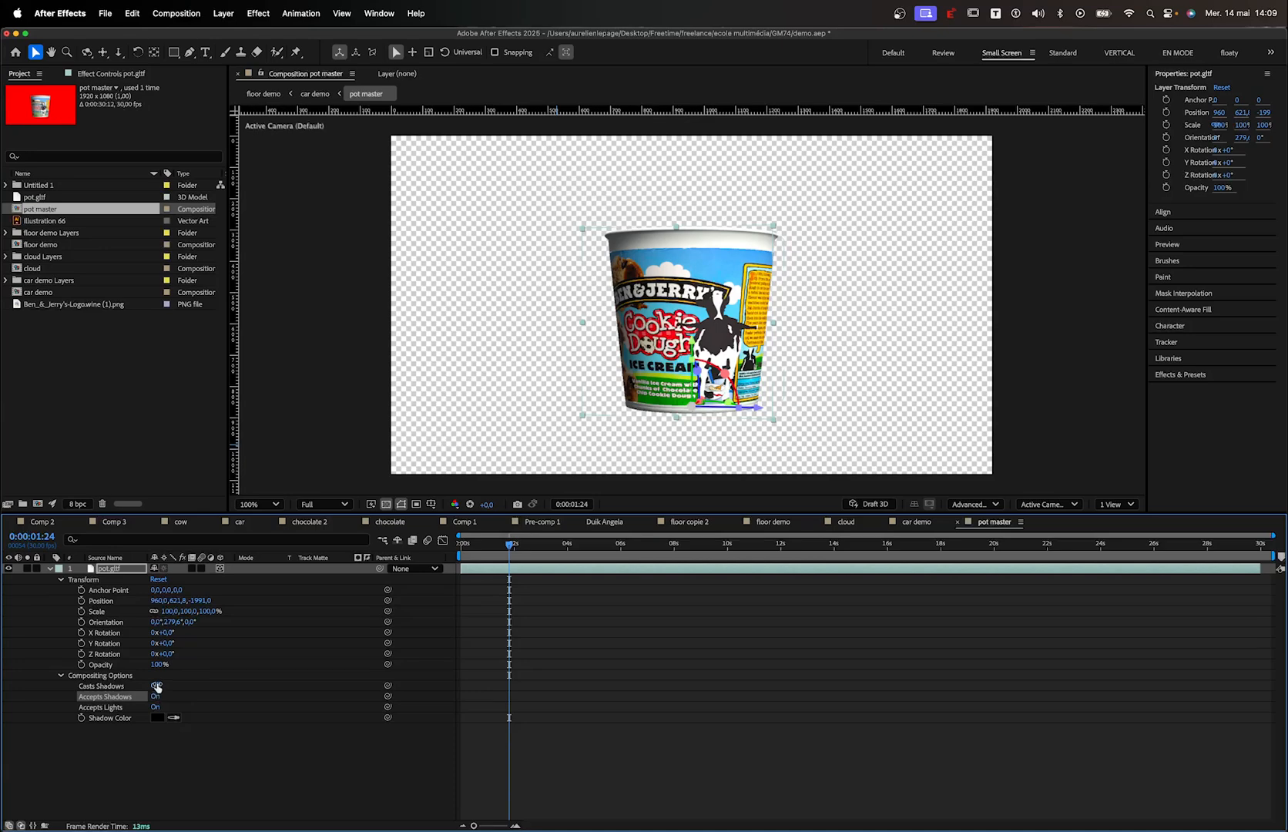
click(156, 685)
click(157, 796)
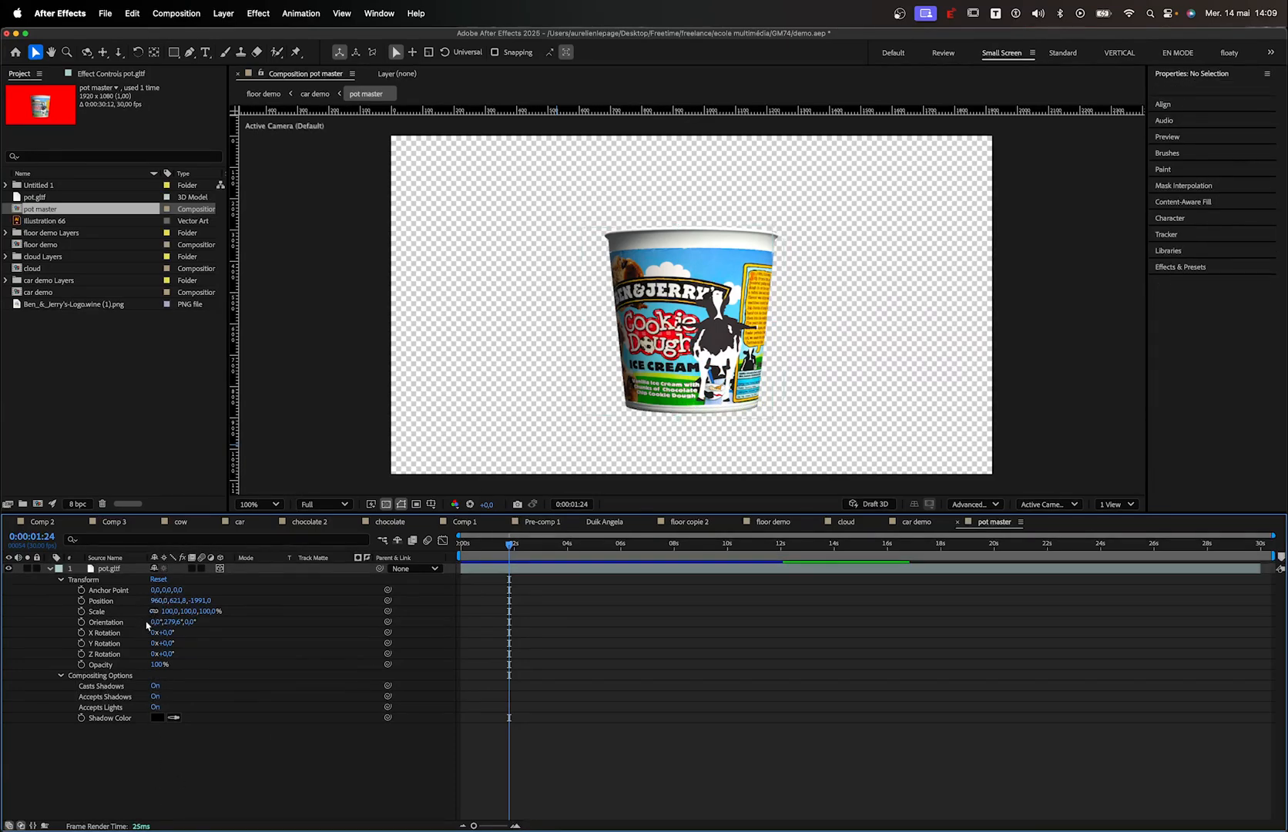
Add an Orientation keyframe to the pot.gltf layer at 0:00:00:06, and magnify the timeline around it
drag(540, 548, 466, 545)
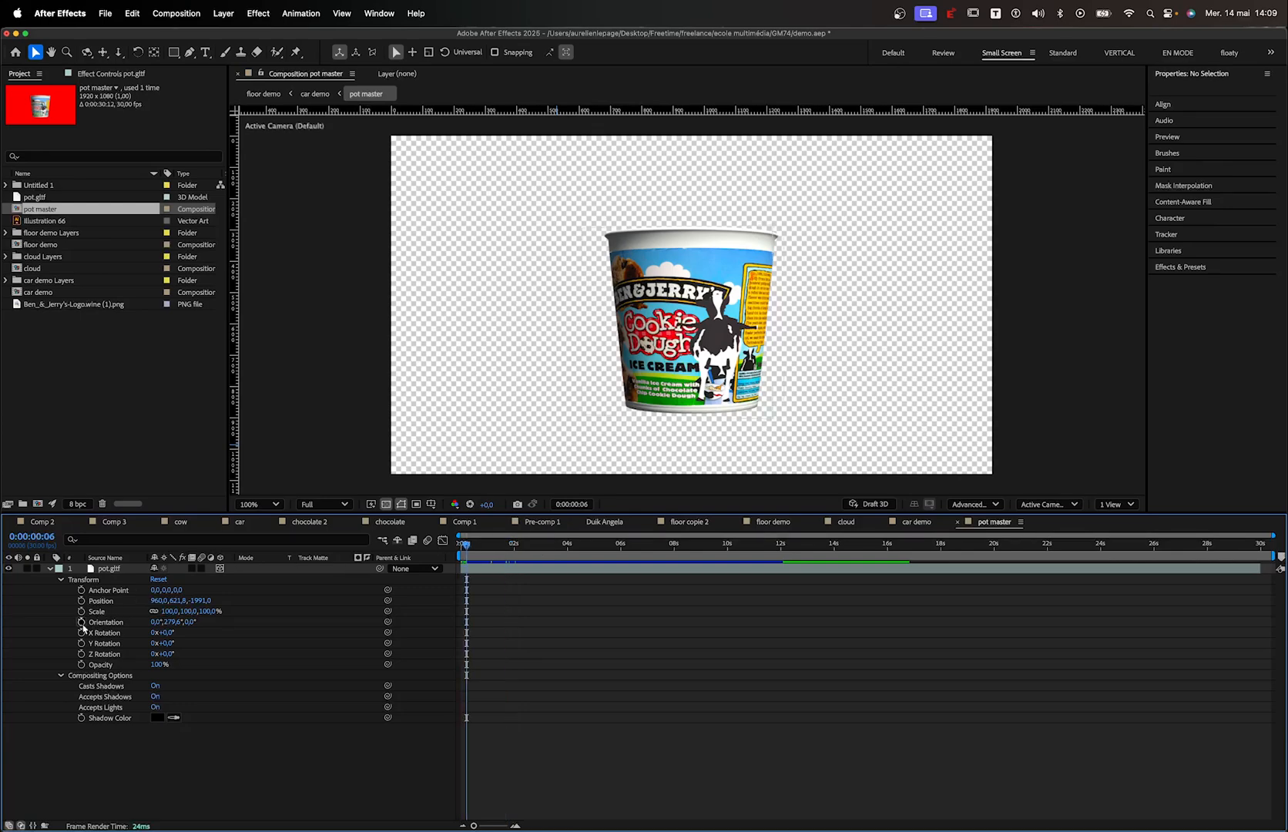
click(82, 622)
drag(468, 551, 474, 551)
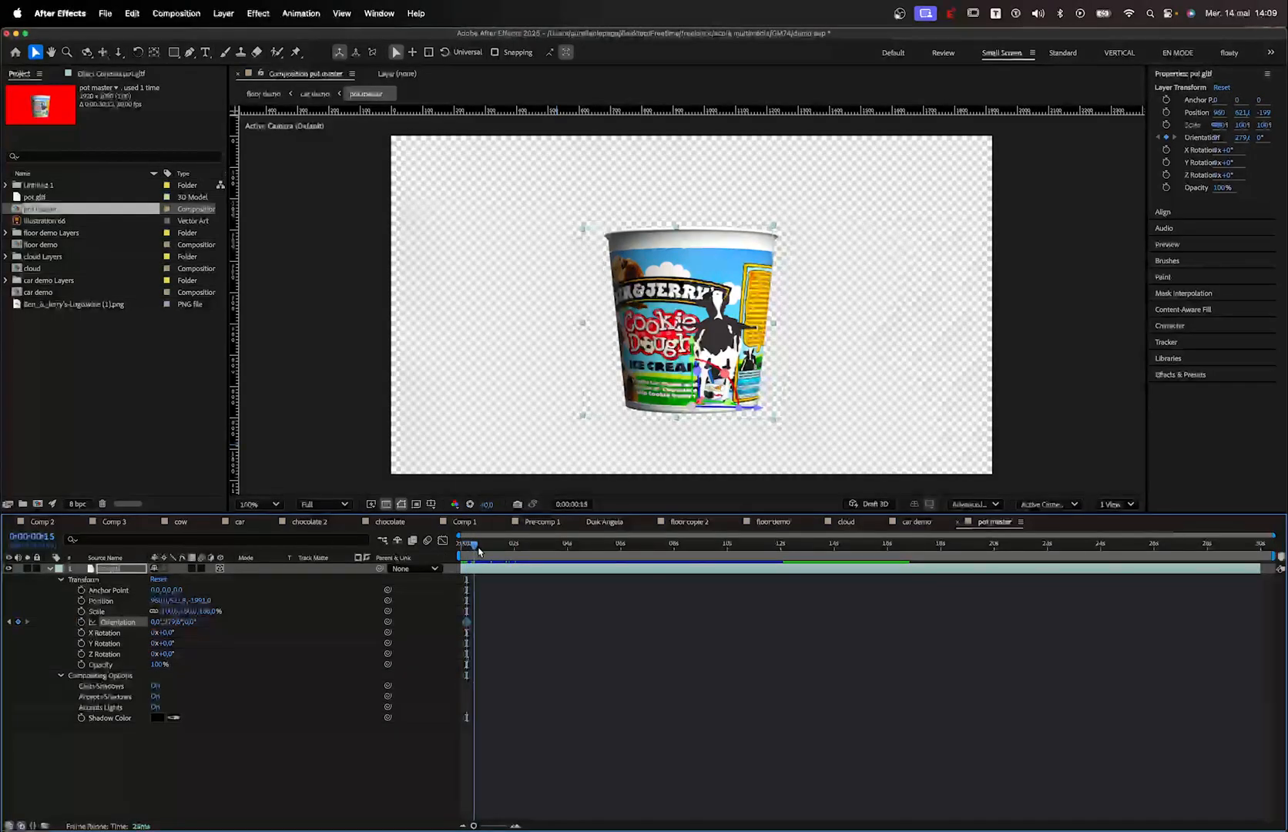
key(equal)
key(equal)
key(equal)
key(space)
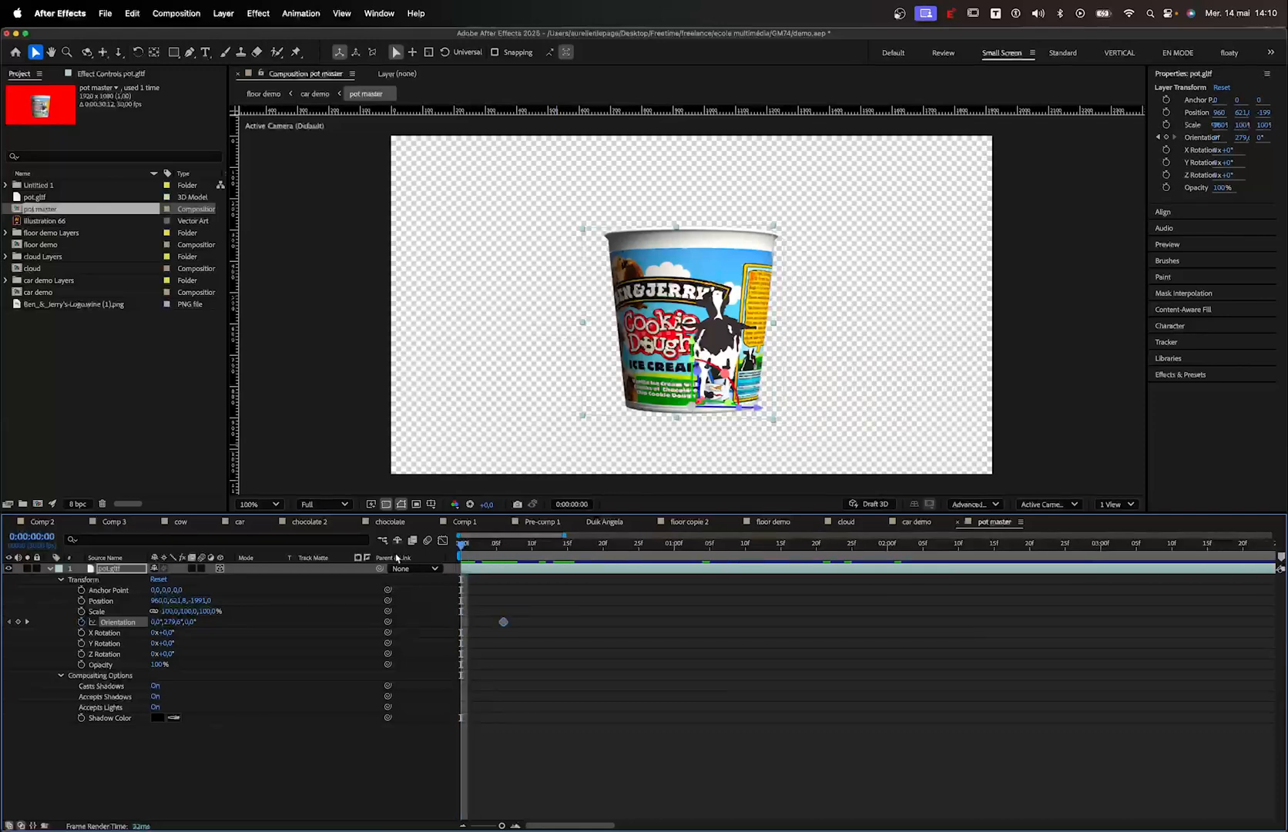
Set pot.gltf's Orientation Z value to 7° at 0:00:00:11 and its X value to 17° at 0:00:00:14
click(188, 646)
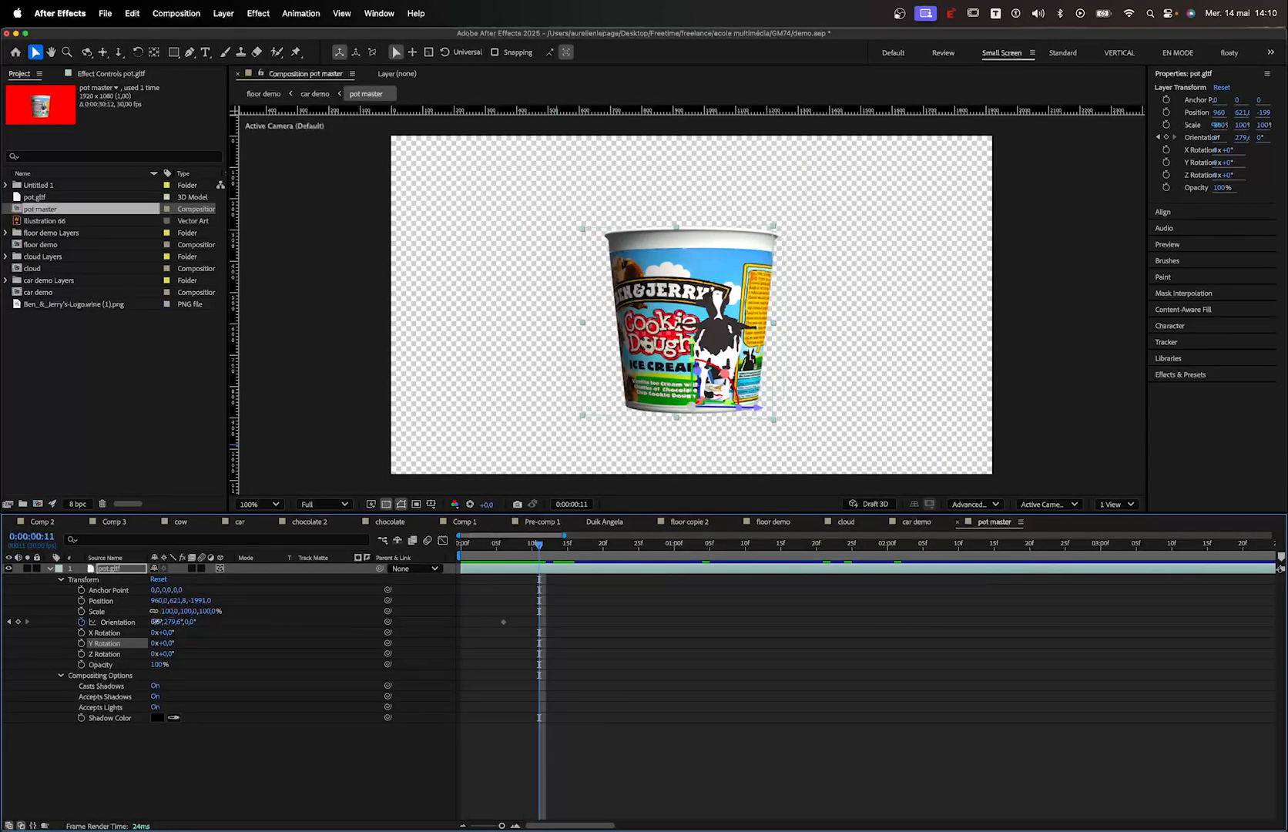
drag(158, 622, 189, 621)
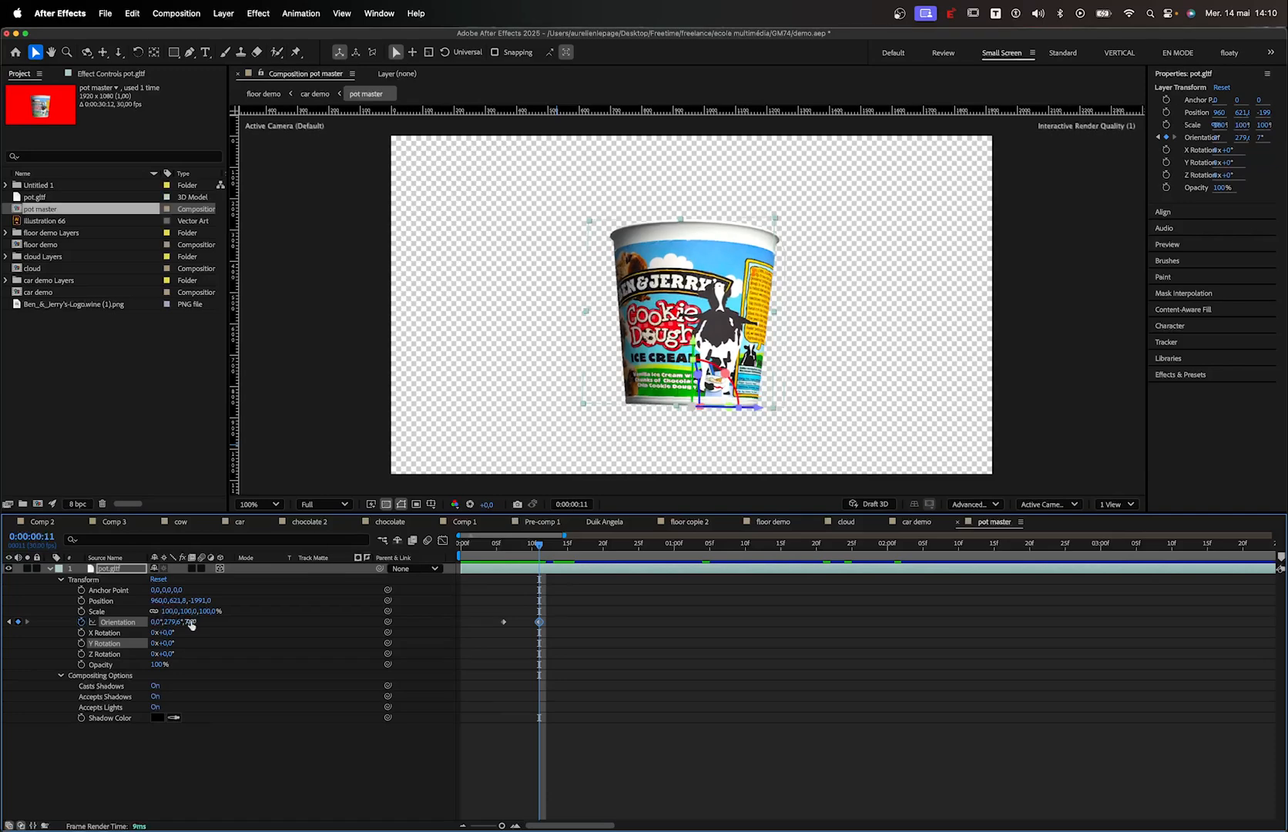
key(space)
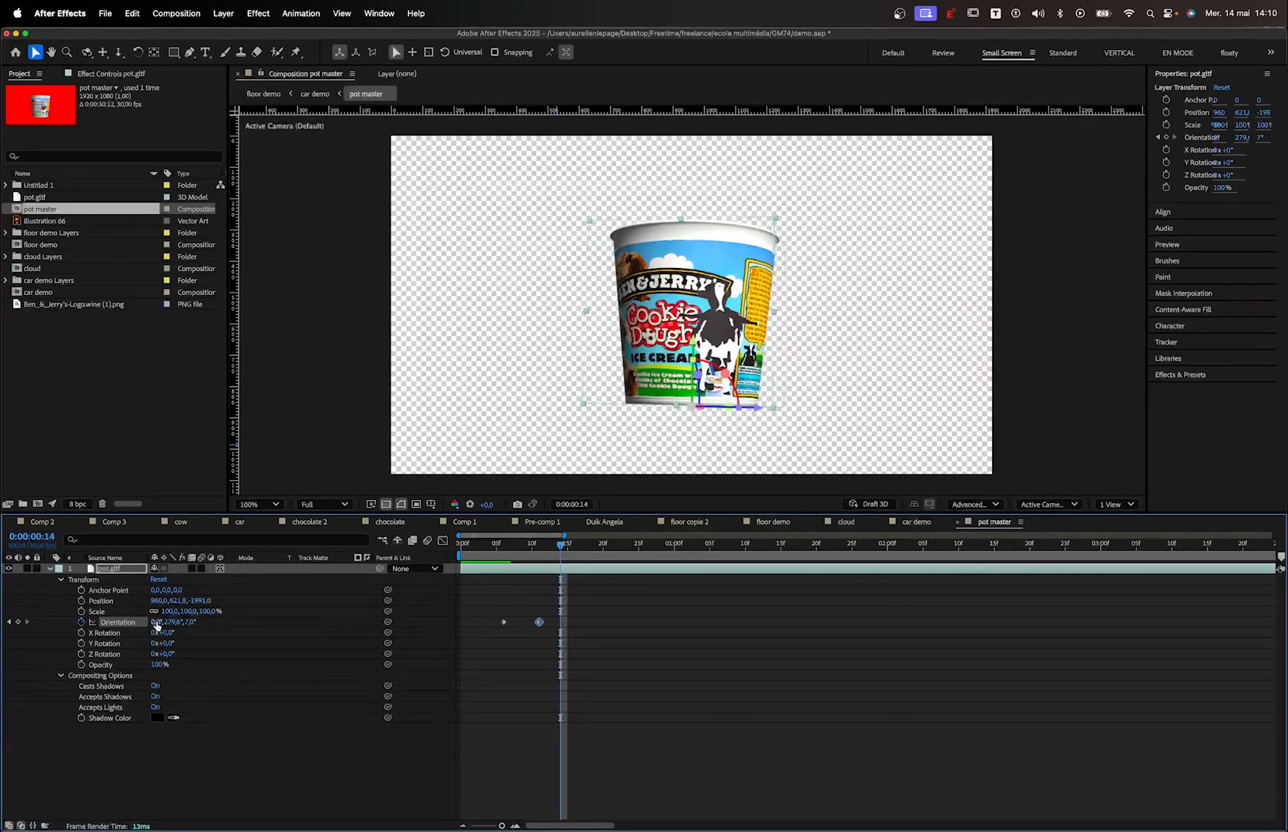
drag(160, 622, 163, 622)
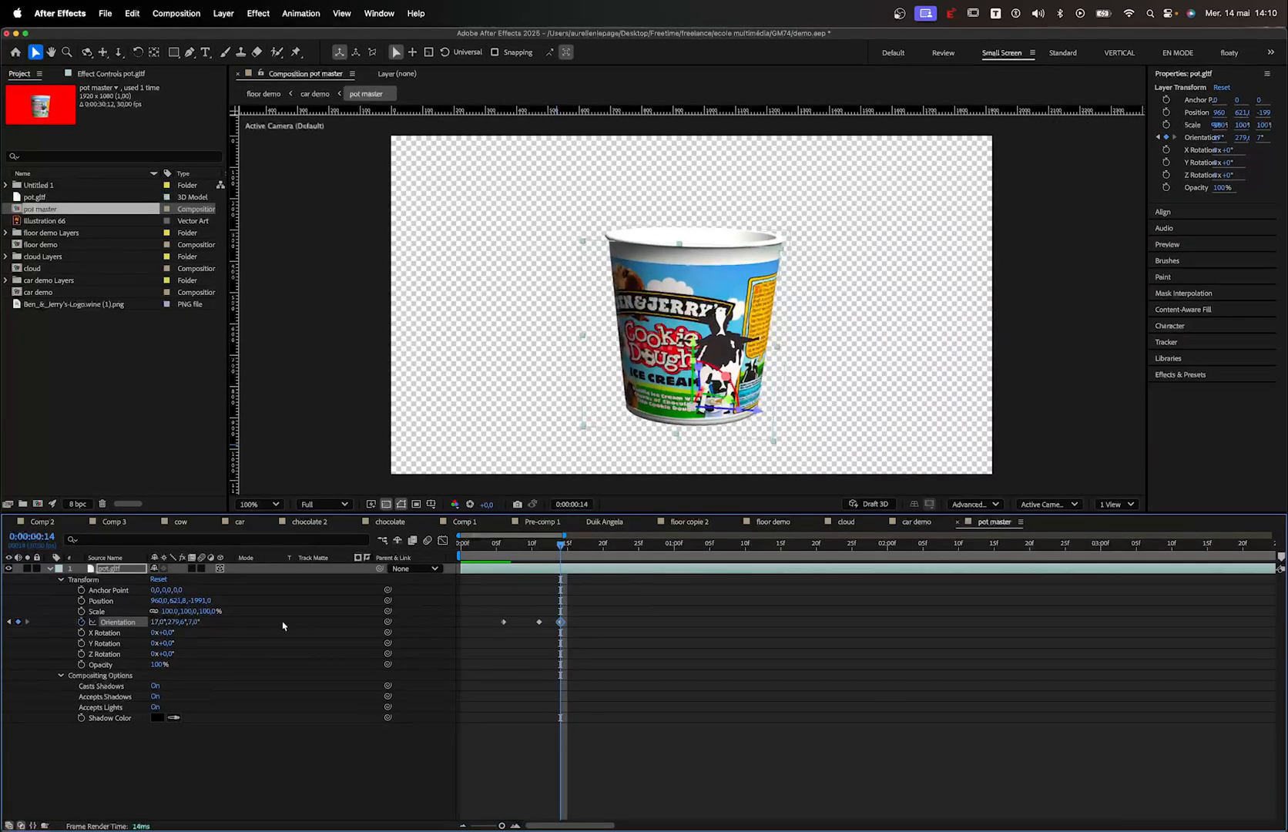
Space the three Orientation keyframes evenly, and paste copies of them starting at about 0:00:00:20, 0:00:01:04 and 0:00:01:18
drag(560, 622, 532, 622)
drag(488, 545, 717, 550)
key(super+c)
key(super+v)
key(super+v)
click(802, 550)
key(super+v)
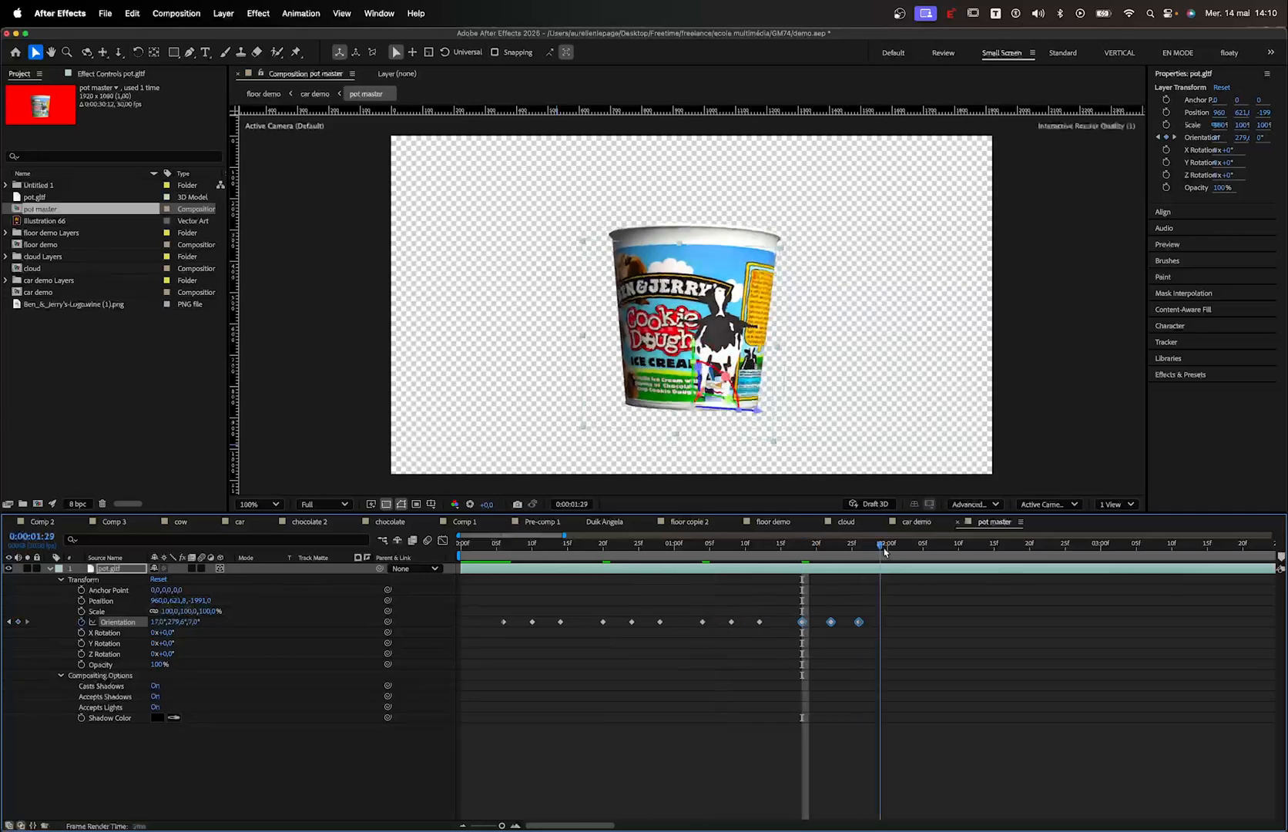
End the work area at about 0:00:02:00, and preview the pot's Orientation animation
drag(802, 550, 528, 560)
key(space)
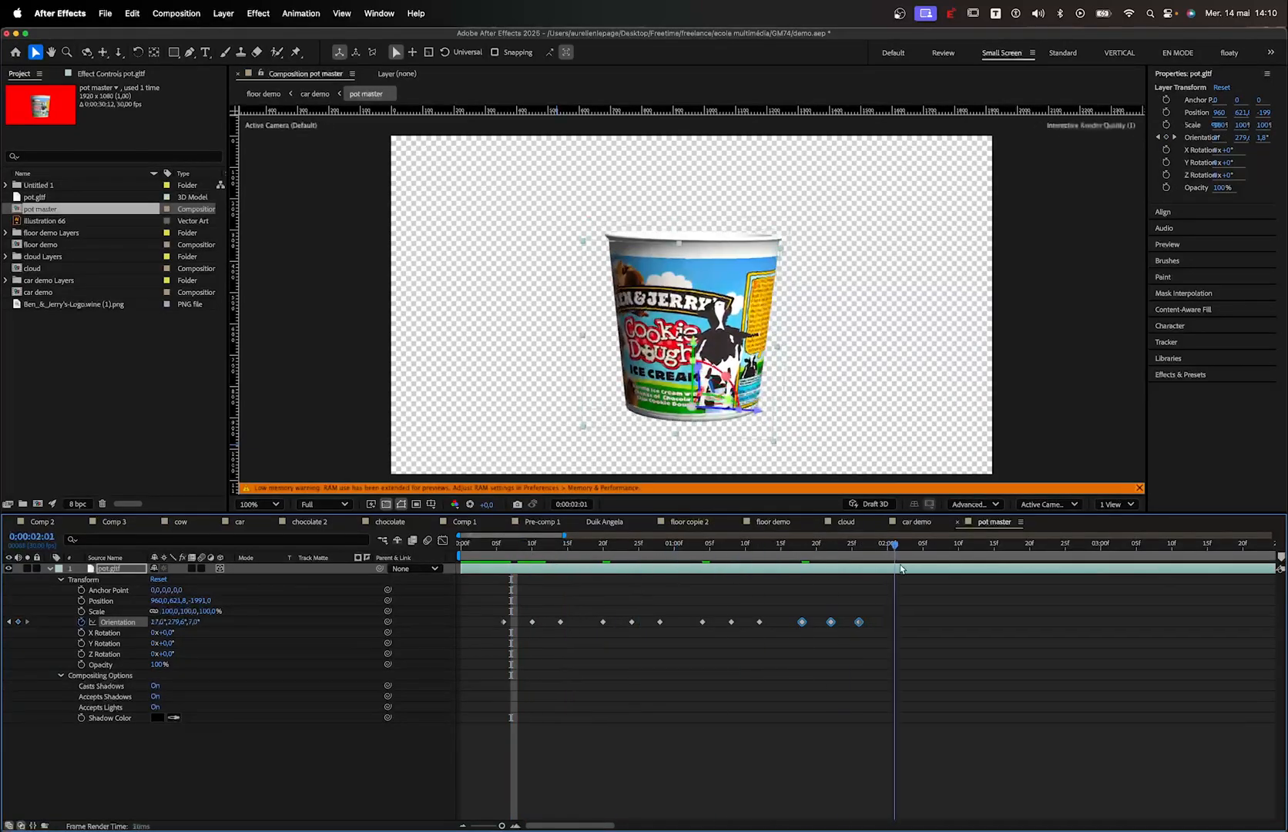
key(space)
key(n)
key(space)
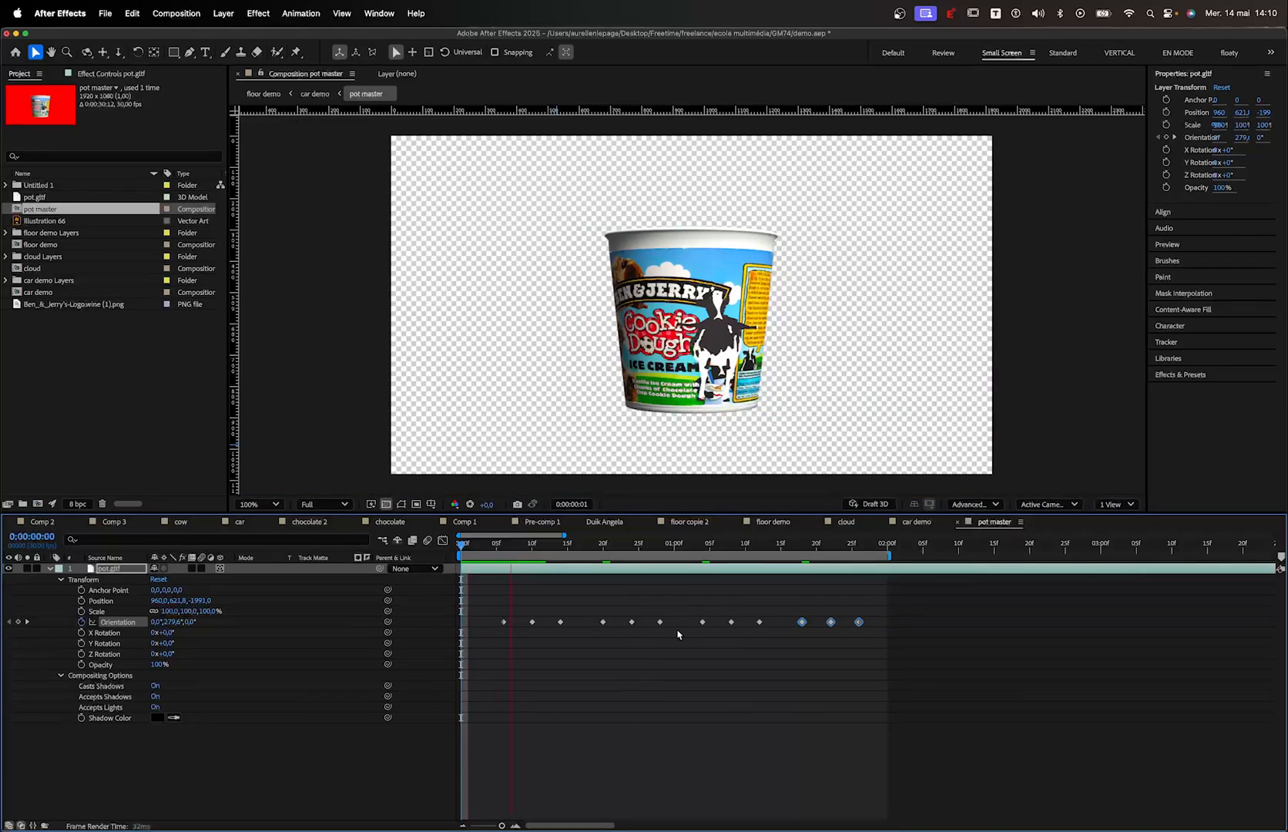
key(space)
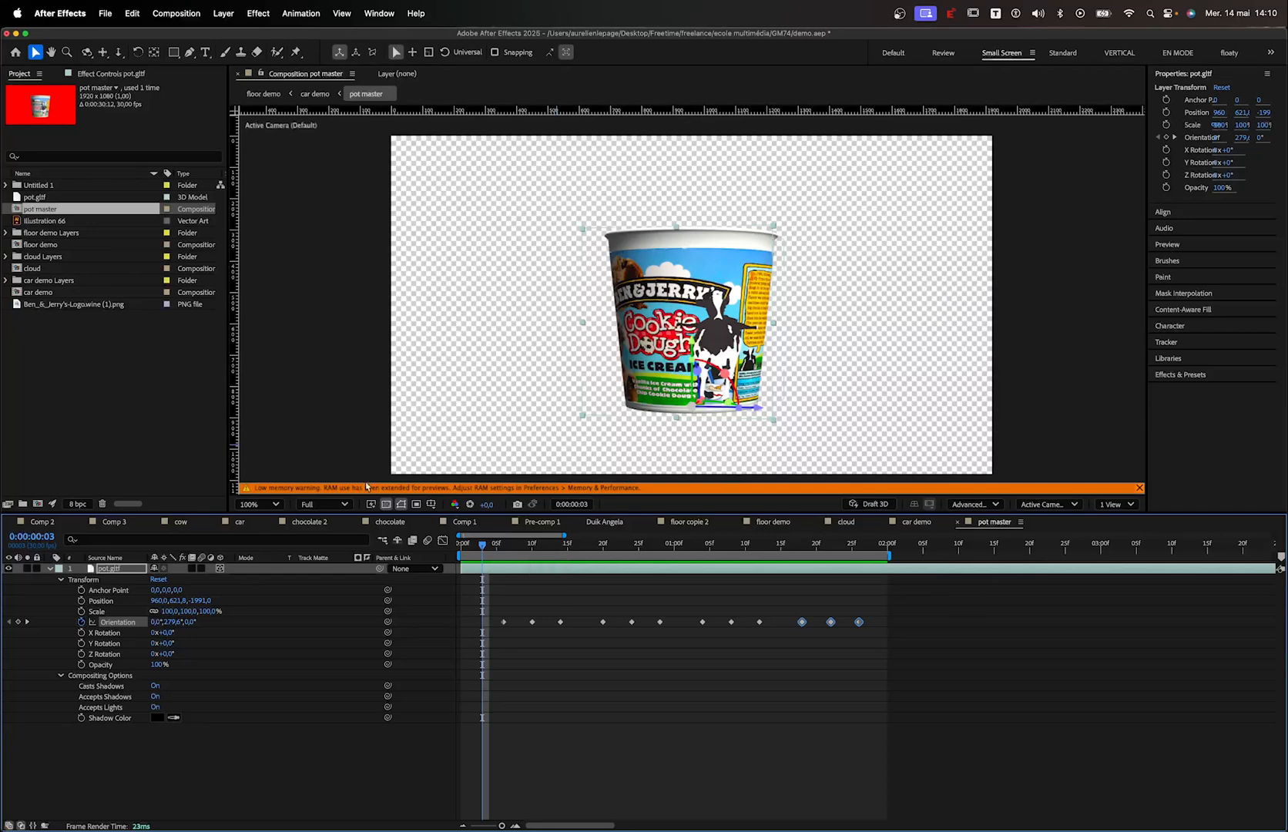
Set the viewer resolution to Quarter, and scrub through the first pot rotation to 0:00:00:14
click(322, 504)
click(325, 589)
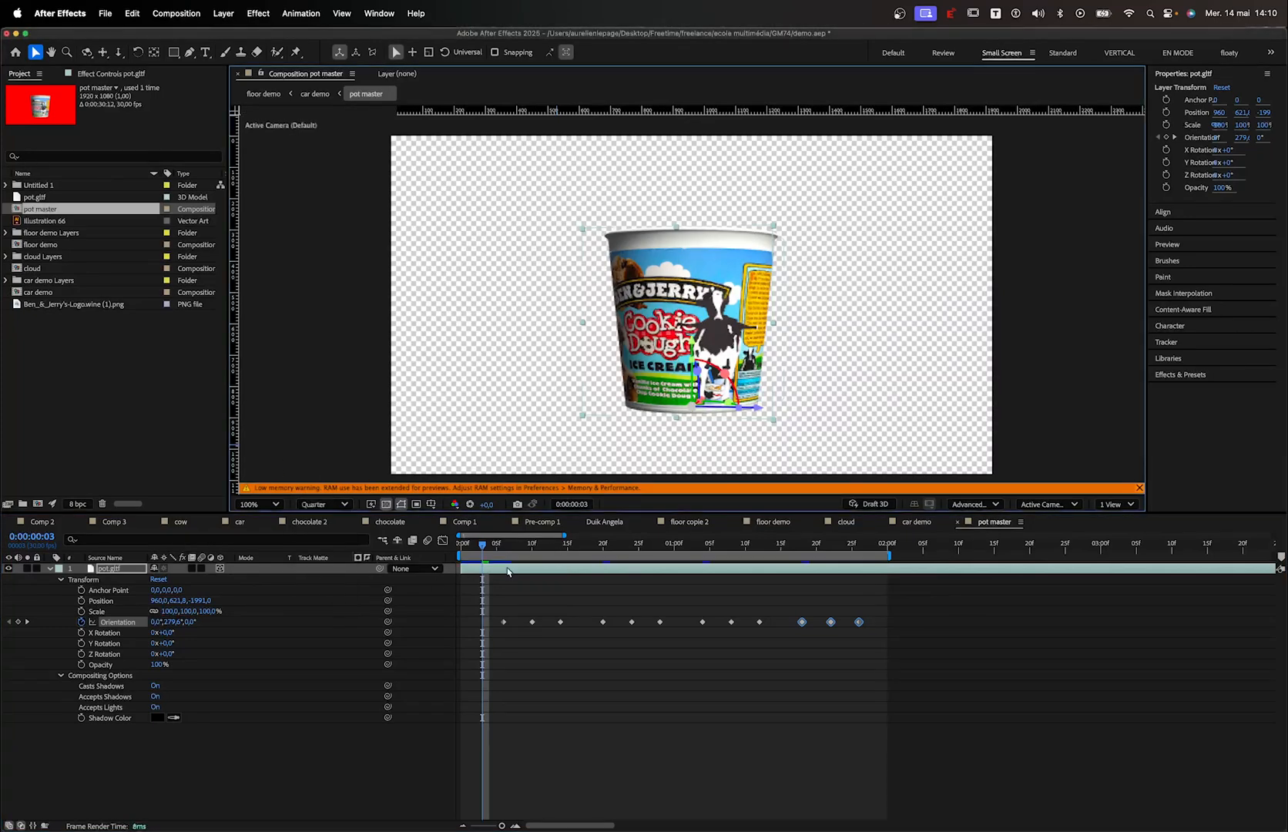
click(465, 549)
drag(465, 549, 561, 550)
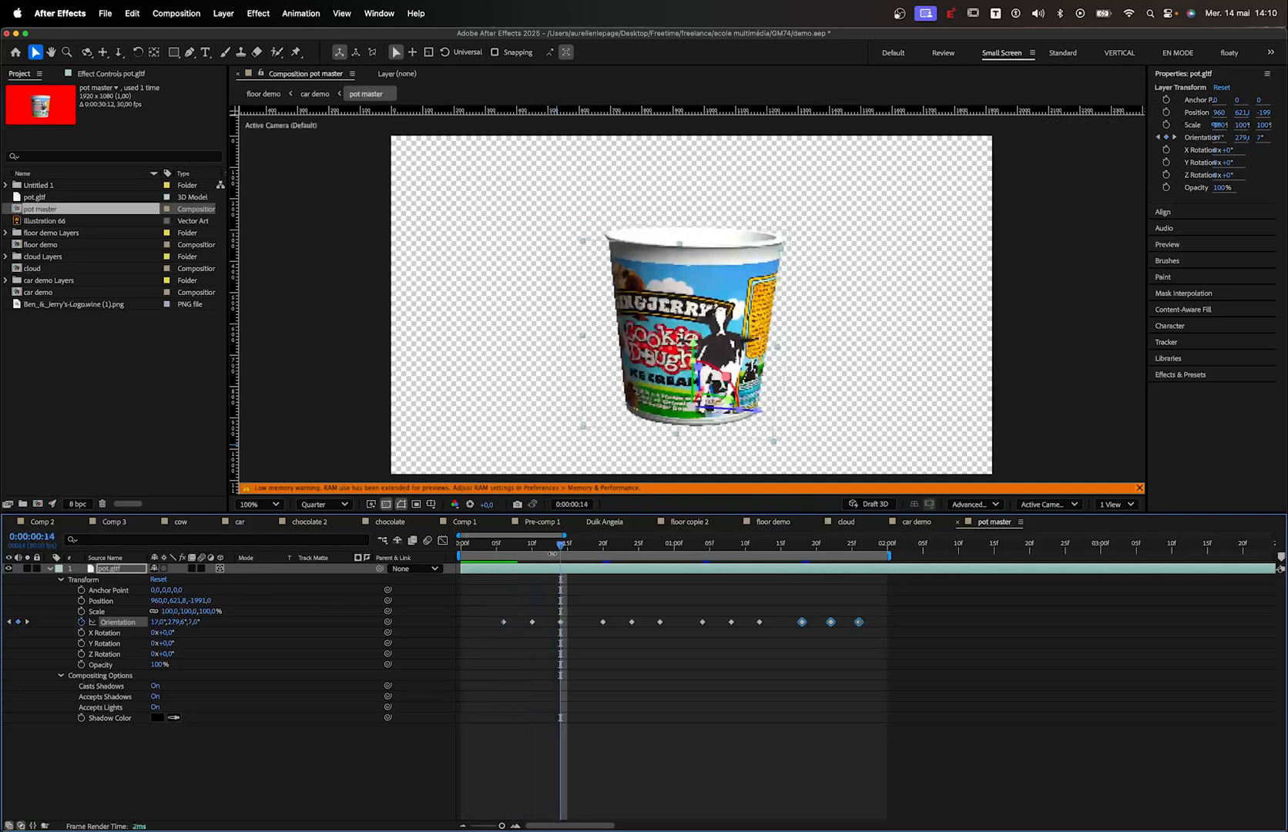
Purge all memory and disk cache, clearing the disk cache for all versions
click(134, 14)
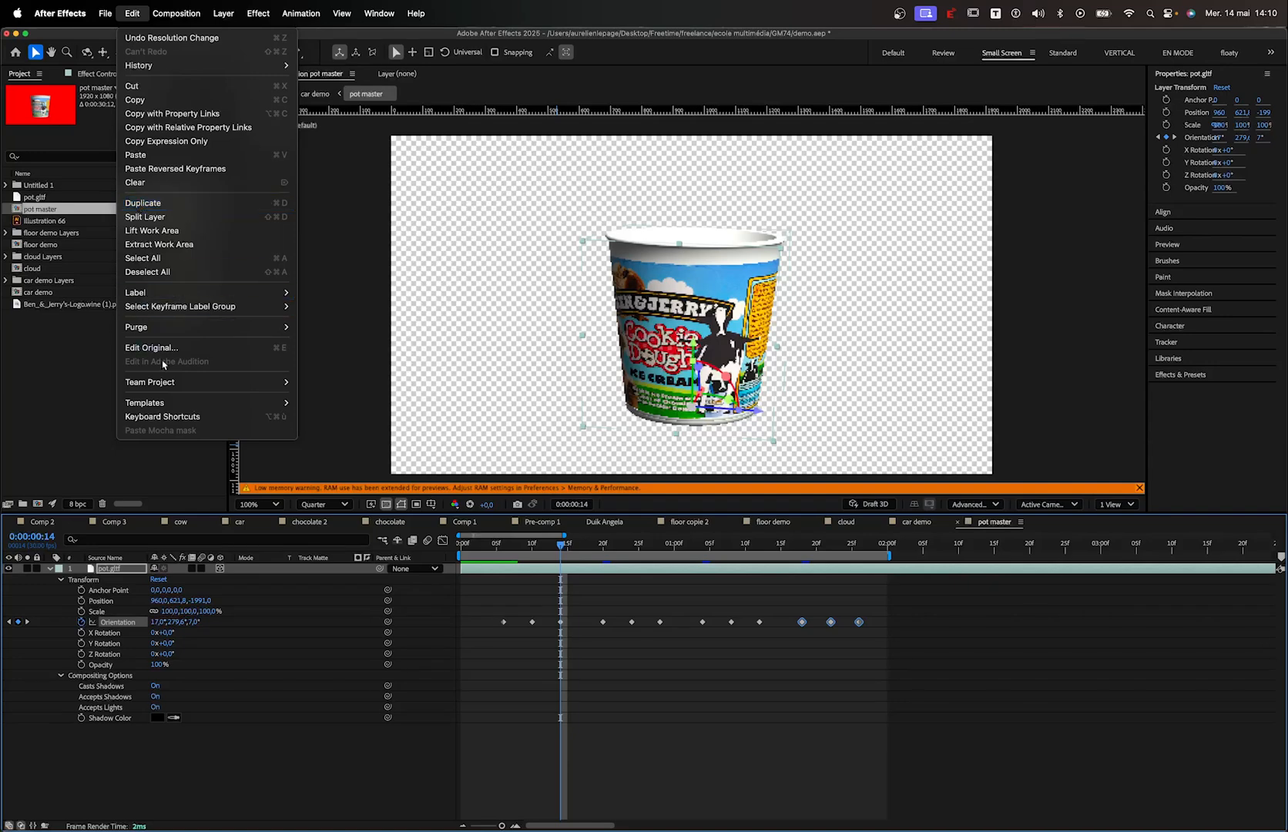
mouse_move(172, 332)
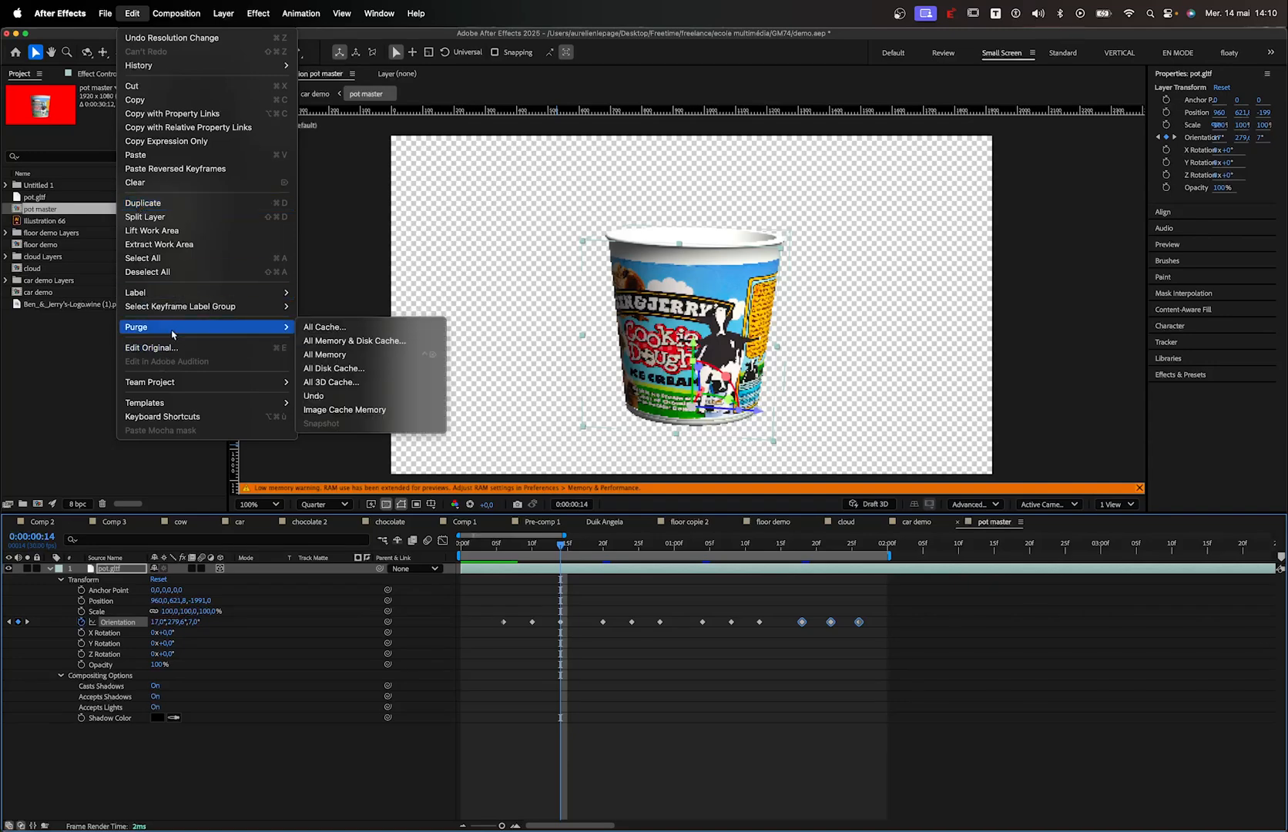
click(377, 341)
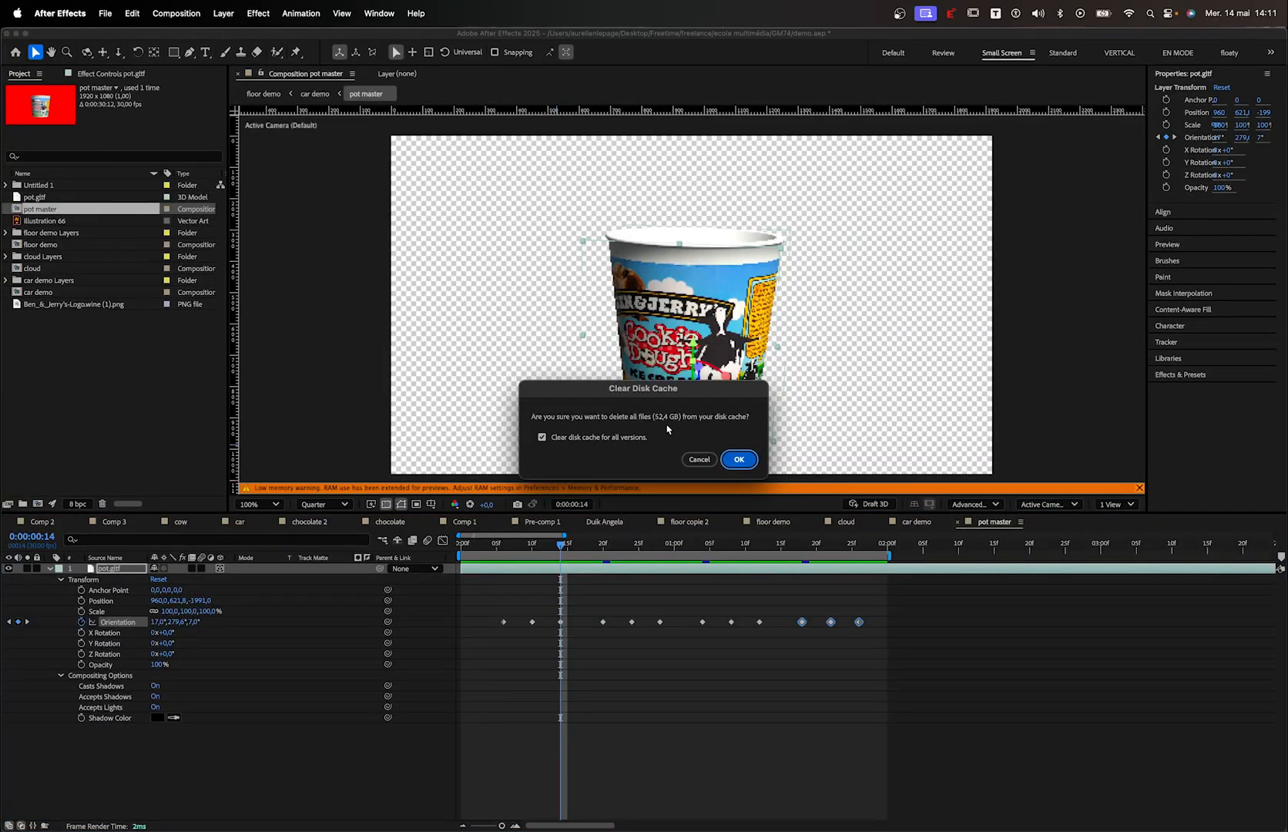
click(738, 459)
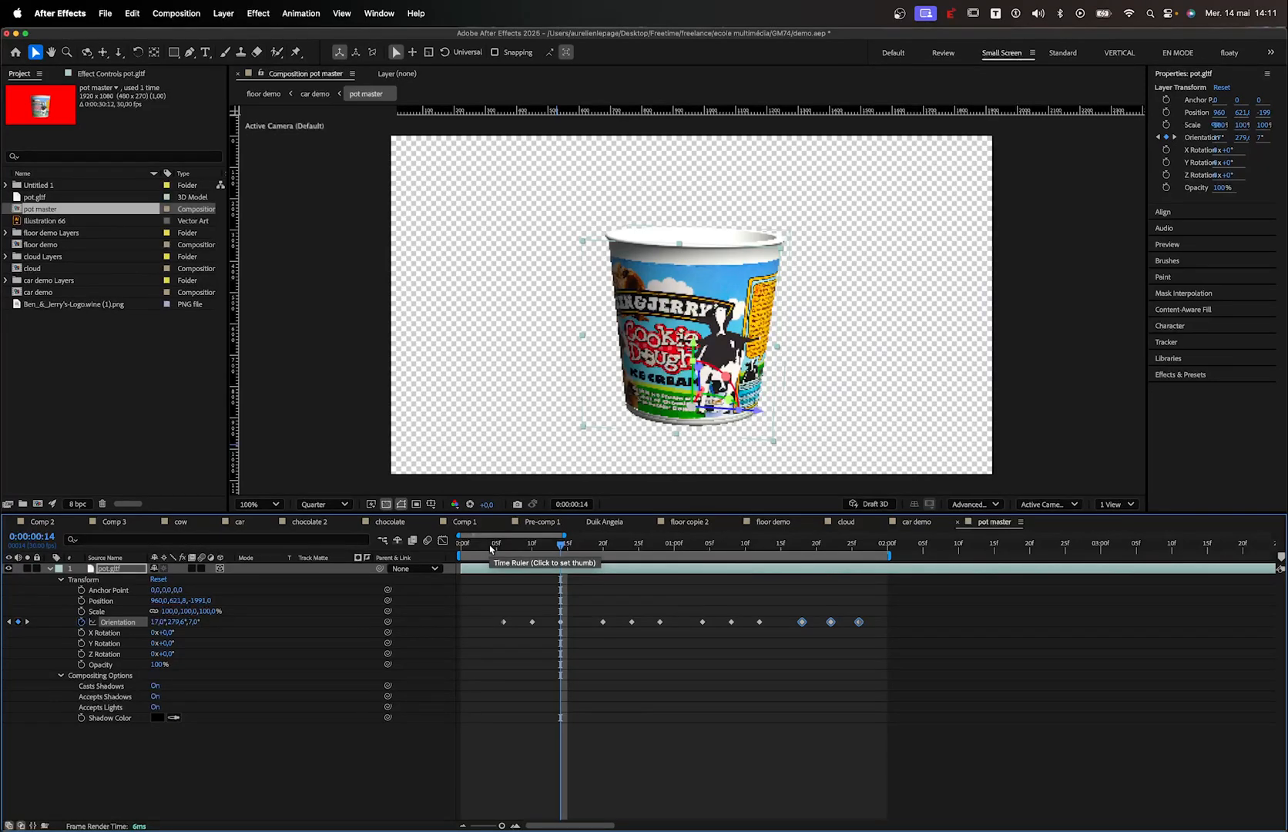
Move the current time to 0:00:00:08, and preview the pot animation at quarter resolution
drag(490, 549, 522, 548)
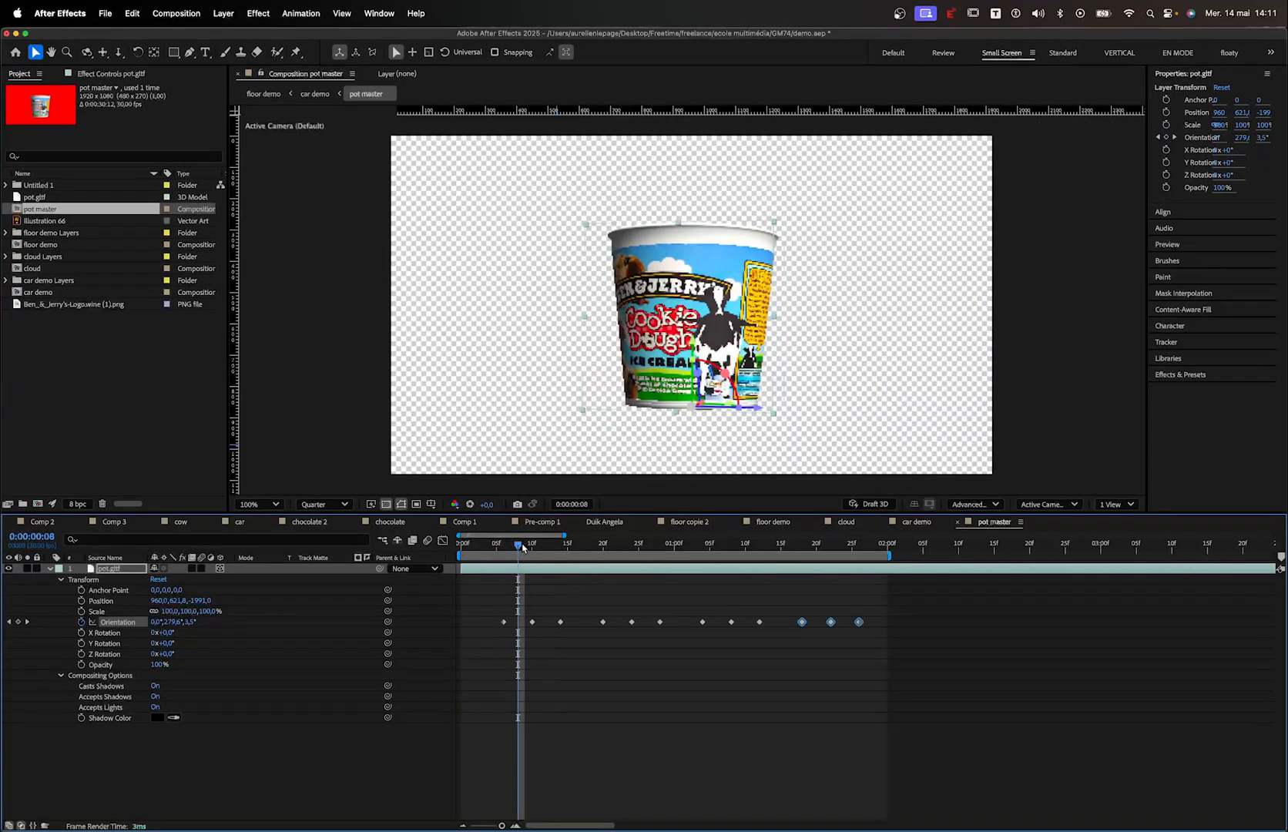
key(space)
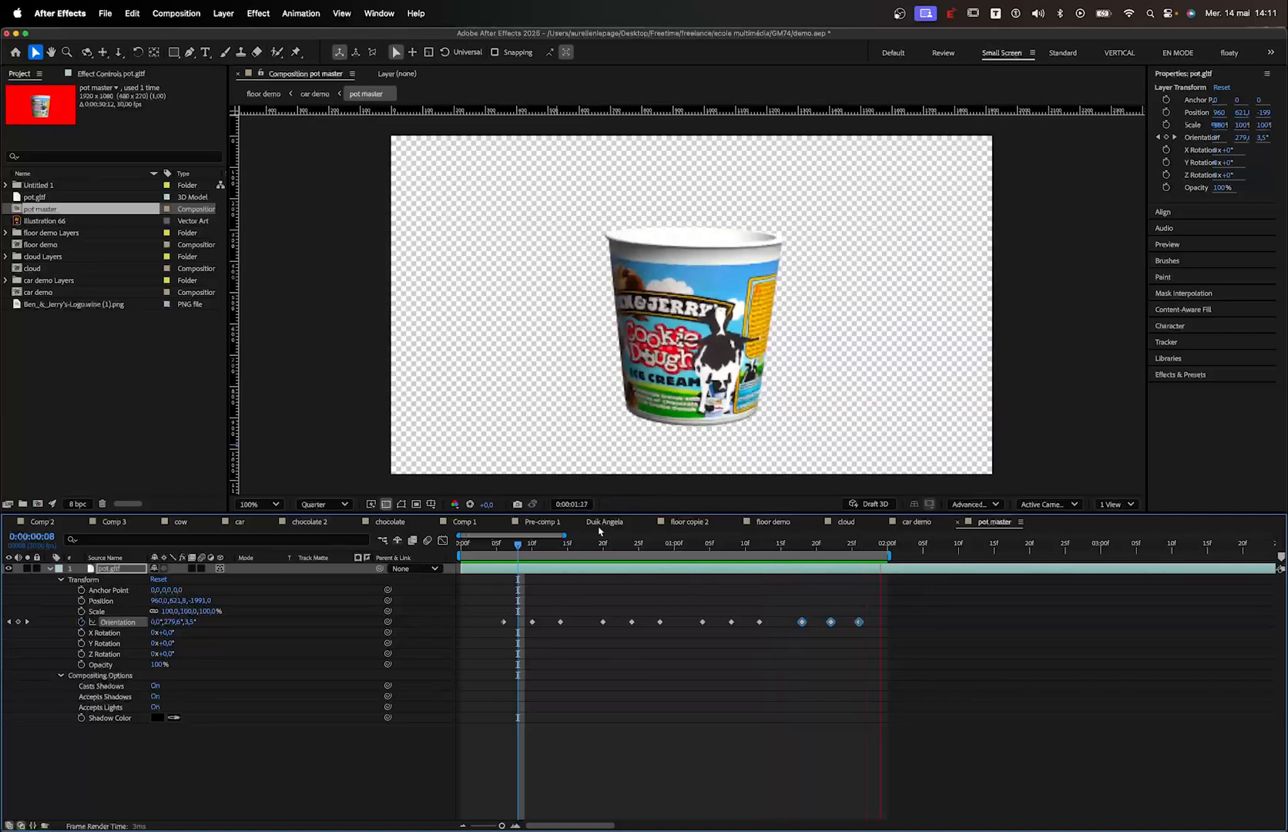
key(space)
Look at the floor demo composition, and preview the Pre-comp 1 composition from 0:00:00:29
click(772, 521)
click(601, 548)
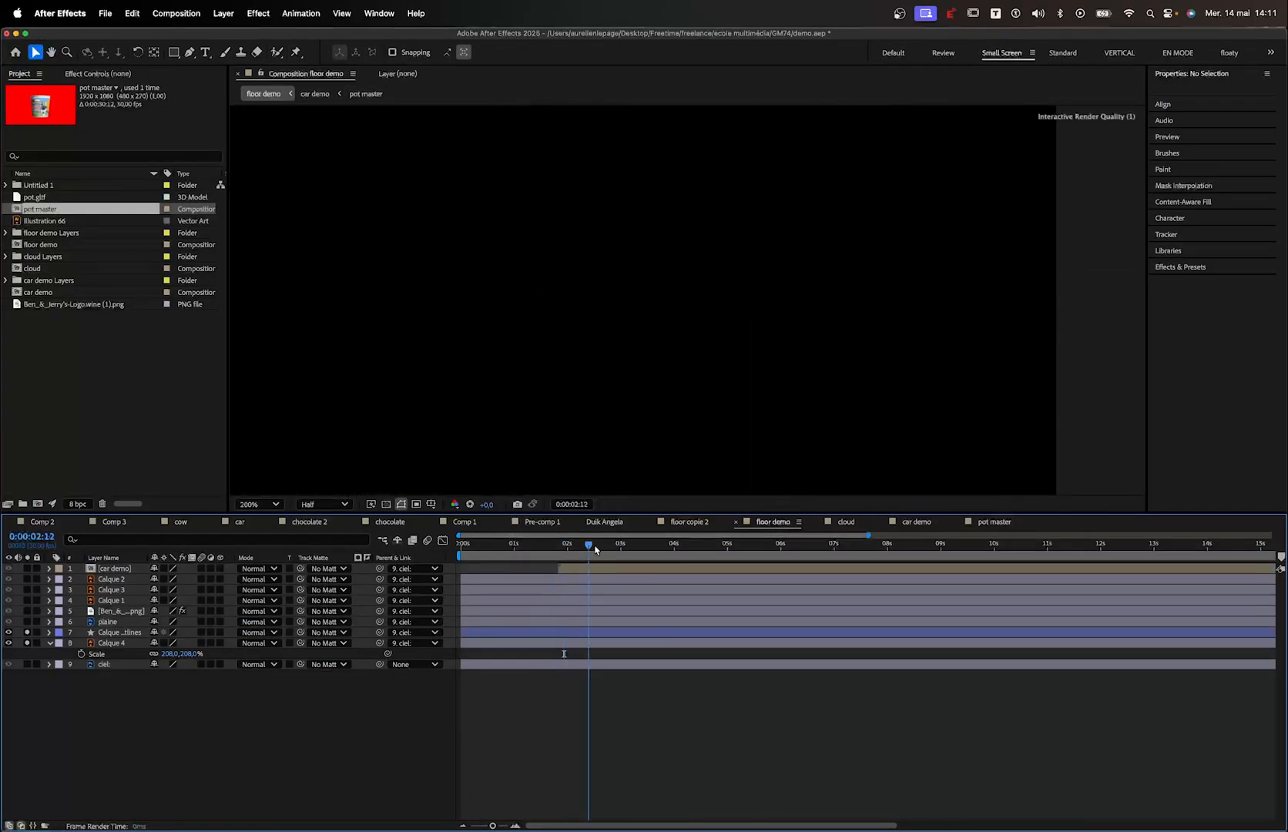
click(542, 522)
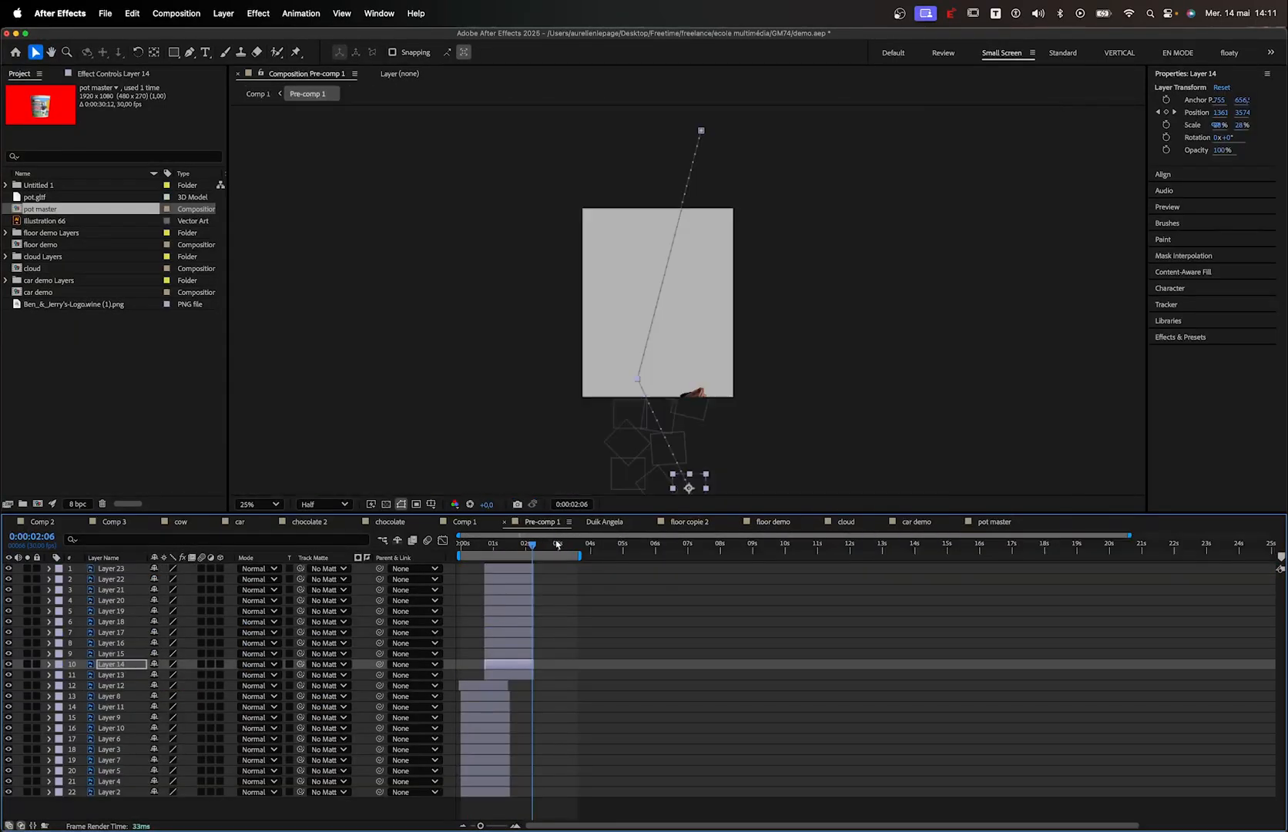
click(493, 544)
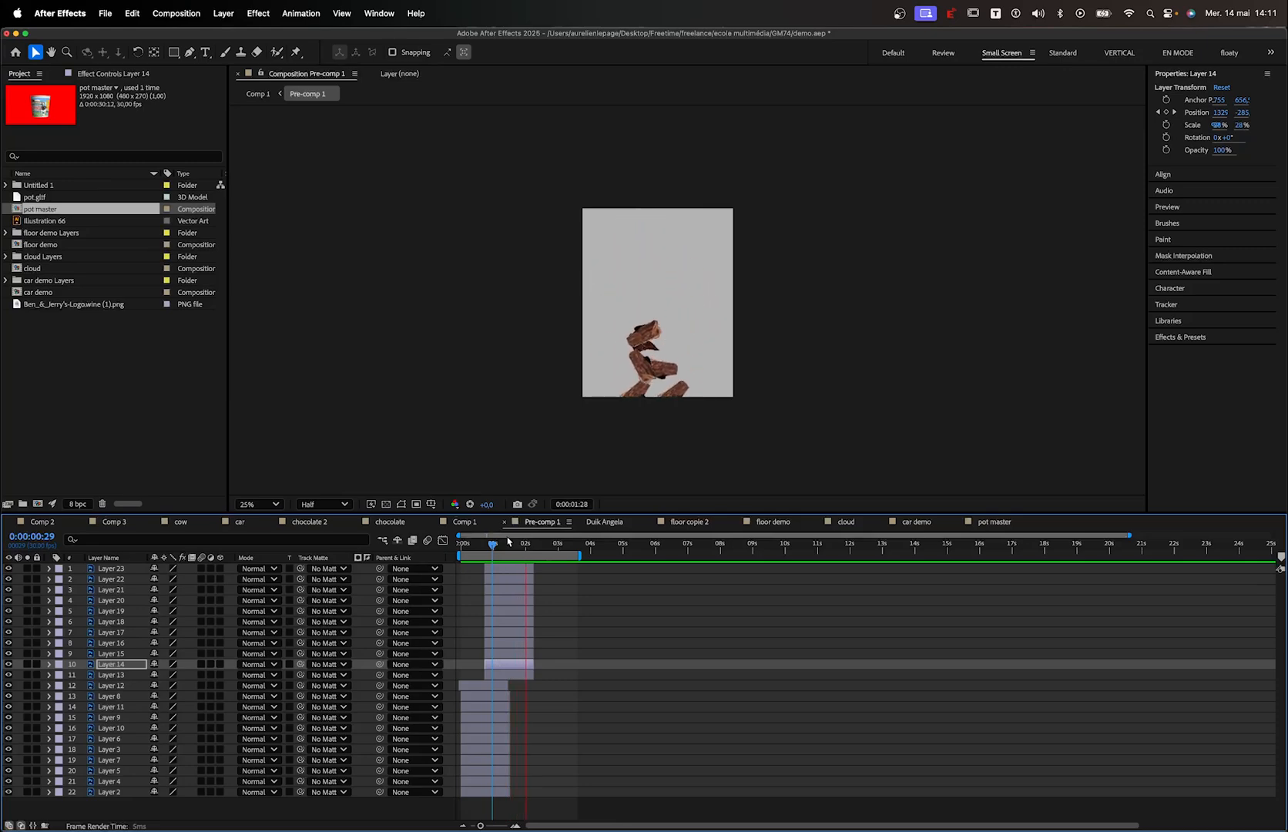
key(space)
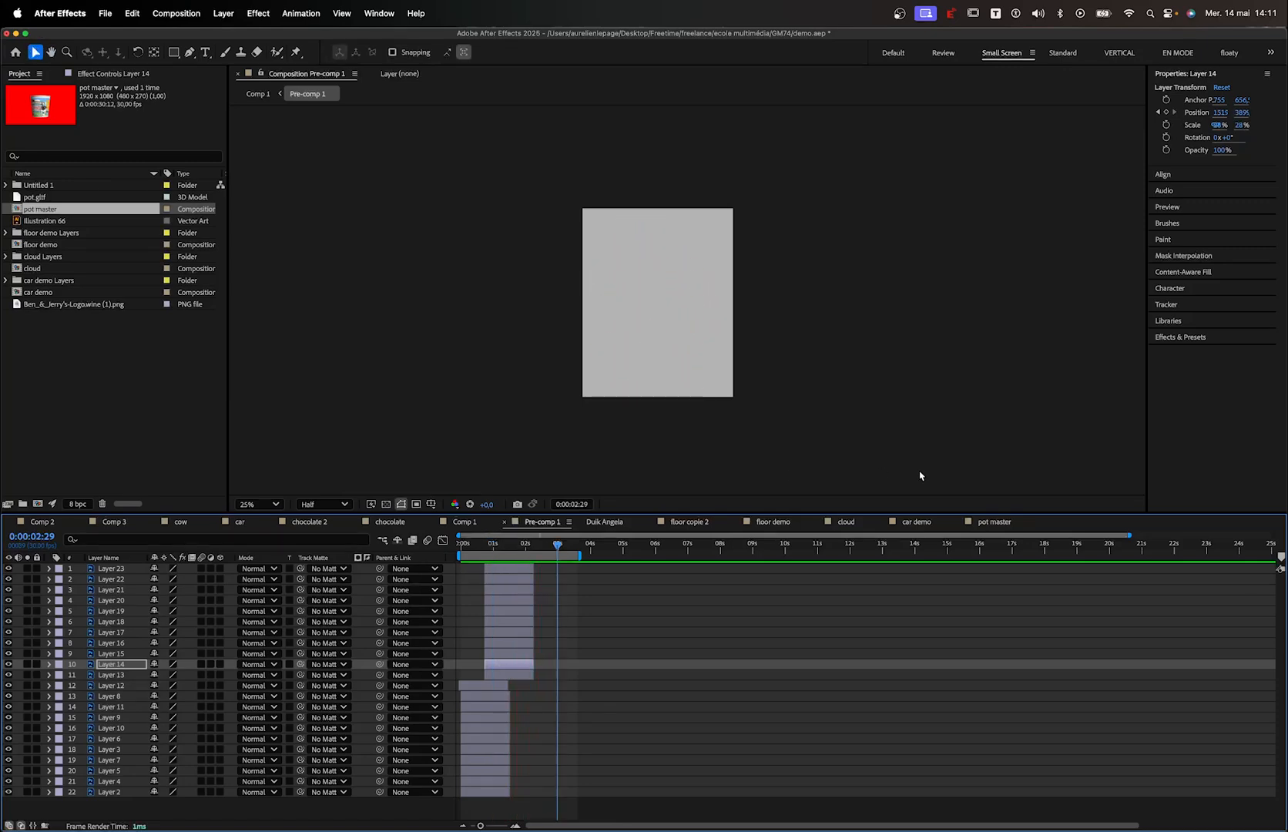
Return to the pot master composition, scrub to 0:00:00:12, and preview the animation
click(996, 521)
drag(689, 545, 646, 547)
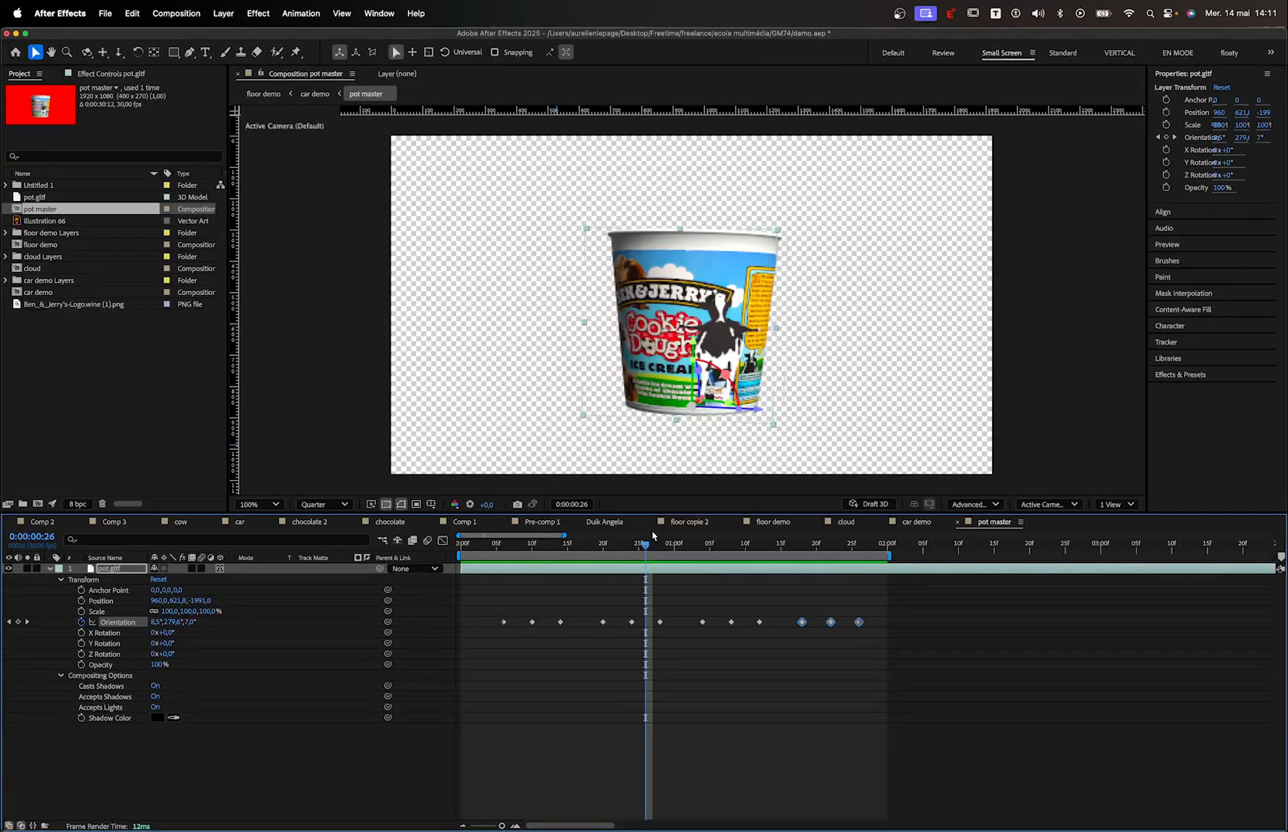
drag(614, 545, 545, 546)
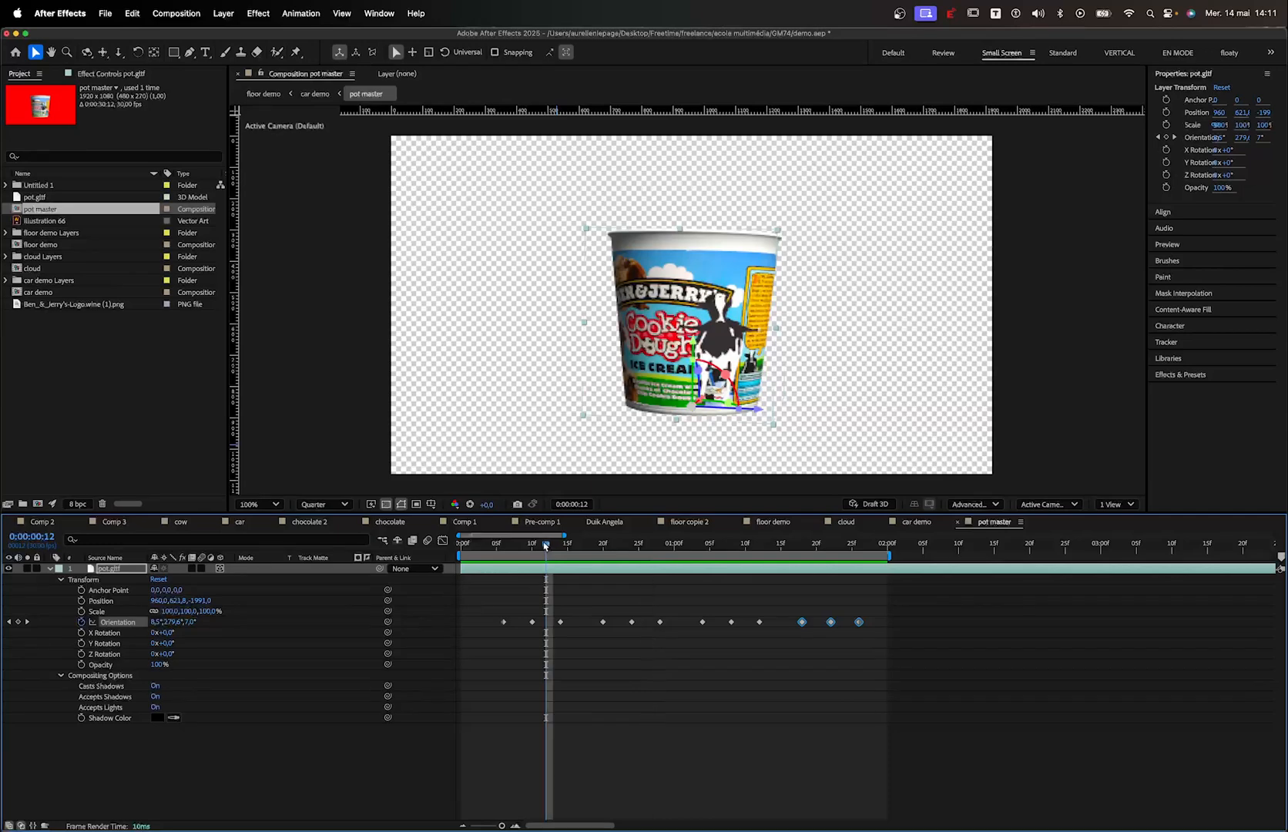
key(space)
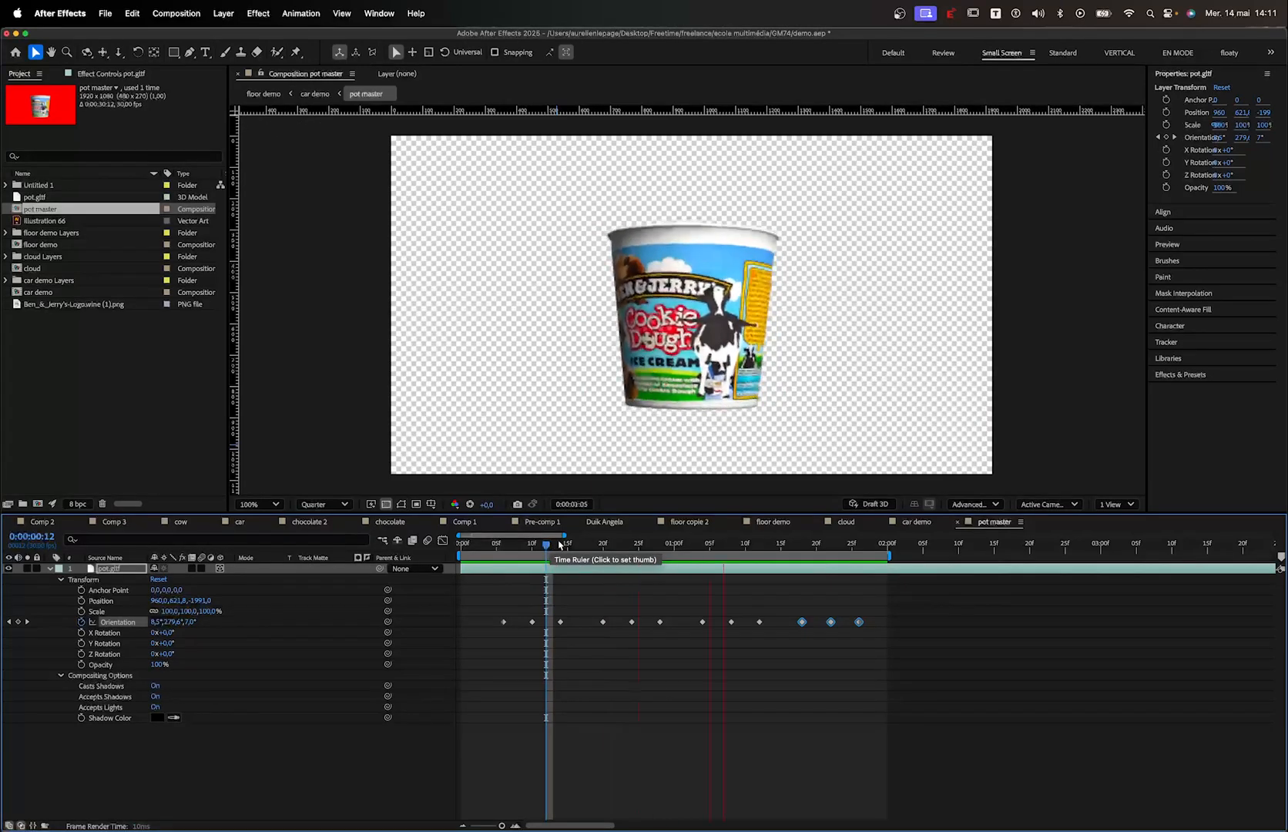
Preview the pot animation from different start times, including 0:00:00:01 and 0:00:00:06
click(540, 545)
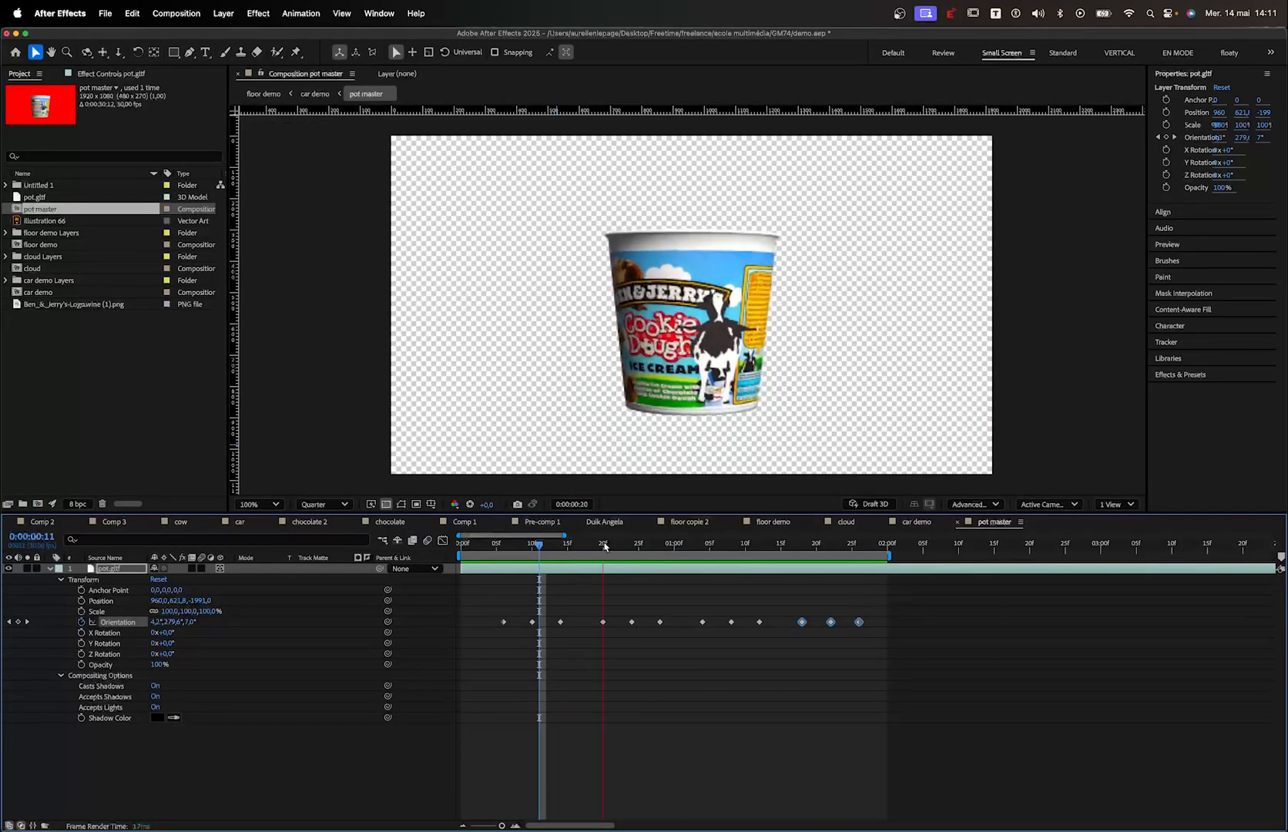
key(Home)
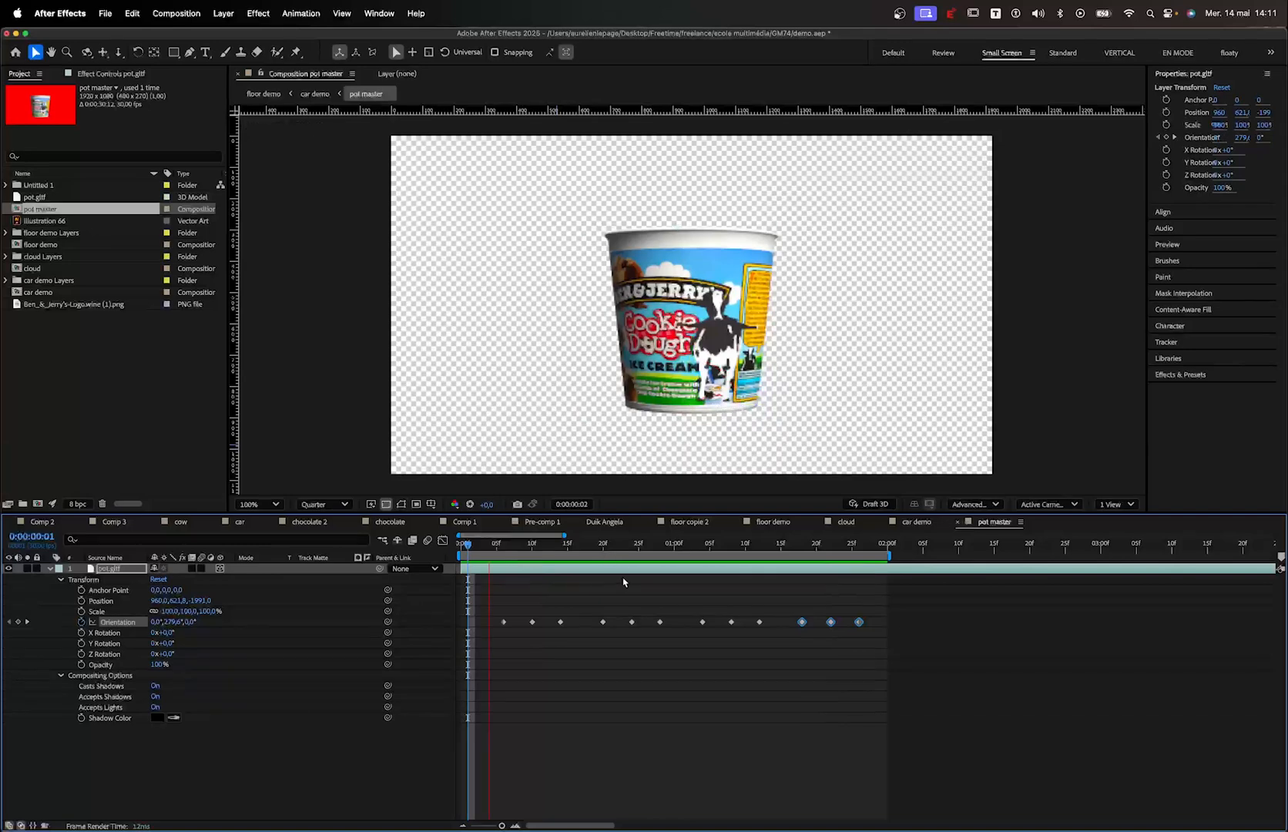
key(space)
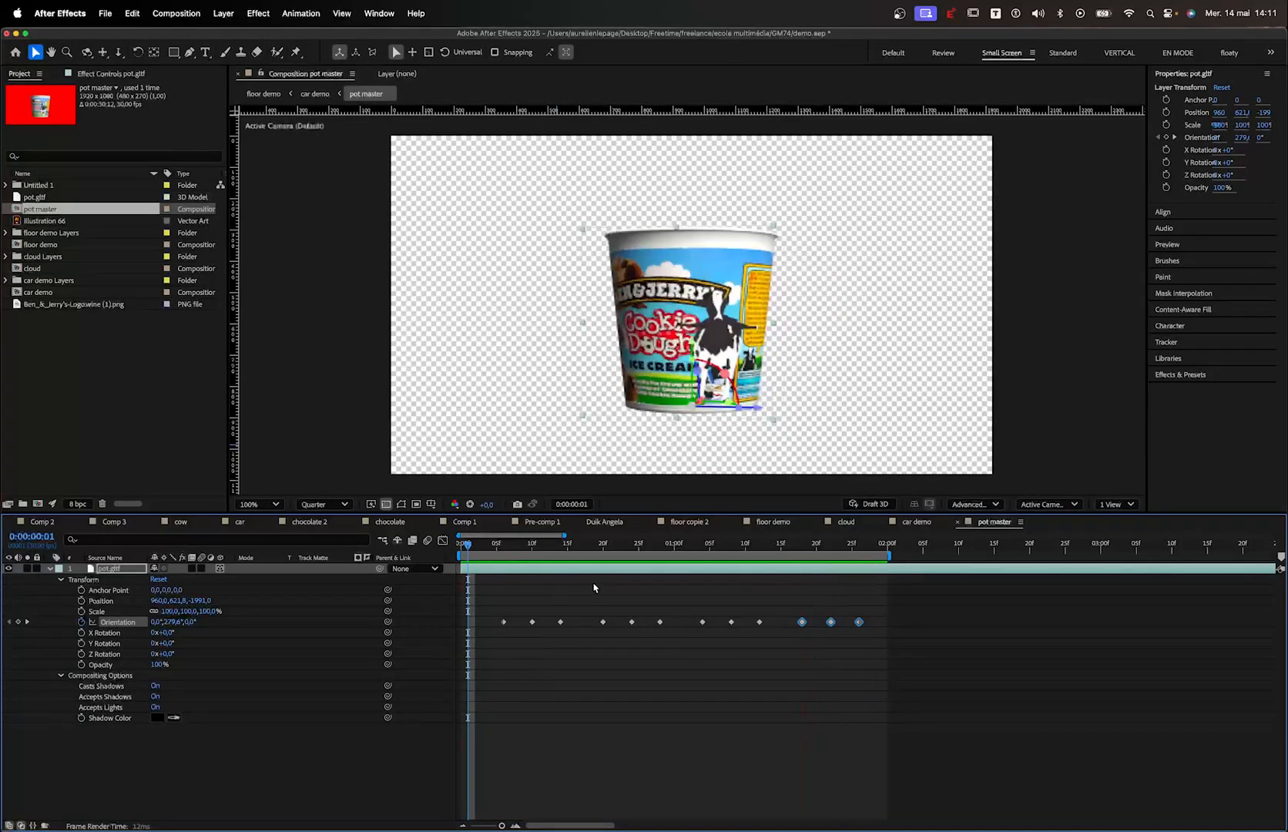
key(space)
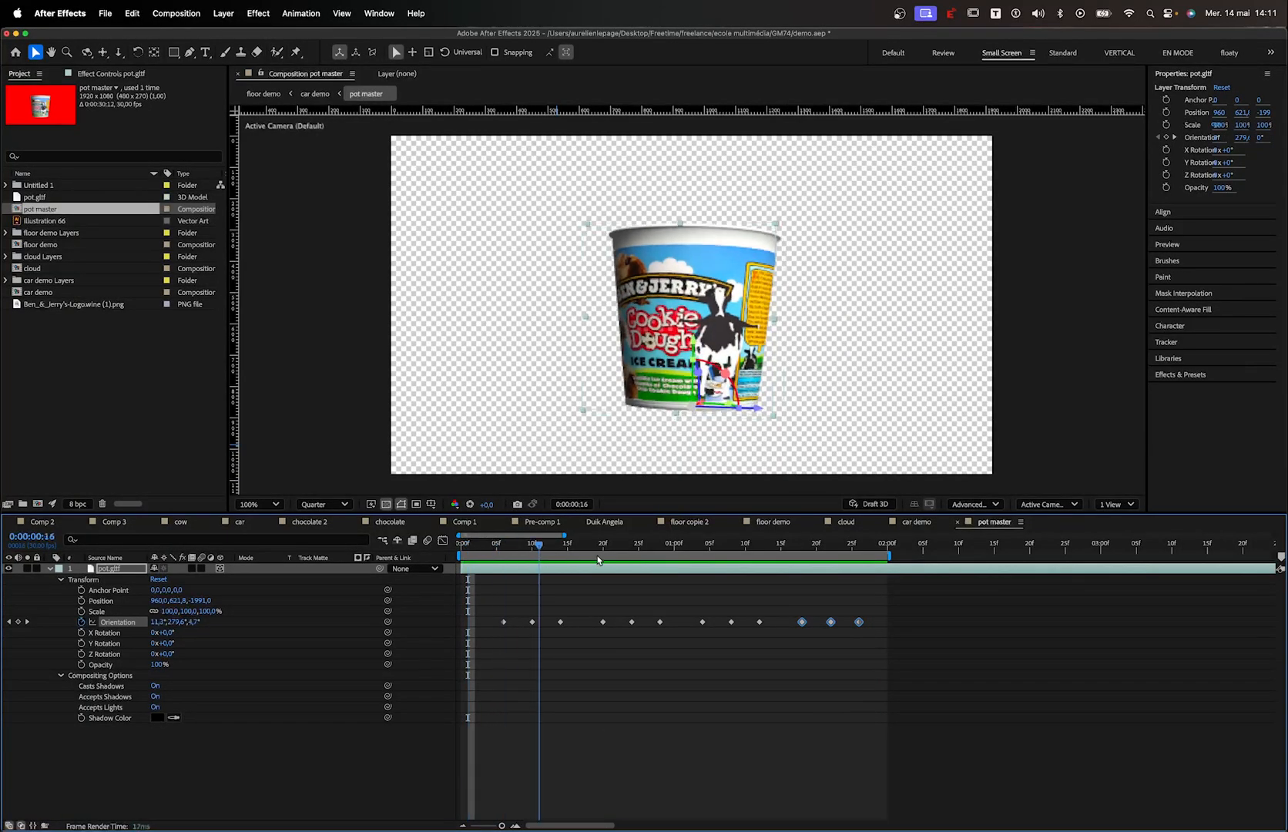
drag(488, 549, 505, 556)
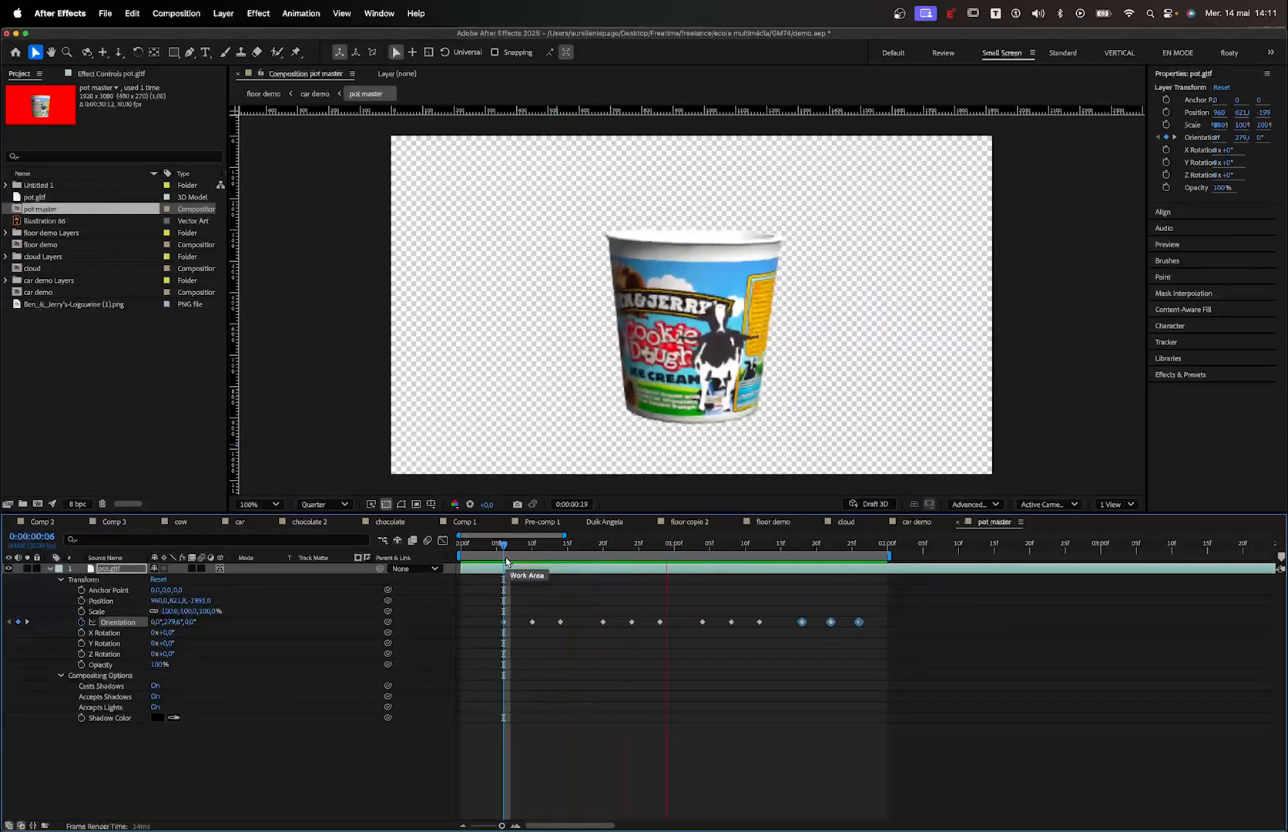
key(space)
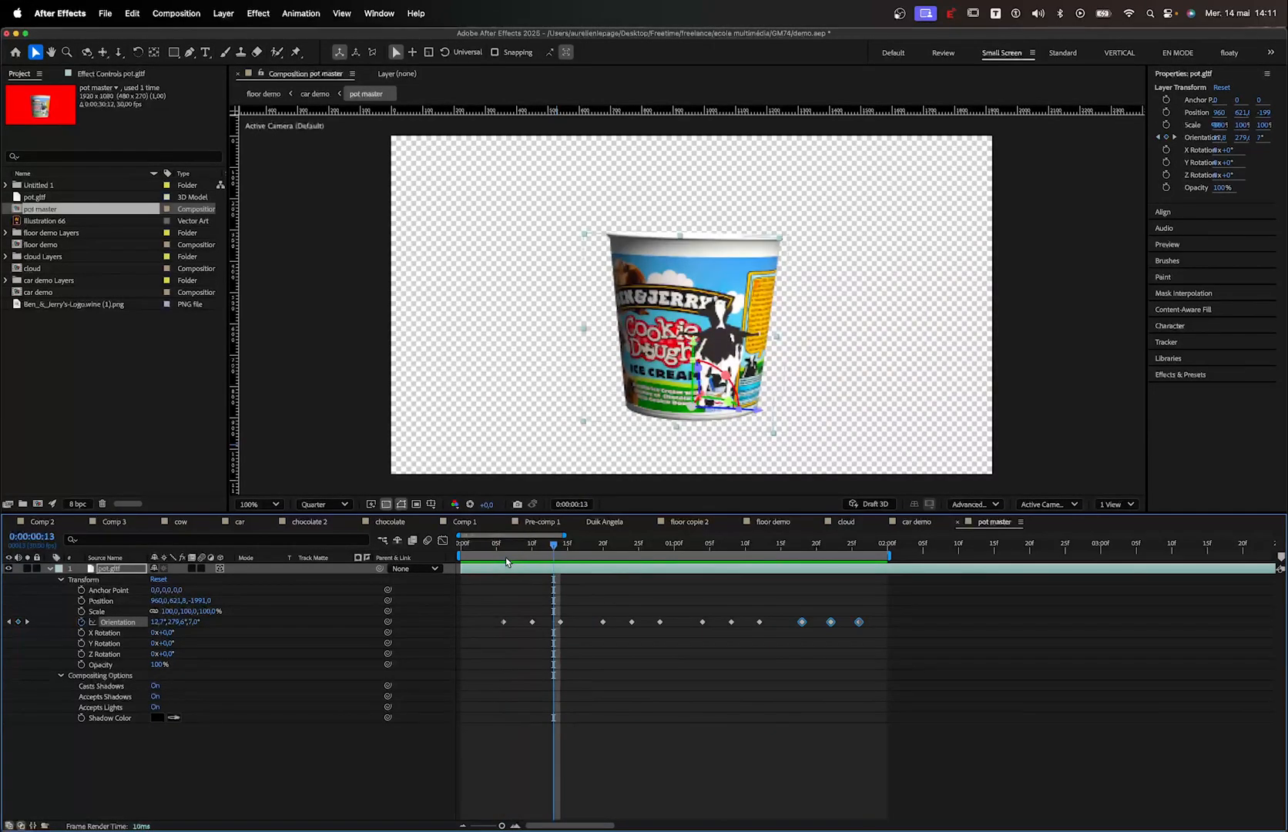
Compress all the pot's Orientation keyframes proportionally so the last one falls at about 0:00:00:24, and preview the faster motion
drag(491, 606, 889, 647)
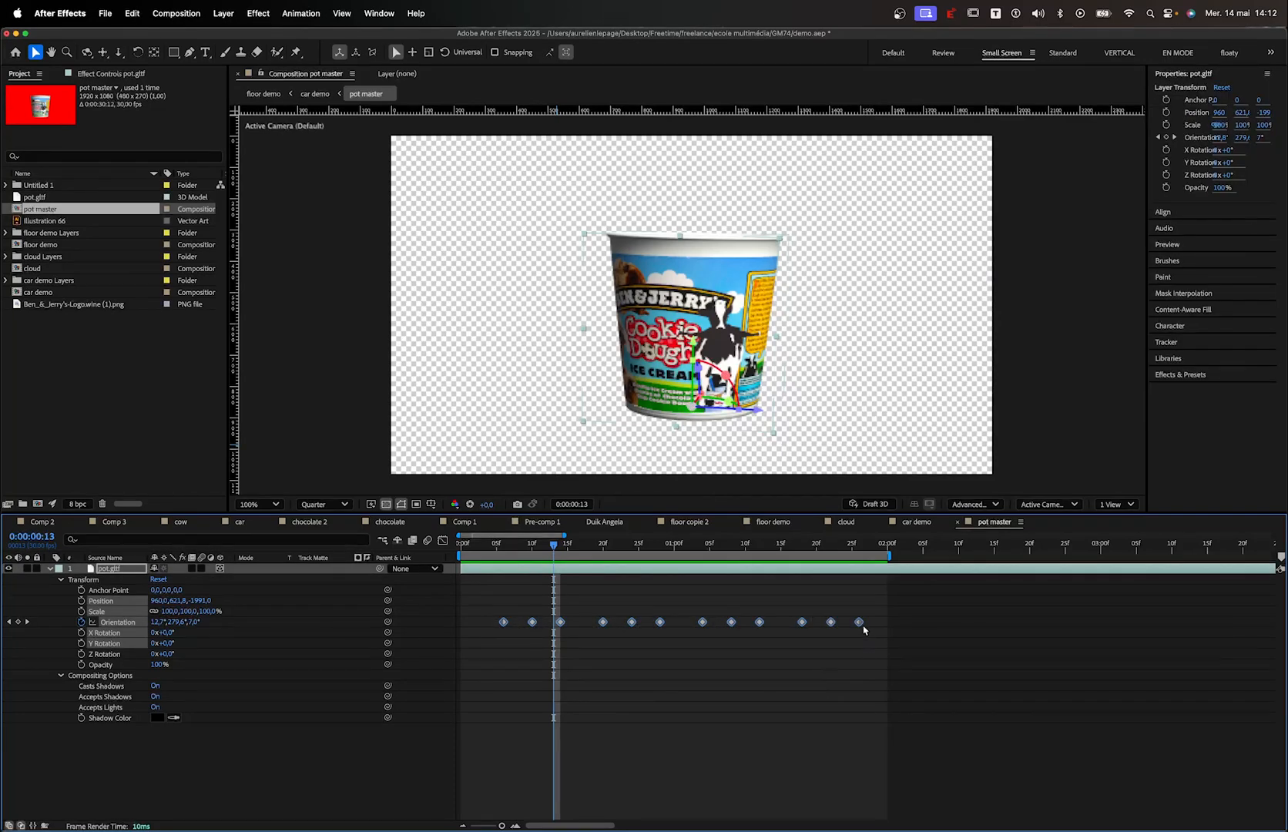
drag(862, 626, 633, 624)
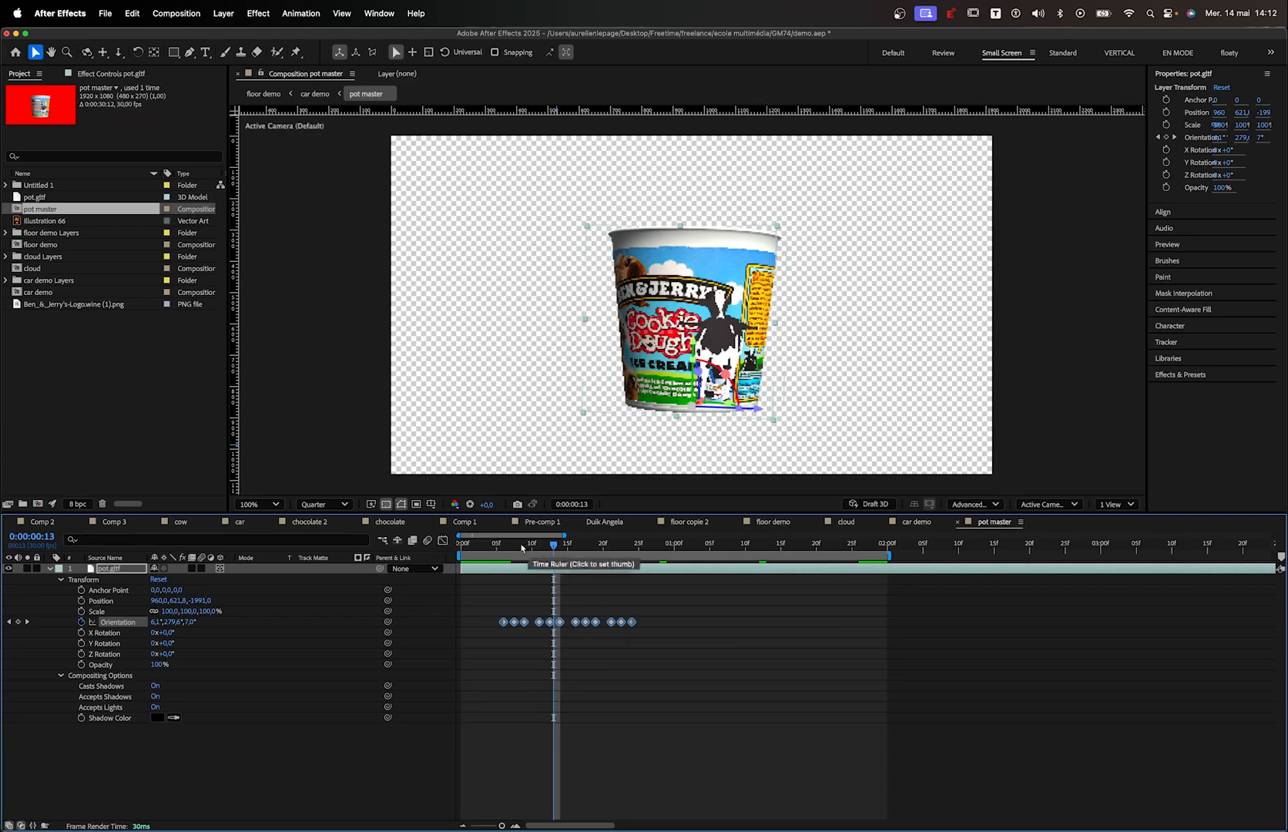
key(space)
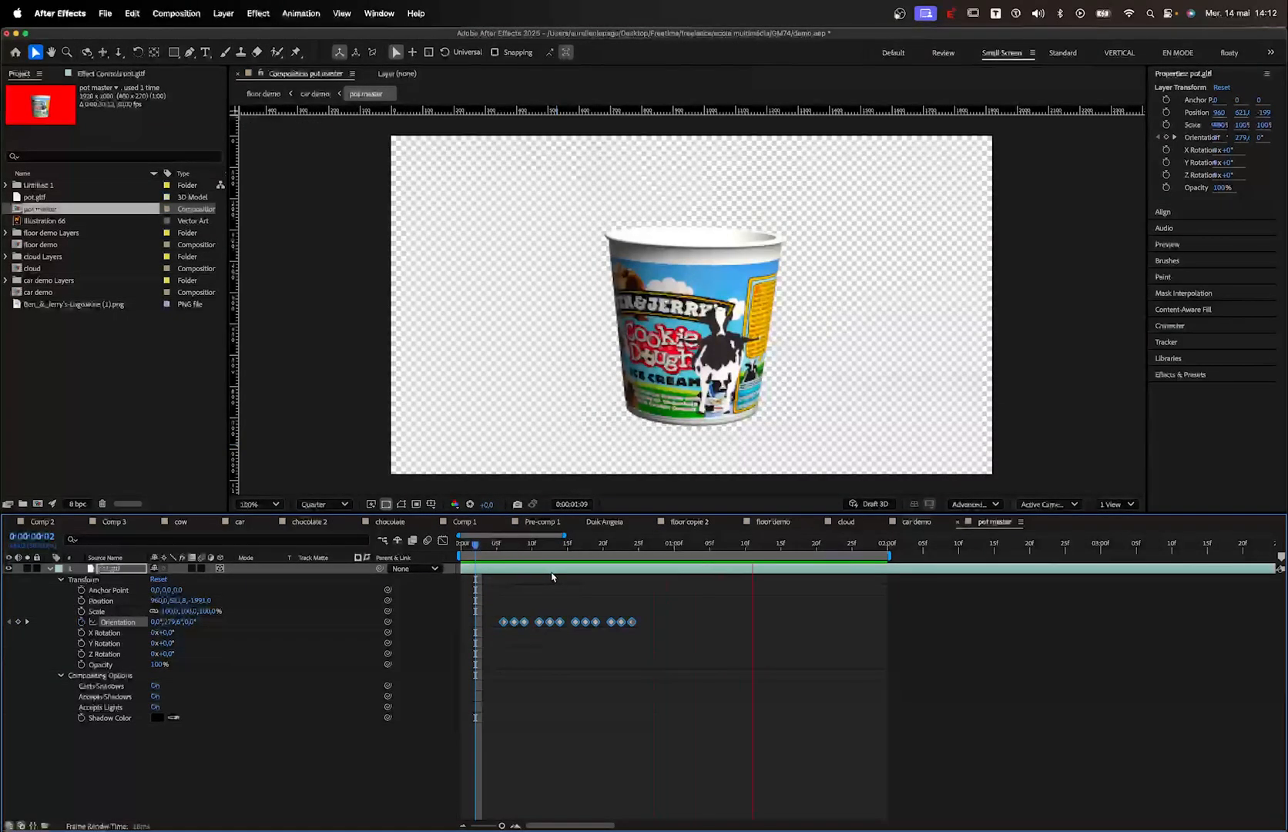
key(space)
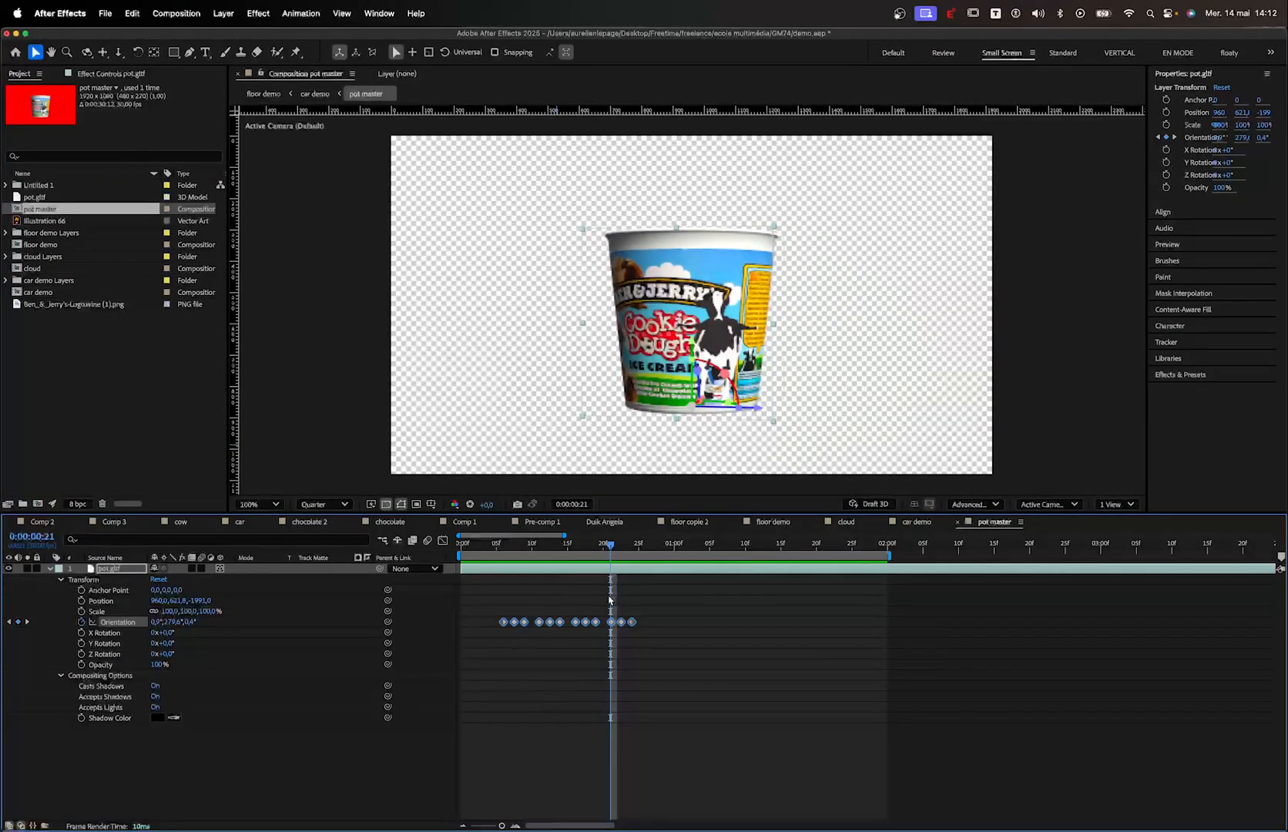
Stretch the pot's Orientation keyframes proportionally until the last falls at about 0:00:01:16, and preview from 0:00:00:04
drag(636, 629, 792, 625)
click(779, 664)
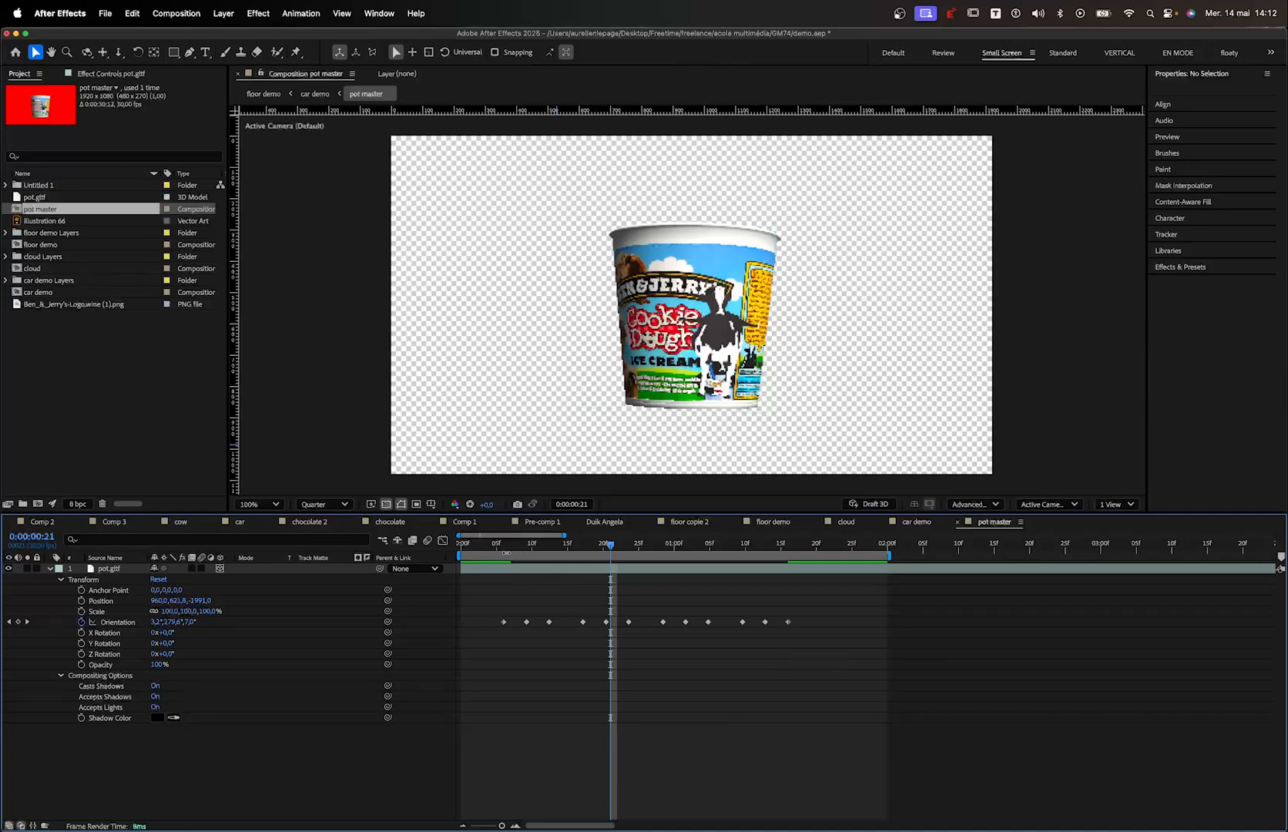
click(489, 556)
key(space)
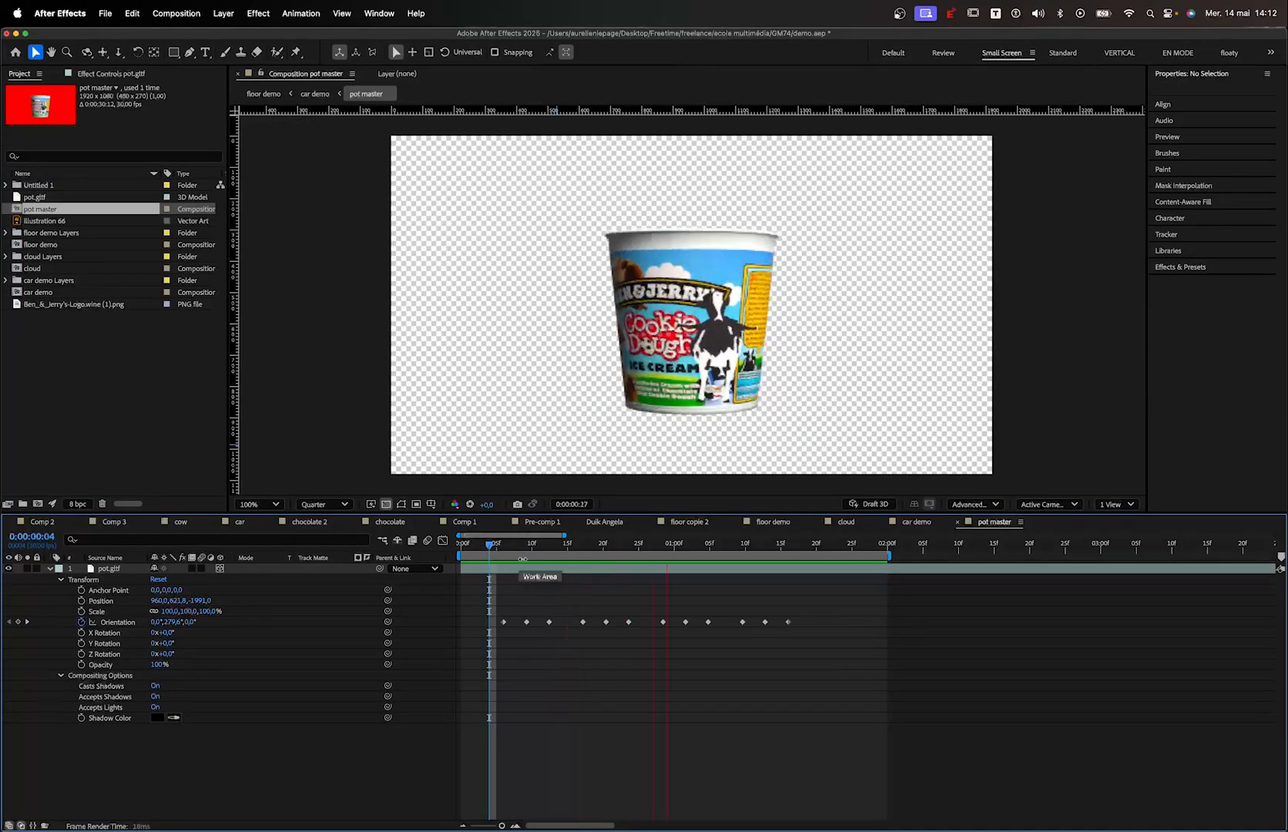
Stop the preview at 0:00:00:03 and delete all of the pot's Orientation keyframes
click(482, 544)
drag(485, 584, 827, 668)
key(Delete)
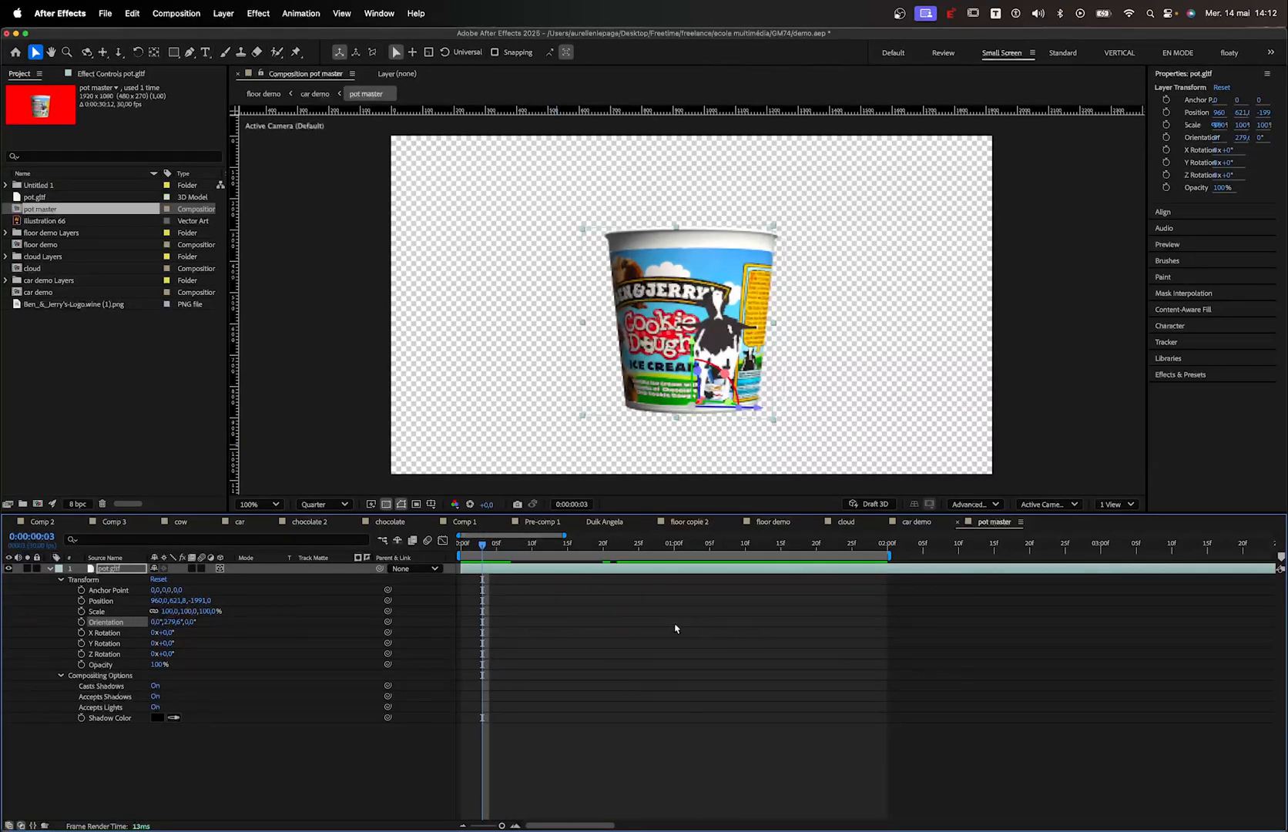
click(313, 739)
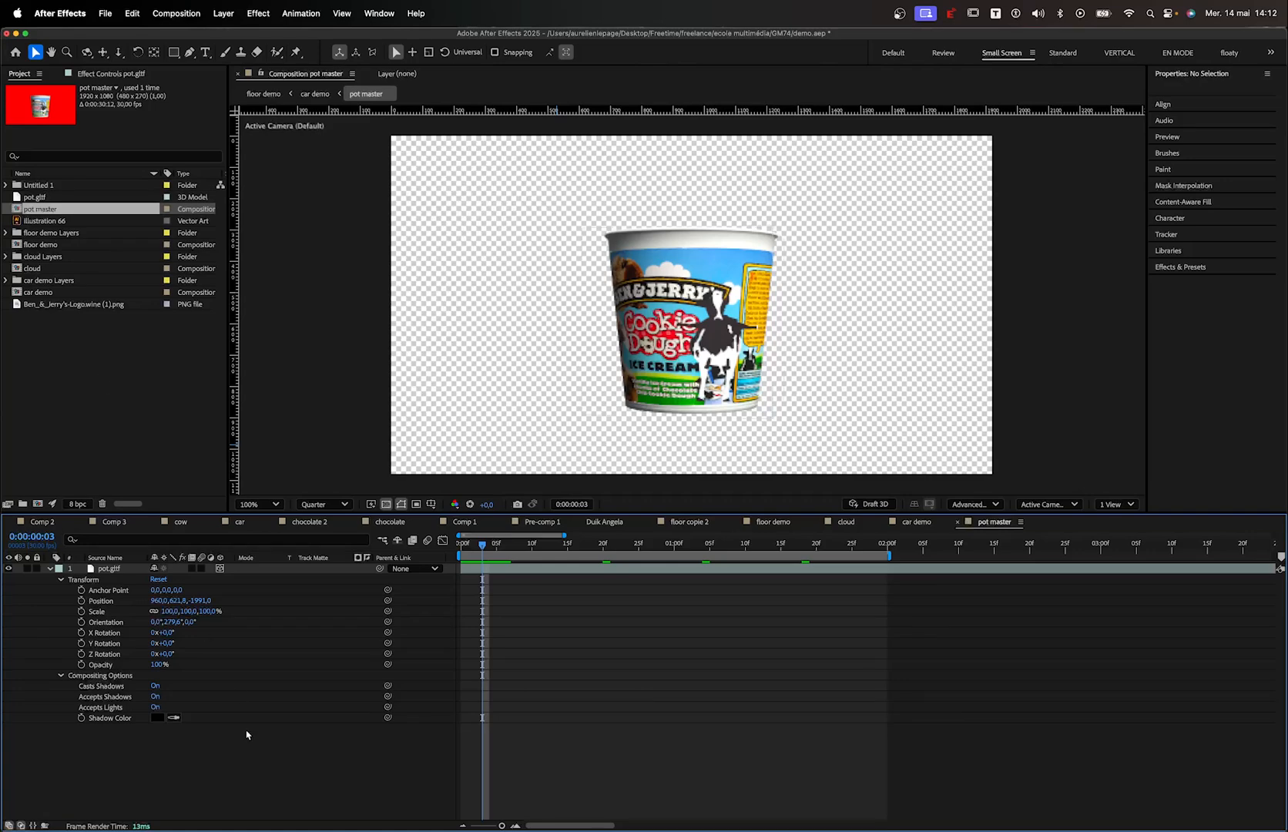
Import couvercle.gltf from the couvercle folder in Finder into the pot master composition, keeping the model settings at 100% scale, Meters and Y Axis up
click(23, 78)
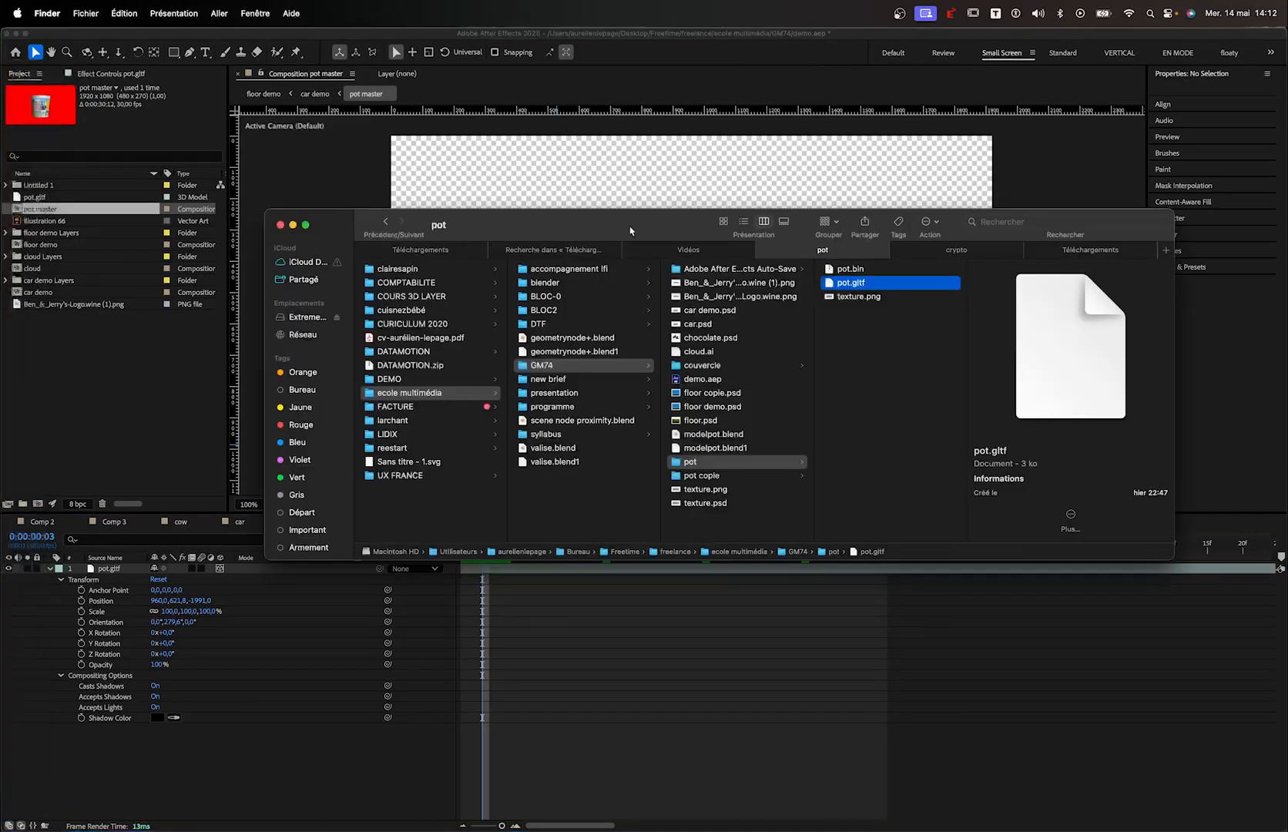
click(712, 366)
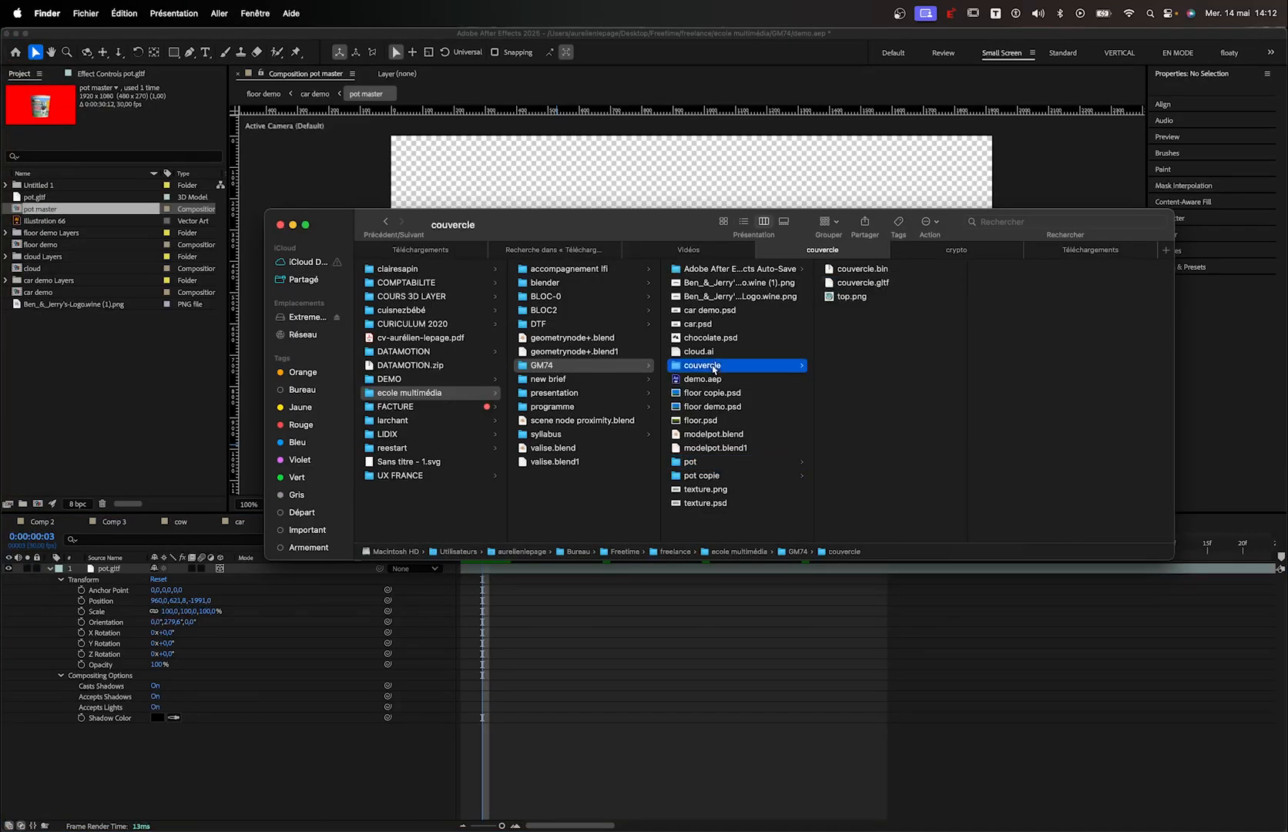
click(874, 286)
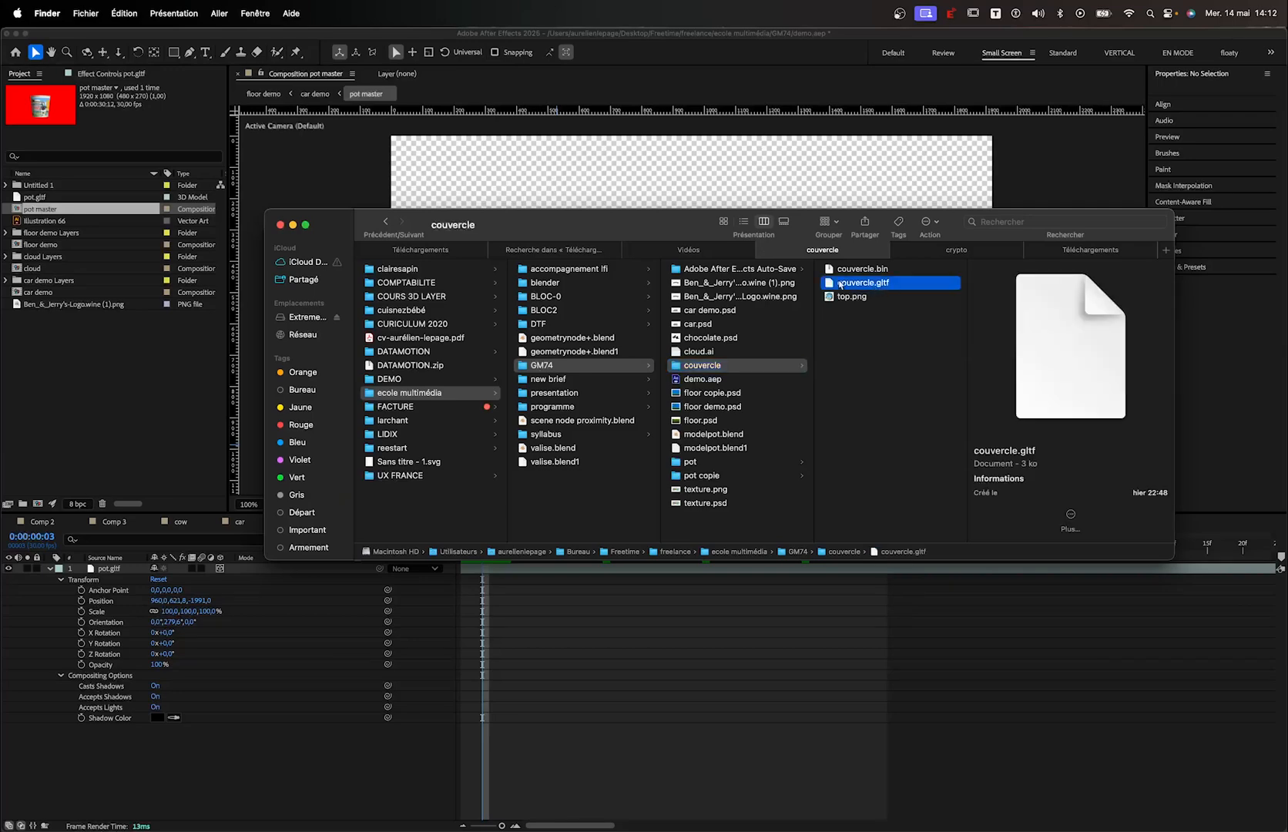
drag(861, 287, 722, 178)
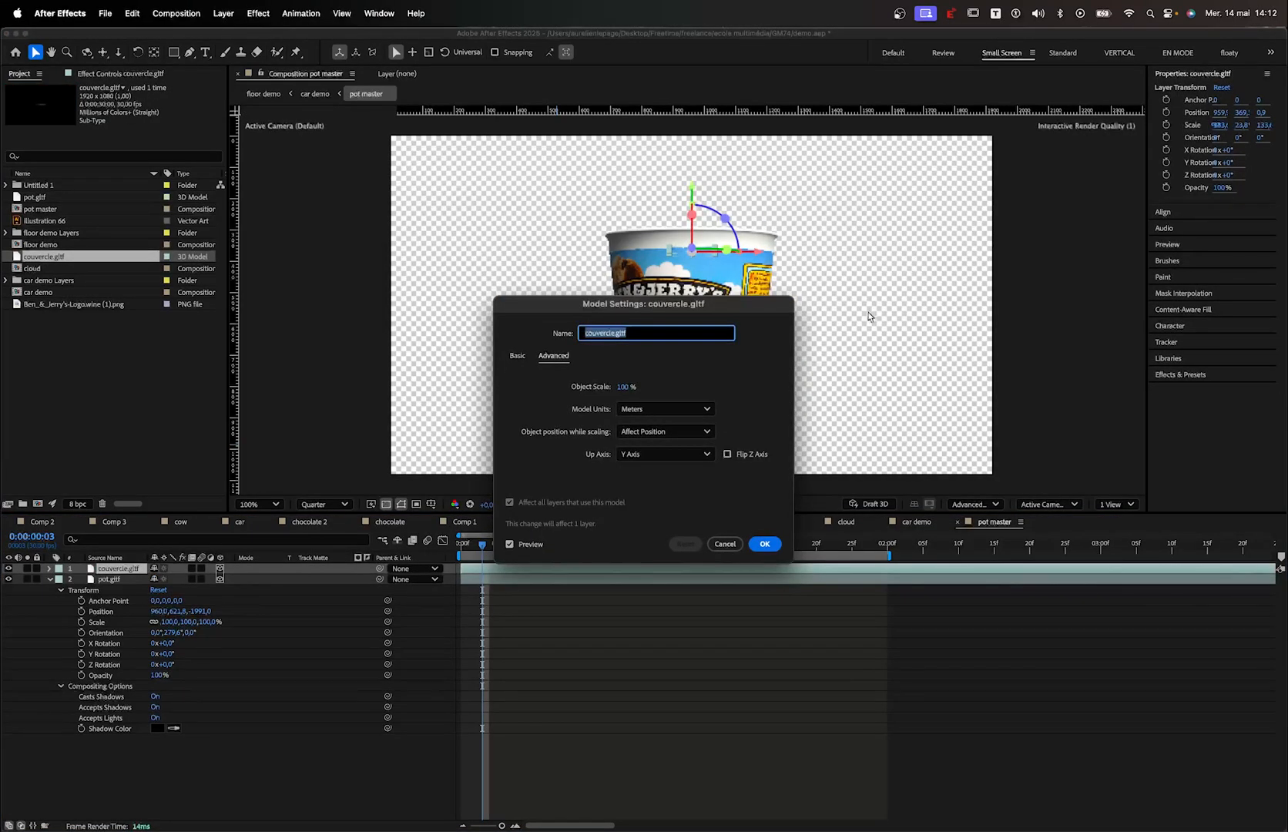
click(765, 544)
Move the pot right of the lid to about X 1055, Y 625, and set the preview resolution to Full
drag(708, 318, 774, 344)
click(673, 254)
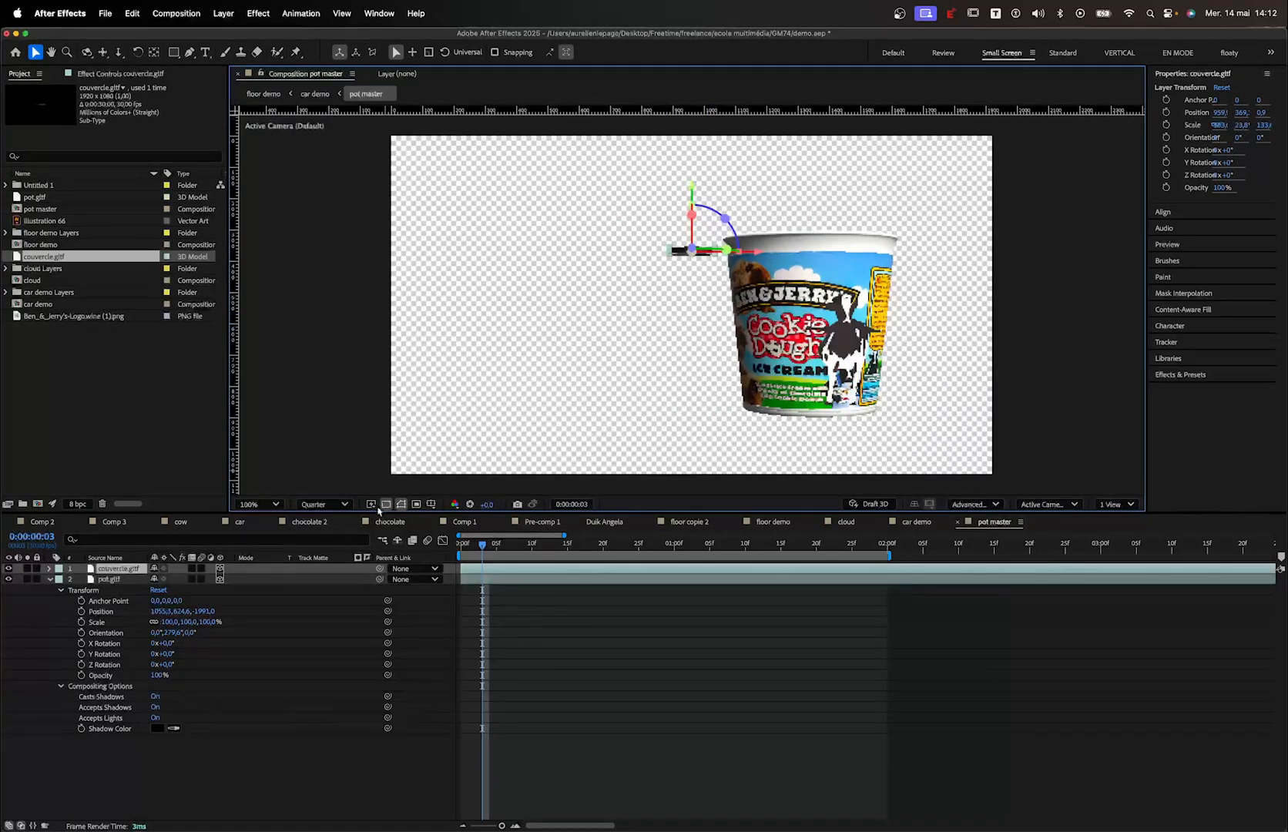
click(323, 504)
click(314, 545)
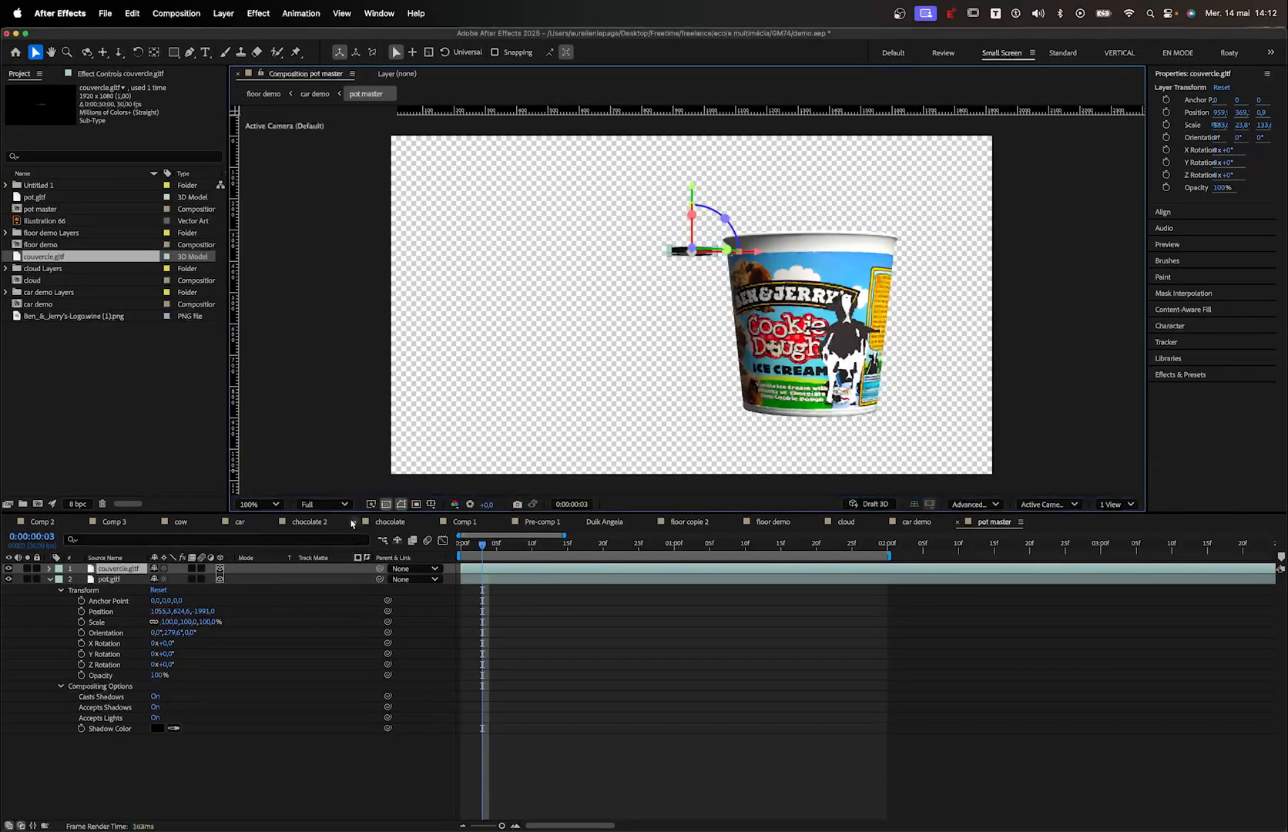
Show only the Position property of both the couvercle.gltf and pot.gltf layers
click(818, 325)
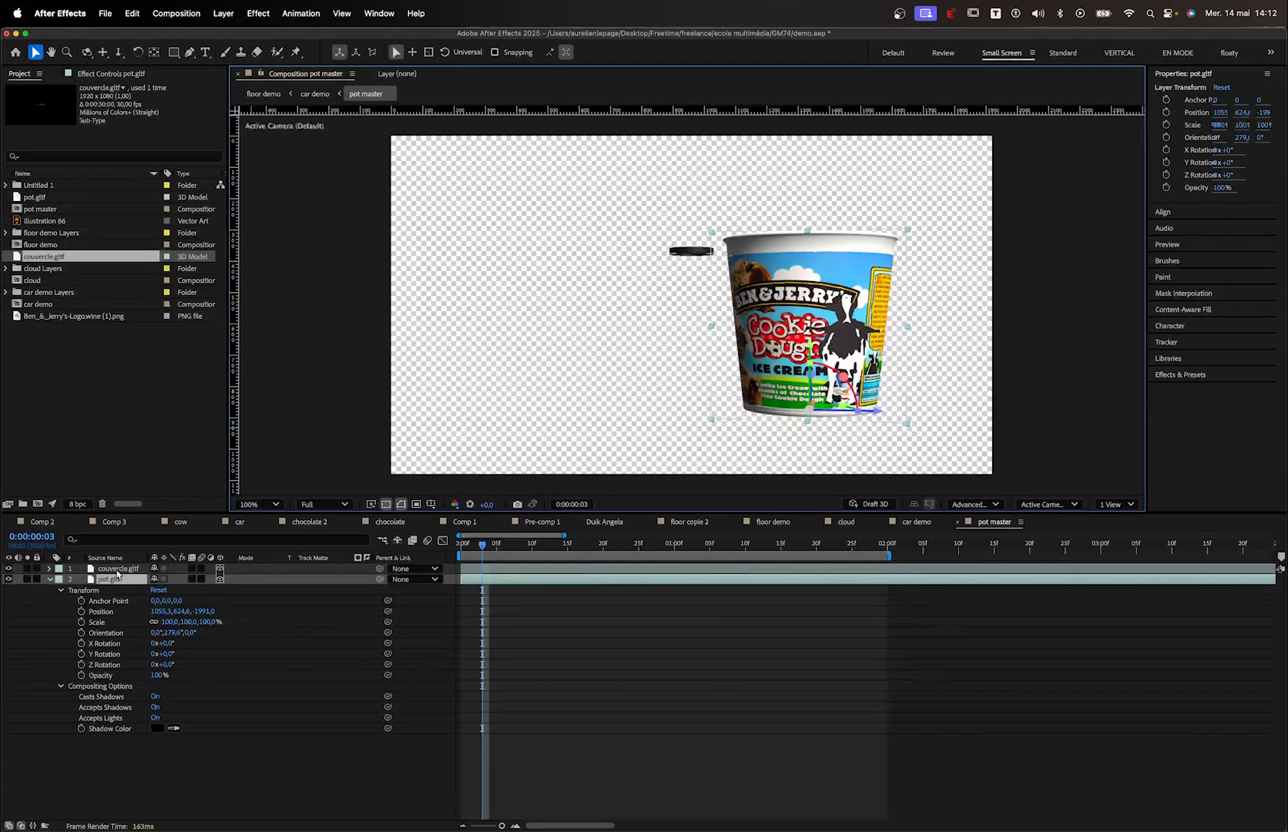
click(117, 570)
shift+click(113, 580)
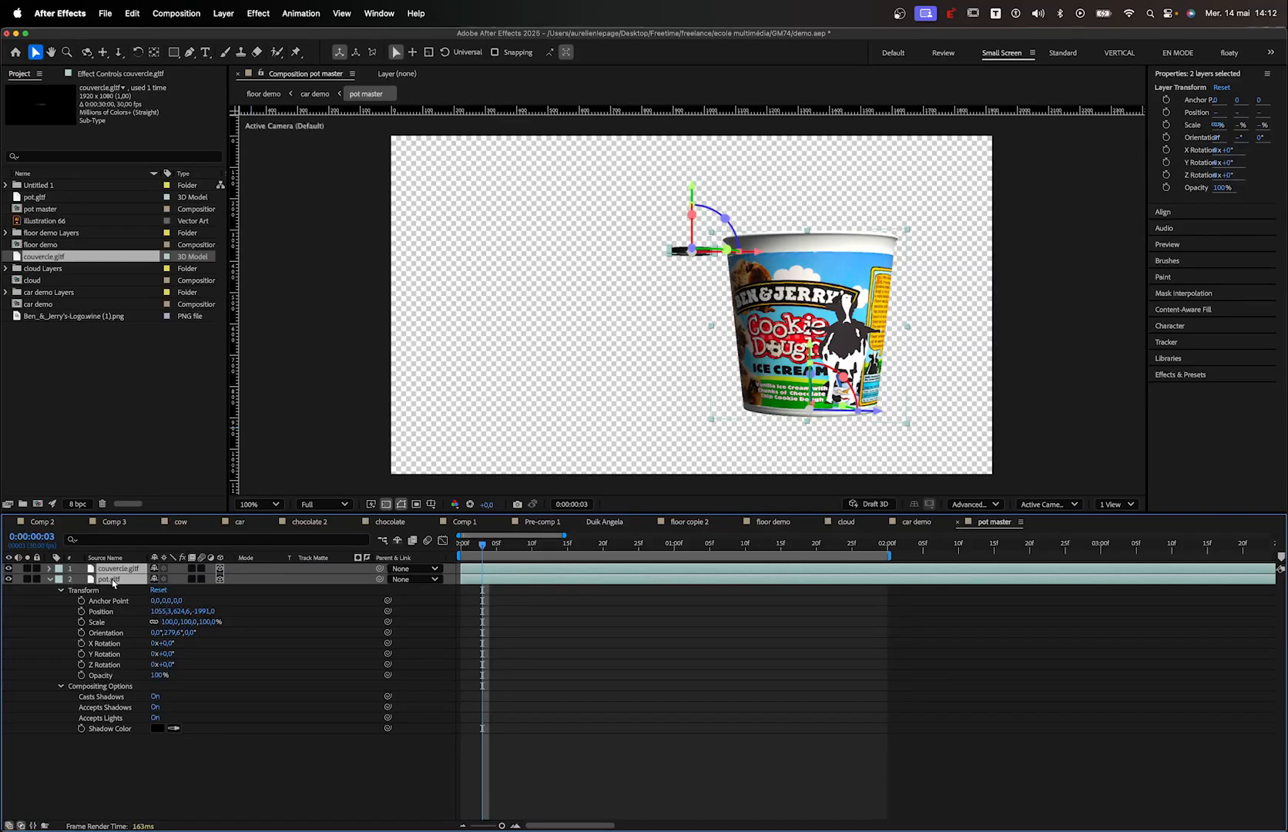
key(p)
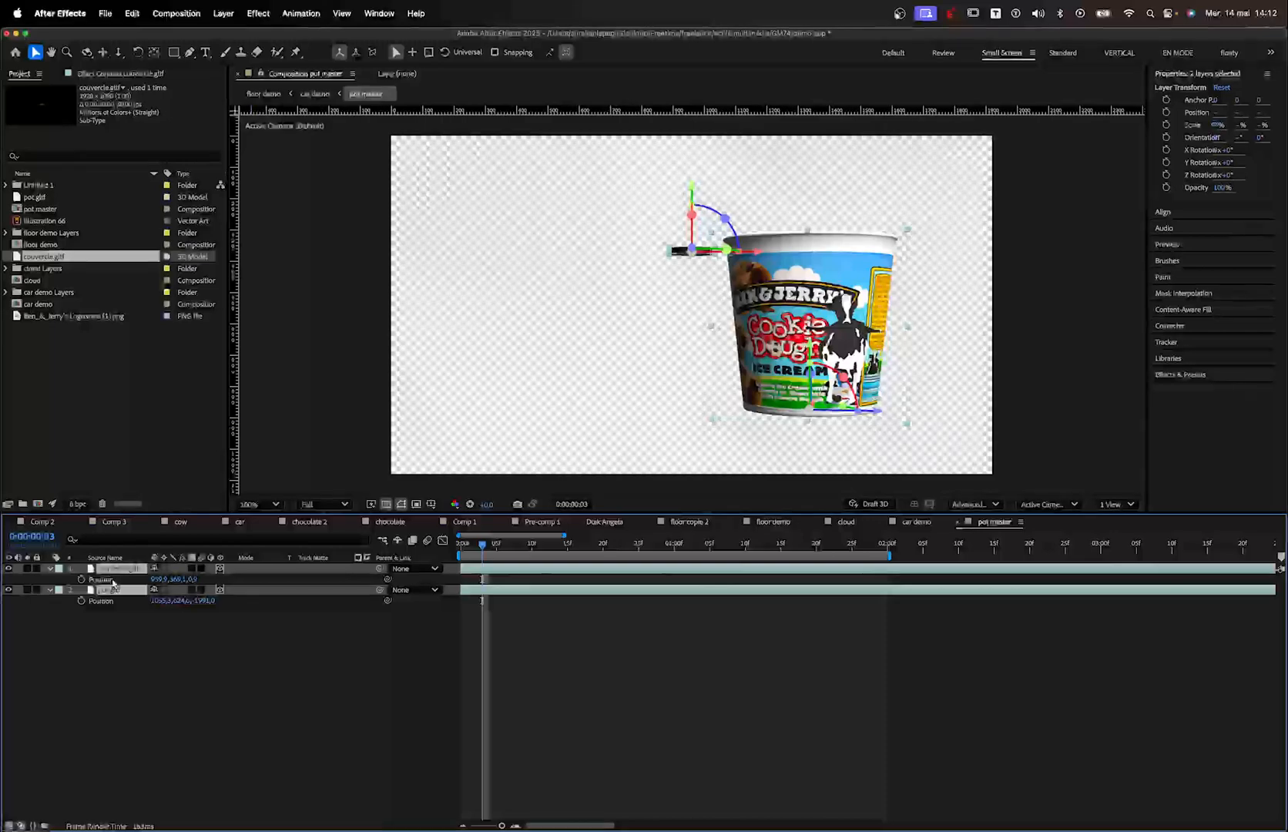
Copy the pot's Position to the couvercle.gltf layer, and raise the lid onto the pot's rim at about Y 487
click(106, 645)
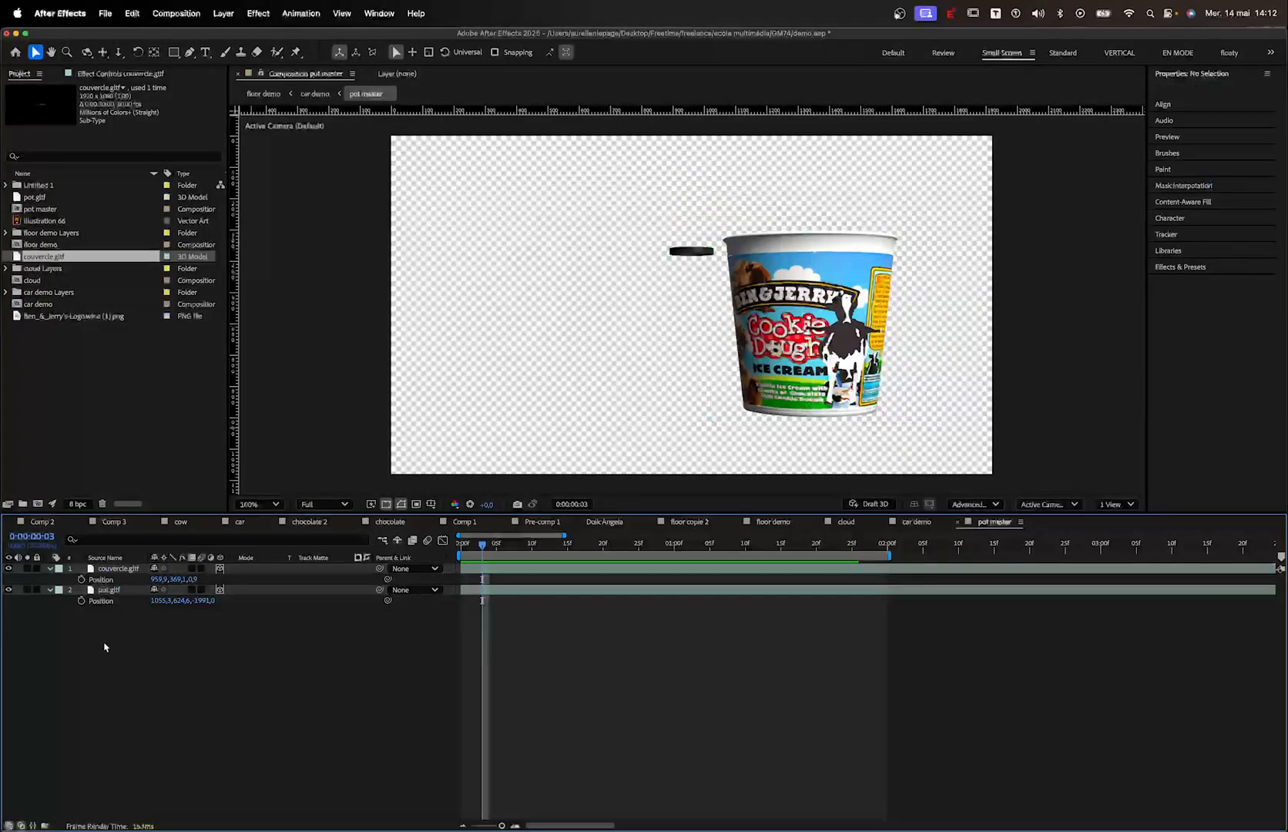
click(100, 602)
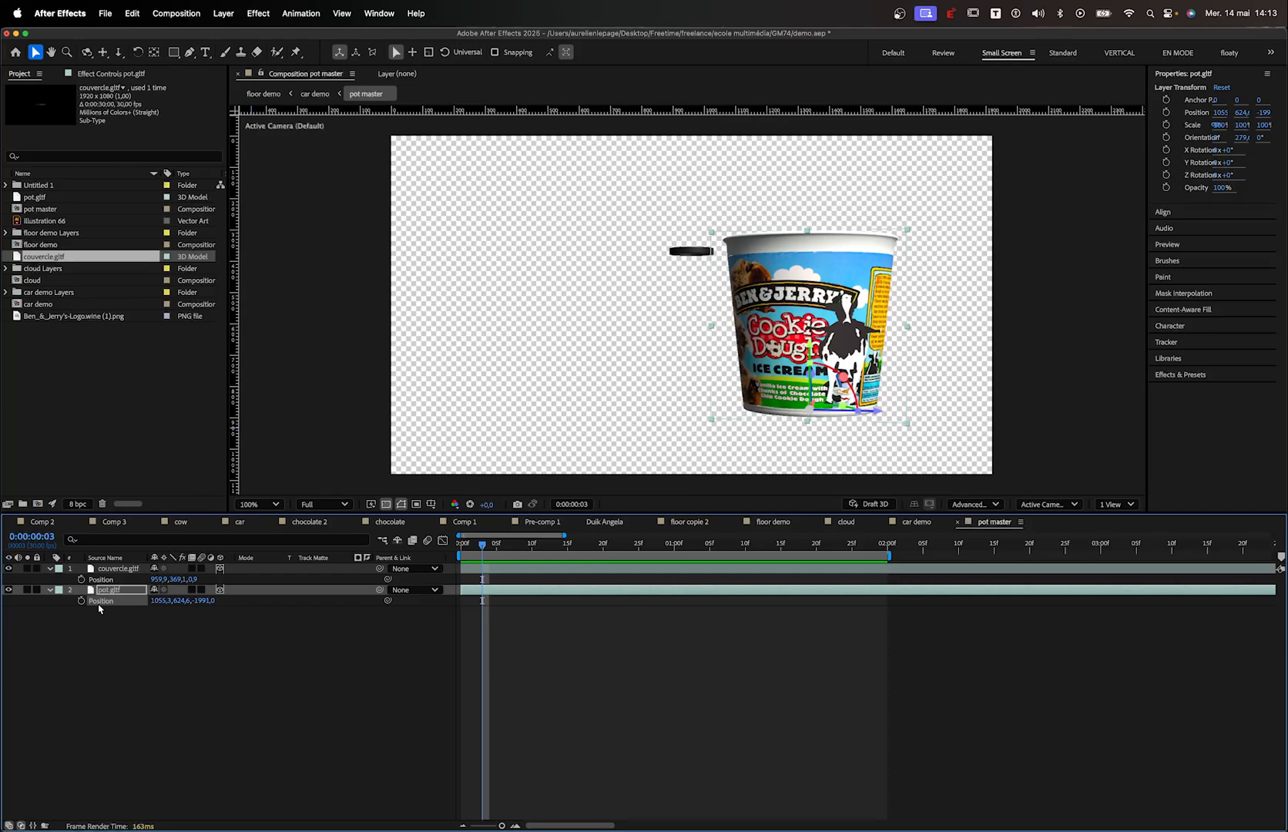
click(106, 579)
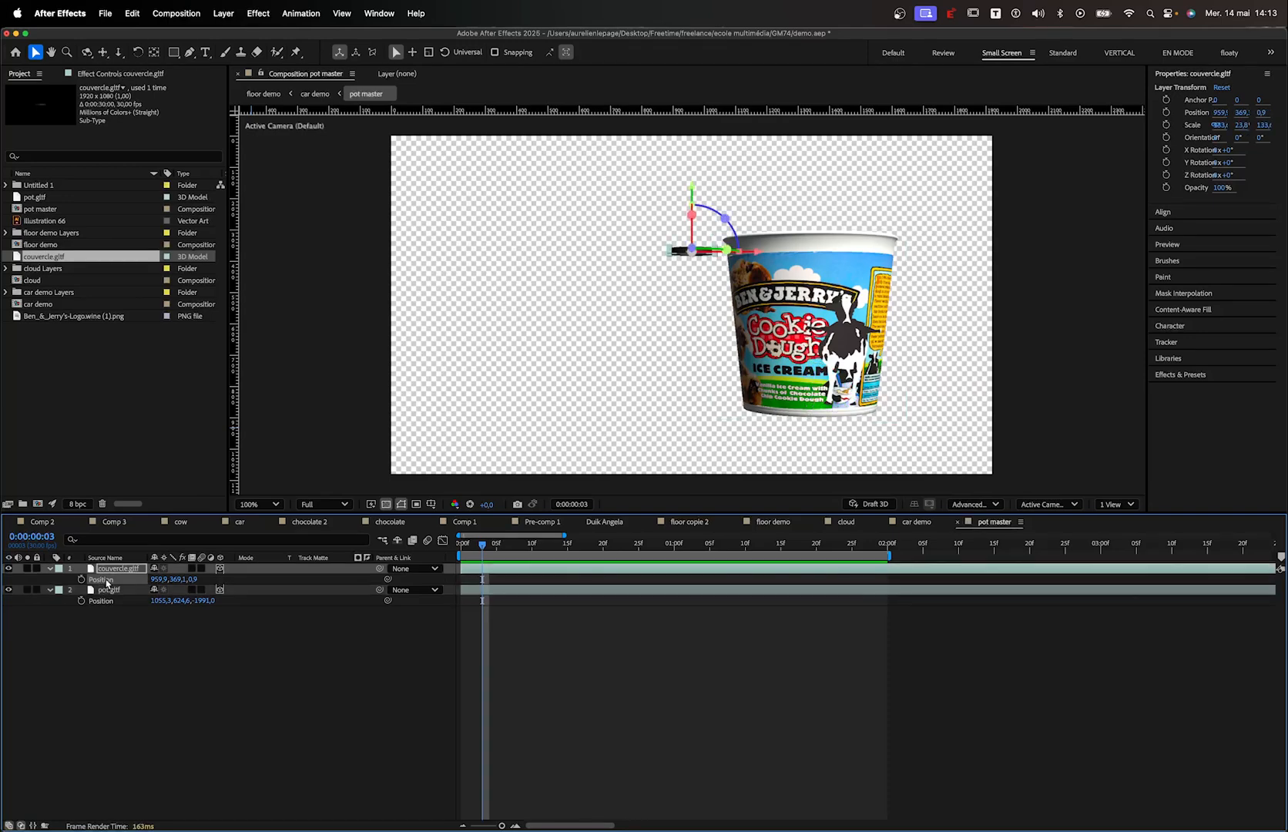
key(super+v)
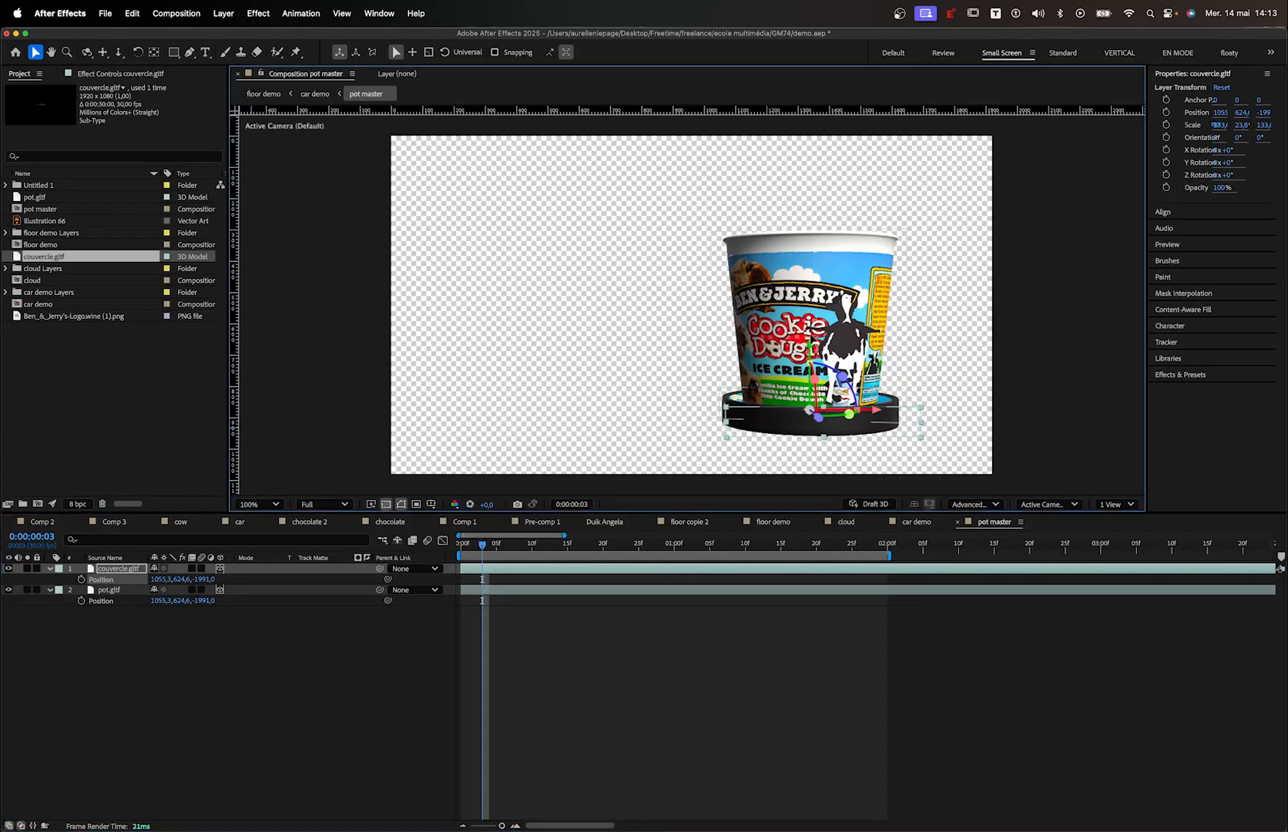
drag(809, 353, 804, 171)
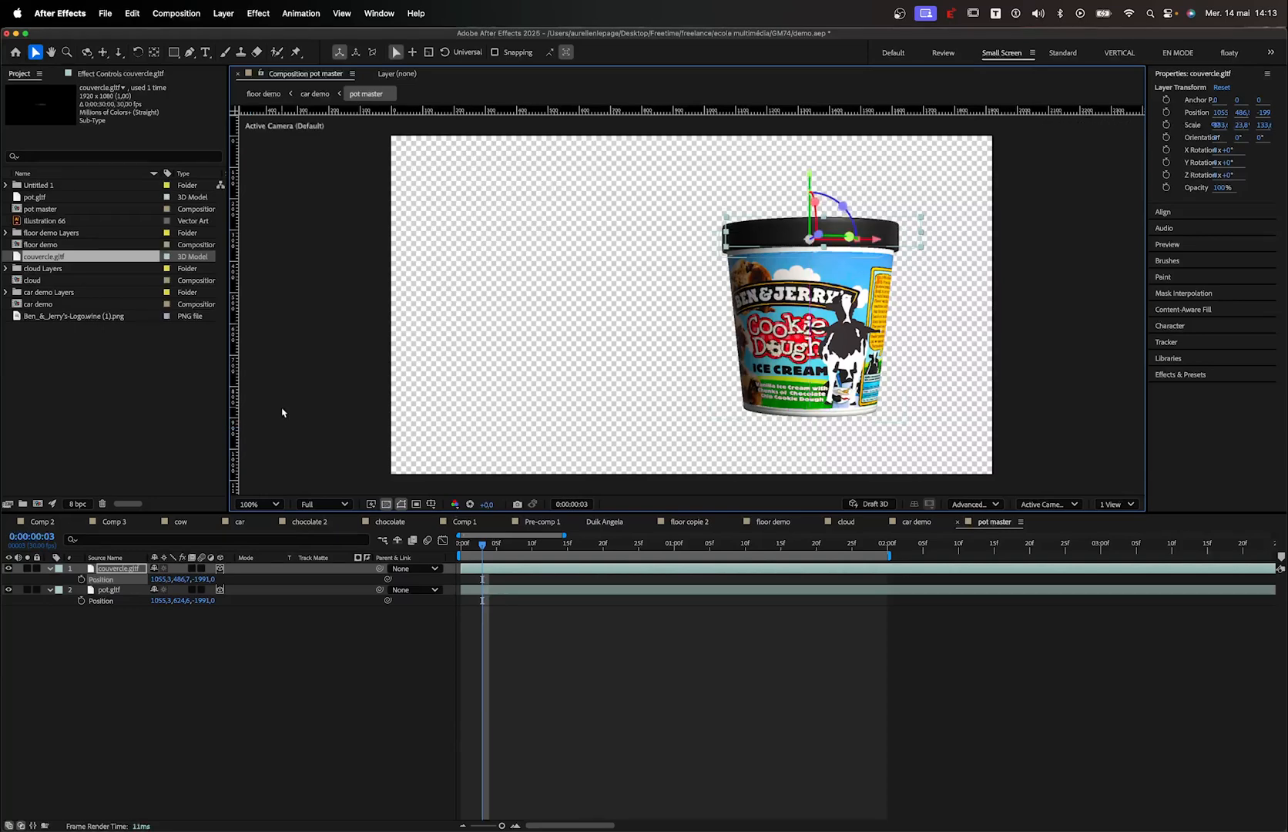
click(111, 633)
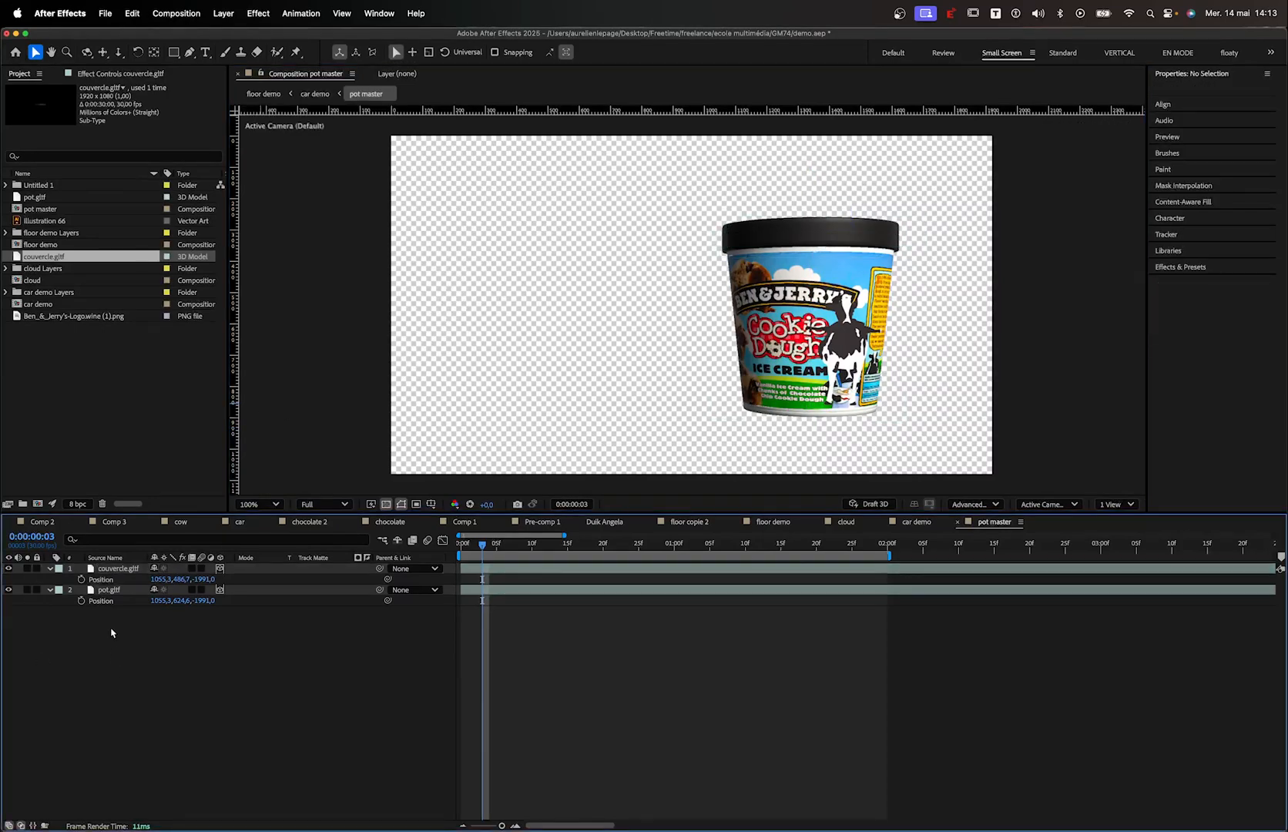
Try moving the pot layer left without its lid to about X 916, and undo the move
click(109, 590)
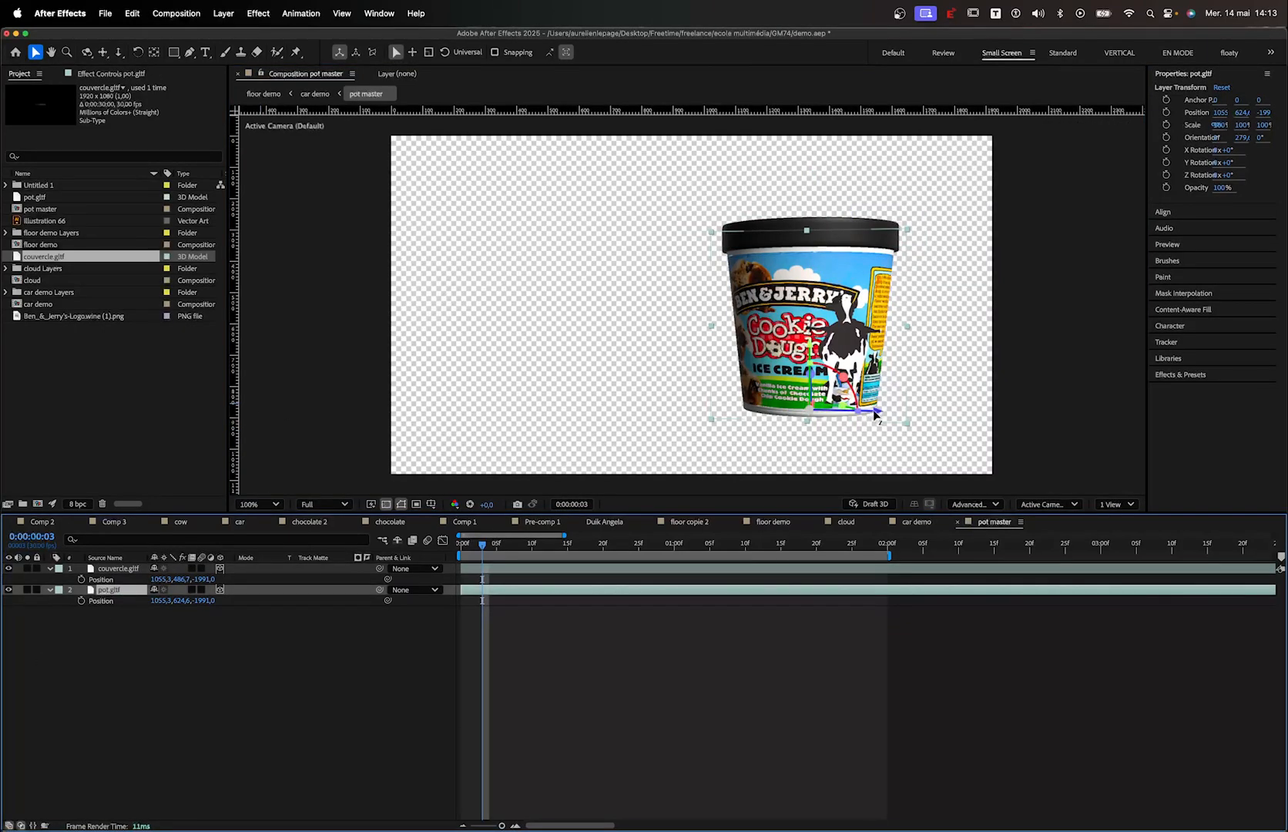
drag(877, 414, 701, 416)
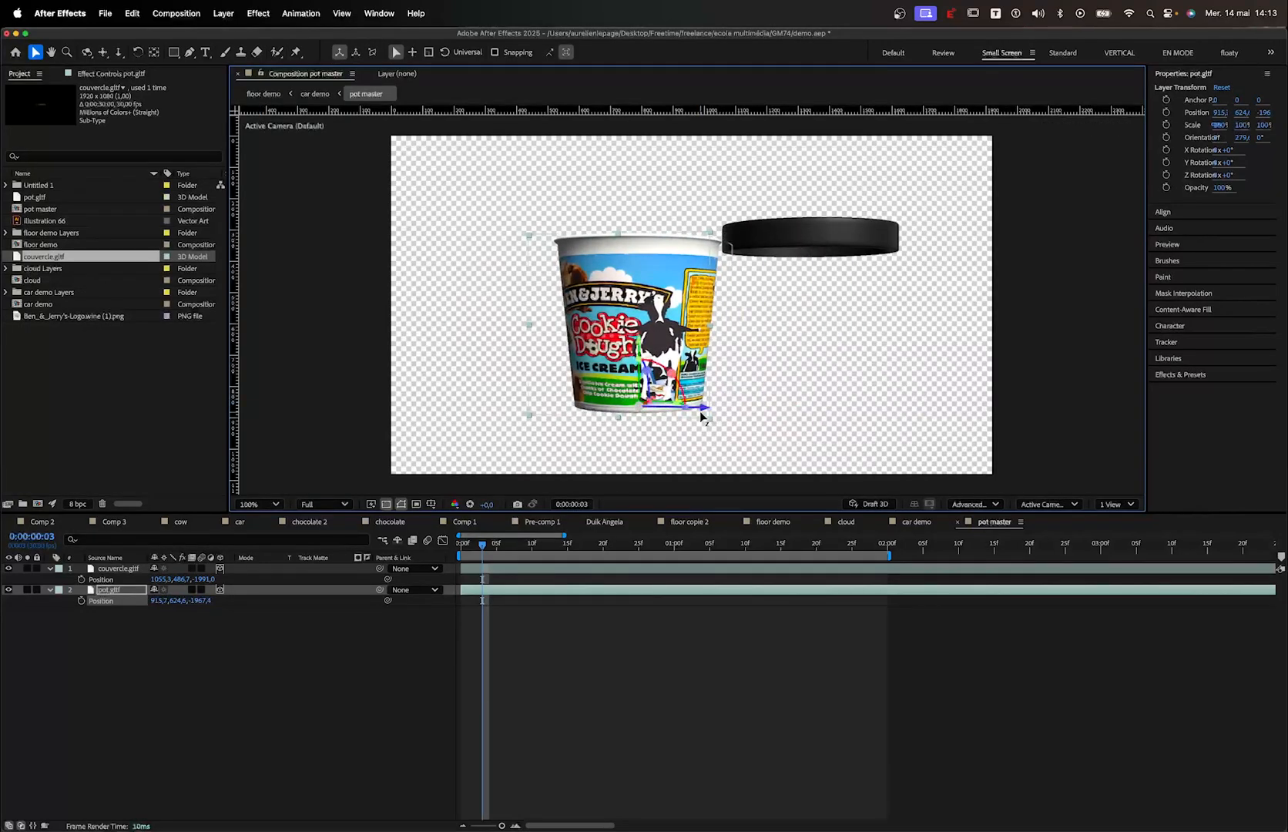
key(super+z)
click(116, 568)
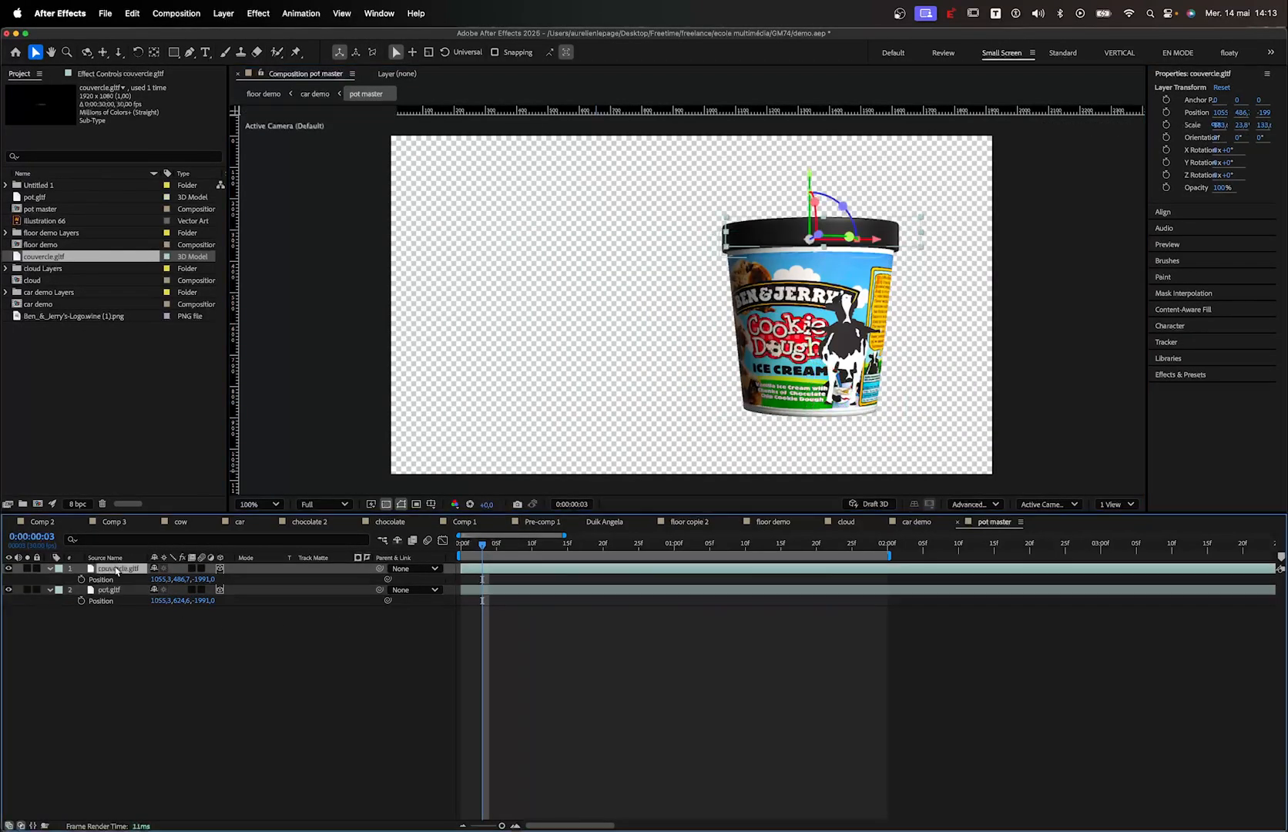
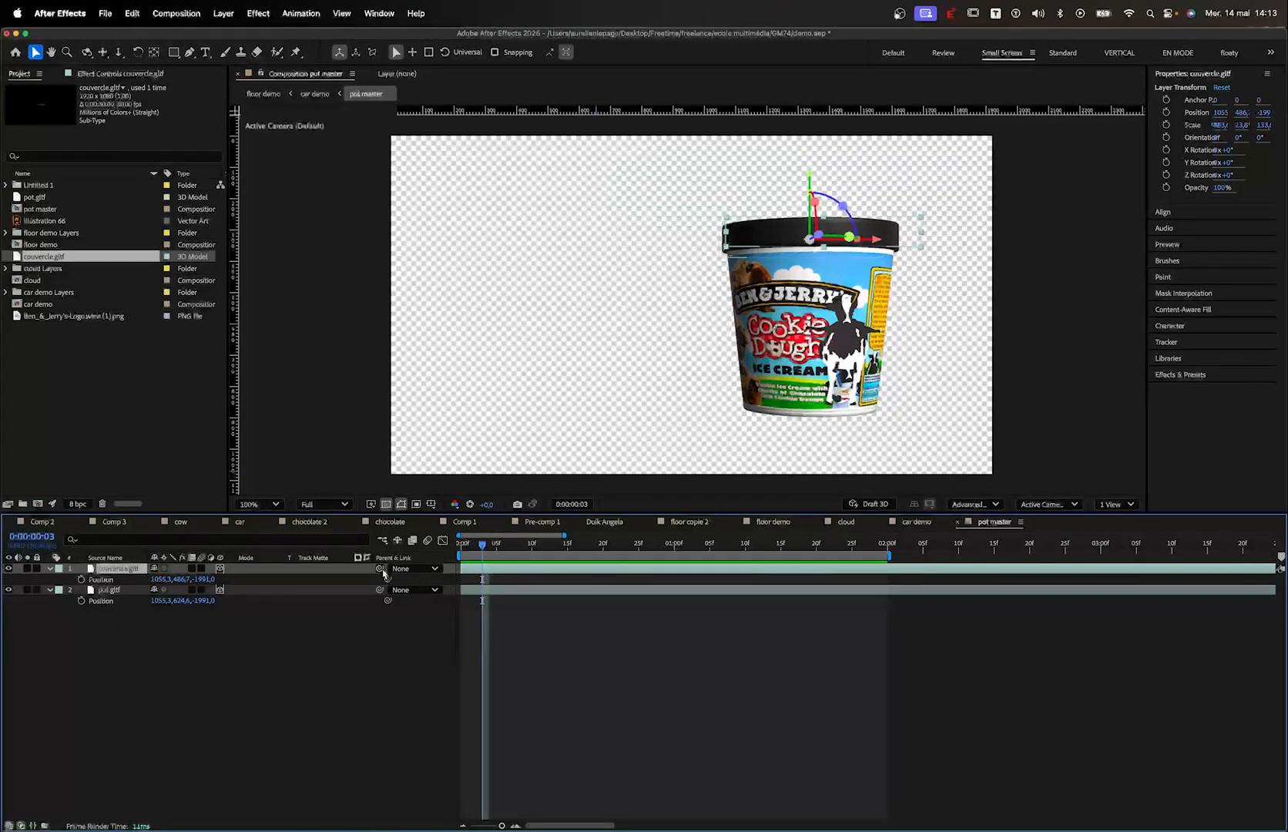
Parent the couvercle.gltf lid layer to pot.gltf, then move the pot horizontally to about X 957 and return to frame 0
drag(381, 570, 116, 595)
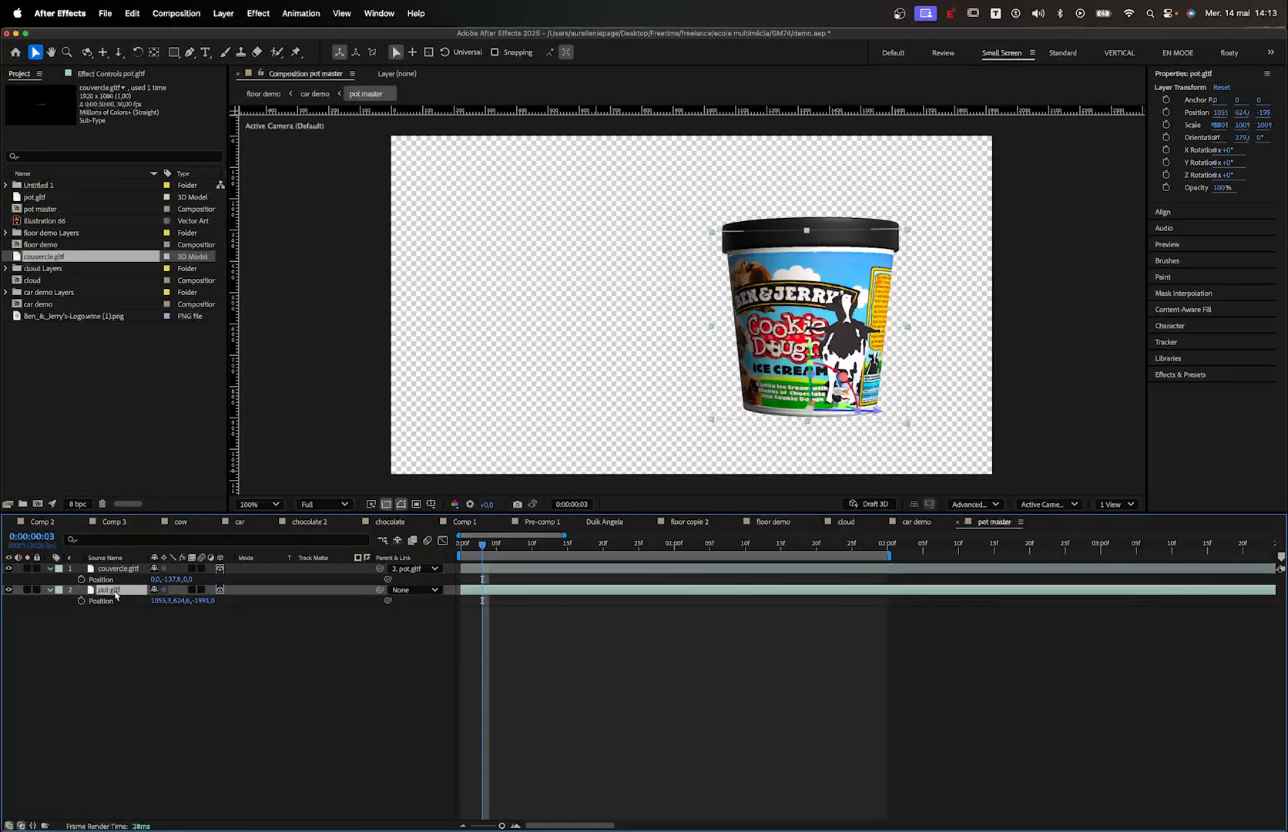
drag(878, 412, 751, 420)
click(536, 477)
mouse_move(482, 545)
mouse_down()
mouse_move(461, 546)
mouse_move(610, 545)
mouse_move(461, 546)
mouse_up()
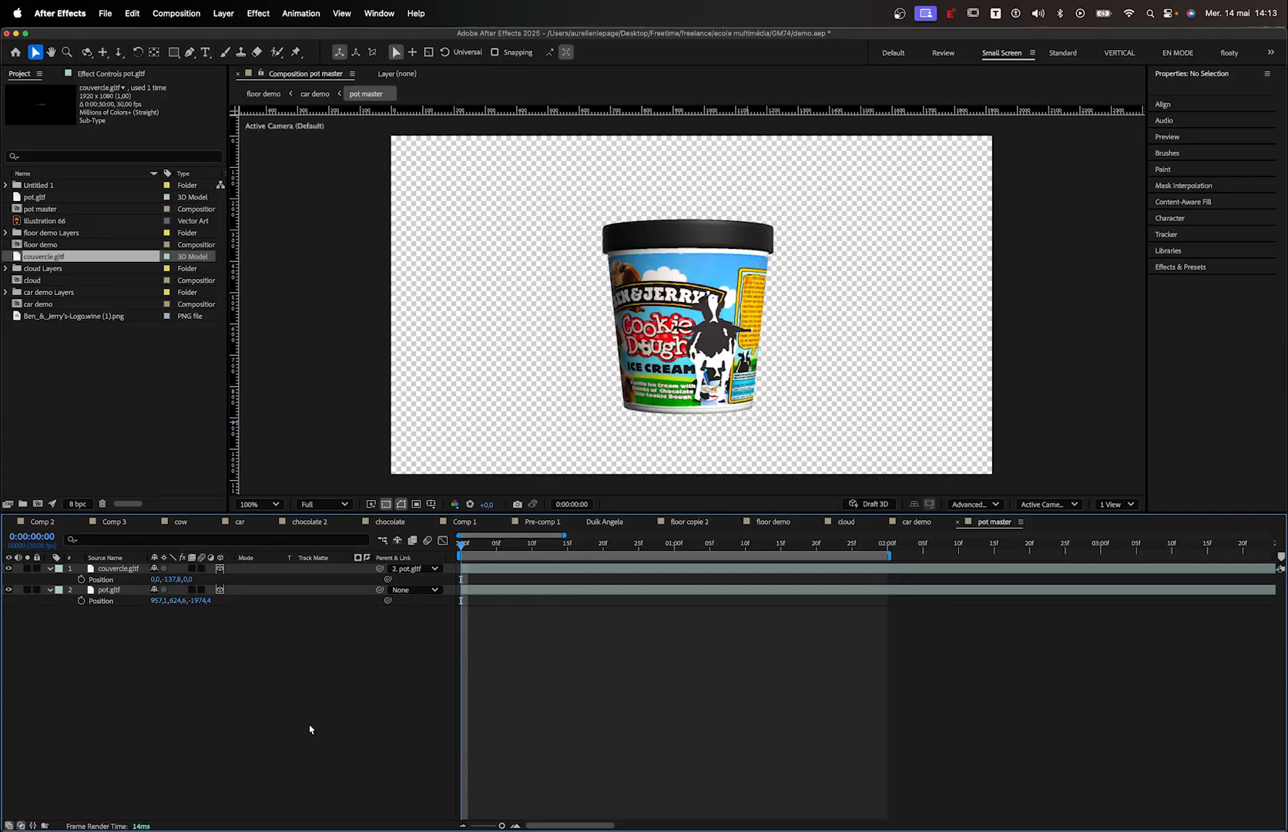
Switch to Finder, preview the lid texture top.png in the couvercle folder, and return to After Effects
key(super+Tab)
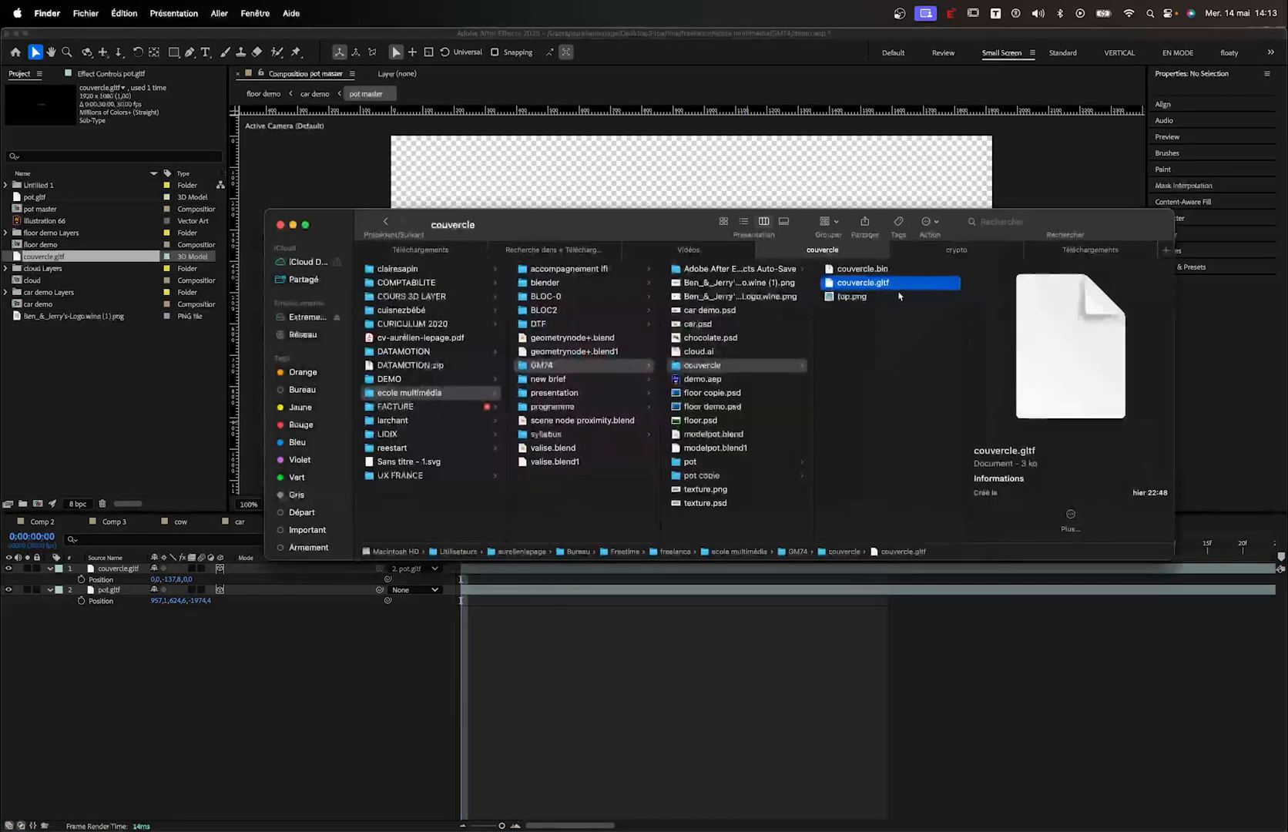
click(842, 306)
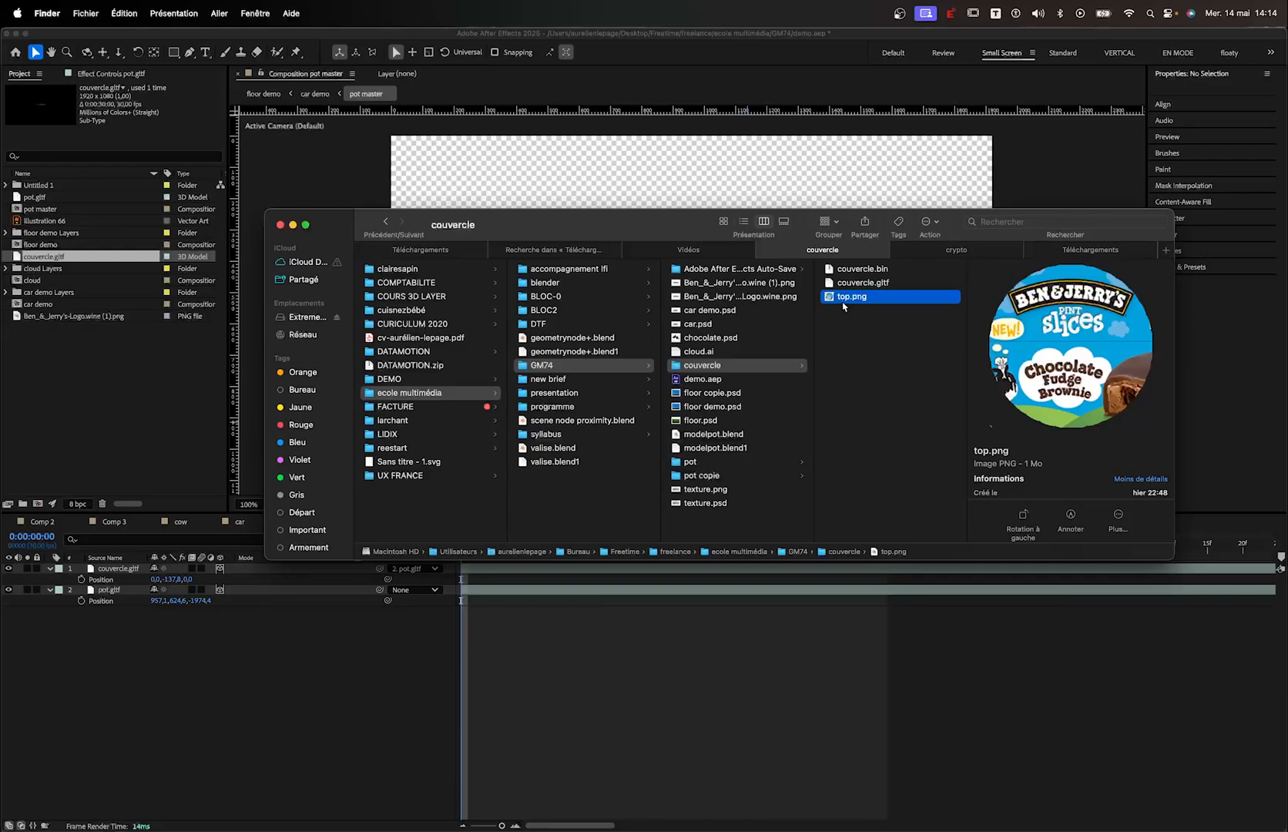
key(space)
key(space)
key(space)
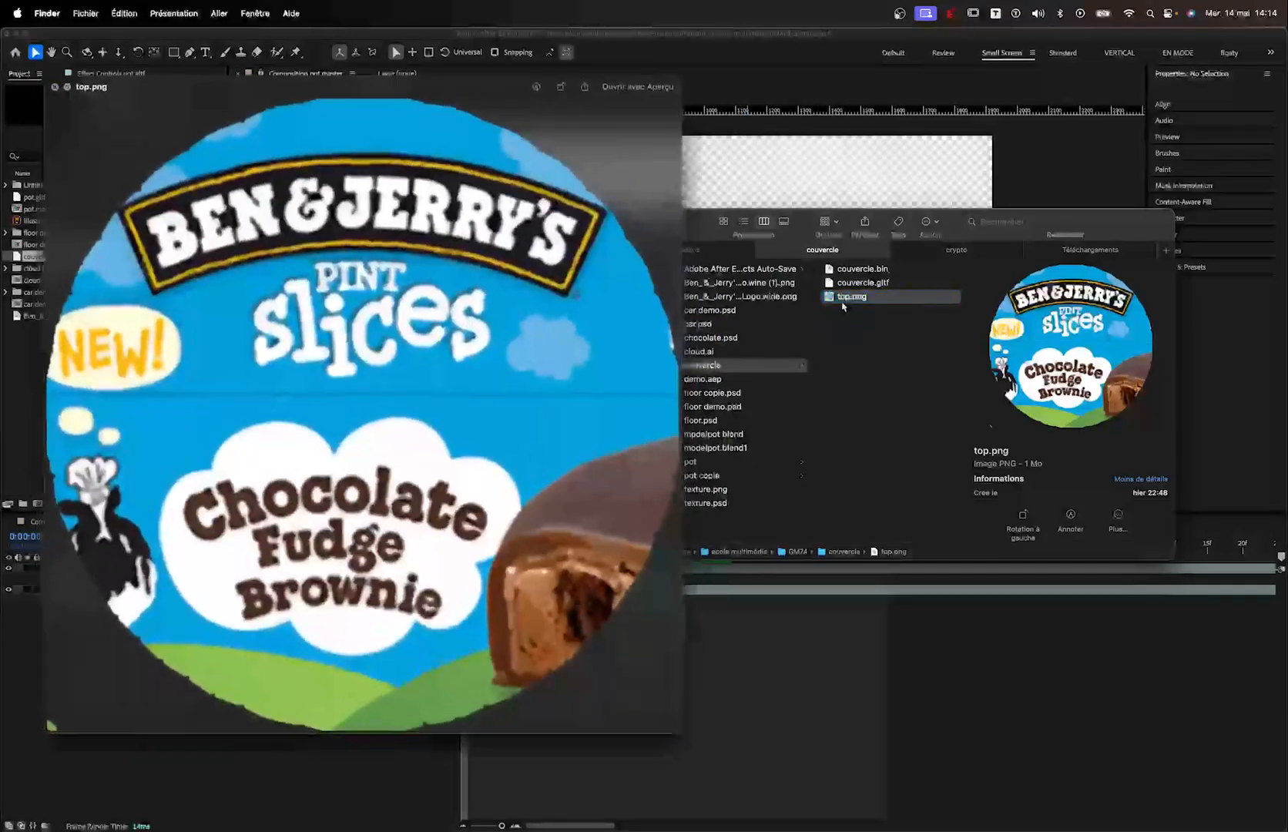
key(space)
key(super+Tab)
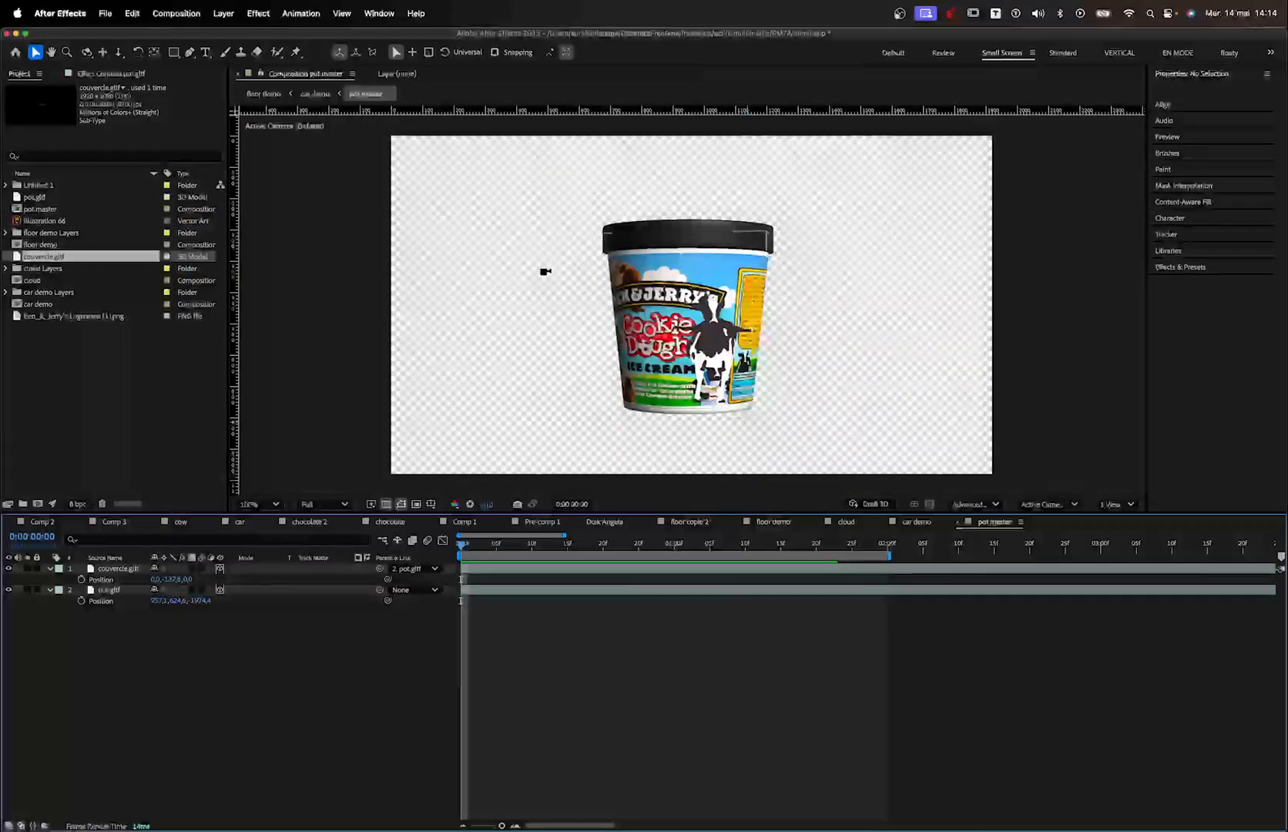
Orbit the view of the pot master composition to look down on the lid's top
mouse_move(545, 271)
mouse_down()
mouse_move(541, 325)
mouse_move(526, 282)
mouse_move(543, 245)
mouse_move(549, 274)
mouse_up()
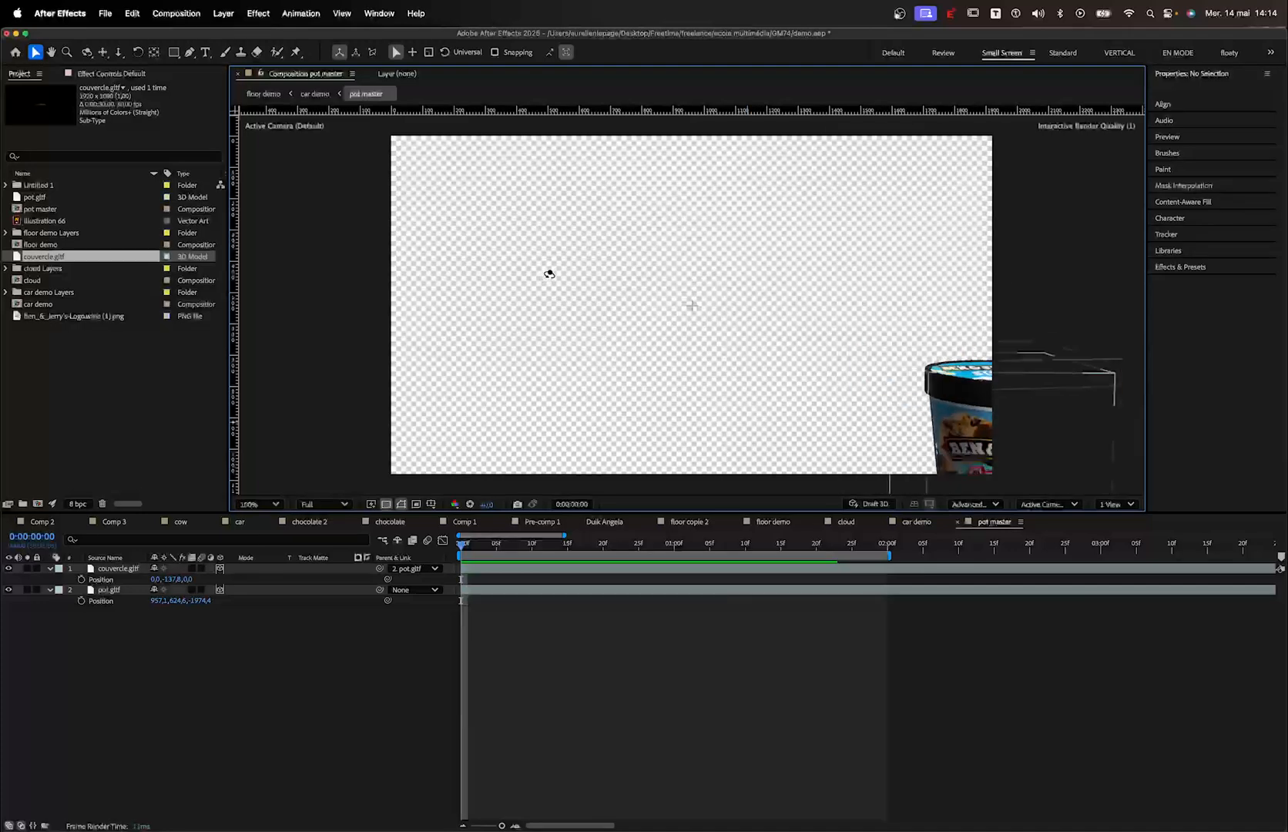
key(f)
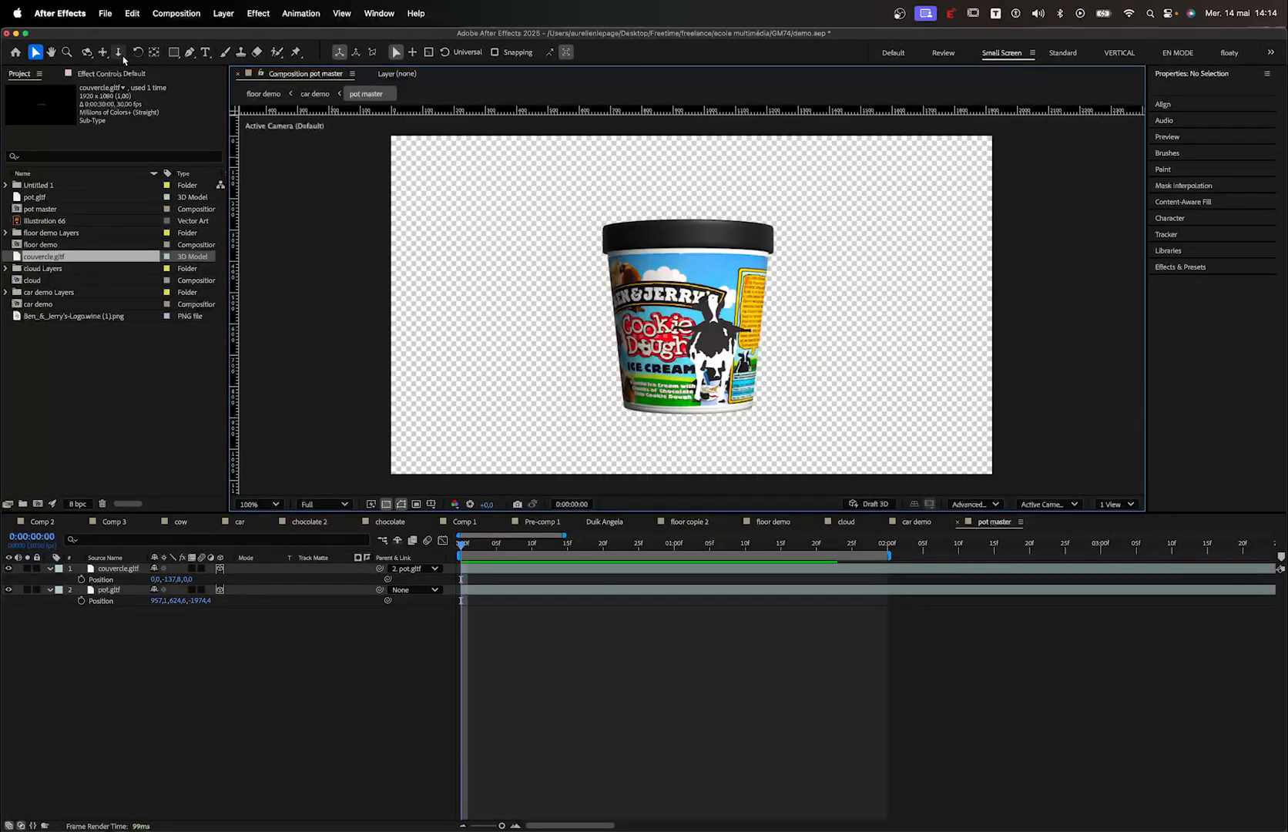
click(87, 52)
drag(653, 286, 649, 342)
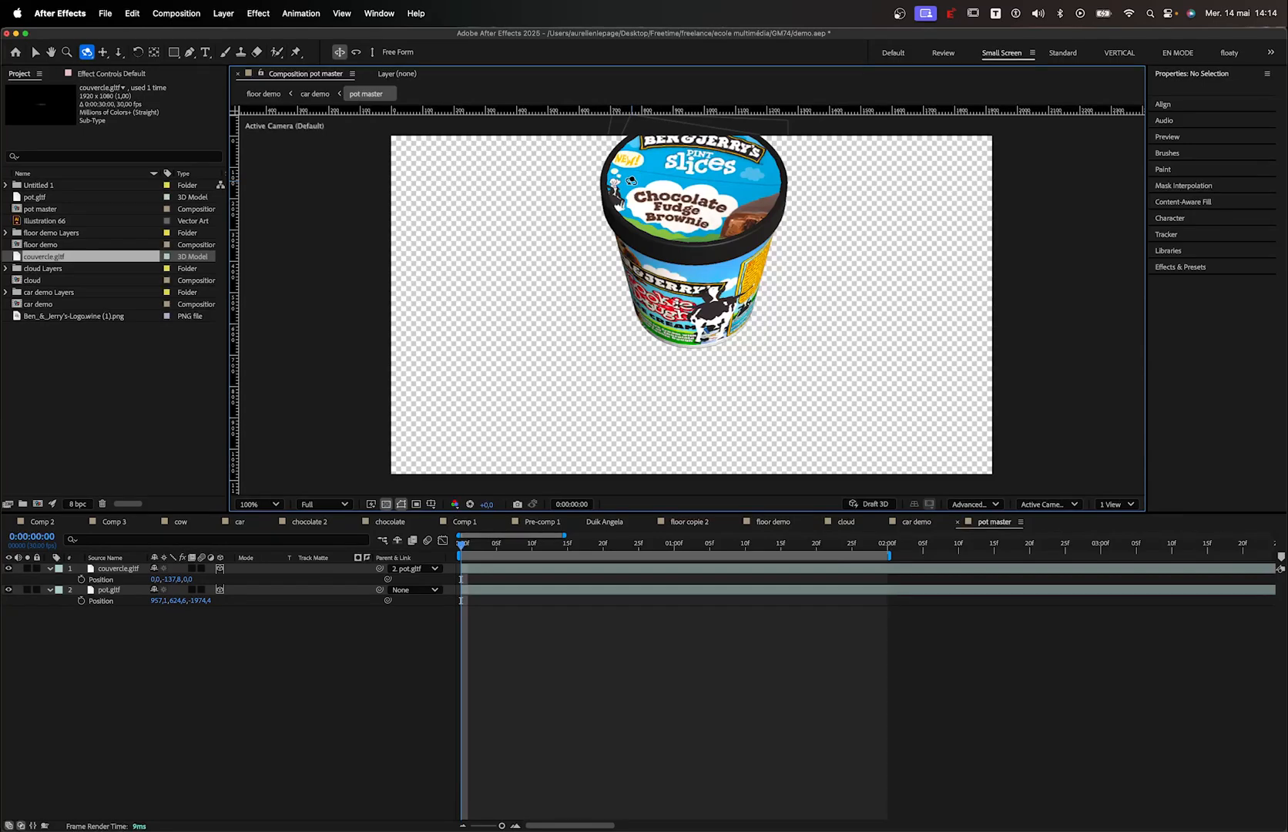
Switch to Finder, preview texture.png in the pot folder, and open it in Adobe Photoshop 2024
key(super+Tab)
click(697, 462)
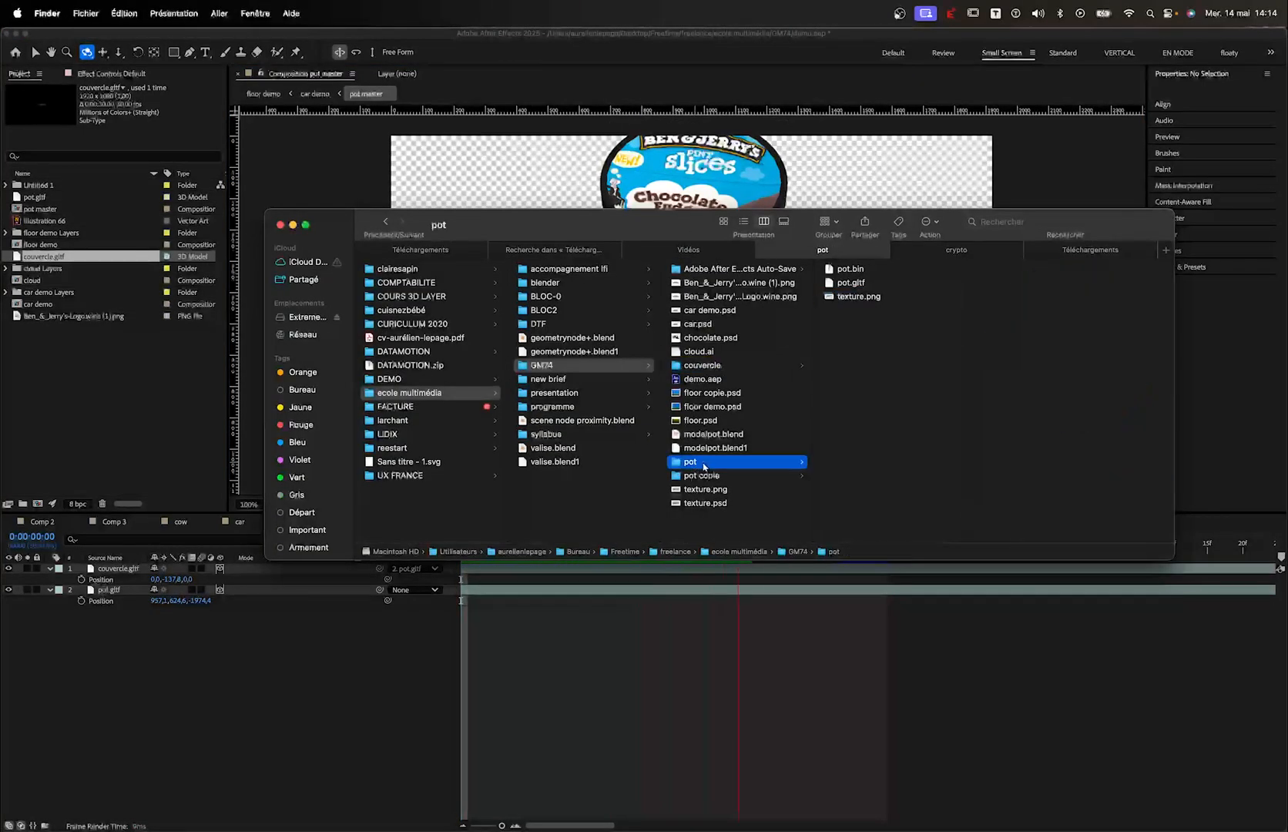
click(858, 298)
key(space)
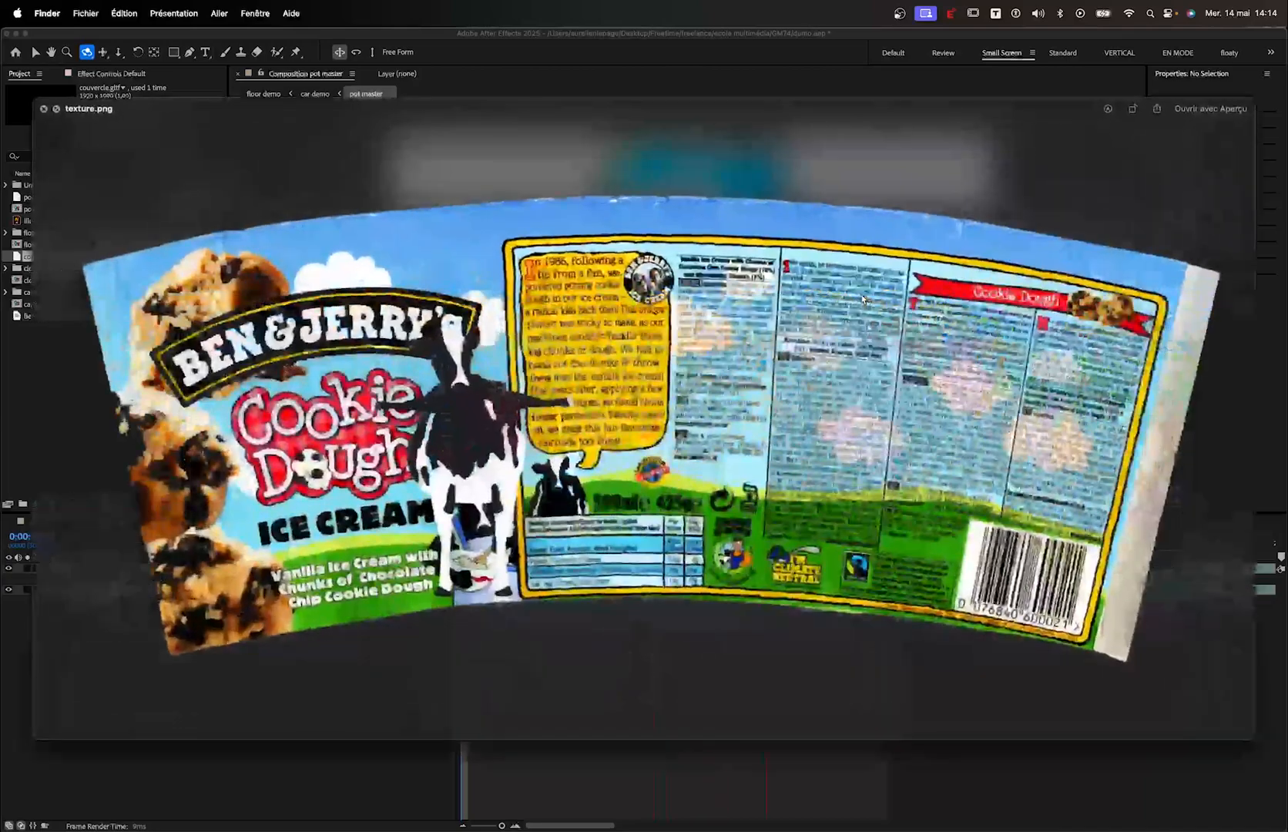
key(space)
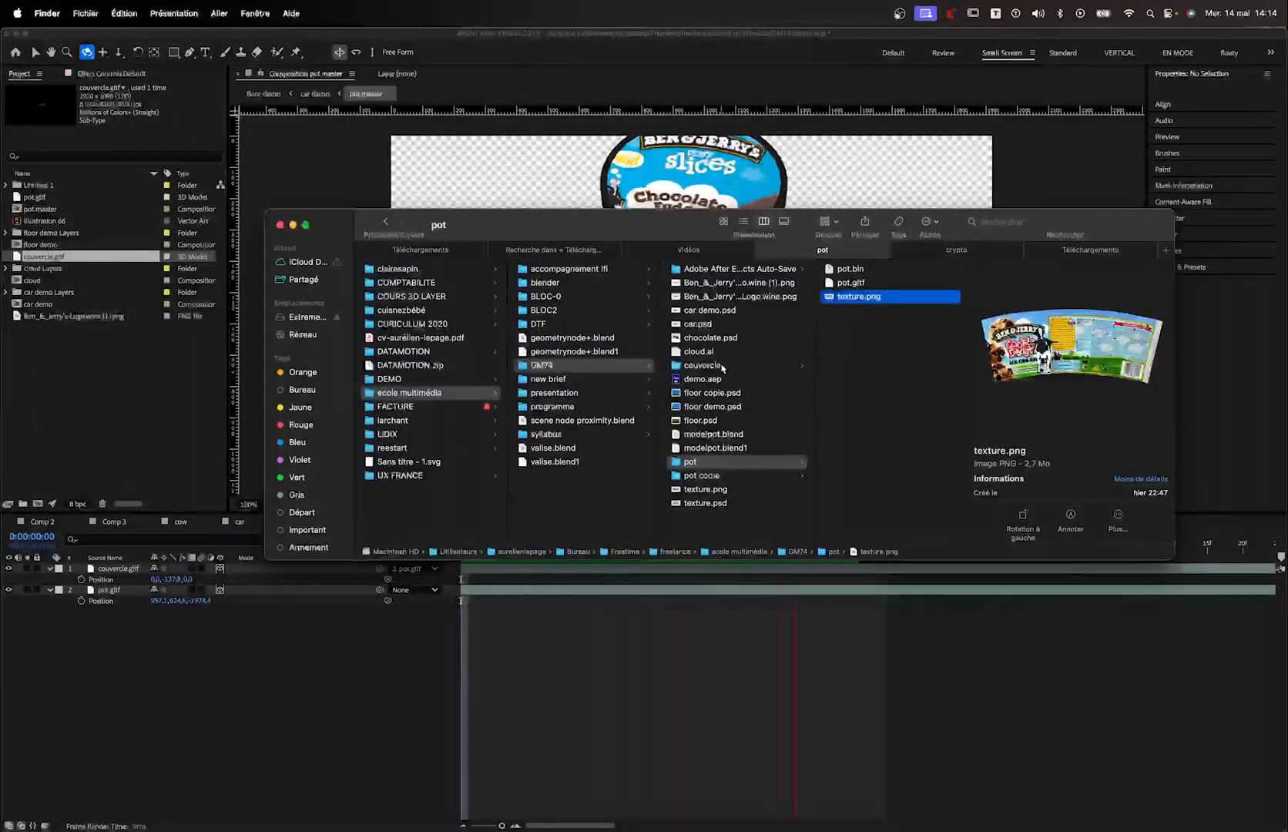
key(space)
right_click(865, 297)
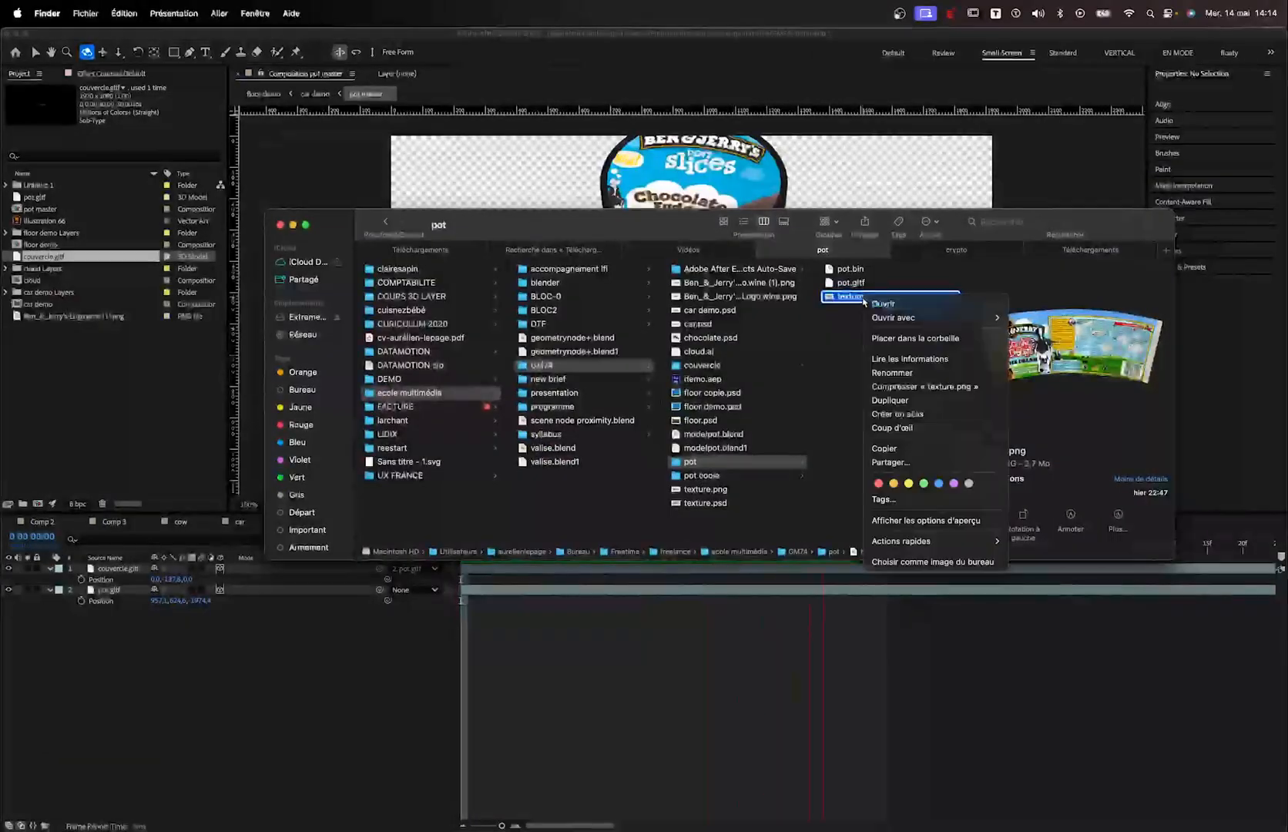
mouse_move(924, 317)
click(1071, 367)
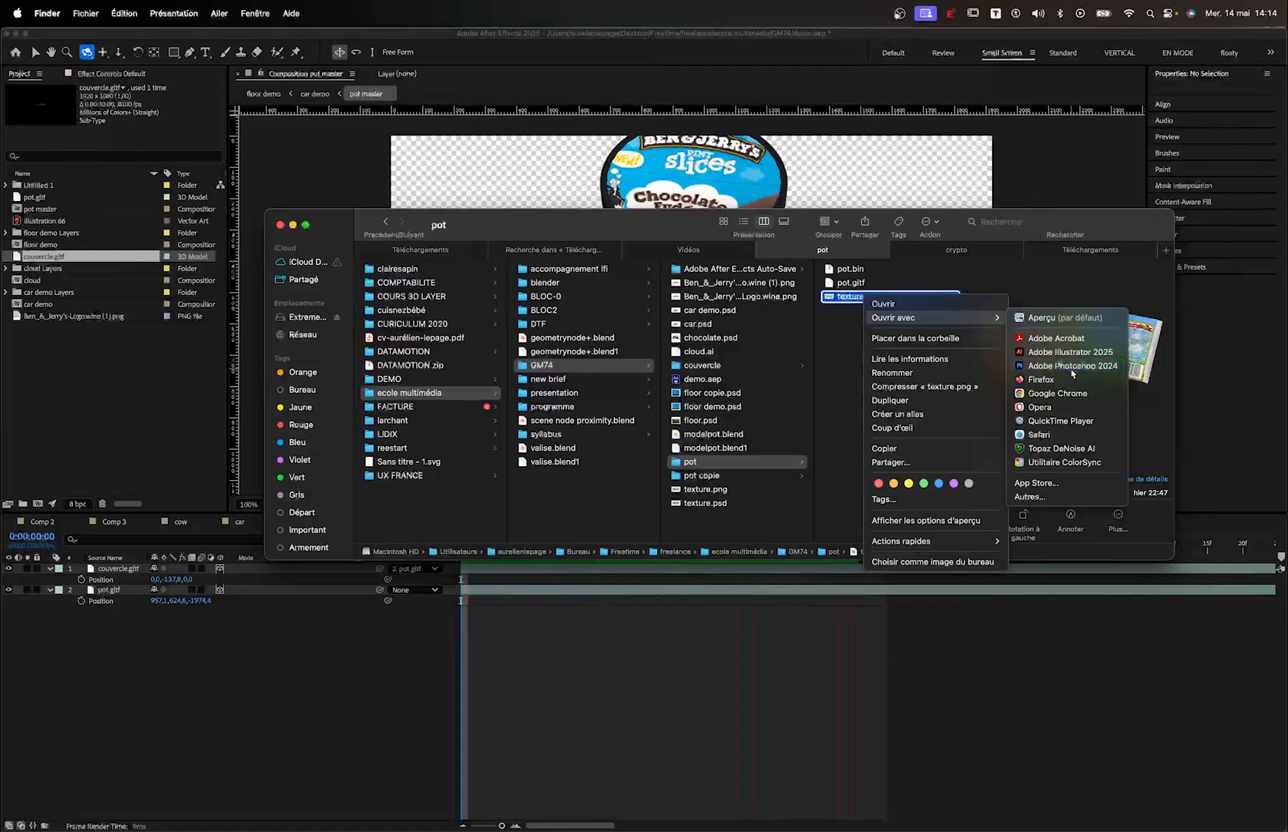
Scribble a thick black looping stroke across the label artwork and save texture.png
key(b)
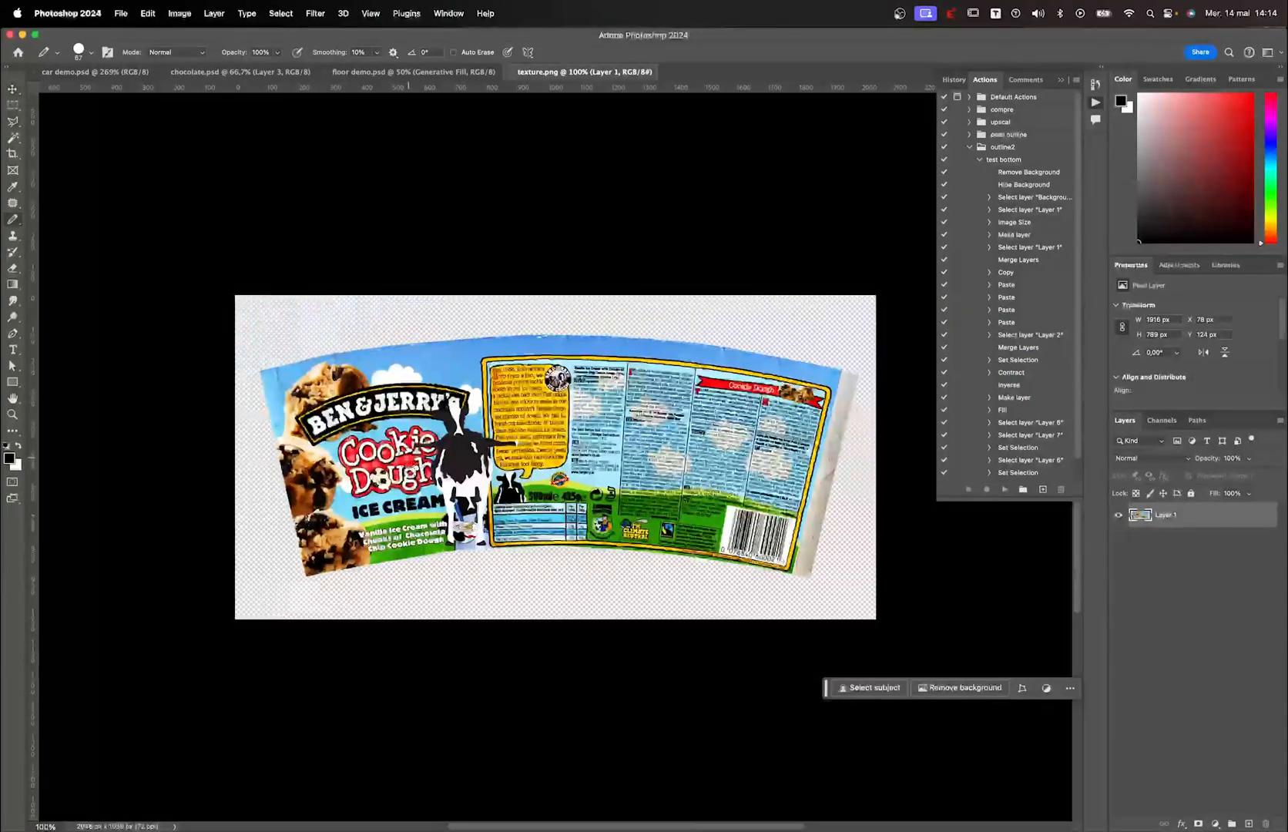
mouse_move(384, 462)
mouse_down()
mouse_move(516, 501)
mouse_move(308, 428)
mouse_up()
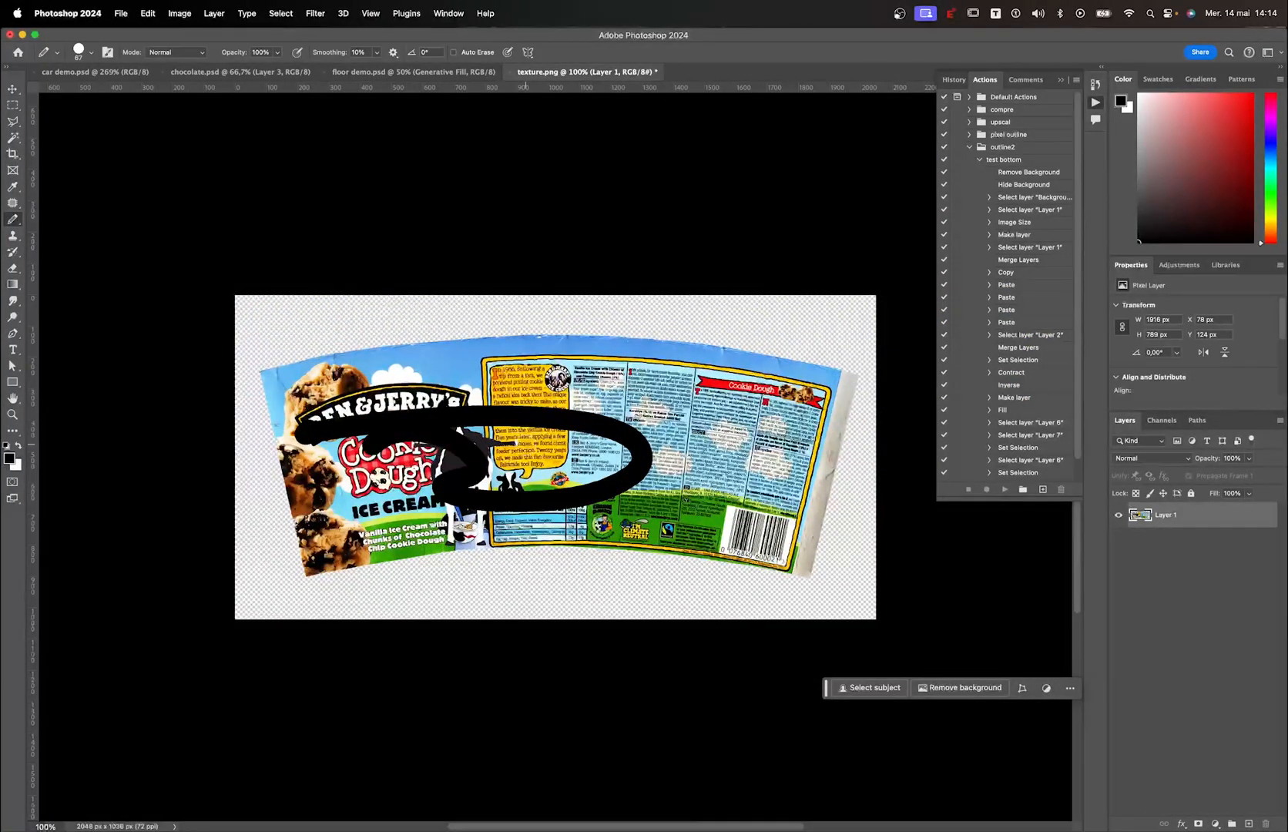
key(super+s)
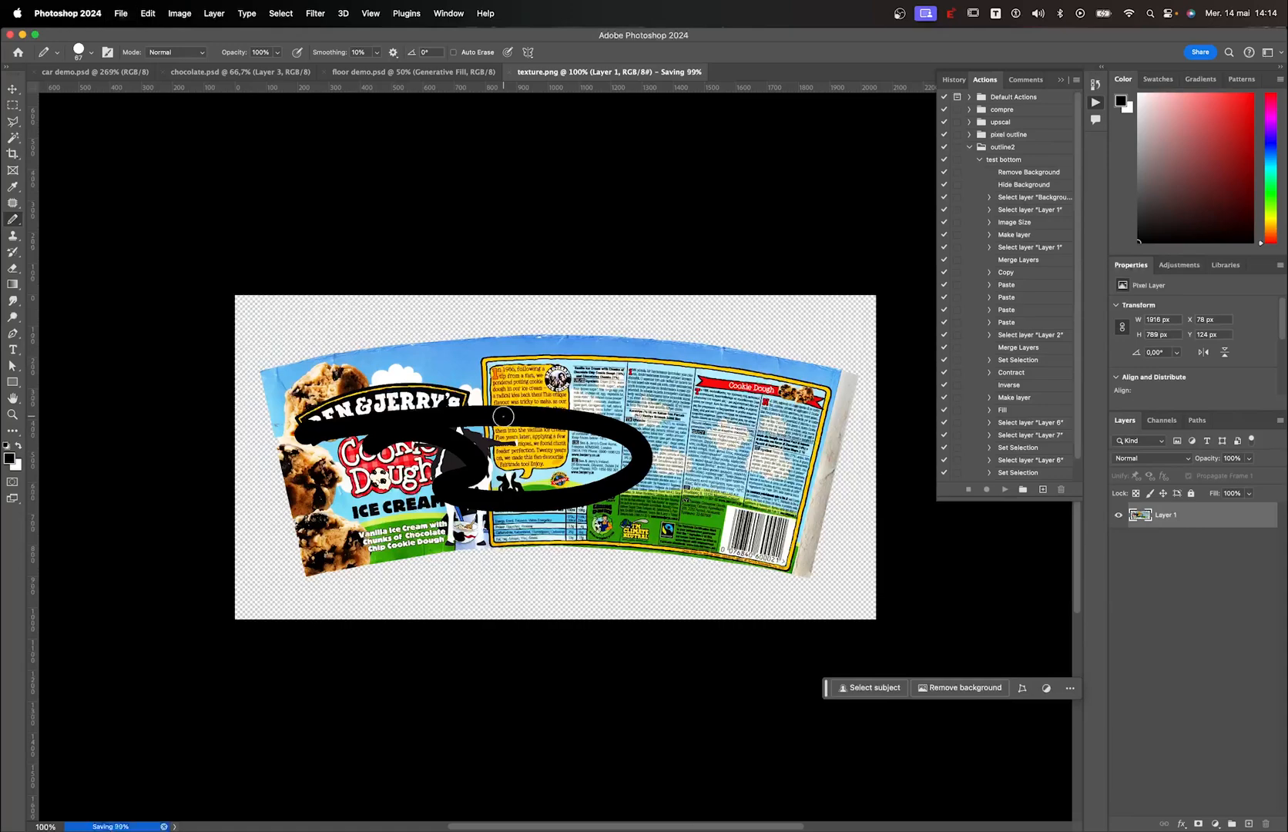
Switch to After Effects and orbit around the pot to examine the scribbled texture on the 3D model
key(super+Tab)
key(ctrl+Up)
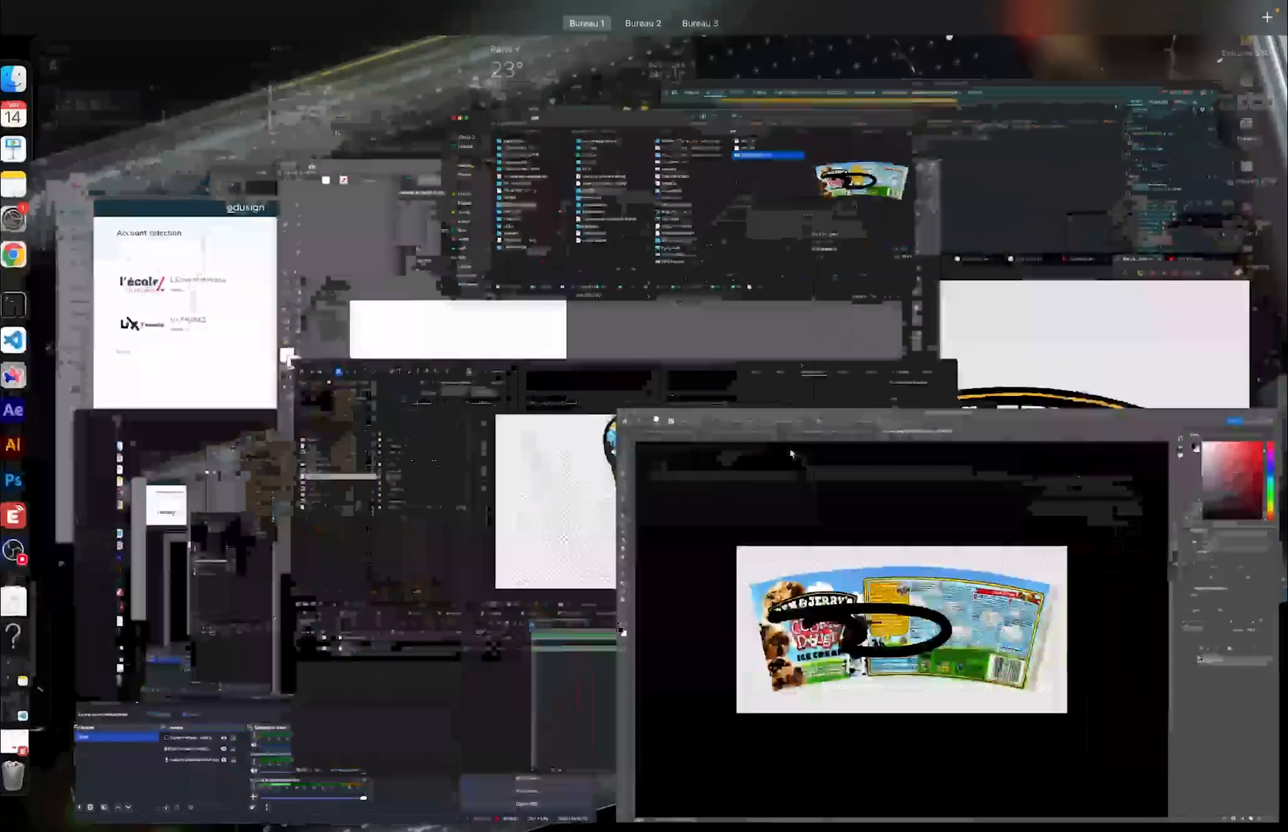
click(612, 563)
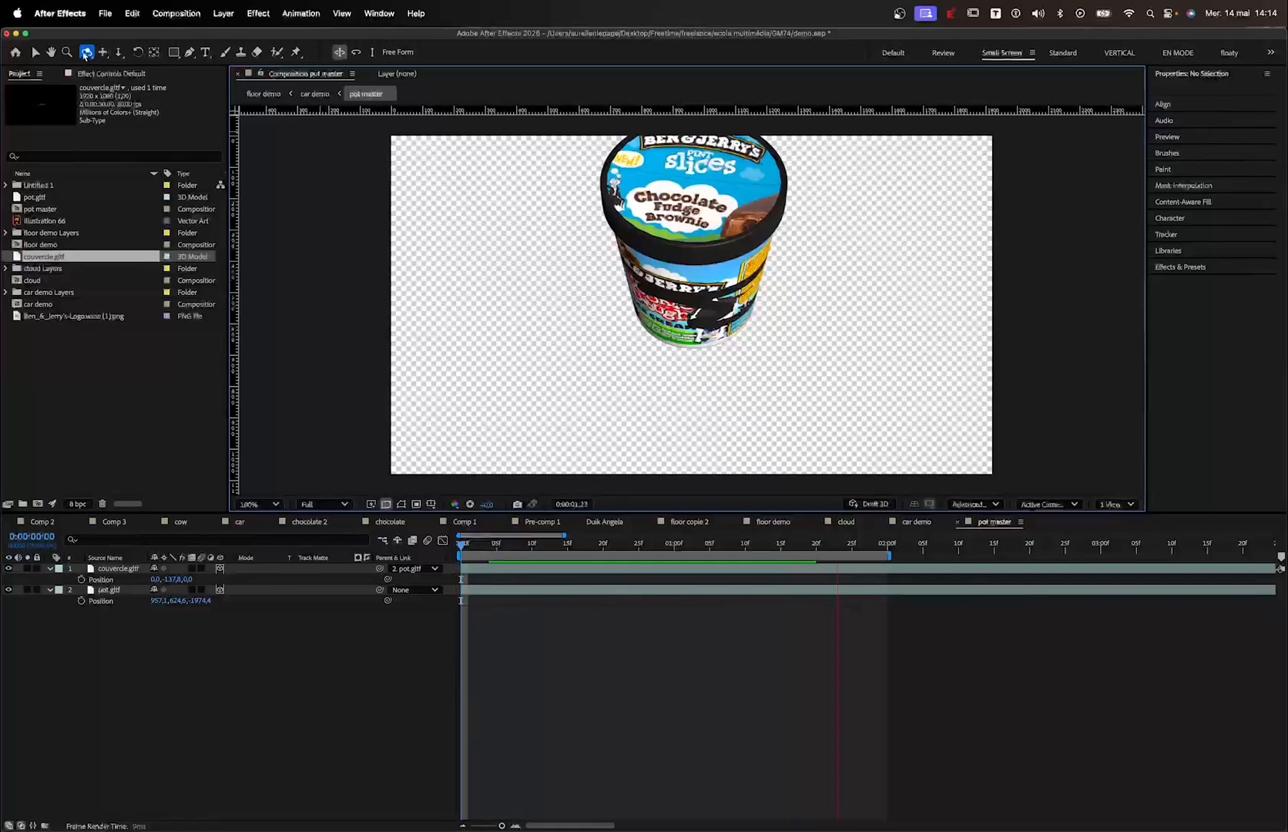
click(831, 544)
drag(780, 300, 656, 230)
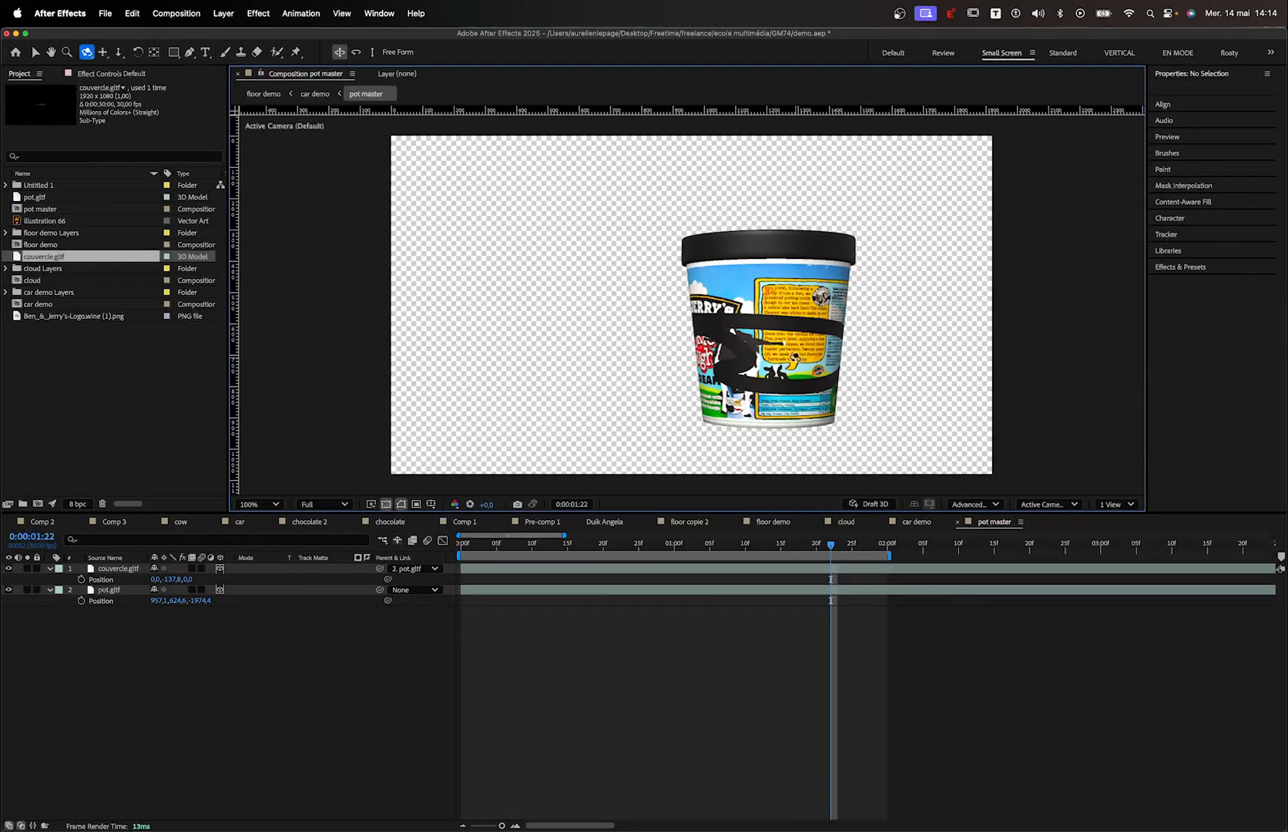
Switch to Photoshop and undo the black stroke on texture.png
key(super+Tab)
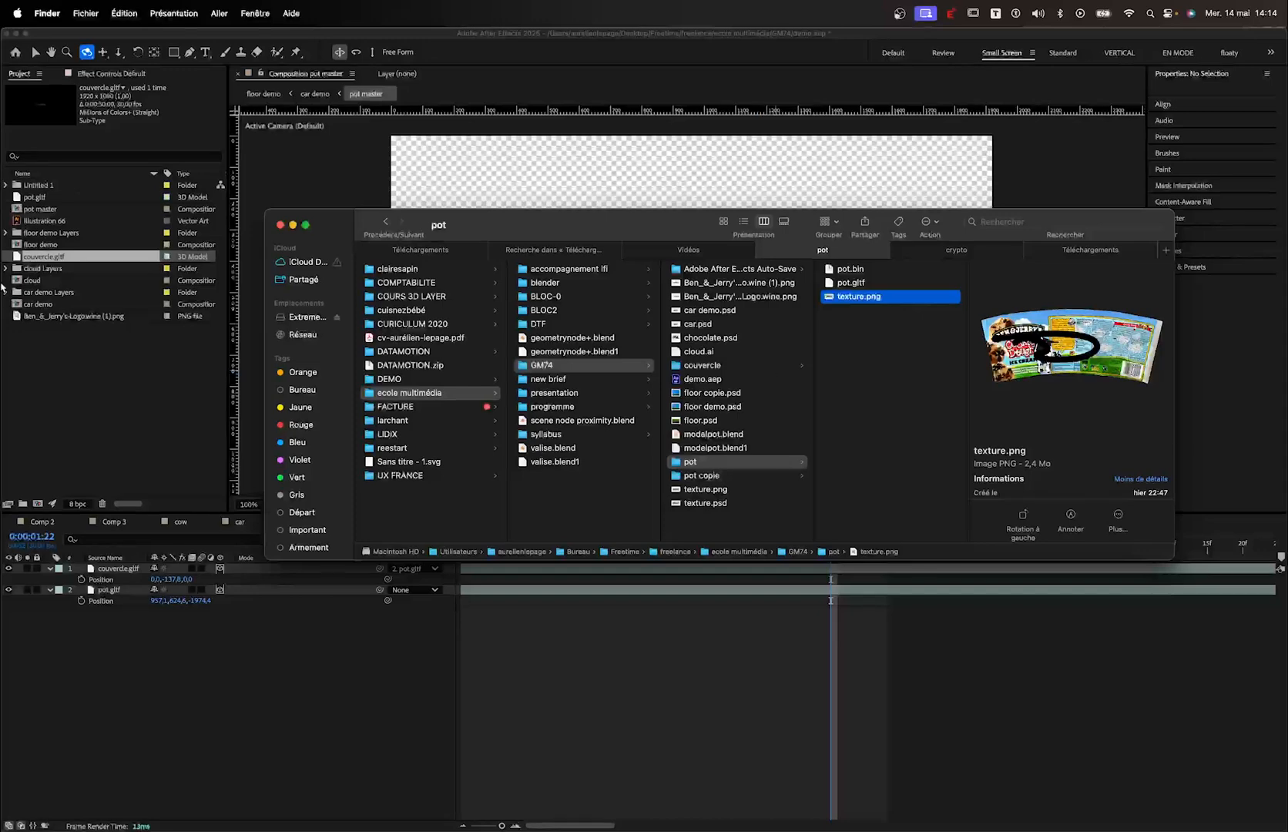
mouse_move(3, 285)
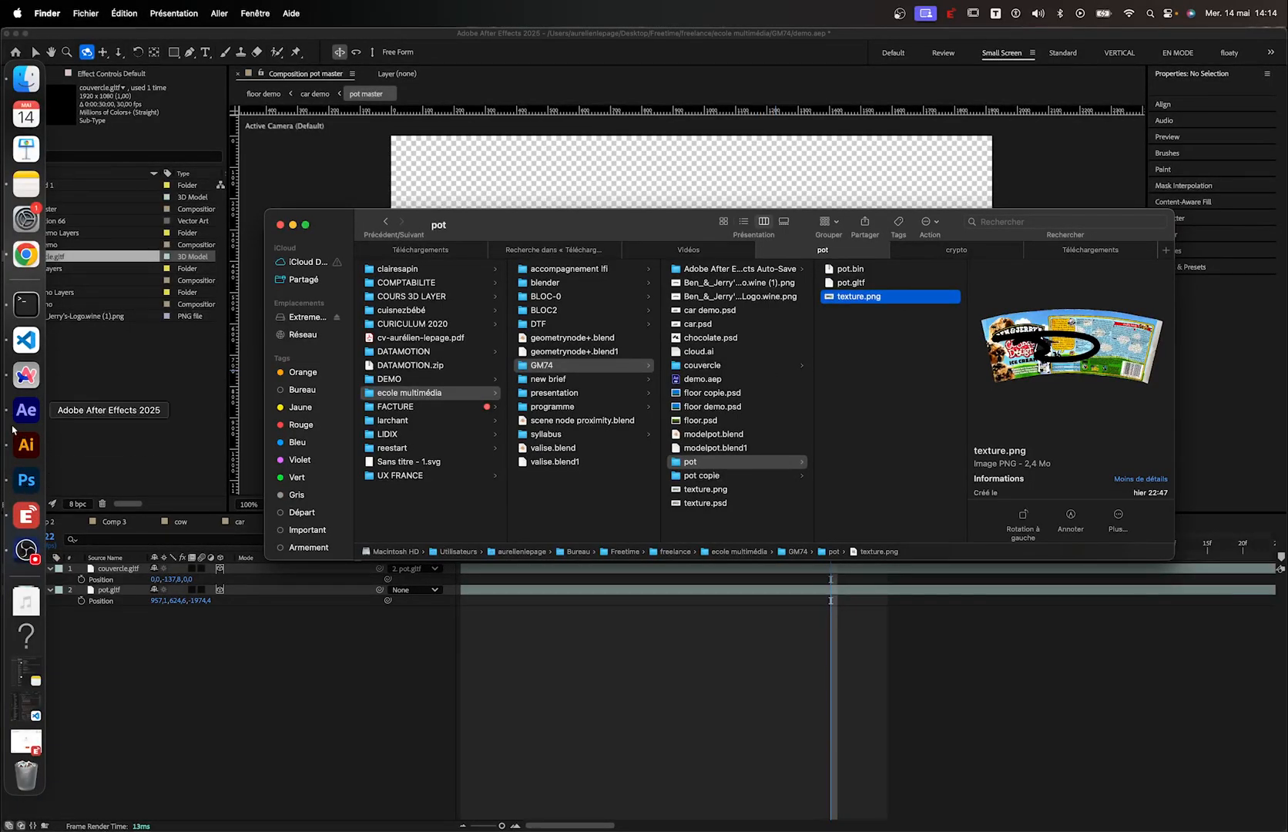
click(26, 484)
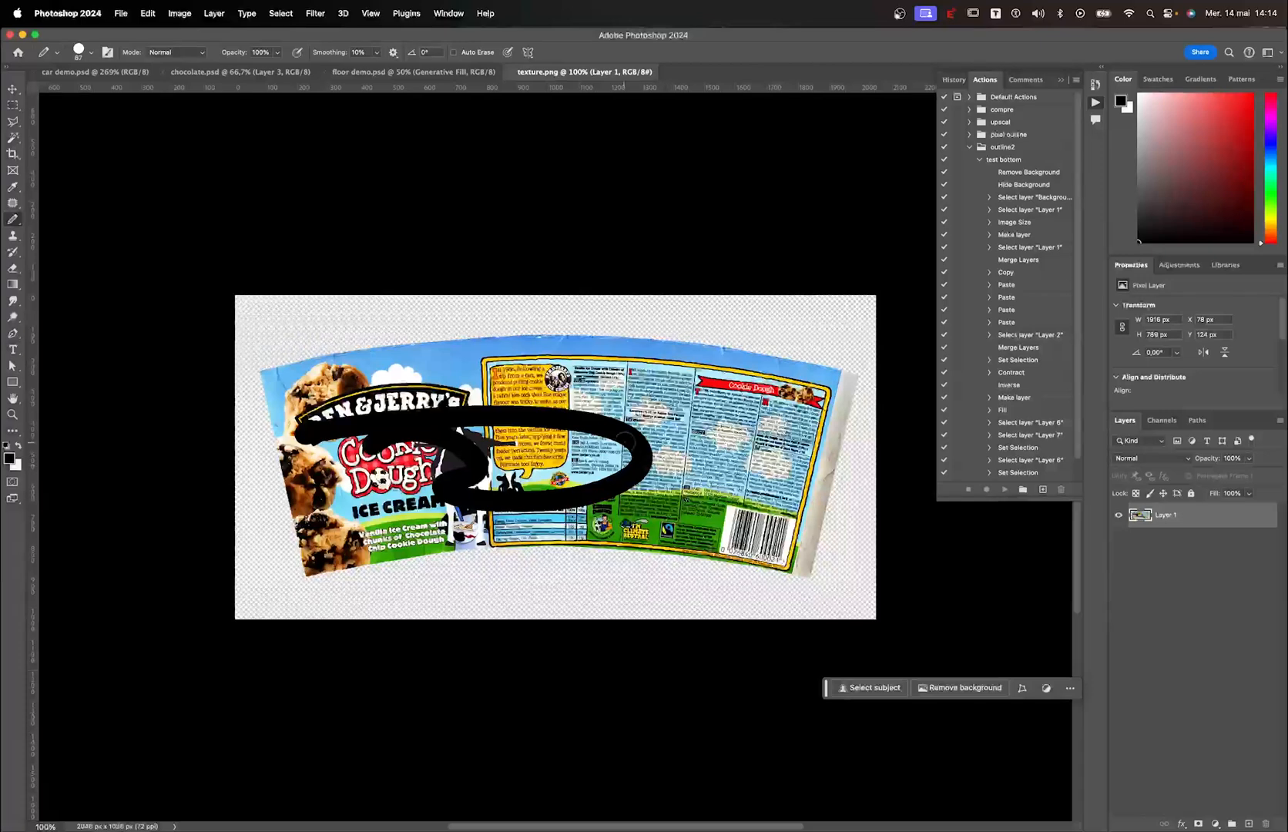
key(super+z)
Select the label's outline from Layer 1's pixels and add a new empty layer above it
key(v)
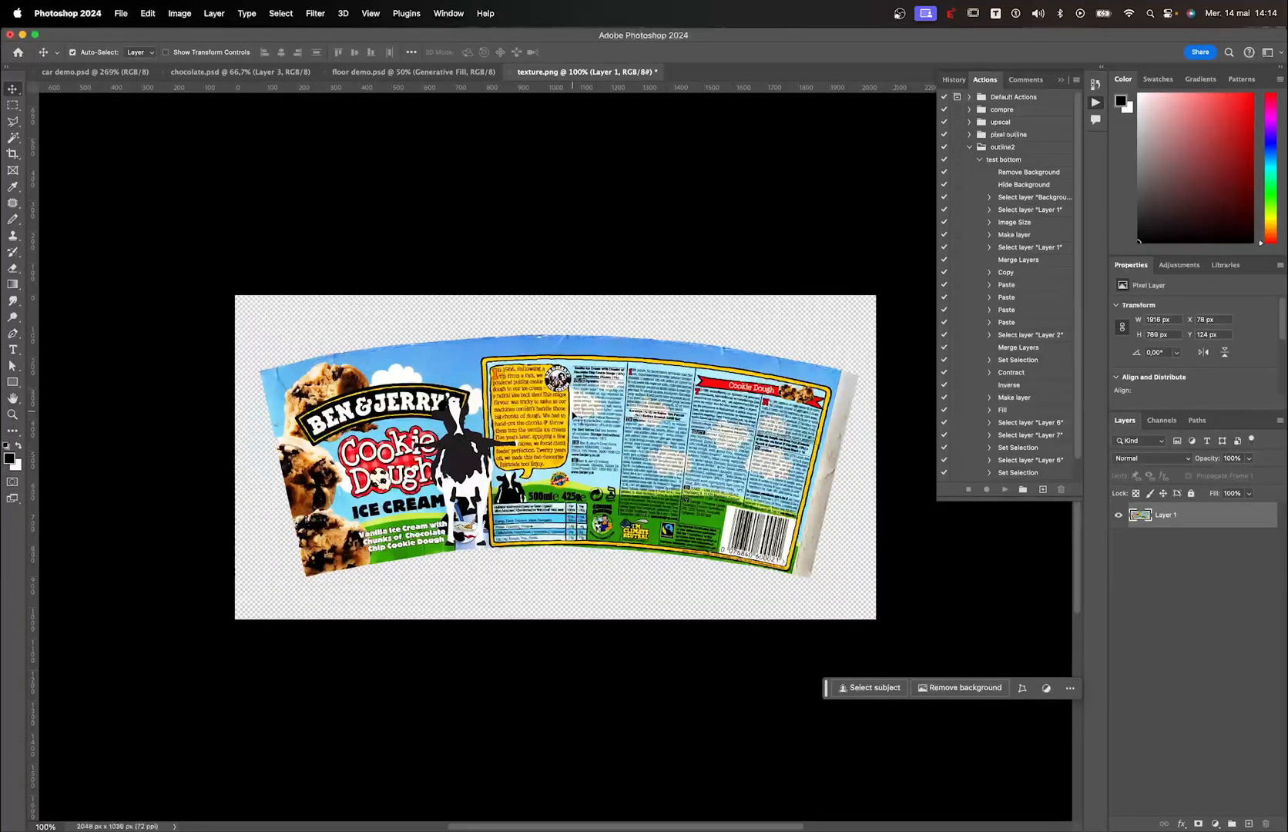
super+click(1145, 518)
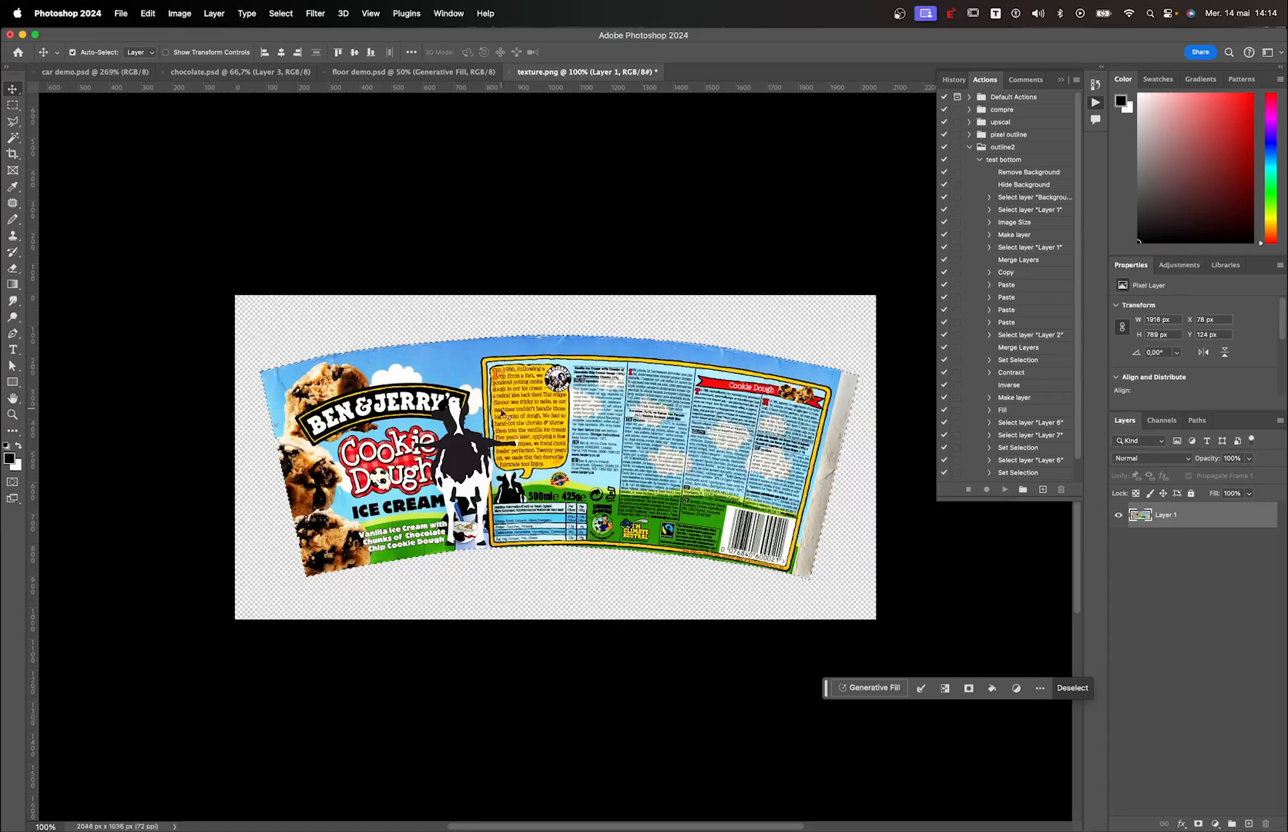
key(super+shift+n)
key(Return)
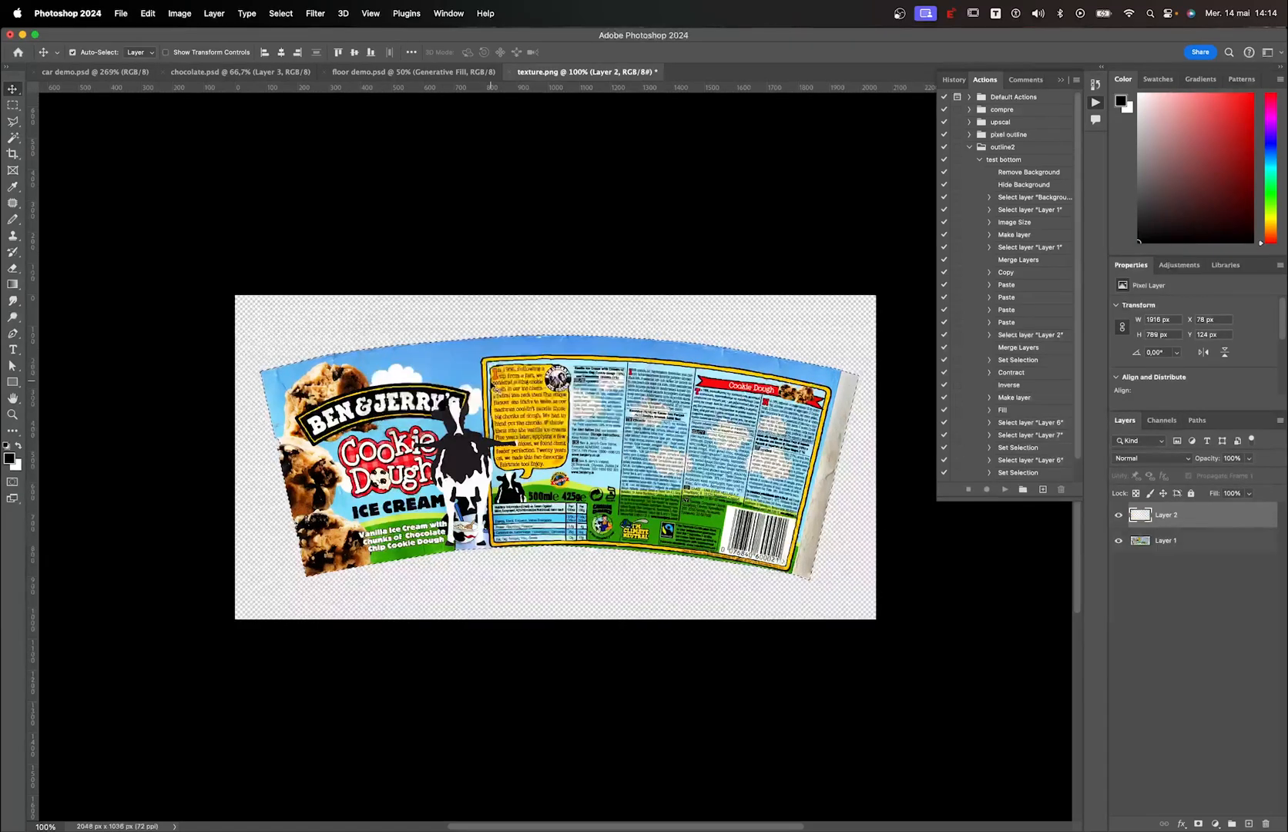
Fill the label-shaped selection on the new layer with the solid blue colour 0088fb at 100% opacity
key(shift+F5)
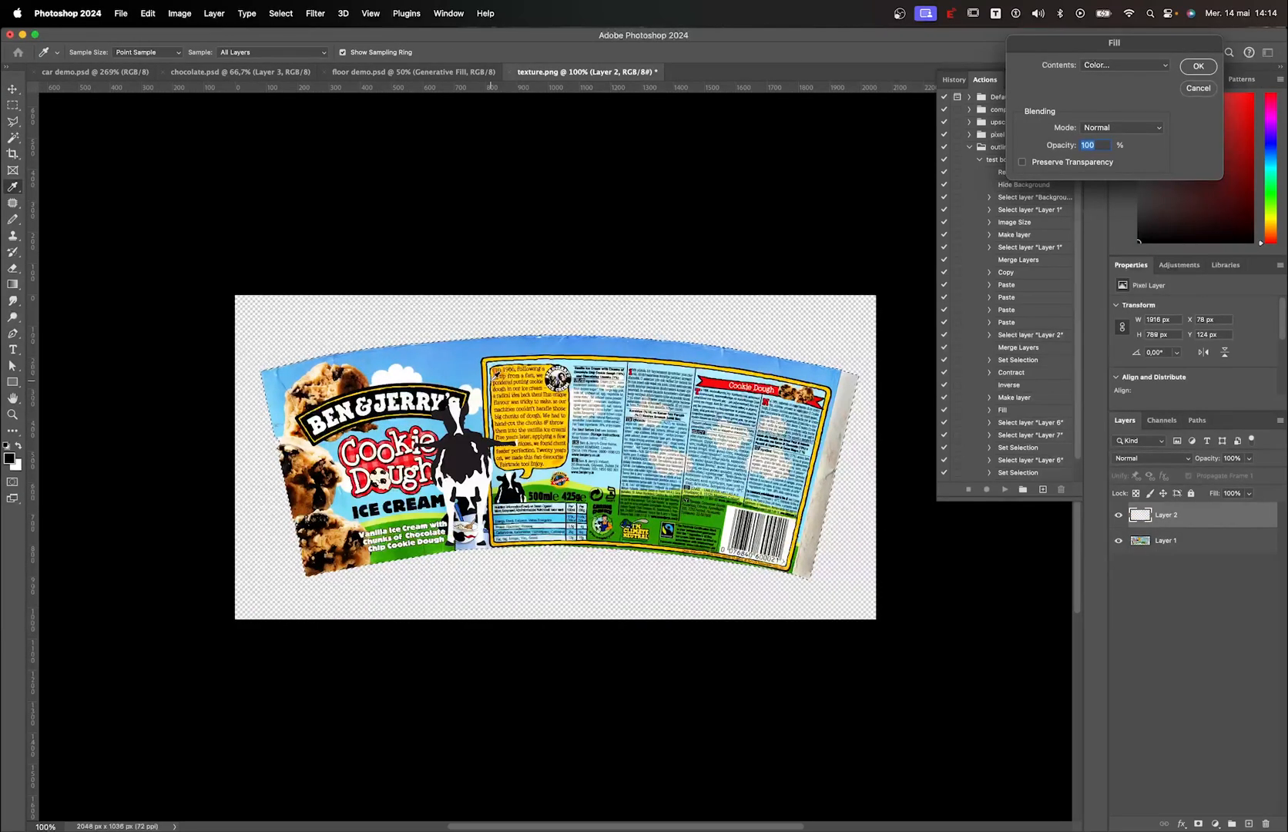
click(1102, 66)
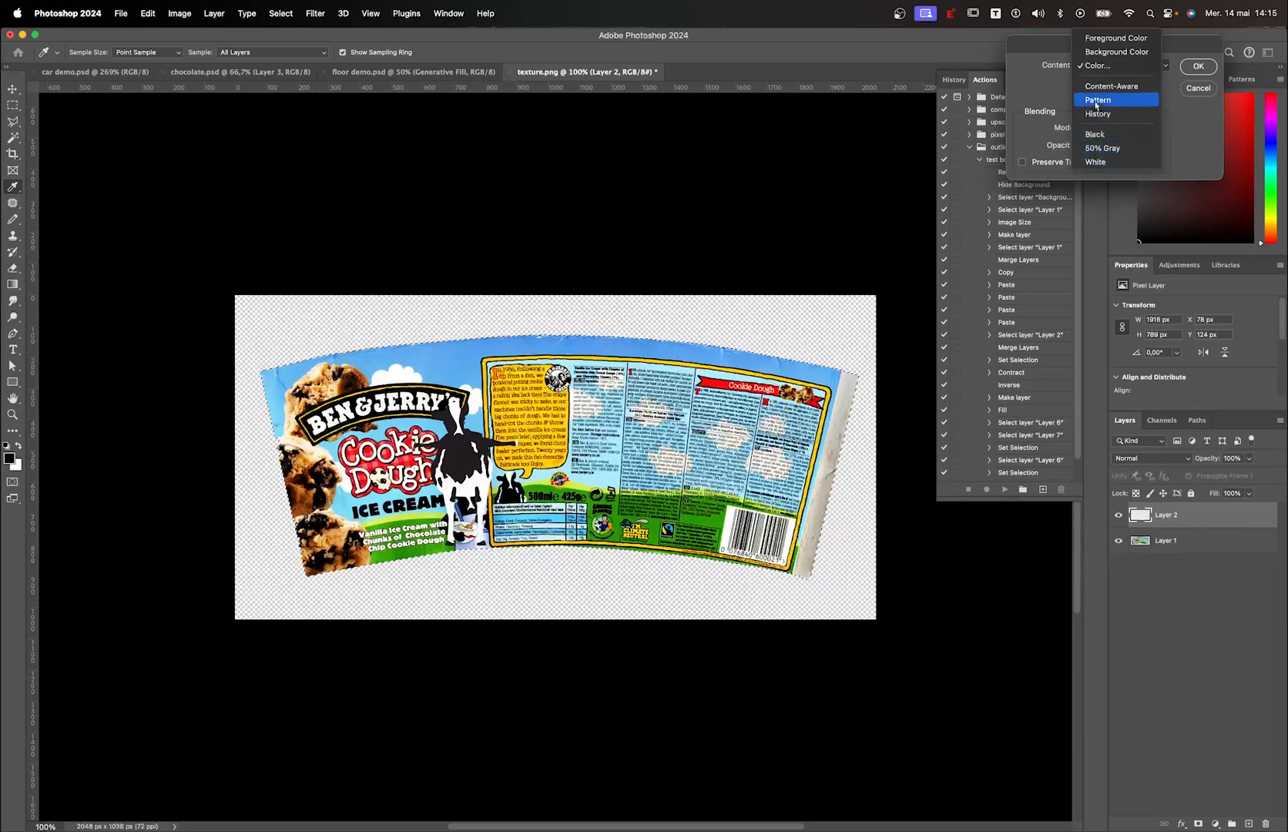
click(1104, 69)
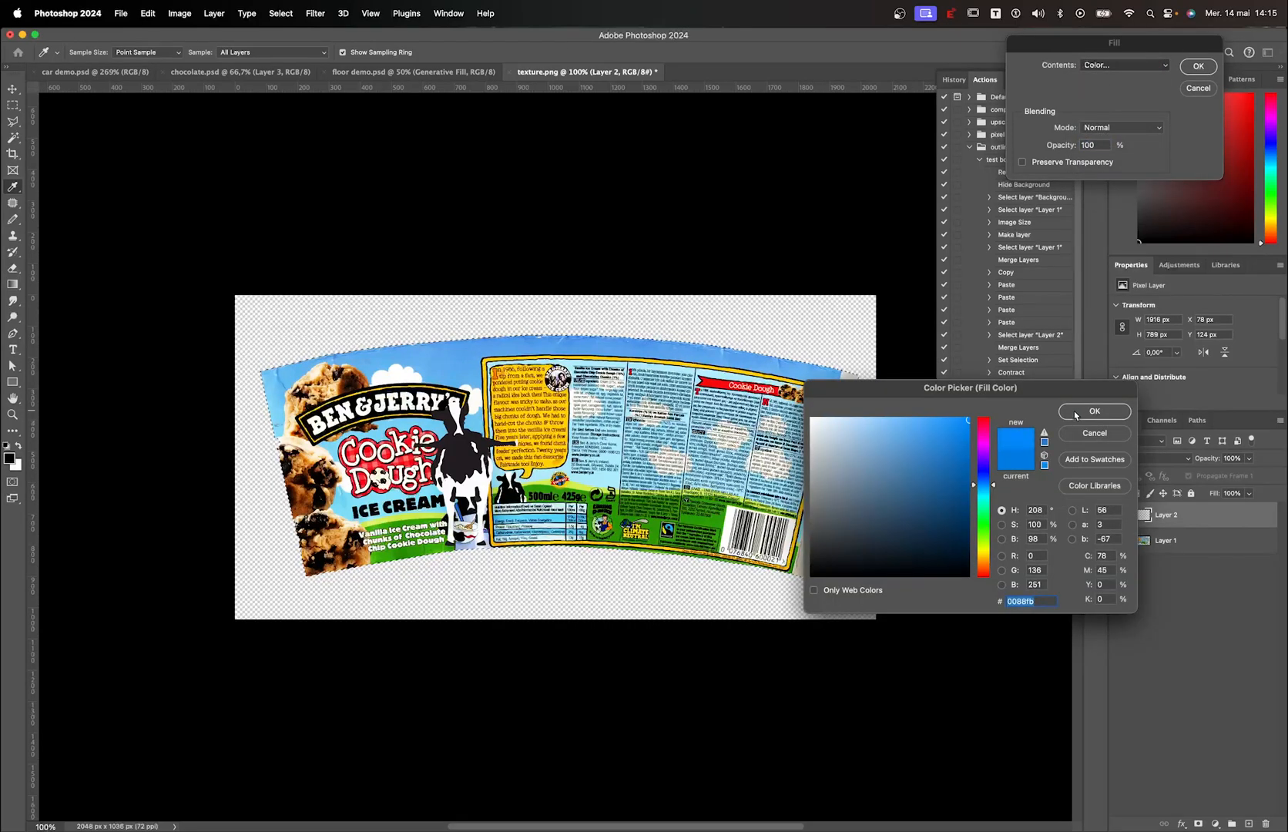
click(1097, 413)
click(1196, 64)
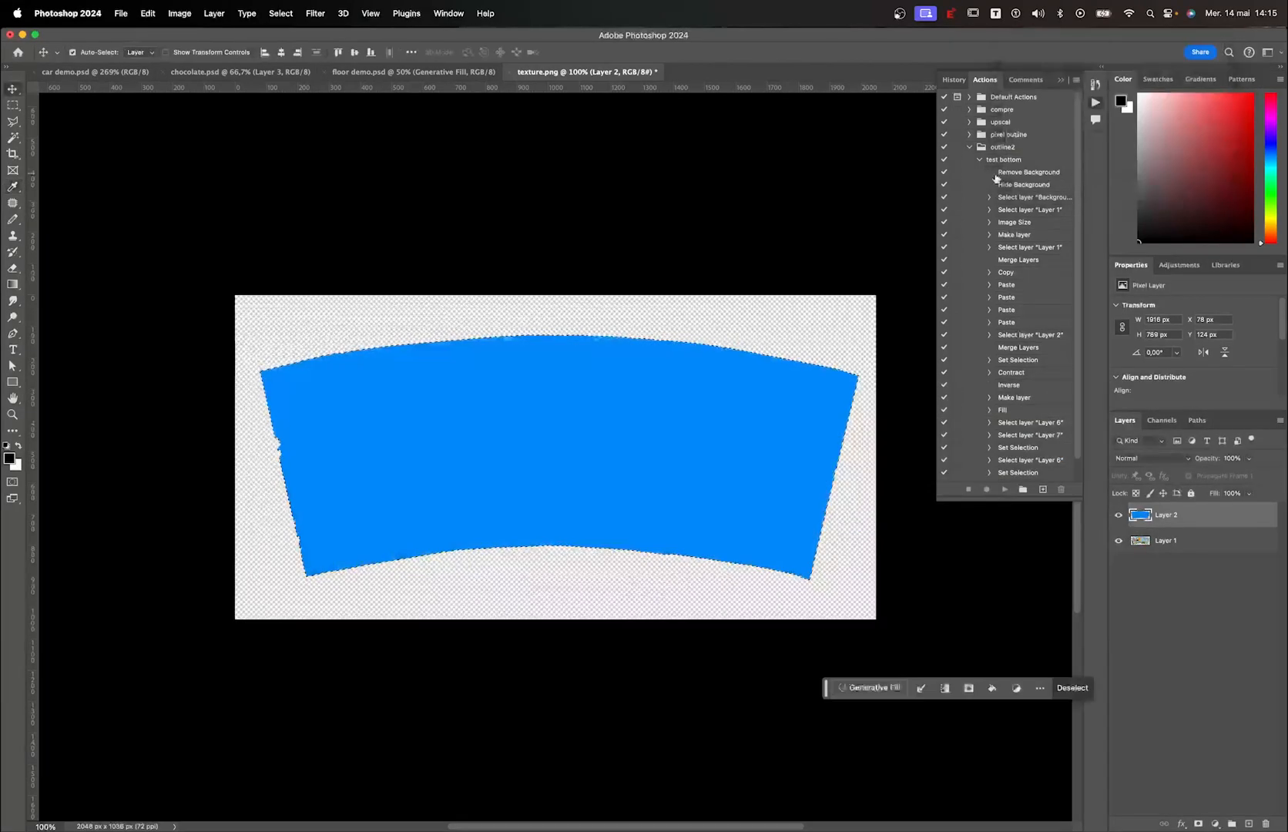
Remove the original artwork layer, save the blue version of texture.png, and switch to Finder
key(super+shift+s)
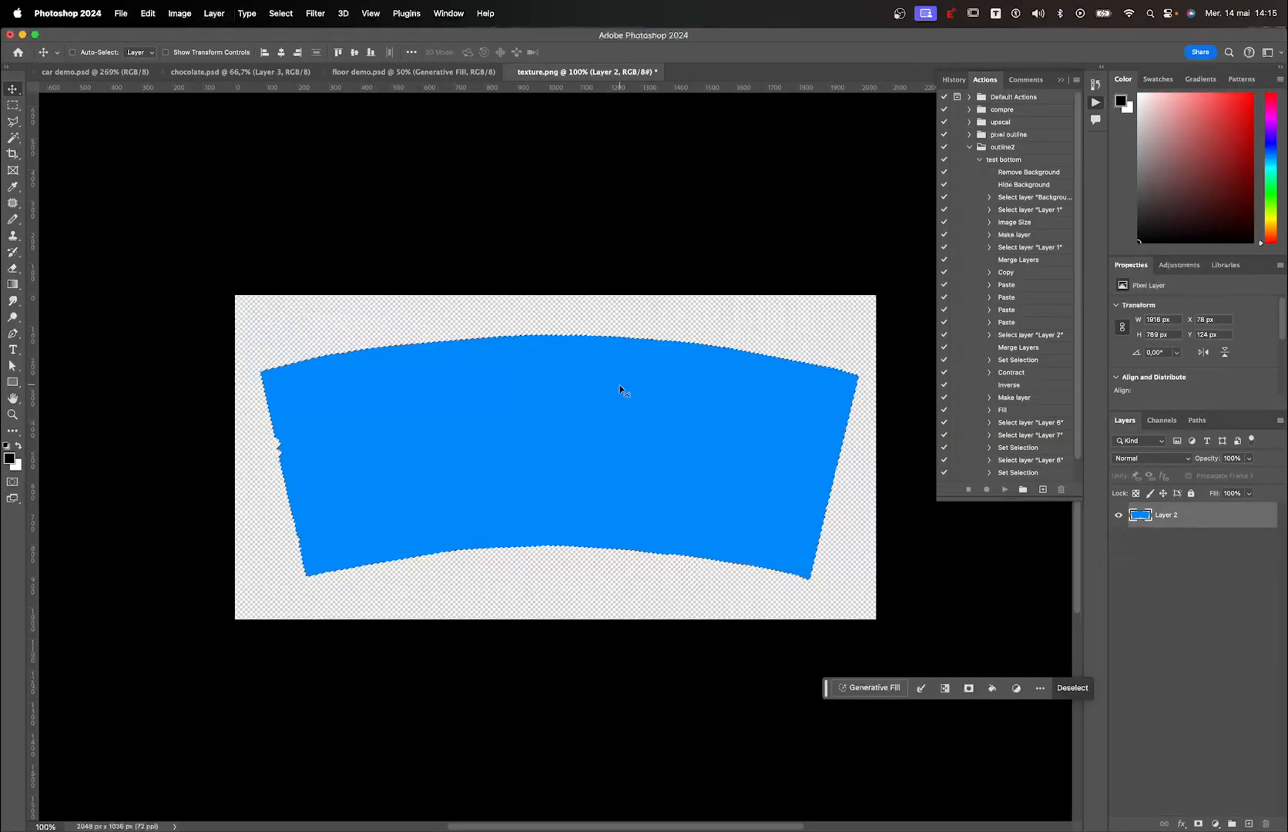
key(super+Tab)
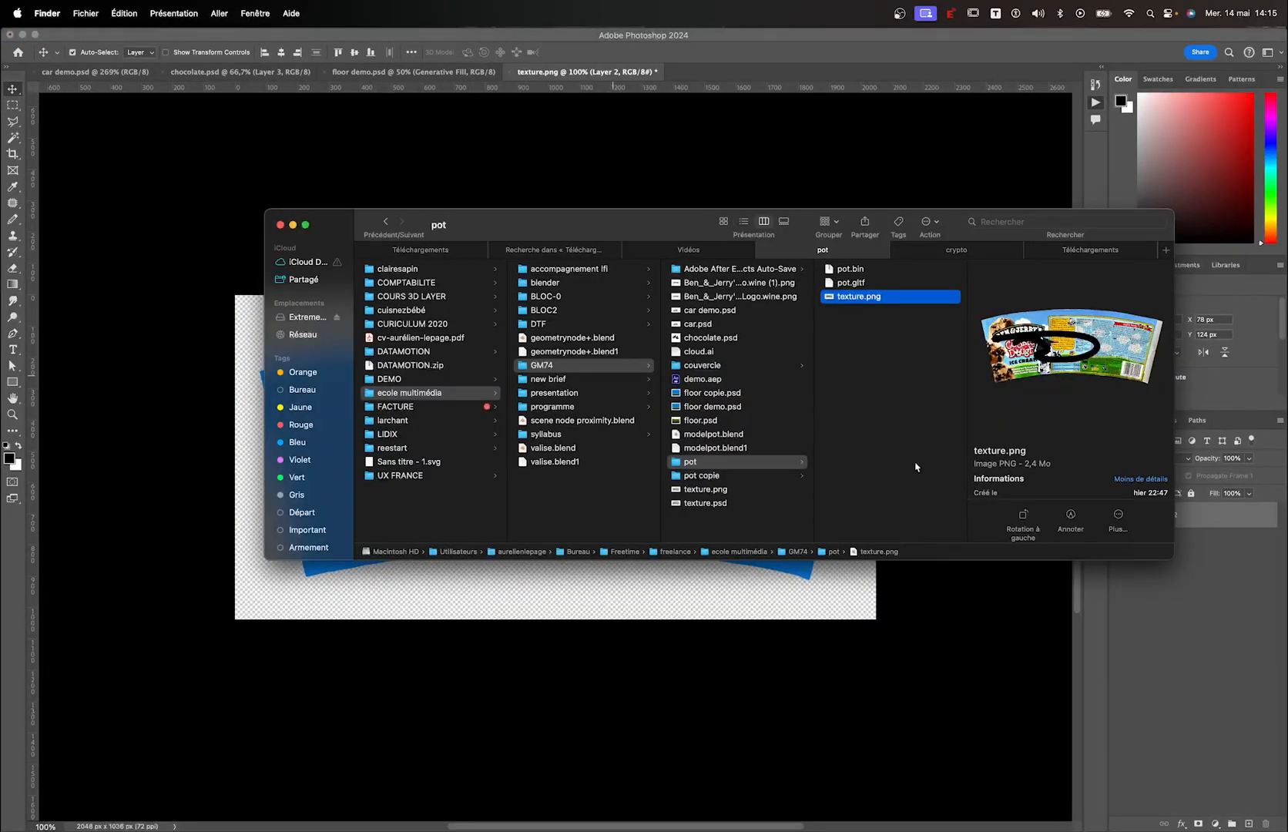
key(ctrl+Up)
click(732, 479)
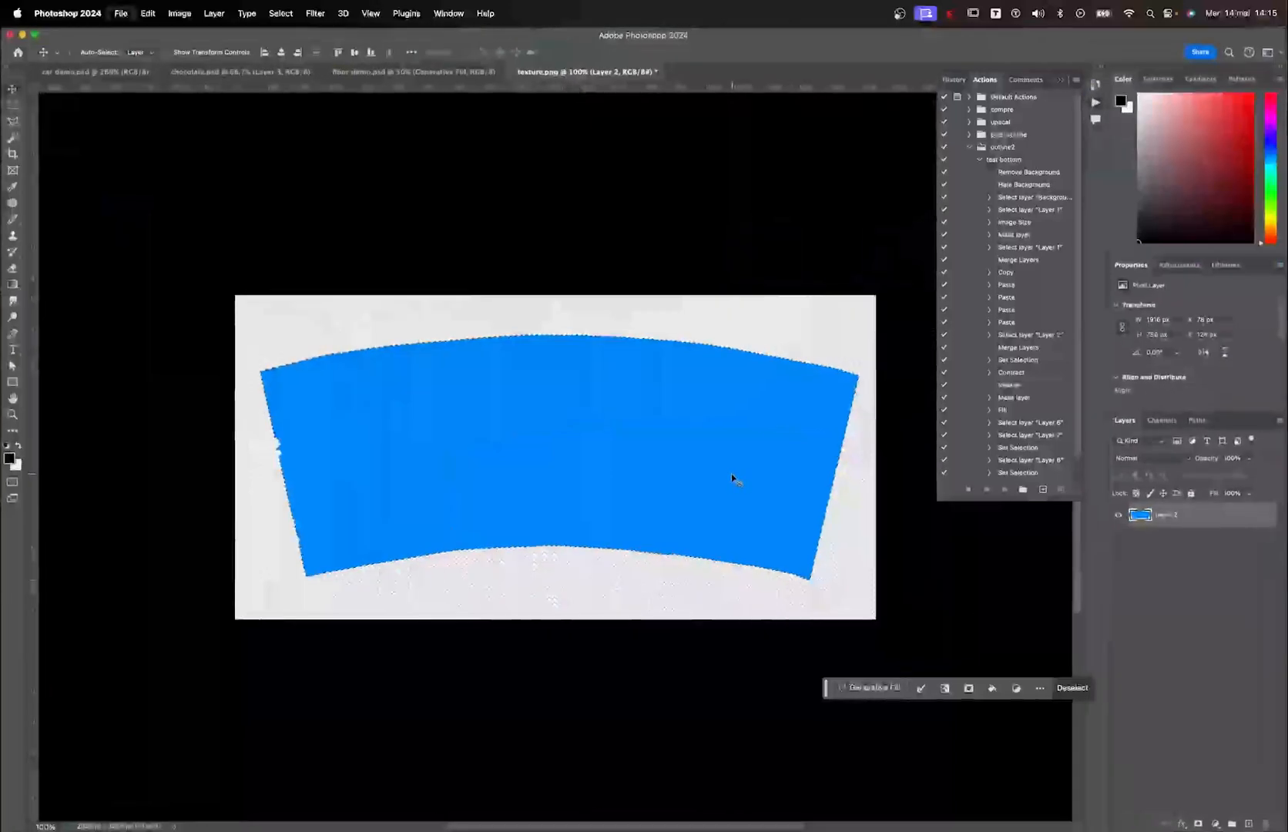
key(super+Tab)
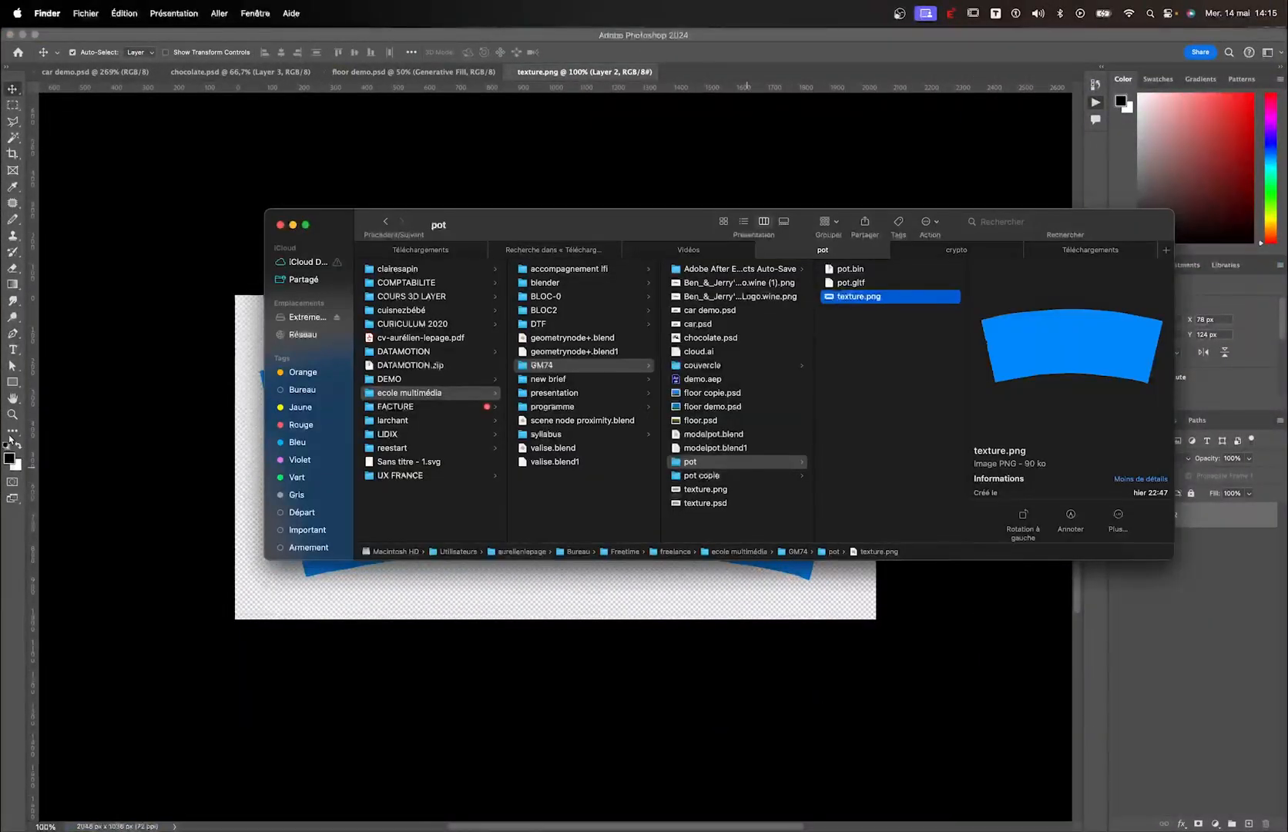
Switch to After Effects and check the blue label on the 3D pot
key(super+Tab)
key(super+Tab)
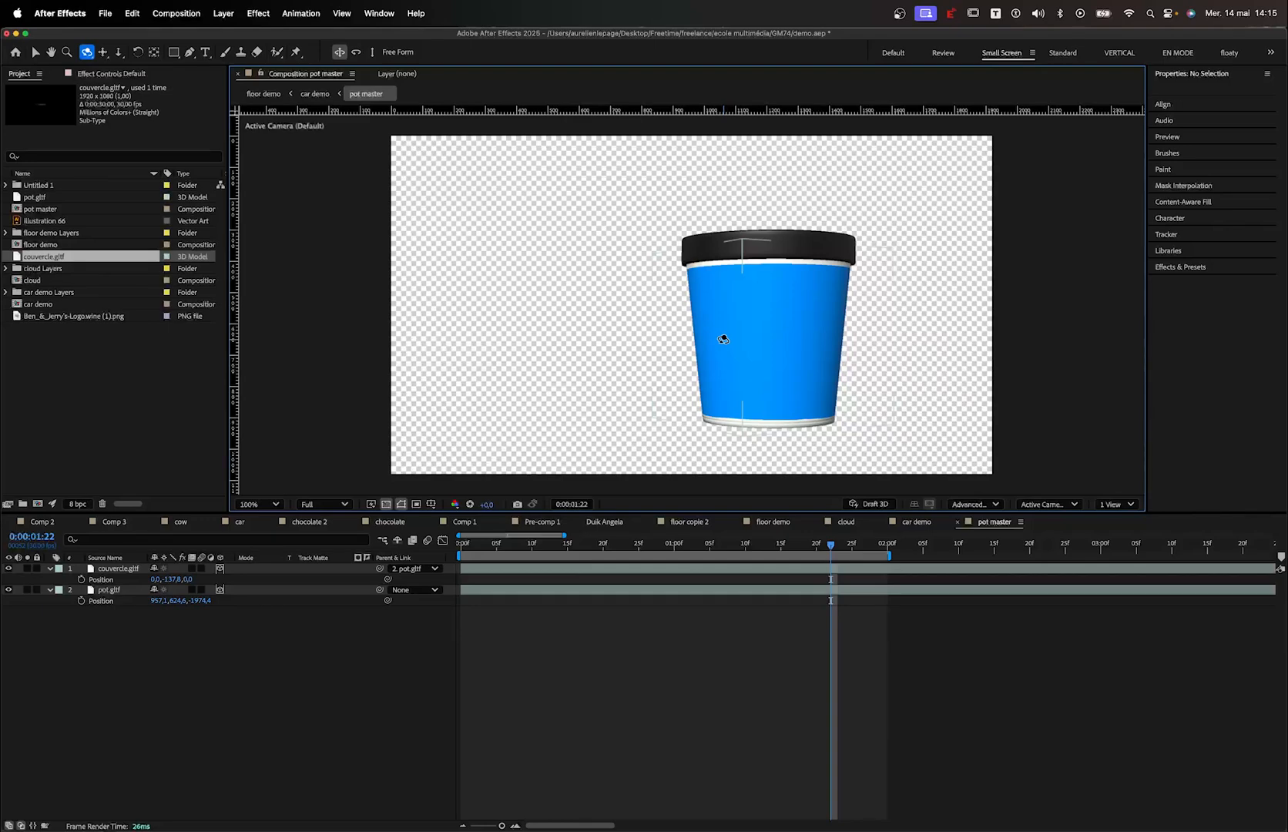
key(super+Tab)
mouse_move(6, 515)
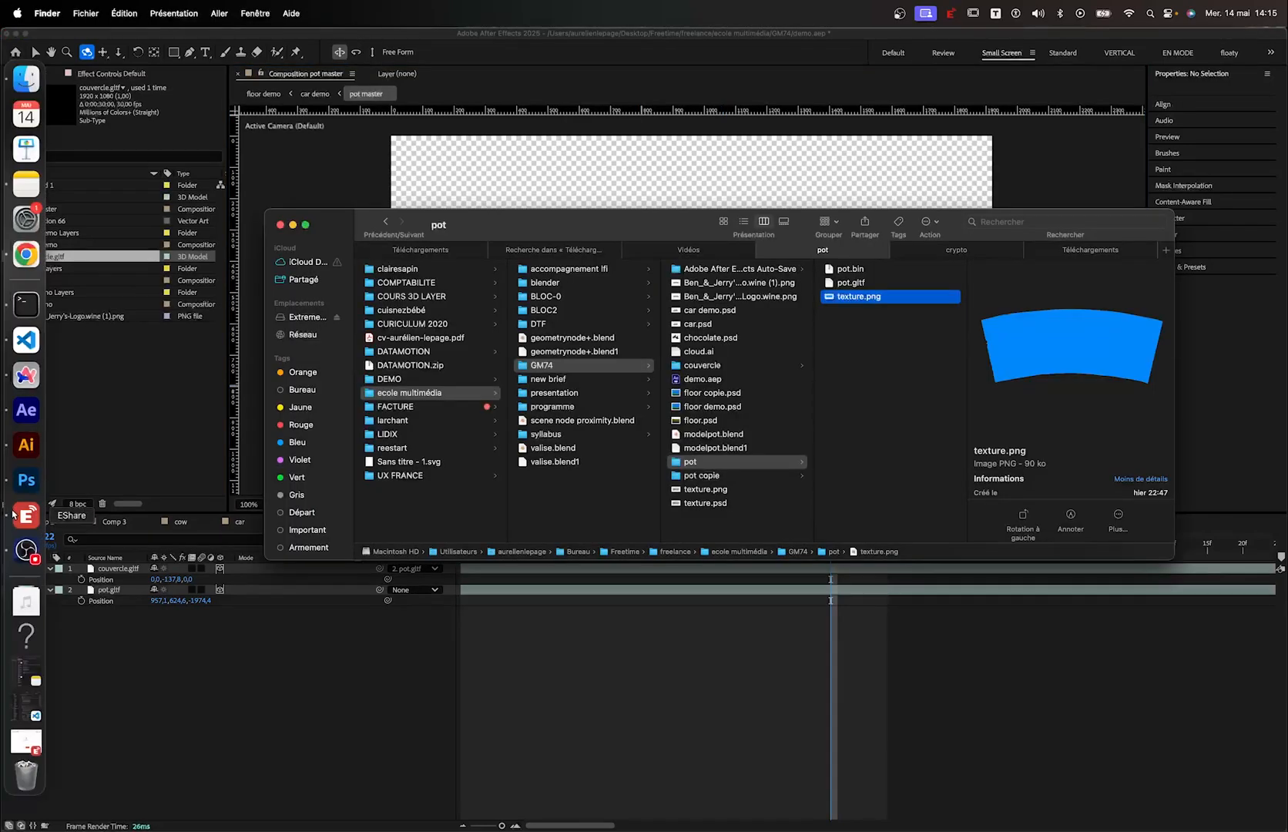
Switch to Photoshop, undo the blue fill and layer removal in texture.png, and clear the selection
click(24, 477)
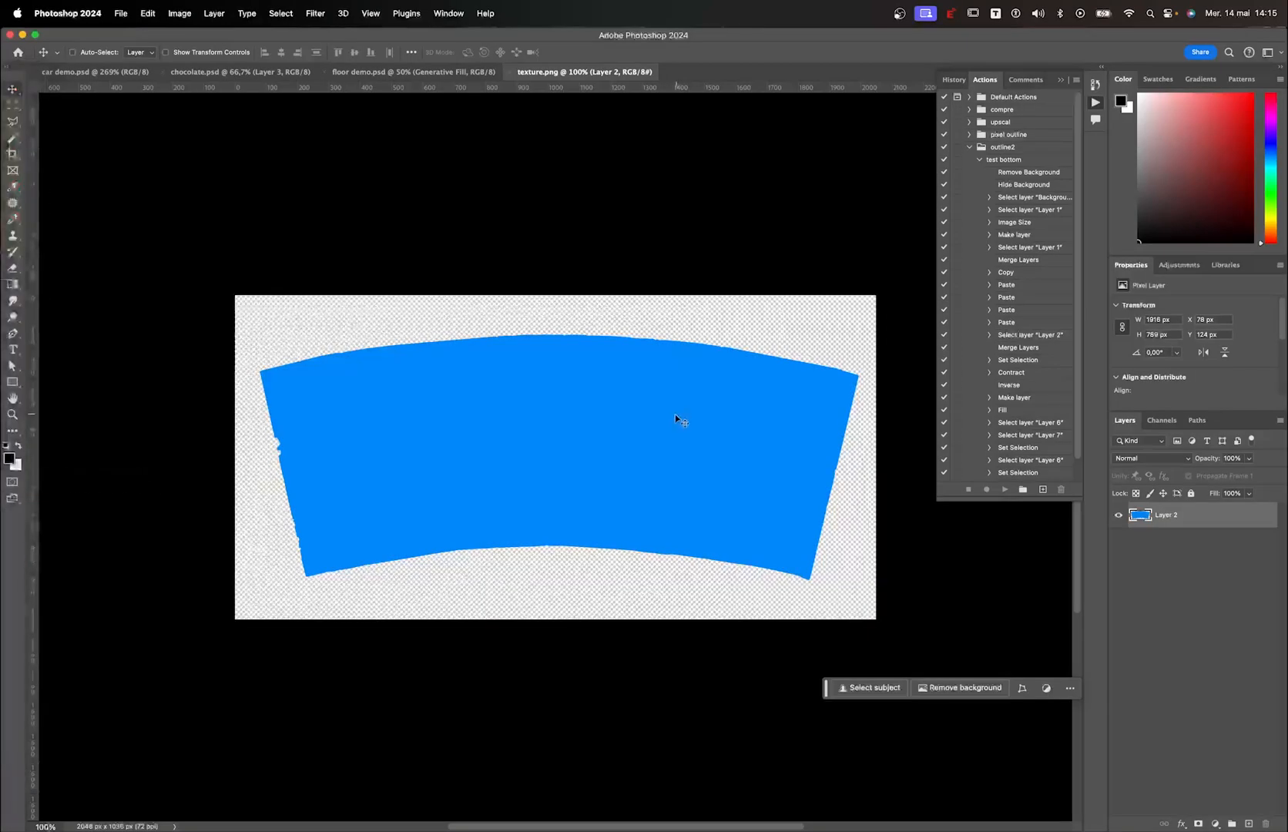
key(cmd+v)
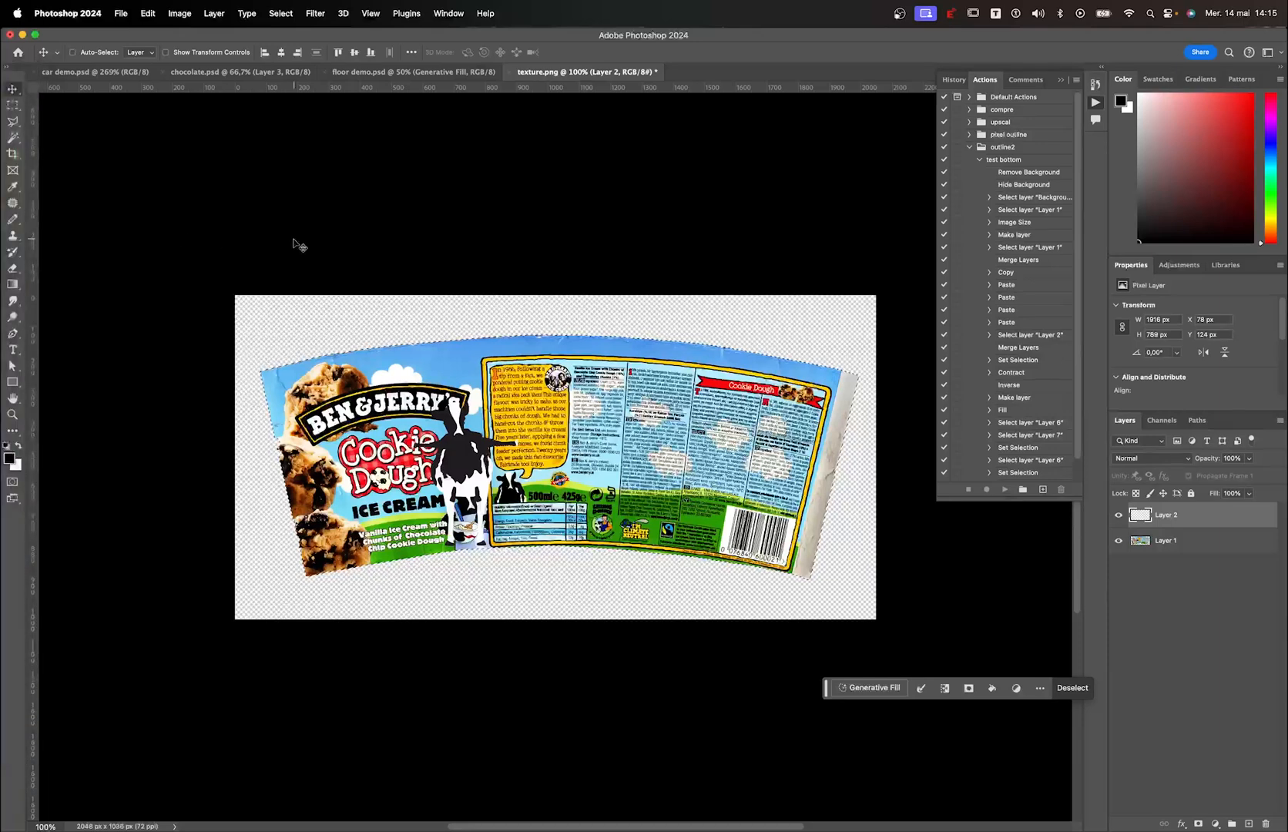
key(super+d)
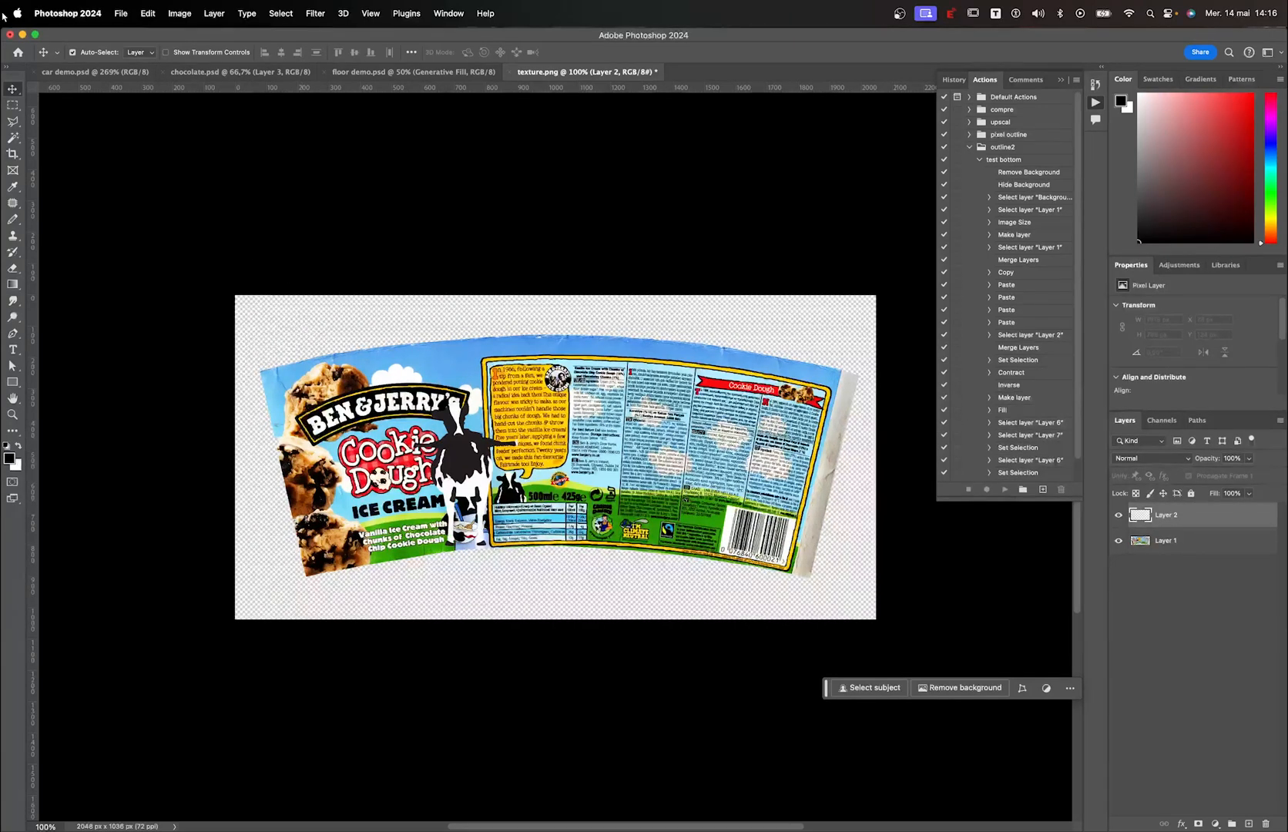
Switch to Finder and open top.png from the couvercle folder in Photoshop
click(20, 96)
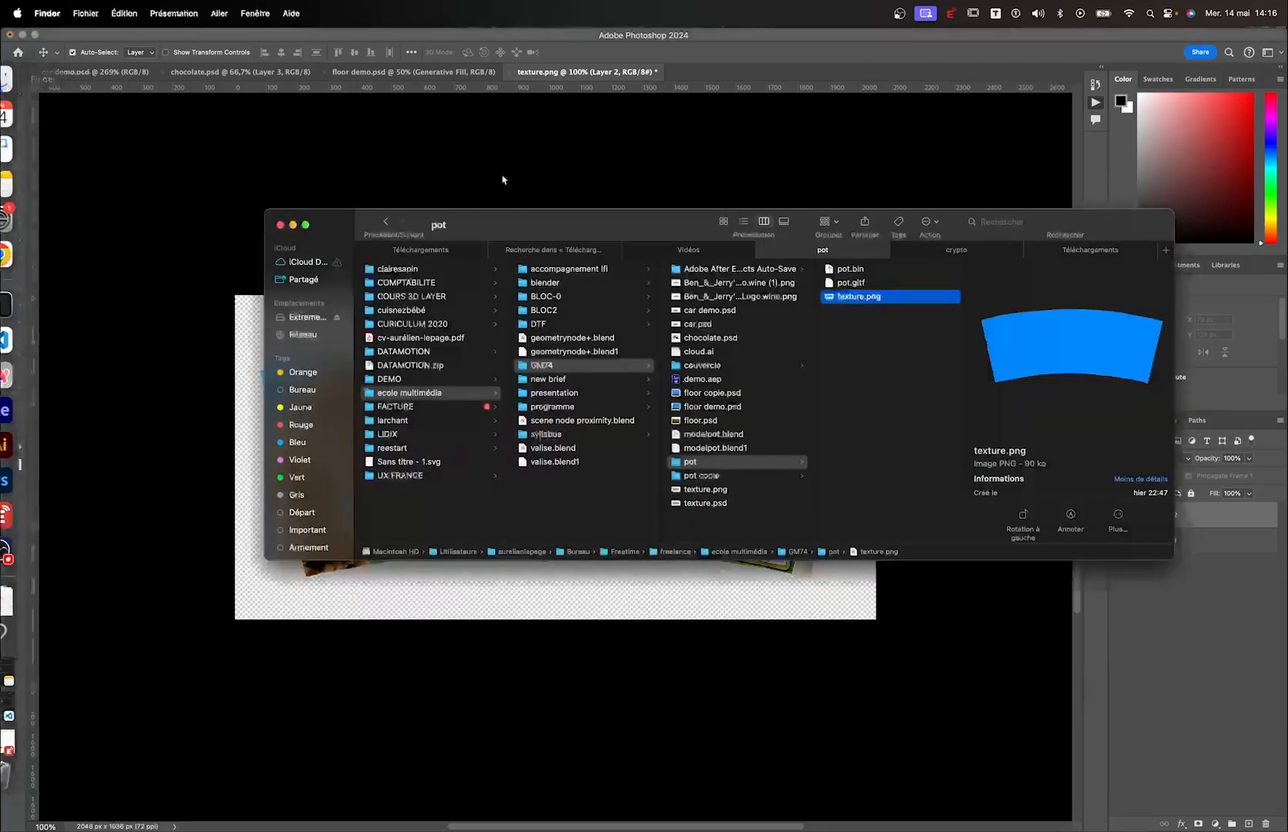
click(702, 366)
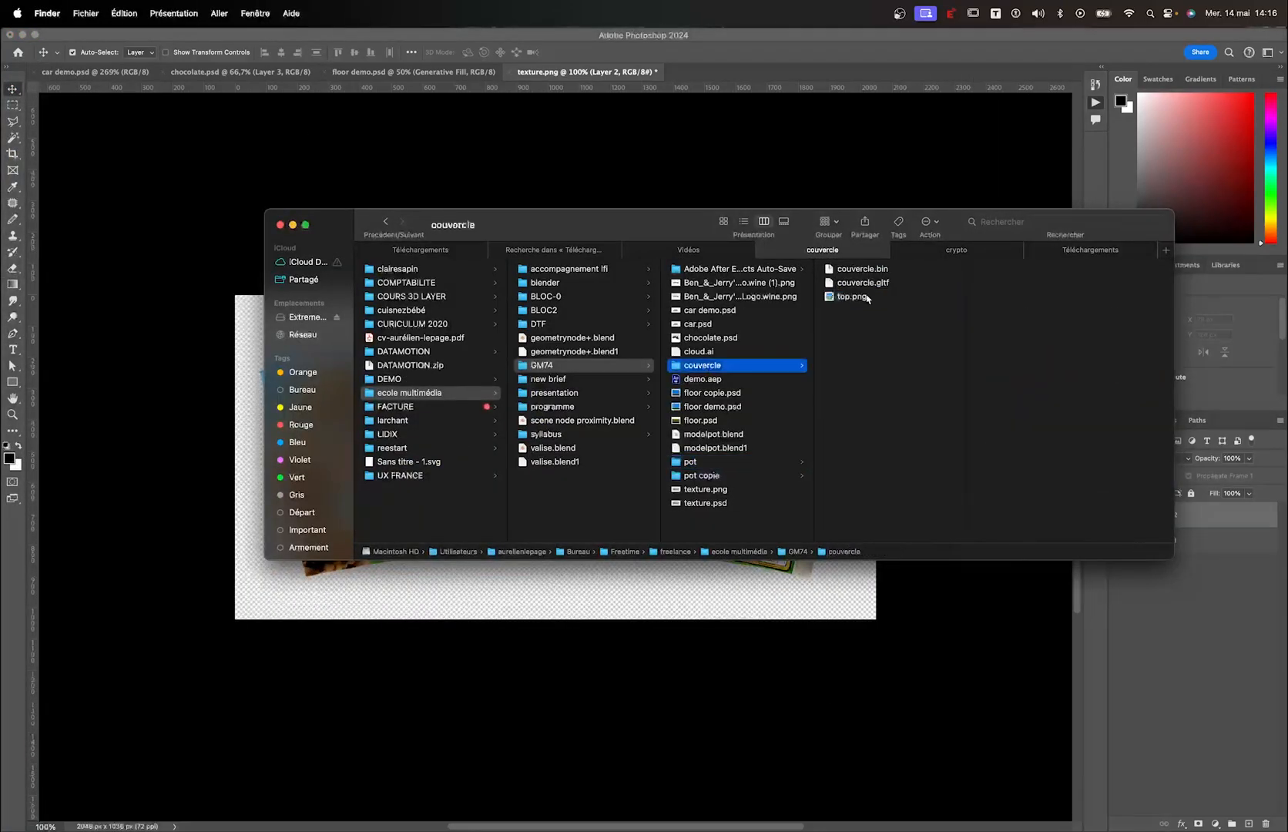
click(859, 297)
key(space)
key(space)
right_click(859, 296)
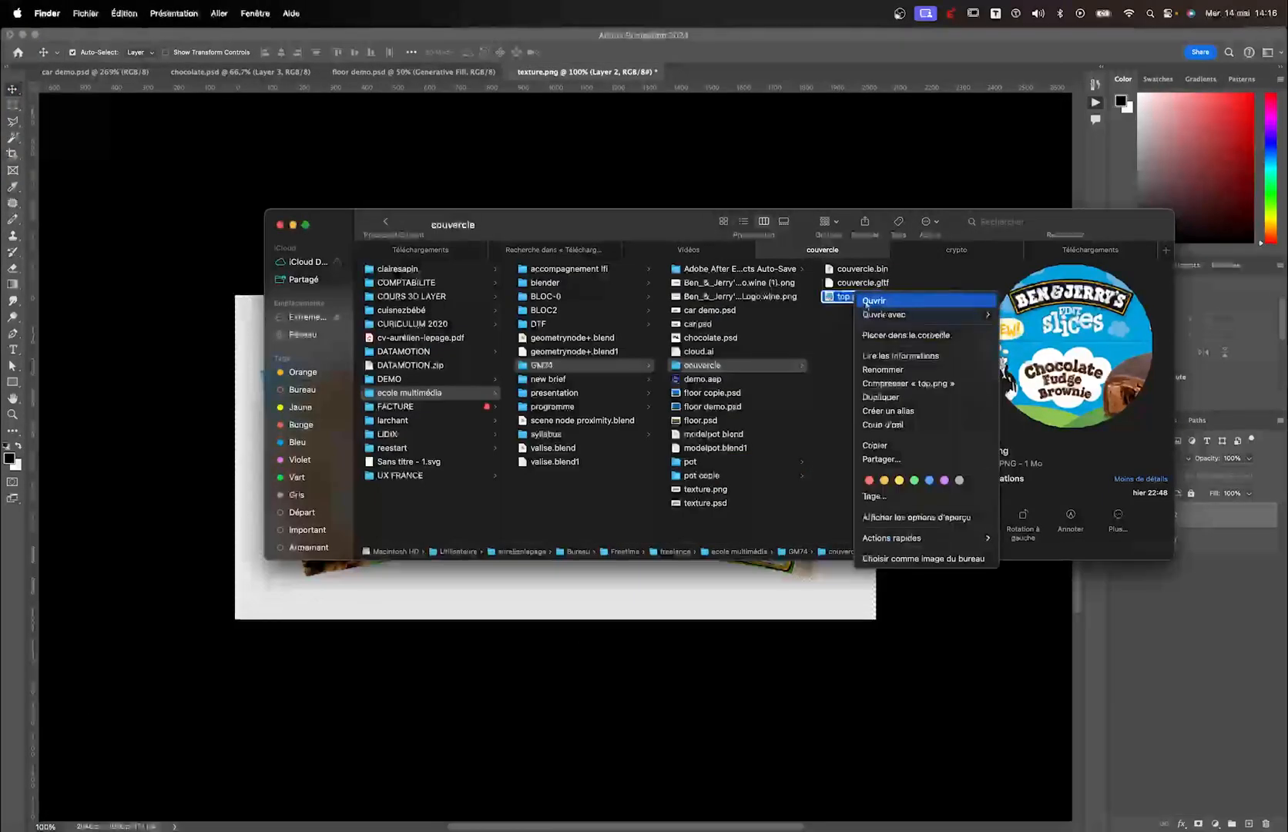
mouse_move(924, 315)
click(1062, 363)
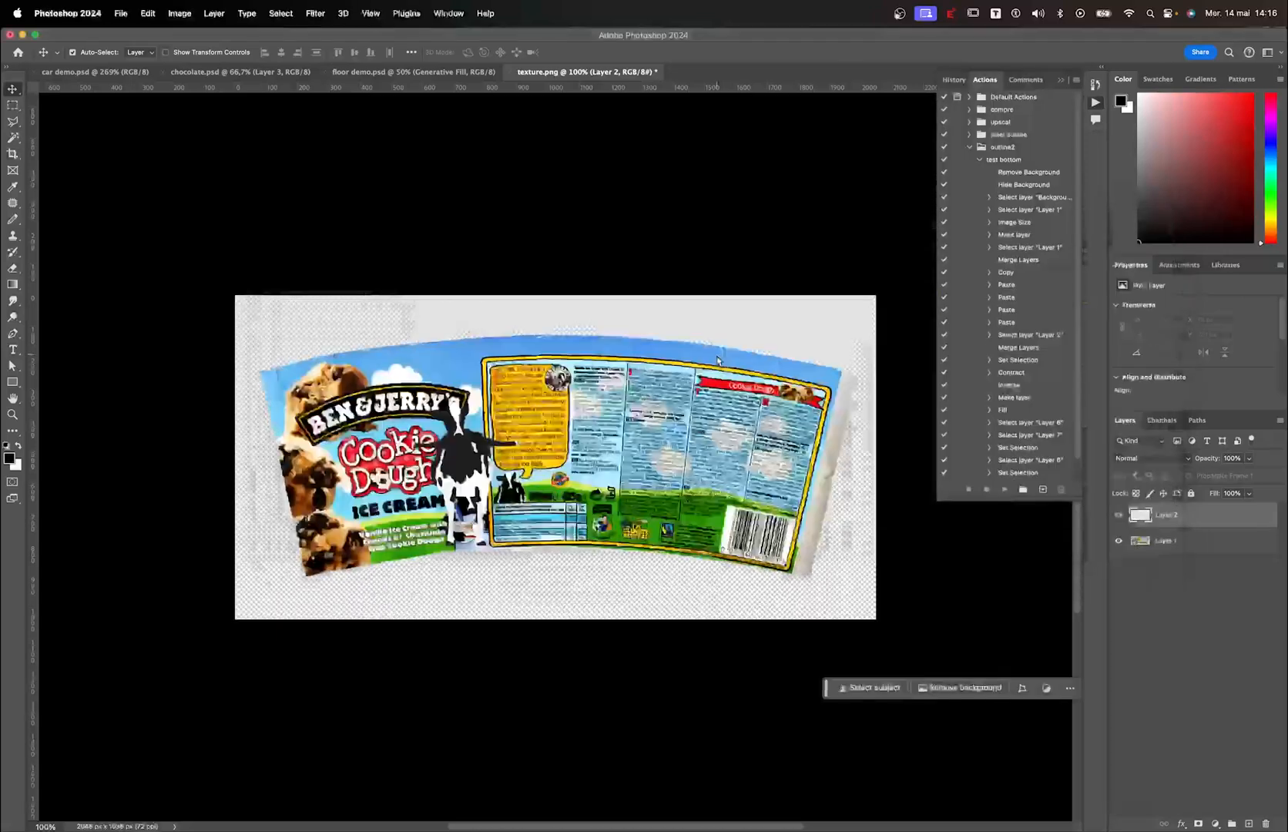
Paint a freehand black stroke across the lid artwork in top.png and save the file
key(b)
mouse_move(487, 397)
mouse_down()
mouse_move(656, 523)
mouse_move(491, 526)
mouse_up()
Switch to After Effects, examine the lid of the pot from above, and return the playhead to the start
key(super+Tab)
key(super+Tab)
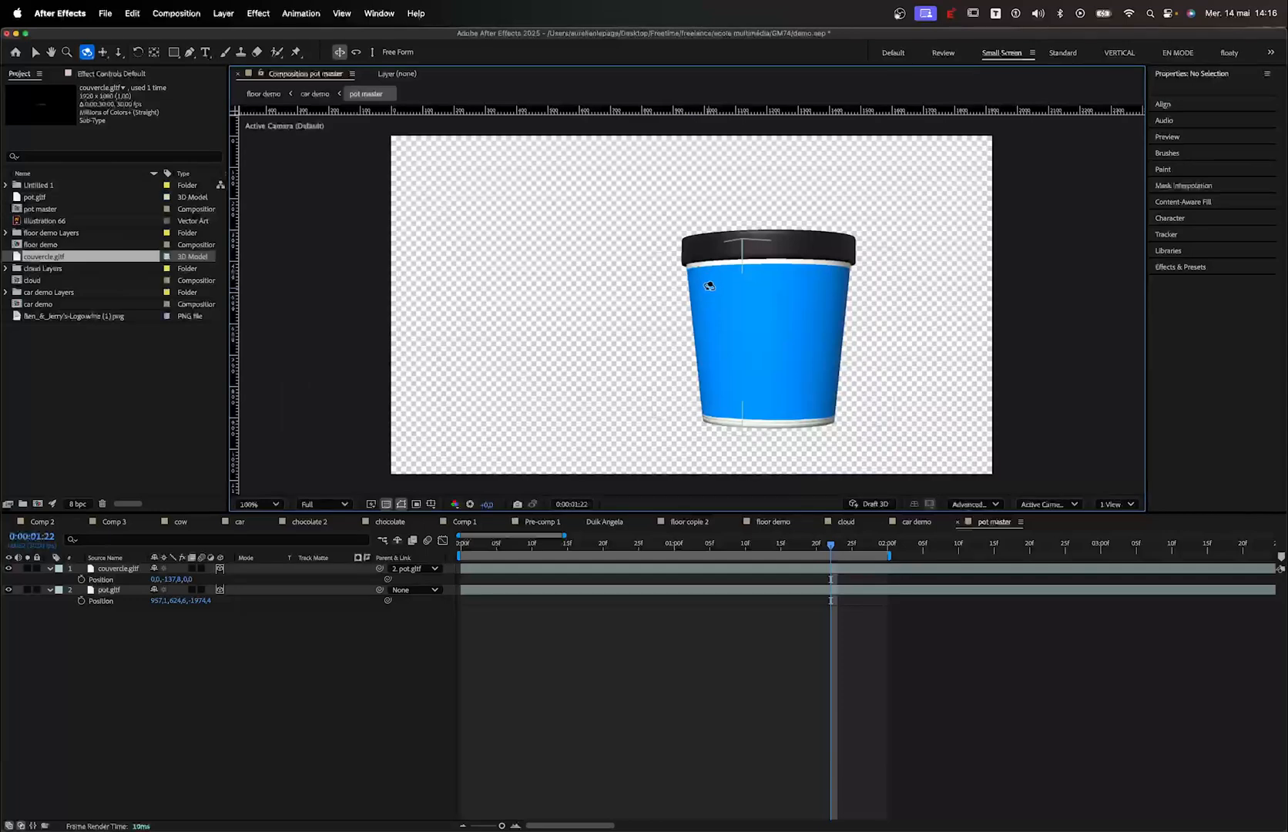
drag(707, 285, 704, 343)
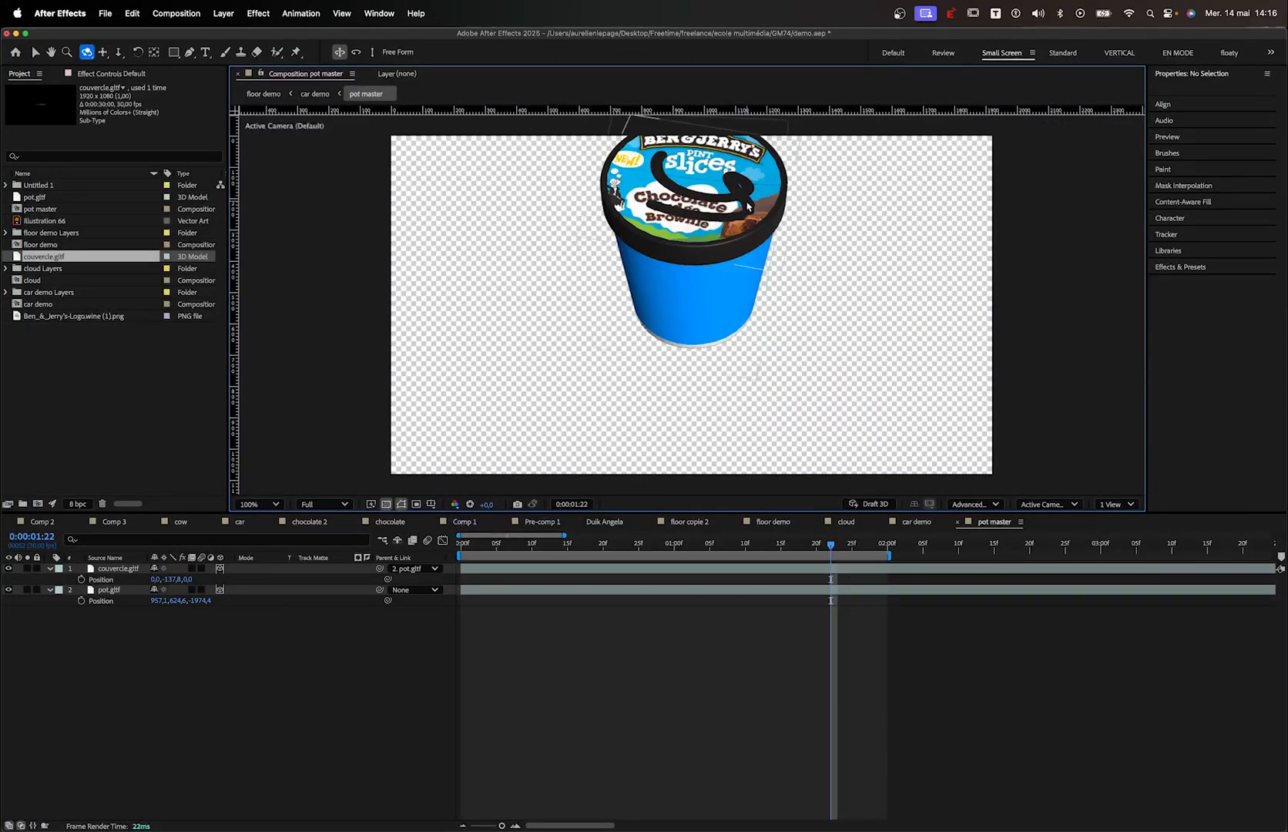
key(Home)
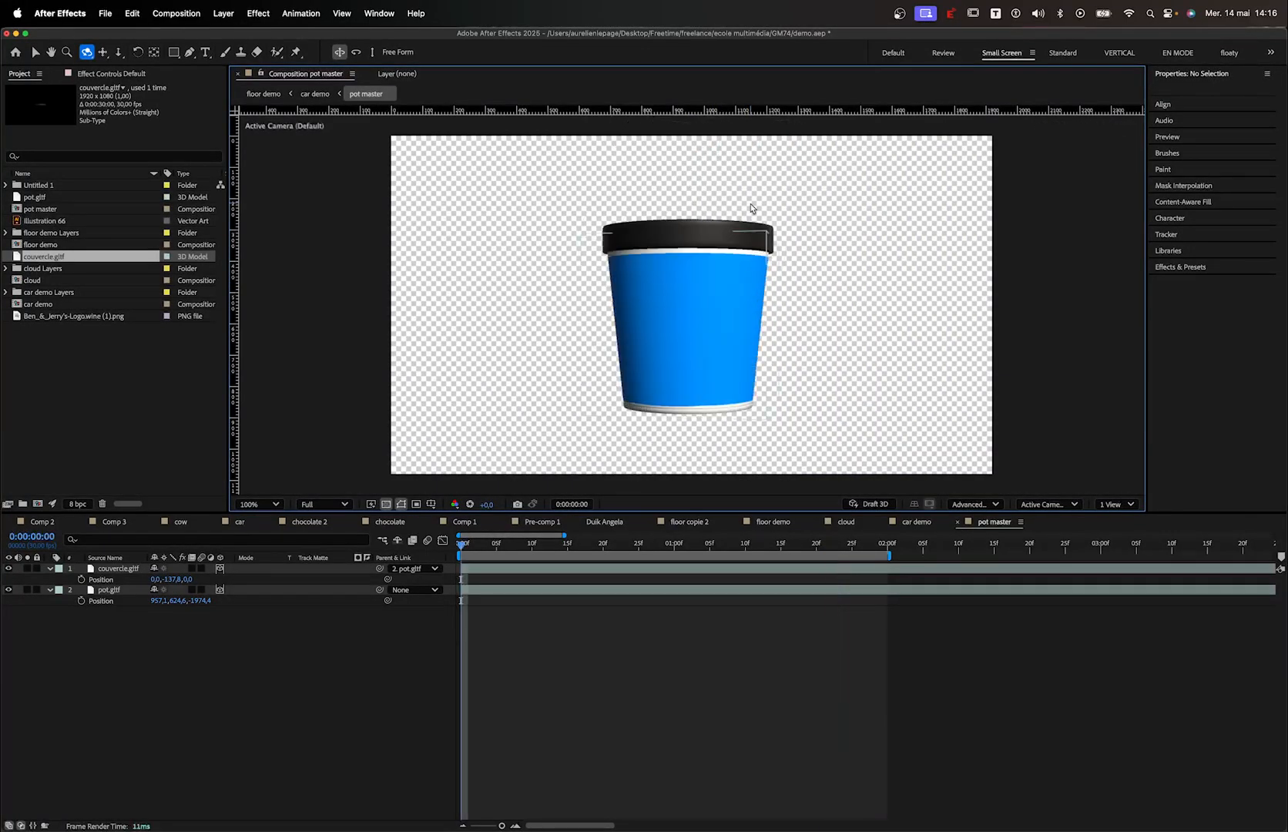
key(super+Tab)
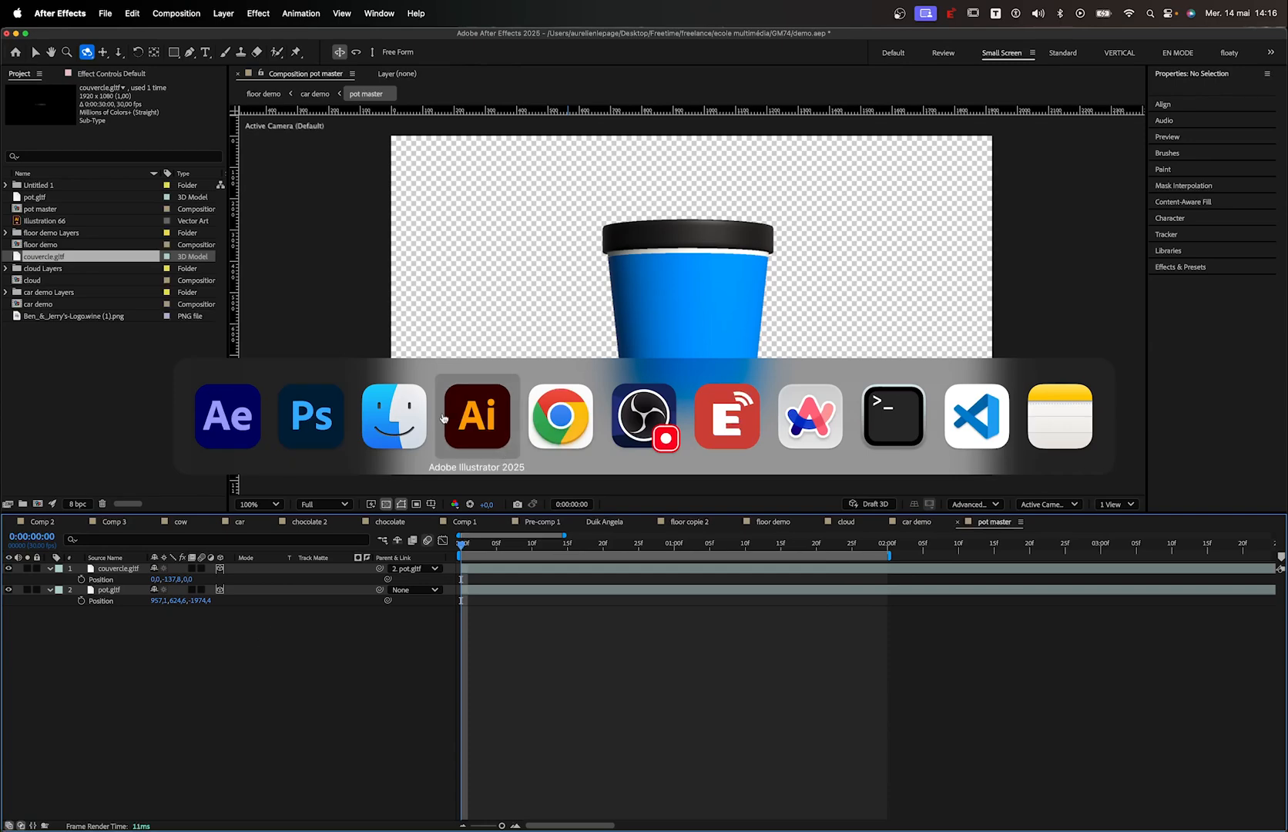
click(310, 417)
click(584, 71)
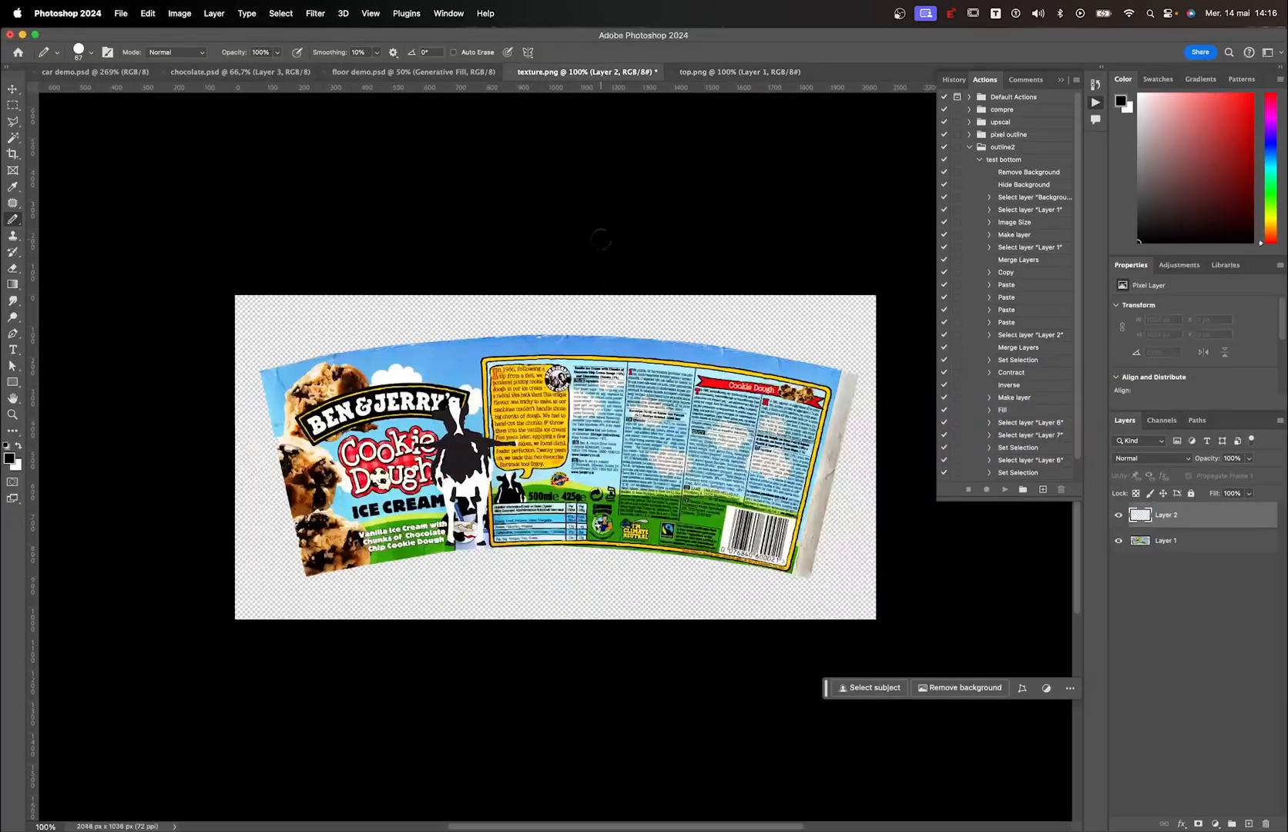
key(super+shift+s)
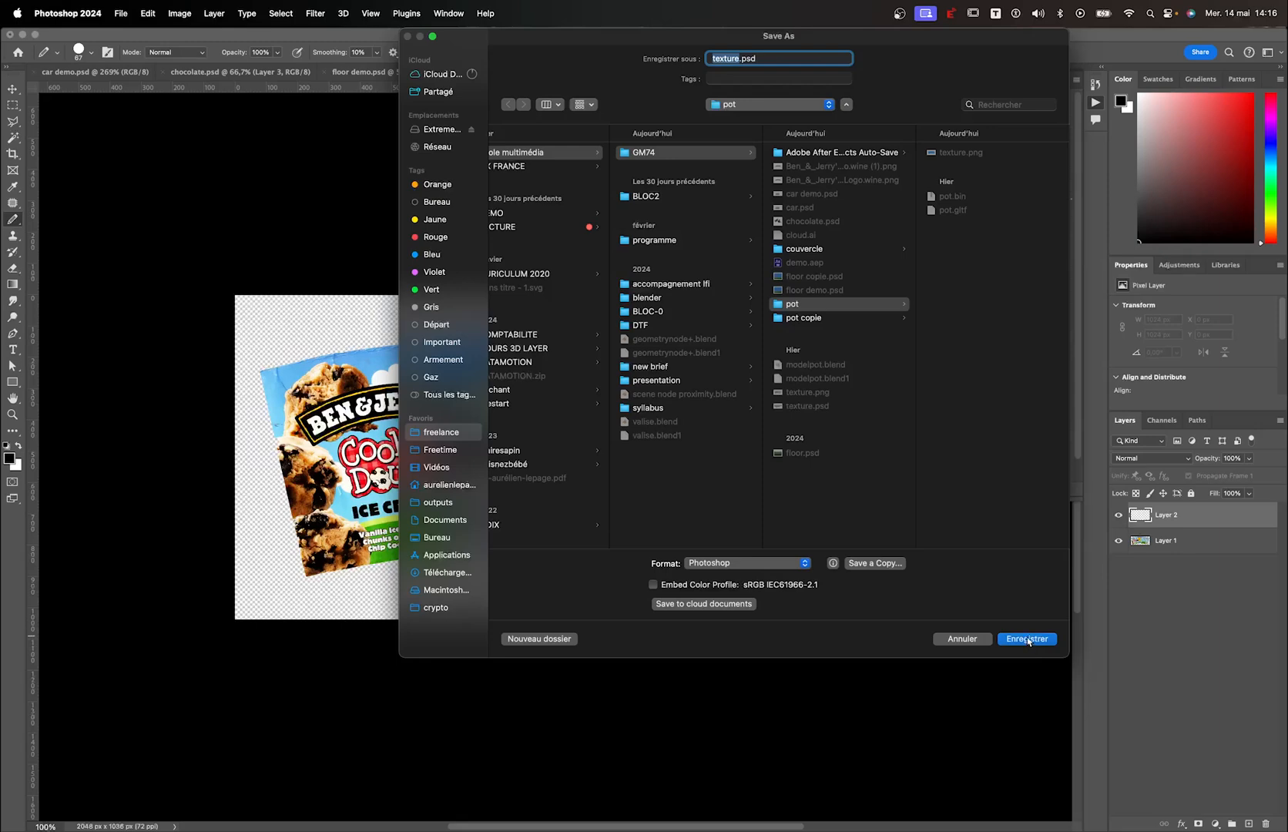
click(953, 154)
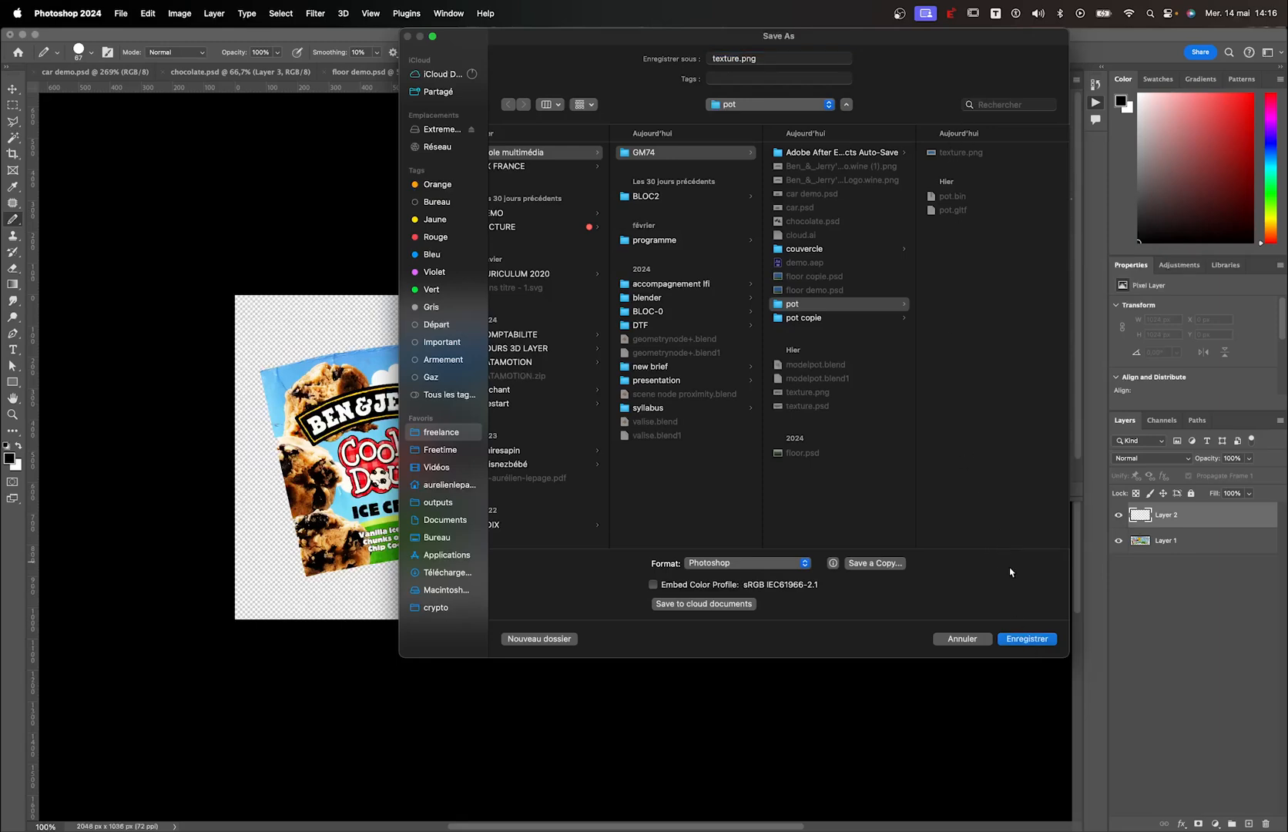
key(Escape)
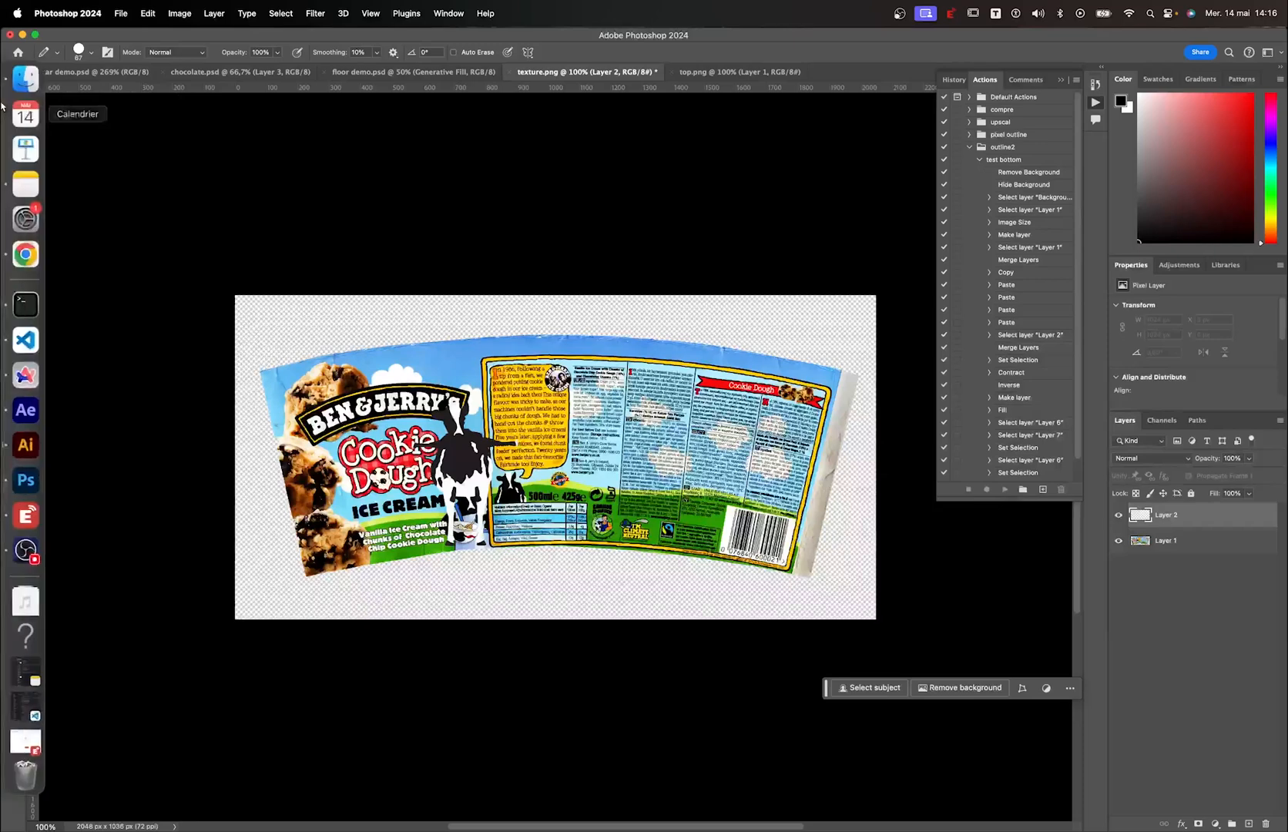
Switch to Finder and inspect couvercle.bin and top.png in the couvercle folder
click(20, 90)
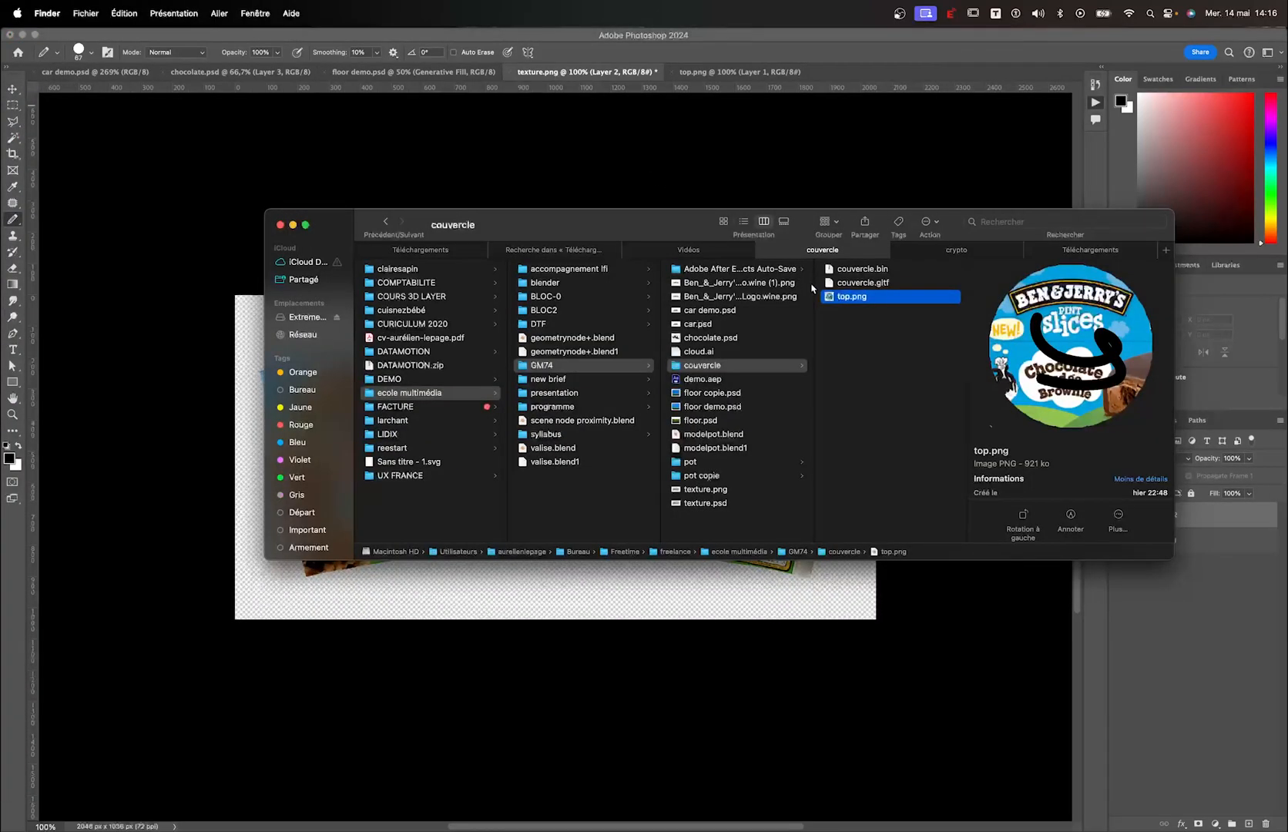
click(865, 272)
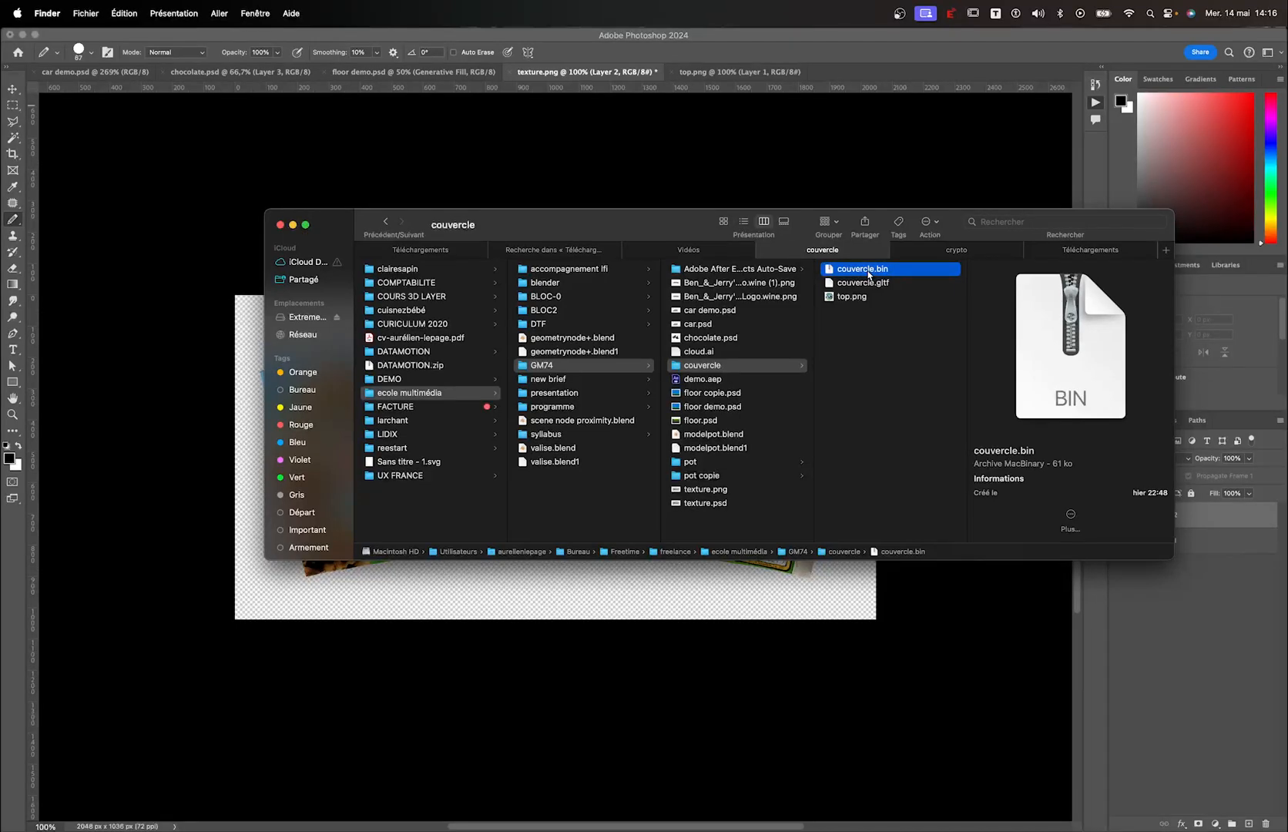
click(855, 297)
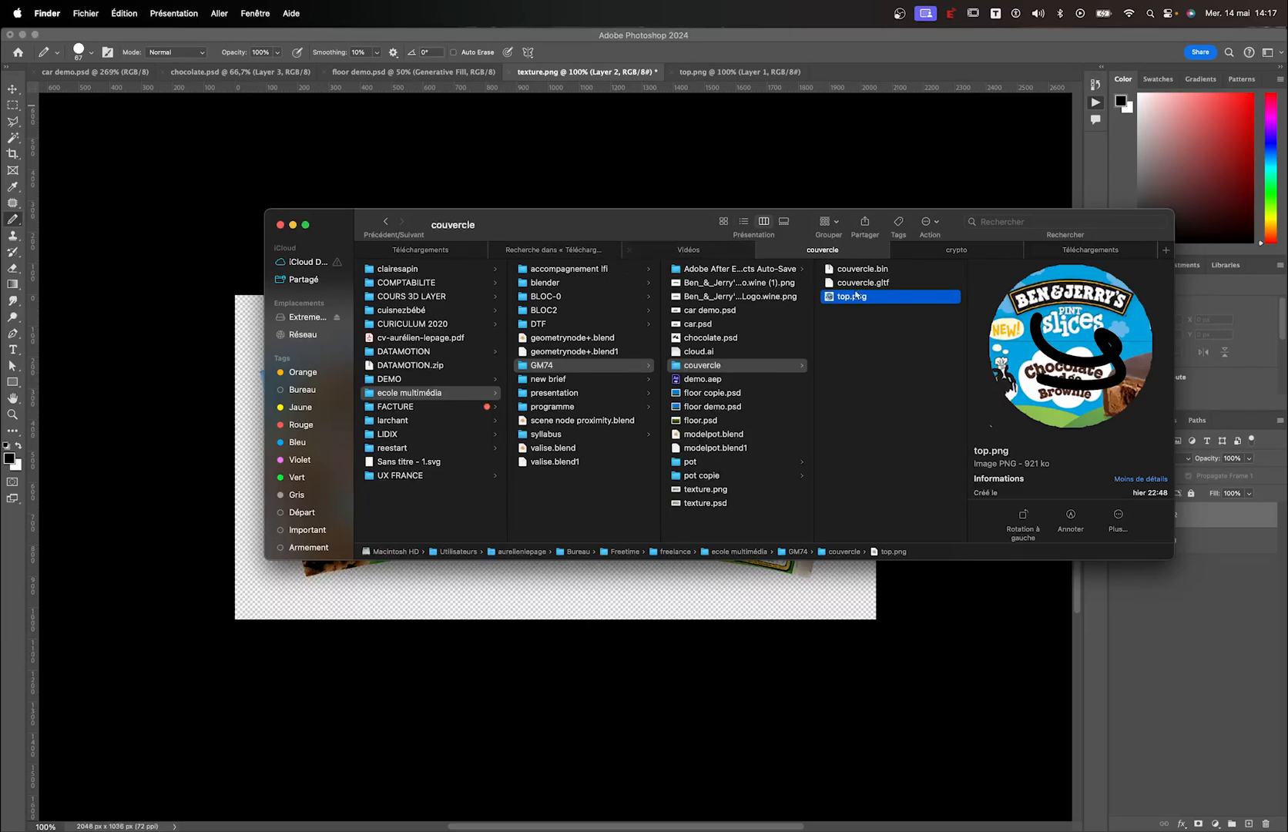
Switch to Photoshop, undo the black stroke on top.png, and save the file
click(525, 170)
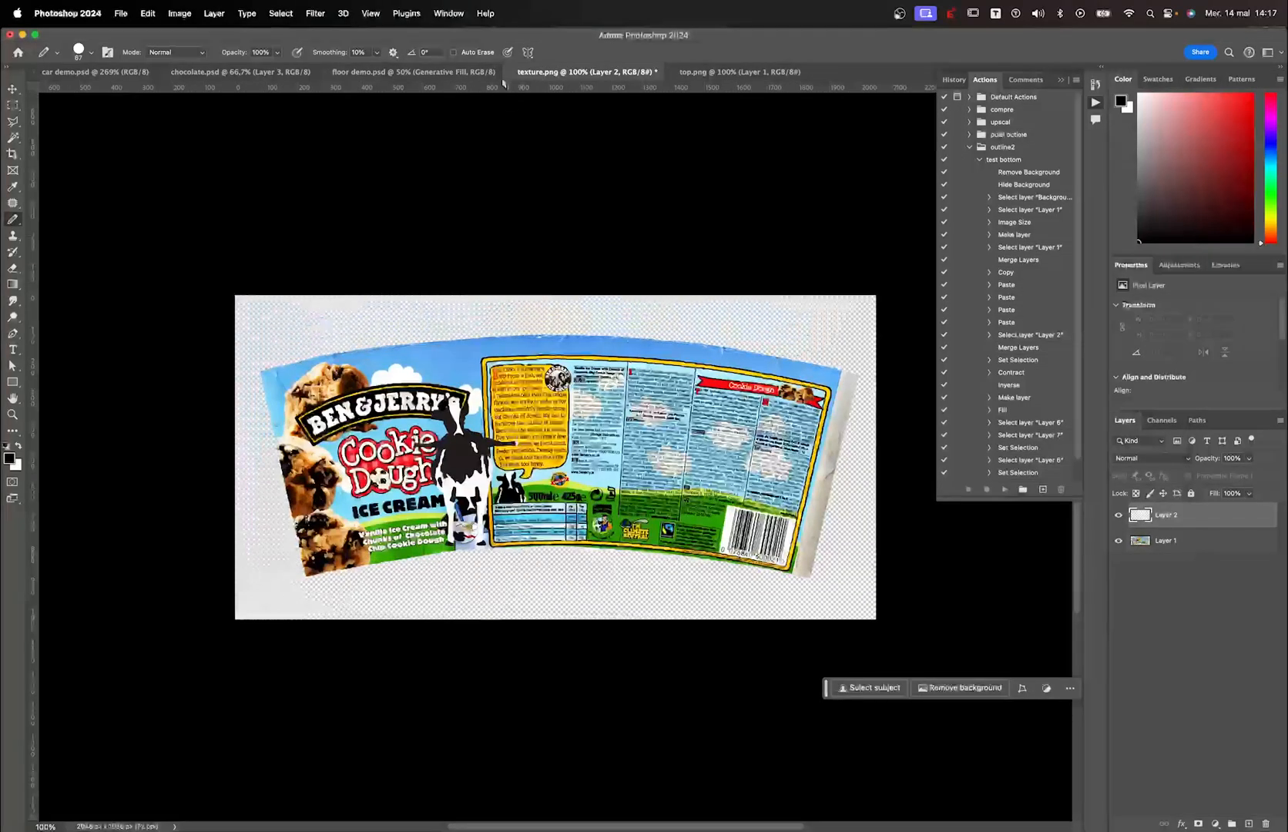
click(739, 72)
key(super+z)
key(super+s)
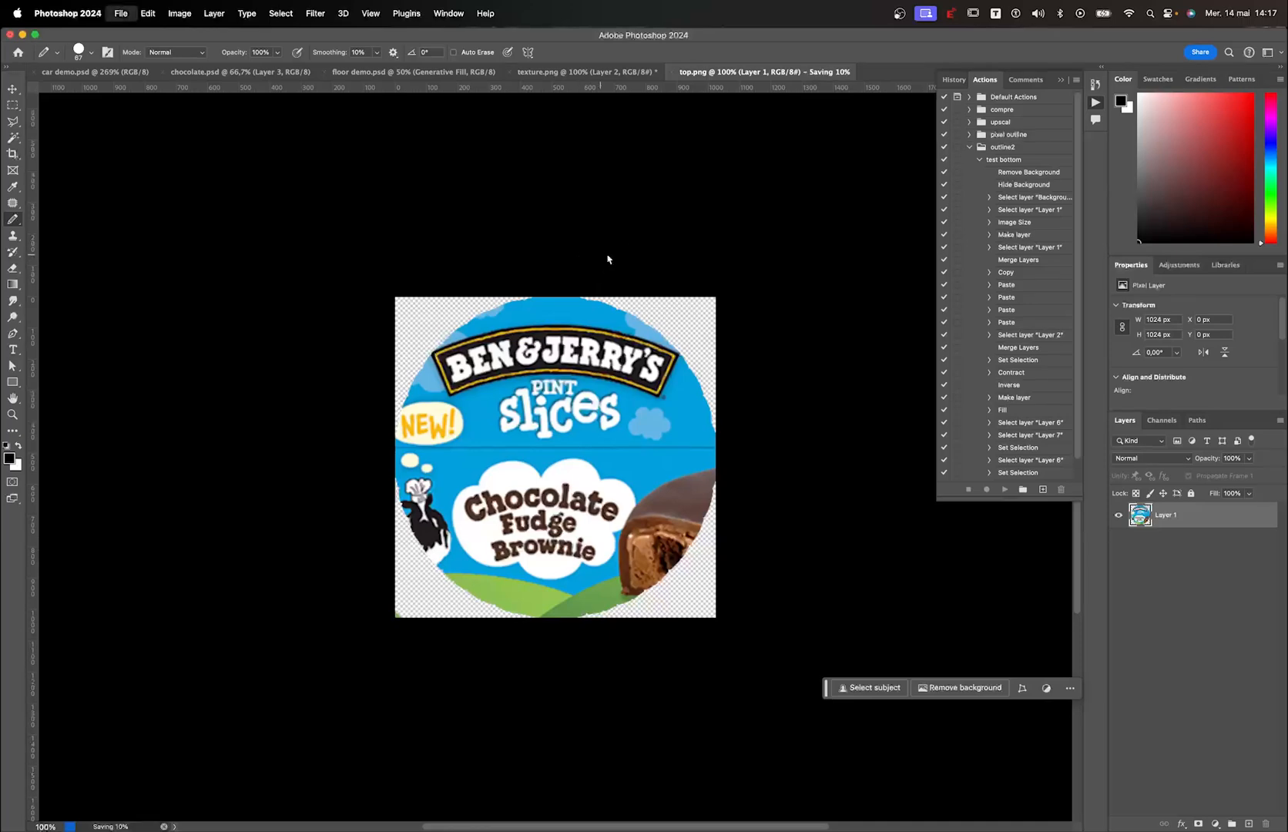
Check the top.png preview in Finder, and switch to After Effects to examine the lid from above
key(super+Tab)
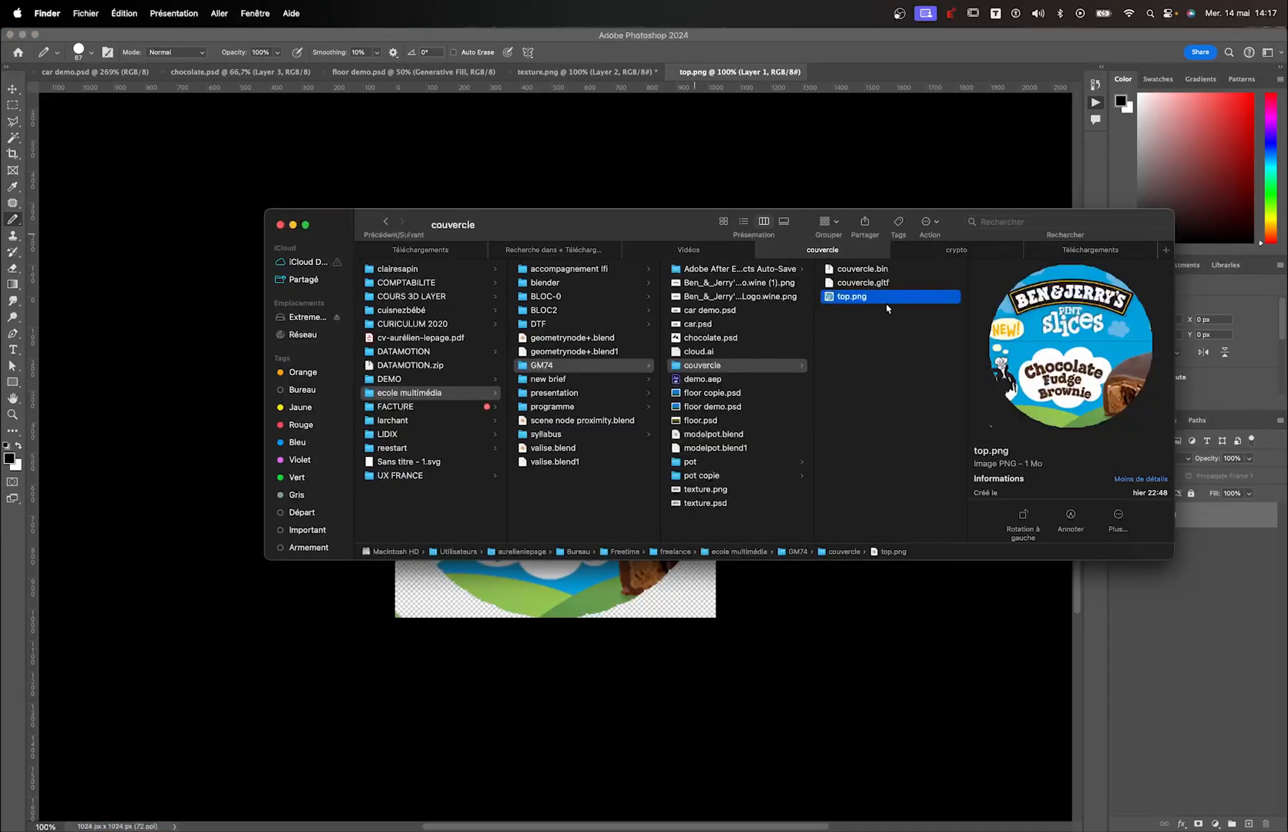
mouse_move(3, 404)
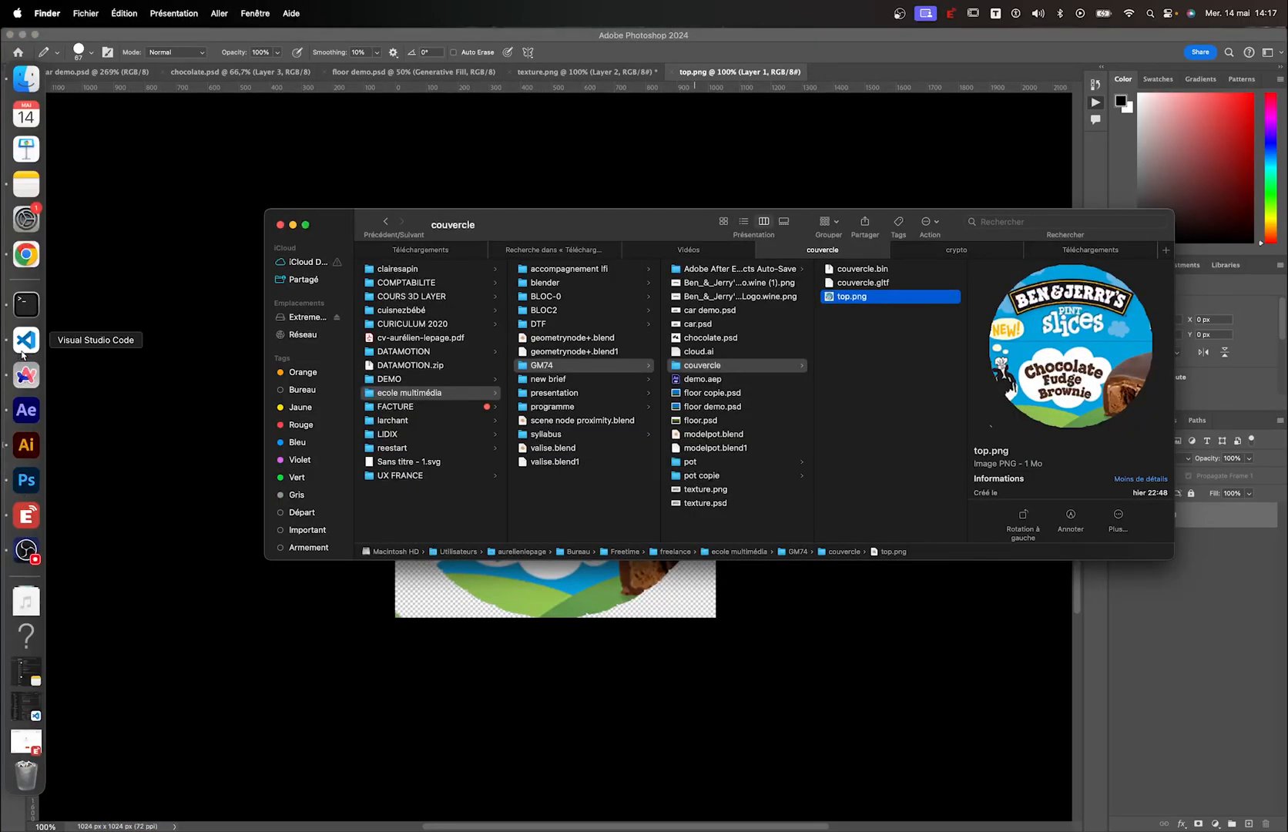
click(26, 410)
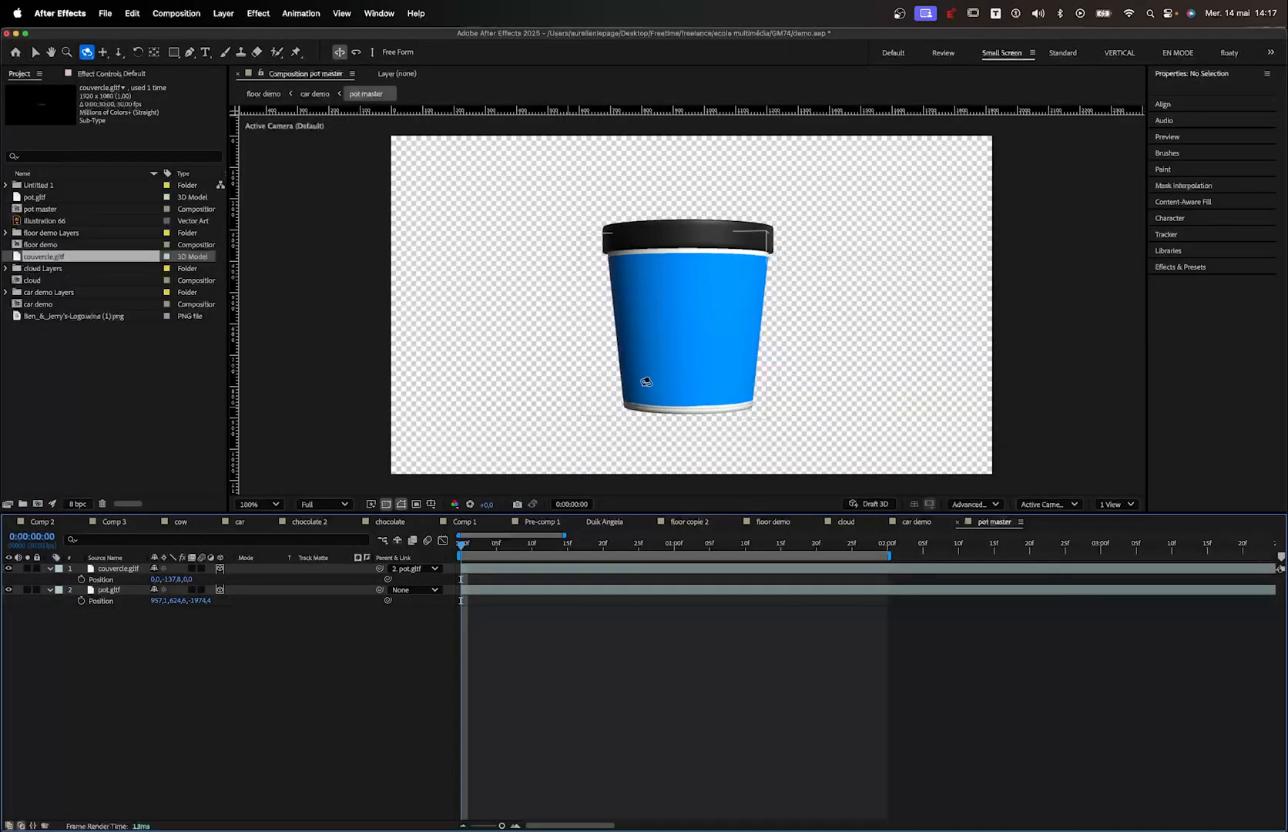
drag(574, 282, 582, 316)
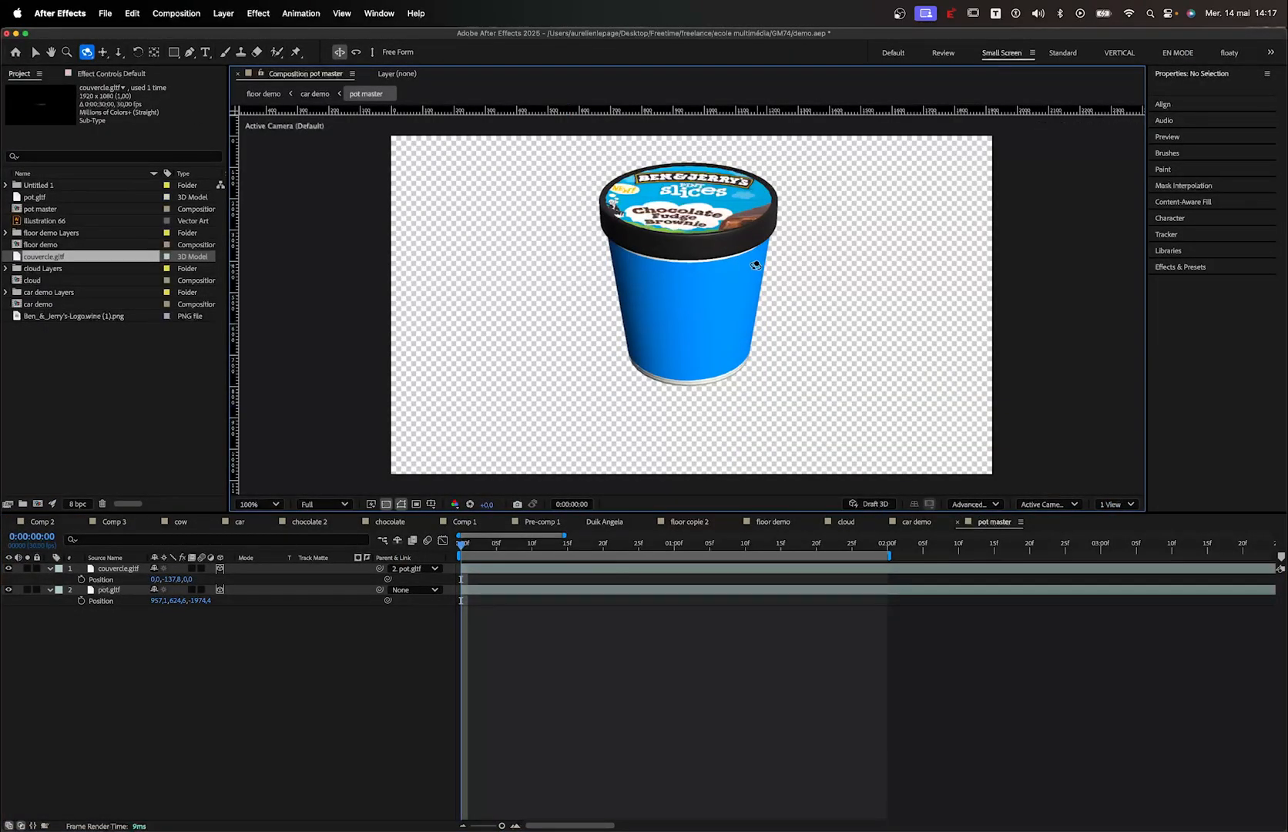
Switch to Photoshop, merge the two layers of texture.png into one, and save the original label artwork
click(27, 480)
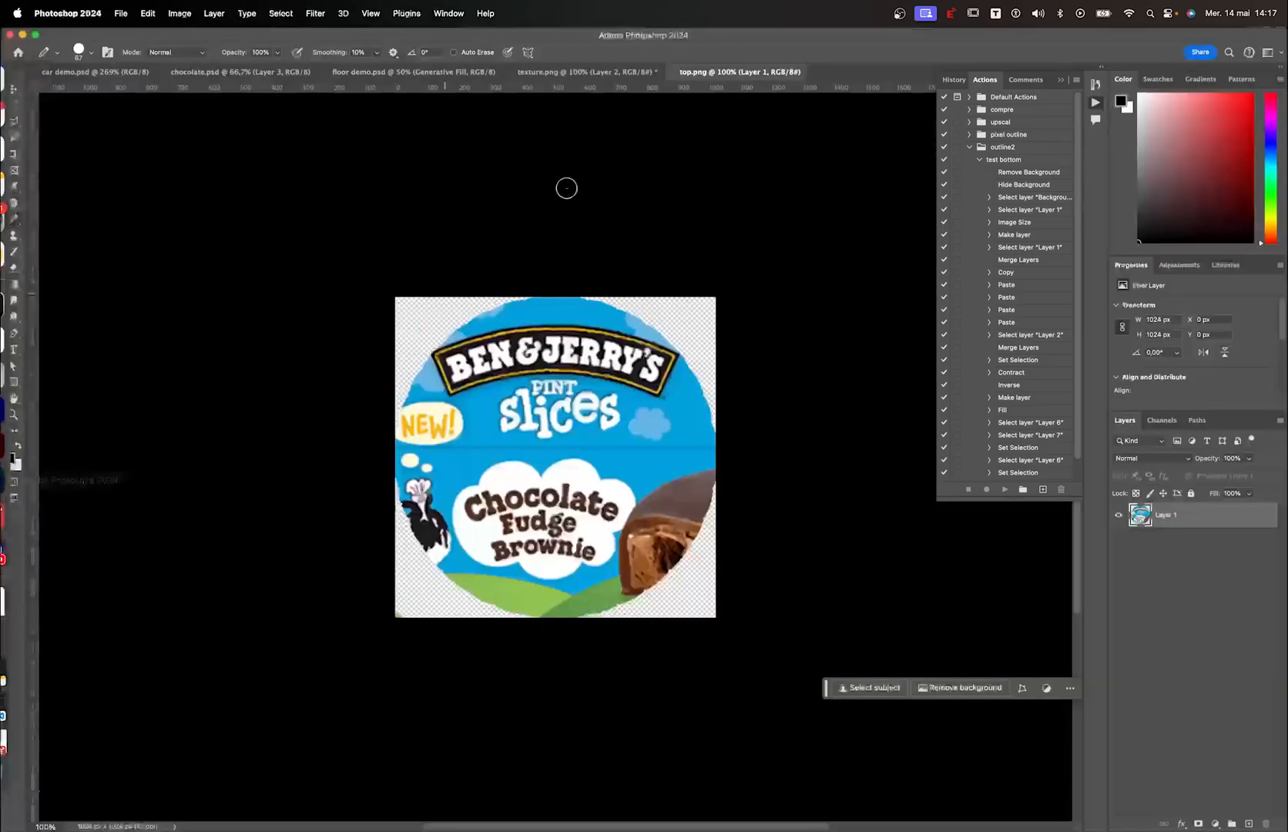
click(561, 73)
key(super+shift+s)
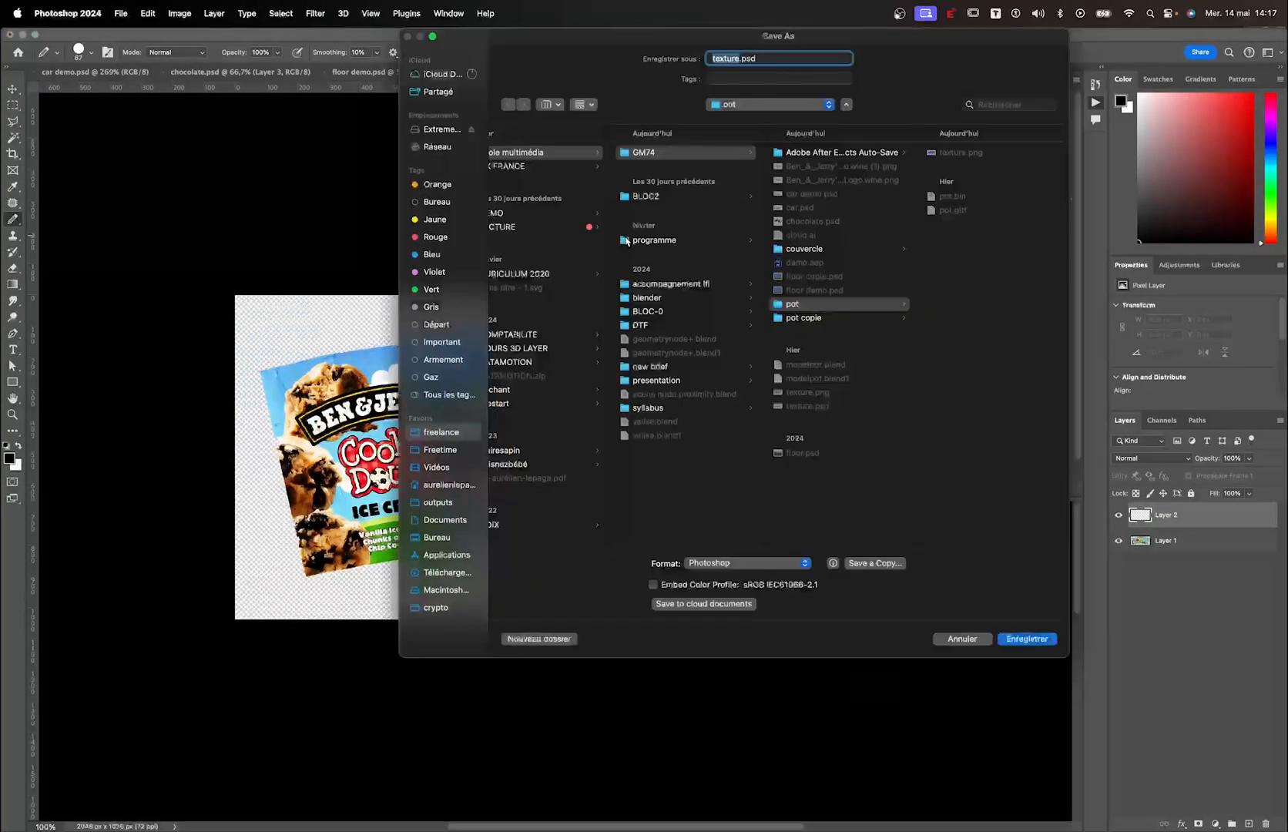
key(Escape)
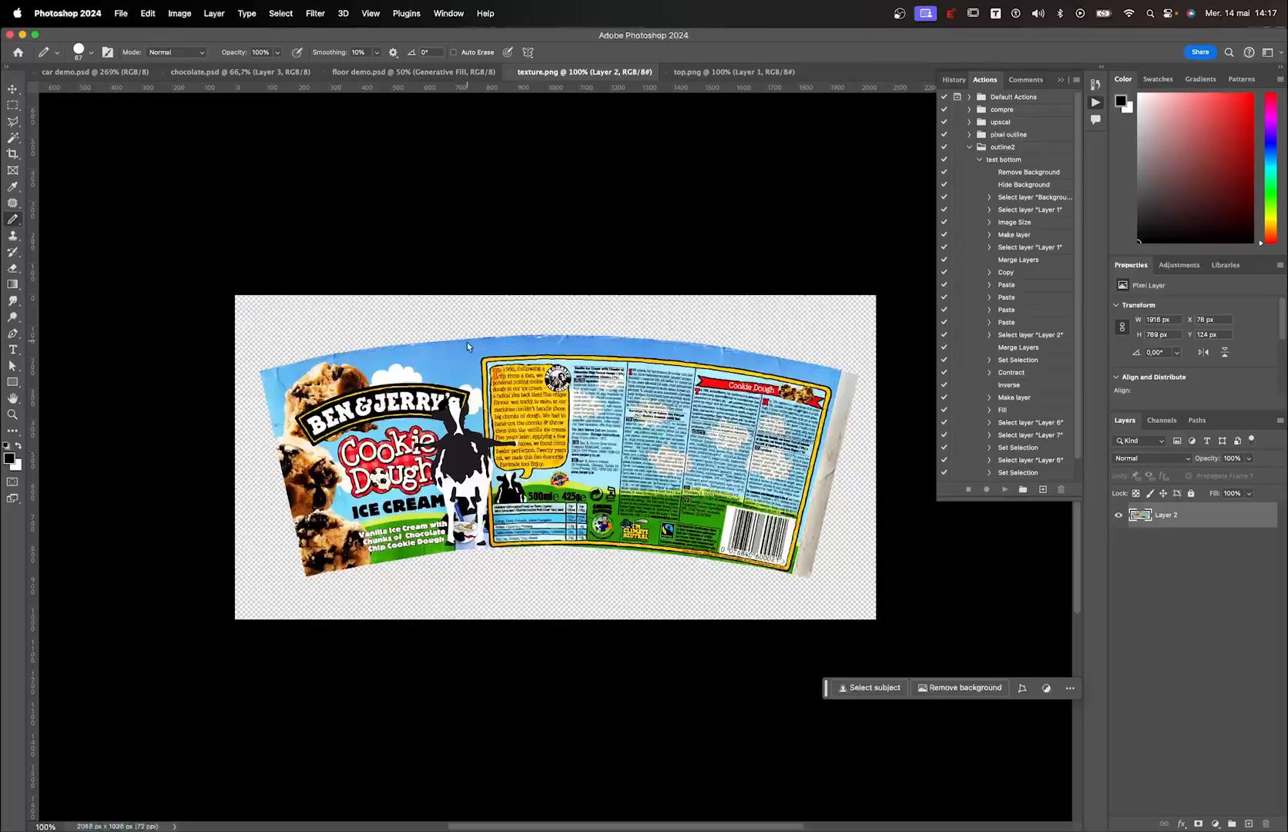
Switch to After Effects and examine the Cookie Dough label on the pot from the front
key(super+Tab)
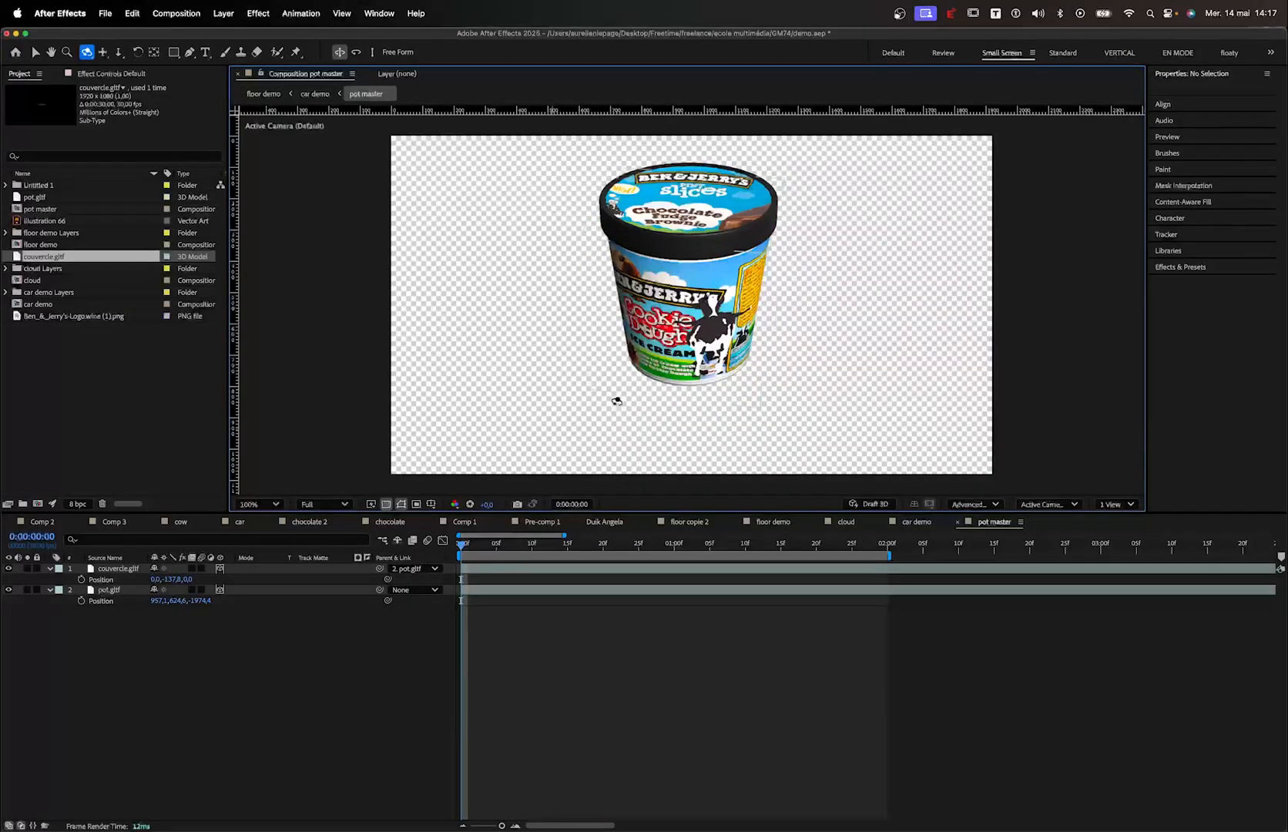
key(v)
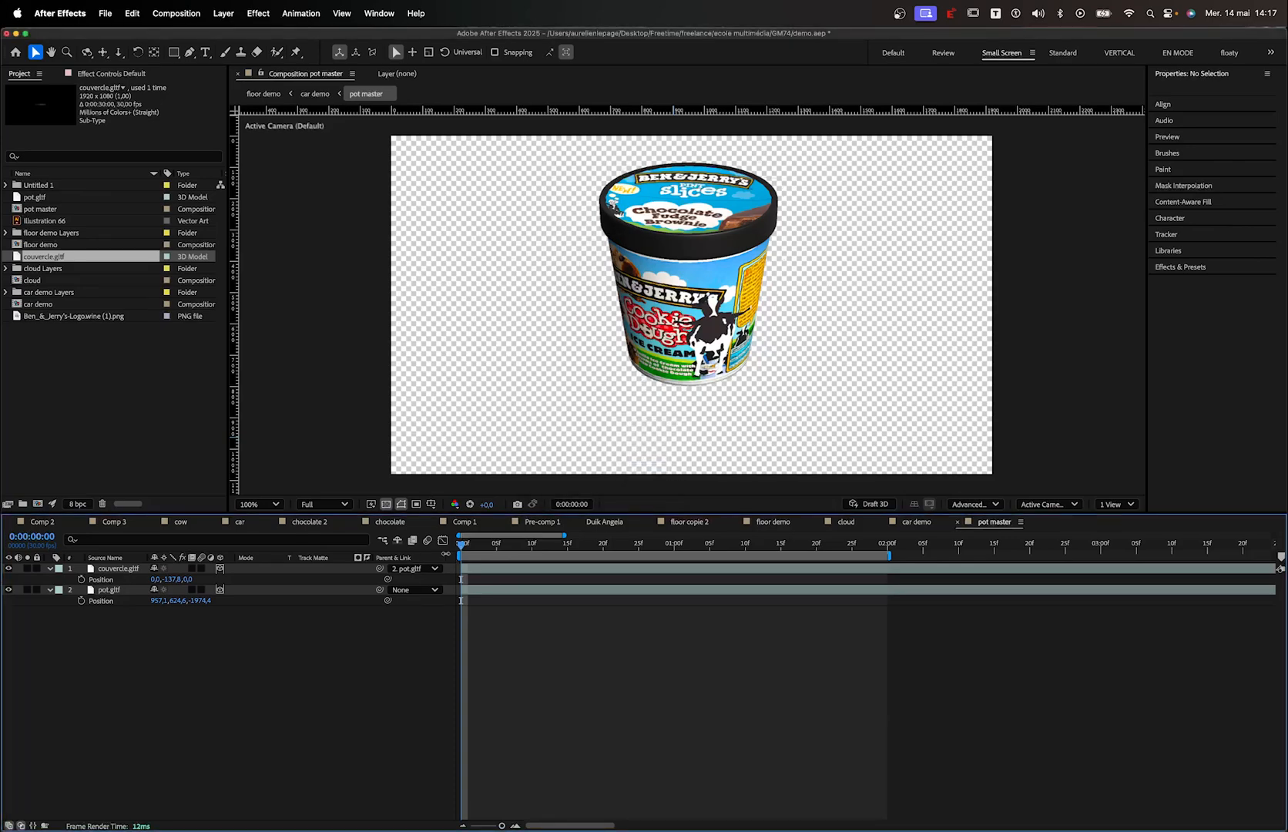
click(87, 51)
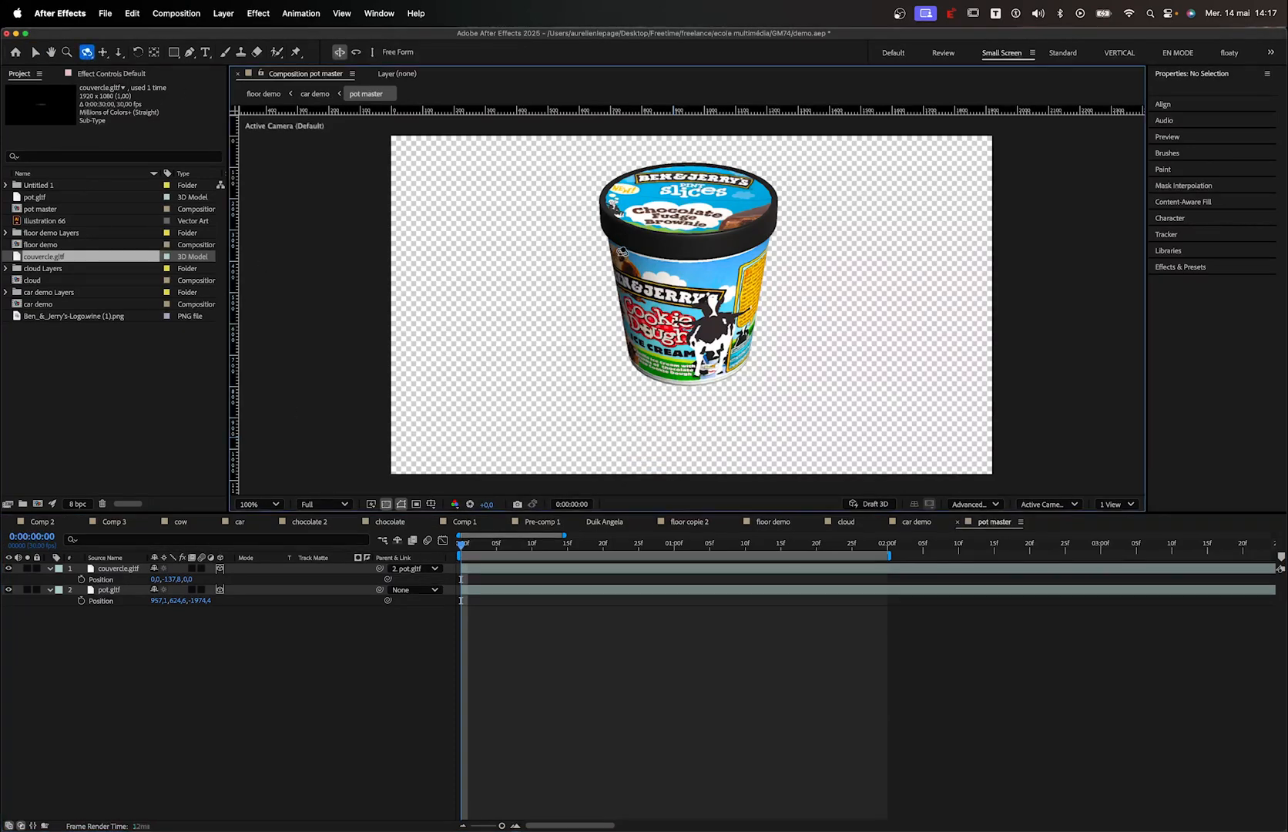
drag(622, 252, 716, 268)
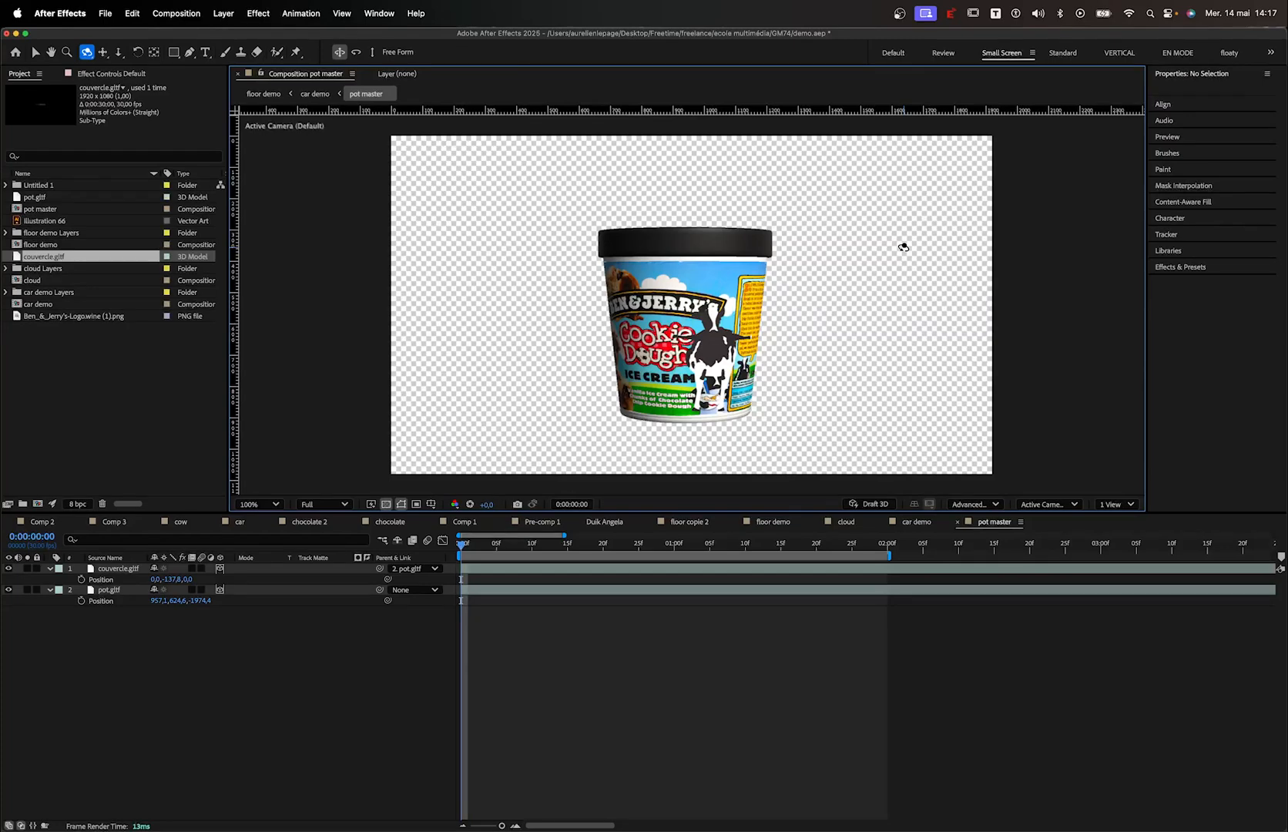
View the cow composition and return to the pot master composition
click(167, 521)
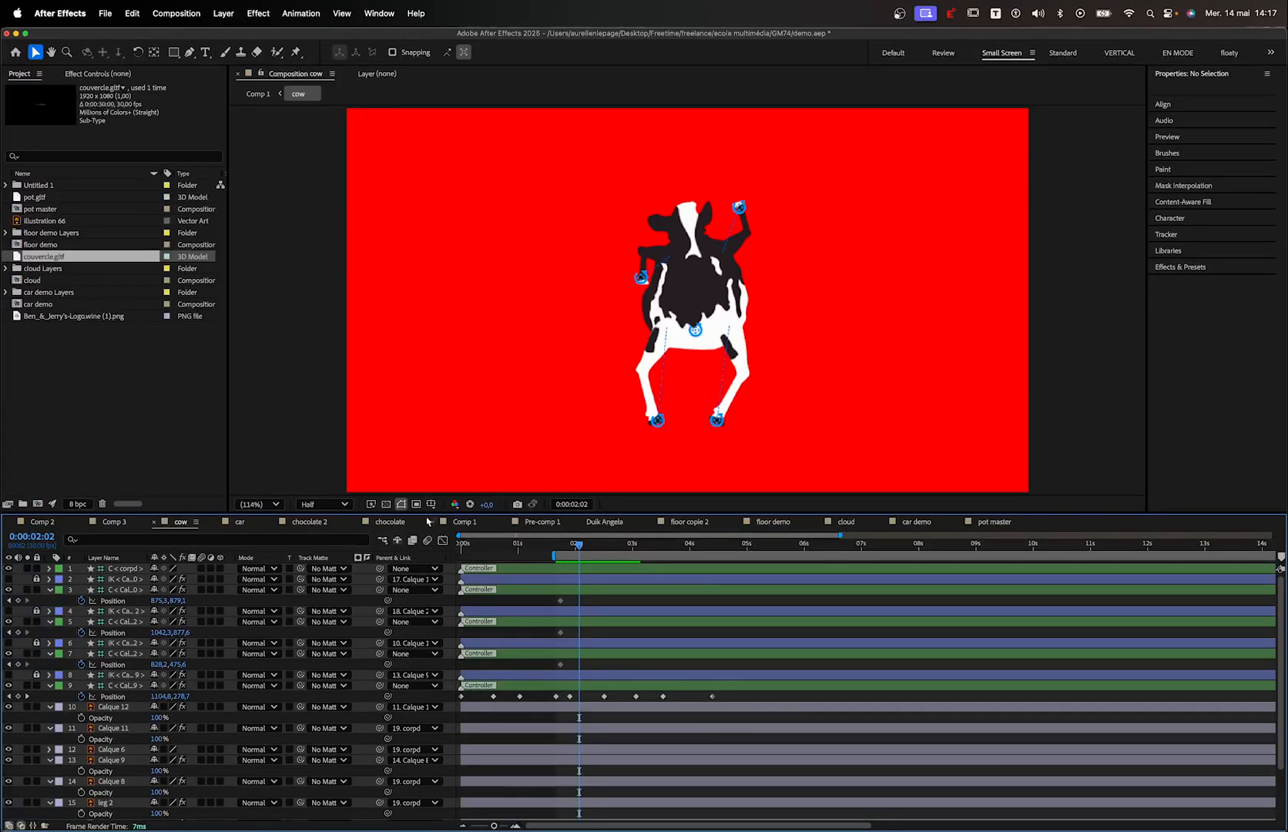
click(1001, 521)
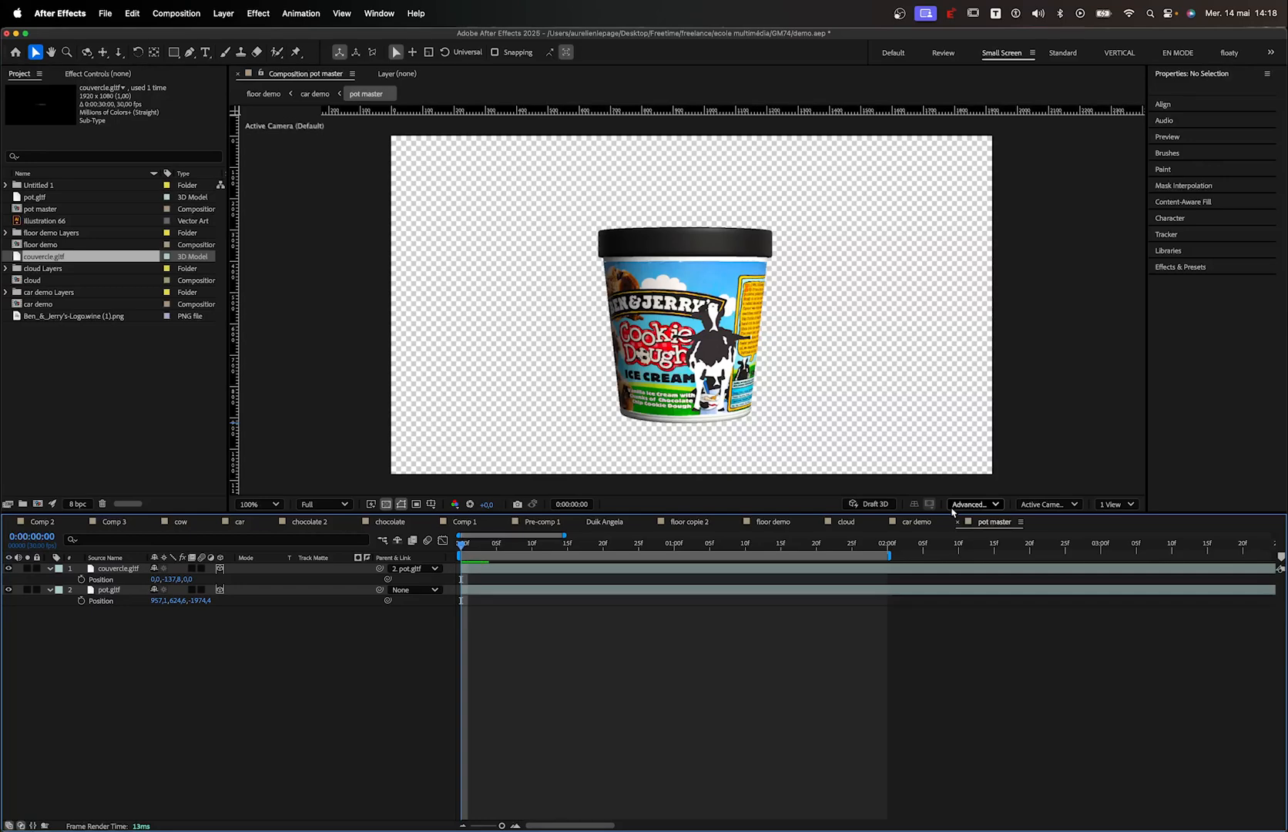
Orbit, pan and dolly the default camera in the pot master composition to examine the pot and its lid from slightly above
click(87, 52)
drag(617, 358, 397, 176)
click(102, 51)
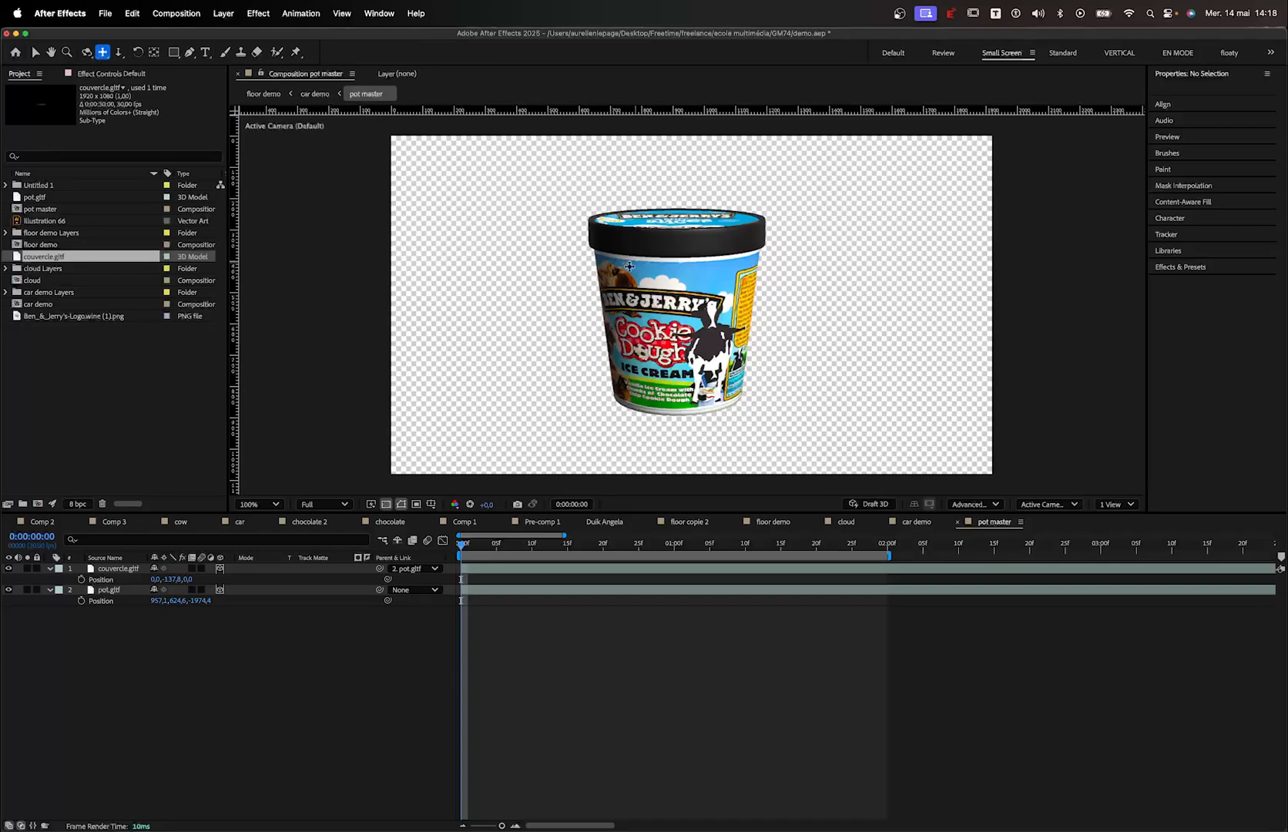
drag(631, 265, 595, 281)
click(118, 52)
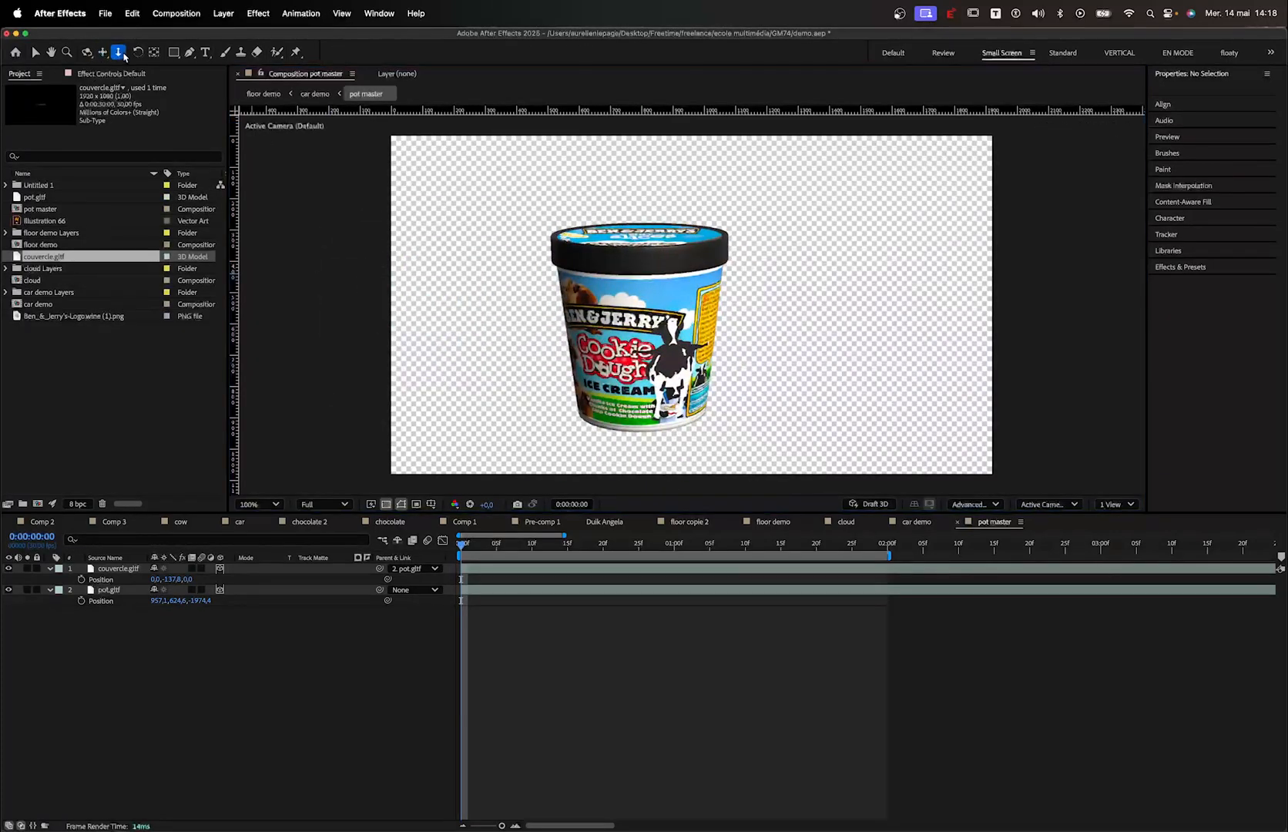
drag(667, 326, 641, 299)
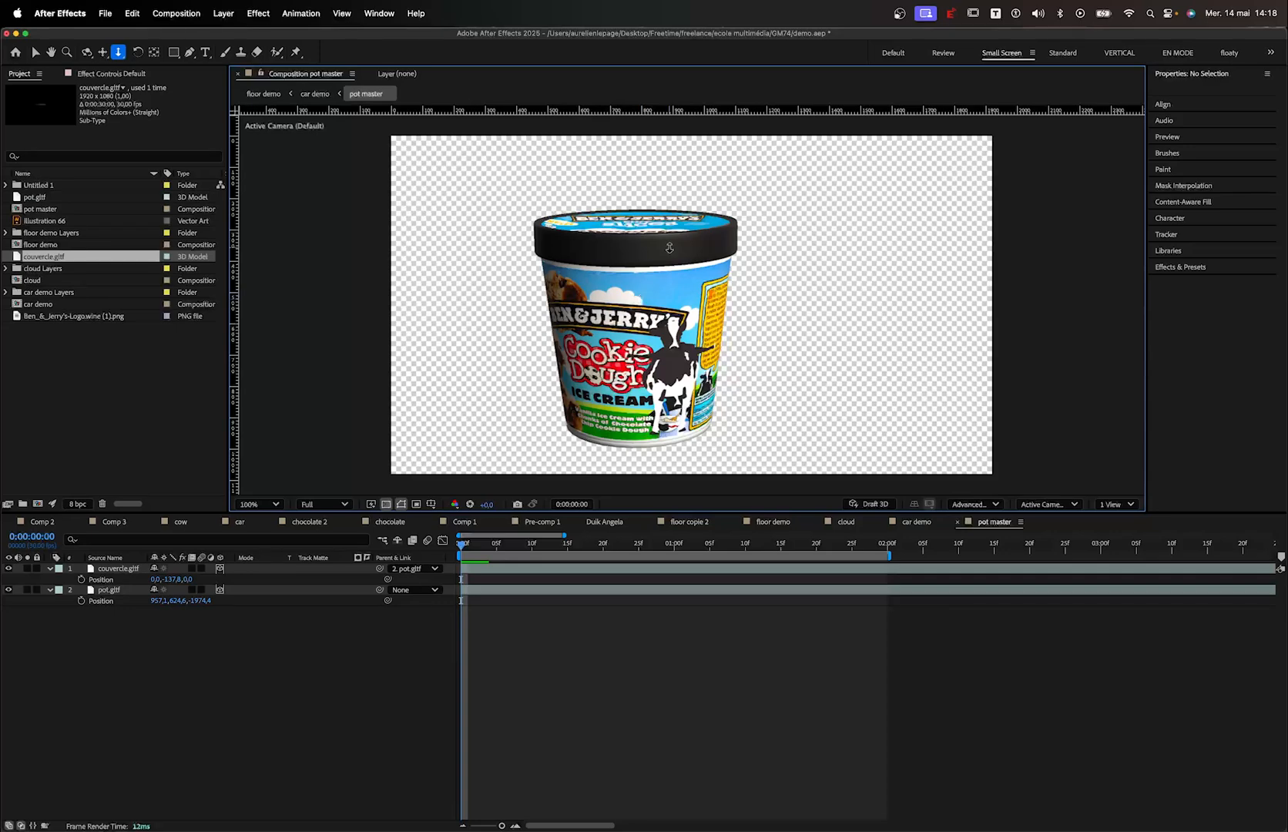
drag(628, 371, 576, 393)
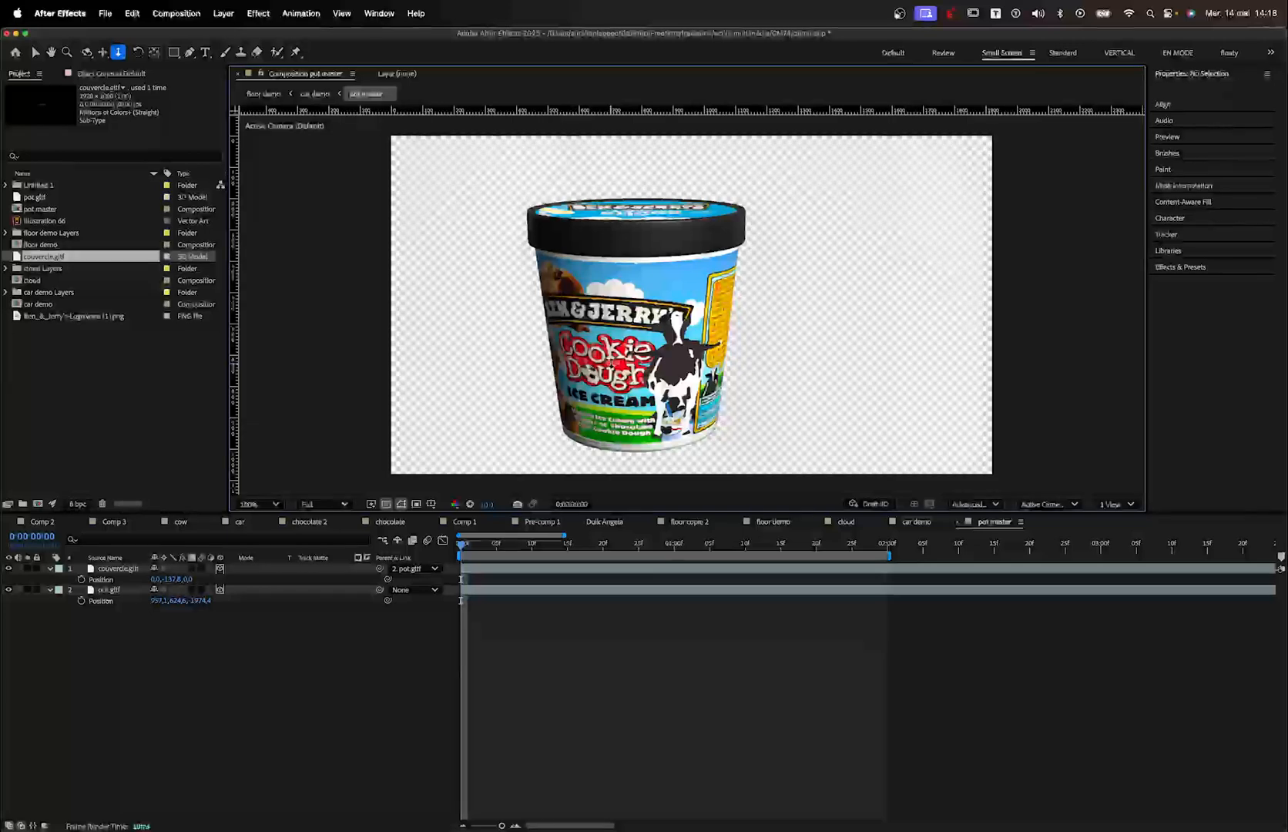
Add a new camera with the default settings to the pot master composition
right_click(157, 662)
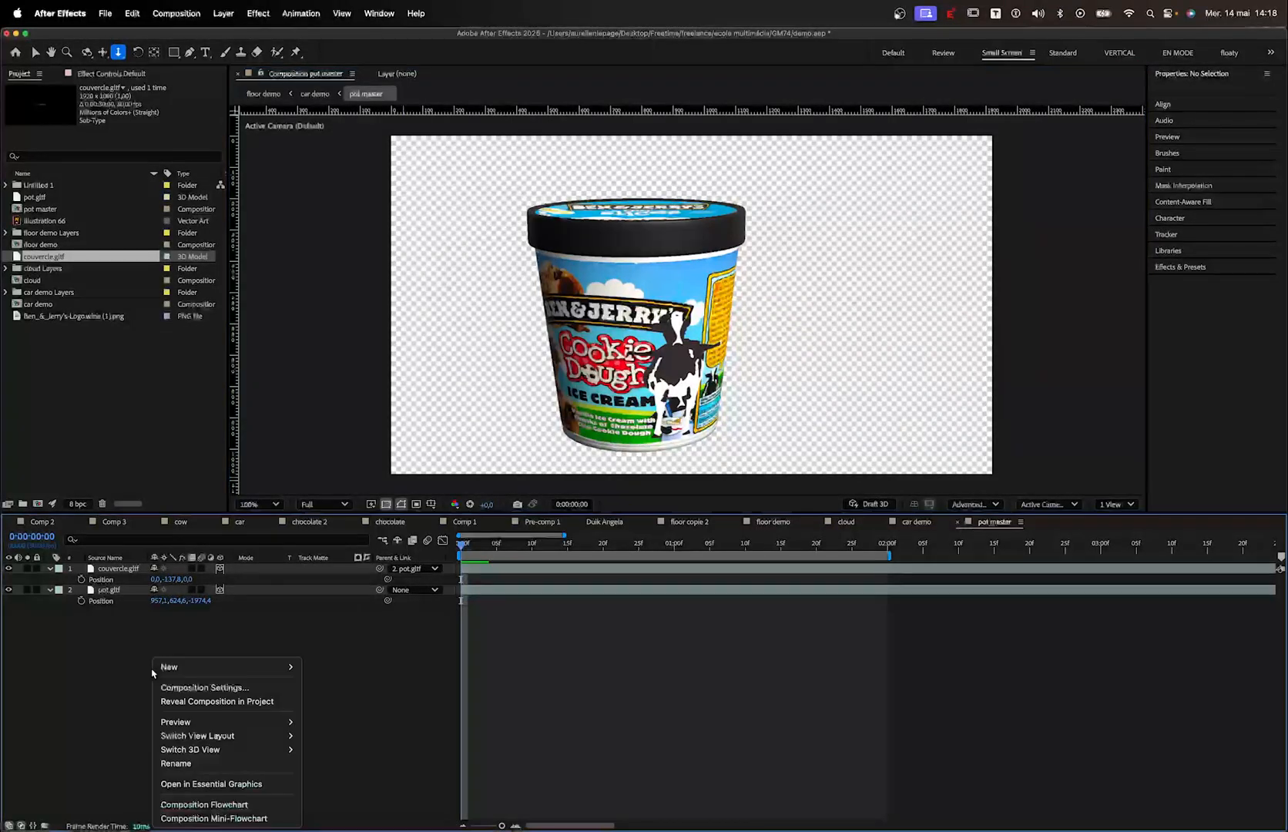
mouse_move(189, 669)
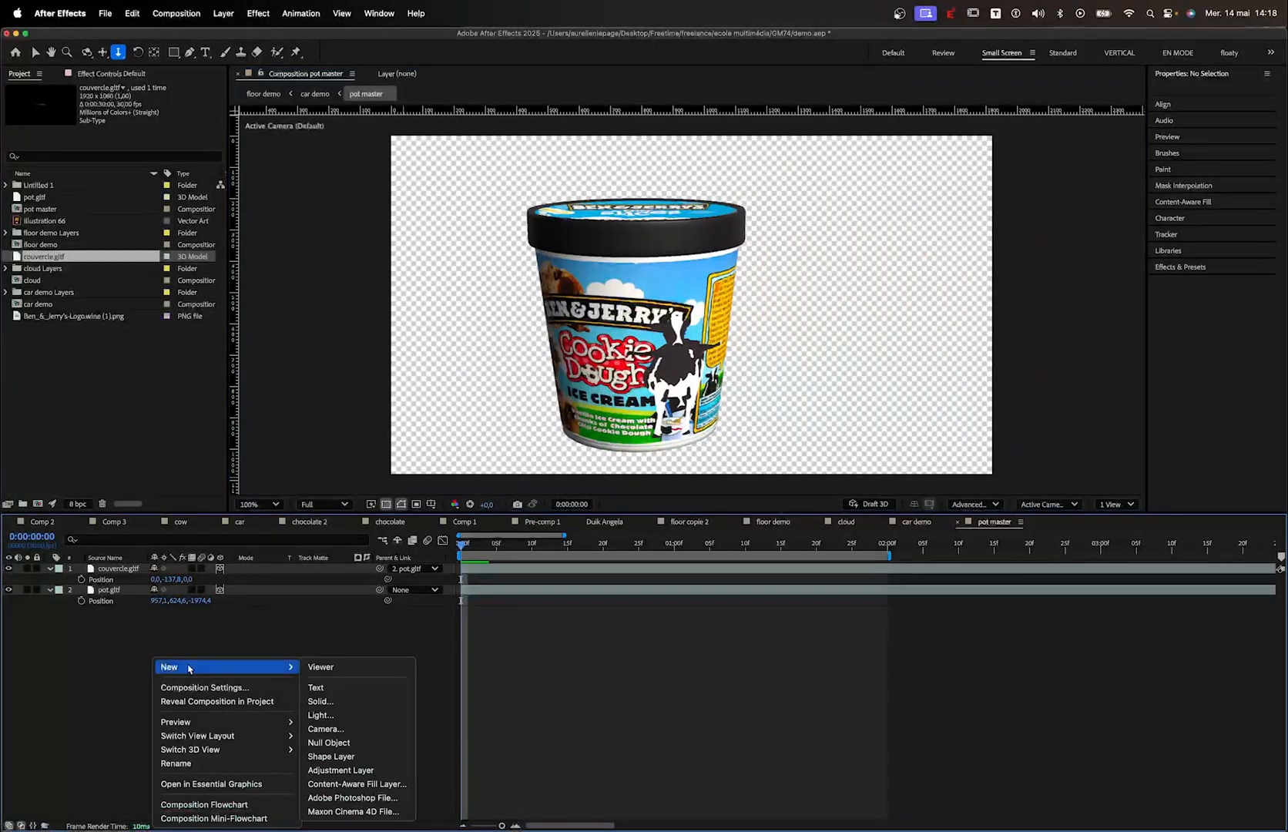
click(322, 729)
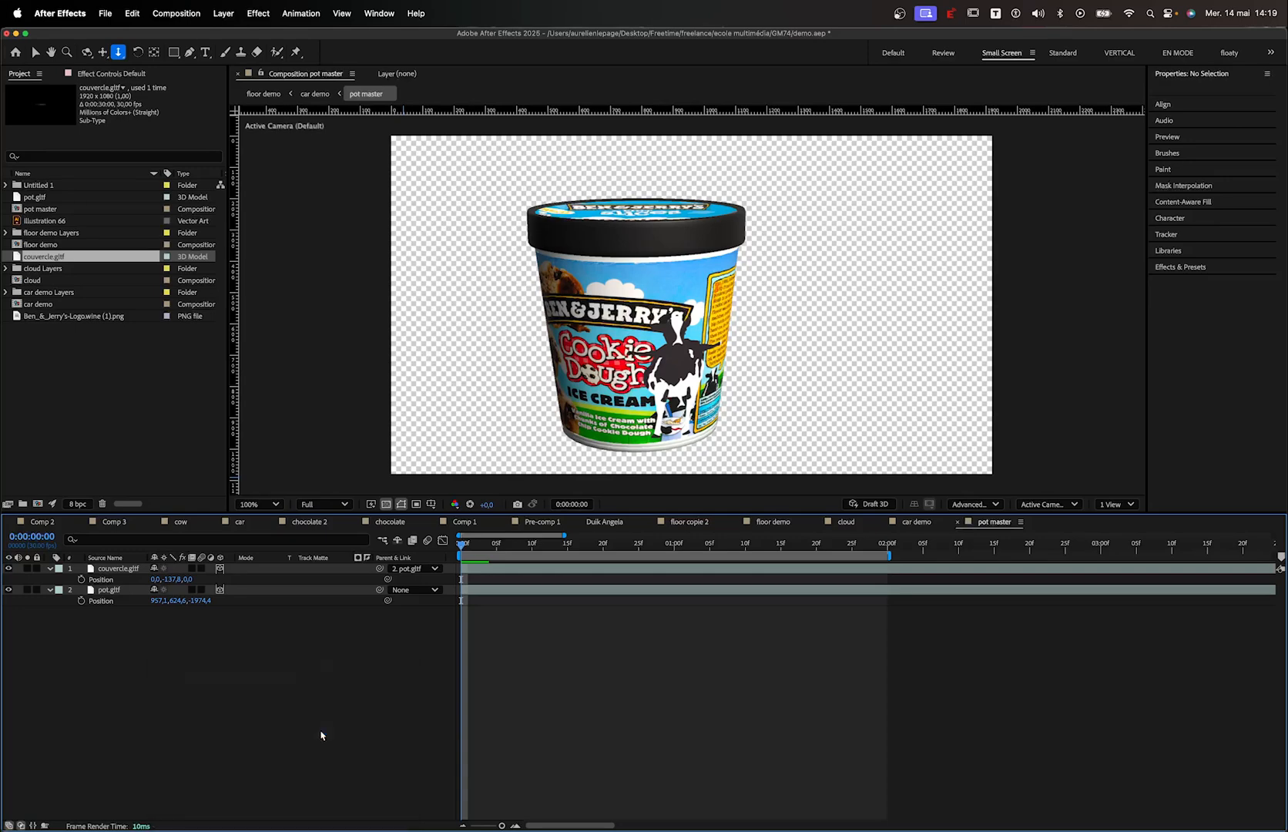
click(844, 565)
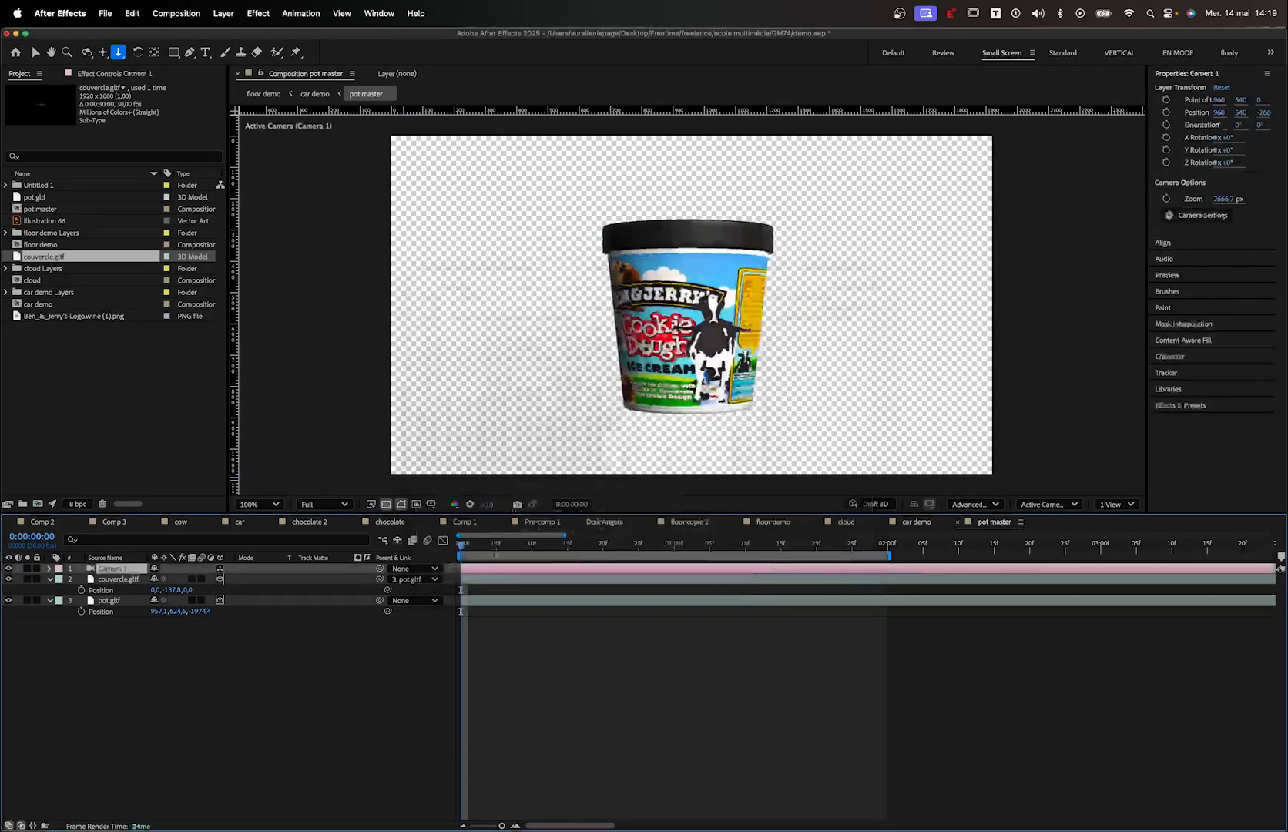
Animate Camera 1's position with a keyframe at 0:00:00:00 and one at 0:00:00:11 with Z set to -2415,7, and return to the start
click(50, 569)
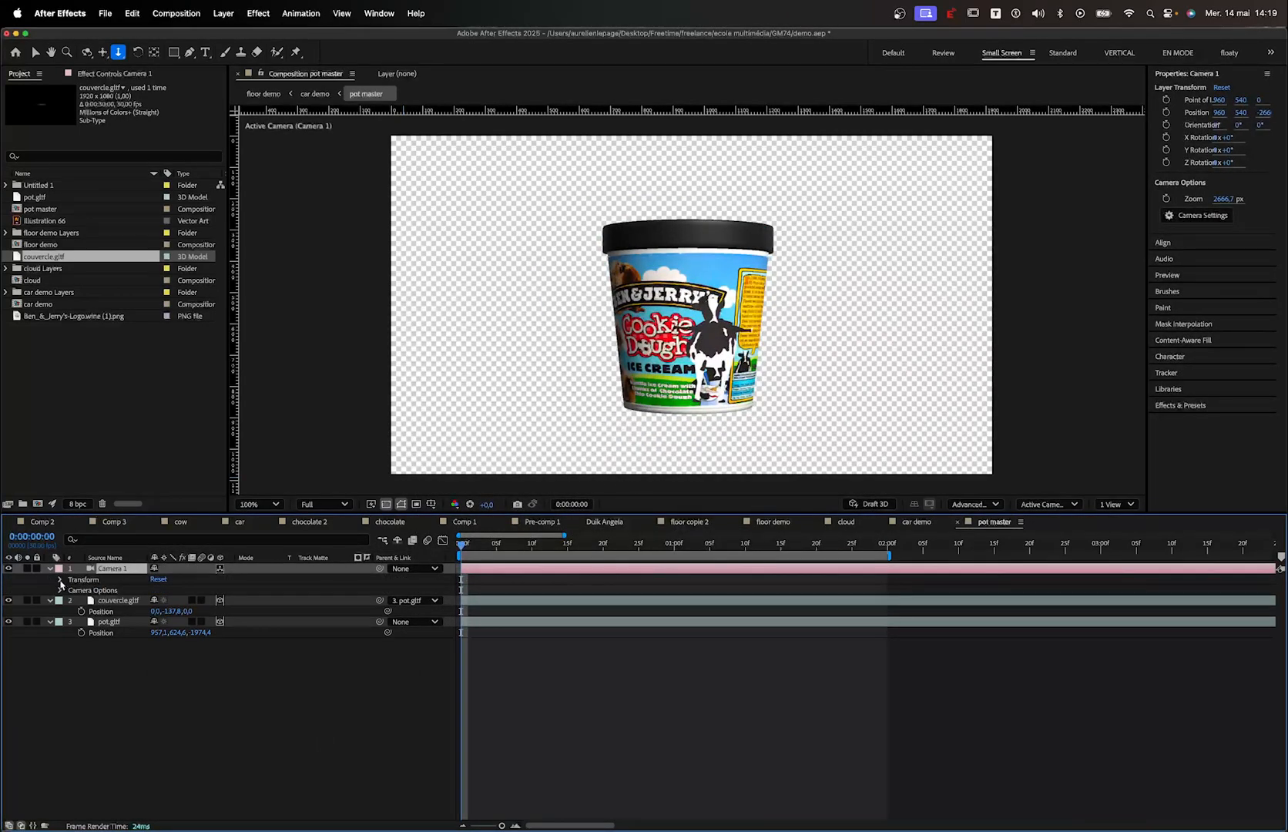
click(60, 581)
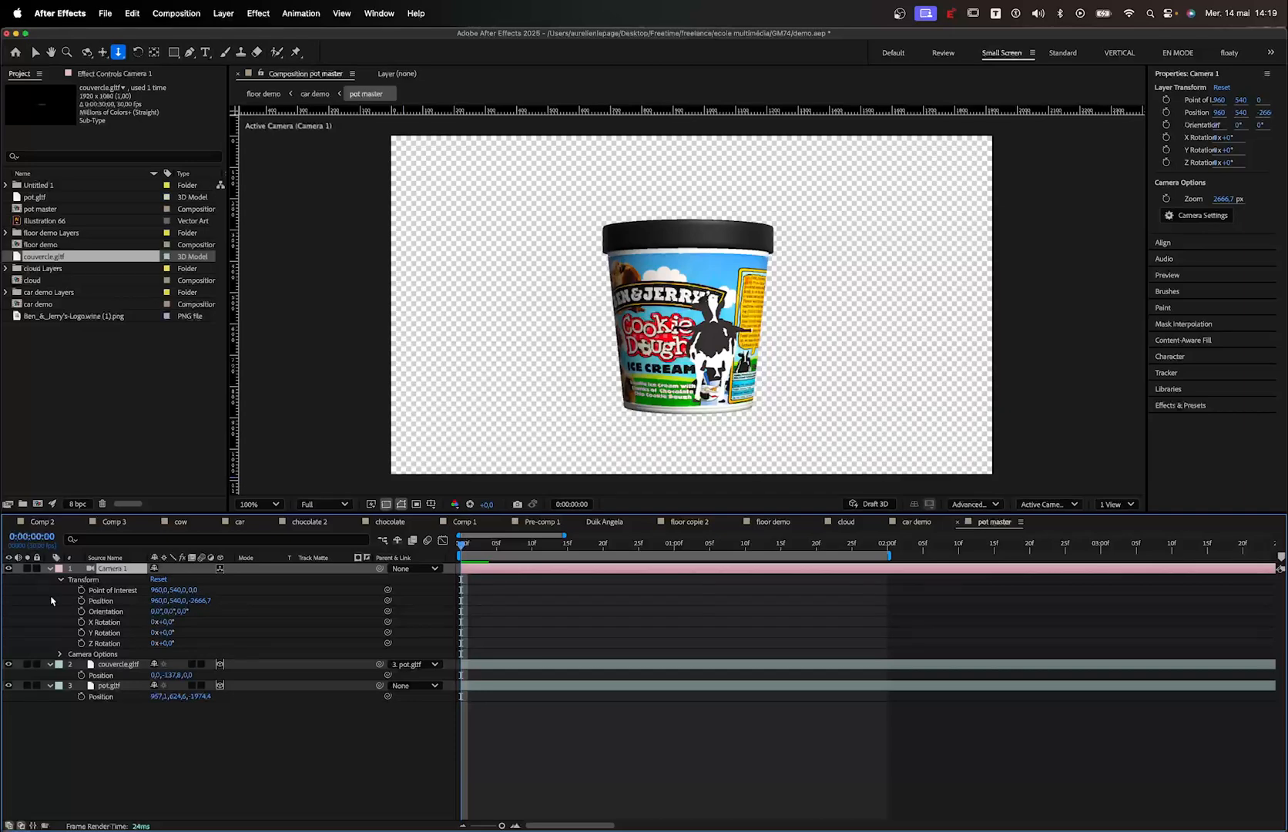
click(81, 600)
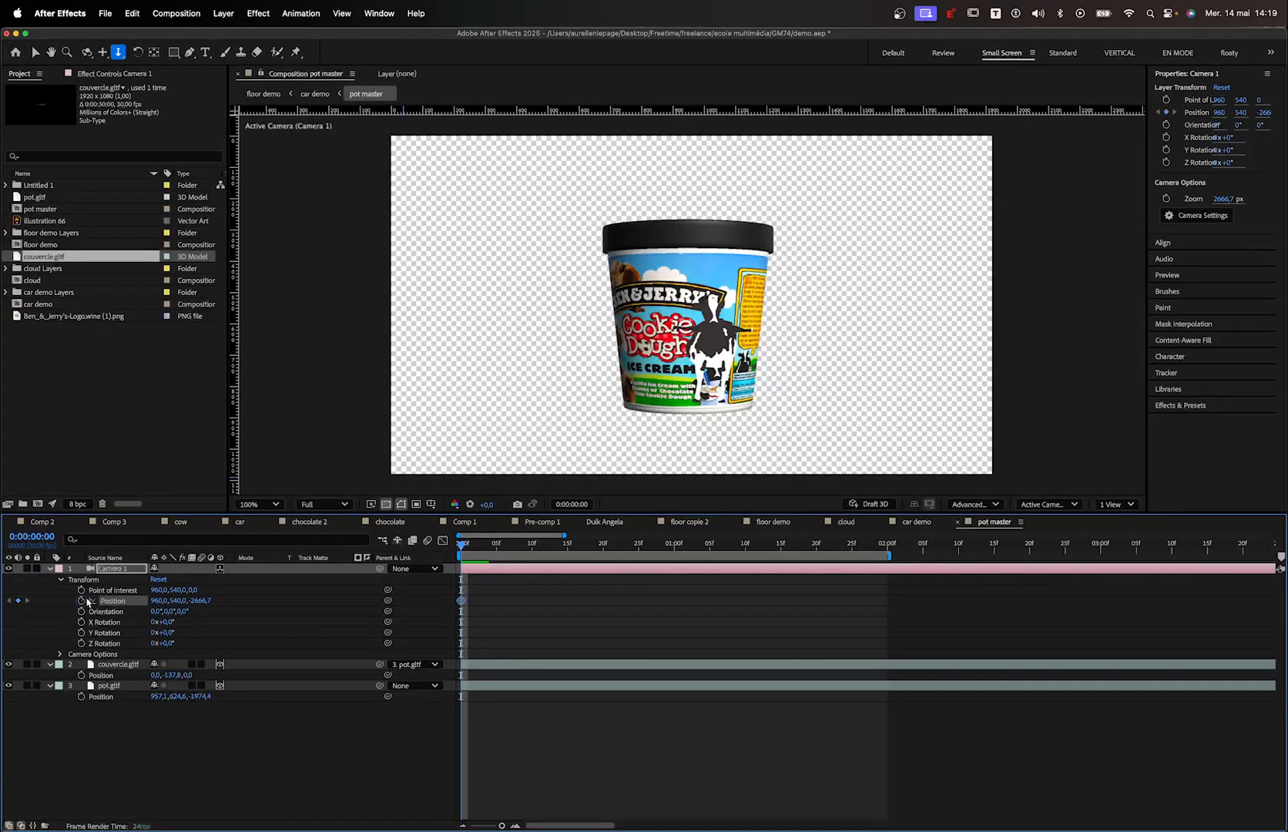
drag(463, 543, 539, 543)
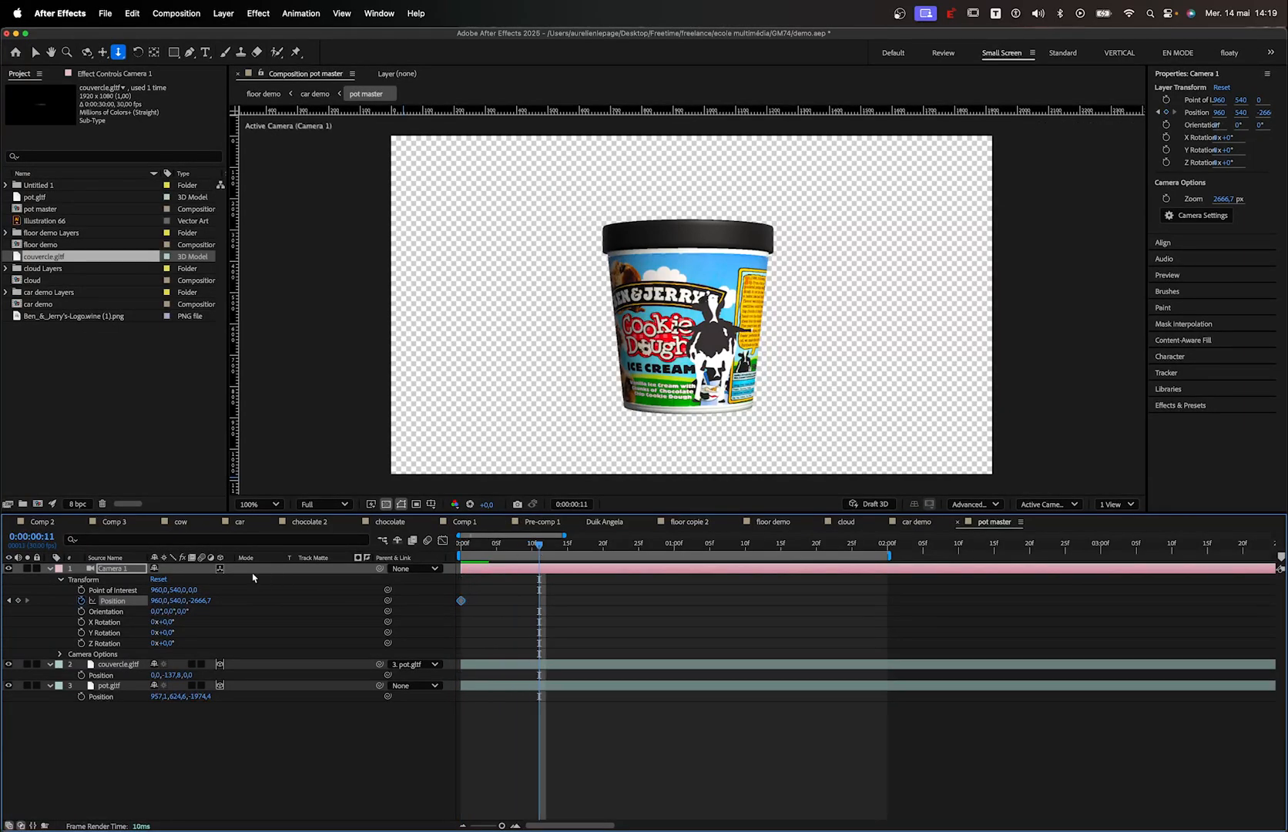
drag(196, 603, 254, 603)
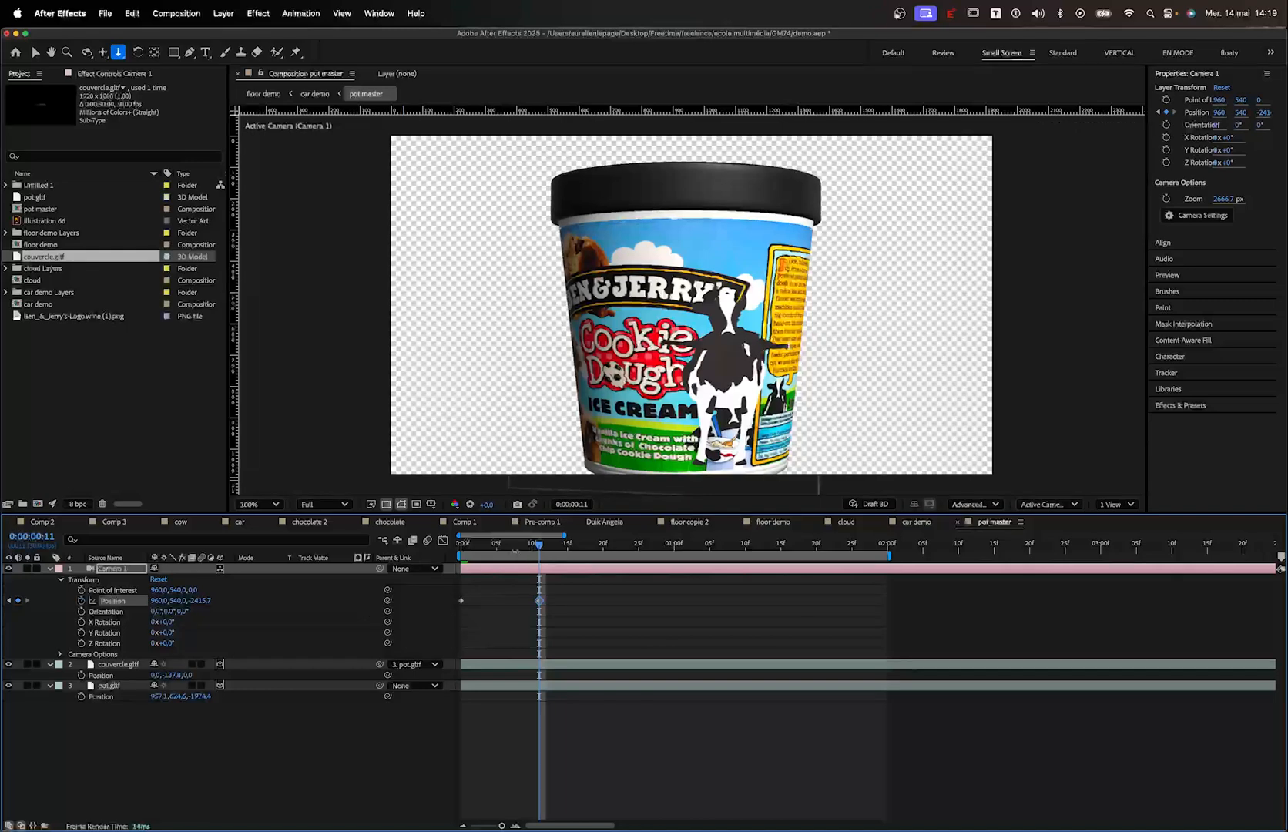
drag(539, 543, 410, 549)
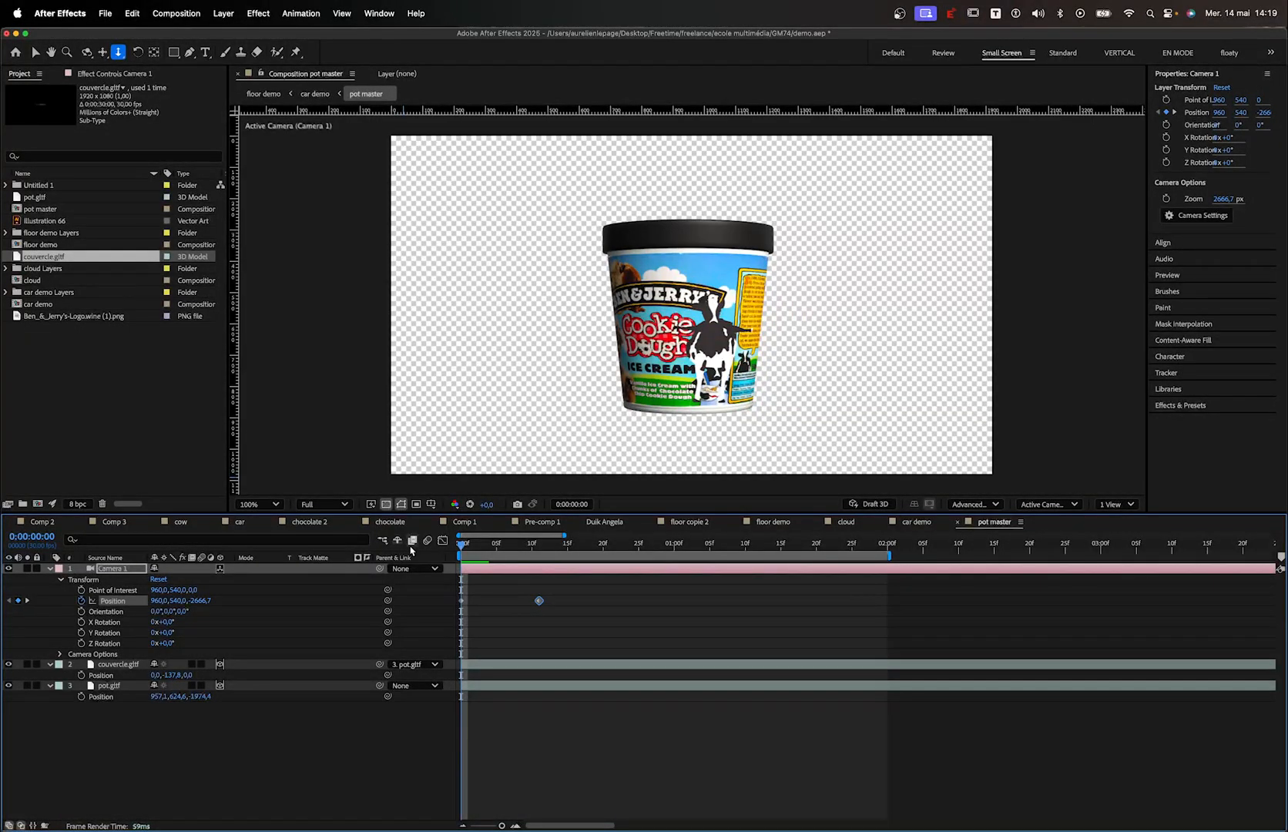
Look through Comp 3, Comp 2, car and the chocolate compositions, and open Comp 1 at 0:00:03:22
click(96, 523)
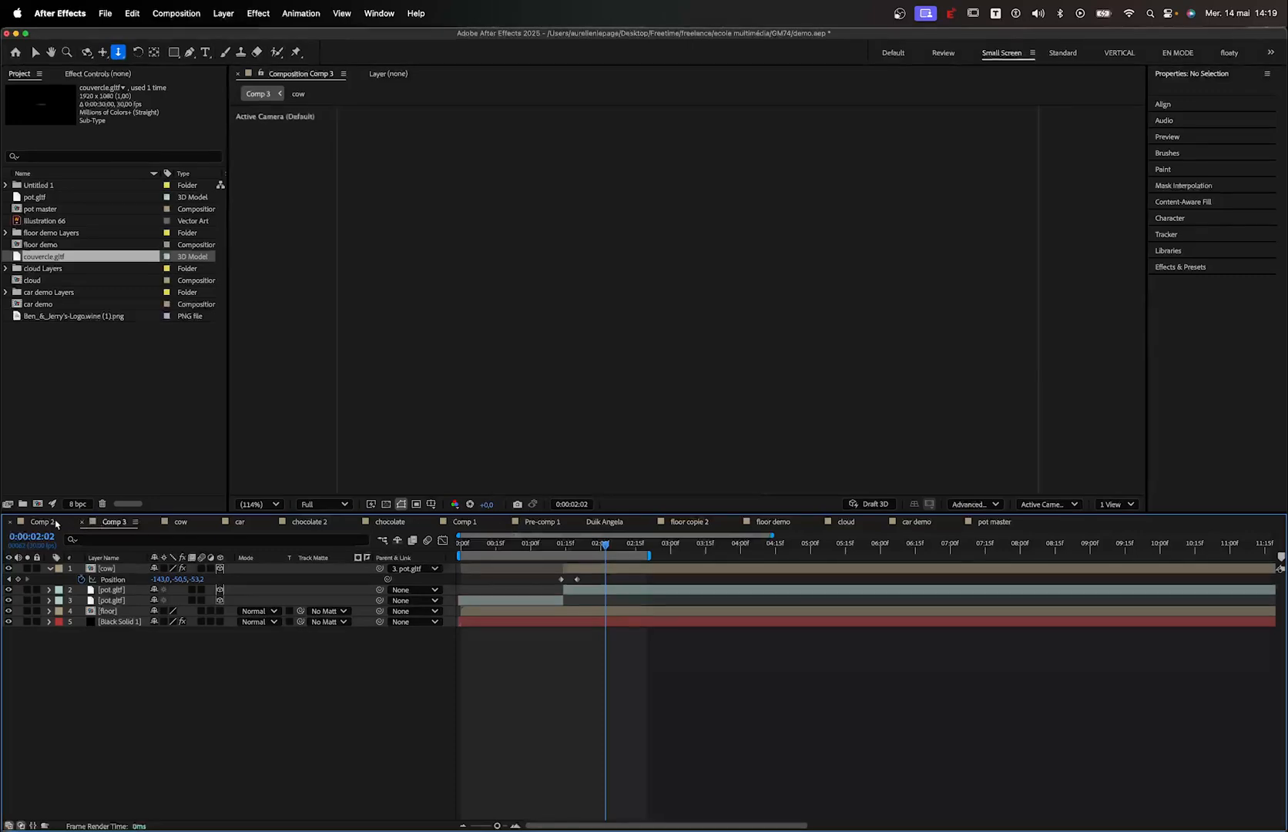
drag(605, 545, 502, 544)
click(66, 524)
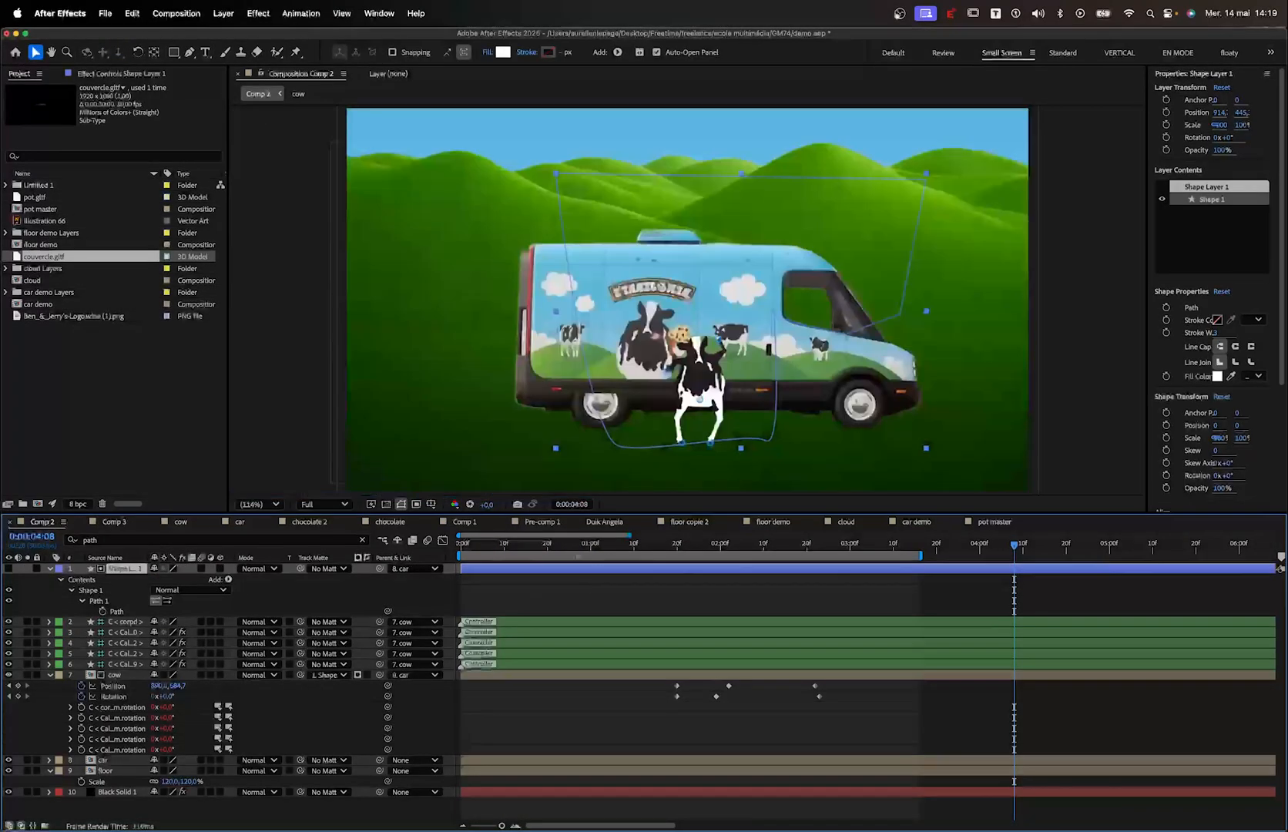
click(205, 523)
click(239, 522)
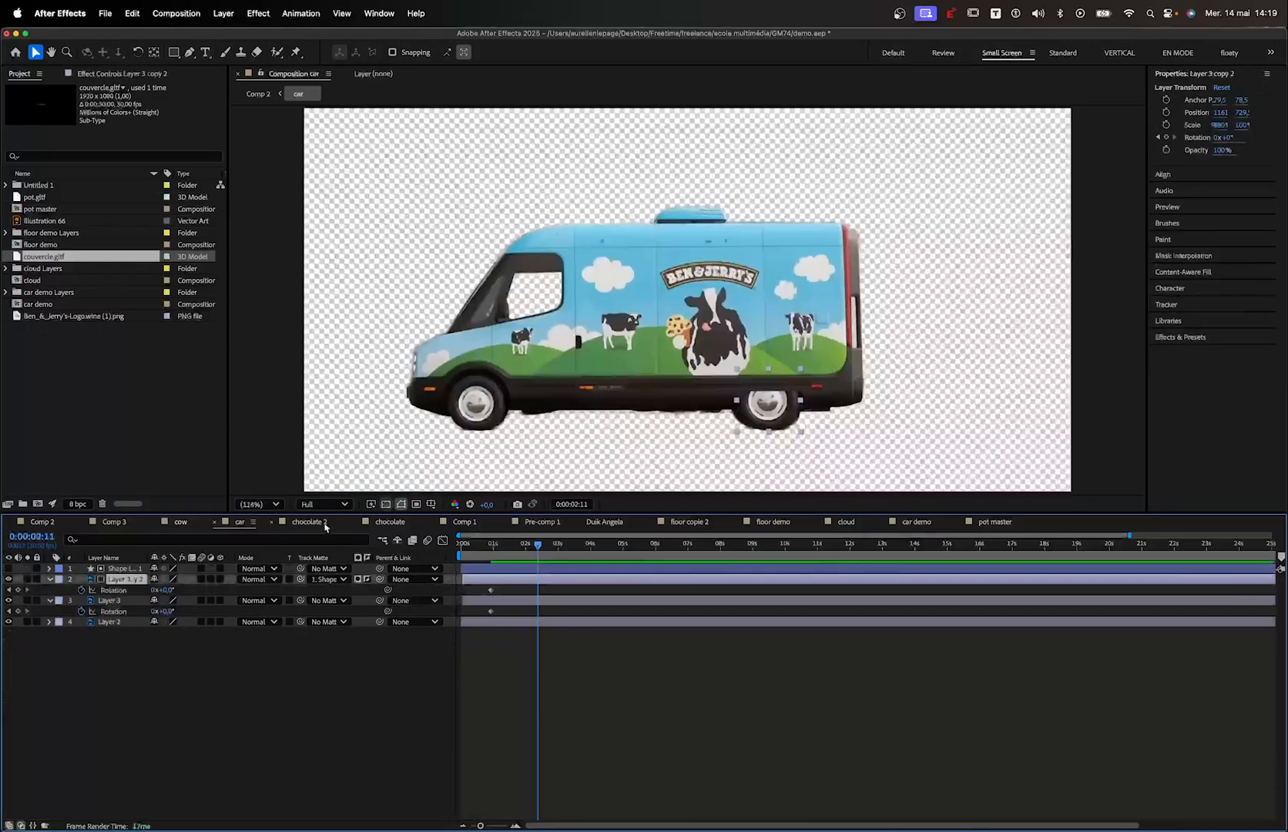
click(308, 521)
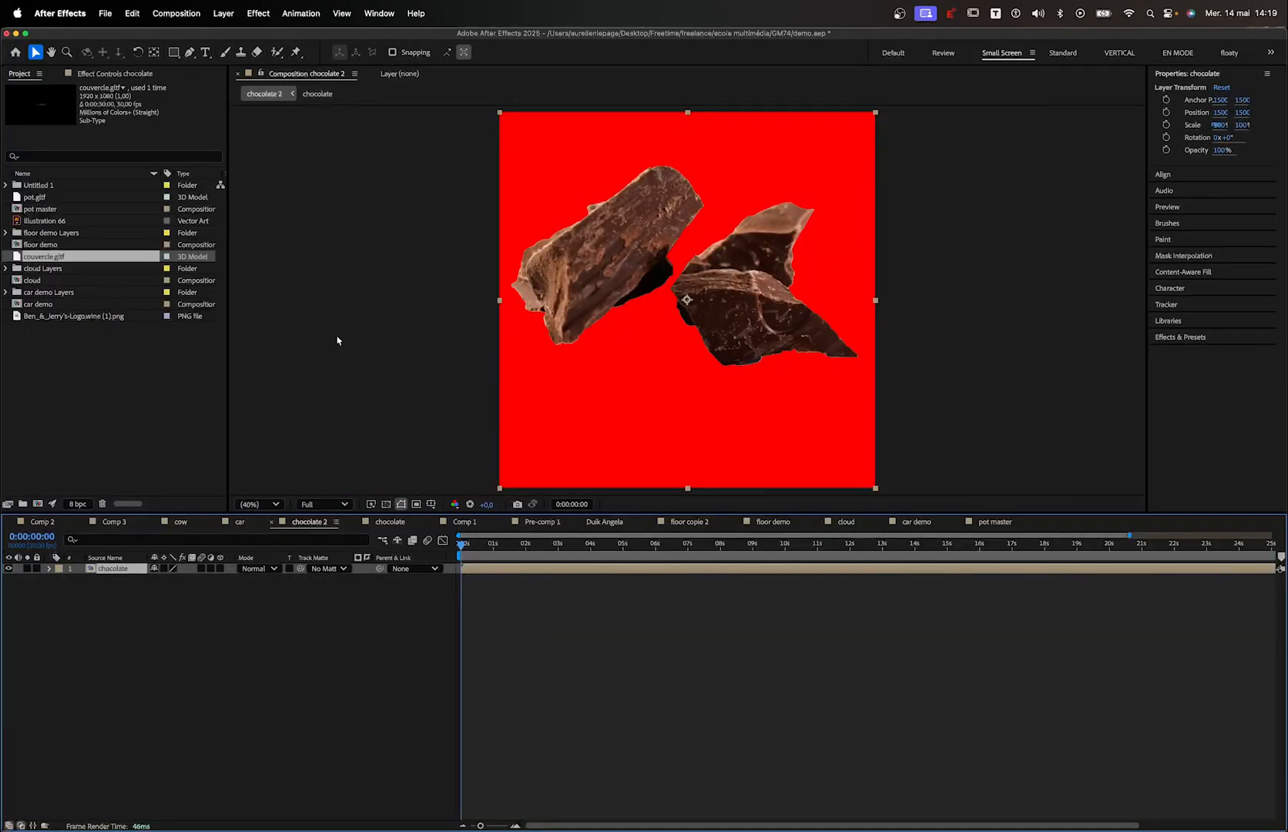
click(389, 521)
click(272, 98)
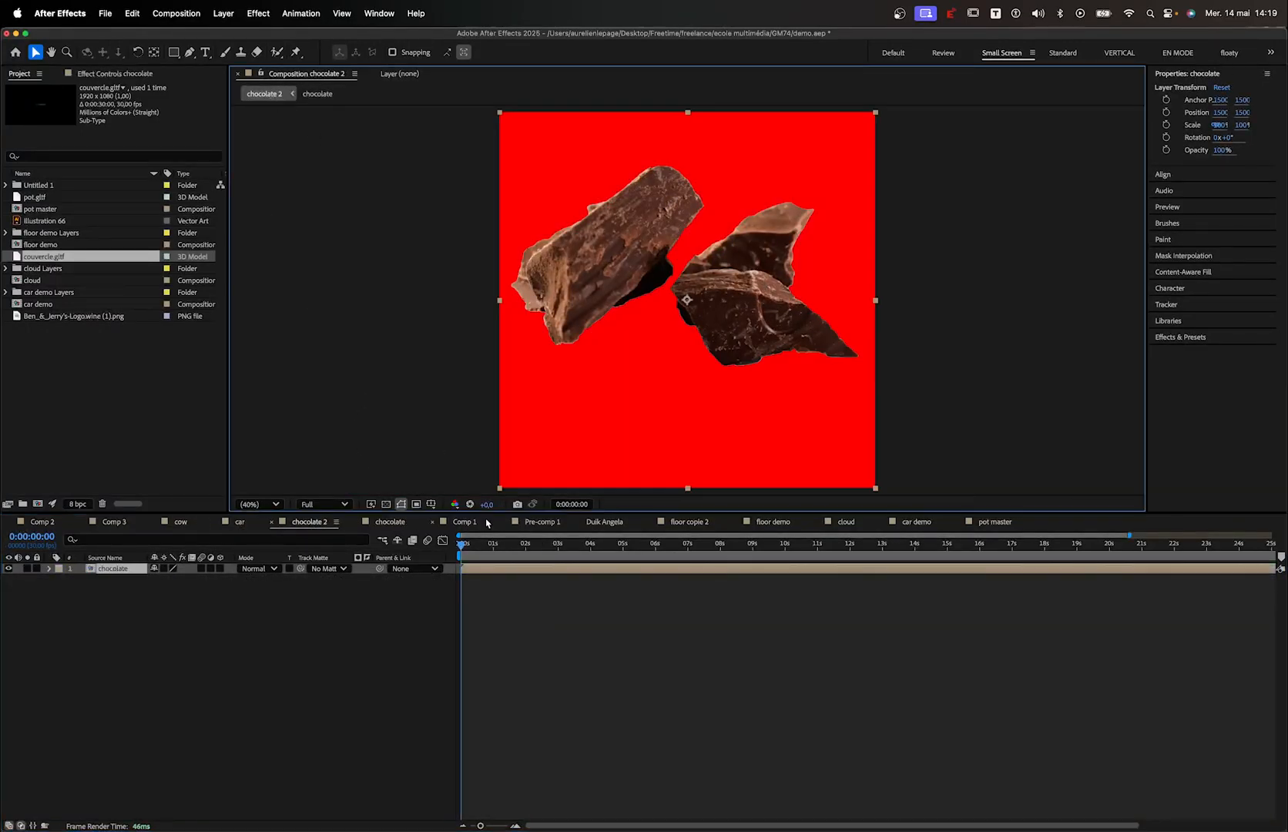
click(470, 522)
drag(519, 546, 672, 558)
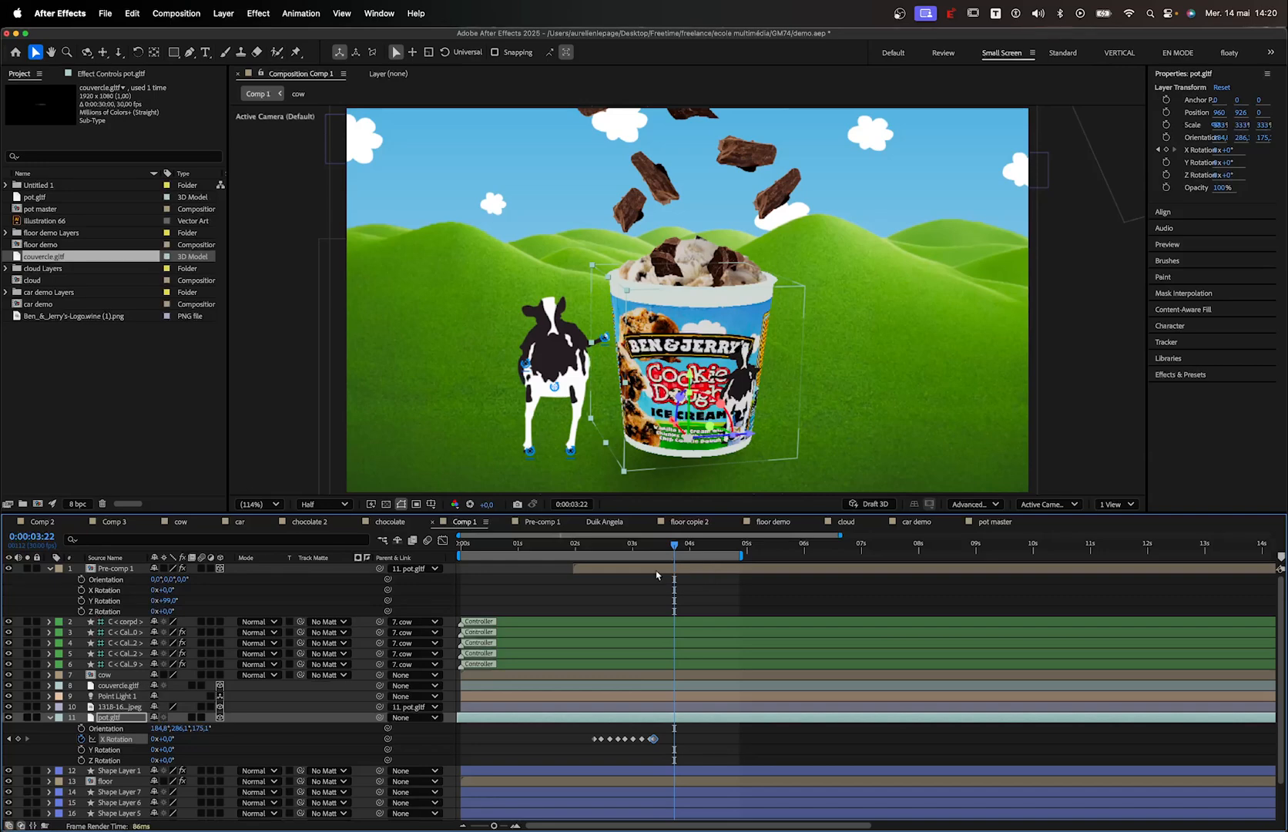
Collapse the Pre-comp 1 and pot.gltf layers in Comp 1 and add a new camera with the default settings
click(50, 568)
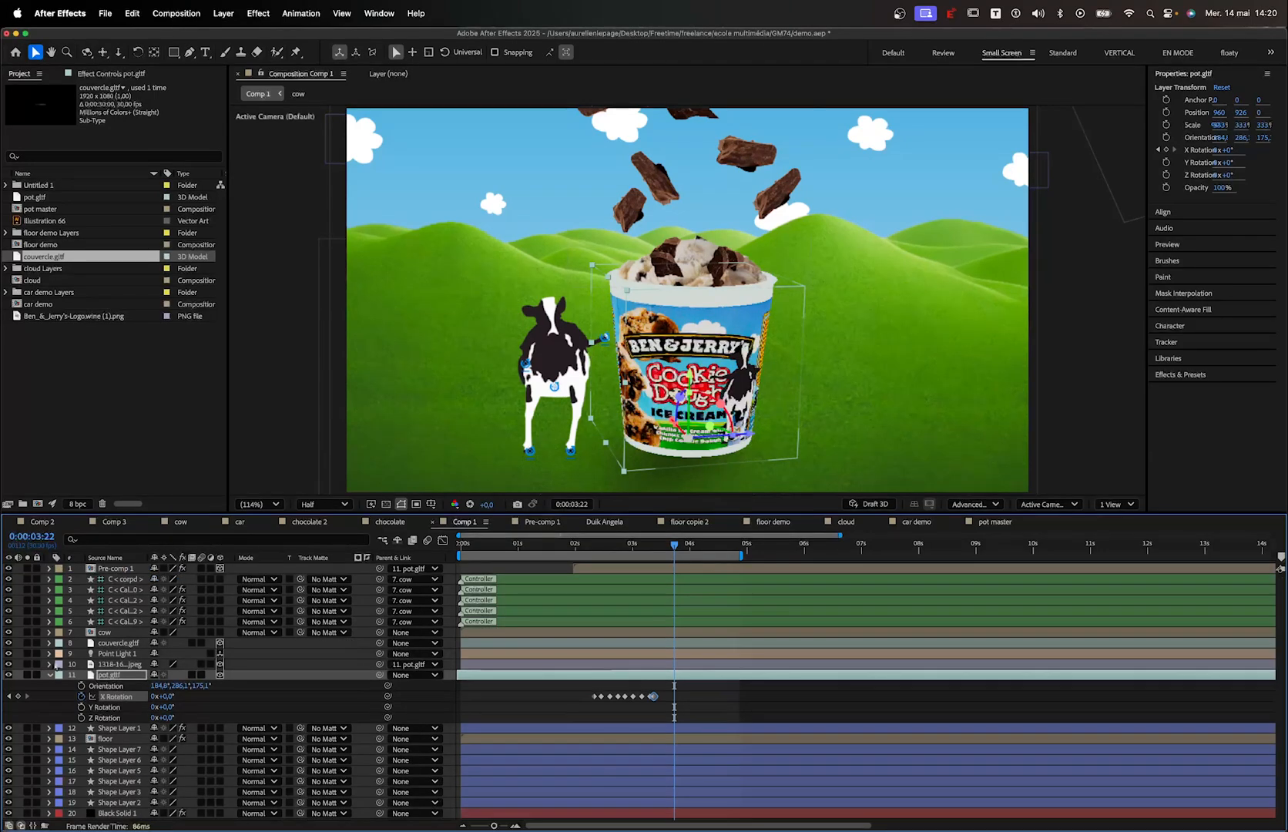
click(50, 675)
right_click(137, 804)
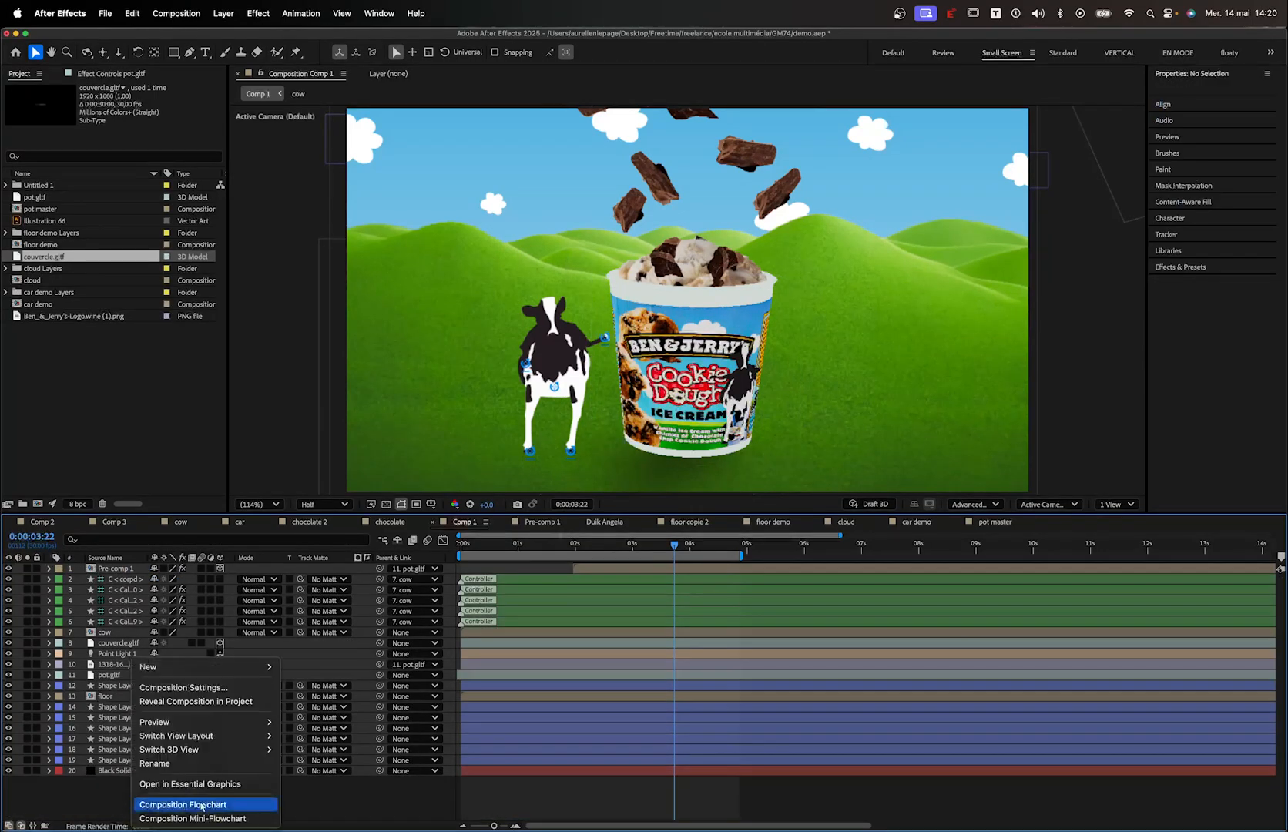
mouse_move(154, 667)
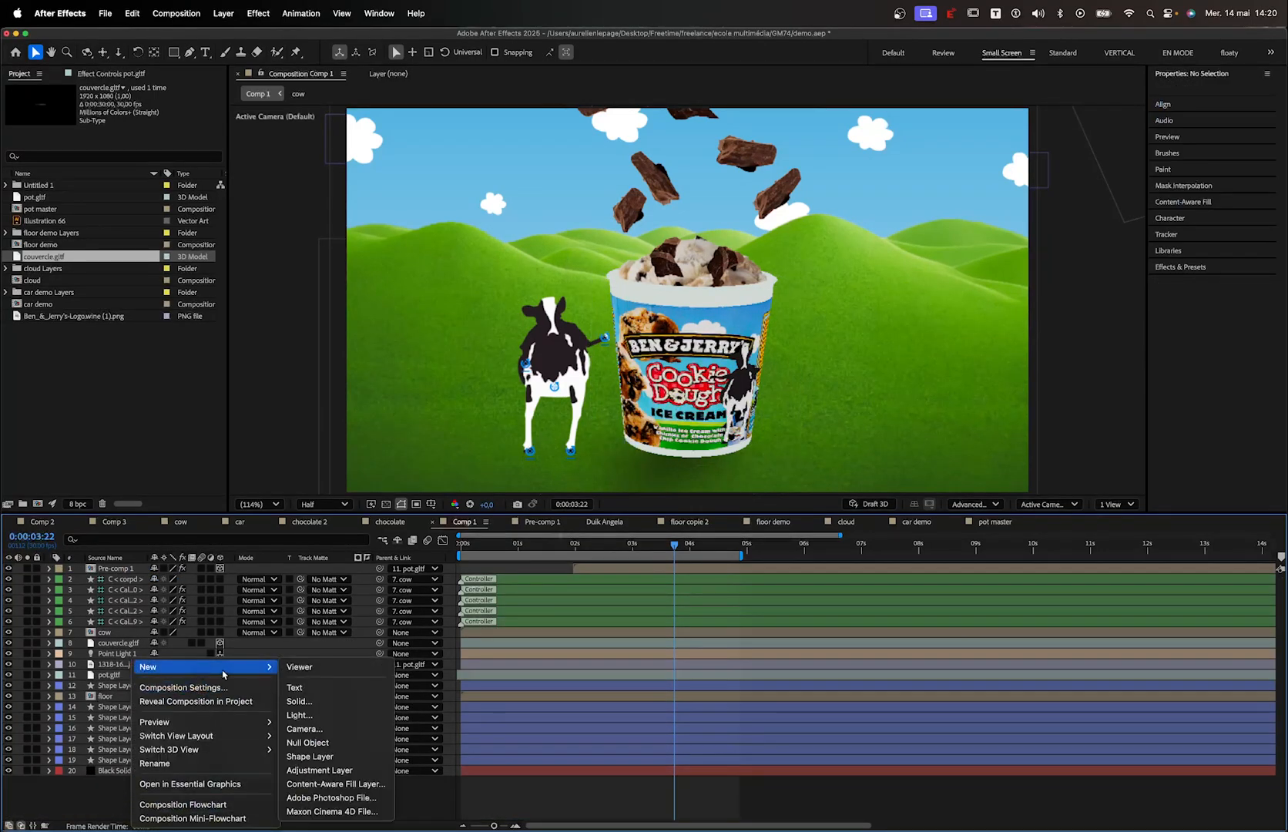
click(316, 730)
click(843, 564)
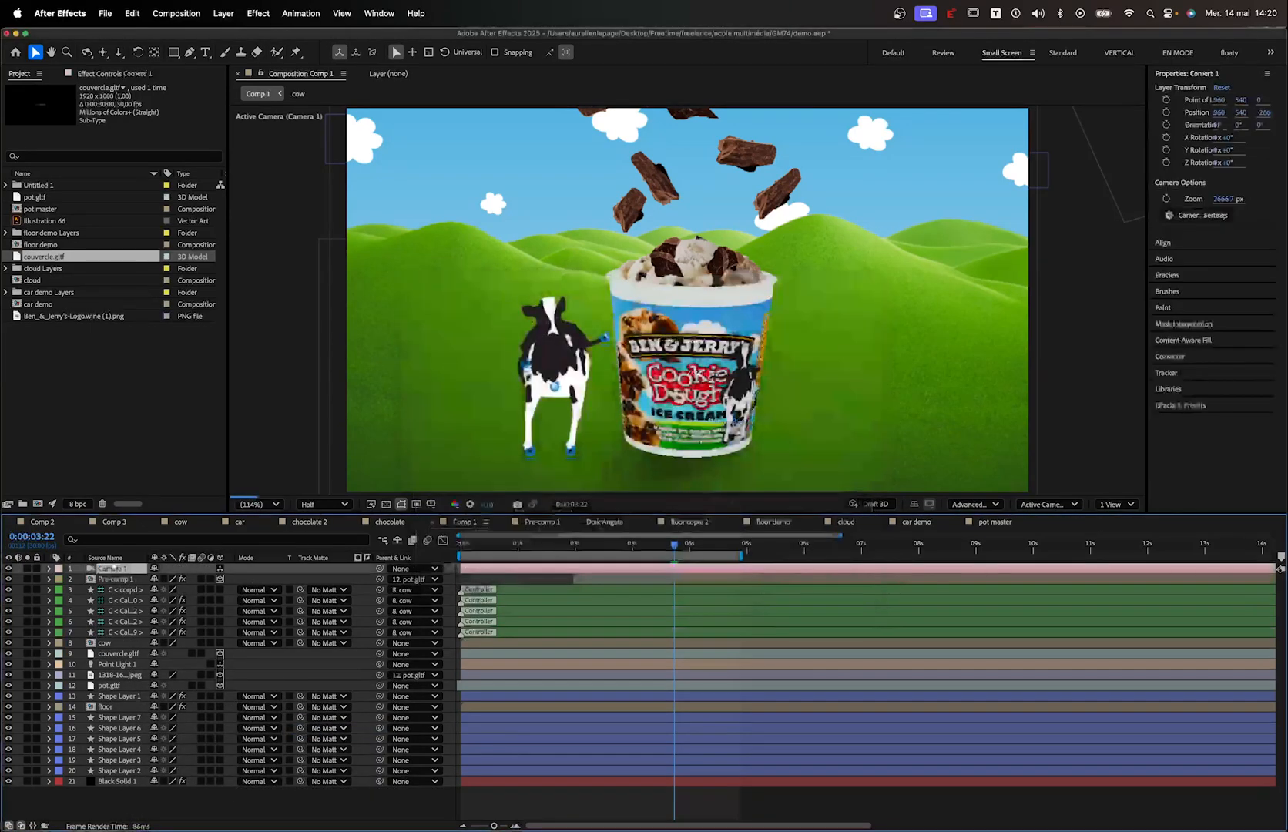
Bring Camera 1 closer to the scene in Comp 1 by setting its Z position to -2455,7
click(49, 568)
click(60, 579)
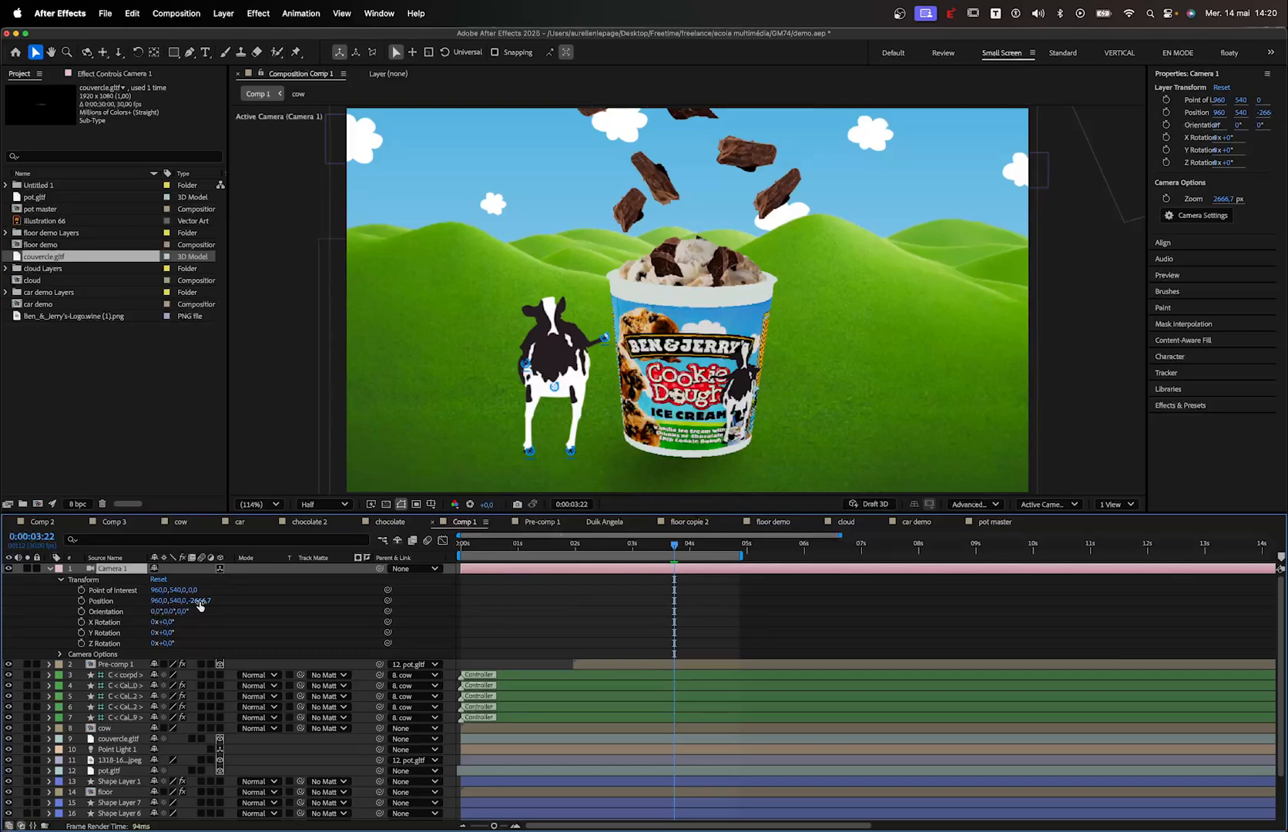
drag(200, 605, 320, 591)
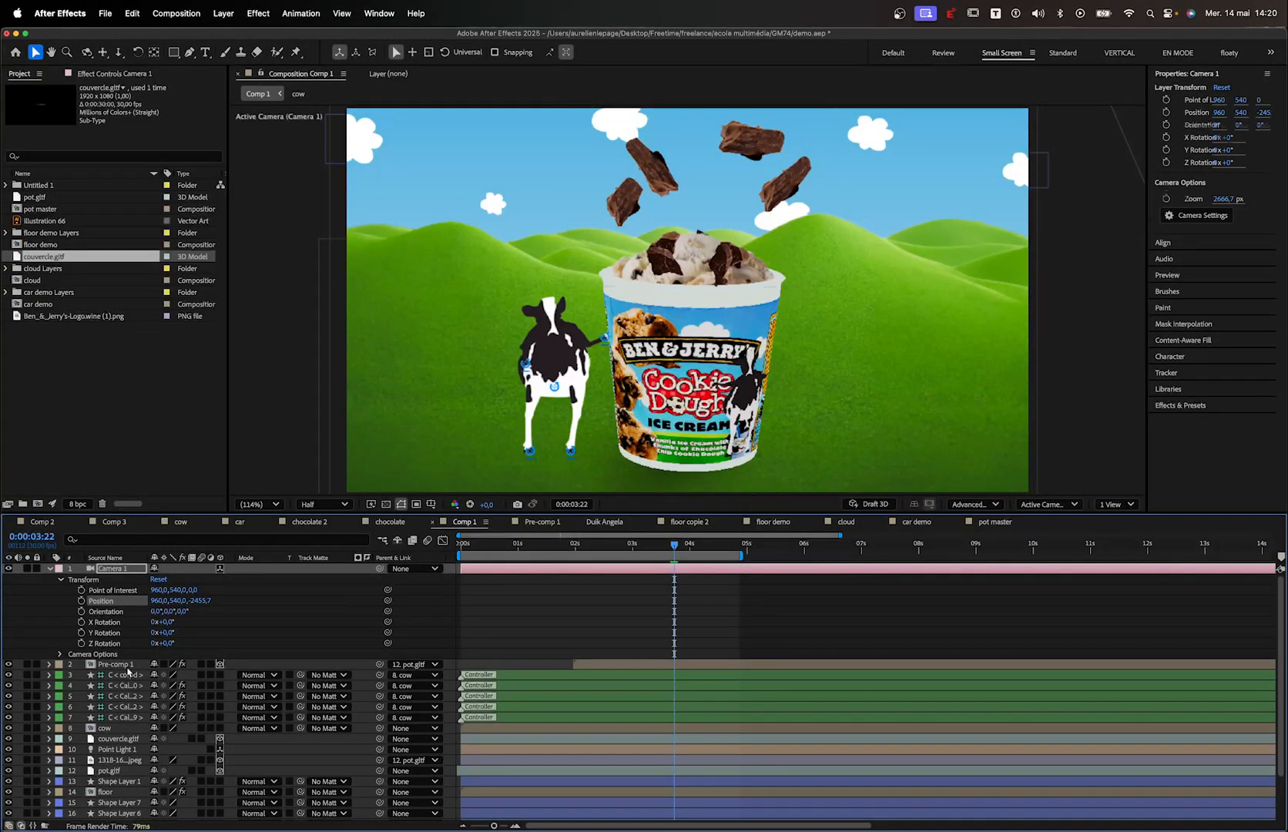
Turn all layers from Pre-comp 1 to Black Solid 1 into 3D layers and set Camera 1's Z position to -1977,7
click(129, 665)
scroll(131, 668, down, 3)
shift+click(118, 816)
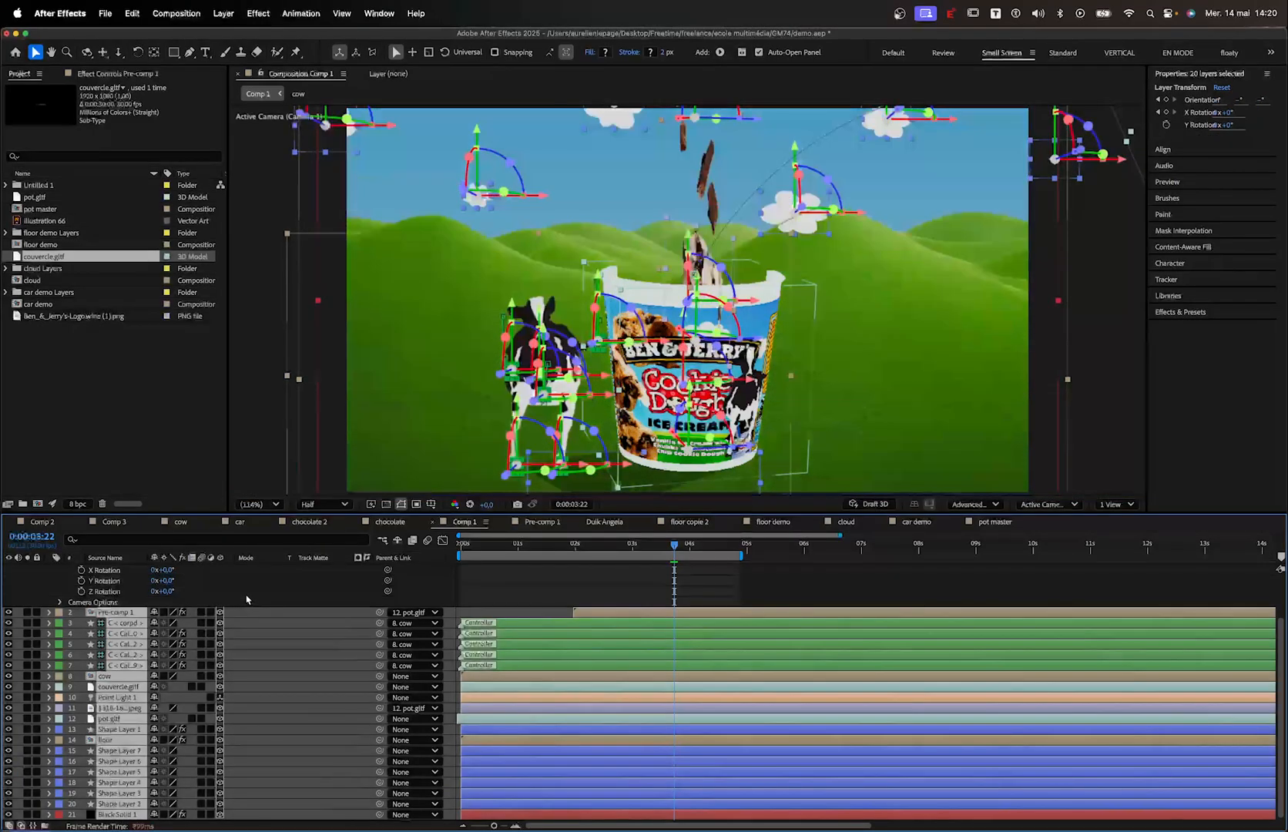
click(244, 595)
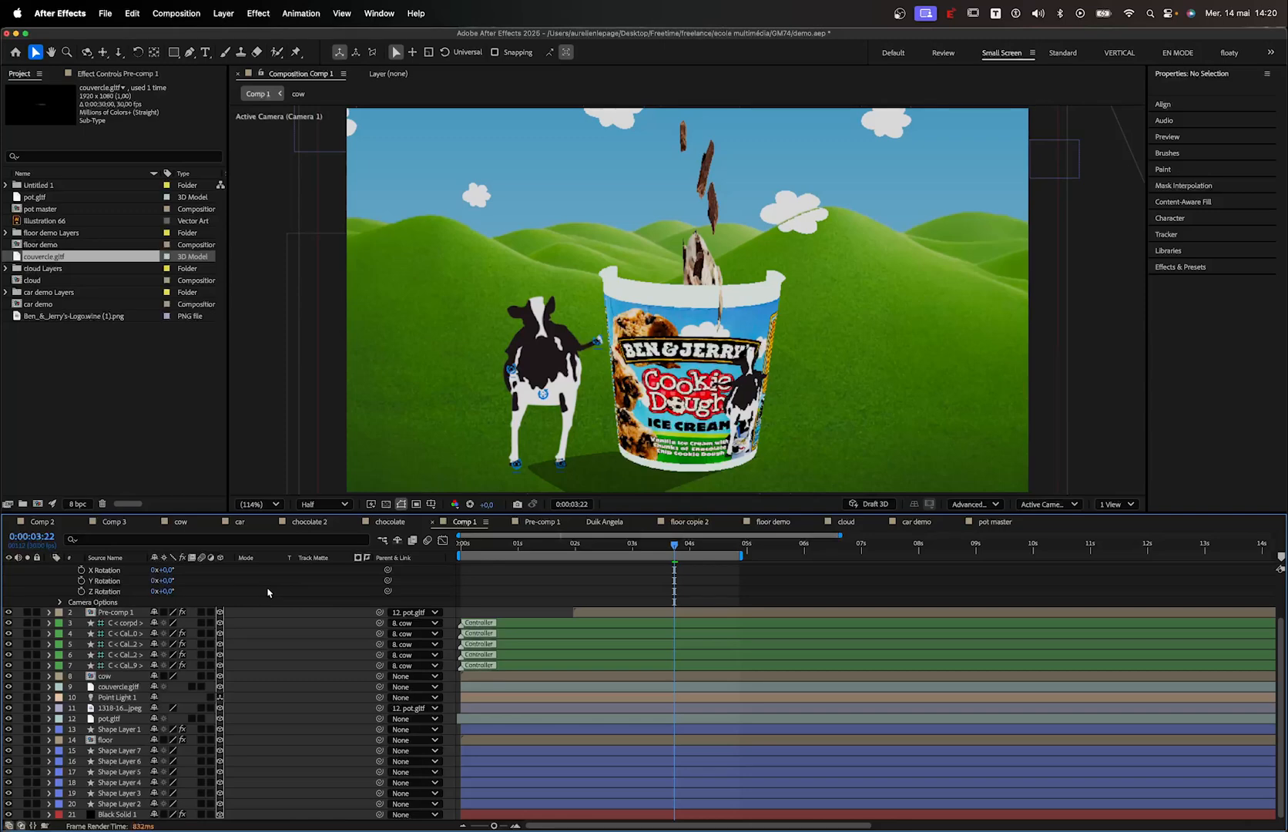
scroll(141, 600, up, 2)
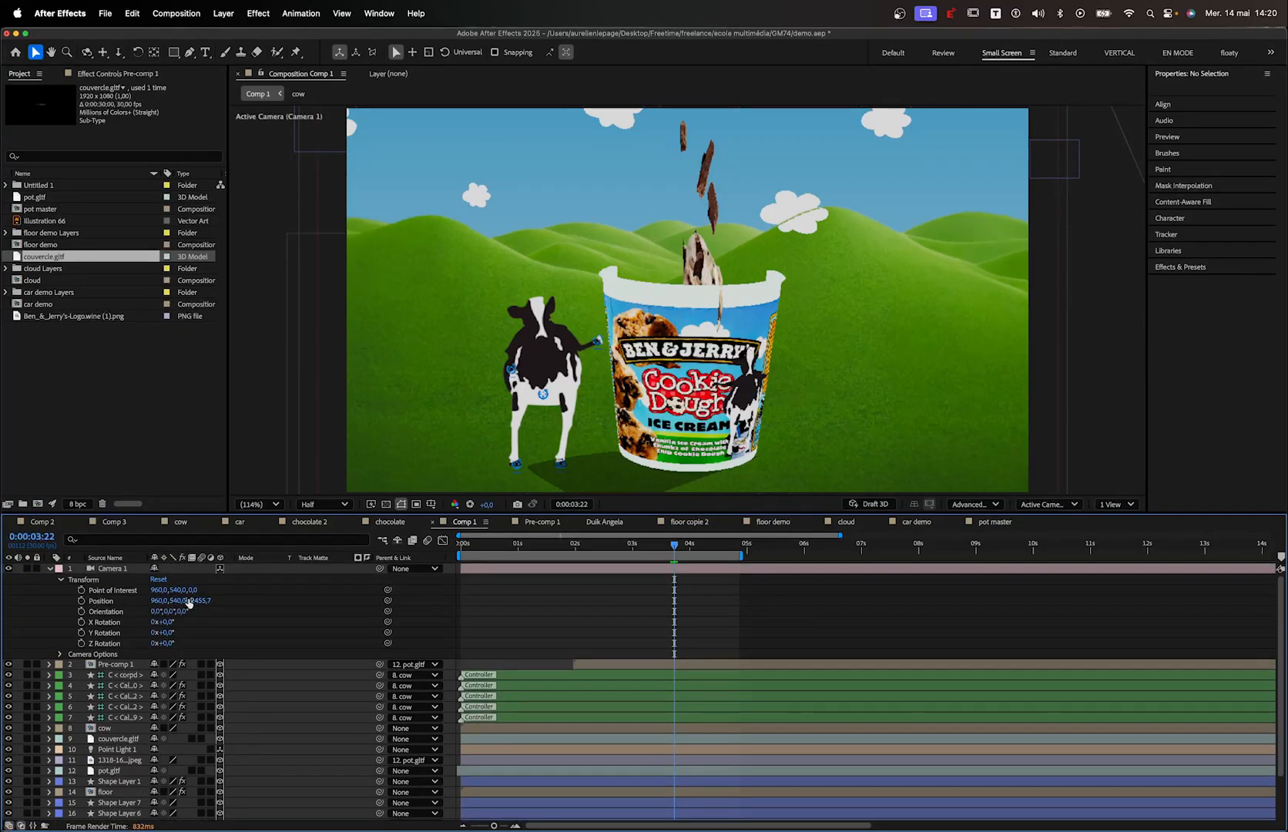
drag(207, 600, 511, 604)
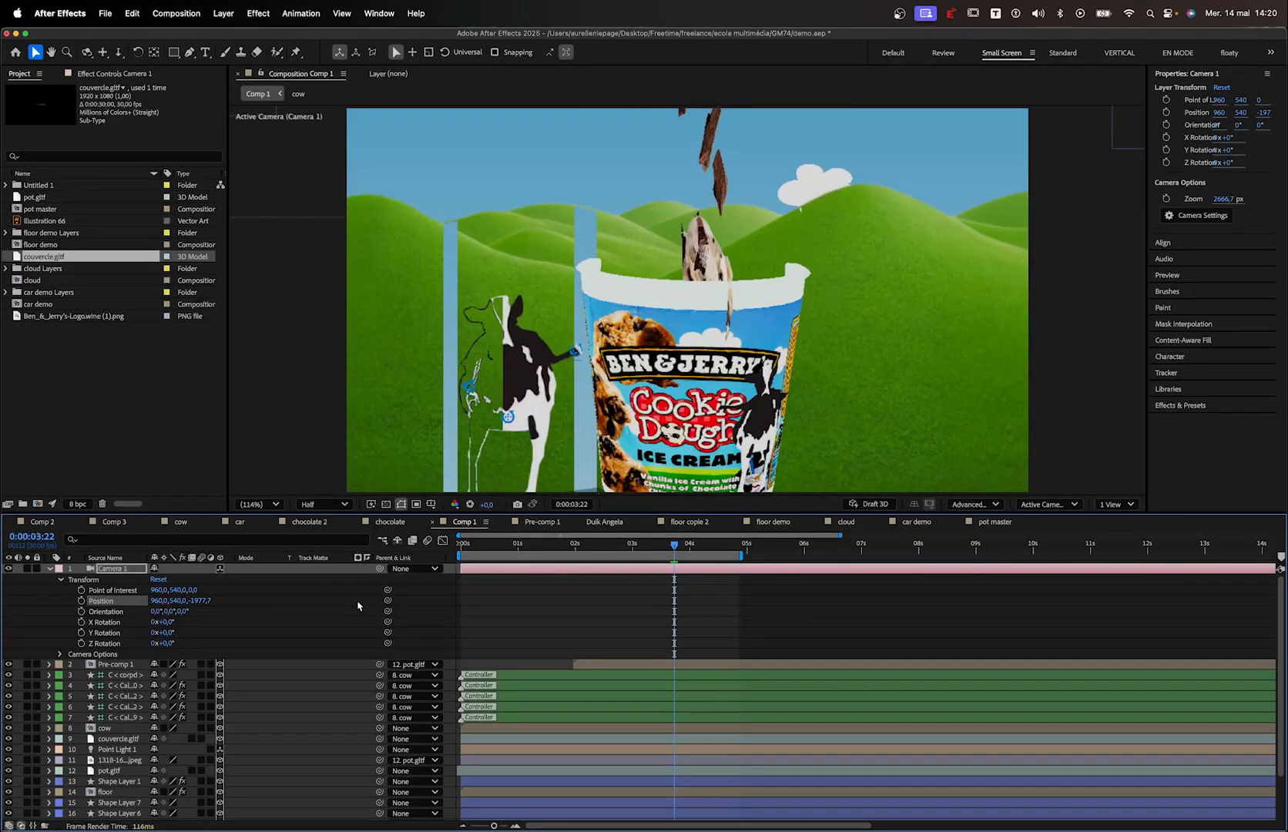
Undo the last camera move and the layers' 3D conversion, and delete Camera 1 from Comp 1
key(super+z)
key(super+a)
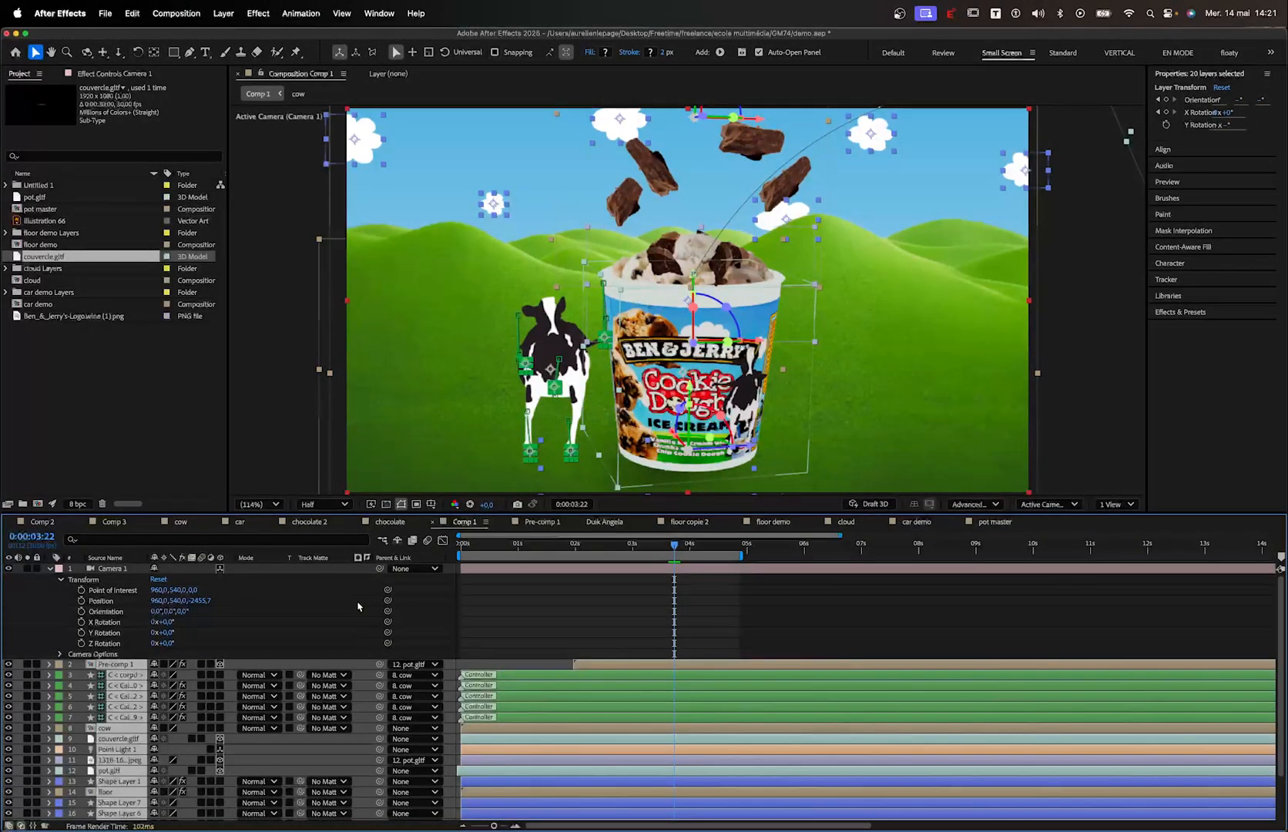
click(350, 623)
click(126, 571)
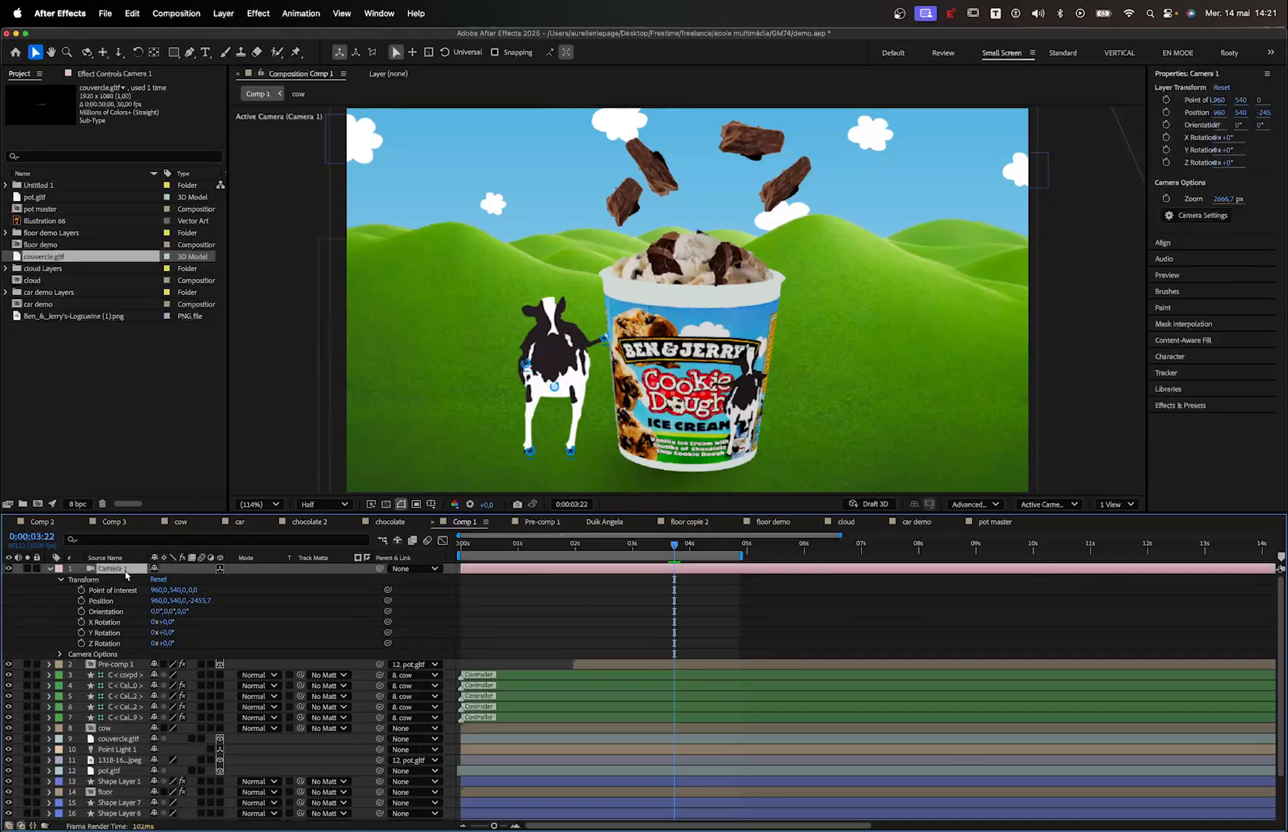
key(Delete)
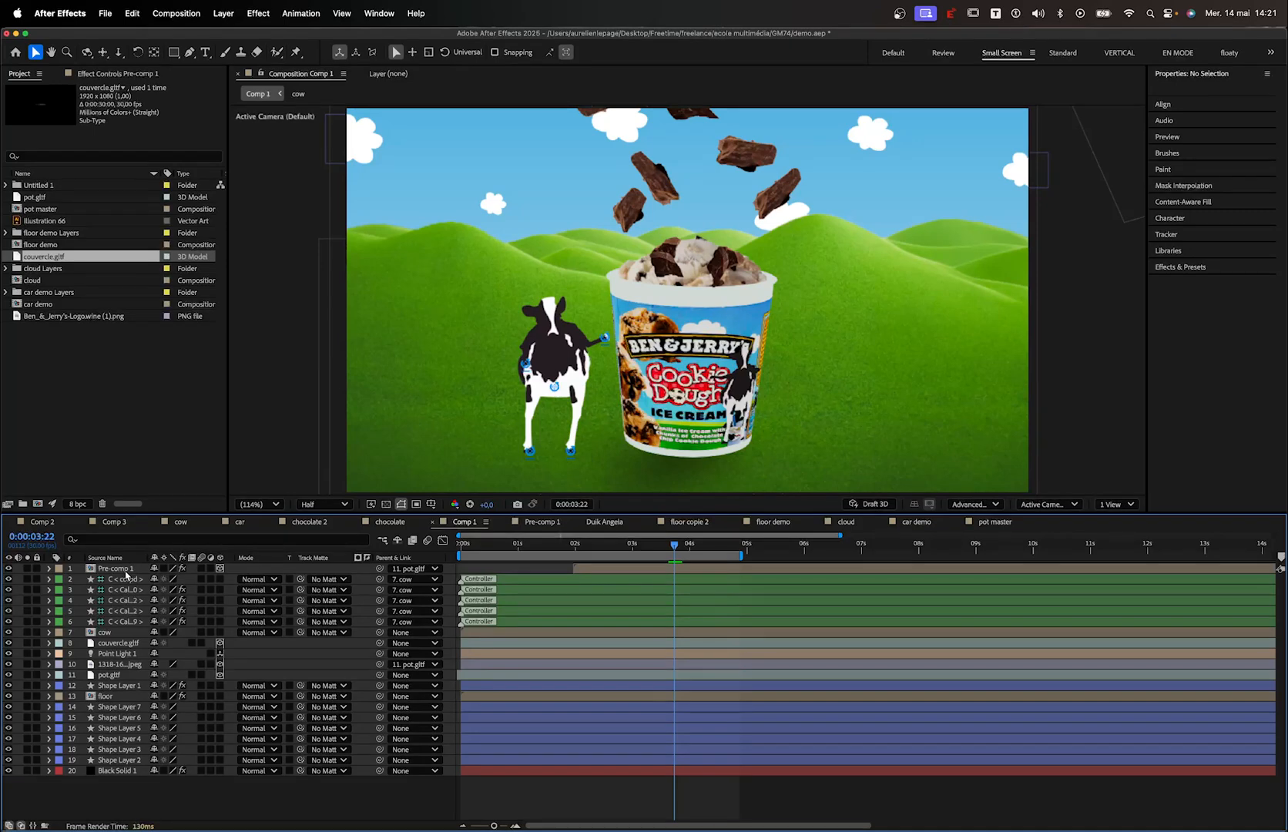
Scrub Comp 1 to 0:00:03:27 to check the falling chocolate, and view the Comp 3 and cow compositions
drag(595, 550, 704, 560)
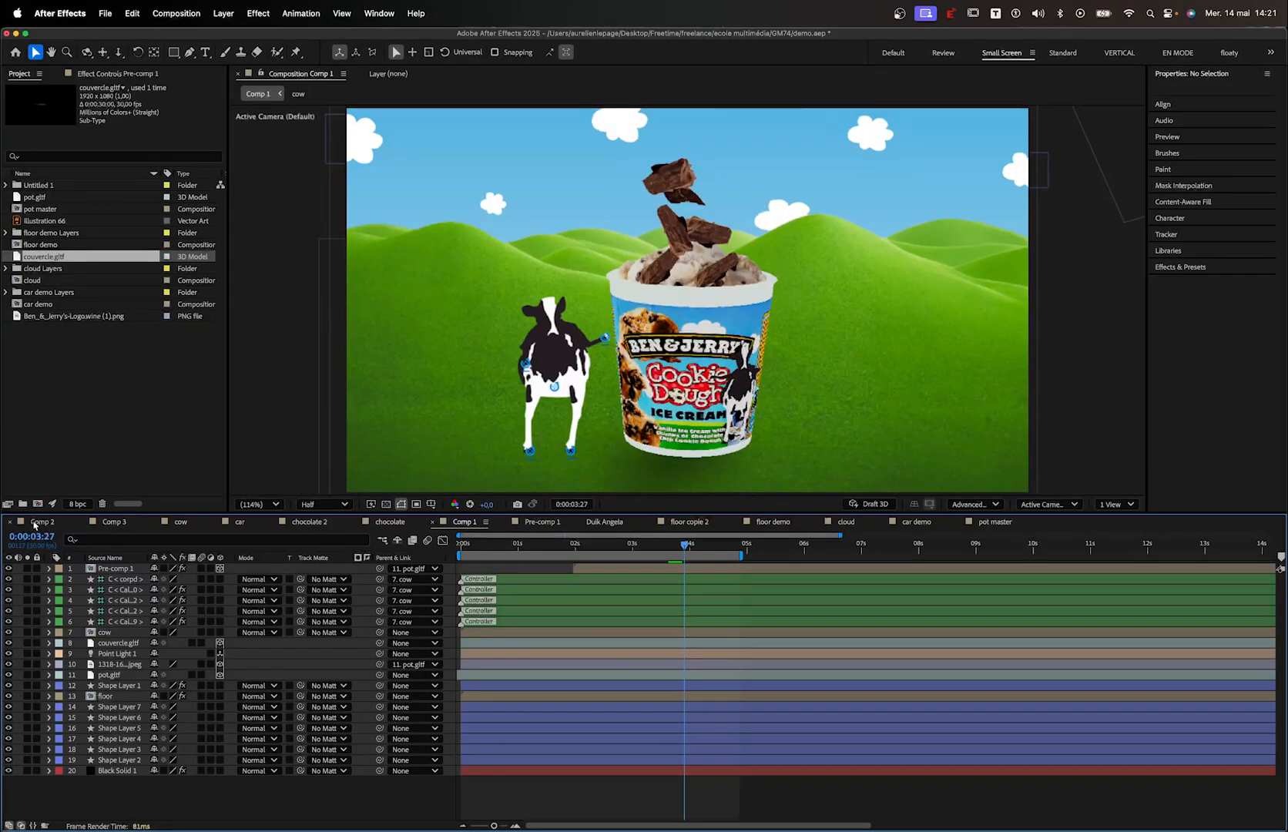
click(116, 522)
click(185, 523)
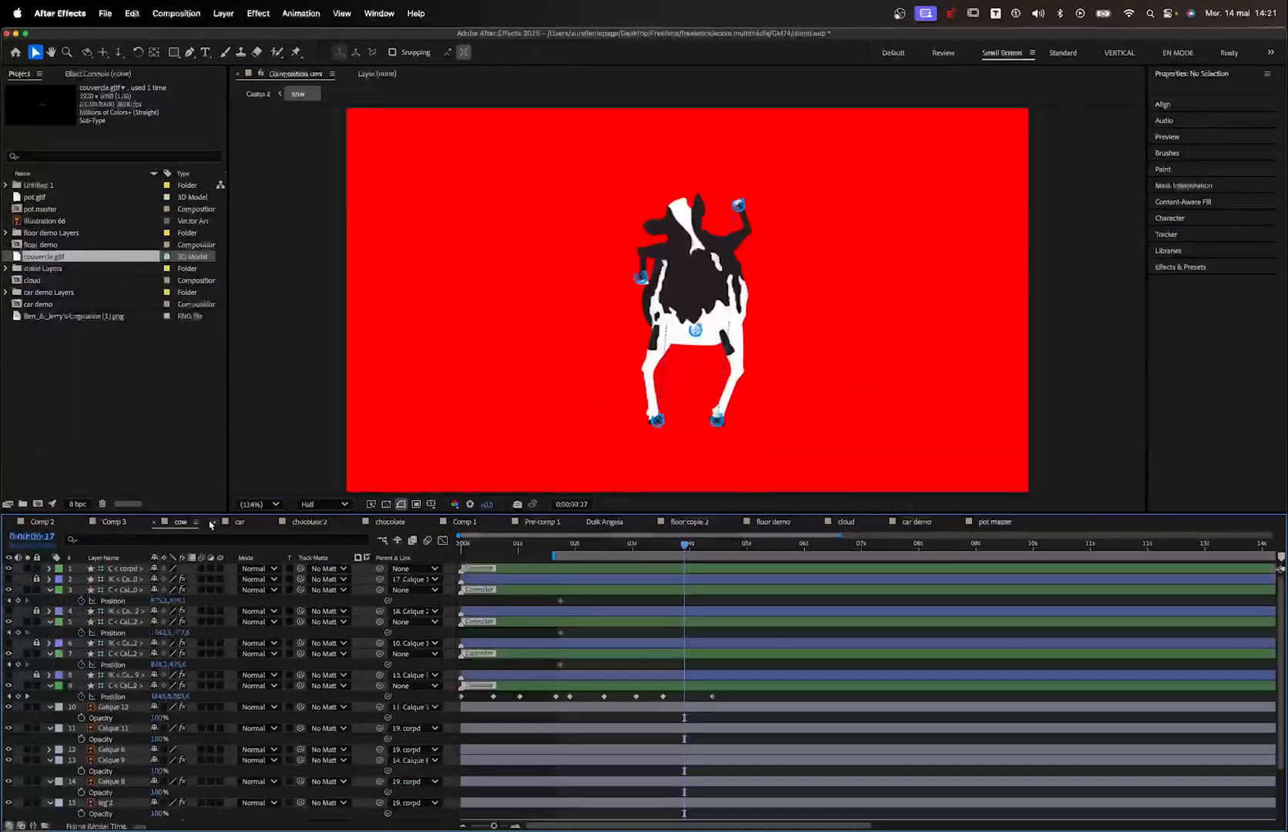
View the car, chocolate 2, Comp 1, Pre-comp 1, floor demo, cloud and car demo compositions one after another
click(237, 523)
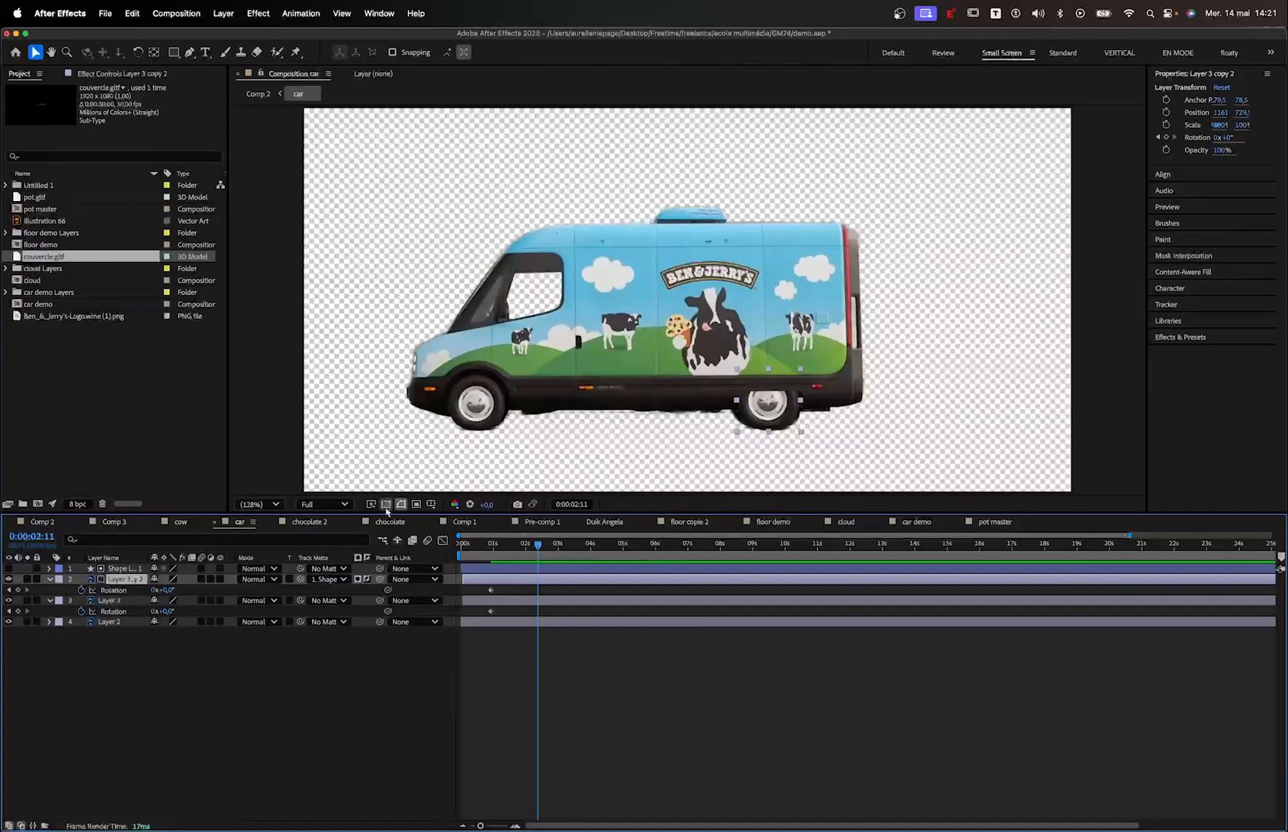
click(310, 523)
click(531, 522)
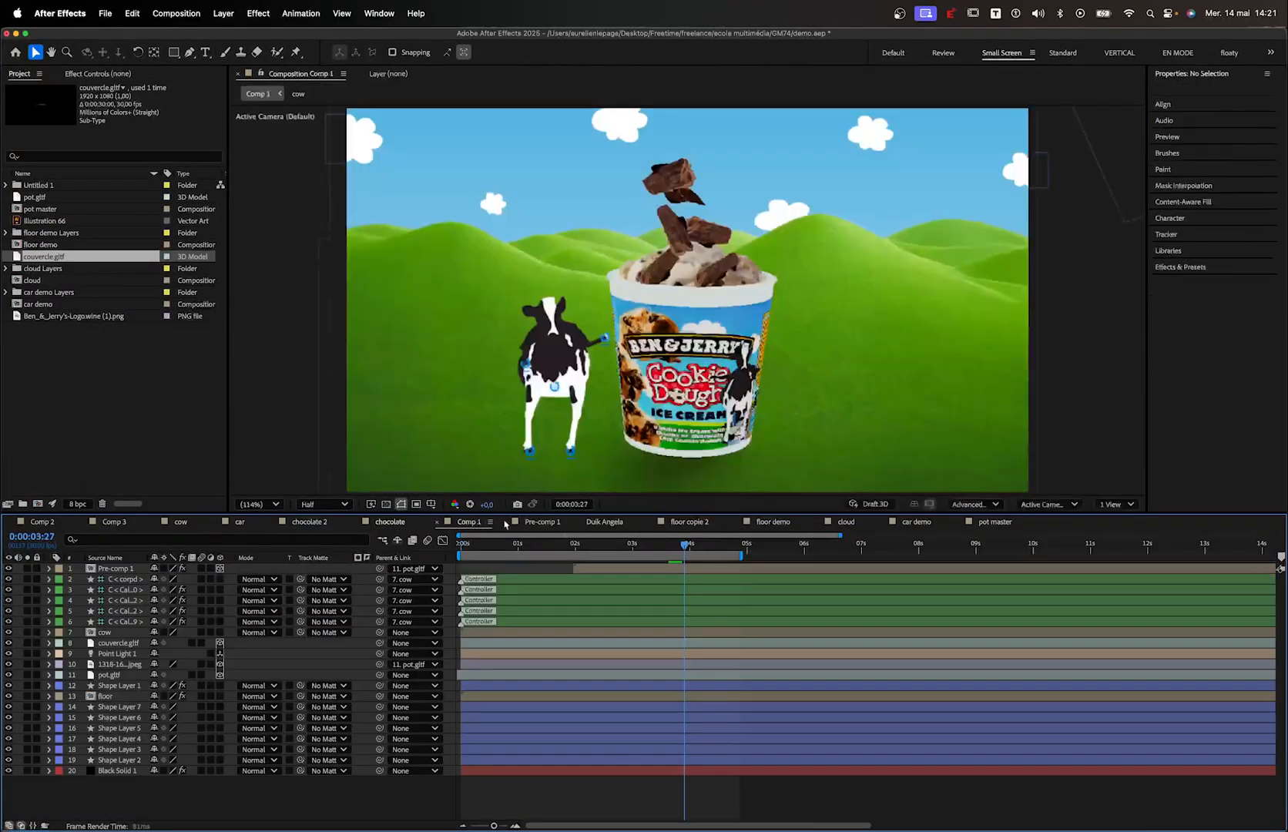
click(474, 522)
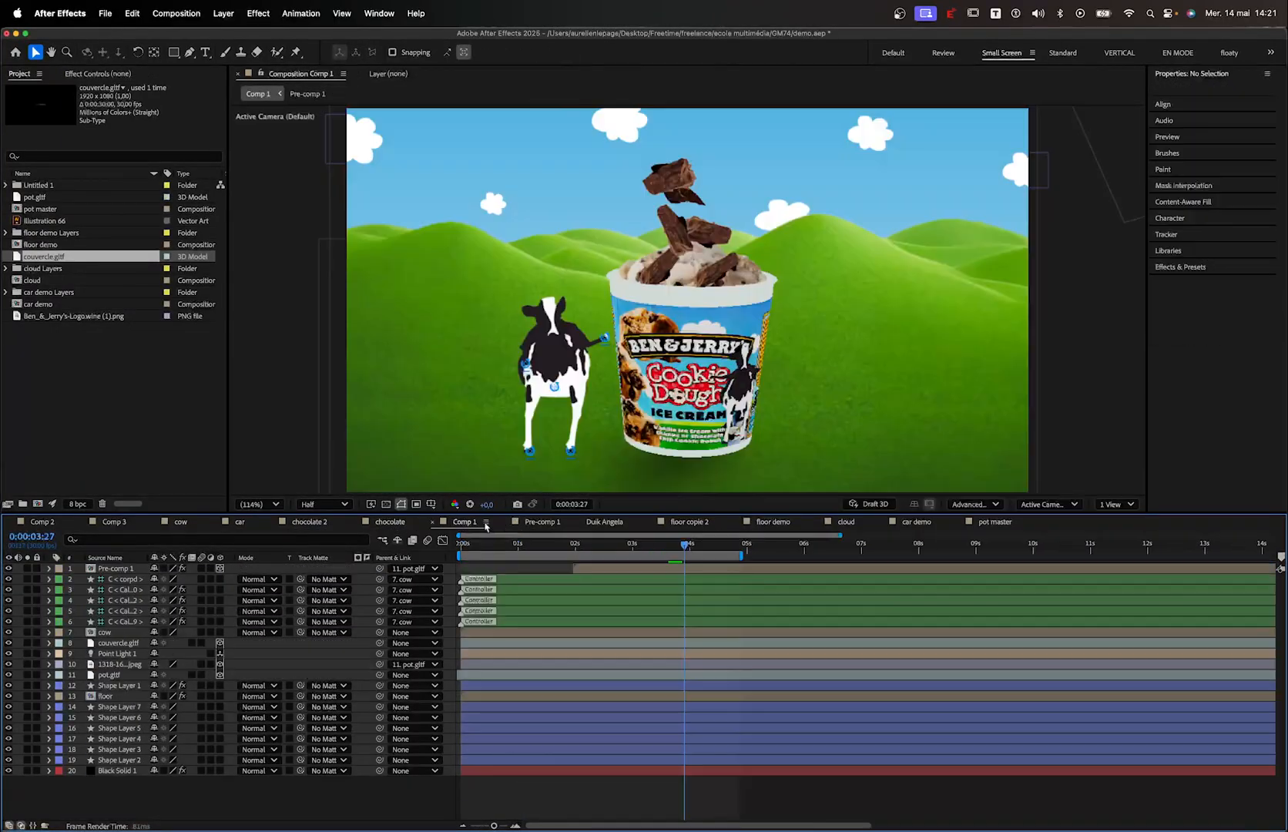
click(555, 523)
click(605, 522)
click(773, 522)
click(846, 522)
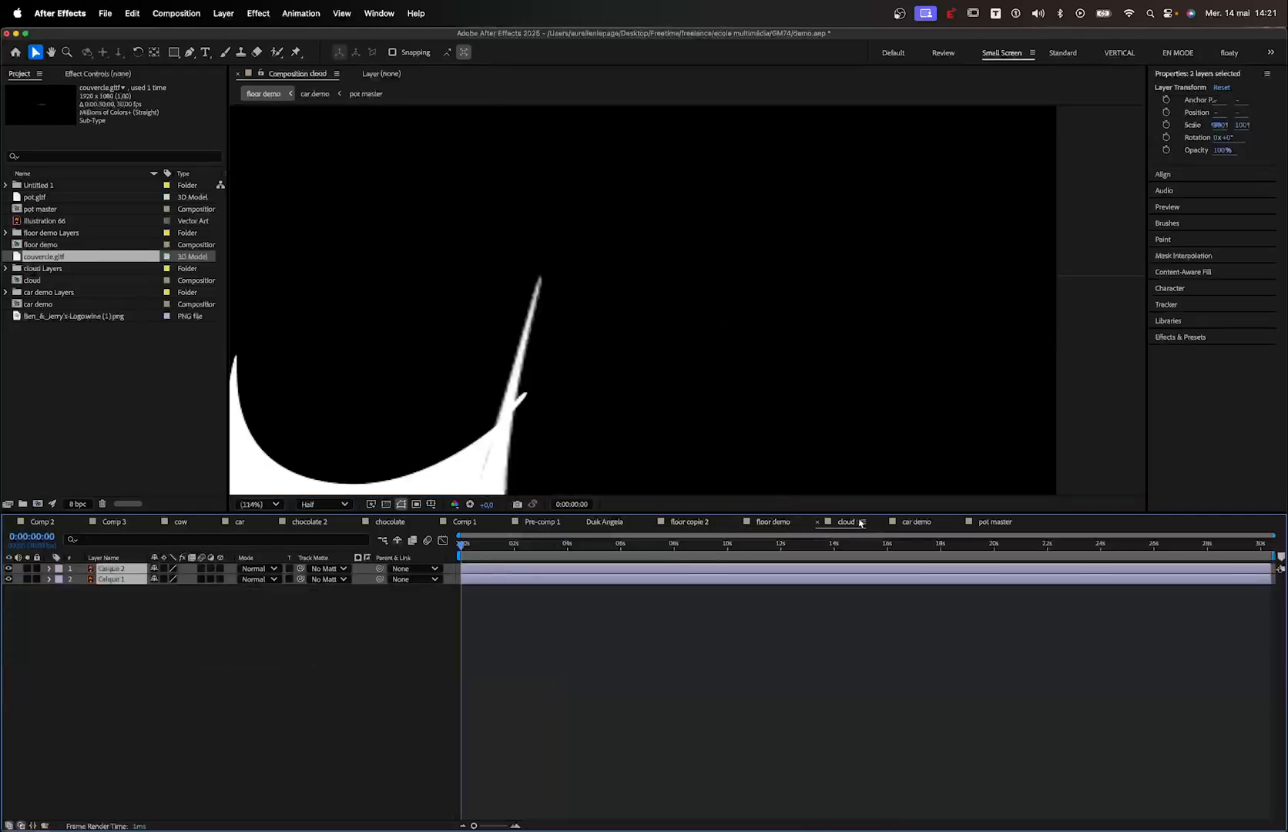
click(917, 523)
Open the pot master composition and delete Camera 1 from it
click(994, 523)
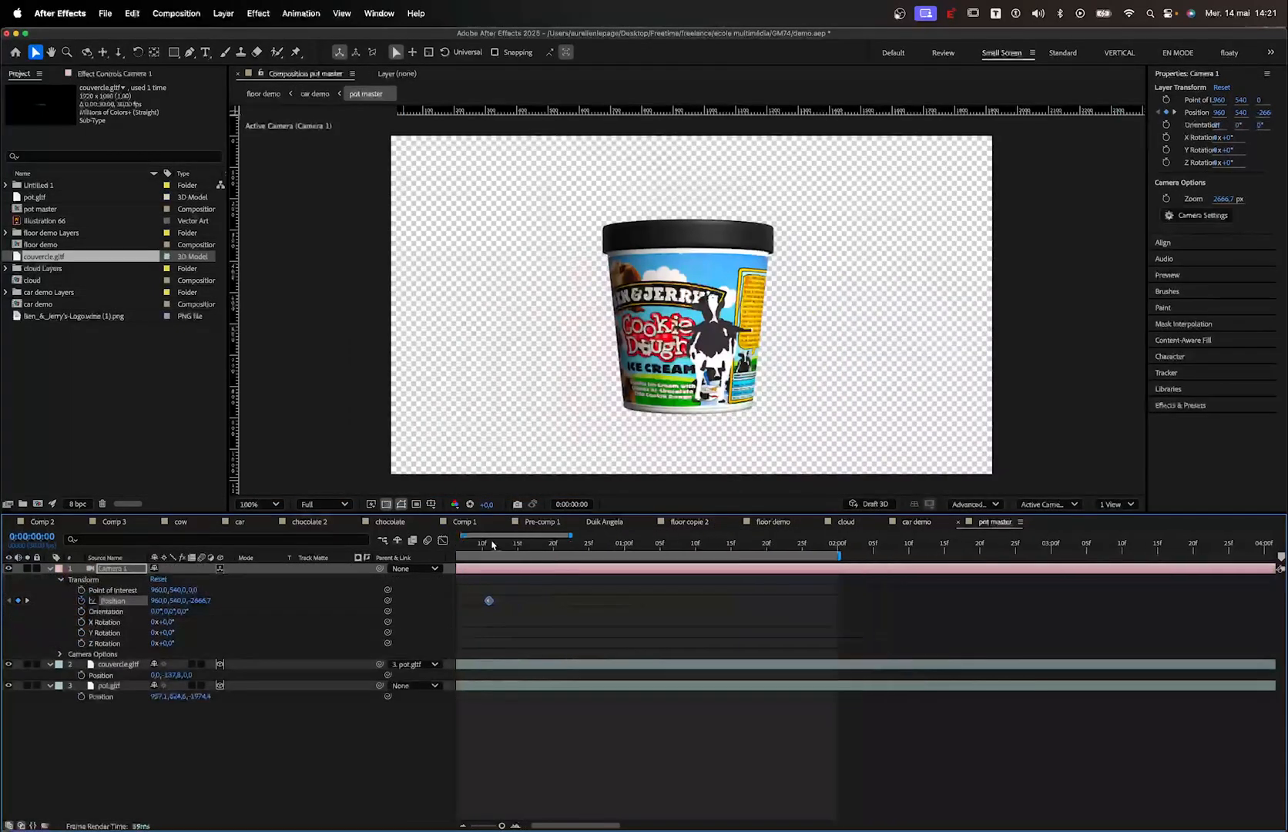
scroll(480, 547, left, 2)
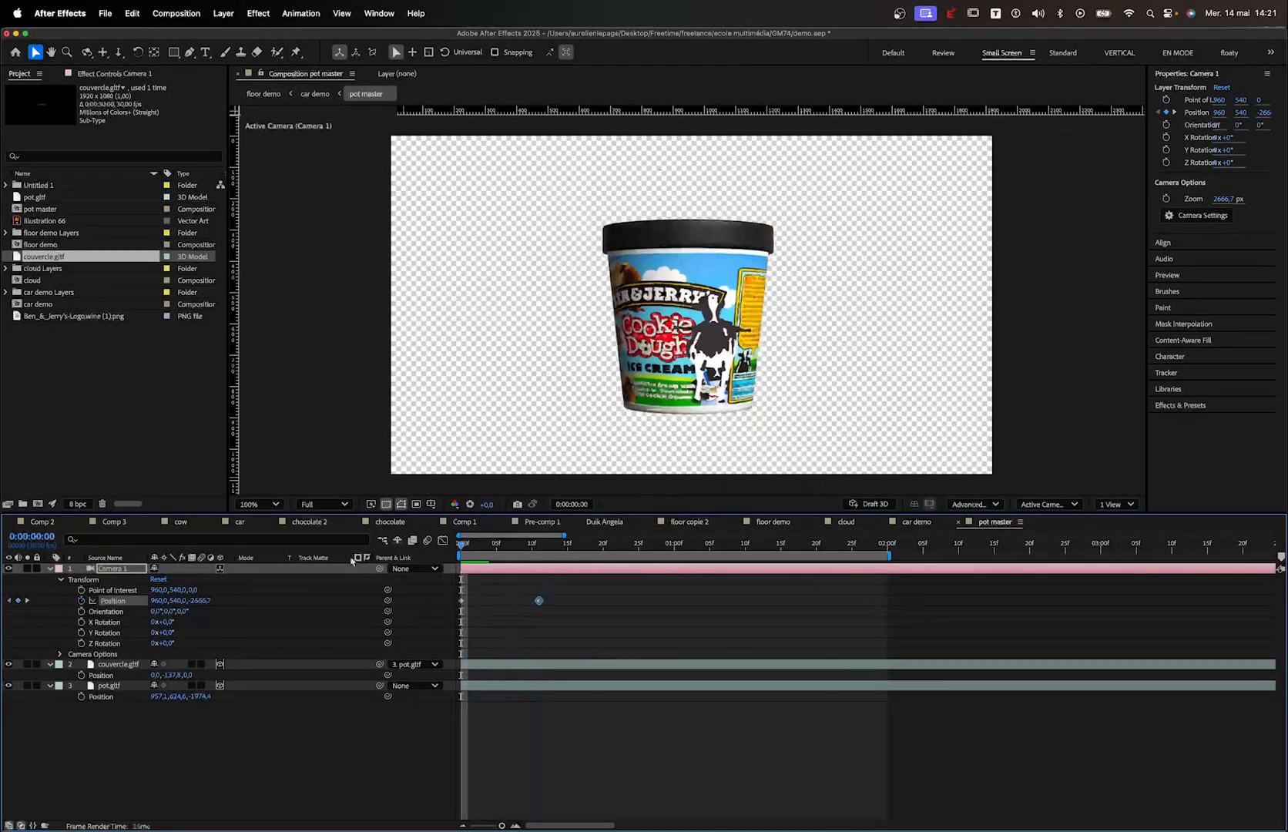
click(141, 576)
key(Delete)
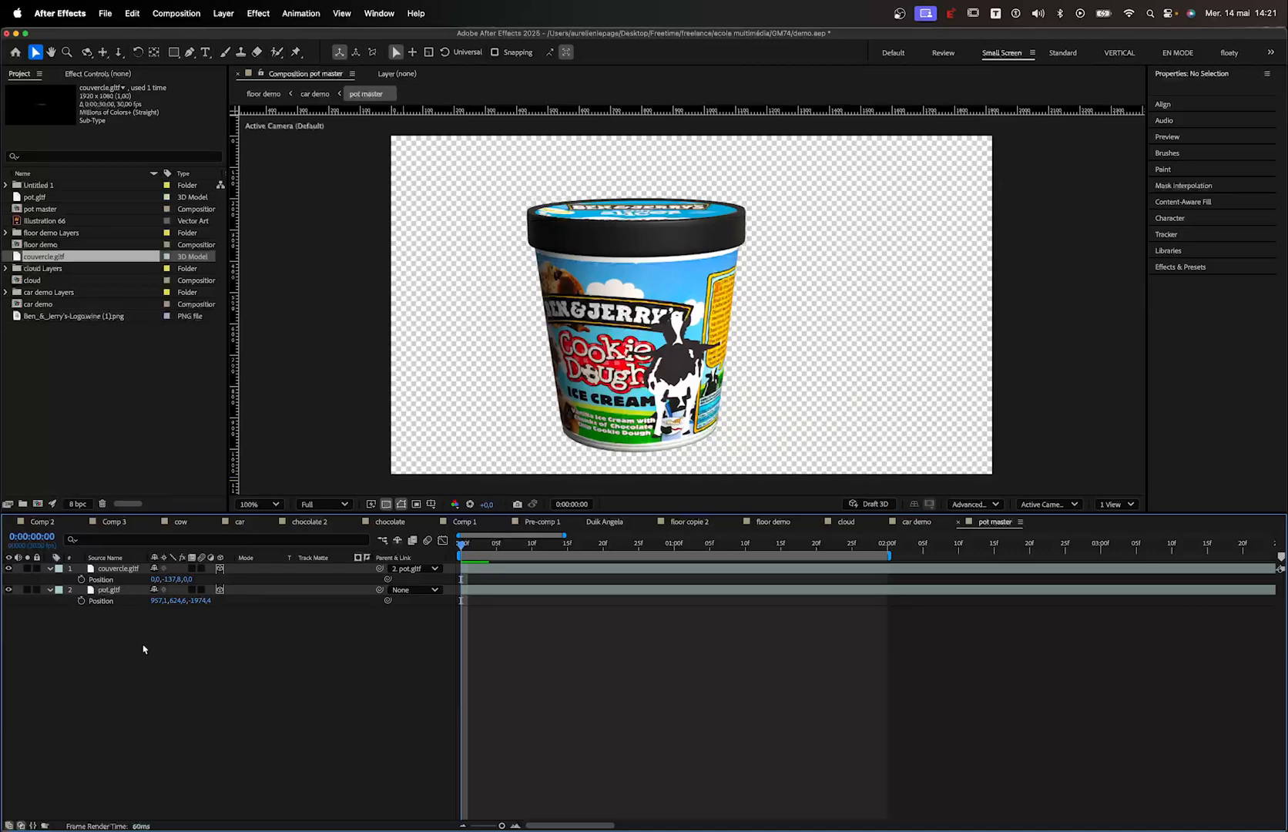
Centre the pot in the view, expand the couvercle.gltf lid's transform properties and add a Position keyframe at 0:00:00:00
click(87, 51)
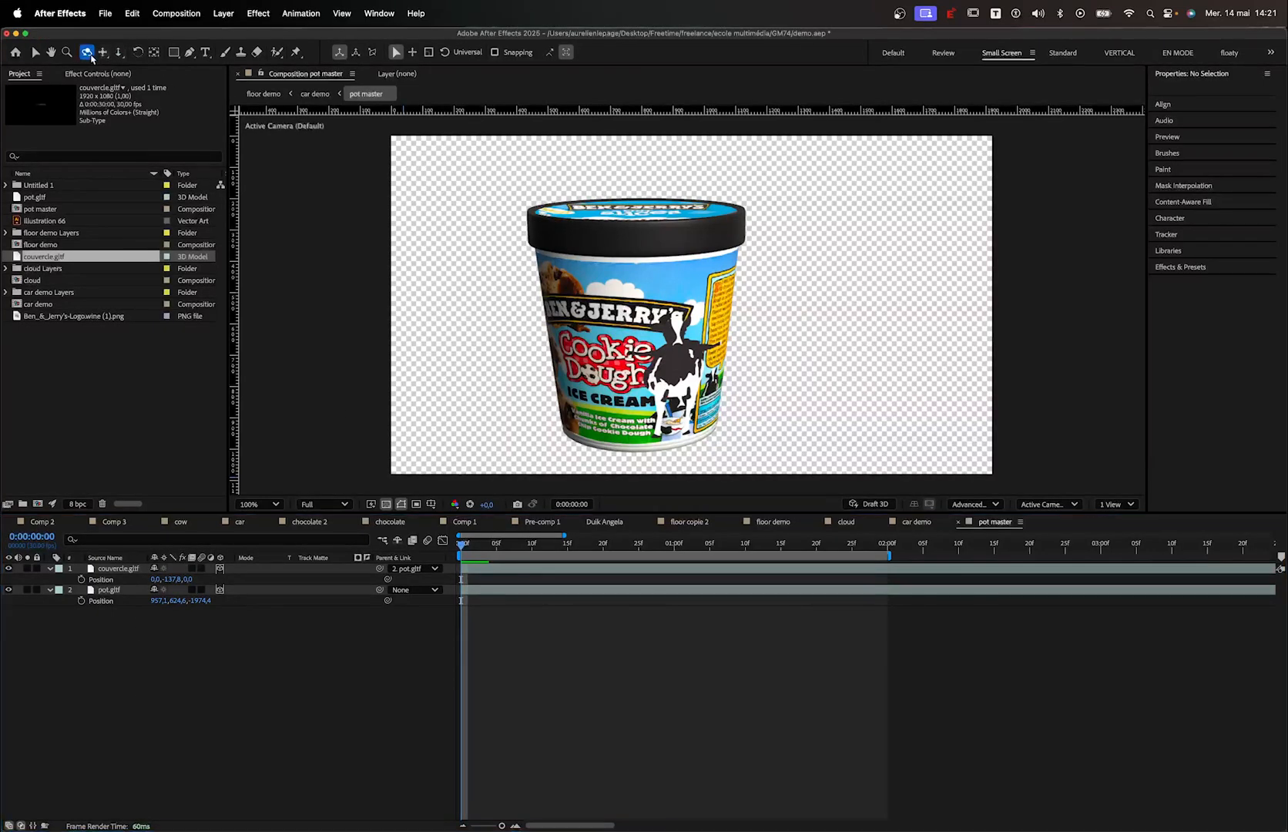
drag(523, 293, 486, 285)
click(103, 51)
click(109, 589)
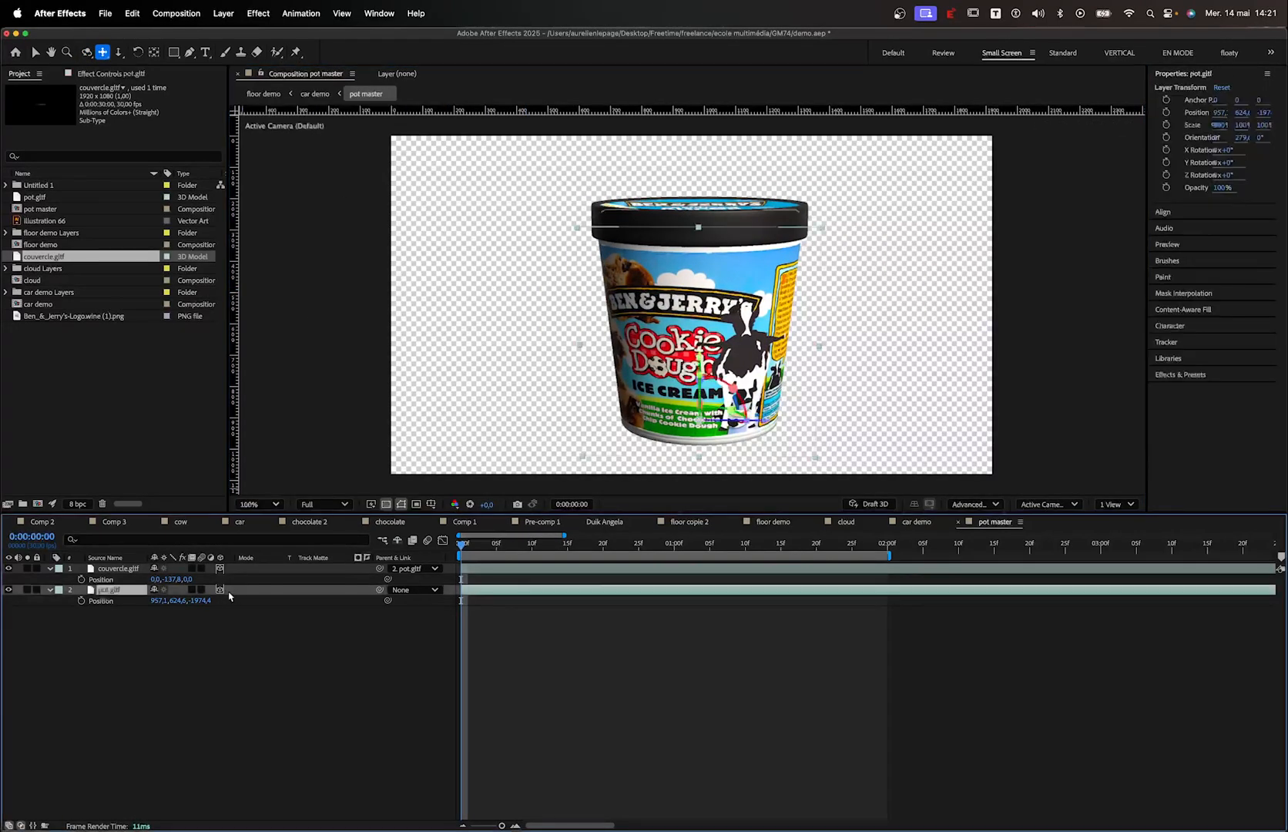
click(119, 569)
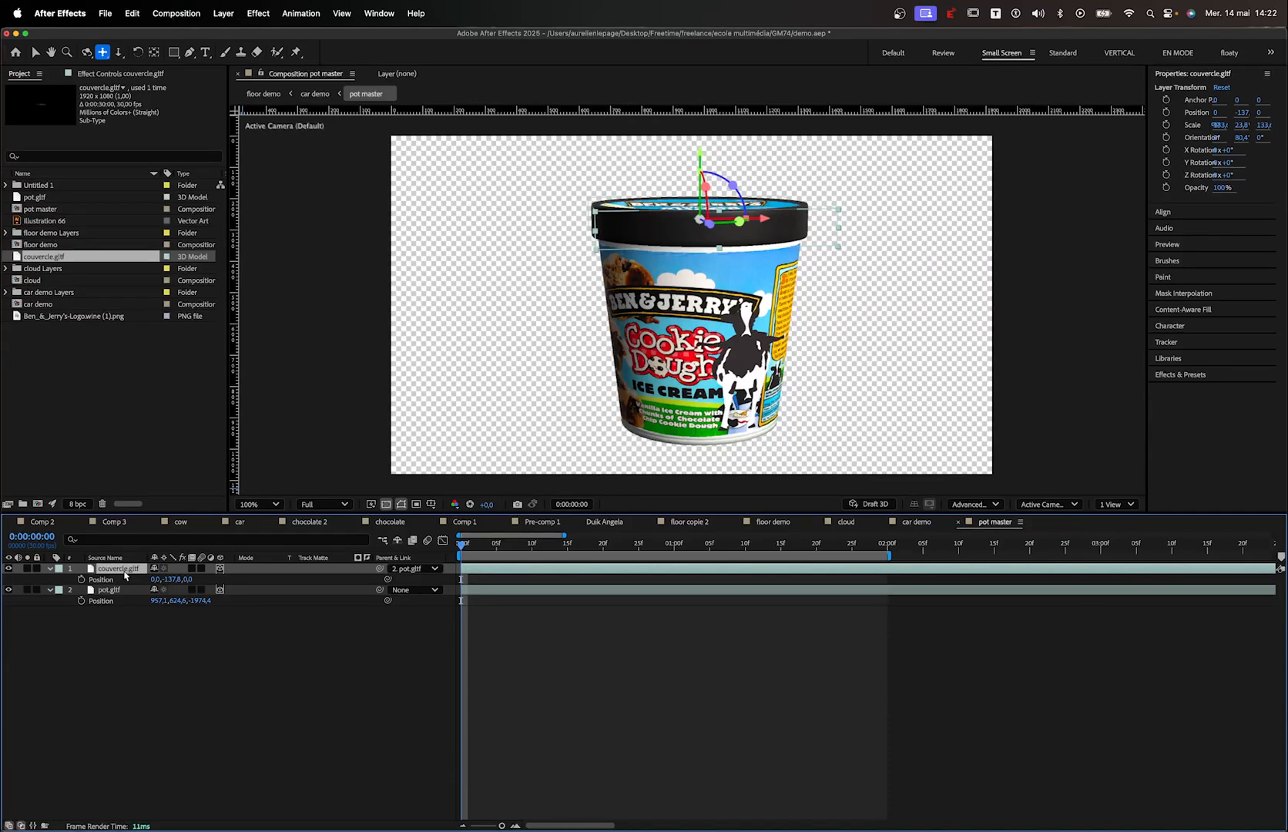
click(50, 569)
click(50, 569)
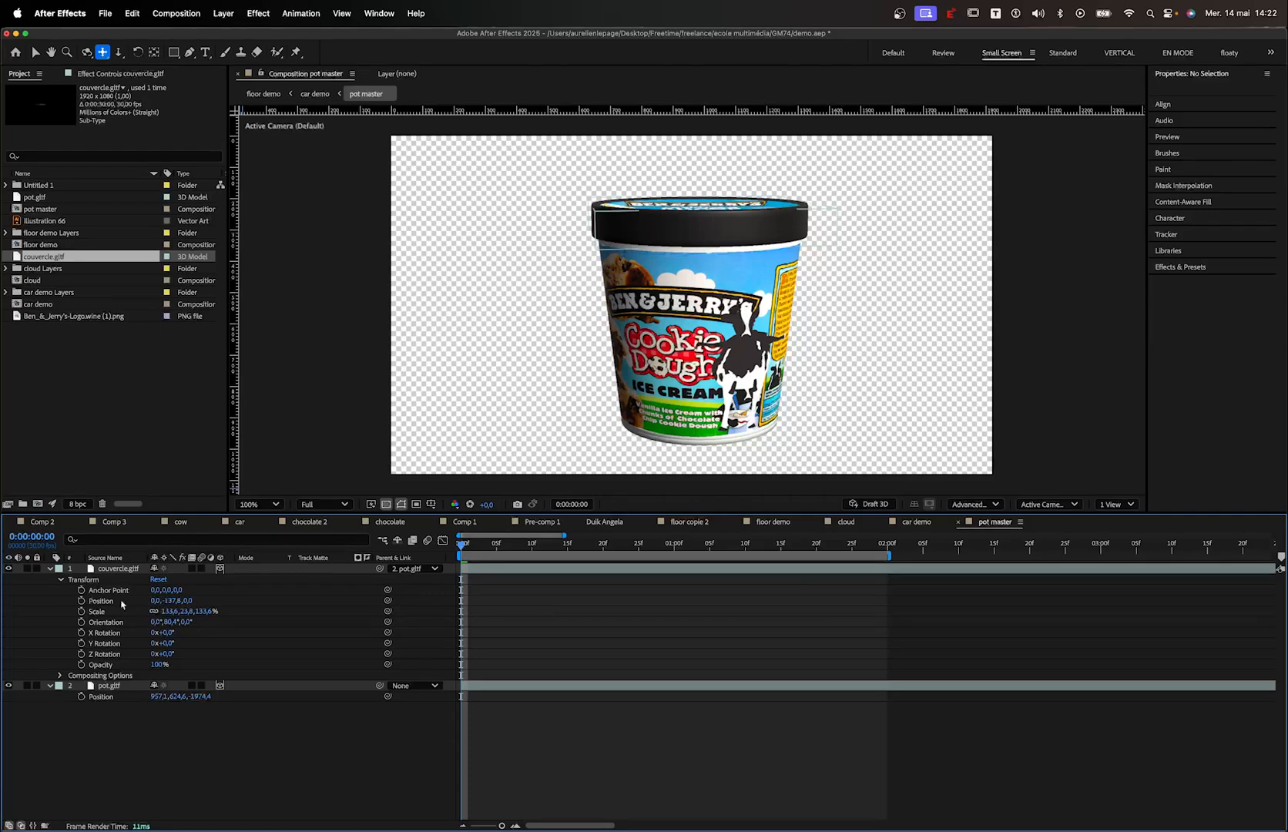
click(81, 600)
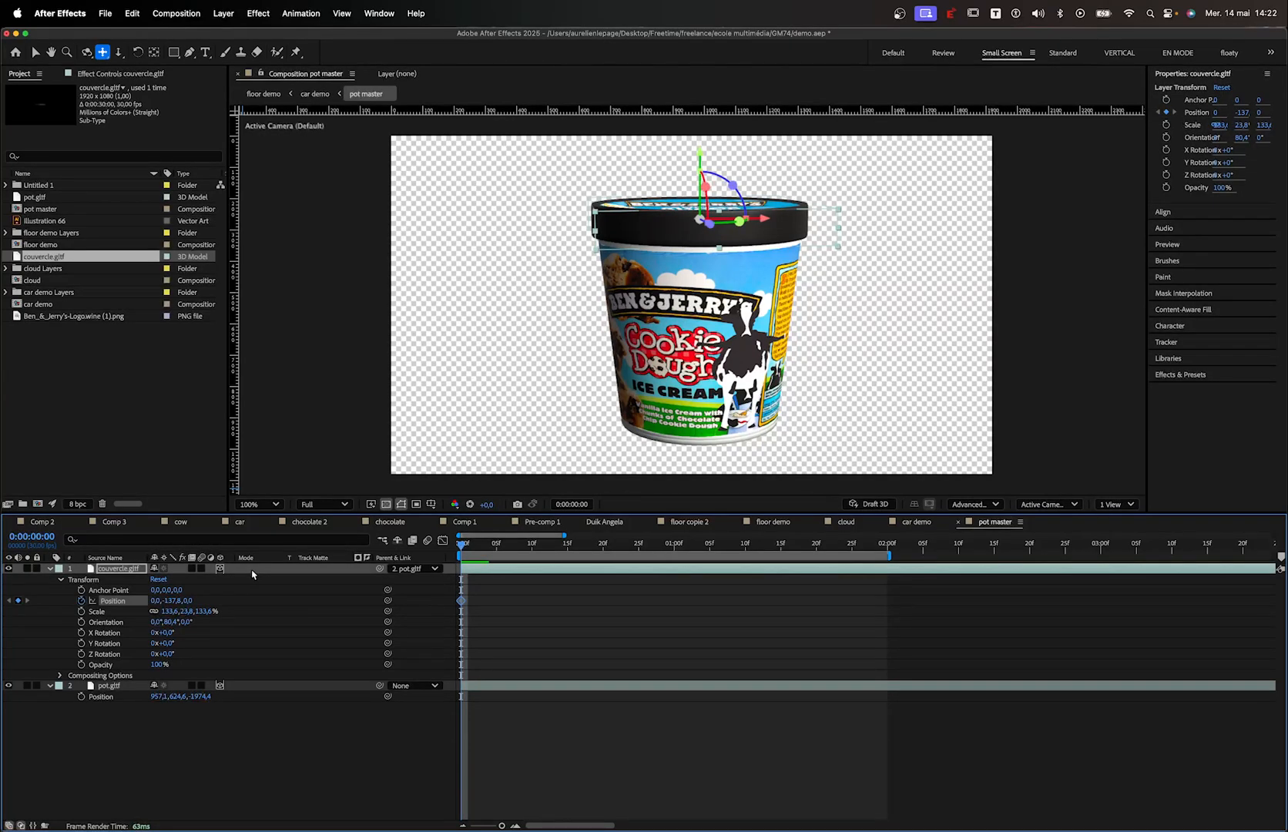
Add an Orientation keyframe for the lid at 0:00:00:00 and tilt it to 12,0°, 107,4°, 0,0°
click(81, 622)
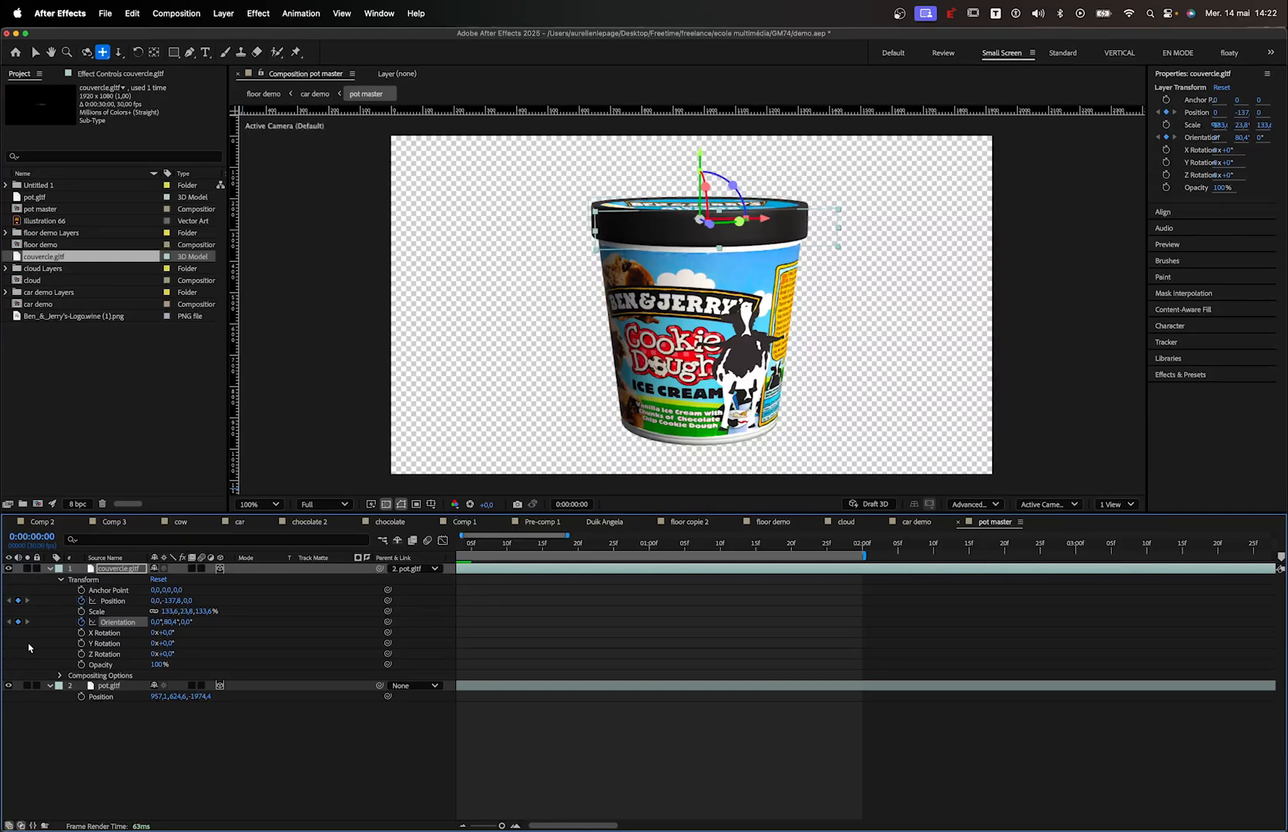
click(29, 647)
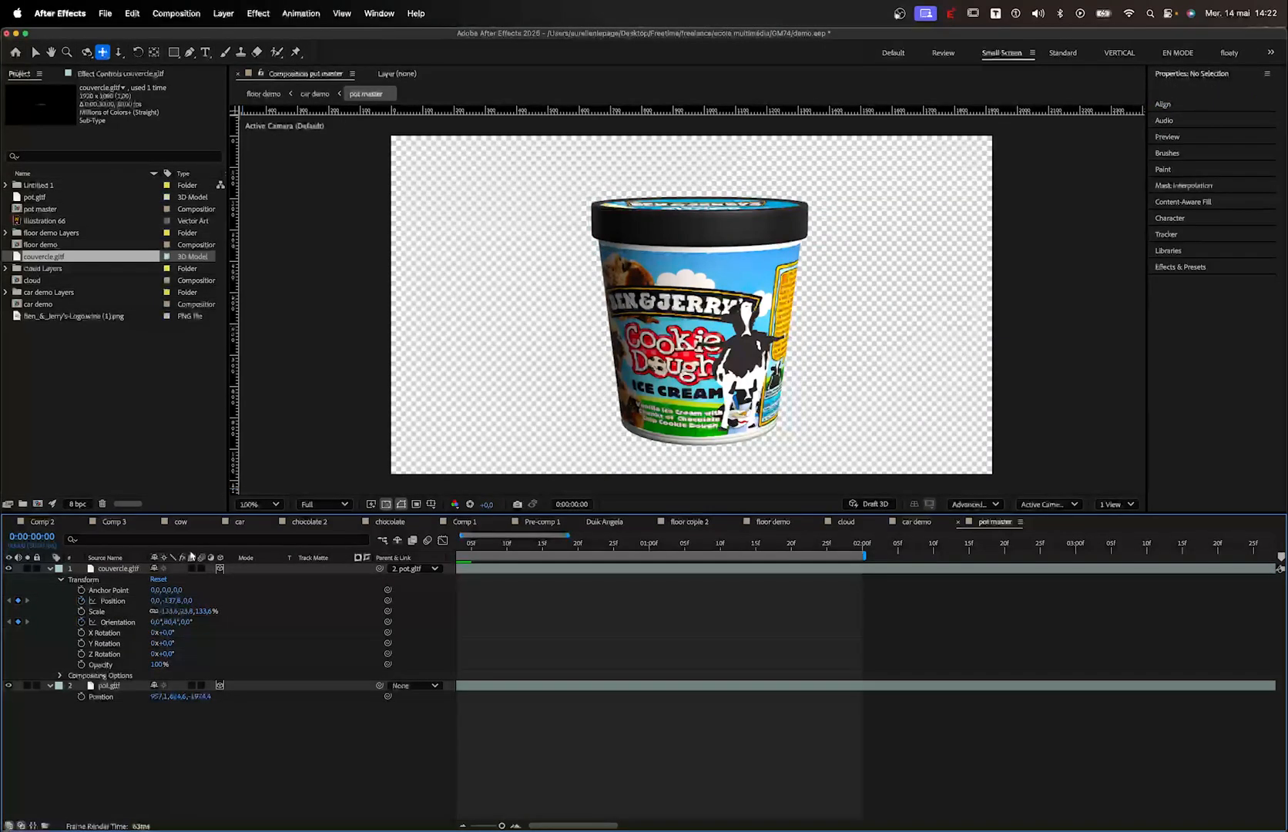
mouse_move(171, 627)
mouse_down()
mouse_move(189, 622)
mouse_move(158, 621)
mouse_up()
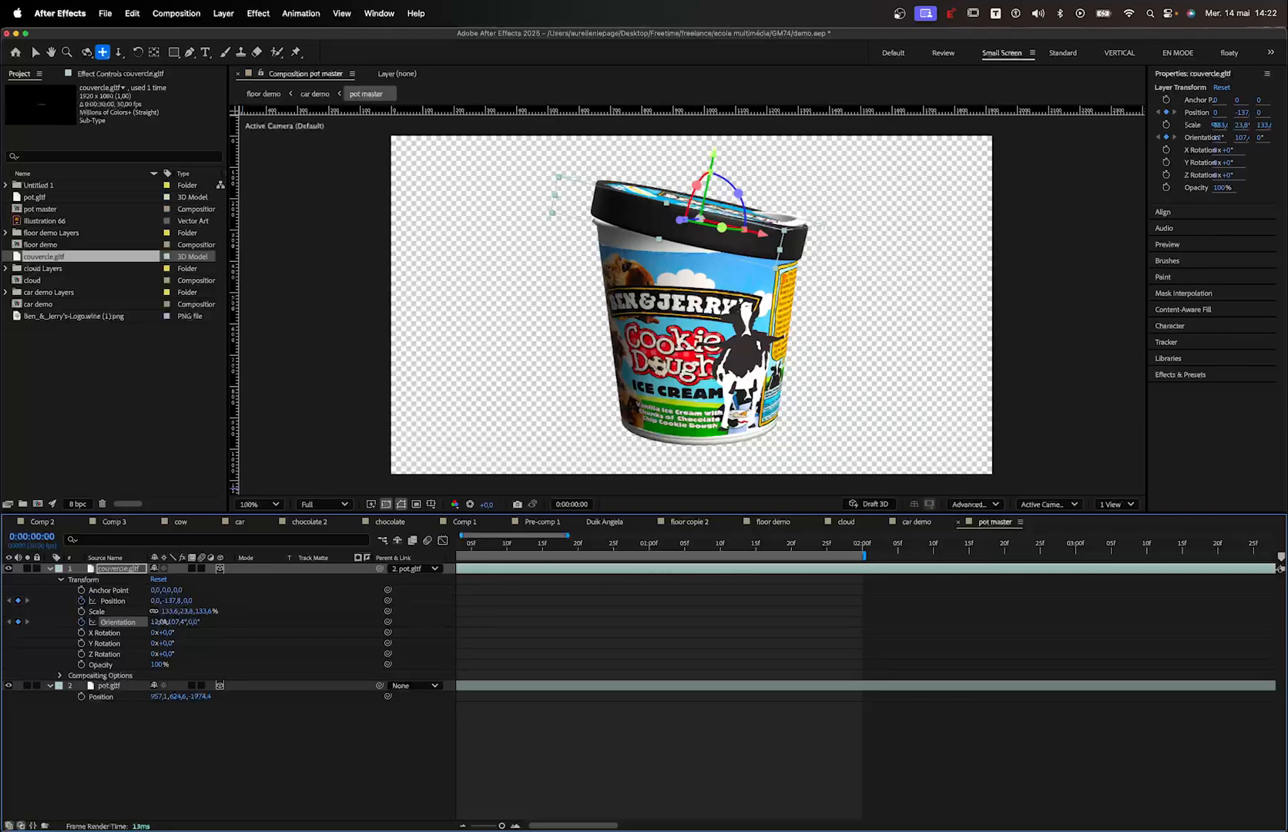
drag(158, 621, 302, 661)
key(super+z)
drag(653, 543, 461, 543)
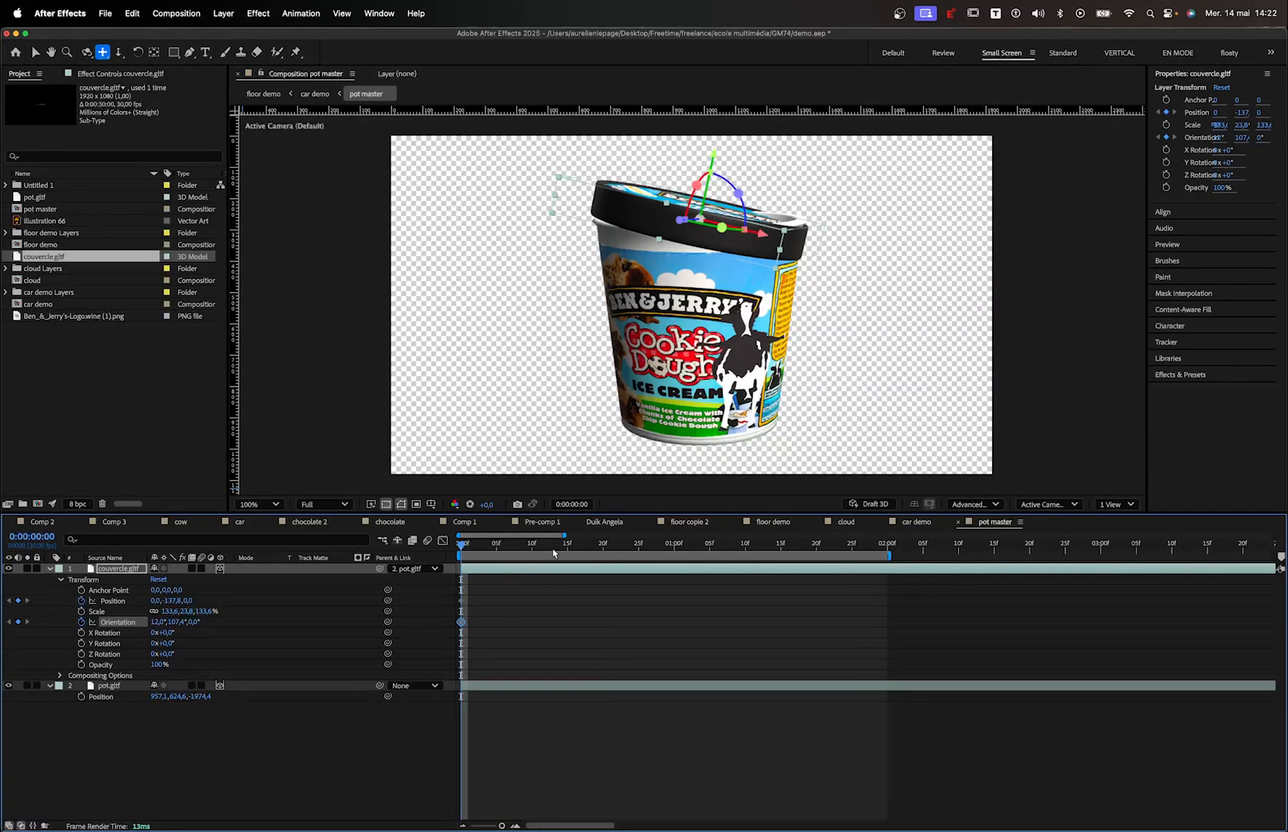
Keyframe the lid's X orientation at 22° at 0:00:00:24 and scrub back to the start to check the tilt
key(space)
drag(153, 622, 693, 632)
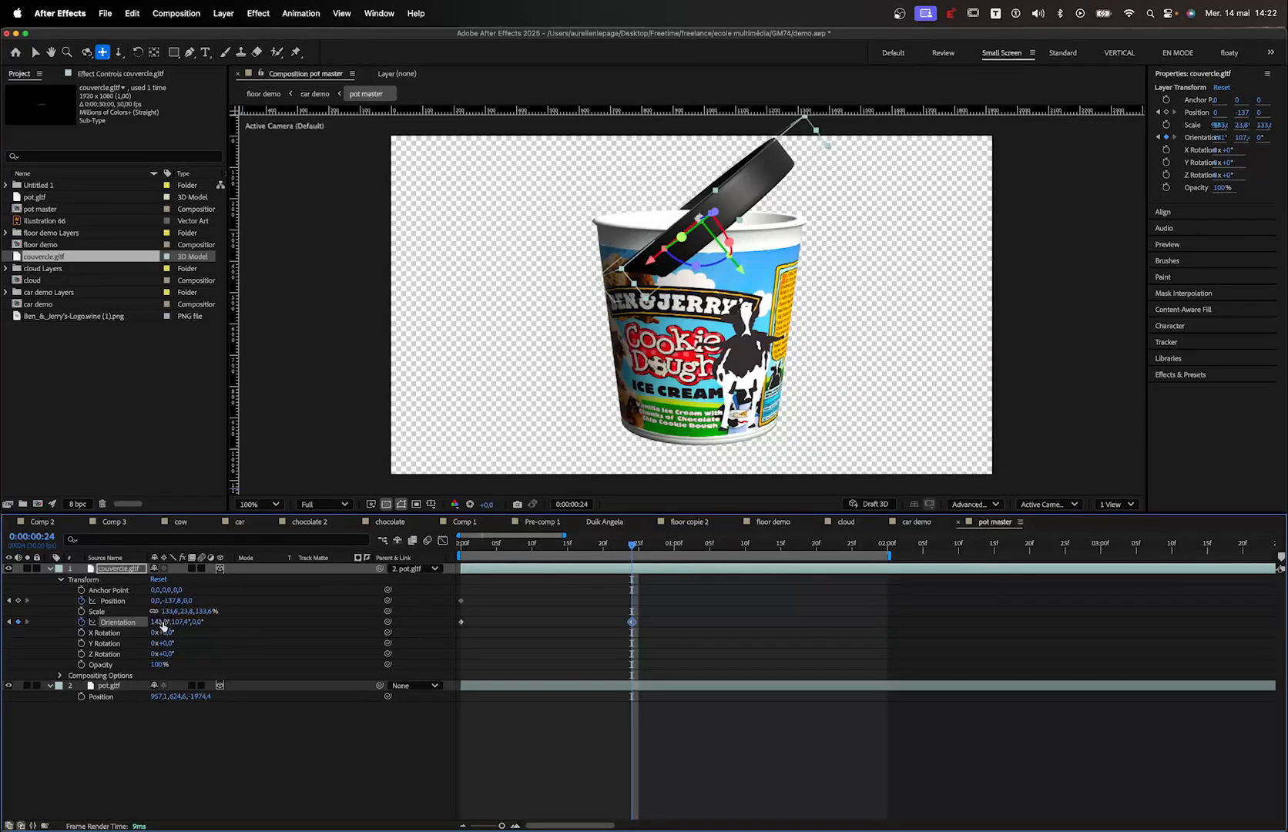
drag(162, 629, 319, 628)
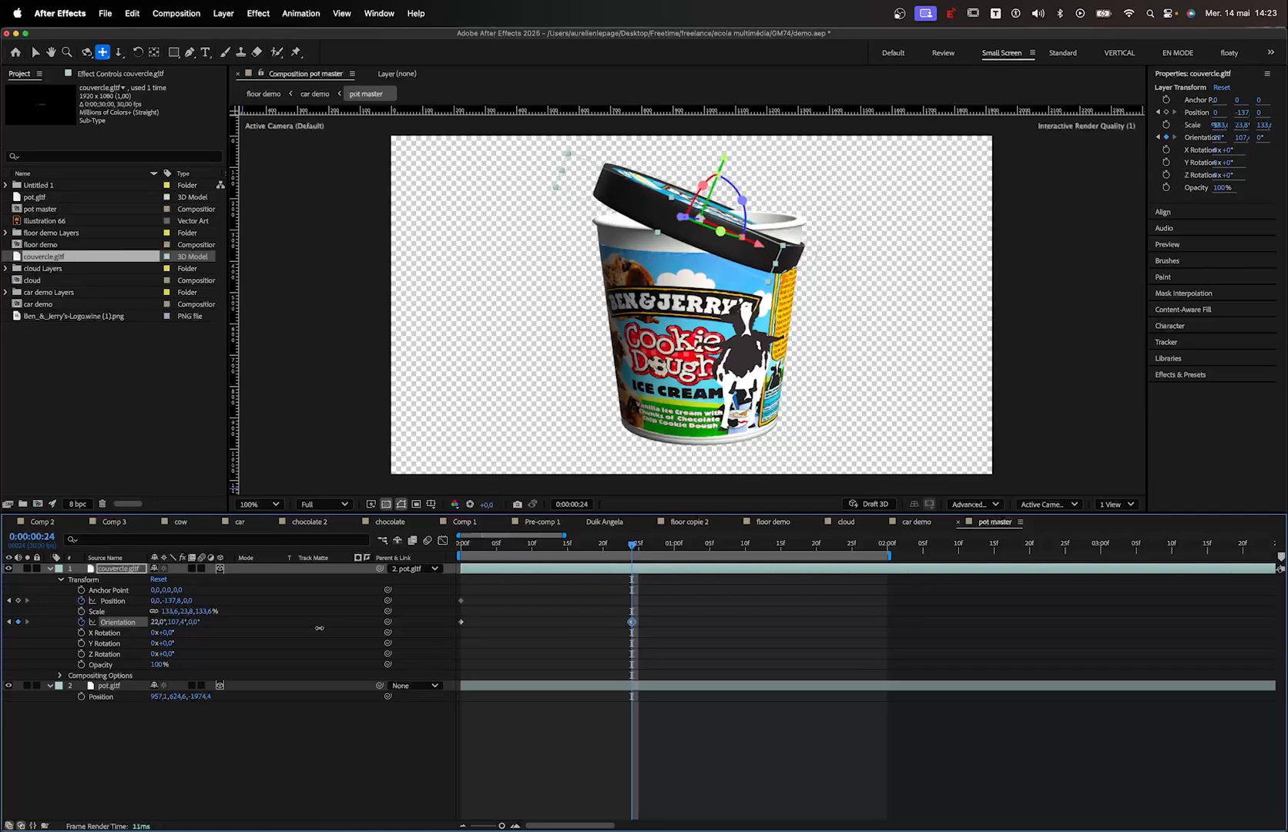
key(Page_Up)
key(Page_Up)
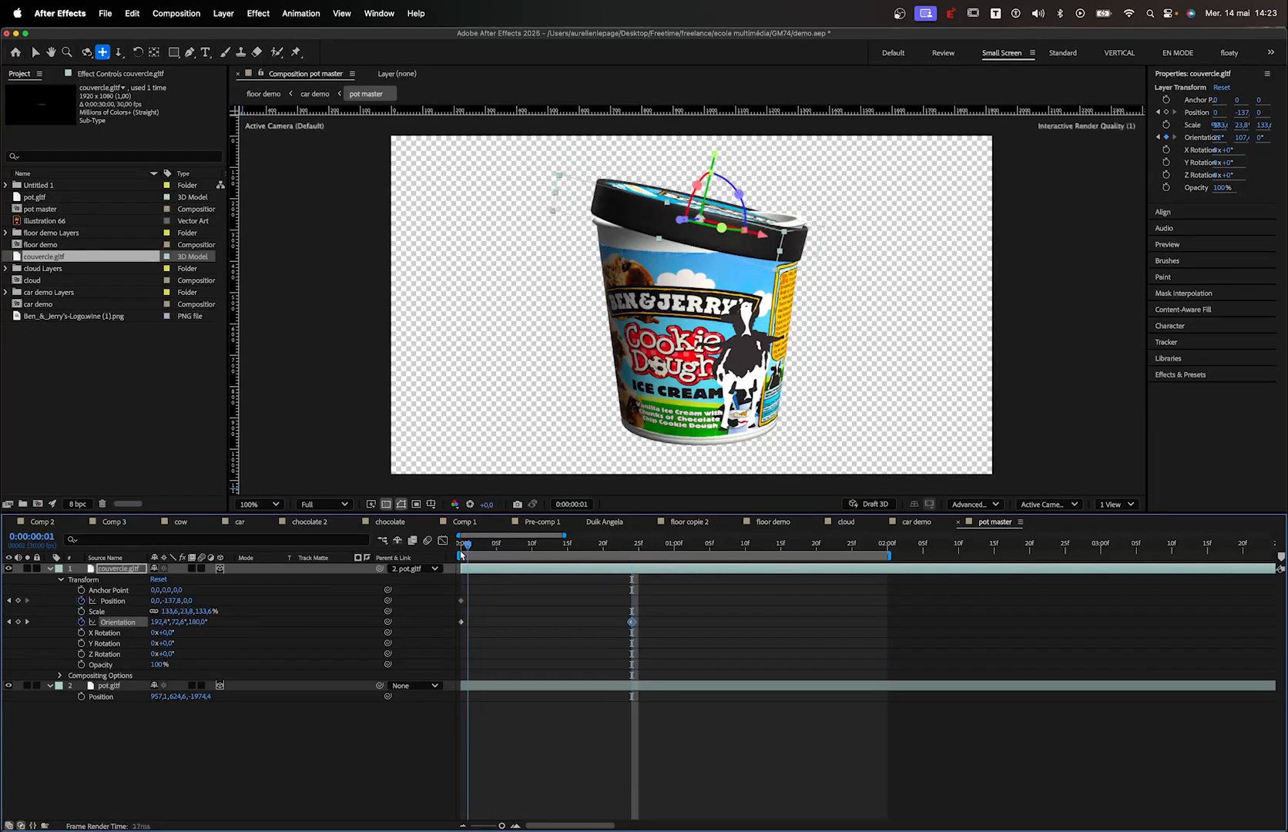
drag(636, 558, 460, 563)
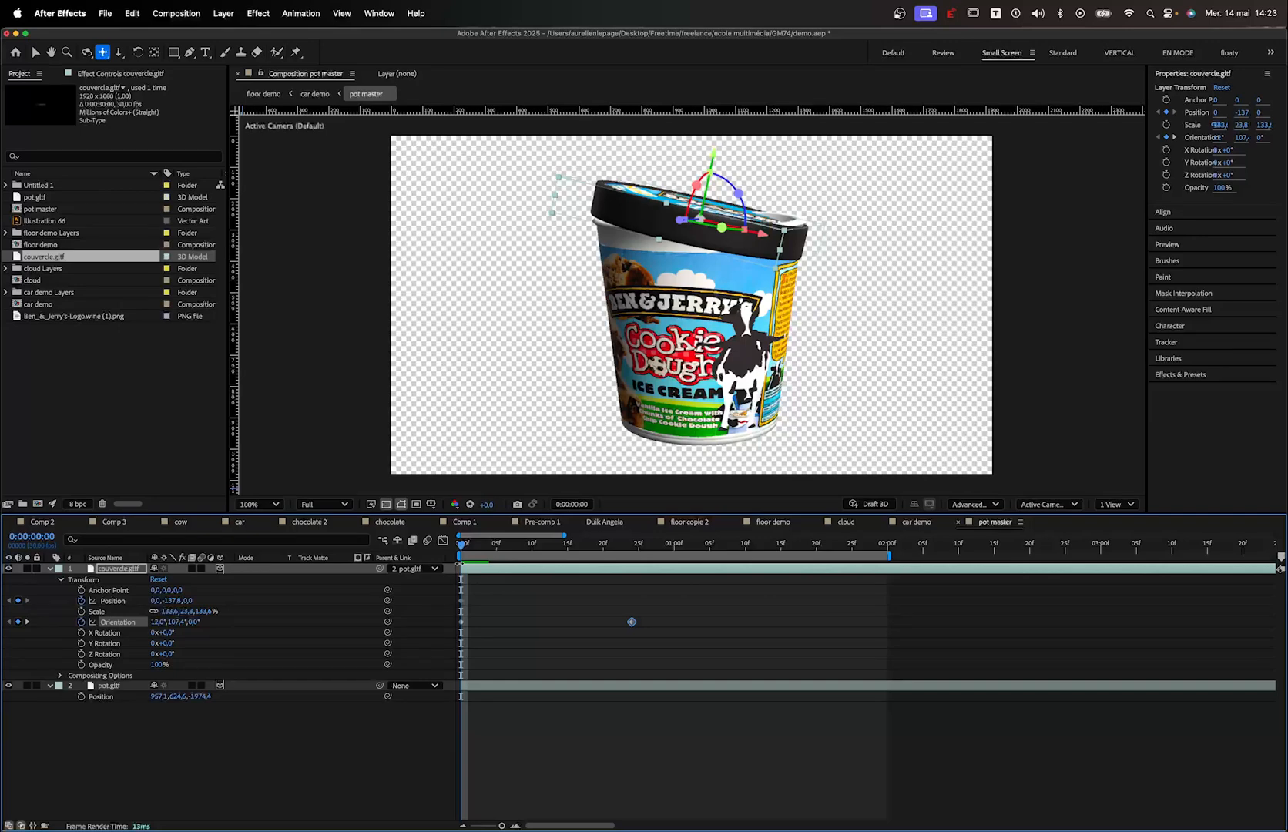
Try tilting the lid with its X Rotation at 0:00:00:00 and undo the change
click(104, 653)
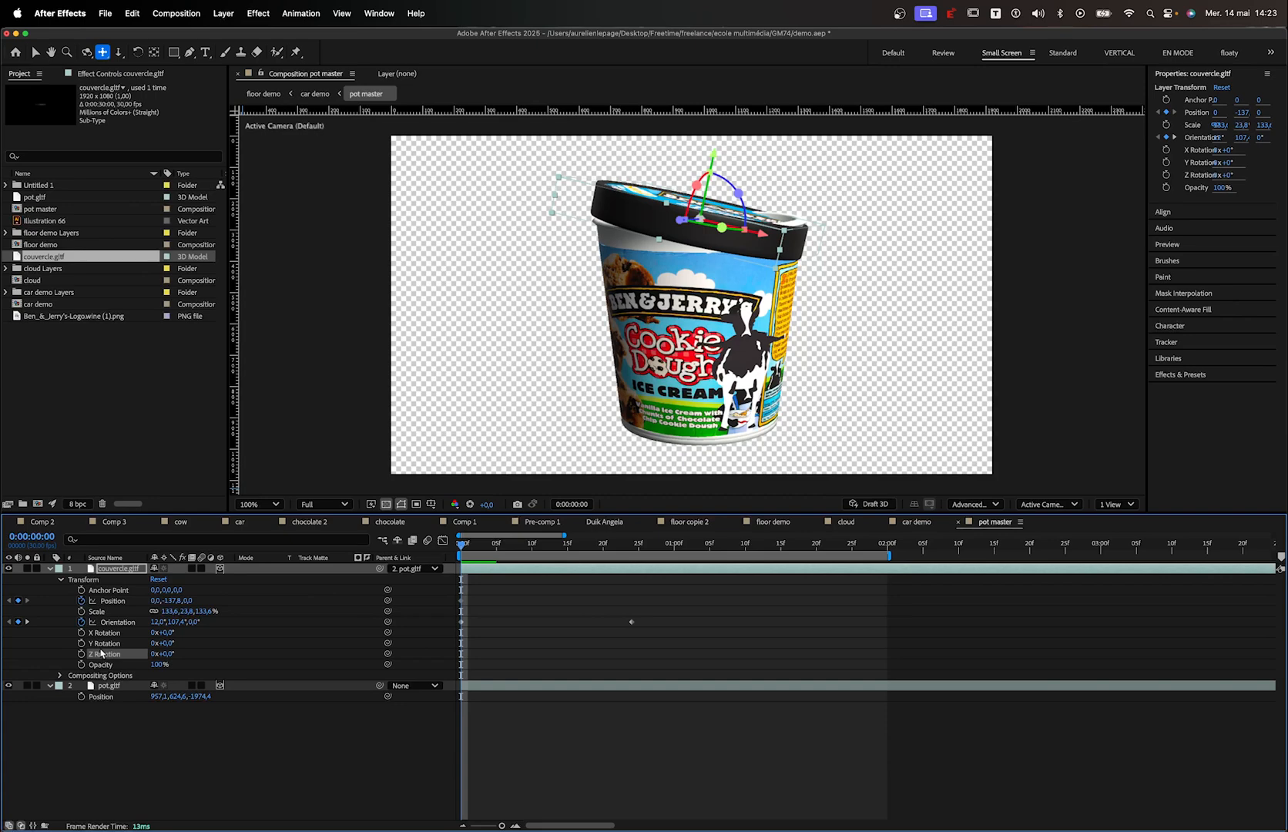
drag(163, 643, 198, 636)
key(super+z)
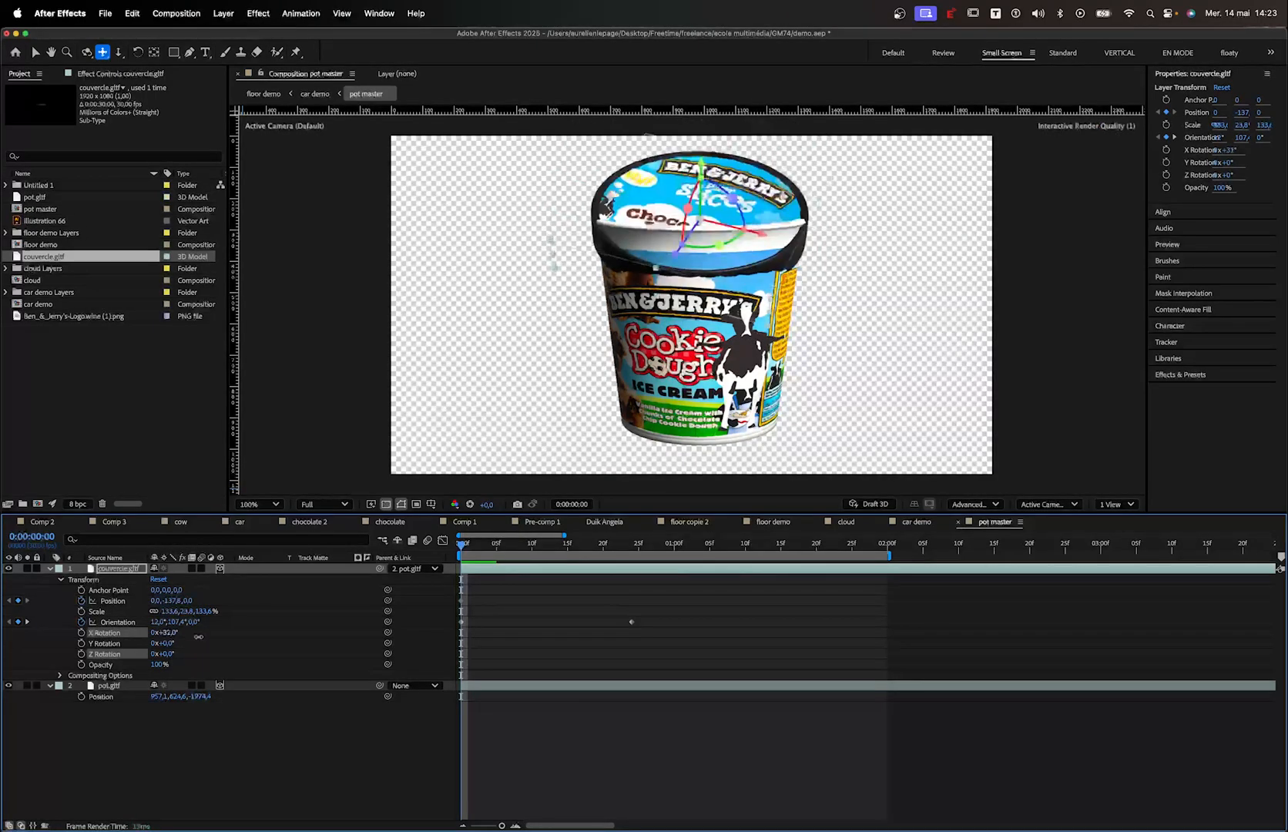
key(super+z)
Keyframe the lid's X Rotation at 0:00:00:00, set it to 223 revolutions at 0:00:00:16, and scrub back to the start
click(82, 632)
key(space)
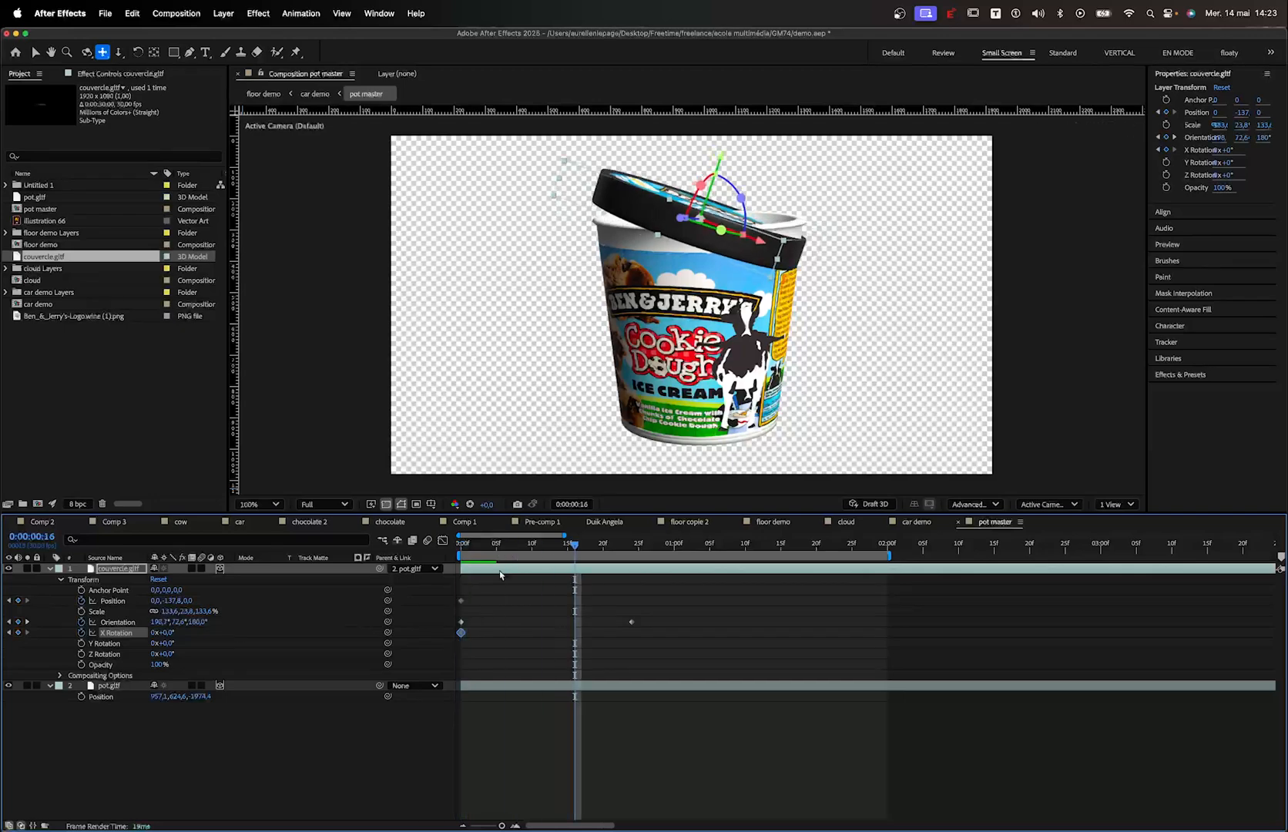
click(155, 633)
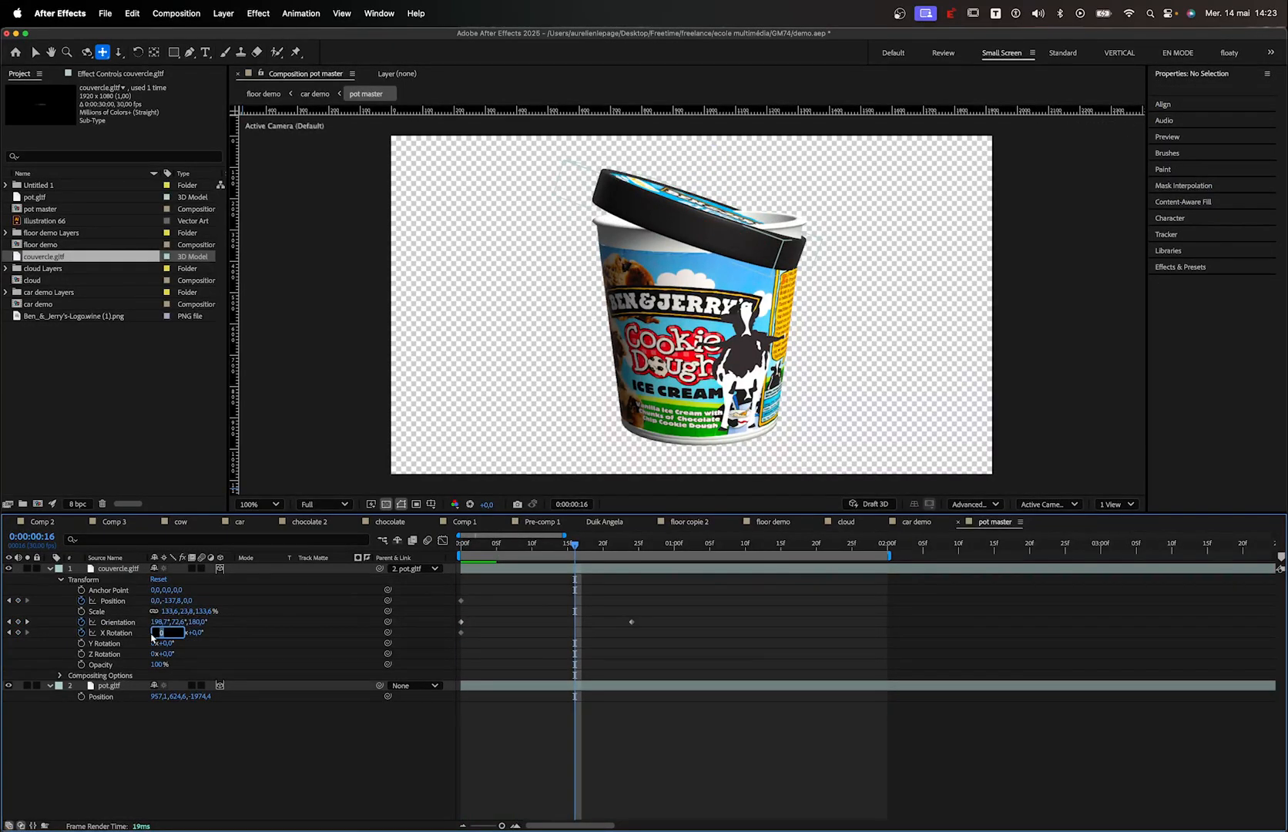
text(223)
key(Return)
mouse_move(467, 549)
mouse_down()
mouse_move(569, 551)
mouse_move(449, 558)
mouse_up()
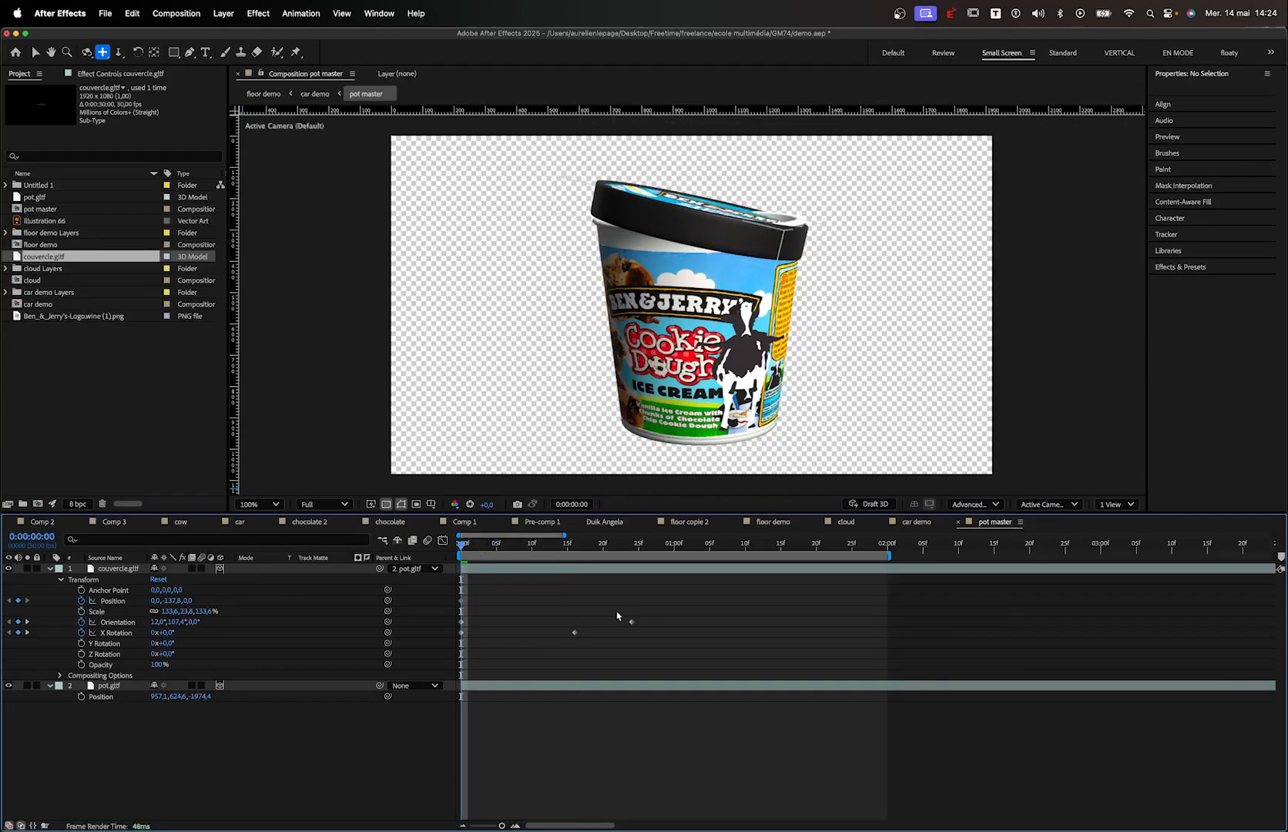
Delete the lid's Orientation and X Rotation keyframes and set its X orientation to 0°
drag(660, 611, 395, 663)
key(Delete)
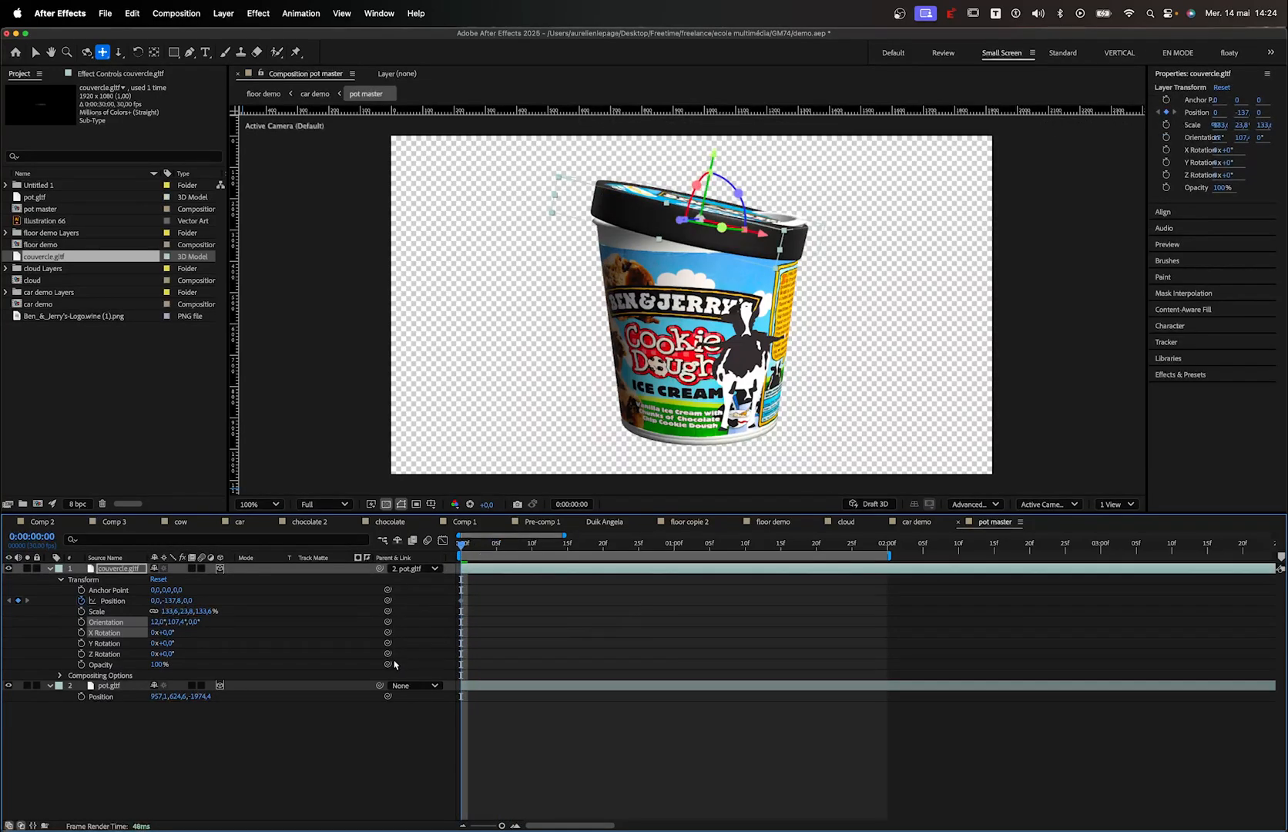
click(208, 645)
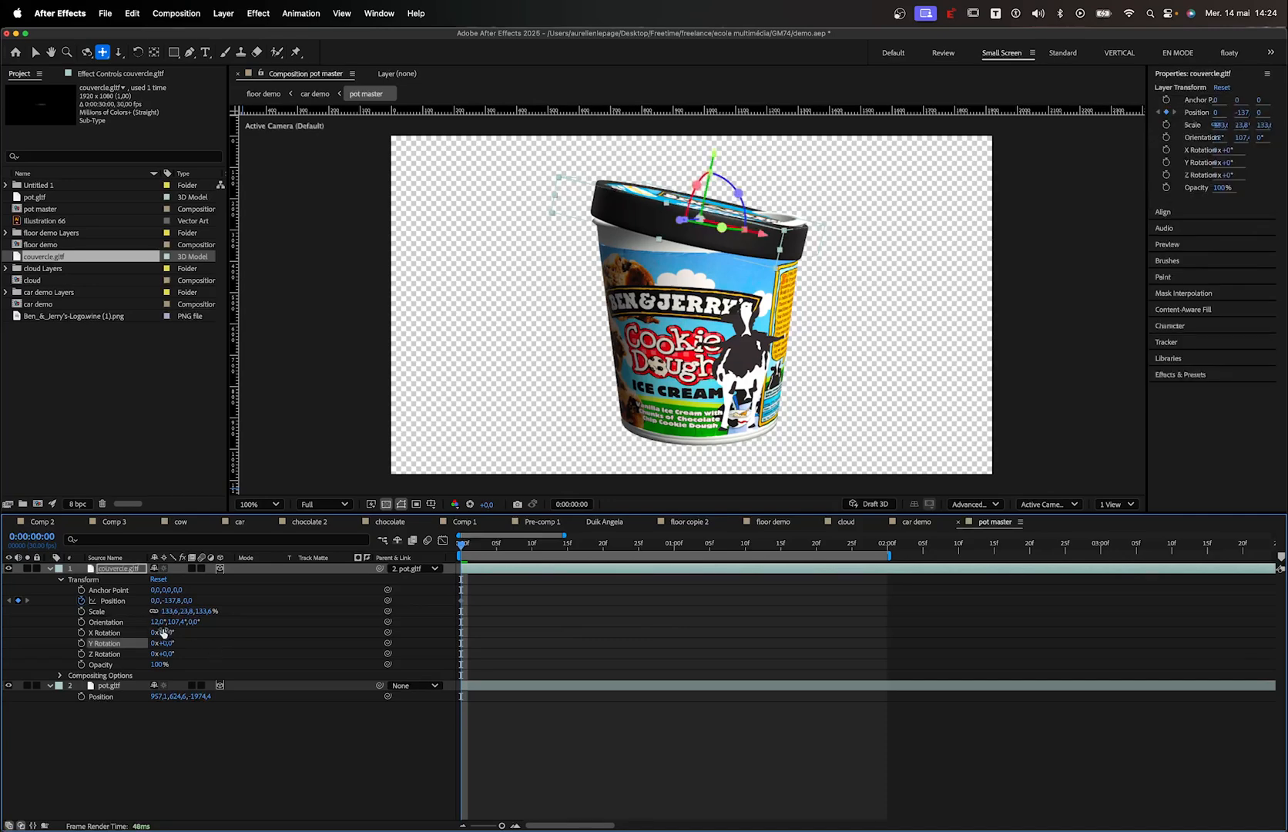
click(159, 622)
text(0)
key(Return)
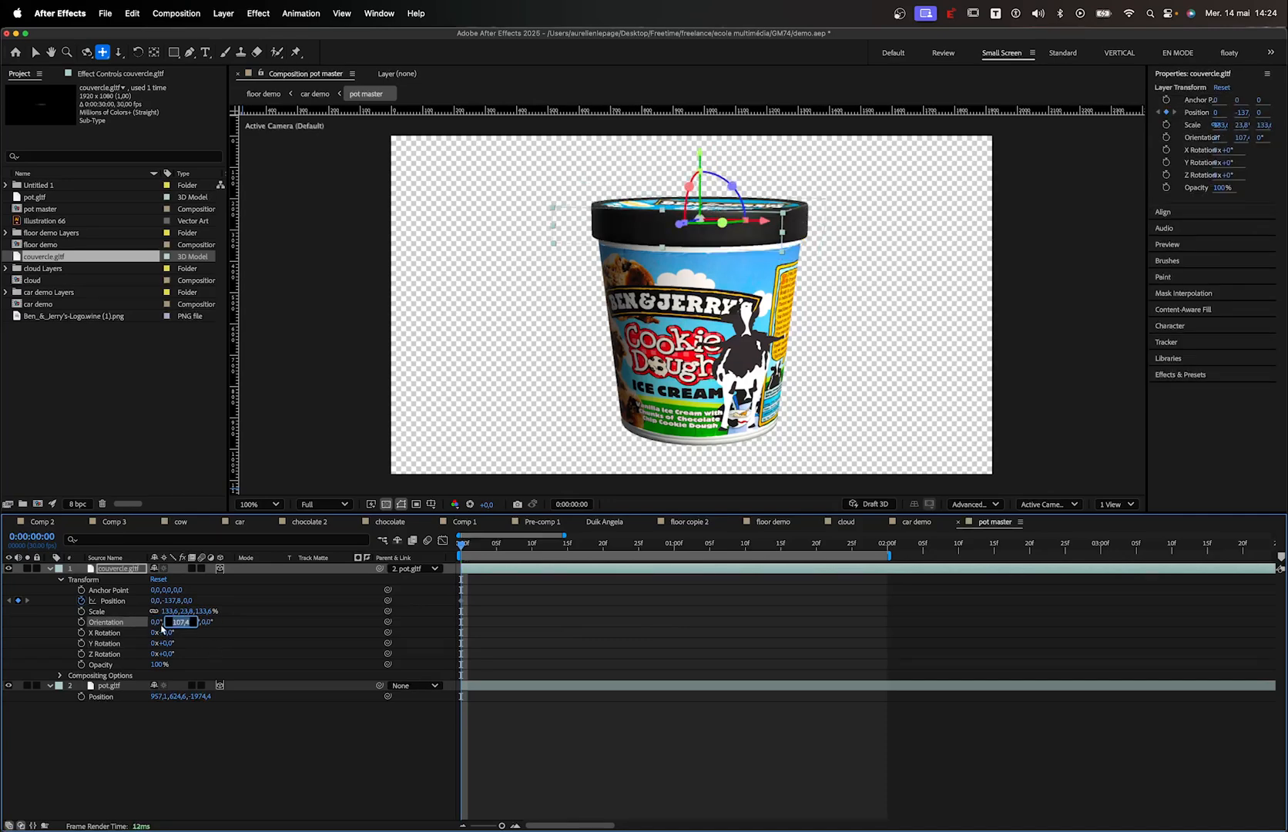
click(176, 773)
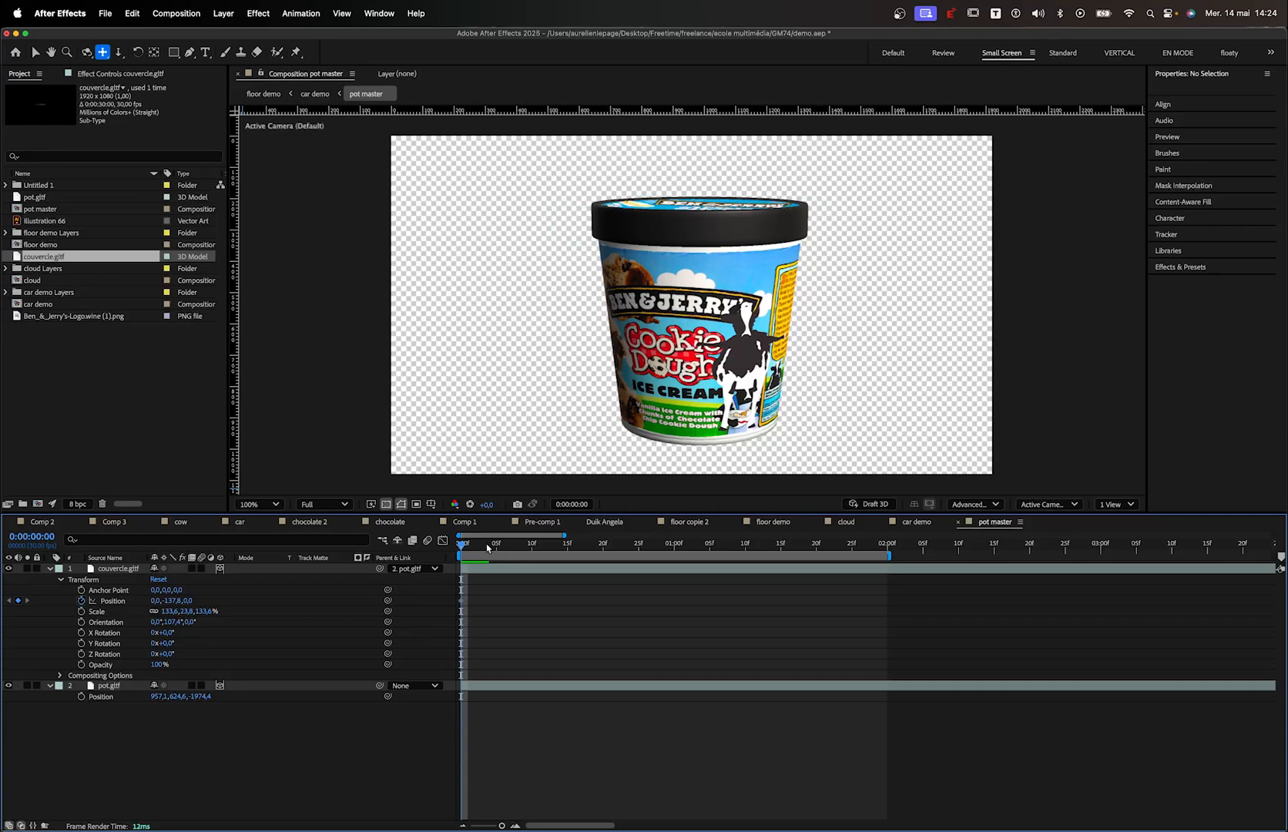
At 0:00:00:11, move the lid up and to the right off the pot, to position 17,9, -214,7, -189,6
click(540, 544)
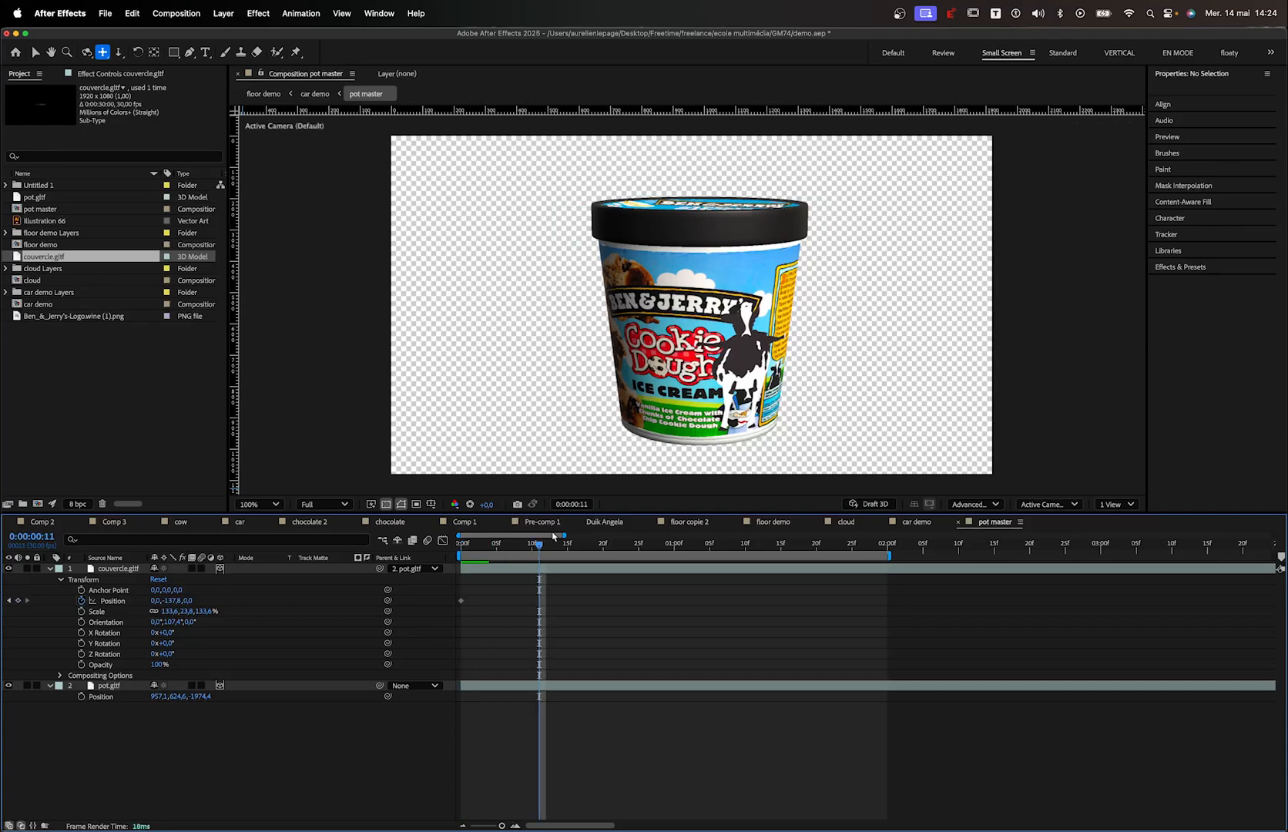
key(v)
click(669, 218)
drag(668, 218, 866, 222)
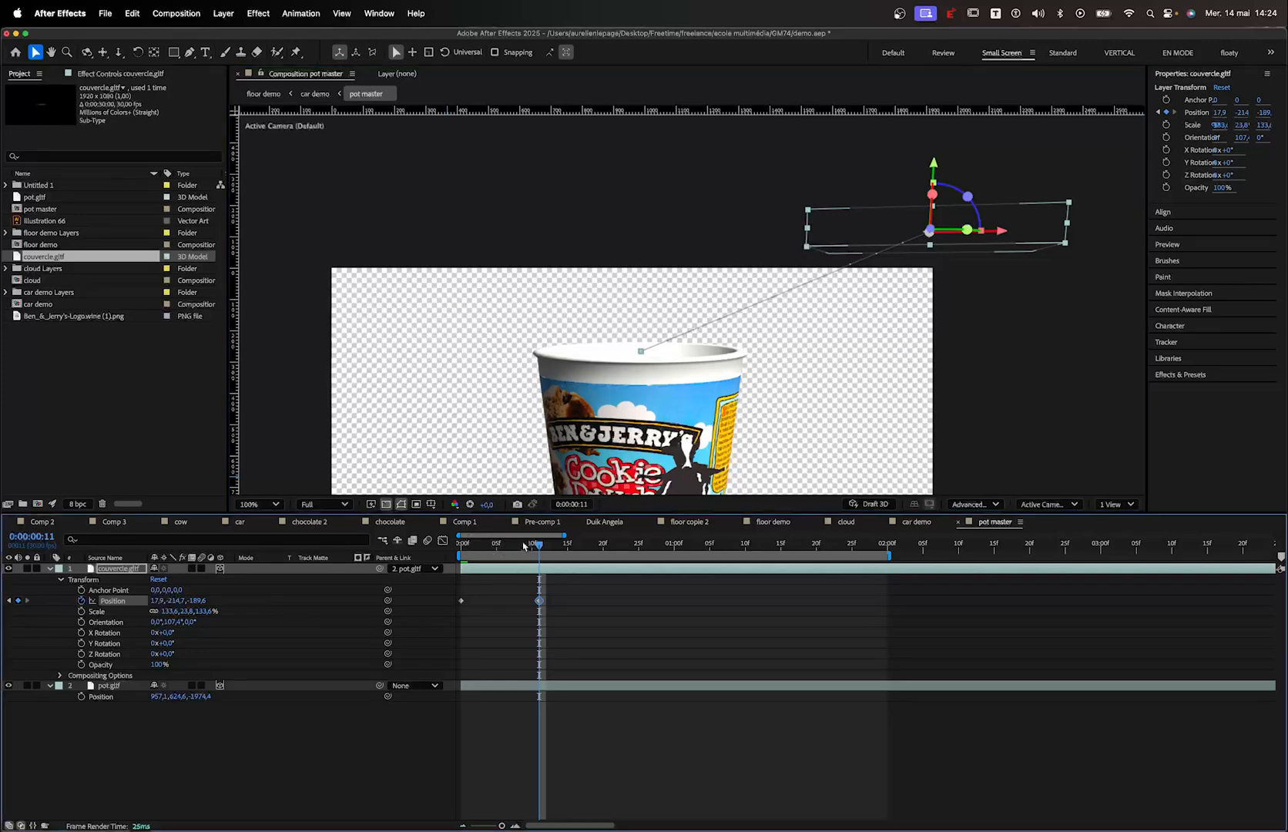
Animate the lid's Orientation from a keyframe at the start to 32,0°, 145,4°, 33,0° at 0:00:00:06
click(503, 544)
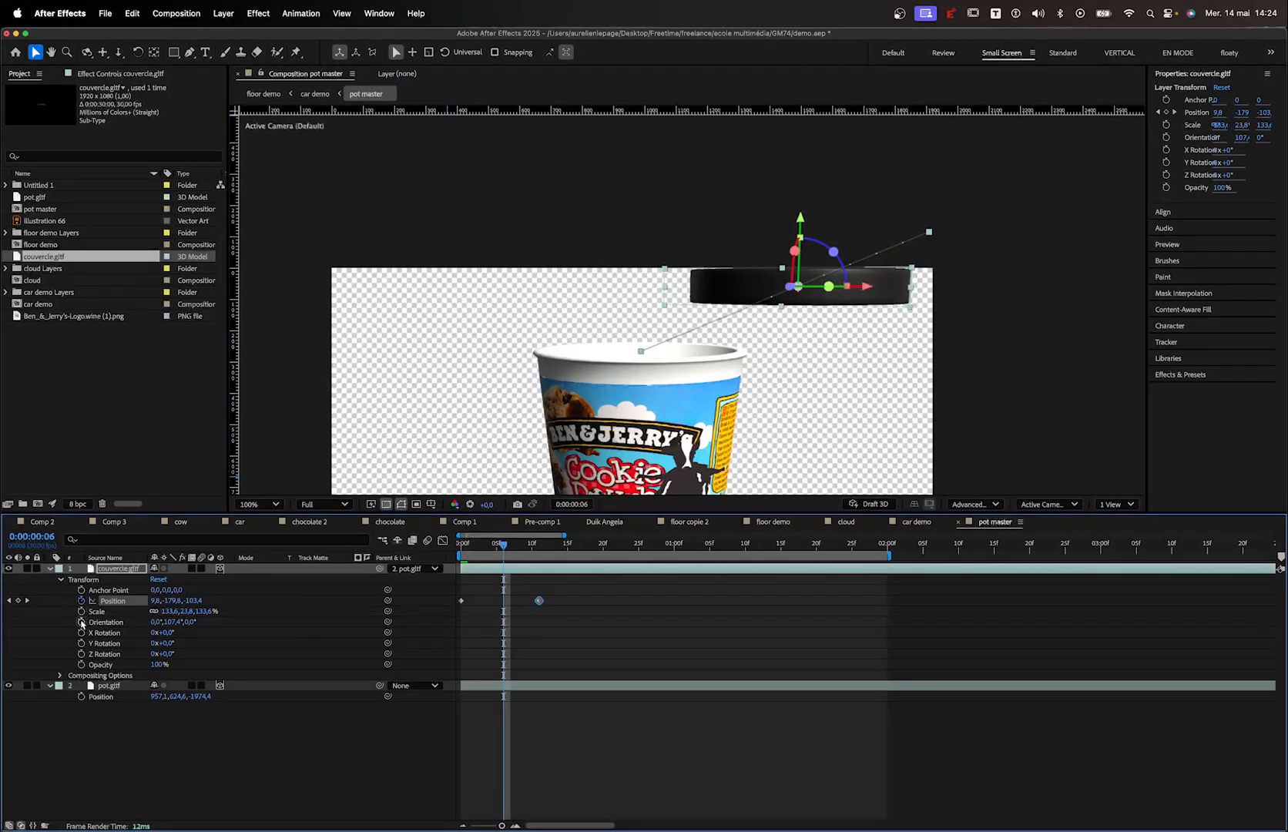
click(81, 621)
drag(503, 625, 489, 622)
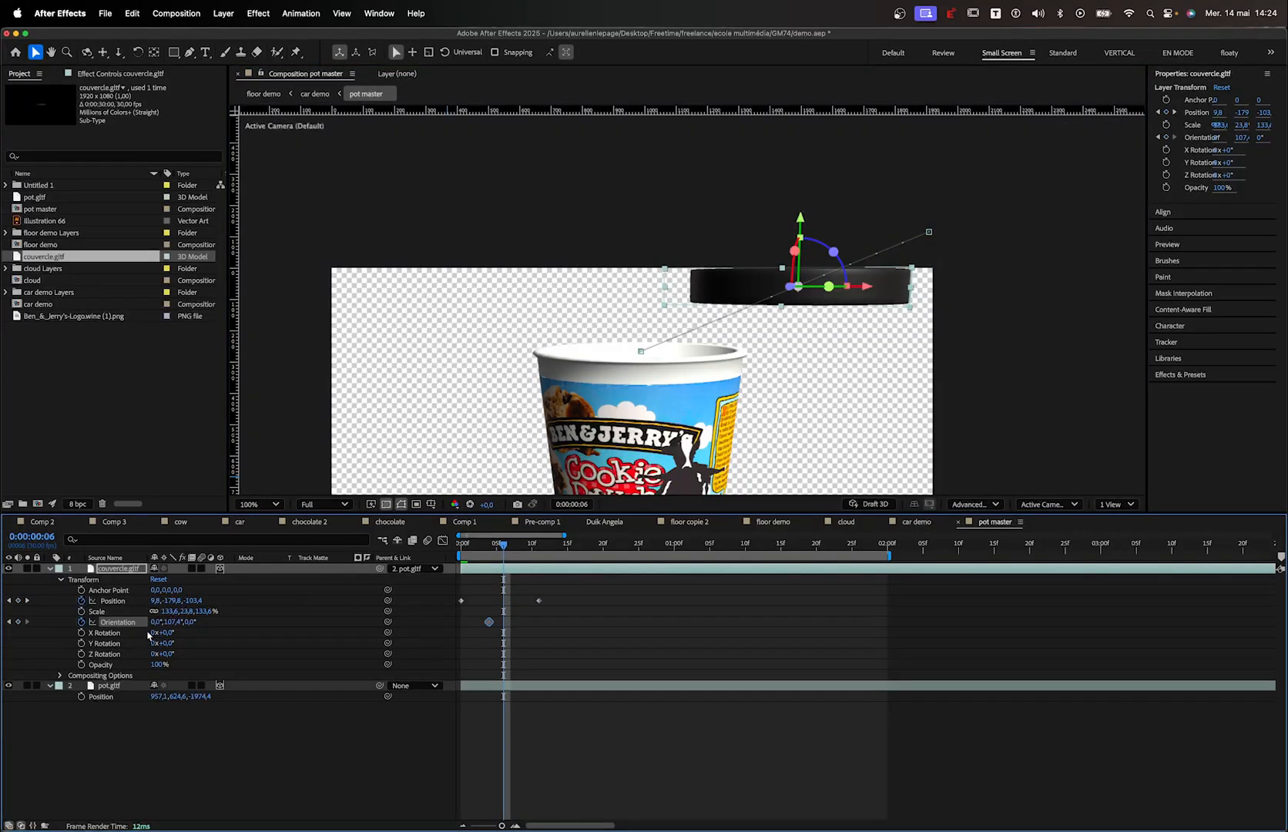
drag(168, 622, 399, 589)
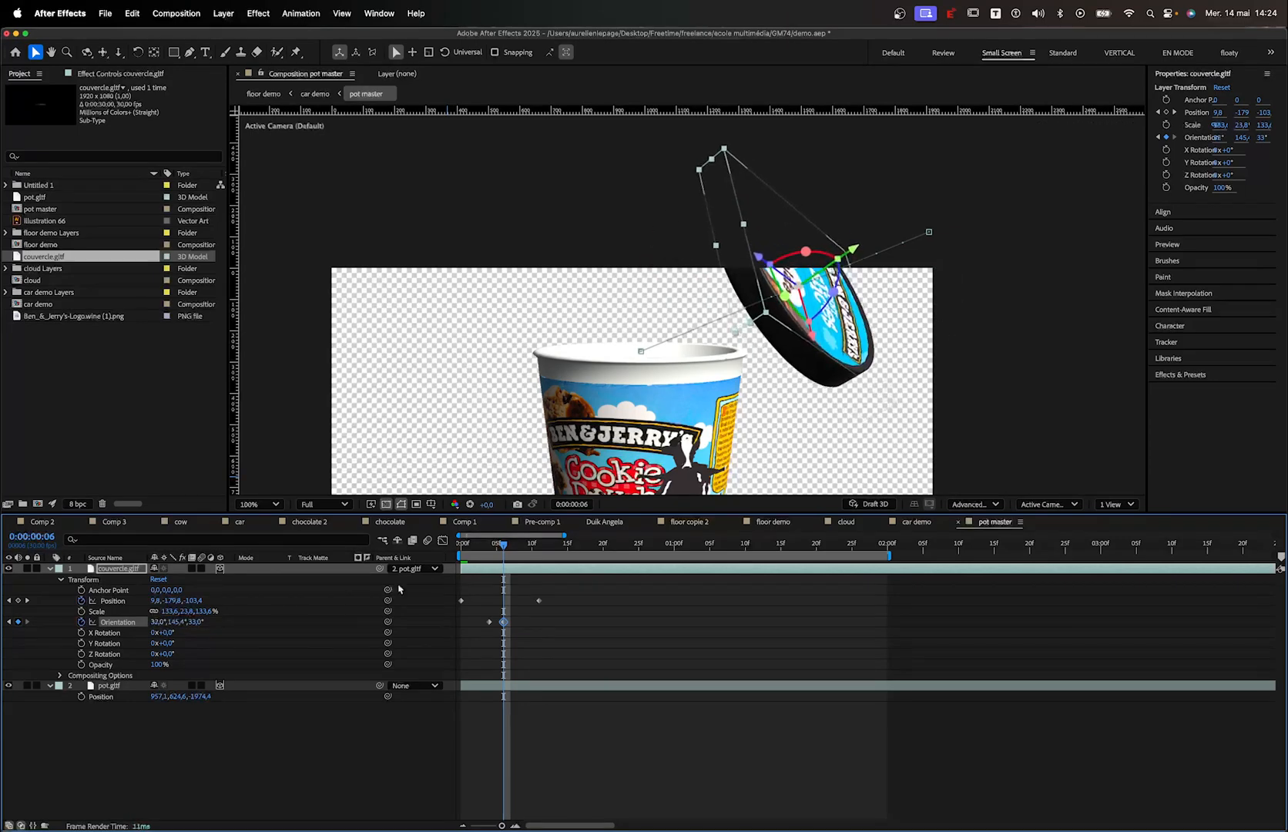
drag(490, 622, 462, 623)
At 0:00:00:11, move the lid farther up and to the right, to position 21,1, -228,5, -224,2, and scrub back to 0:00:00:03
drag(477, 549, 571, 558)
click(559, 569)
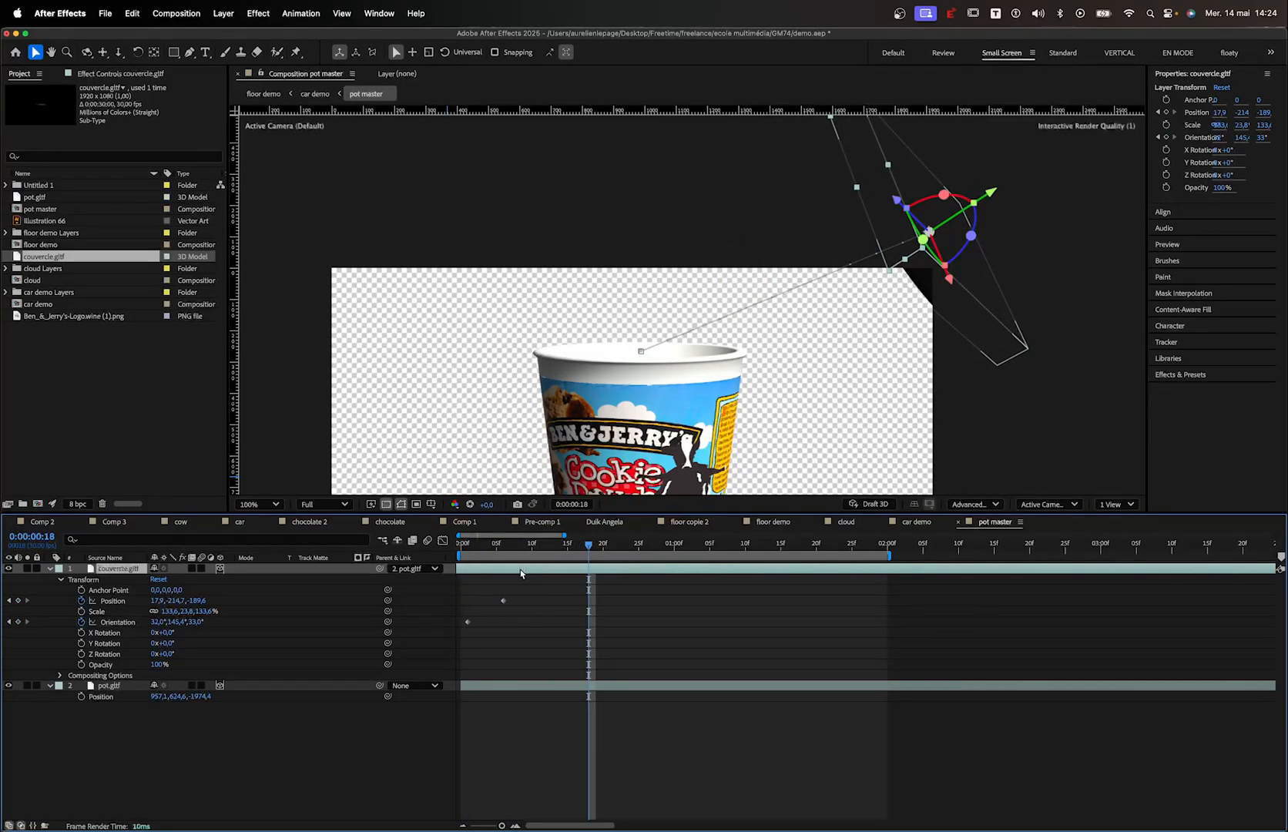
key(j)
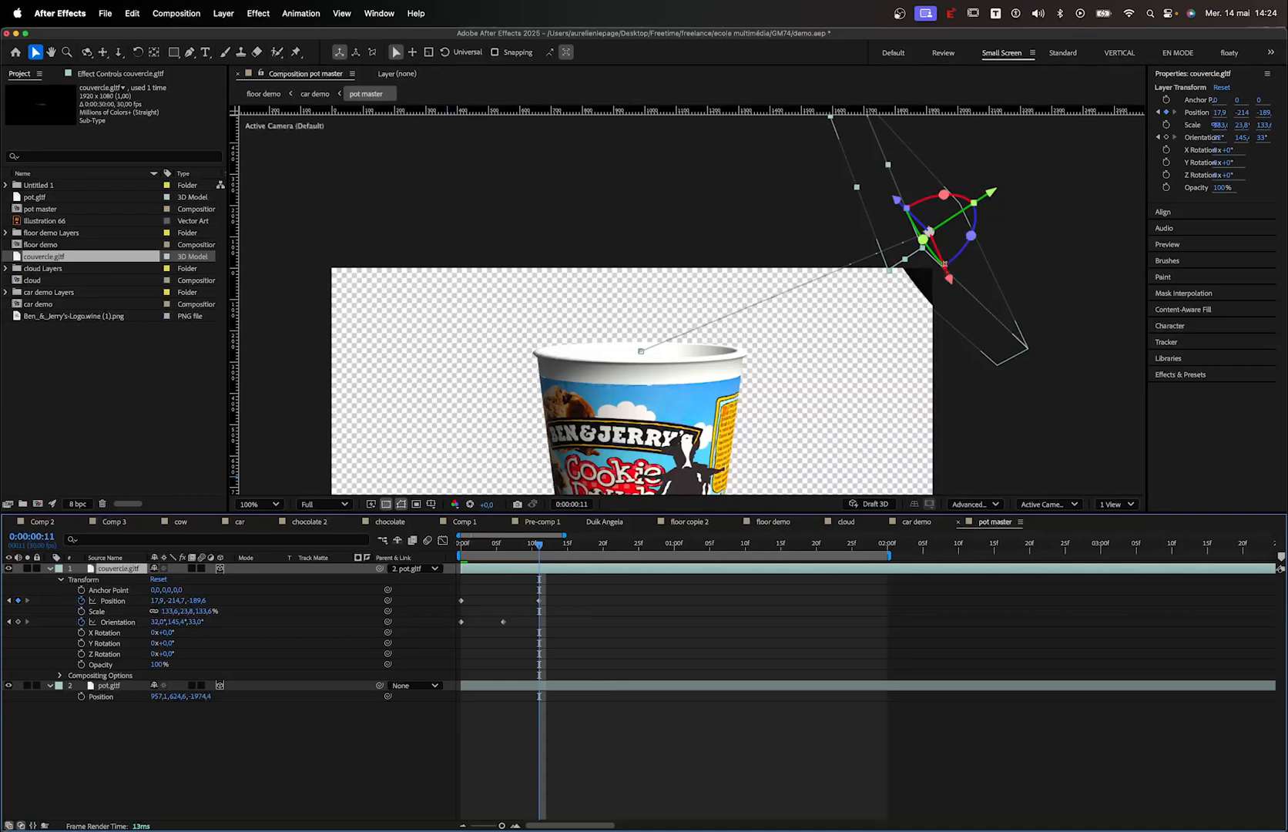
drag(929, 231, 980, 216)
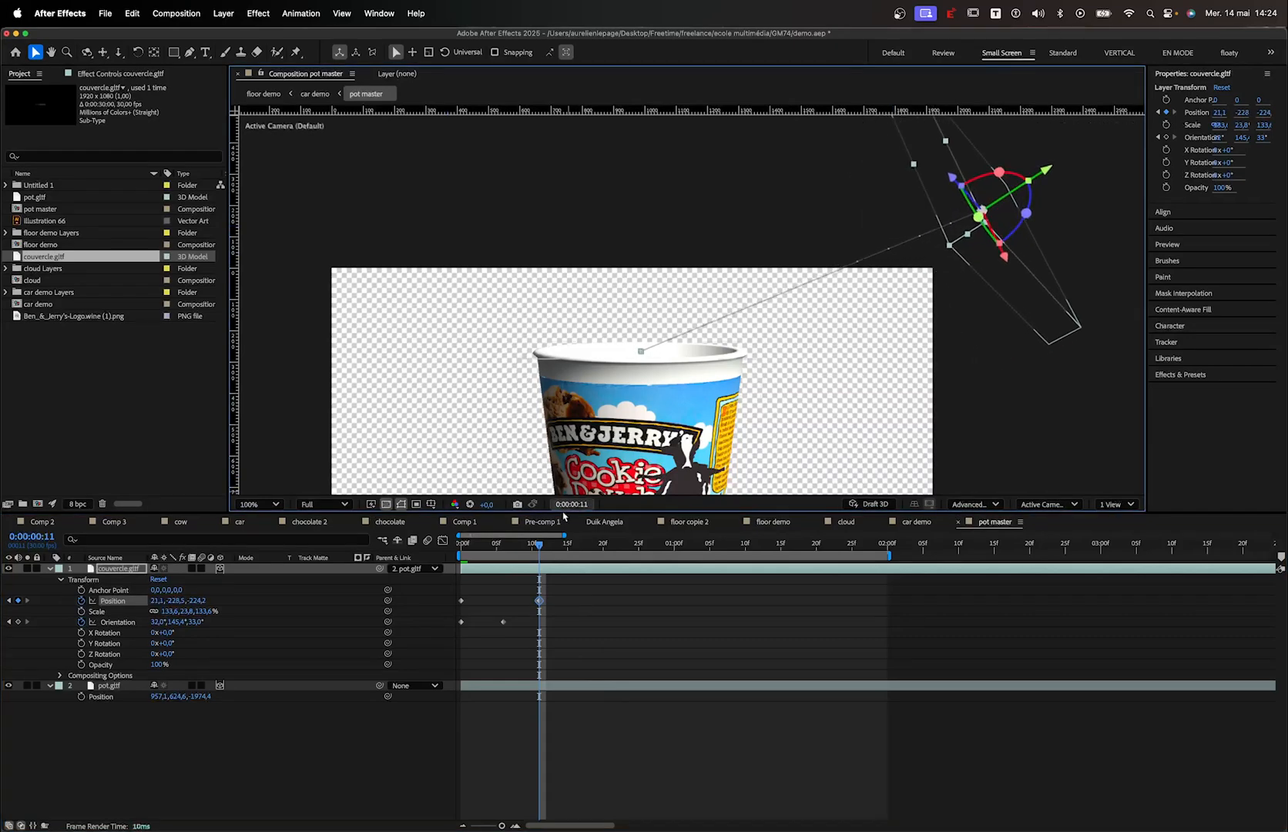
drag(540, 544, 482, 549)
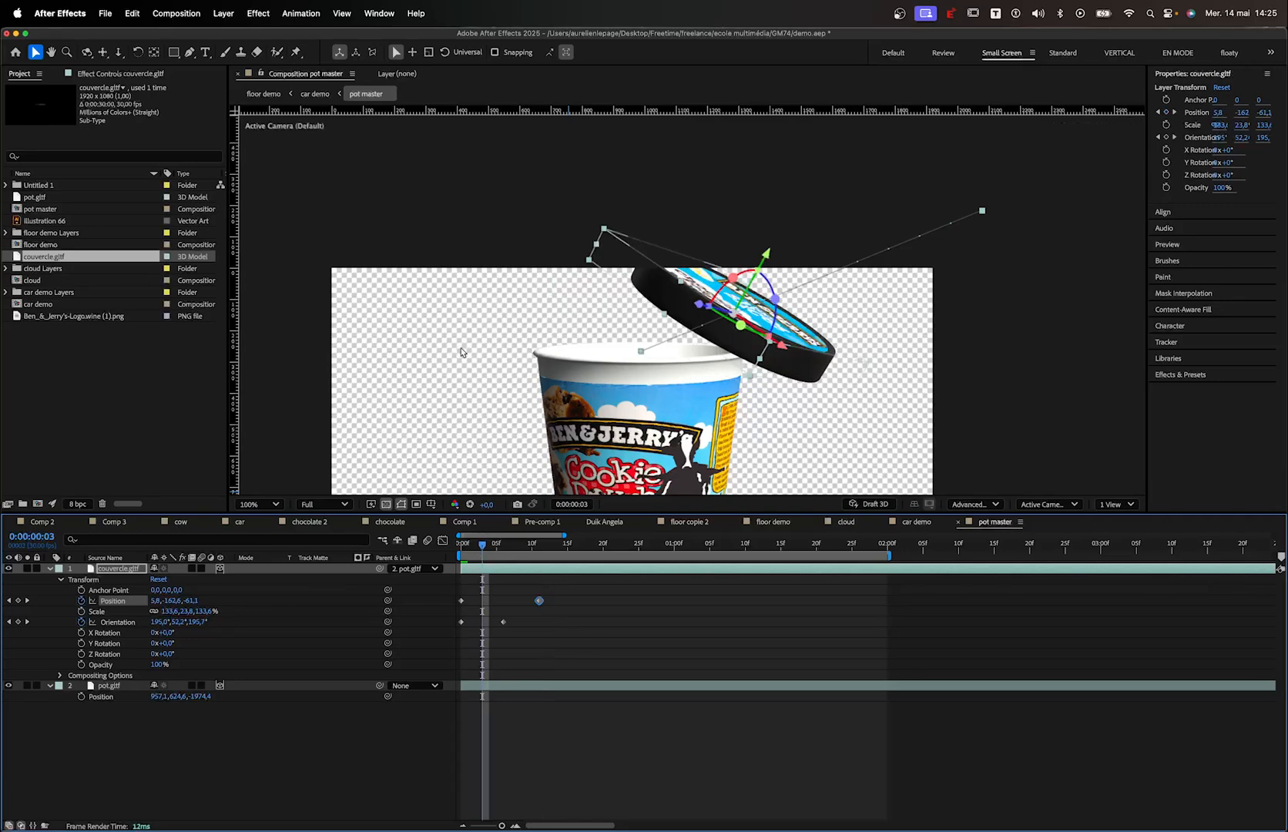
Add a white point light with 100% intensity, Smooth falloff and a radius of 500 to the pot master composition
key(h)
drag(462, 351, 433, 254)
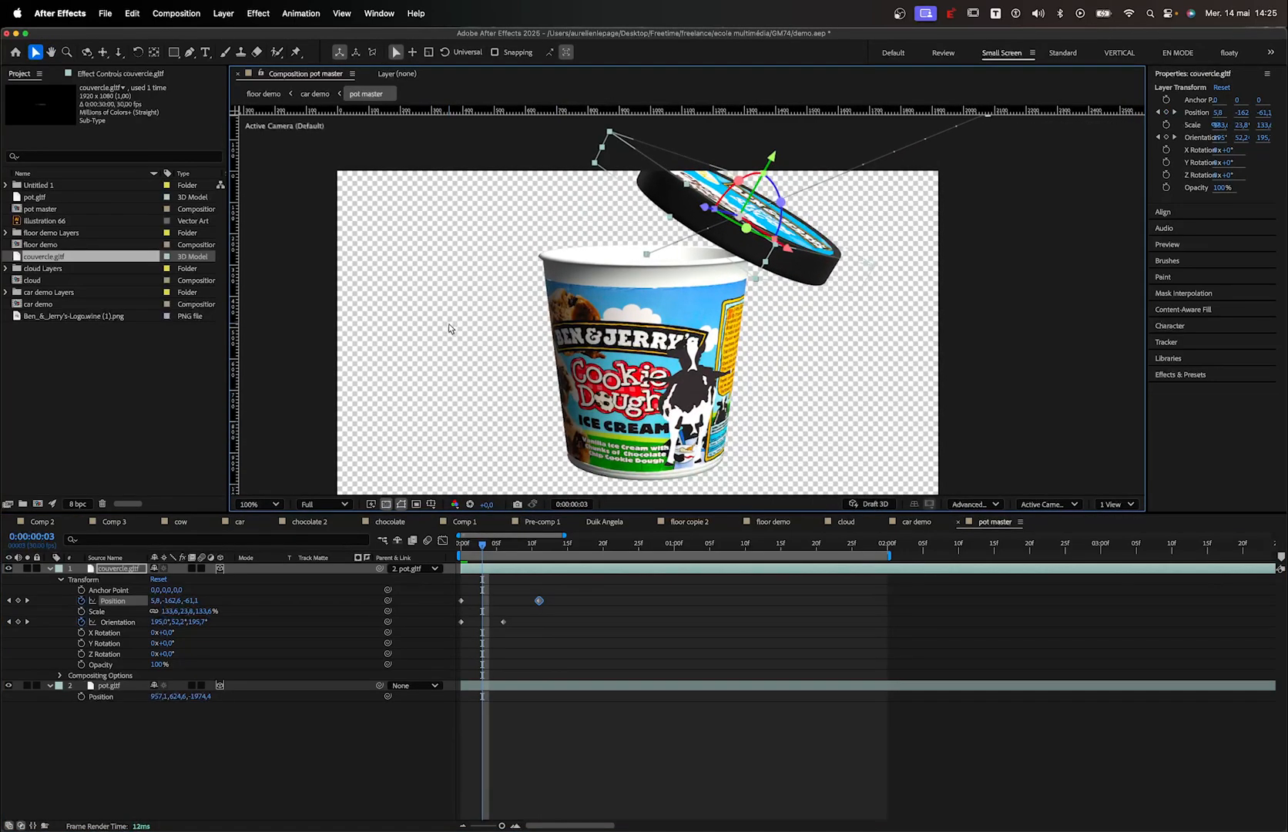
scroll(437, 336, right, 2)
key(comma)
key(v)
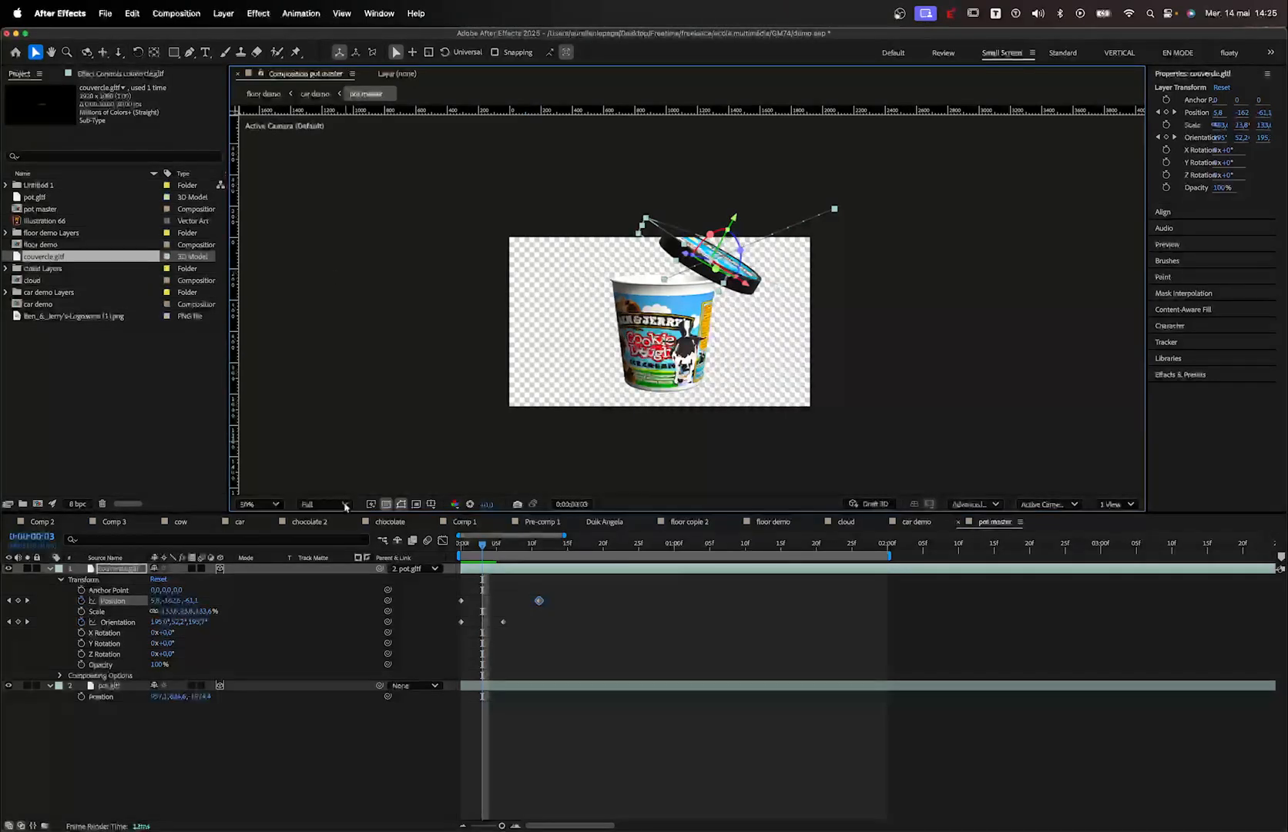
click(263, 506)
click(258, 524)
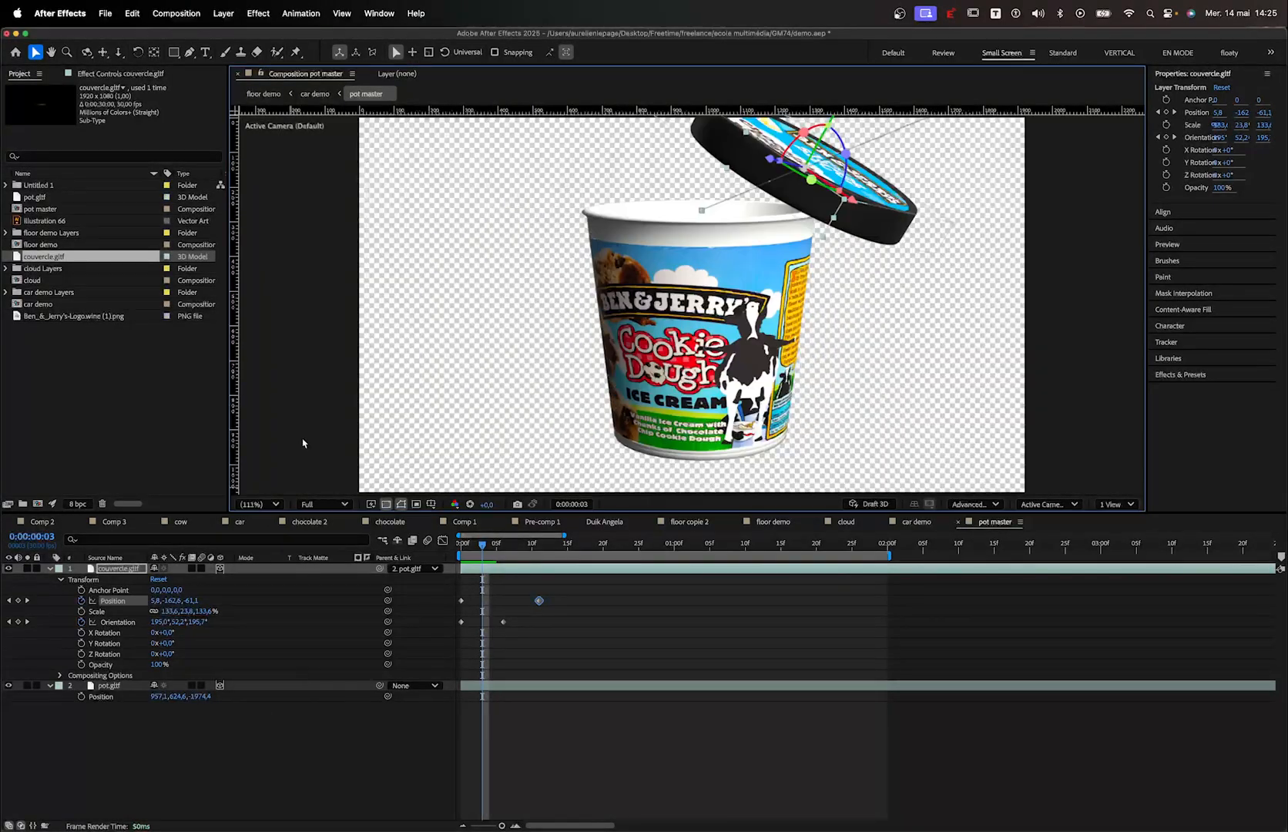
right_click(282, 225)
mouse_move(329, 228)
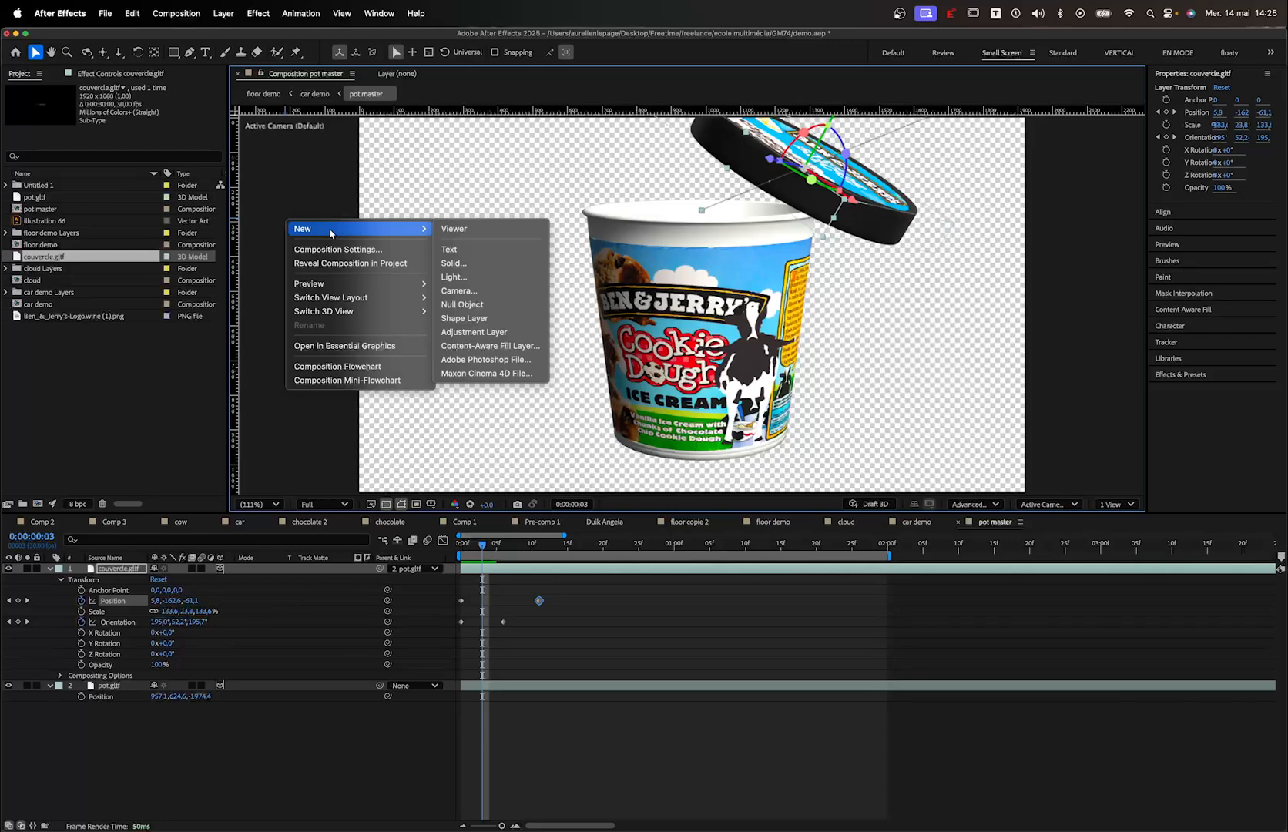
click(458, 277)
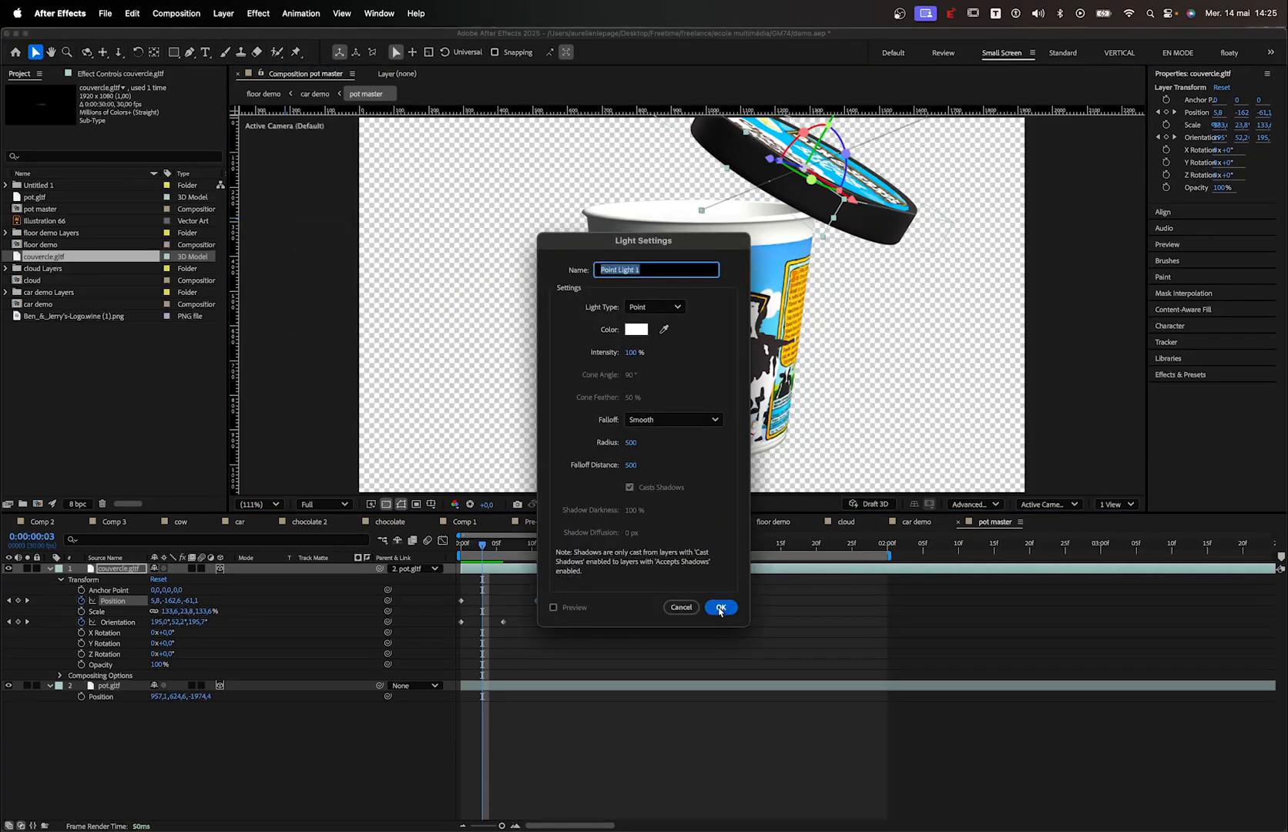
click(721, 607)
Move the point light down and to the left beside the pot, to position 841,7, 807,8, -666,7
key(comma)
key(comma)
key(comma)
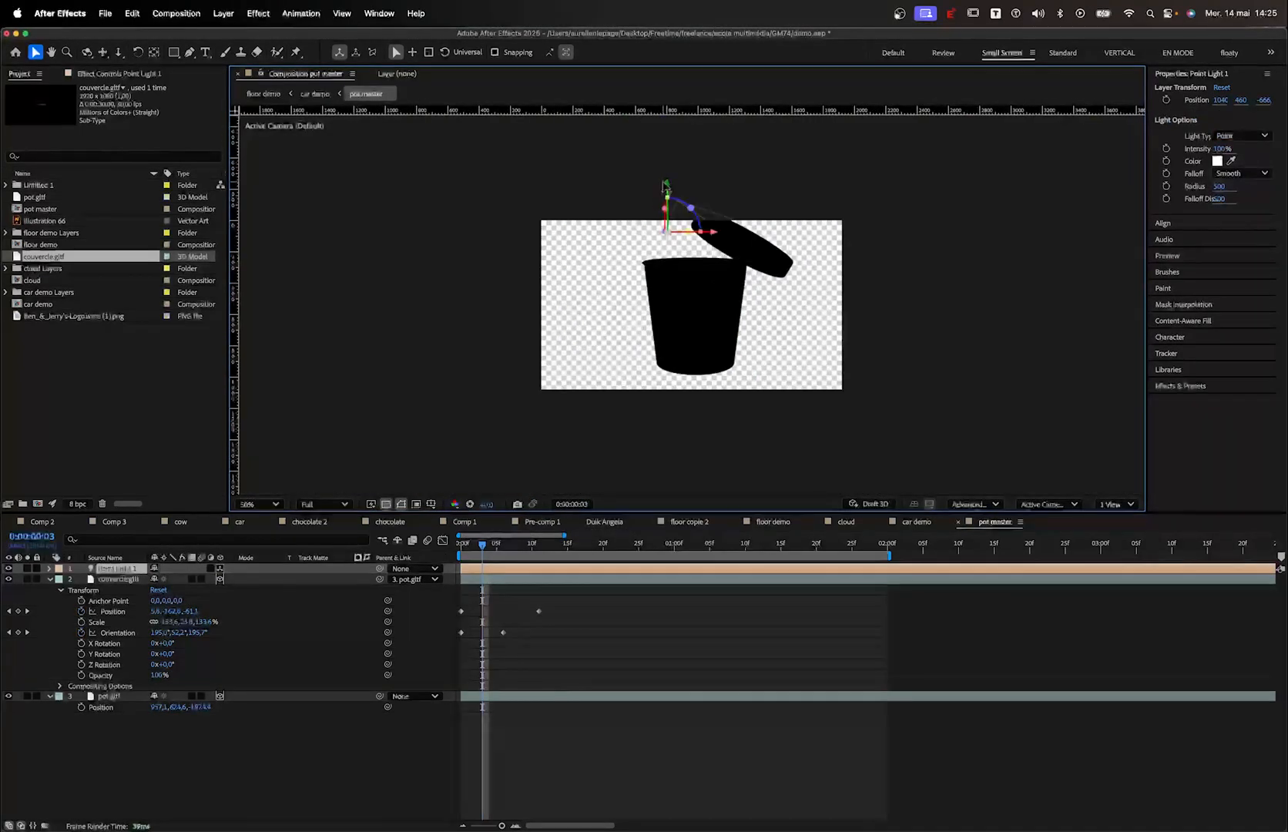
drag(667, 193, 622, 315)
key(period)
key(period)
Open a second viewer for the pot master composition and switch it to Custom View 1
right_click(285, 344)
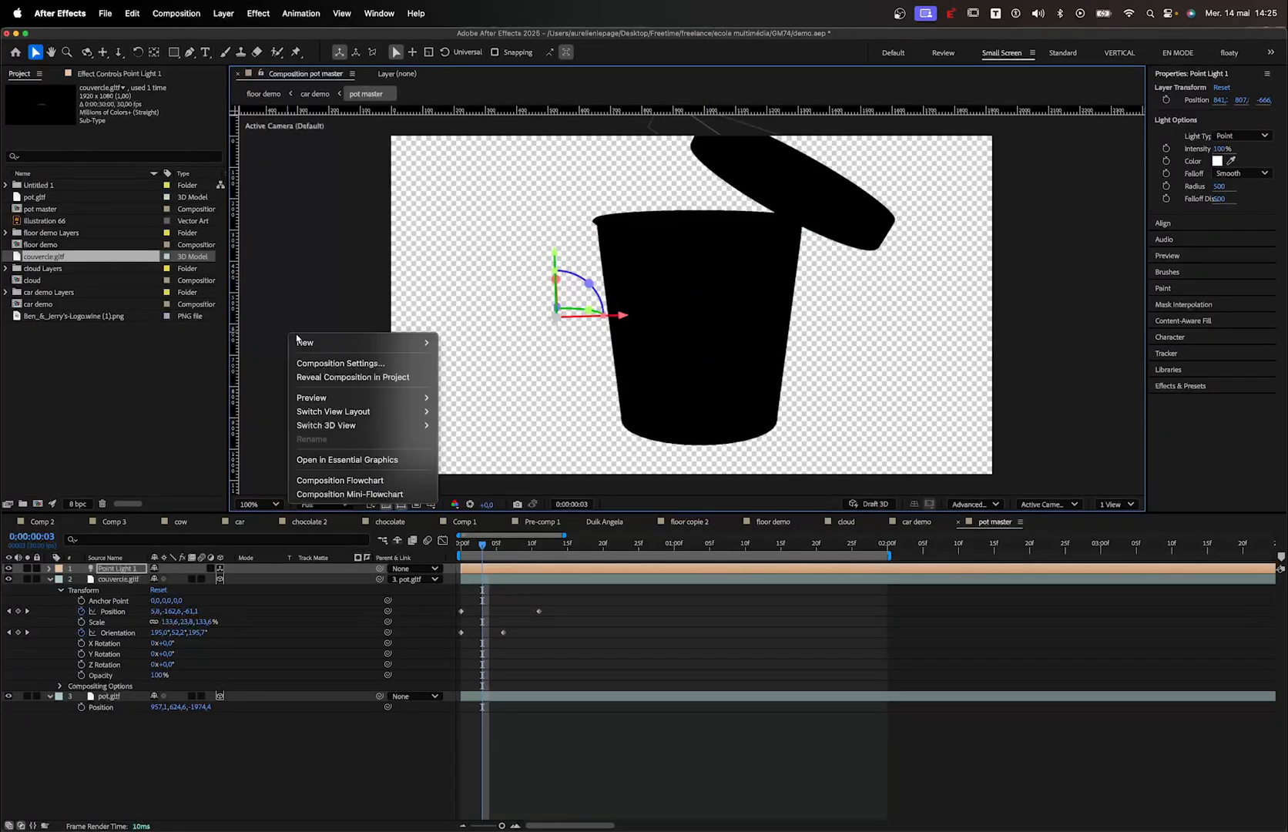
mouse_move(362, 342)
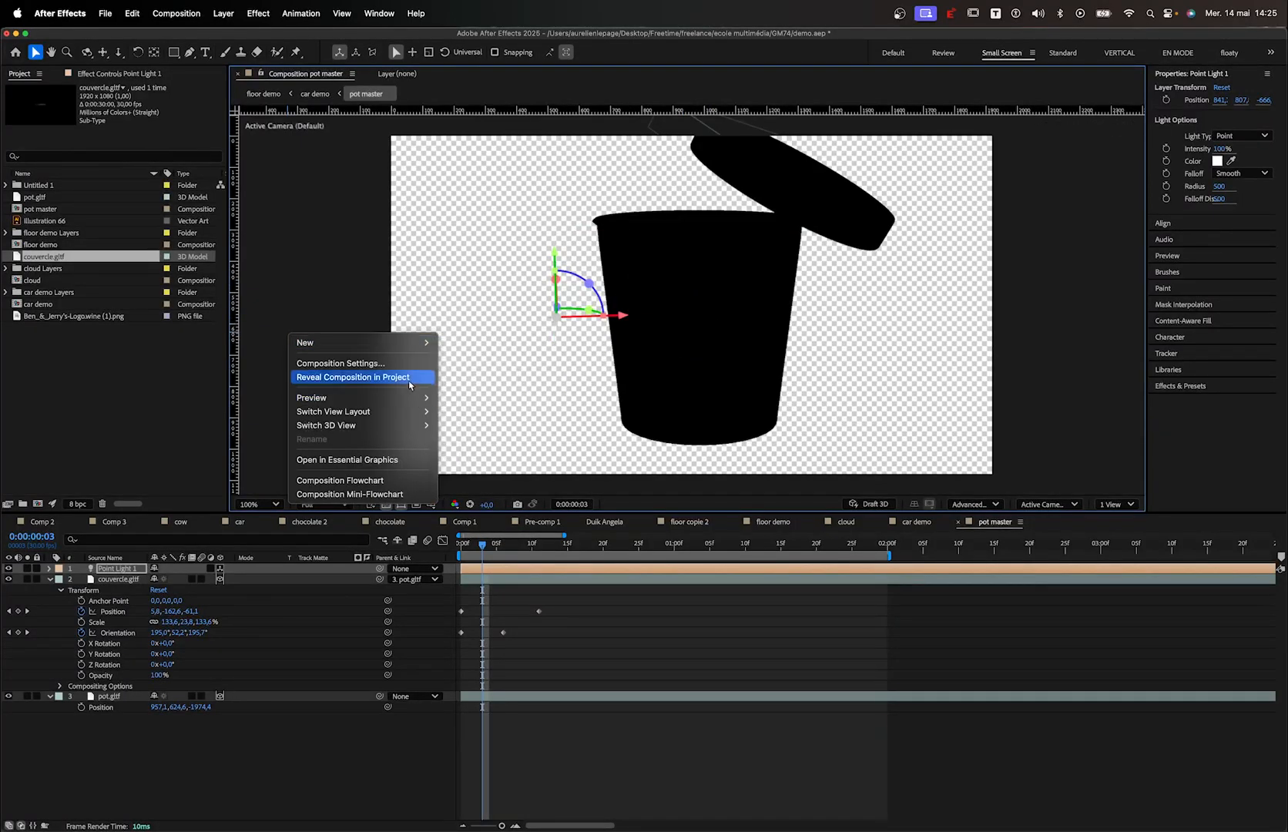
click(458, 343)
key(comma)
key(comma)
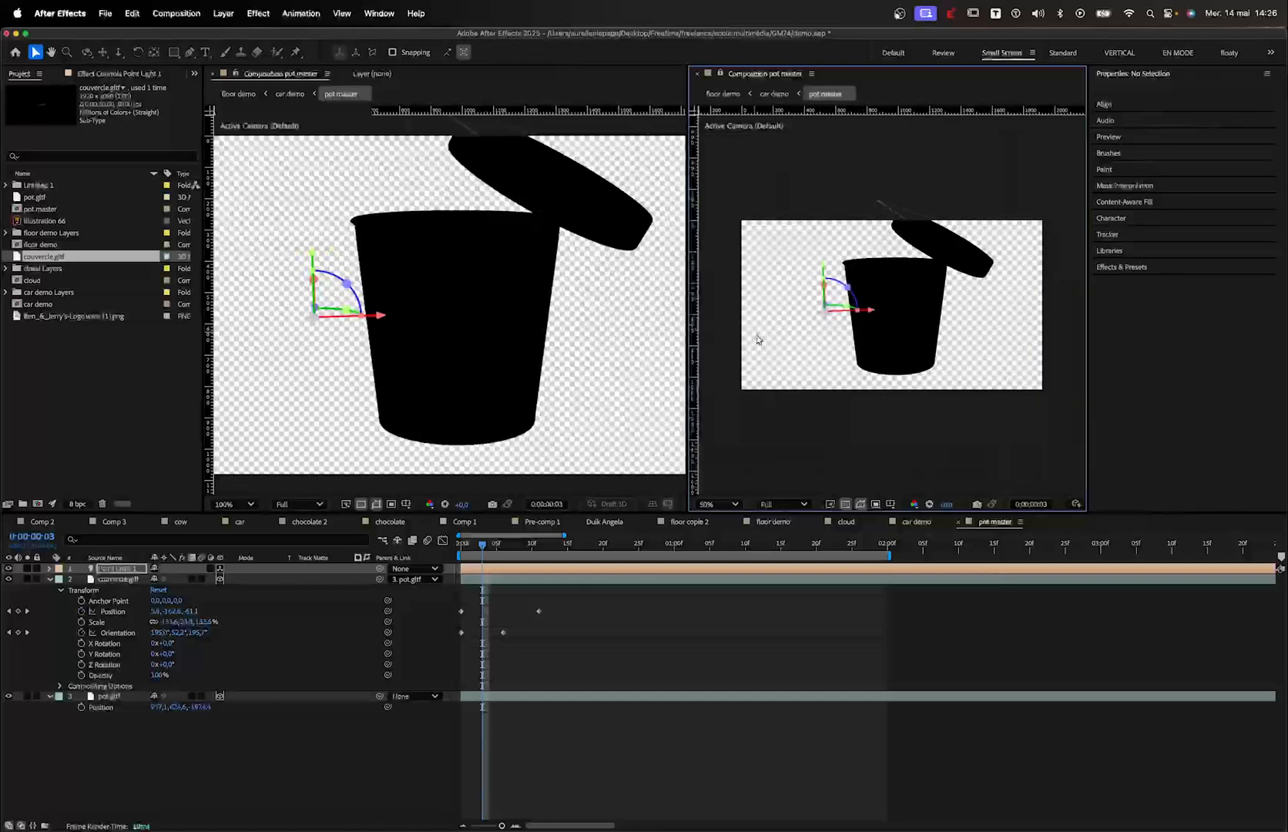
right_click(845, 460)
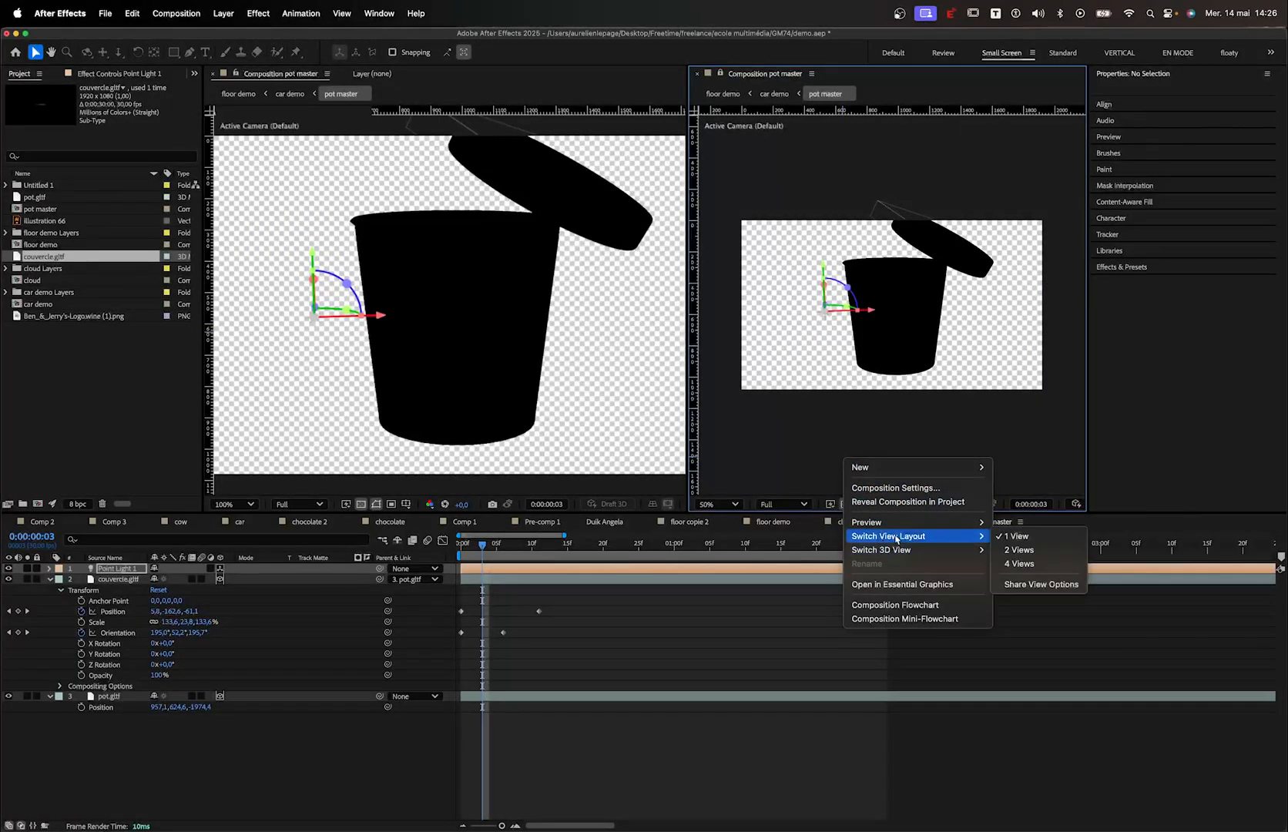
mouse_move(893, 552)
click(1032, 681)
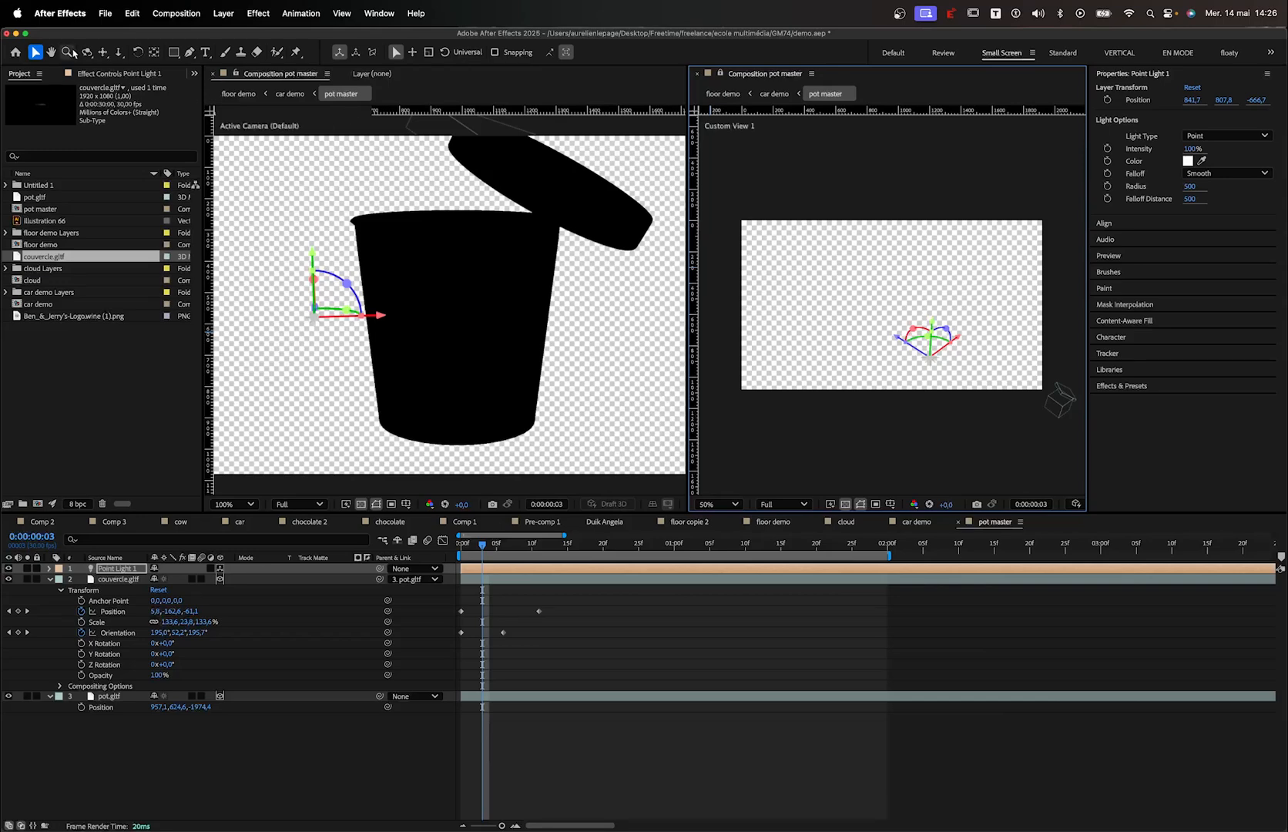
Bring the point light forward in front of the pot, to position 722,6, 807,8, -2158,1
click(87, 52)
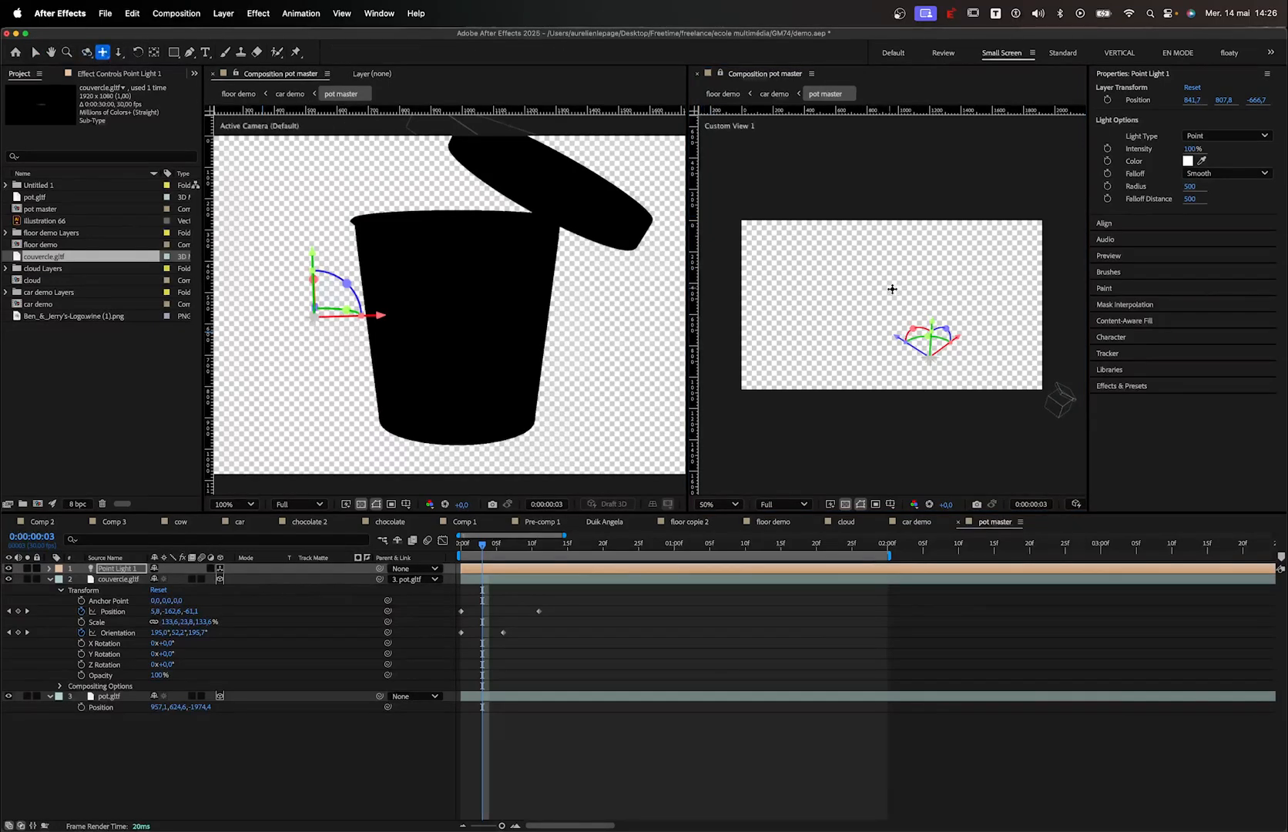
drag(892, 288, 954, 338)
key(v)
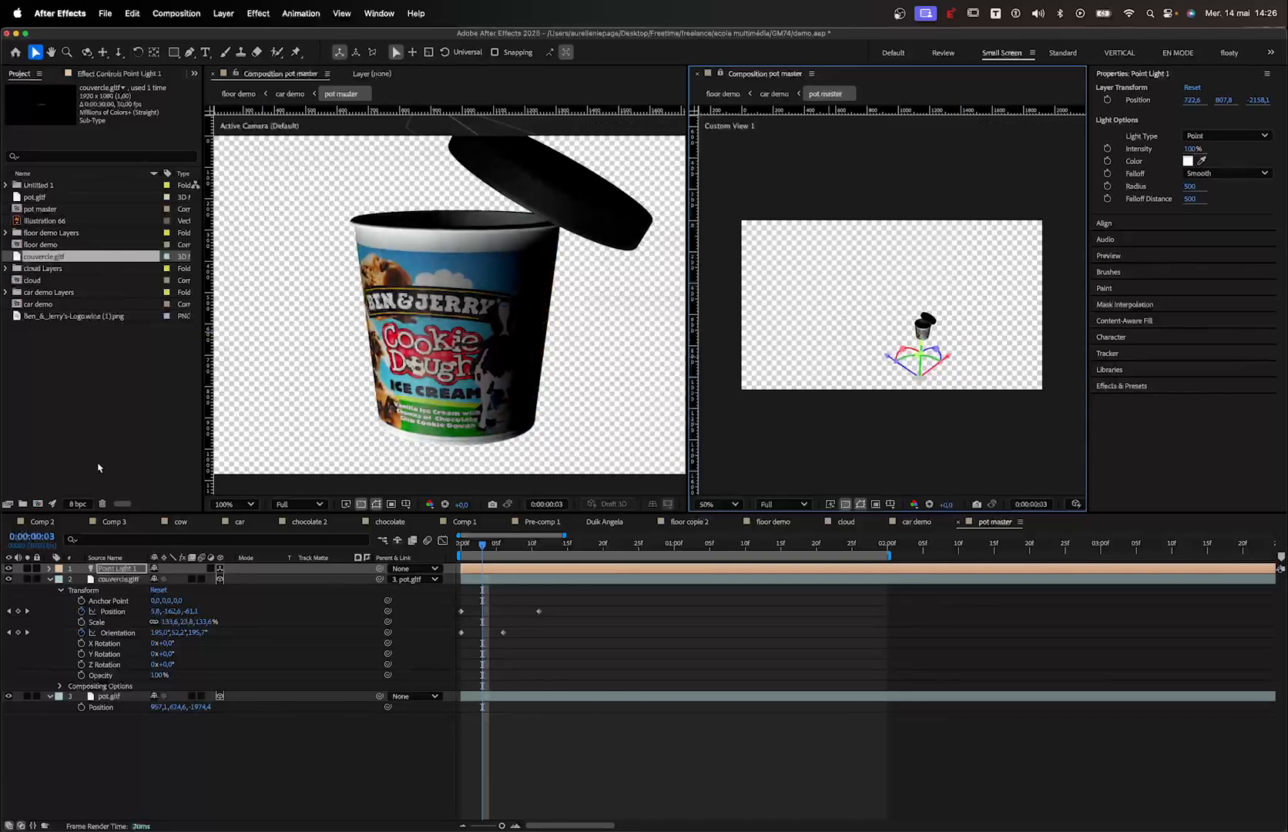
Change the light's type to Ambient and set its intensity to 93%
click(49, 569)
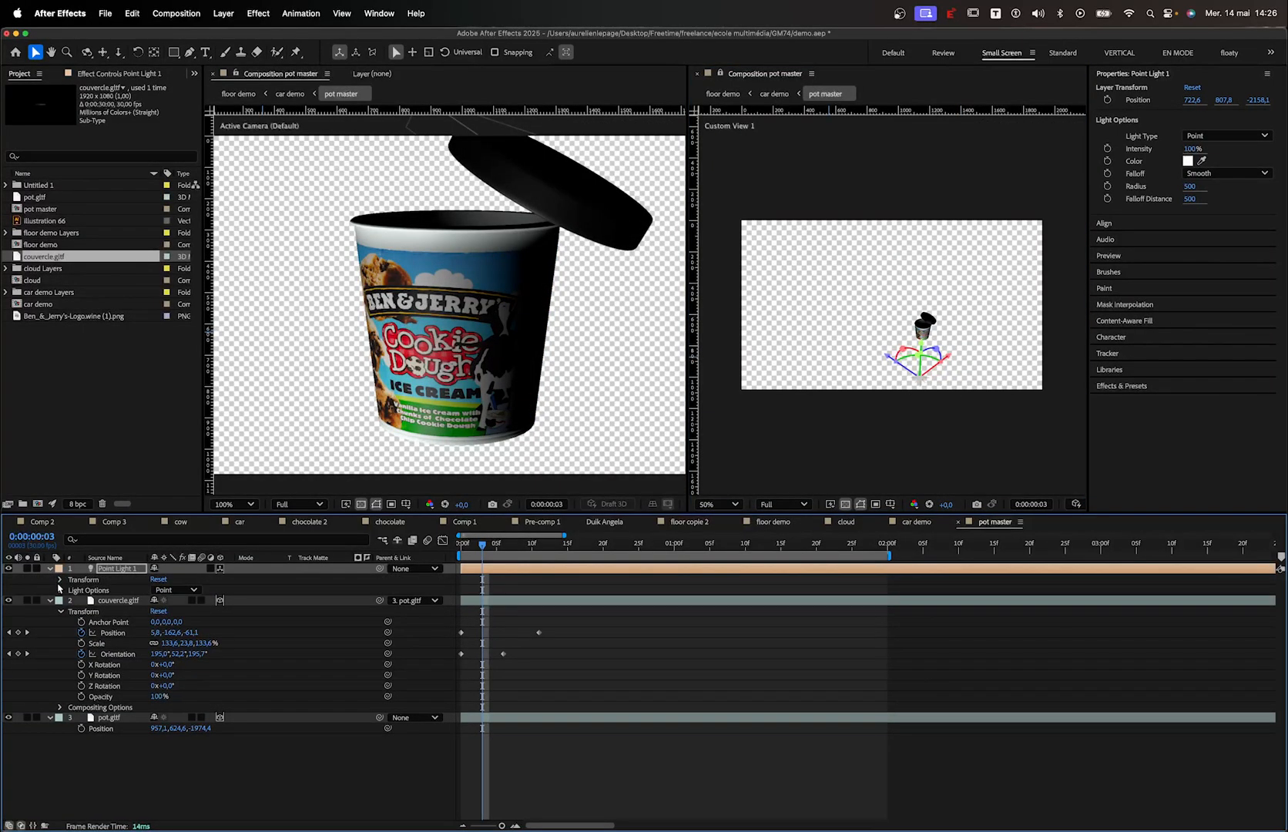
click(60, 590)
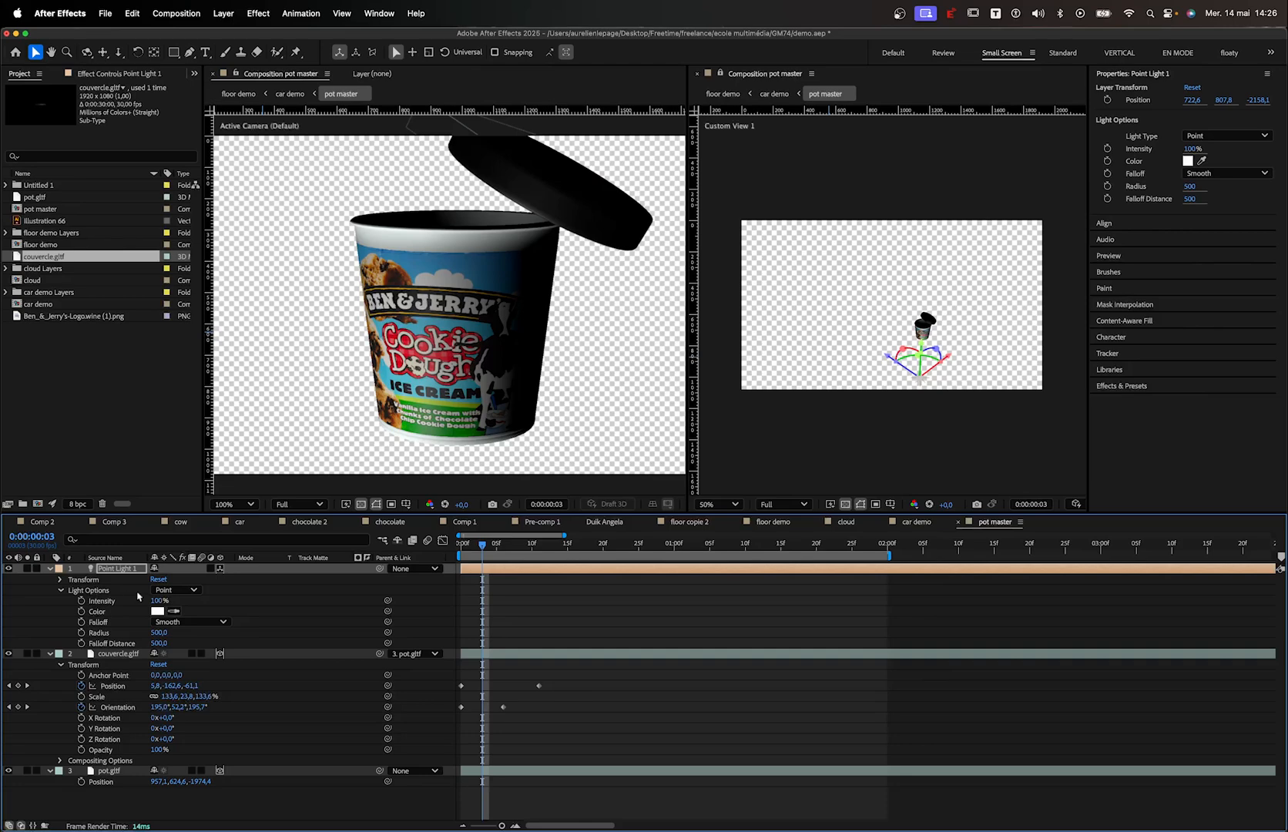
click(184, 592)
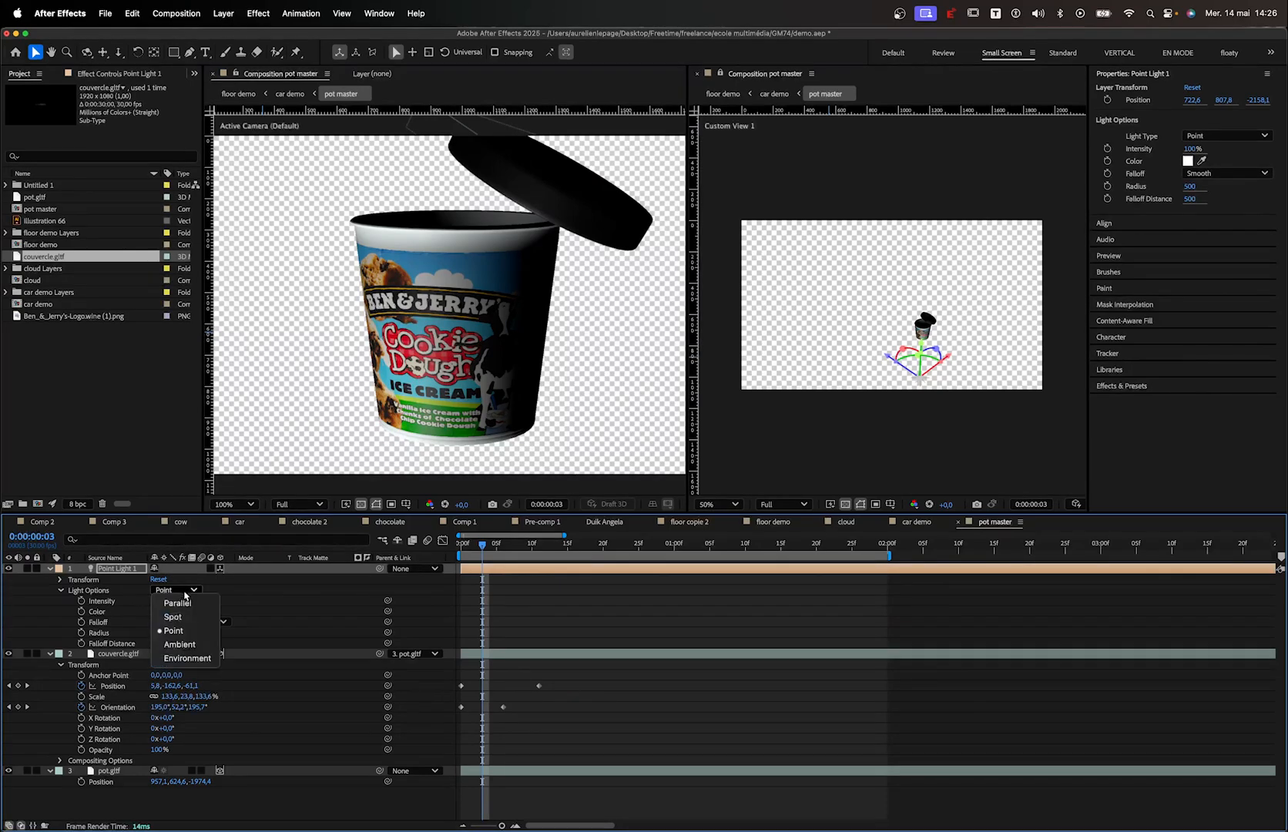
click(171, 647)
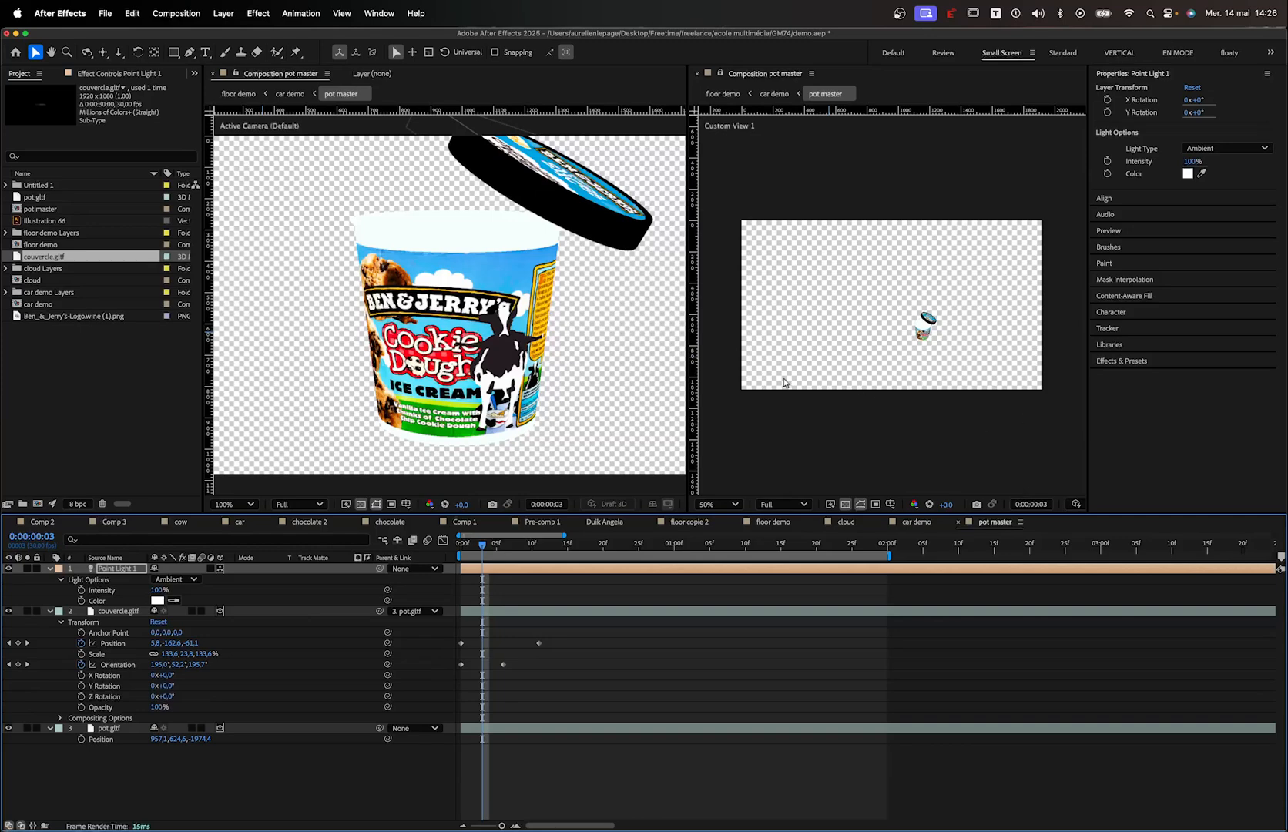
drag(158, 589, 156, 591)
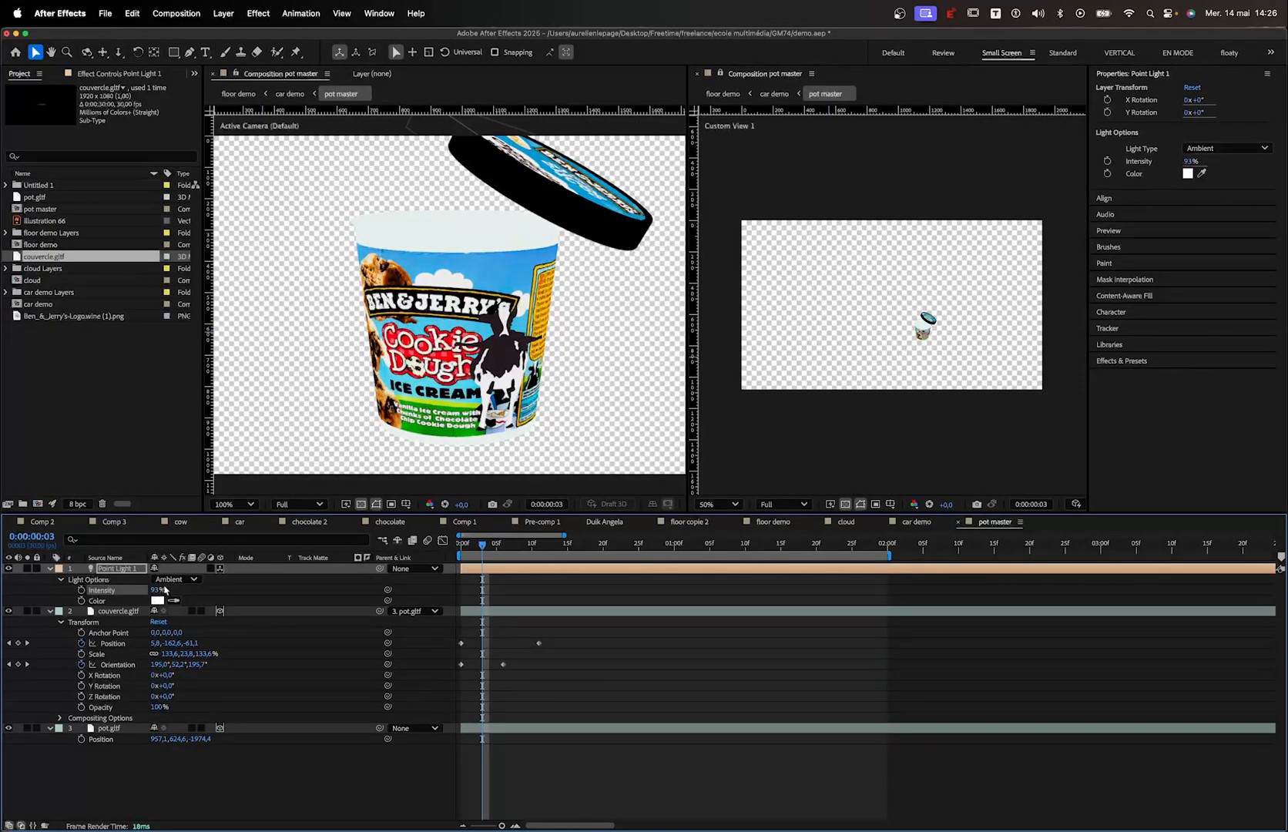
Change the light's type to Spot and aim it at the pot, at position 704,4, 355,6, -2176,9 with orientation 323,6°, 25,7°, 339,7°
click(180, 580)
click(176, 609)
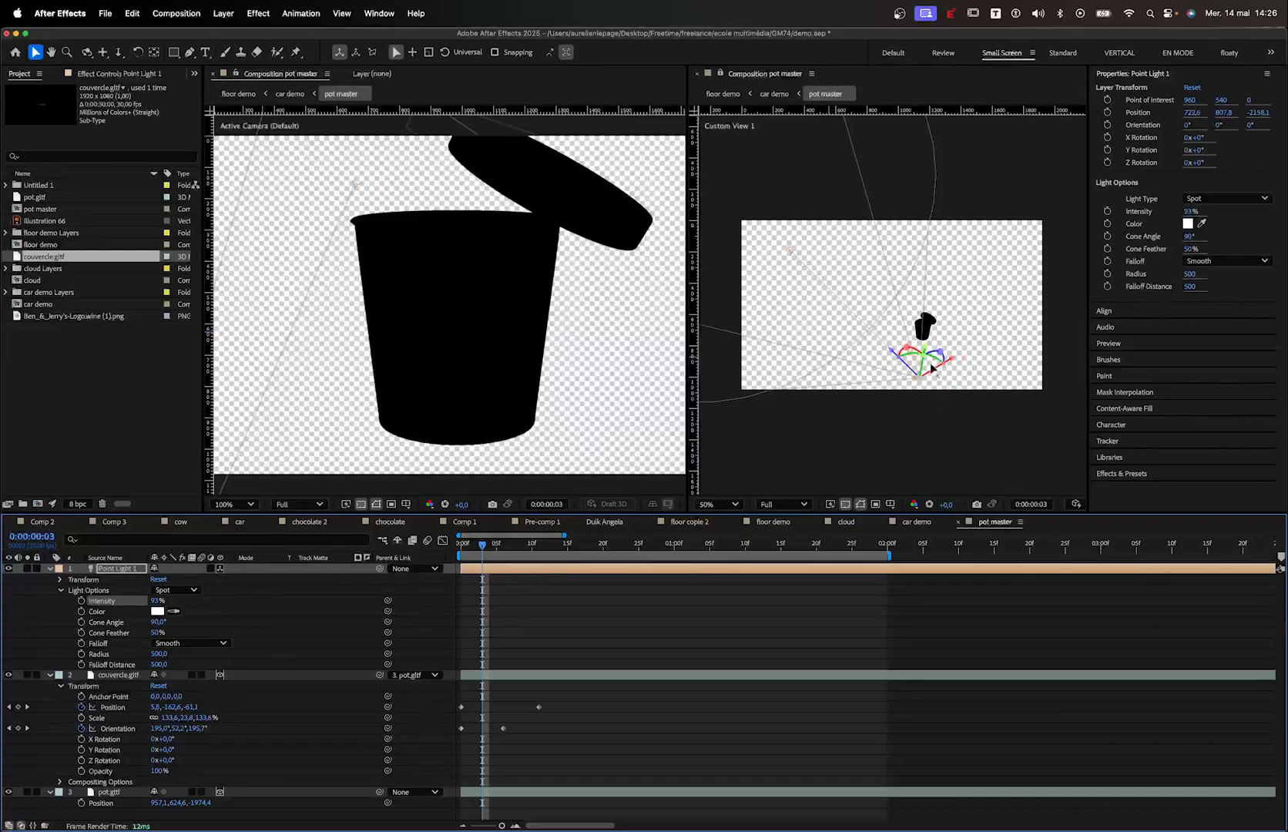
click(928, 341)
drag(928, 341, 840, 304)
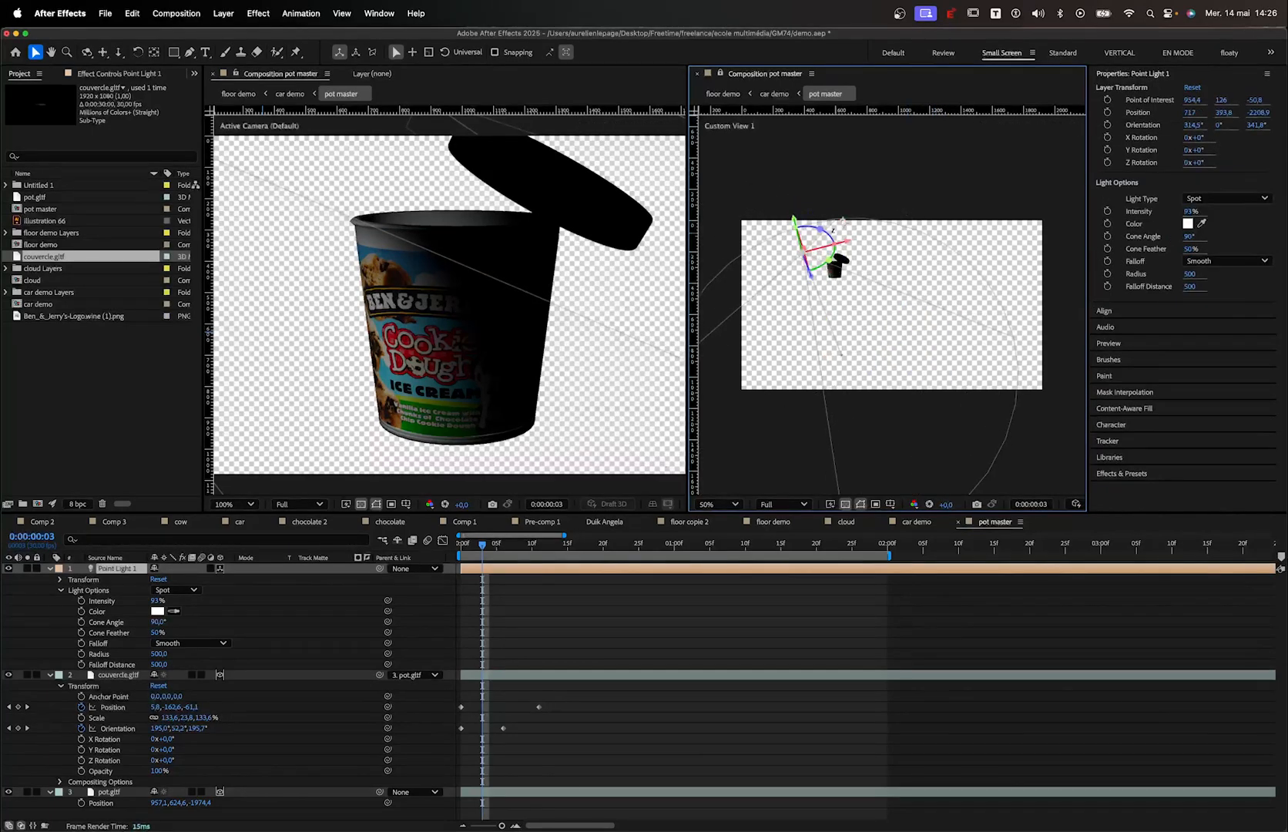
drag(831, 255, 794, 215)
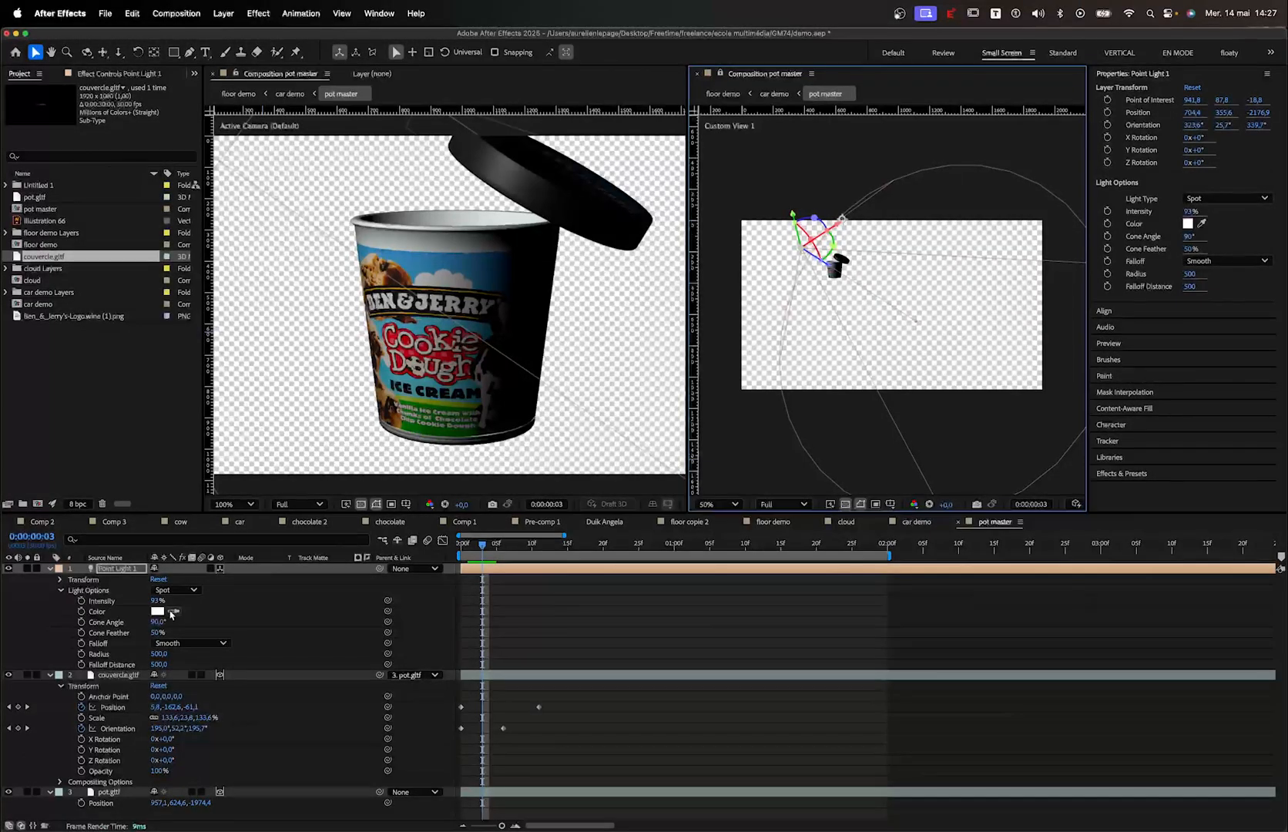
Set the spot light's color to red
click(127, 570)
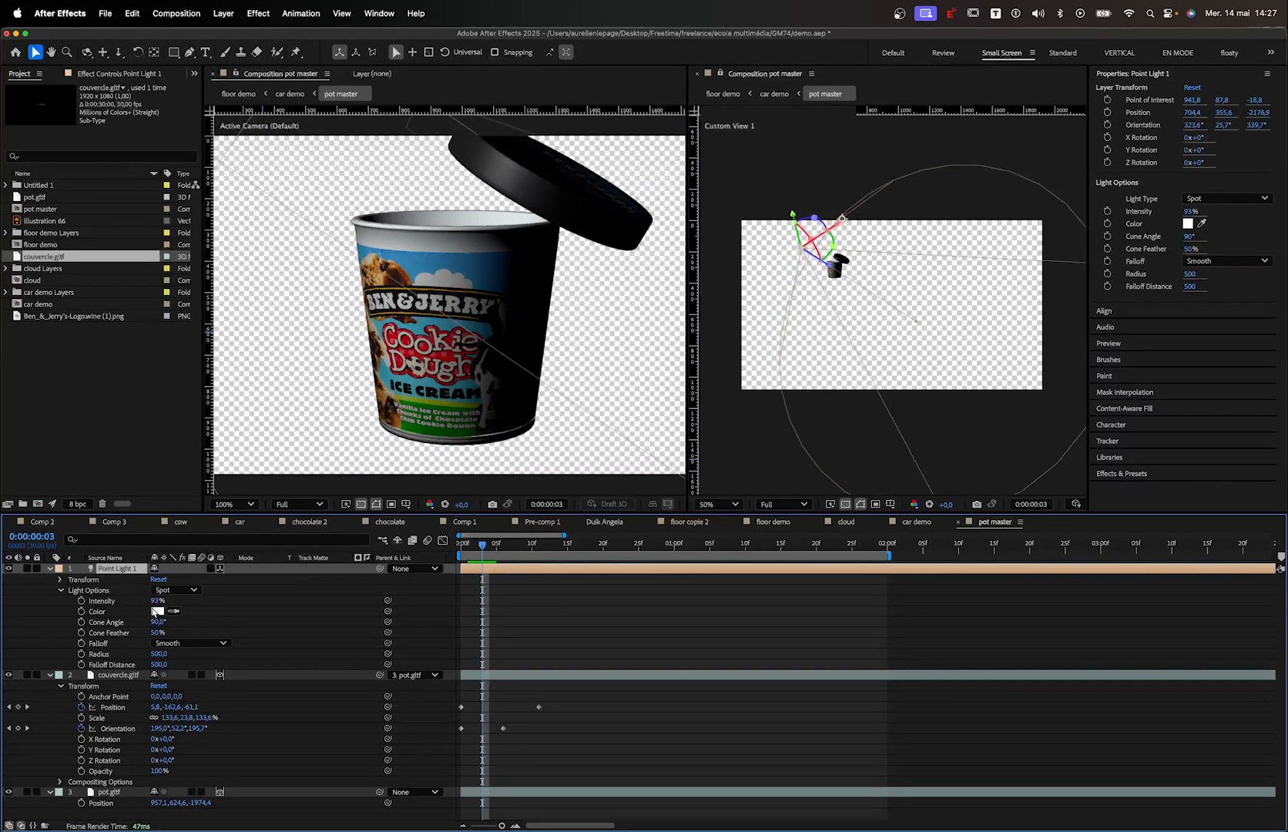
click(165, 611)
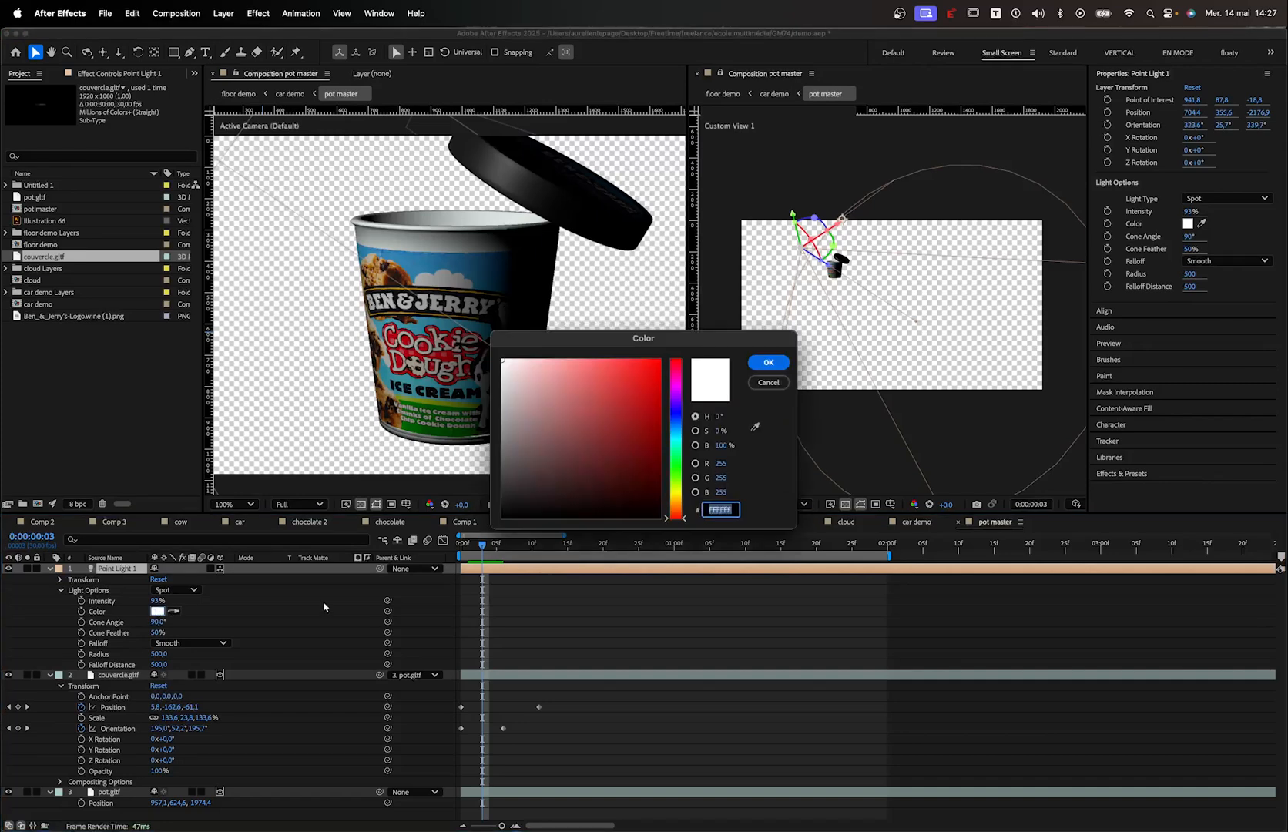
click(641, 363)
click(751, 367)
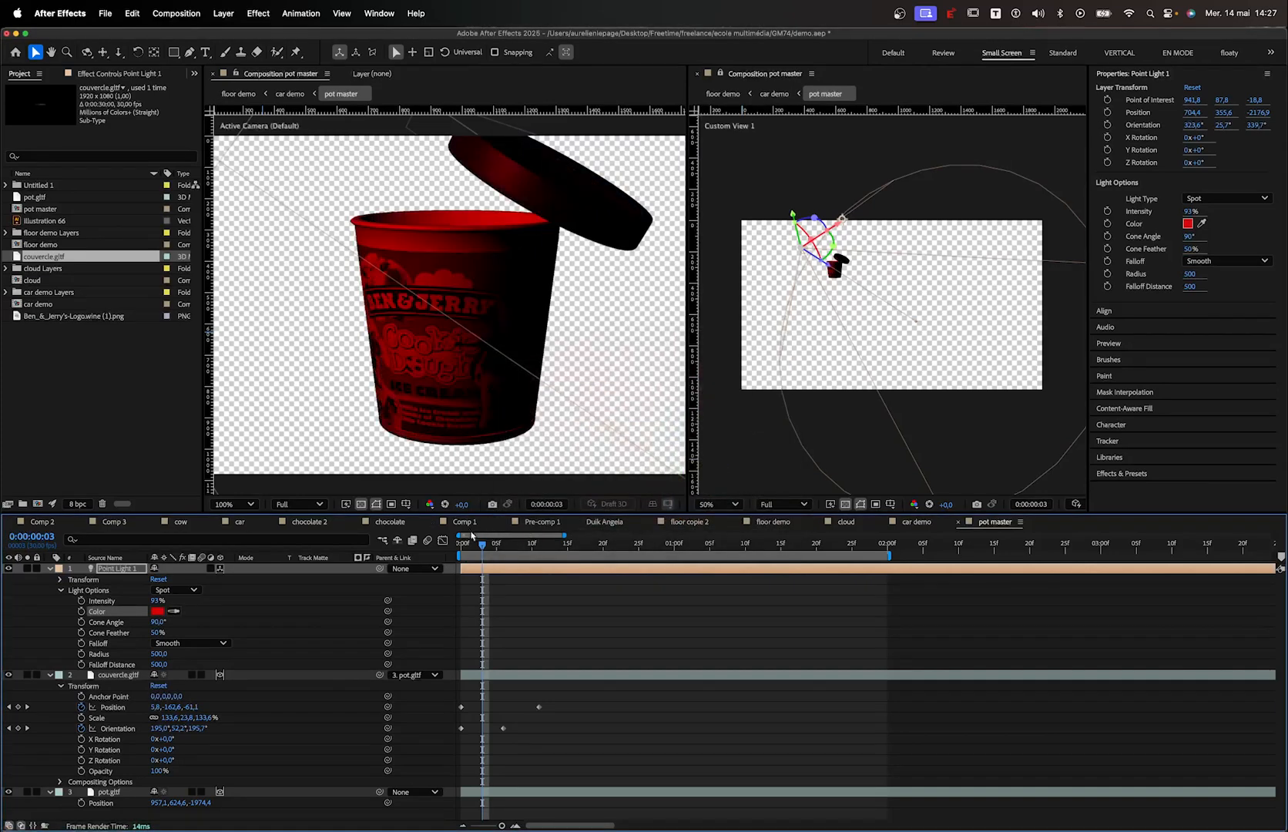
Animate the spot light's Color from a red keyframe at 0:00:00:11 to white at 0:00:00:17, and scrub through the change
drag(494, 549, 582, 548)
click(81, 610)
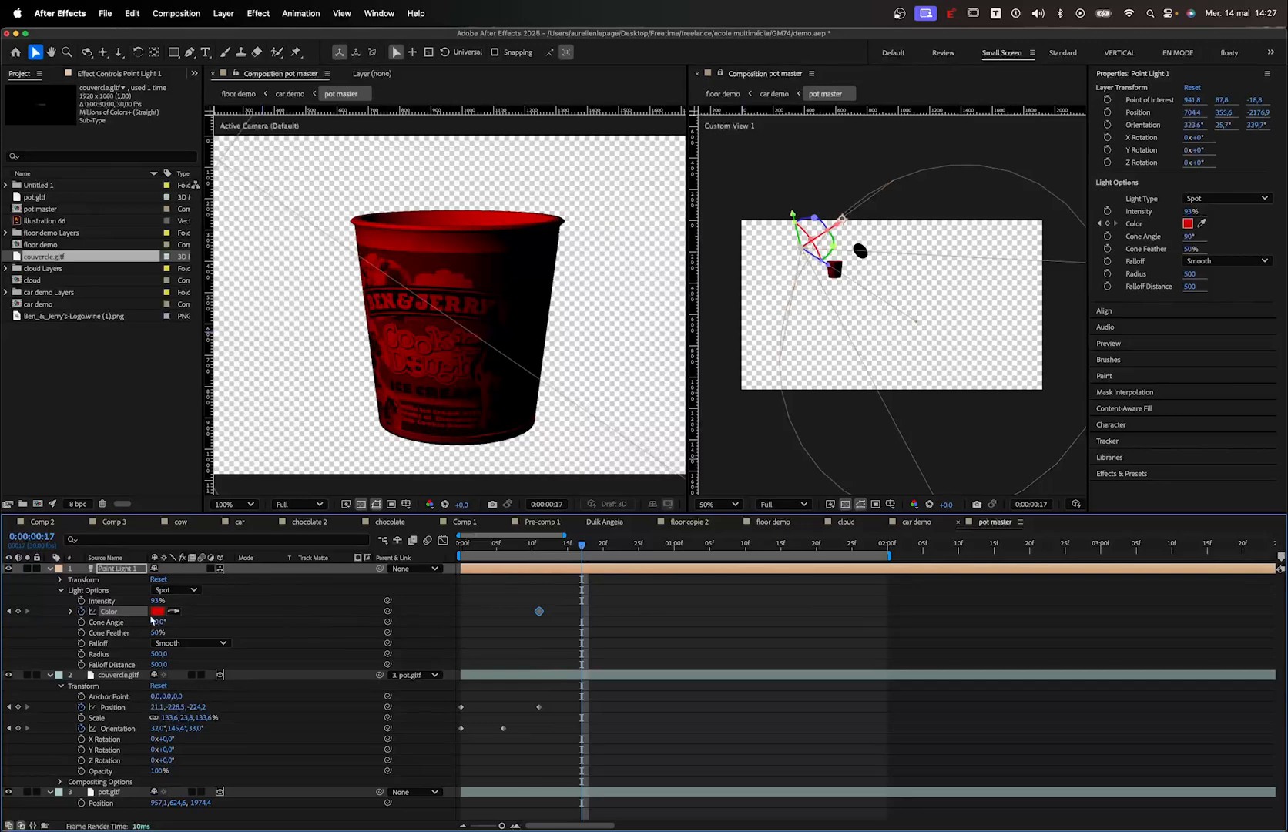
click(157, 612)
drag(600, 372, 497, 351)
key(Return)
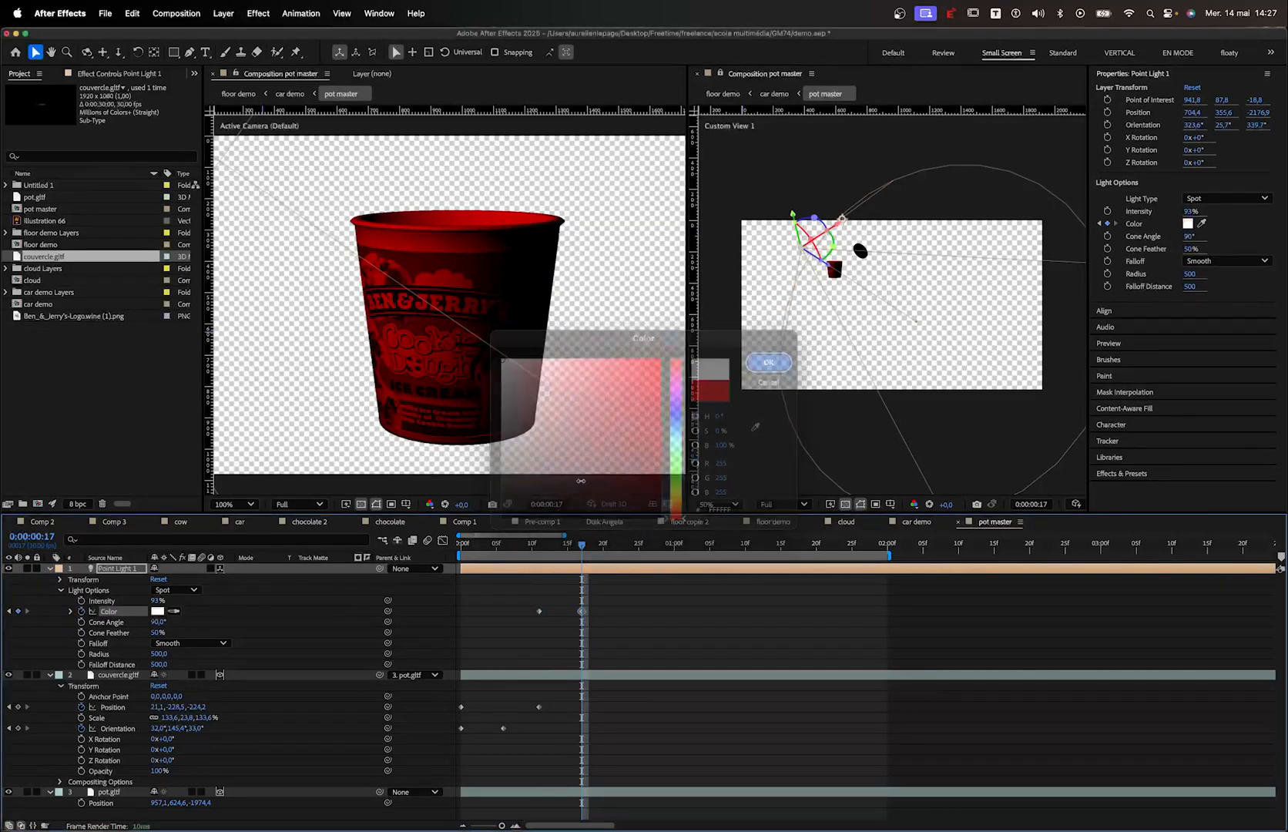
drag(540, 548, 597, 552)
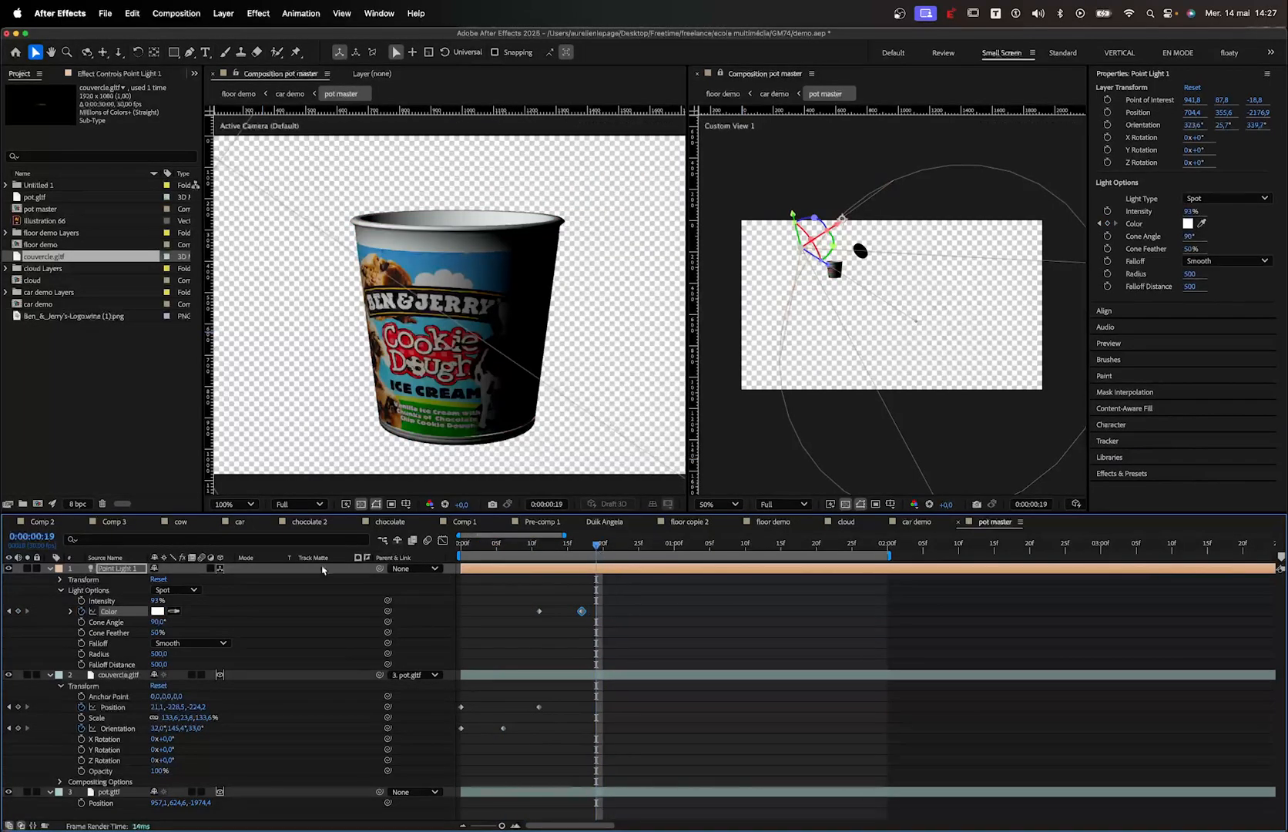
Delete the light layer and scrub back to 0:00:00:04
click(120, 569)
key(Delete)
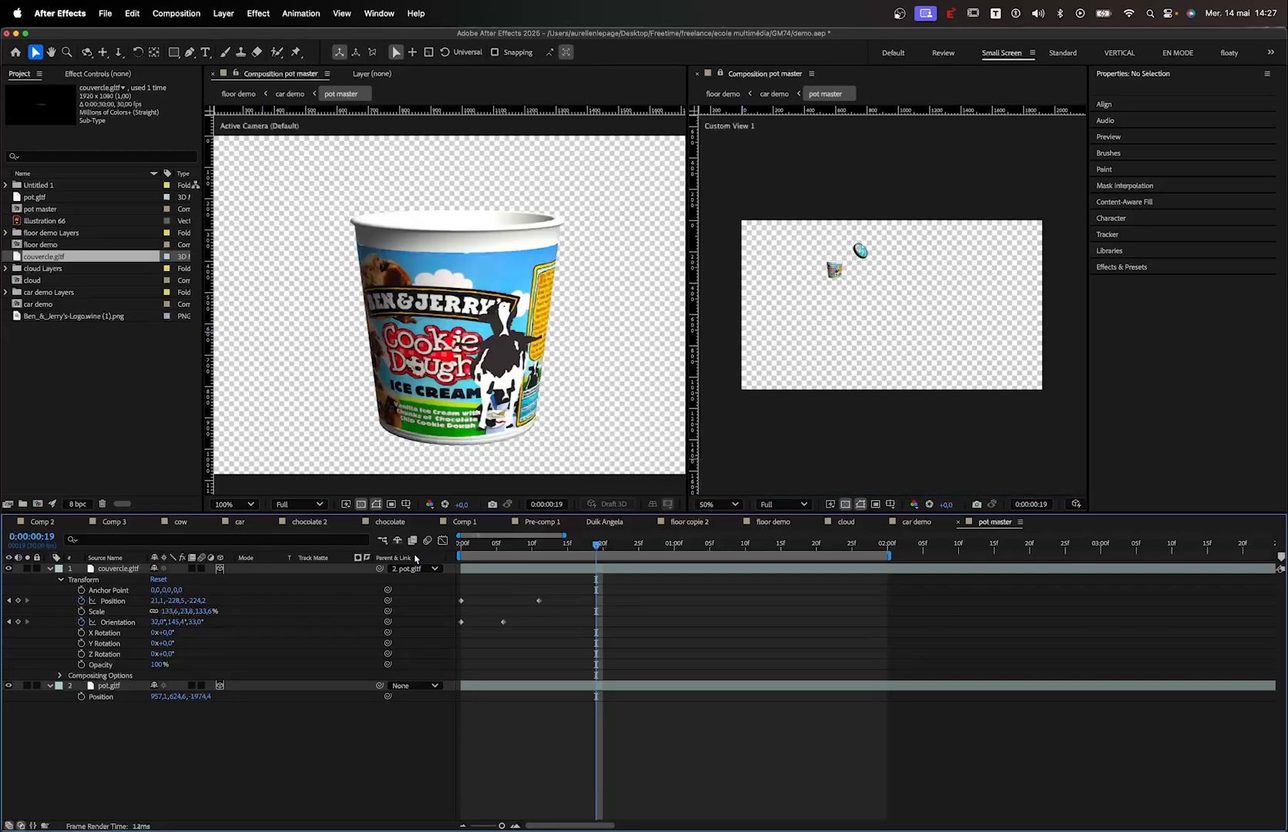
drag(567, 547, 489, 552)
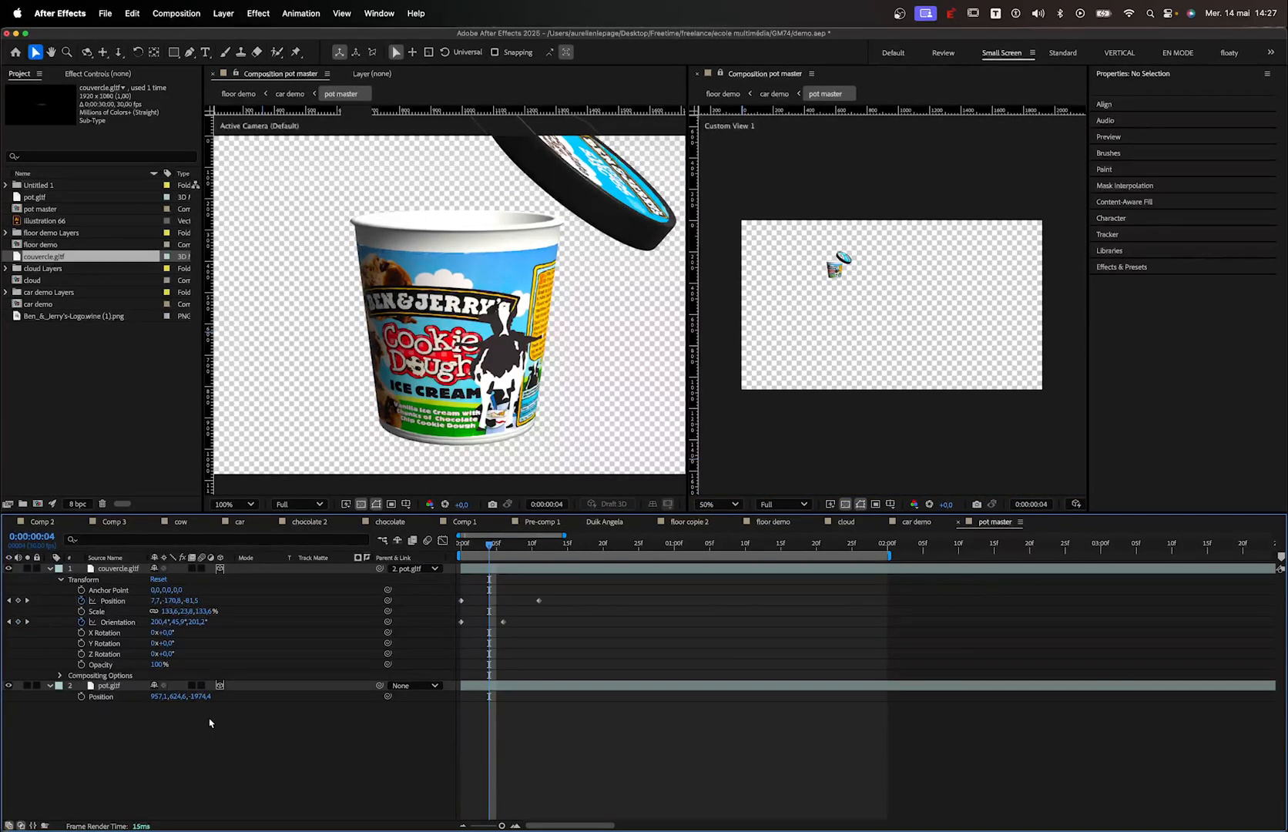
Open the Comp 2 composition with the van, and switch to Comp 1 to examine the finished pot scene
click(128, 523)
click(38, 525)
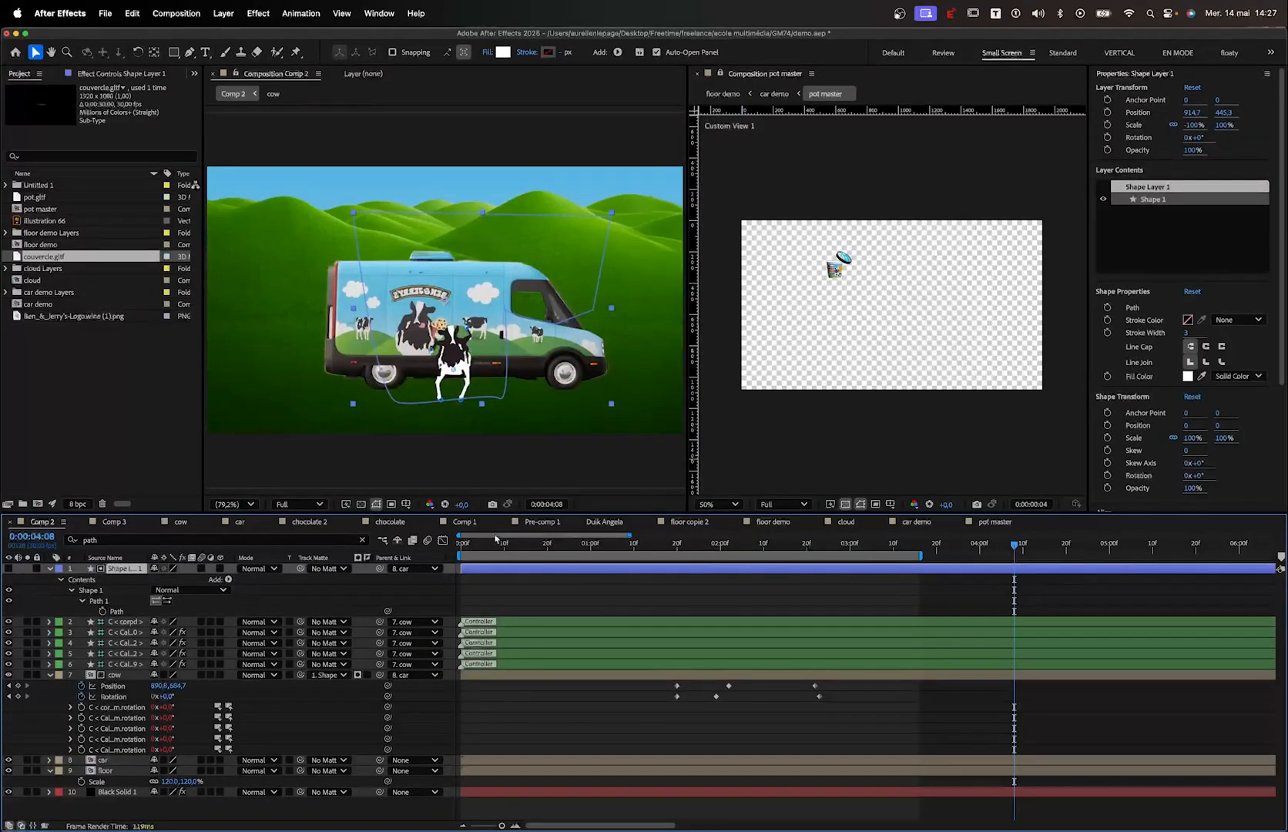
click(465, 523)
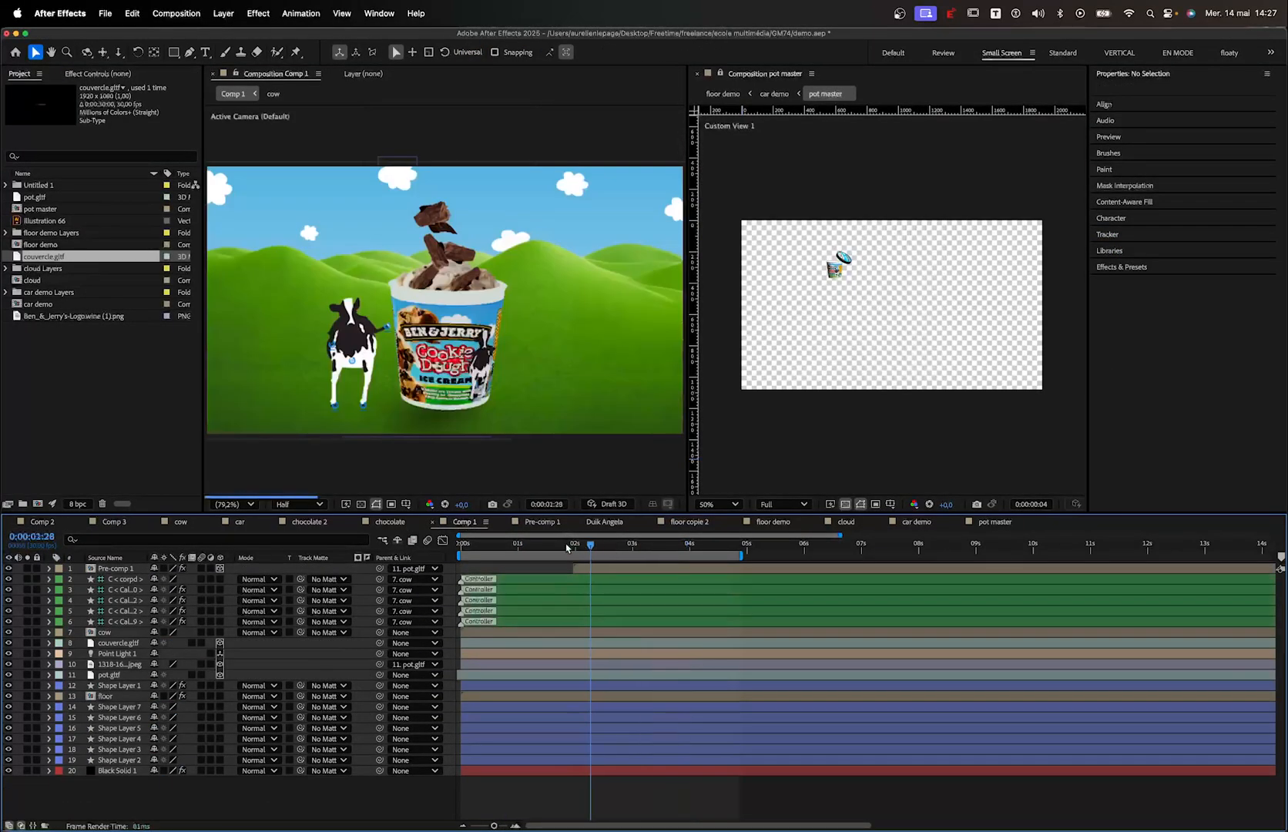
Scrub Comp 1 to 0:00:02:29 and close the separate pot master viewer to give the pot scene more room
drag(584, 547, 630, 547)
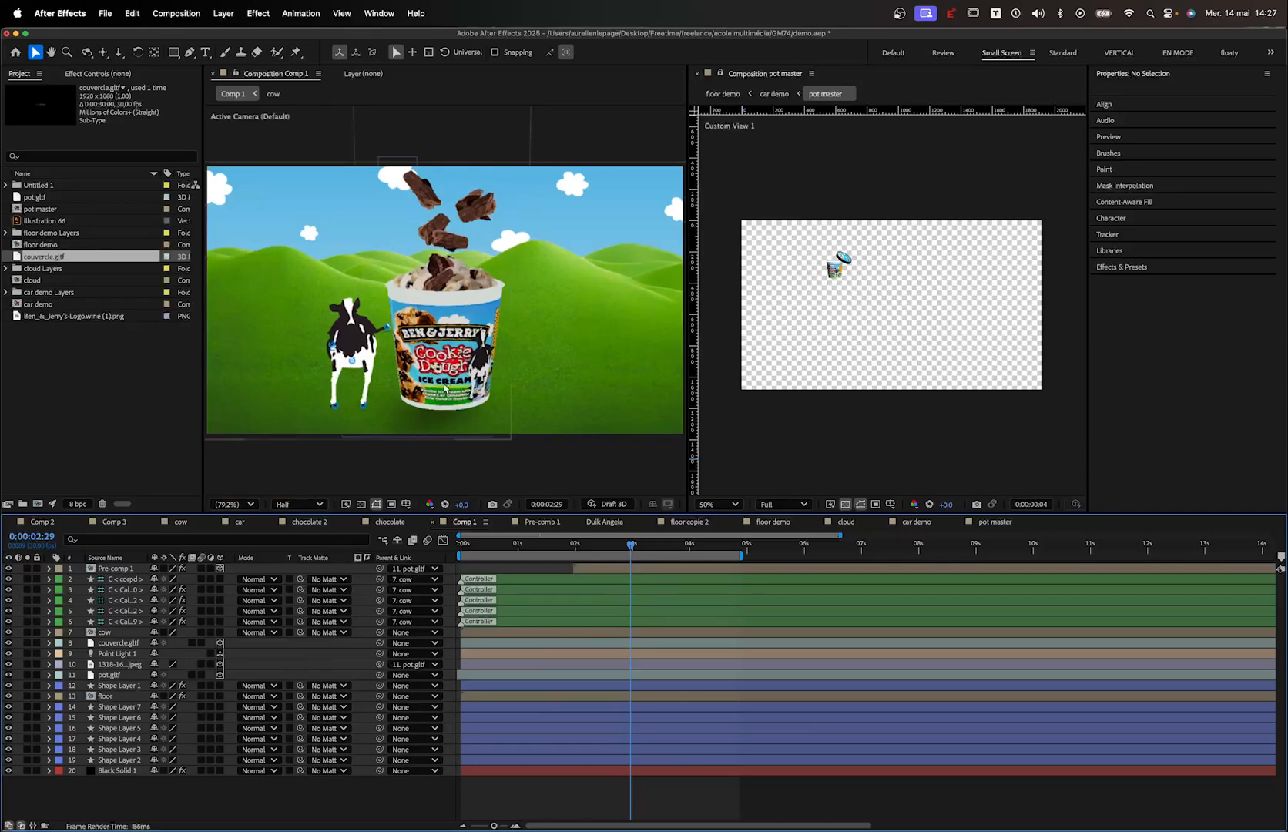
scroll(447, 389, up, 3)
click(694, 75)
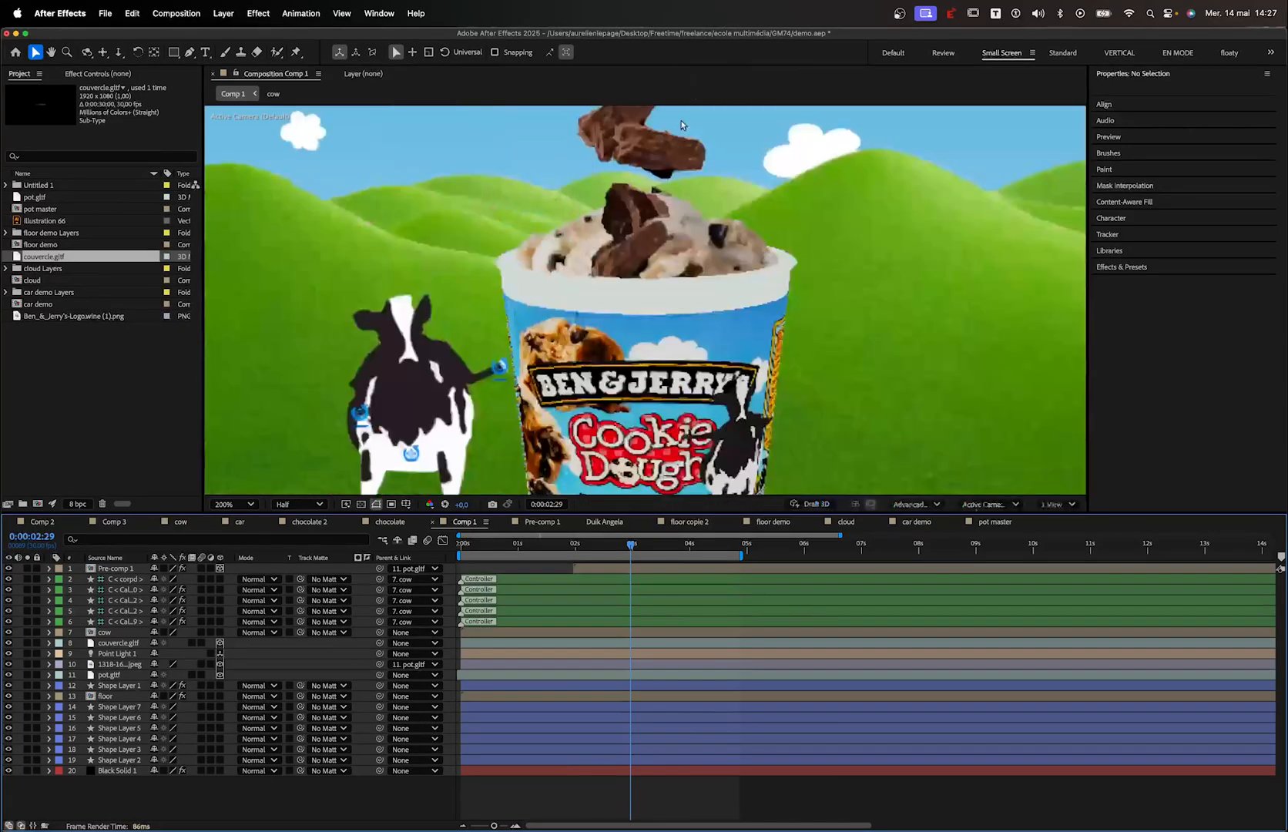
Try raising the intensity of Point Light 1 to 225% and compare the pot with the light switched off
click(111, 654)
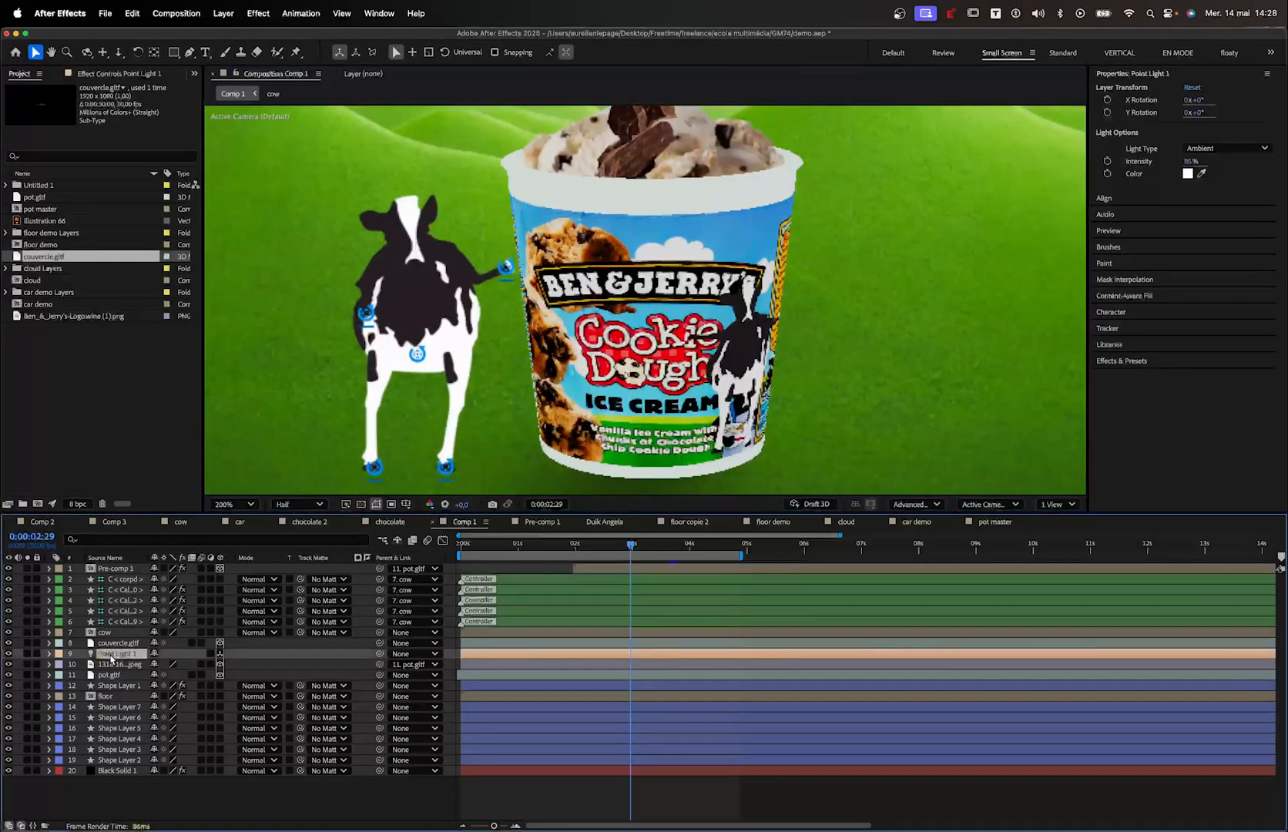
click(49, 654)
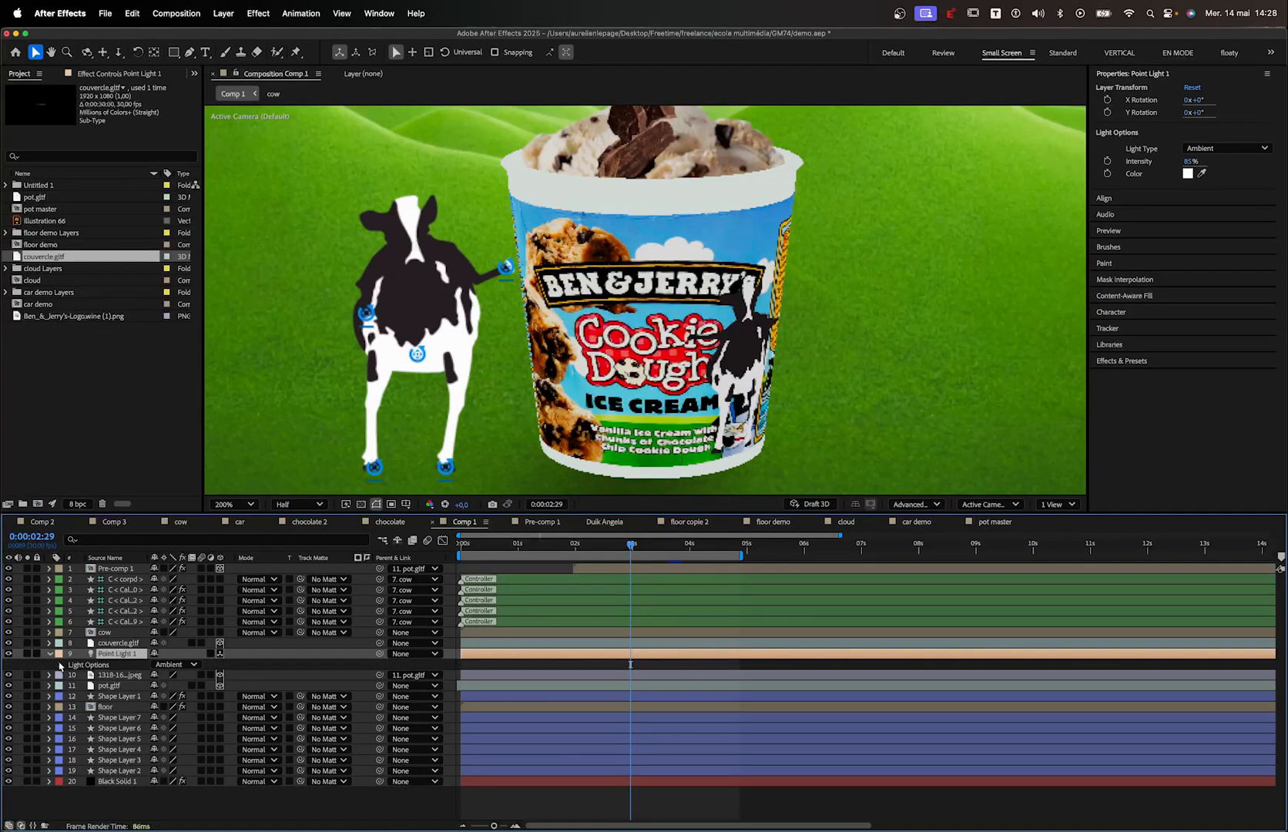
click(61, 665)
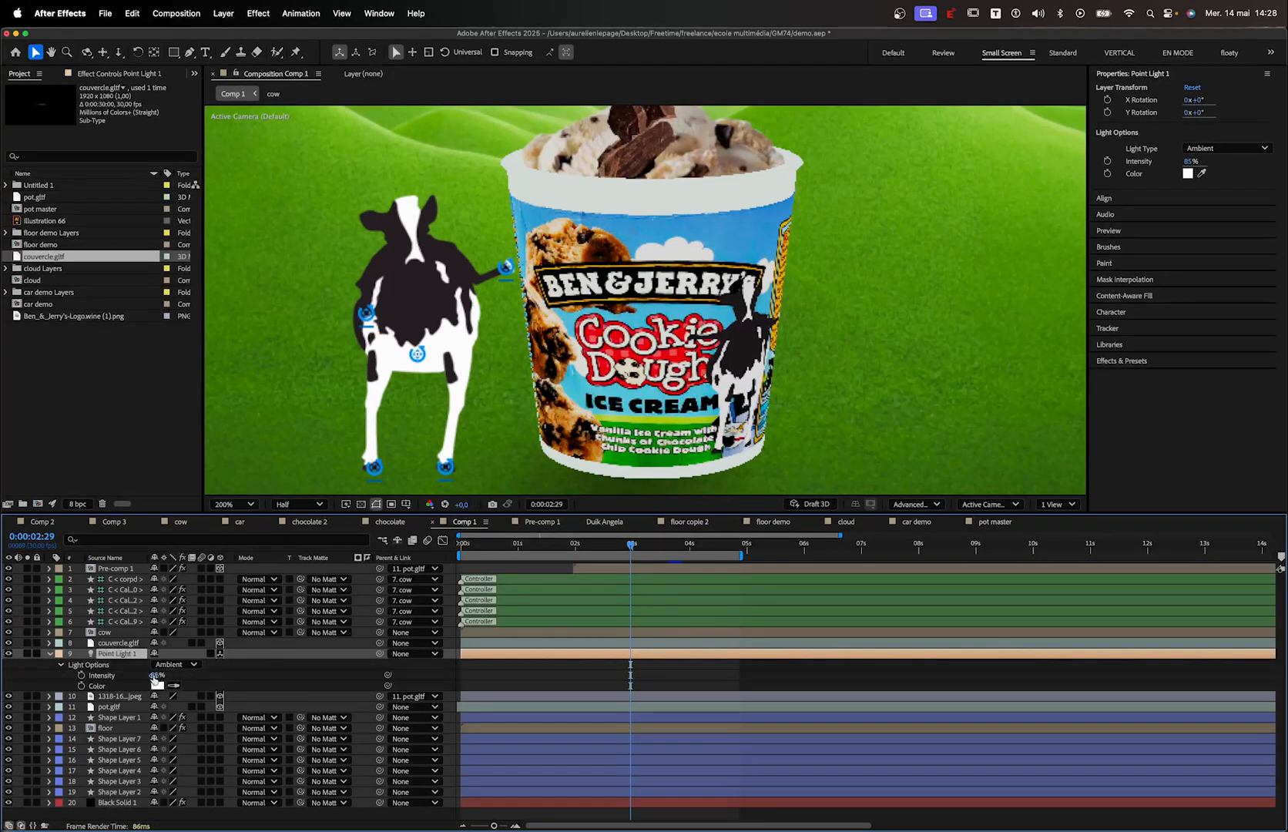
drag(154, 675, 237, 673)
click(120, 653)
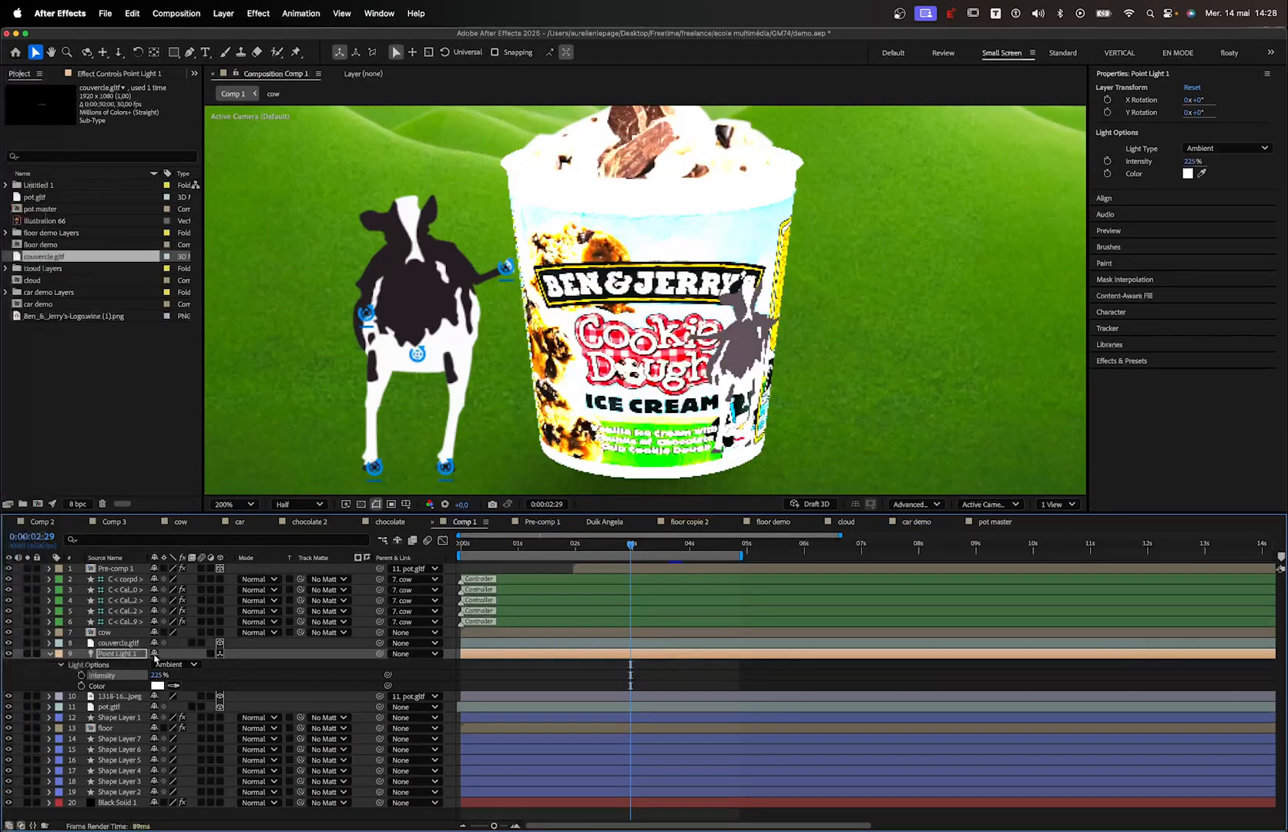
click(9, 654)
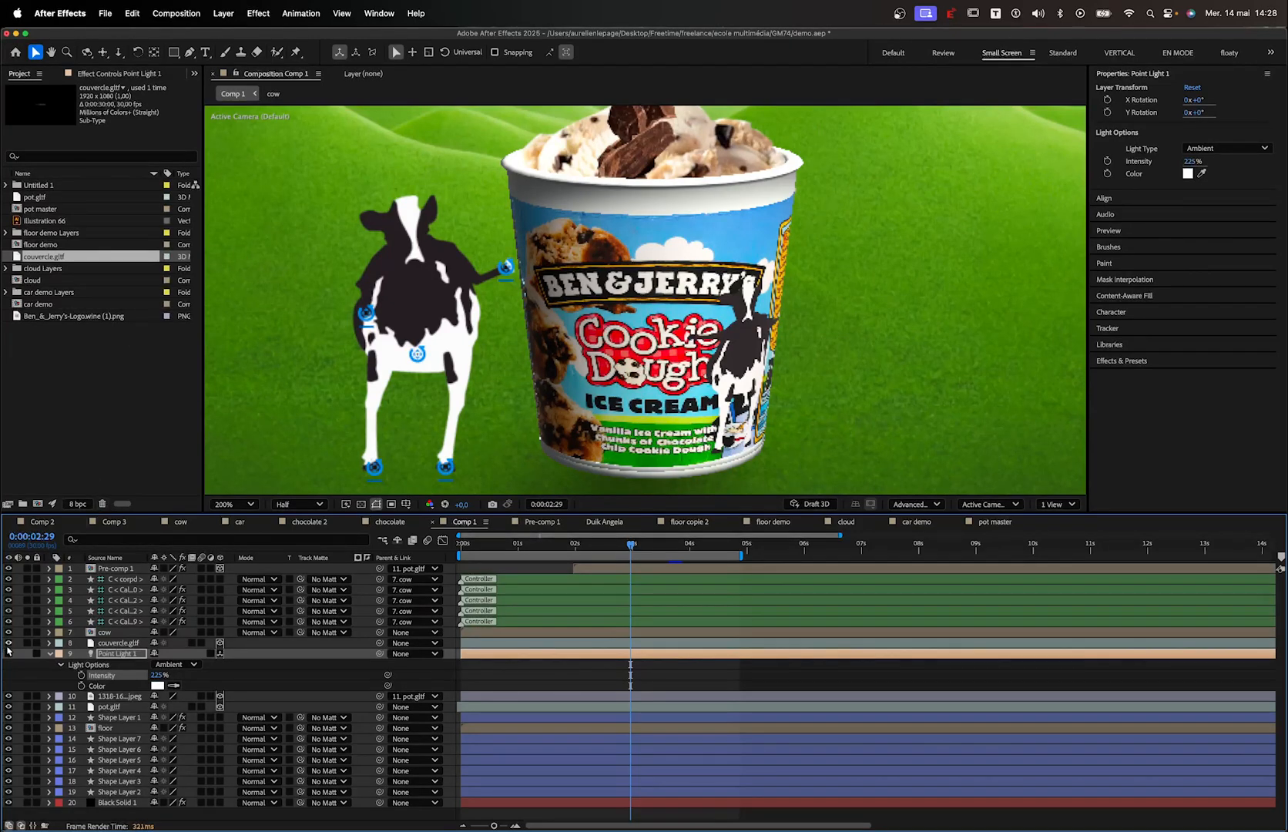
scroll(519, 383, down, 4)
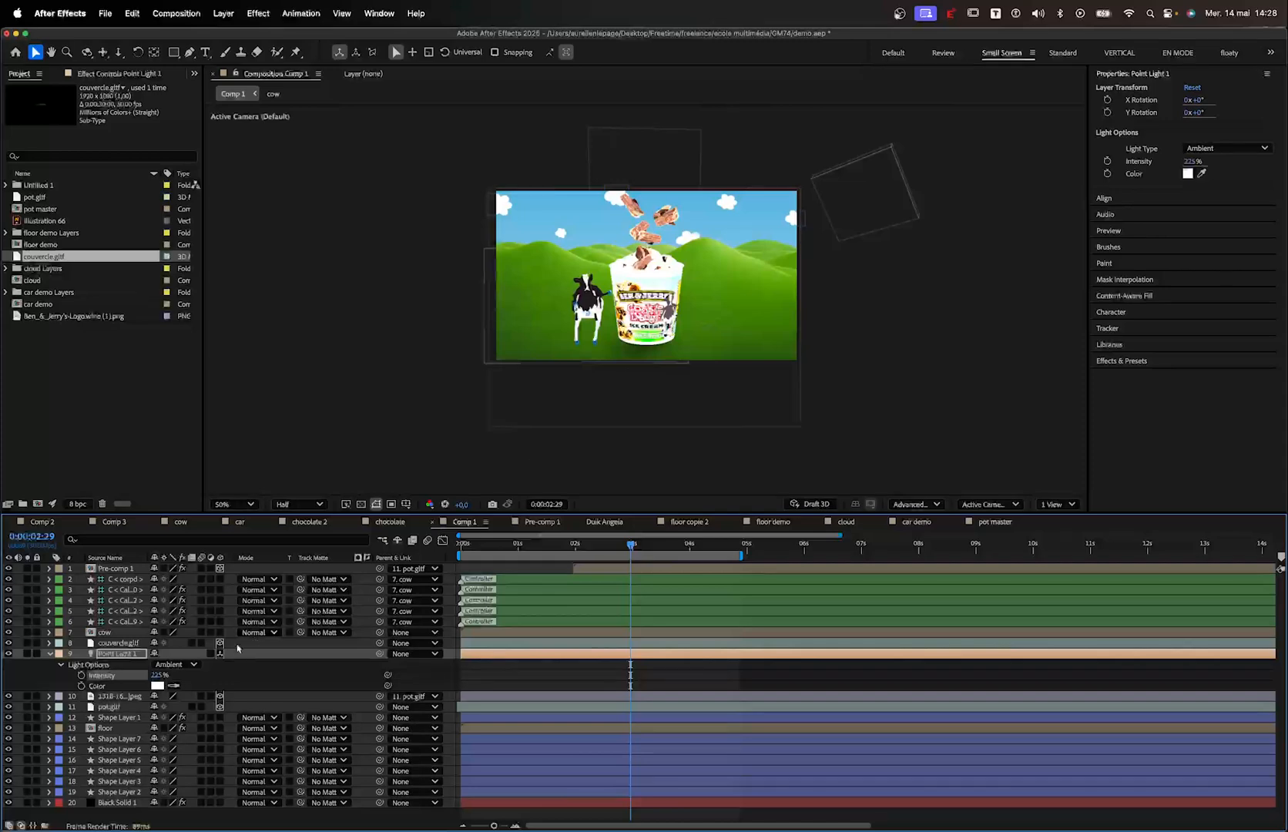
Set the intensity of Point Light 1 to 80% and fit the whole scene in the viewer
click(158, 675)
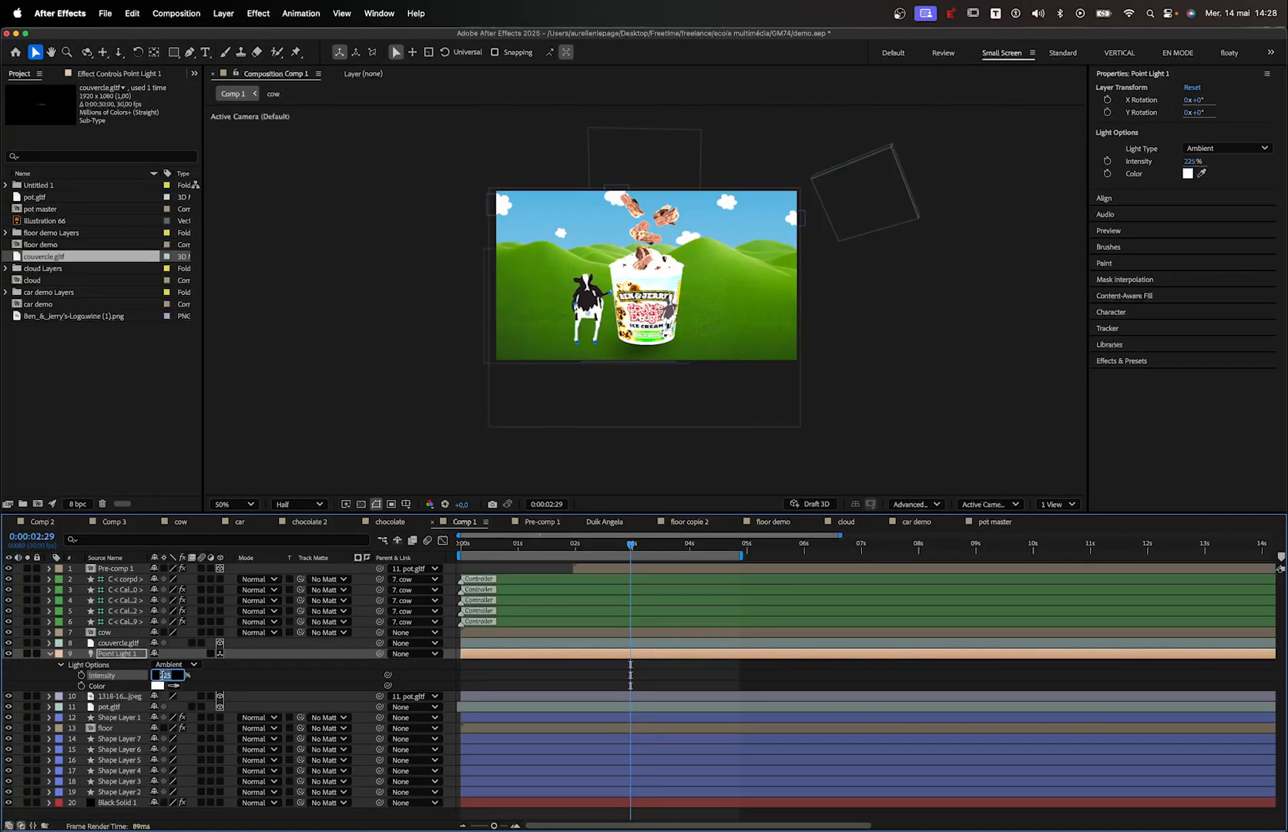
text(80)
key(Return)
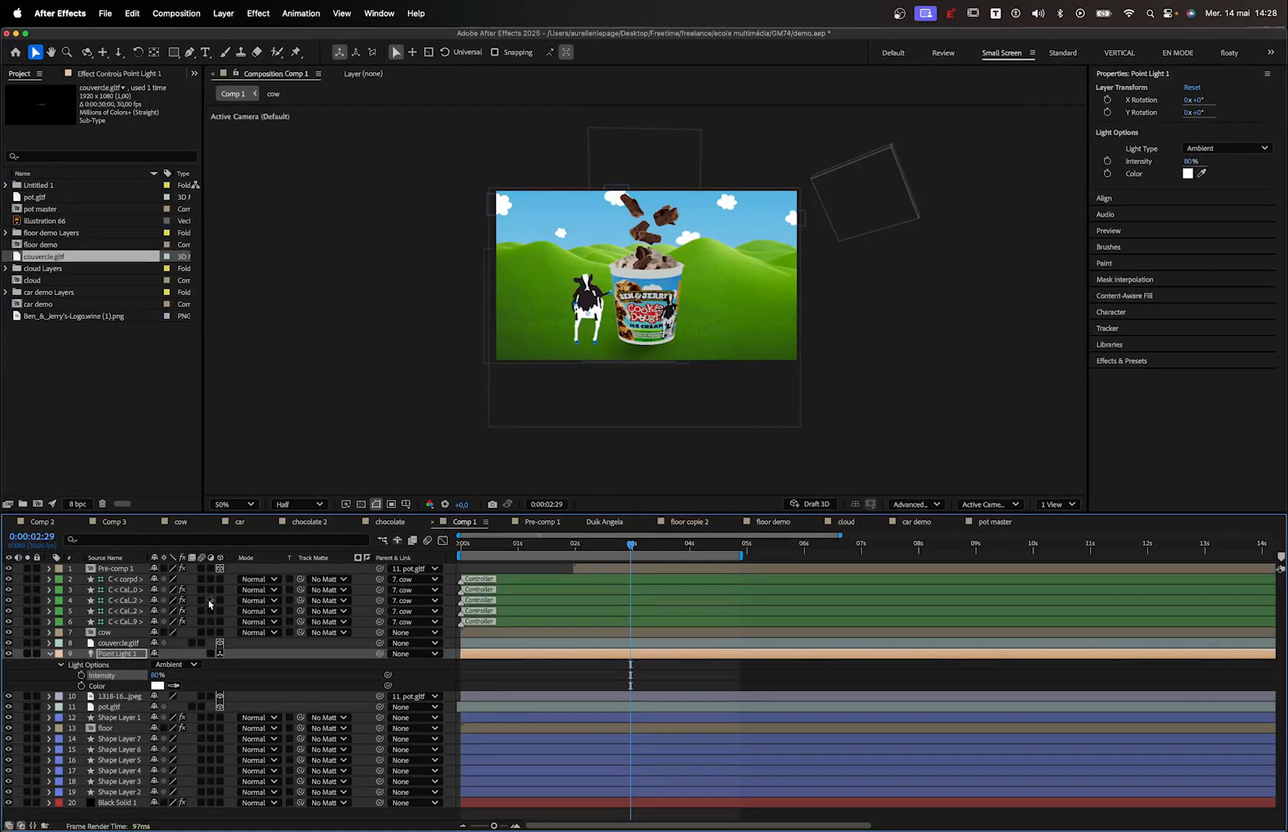
click(237, 504)
click(239, 525)
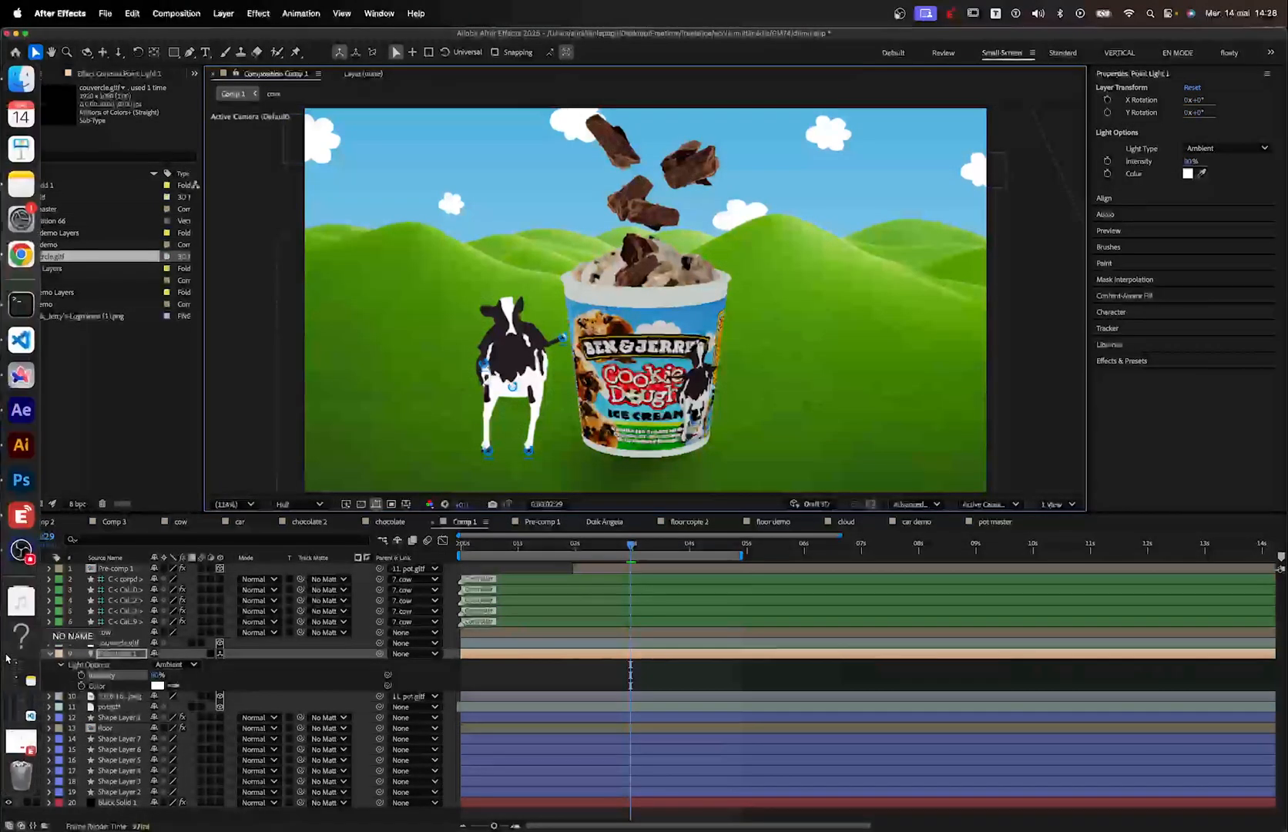
Toggle the visibility of Point Light 1 to compare the pot's lighting, and scrub to 0:00:03:11
click(9, 653)
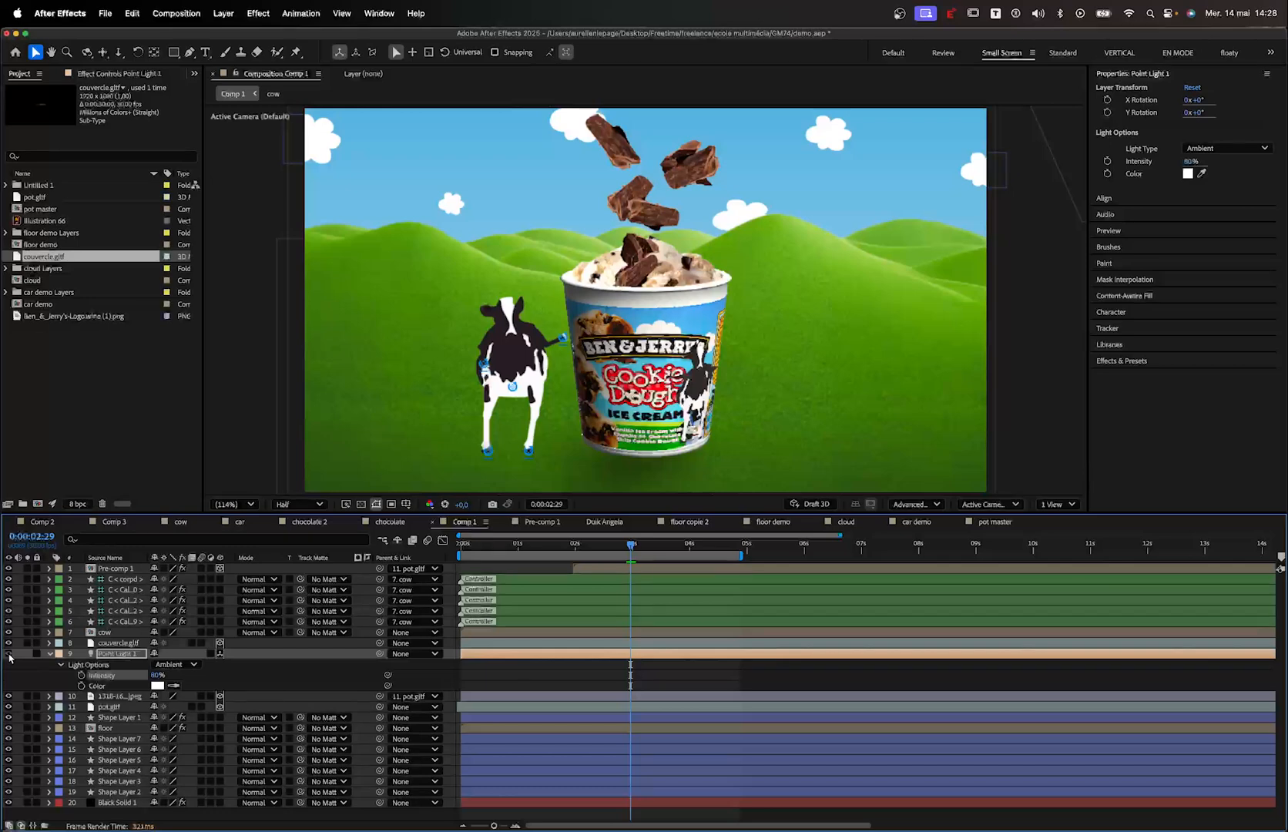
click(8, 653)
click(9, 653)
click(8, 654)
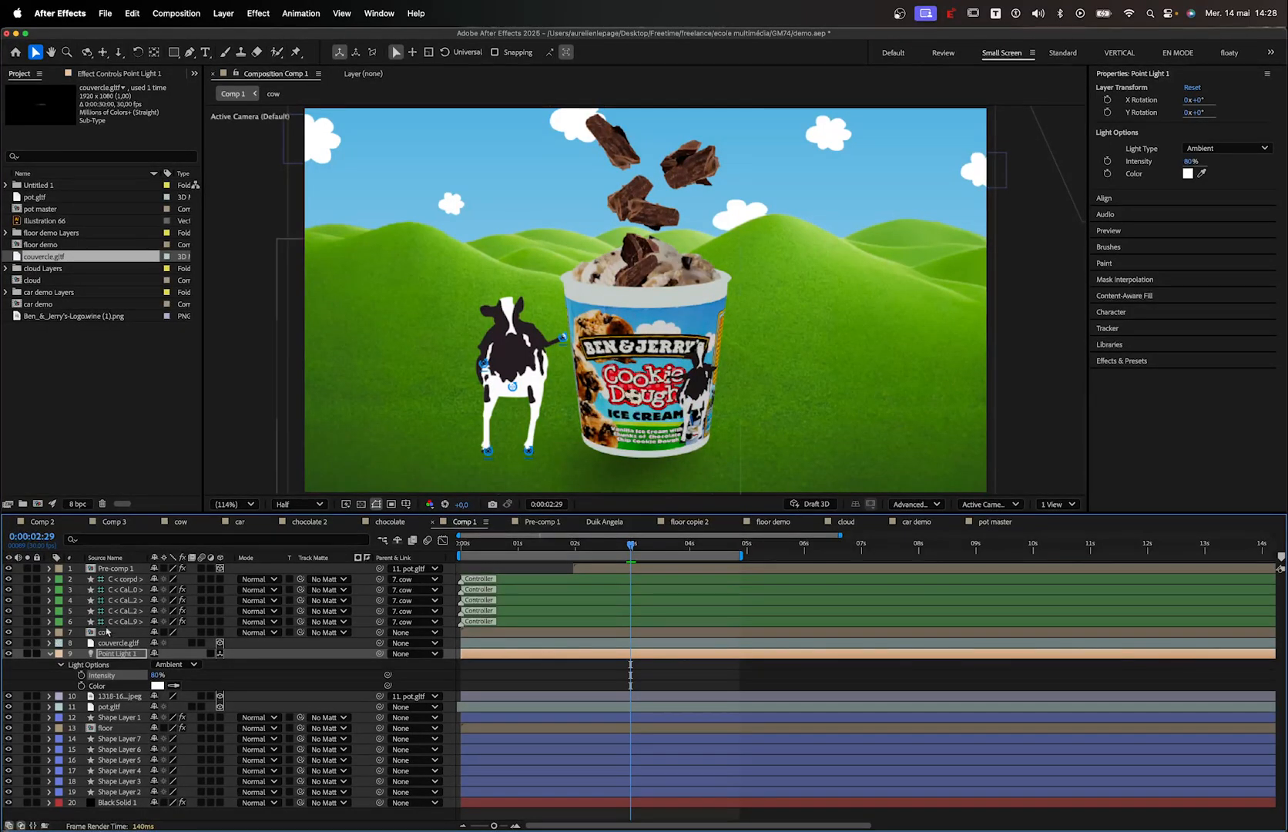
drag(614, 544, 653, 544)
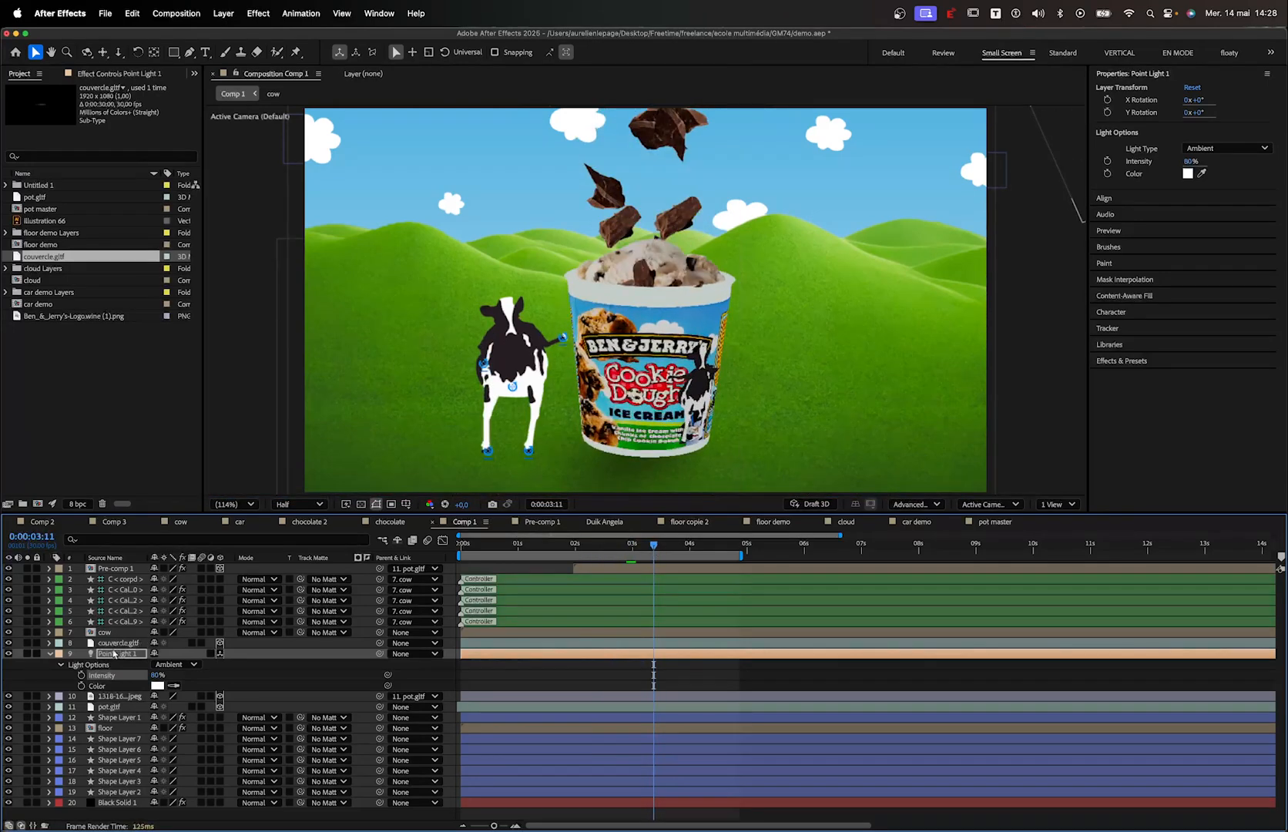
click(118, 656)
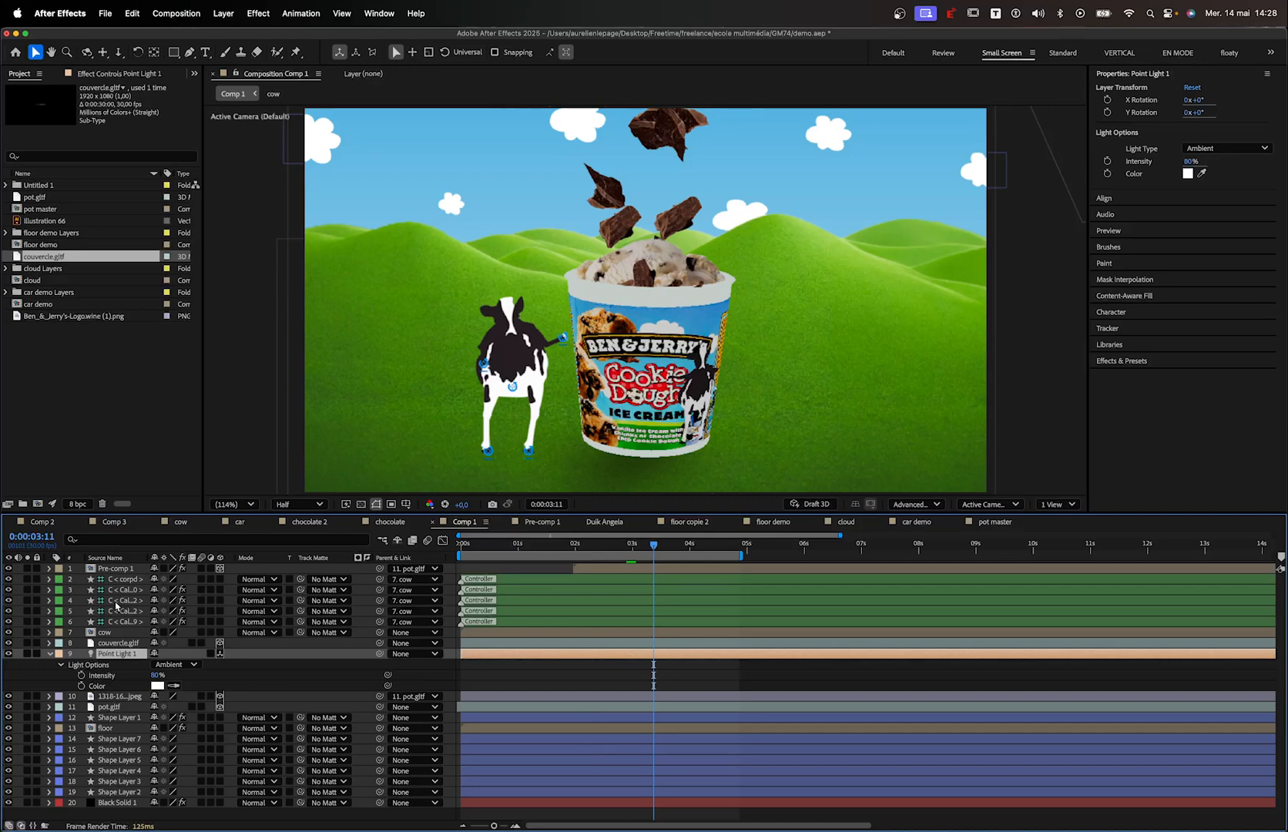
Search the effects for "light sw" and try to apply CC Light Sweep to the pot.gltf layer
click(116, 708)
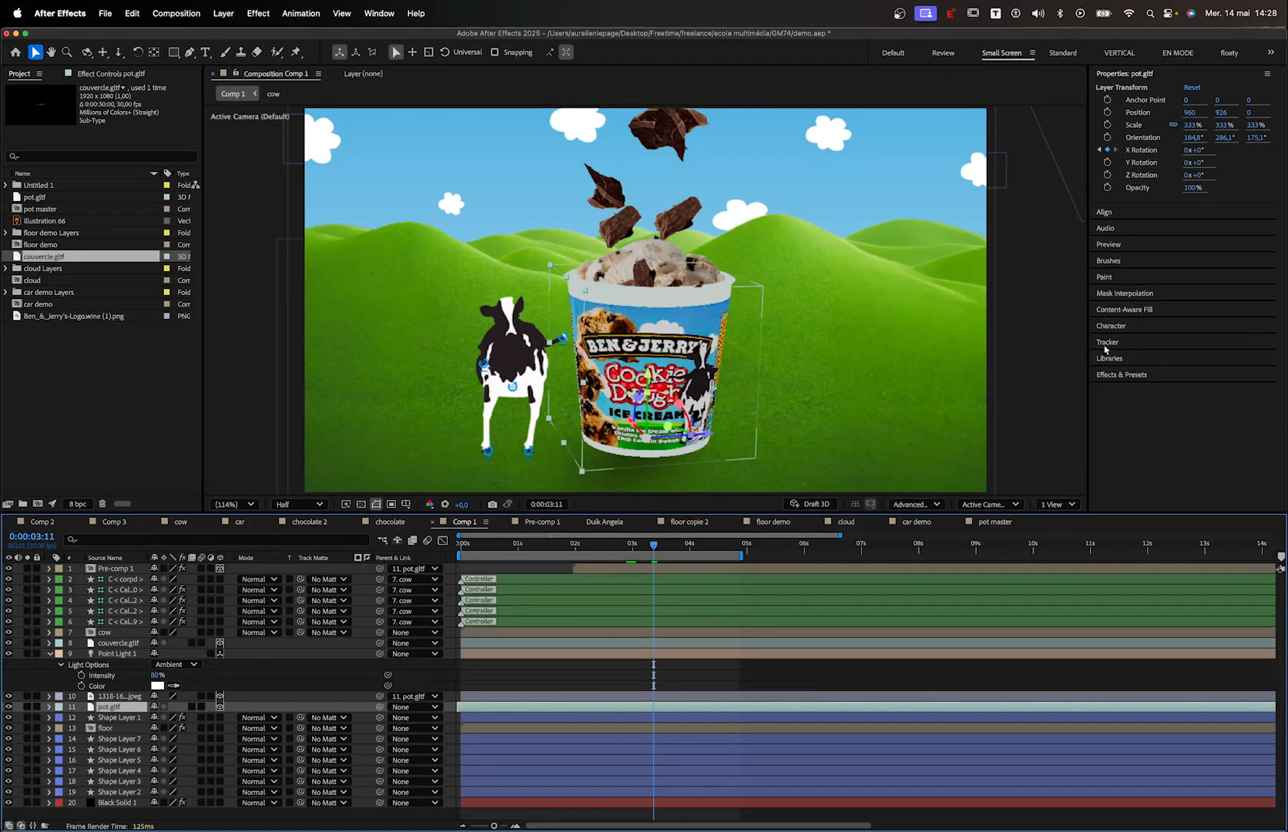
click(1111, 375)
click(1134, 266)
text(light)
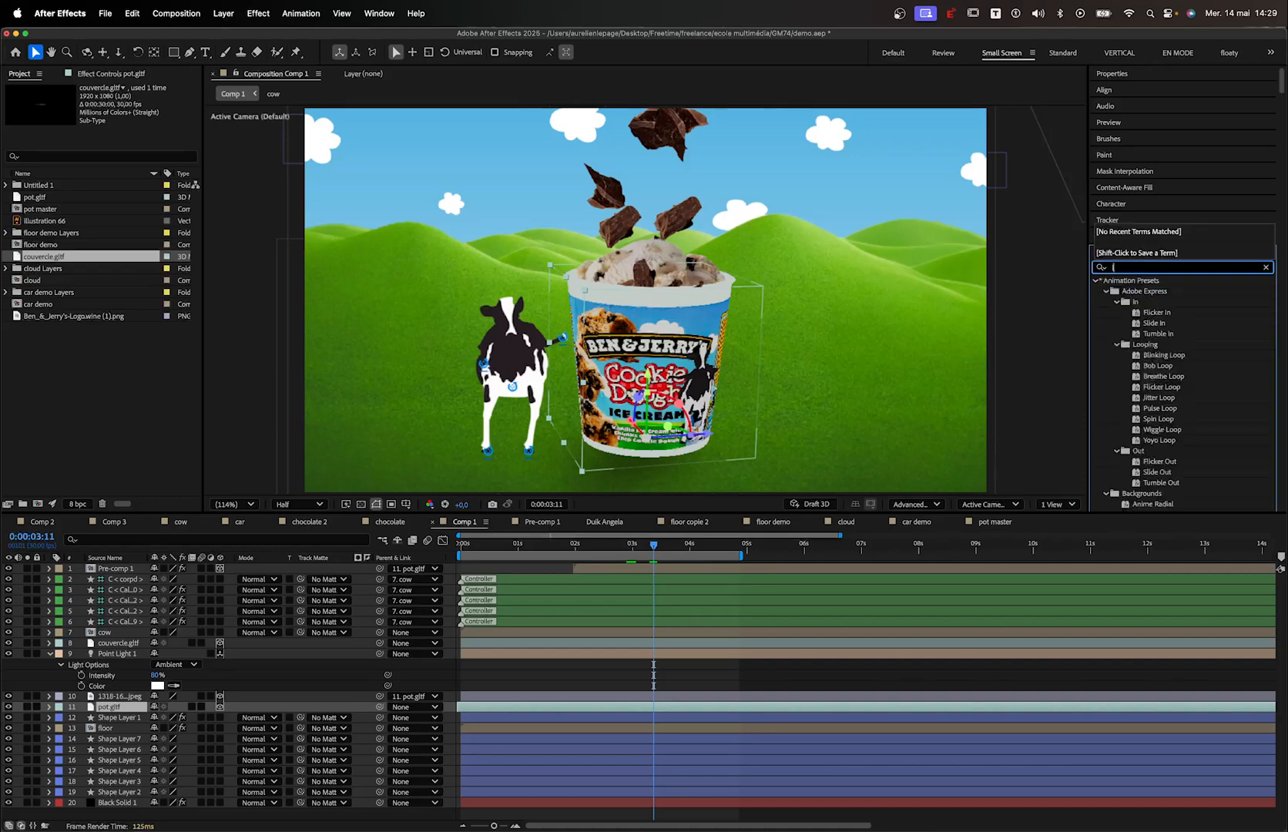
text( sw)
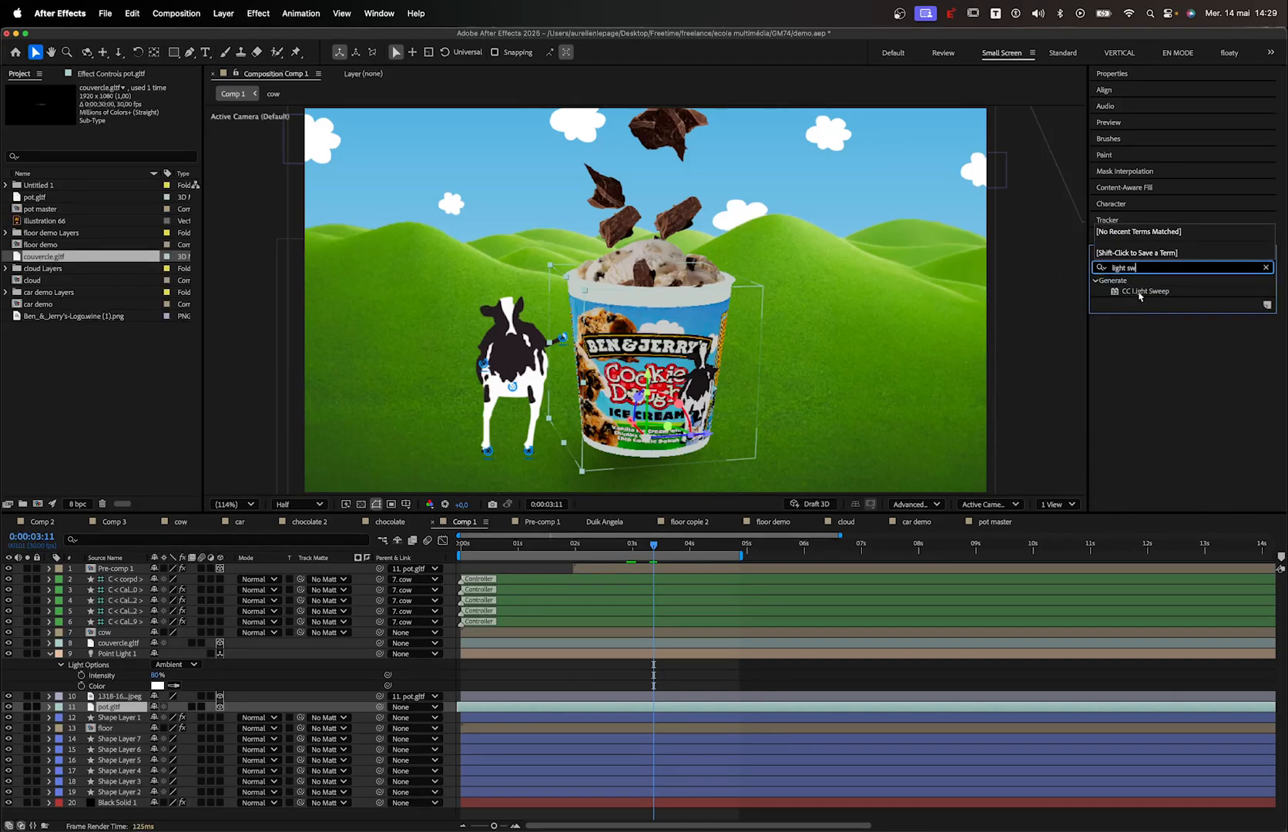
double_click(1140, 293)
click(714, 473)
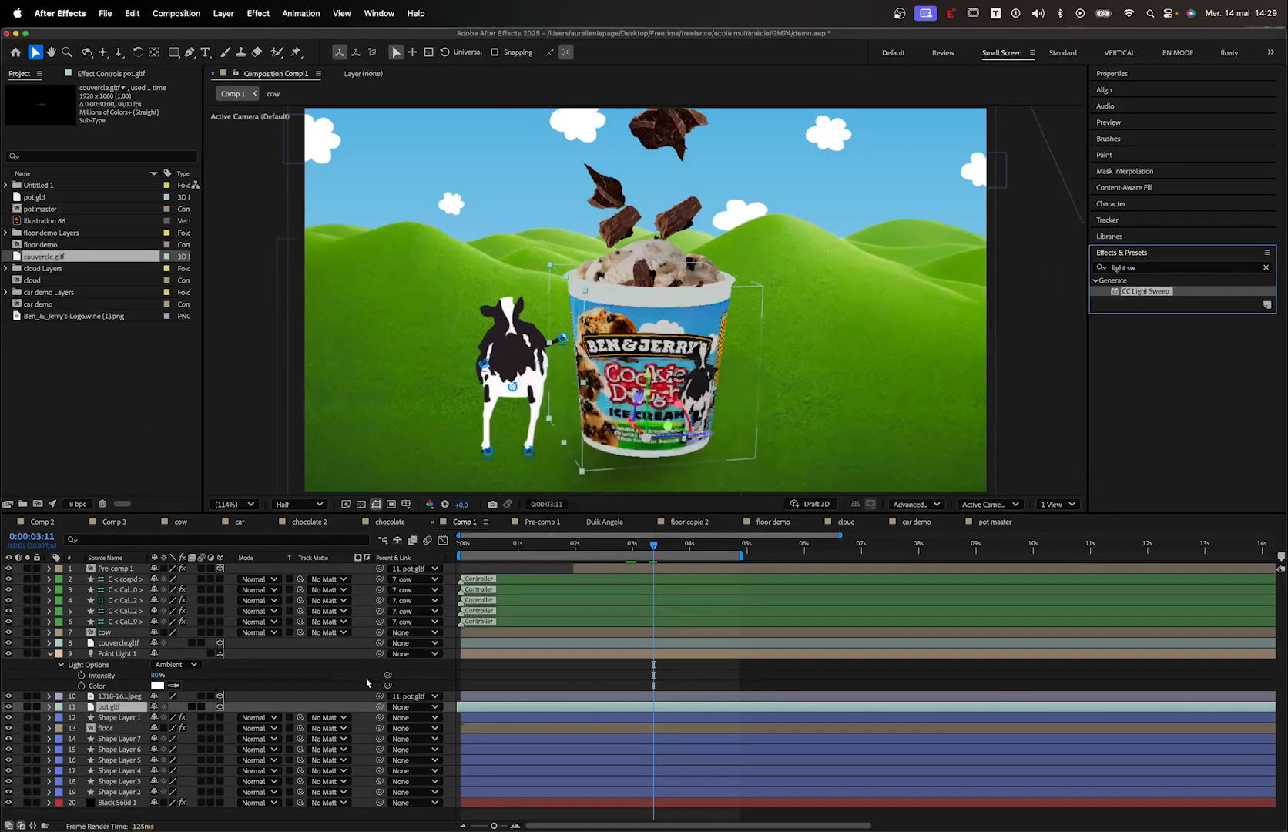
right_click(336, 661)
mouse_move(362, 667)
key(Escape)
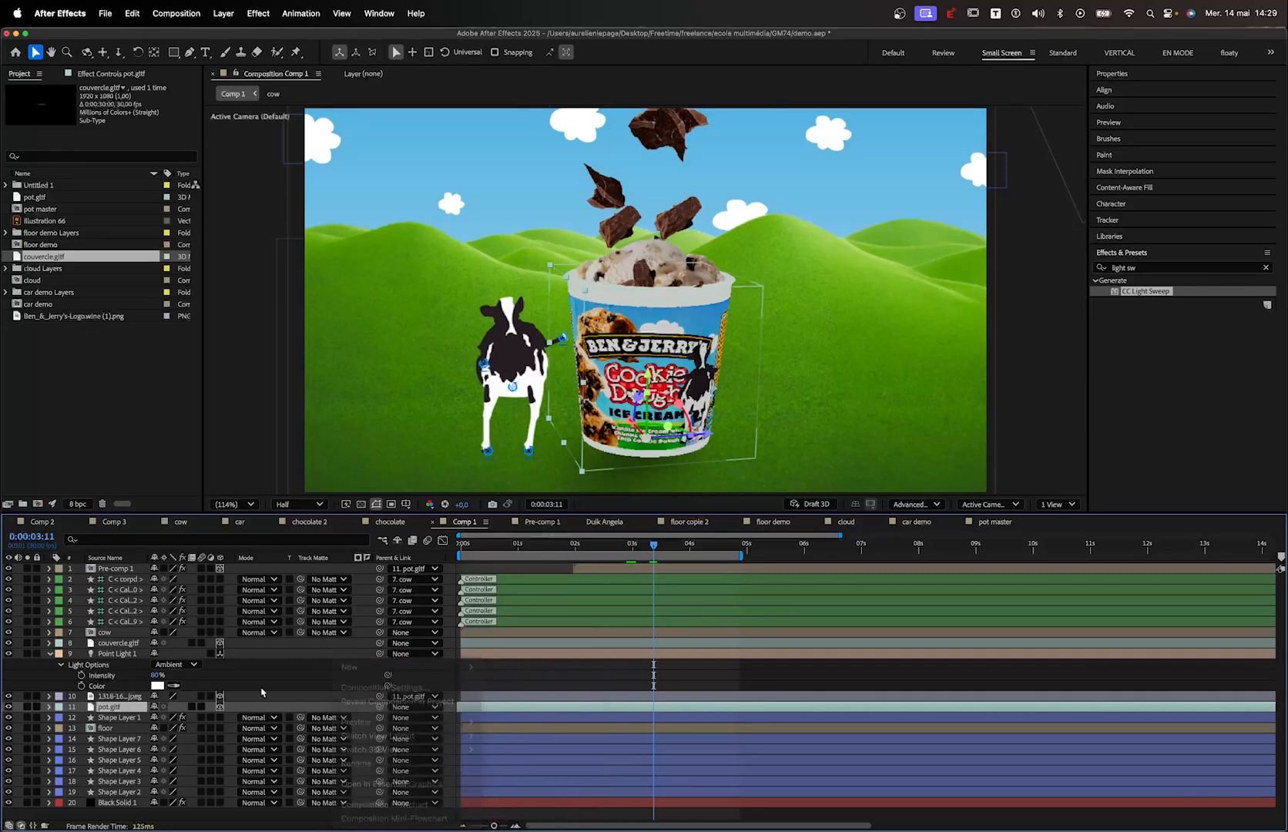
Identify the cow layer by toggling its visibility, and apply the CC Light Sweep effect to it
click(116, 631)
click(121, 590)
click(116, 622)
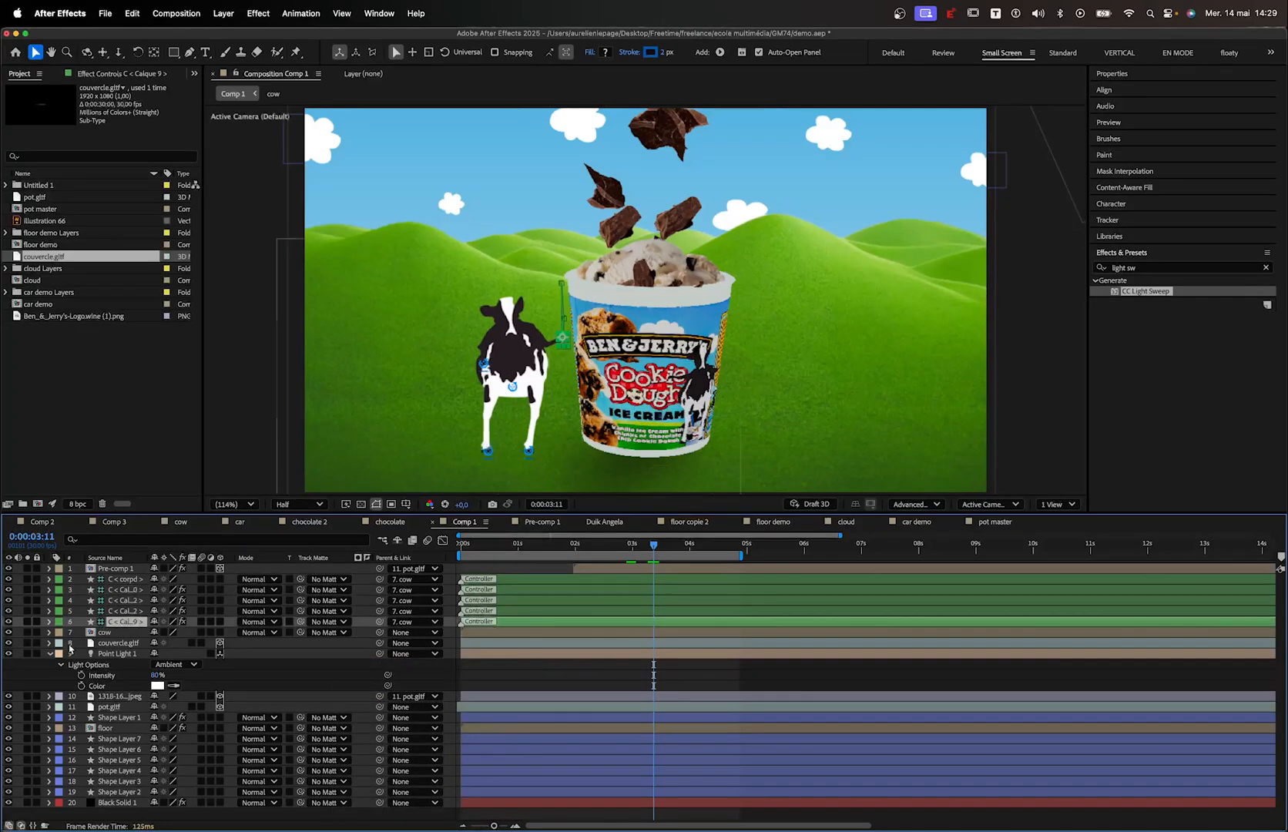
click(92, 632)
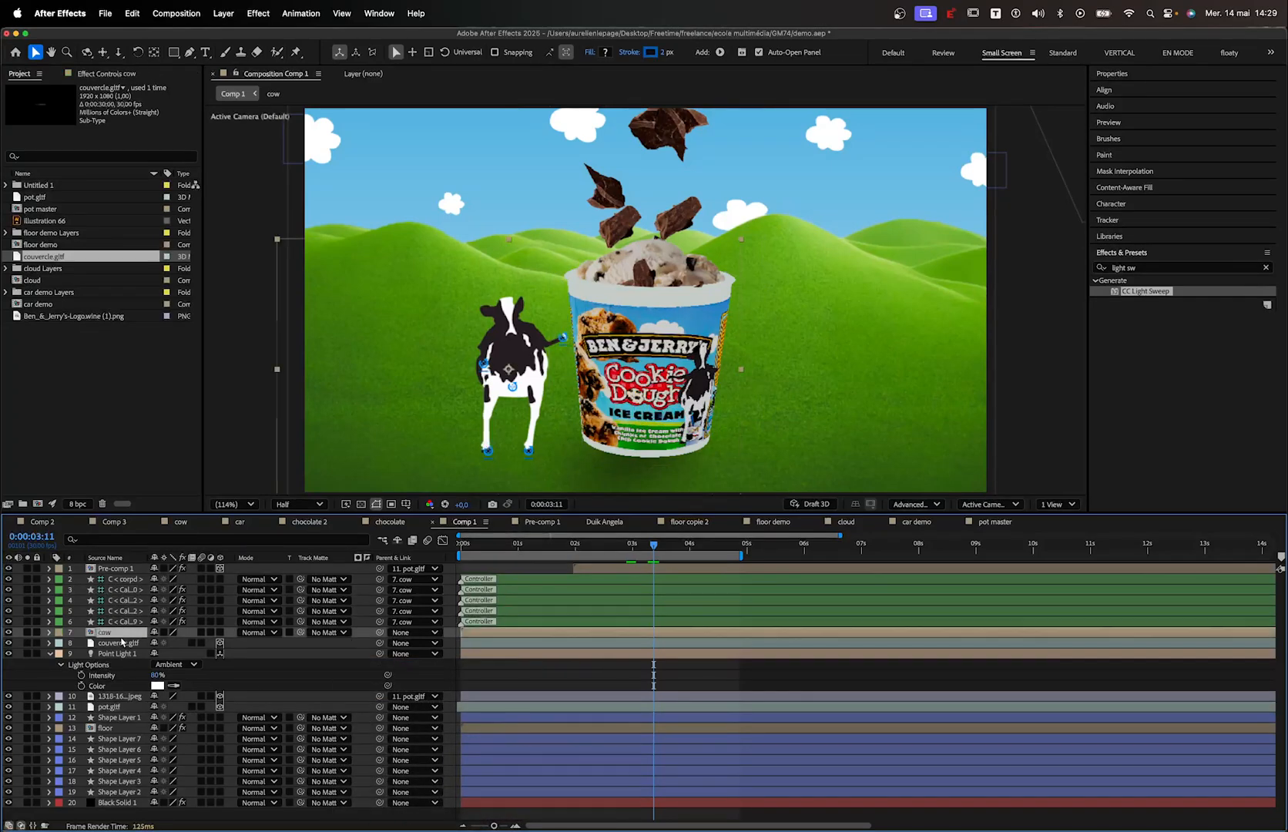
click(8, 631)
click(9, 632)
mouse_move(1143, 290)
mouse_down()
mouse_move(465, 306)
mouse_move(498, 375)
mouse_move(478, 358)
mouse_move(543, 275)
mouse_move(576, 260)
mouse_move(564, 269)
mouse_up()
Move the light sweep's center onto the cow's body at about 1008, 526, and delete the effect
scroll(500, 378, up, 4)
key(v)
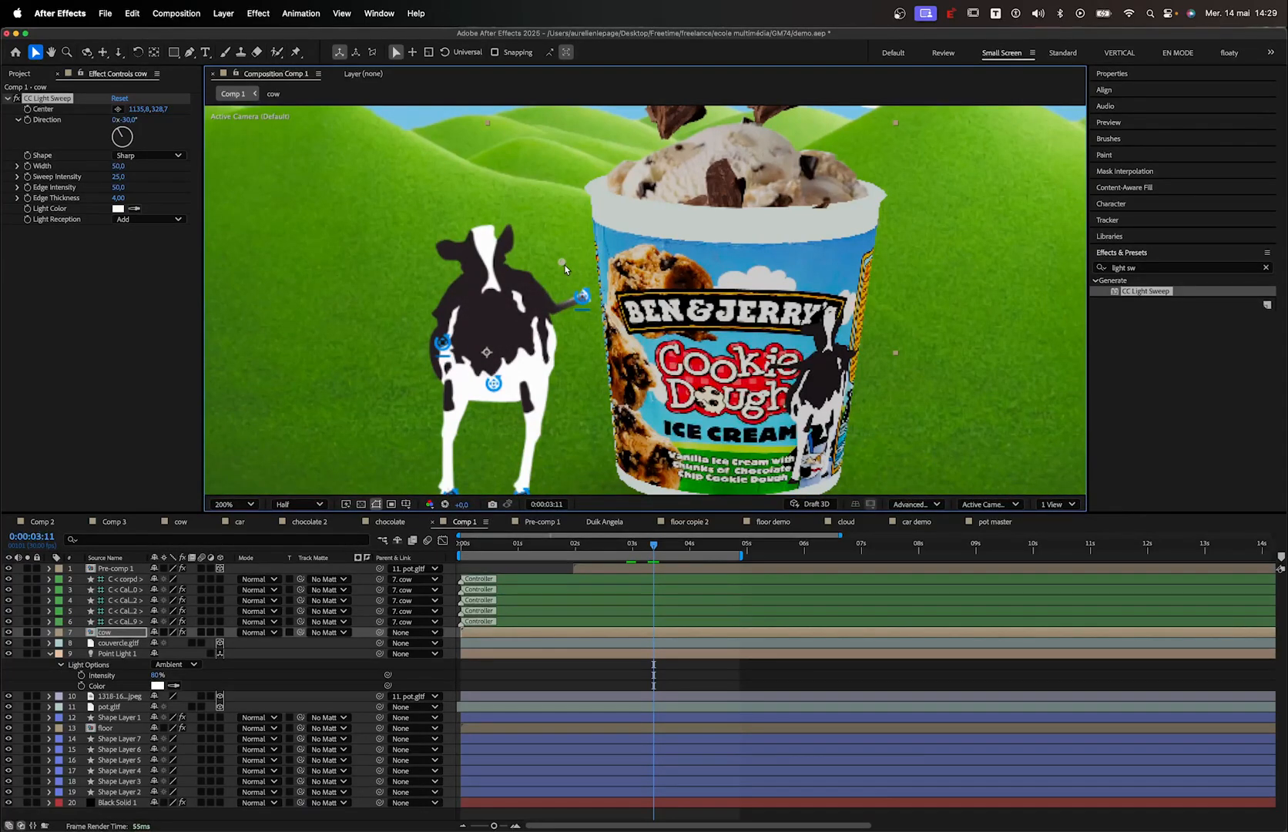
mouse_move(560, 267)
mouse_down()
mouse_move(461, 374)
mouse_move(503, 350)
mouse_up()
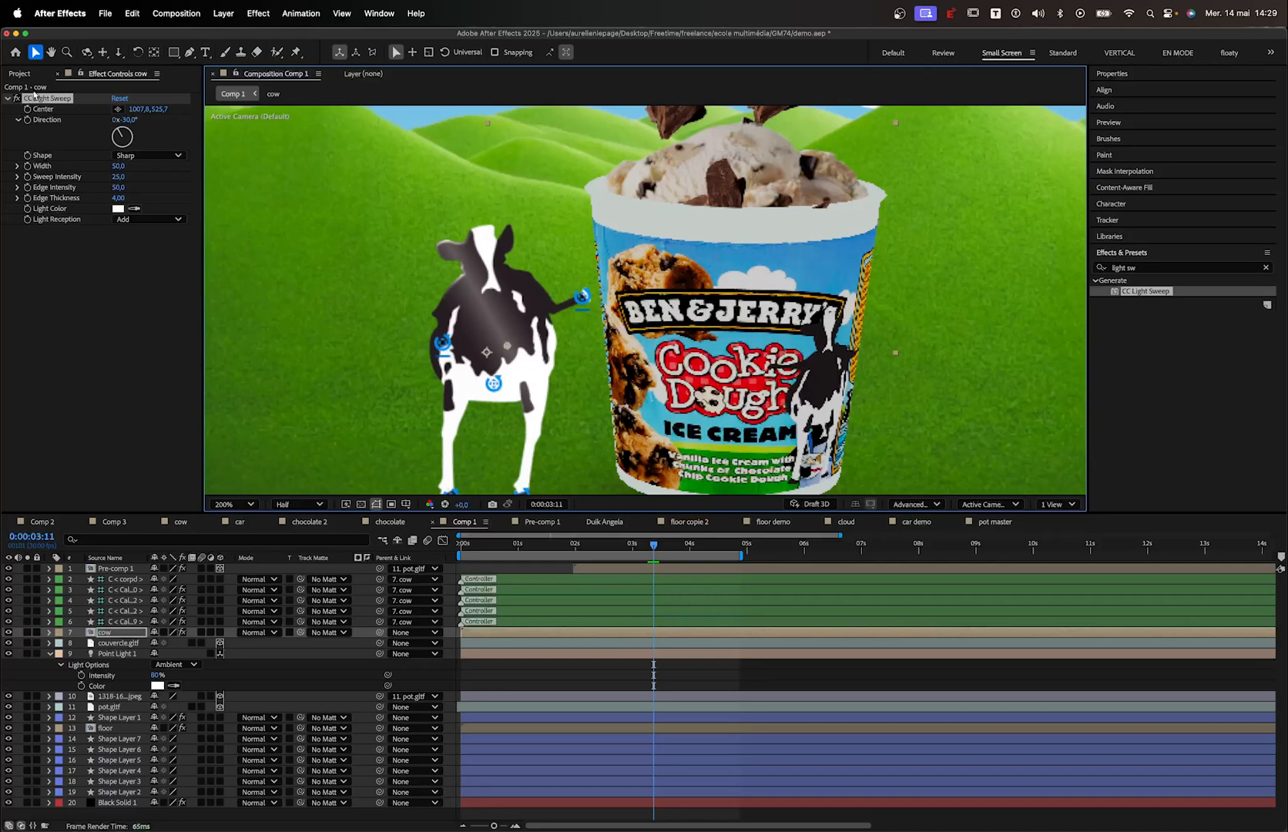
click(35, 94)
key(Delete)
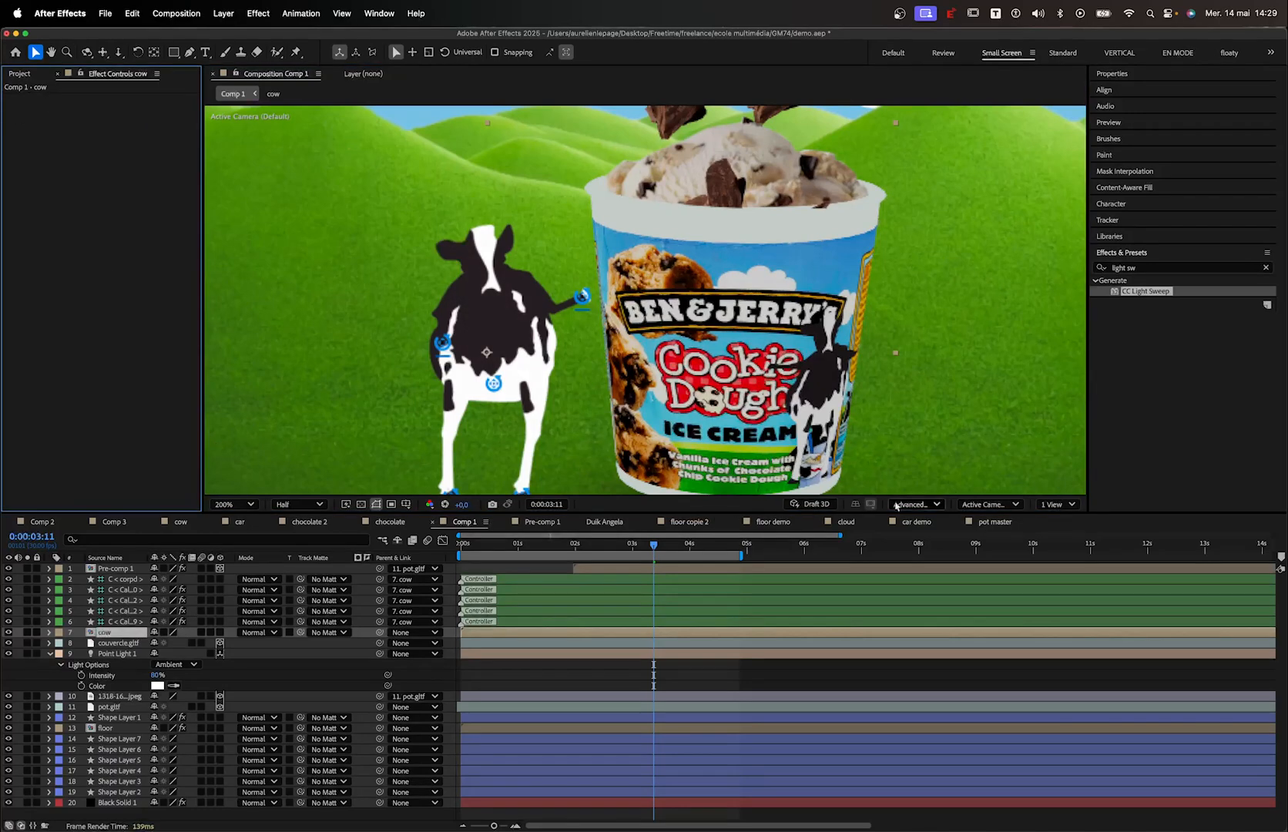
Open the pot master composition and return to its first frame
click(991, 521)
drag(488, 543, 454, 556)
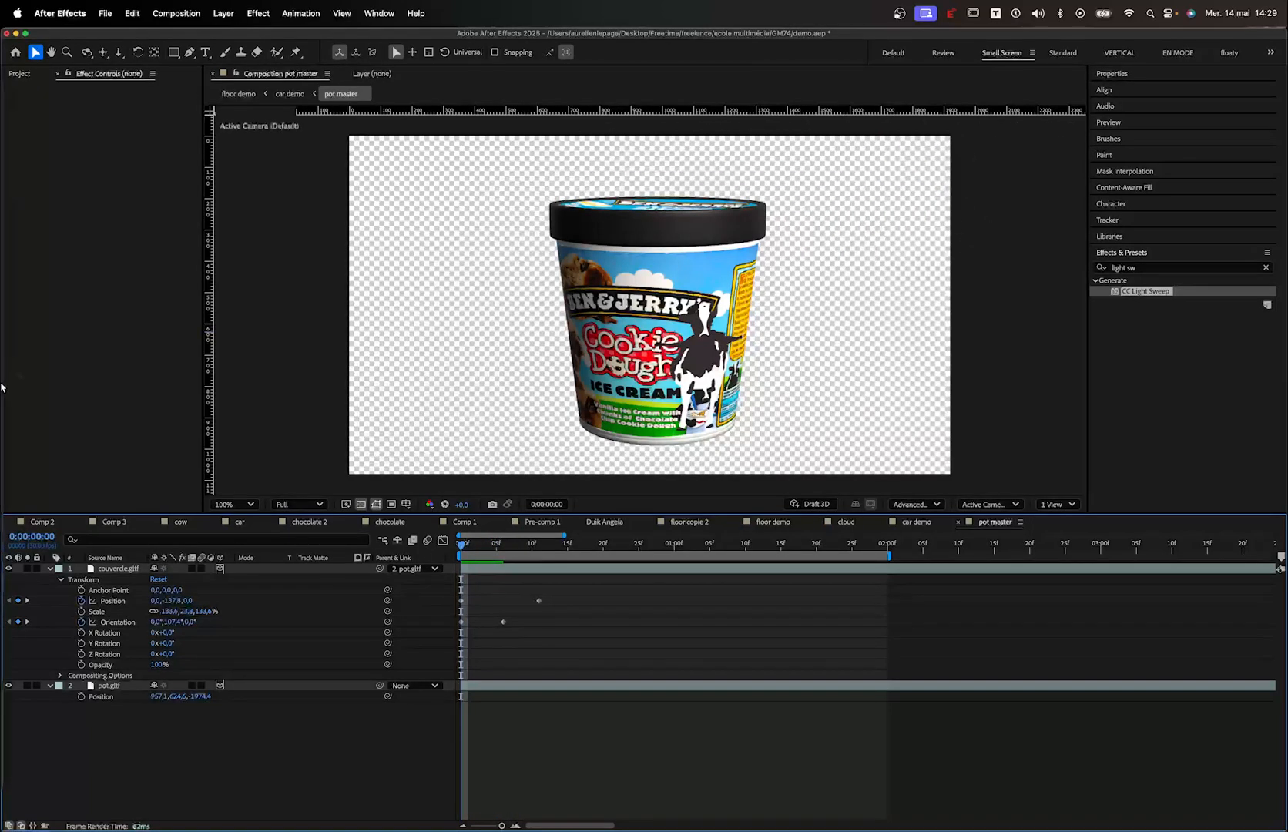
Switch to Finder and preview the GM74 project files, including cloud.ai, modelpot.blend, texture.psd and texture.png
click(23, 77)
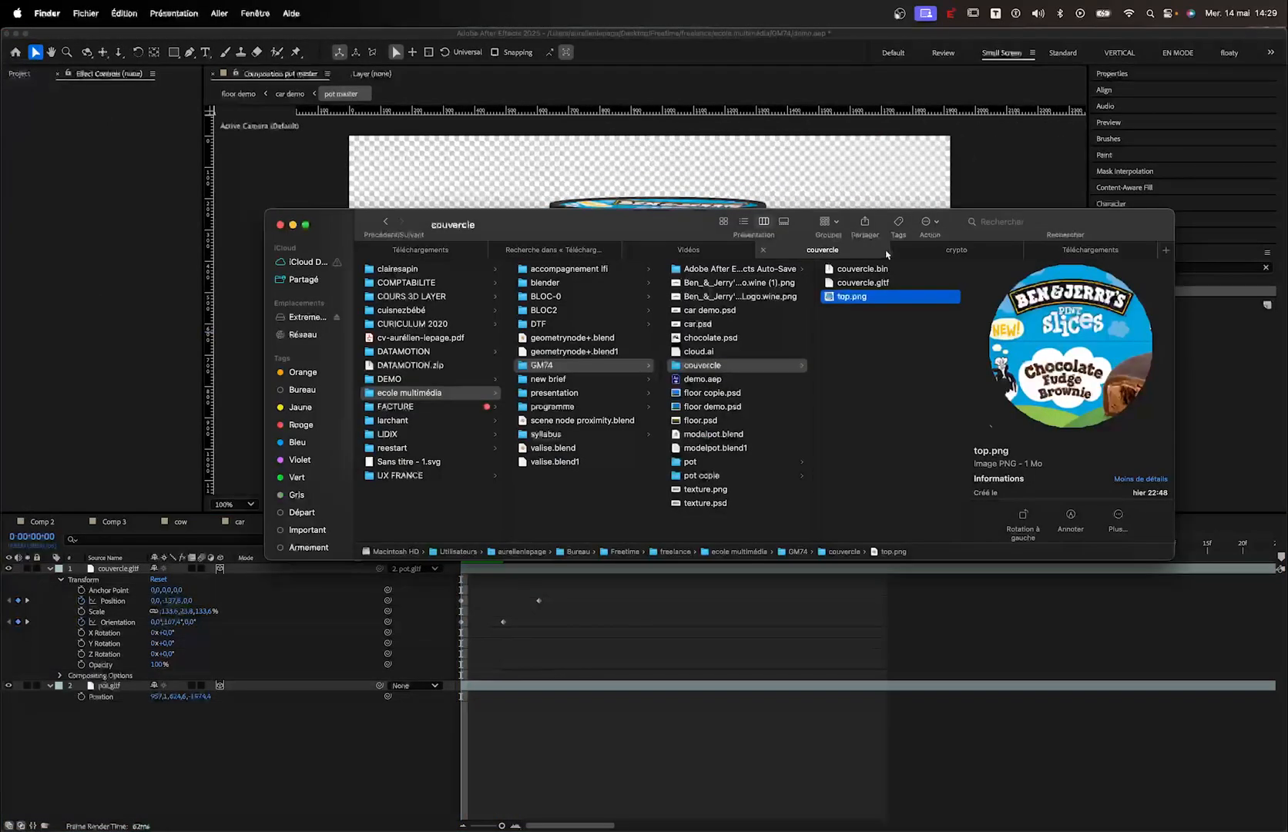
click(712, 339)
click(707, 353)
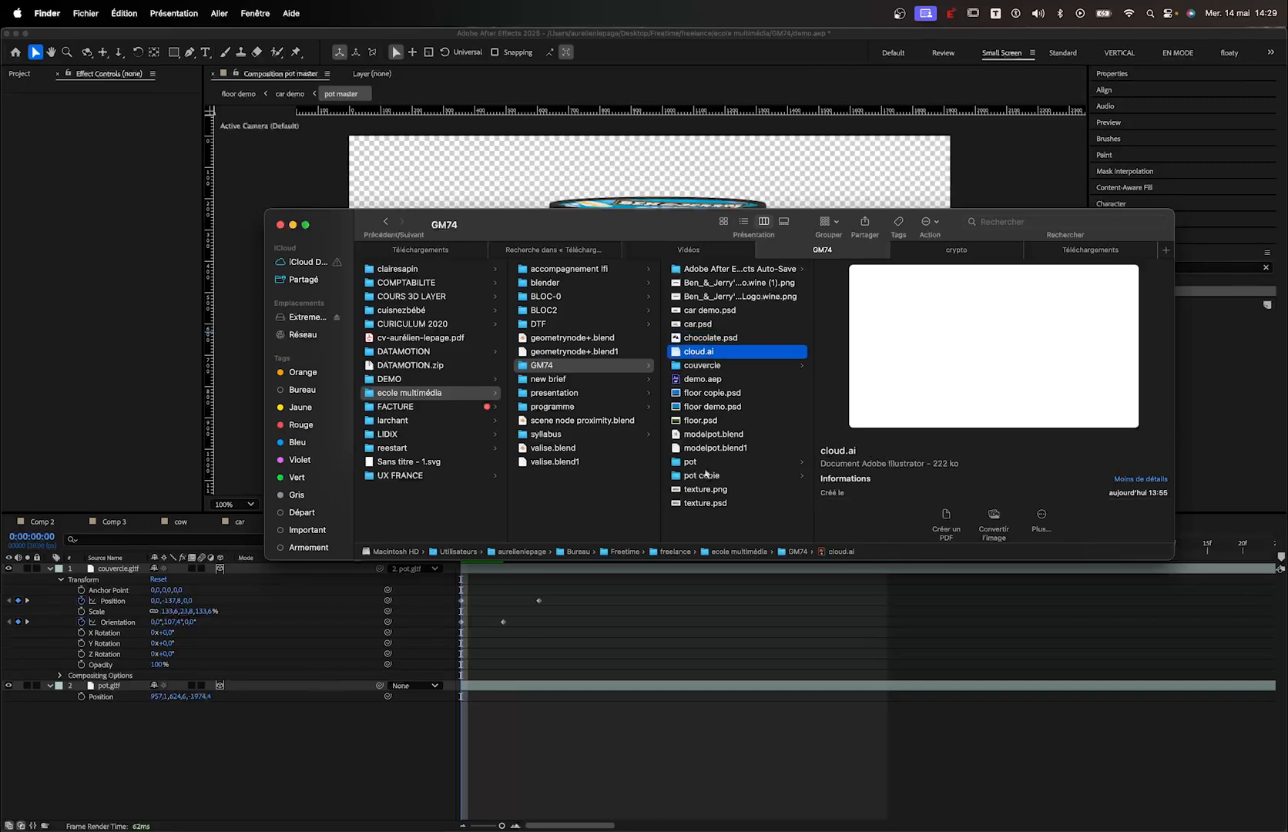
click(715, 436)
click(705, 503)
click(708, 490)
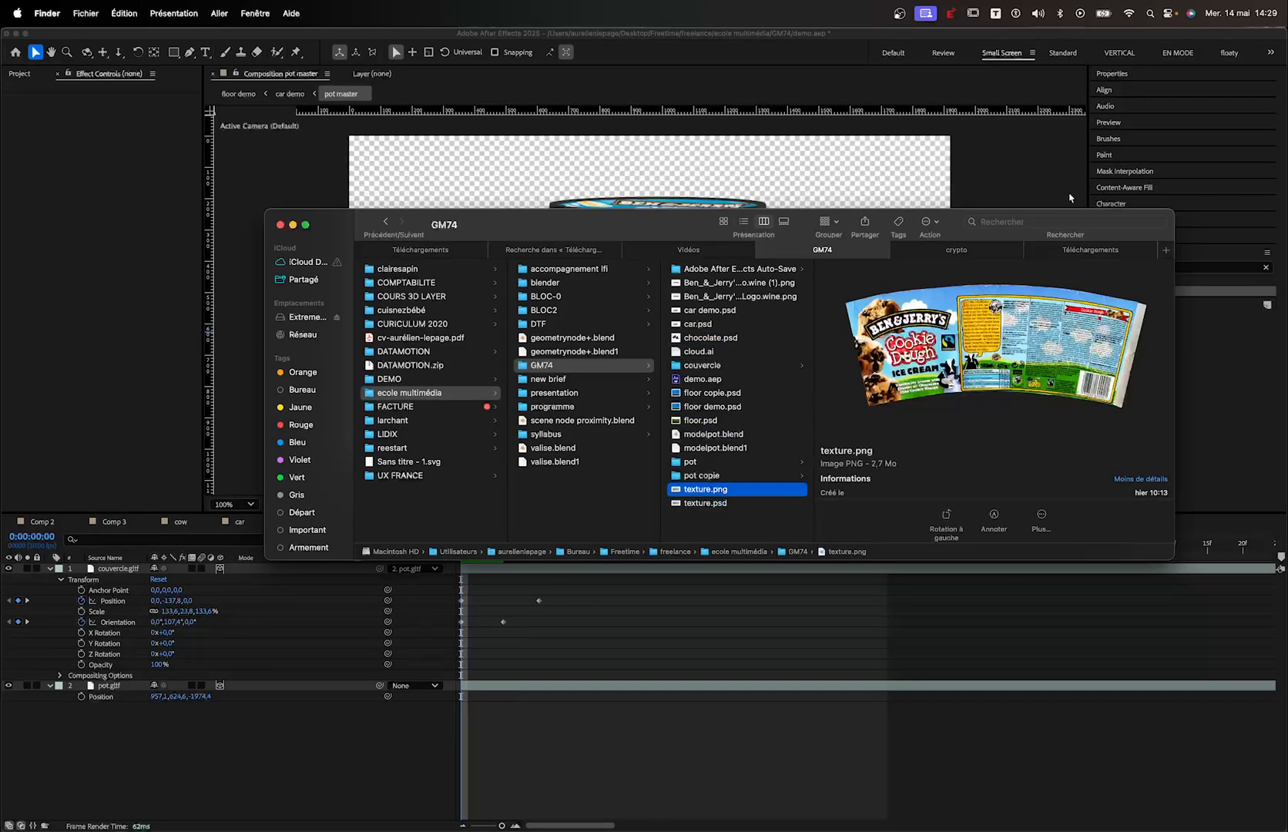
Open the Extreme SSD drive in the first Finder window tab and search that drive for "jerru"
key(ctrl+shift+Tab)
key(ctrl+shift+Tab)
key(ctrl+shift+Tab)
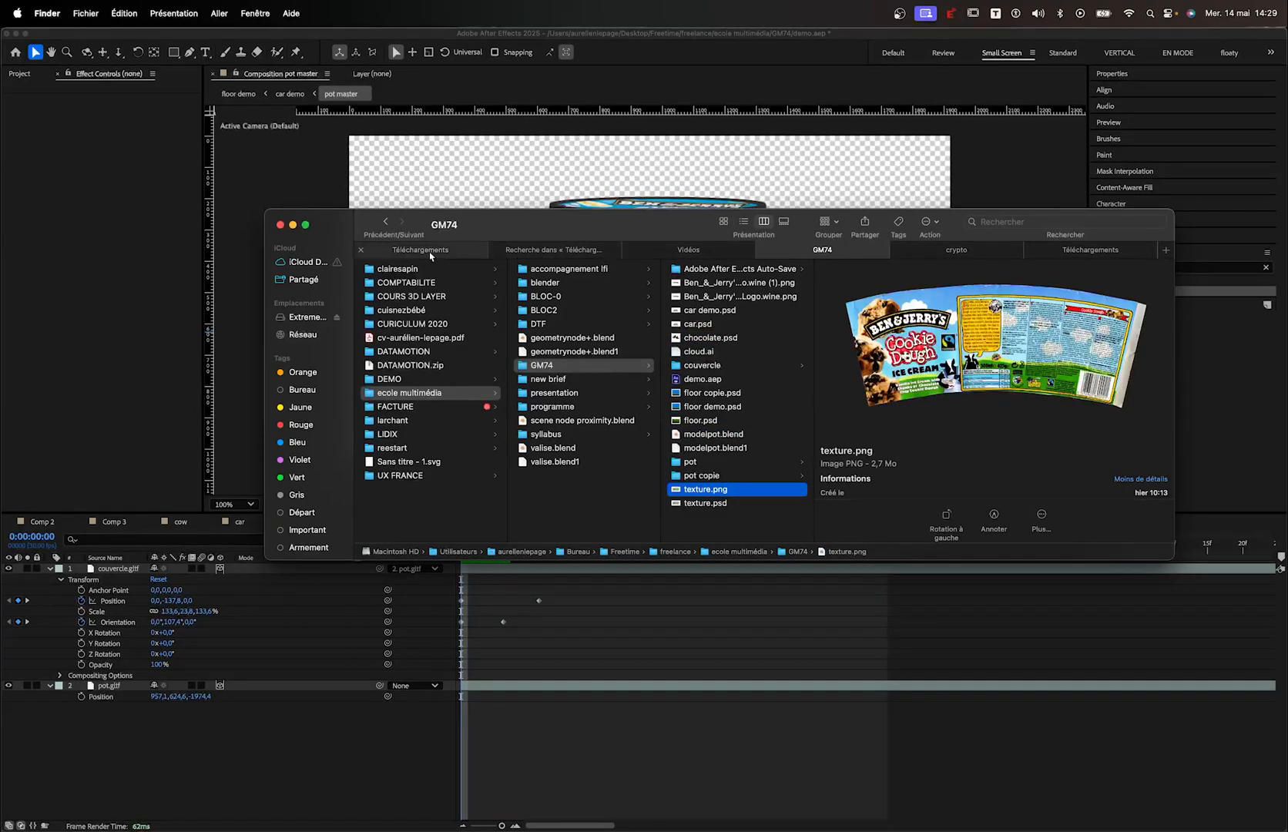
scroll(304, 323, up, 5)
click(302, 317)
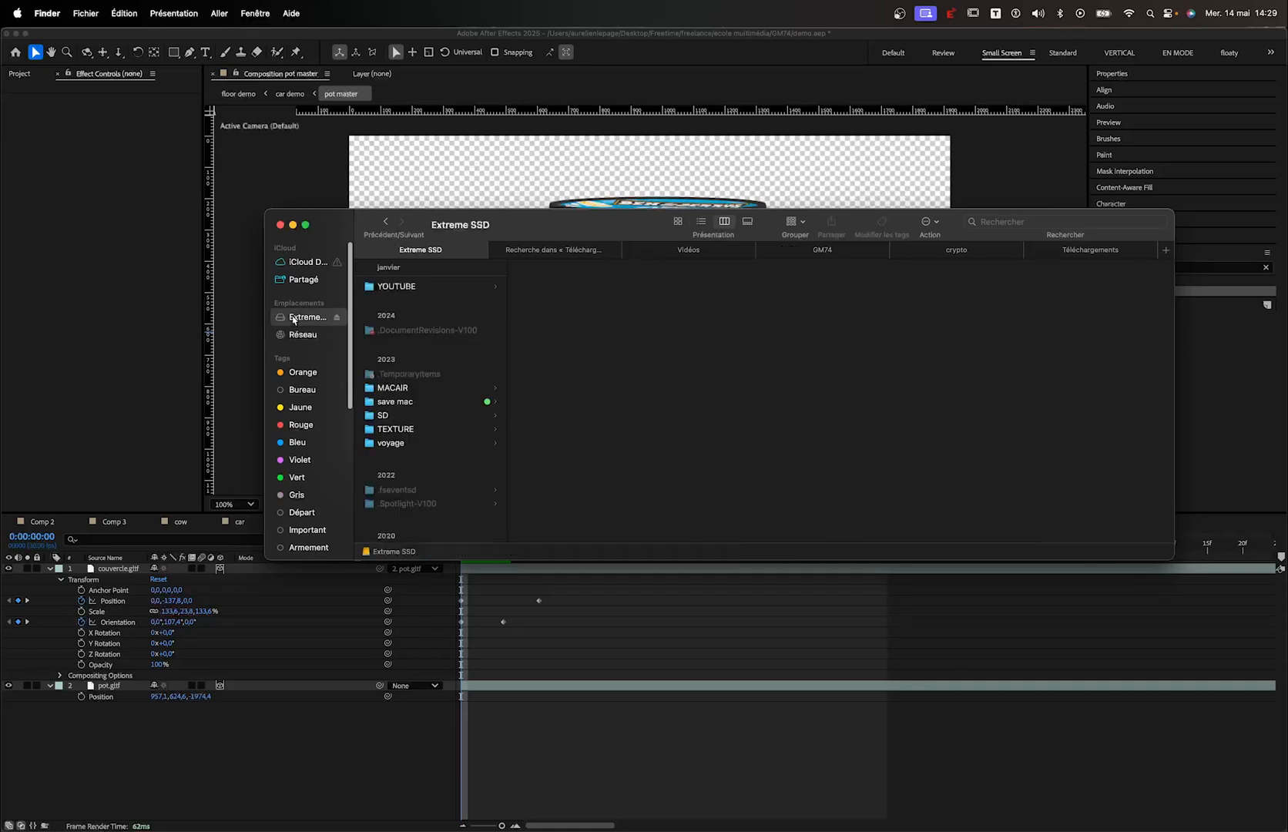
click(1025, 222)
text(jerru)
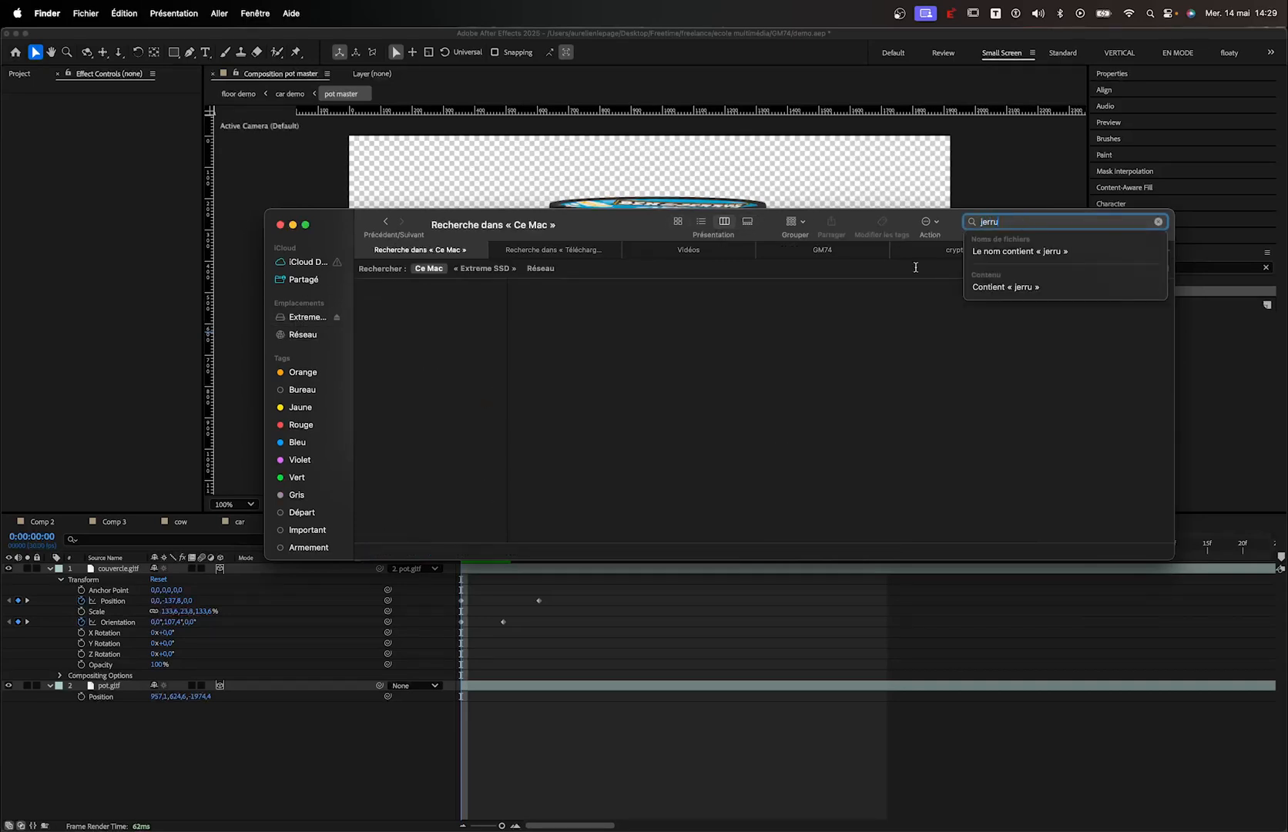
click(488, 271)
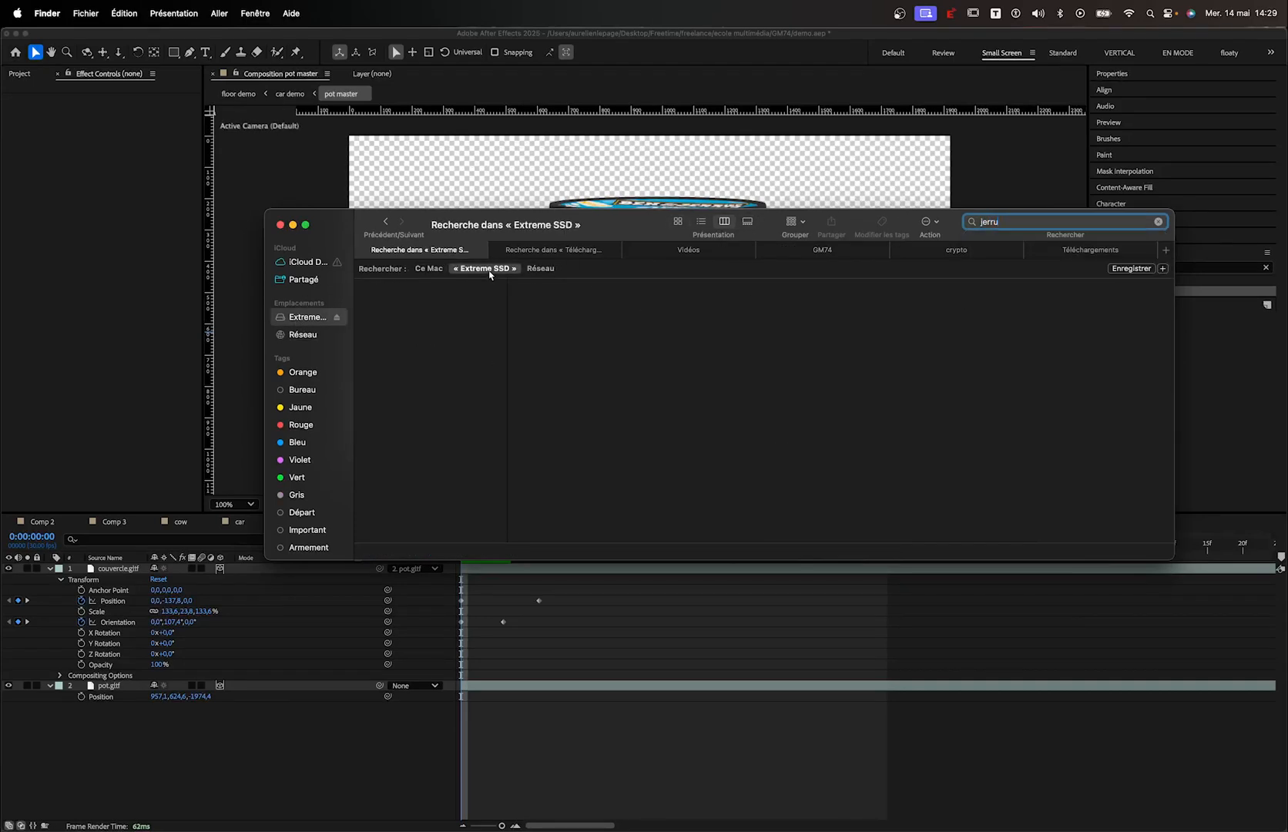
Open the ben&jerru folder from the search results and preview its cow.ai file
click(408, 320)
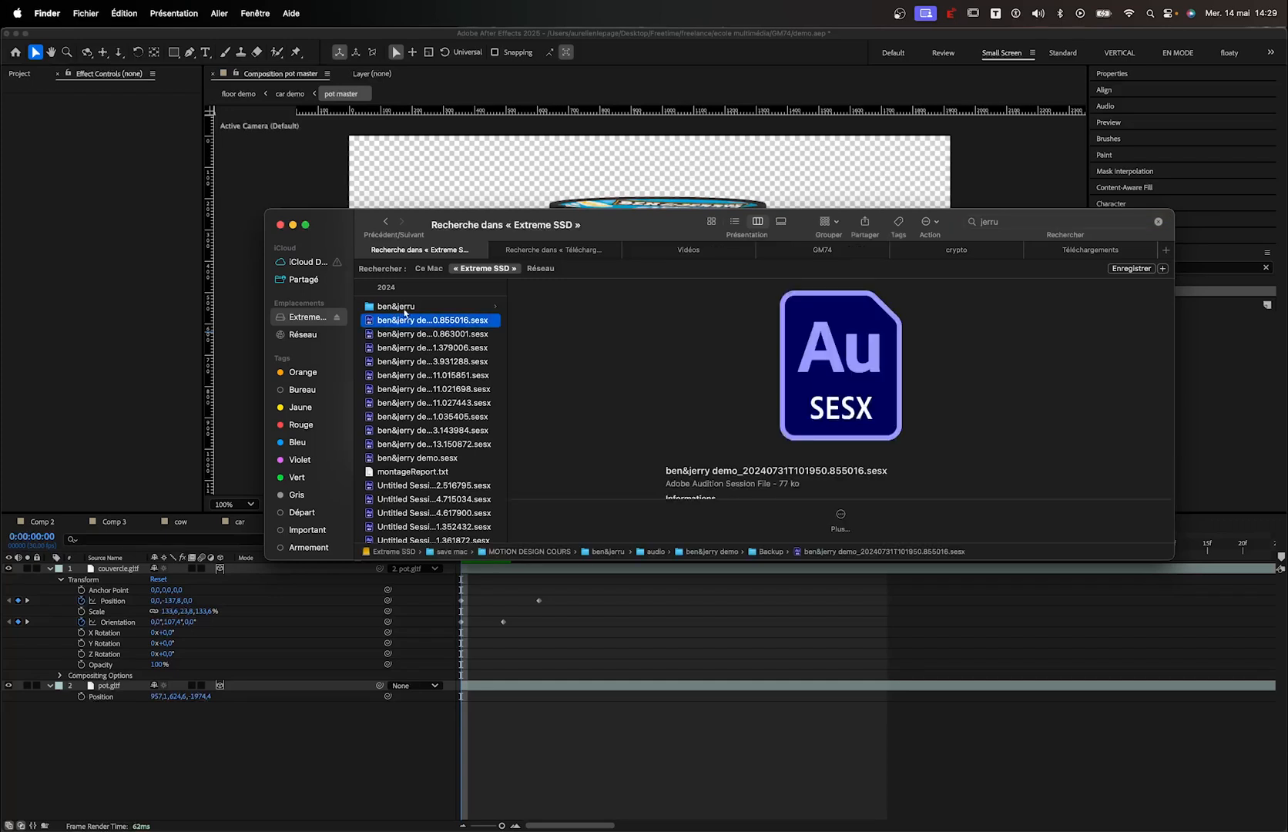
click(400, 306)
click(552, 308)
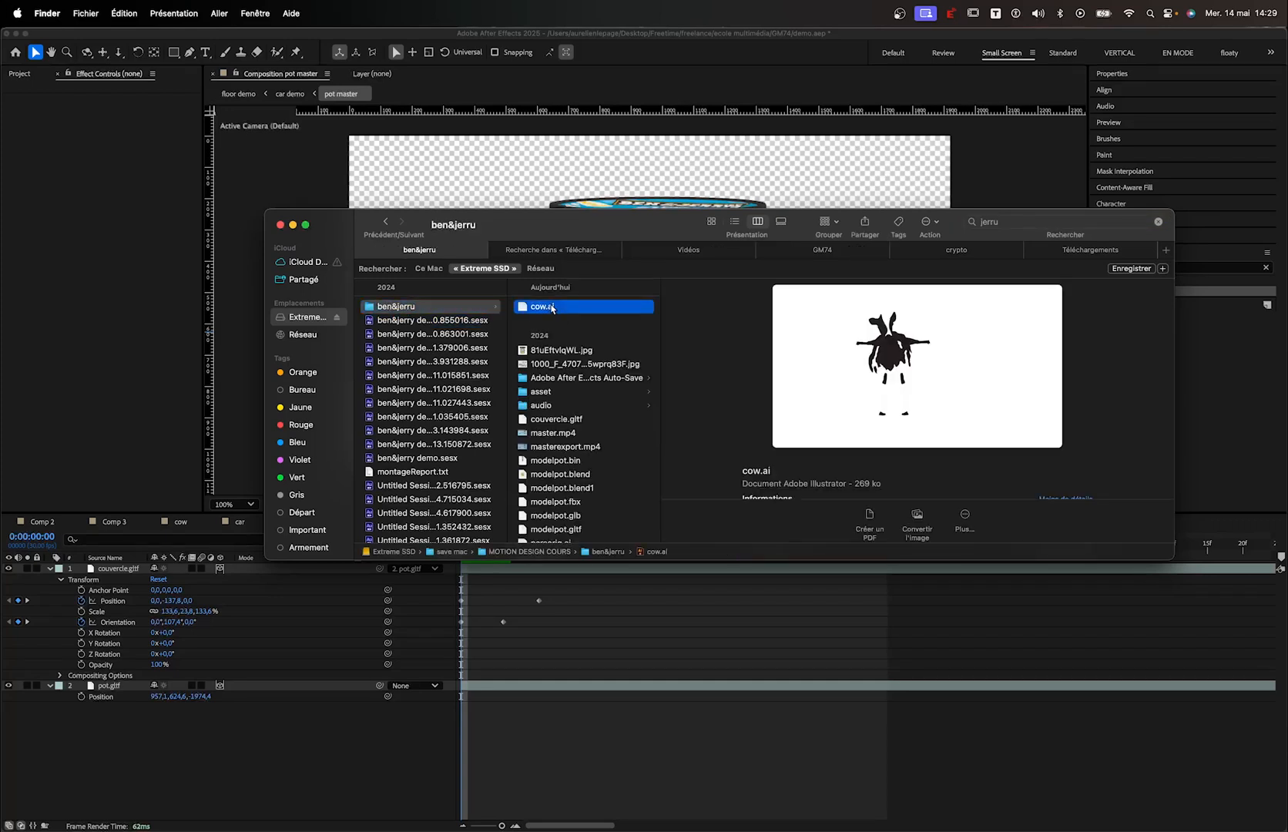
Look through the remaining files in the ben&jerru folder, including couvercle.gltf, modelpot.gltf and Untitled Project.aep
key(Down)
key(Down)
key(Down)
key(Down)
key(Down)
key(Down)
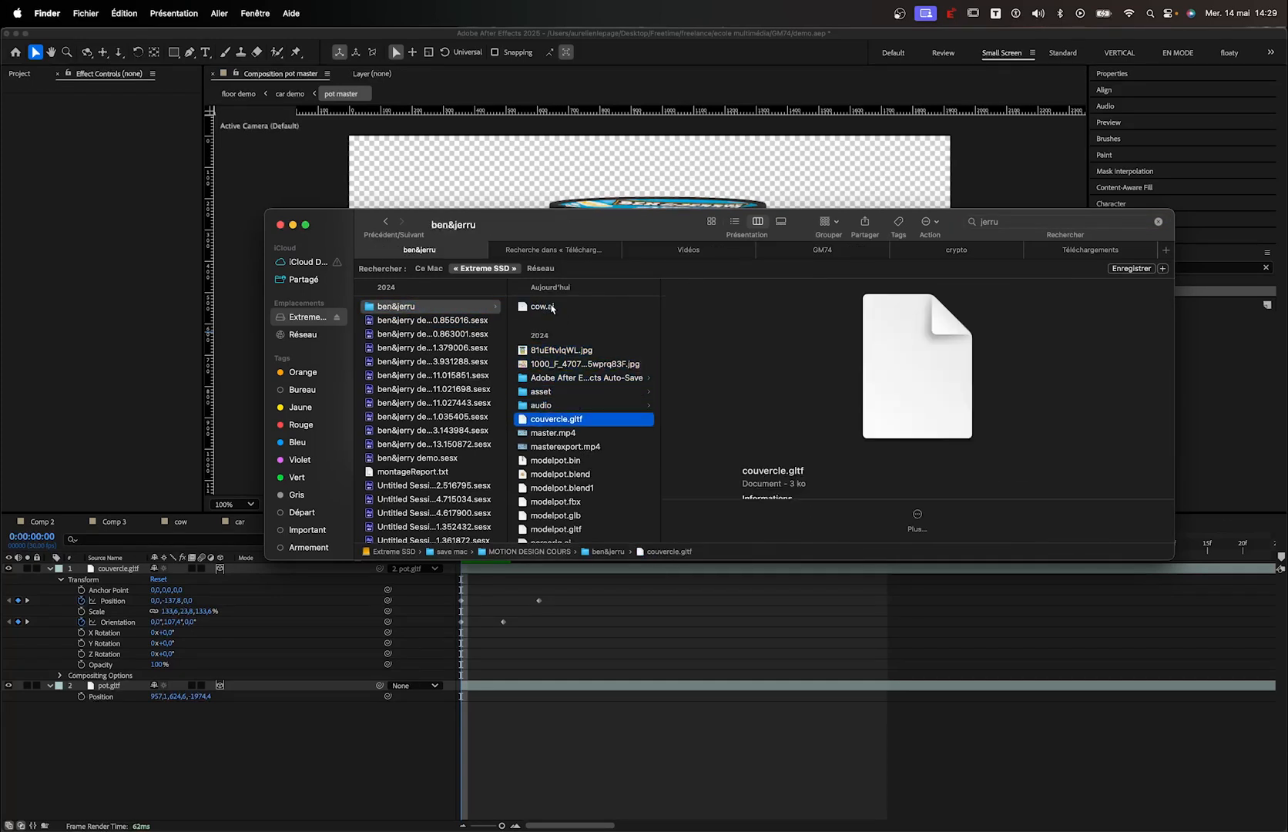
key(Down)
key(Down)
key(Down)
key(Down)
key(Down)
key(Down)
key(Down)
key(Down)
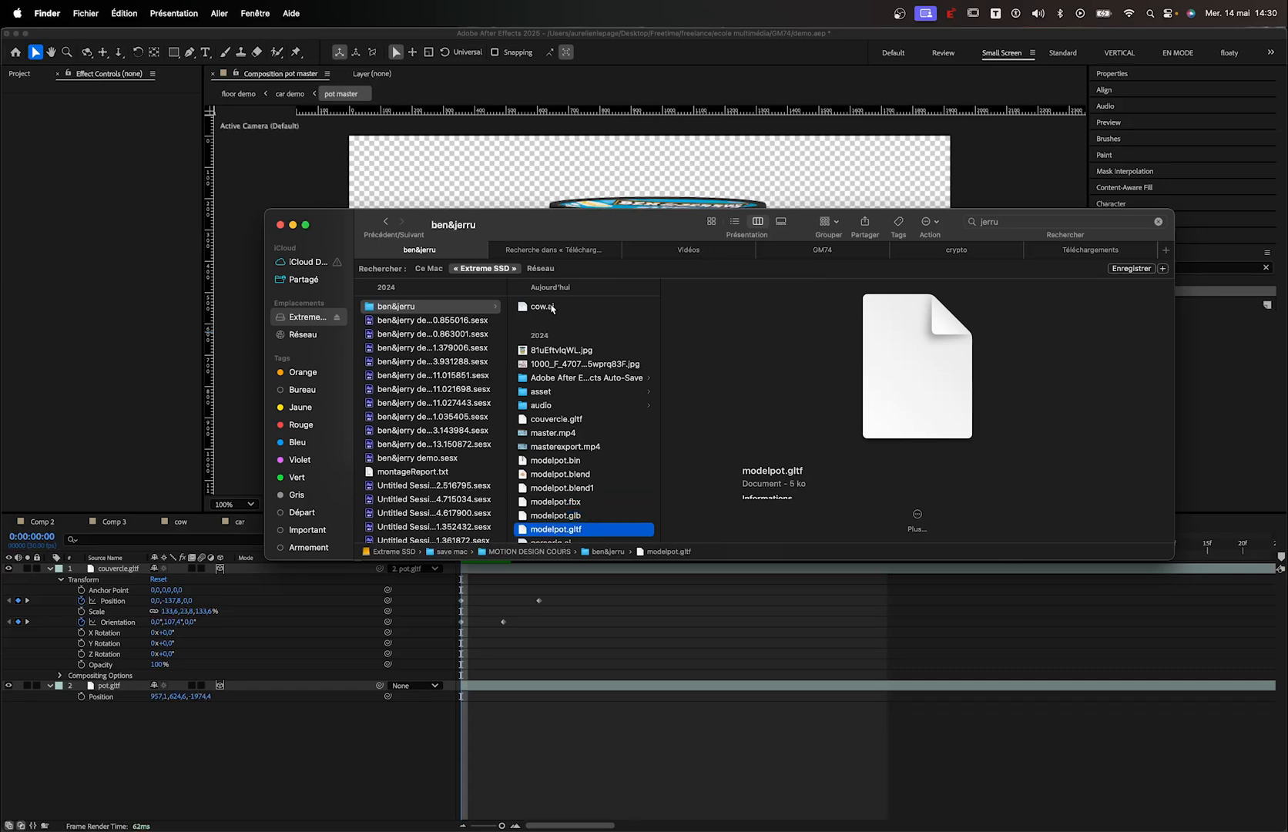
key(Down)
key(Down)
key(Down)
key(Down)
key(Down)
key(Down)
key(Down)
key(Down)
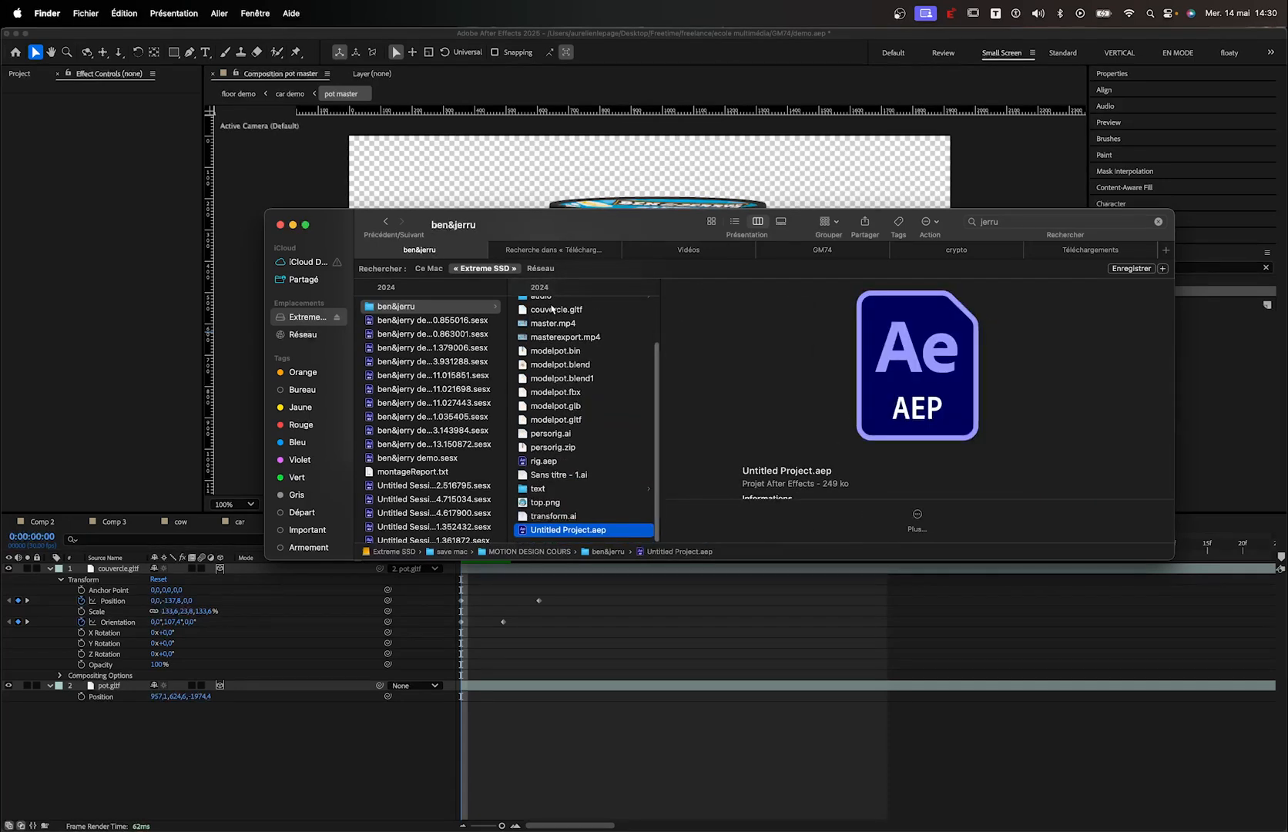
key(Up)
key(Up)
key(Up)
Open the asset subfolder of ben&jerru and preview its first images, including Ben-and-Jerrys-Logo.png and 1318-1640221518.jpeg
scroll(543, 347, up, 5)
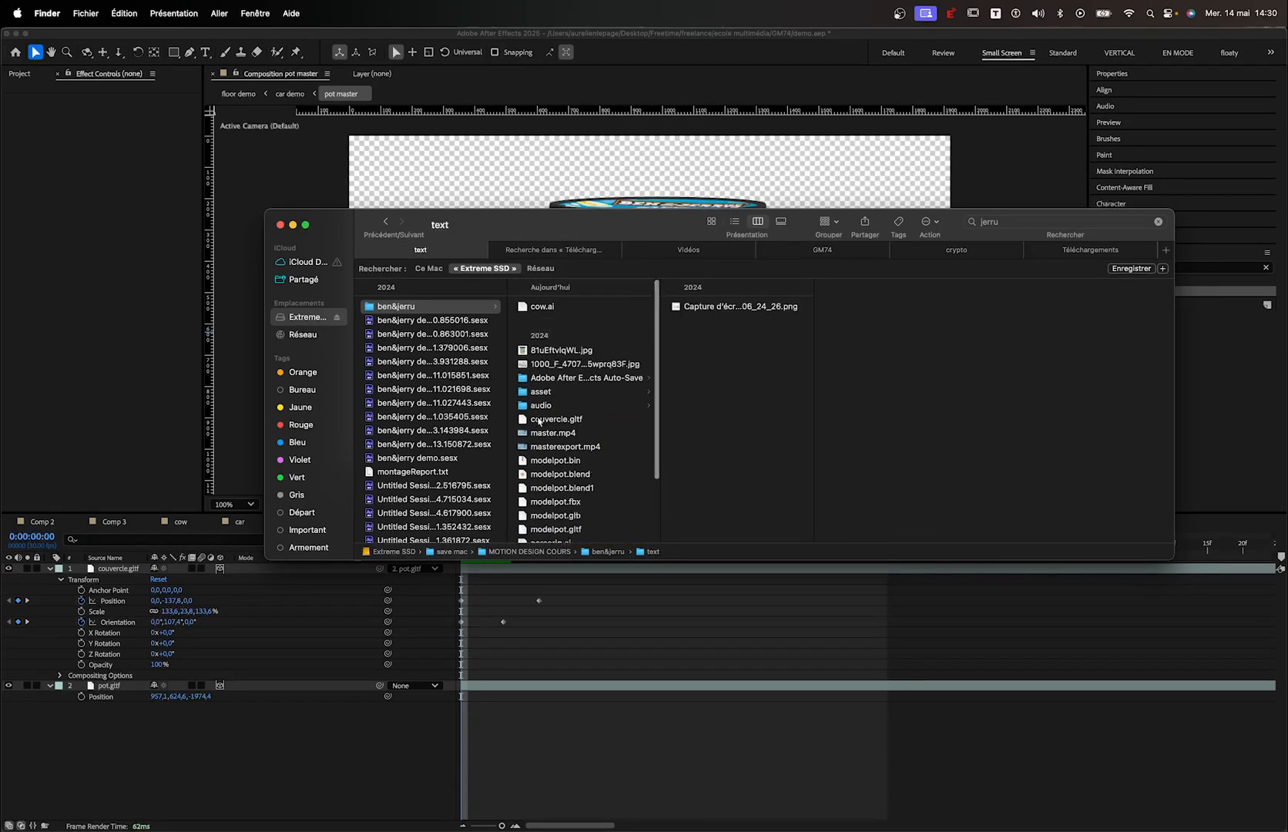
click(552, 393)
click(714, 339)
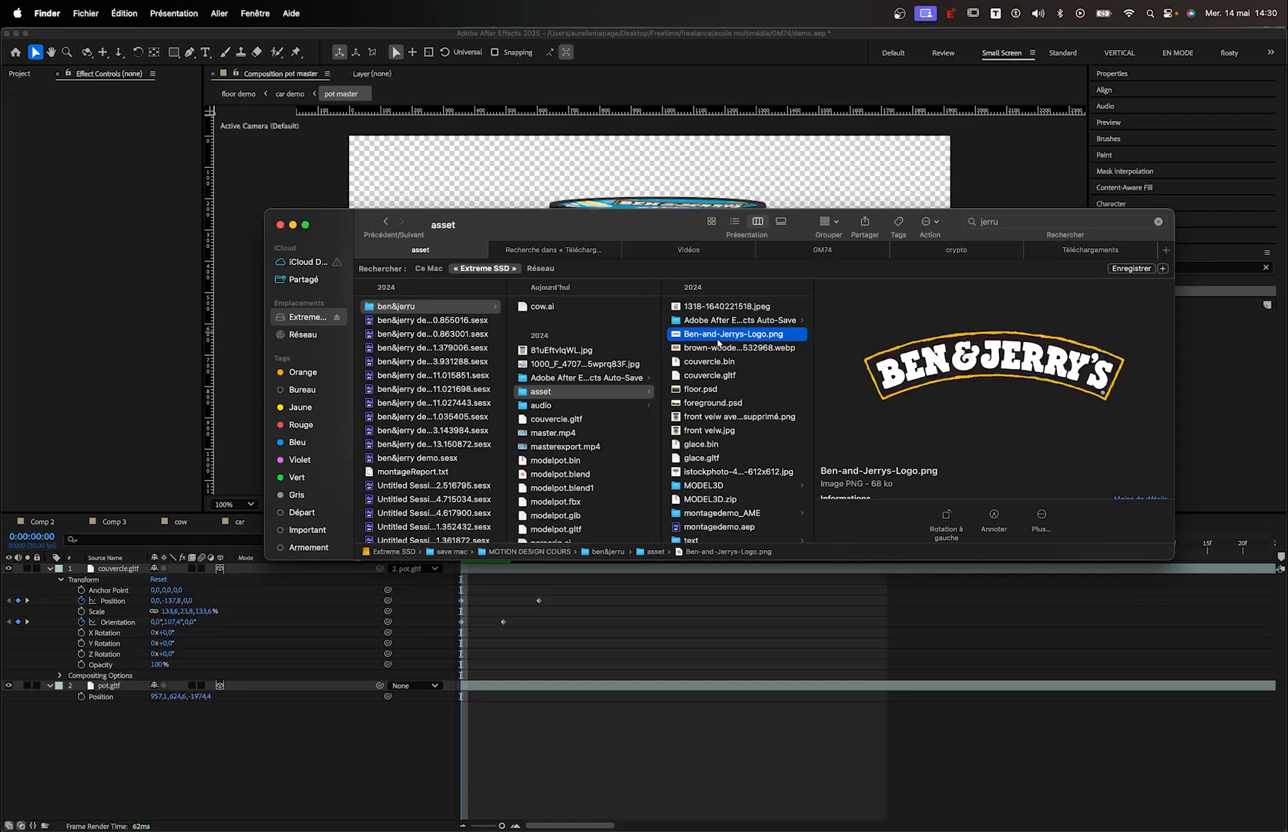
key(Up)
key(Up)
key(Down)
key(Down)
key(Down)
key(Up)
key(Up)
key(Up)
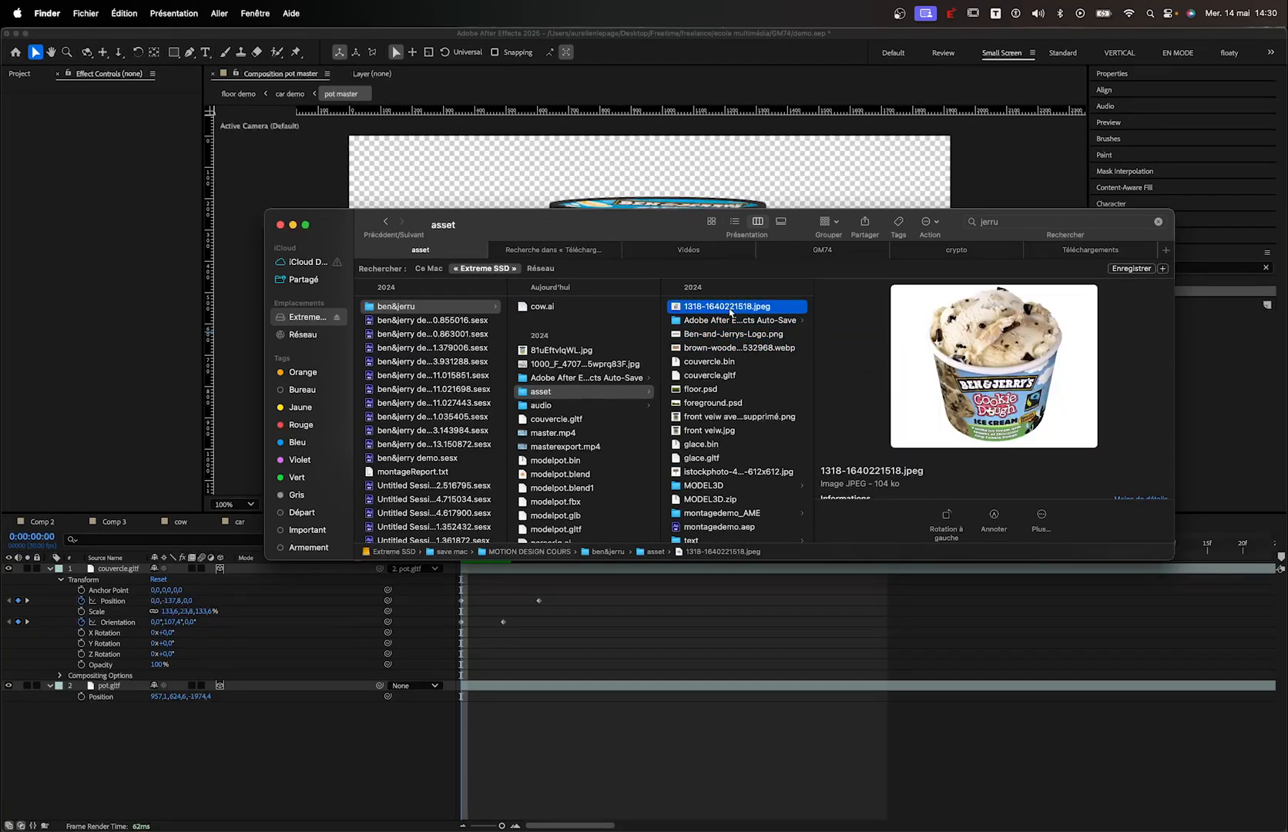
Look through the rest of the asset folder, from front veiw.jpg to the text subfolder, for a usable ice cream image
key(Down)
key(Down)
key(Down)
key(Down)
key(Down)
key(Down)
key(Down)
key(Down)
key(Down)
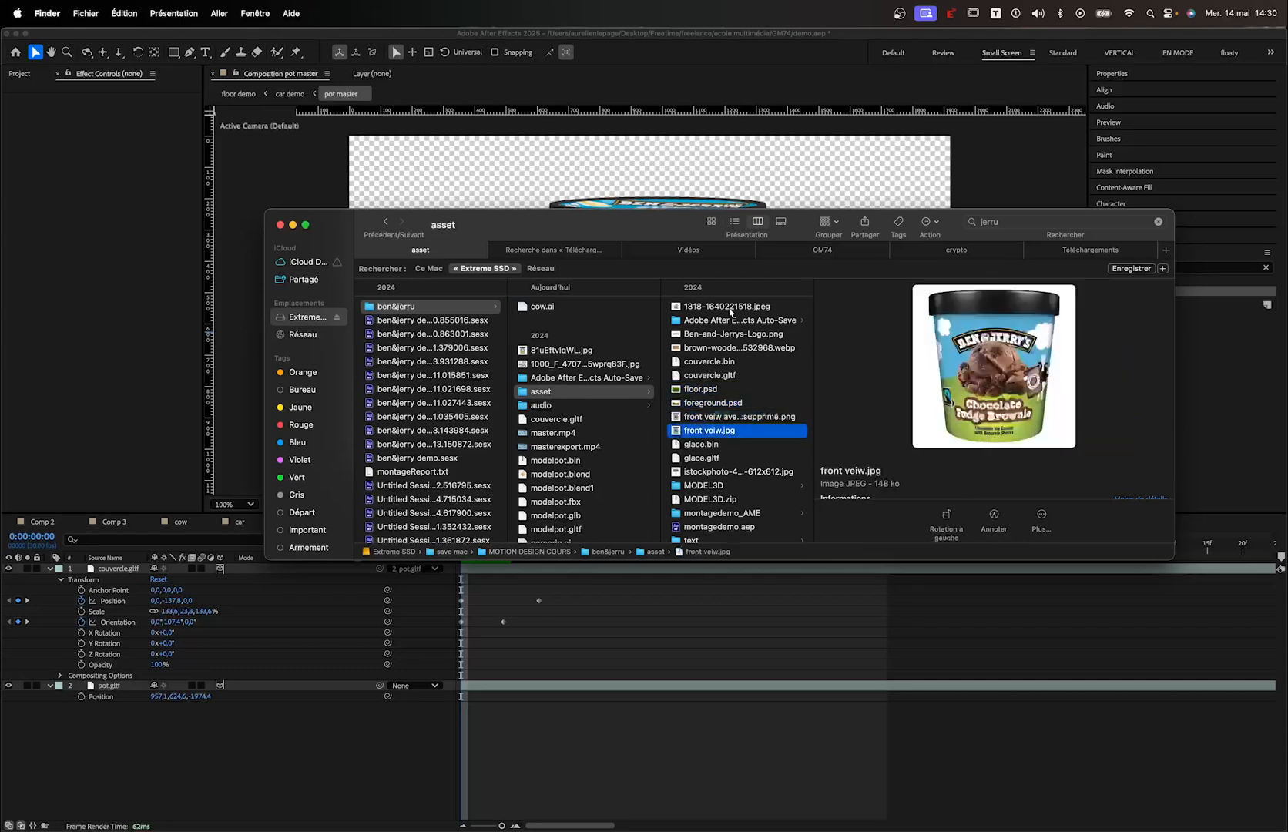
key(Down)
key(Down)
key(Down)
key(Down)
key(Down)
key(Down)
key(Down)
key(Down)
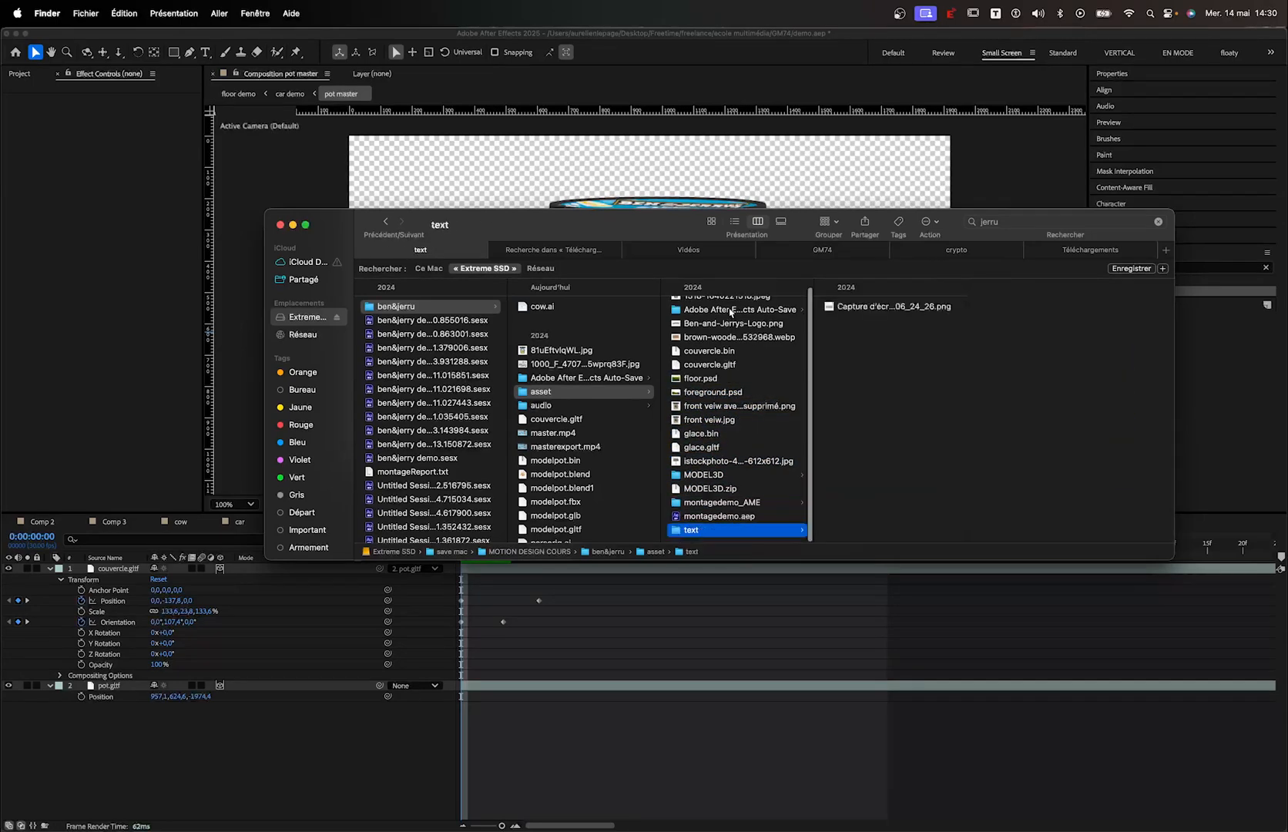
Add 1318-1640221518.jpeg from the asset folder to the pot master composition in After Effects
key(Up)
key(Up)
key(Up)
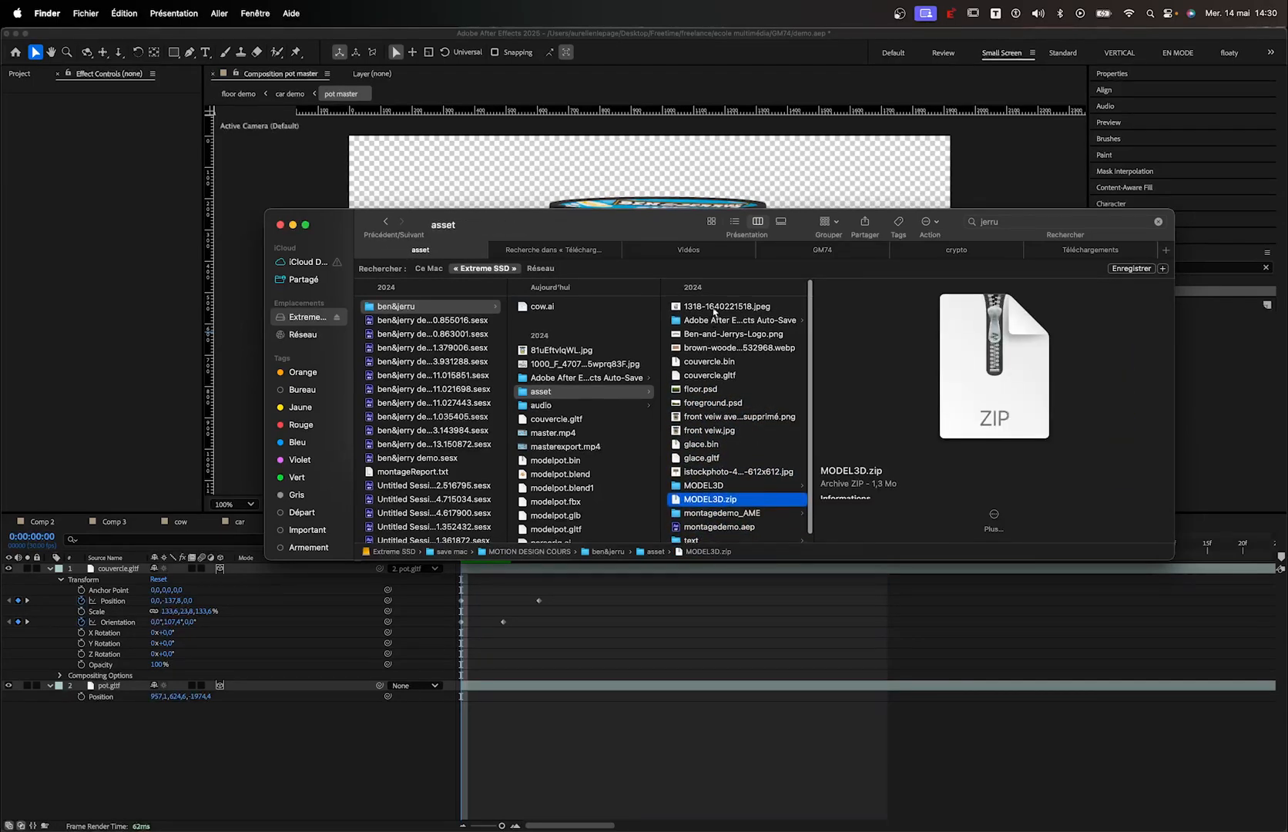
click(713, 307)
drag(713, 307, 590, 187)
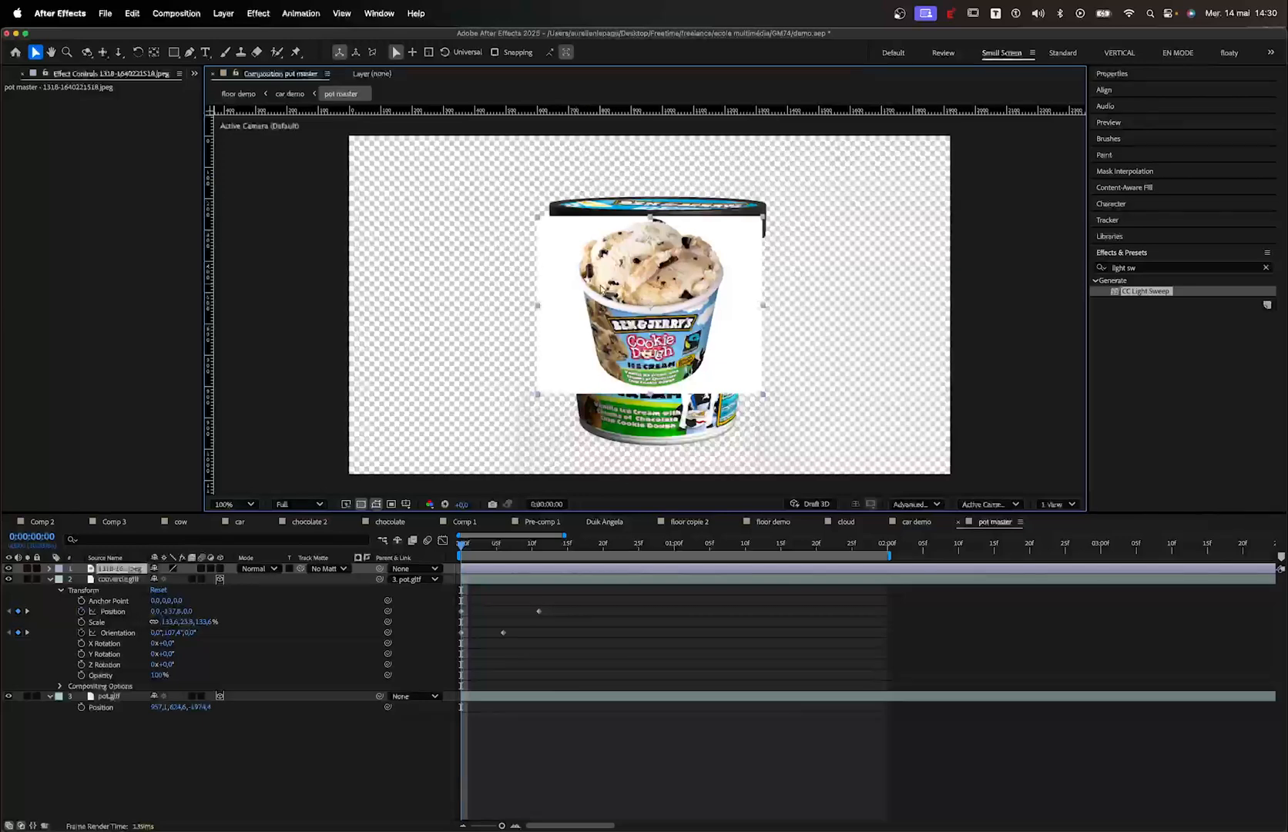
Start a Pen tool mask on the ice cream image, tracing from the top chocolate chunk down the right side to the front rim
scroll(403, 296, up, 2)
drag(402, 296, 469, 305)
scroll(410, 252, up, 2)
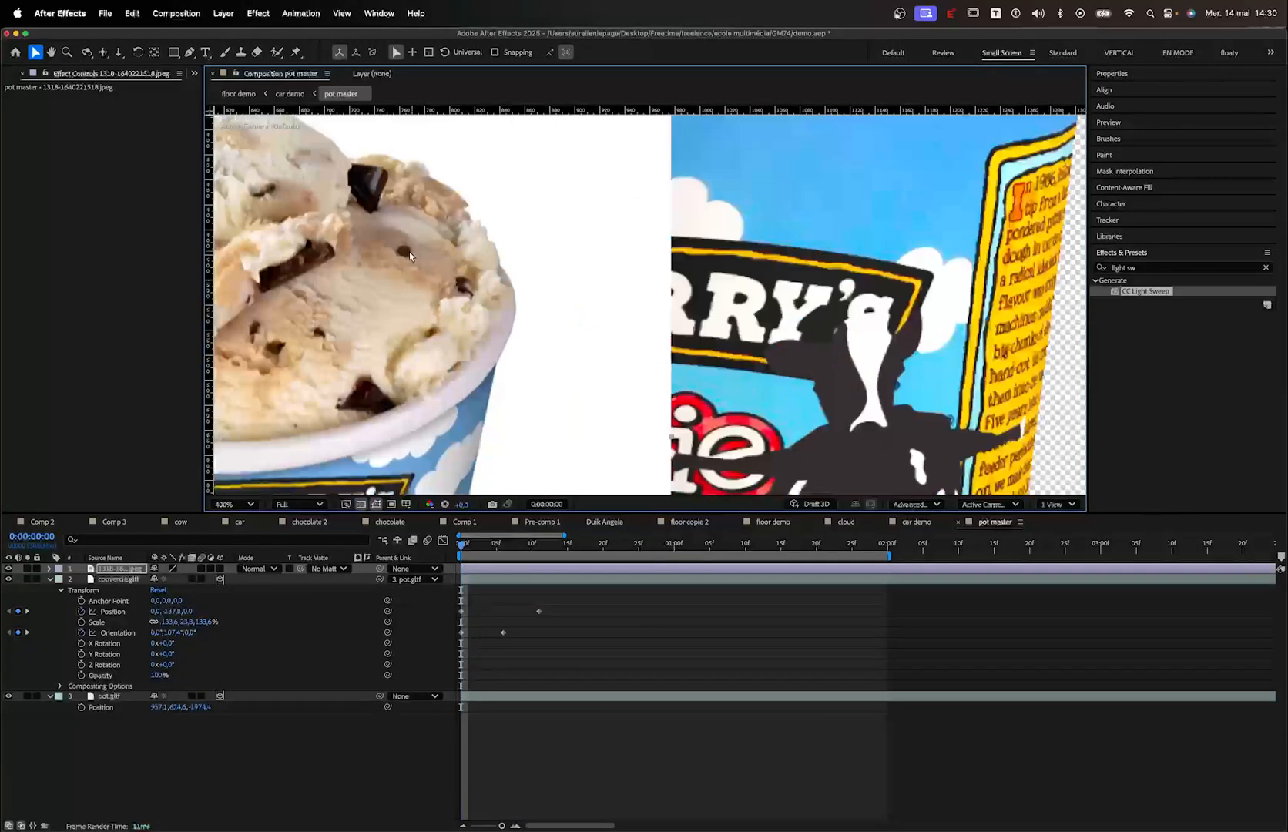
drag(255, 183, 625, 242)
key(g)
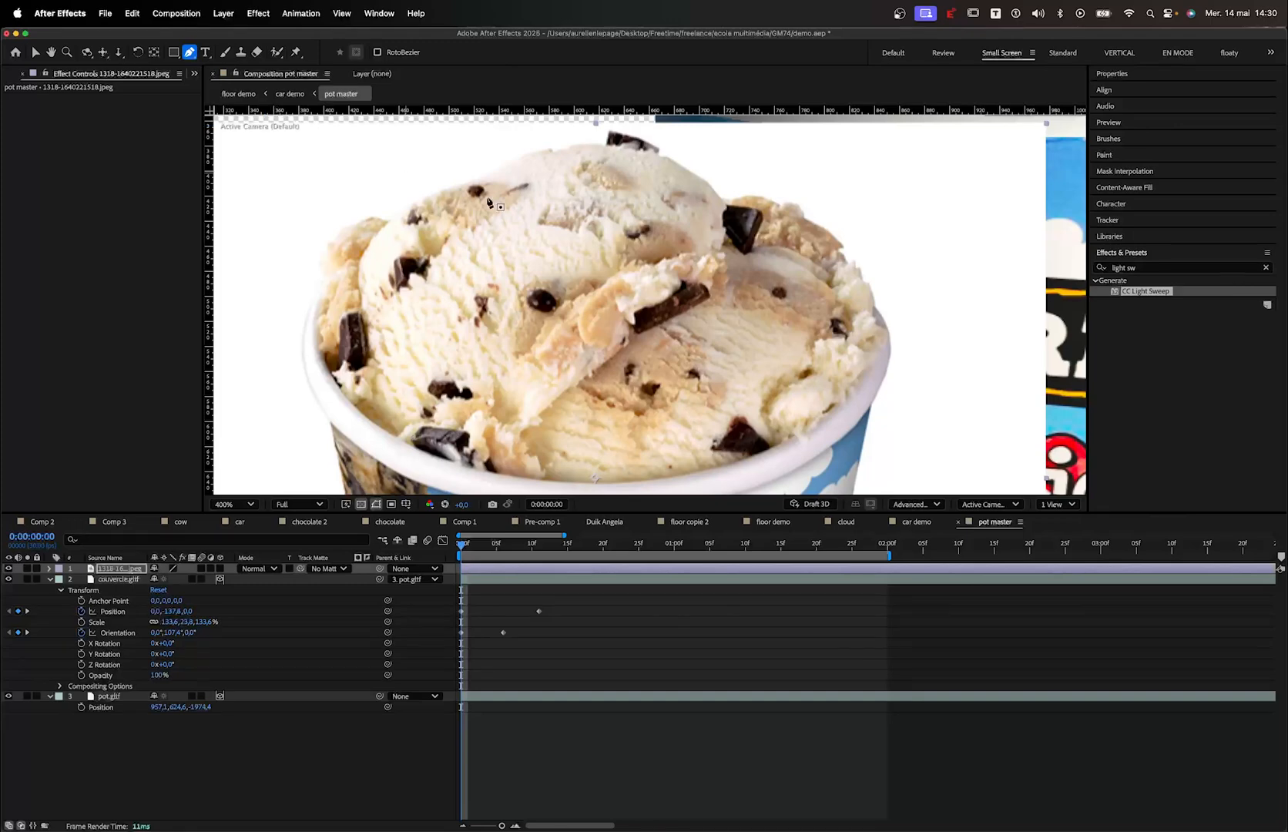
drag(488, 202, 478, 217)
click(597, 143)
drag(648, 162, 657, 176)
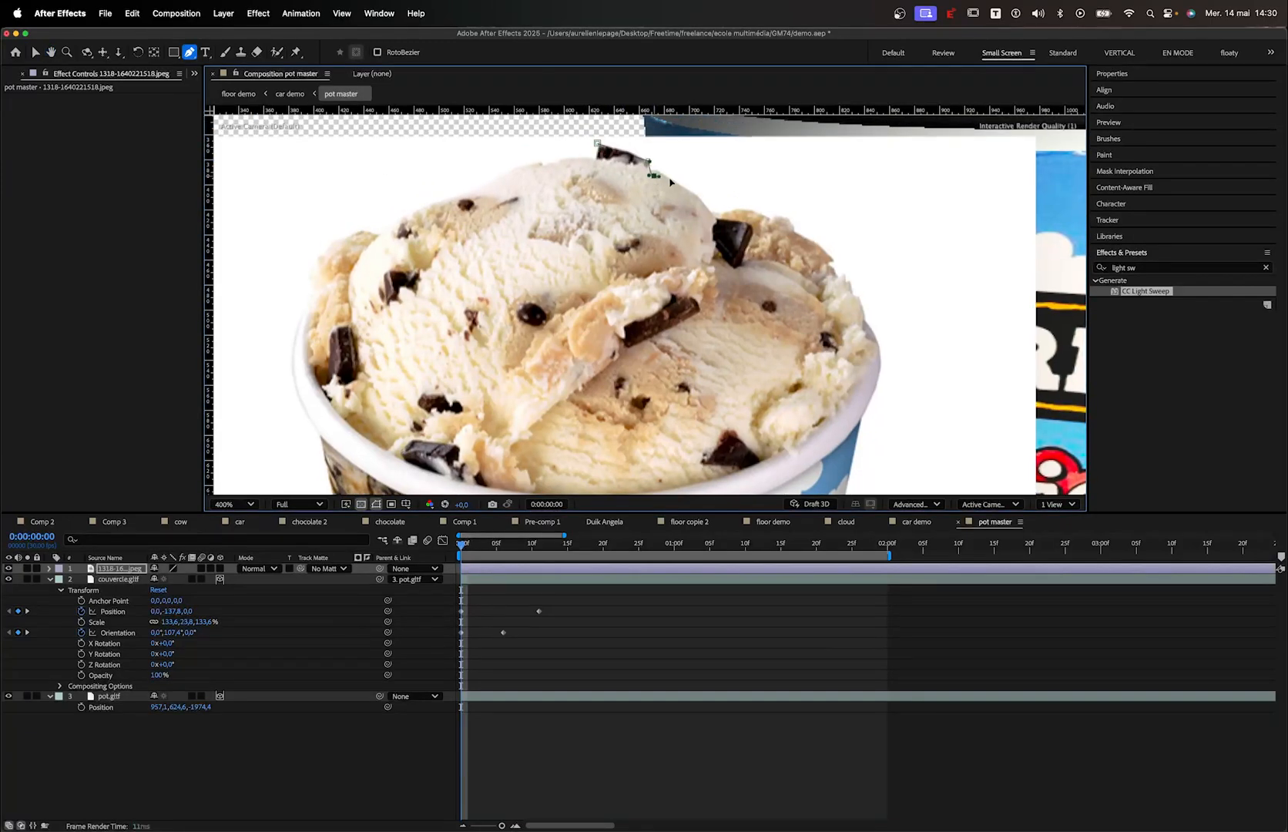
drag(715, 219, 726, 251)
drag(807, 242, 861, 273)
drag(824, 334, 900, 256)
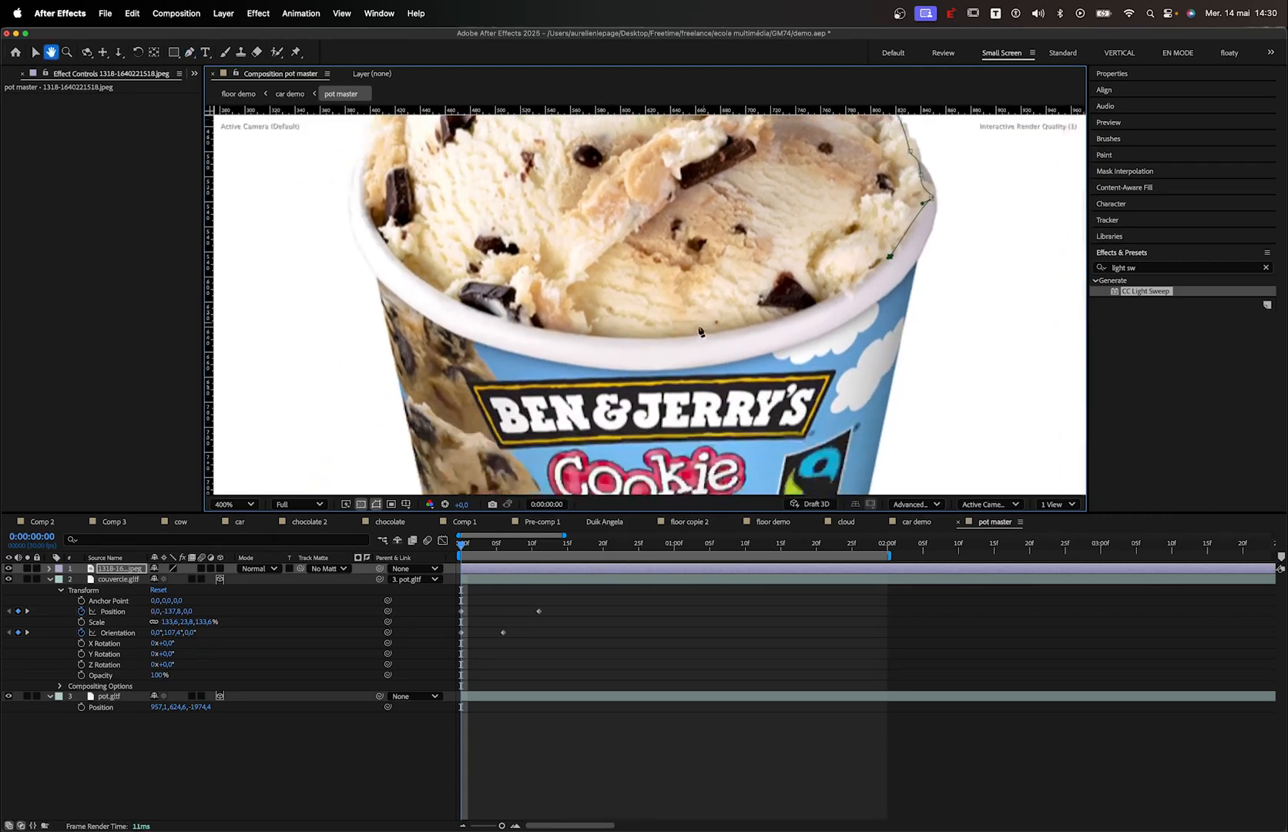
drag(670, 334, 524, 338)
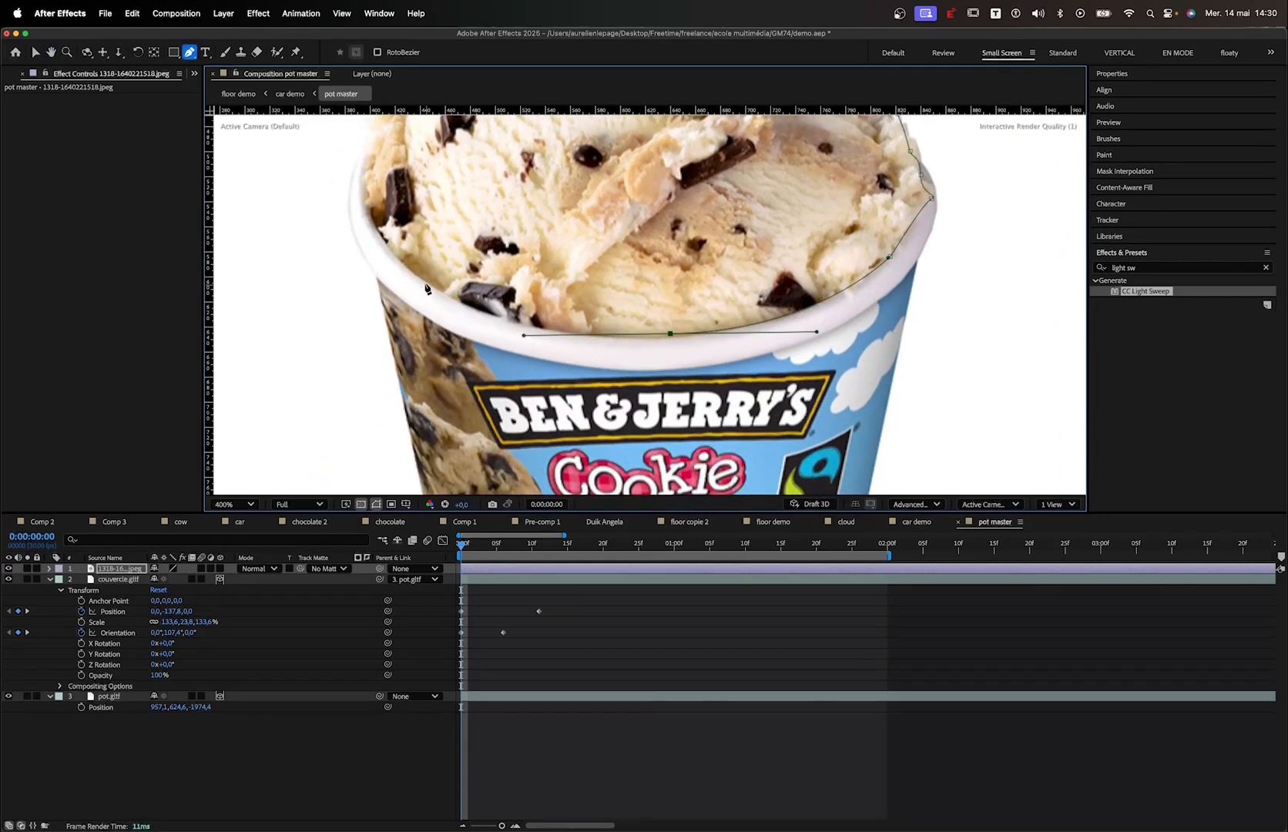
Trace the left side and top of the ice cream back to the first point to close the mask
scroll(393, 246, up, 5)
scroll(393, 247, left, 2)
click(417, 346)
drag(431, 316, 425, 305)
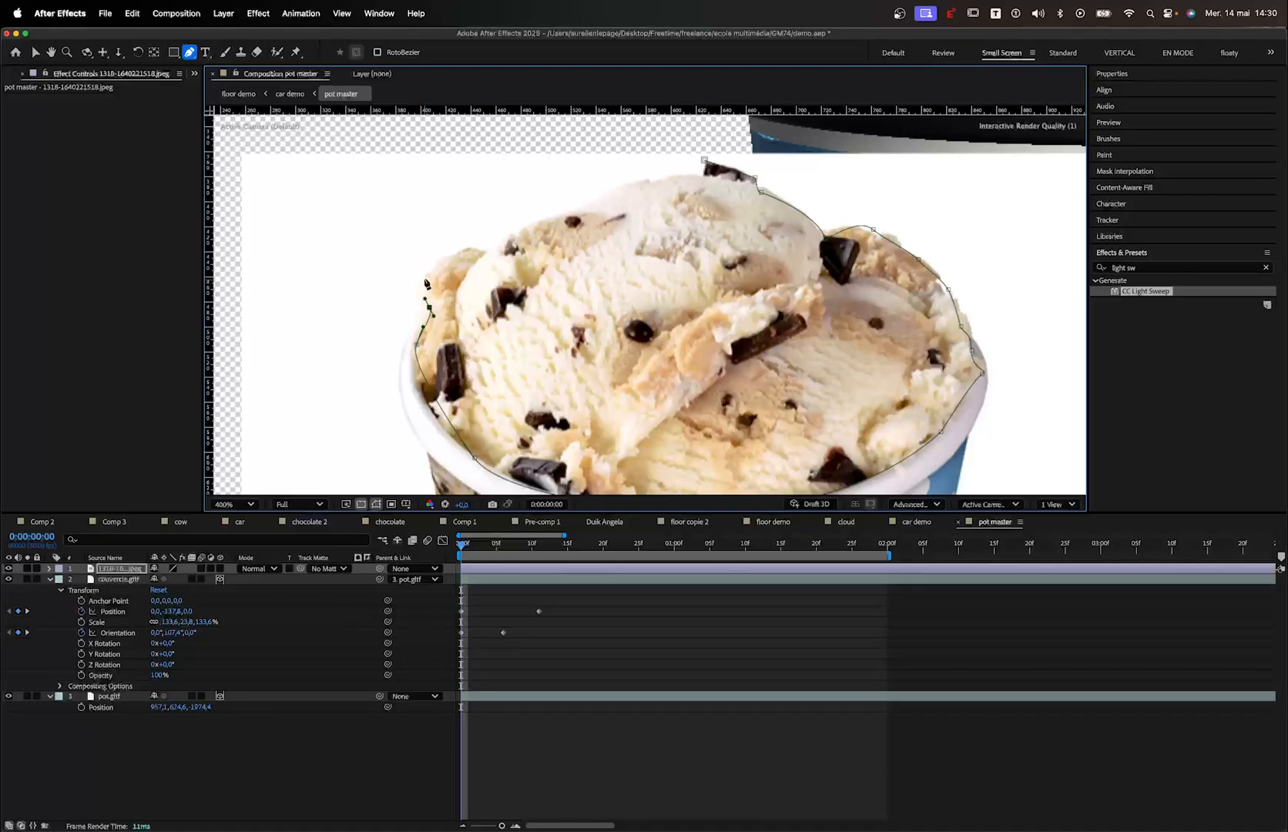
click(425, 278)
click(481, 245)
click(501, 245)
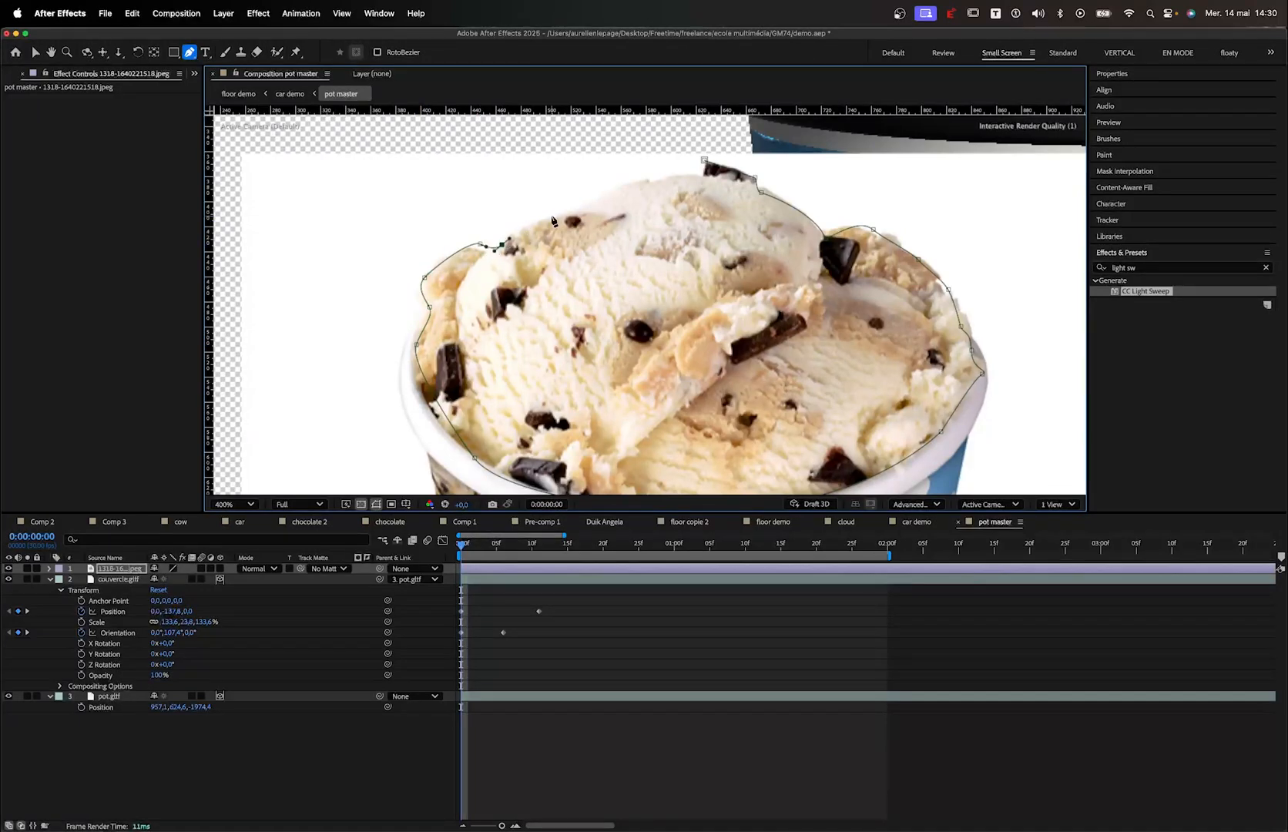
click(548, 214)
click(648, 176)
click(703, 160)
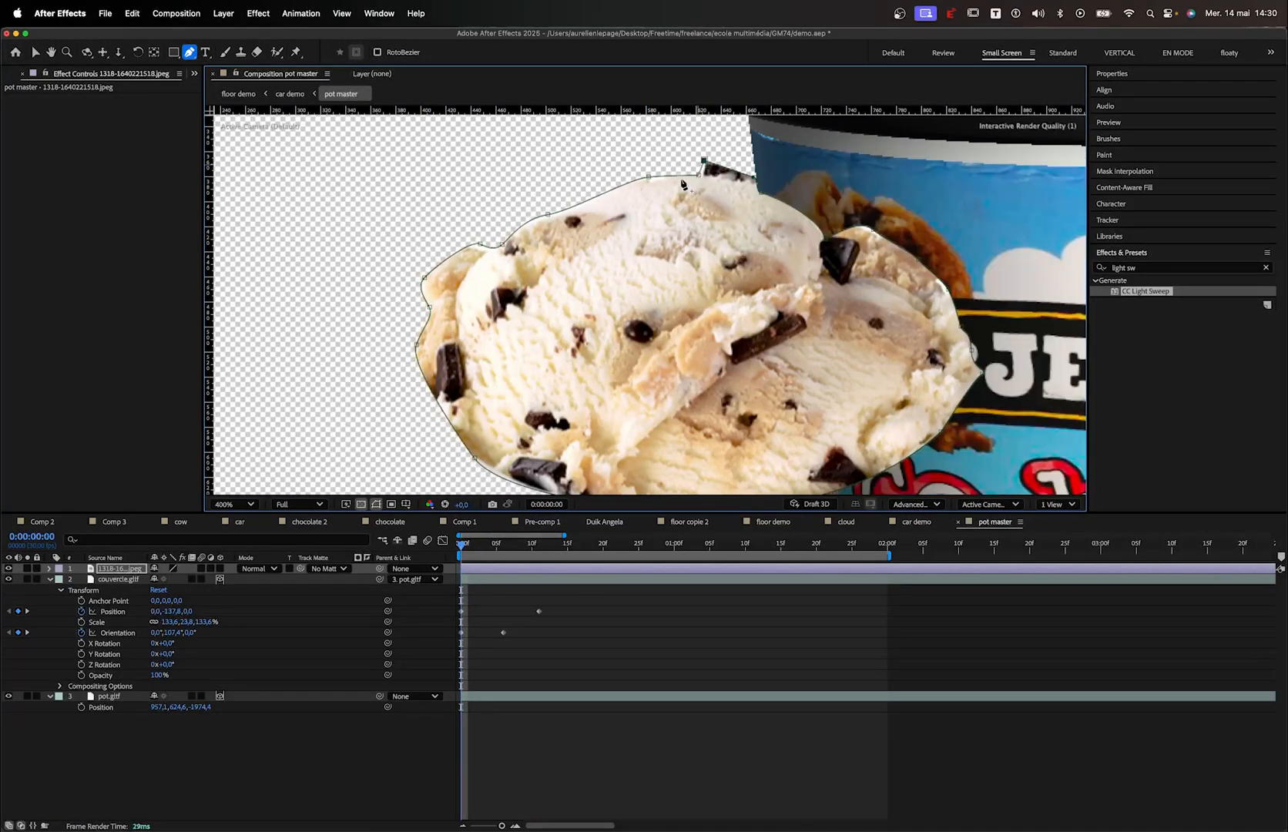
Make the masked ice cream image a 3D layer and position it at the top of the pot
scroll(682, 185, down, 4)
key(v)
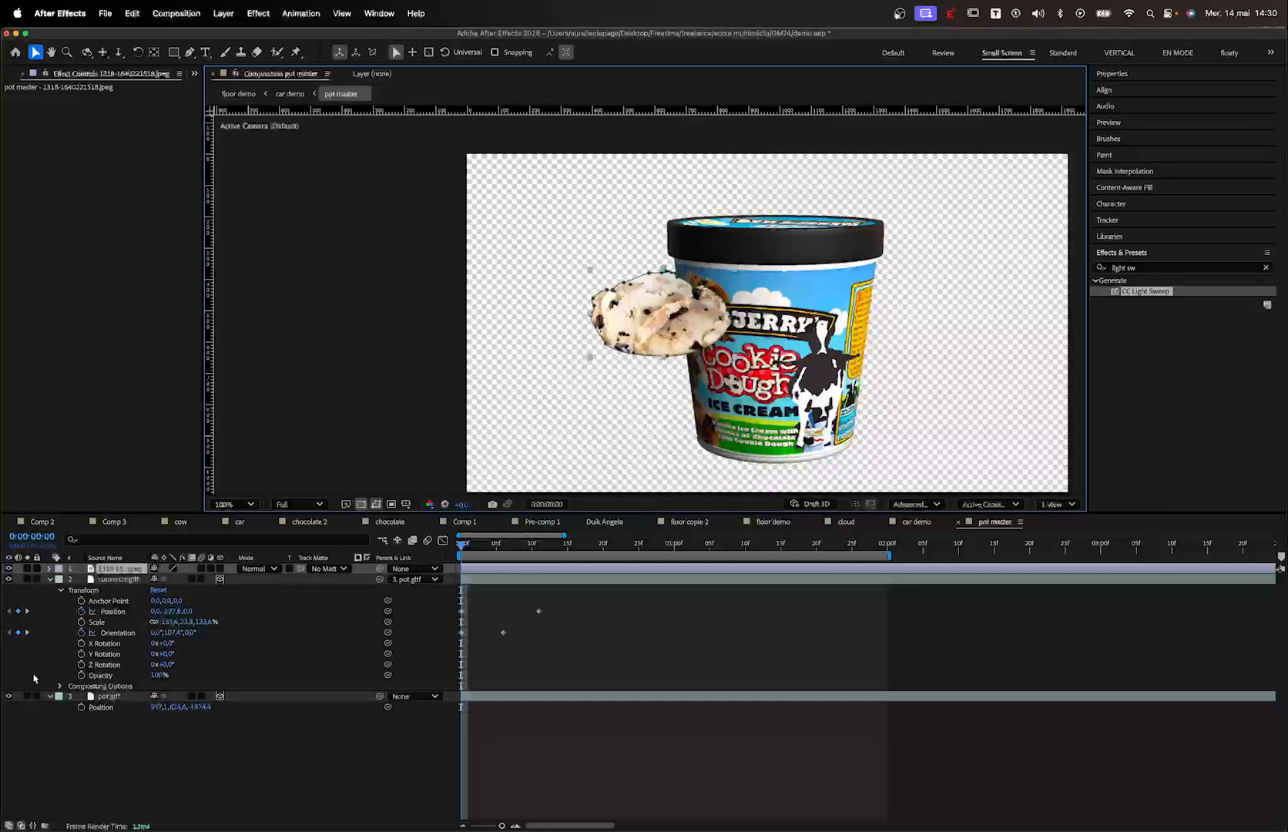
drag(651, 320, 768, 264)
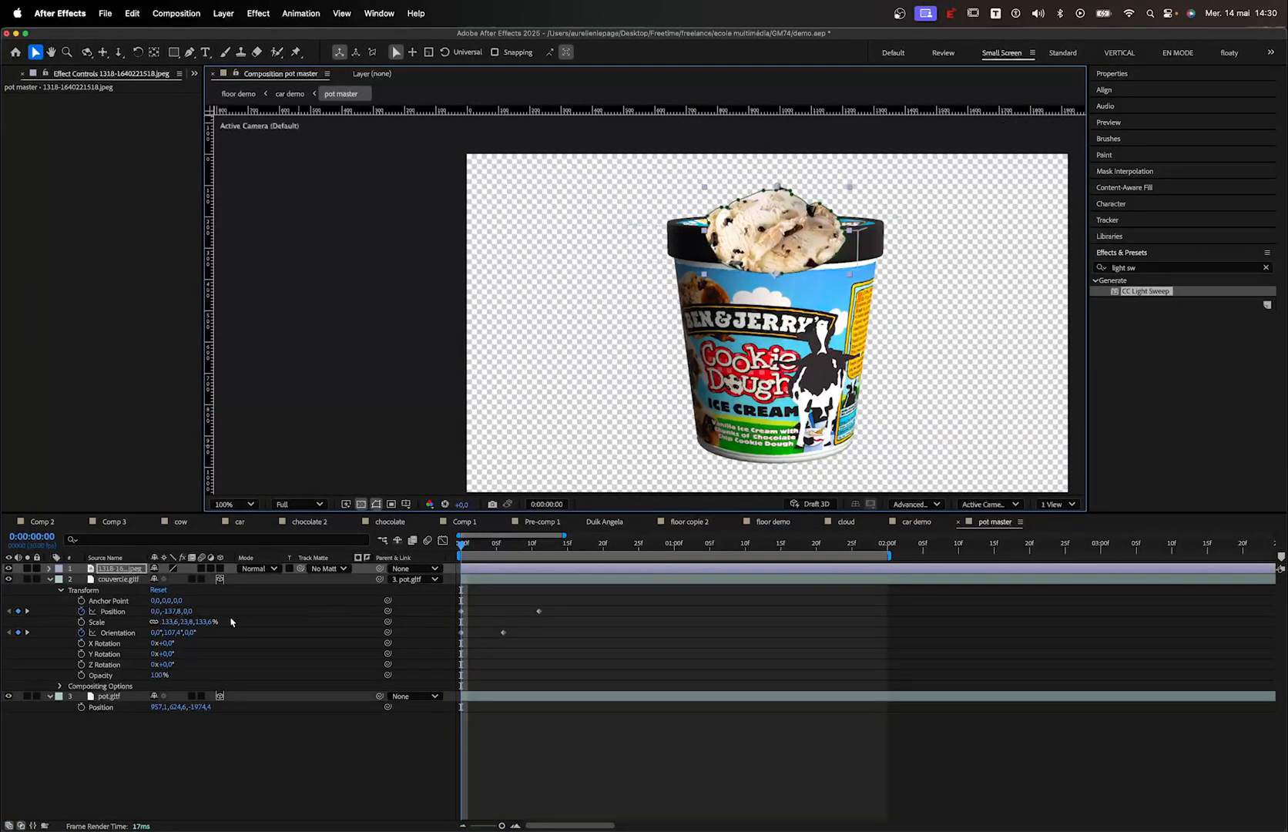
click(220, 569)
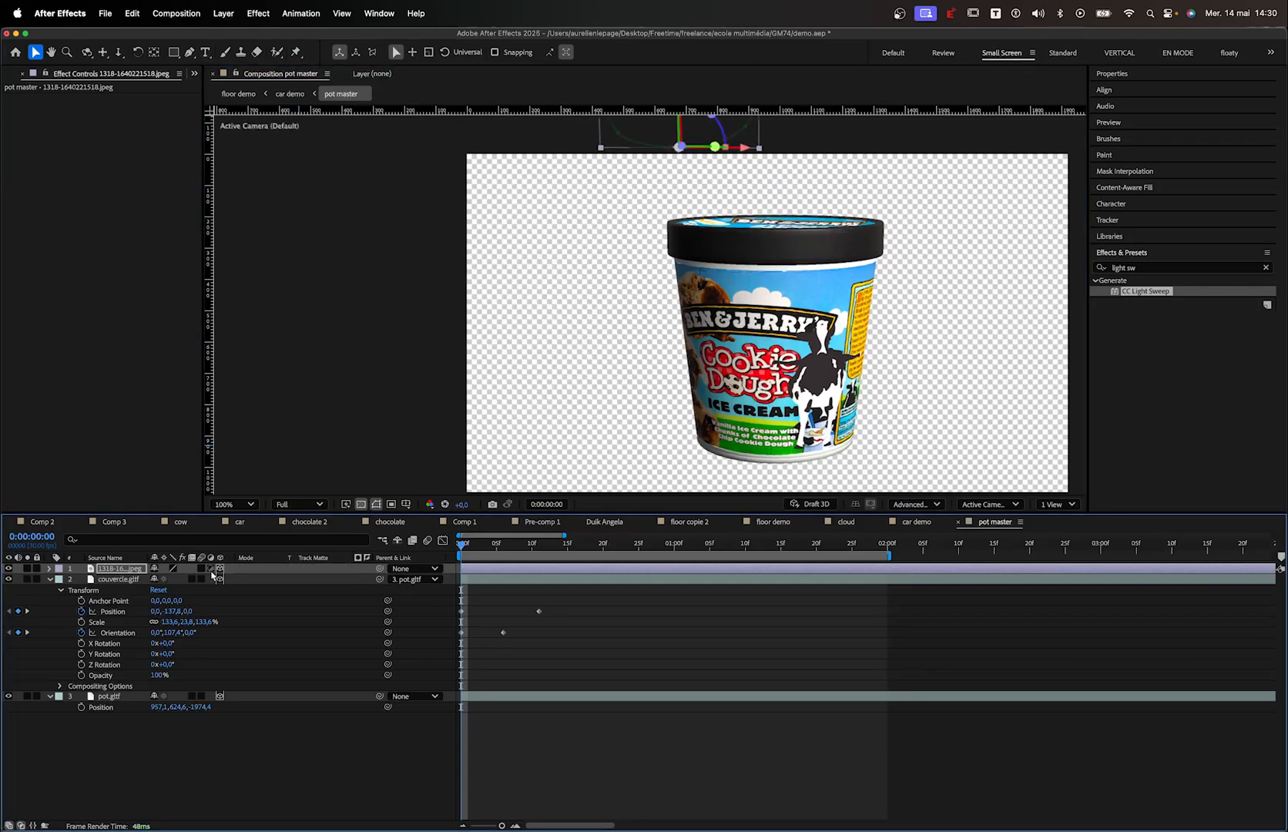
drag(706, 200, 704, 288)
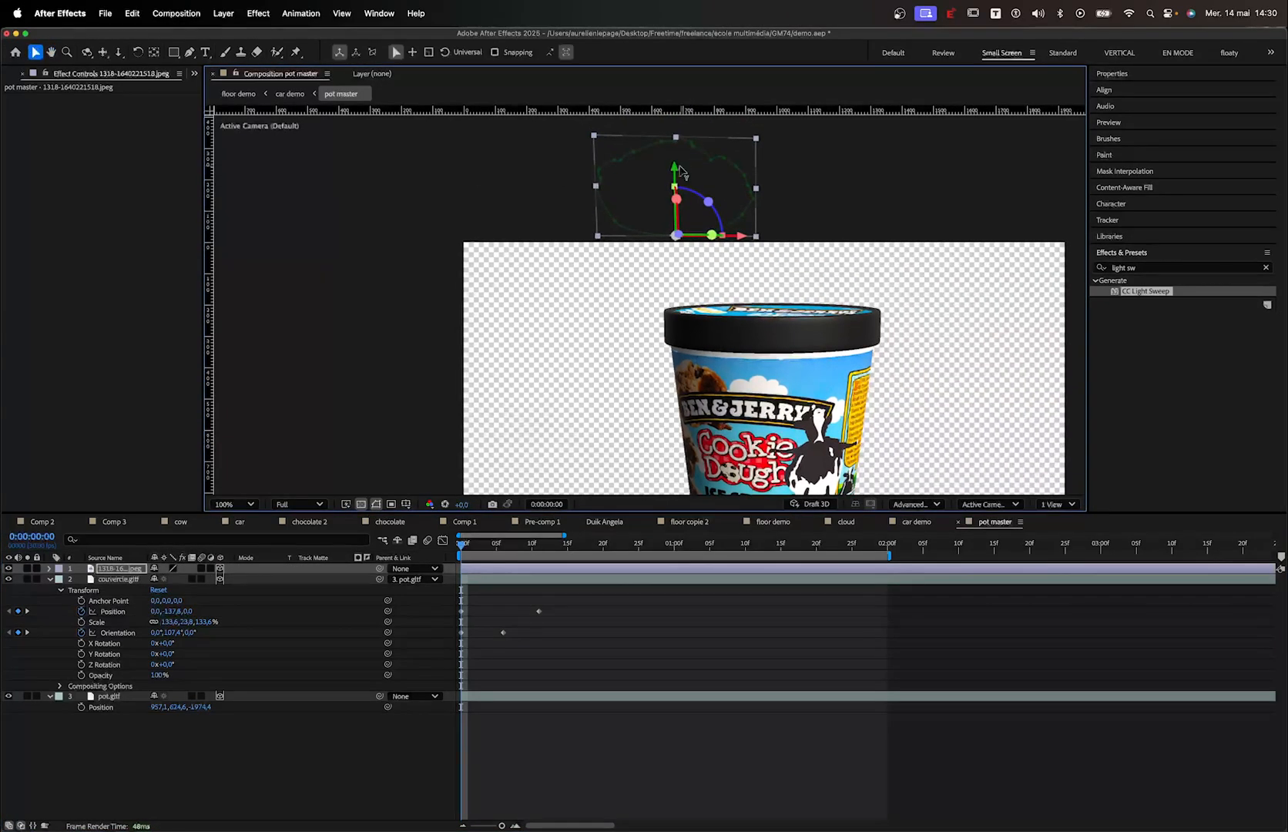
drag(689, 238, 836, 372)
At 0:00:00:15, with the lid off, shift the ice cream layer in depth behind the pot's front and adjust its height
drag(494, 545, 568, 545)
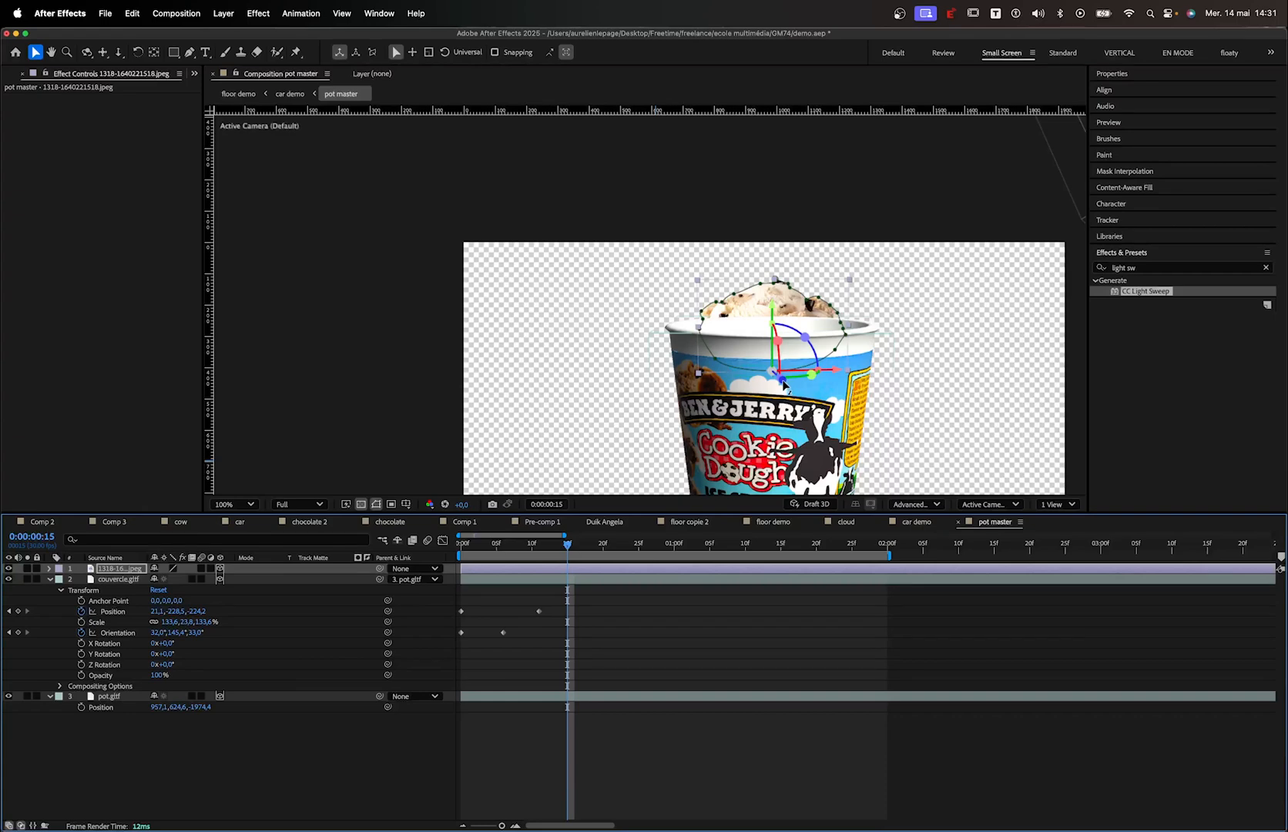
drag(783, 385, 1117, 366)
key(space)
drag(871, 412, 739, 432)
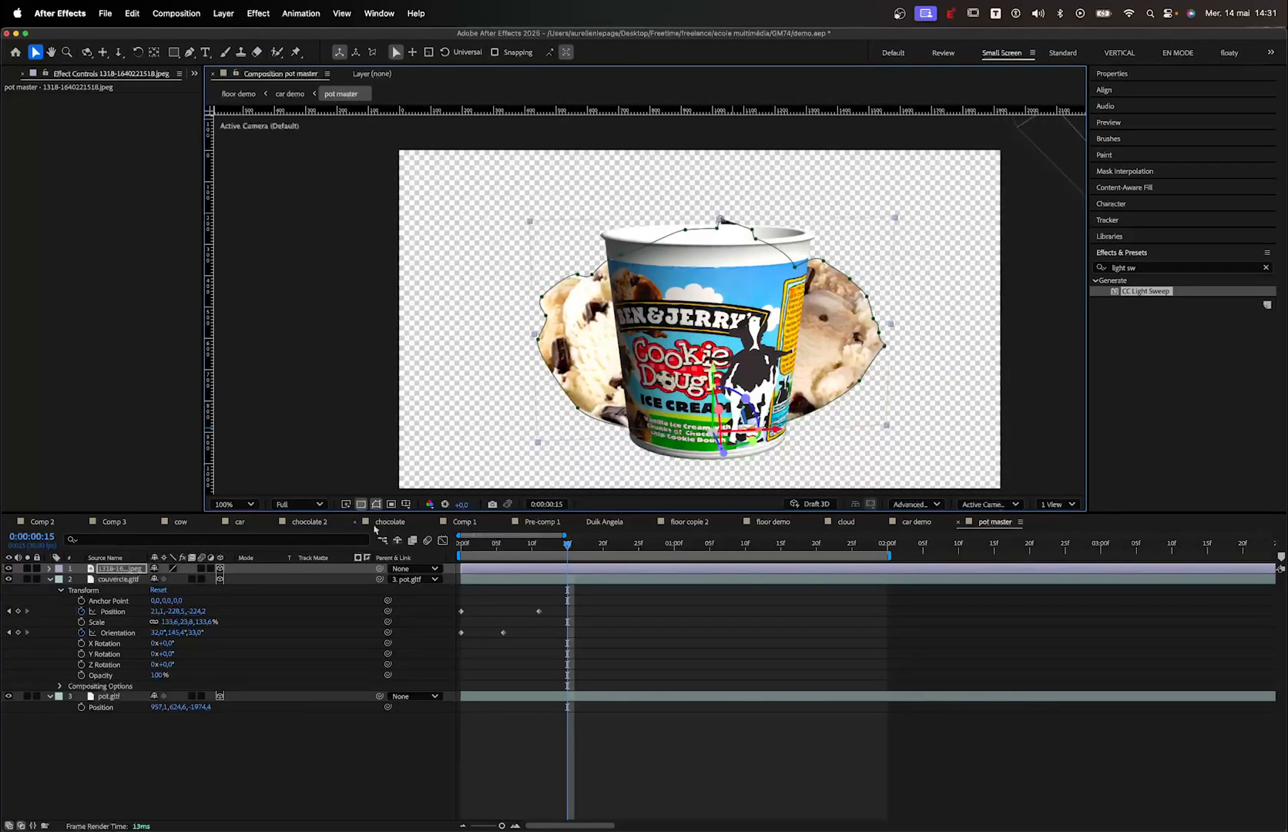
drag(717, 374, 715, 308)
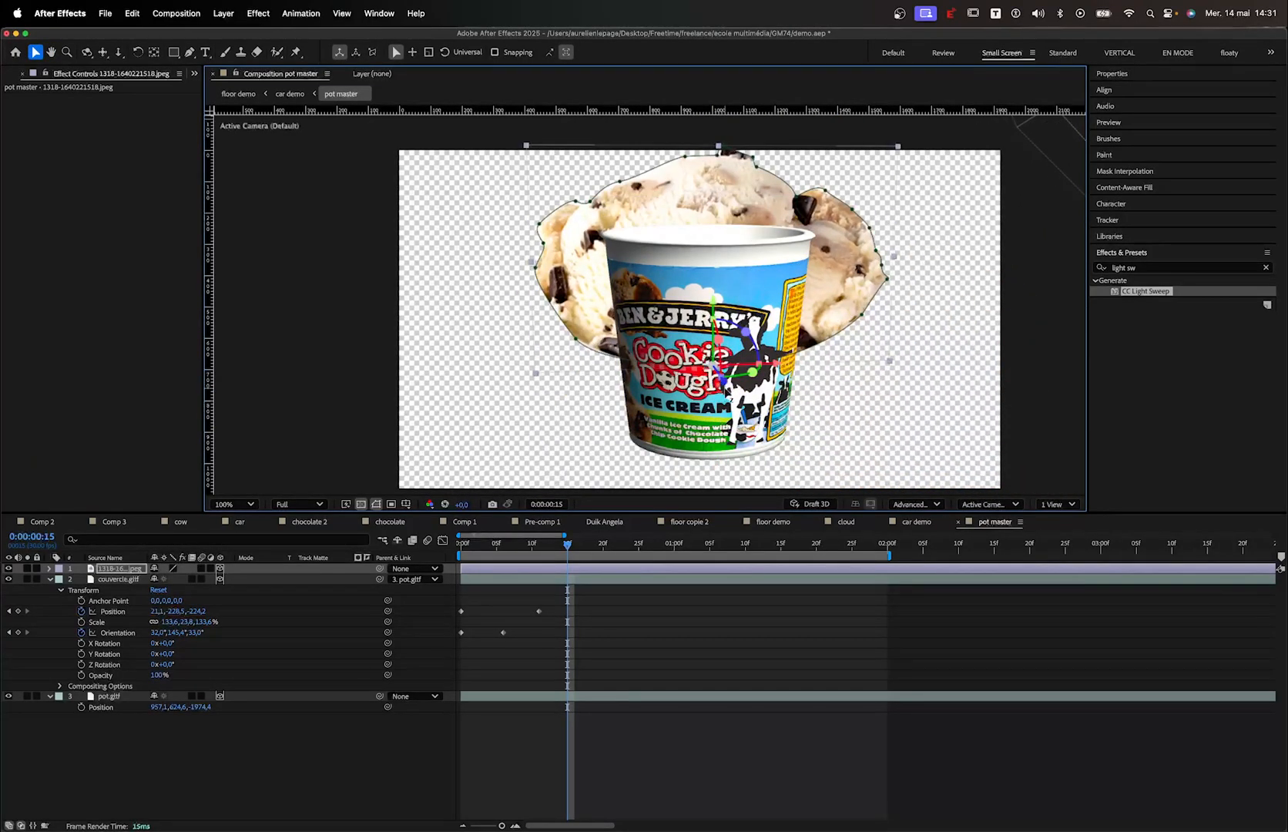
drag(726, 390, 847, 513)
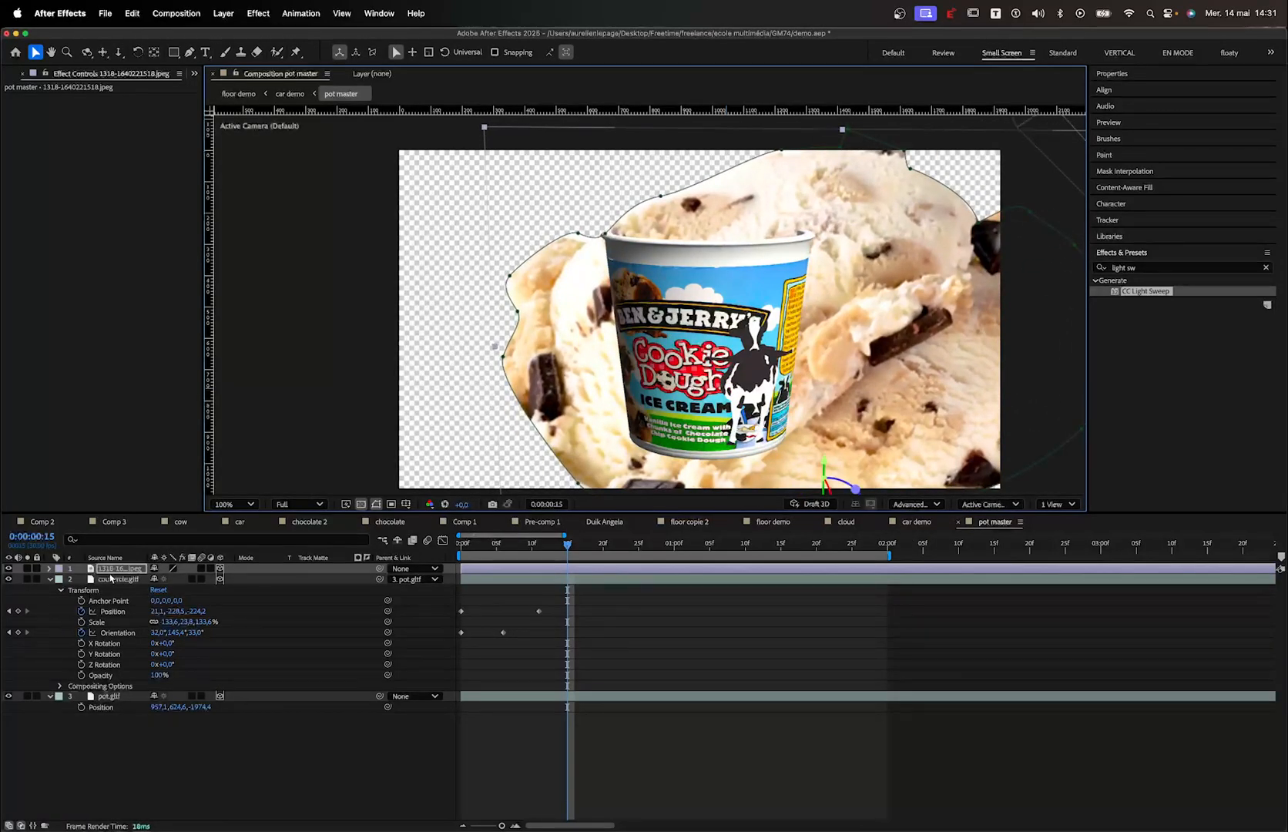
Scale the ice cream layer down to 40% and reposition it behind the pot's rim
key(s)
drag(168, 580, 133, 583)
drag(822, 466, 798, 327)
key(s)
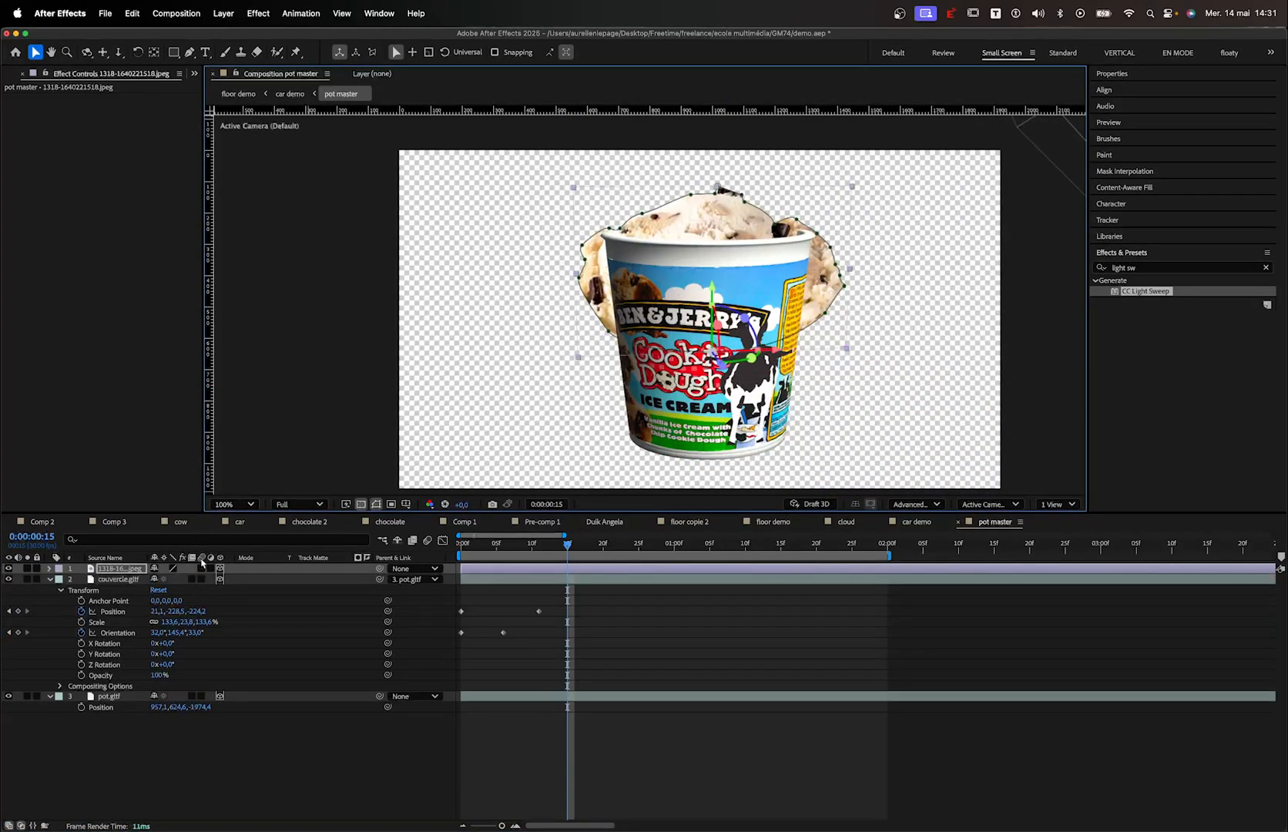
Set the ice cream layer's scale to 29% and lower the scoop into the pot opening
key(p)
key(s)
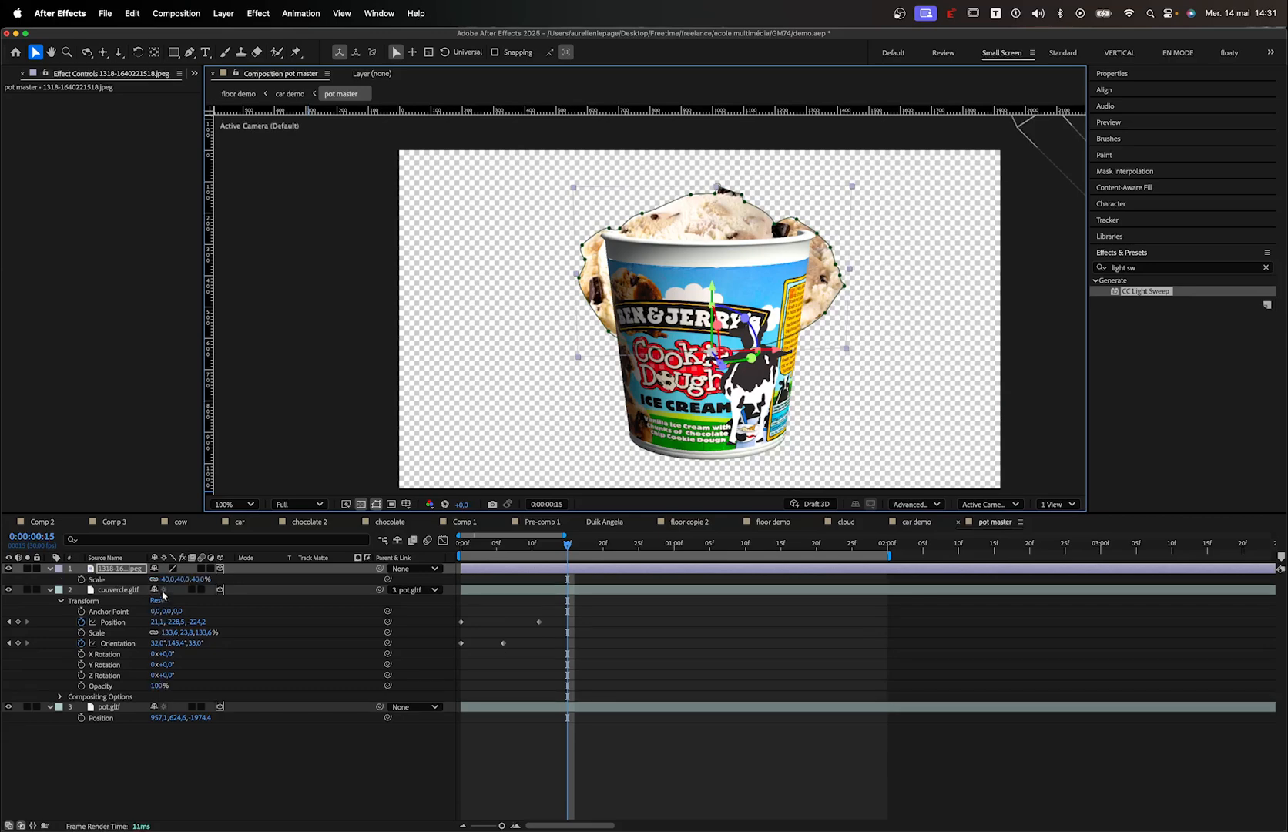
drag(163, 579, 164, 578)
drag(707, 231, 708, 223)
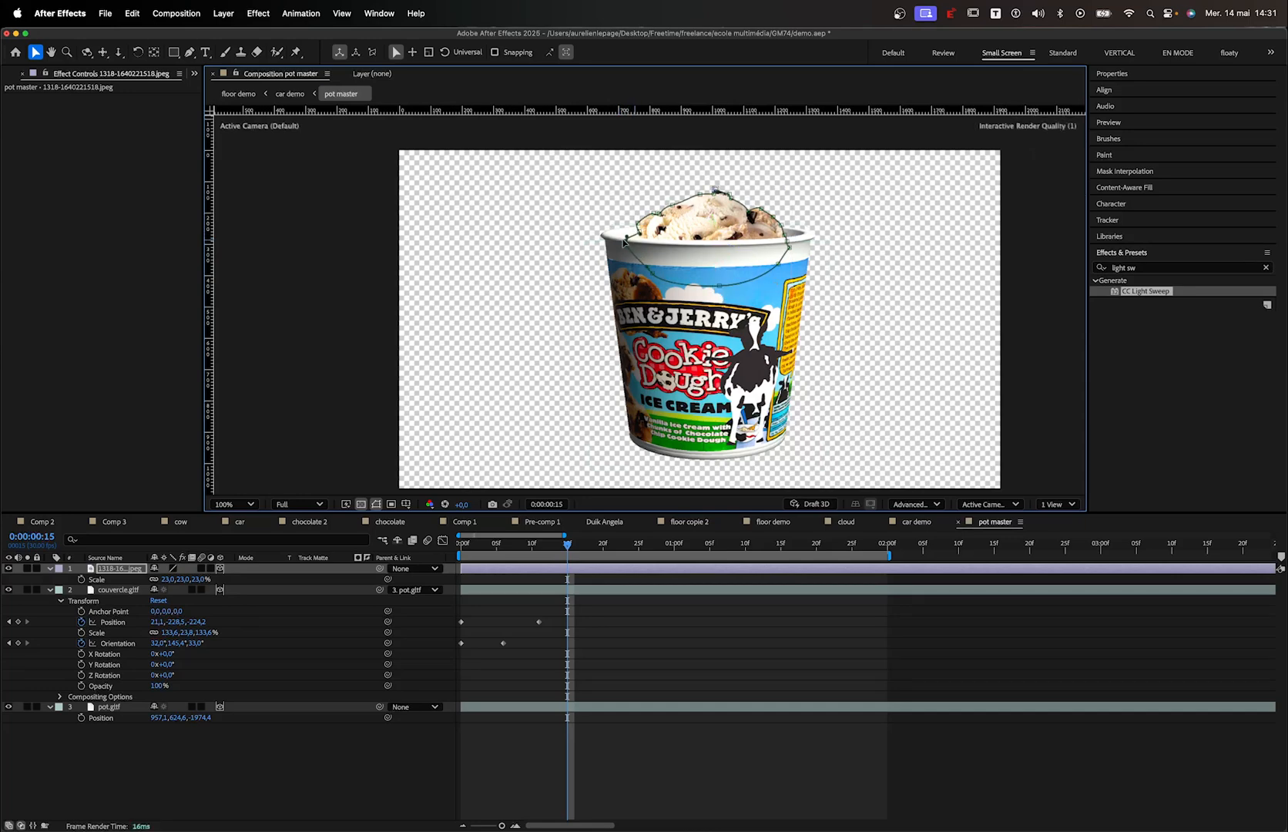
click(177, 584)
drag(164, 583, 170, 580)
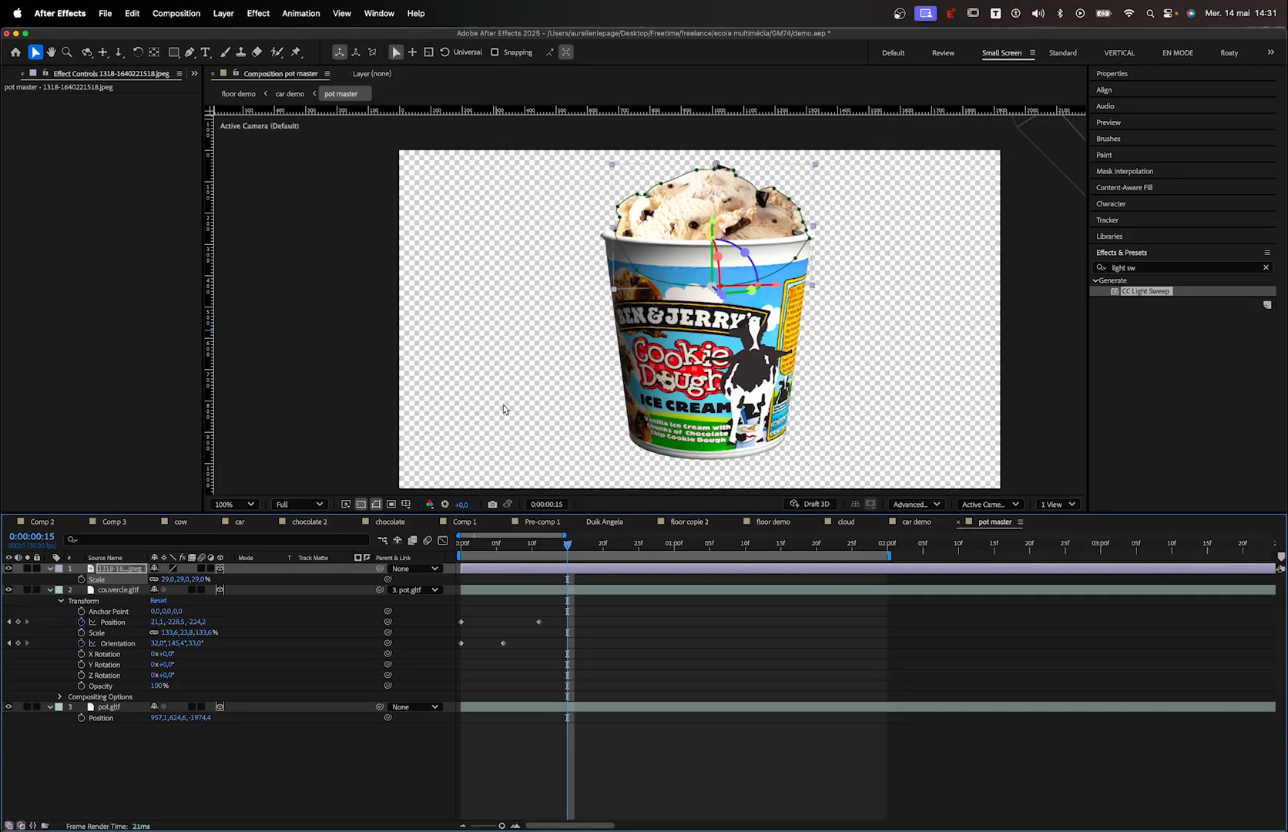
drag(774, 286, 776, 287)
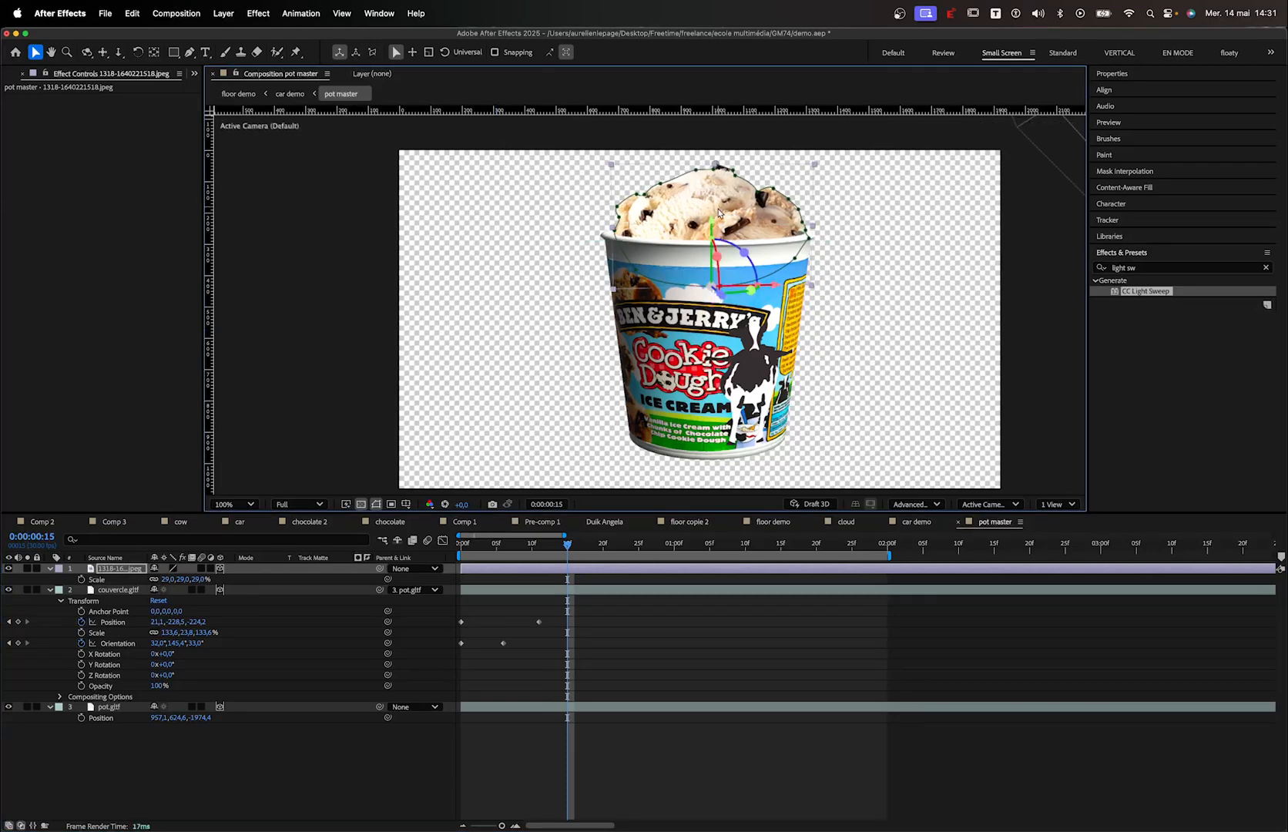
drag(719, 216, 703, 243)
click(270, 754)
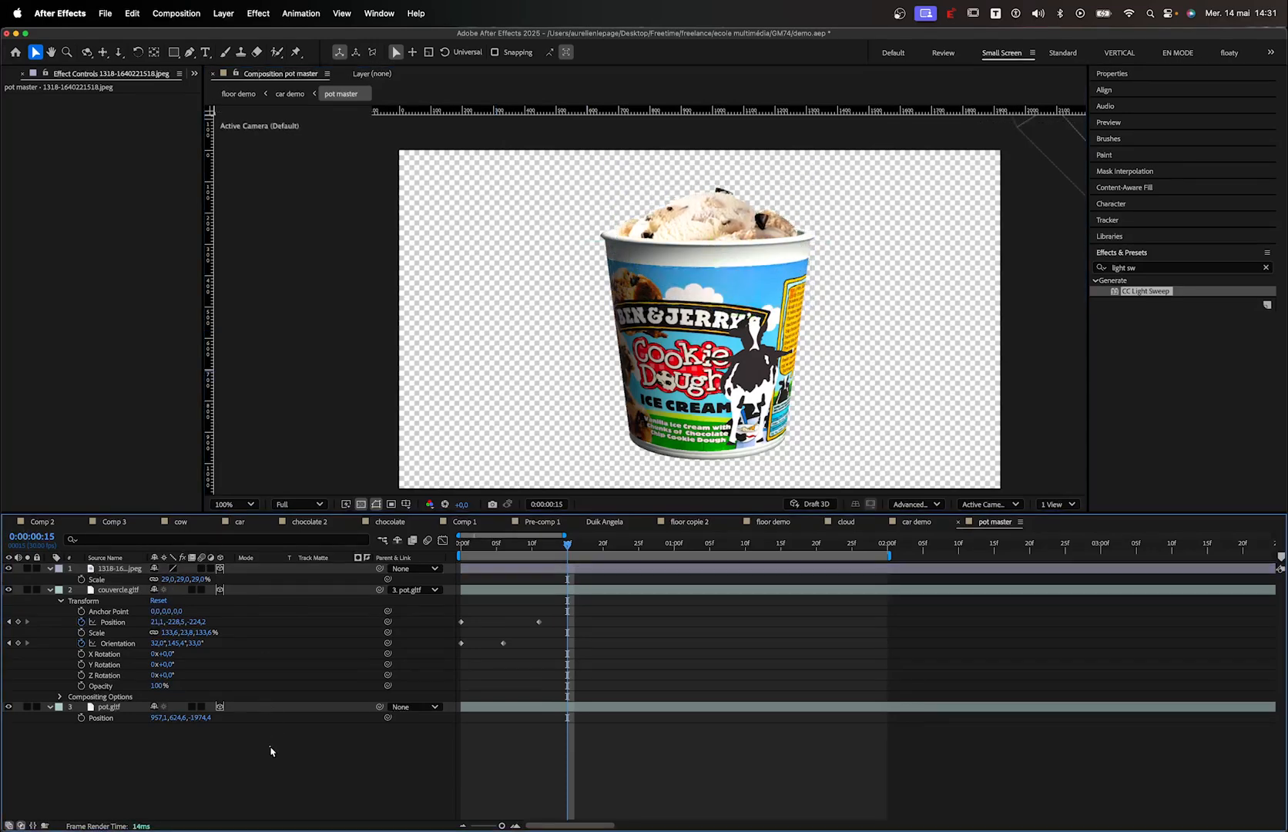
Return to the first frame and add a Position keyframe to the ice cream layer
drag(577, 553, 452, 553)
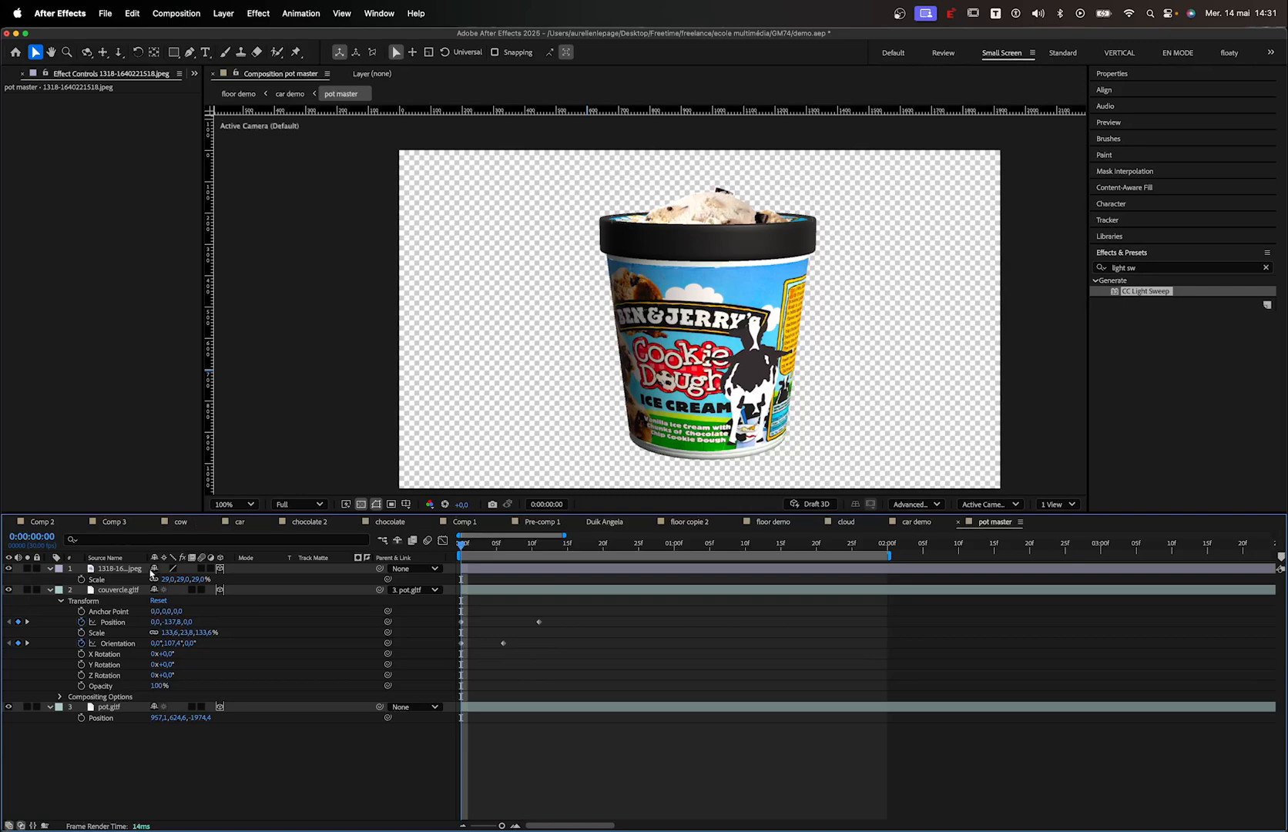
click(129, 568)
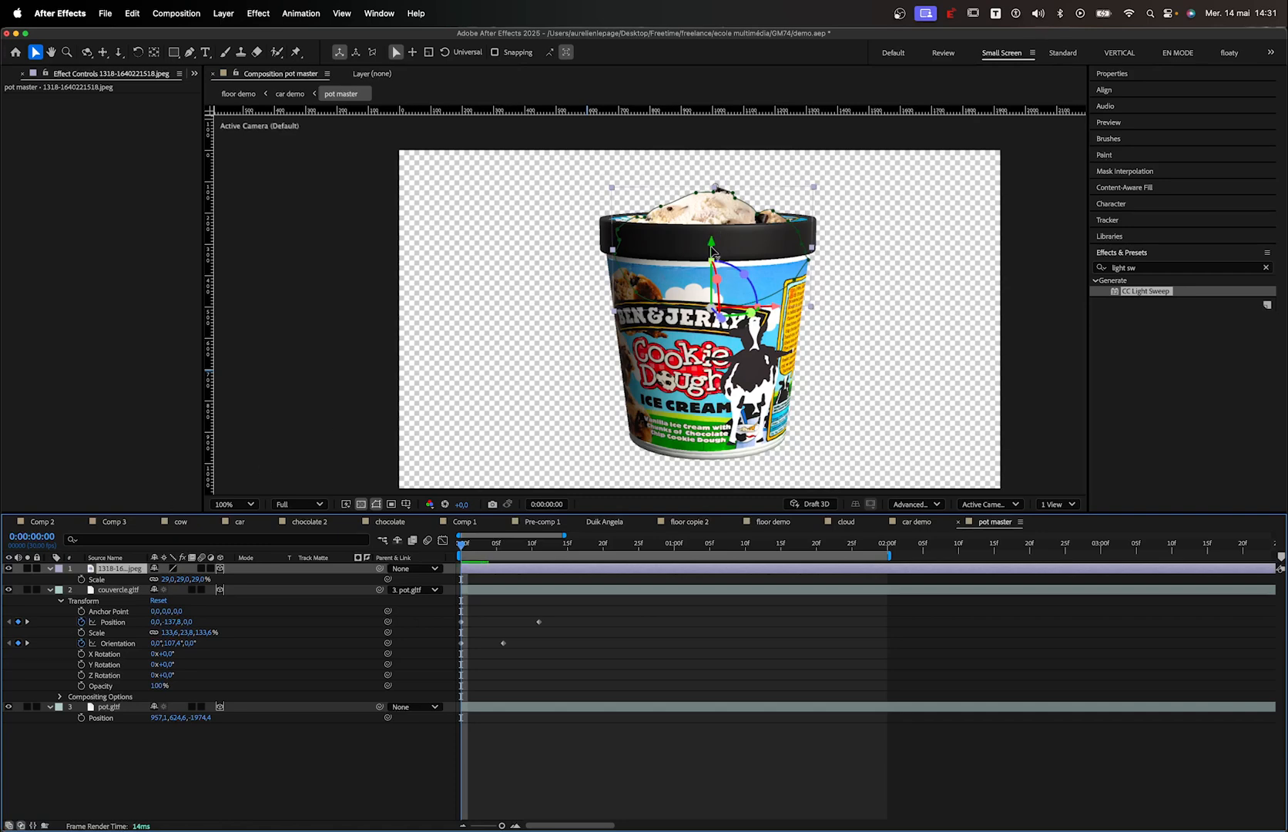
key(alt+shift+p)
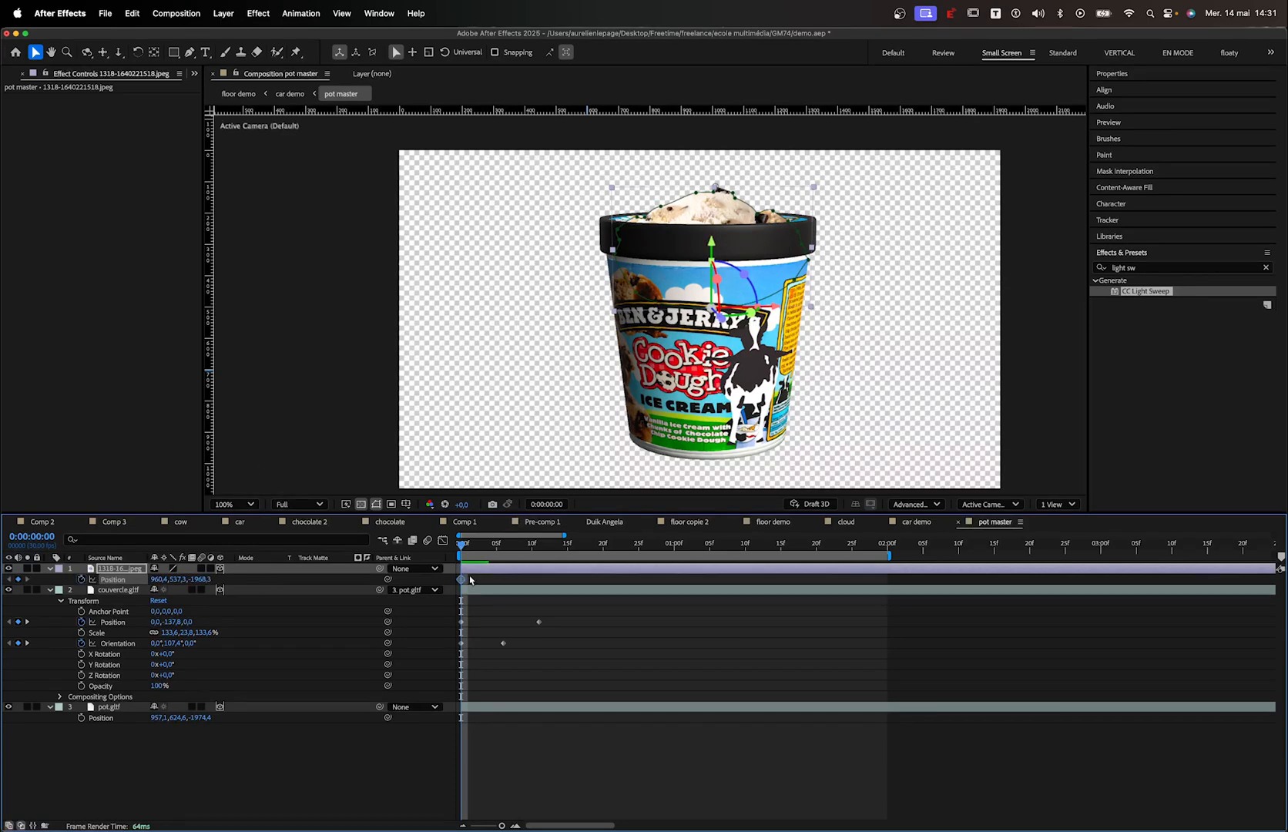
Lower the ice cream scoop below the lid at the first frame and move its raised Position keyframe to frame 2
drag(462, 579, 497, 579)
drag(715, 245, 715, 285)
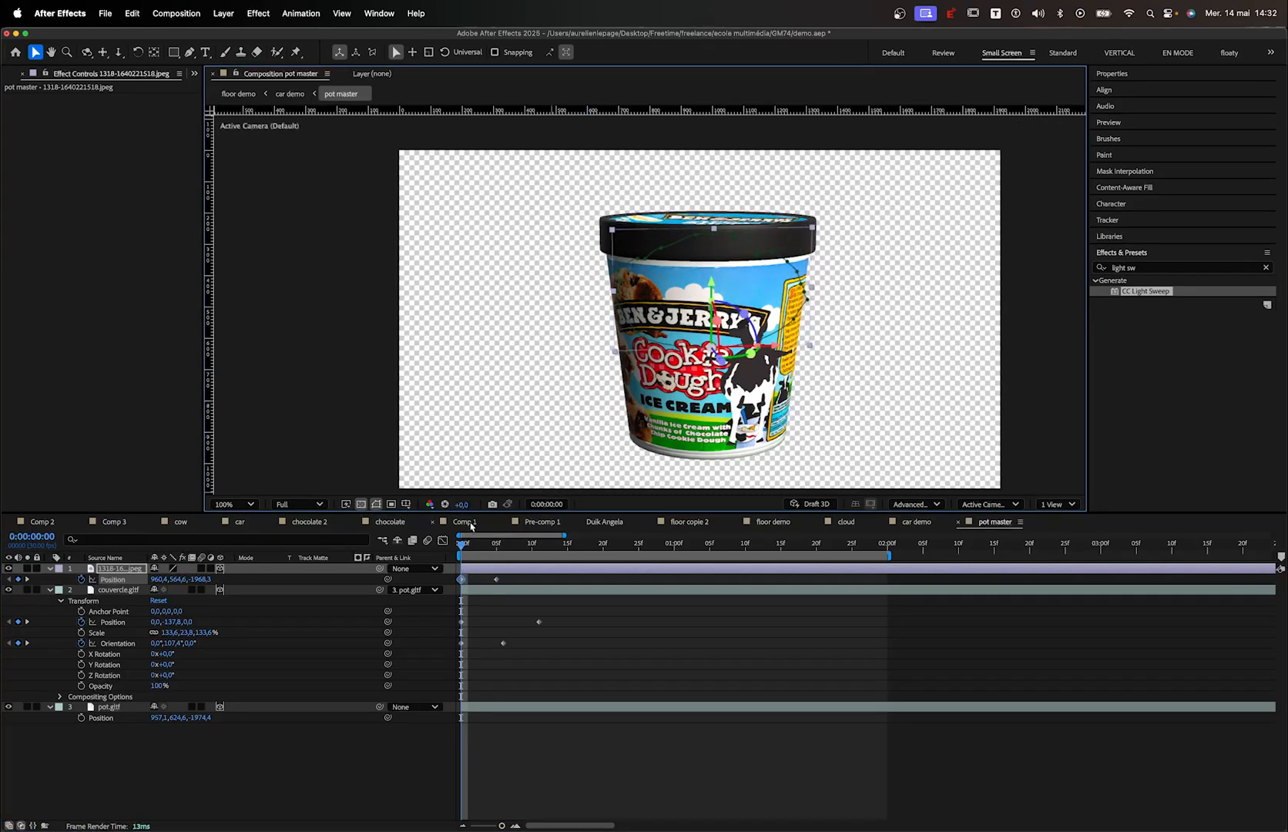
drag(471, 548, 527, 552)
click(283, 728)
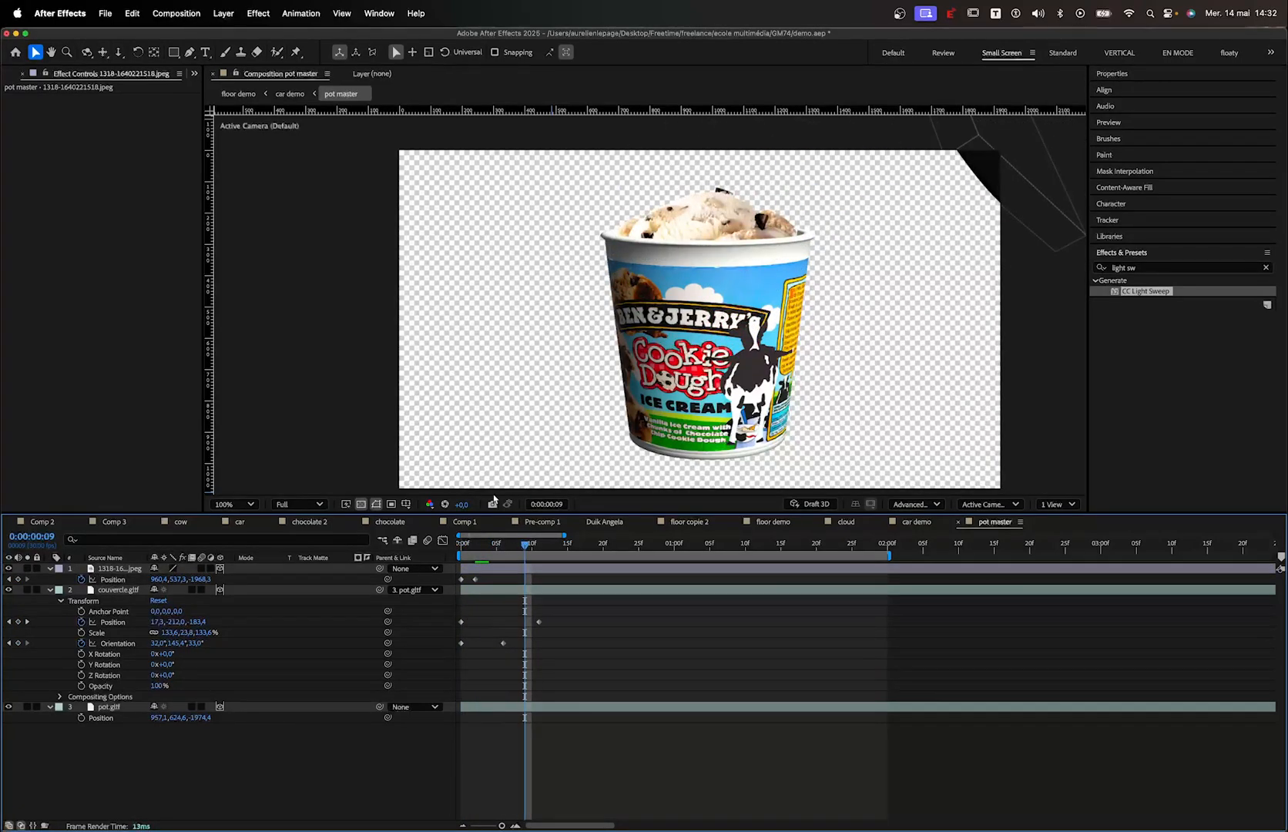
drag(494, 544, 539, 544)
Copy chocolate layers 19 and 18 from Pre-comp 1, reached through Comp 1, and paste them into the pot master composition
click(179, 522)
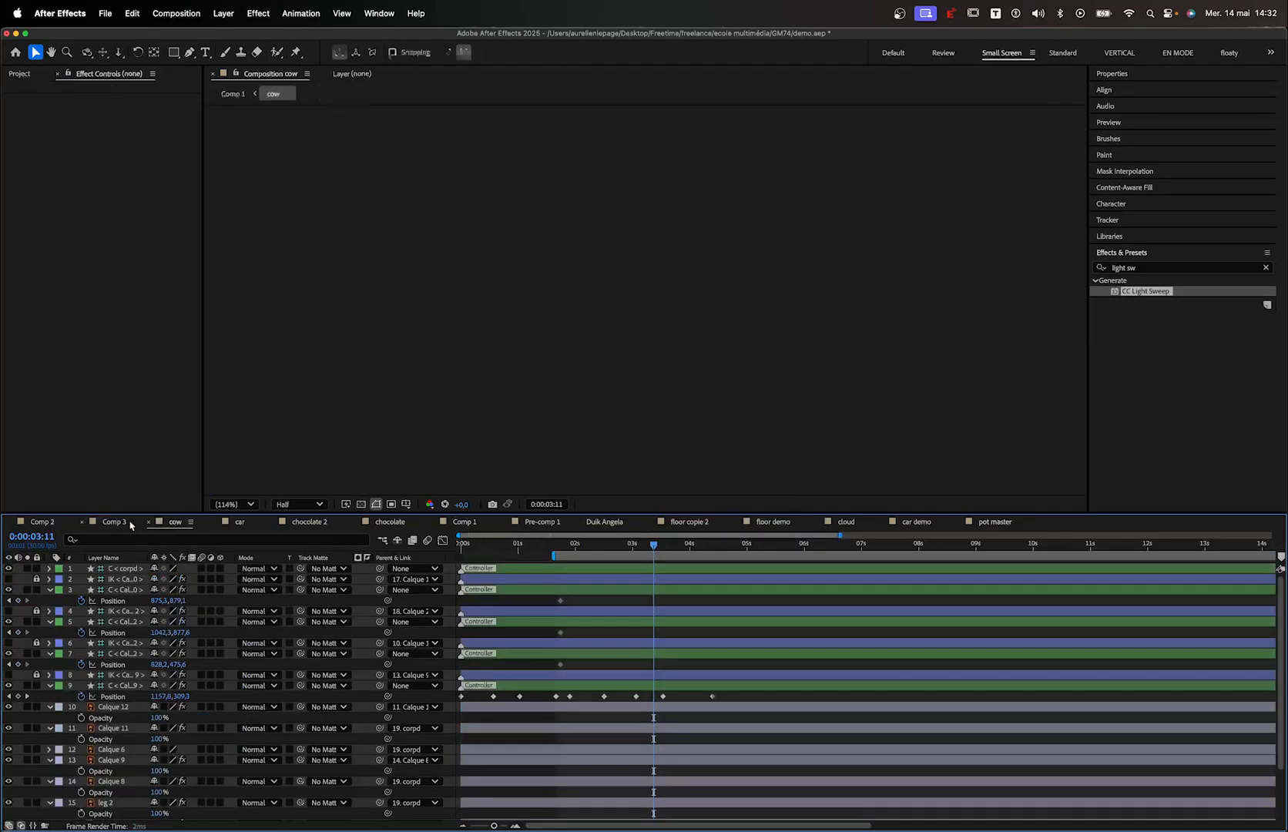
click(459, 525)
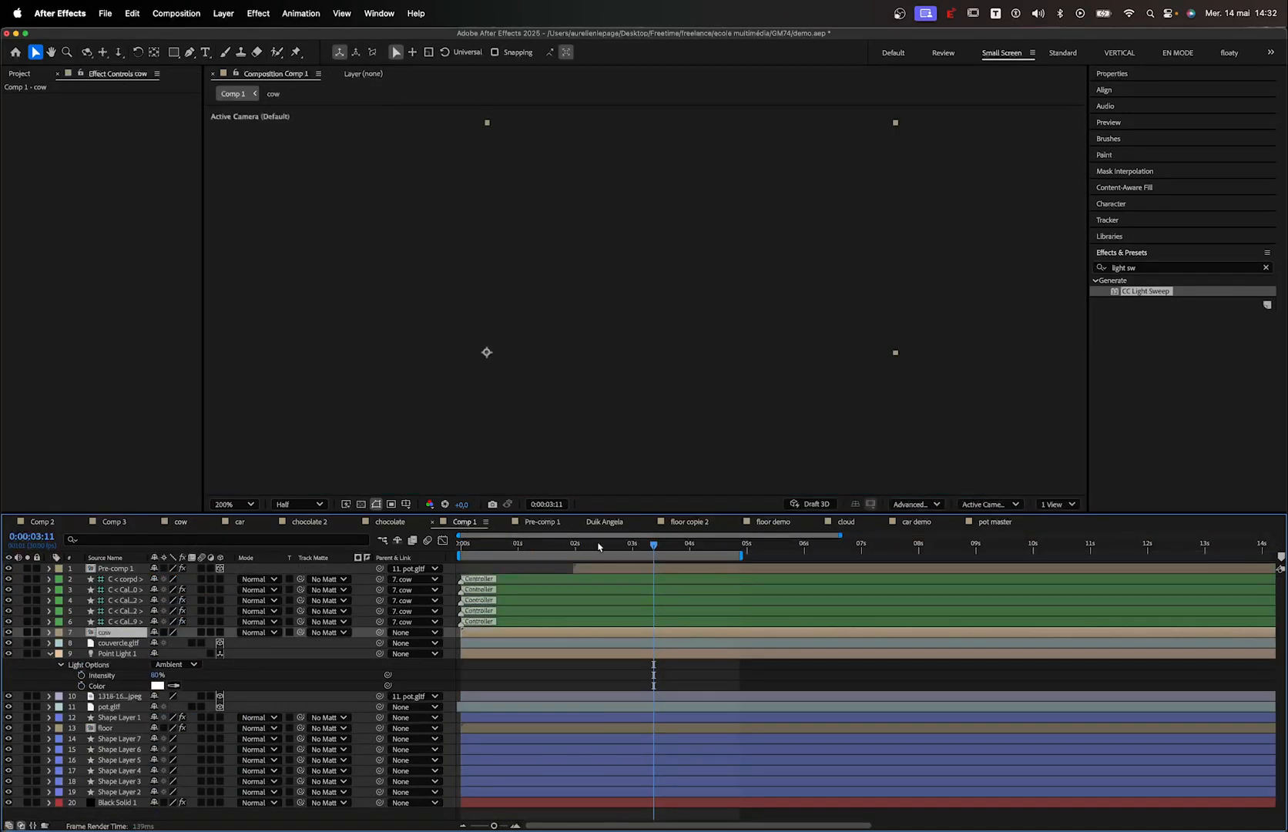
drag(599, 544, 633, 562)
click(224, 505)
click(231, 521)
double_click(624, 570)
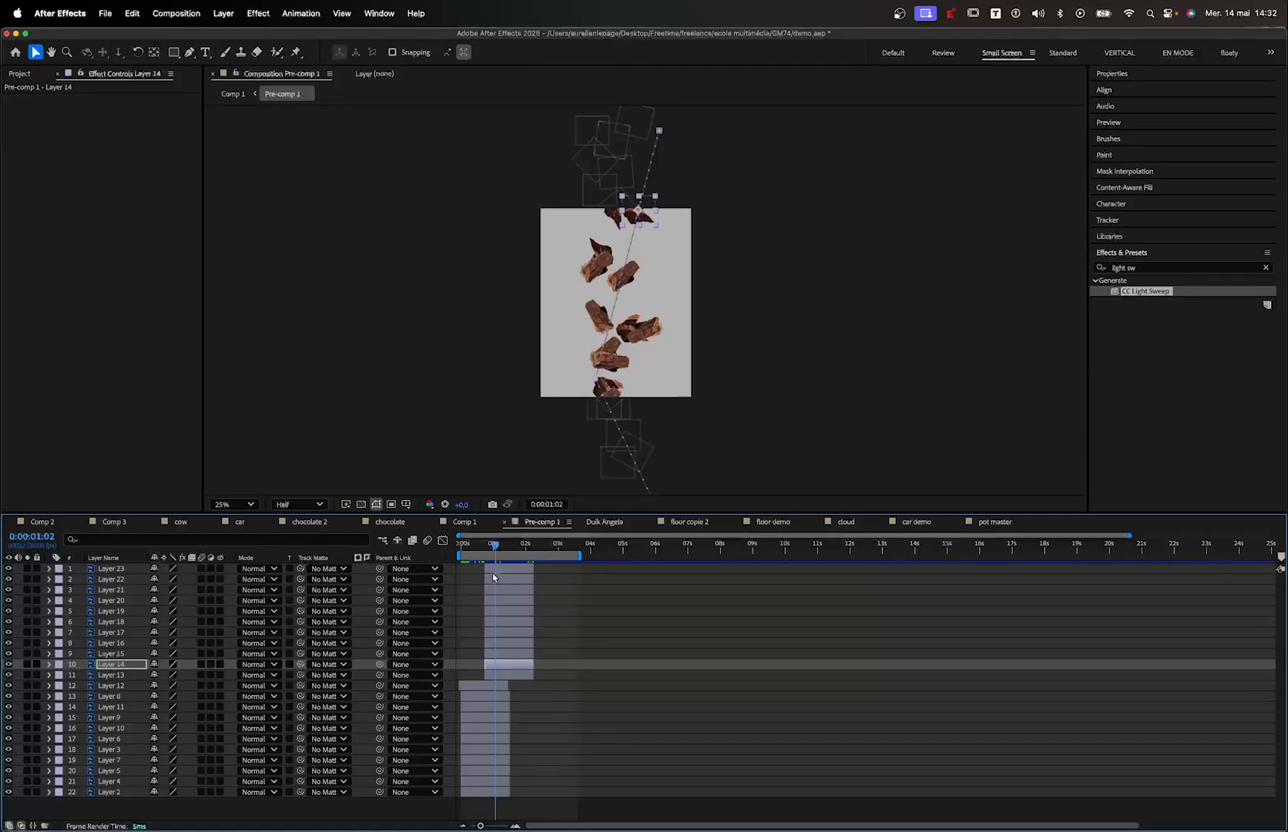
click(111, 611)
shift+click(111, 622)
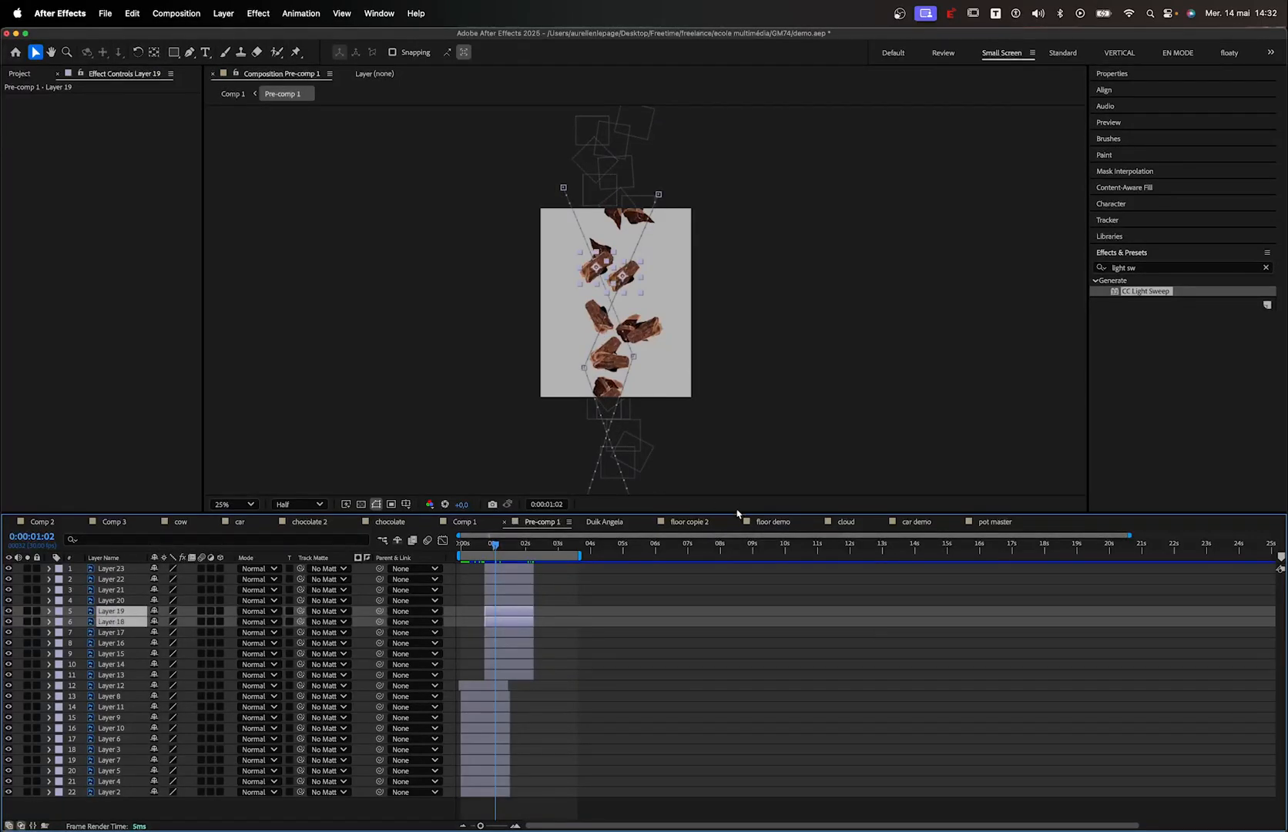
click(984, 523)
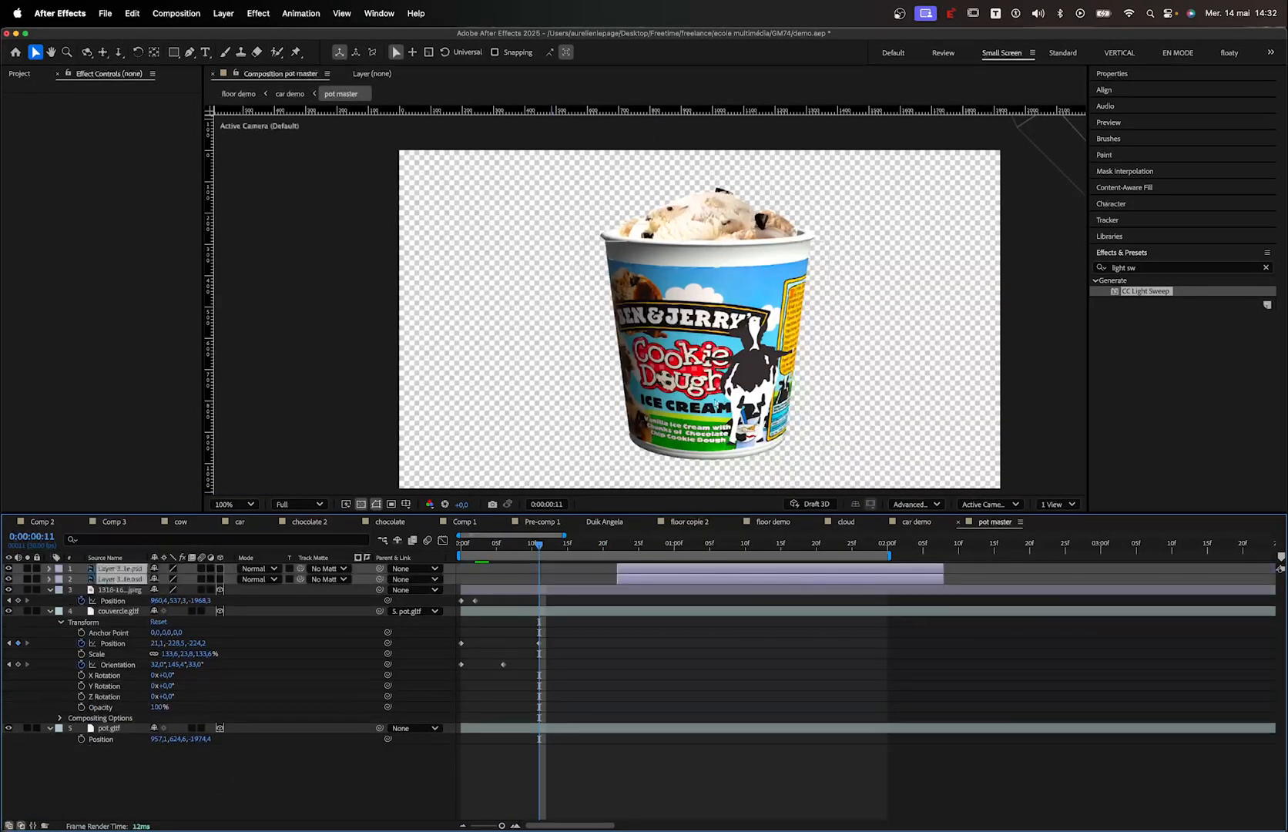
Shift both pasted chocolate layers to start at the first frame and remove their Position keyframes
drag(662, 573, 505, 573)
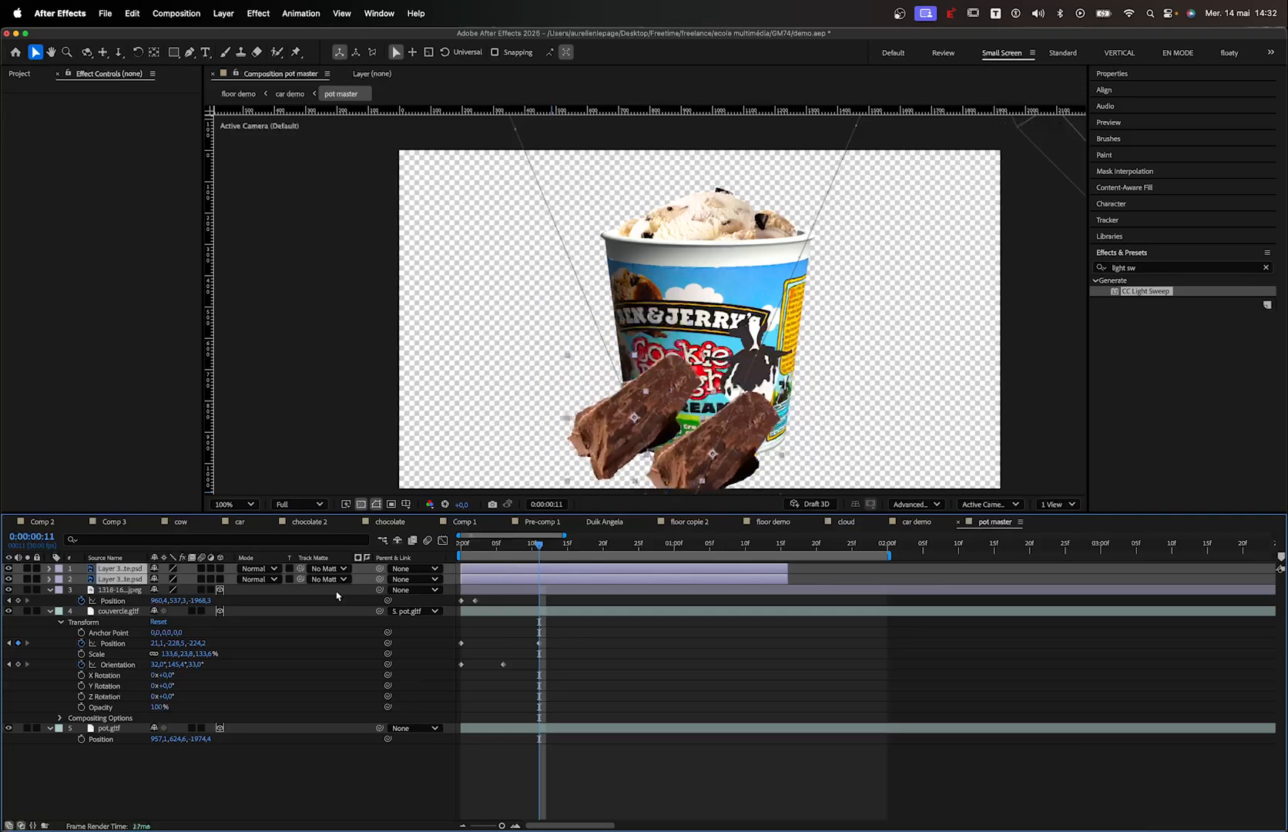
key(u)
click(82, 580)
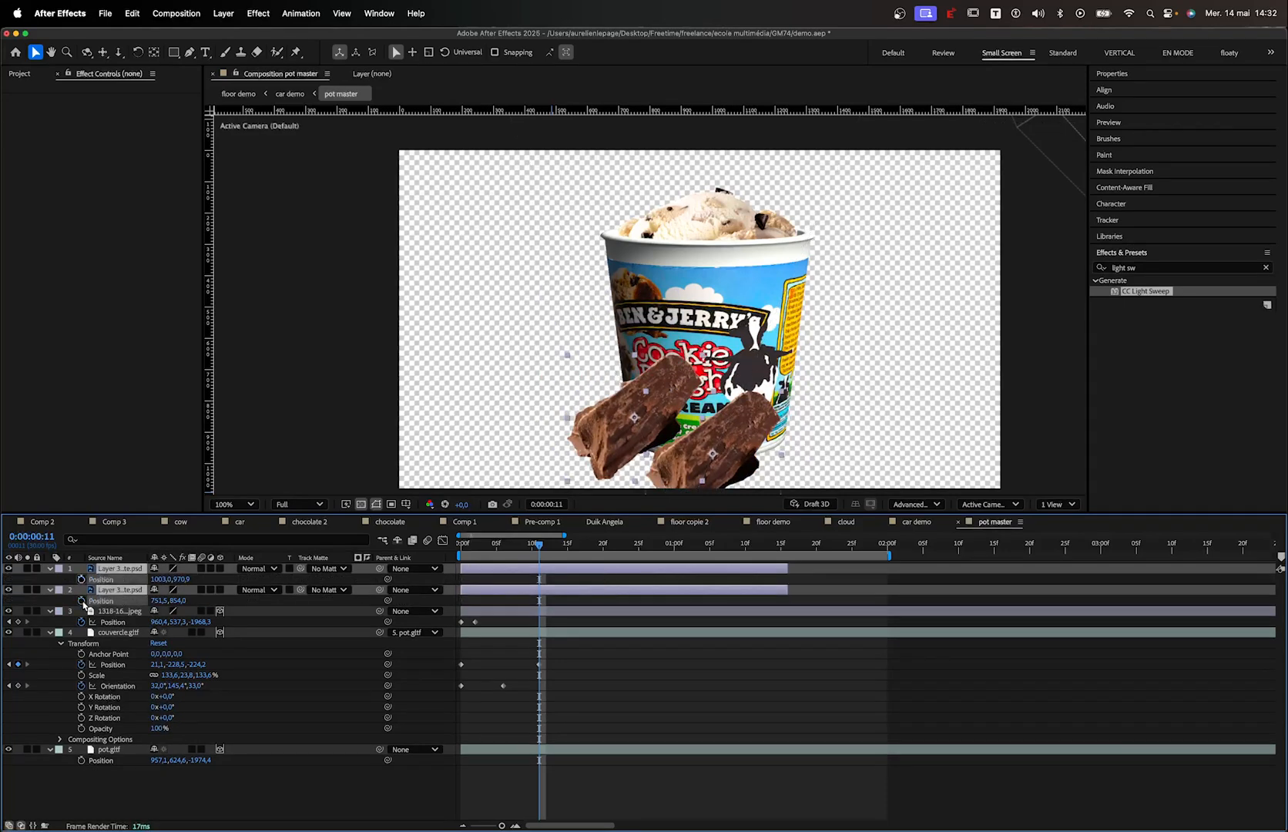
Place one chocolate chunk at the pot's left side and the other over the right side of its label
drag(599, 418, 530, 332)
drag(655, 370, 775, 319)
click(530, 332)
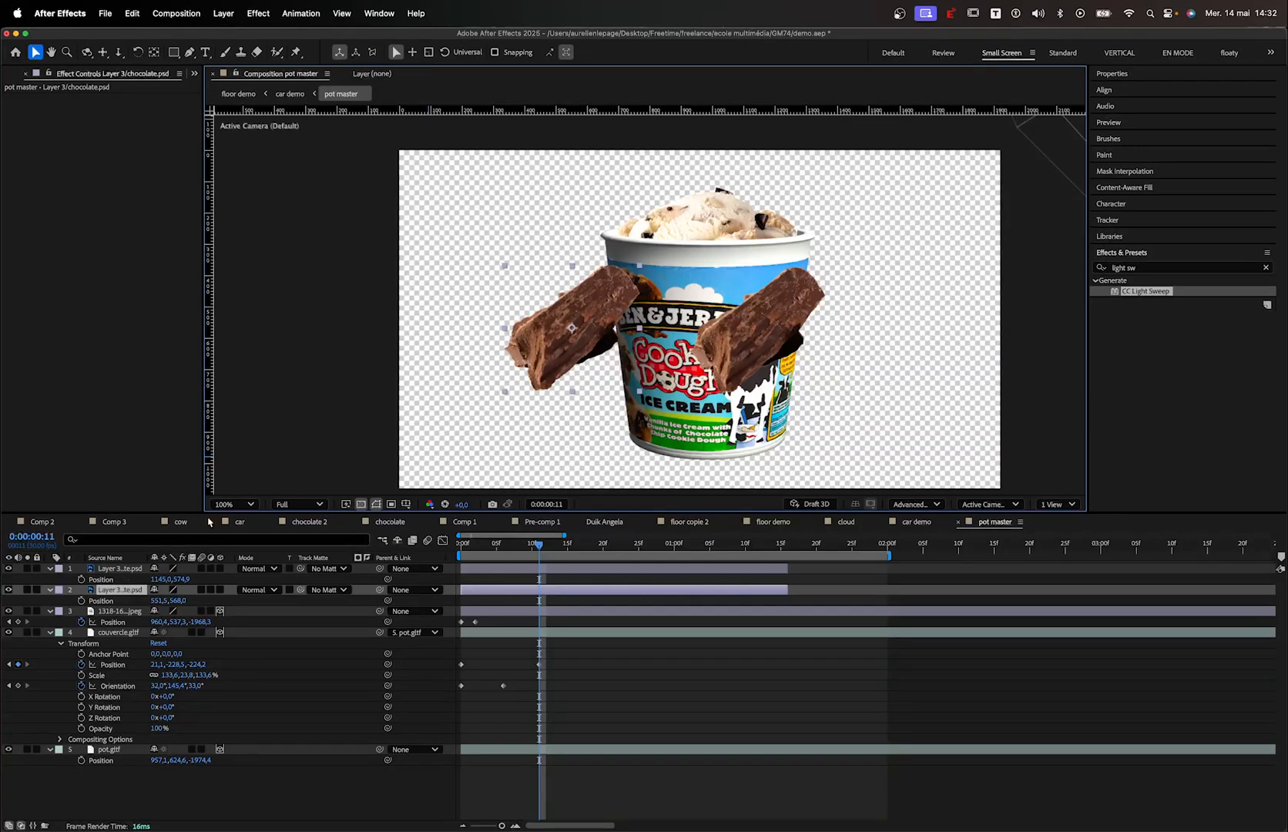
scroll(608, 364, down, 2)
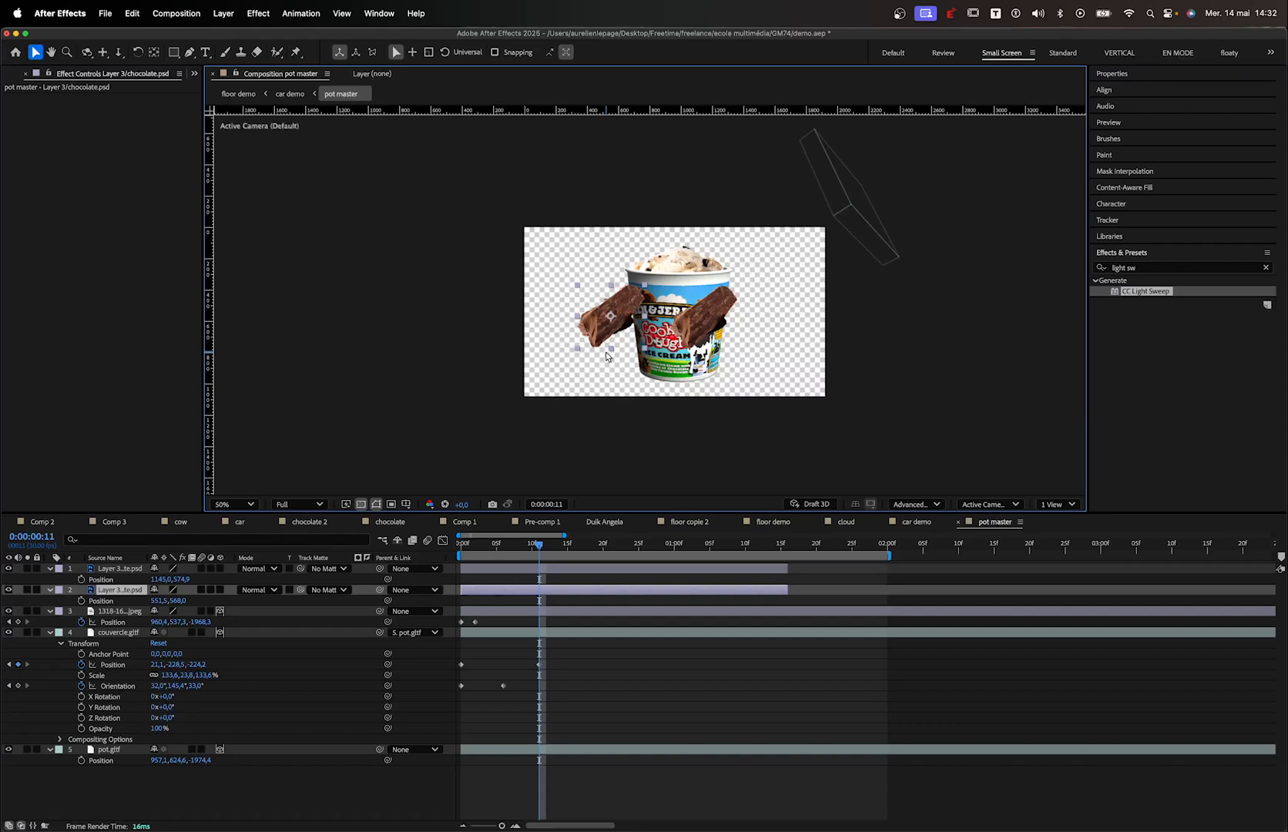
click(698, 327)
click(624, 329)
Pre-compose the two chocolate layers together as "chunks"
click(127, 570)
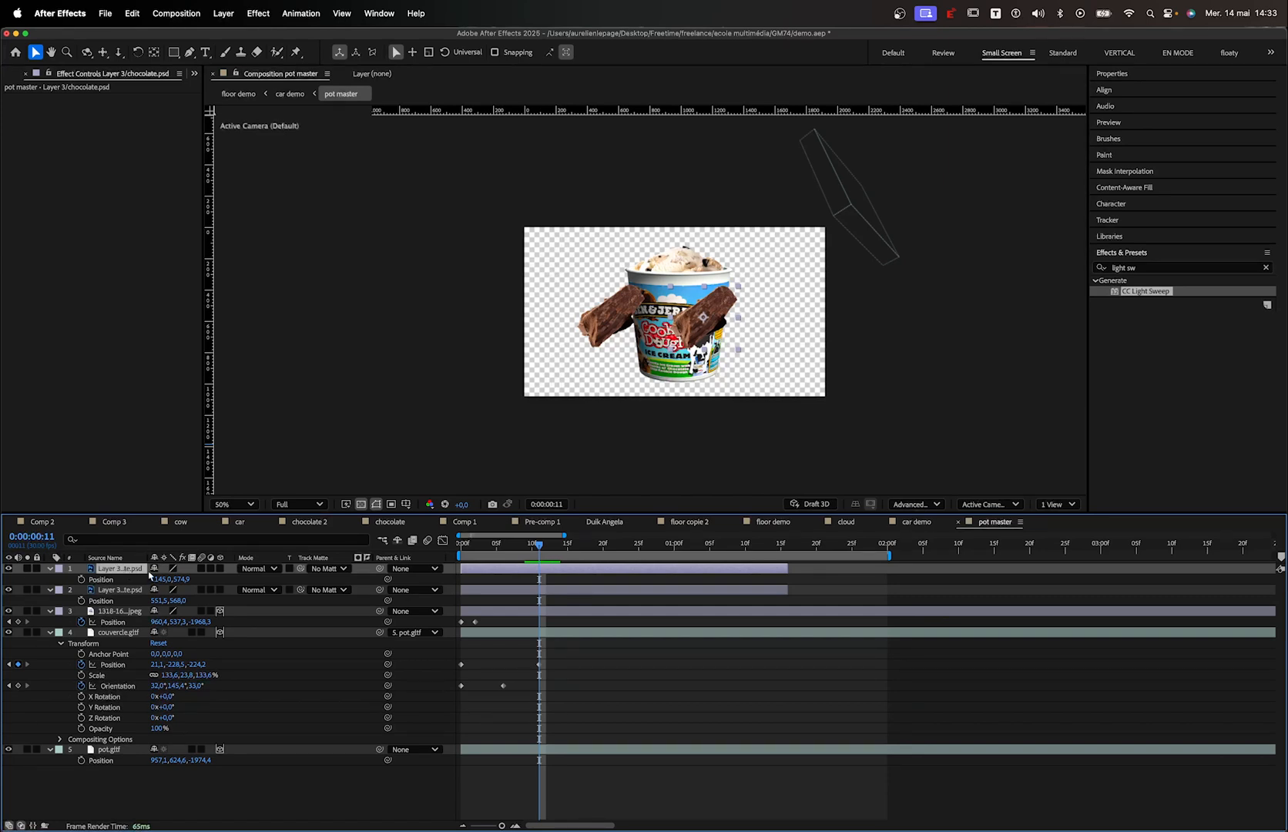
shift+click(133, 591)
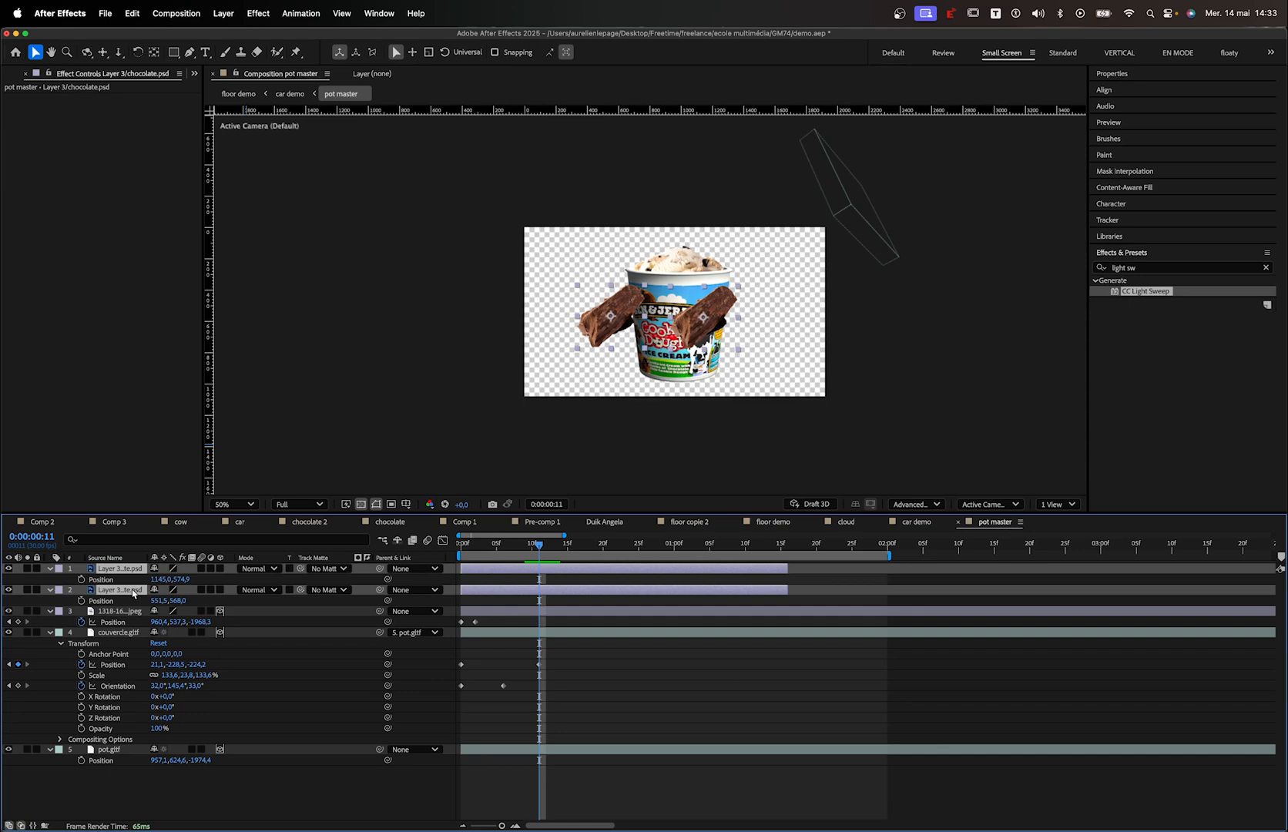
right_click(133, 591)
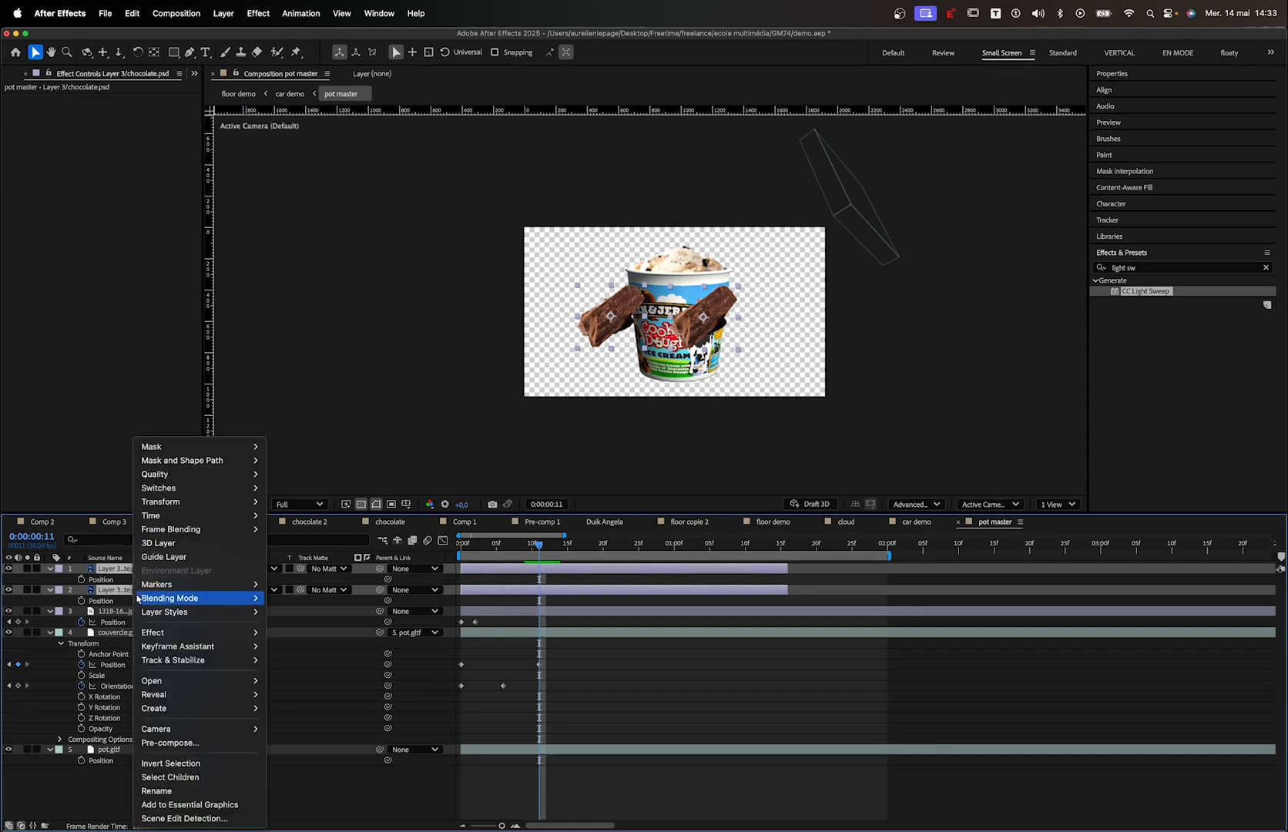
click(168, 744)
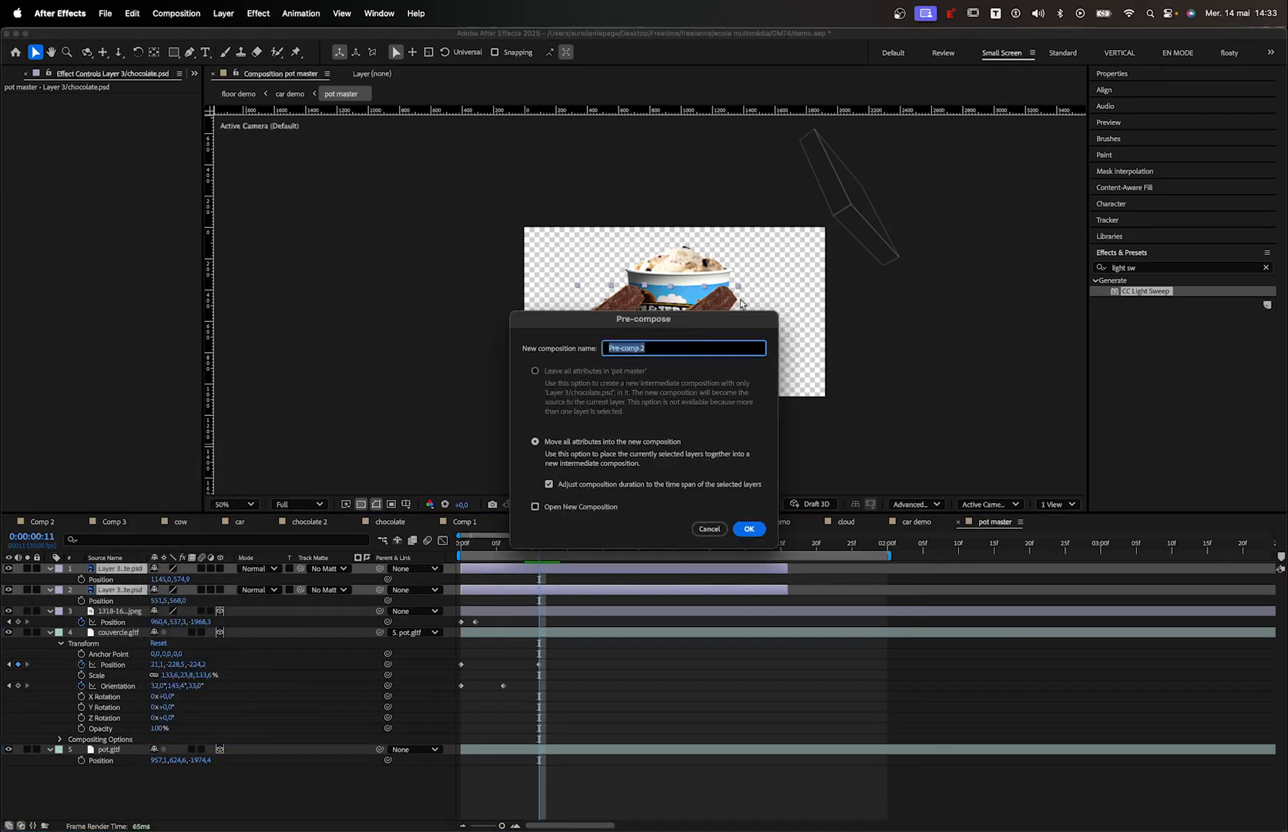
text(chunks)
key(Return)
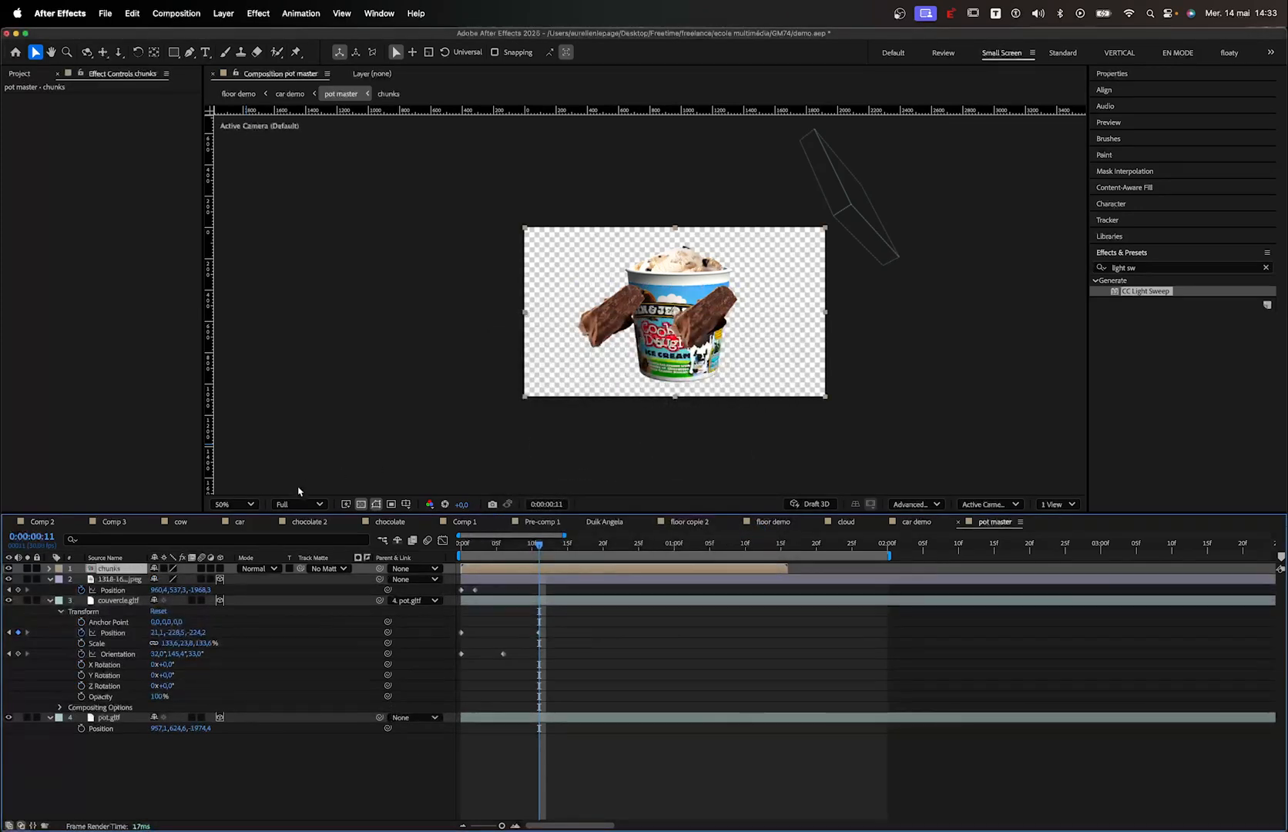
Open the chunks composition and set its height to 2185 px
double_click(117, 570)
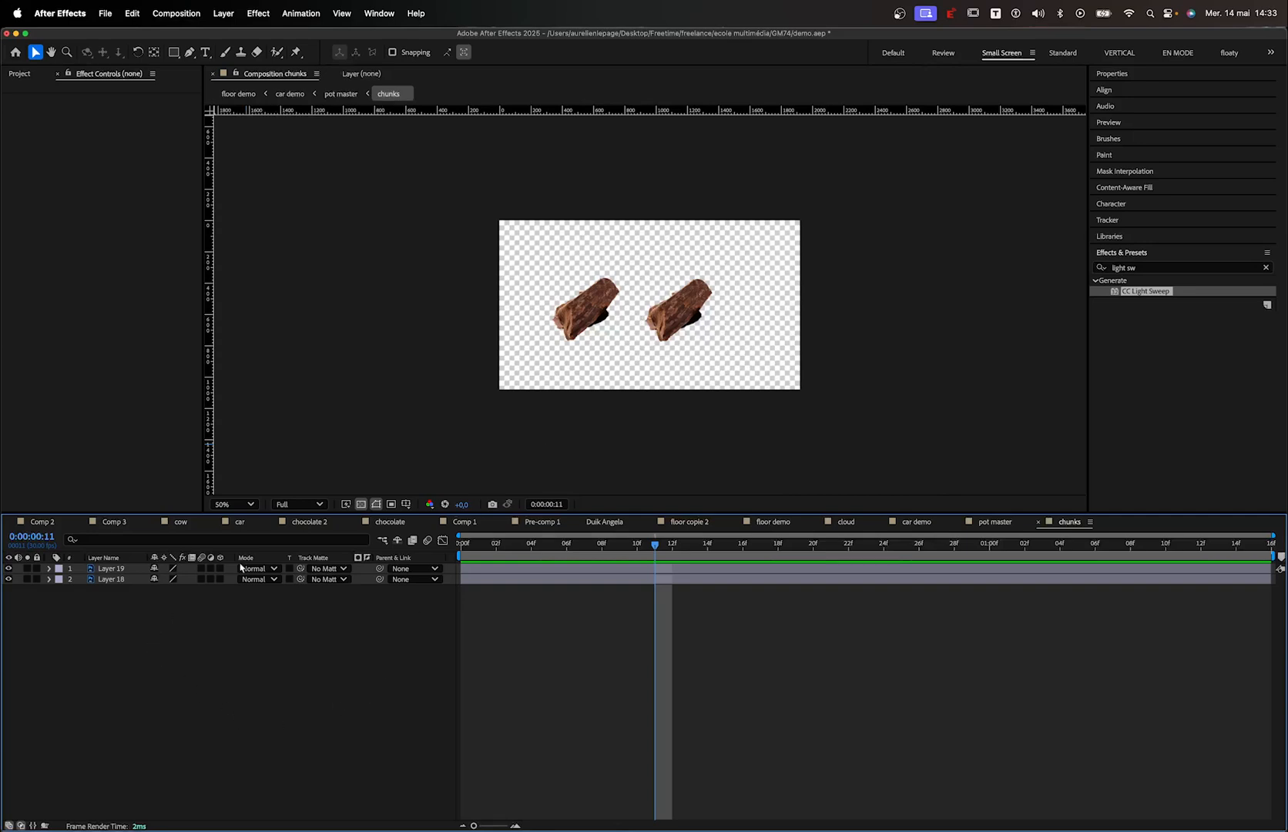
right_click(333, 409)
click(390, 451)
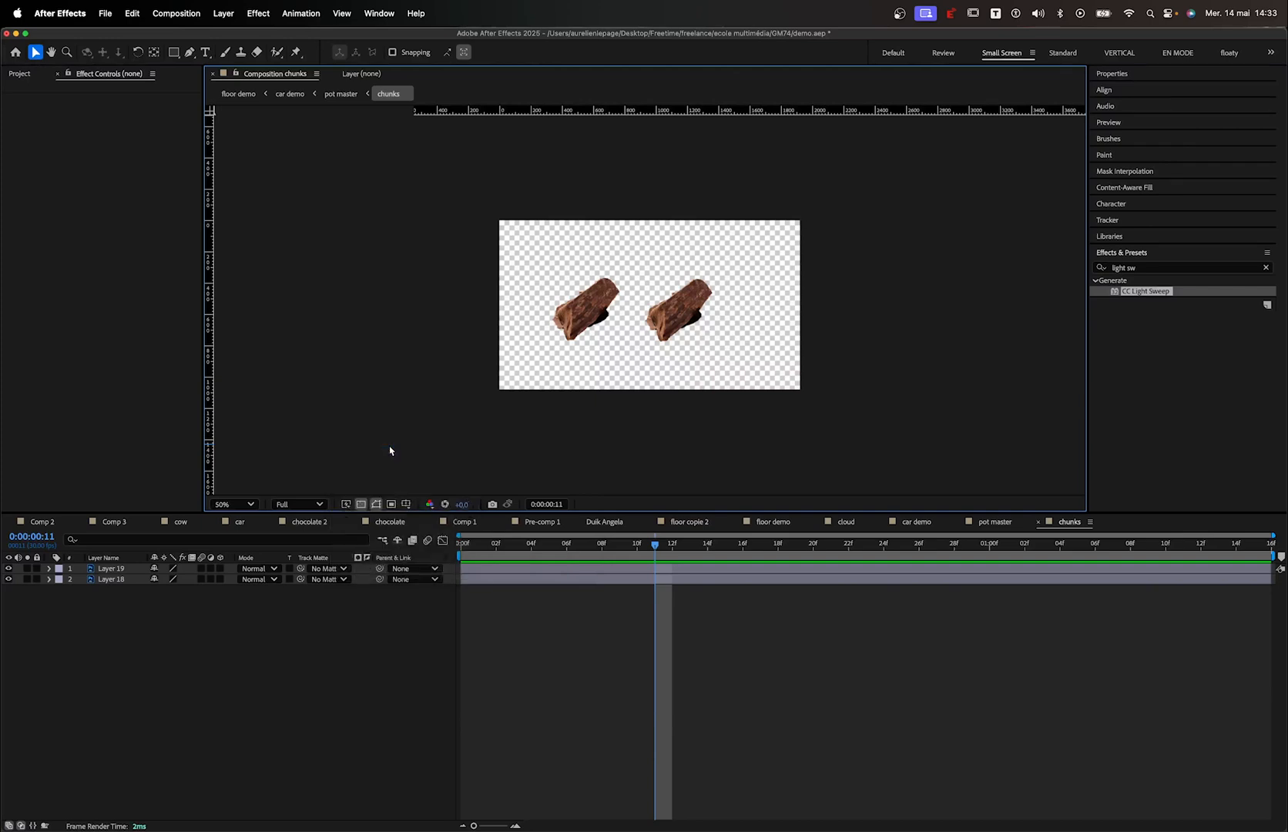
drag(553, 384, 871, 459)
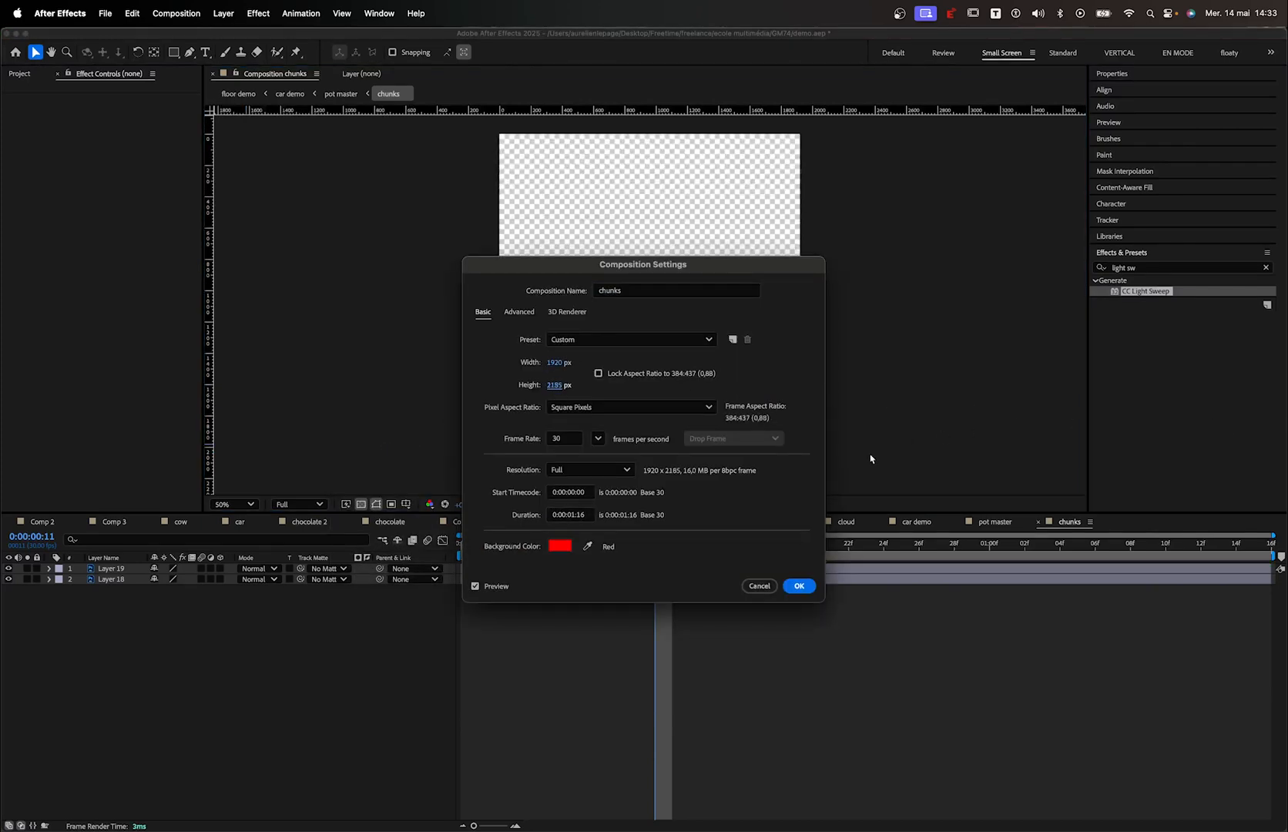
click(799, 585)
key(h)
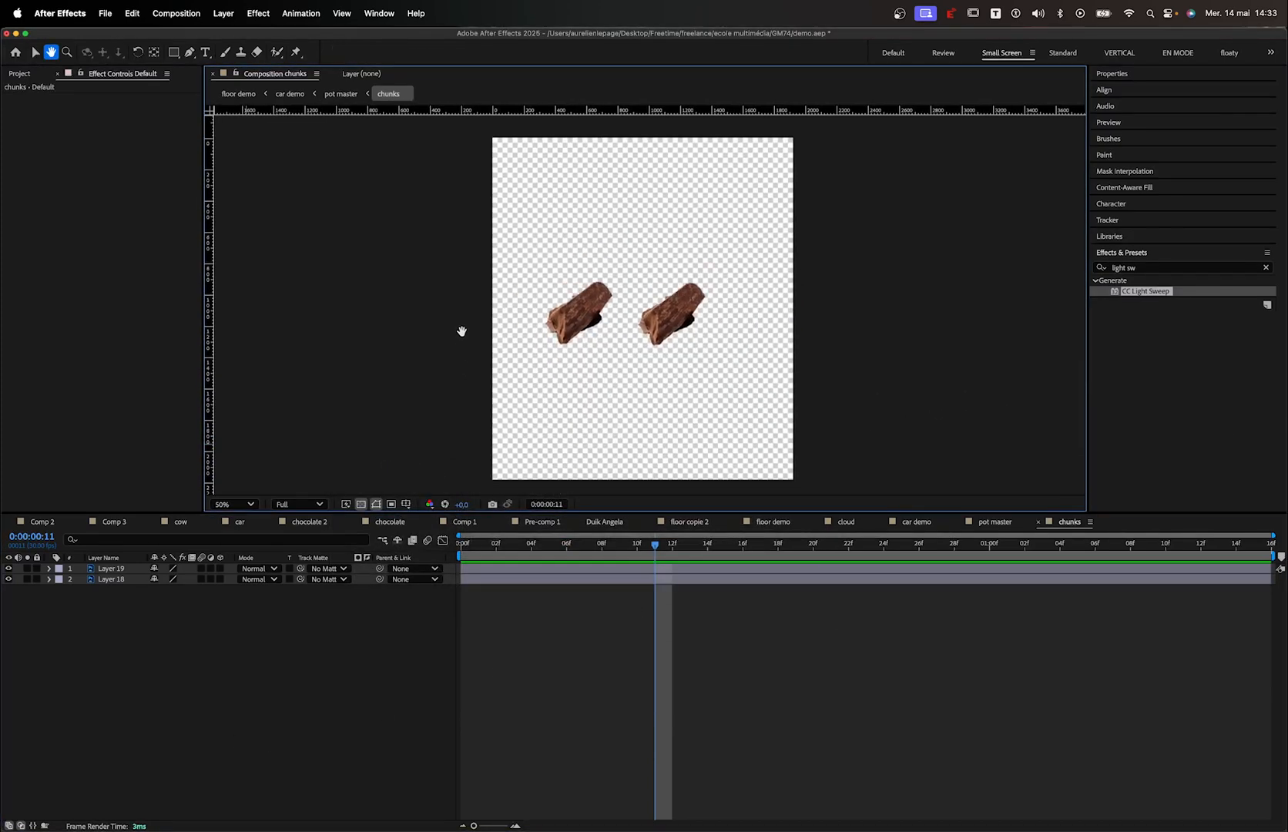
key(v)
Add Position keyframes to both chocolate layers at the first frame and move the chunks above the composition's upper edge
click(333, 600)
key(super+a)
key(Home)
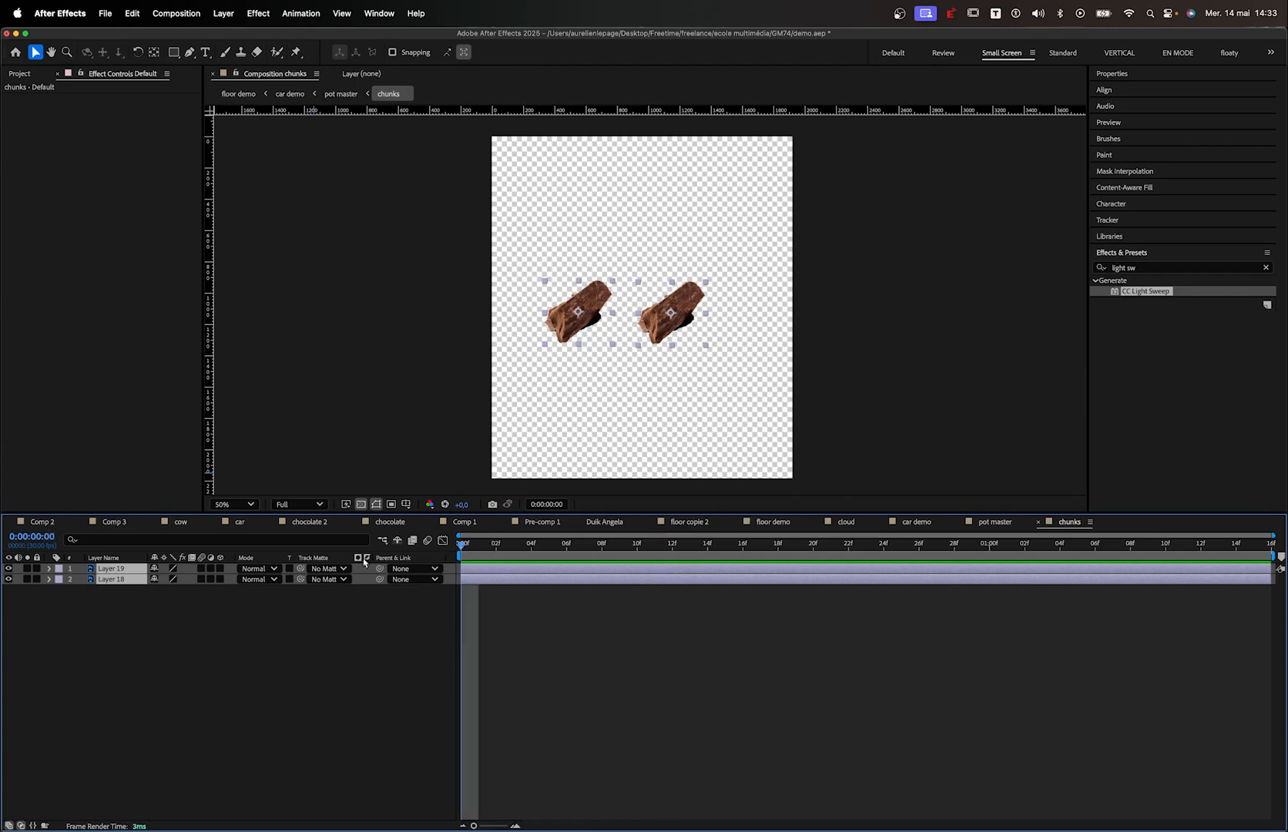
key(p)
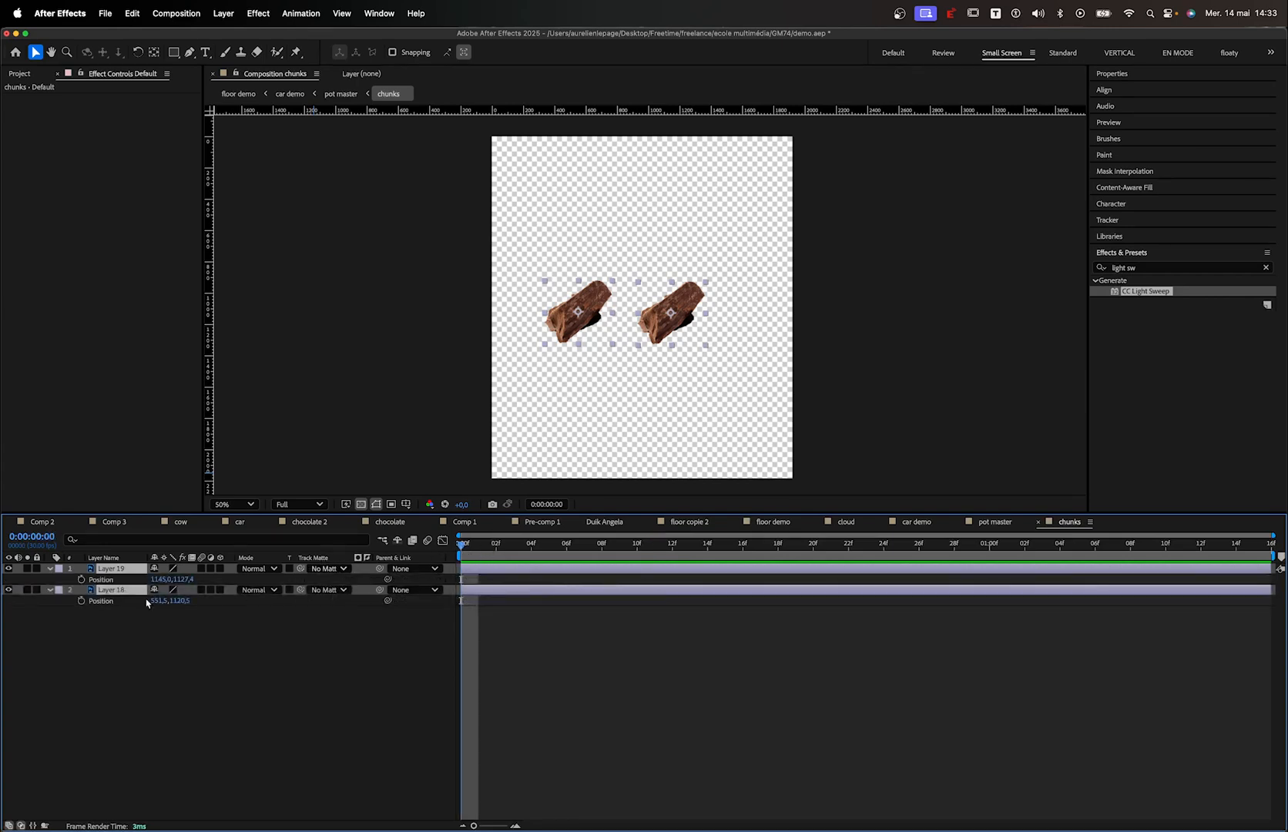
click(81, 579)
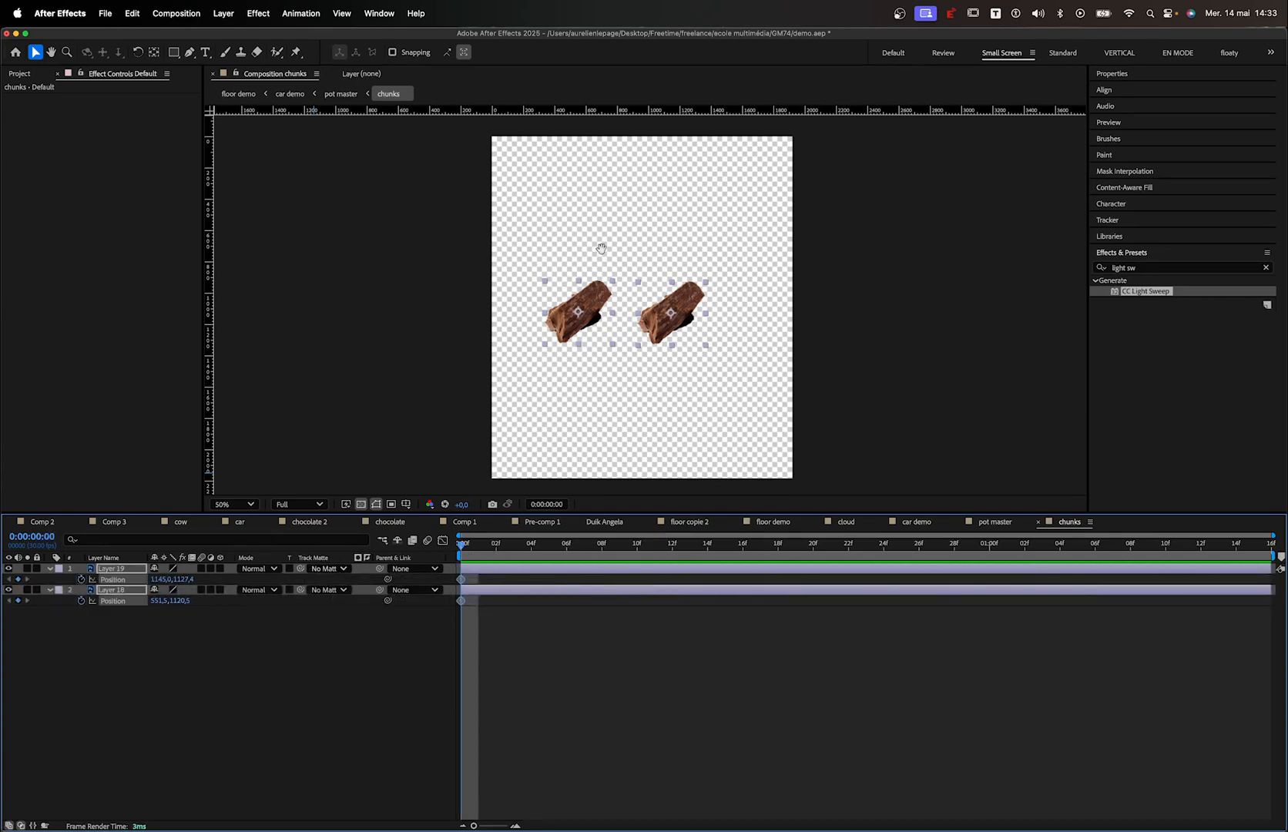
drag(602, 248, 597, 273)
drag(585, 327, 576, 113)
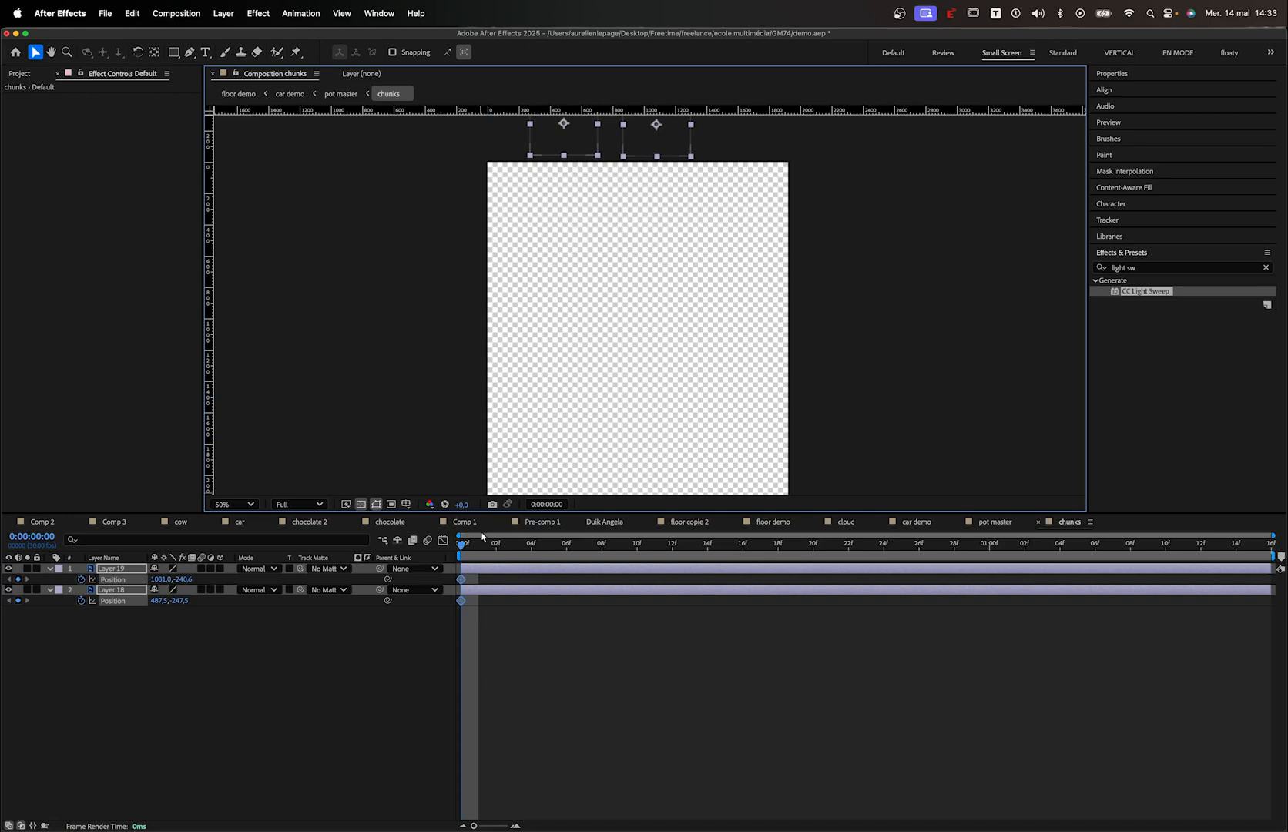
At 0:00:00:05, move both chocolate chunks down past the composition's lower edge
drag(483, 552, 548, 553)
drag(544, 210, 530, 222)
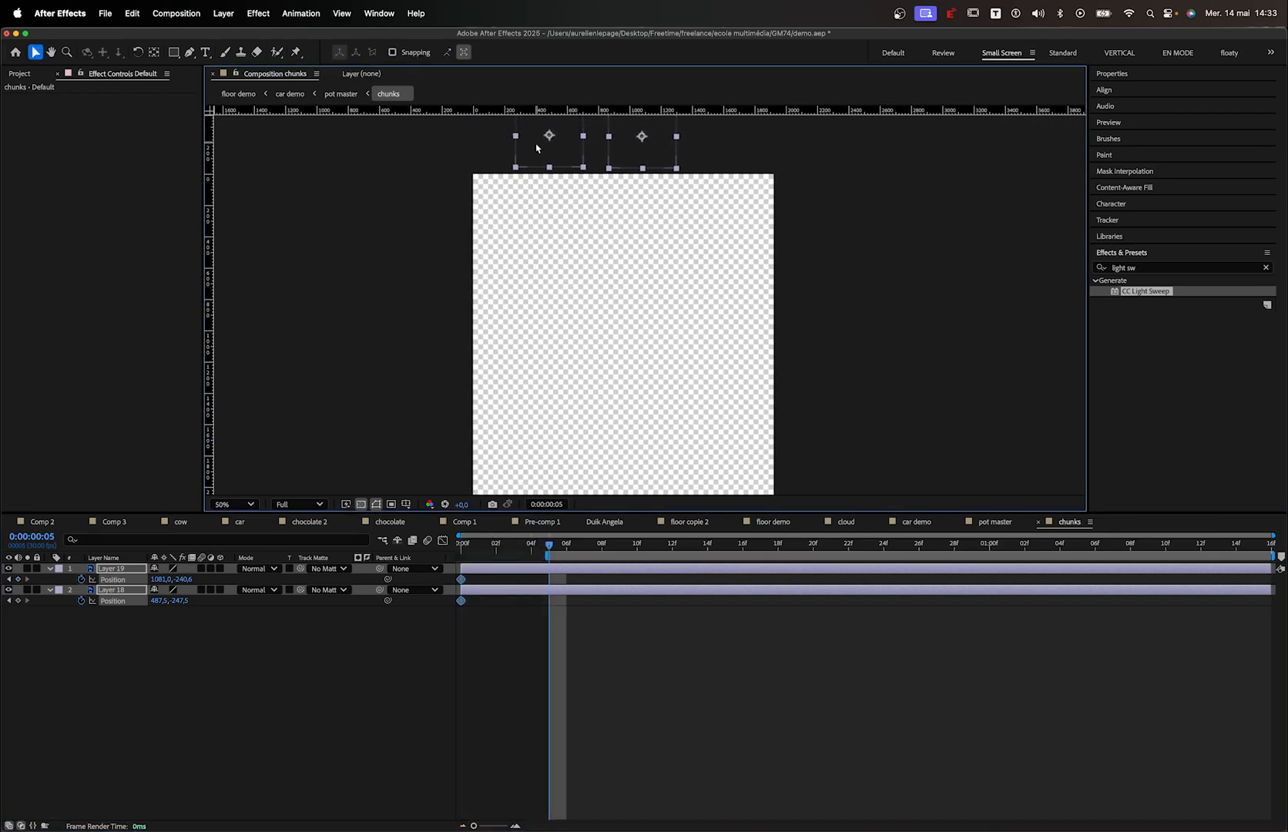
drag(537, 148, 557, 385)
scroll(557, 385, down, 5)
drag(557, 182, 557, 384)
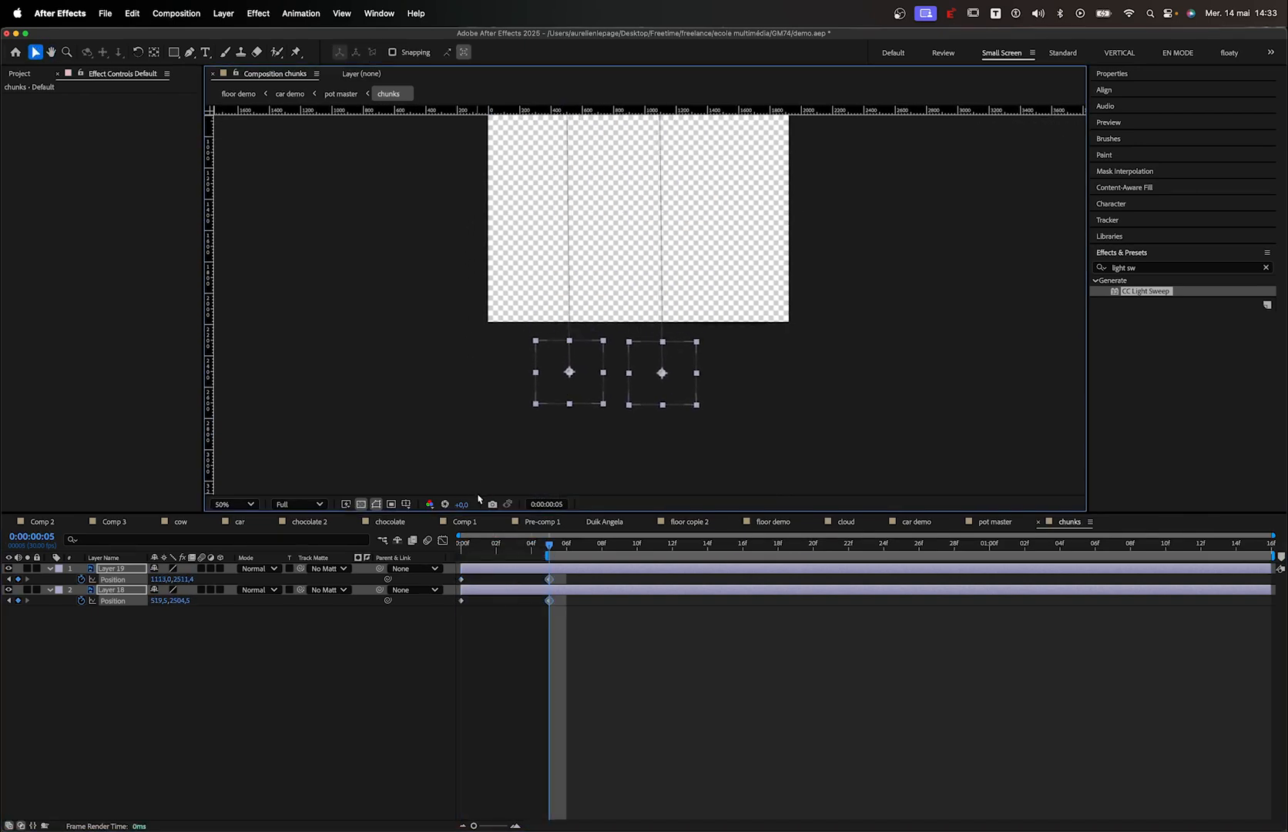
Preview the falling chunks and move both layers' end Position keyframes to 0:00:00:28
drag(479, 553, 460, 555)
scroll(477, 388, up, 3)
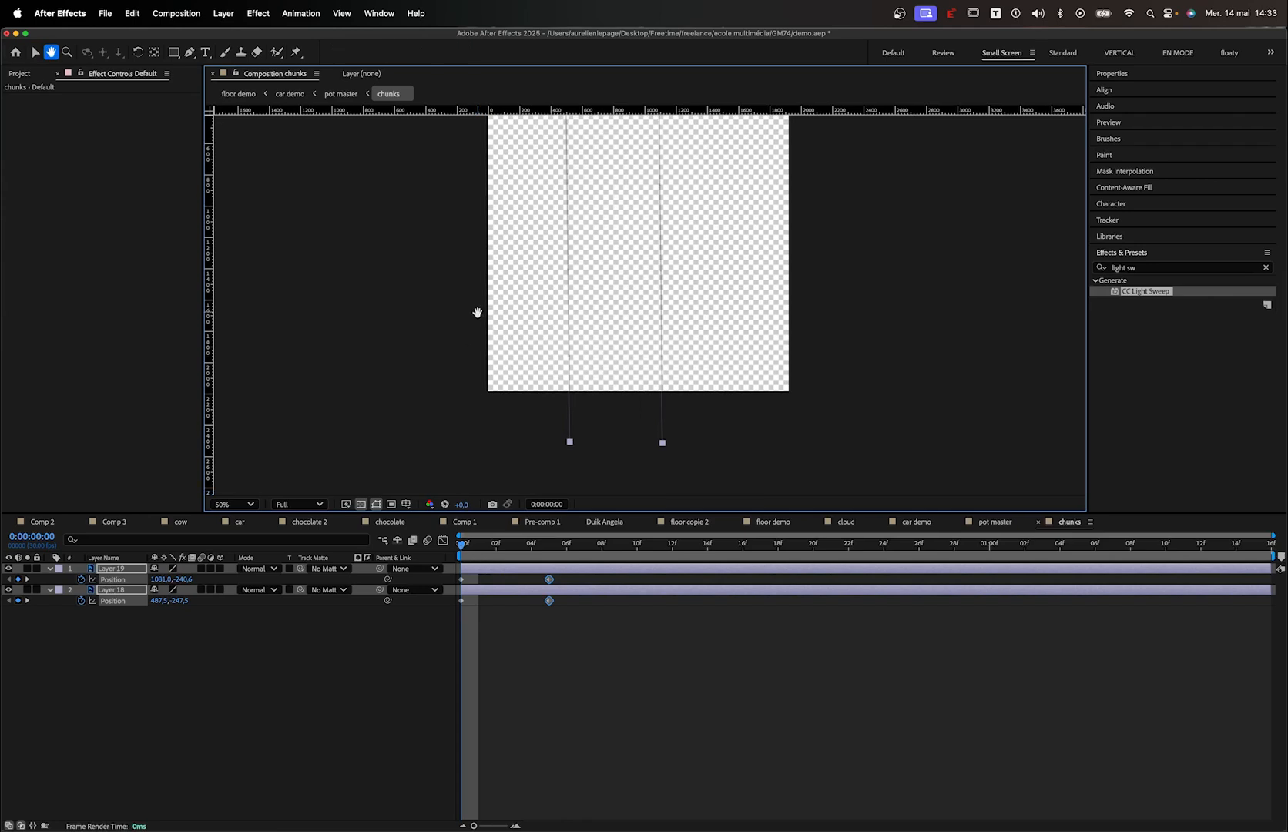
drag(478, 312, 466, 387)
key(v)
click(485, 553)
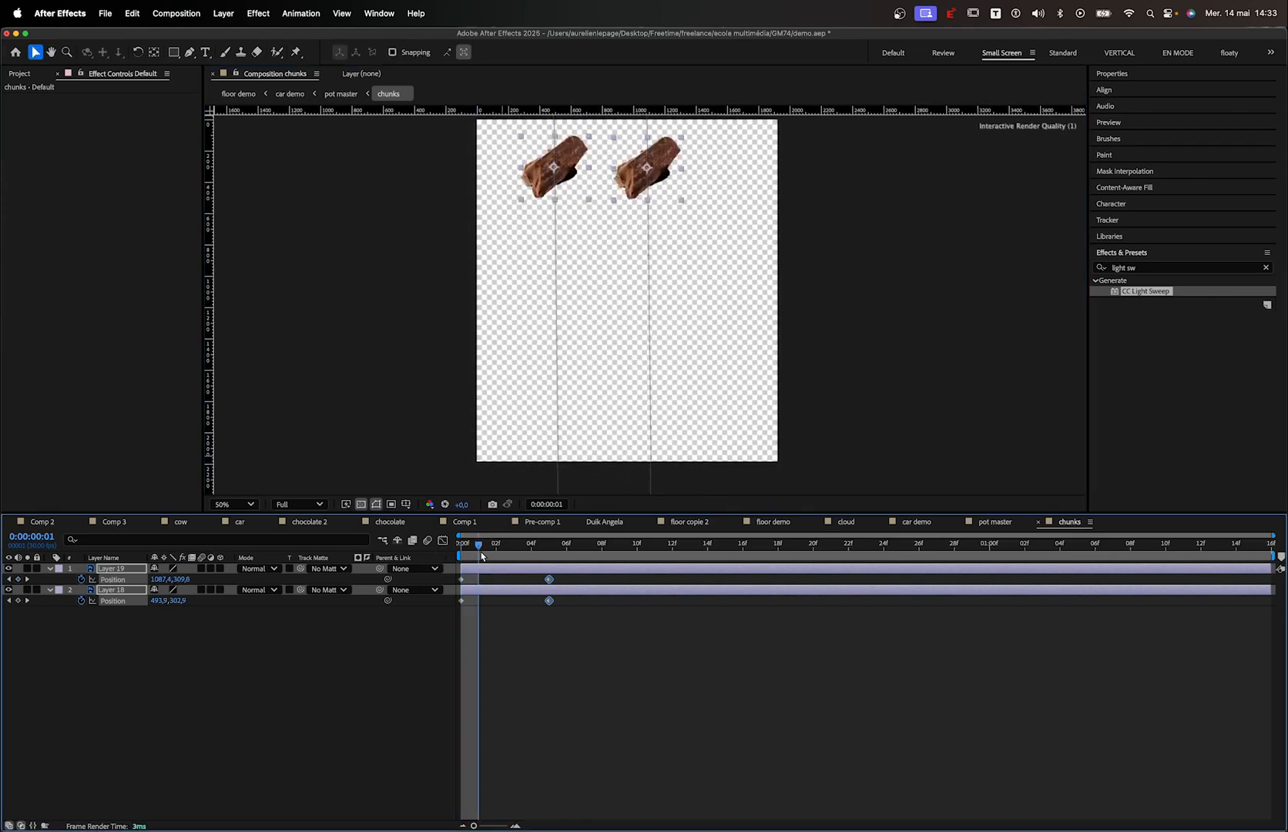
drag(485, 555, 412, 557)
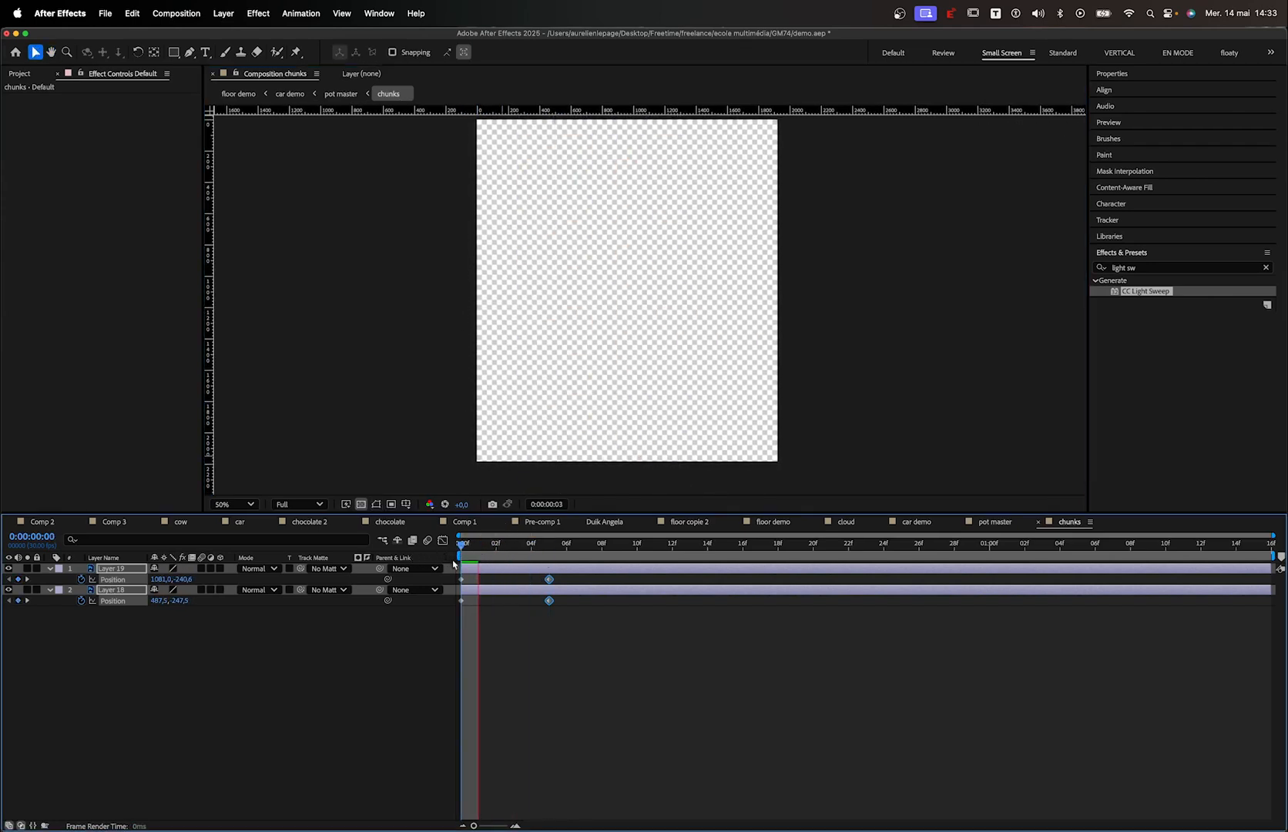
click(549, 579)
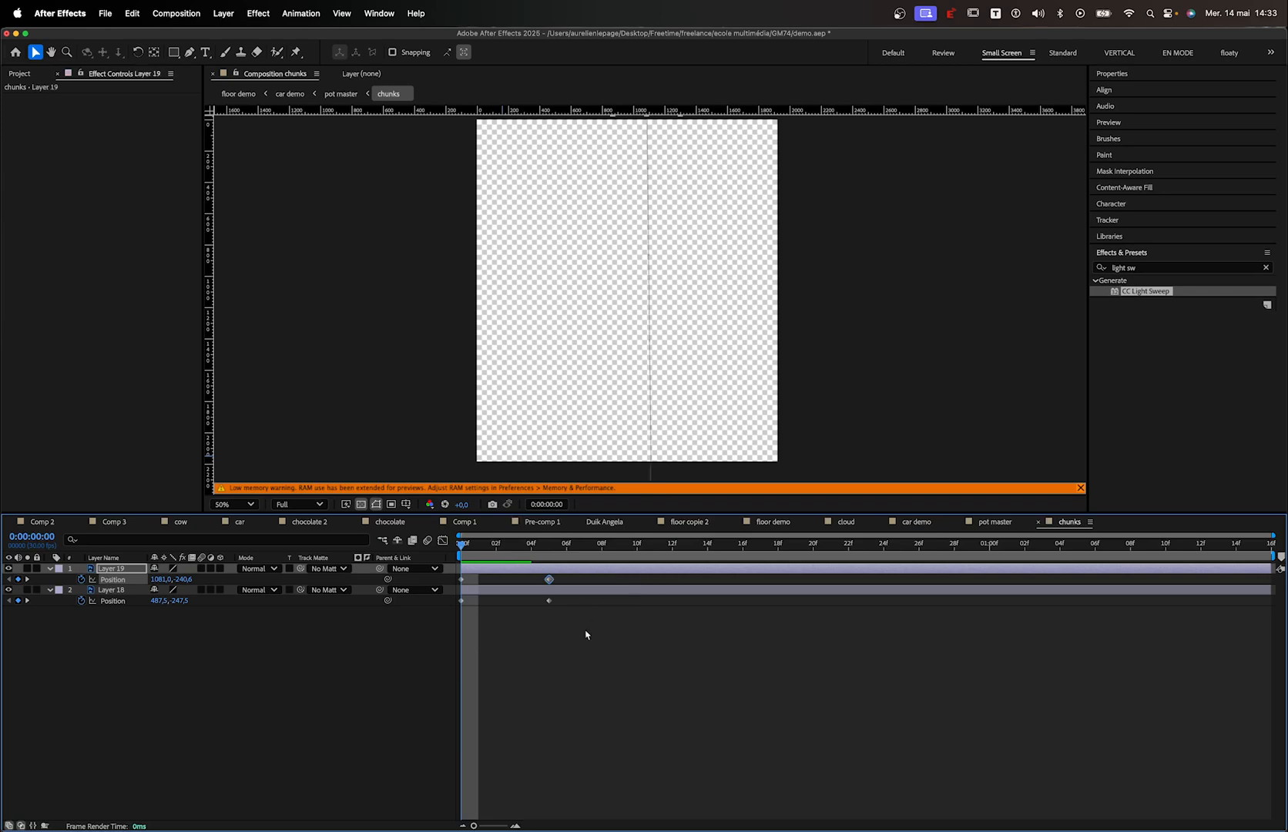
drag(585, 635, 954, 583)
click(549, 584)
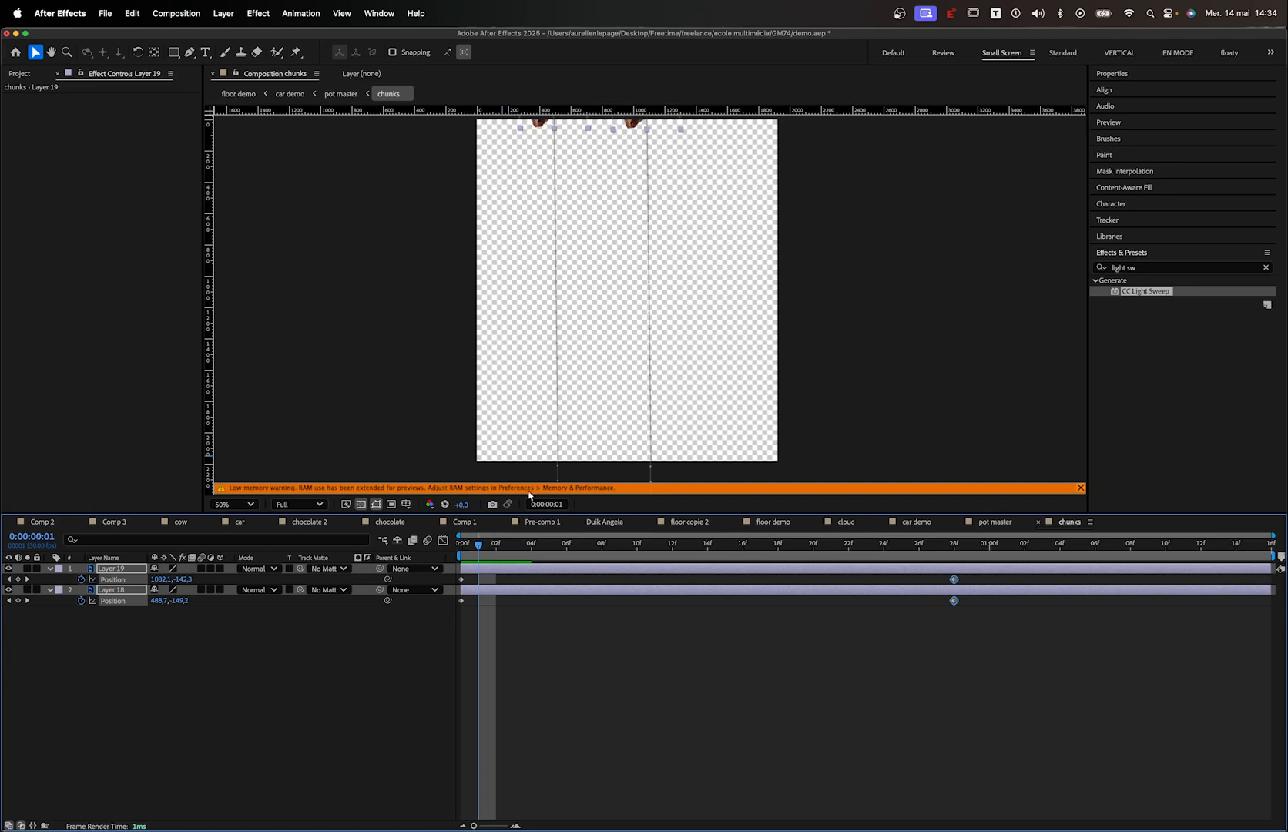
Purge all memory and disk cache
click(132, 13)
mouse_move(158, 330)
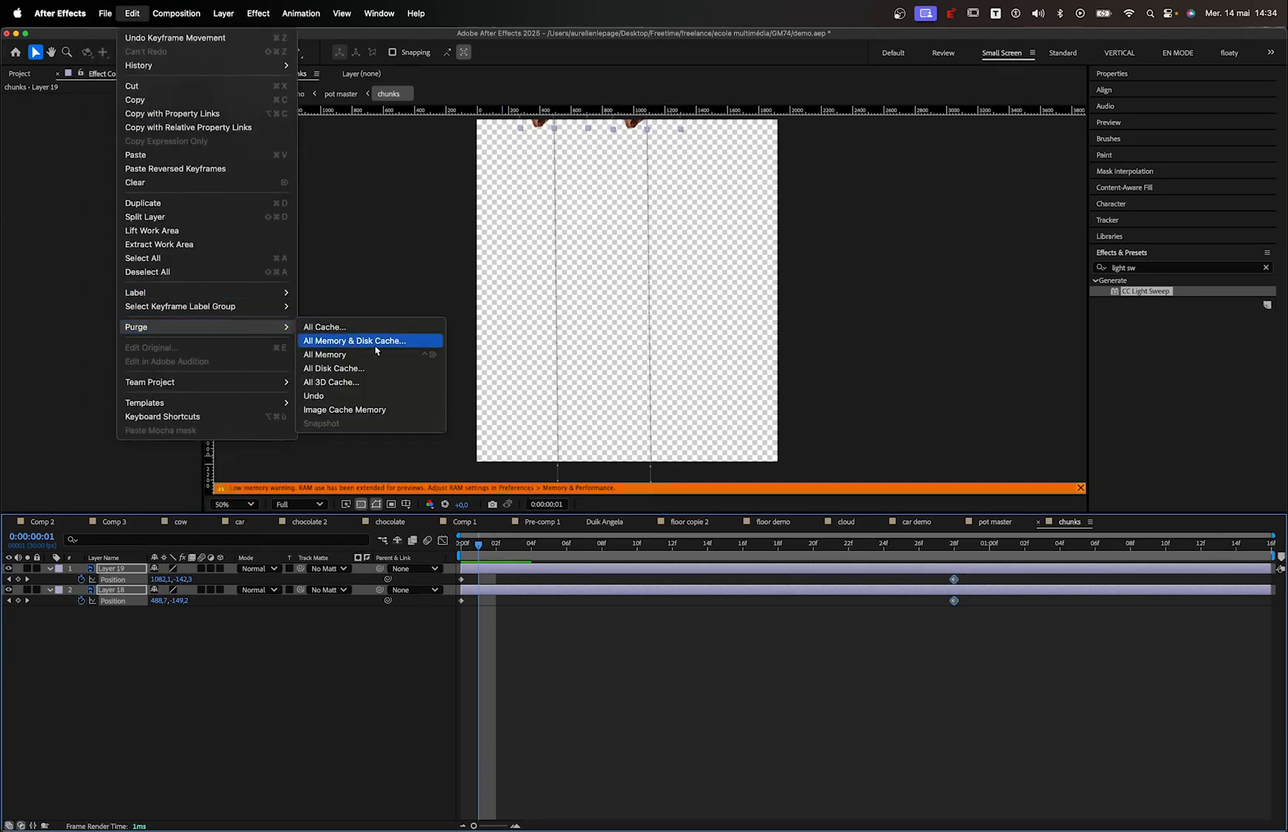
click(376, 345)
click(736, 460)
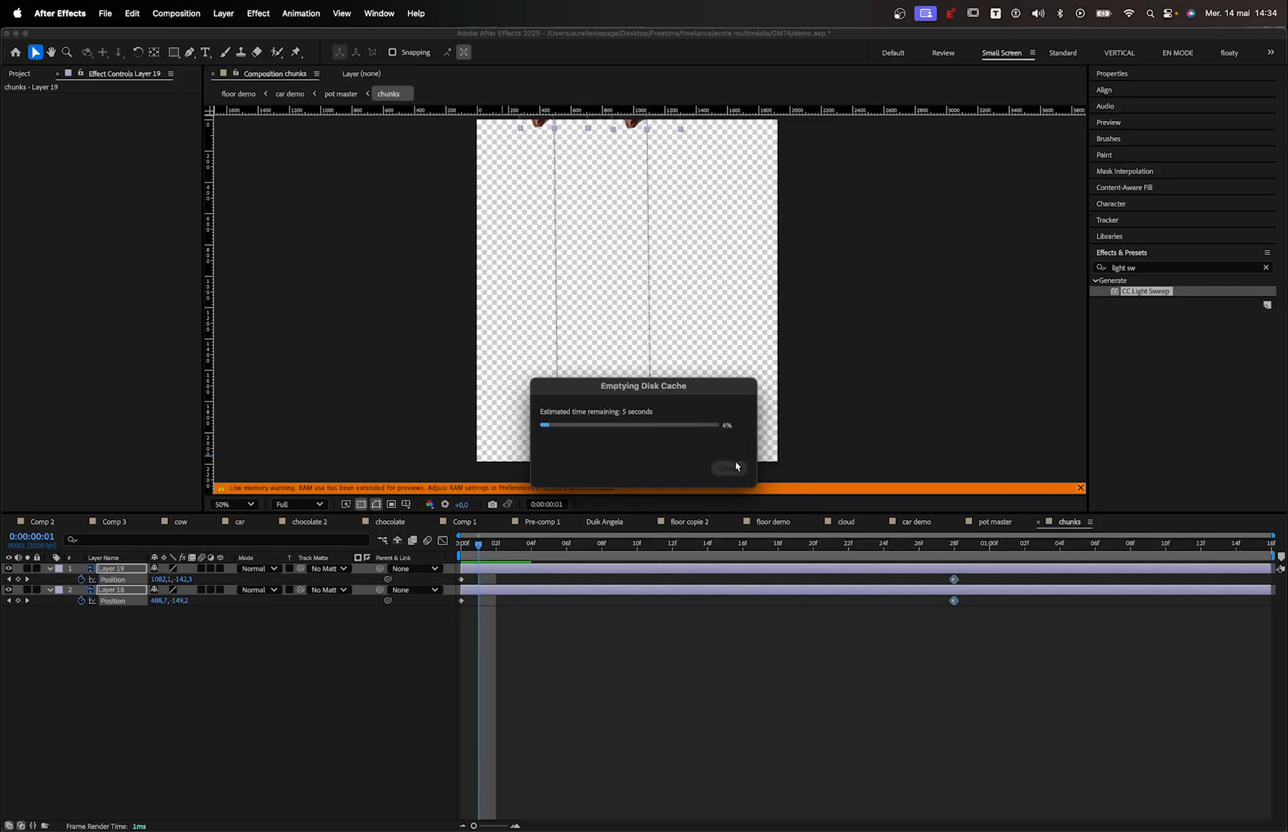
Switch to OBS and stop the running recording
mouse_move(2, 446)
click(27, 550)
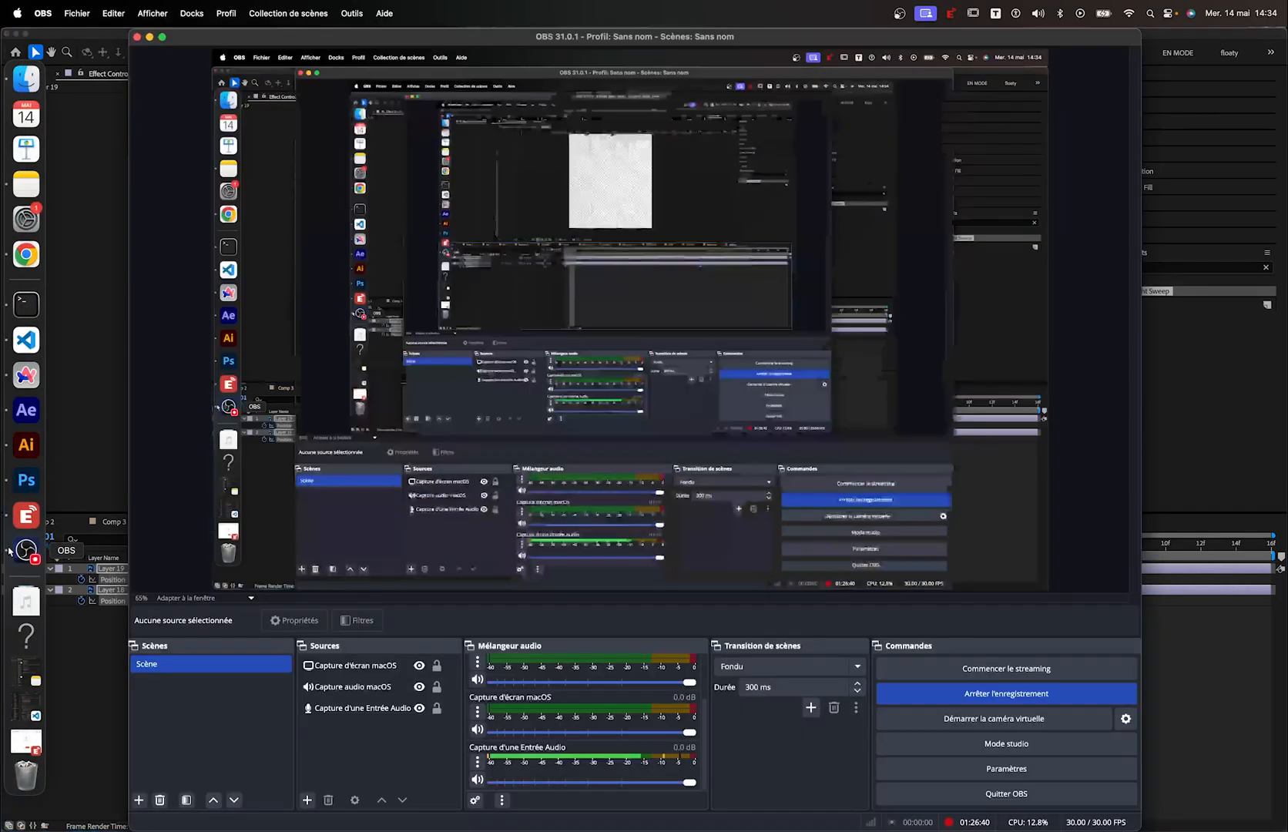
click(1088, 691)
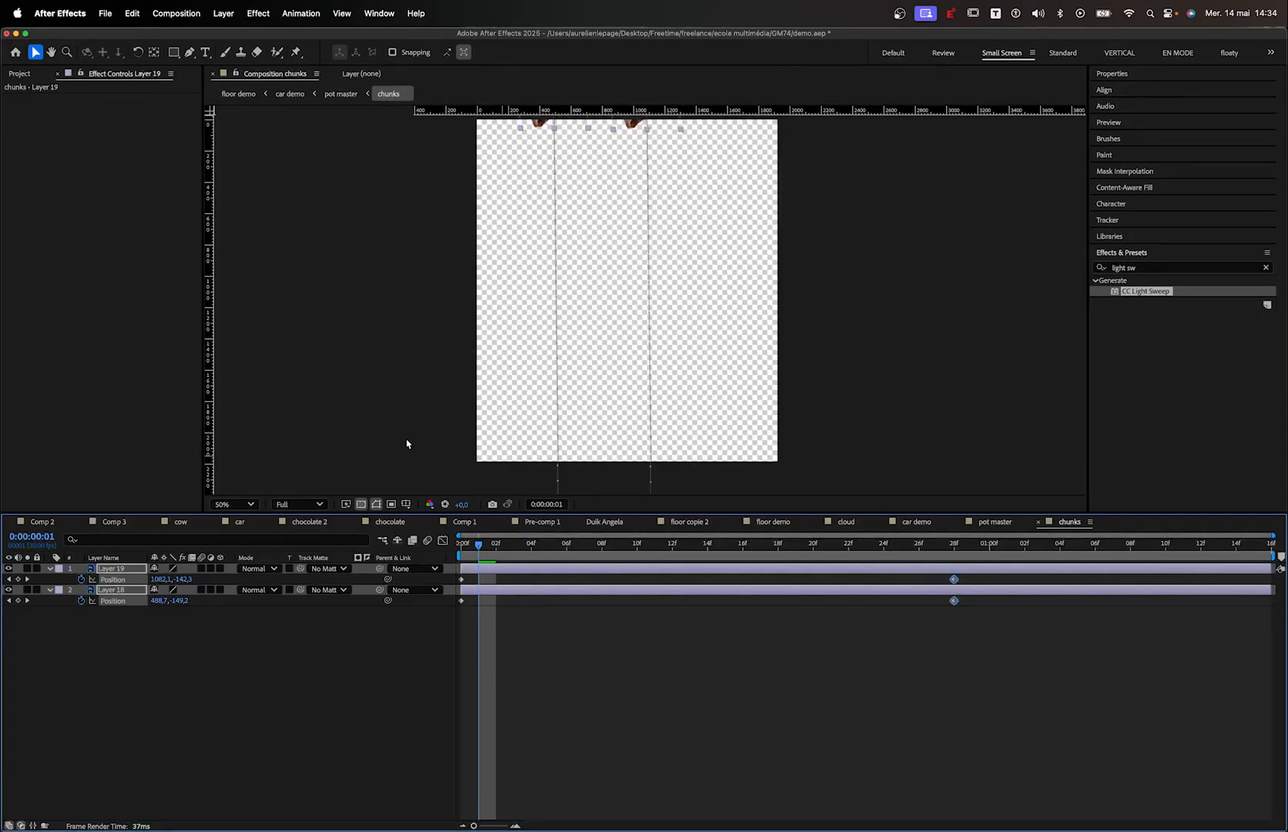
At 0:00:00:12, move the two chocolate chunks across to opposite sides, adding middle Position keyframes so their fall paths cross
key(space)
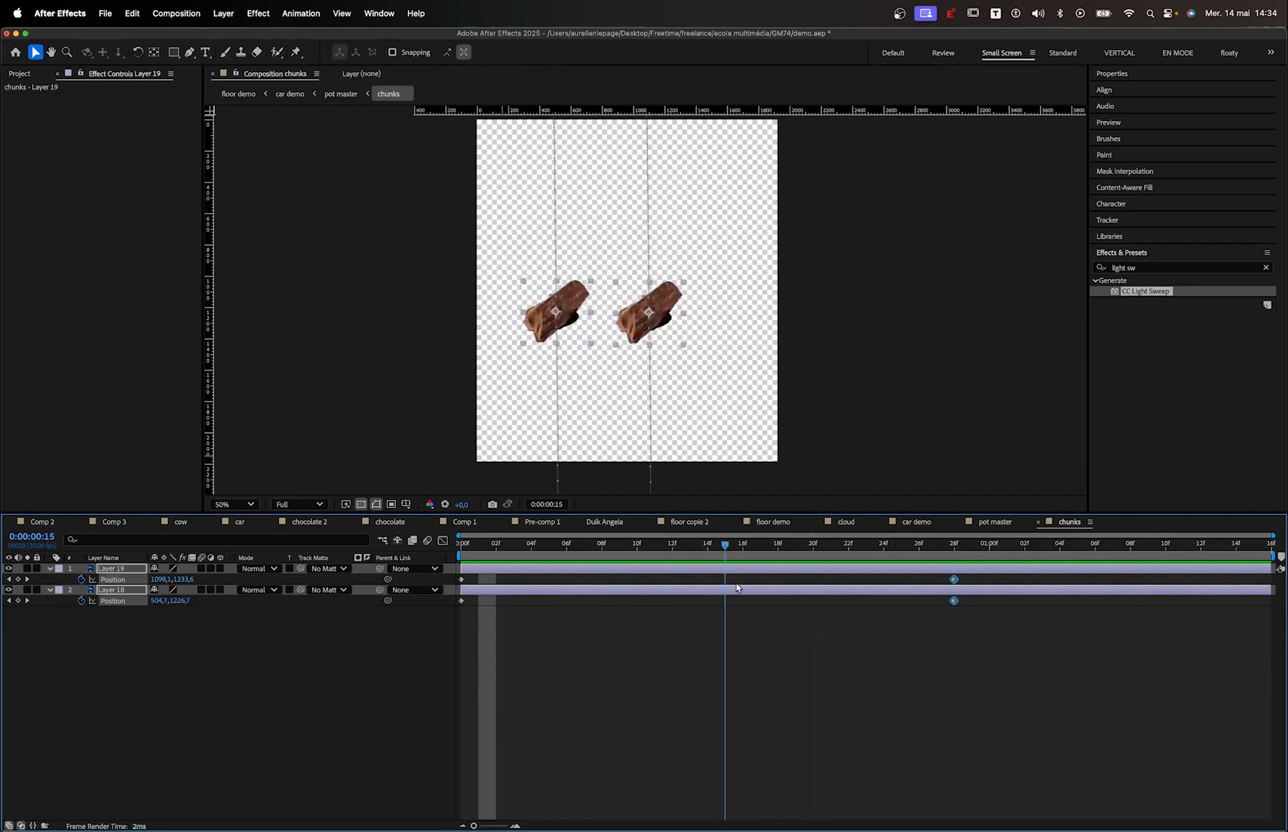
key(space)
drag(725, 544, 672, 544)
click(506, 360)
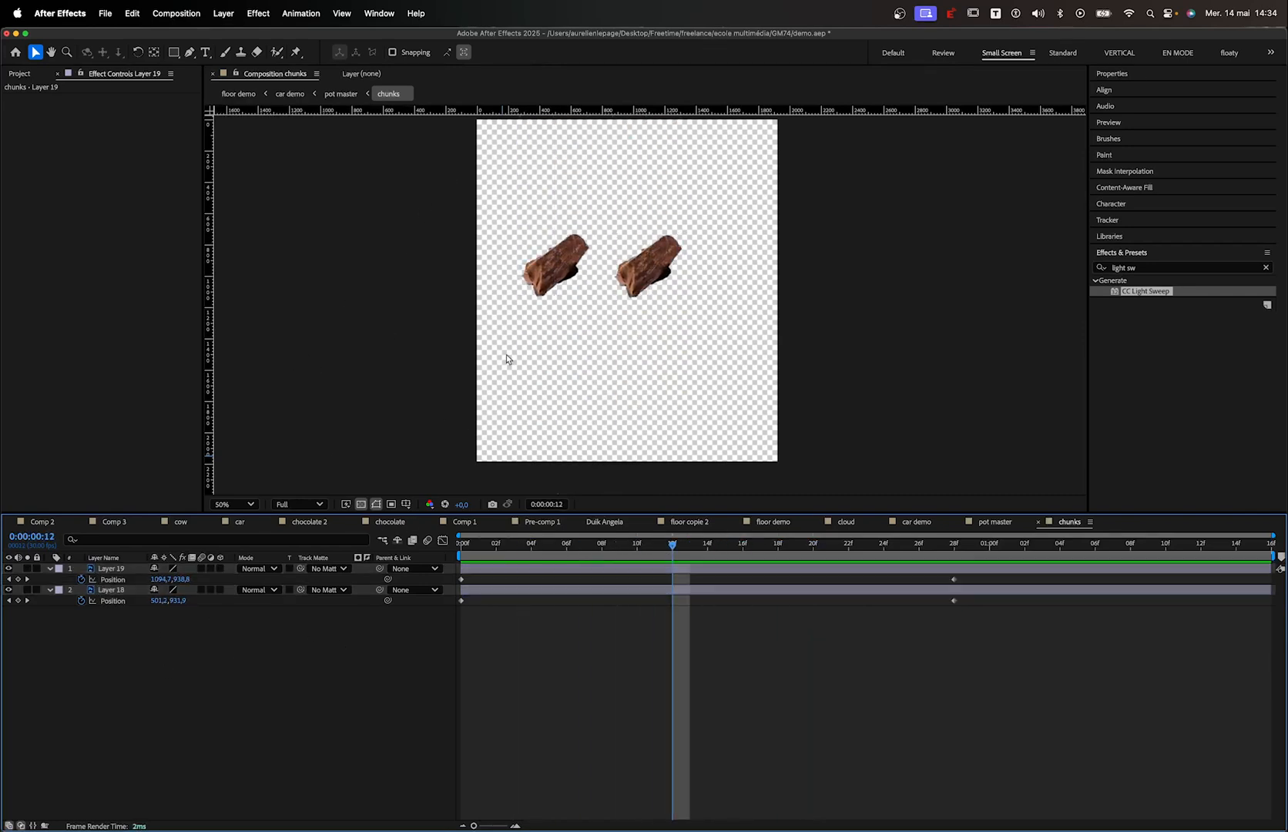
click(544, 279)
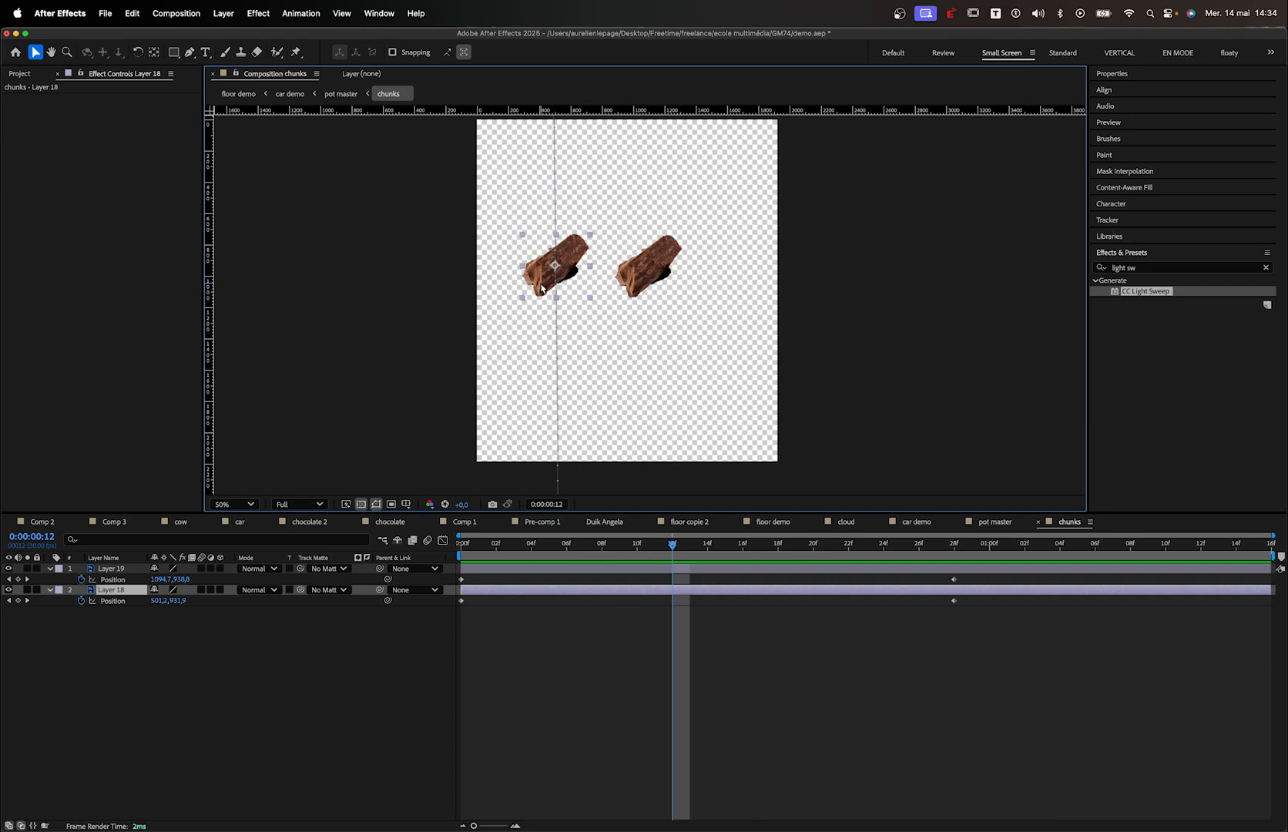
drag(542, 289, 695, 327)
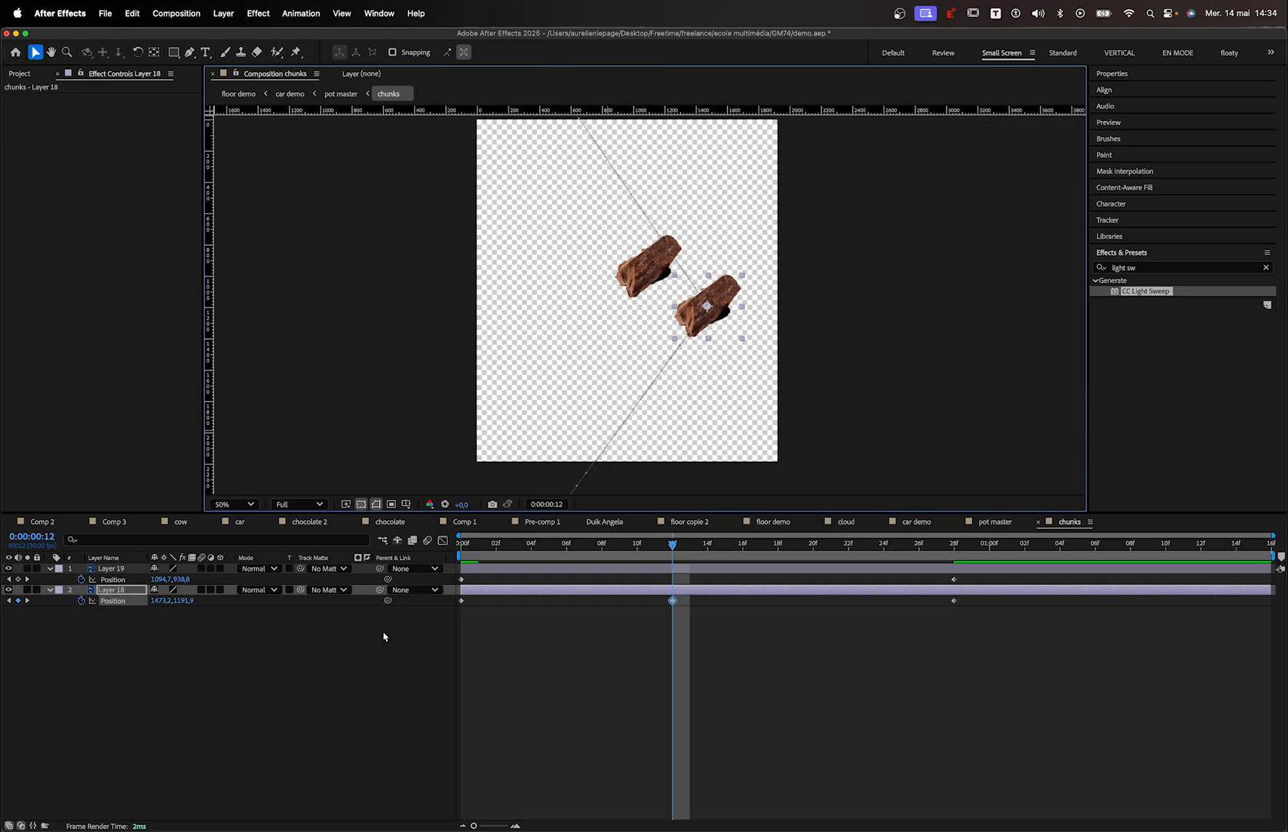
drag(648, 266, 524, 322)
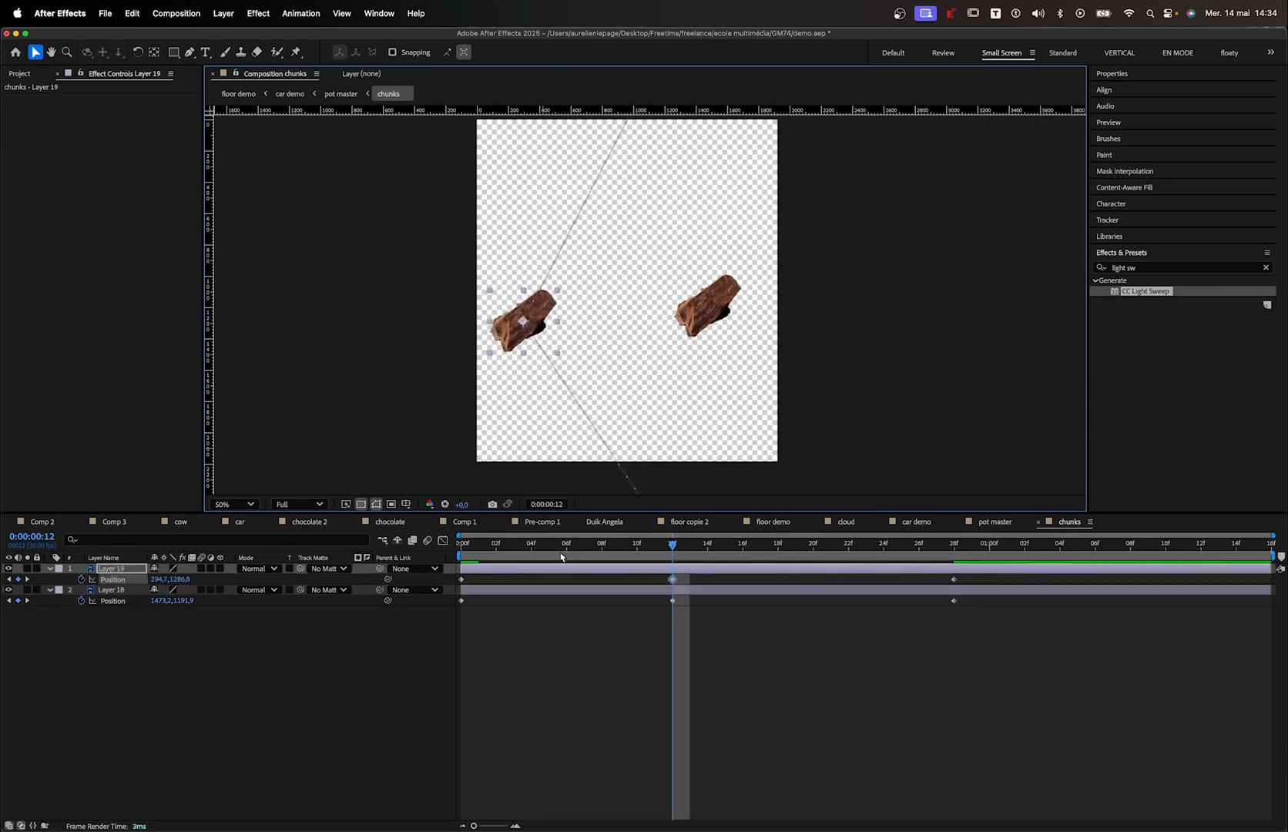
At 0:00:00:14, rotate the Layer 19 chunk about a quarter turn counterclockwise
key(Home)
drag(461, 544, 704, 582)
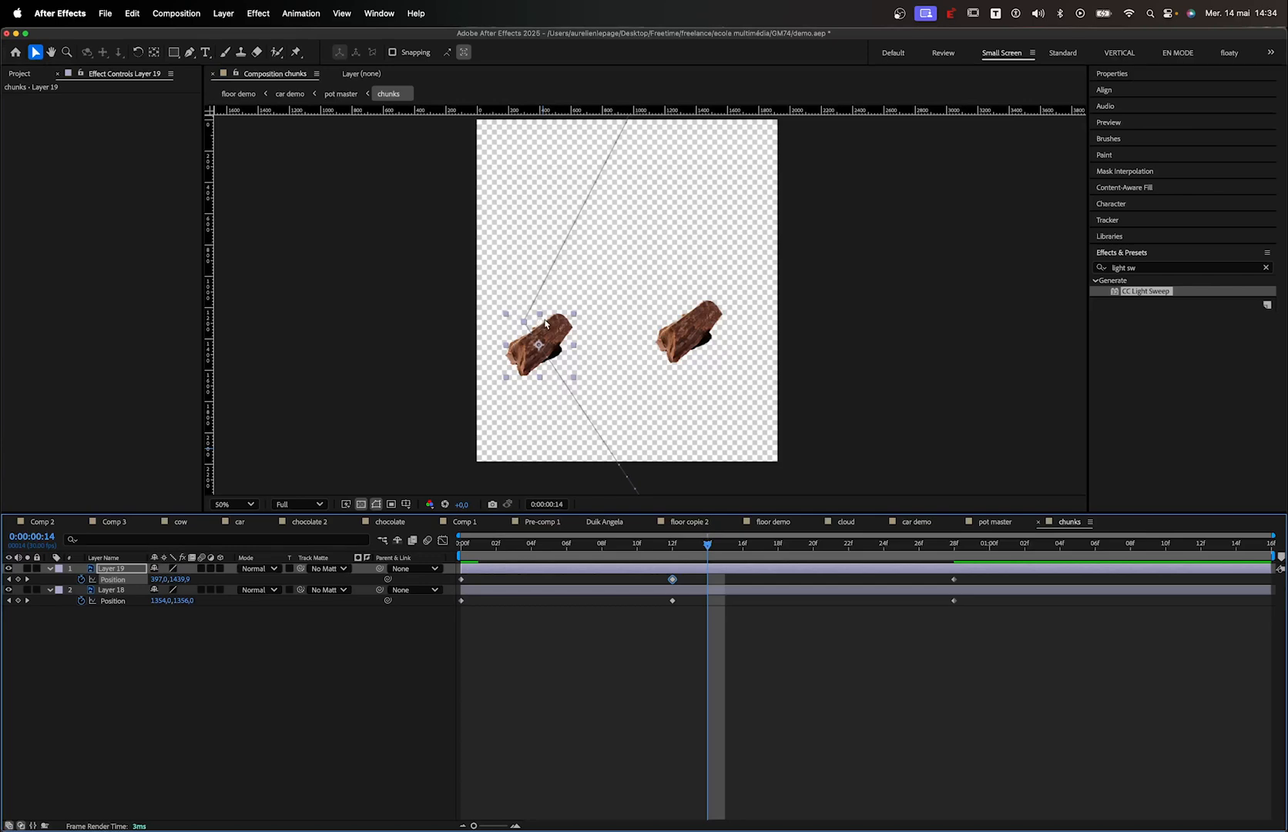
key(w)
drag(549, 327, 532, 426)
click(153, 636)
Duplicate both chunk layers, stack the copies above the originals and shift them to start at 0:00:00:05
key(super+a)
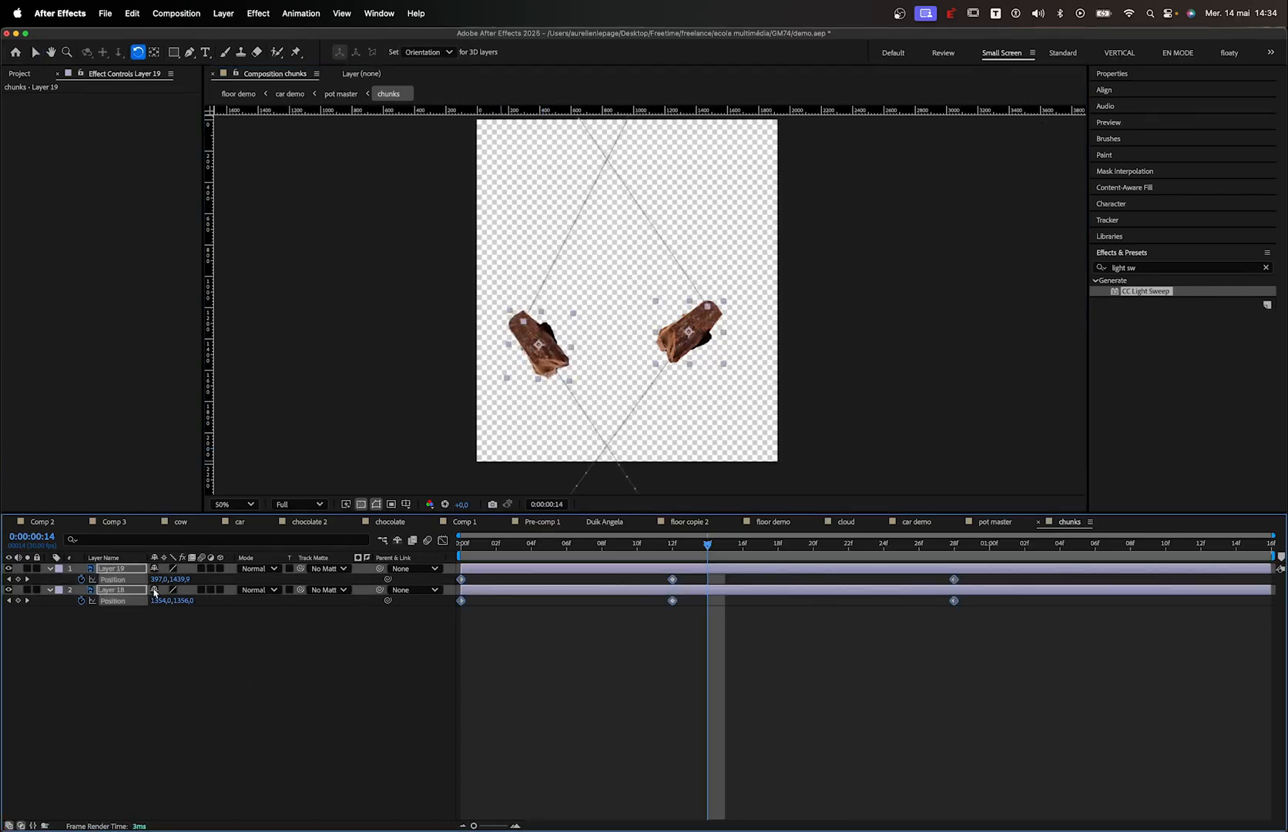
key(super+d)
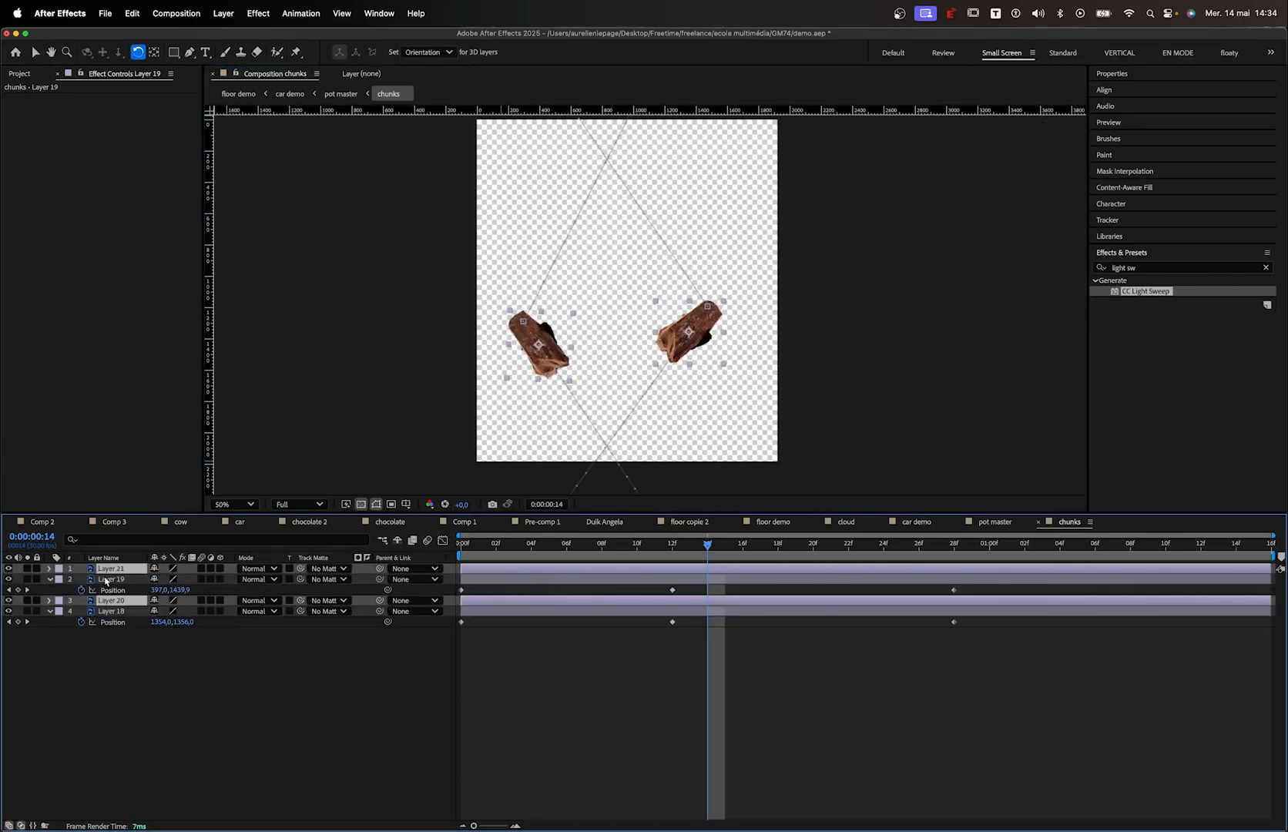
drag(108, 603, 108, 576)
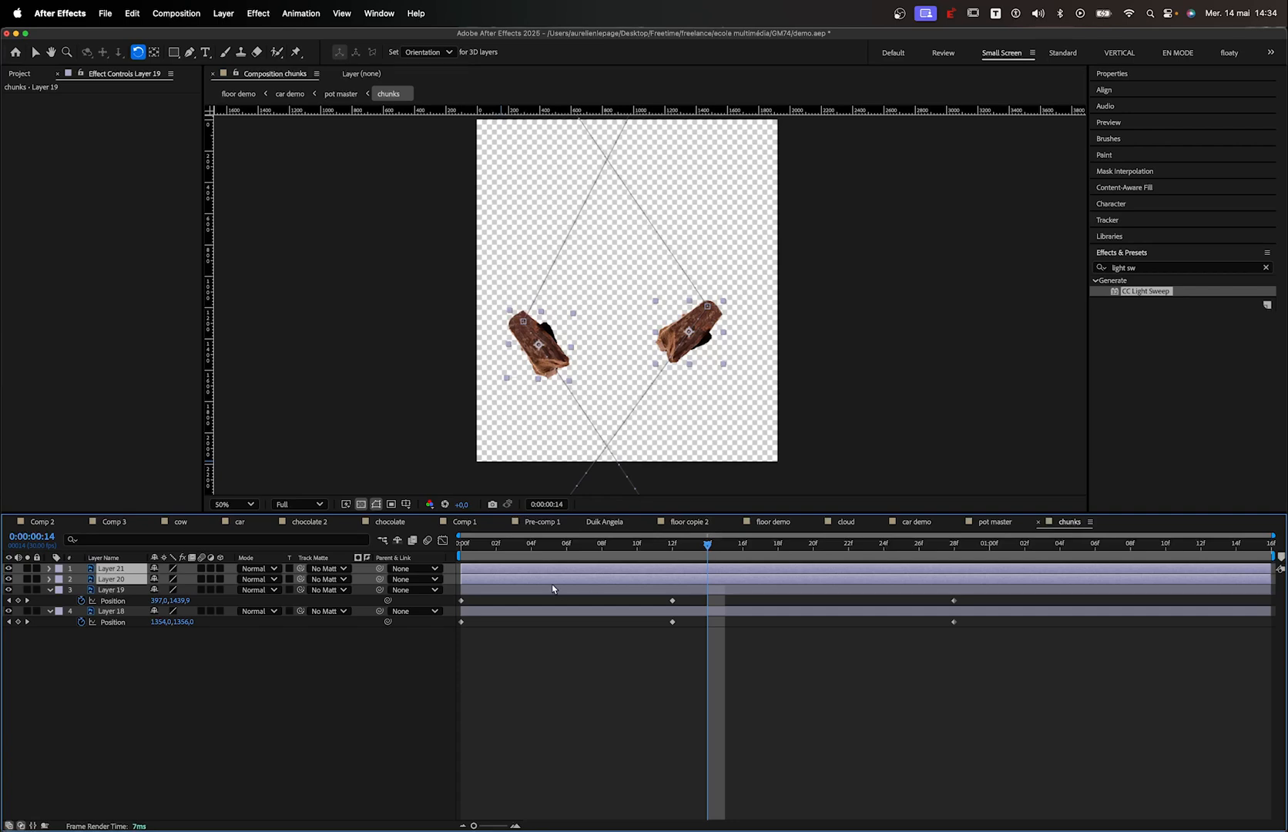
drag(552, 589, 641, 587)
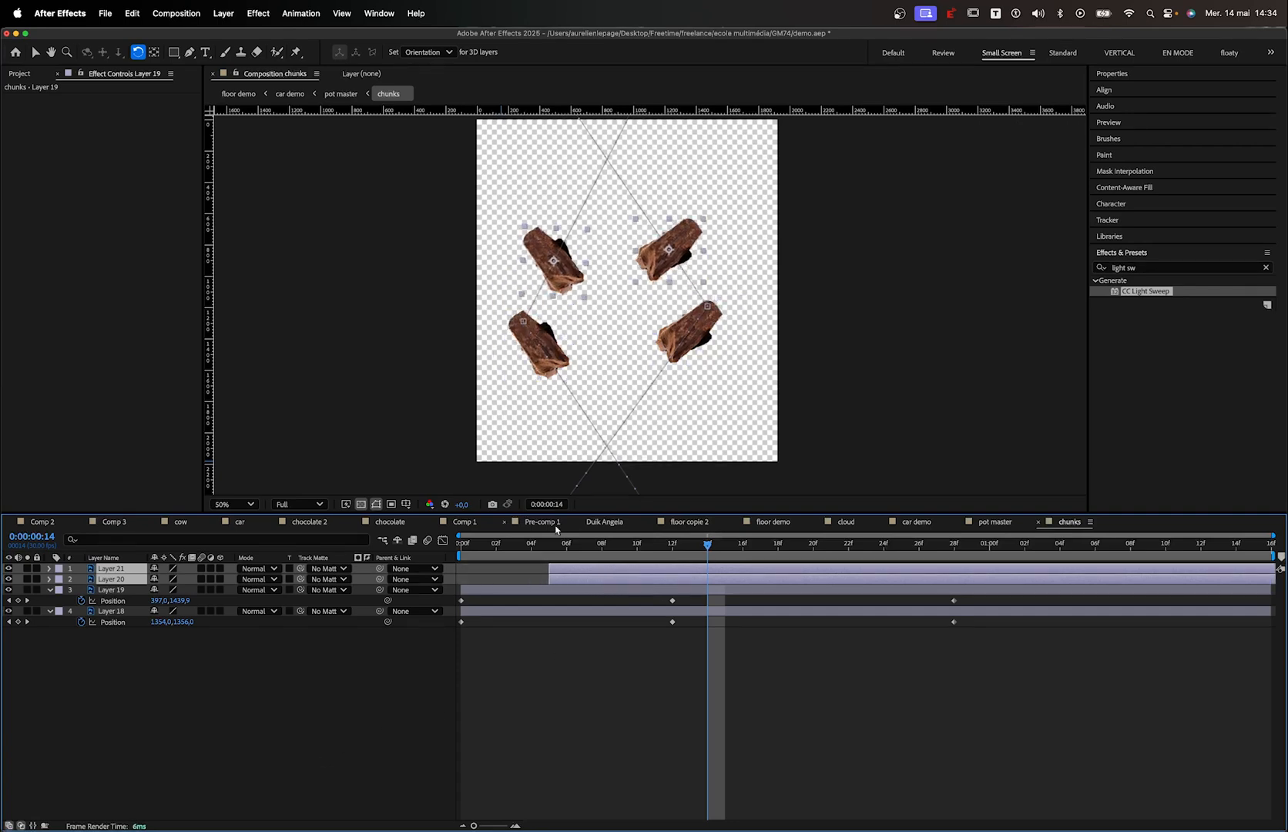
Move the two duplicated chunks closer together and reposition their motion path endpoints for a narrower fall than the originals
scroll(435, 254, up, 2)
key(v)
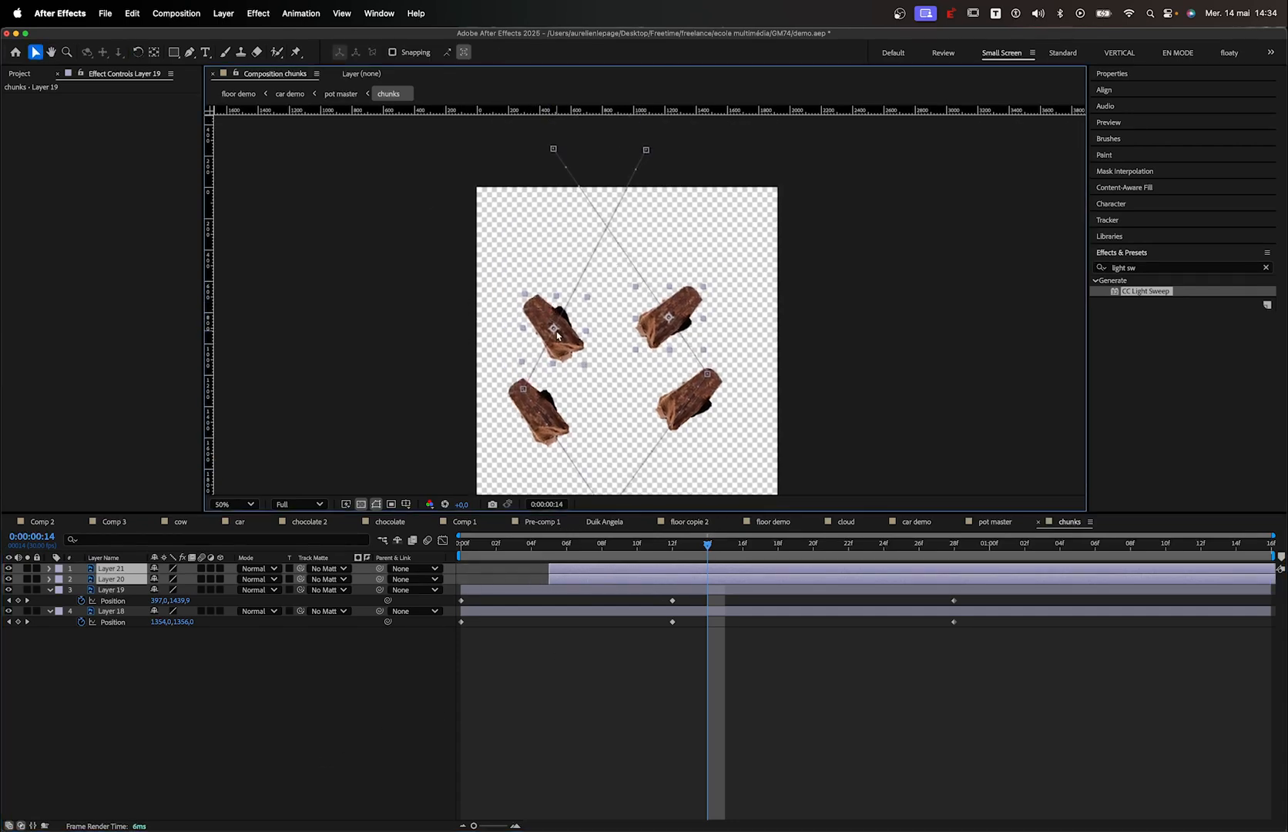
drag(559, 334, 600, 339)
click(585, 343)
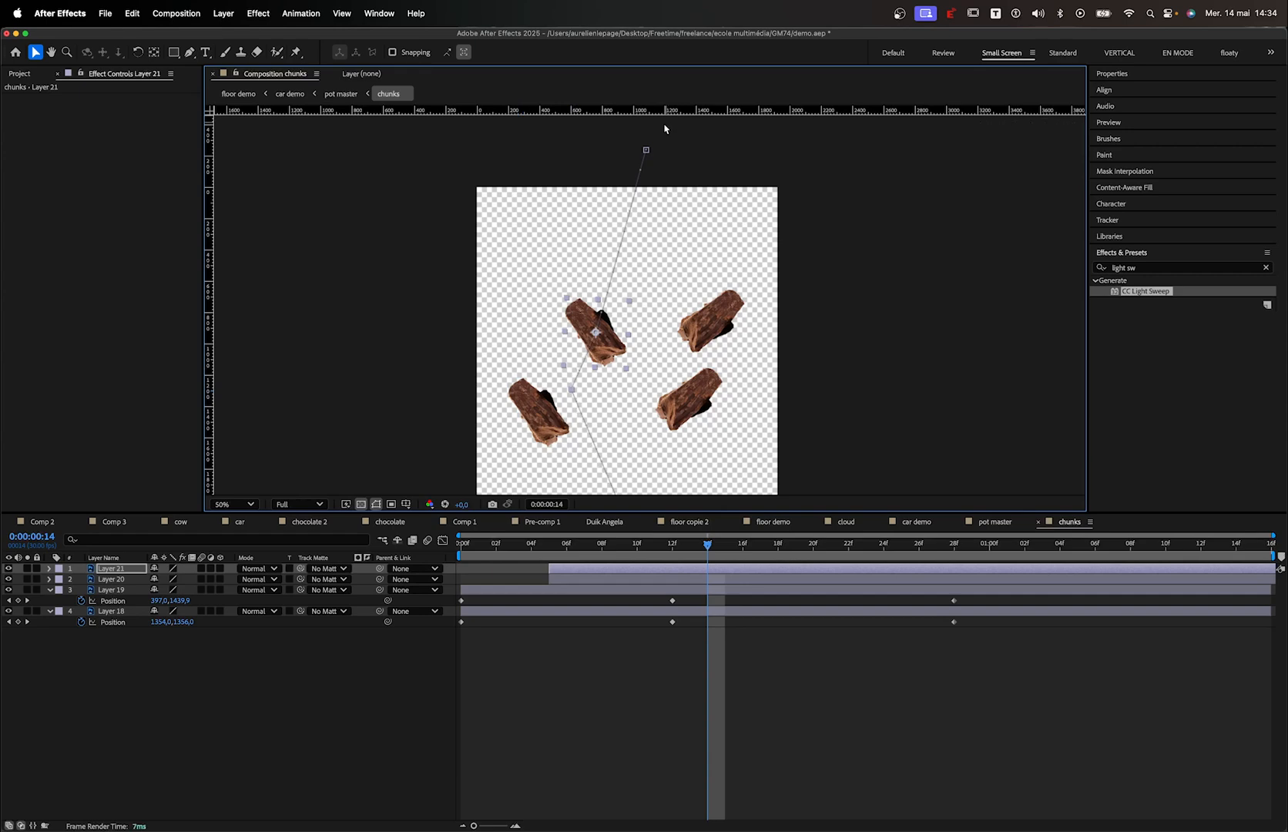
drag(645, 150, 587, 151)
click(731, 324)
drag(710, 323, 677, 323)
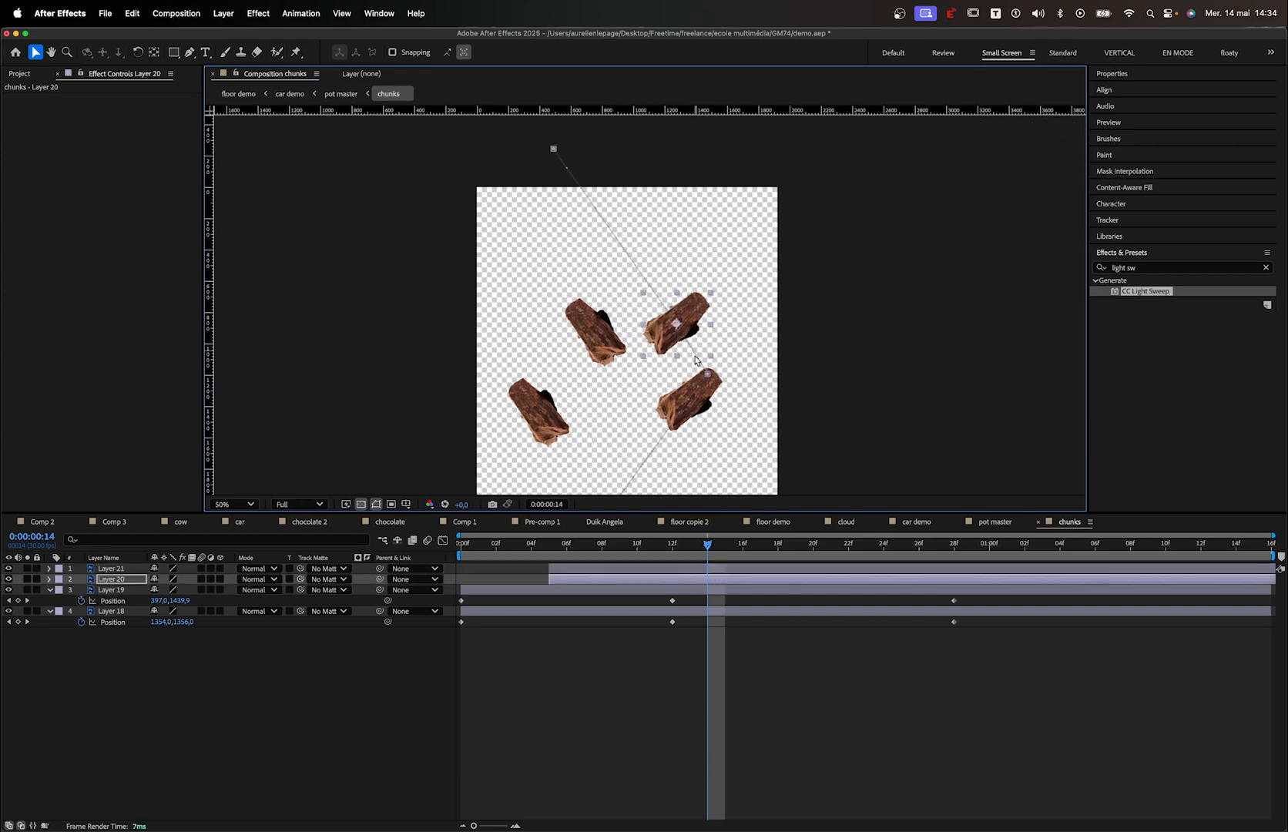
drag(553, 148, 684, 143)
scroll(684, 143, down, 2)
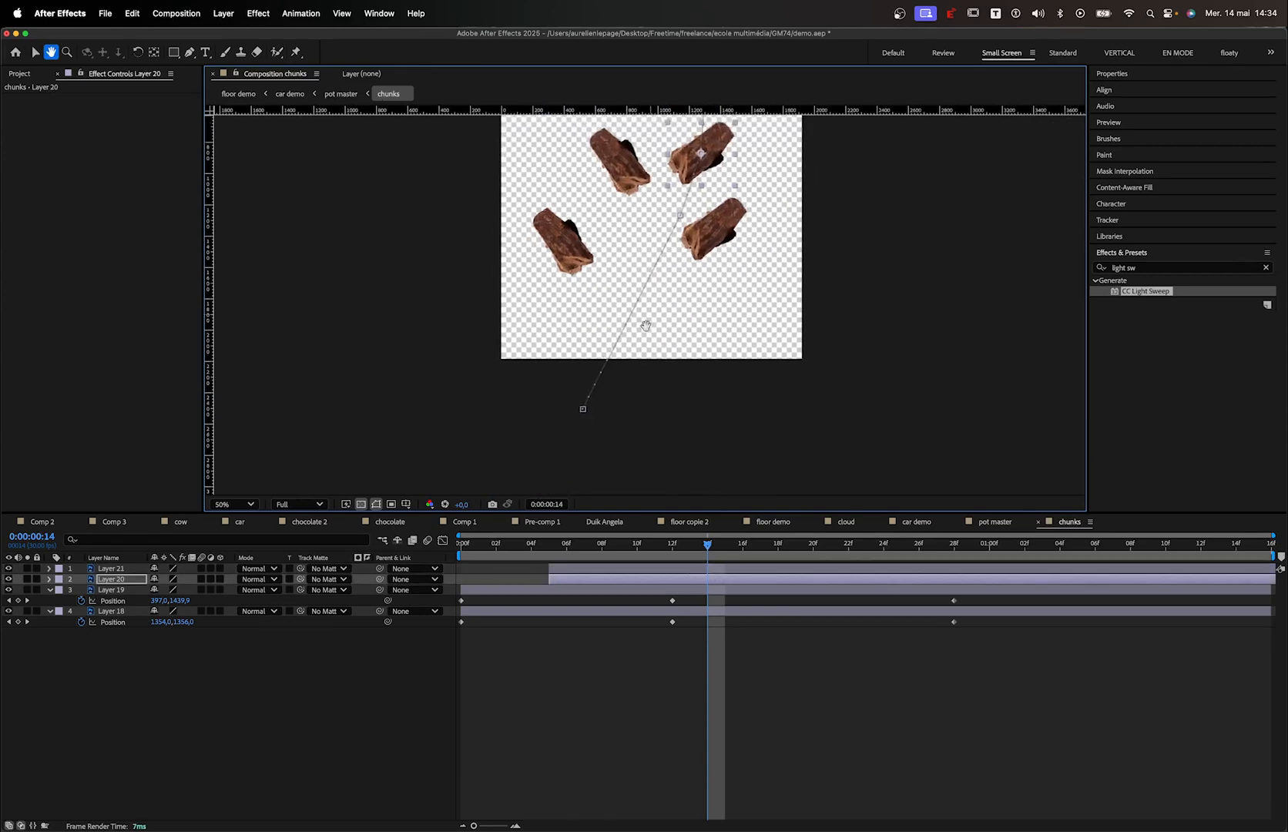
drag(587, 438, 608, 492)
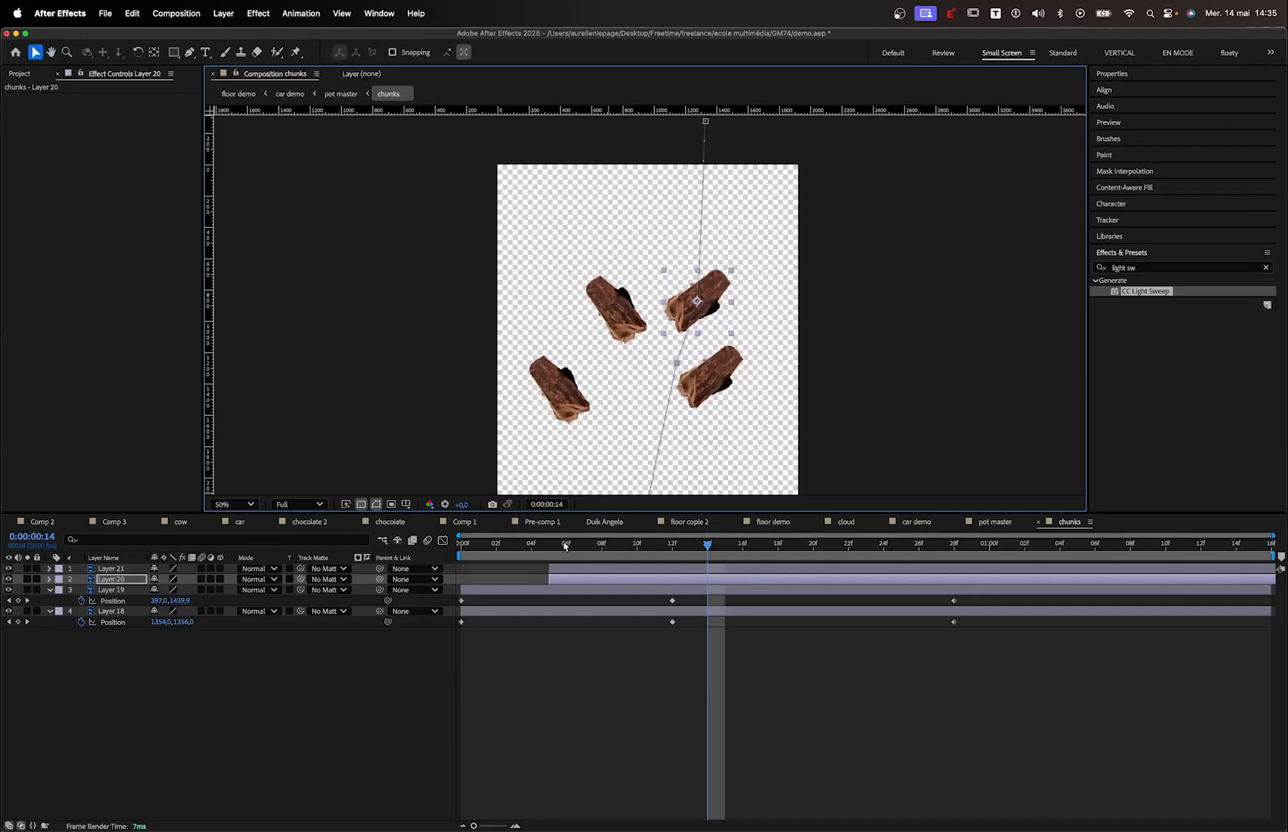
Duplicate all four chunk layers, stack the copies on top and delay them to start at 0:00:00:09 and 0:00:00:14
drag(568, 544, 109, 802)
key(super+a)
key(super+d)
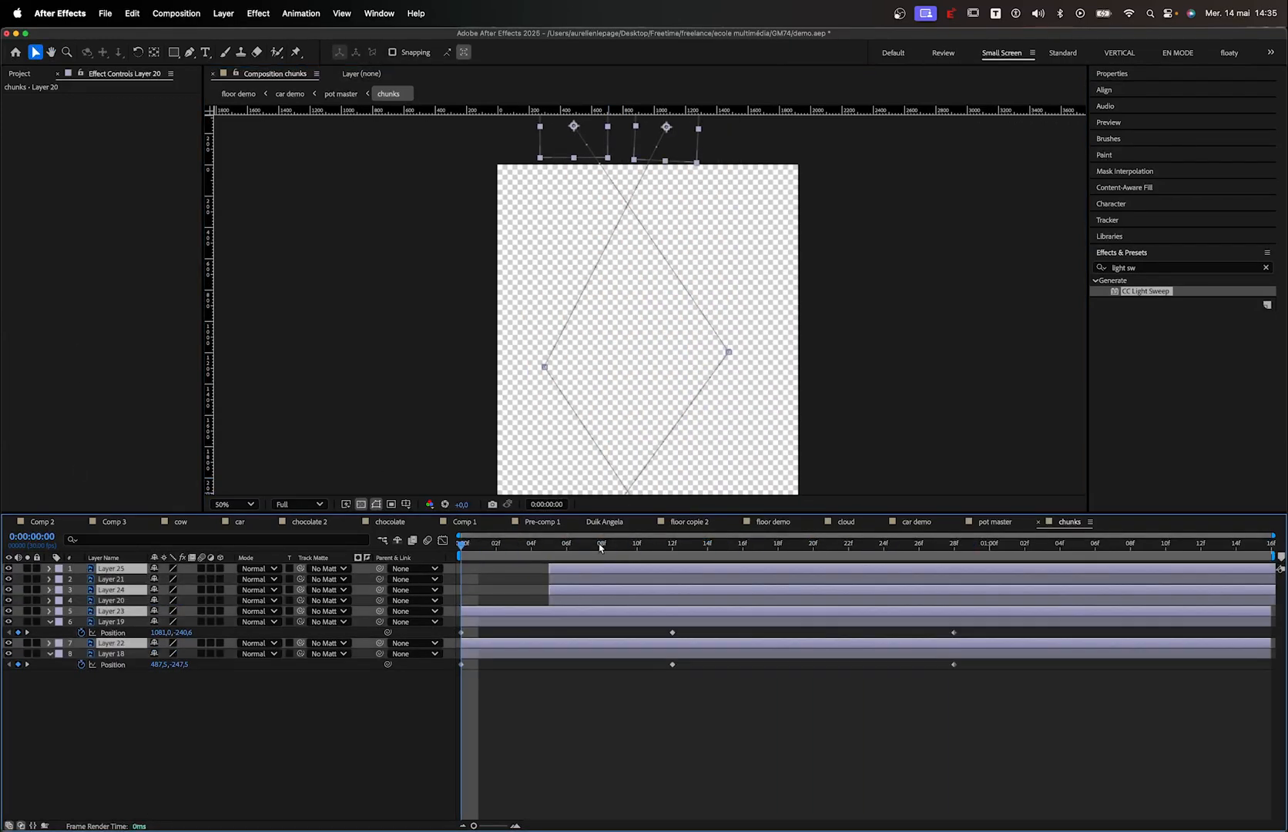
drag(137, 617, 115, 584)
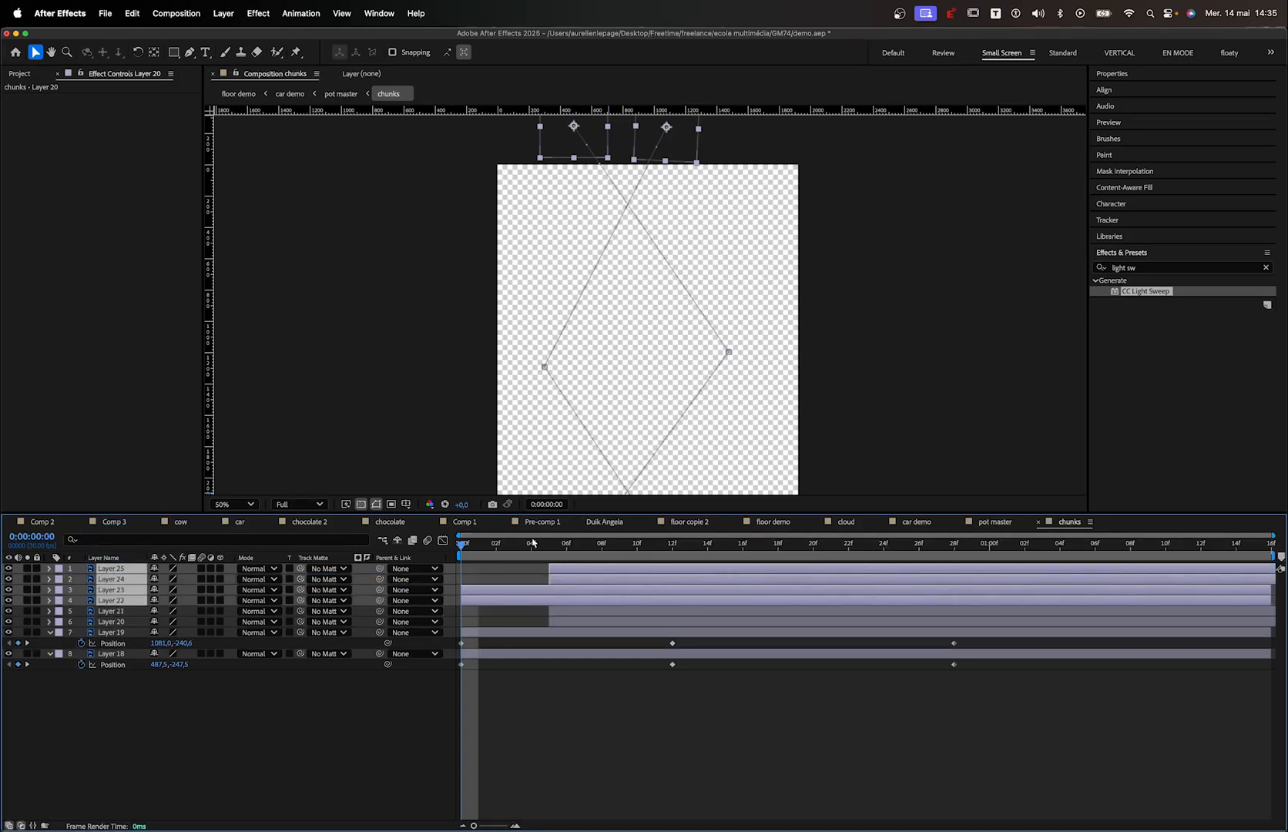
drag(572, 571, 641, 570)
key(space)
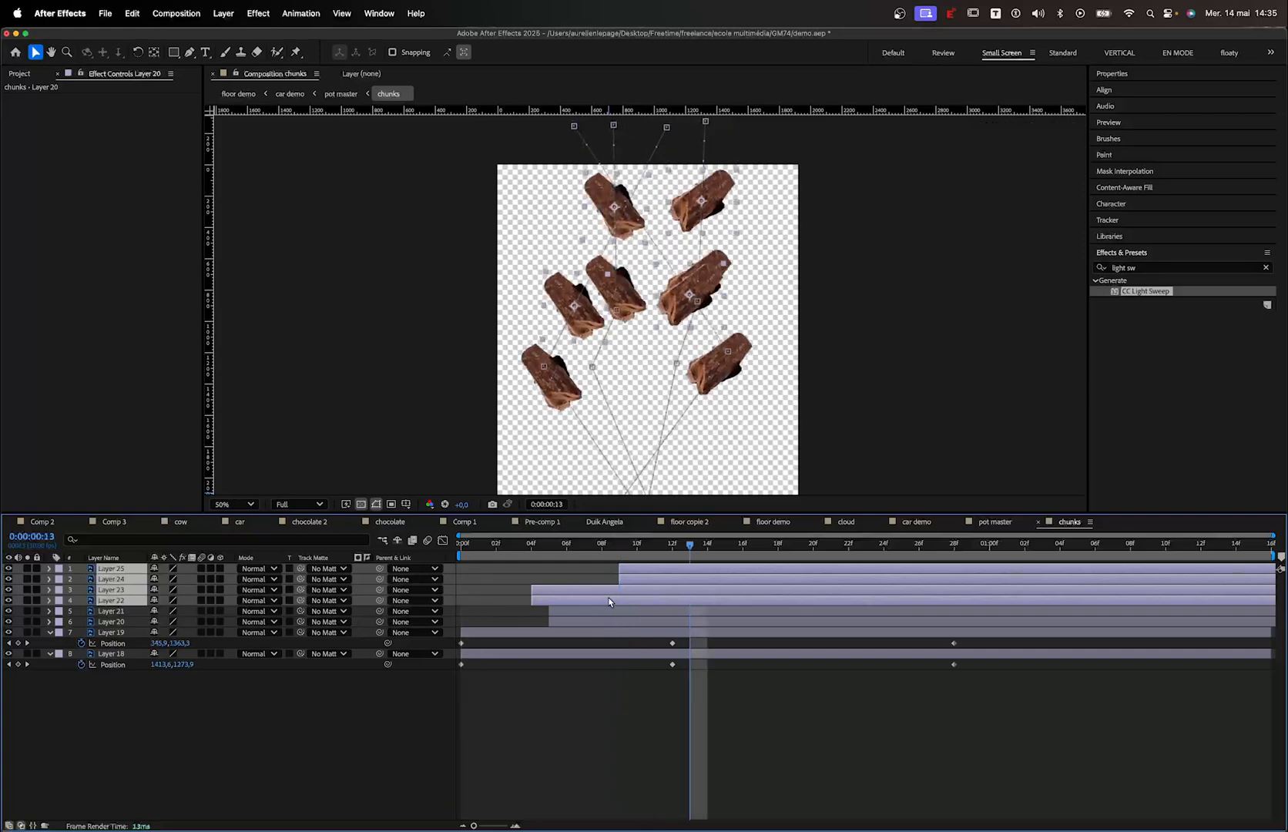
drag(611, 601, 699, 600)
key(space)
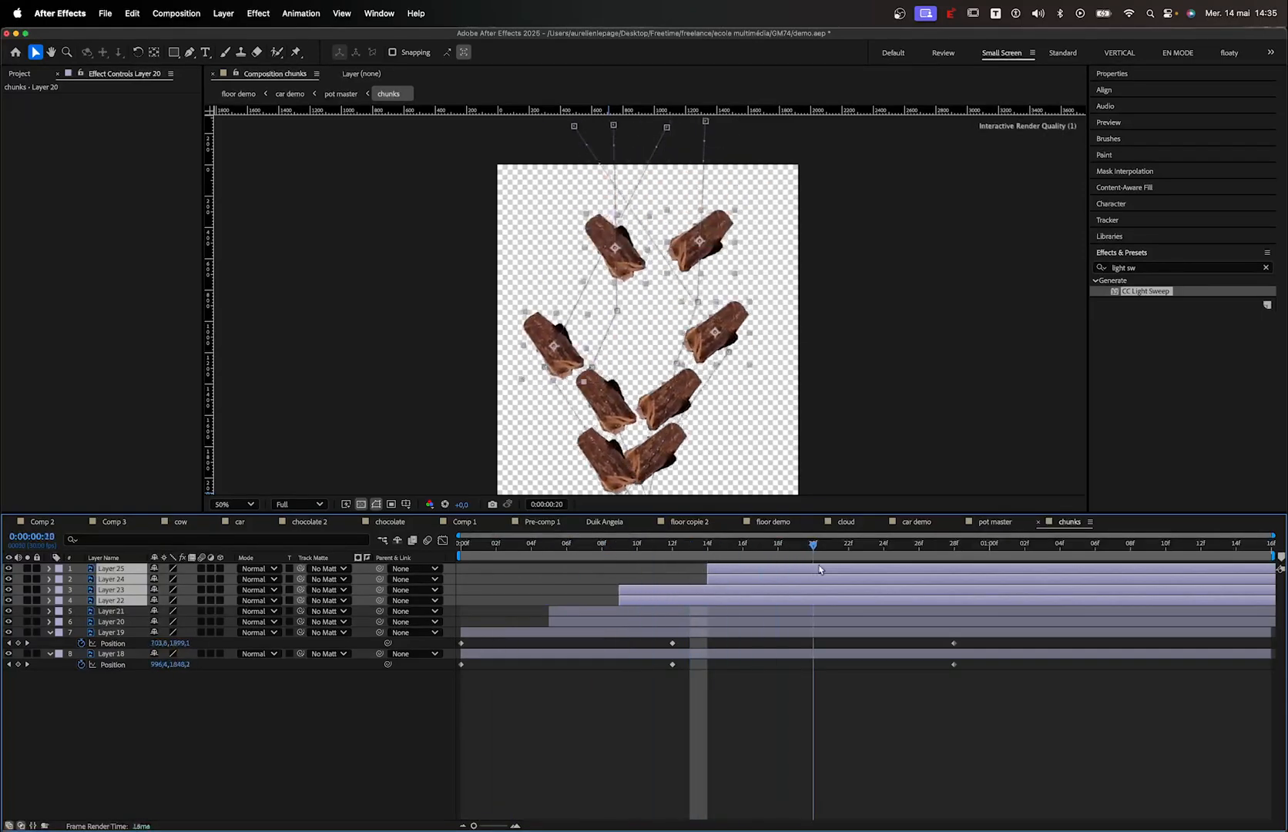
drag(1067, 579, 707, 583)
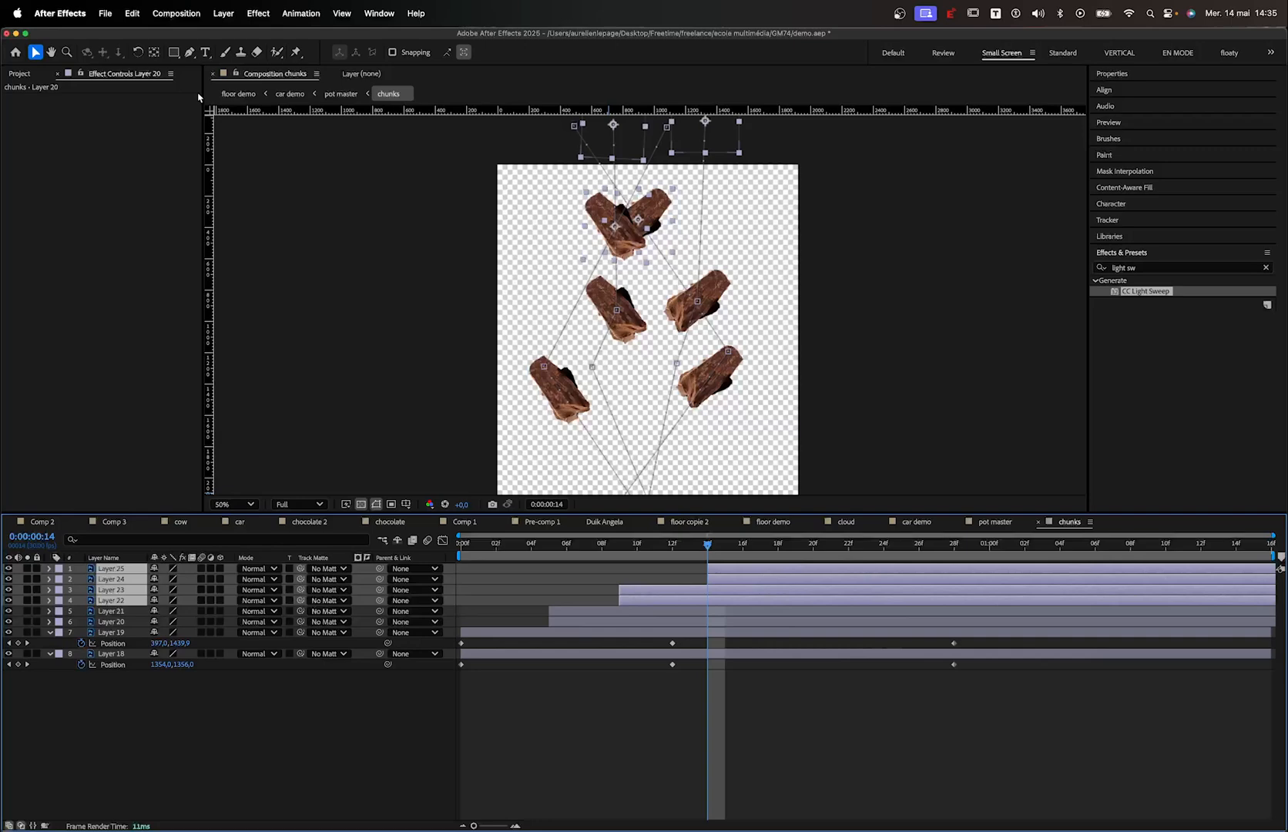
In the pot master composition, raise the chunks layer above the pot's opening at 0:00:00:26 and scale it to 60%
click(349, 99)
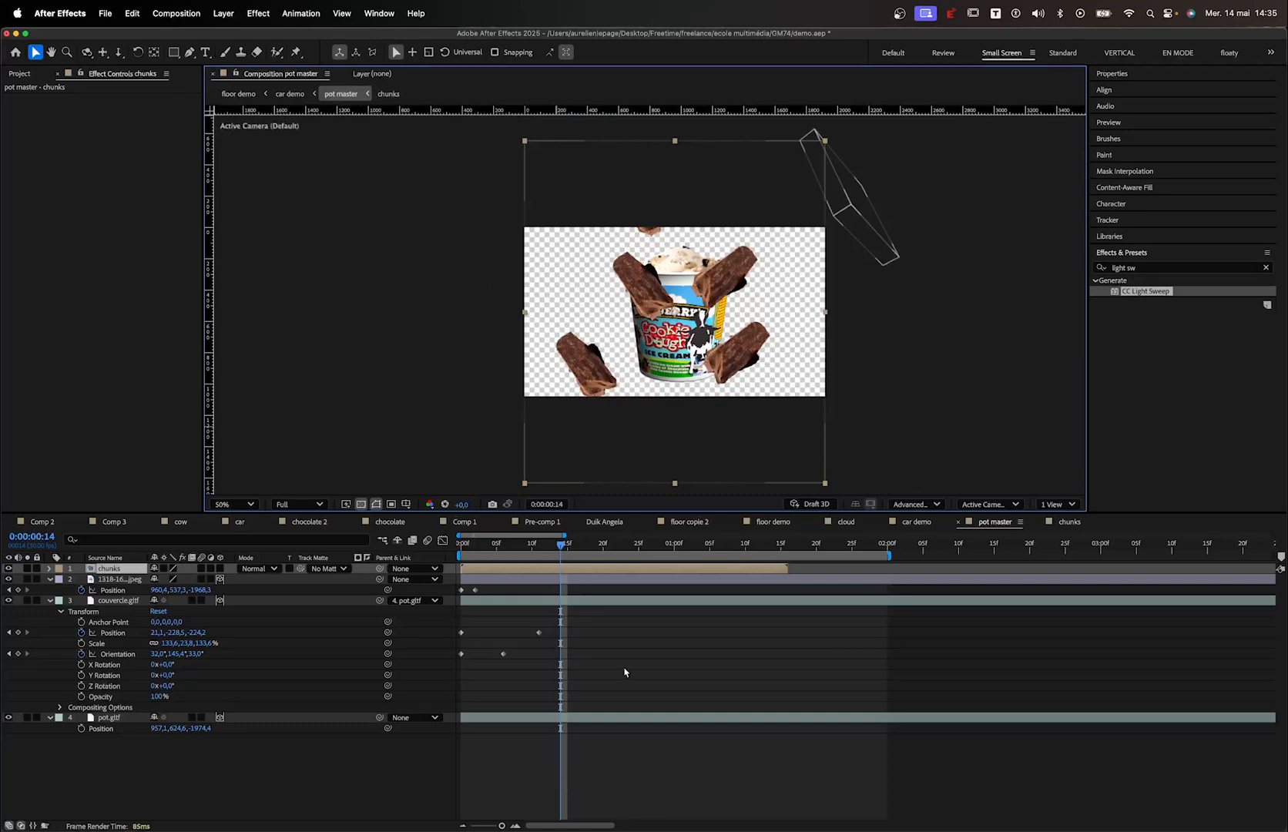
drag(523, 549, 645, 549)
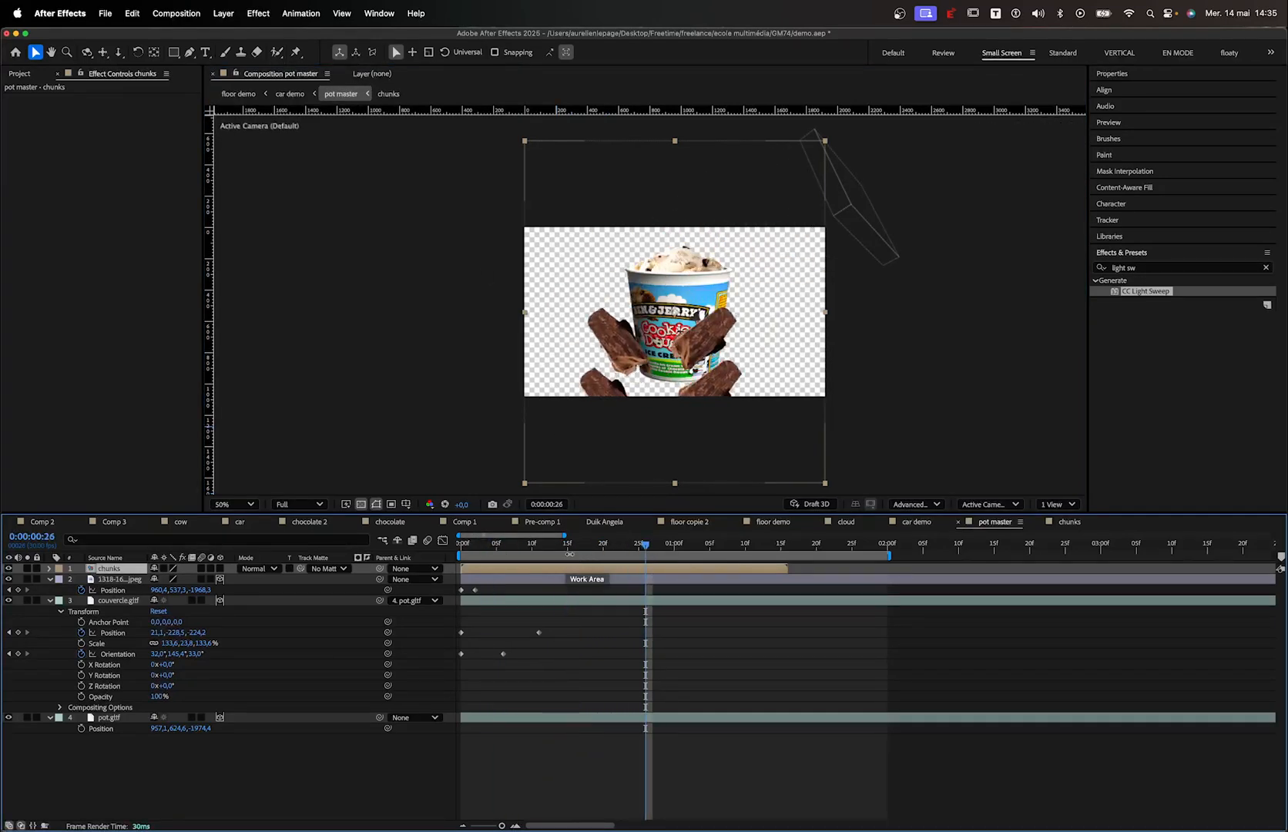
drag(634, 396, 705, 256)
key(slash)
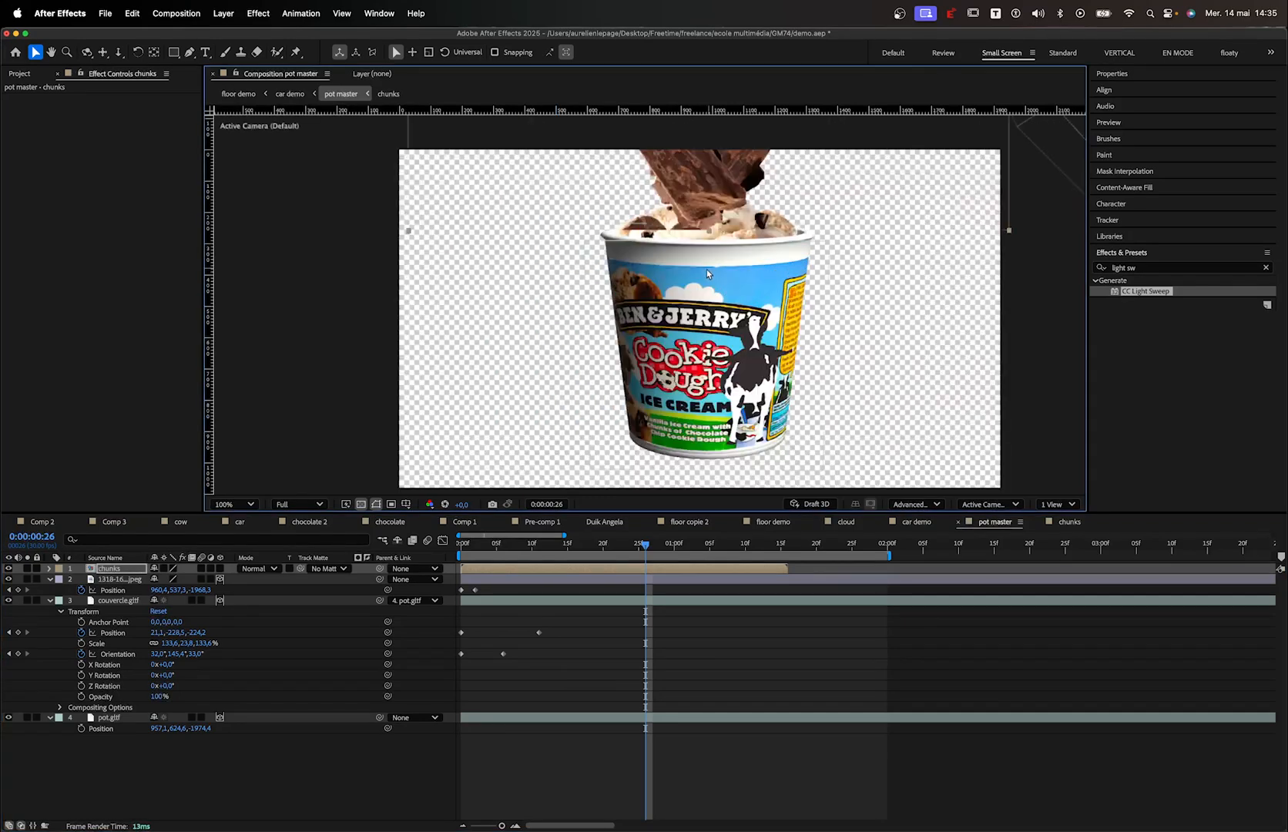
drag(707, 202, 728, 214)
key(s)
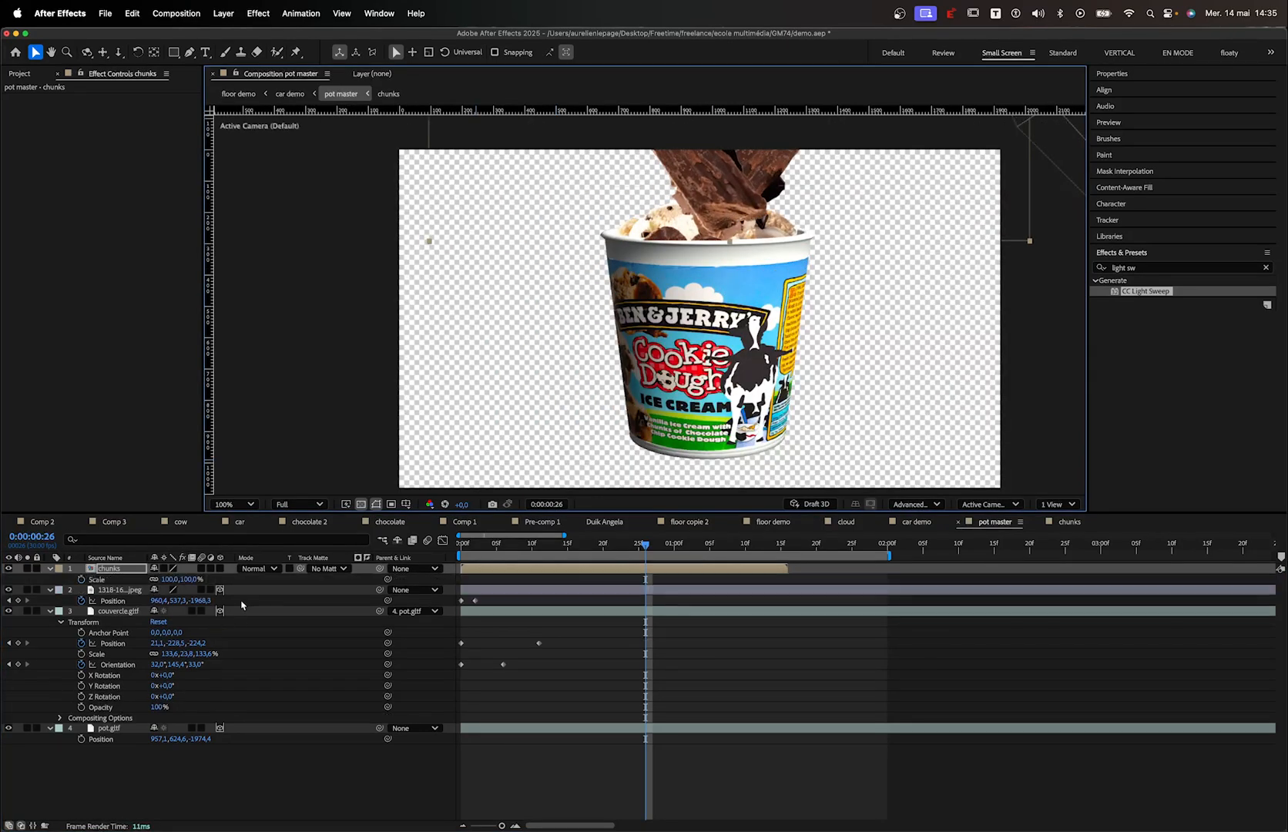
drag(173, 584, 142, 584)
drag(664, 154, 647, 396)
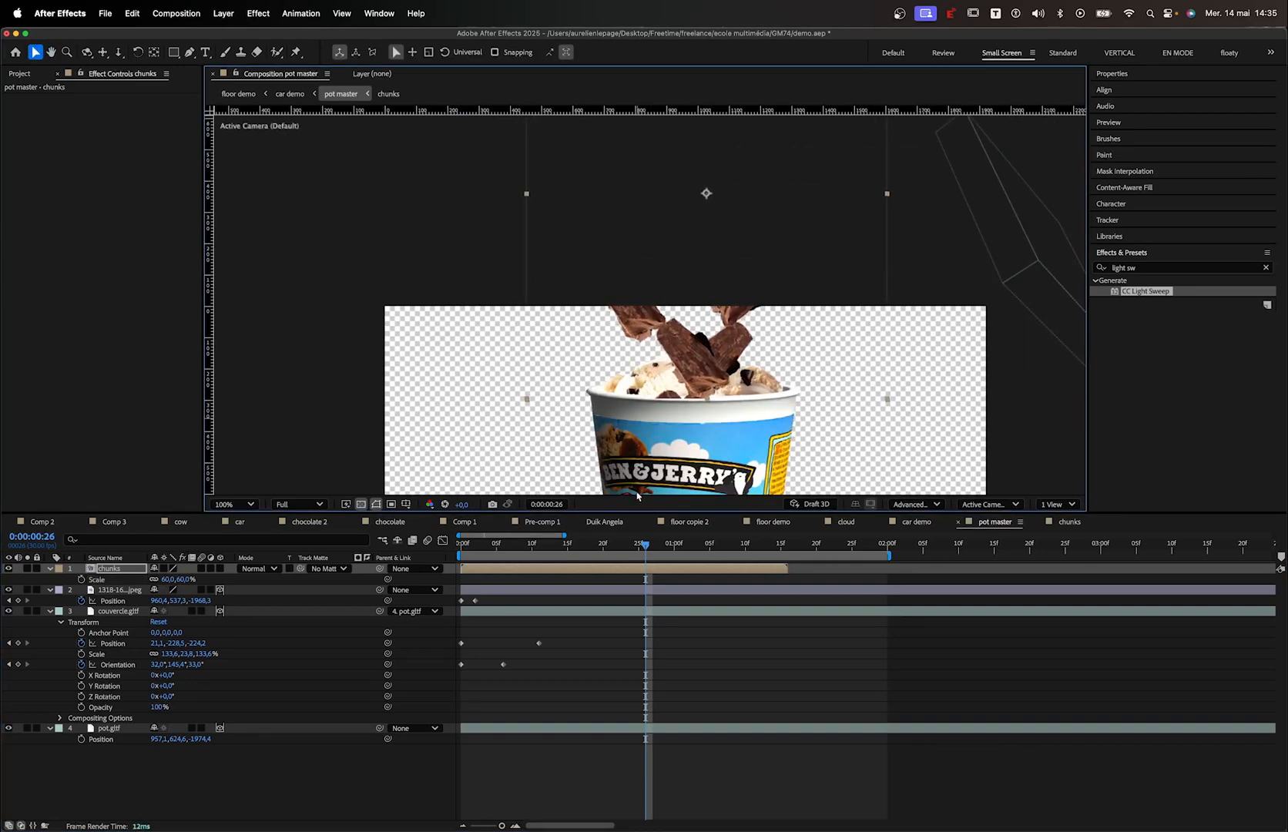
Check the chunks' fall over the pot and parent the chunks layer to pot.gltf
drag(581, 550, 632, 596)
drag(446, 381, 405, 267)
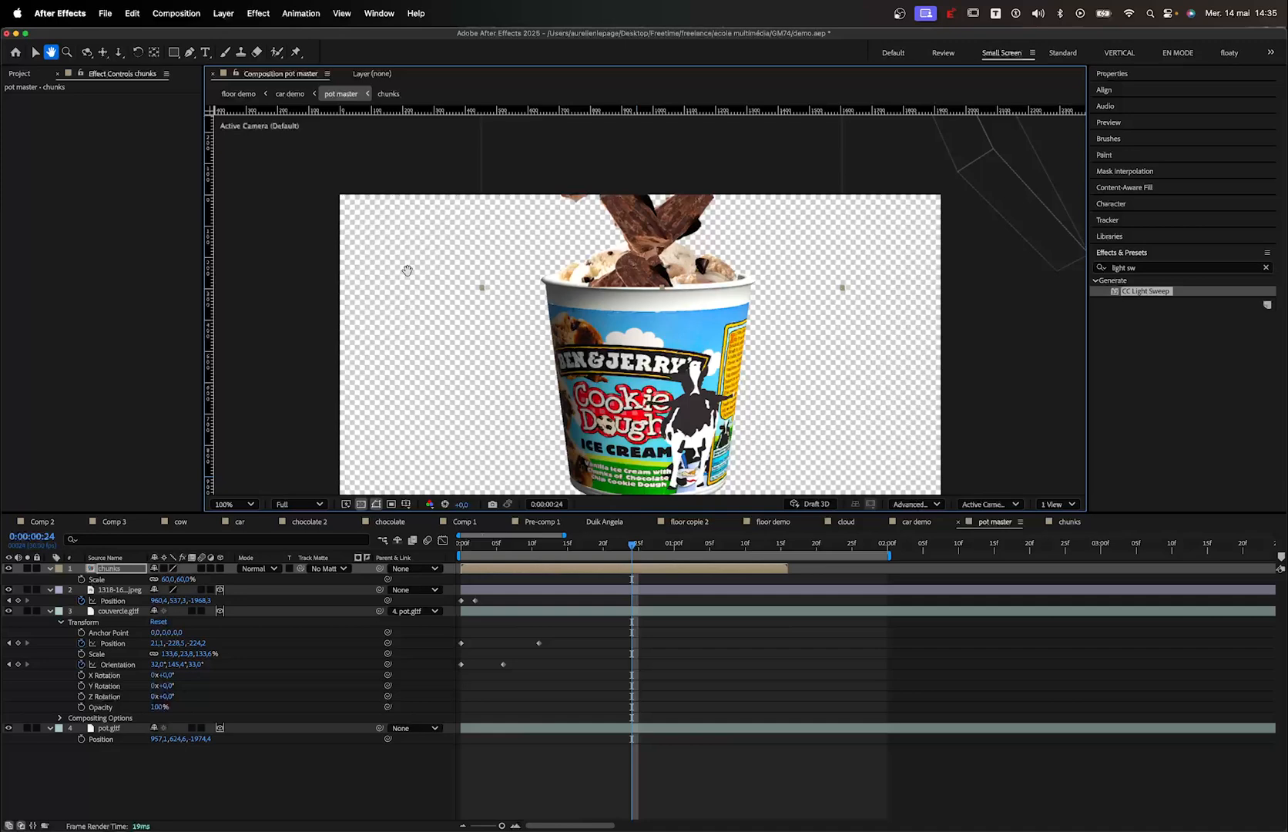
click(490, 548)
drag(498, 553, 614, 557)
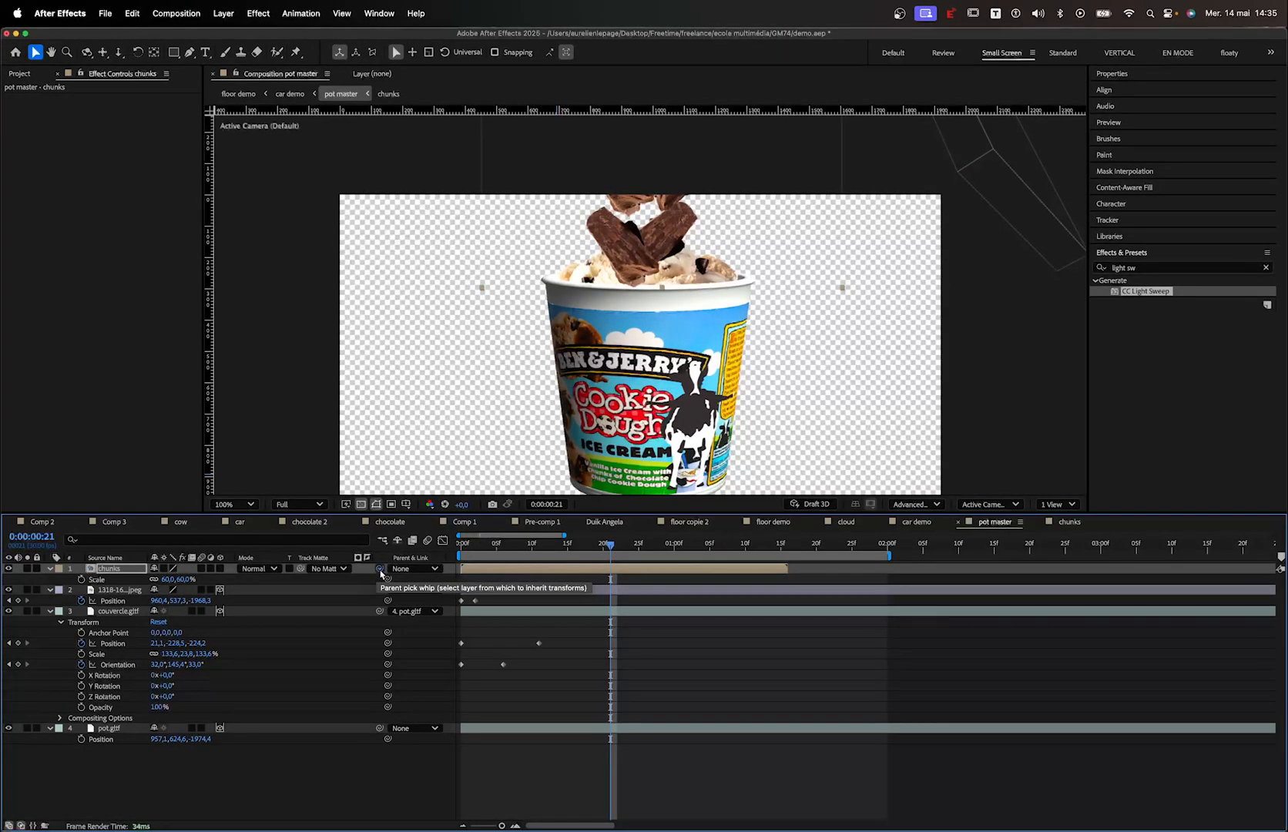
drag(363, 577, 122, 615)
drag(671, 392, 653, 311)
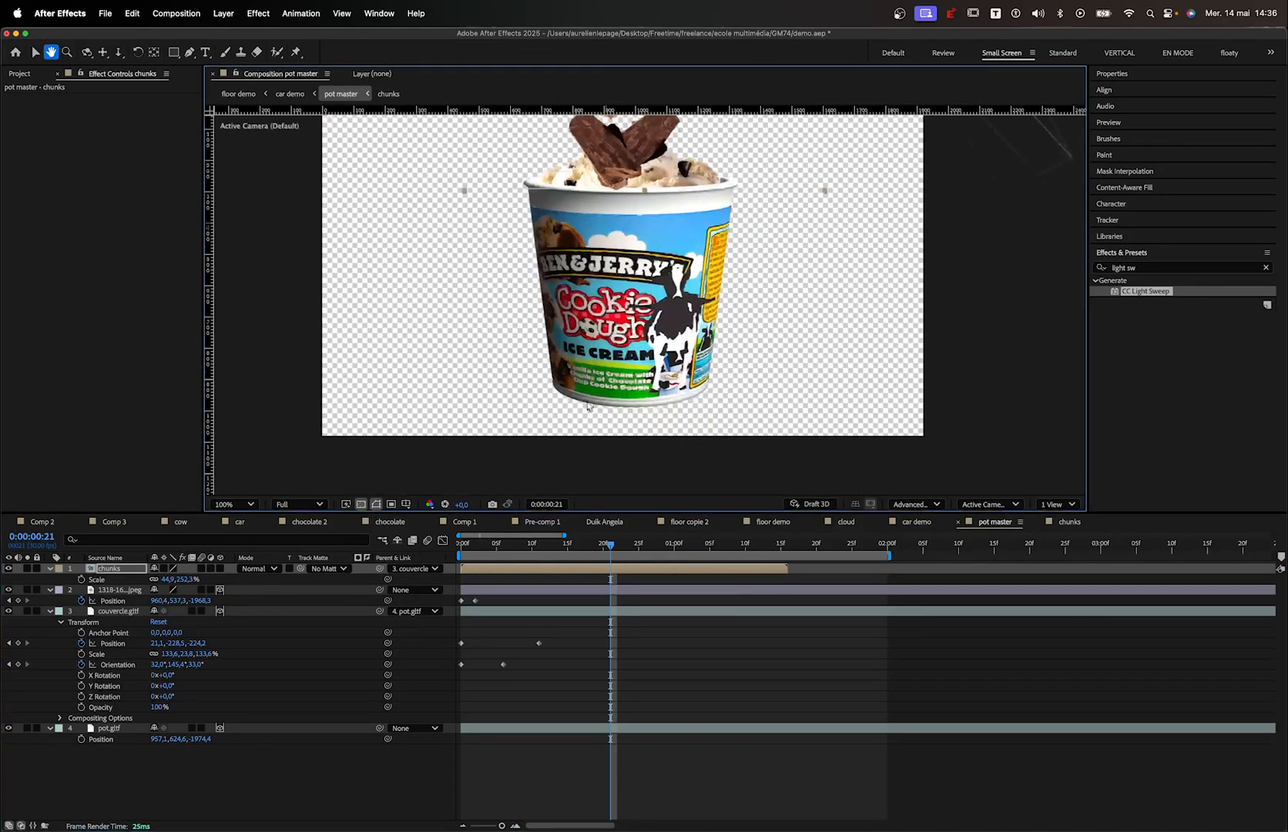
drag(380, 568, 109, 728)
click(675, 341)
mouse_move(591, 349)
mouse_down()
mouse_move(632, 358)
mouse_move(583, 365)
mouse_up()
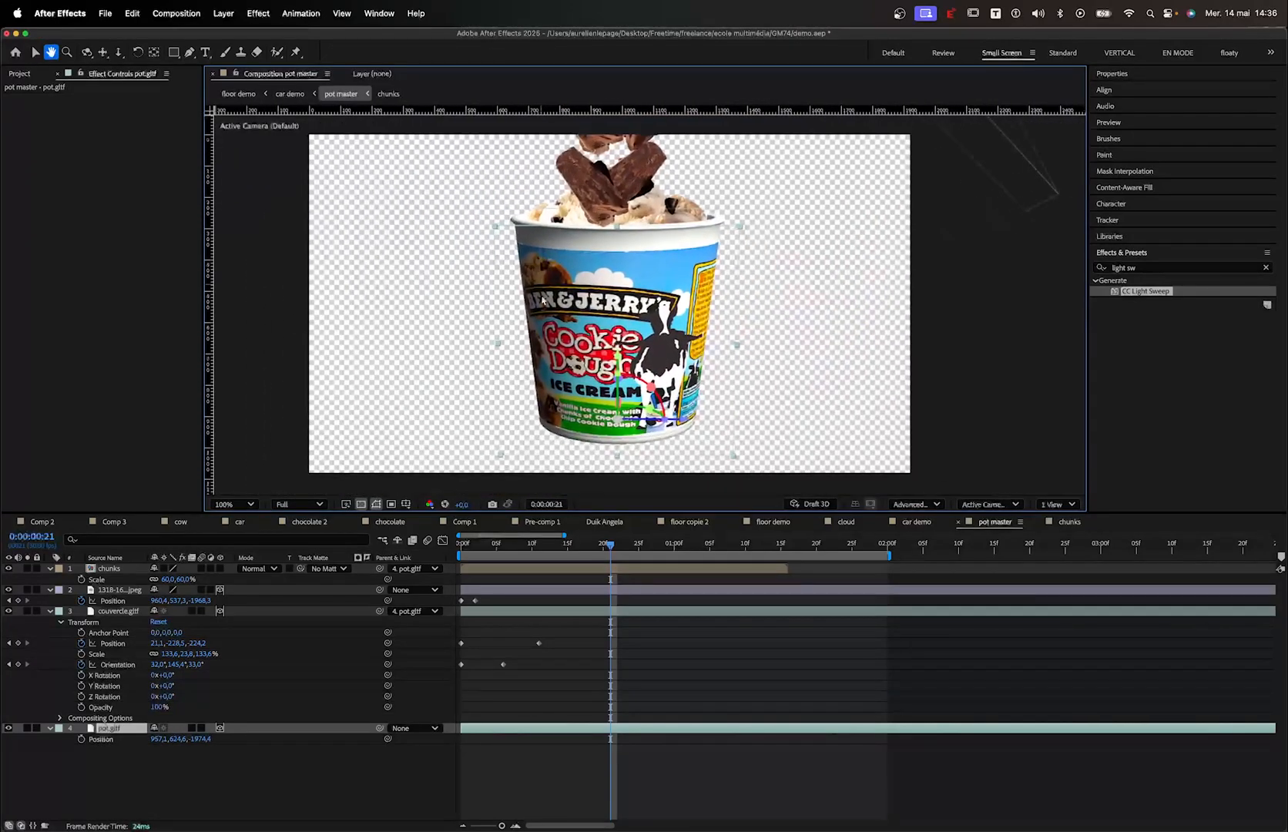
drag(675, 341, 631, 354)
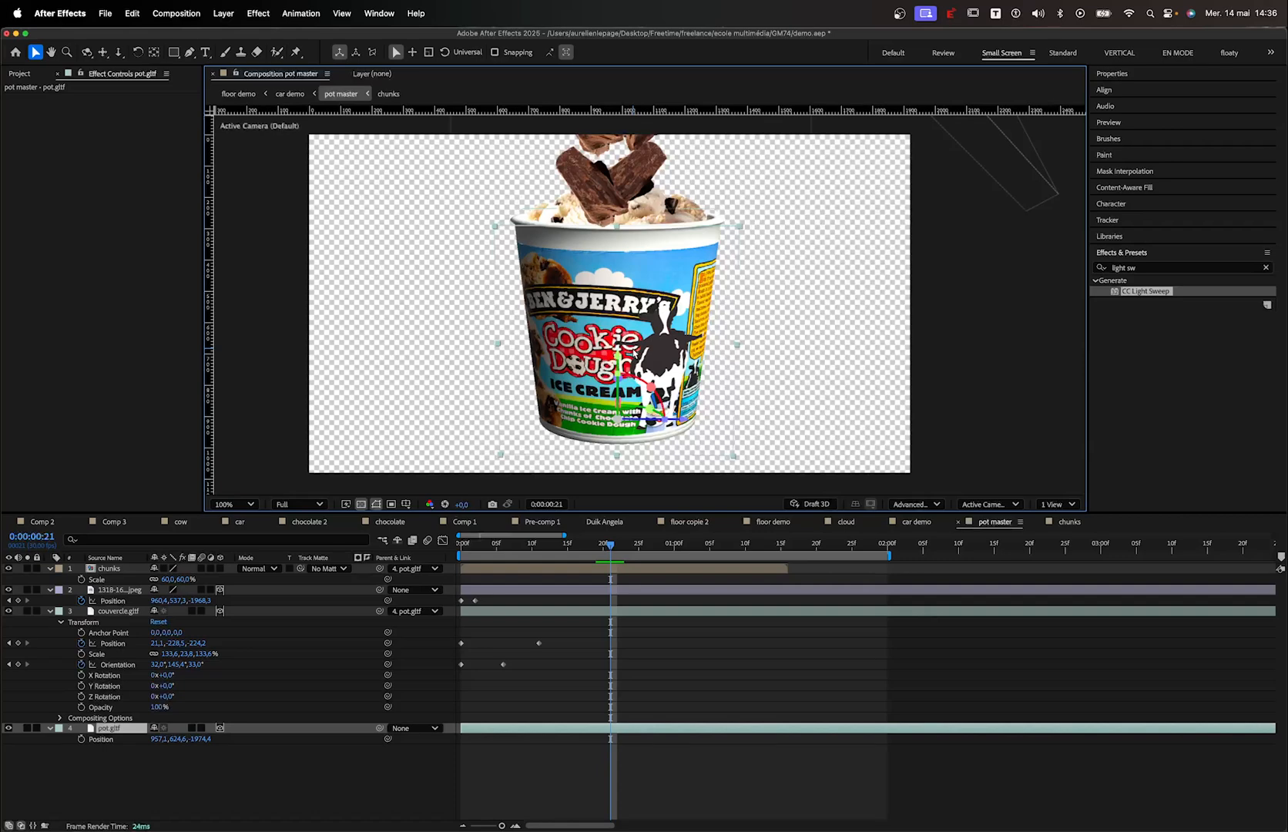
Try the chunks layer as a 3D layer and revert it to 2D
click(102, 569)
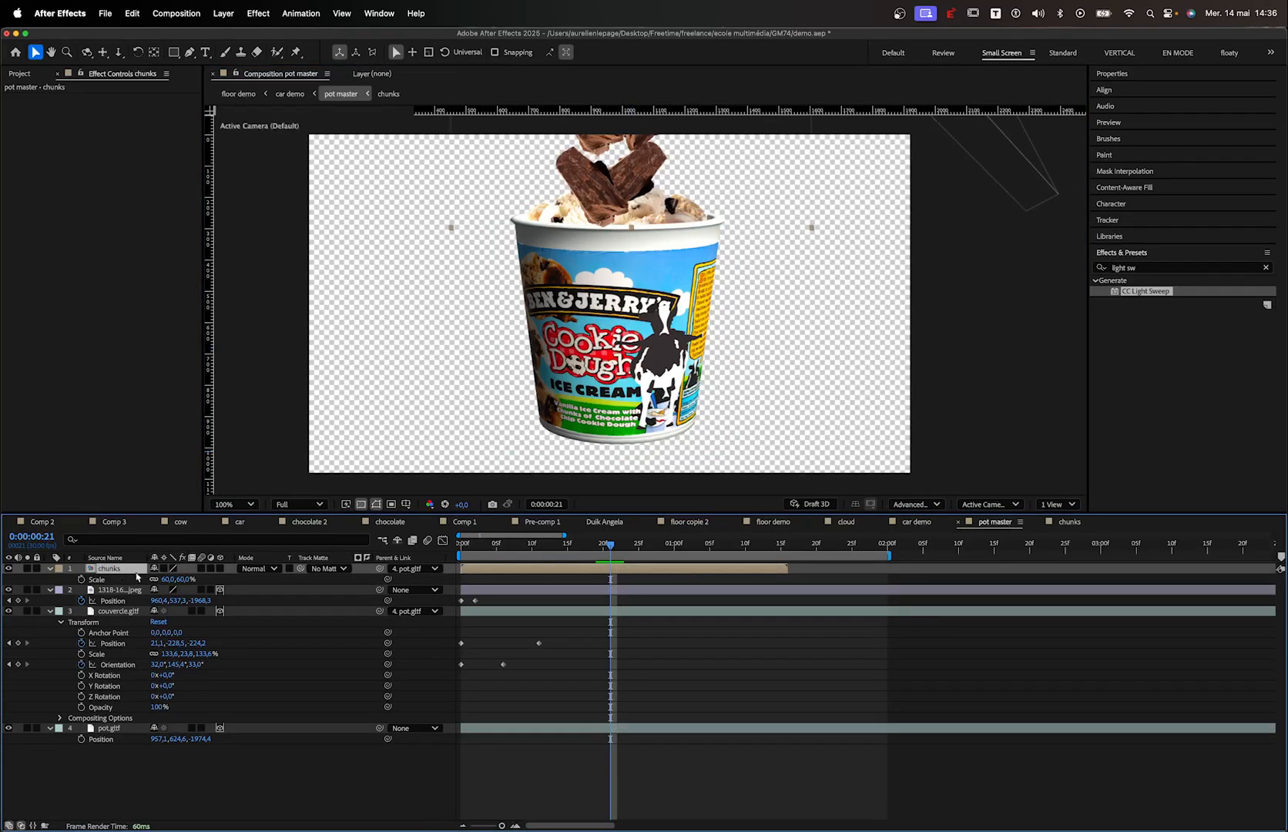
click(219, 569)
scroll(883, 263, down, 10)
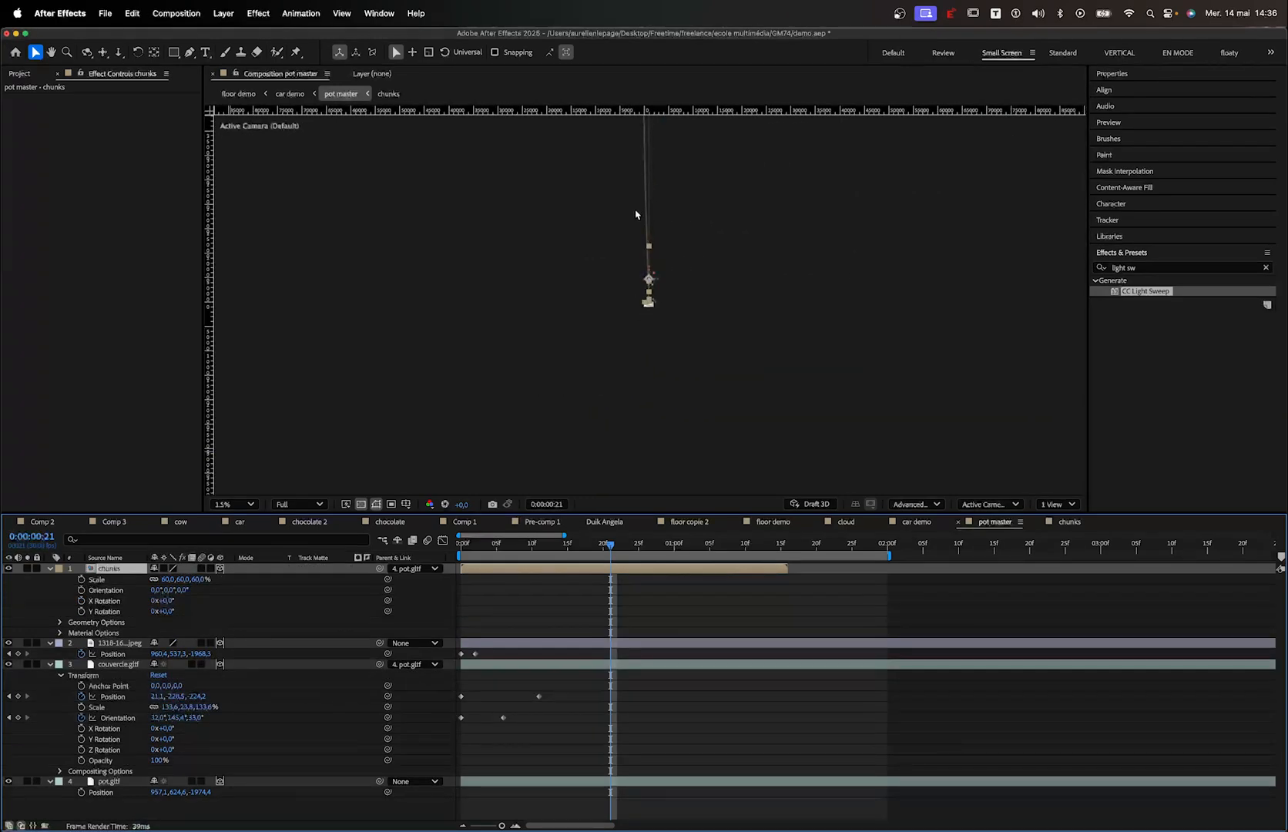
scroll(636, 213, up, 1)
key(h)
drag(735, 201, 747, 356)
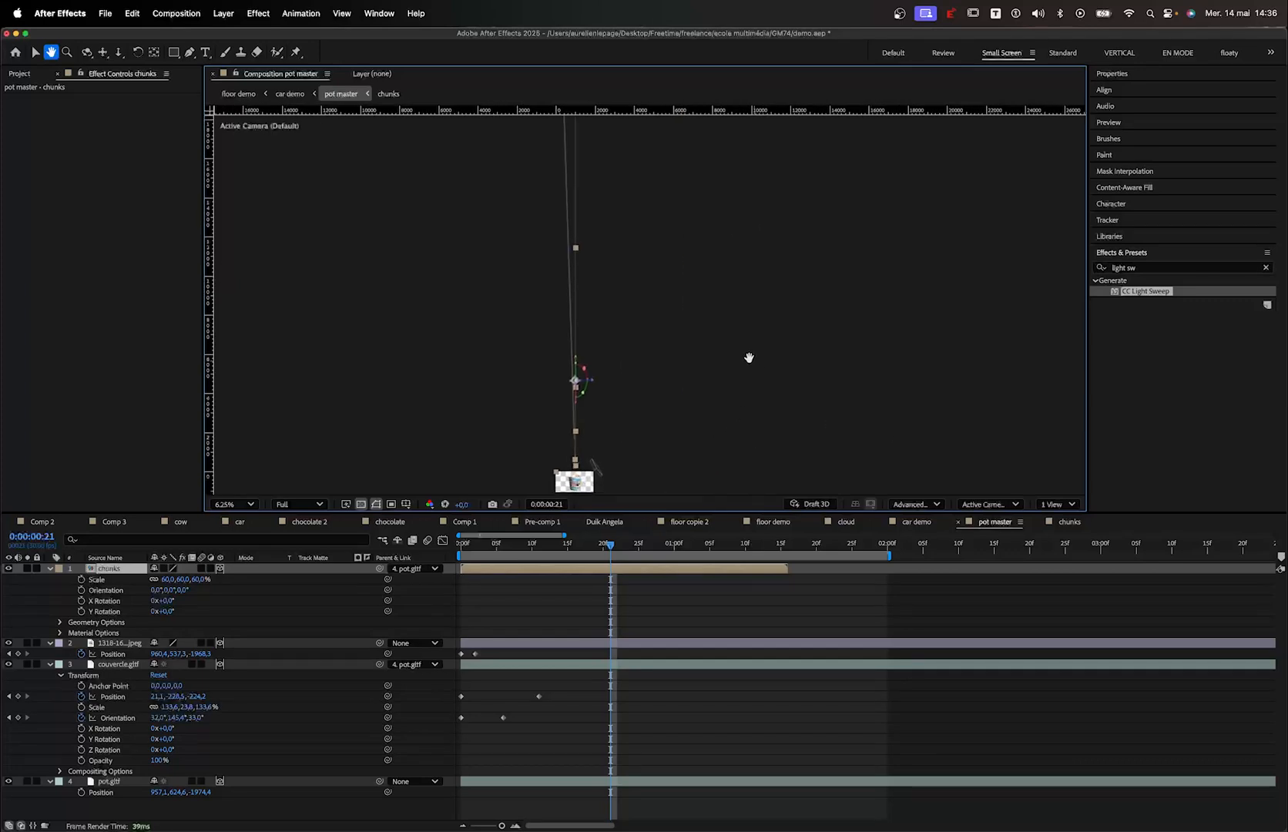
key(v)
scroll(848, 328, up, 3)
key(shift+/)
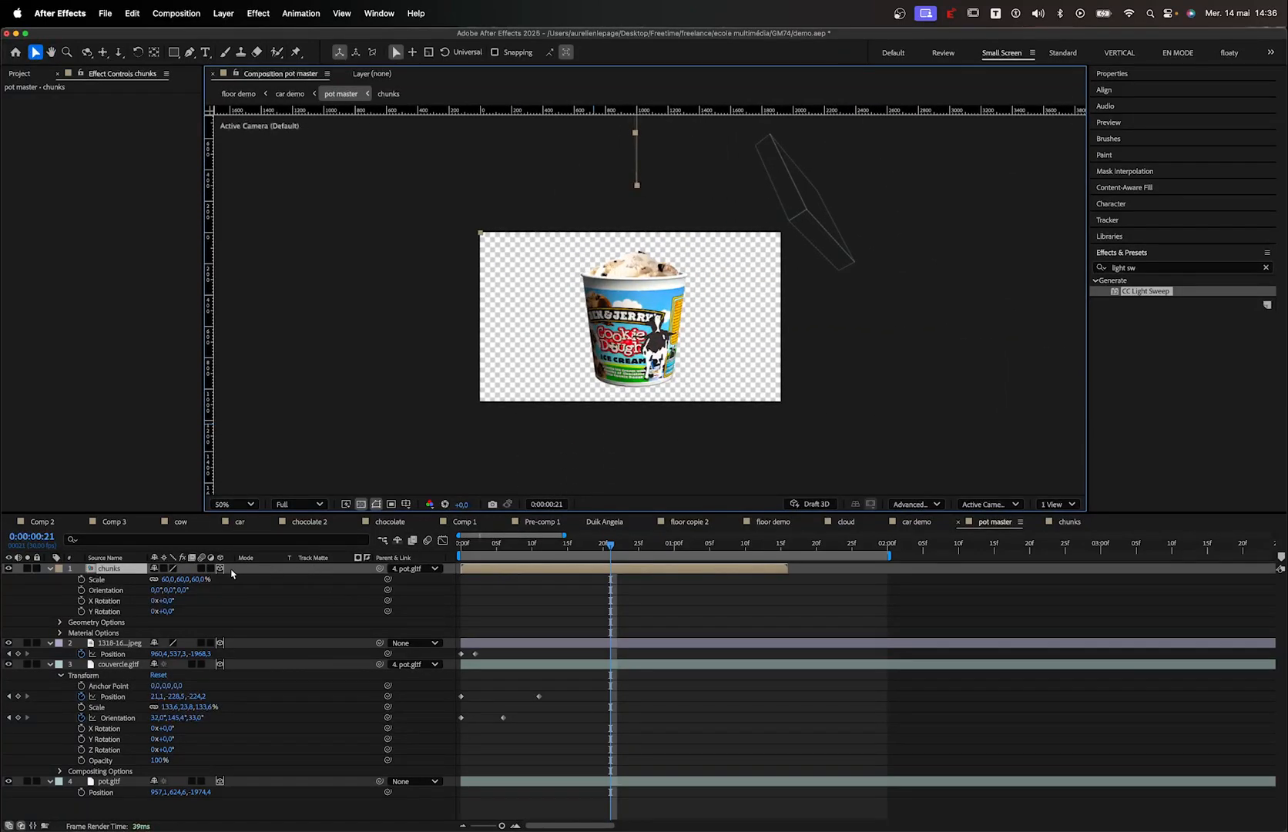
click(220, 568)
key(h)
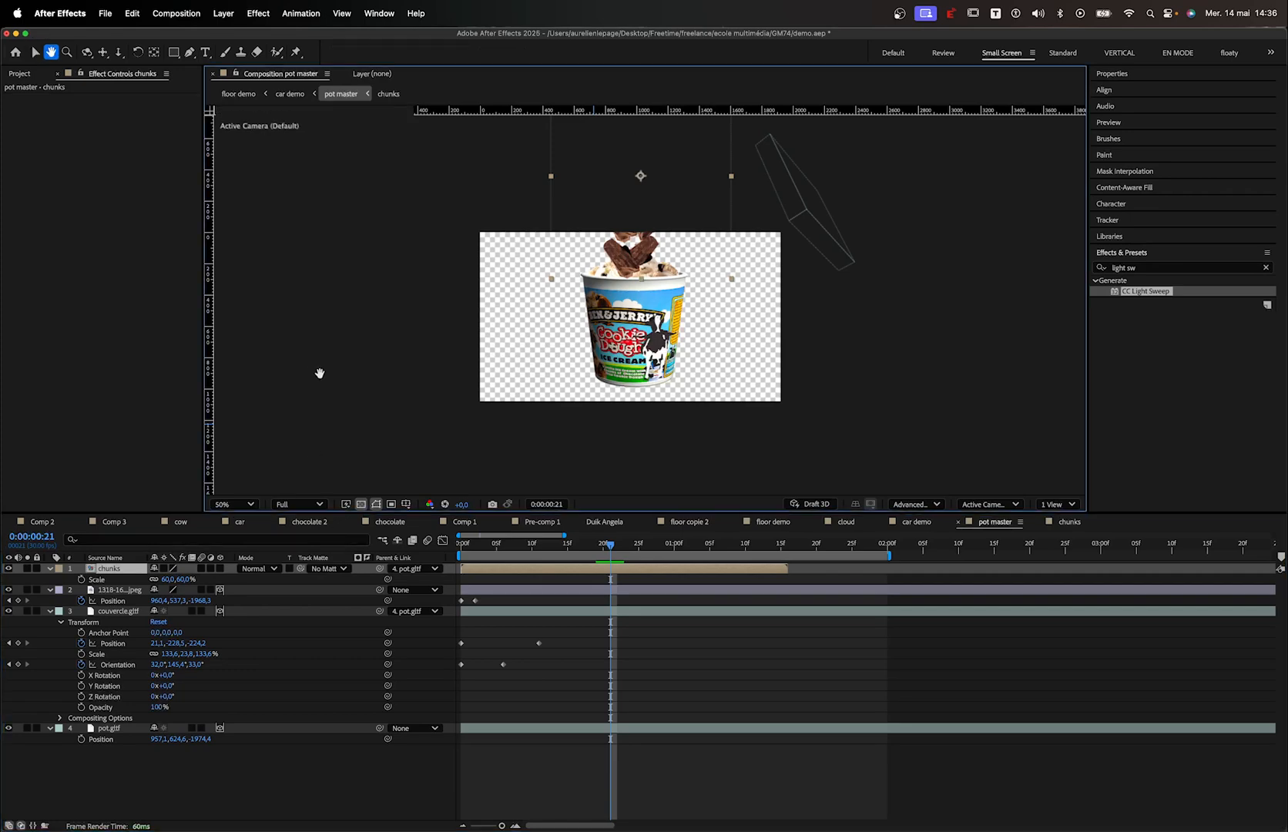
Play the pot master composition from the start to examine the lid opening and the chunks falling
key(/)
key(v)
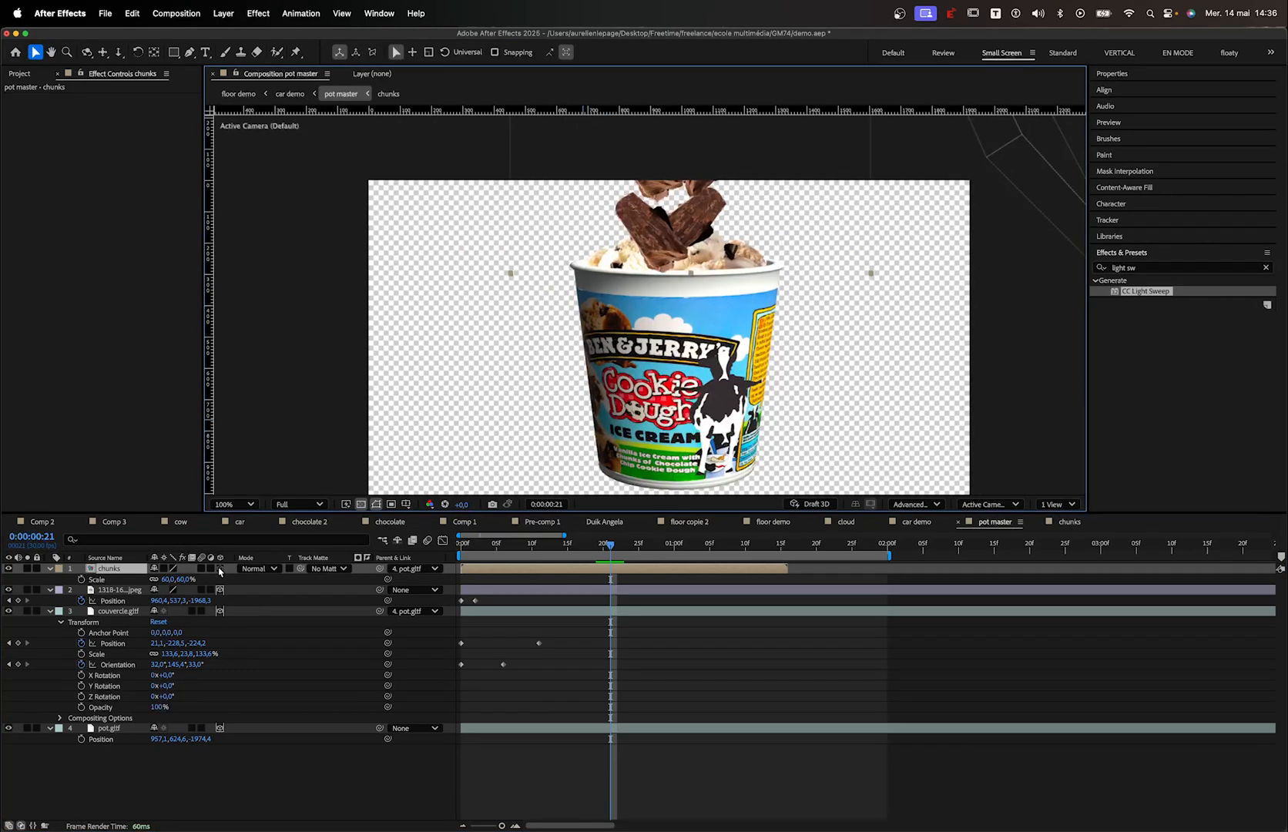
click(220, 569)
click(220, 568)
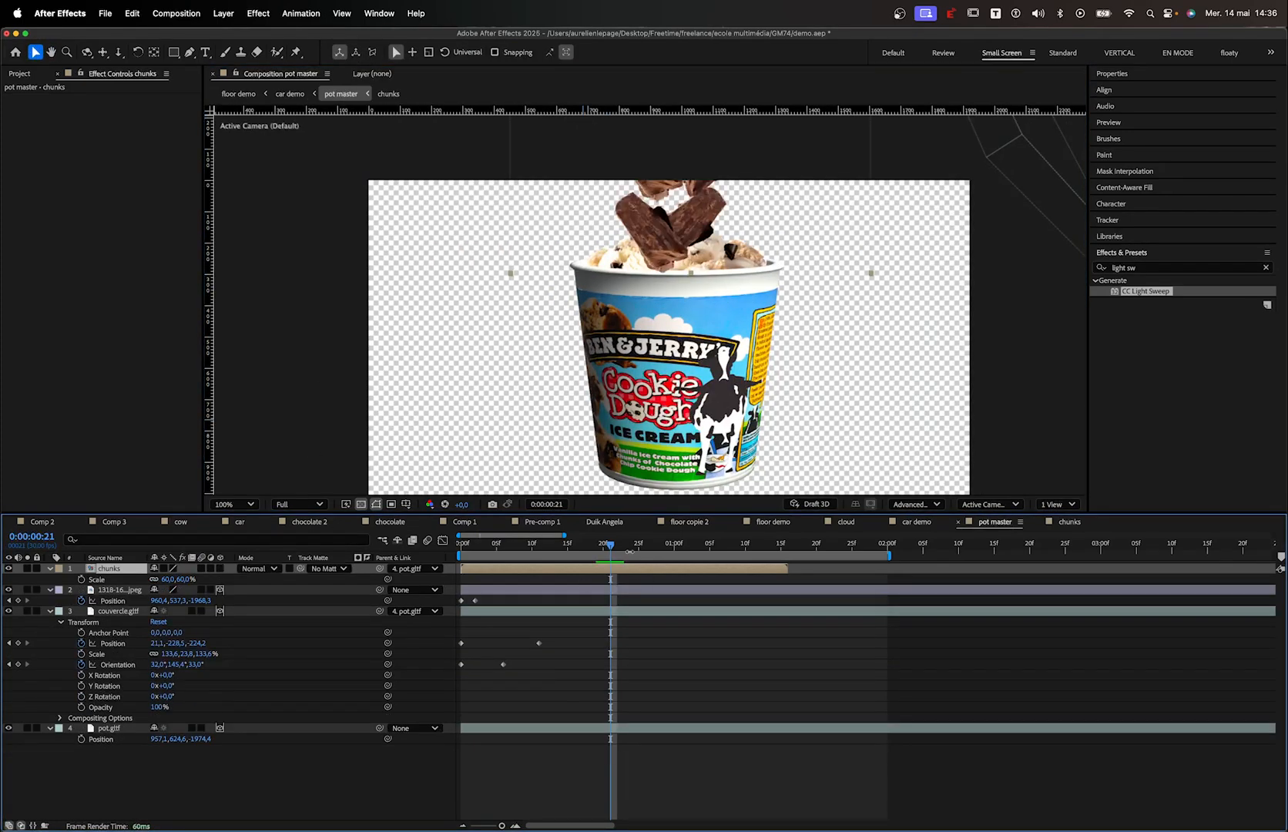
key(space)
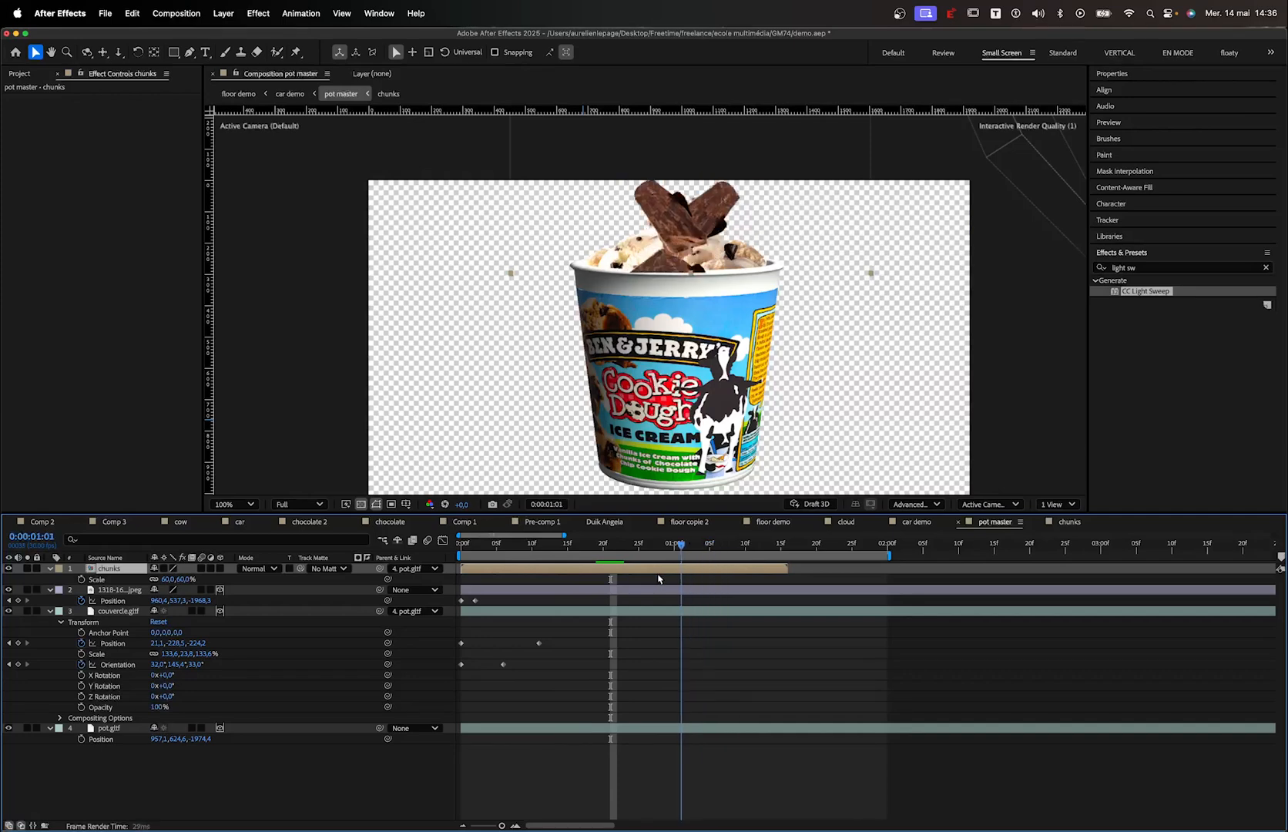
drag(682, 579, 463, 544)
key(space)
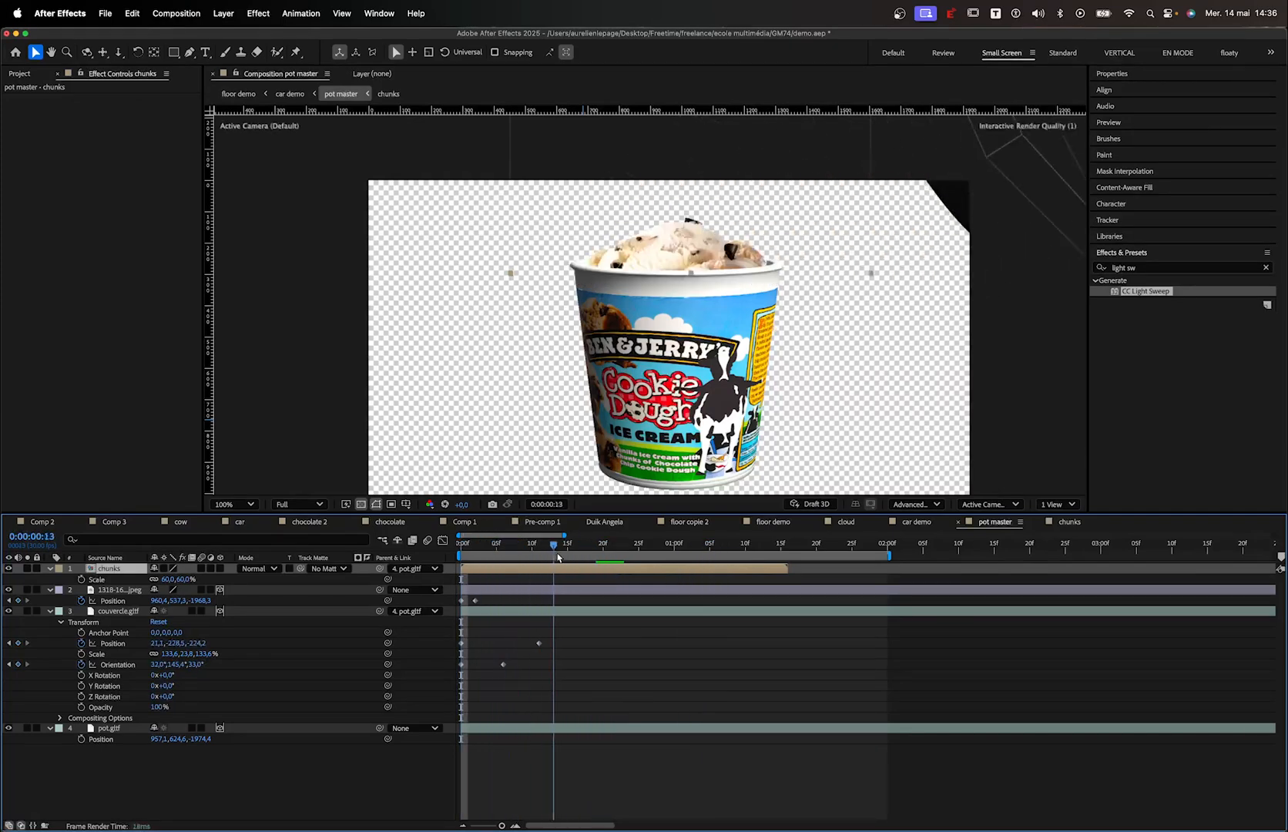
key(space)
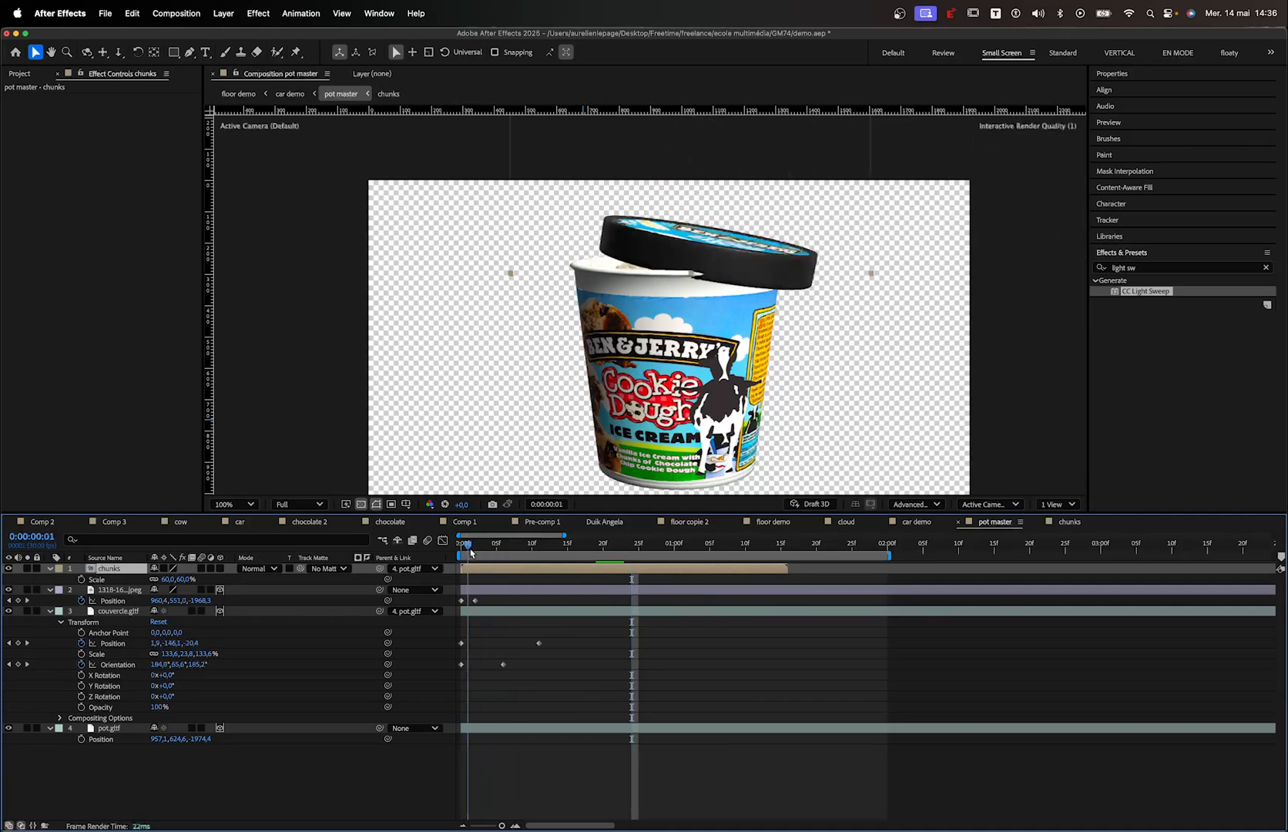
Try to orbit the camera view around the pot
key(comma)
key(comma)
key(period)
key(period)
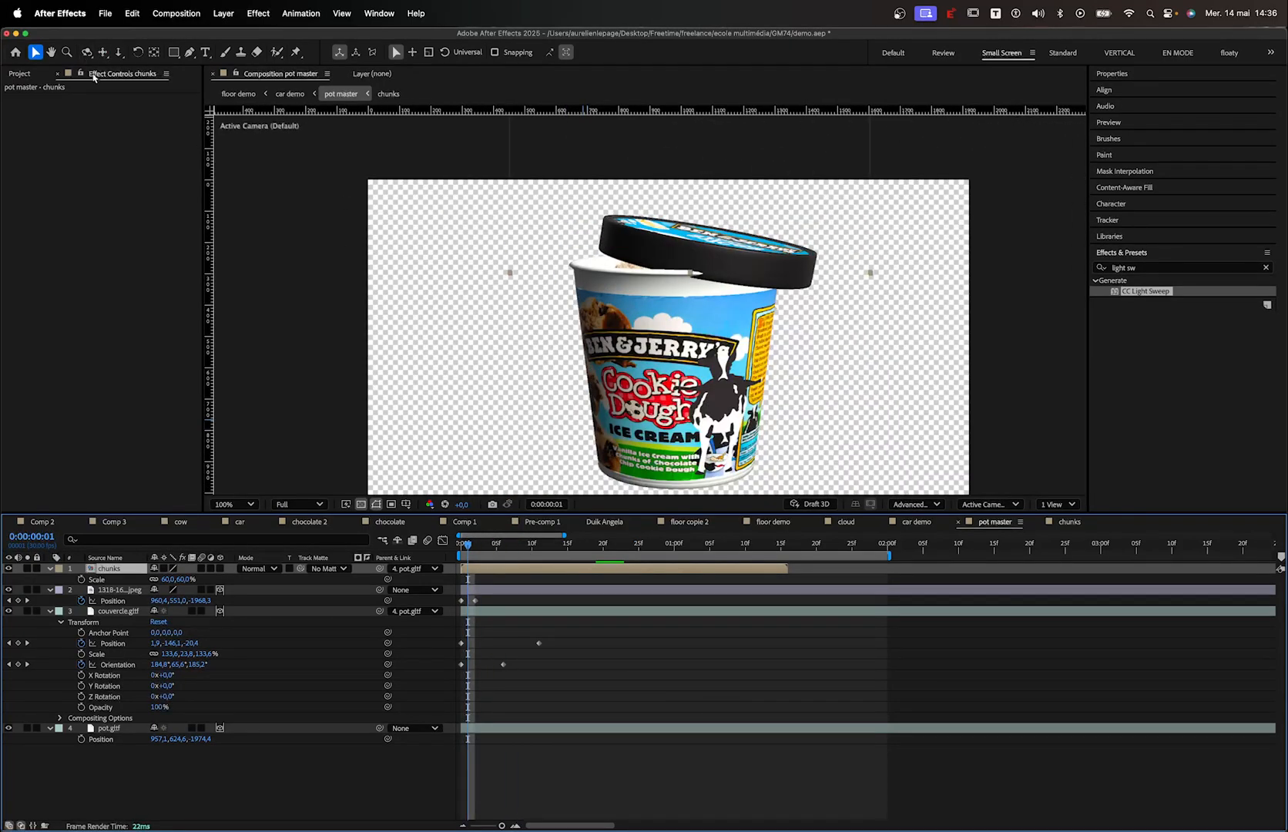
click(87, 52)
drag(617, 331, 561, 332)
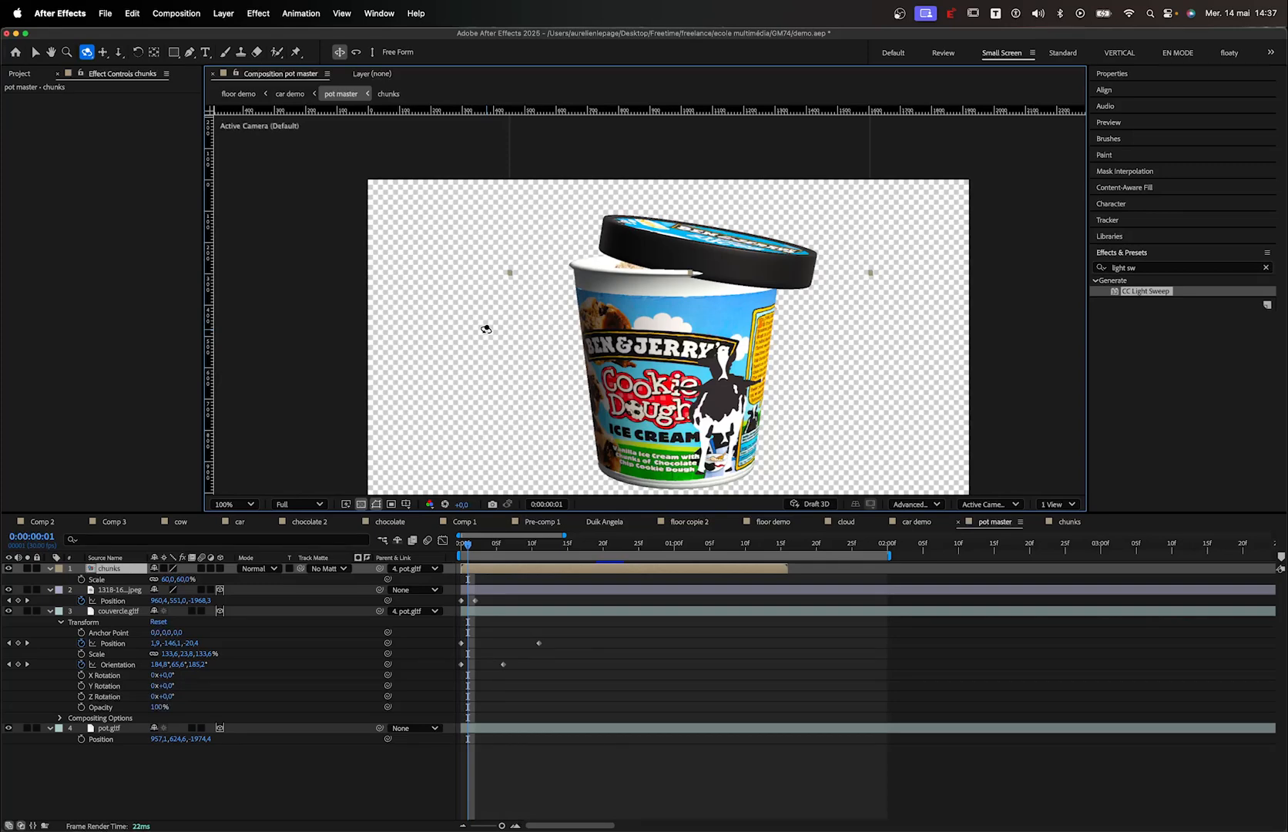
Turn the chunks layer into a 3D layer and locate it relative to the pot
key(comma)
key(comma)
key(comma)
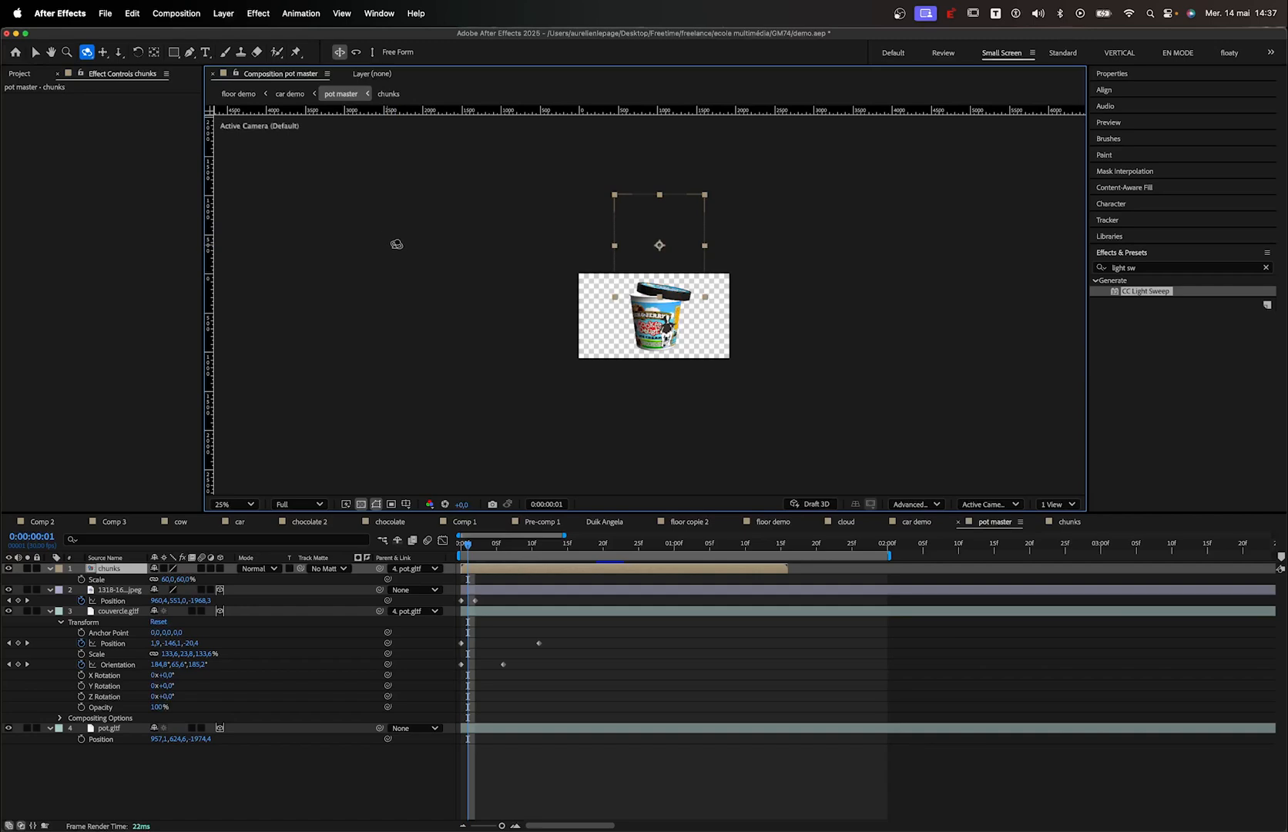
click(220, 569)
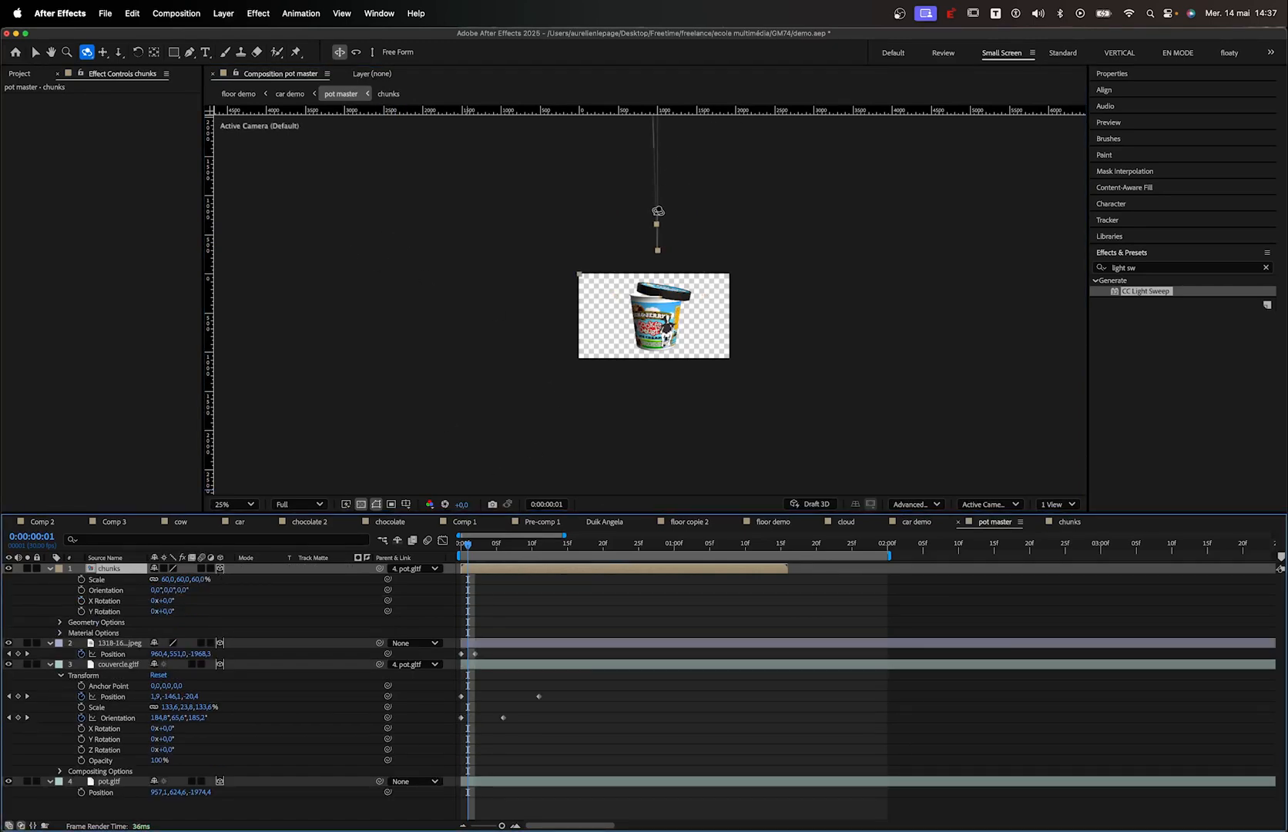
key(h)
drag(658, 211, 657, 337)
scroll(727, 264, up, 5)
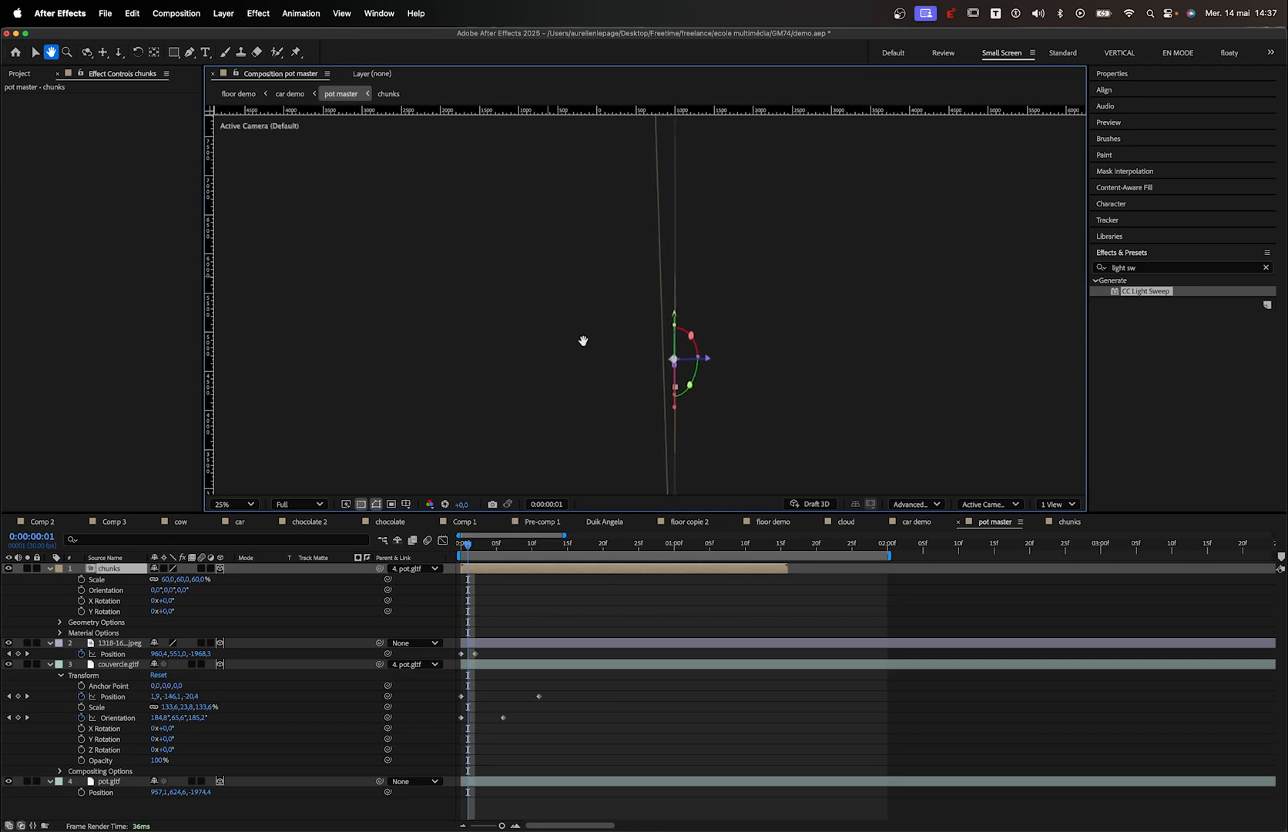
key(shift+/)
key(c)
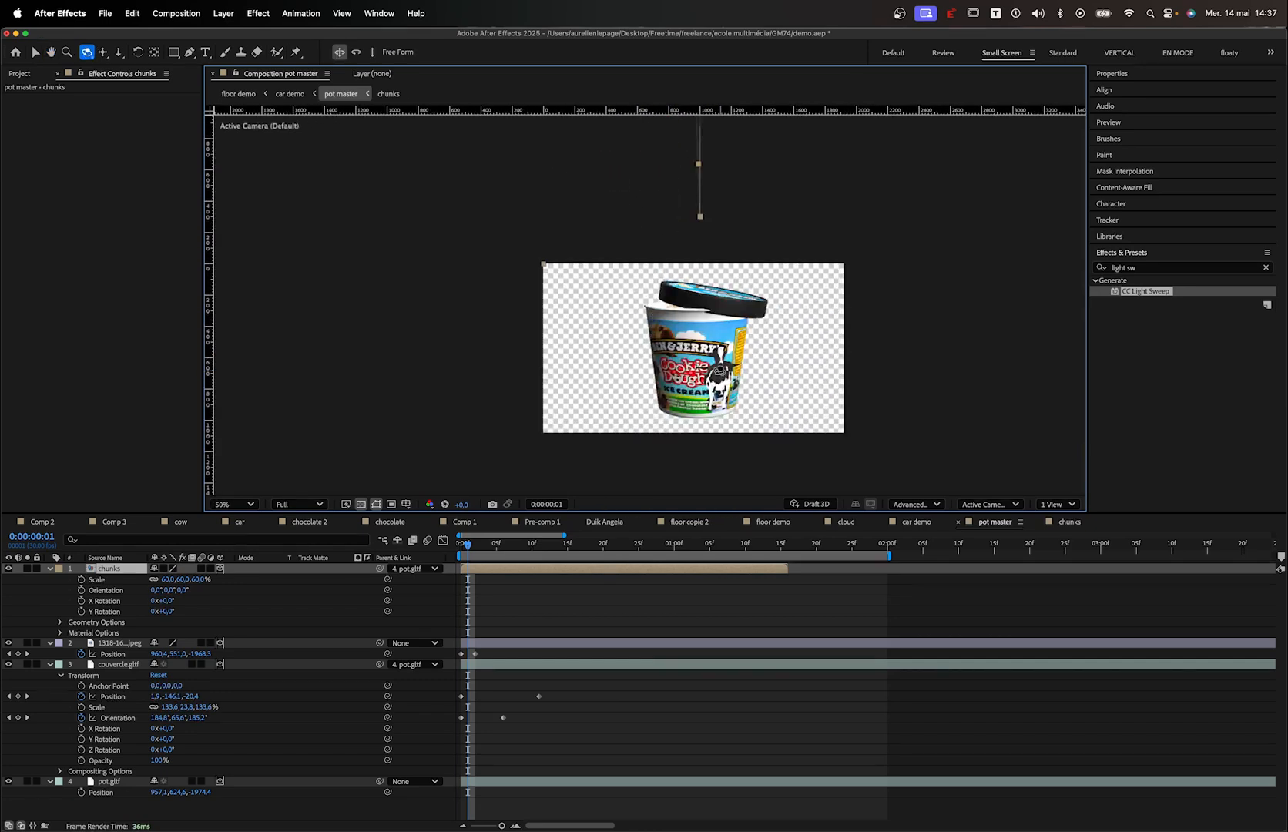
drag(721, 368, 721, 319)
Copy the position of pot.gltf, 957.1, 624.6, -1974.4, onto the chunks layer
key(v)
key(/)
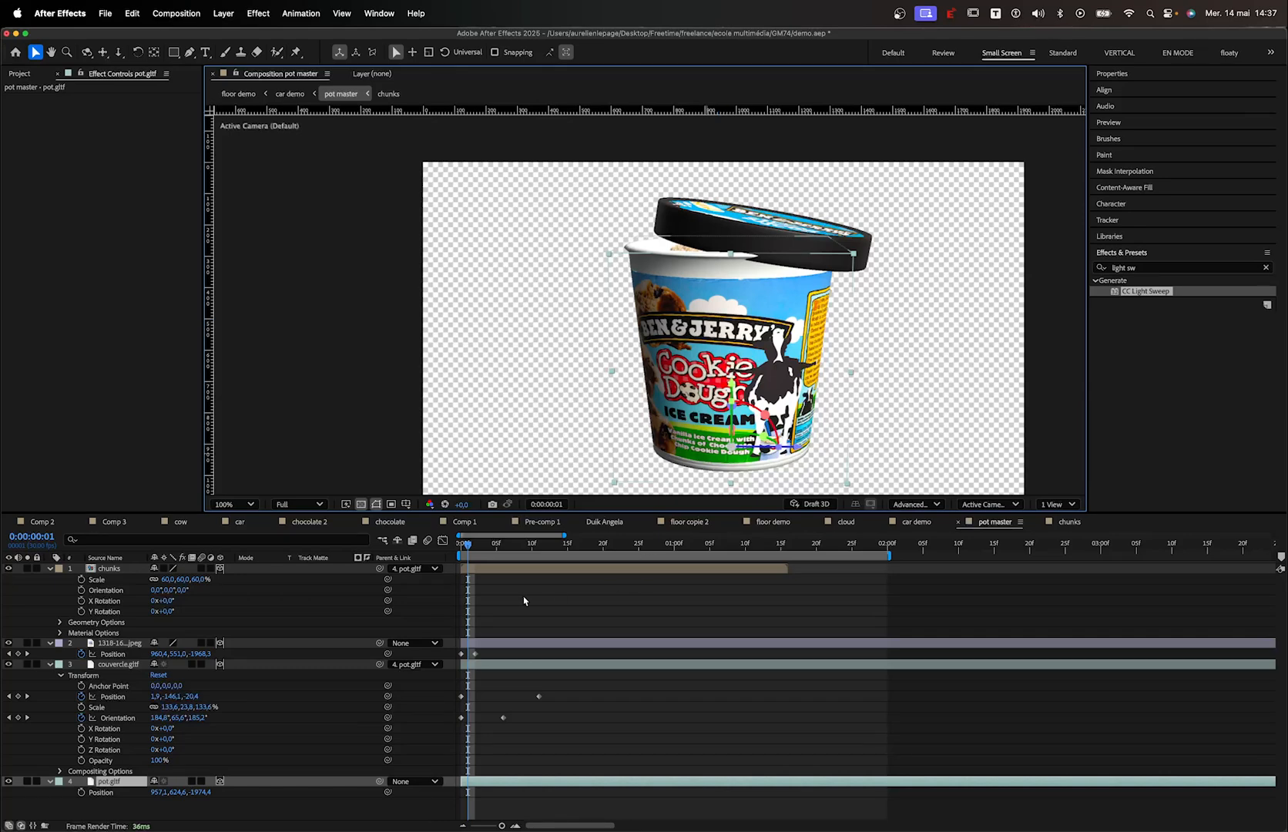
click(100, 794)
key(Return)
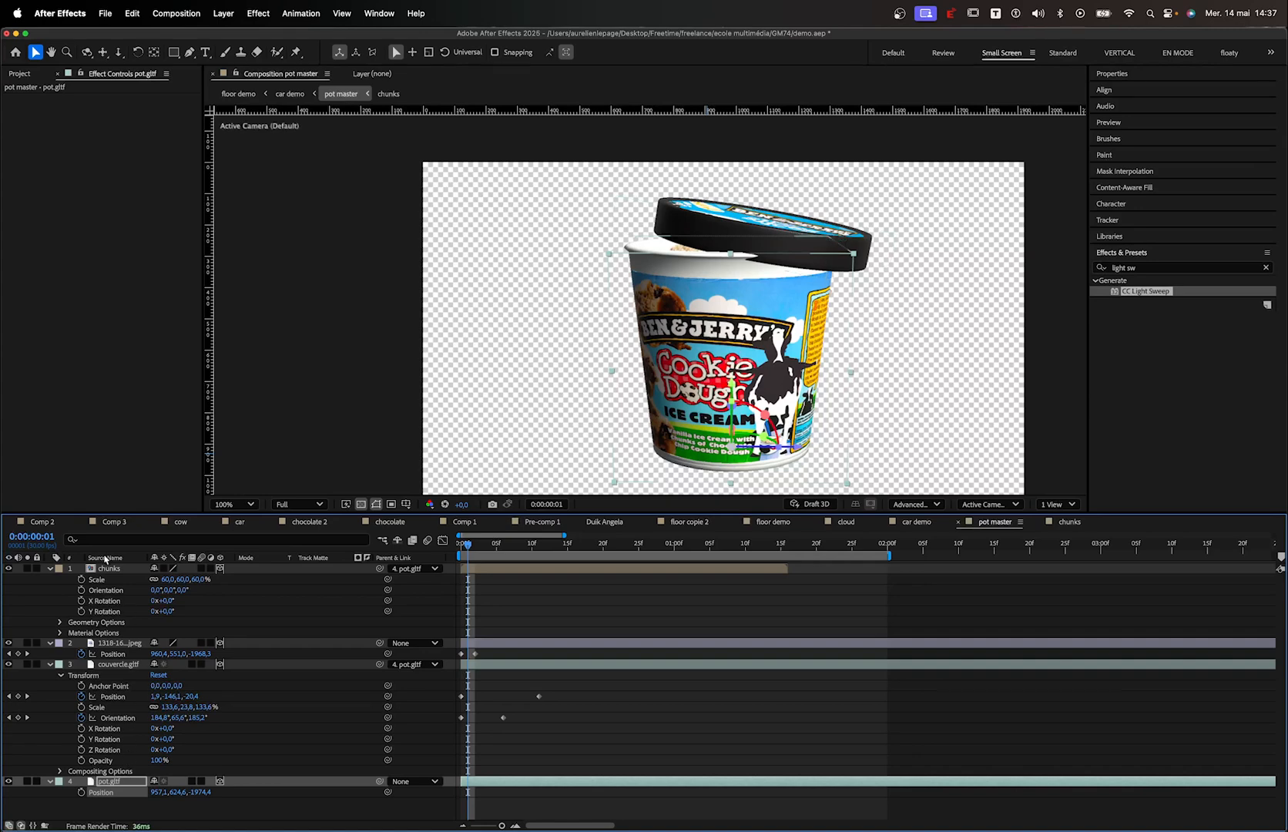
click(107, 569)
key(p)
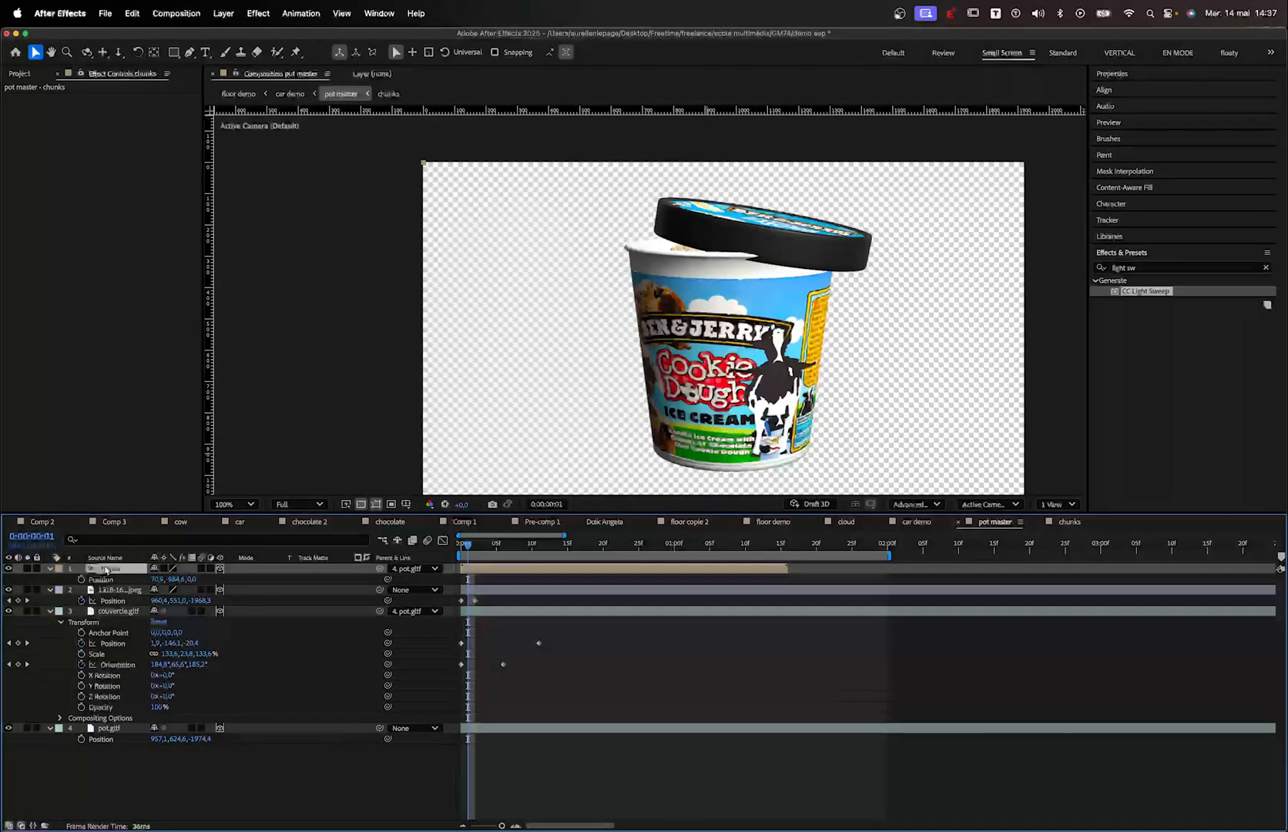
Copy the orientation of pot.gltf, 0°, 279.6°, 0°, onto the chunks layer
click(114, 729)
key(shift+r)
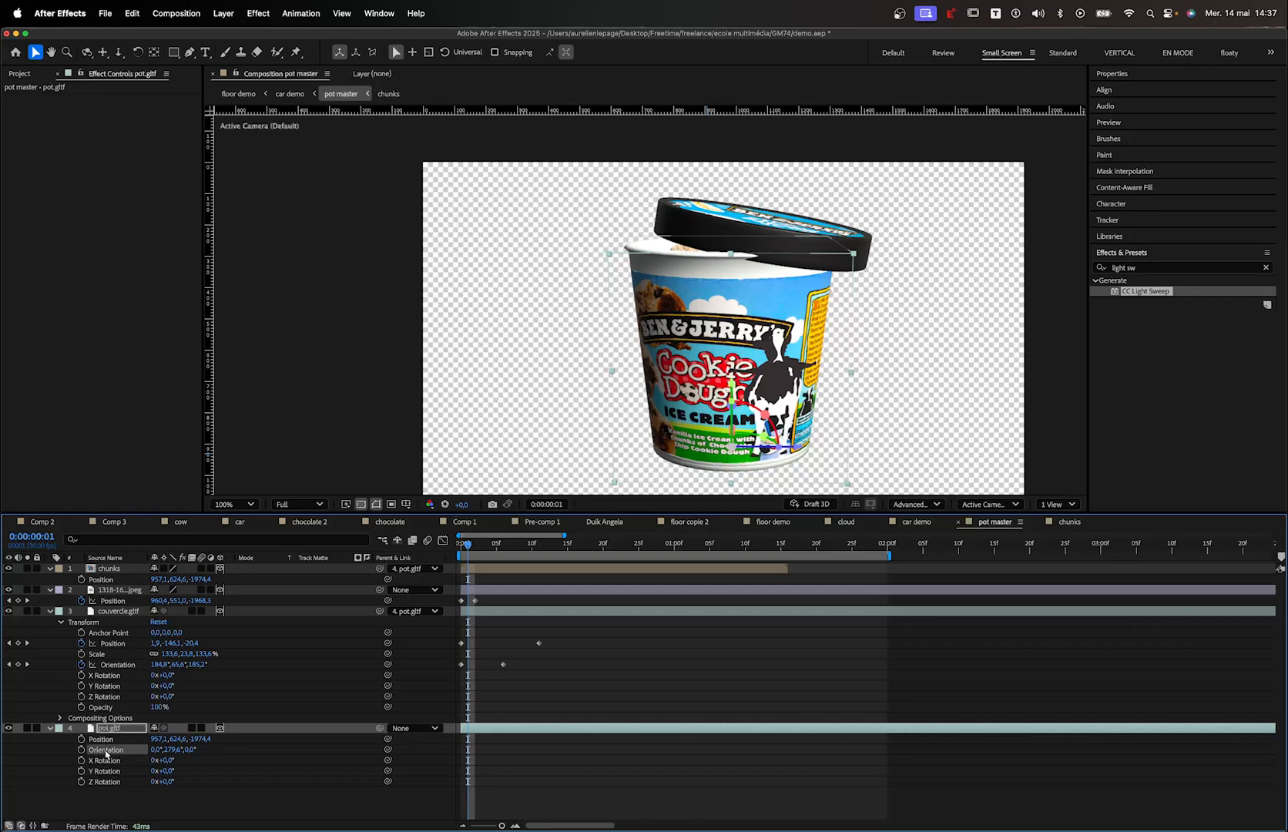
click(109, 571)
key(shift+r)
click(119, 591)
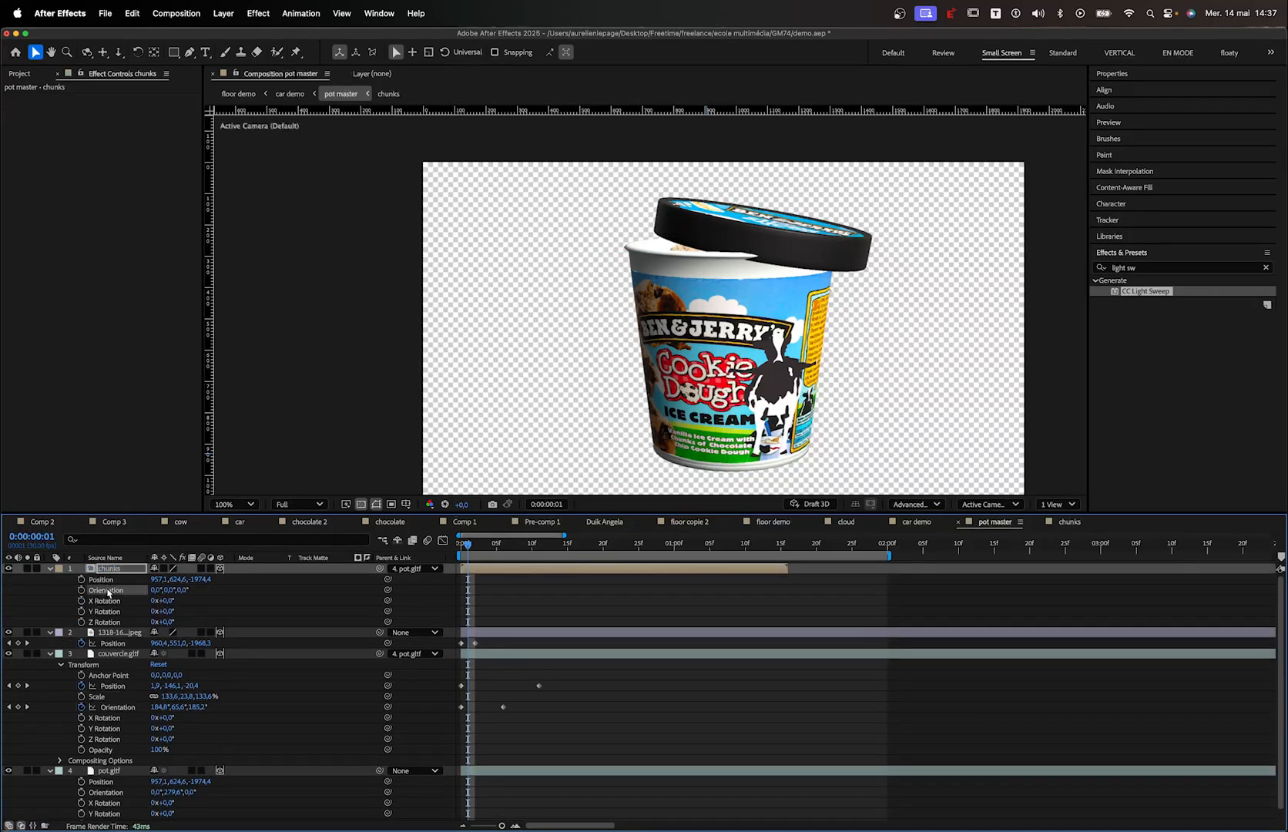
key(cmd+v)
Copy the 100% scale of pot.gltf onto the chunks layer
click(116, 771)
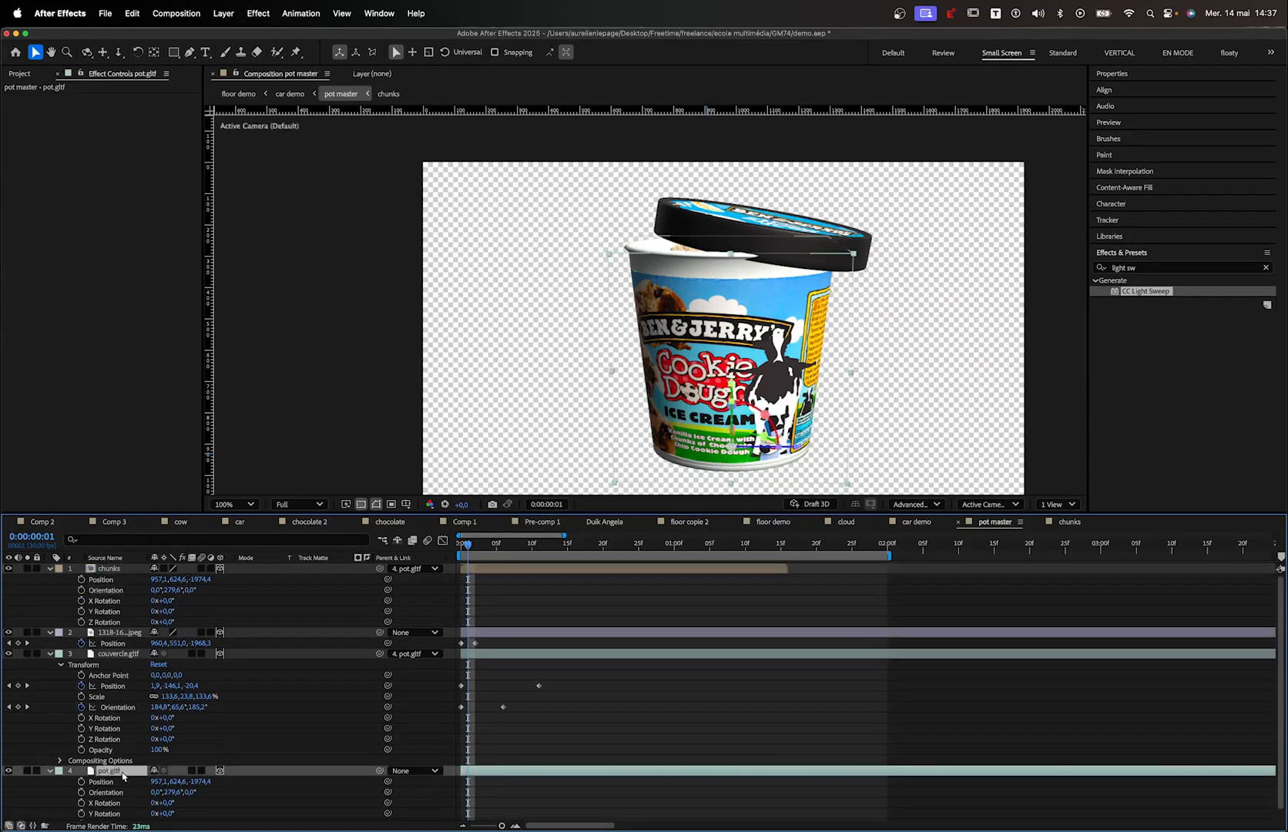
key(shift+s)
click(122, 571)
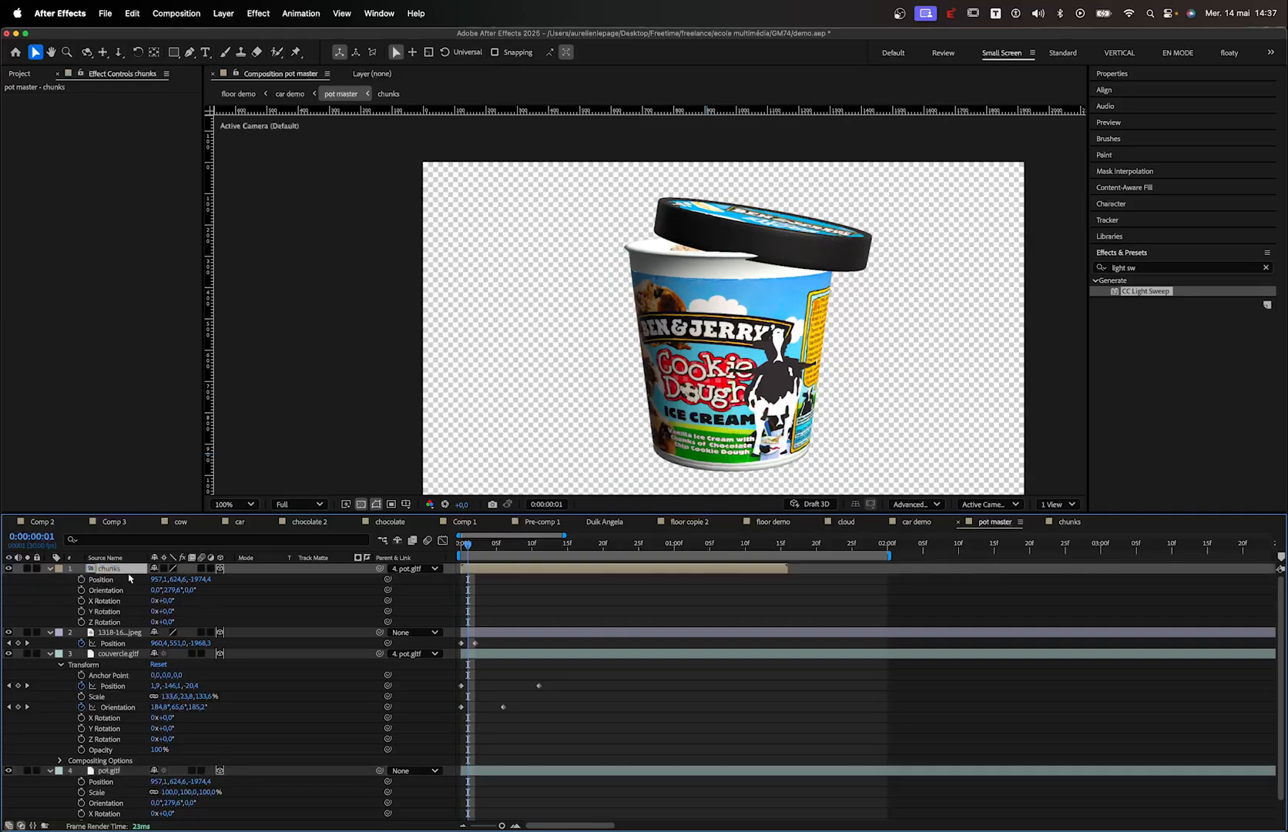
key(s)
scroll(615, 262, down, 4)
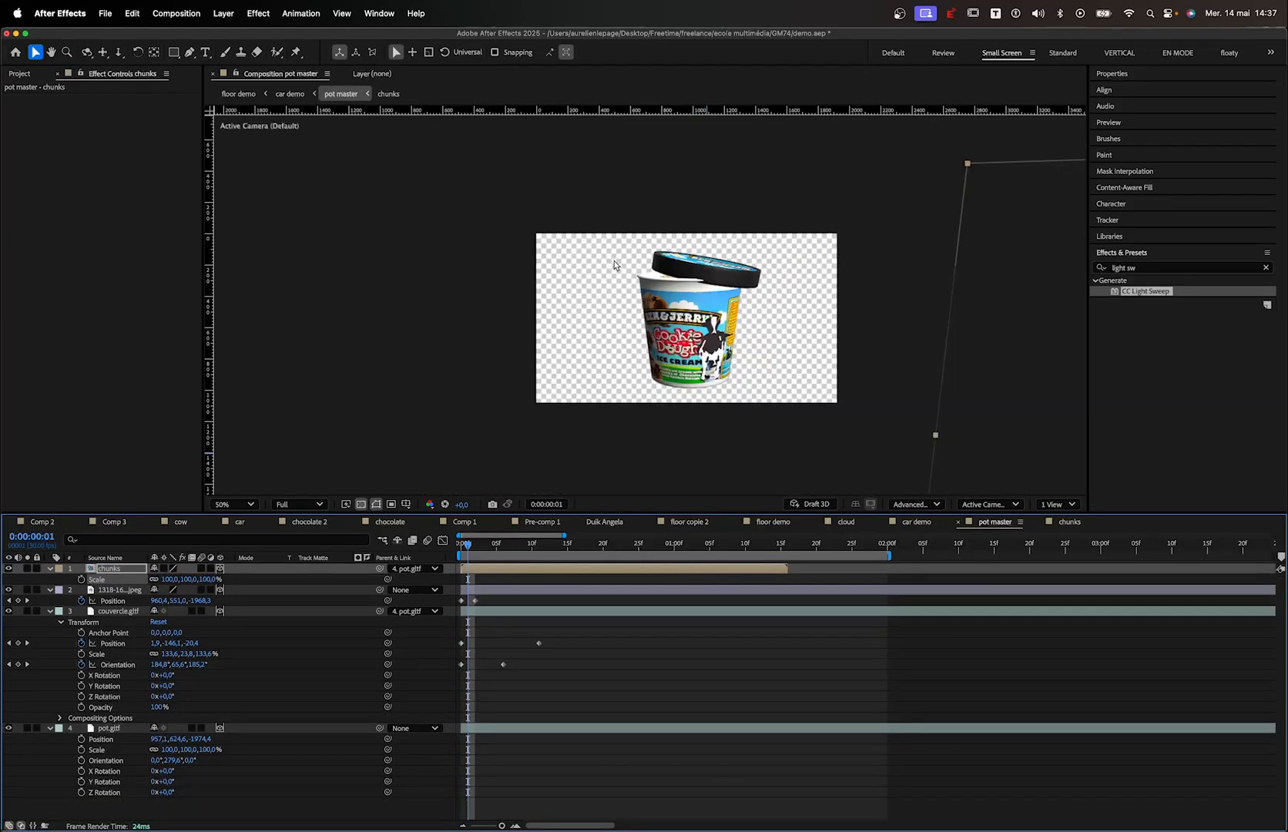
Move the chunks layer over the pot and, at 0:00:00:23, raise it well above the opening
drag(891, 385, 653, 359)
drag(654, 299, 653, 238)
scroll(668, 285, up, 2)
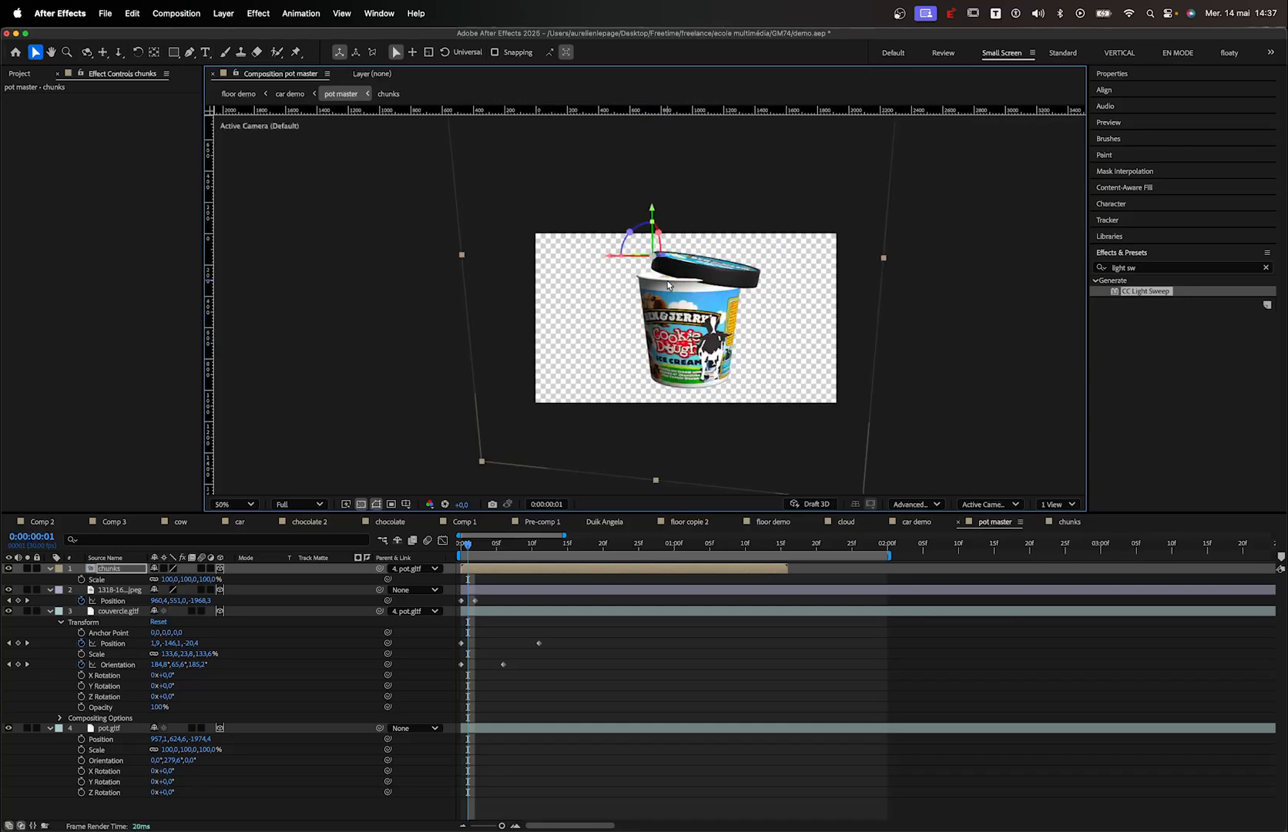
drag(512, 543, 625, 548)
drag(660, 212, 668, 77)
scroll(646, 293, down, 2)
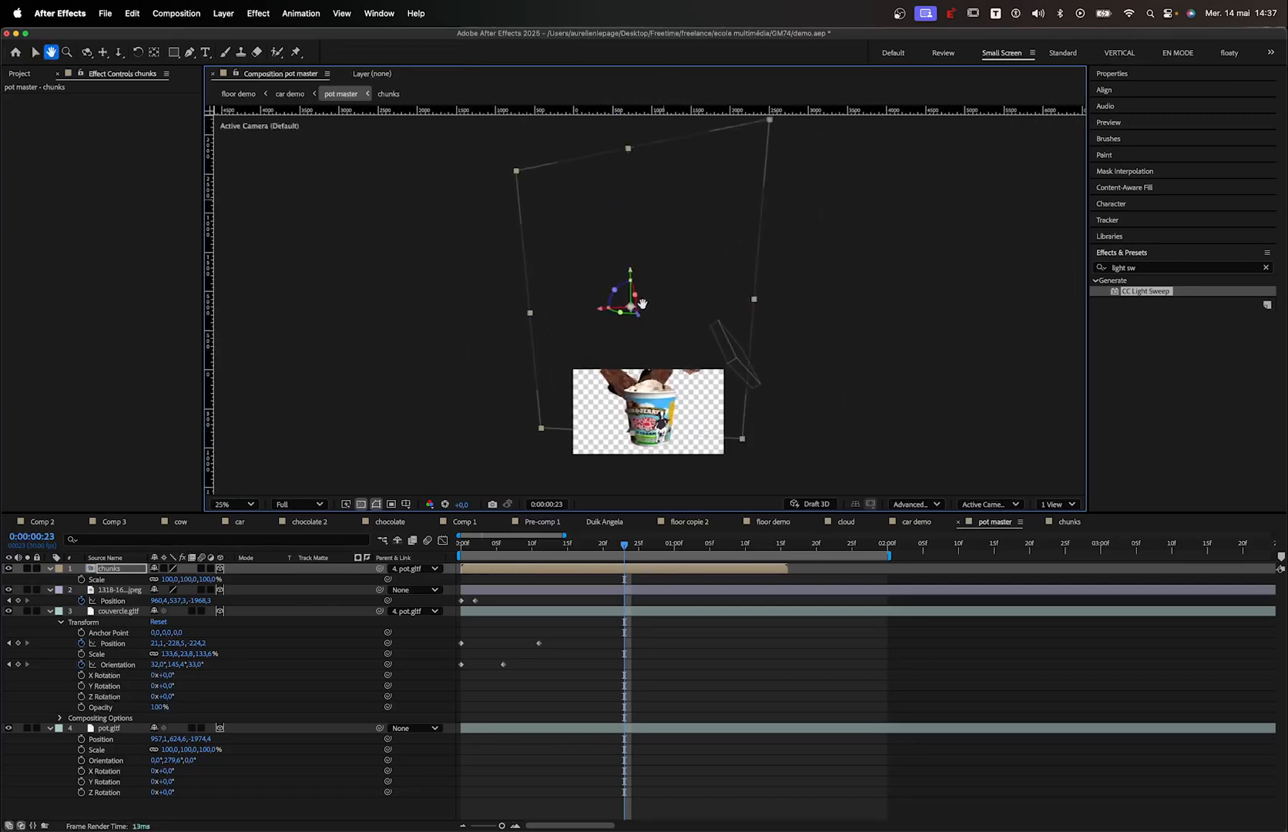
drag(644, 279, 644, 225)
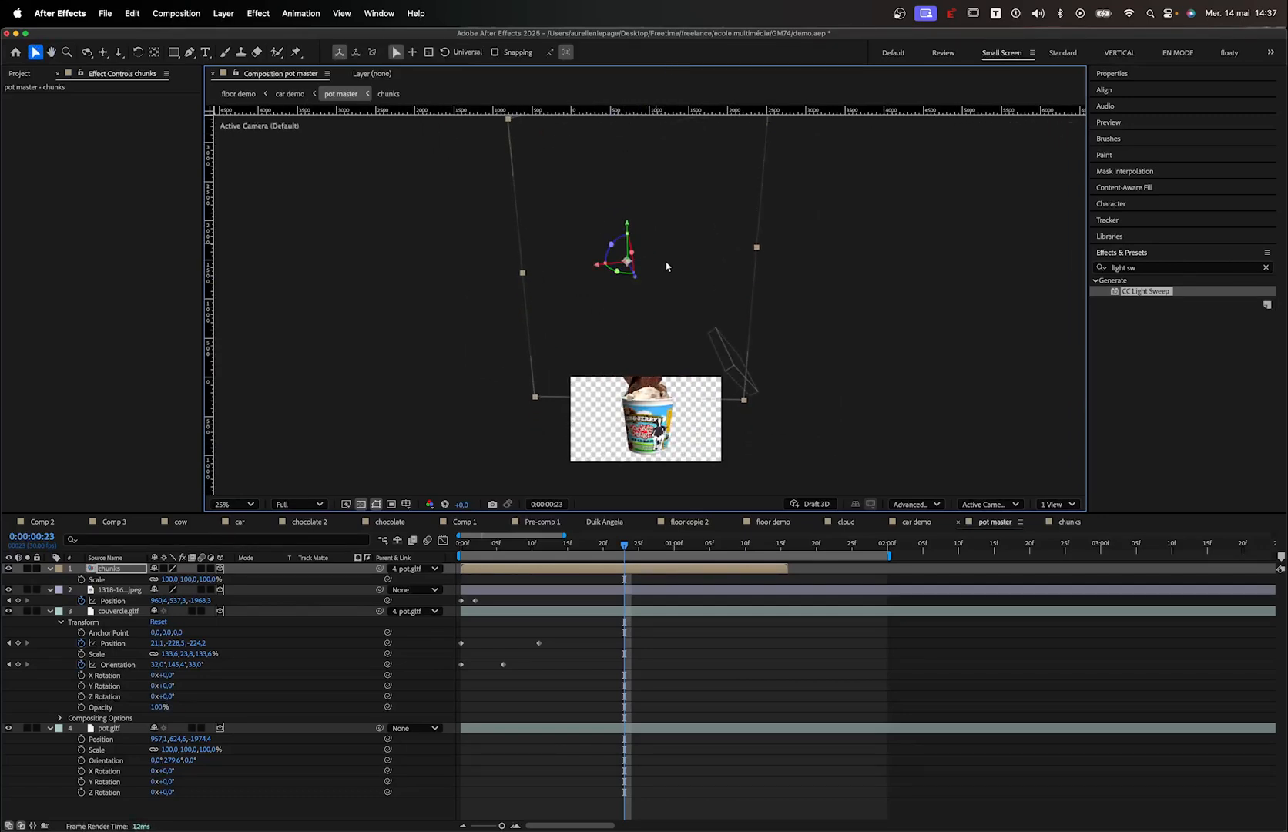
drag(597, 268, 611, 269)
Scale the chunks layer to 49% and reposition it above the ice cream, viewing the fall at 0:00:00:29
scroll(640, 278, down, 2)
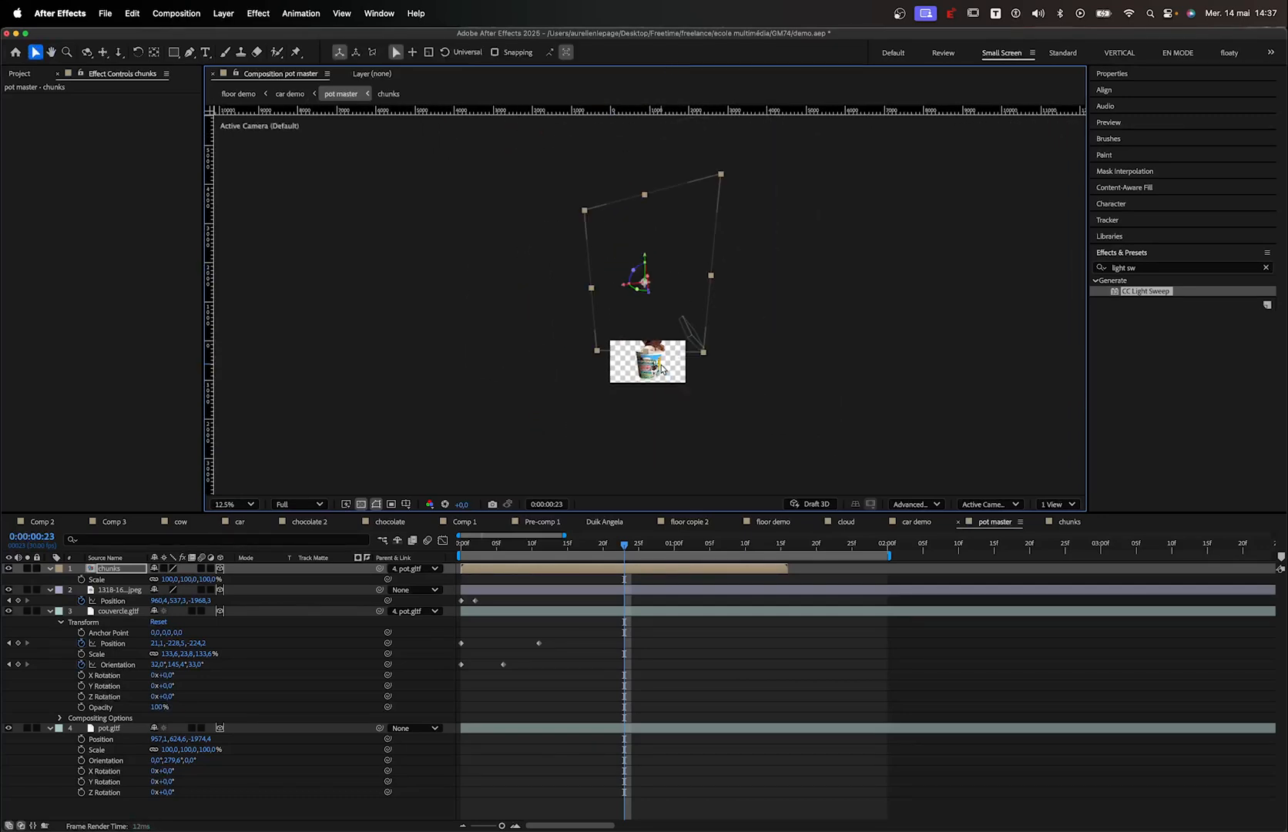
scroll(639, 278, up, 2)
key(space)
drag(683, 393, 673, 343)
scroll(643, 294, up, 2)
key(s)
key(p)
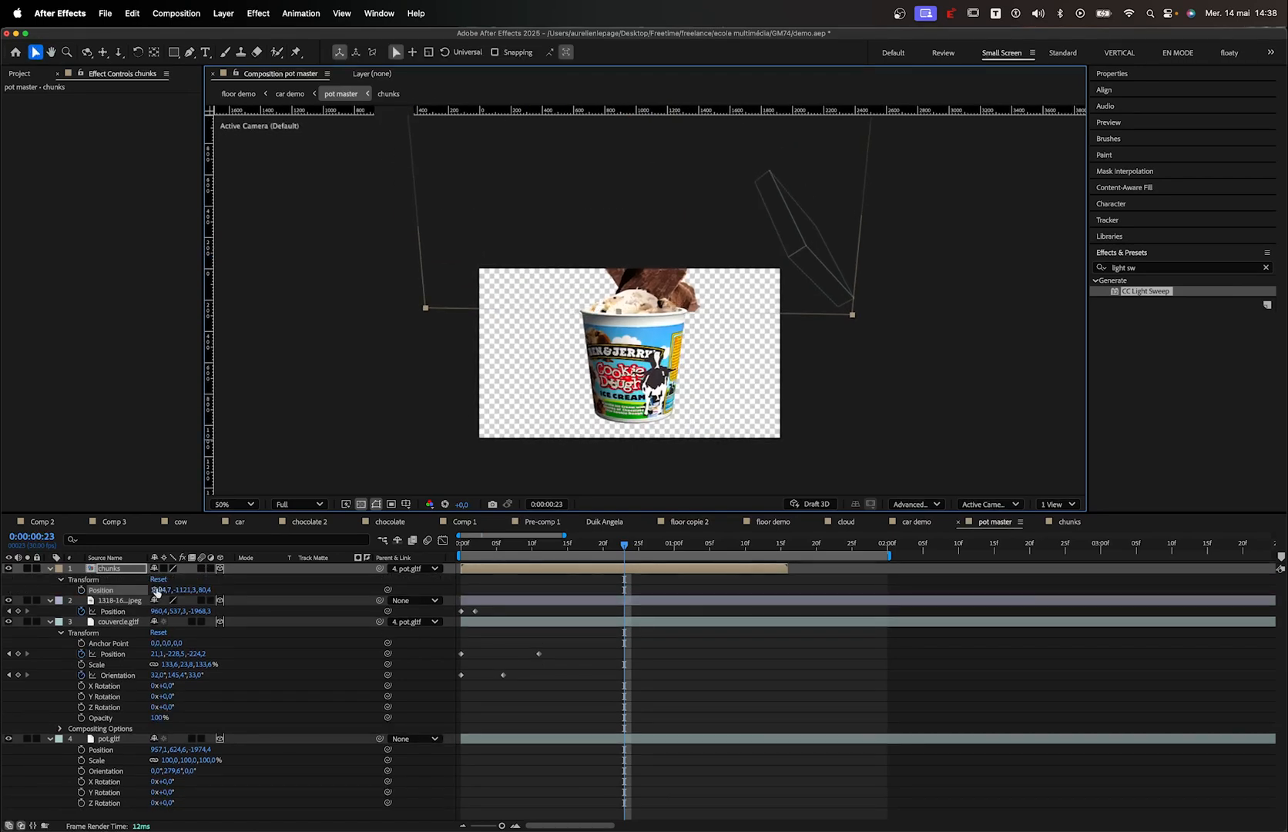
key(s)
drag(171, 581, 130, 581)
drag(589, 239, 484, 475)
key(space)
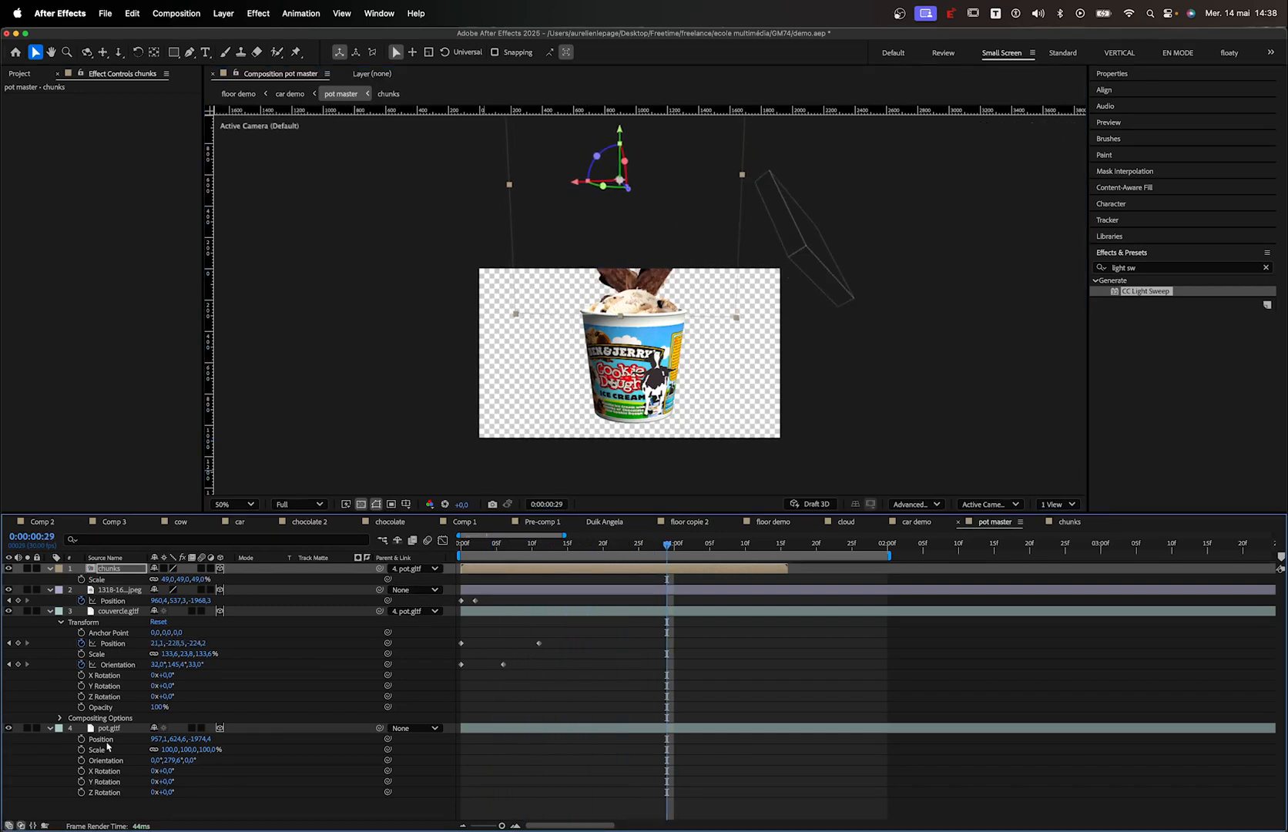
Try rotating pot.gltf around its Y axis to test whether the chunks follow
click(106, 740)
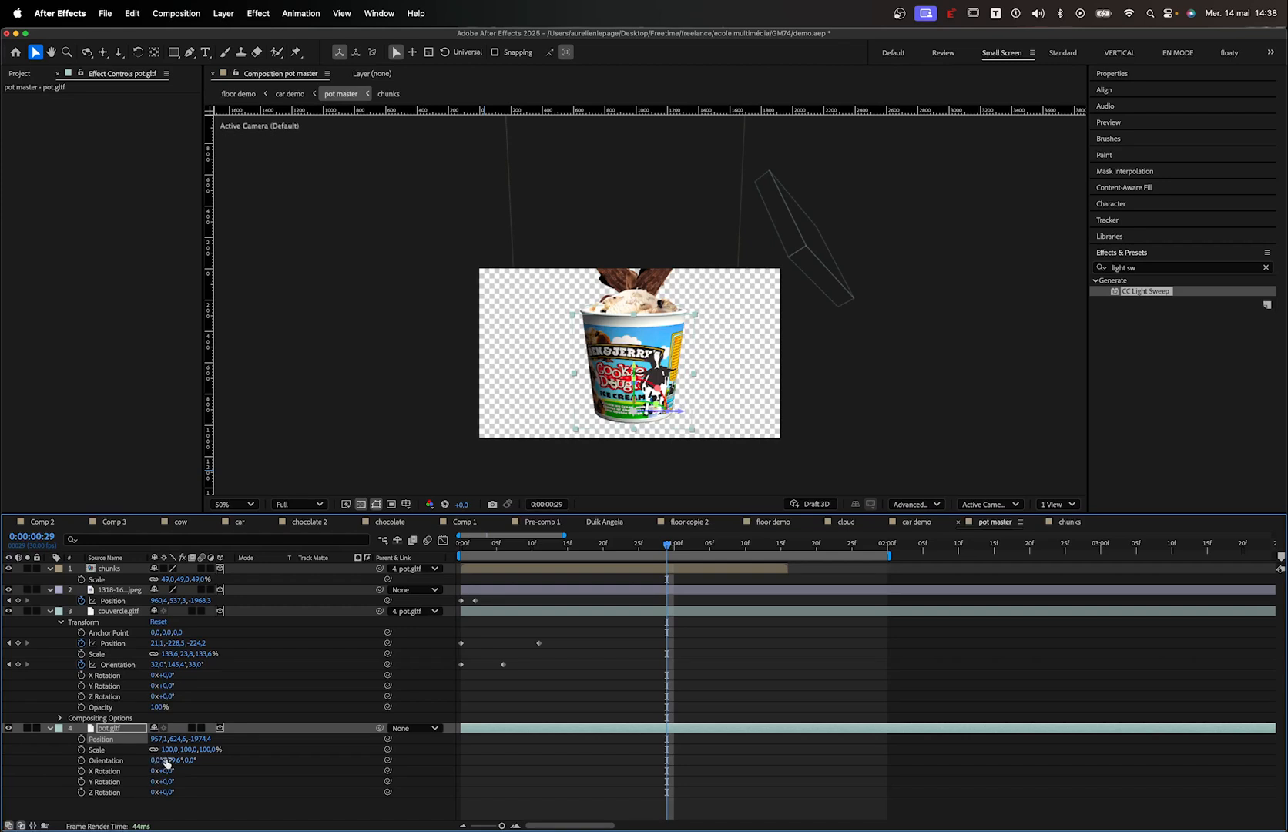
drag(166, 763, 184, 766)
Bring the chunks layer closer to the camera, in front of the ice cream, and scale it to 11%
click(566, 257)
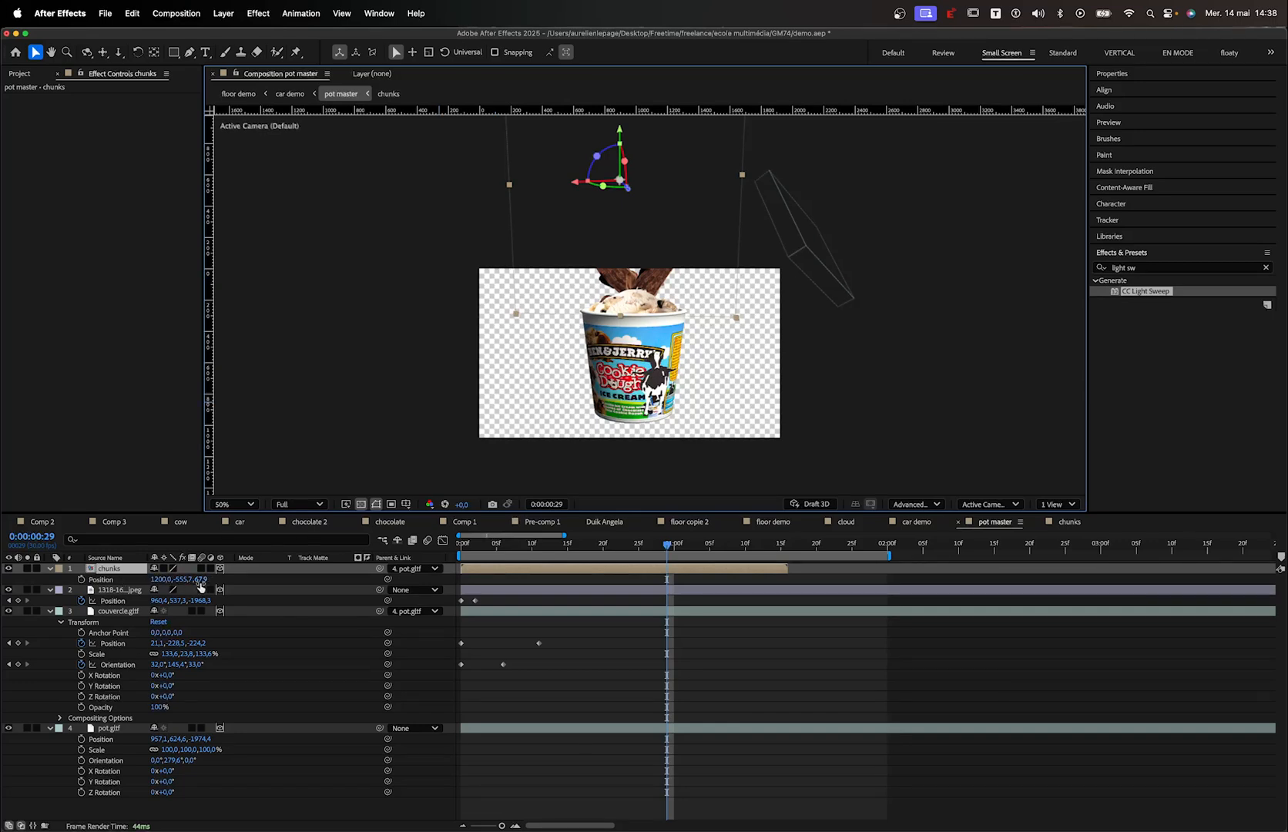
drag(201, 582, 146, 580)
key(s)
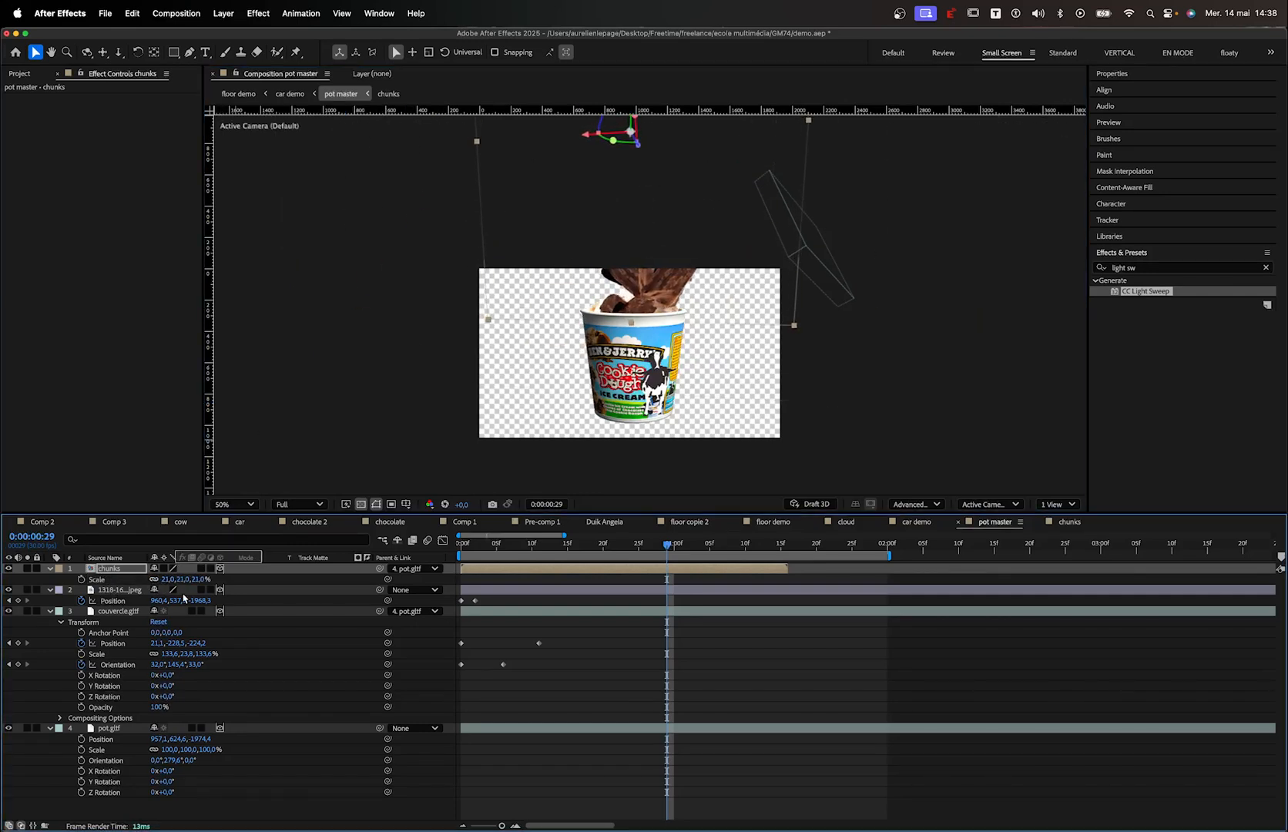
drag(169, 584, 153, 584)
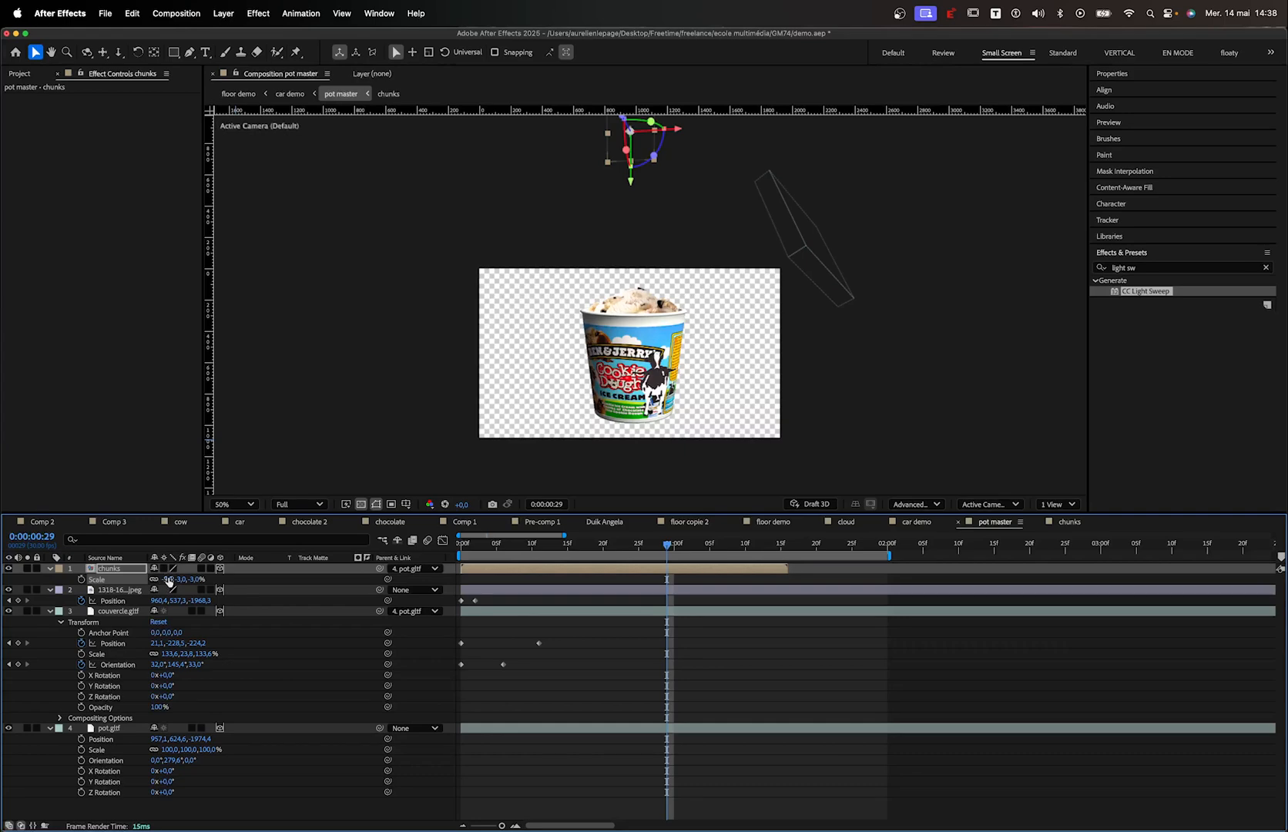
key(super+z)
drag(167, 578, 158, 578)
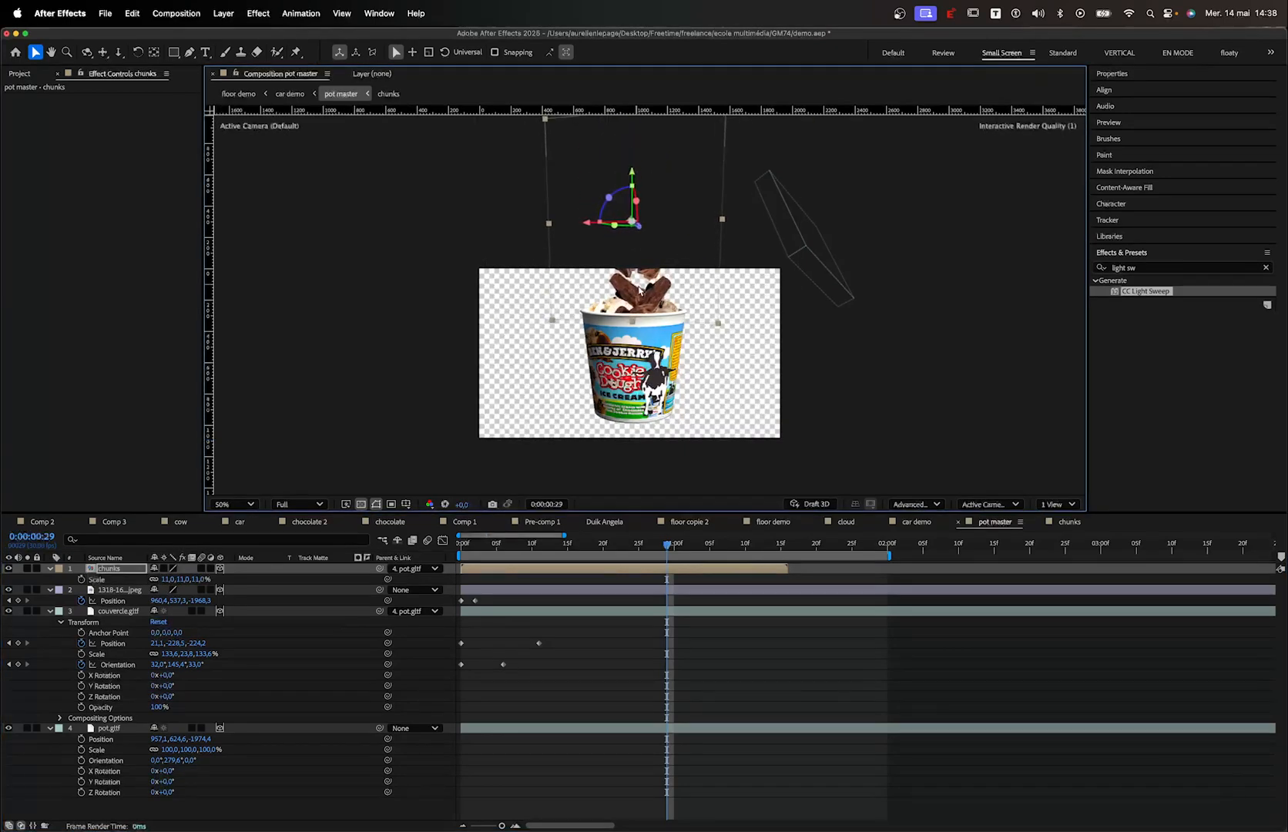
Play back the animation up to 0:00:01:01 to check how the rescaled chunks land in the pot
scroll(669, 288, up, 4)
scroll(672, 333, down, 2)
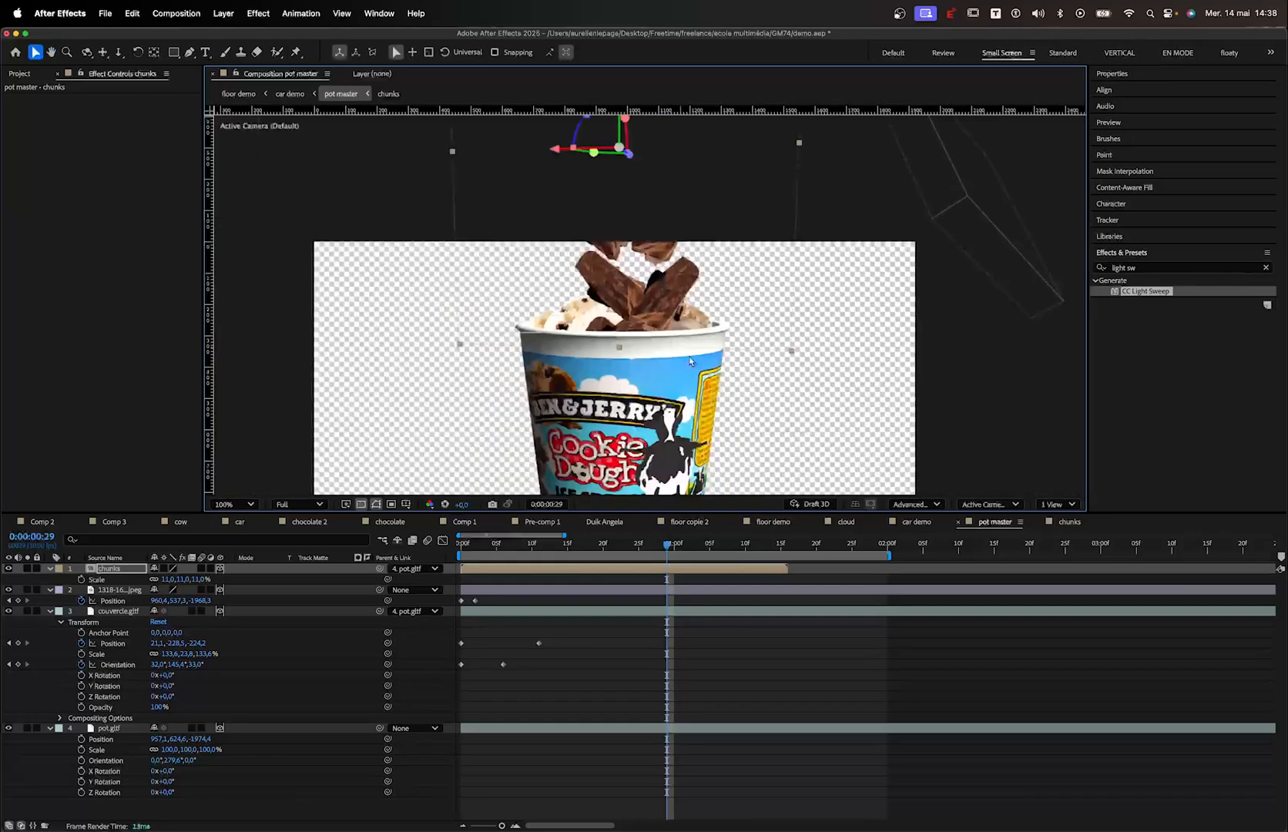
click(587, 559)
key(space)
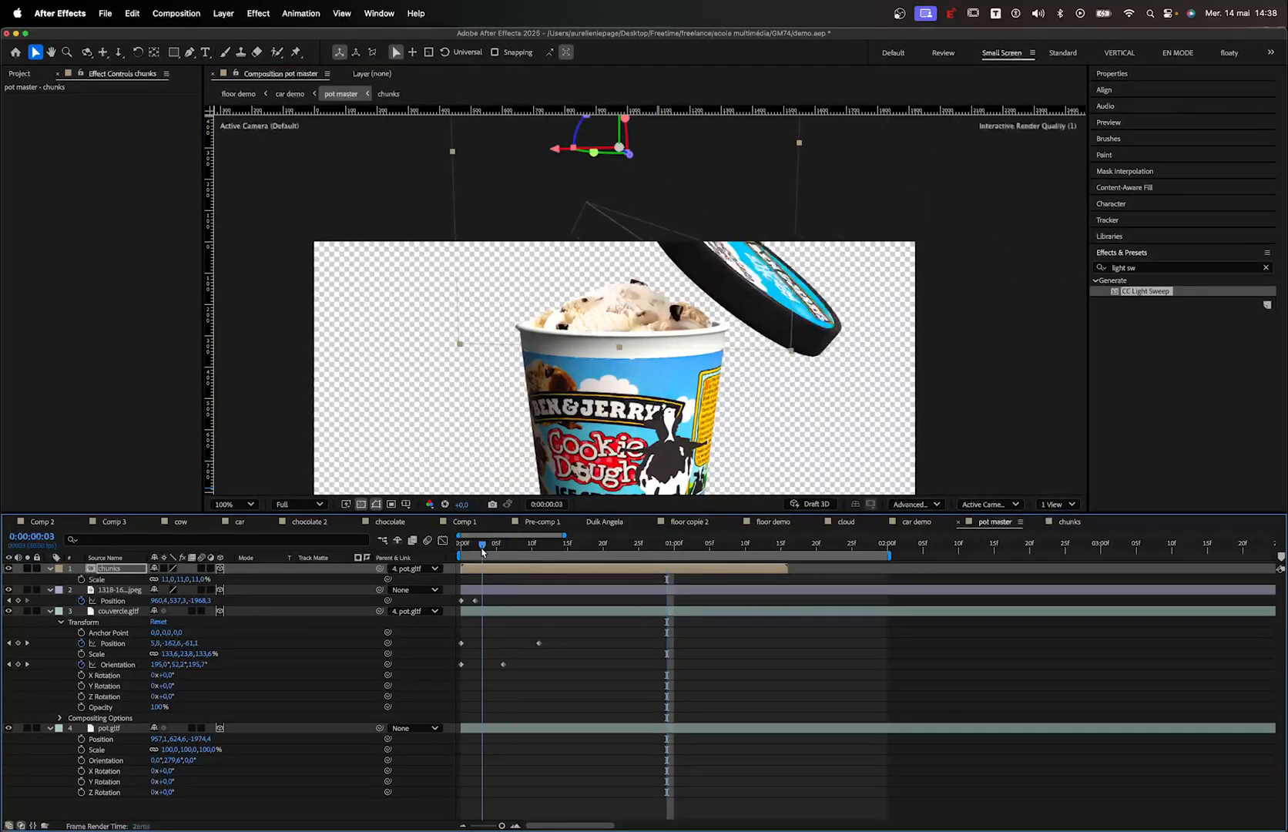
key(space)
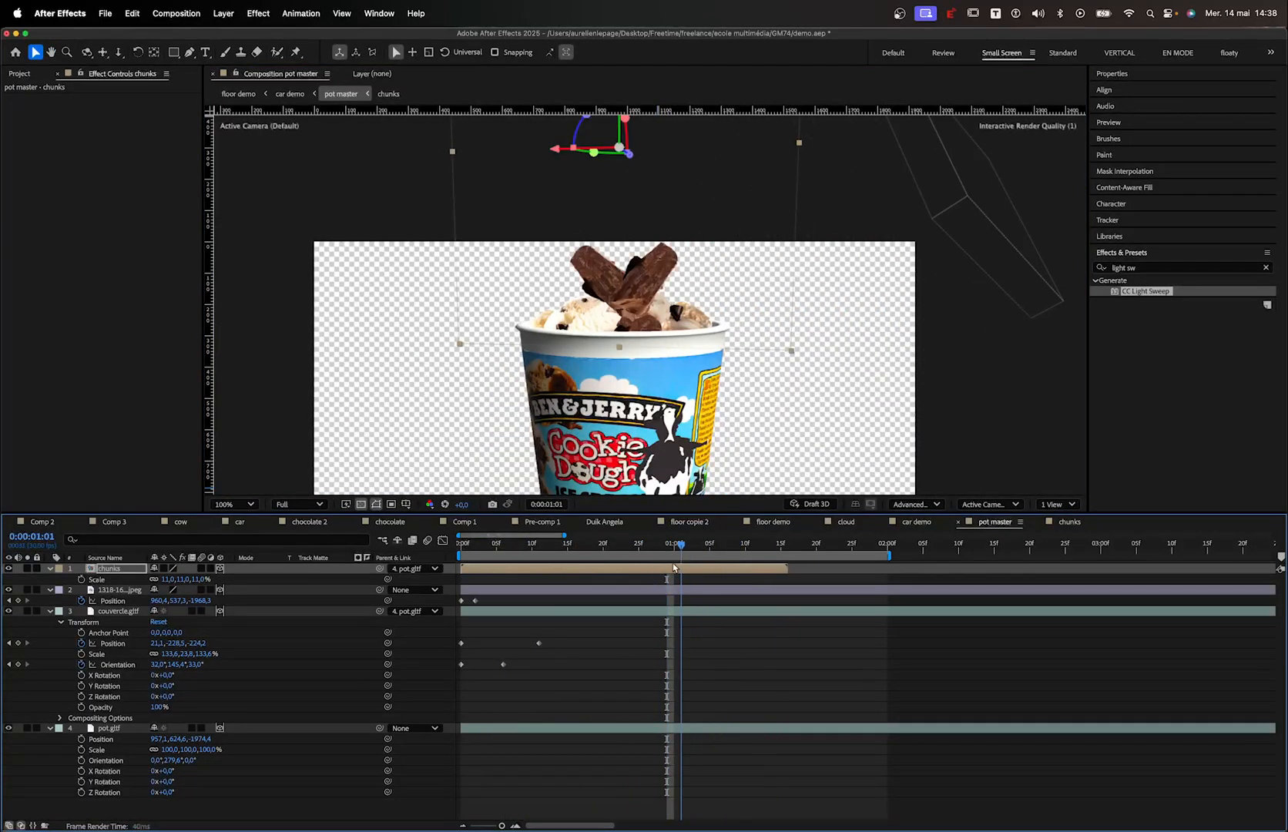
At 0:00:00:24, select pot.gltf, fit the composition in the viewer and show only the pot's scale property
click(633, 543)
scroll(517, 295, down, 2)
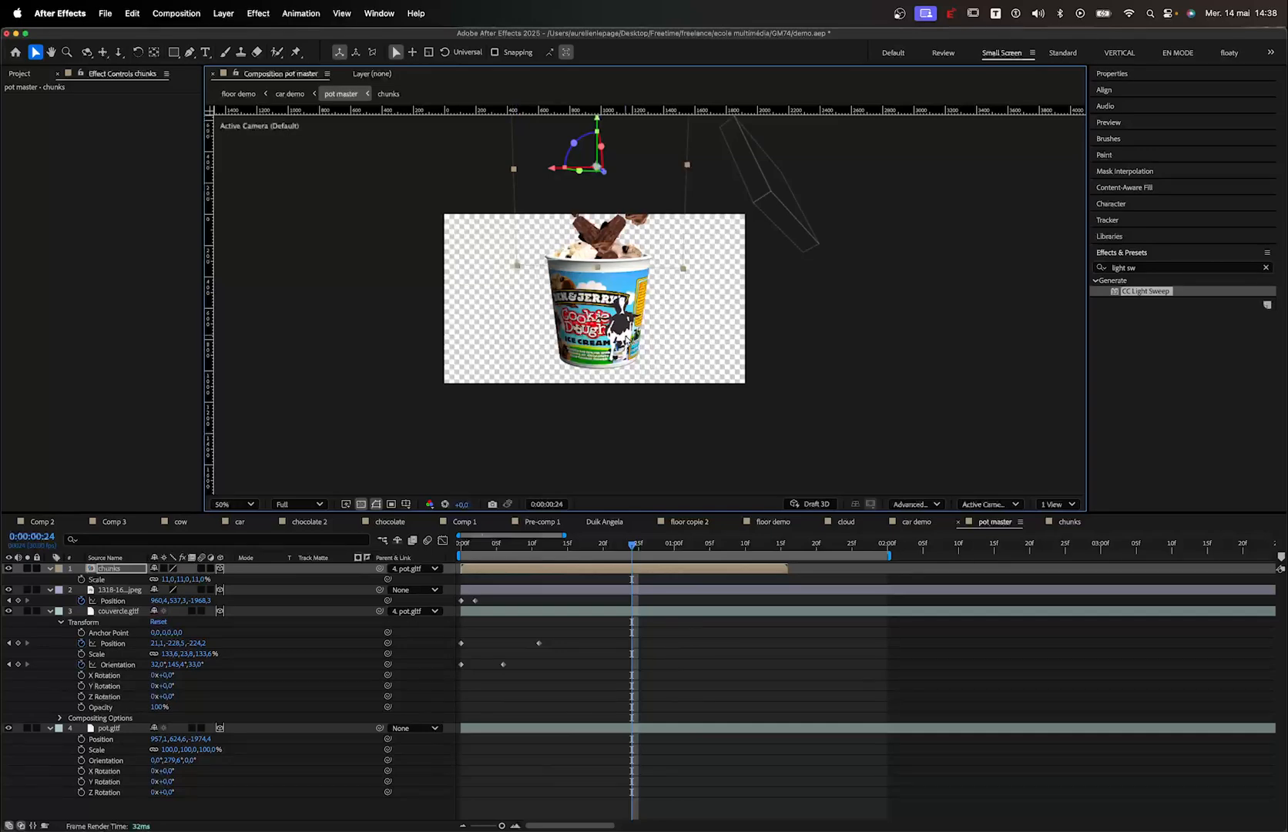
click(631, 332)
scroll(651, 304, up, 2)
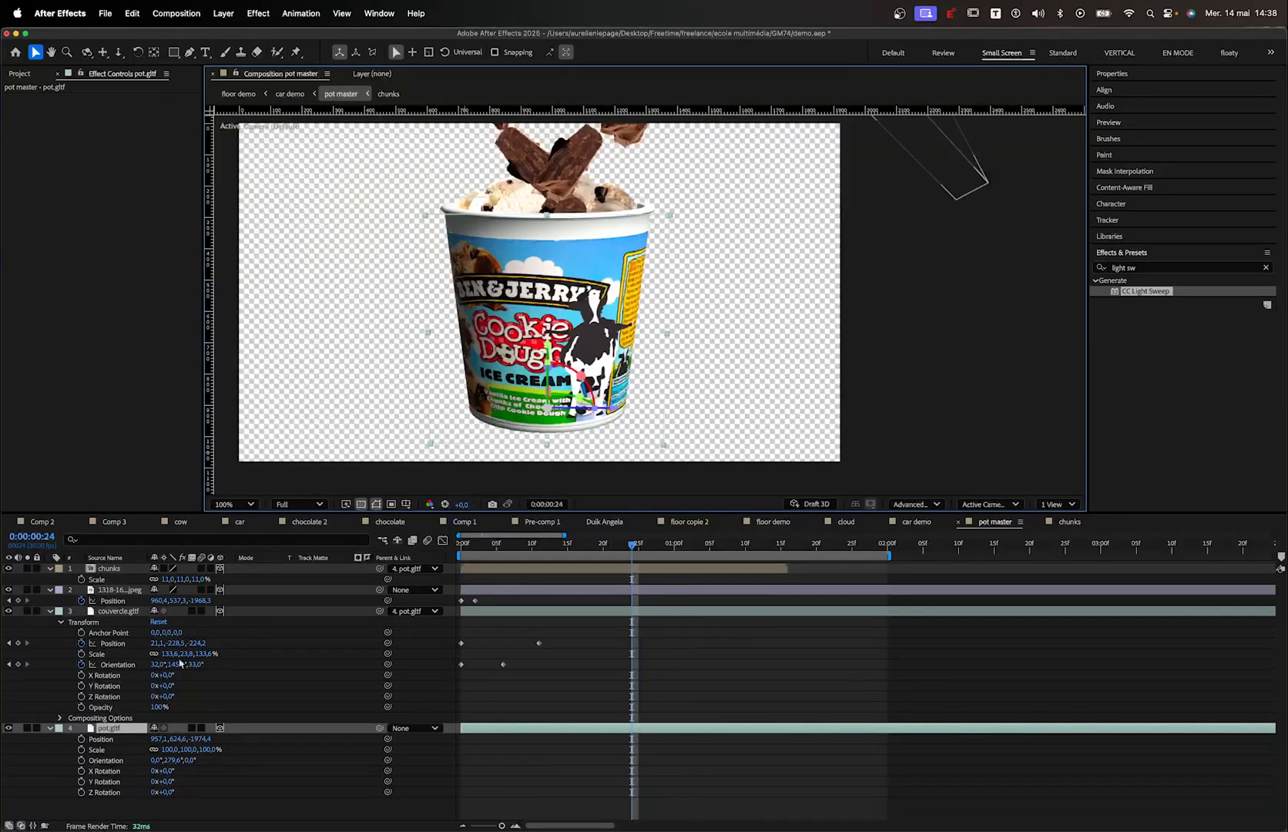
click(228, 504)
click(231, 362)
key(u)
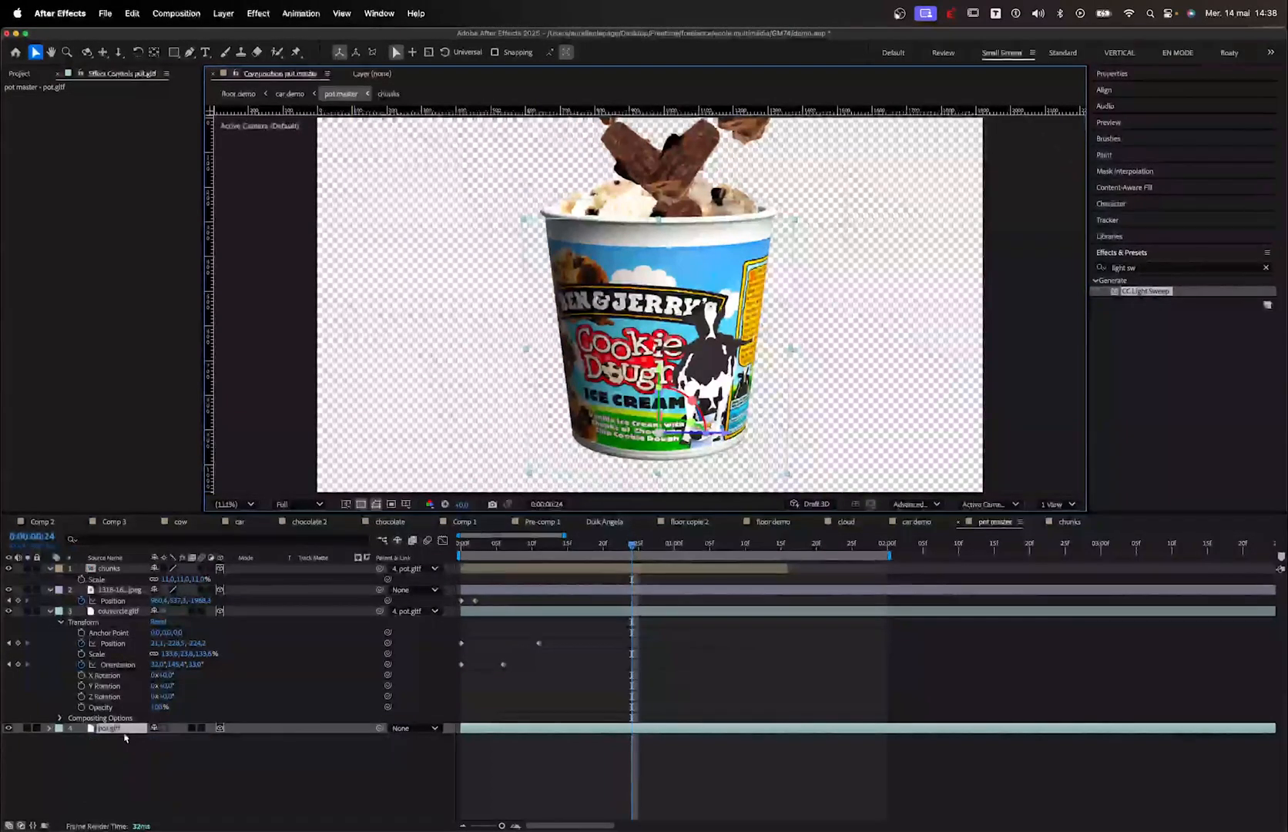
Try scaling pot.gltf down to 73% to test whether the ice cream image follows it
drag(158, 741, 163, 747)
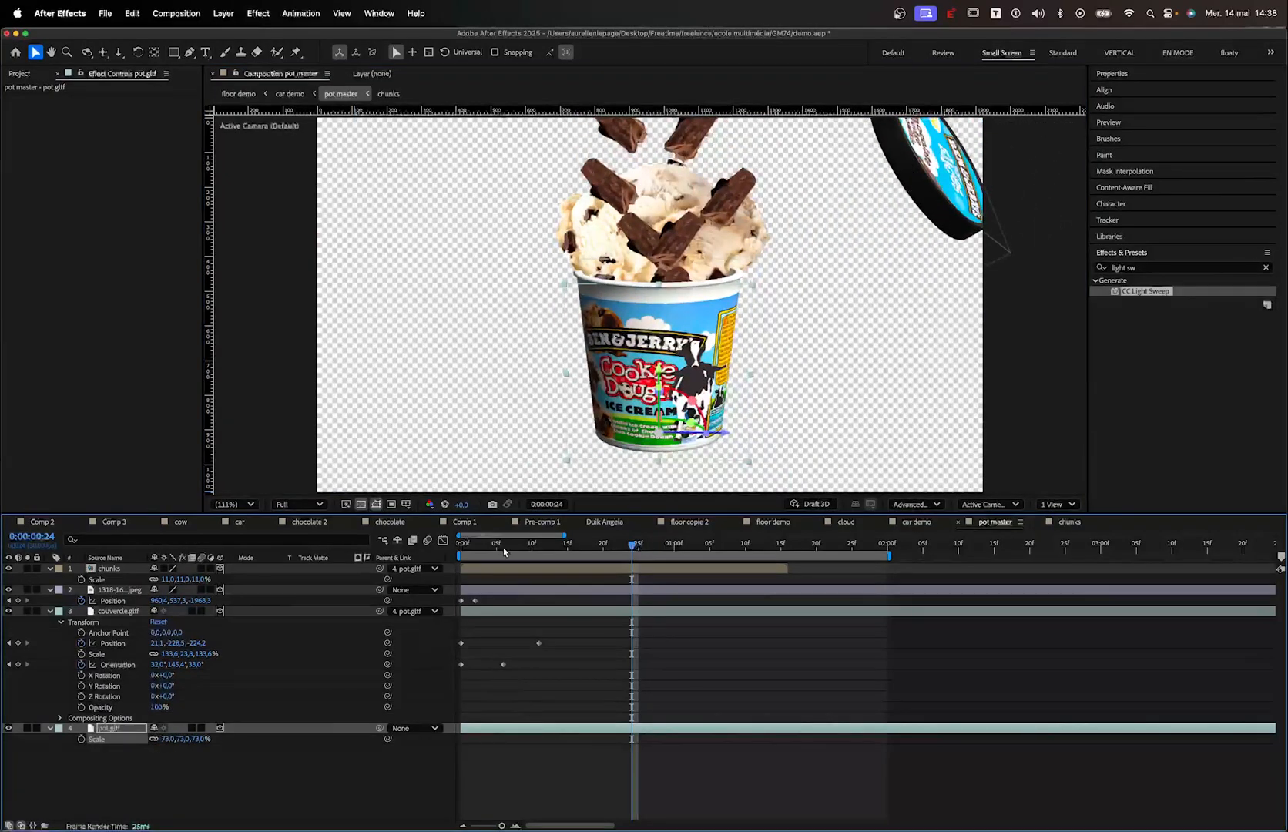
key(super+z)
key(super+shift+z)
key(super+z)
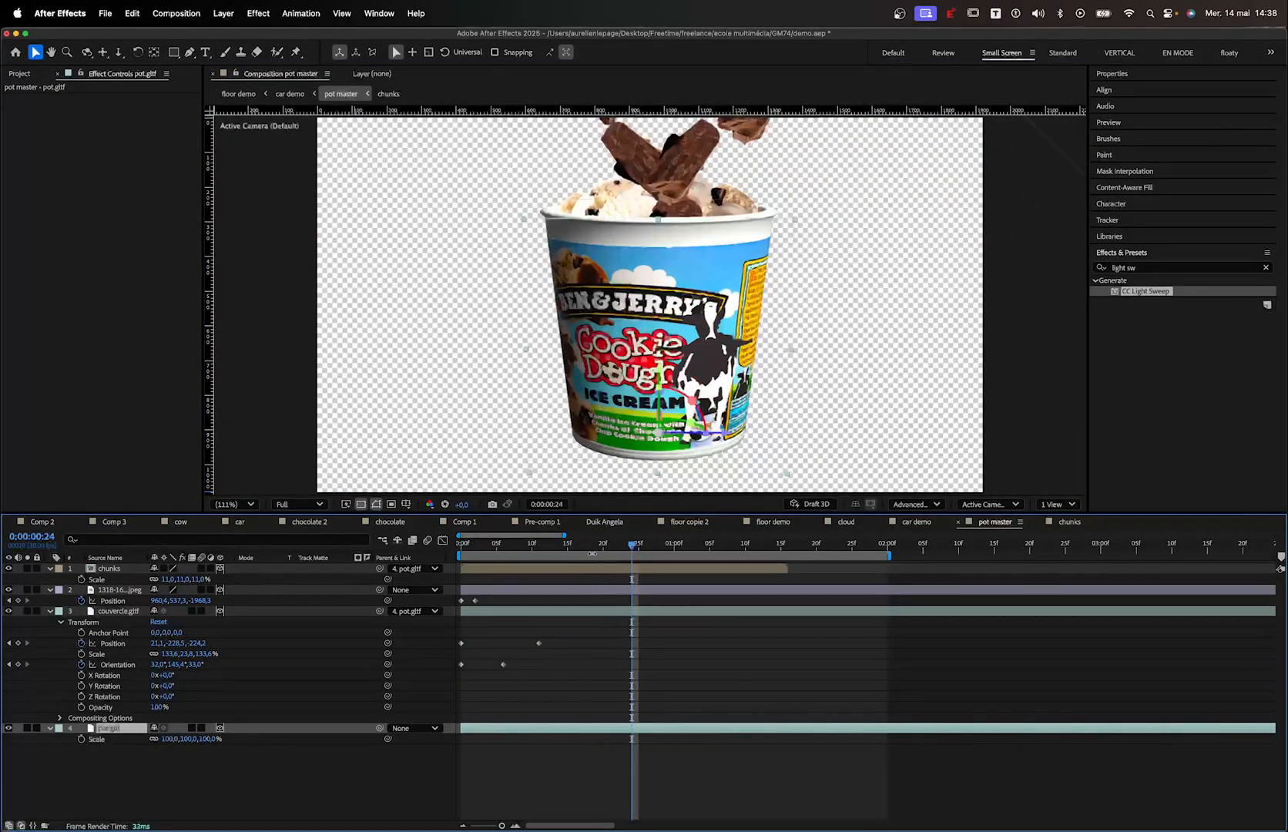
Parent the ice cream JPEG layer to pot.gltf
click(114, 590)
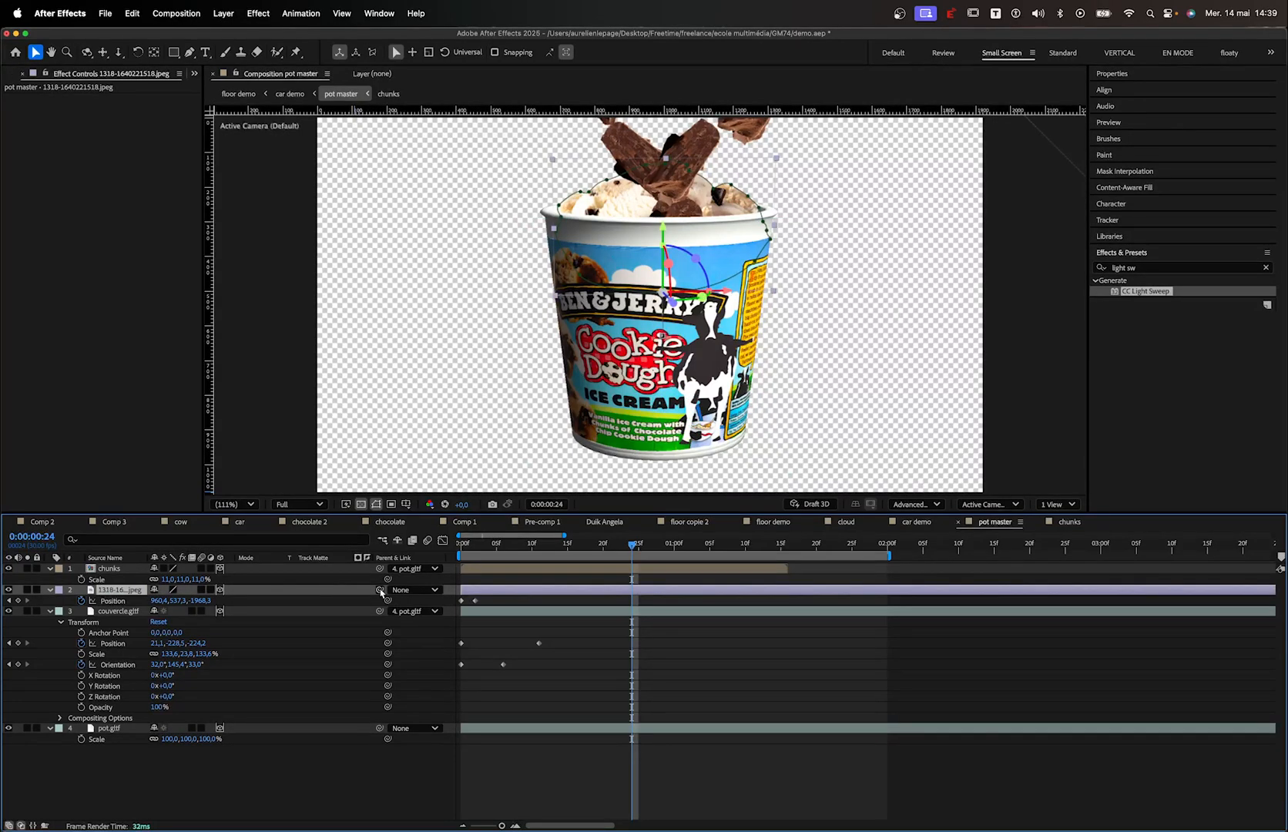
drag(380, 591, 110, 735)
Move pot.gltf slightly left and down and scale it to 84%, then reveal its rotation properties
mouse_move(555, 362)
mouse_down()
mouse_move(631, 370)
mouse_move(541, 370)
mouse_up()
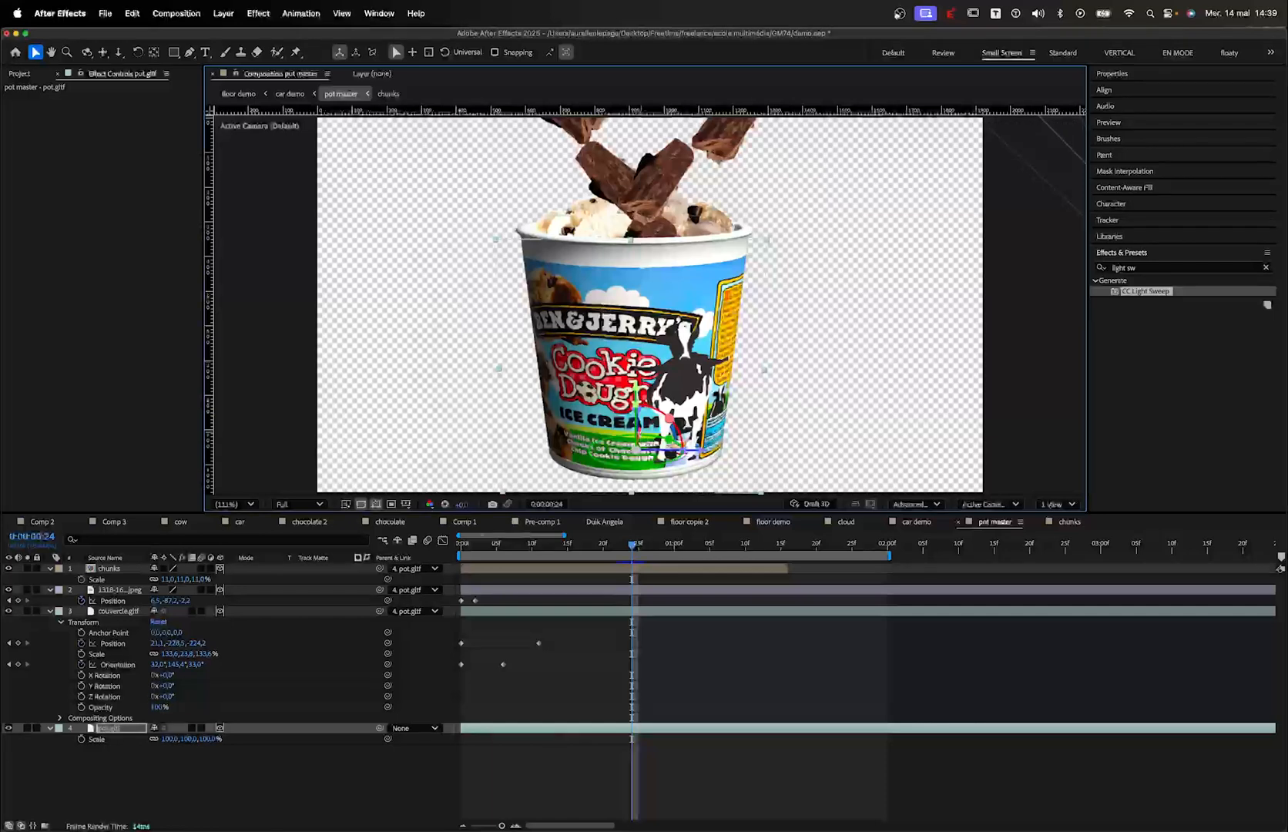
drag(166, 742, 161, 747)
drag(531, 550, 631, 553)
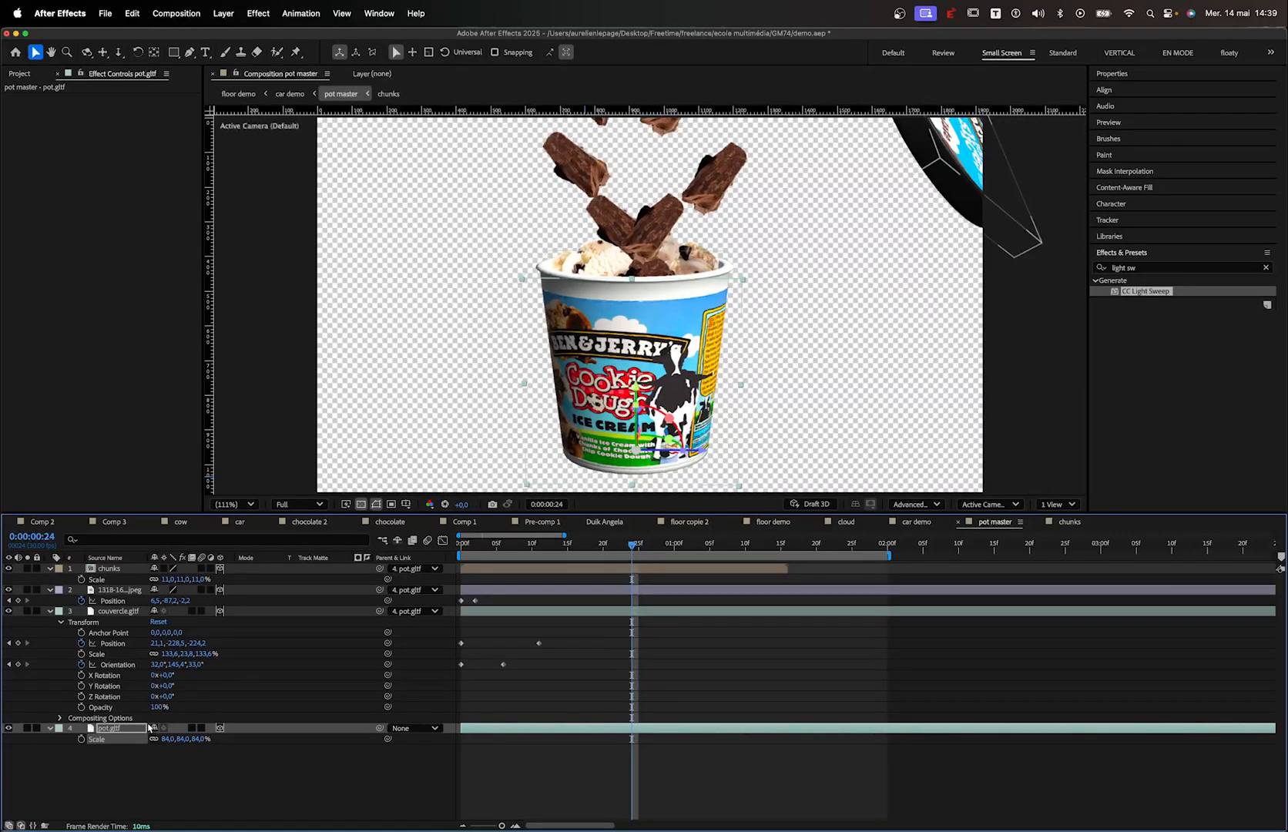
key(shift+r)
click(81, 750)
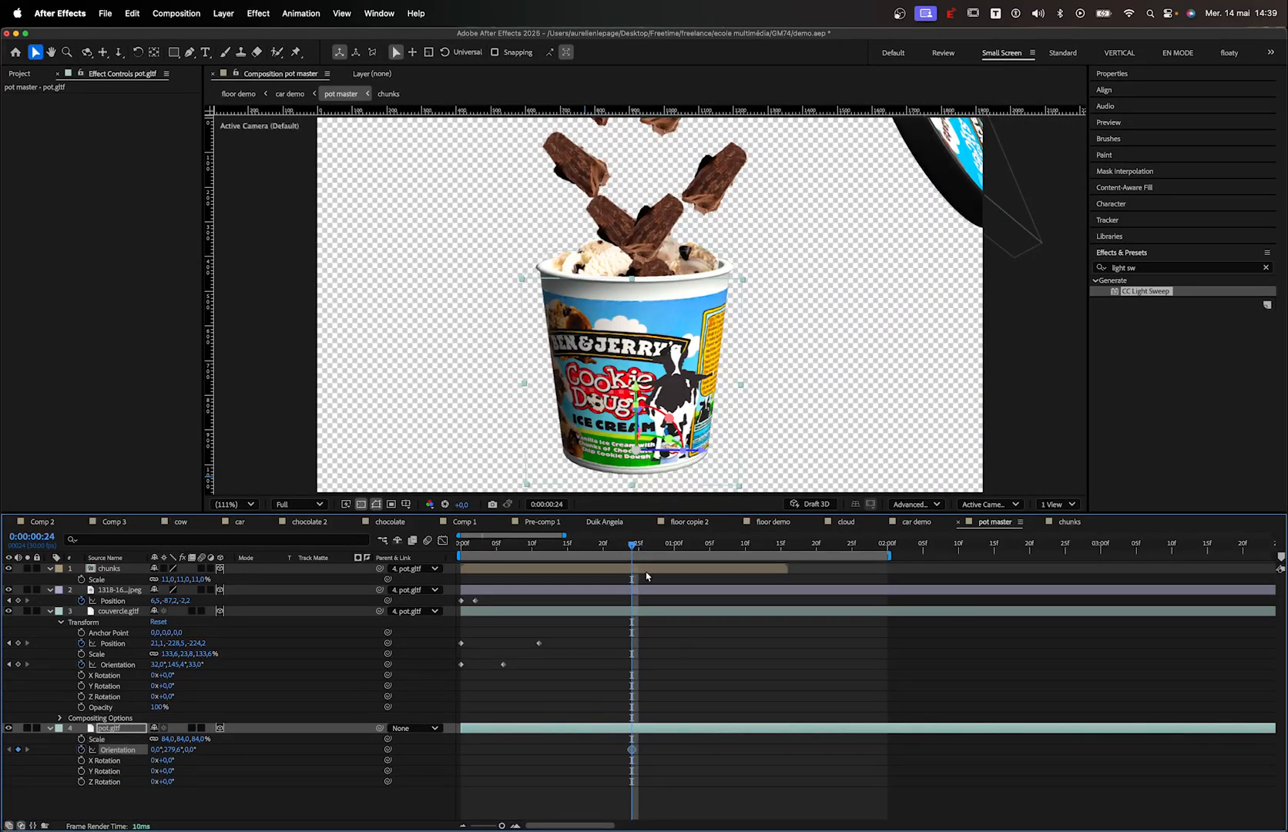
click(639, 546)
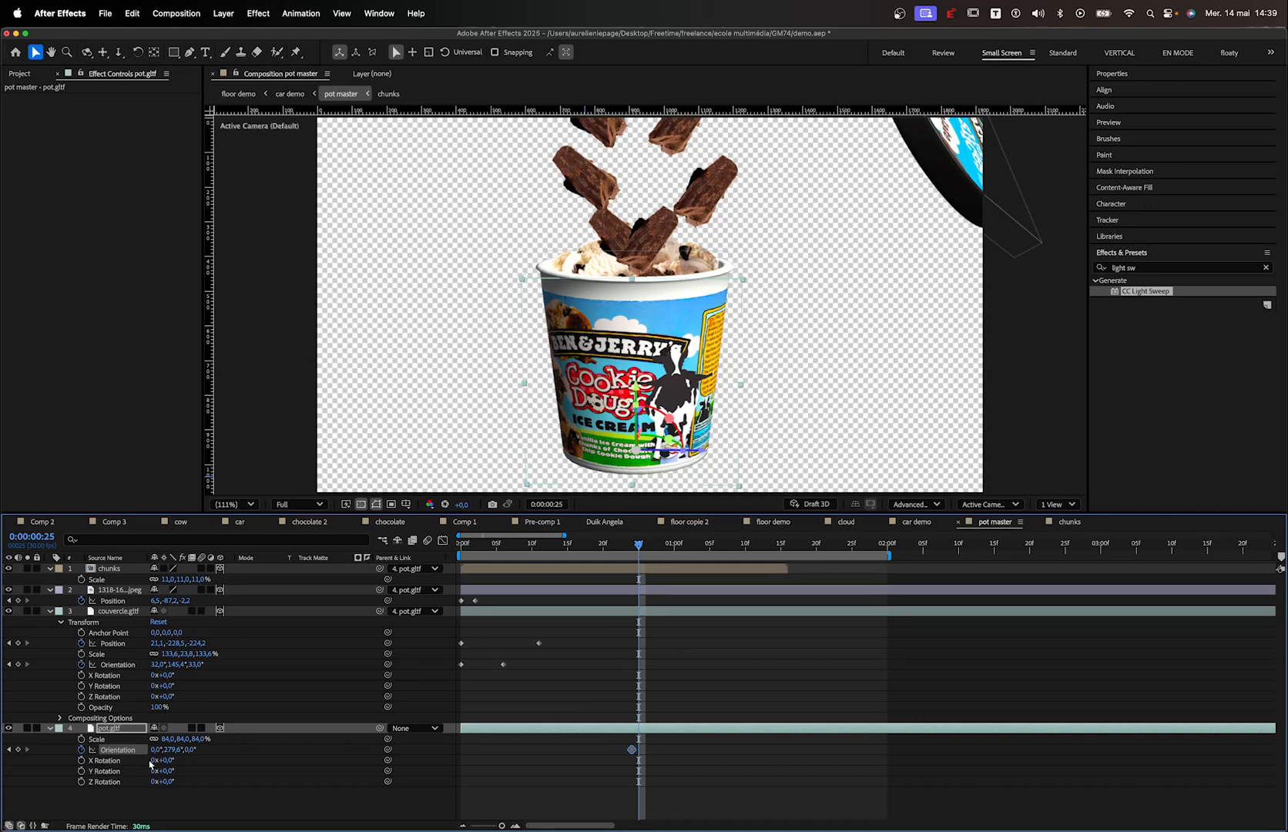
key(super+z)
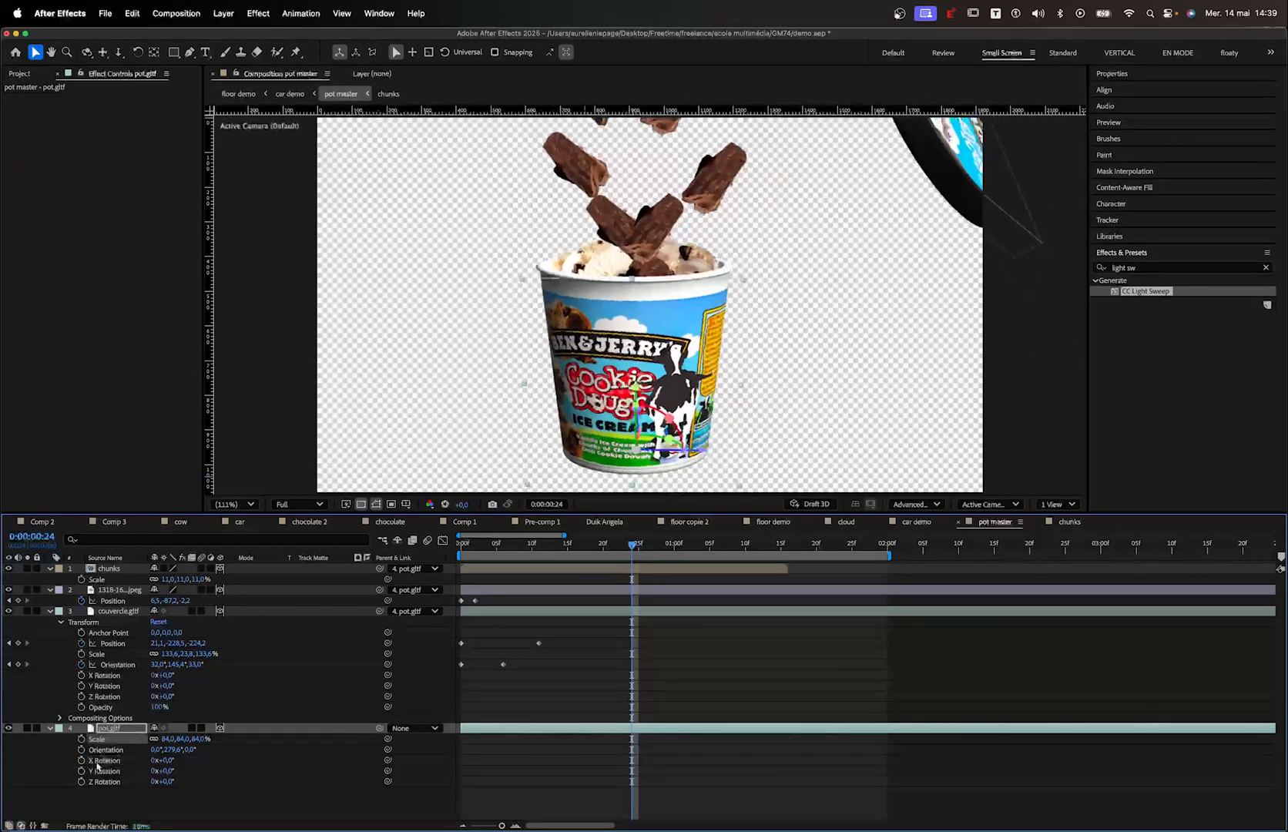
Keyframe pot.gltf's X Rotation at 0° on 0:00:00:24 and at 6° on 0:00:00:27
click(81, 761)
key(Page_Down)
key(Page_Down)
key(Page_Down)
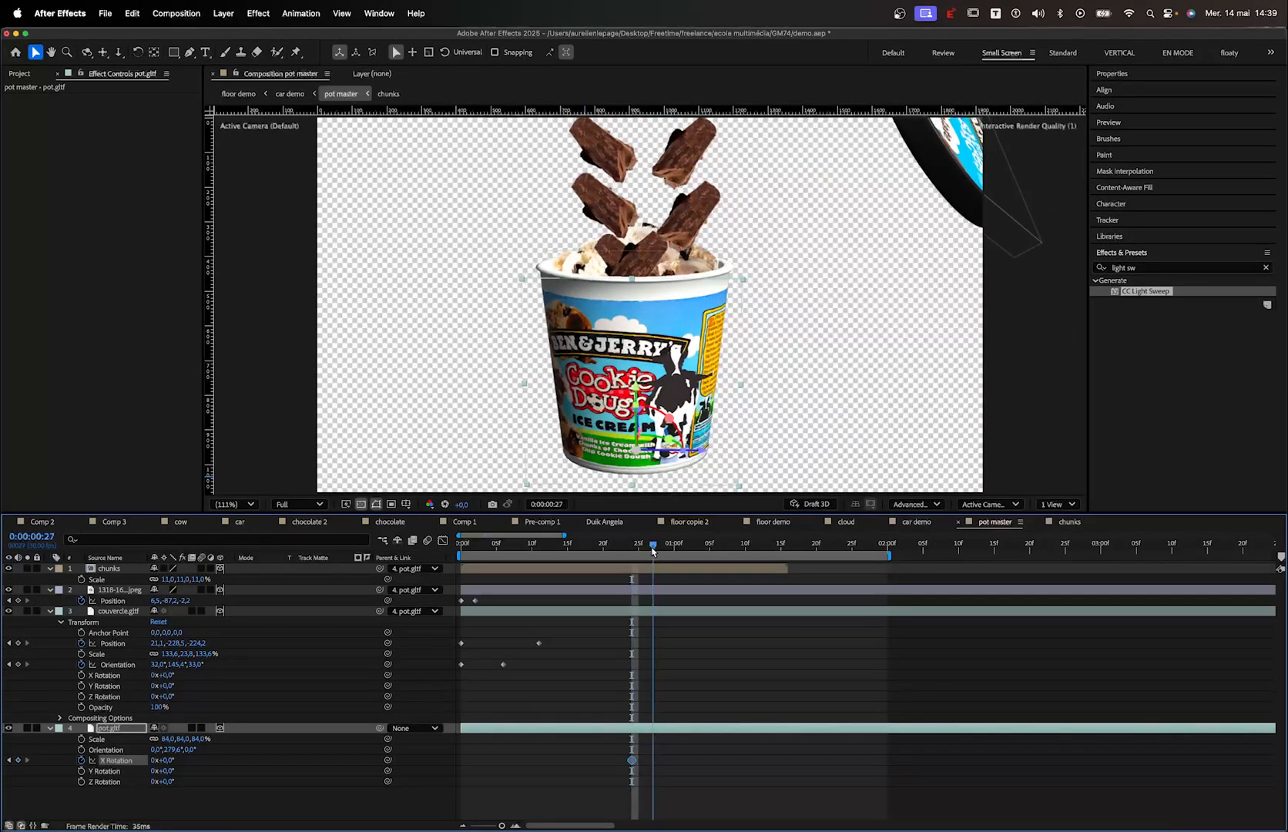
drag(167, 760, 169, 760)
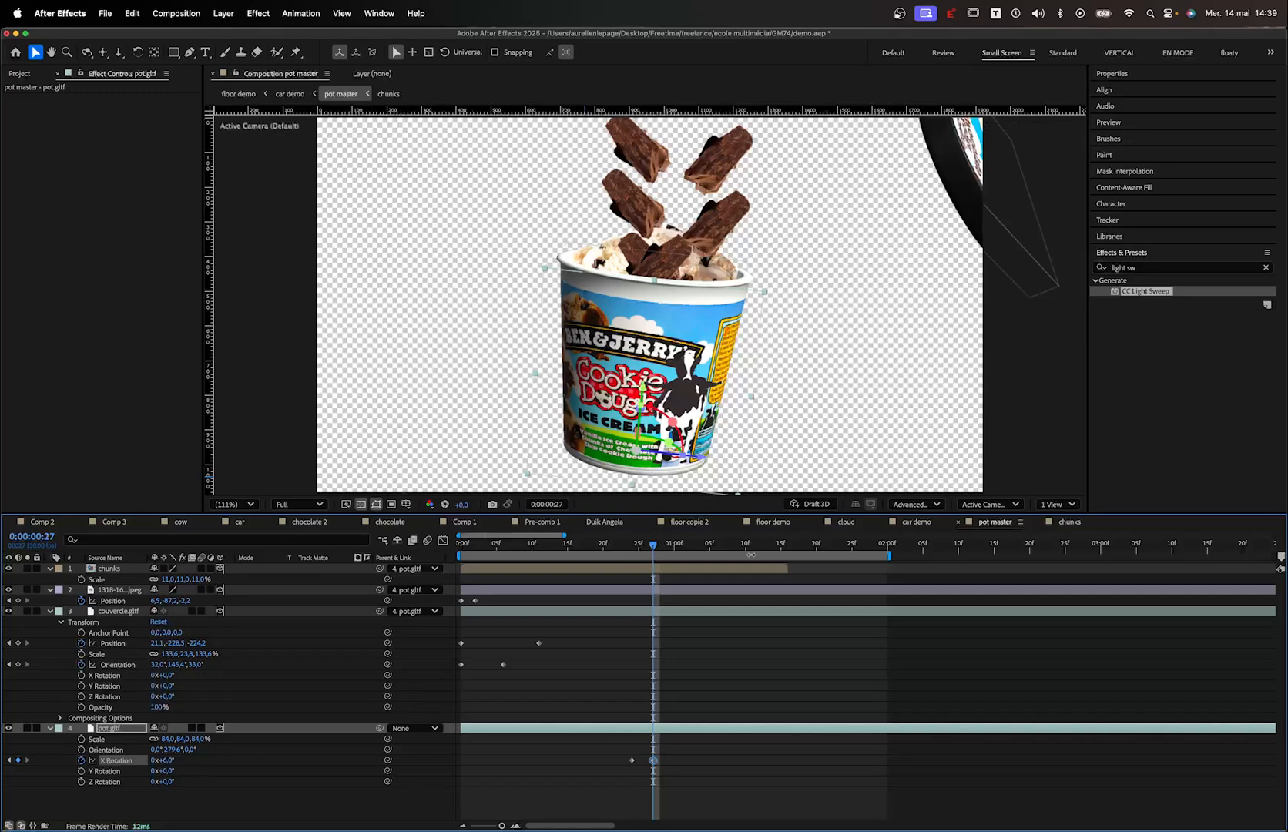
Add X Rotation keyframes to the pot of -5° at 0:00:01:00, 9° at 0:00:01:03 and -9° at 0:00:01:05
key(Page_Down)
key(Page_Down)
key(Page_Down)
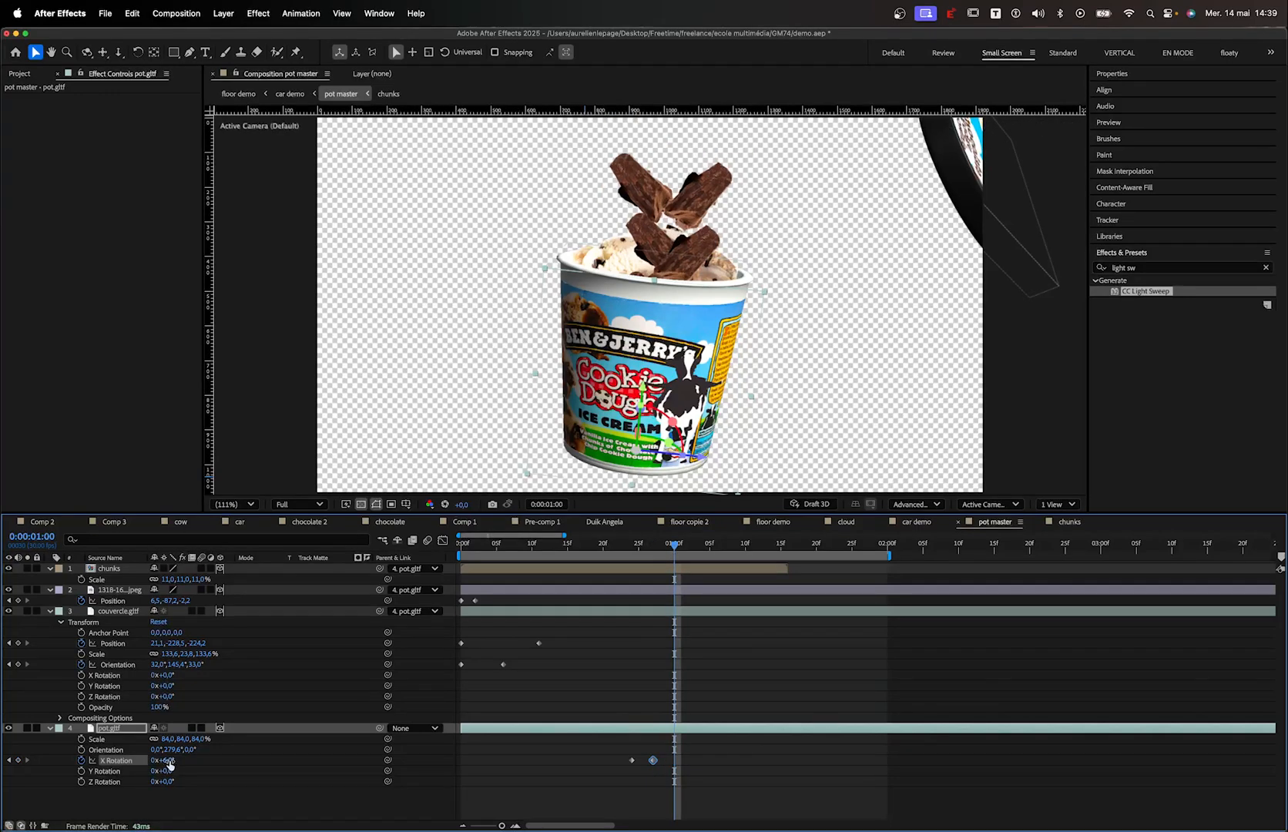
drag(169, 763, 162, 761)
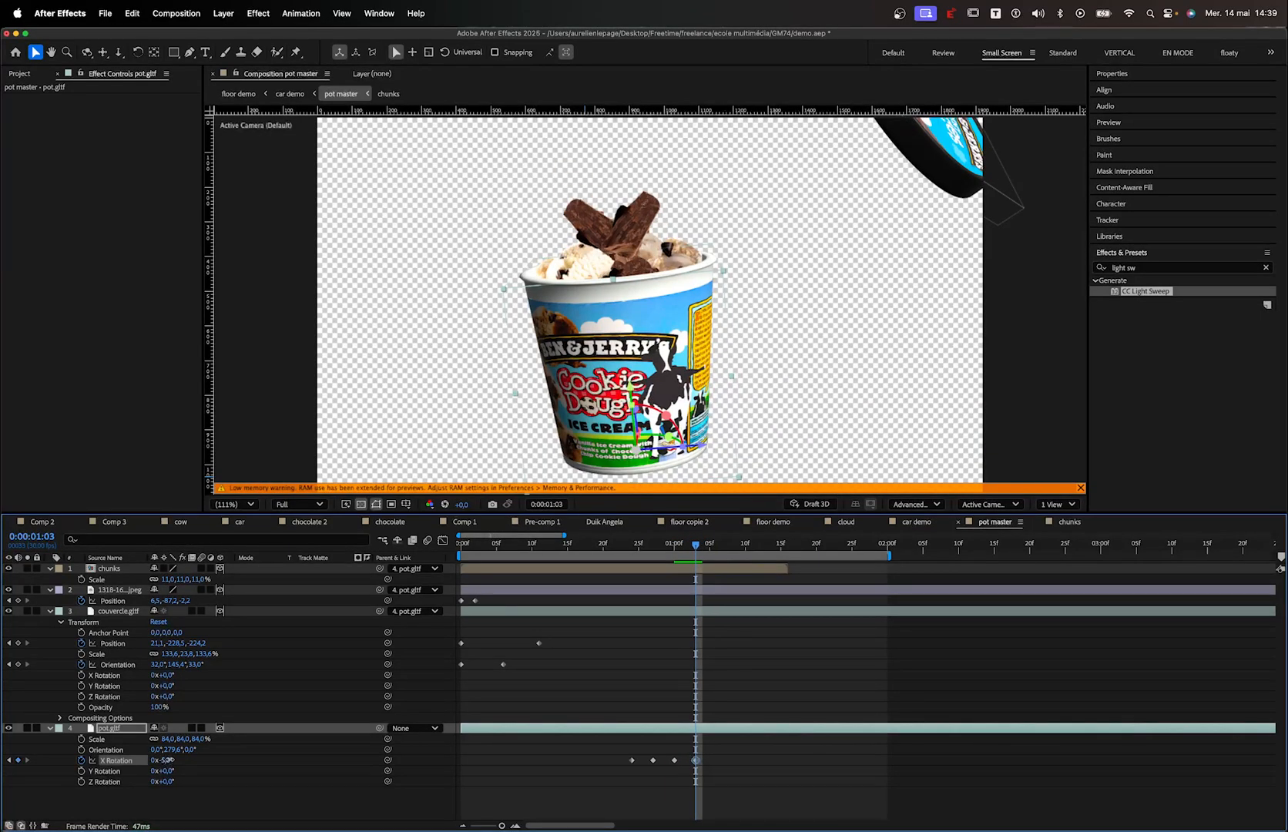
drag(166, 759, 176, 759)
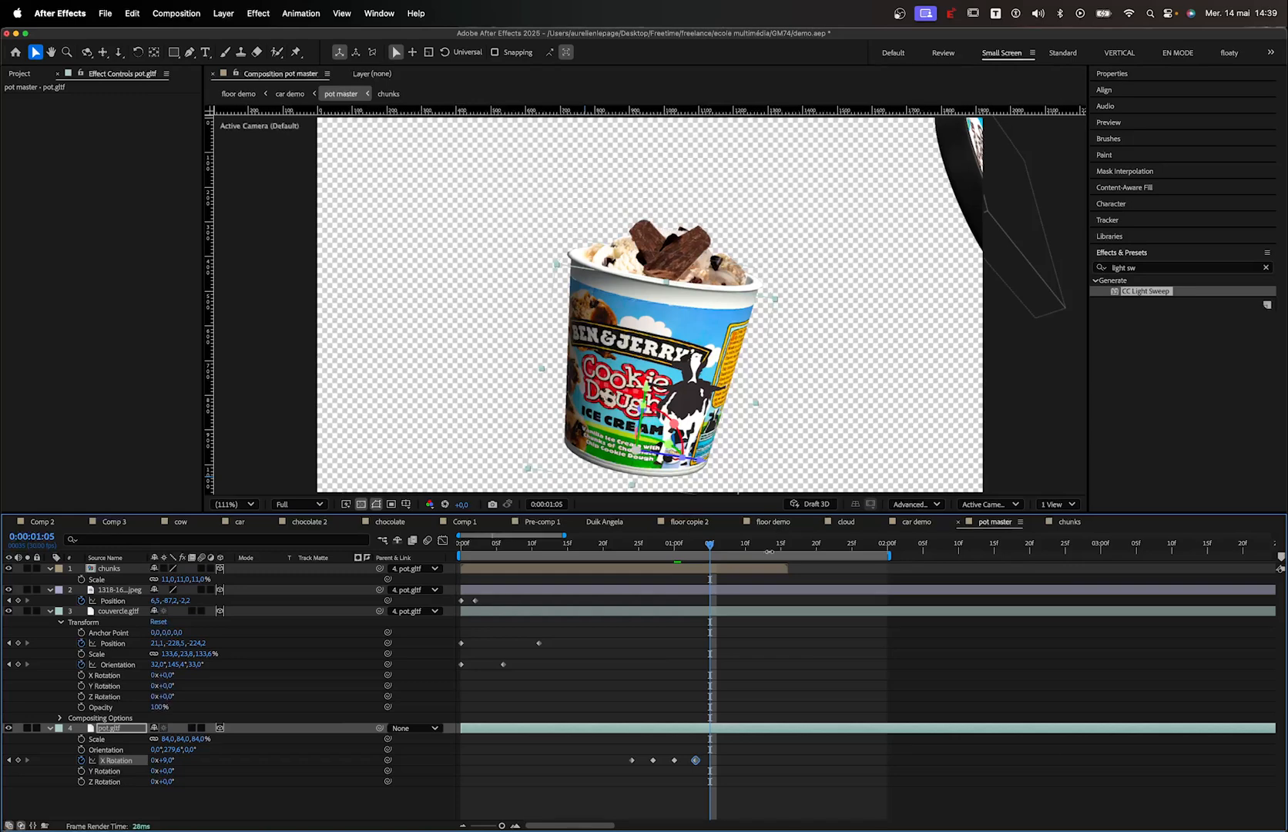
drag(173, 765, 157, 765)
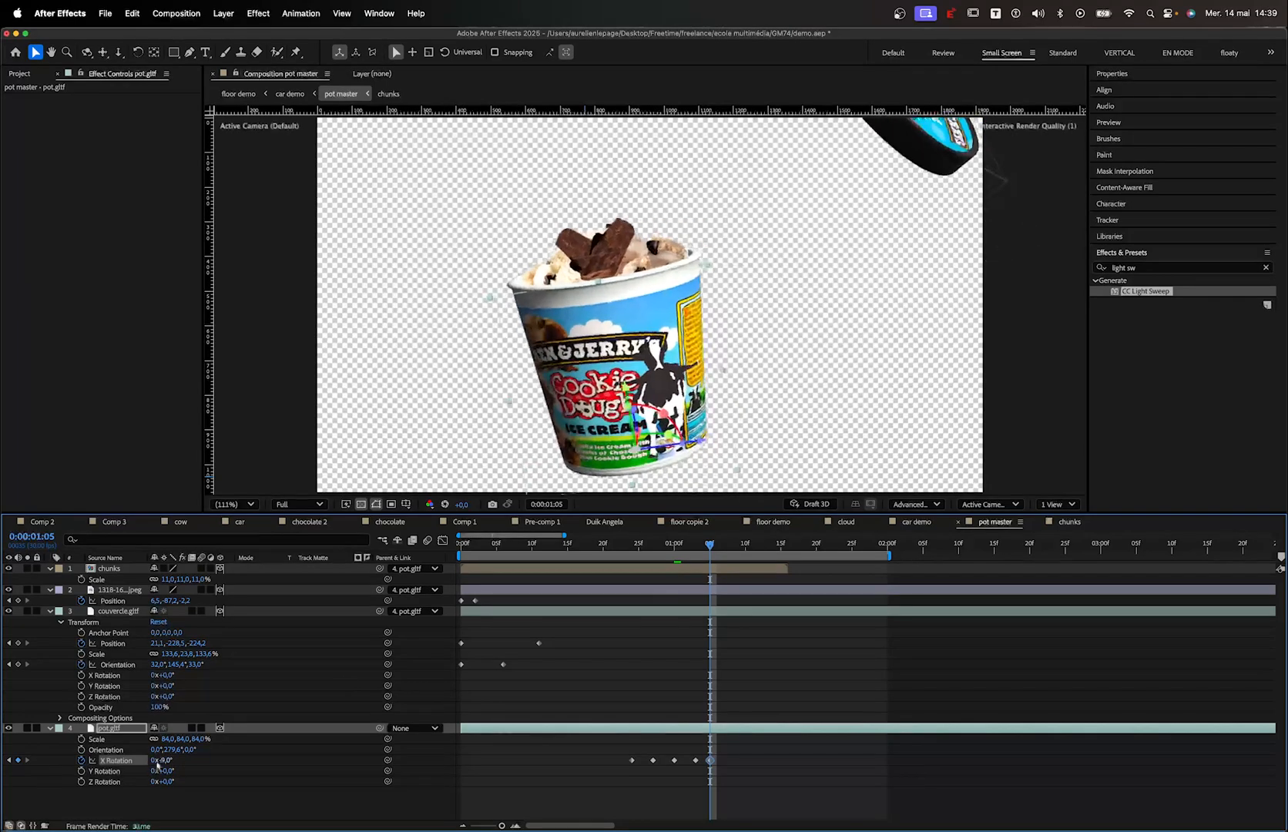
Copy the pot's first X Rotation keyframe to 0:00:01:08 and preview the wobble from 0:00:00:23
mouse_move(722, 548)
mouse_down()
mouse_move(646, 550)
mouse_move(730, 565)
mouse_up()
drag(611, 746, 633, 770)
key(cmd+c)
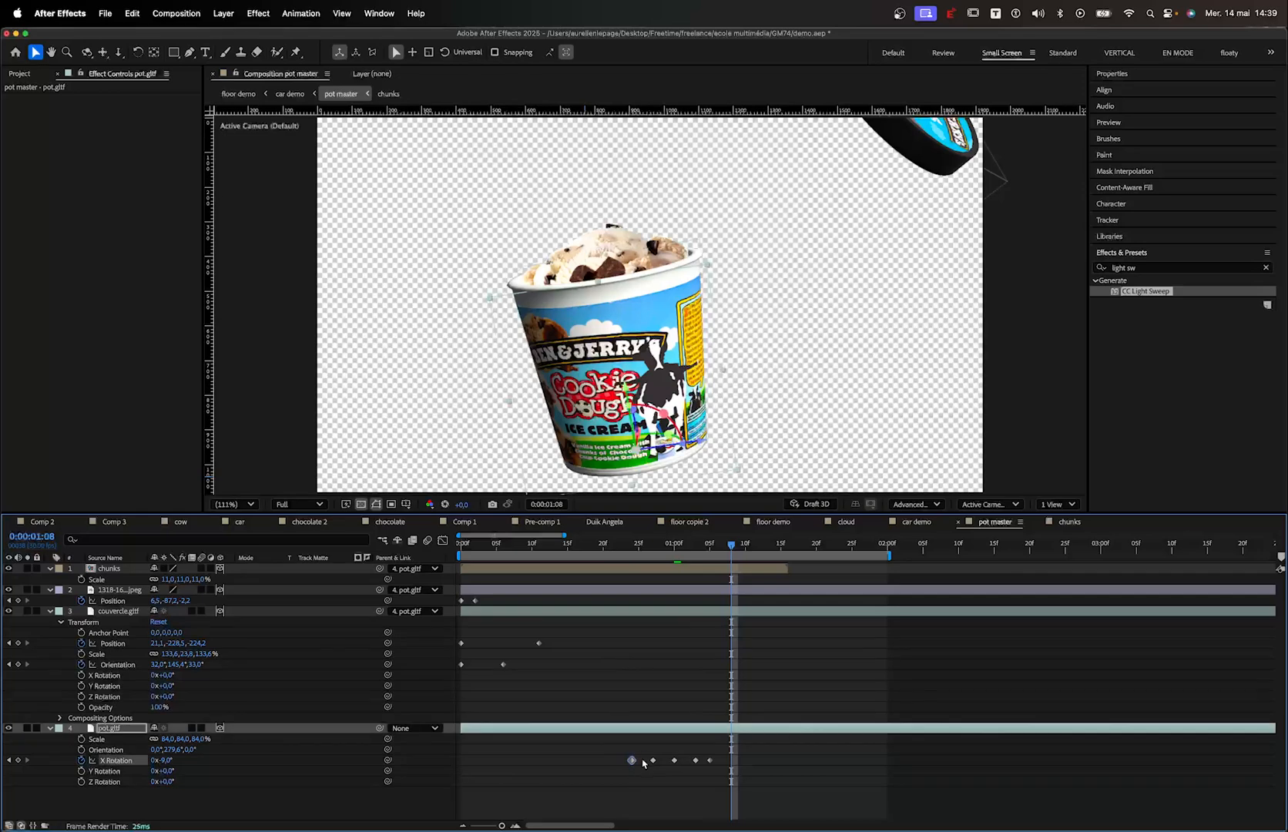
key(cmd+v)
click(628, 548)
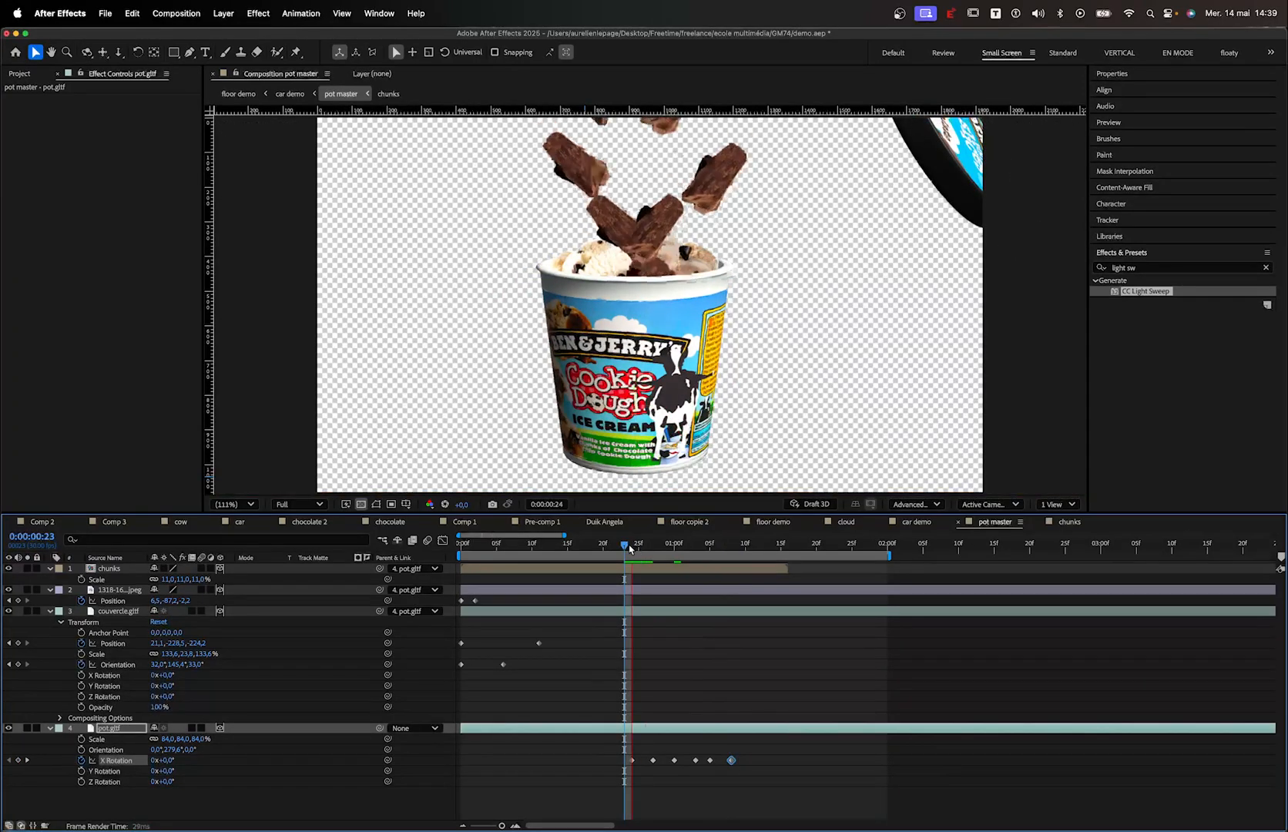
Purge all memory and disk cache, clearing the disk cache for all versions
click(131, 13)
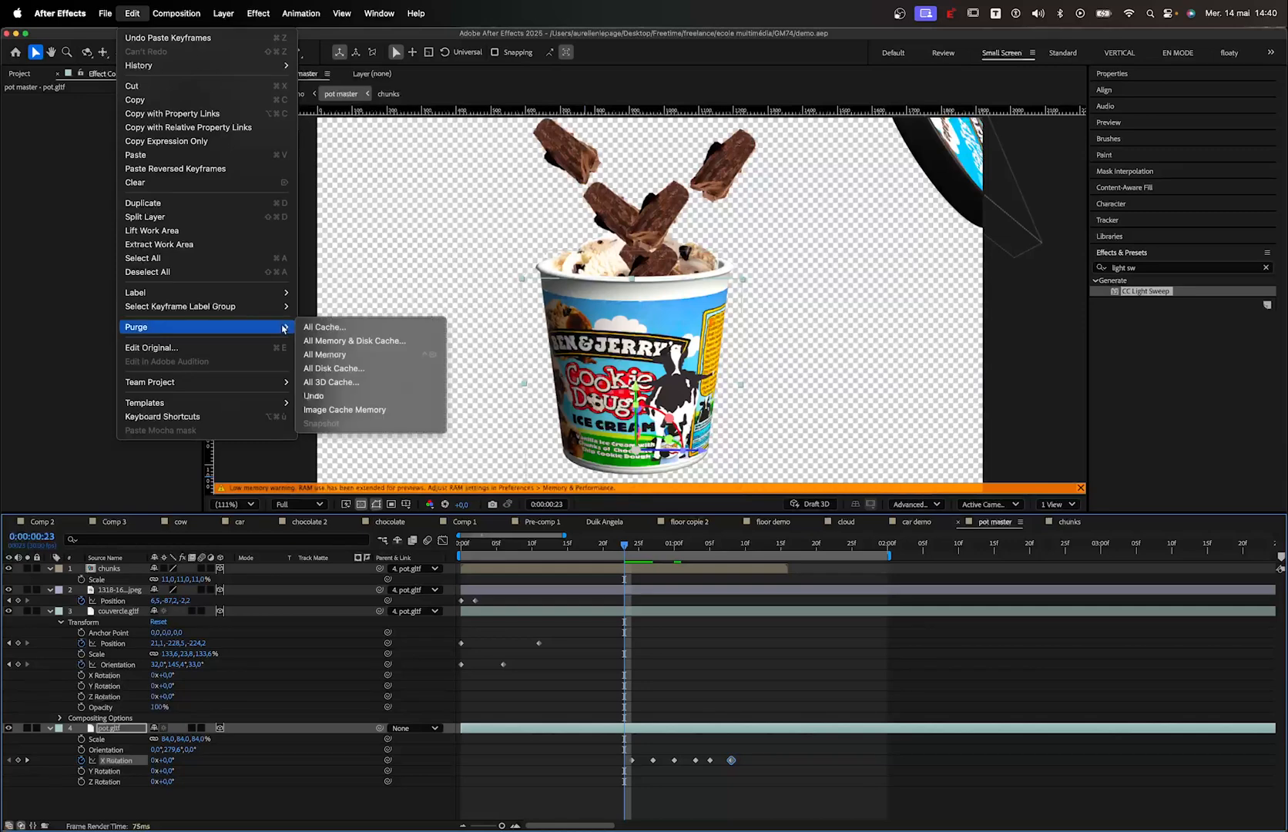
click(339, 340)
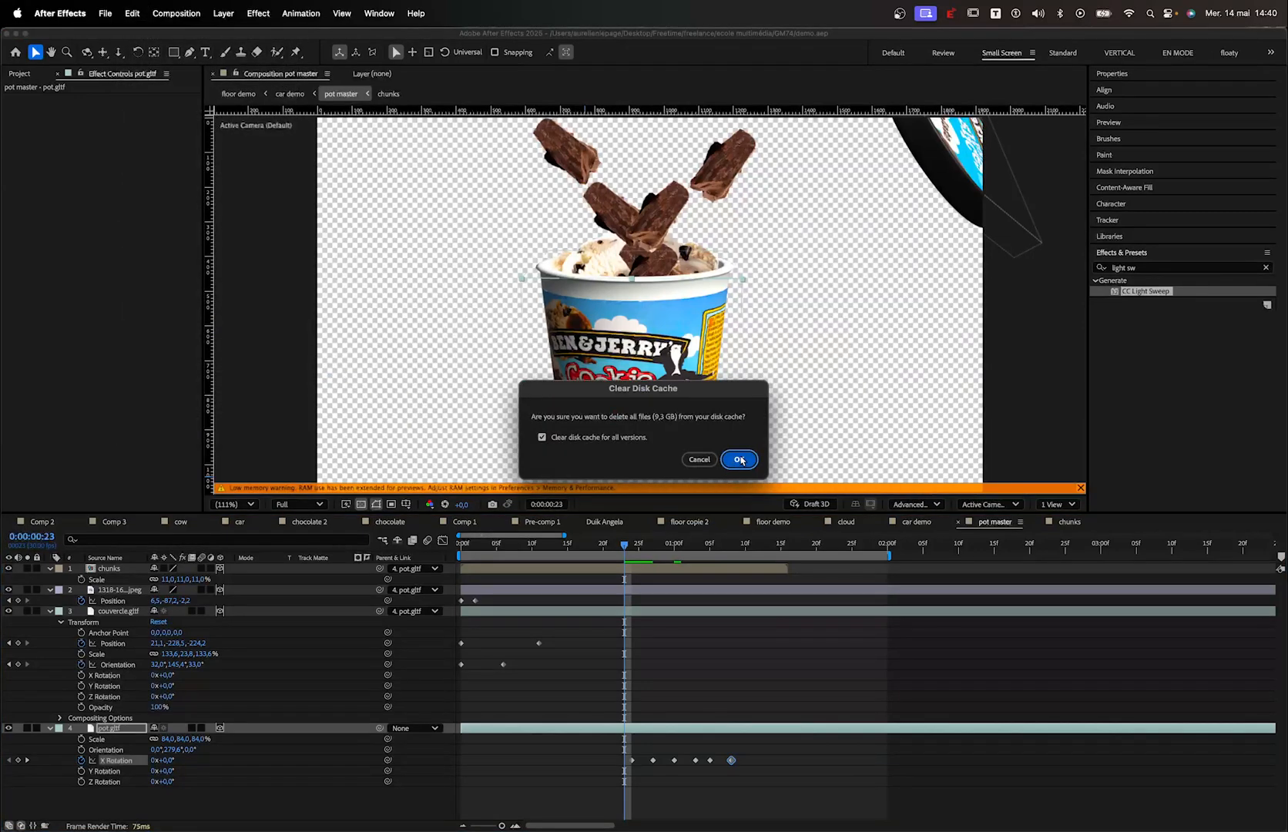
click(741, 460)
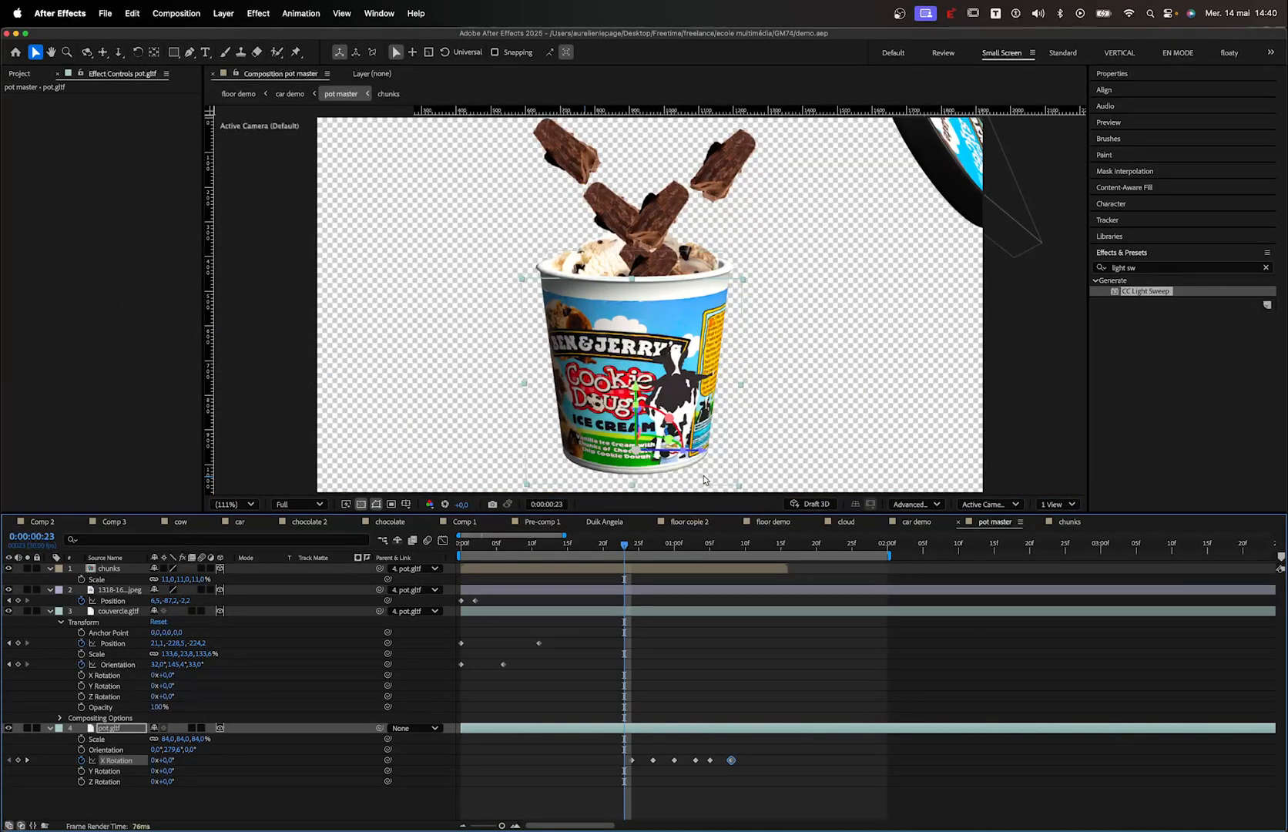
Play back the falling chunks and the pot's wobble at full resolution to check the animation
key(space)
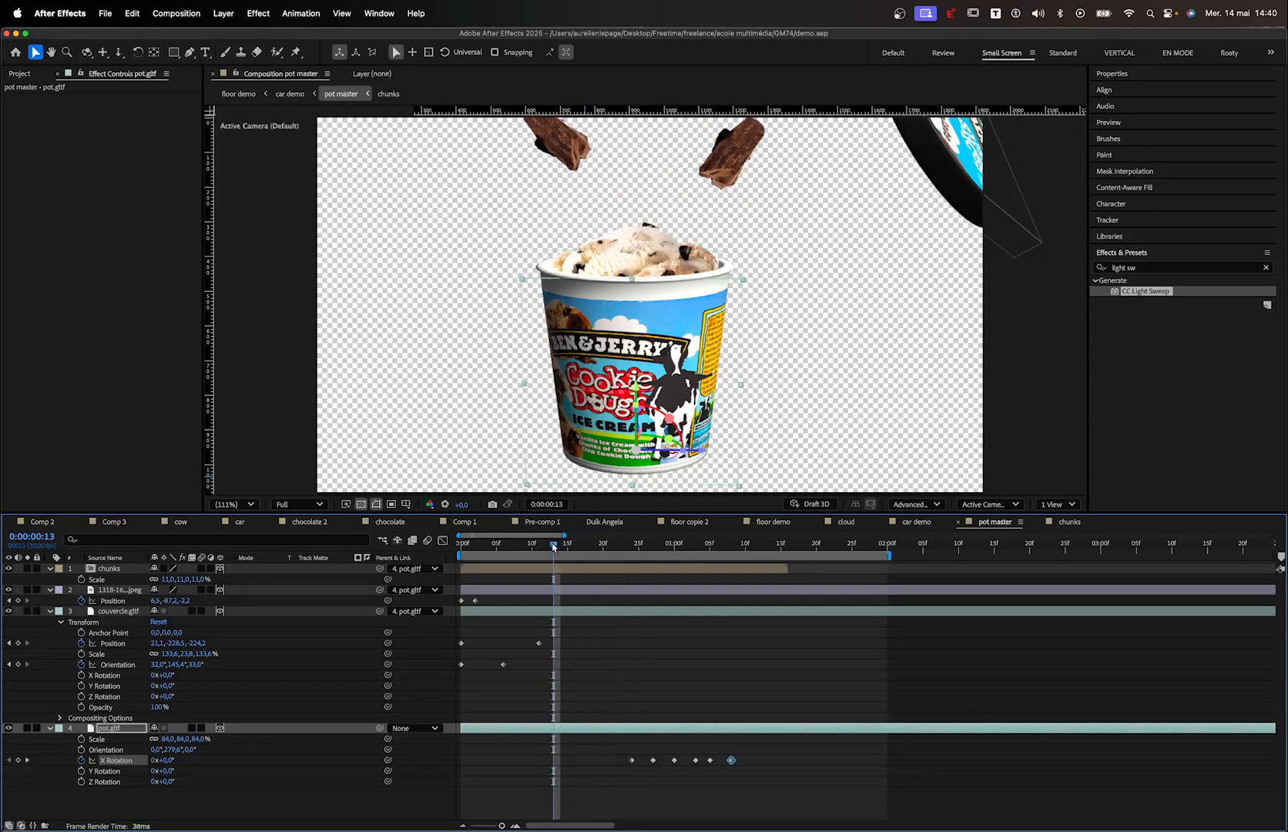
click(299, 505)
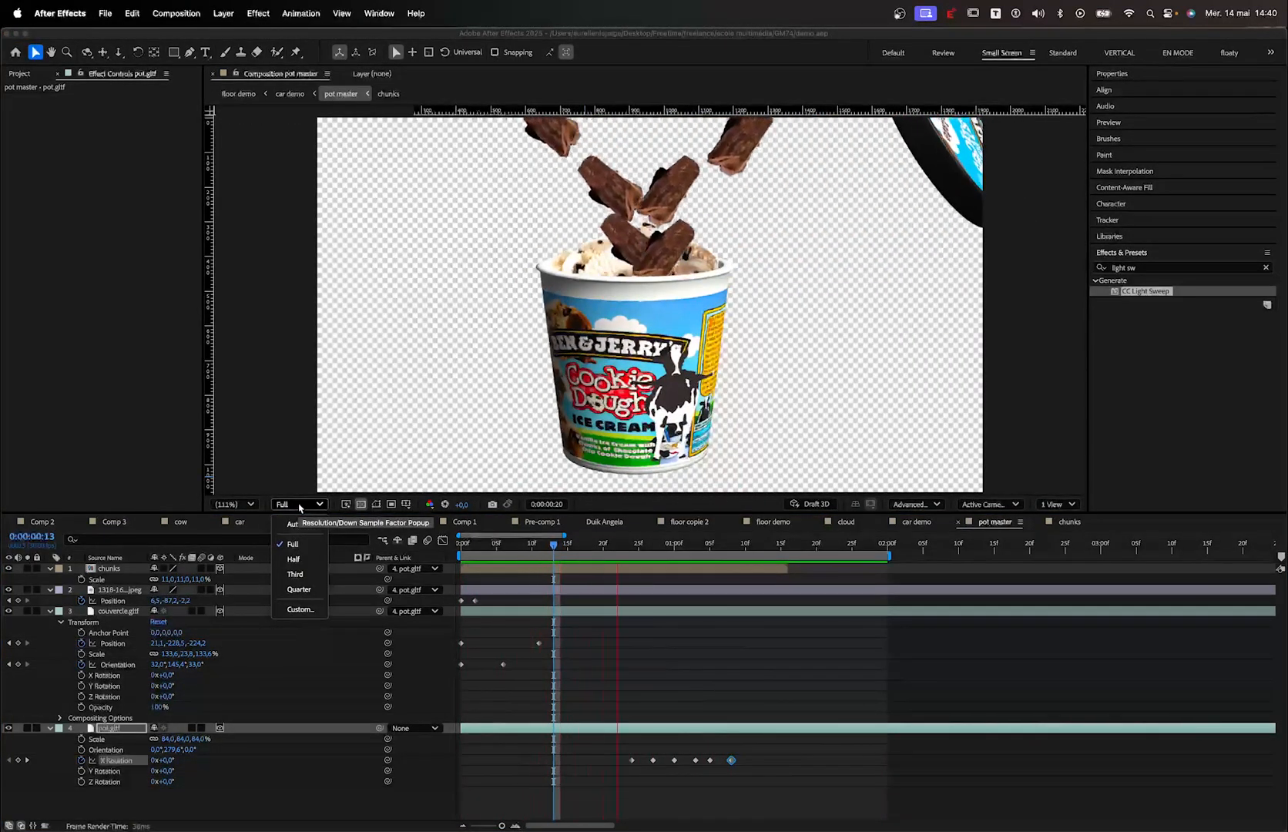
click(301, 505)
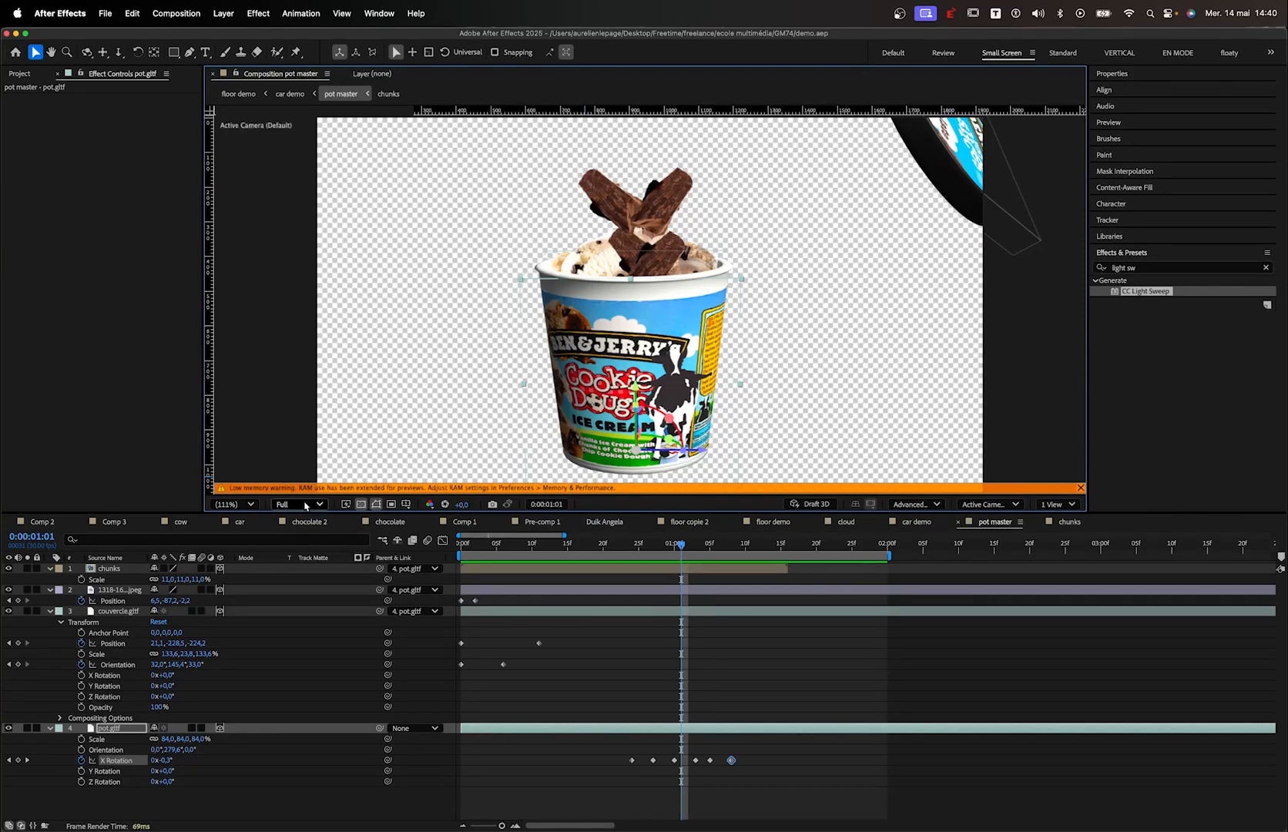
click(591, 549)
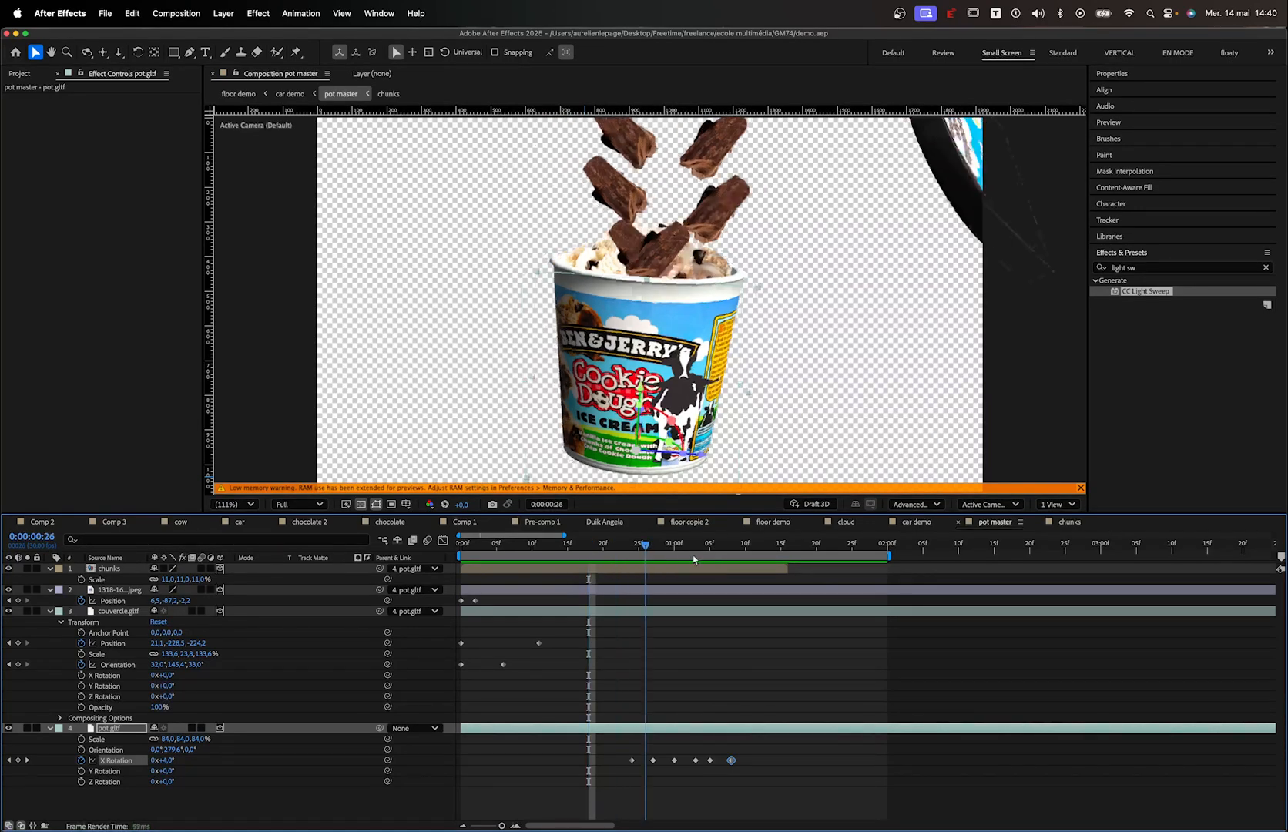
drag(589, 544, 560, 550)
key(space)
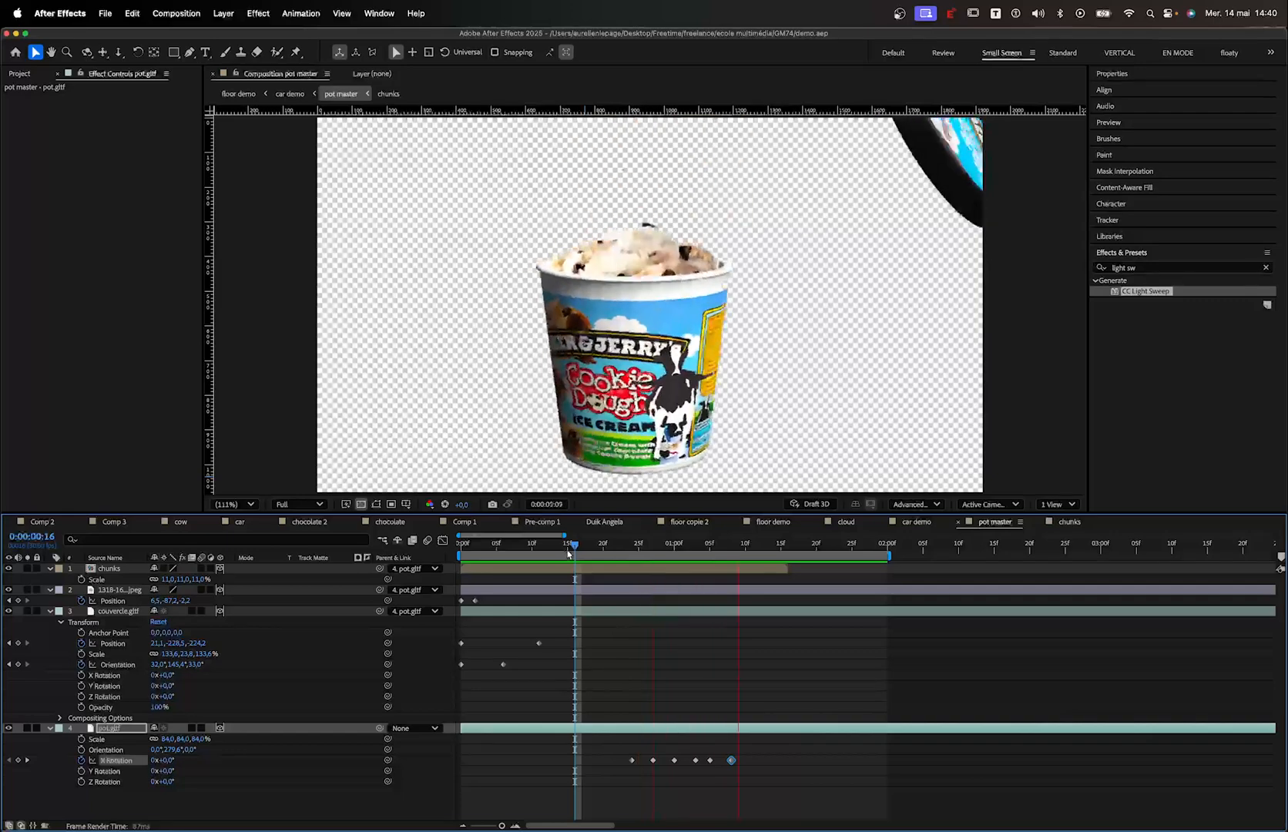